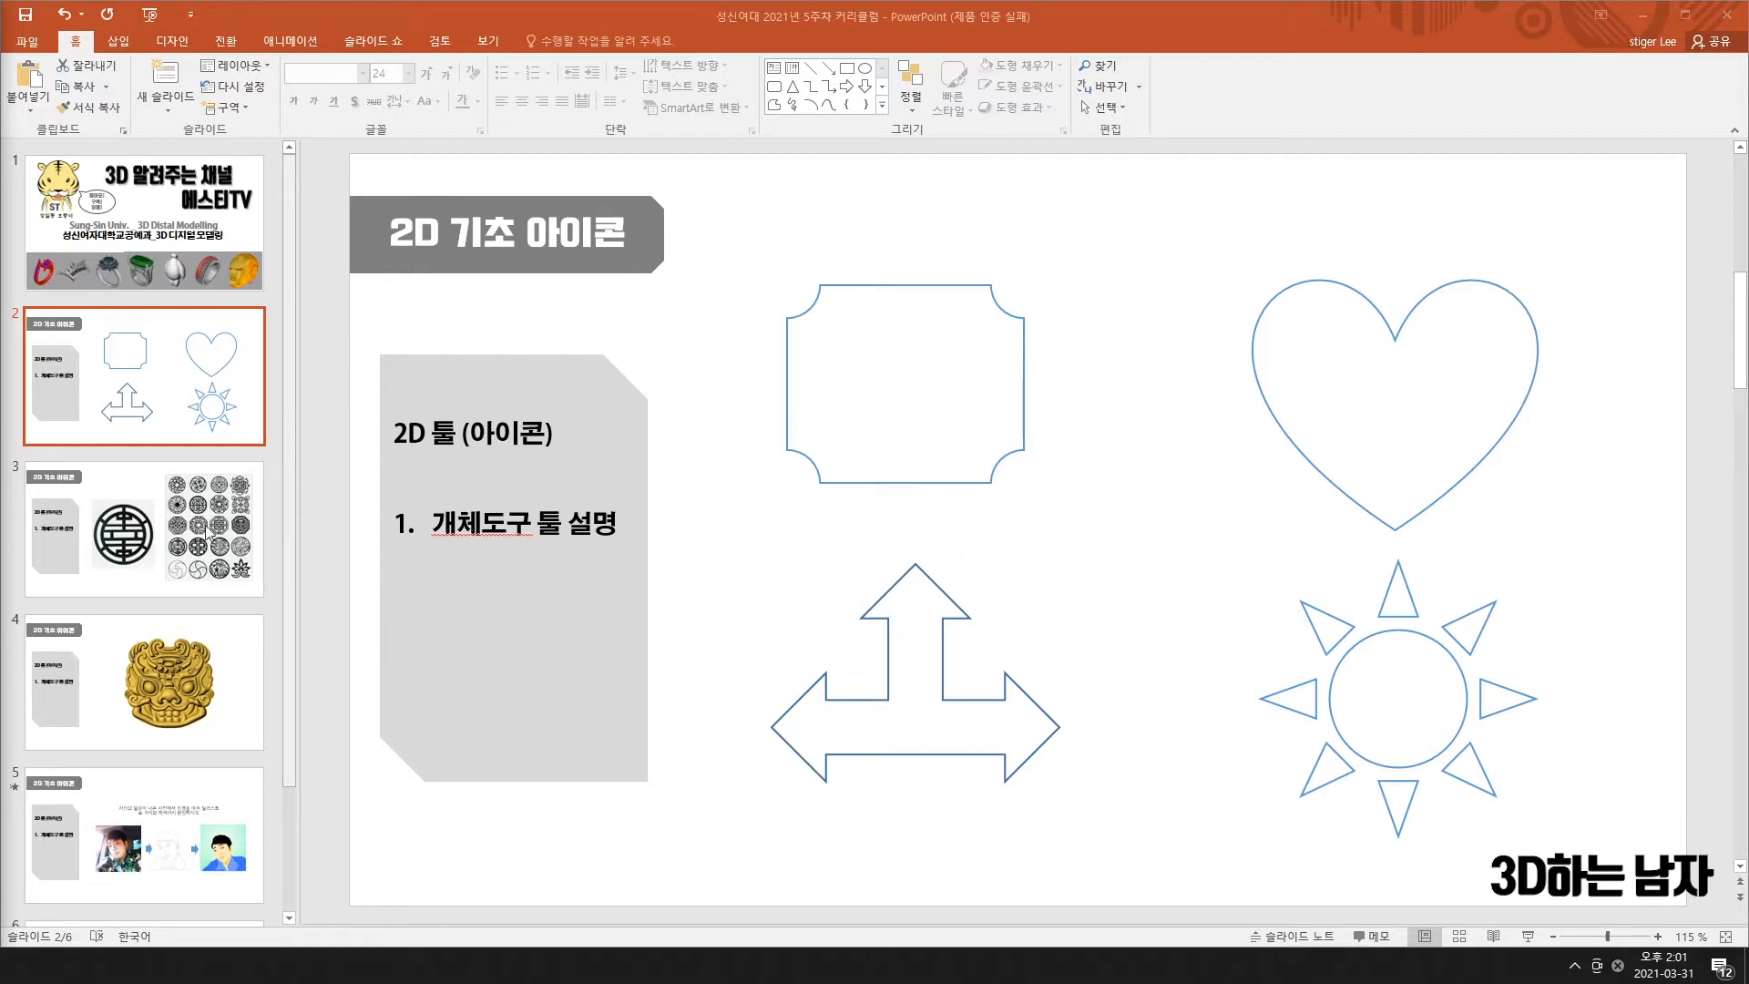
- Review the example slides showing the lattice pattern sheet and the golden mask, ending on the pattern slide
click(149, 542)
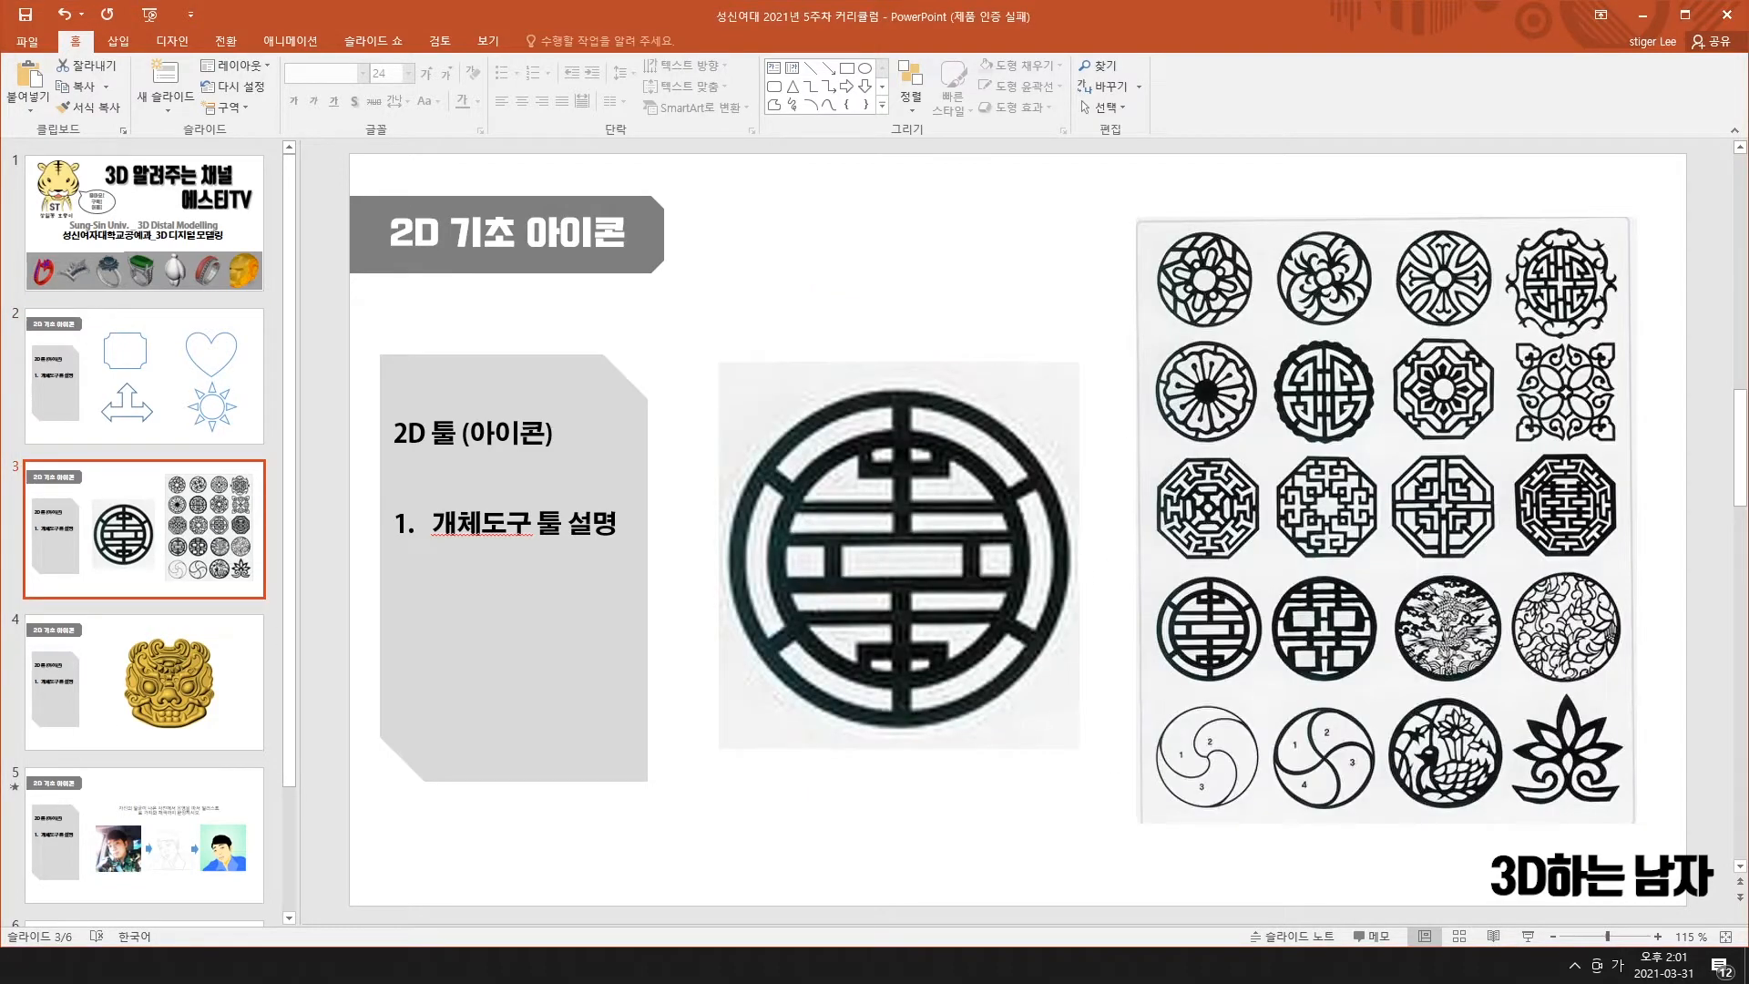
click(170, 669)
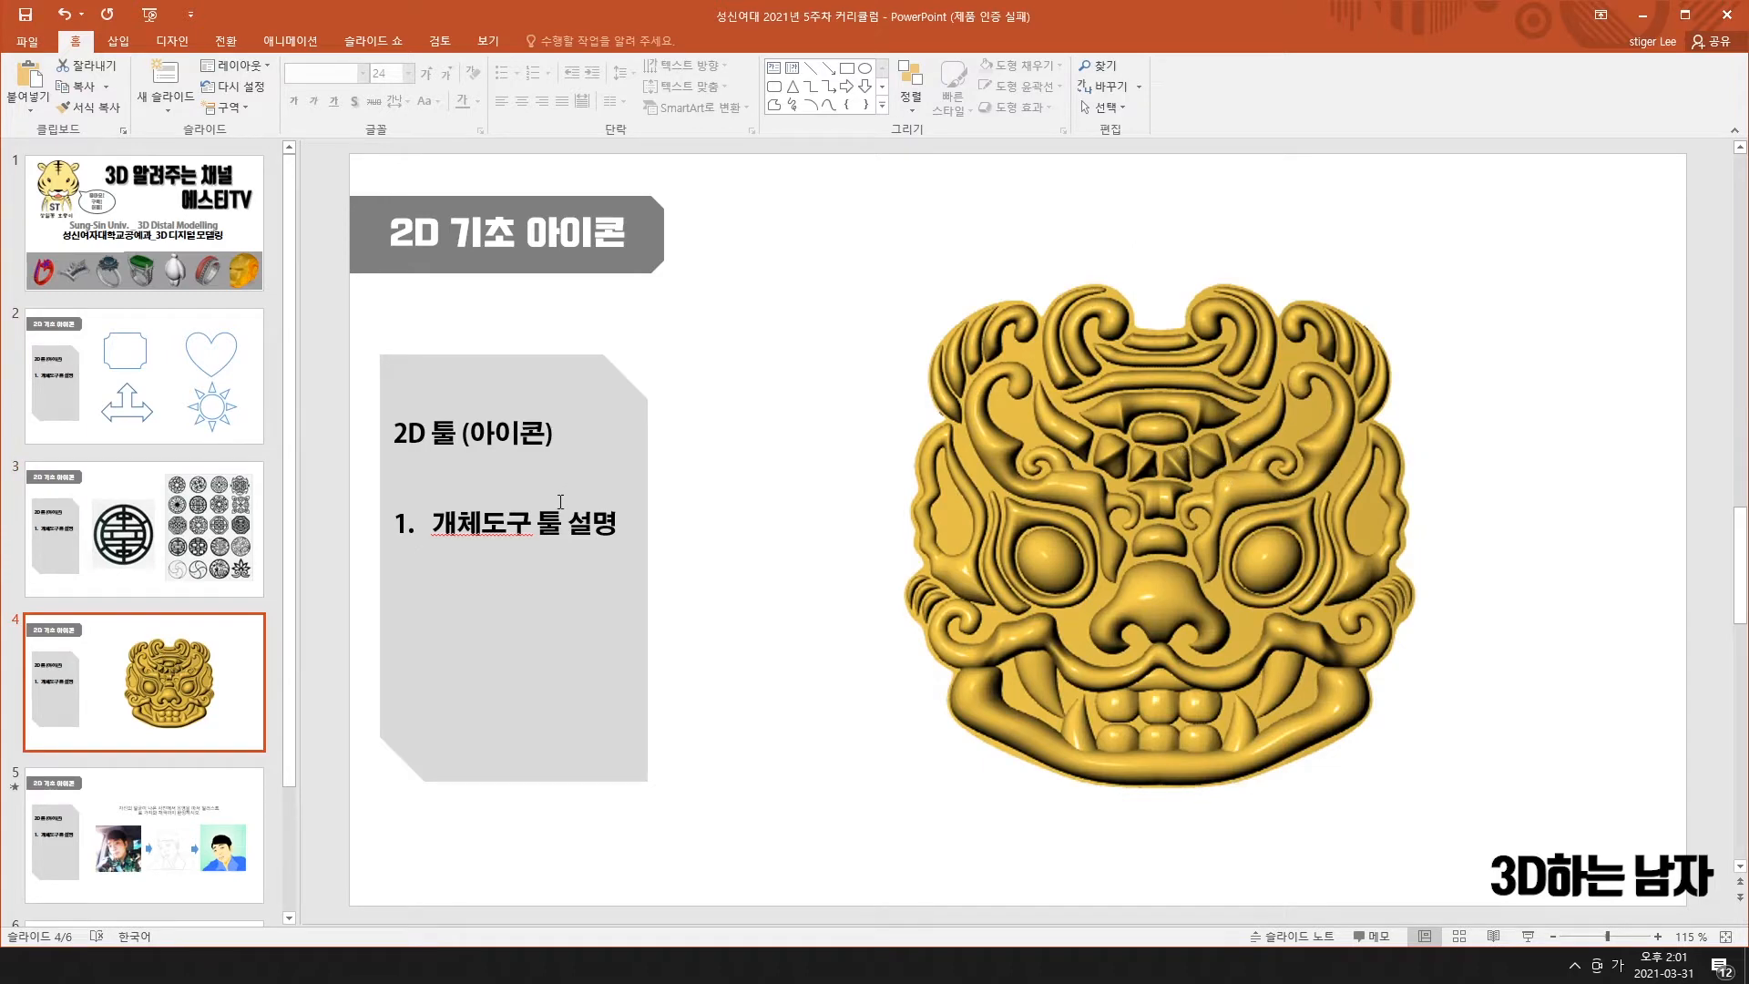
click(217, 521)
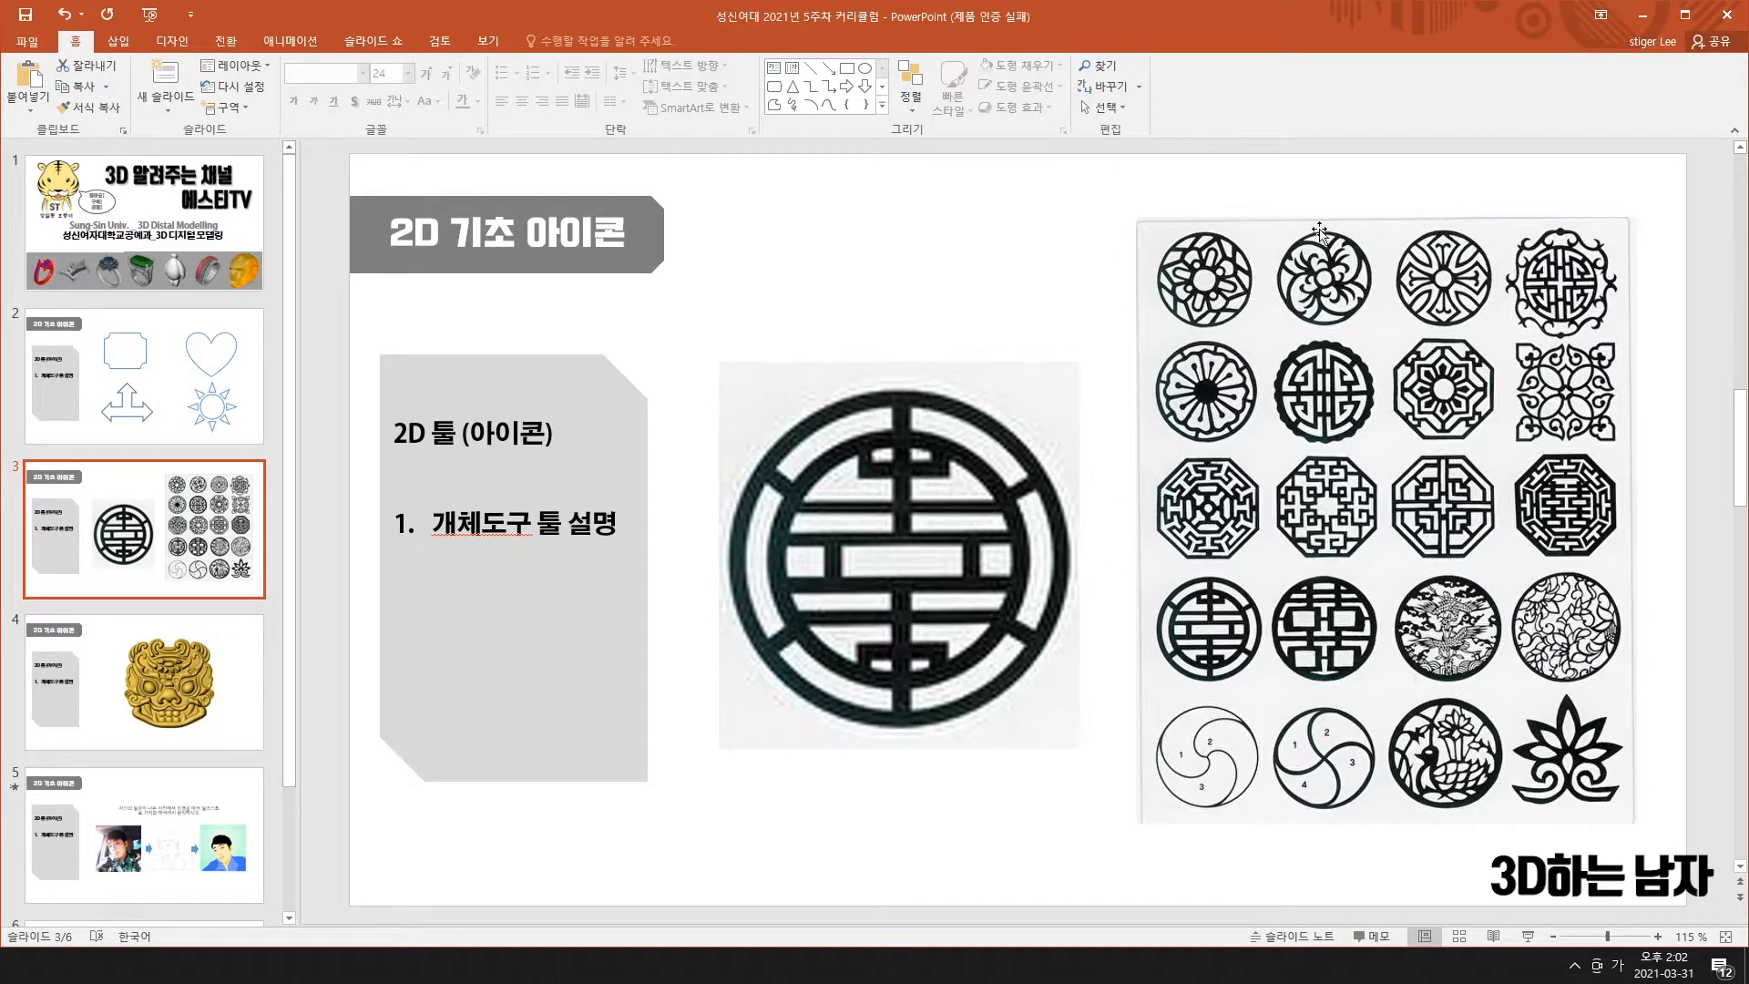
click(219, 706)
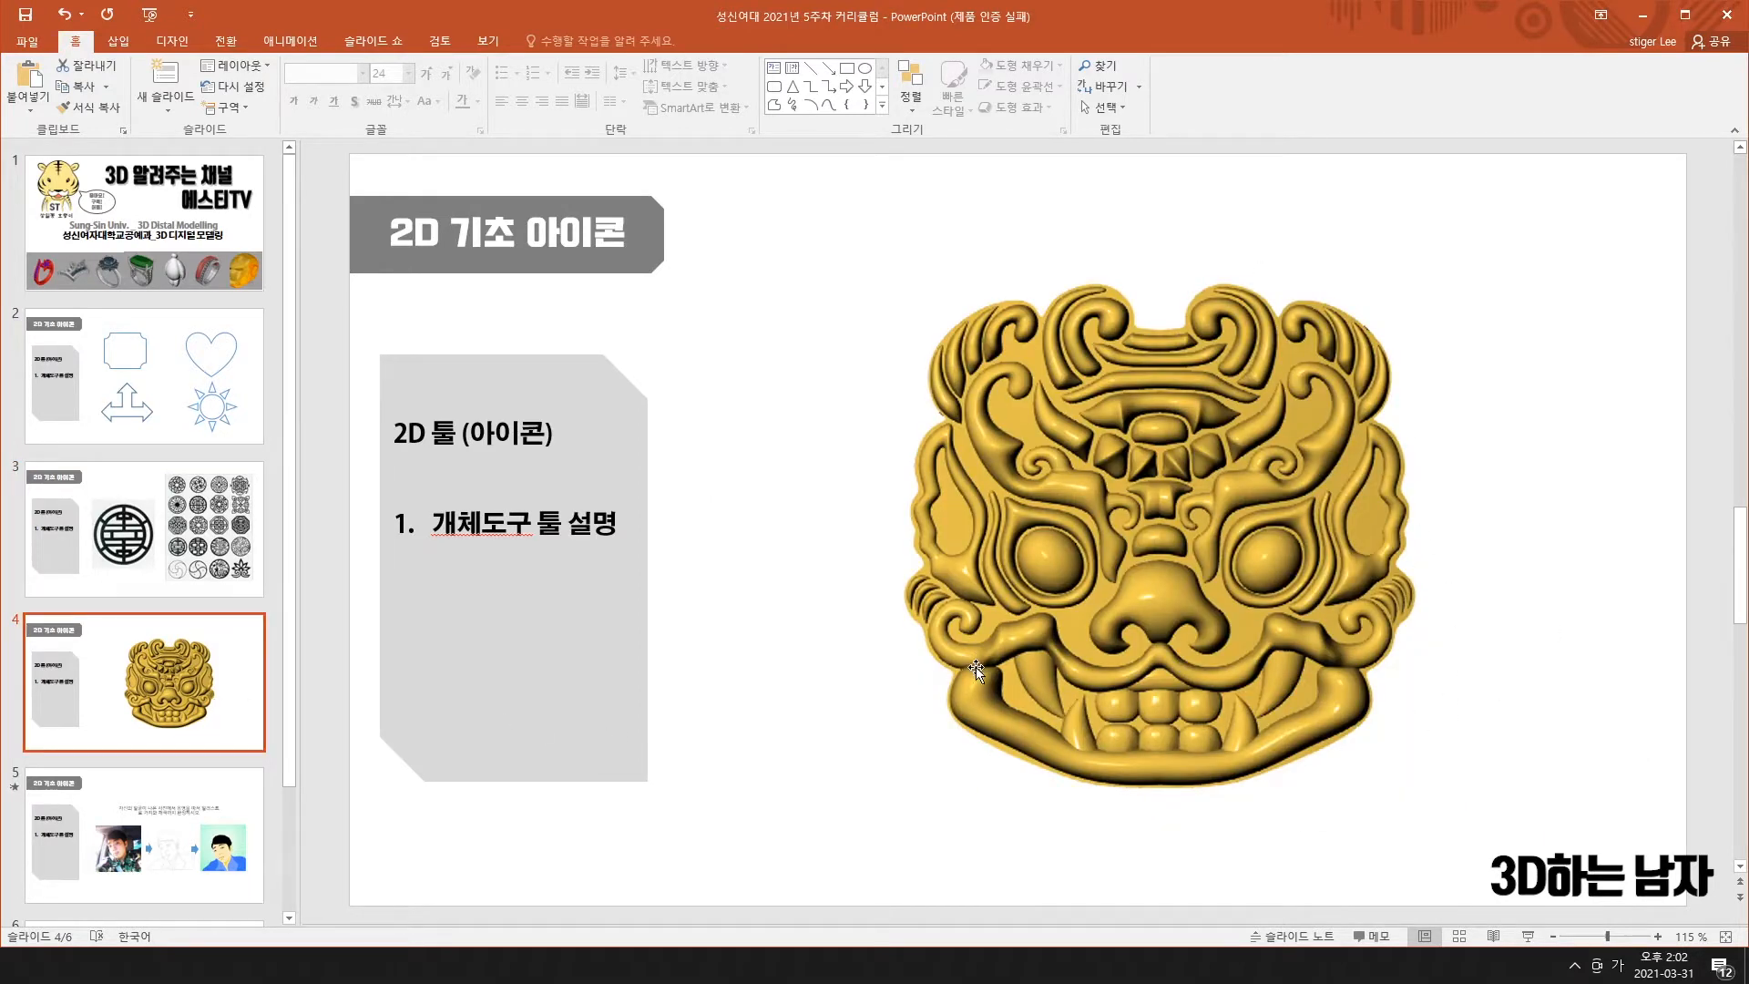
scroll(781, 683, up, 3)
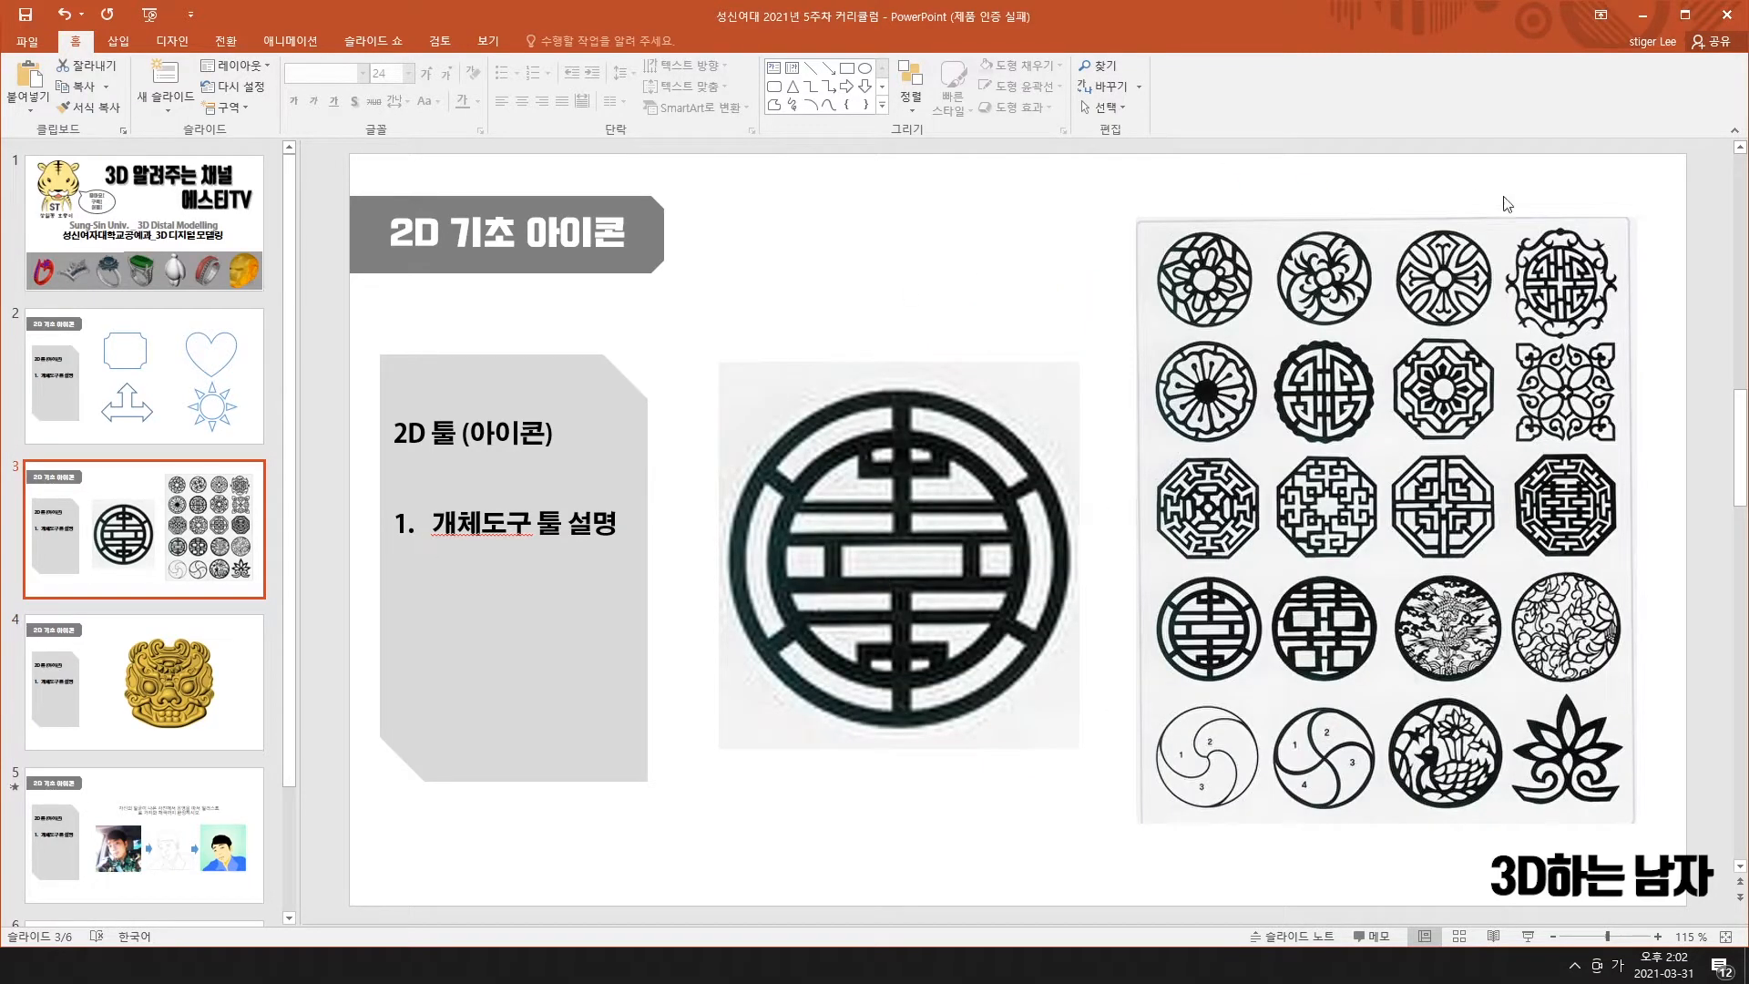
- Crop the bottom row of motifs off the pattern sheet picture on slide 3, reducing its height to 11.89 cm
click(1505, 739)
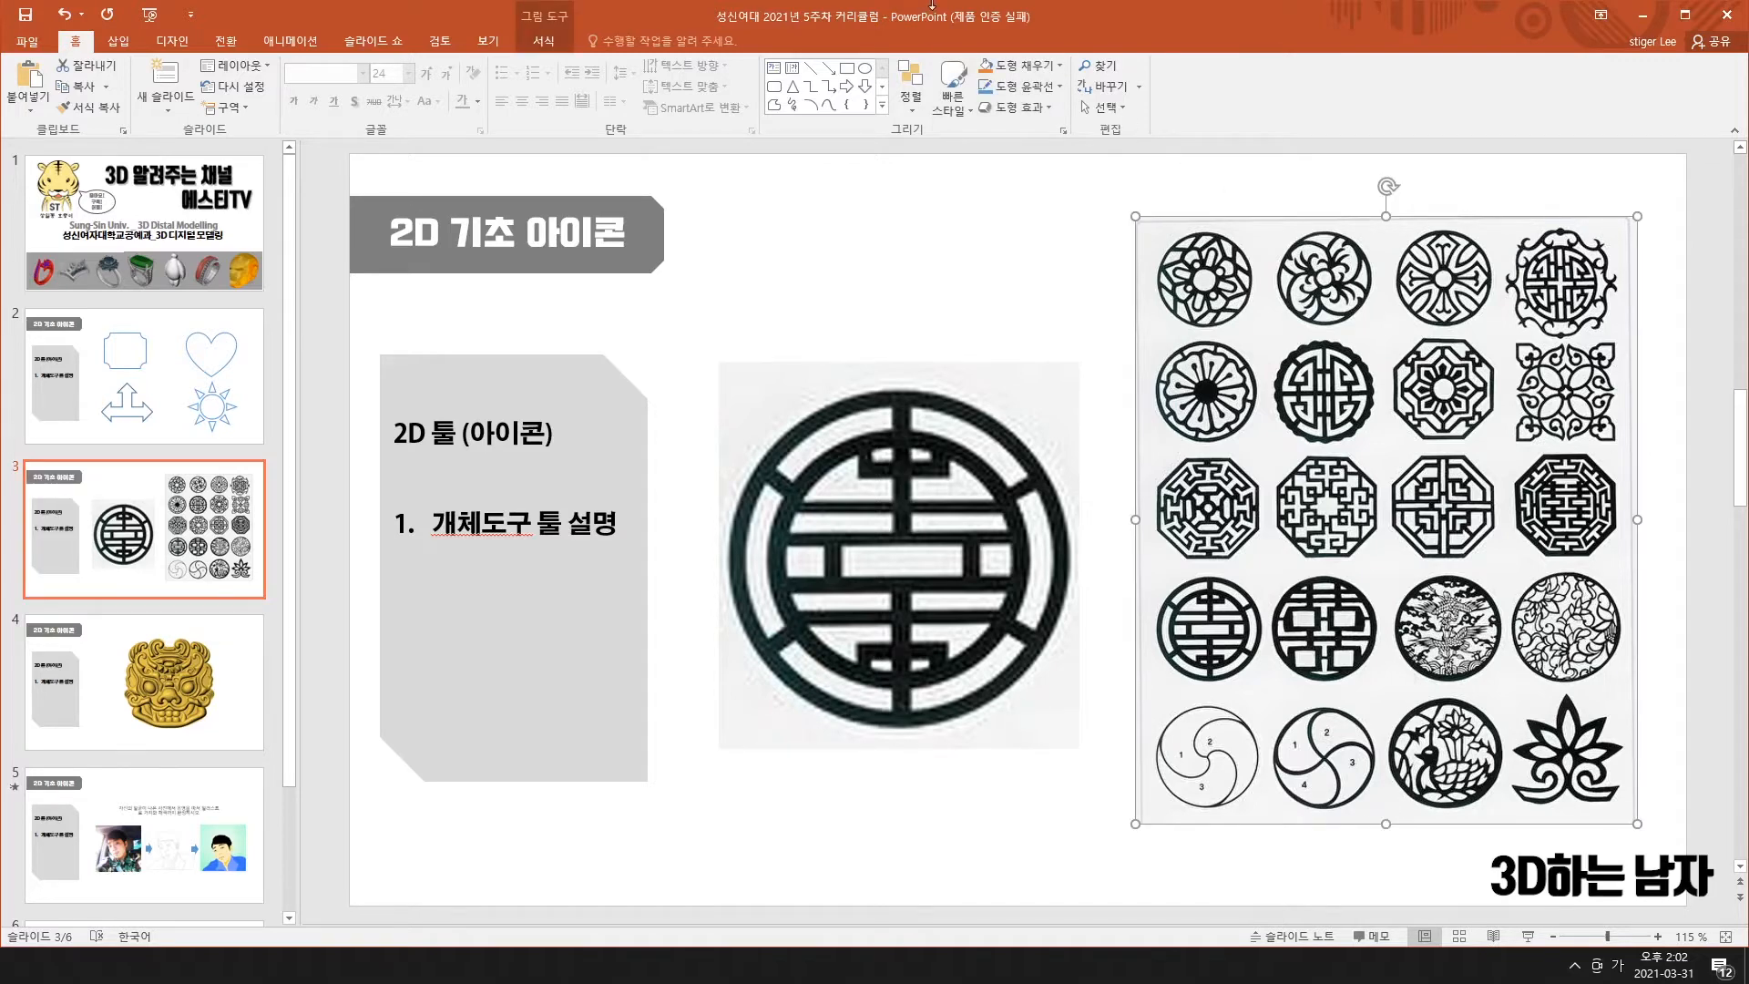
click(543, 42)
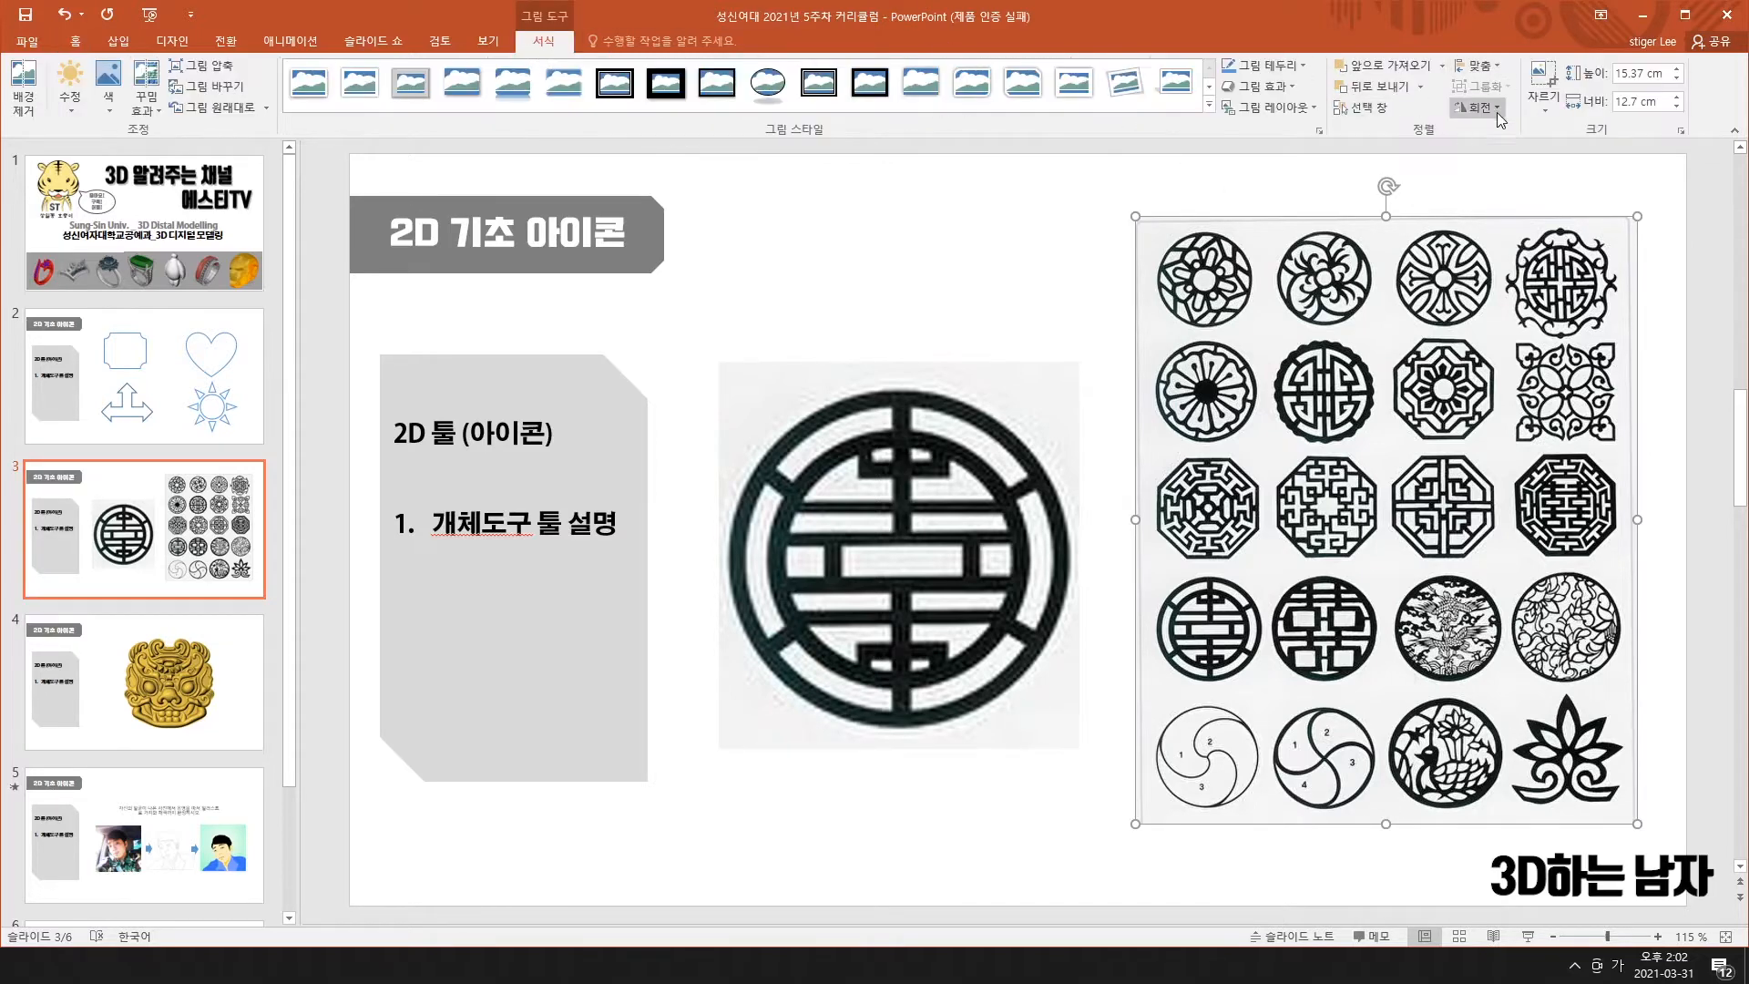
click(1542, 73)
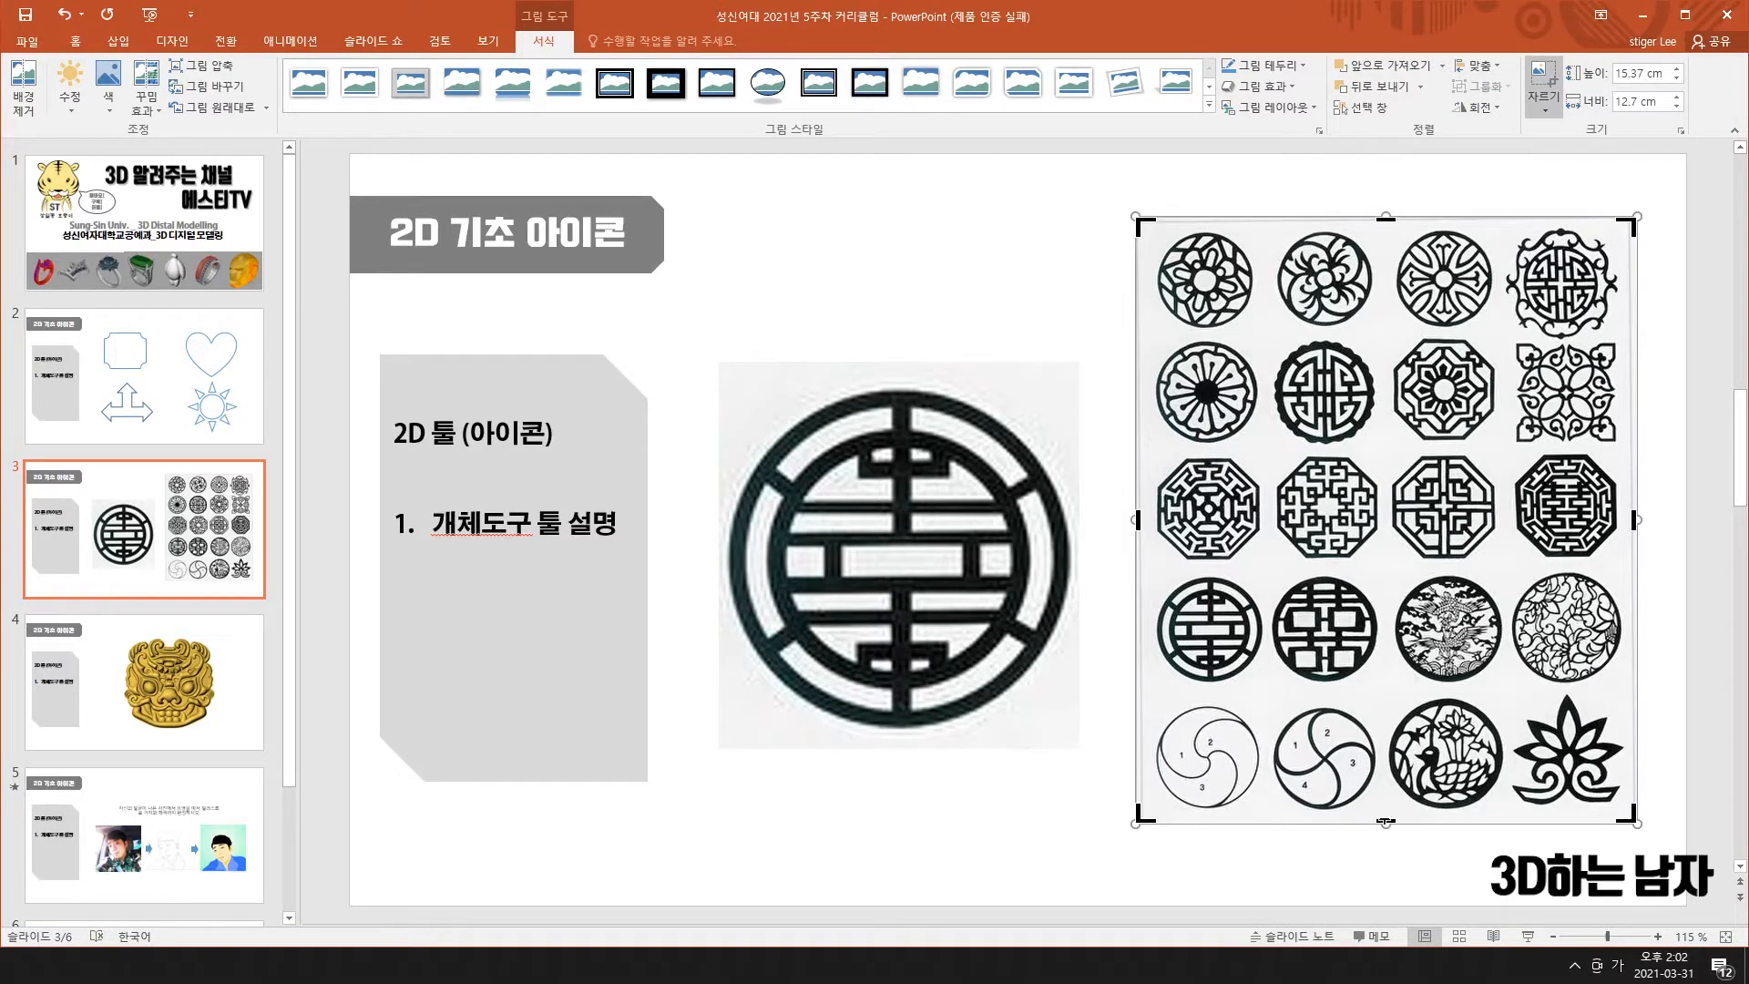
drag(1386, 824, 1385, 683)
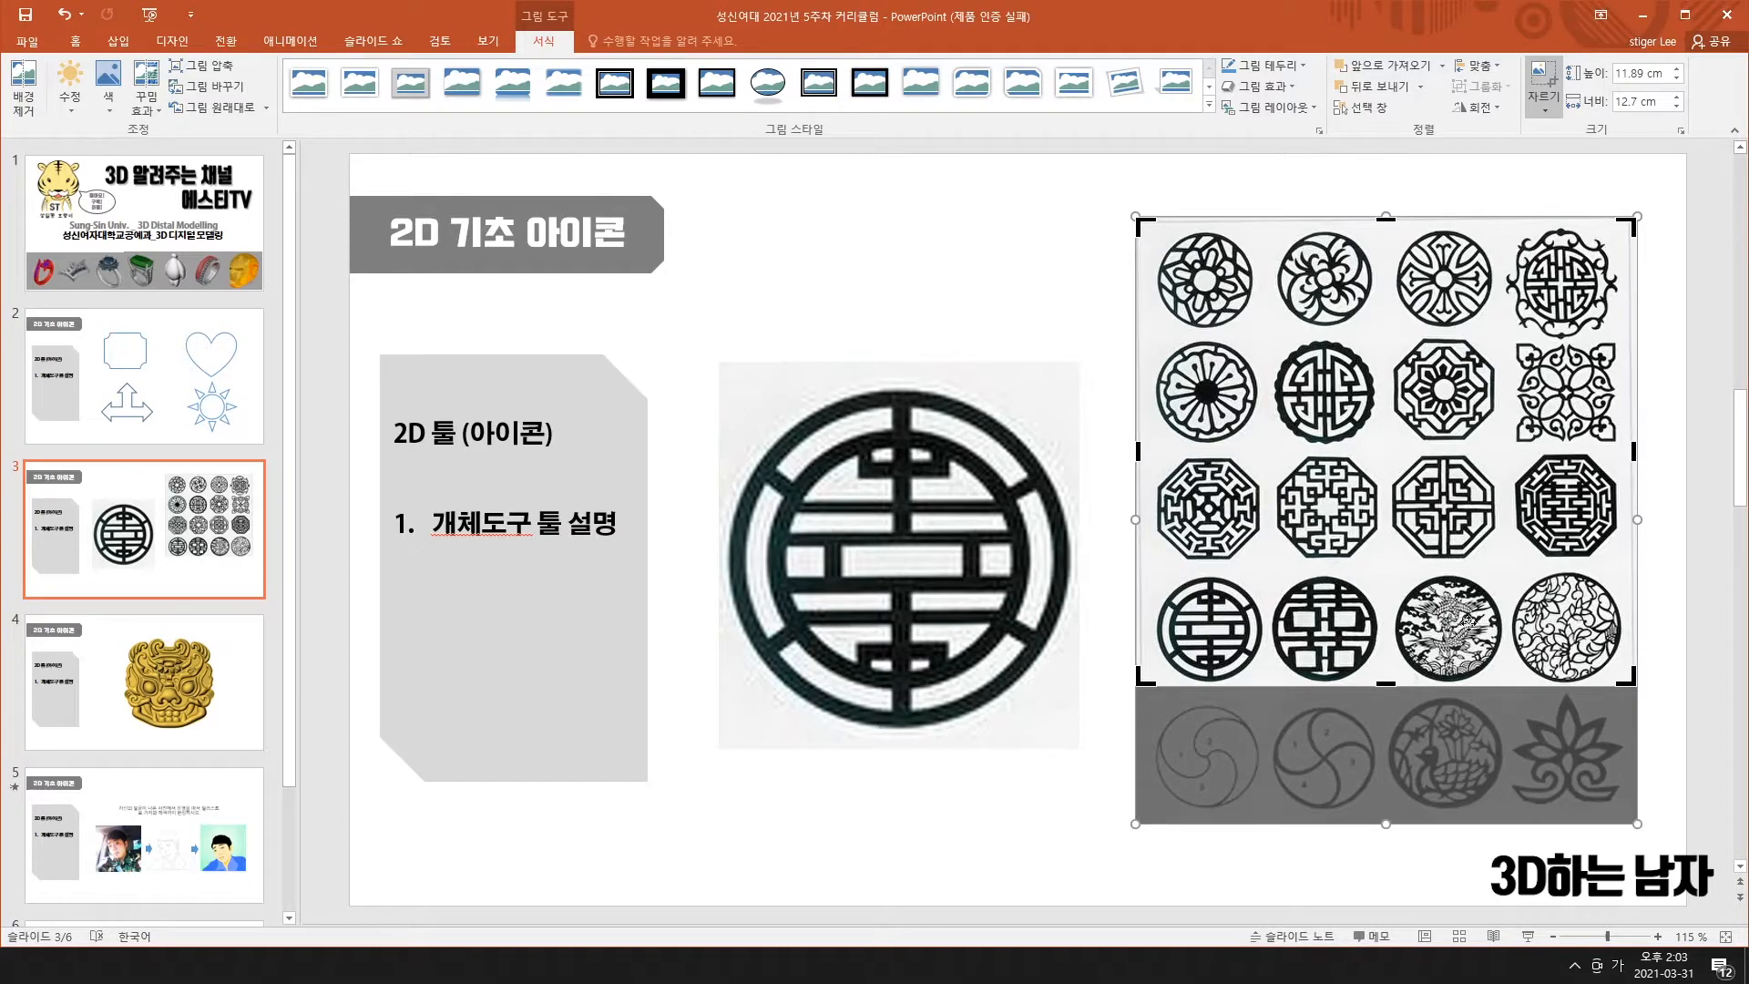
click(1422, 878)
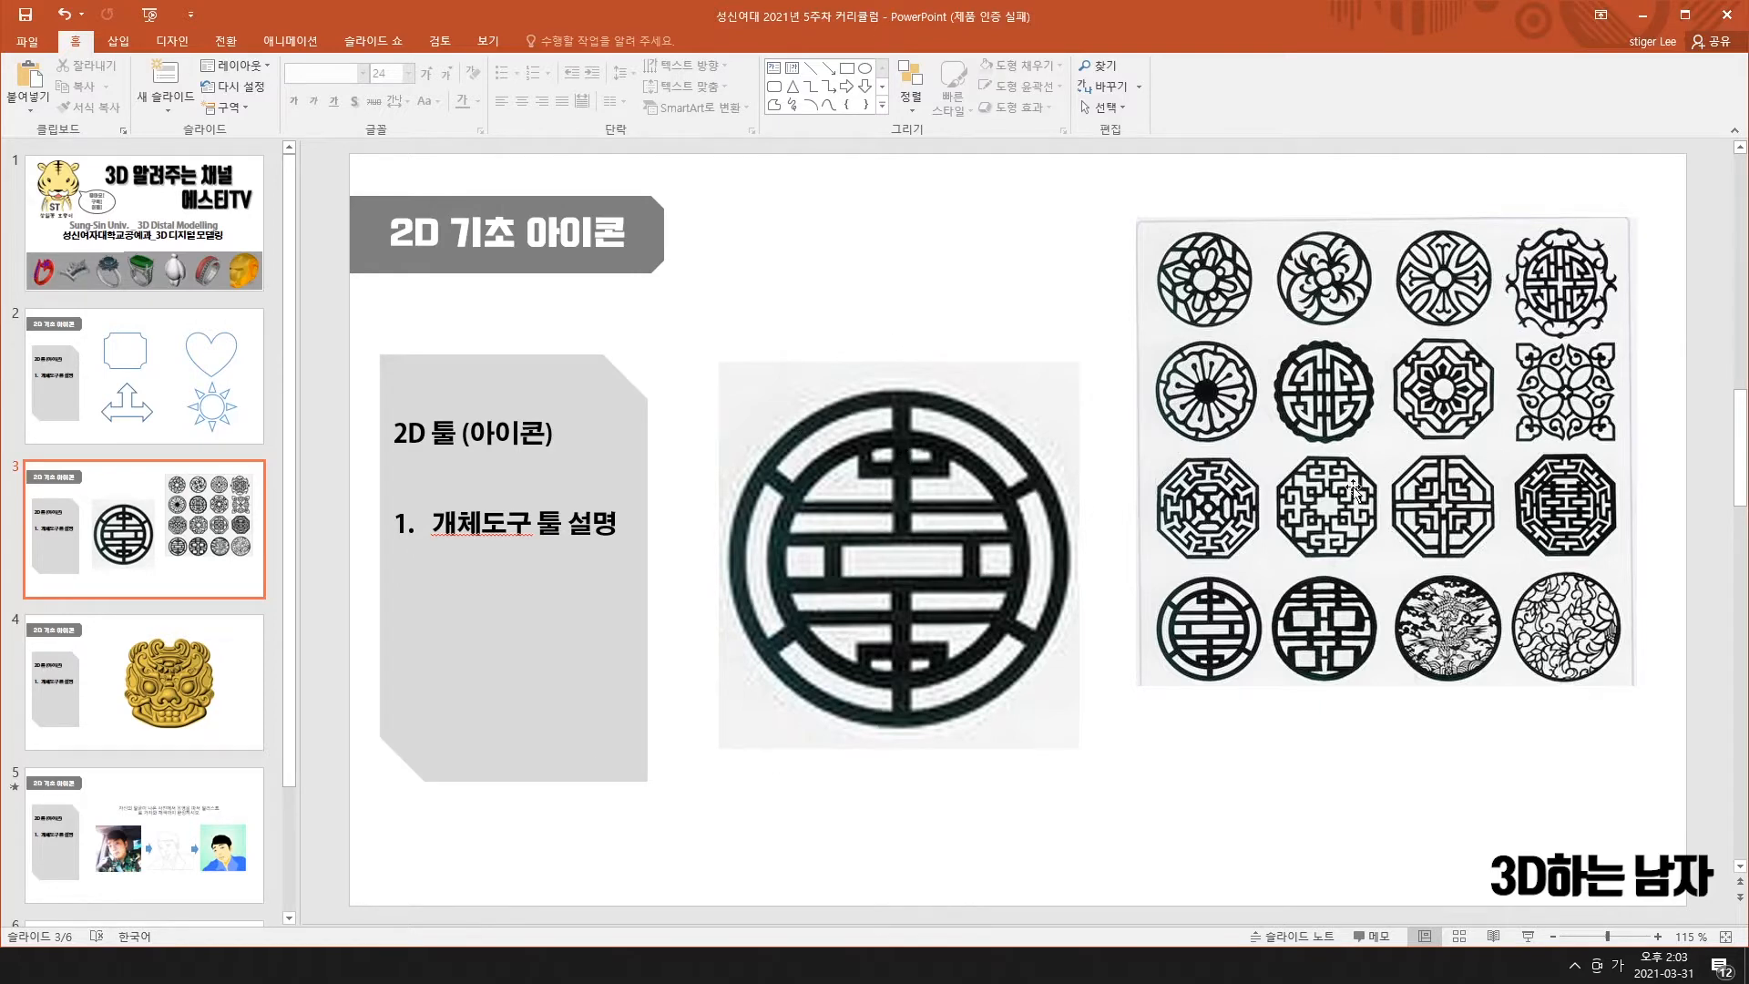
- Look over the golden mask slide again and go back through the pattern slide to the basic shapes slide
click(176, 666)
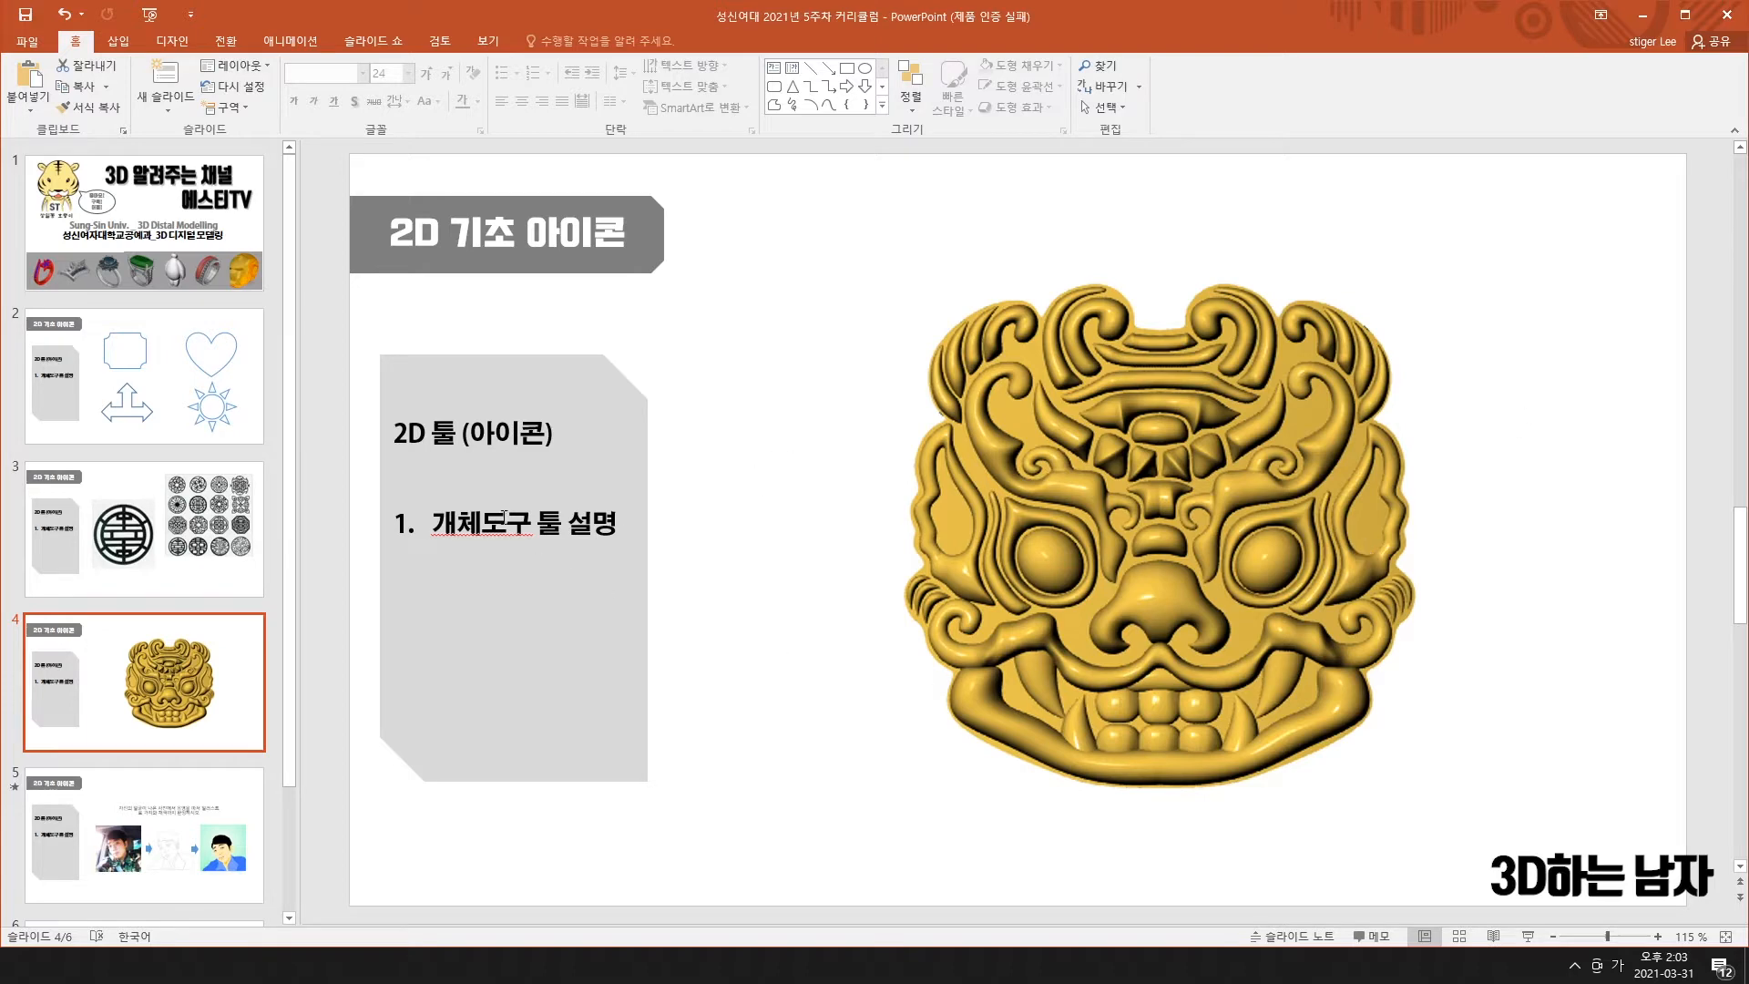
click(222, 515)
click(191, 386)
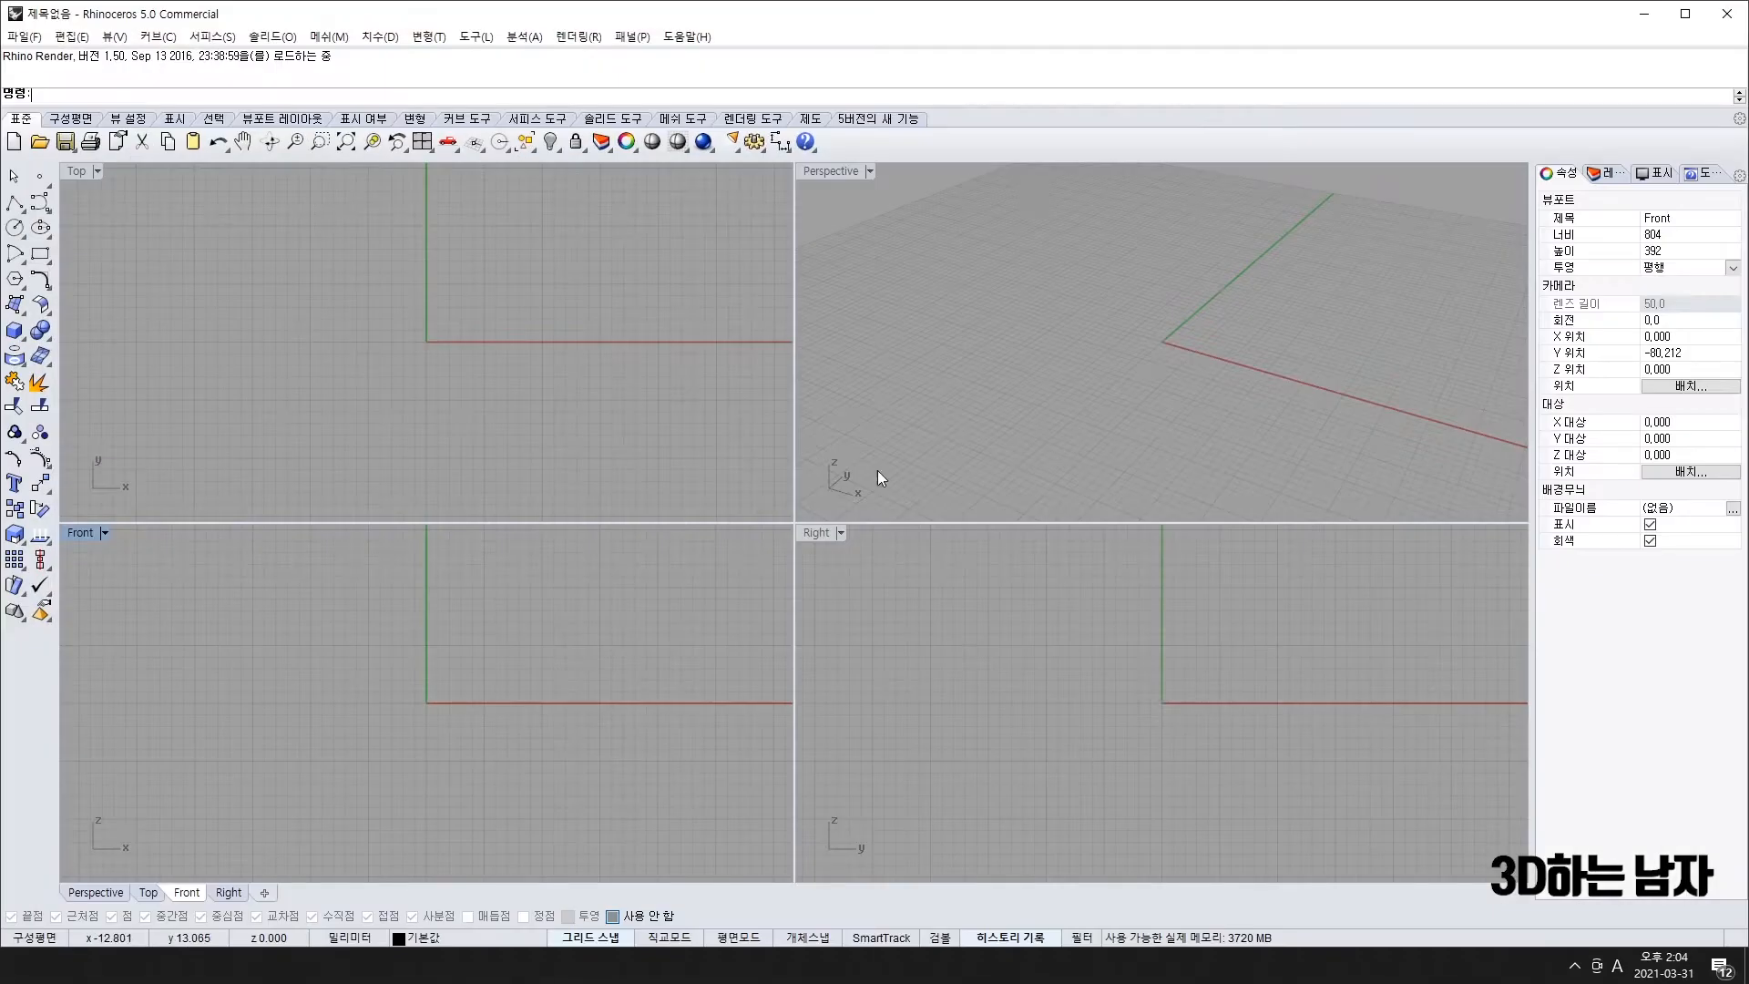
- In Rhinoceros, maximize the Top viewport and draw a closed 5 mm square with the Polyline command, starting at the origin
double_click(81, 170)
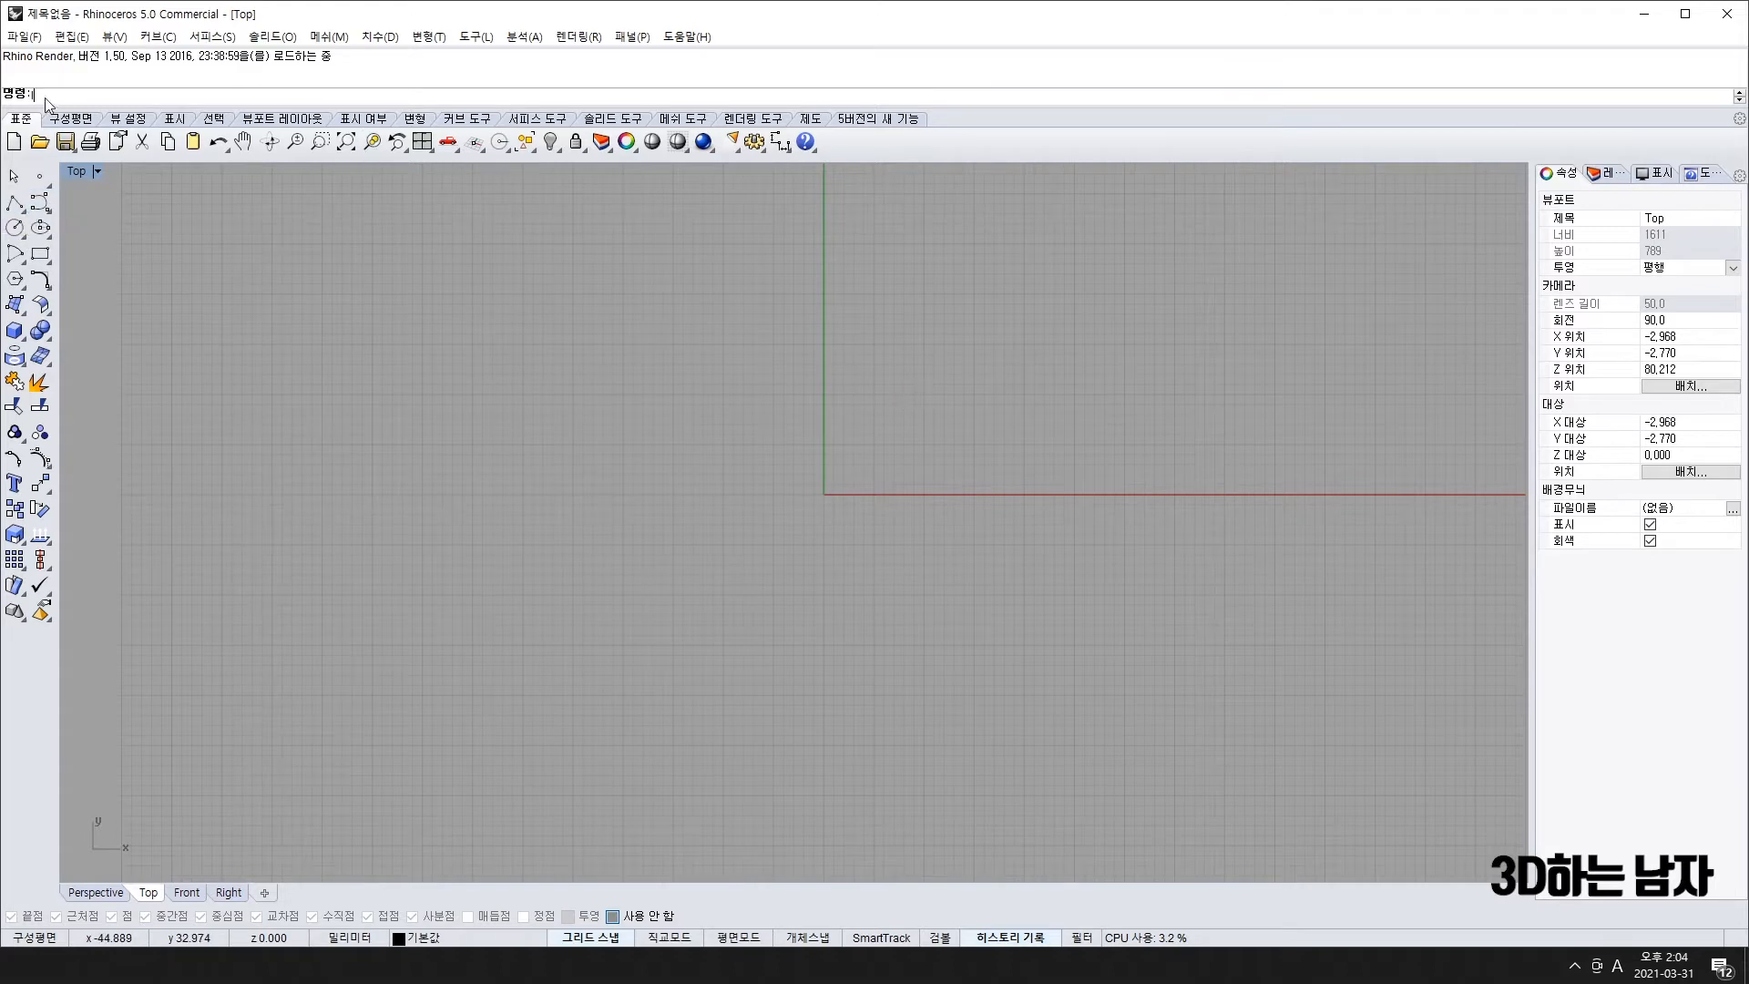
text(l)
key(Return)
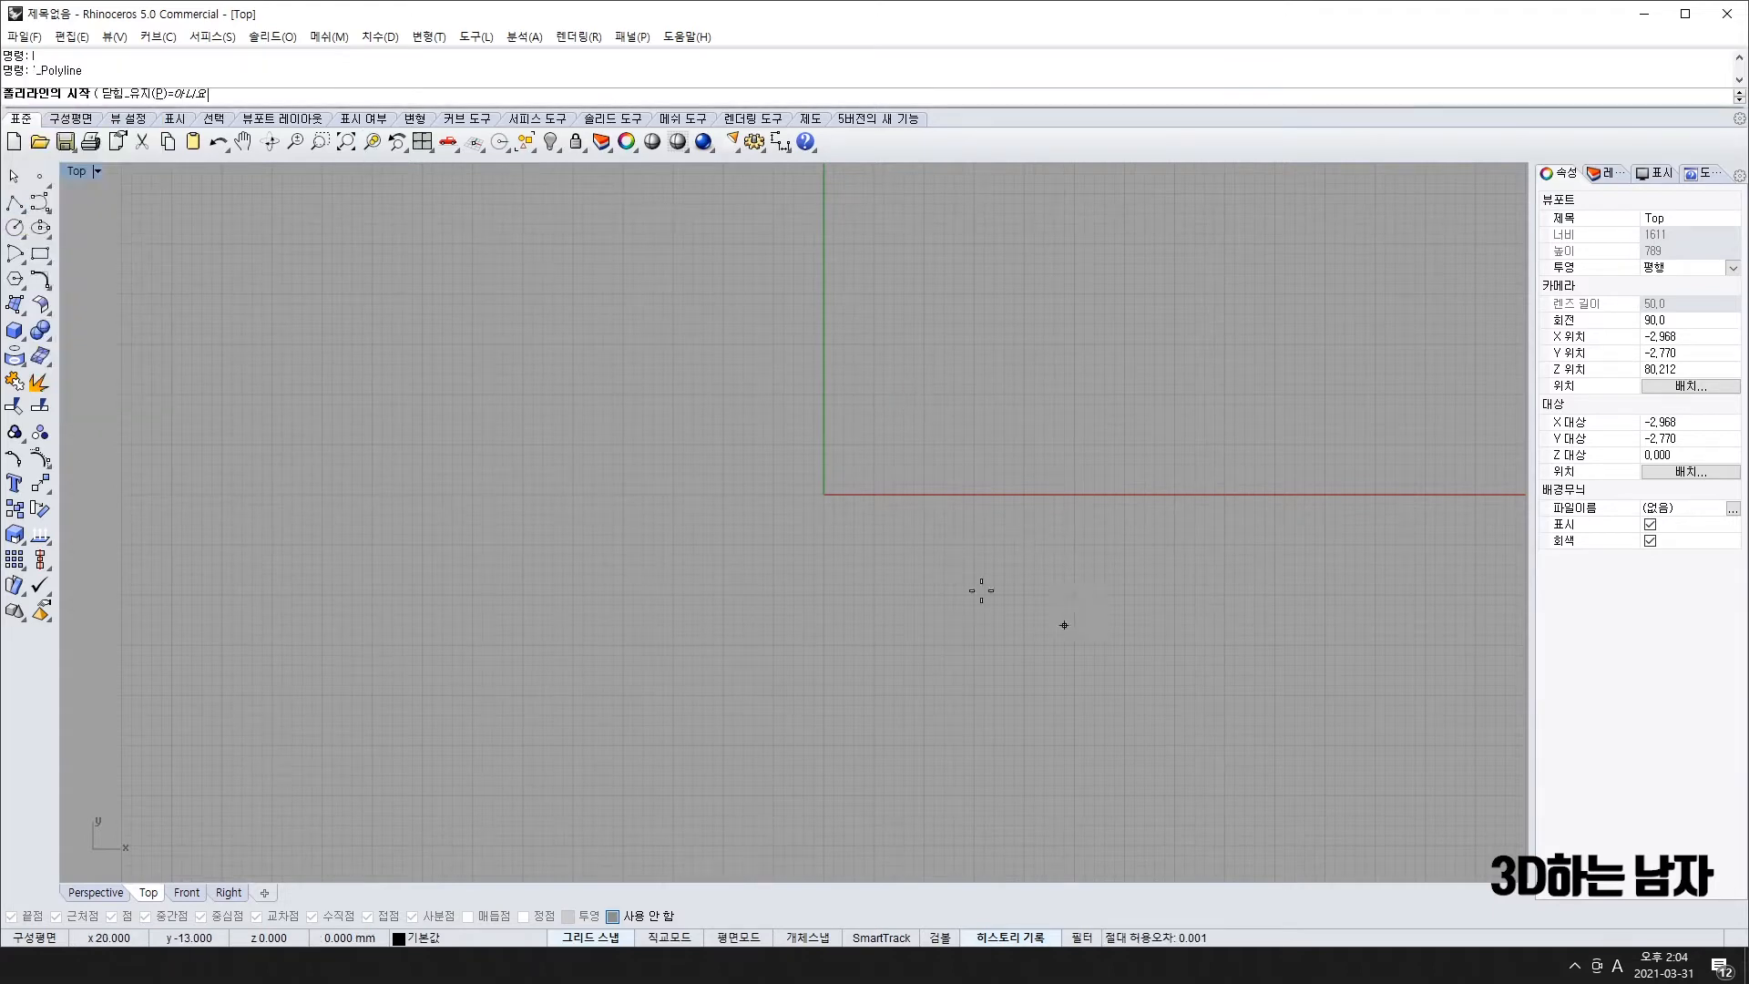
scroll(850, 480, up, 5)
click(754, 532)
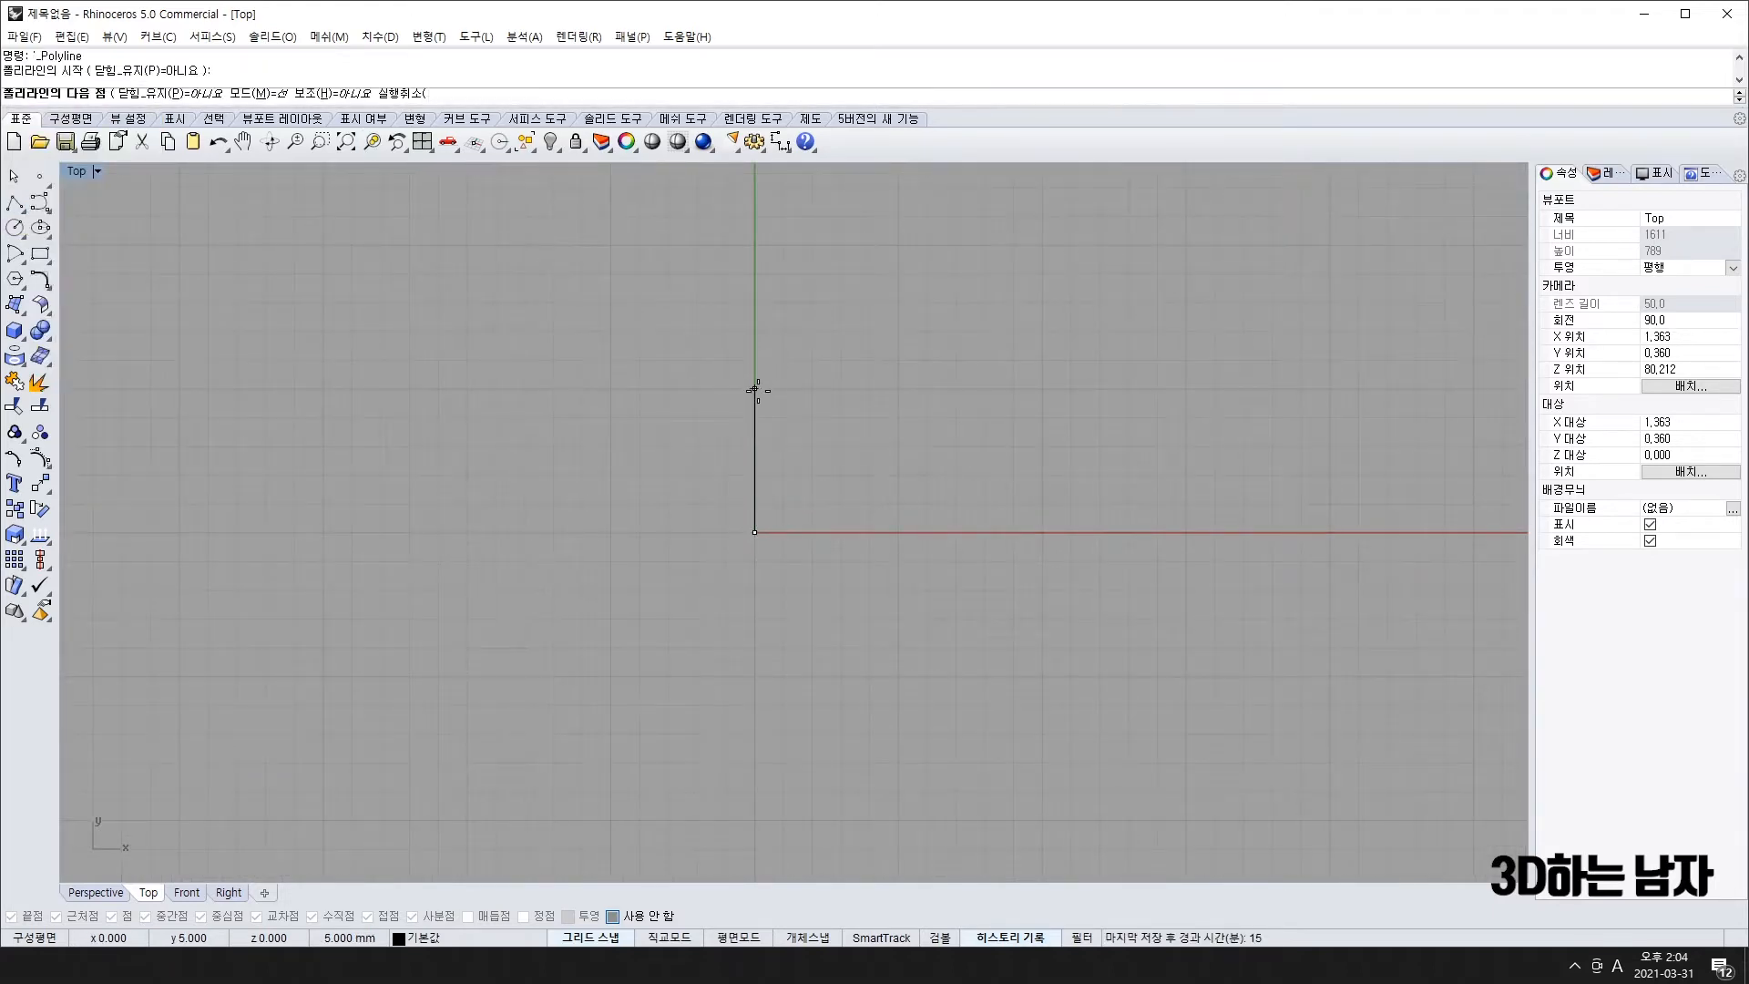
click(755, 390)
click(898, 390)
click(898, 532)
click(755, 532)
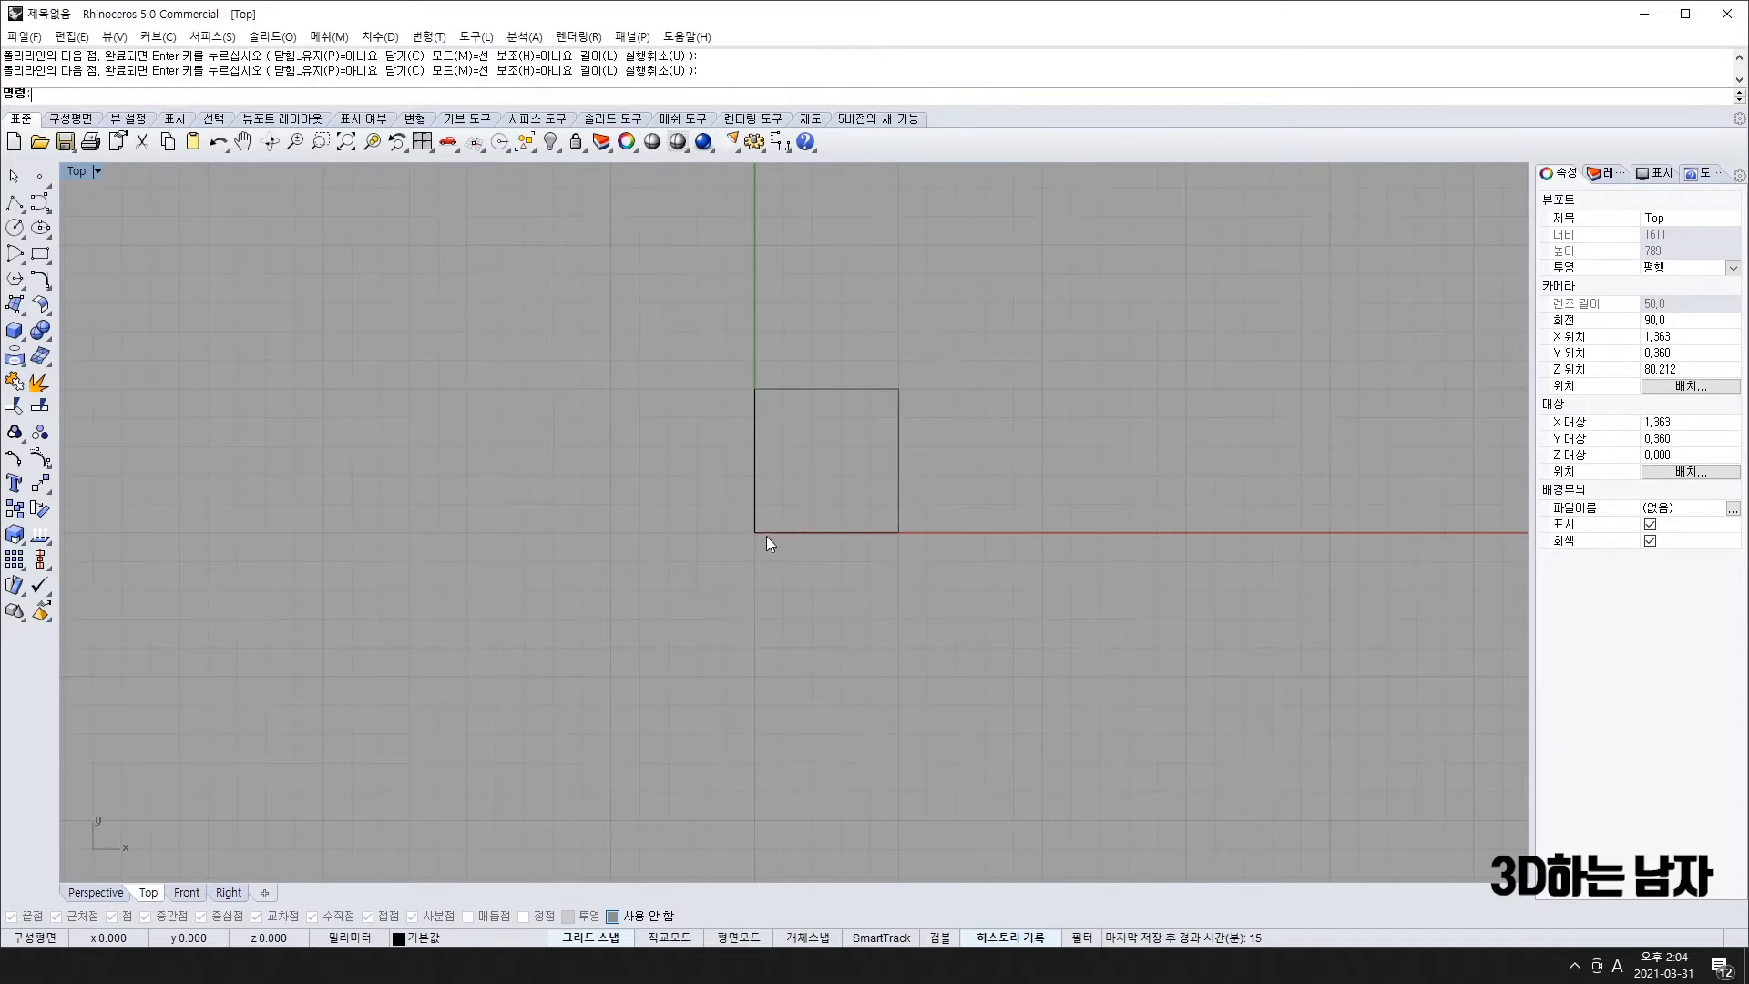
- Cancel the restarted Polyline command and delete the square at the origin
text(l)
key(Return)
scroll(876, 282, down, 12)
right_drag(876, 298, 801, 377)
scroll(802, 378, up, 8)
key(Escape)
drag(638, 329, 922, 556)
key(Delete)
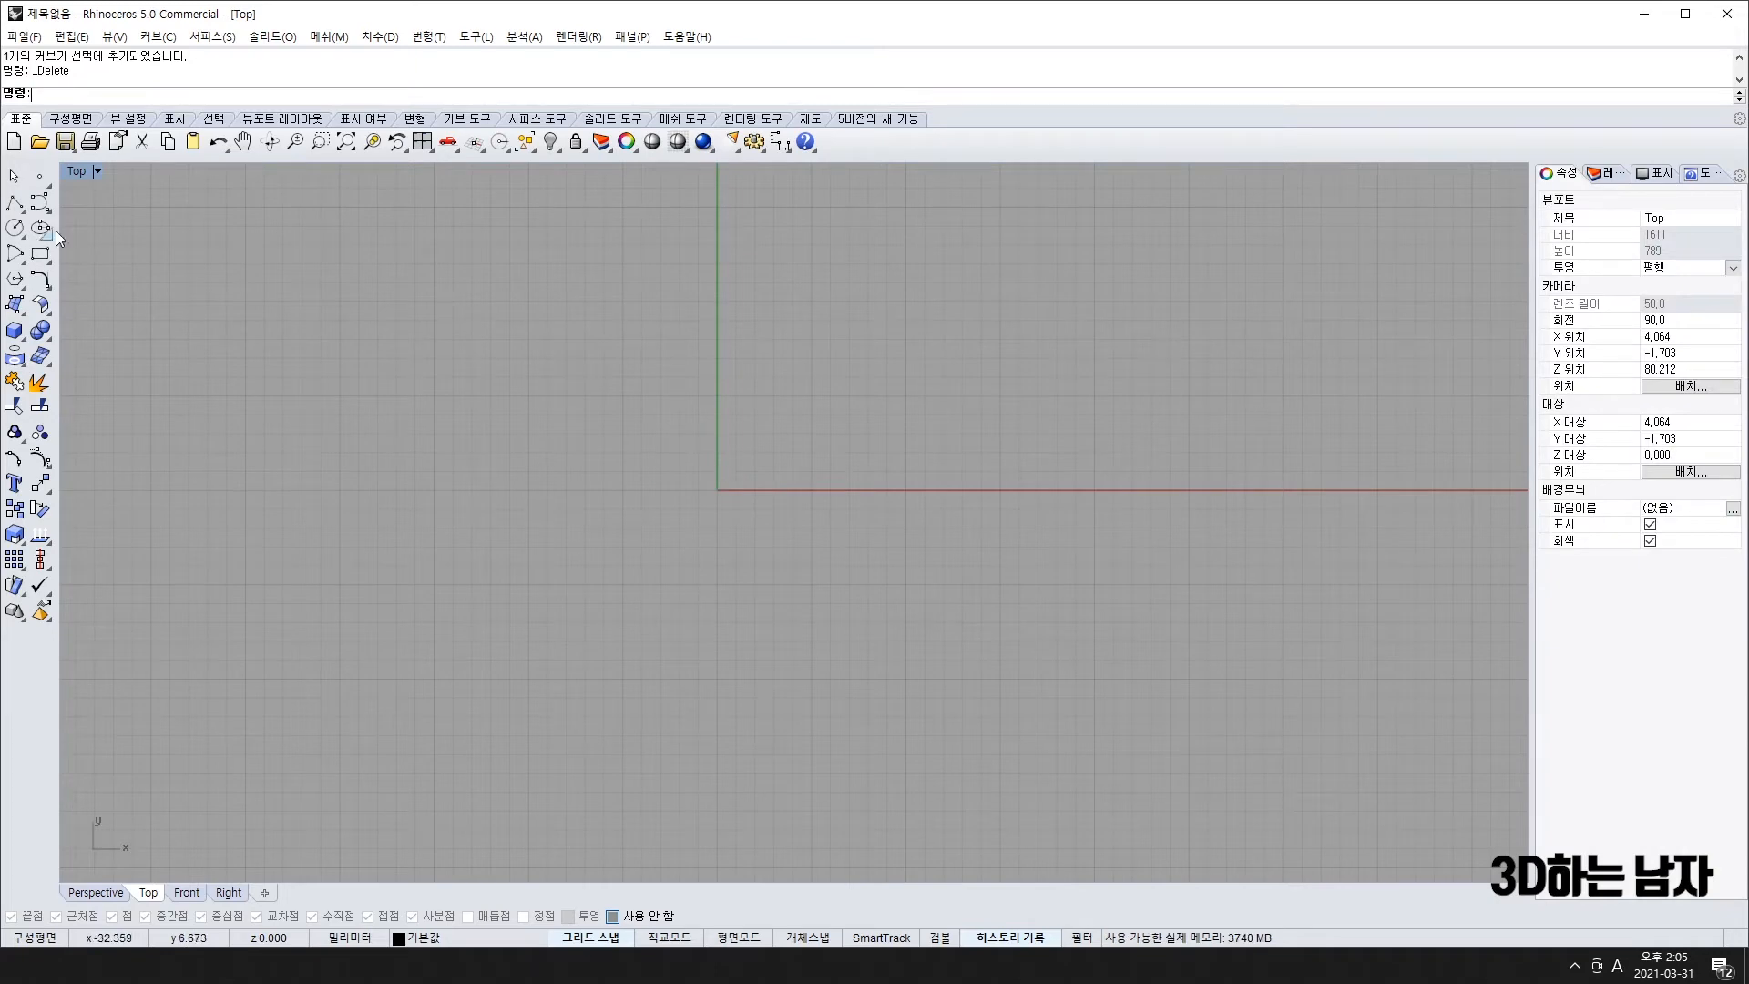
- Draw an open degree-3 control point curve with seven points, starting on the y axis 10 mm above the origin
click(40, 203)
click(717, 302)
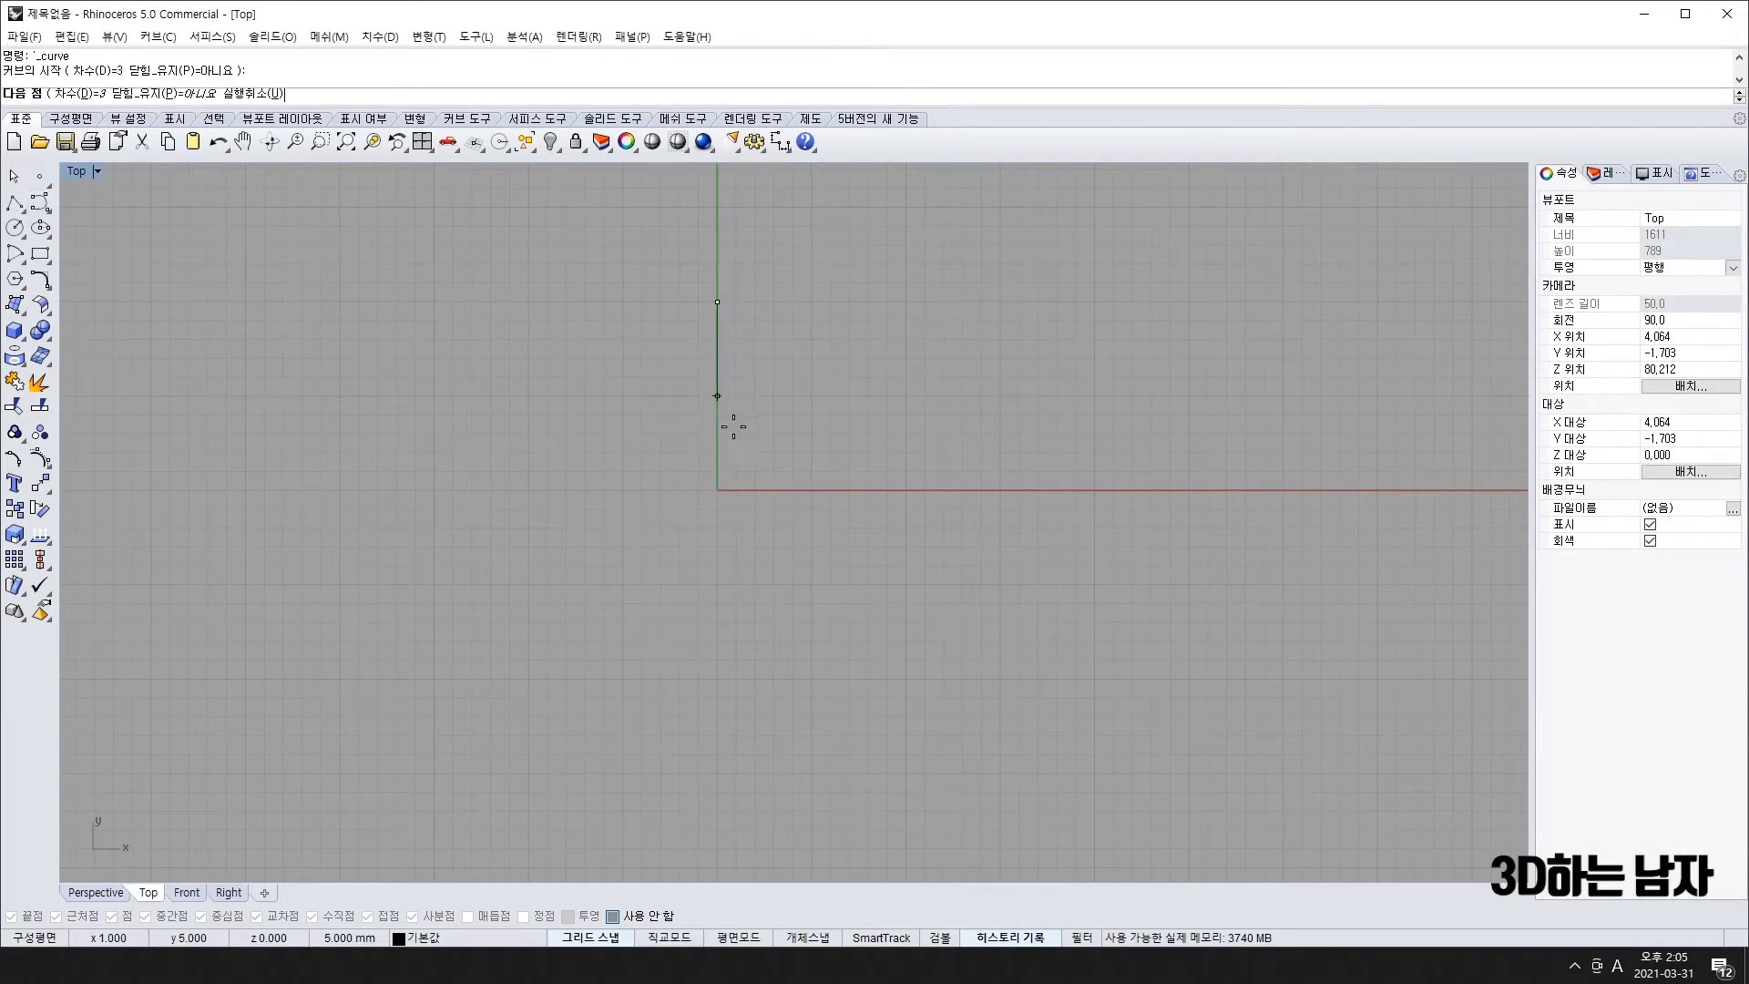
click(736, 434)
click(869, 471)
click(1113, 434)
click(1019, 226)
click(886, 226)
click(829, 378)
key(Return)
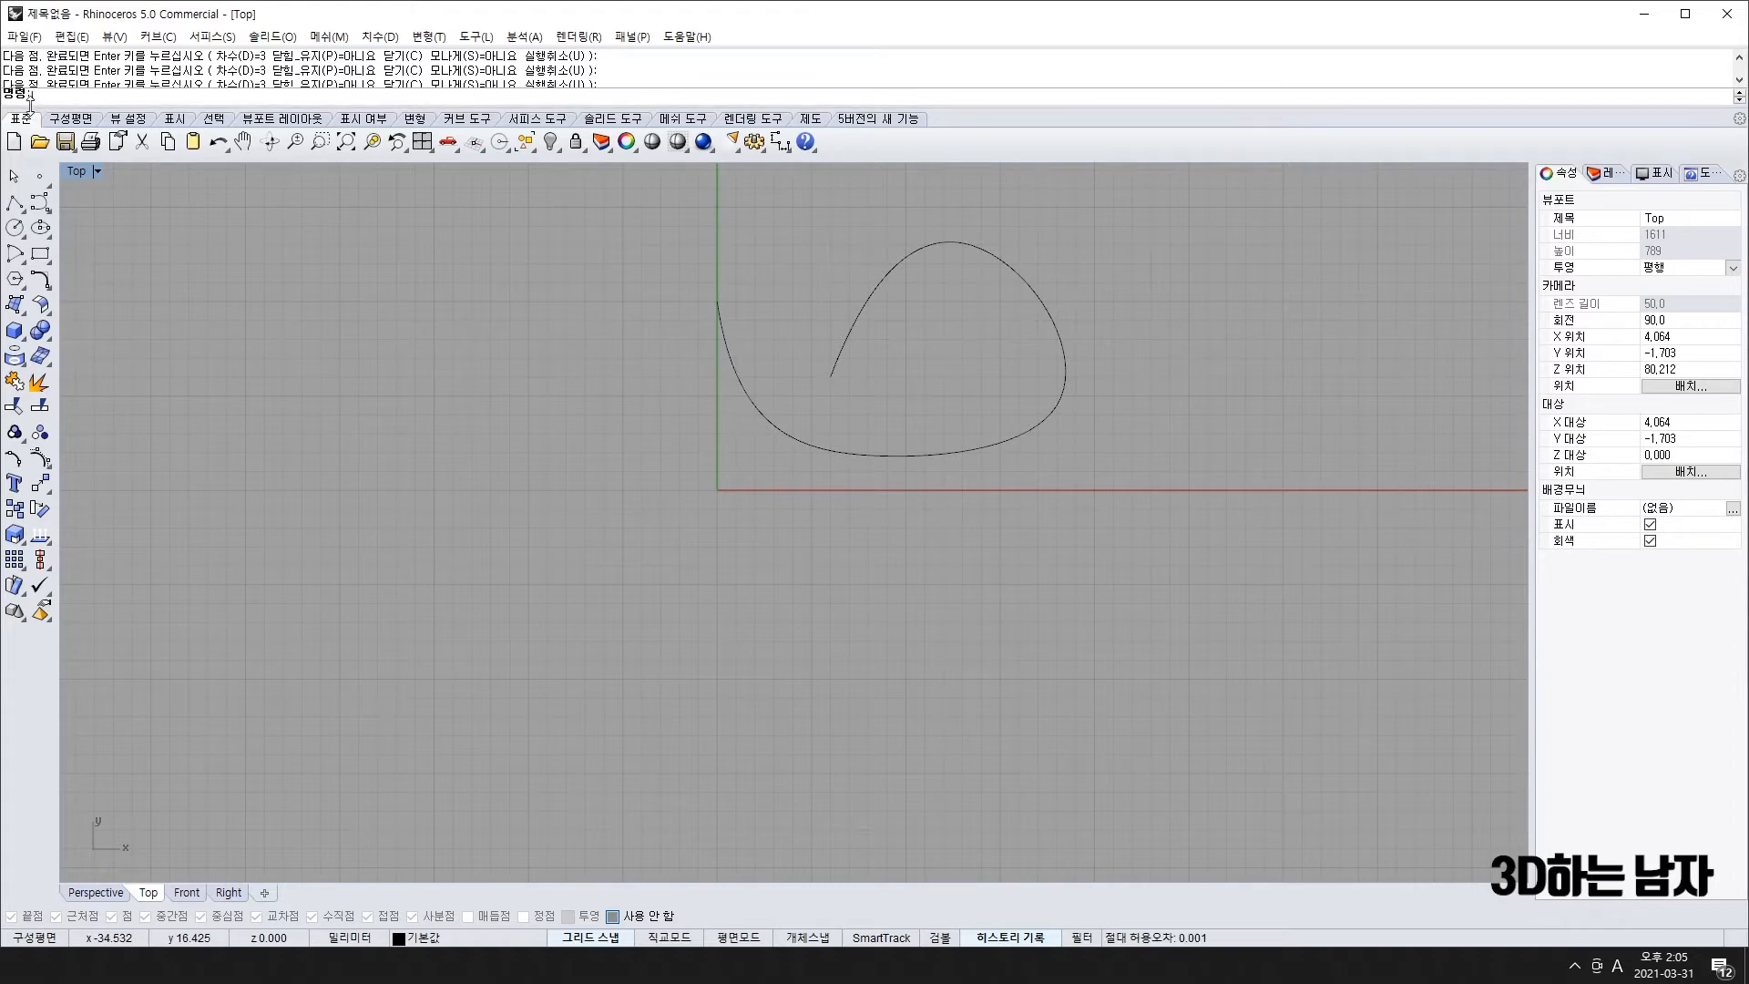
- Draw a second, self-crossing control point curve using the ll alias, and delete both curves
text(ll)
key(Return)
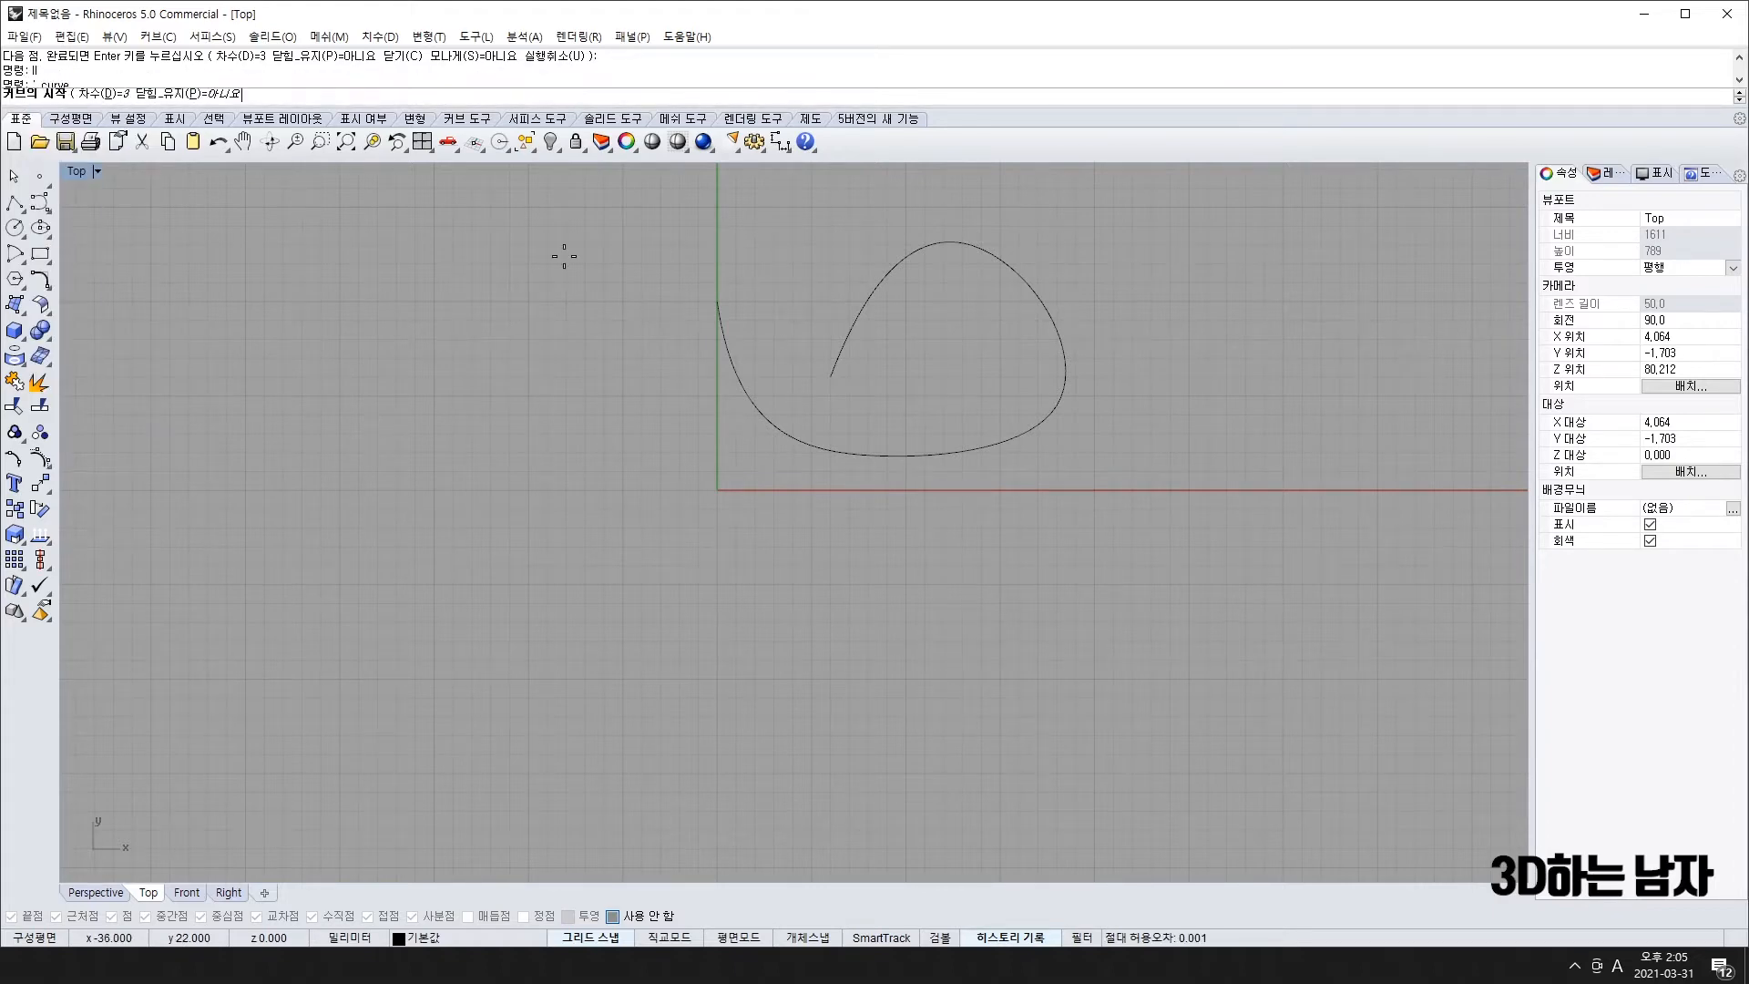
click(773, 660)
click(1207, 623)
click(1188, 395)
click(924, 376)
click(982, 659)
click(1320, 374)
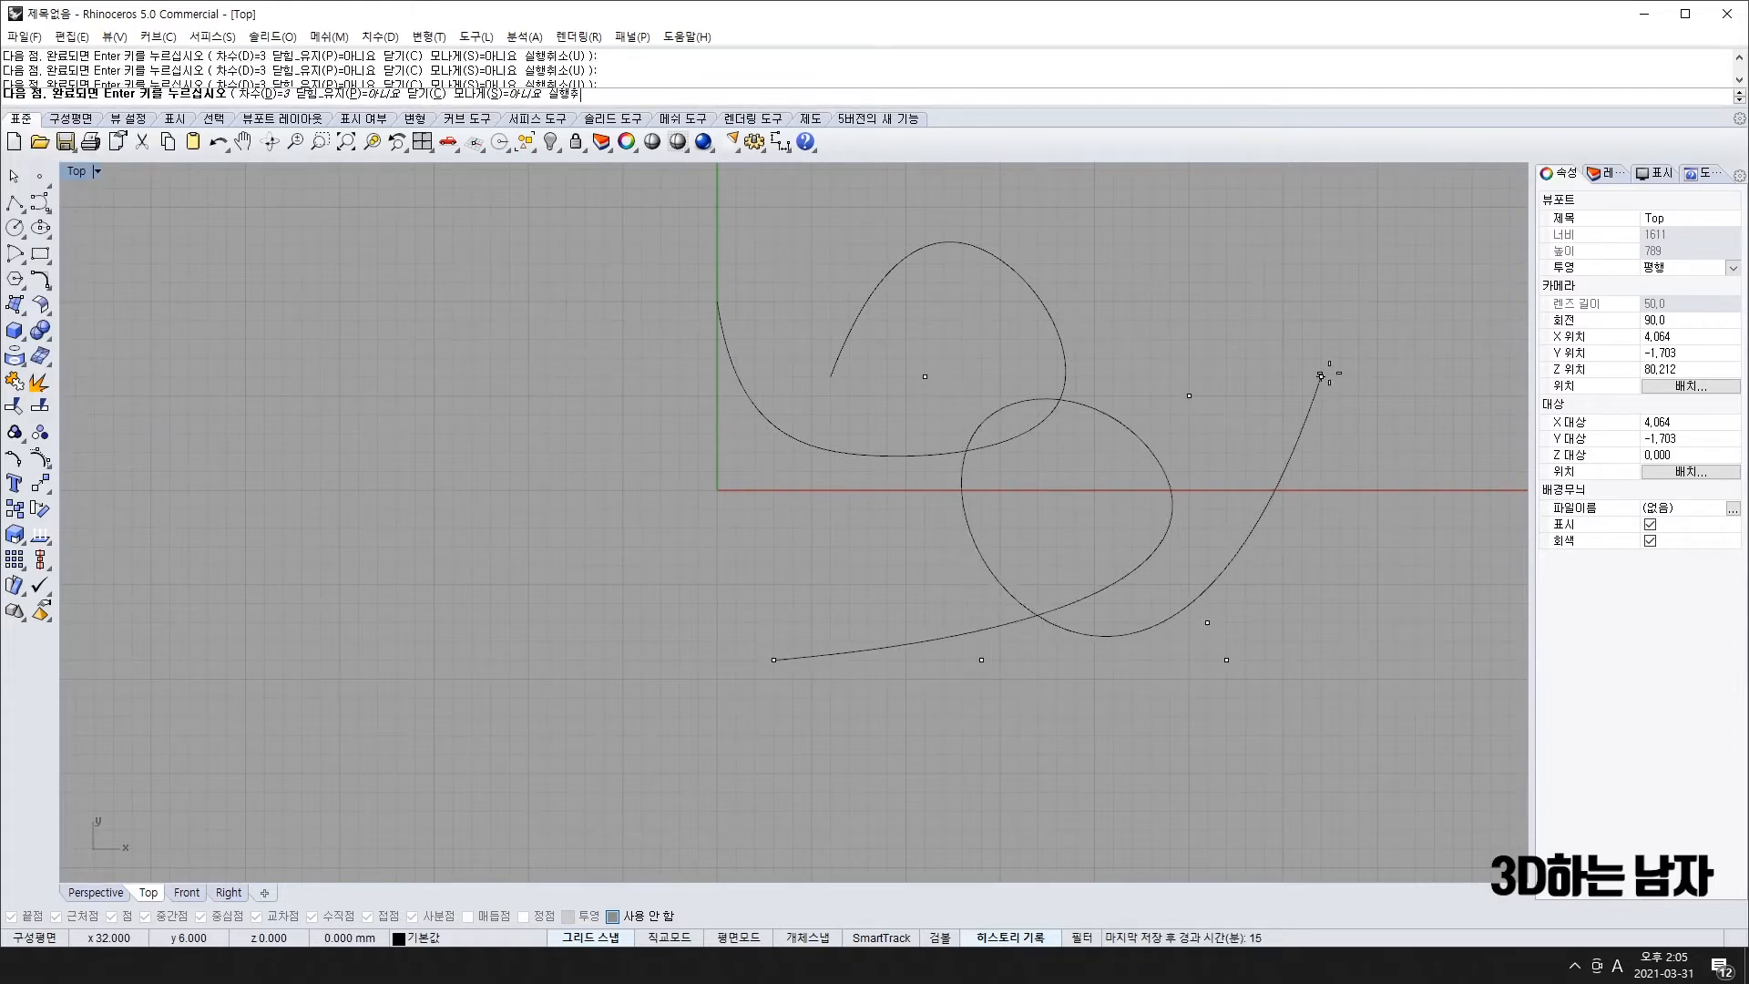
key(Return)
key(ctrl+a)
key(Delete)
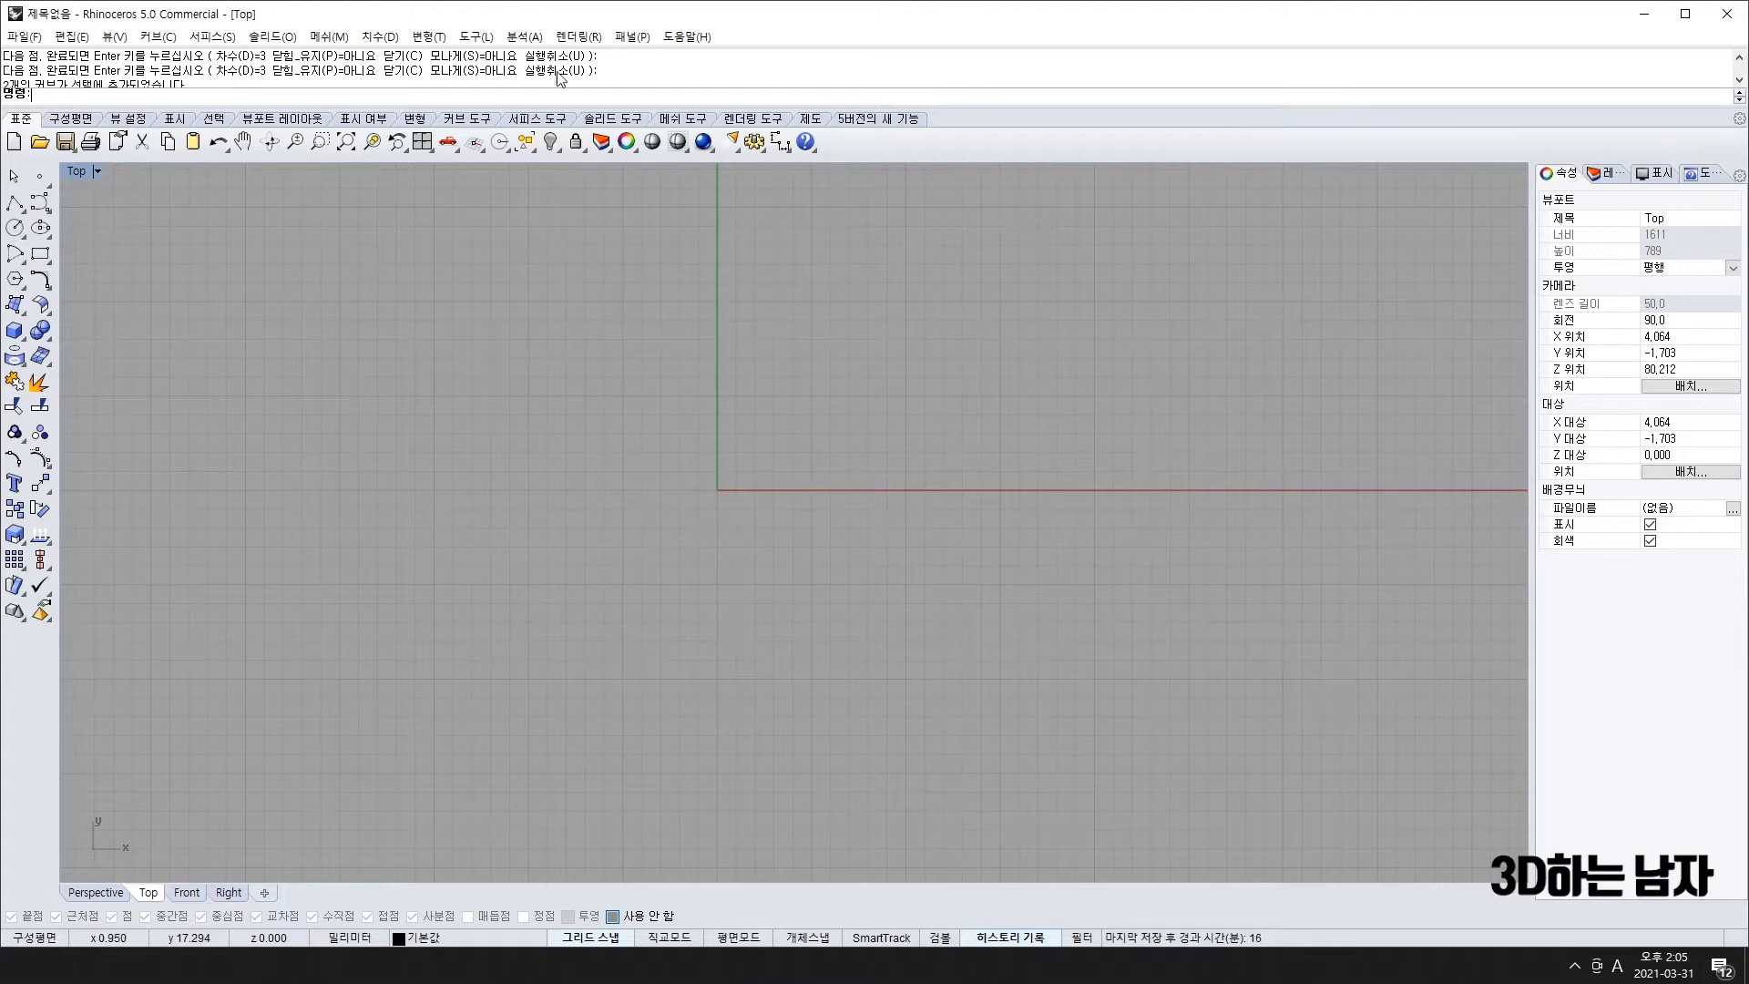
- Import the program options from the desktop file 옵션sb with all option categories selected
click(476, 36)
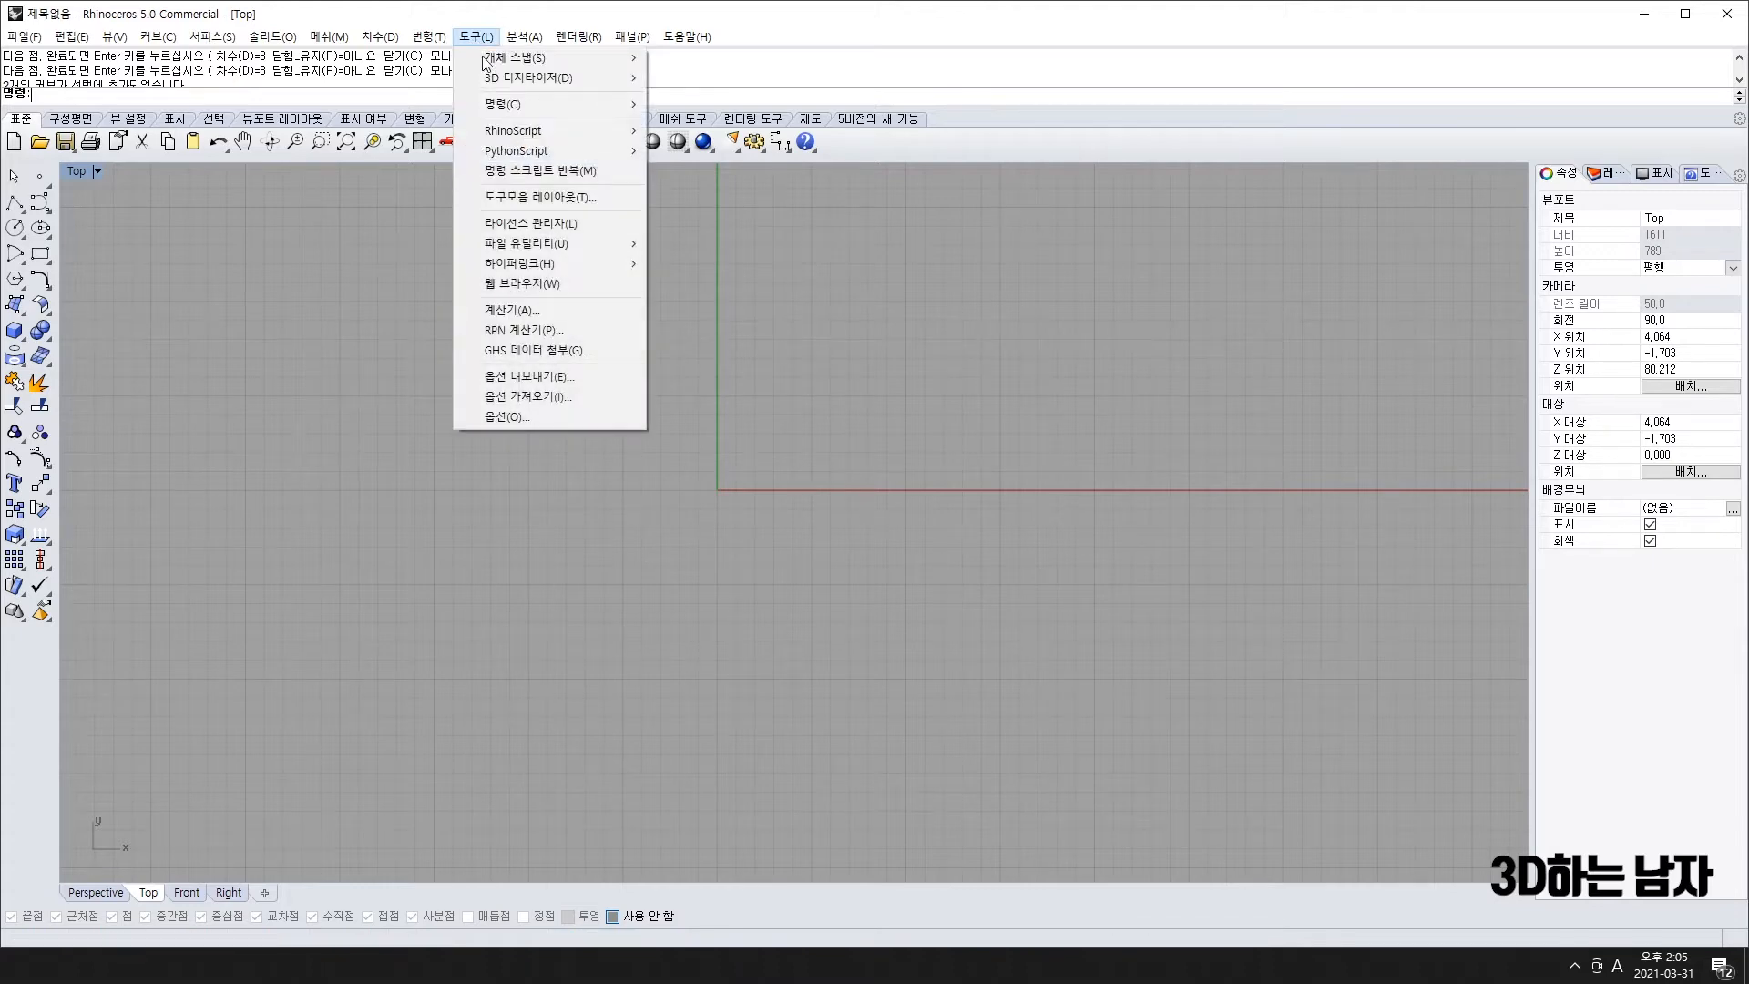
click(565, 395)
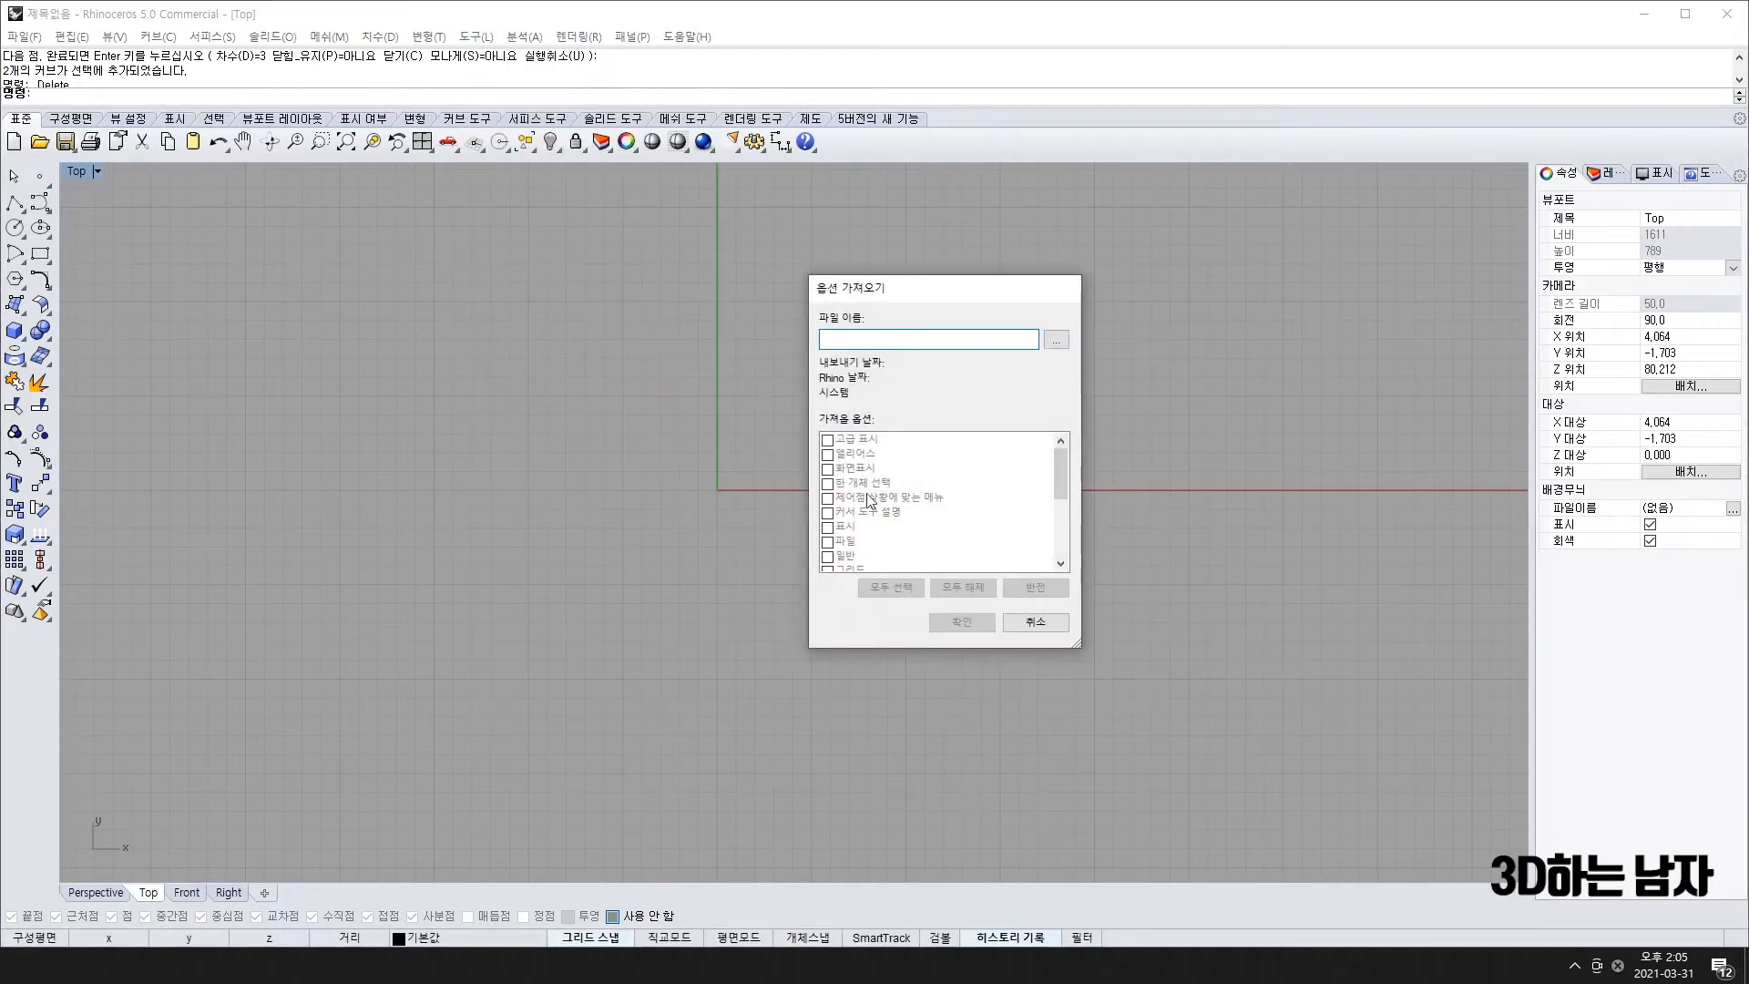
click(1056, 340)
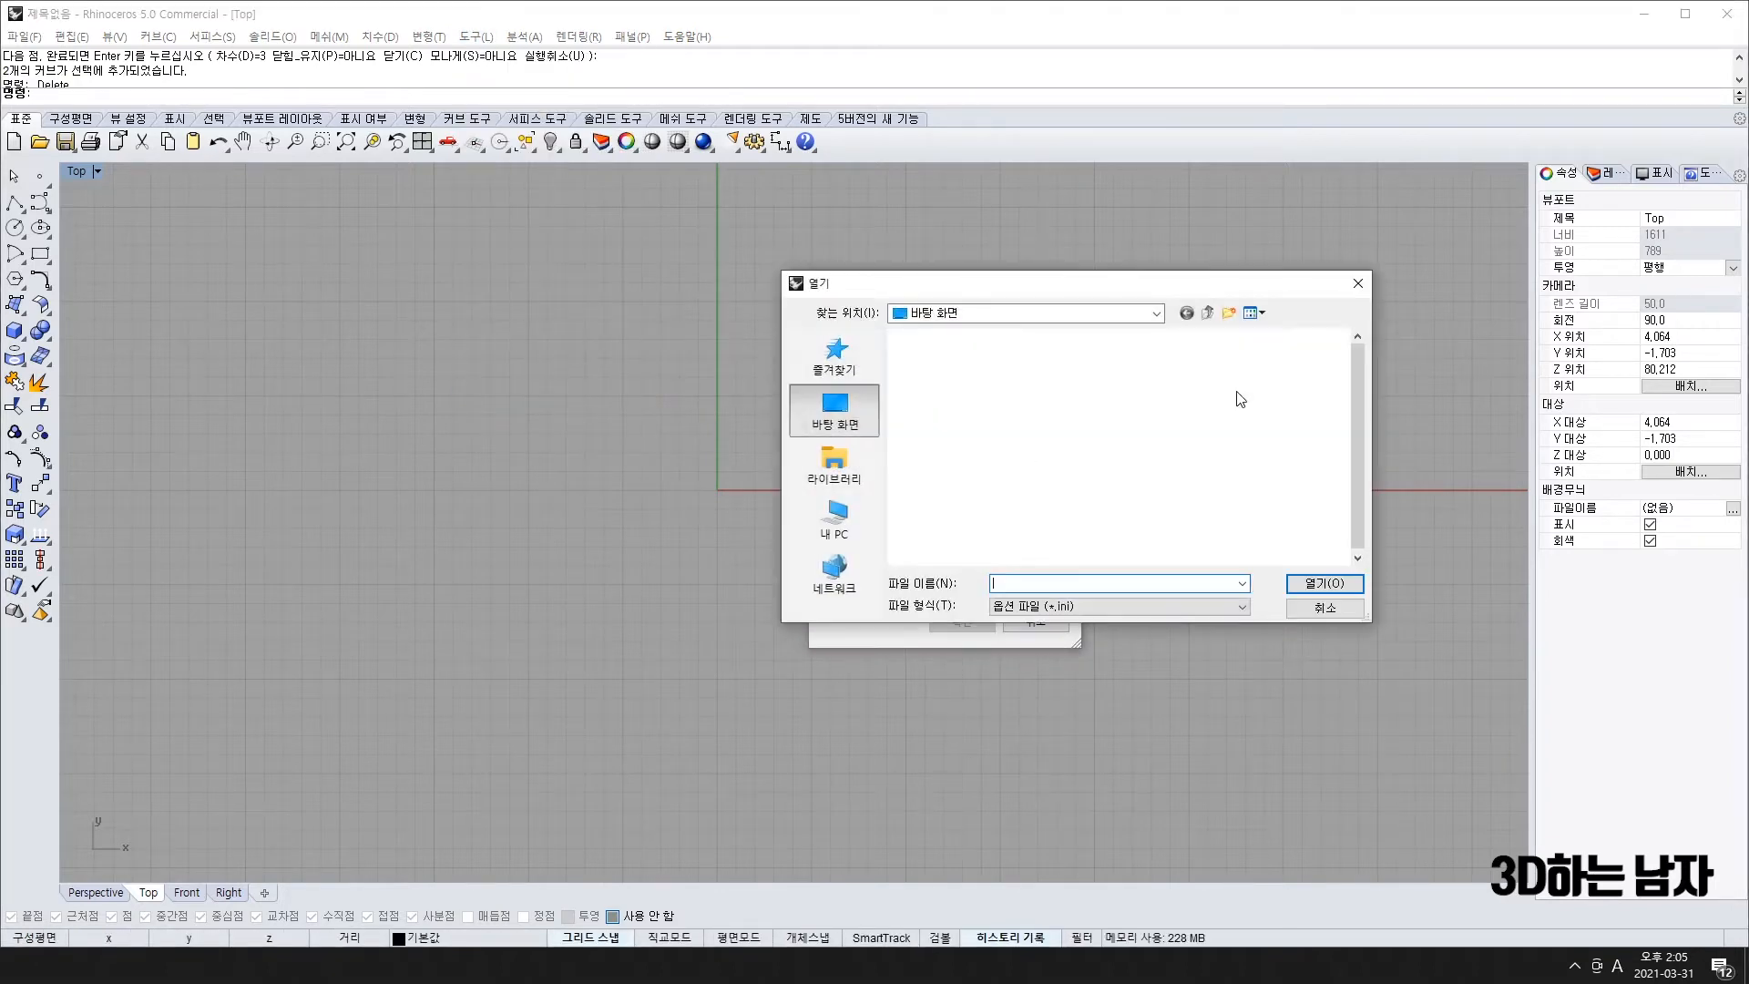
scroll(1353, 463, down, 10)
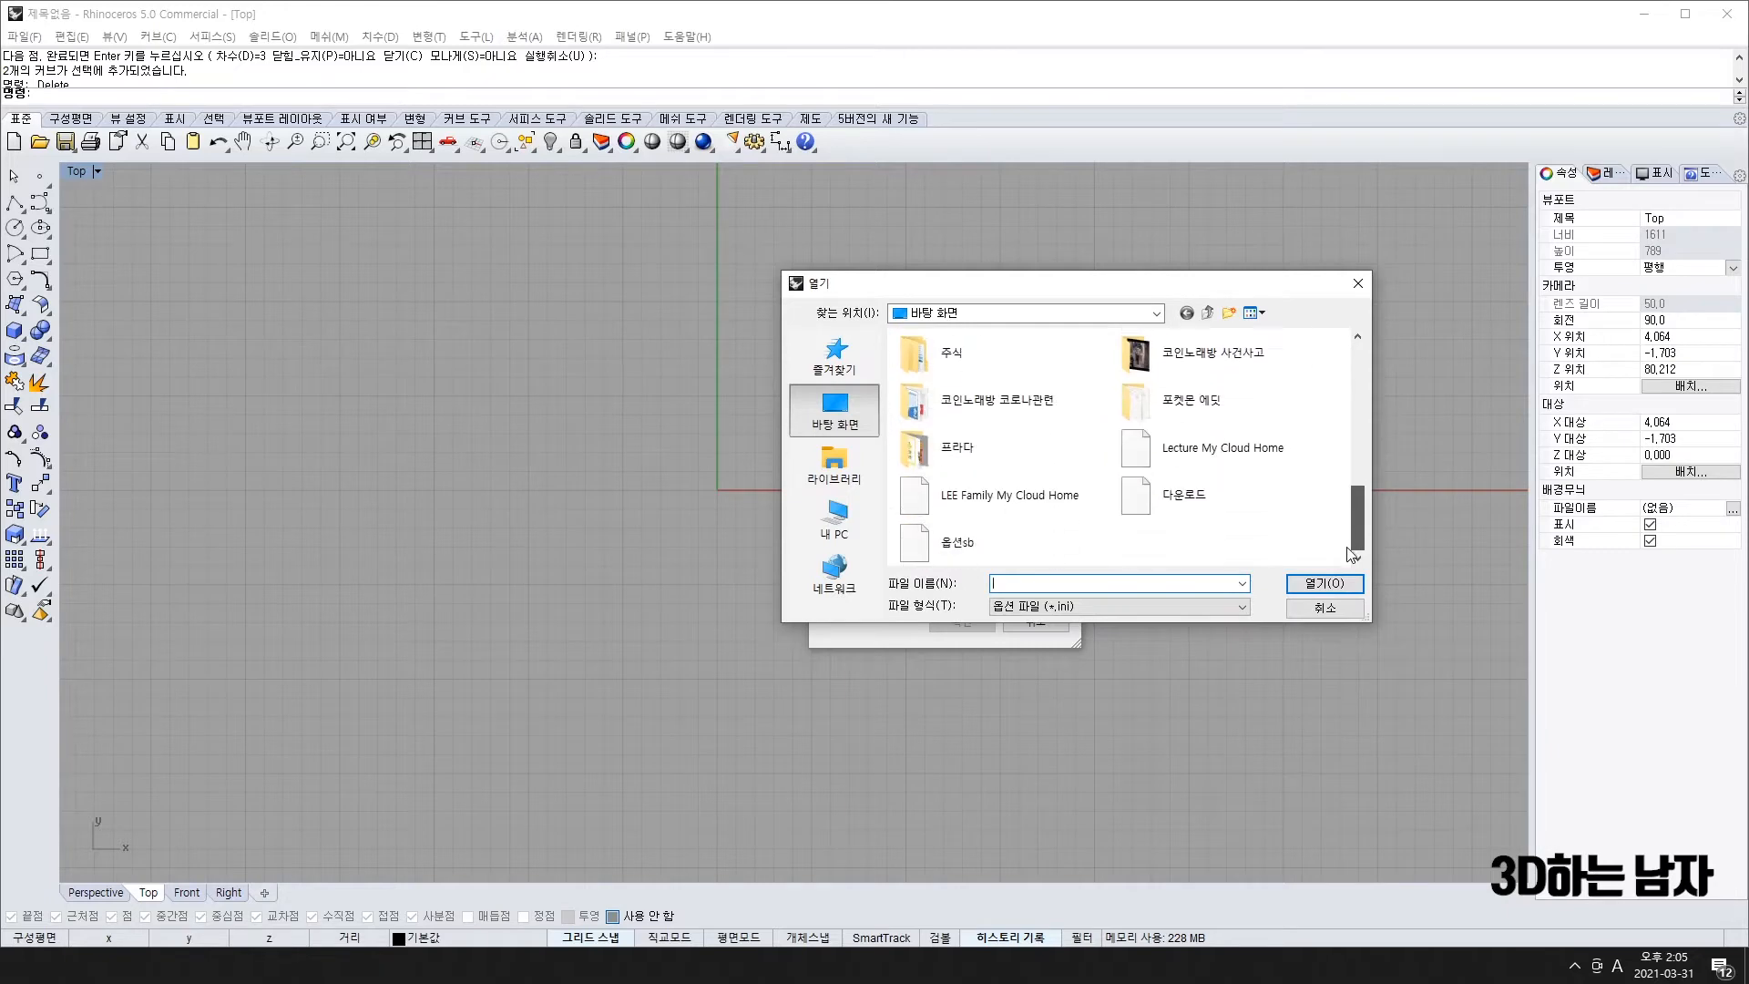
double_click(943, 545)
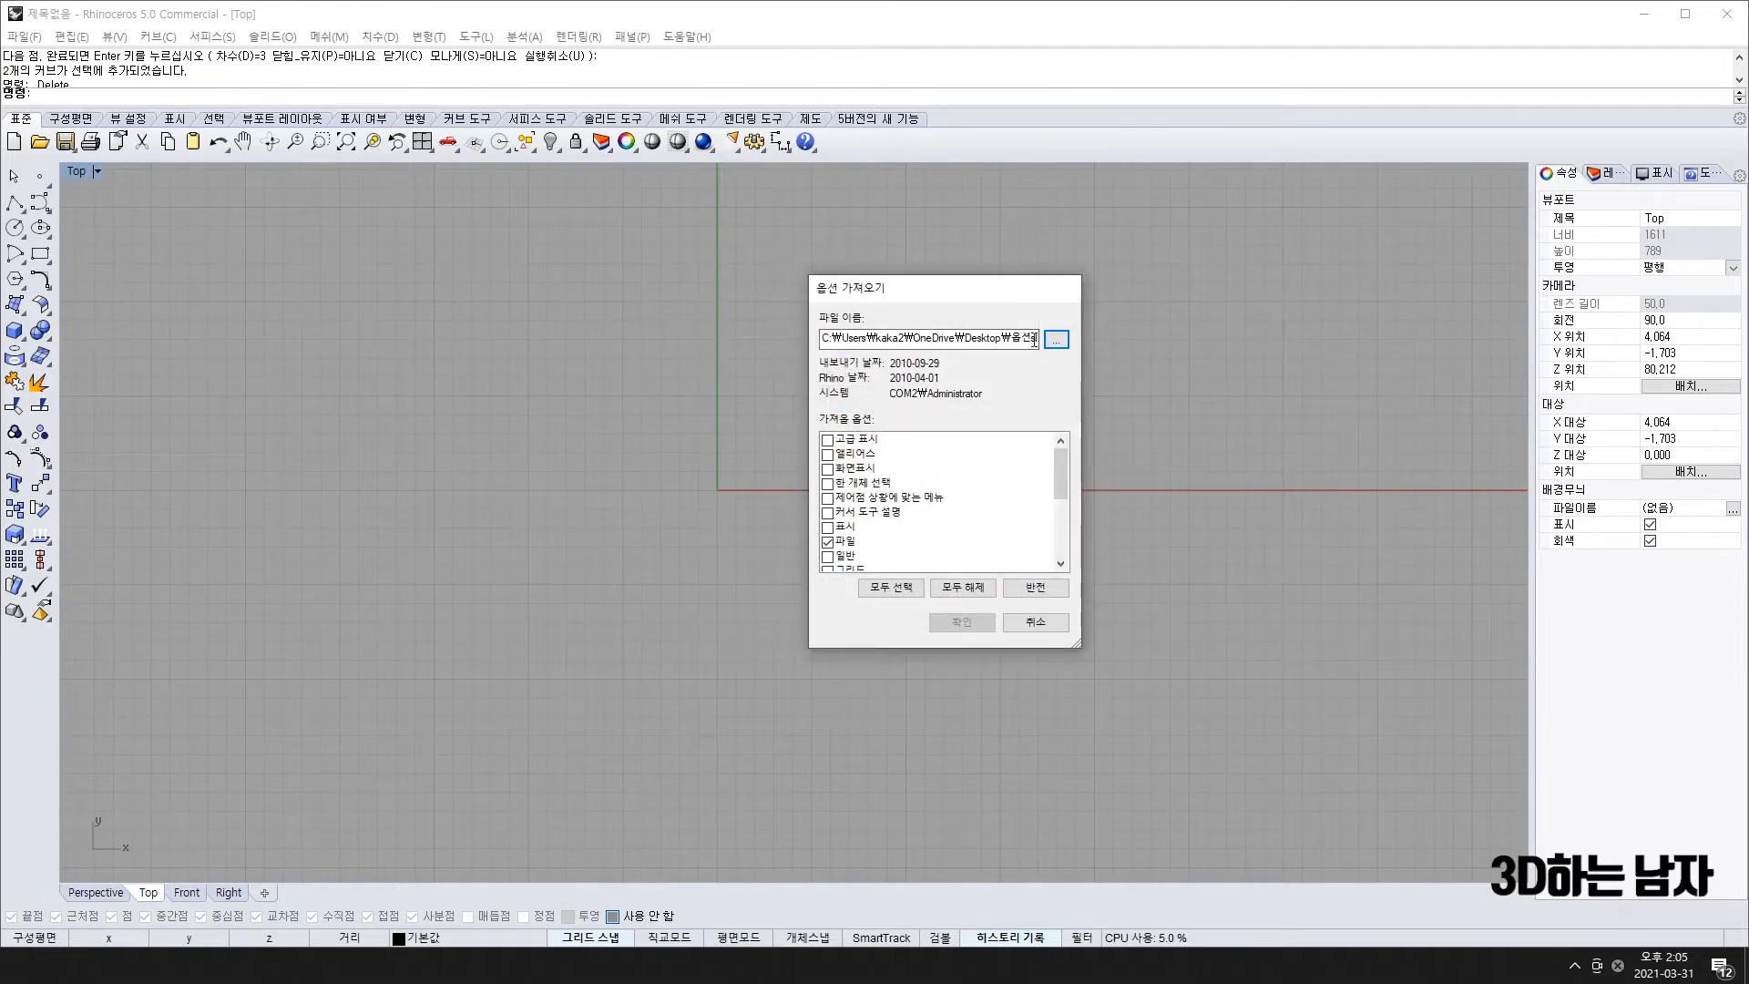
click(888, 588)
click(969, 626)
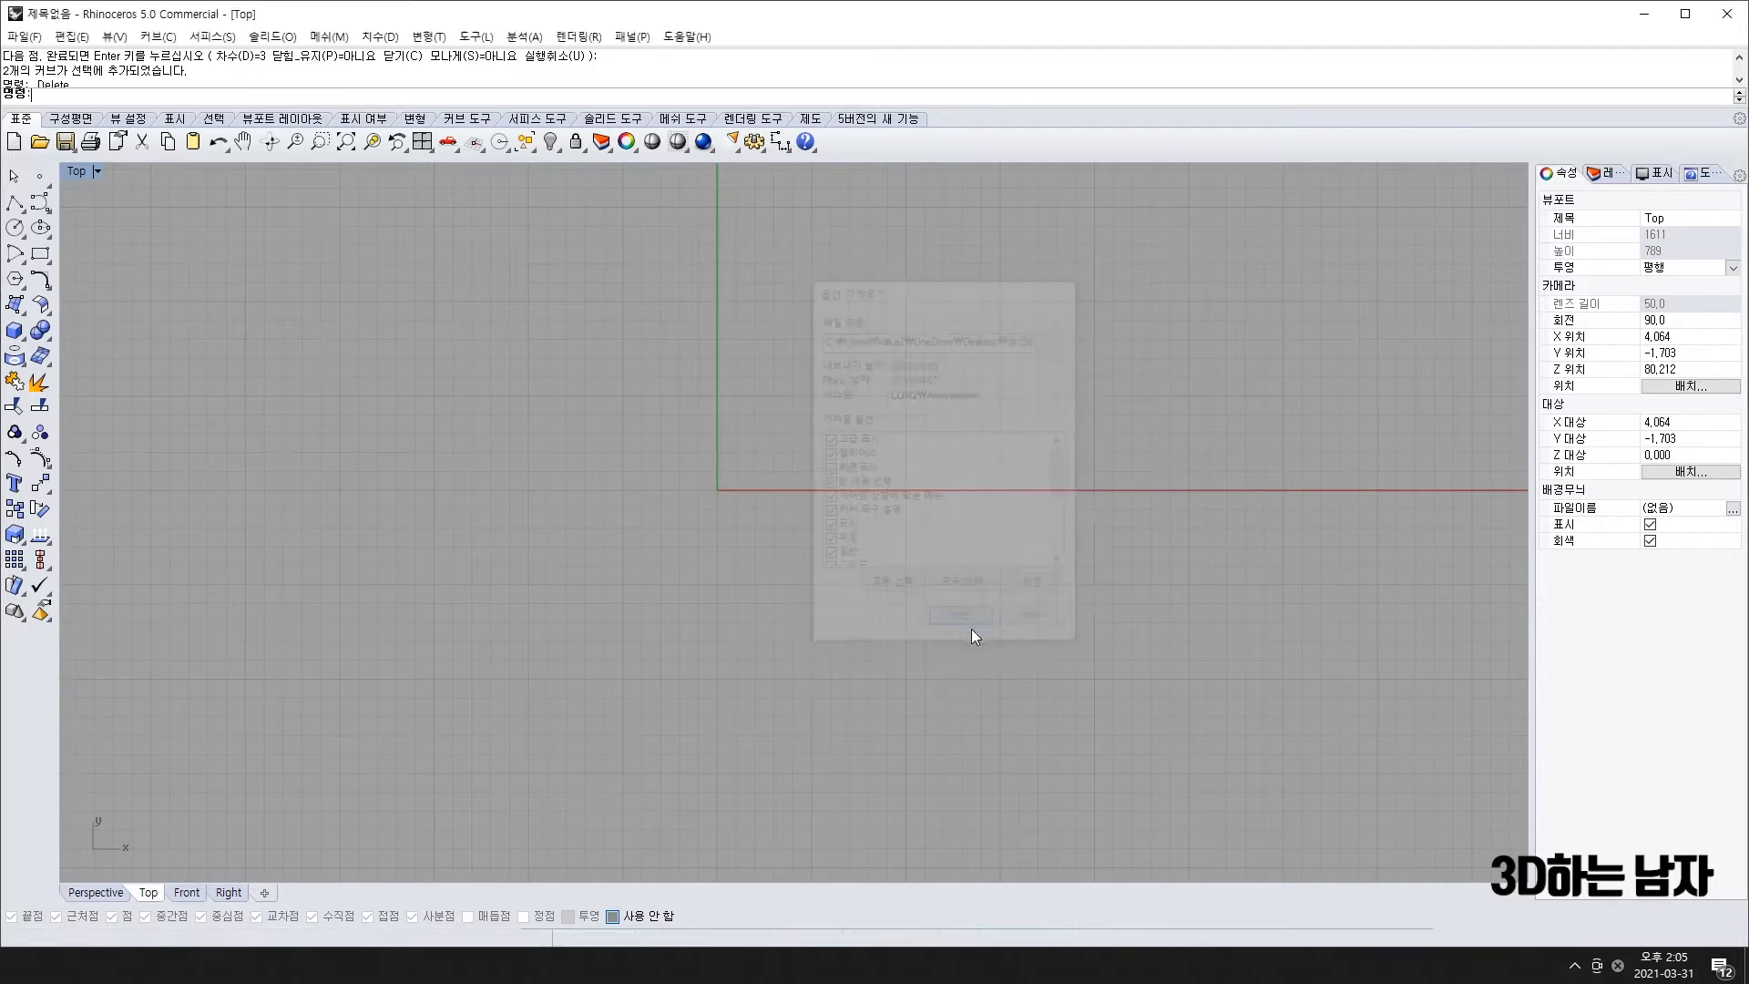
- Import the command aliases from the desktop text file 5.tiger shortcut in the document properties, overwriting all existing aliases
click(23, 37)
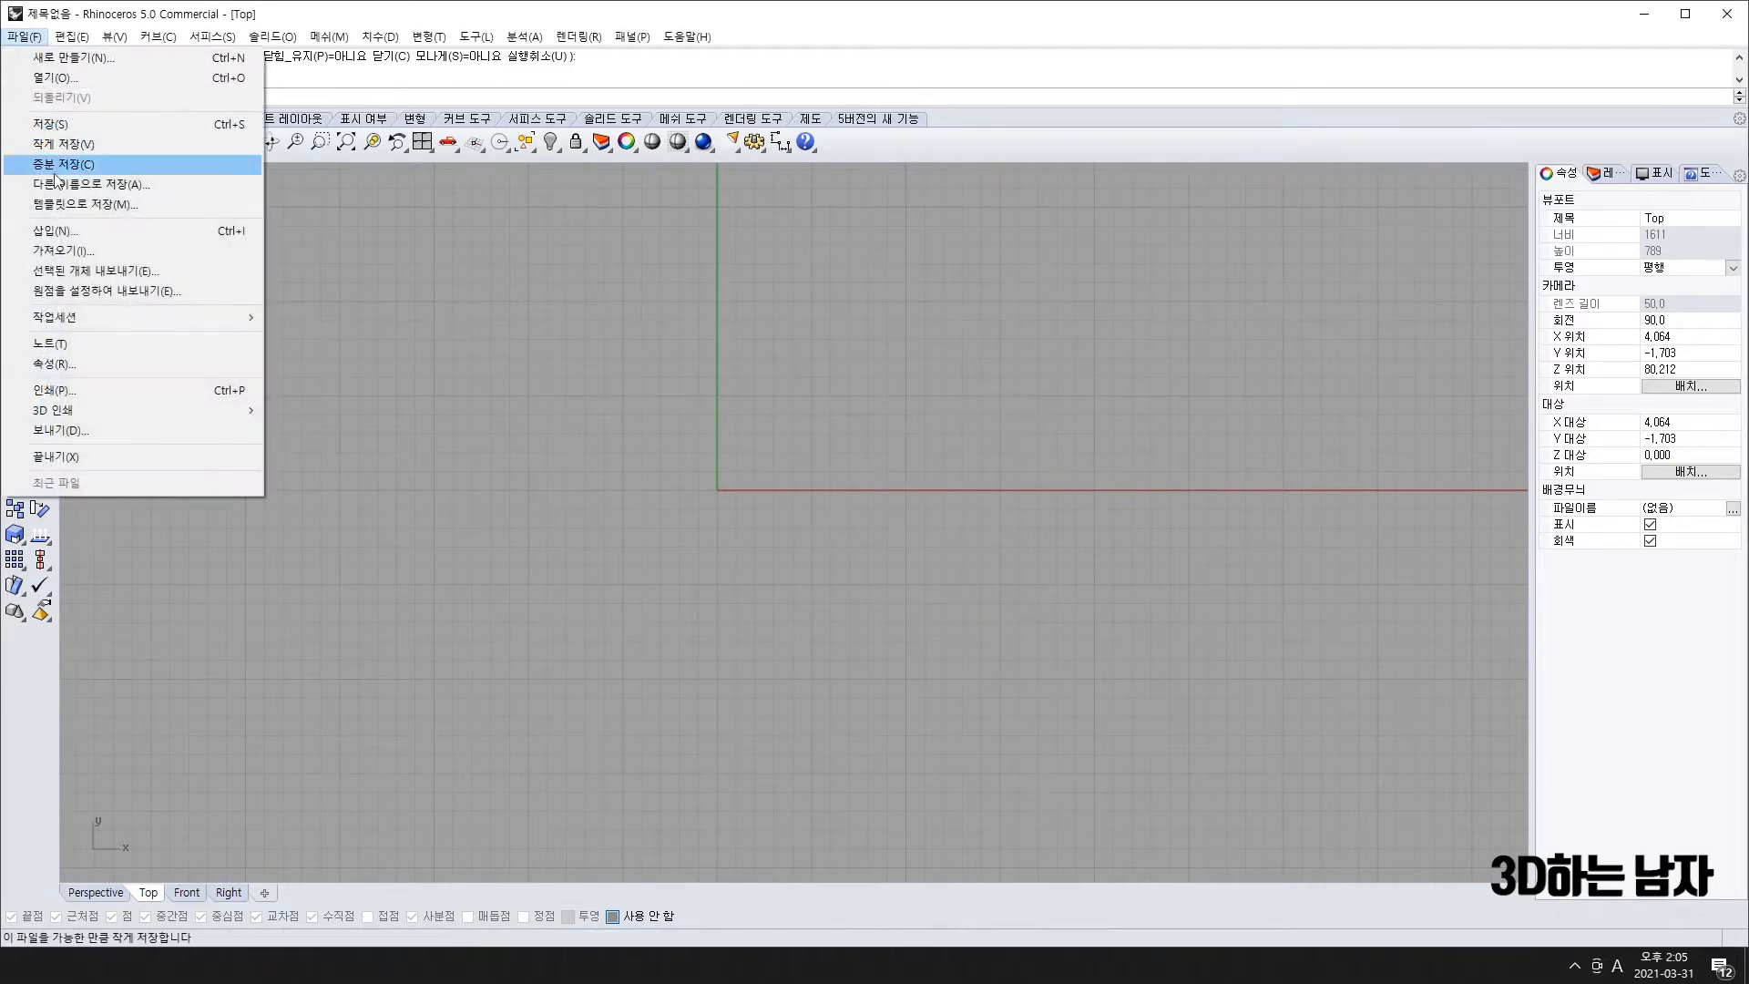
click(100, 359)
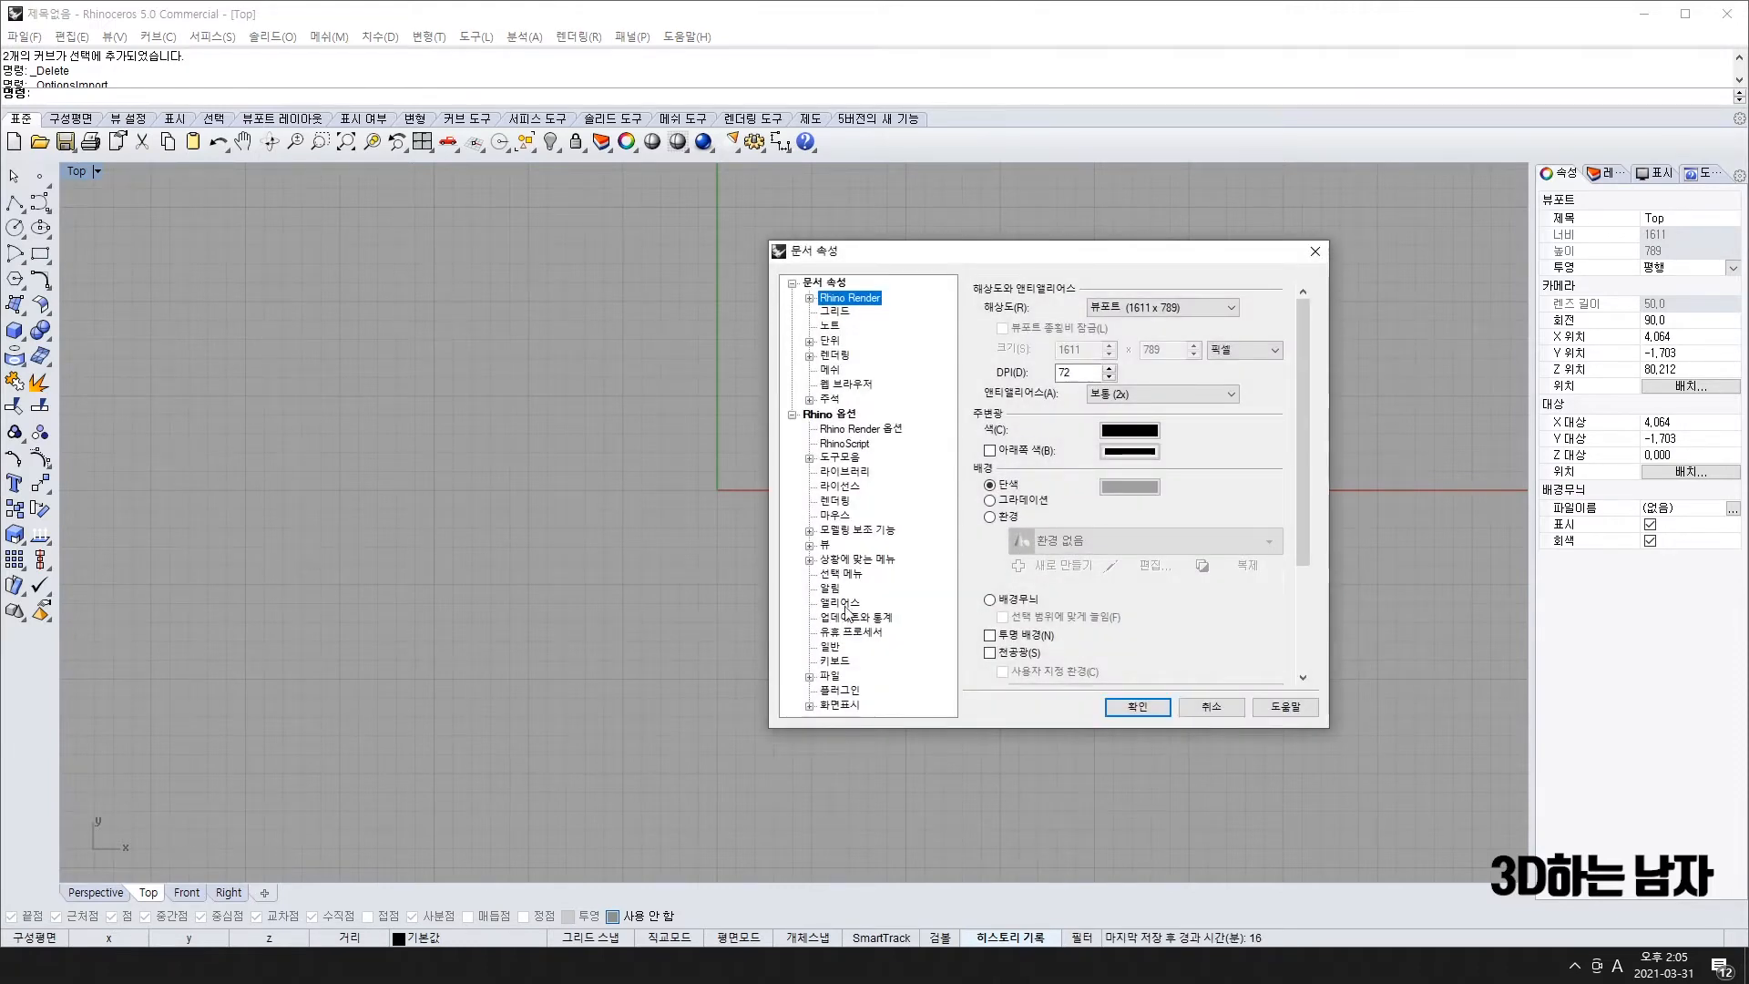
click(839, 603)
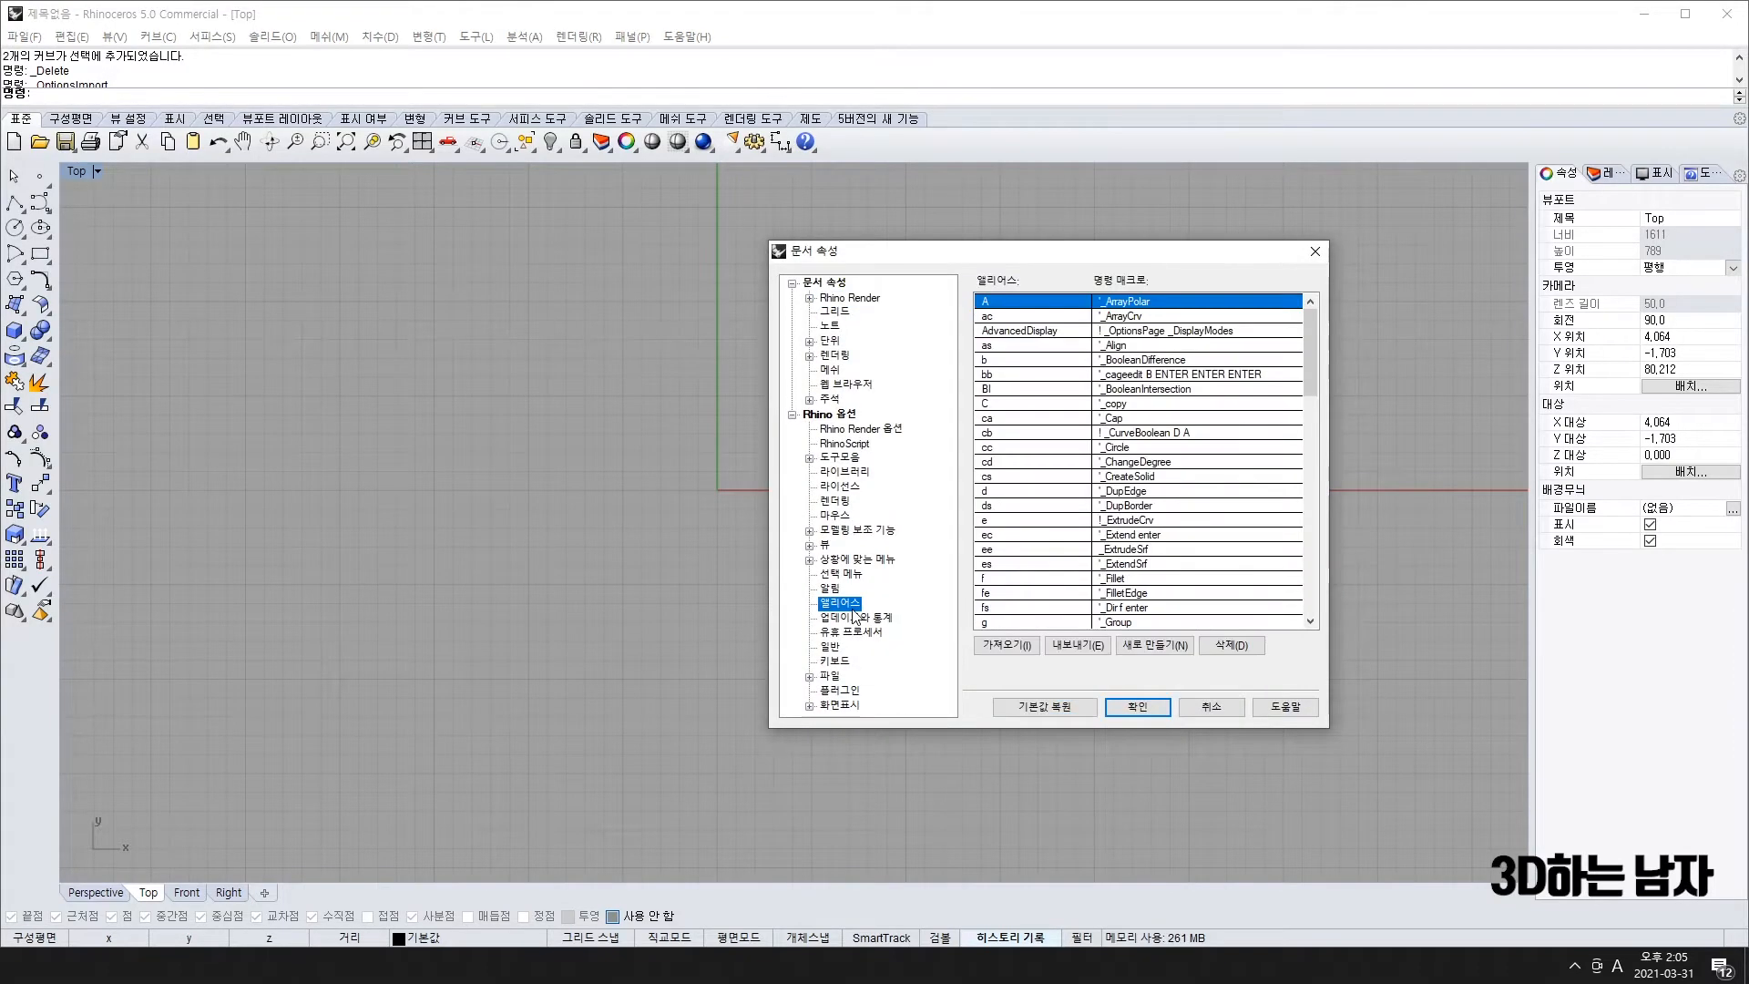
click(1018, 647)
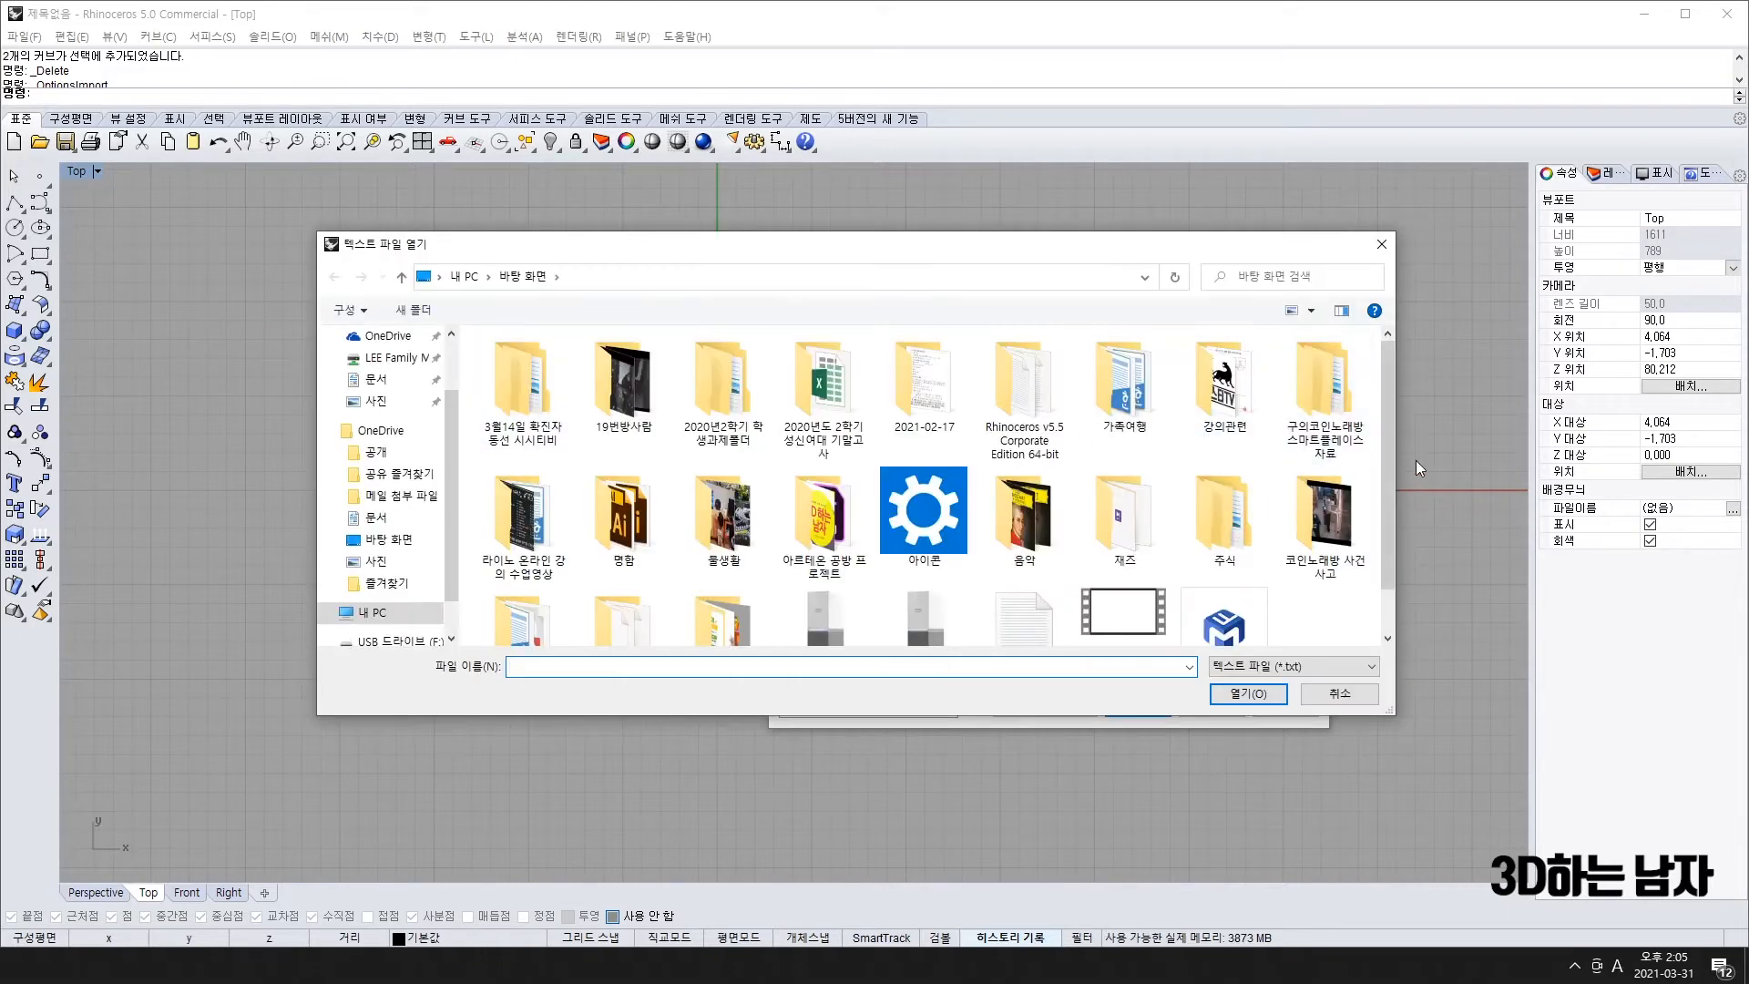
drag(1386, 445, 1384, 549)
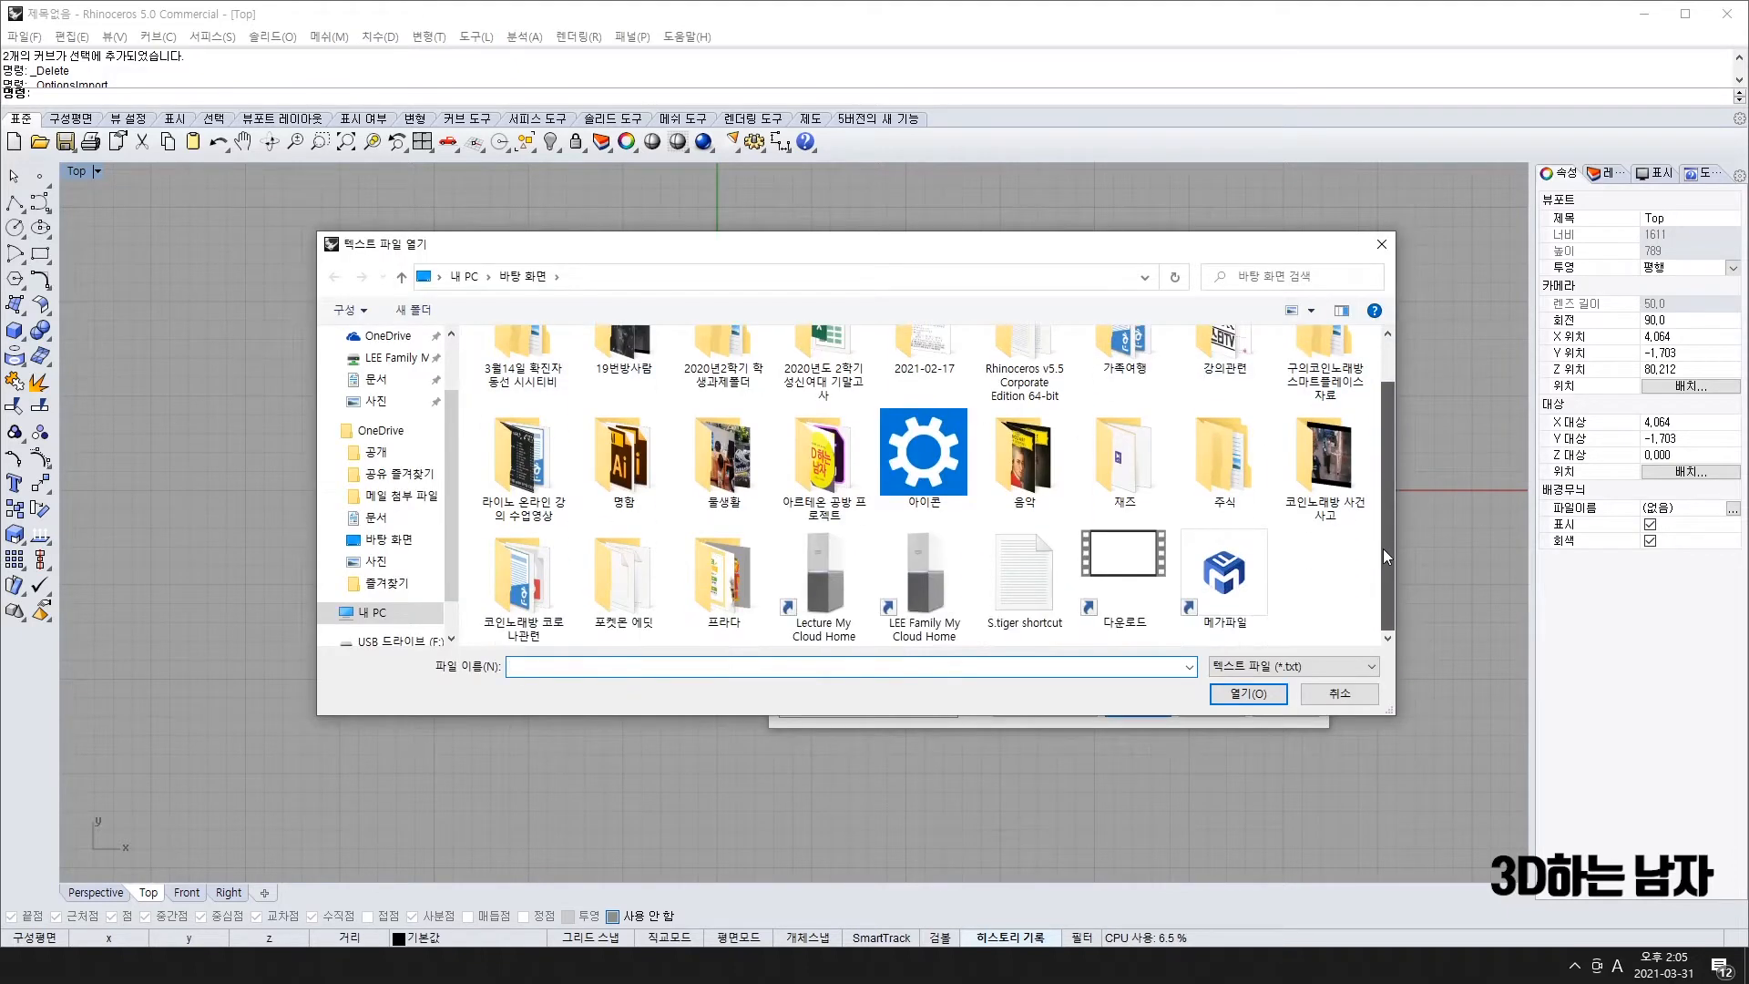
click(1038, 599)
click(1248, 694)
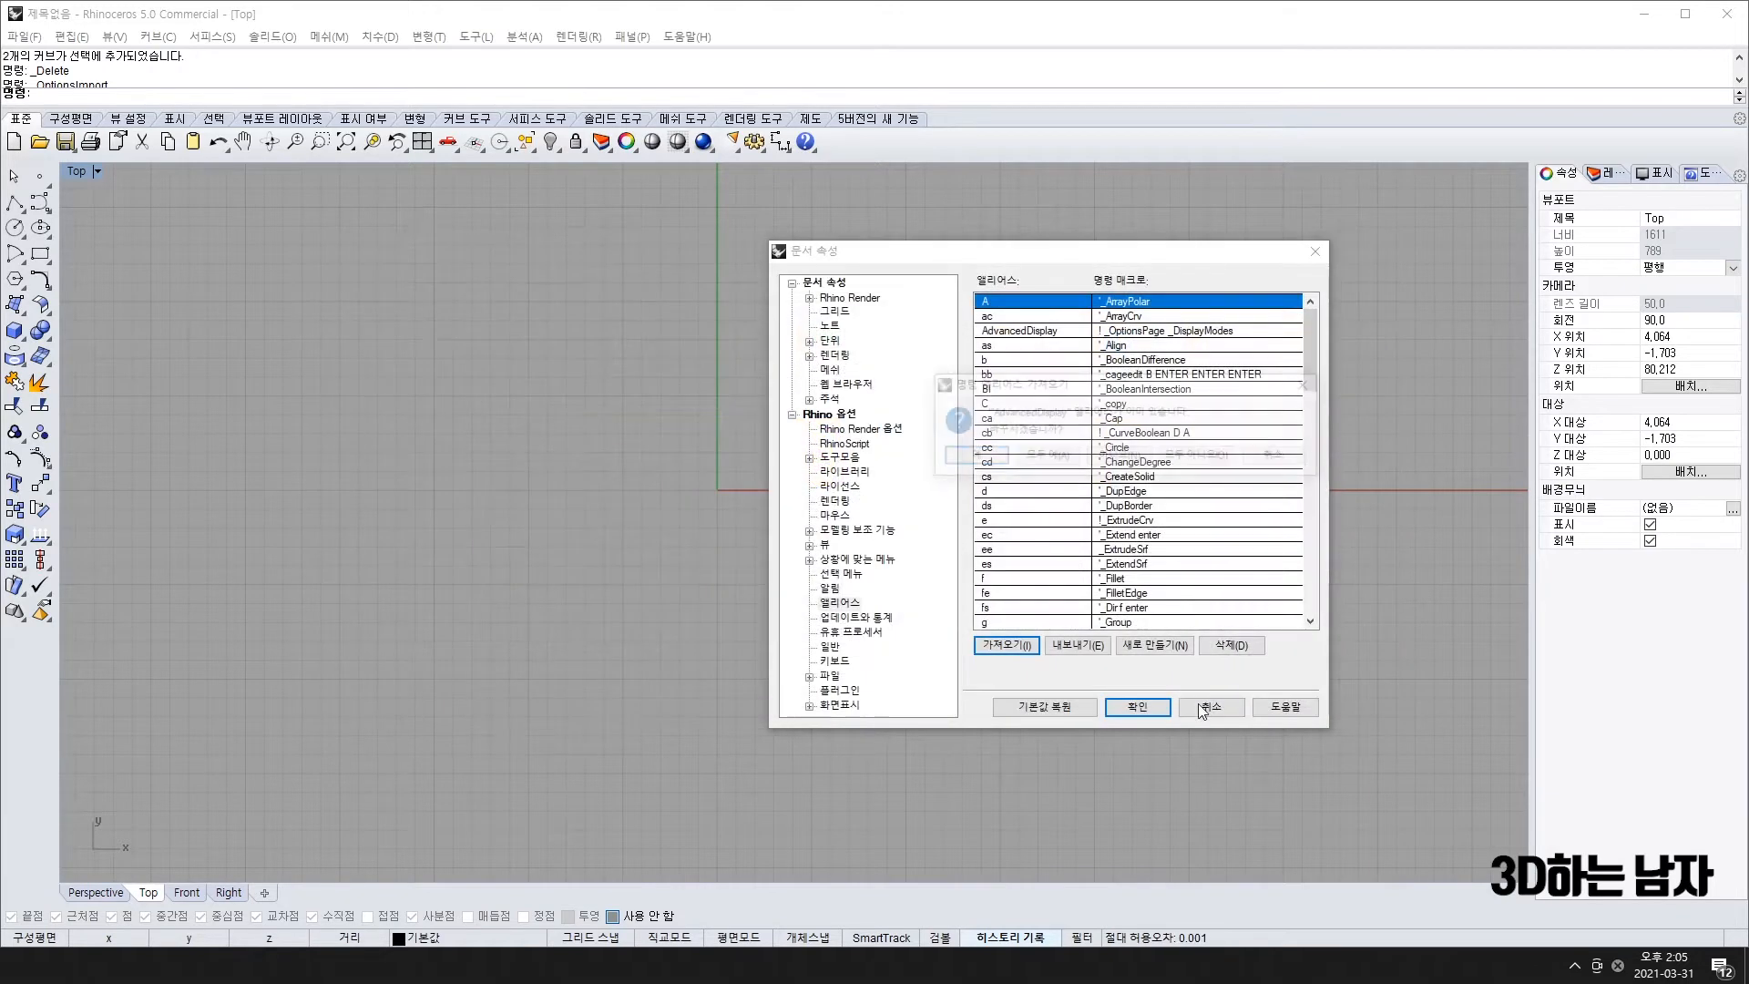
click(1045, 456)
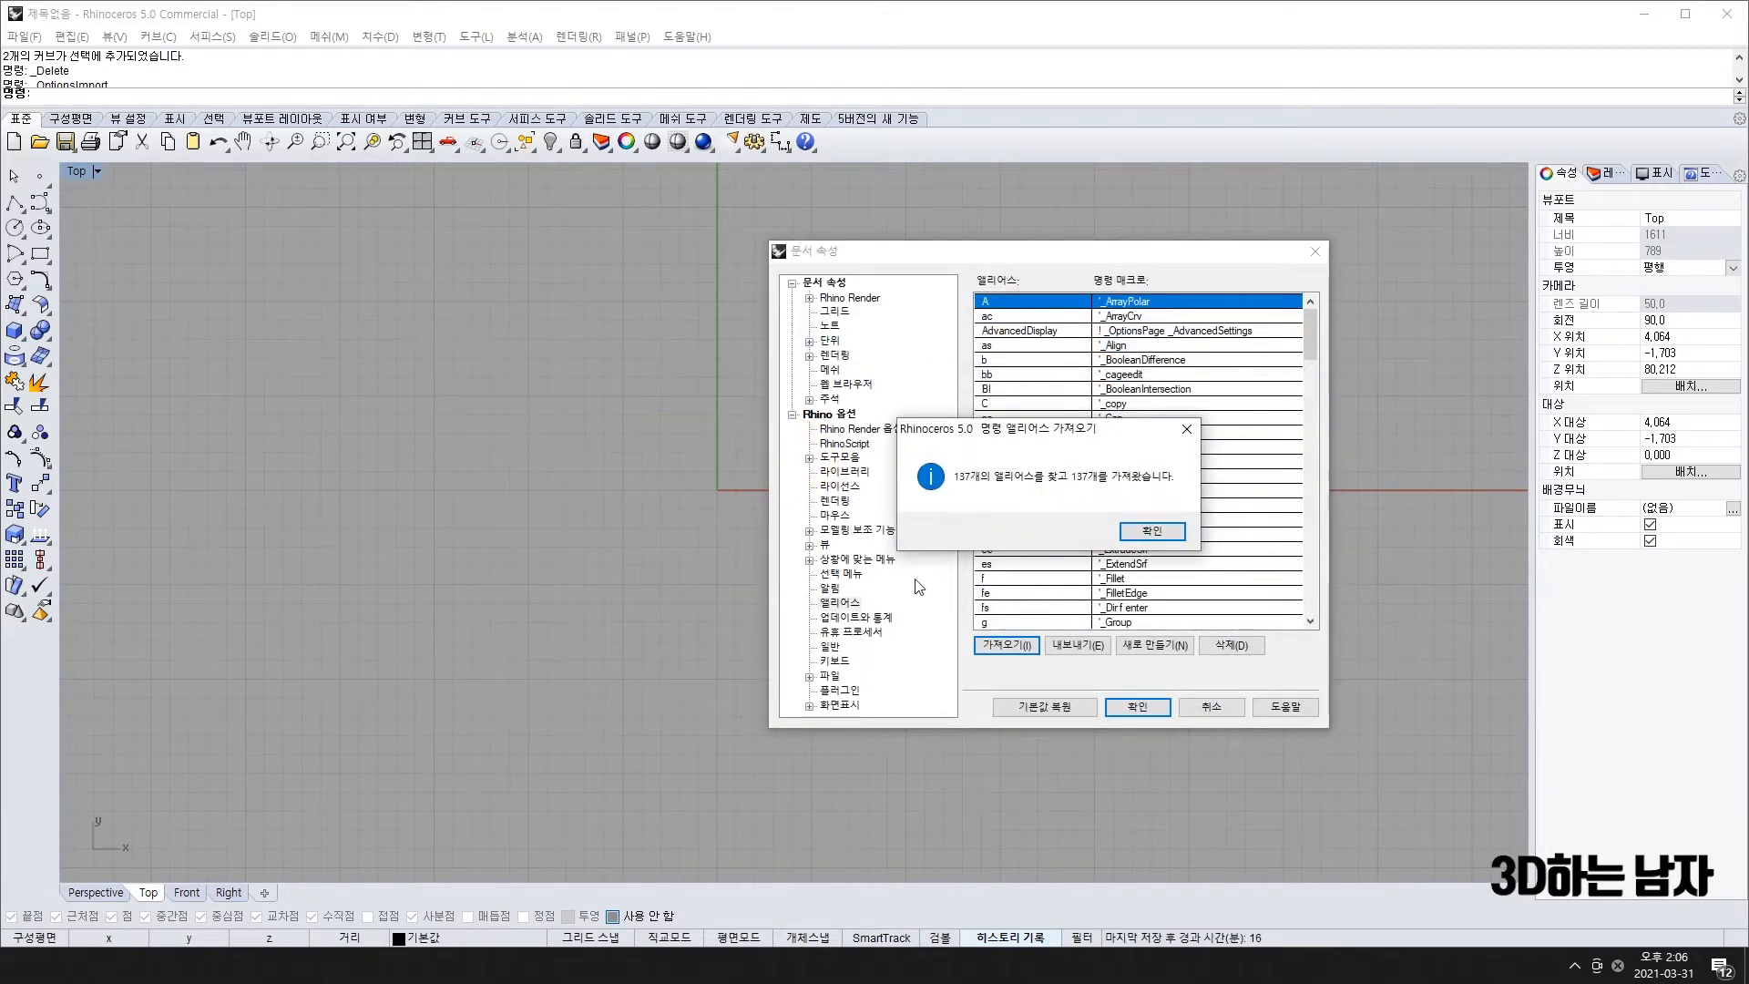
click(1151, 530)
click(1141, 706)
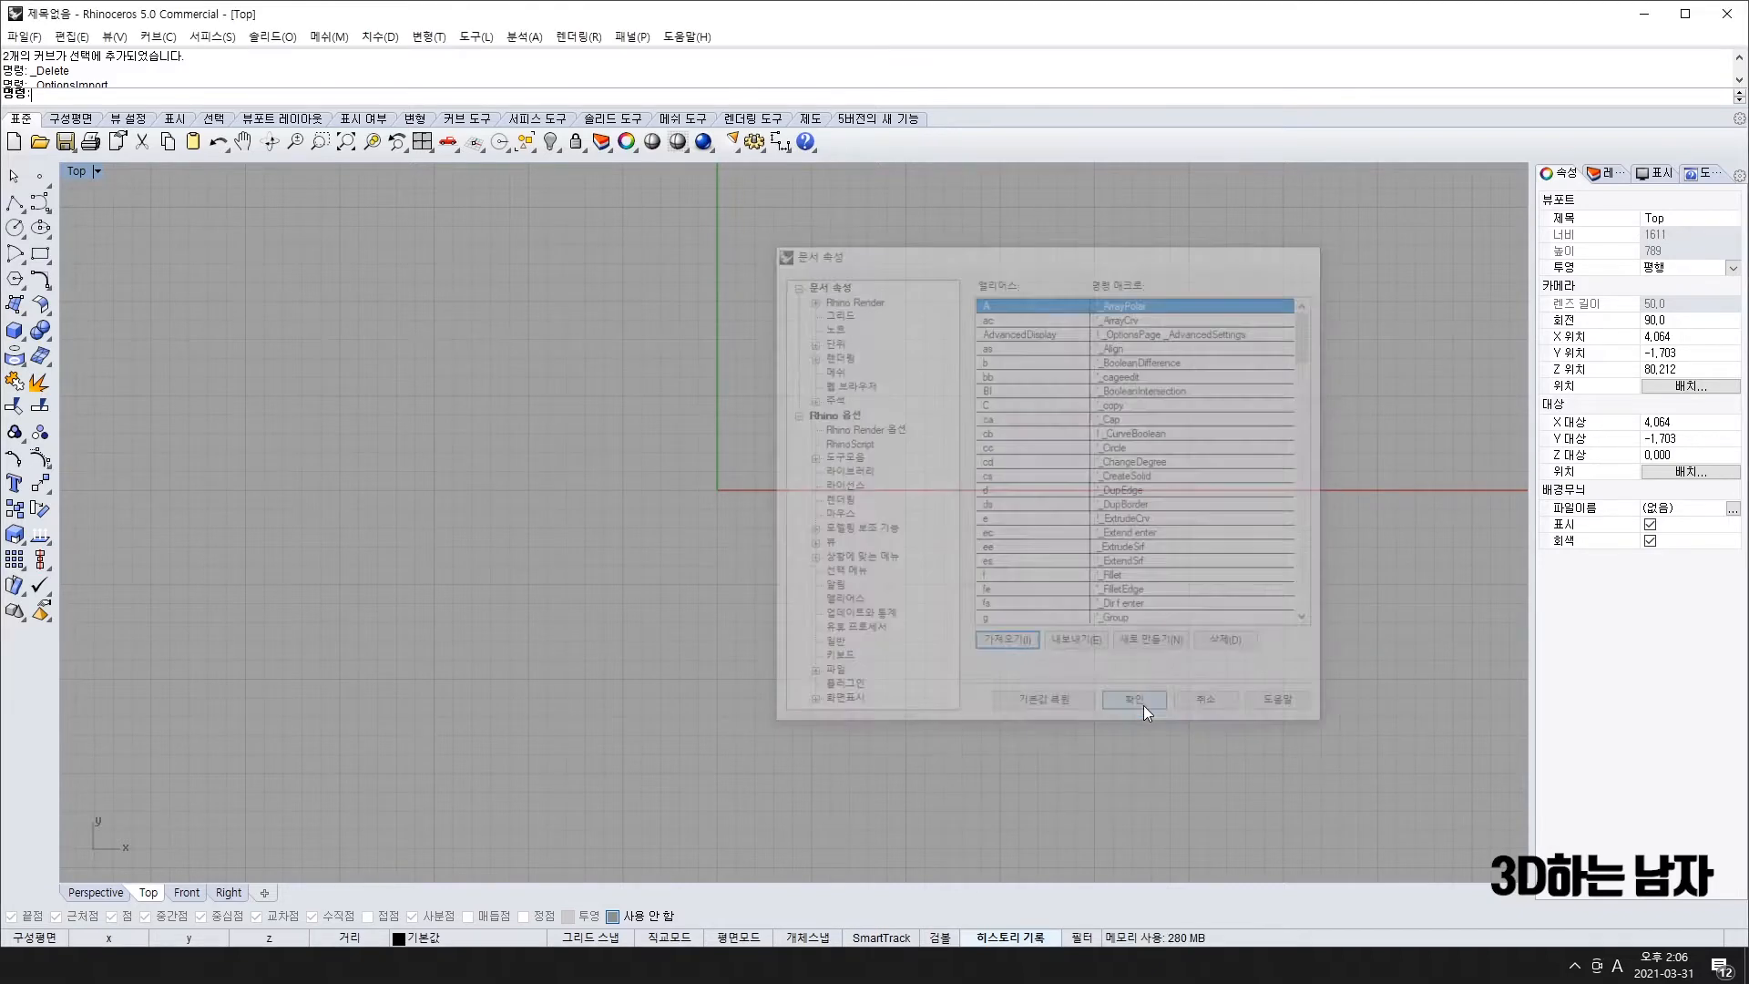
- With grid snap turned on, draw an open polyline from the origin through (0,10), (15,10) and (15,0), ending at (1,0)
right_drag(736, 502, 867, 548)
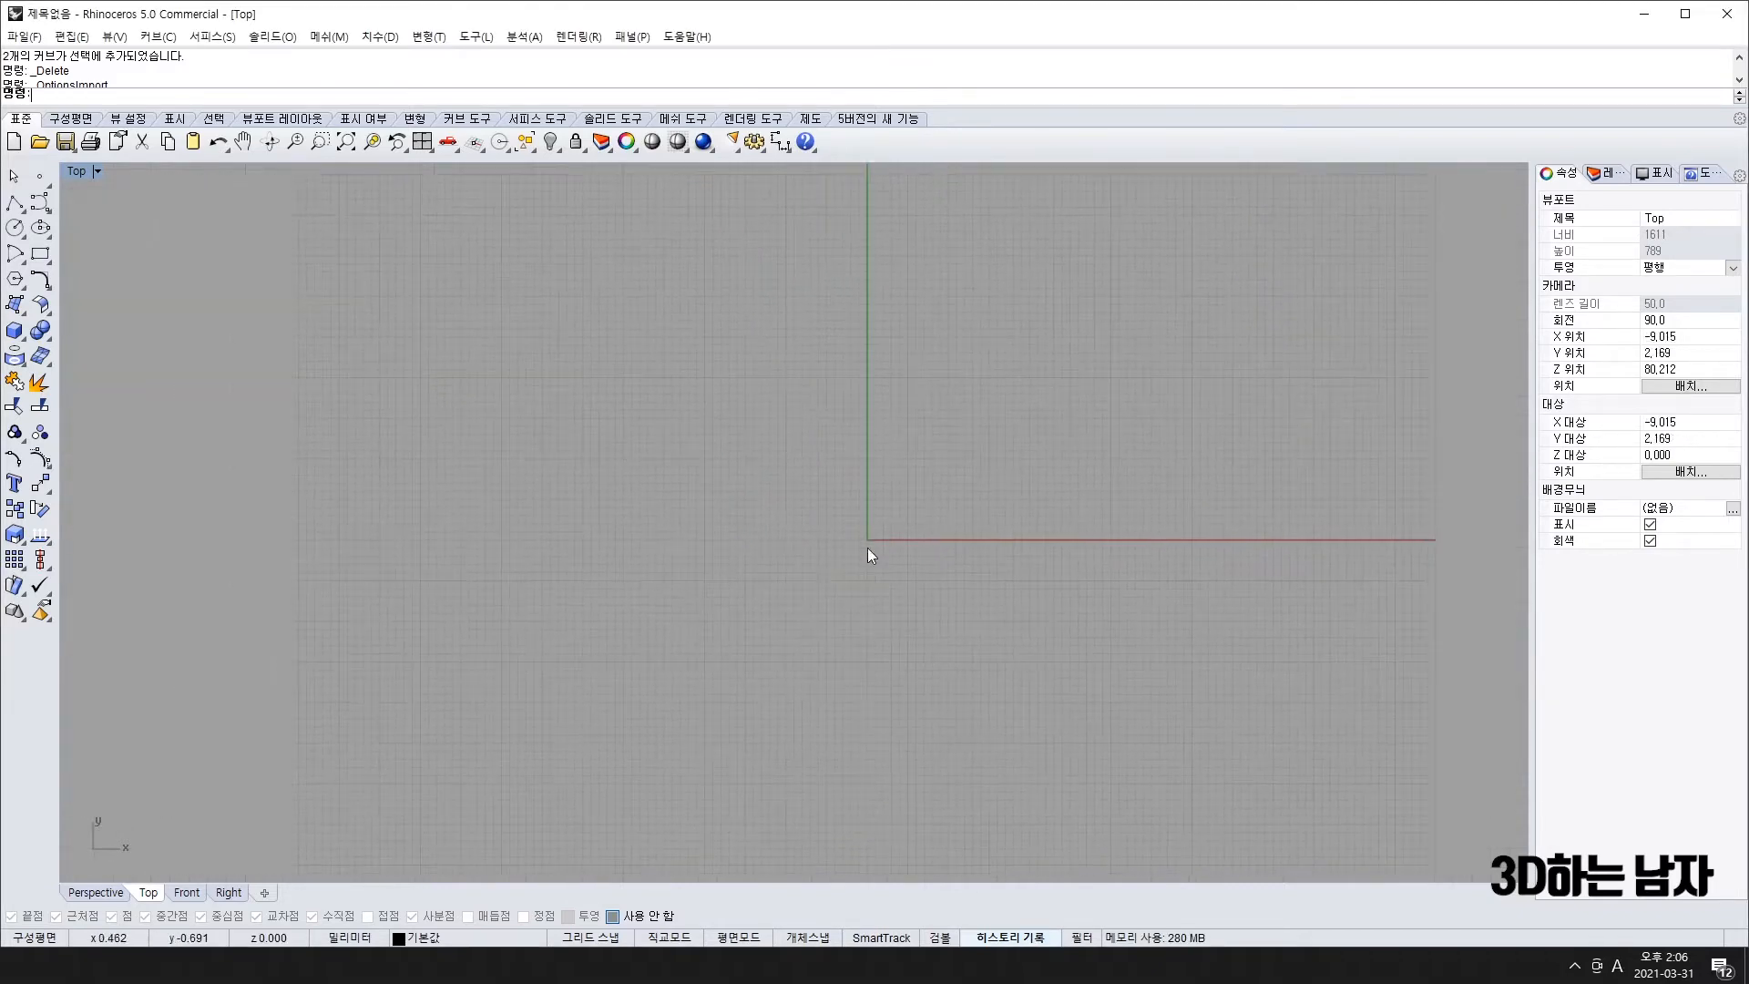
scroll(865, 542, up, 5)
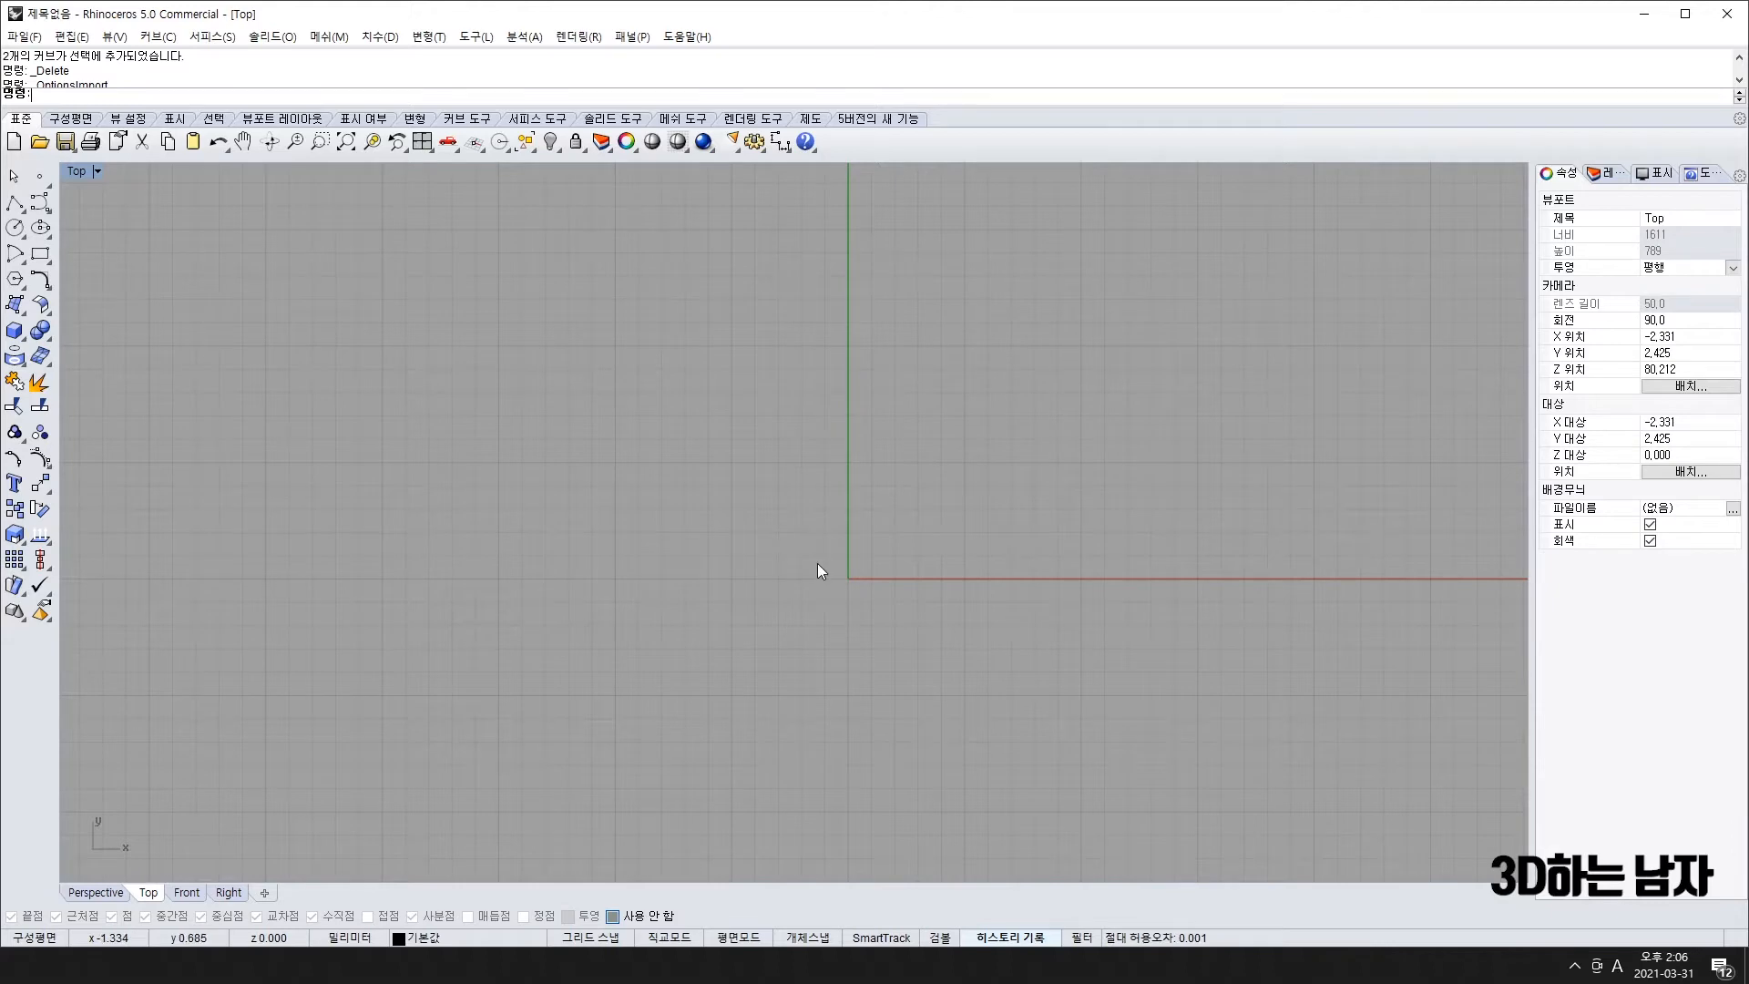
scroll(816, 561, down, 3)
right_drag(858, 547, 834, 598)
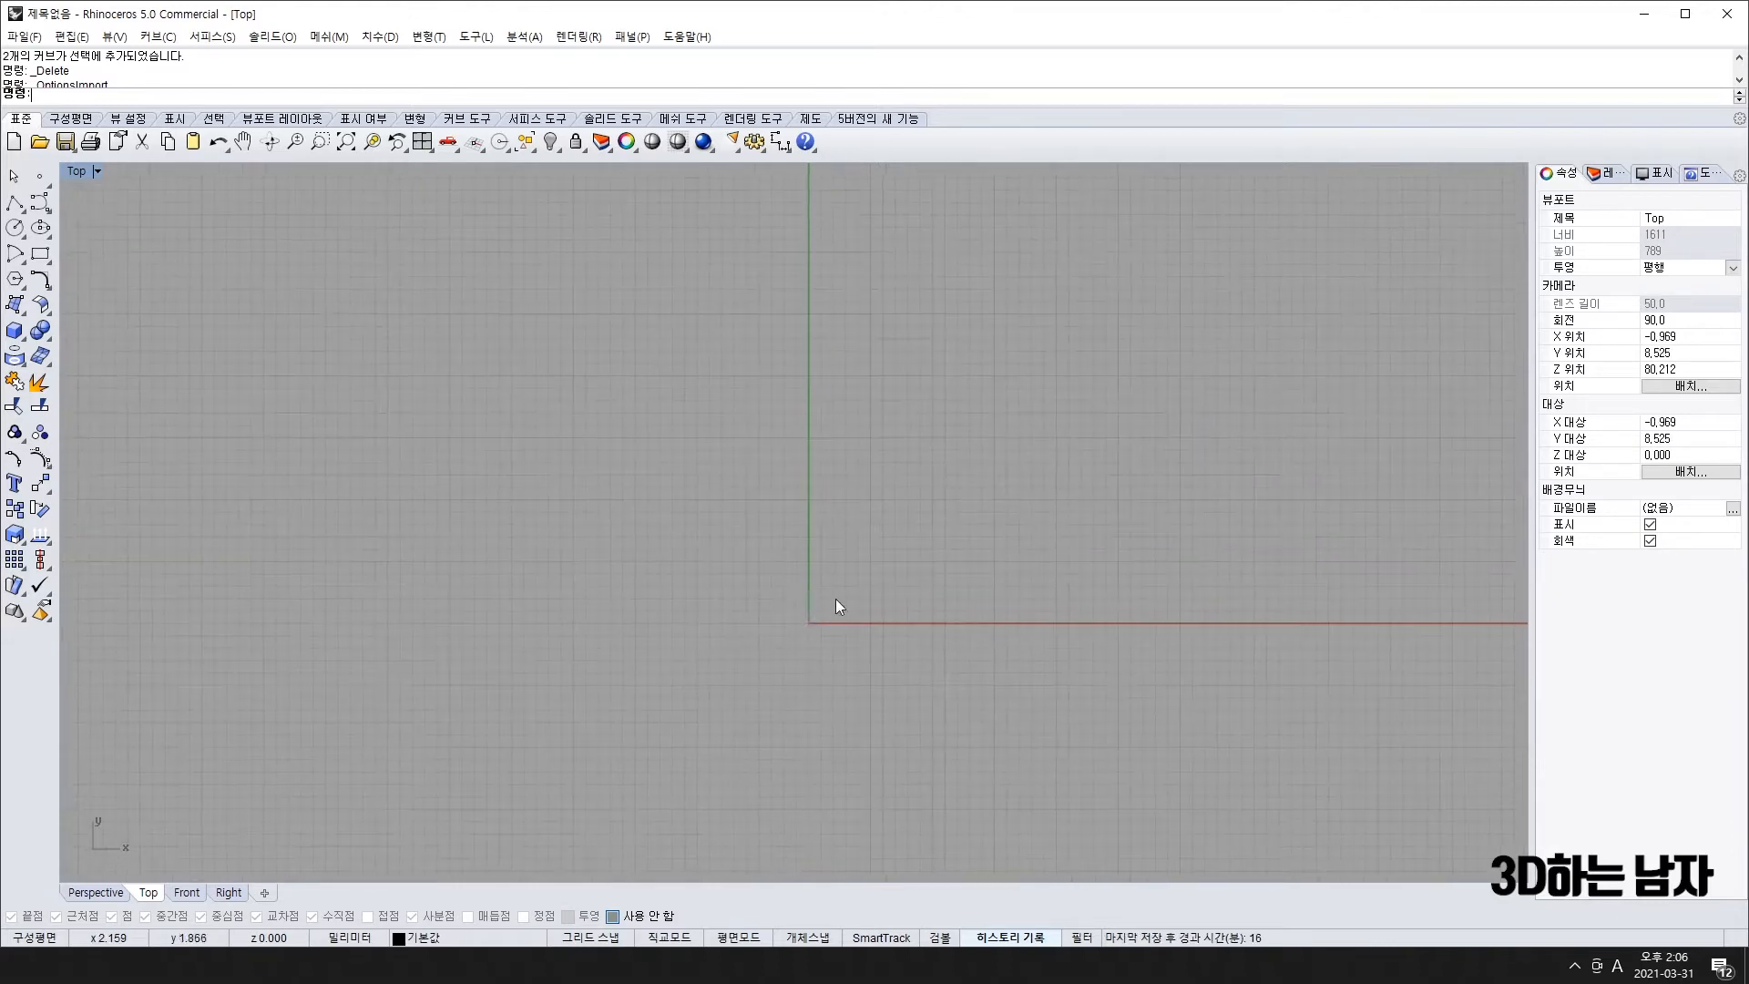
scroll(834, 598, up, 3)
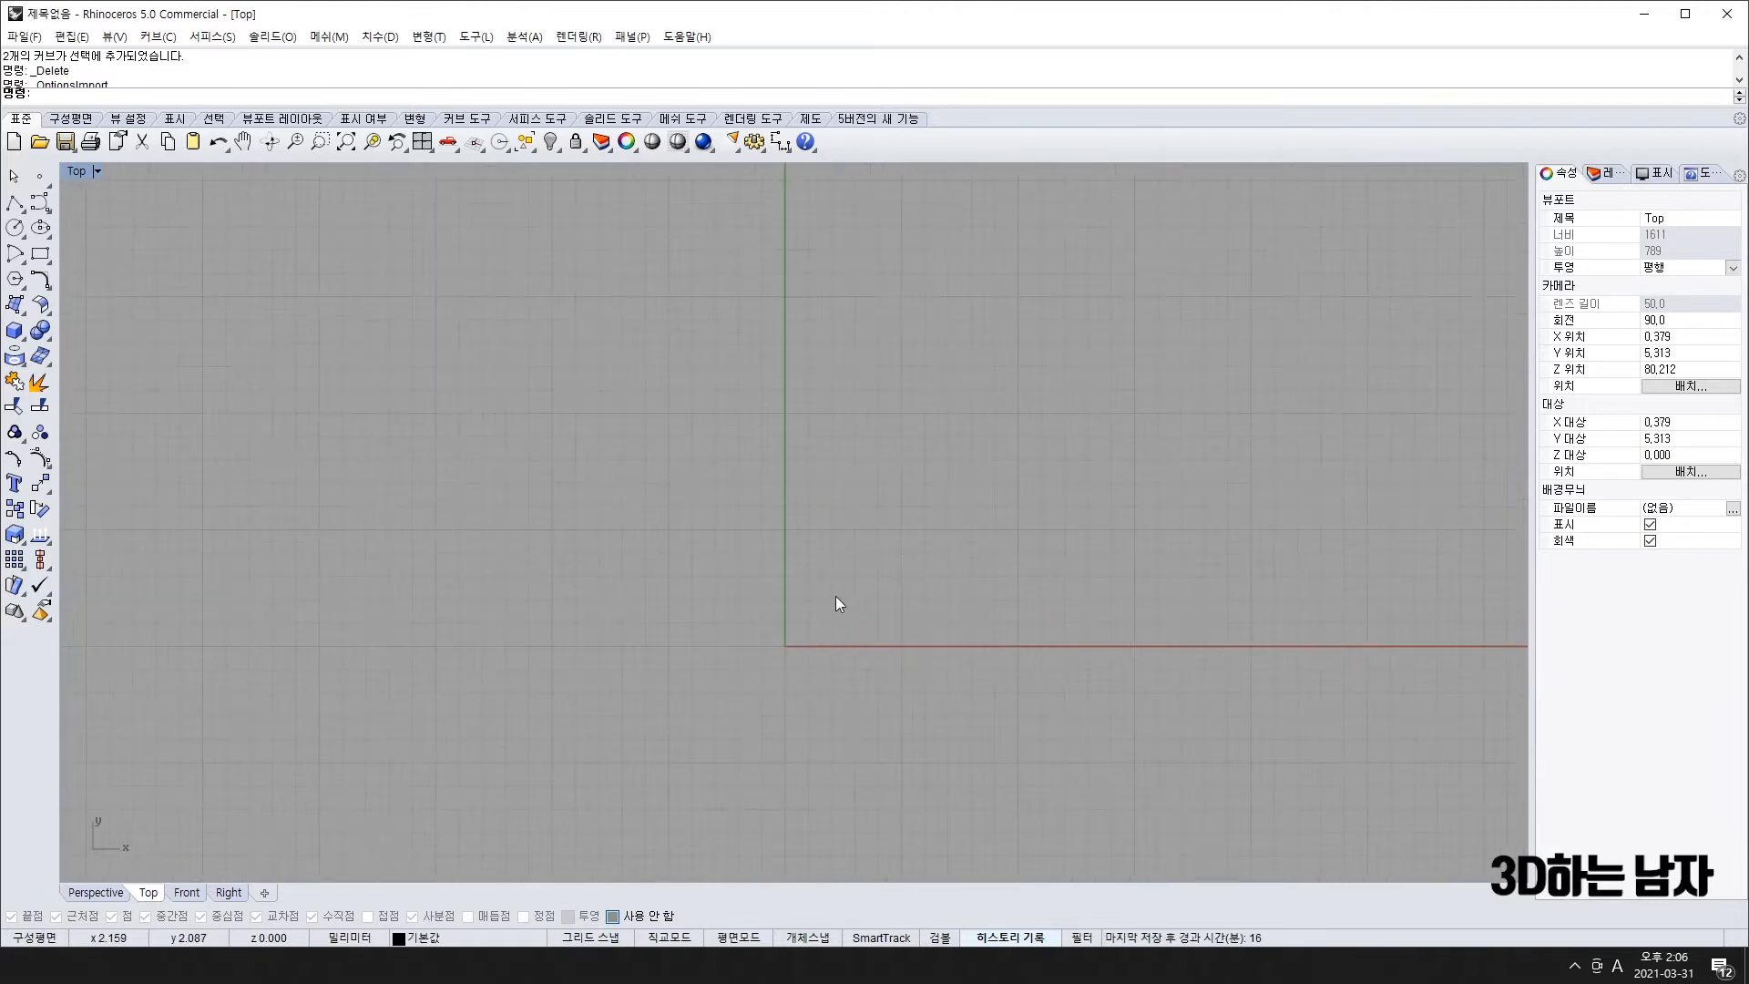
click(40, 254)
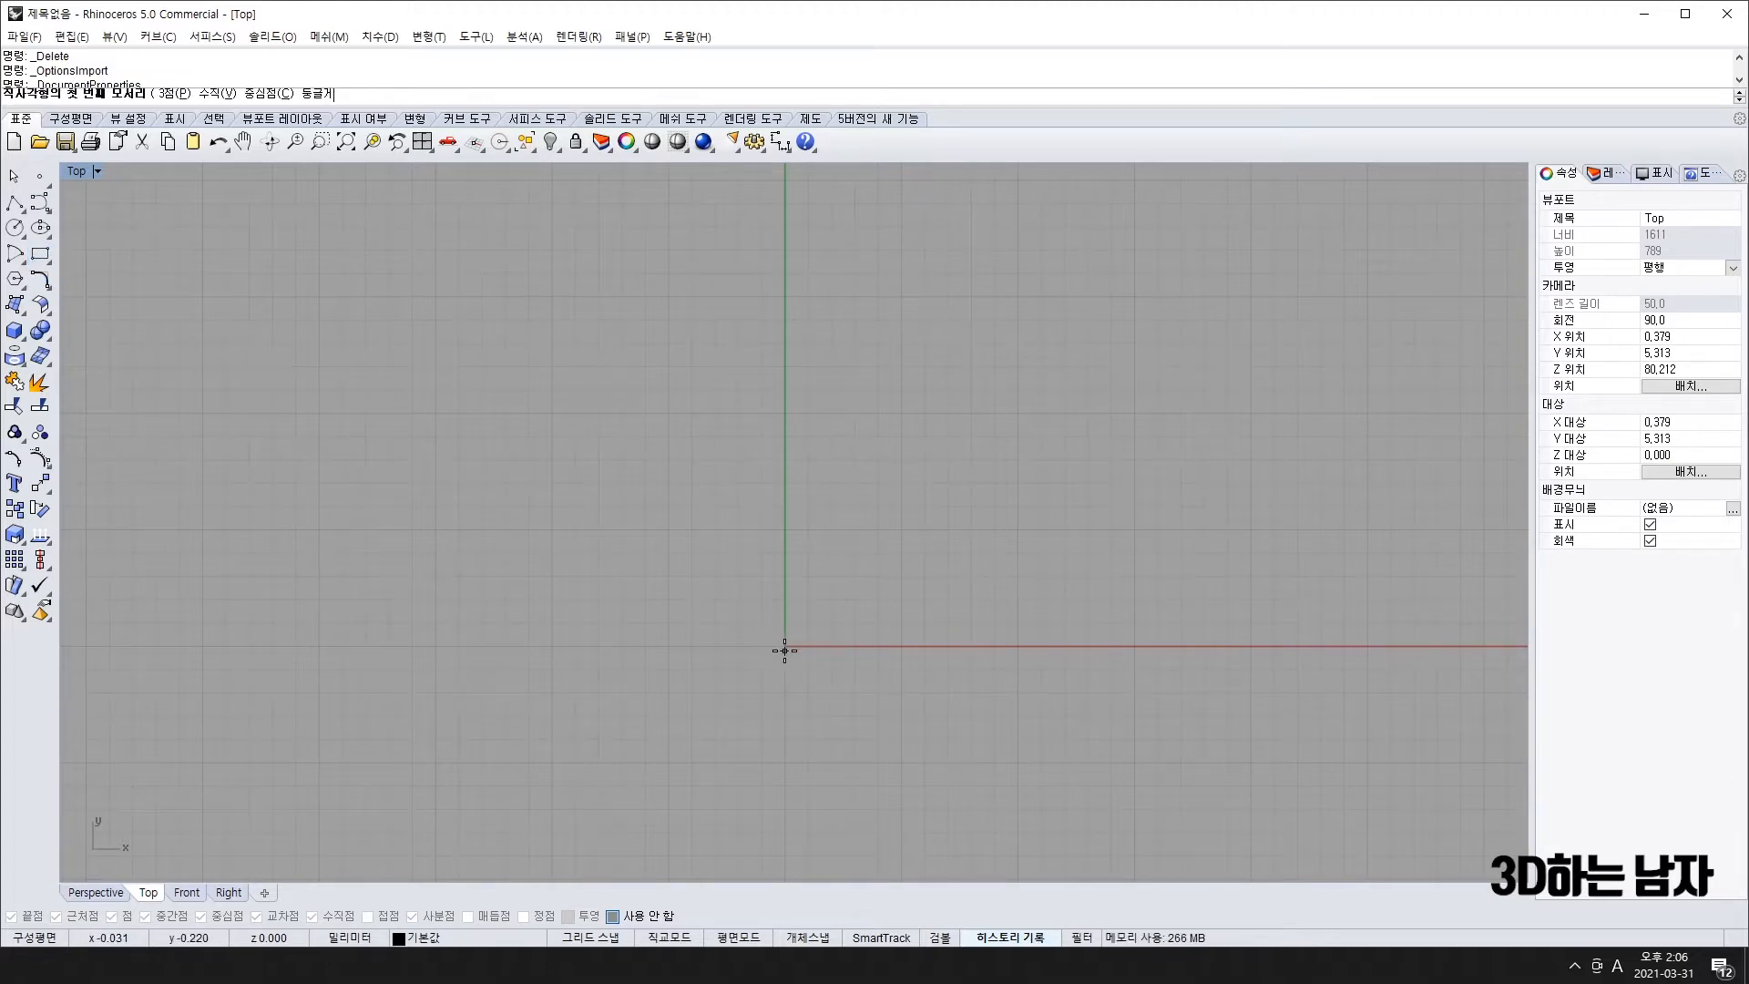
click(15, 202)
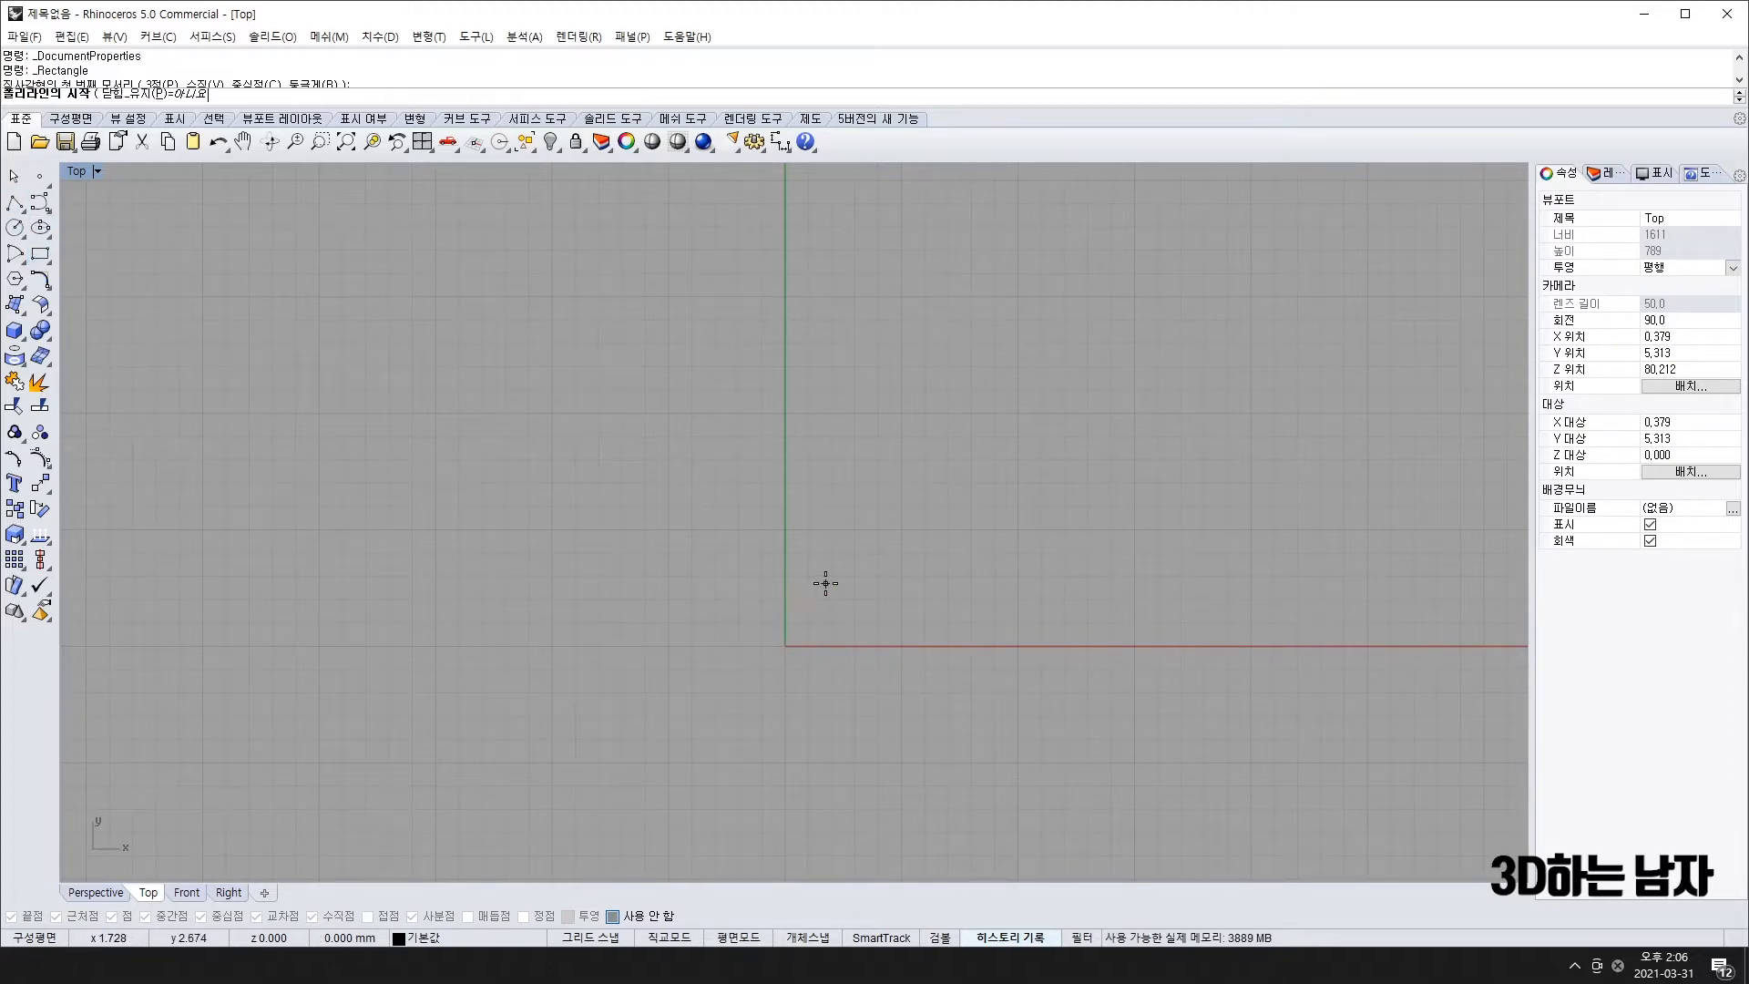
click(786, 646)
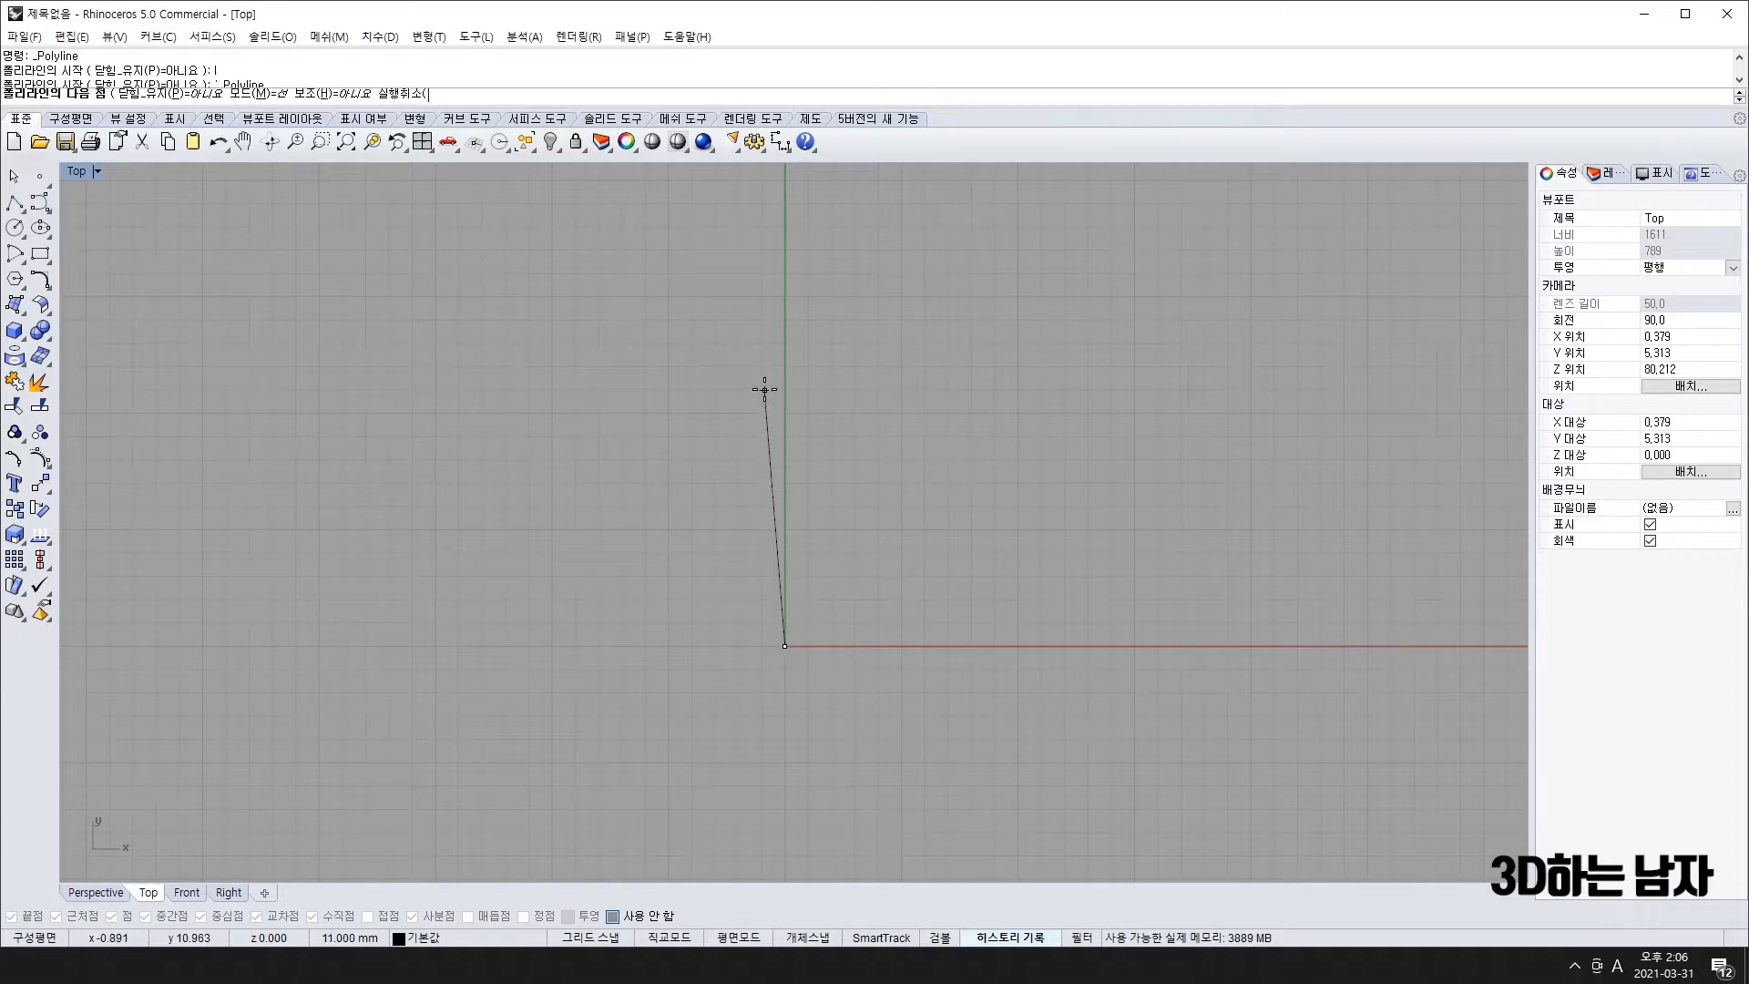
click(567, 938)
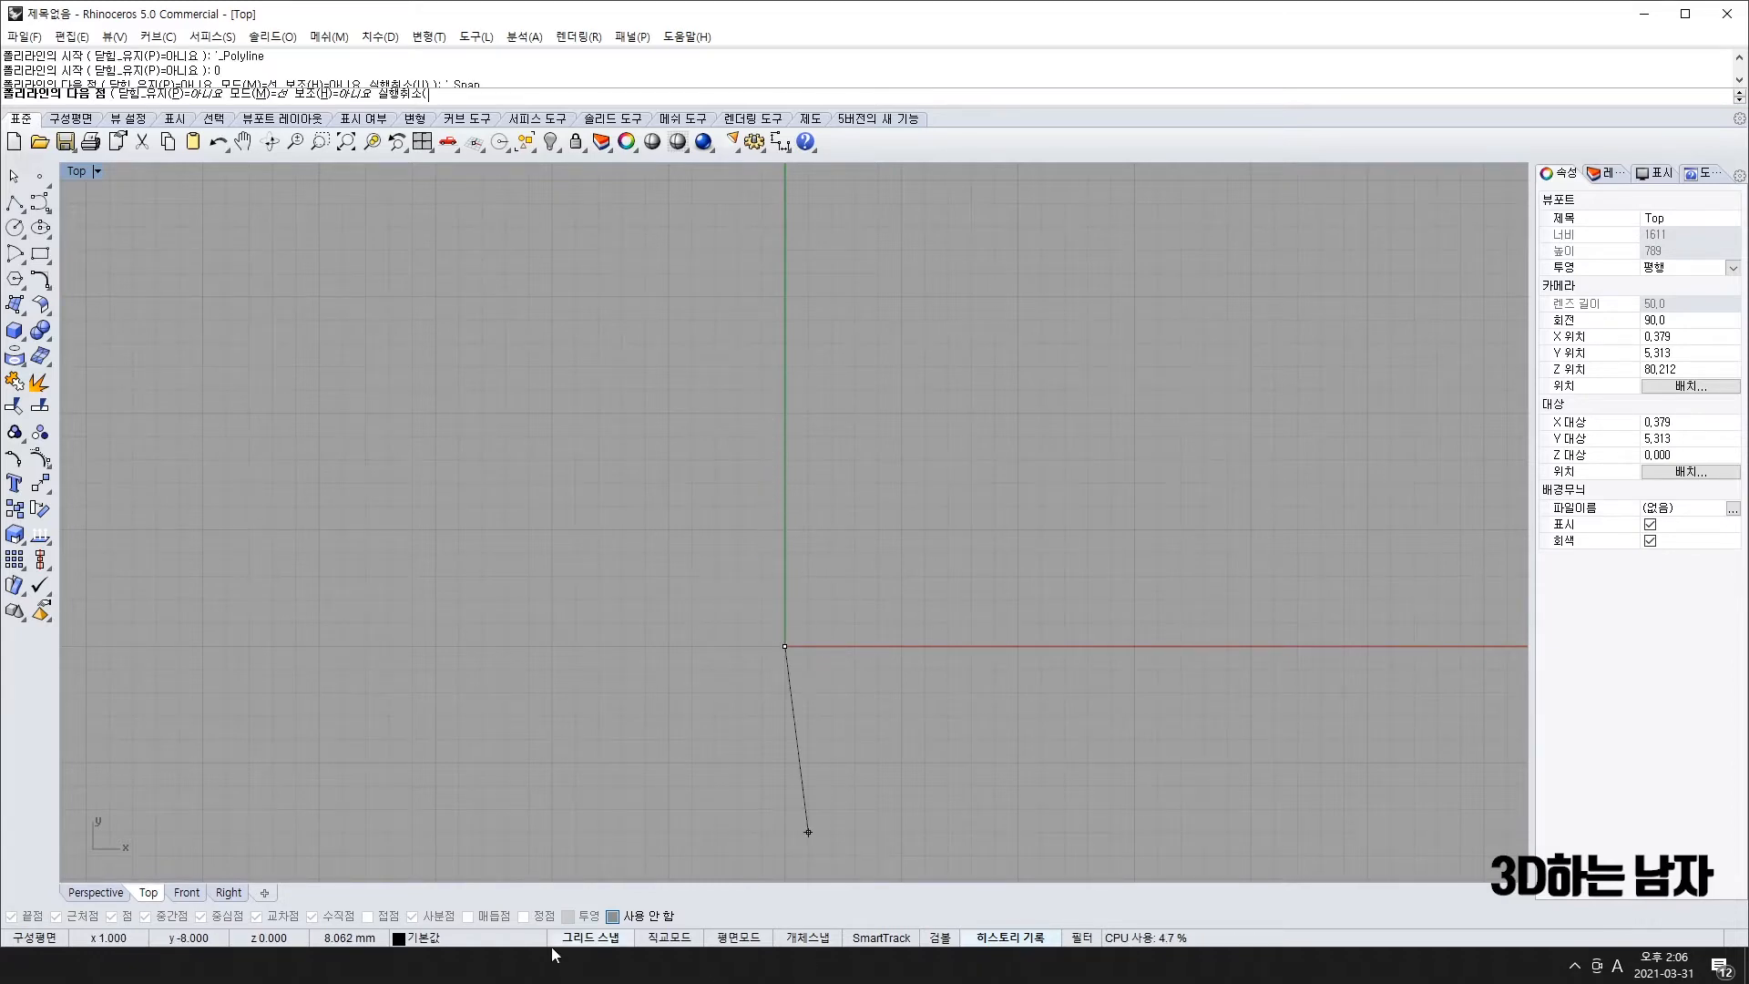
click(785, 412)
click(1135, 413)
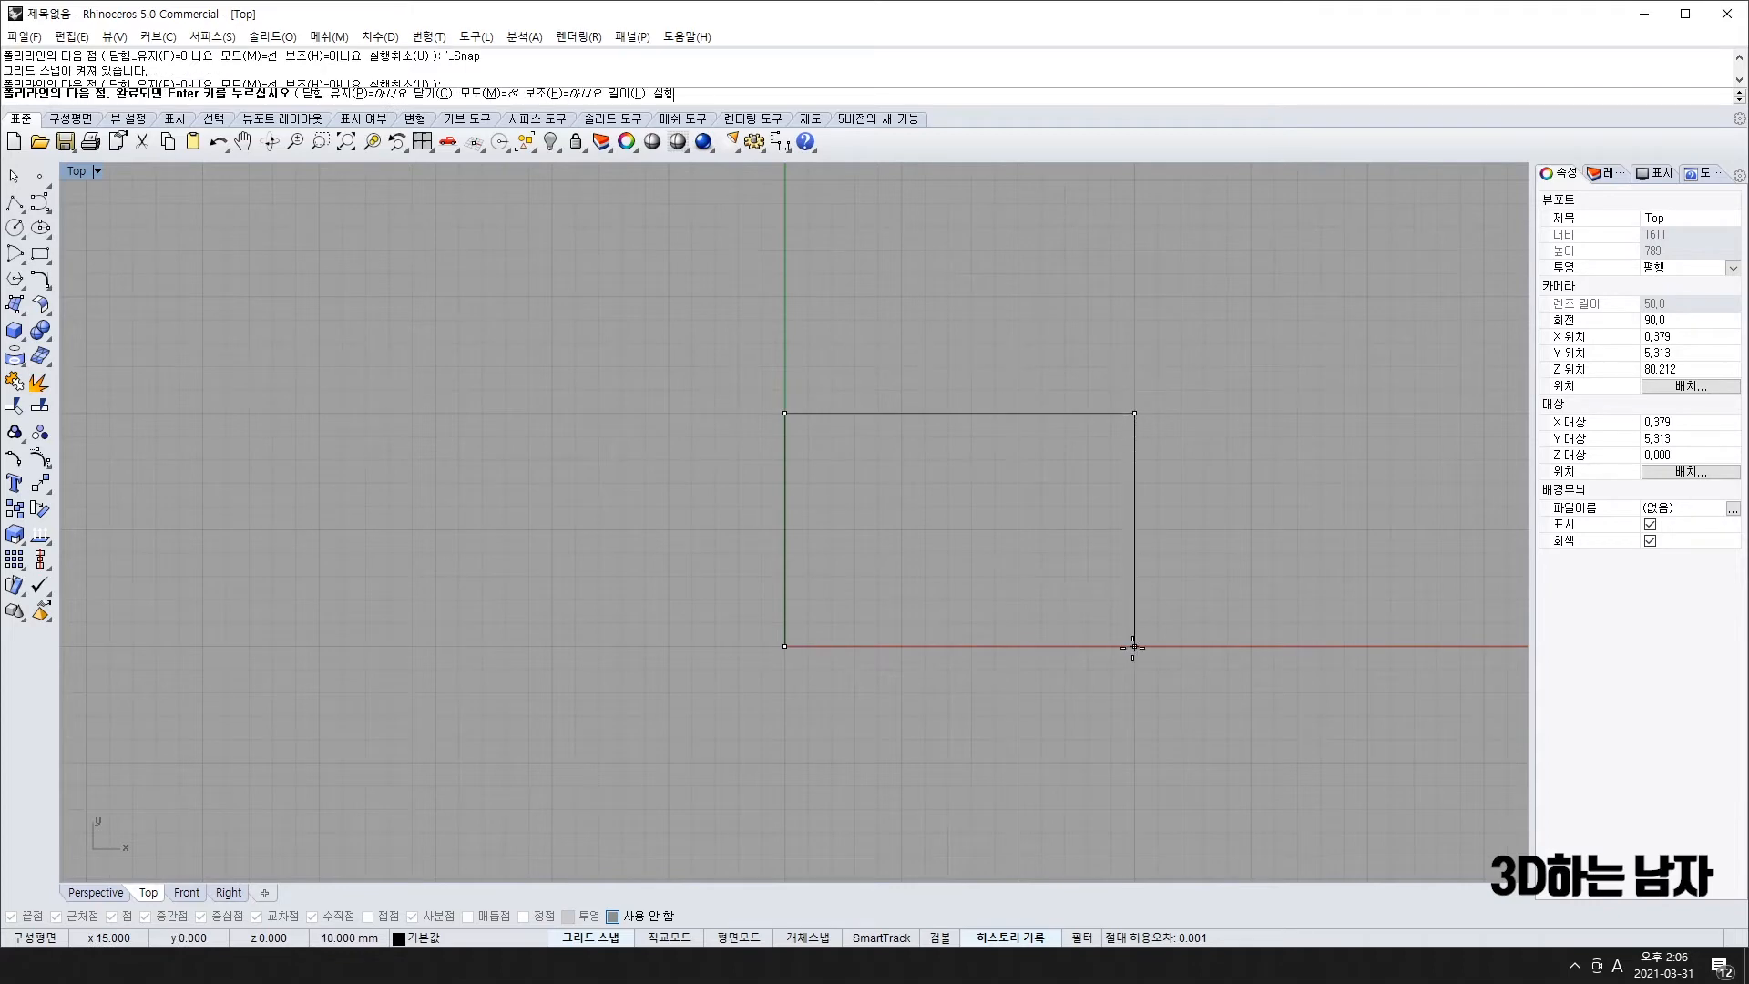
click(1134, 646)
click(799, 646)
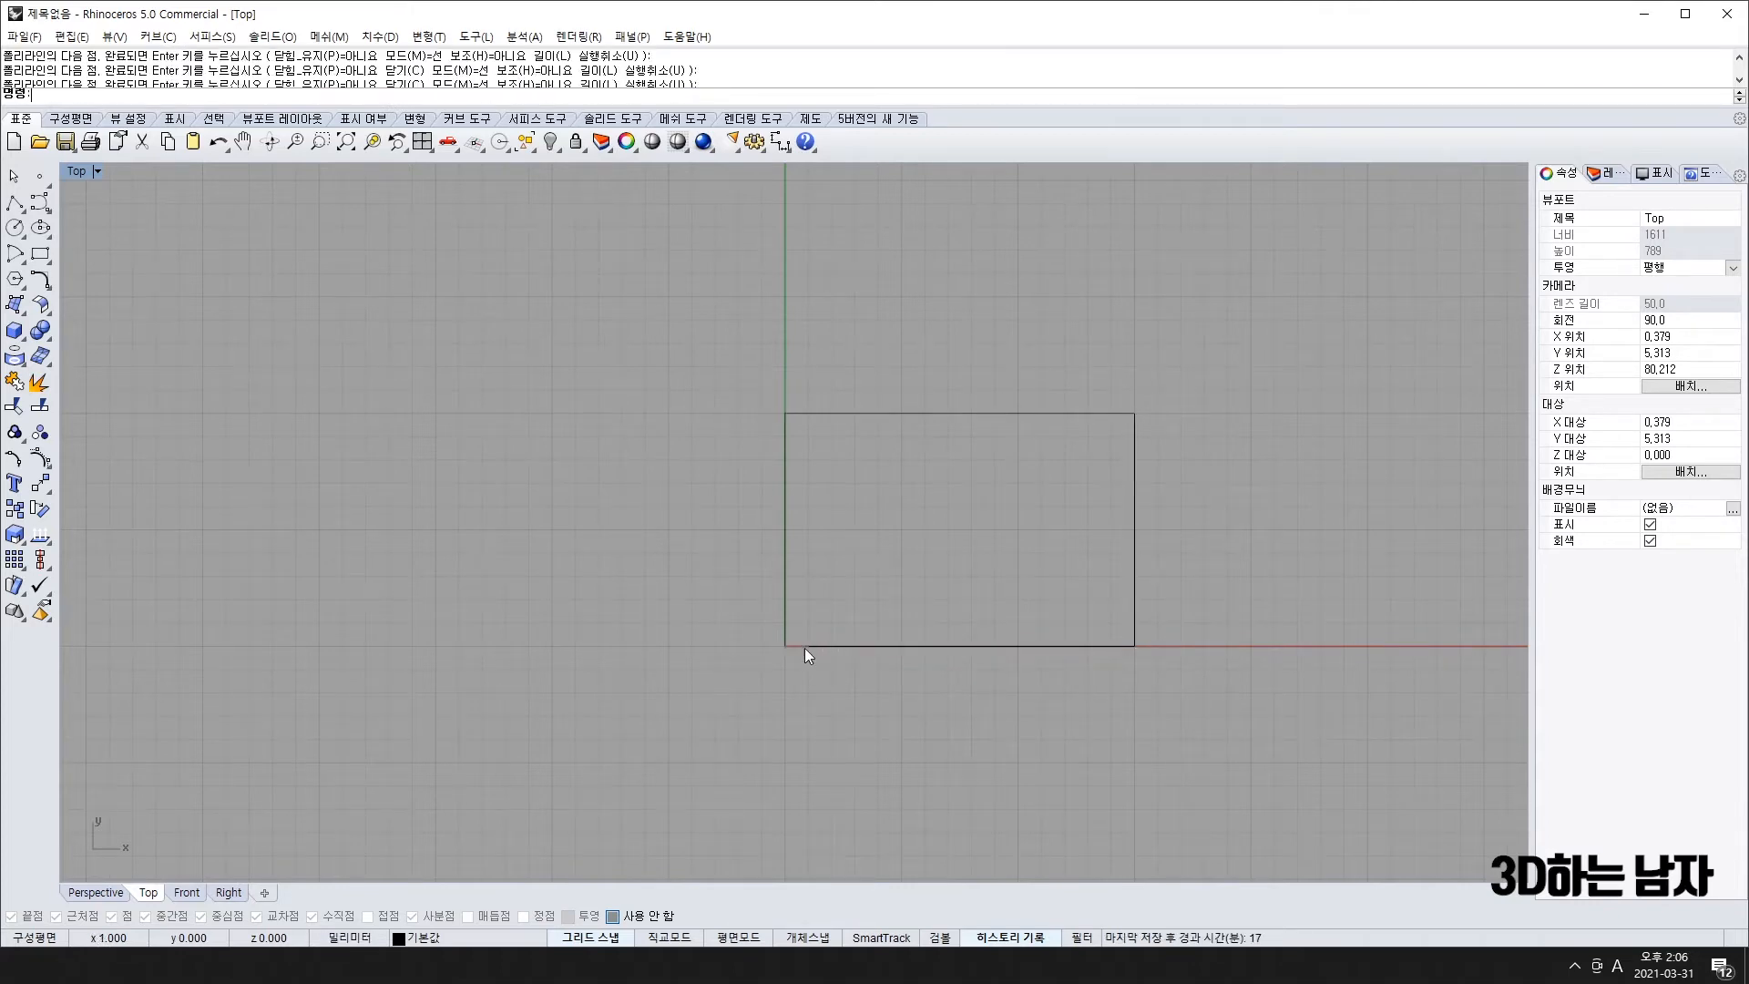
- Show the polyline's control points, move its loose end point onto the origin to close the 15 x 10 mm rectangle, and hide the points
scroll(811, 652, up, 10)
click(805, 636)
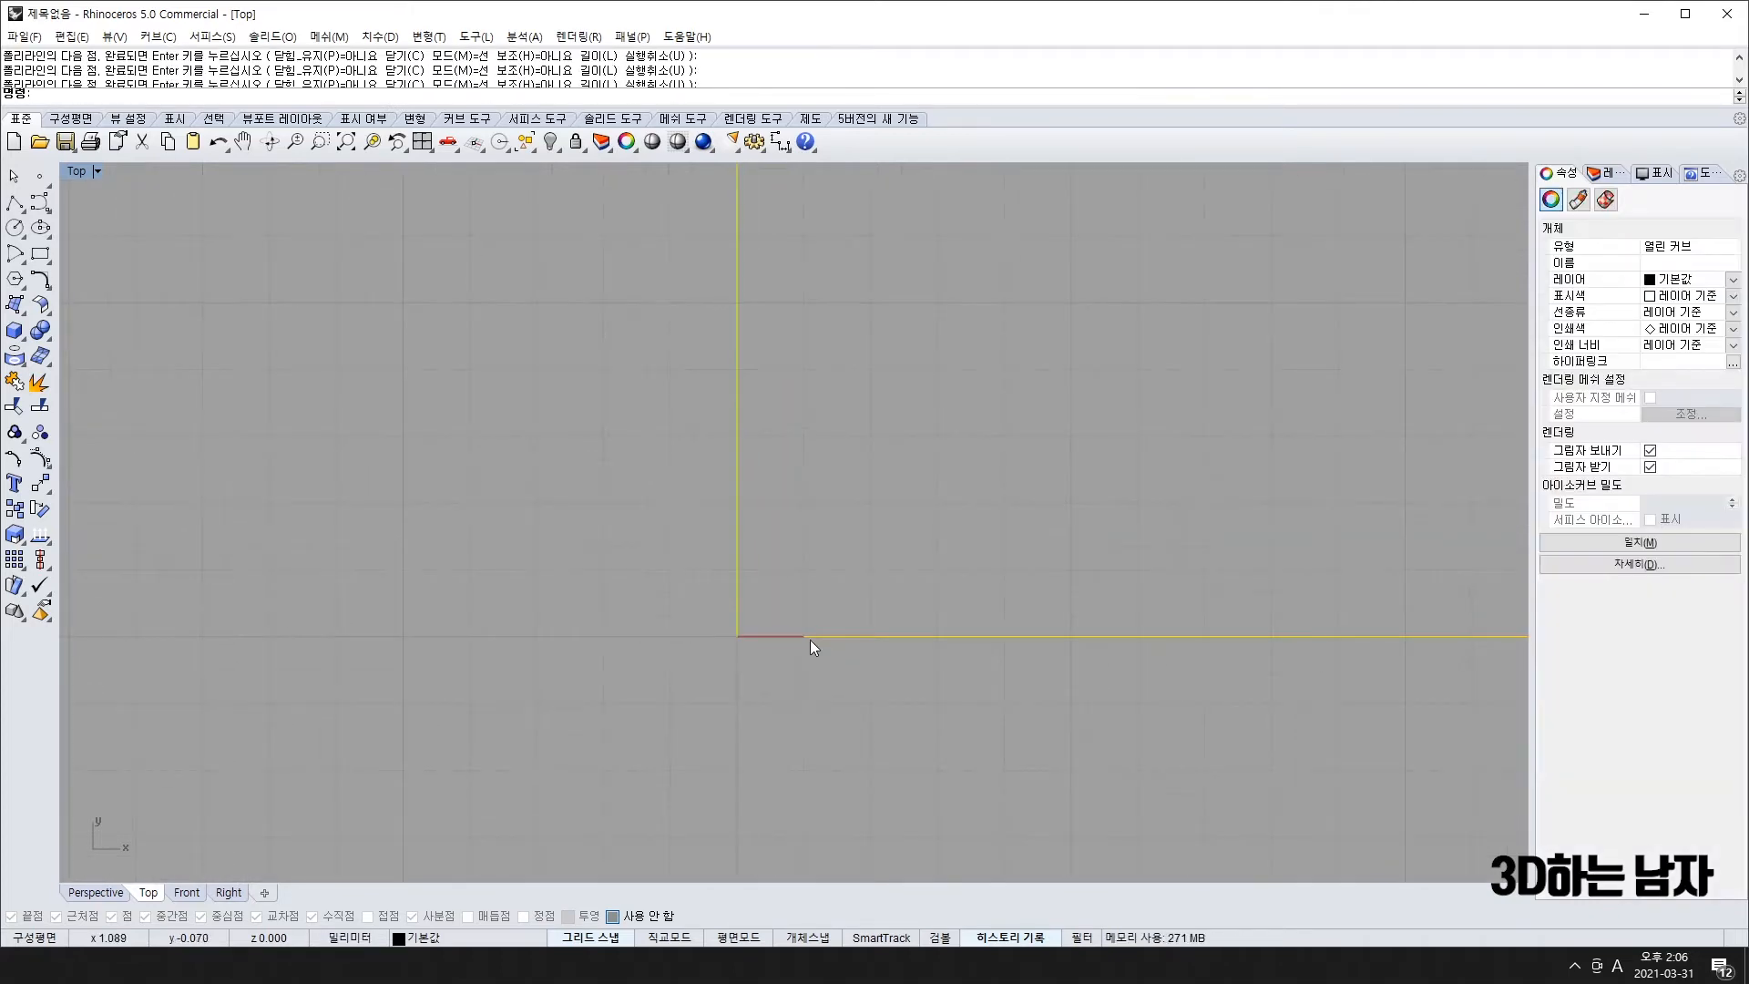
key(F10)
drag(804, 635, 737, 636)
scroll(757, 634, down, 14)
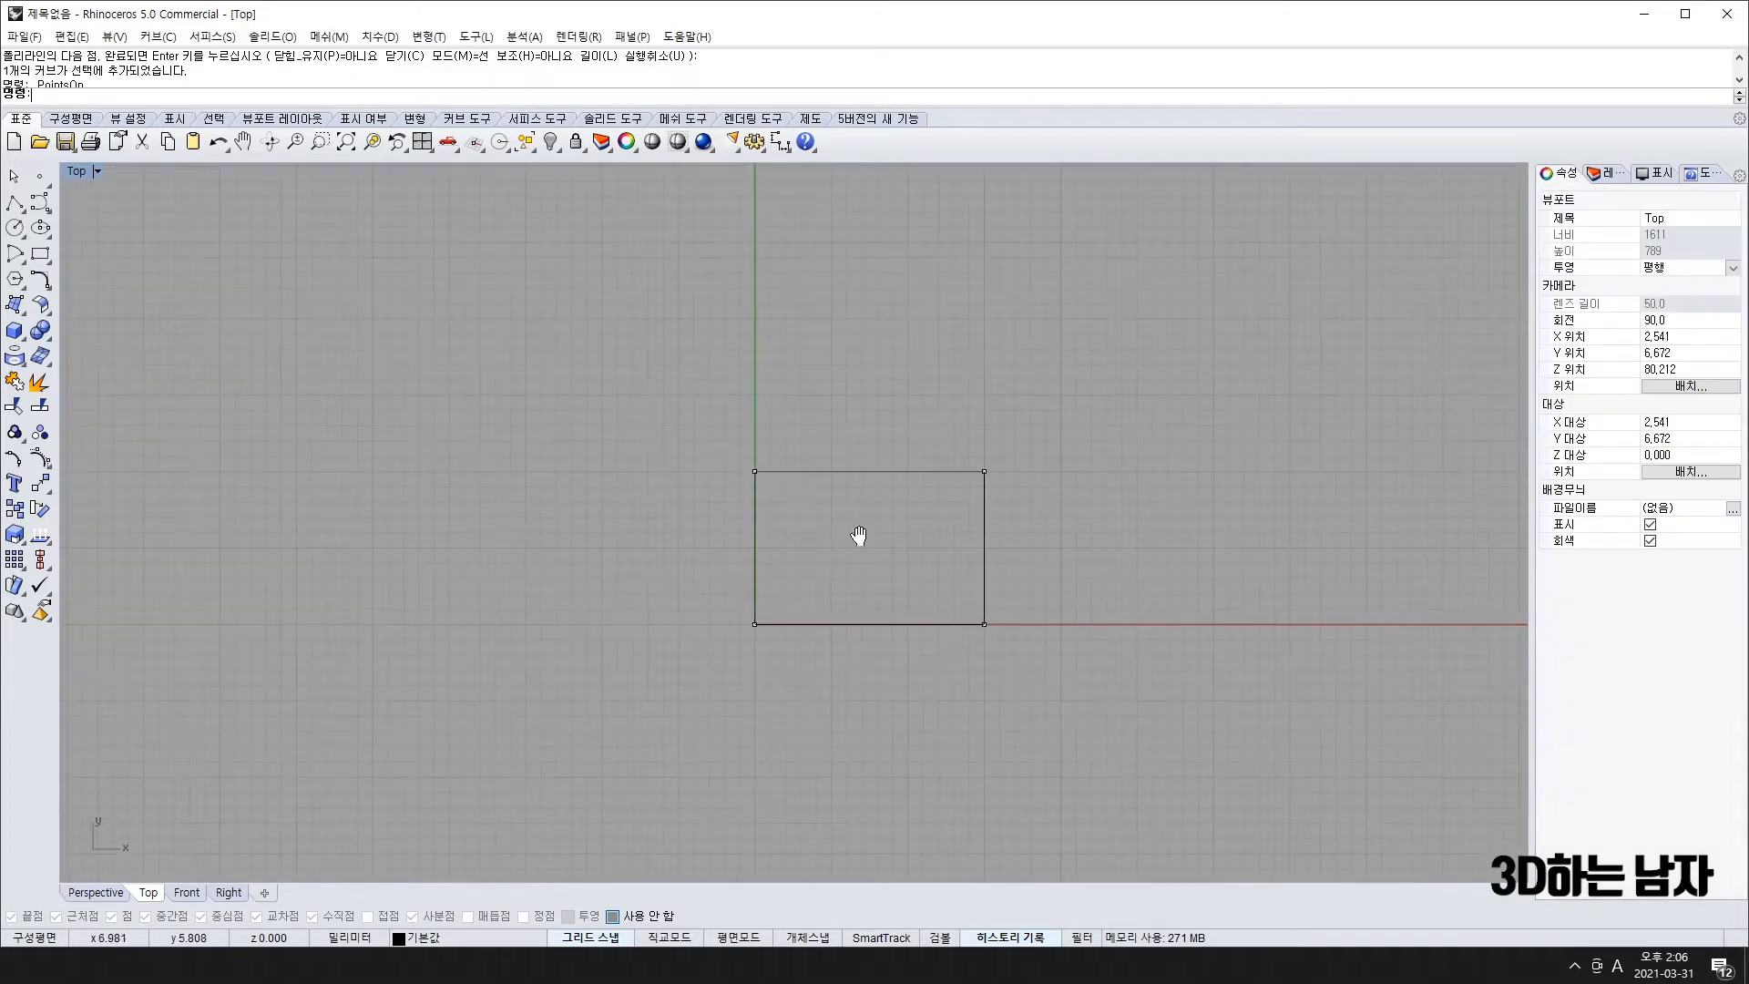
right_drag(859, 537, 716, 517)
scroll(740, 494, up, 6)
scroll(711, 502, down, 3)
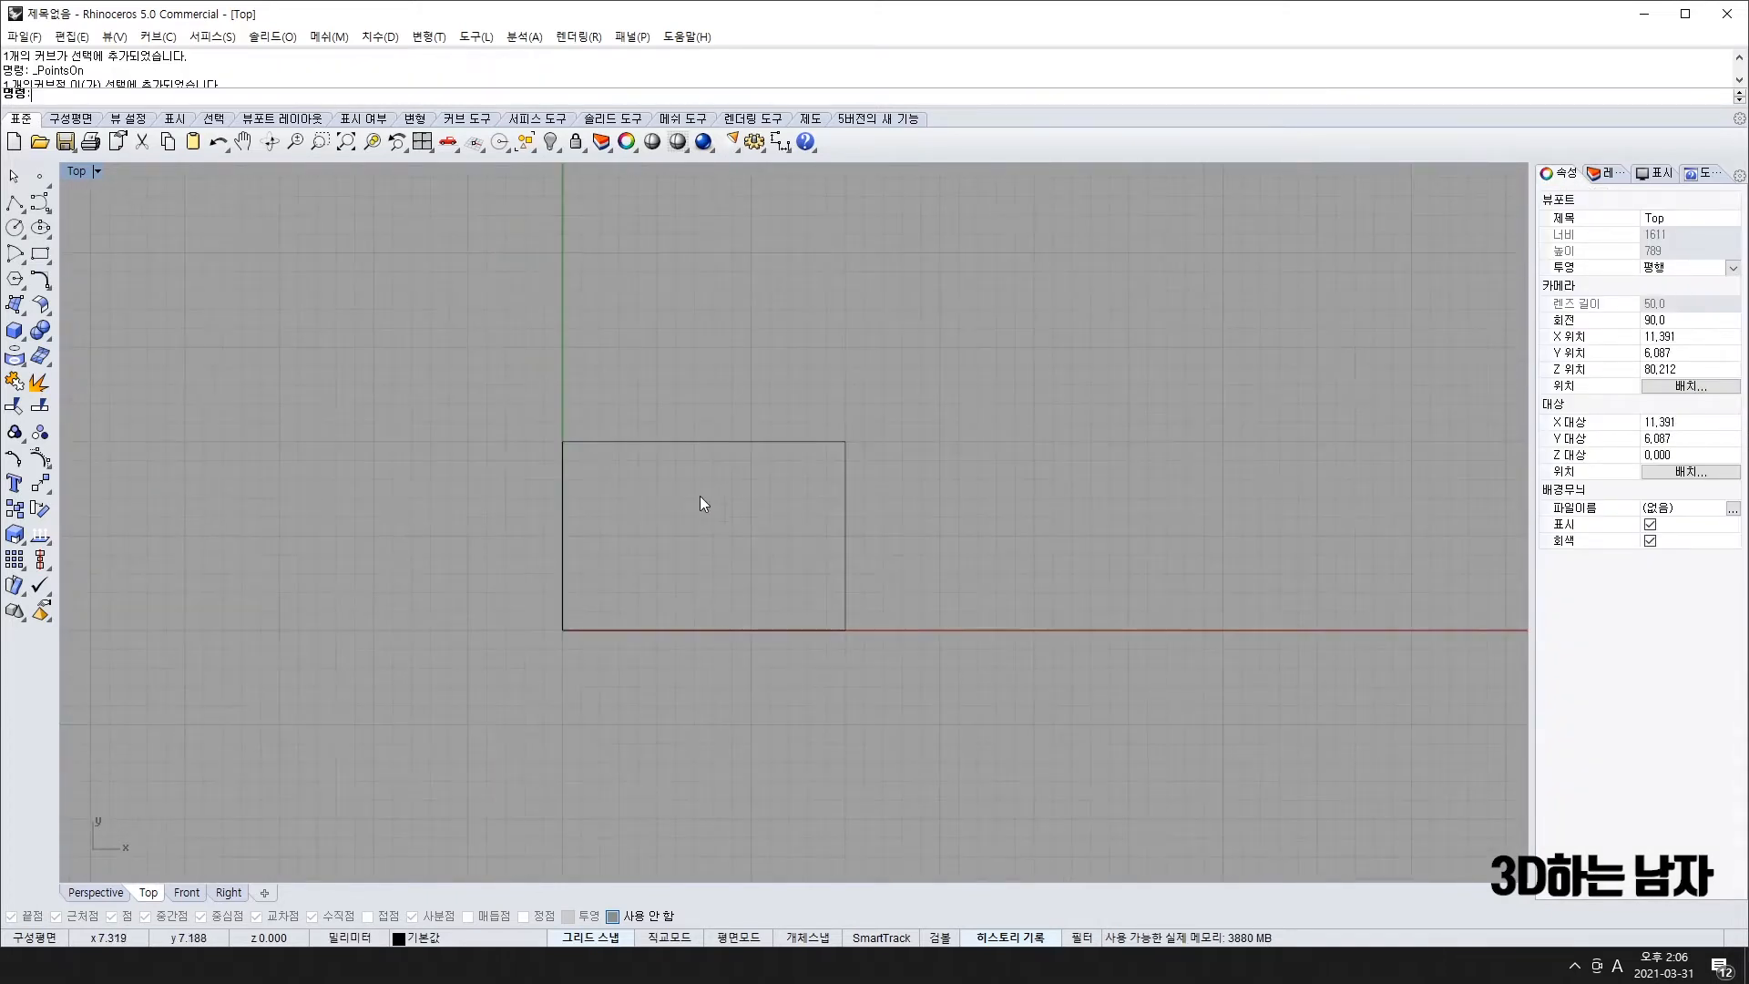
click(21, 233)
key(Escape)
key(Escape)
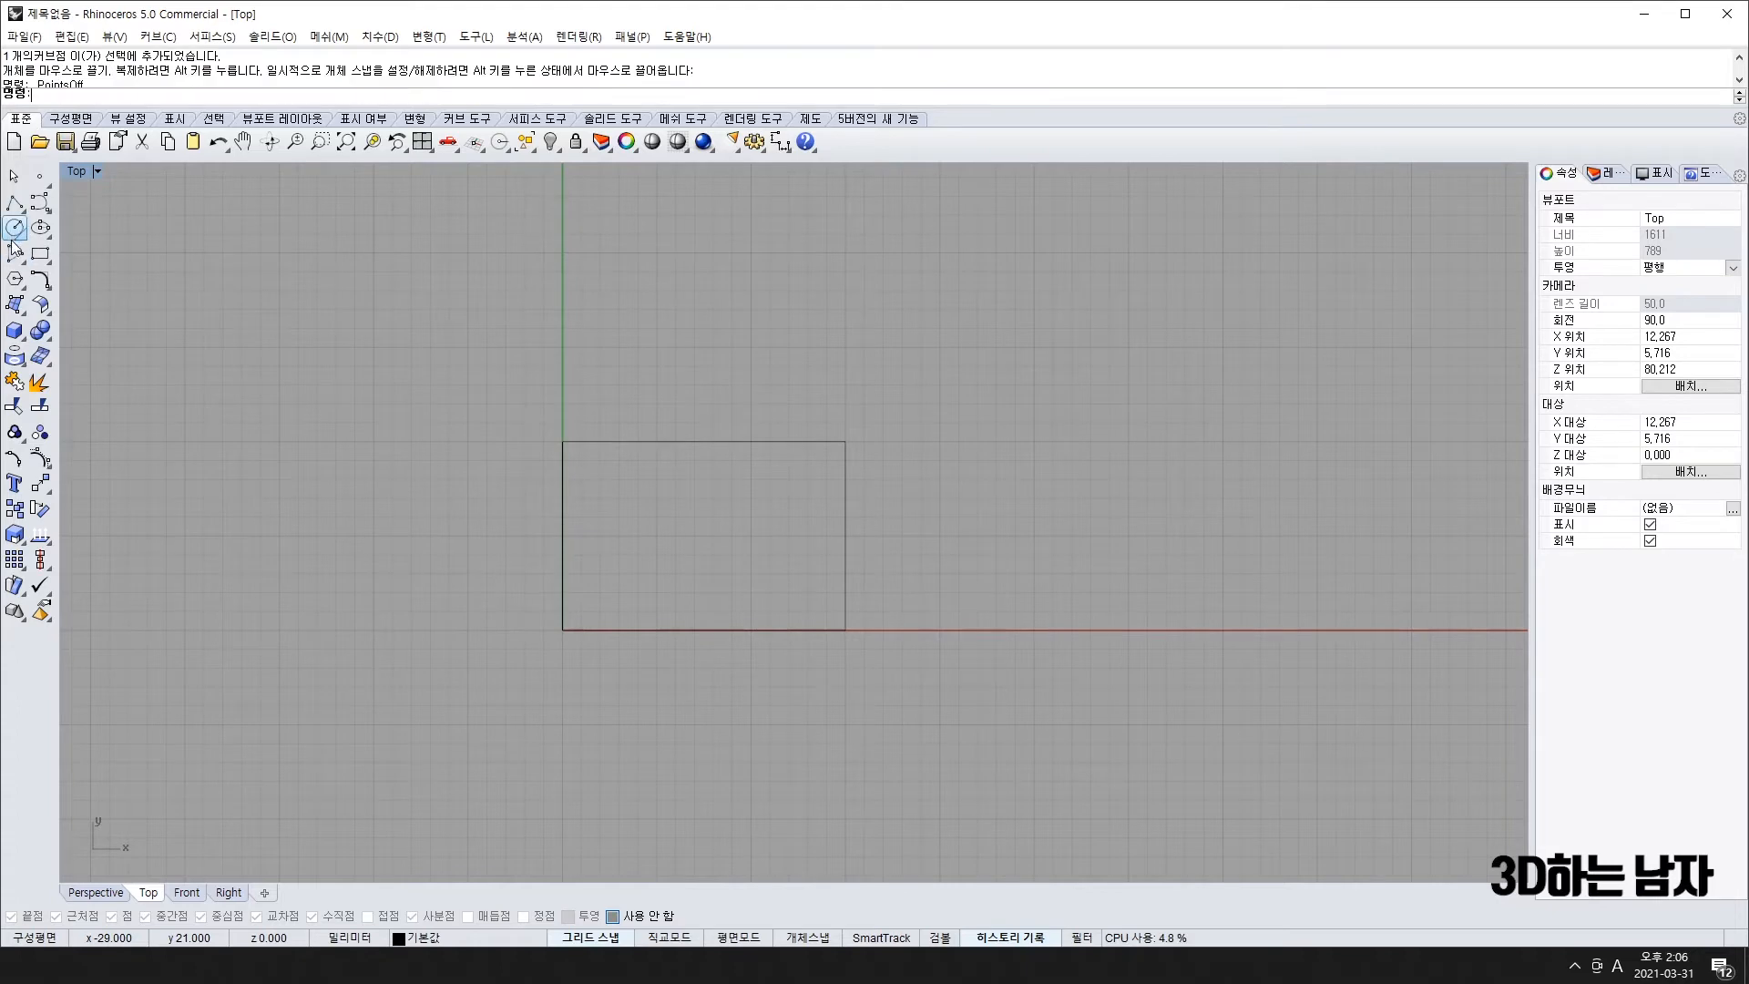
- Using the ci alias, draw a circle about 2 mm in diameter centred on the rectangle's upper-left corner
text(C)
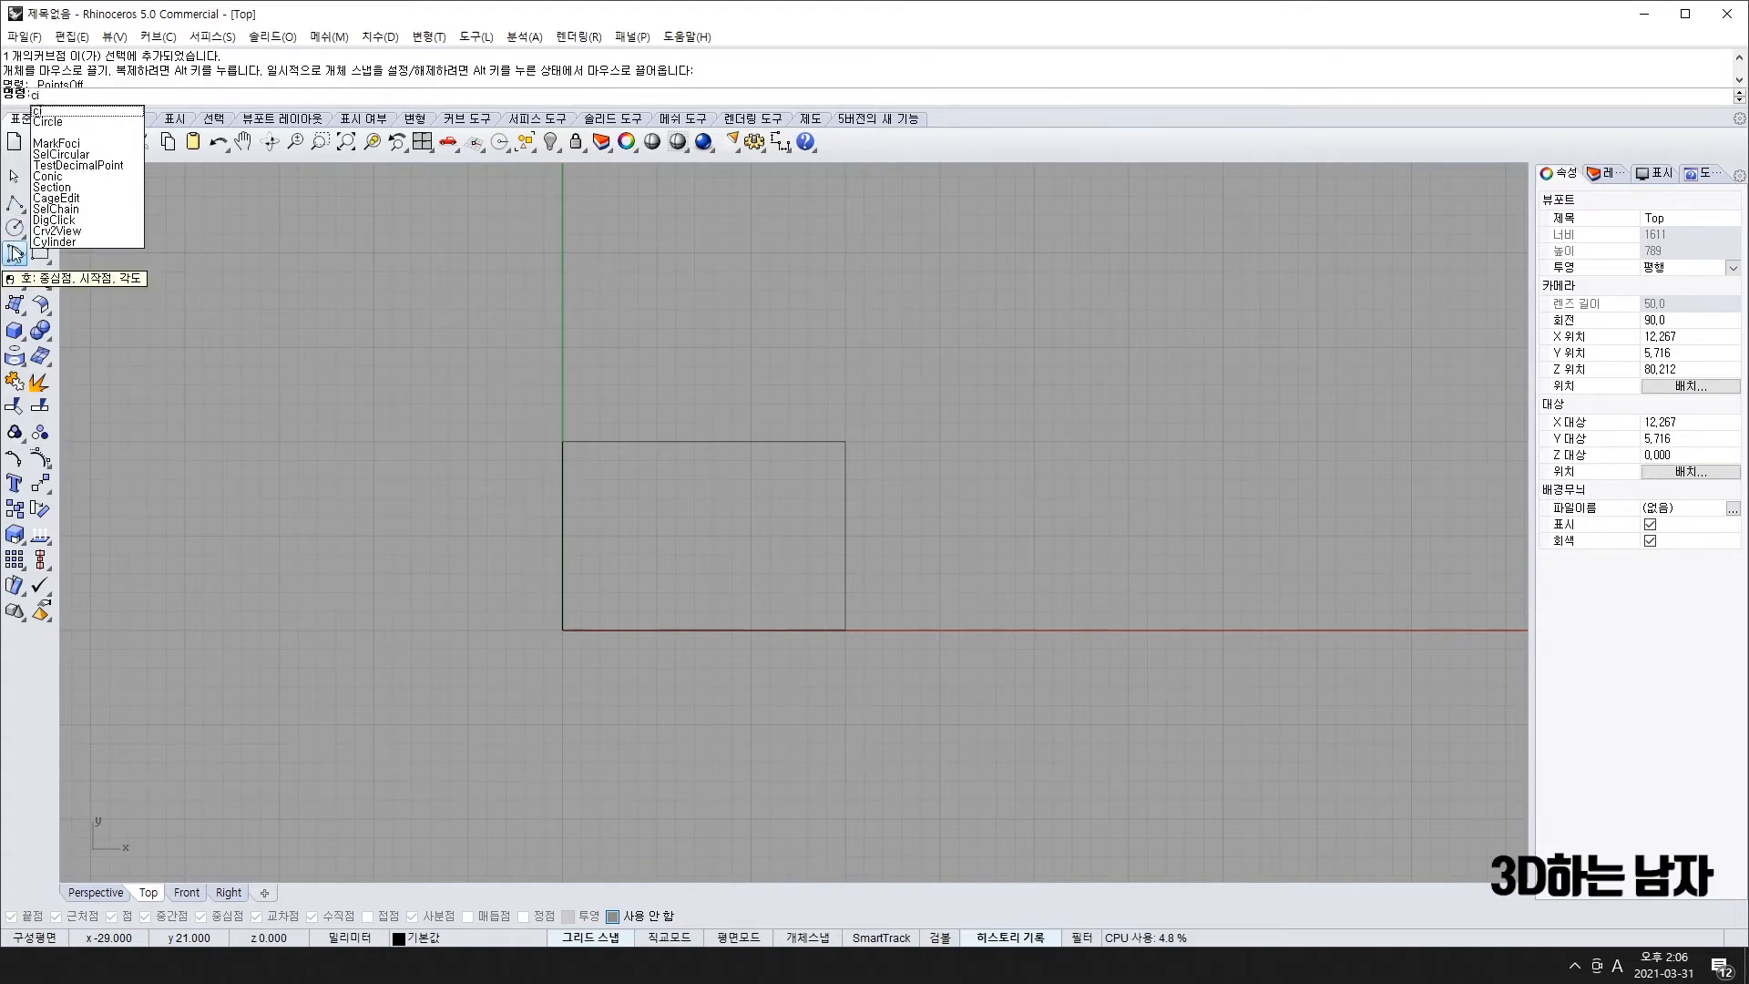
click(48, 111)
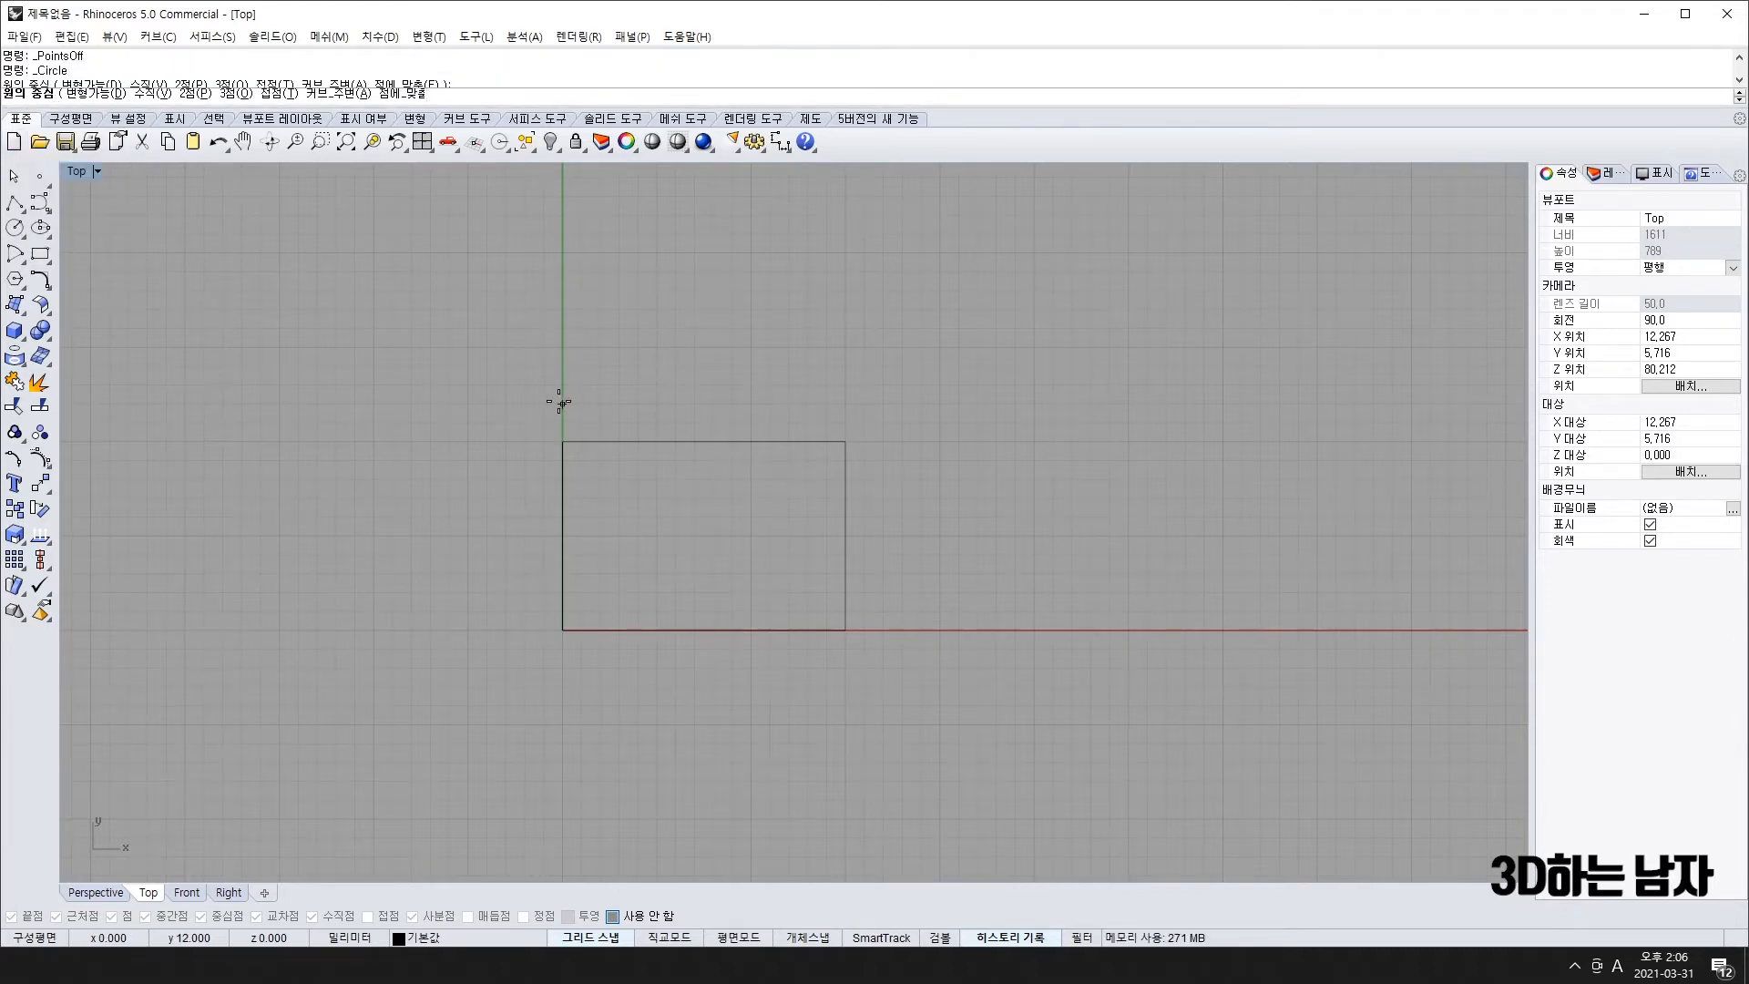
click(561, 443)
click(570, 425)
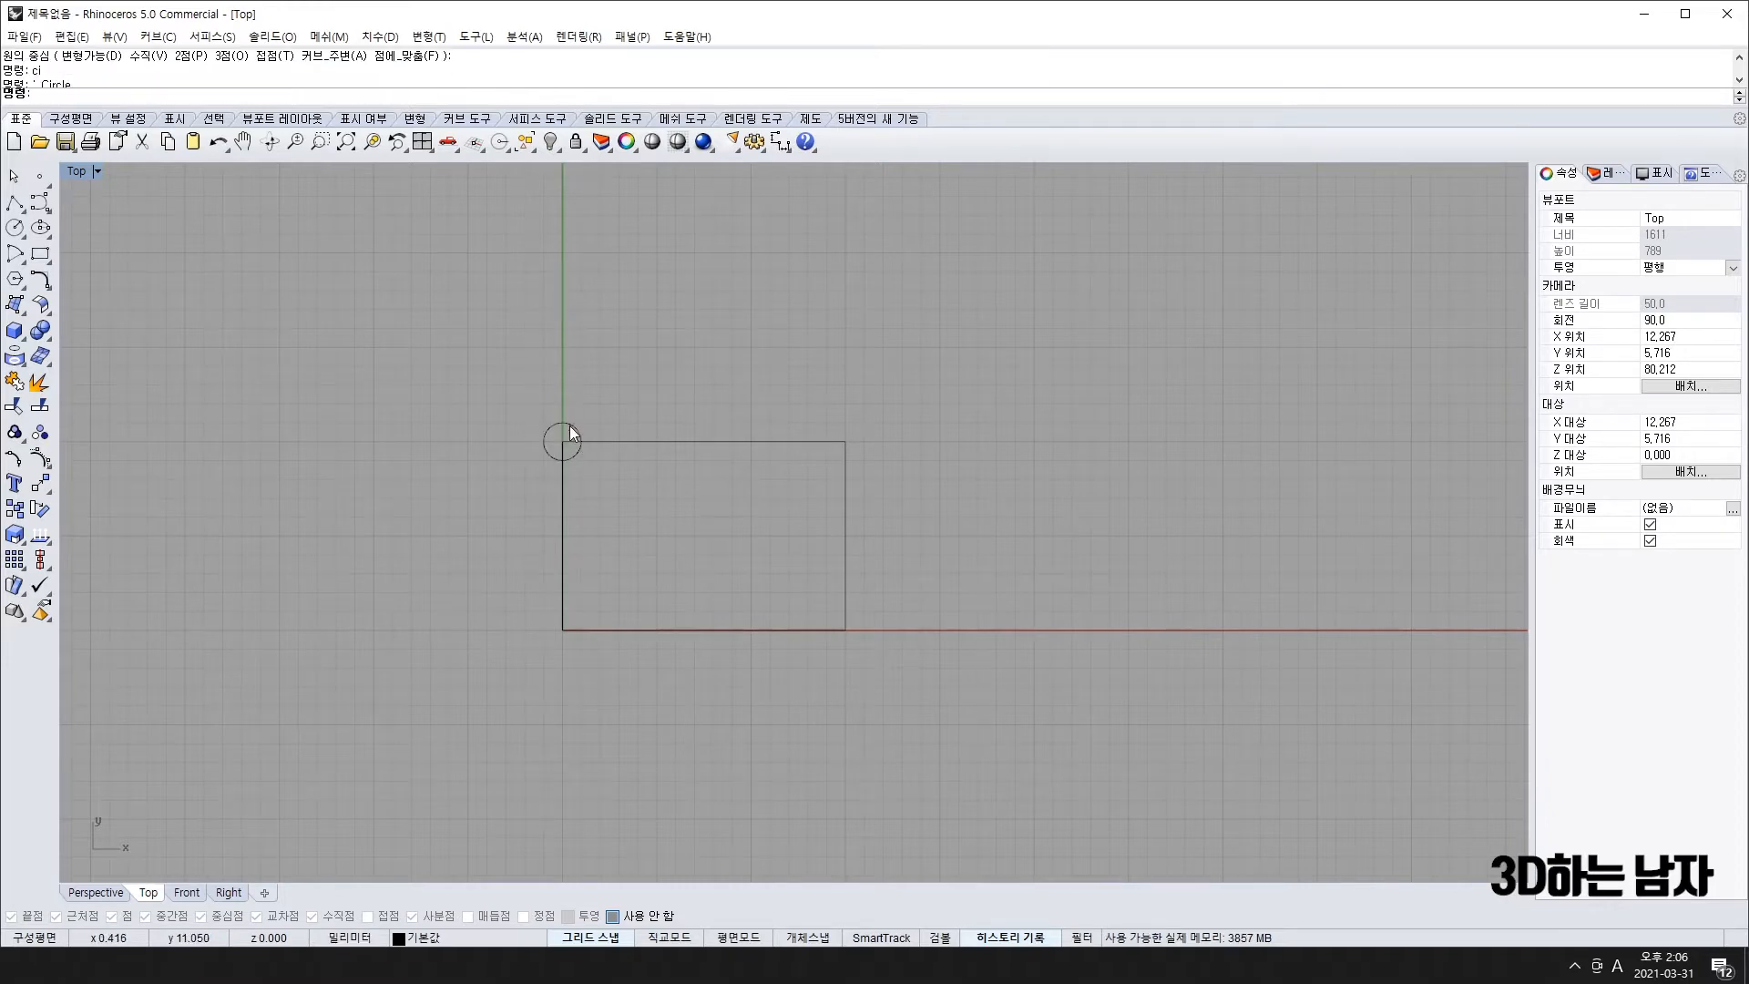
- Mirror a copy of the circle to the rectangle's upper-right corner about a vertical line through the top edge's midpoint, with object snaps enabled
scroll(565, 440, up, 5)
click(626, 404)
scroll(615, 407, down, 5)
right_drag(616, 398, 555, 419)
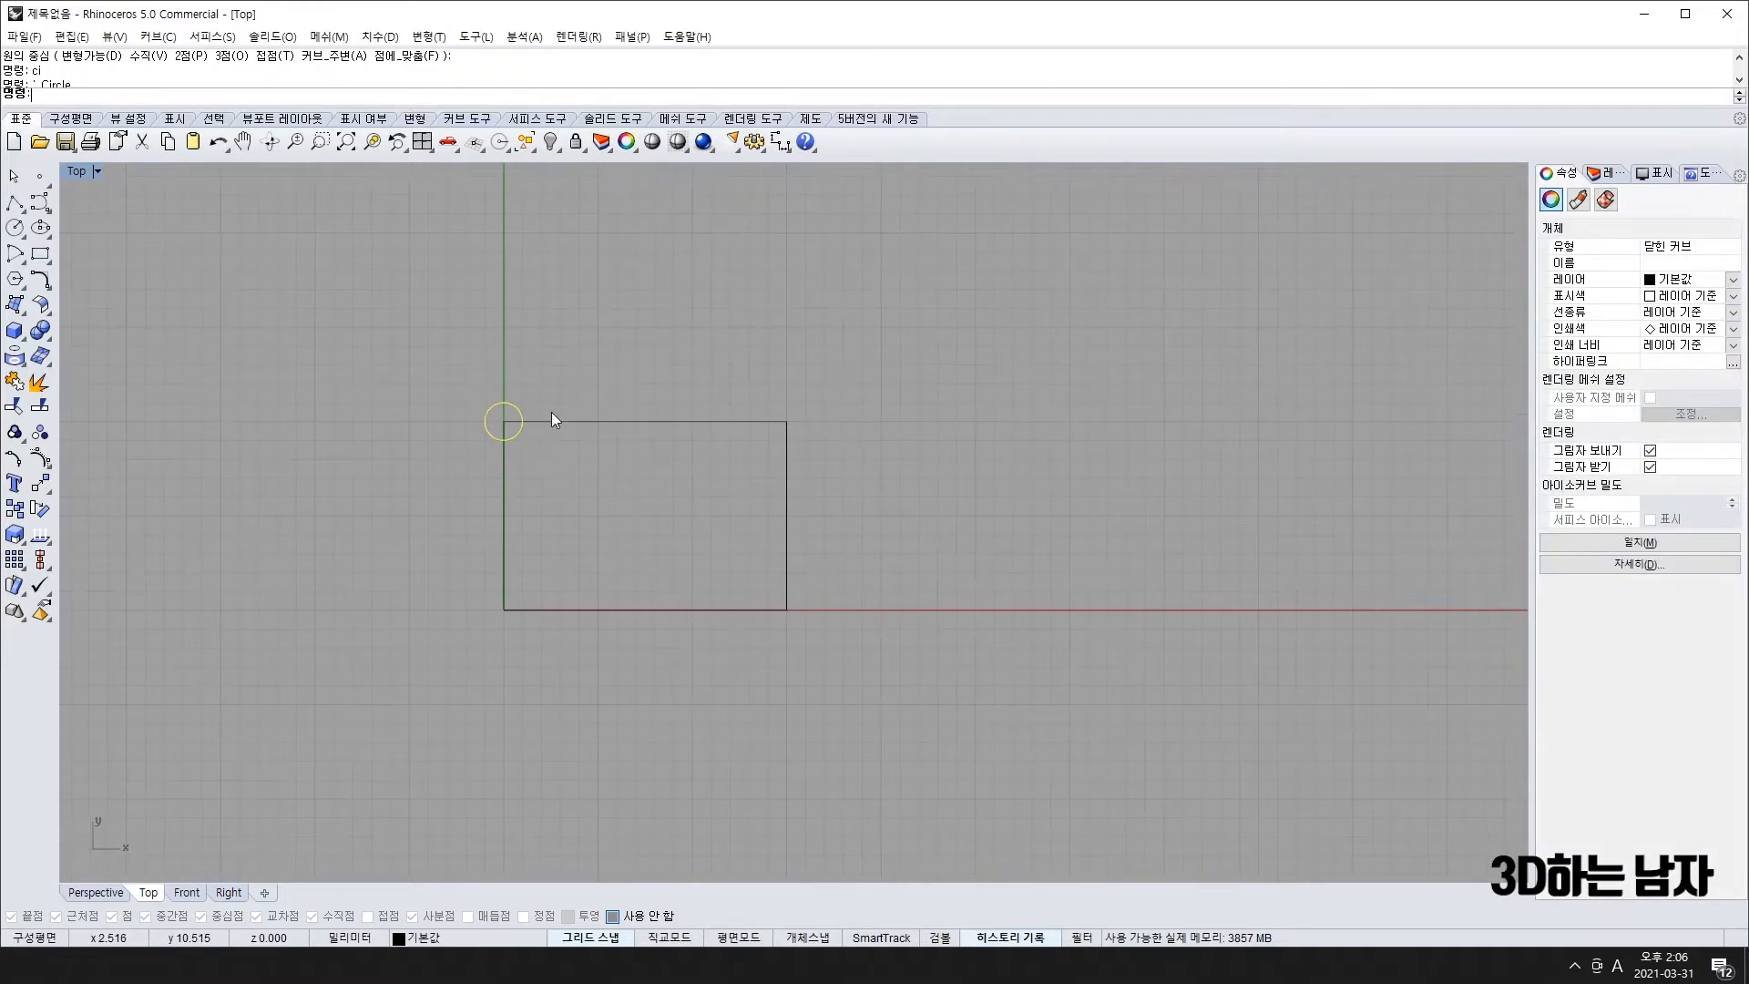
text(mi)
key(Return)
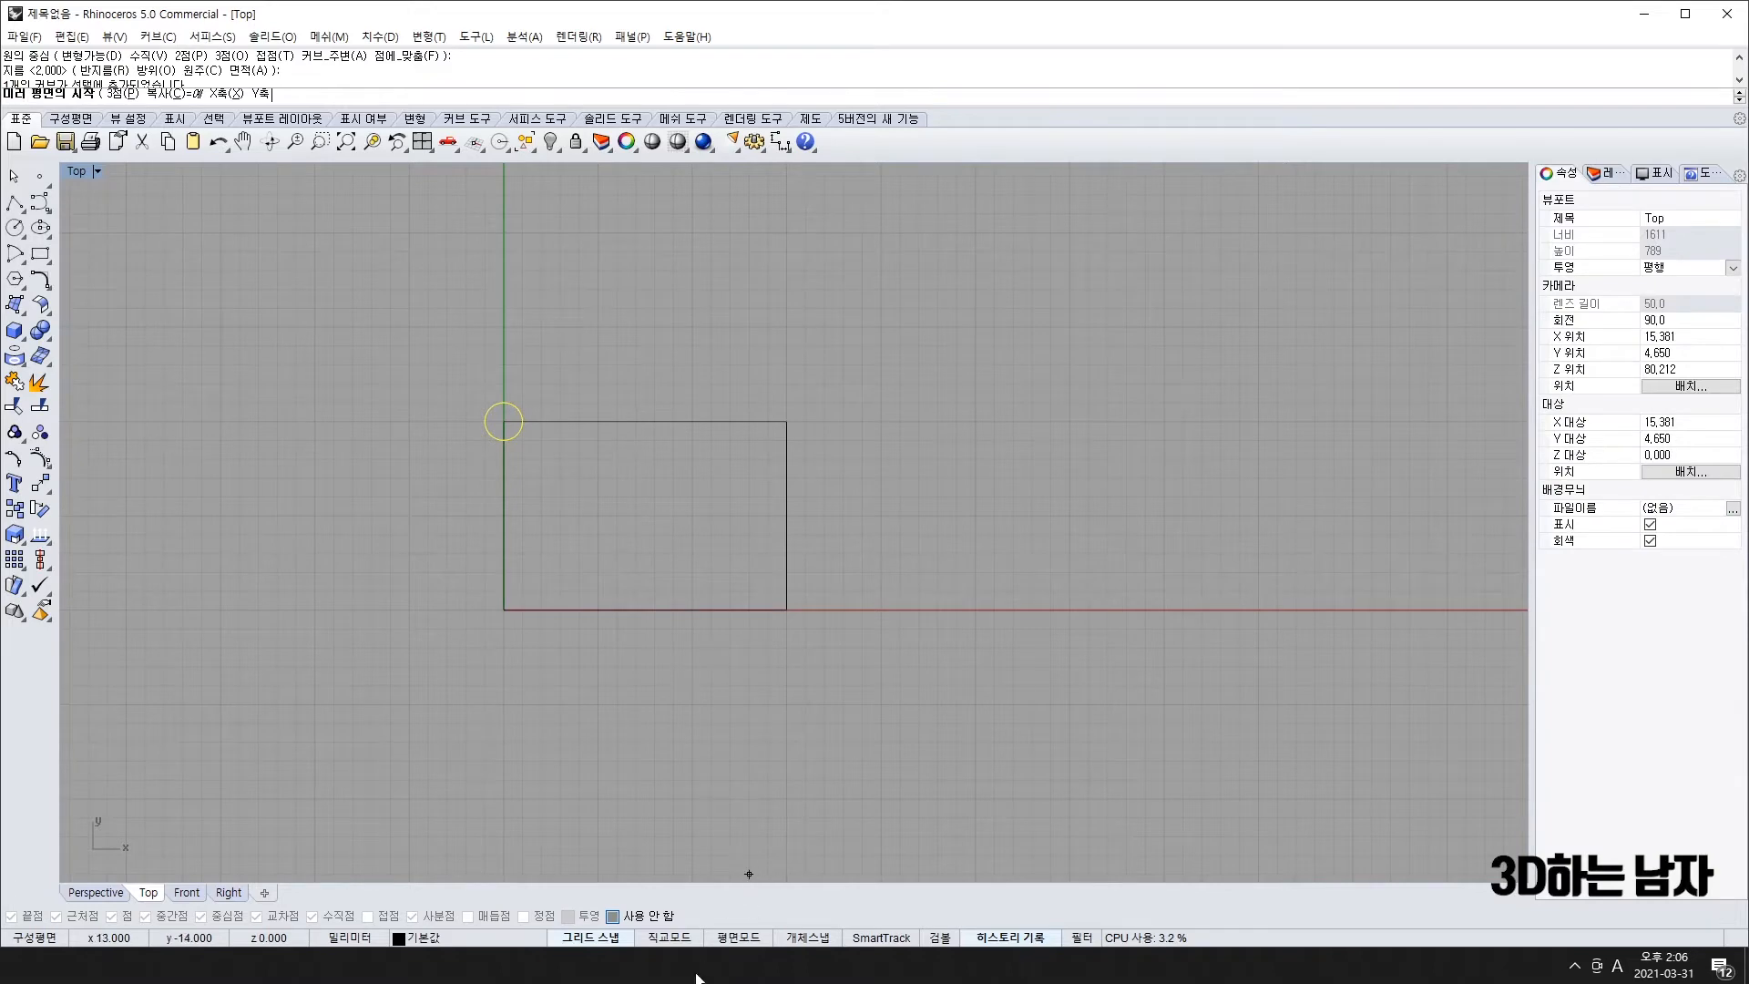
click(825, 939)
click(504, 577)
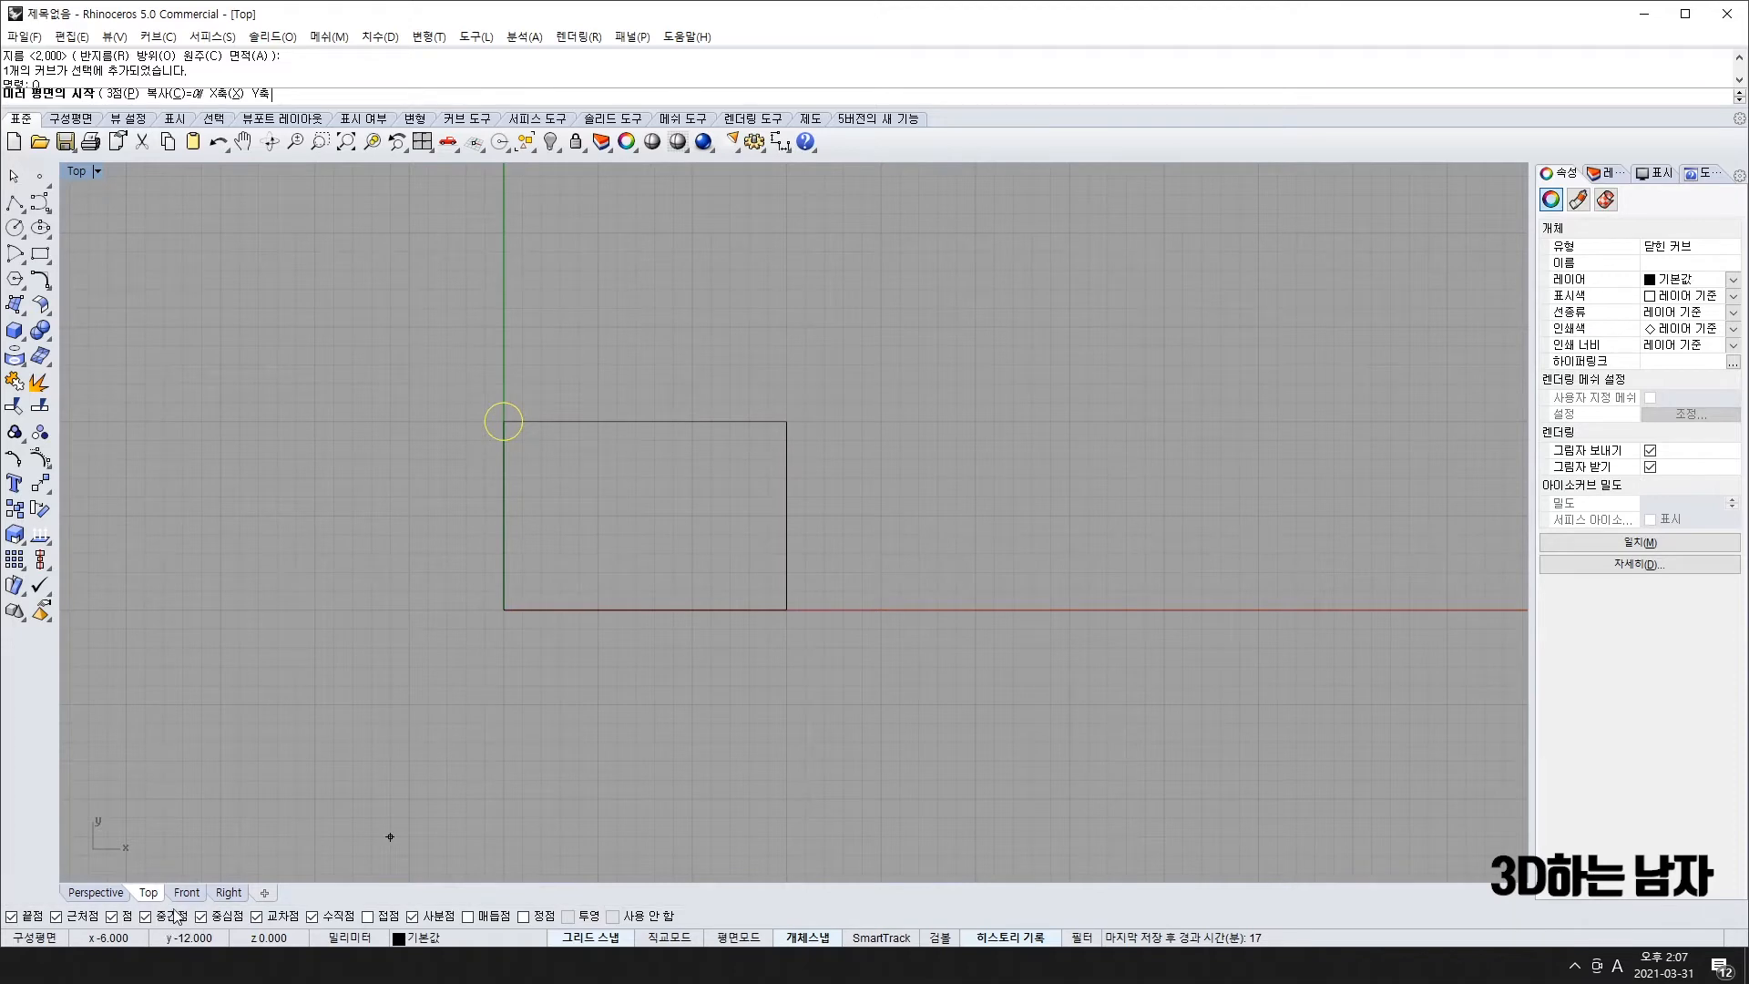
click(645, 422)
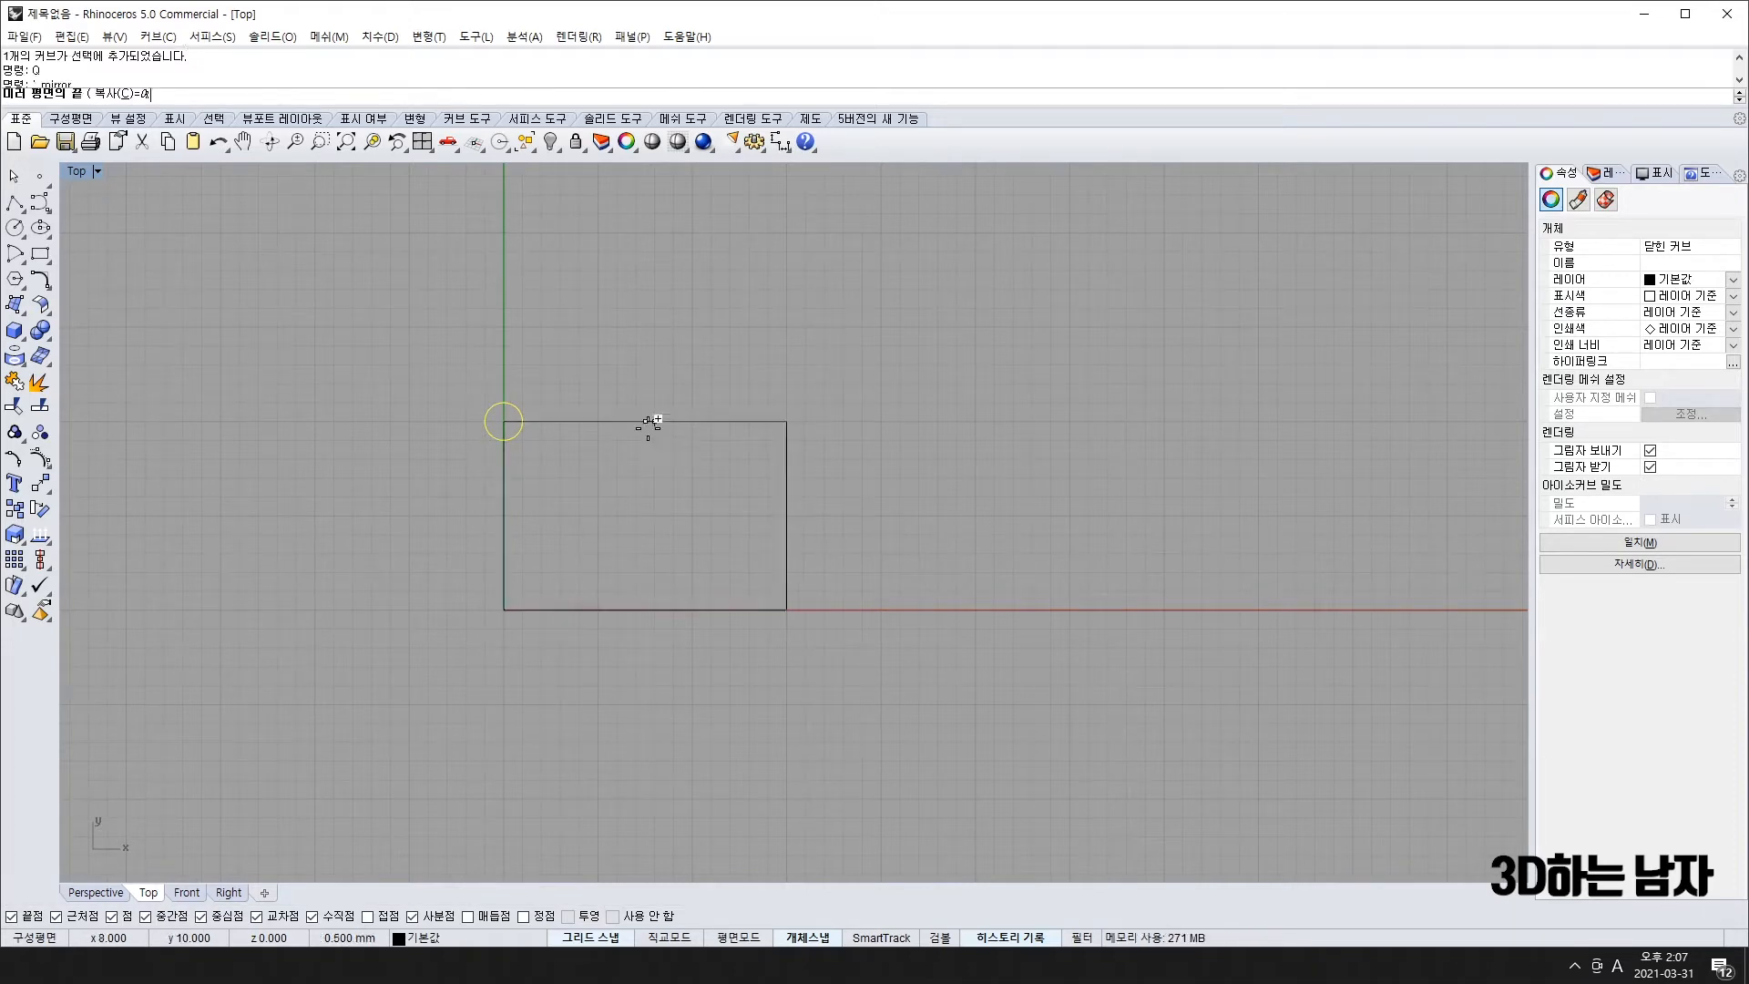
key(Escape)
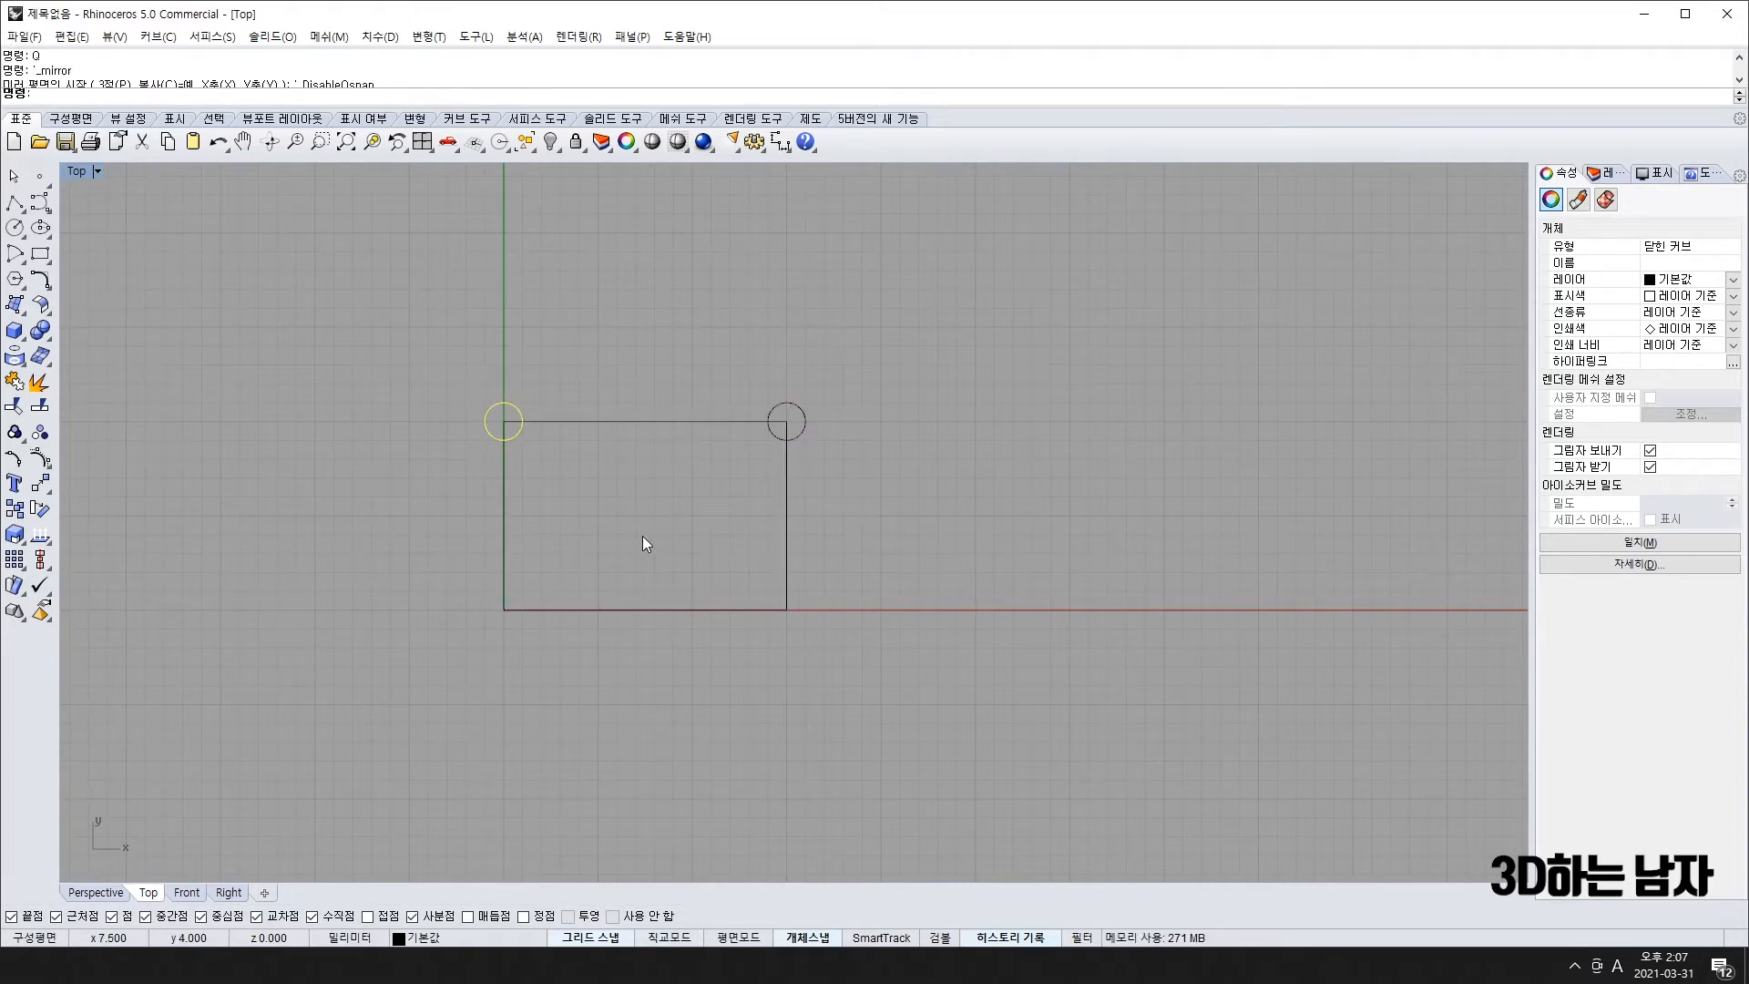
- Mirror copies of the two upper corner circles to the lower corners about a horizontal line through the left edge's midpoint
drag(364, 333, 1045, 525)
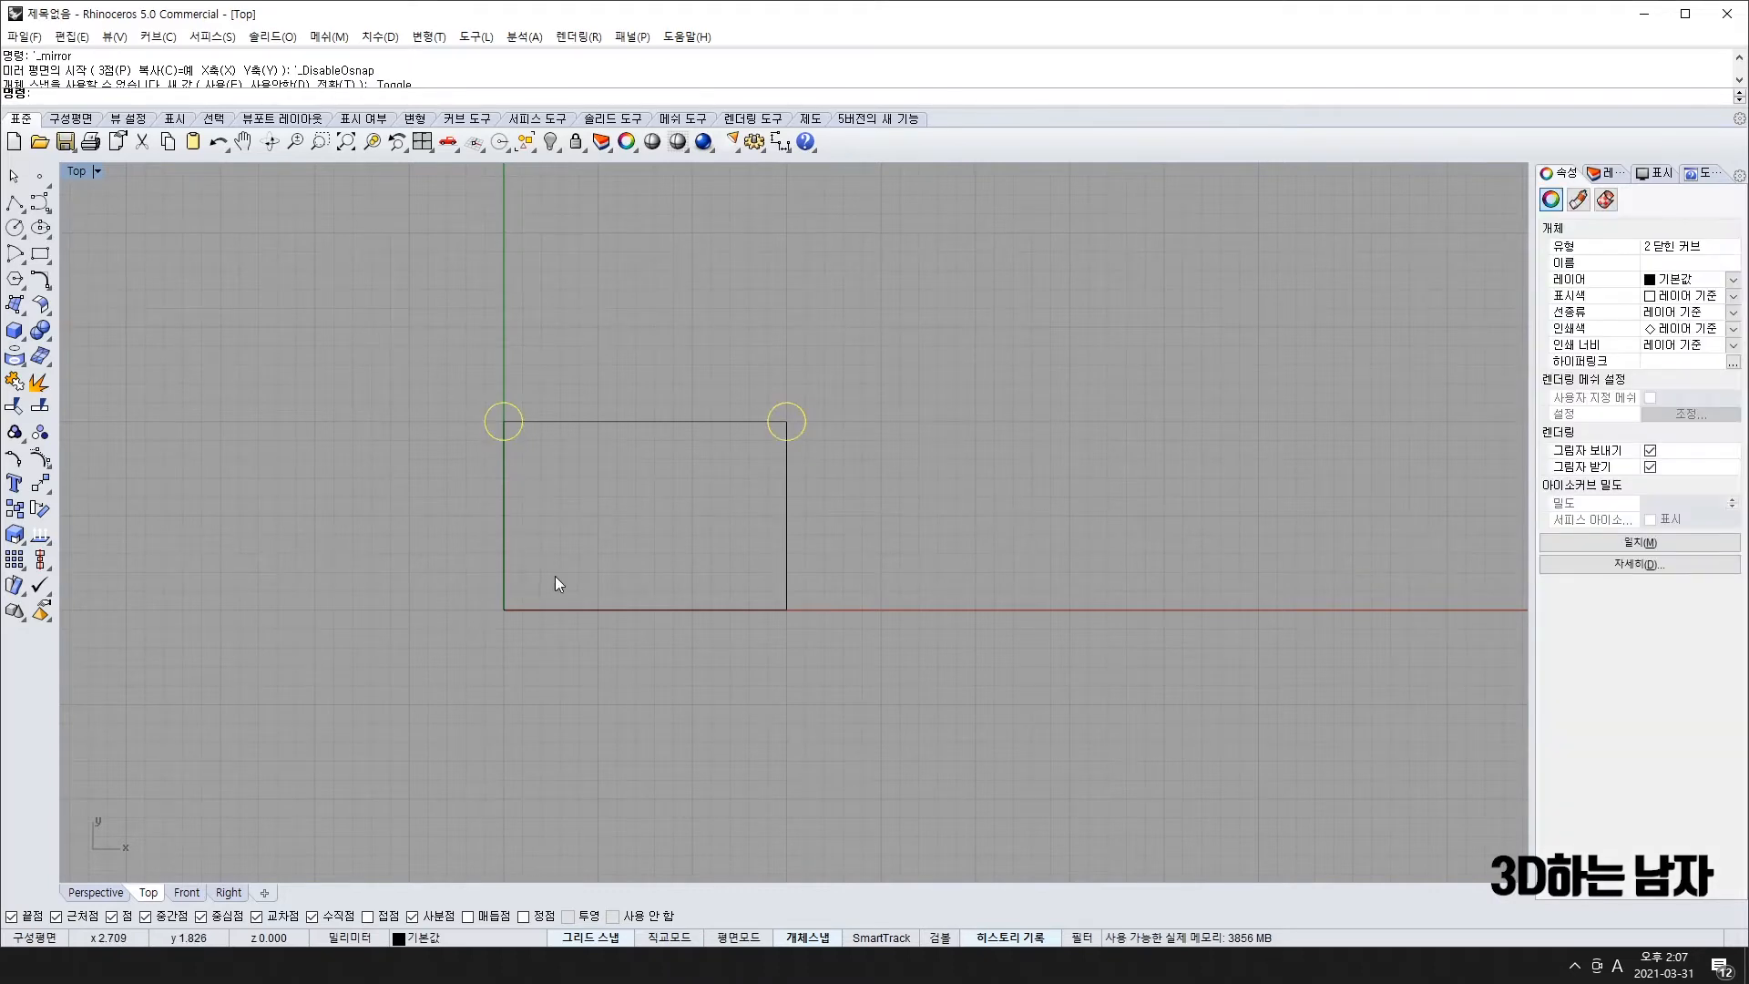
click(41, 484)
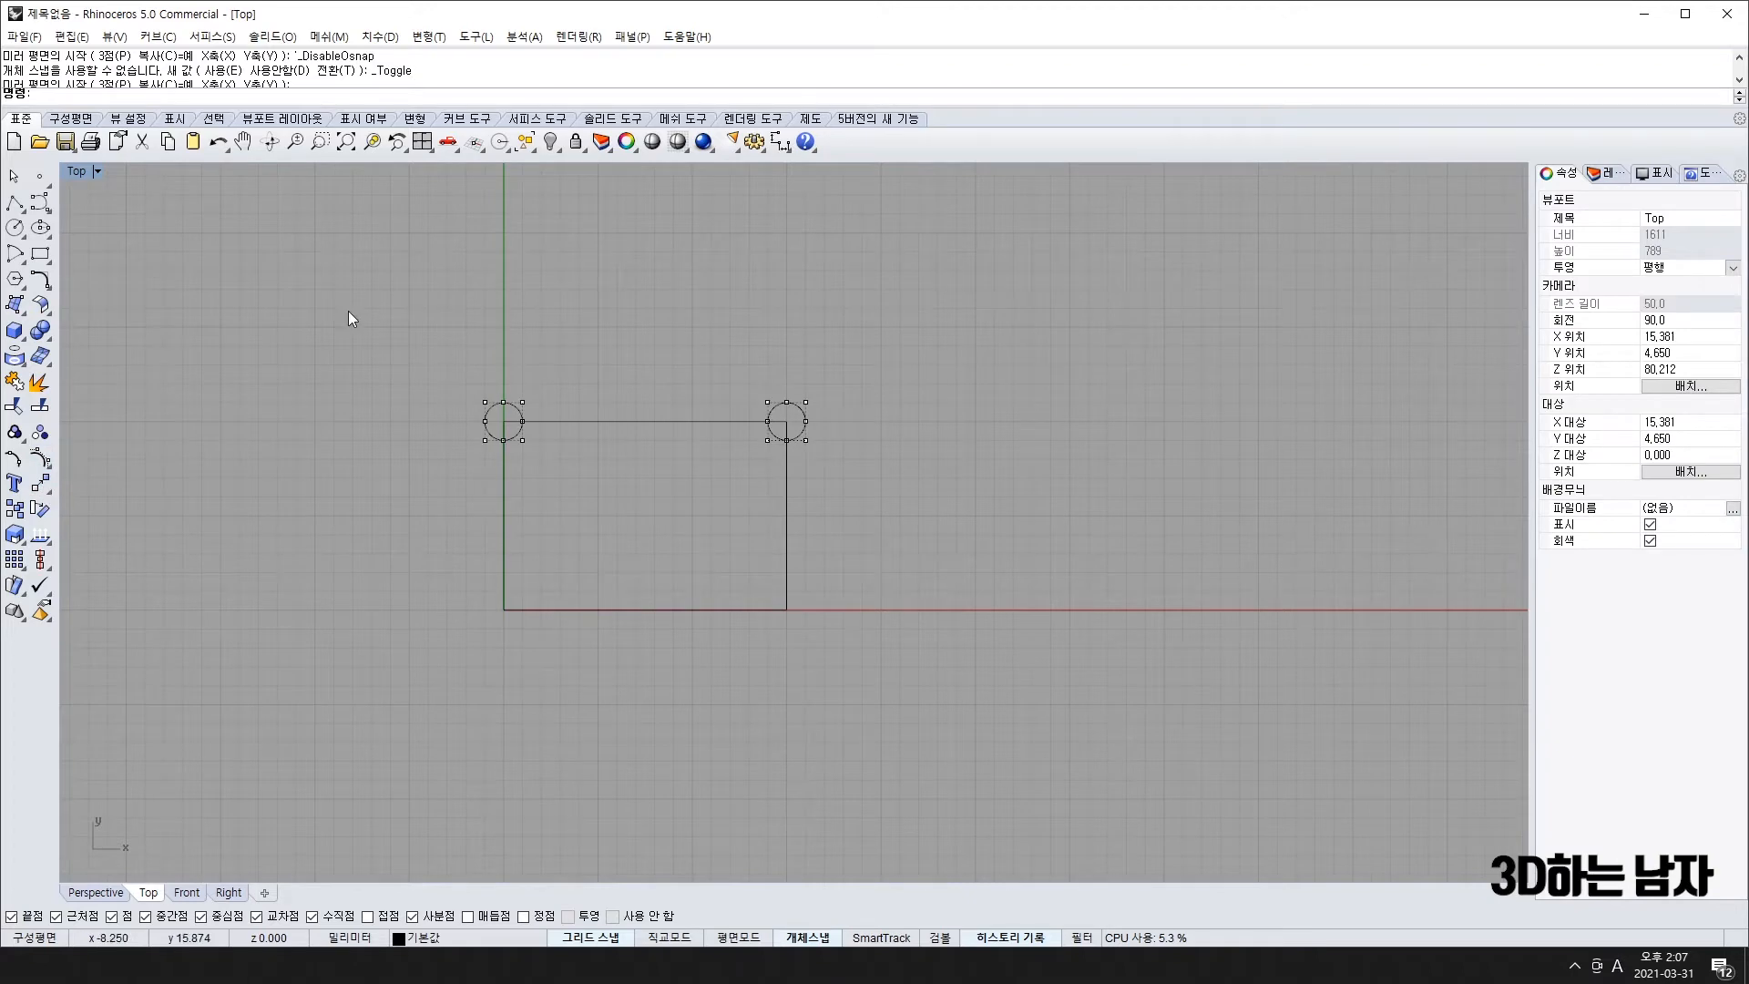
drag(406, 281, 891, 451)
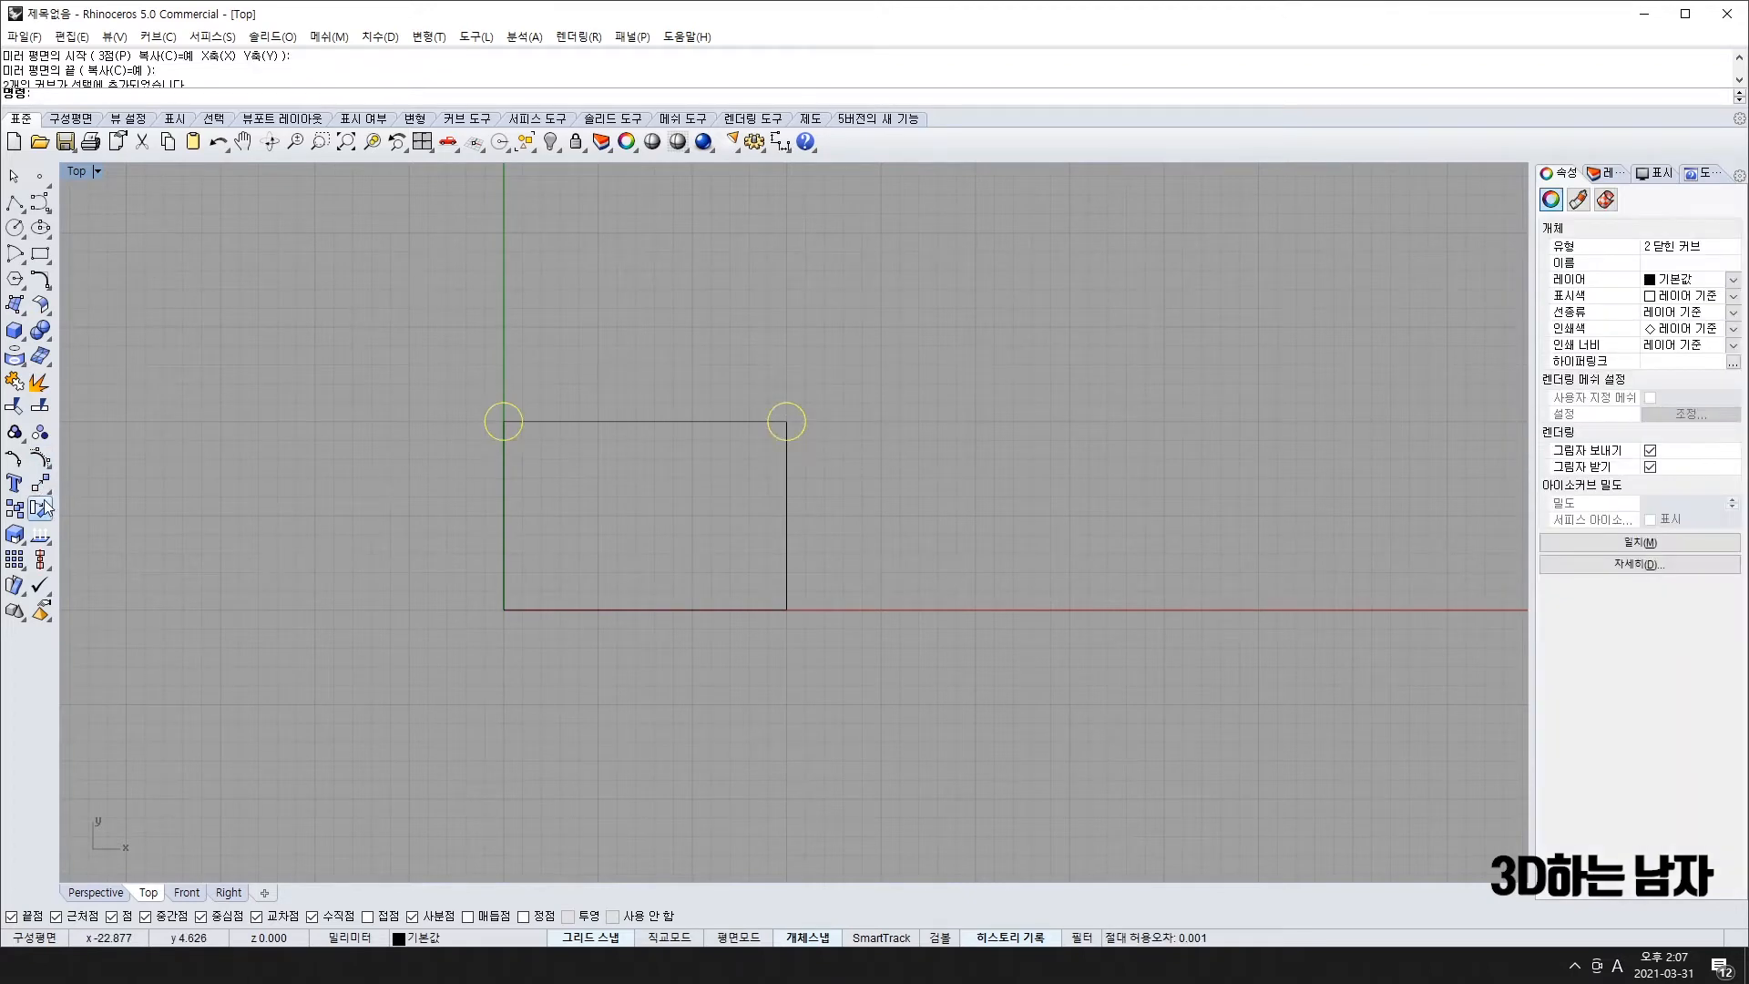
click(45, 492)
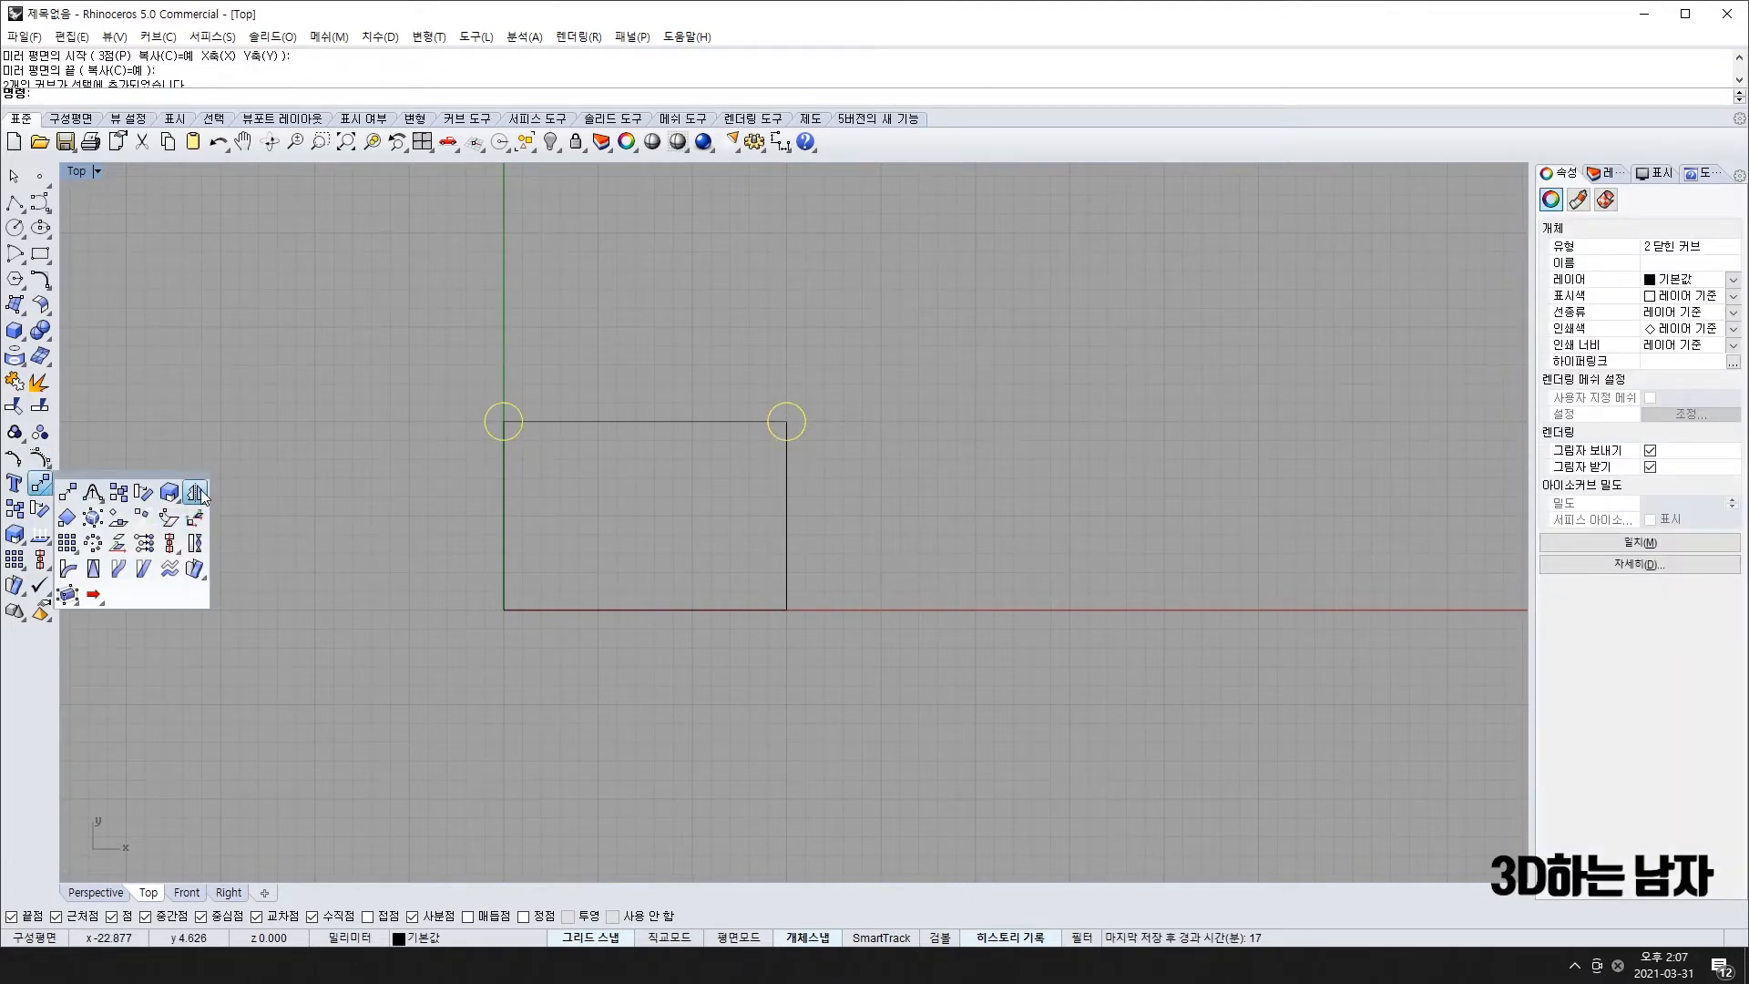
click(46, 97)
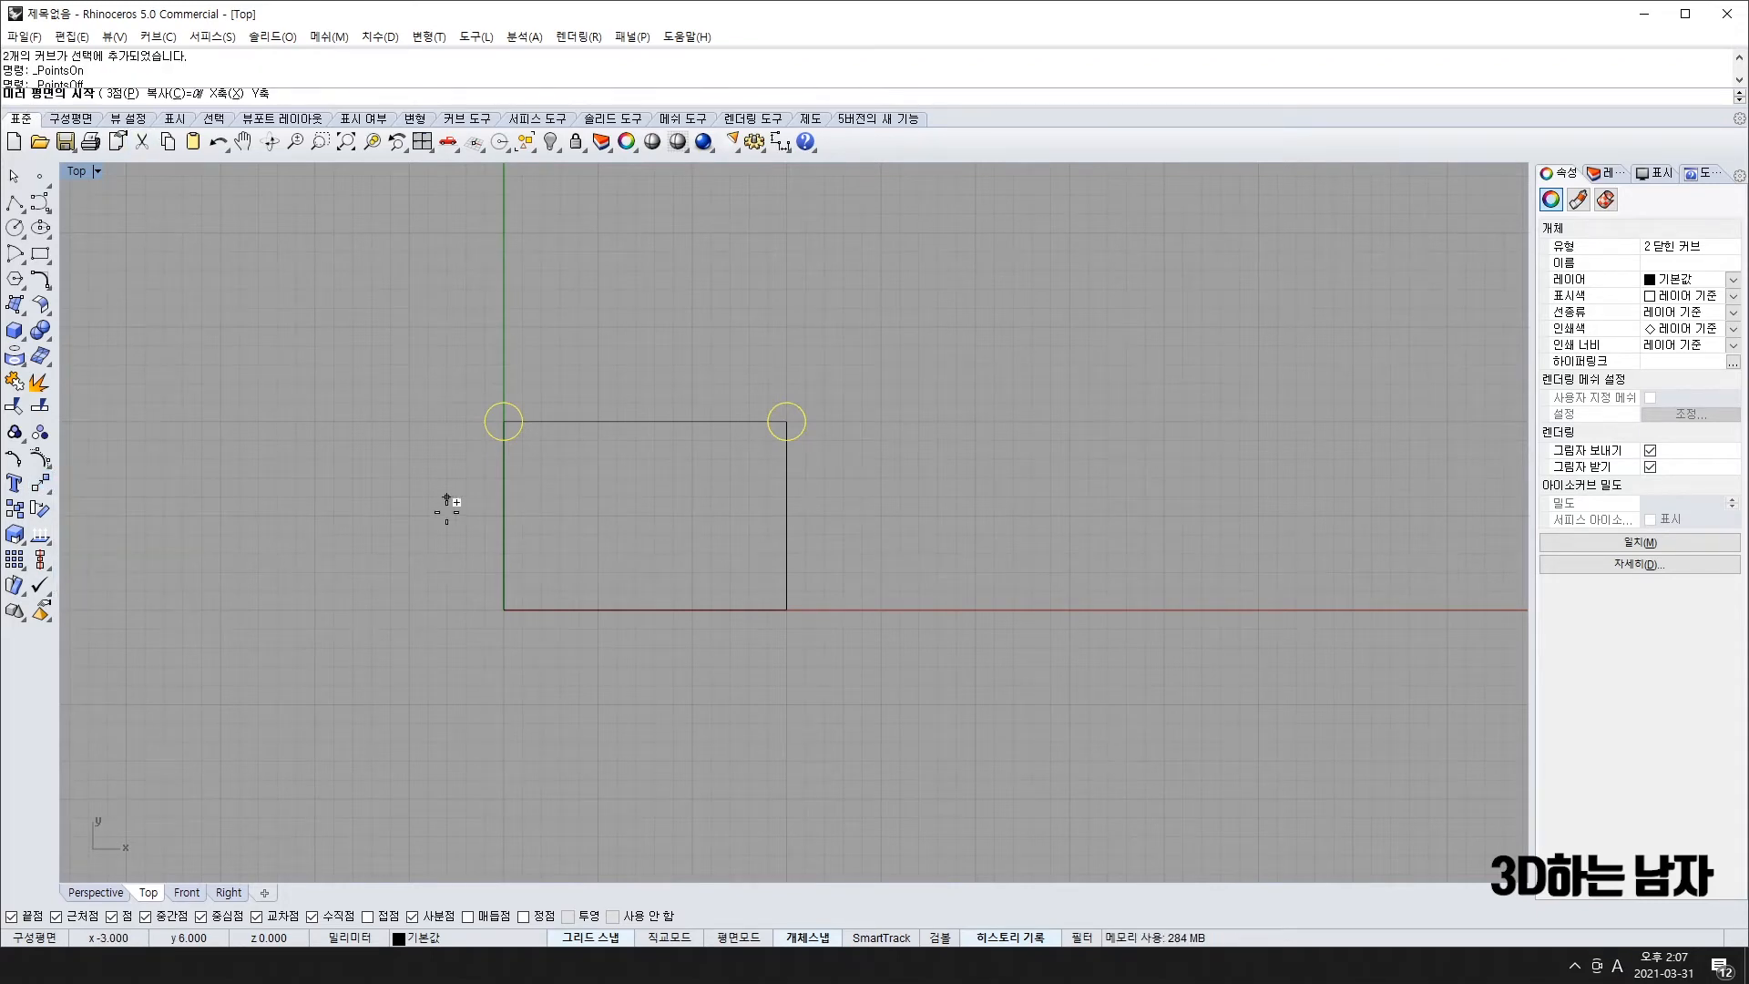
click(503, 516)
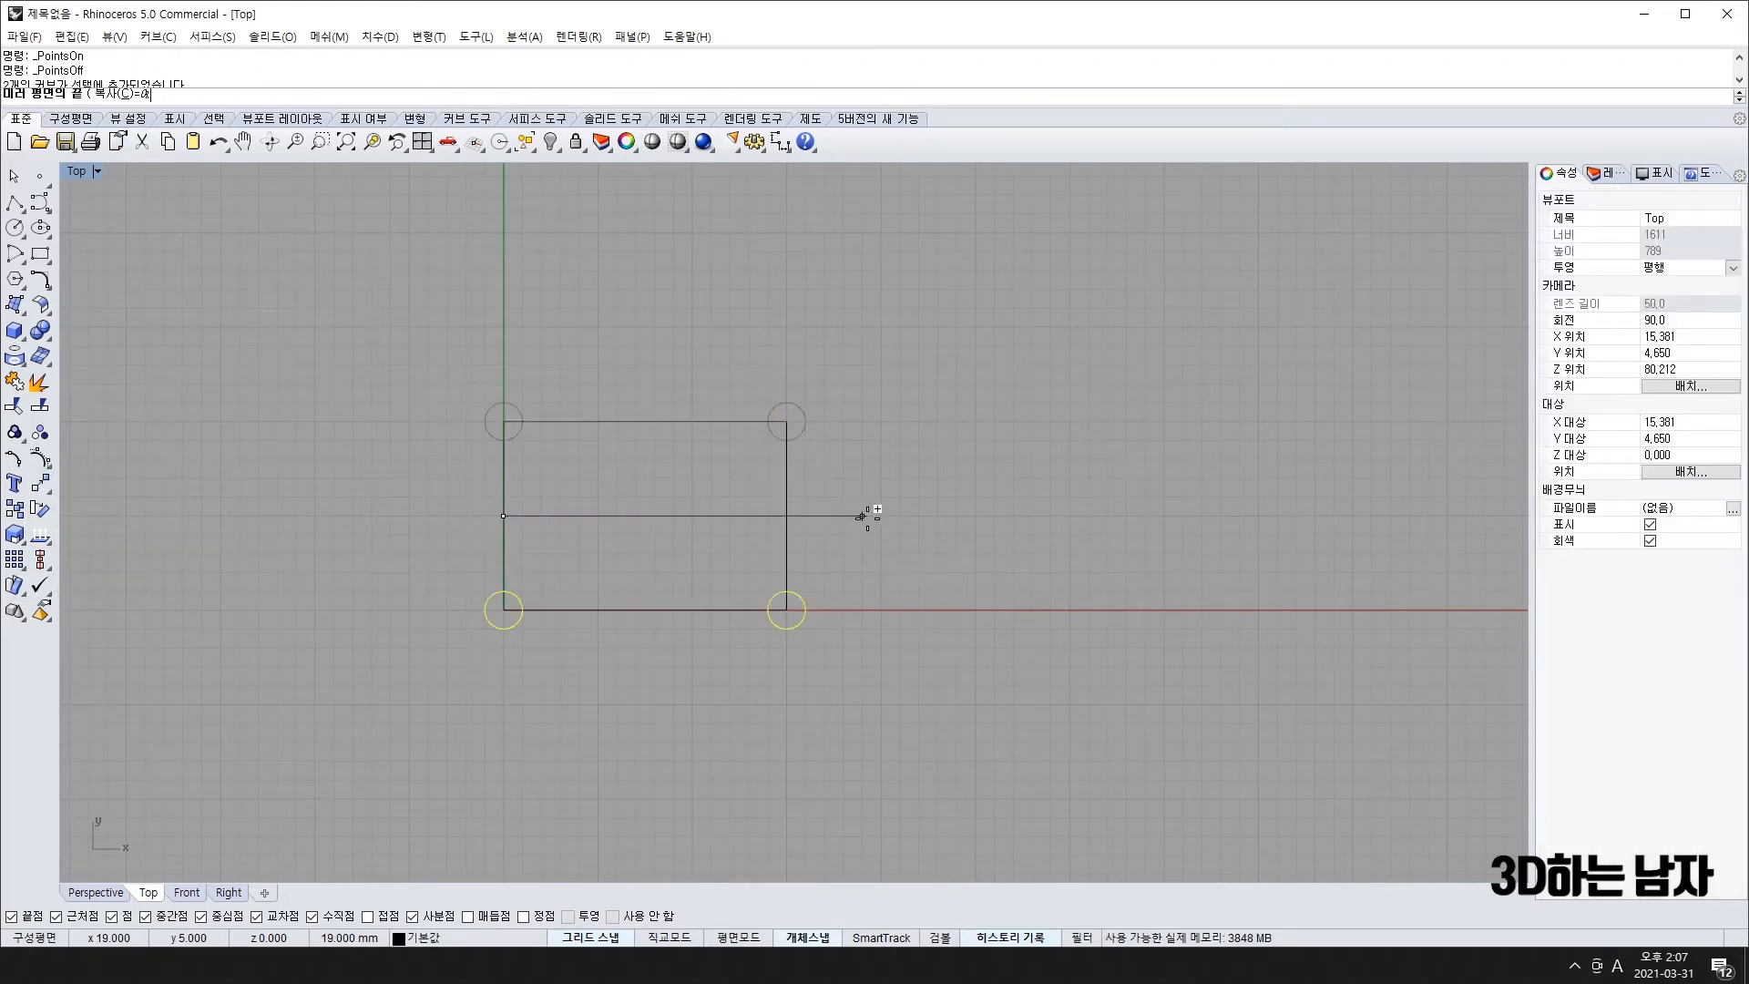
click(868, 520)
click(851, 370)
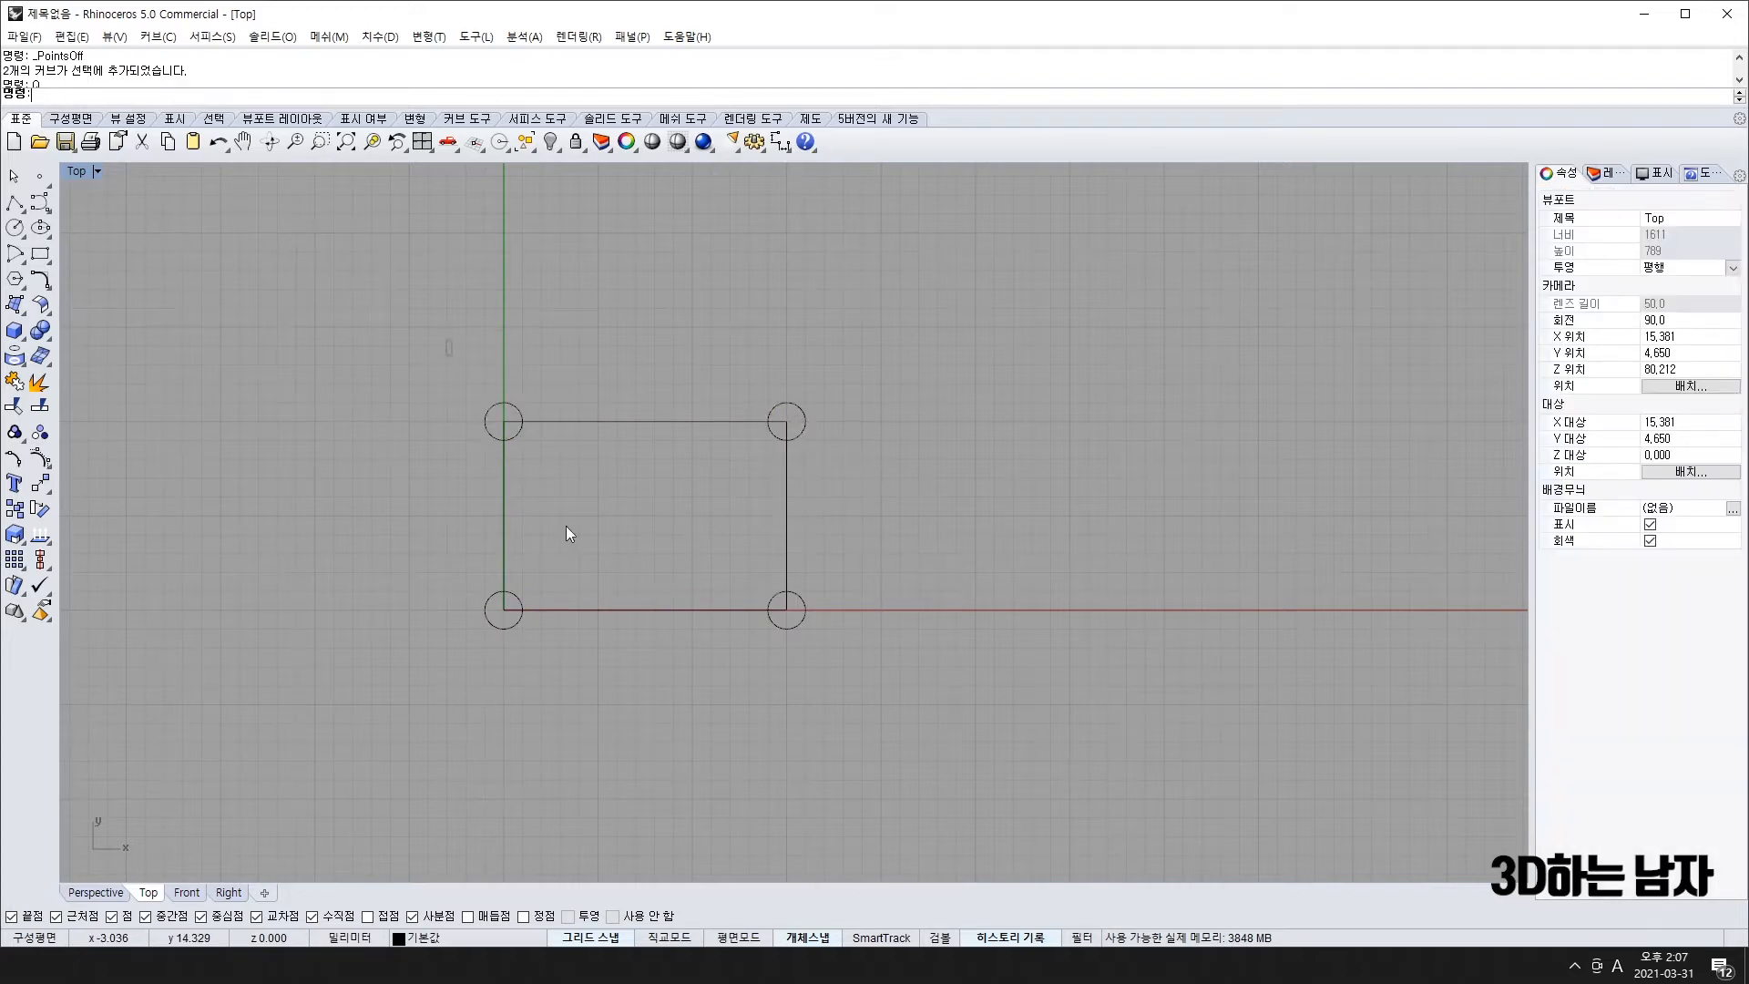
- Trim the rectangle and its four corner circles against each other, leaving only the outline with concave quarter-circle corners
click(799, 435)
click(517, 623)
drag(672, 500, 906, 710)
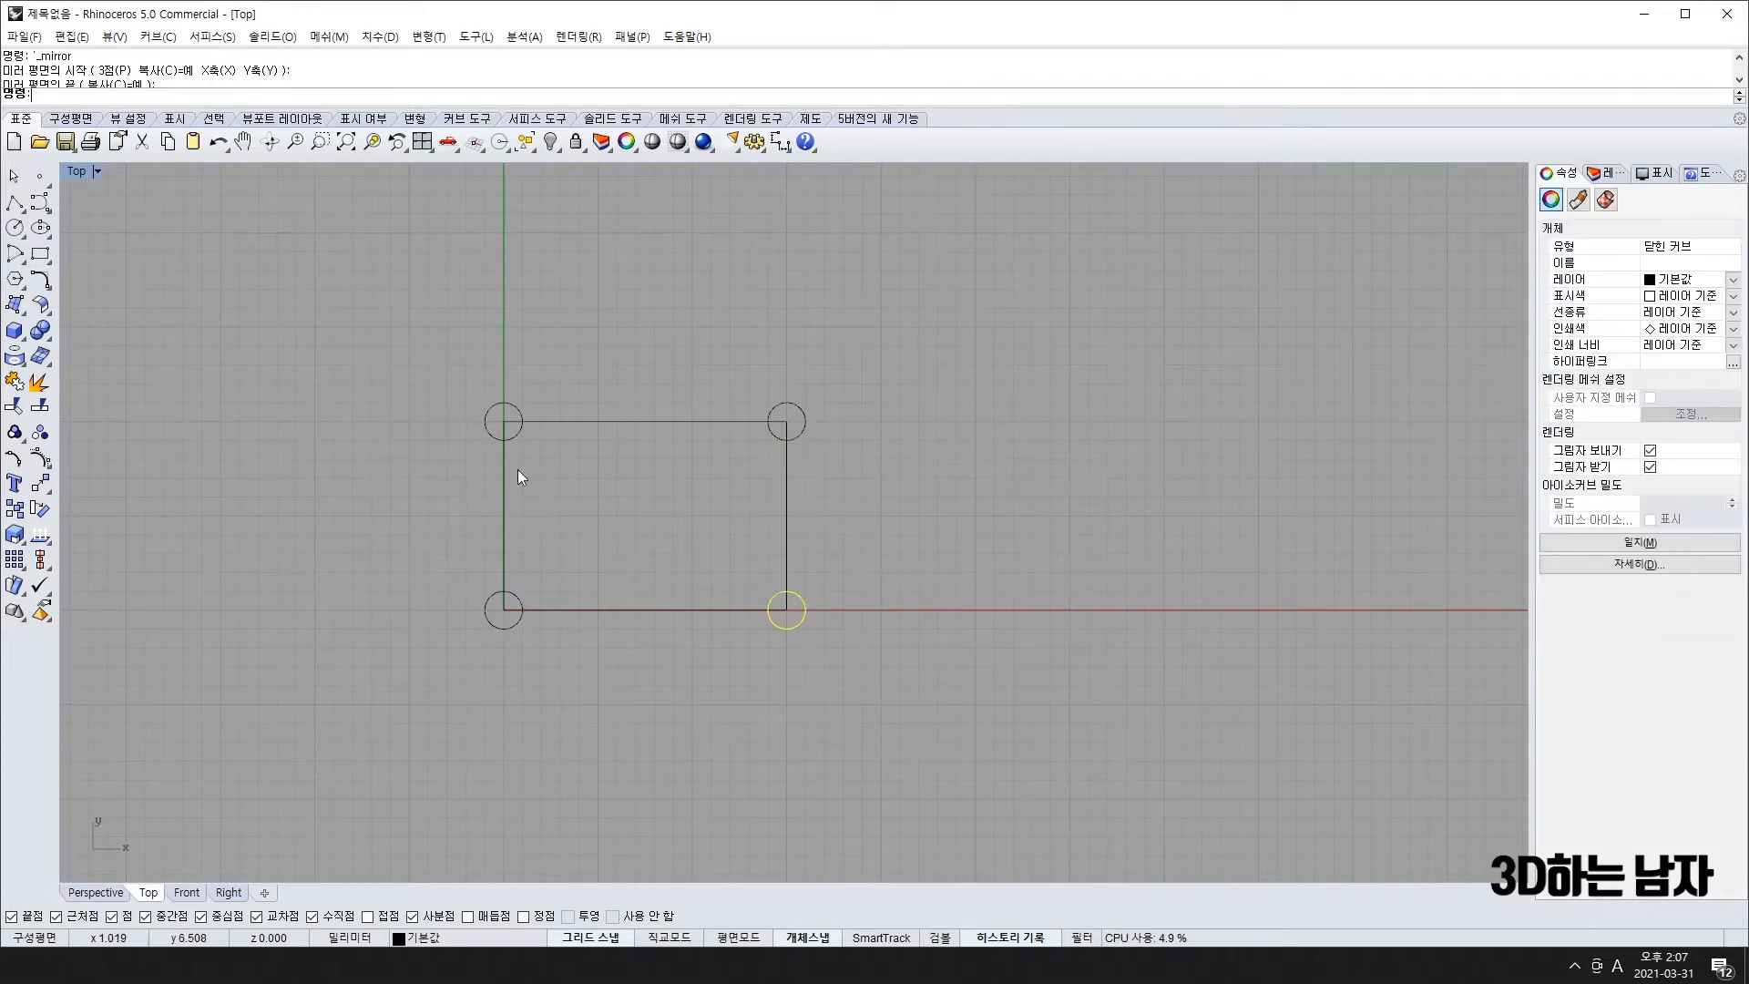
drag(262, 294, 927, 791)
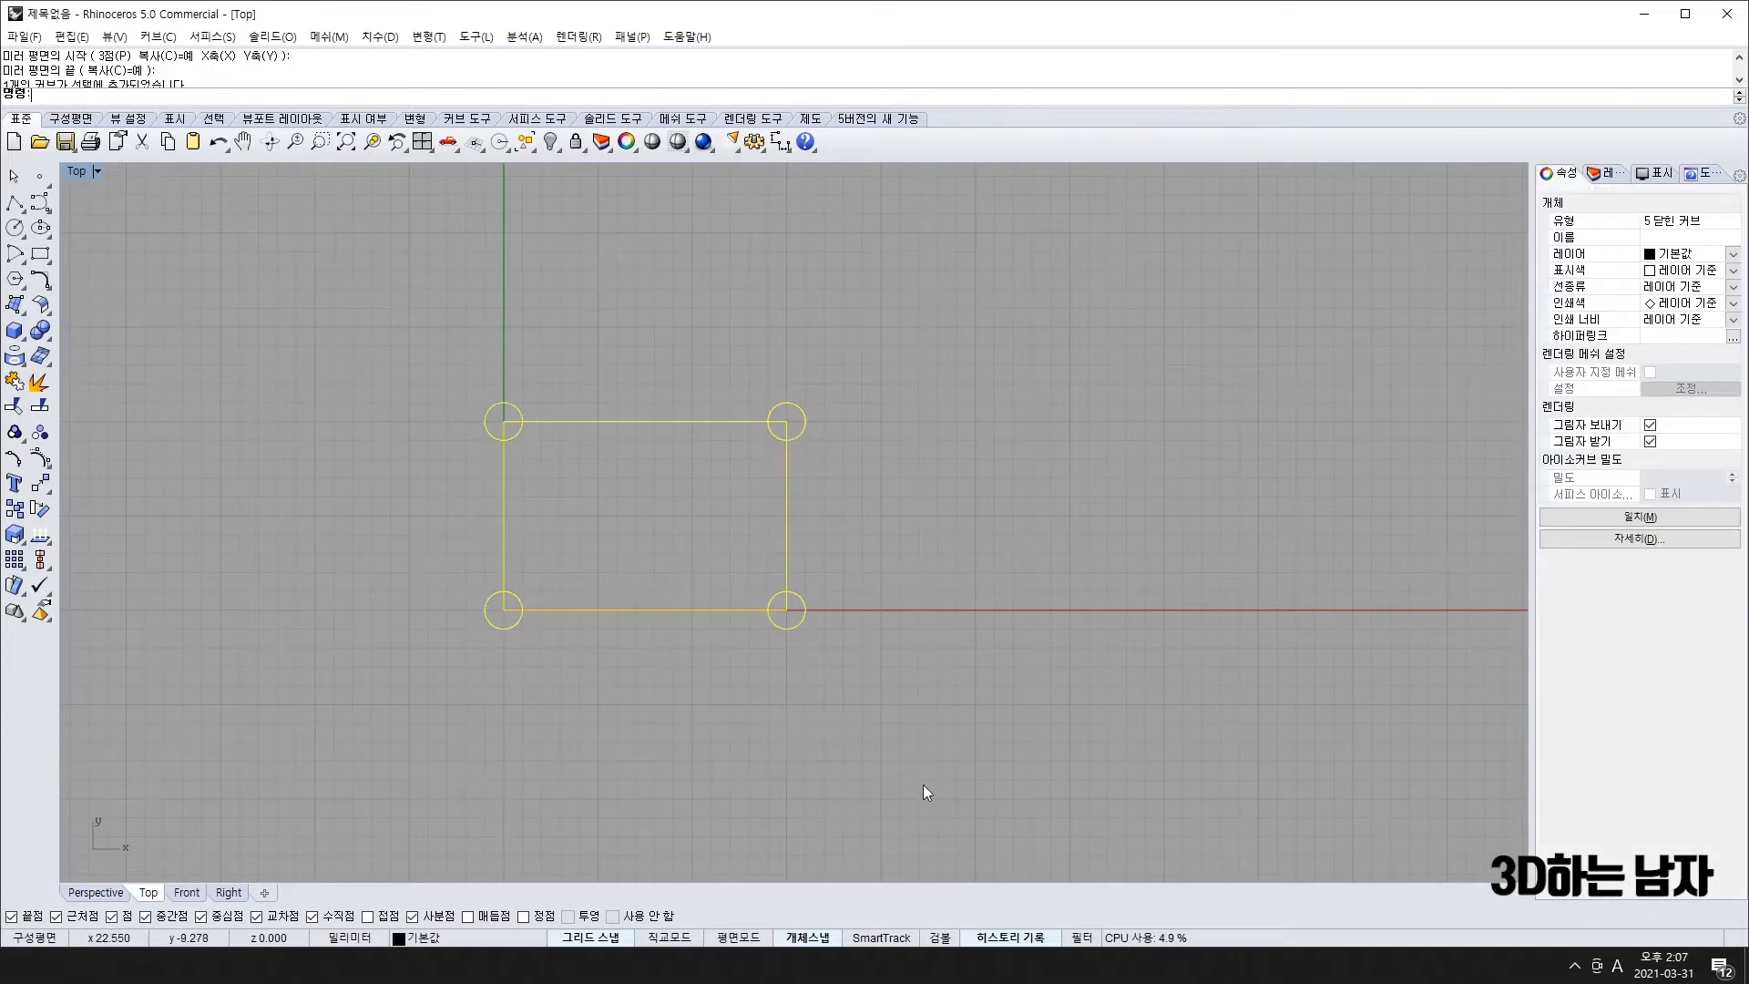
click(14, 405)
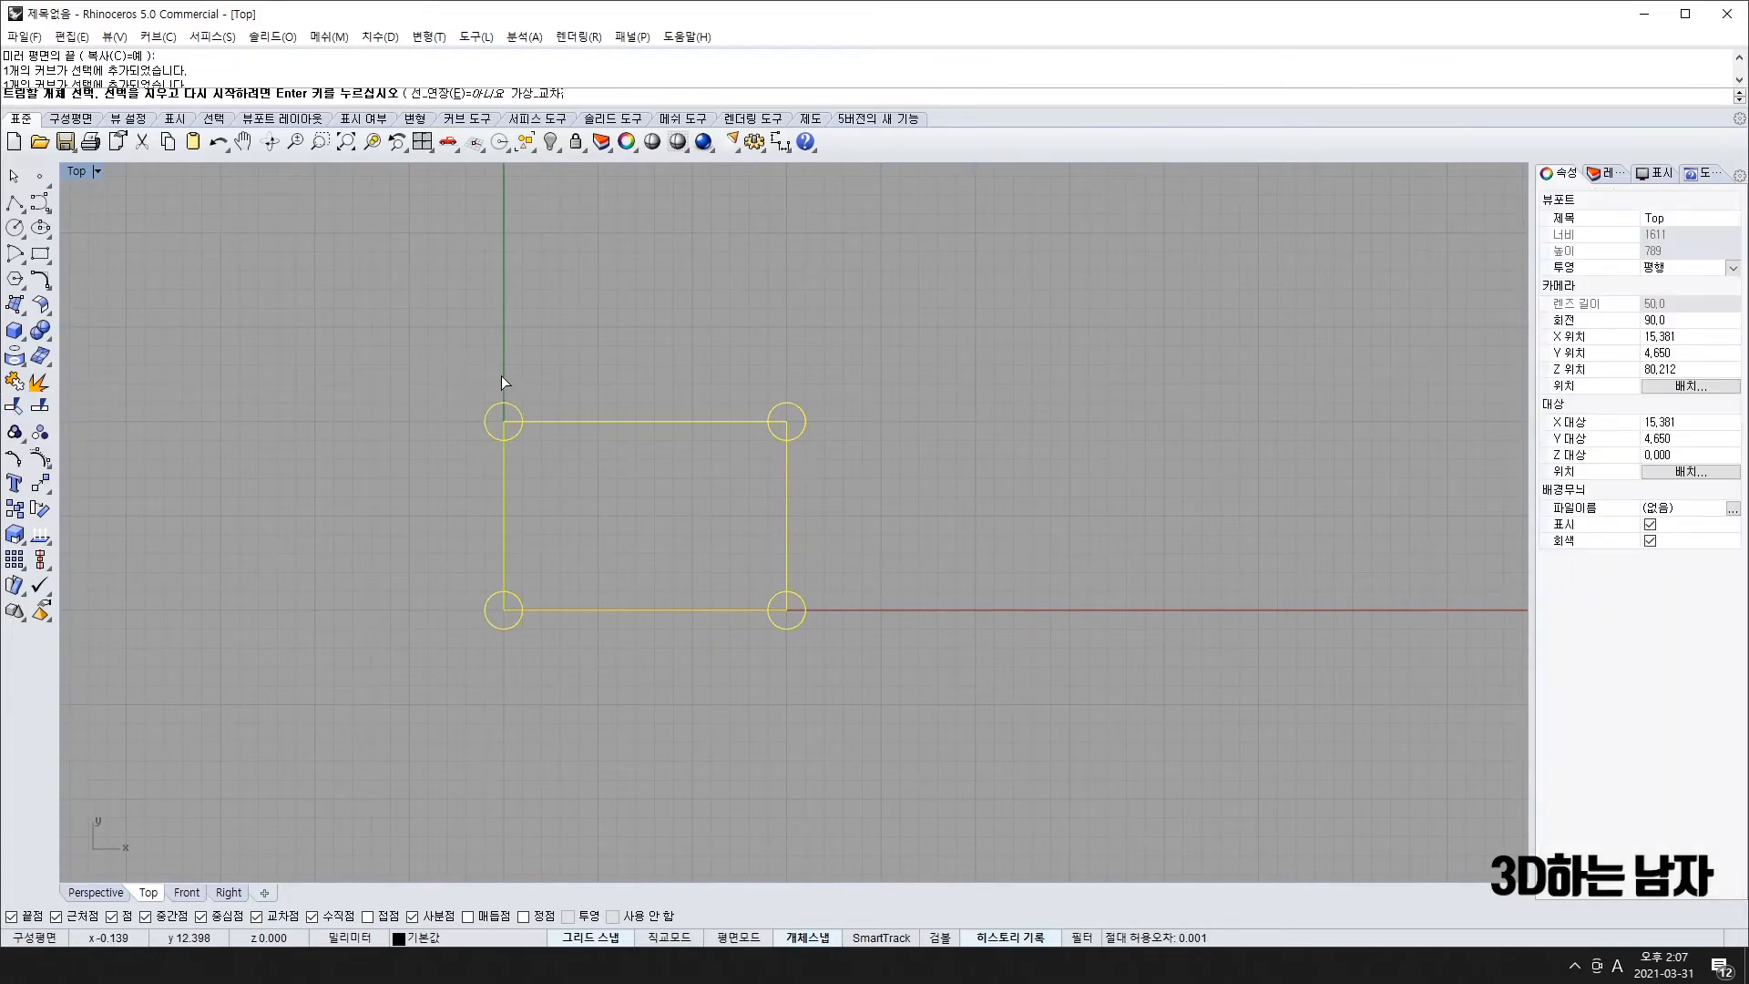
drag(475, 430, 511, 397)
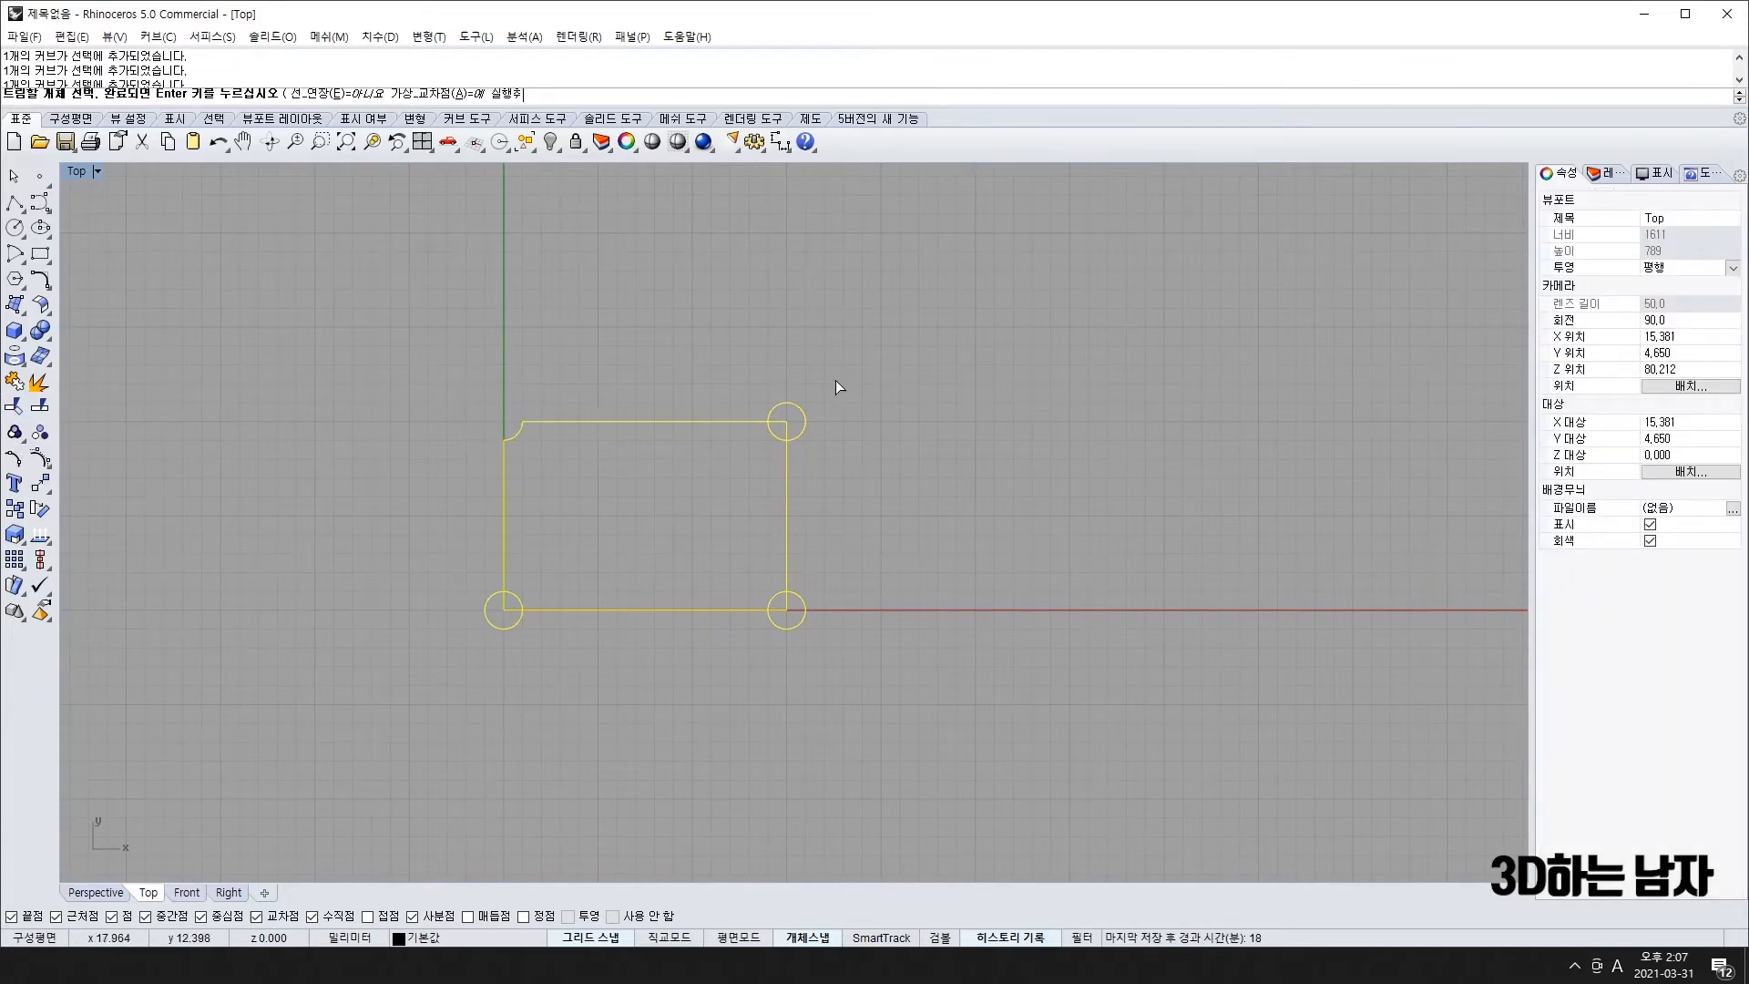
drag(779, 440, 780, 442)
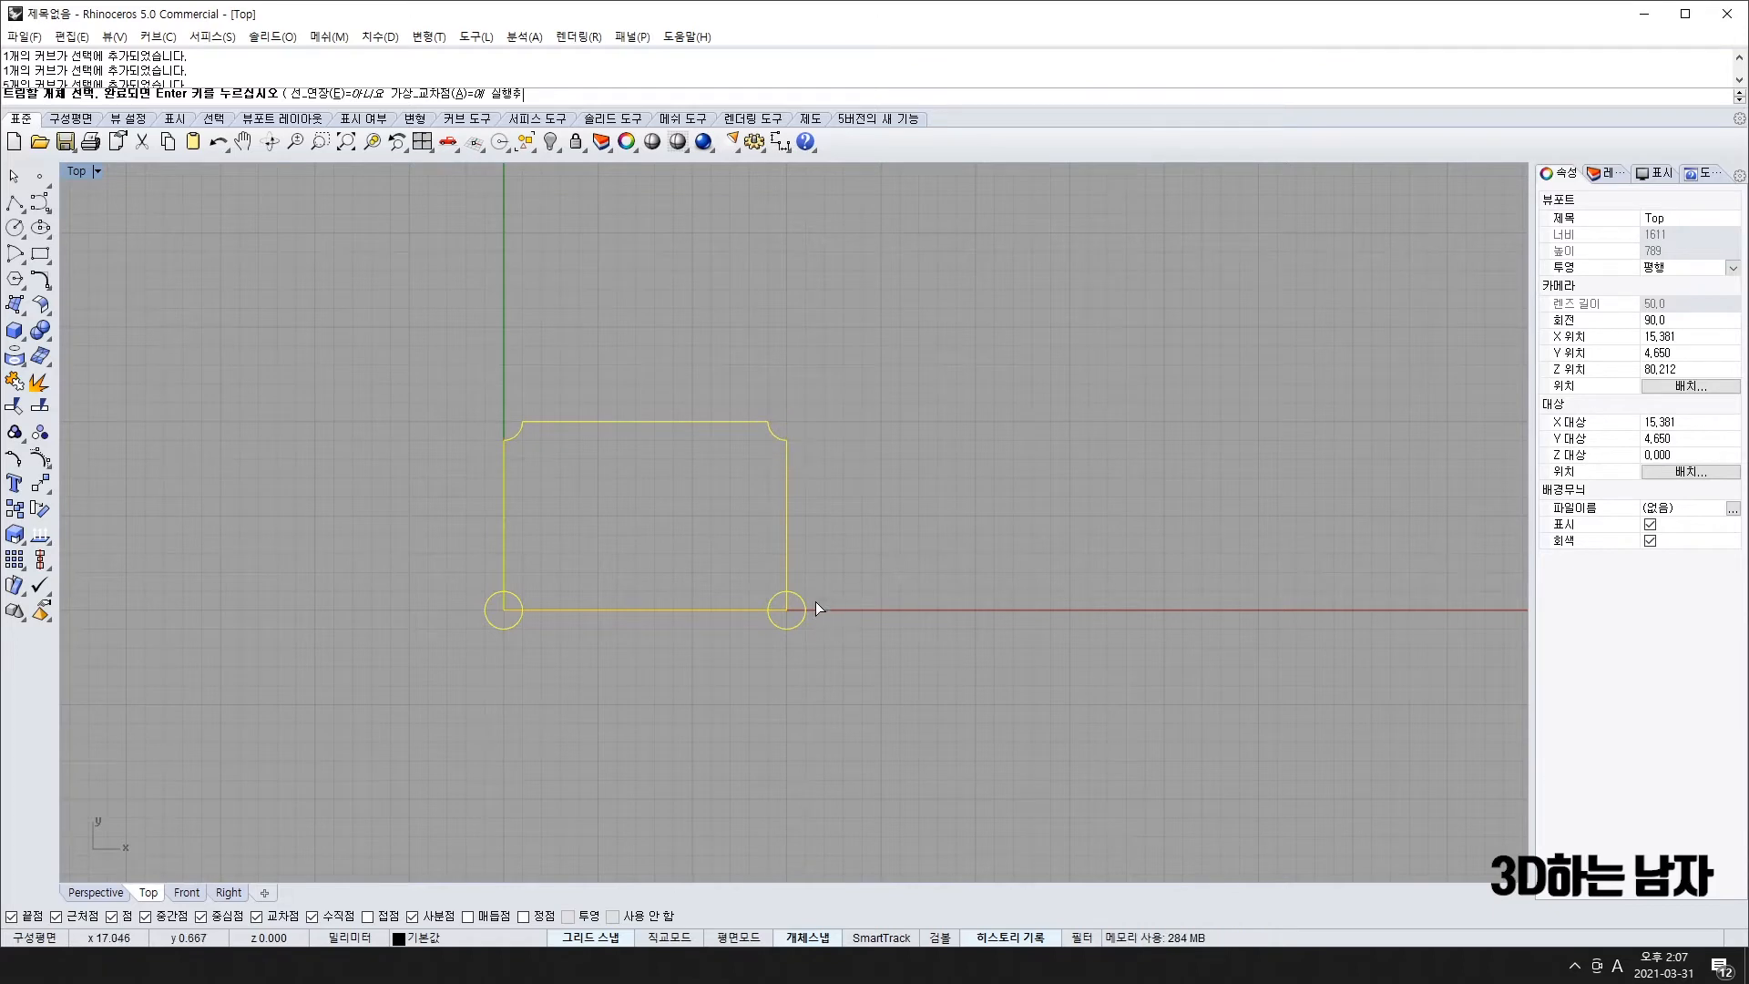
drag(817, 603, 777, 634)
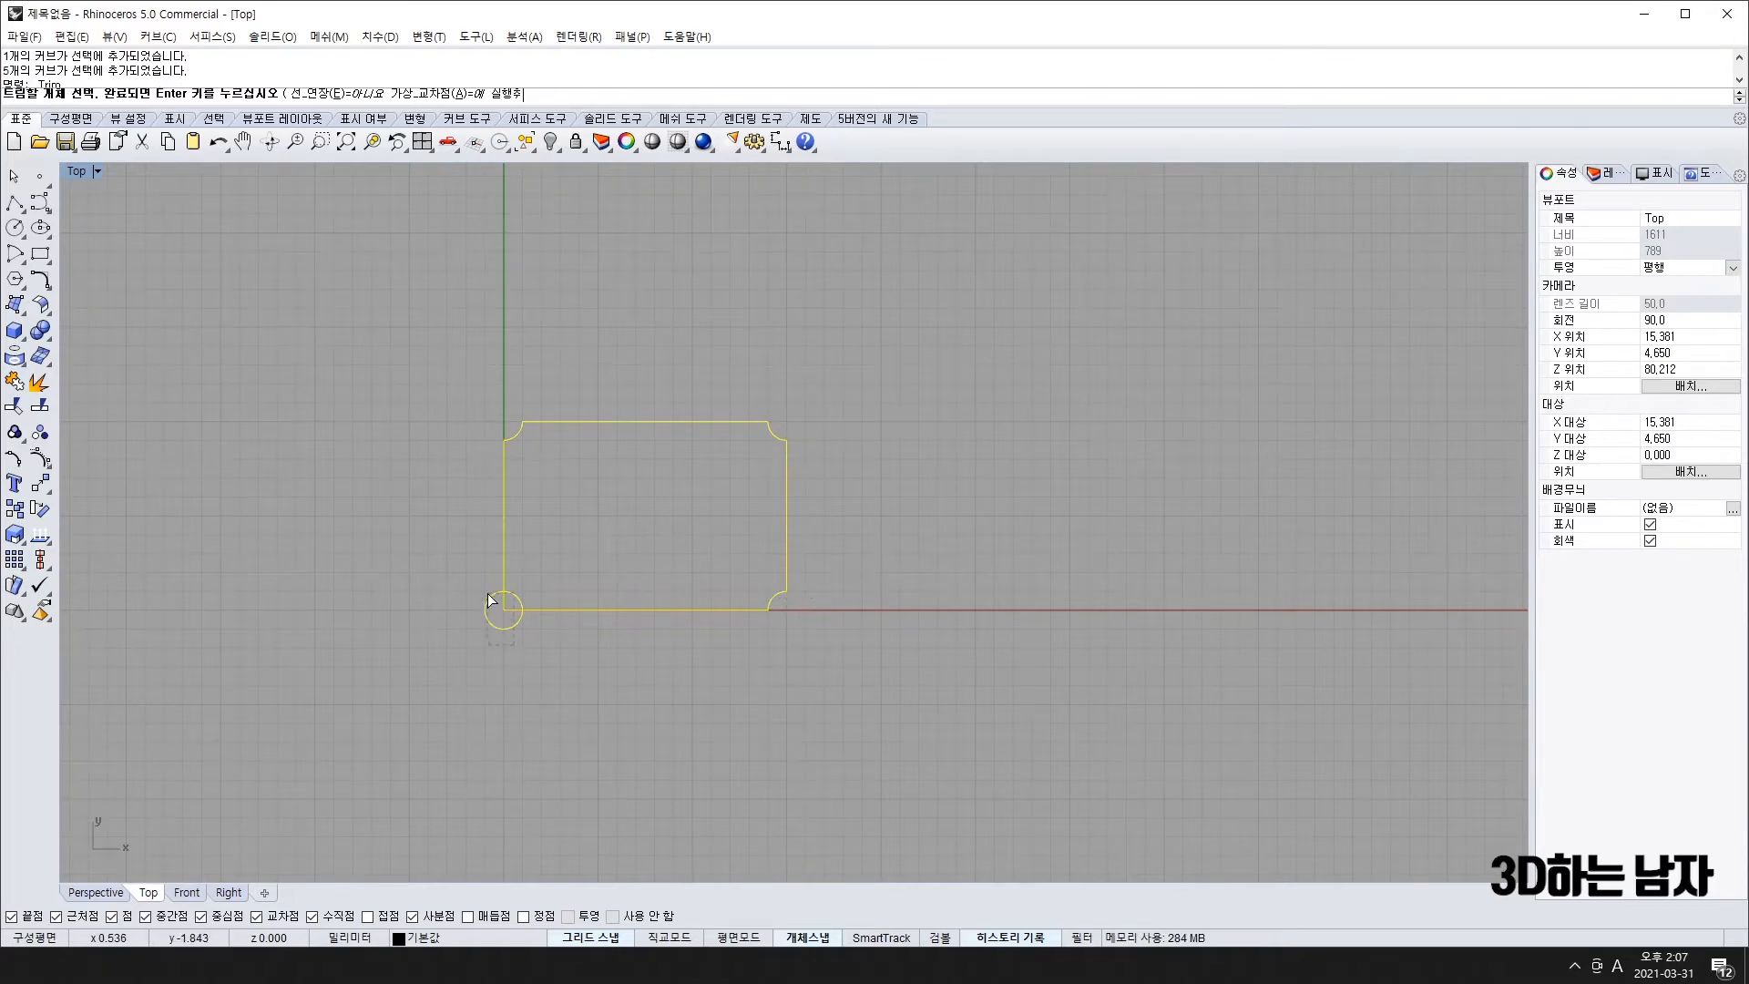
drag(483, 599, 482, 601)
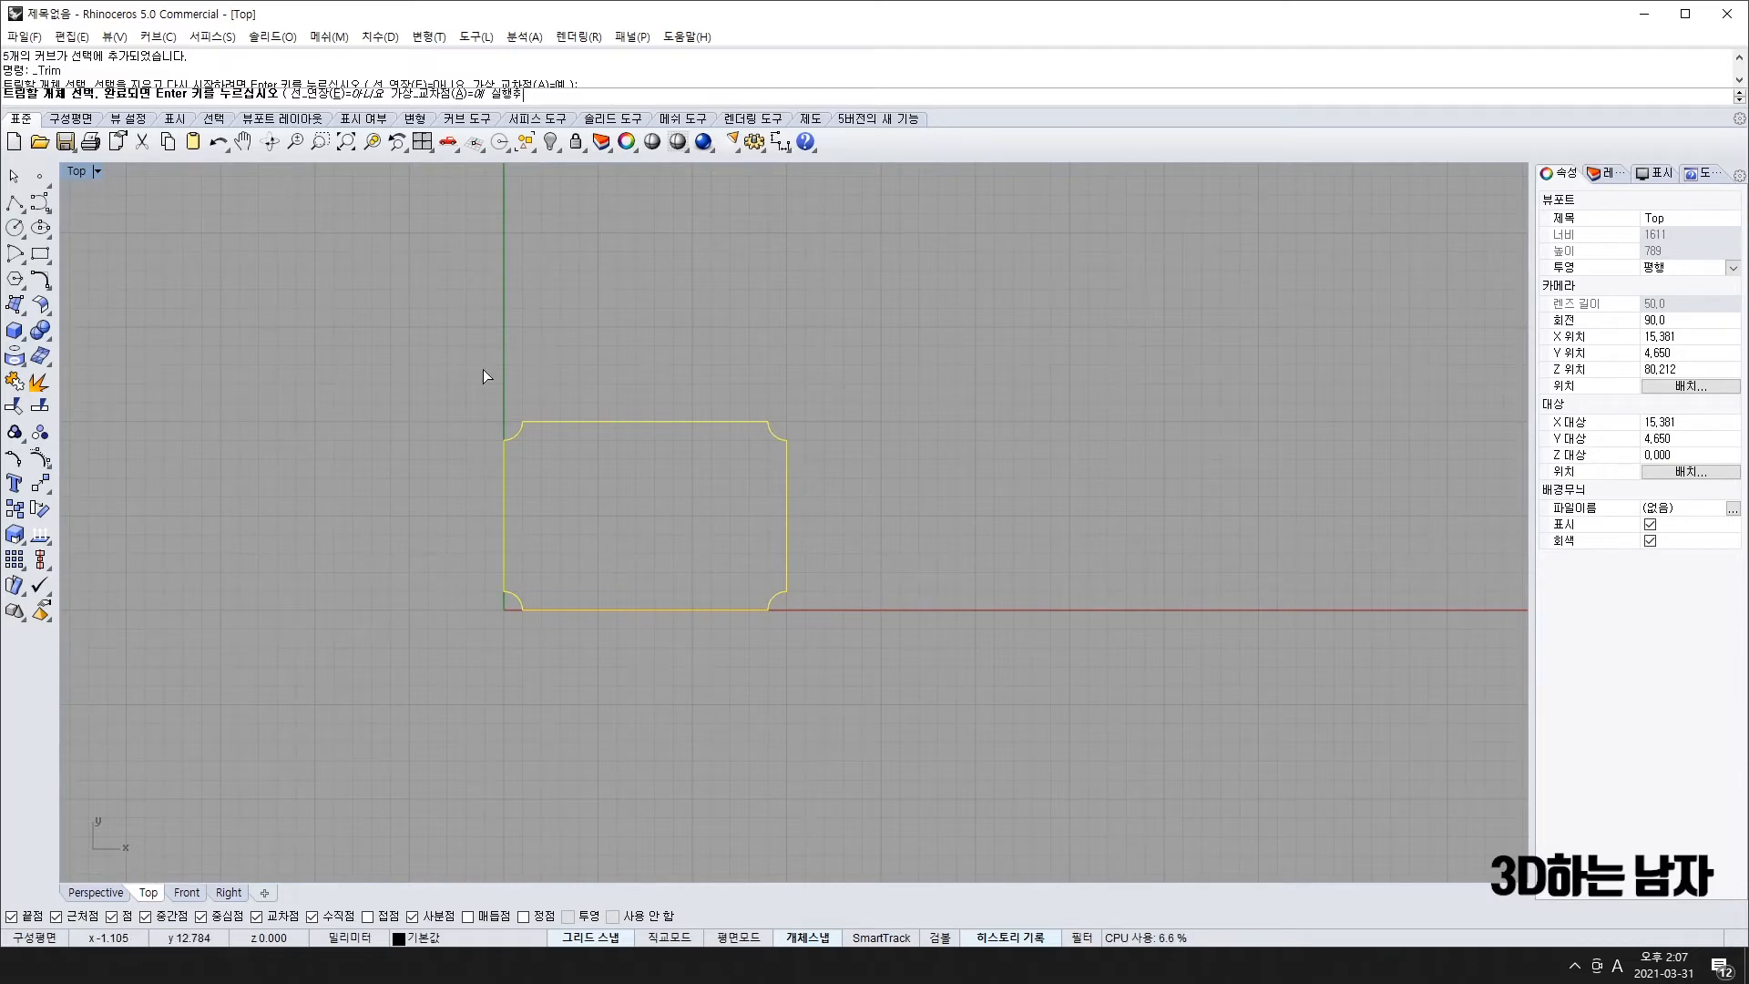
key(Return)
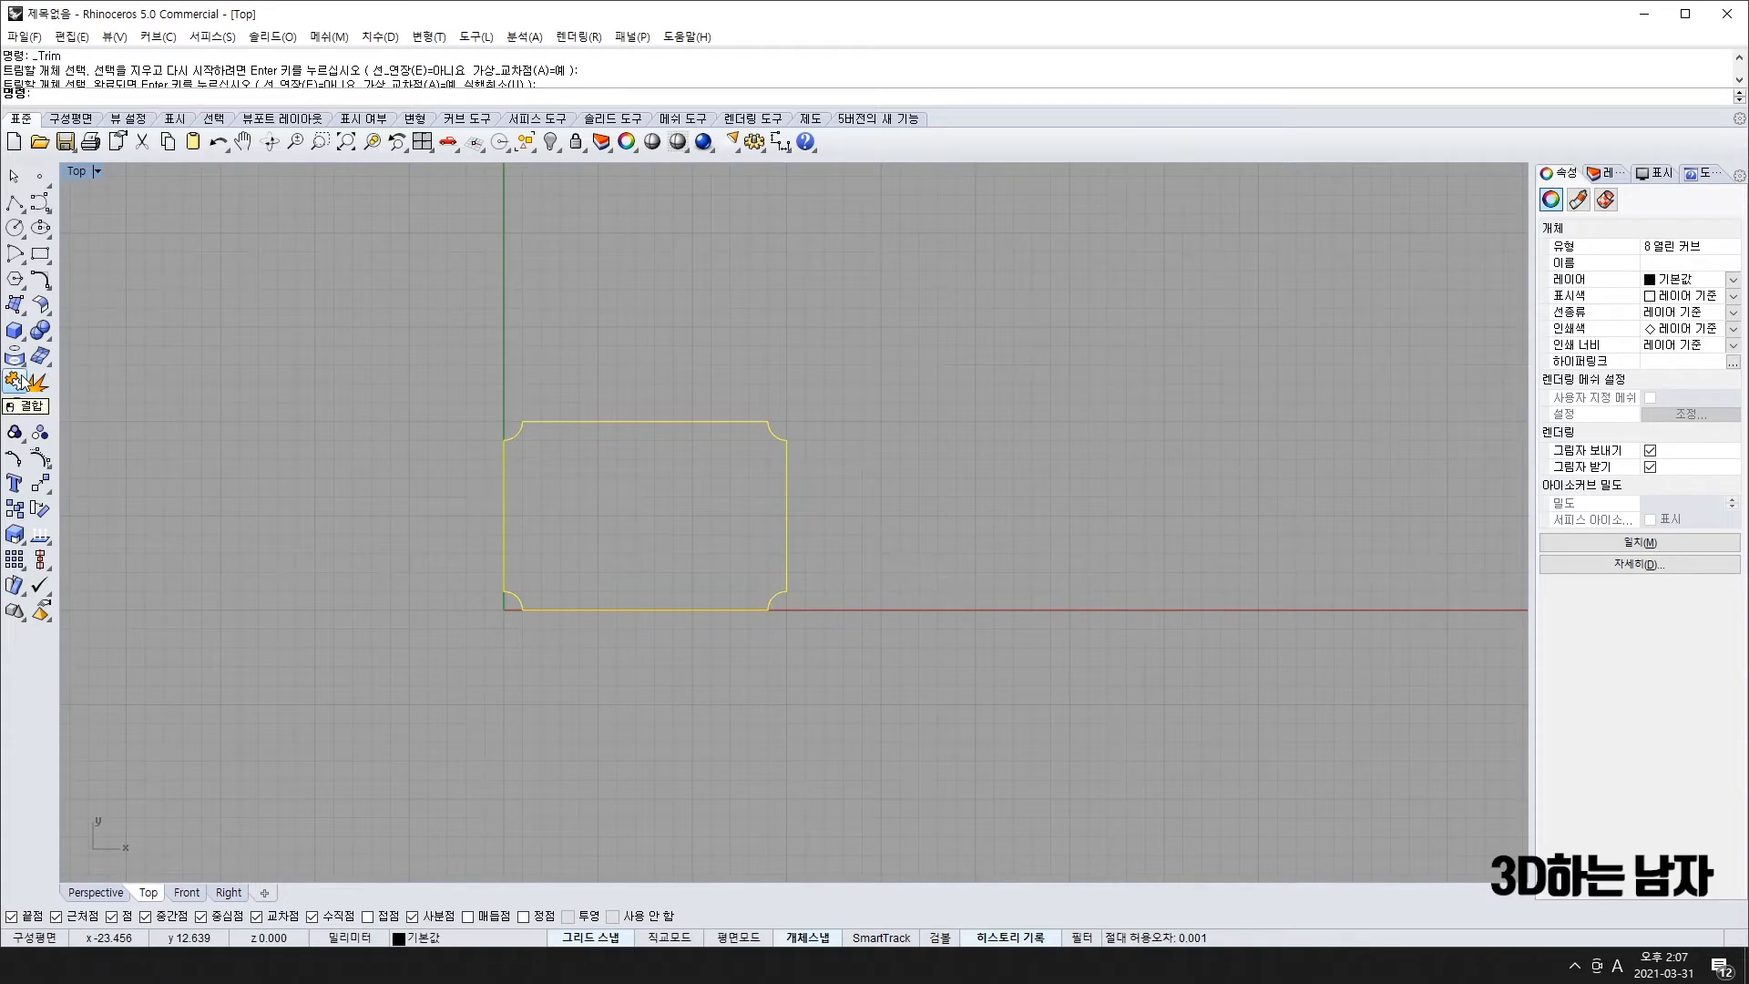
- Join the trimmed edges and corner arcs into one closed curve and check it by selecting it
text(j)
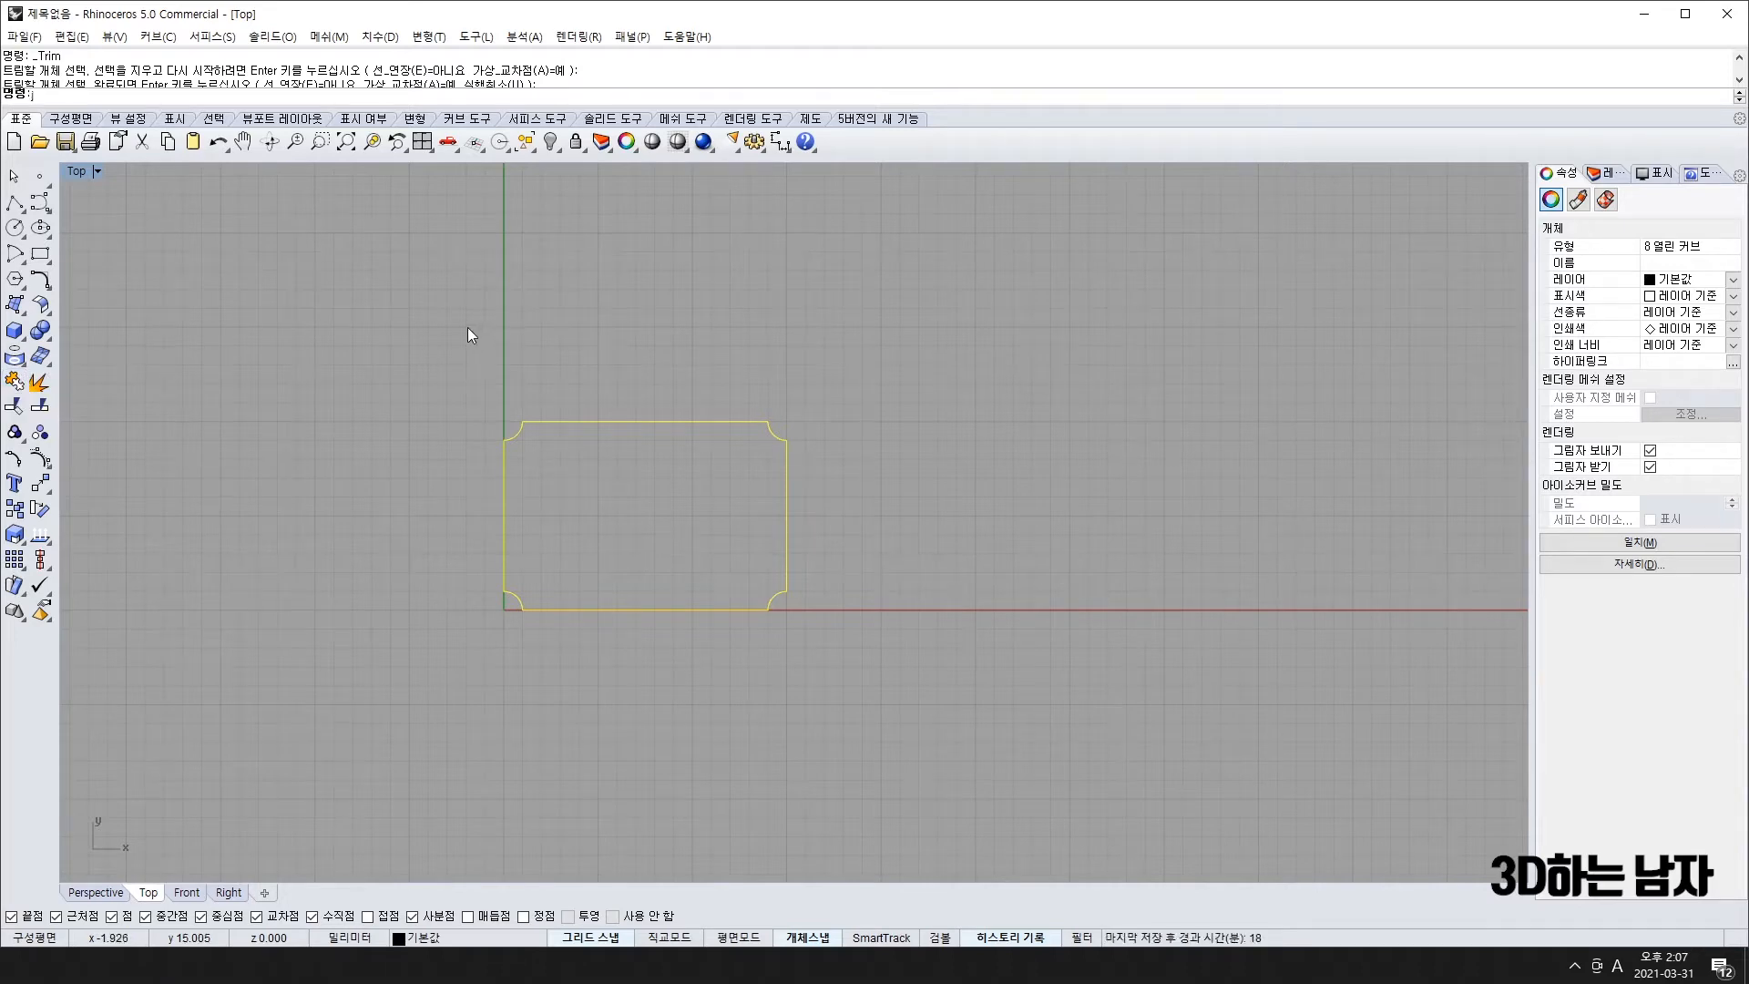
key(Return)
click(676, 374)
click(666, 425)
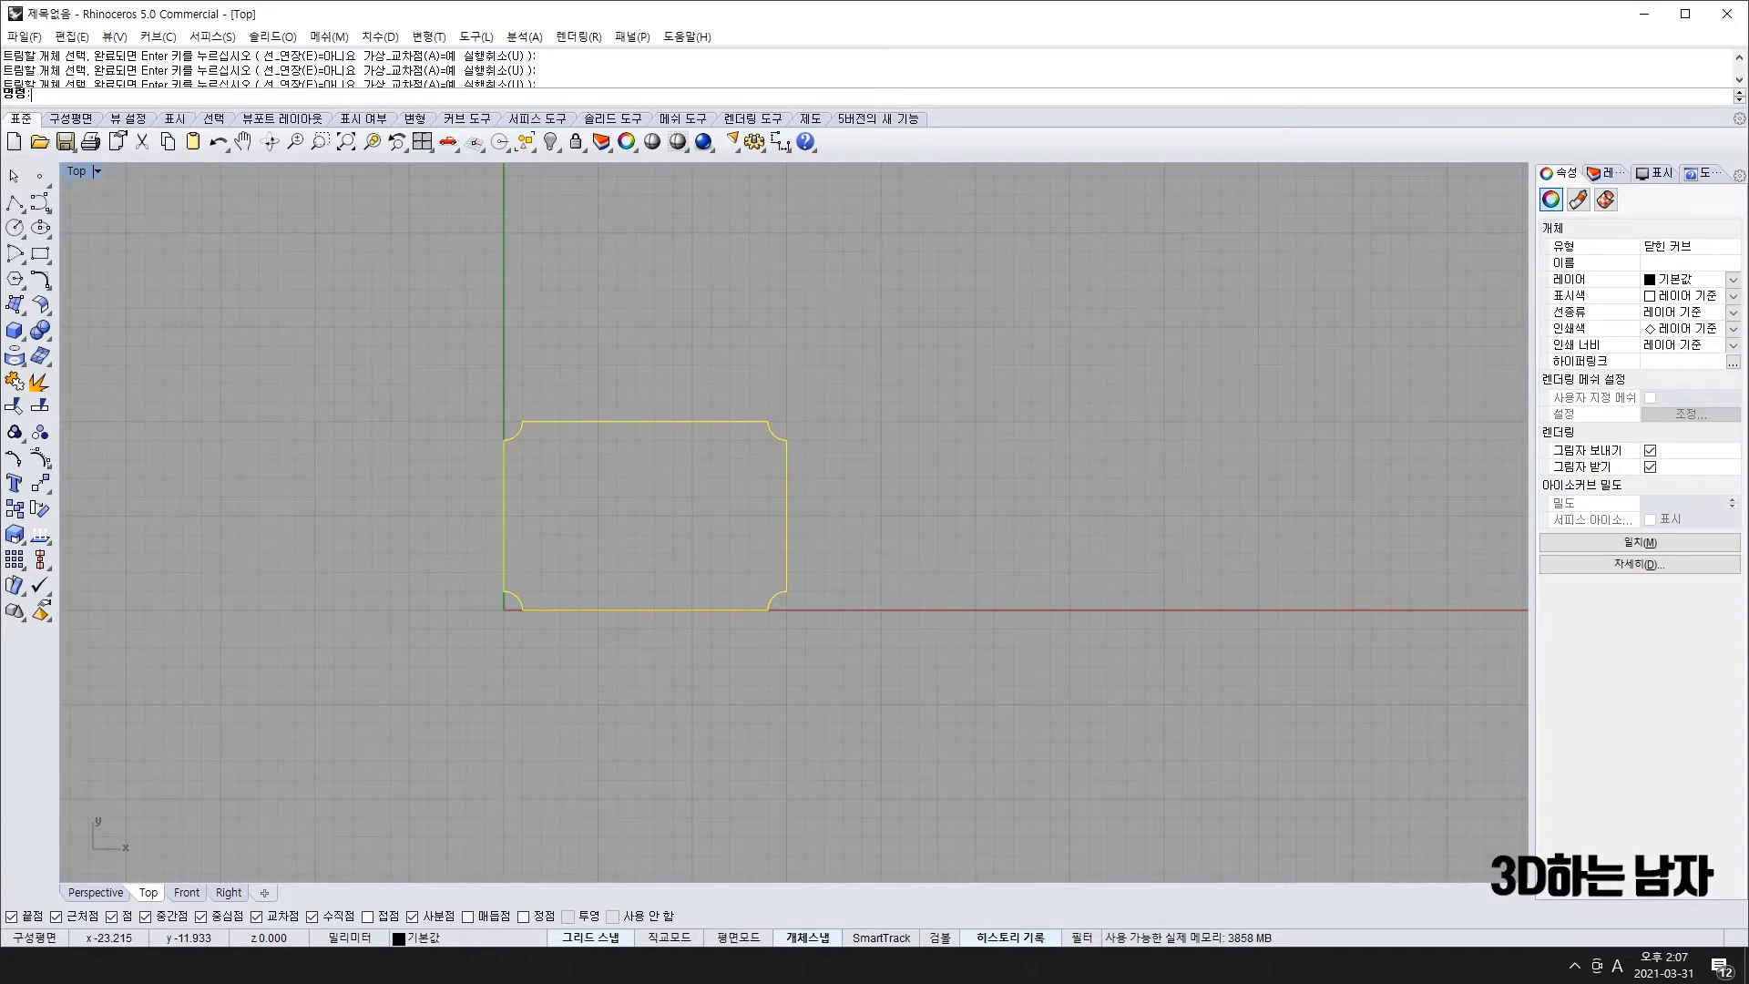
- Check the reference icons in PowerPoint, return to Rhino and move the notched rectangle up and right, clear of the origin
key(alt+Tab)
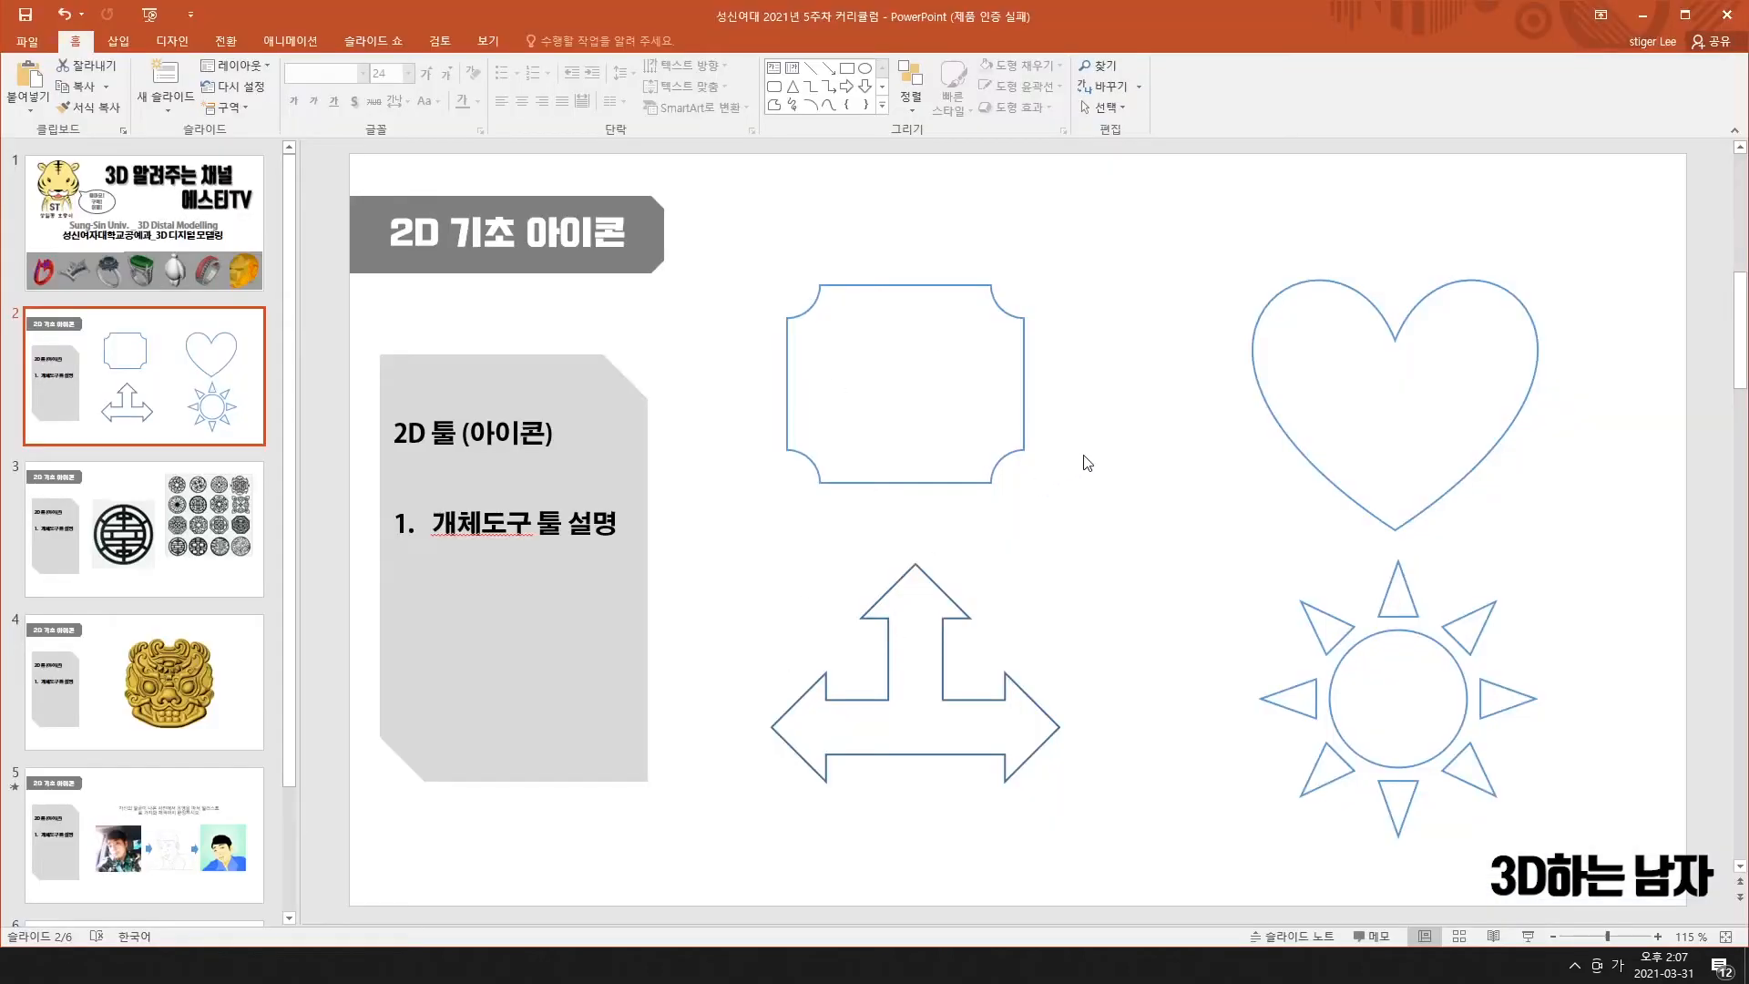
key(alt+Tab)
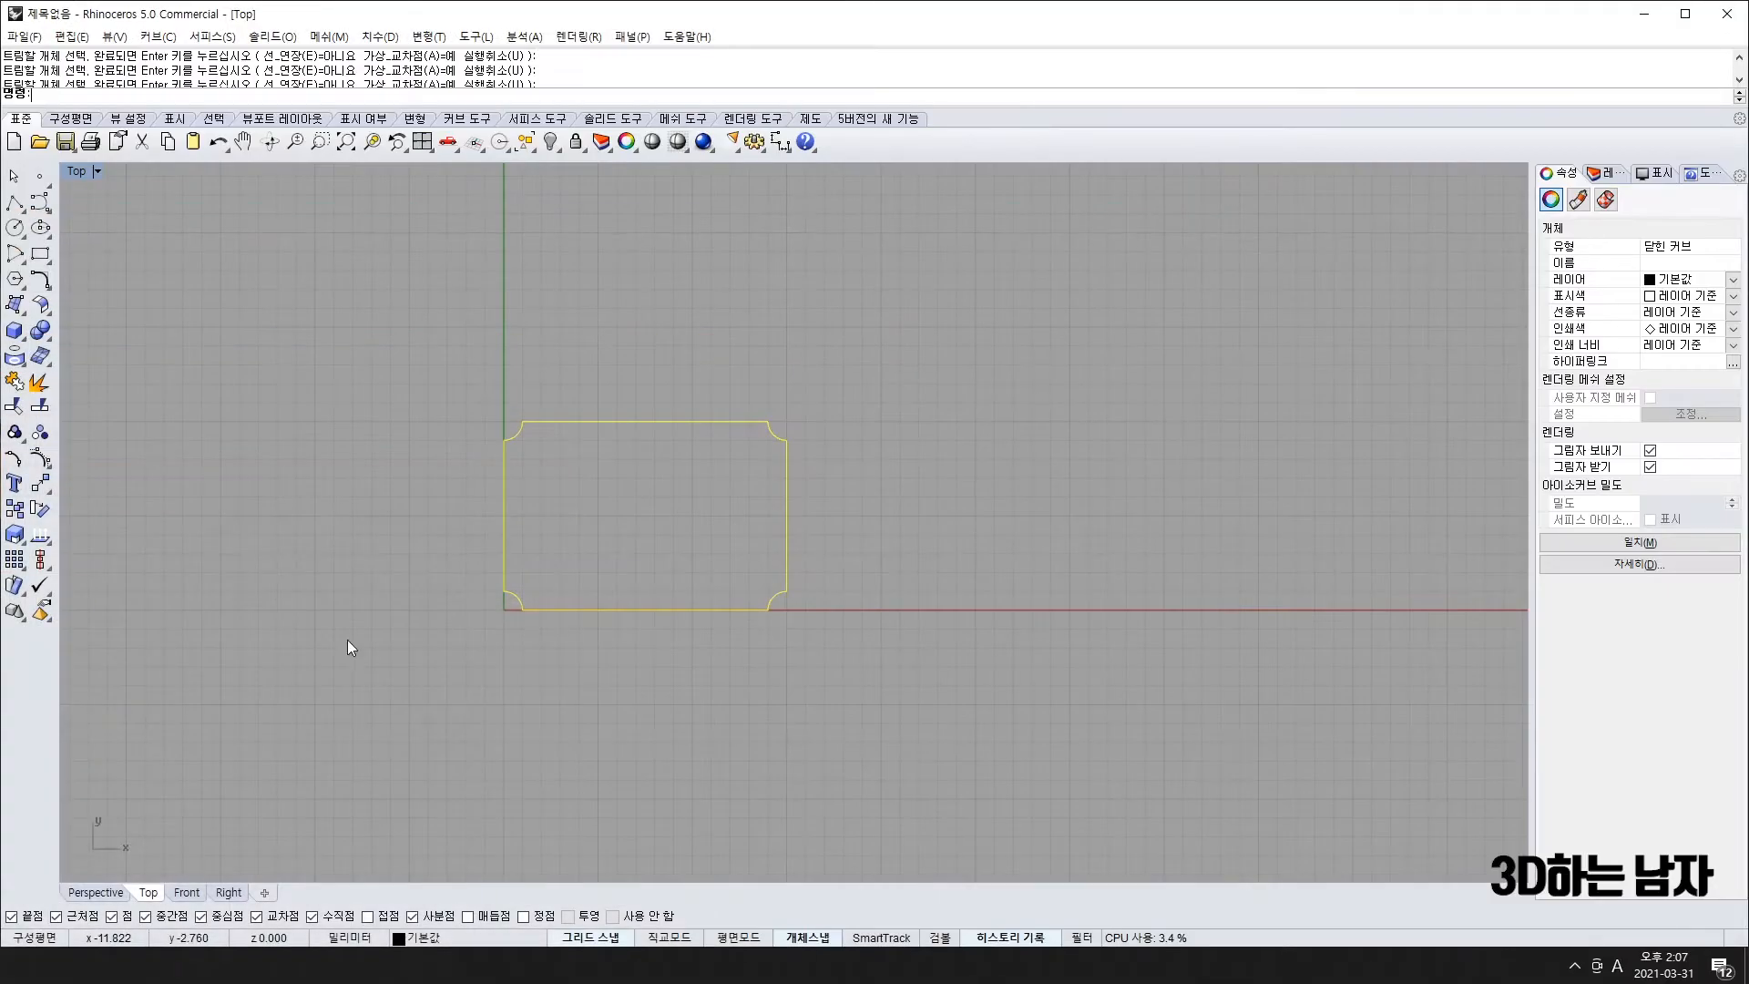
drag(786, 507, 1088, 394)
text(j)
key(Return)
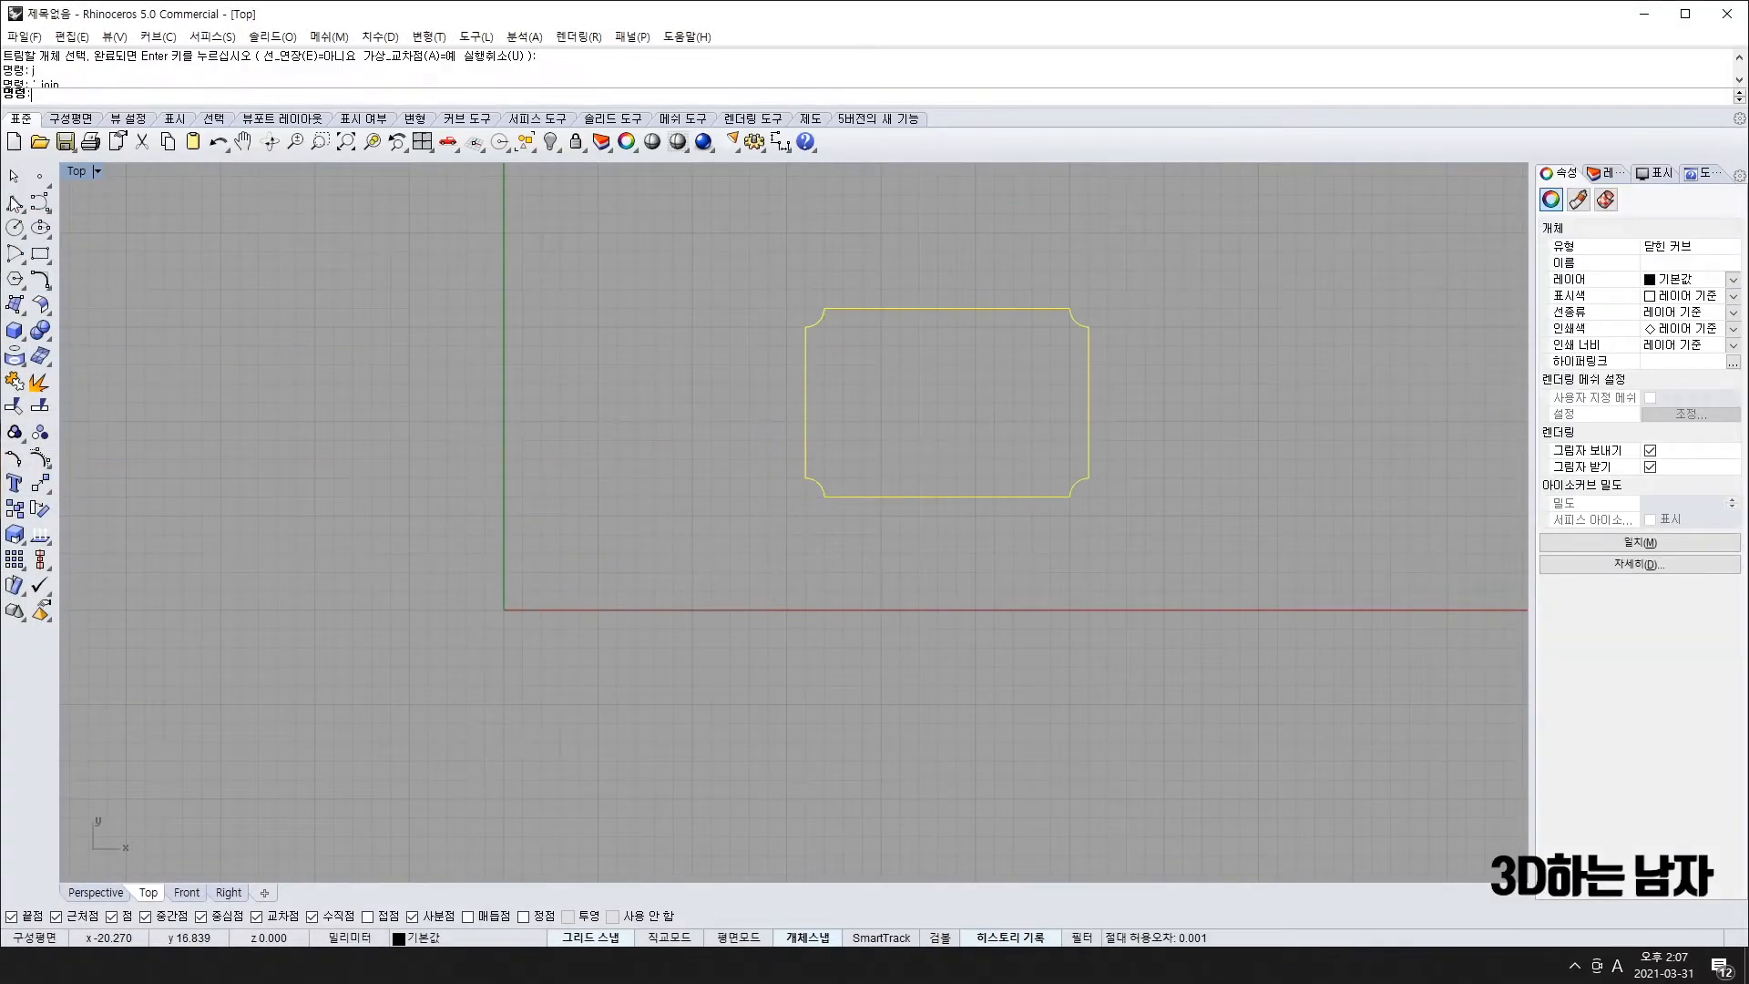
- Draw the left half of a heart as a degree-3 control-point curve starting at (0,5) and ending at about (0,-10)
text(curve)
key(Return)
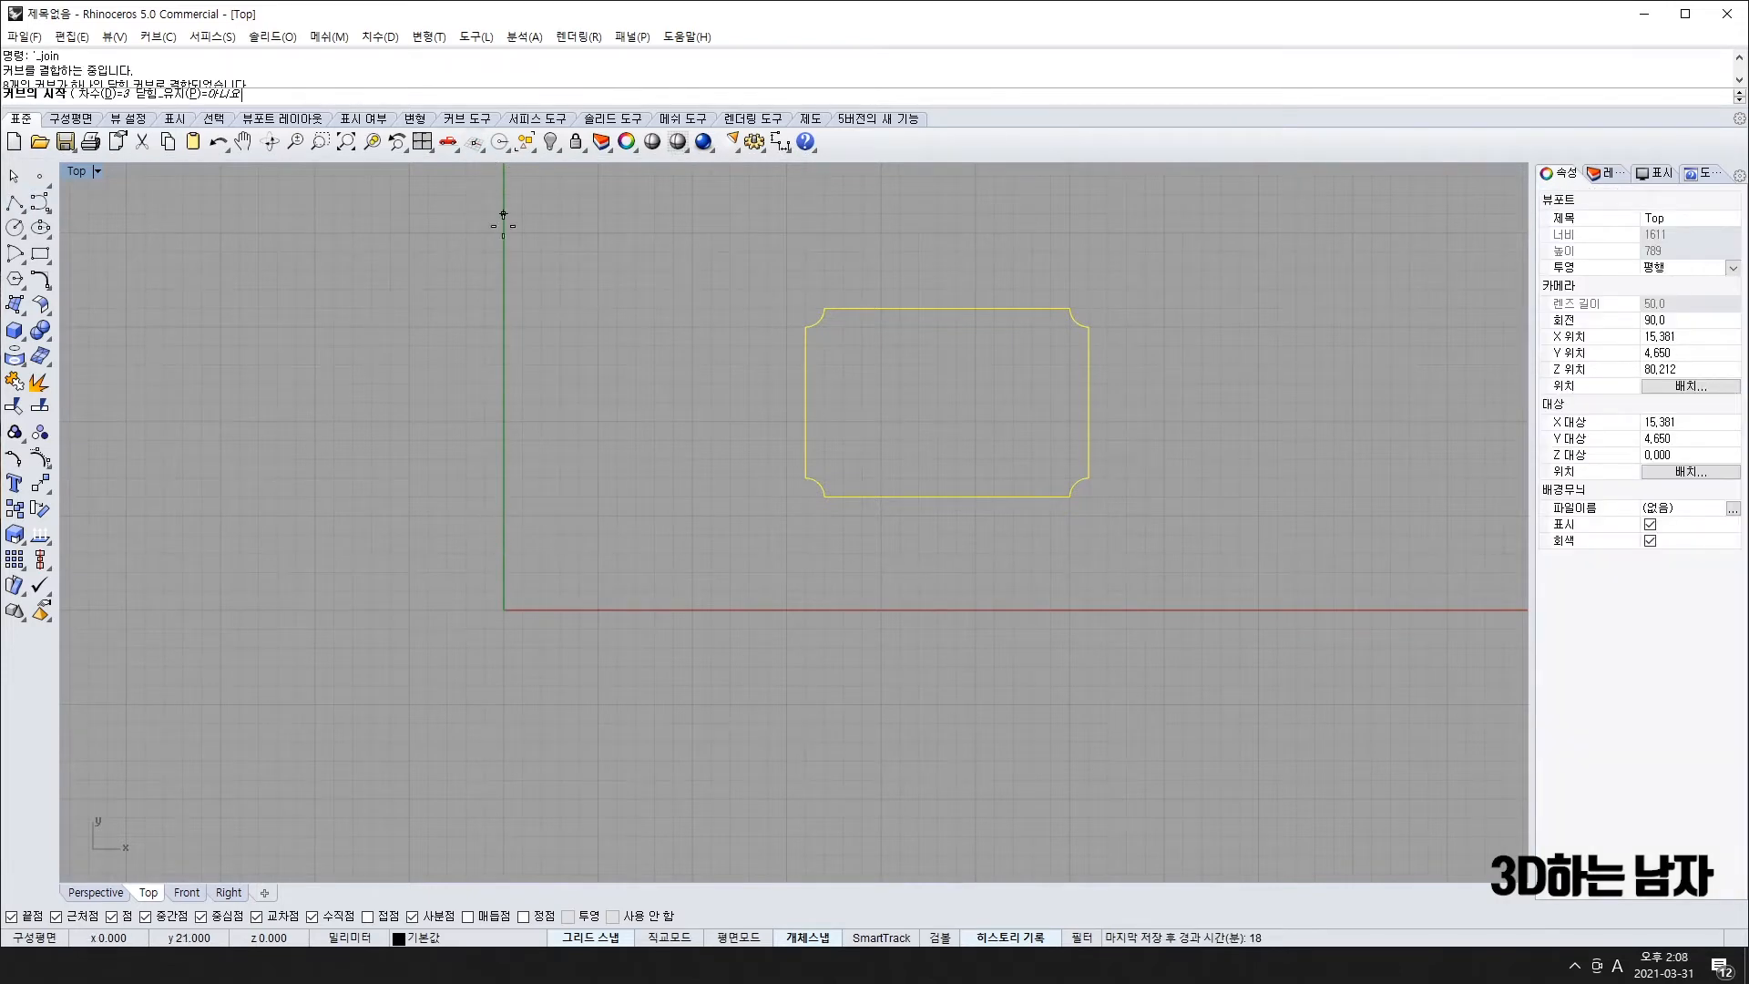
click(503, 516)
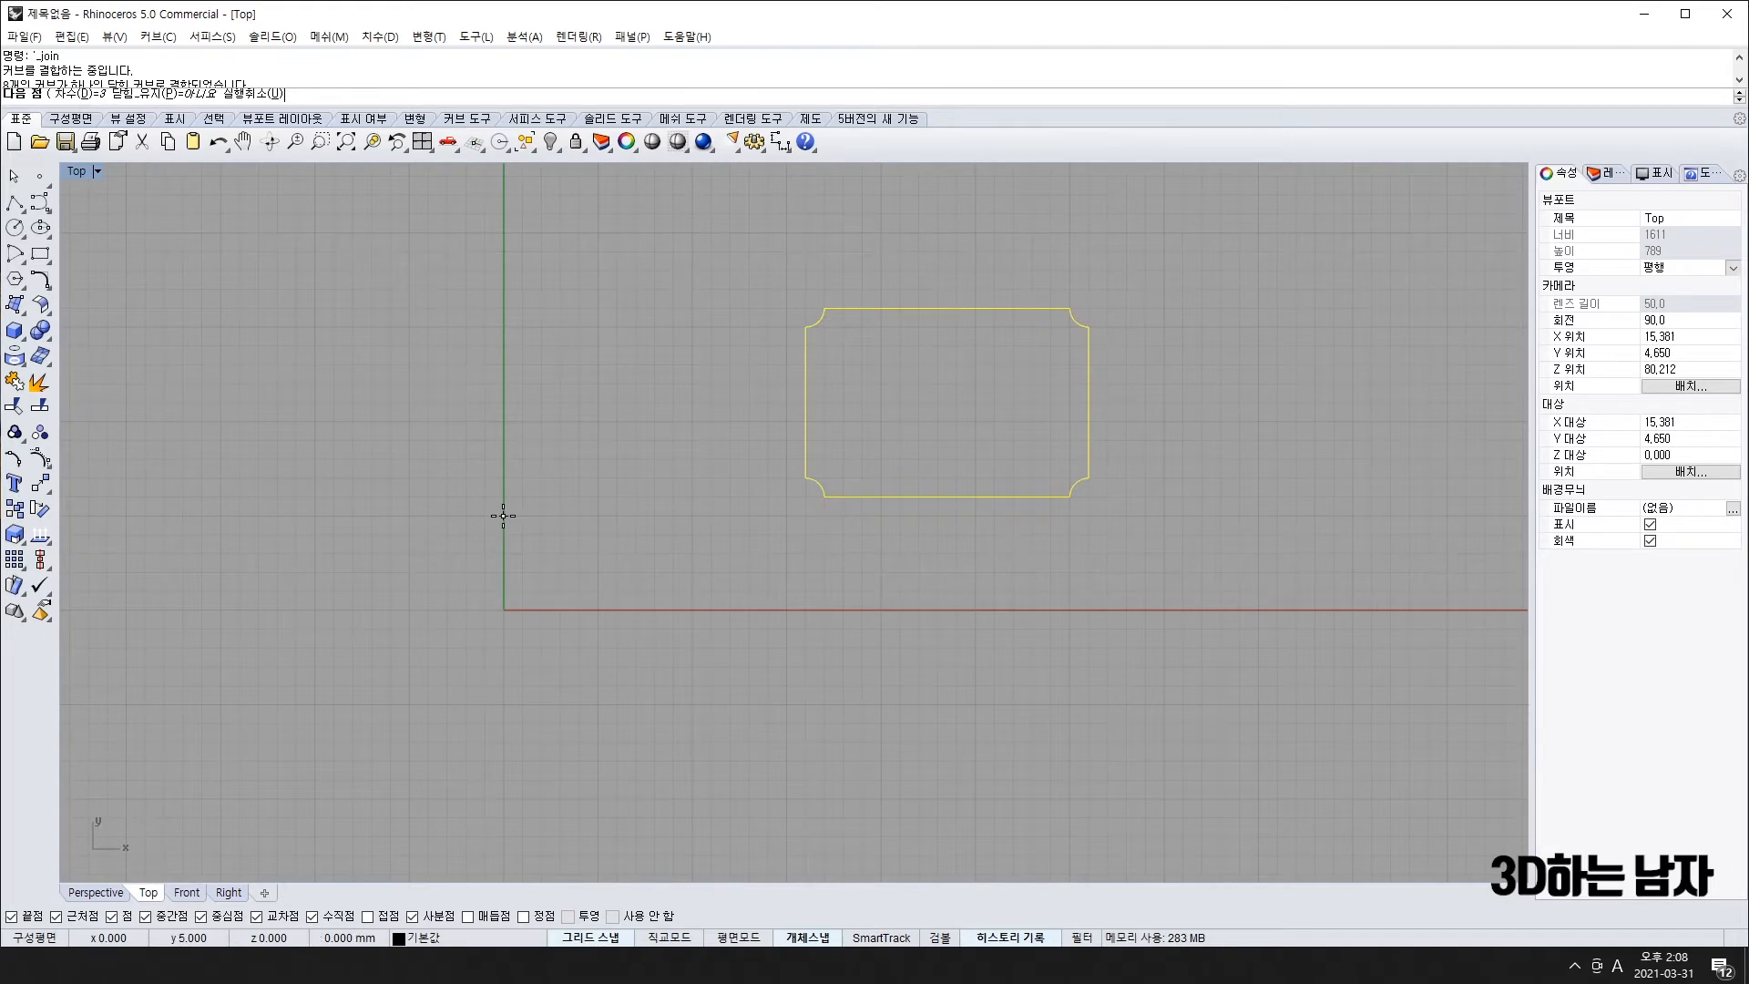
click(446, 384)
click(238, 477)
click(370, 705)
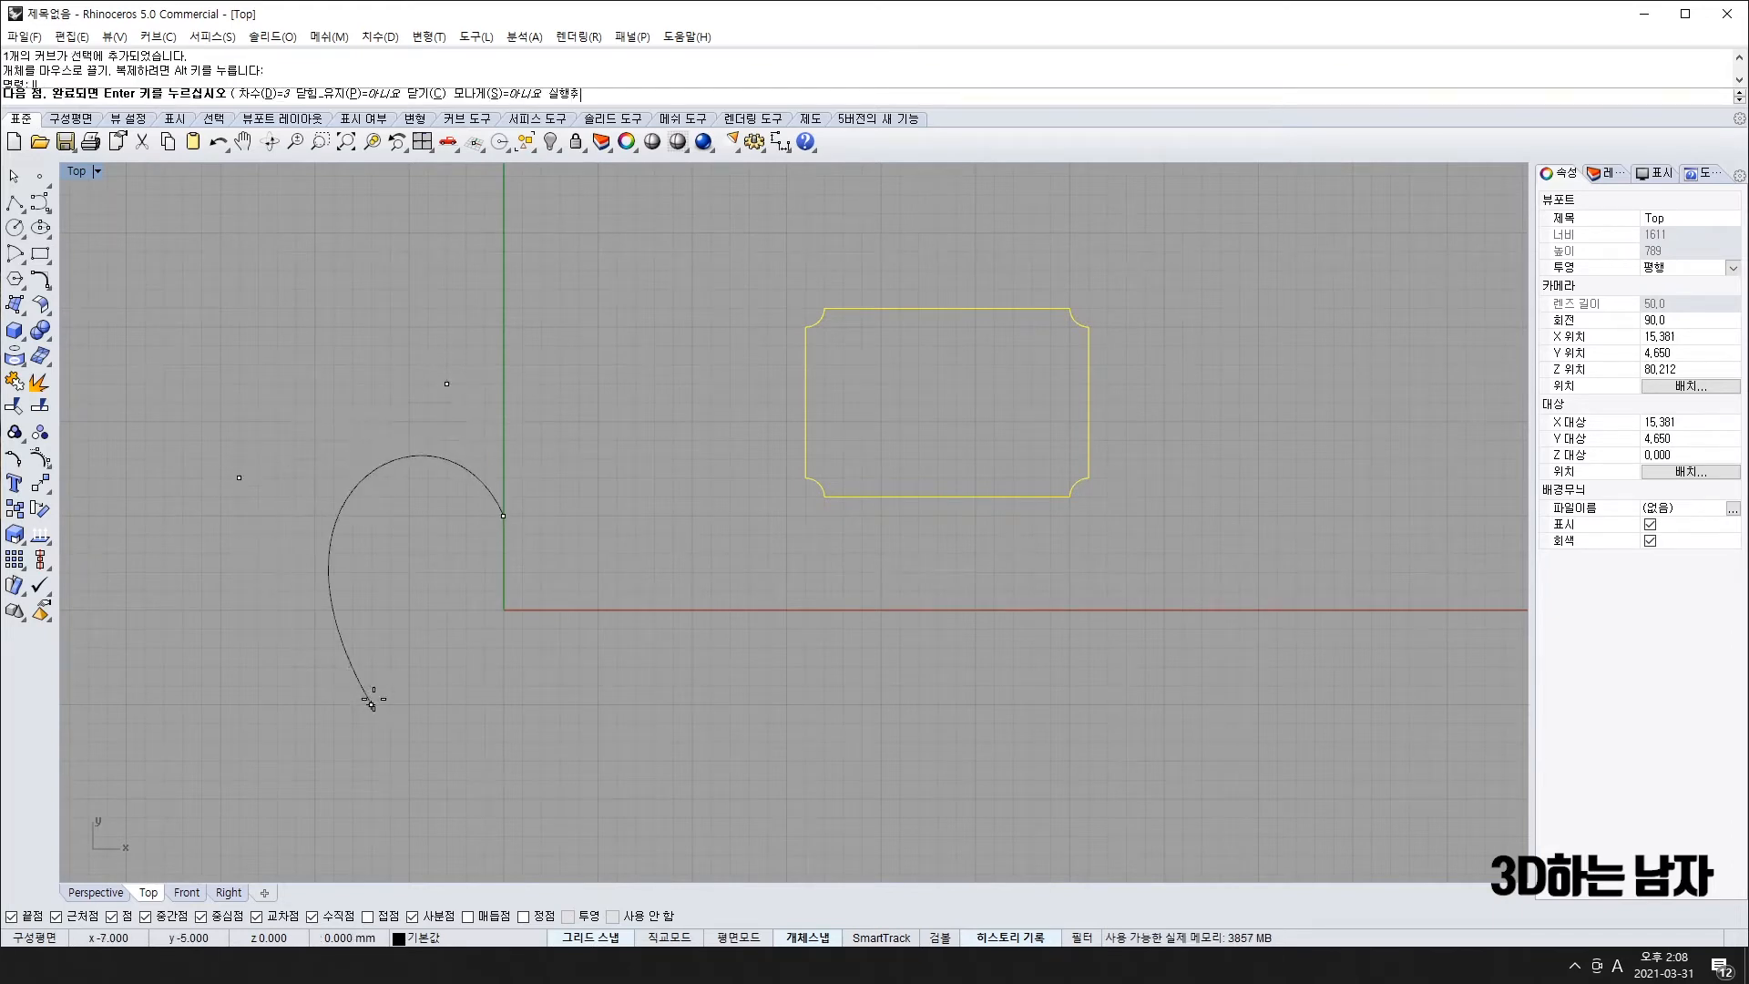
click(504, 798)
key(Return)
- Show the half-heart's control points, move the leftmost one outwards and adjust the lower one to refine the curve, and hide the points
click(336, 551)
click(334, 561)
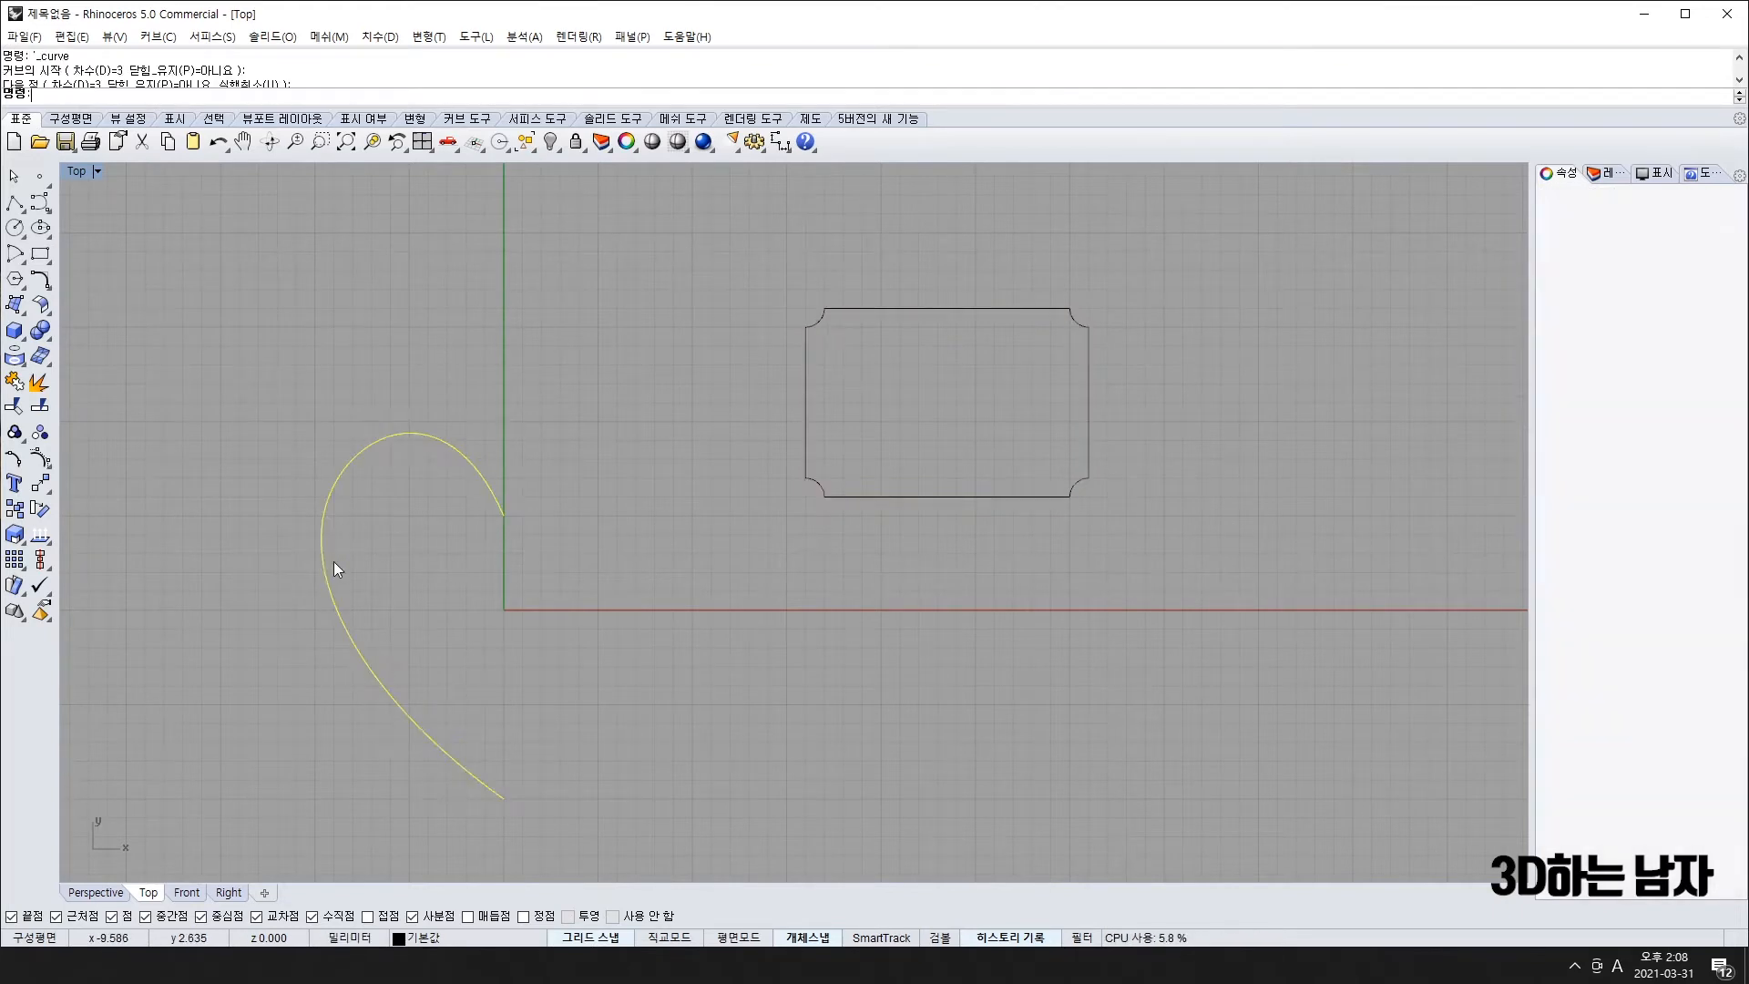
key(F10)
drag(371, 705, 353, 742)
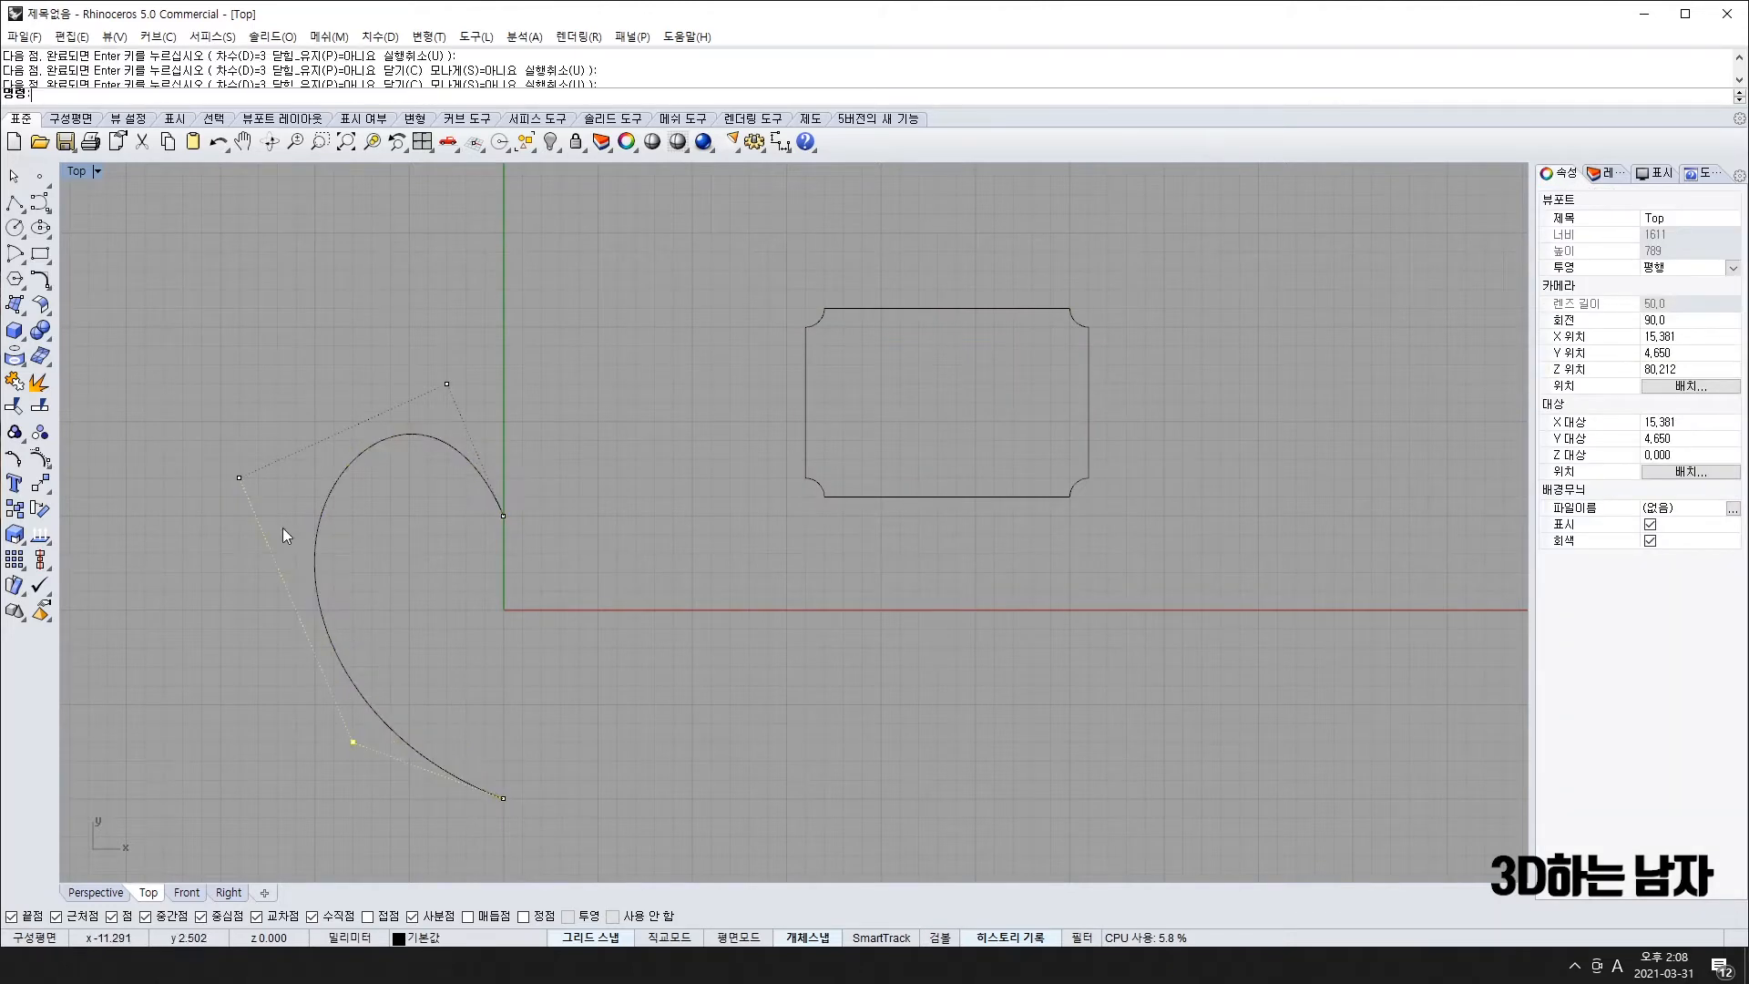
drag(237, 480, 201, 497)
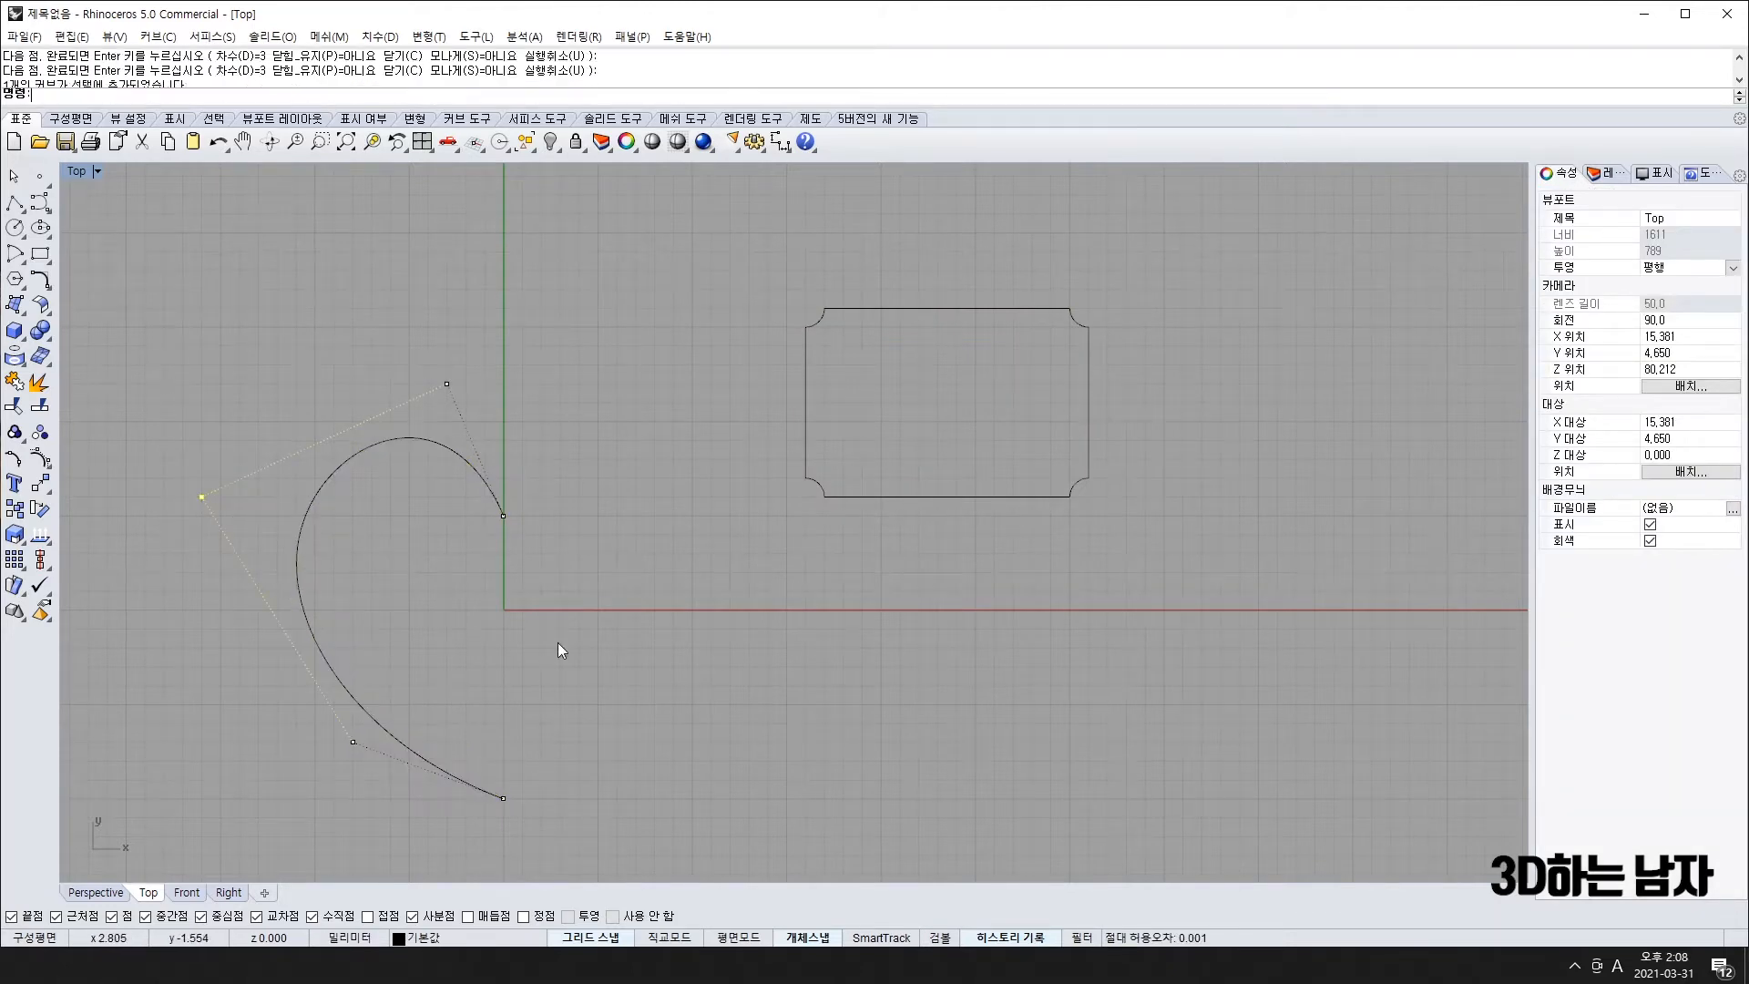
drag(353, 745, 388, 735)
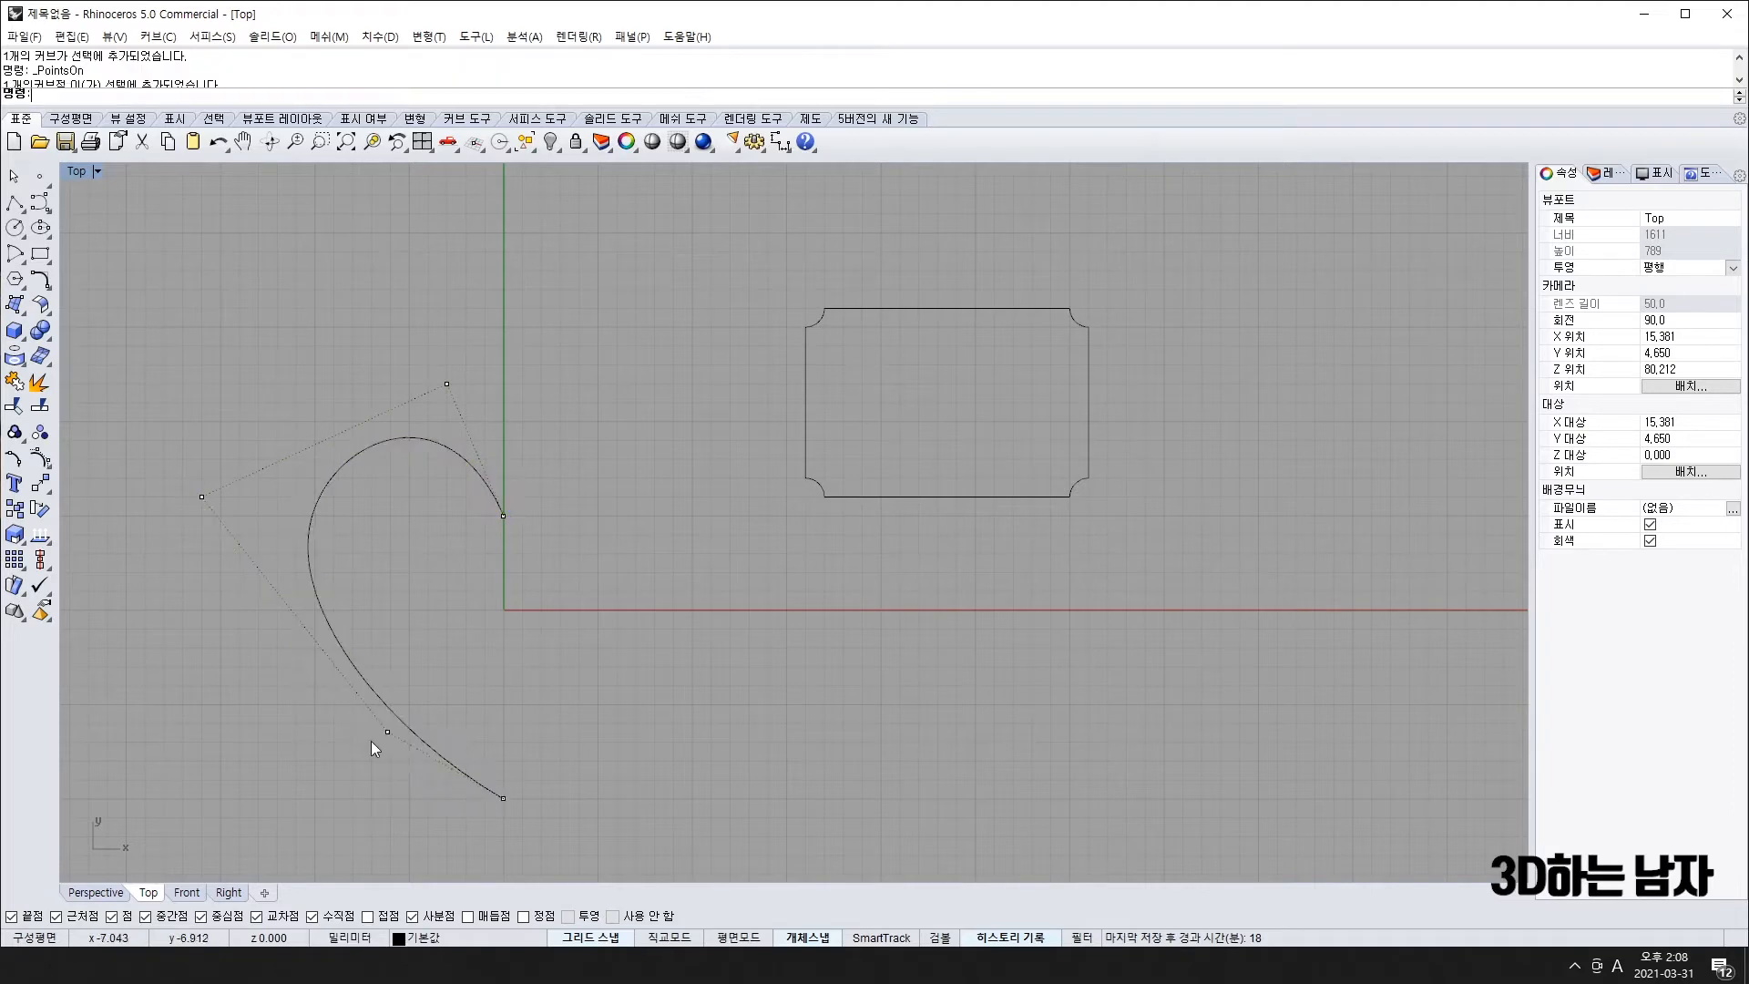
key(Escape)
- Mirror a copy of the half-heart about the vertical Y axis, starting at its upper end point, to complete the heart
click(308, 549)
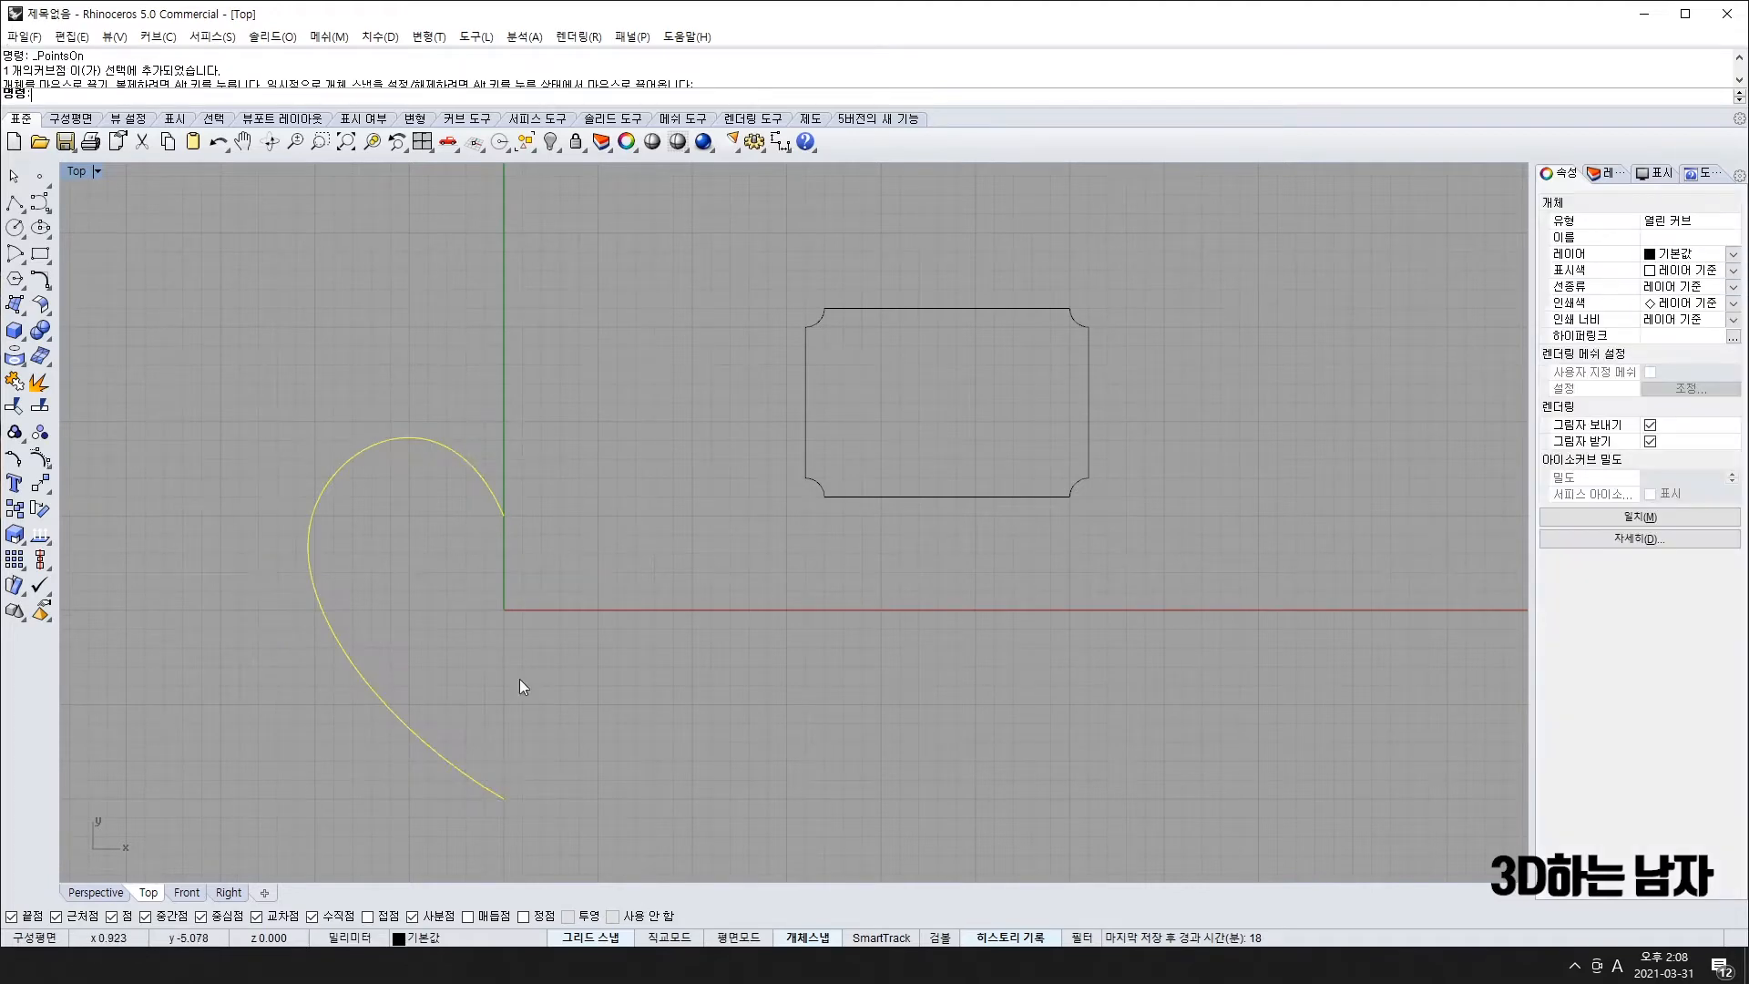
text(mi)
key(Return)
click(504, 516)
shift+click(503, 346)
key(Escape)
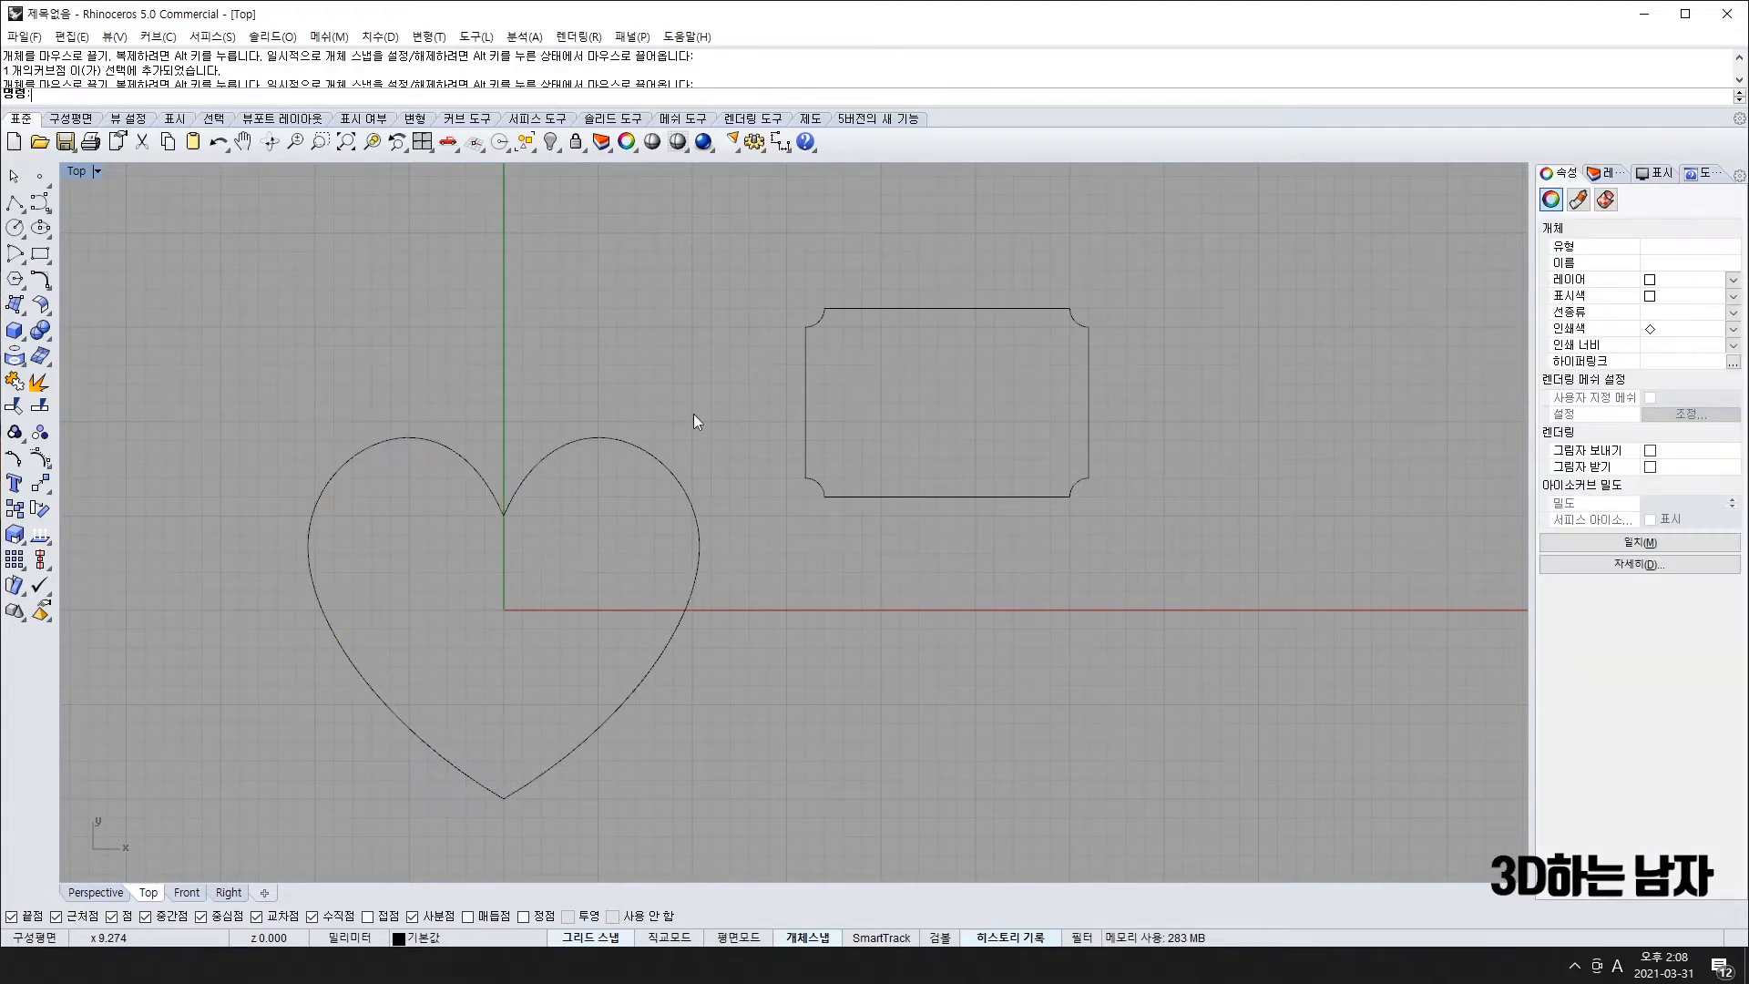
- Select both halves of the heart and join them into one closed curve
scroll(603, 780, down, 5)
drag(596, 712, 614, 716)
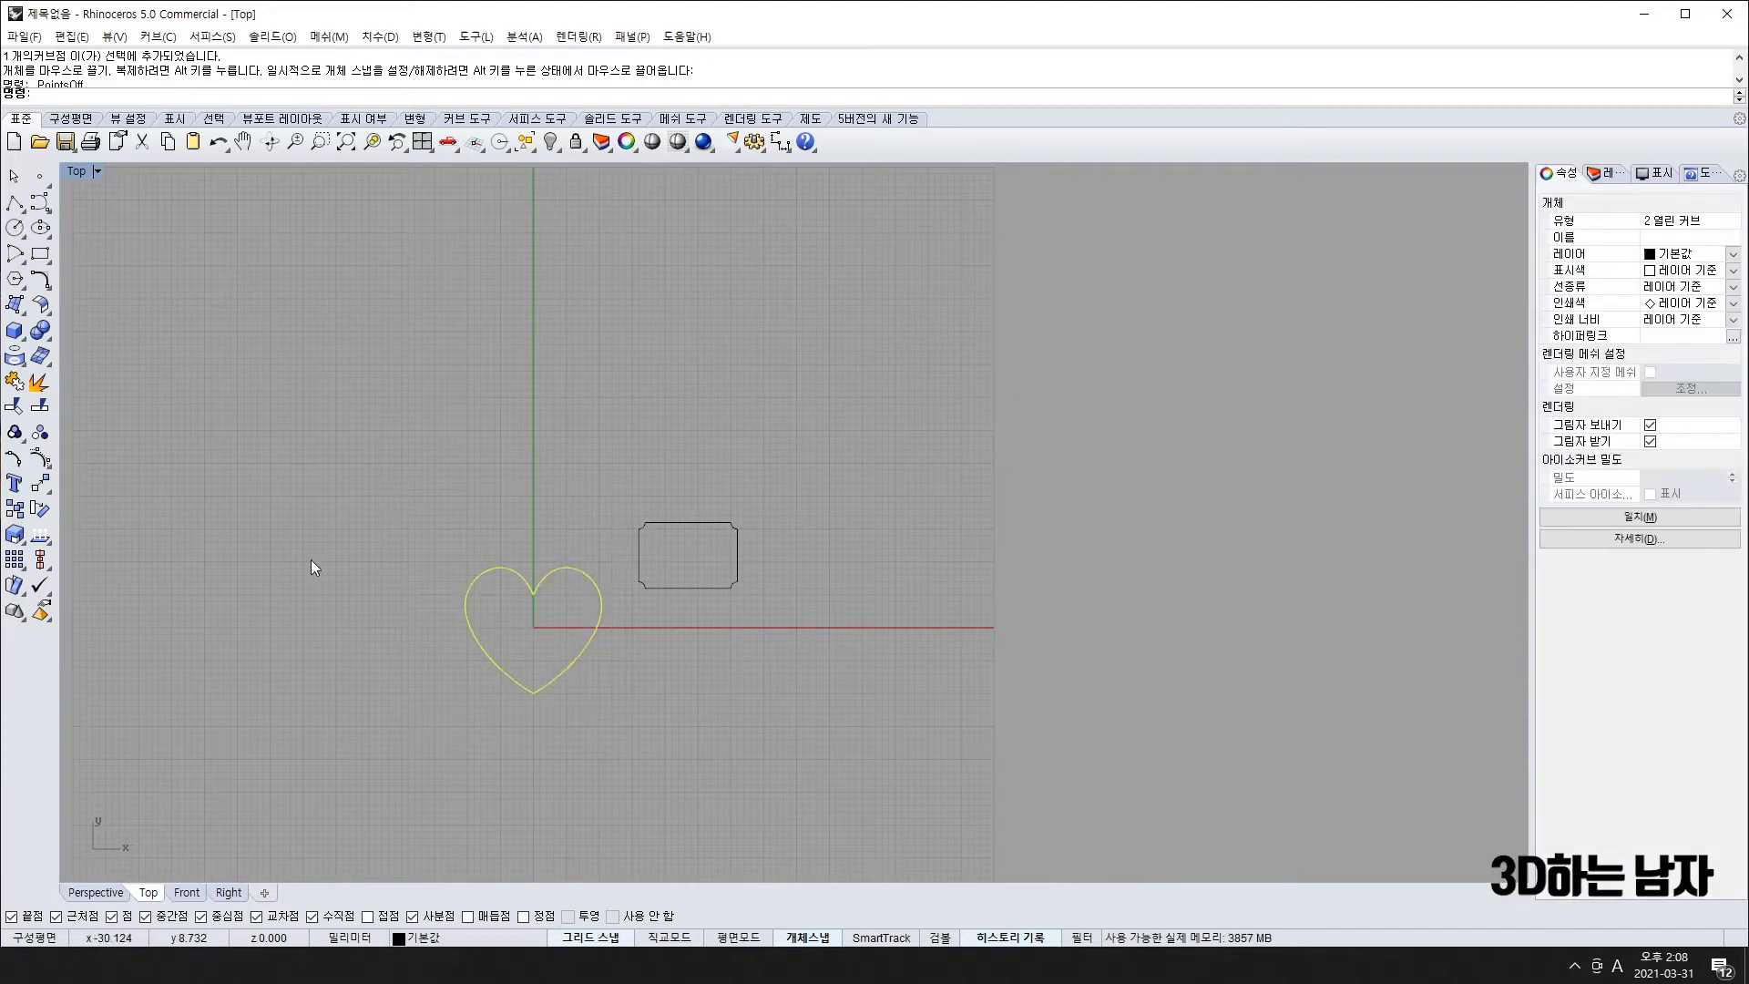
scroll(202, 485, up, 6)
click(13, 381)
right_drag(841, 701, 608, 548)
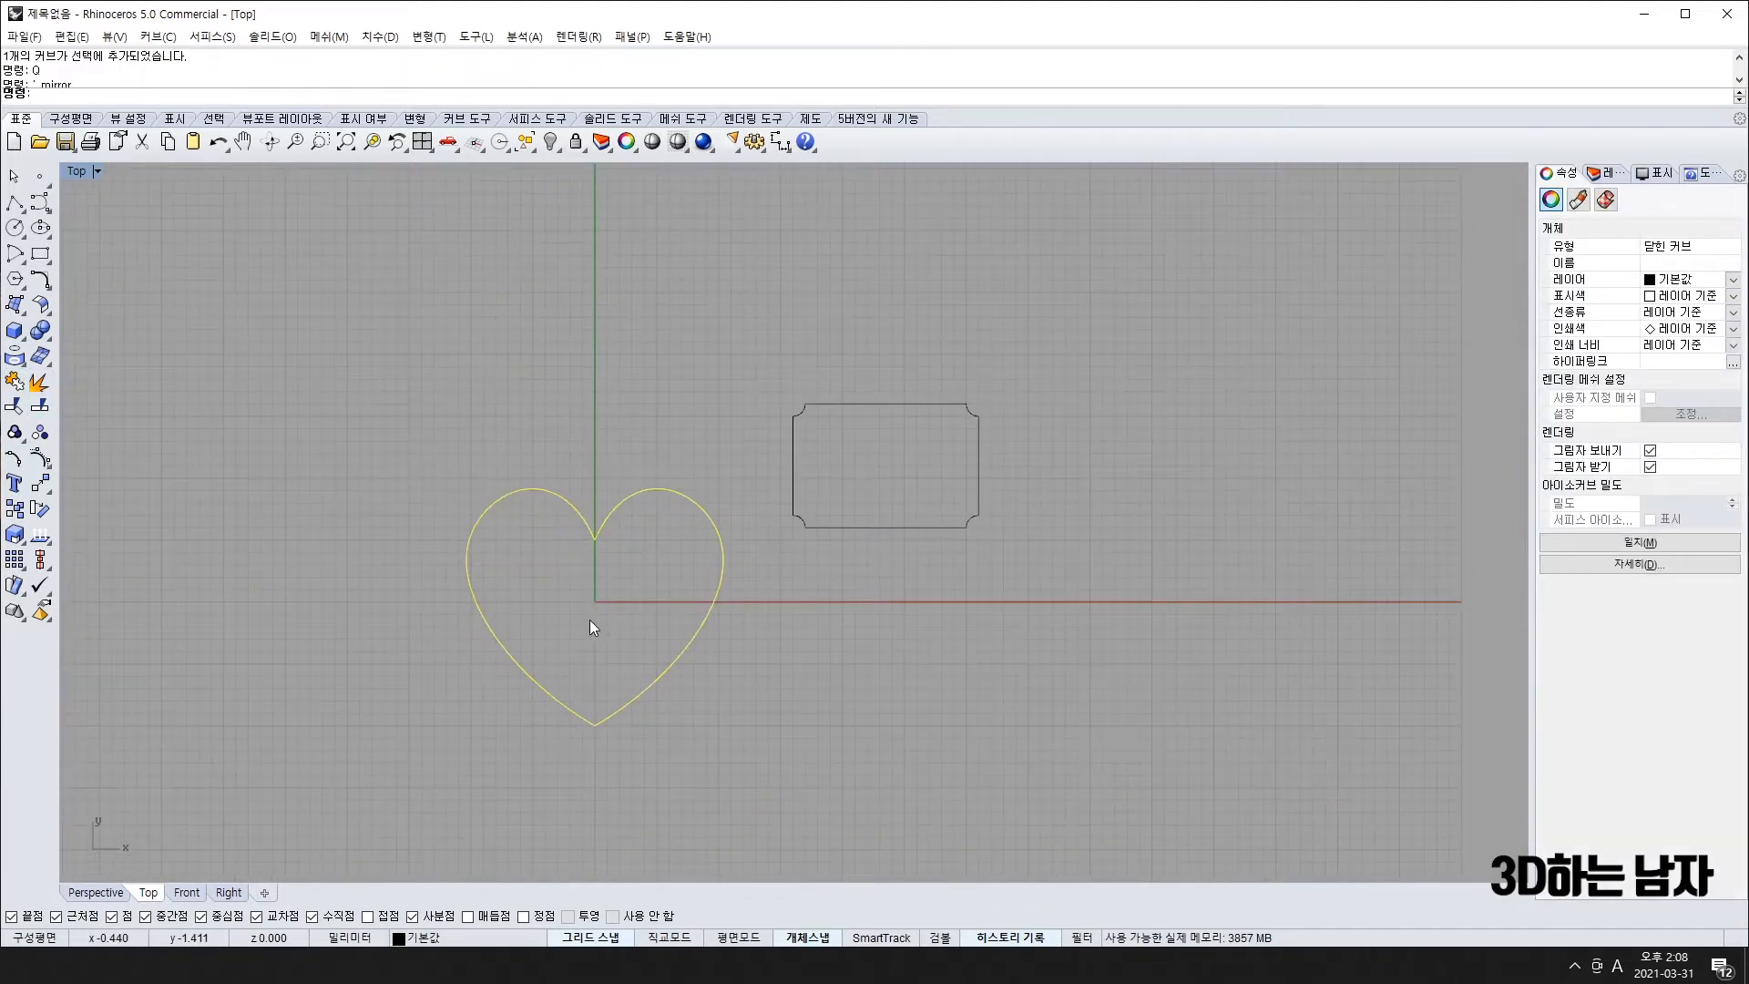
key(BackSpace)
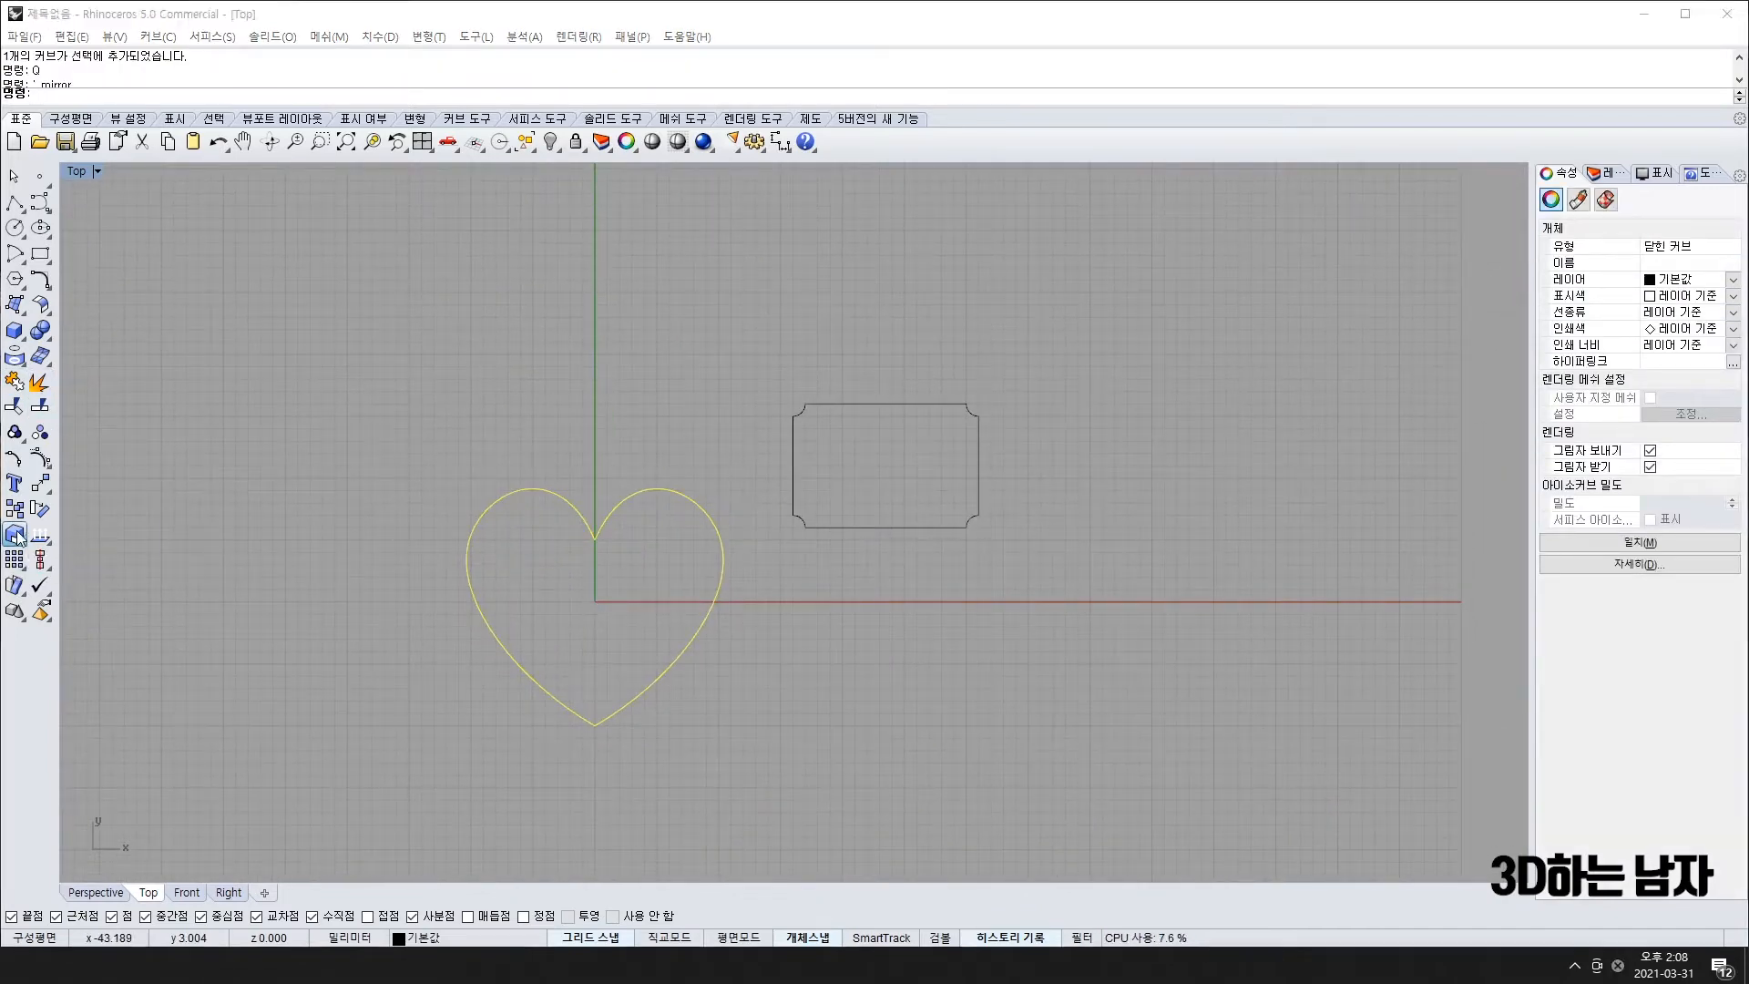
- Scale the heart down in two dimensions from the origin to roughly two-thirds of its size, without keeping a copy
click(18, 538)
drag(145, 526, 157, 387)
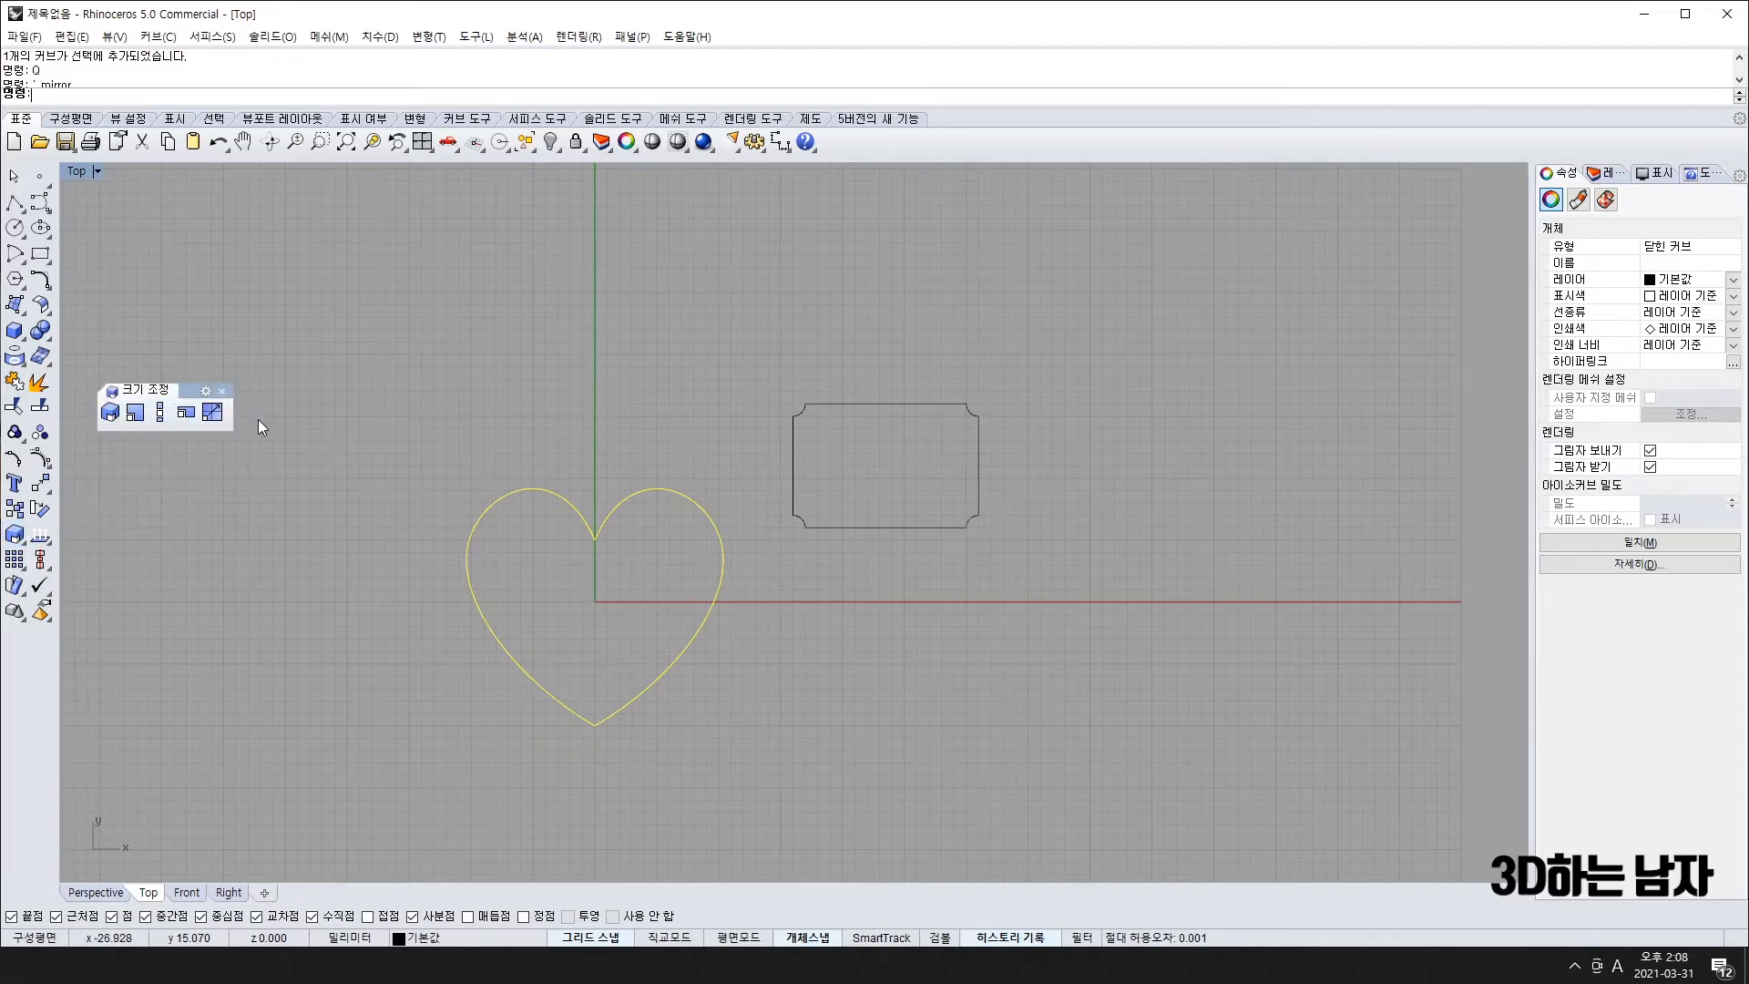
click(133, 414)
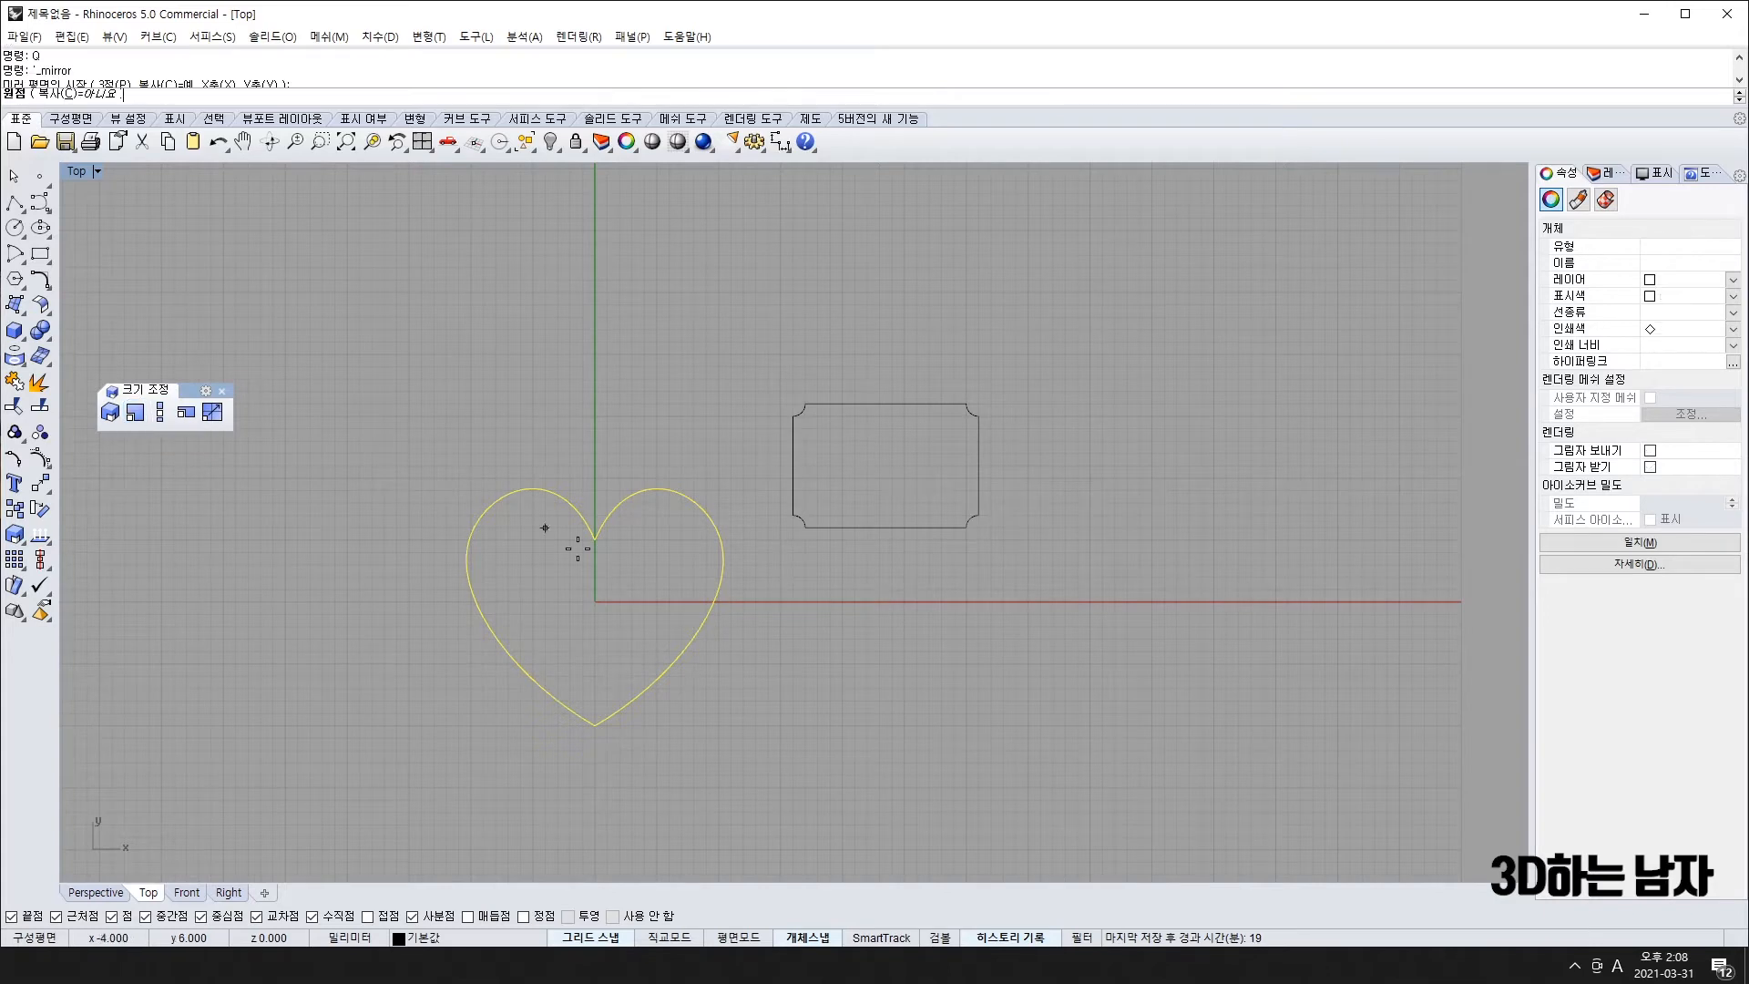
click(594, 601)
click(594, 331)
click(598, 408)
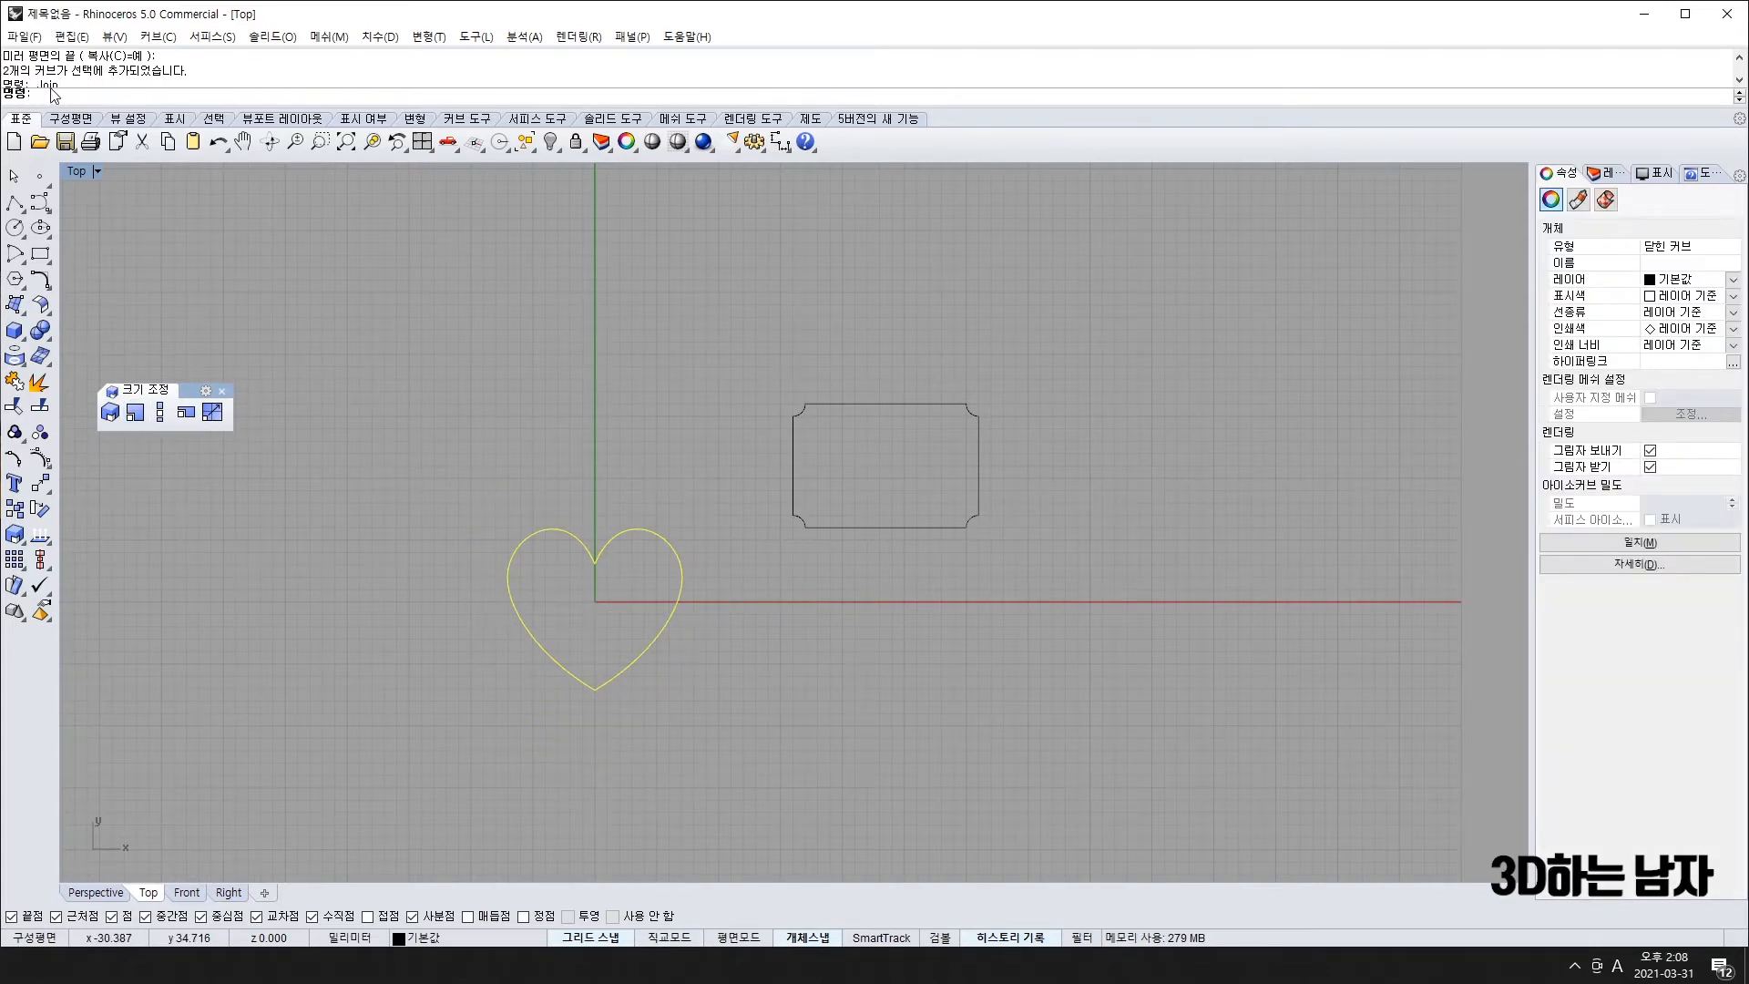
- Try a one-dimensional scale of the heart in the vertical direction, based near the origin
text(W)
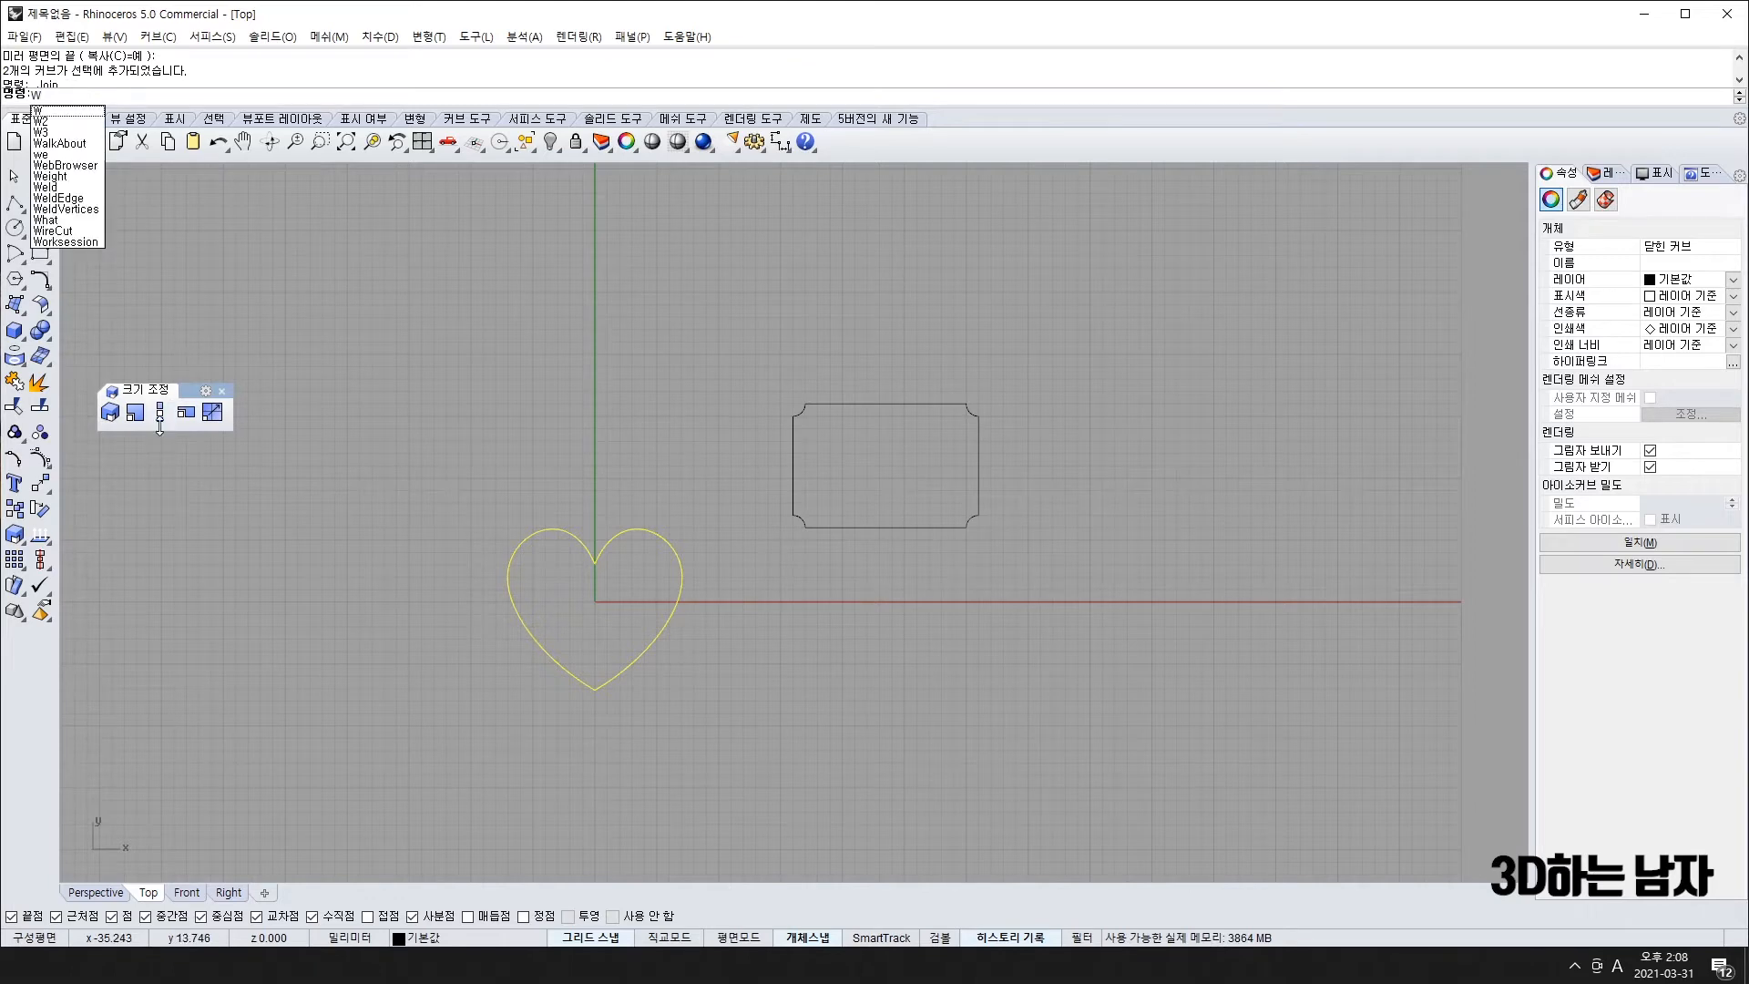
click(159, 412)
click(582, 589)
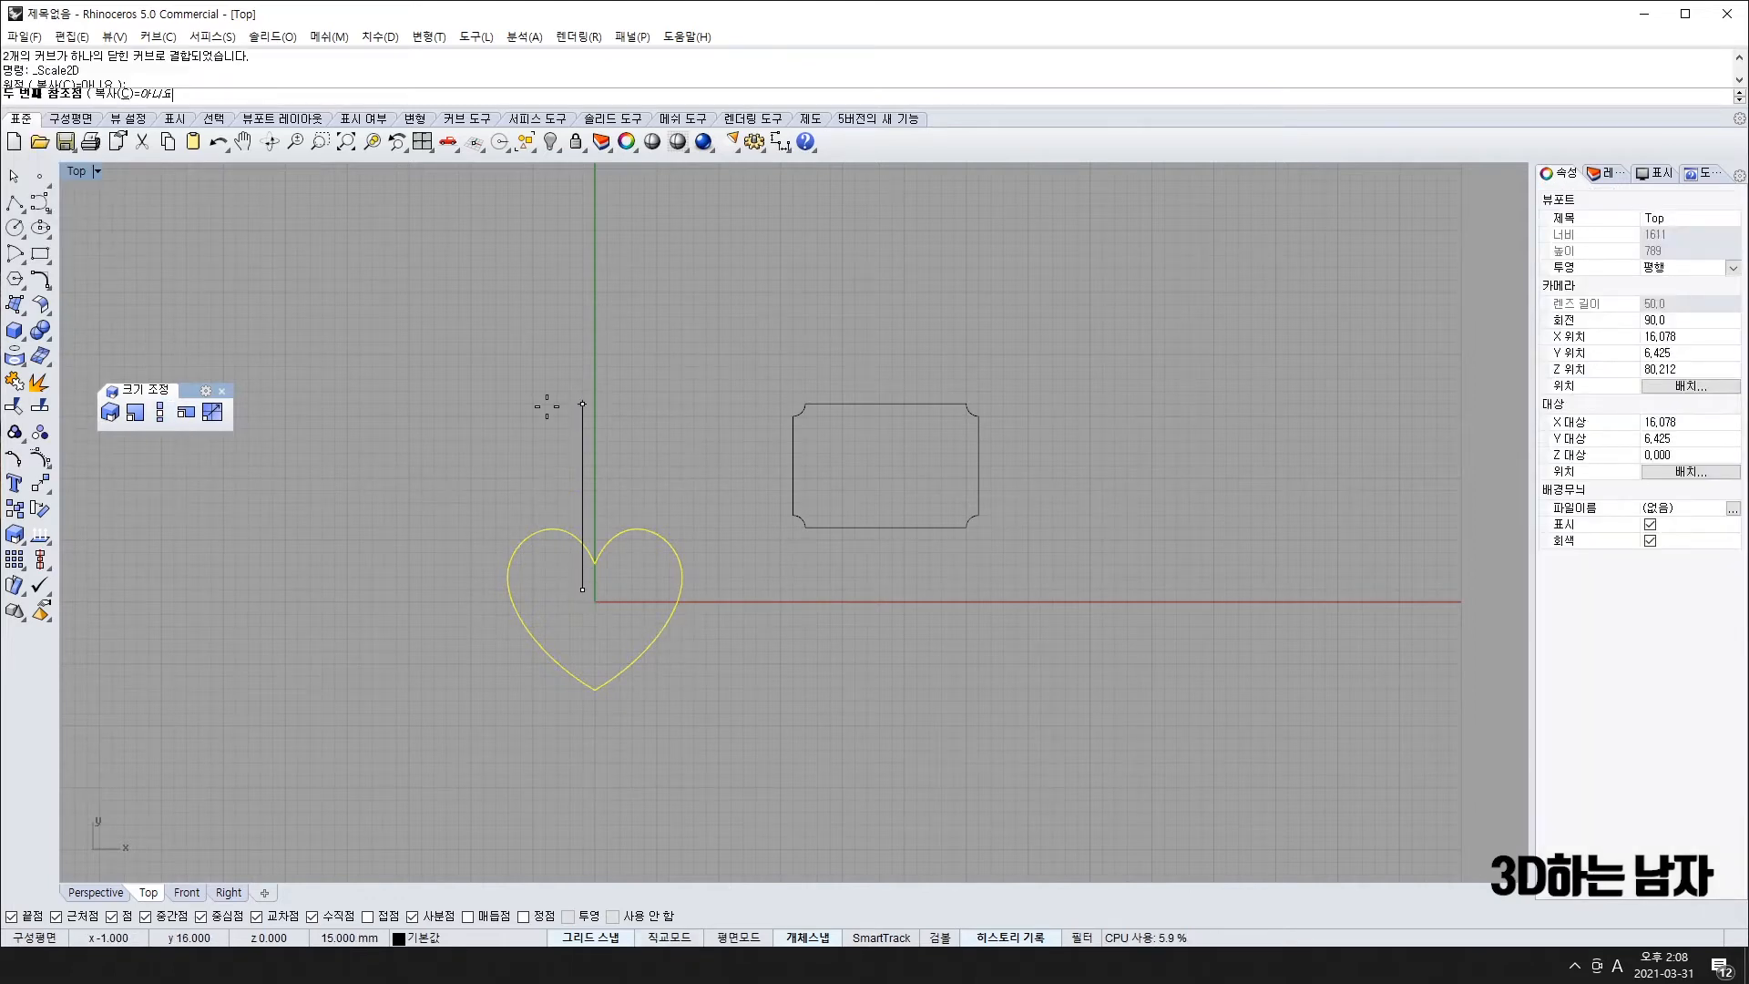
click(543, 404)
click(519, 344)
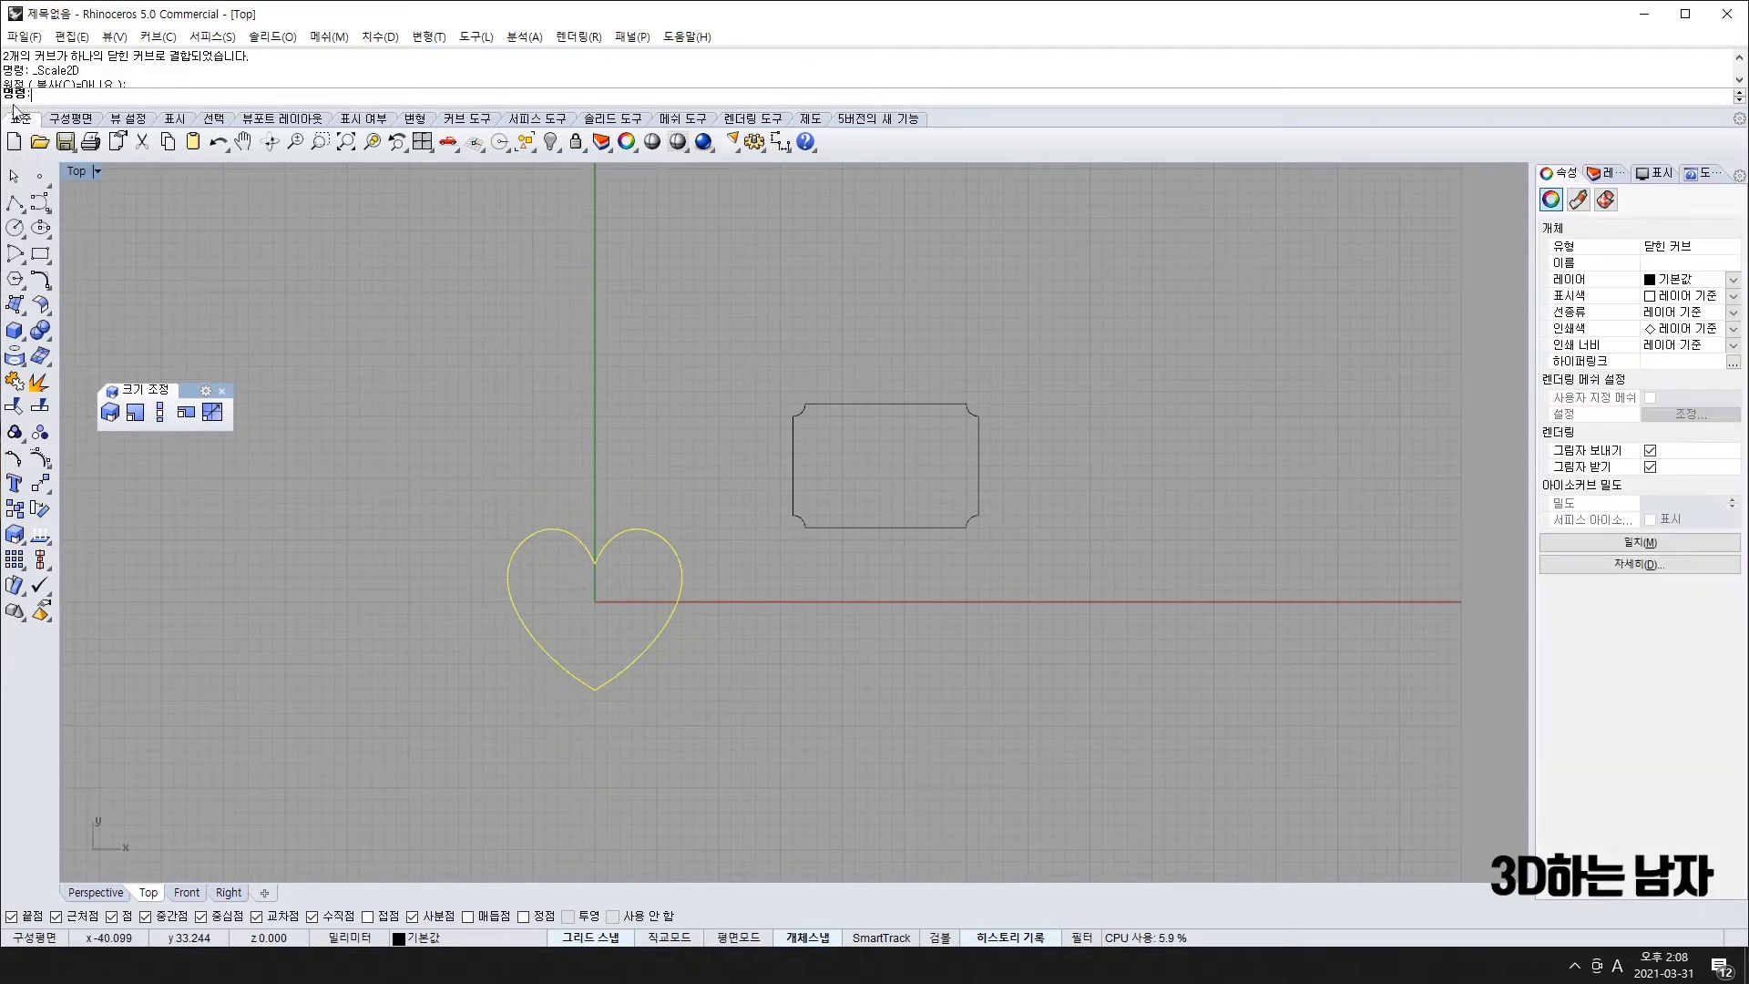
- Try a two-dimensional scale that enlarges the heart evenly from a base point near the origin
text(W2)
key(Return)
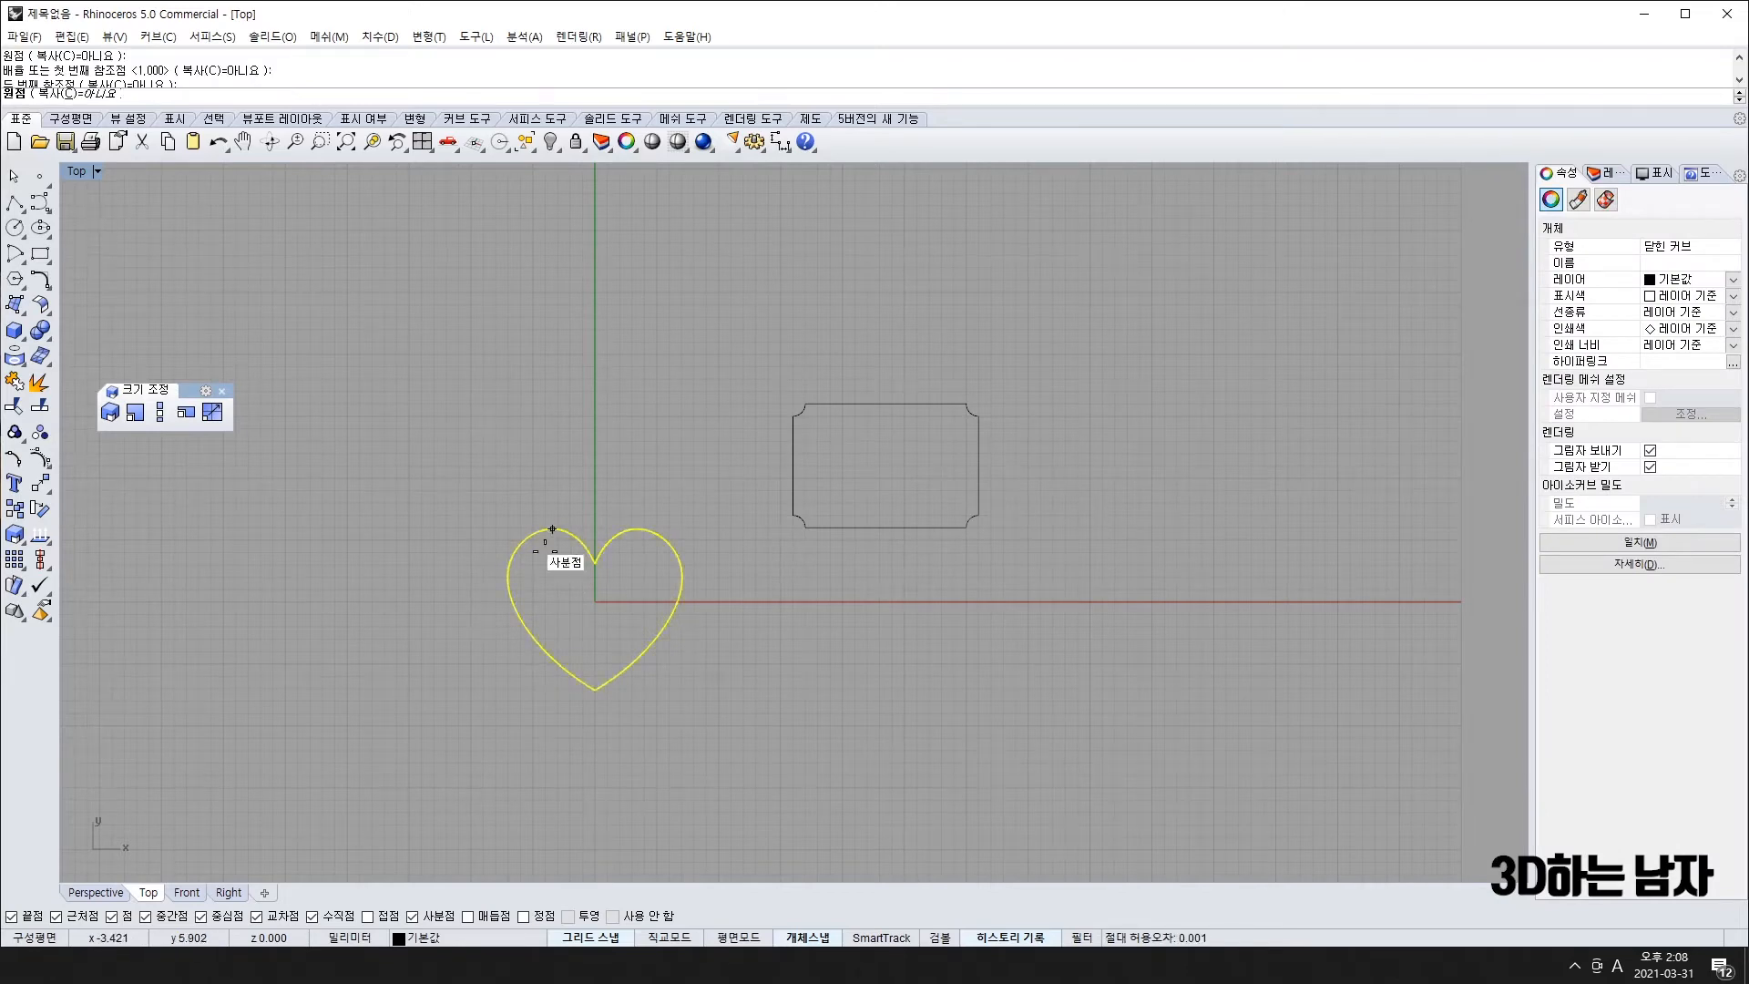
click(607, 602)
click(557, 440)
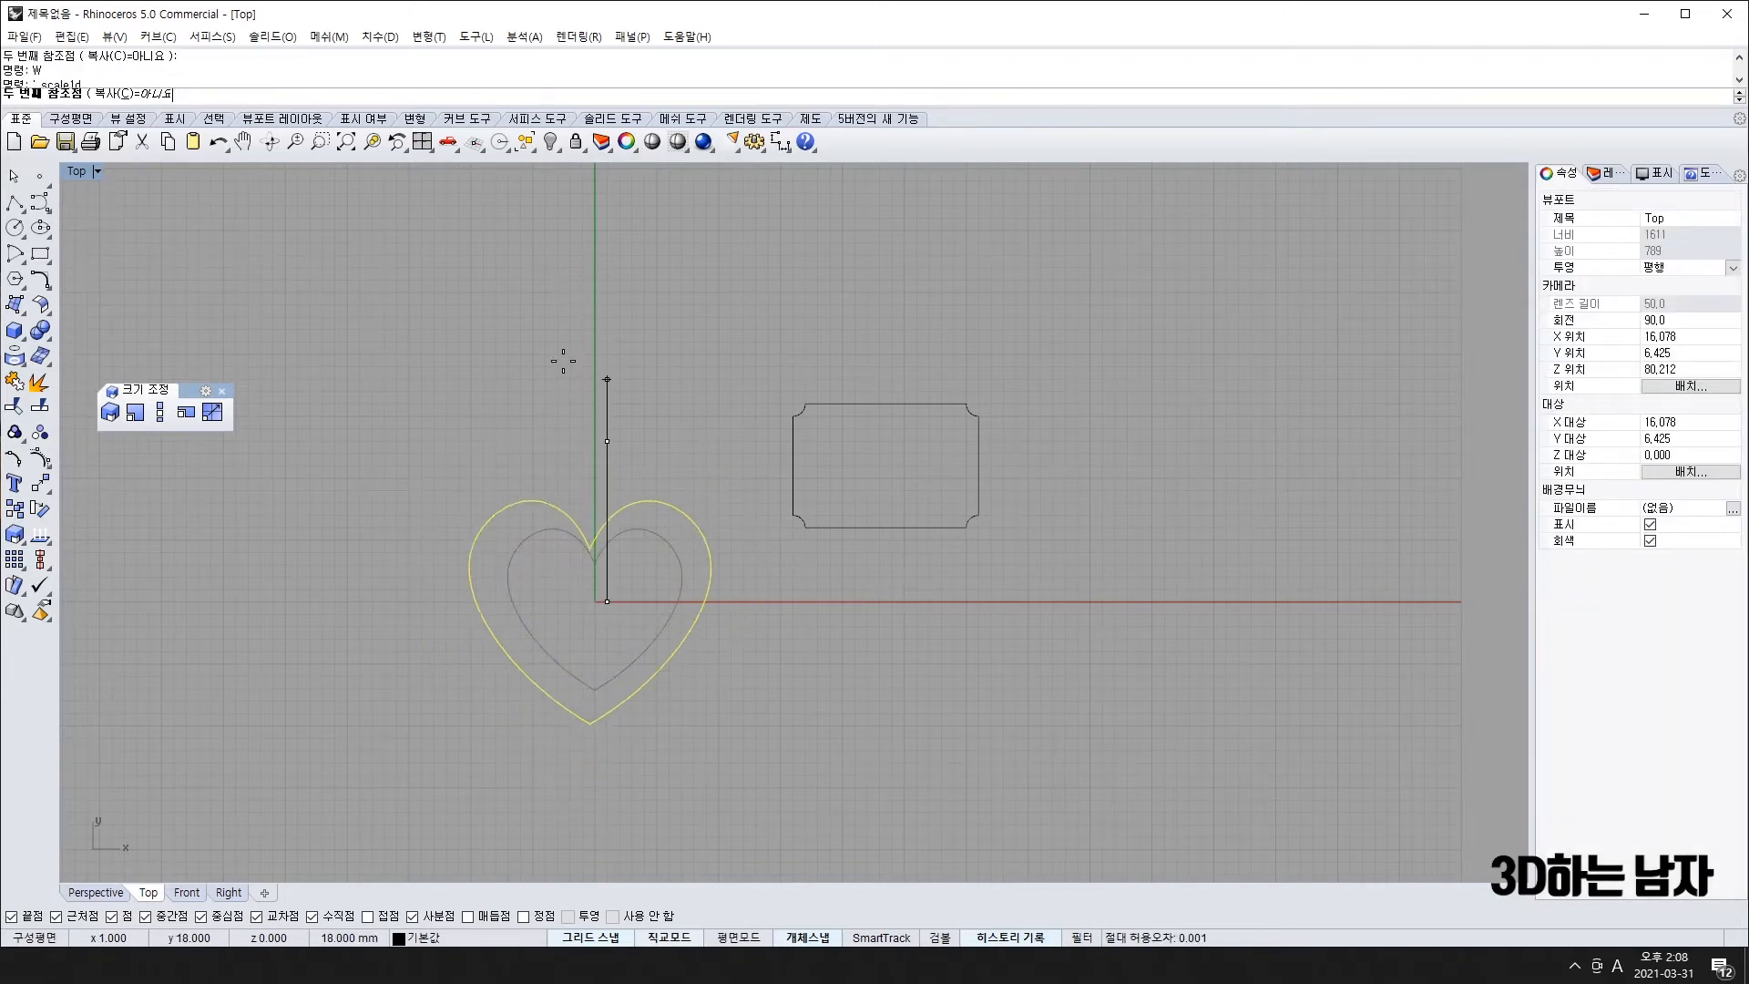
key(Escape)
- Try a three-dimensional scale that enlarges the heart from a base point near the origin, and undo it
text(W2)
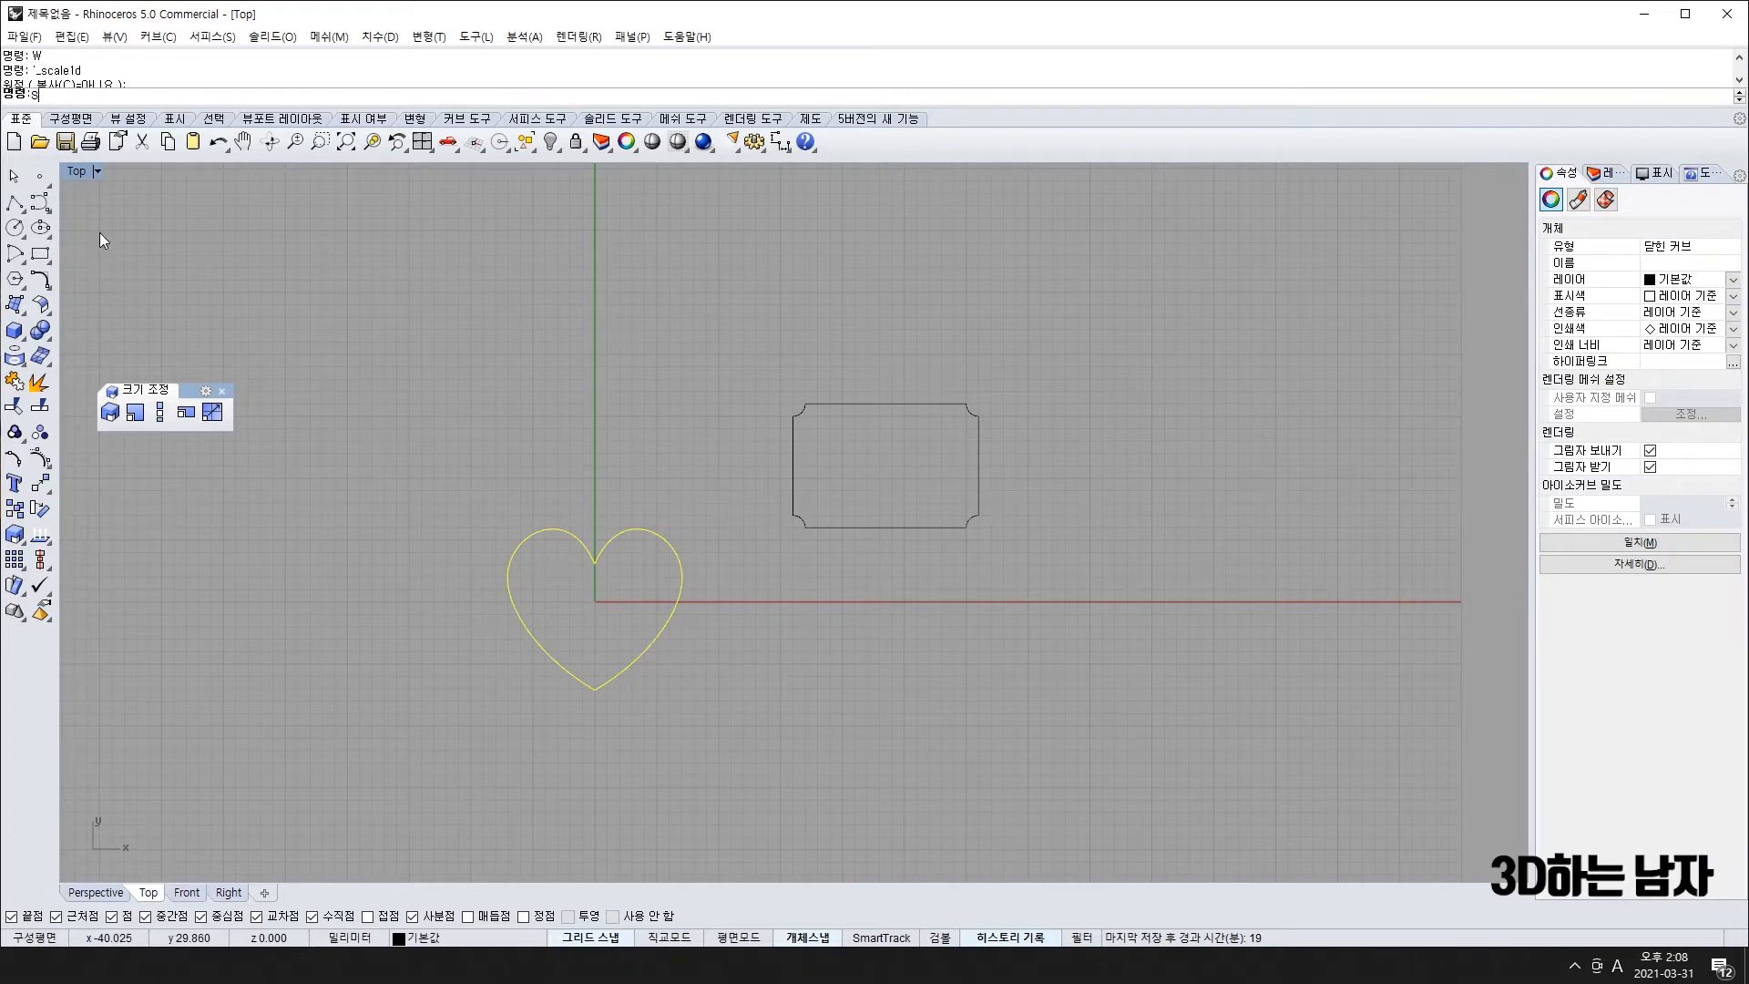
key(Escape)
text(W2)
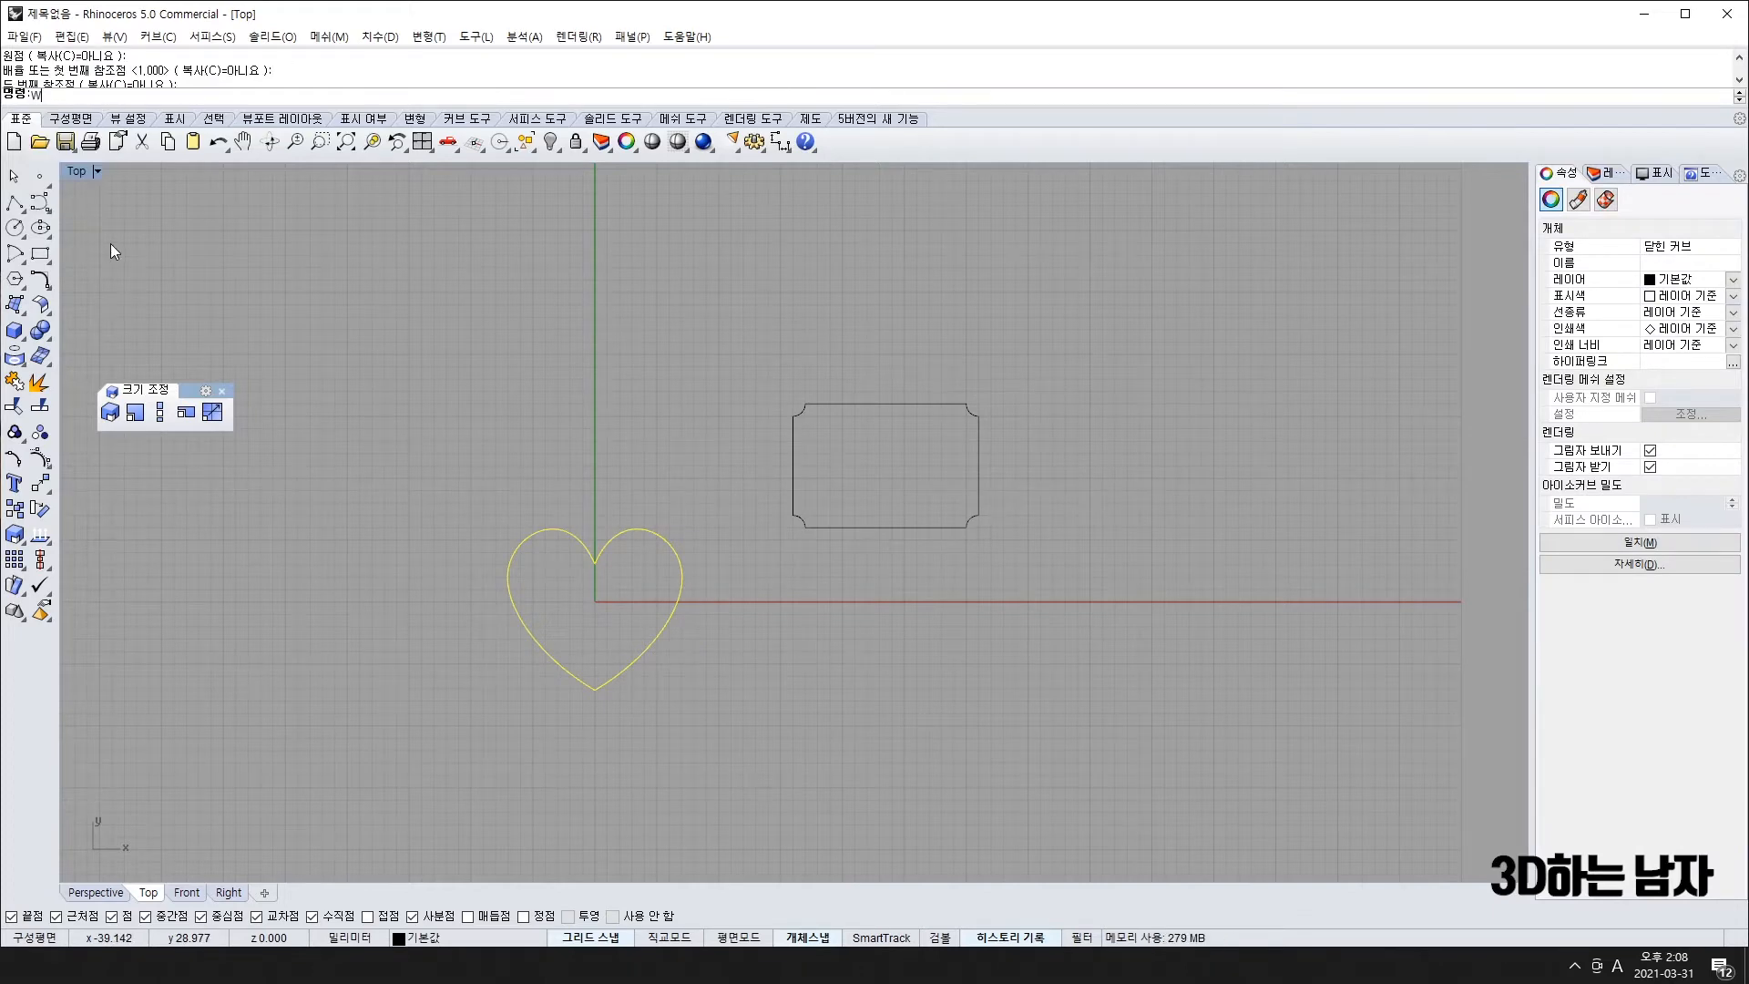
key(Return)
click(607, 613)
click(582, 440)
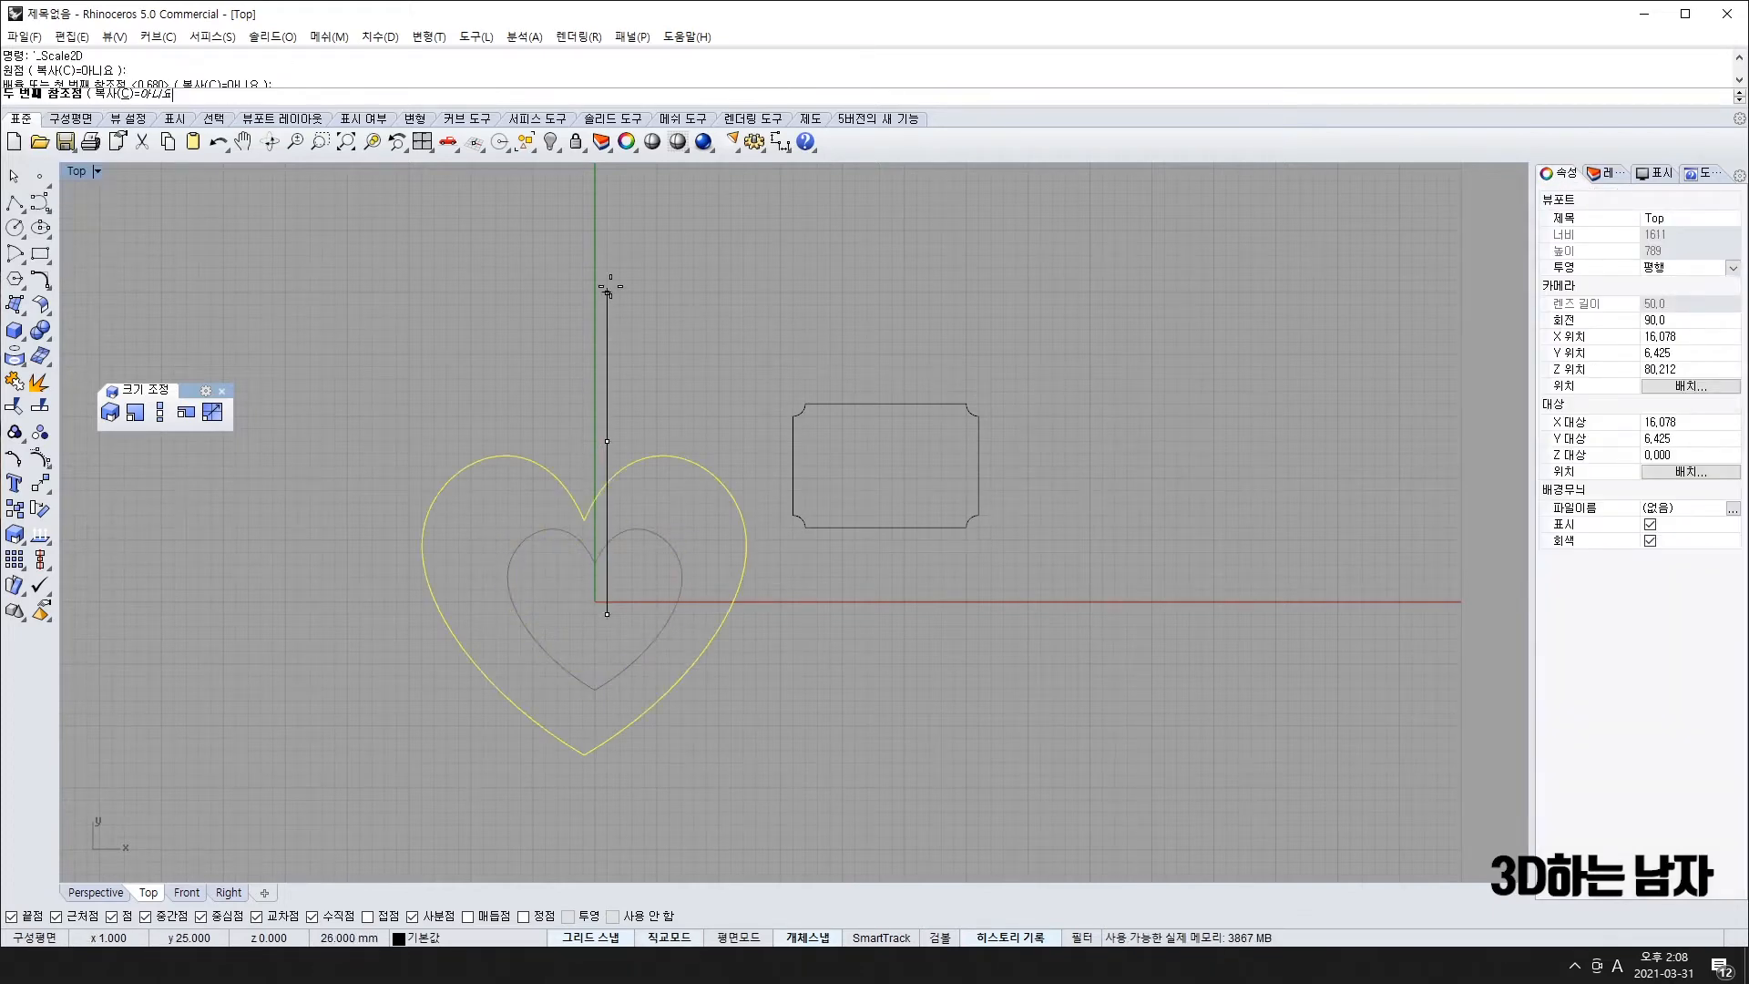
click(609, 291)
click(628, 342)
text(S3)
key(Return)
key(ctrl+z)
- Move the heart away from the origin to the right side of the notched rectangle
click(636, 610)
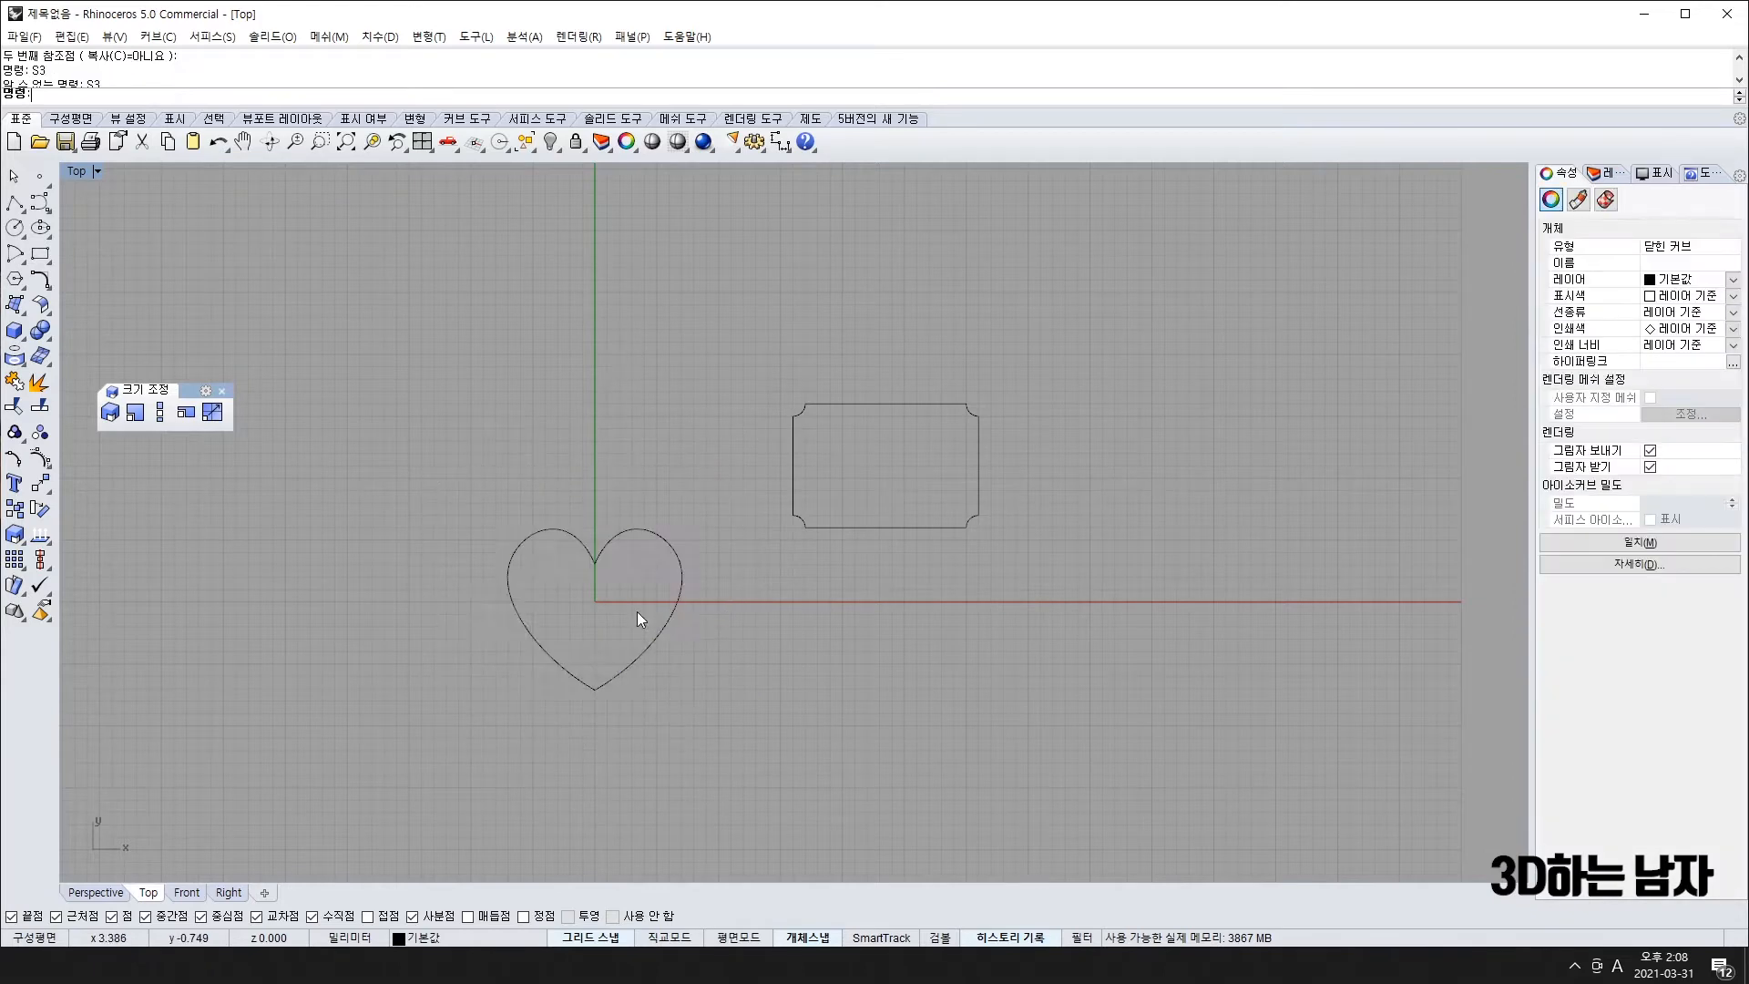
drag(631, 529, 1132, 383)
drag(700, 309, 1009, 583)
mouse_move(922, 252)
mouse_down()
mouse_move(1024, 345)
mouse_move(1203, 574)
mouse_up()
- Check the arrow icon on the PowerPoint slide and draw an open polyline arrow in Rhino, 6 mm wide and 7 mm high, pointing up from the origin
key(alt+Tab)
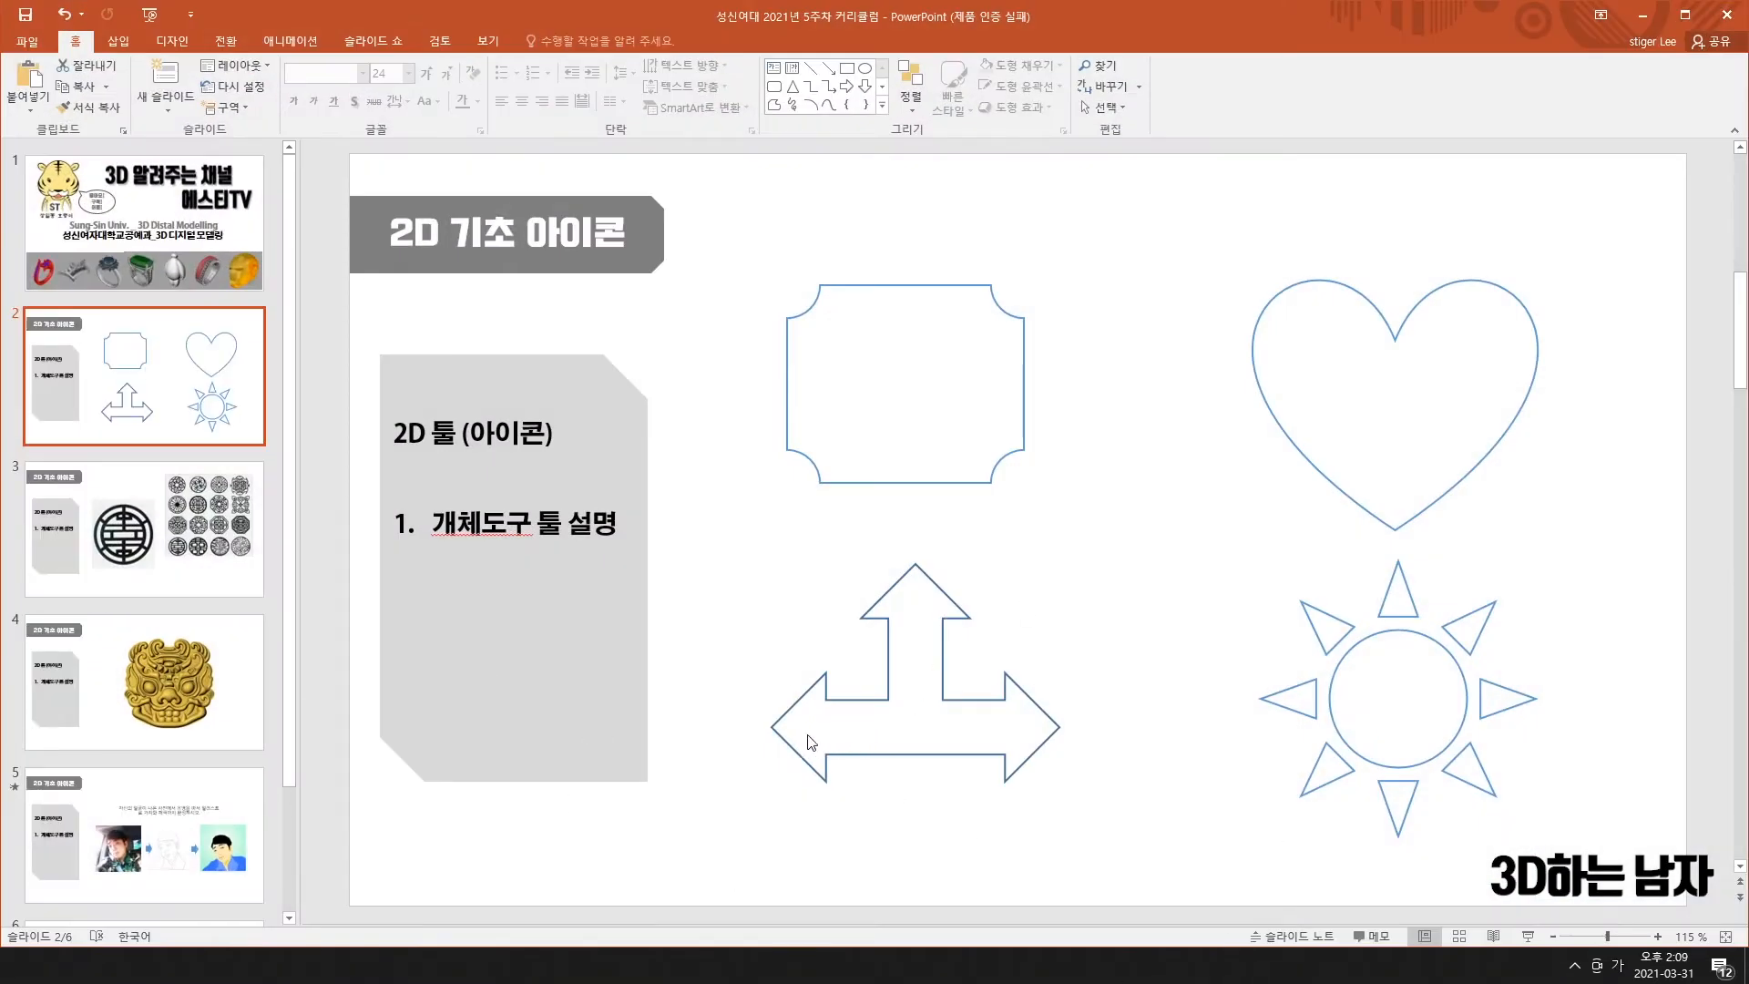
click(1642, 15)
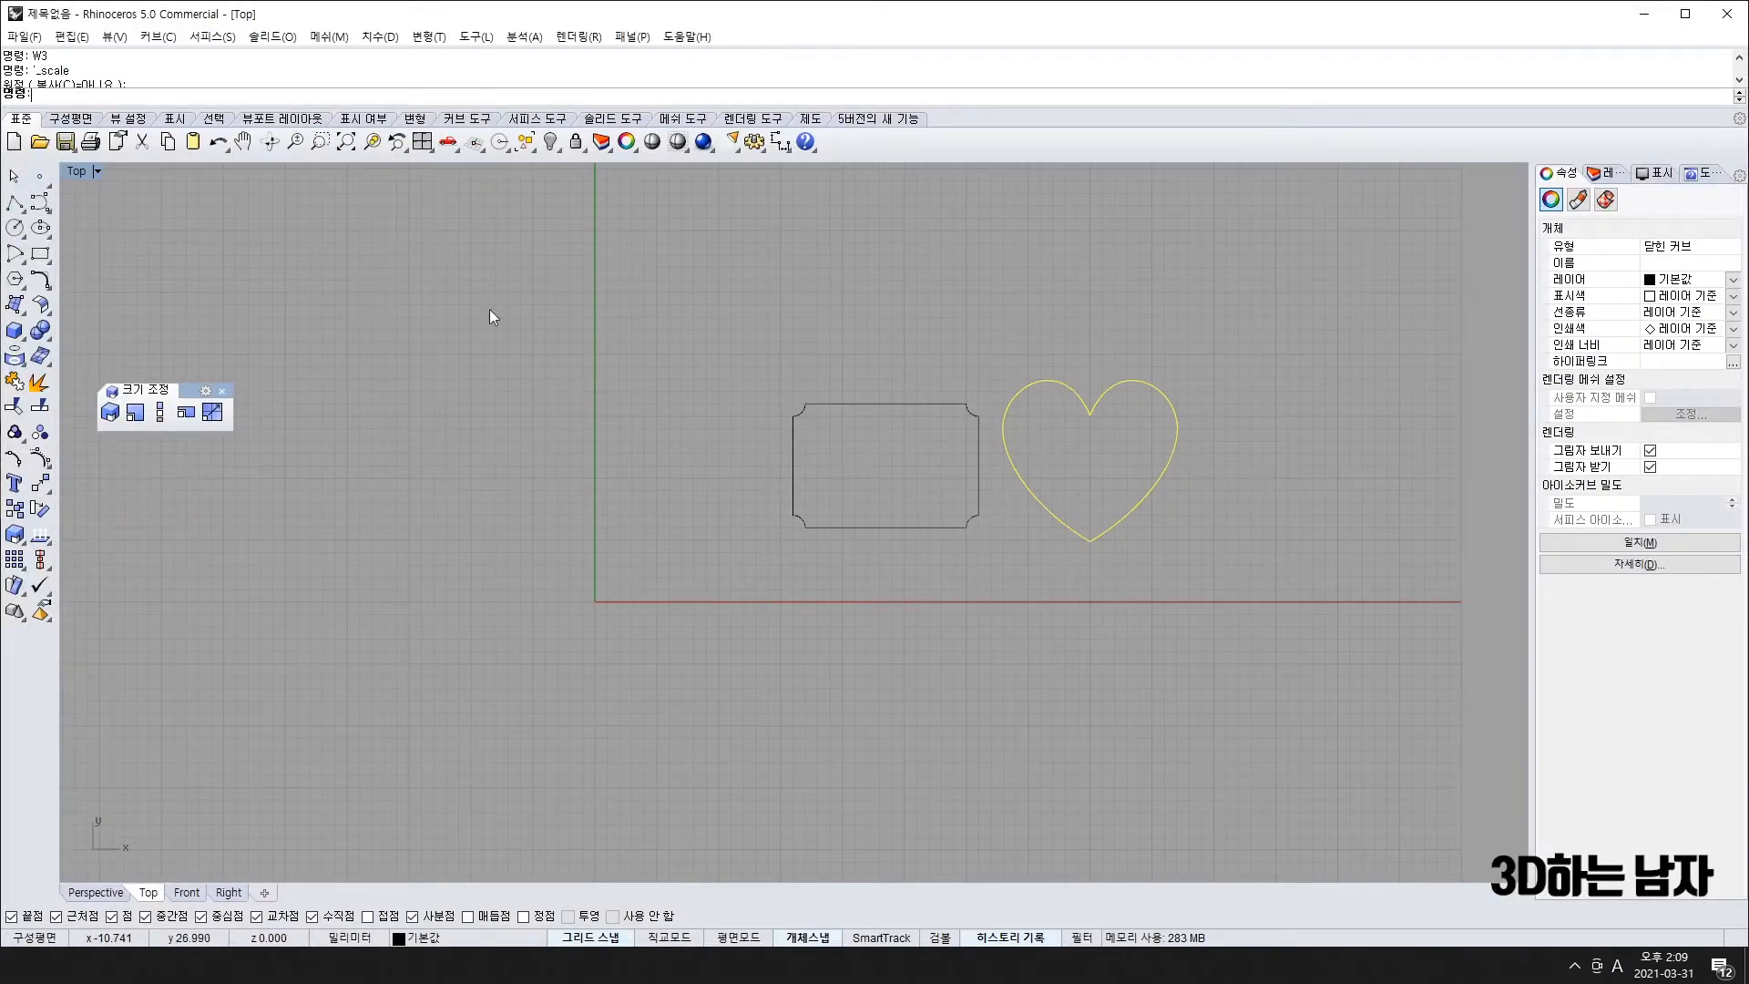
scroll(574, 601, up, 8)
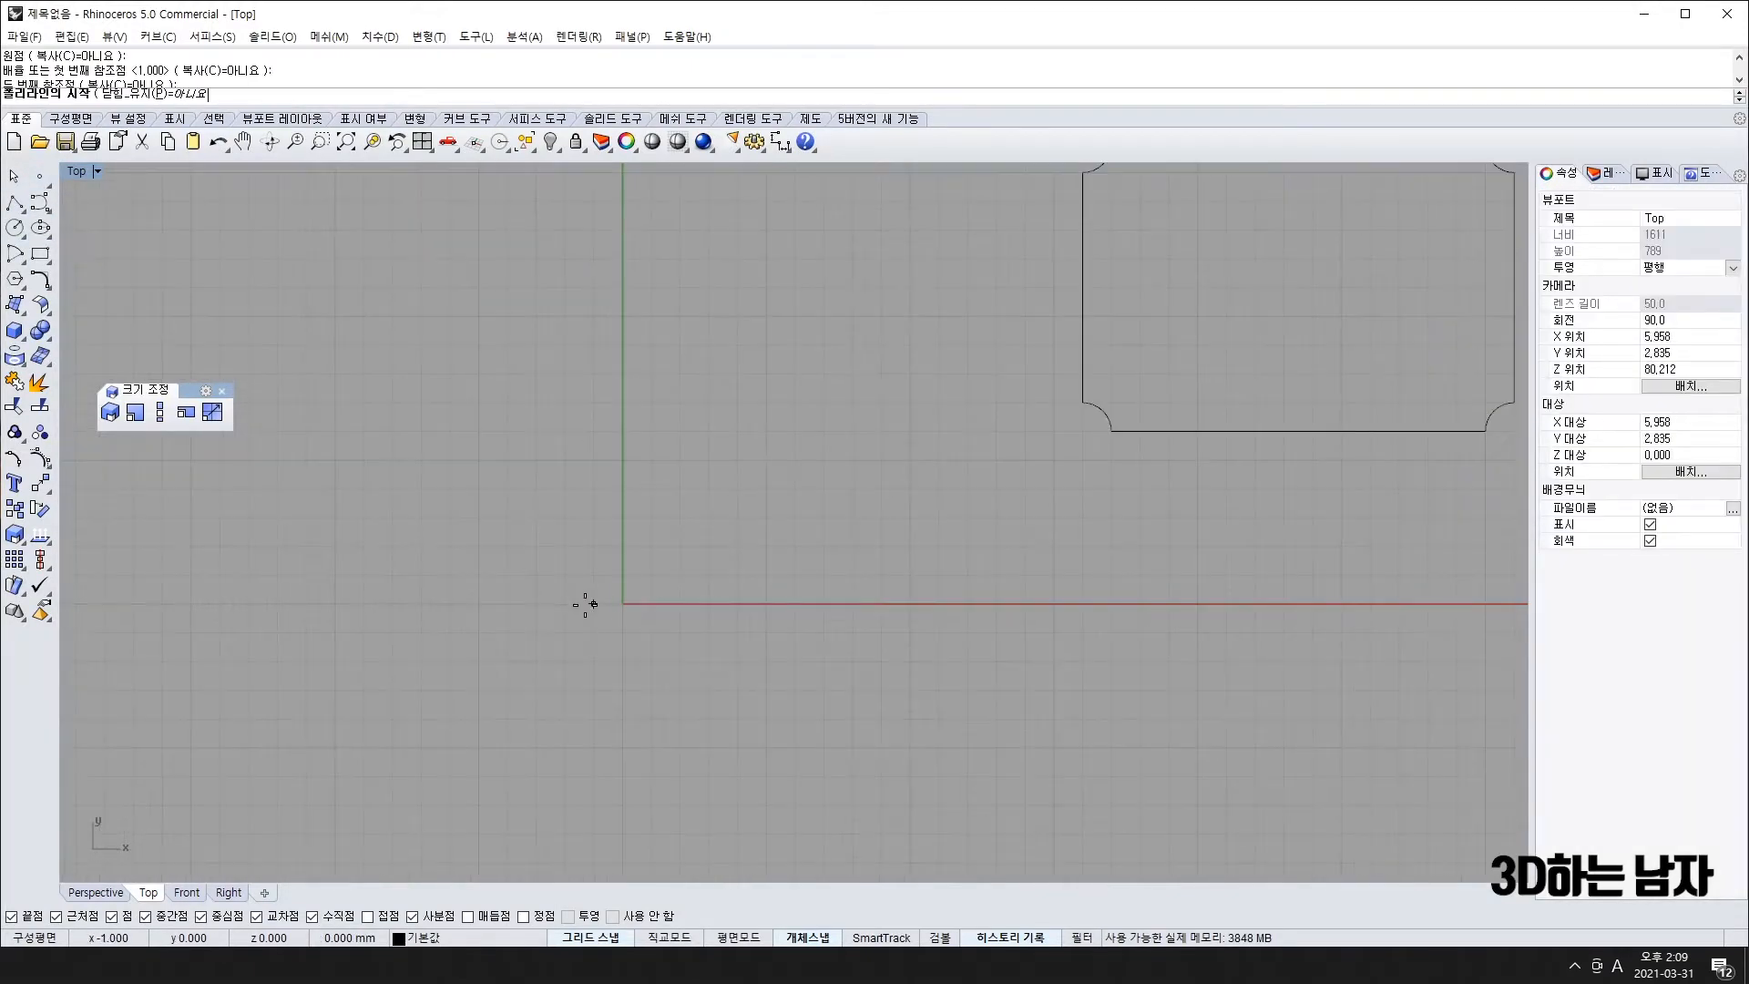
click(593, 603)
click(593, 517)
click(537, 517)
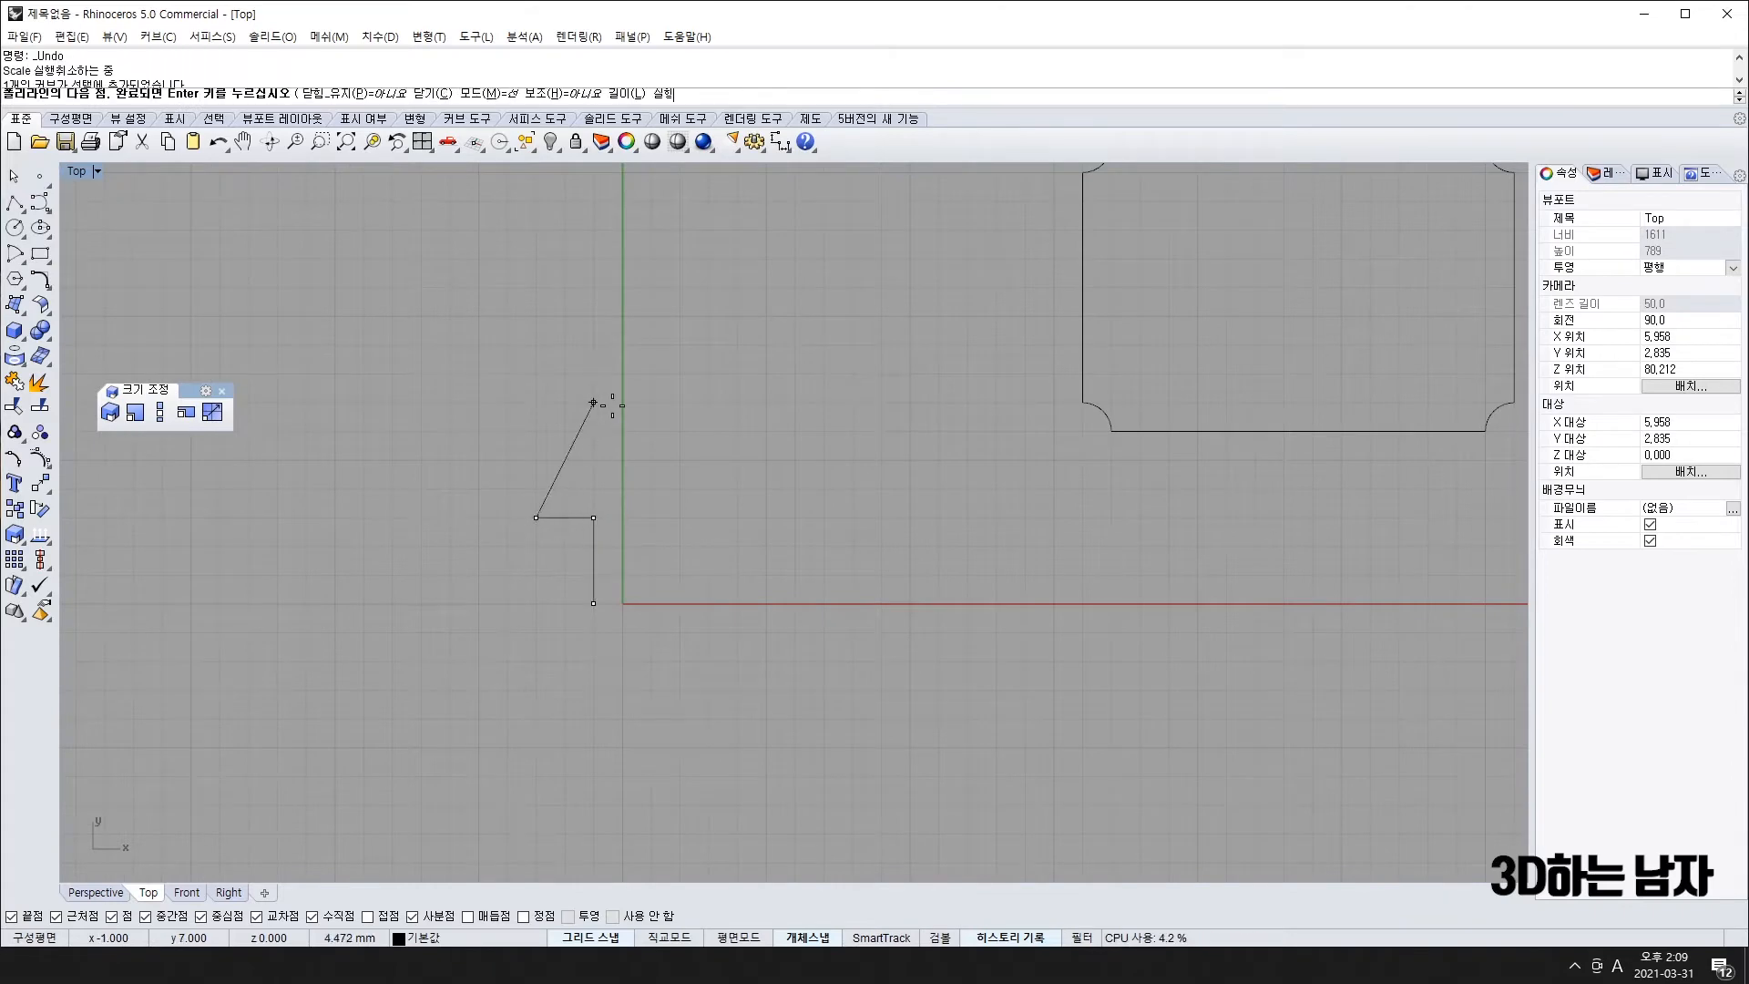
click(623, 402)
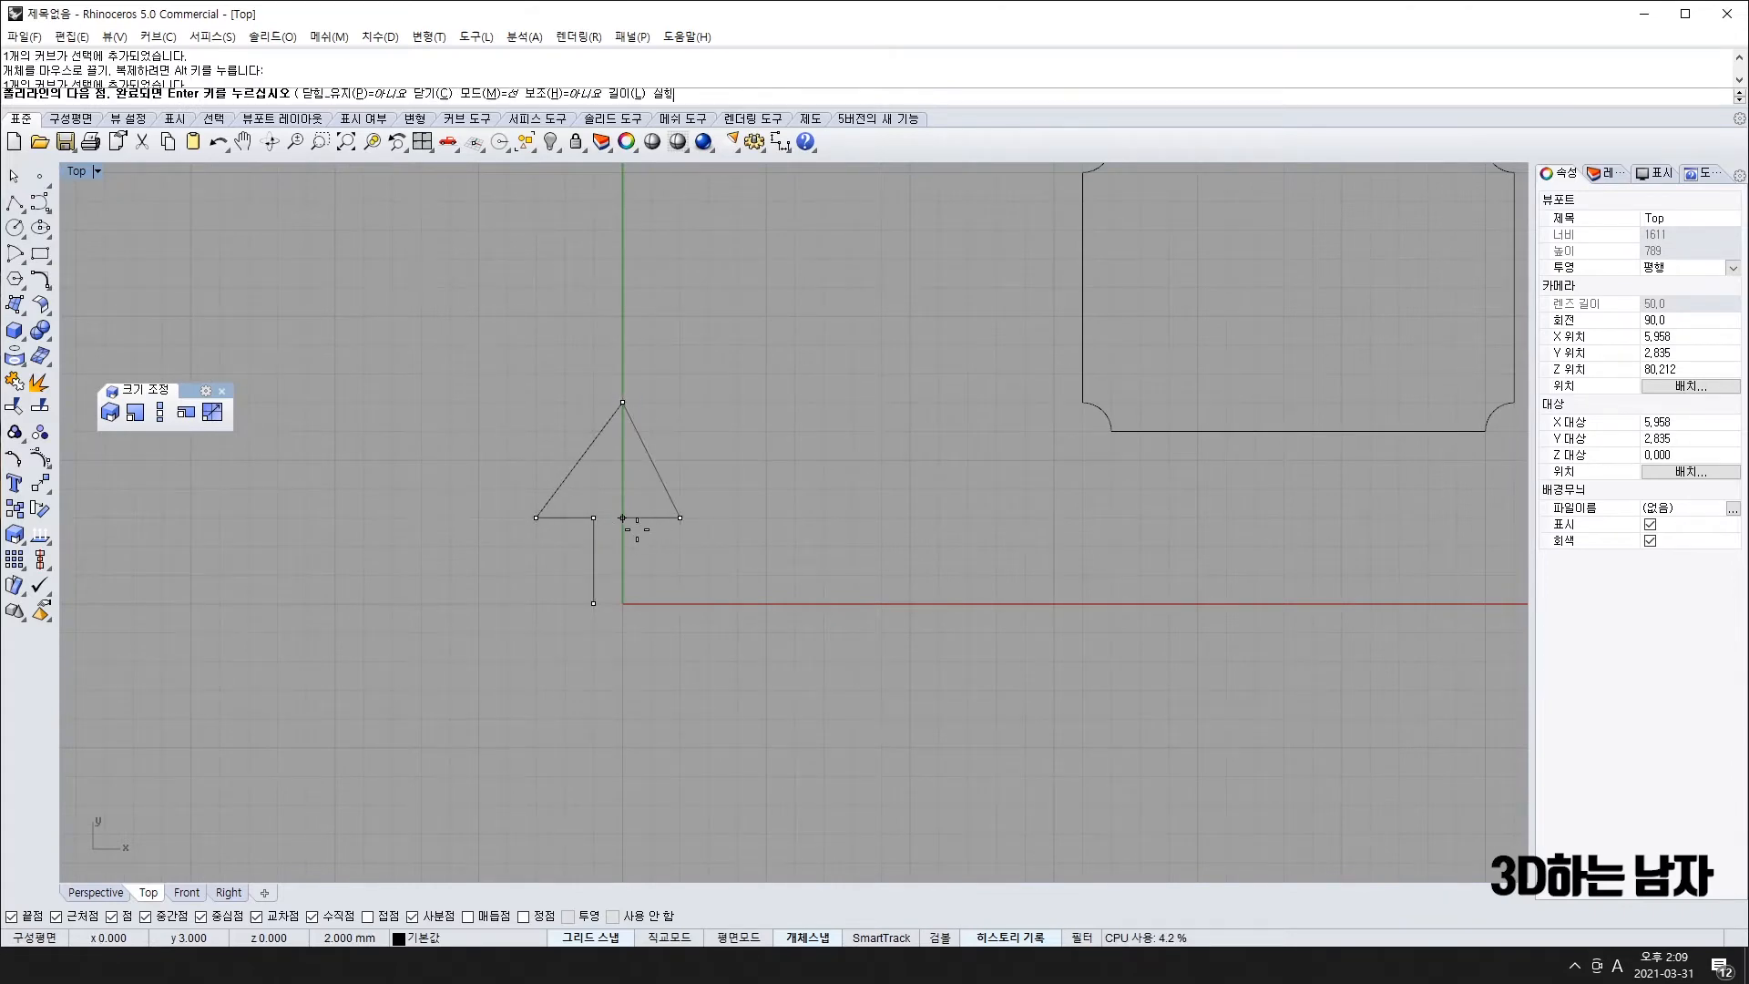
click(709, 517)
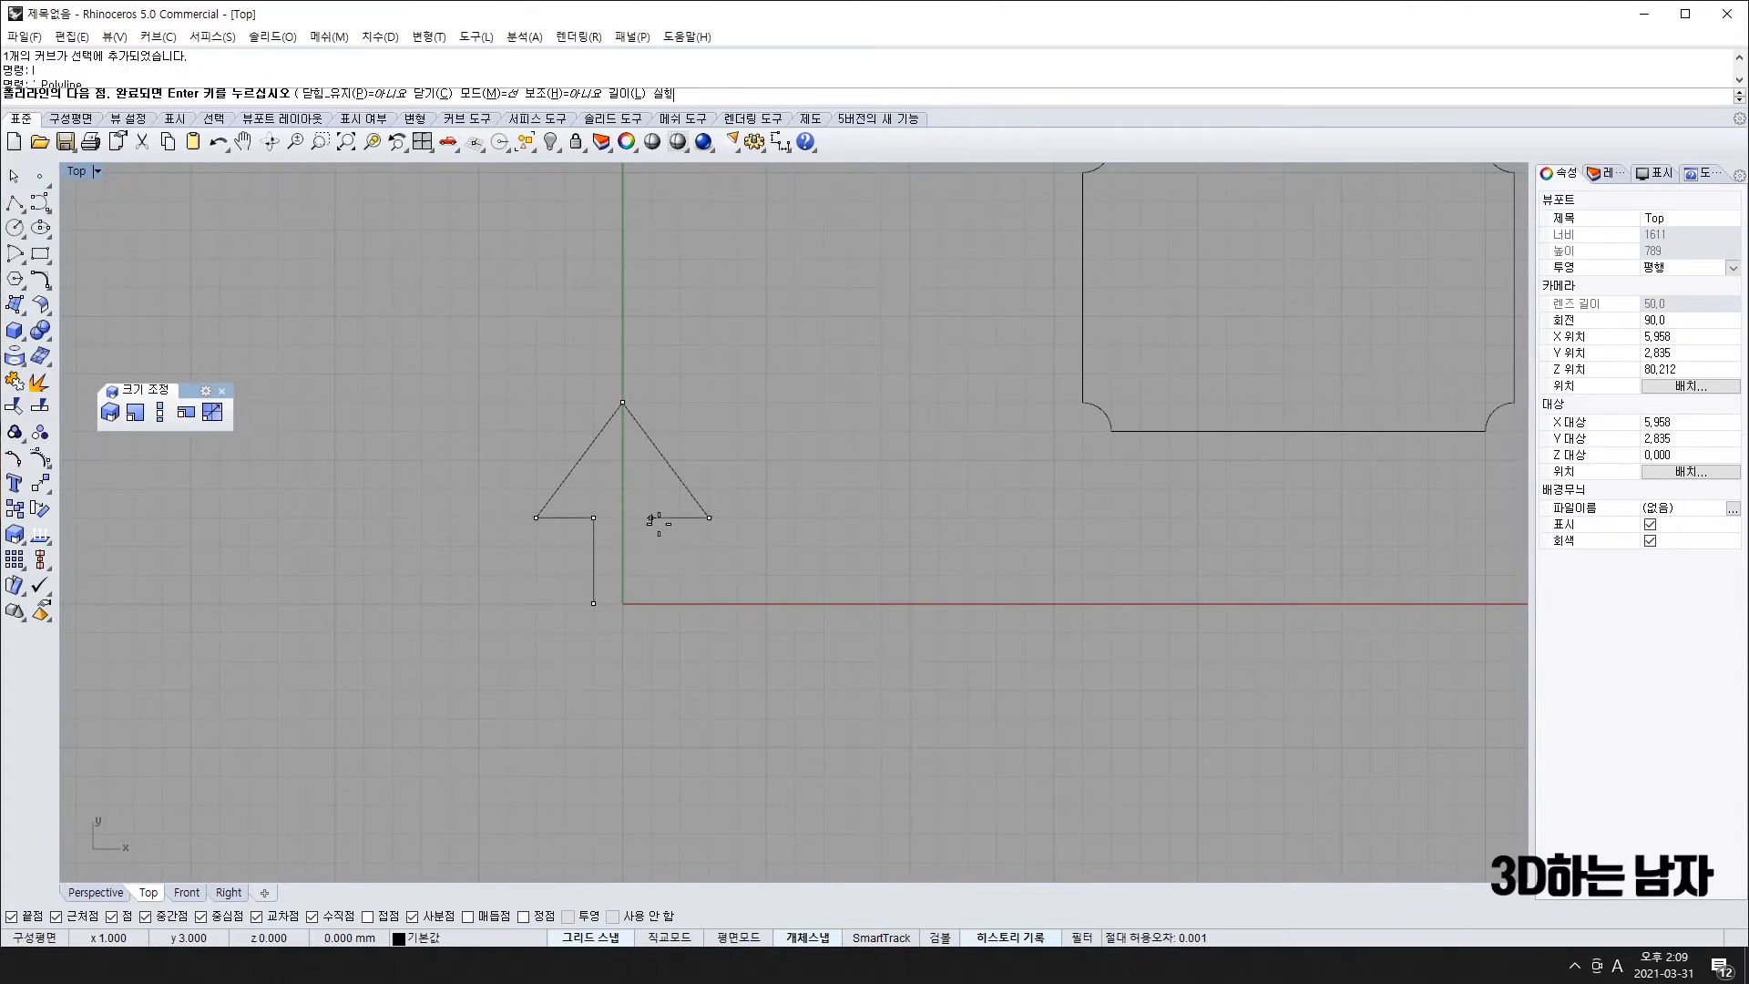
click(651, 603)
key(Return)
- Rotate copies of the arrow by 90, 180 and 270 degrees about the point 0,-1 to form a four-way arrow
scroll(653, 605, down, 5)
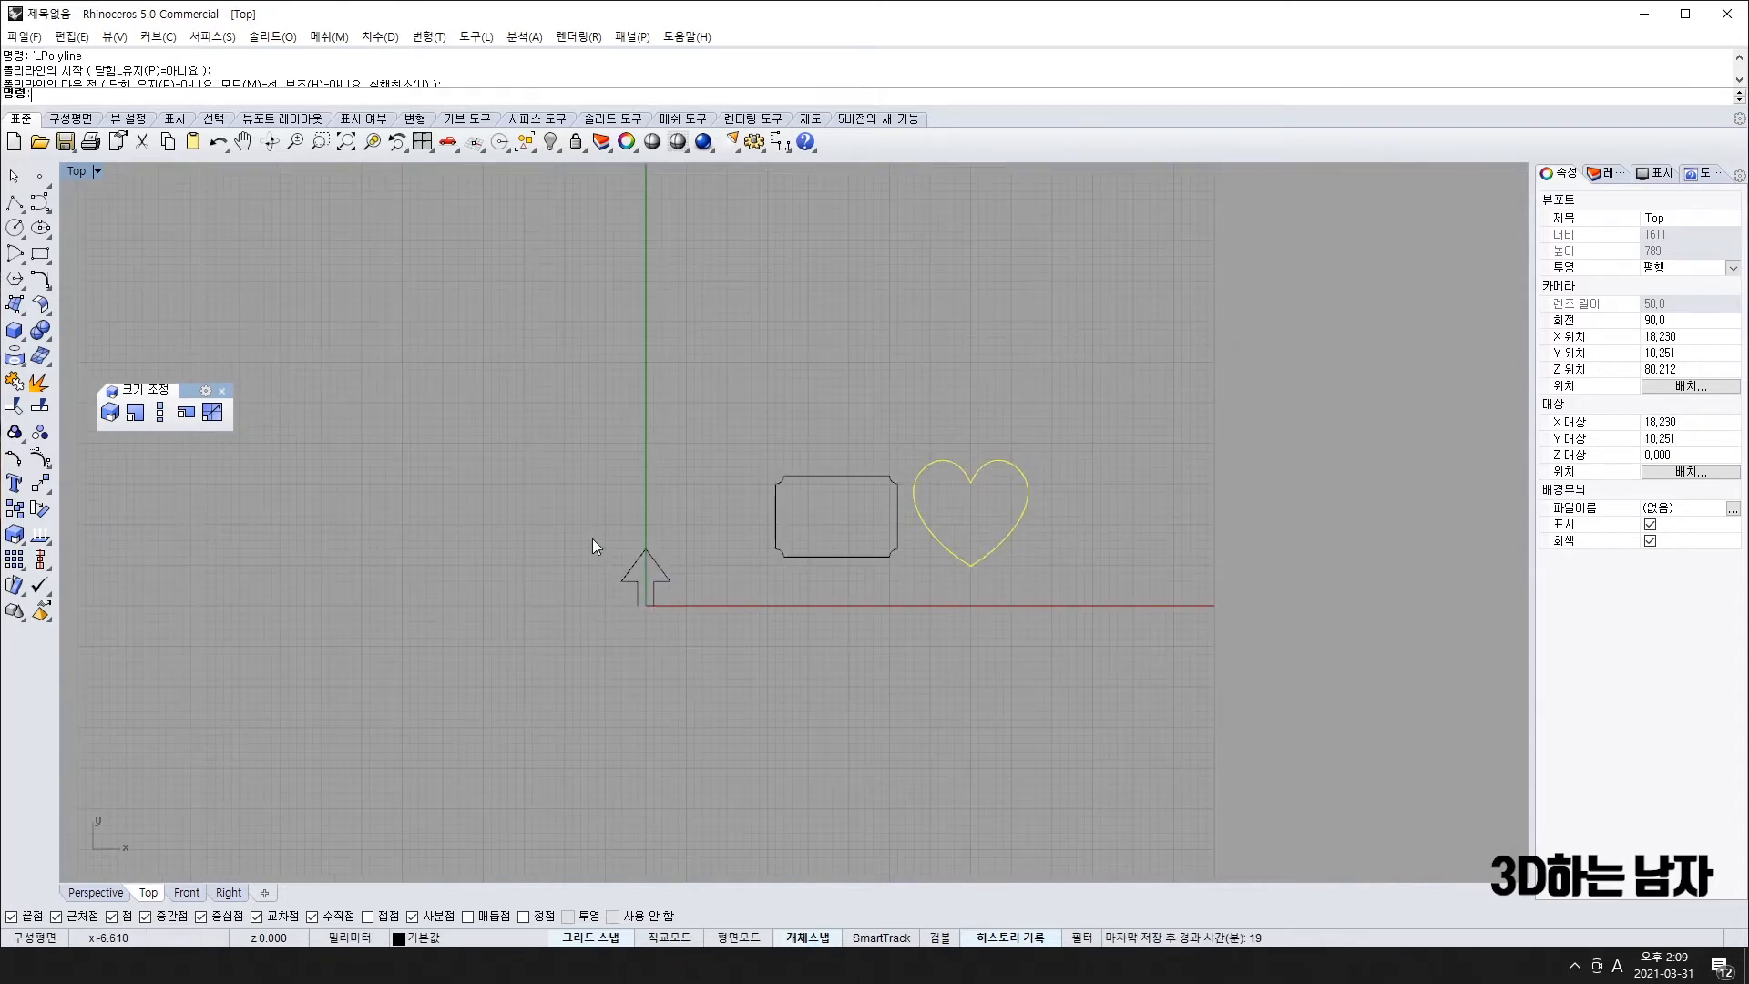
drag(592, 539, 685, 647)
scroll(654, 596, up, 5)
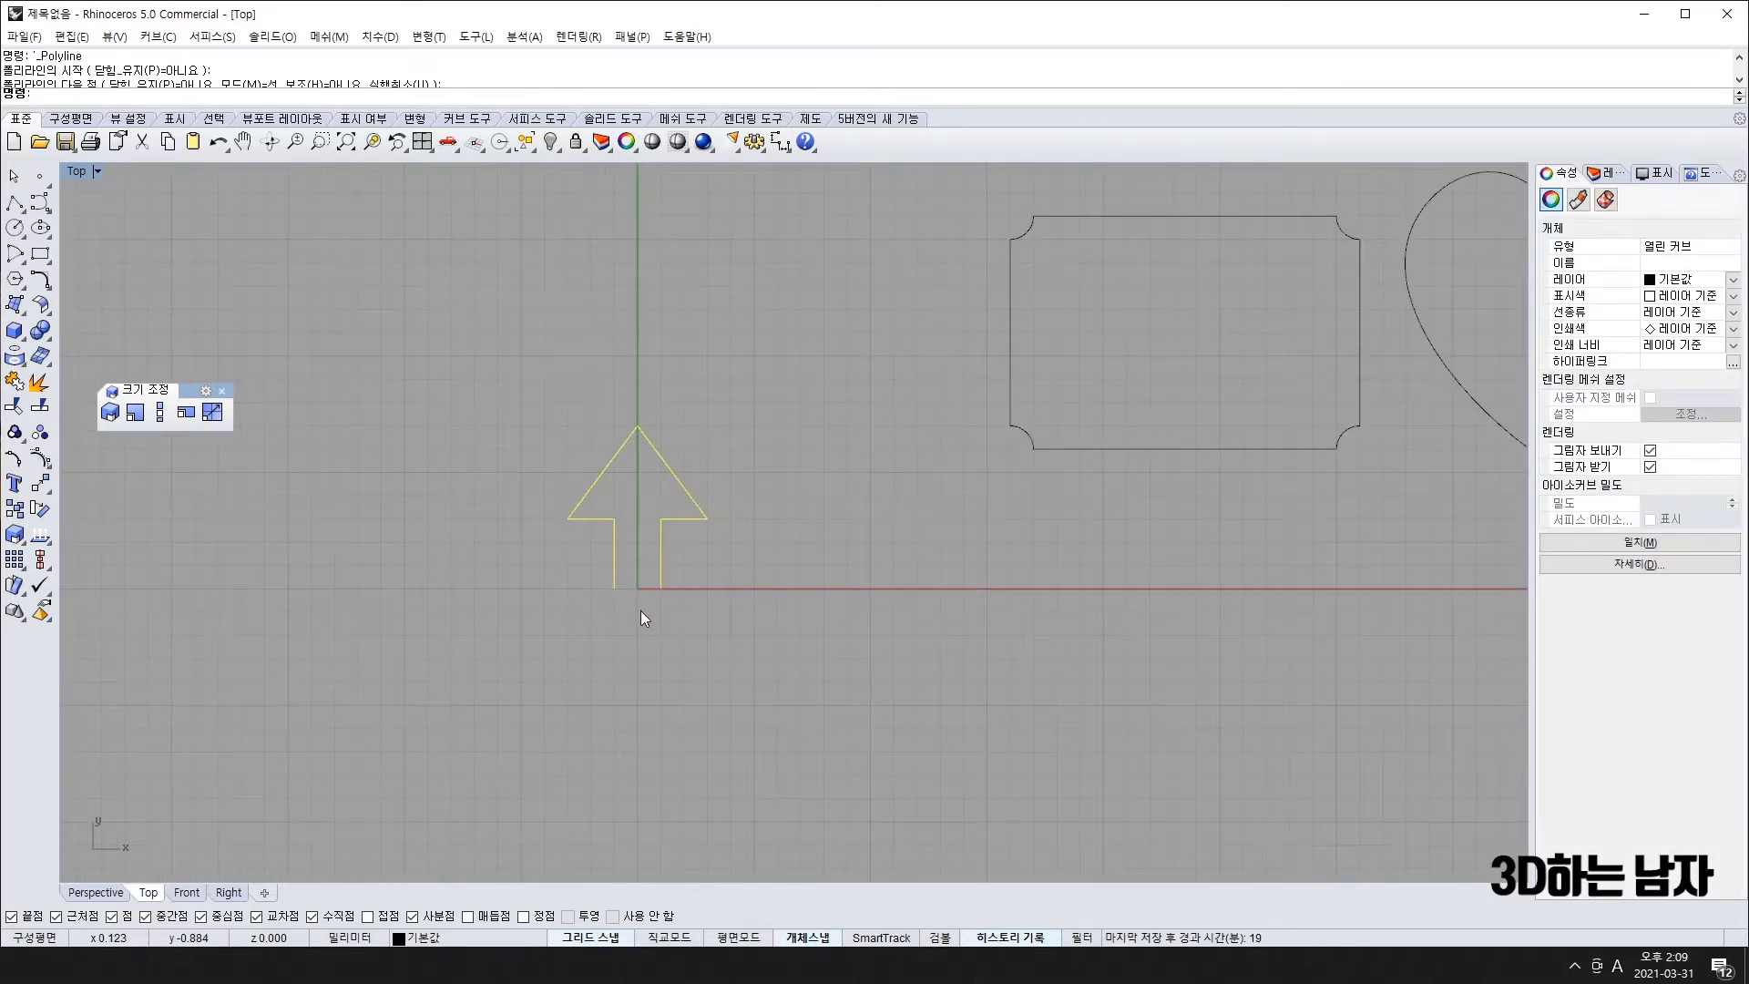
click(49, 511)
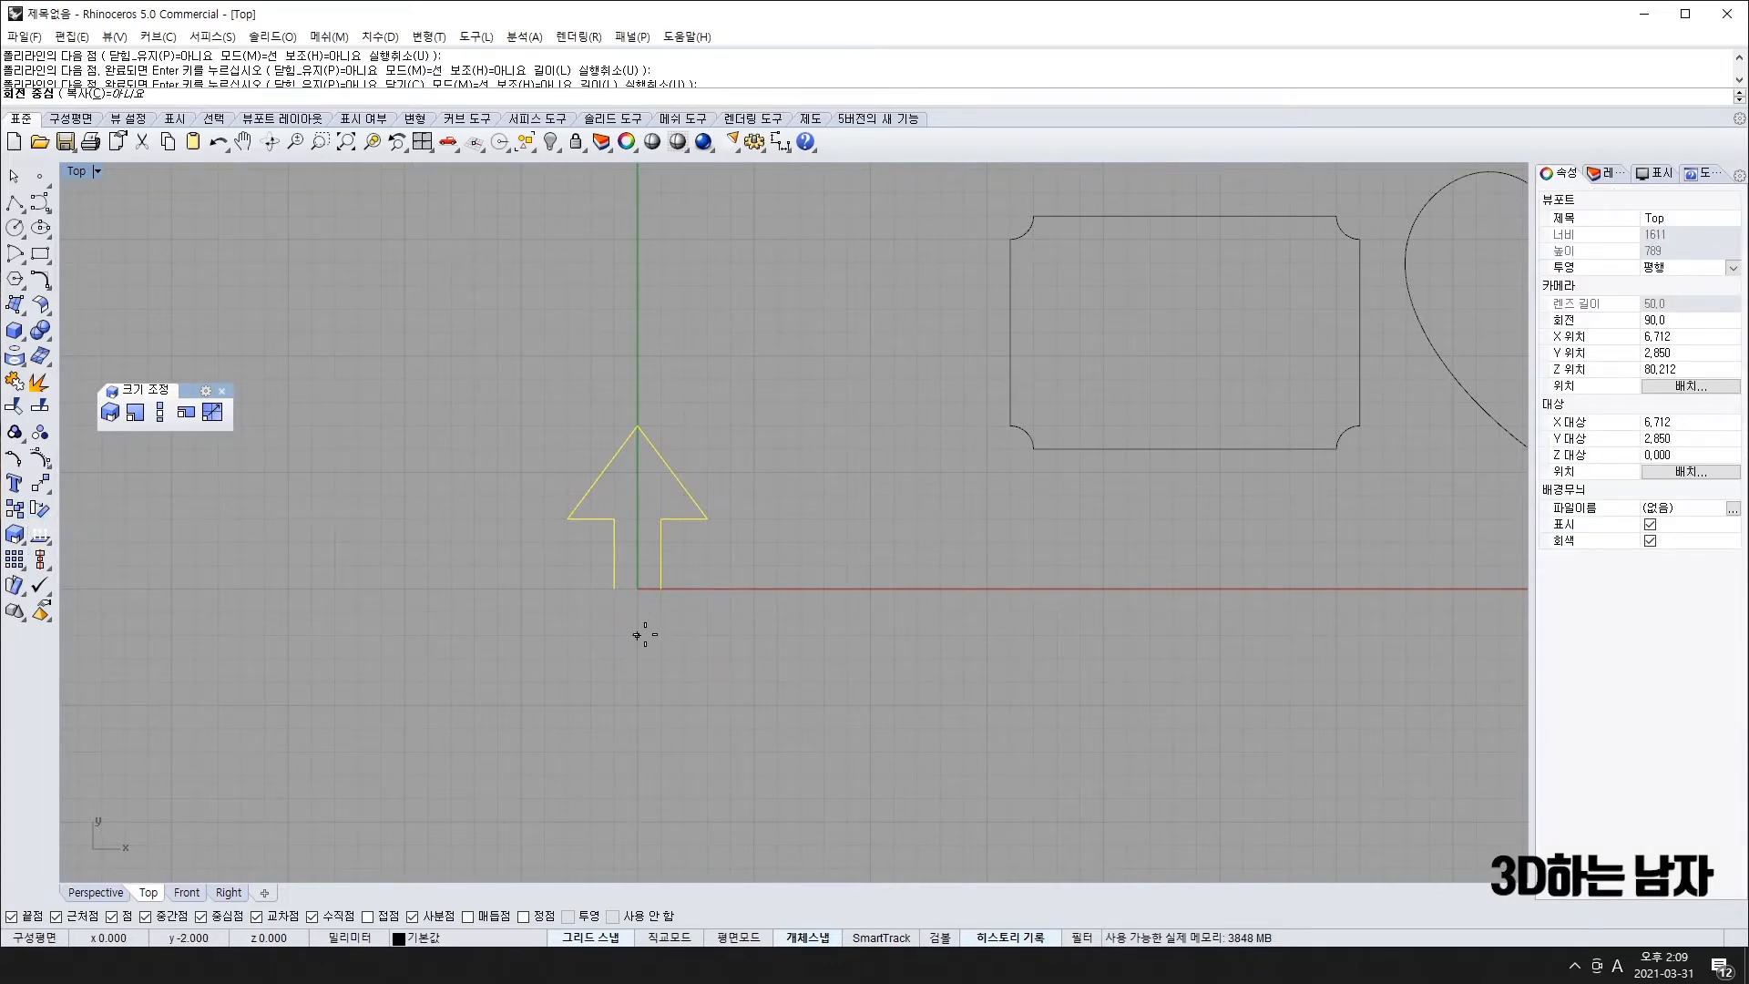
click(638, 635)
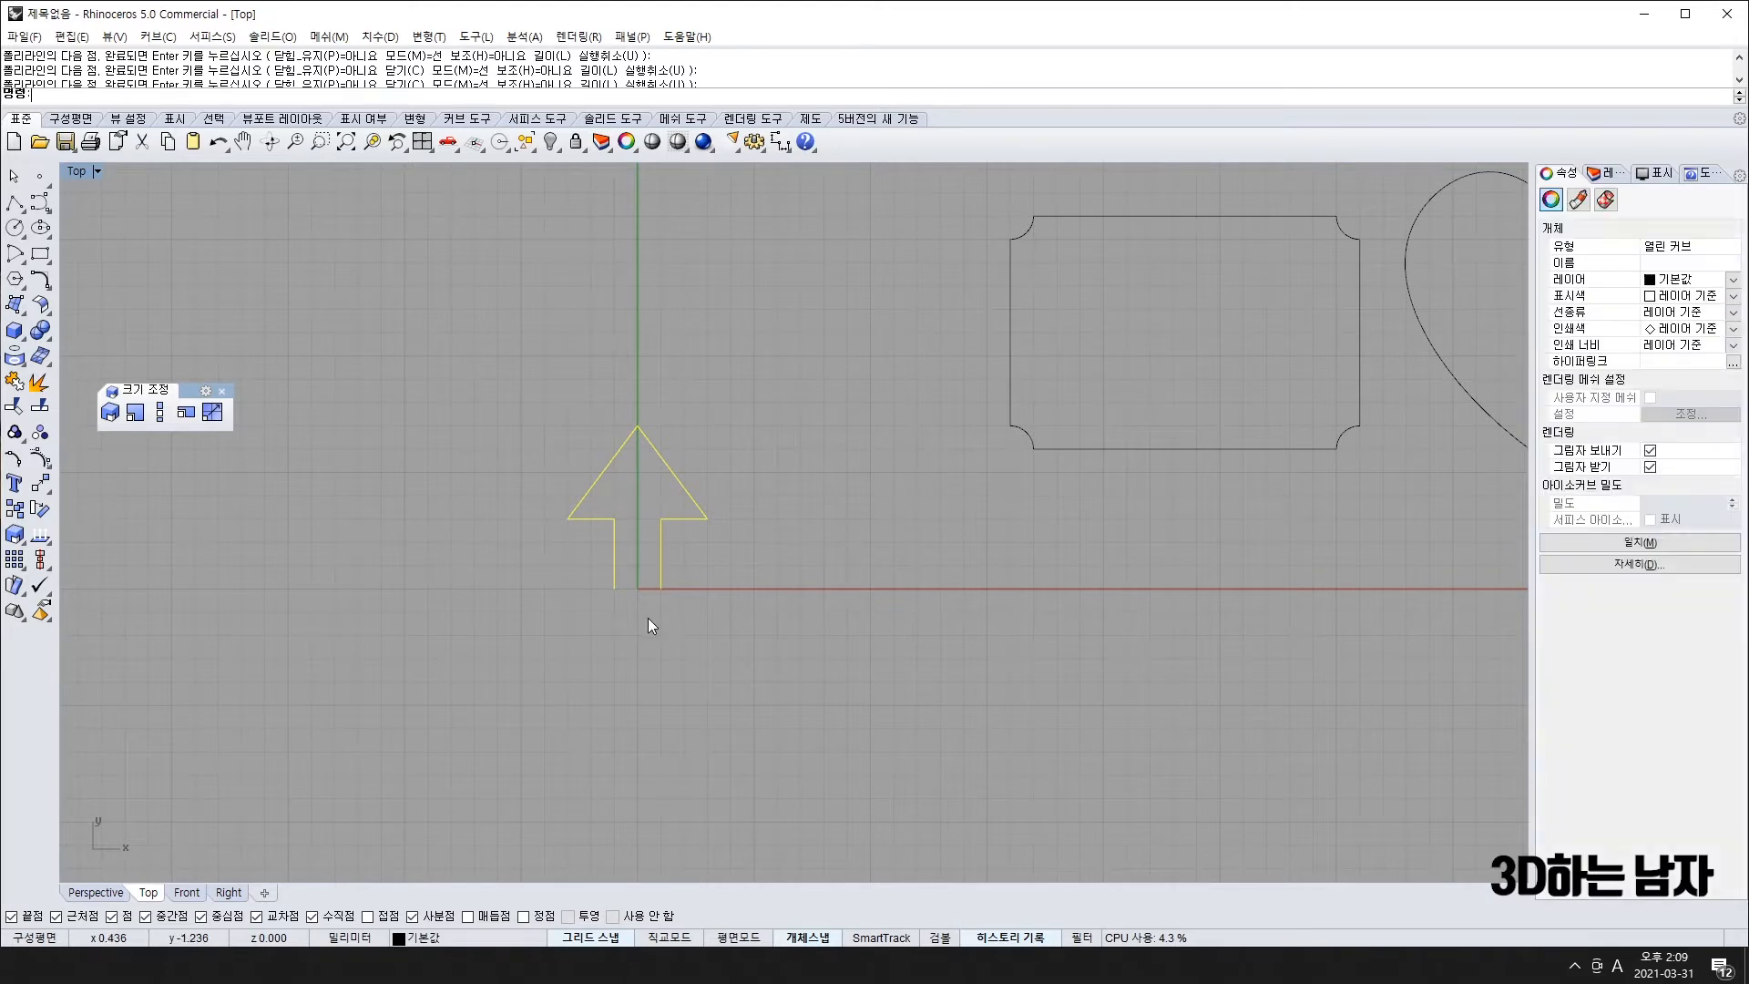
click(638, 310)
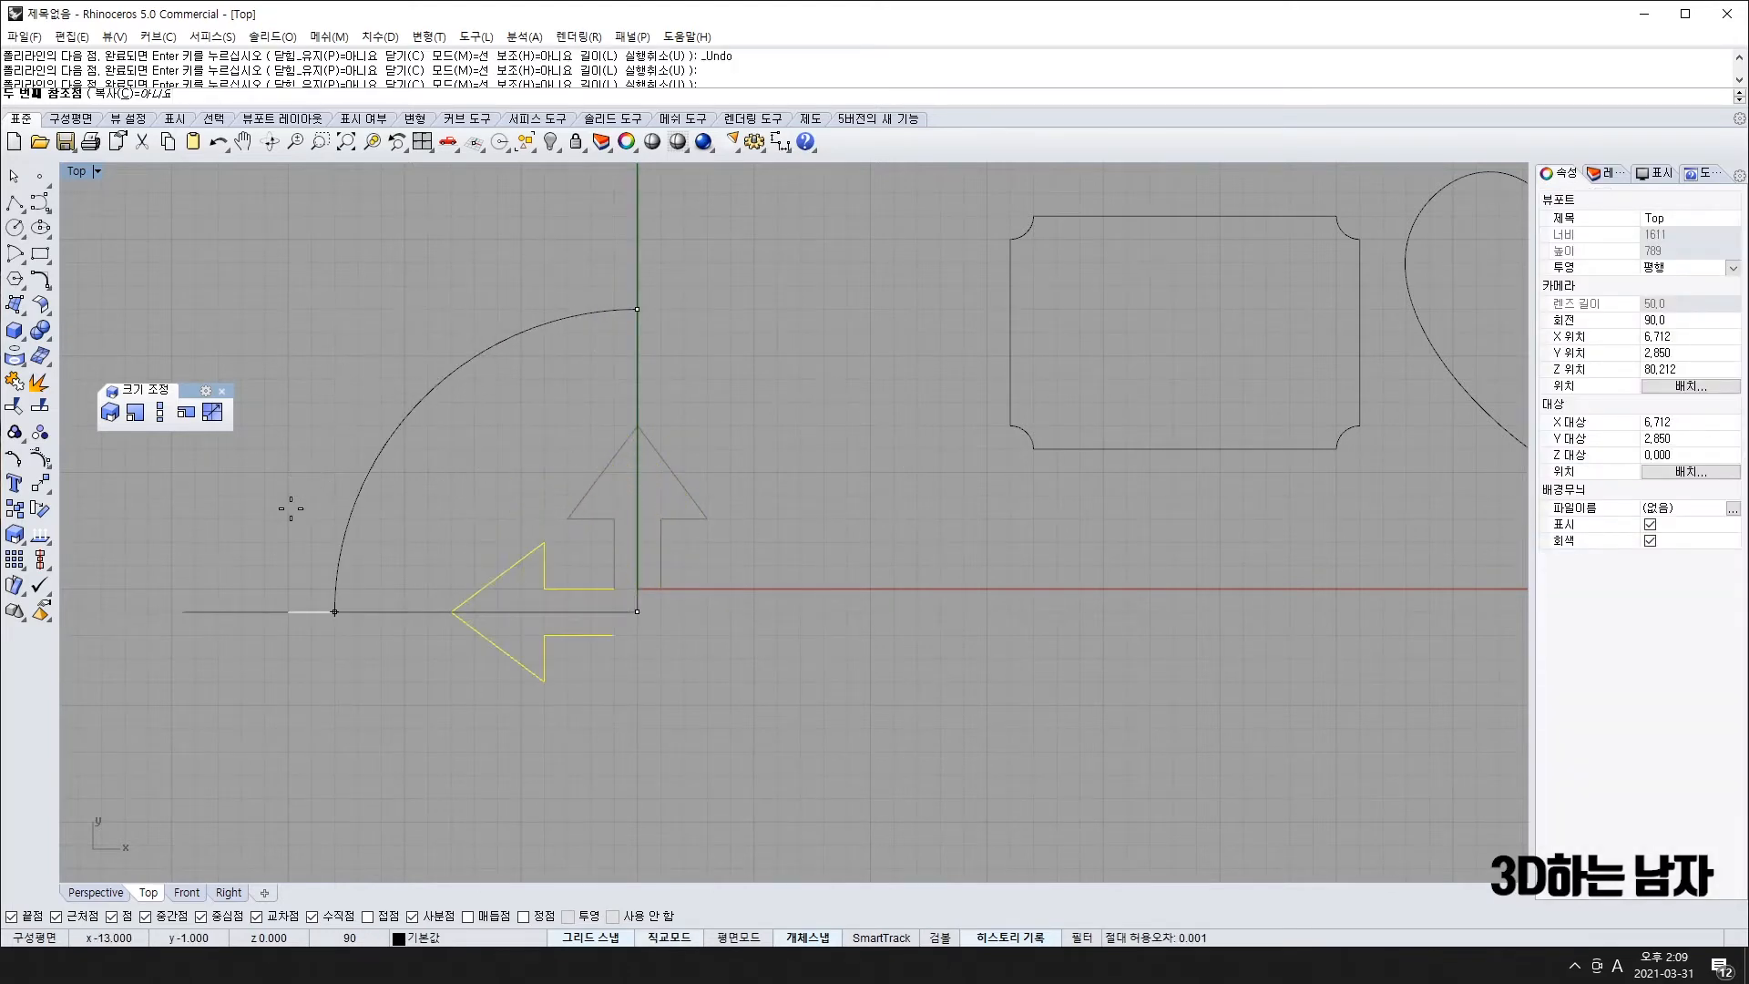
click(121, 94)
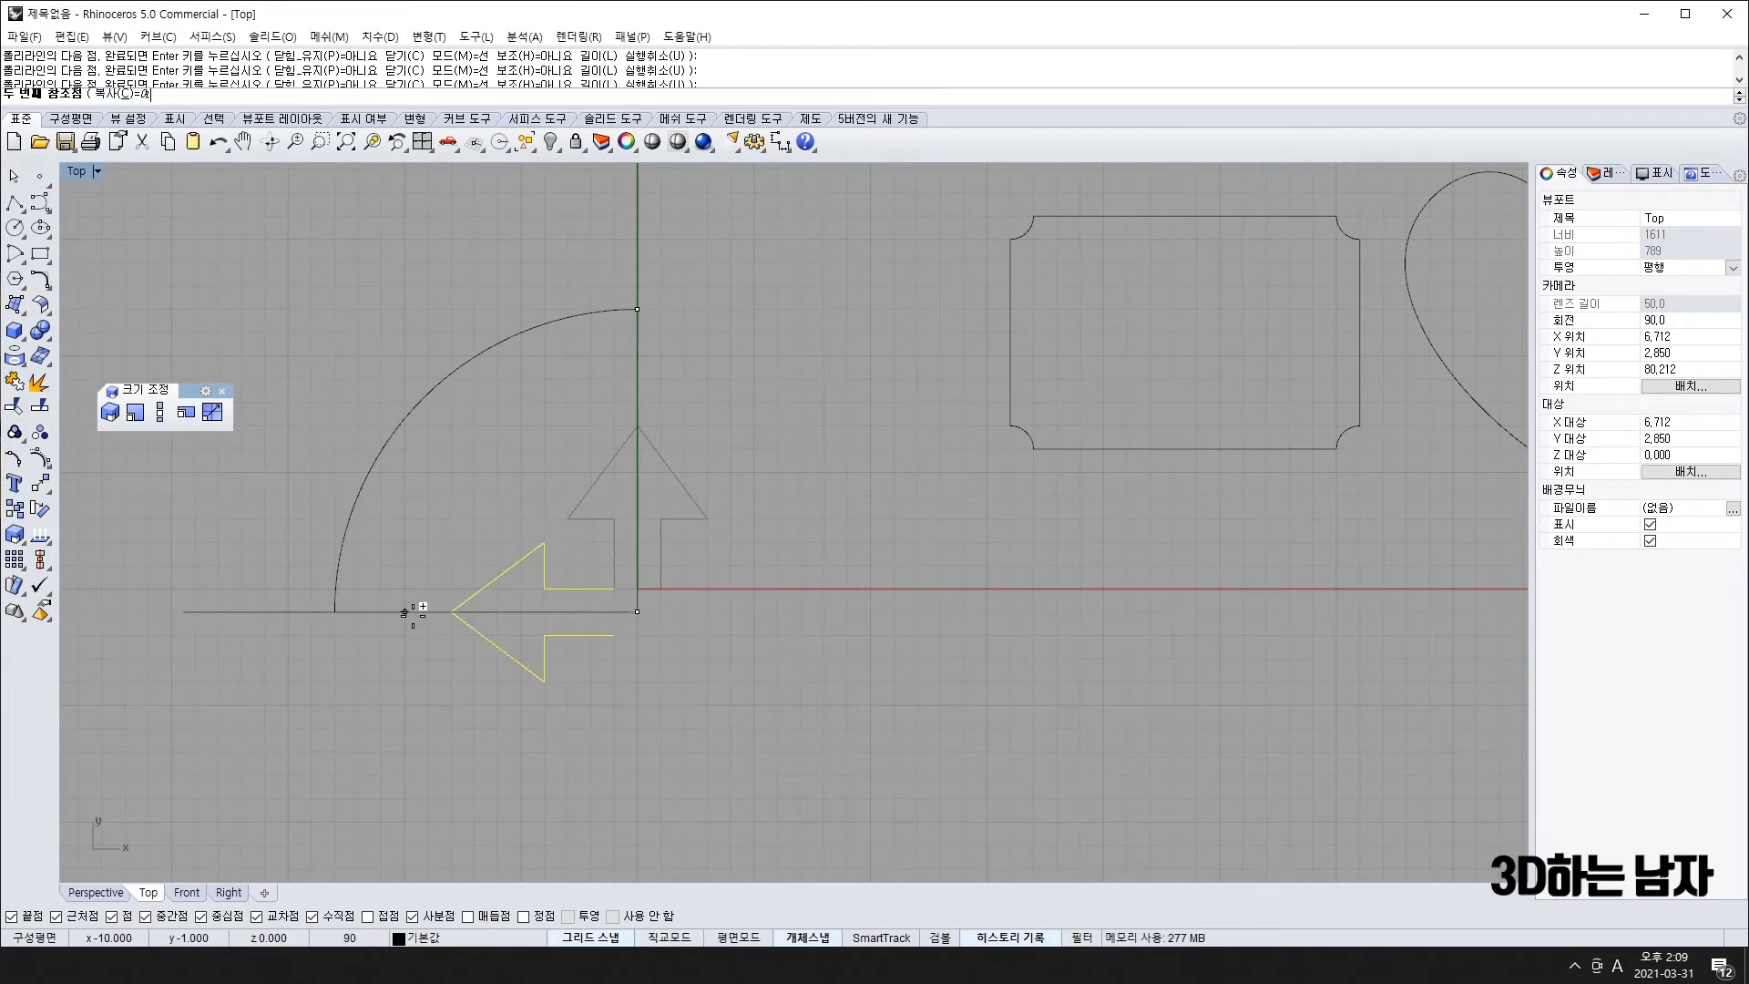
click(415, 610)
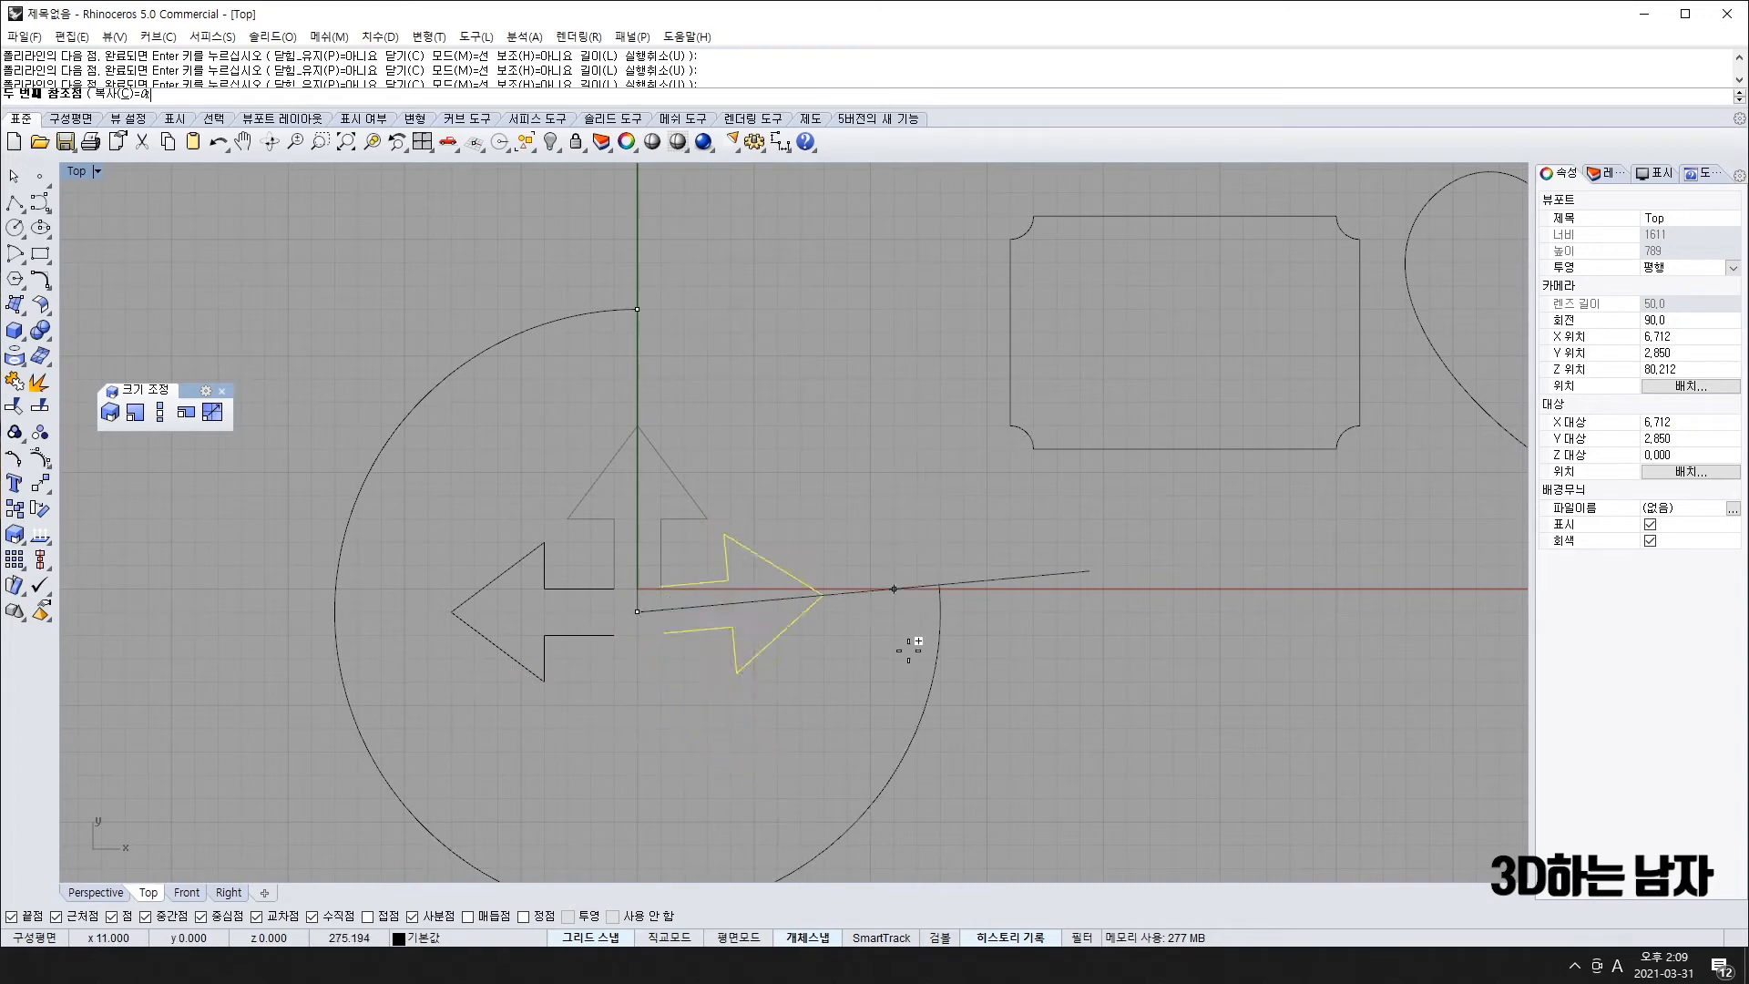
click(675, 793)
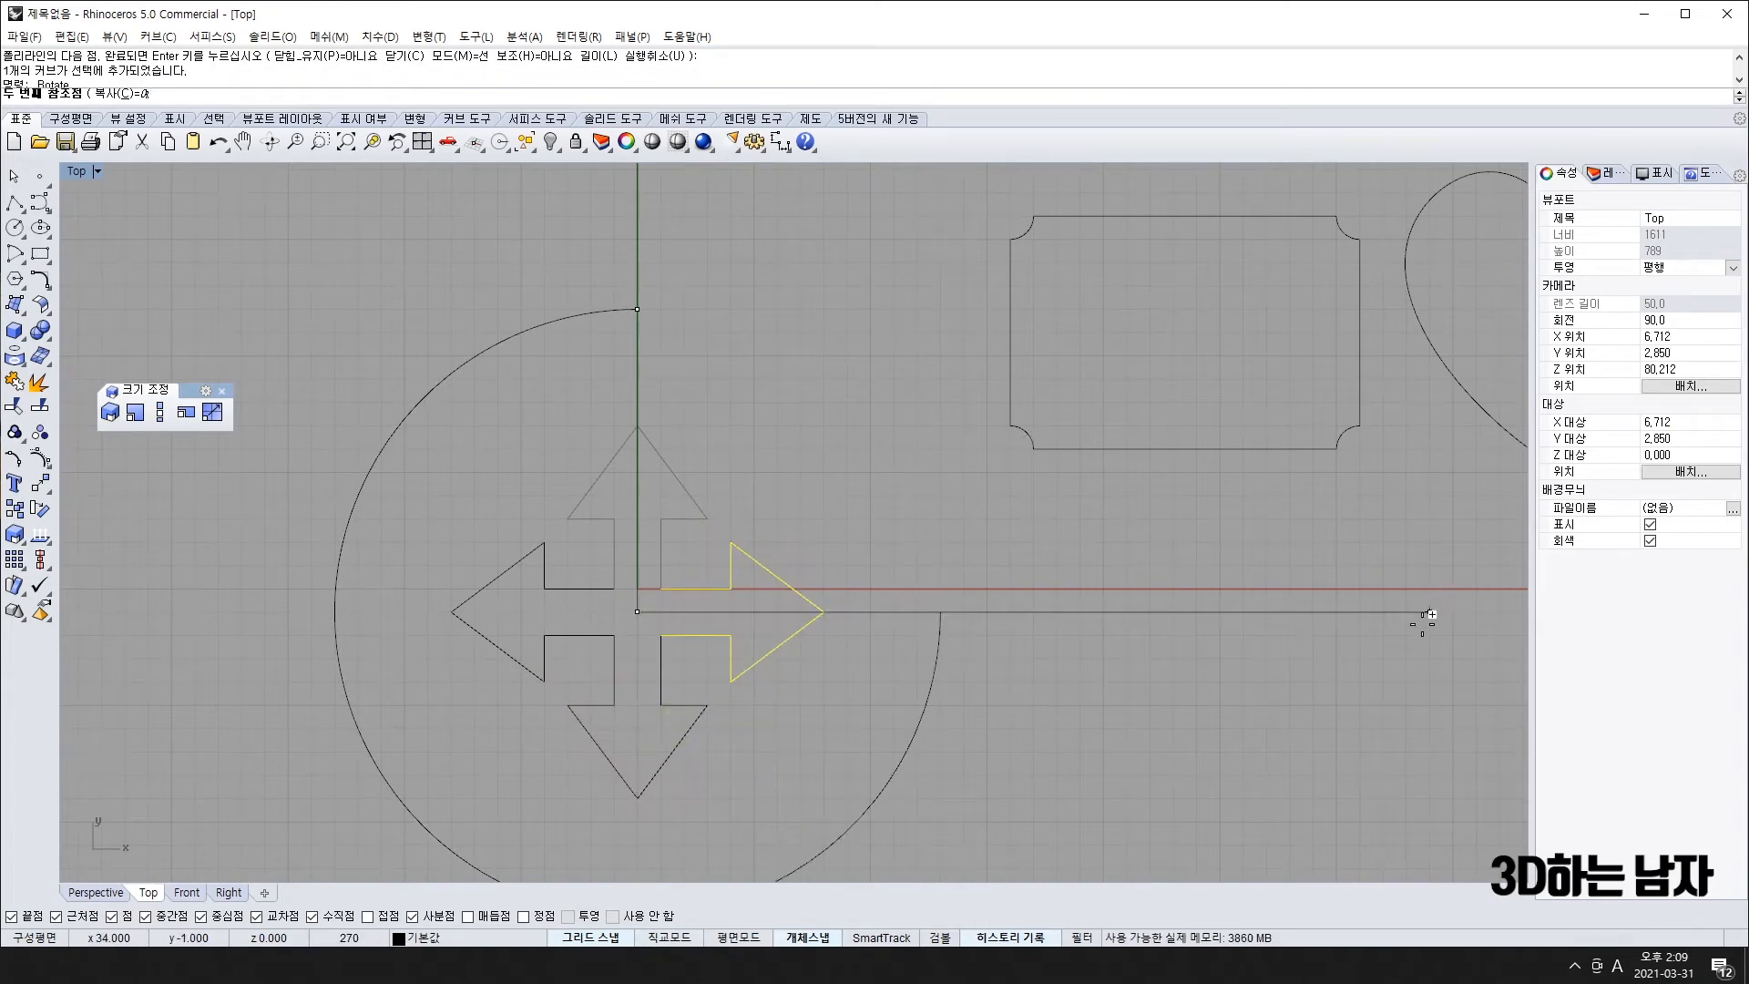
key(Return)
- Select all four arrow outlines and join them into one closed curve
scroll(981, 638, down, 5)
drag(609, 434, 778, 690)
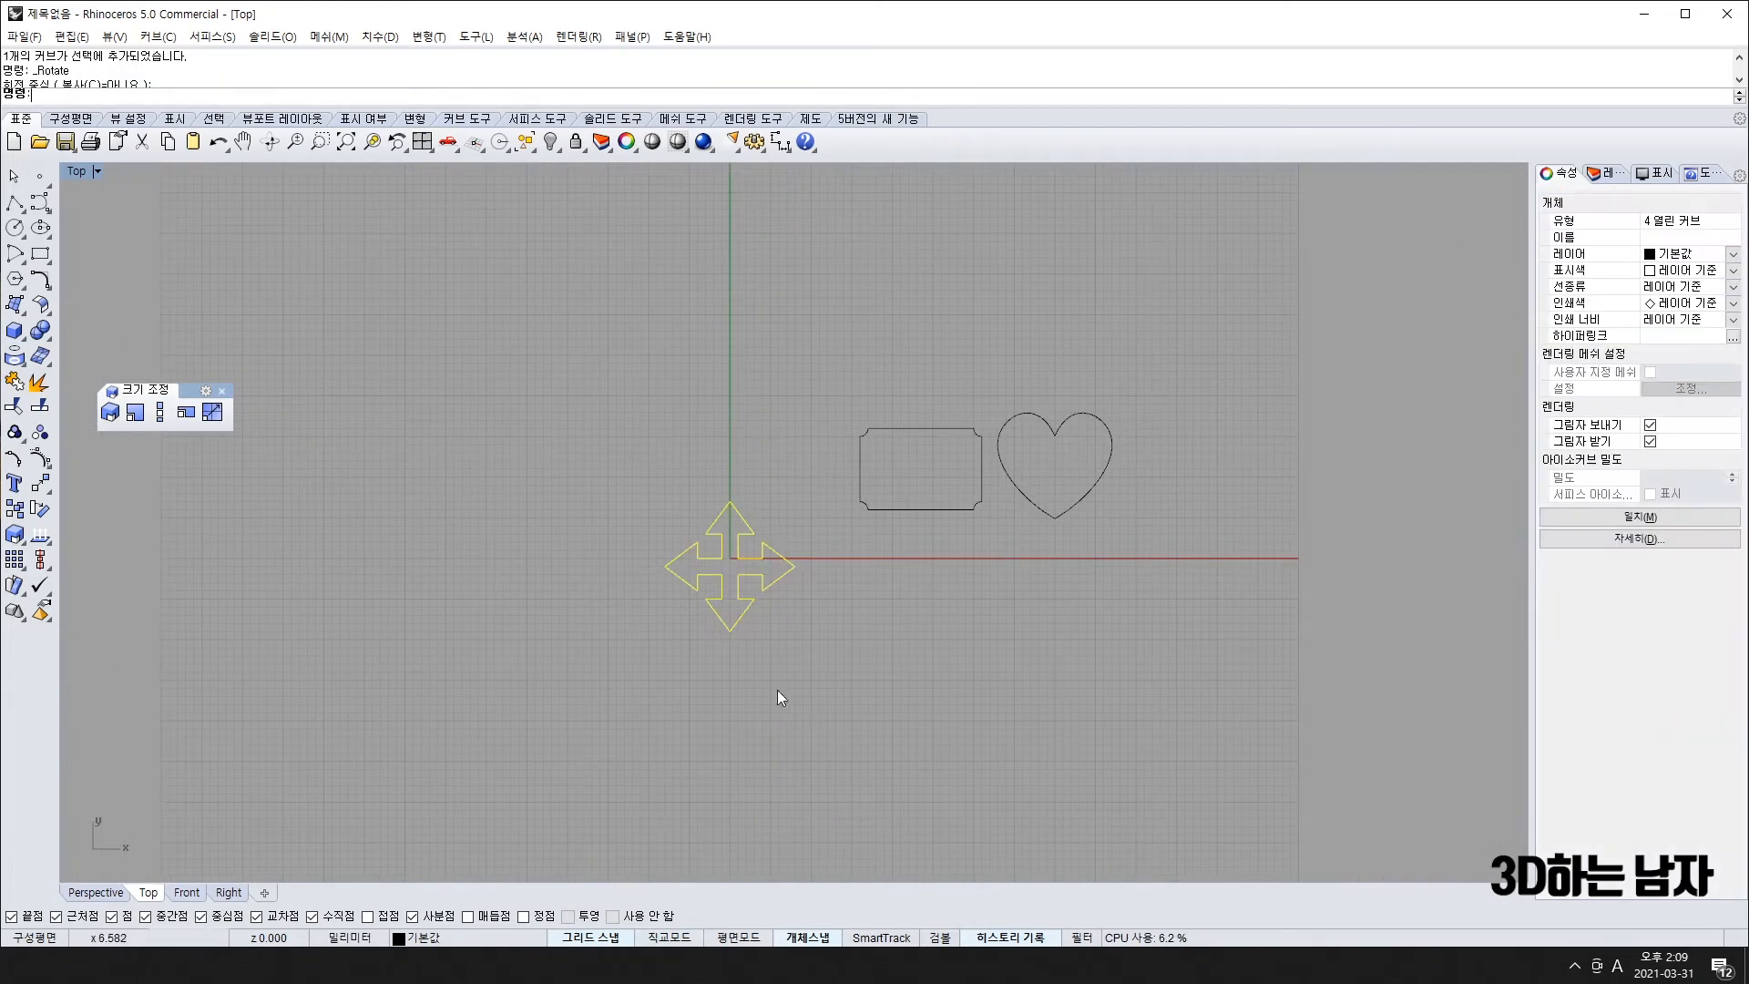
scroll(778, 690, up, 5)
scroll(743, 578, up, 2)
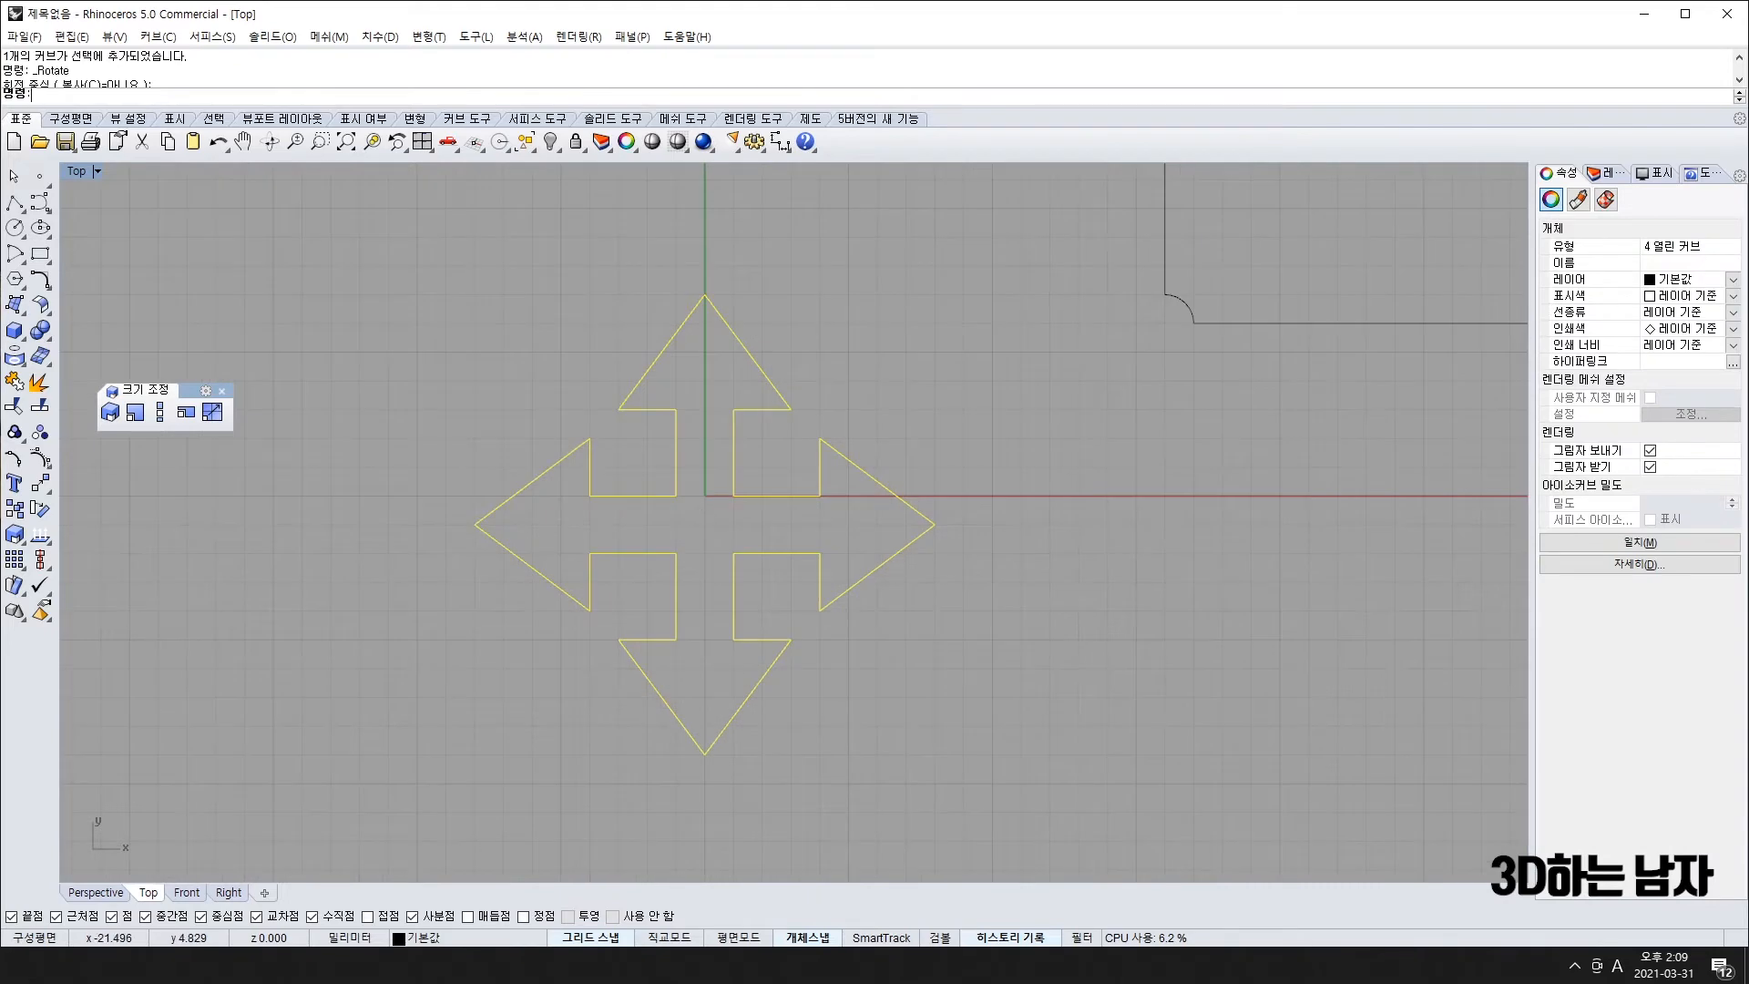
scroll(817, 447, down, 5)
scroll(817, 463, up, 6)
scroll(817, 462, down, 6)
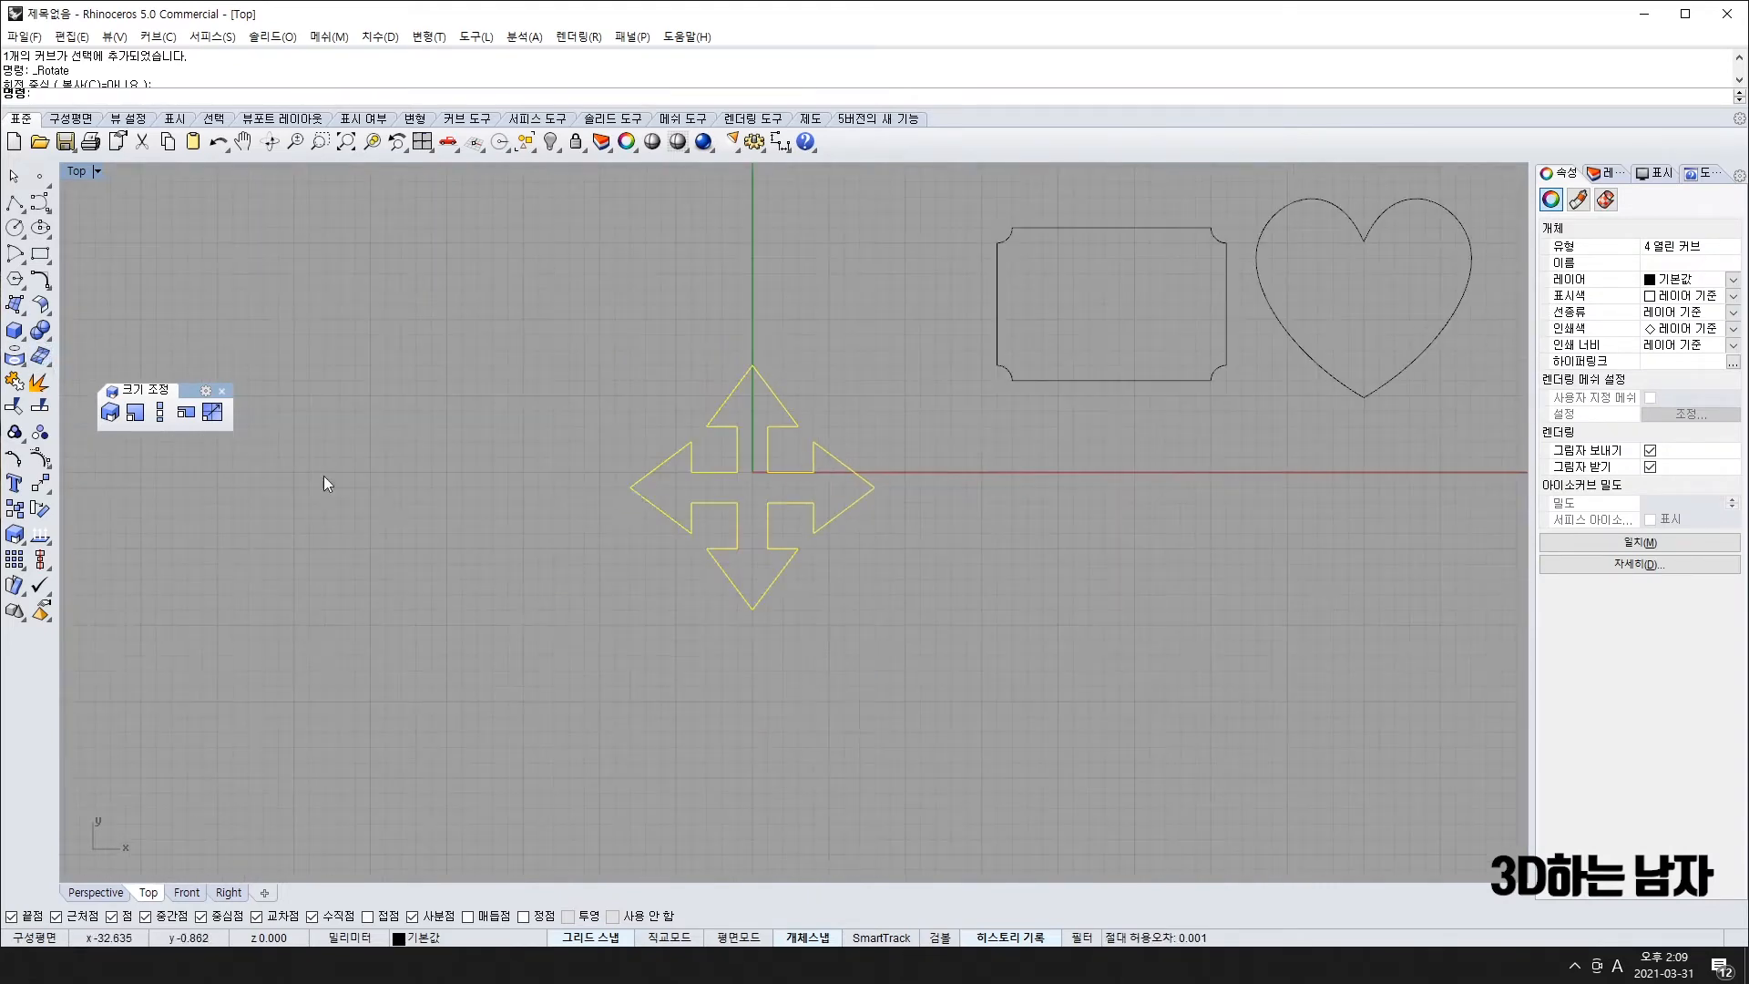
scroll(860, 508, up, 3)
scroll(839, 468, down, 3)
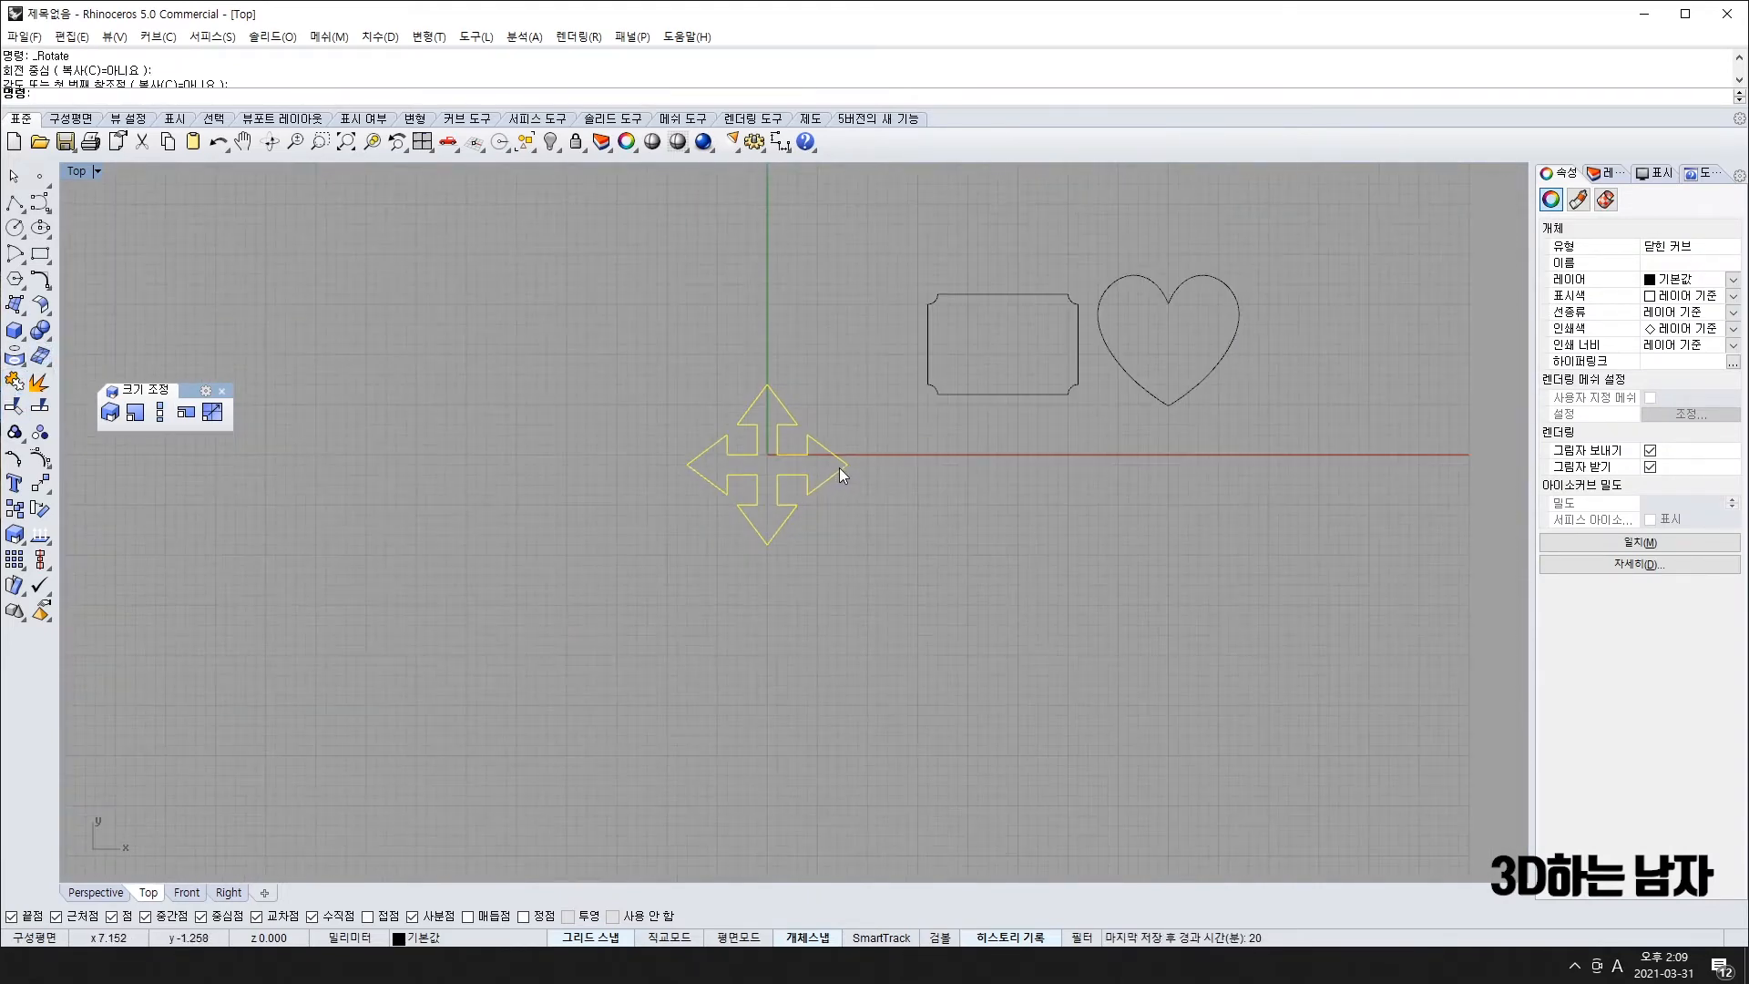
- Move the four-way arrow up beside the left edge of the notched rectangle
drag(838, 466, 908, 345)
scroll(910, 344, down, 6)
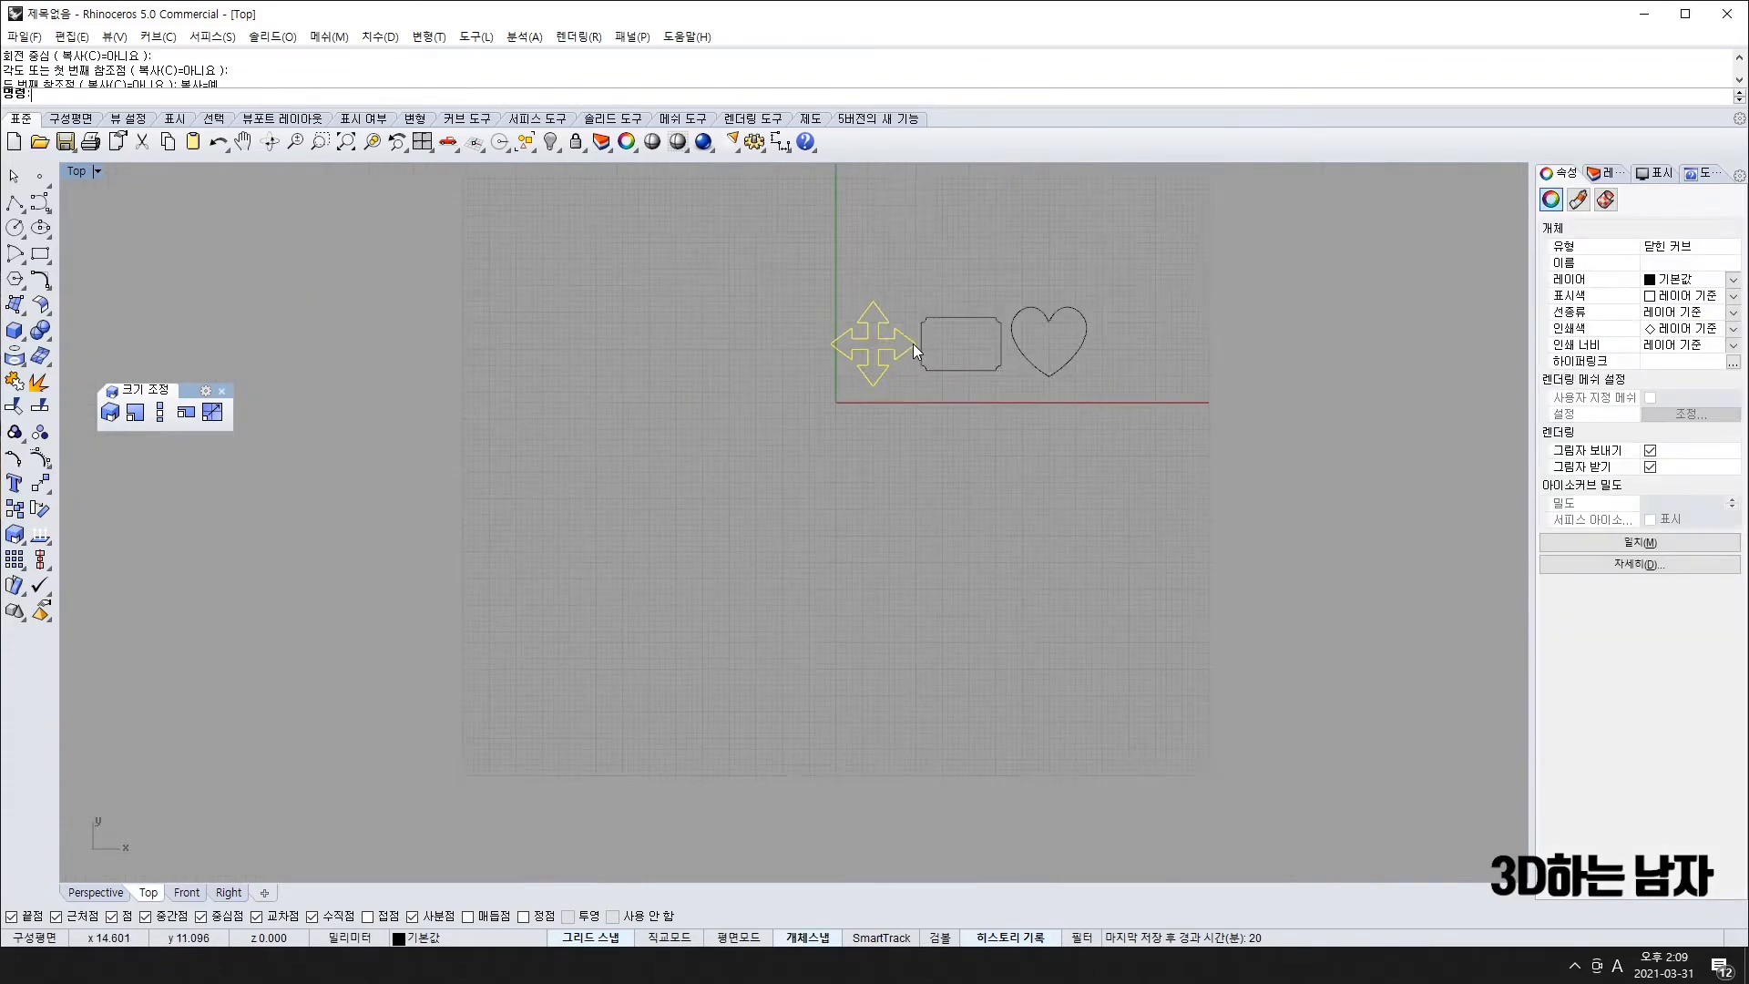
right_drag(913, 343, 800, 401)
scroll(794, 392, up, 11)
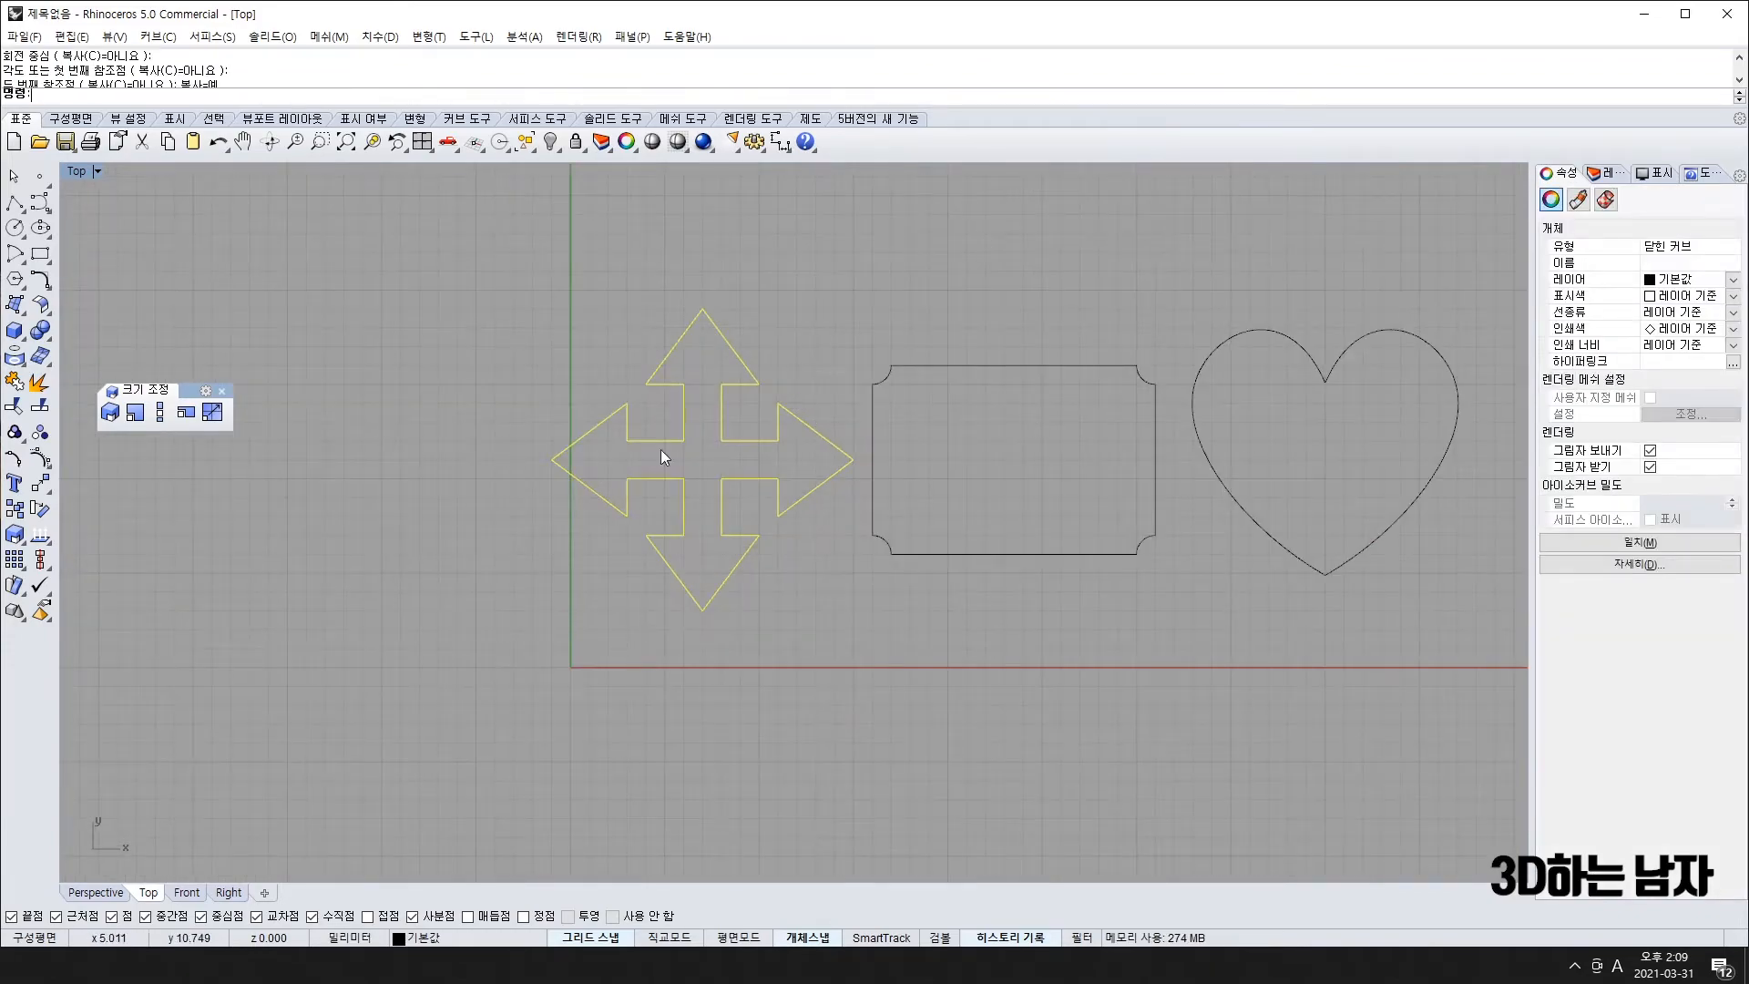
scroll(892, 469, down, 4)
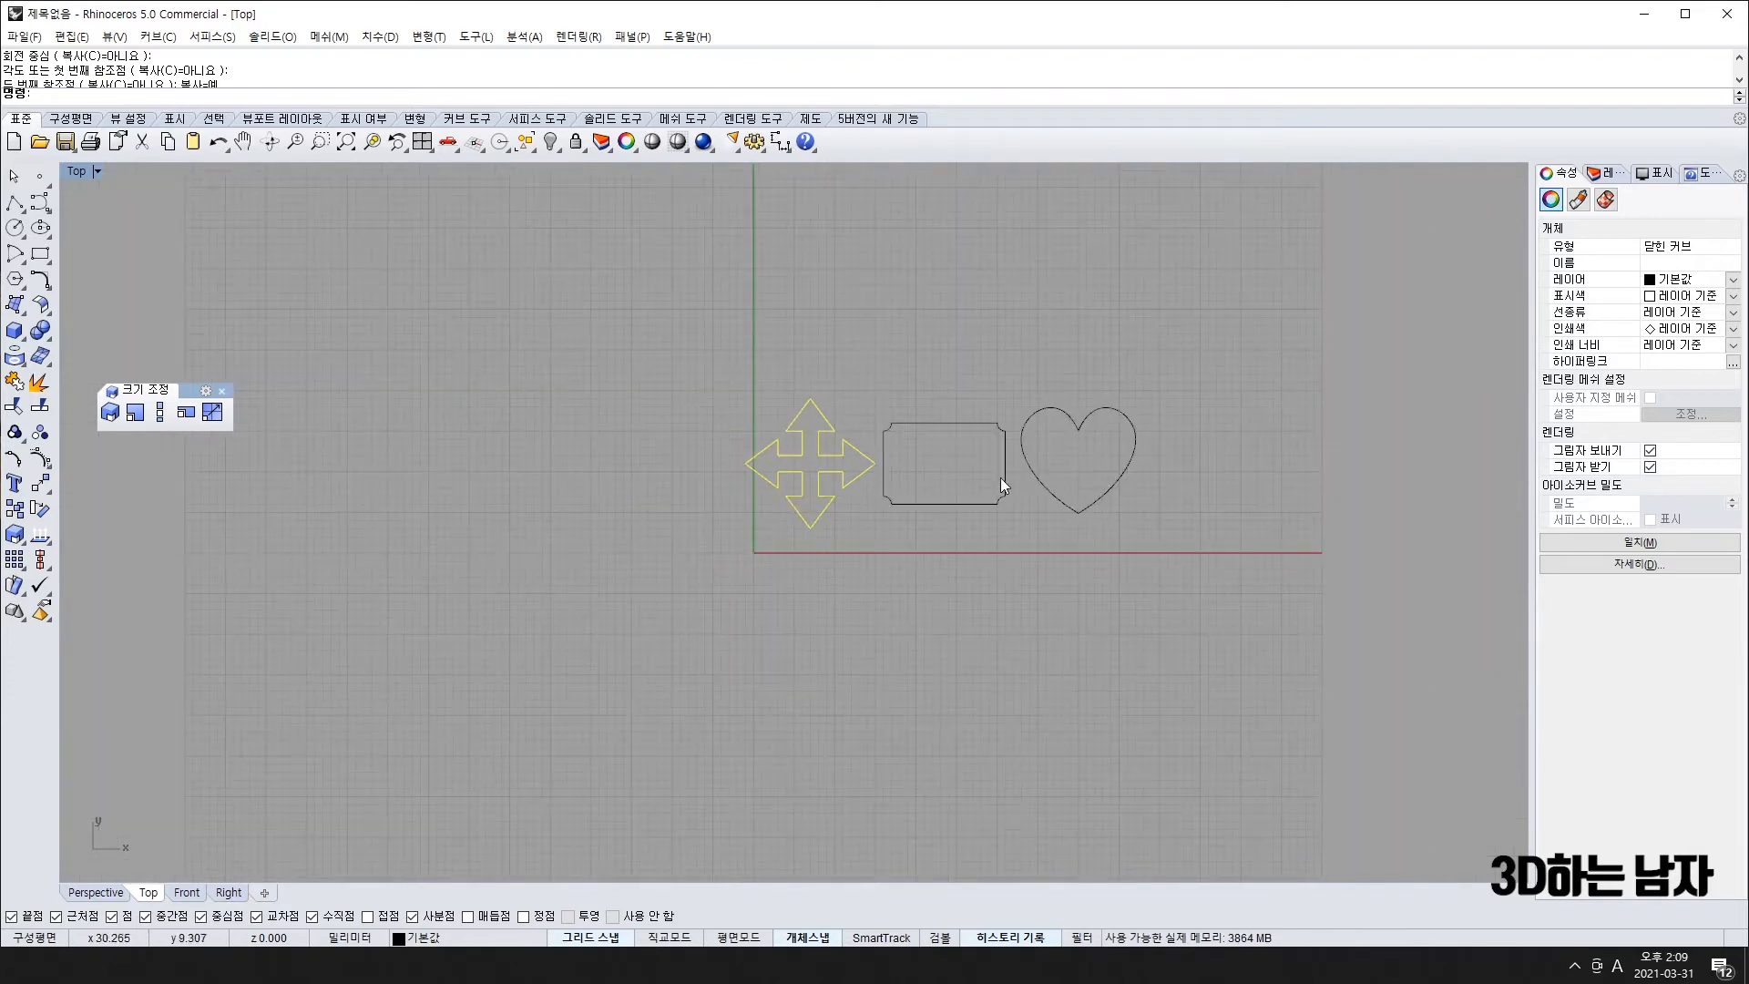
scroll(794, 486, up, 4)
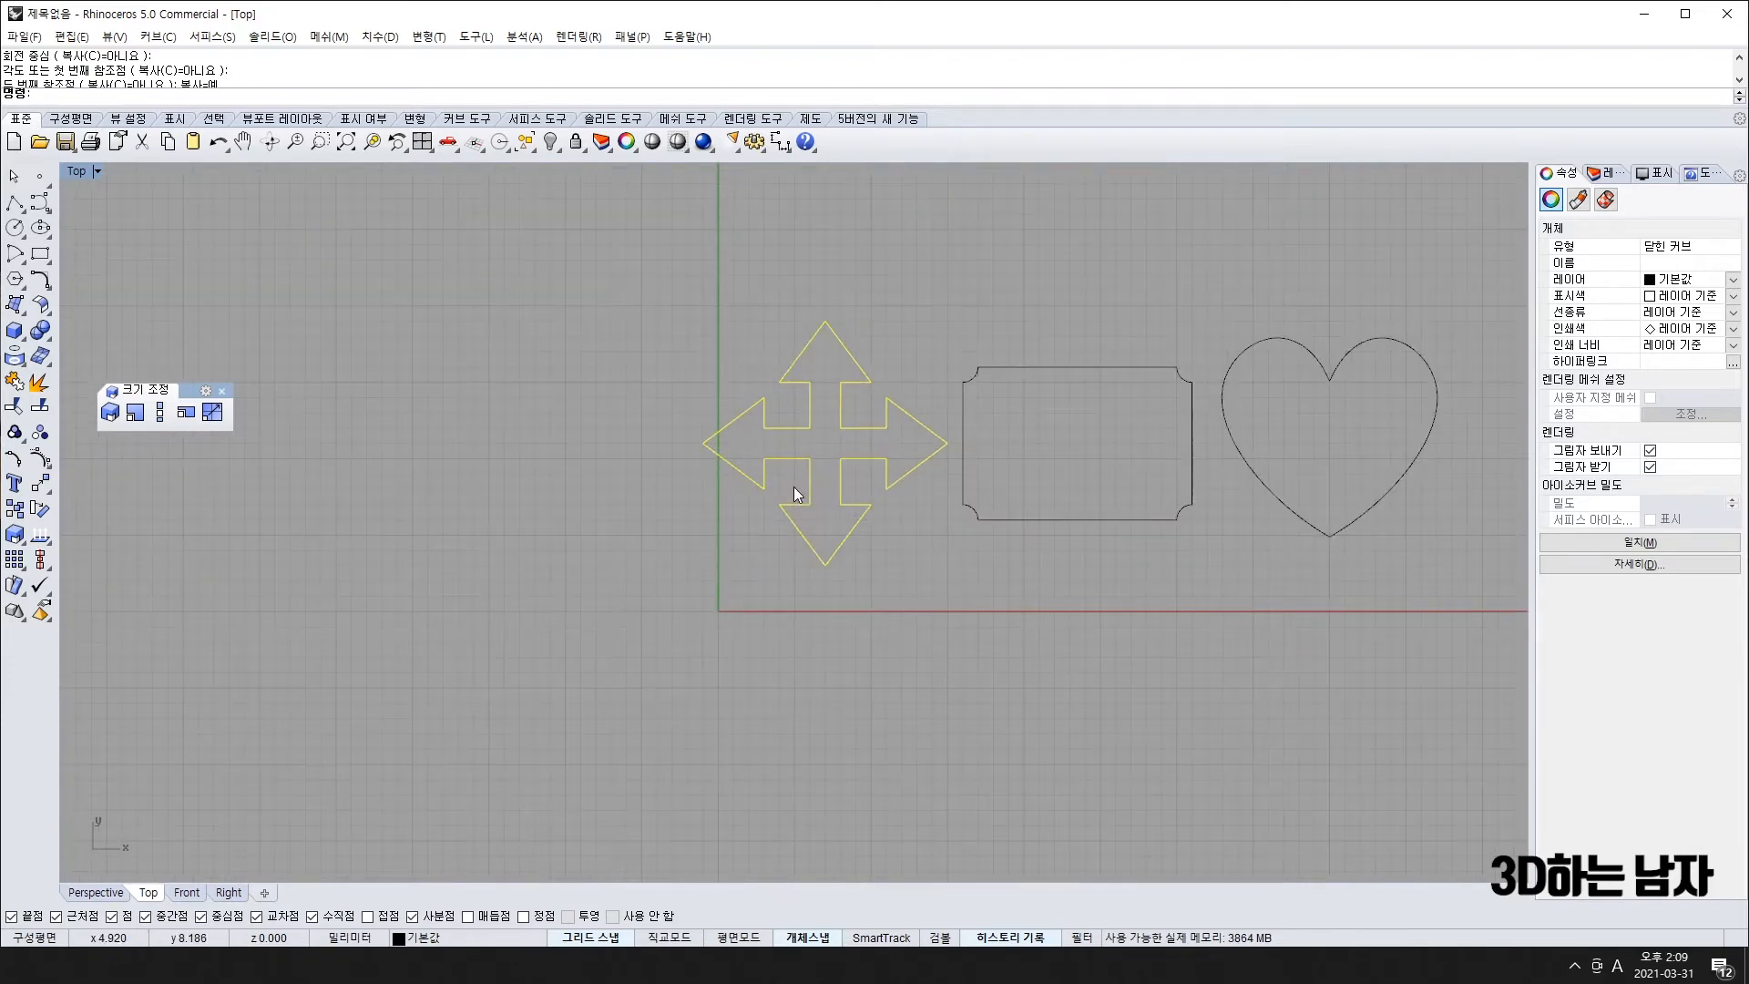
- Scale the four-way arrow down in two dimensions from its centre to roughly two-thirds, and move it closer to the rectangle
click(135, 411)
click(825, 444)
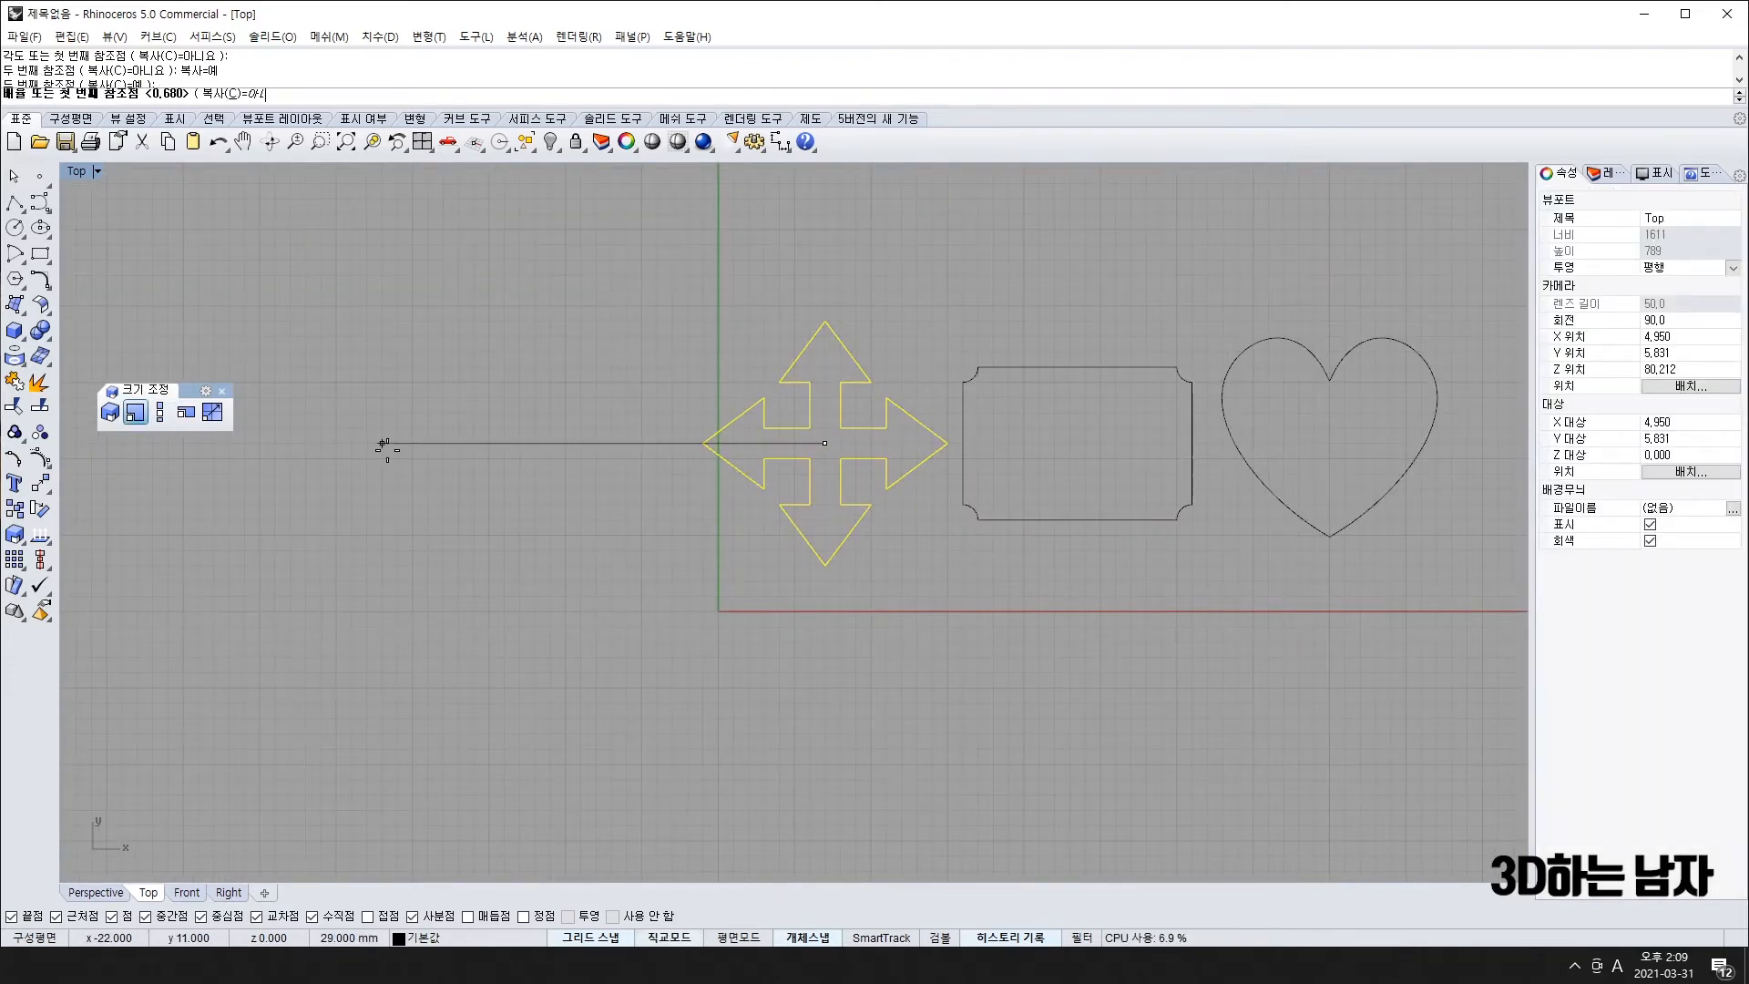
key(Return)
drag(901, 444, 947, 443)
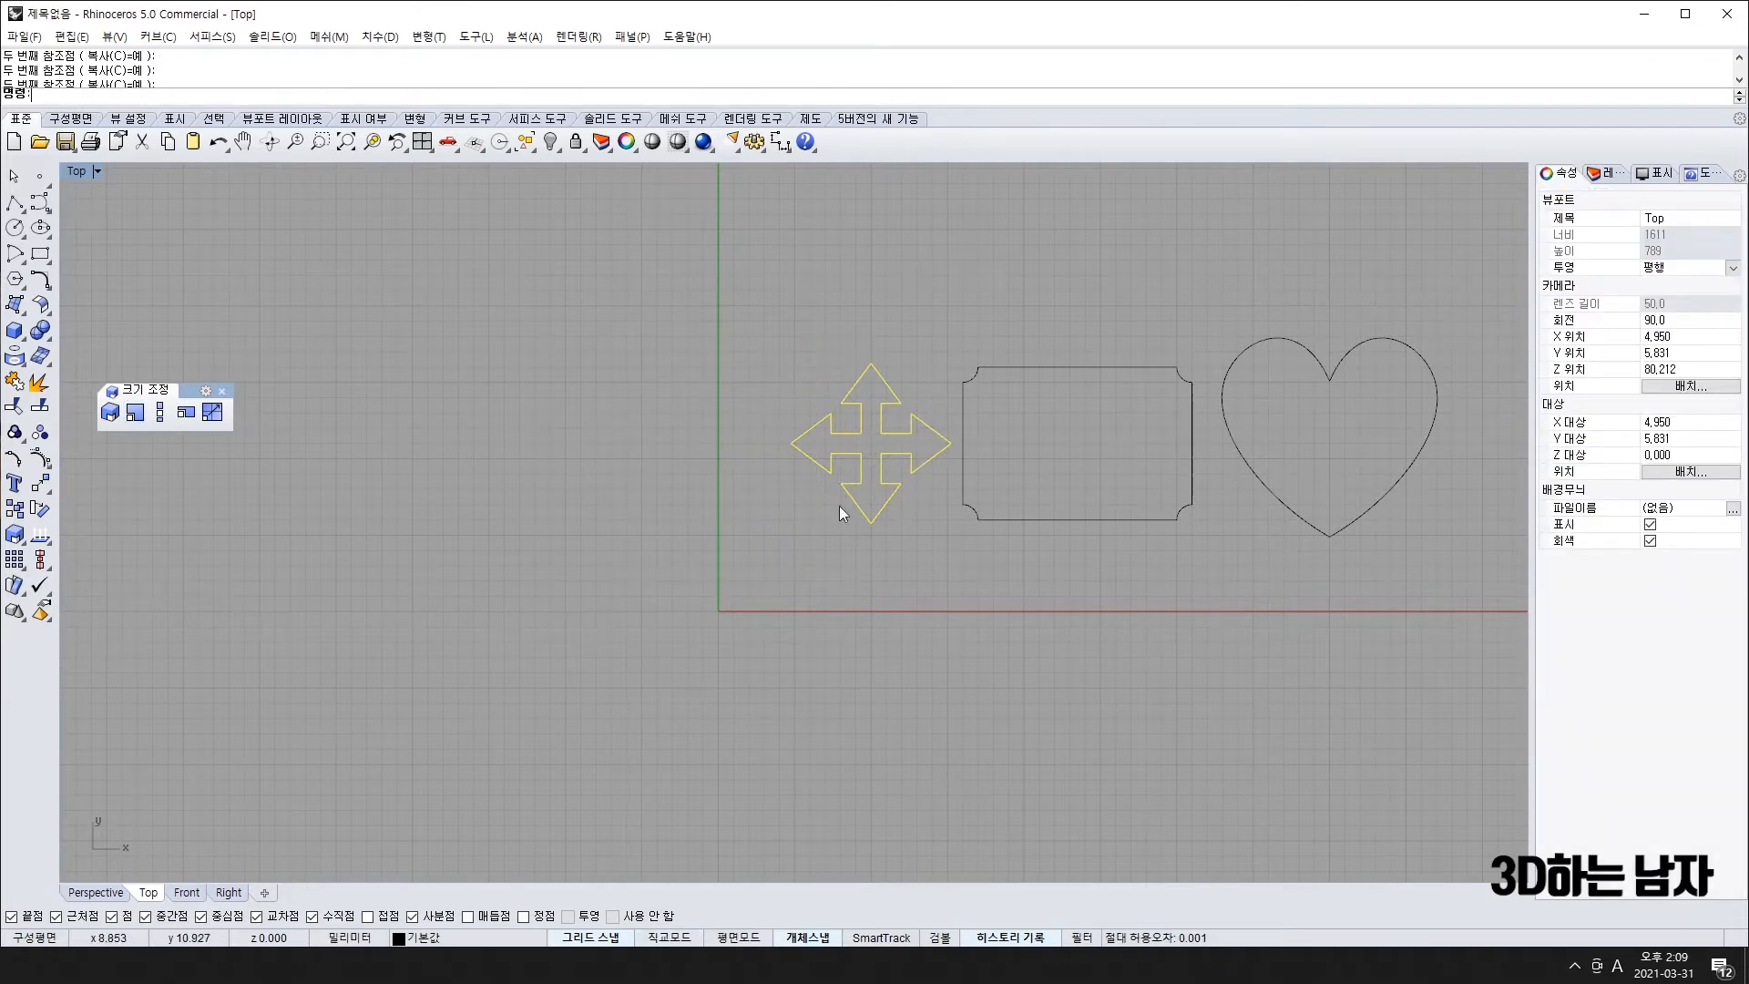
- Scale the four-way arrow up in two dimensions to roughly 1.2 times its size, shift it slightly left and deselect it
text(sc)
key(Return)
click(881, 452)
shift+click(881, 321)
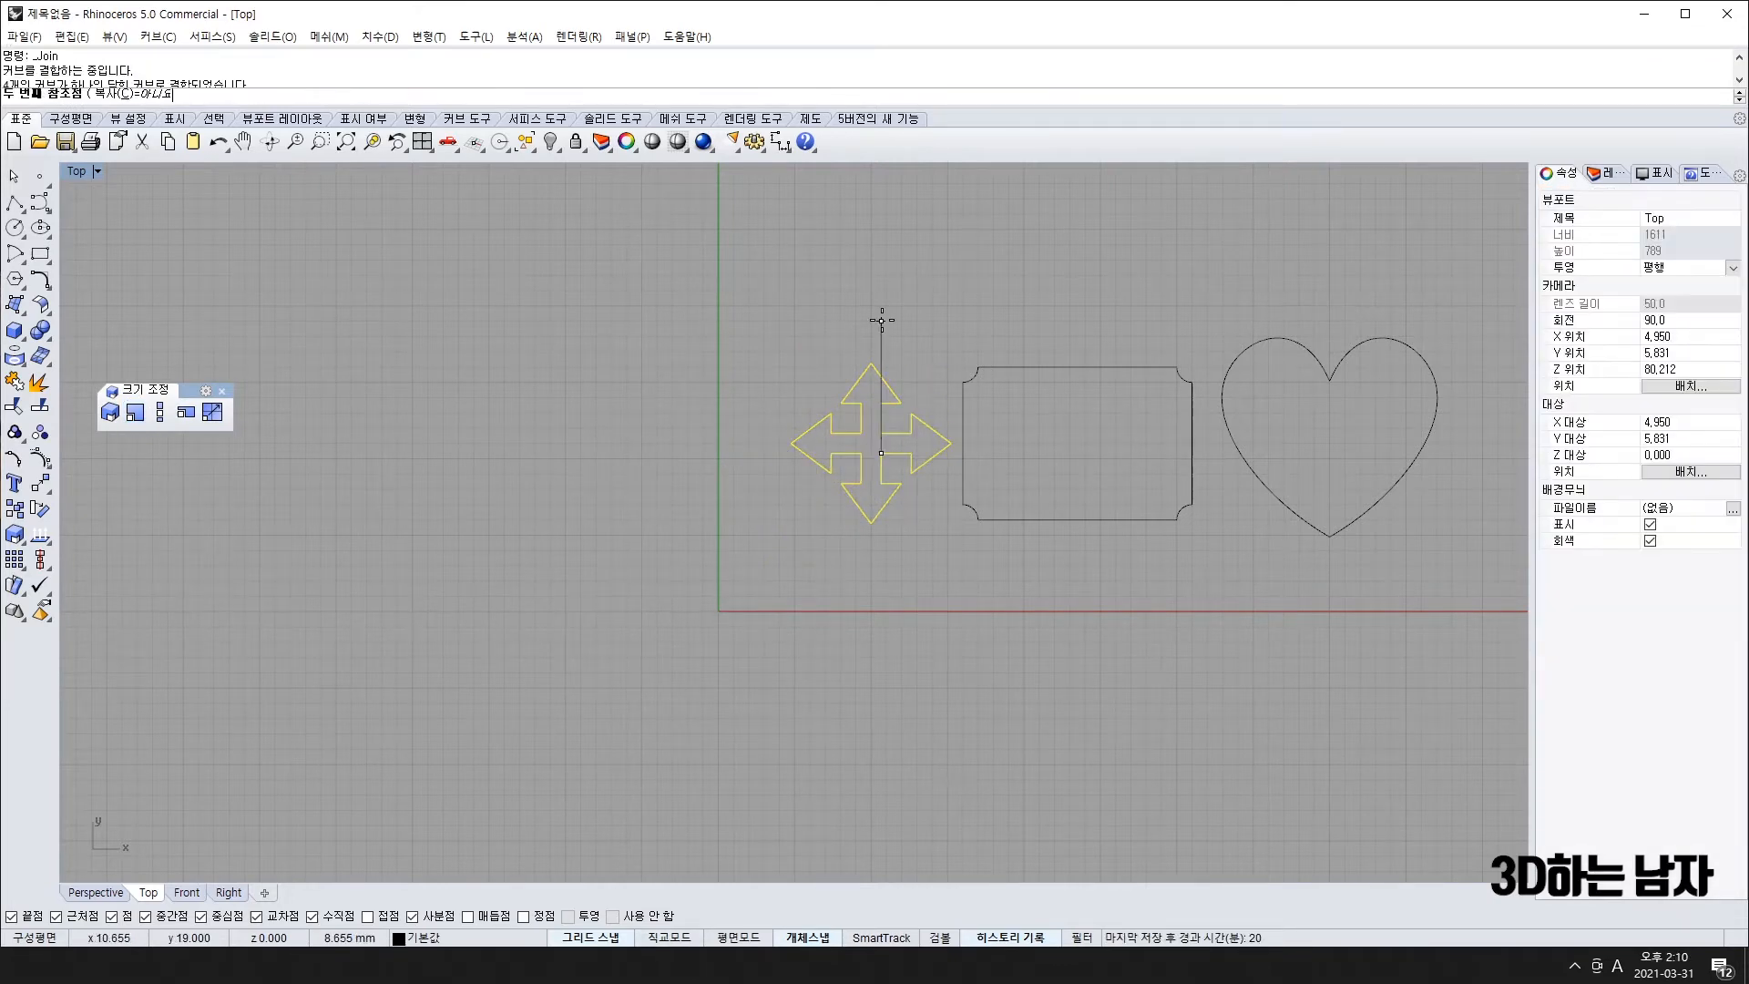
shift+click(882, 290)
drag(926, 411, 895, 411)
click(939, 720)
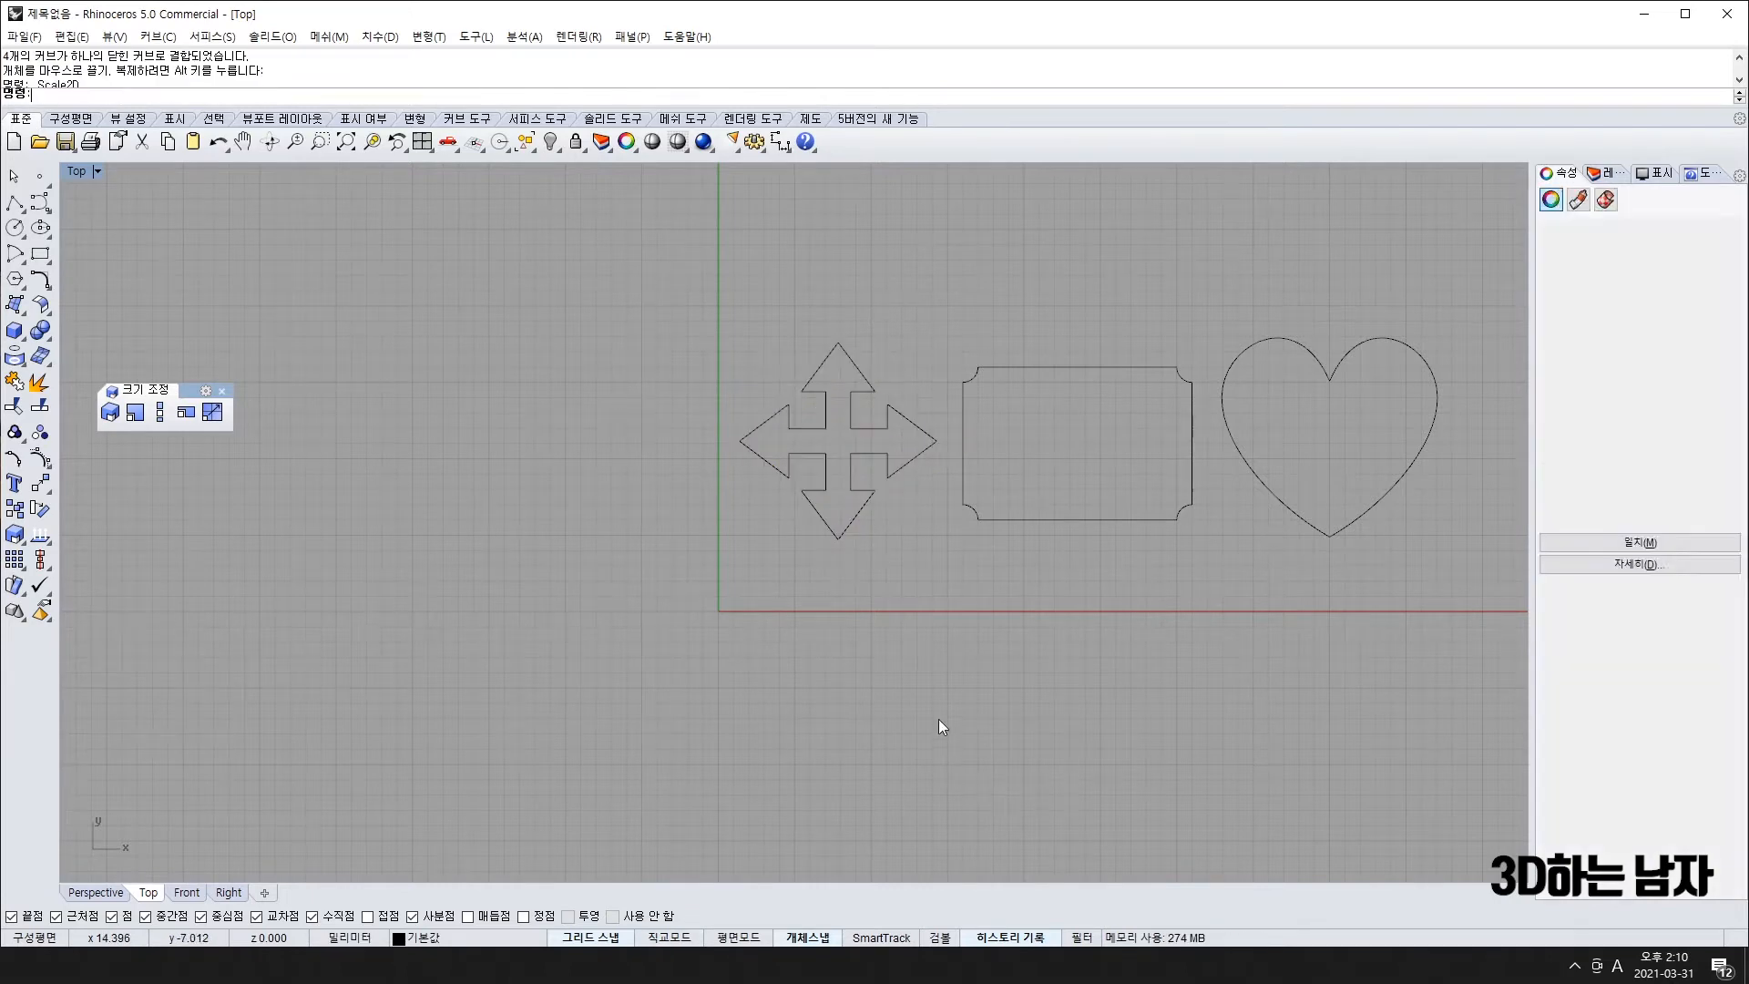
- Close the floating scale toolbar and check the icons on the PowerPoint reference slide against the ones drawn in Rhino
scroll(940, 697, down, 4)
right_drag(947, 696, 821, 637)
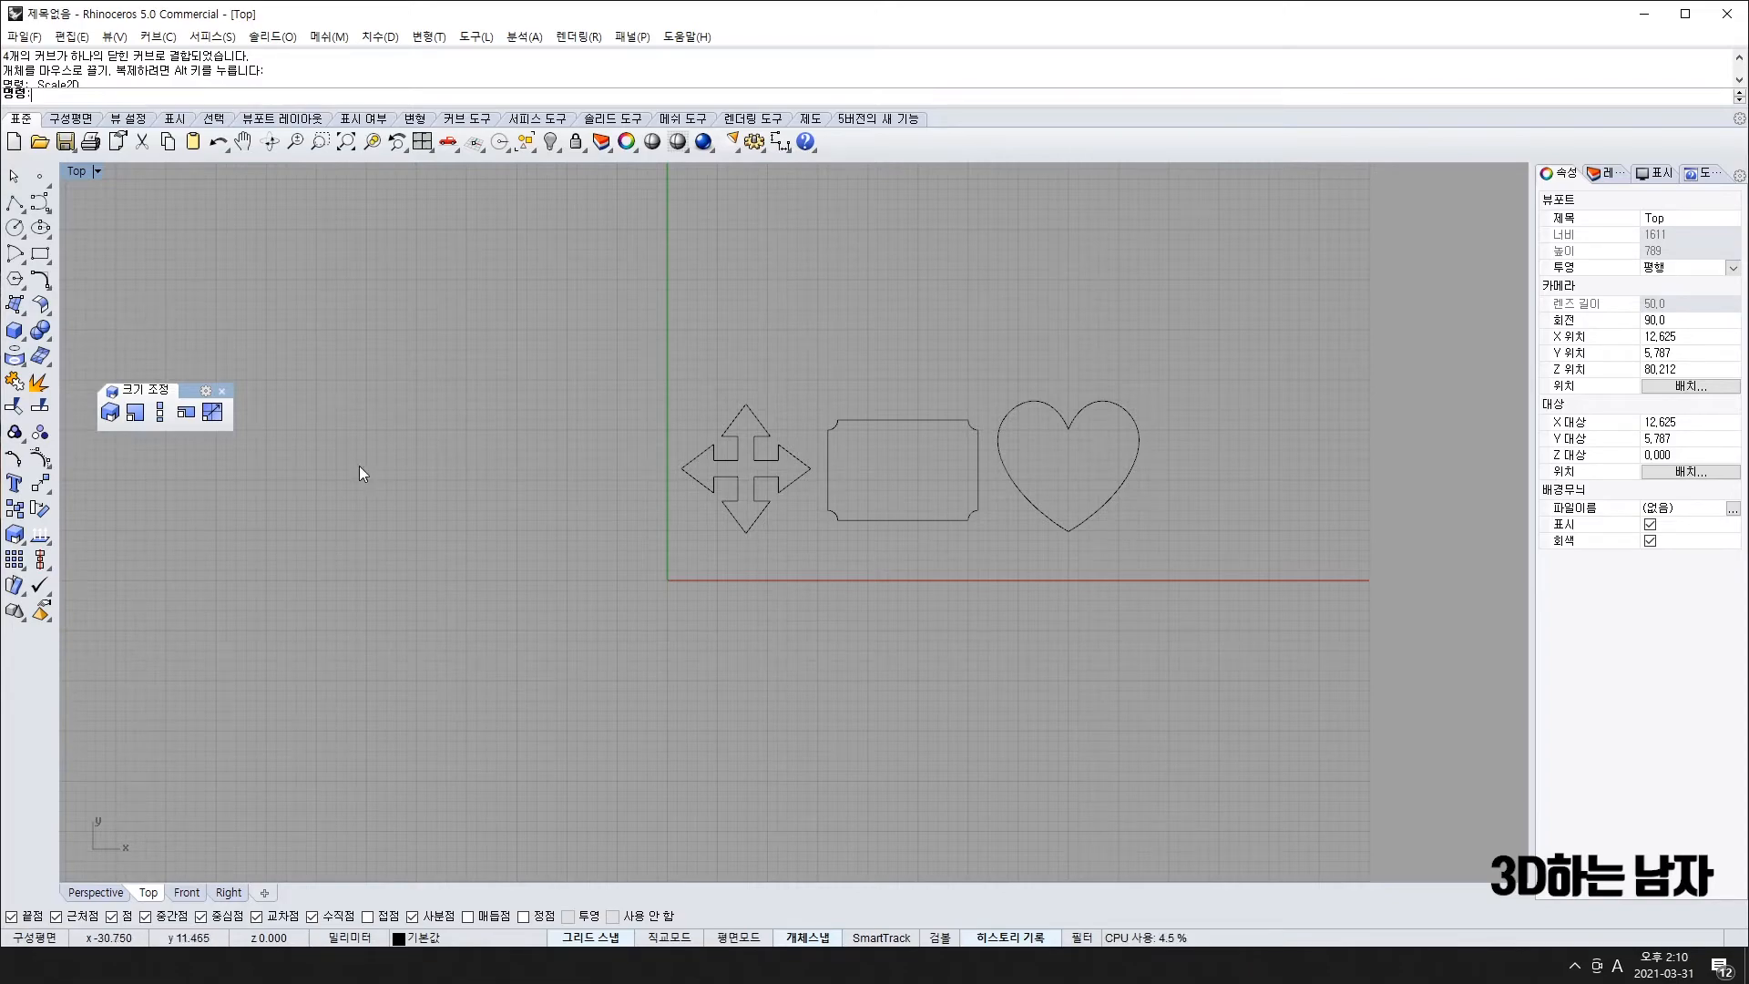
click(221, 390)
key(alt+Tab)
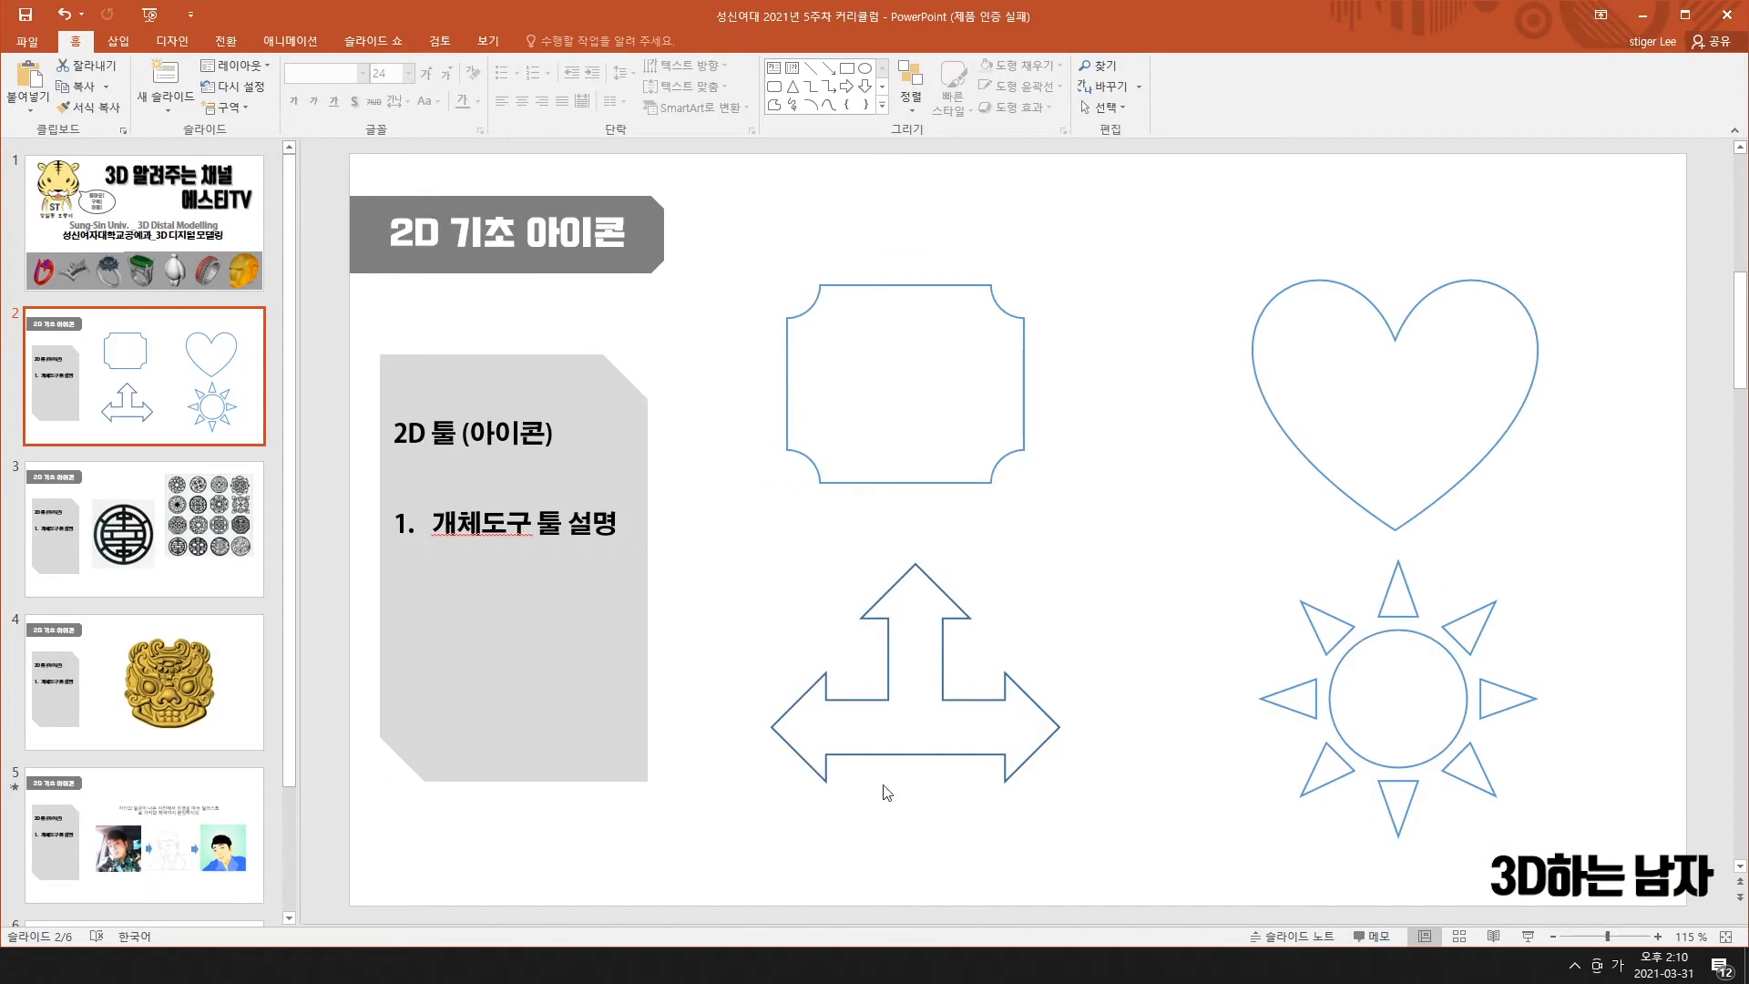
click(1643, 15)
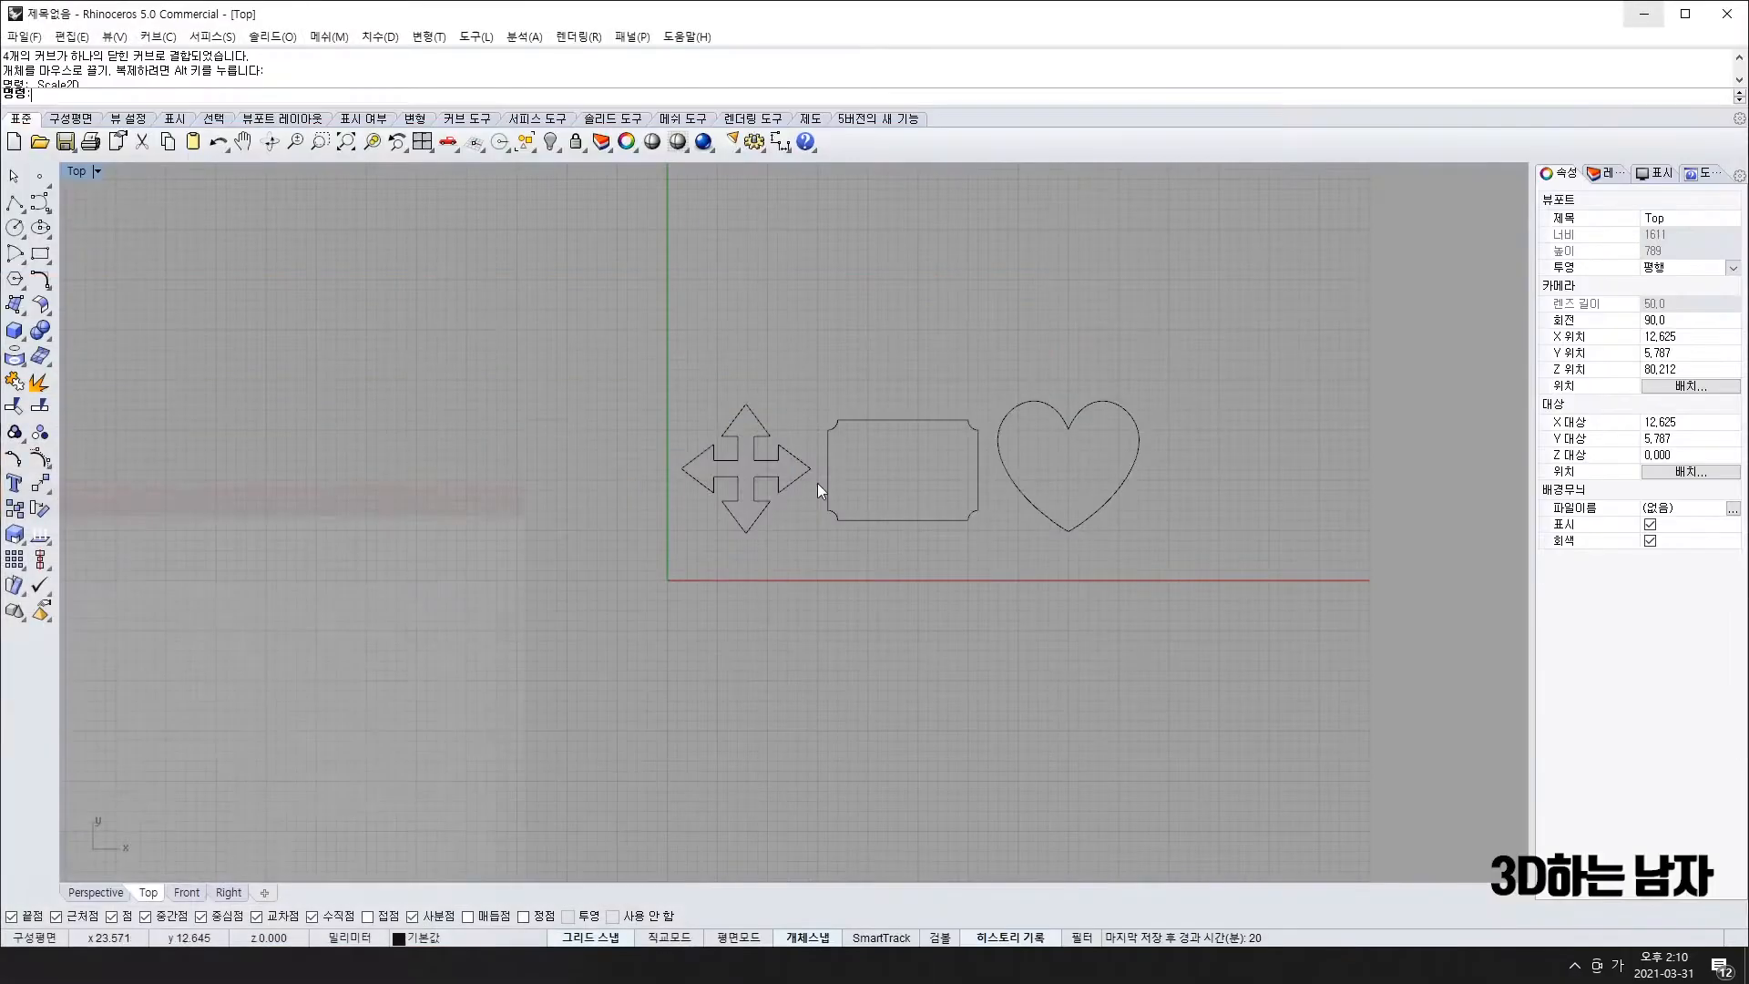
scroll(818, 480, up, 5)
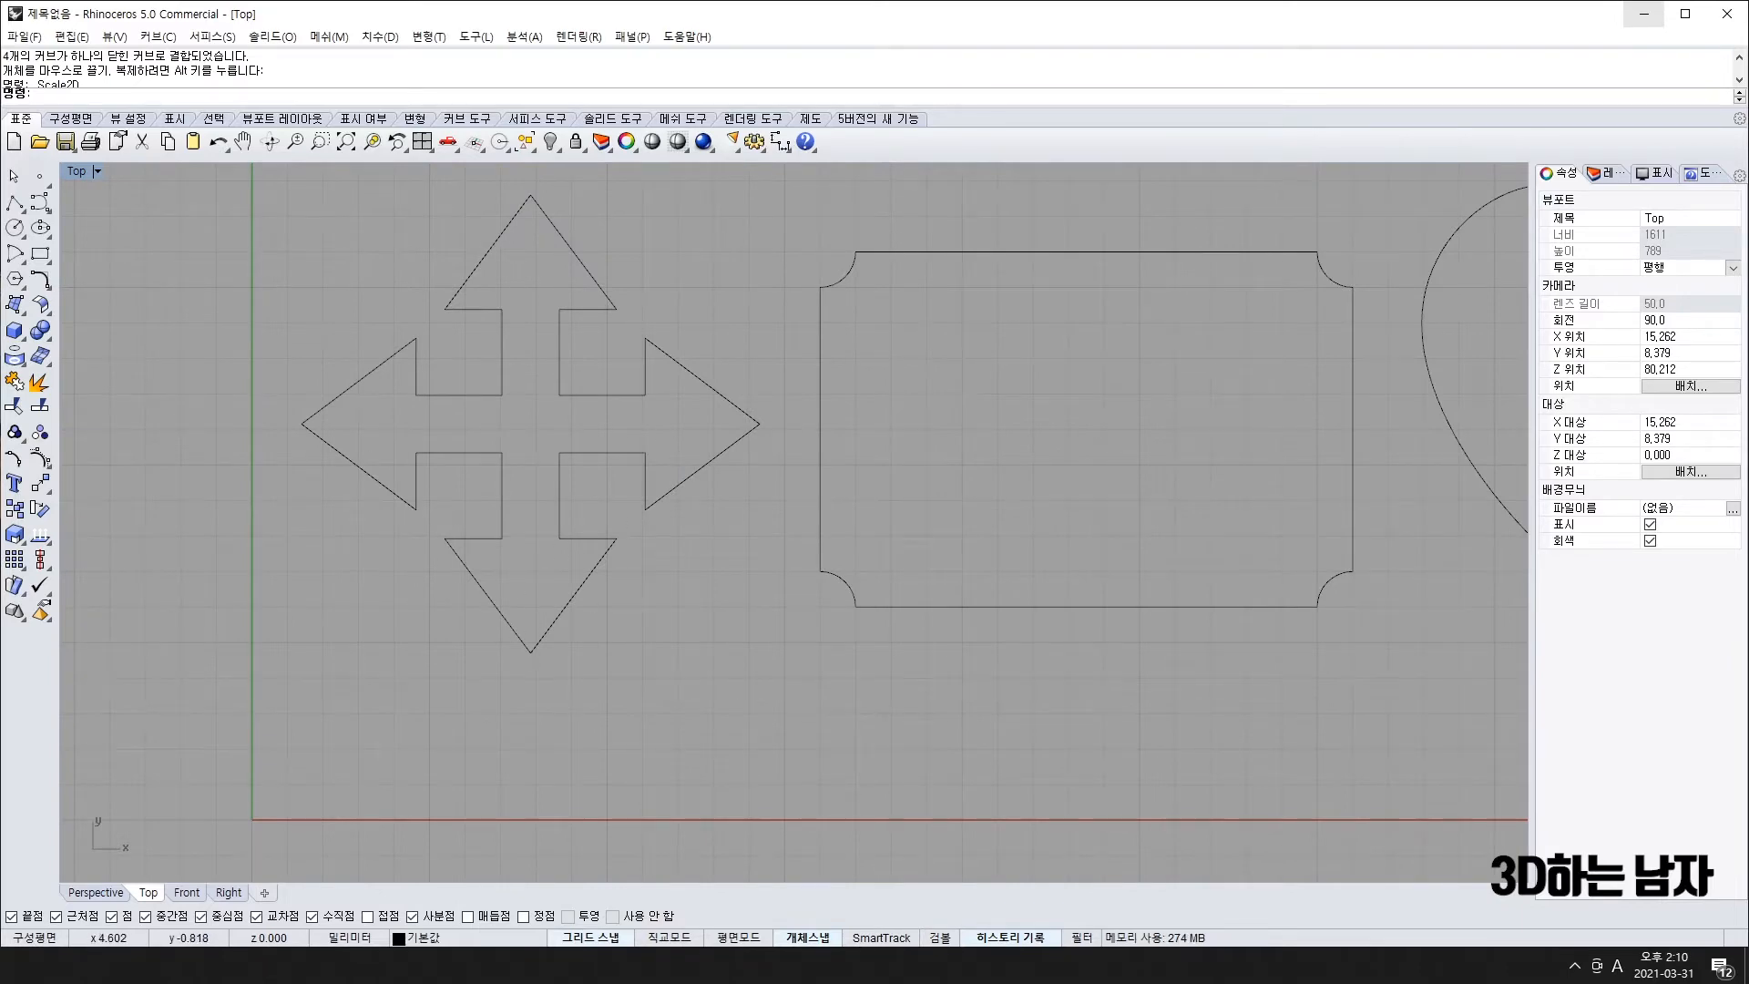
key(alt+Tab)
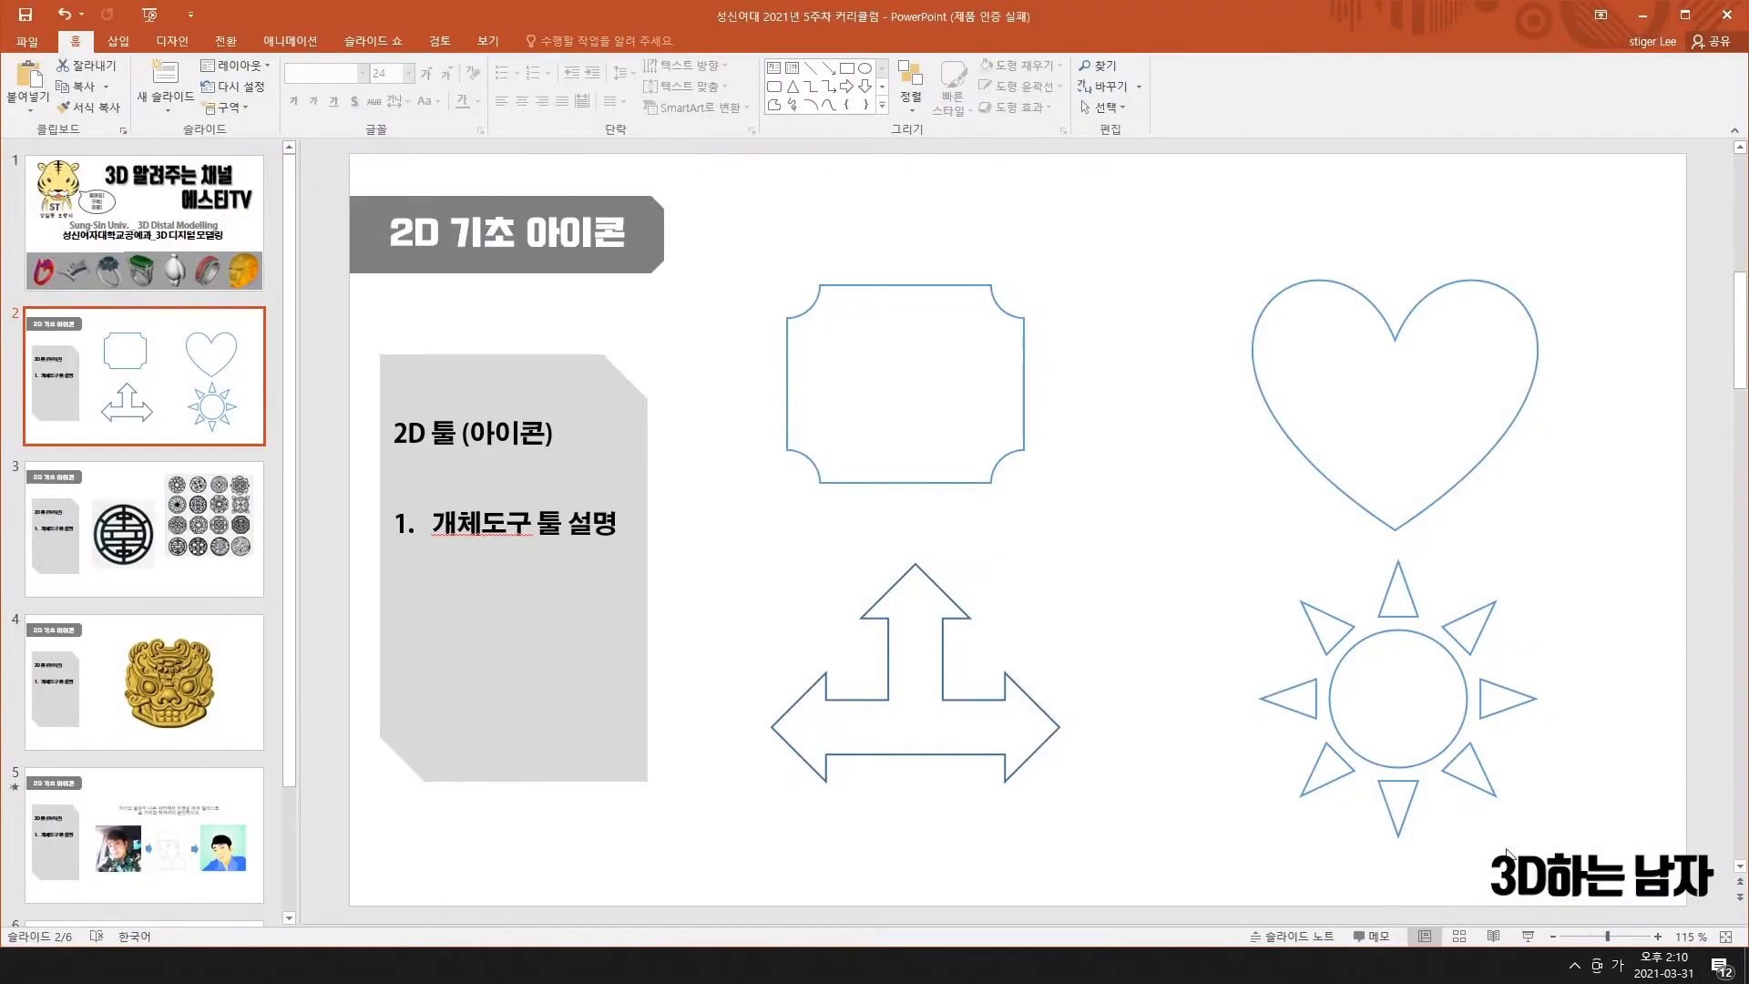
click(1643, 15)
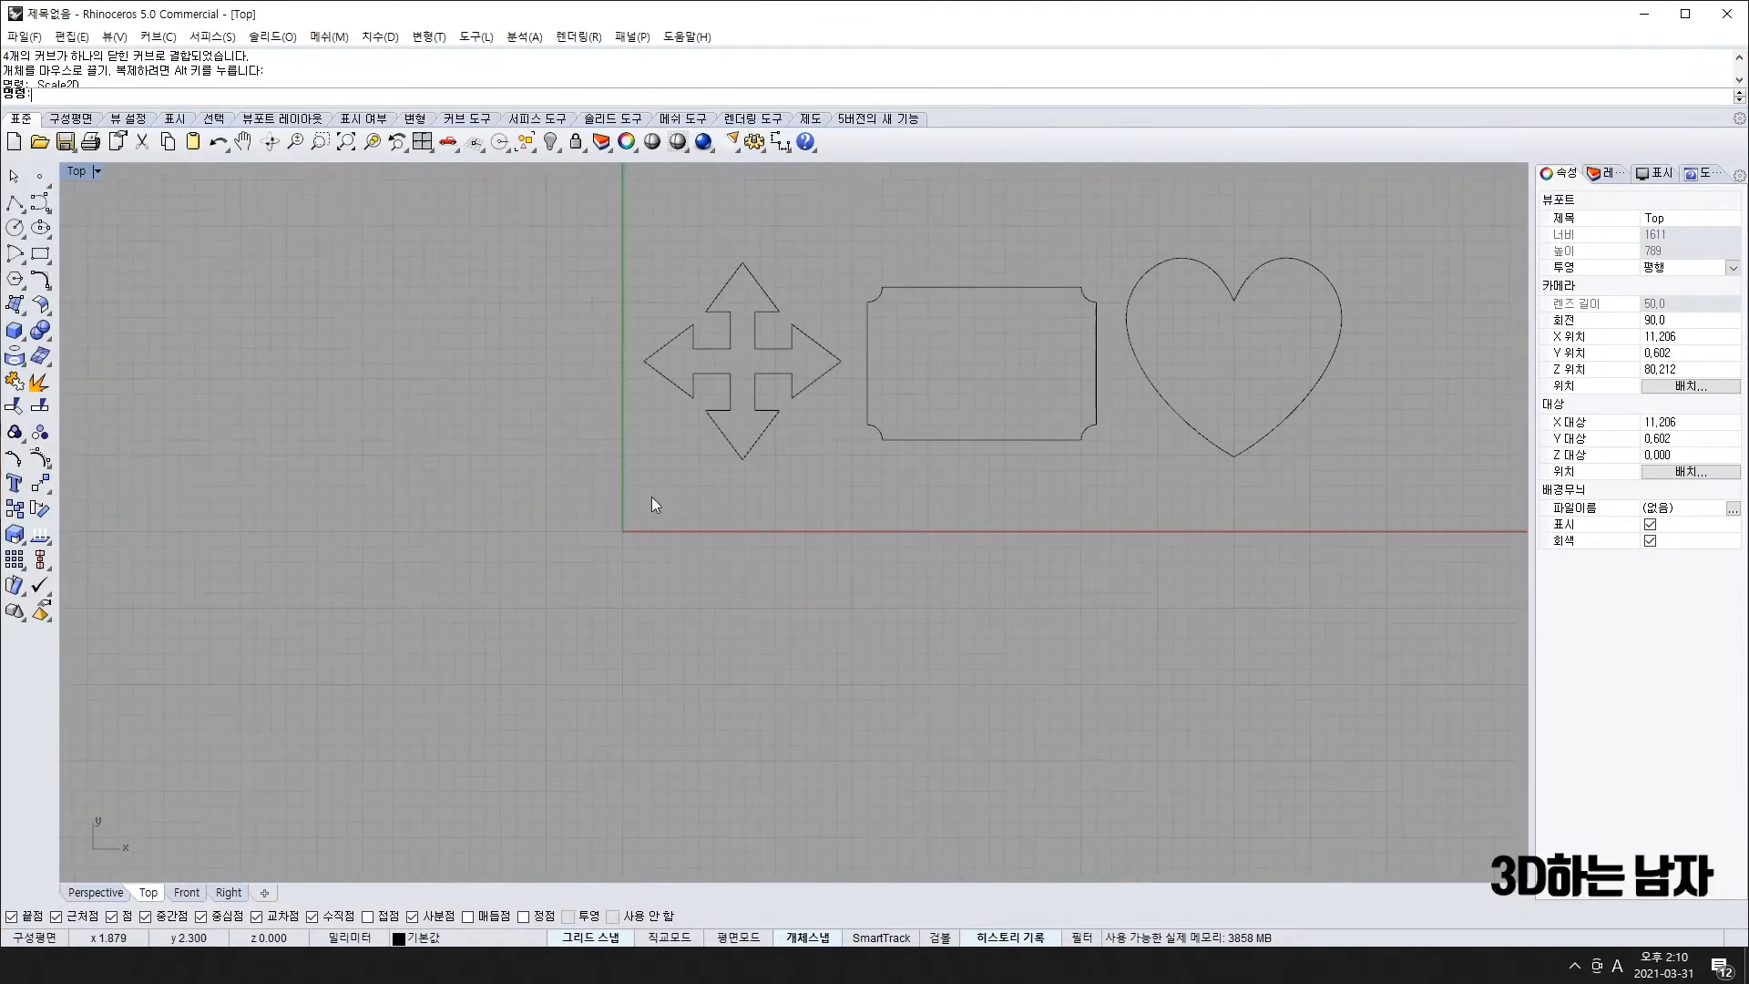
- Select the four-way arrow and move it directly beneath the heart
drag(561, 244, 845, 482)
click(953, 535)
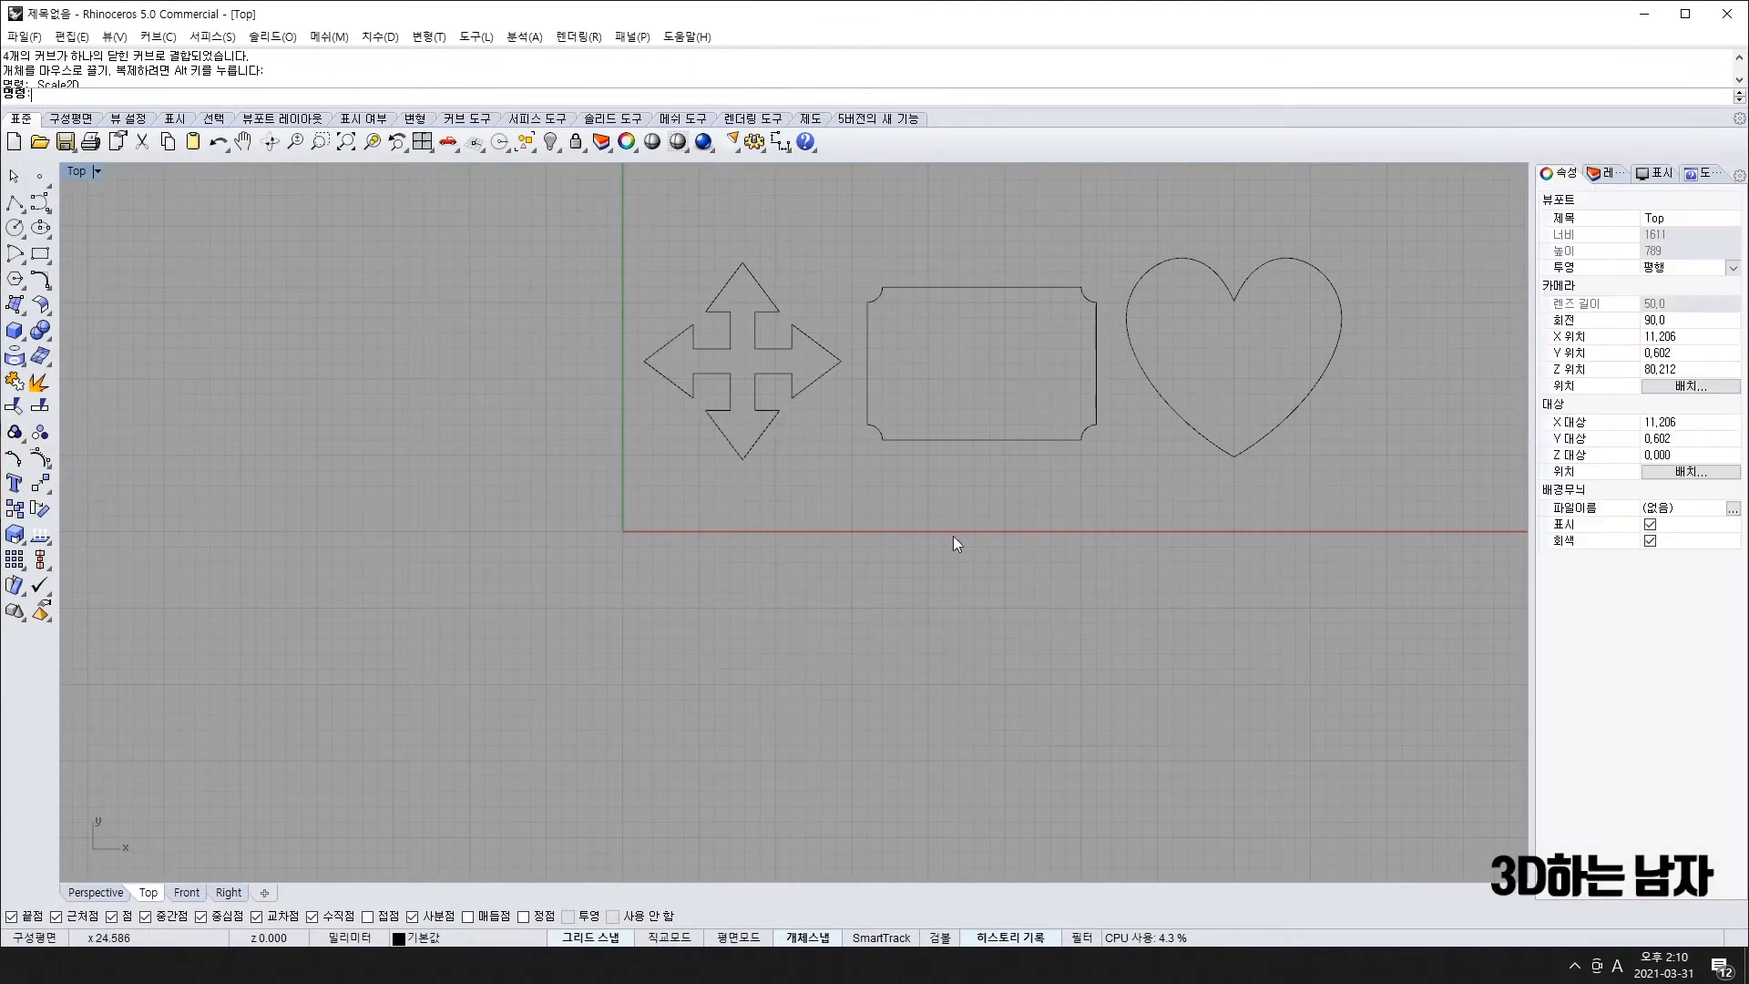
drag(817, 382, 1308, 611)
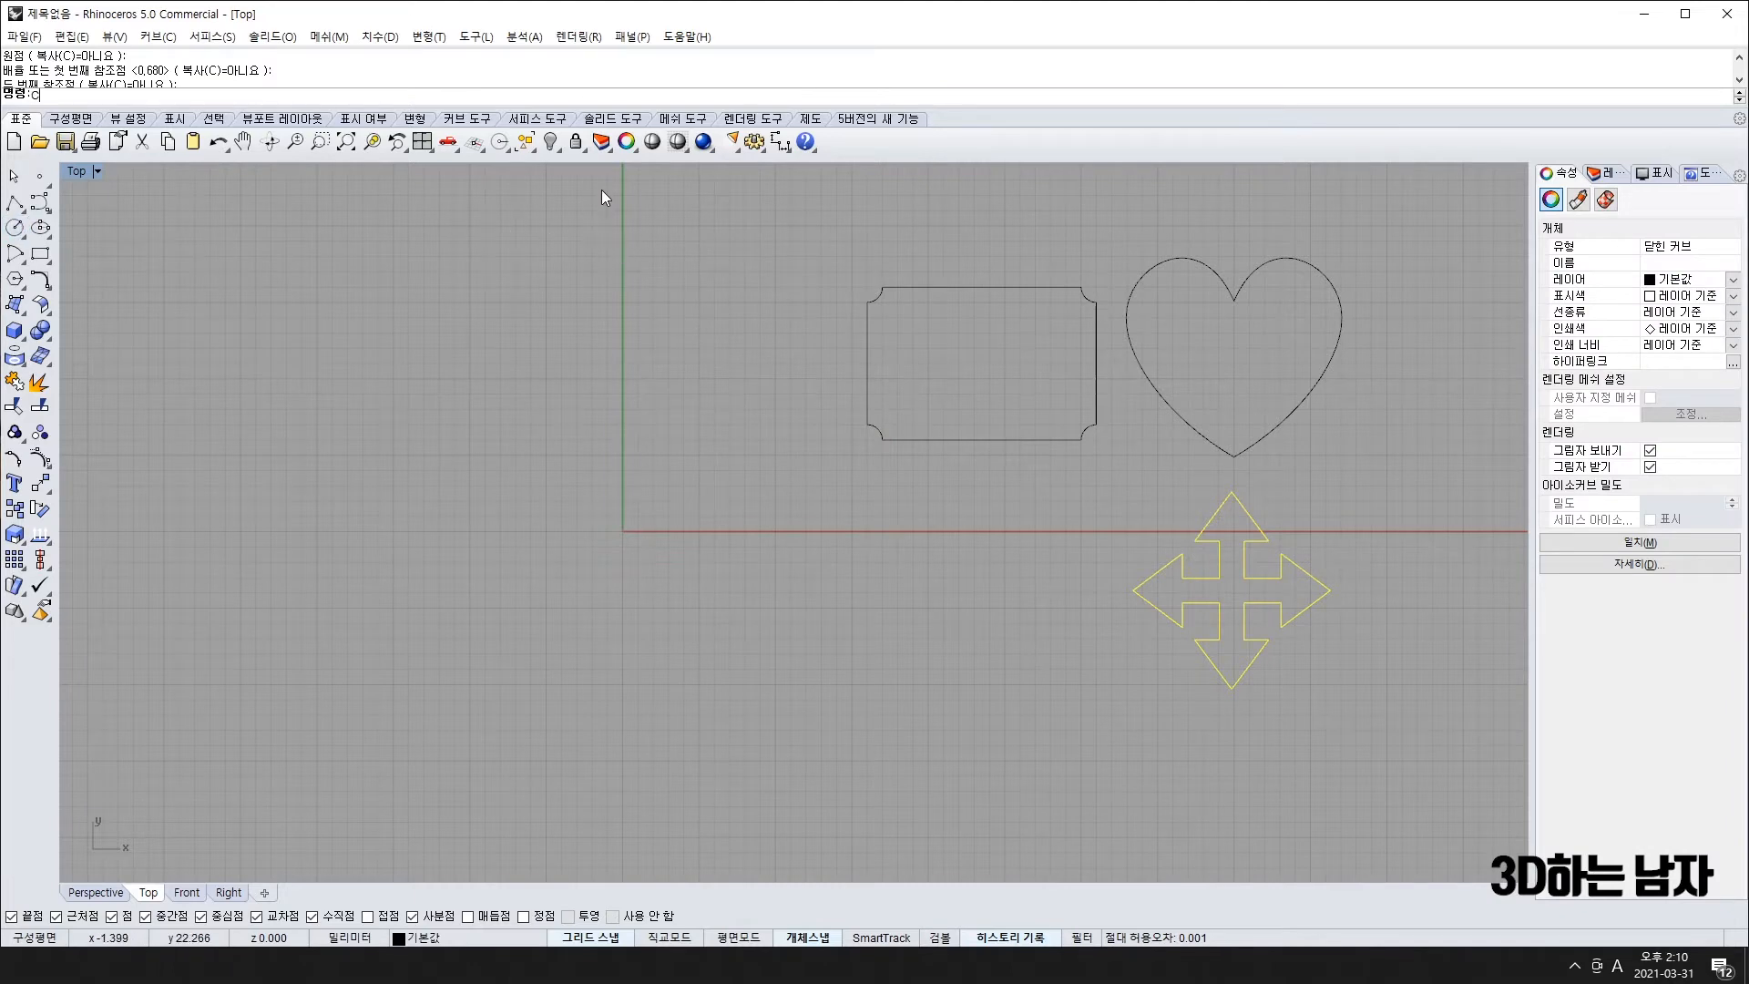
- Draw a circle centred on the origin, slightly smaller across than the heart, as the body of the sun
key(Return)
click(622, 531)
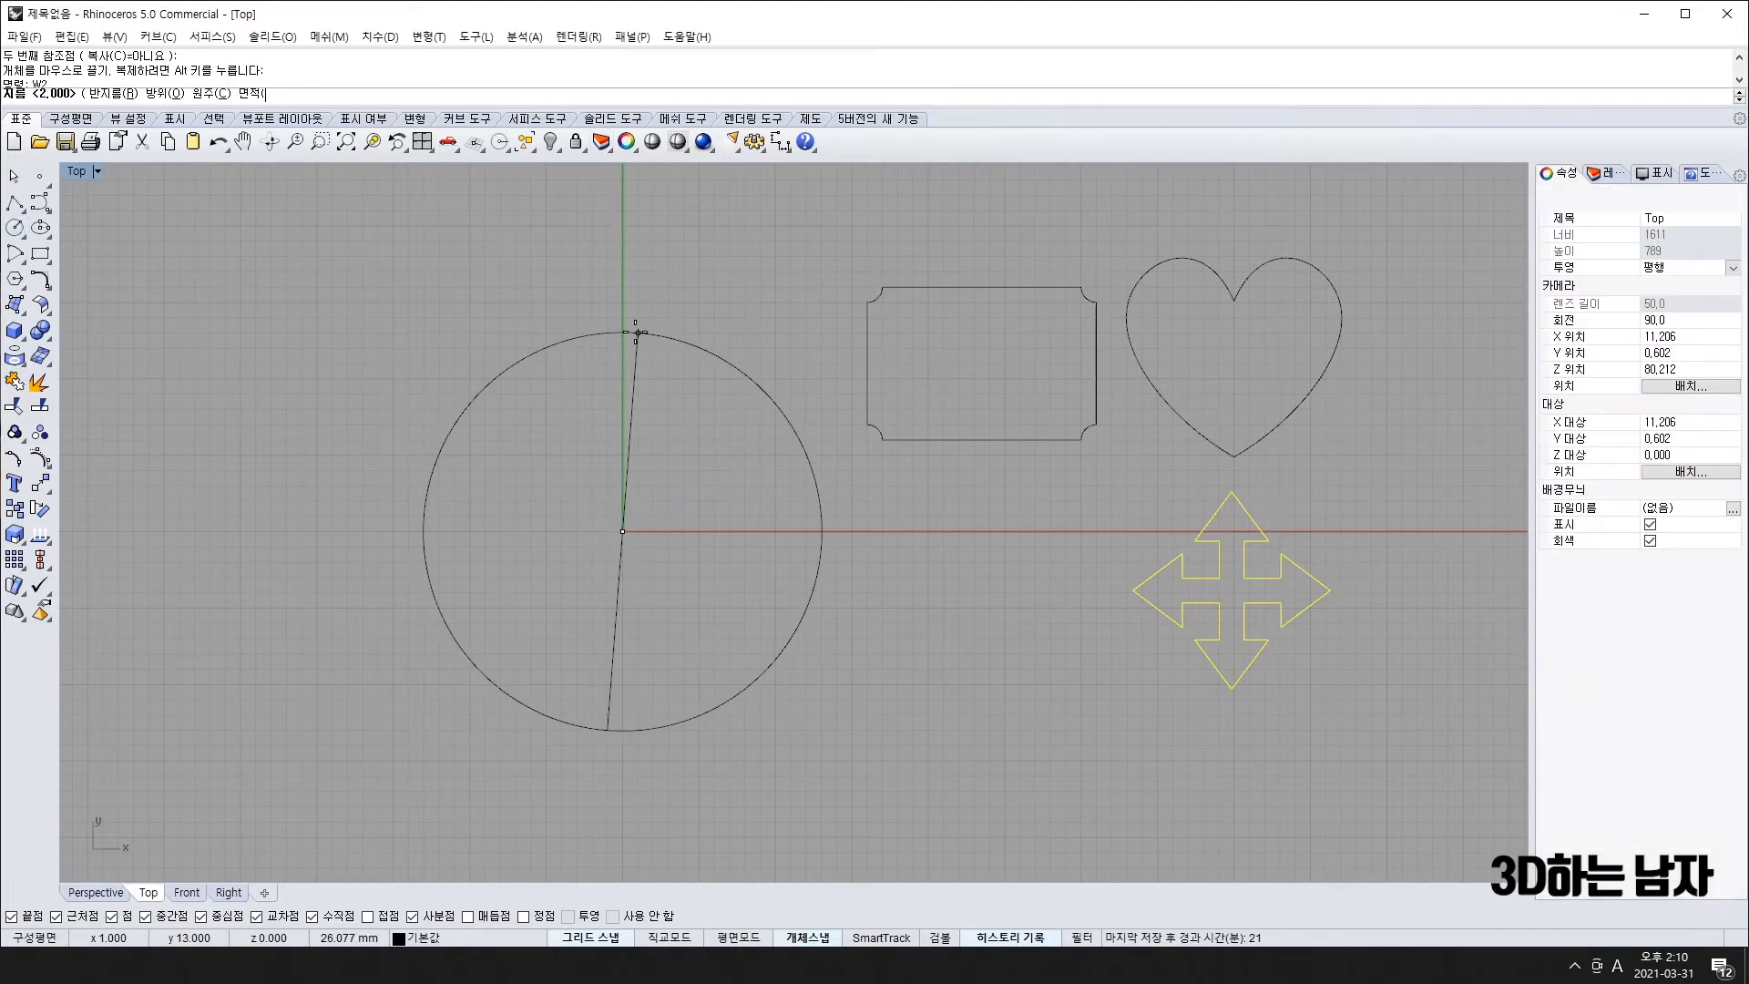
click(714, 531)
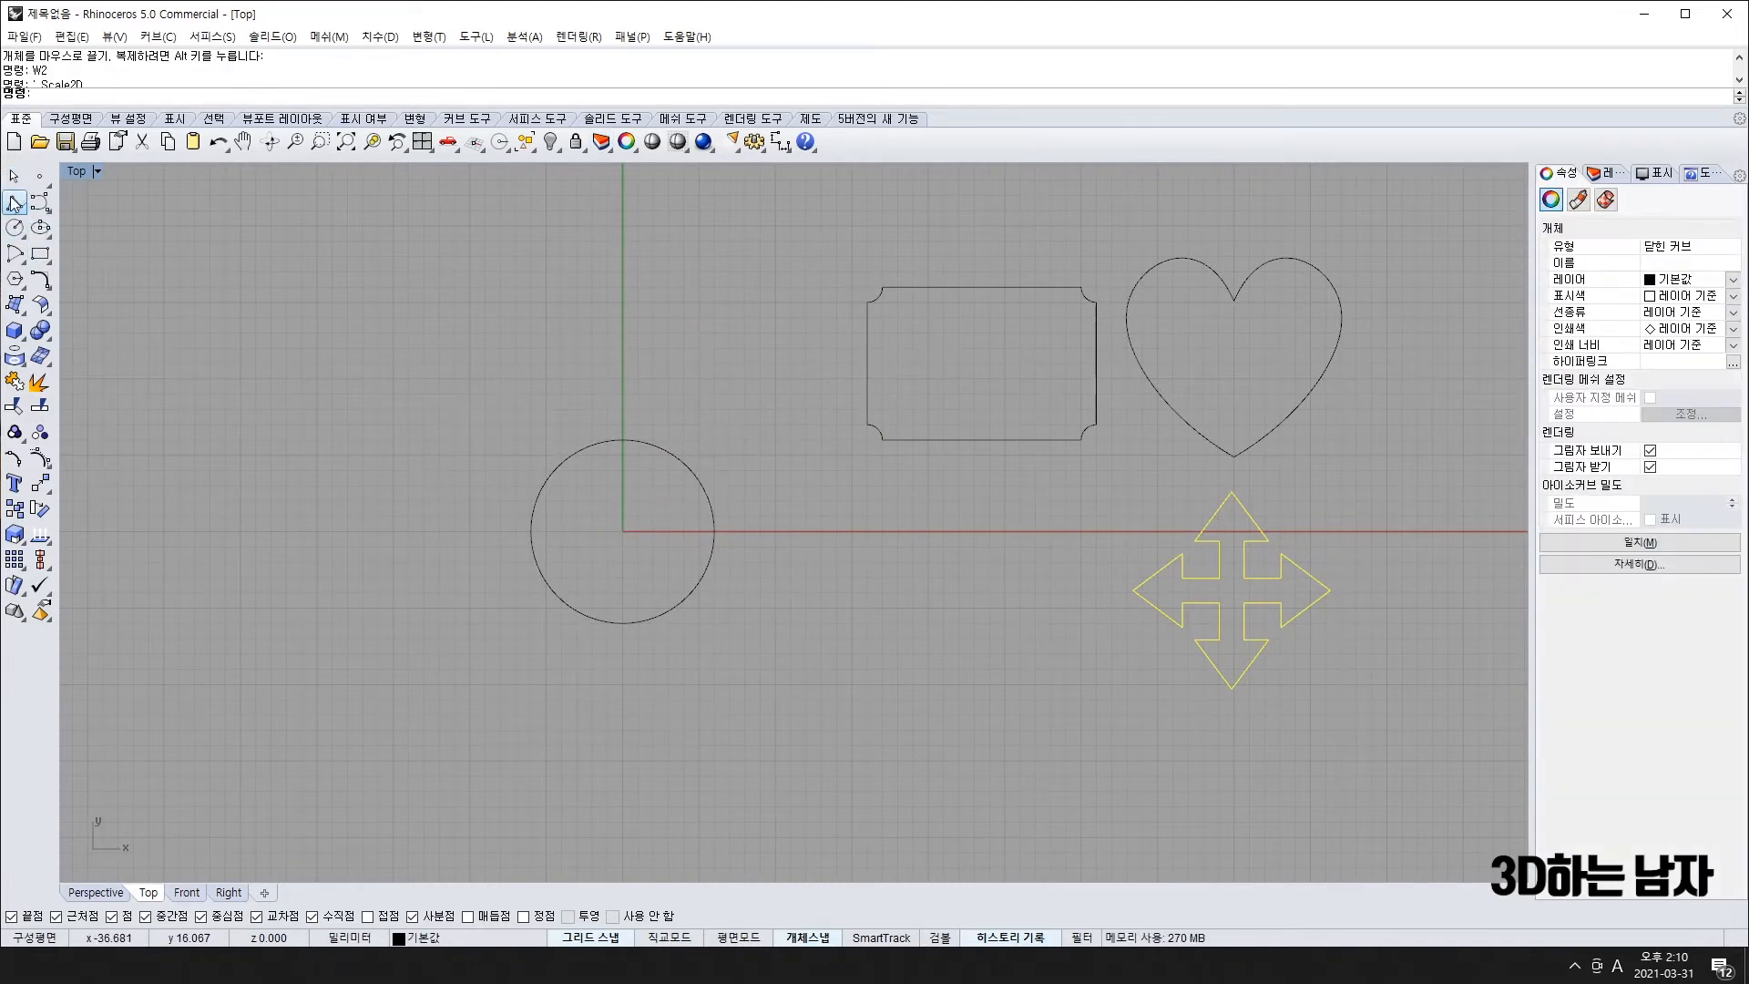
- Draw a closed narrow triangle above the circle as a sun ray, with its apex at 0,13 and a horizontal base at y 8
click(14, 202)
click(623, 333)
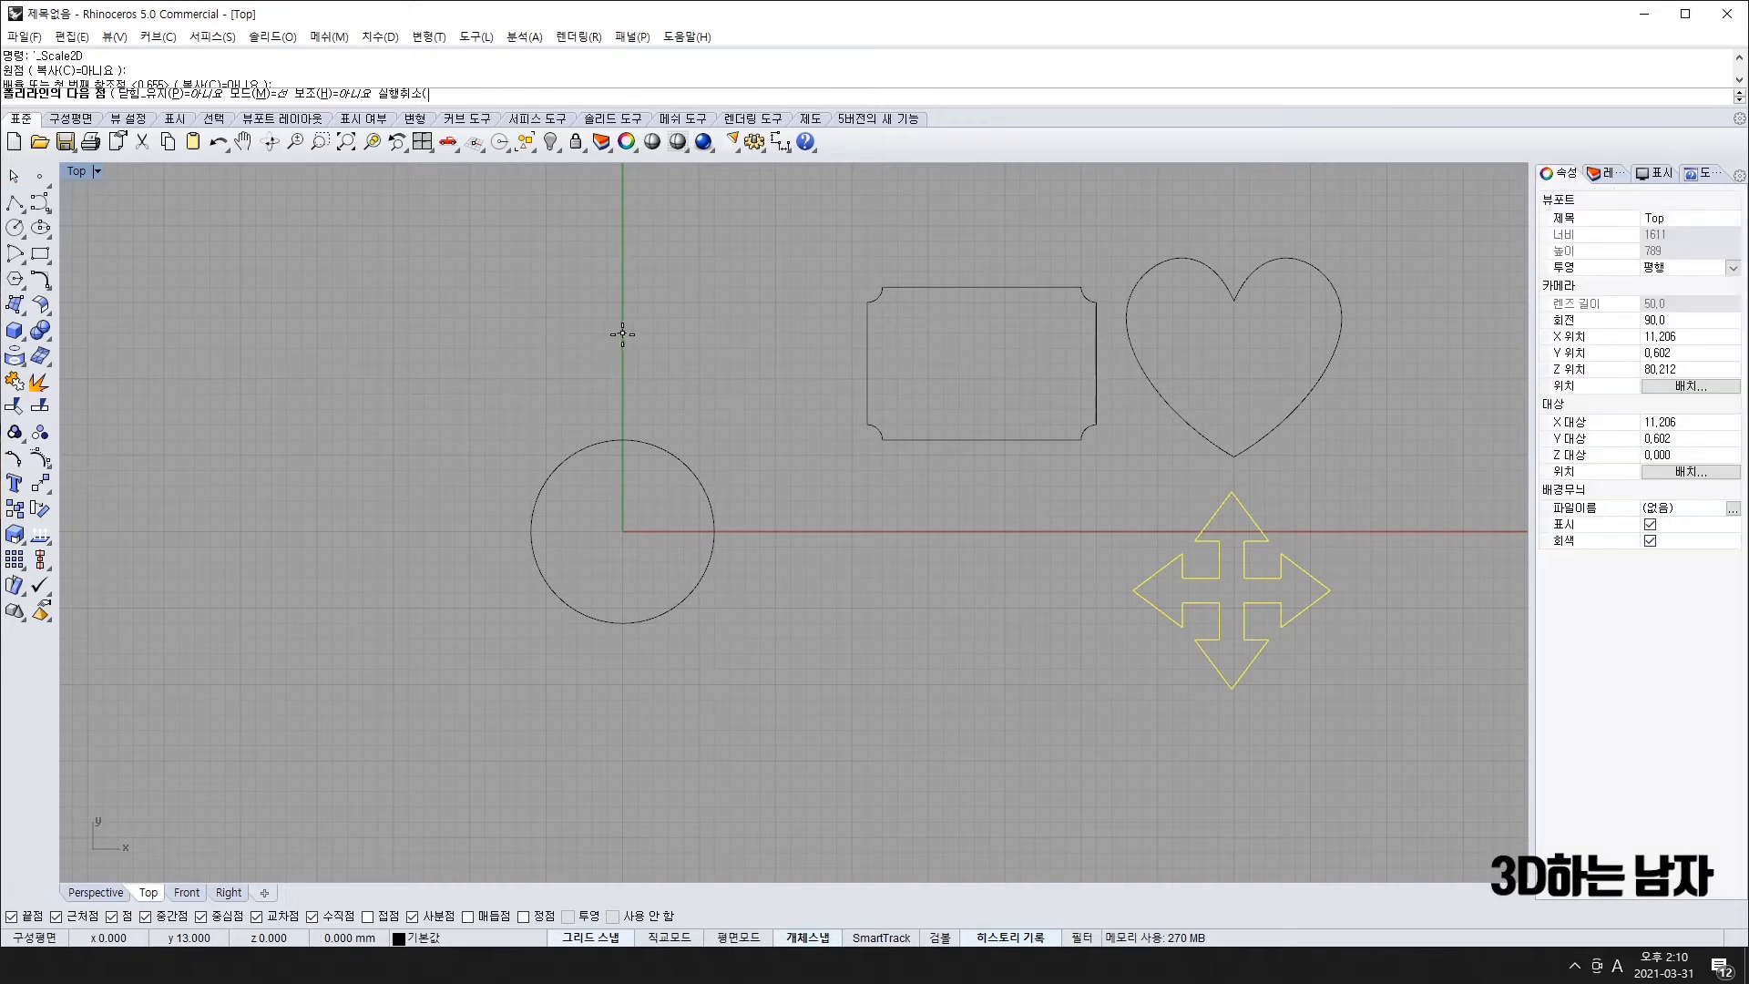
click(592, 409)
click(652, 409)
click(622, 334)
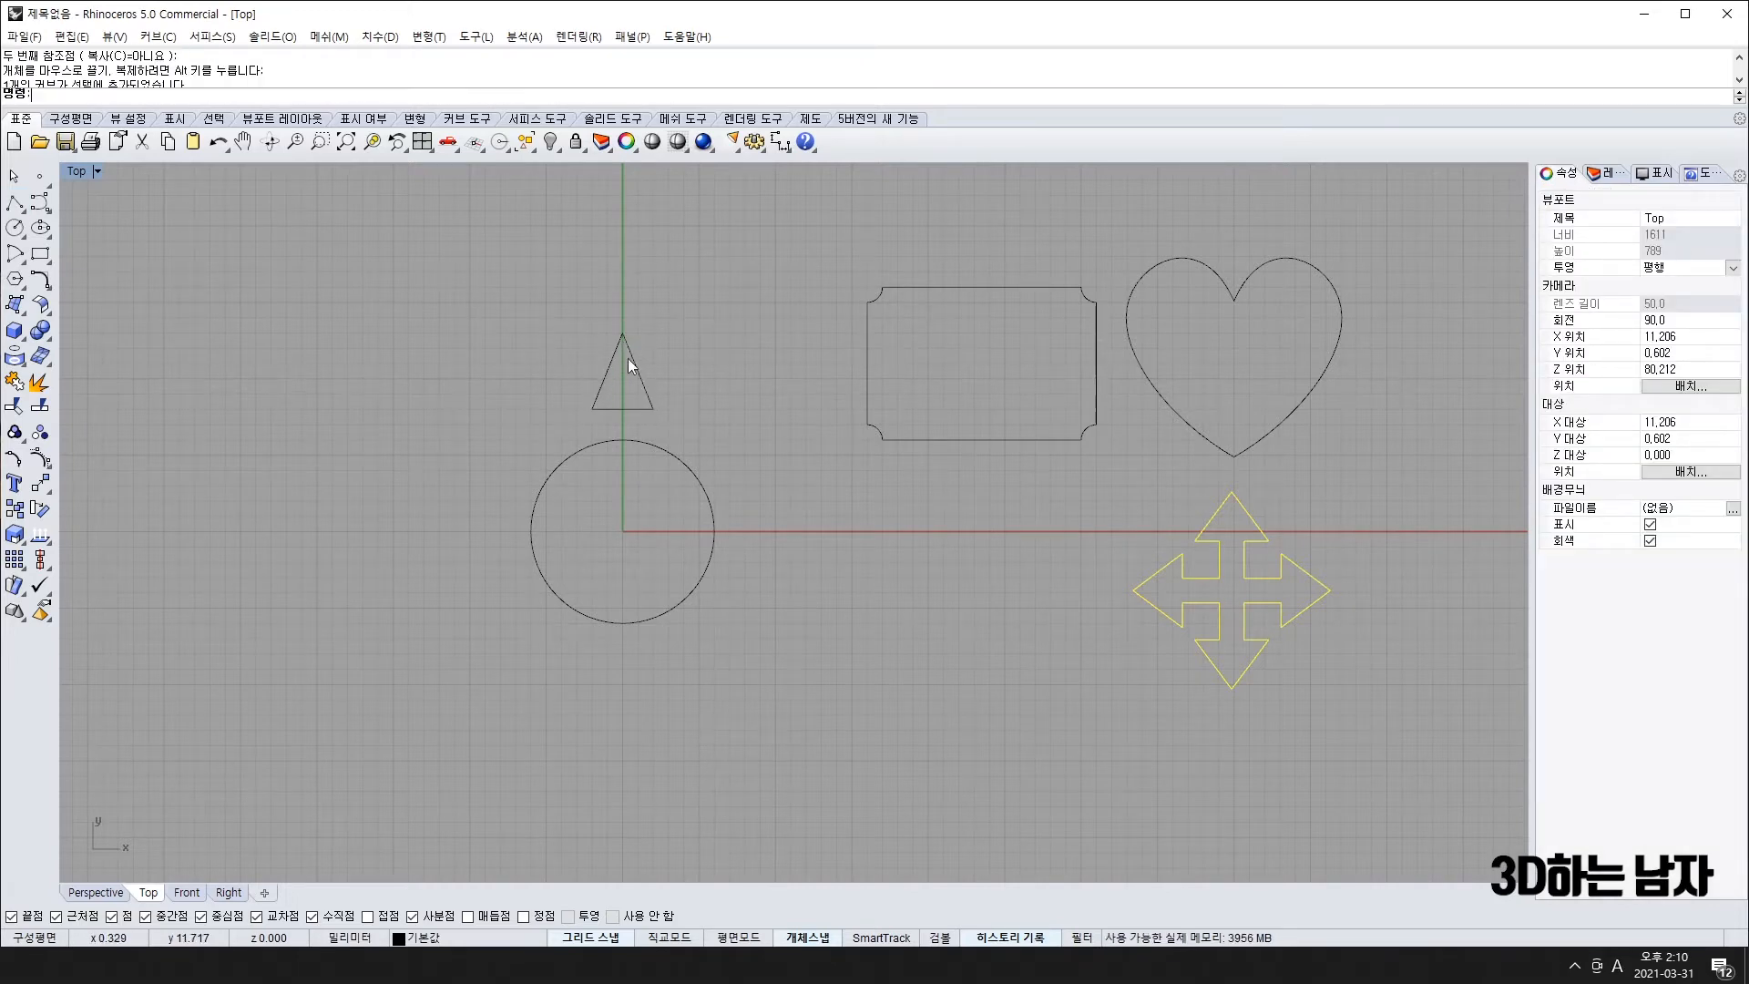
- Polar-array the triangle around the origin with 8 items over 360 degrees
click(623, 409)
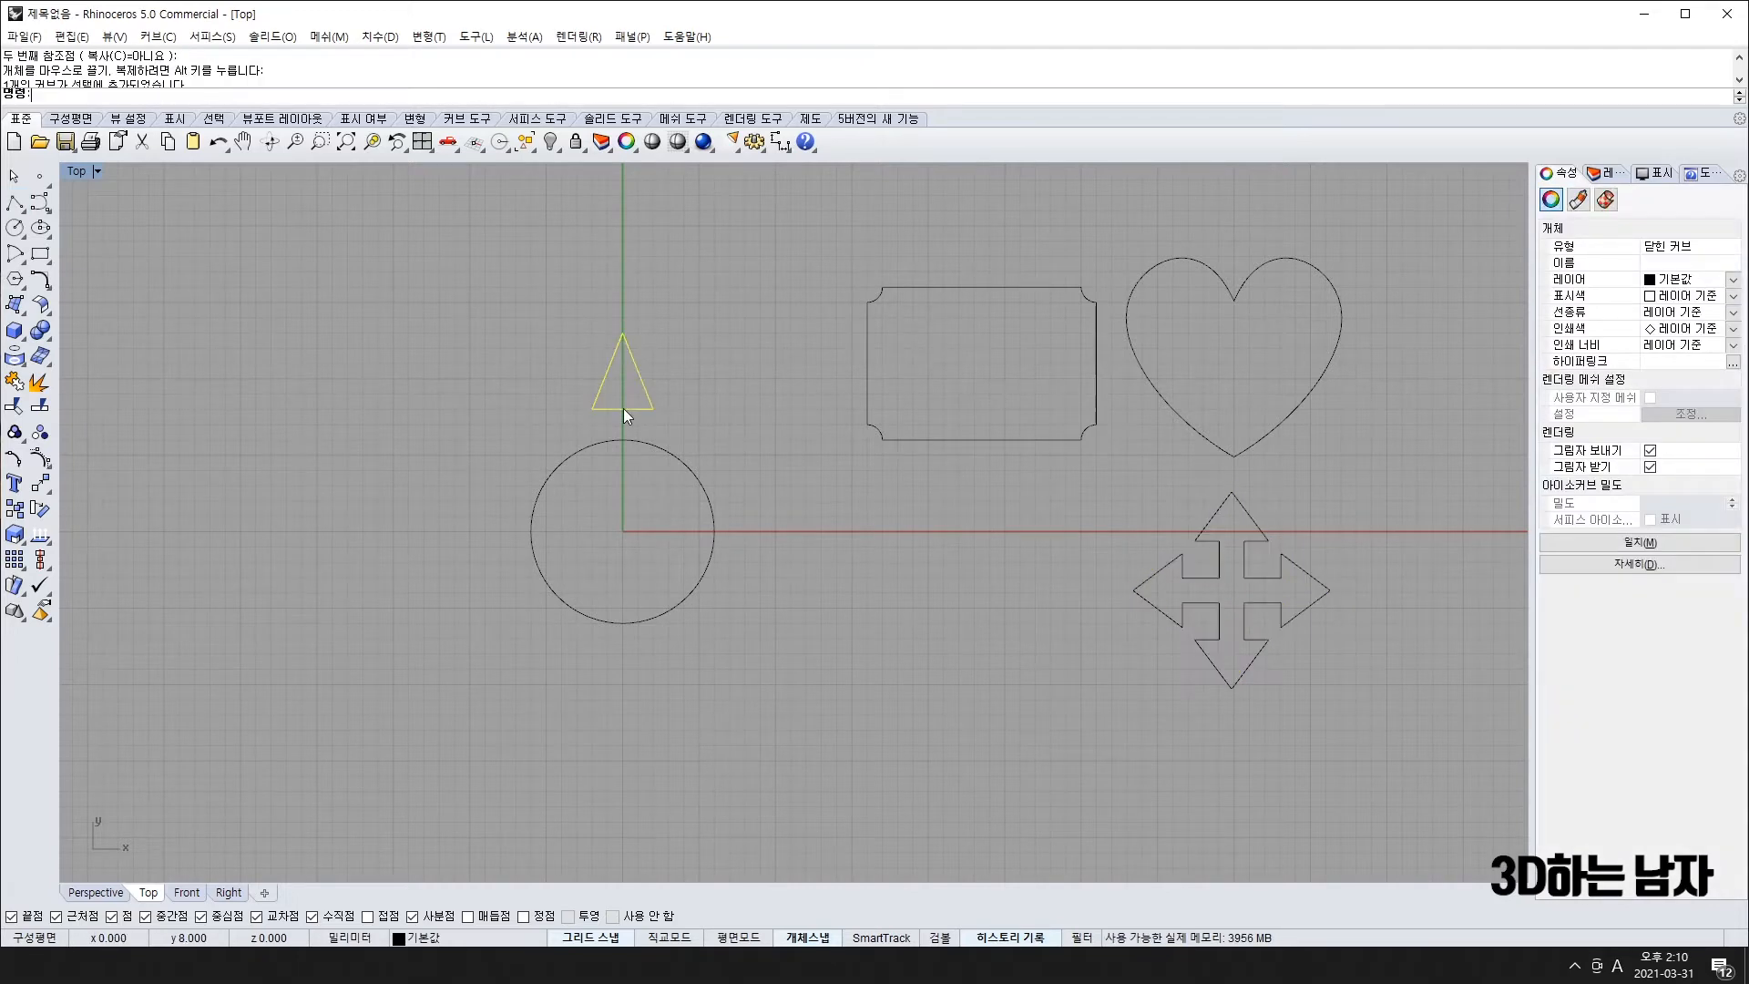
click(40, 483)
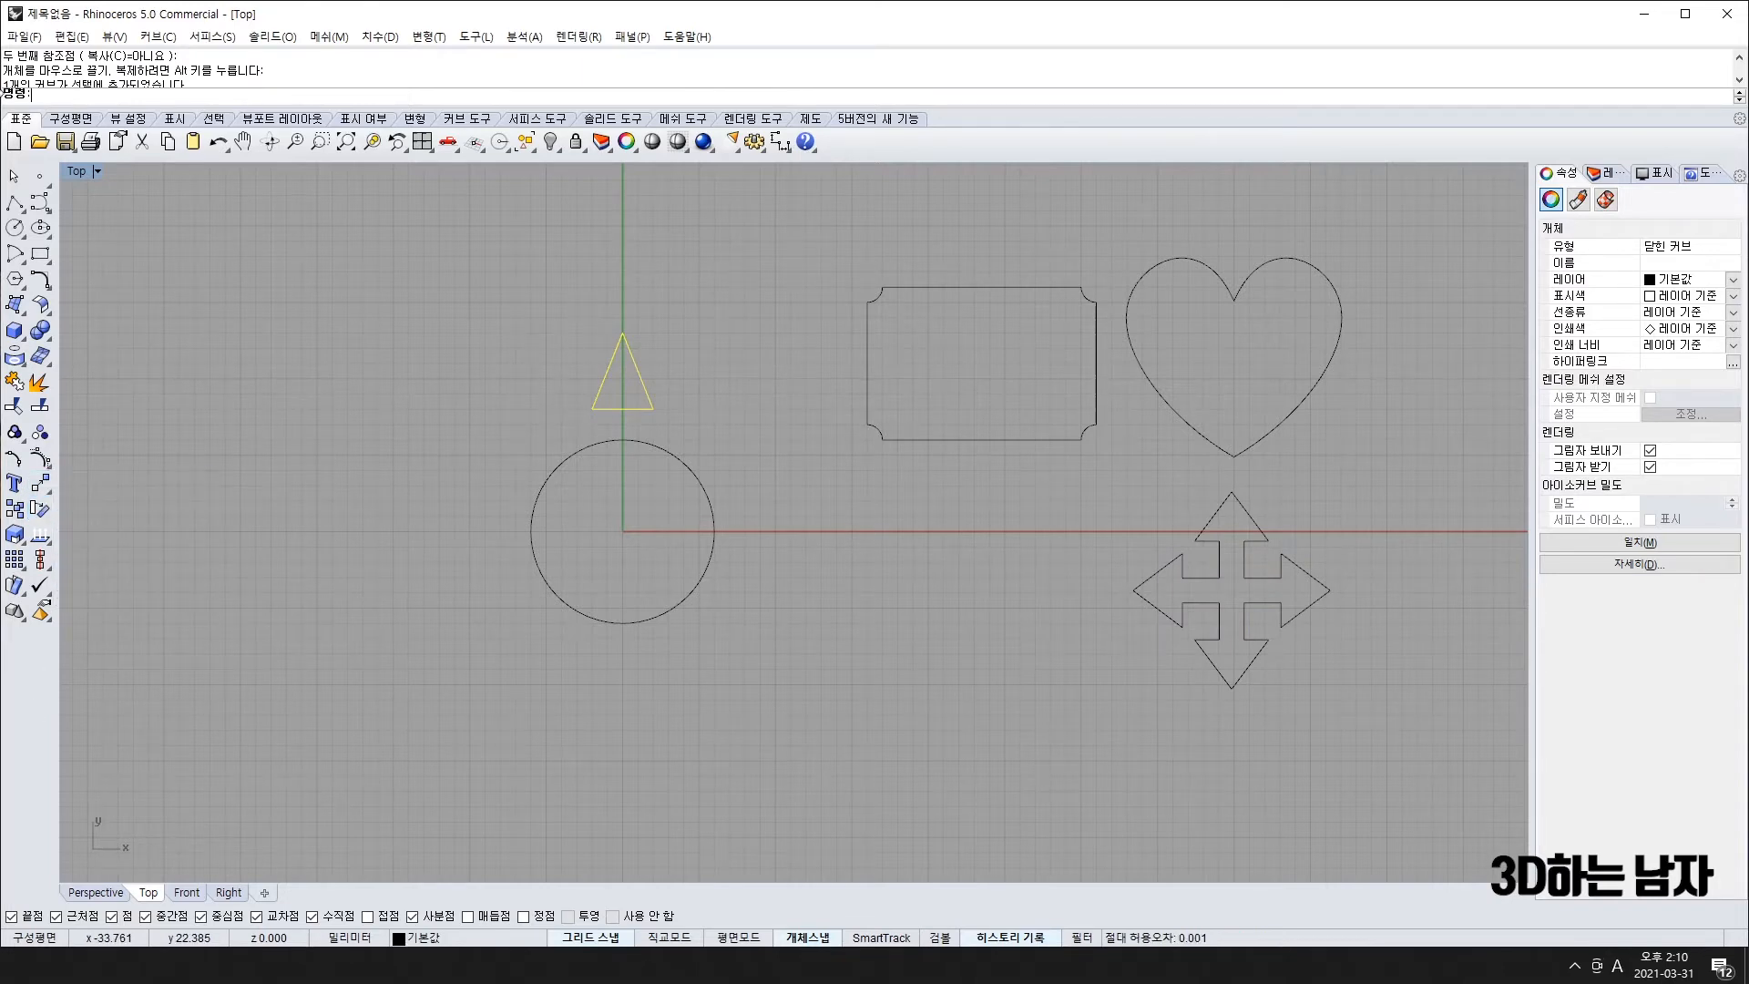
text(rrayPolar)
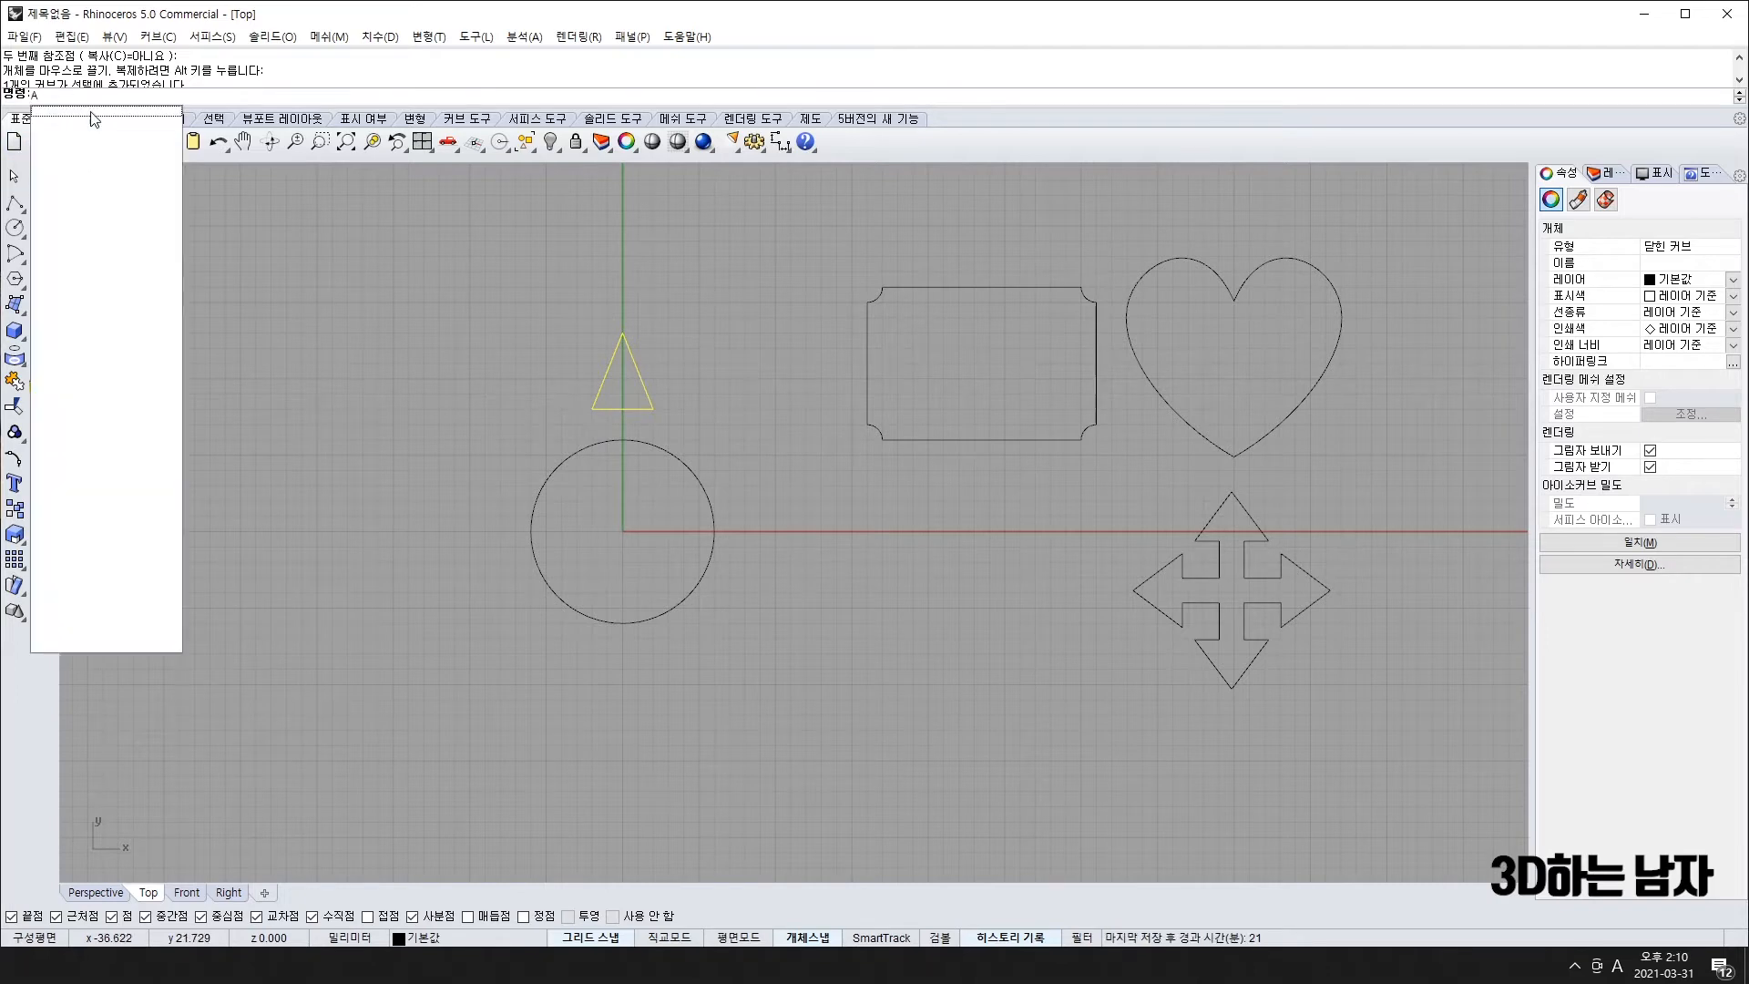
key(Return)
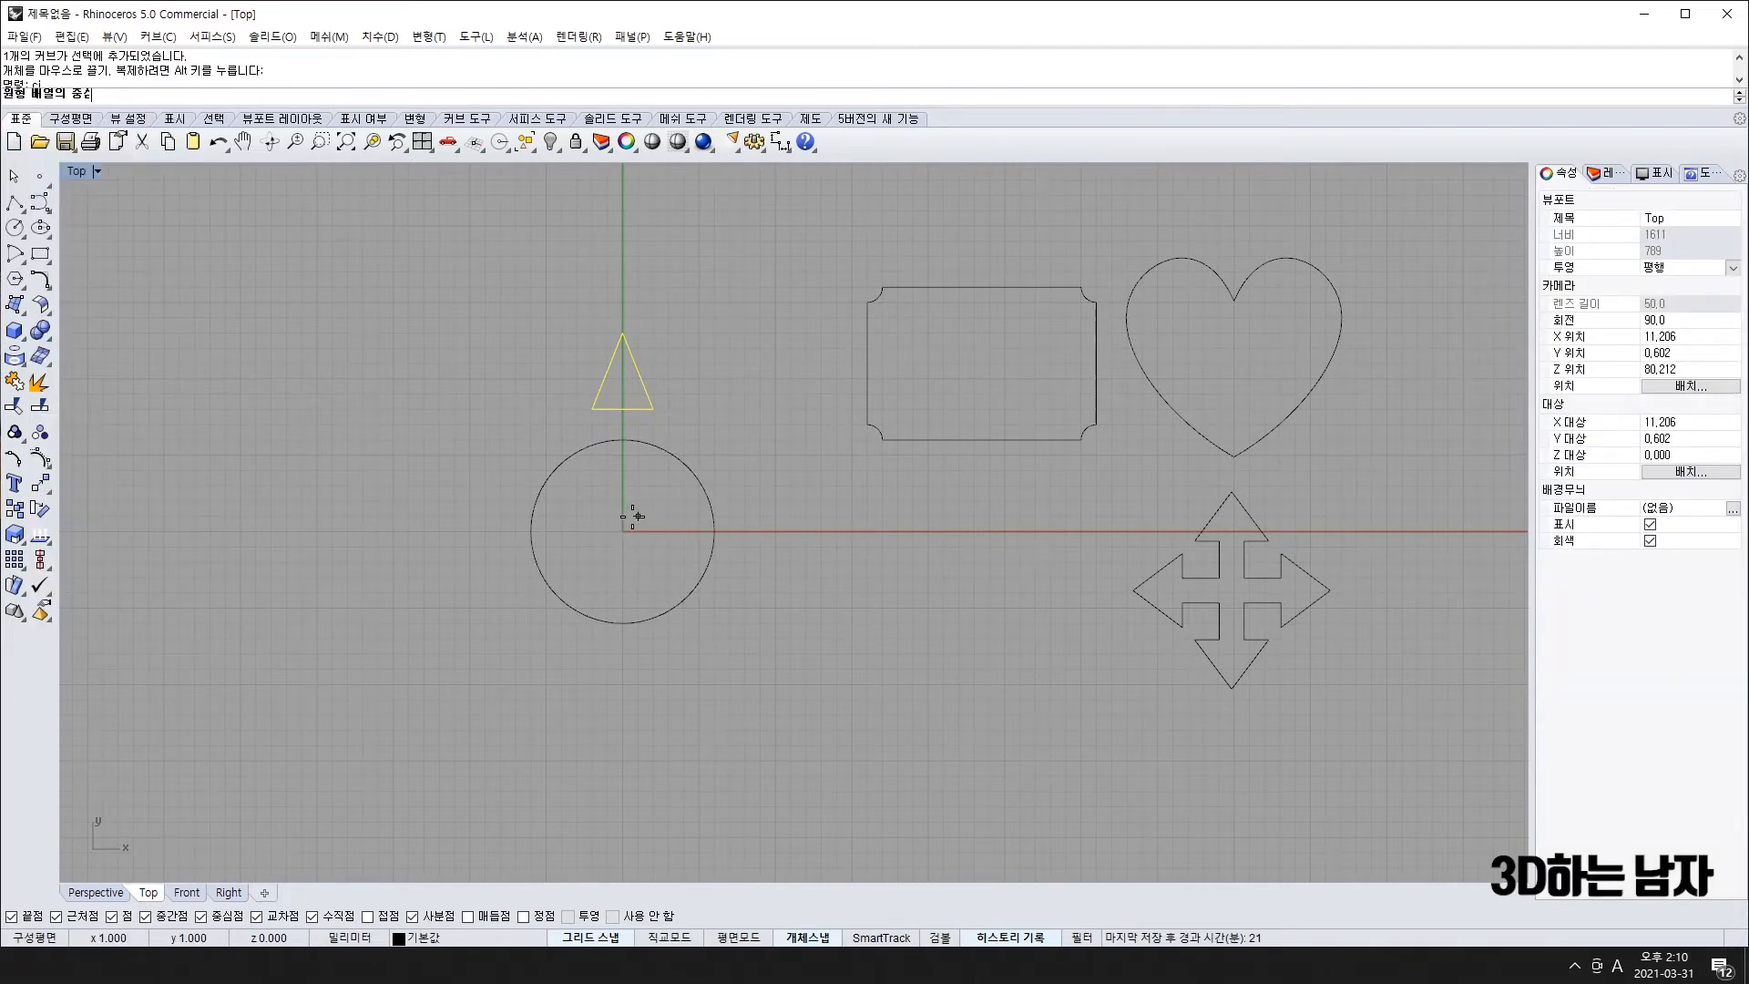
key(Return)
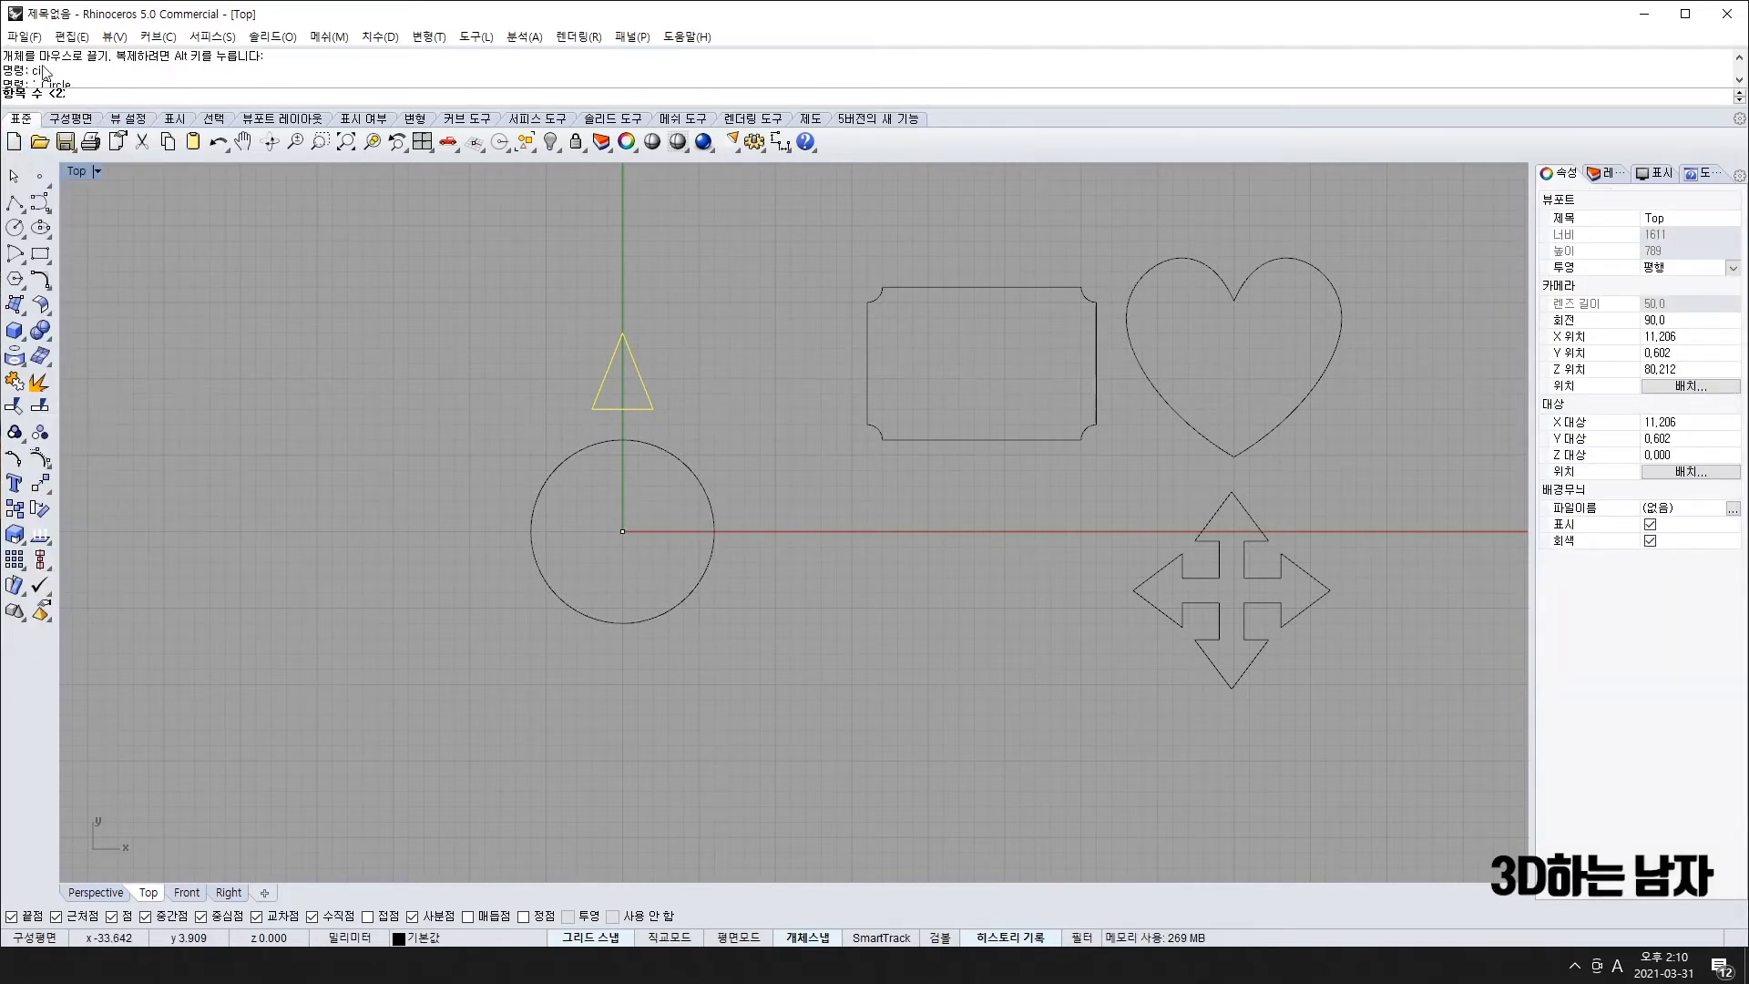
key(Return)
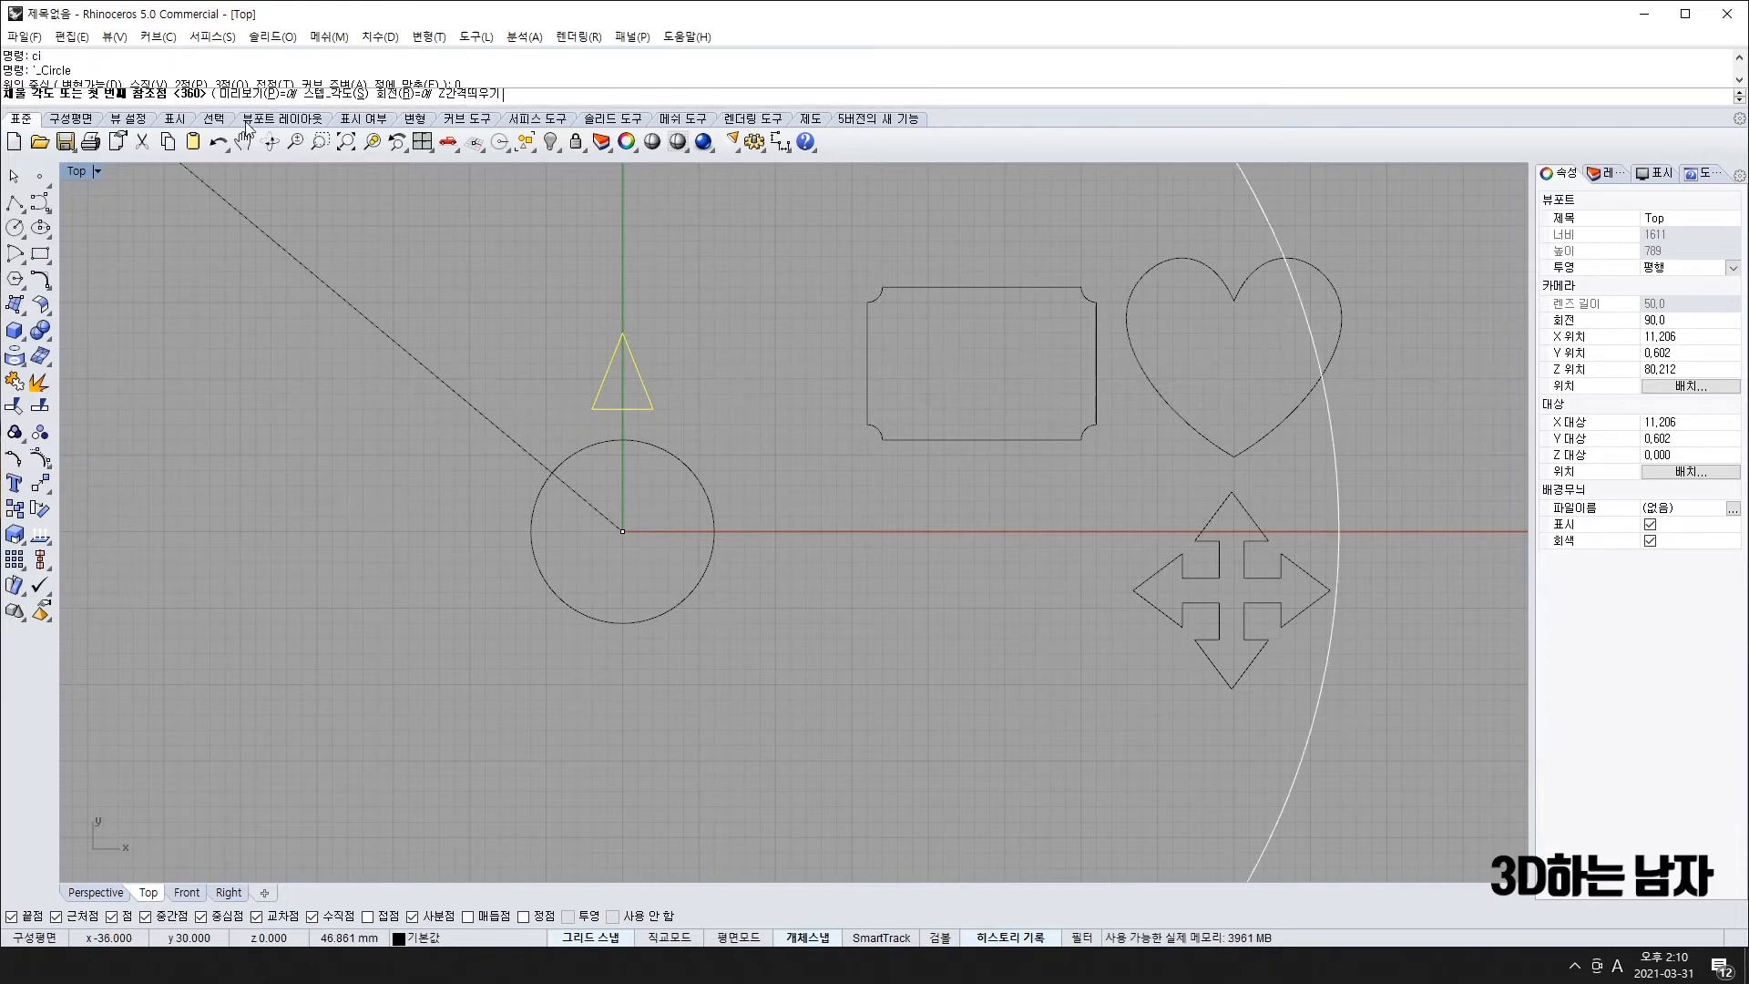
key(Return)
key(Return)
- Scale the whole sun down in two dimensions from the origin to roughly two-thirds, and move it beneath the notched rectangle
scroll(670, 582, down, 5)
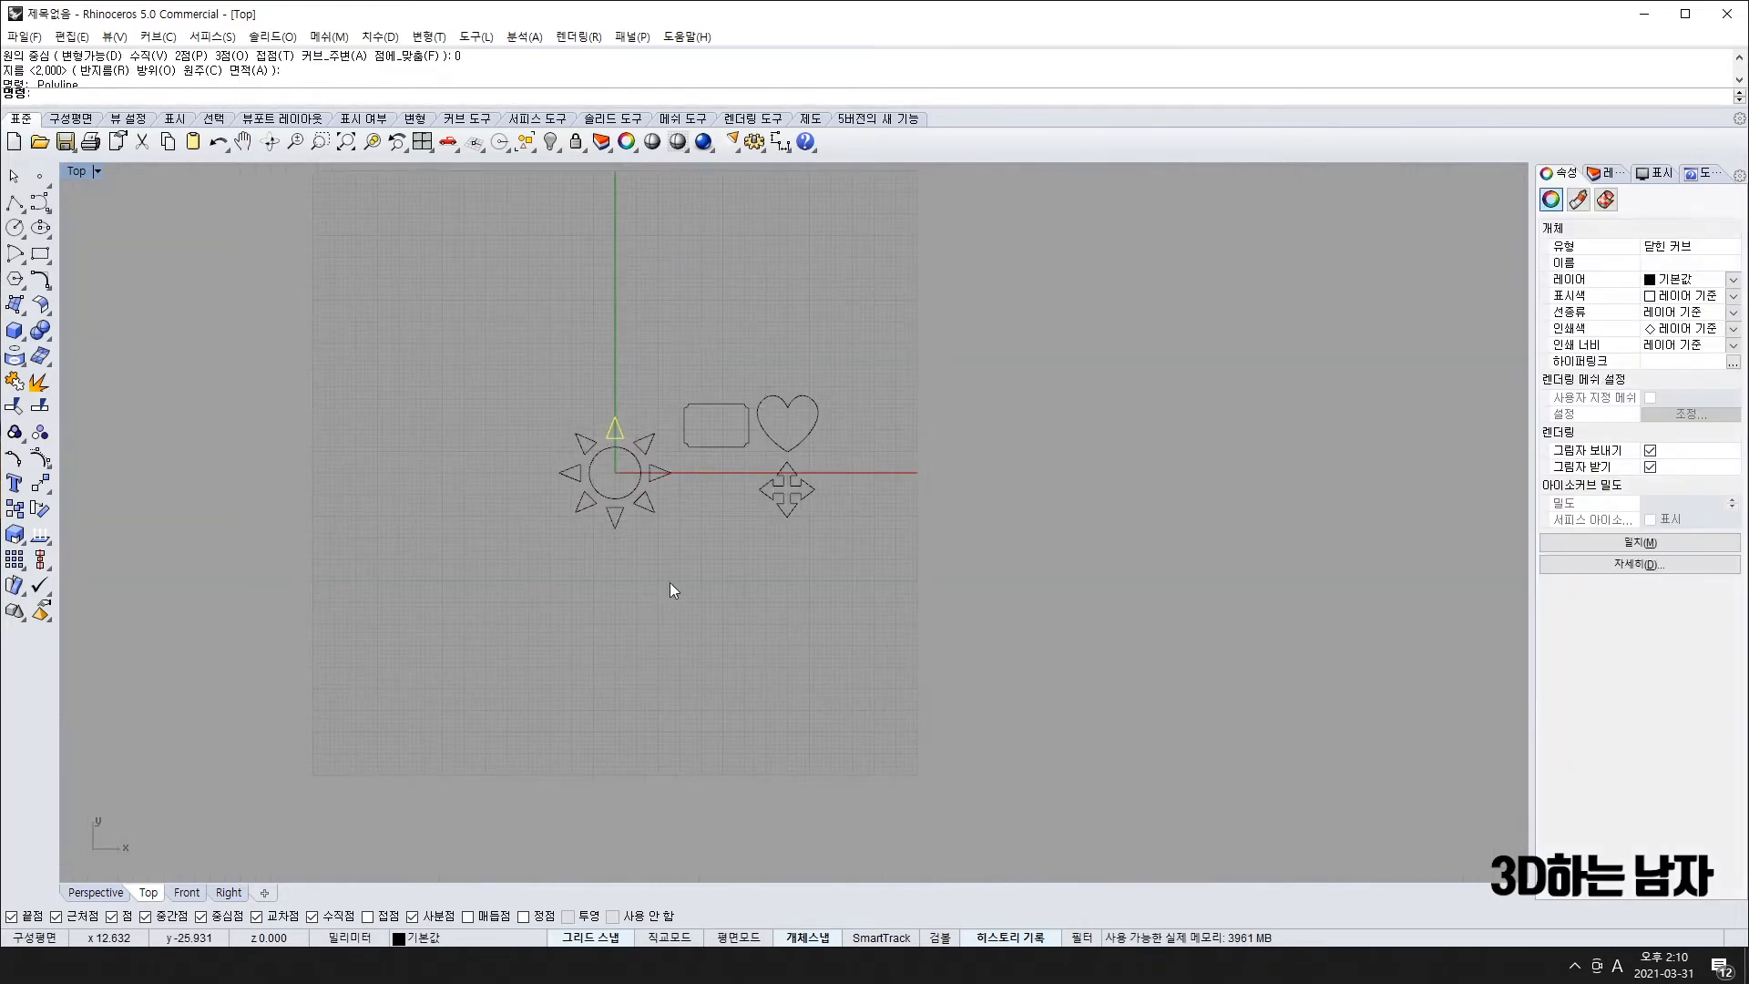
scroll(534, 416, up, 1)
drag(343, 287, 669, 546)
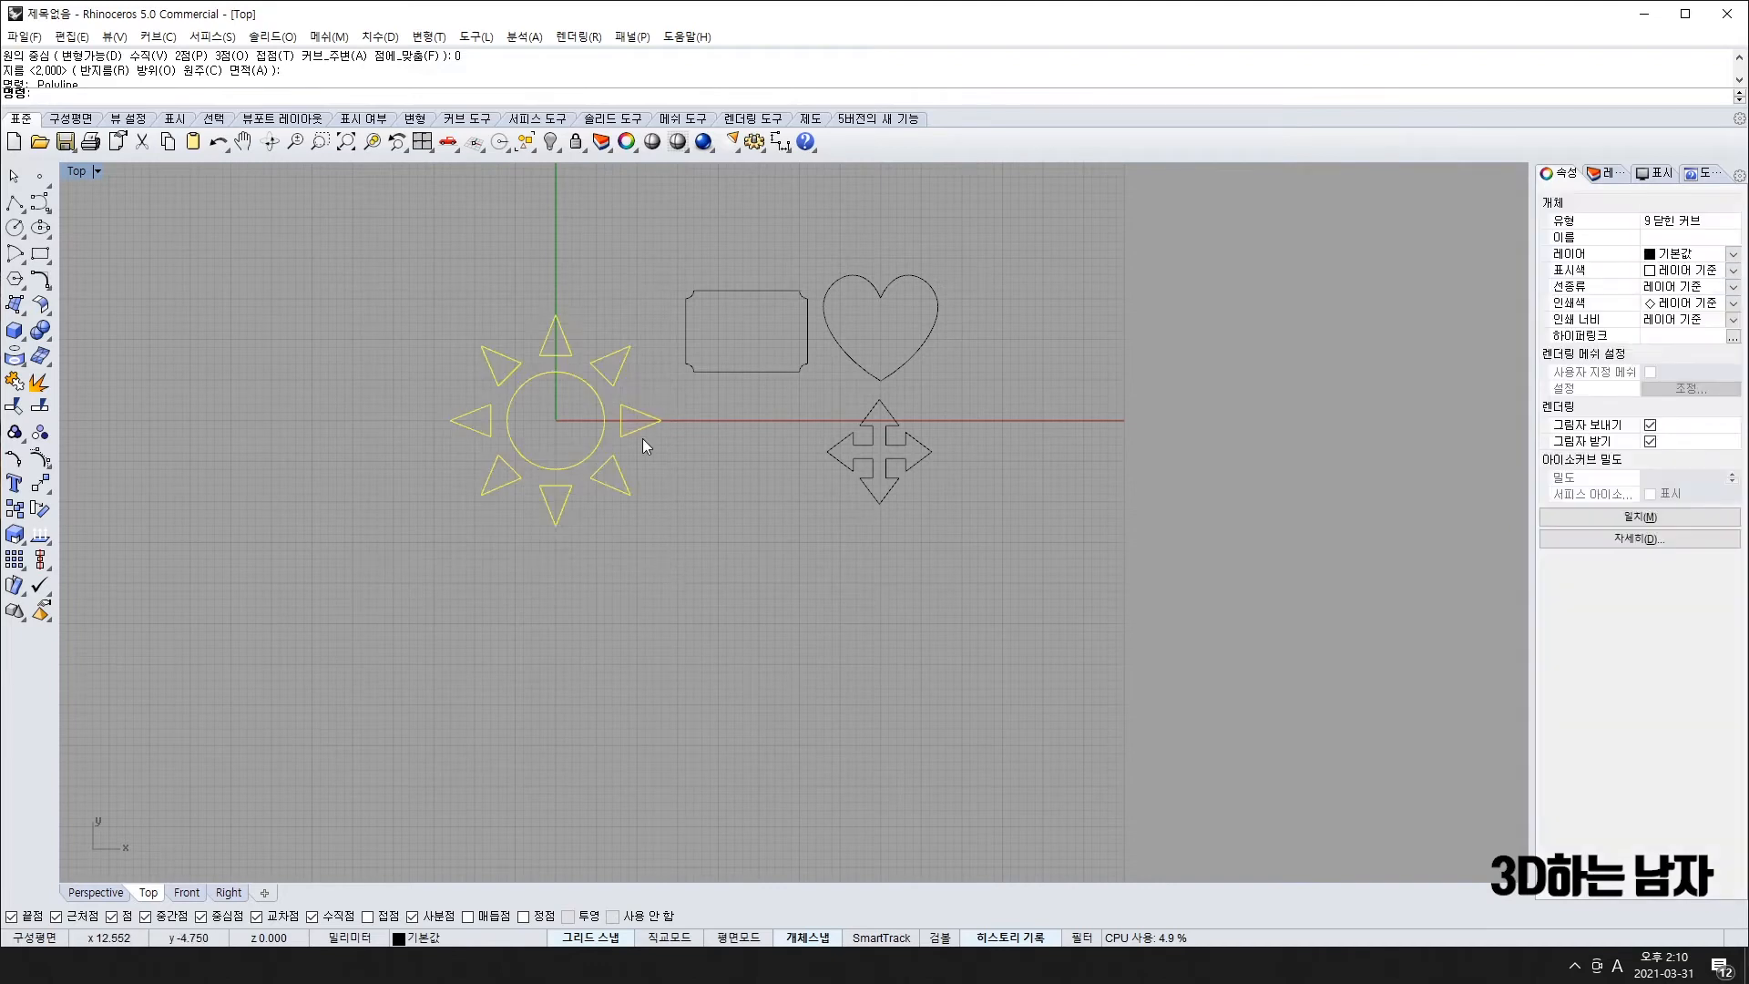
scroll(554, 413, up, 4)
scroll(554, 412, down, 3)
text(sc)
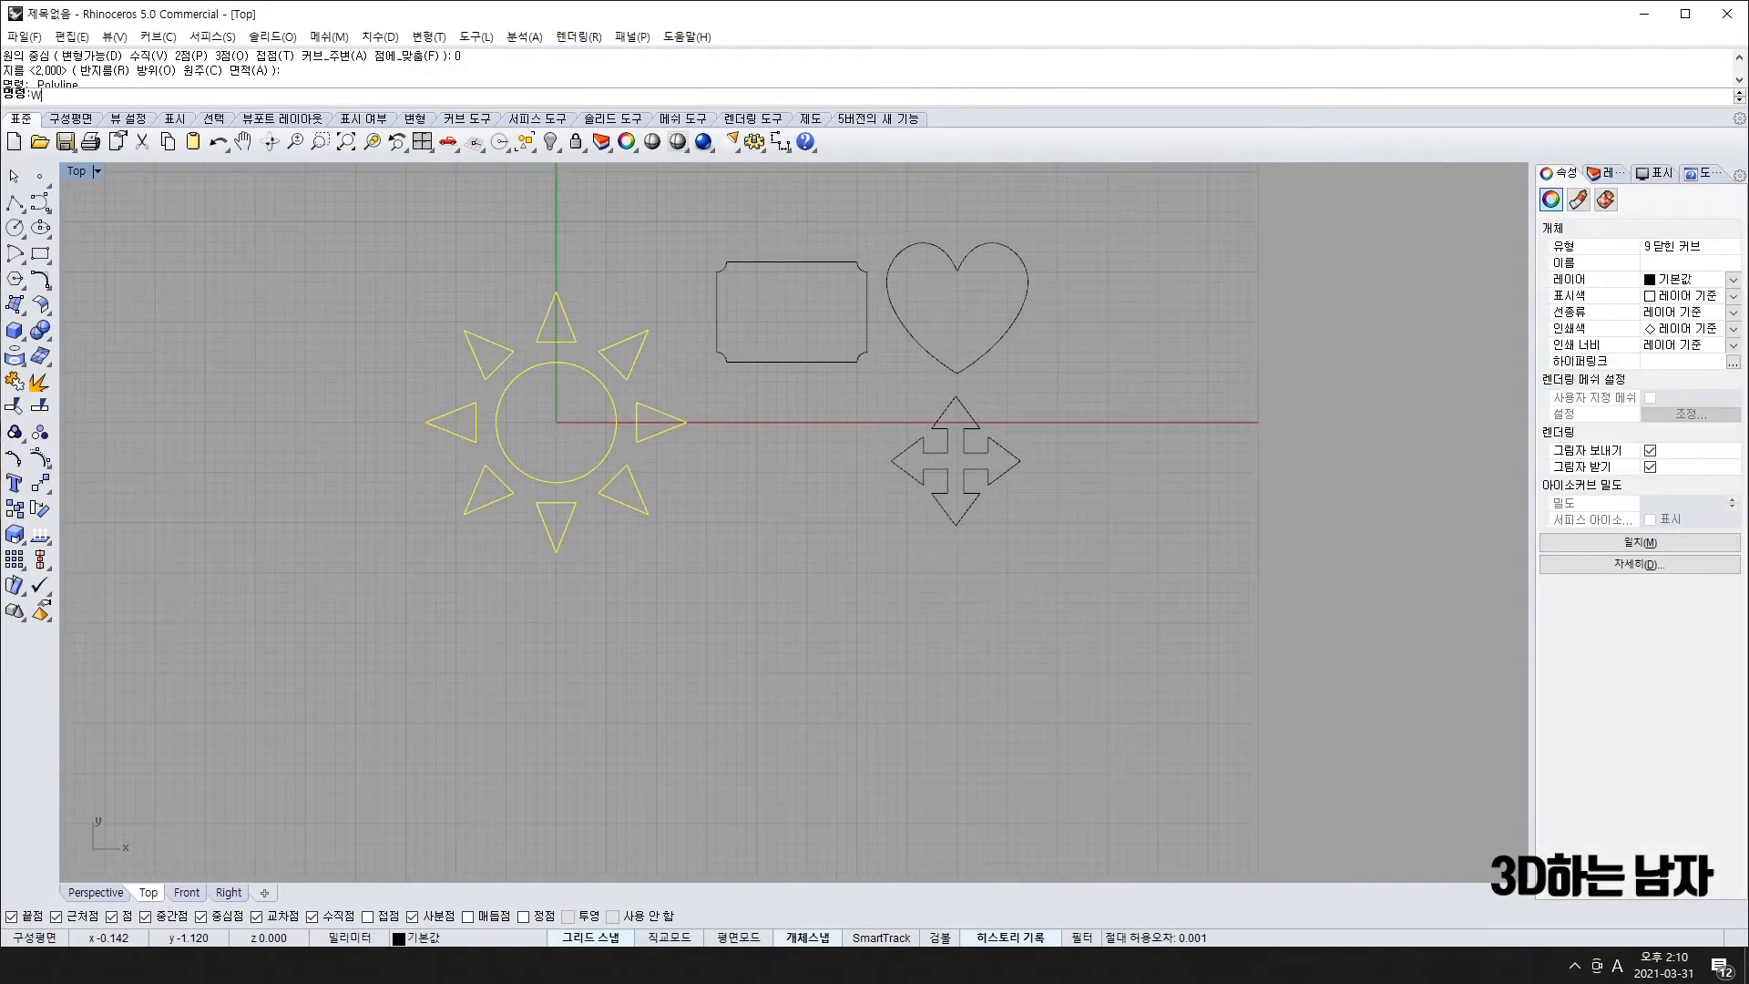
key(Return)
click(555, 422)
shift+click(165, 422)
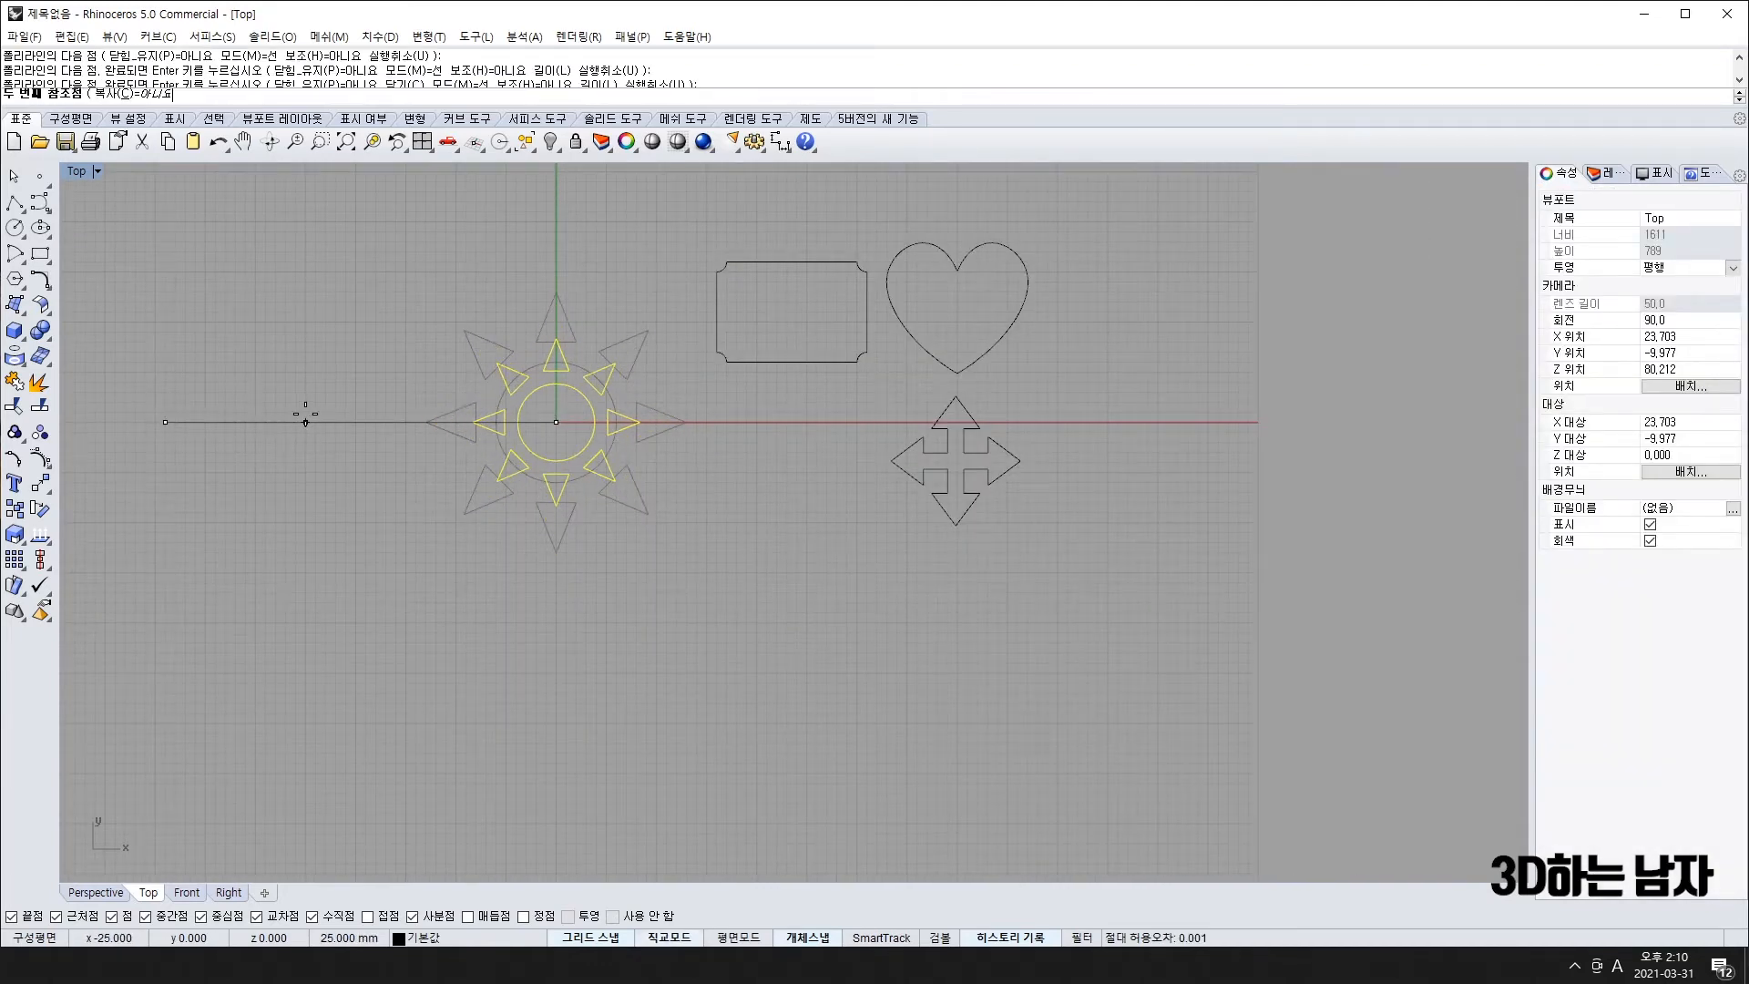
click(310, 422)
drag(636, 422, 868, 452)
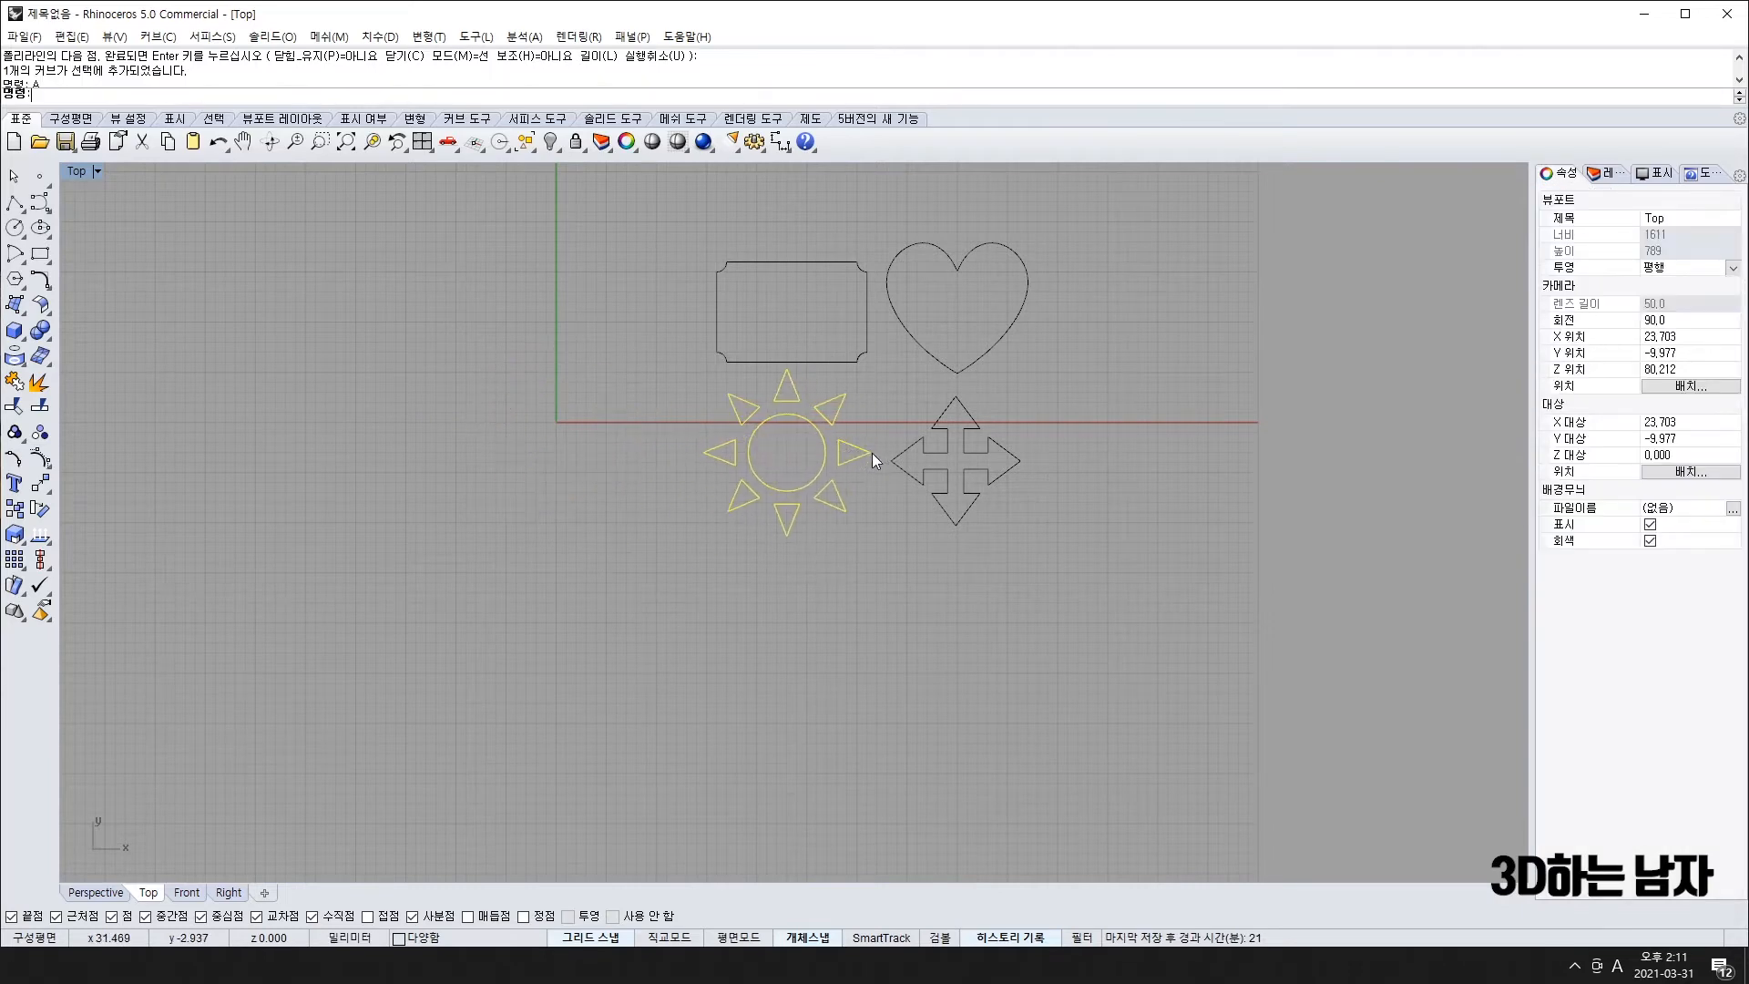
click(1201, 547)
- Move all four icons together towards negative X and slightly down, so the Y axis runs between the rectangle and the heart
scroll(1162, 547, down, 8)
right_drag(1151, 540, 724, 552)
scroll(495, 522, up, 6)
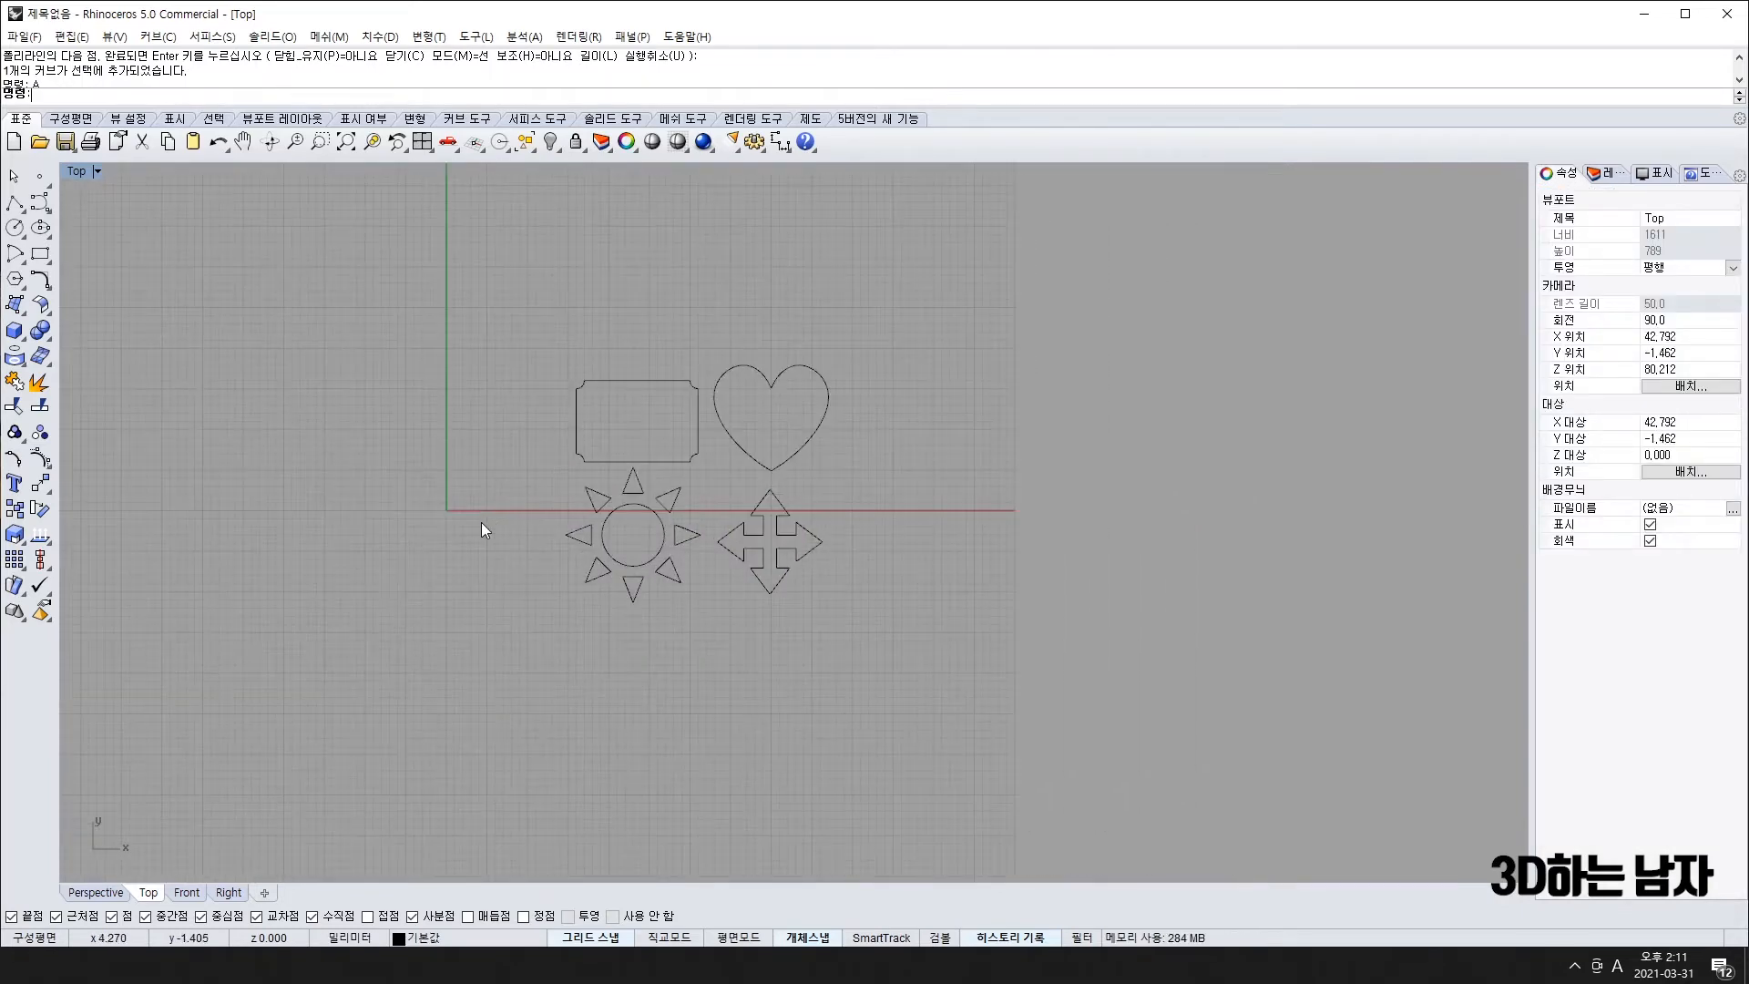
right_drag(481, 522, 520, 525)
drag(443, 299, 926, 662)
shift+drag(807, 472, 546, 510)
click(537, 499)
drag(252, 334, 658, 698)
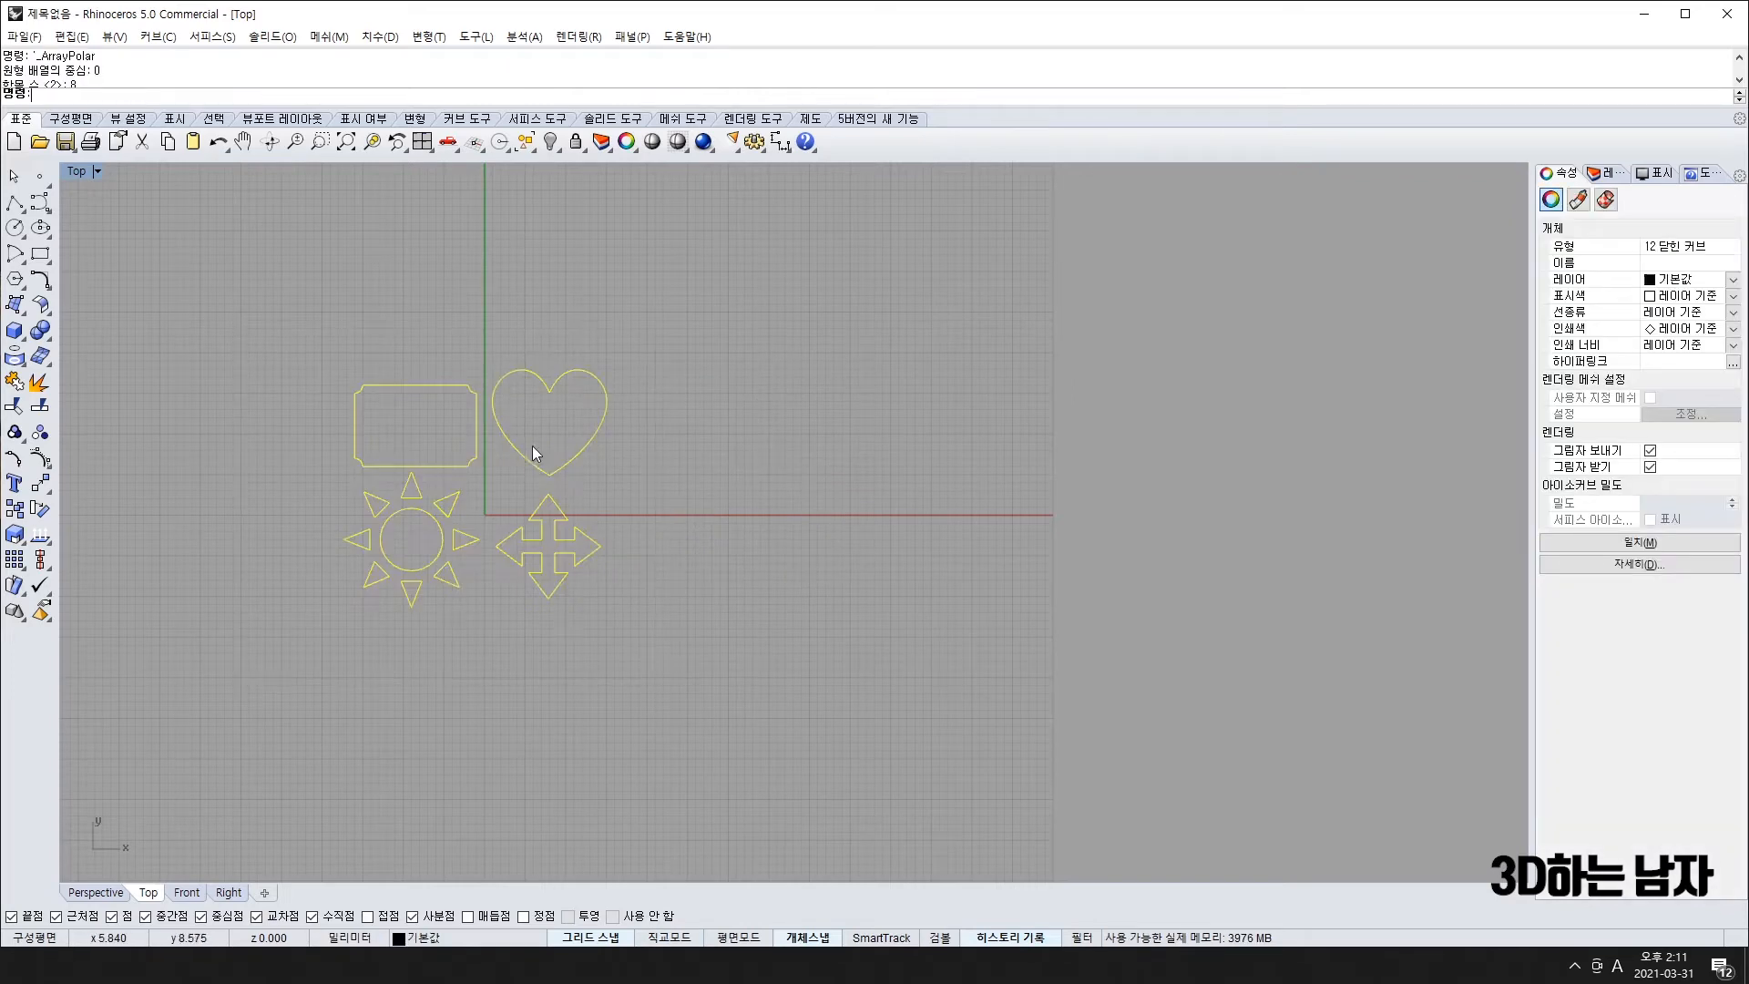
drag(540, 467, 532, 500)
click(767, 588)
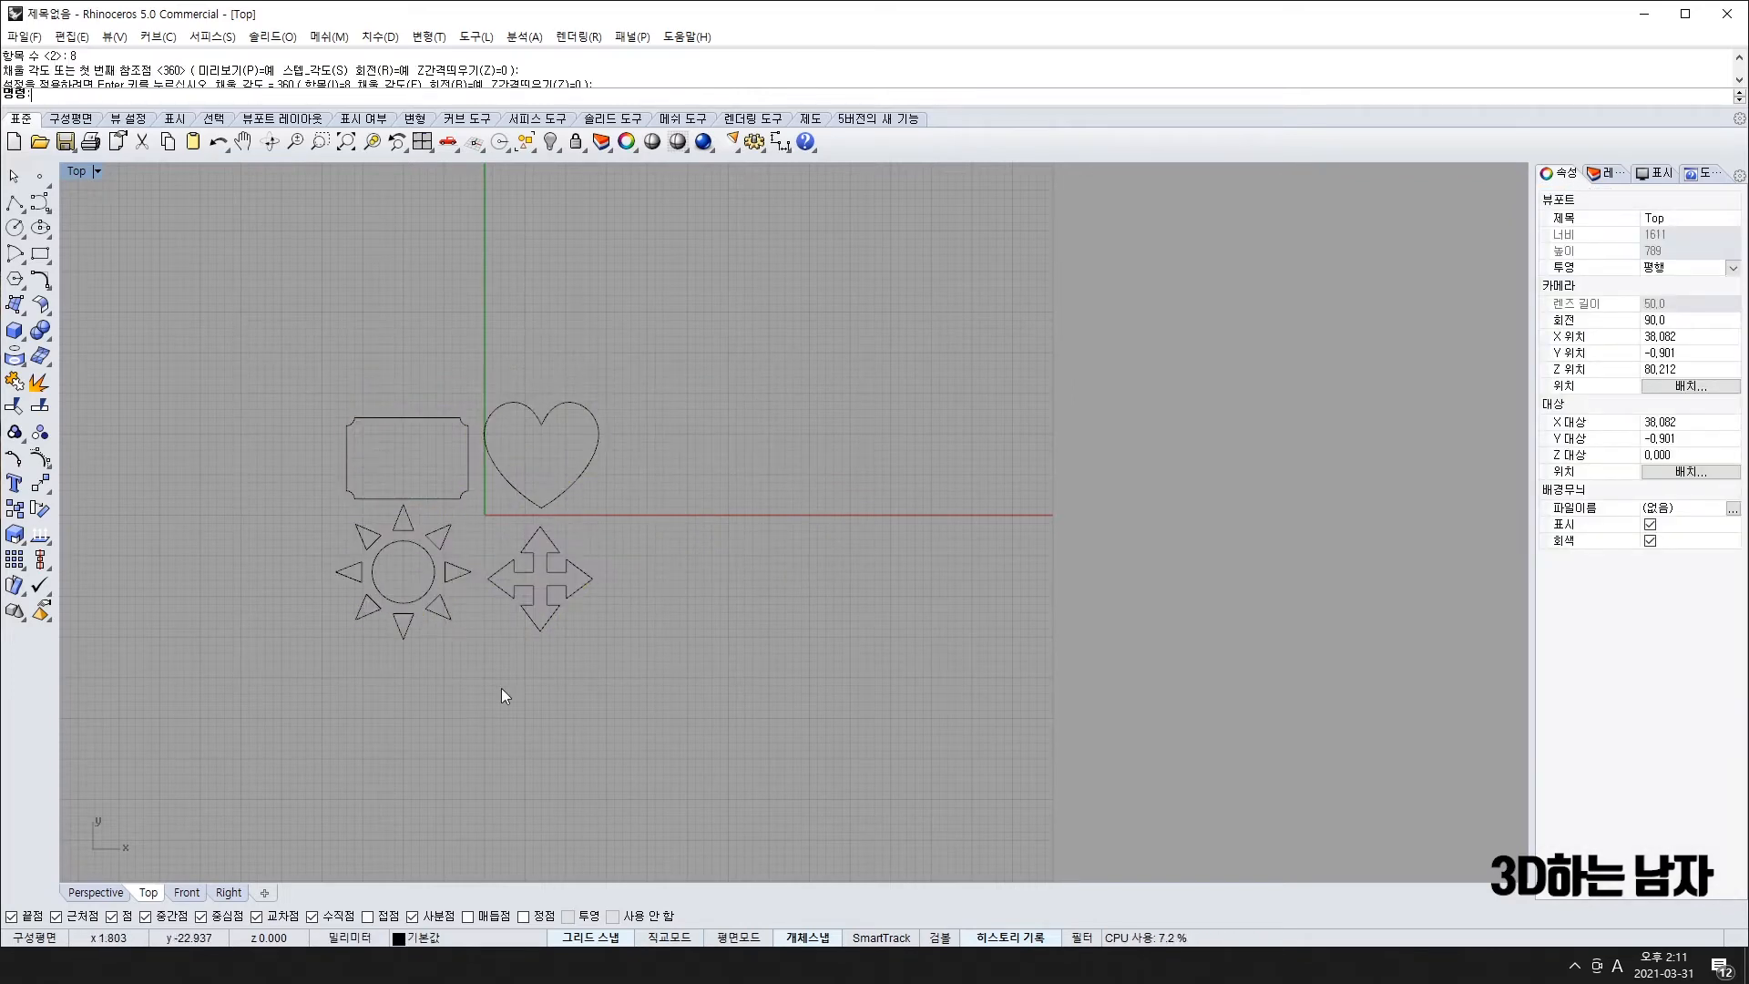
- Examine the traditional round and octagonal pattern examples on the third slide in PowerPoint
scroll(451, 550, up, 5)
right_drag(449, 559, 520, 593)
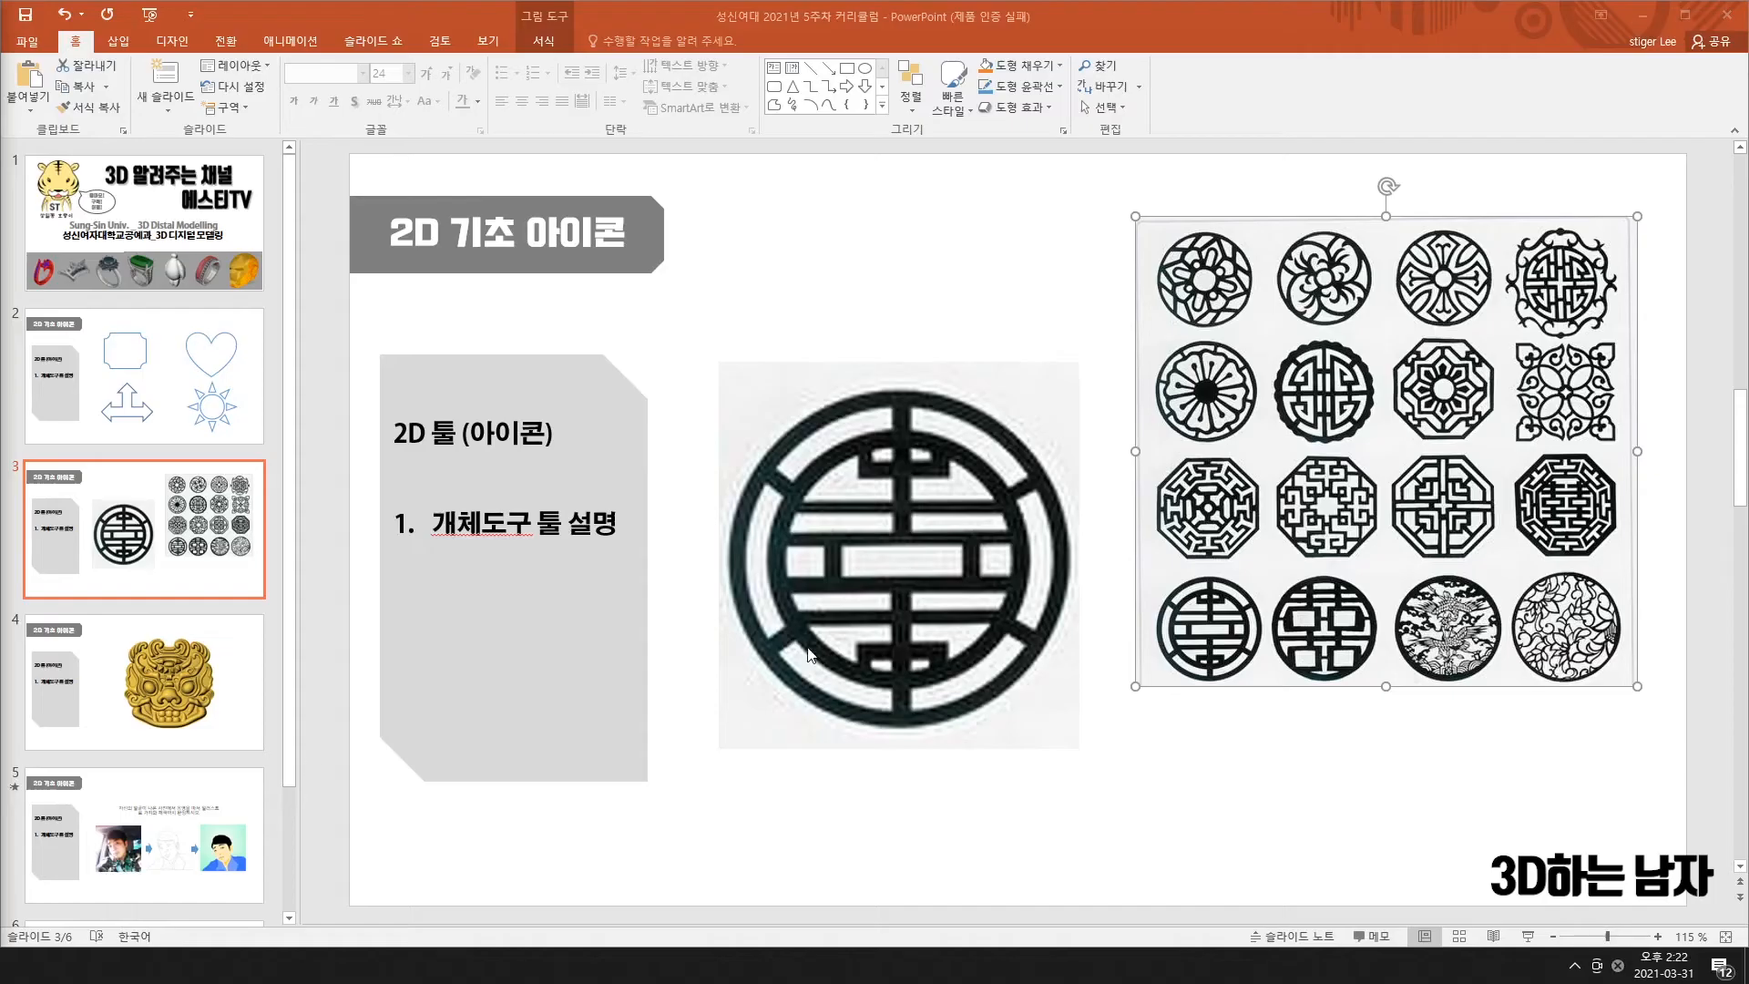
click(1299, 602)
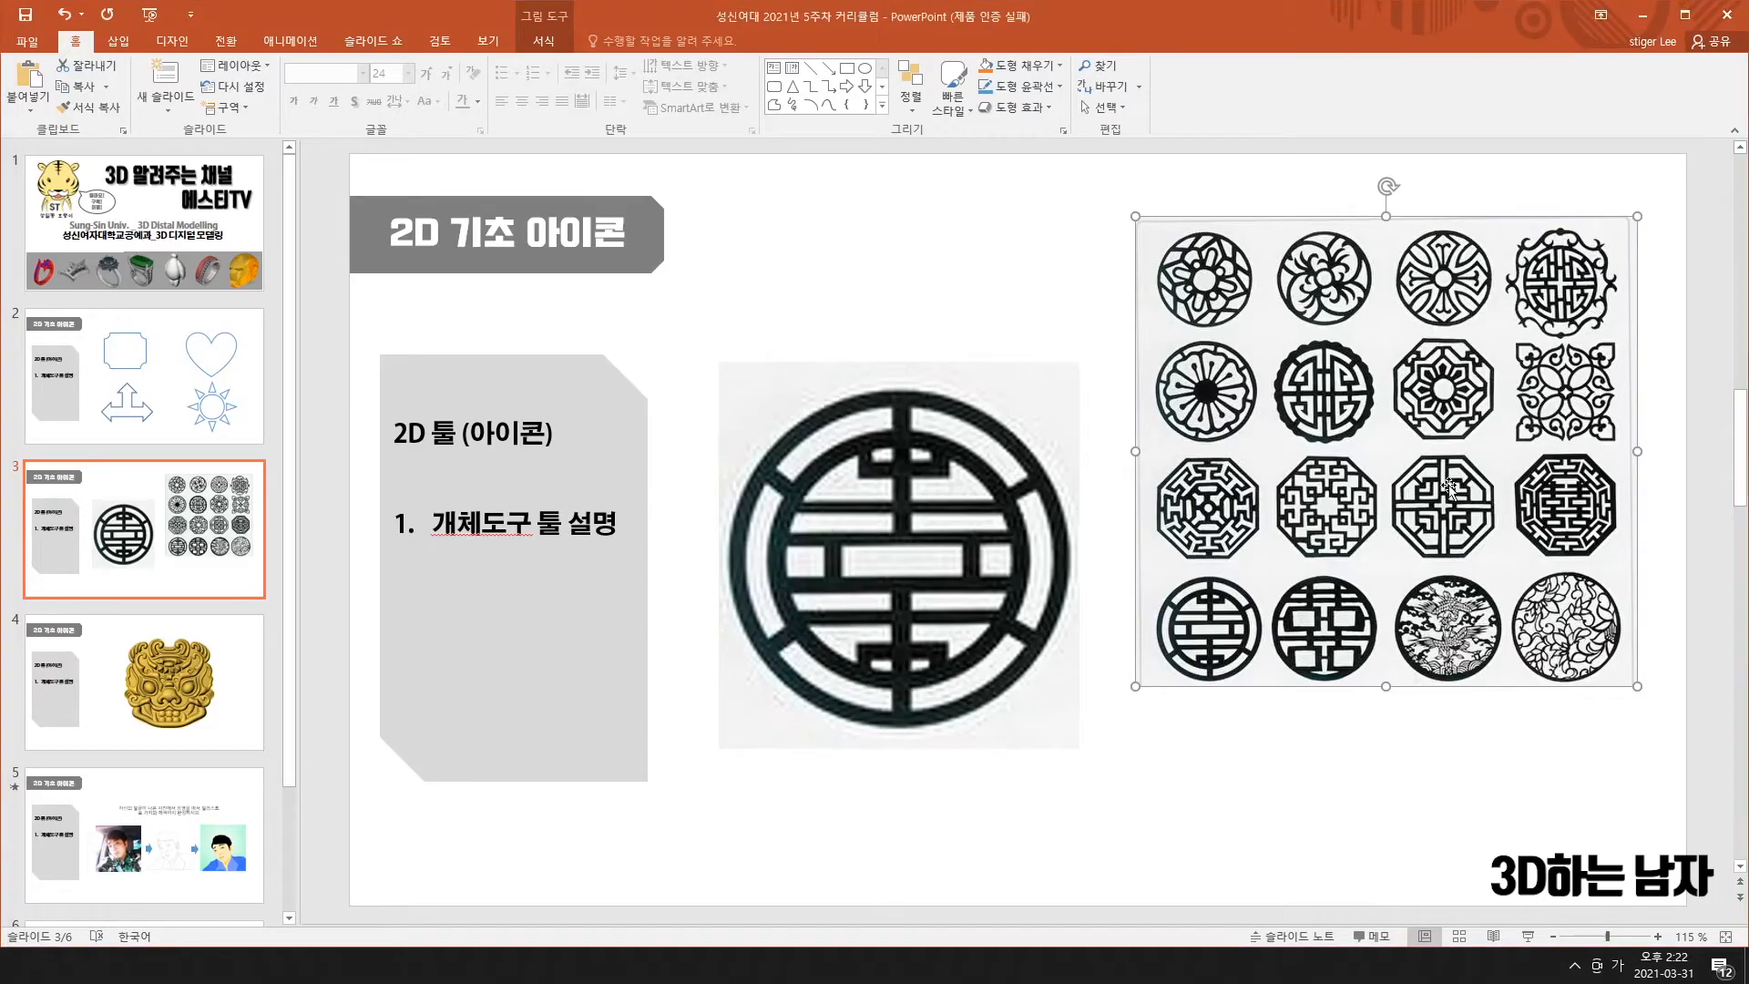
click(1278, 749)
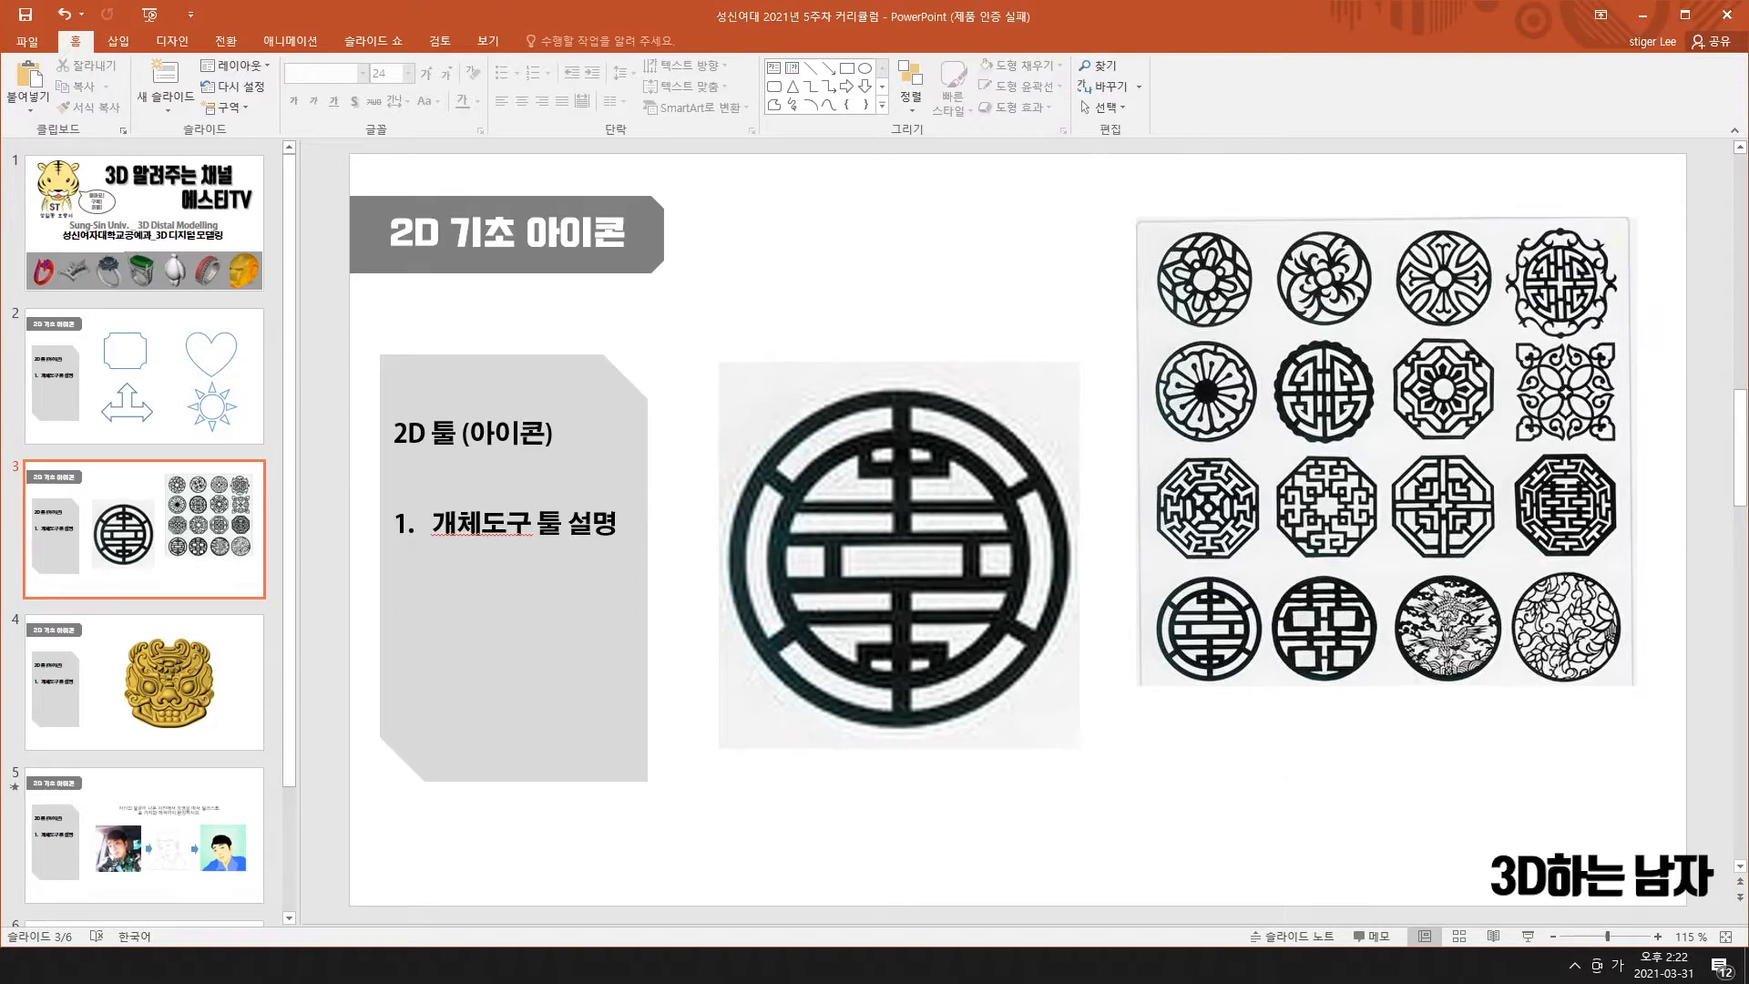
- View the example images in My Cloud Home under 수업 예제 자료 > 그림예제폴더, and return to the PowerPoint pattern slide
key(alt+Tab)
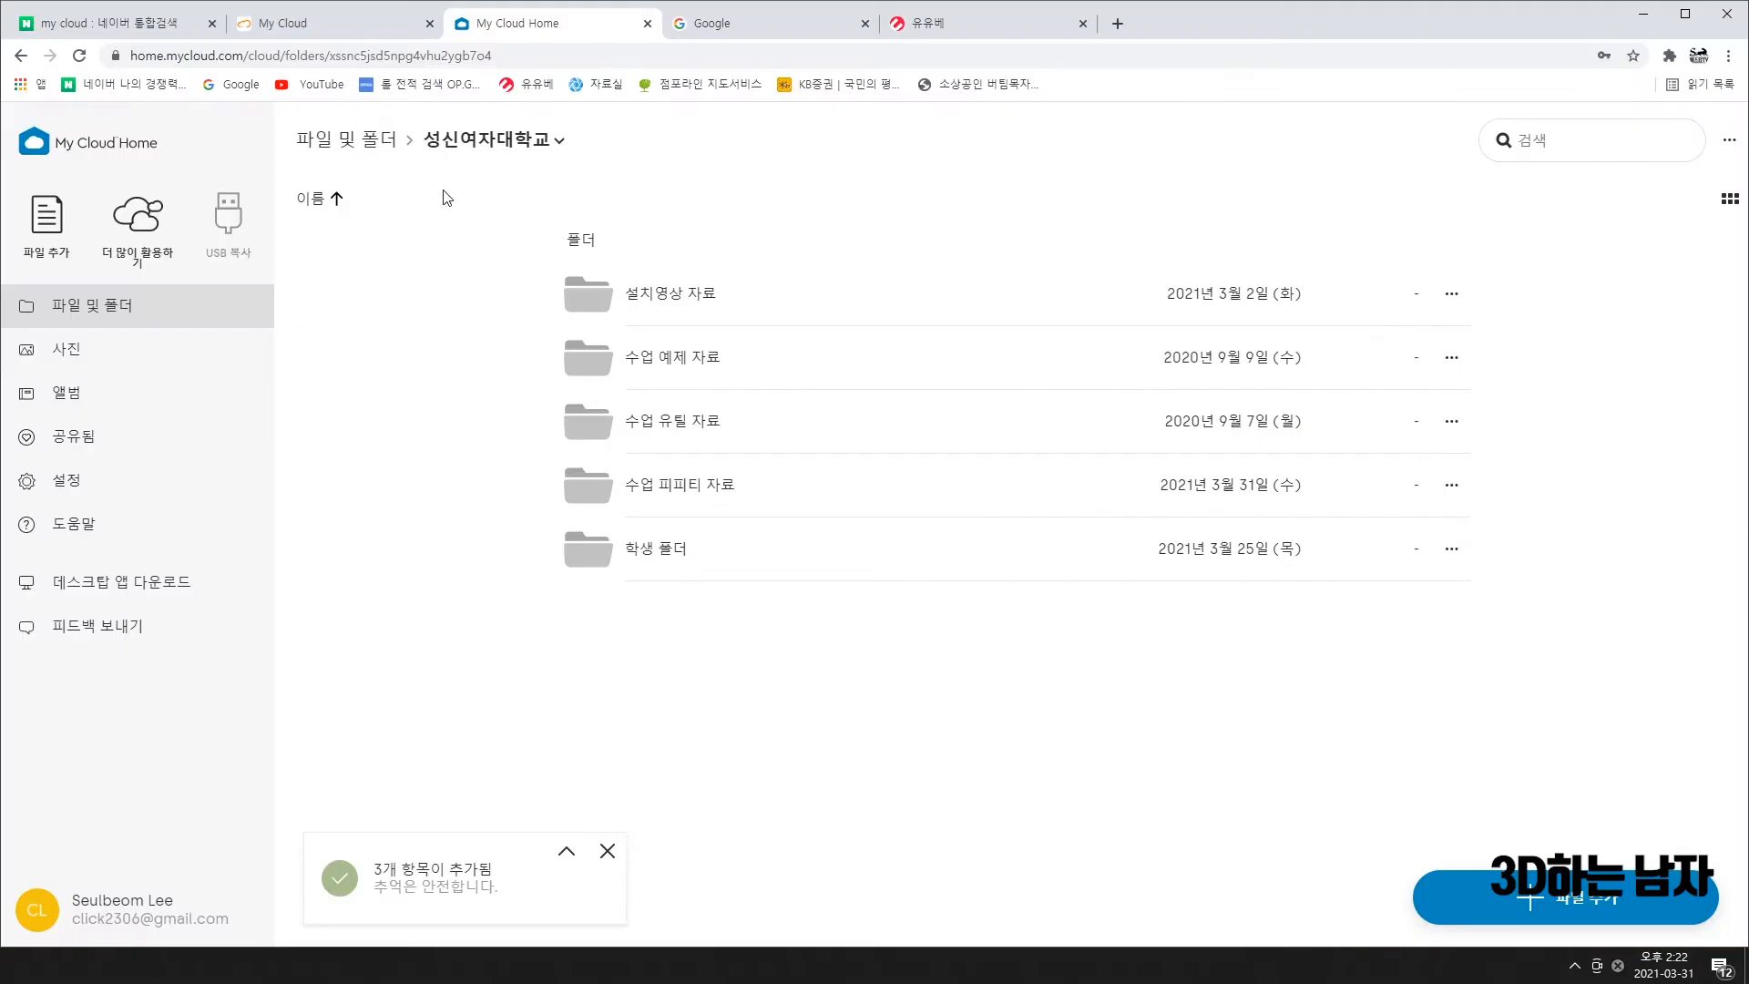
click(674, 356)
click(678, 296)
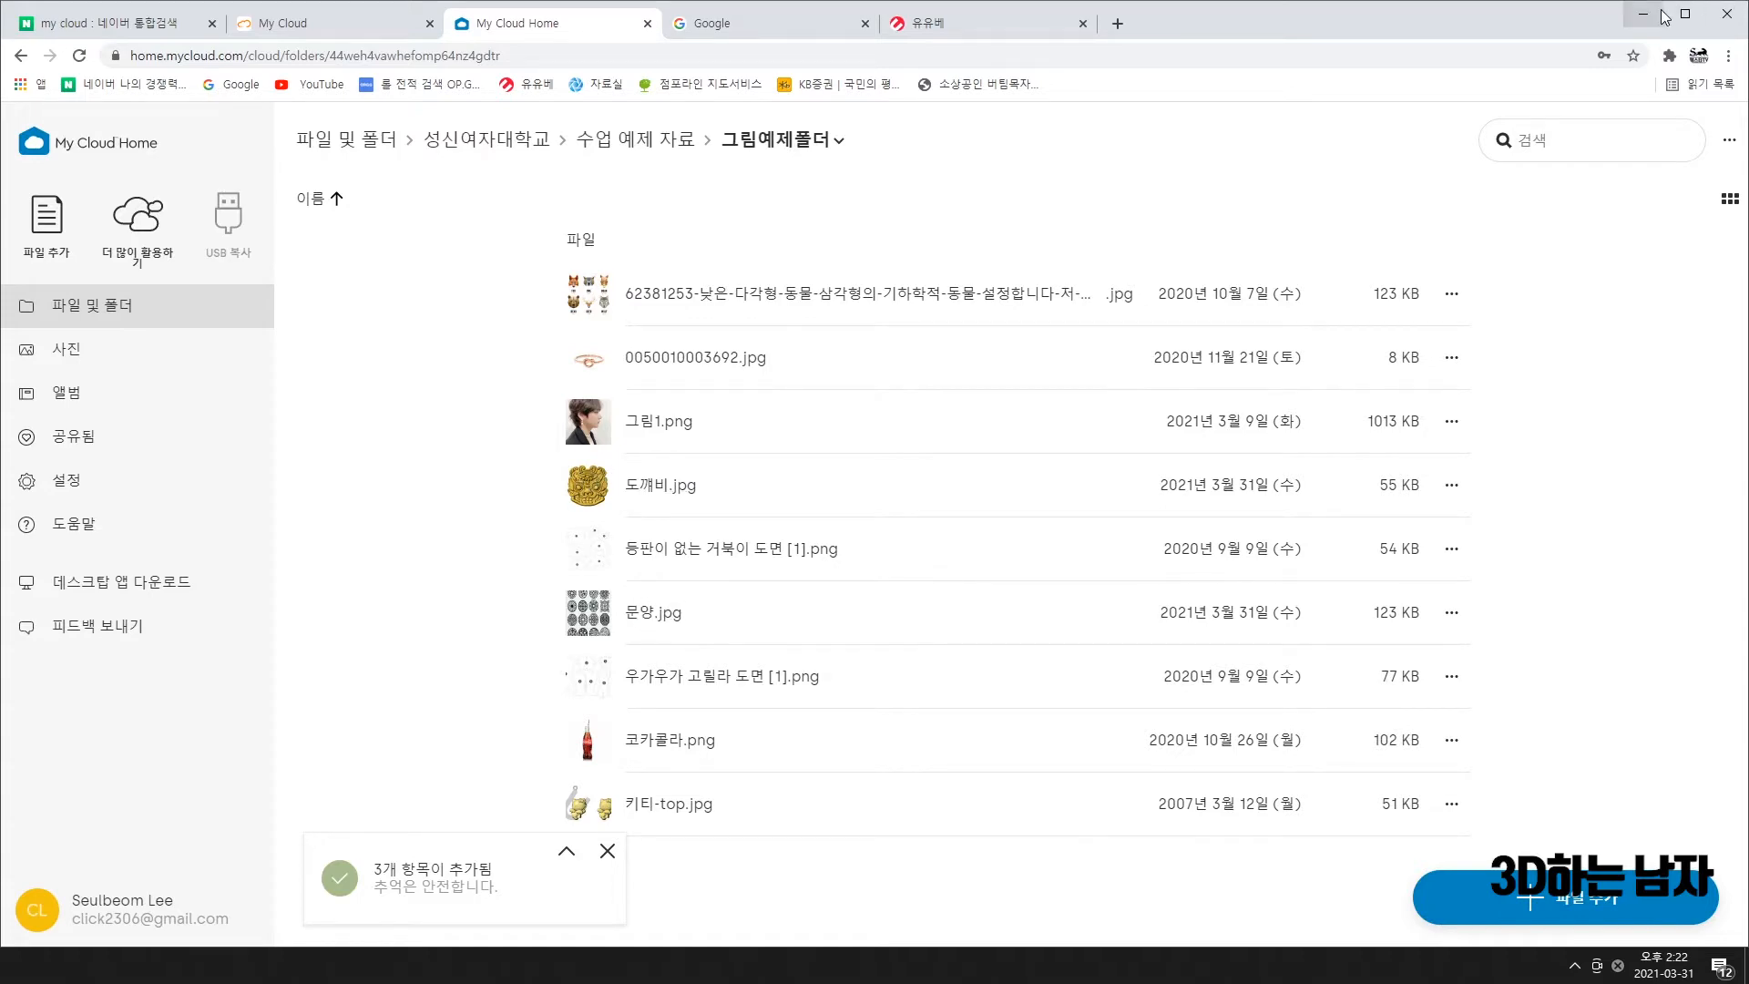
key(alt+Tab)
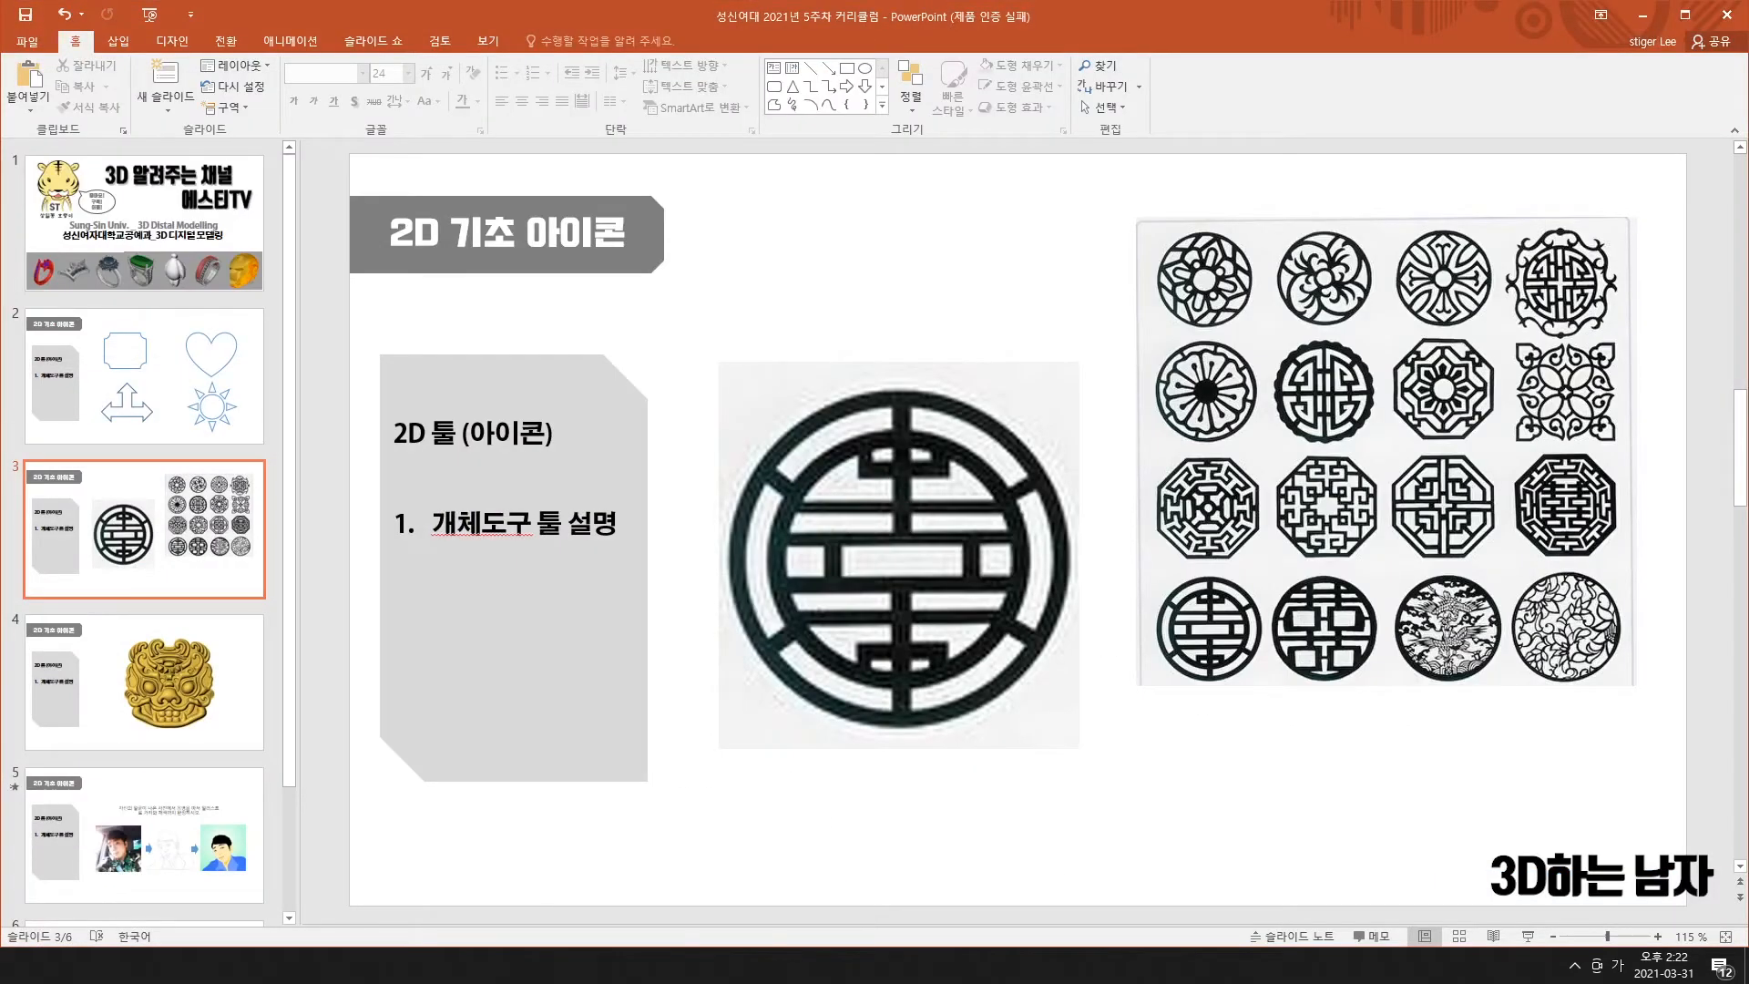
- Switch to Rhino and load the 문양 image from the desktop as a picture frame in the Top view
key(alt+Tab)
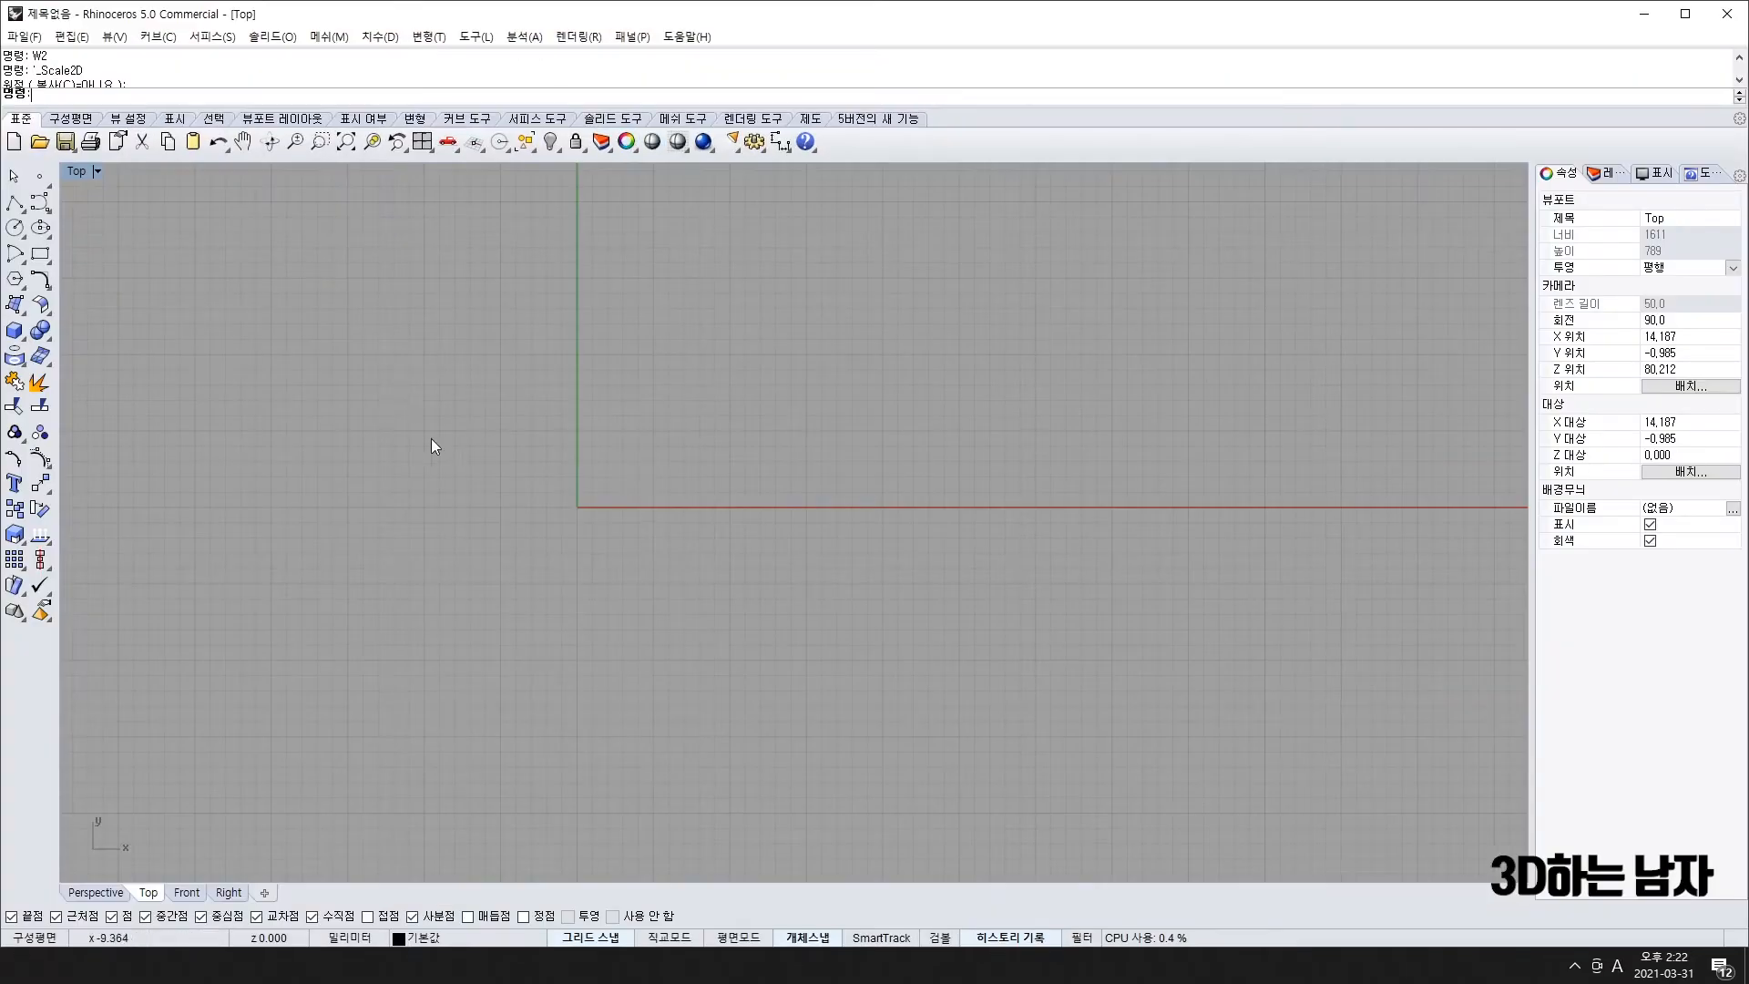
scroll(432, 439, down, 6)
right_drag(482, 468, 637, 514)
scroll(603, 525, up, 4)
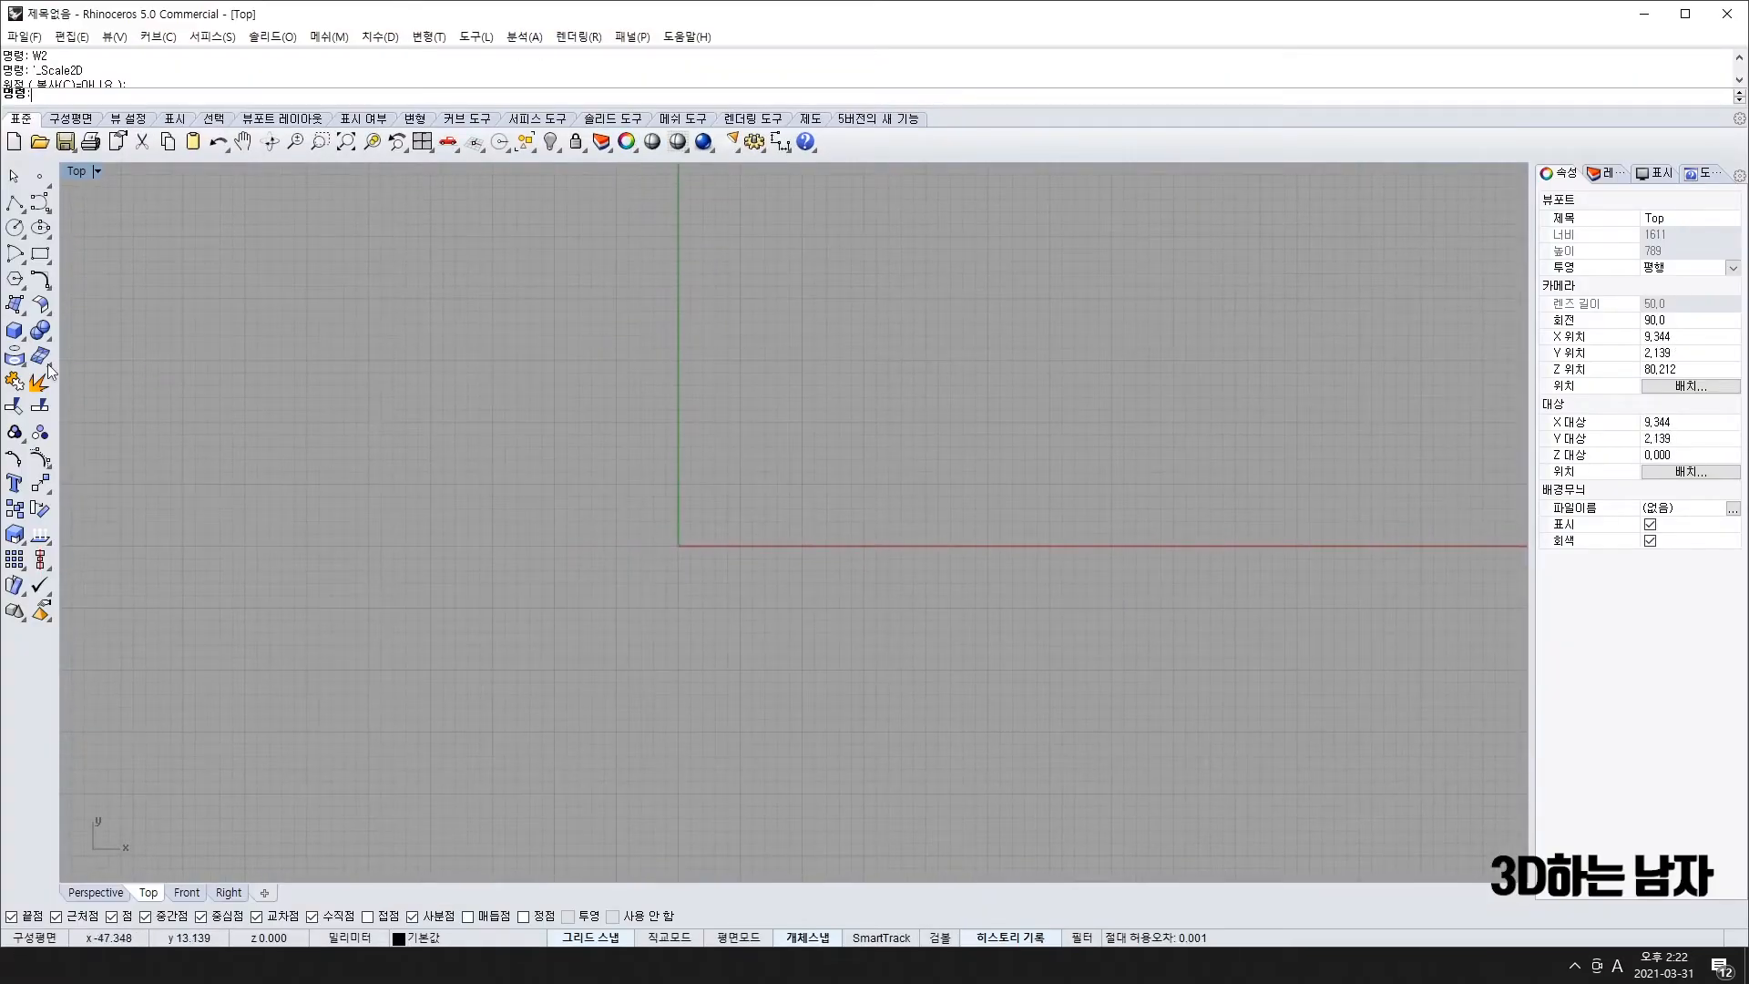
click(22, 316)
click(50, 287)
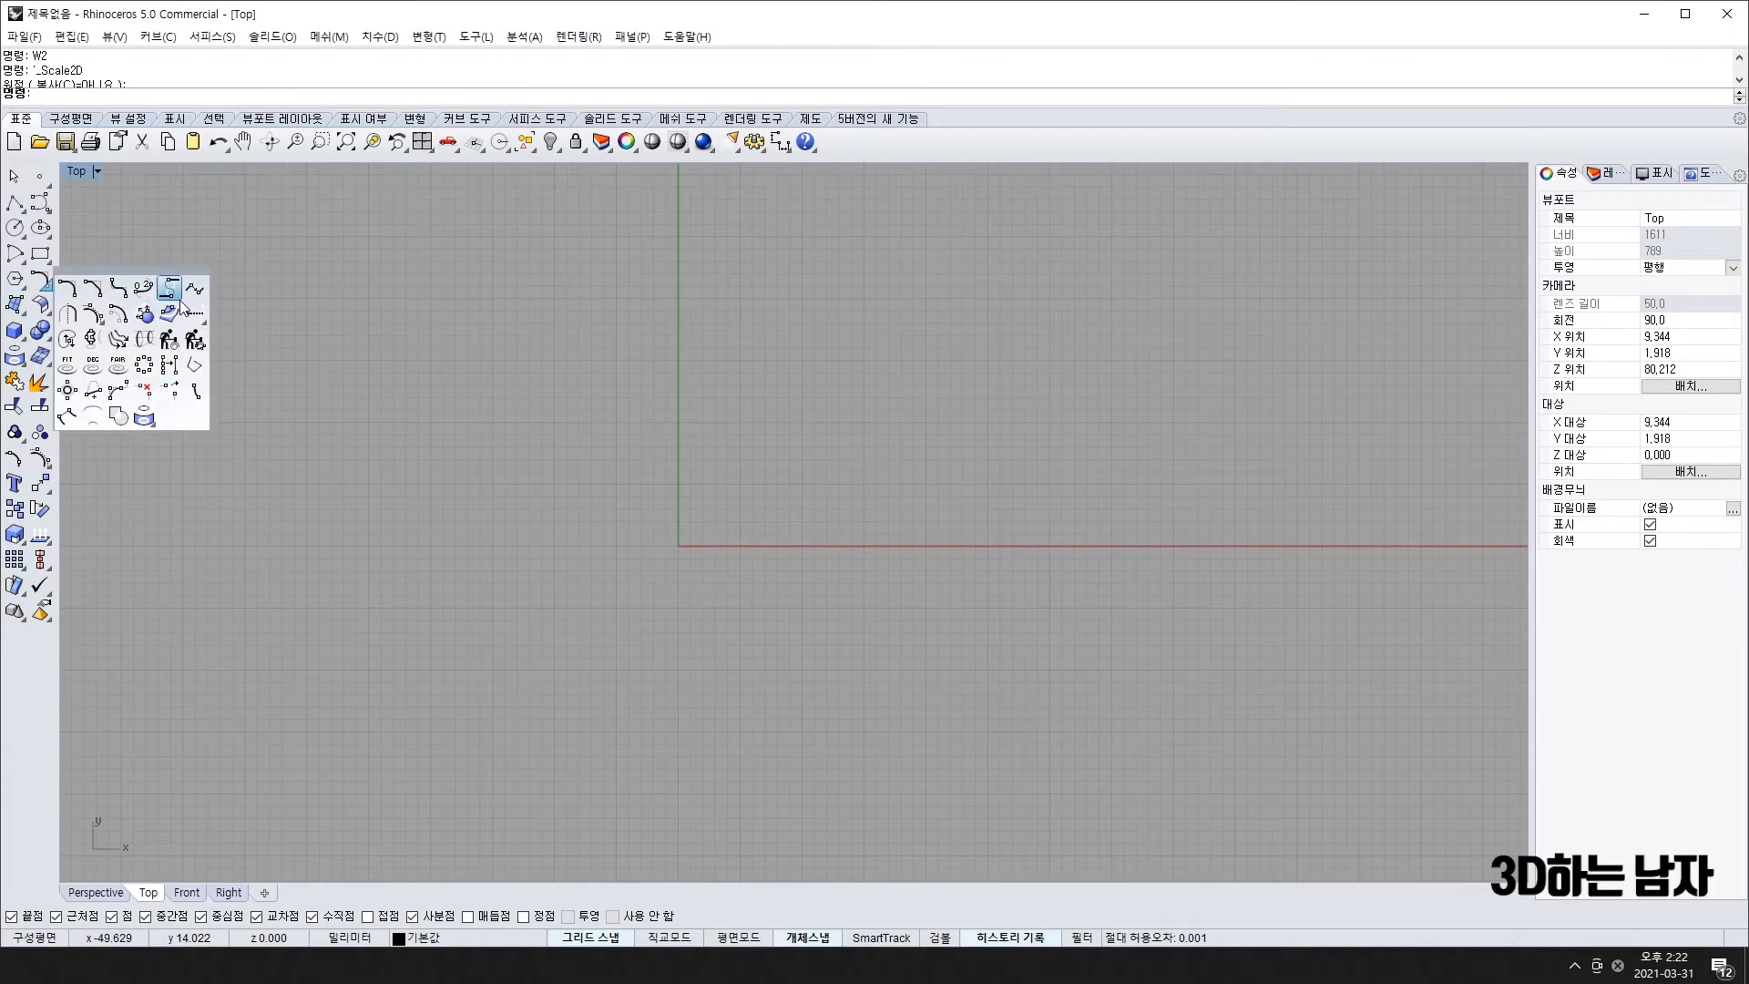
click(177, 296)
click(24, 314)
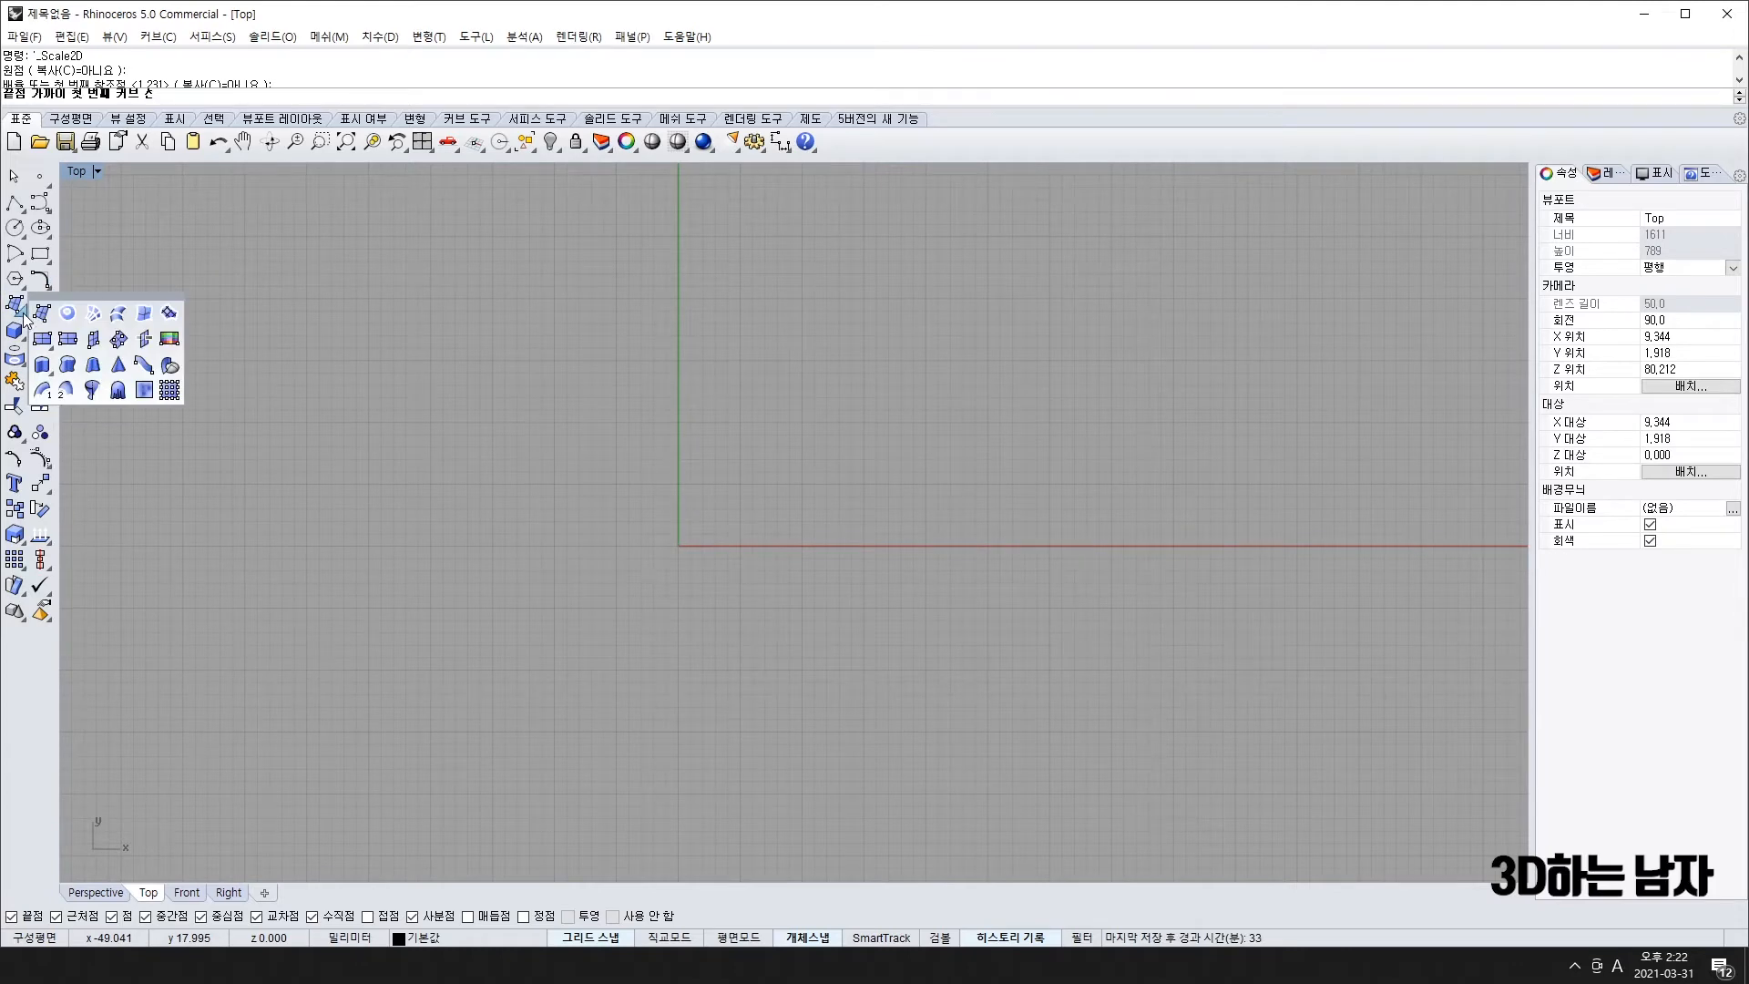
click(168, 339)
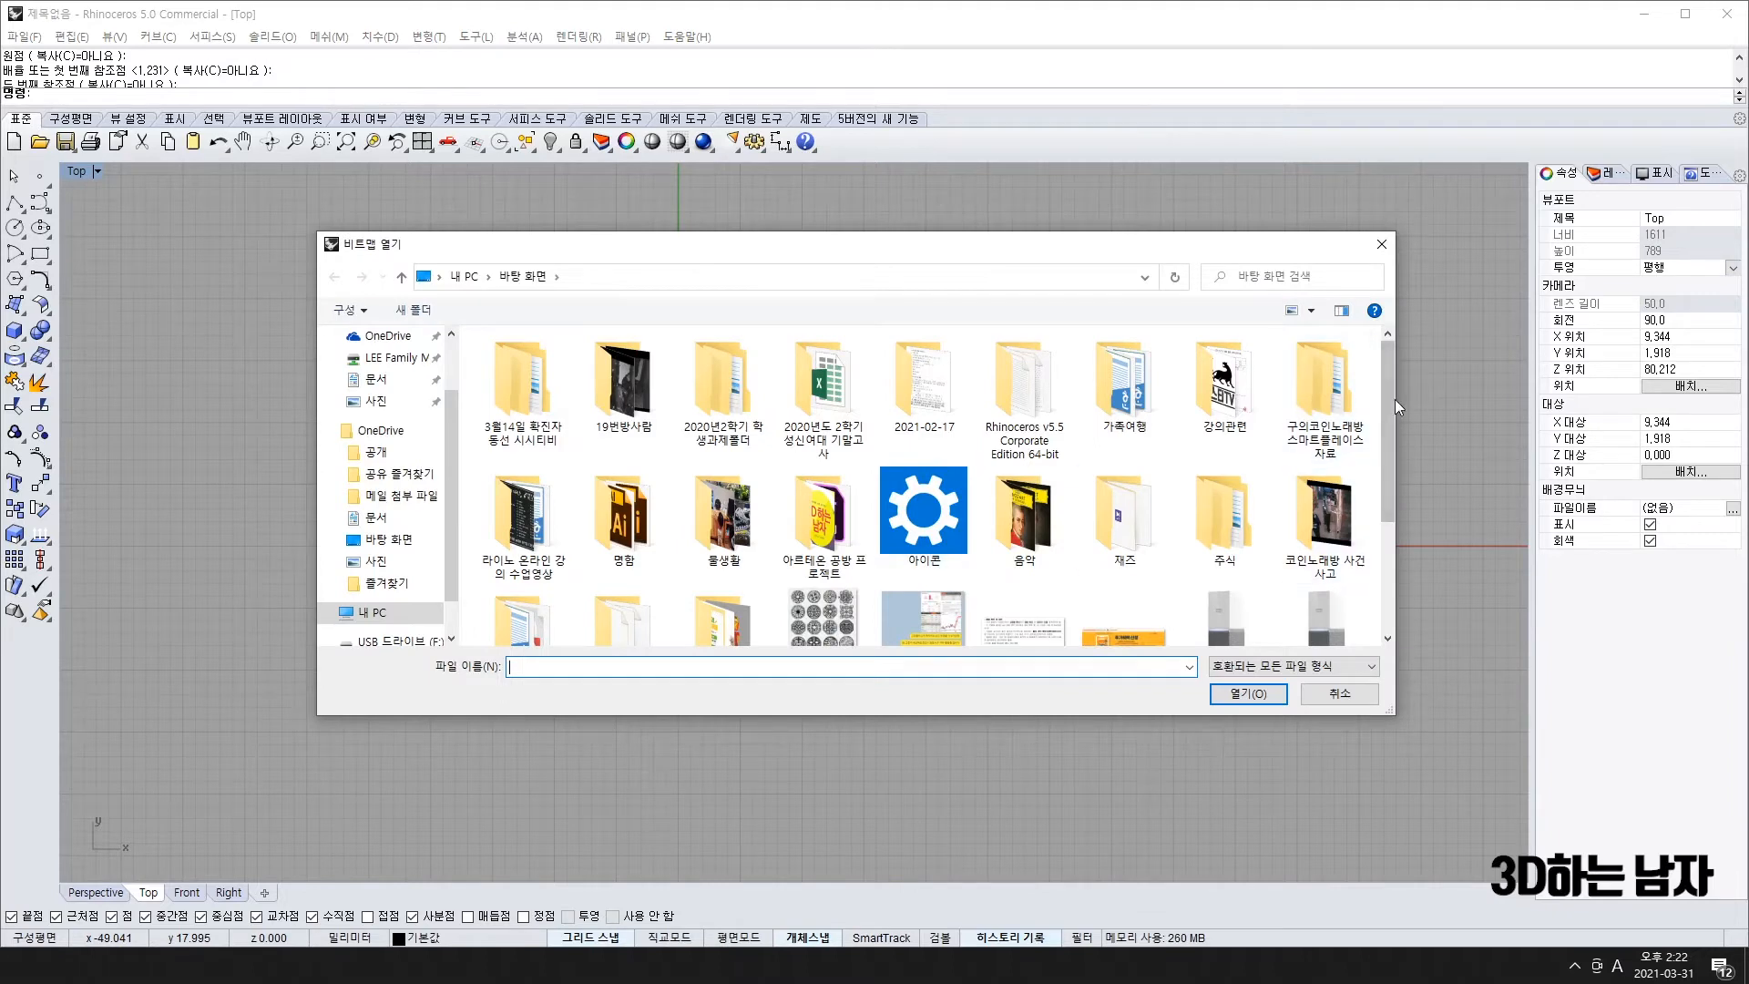
scroll(1387, 401, down, 3)
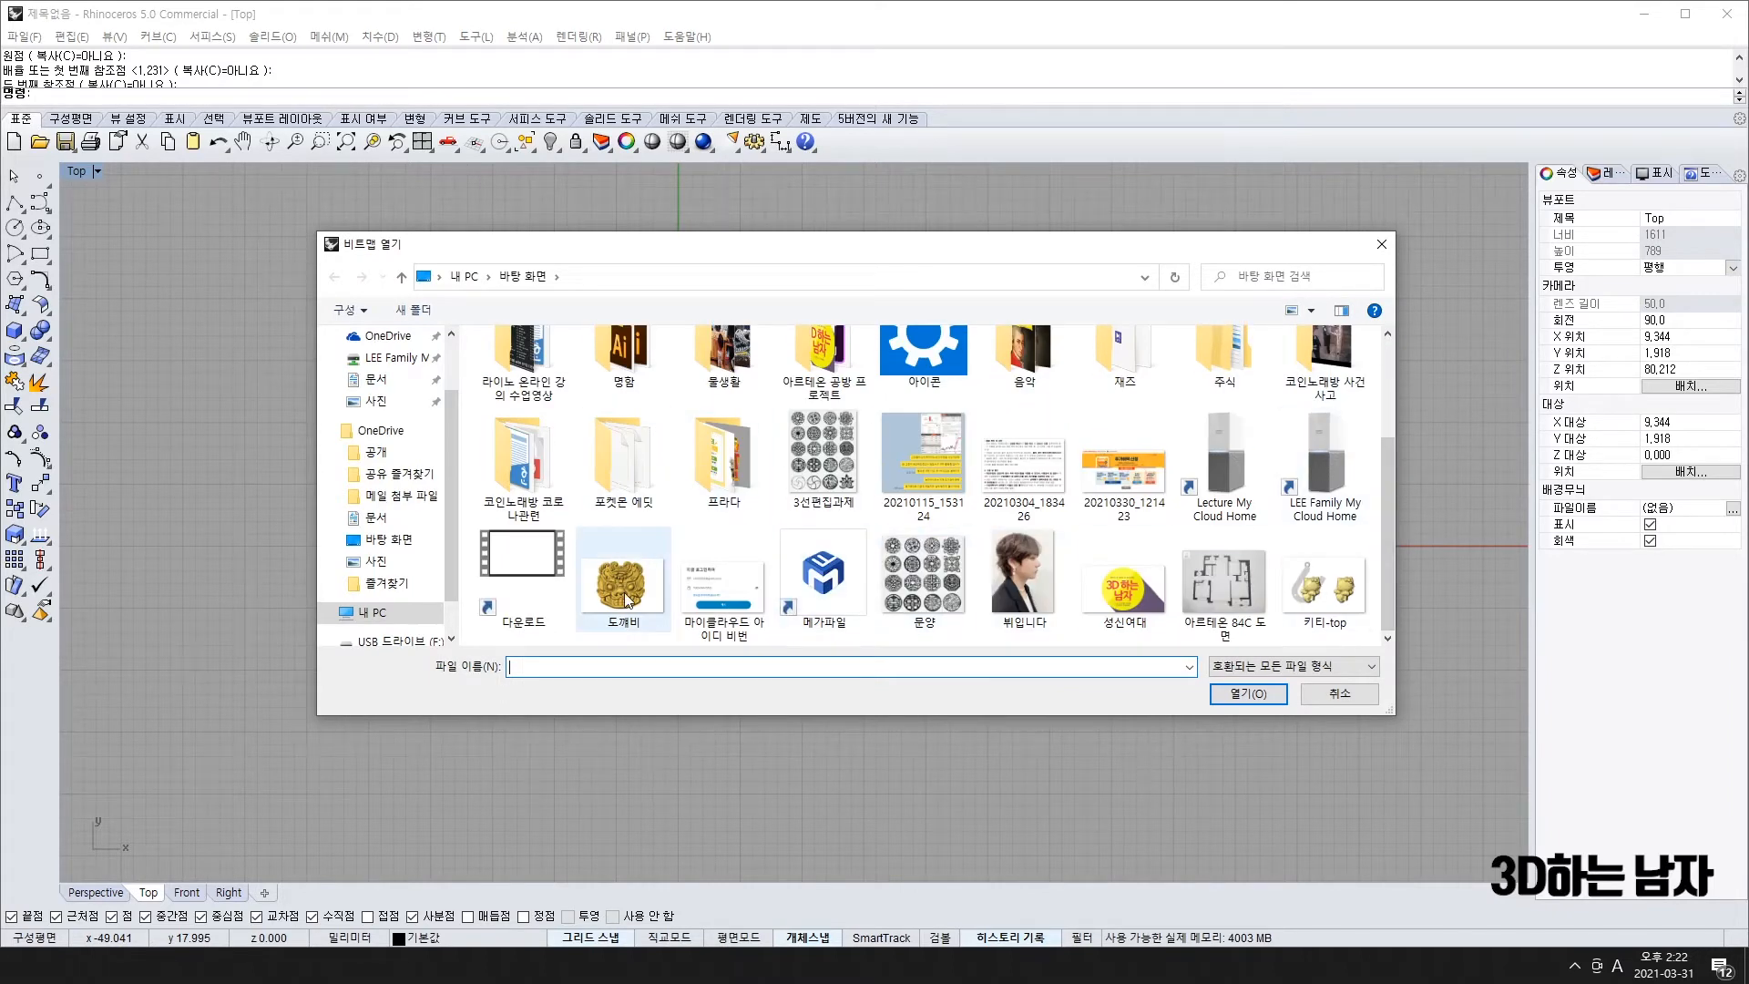
click(896, 596)
double_click(896, 597)
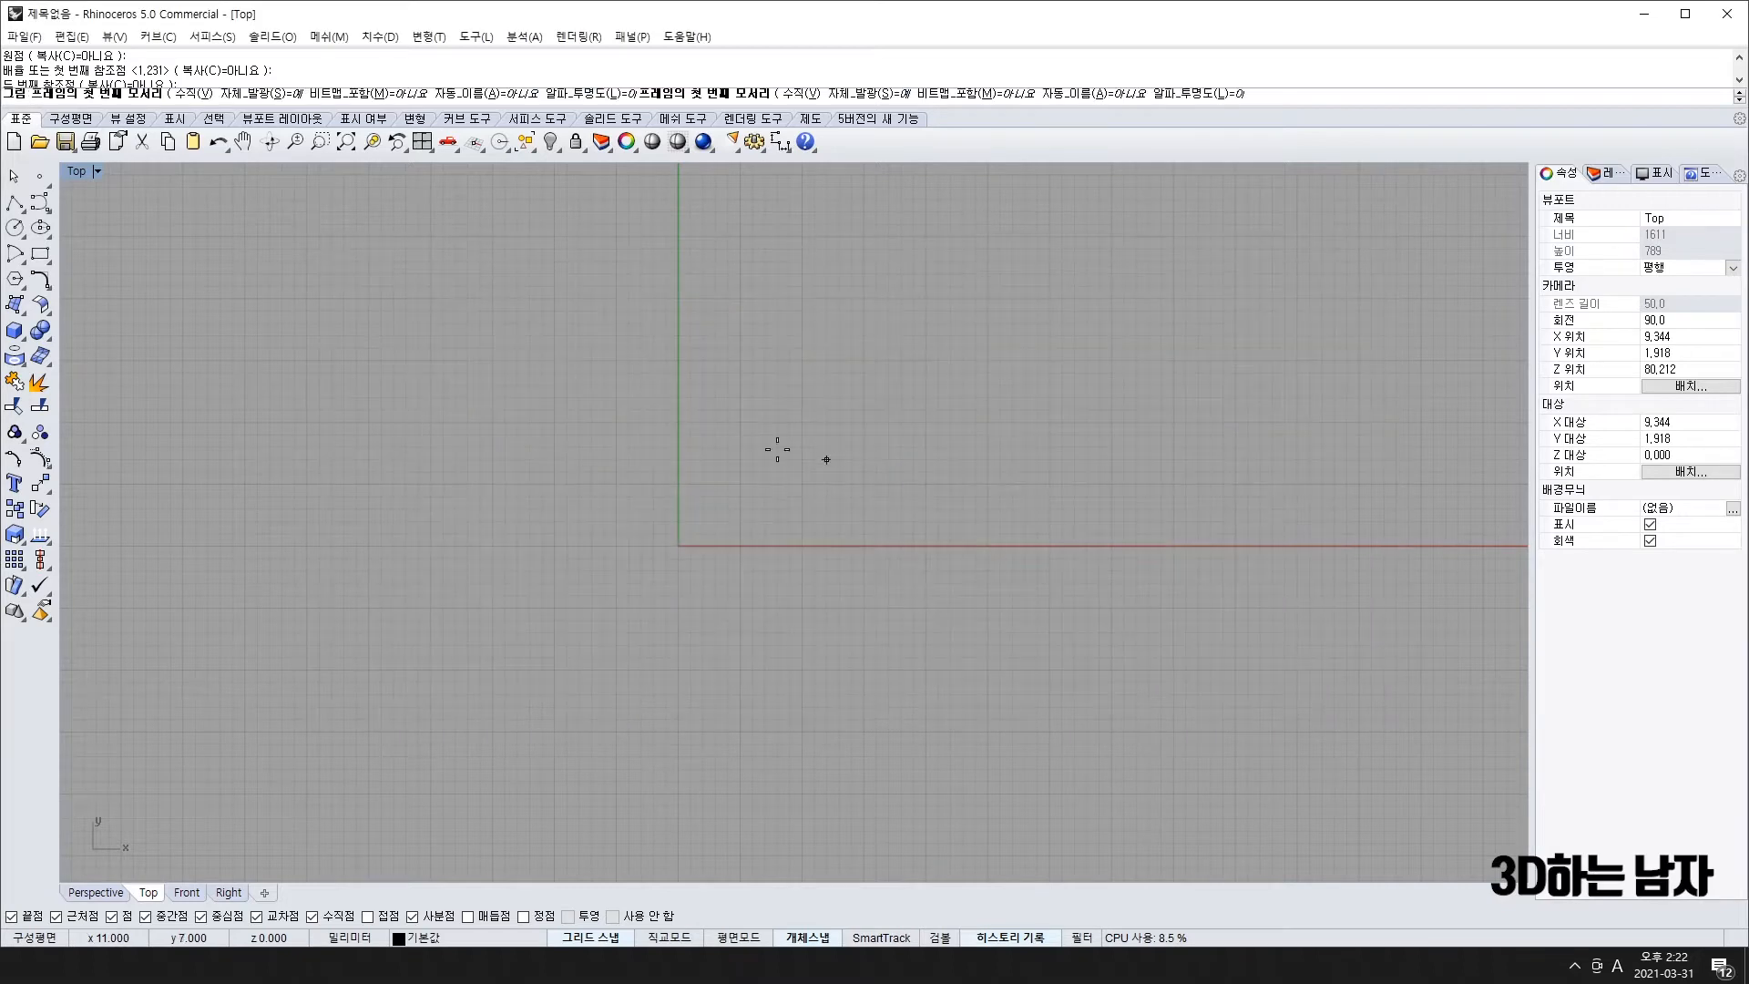
- Place the 문양 picture frame with its corner at the origin and its base along the positive X axis, and inspect its patterns
click(678, 545)
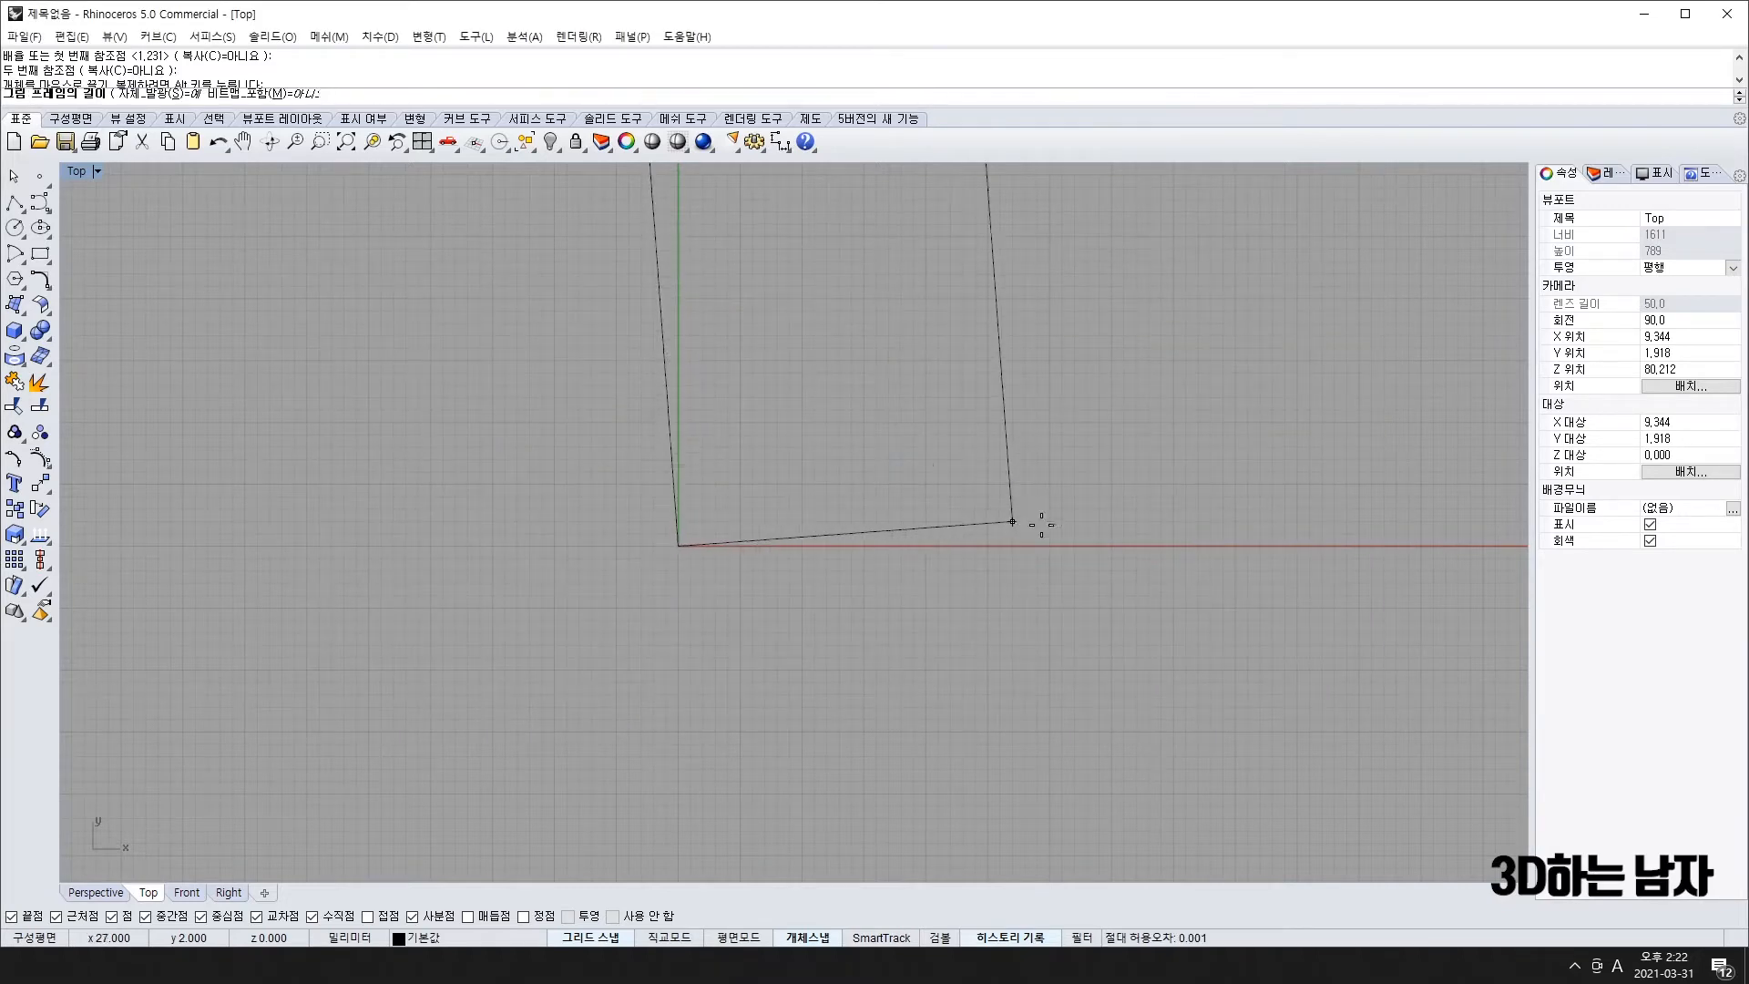
click(1232, 545)
scroll(1232, 545, down, 4)
right_drag(1232, 544, 768, 729)
scroll(669, 565, up, 7)
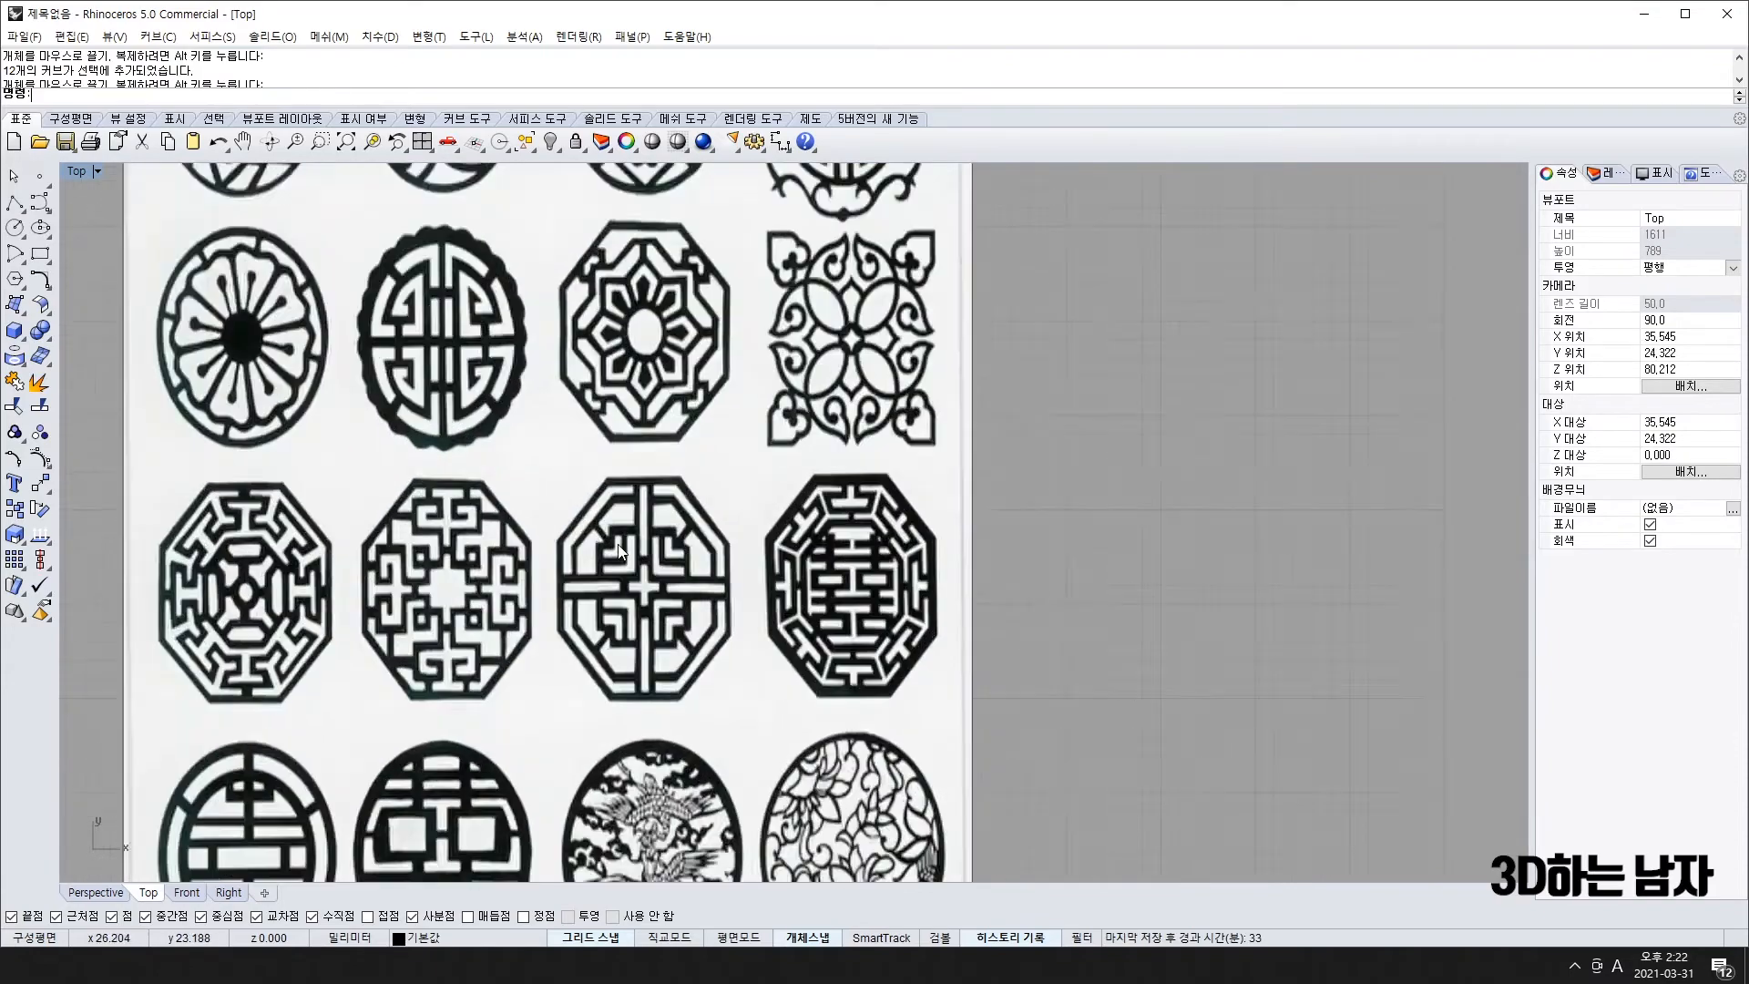
scroll(669, 564, down, 7)
- Delete the 문양 picture frame from the Top view
click(768, 550)
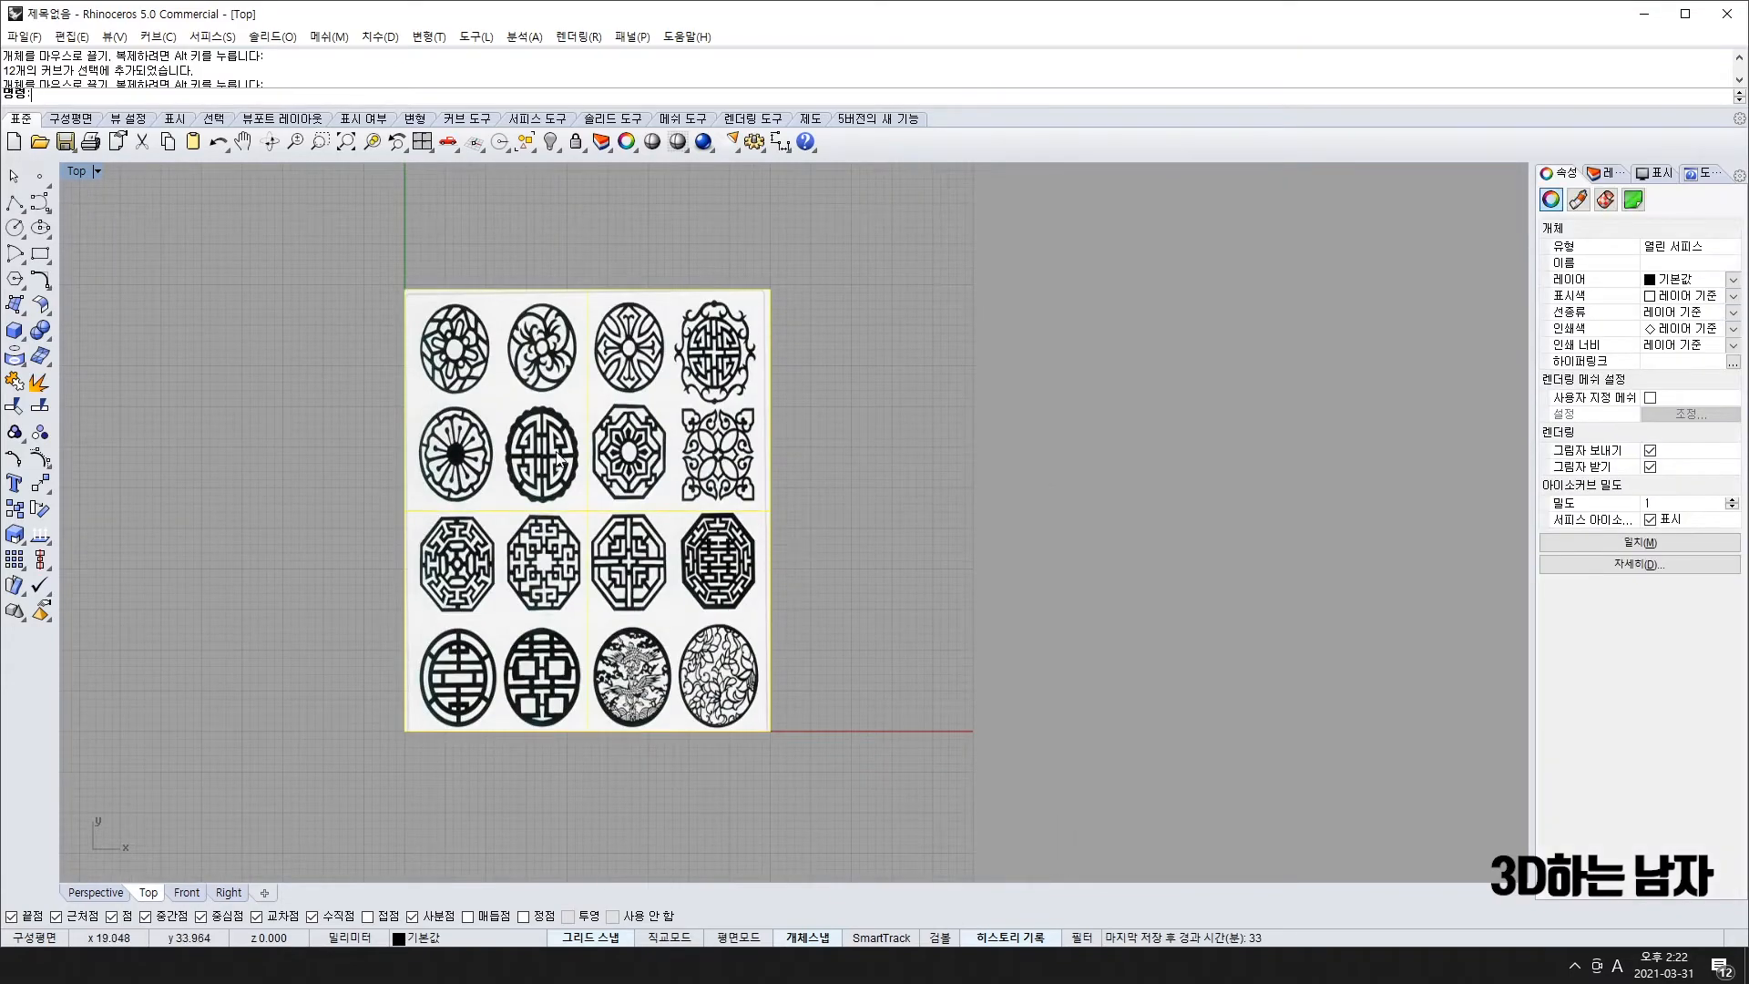
scroll(541, 471, up, 5)
scroll(537, 467, down, 5)
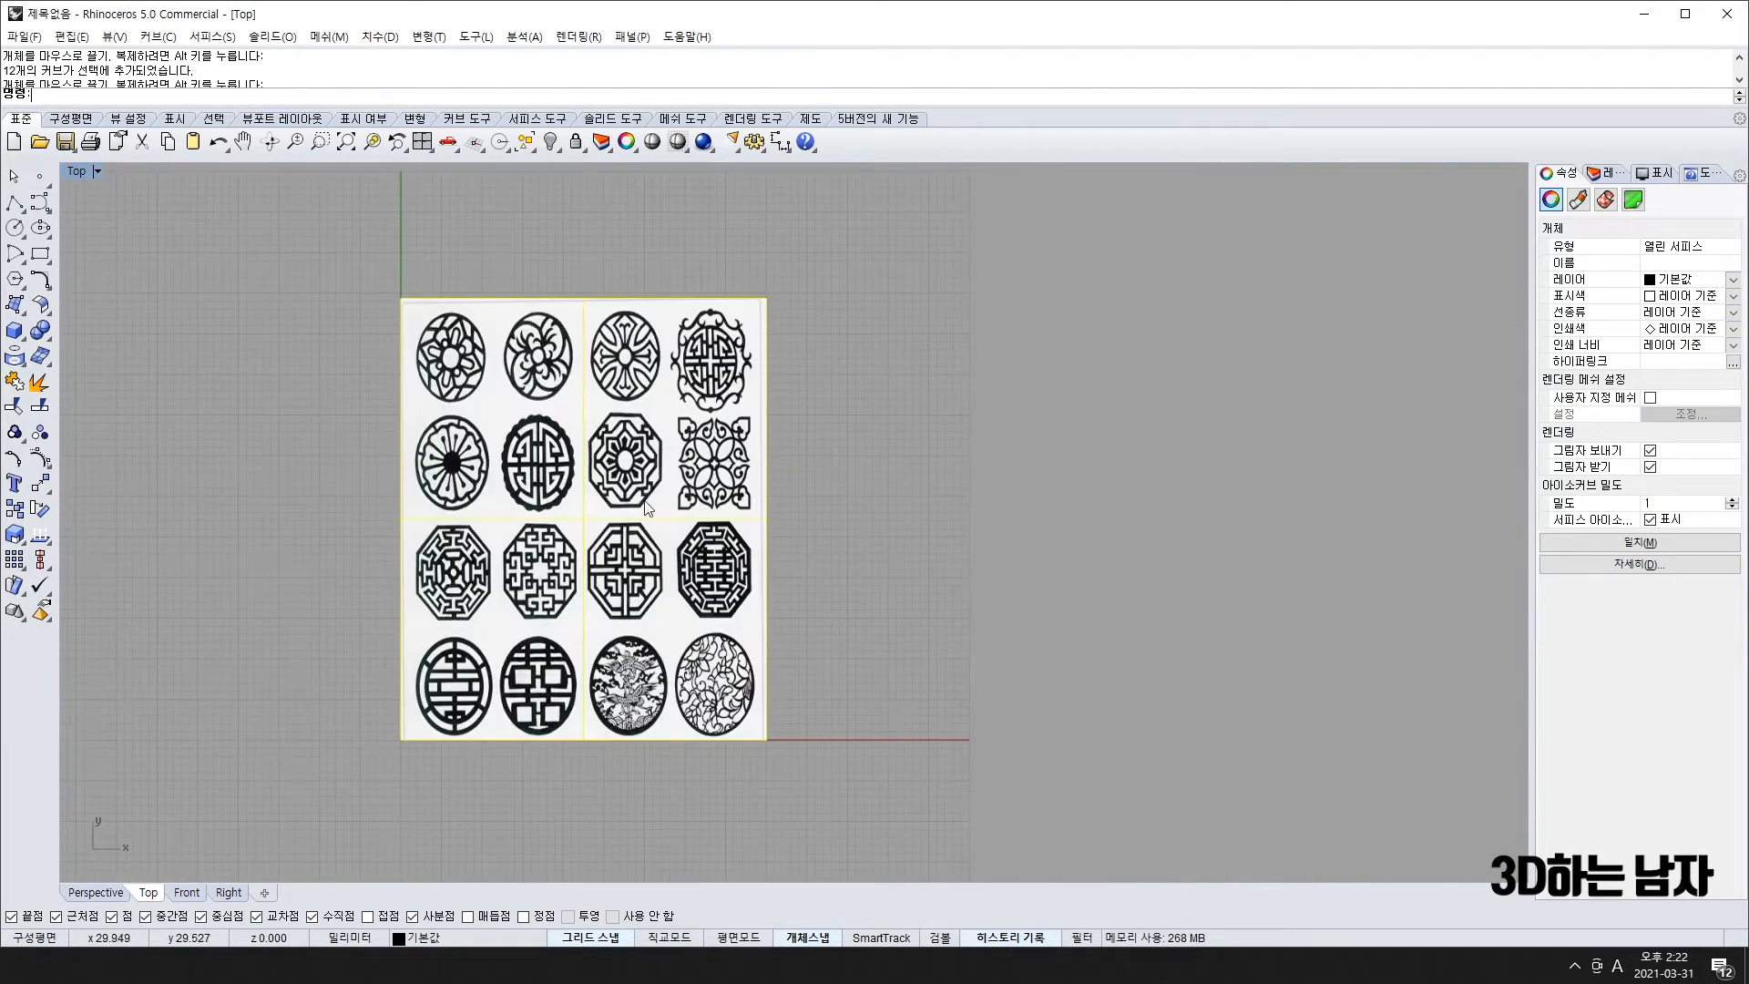
key(Delete)
- Load the 문양 image from the desktop again for a new picture frame near the origin
right_drag(477, 703, 647, 641)
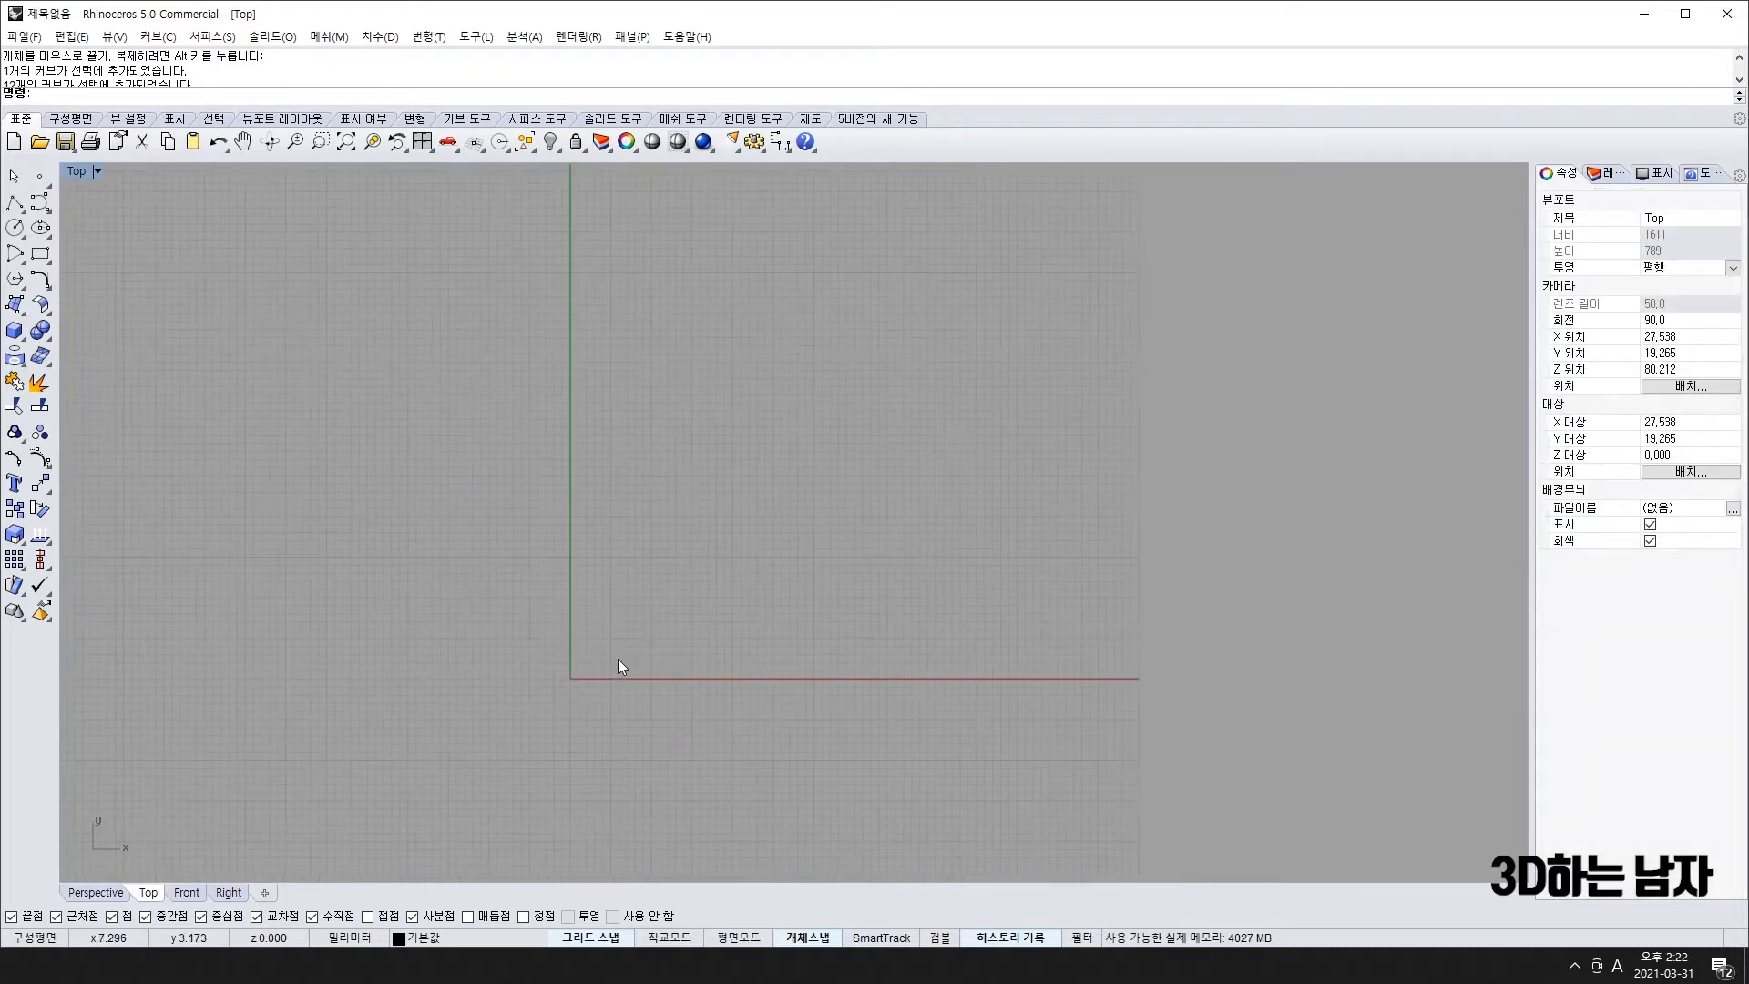
scroll(592, 672, up, 4)
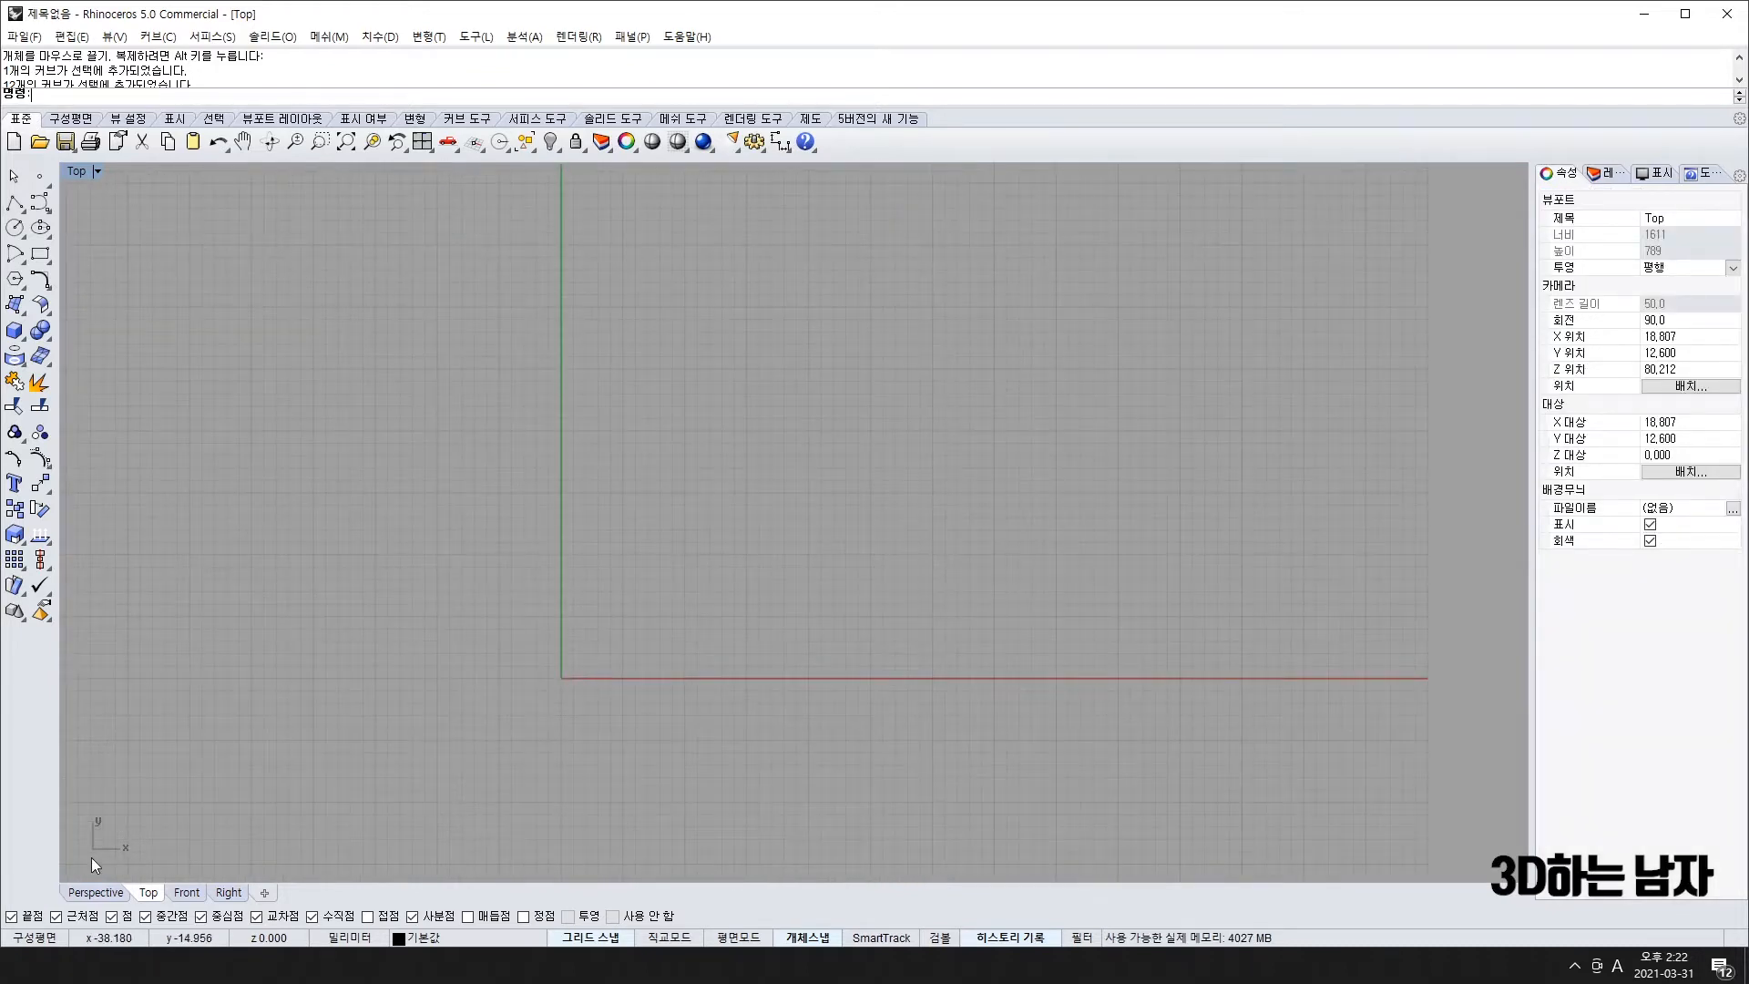
click(15, 304)
click(169, 339)
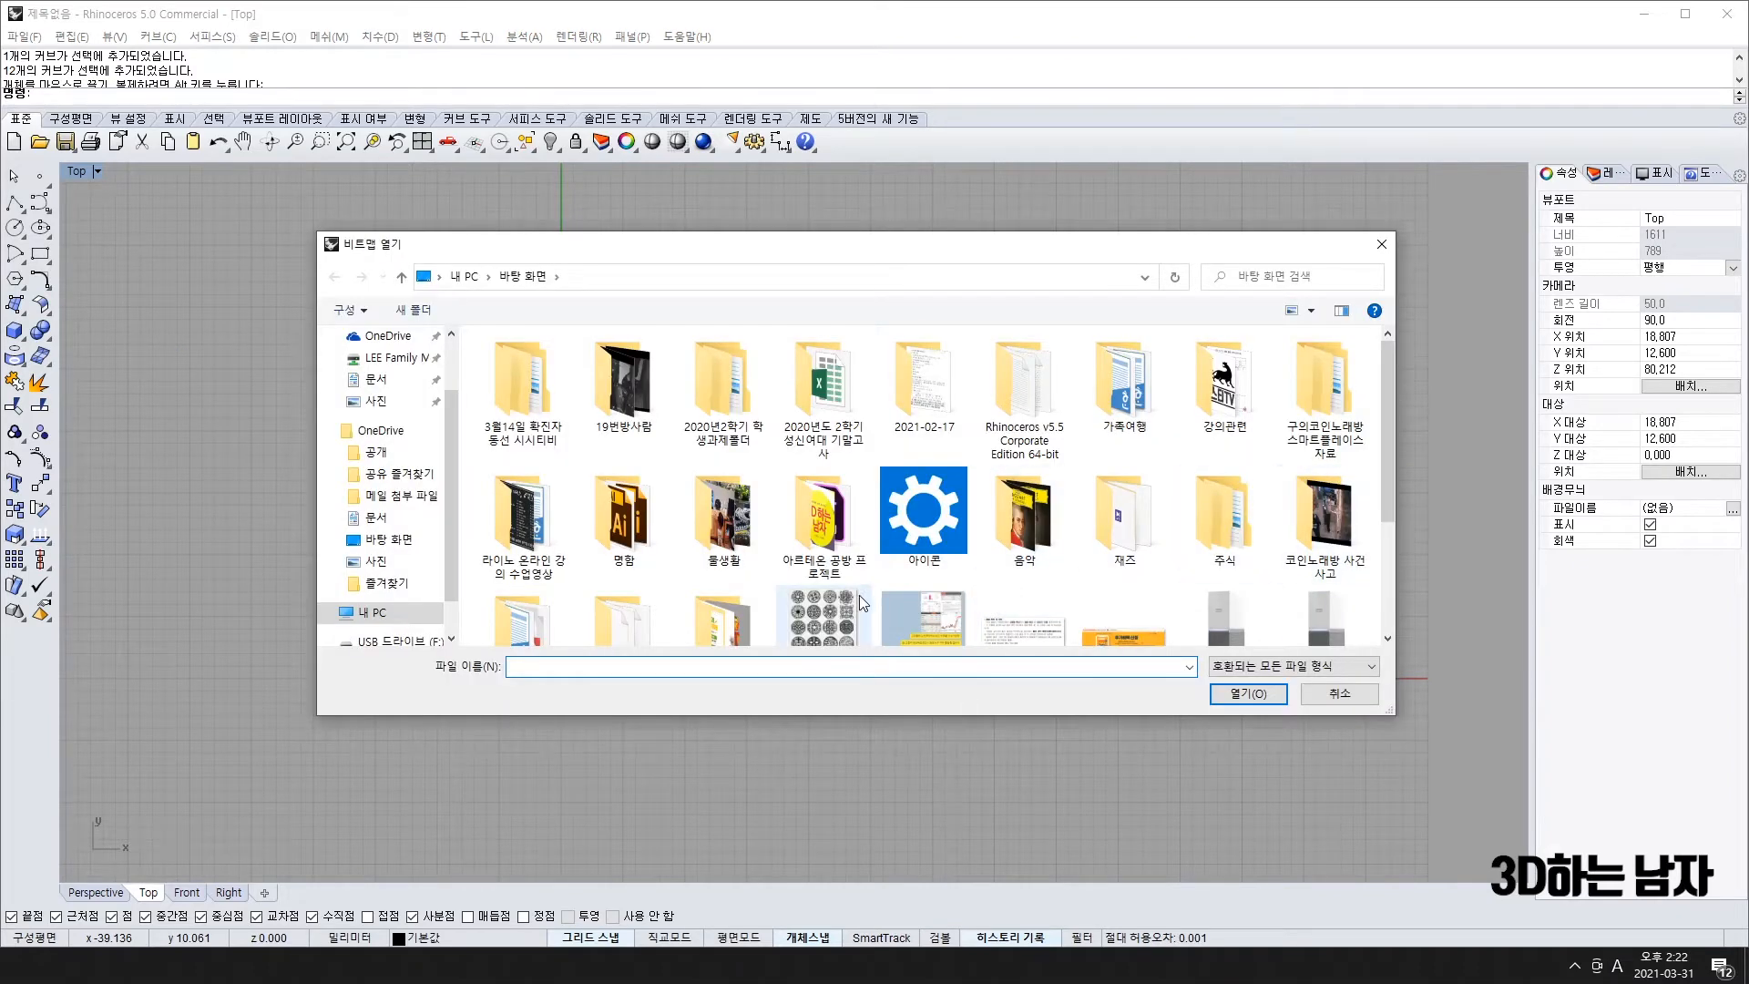
scroll(860, 594, down, 2)
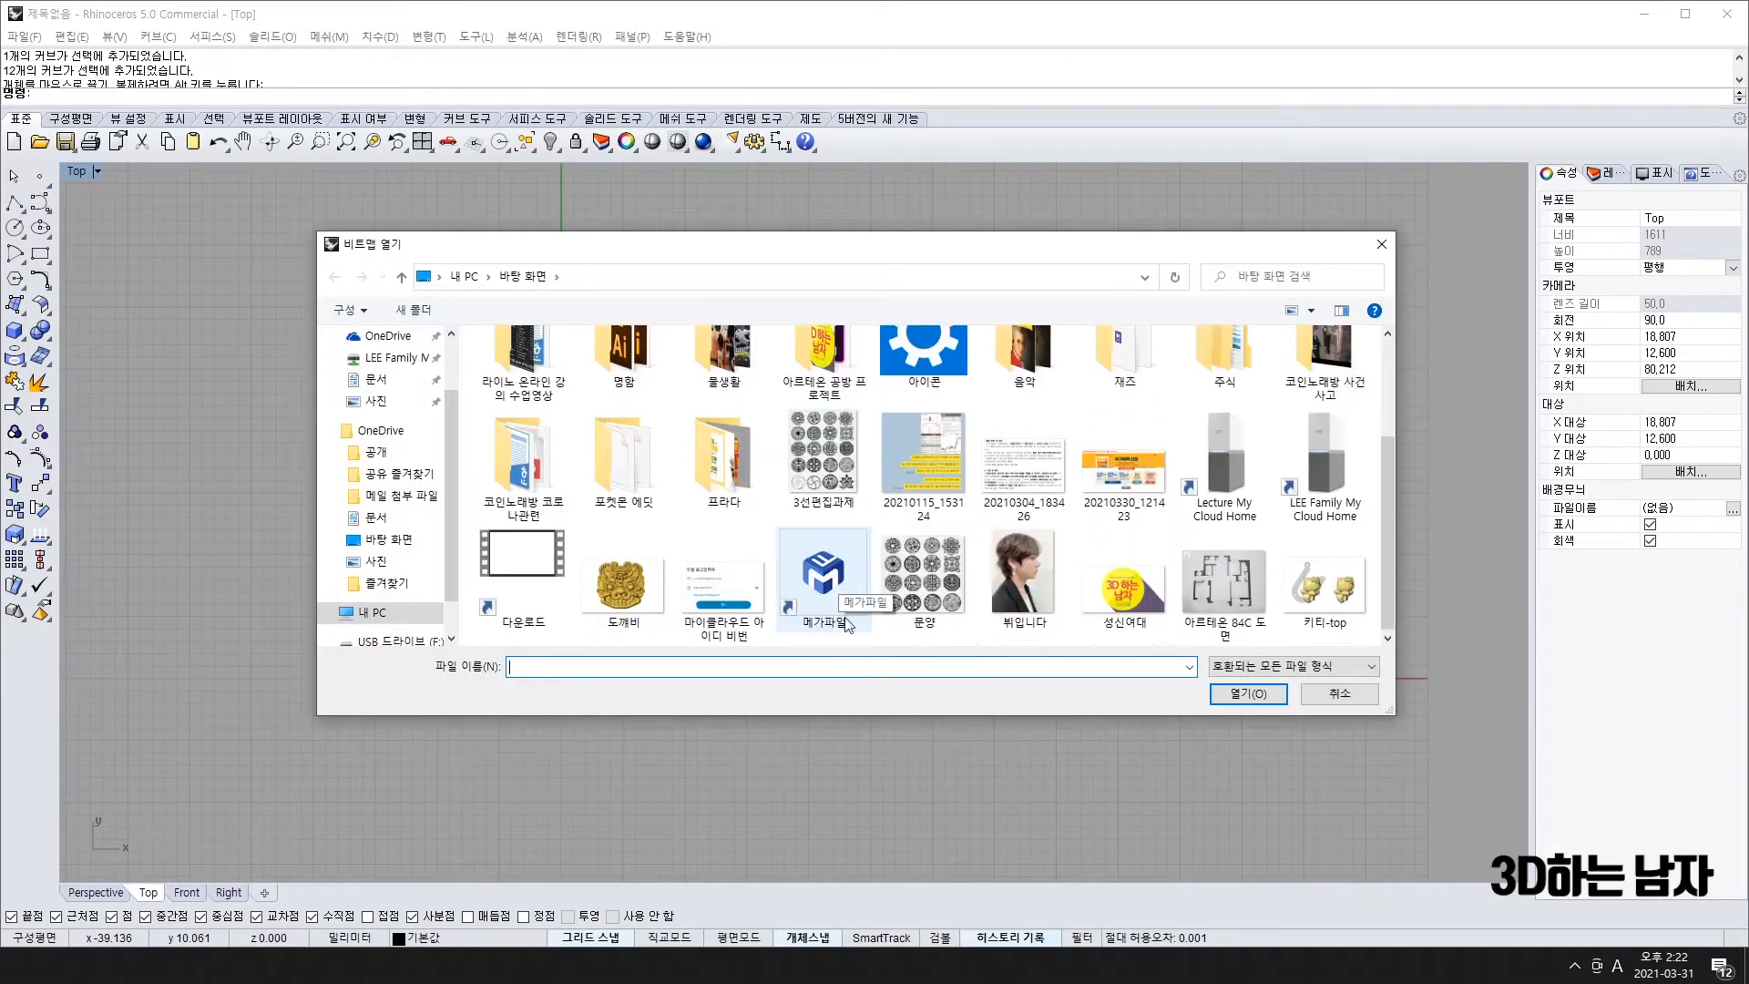
double_click(947, 574)
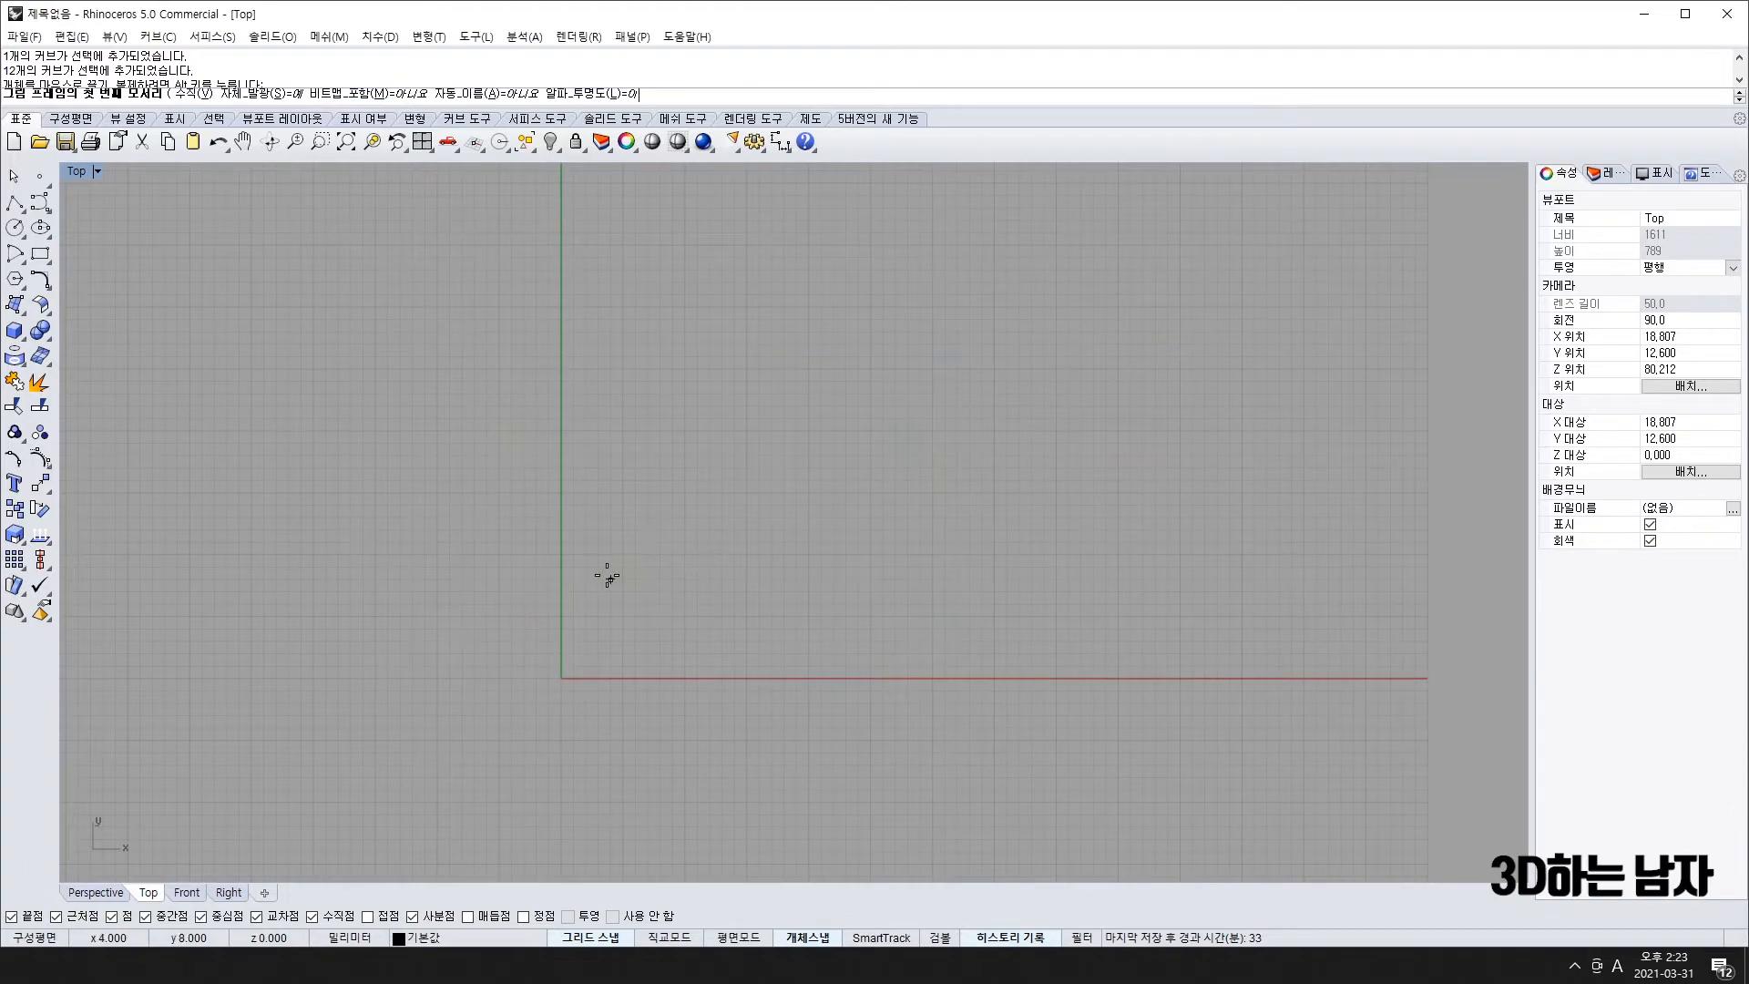
- Set the picture frame's first corner at 0 and lay its base along the X axis with Ortho on
text(0)
key(Return)
key(F8)
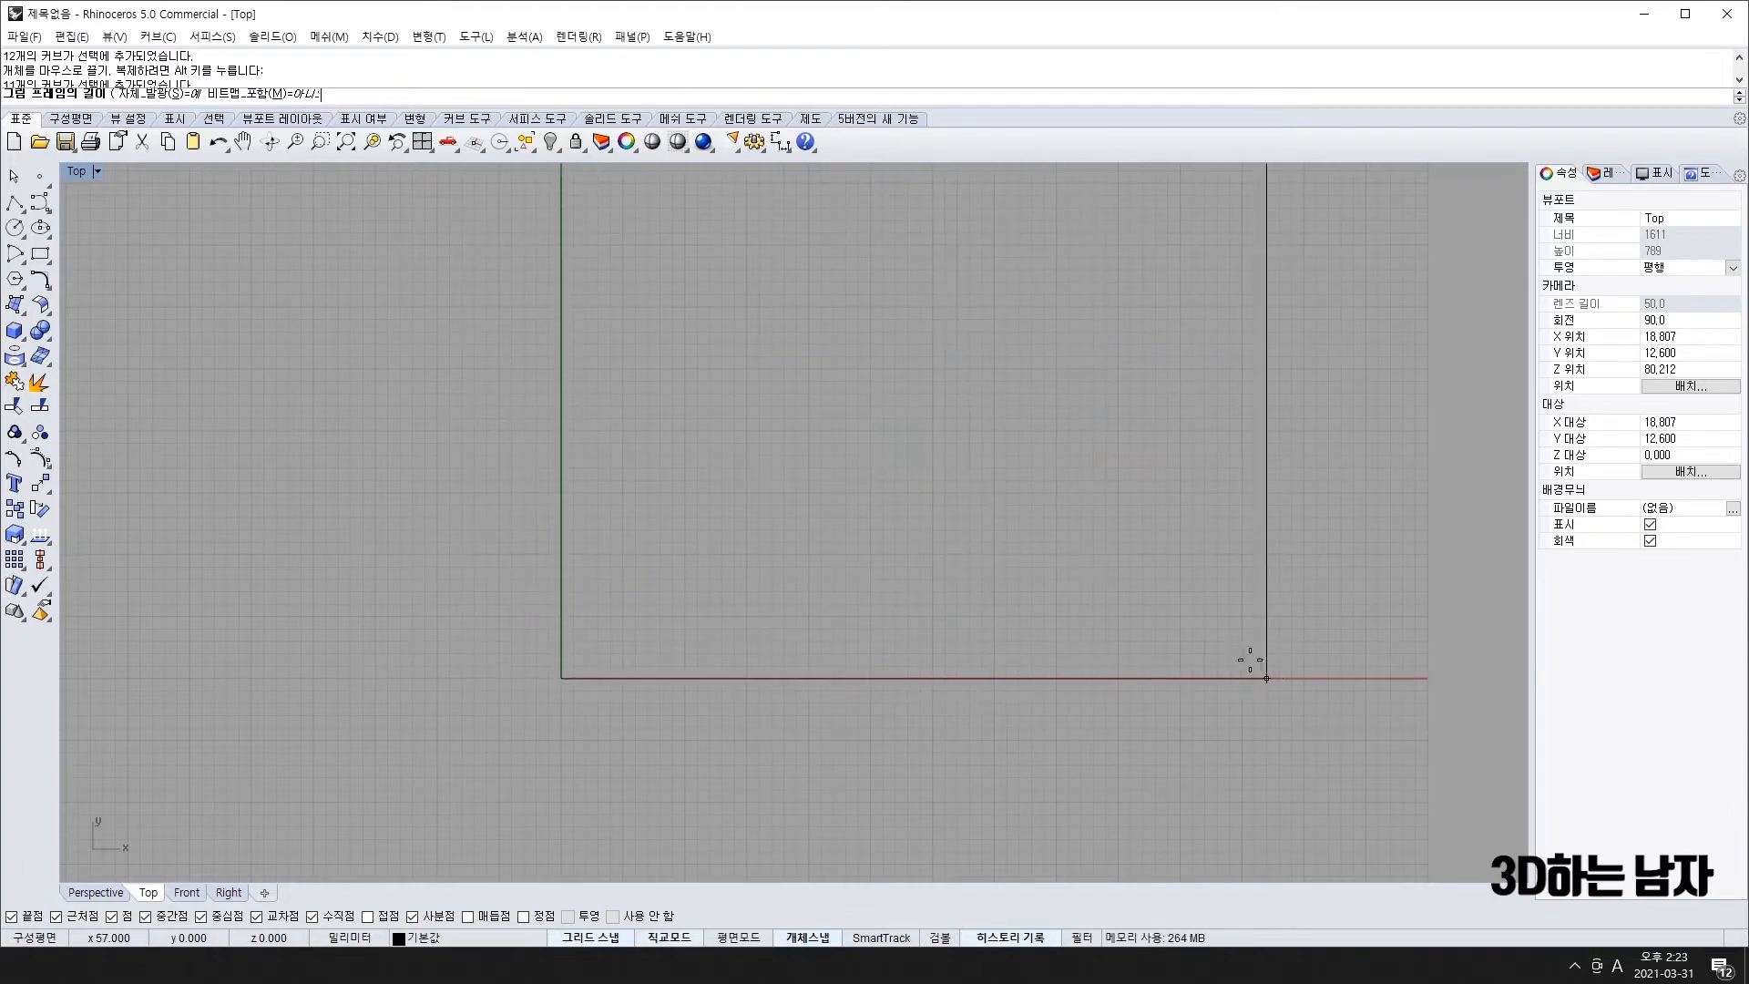
shift+click(1178, 666)
scroll(1014, 628, down, 6)
right_drag(962, 631, 857, 680)
scroll(867, 533, up, 6)
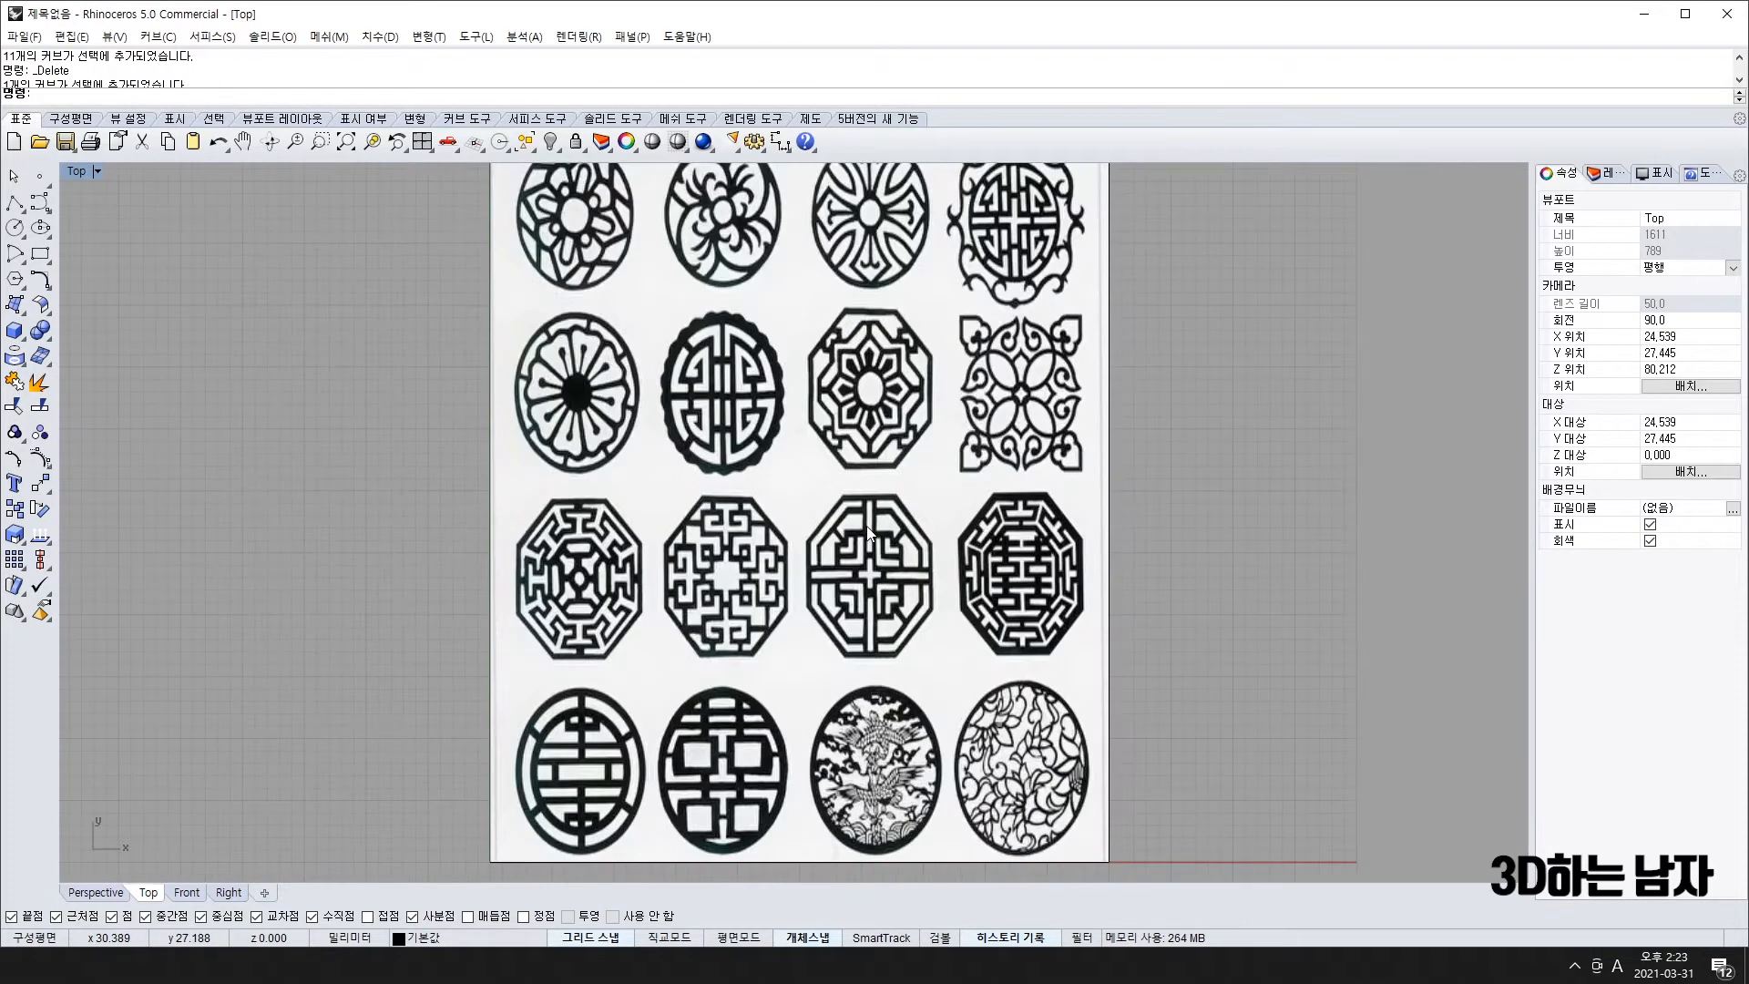
- Replace the stretched pattern picture with the 3선편집과제 image as a picture frame from the origin along the X axis
click(861, 574)
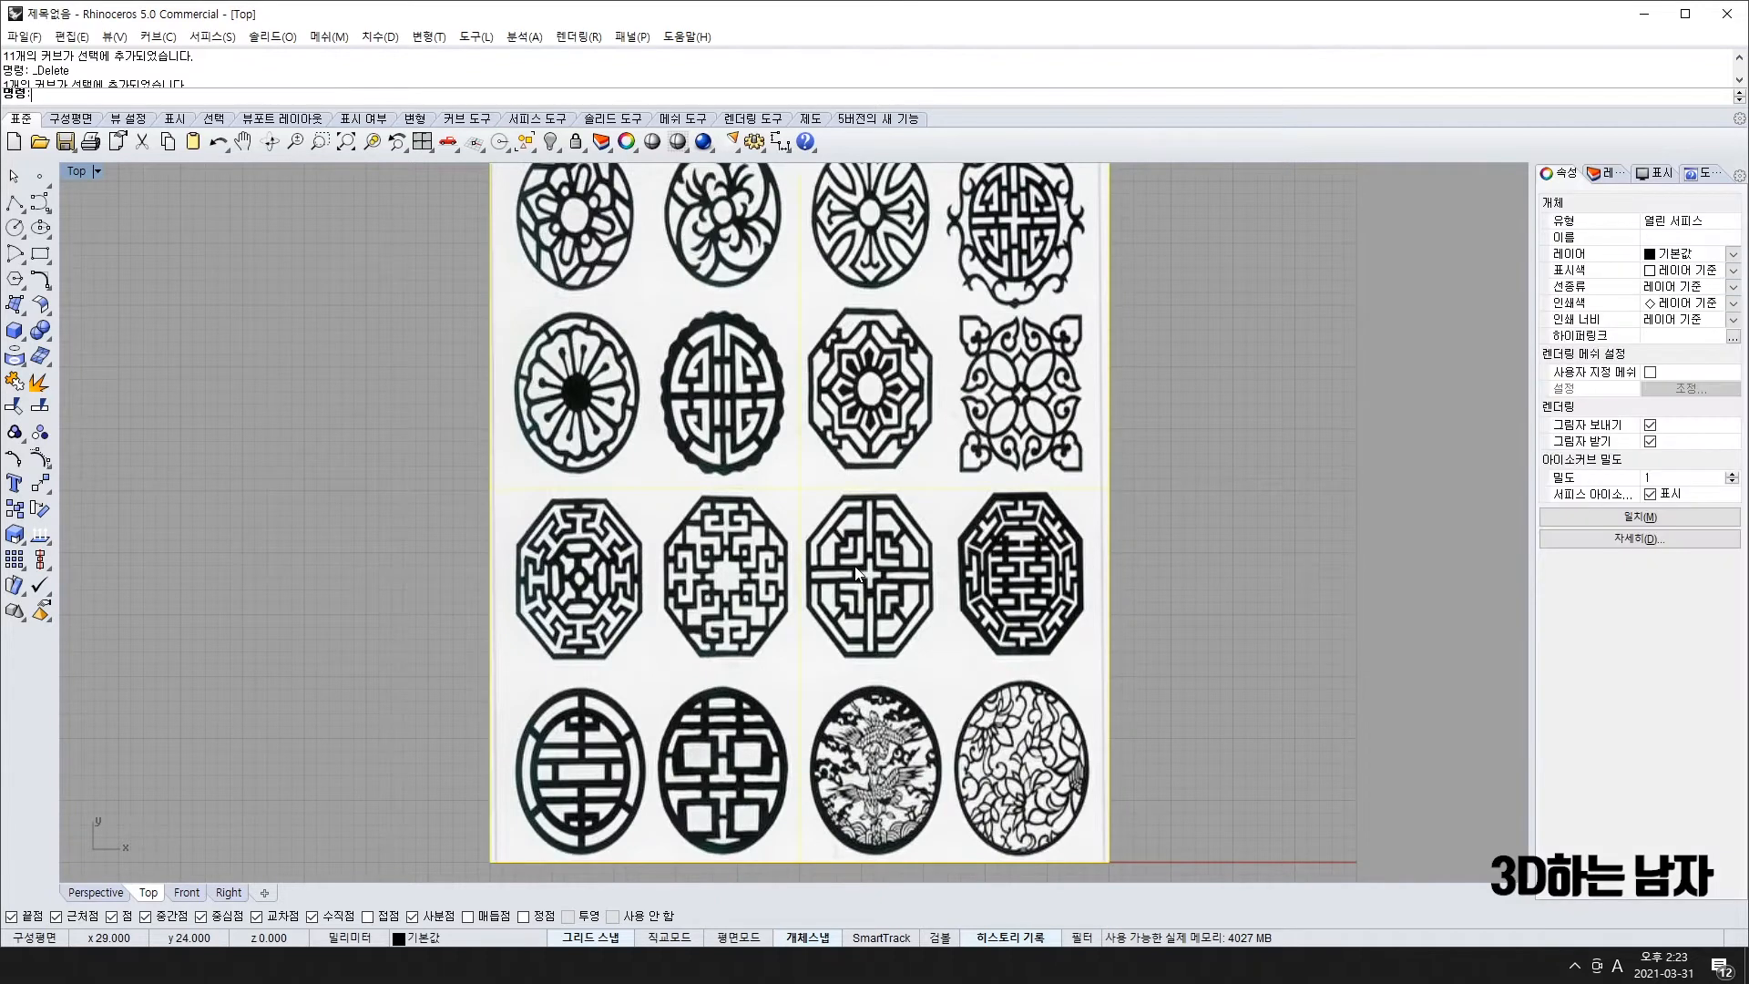
key(Delete)
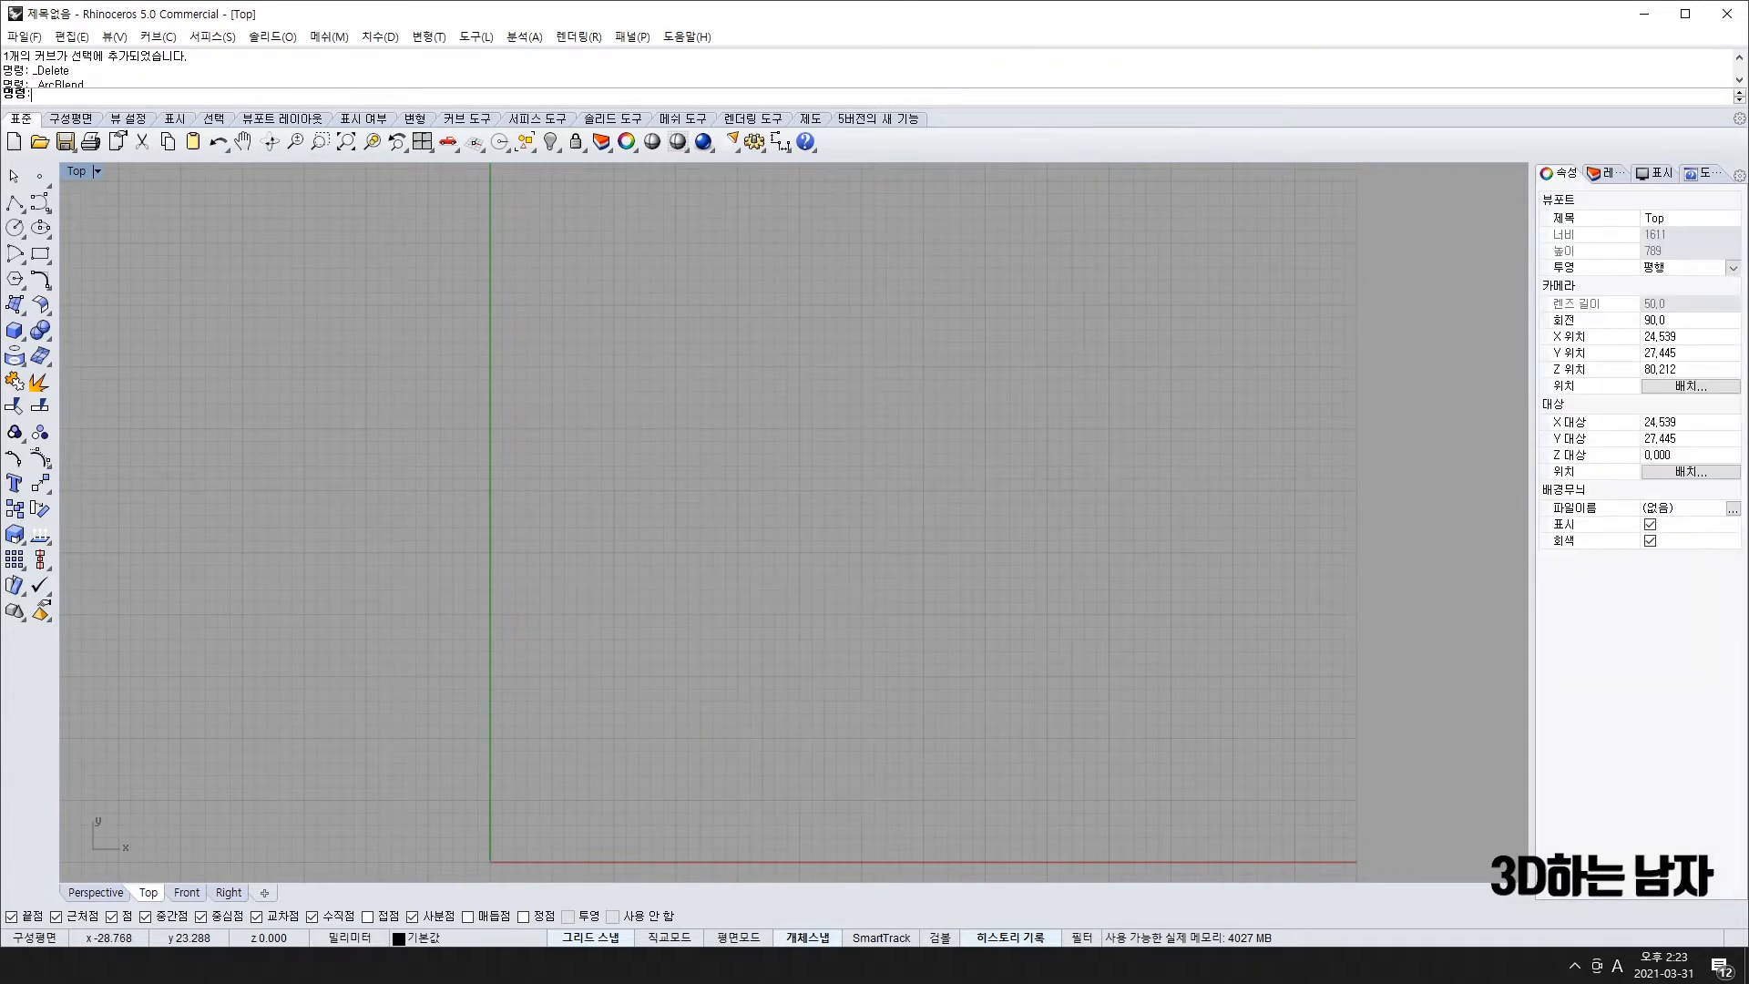
click(15, 303)
click(171, 337)
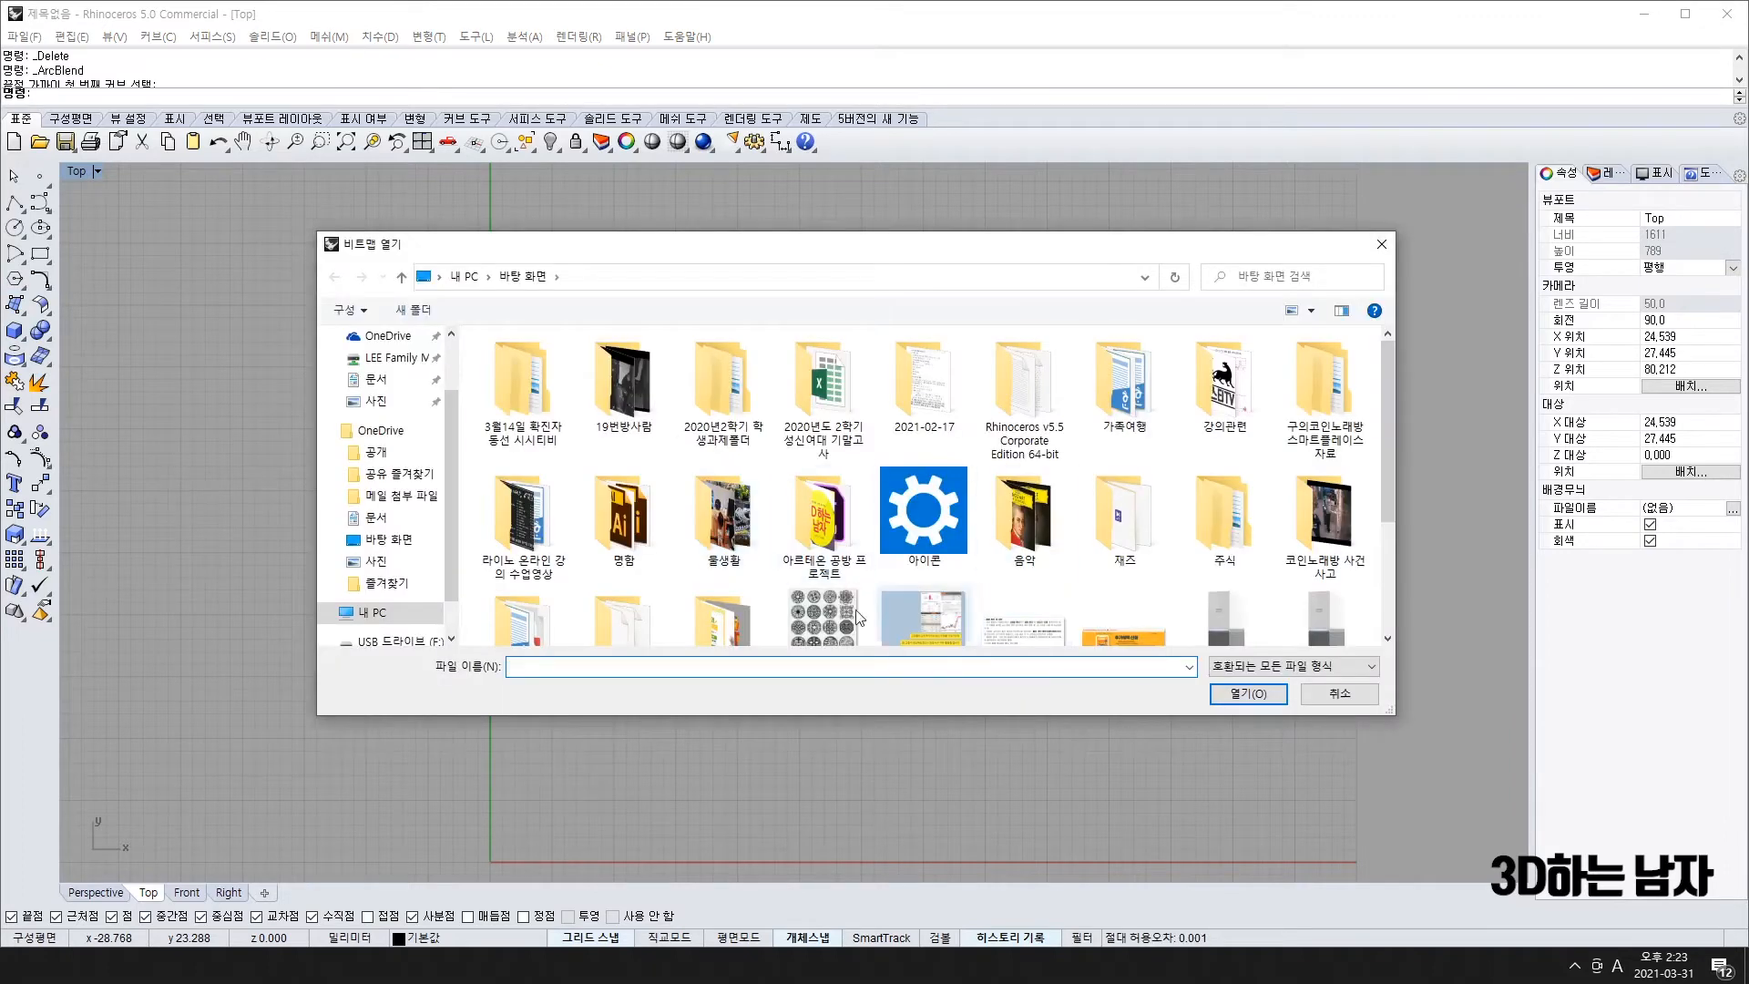
double_click(833, 607)
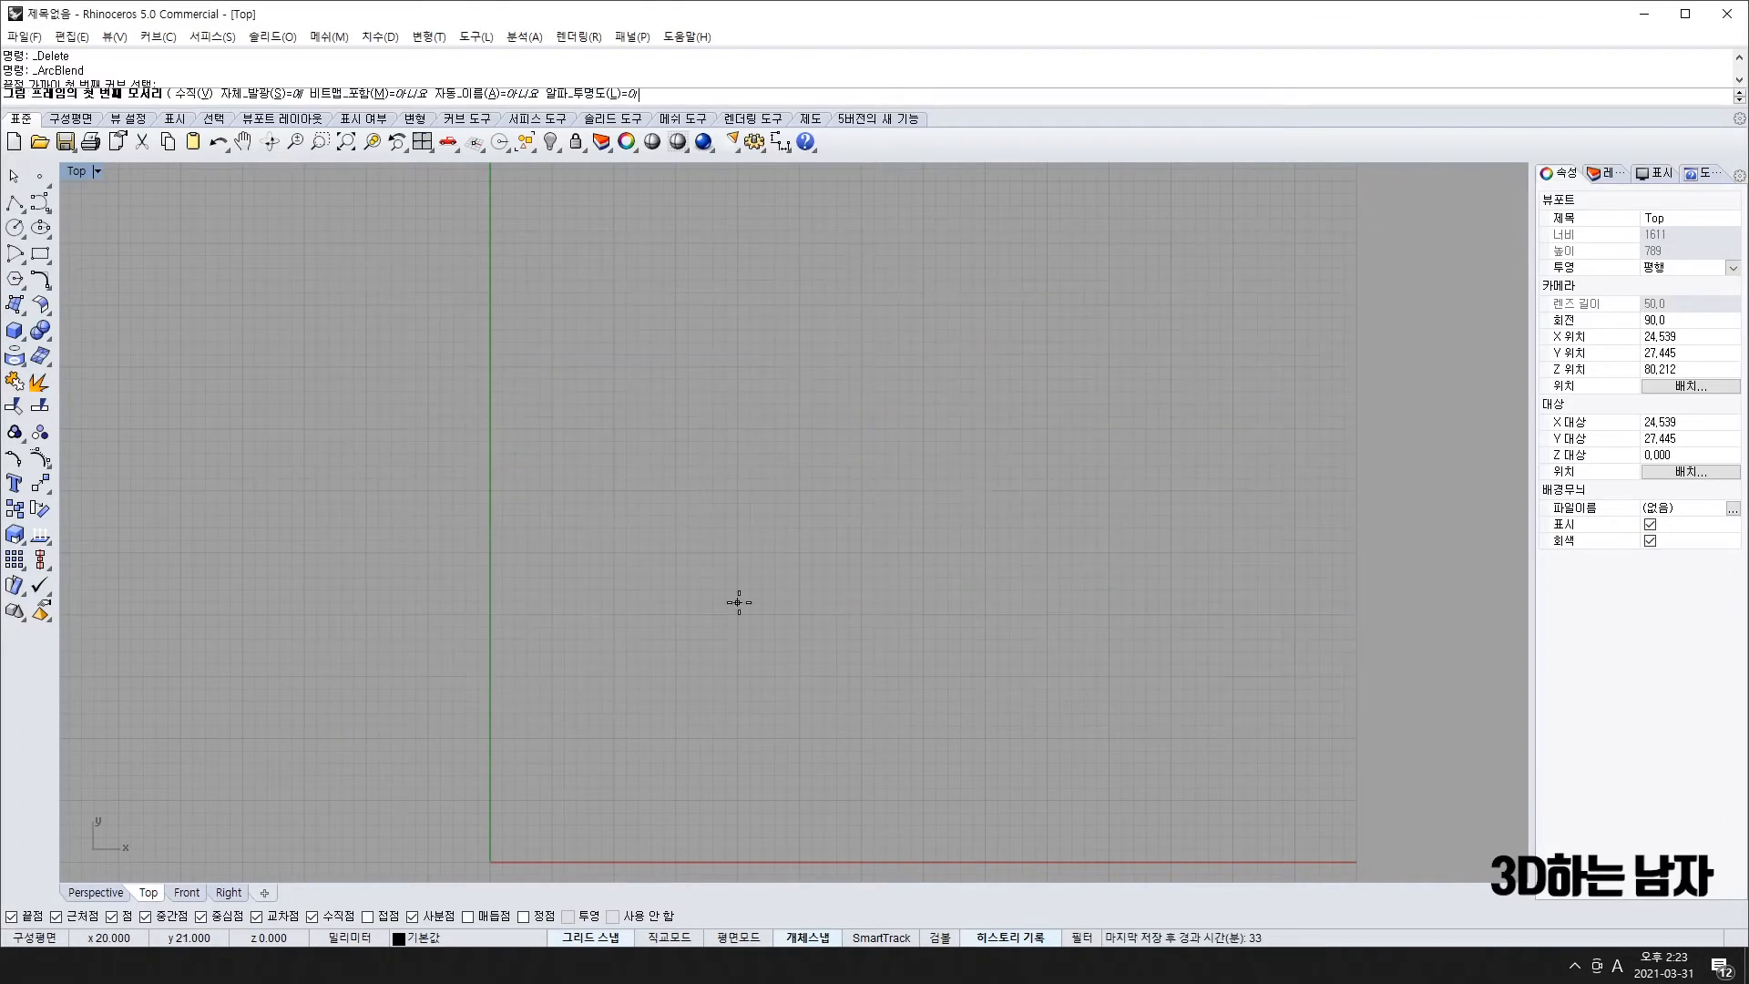
click(490, 862)
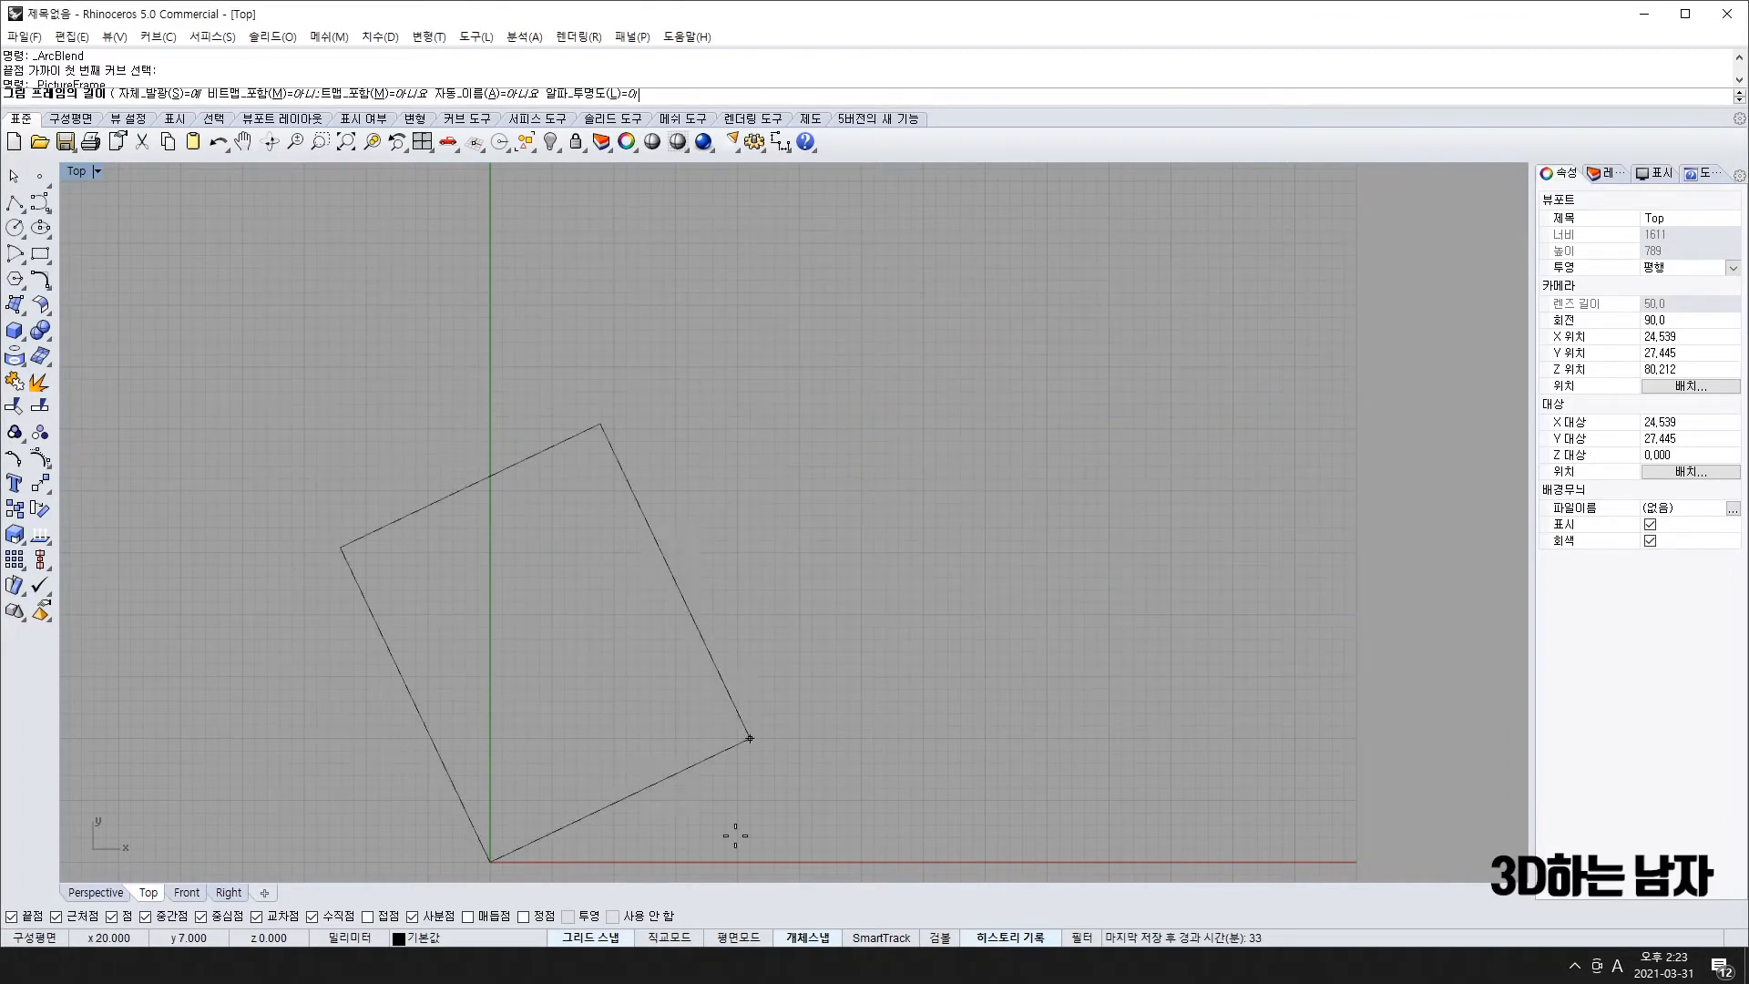
click(985, 861)
- Examine the placed pattern sheet's proportions and rows, closely viewing the first circular pattern in the fourth row
scroll(667, 419, up, 3)
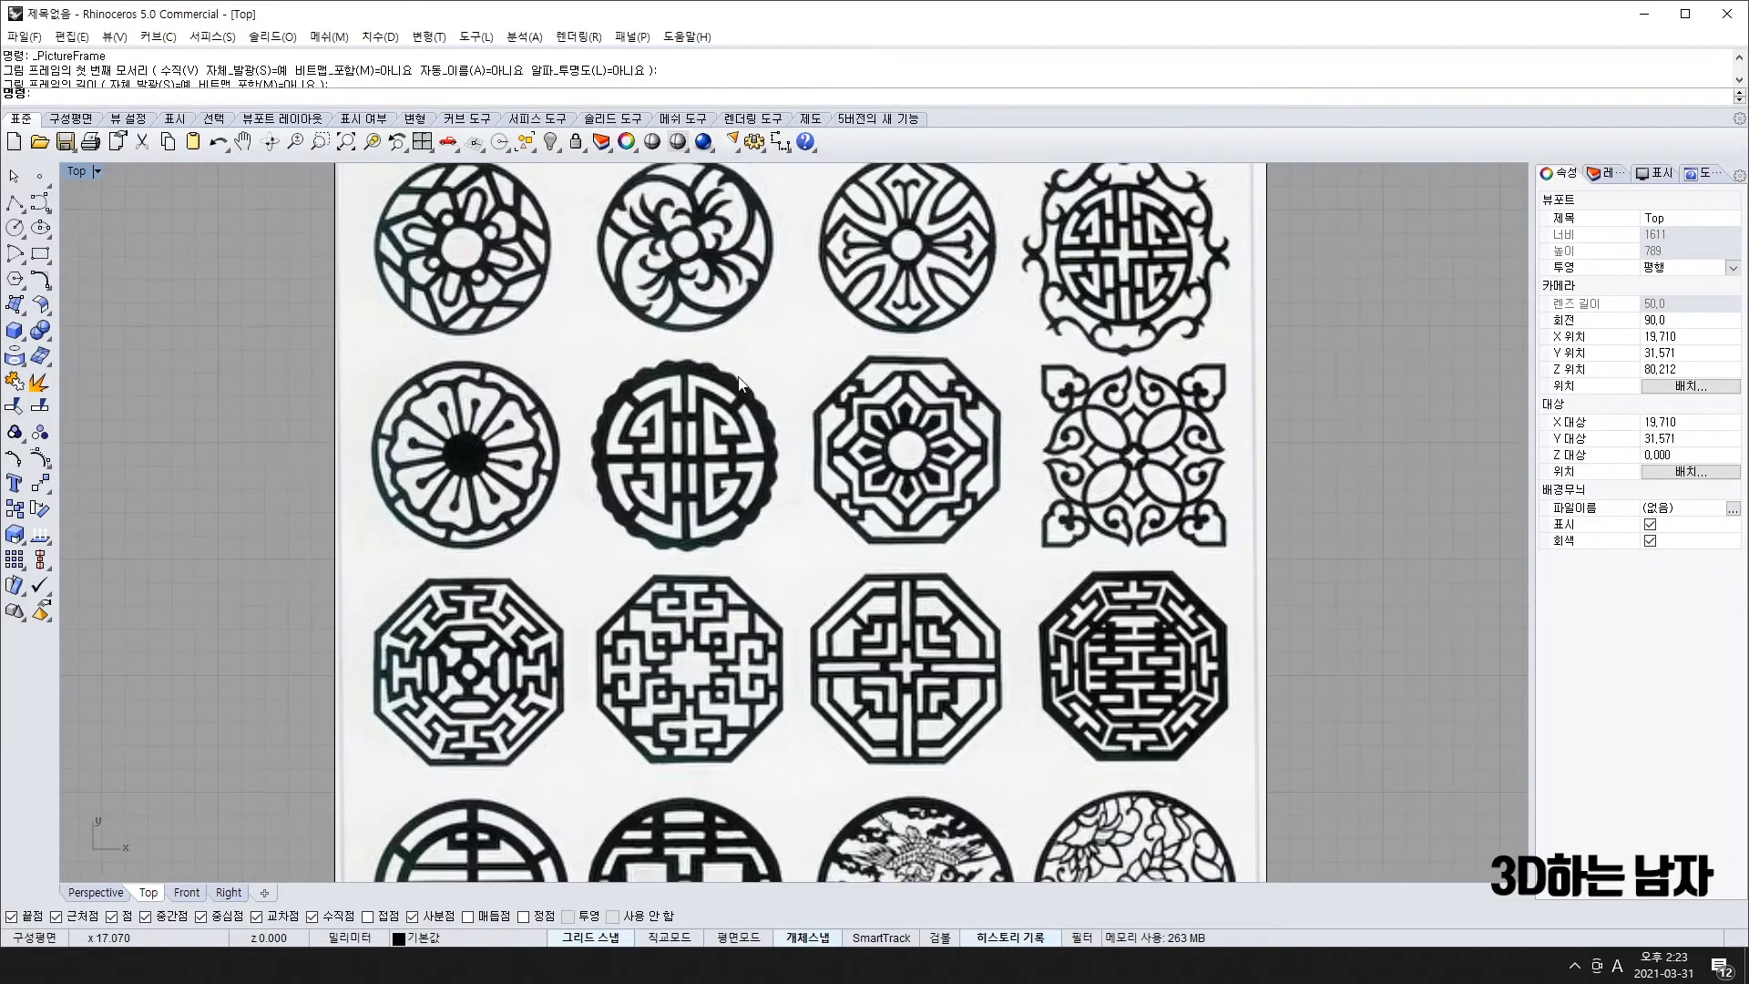
scroll(739, 383, down, 5)
scroll(743, 608, up, 2)
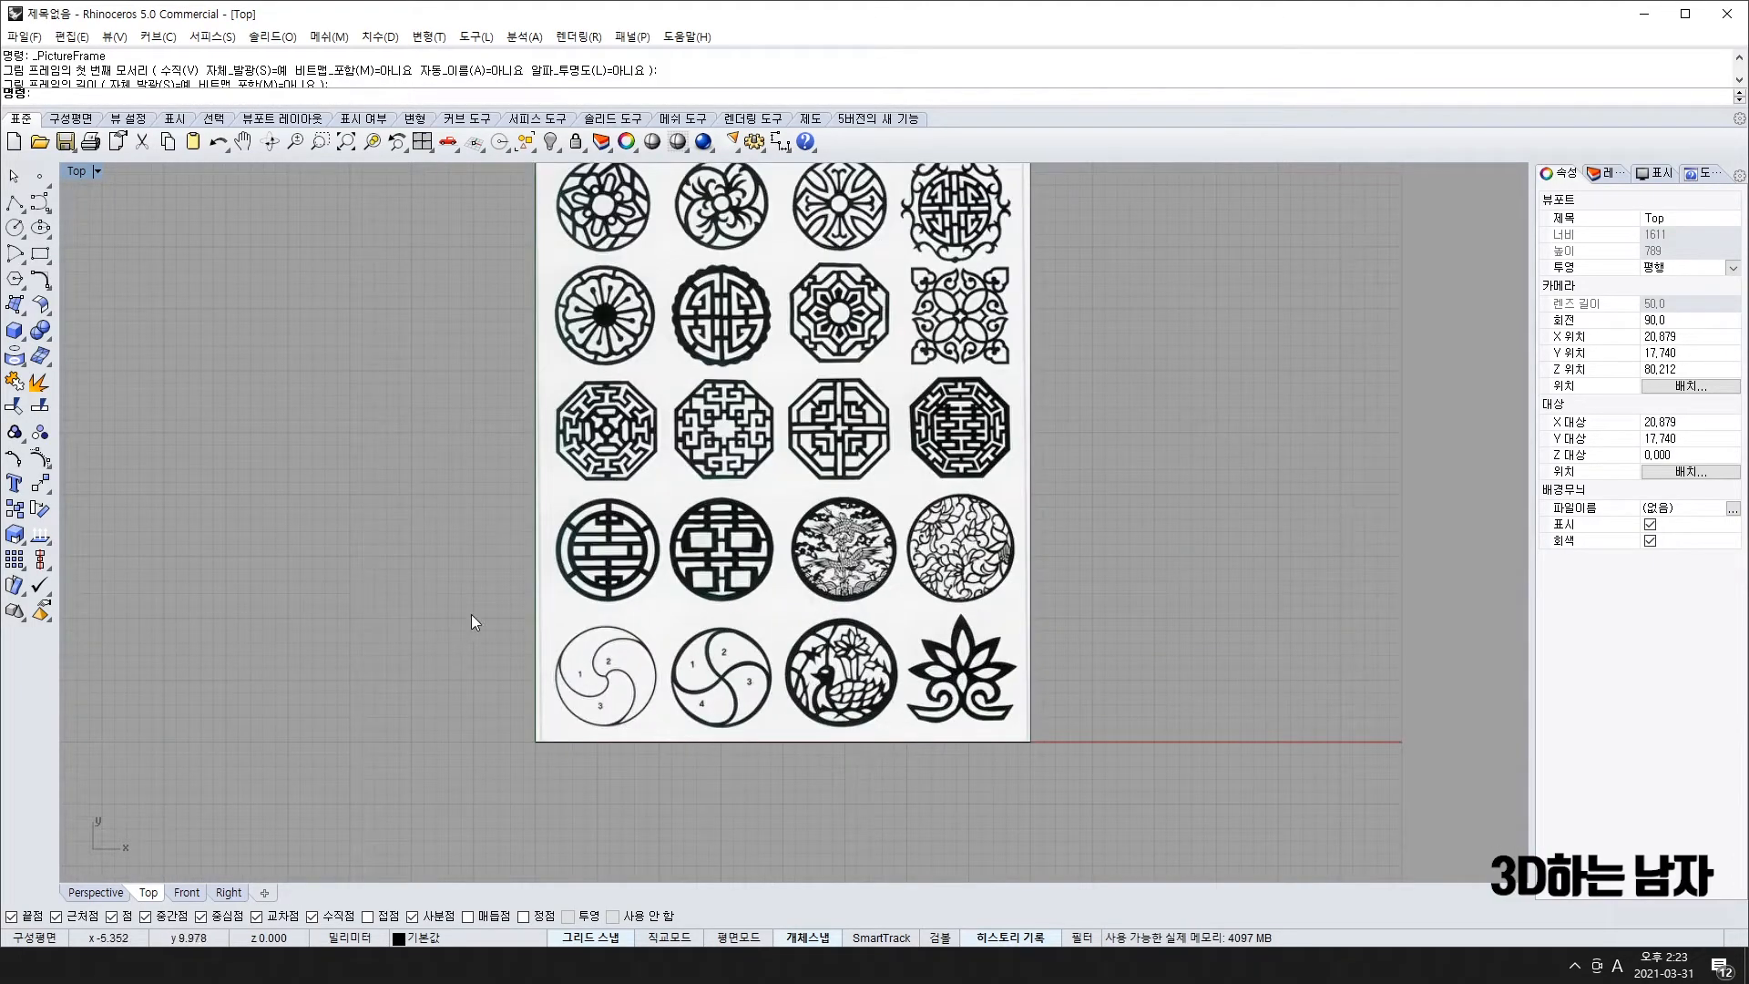
scroll(809, 331, up, 1)
scroll(767, 613, down, 2)
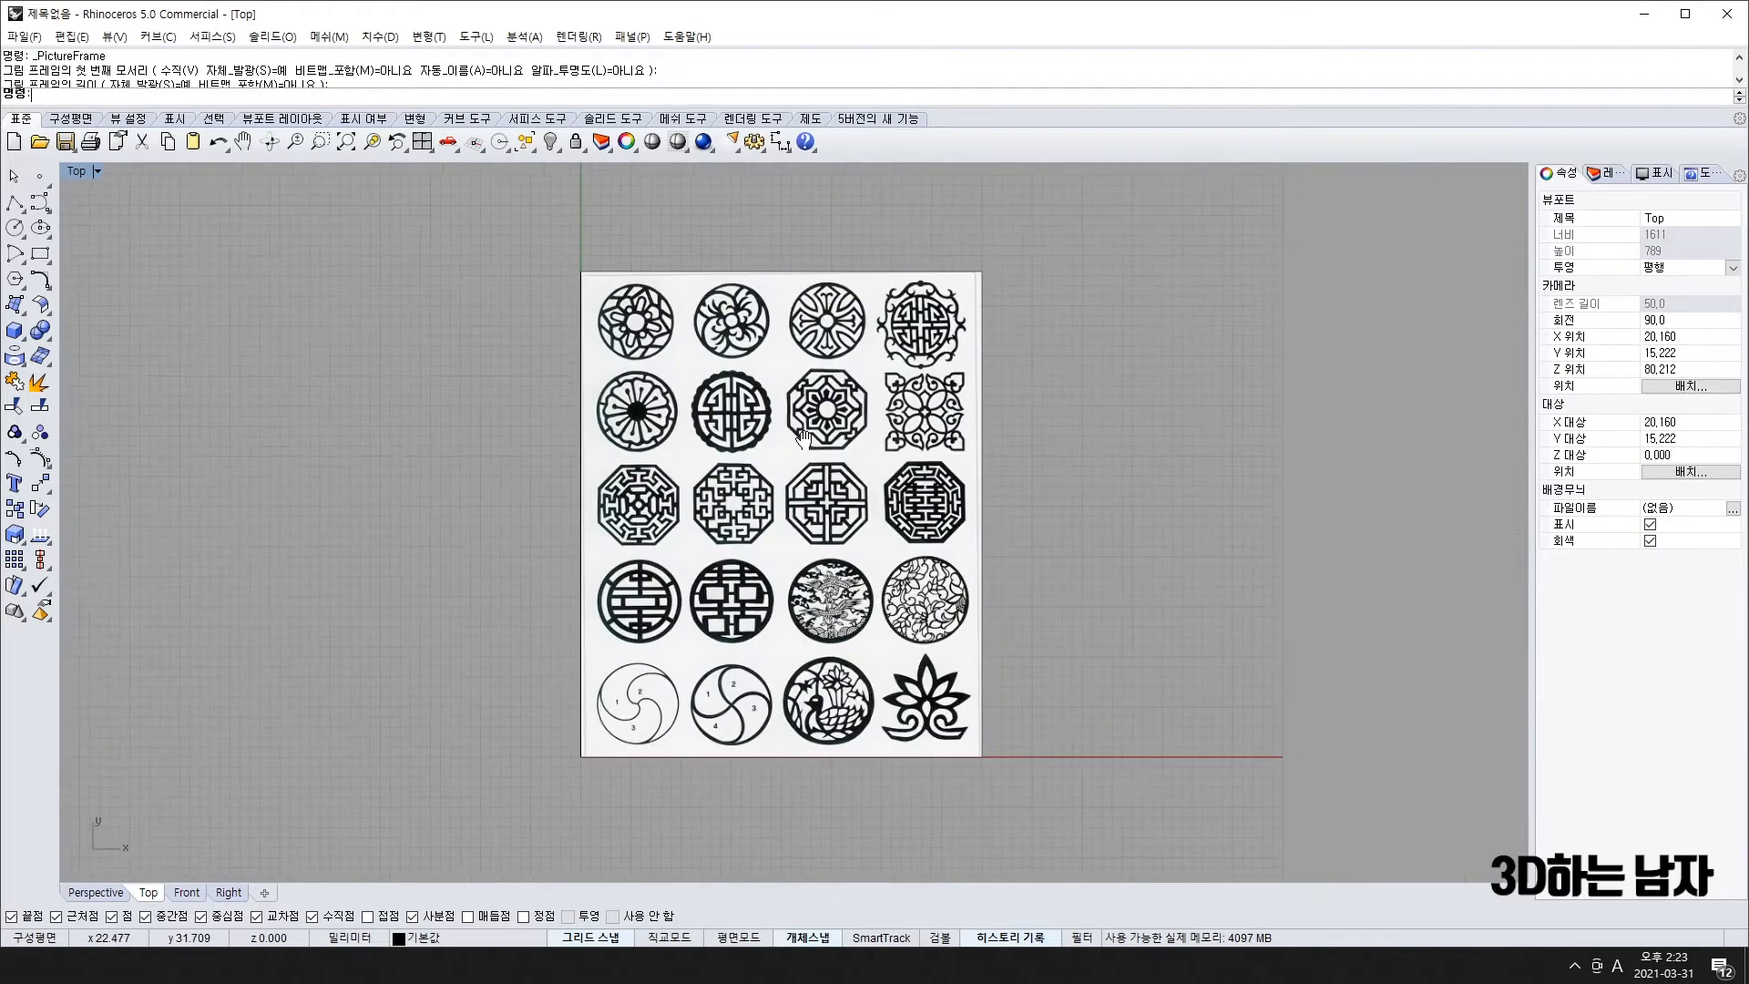
scroll(706, 624, up, 2)
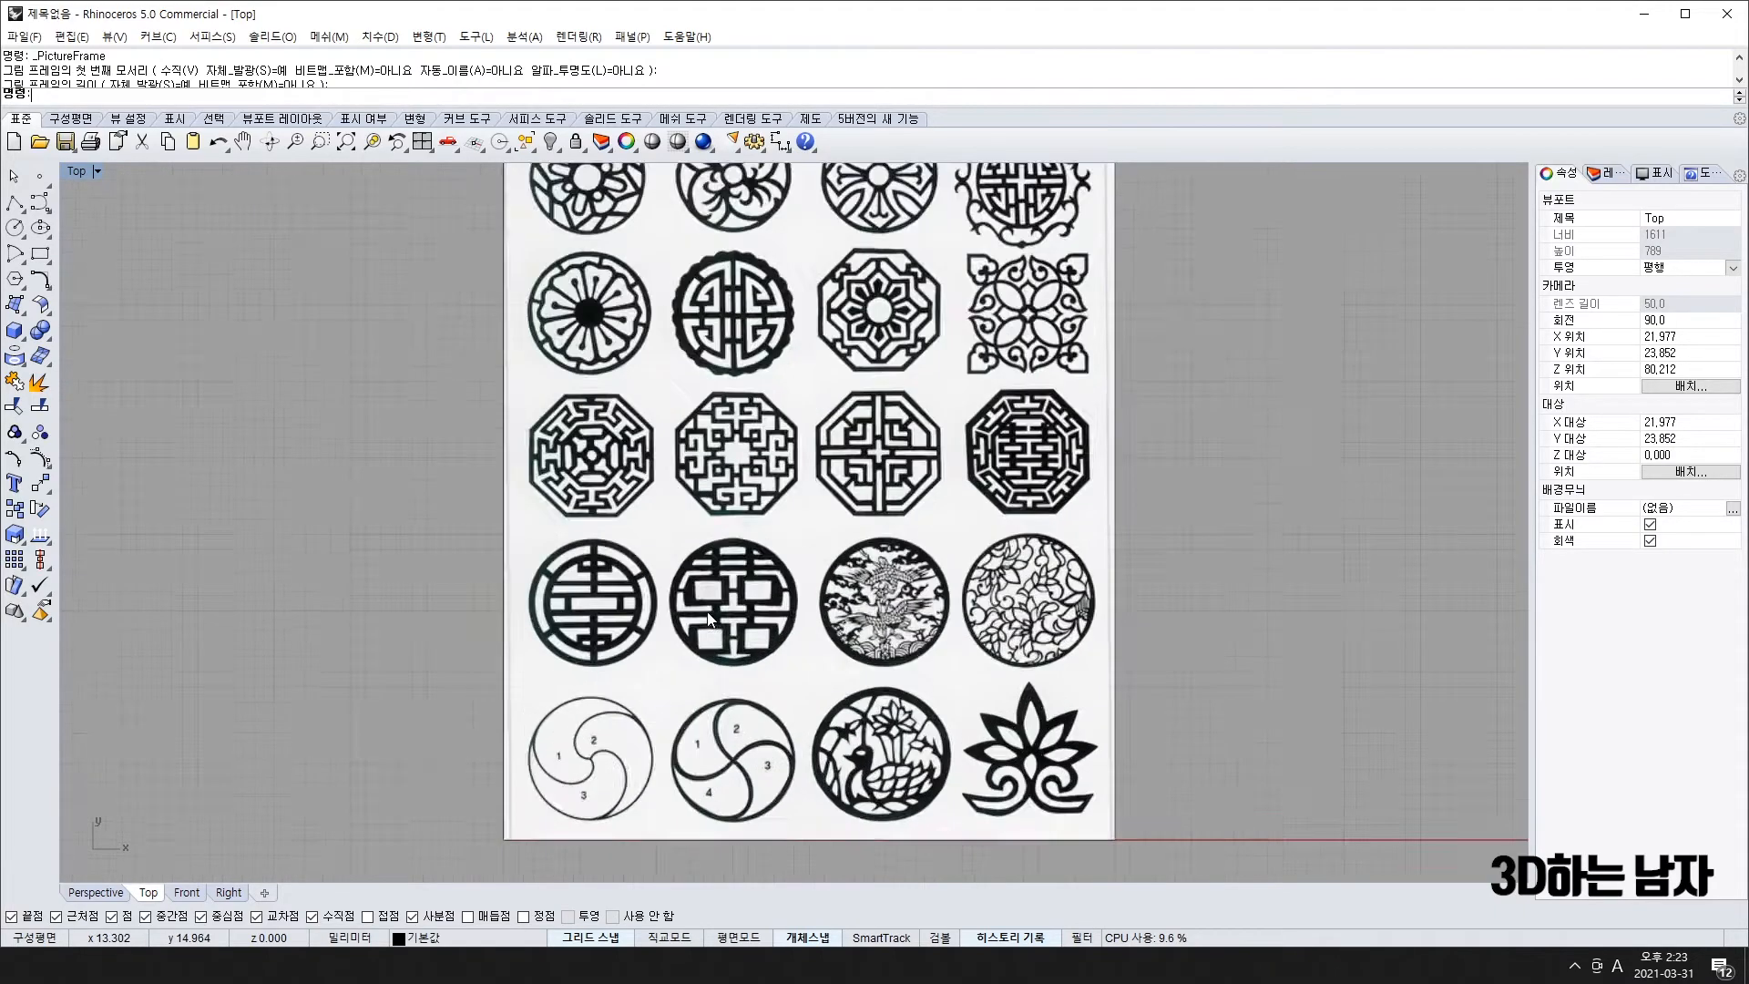
scroll(547, 620, up, 2)
scroll(547, 631, up, 1)
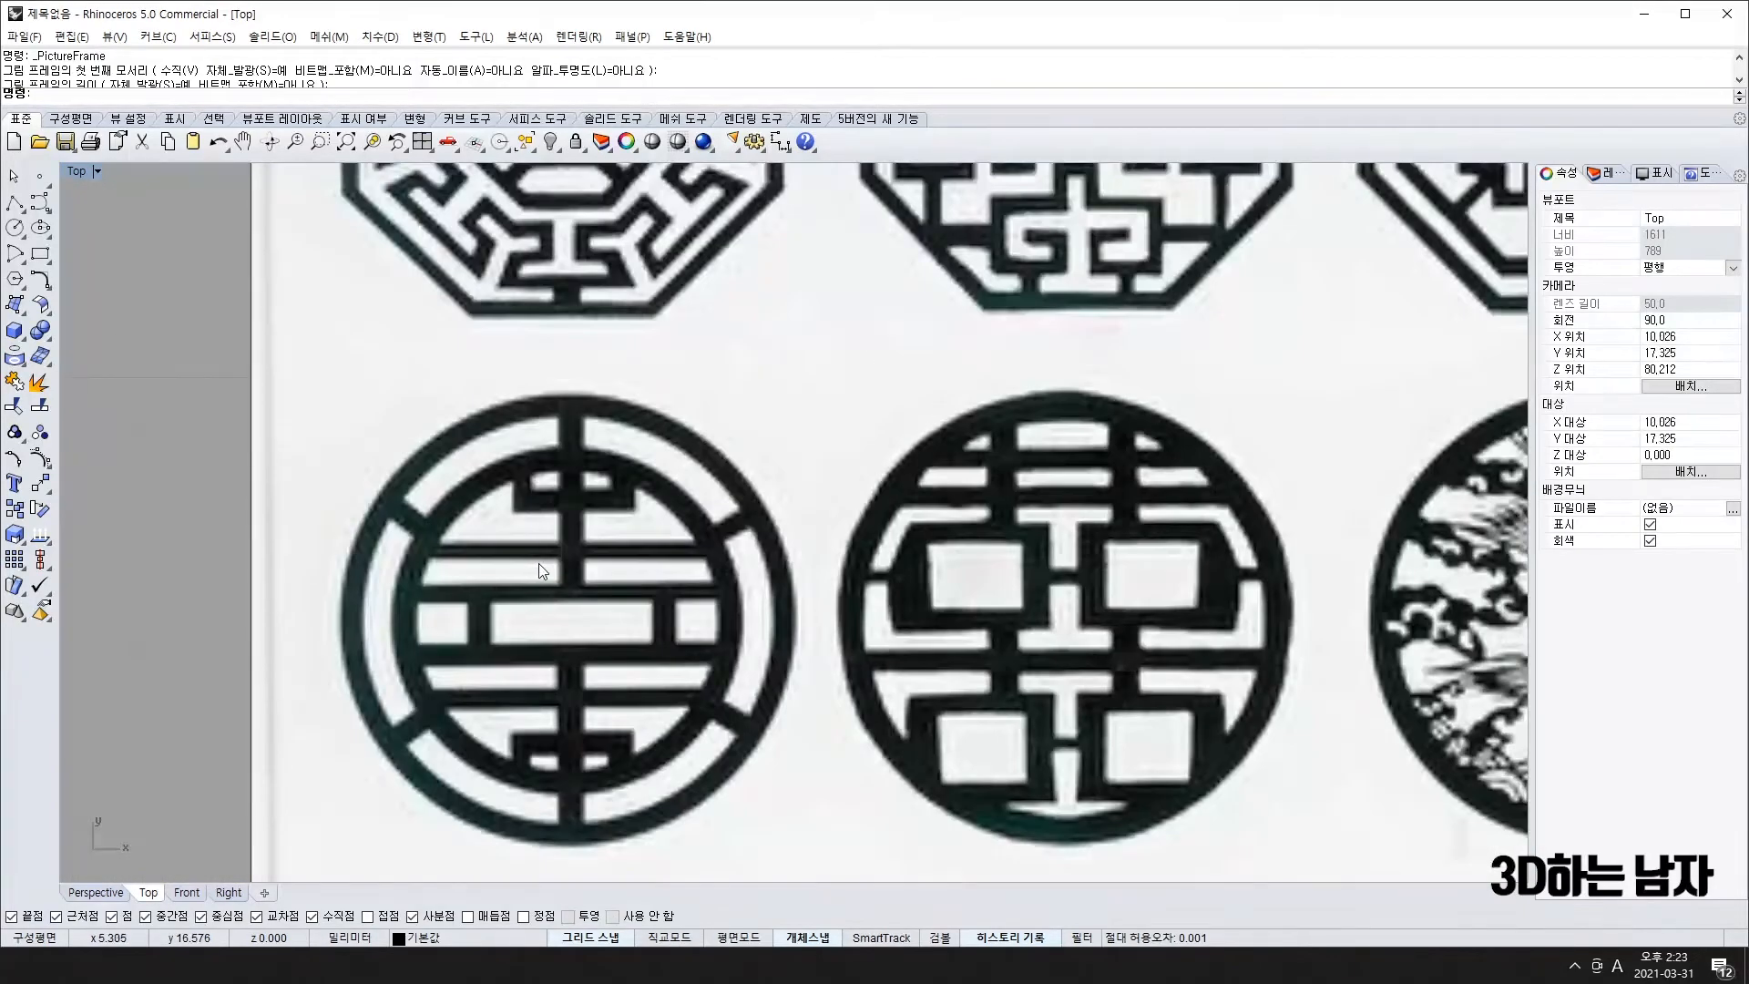
scroll(561, 612, down, 2)
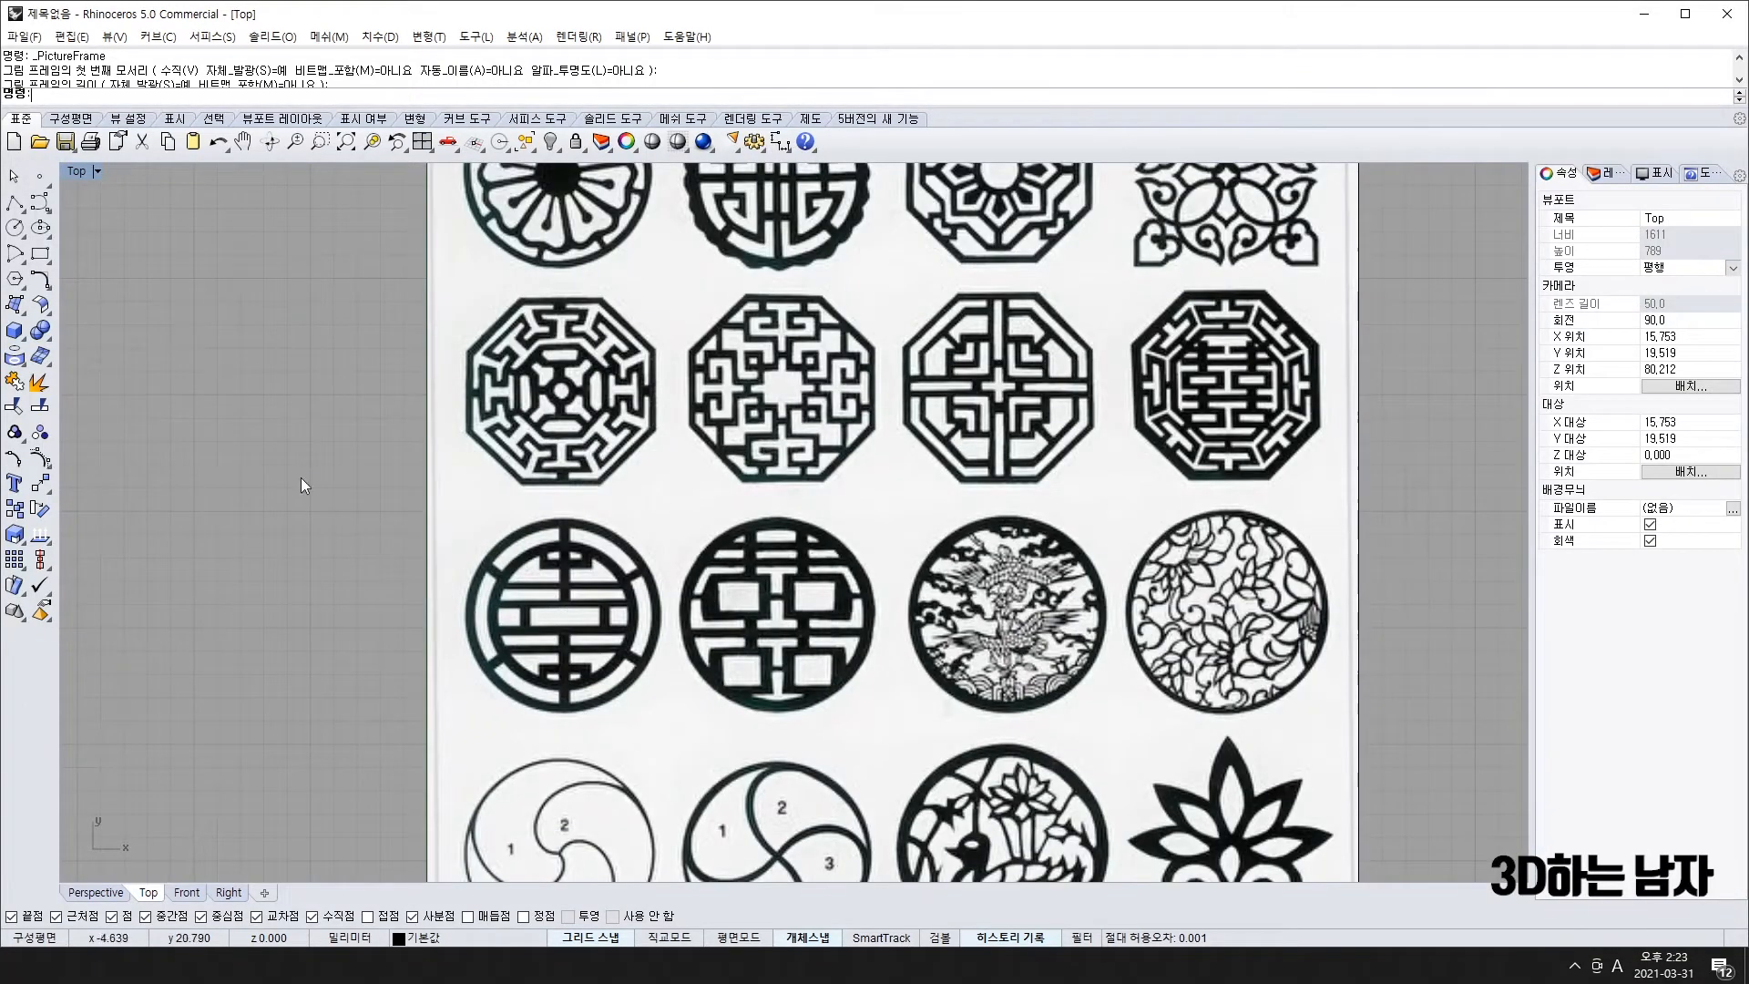
scroll(811, 521, down, 1)
scroll(787, 676, down, 2)
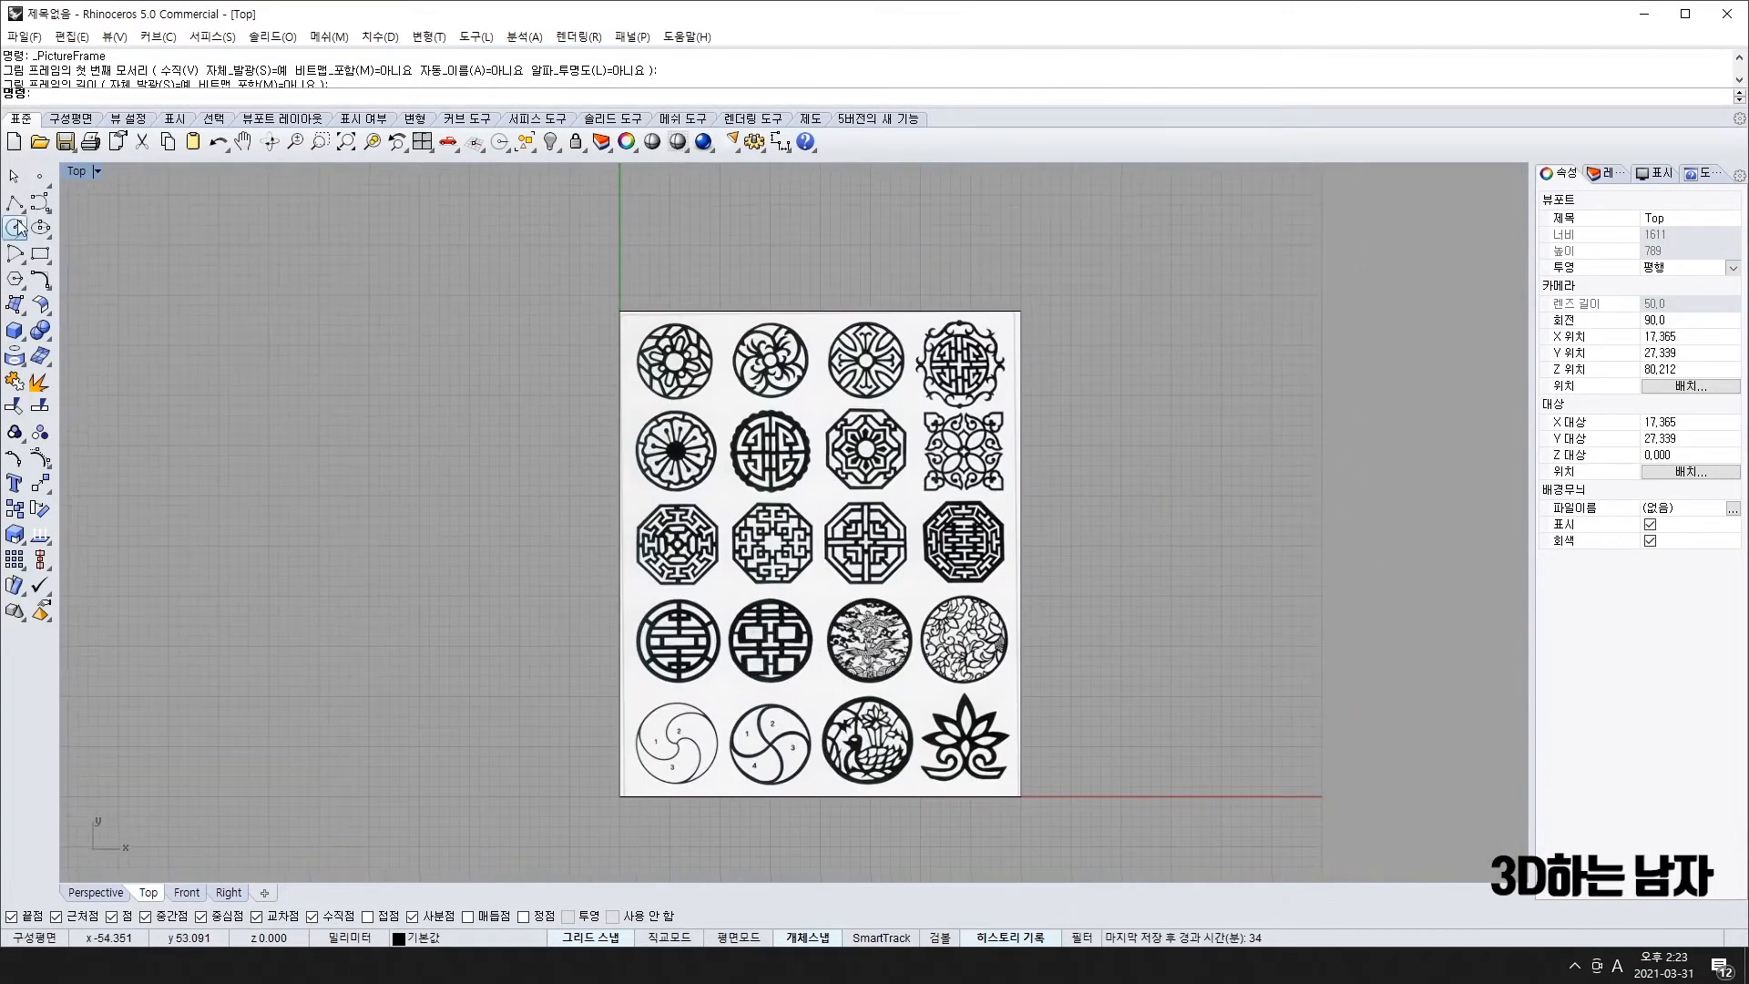
- Draw a corner-to-corner rectangle tightly around the first circular pattern in the fourth row with grid snap off, and select it
click(15, 203)
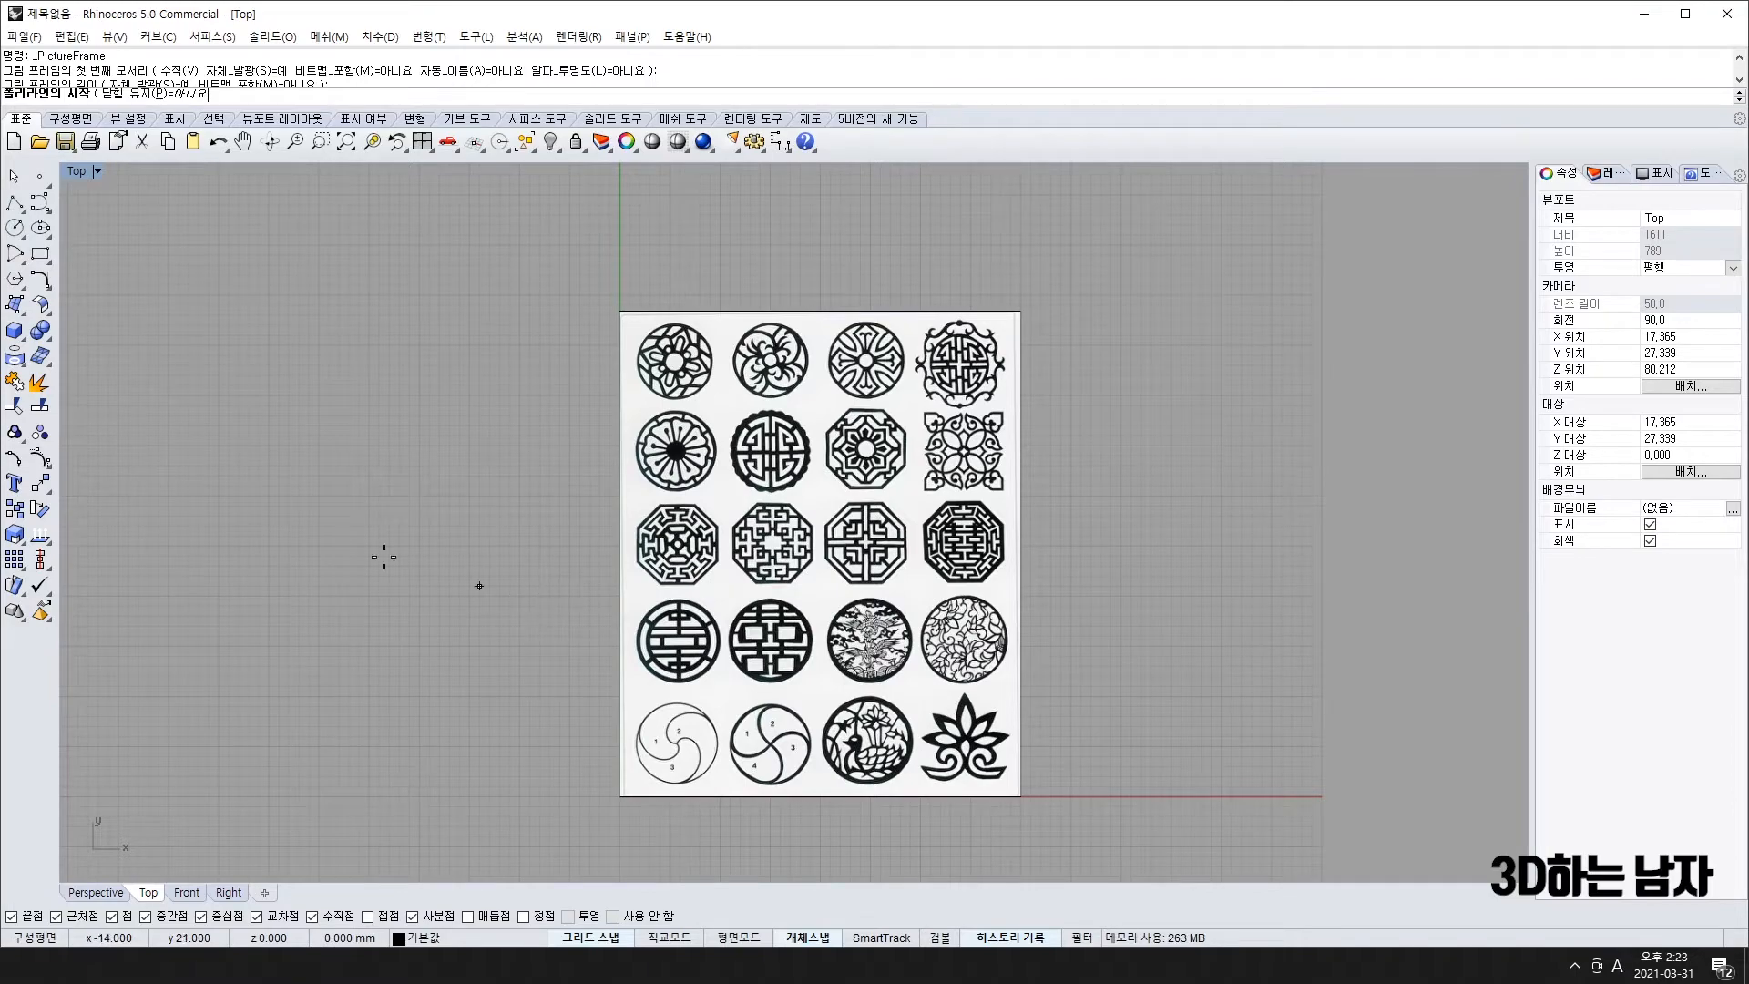
click(40, 253)
scroll(397, 461, up, 3)
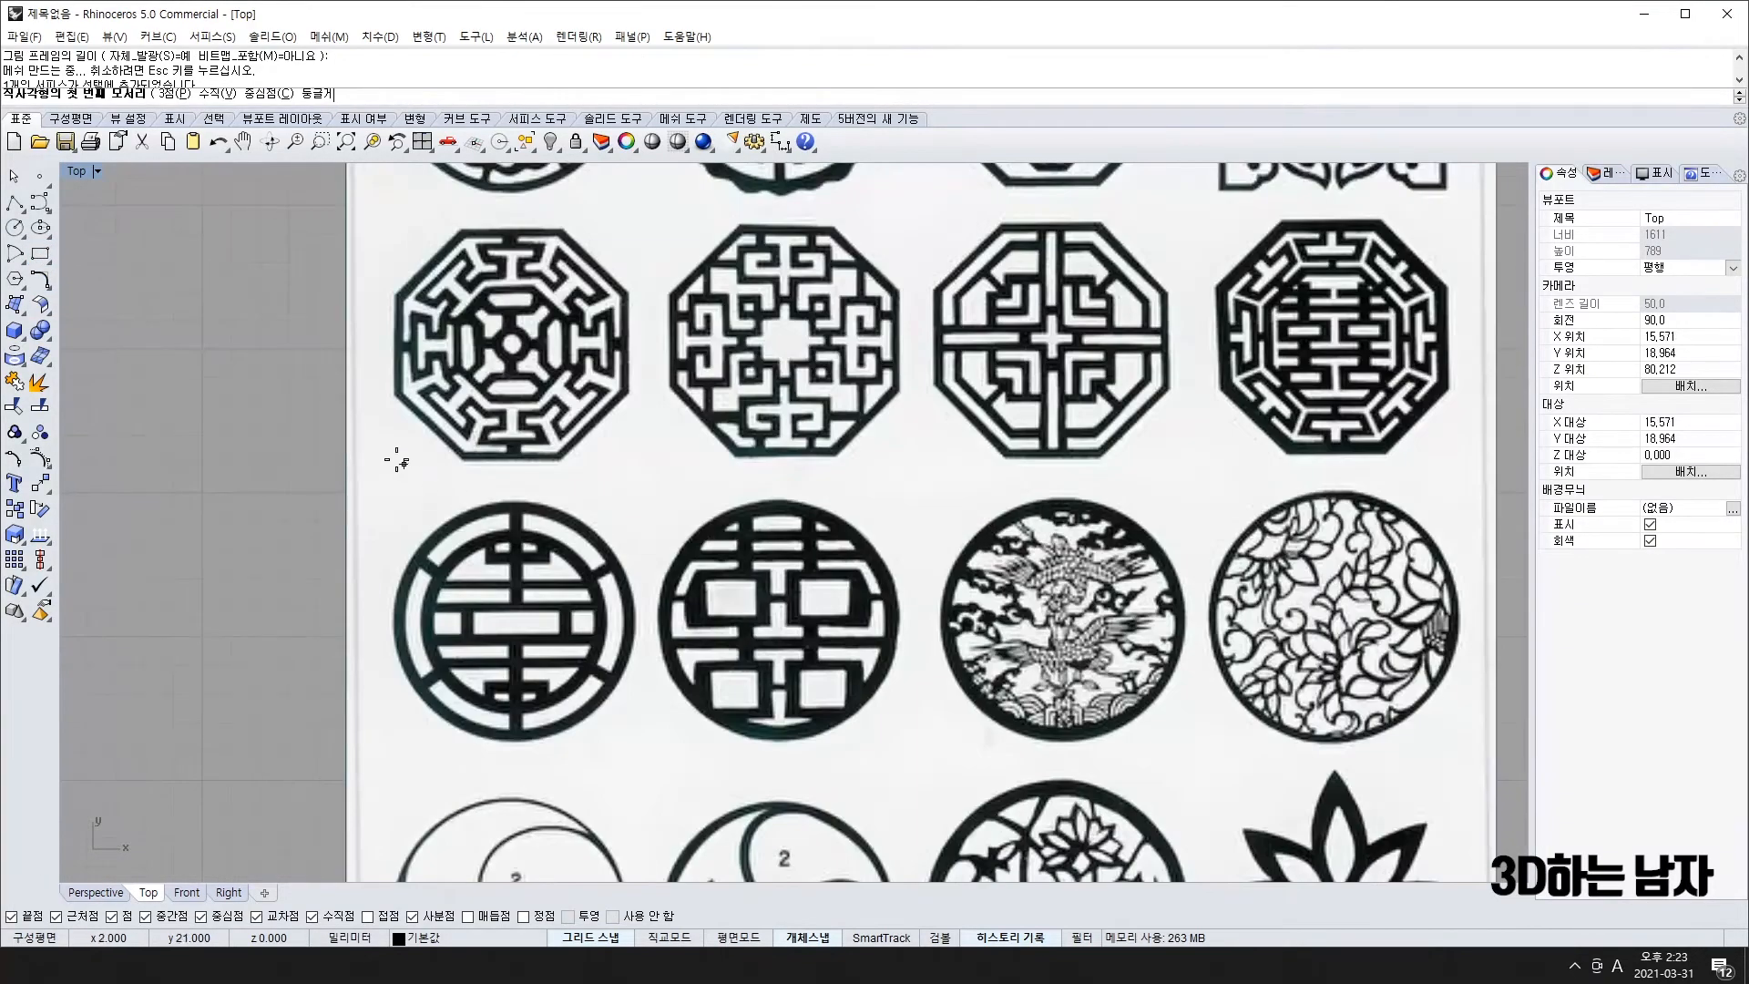
click(375, 492)
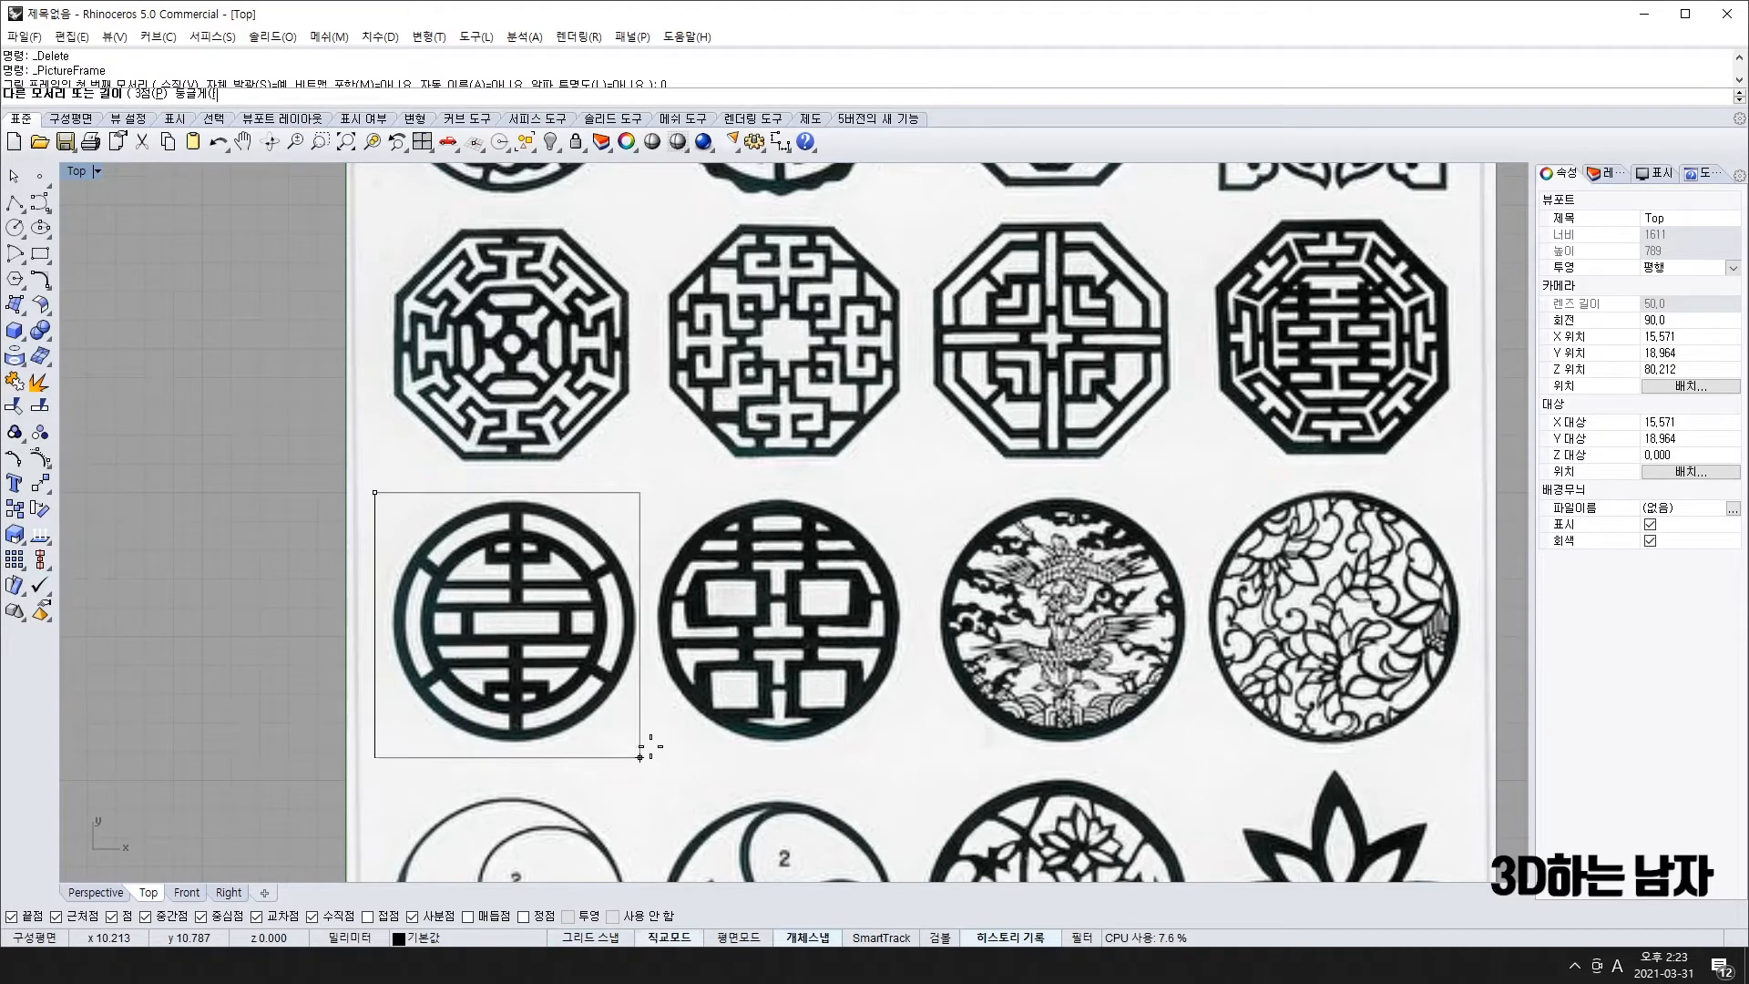
click(650, 747)
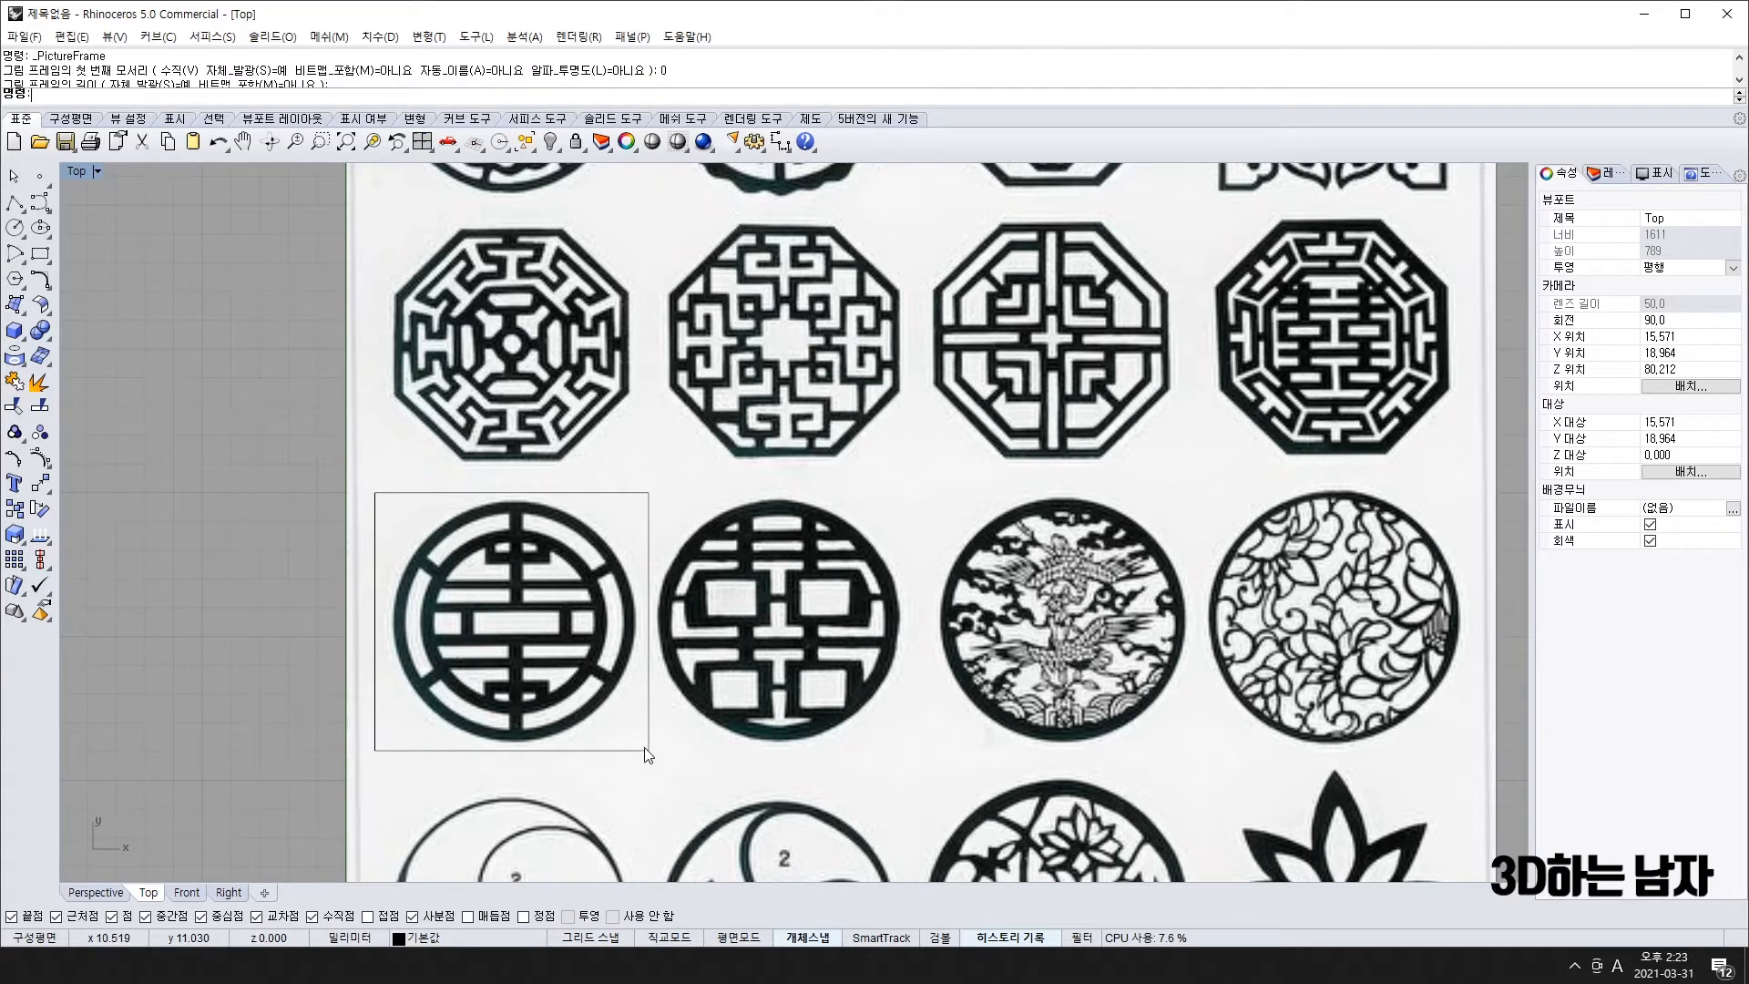
click(648, 532)
click(722, 579)
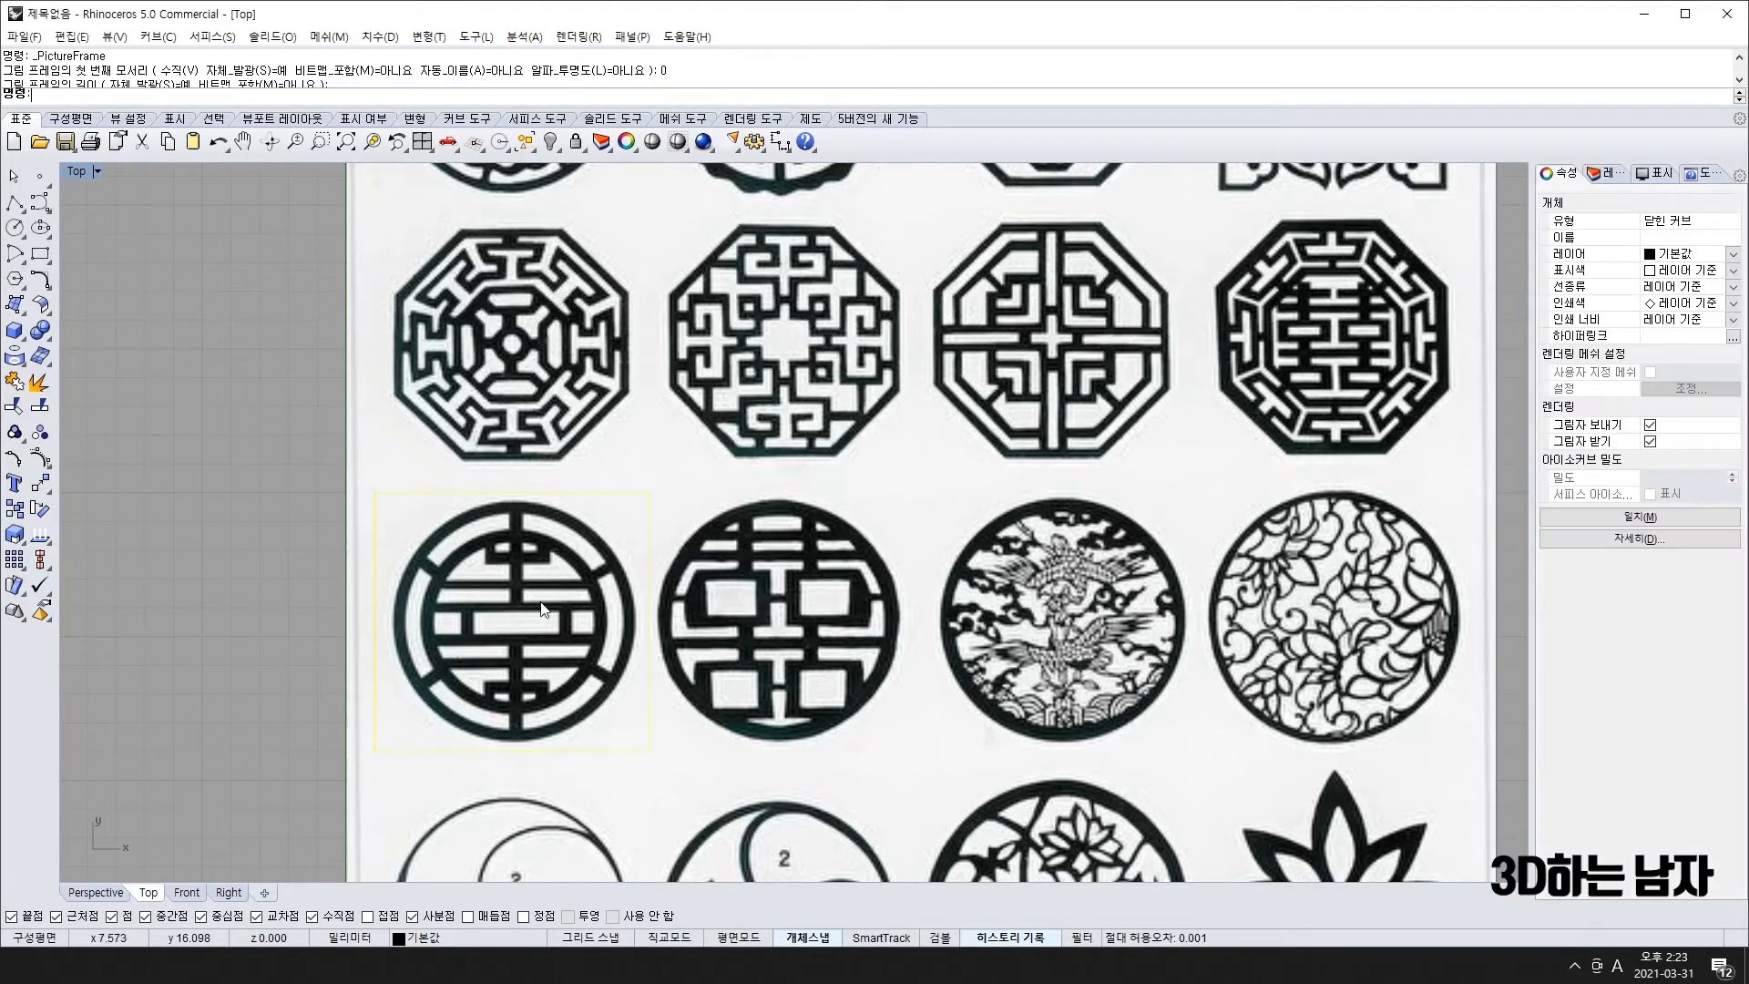
- Trim away the pattern sheet outside the rectangle around the first fourth-row circle, and delete that rectangle
click(16, 406)
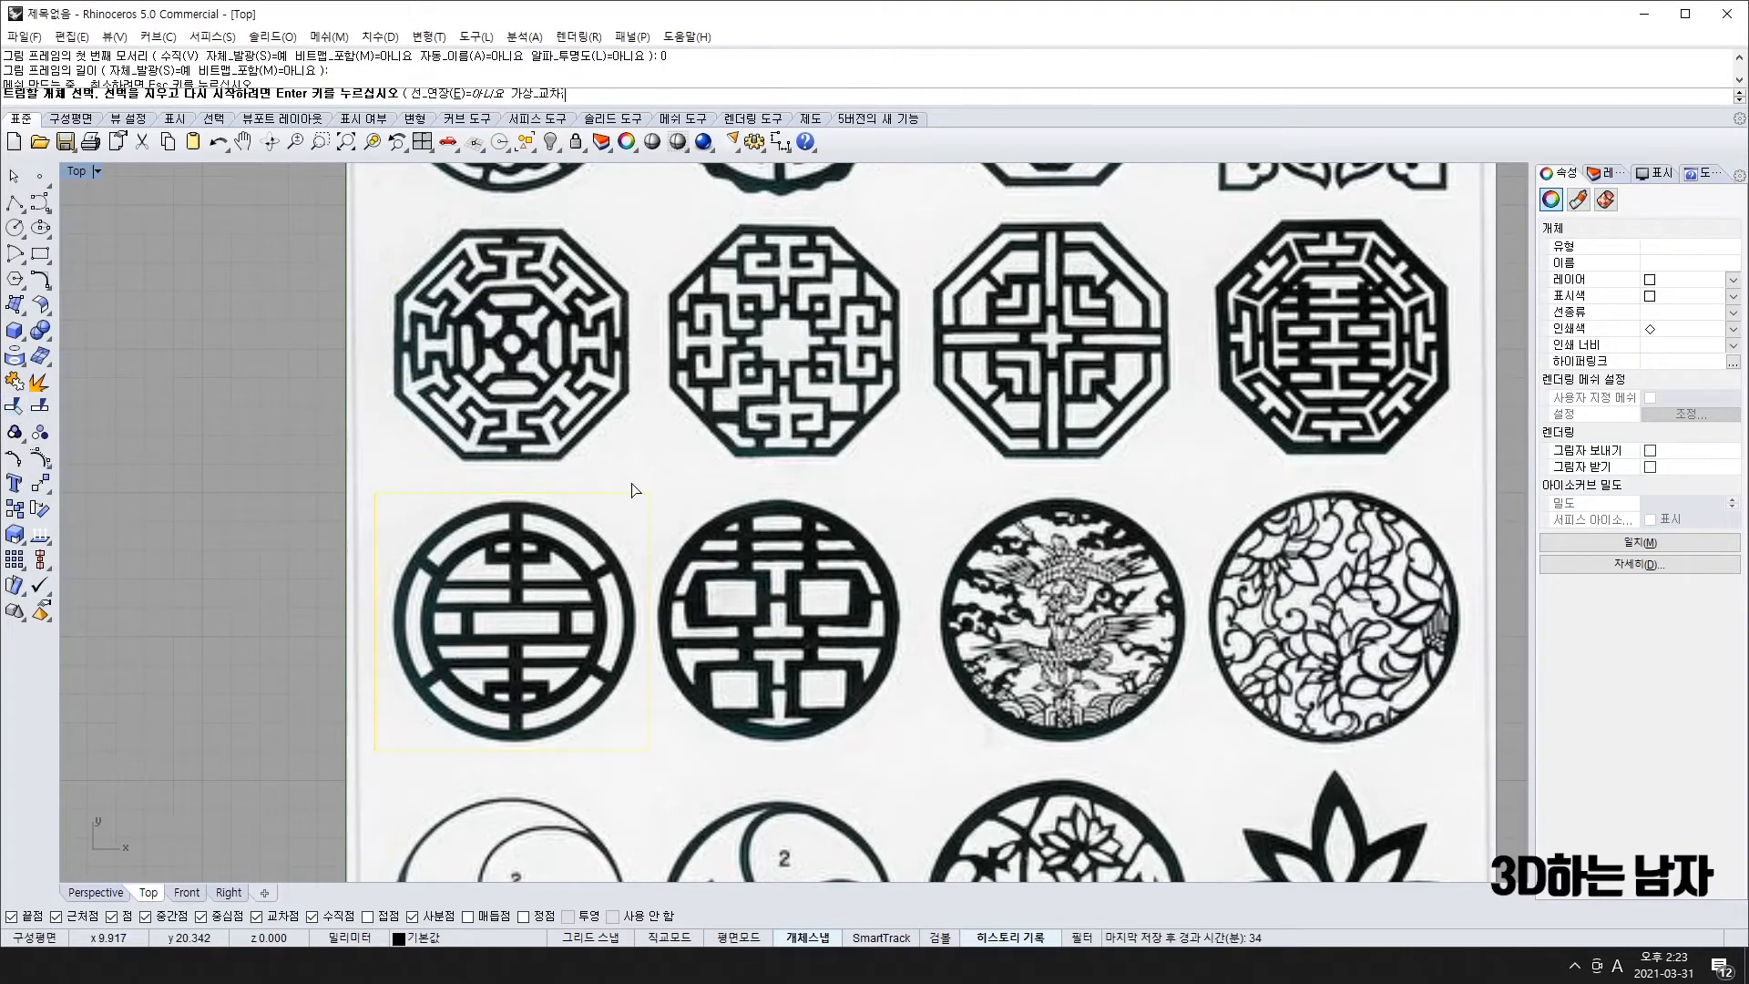
click(658, 445)
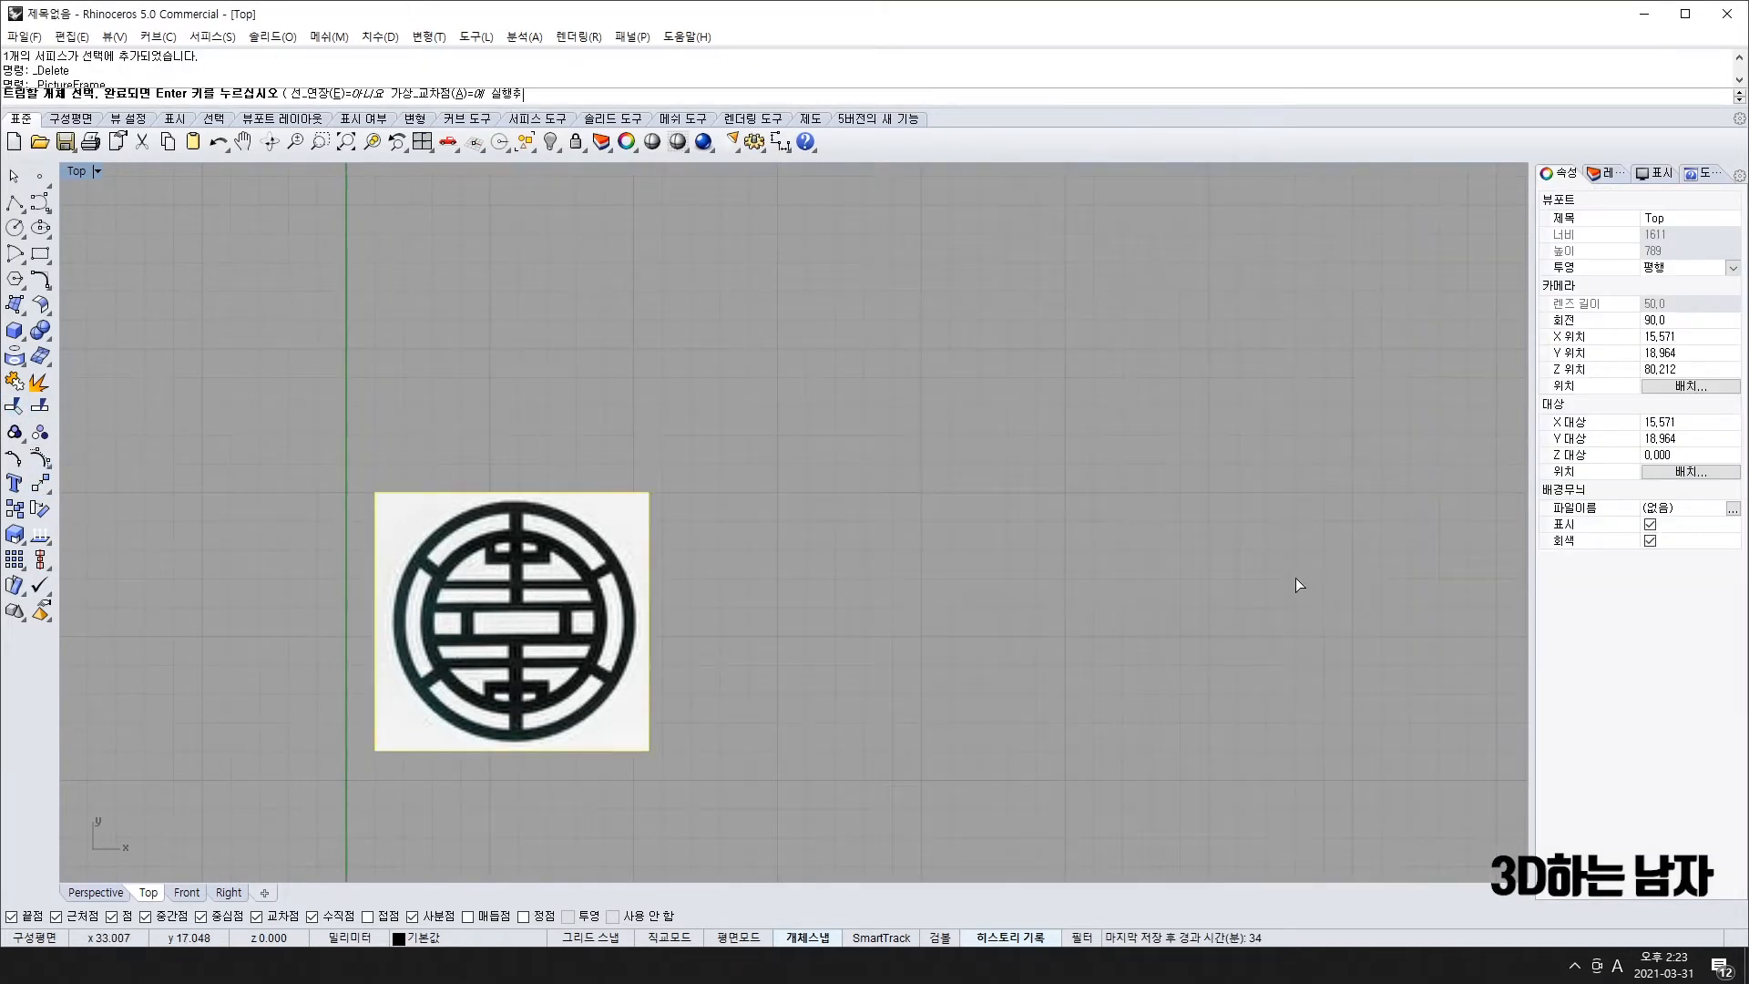
key(Return)
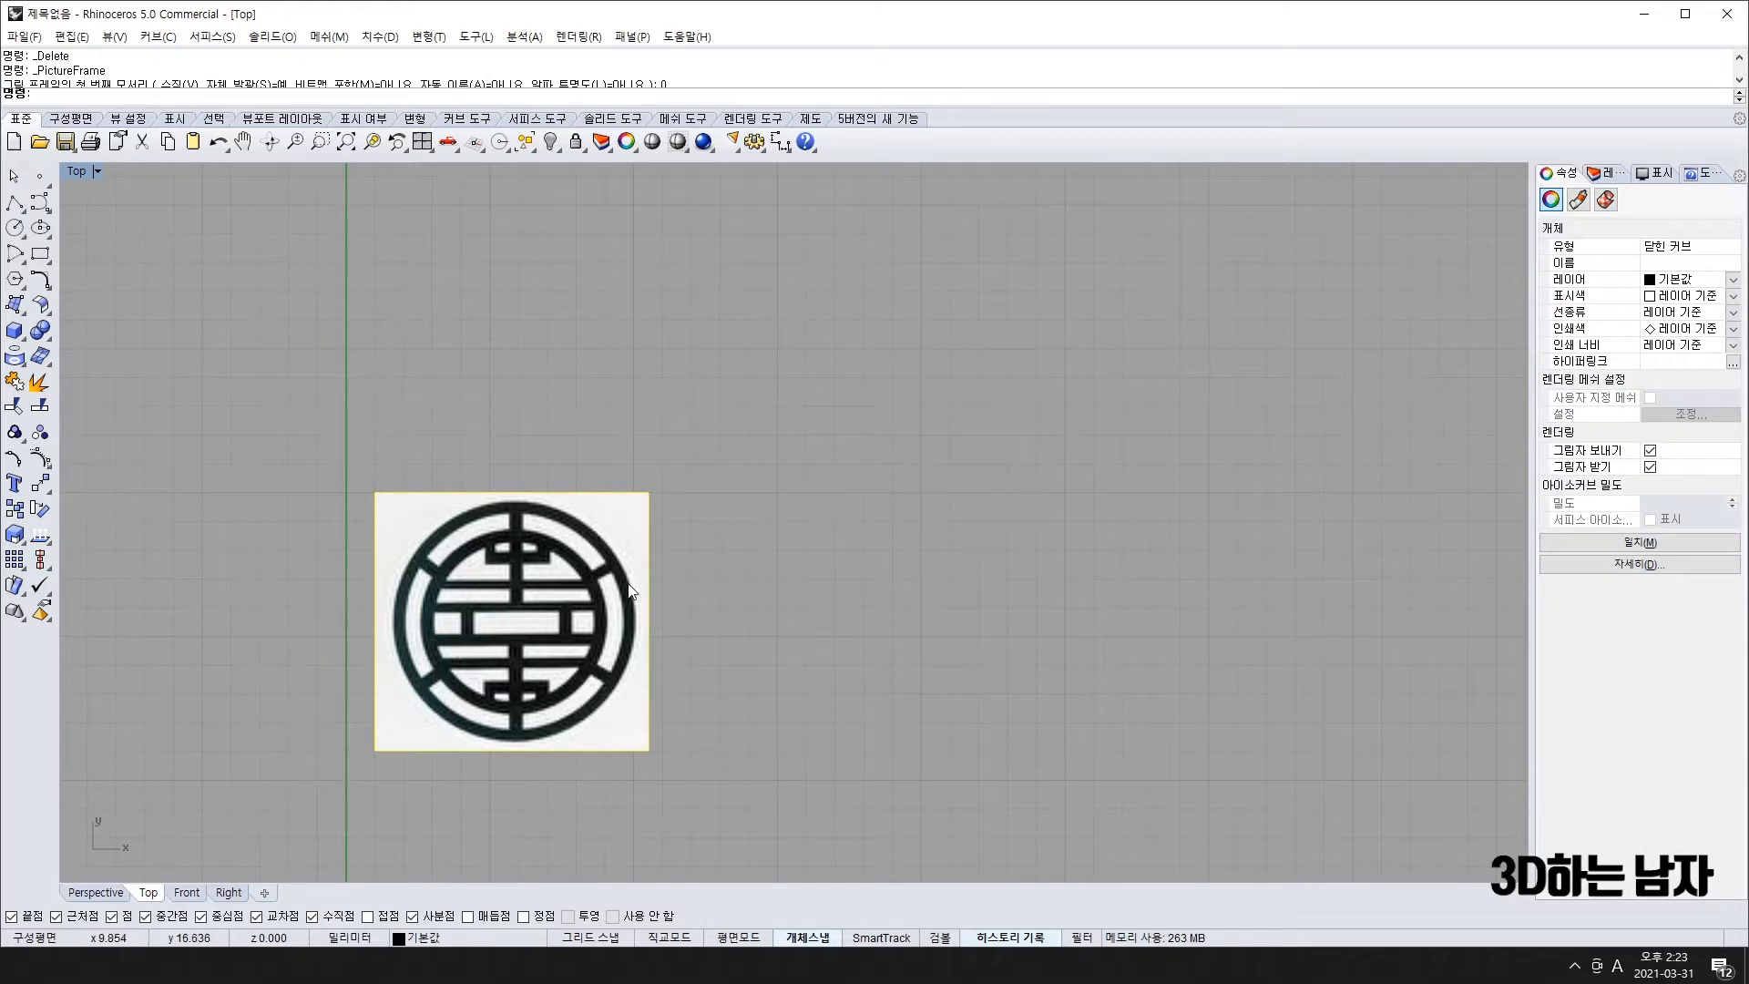
drag(608, 499, 1348, 326)
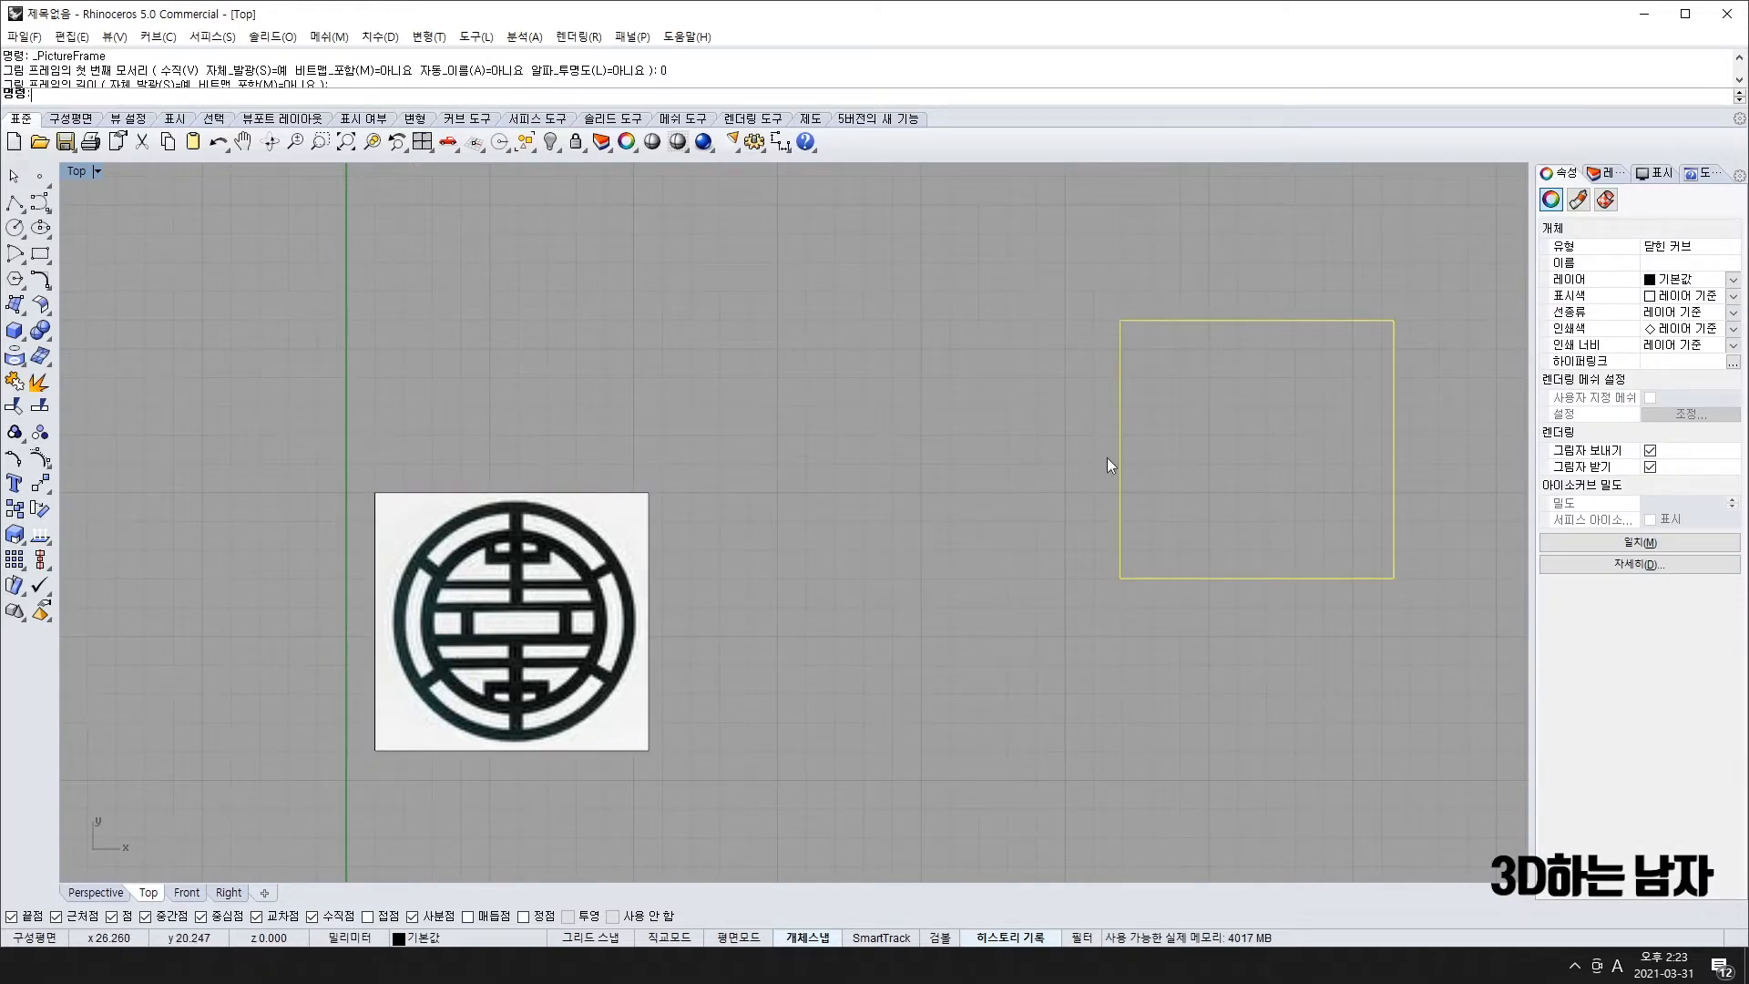
key(Delete)
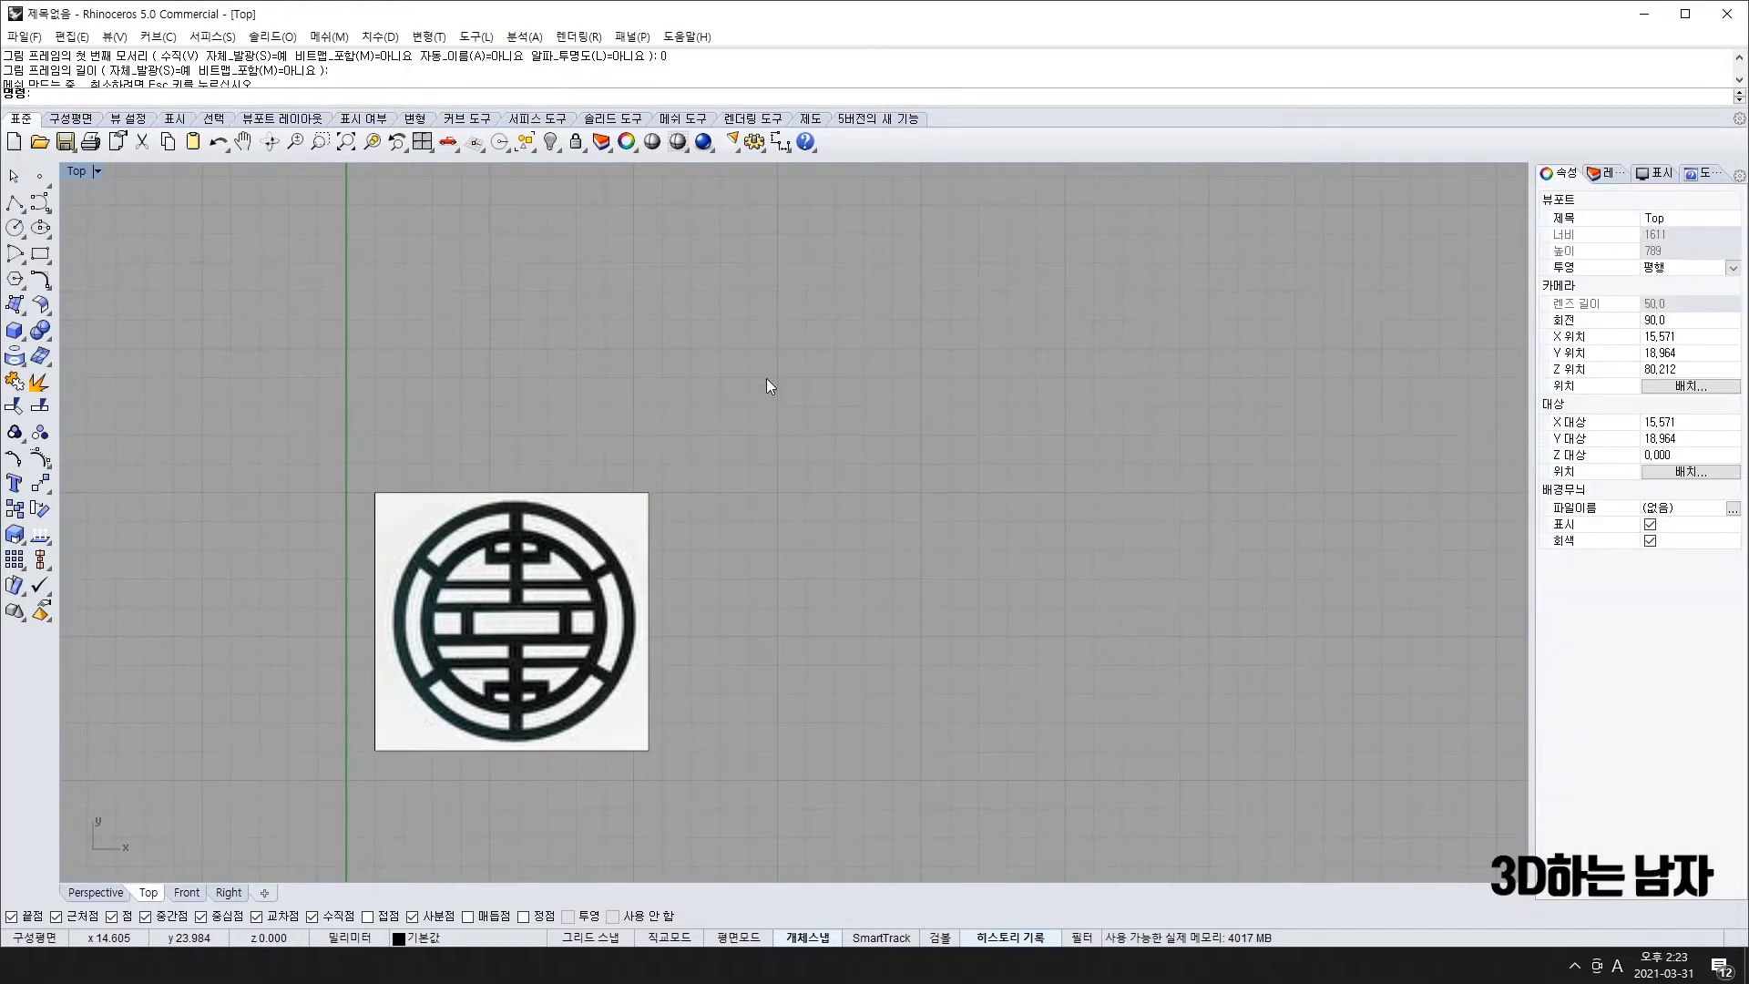
- Untrim the cropped picture's edge to bring back the full pattern sheet, and undo it
click(585, 558)
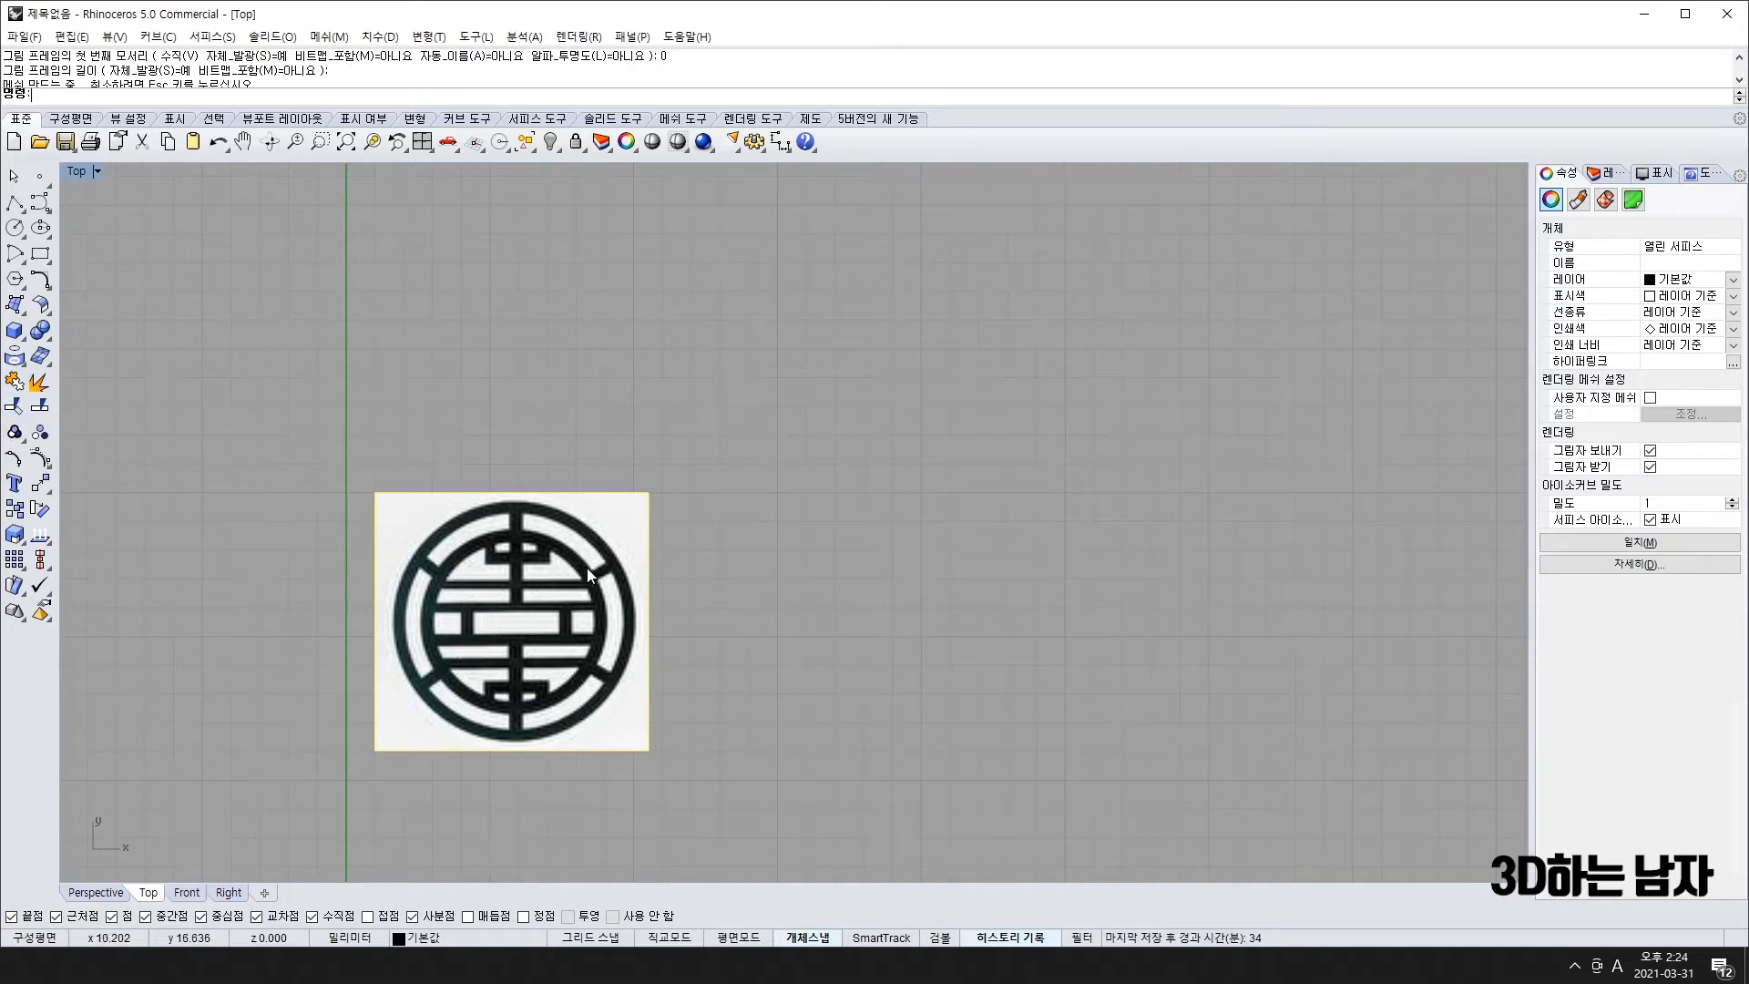
right_click(16, 407)
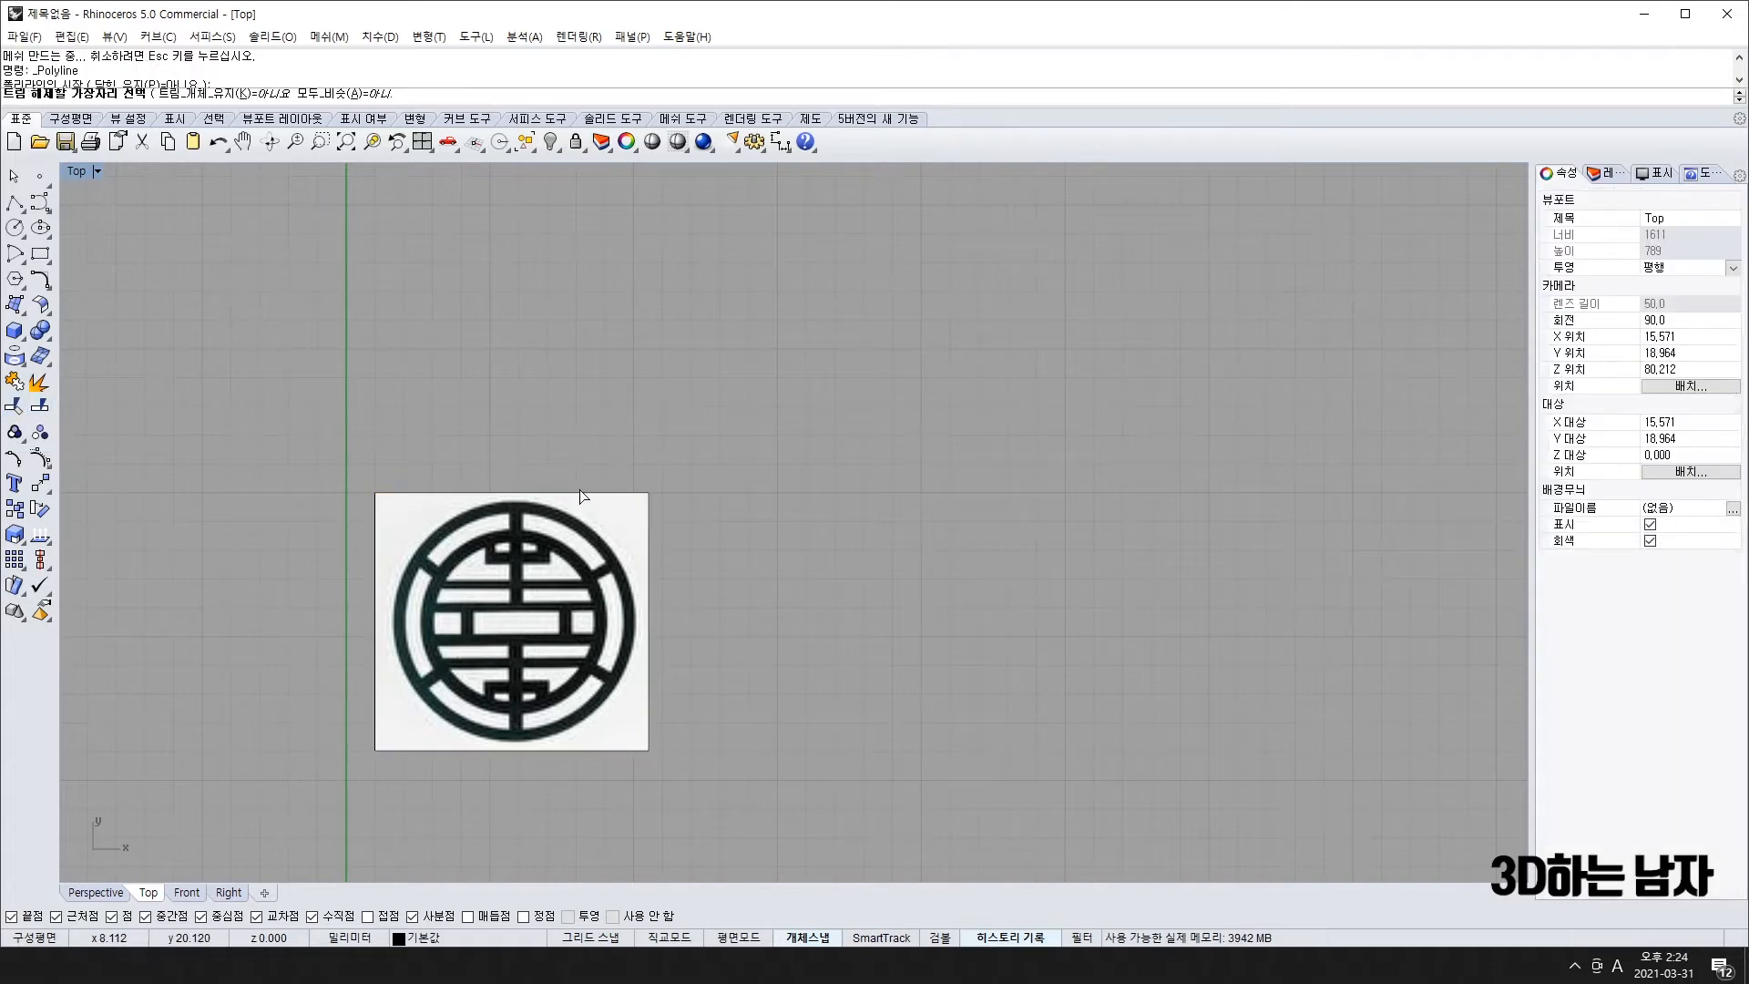
click(630, 491)
scroll(807, 490, down, 12)
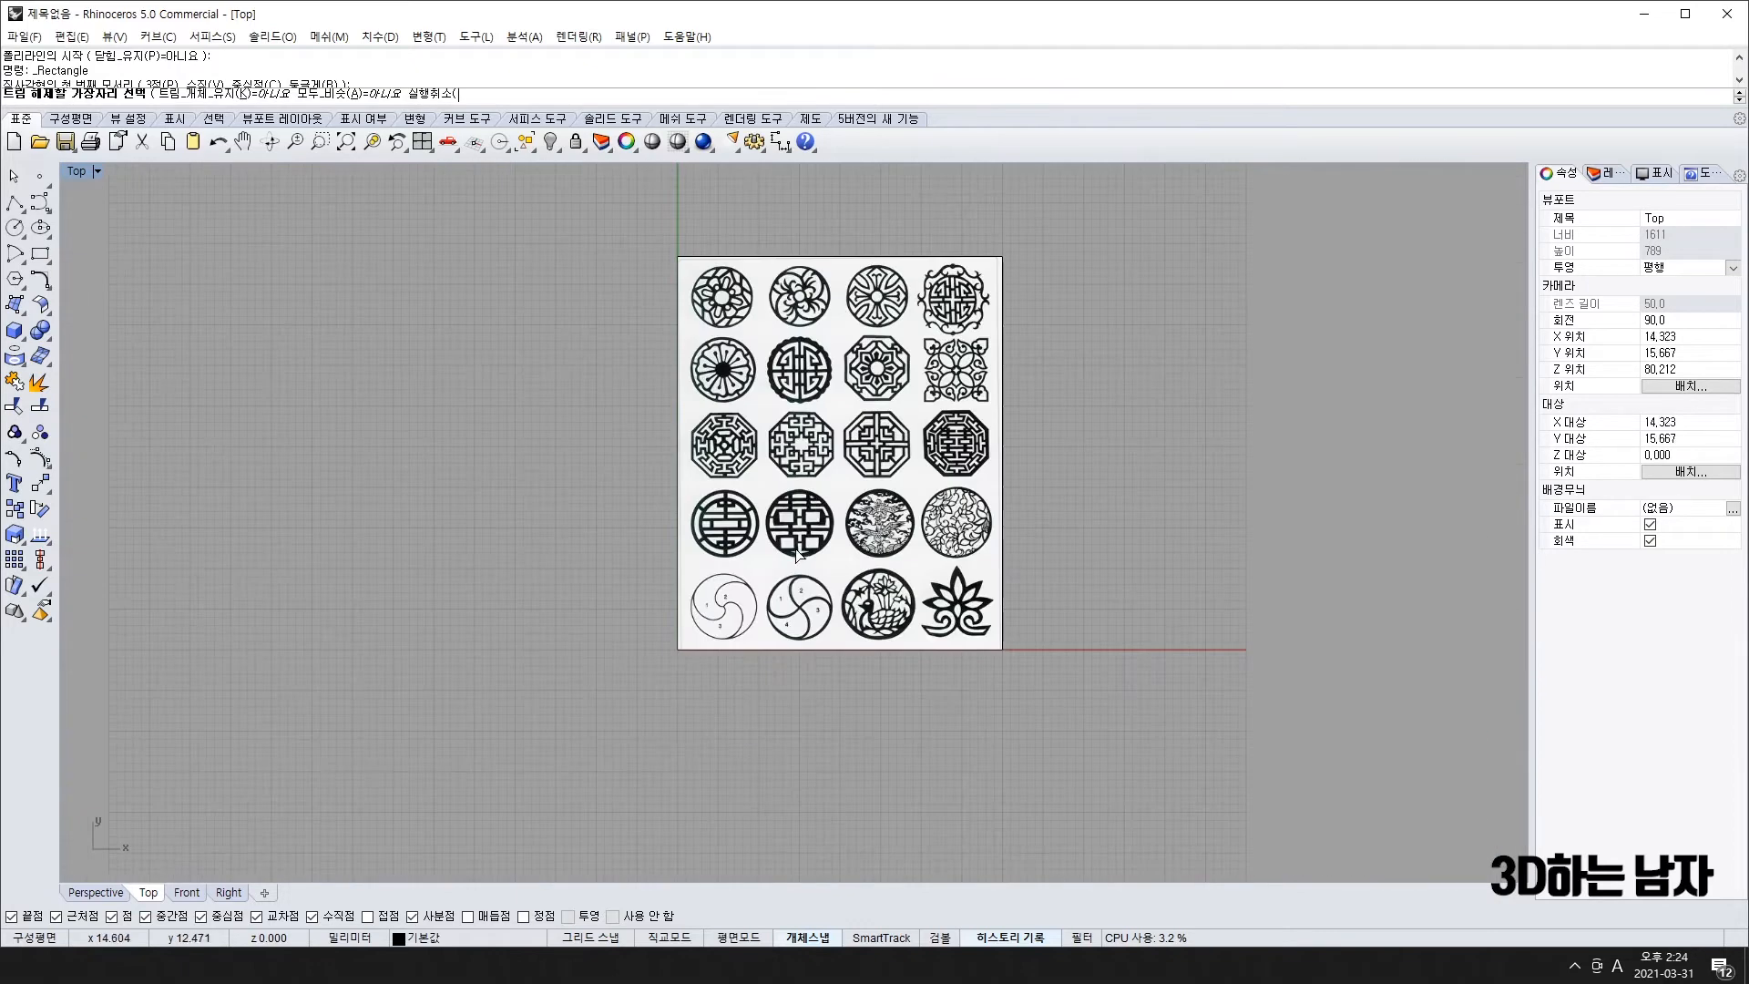
scroll(798, 554, up, 5)
key(Escape)
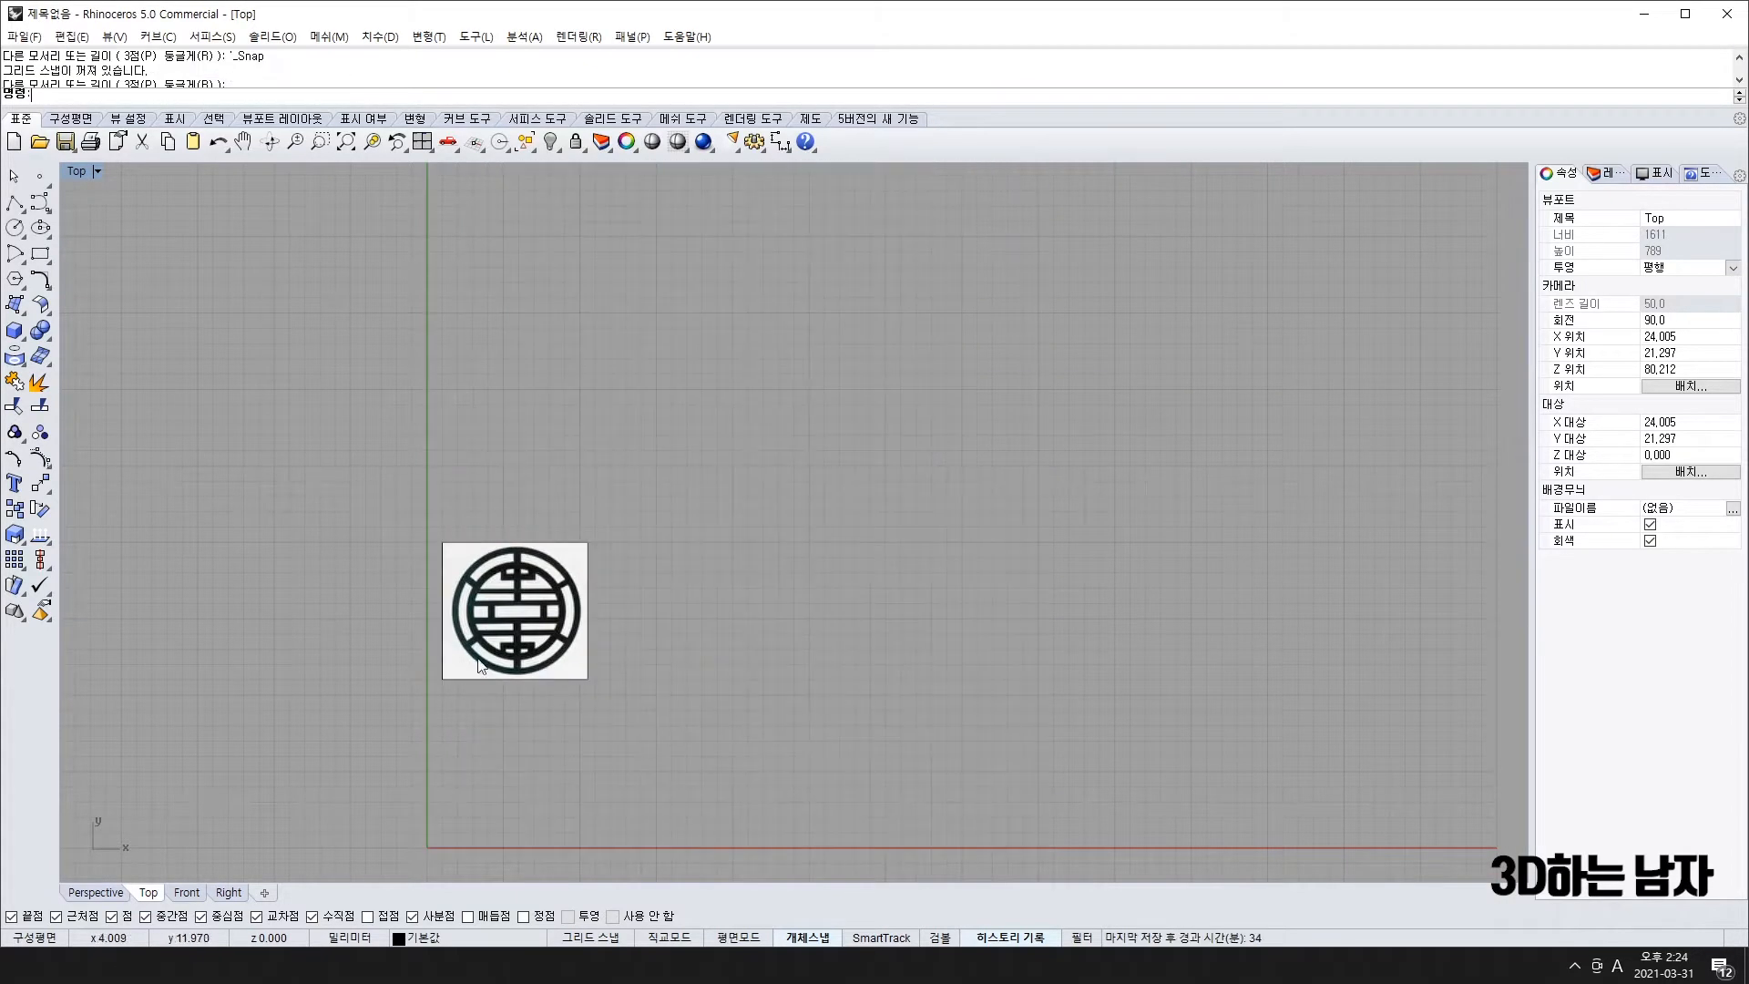
- Move the cropped picture from the center of its circular pattern to the origin at 0
scroll(480, 665, up, 3)
click(529, 536)
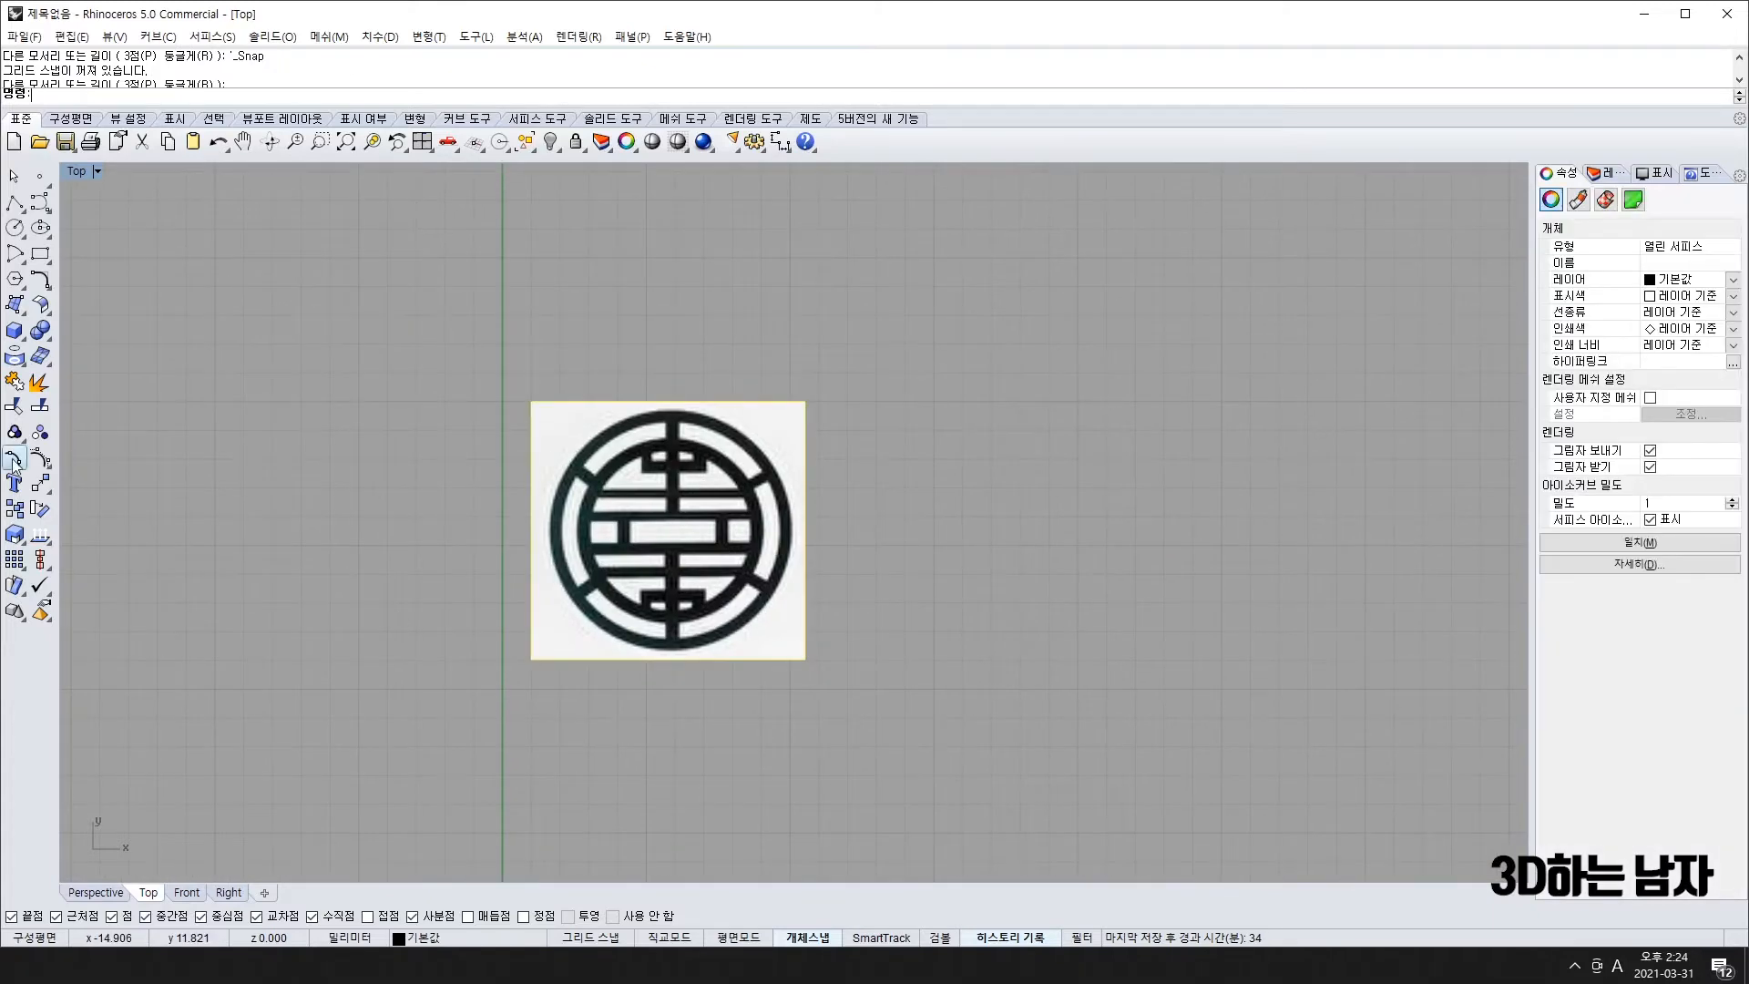
scroll(570, 539, down, 2)
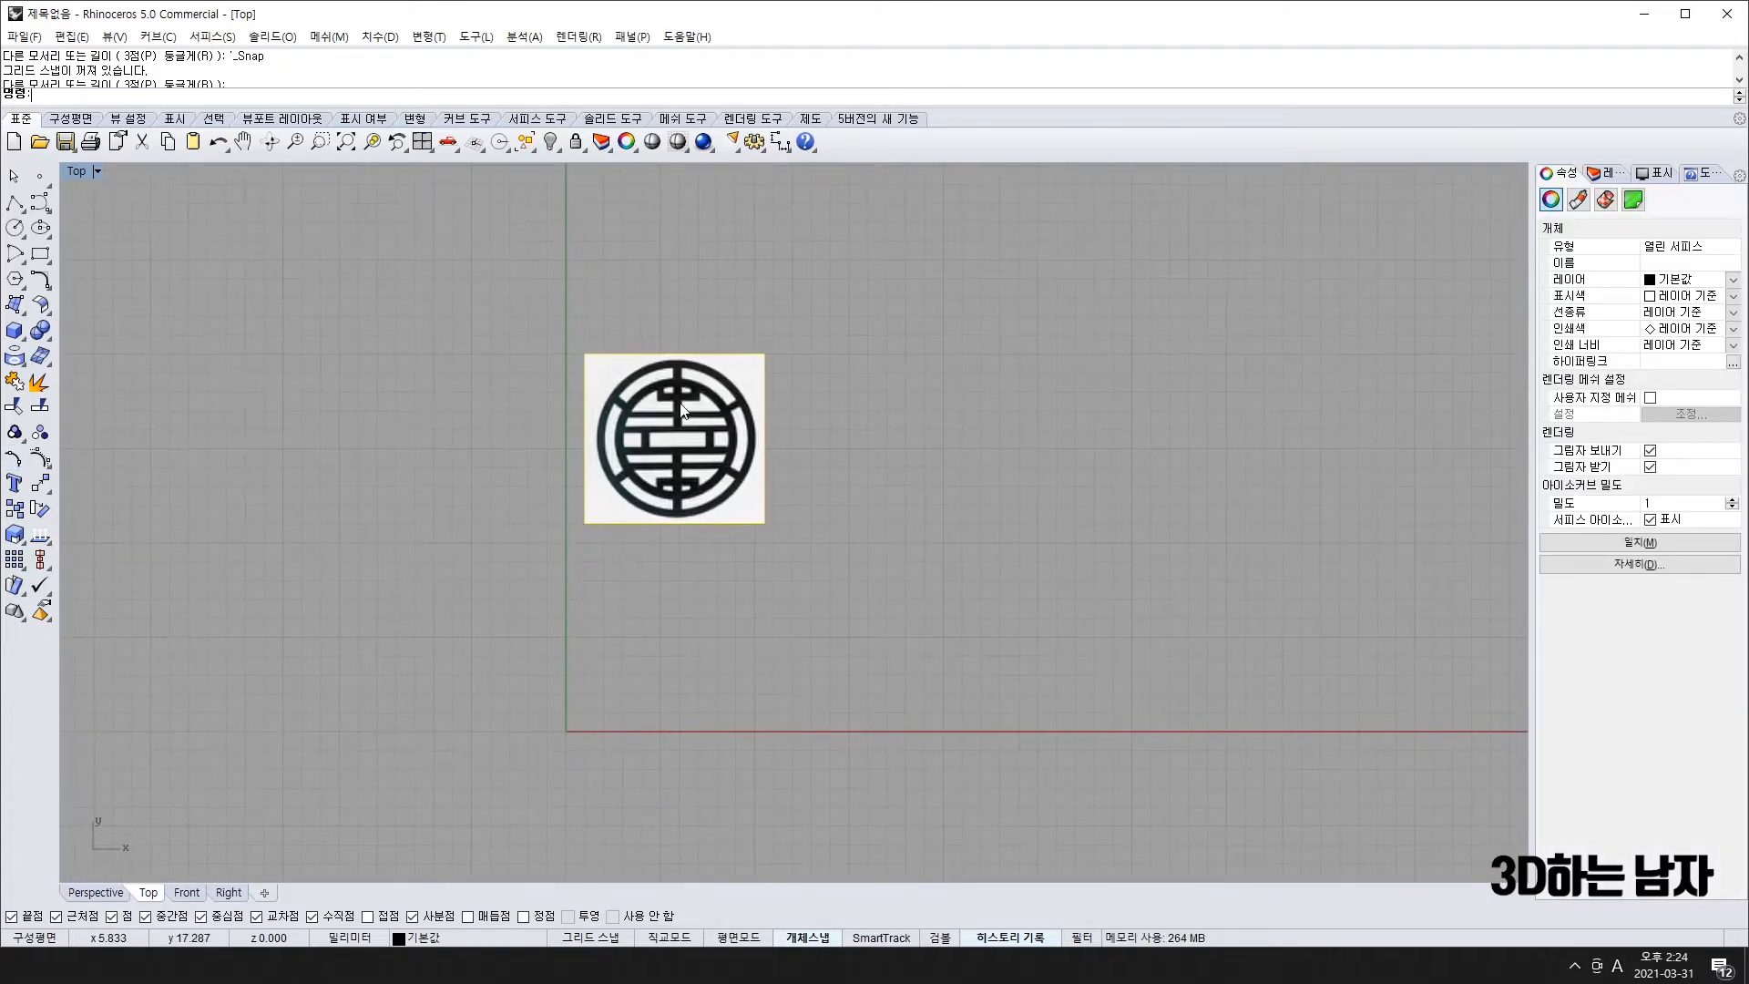
scroll(702, 402, up, 3)
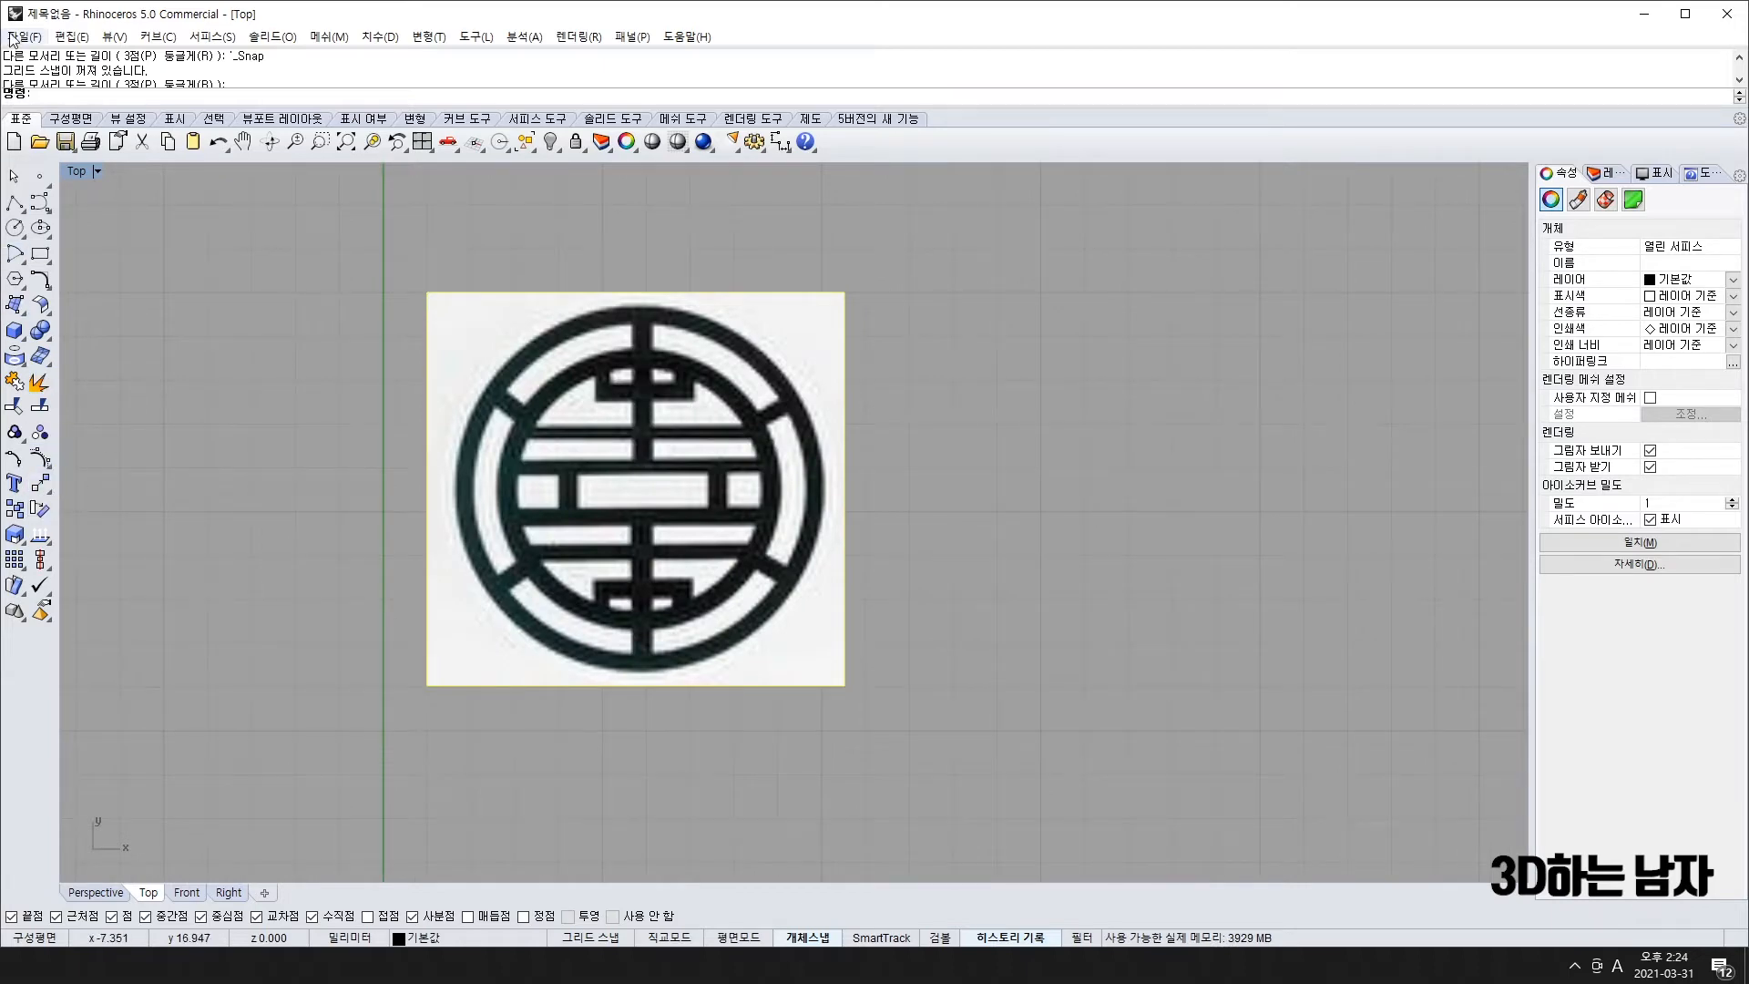
key(Return)
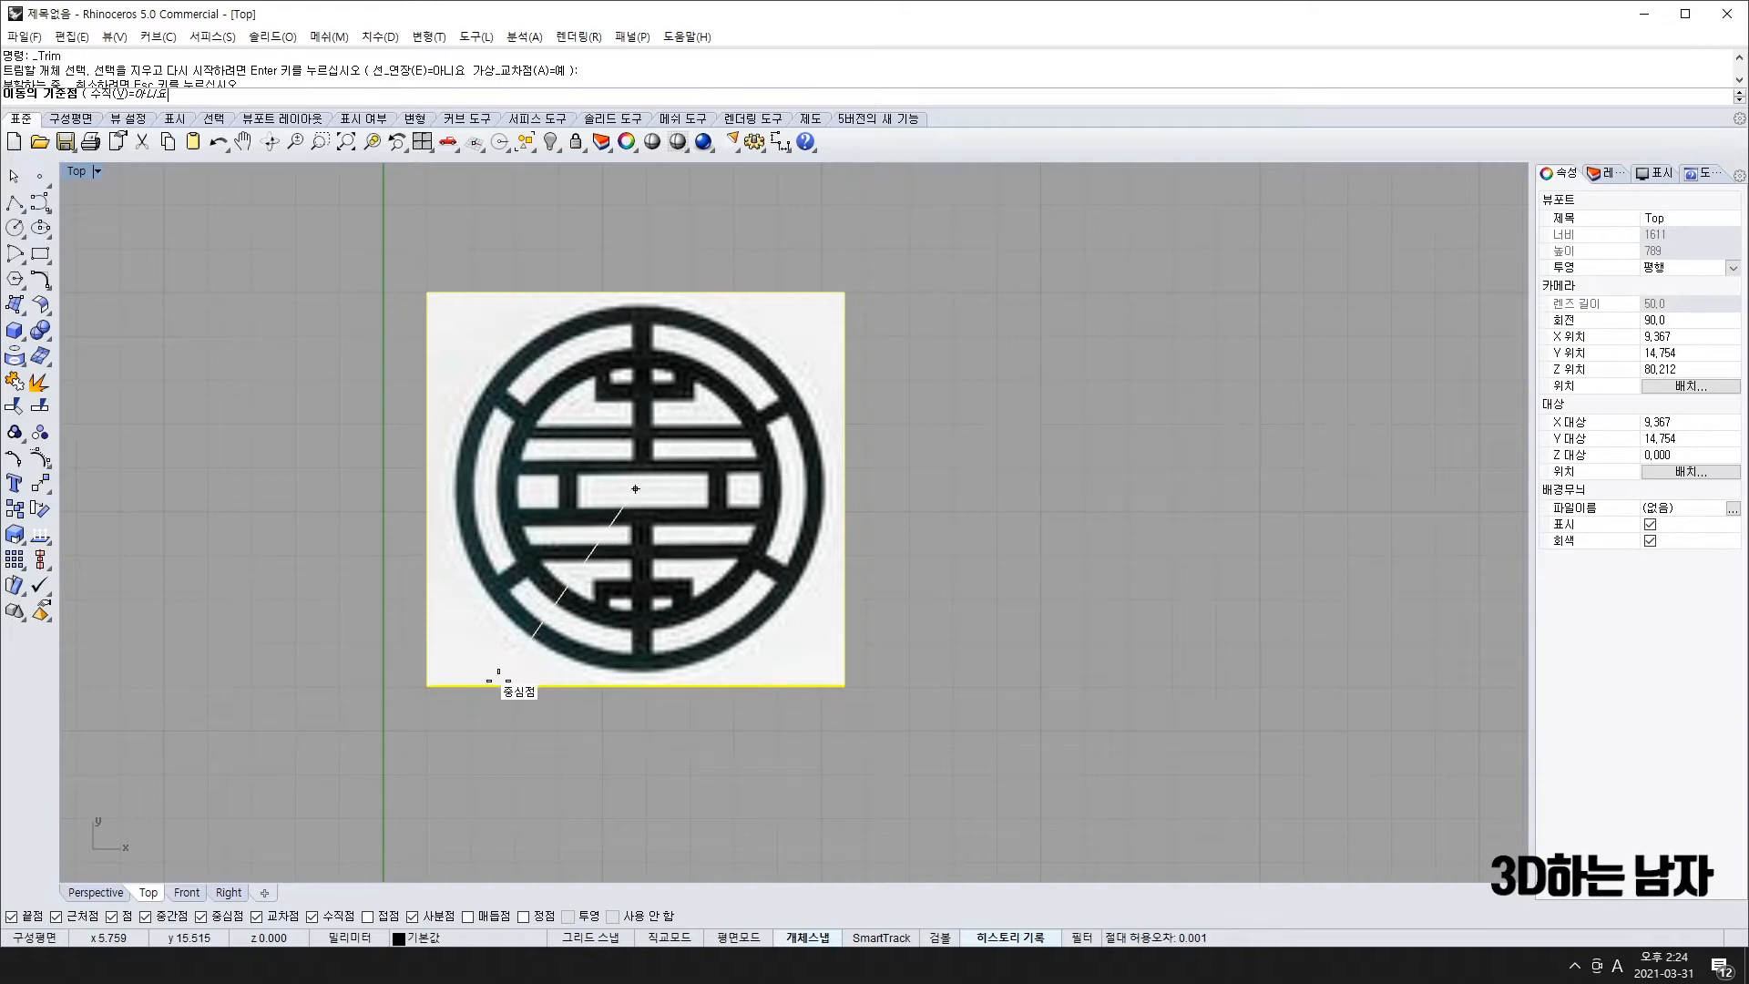
scroll(642, 490, up, 10)
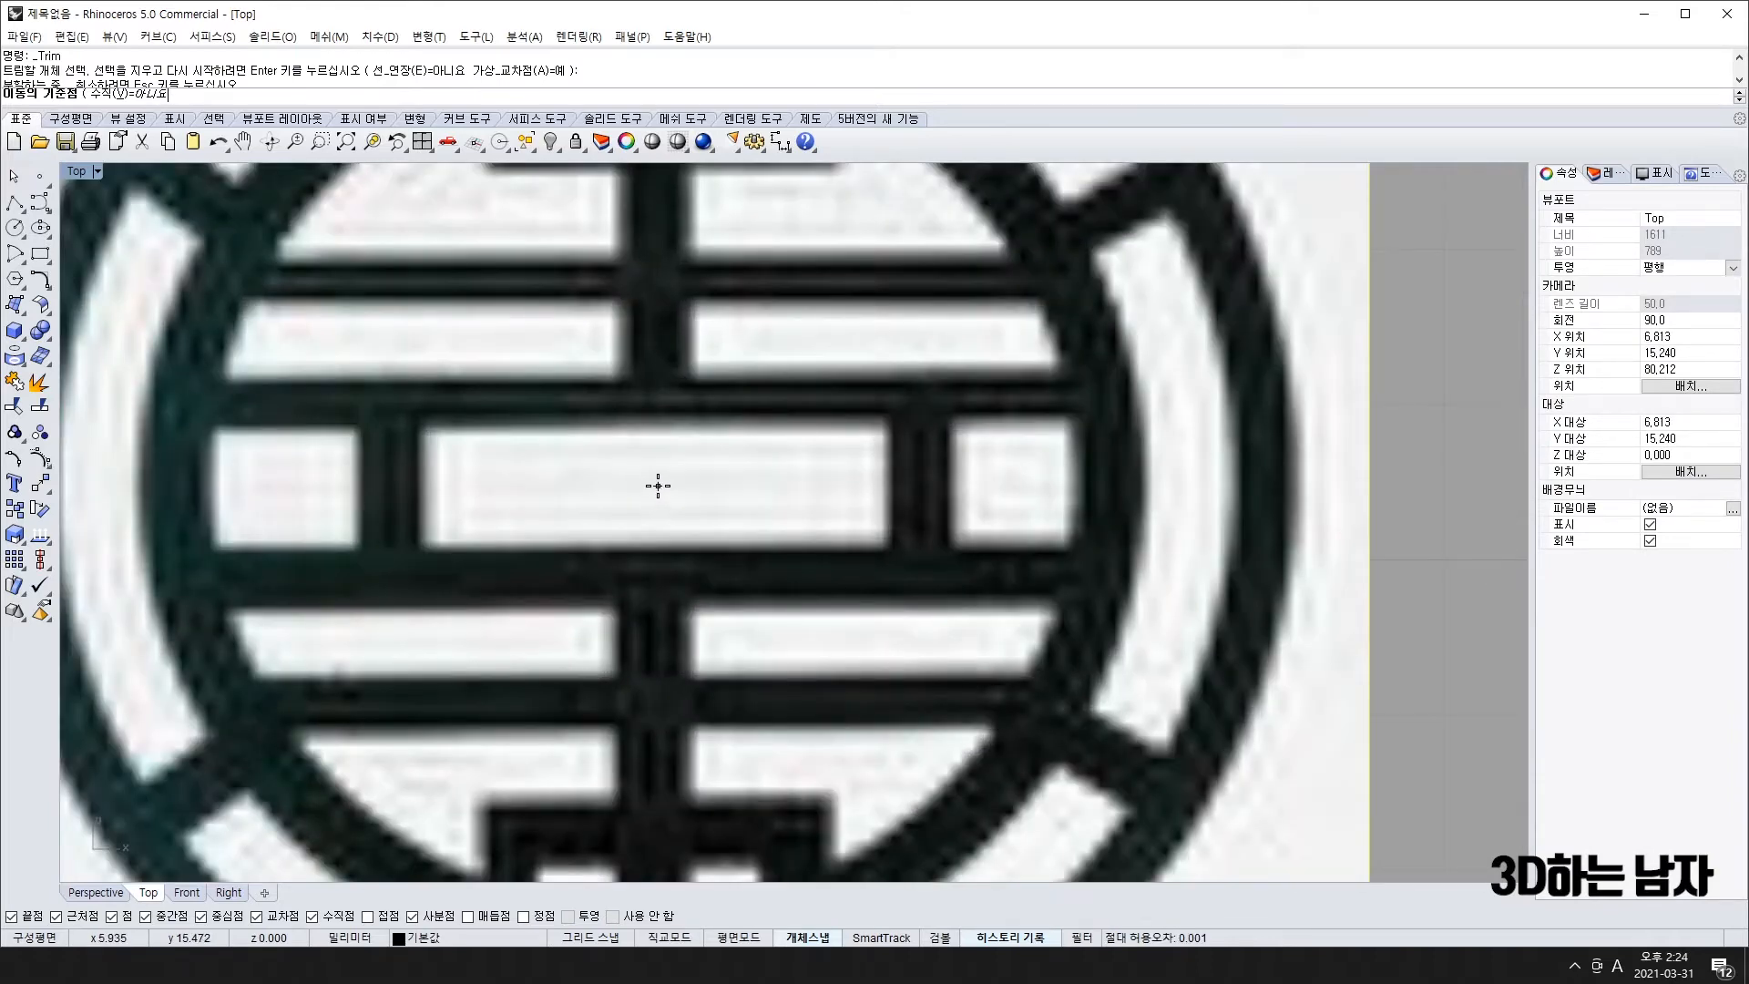
click(658, 486)
scroll(793, 470, down, 6)
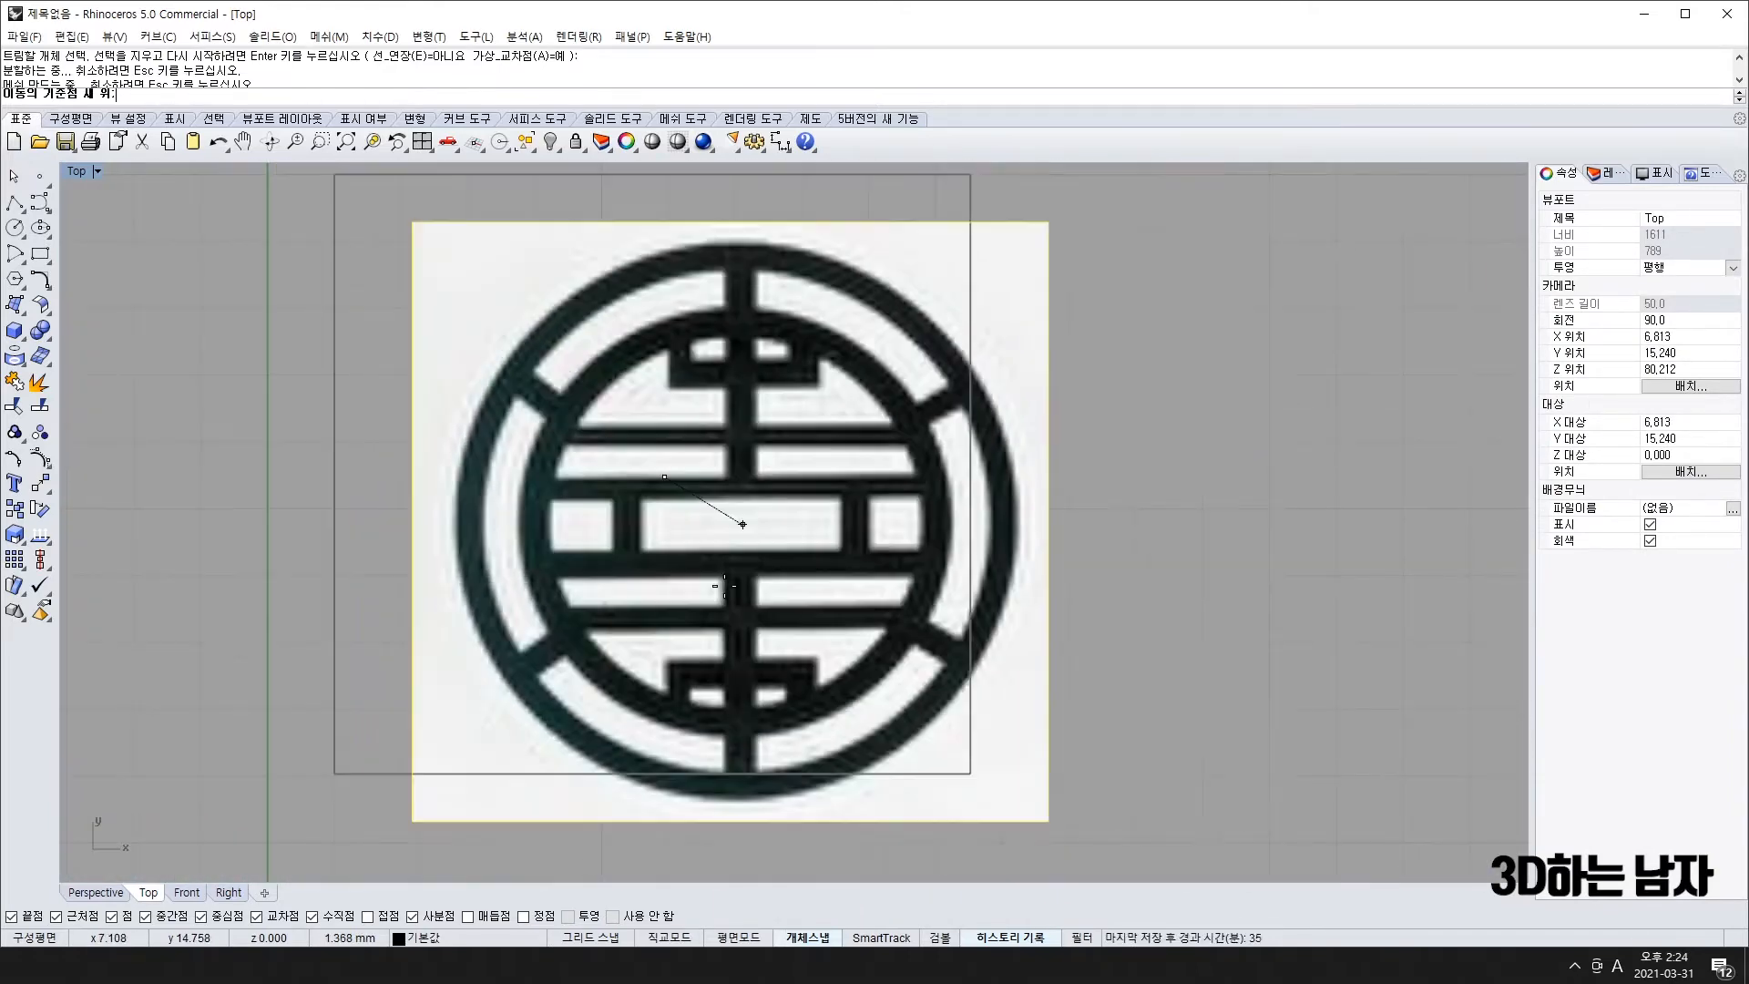
scroll(760, 526, down, 5)
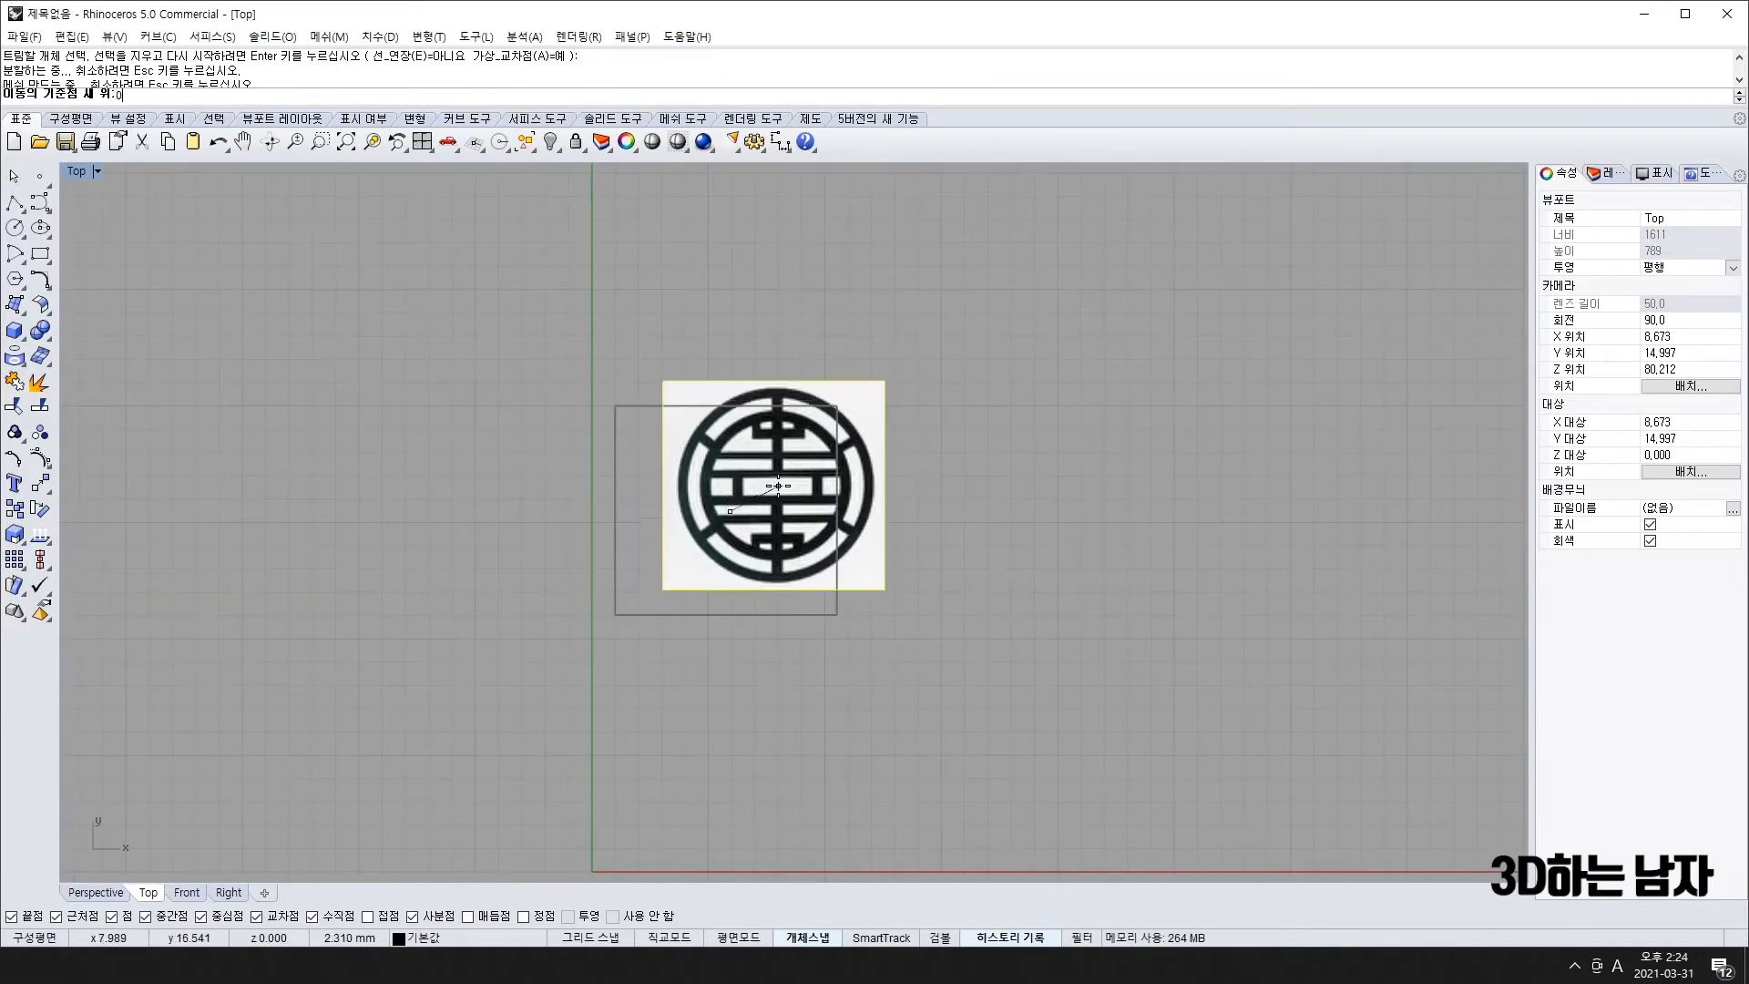
key(Return)
- Draw a circle about 10 mm in diameter centered at the origin 0, around the pattern picture
right_drag(716, 794, 878, 460)
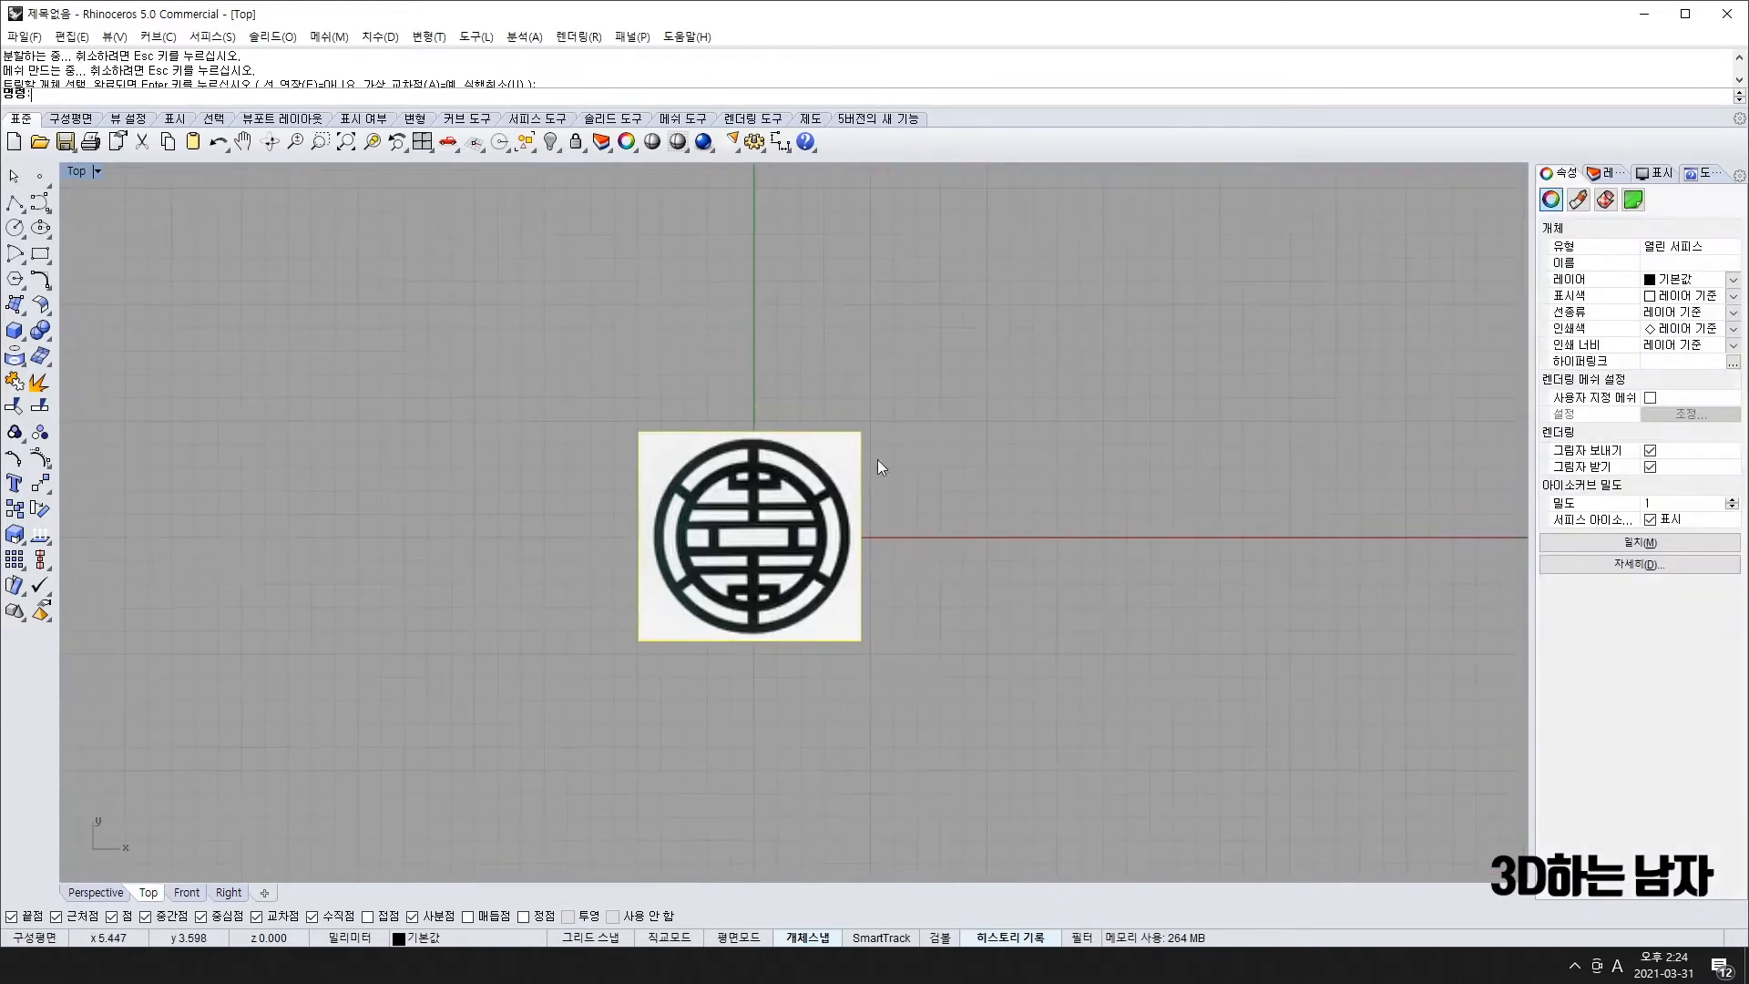
scroll(744, 512, up, 4)
scroll(909, 663, down, 2)
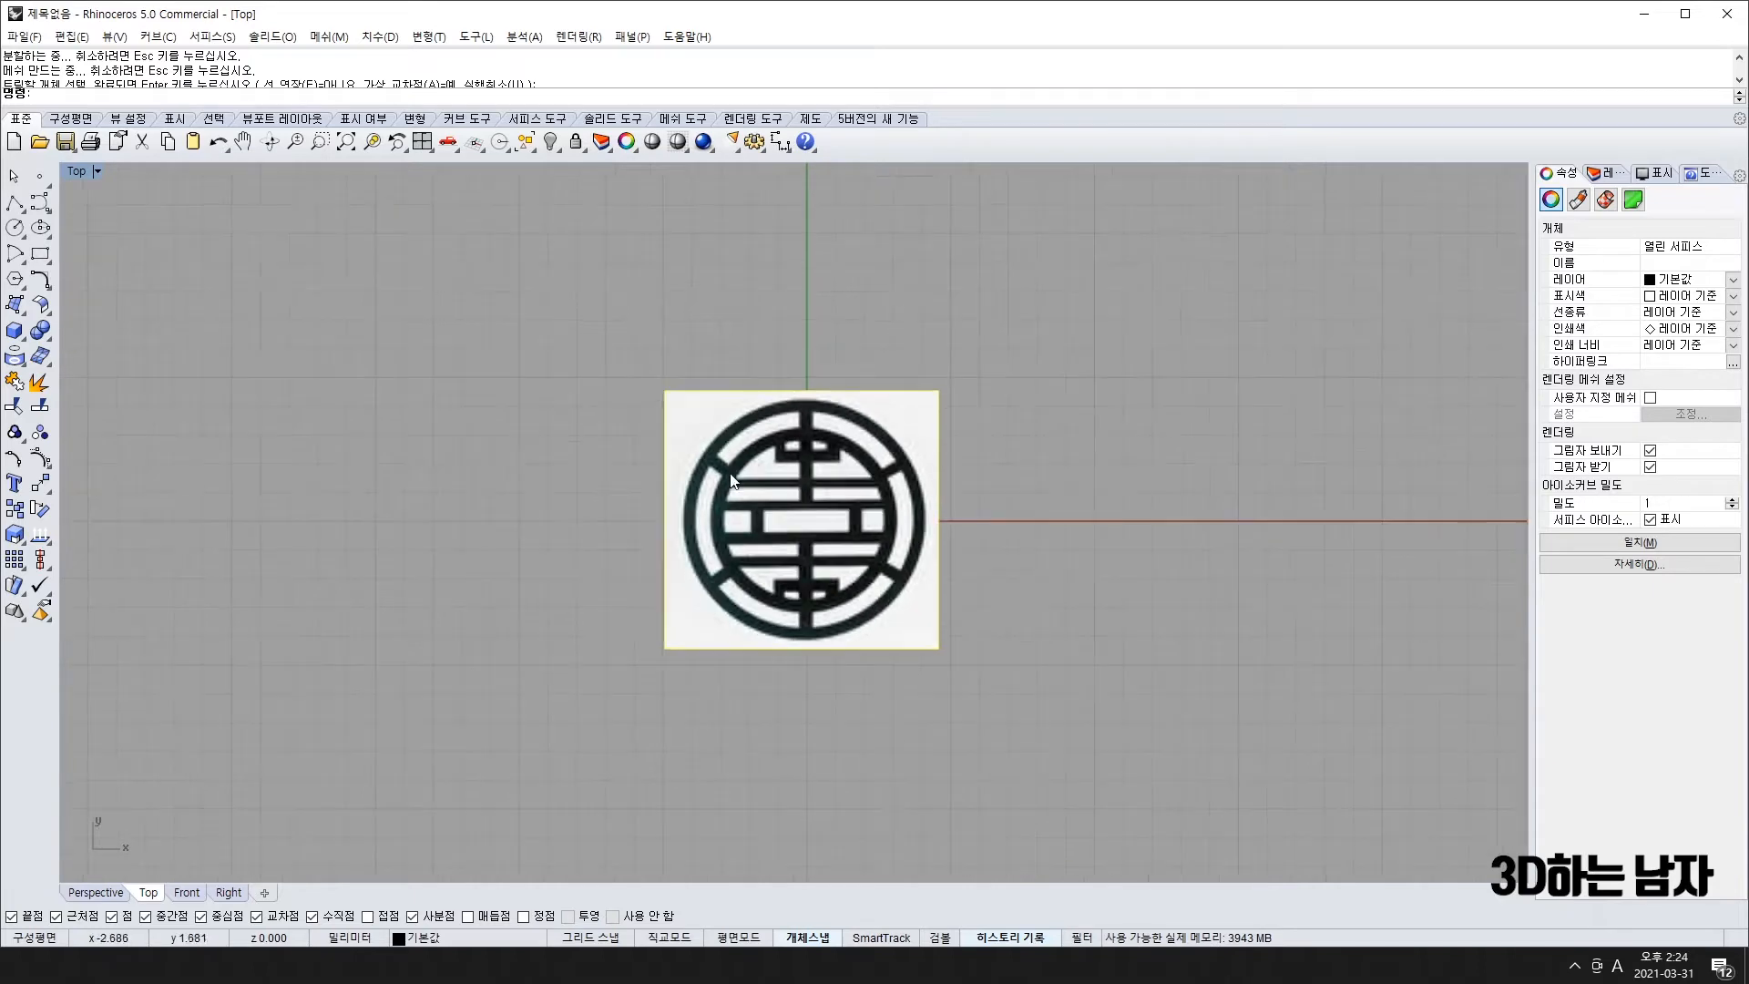
right_drag(833, 613, 597, 562)
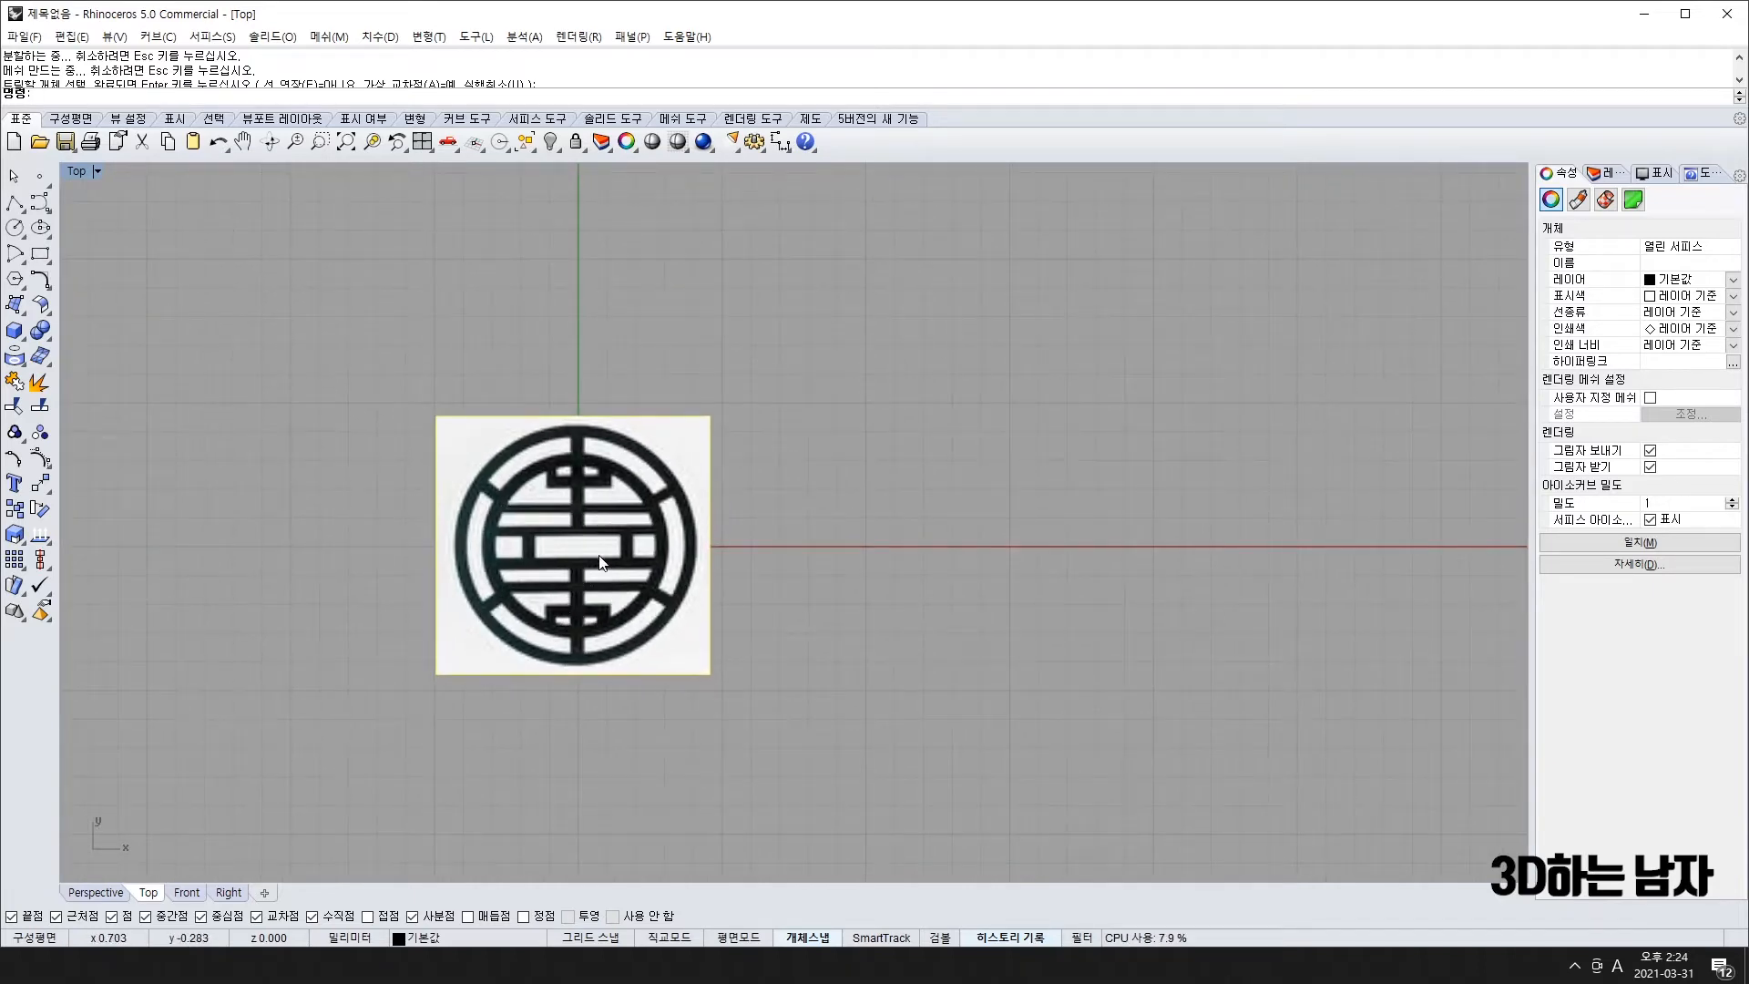
text(Circle)
key(Return)
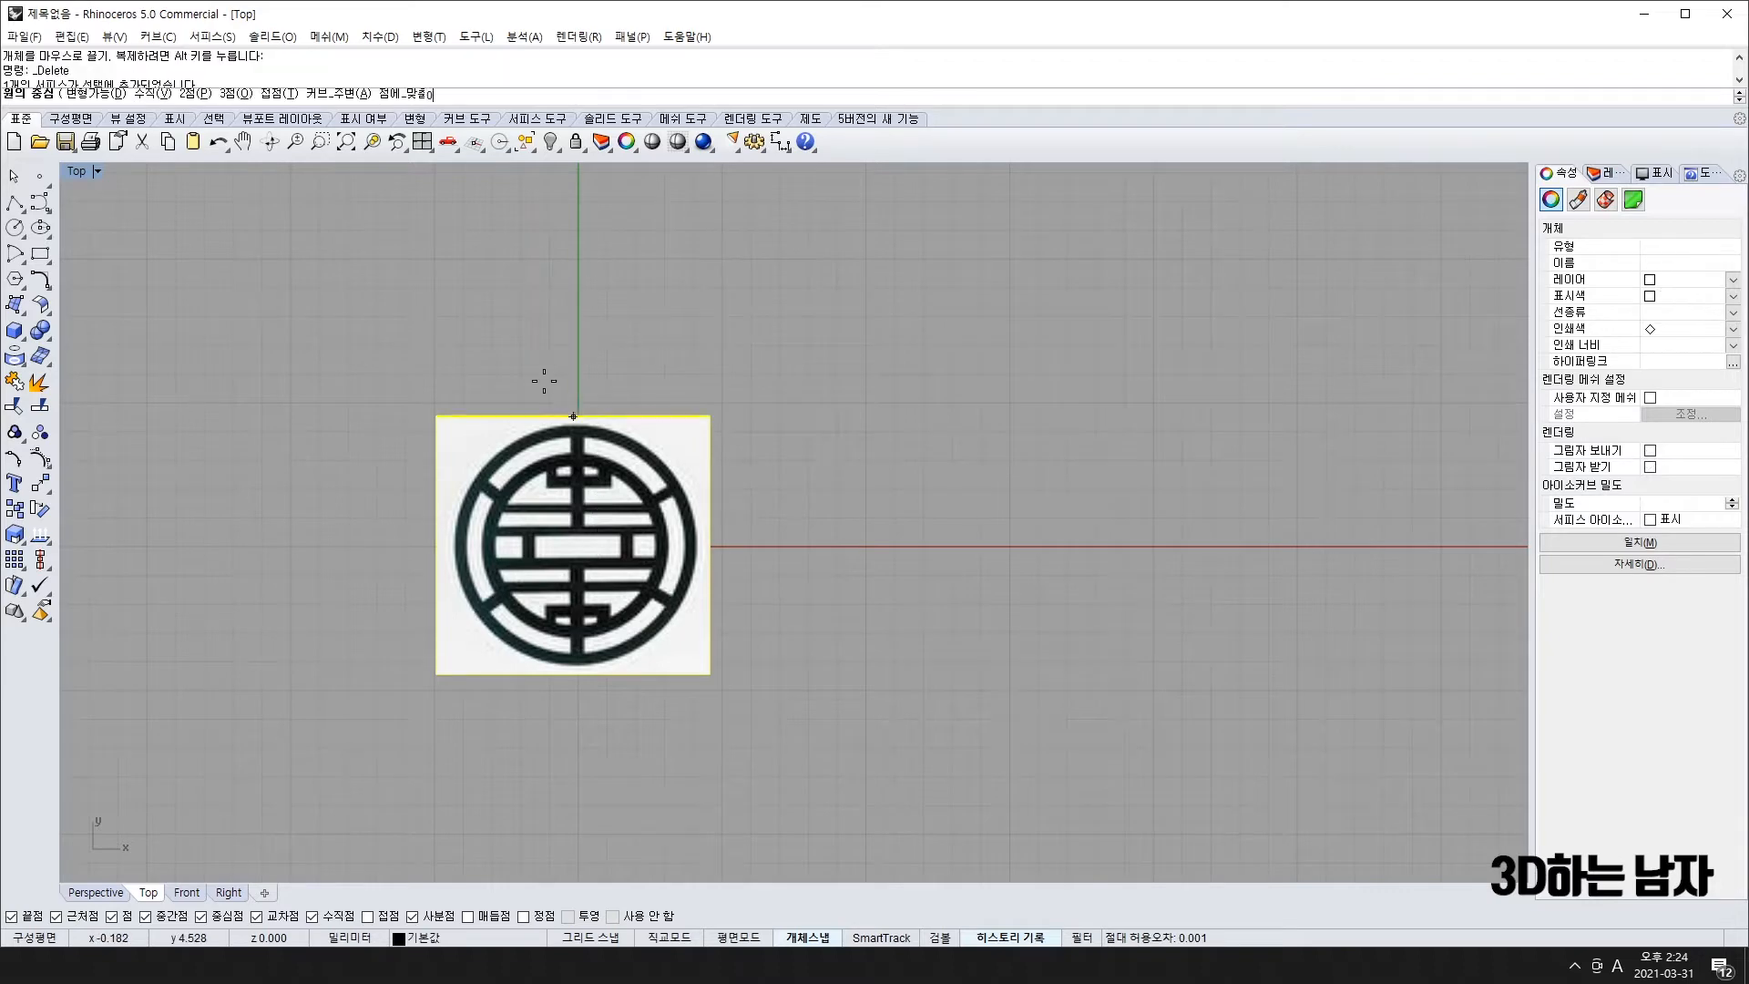
text(0)
key(Return)
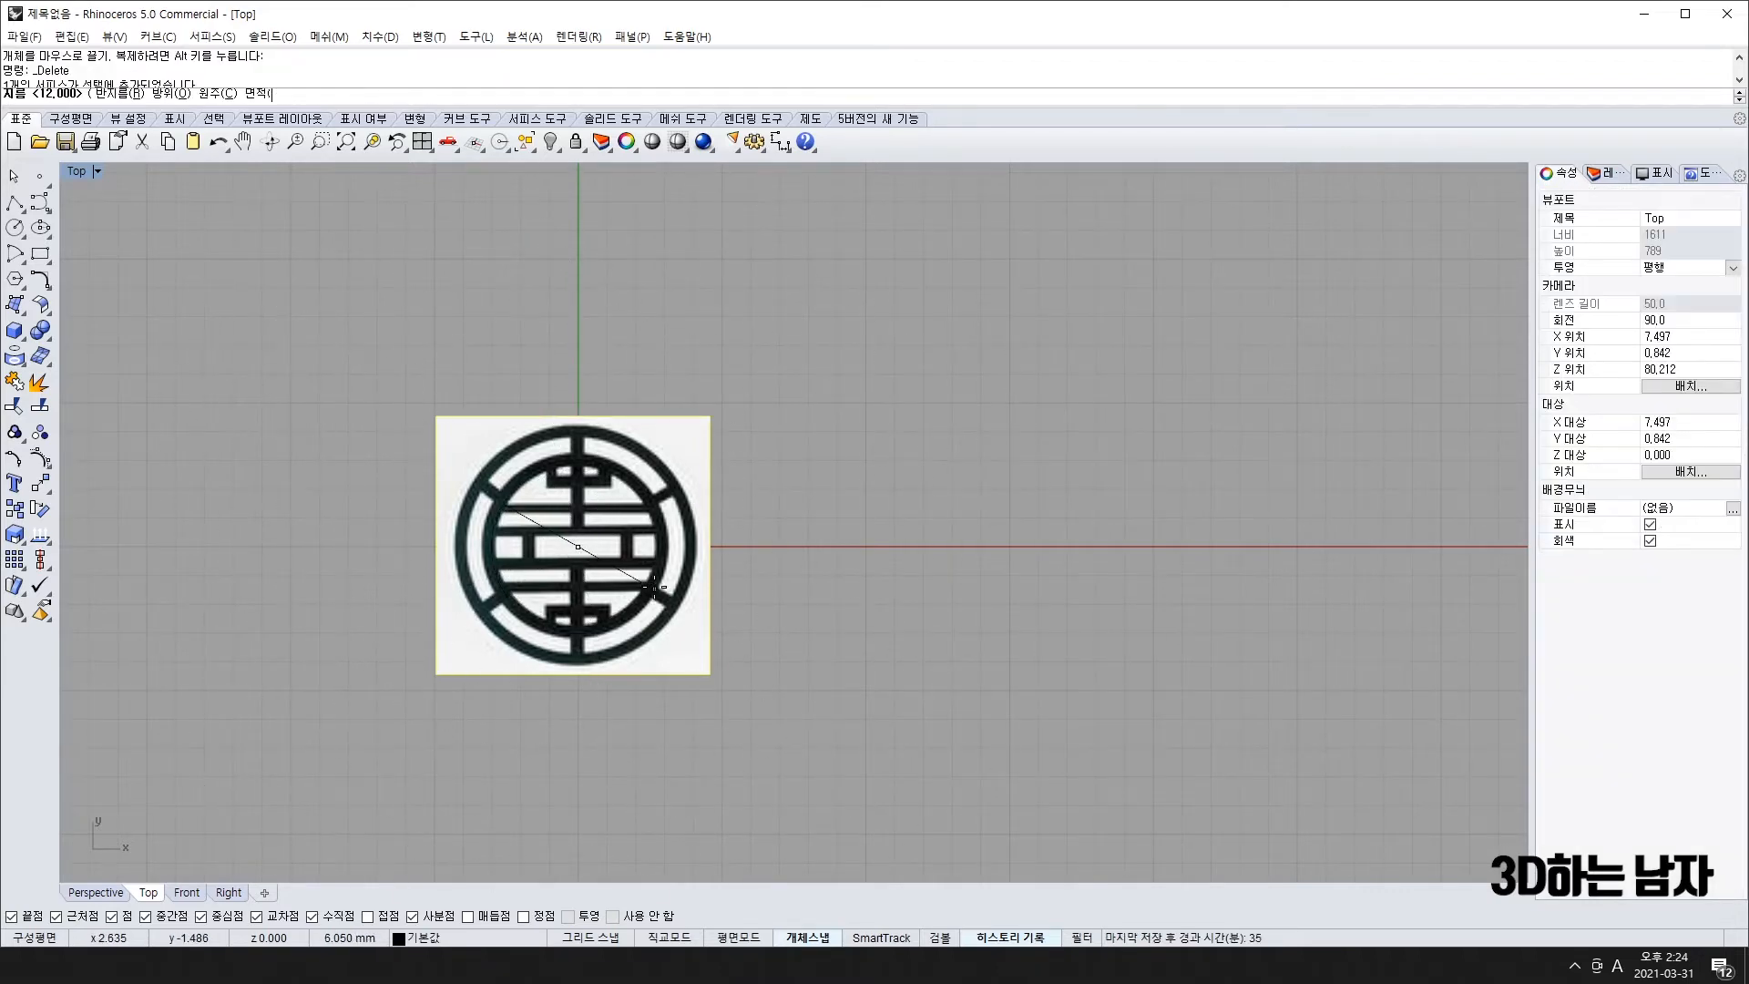
key(Return)
scroll(747, 527, down, 4)
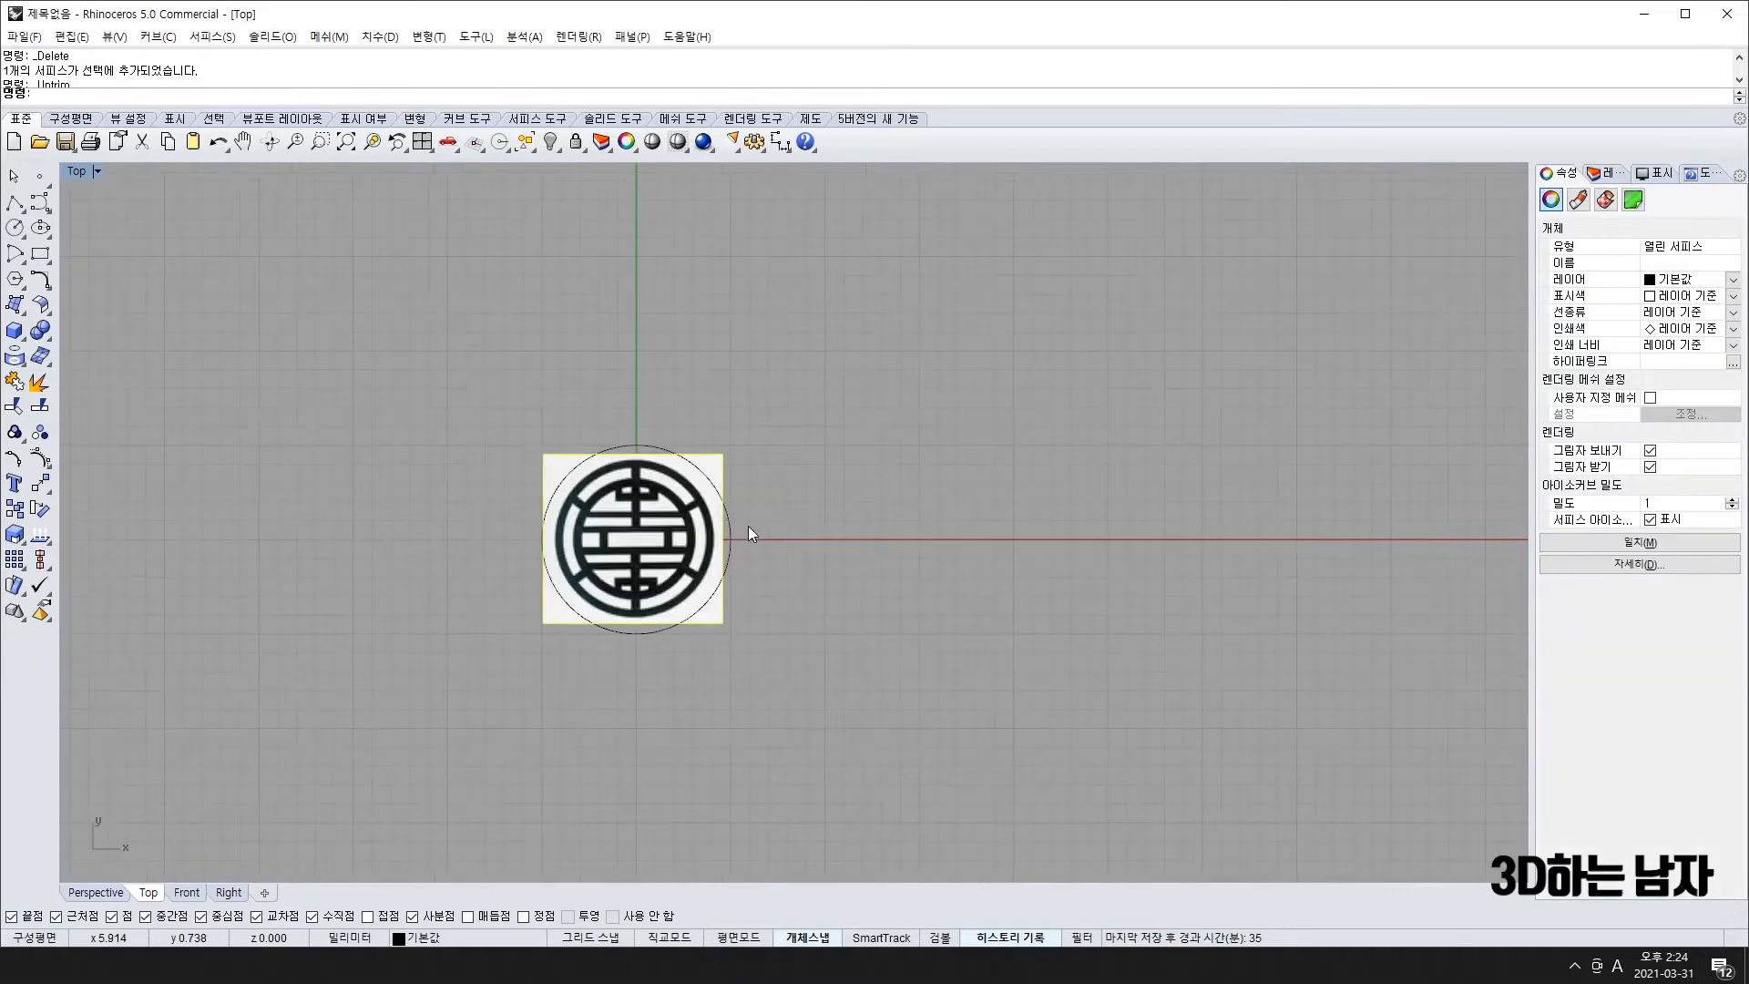
scroll(766, 509, up, 8)
click(691, 560)
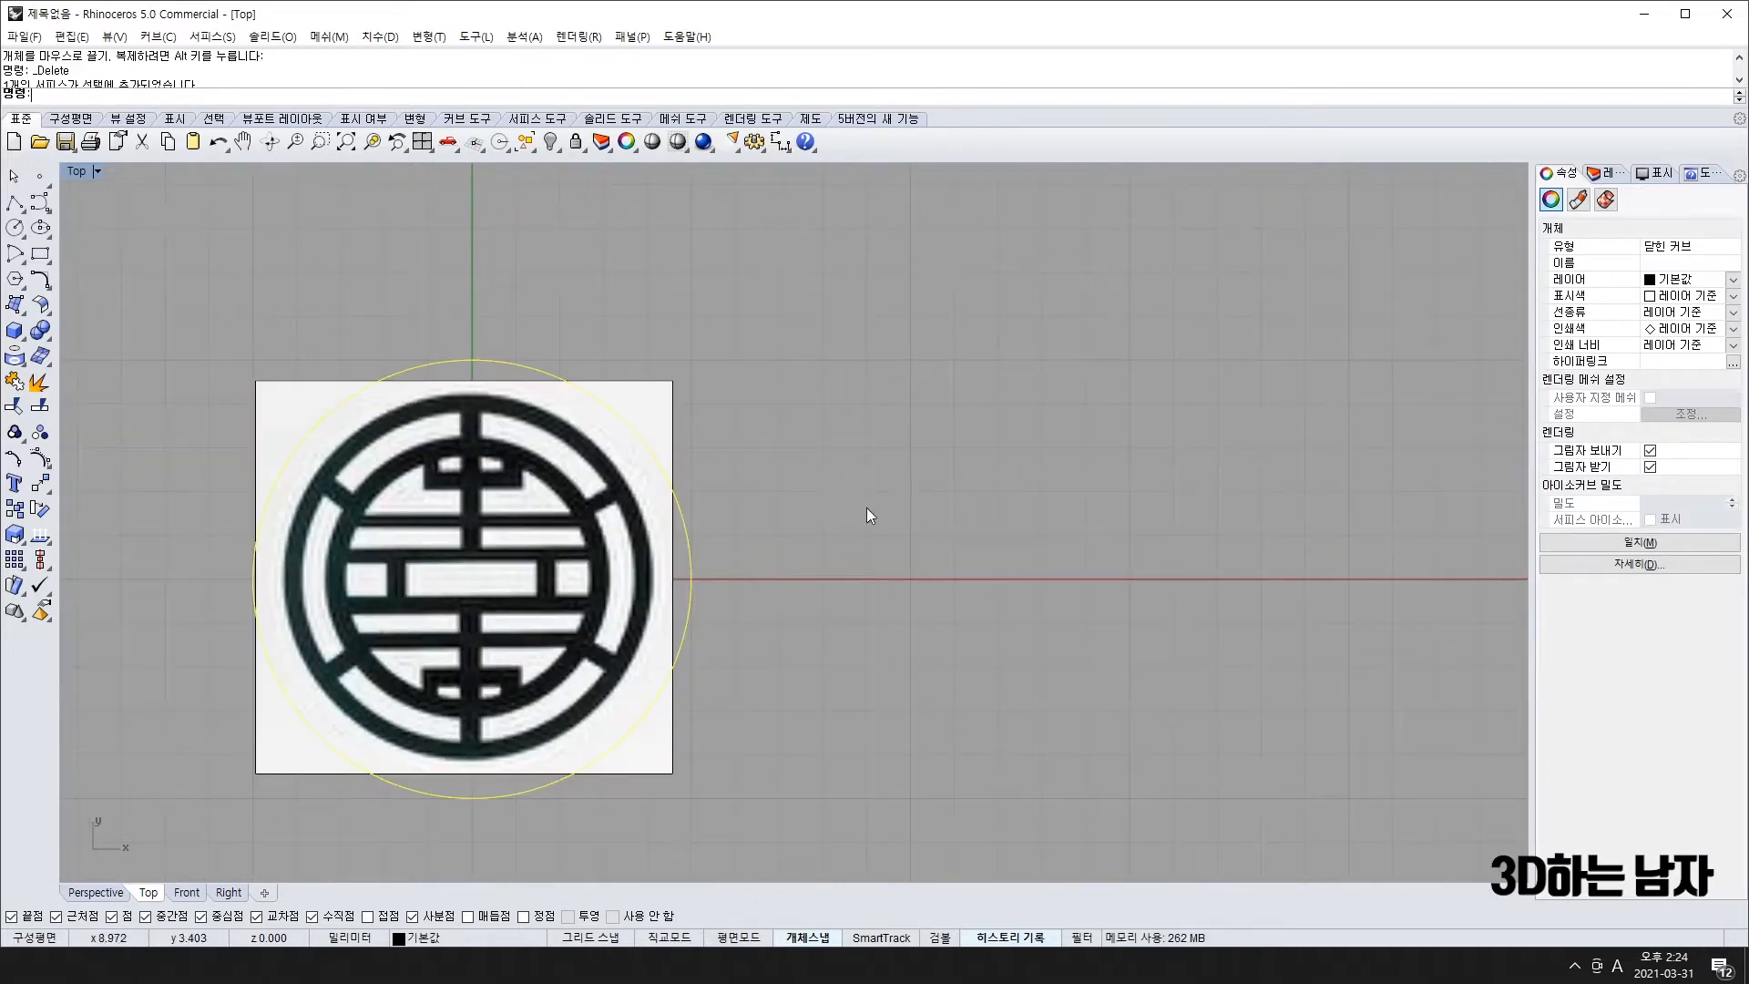
- Set the transparency of the picture frame's material to 77% so the pattern looks faded for tracing
click(479, 569)
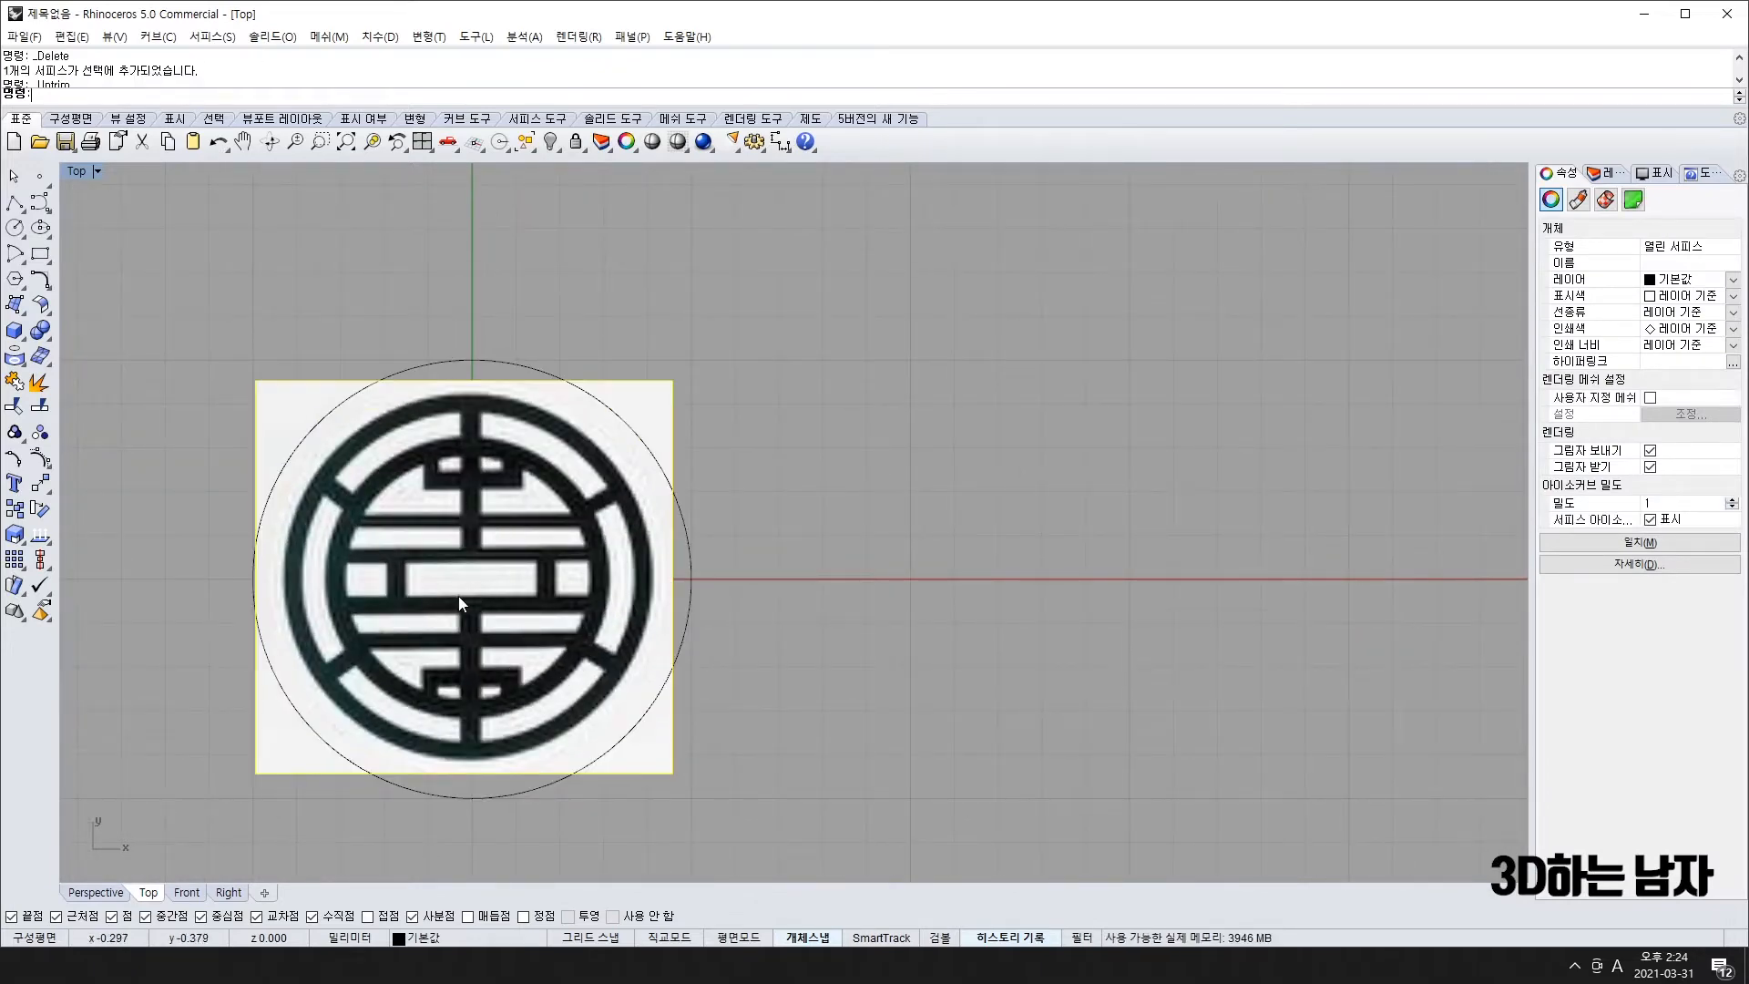
right_drag(476, 588, 574, 597)
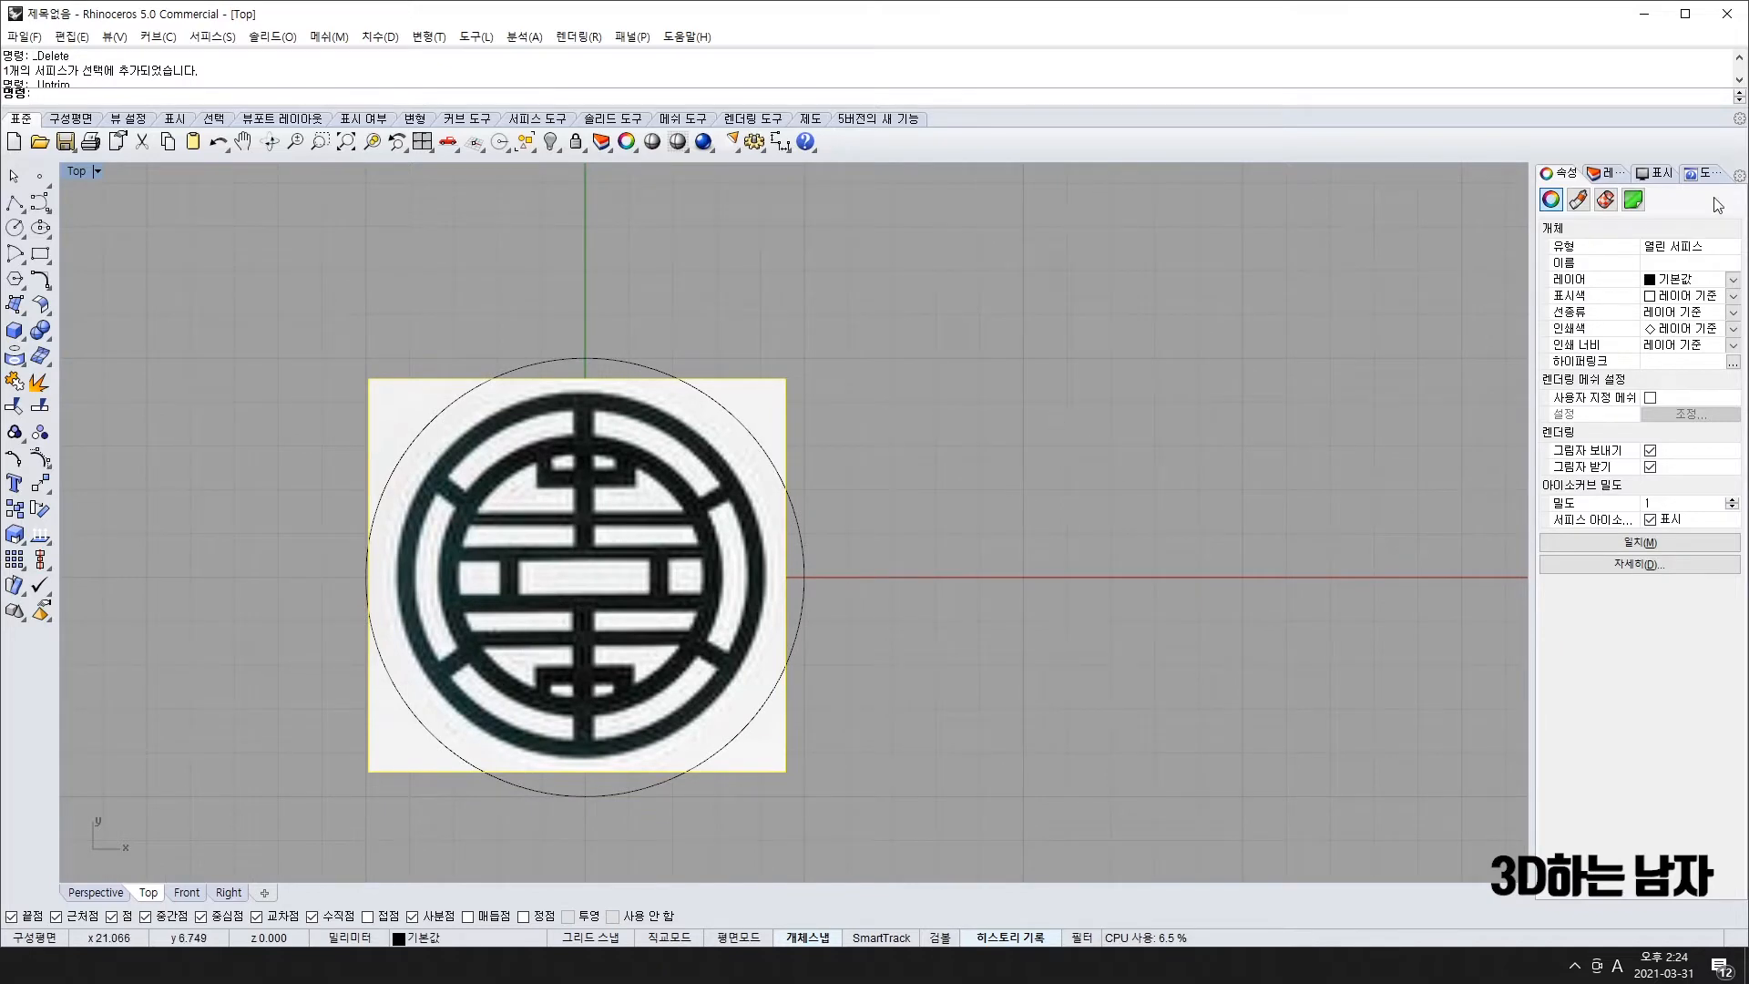
click(1579, 200)
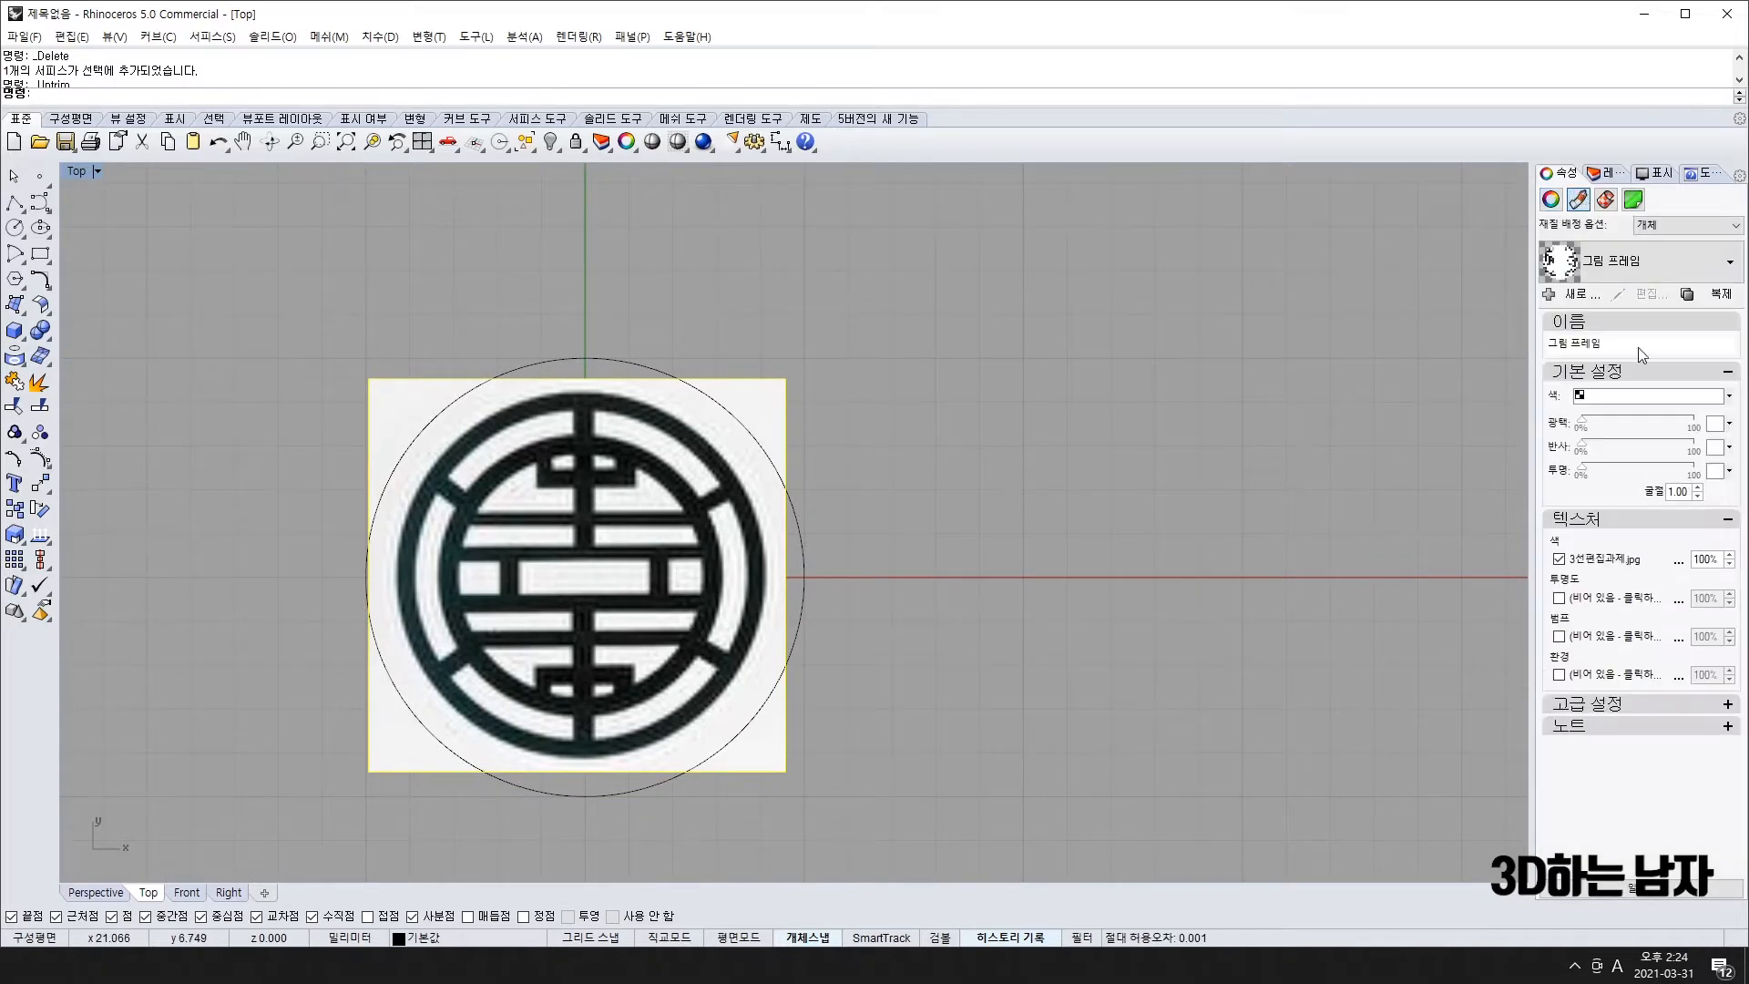
drag(1583, 469, 1668, 468)
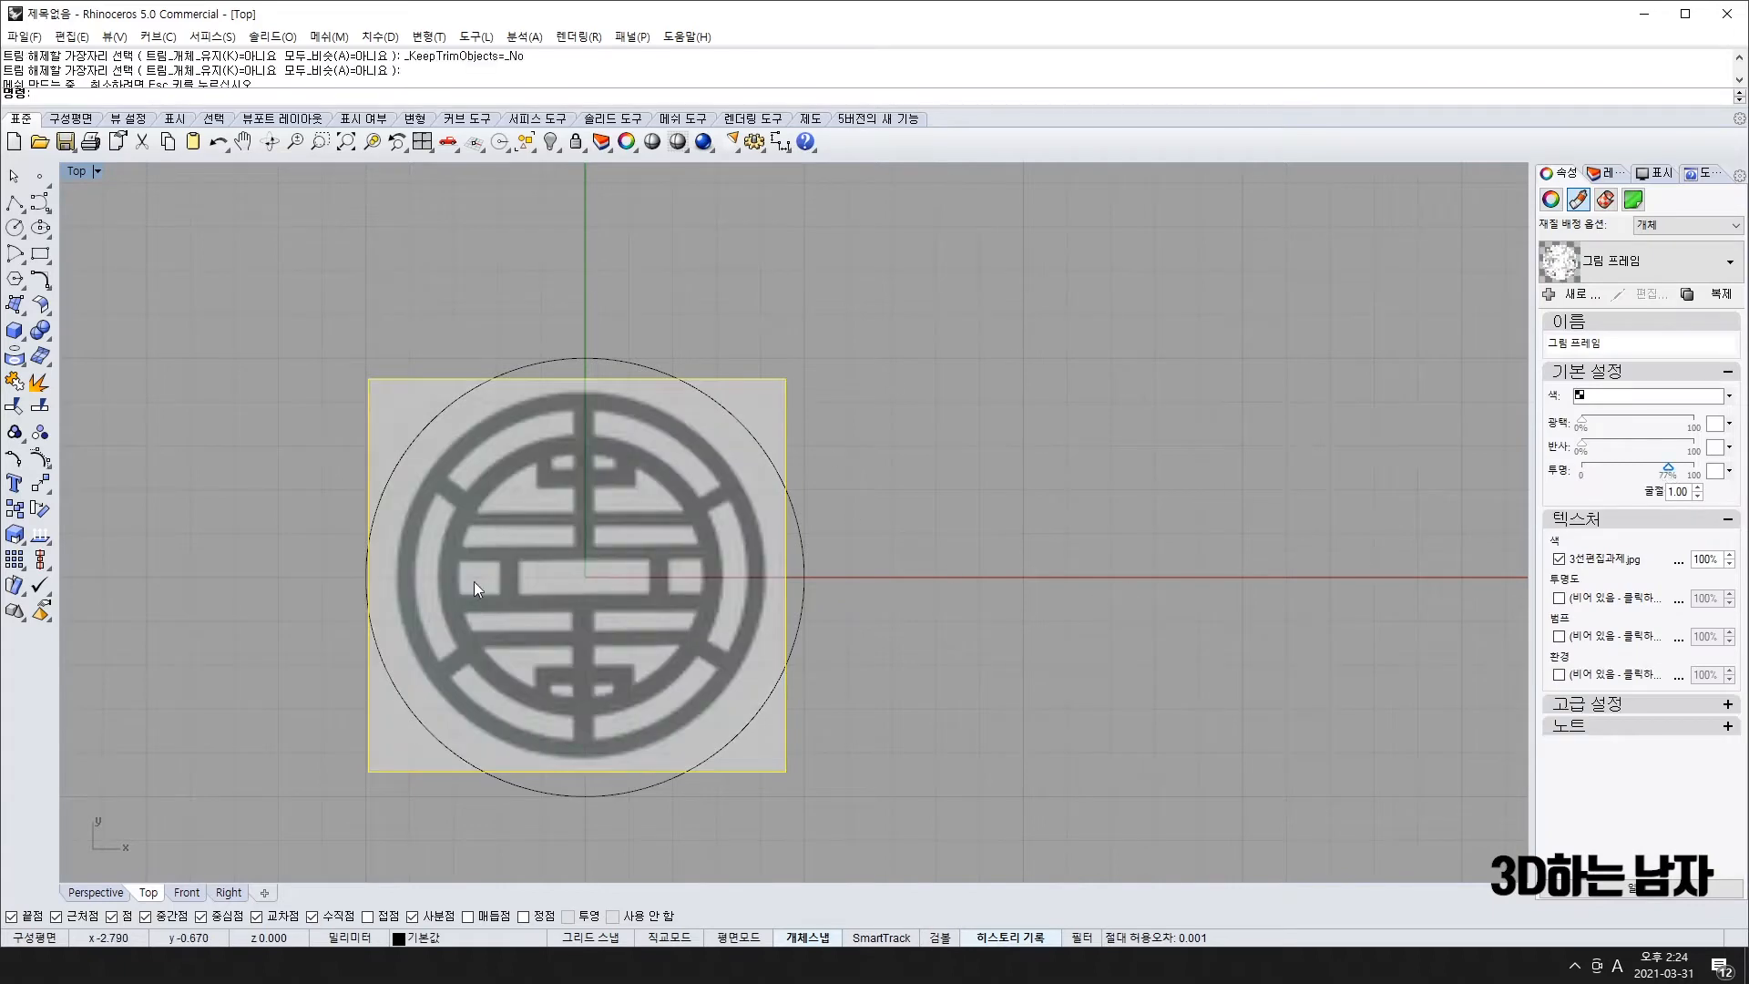
click(954, 319)
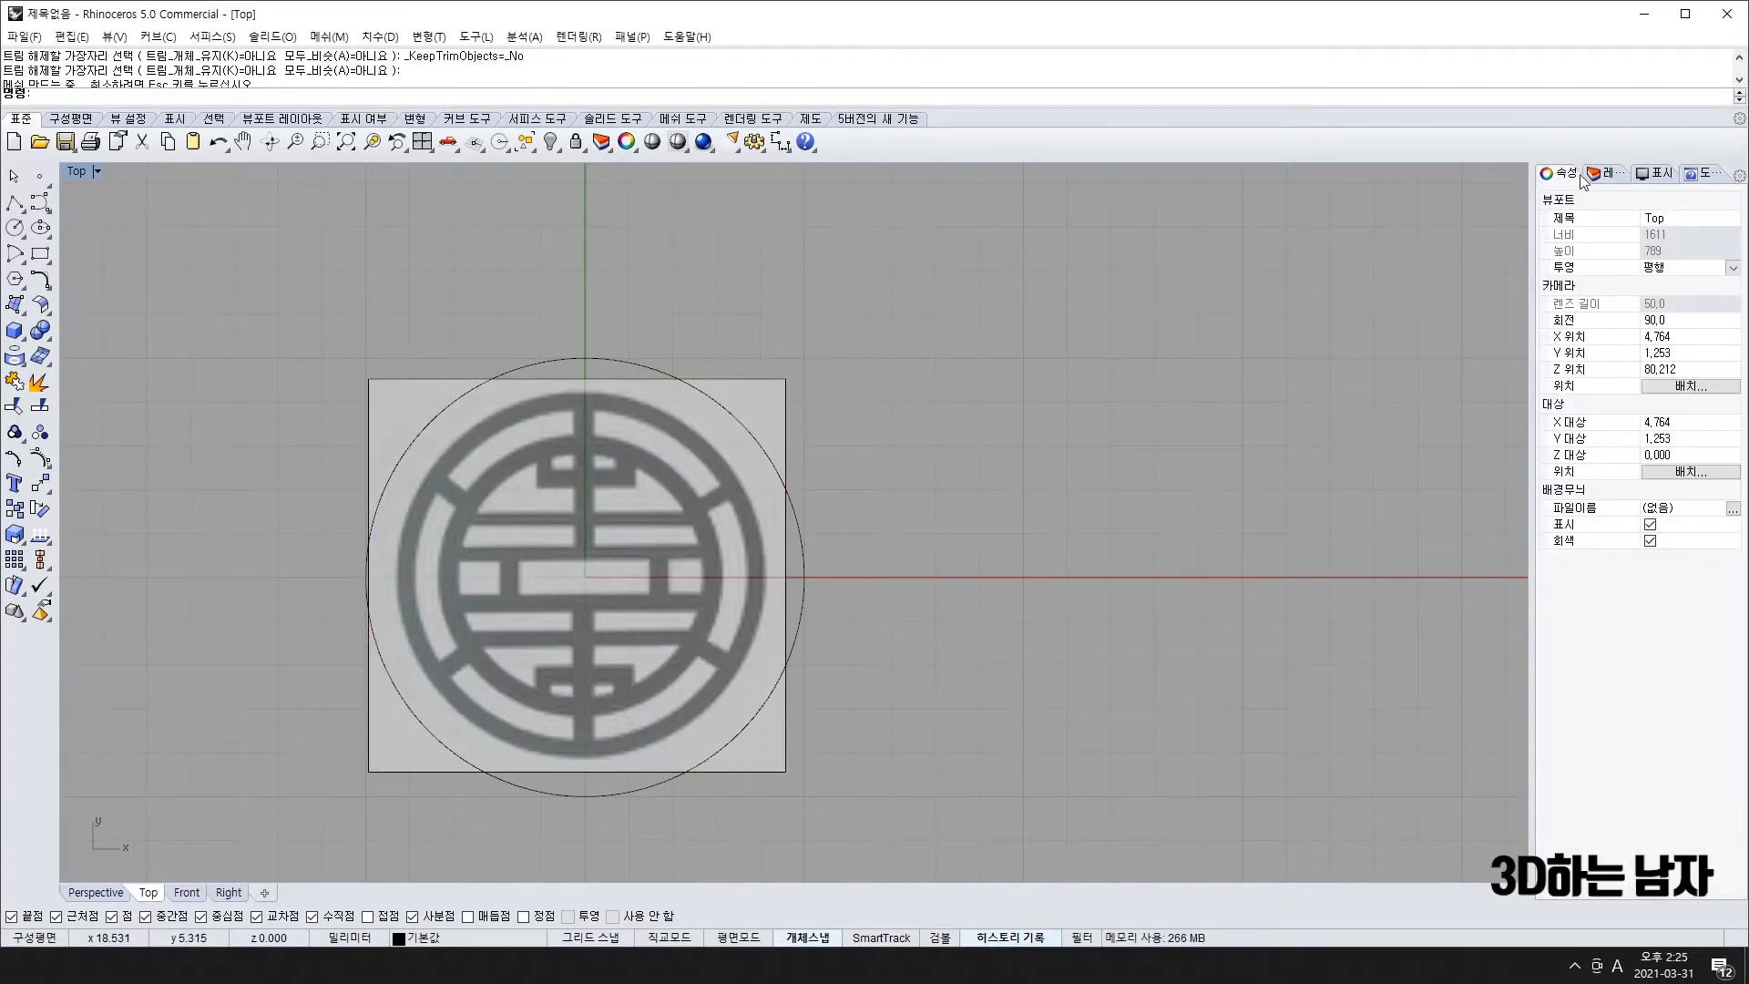
click(696, 501)
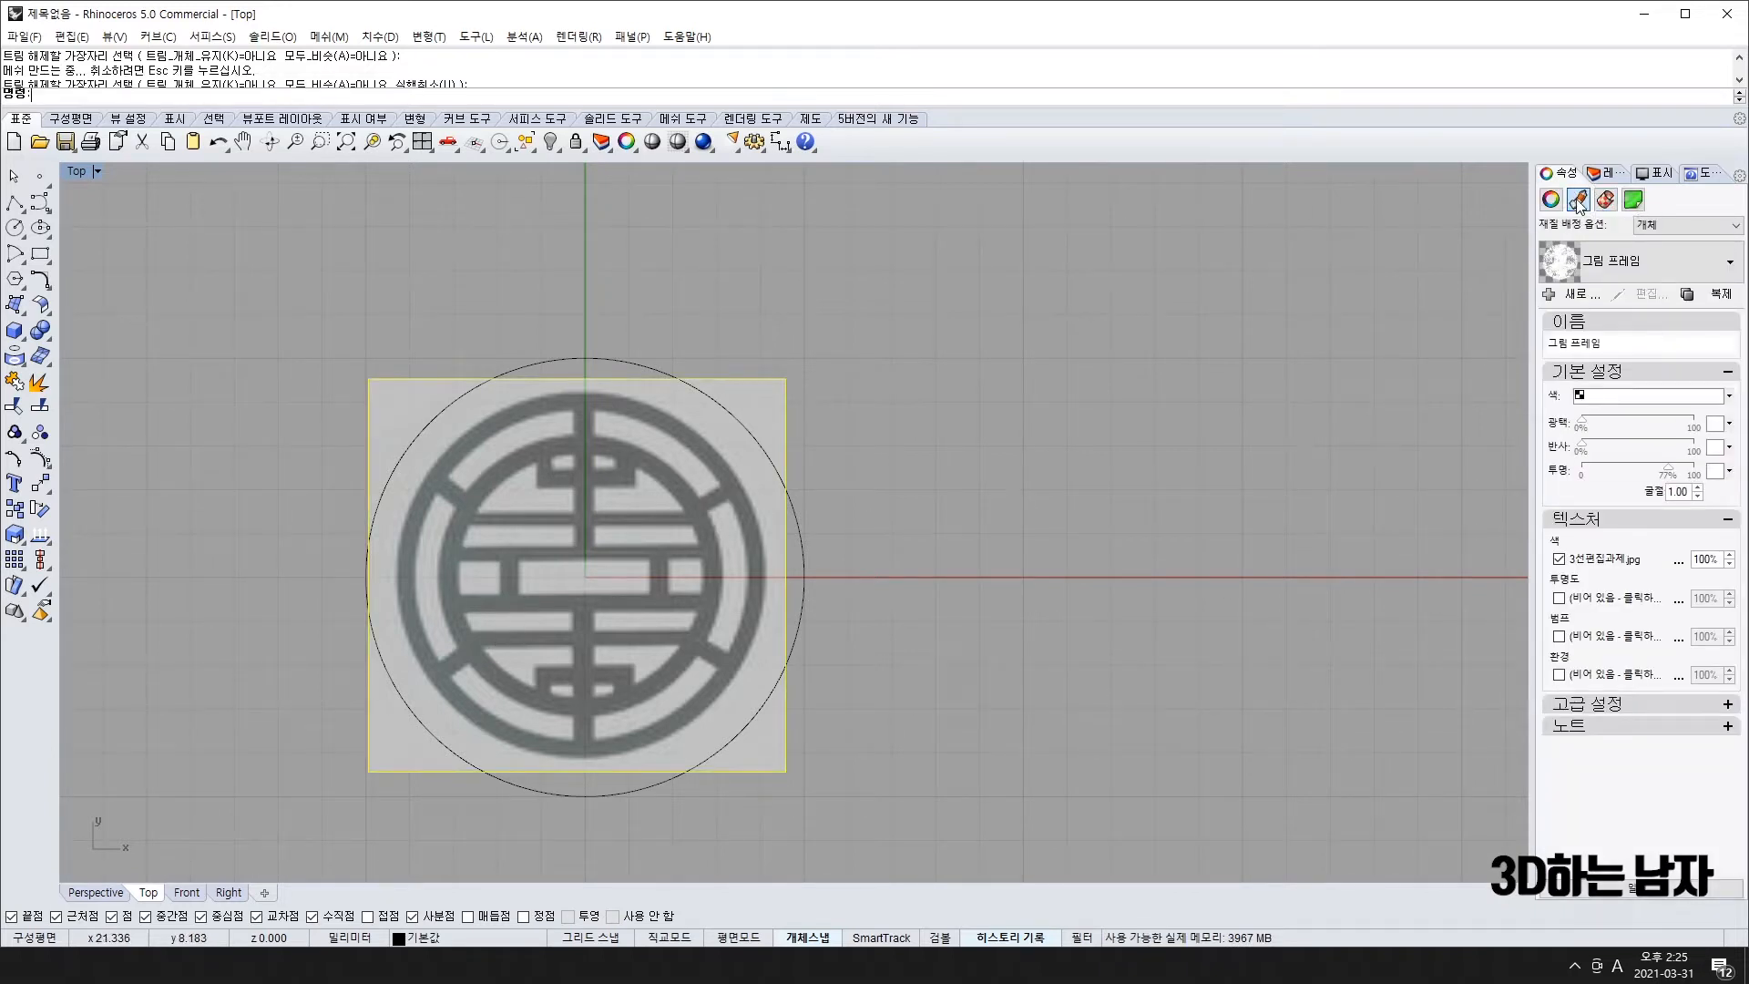
click(920, 576)
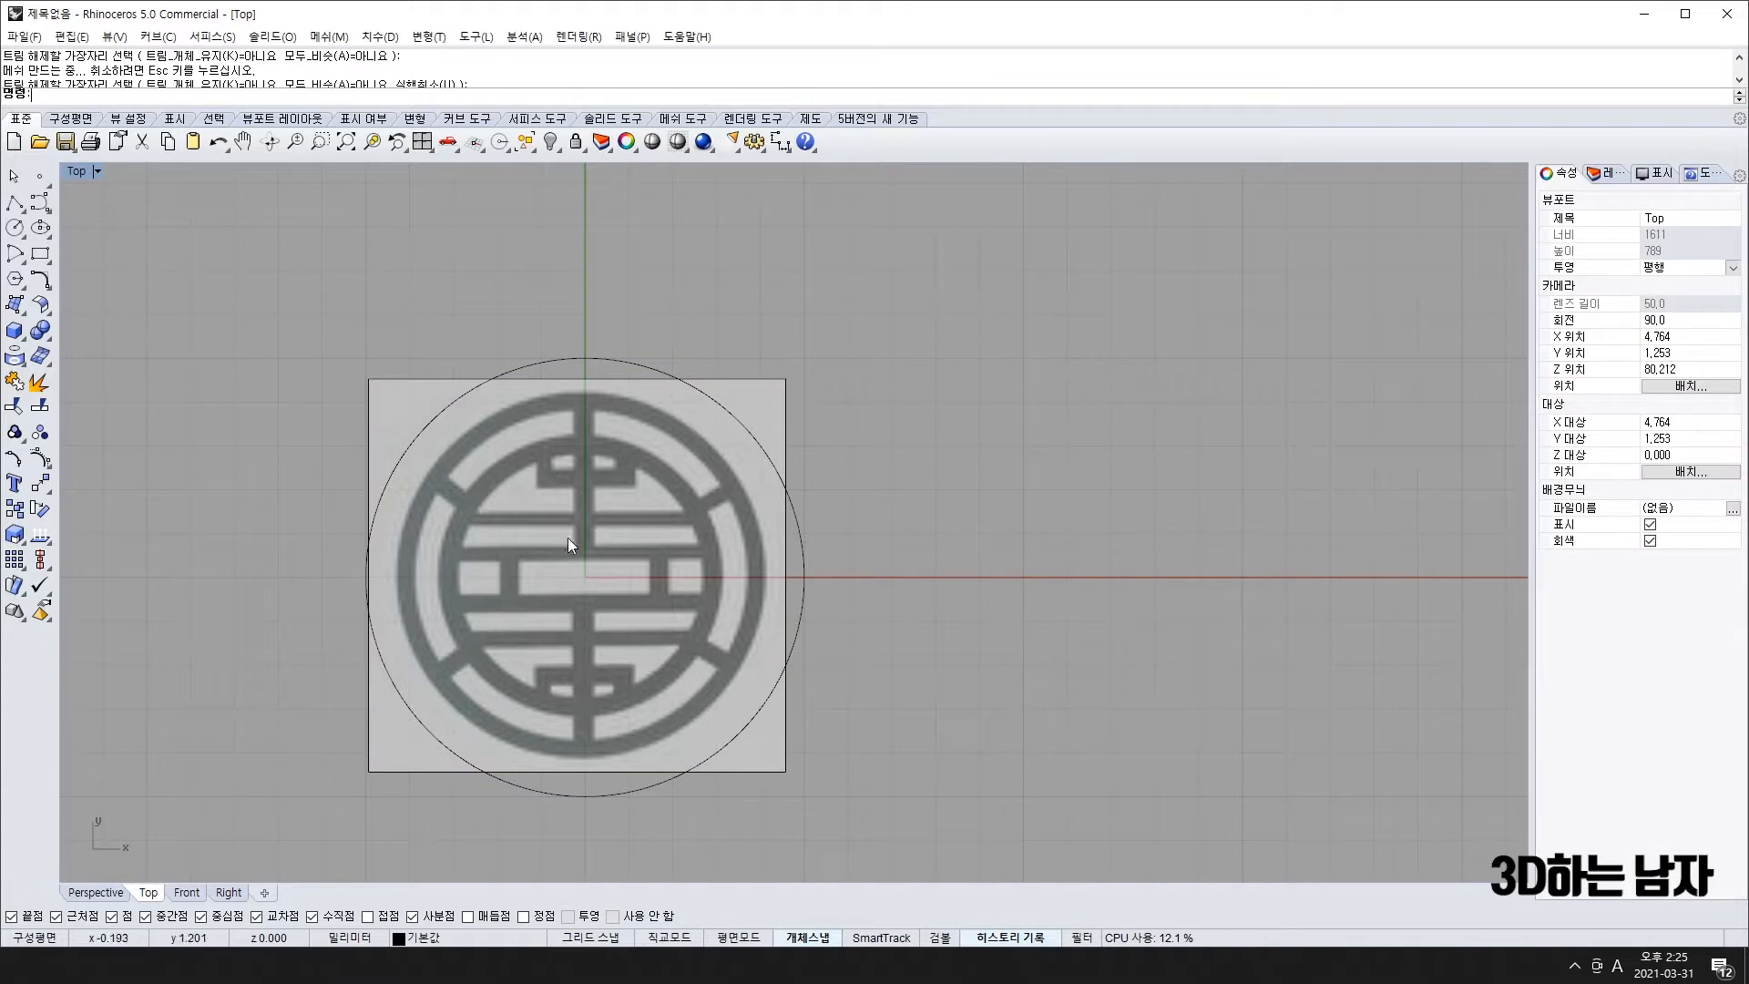
key(ctrl+z)
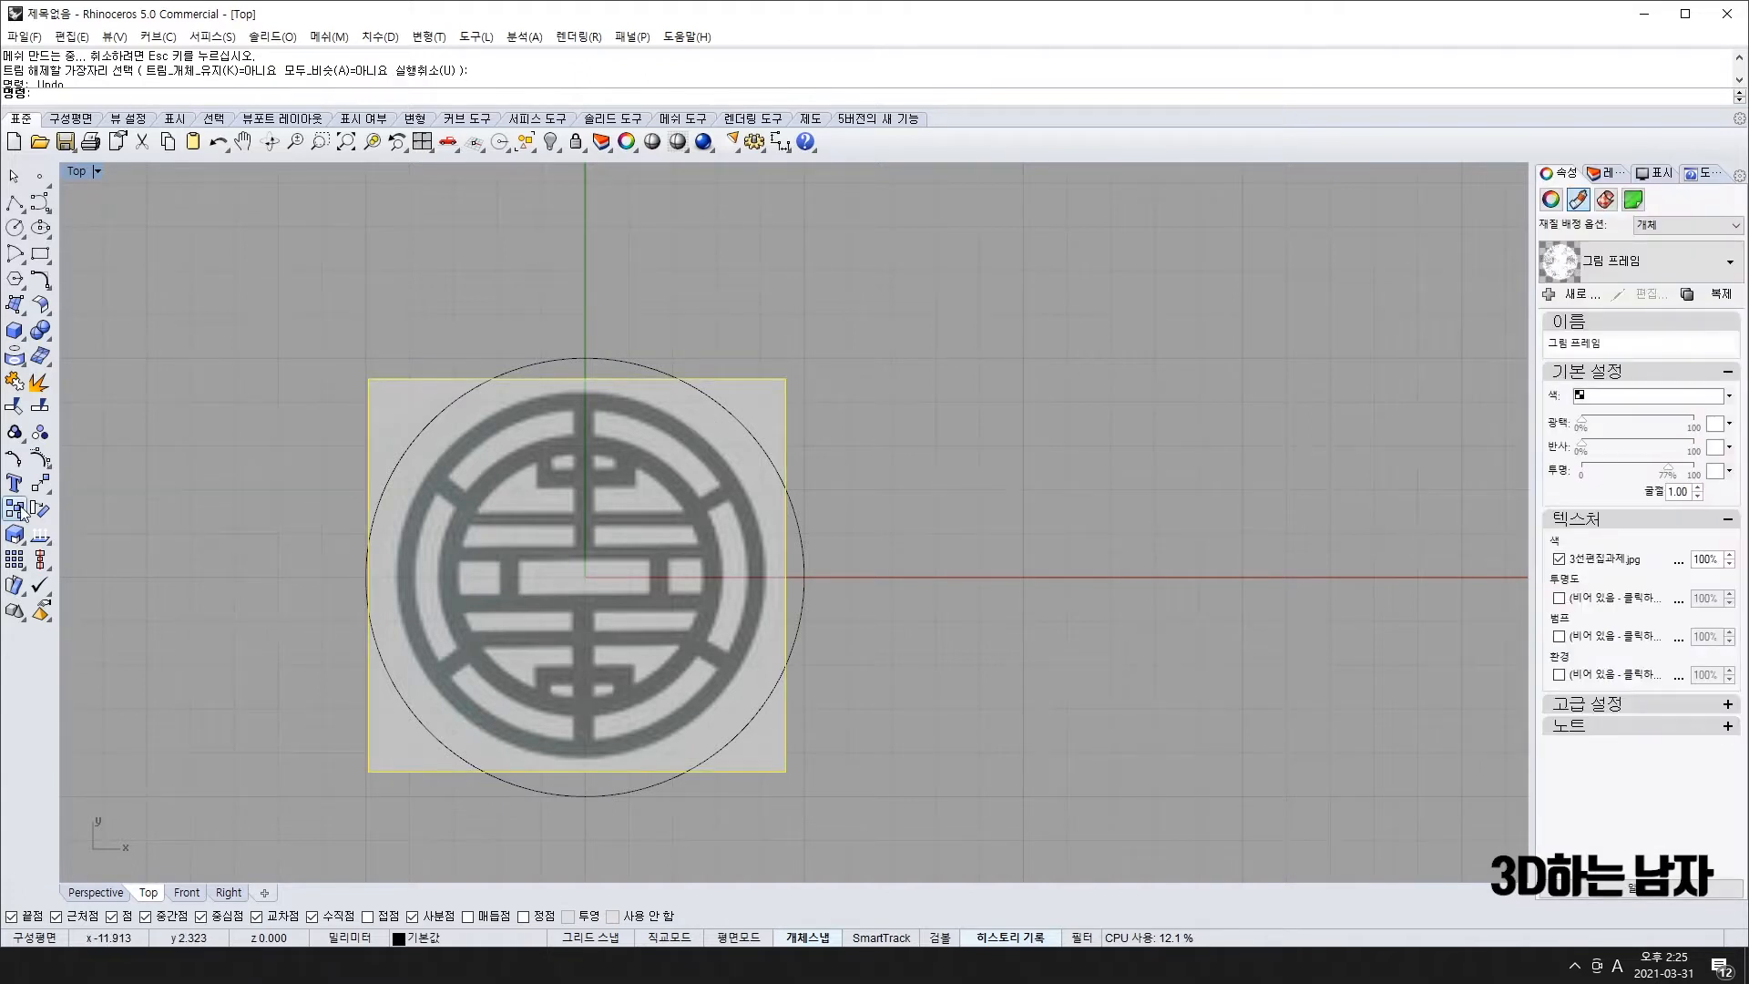
click(14, 536)
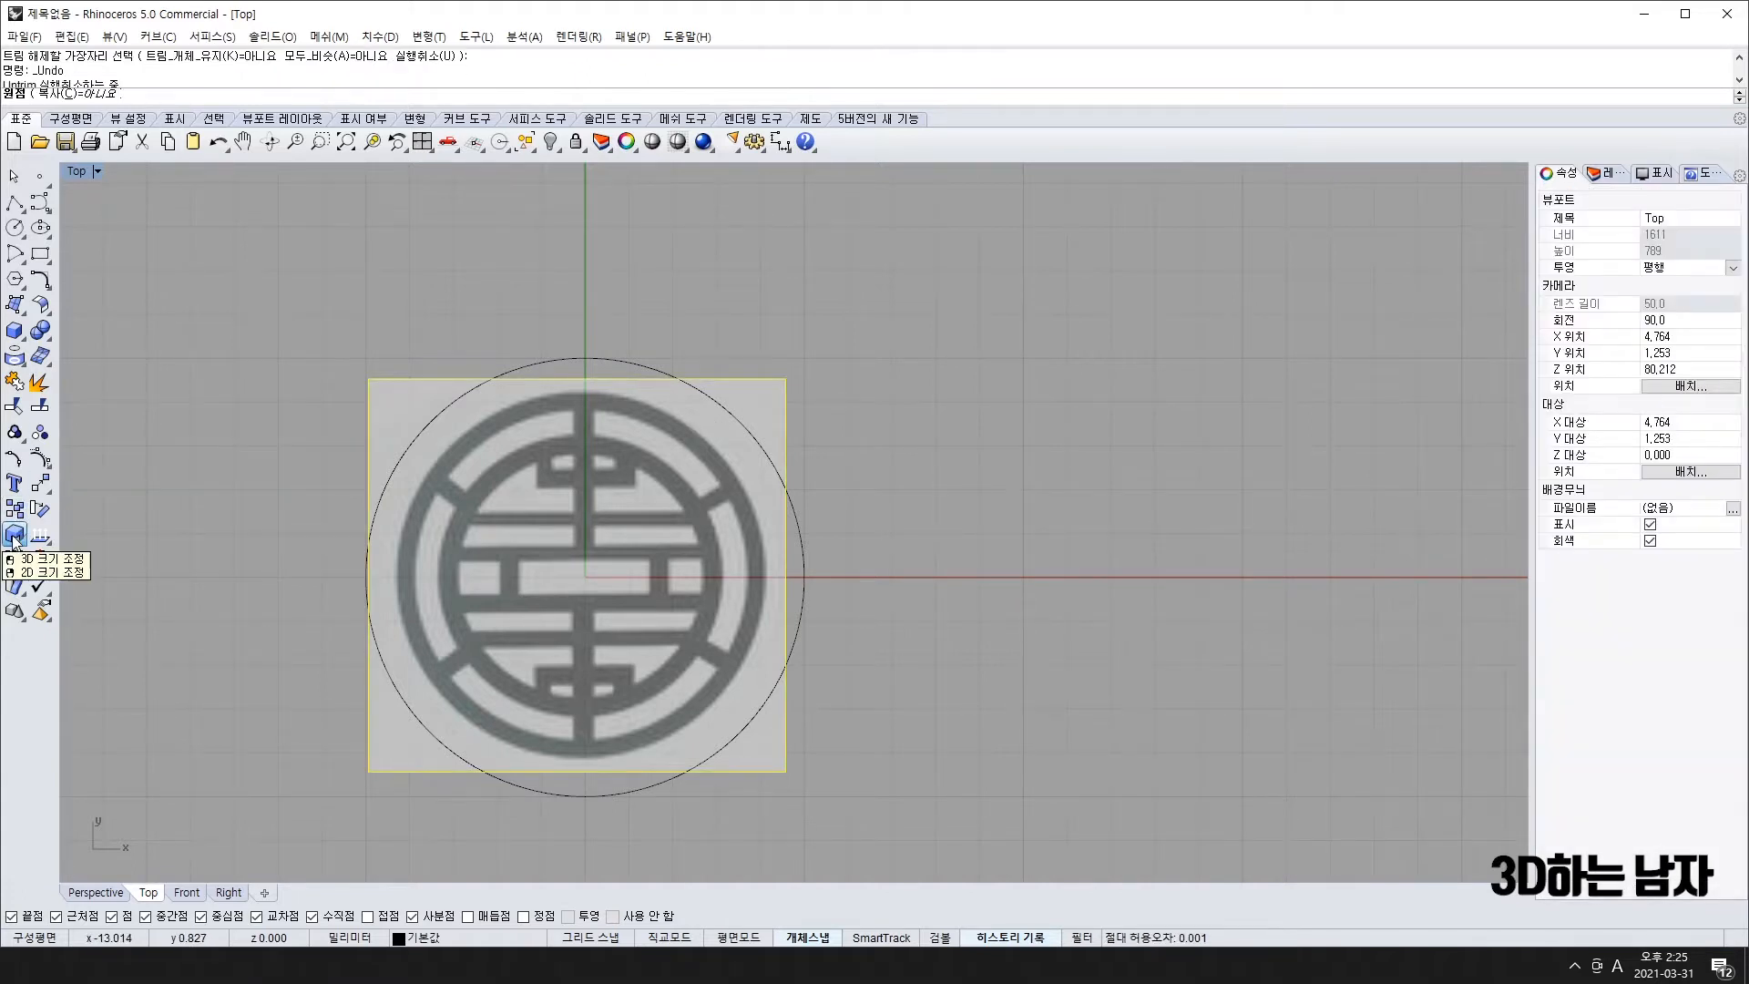
click(15, 536)
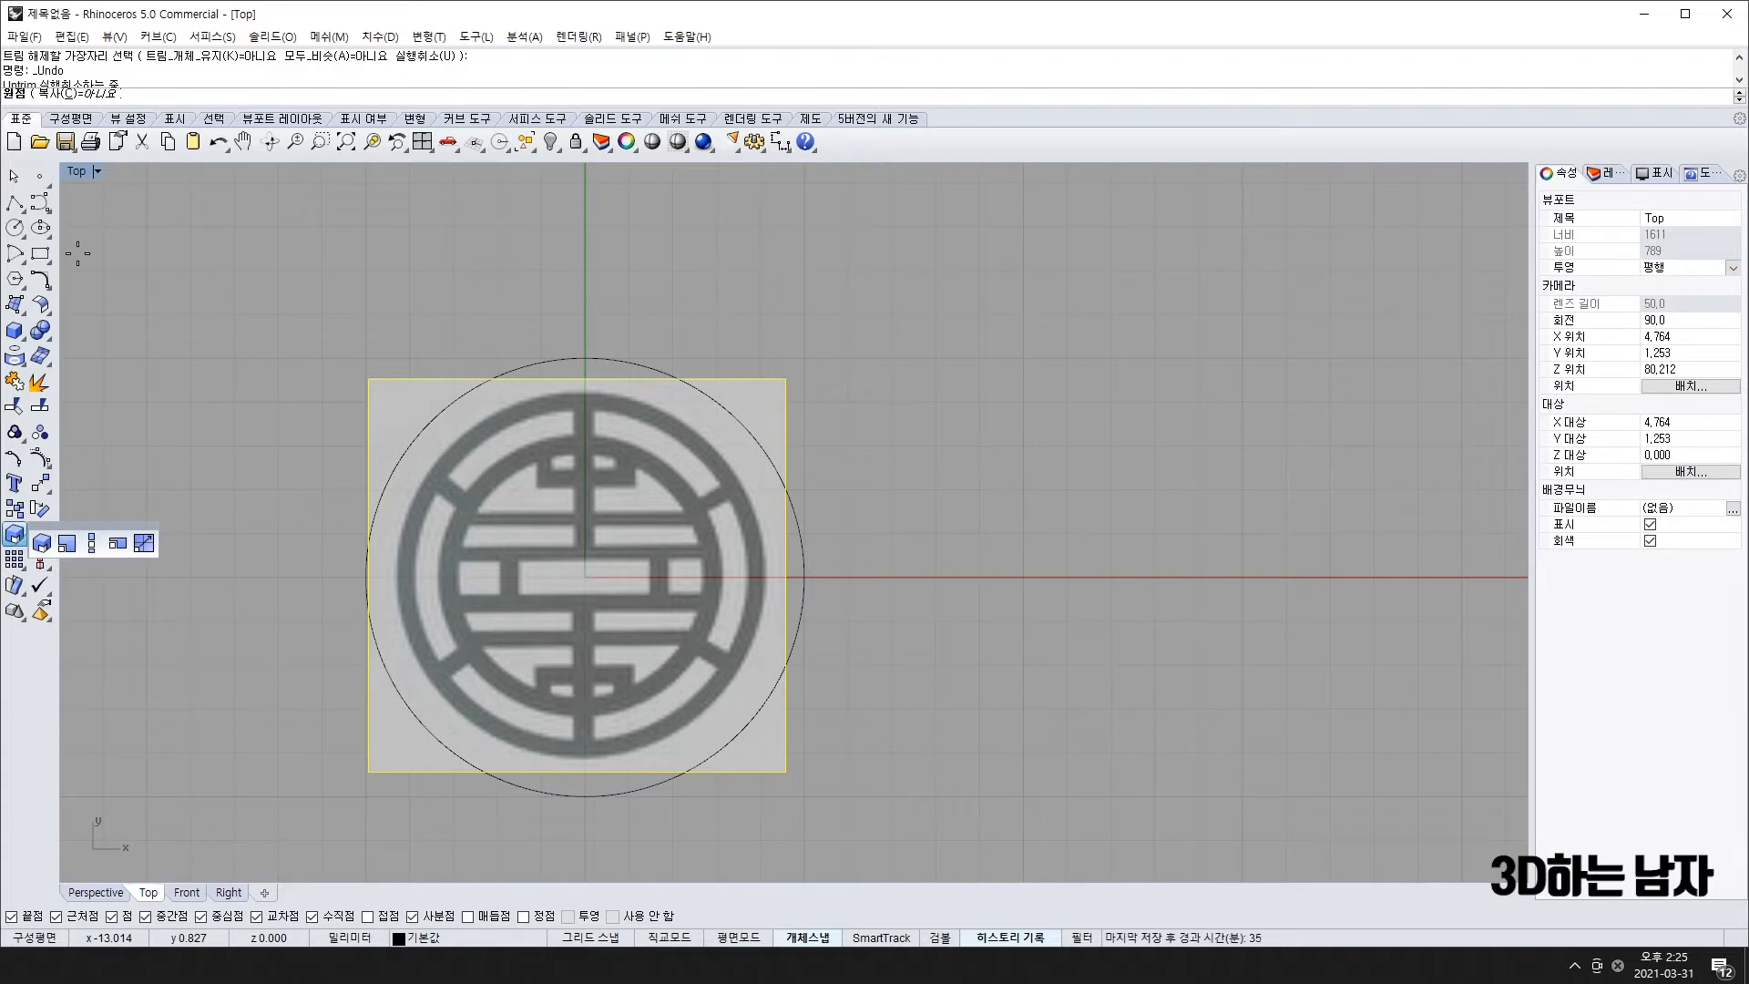
key(Escape)
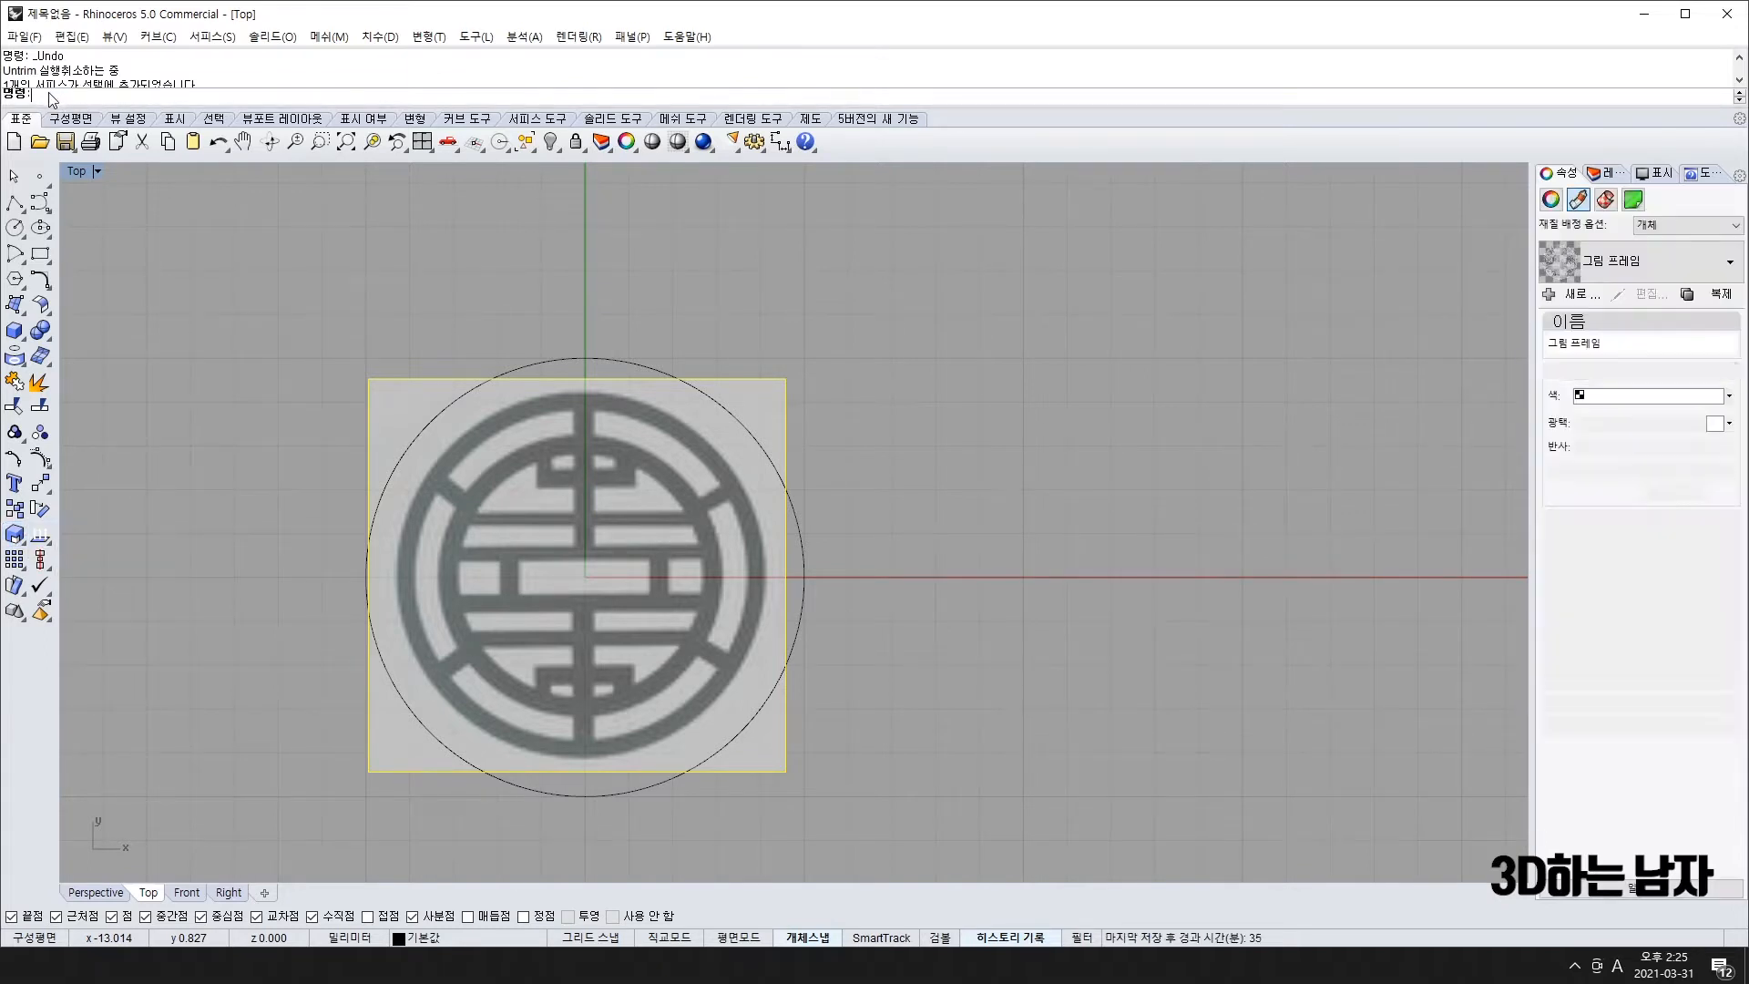
- Scale the pattern picture in 2D from the origin 0 so its outer ring's upper edge reaches the 10 mm reference circle
text(M)
key(Return)
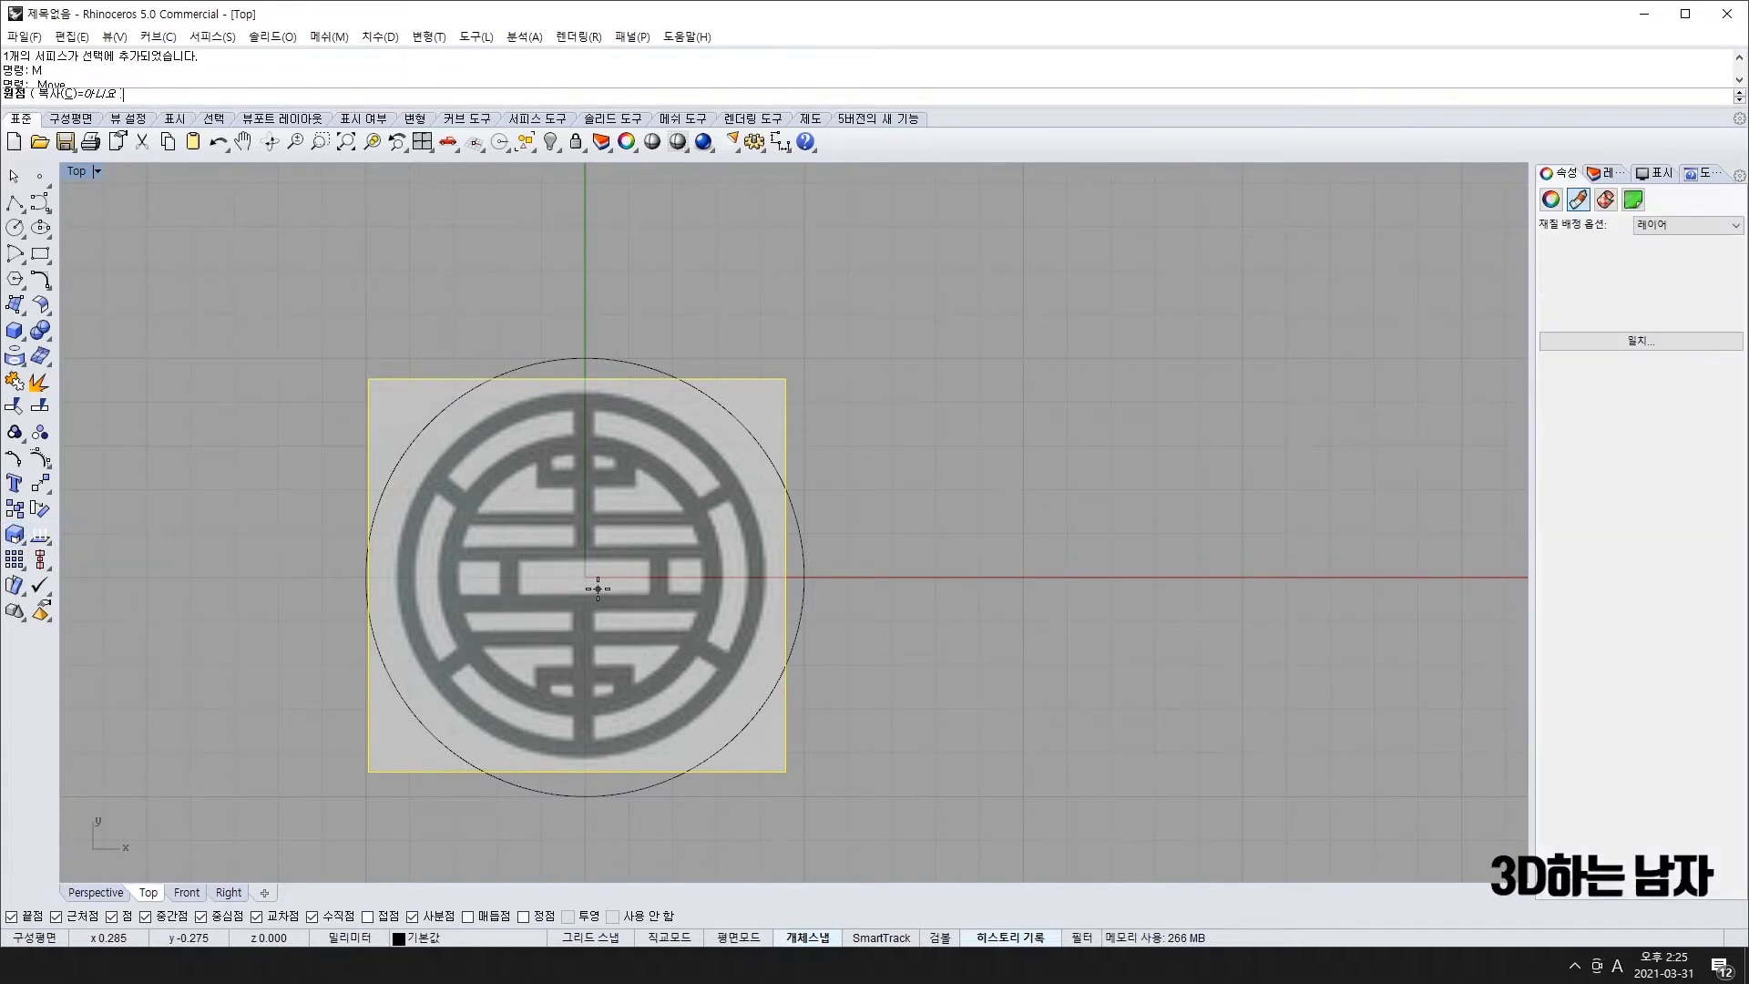
click(584, 577)
scroll(588, 519, up, 5)
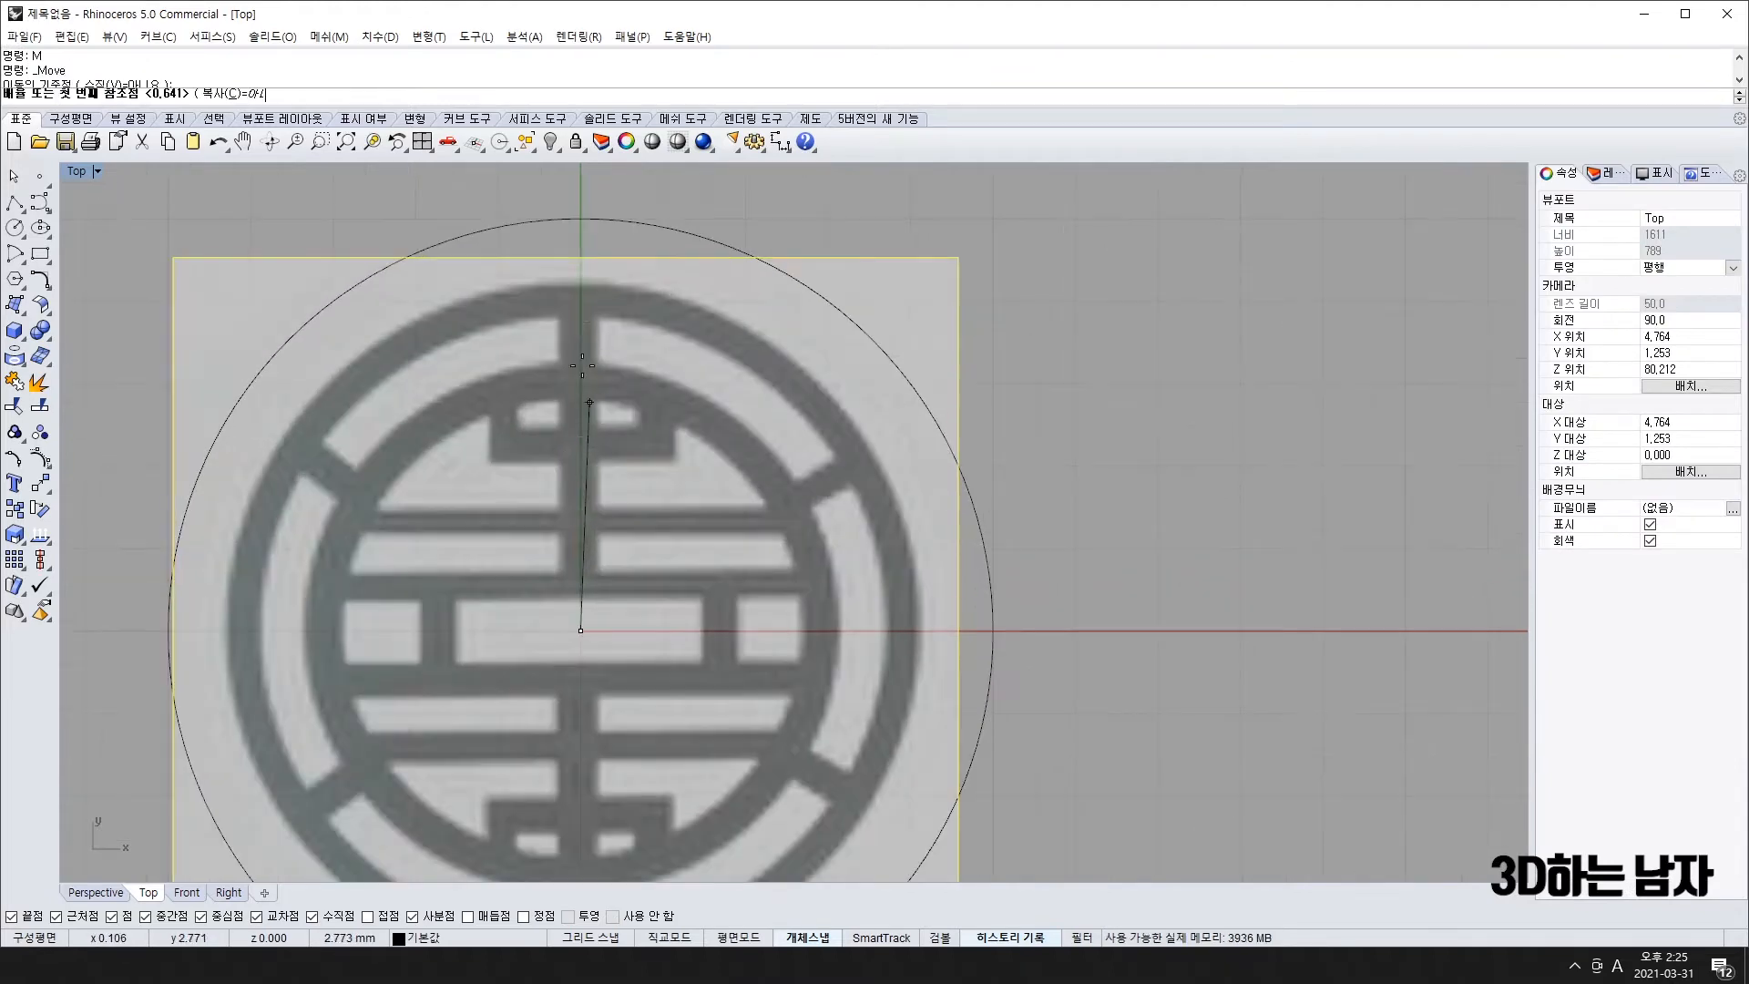
key(F8)
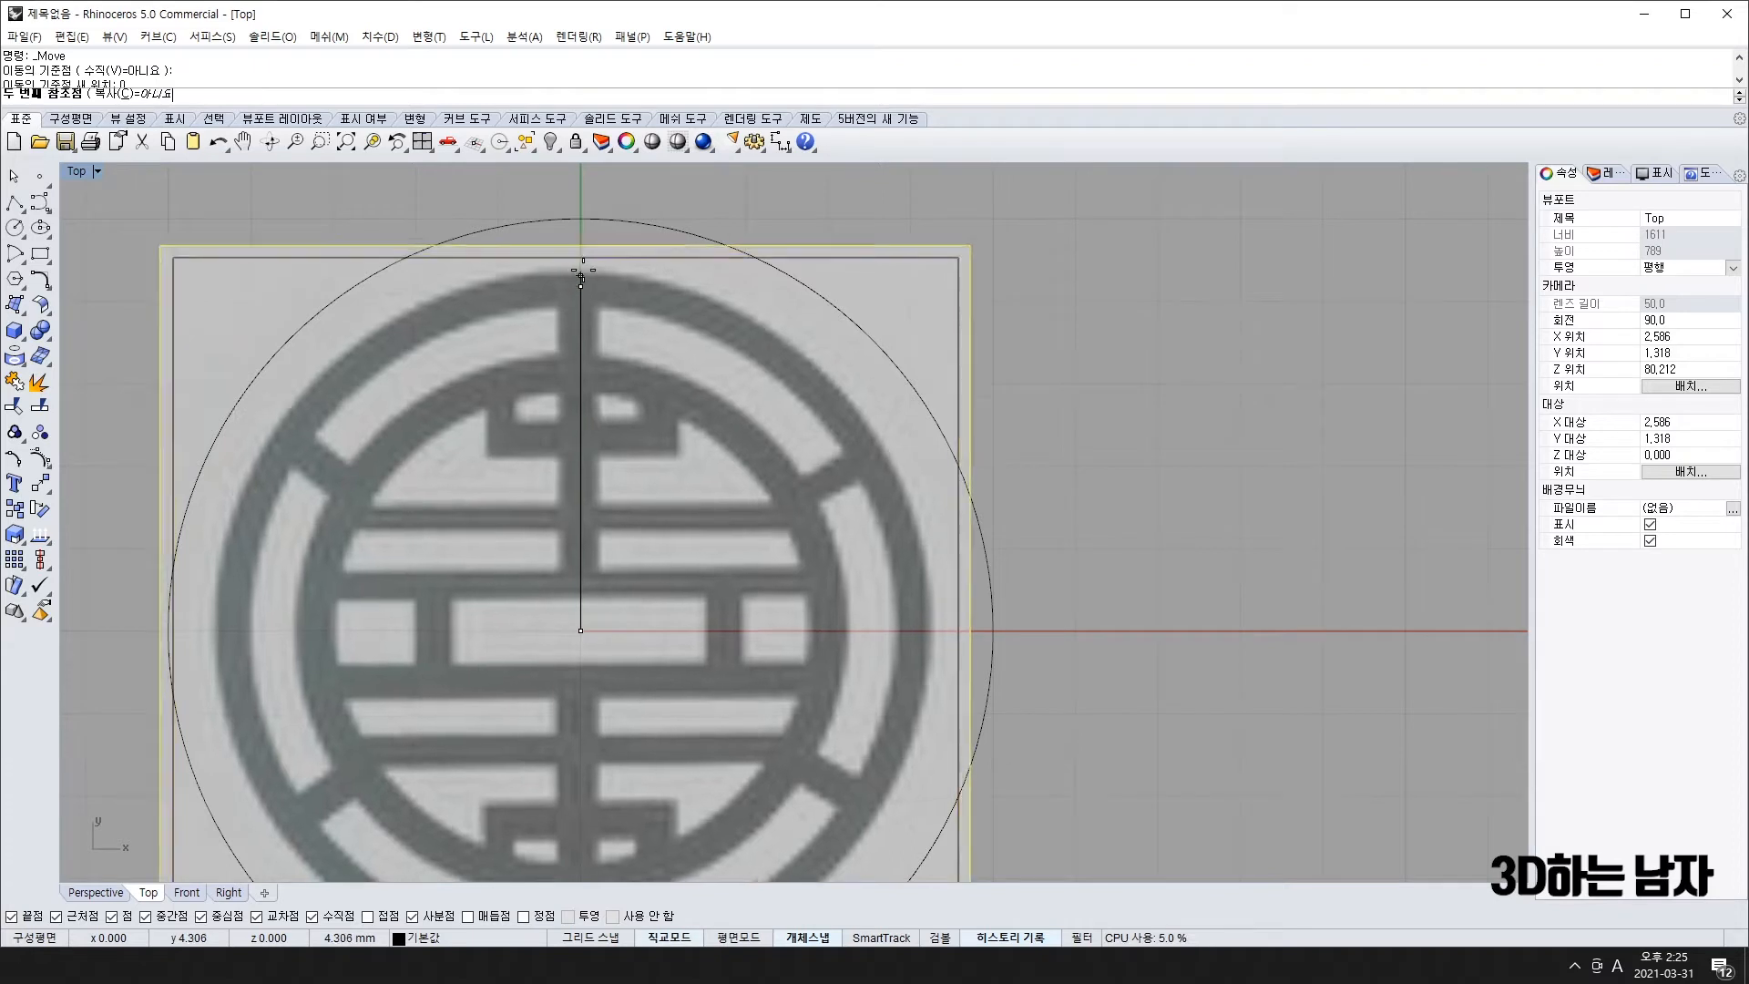
click(587, 220)
scroll(1118, 516, down, 4)
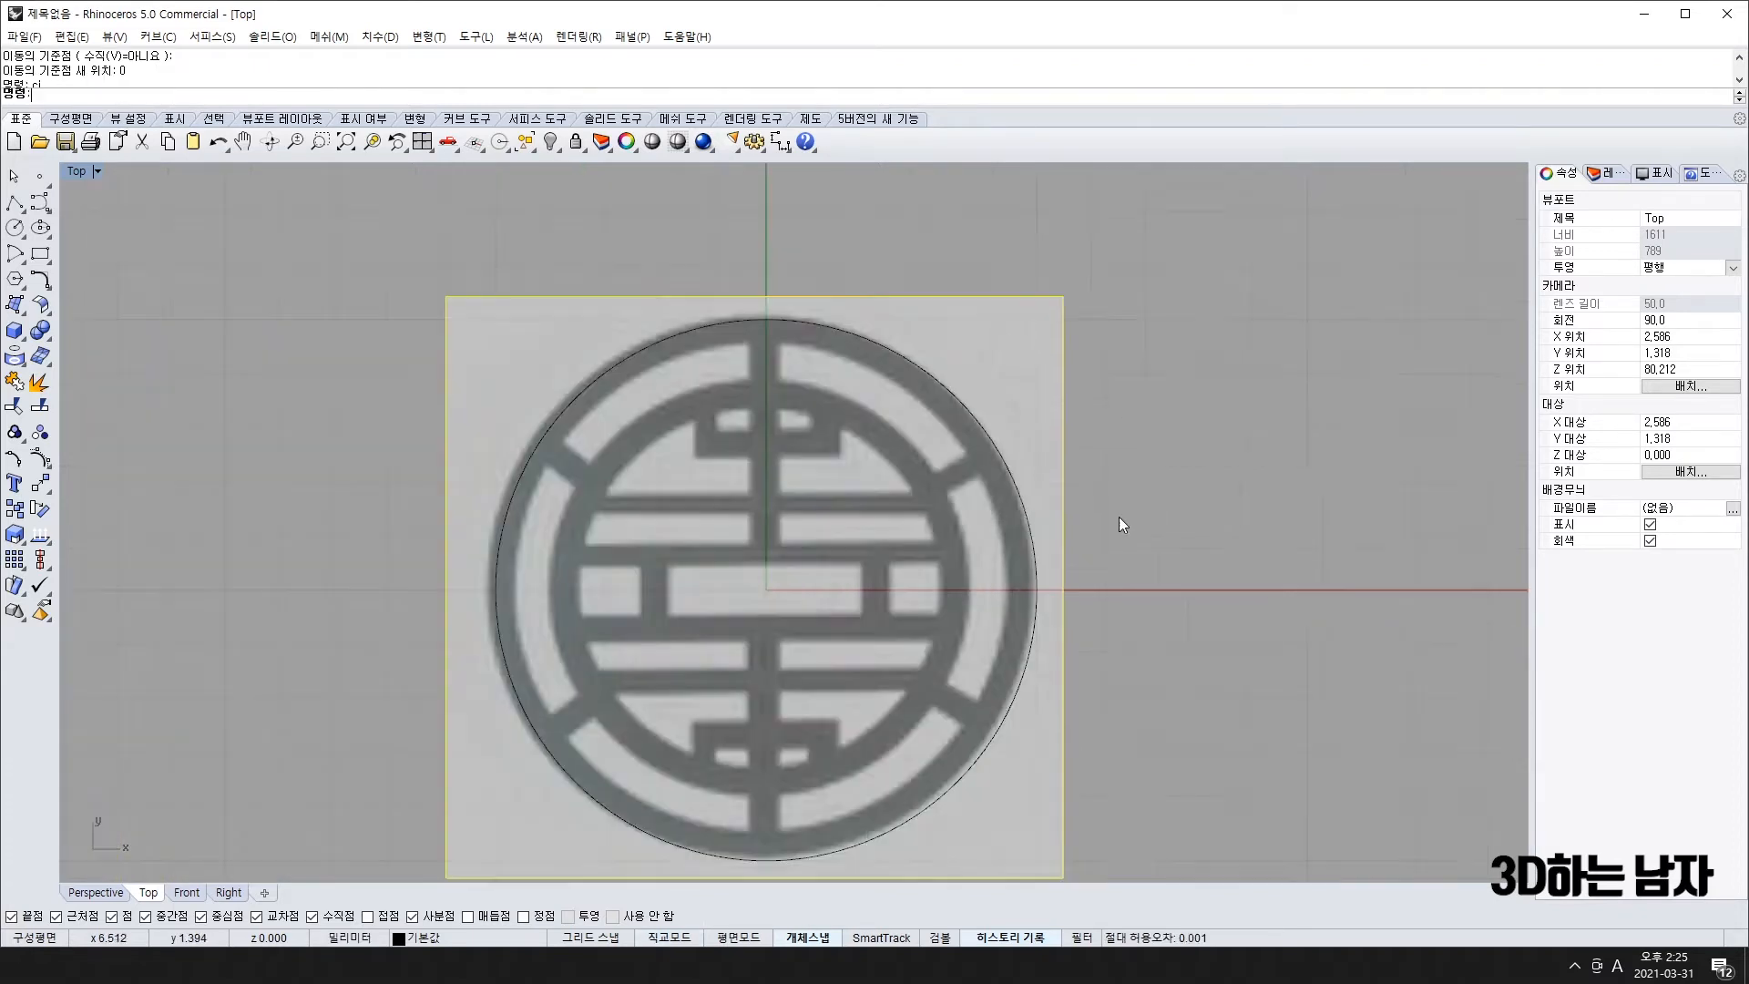
- Nudge the picture in small increments until its outer ring lines up with the 10 mm reference circle
right_drag(1168, 796, 981, 706)
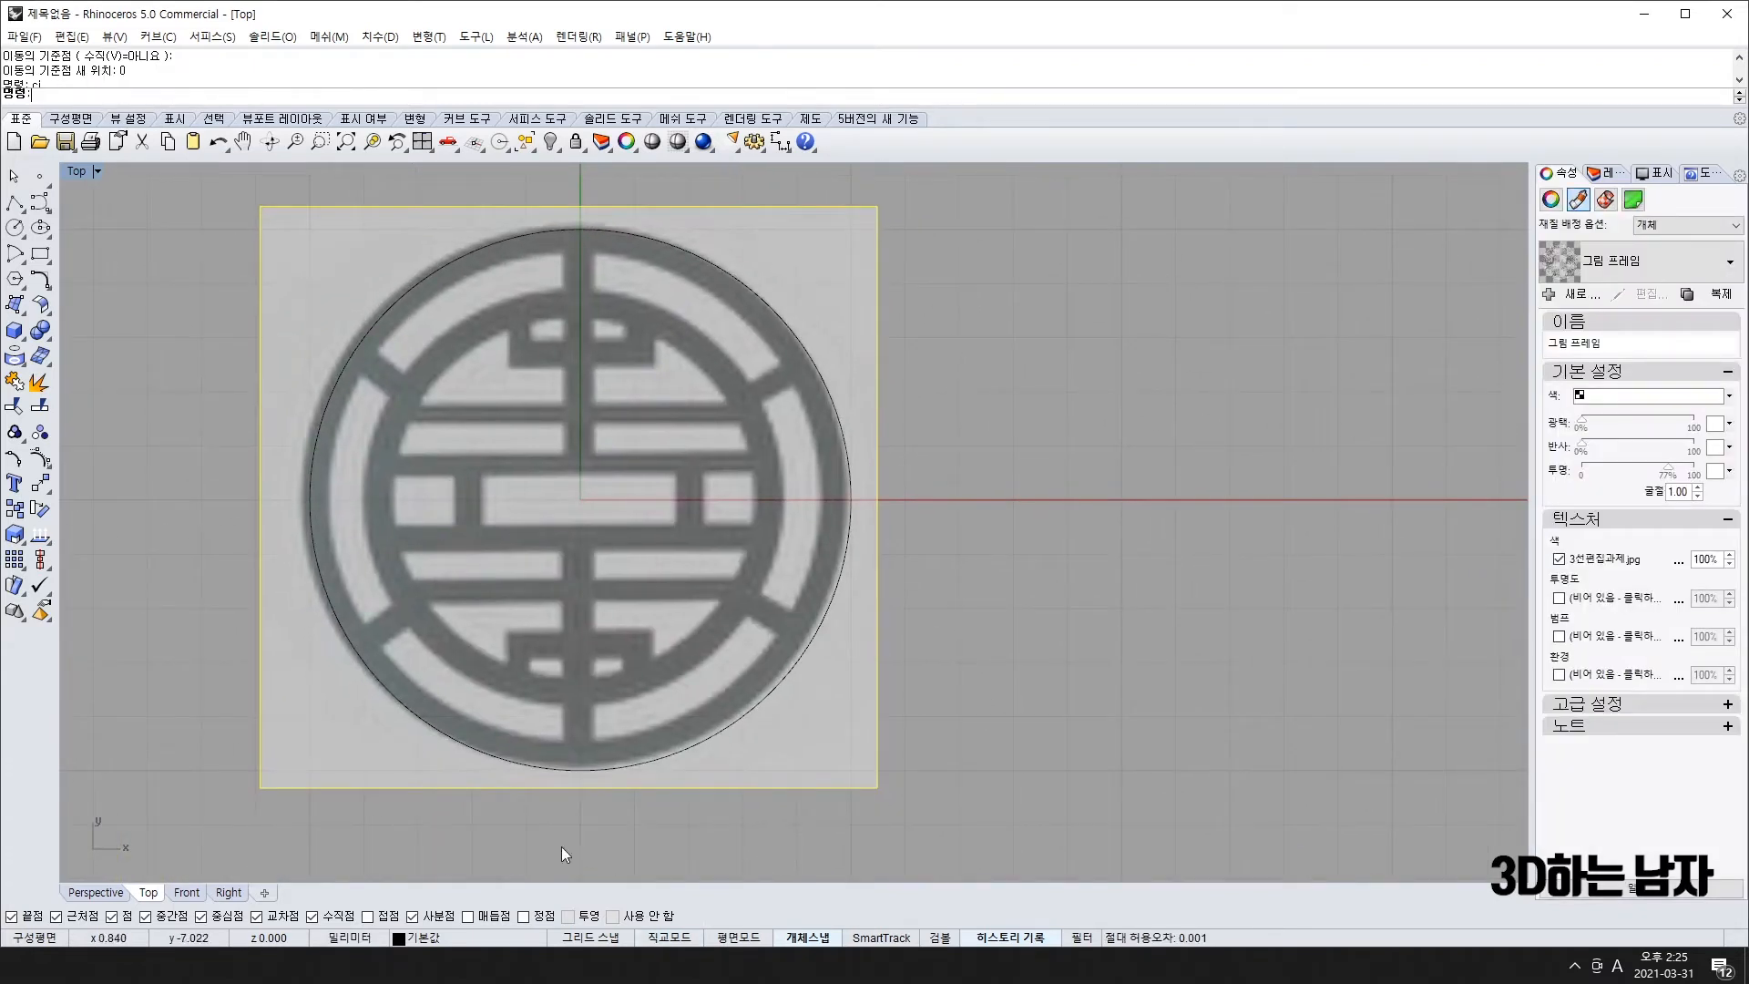
key(ctrl+alt+Right)
key(ctrl+alt+Right)
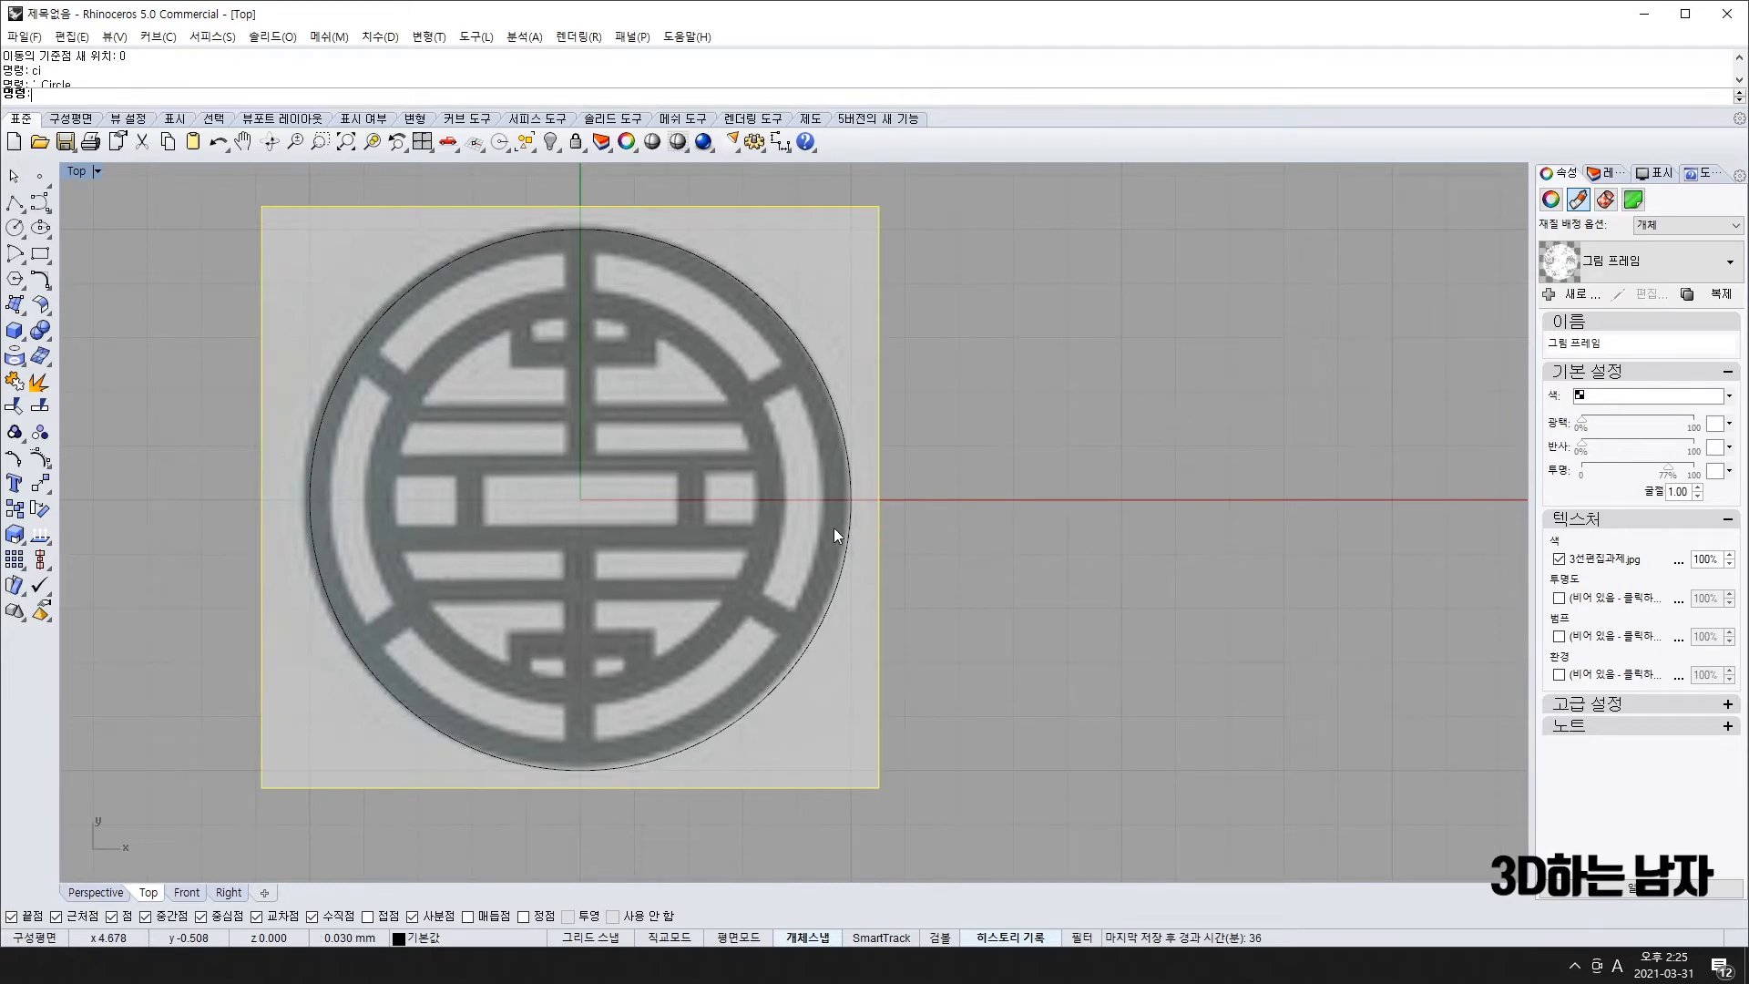
key(ctrl+alt+Down)
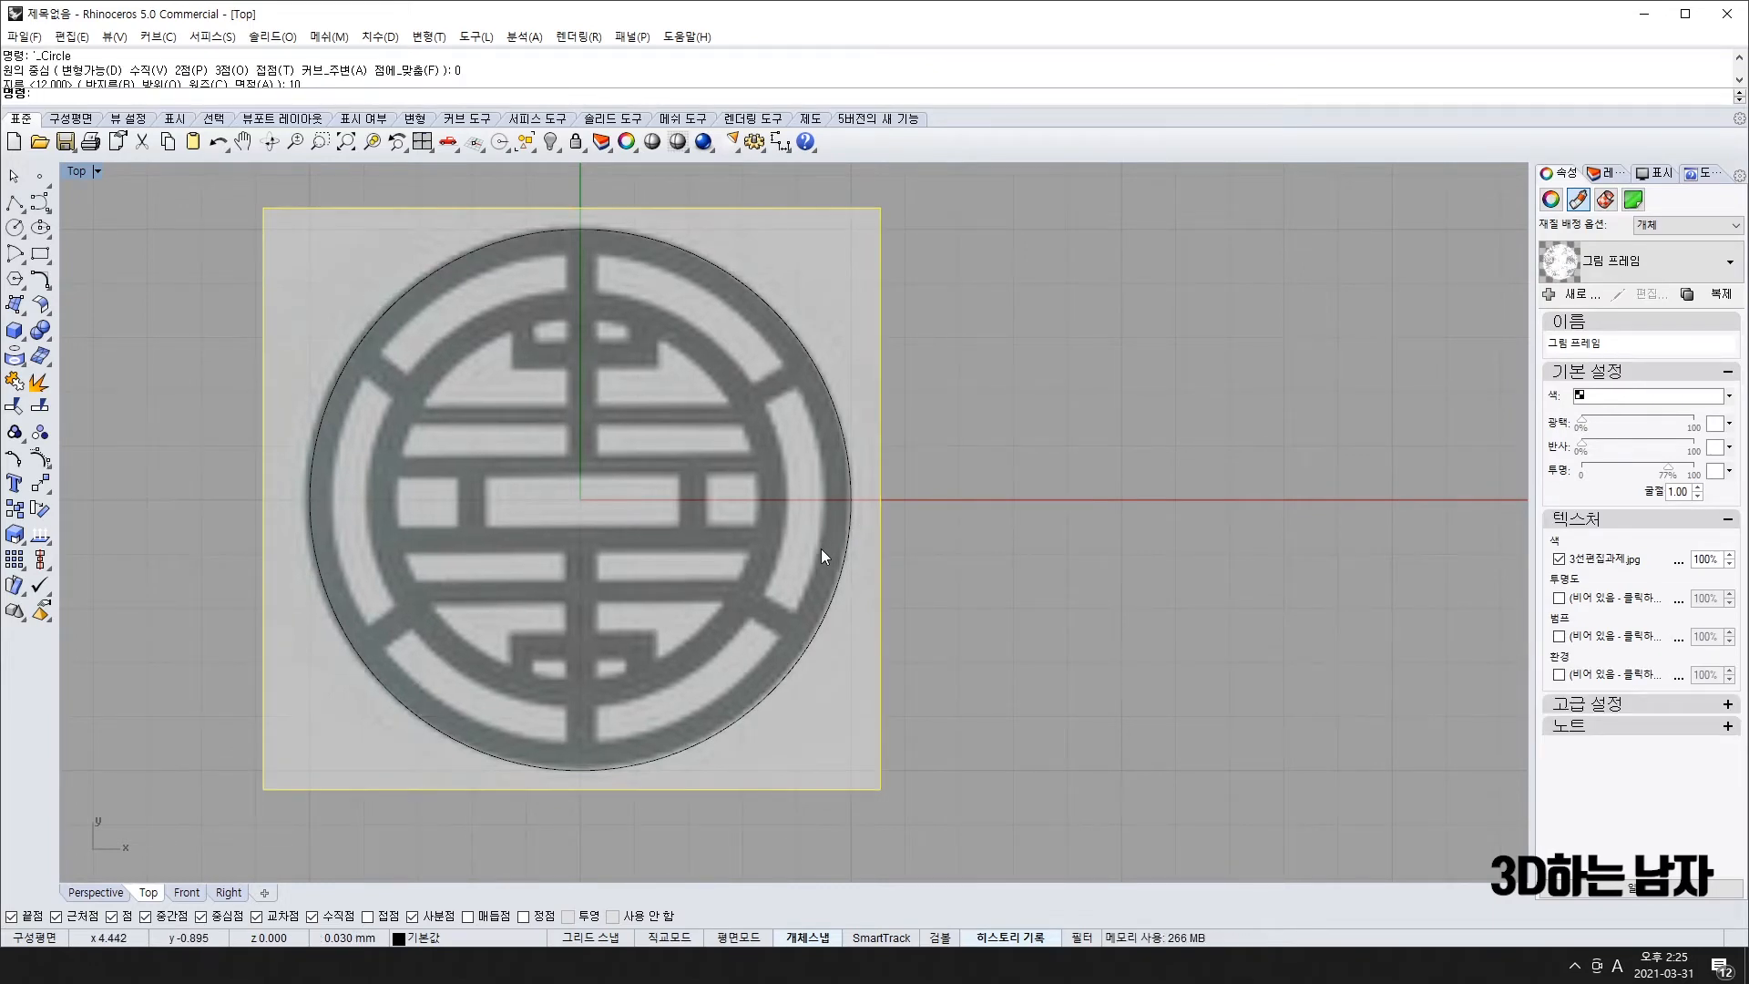
key(ctrl+alt+Right)
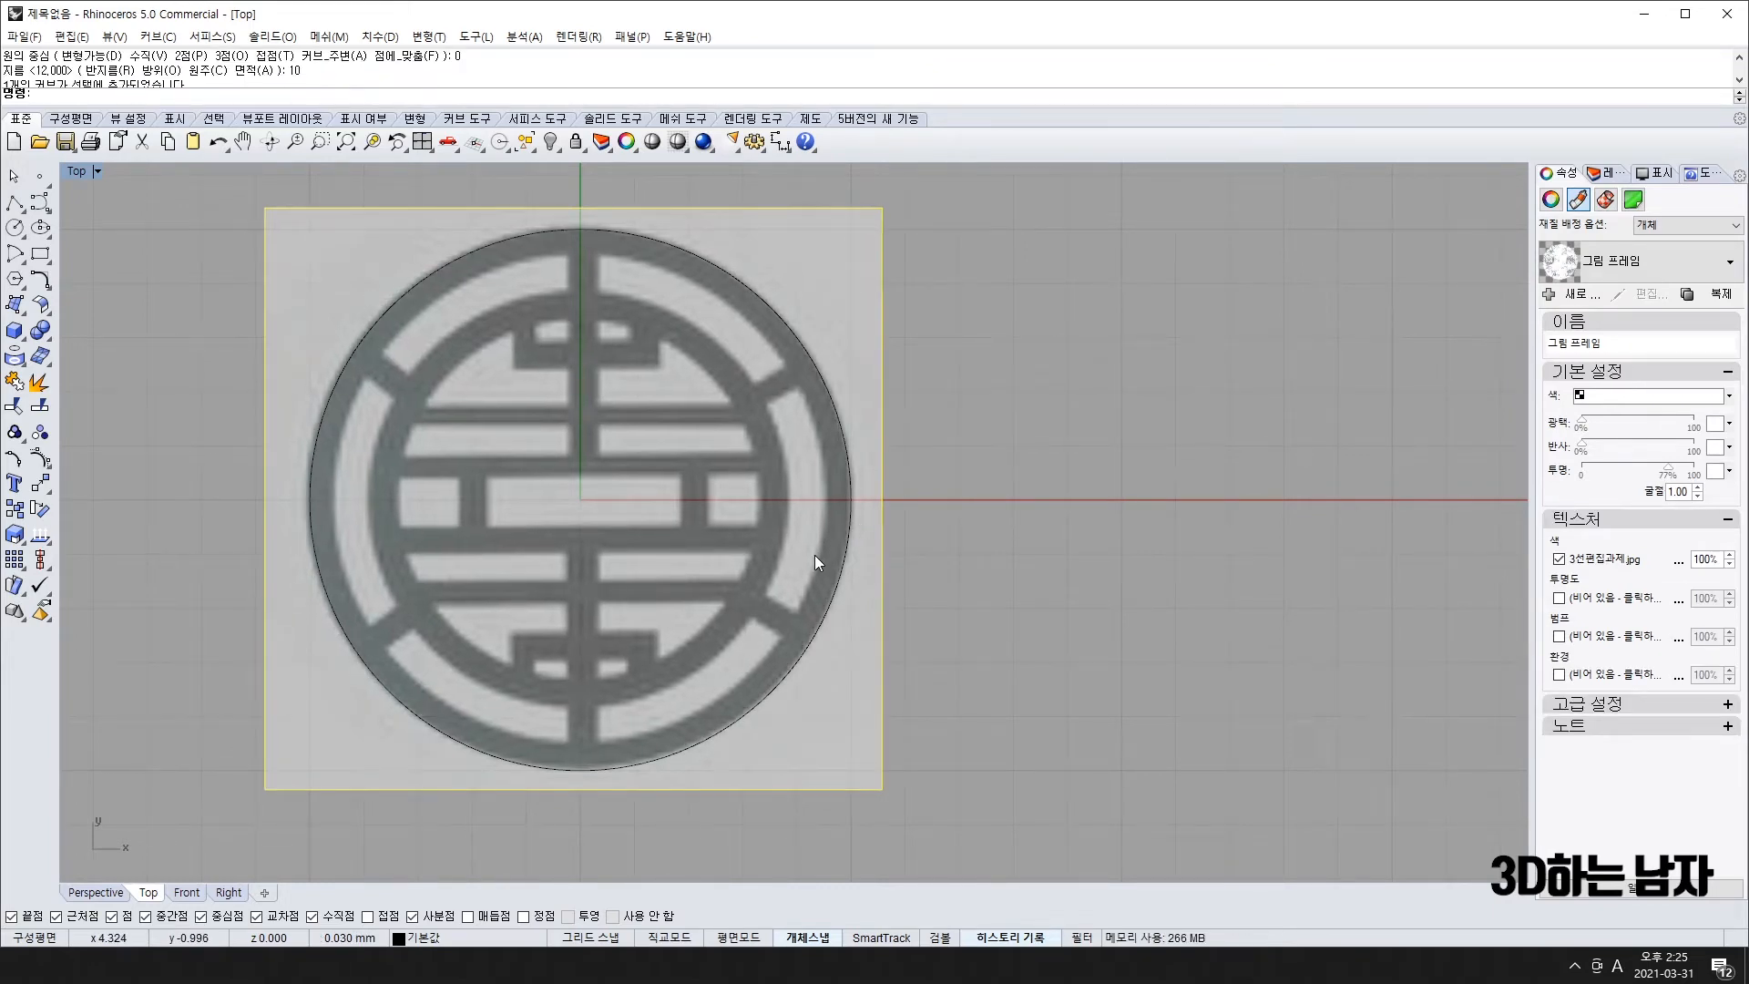
key(ctrl+alt+Left)
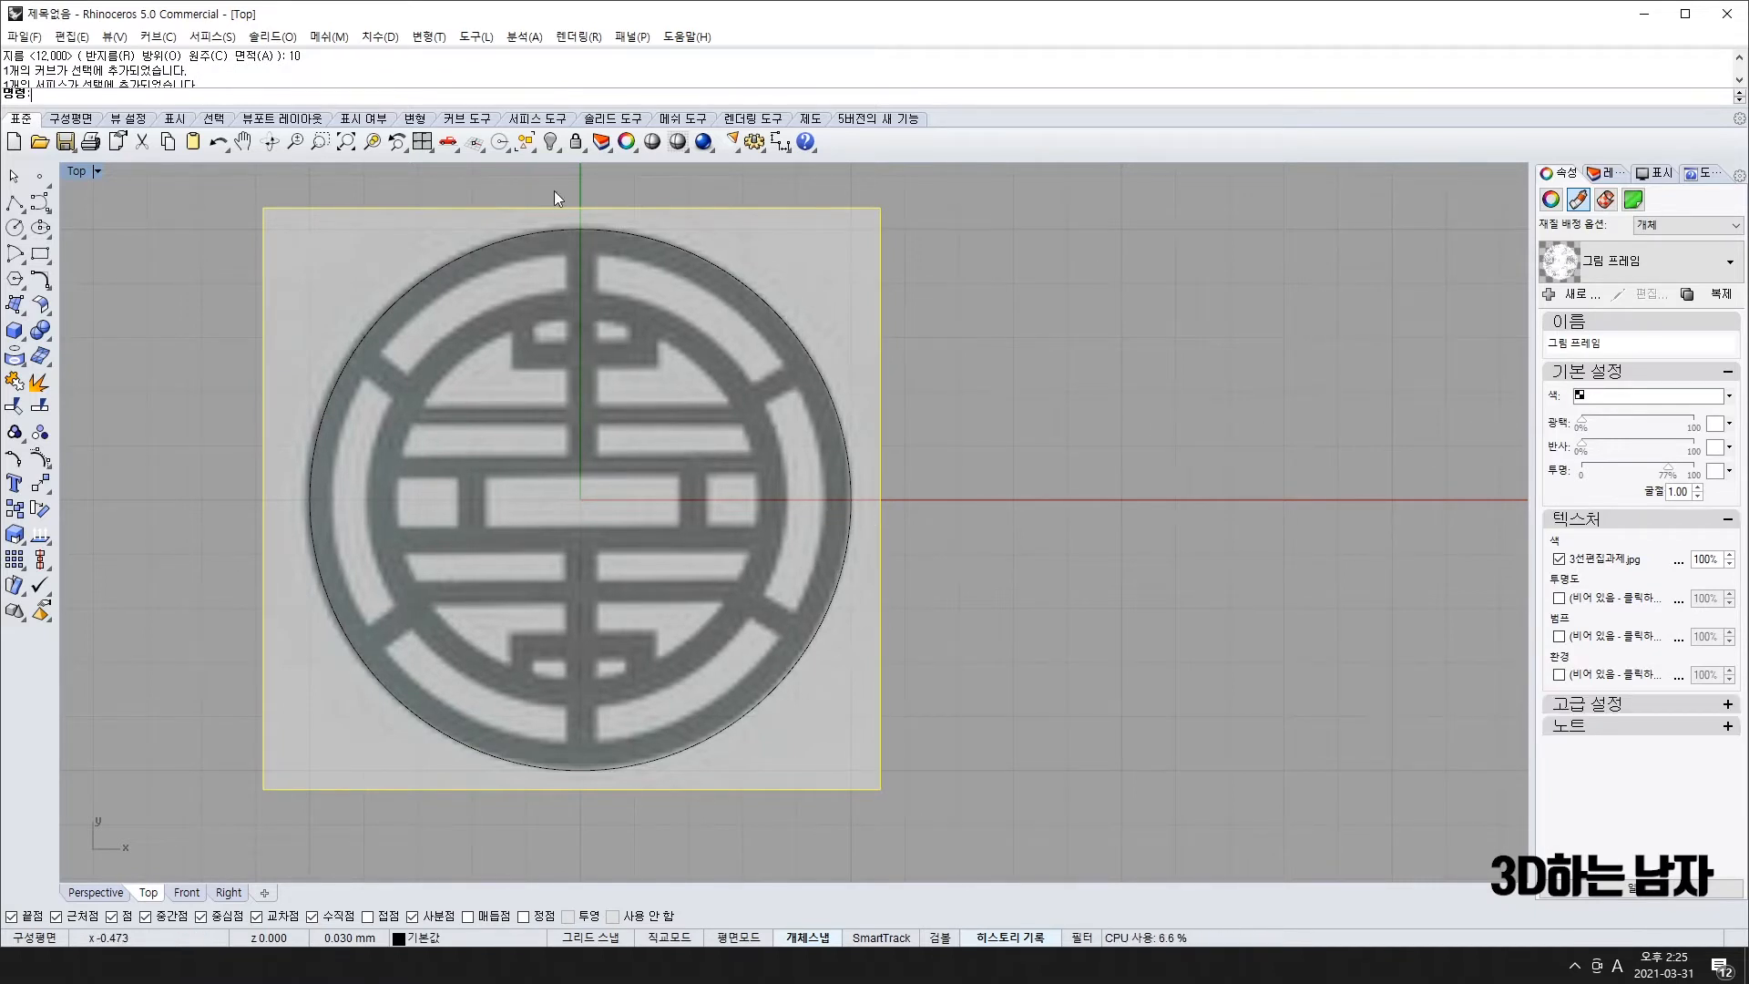
- Lock the pattern picture in place and select the 10 mm reference circle
click(574, 142)
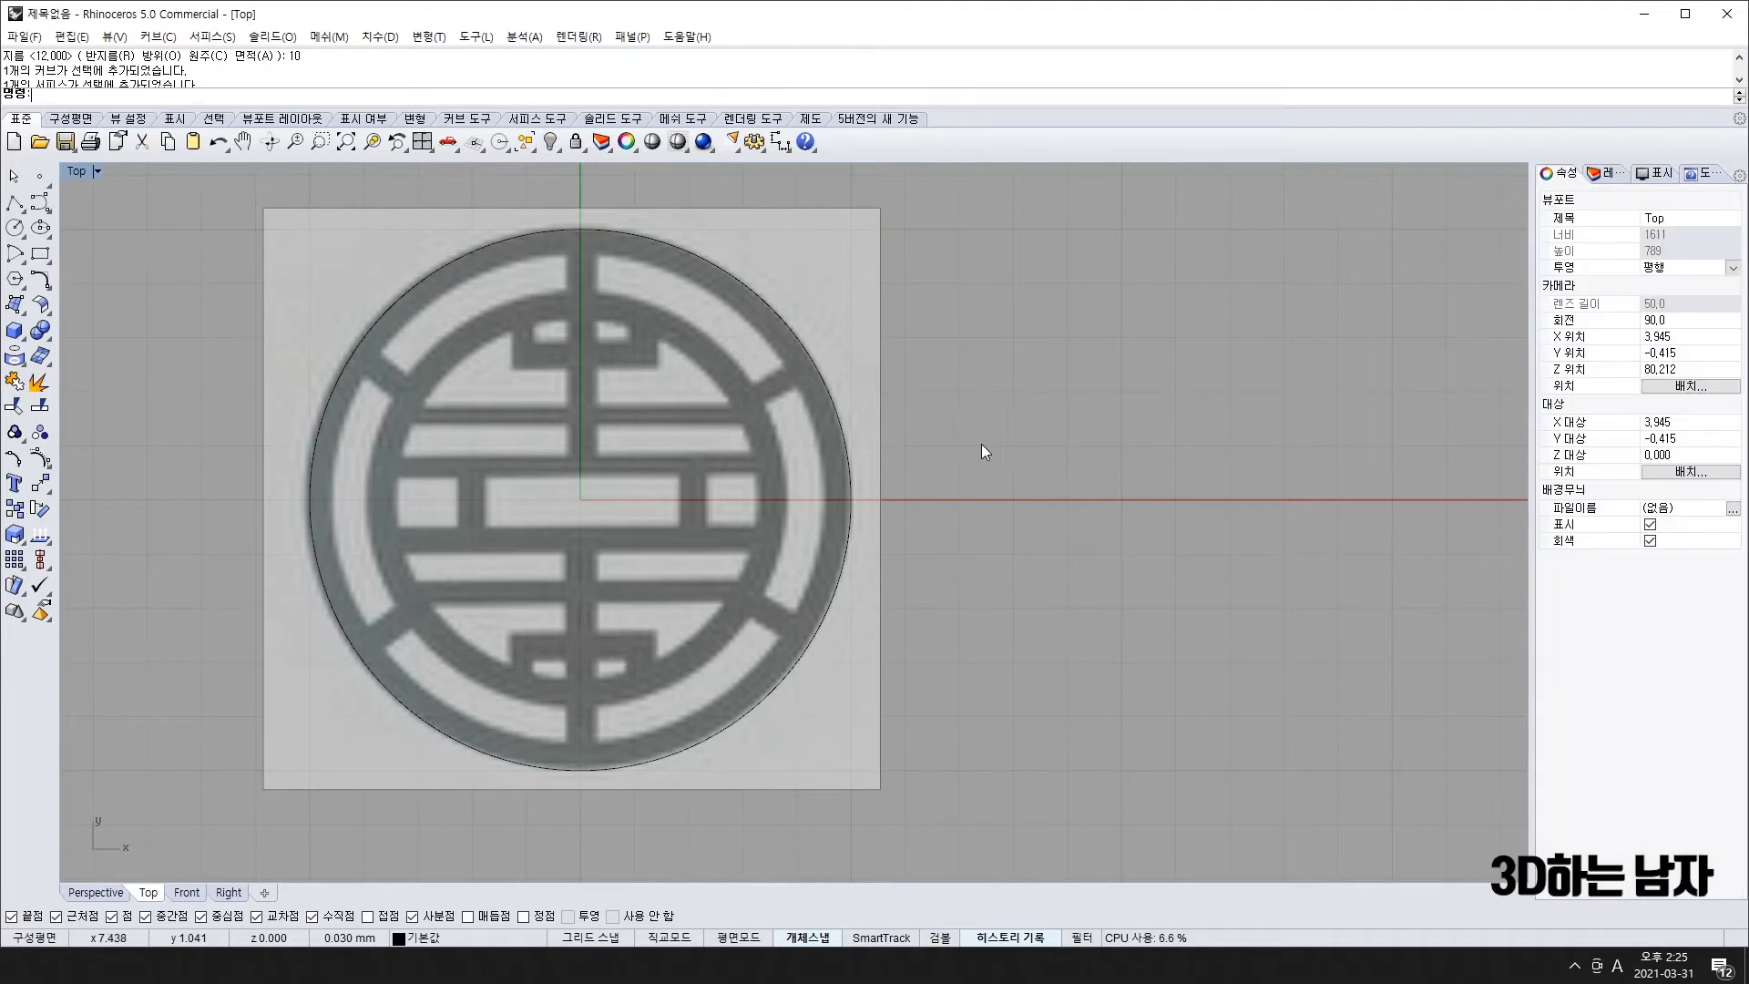
scroll(981, 451, down, 4)
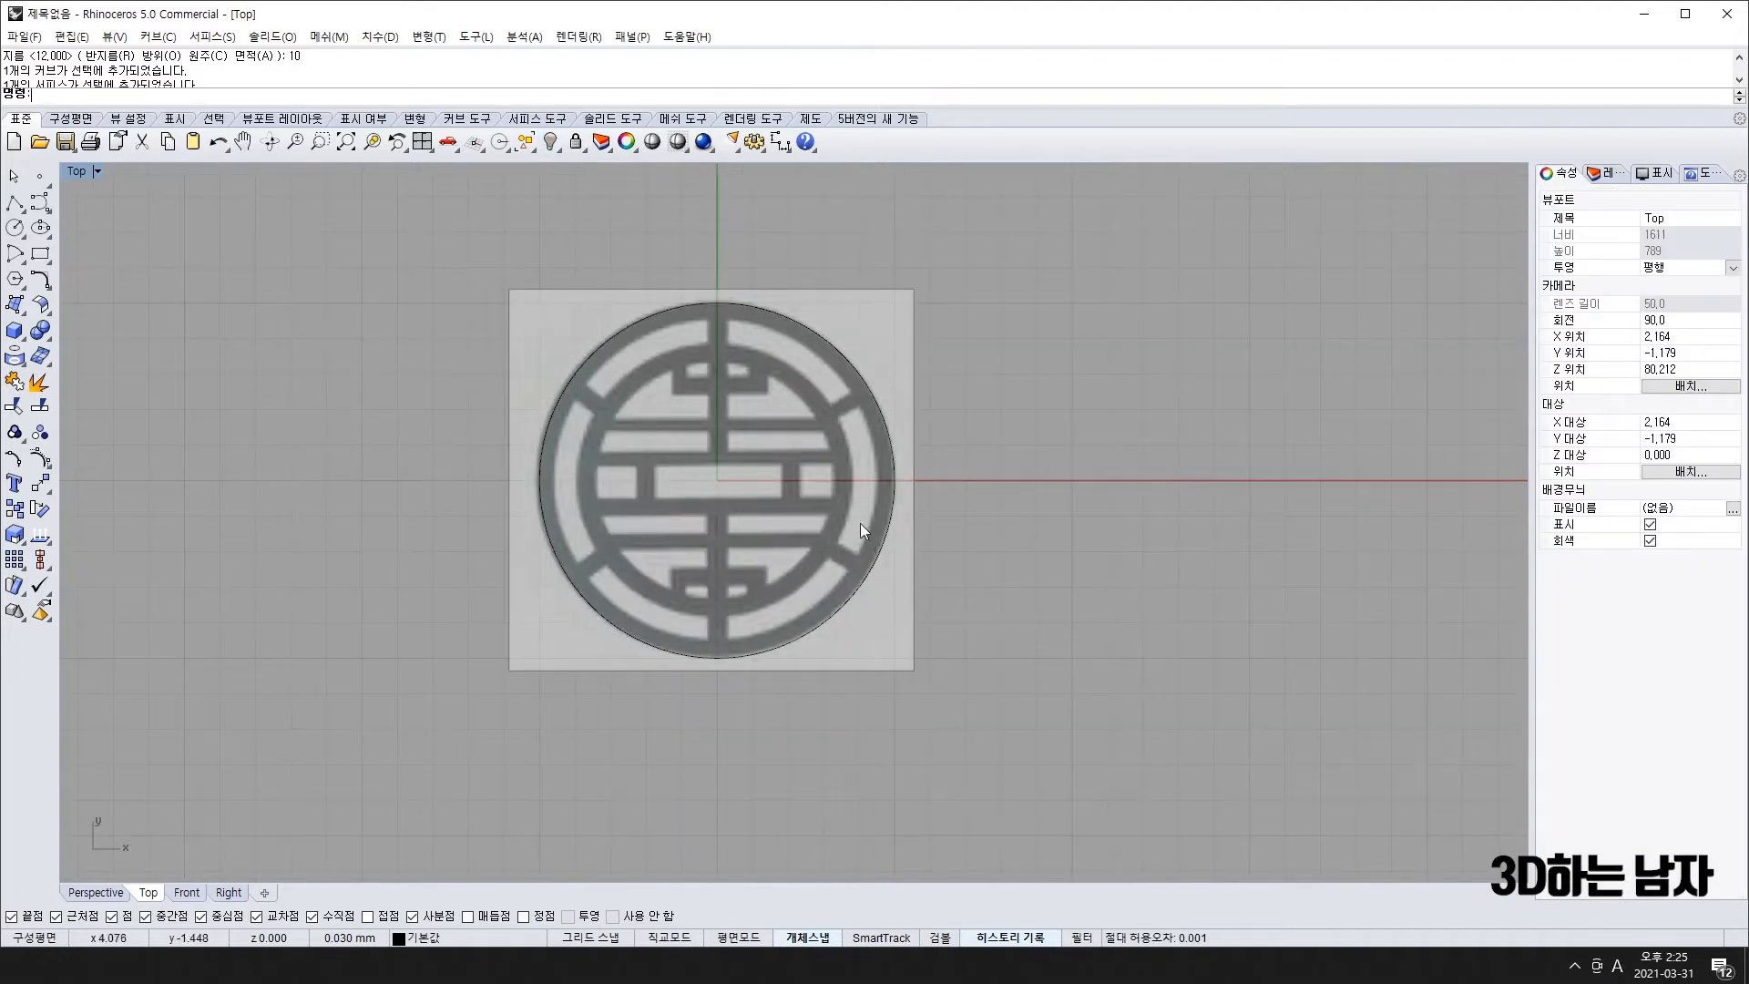
click(888, 432)
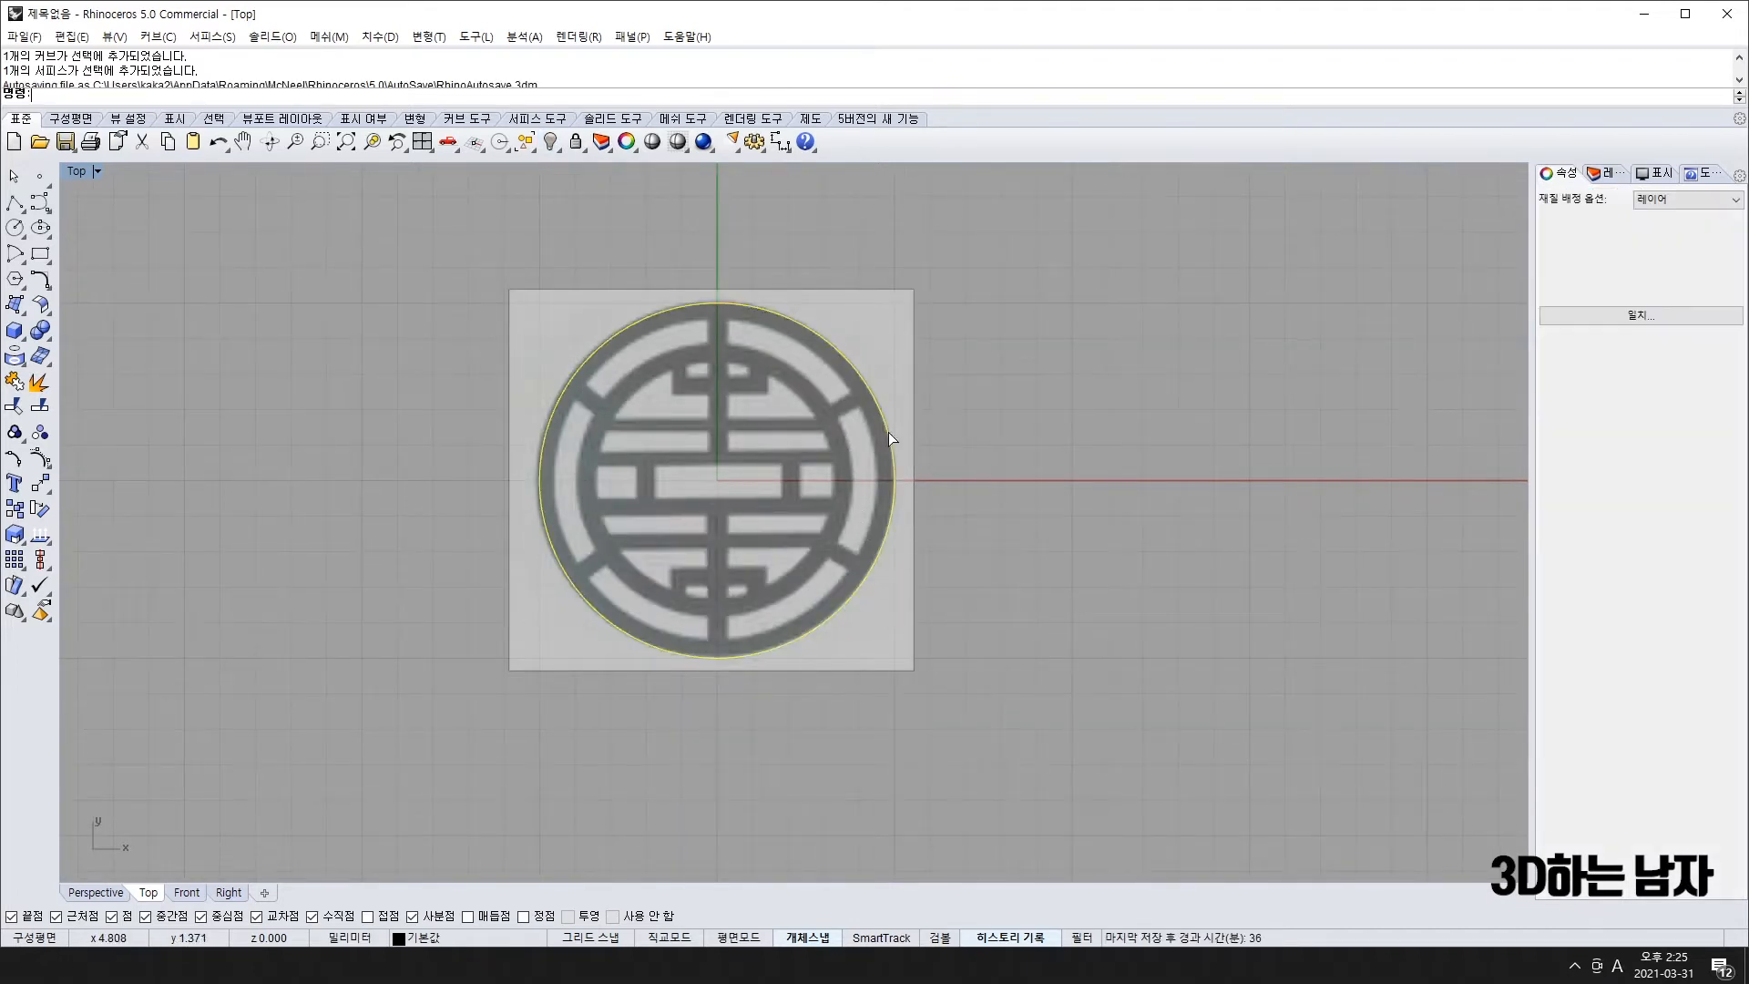
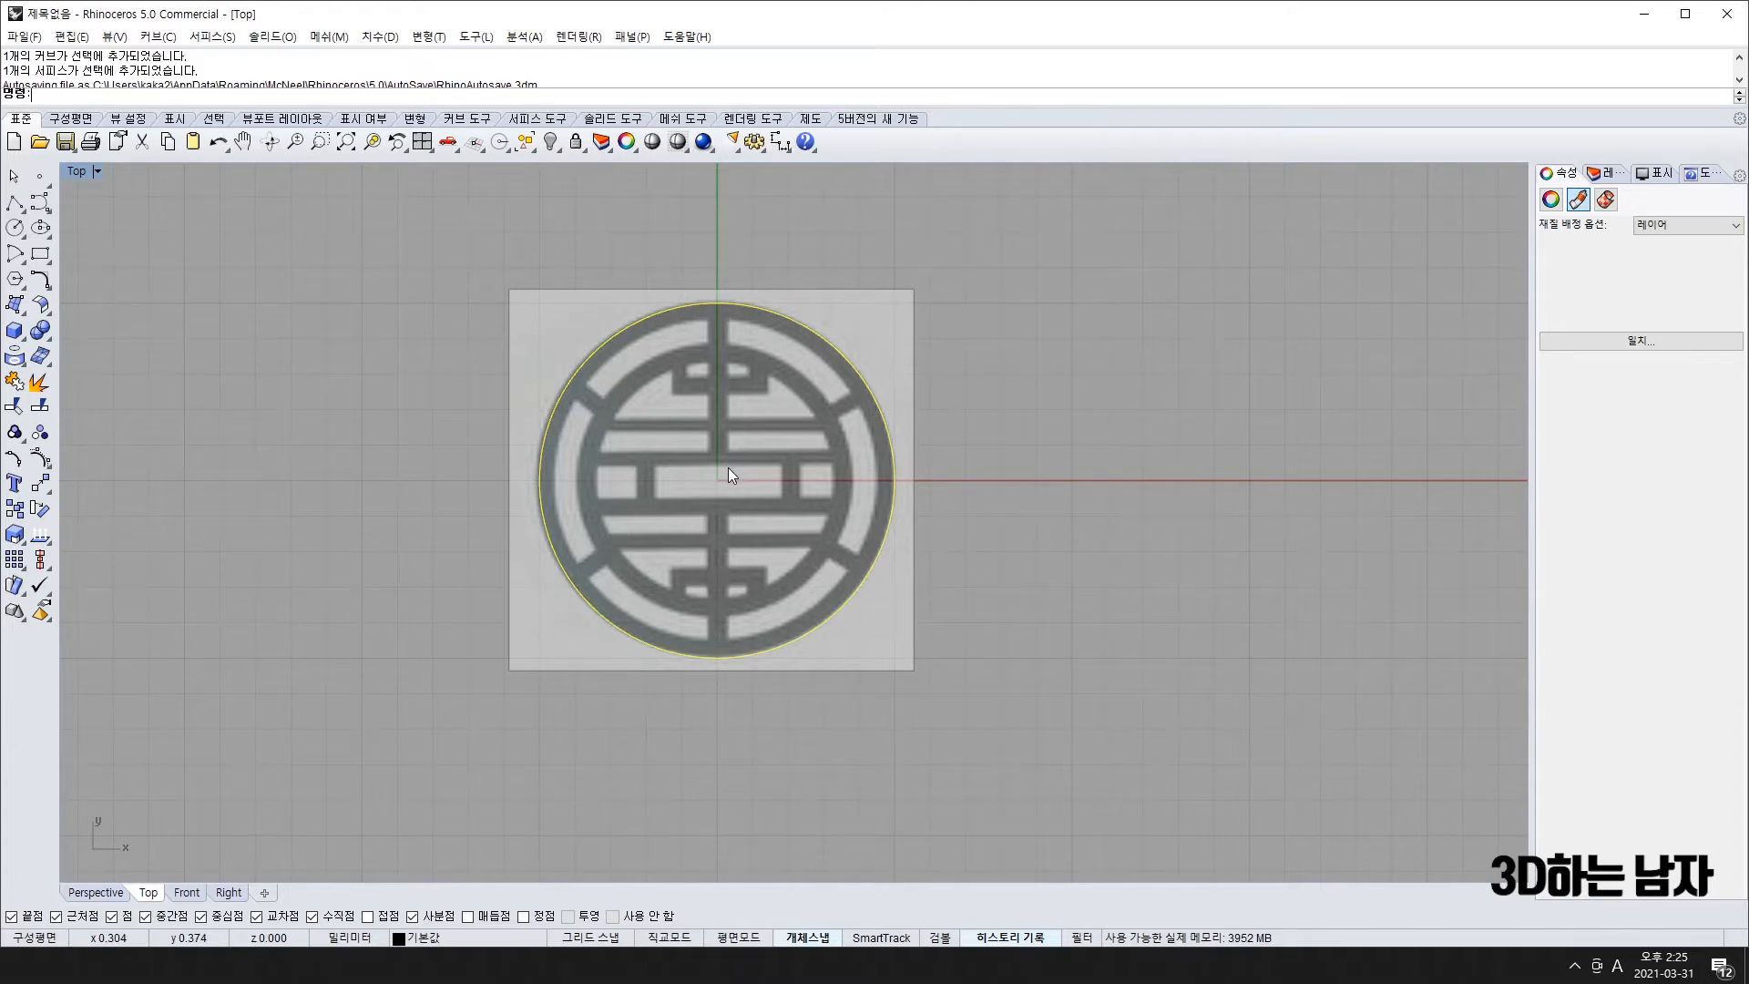
scroll(729, 467, up, 4)
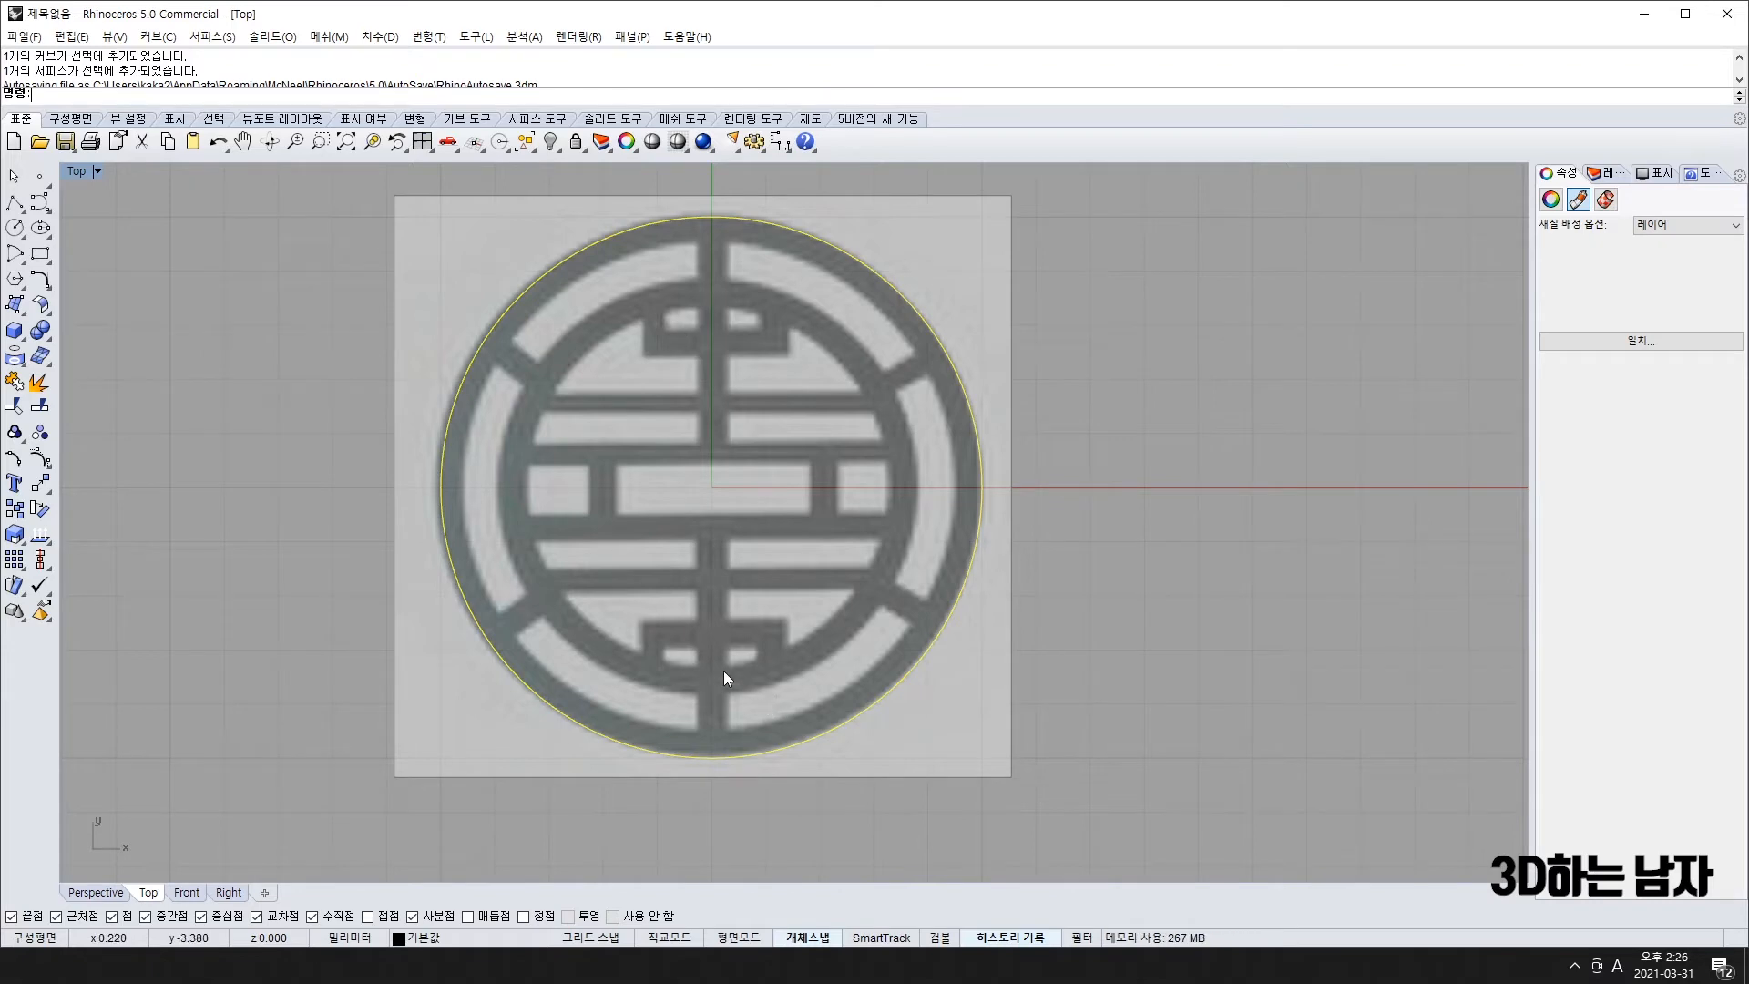
mouse_move(718, 488)
right_down()
mouse_move(681, 567)
mouse_move(761, 480)
right_up()
key(Return)
click(674, 507)
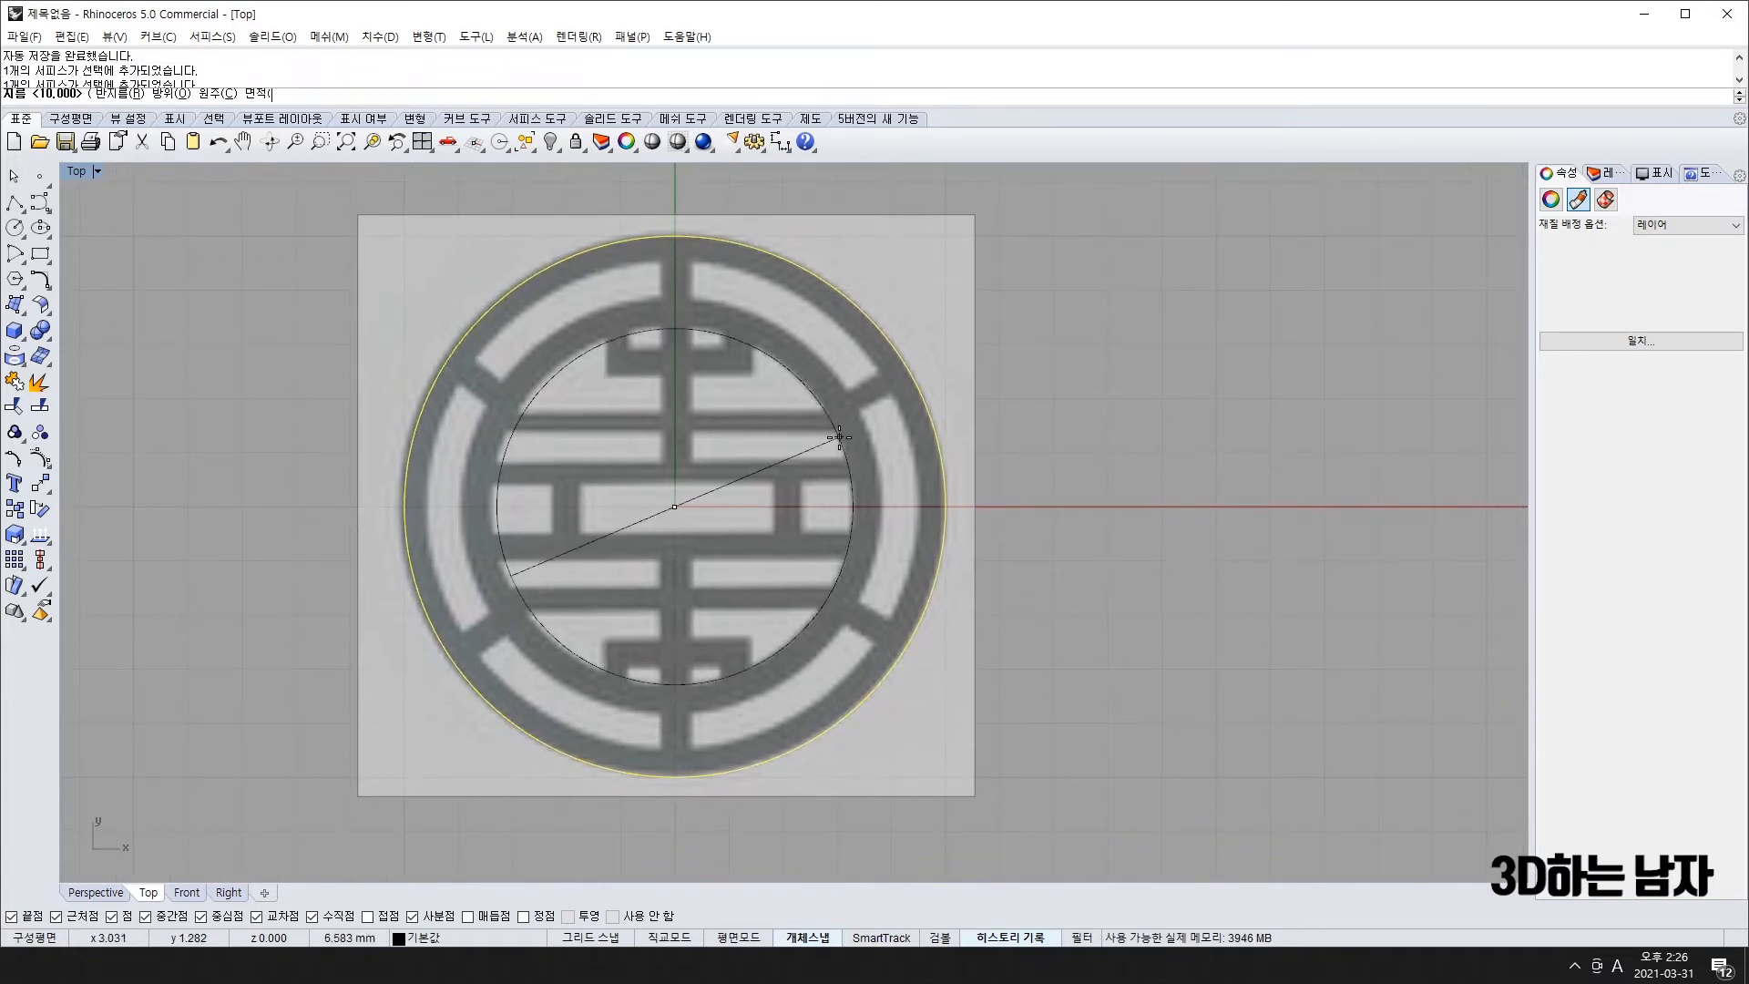
key(Escape)
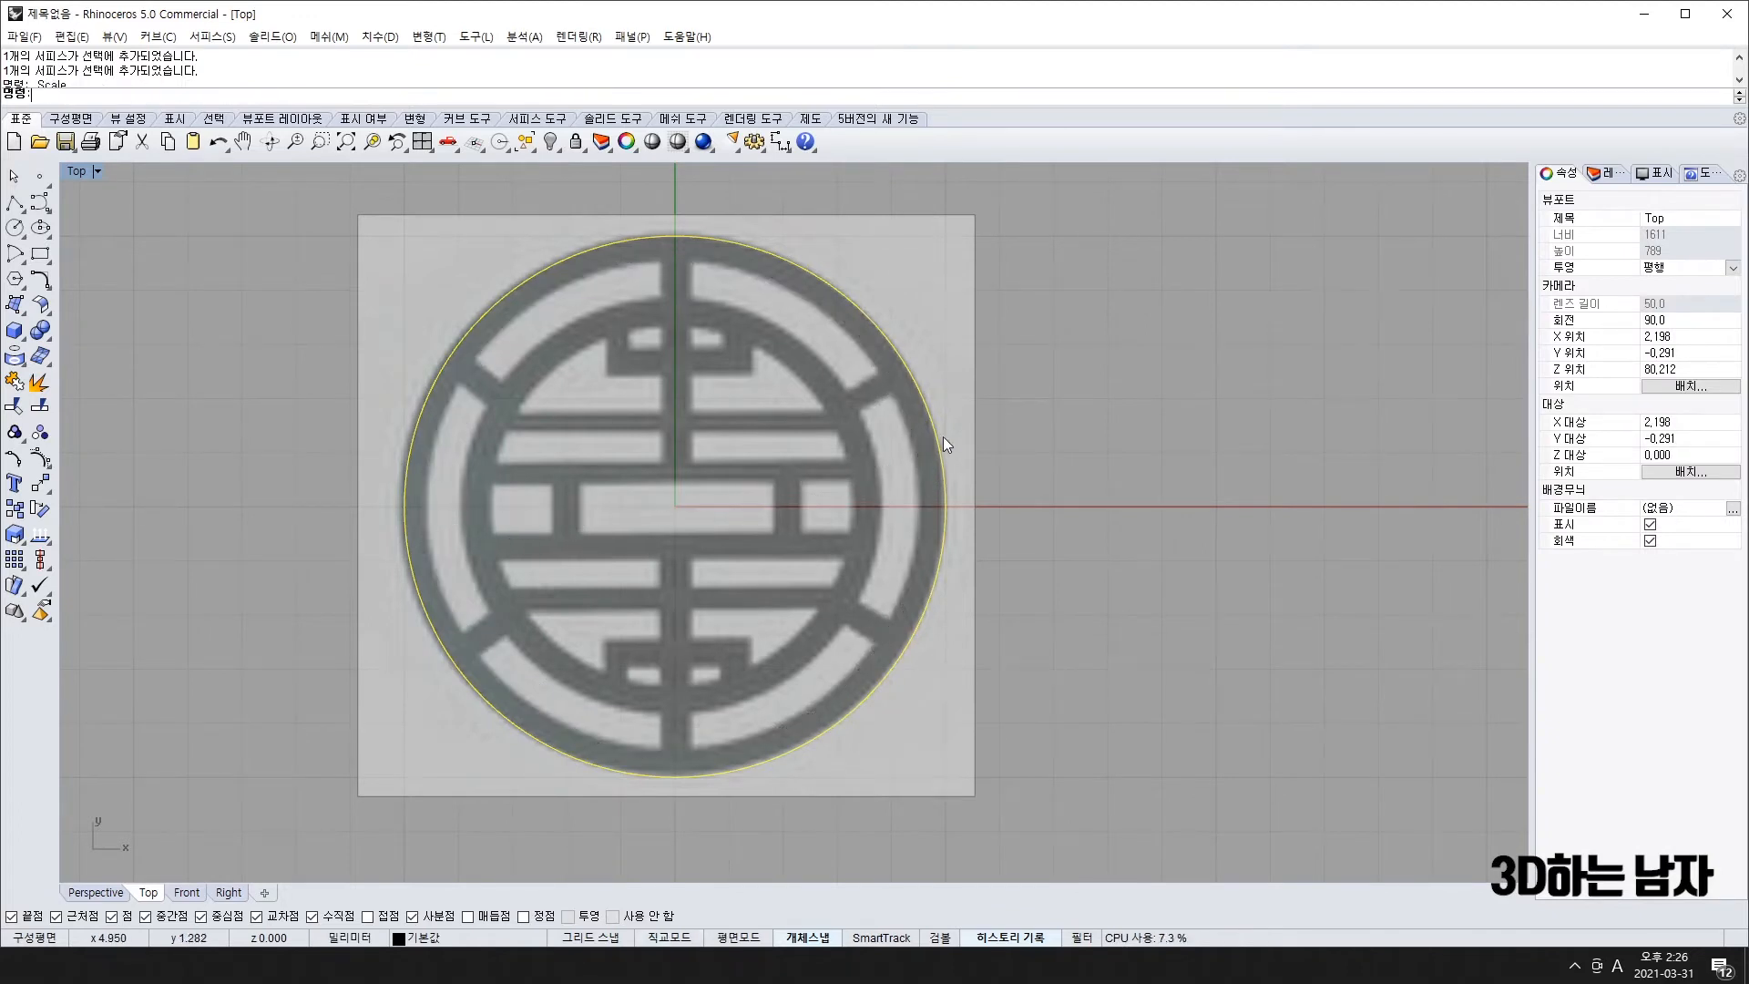
- Offset the 10 mm circle inward by 0.5 mm to trace the inner edge of the pattern's outer ring
text(o)
key(Return)
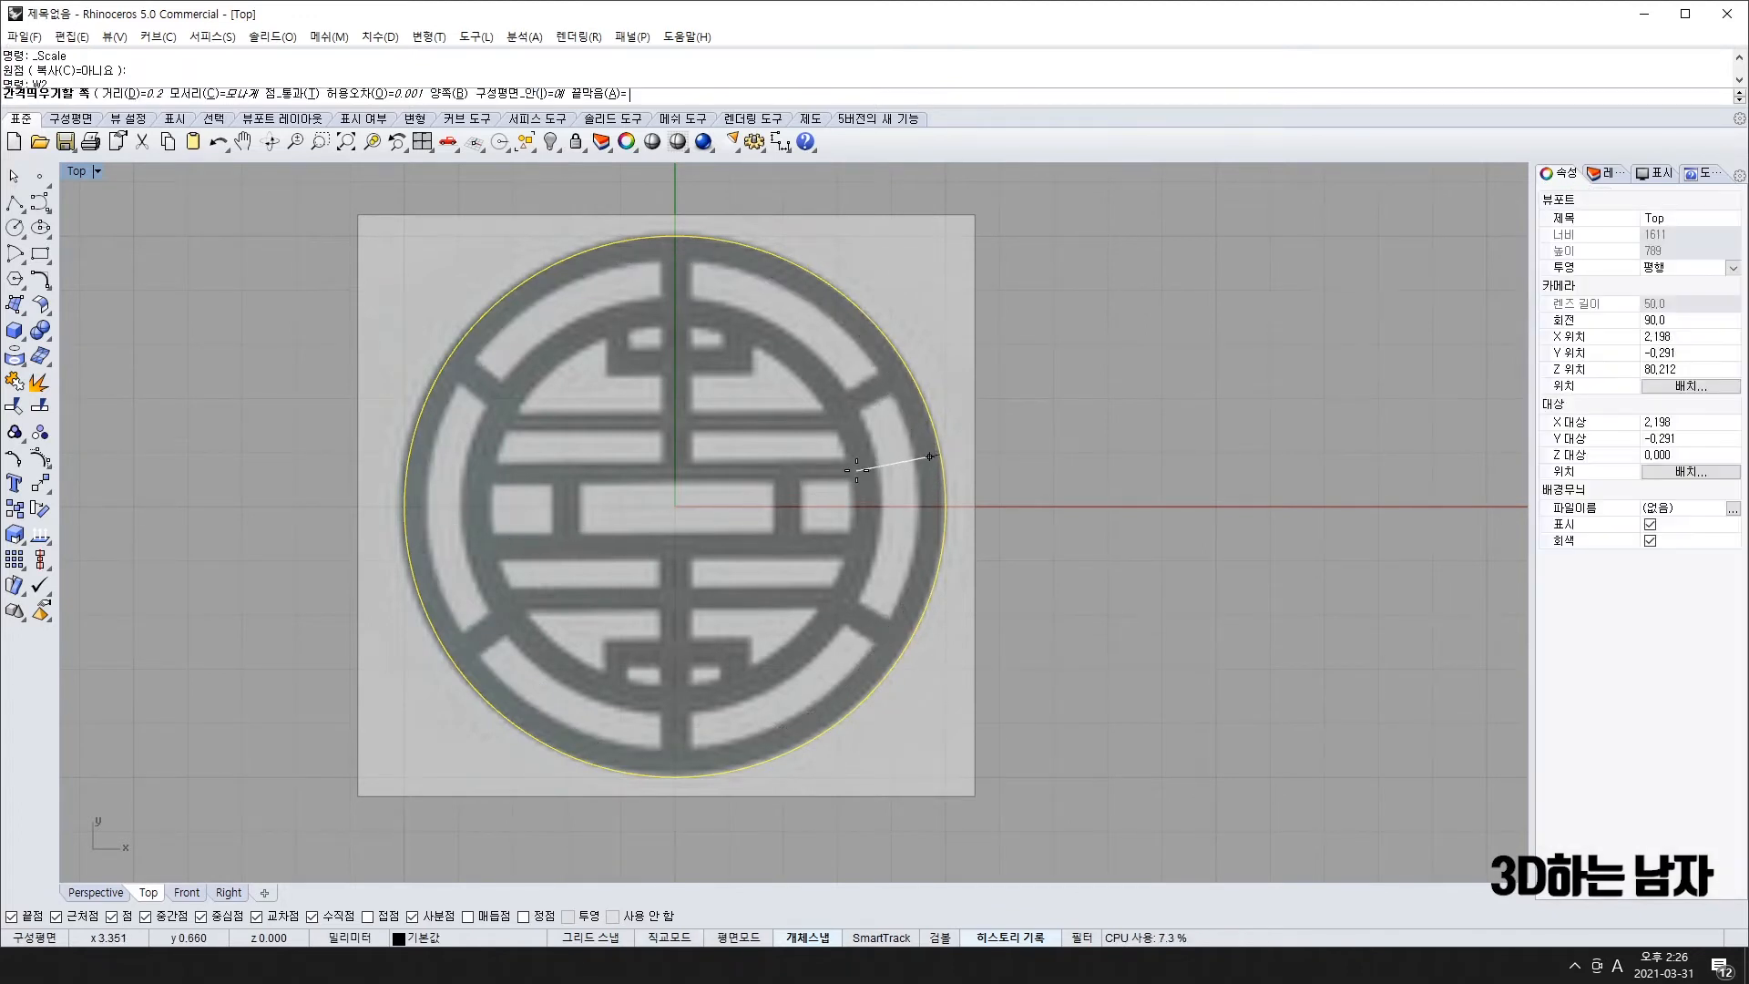
text(.)
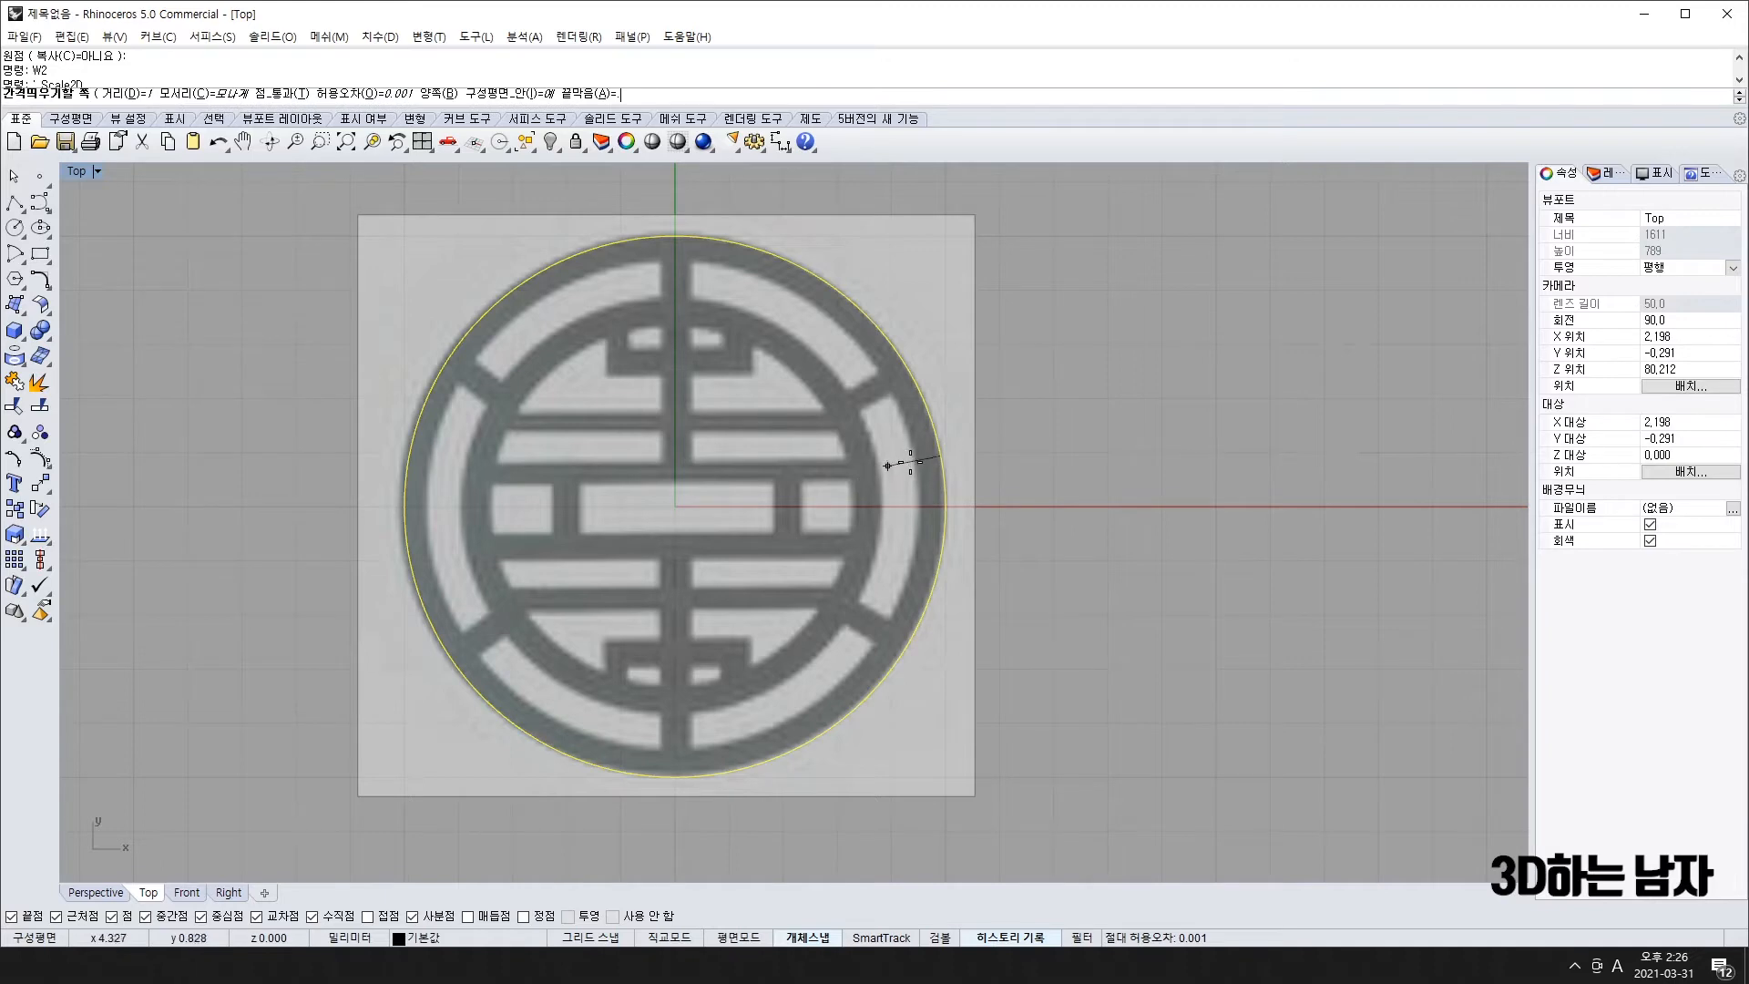
scroll(910, 472, up, 3)
text(0)
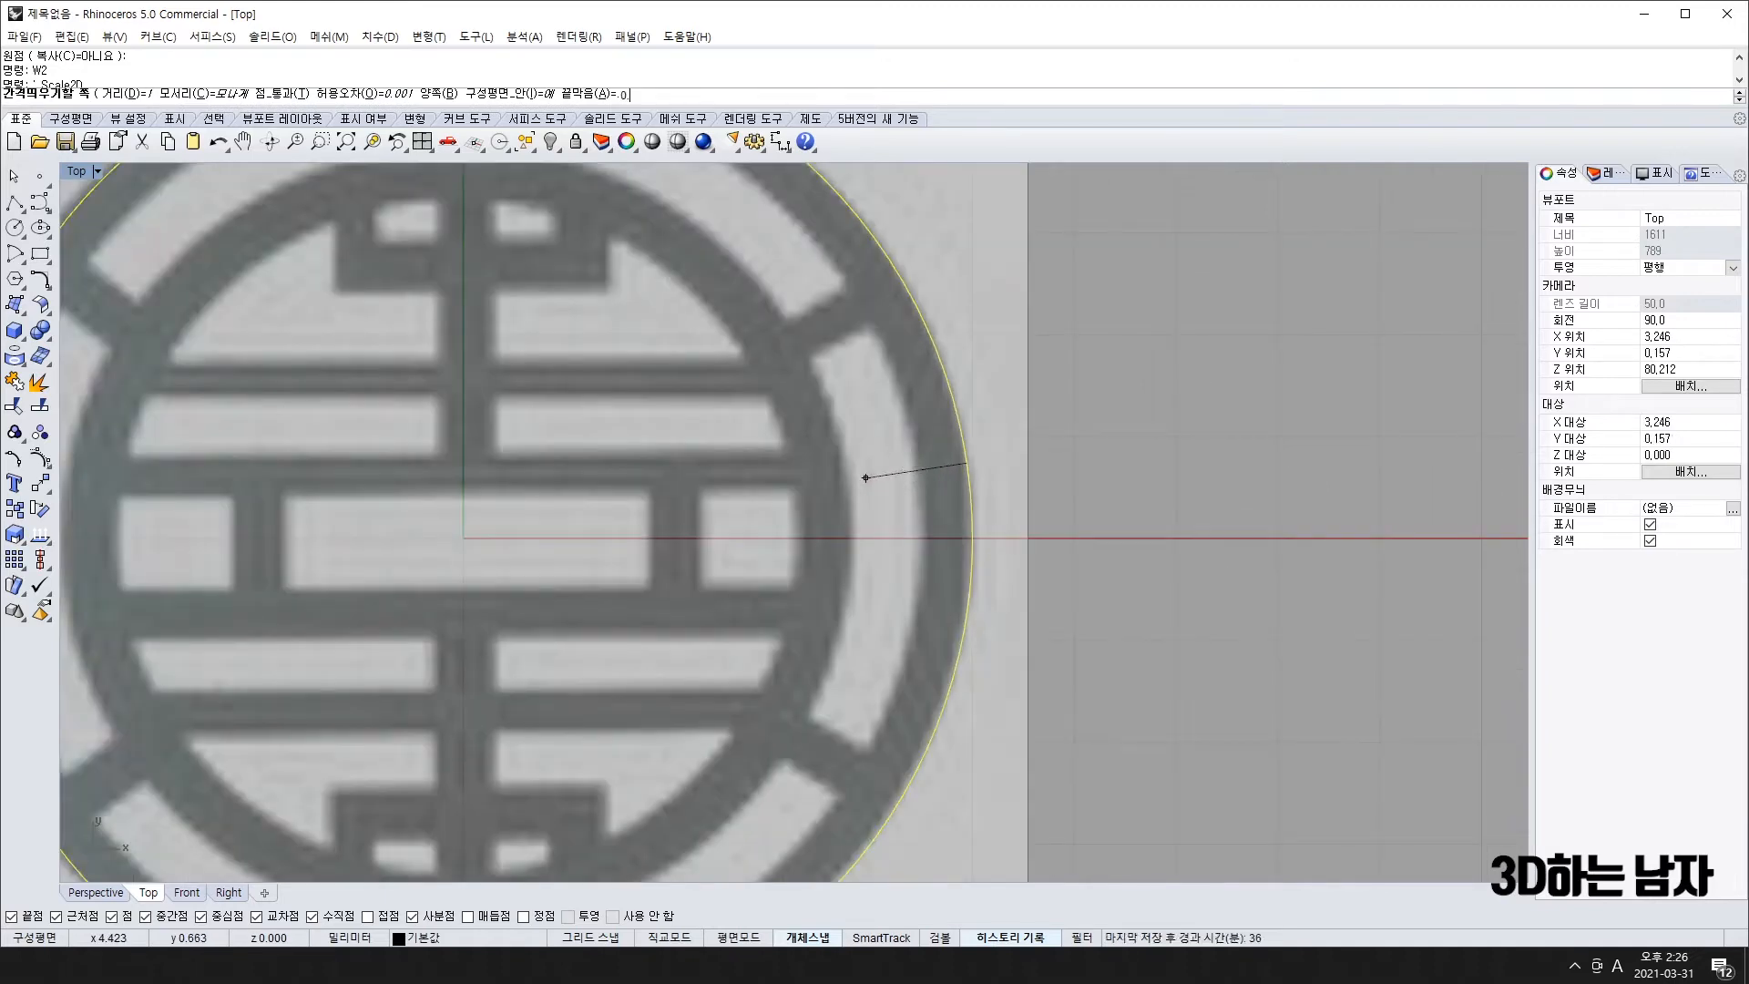
text(.5)
key(Return)
click(900, 521)
scroll(894, 525, down, 10)
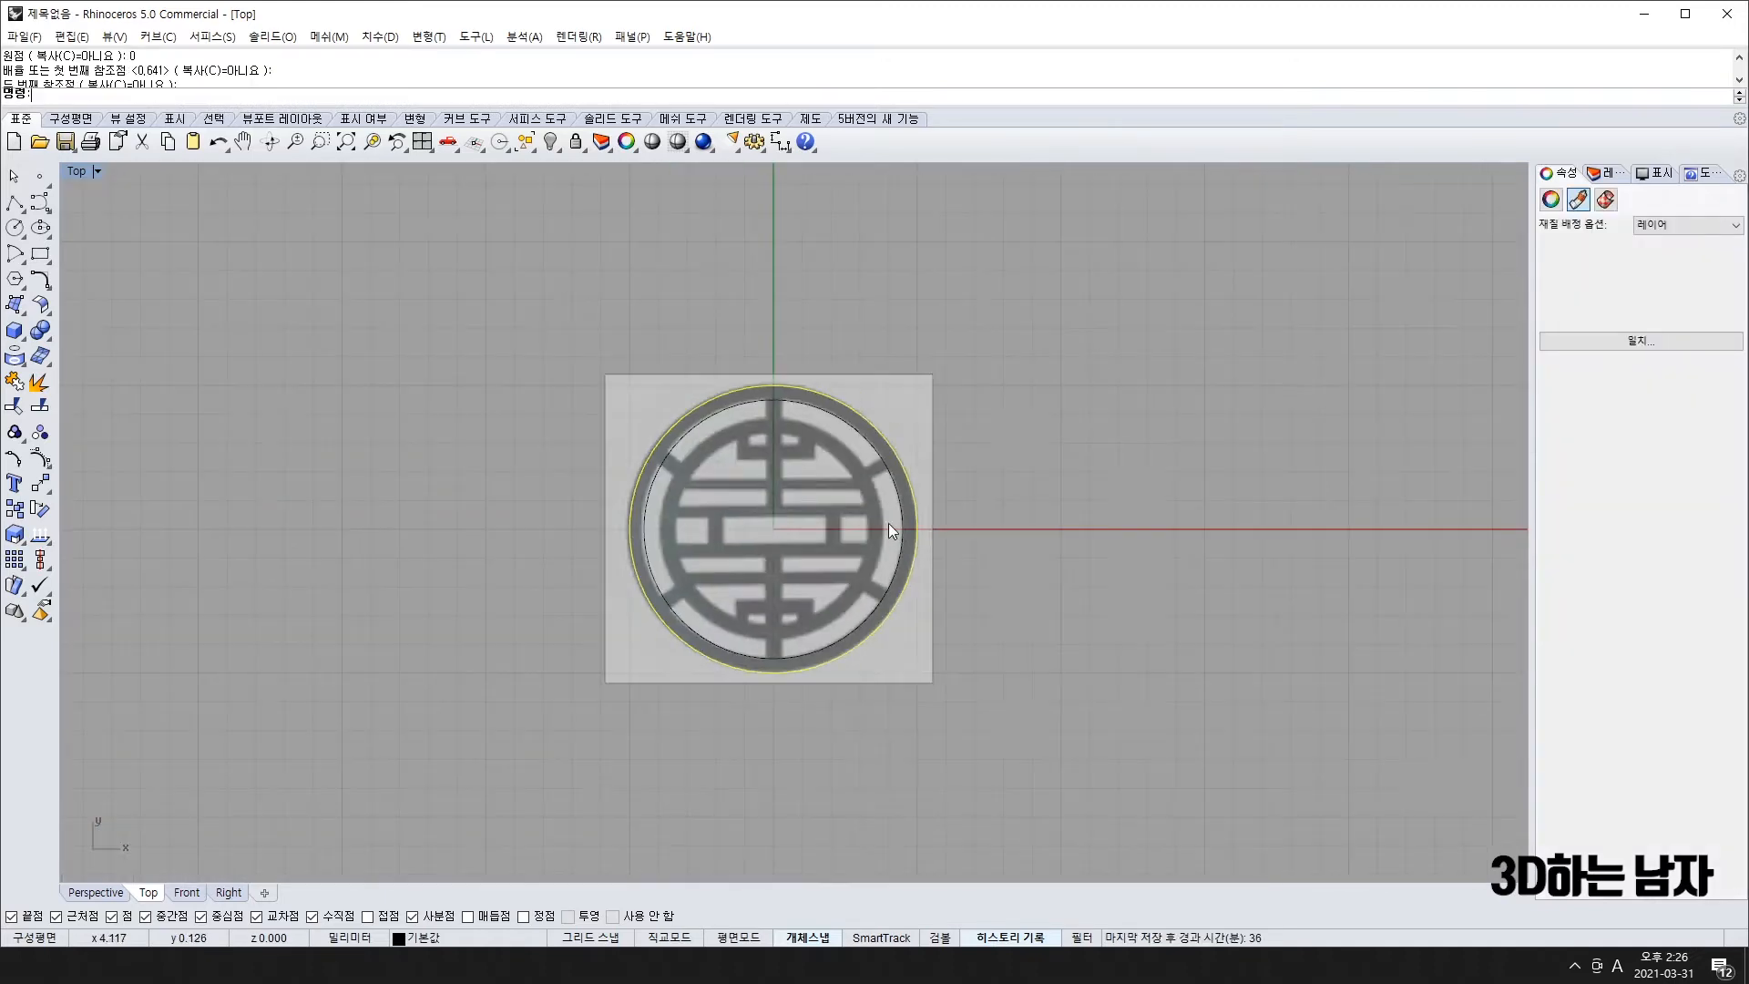
- Offset the new inner circle inward by 0.5 mm and repeat it on the result, adding two more concentric circles
scroll(784, 391, up, 10)
scroll(780, 440, up, 4)
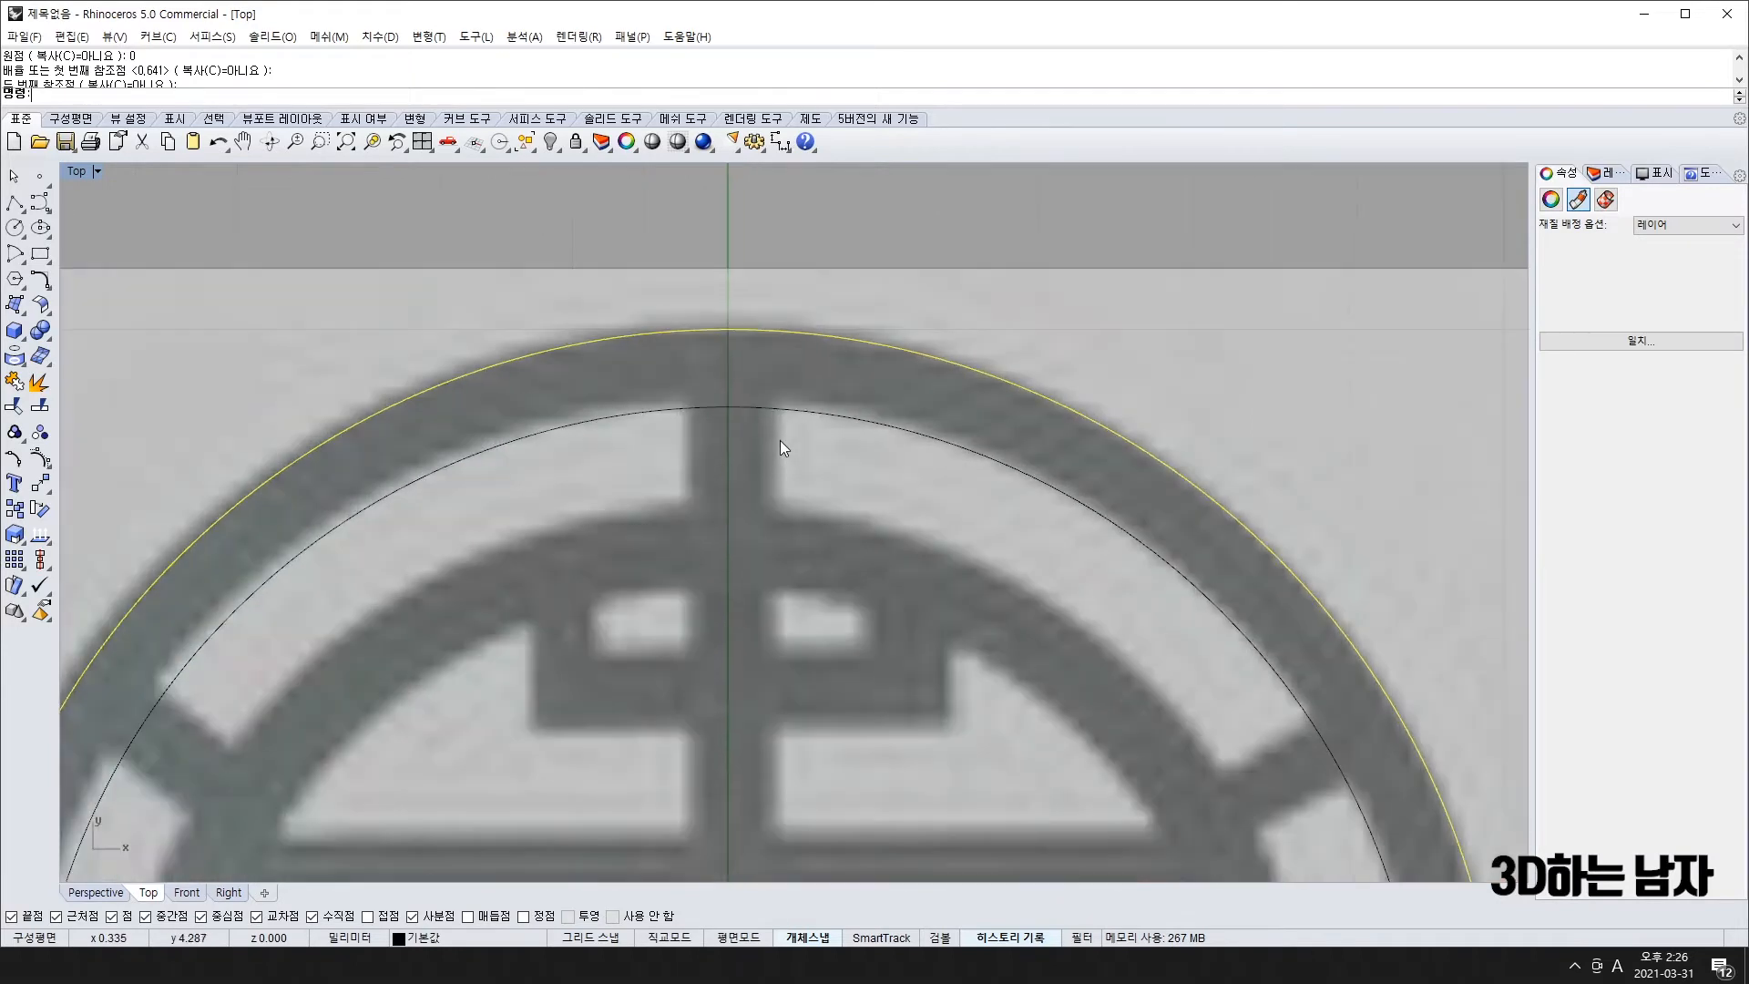
scroll(780, 435, up, 2)
scroll(1008, 464, down, 8)
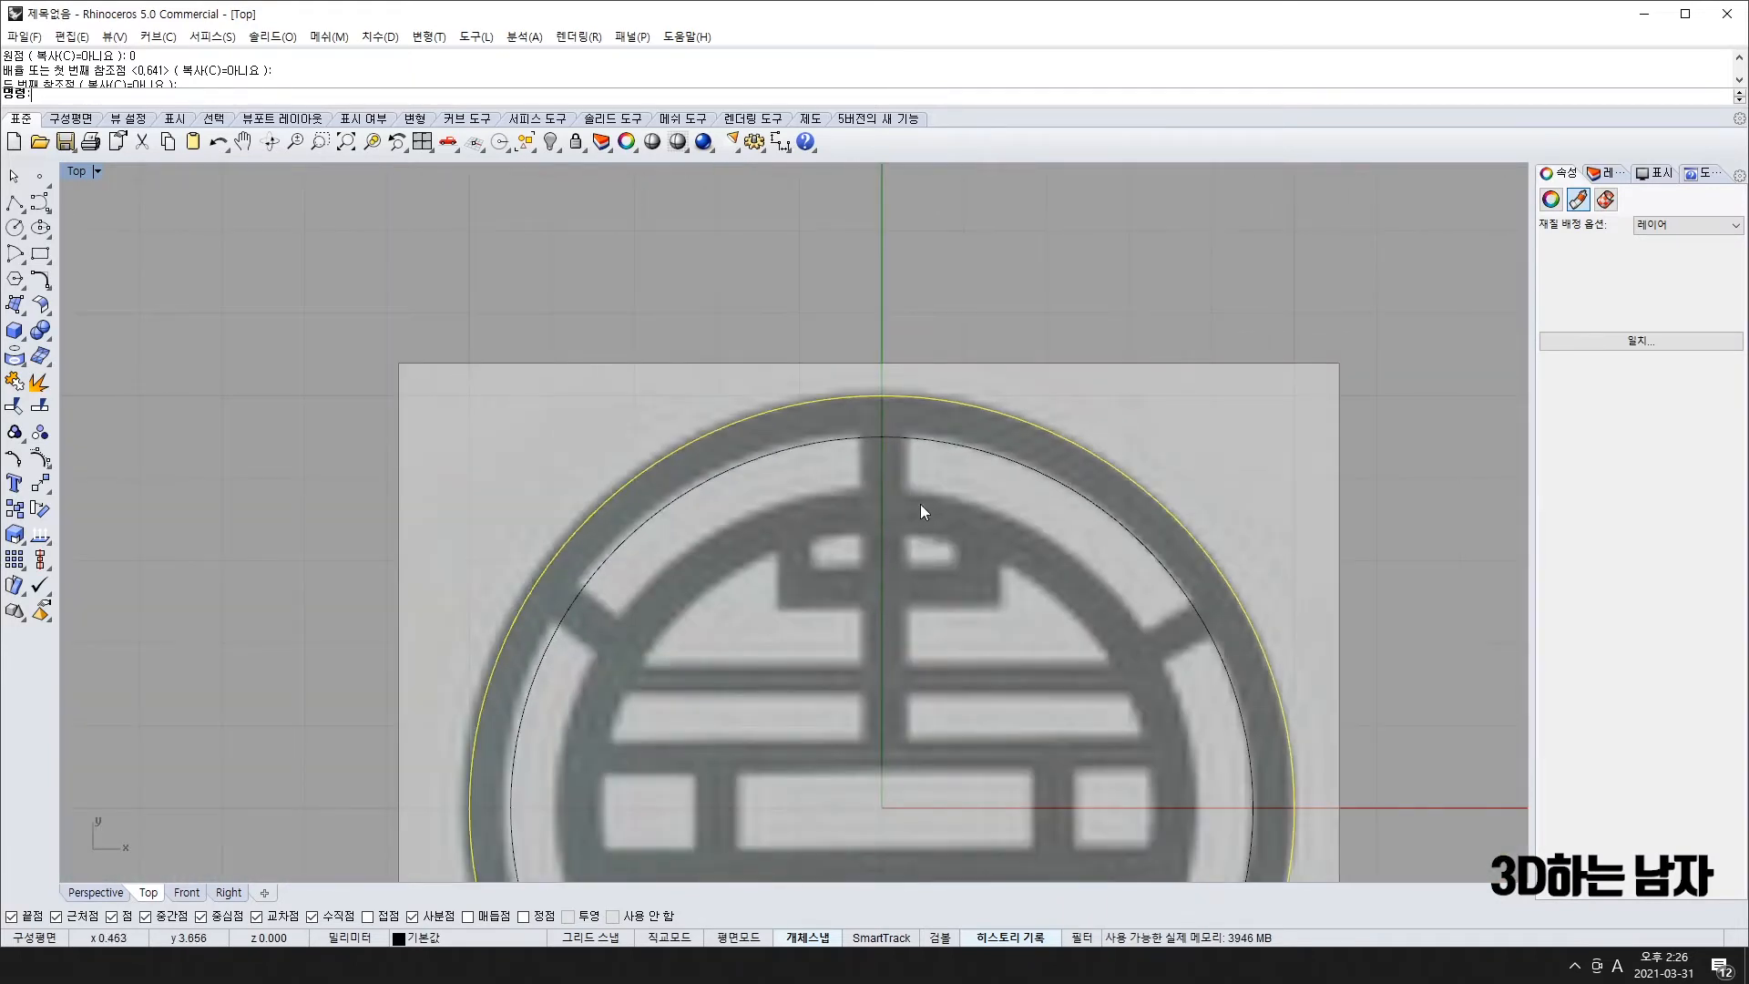
right_drag(1177, 741, 934, 539)
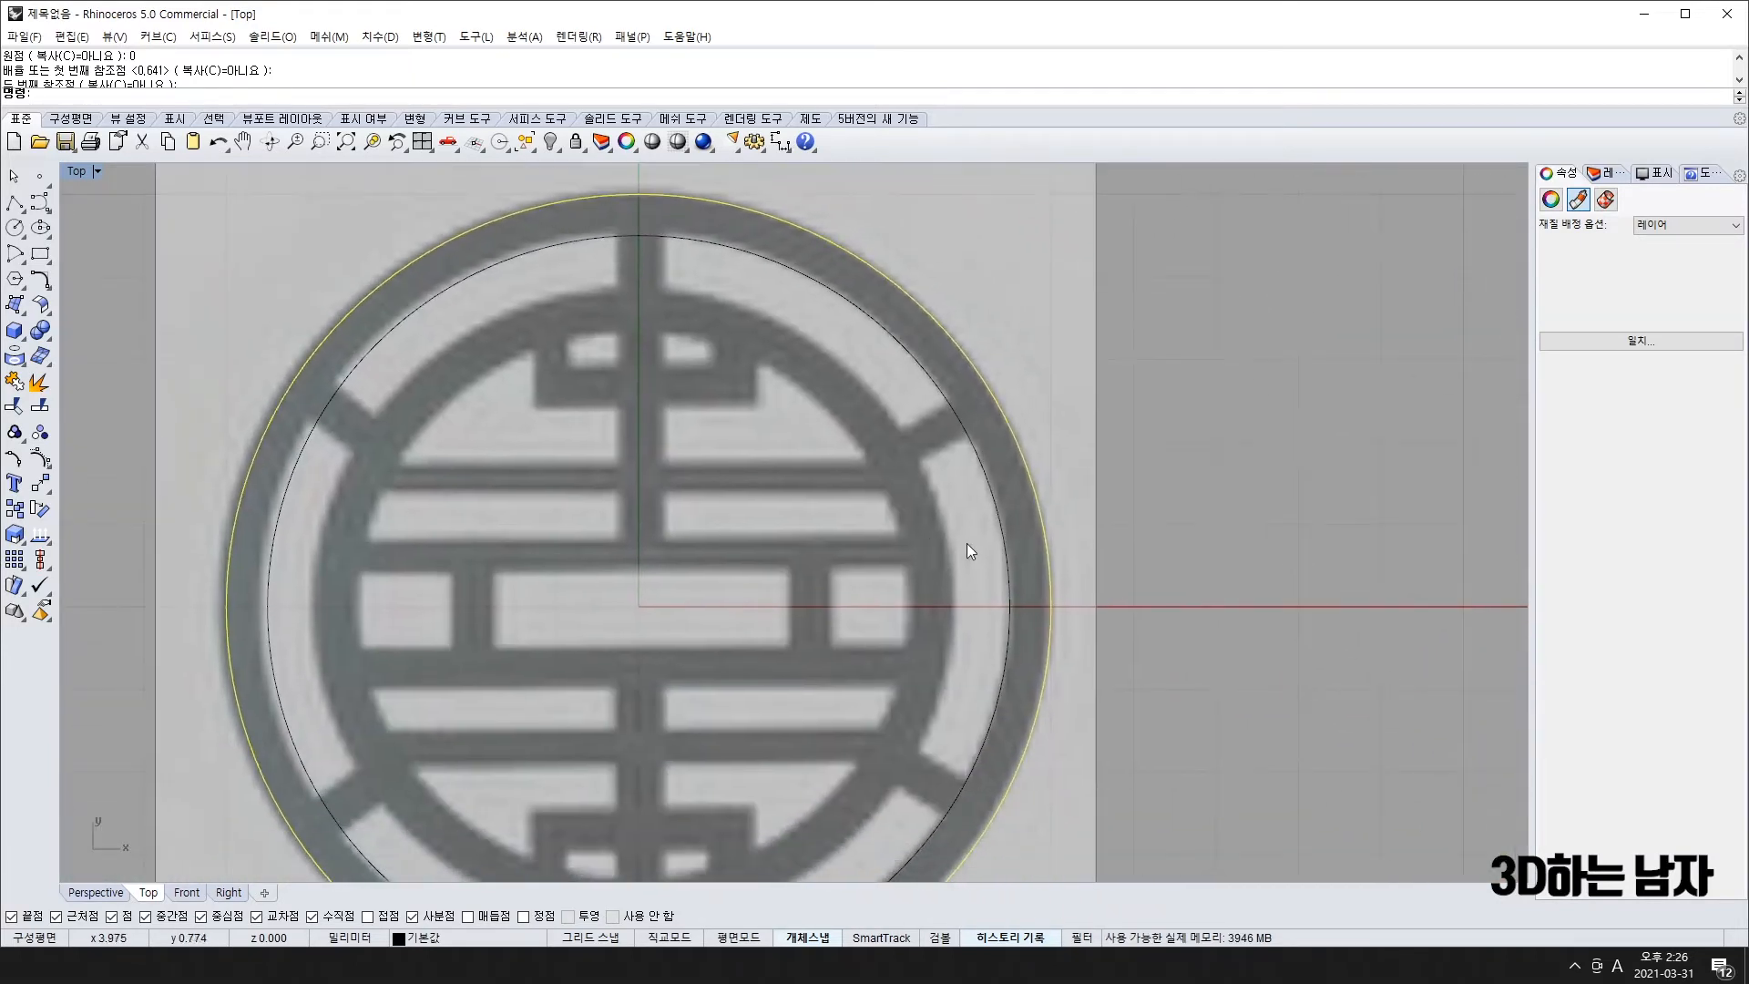
click(1000, 524)
right_click(996, 527)
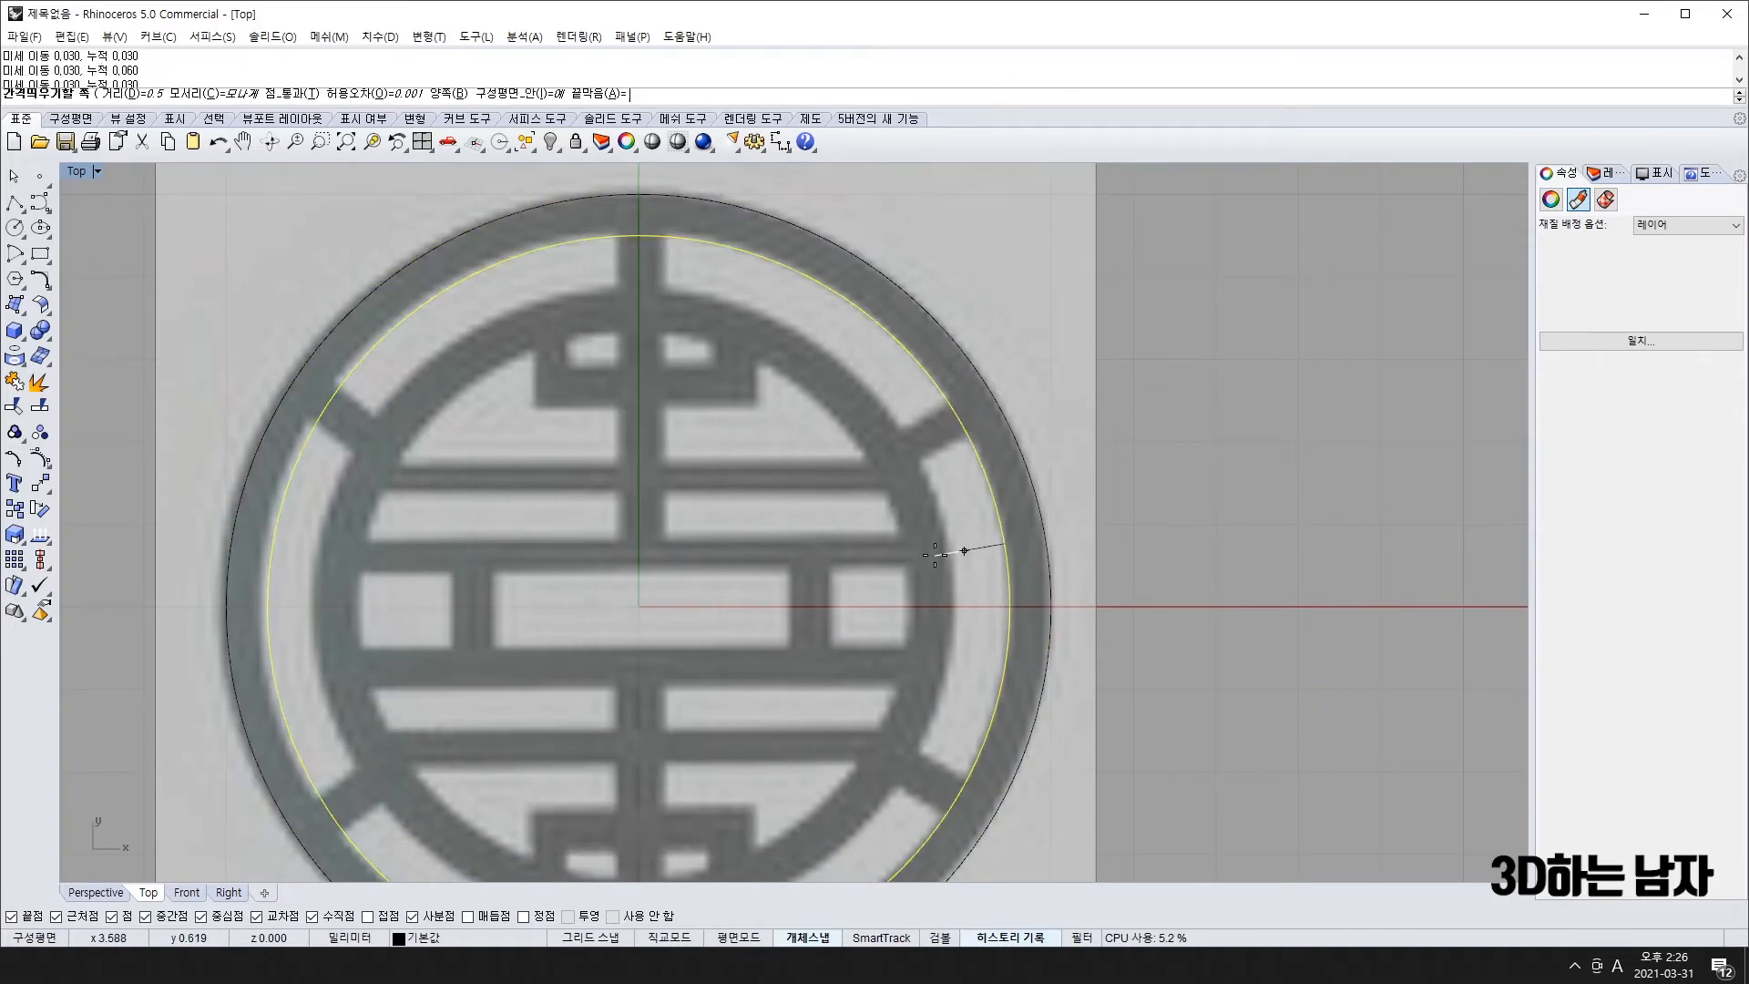
click(897, 597)
click(965, 602)
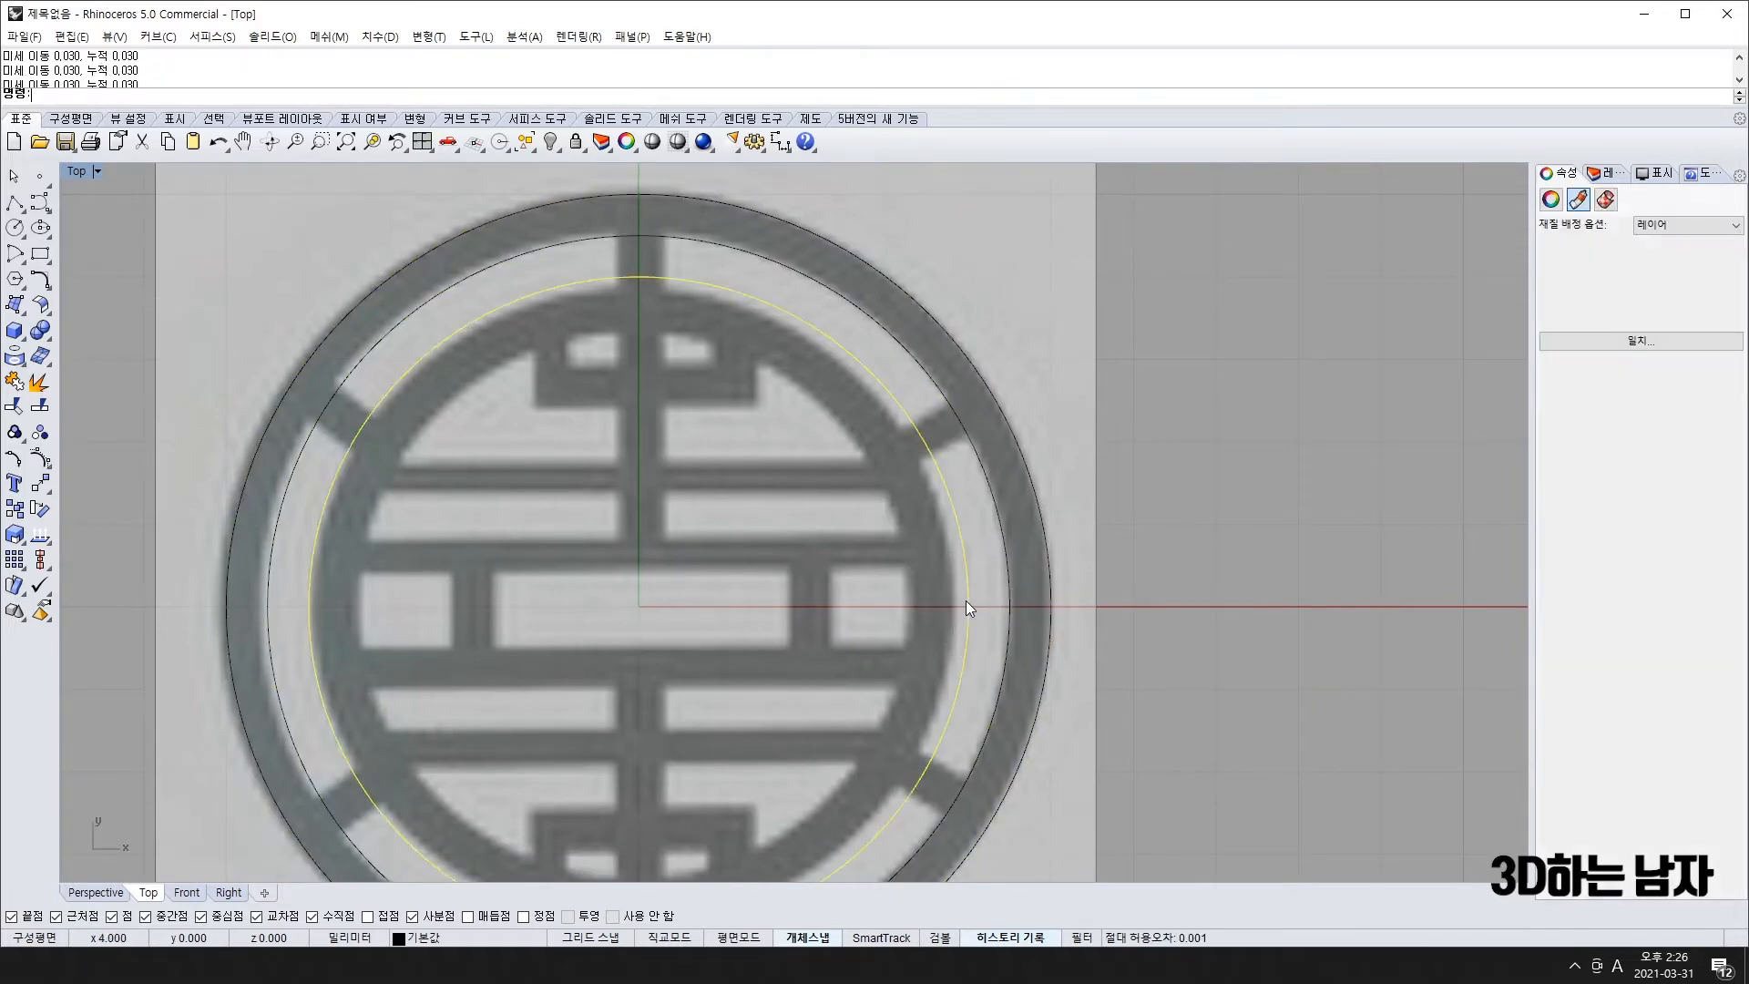
right_click(965, 600)
click(880, 607)
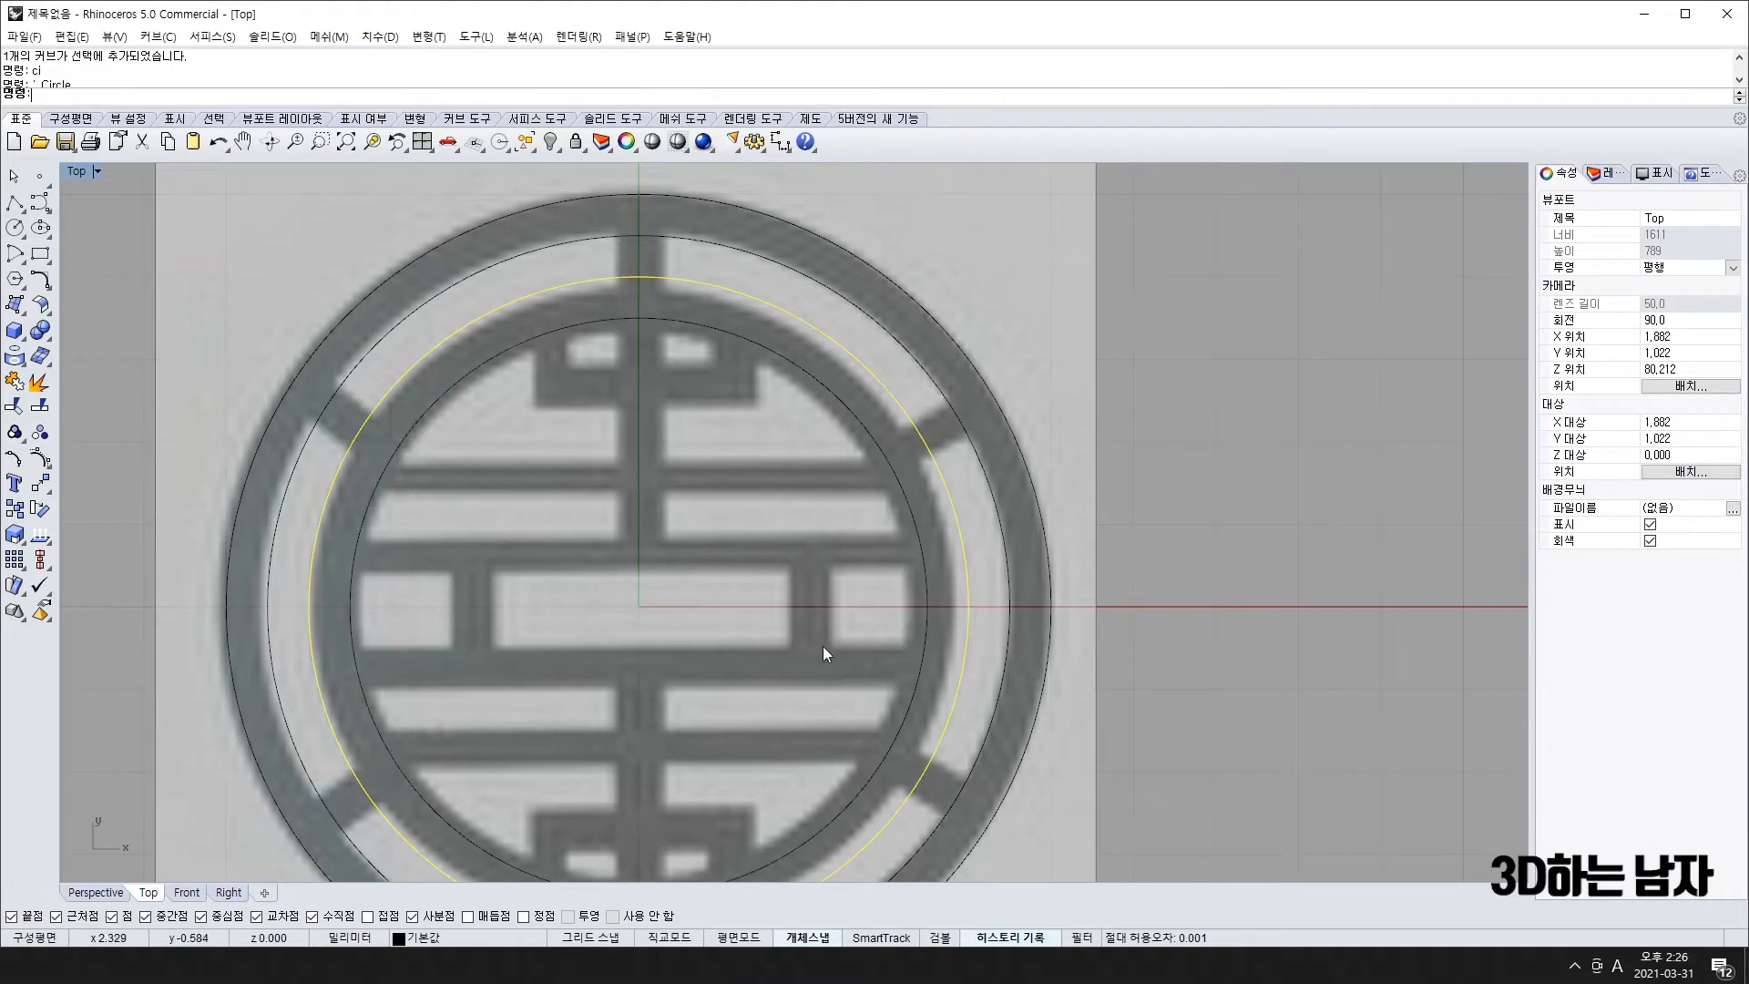
- Turn off the Center object snap for a polyline along the pattern's vertical bar
scroll(801, 345, down, 3)
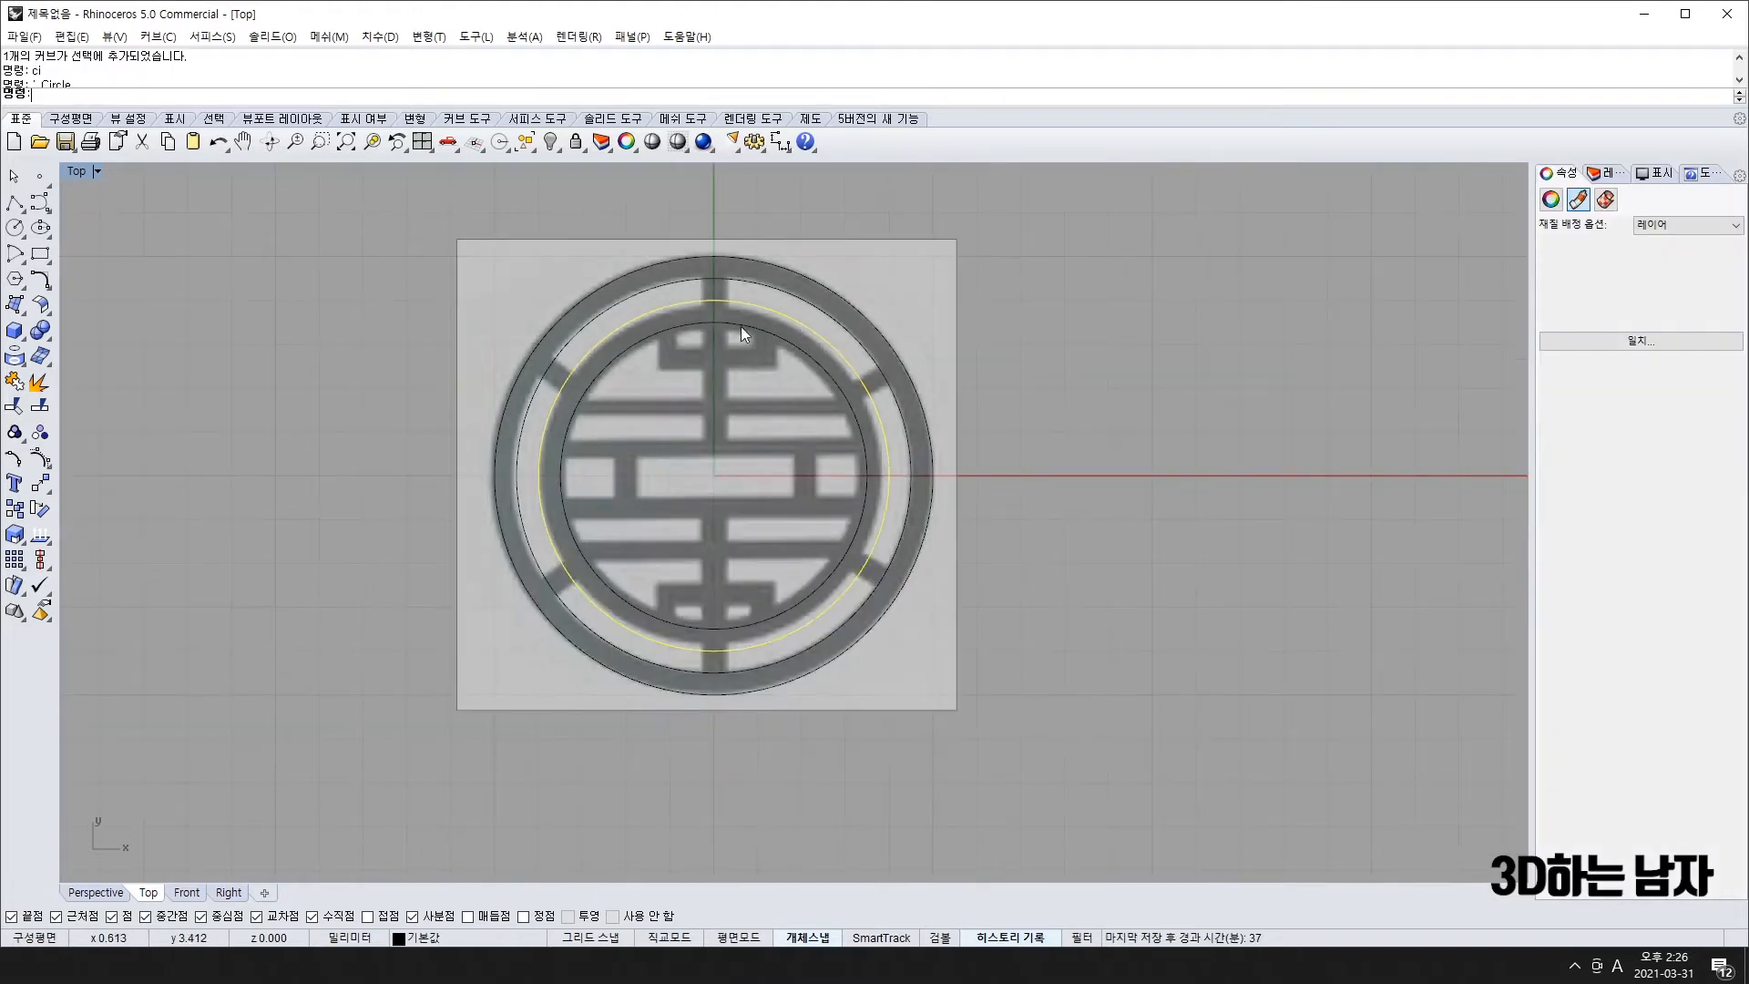
scroll(744, 329, up, 4)
scroll(769, 355, up, 1)
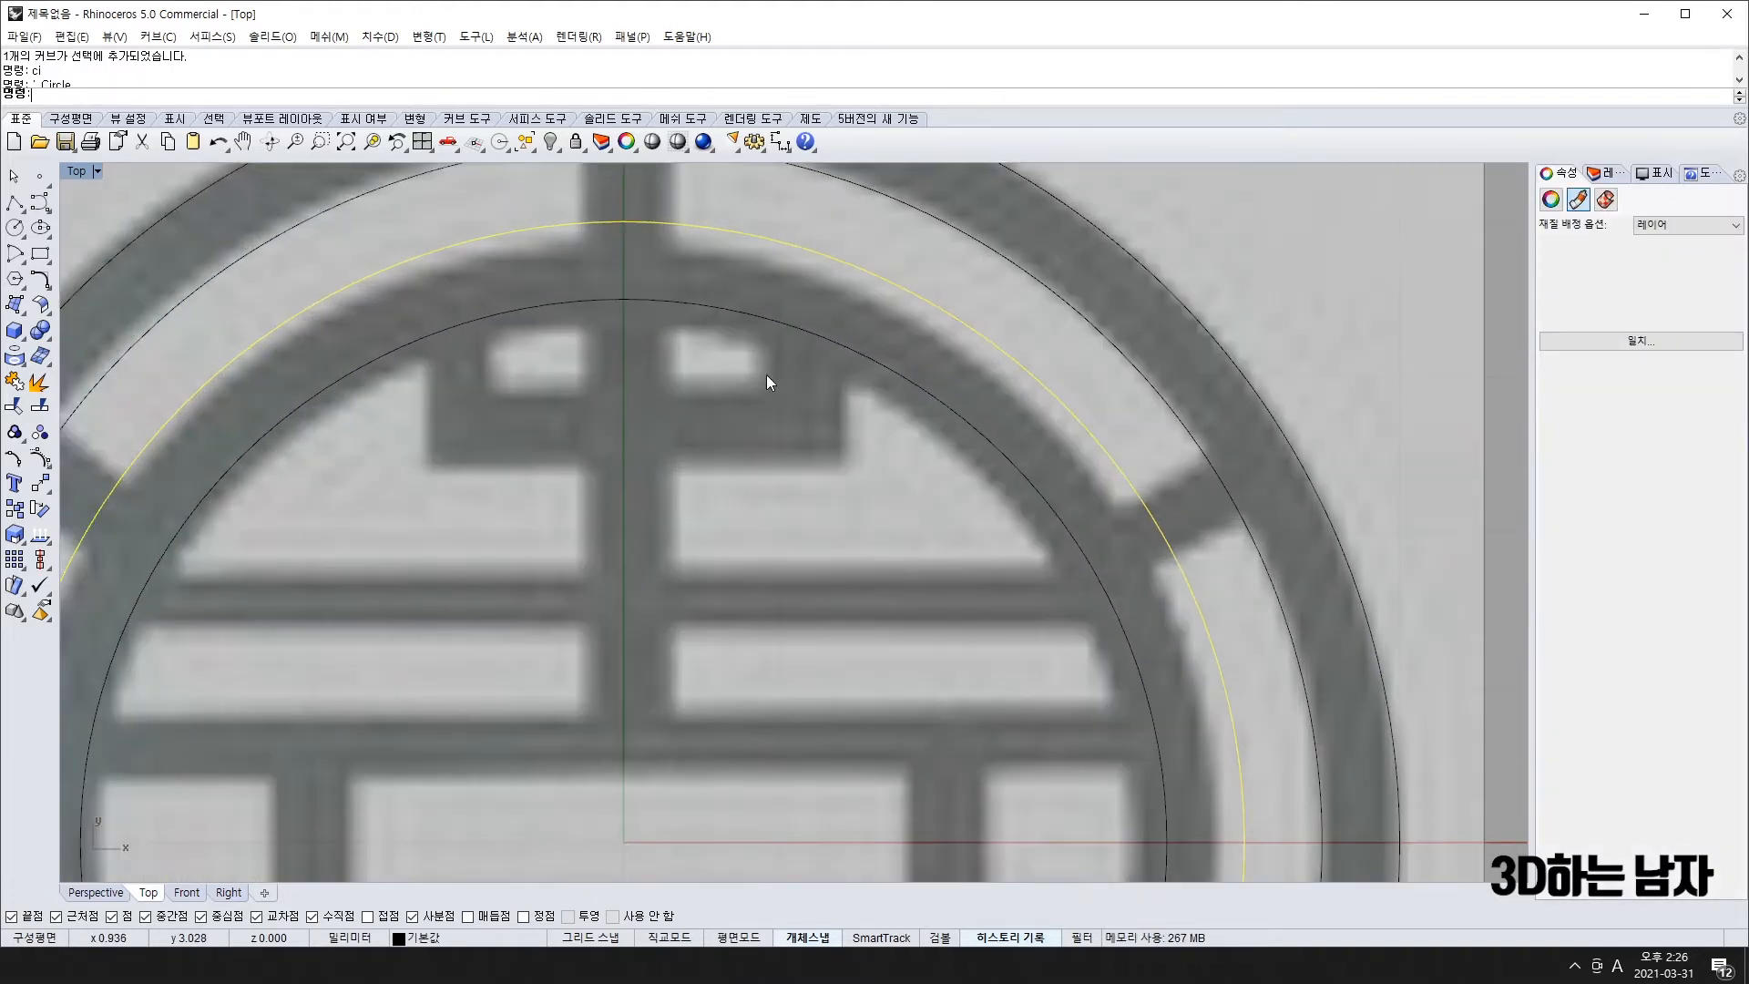
scroll(684, 350, down, 6)
key(space)
text(0)
key(Return)
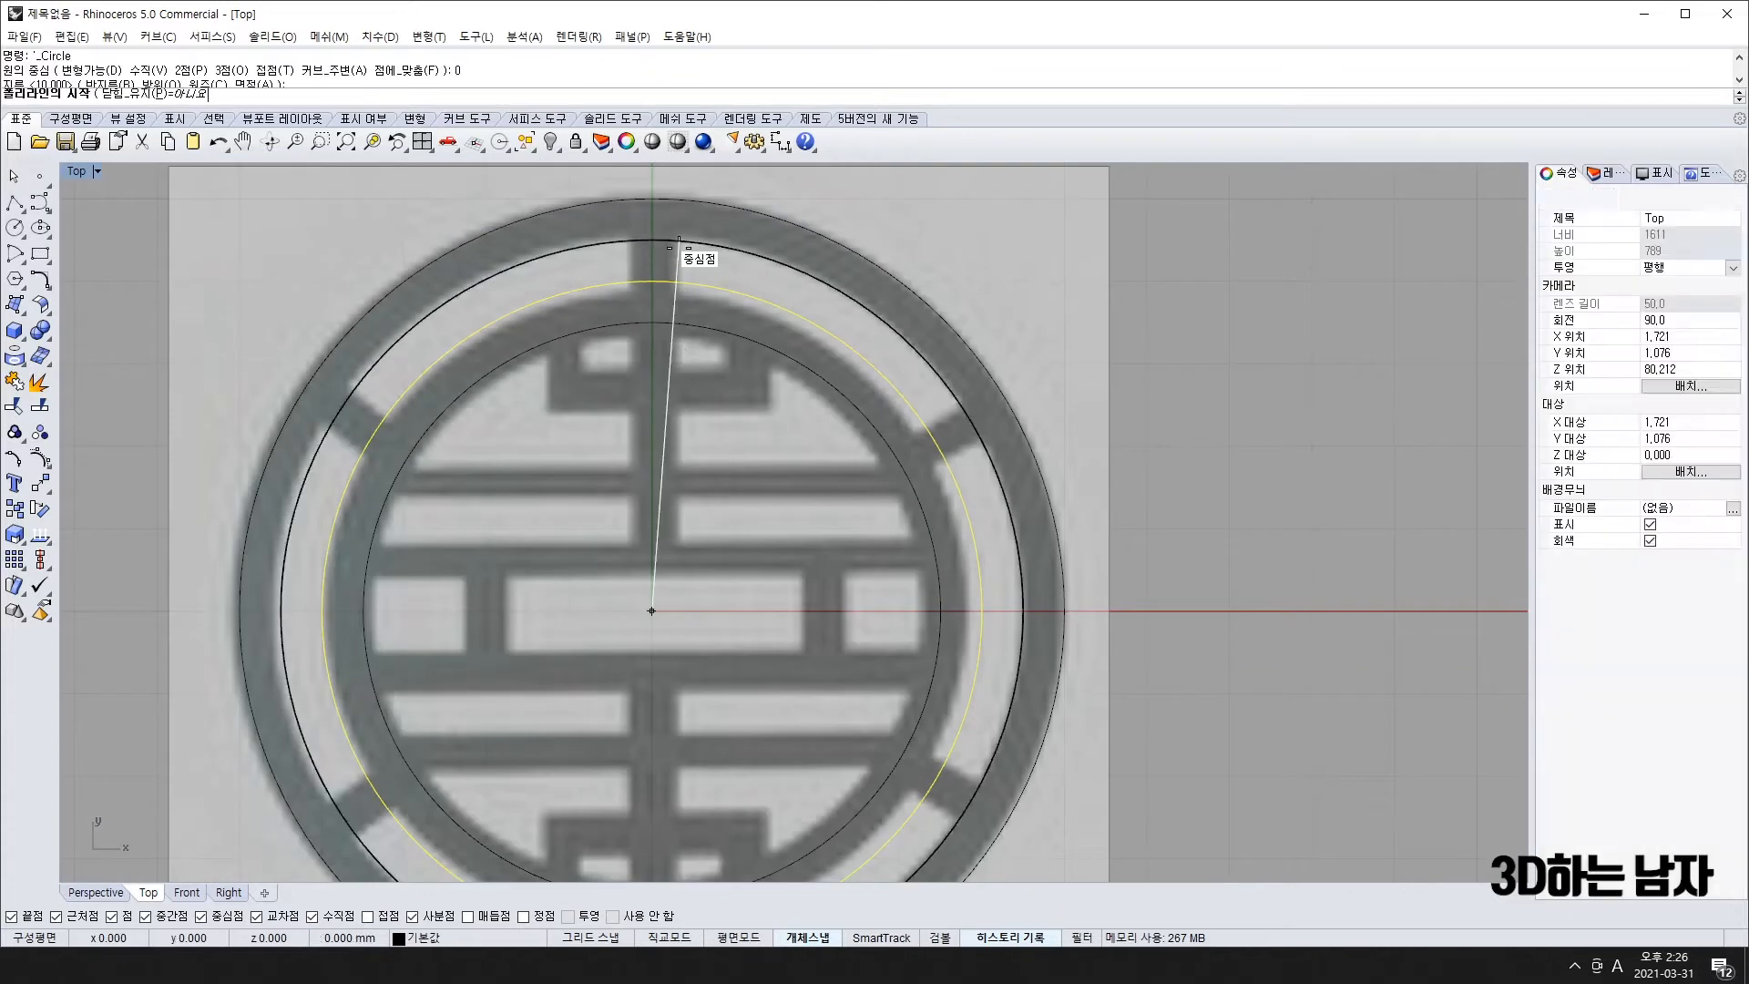
key(Escape)
text(pl)
key(Return)
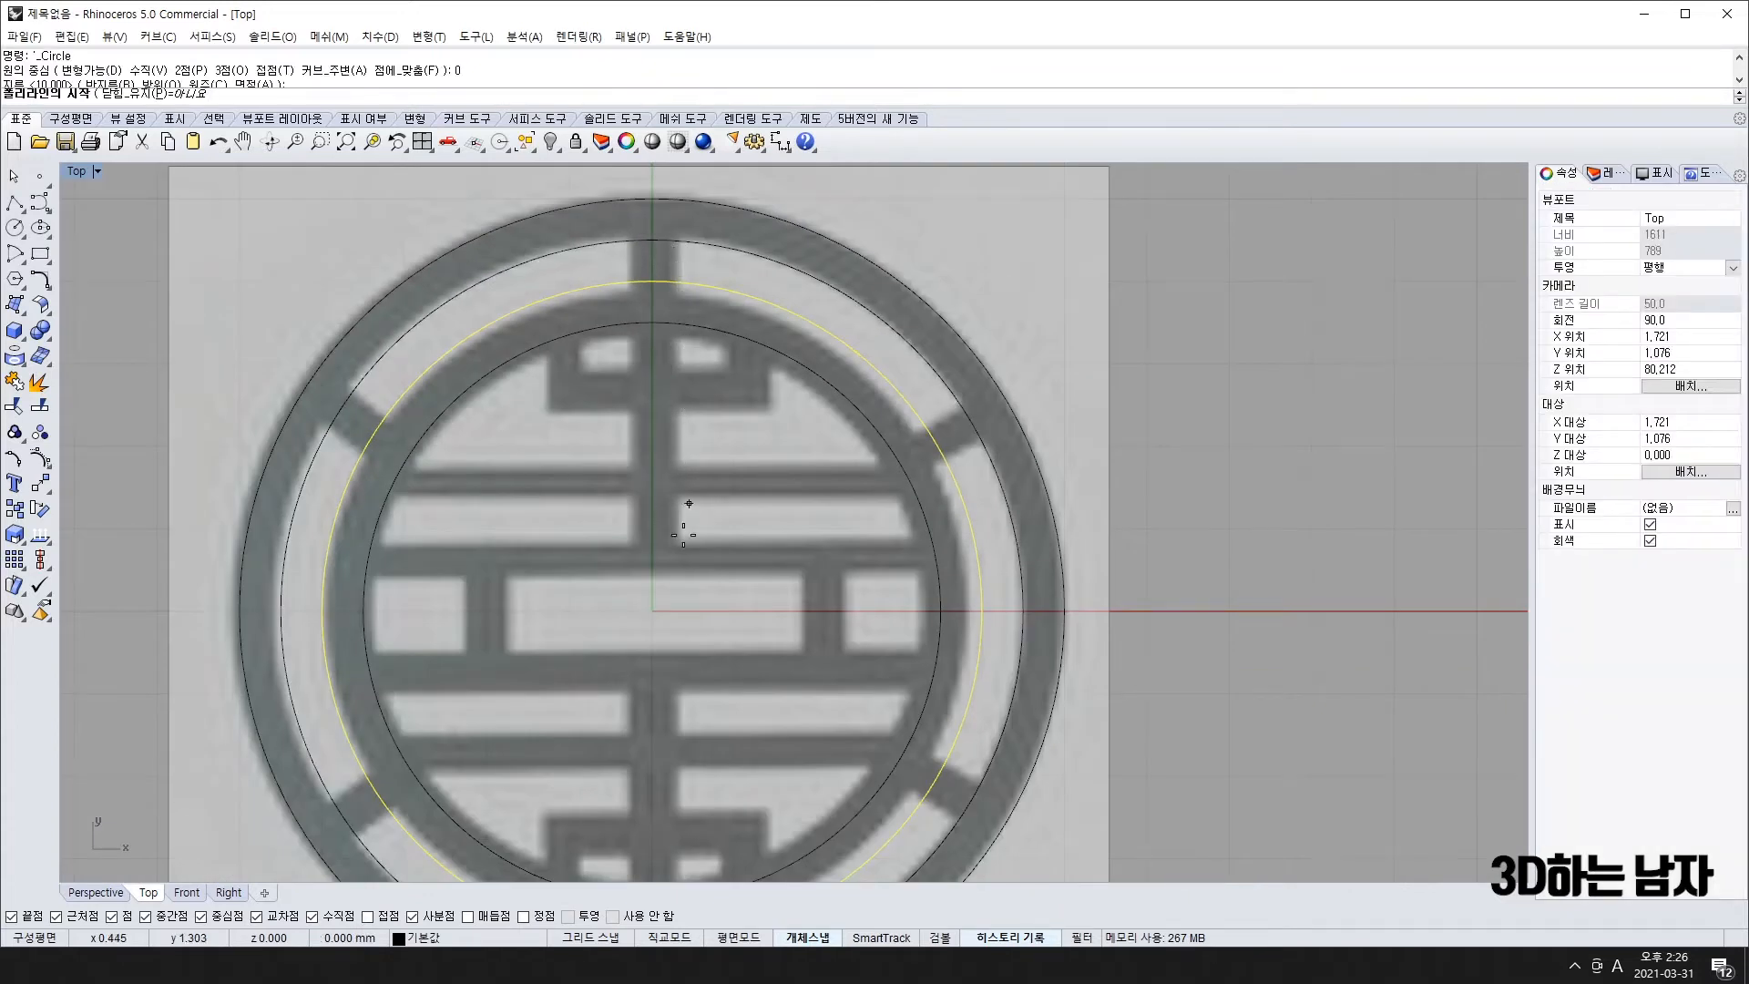
click(209, 916)
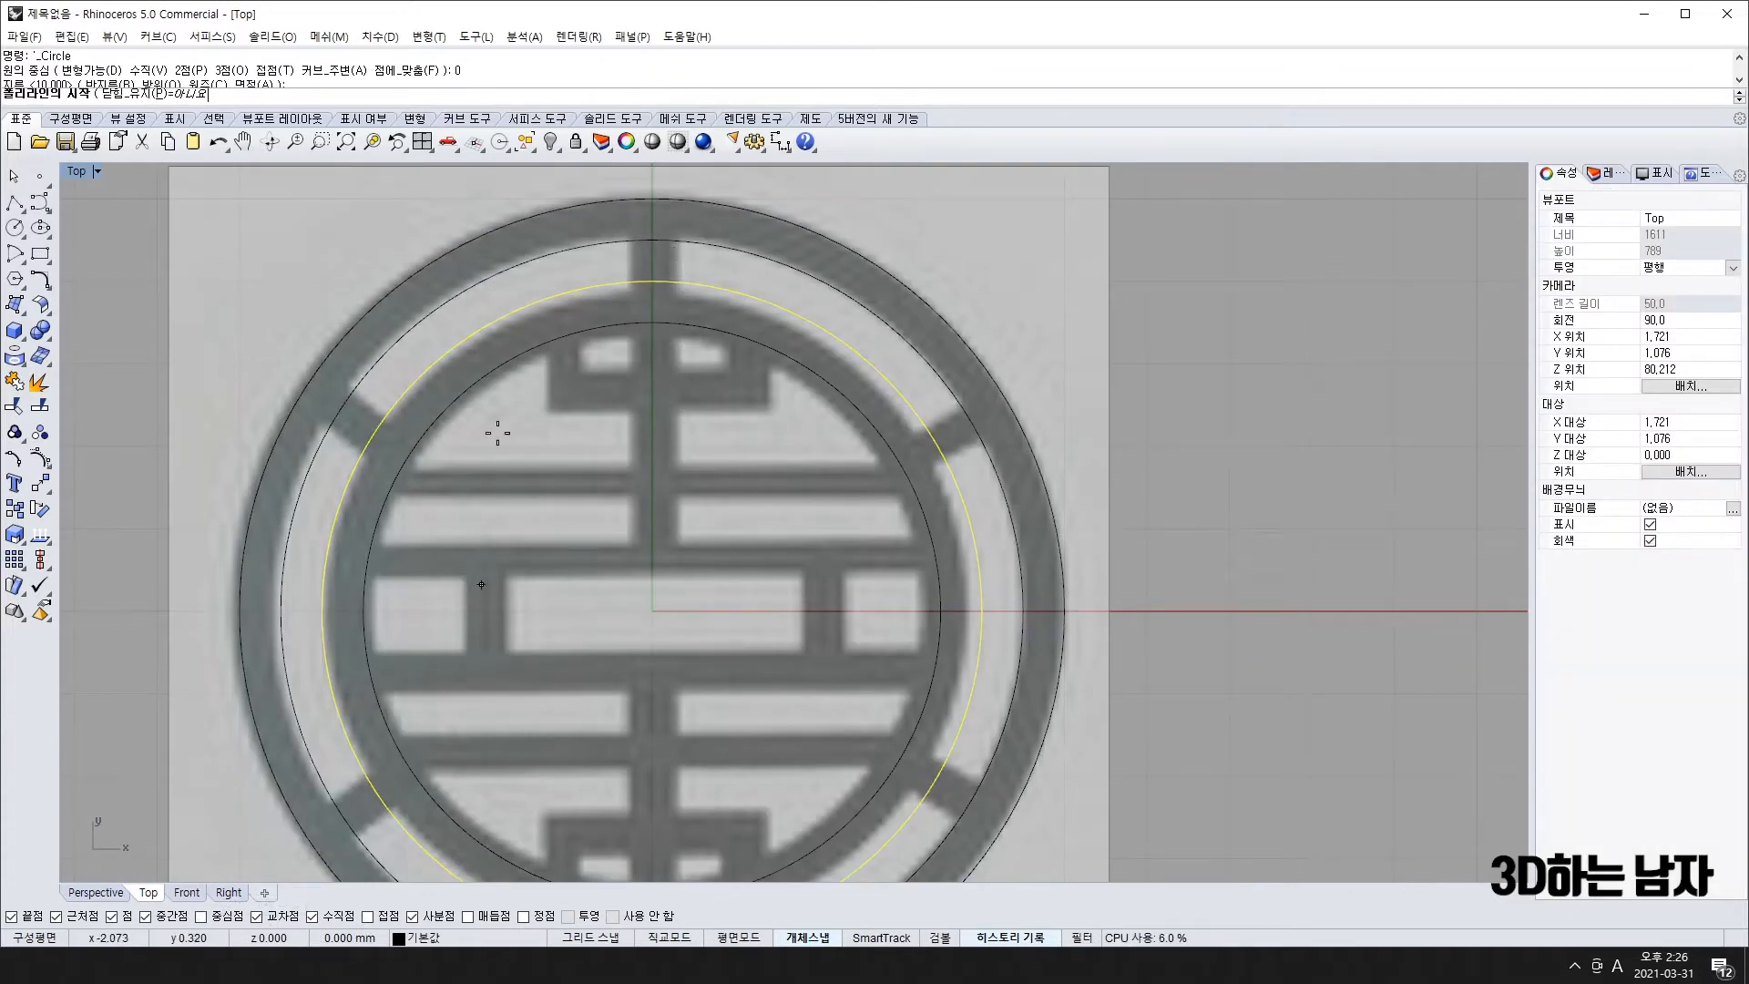
- Draw an L-shaped polyline from the second circle, about 0.3 mm right of the axis, straight down to the crossbar's upper edge and across to the innermost circle
click(678, 240)
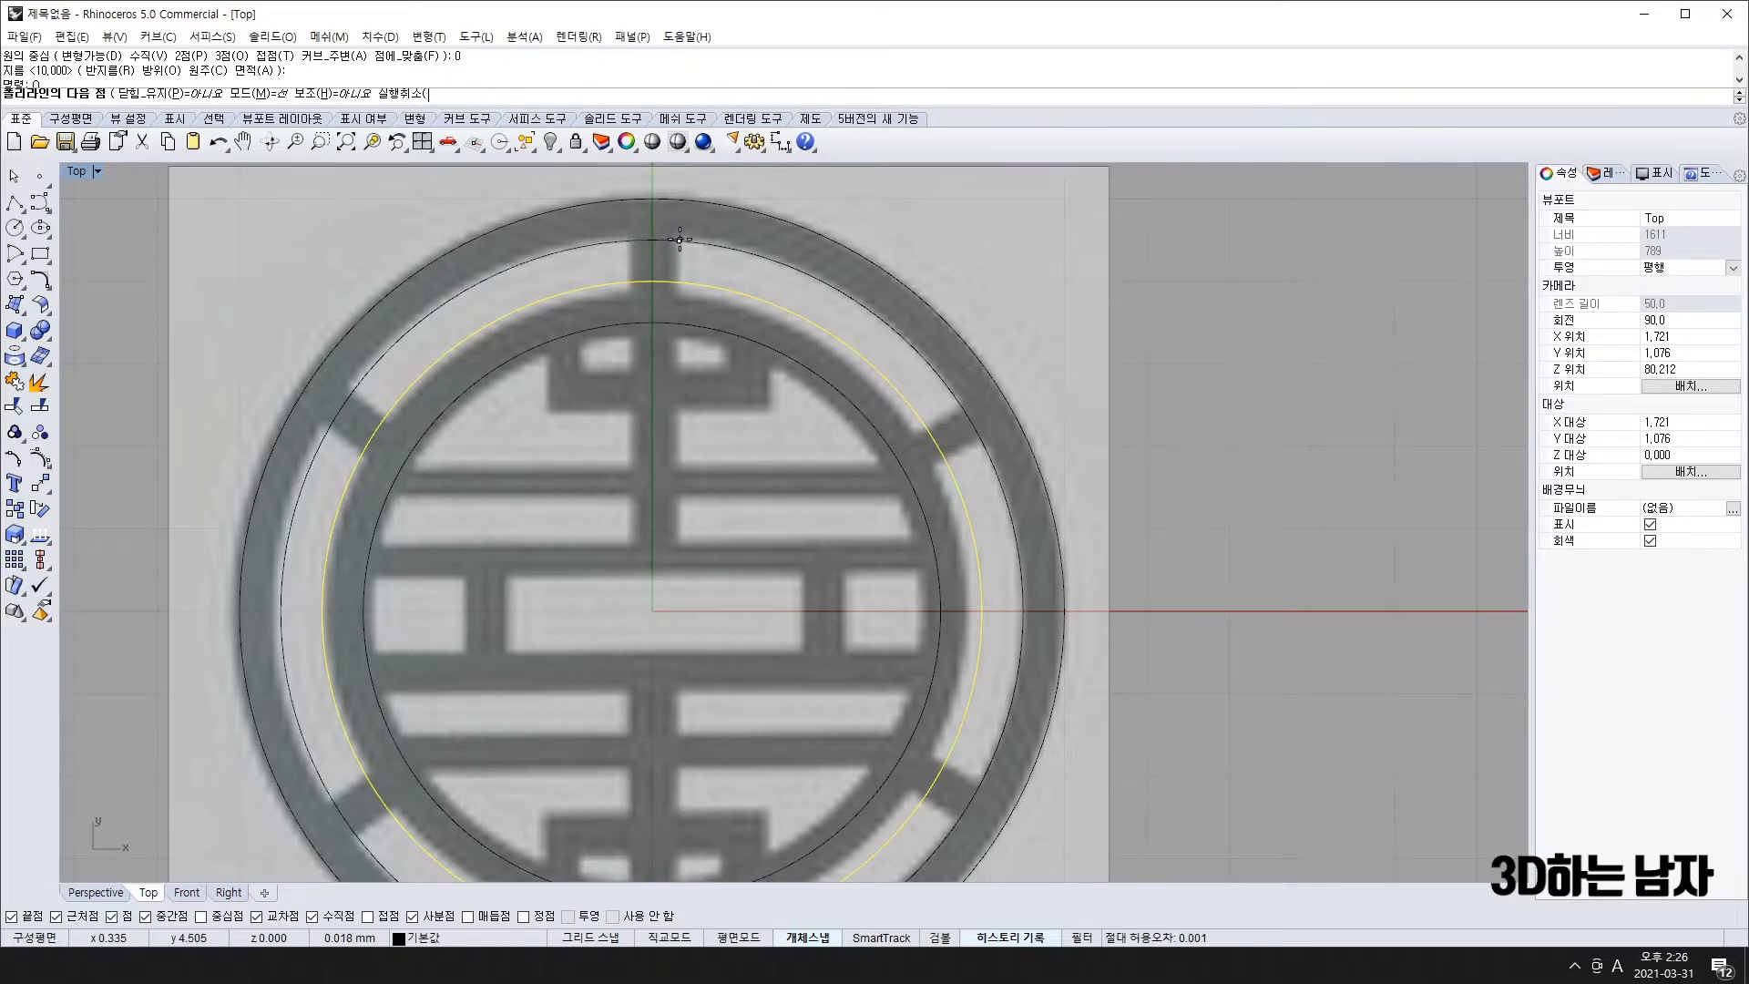
click(678, 539)
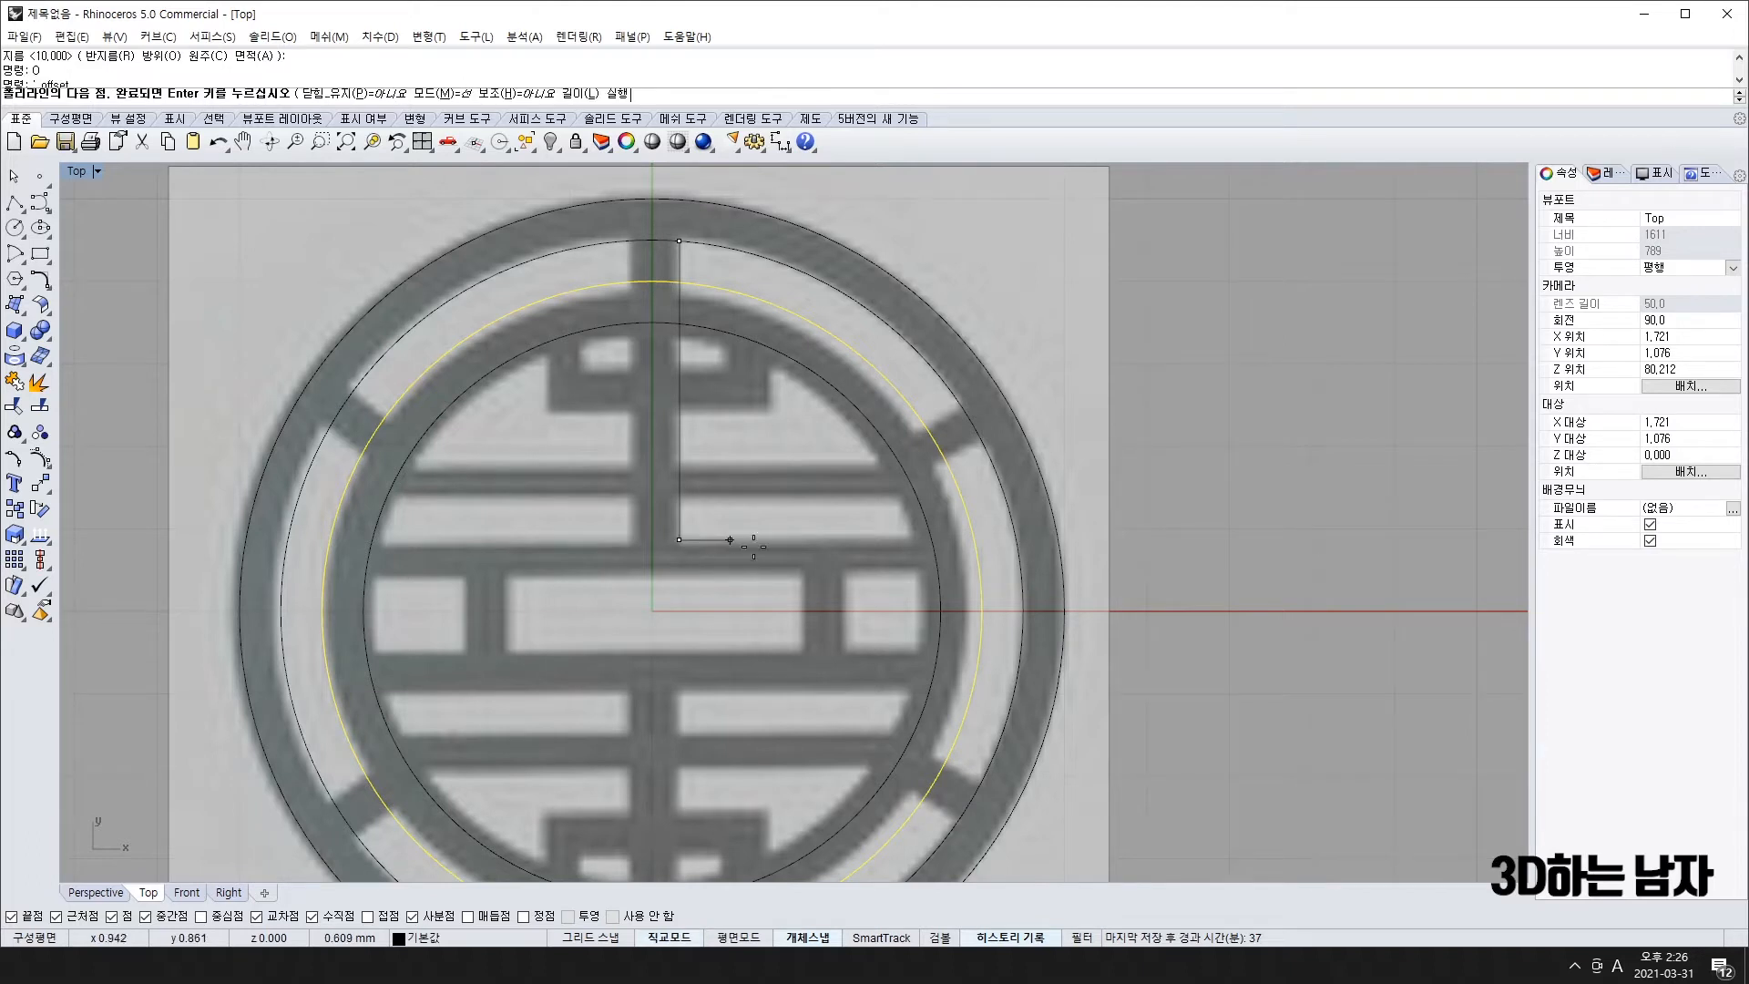
click(931, 538)
key(Return)
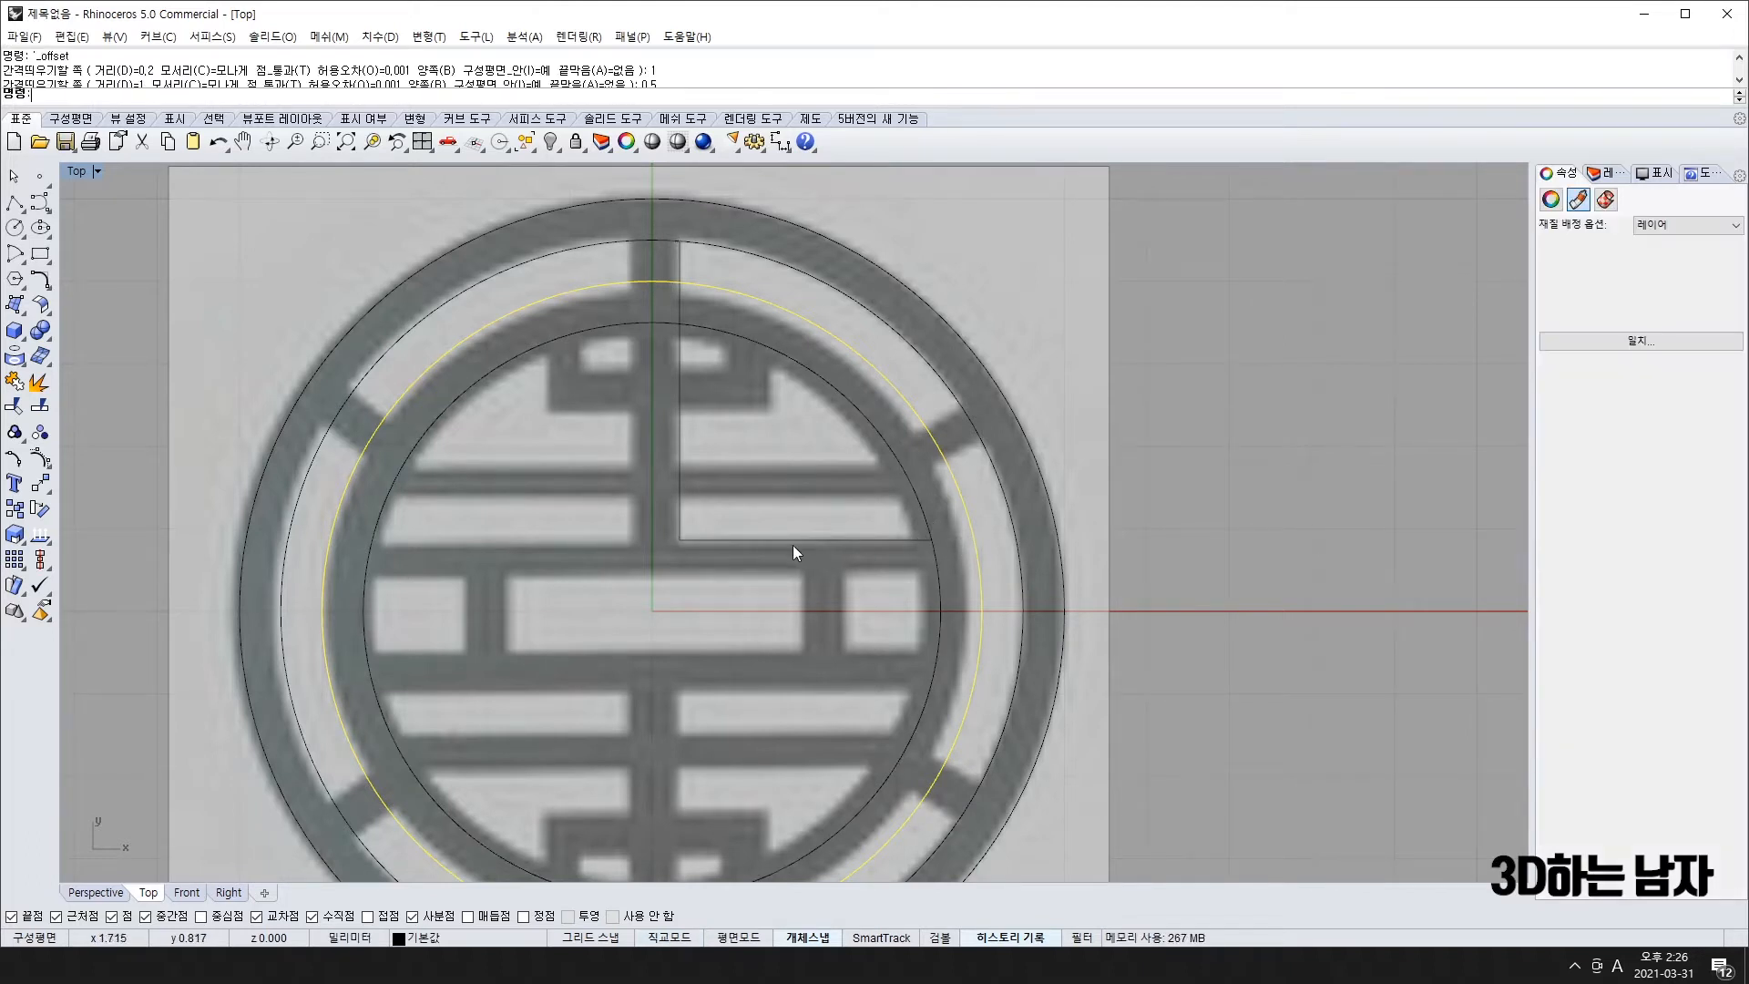
scroll(709, 368, up, 5)
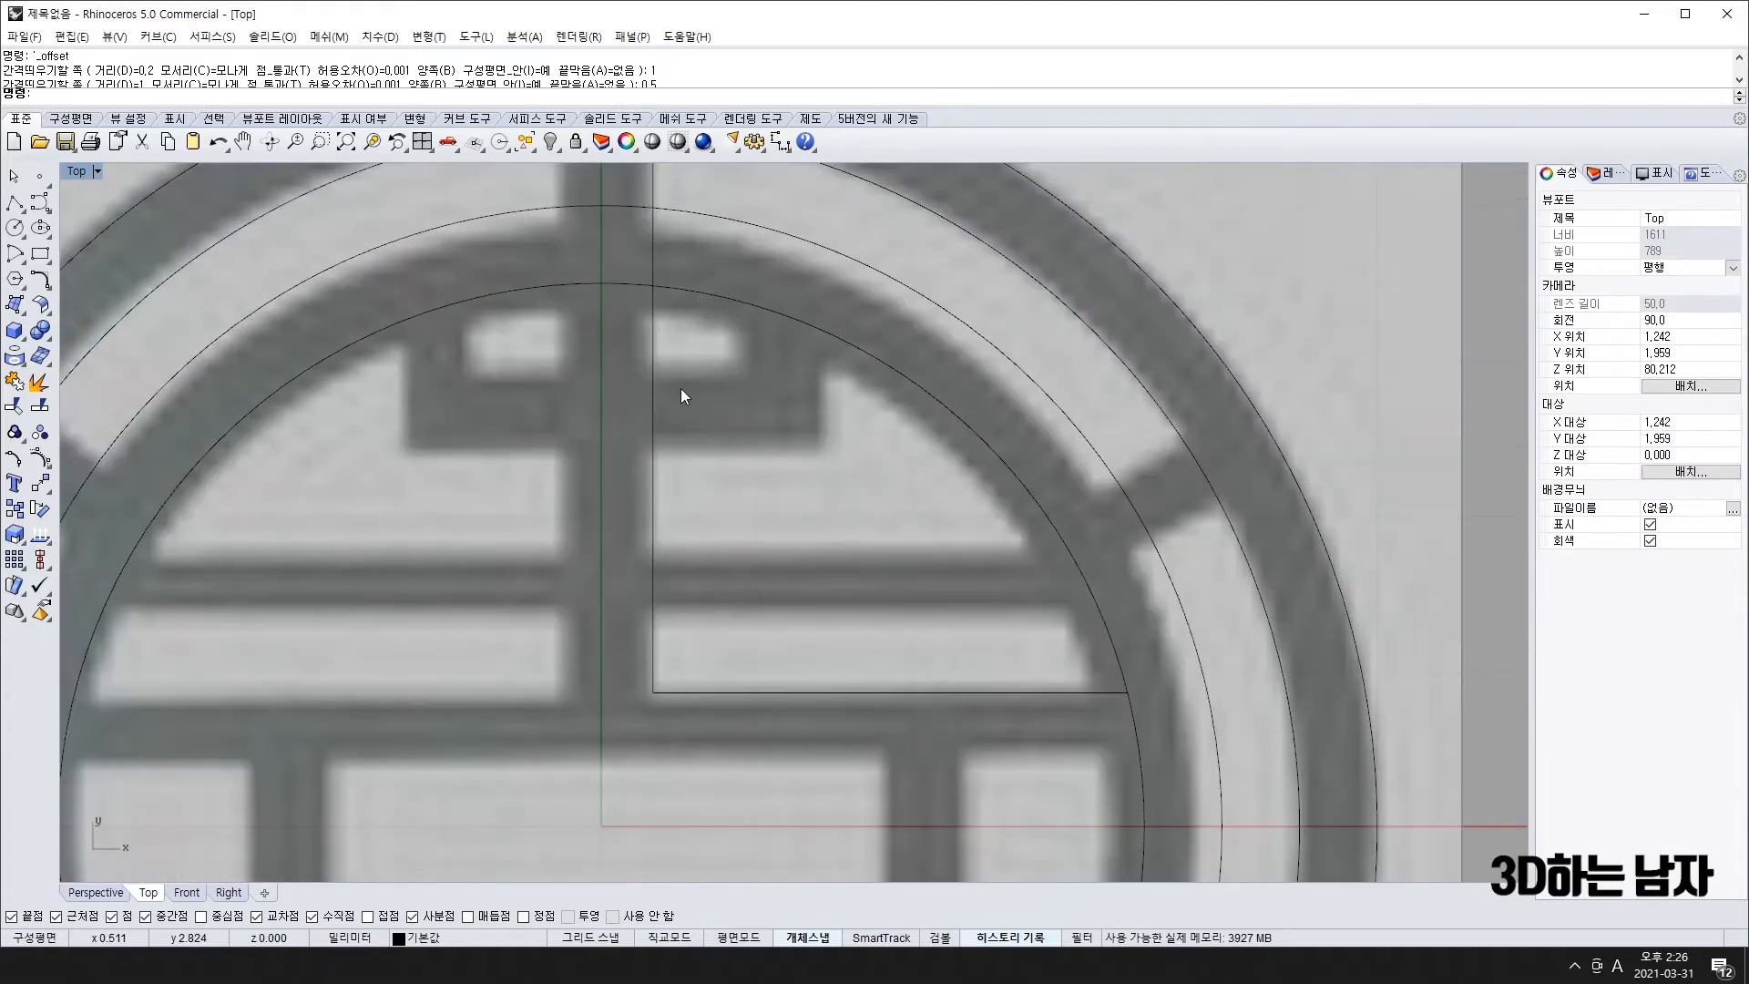
- Draw an L-shaped polyline from the vertical bar's right edge, about 0.6 mm across under the small upper opening and up to the innermost circle
click(651, 383)
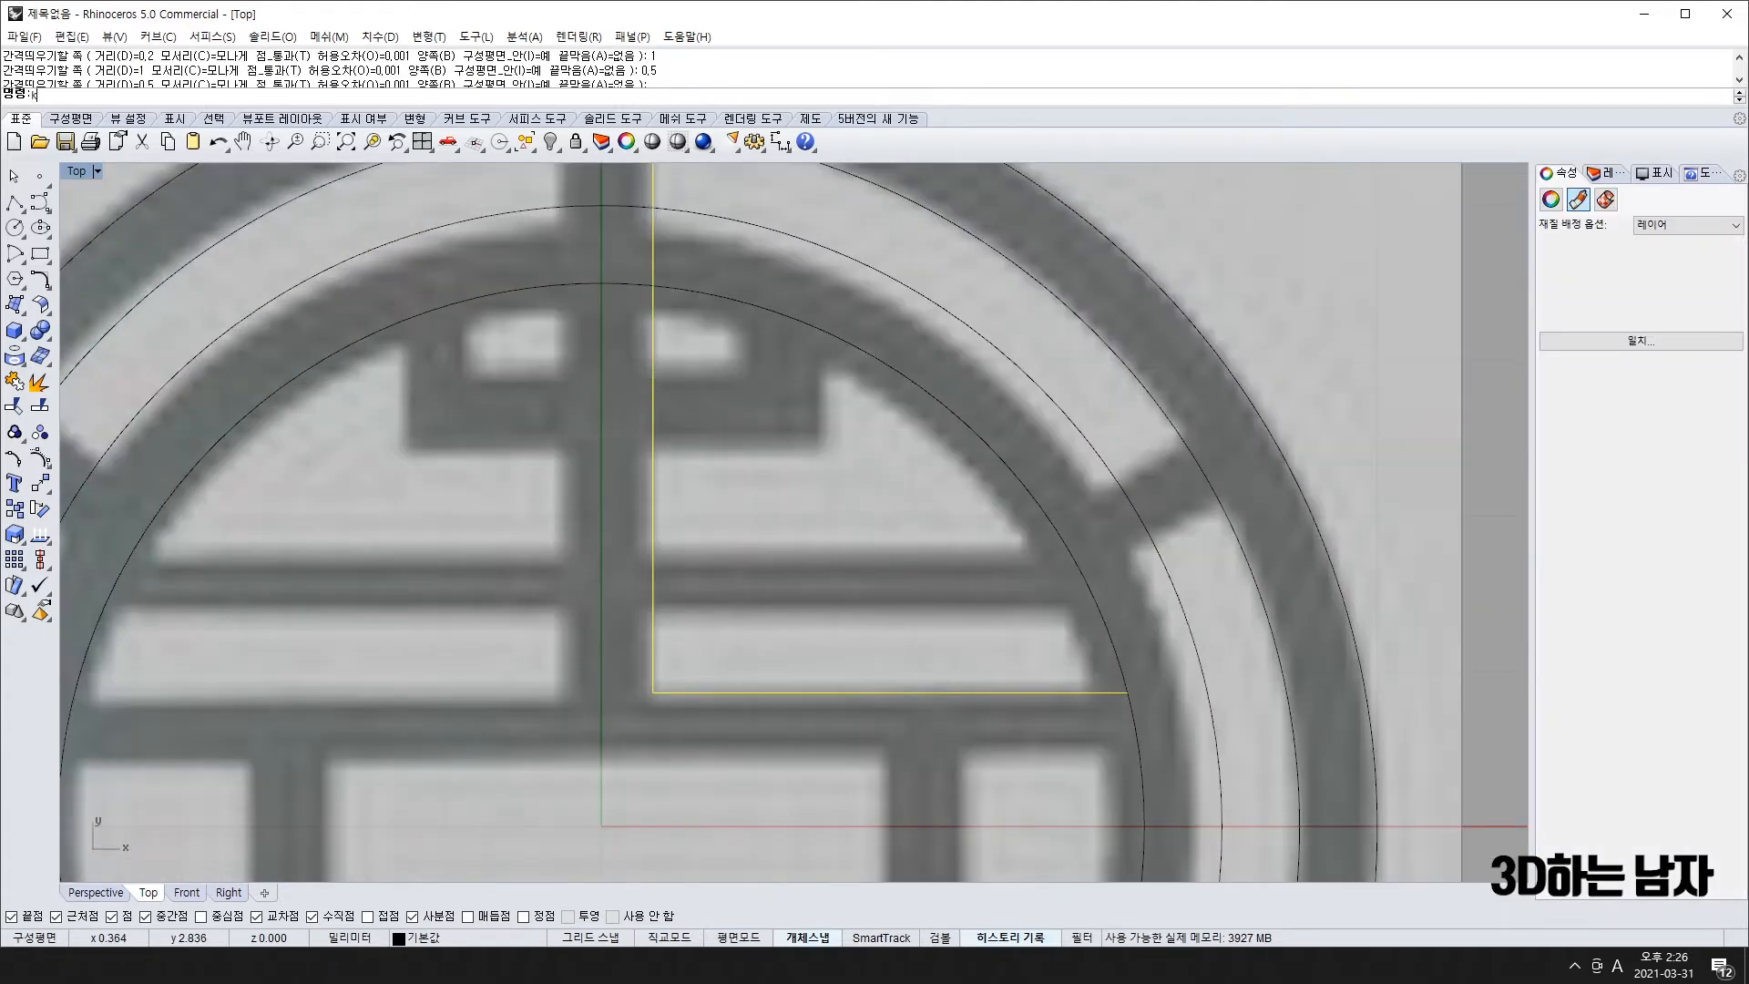
right_click(652, 397)
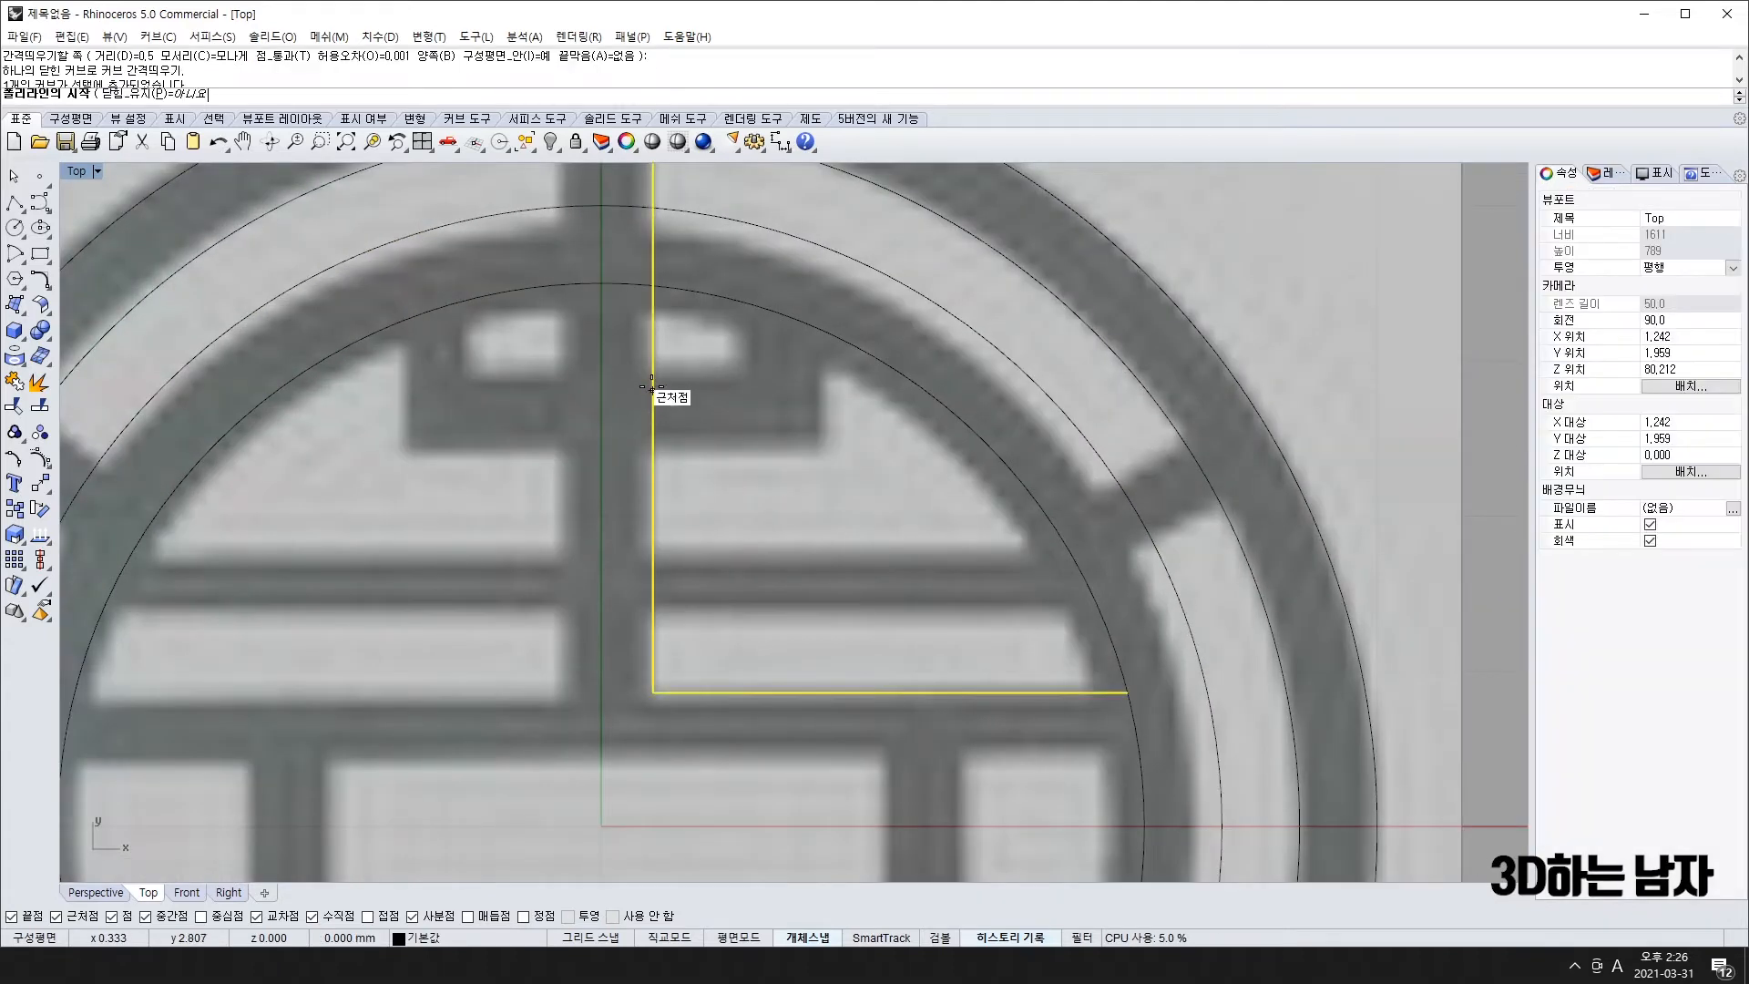
click(652, 383)
click(745, 382)
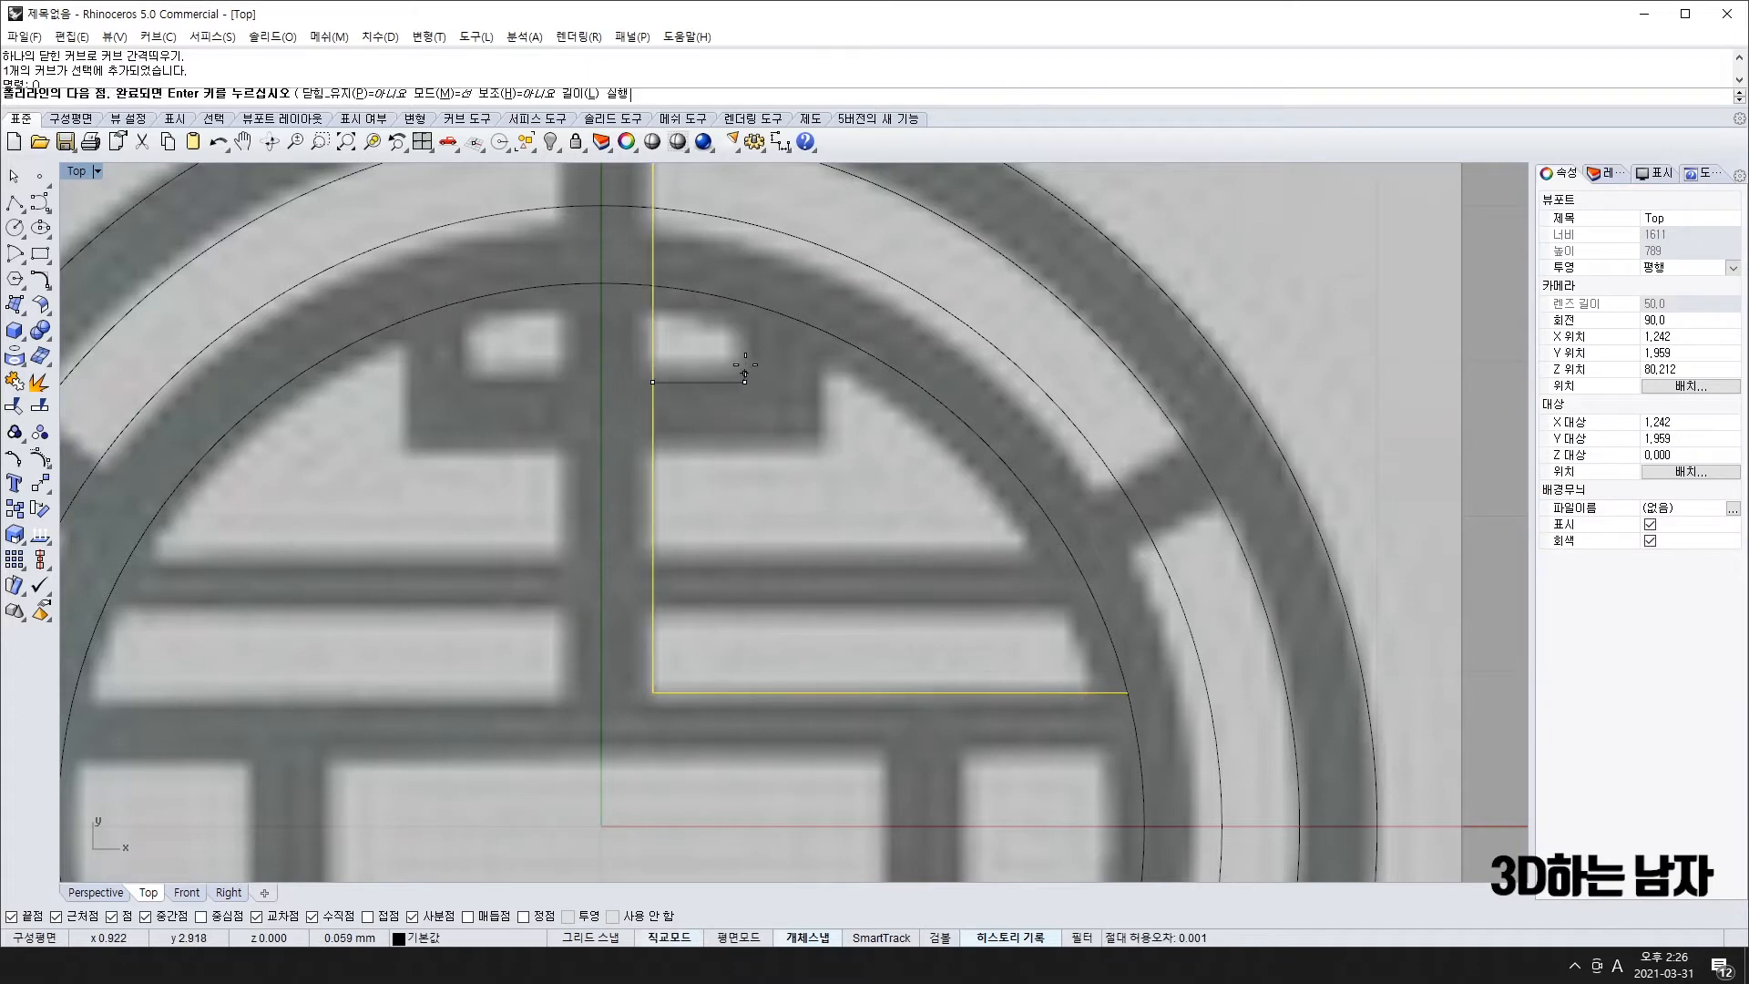
shift+click(745, 303)
right_click(744, 304)
- Offset the small L-shaped polyline outward by 0.5 mm to trace the outer edge of the bracket around the opening
click(704, 382)
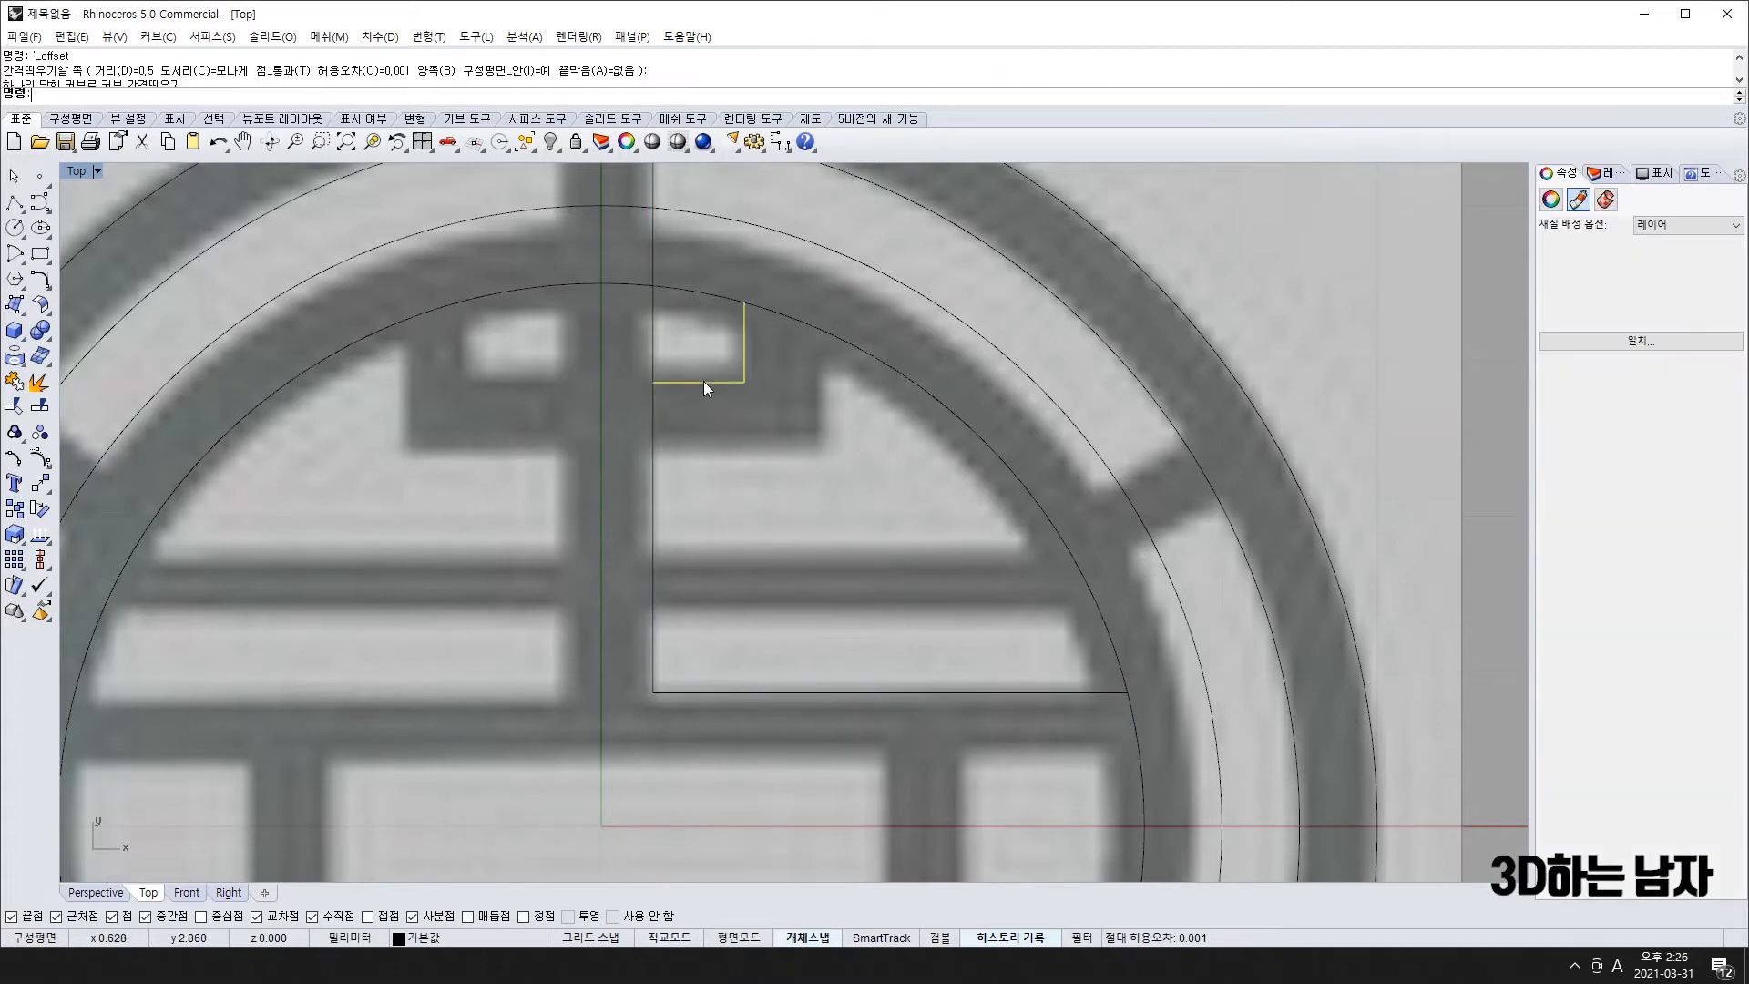
click(43, 281)
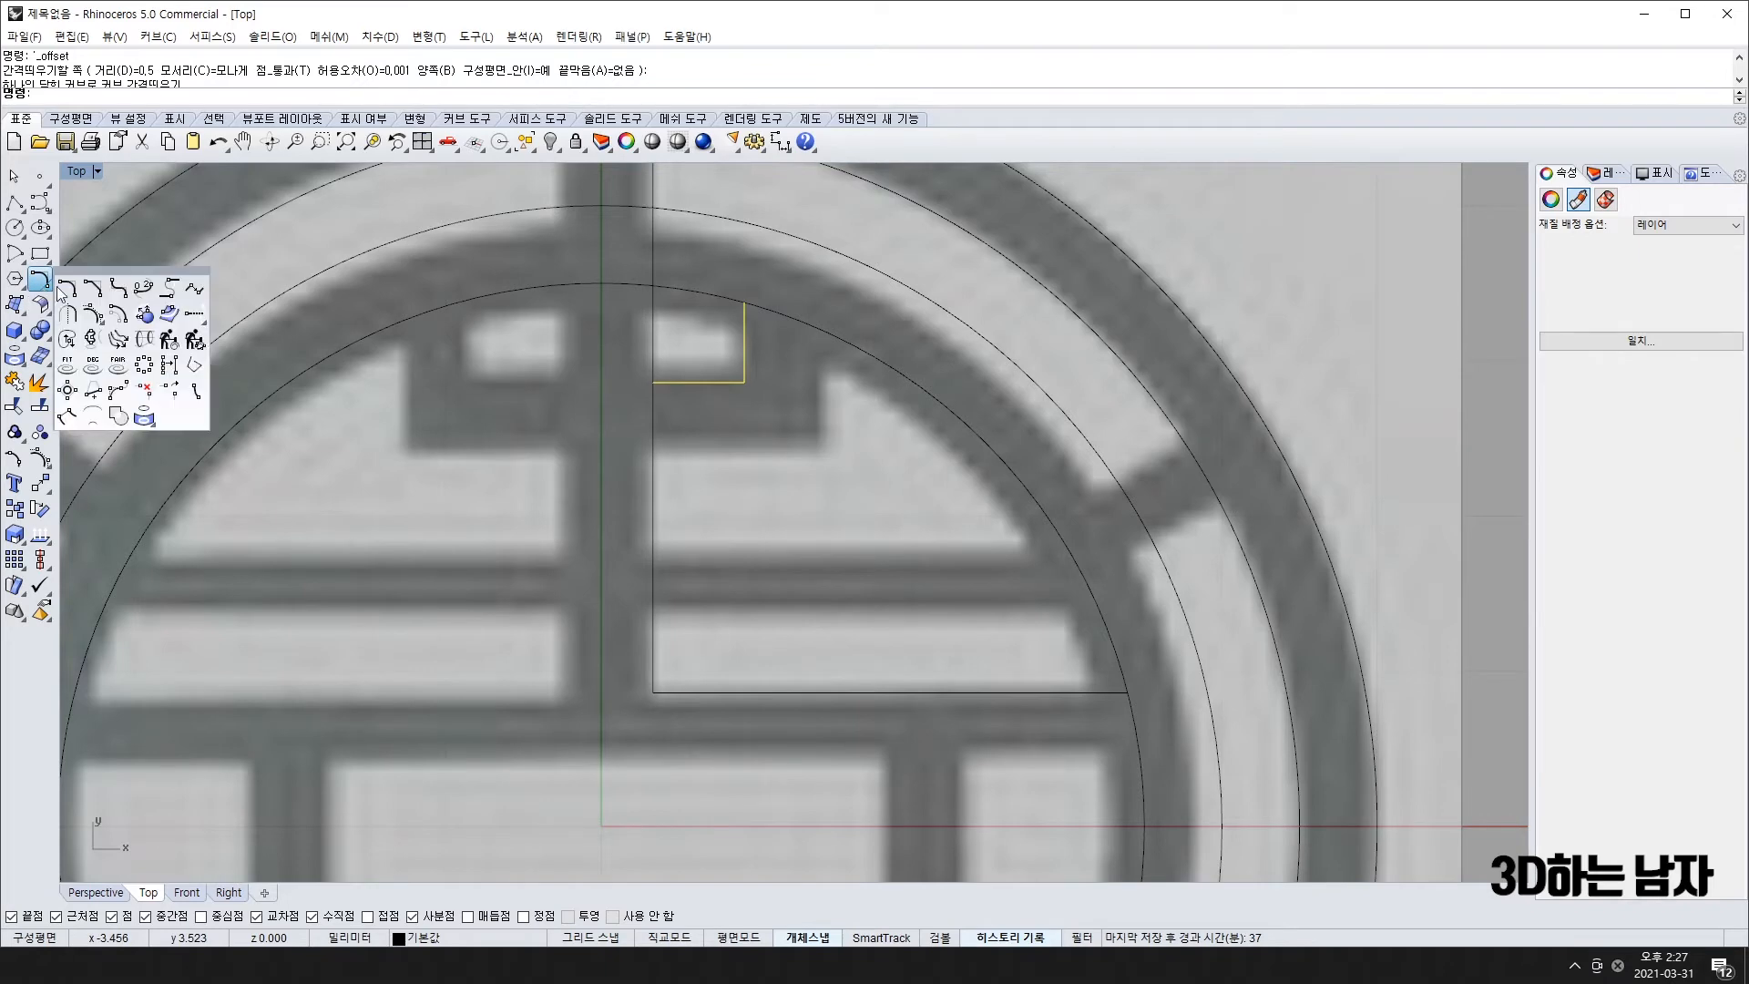
click(117, 311)
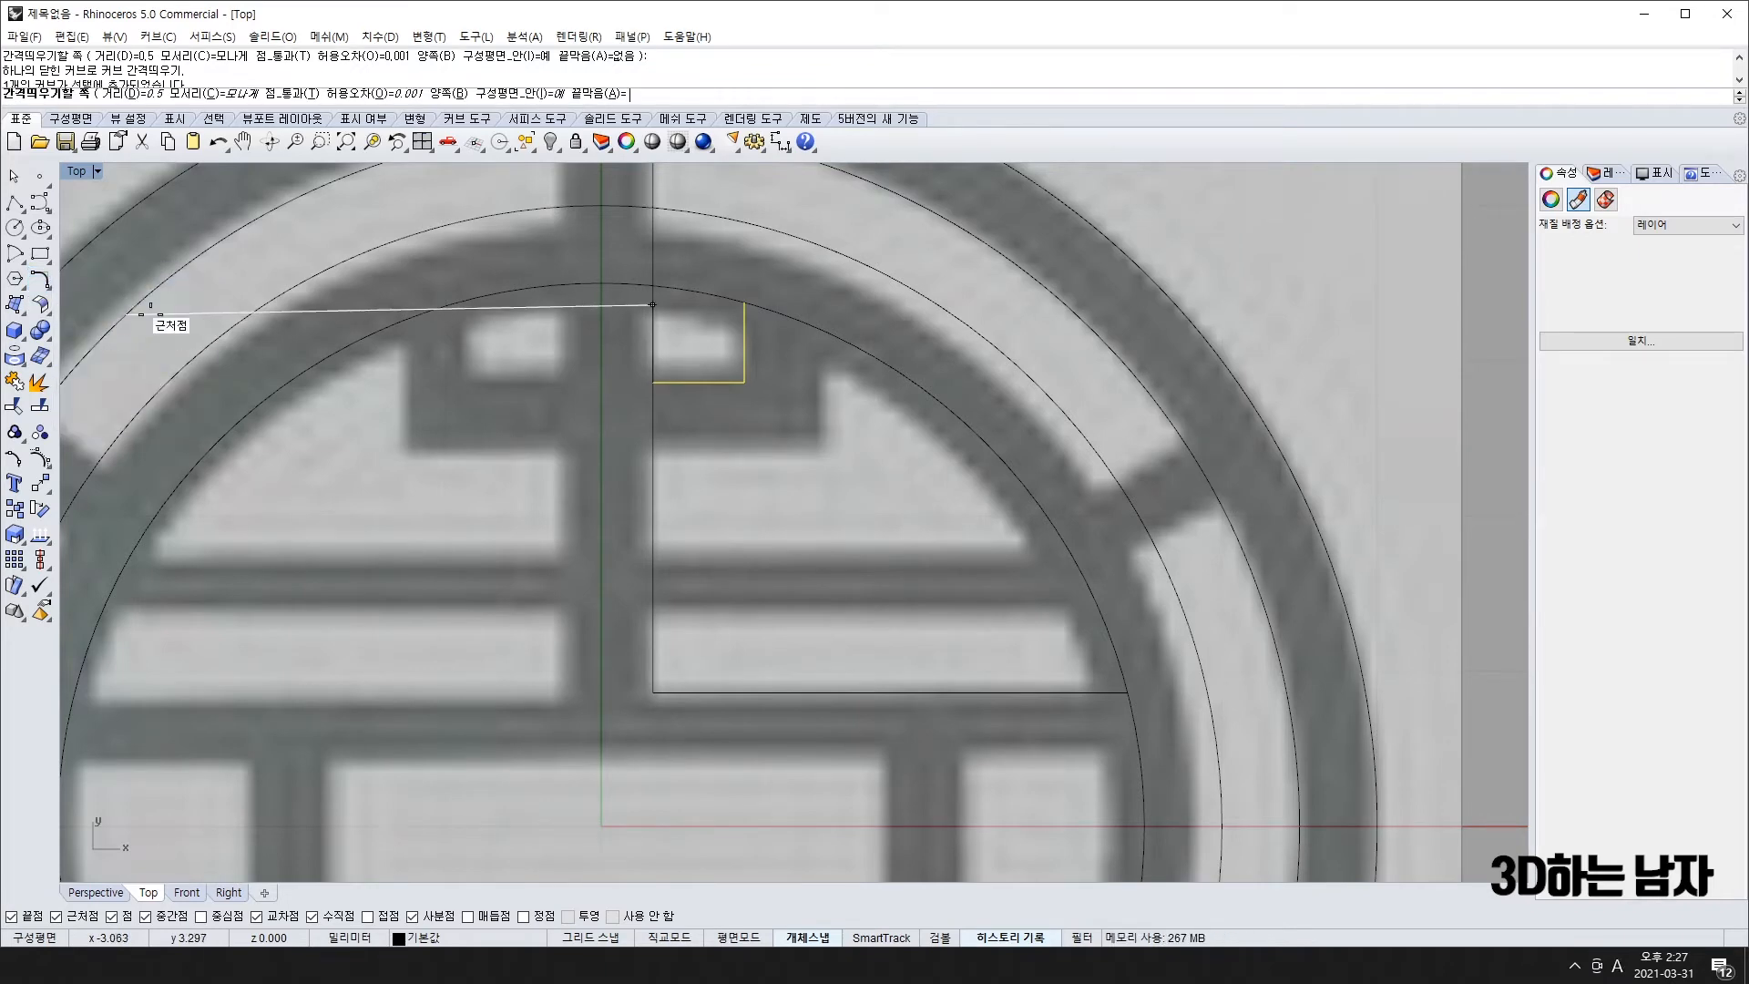
click(753, 441)
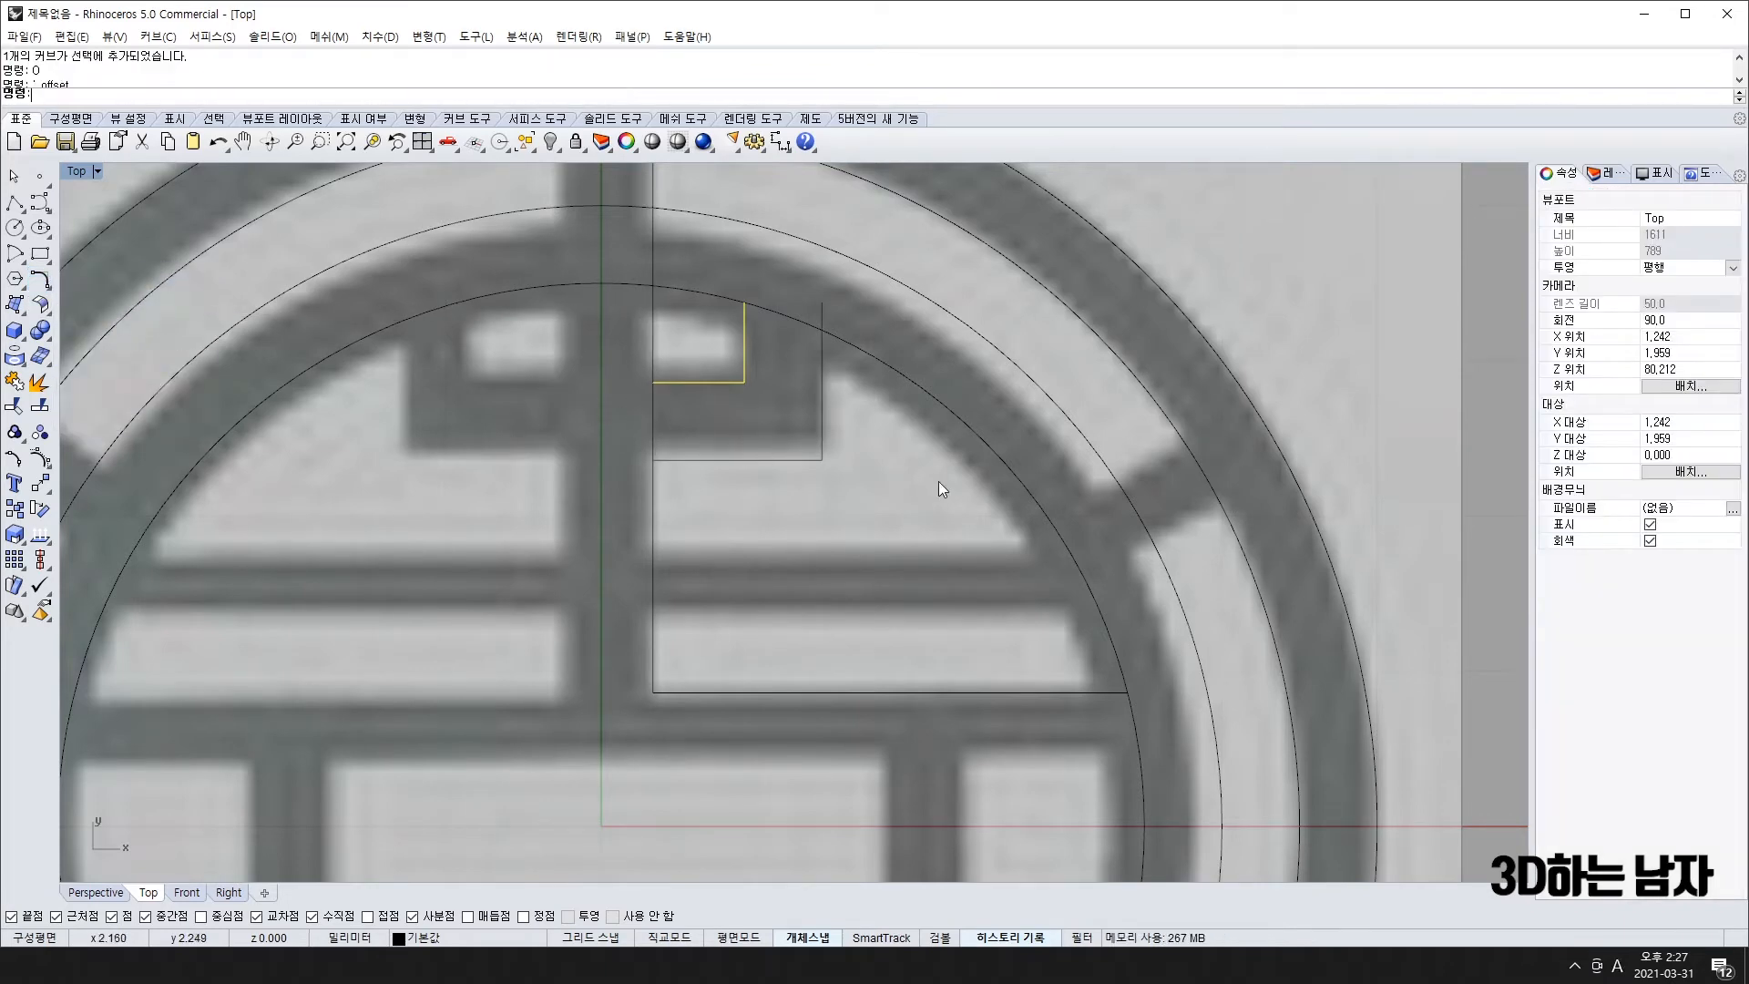
scroll(938, 481, down, 3)
scroll(829, 421, up, 3)
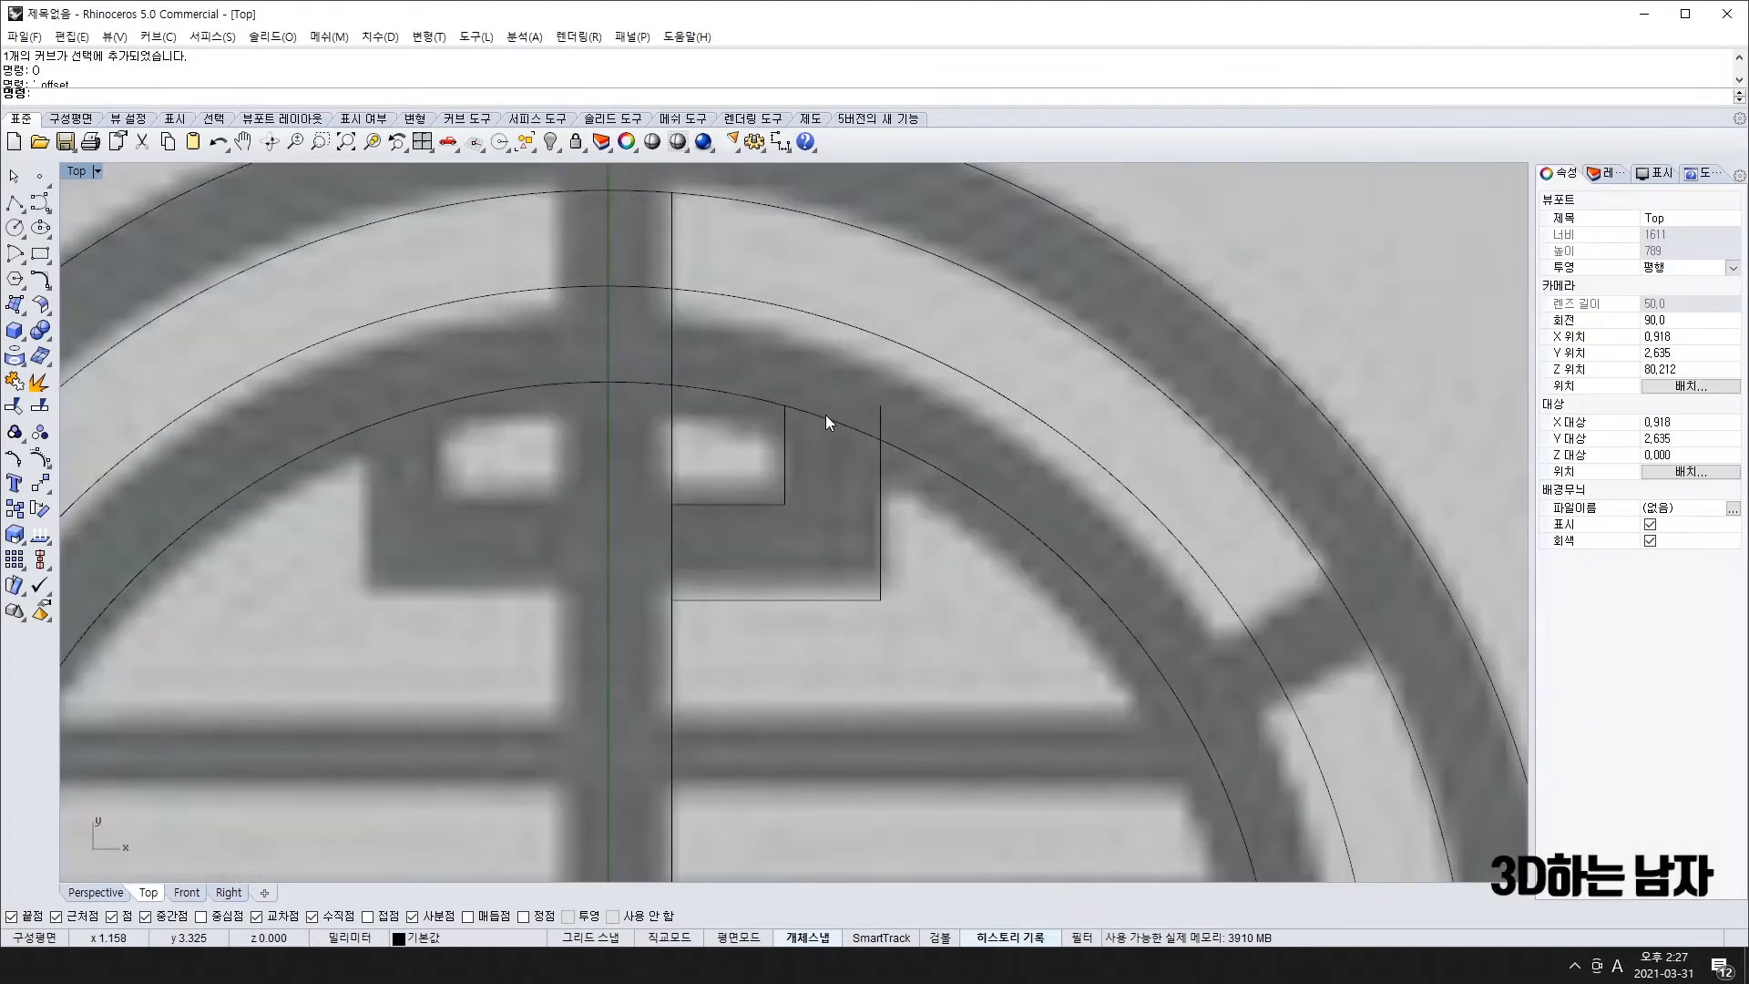
scroll(765, 492, down, 3)
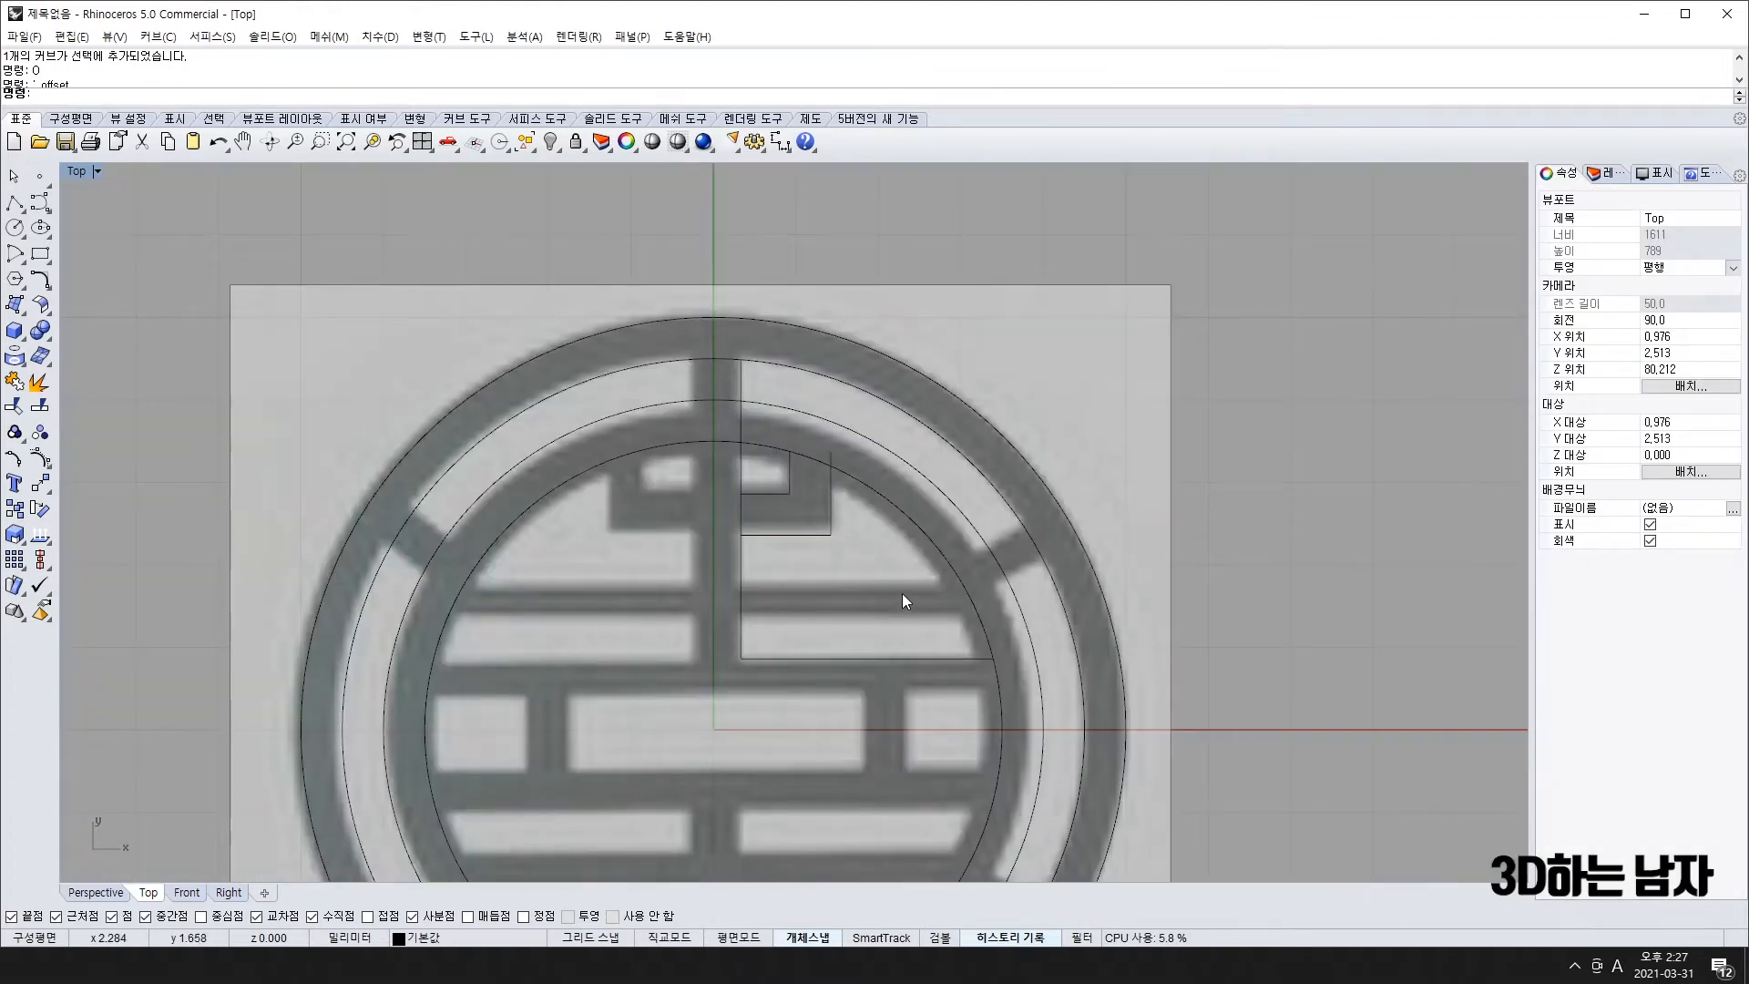
scroll(706, 518, up, 3)
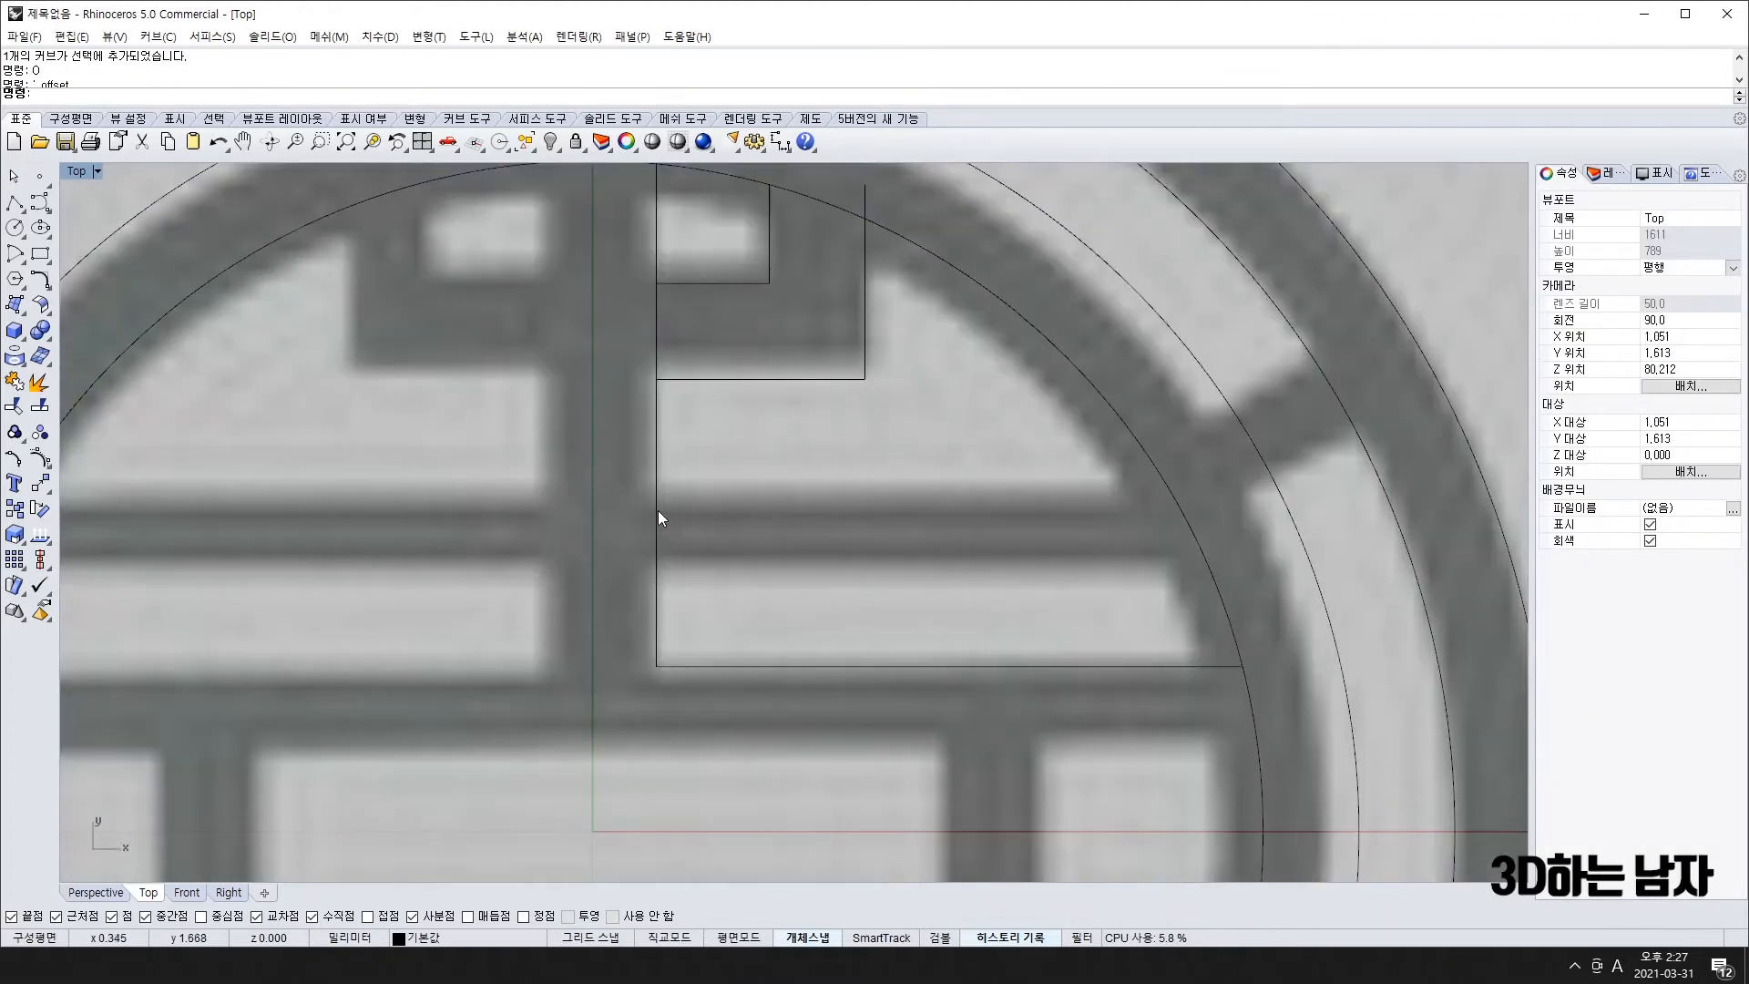
text(l)
key(Return)
click(657, 478)
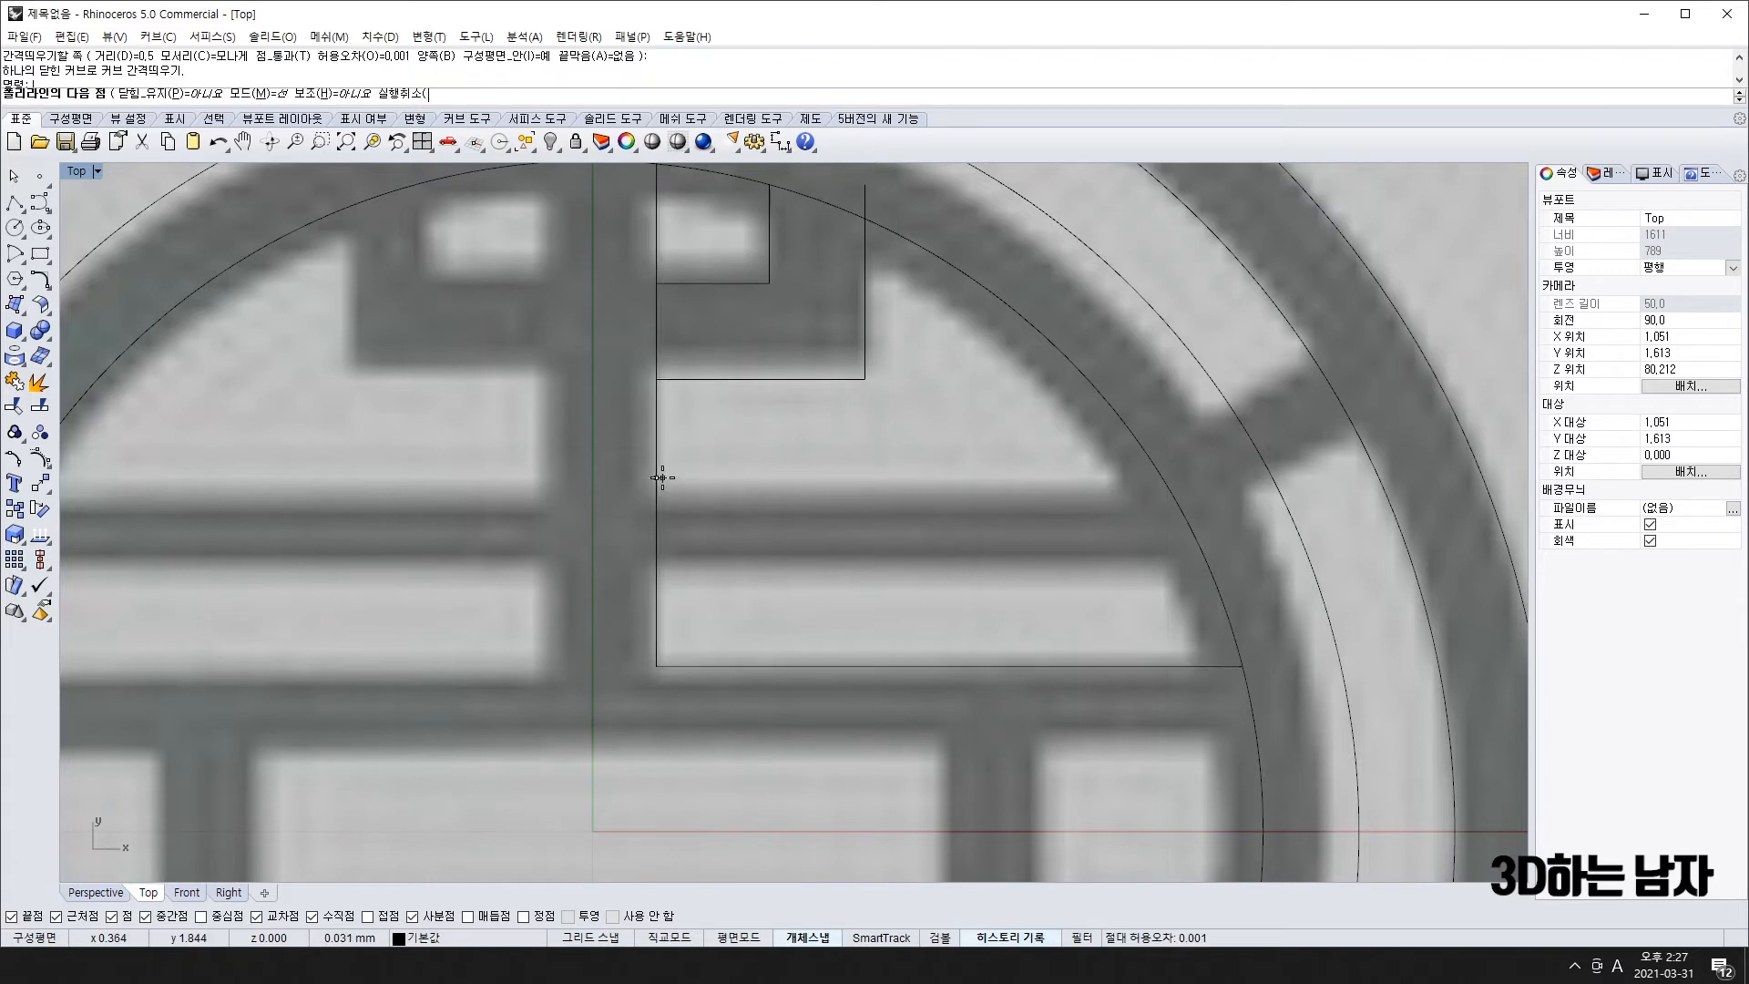
click(1161, 478)
key(Return)
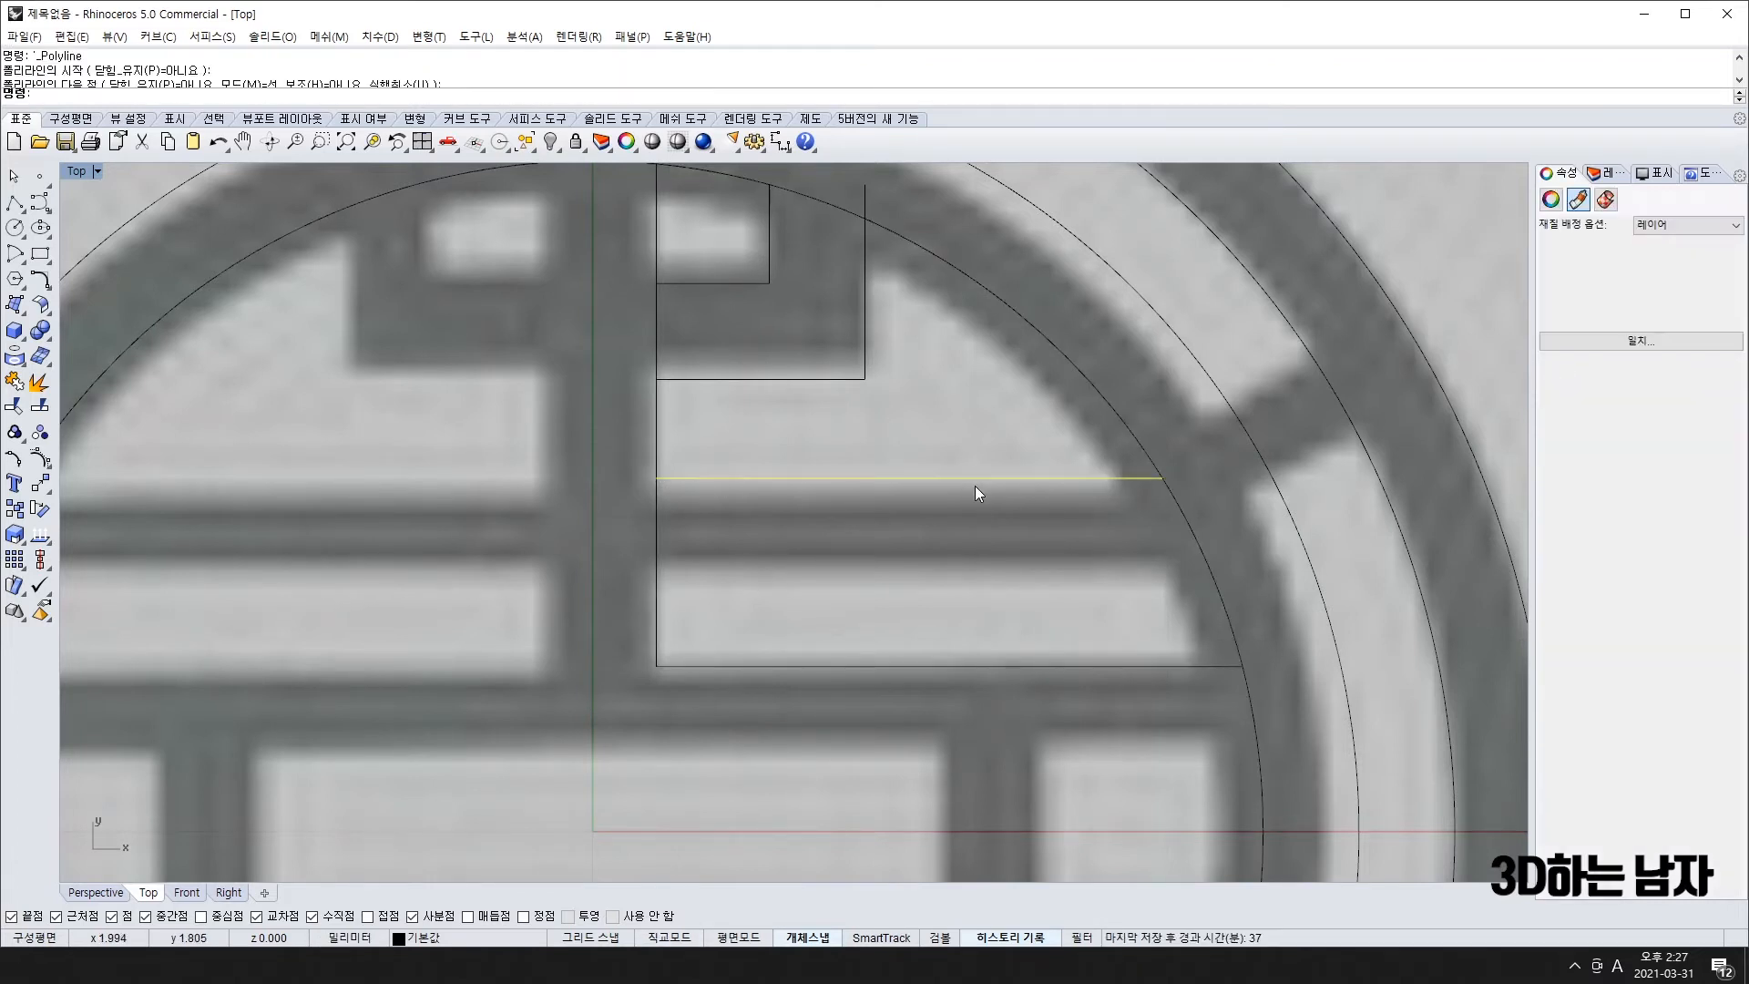
key(Delete)
- Draw a horizontal line along the thin crossbar's lower edge from the vertical bar to the innermost circle, and offset it upward by 0.5 mm
right_click(625, 590)
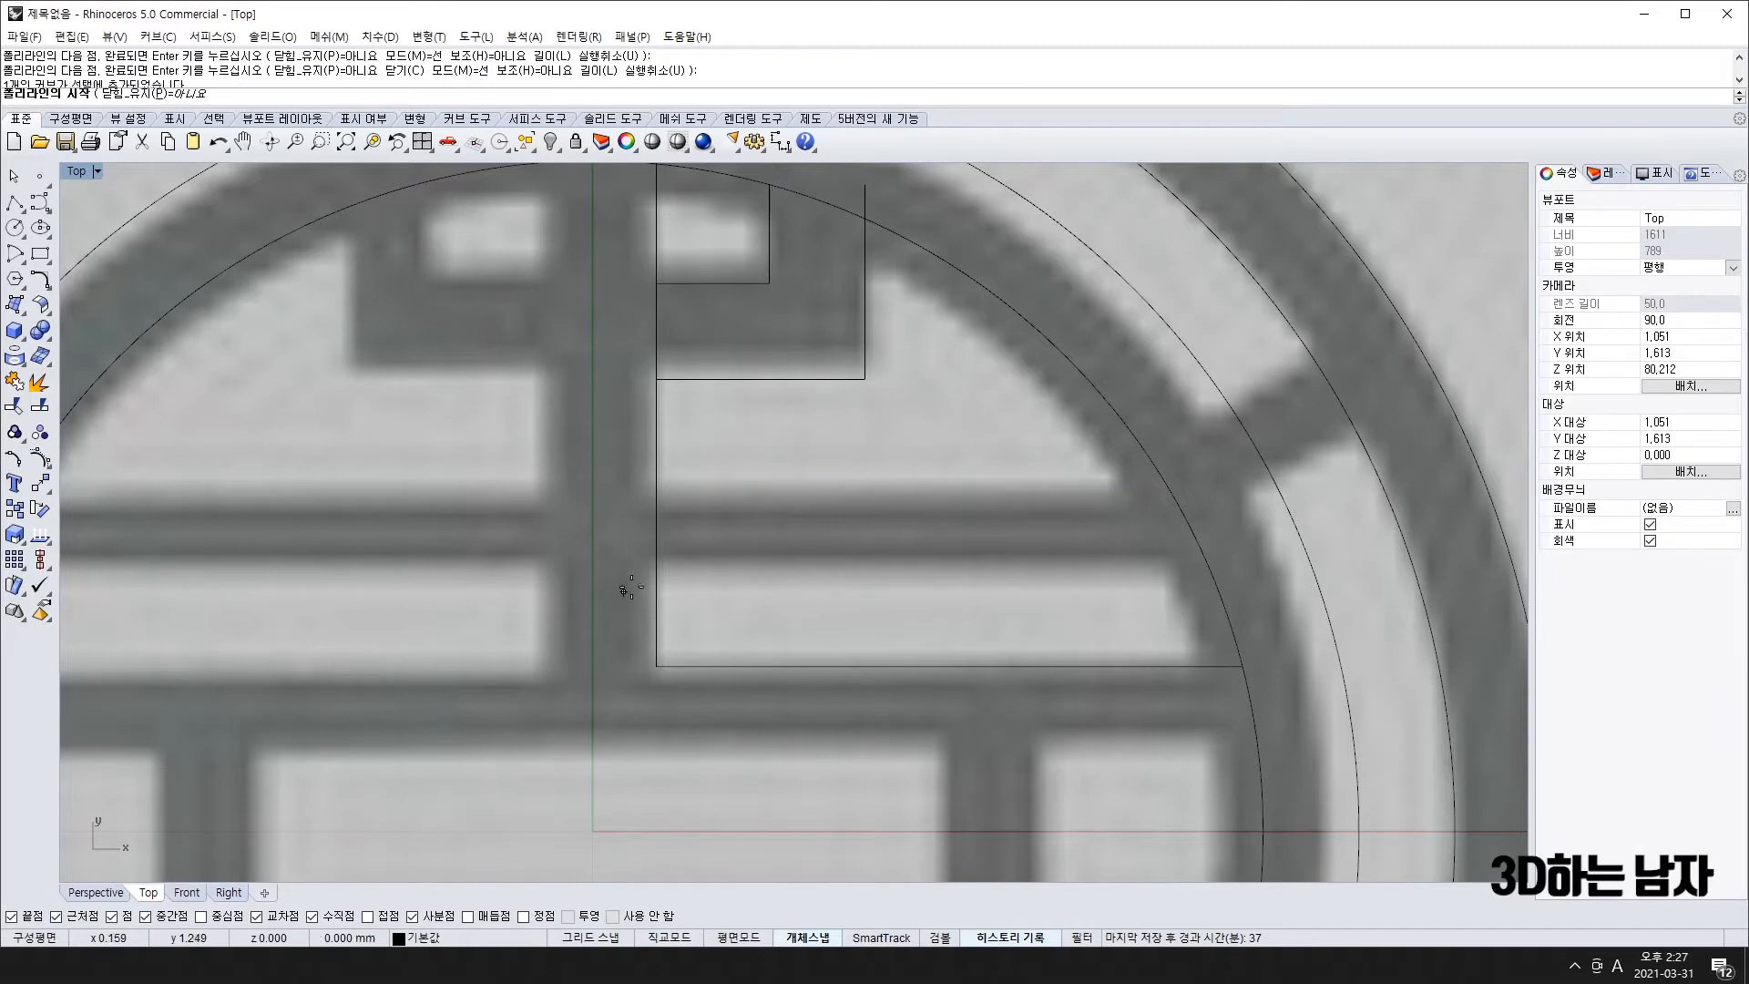
click(656, 570)
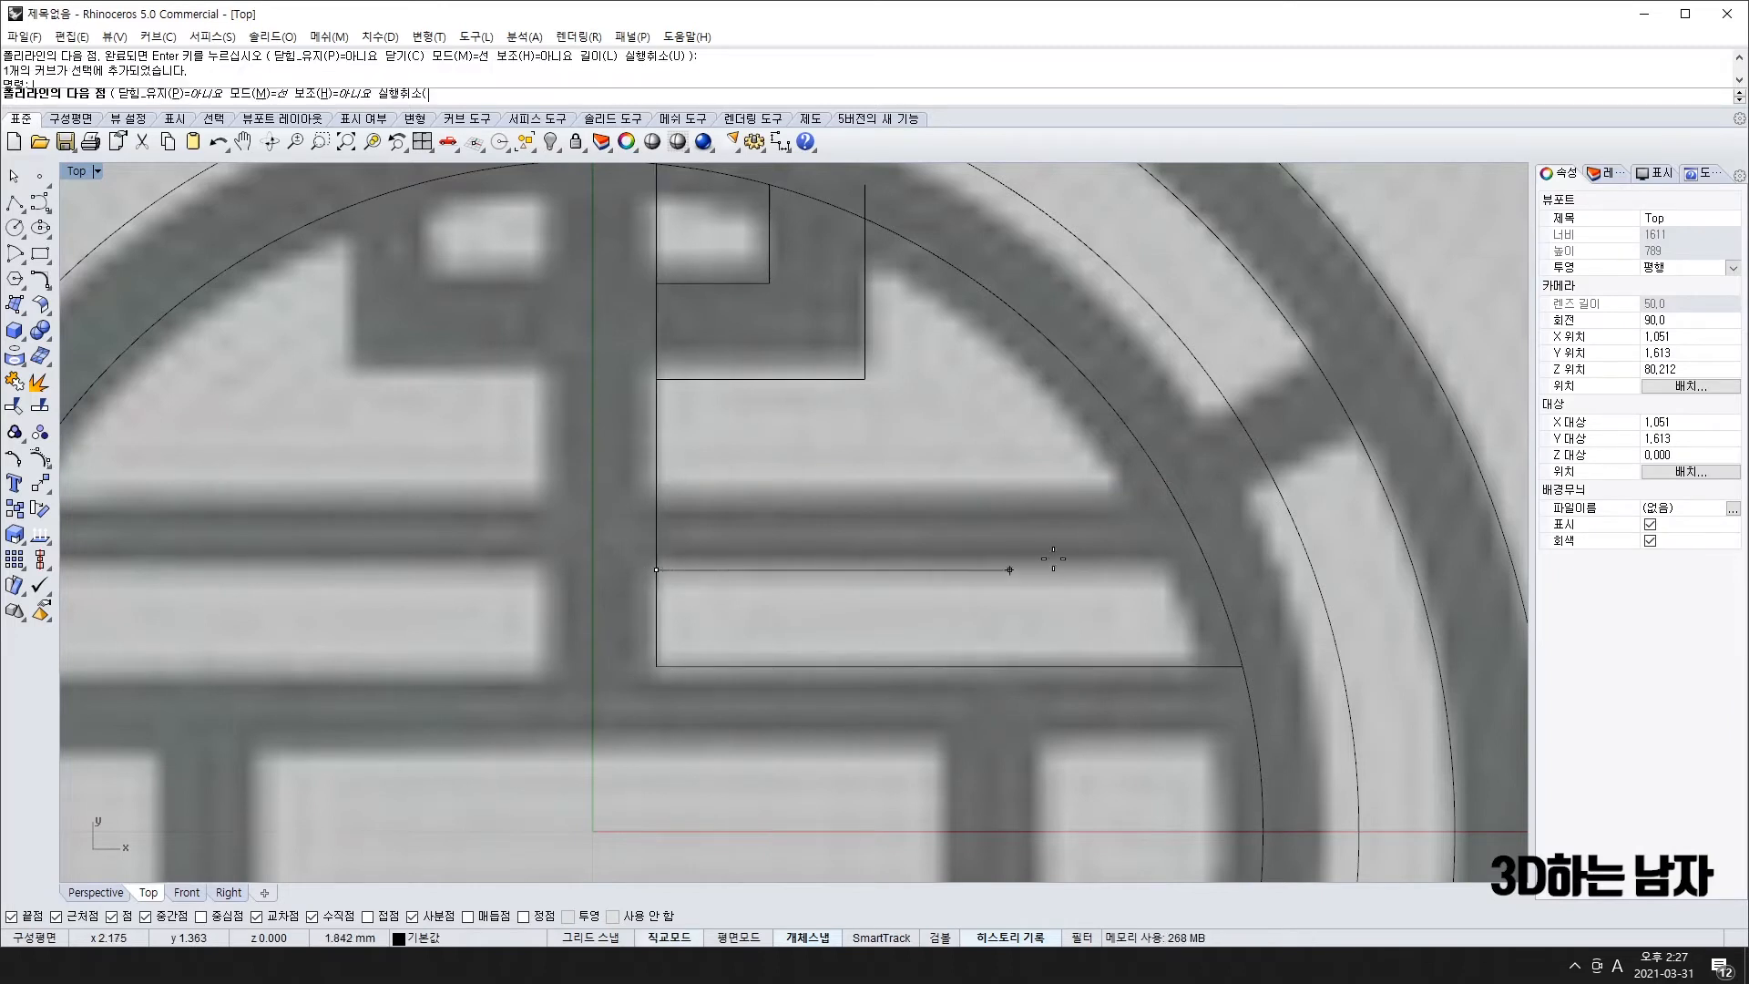
click(1210, 566)
key(Return)
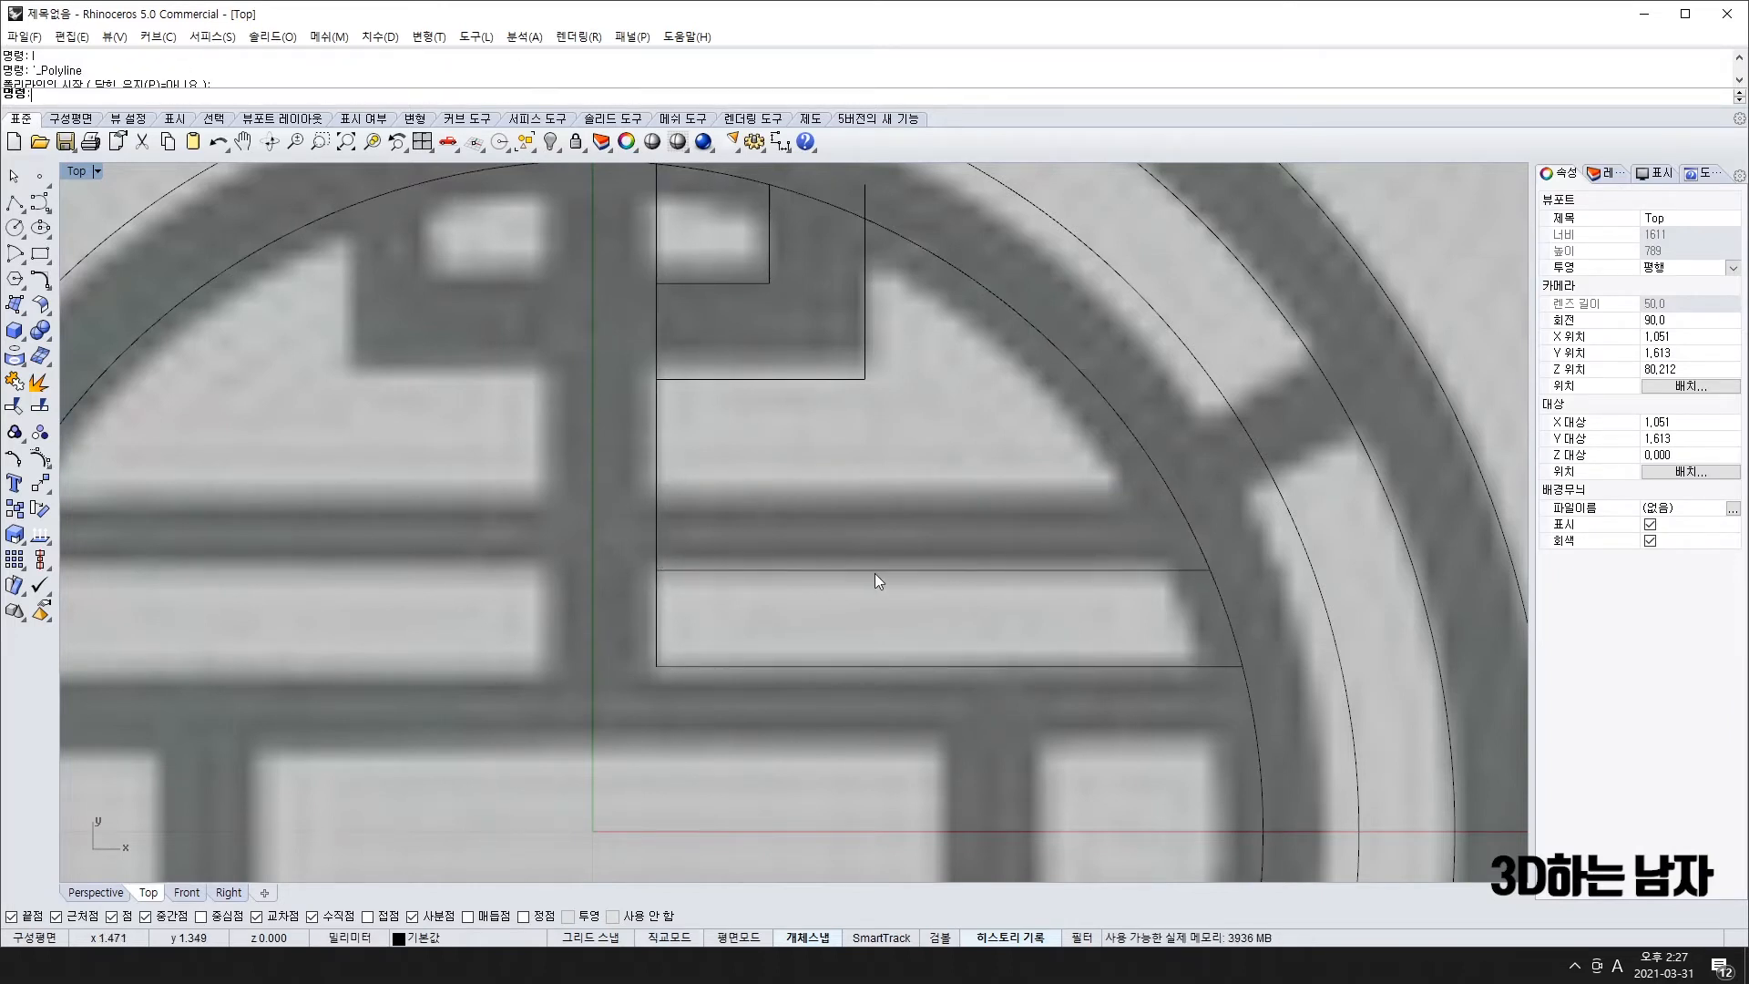
text(O)
key(Return)
click(890, 460)
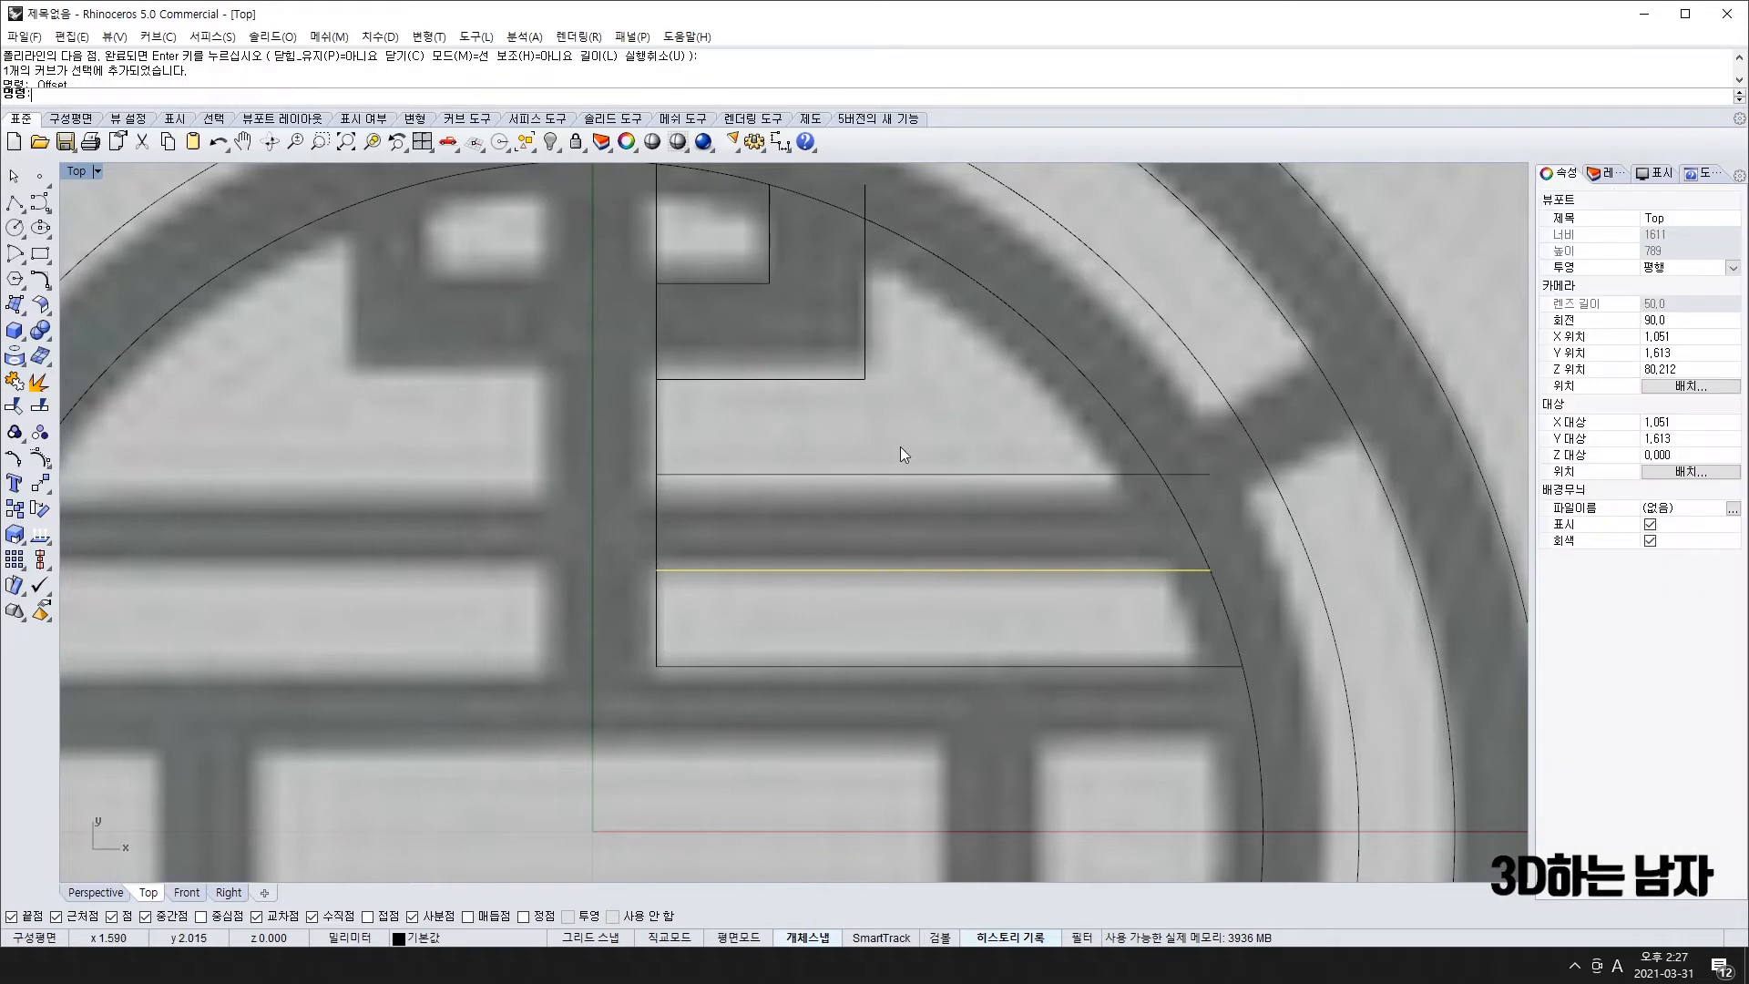
- Offset the large L-shaped polyline downward by 0.5 mm to trace the lower edge of the wide crossbar
scroll(939, 480, down, 12)
scroll(937, 578, up, 10)
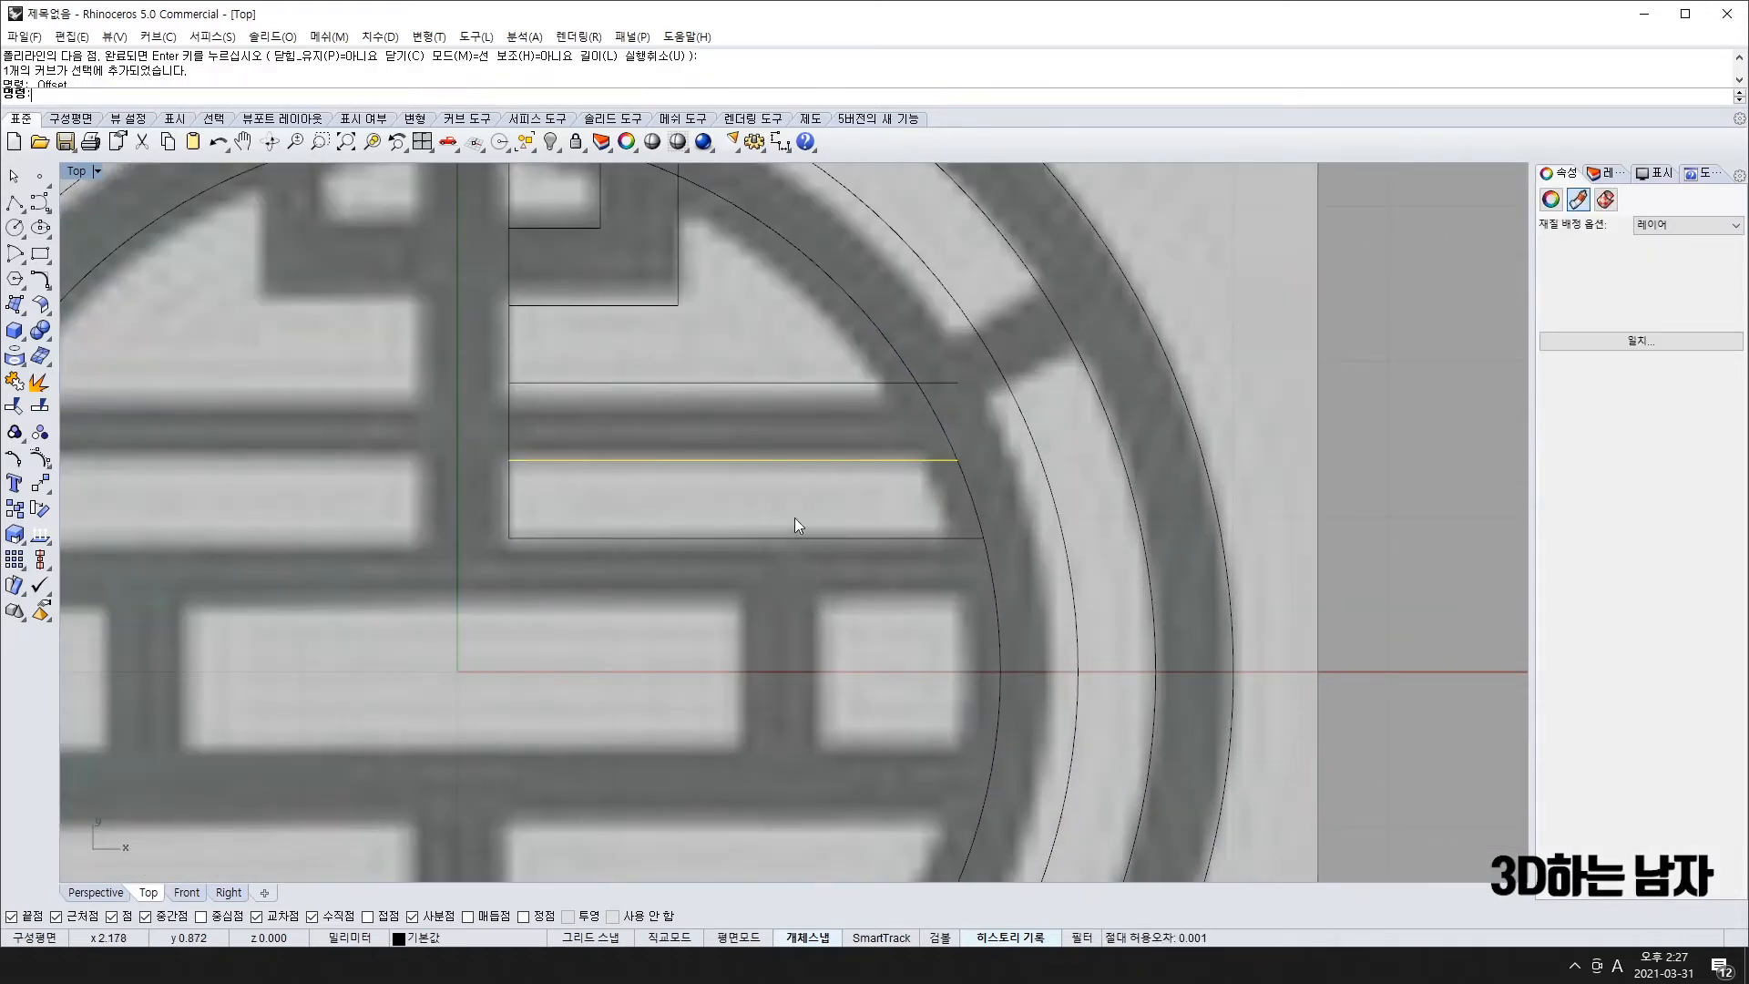
scroll(800, 549, down, 2)
click(723, 537)
key(Return)
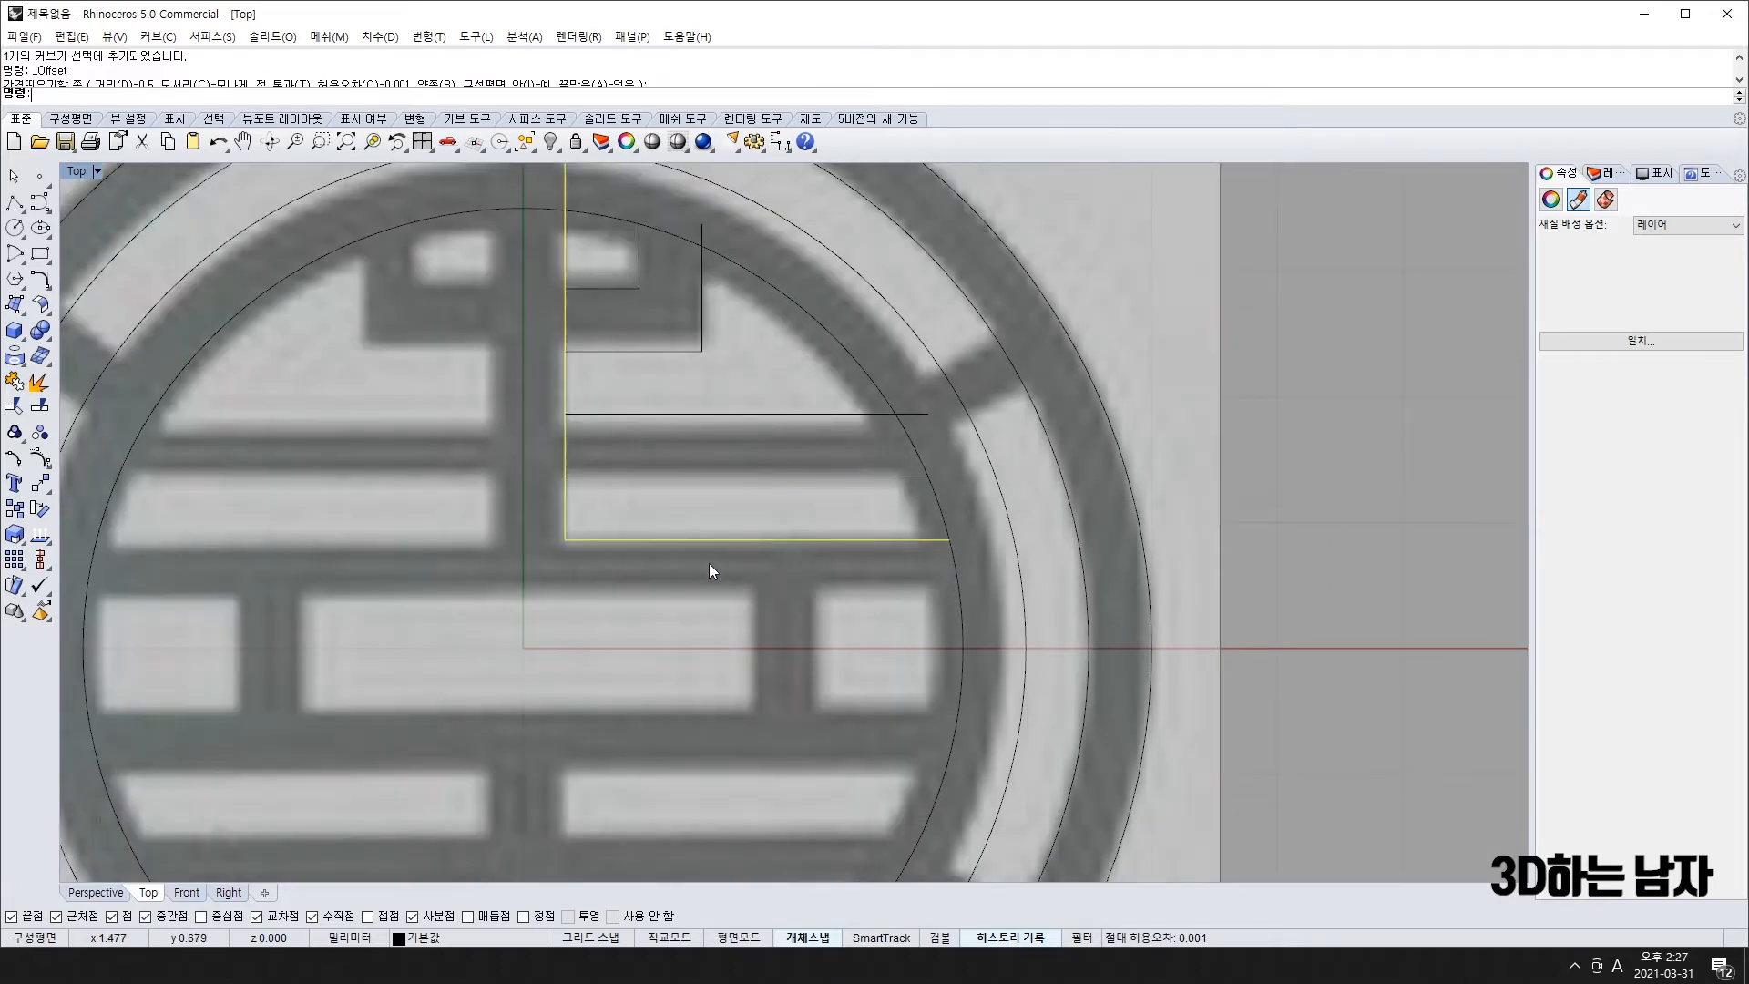
click(708, 563)
- Draw a vertical line about 0.6 mm long along the short upright's left edge, from the wide crossbar's lower line to below the horizontal axis
text(l)
key(Return)
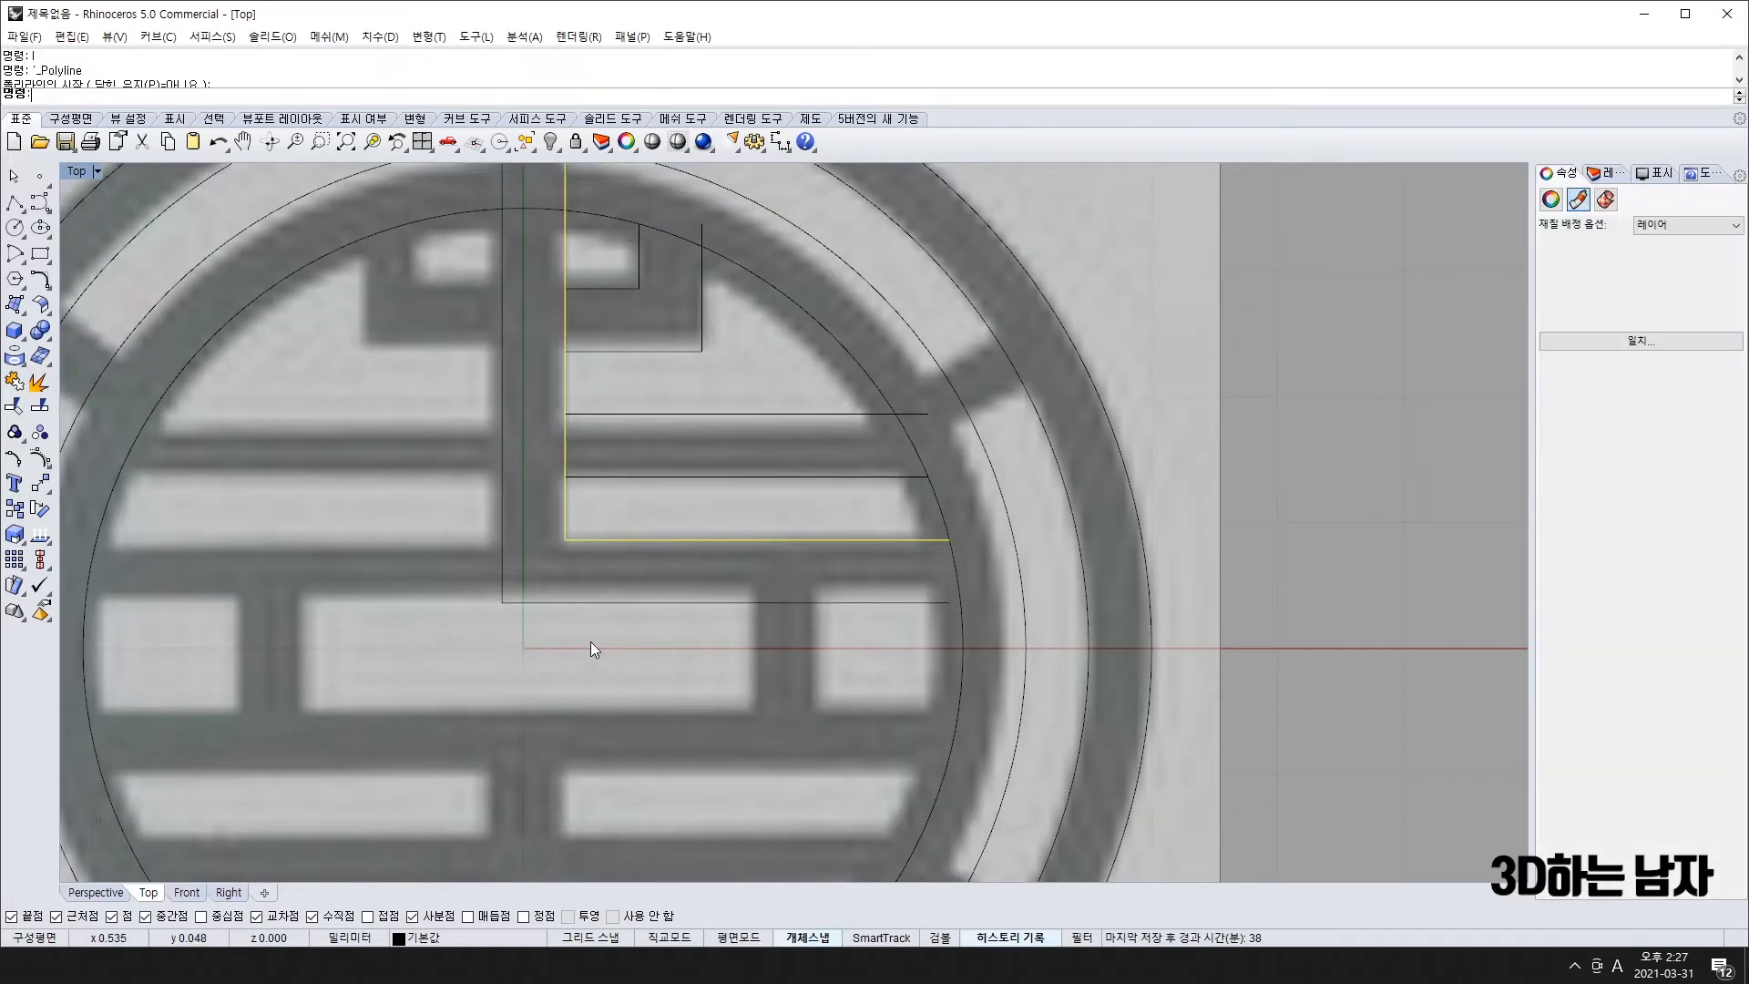
scroll(594, 643, down, 5)
scroll(719, 636, up, 6)
scroll(649, 635, up, 2)
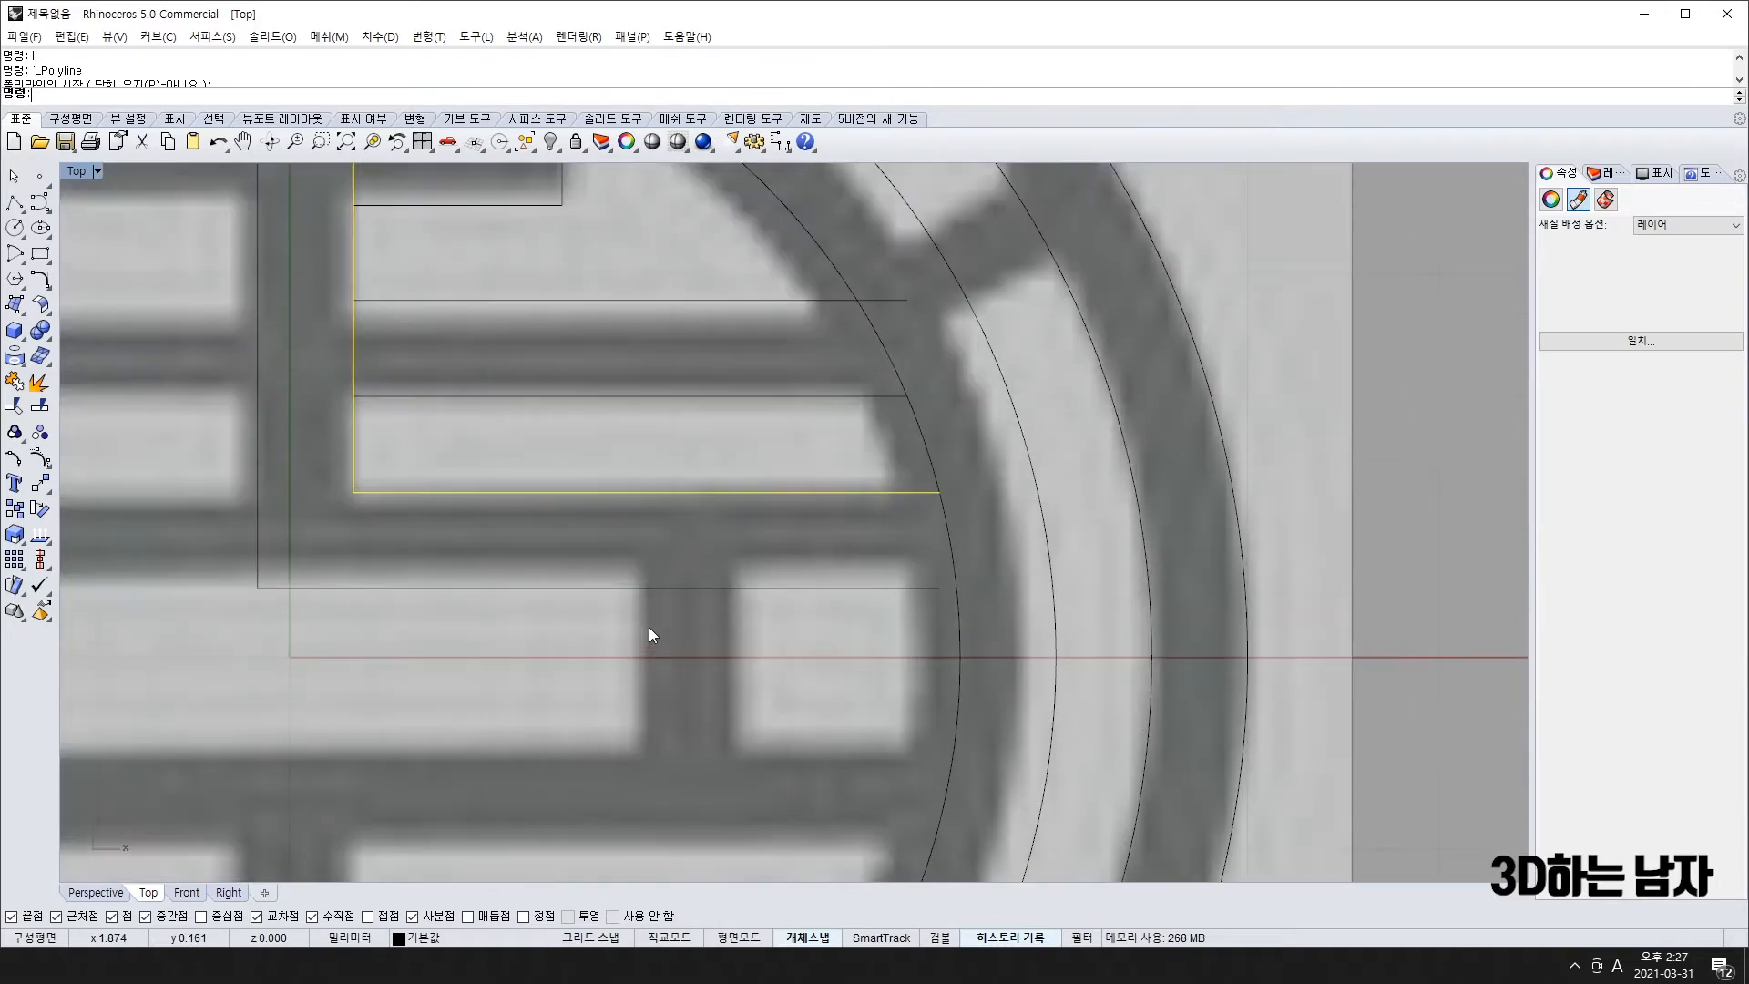
key(Return)
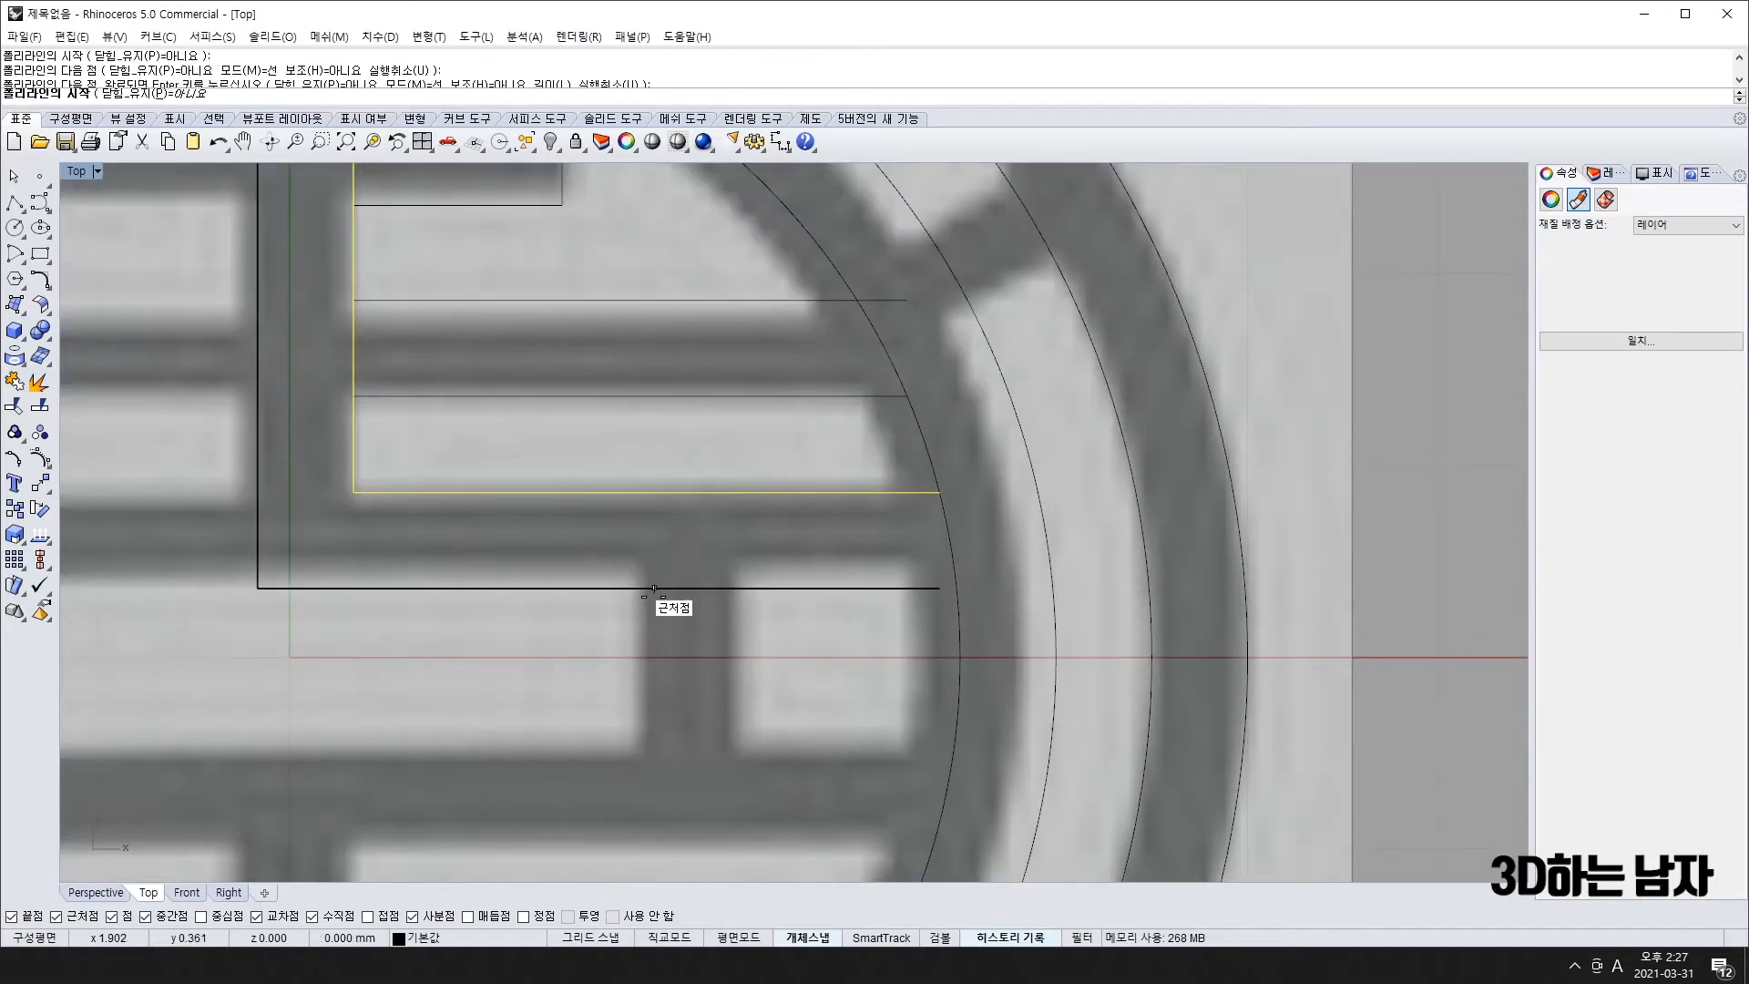
click(649, 590)
shift+click(649, 706)
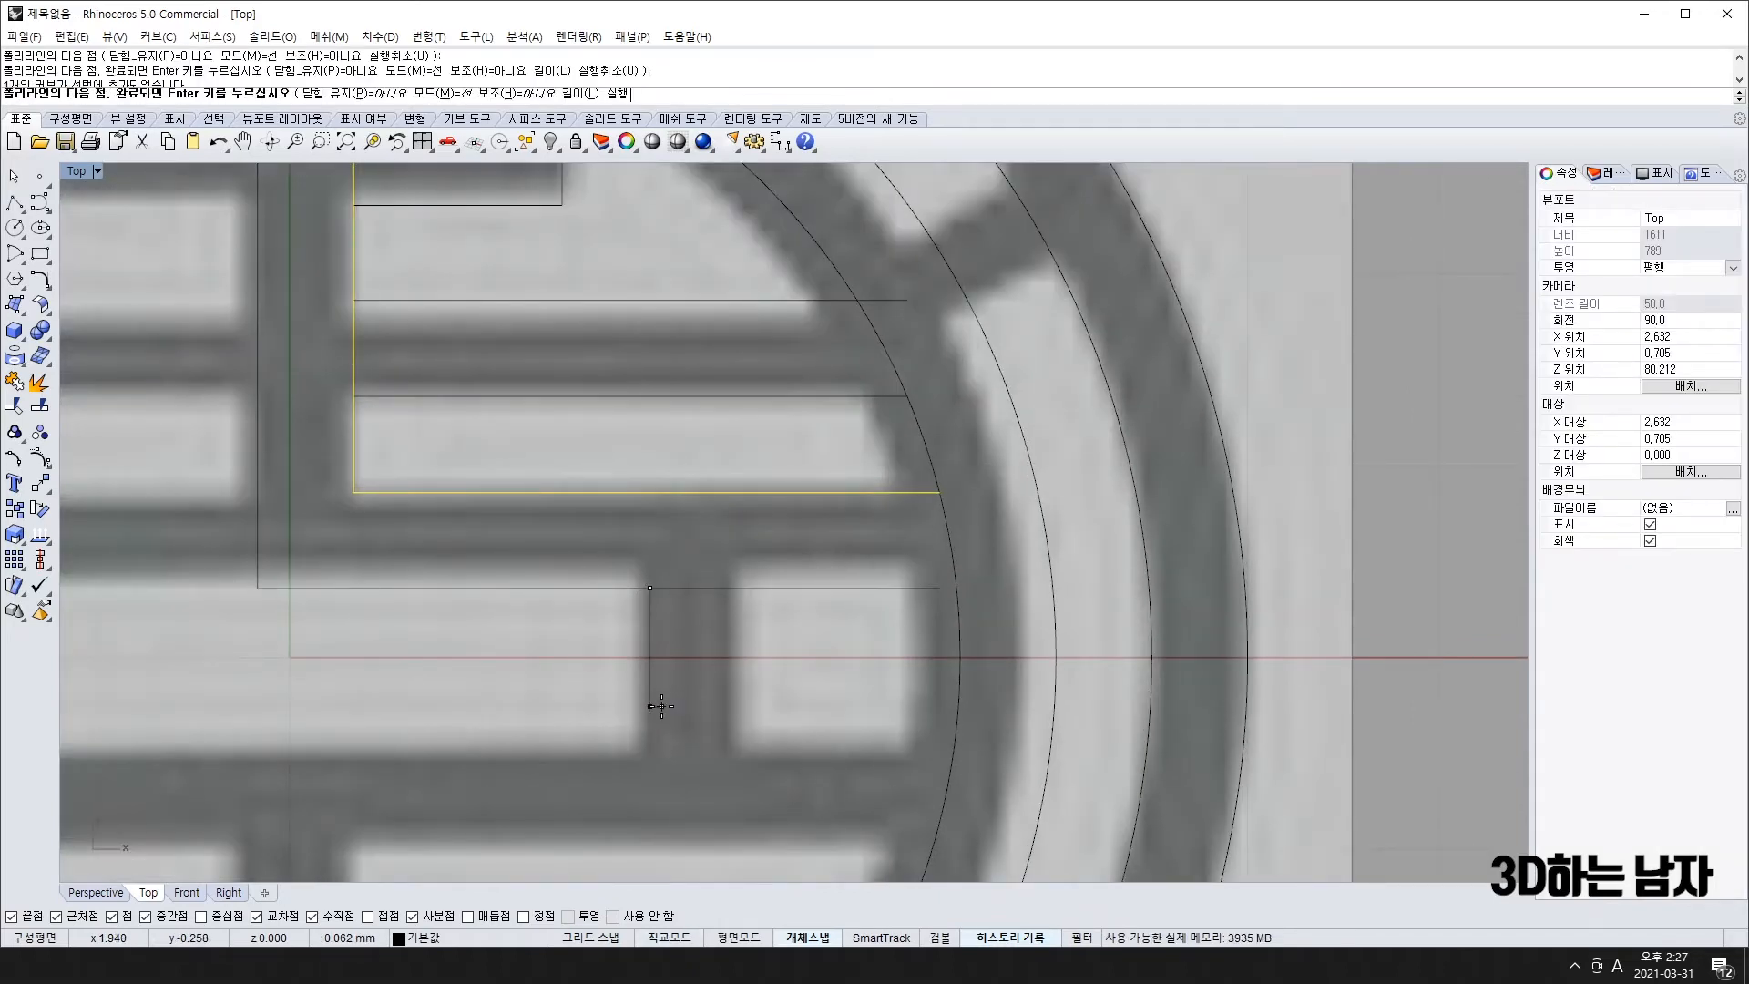
key(Return)
- Offset the short upright's vertical line to the right by 0.5 mm
click(653, 642)
text(o)
key(Return)
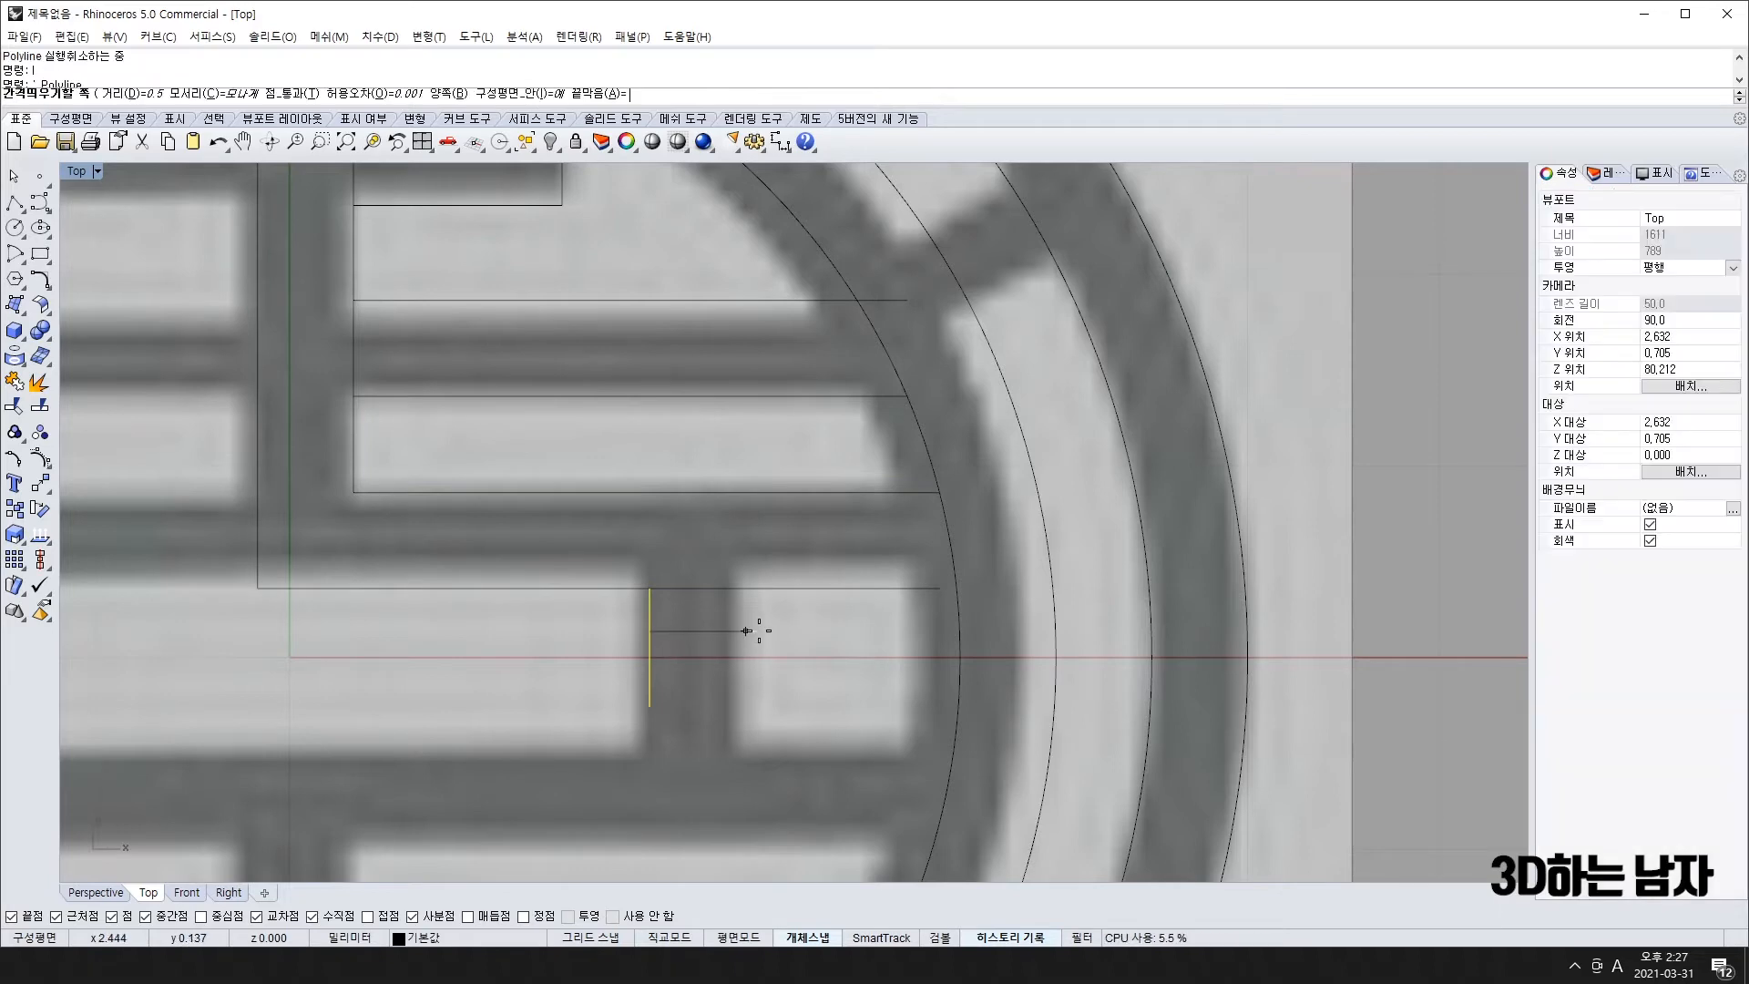
click(757, 630)
- Draw two guide lines from the origin, one straight up and one straight right, both extending past the outer circle
scroll(758, 631, down, 10)
scroll(756, 631, down, 2)
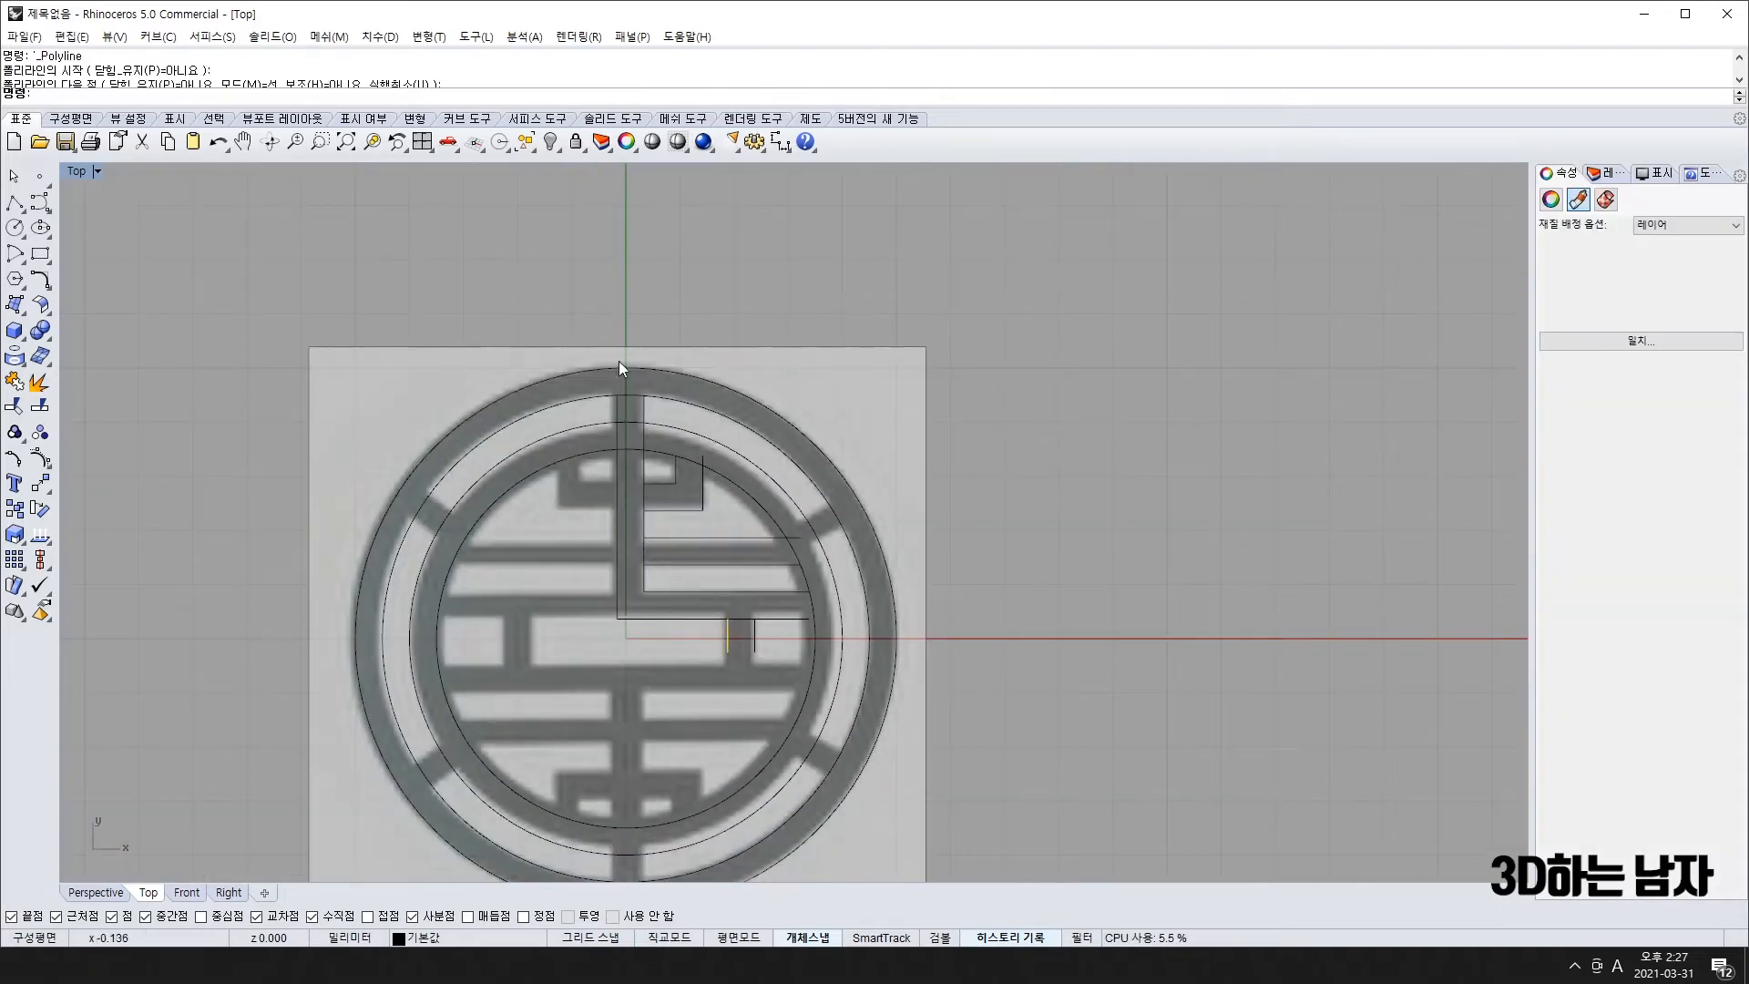
scroll(637, 430, up, 4)
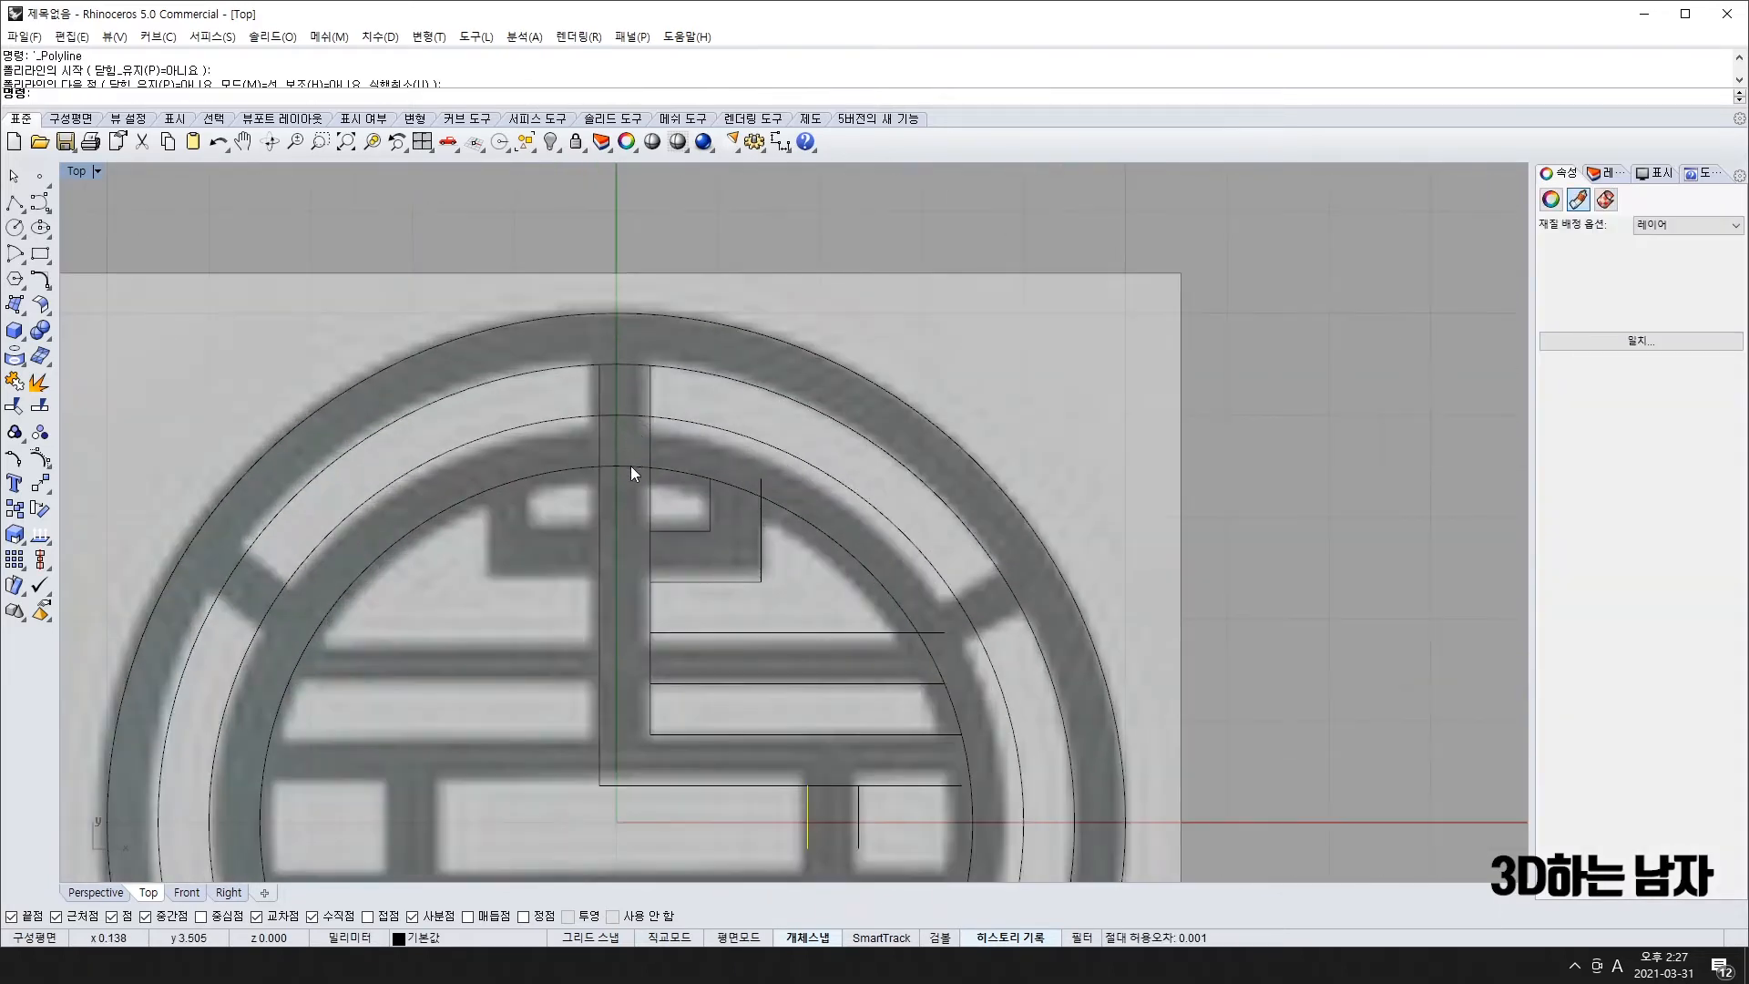
scroll(628, 465, down, 4)
key(Return)
text(0)
key(Return)
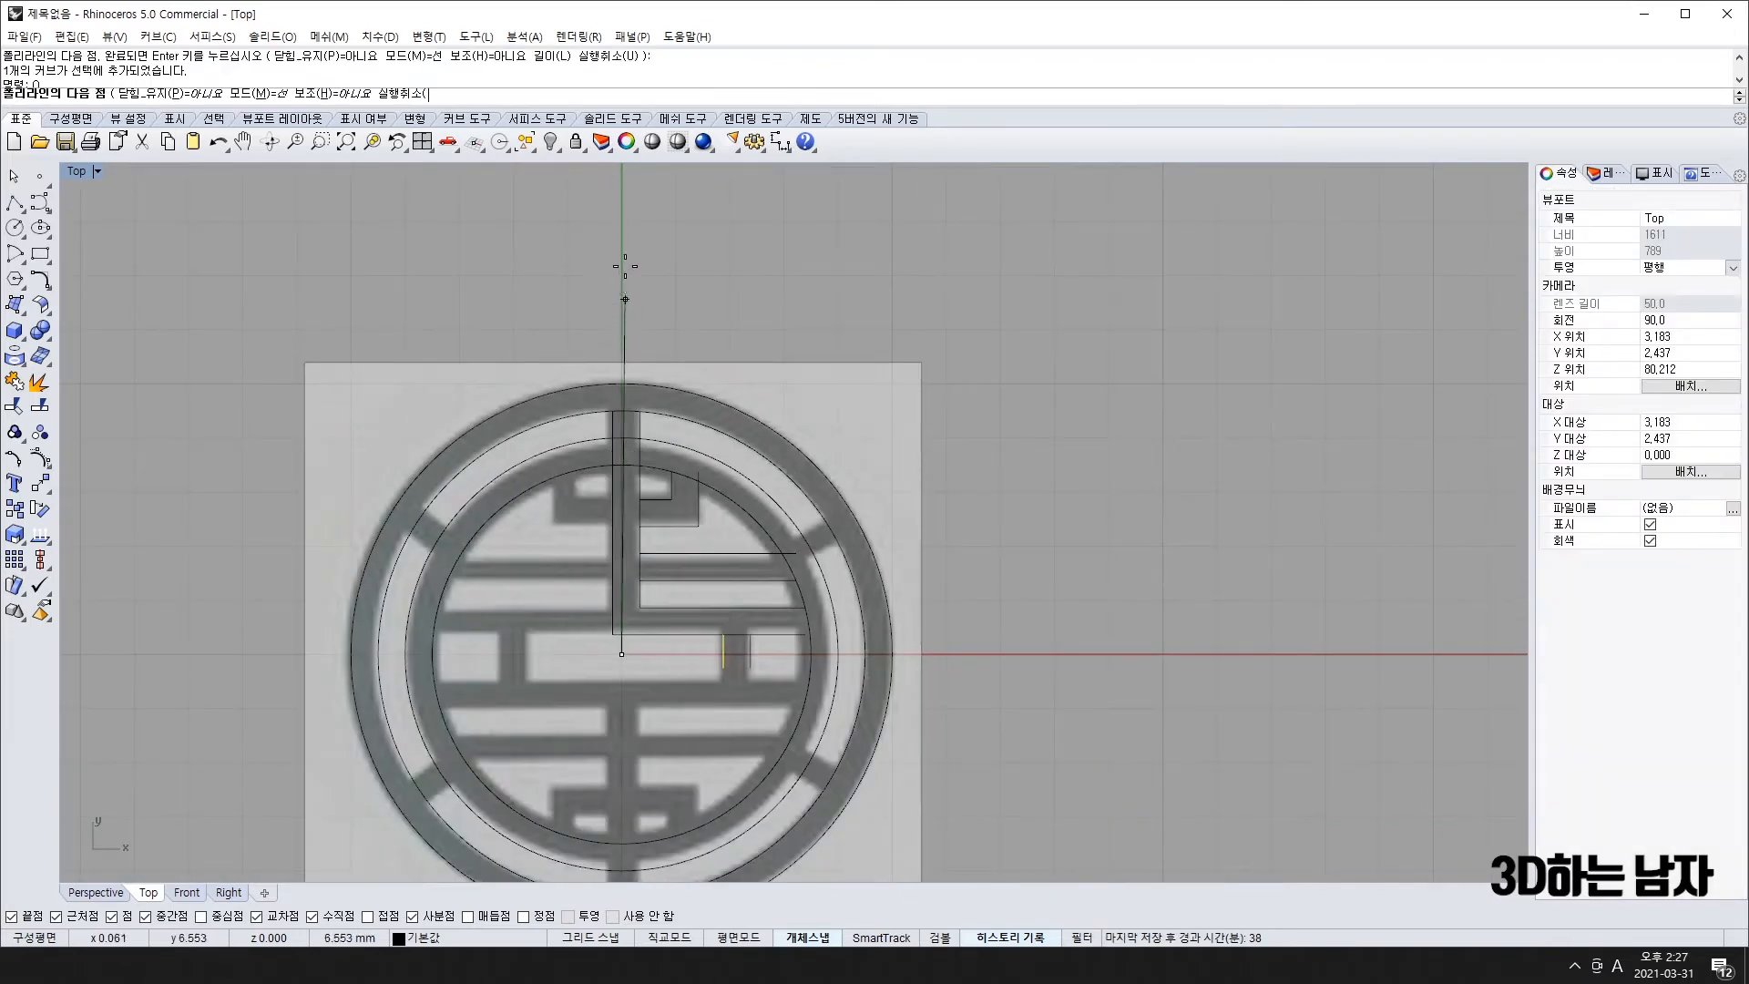
shift+click(625, 197)
key(Return)
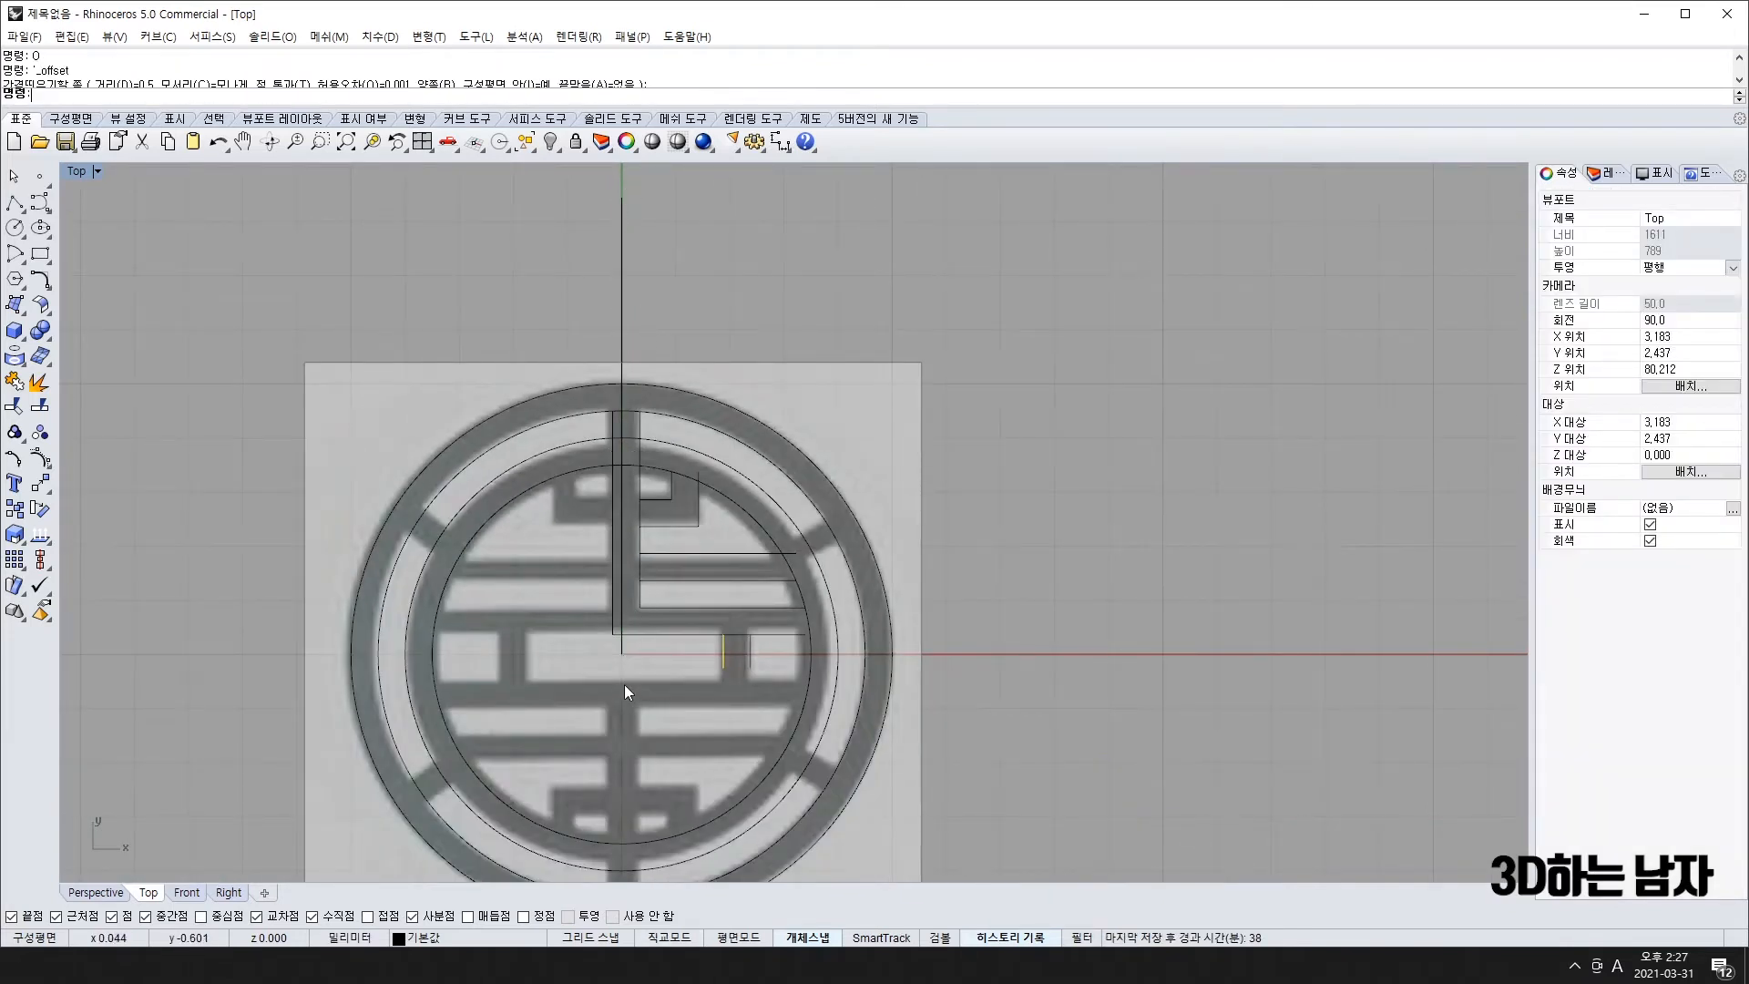
key(Return)
click(622, 653)
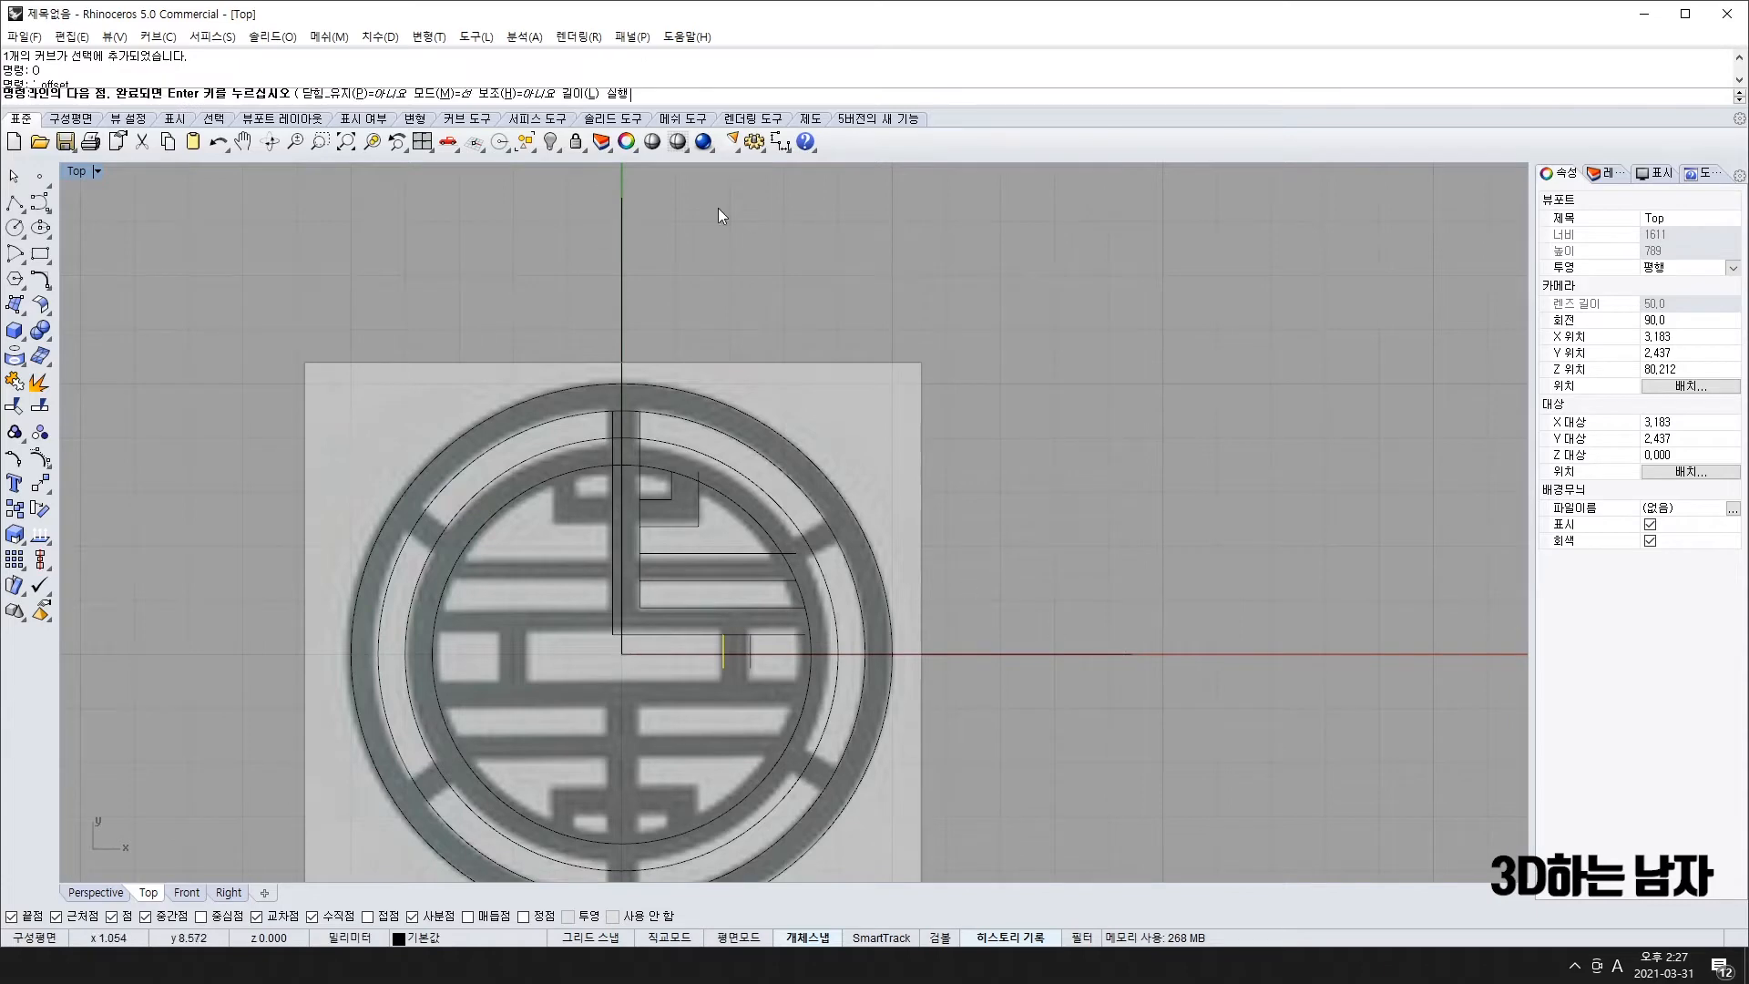
- Using all curves as cutting objects, trim the circles outside the upper-right quadrant and the large offset polyline inside the innermost circle beyond the vertical axis
drag(1299, 185, 464, 778)
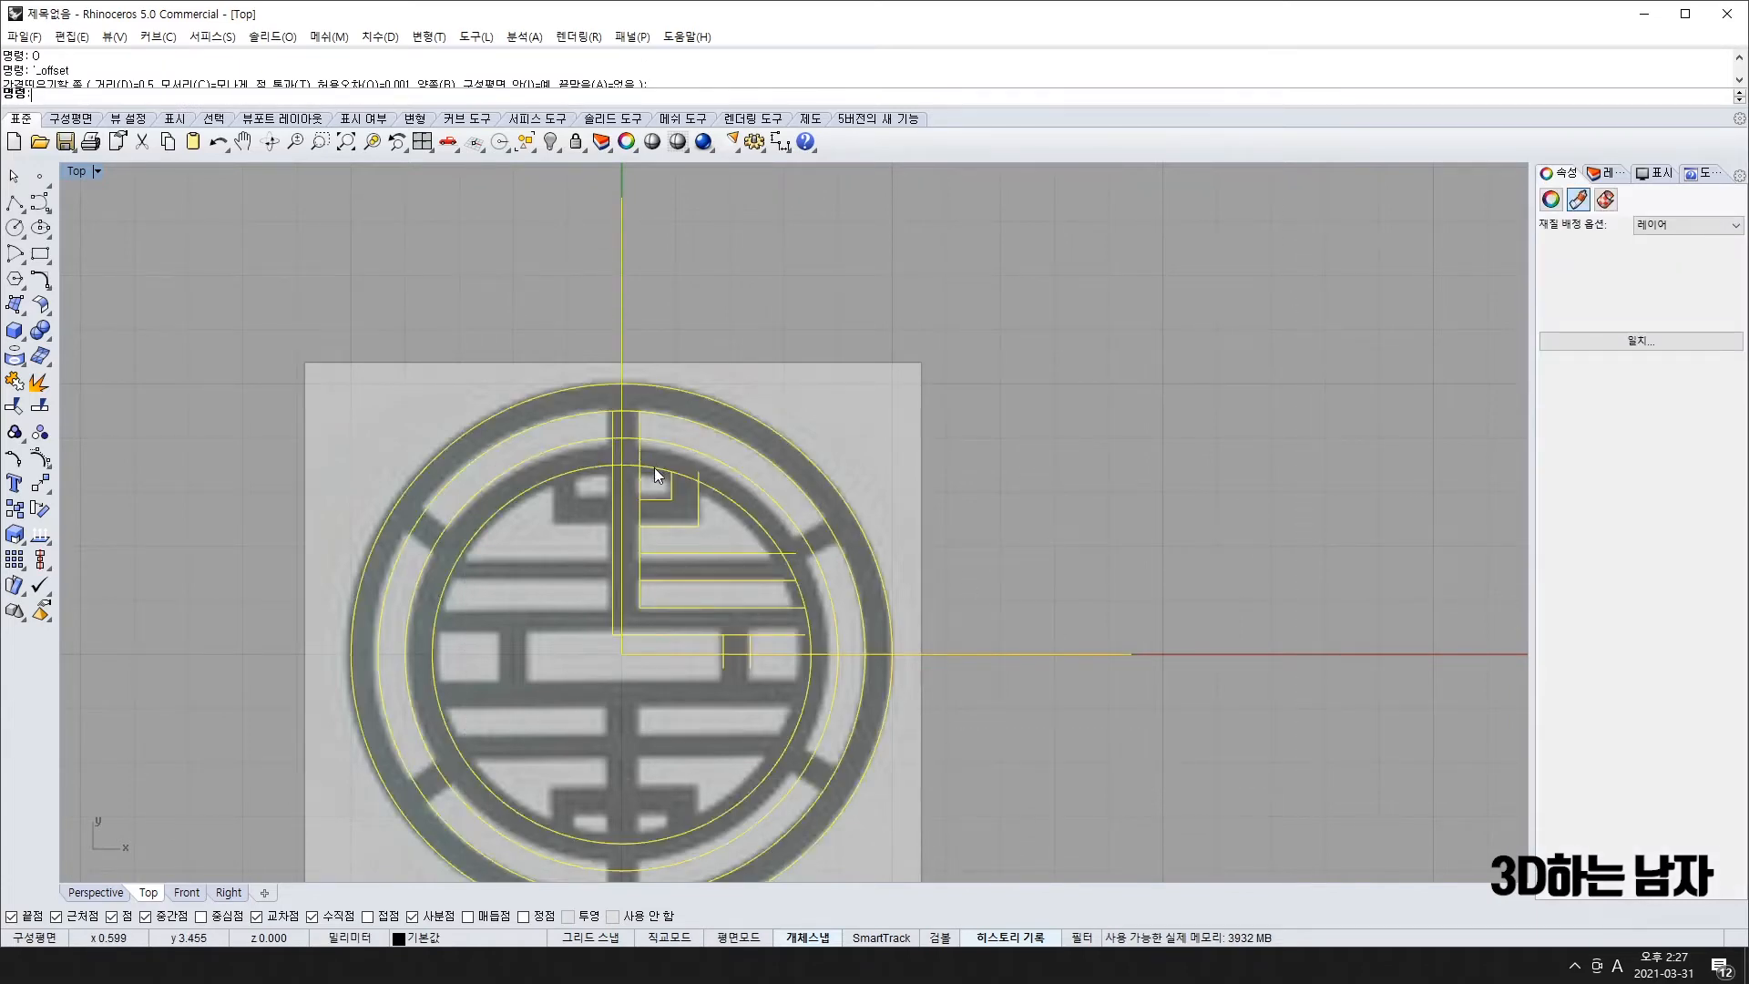
scroll(635, 459, up, 3)
key(Return)
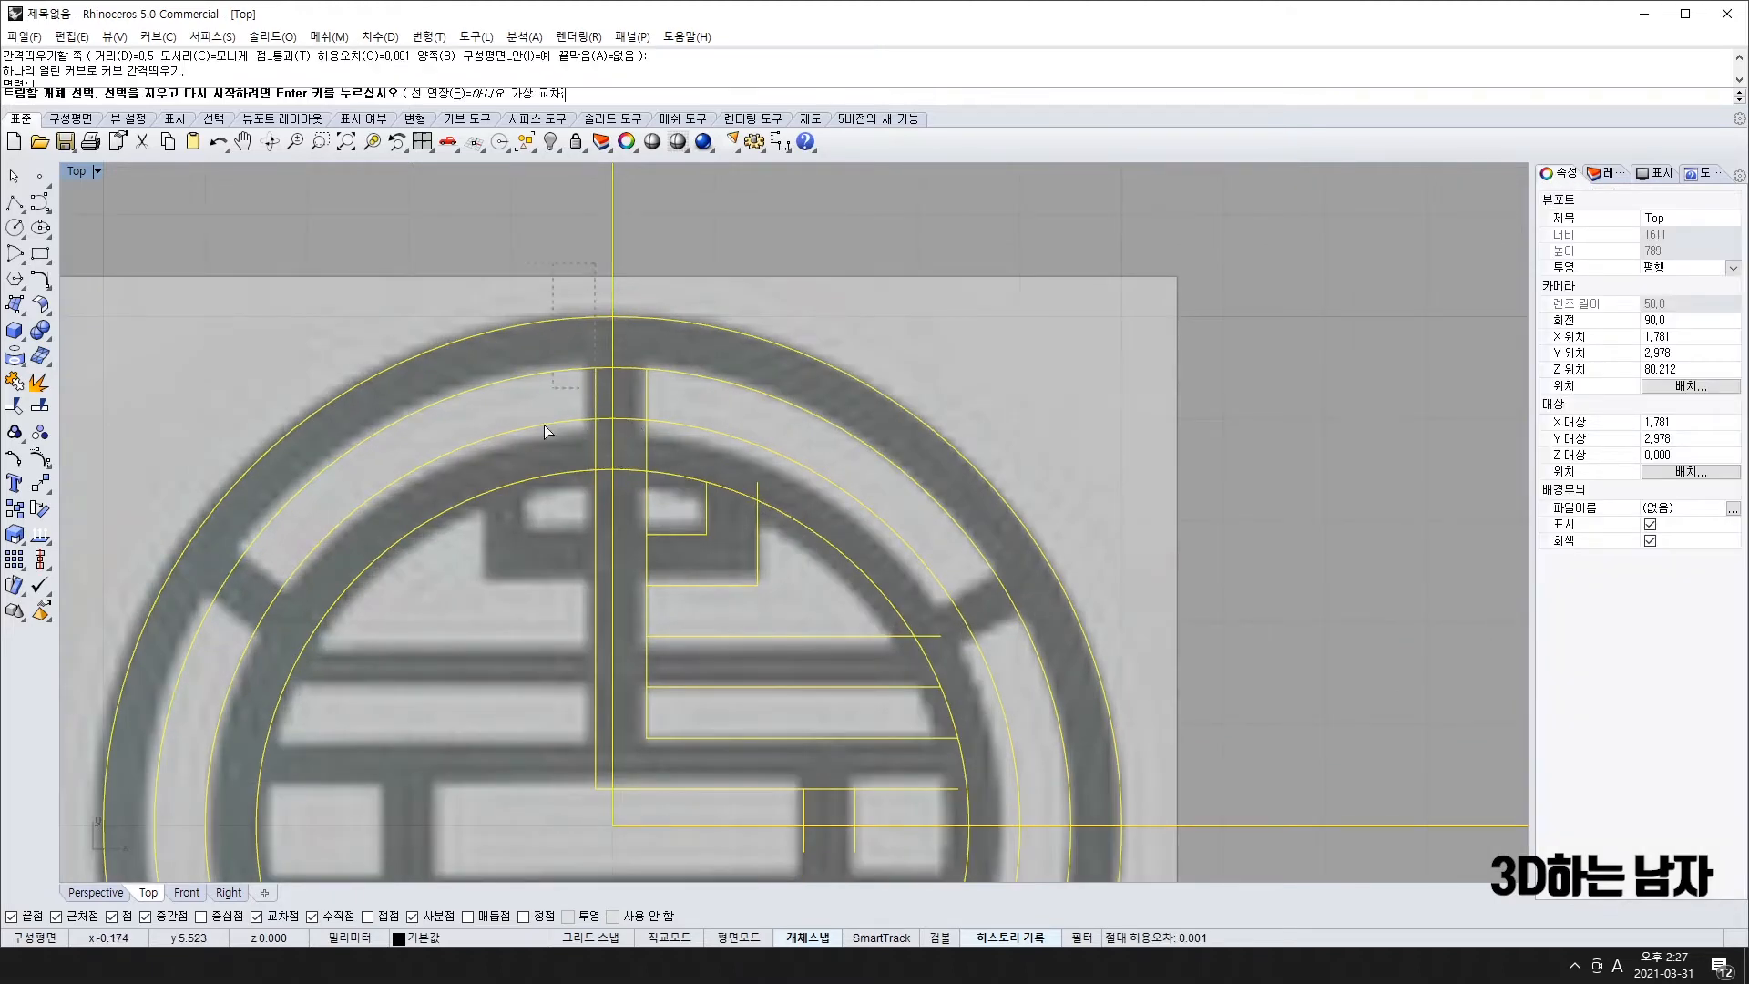
drag(382, 765, 359, 820)
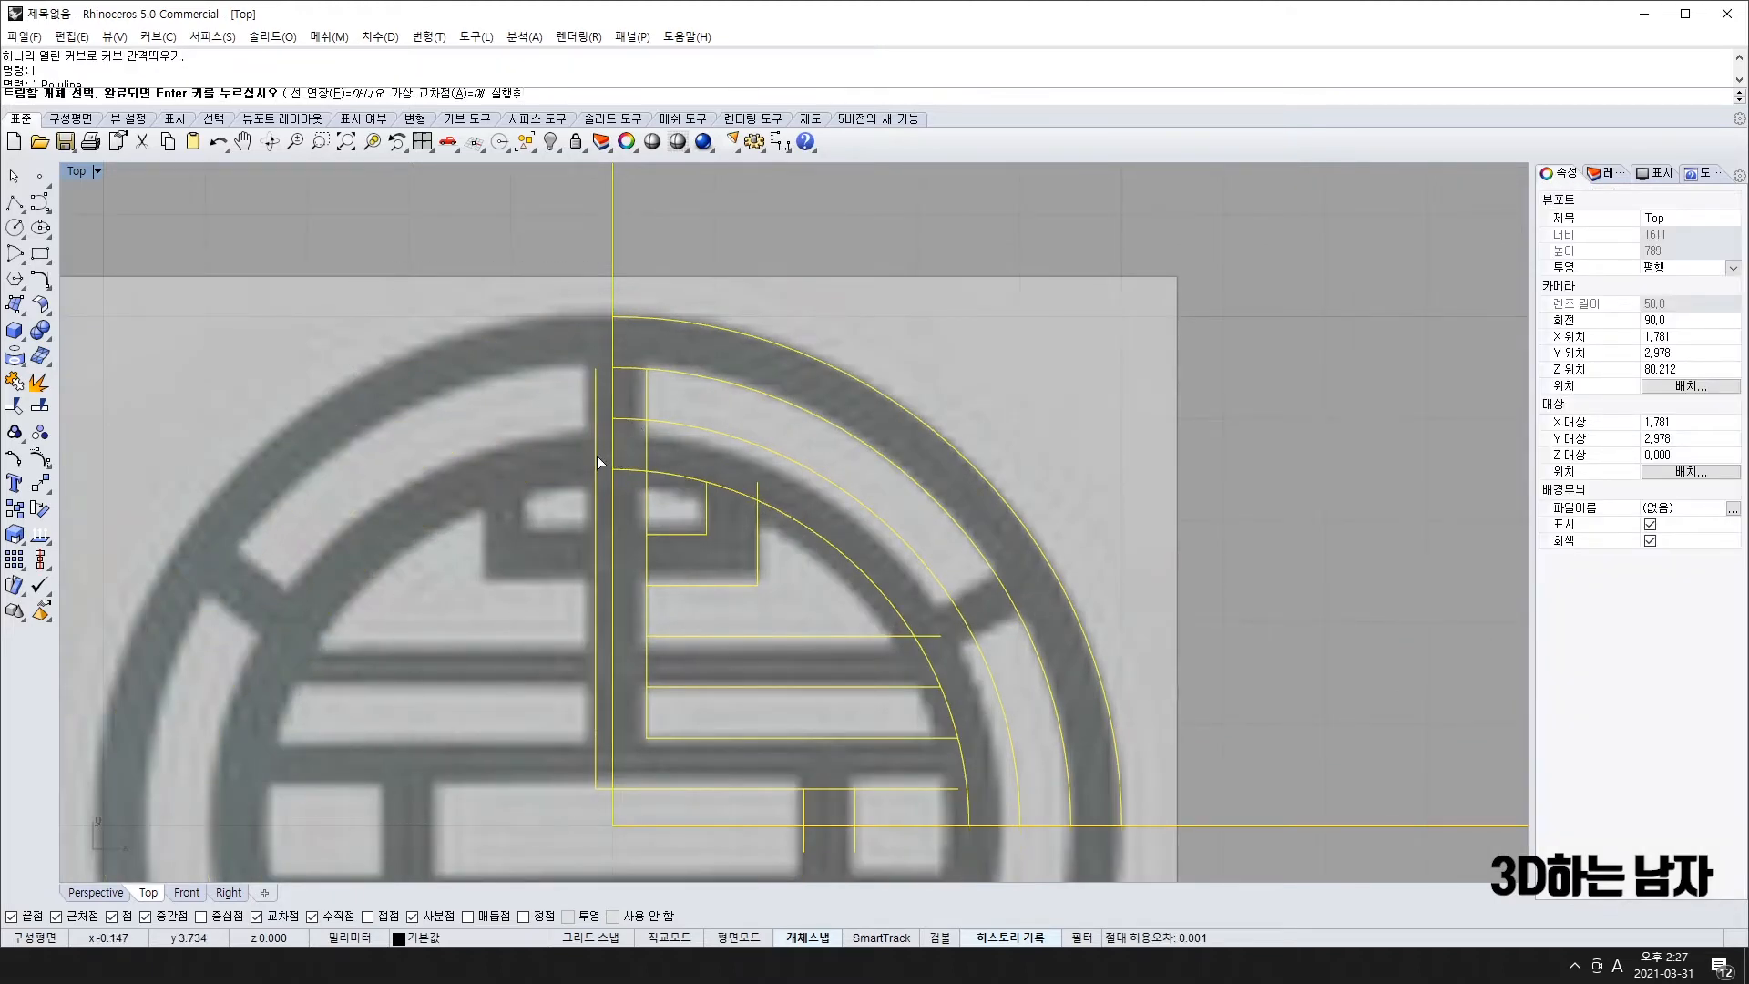
click(599, 789)
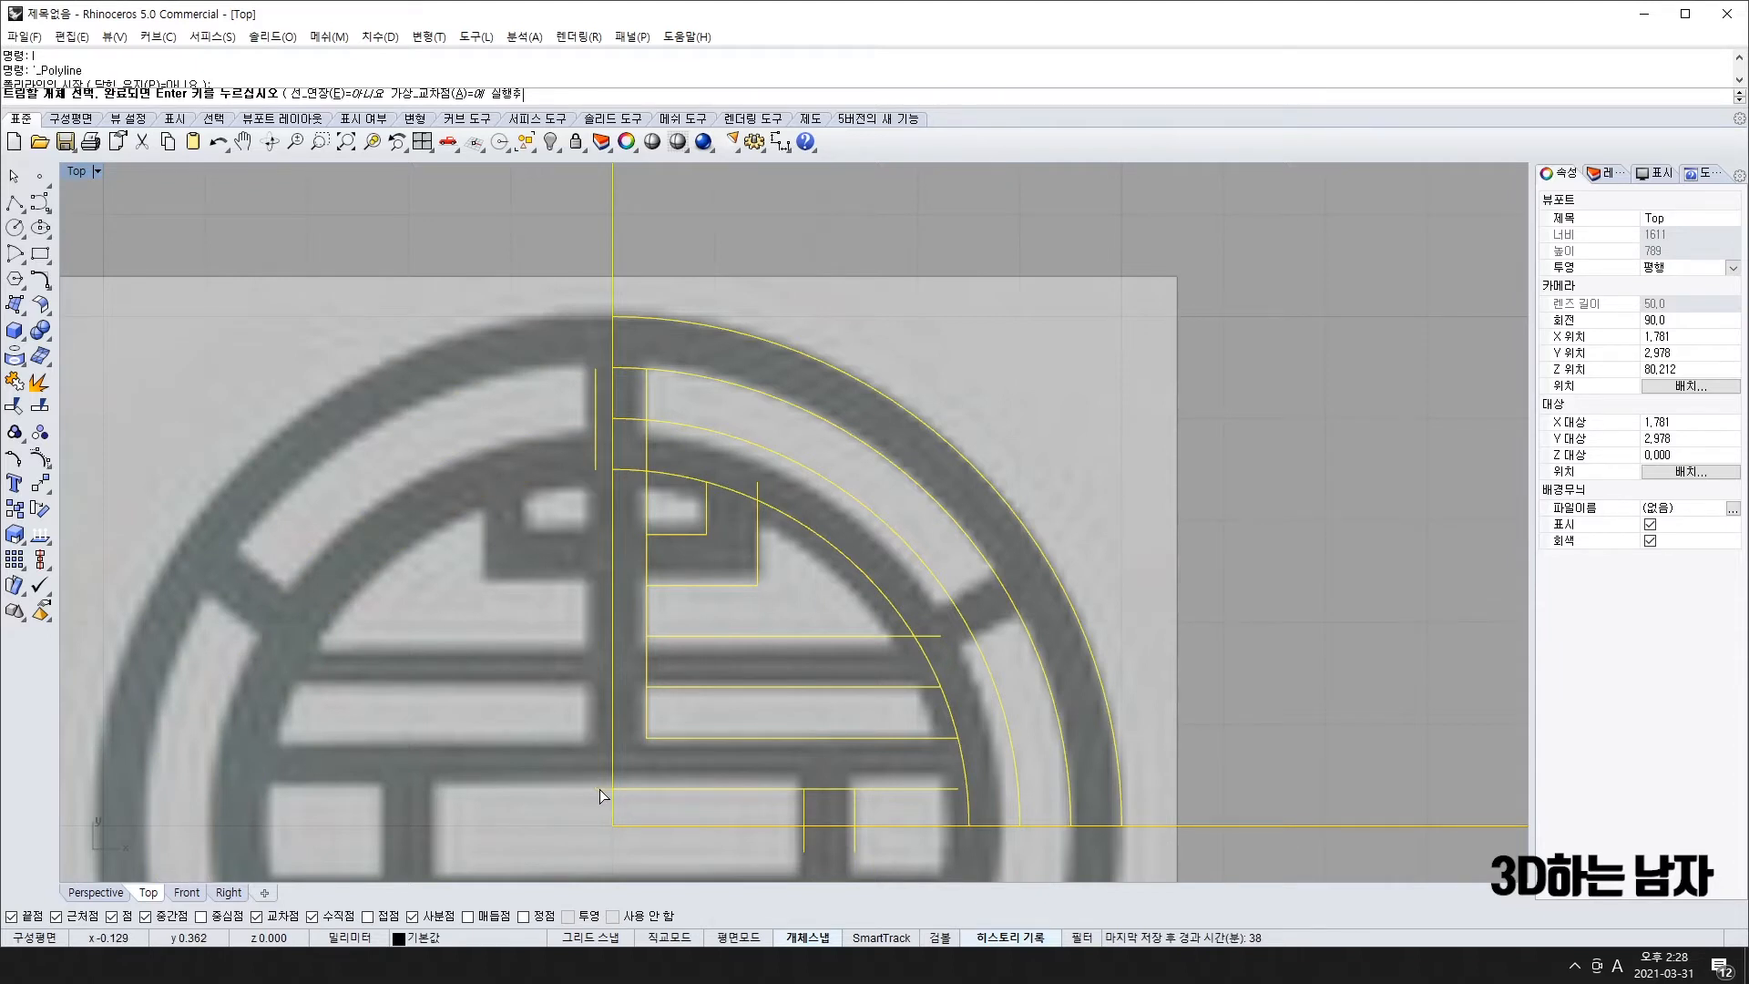
- Trim the short uprights below the horizontal axis, the axis guide between them, the upper bar line's overhang past the innermost arc, and the arc across that bar
right_drag(971, 804, 893, 747)
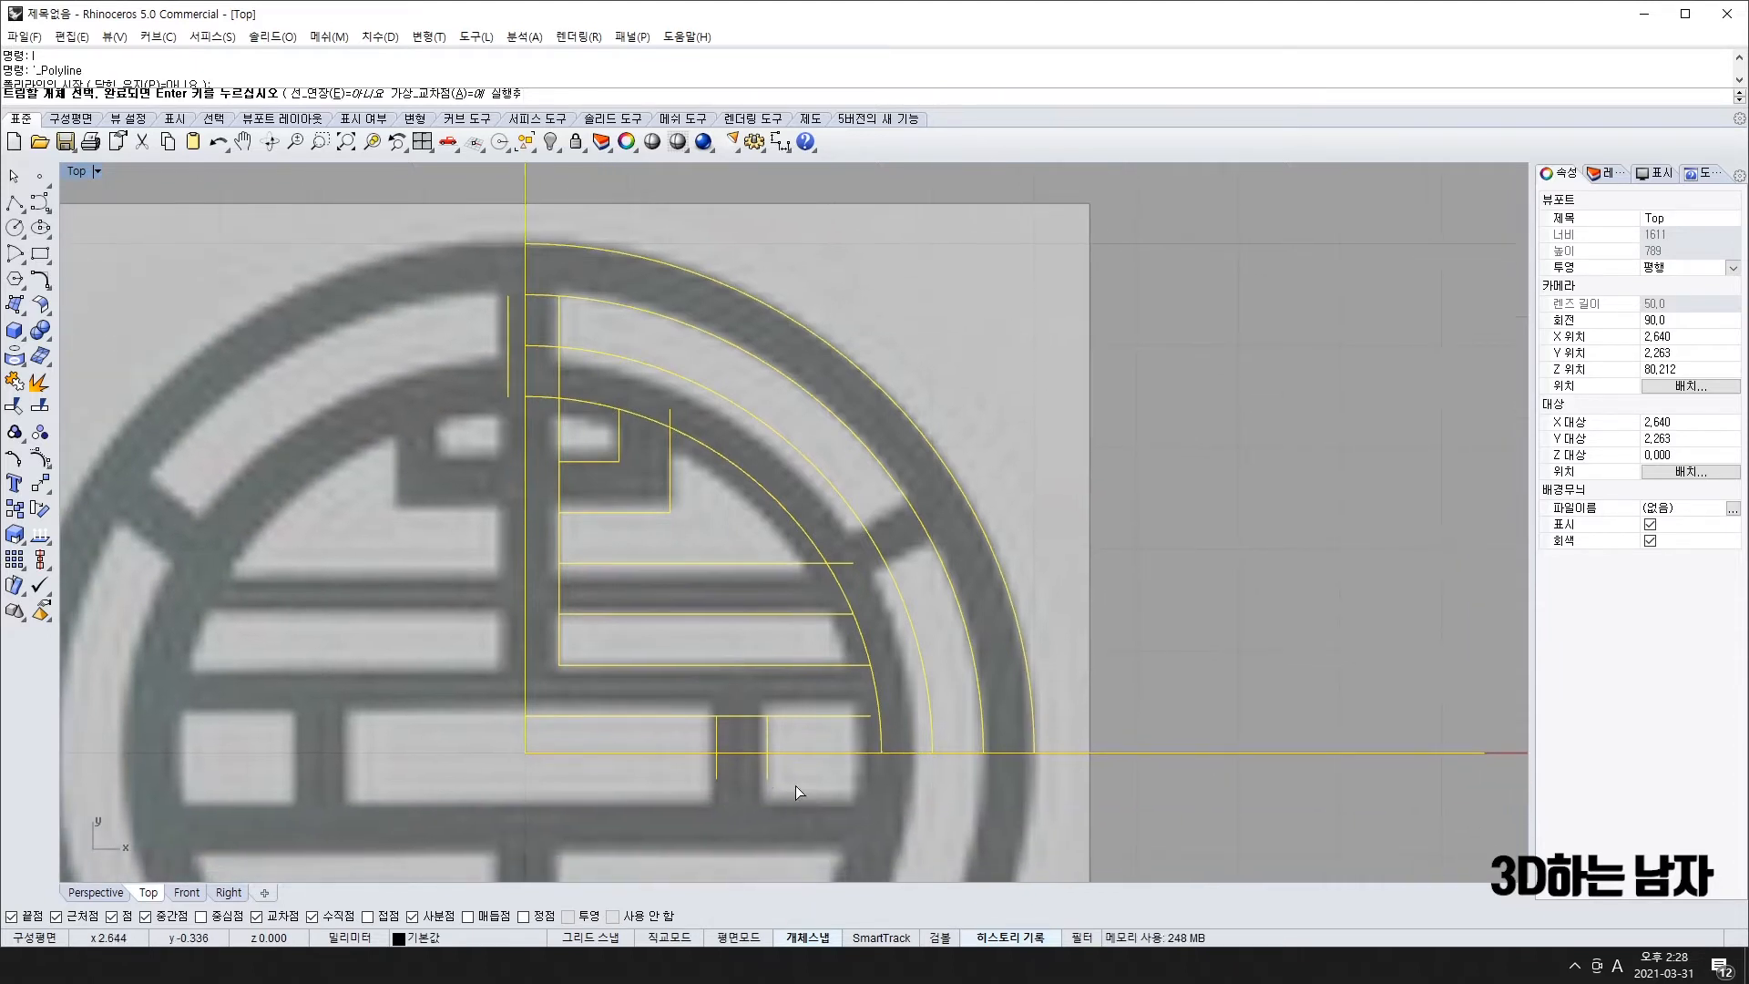
scroll(745, 761, up, 4)
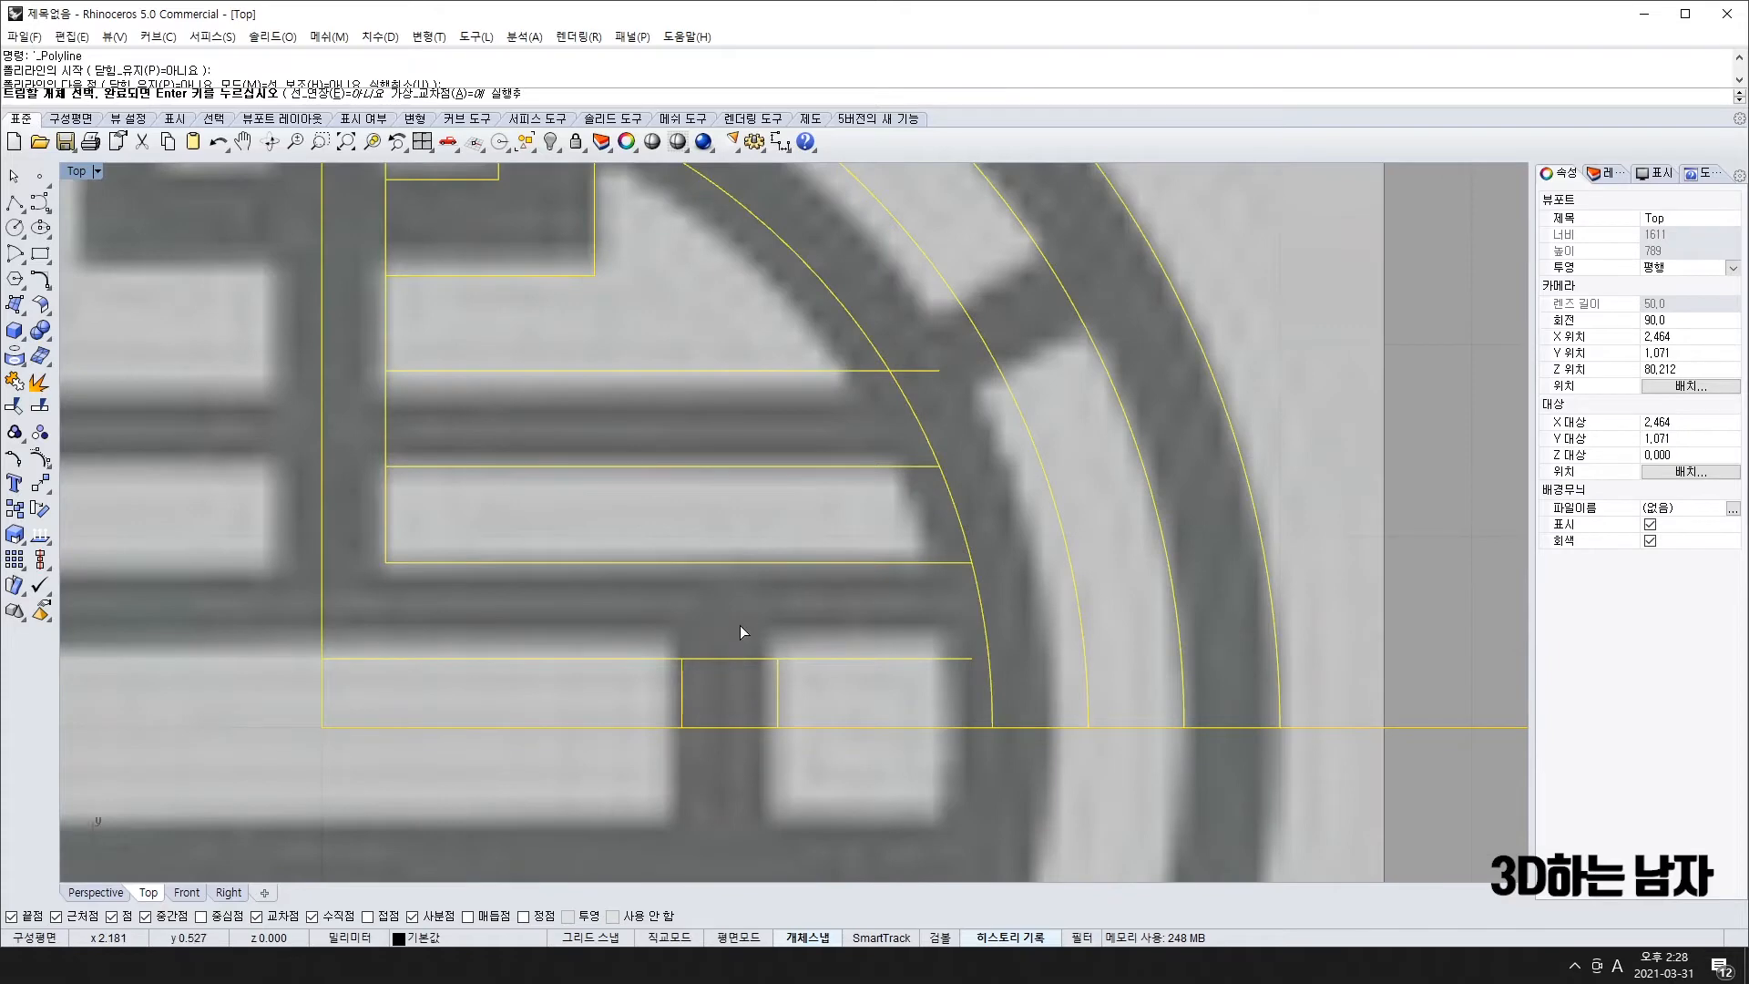
scroll(720, 758, down, 5)
scroll(833, 517, up, 6)
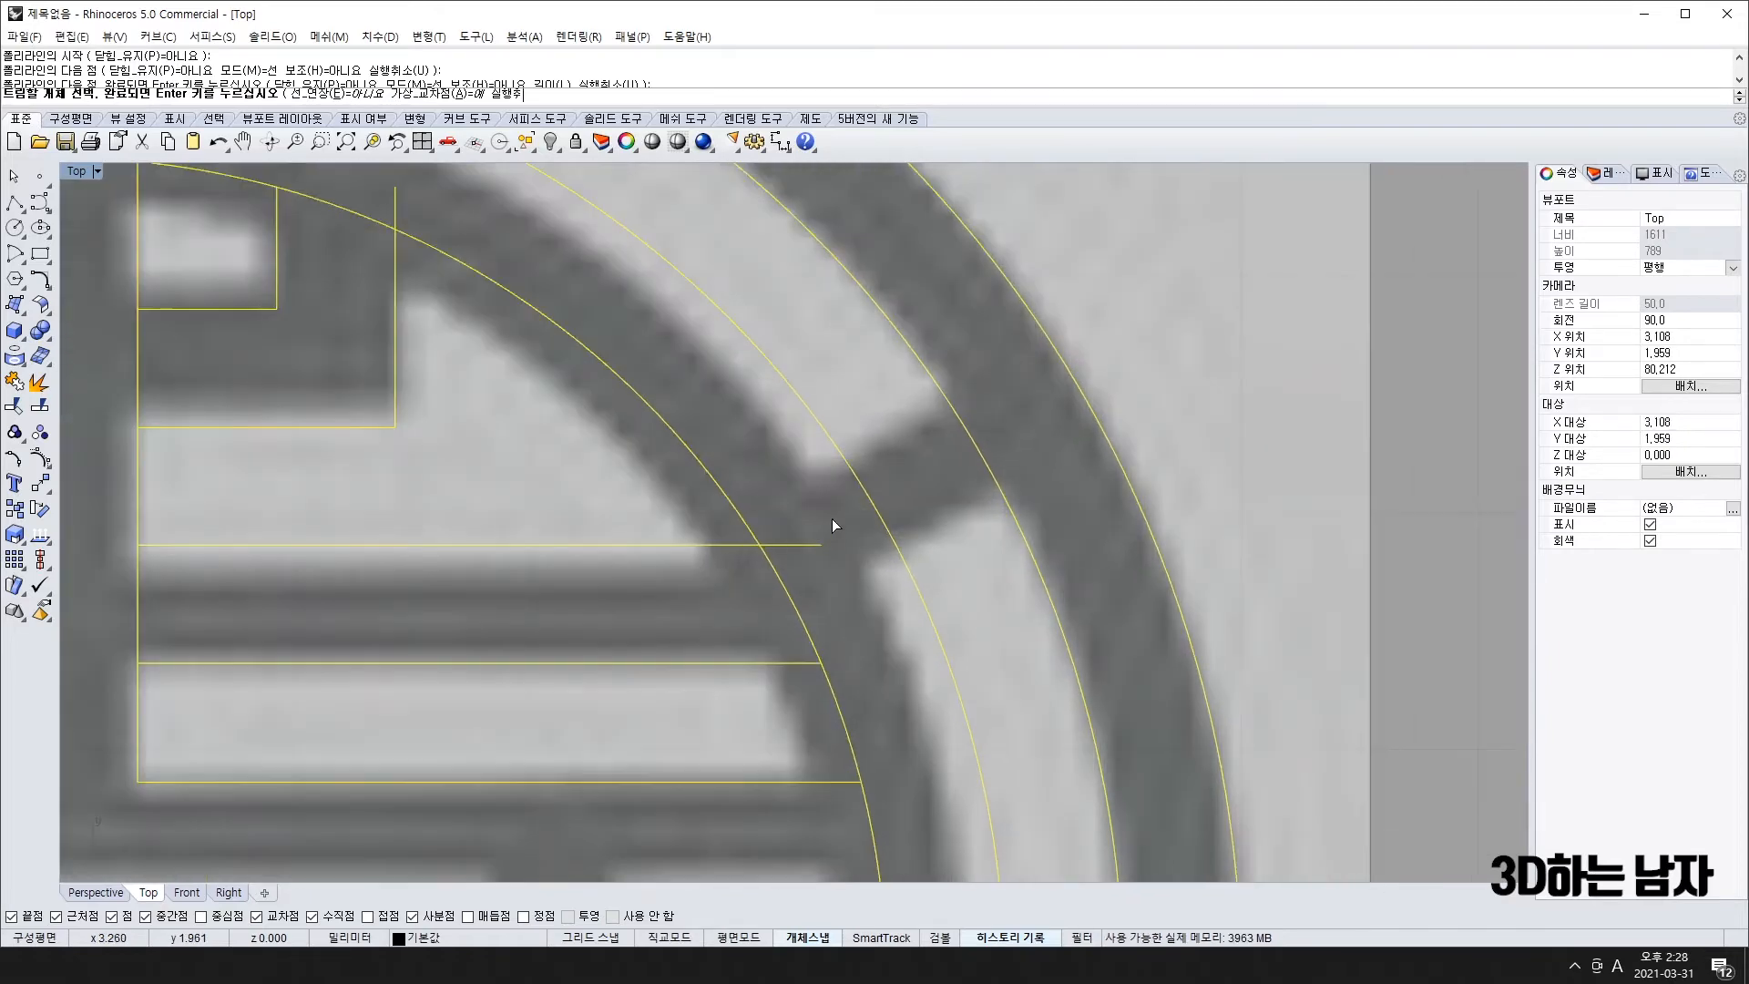
click(806, 545)
click(787, 612)
scroll(785, 613, down, 3)
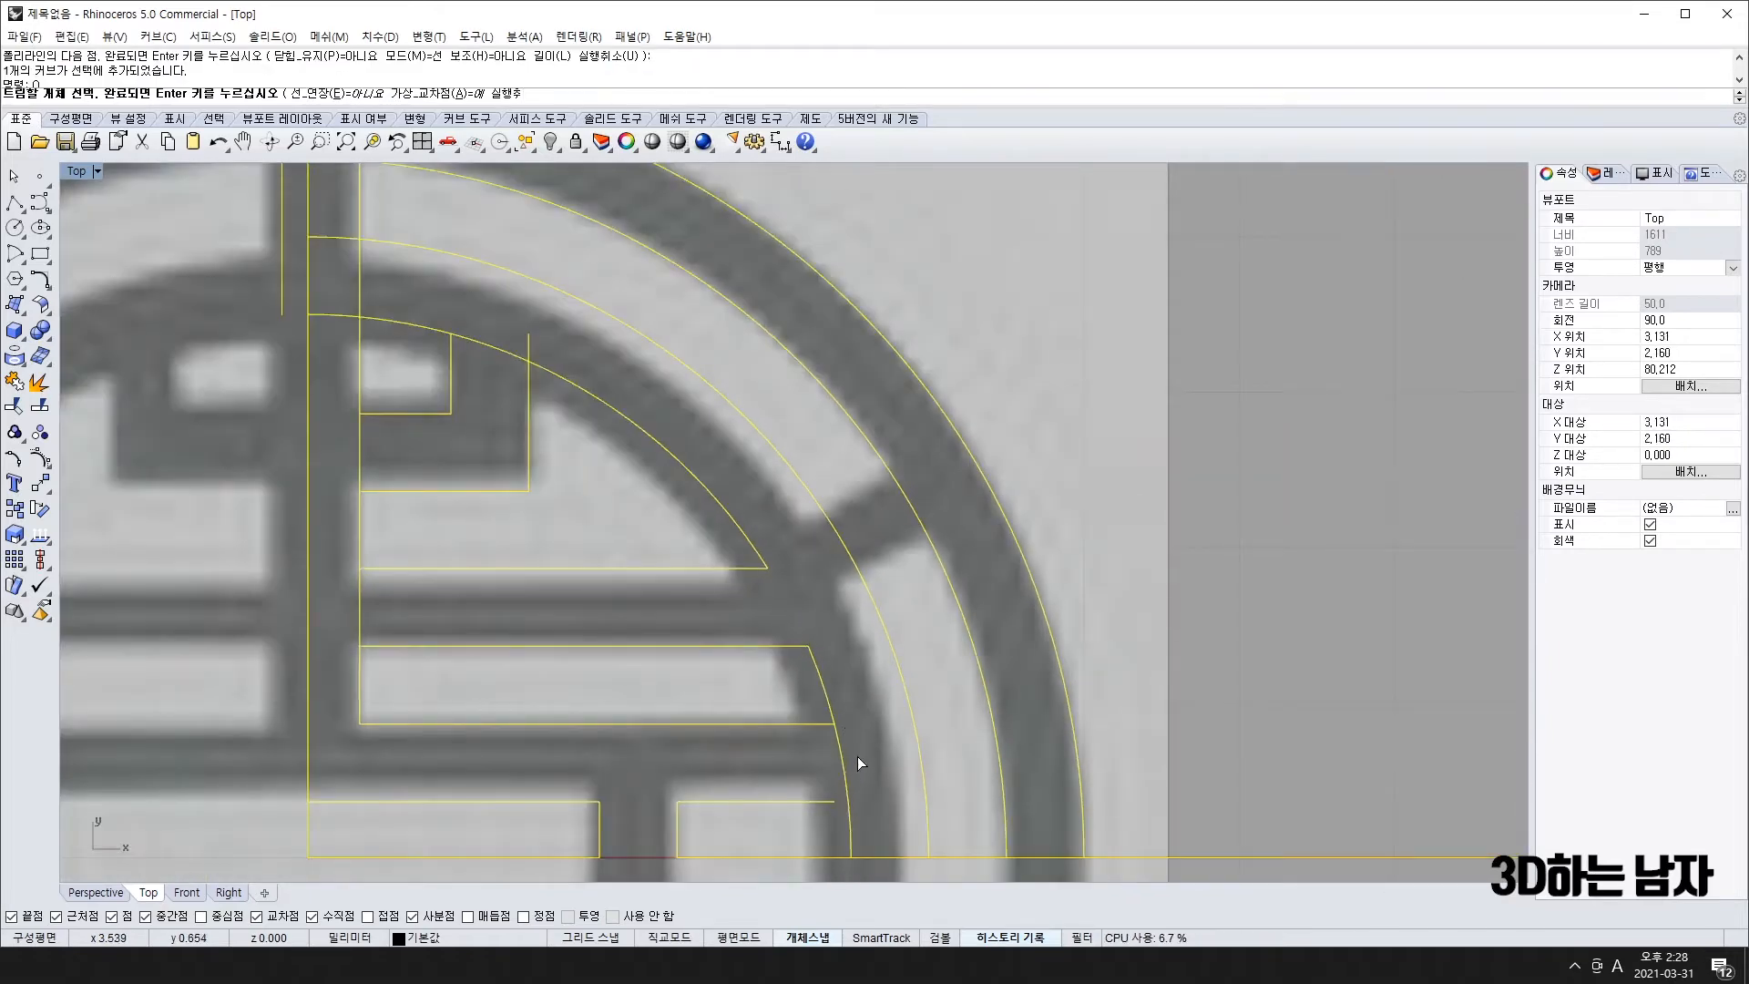
scroll(856, 756, up, 6)
scroll(824, 703, down, 6)
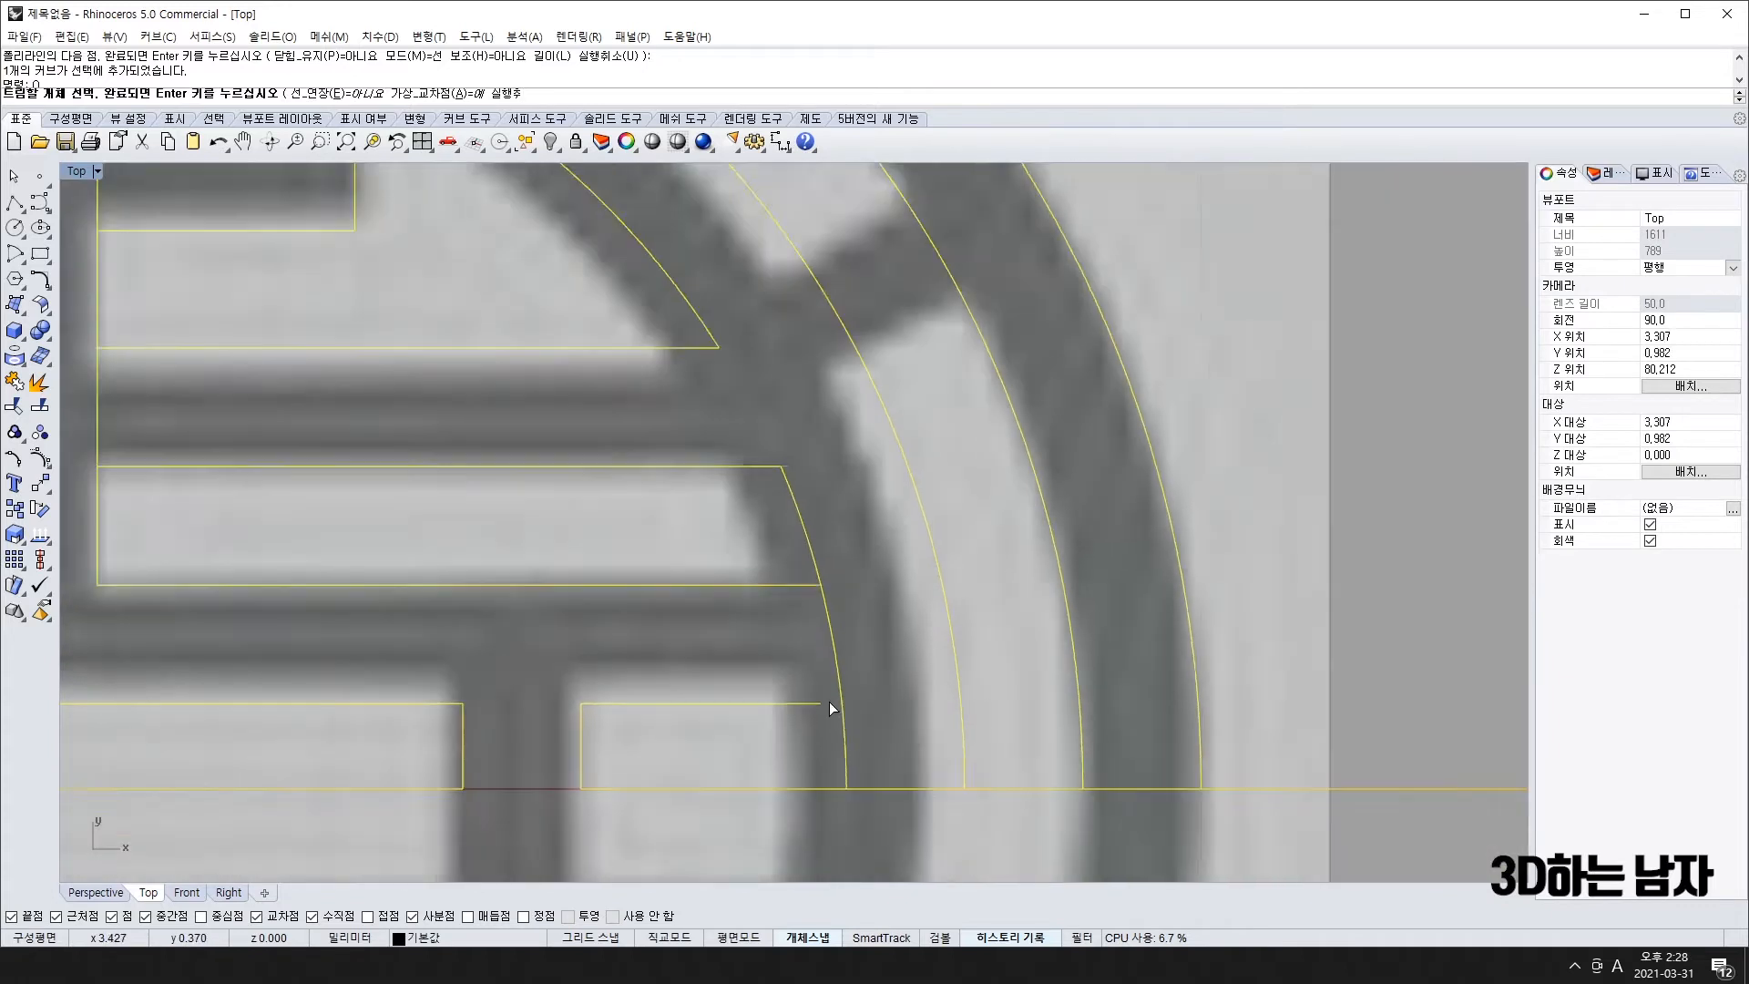
- Trim the two inner arcs between the vertical axis and the tall upright, and remove the short vertical line on the other side of the axis
right_drag(722, 550, 793, 572)
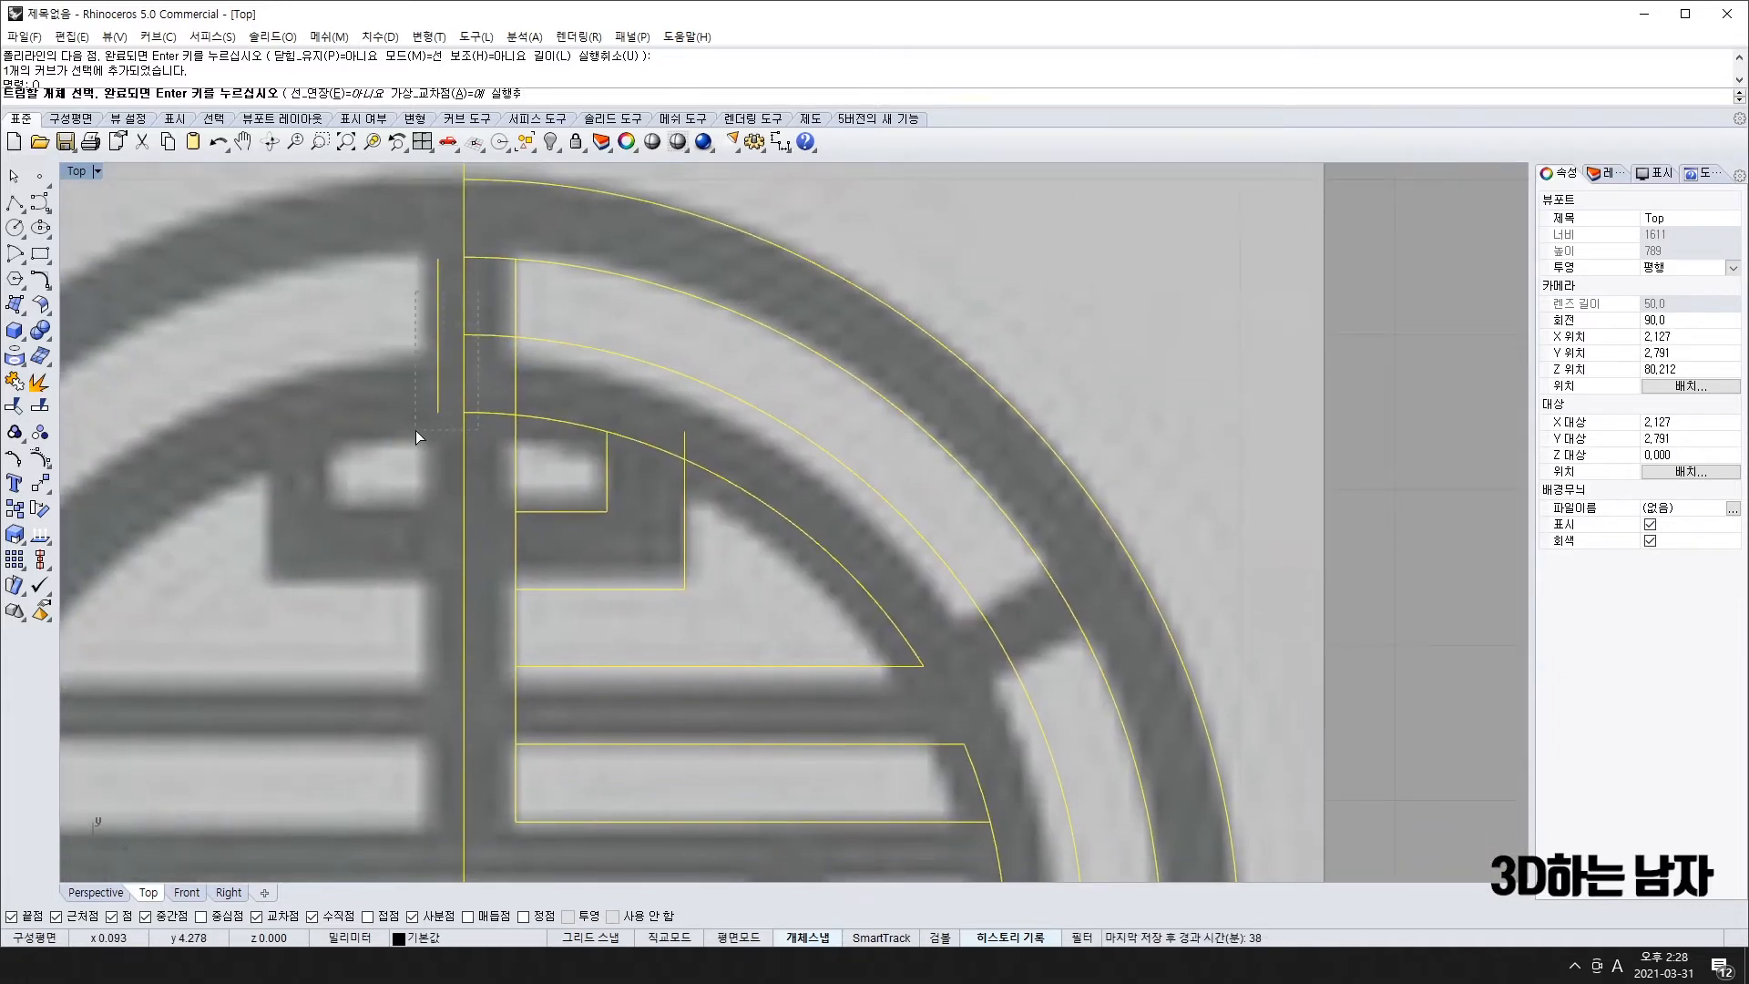
drag(414, 430, 477, 421)
click(438, 279)
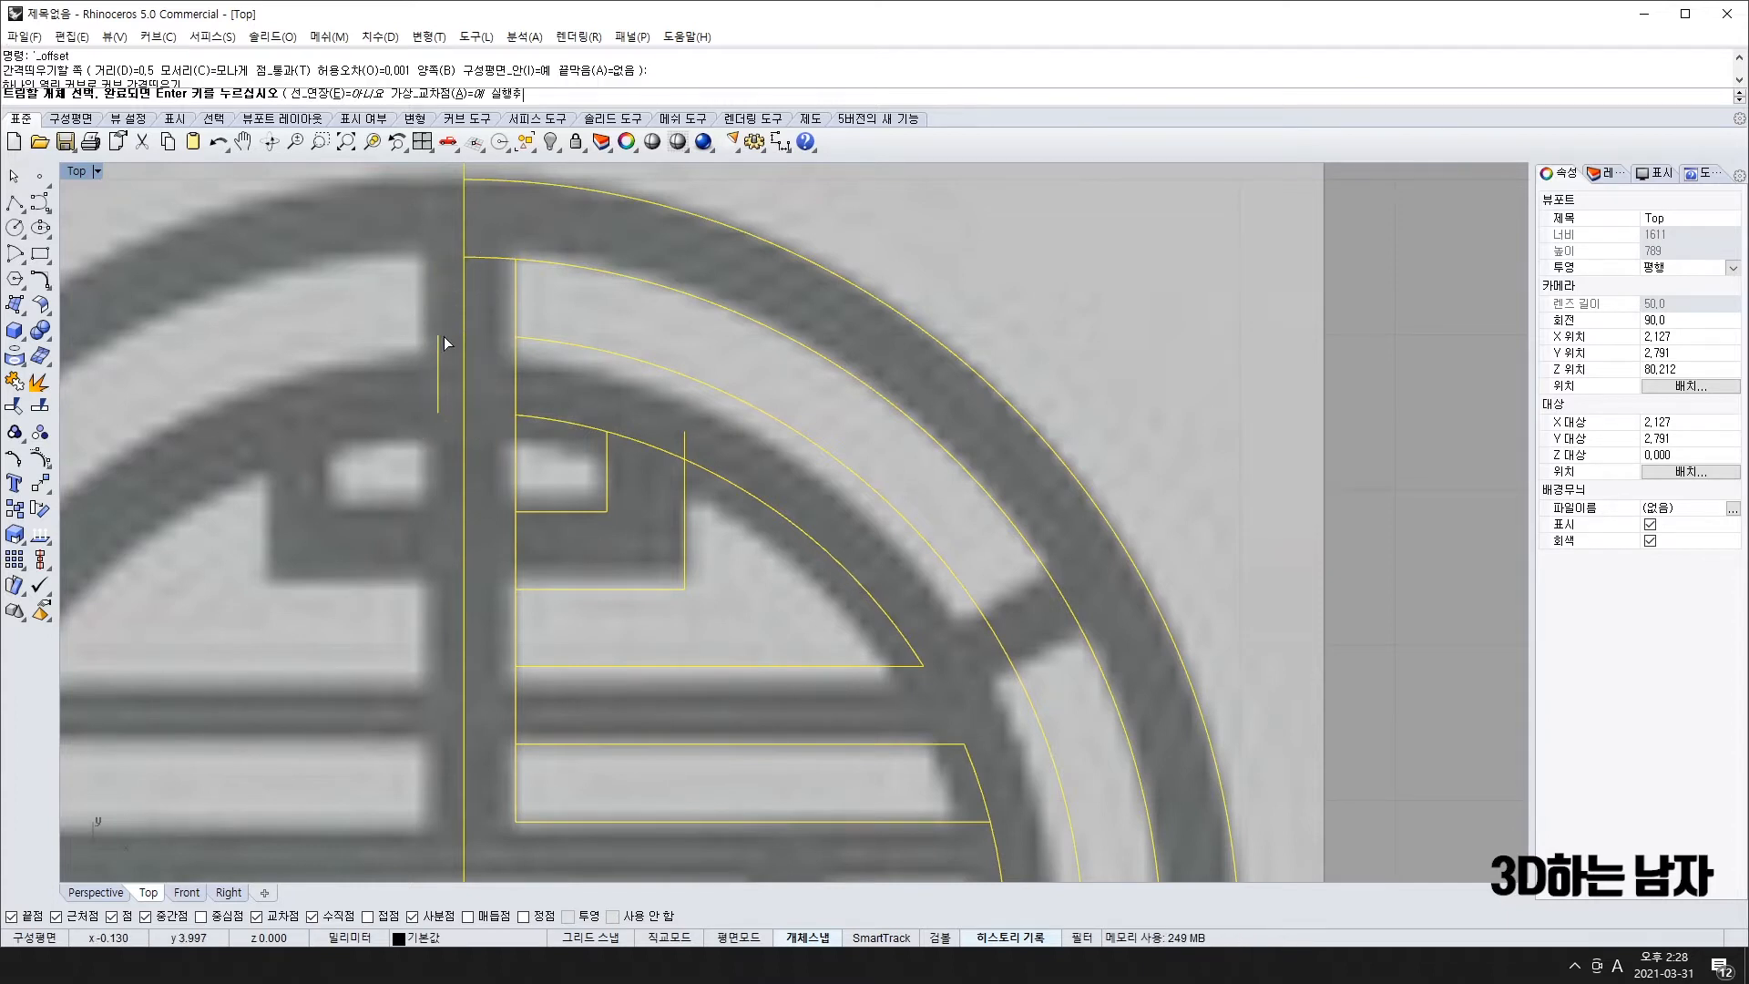
click(441, 374)
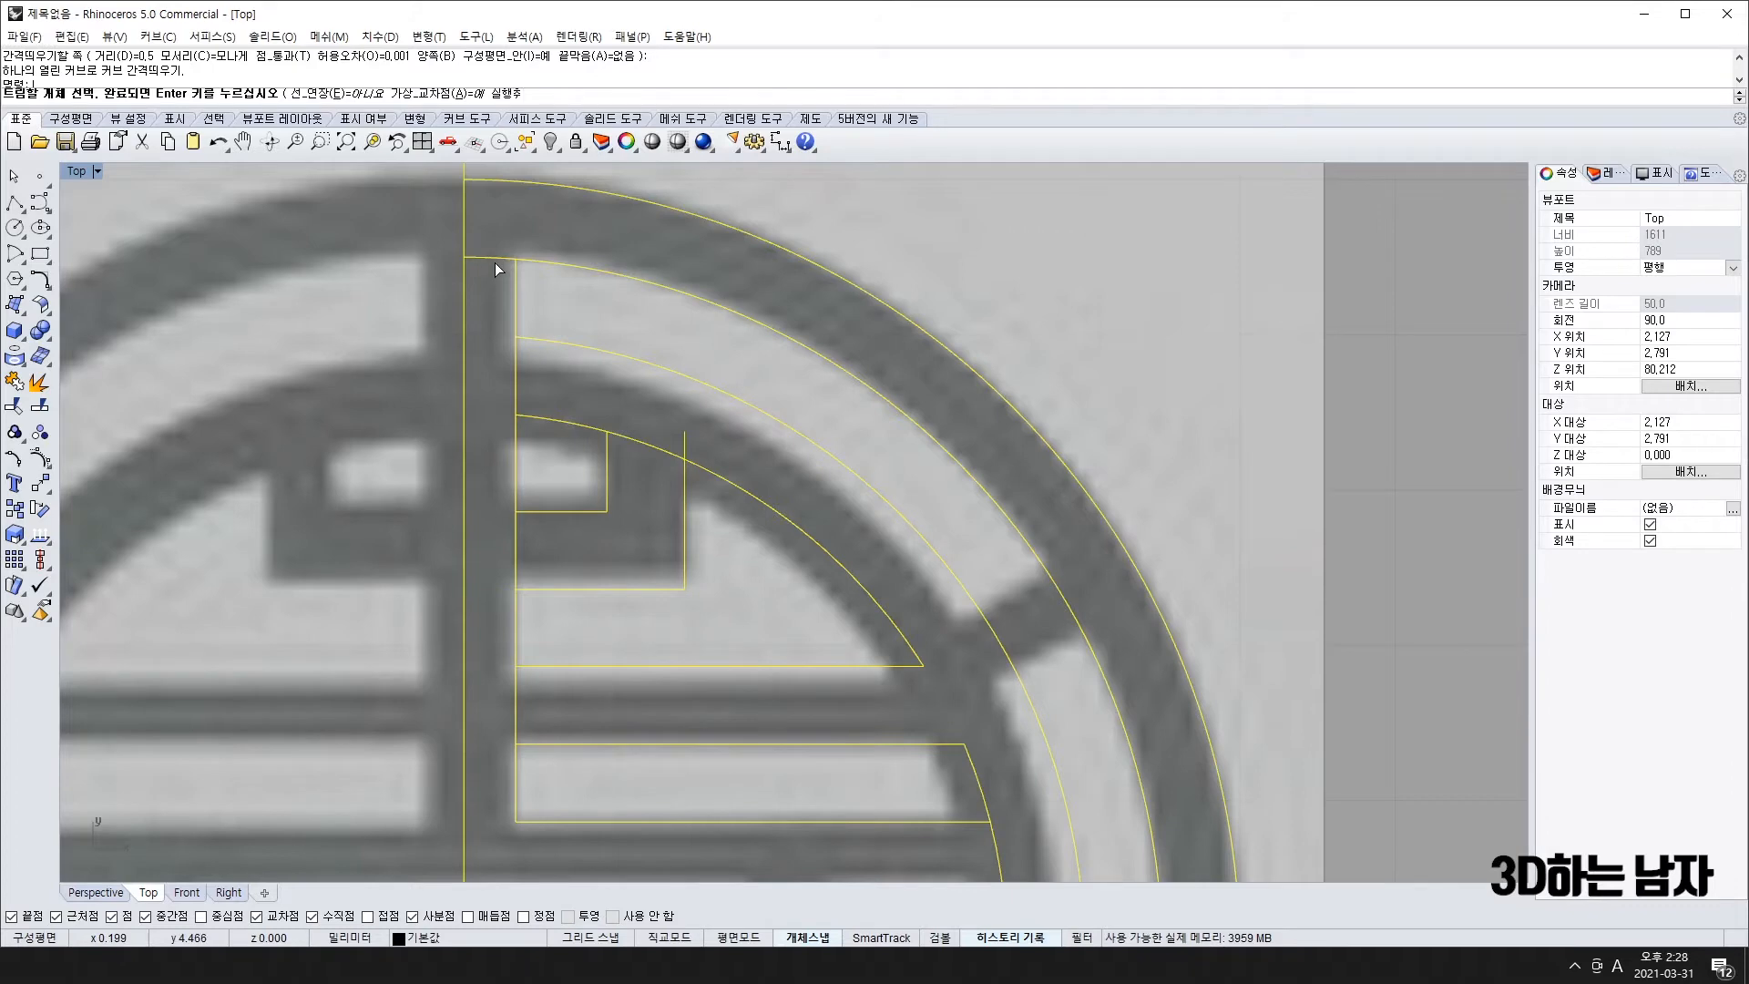
- Trim the innermost arc between the small and large stepped outlines, and the large outline's vertical overhang above the arc
scroll(625, 399, down, 2)
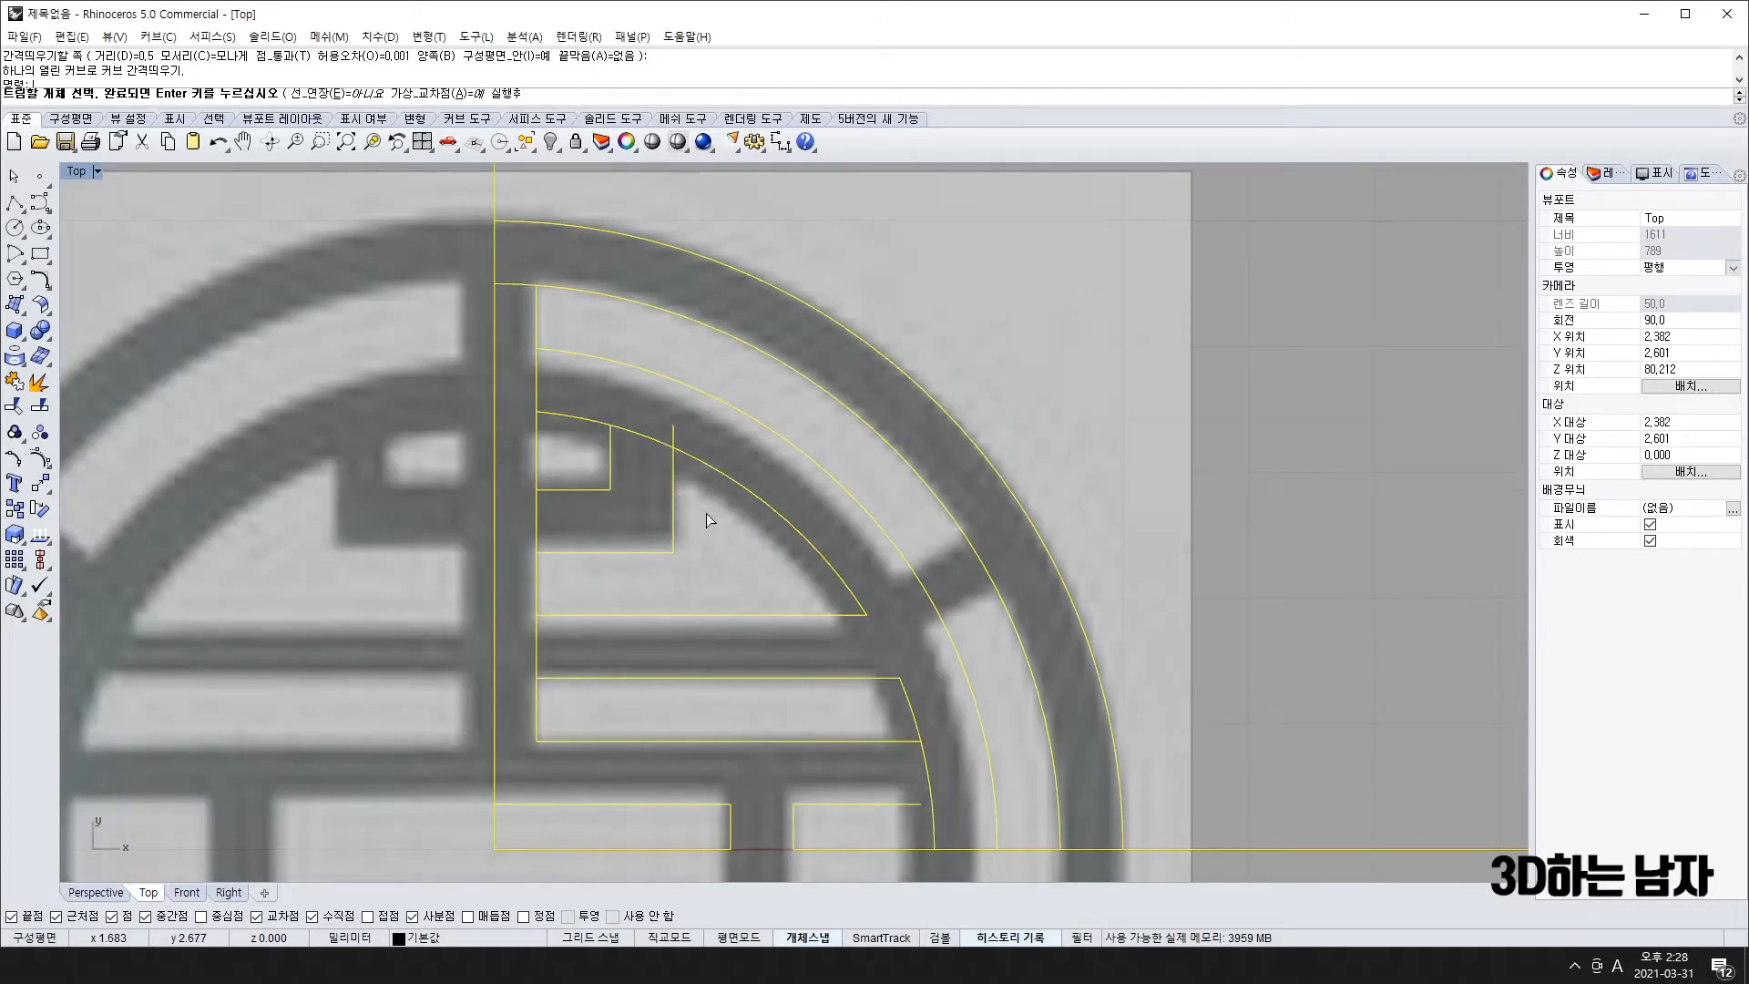
scroll(707, 512, up, 3)
drag(625, 324, 534, 404)
scroll(534, 405, down, 5)
right_click(598, 567)
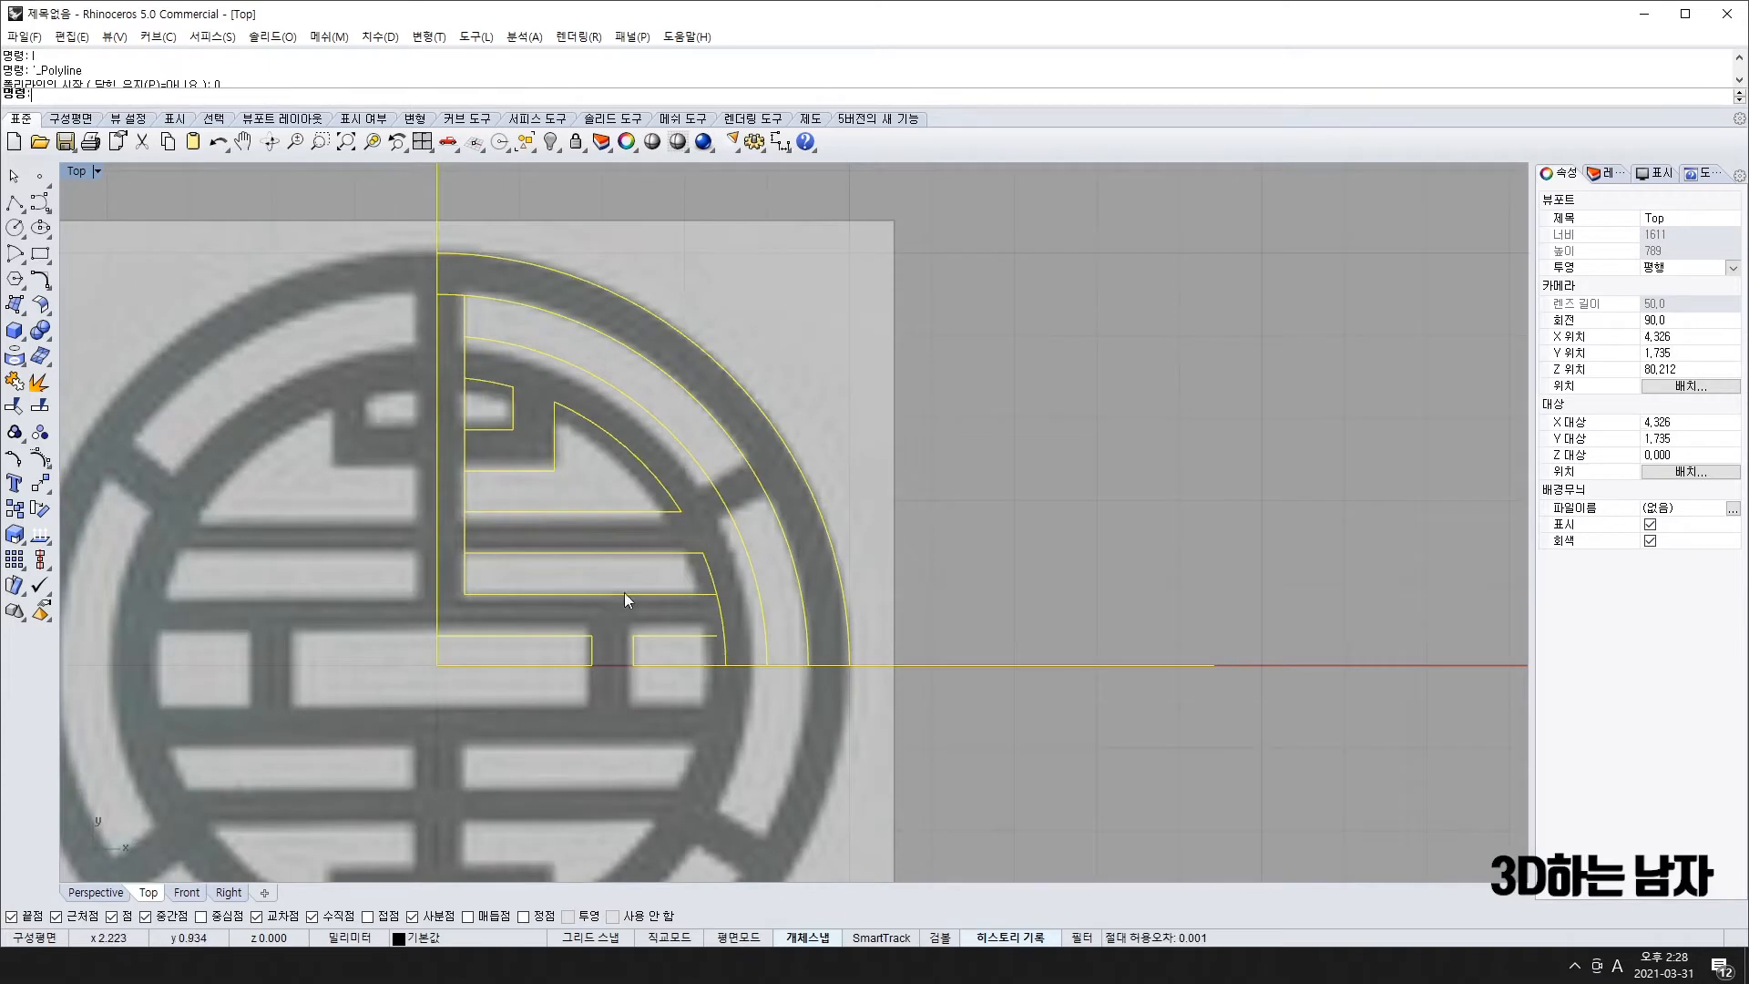
- Extend the short horizontal line above the axis past the innermost arc by moving its end control point horizontally
scroll(712, 637, up, 4)
click(712, 638)
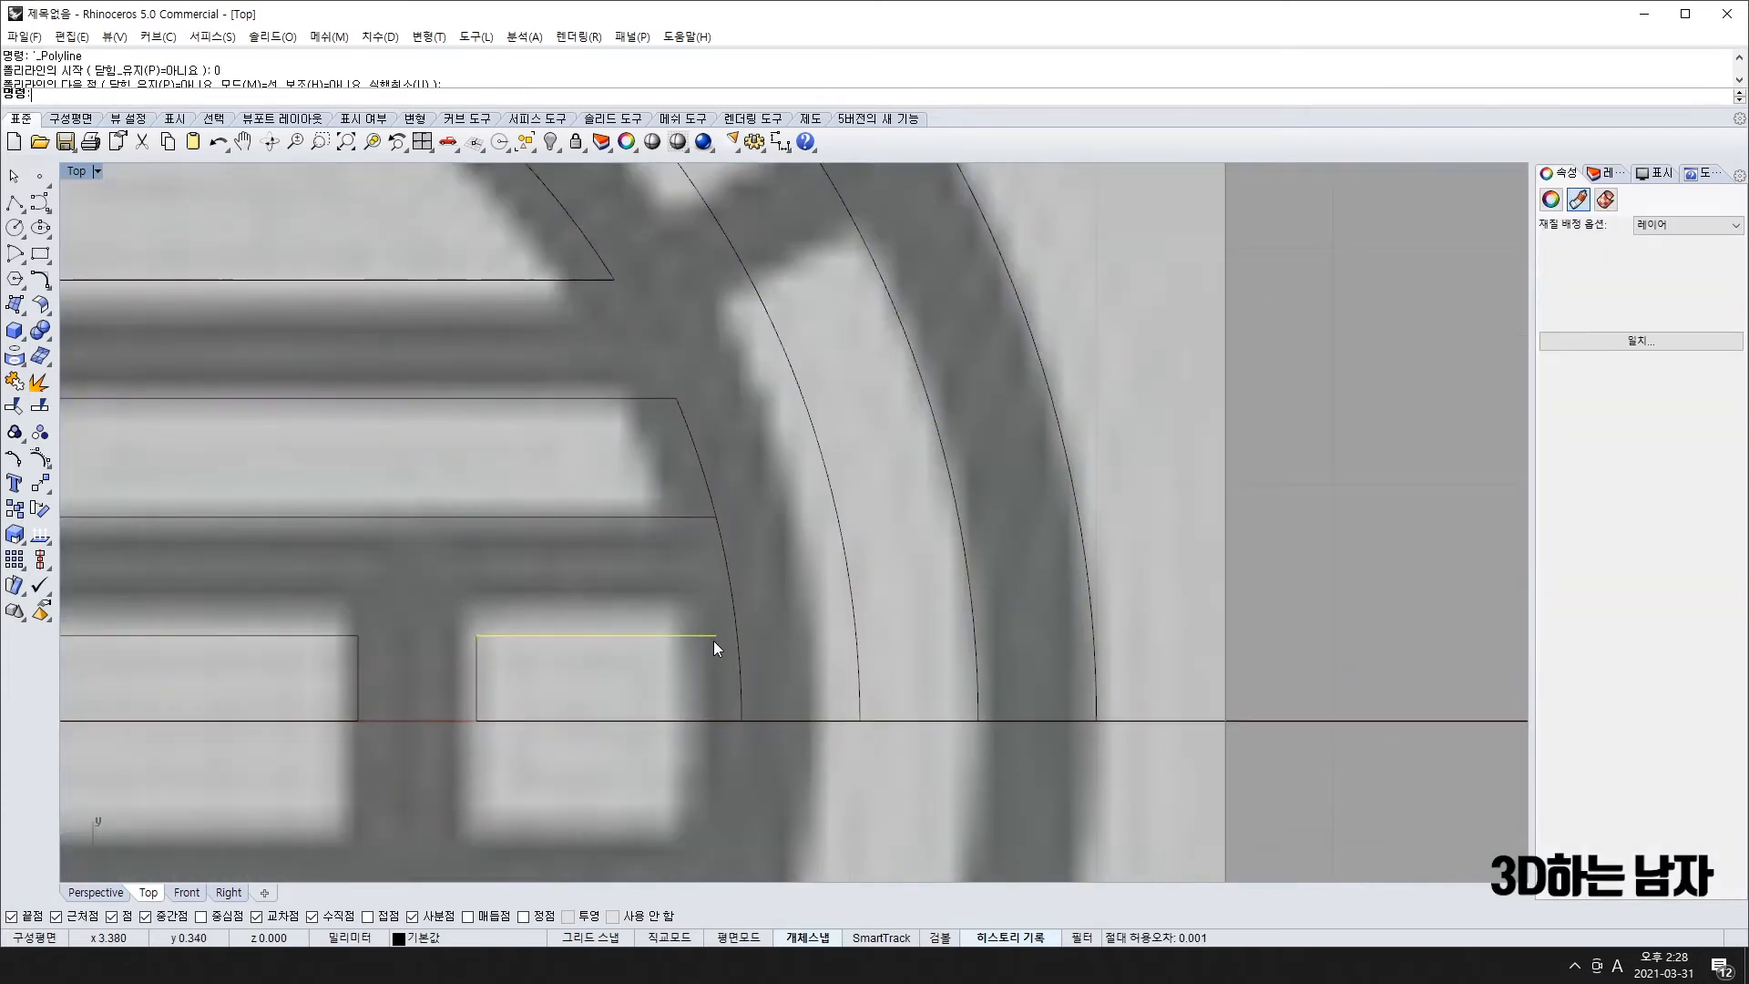
key(F10)
drag(716, 636, 773, 636)
text(z)
key(Escape)
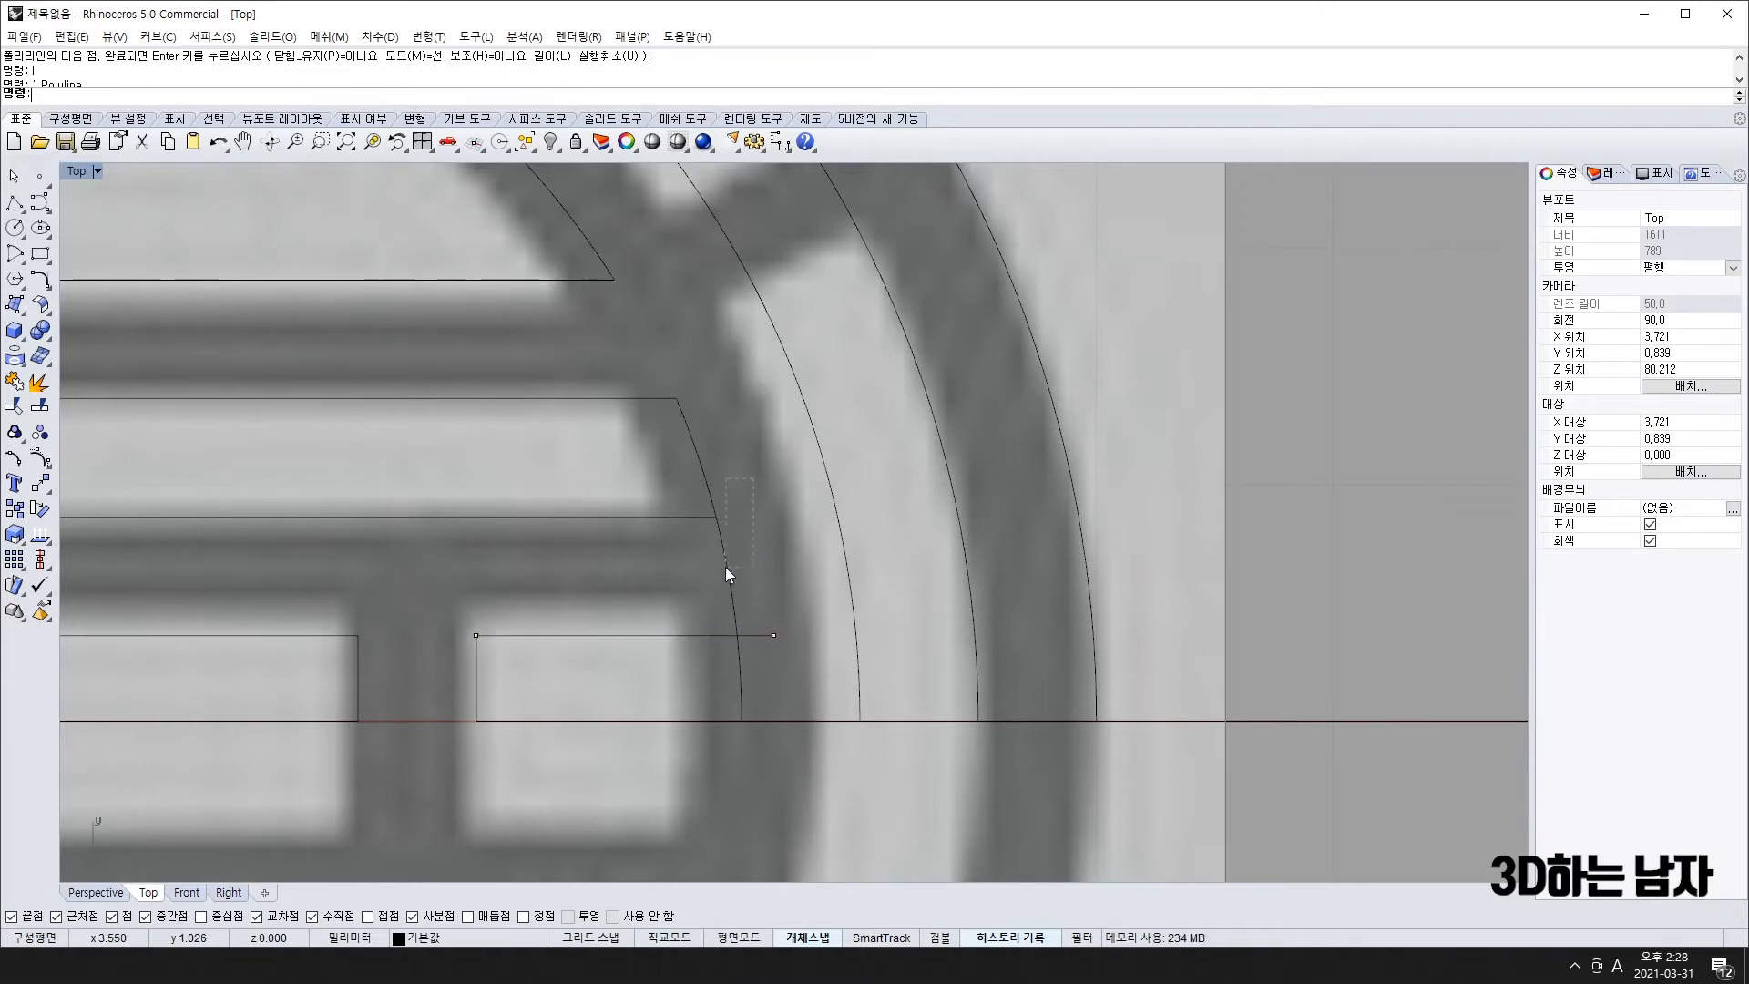
- Using the innermost arc and the two lower horizontal lines as cutting objects, trim the extended line's overhang and the arc section between the lines
click(727, 572)
key(Escape)
key(F10)
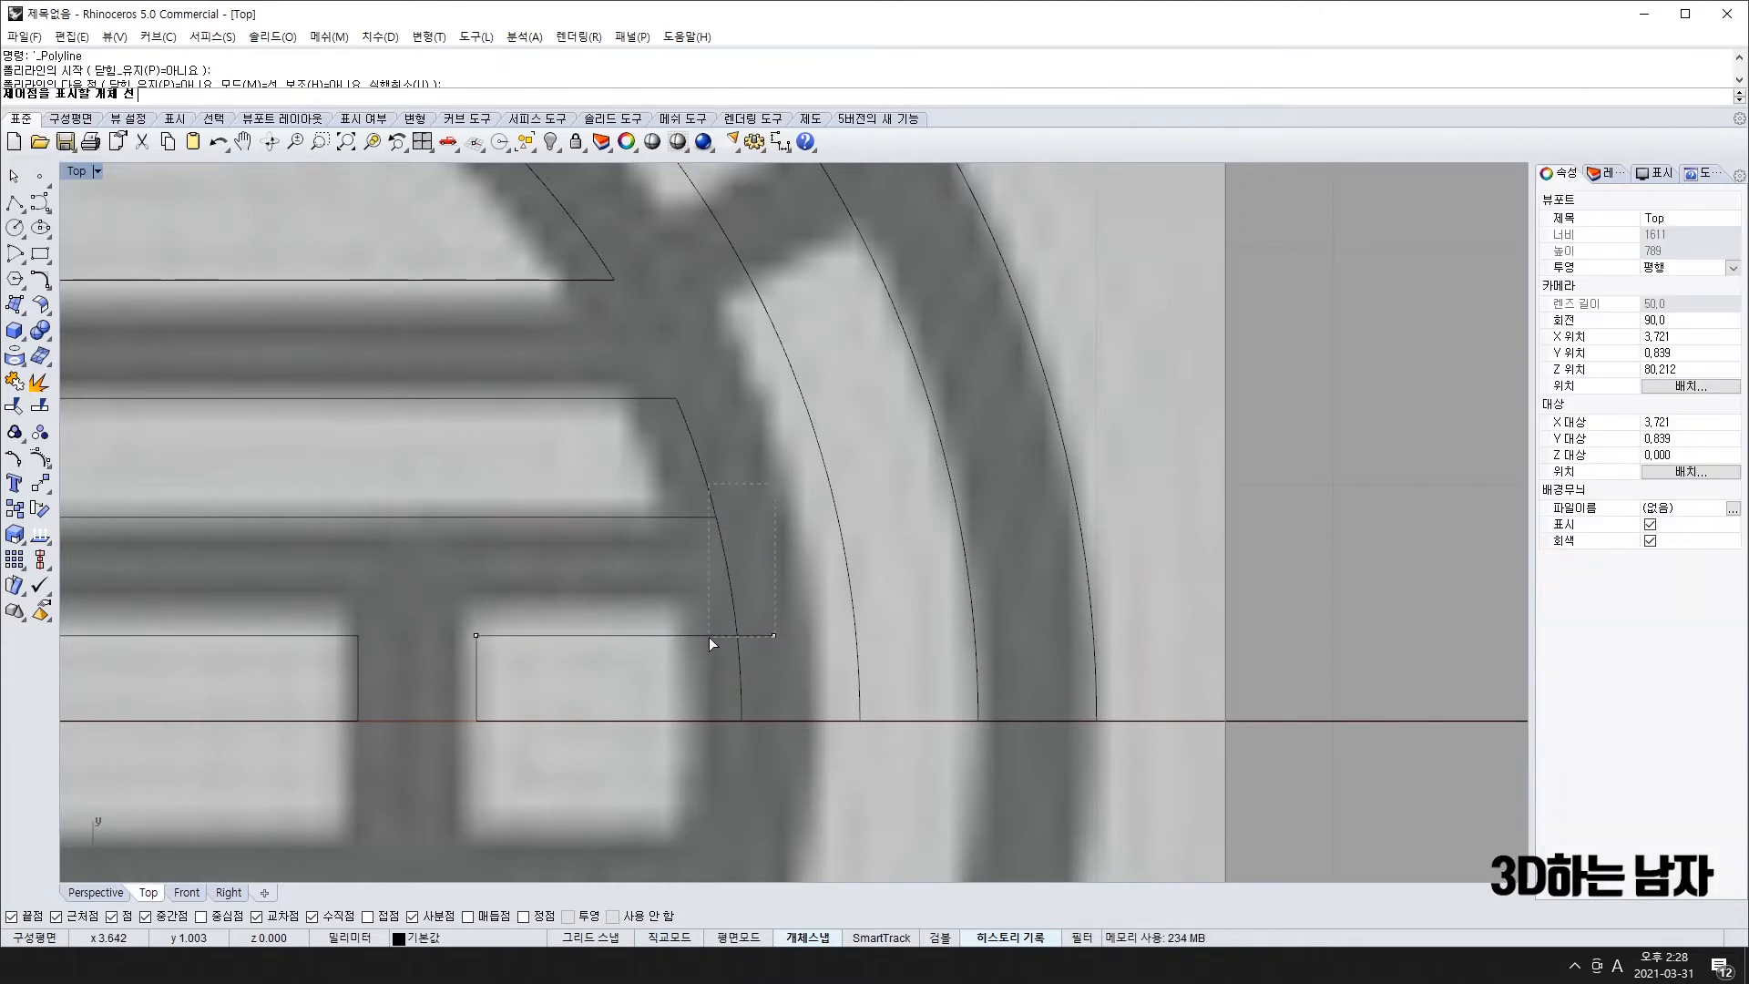
drag(709, 636, 708, 637)
key(Escape)
text(t)
key(Return)
key(Escape)
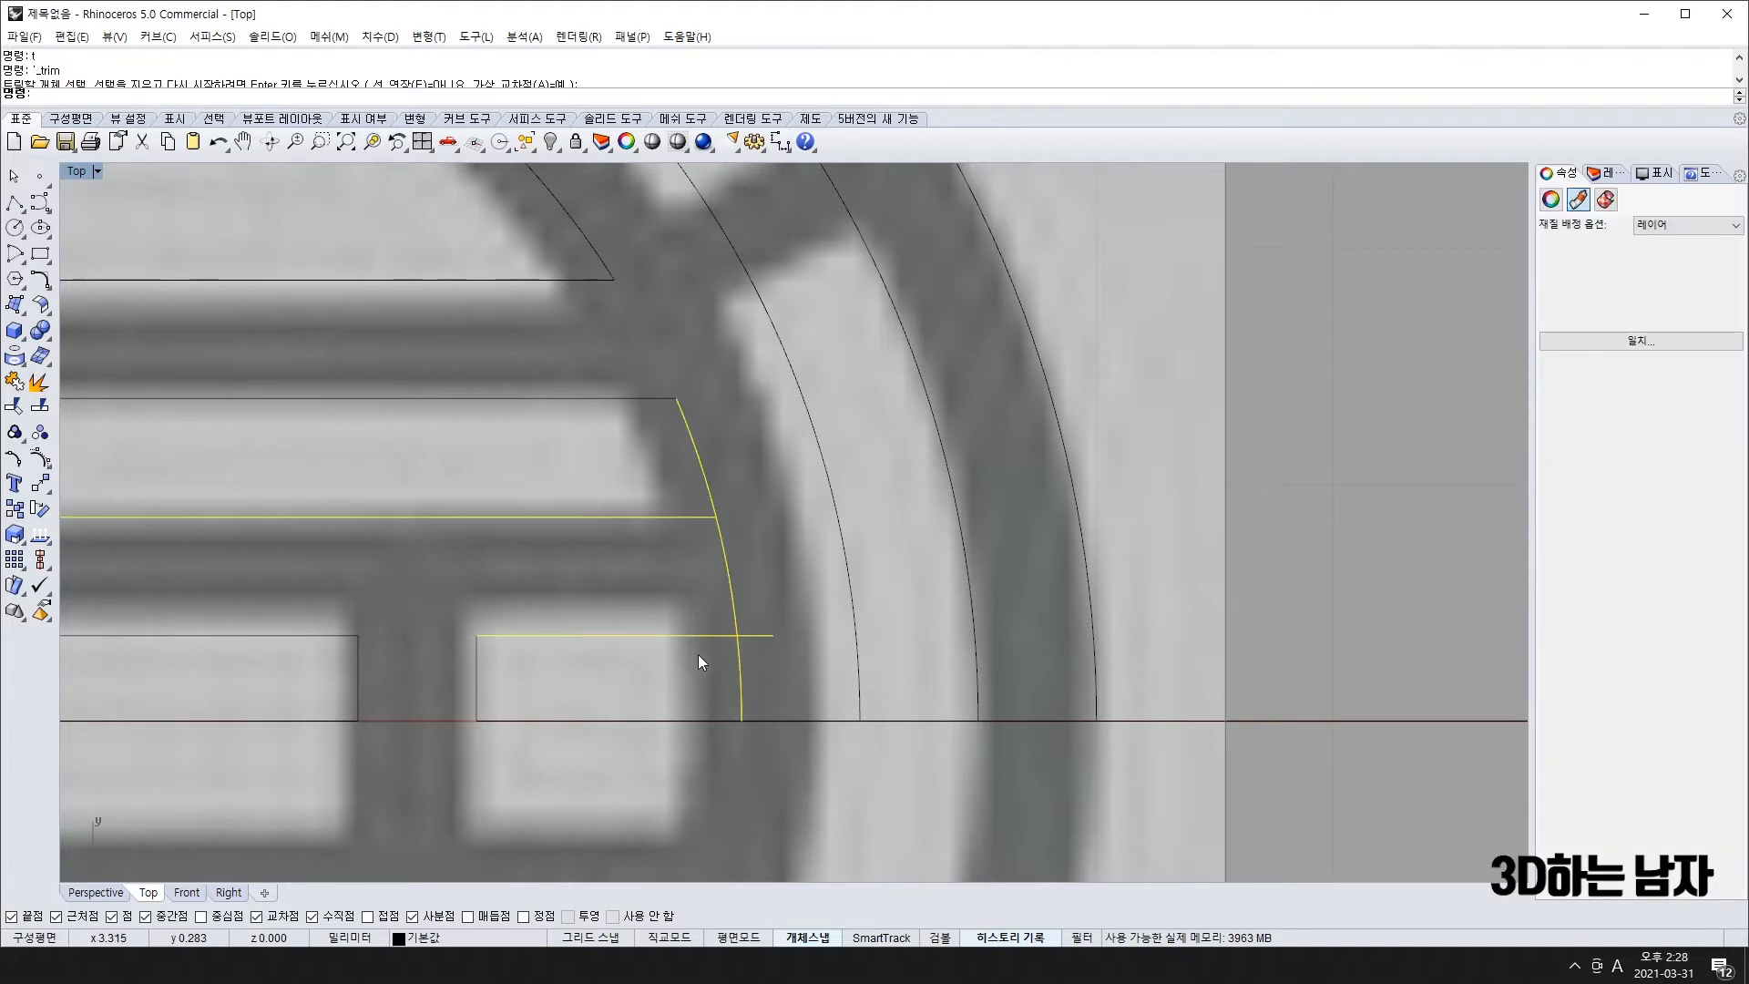
key(Return)
click(762, 635)
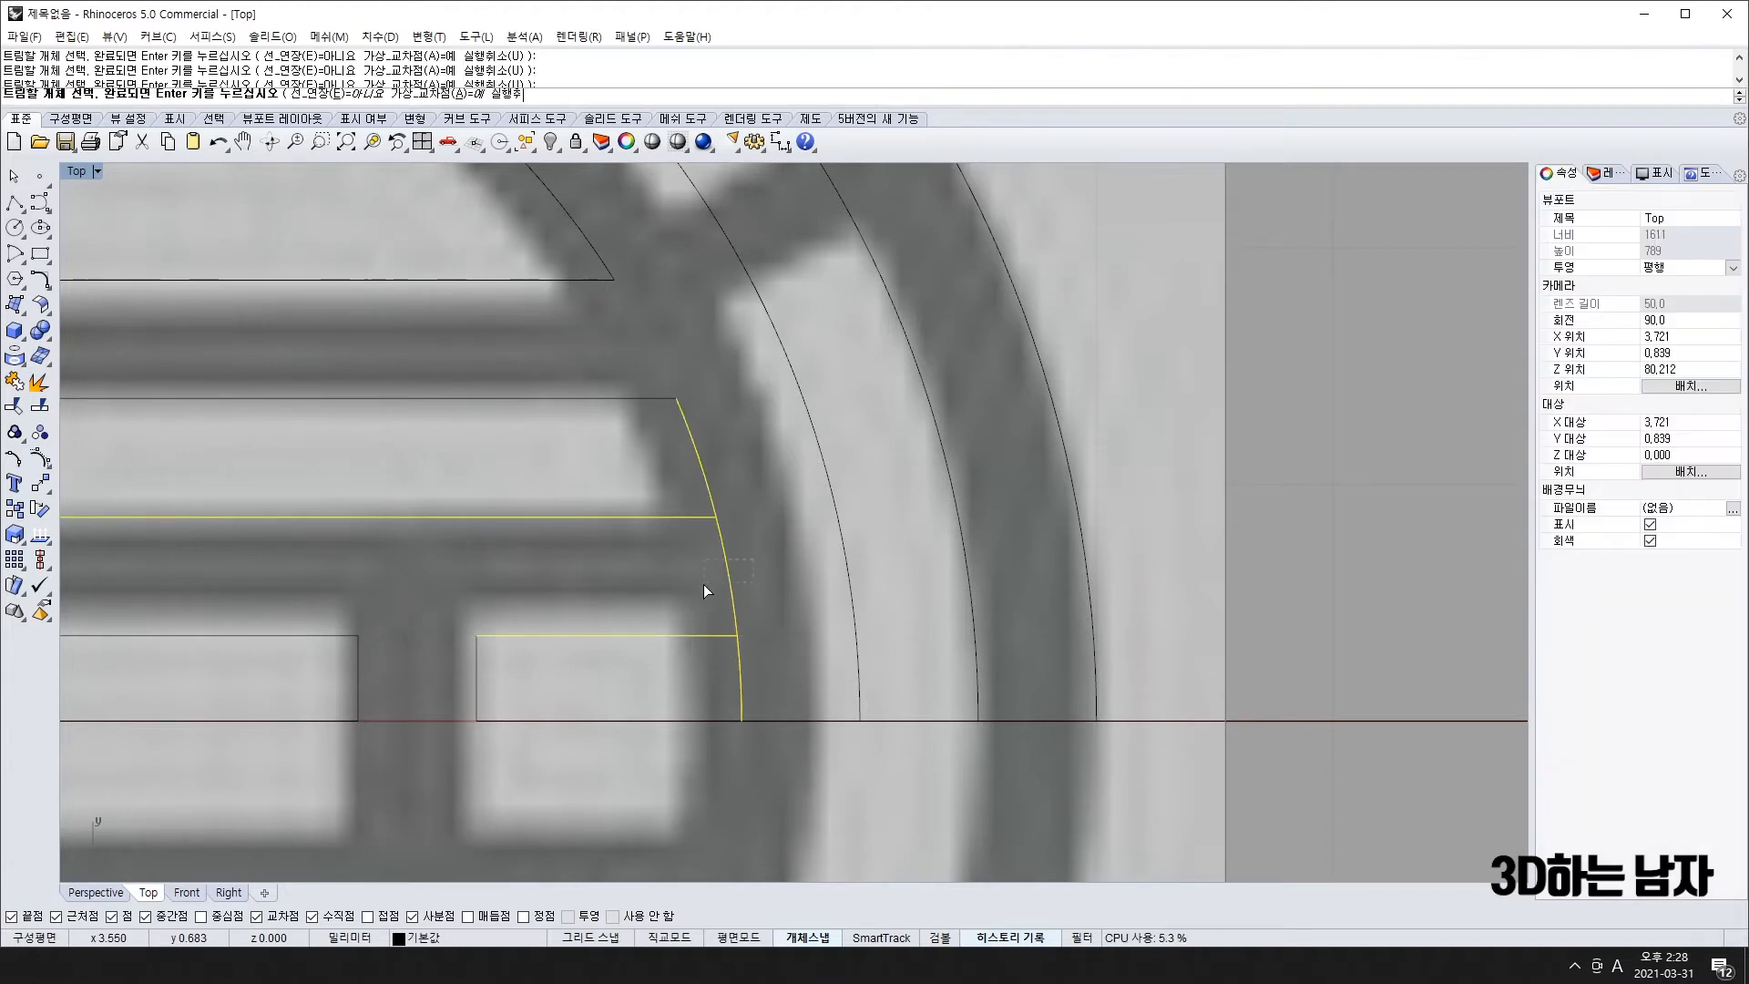
scroll(706, 579, down, 5)
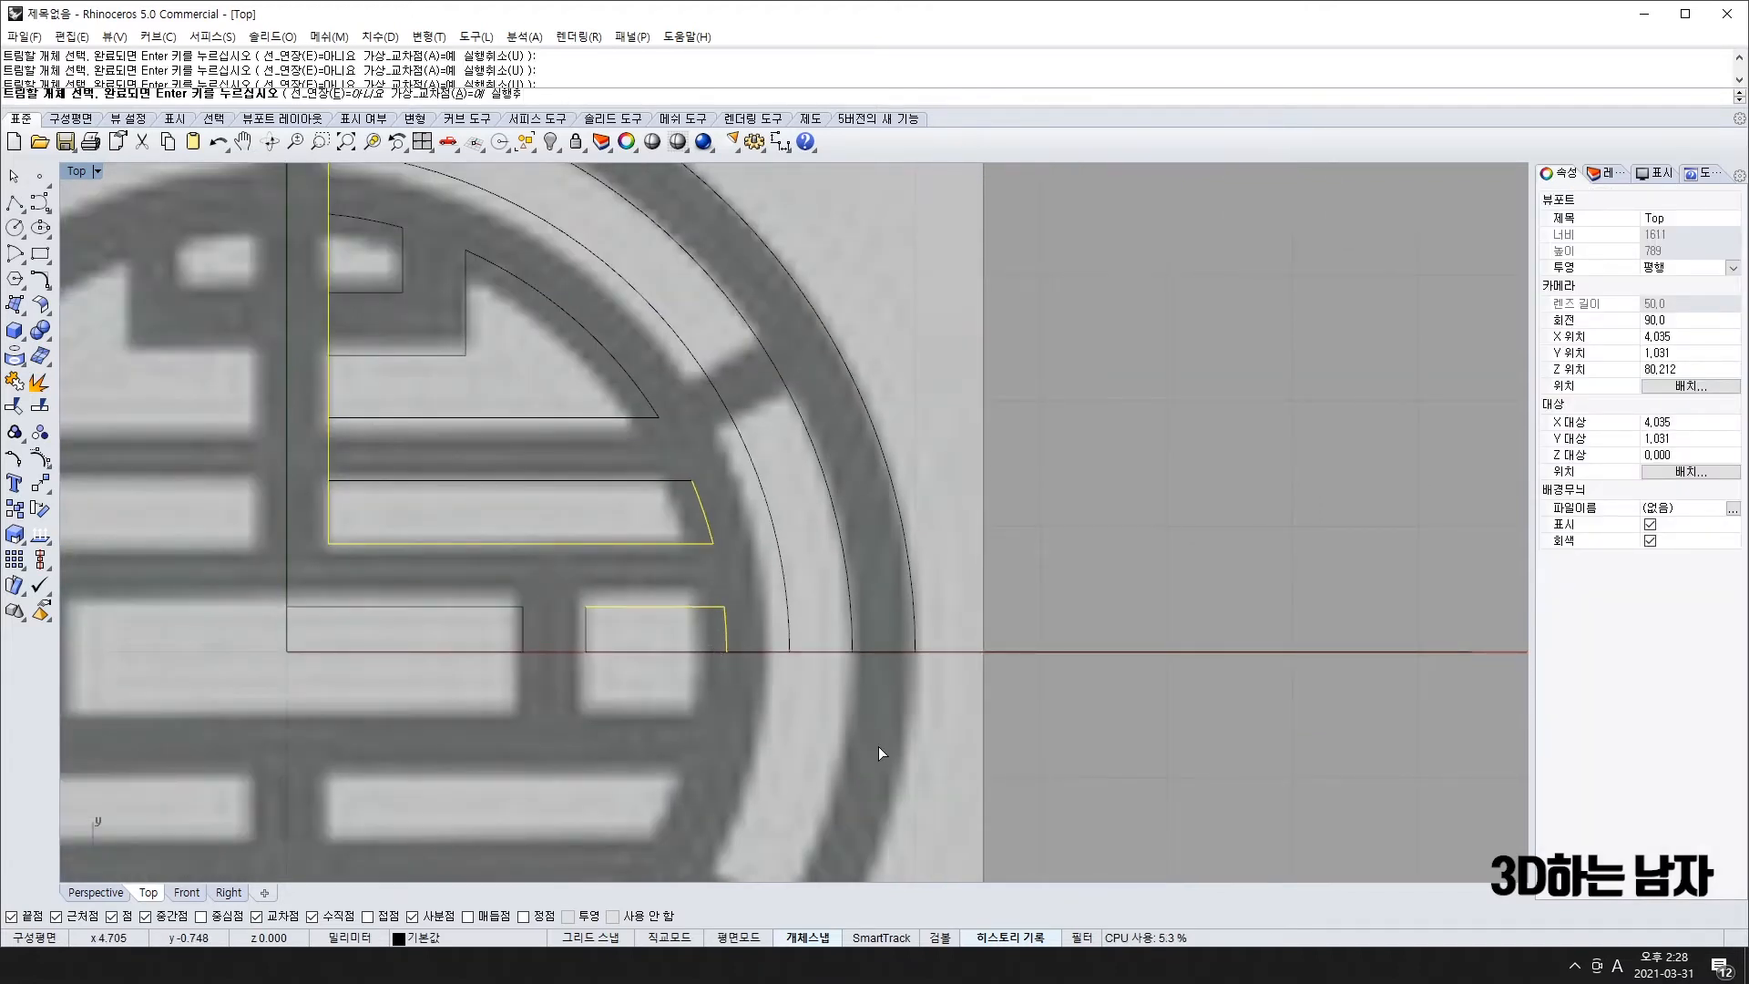
scroll(742, 372, up, 4)
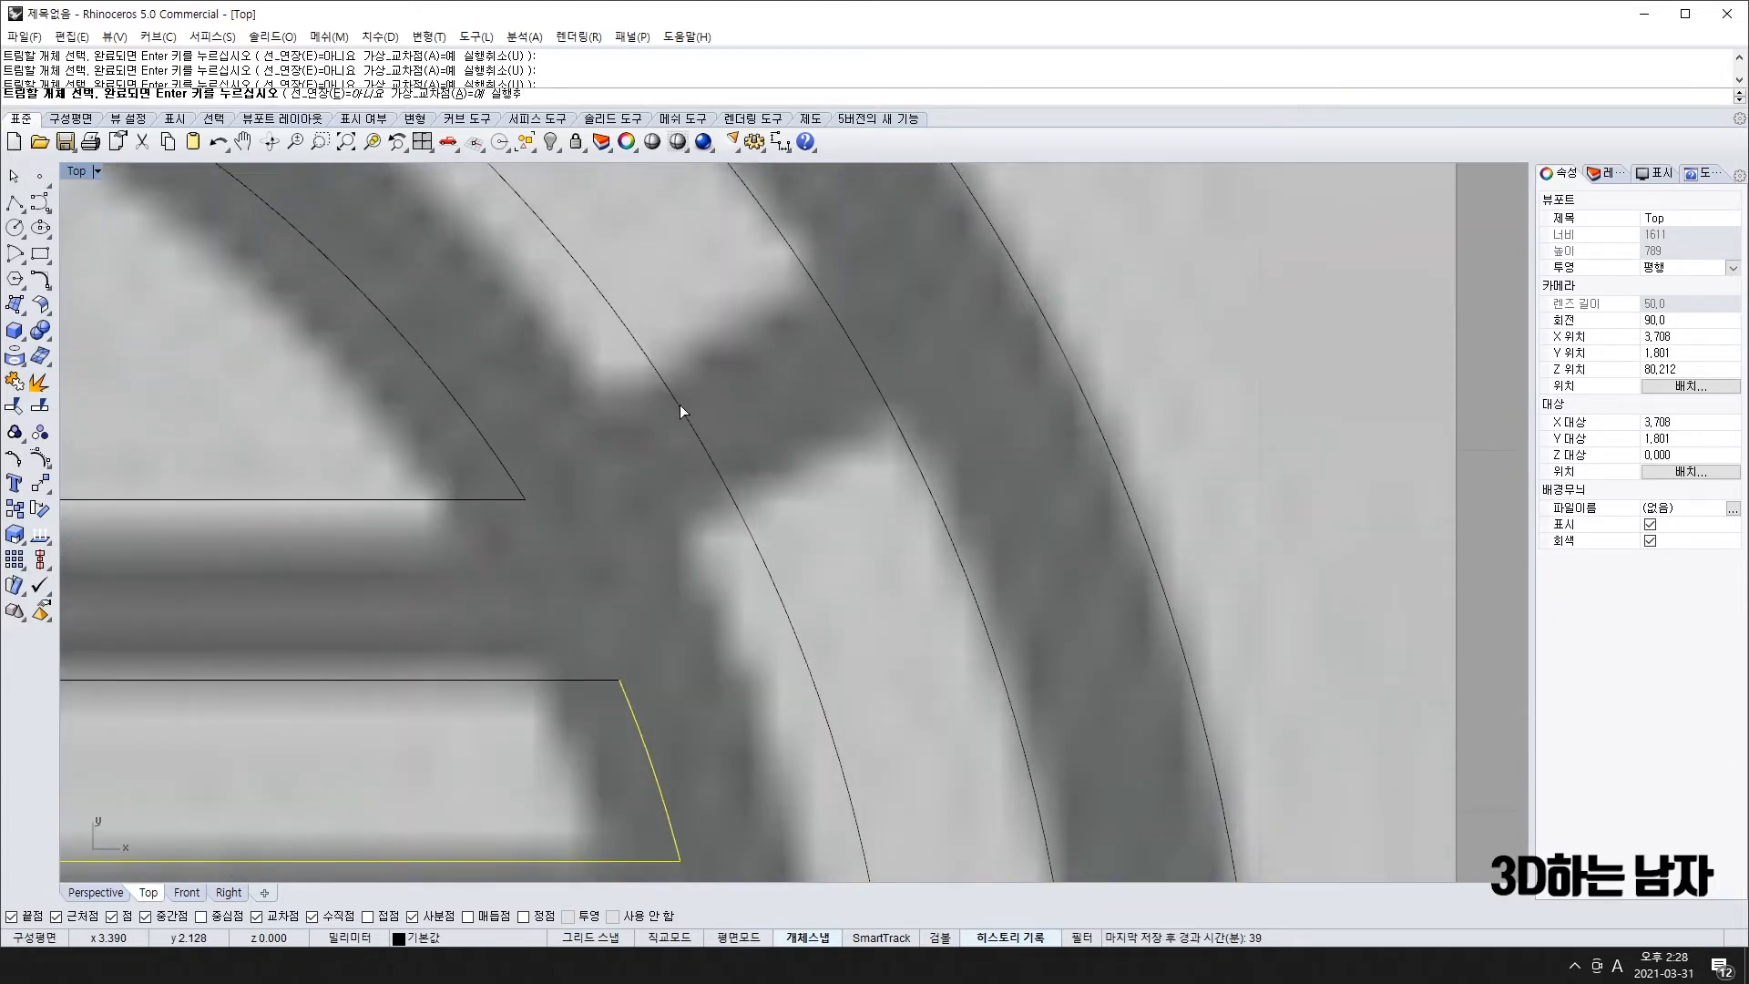
key(Return)
- Start a polyline for the diagonal bar's upper edge on the second arc from the centre
text(pl)
key(Return)
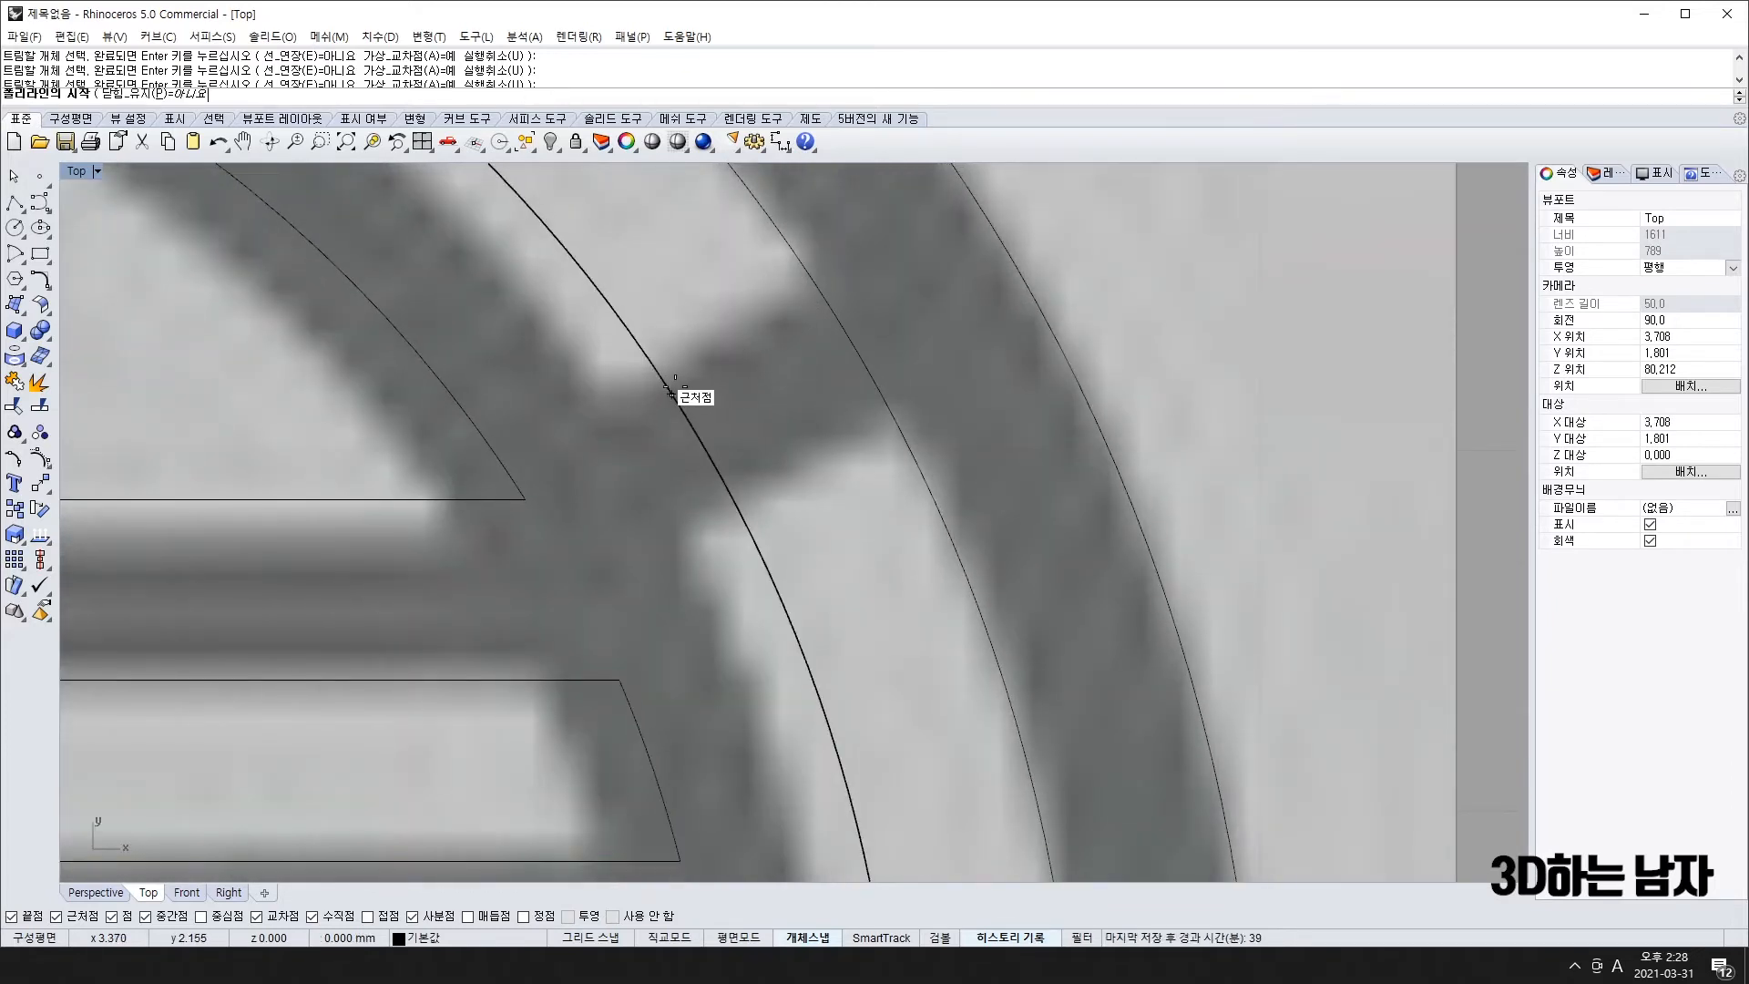
- Draw a straight spoke edge across the band between the two concentric arcs and offset it 0.5 mm to the spoke's lower edge
click(662, 380)
click(814, 281)
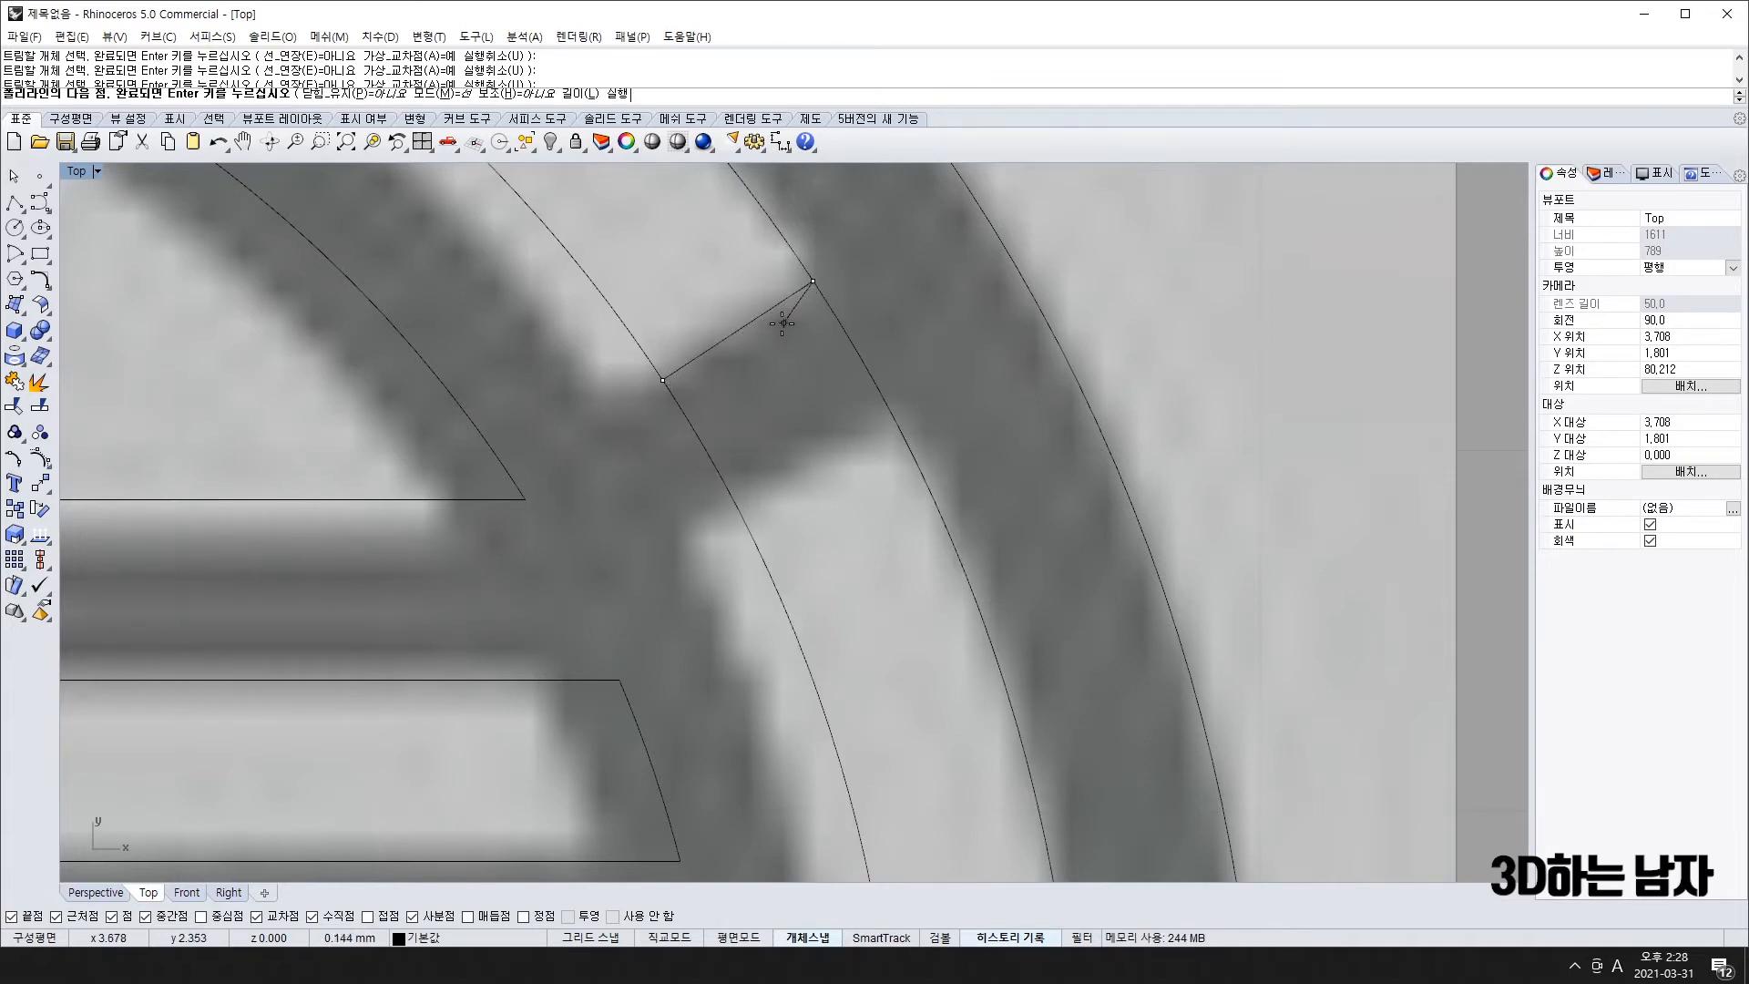
key(Return)
click(757, 318)
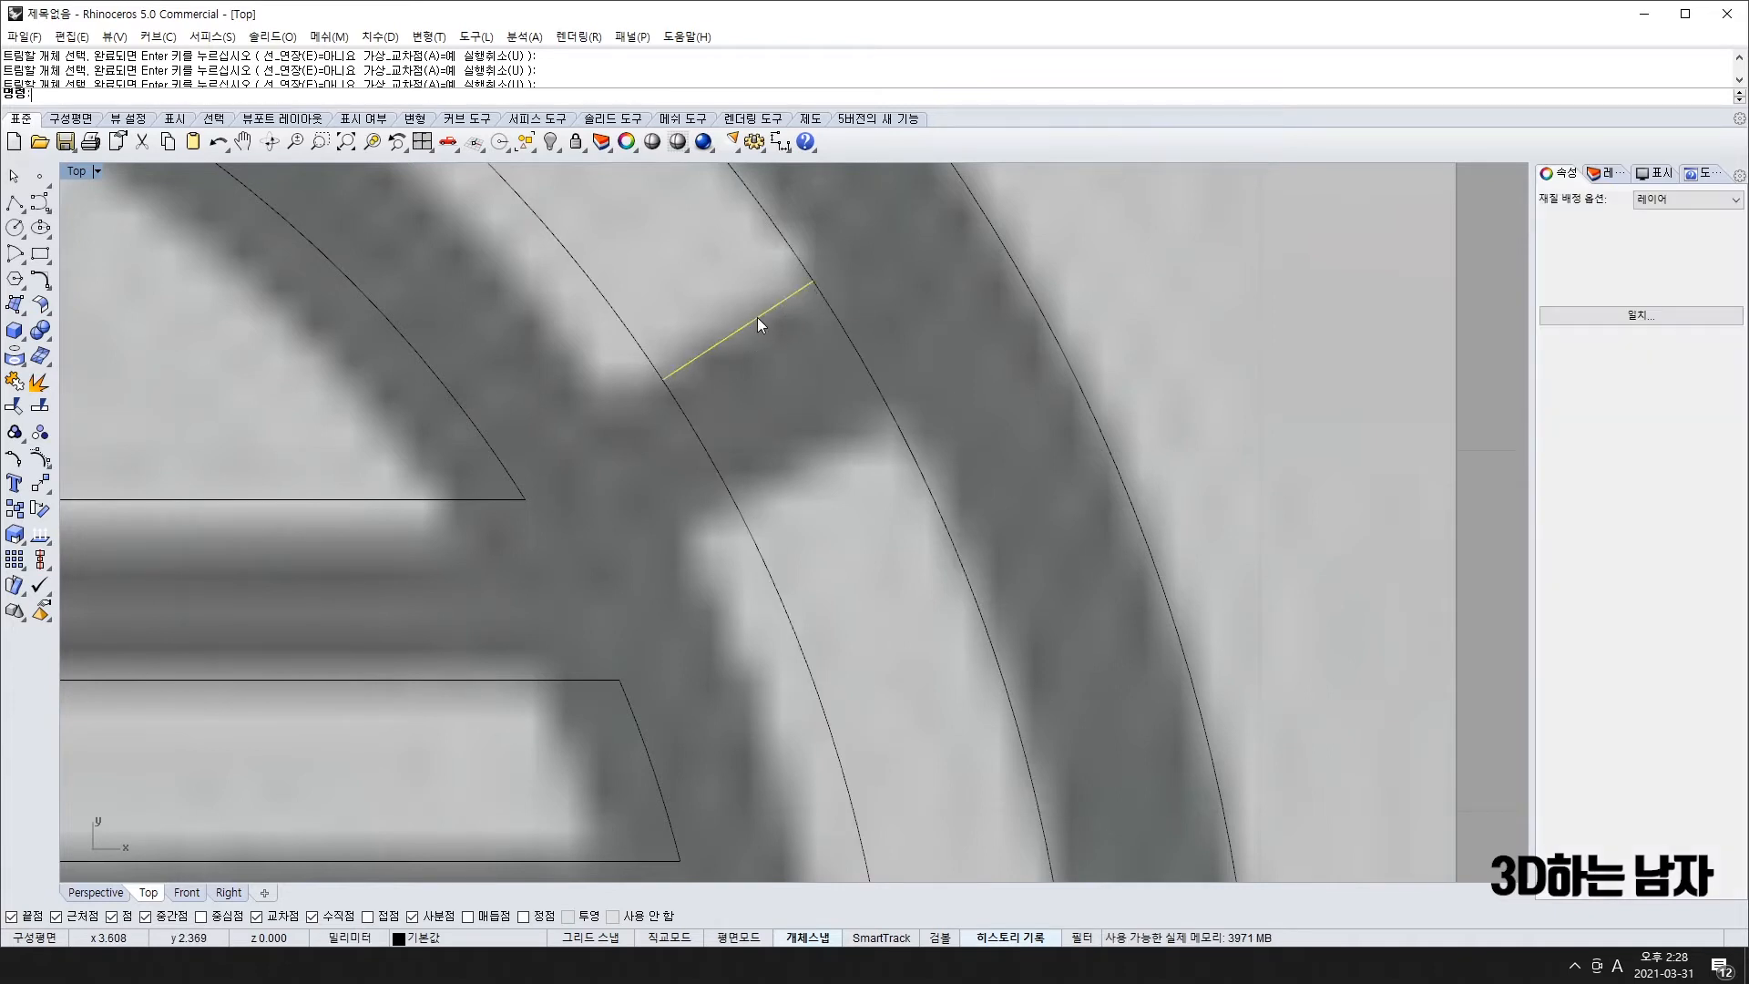
text(o)
key(Return)
click(847, 480)
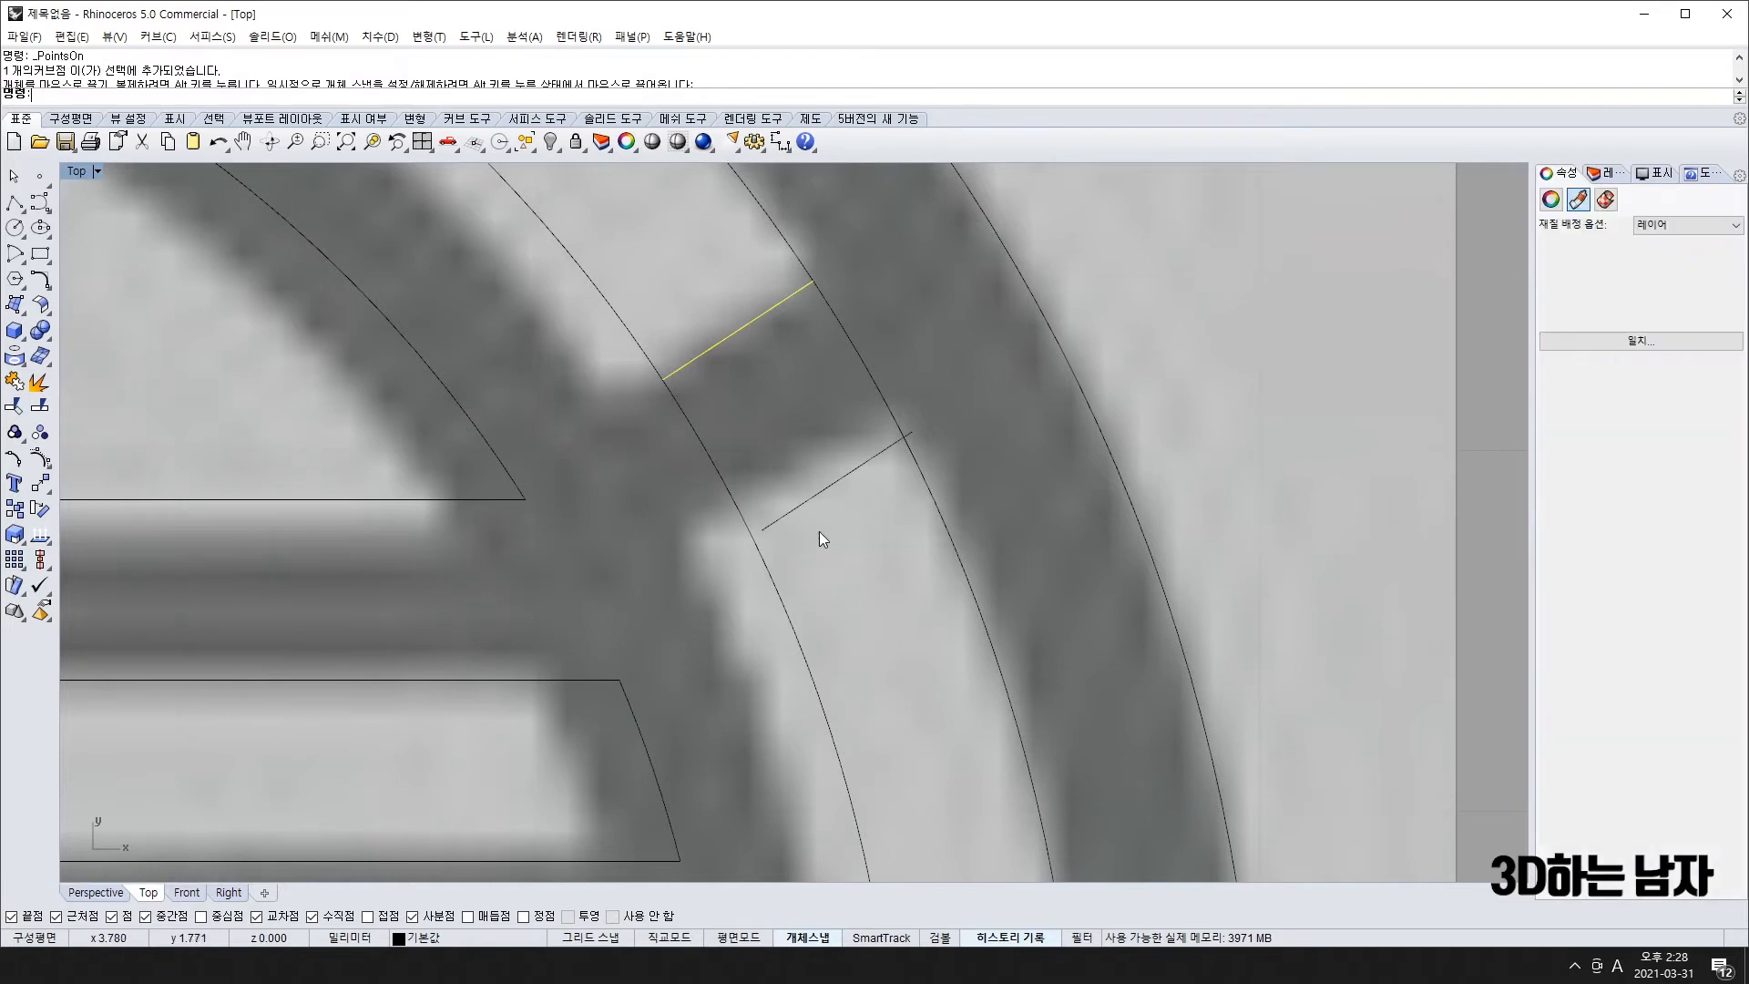
- Move the inner end control point of the offset spoke edge so the line extends past the inner arc
click(833, 485)
key(F10)
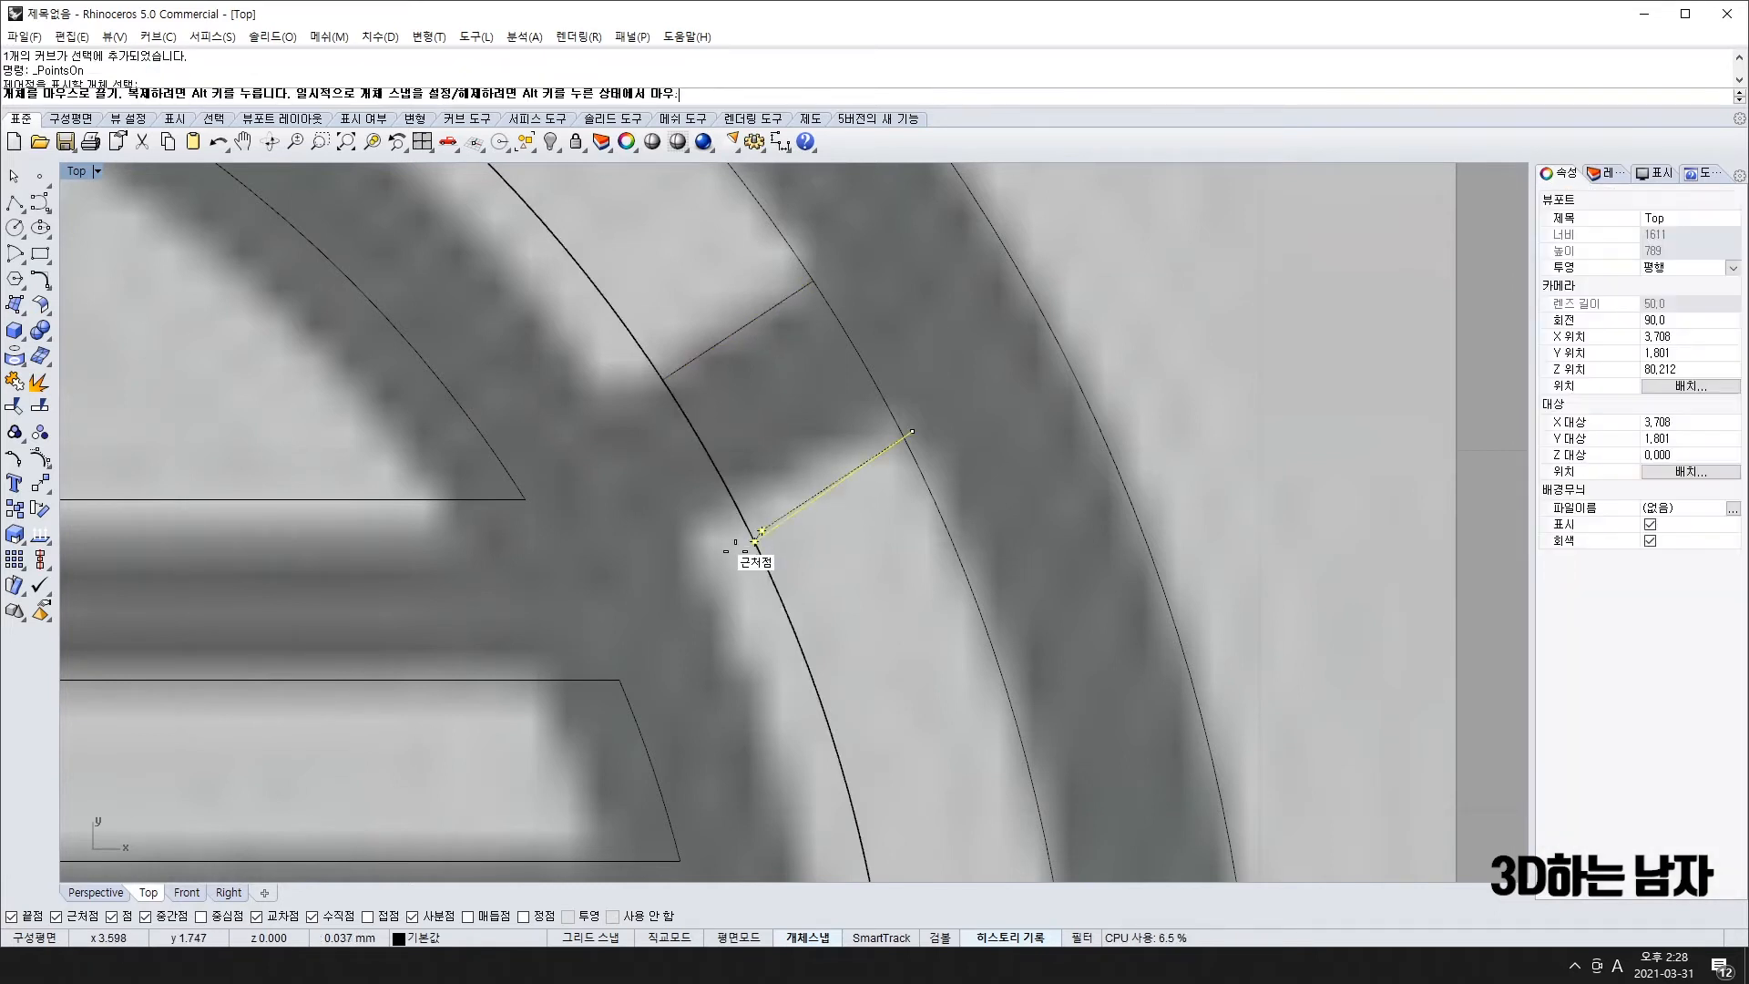
click(732, 551)
key(Escape)
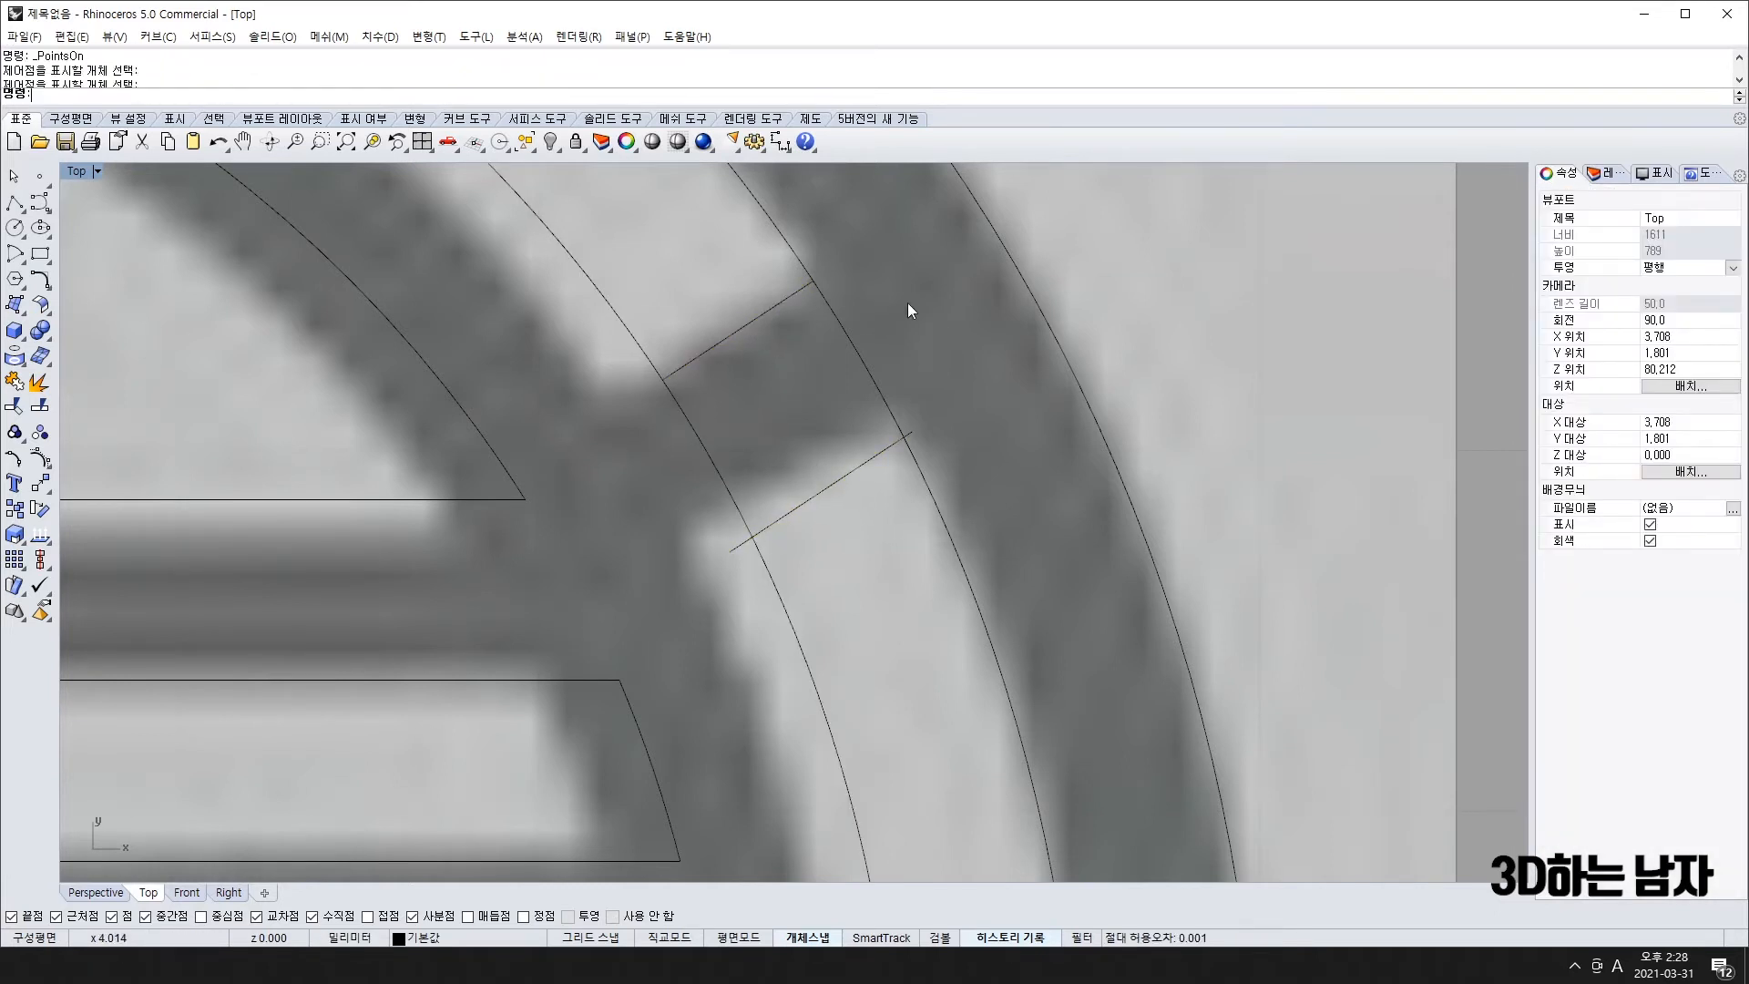
- Trim both arcs between the two spoke edges and cut off the lower edge's overhang beyond the inner arc
drag(718, 561, 683, 574)
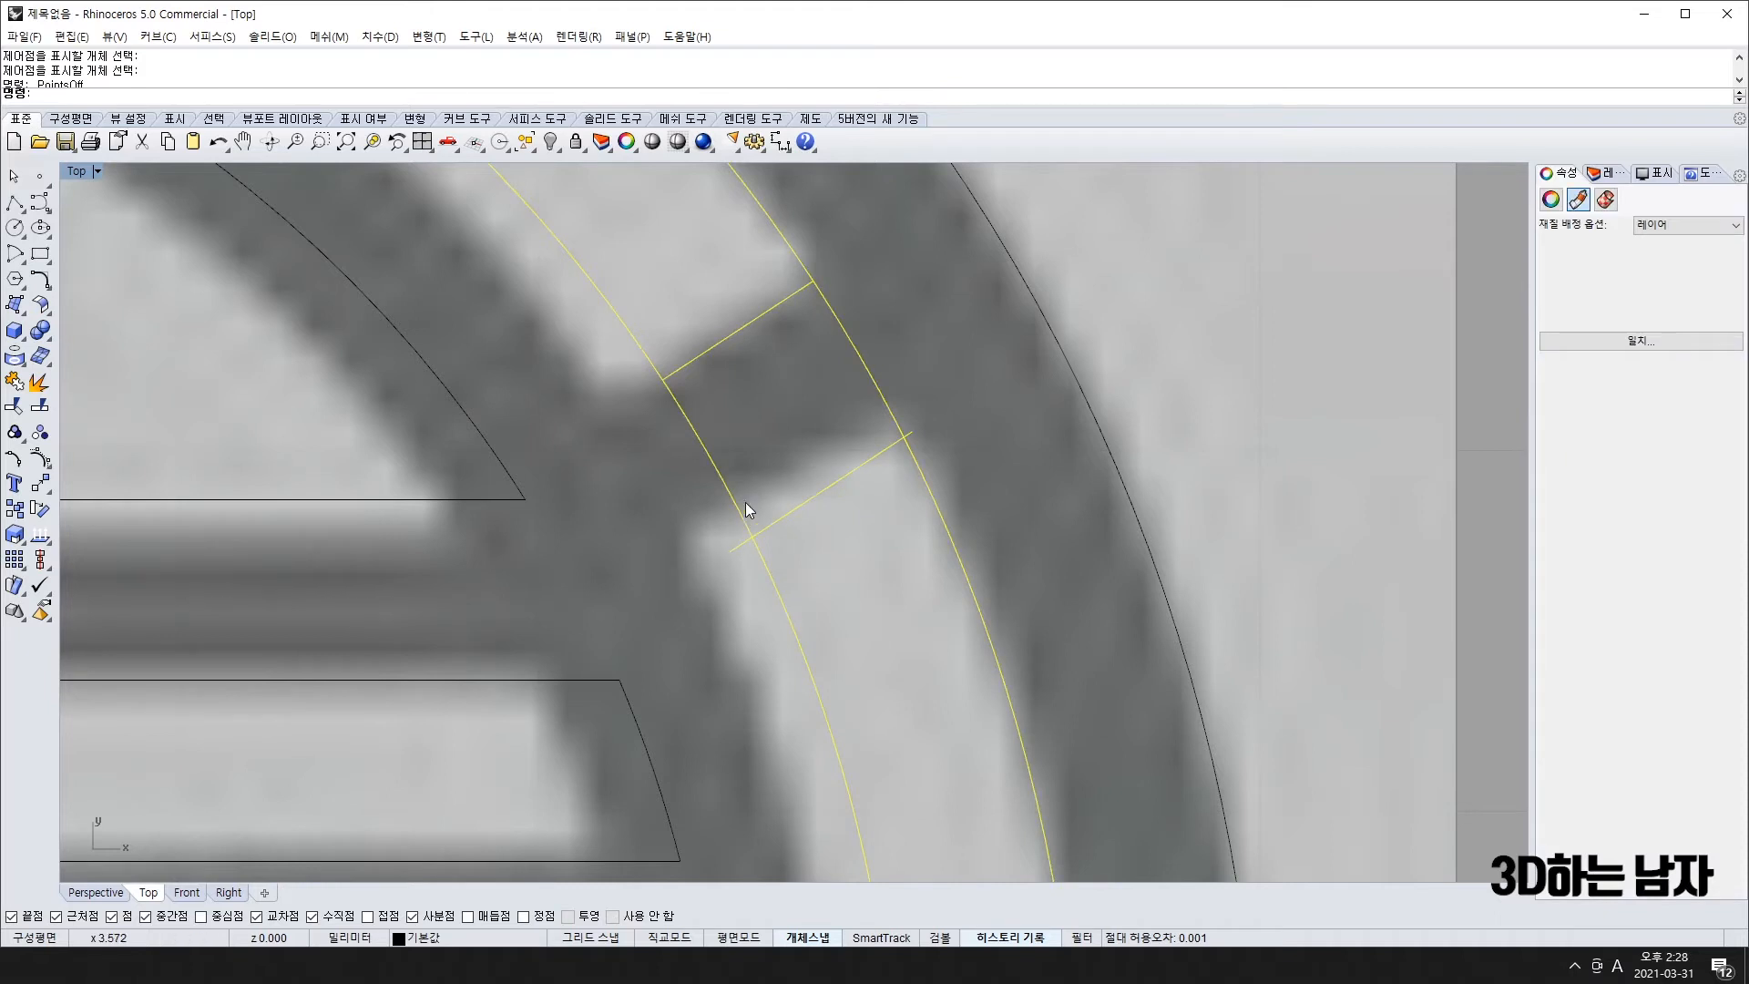
text(t)
key(Return)
click(712, 455)
click(860, 358)
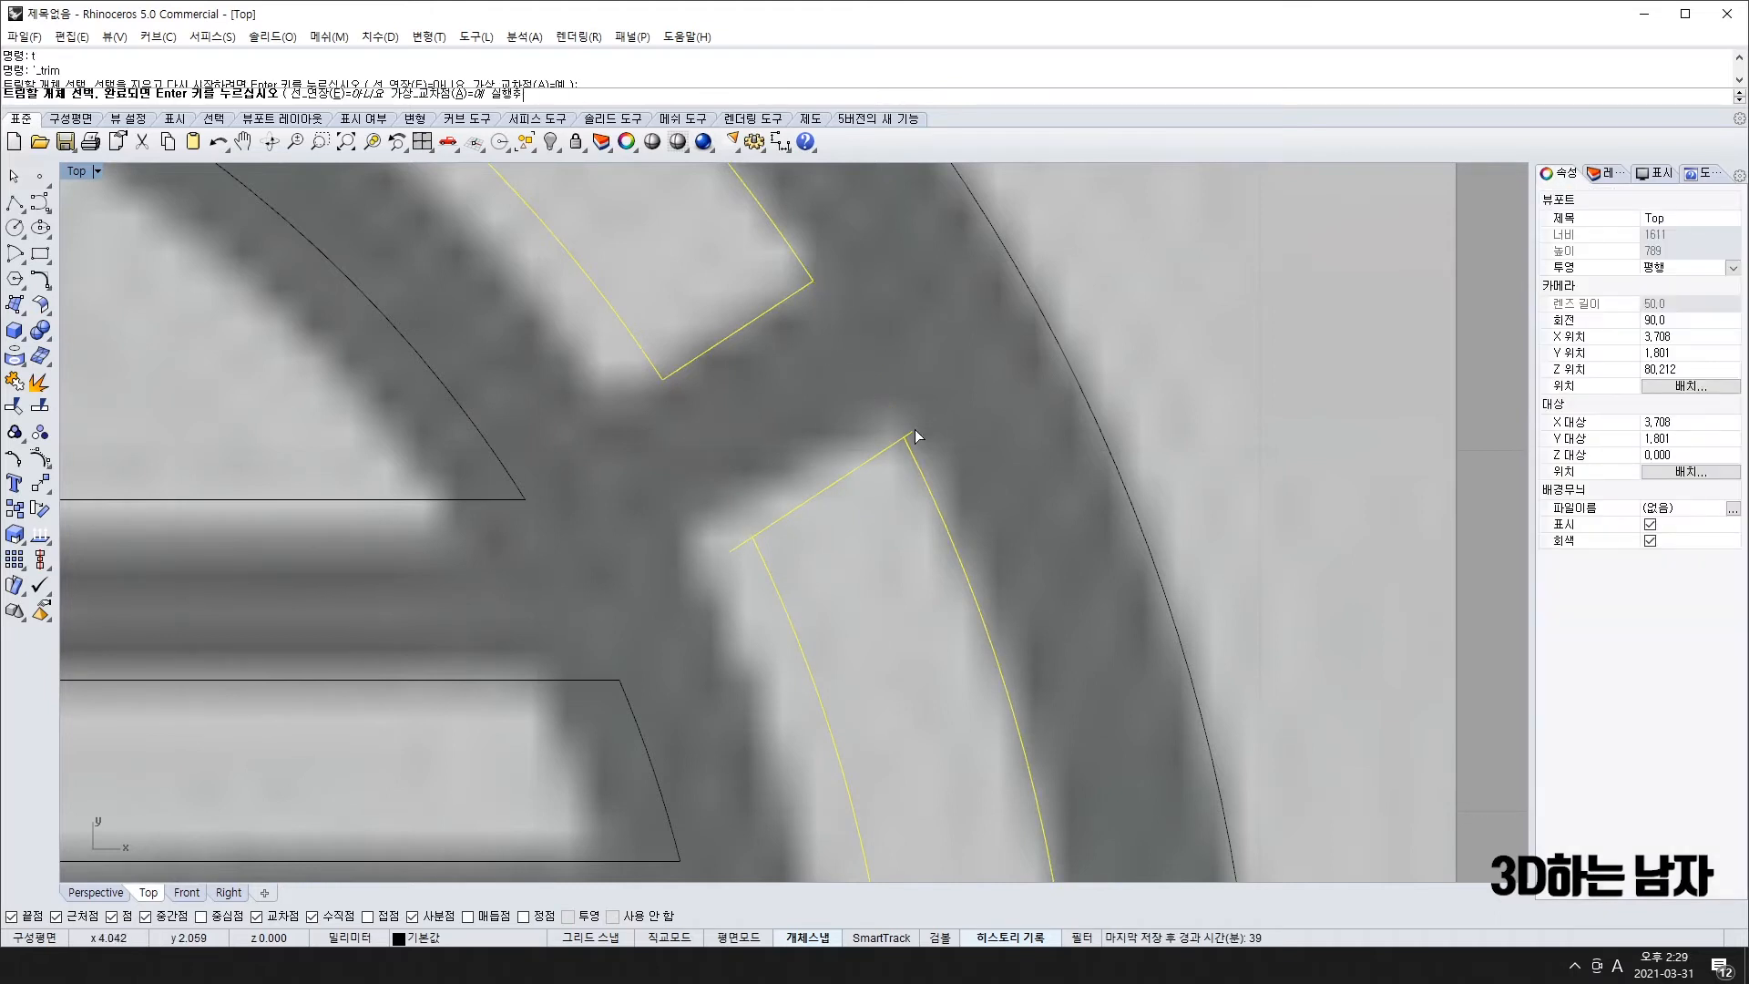
click(730, 550)
scroll(707, 550, down, 5)
key(Return)
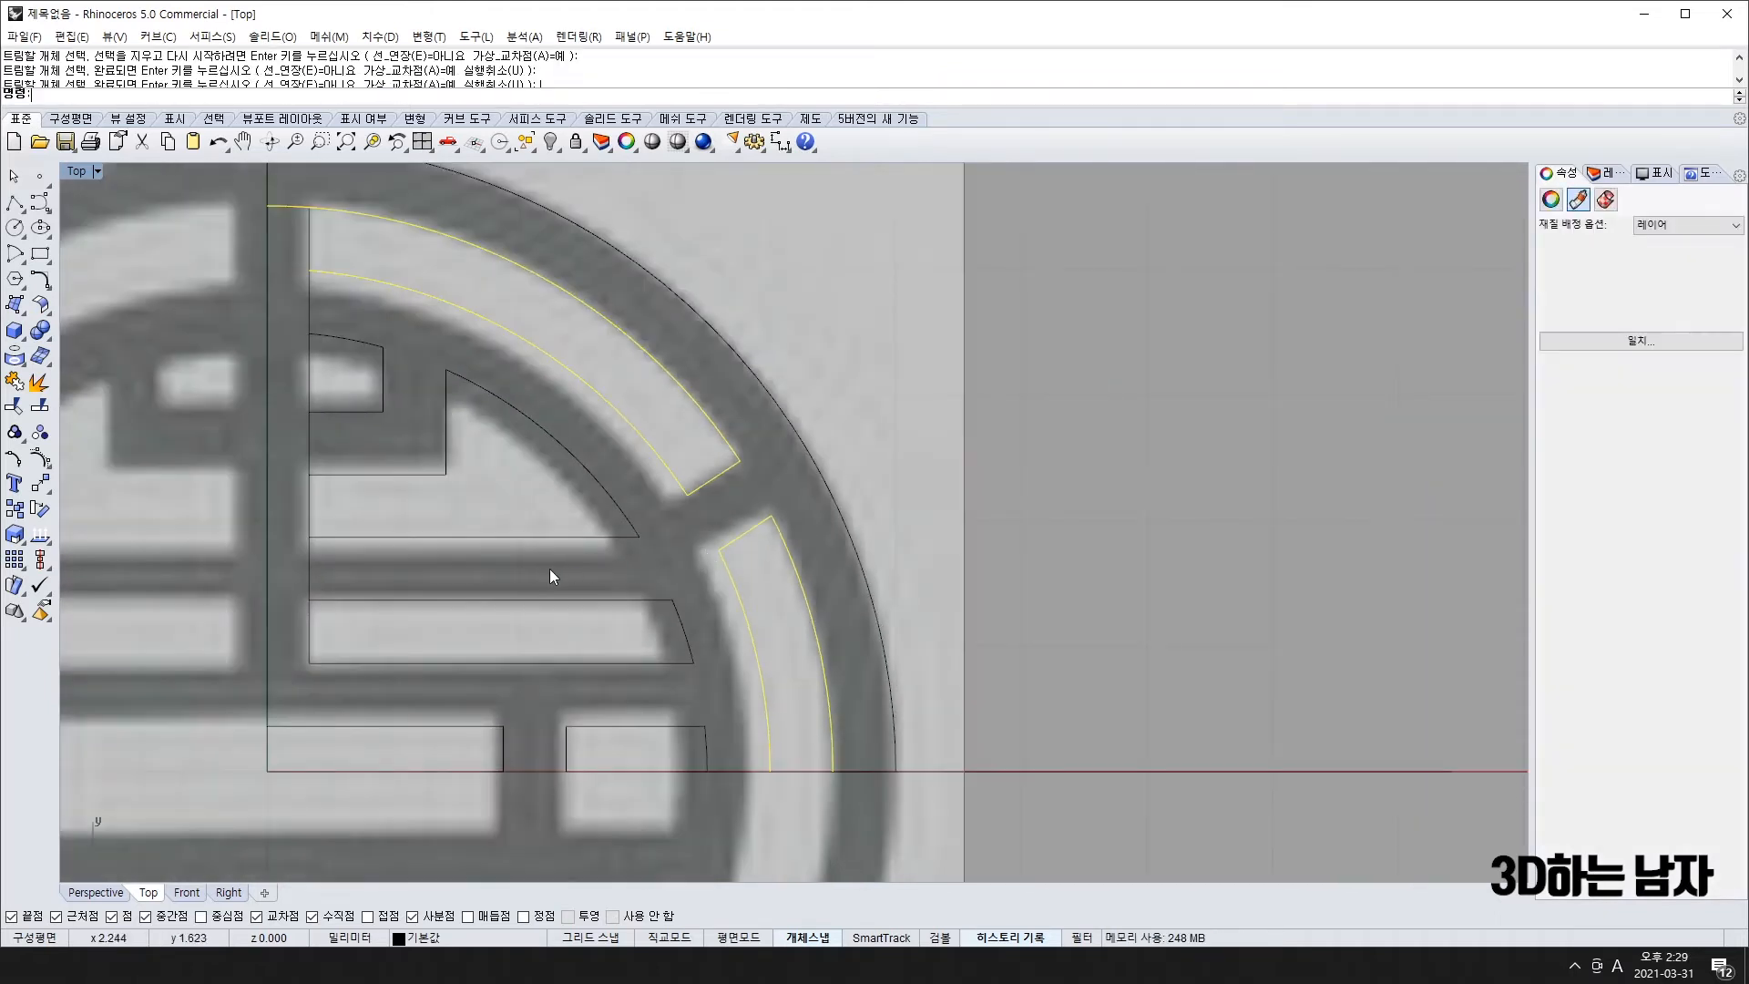
scroll(543, 554, down, 6)
key(Escape)
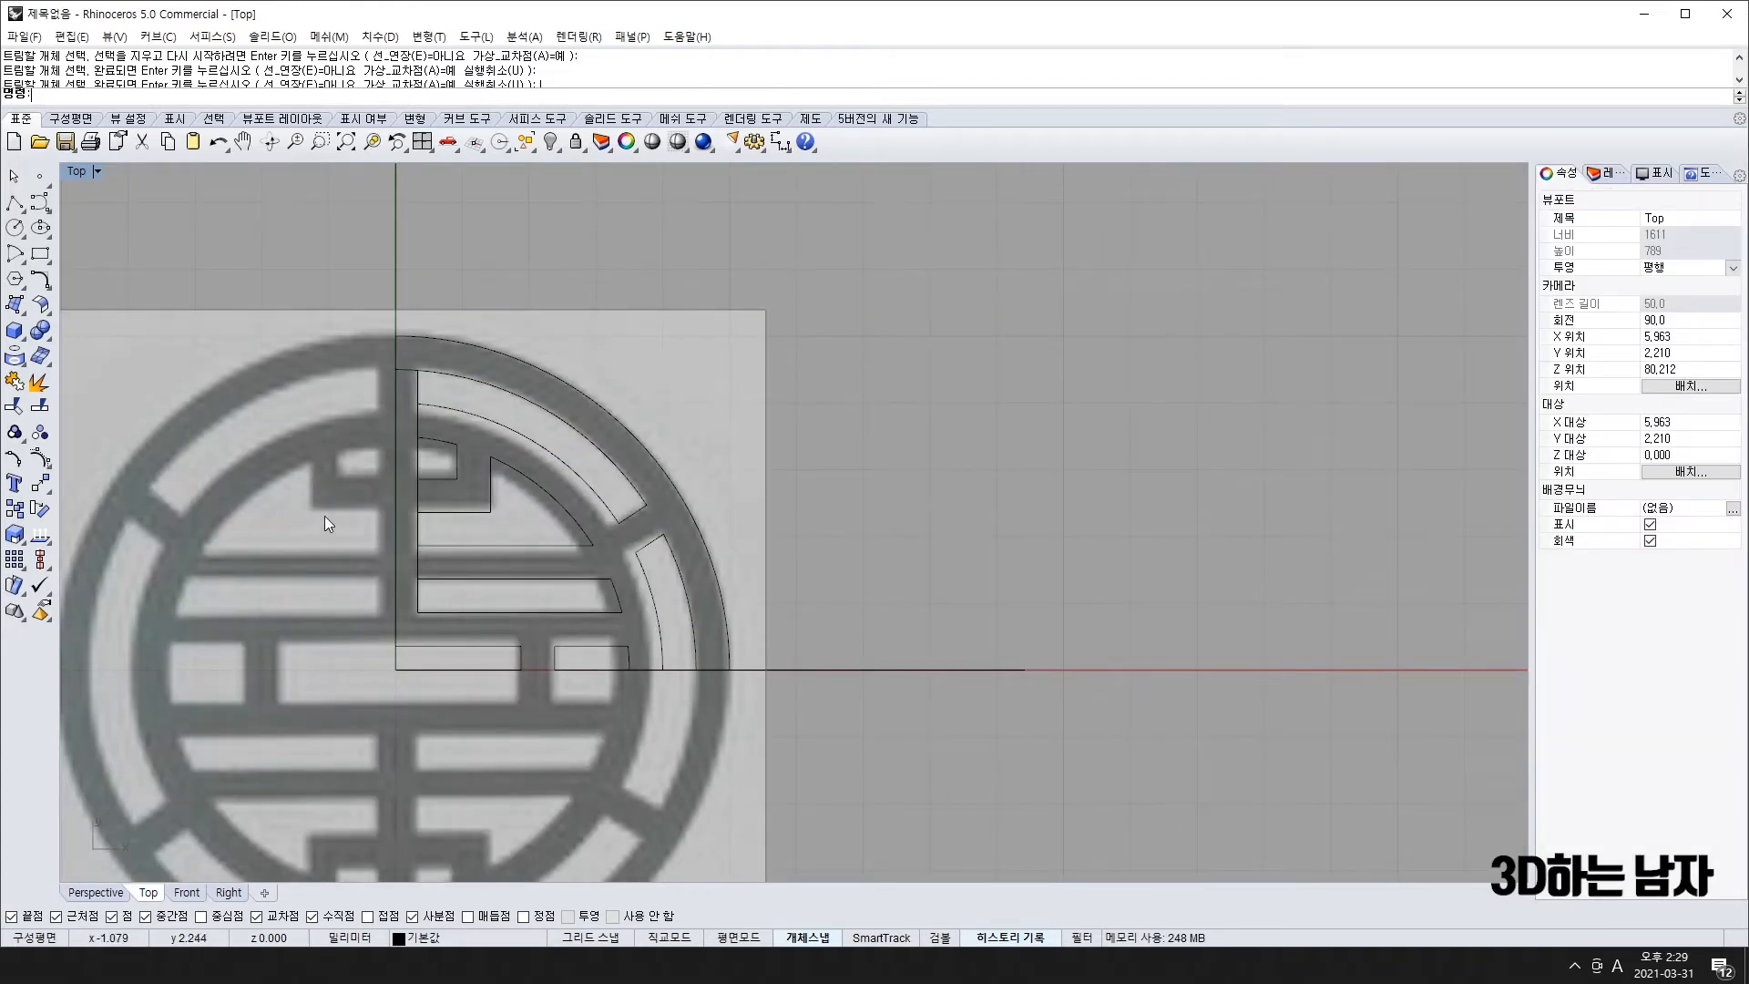
- Draw a polyline from the ring arc's end on the vertical axis, 0.25 mm horizontally, continuing straight down past the horizontal axis
scroll(386, 399, up, 10)
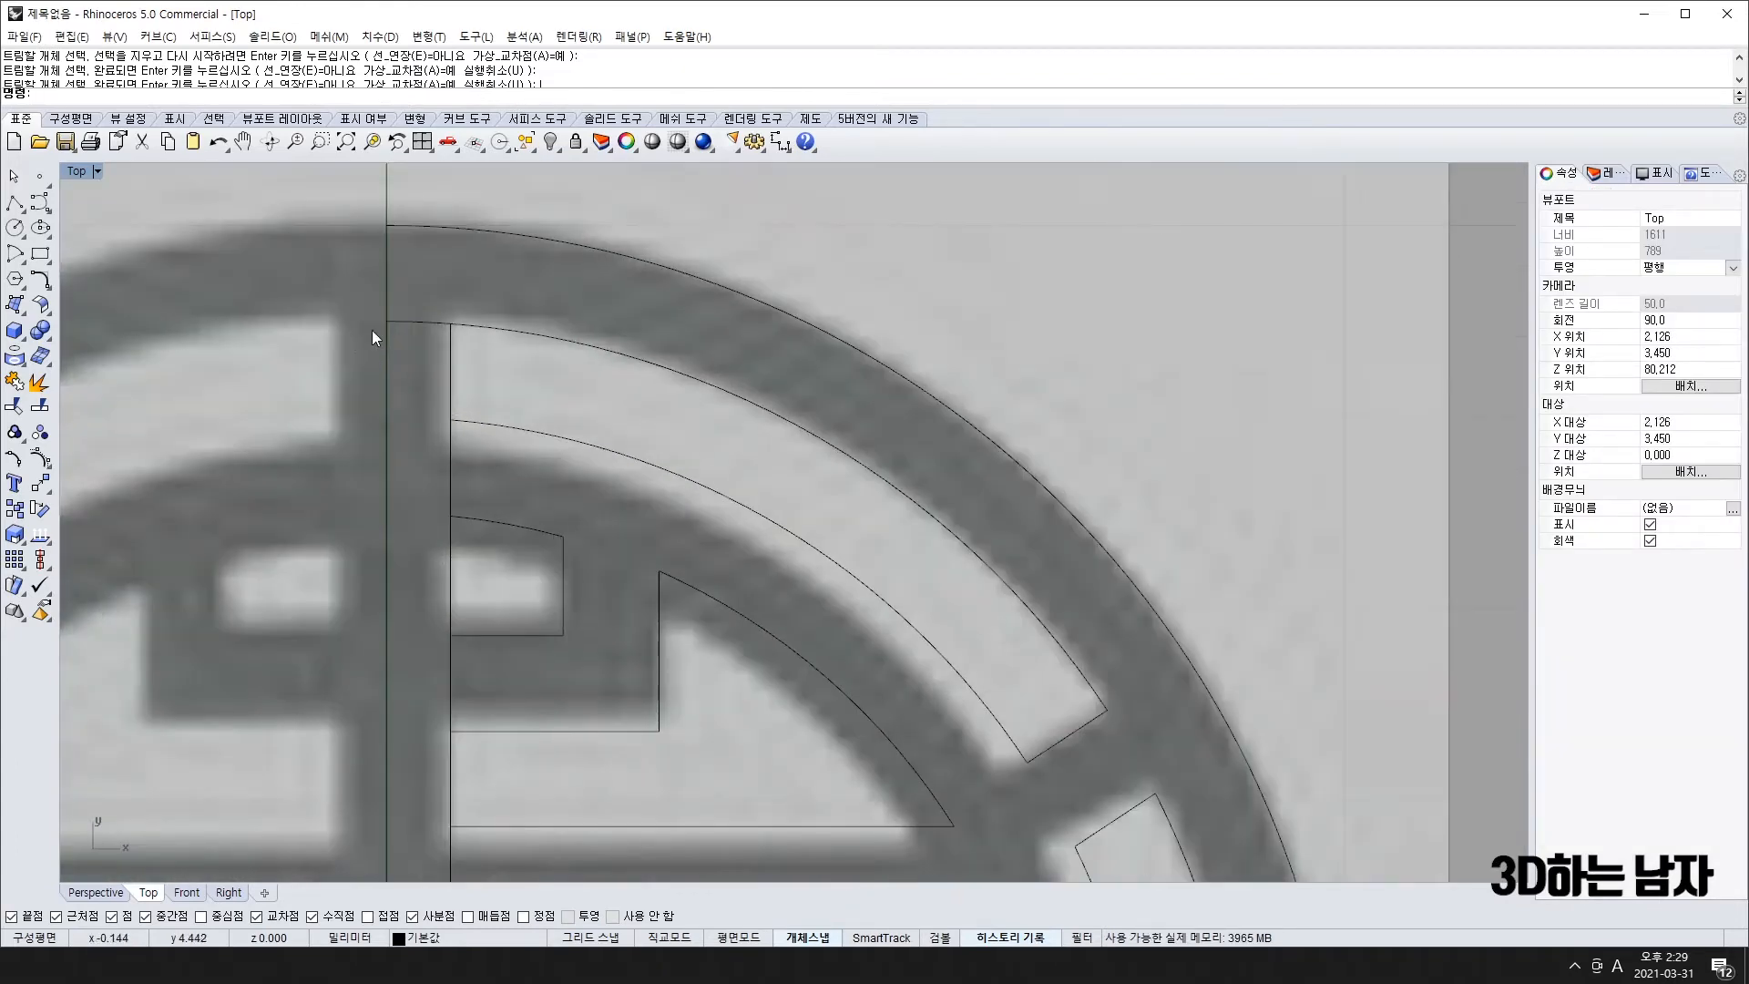
scroll(333, 362, down, 8)
scroll(450, 501, up, 8)
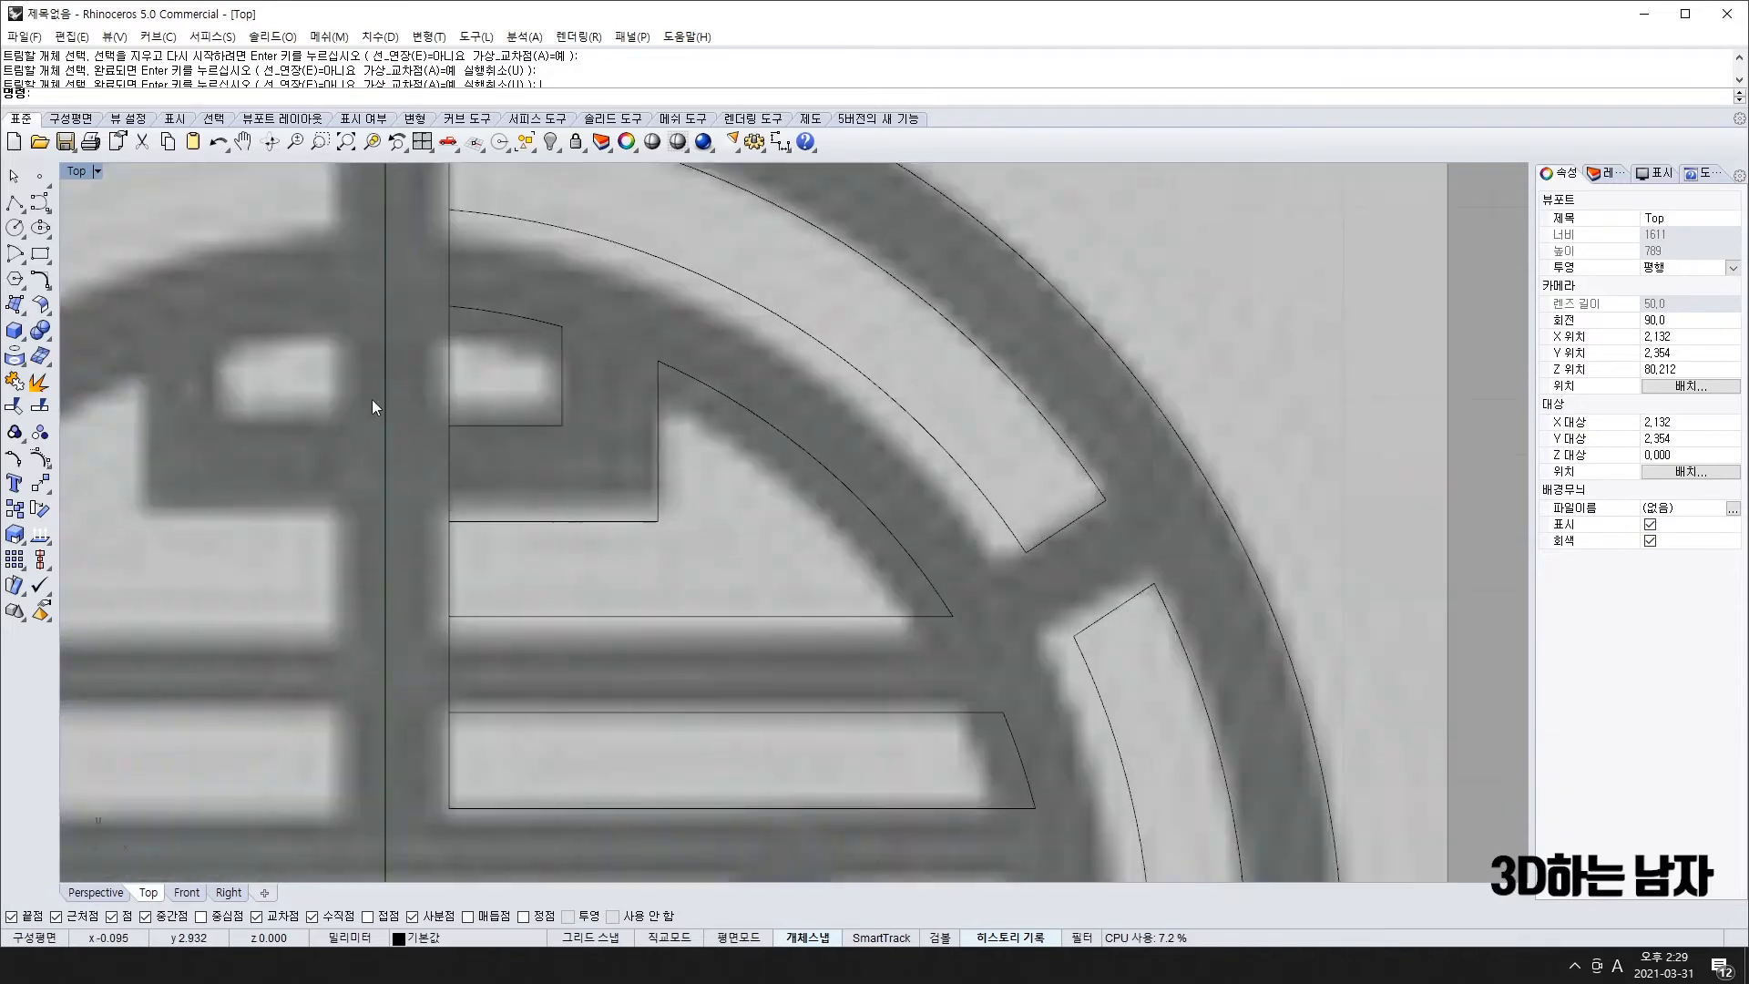
click(128, 119)
scroll(401, 336, down, 3)
scroll(400, 615, down, 2)
scroll(393, 408, up, 8)
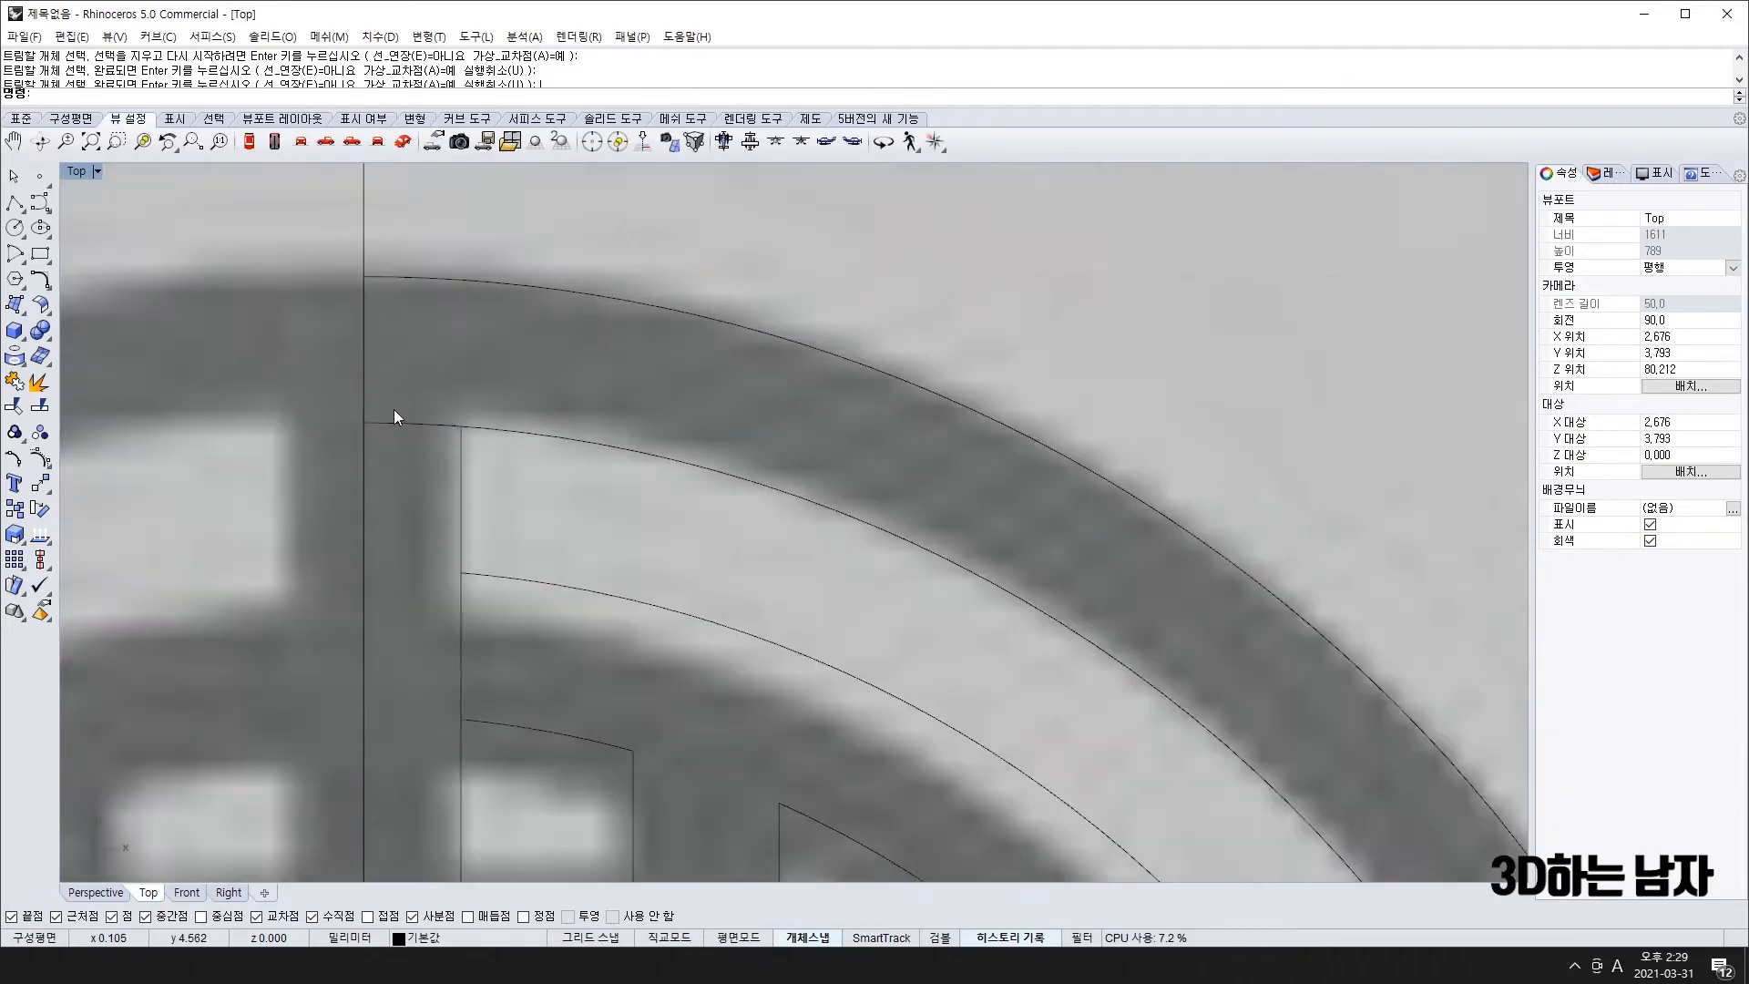
text(l)
key(Return)
click(347, 430)
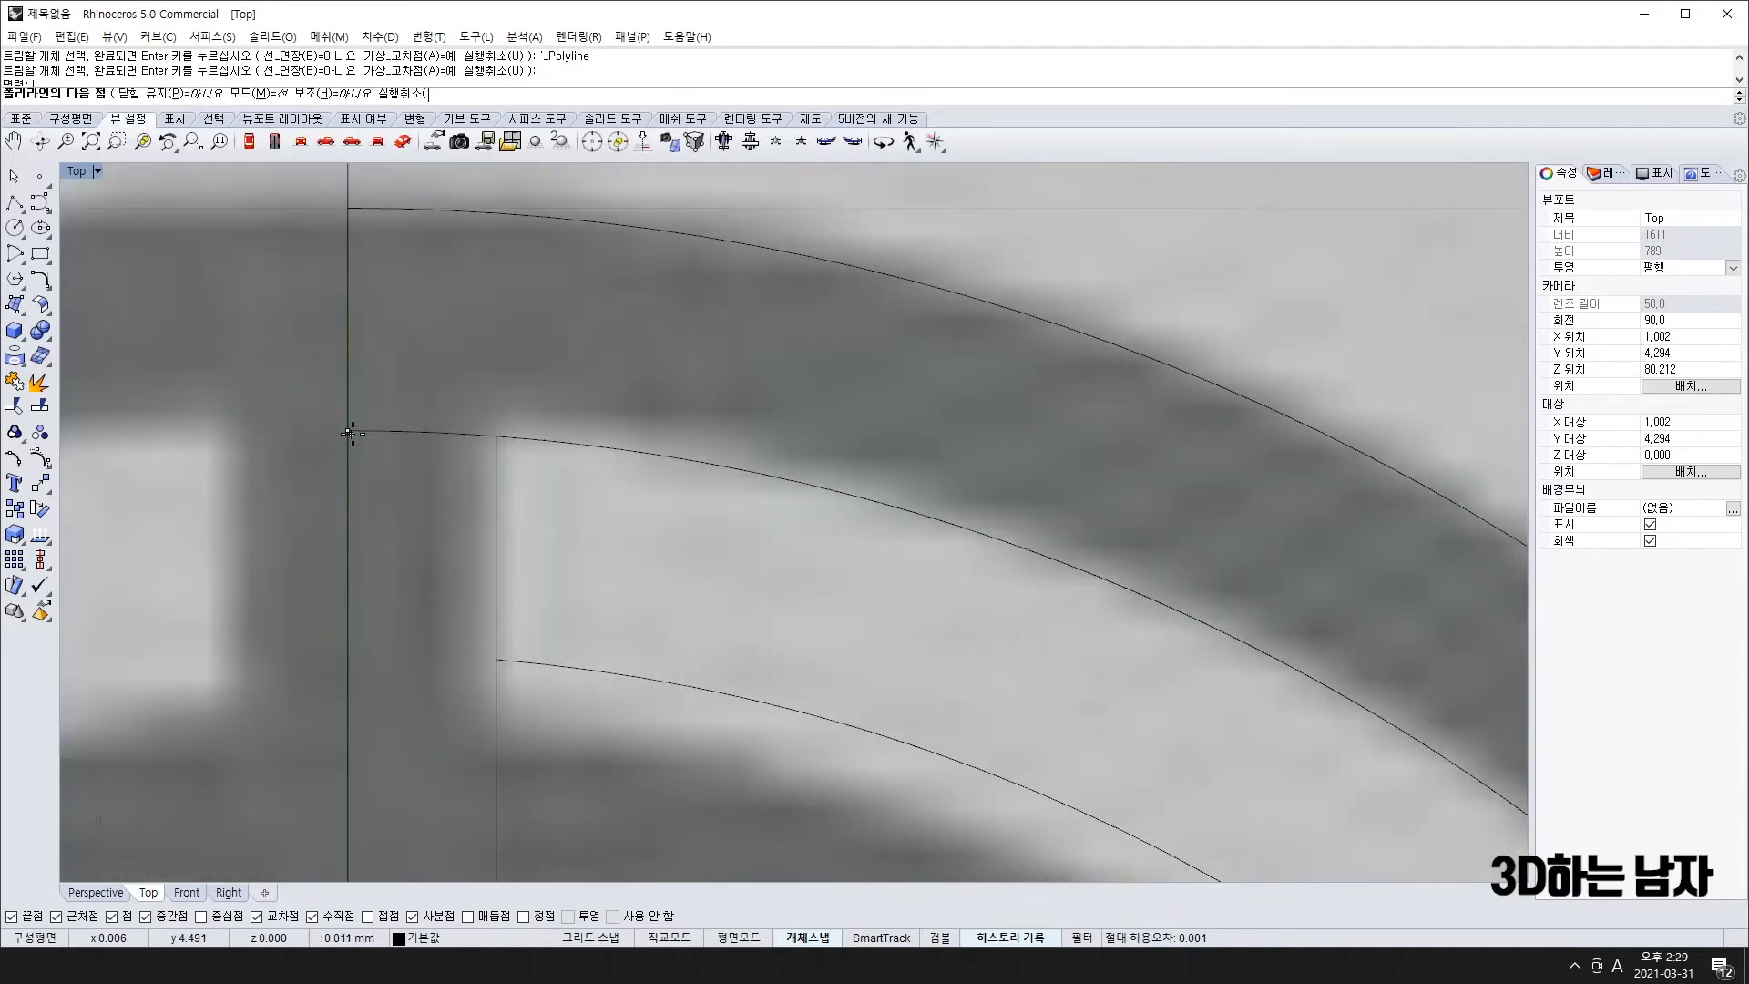
text(0)
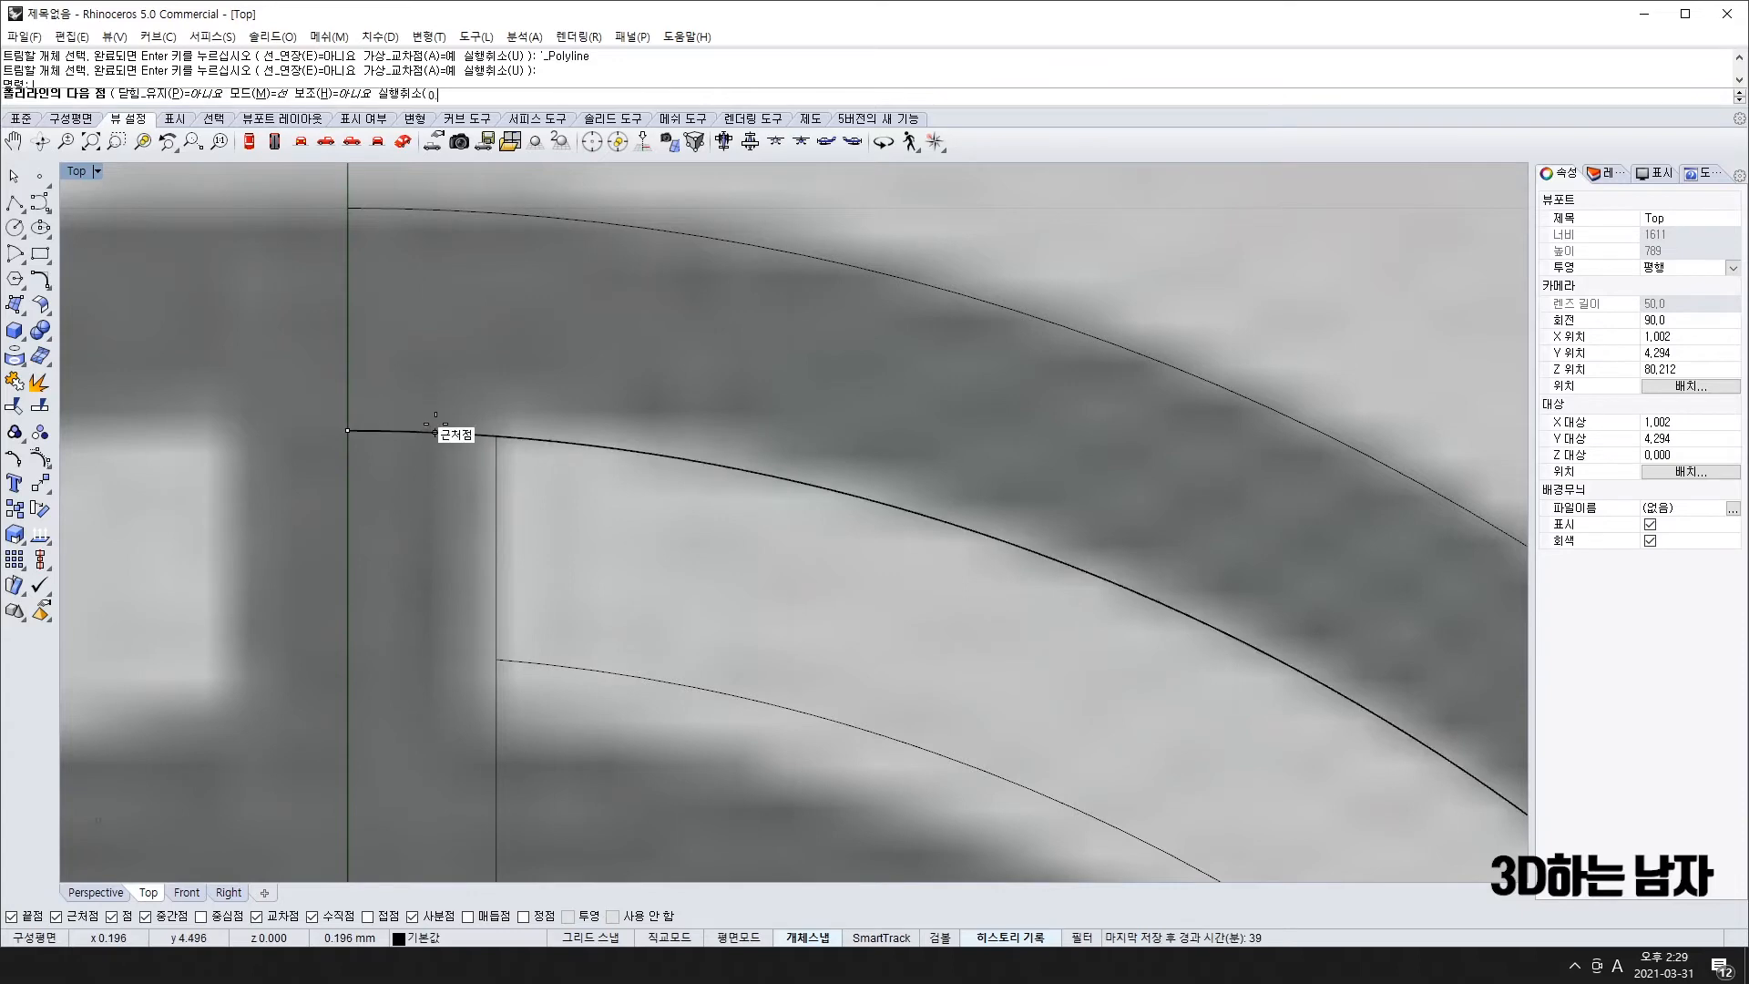
text(.25)
key(Return)
shift+click(725, 409)
scroll(524, 547, down, 10)
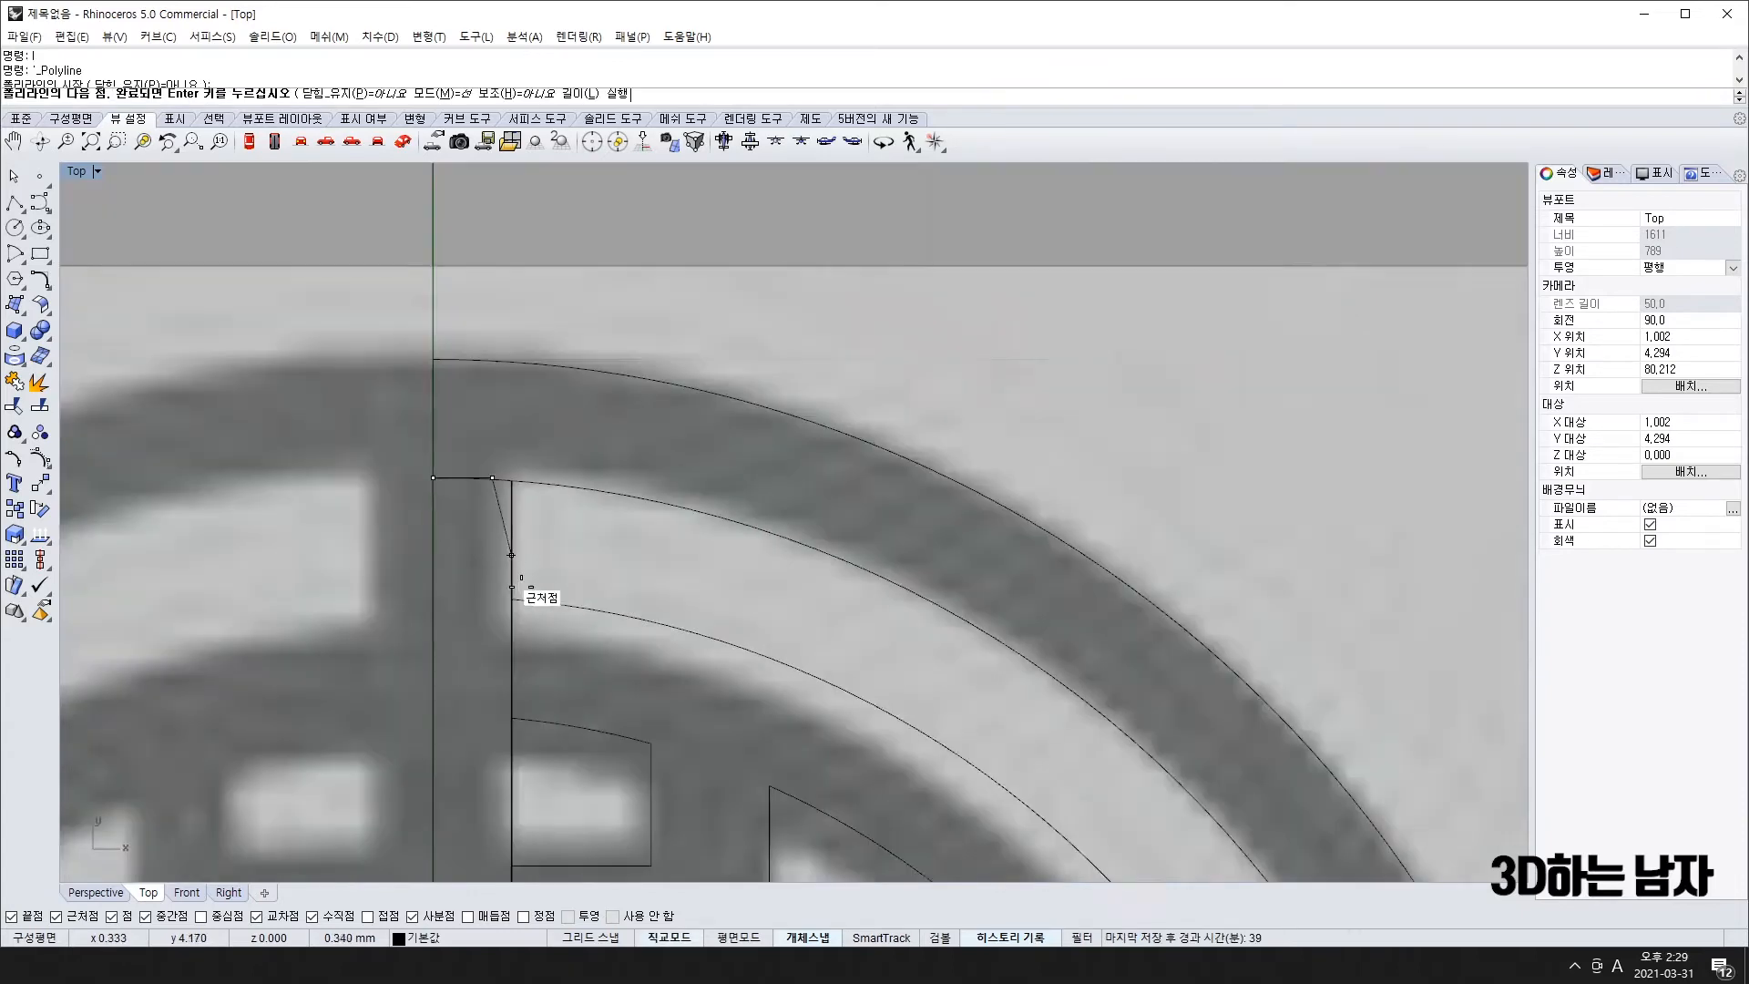
shift+right_drag(473, 729, 510, 212)
shift+click(536, 762)
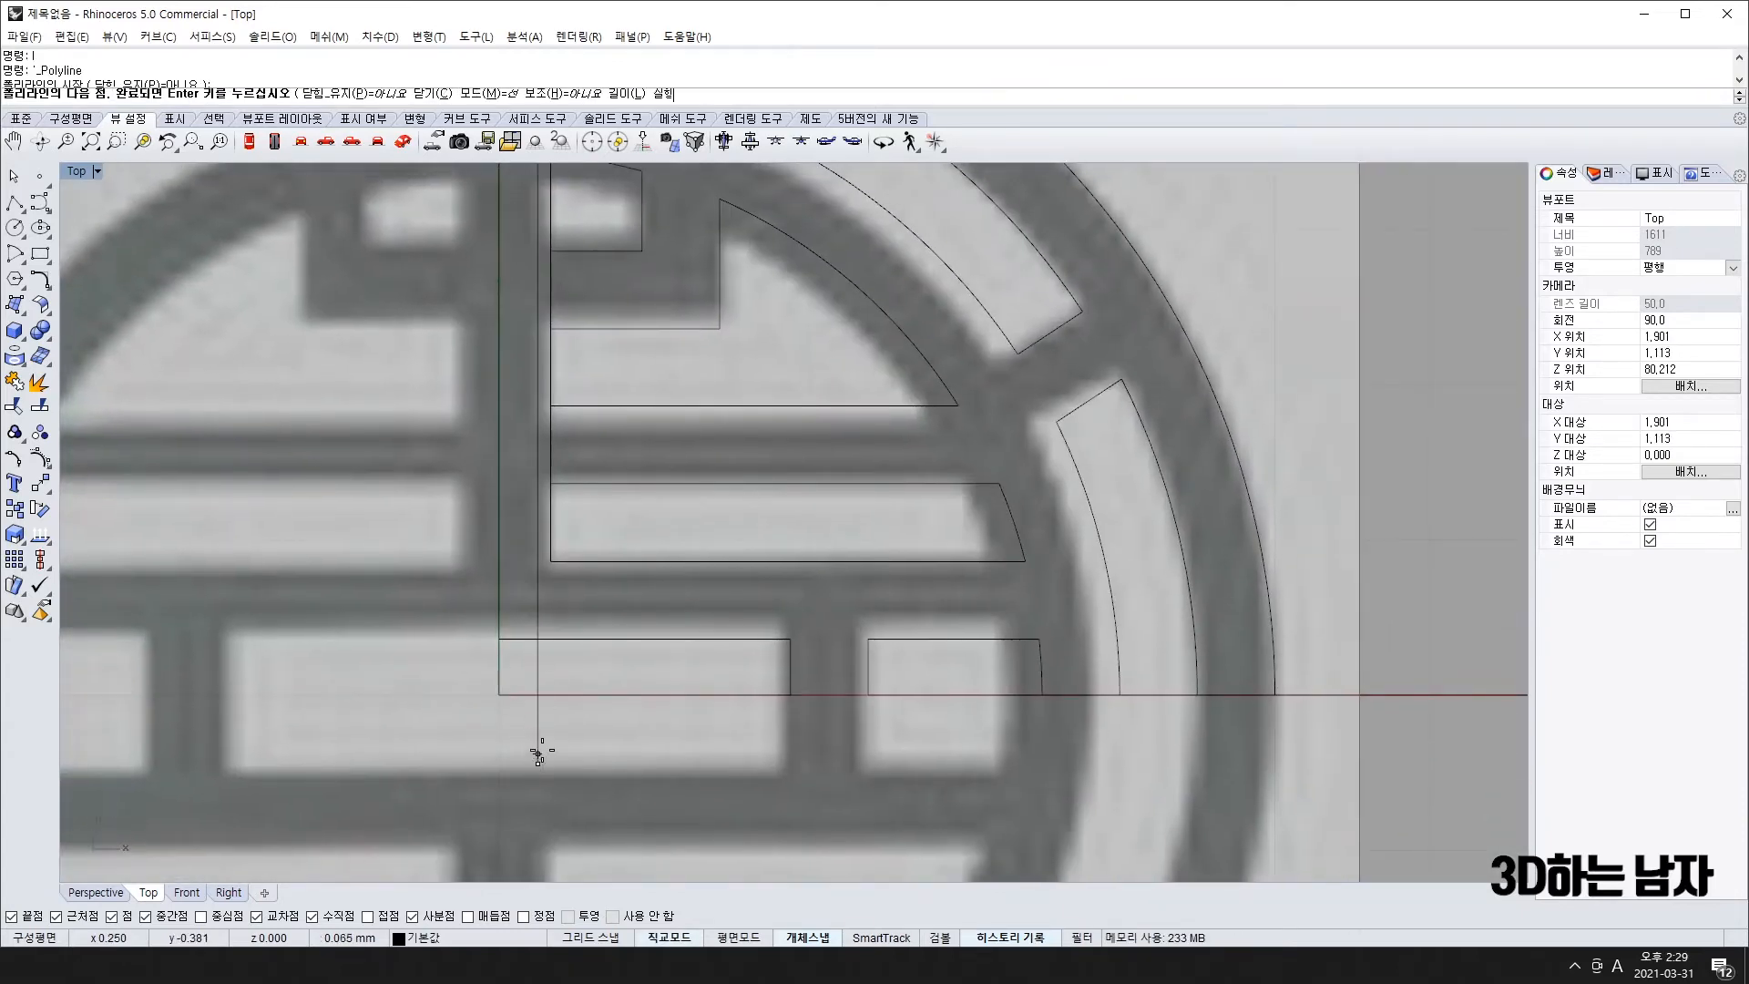
right_click(537, 746)
- Compare the new vertical line with the existing vertical line beside it over the reference image
scroll(530, 587, down, 4)
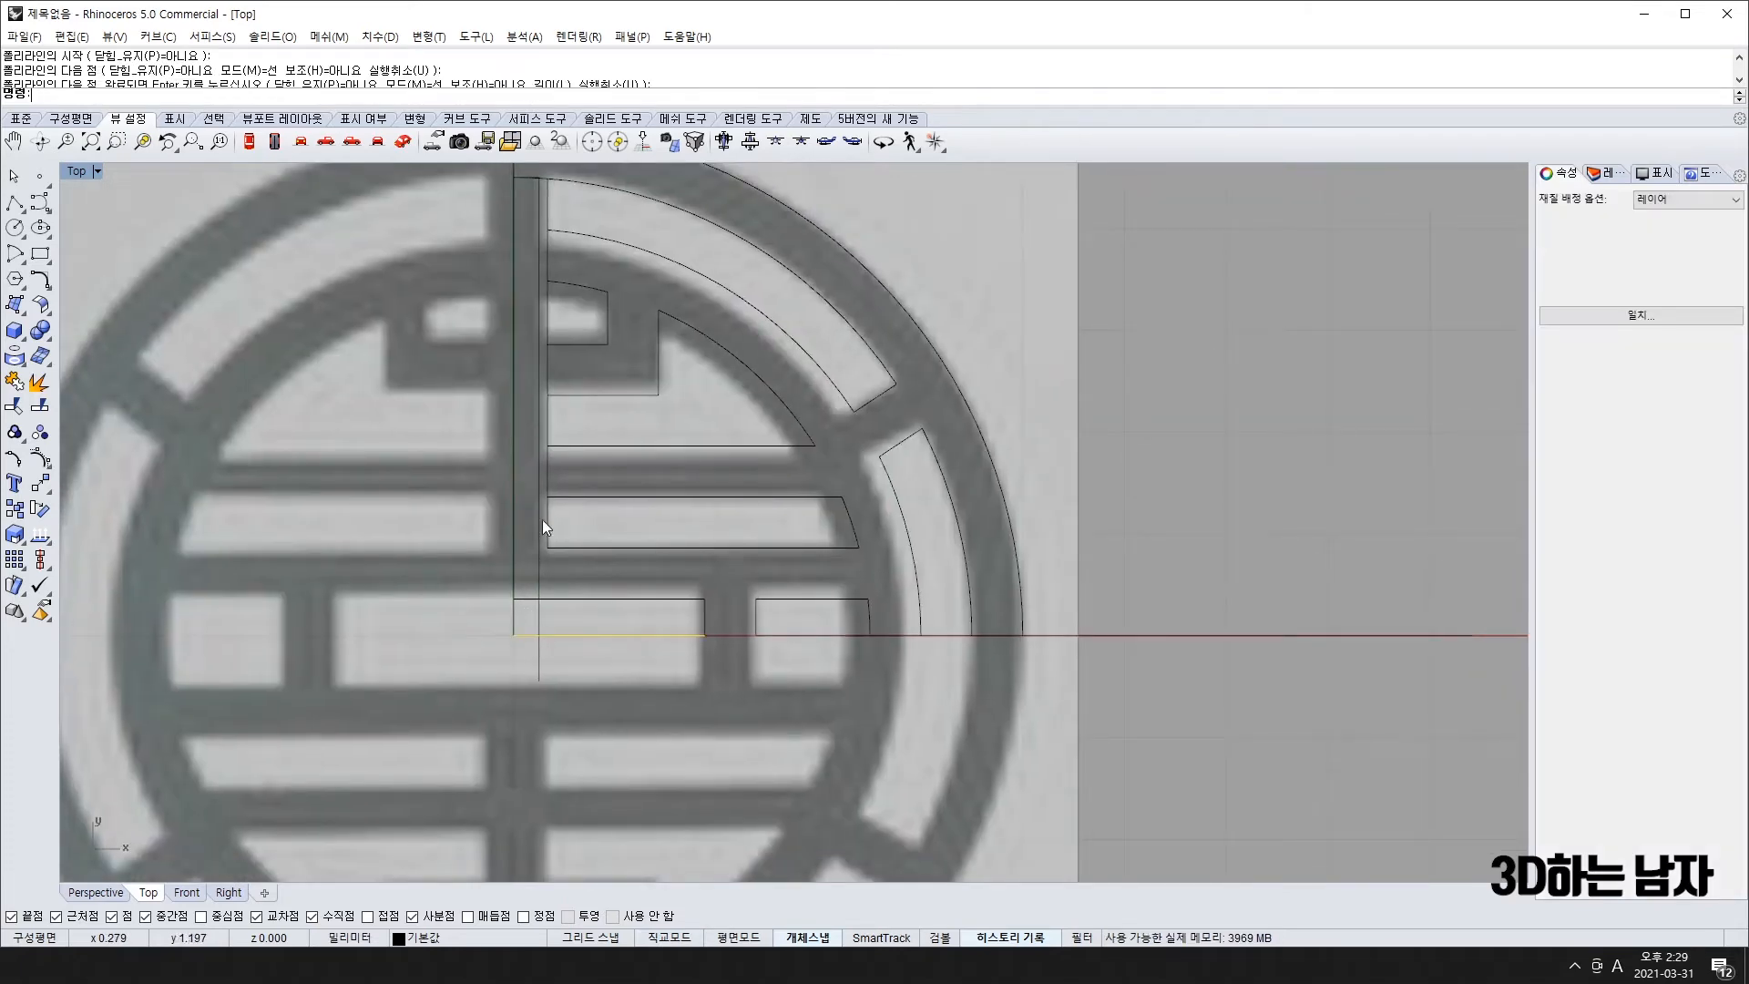
click(537, 570)
scroll(540, 244, up, 2)
right_drag(542, 234, 538, 401)
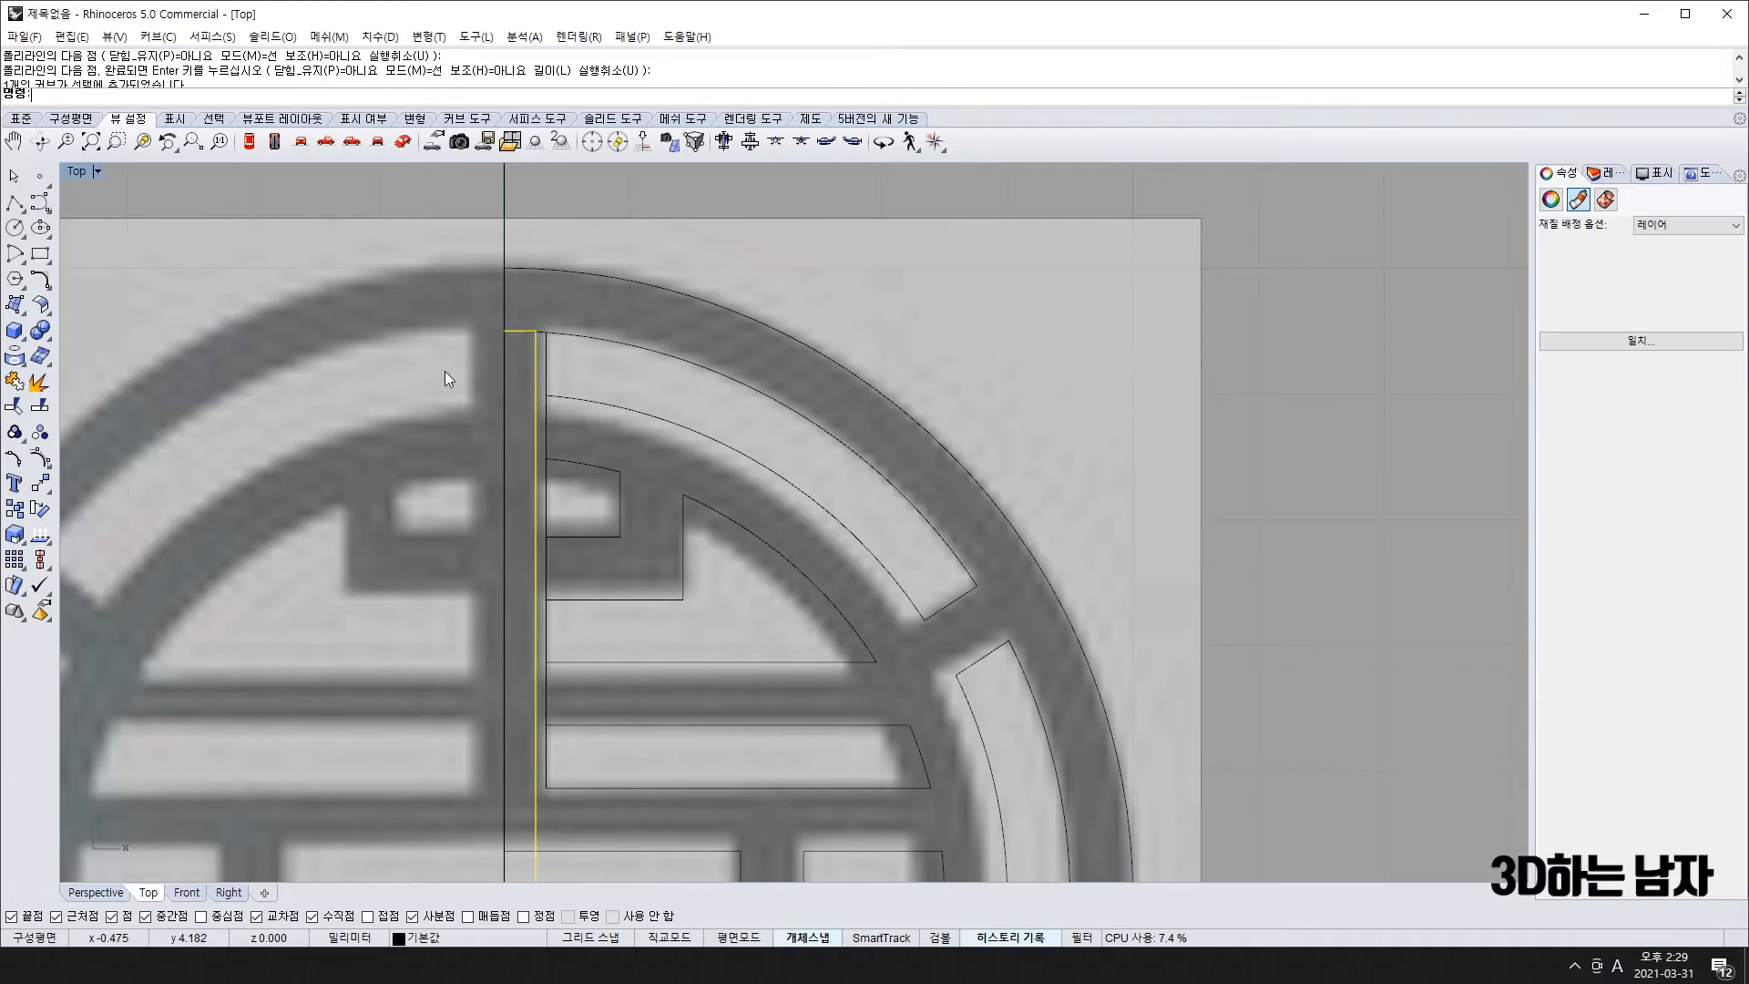
scroll(560, 330, up, 6)
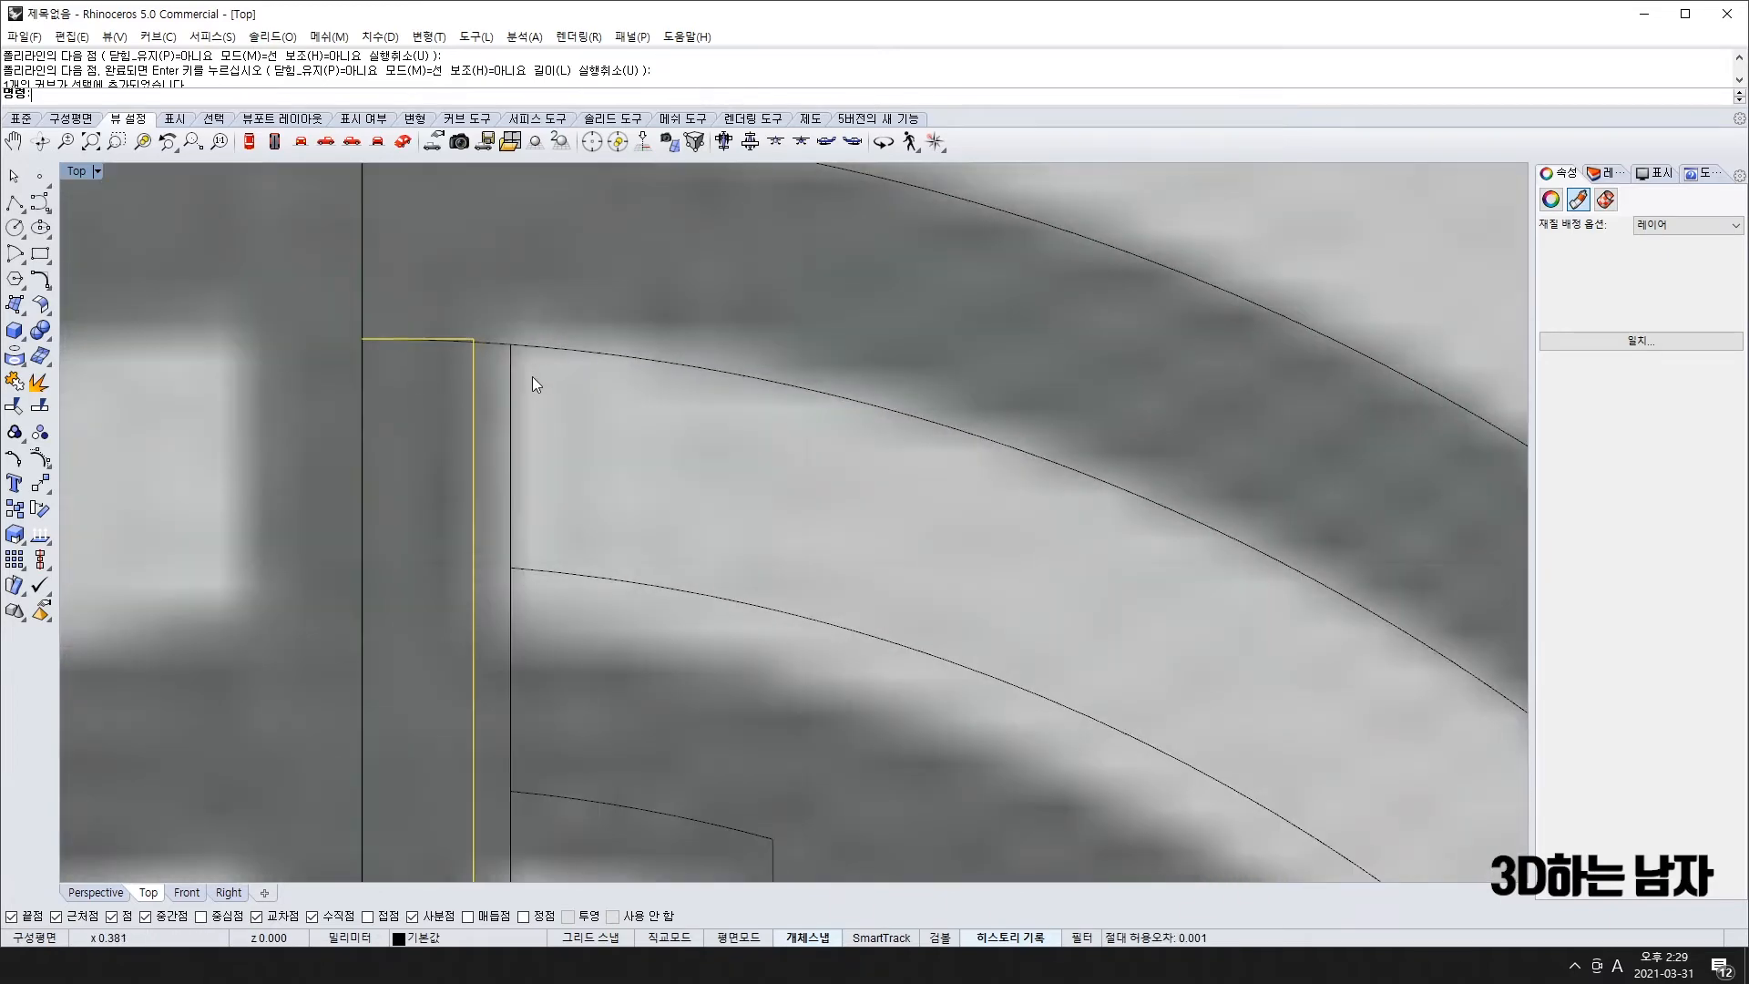
scroll(532, 375, down, 4)
click(522, 404)
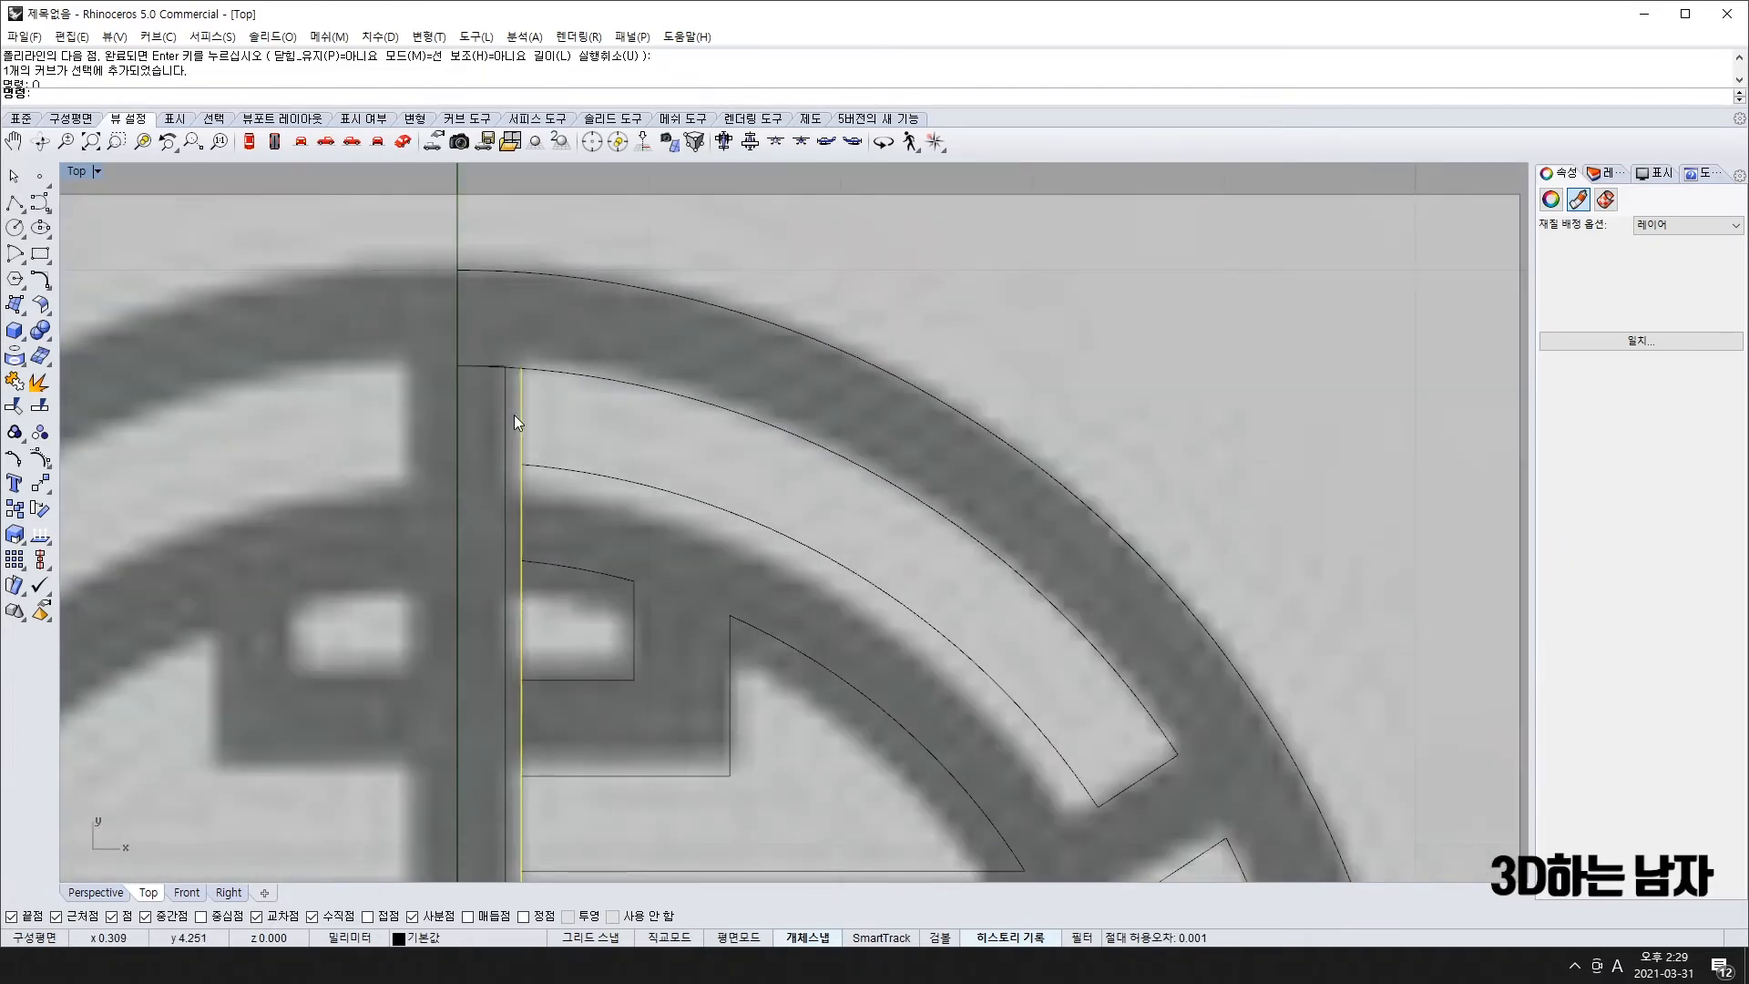
scroll(516, 419, down, 3)
- Trim the new polyline's part above the ring arc and delete the old vertical line beside it
scroll(503, 375, up, 10)
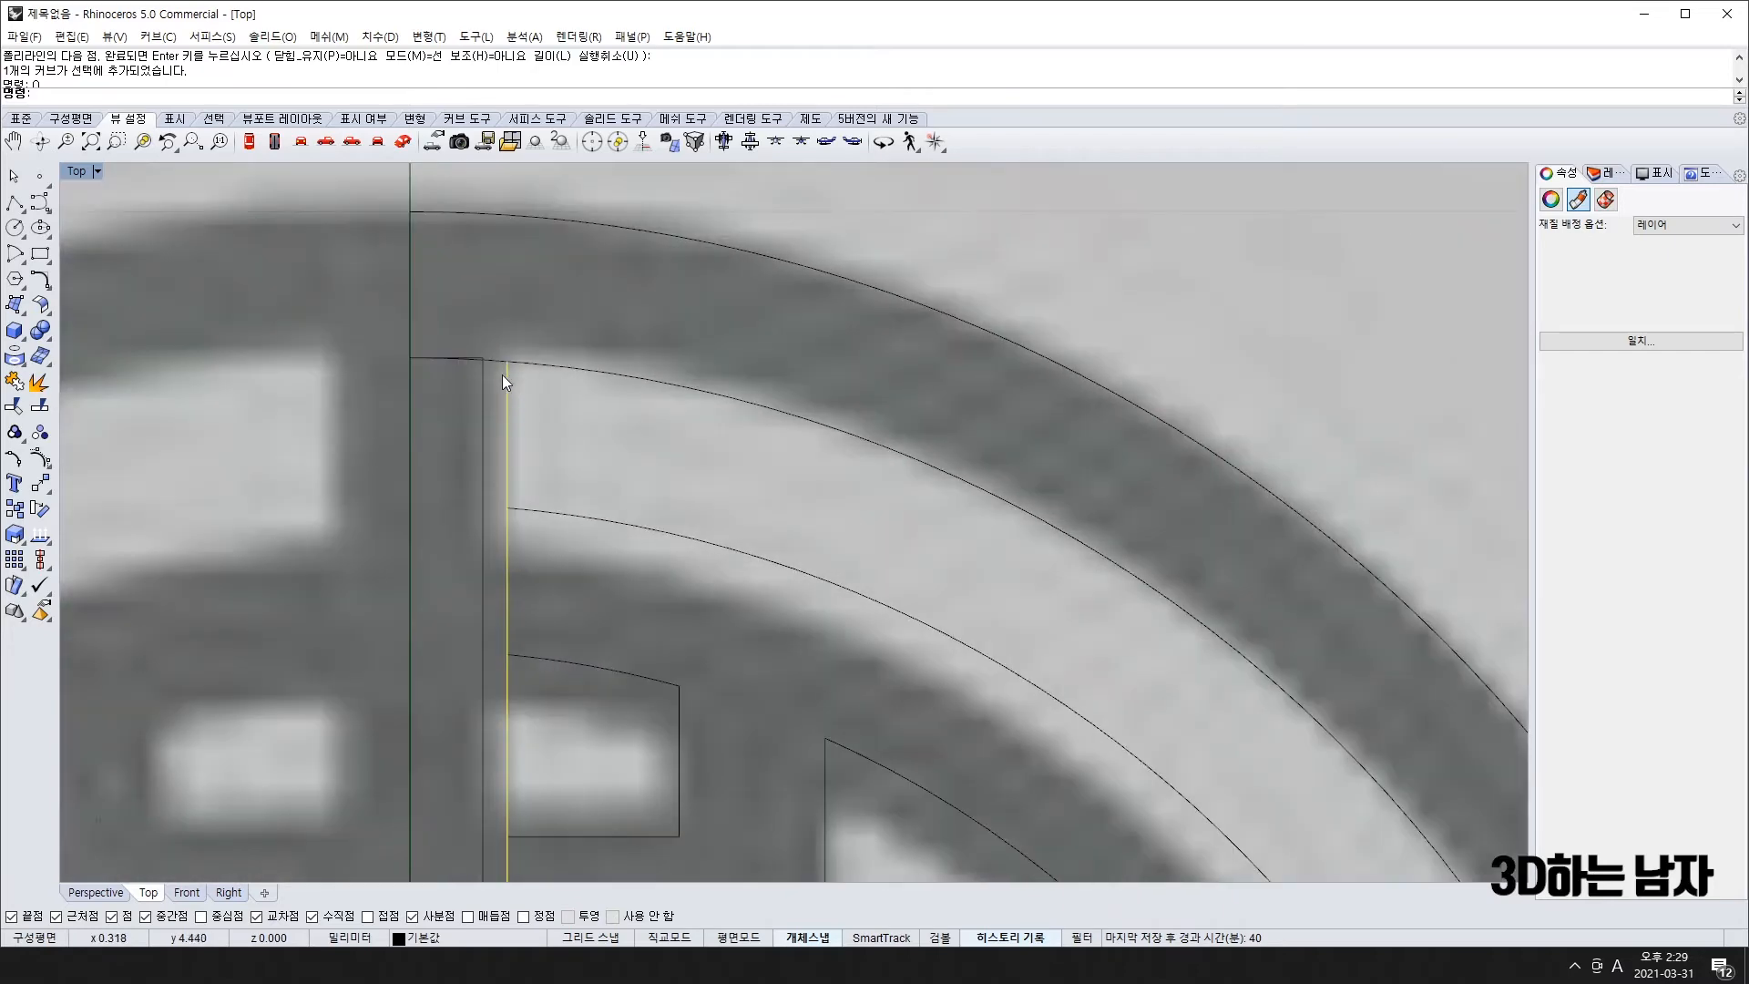
click(466, 336)
scroll(460, 335, up, 5)
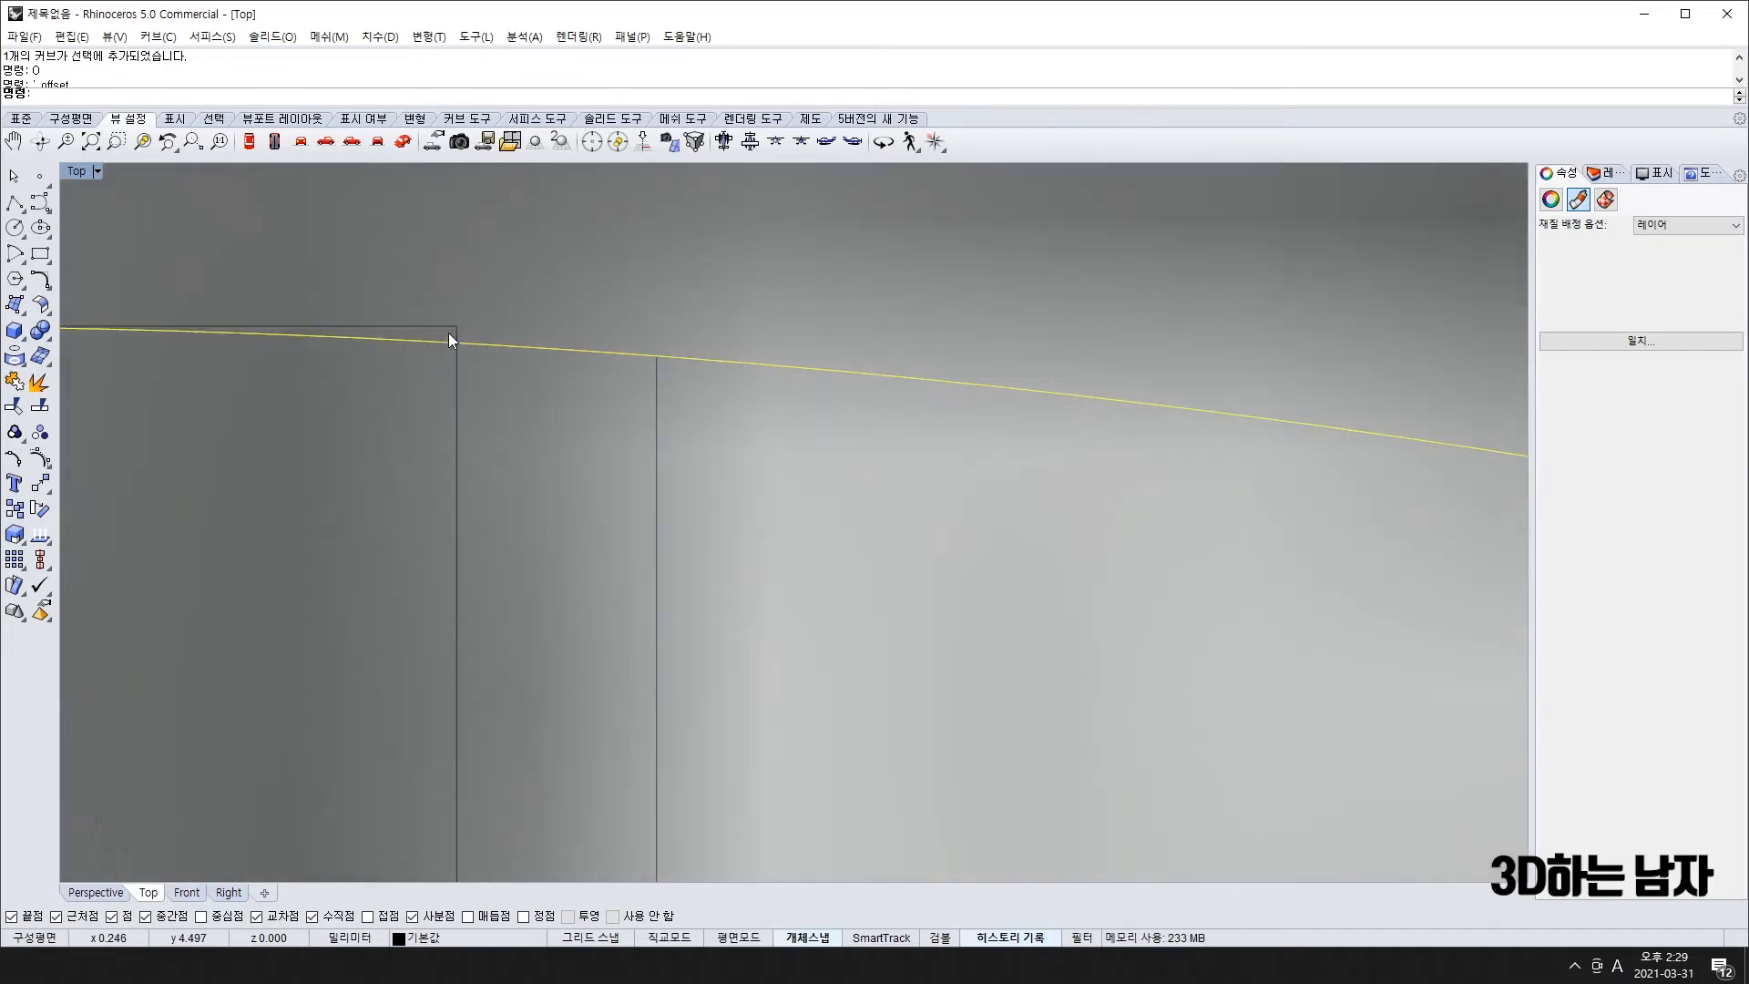
text(tr)
key(Return)
click(448, 325)
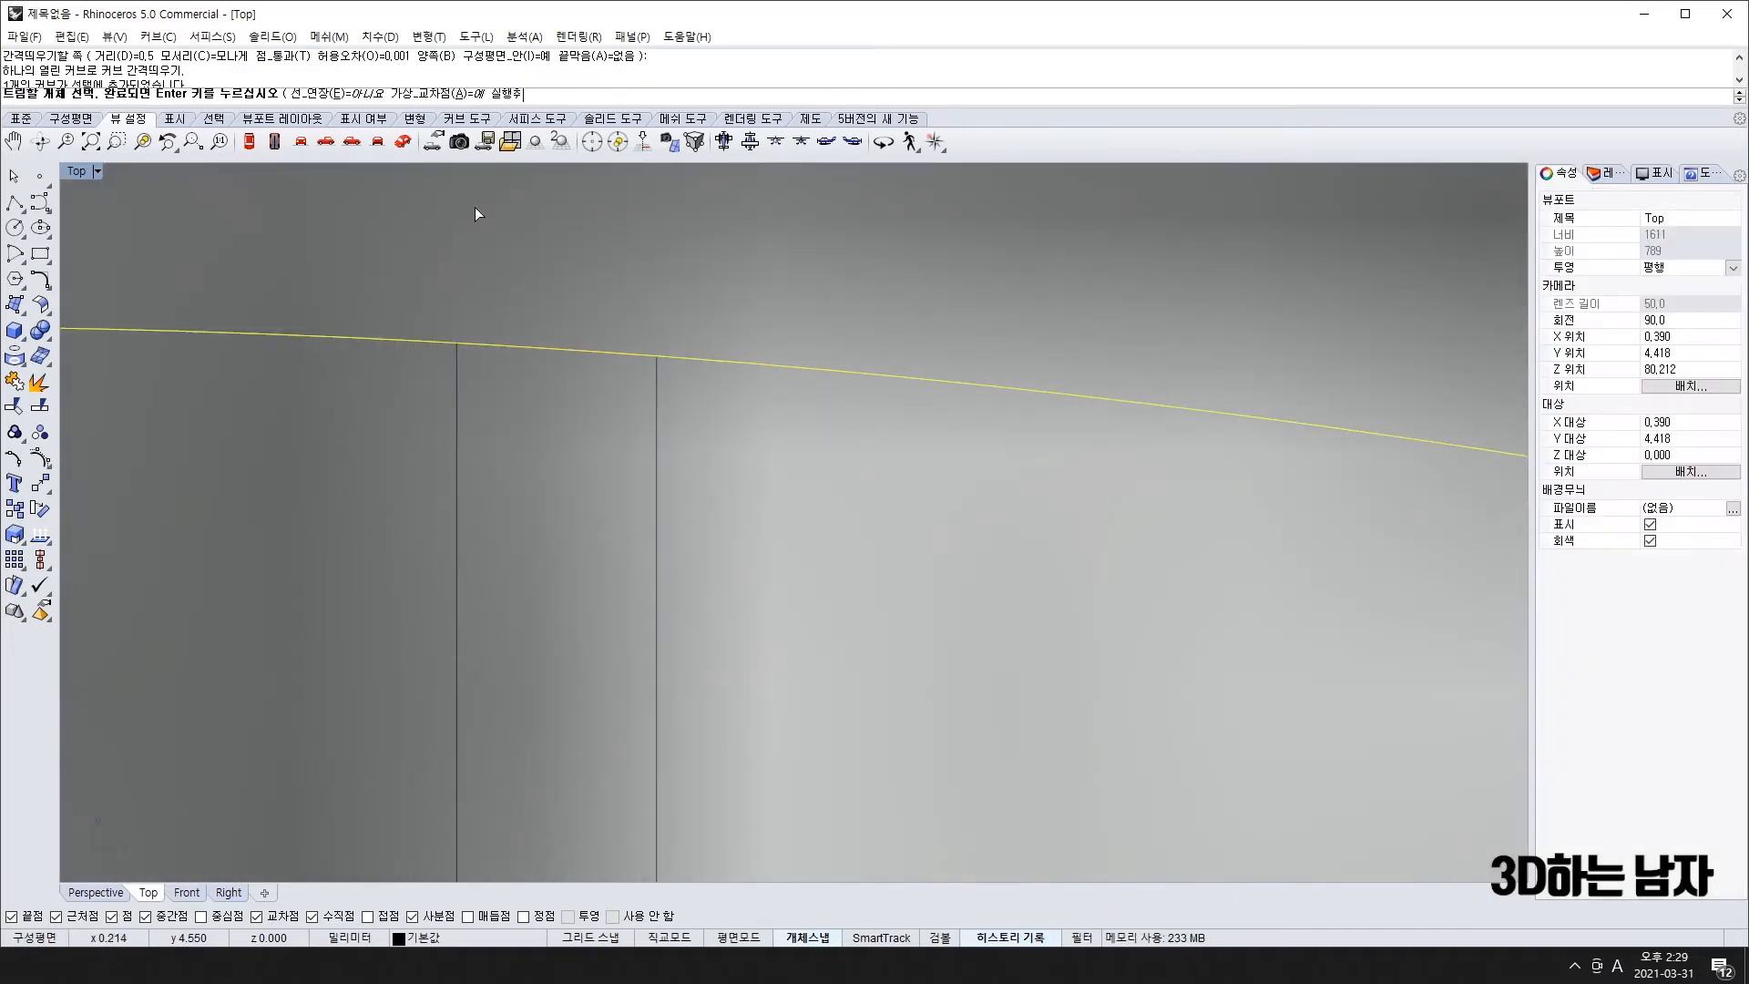
scroll(391, 361, down, 10)
key(Return)
click(423, 408)
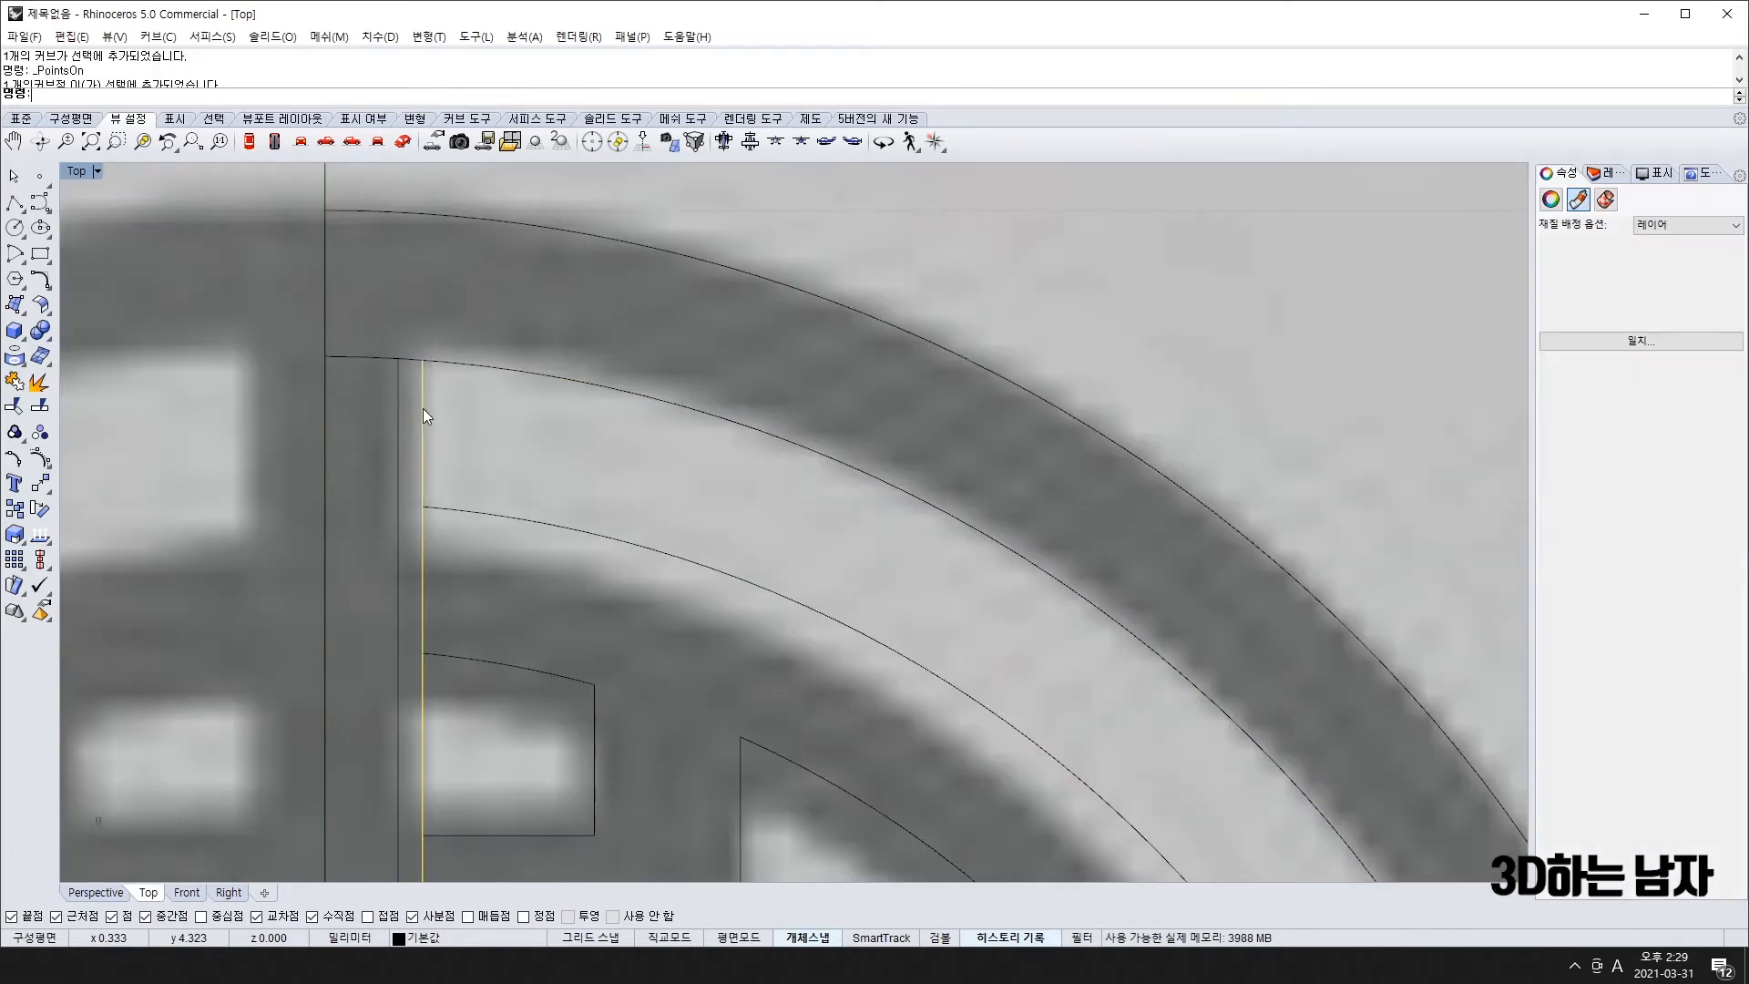
key(Delete)
- Select the inner band arc, the small opening's curves and the horizontal lines whose ends stop short of the new vertical line
click(445, 506)
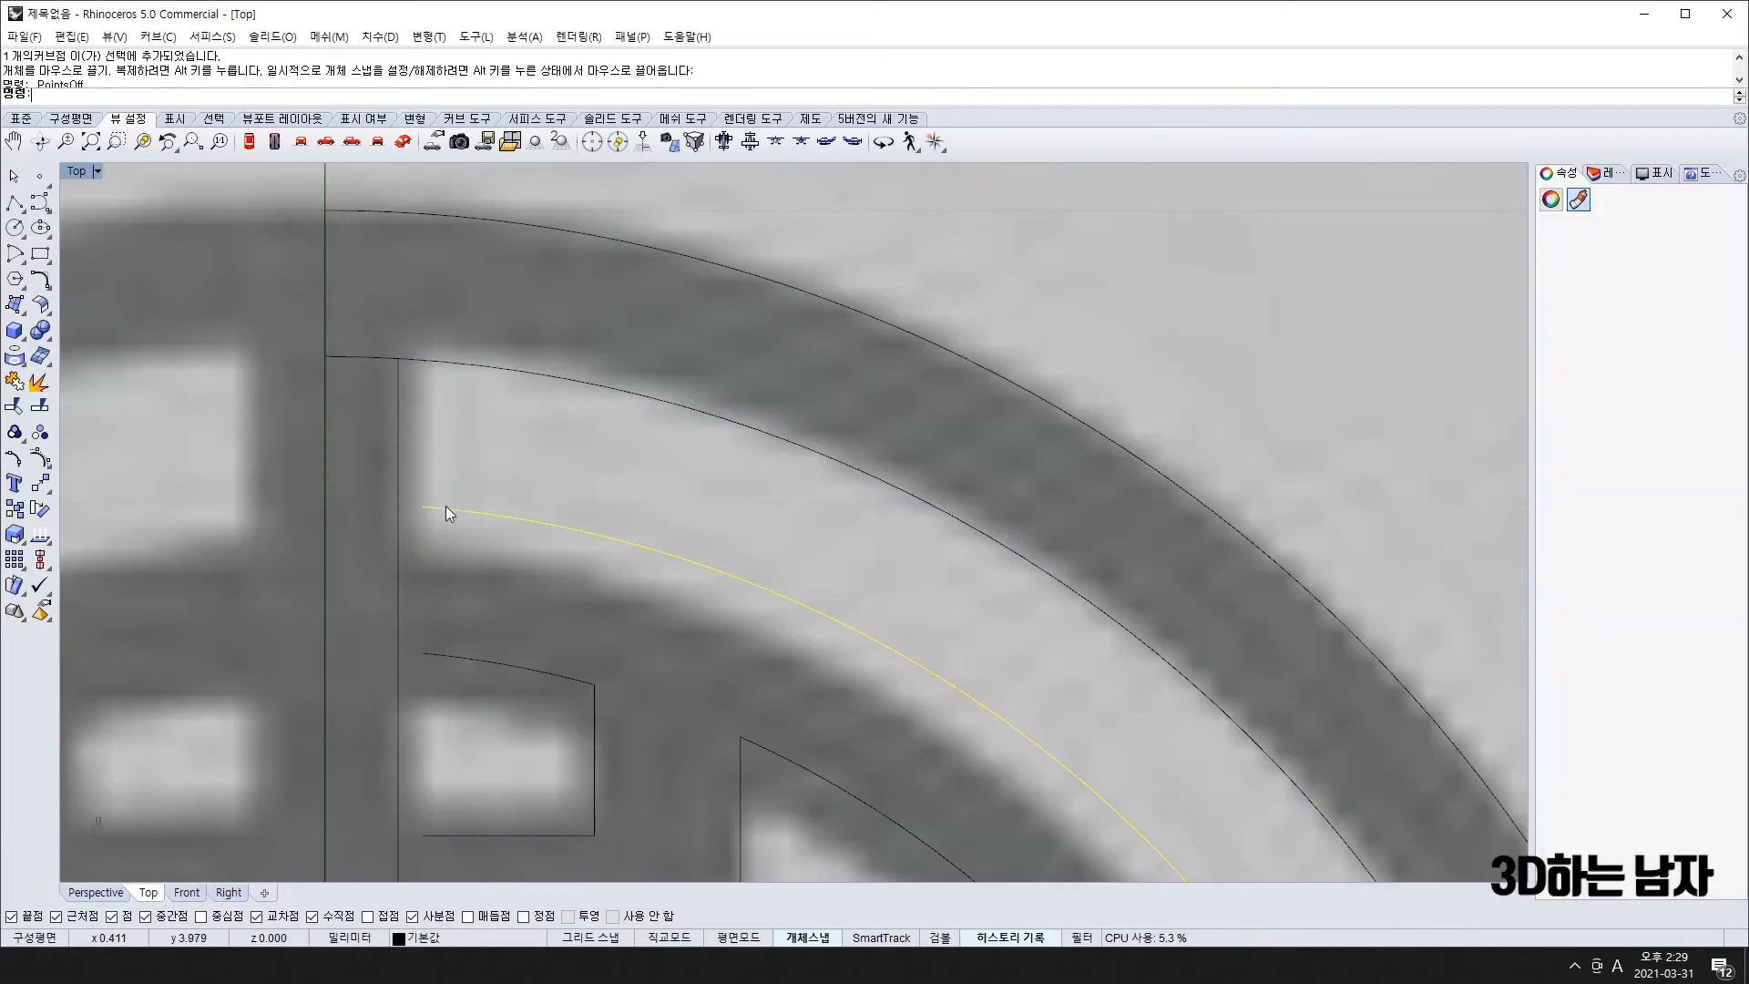
scroll(446, 506, down, 8)
right_drag(495, 580, 513, 367)
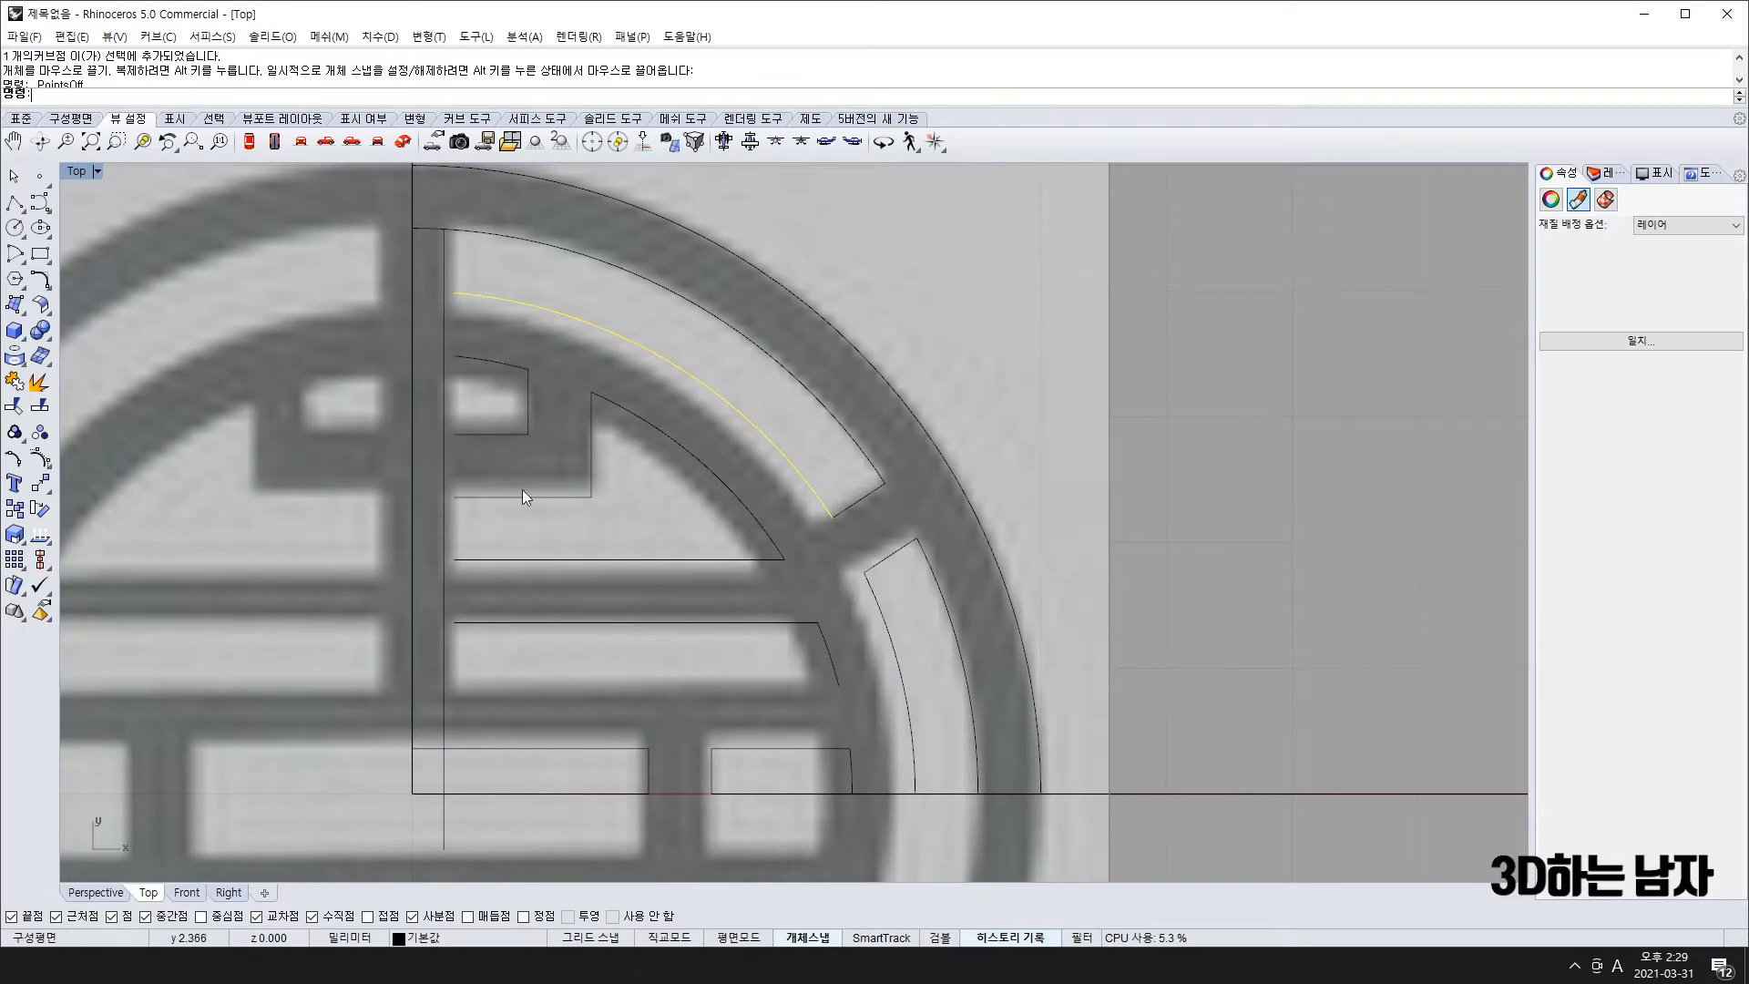
shift+click(480, 359)
shift+click(528, 401)
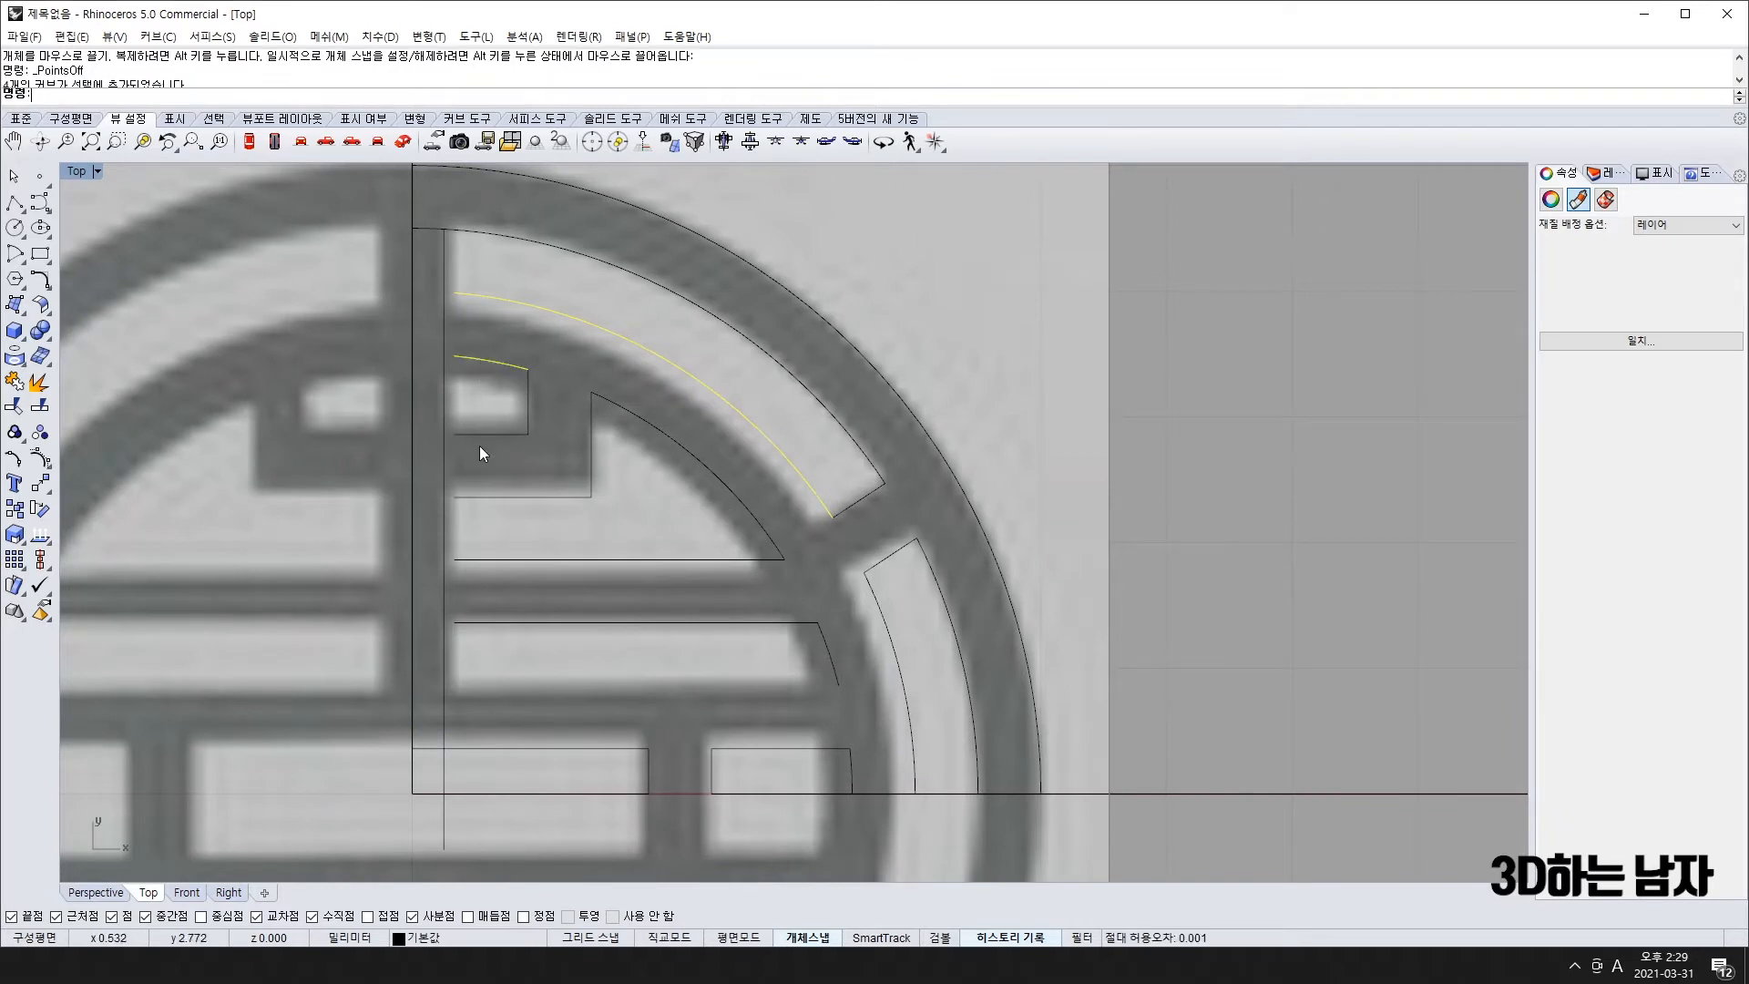
shift+click(480, 436)
text(t)
key(Return)
shift+click(483, 496)
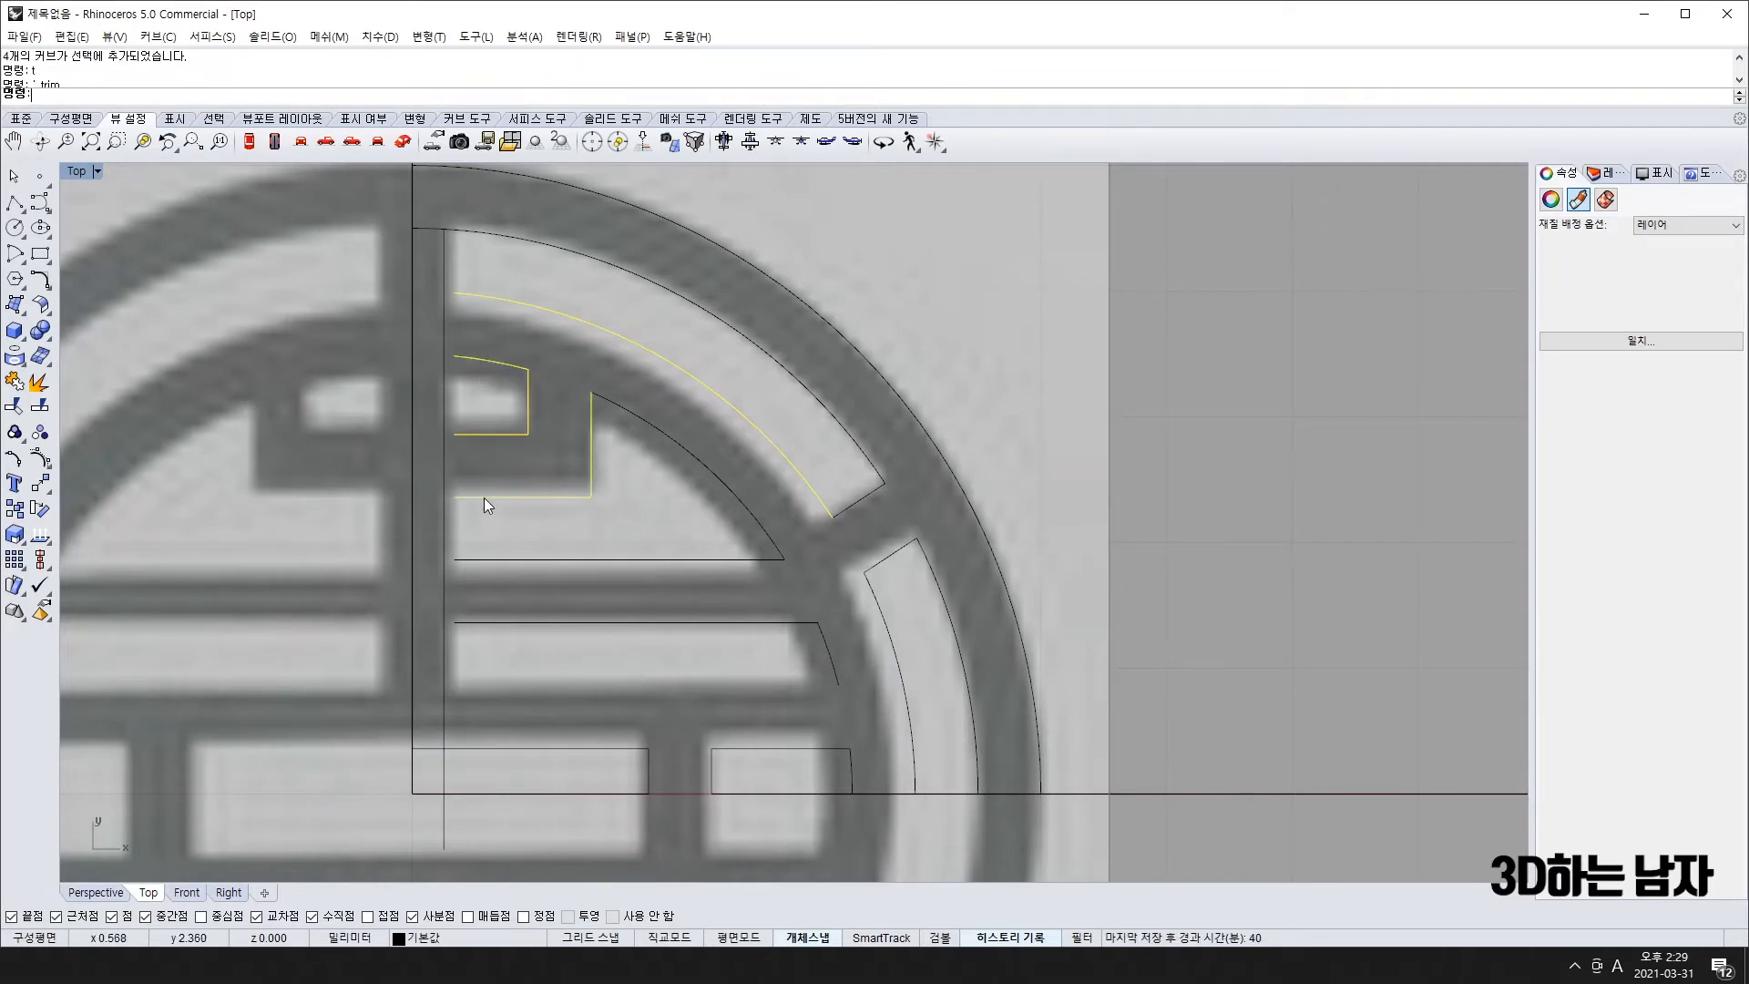
click(481, 559)
click(477, 623)
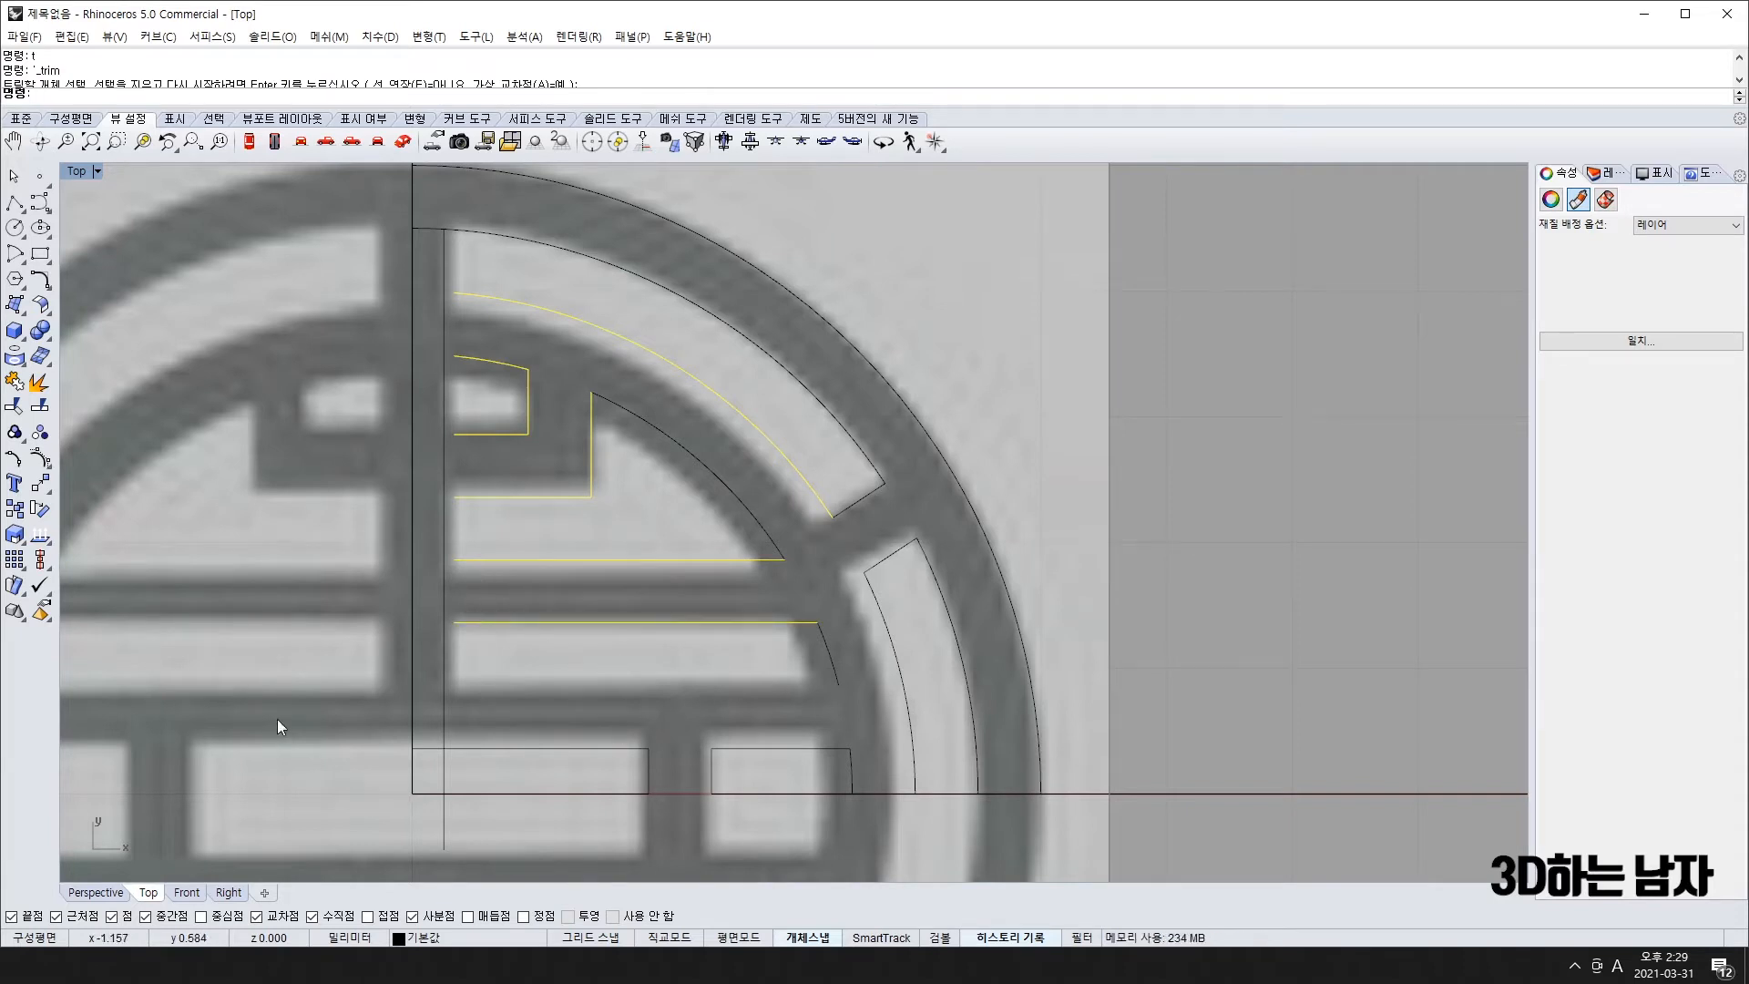
- Draw a horizontal line from the lower end of the short arc segment to the new vertical line
text(pl)
key(Return)
click(839, 685)
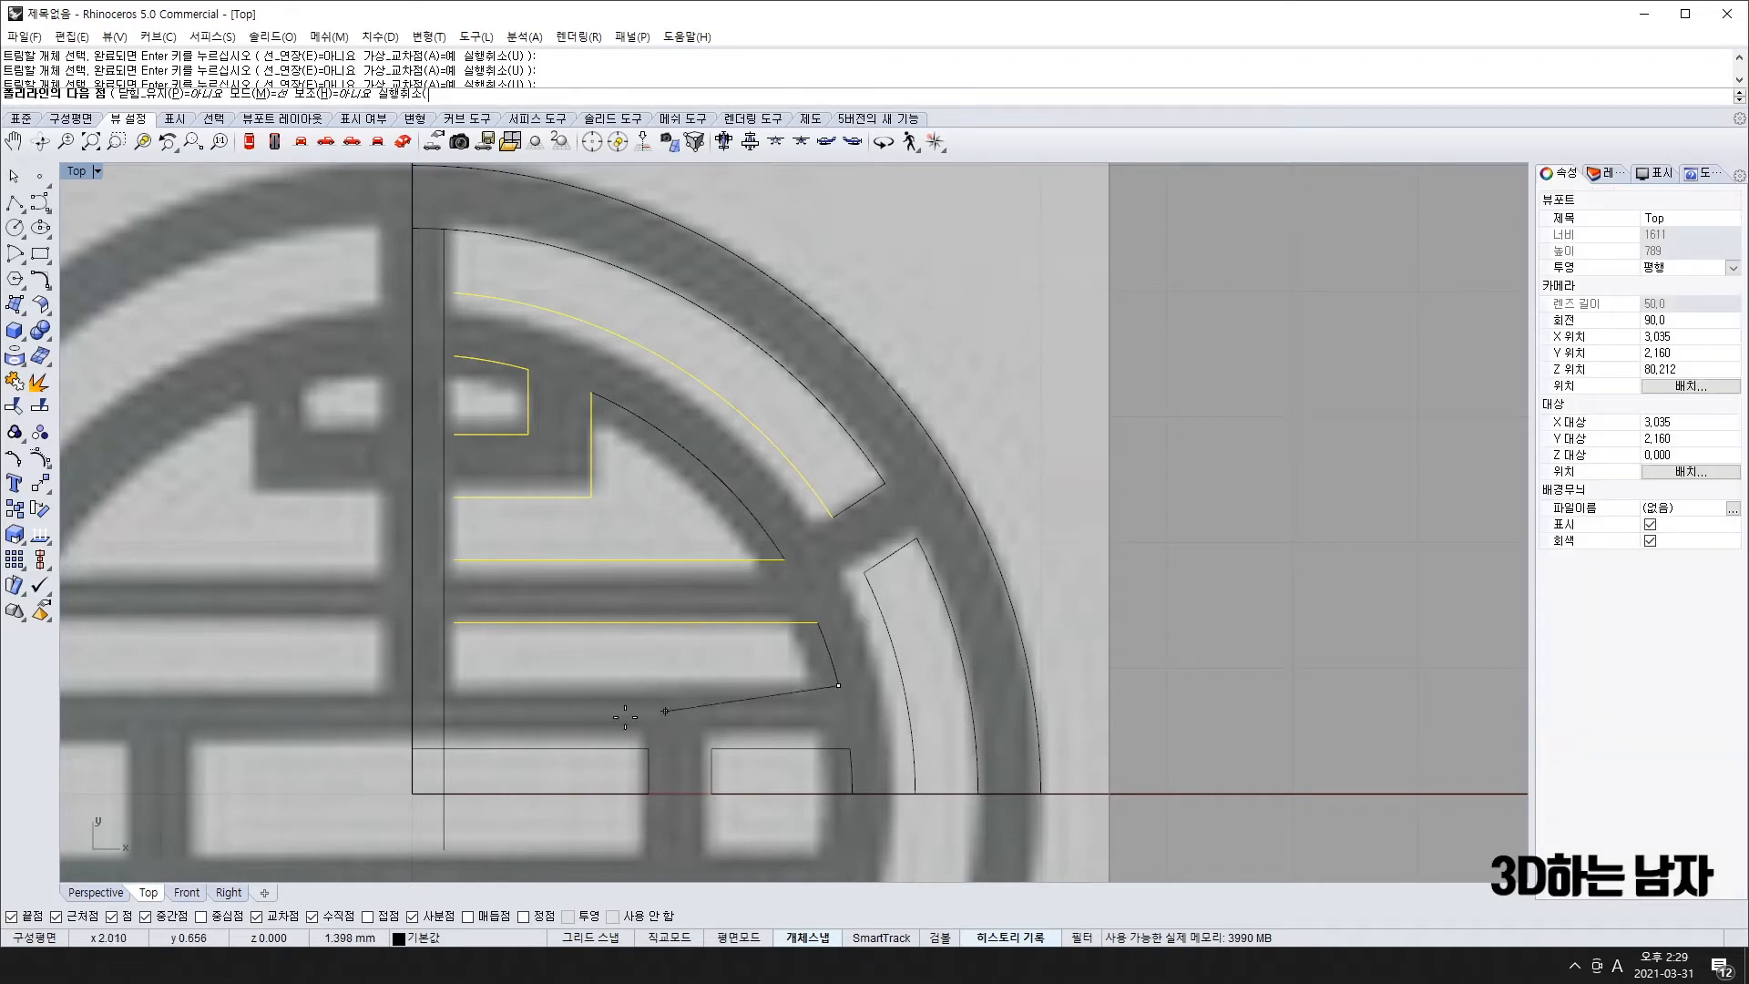
key(F8)
click(444, 685)
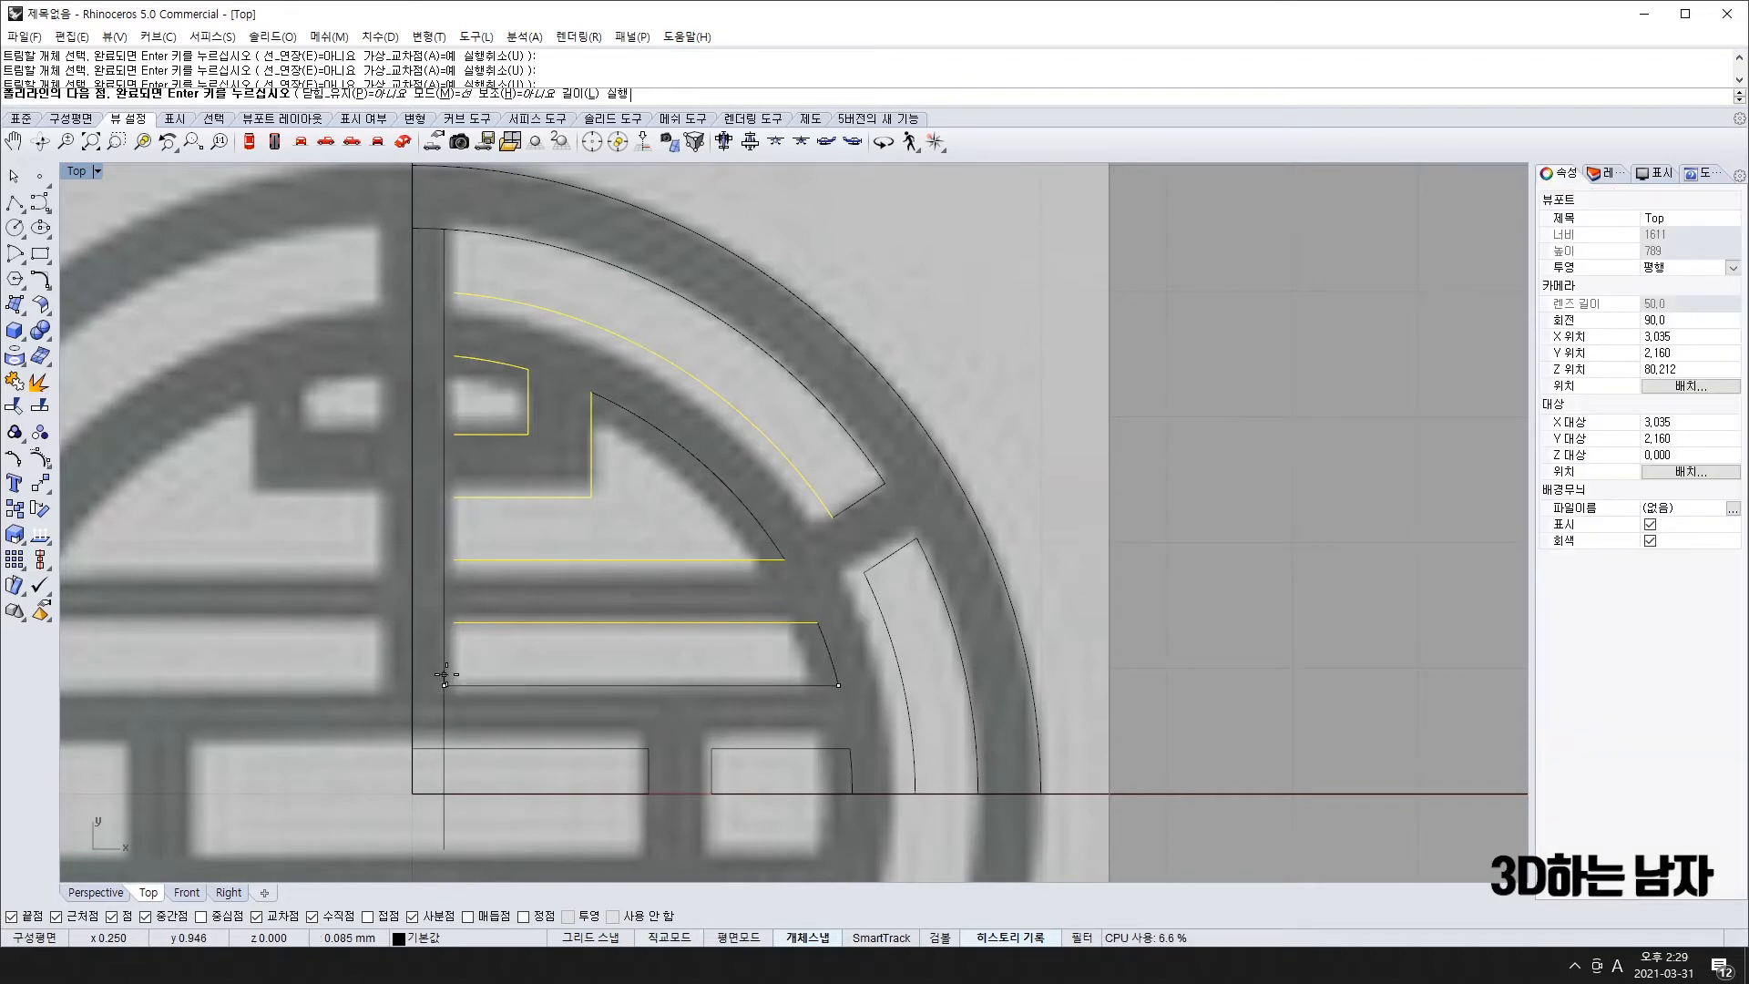
key(Return)
- Show the selected curves' control points and move the two lower horizontal lines' inner ends onto the new vertical line
scroll(462, 601, up, 10)
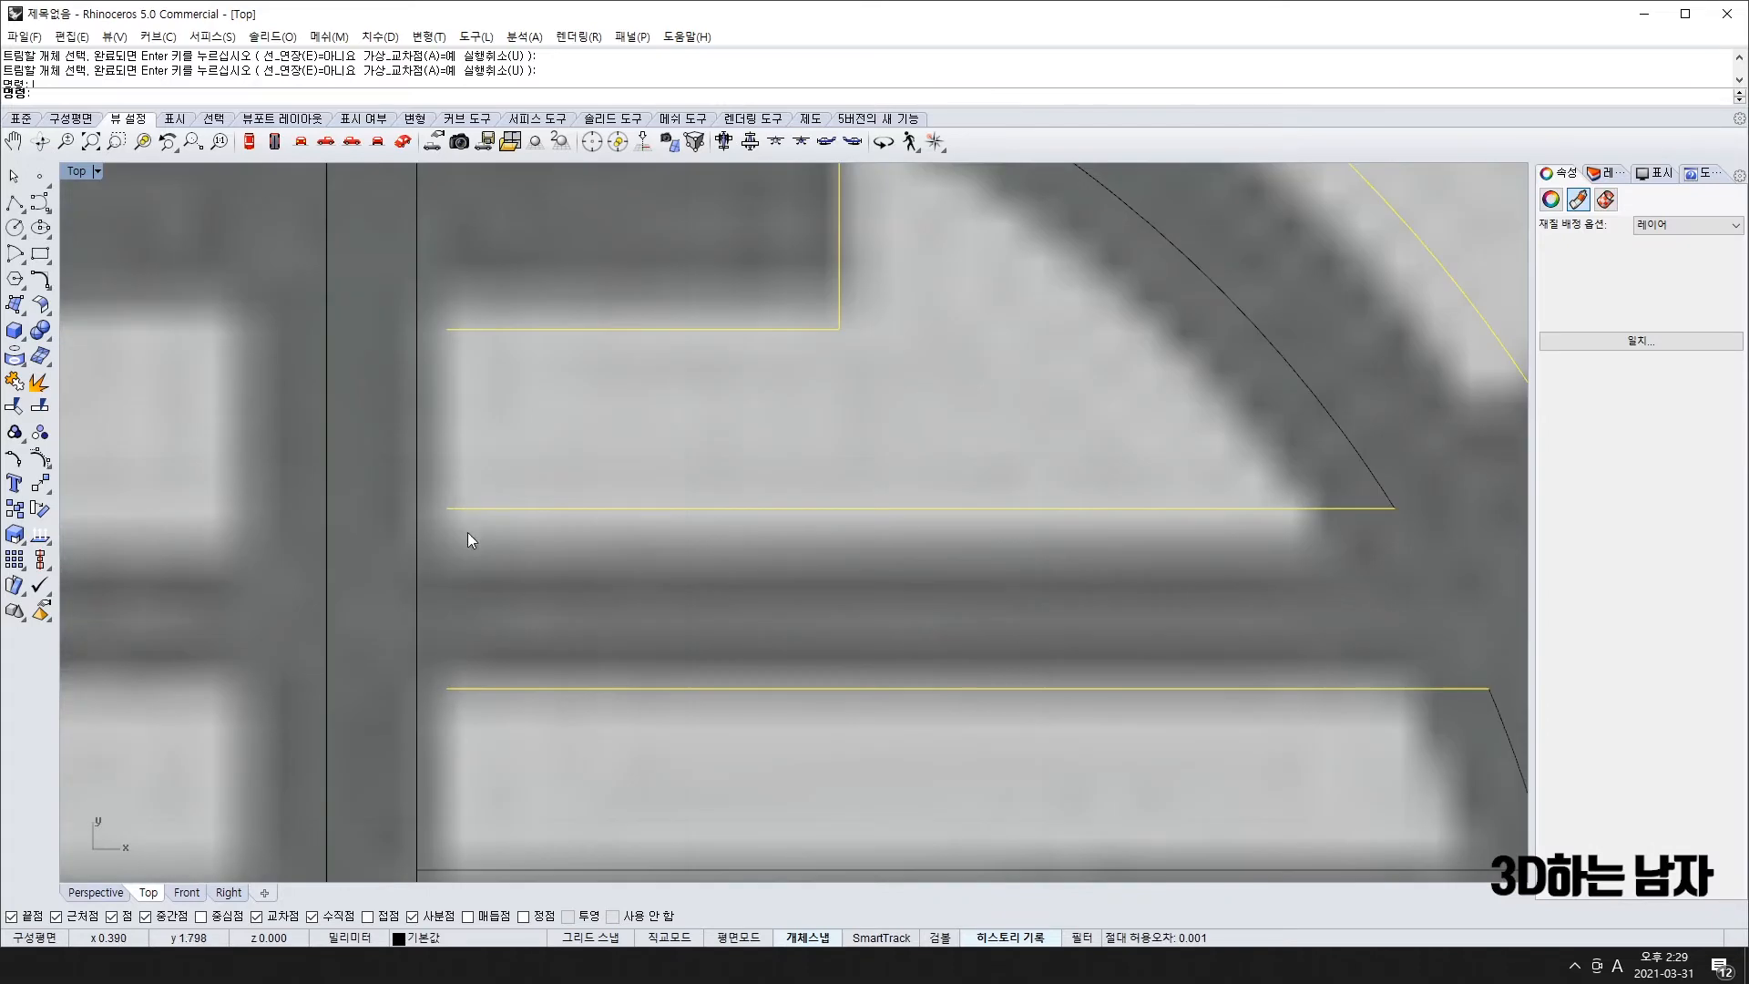
key(F10)
drag(383, 431, 522, 734)
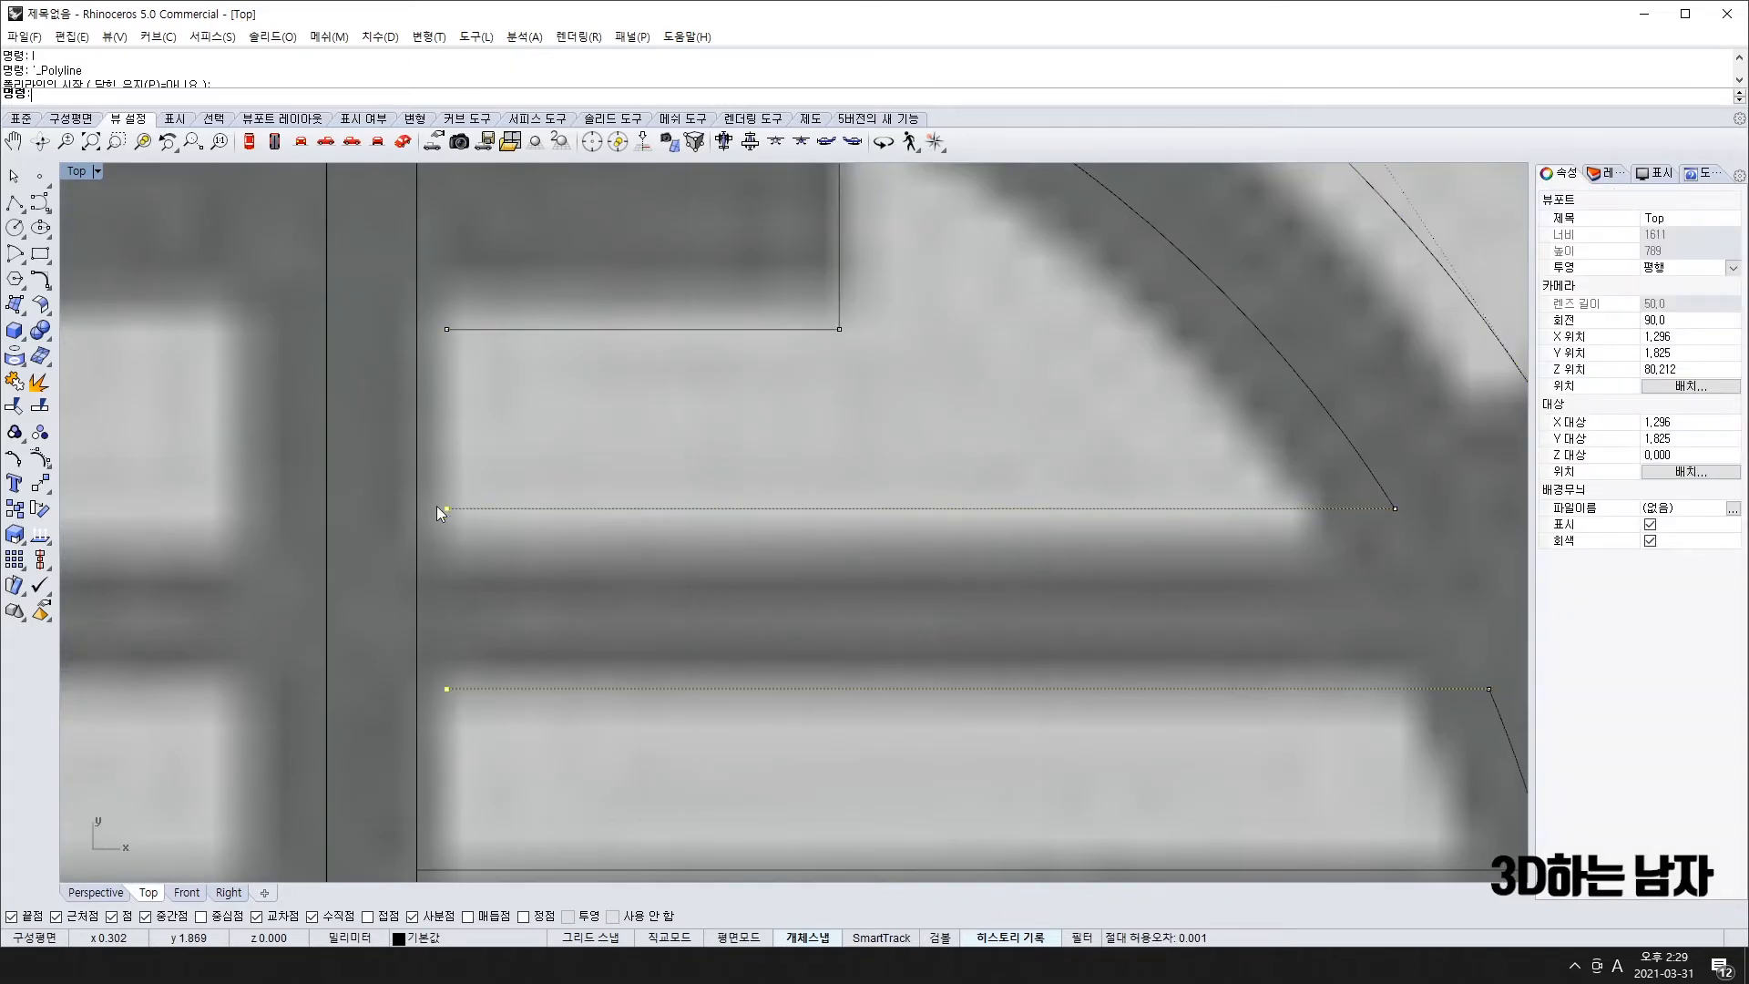
drag(446, 508, 416, 508)
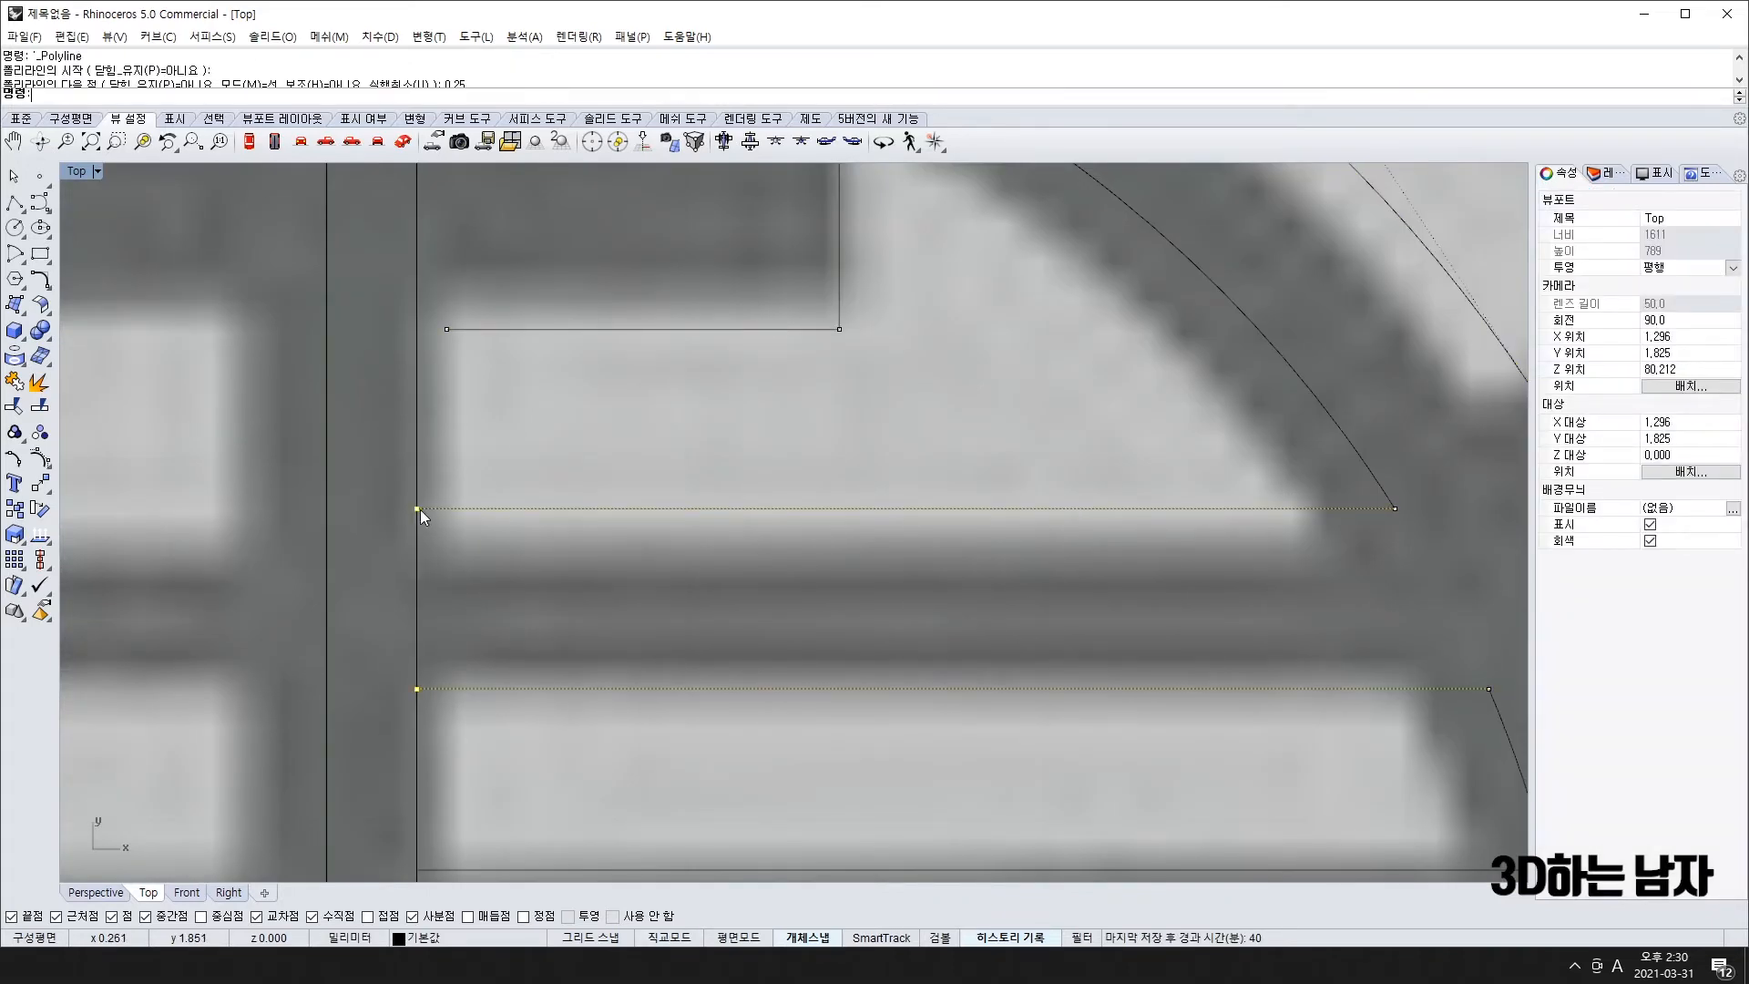
- Move the inner end of the small opening's bottom edge onto the new vertical line
right_drag(438, 334, 457, 600)
scroll(450, 537, down, 2)
drag(423, 412, 433, 585)
scroll(432, 377, up, 2)
right_drag(431, 377, 463, 483)
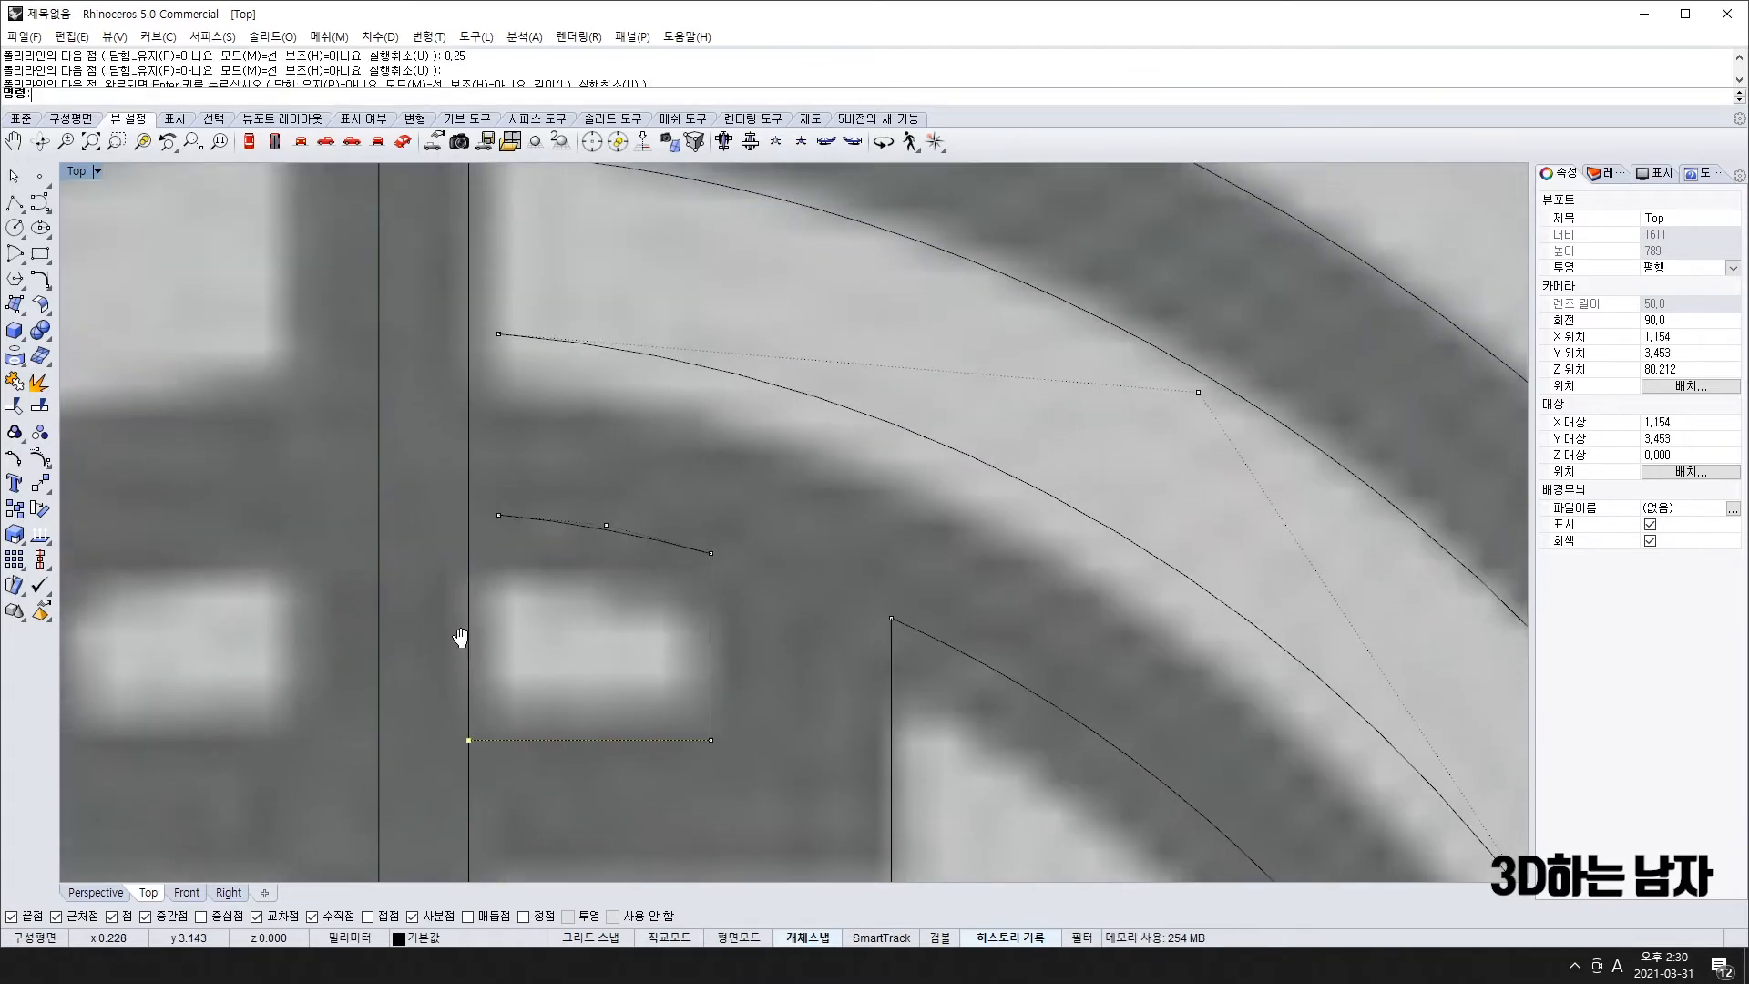
- Turn off the control points of the edited curves
scroll(547, 504, down, 4)
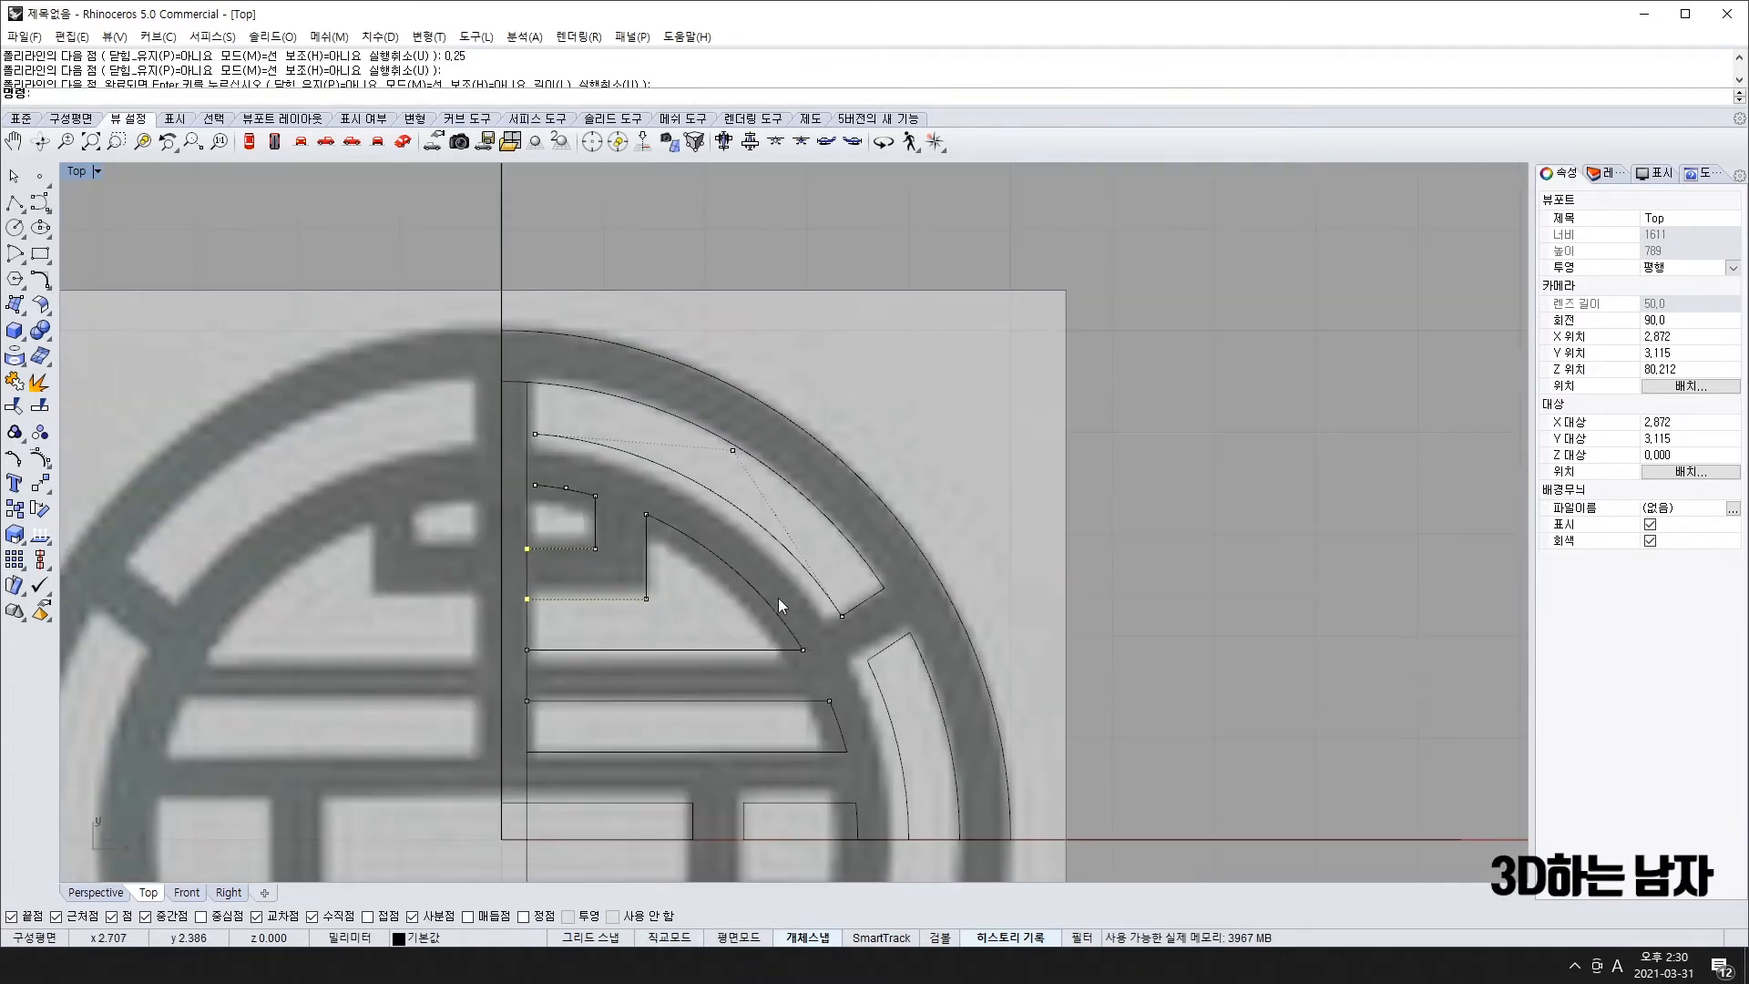
scroll(584, 465, up, 3)
scroll(636, 439, down, 3)
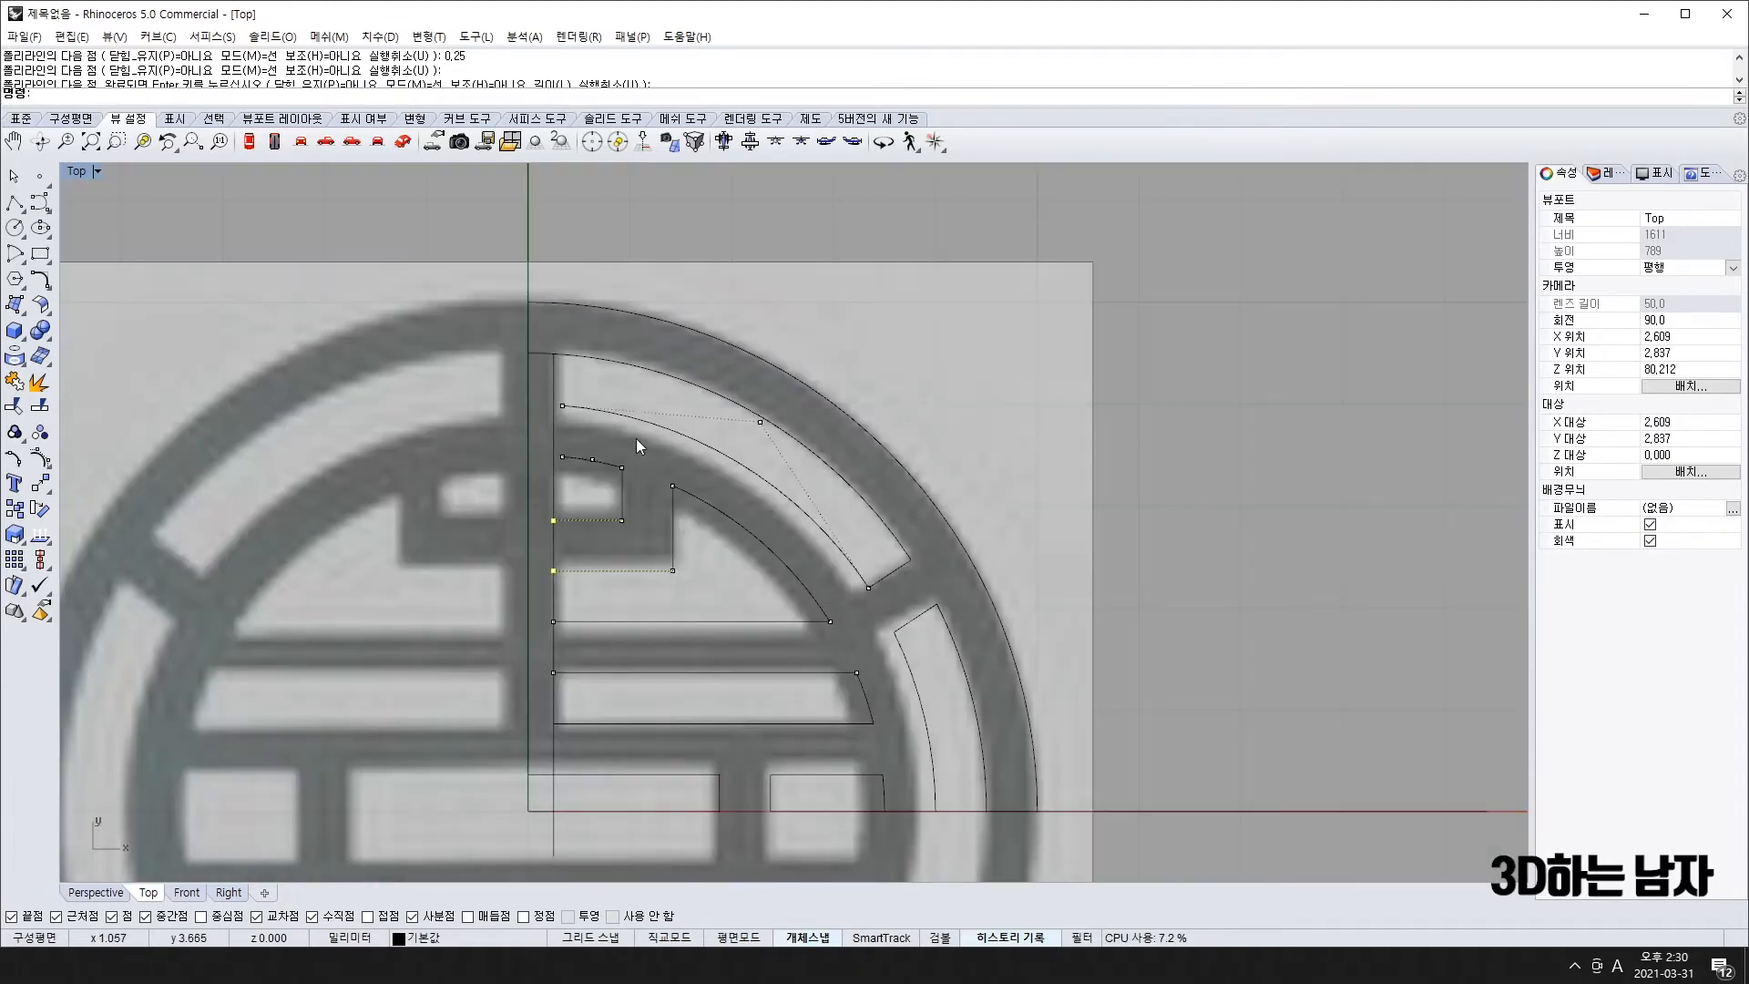
scroll(581, 472, up, 4)
scroll(559, 443, down, 6)
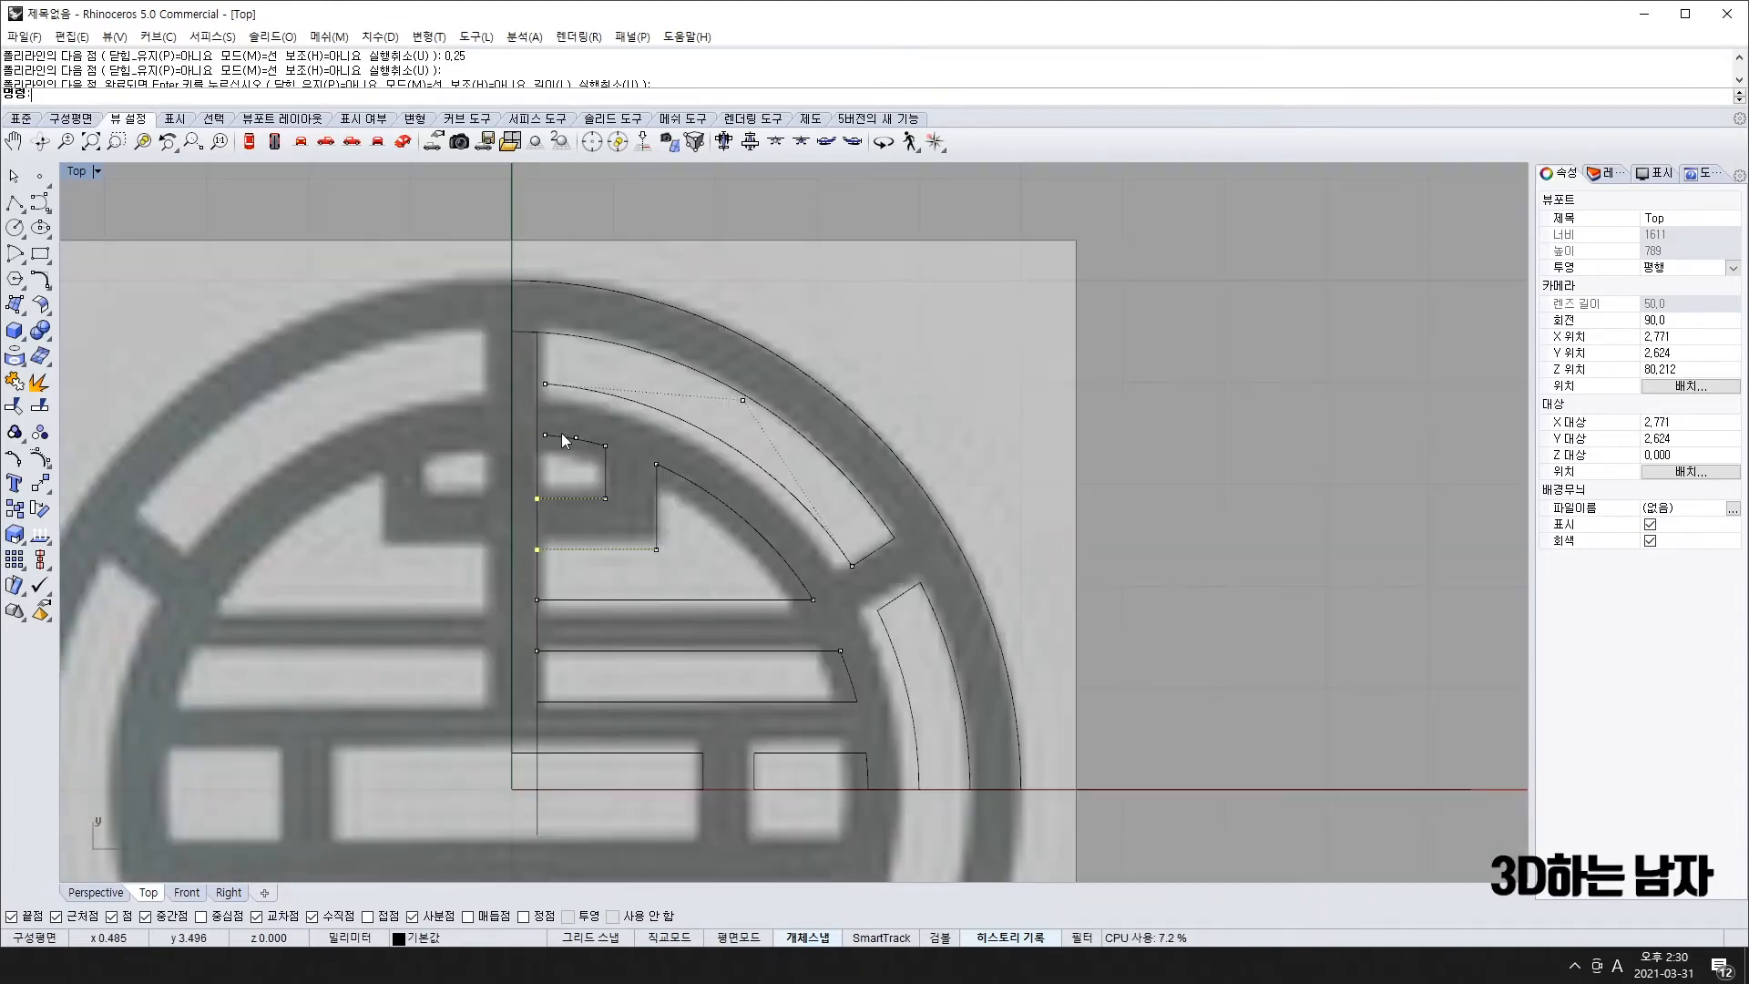
key(Escape)
key(Escape)
scroll(575, 407, down, 3)
right_drag(574, 479, 514, 479)
scroll(482, 406, up, 6)
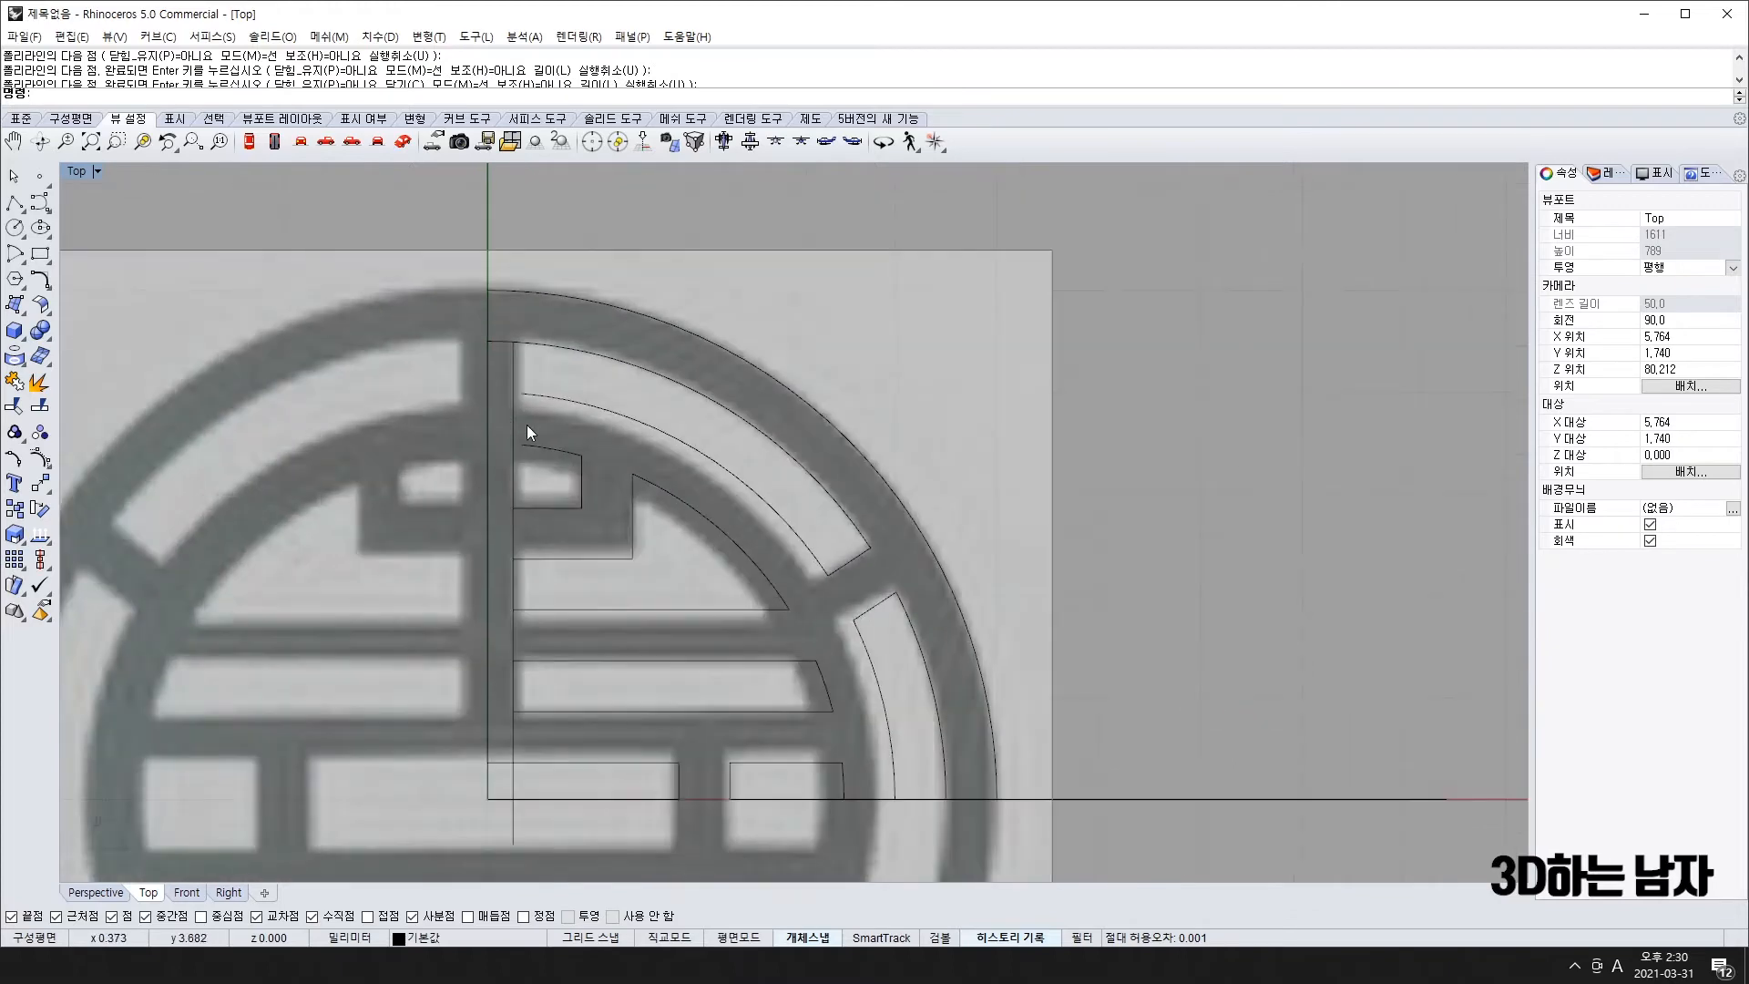
- Trim the vertical spoke line away where it crosses the solid bars between the openings, using all quarter curves as cutting edges
scroll(665, 452, down, 6)
drag(395, 278, 984, 812)
scroll(676, 505, up, 6)
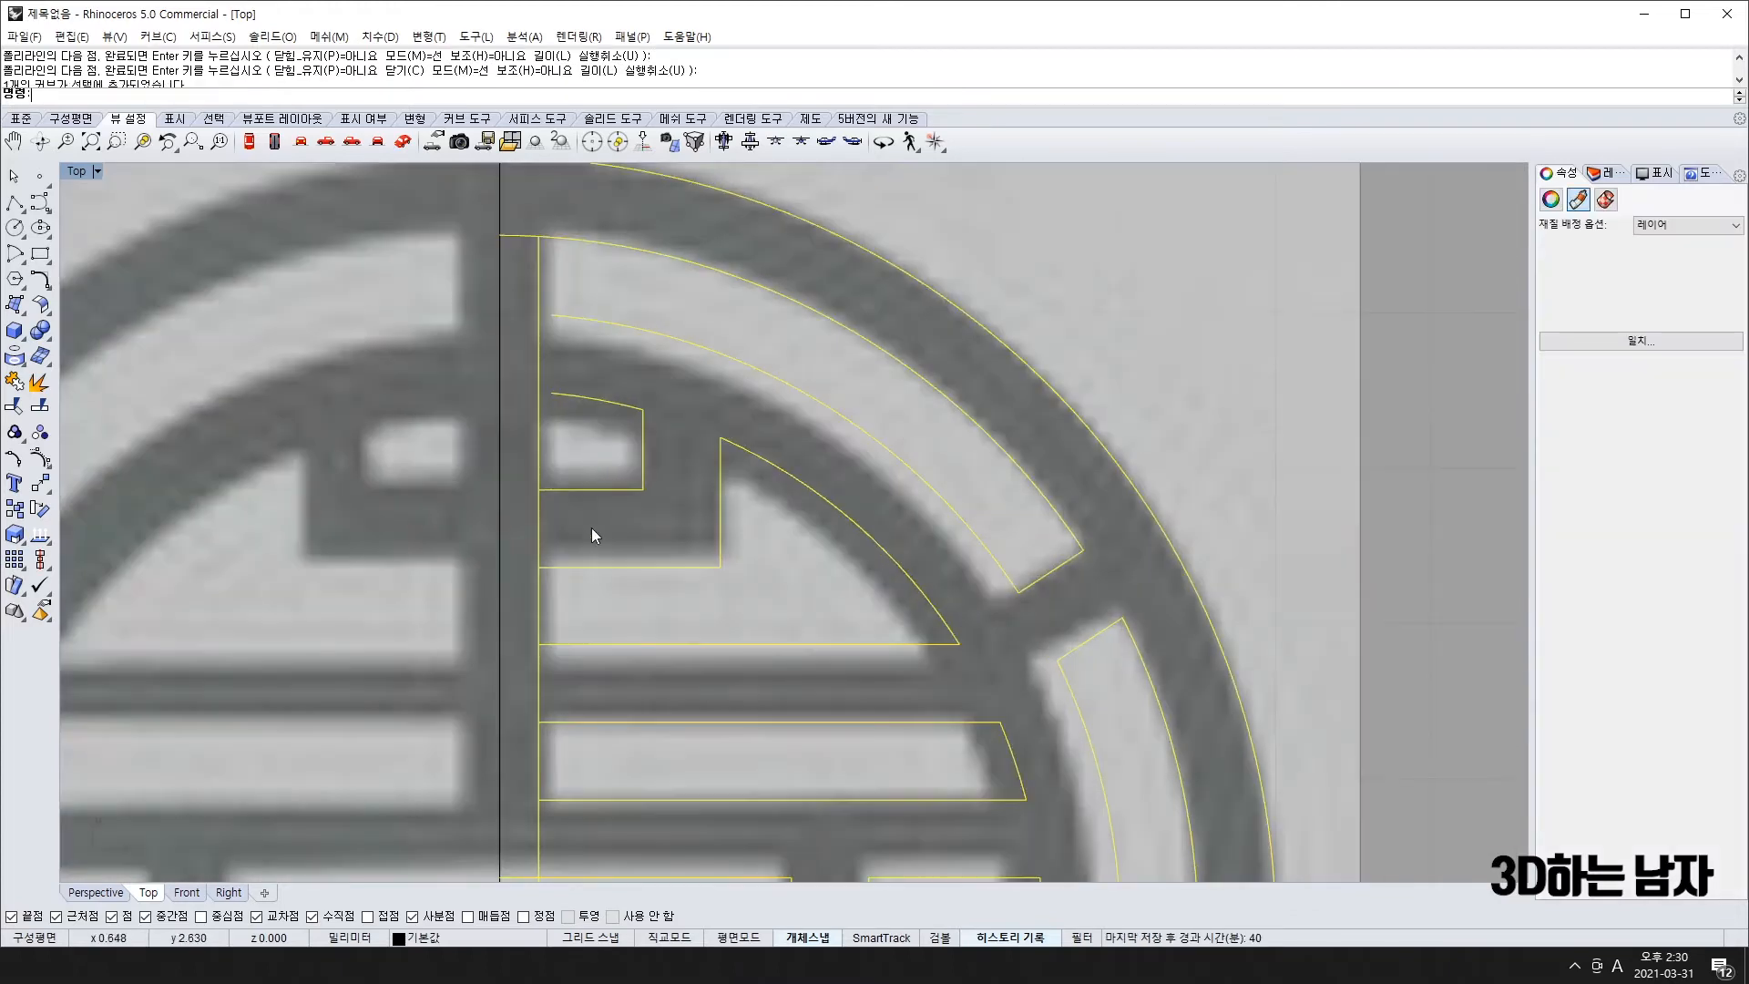
text(tr)
key(Return)
click(526, 512)
click(527, 749)
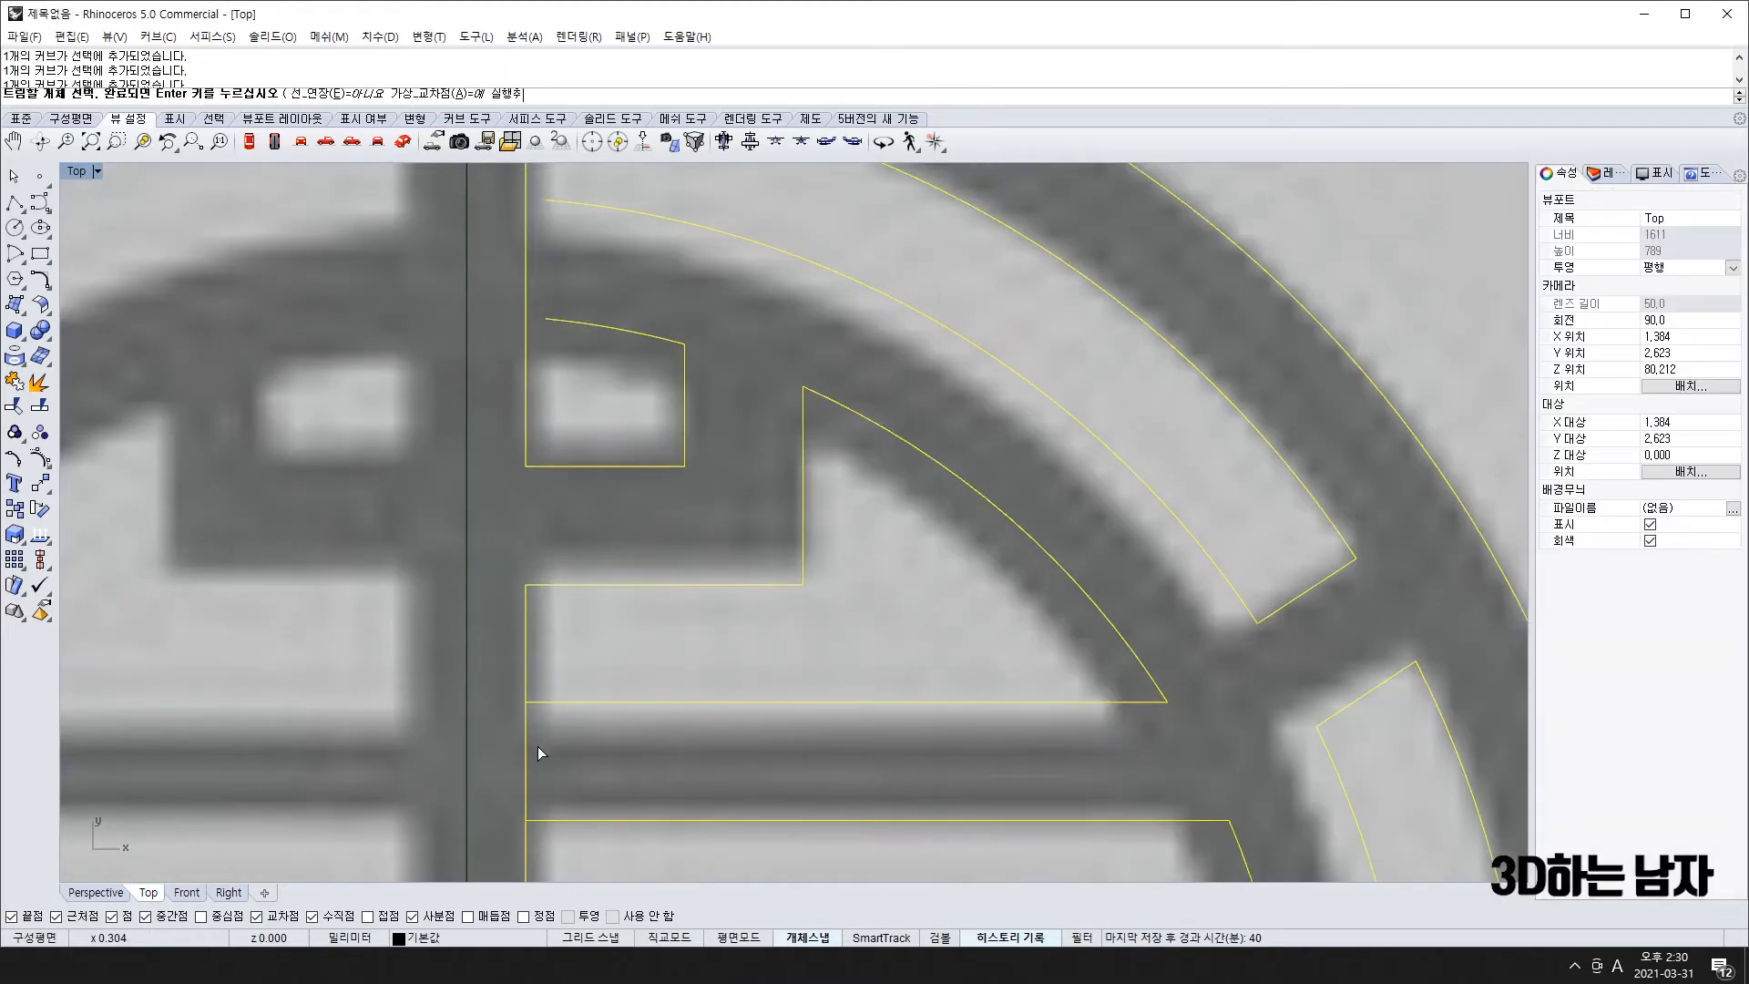
scroll(556, 744, down, 8)
right_drag(594, 801, 595, 647)
scroll(543, 701, up, 5)
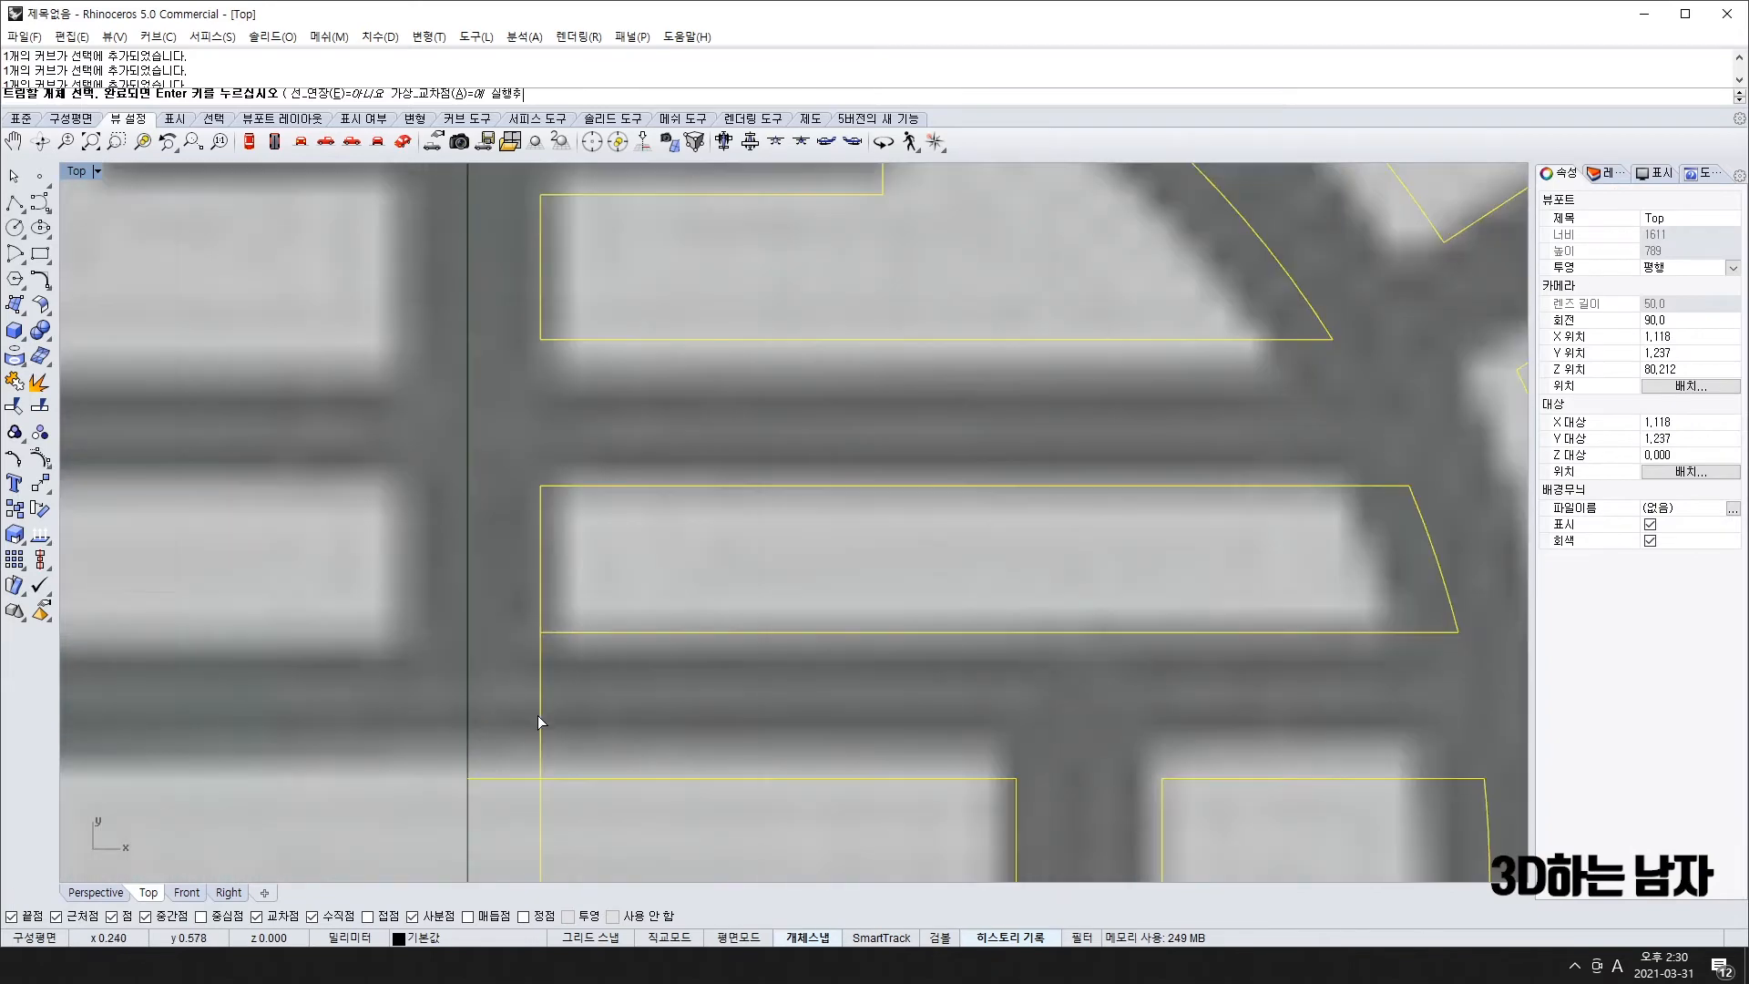
key(Return)
- Delete the leftover piece of the vertical spoke line that crosses the horizontal axis
scroll(543, 715, down, 3)
right_drag(572, 717, 574, 681)
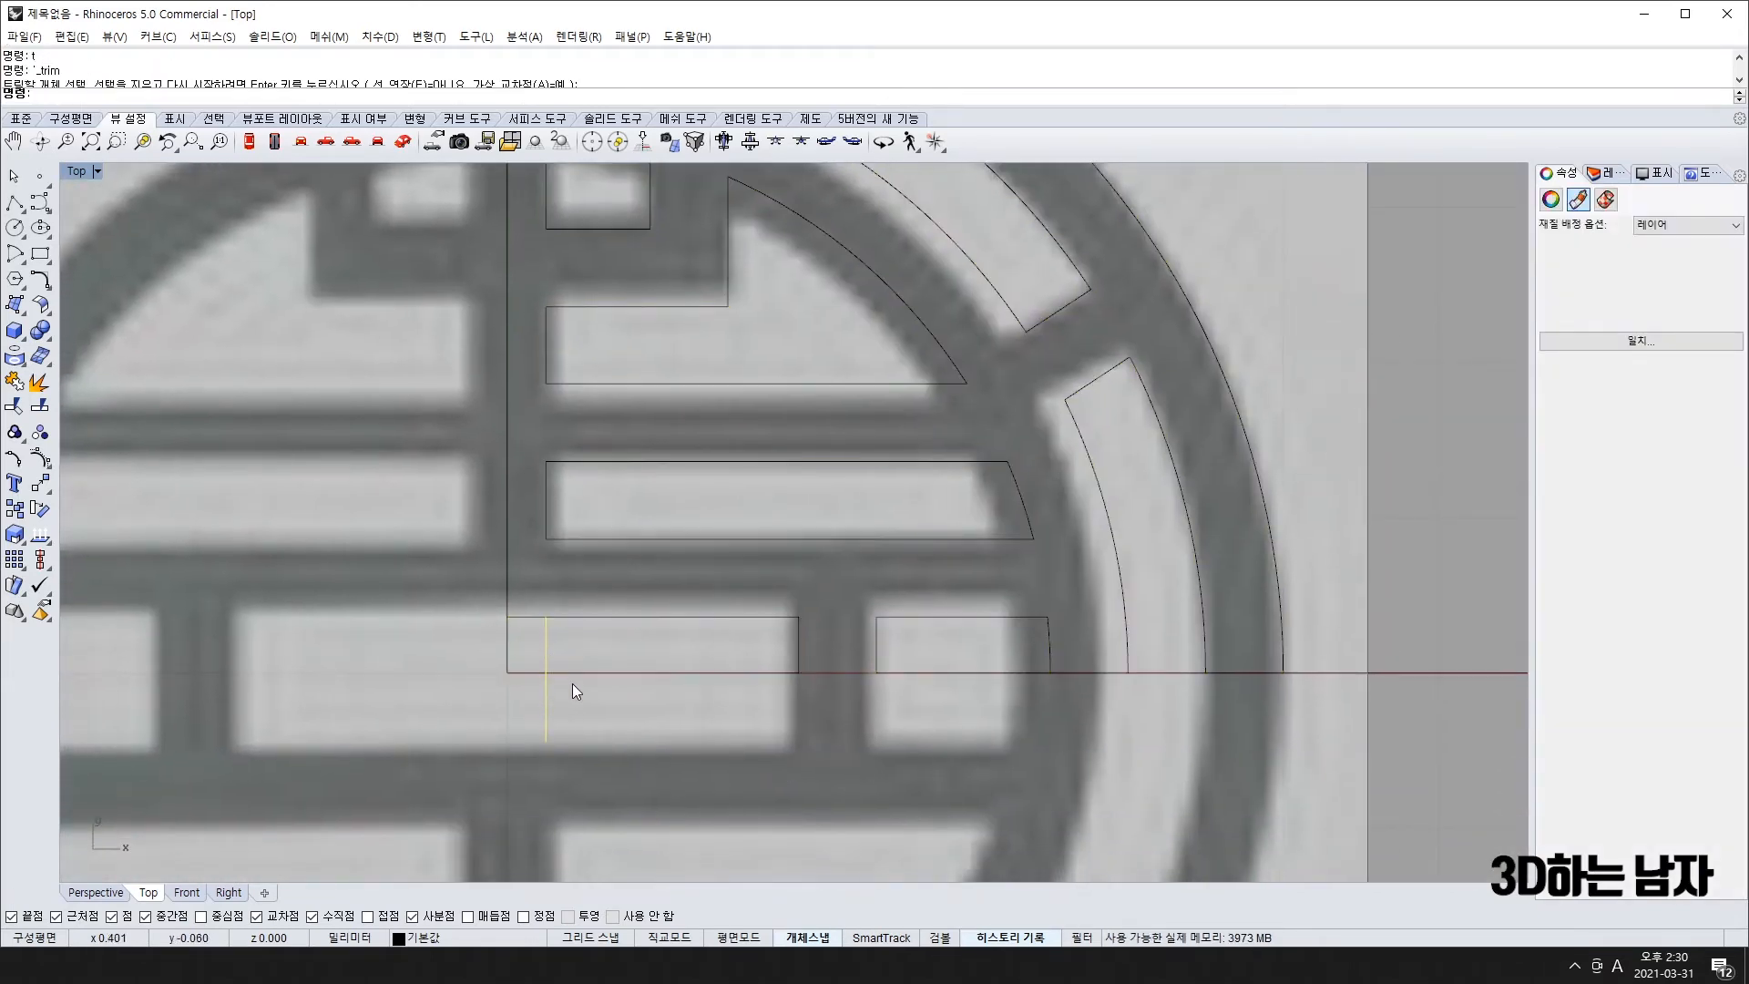
key(Return)
click(603, 676)
key(Delete)
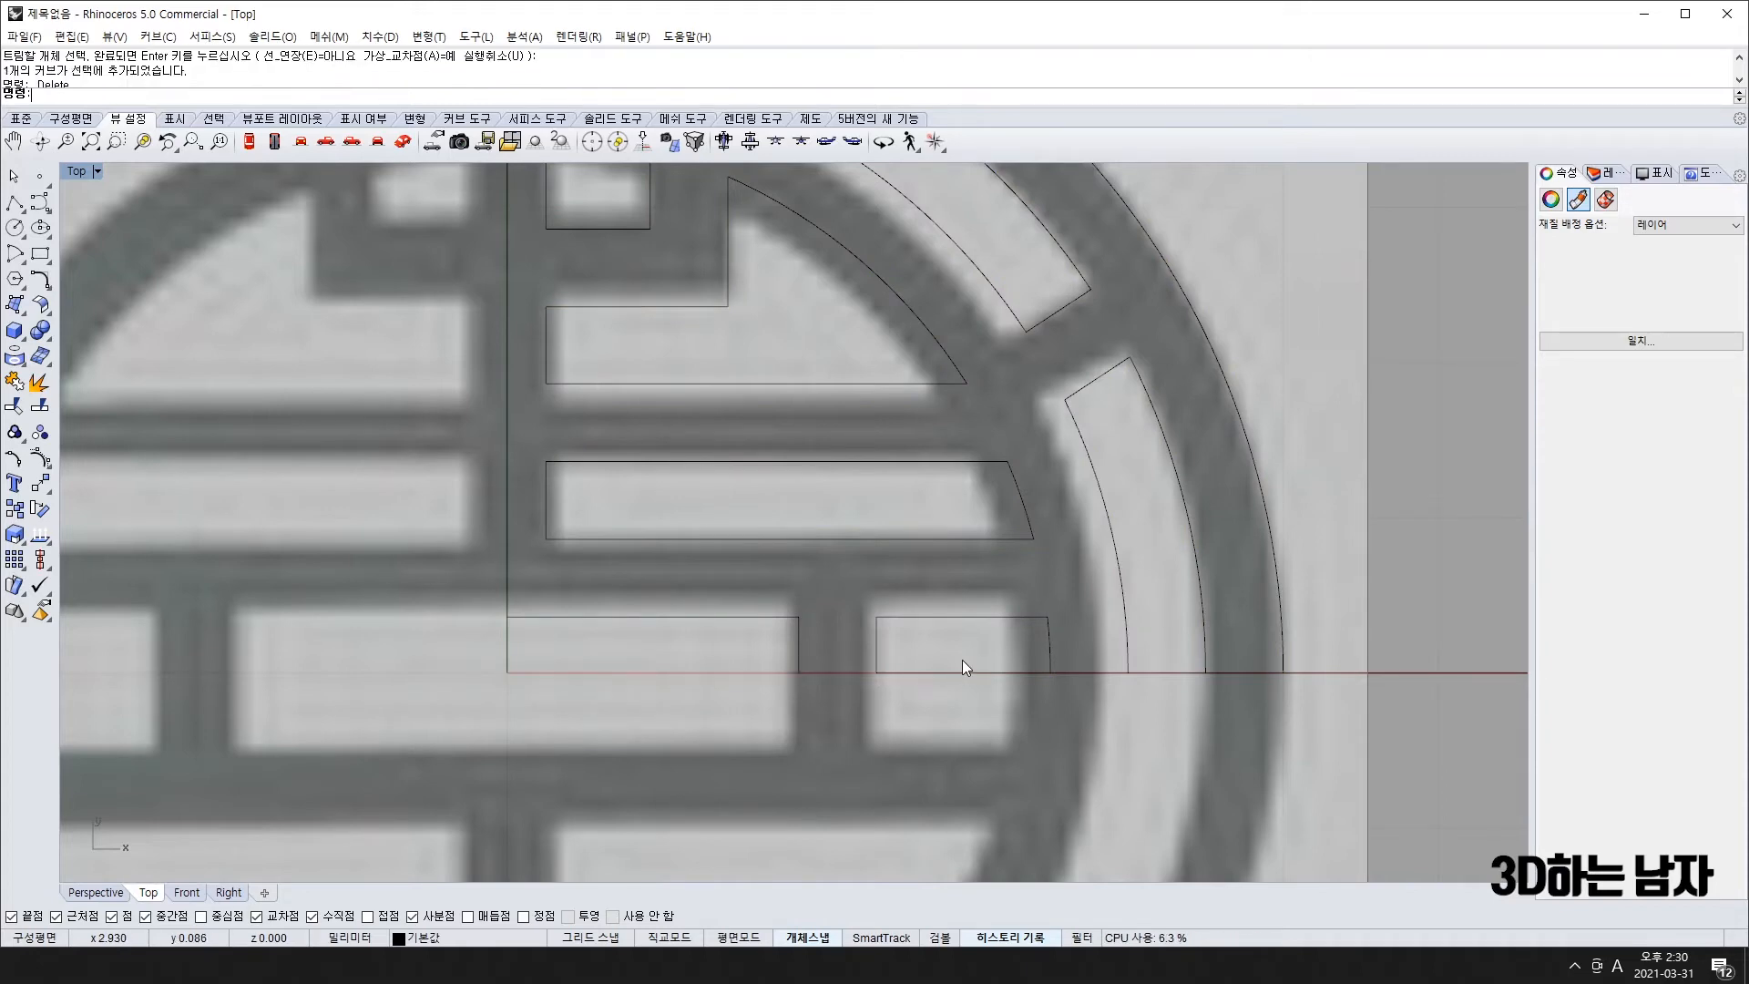
- Select all traced quarter curves and examine how they line up with the reference emblem
scroll(962, 659, down, 6)
right_drag(871, 612, 777, 744)
drag(388, 299, 1266, 830)
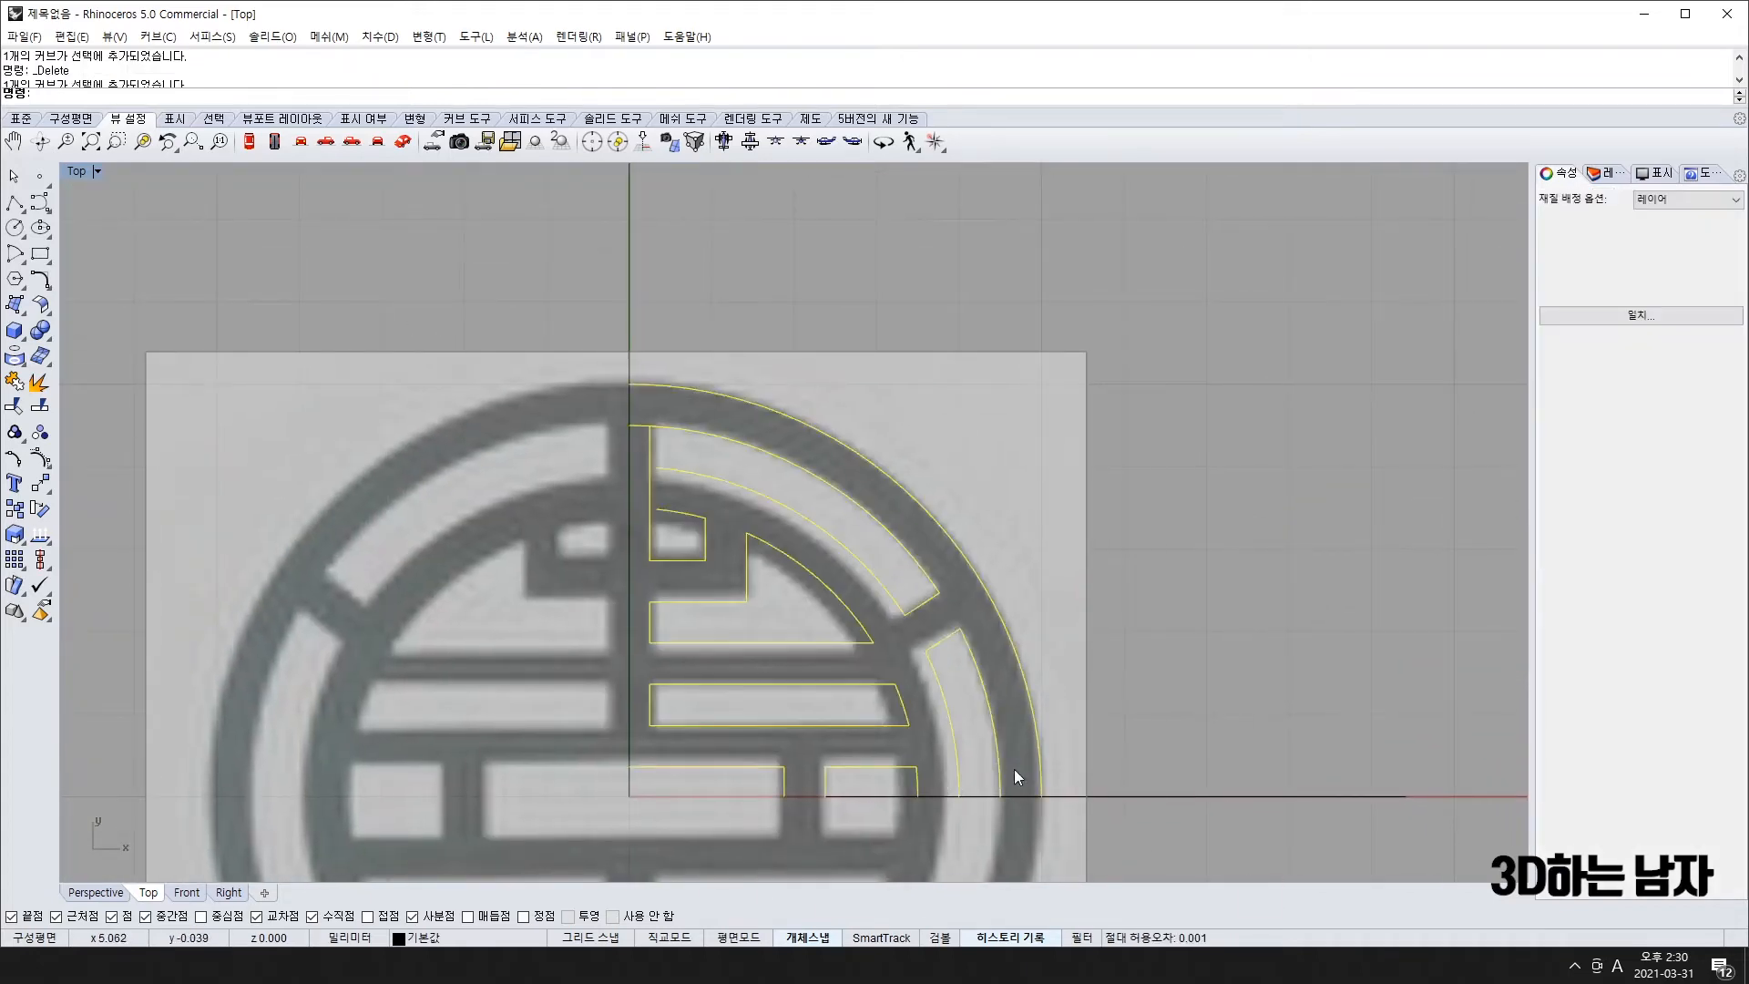
scroll(676, 533, up, 3)
scroll(676, 535, down, 5)
scroll(700, 698, up, 1)
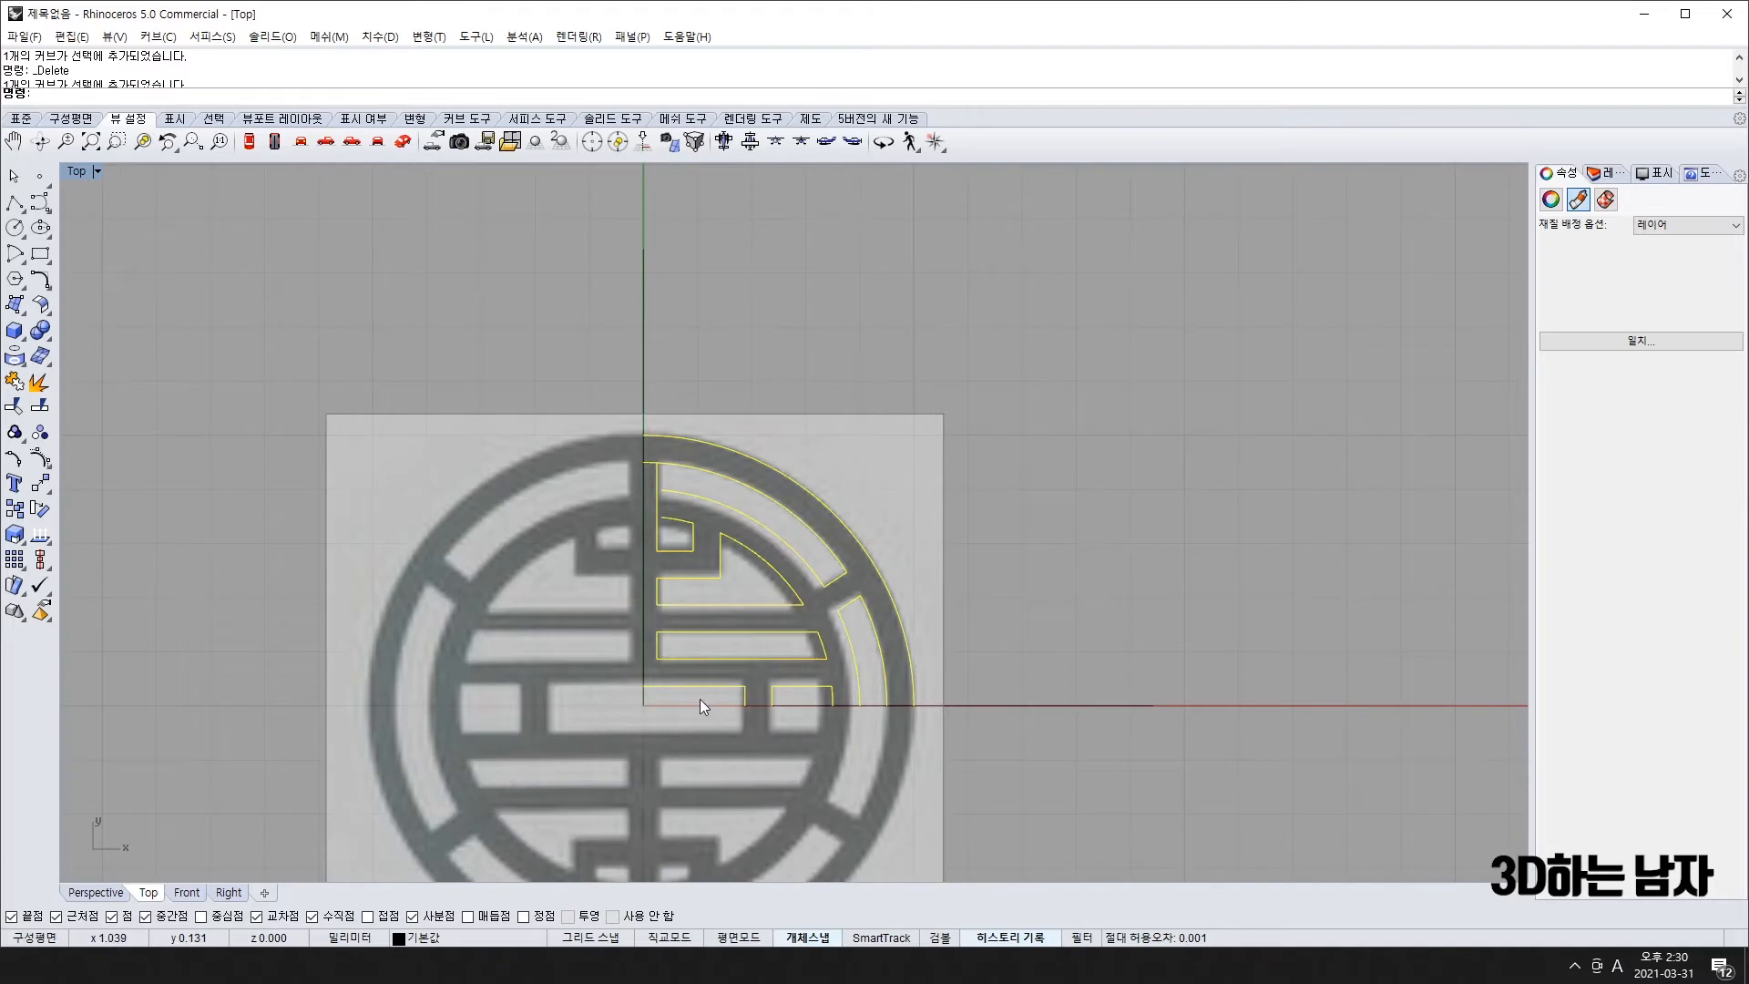
right_drag(840, 680, 792, 654)
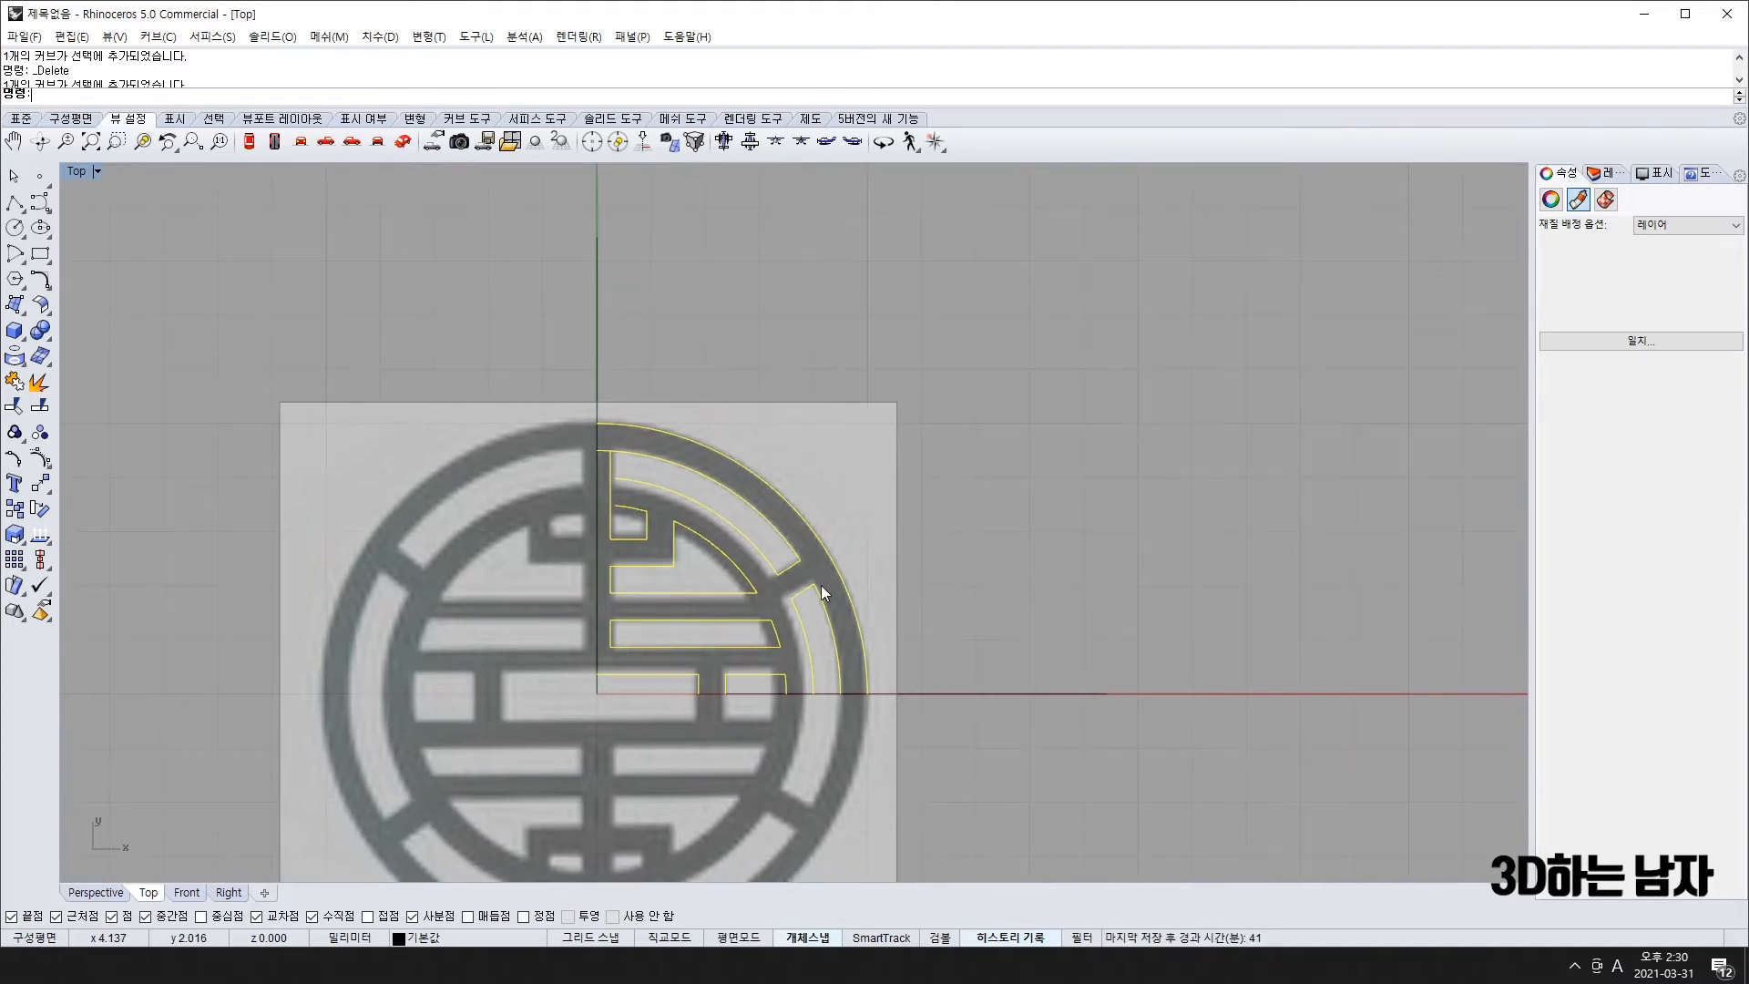
scroll(693, 546, up, 3)
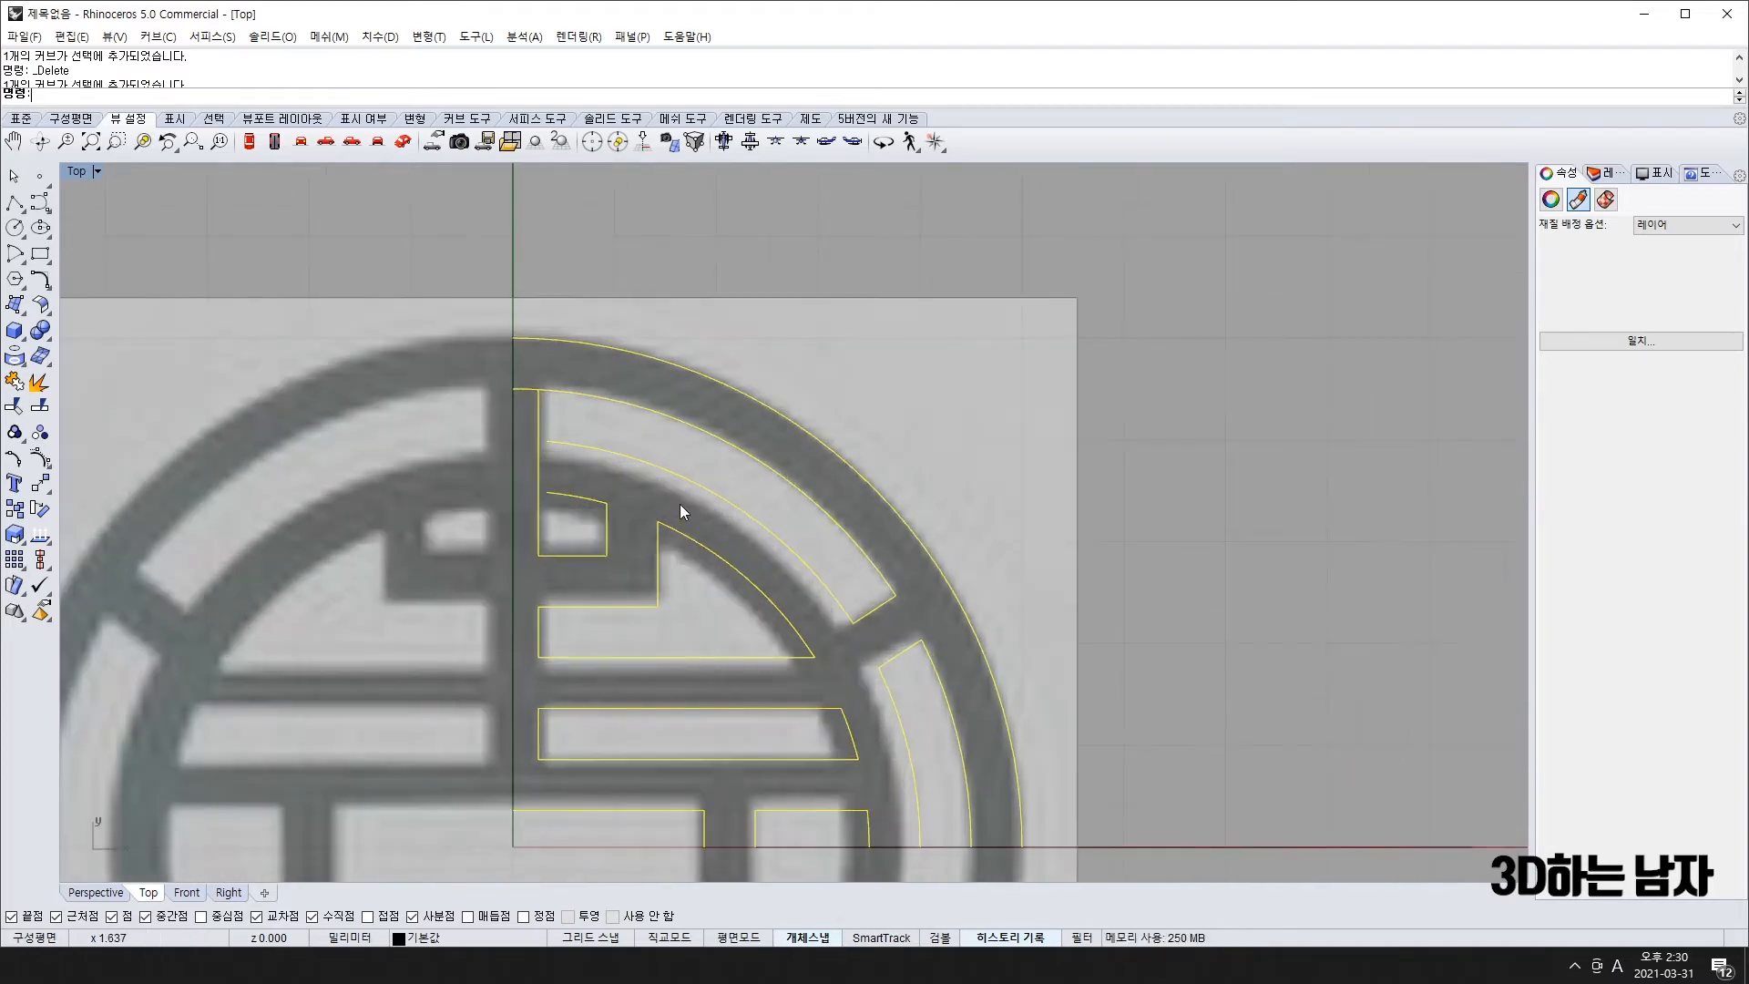
click(333, 451)
- Replace the upper band opening's inner arc with a 0.5 inward offset of its outer arc
click(736, 446)
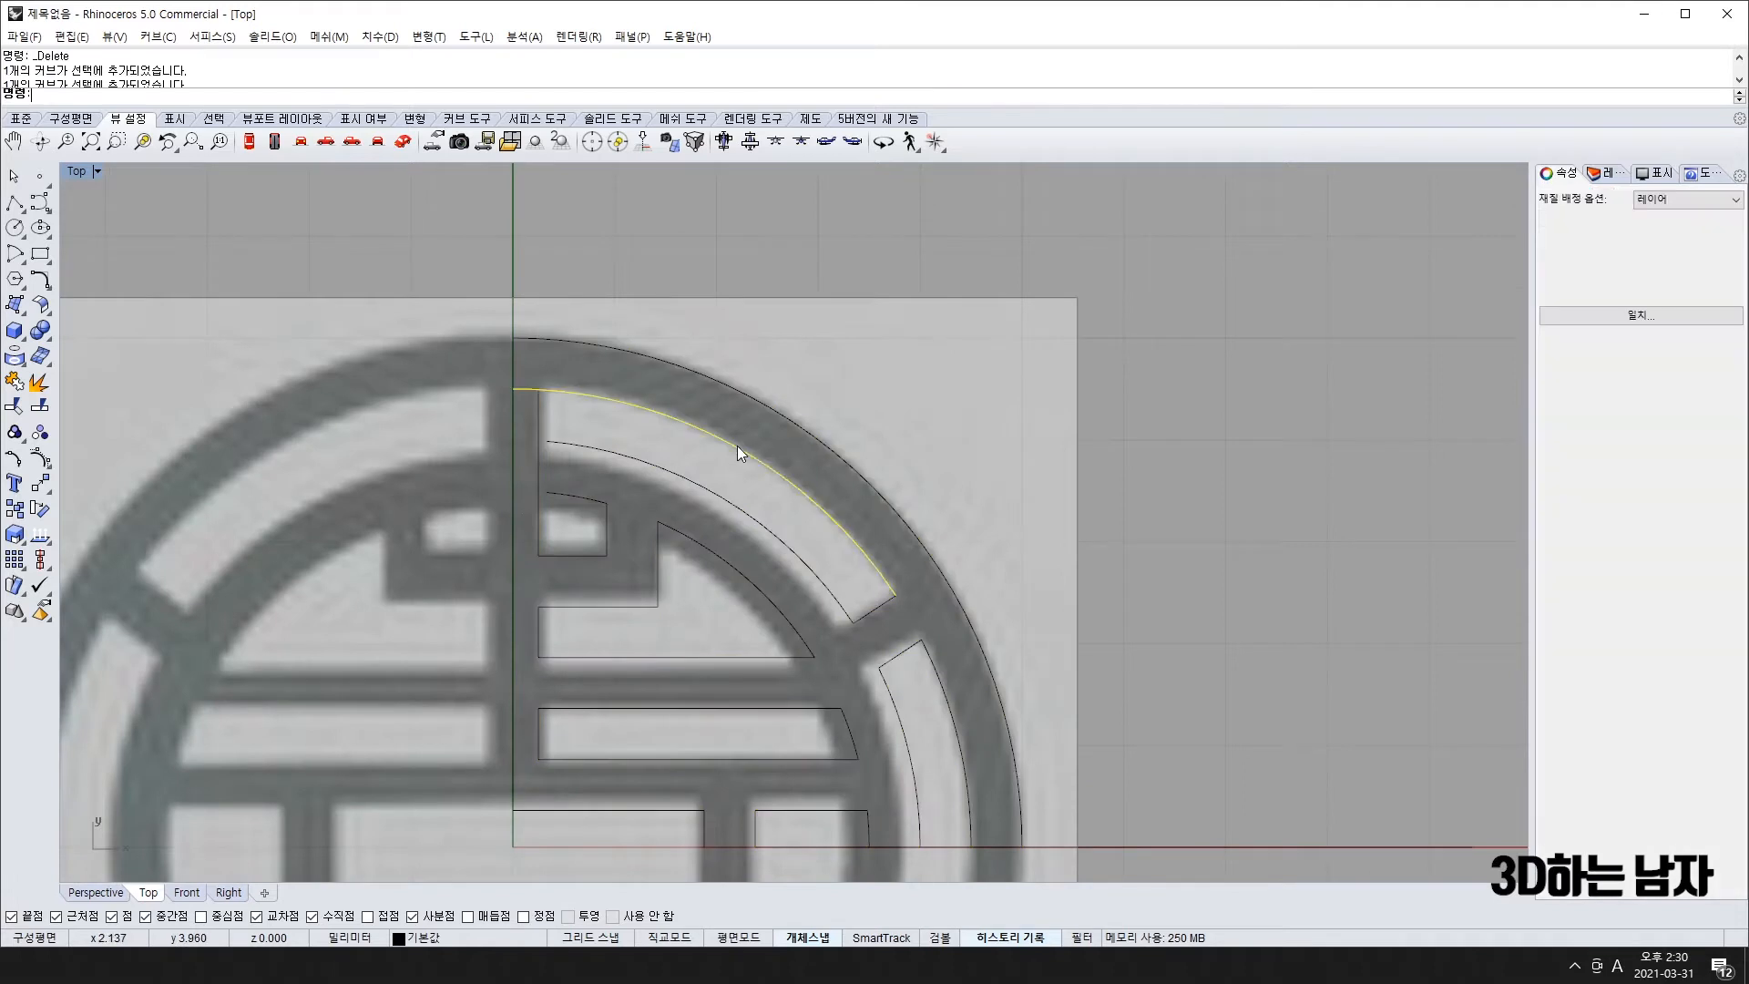
click(703, 496)
key(Delete)
click(719, 434)
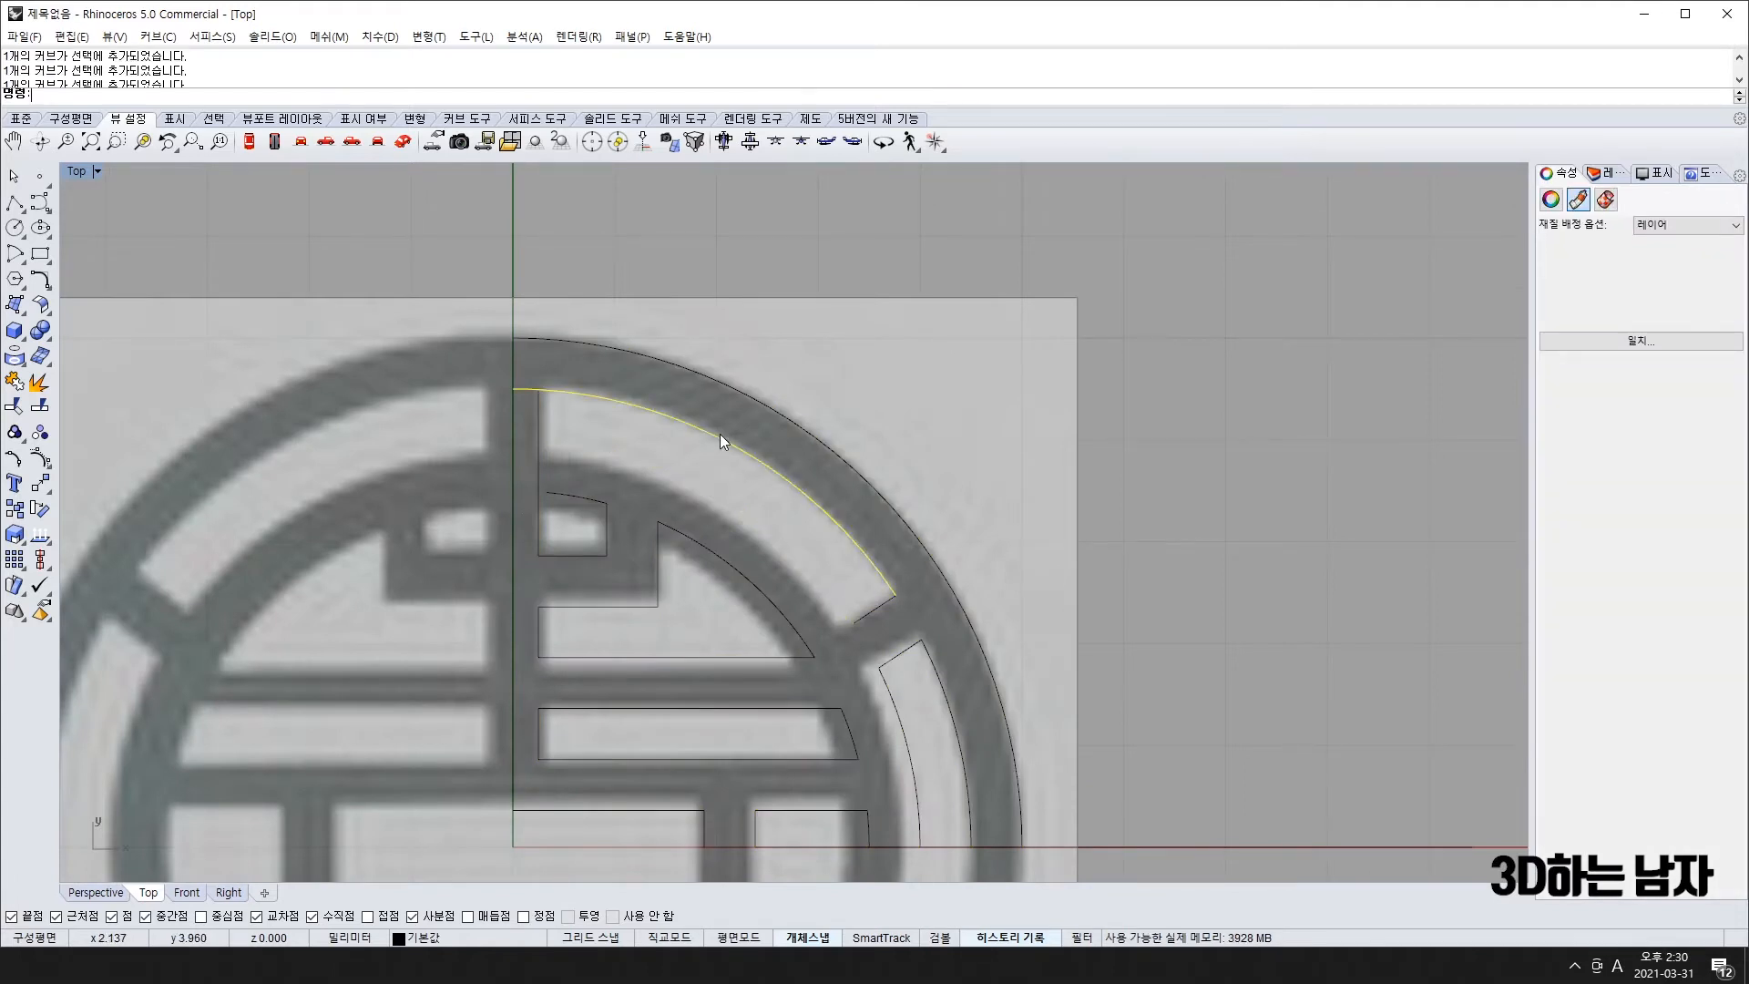
text(o)
key(Return)
click(632, 499)
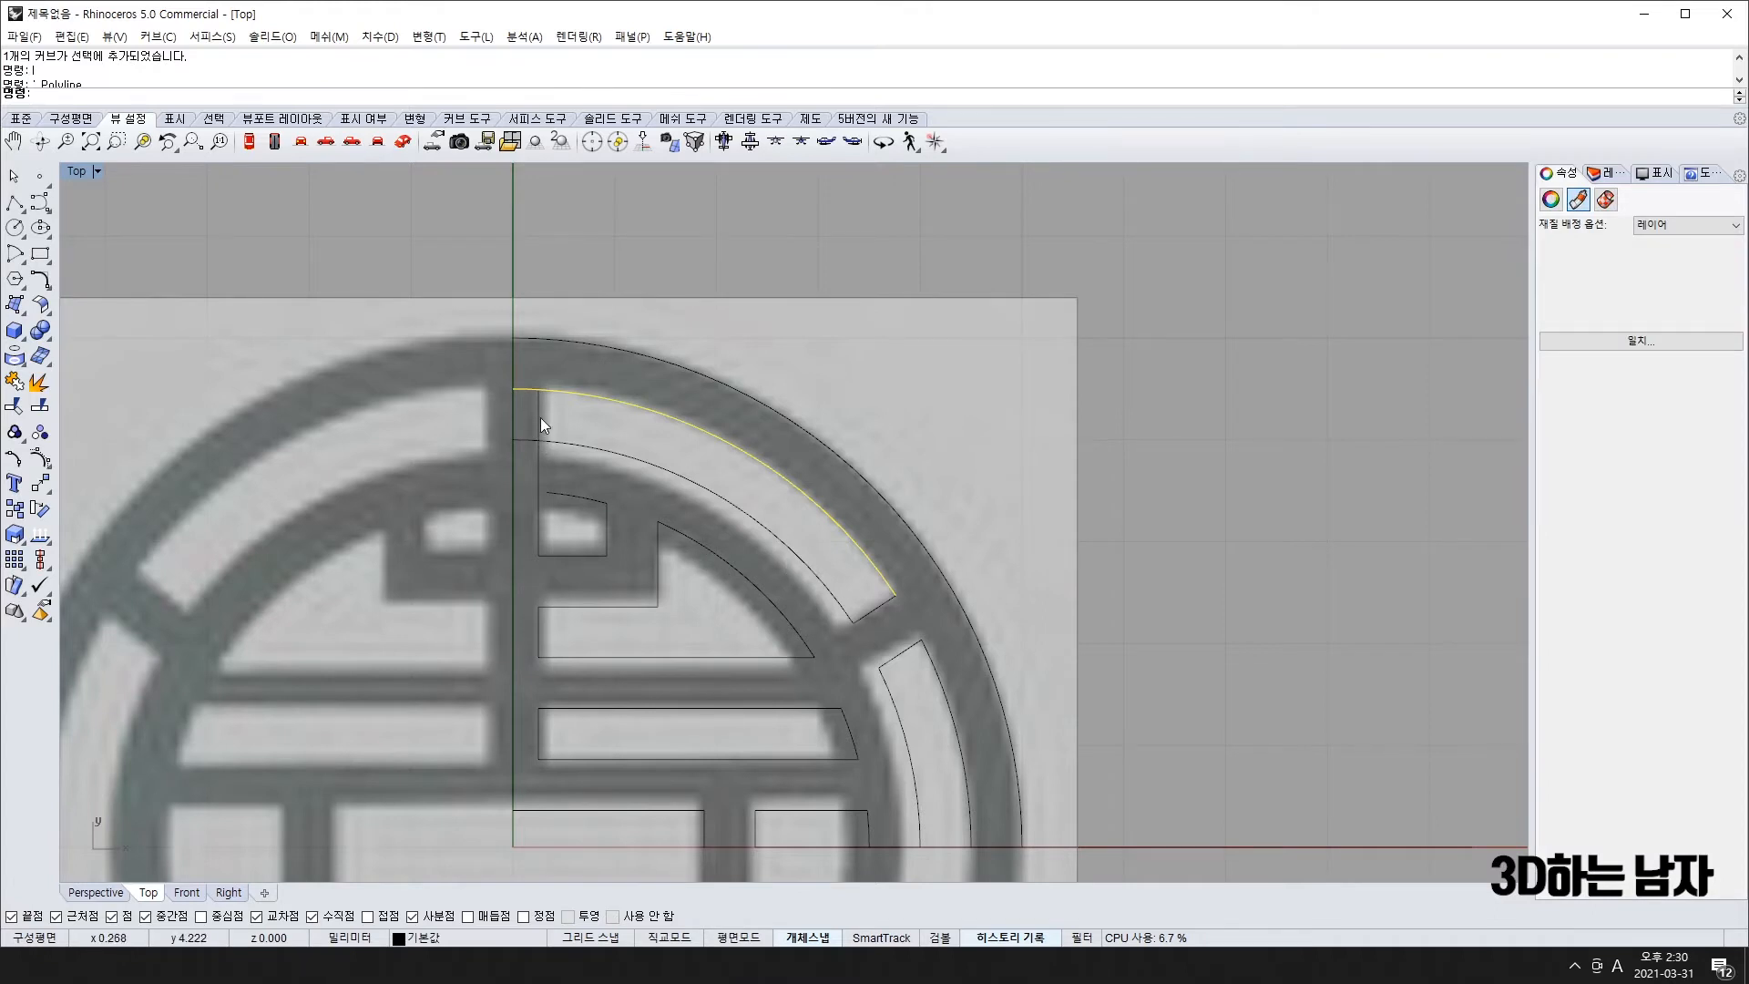
scroll(541, 417, up, 5)
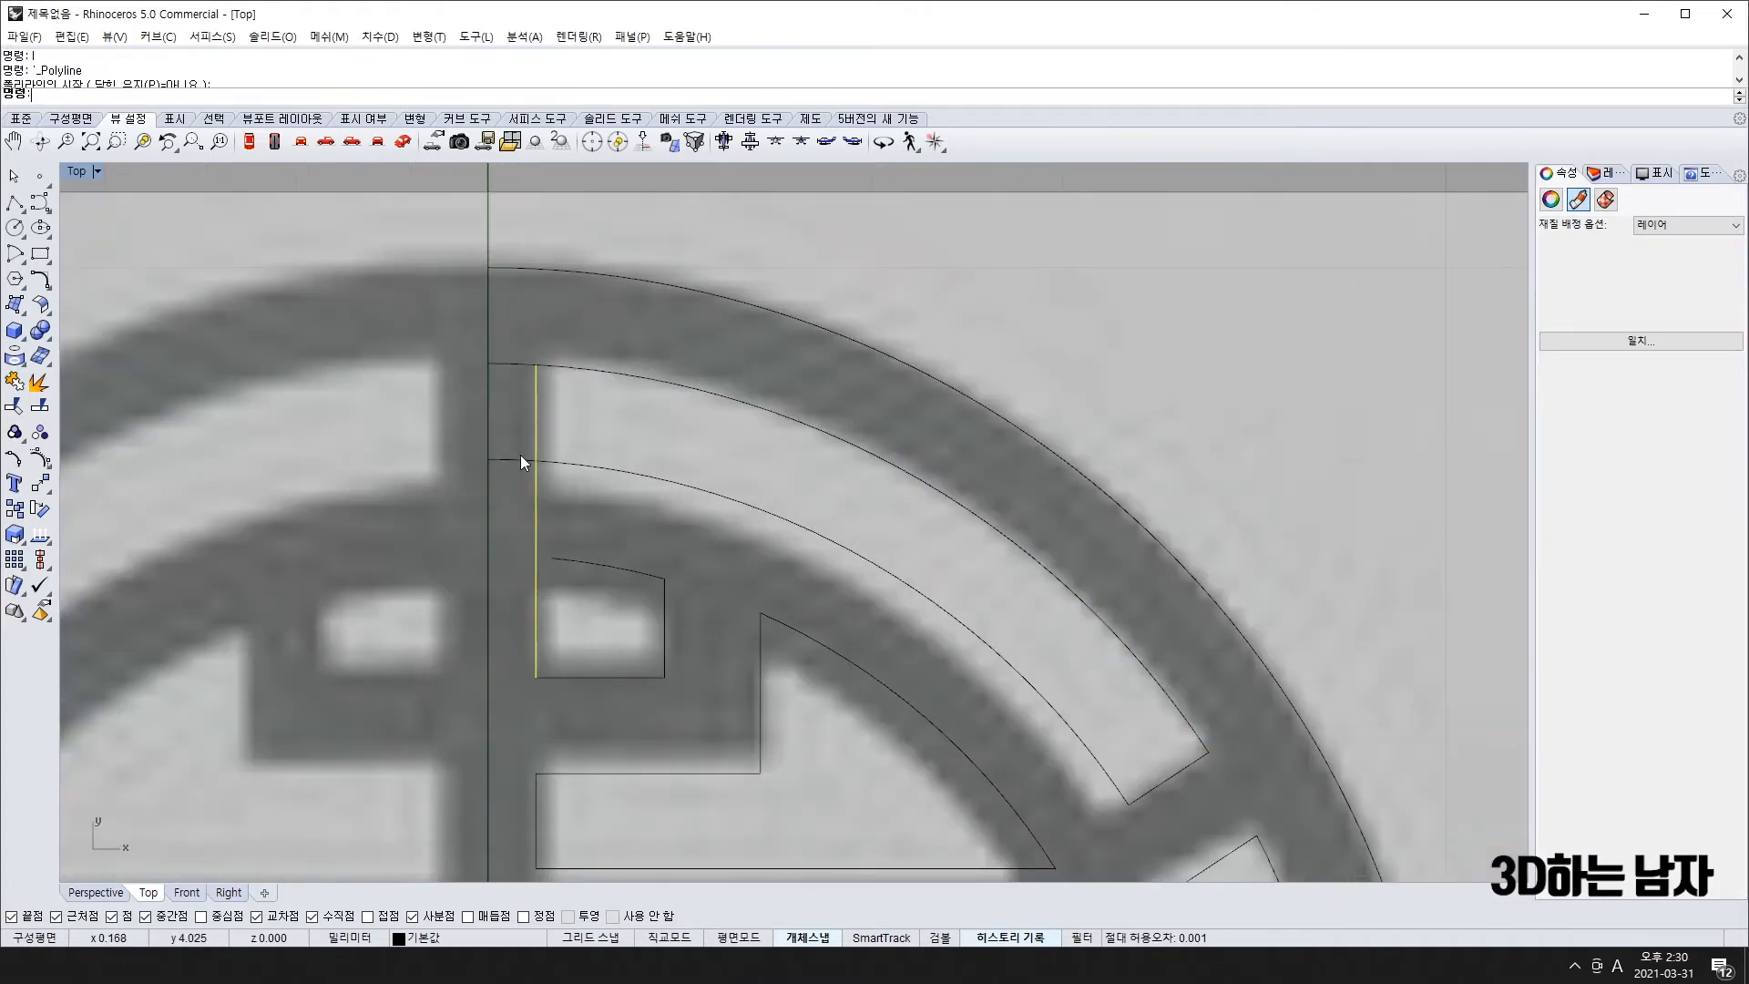
shift+click(521, 458)
shift+click(521, 367)
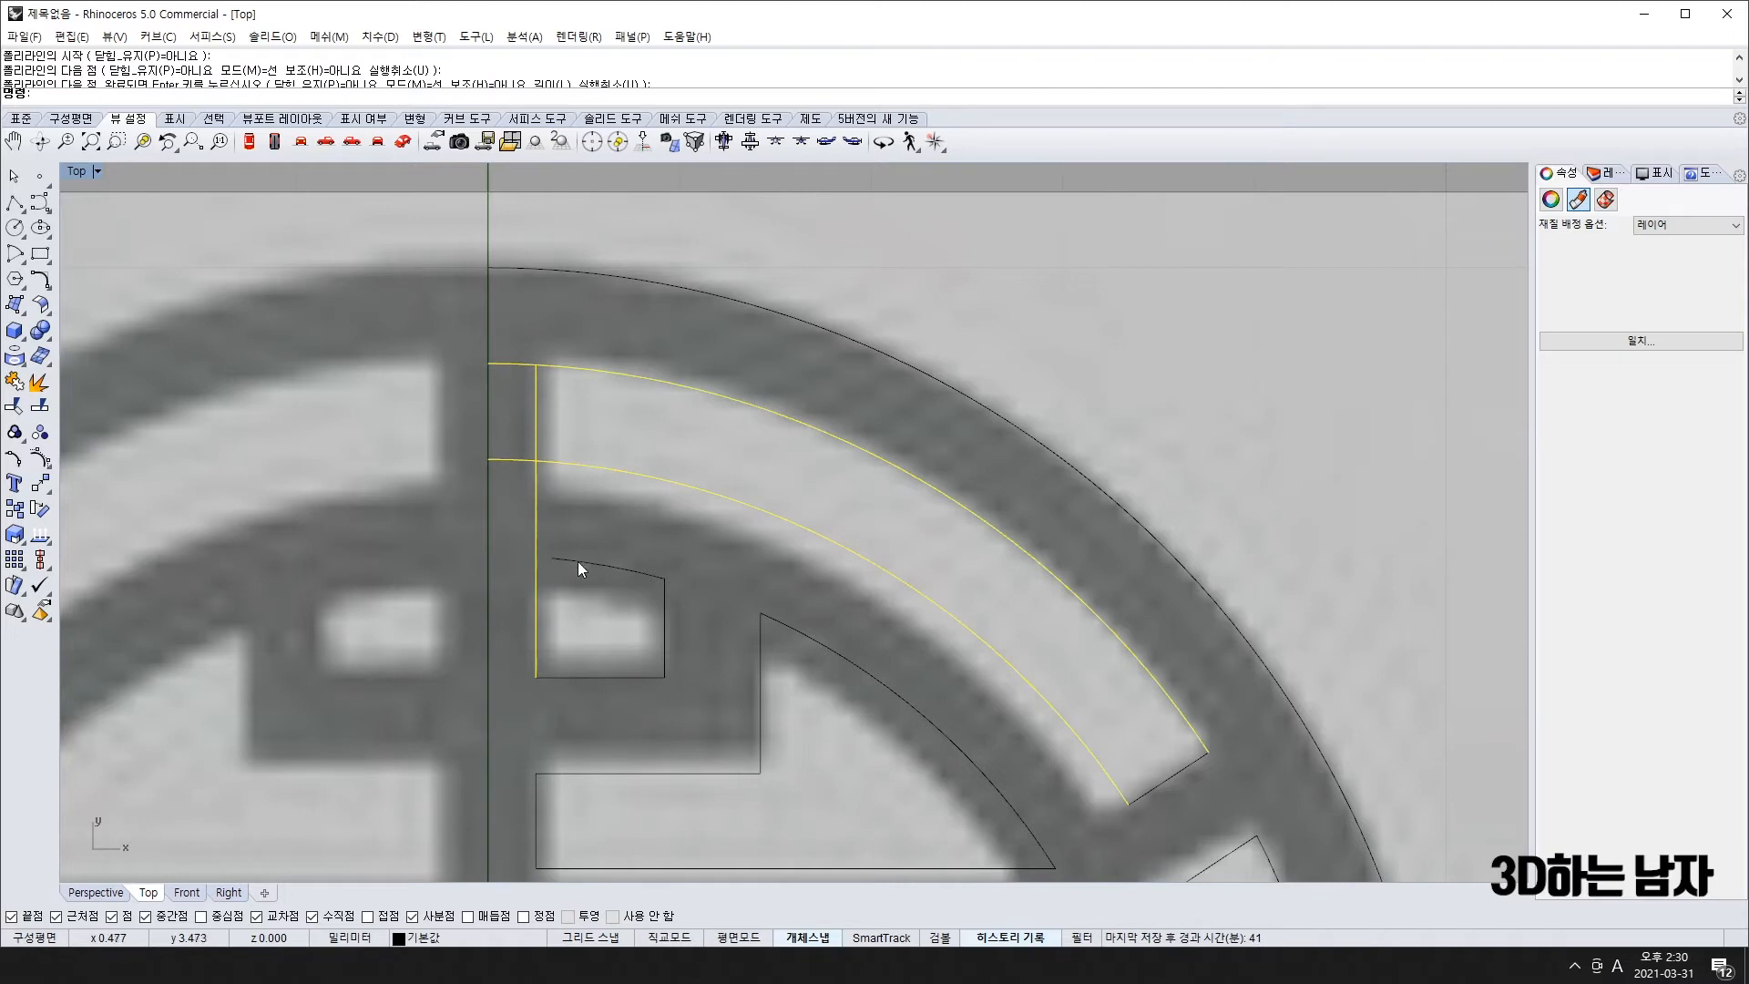
shift+click(577, 561)
click(634, 508)
click(641, 475)
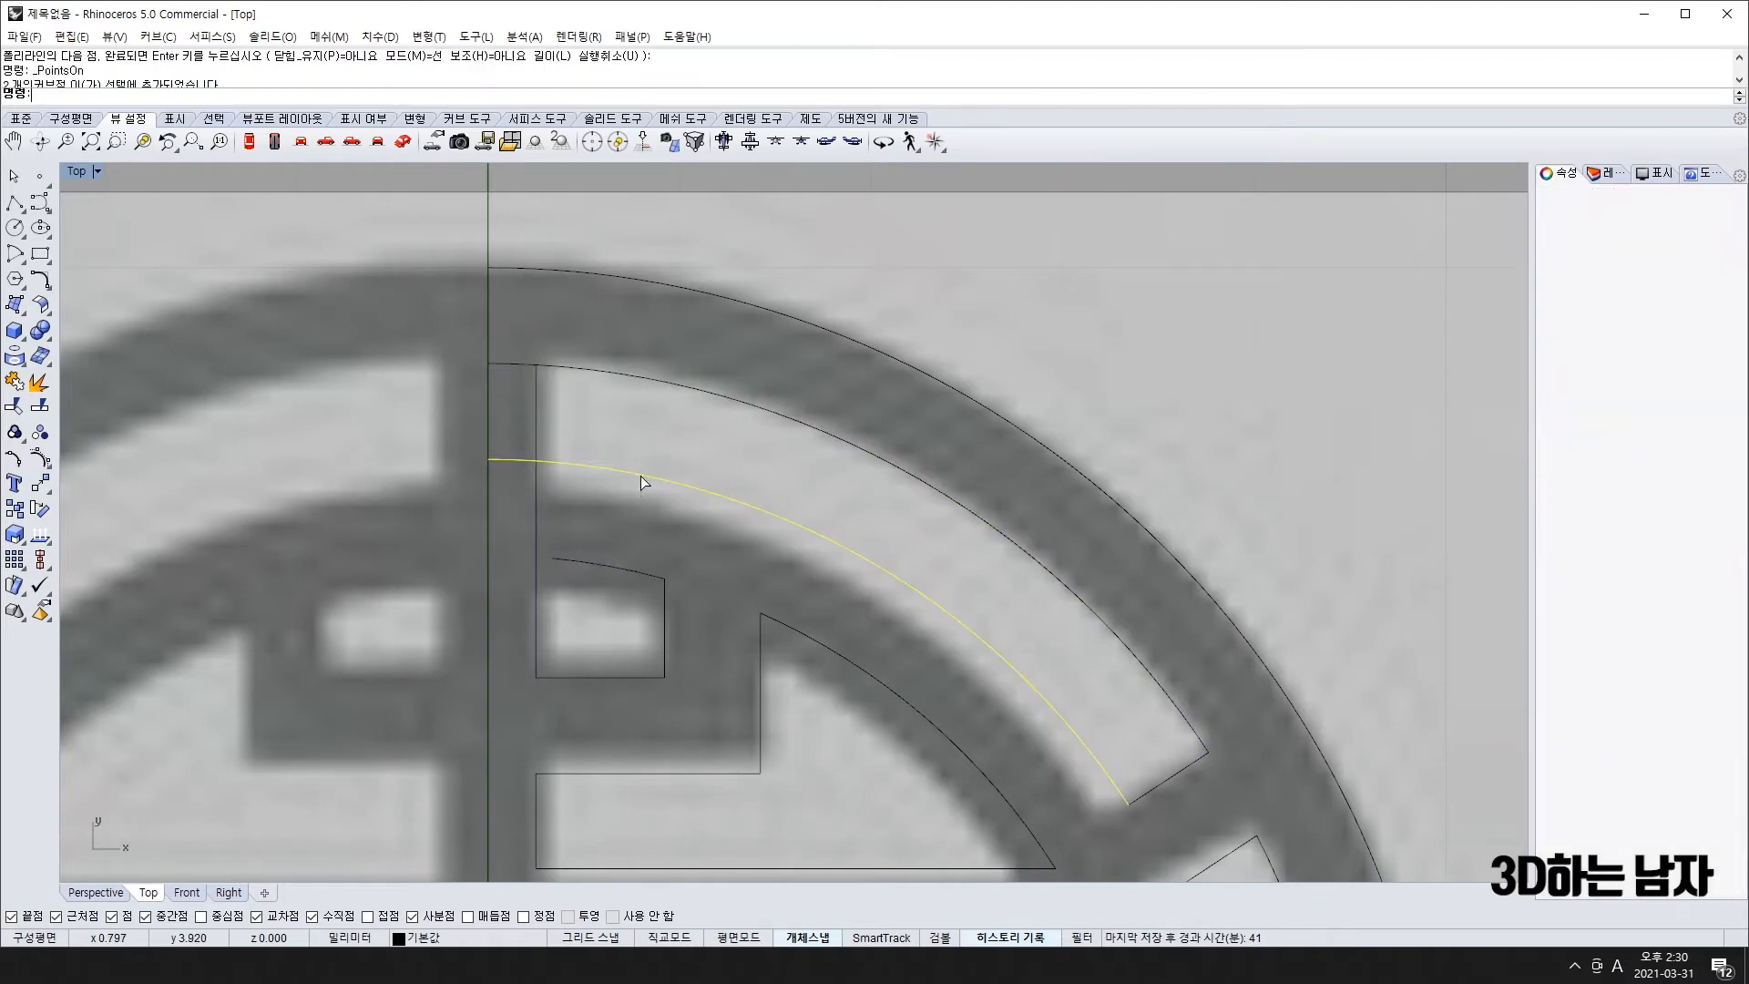
- Delete the small opening's top arc and the curved edge of the larger opening beside it
click(598, 572)
scroll(681, 614, down, 4)
right_drag(806, 724, 747, 658)
key(Delete)
click(763, 602)
key(Delete)
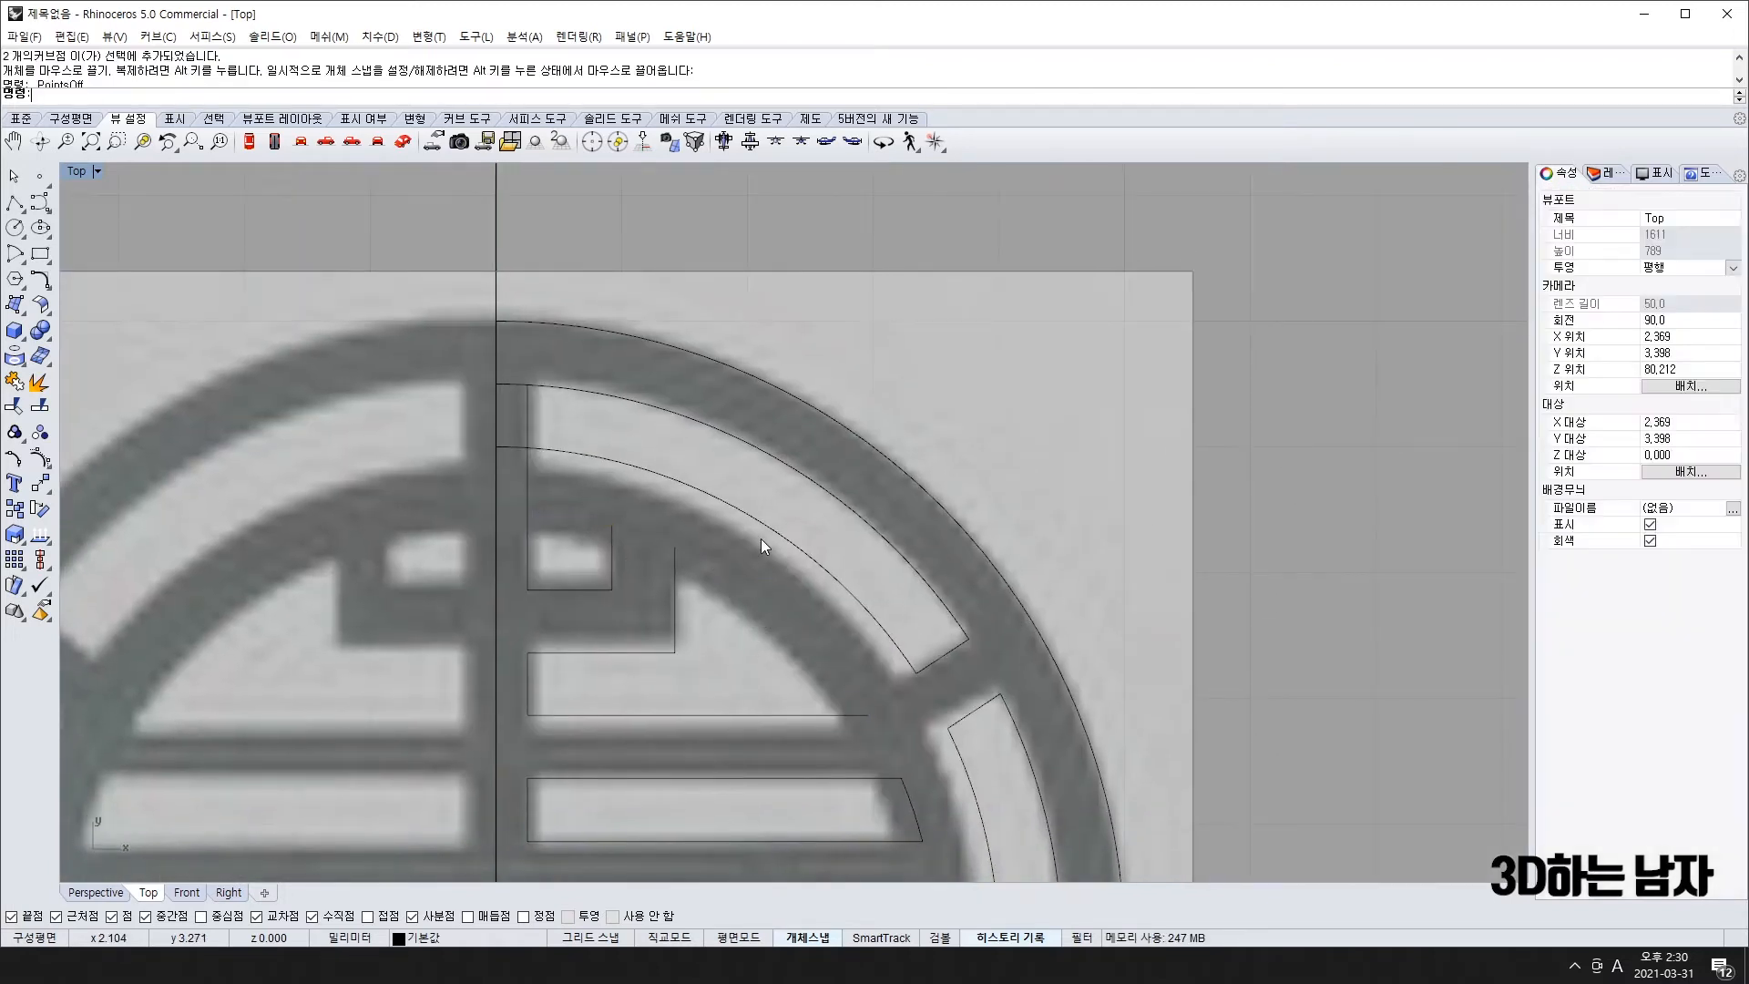
- Try deleting the curved ends of the long bar opening and the small square opening, and undo both deletions
click(915, 796)
scroll(914, 797, down, 3)
scroll(835, 726, up, 6)
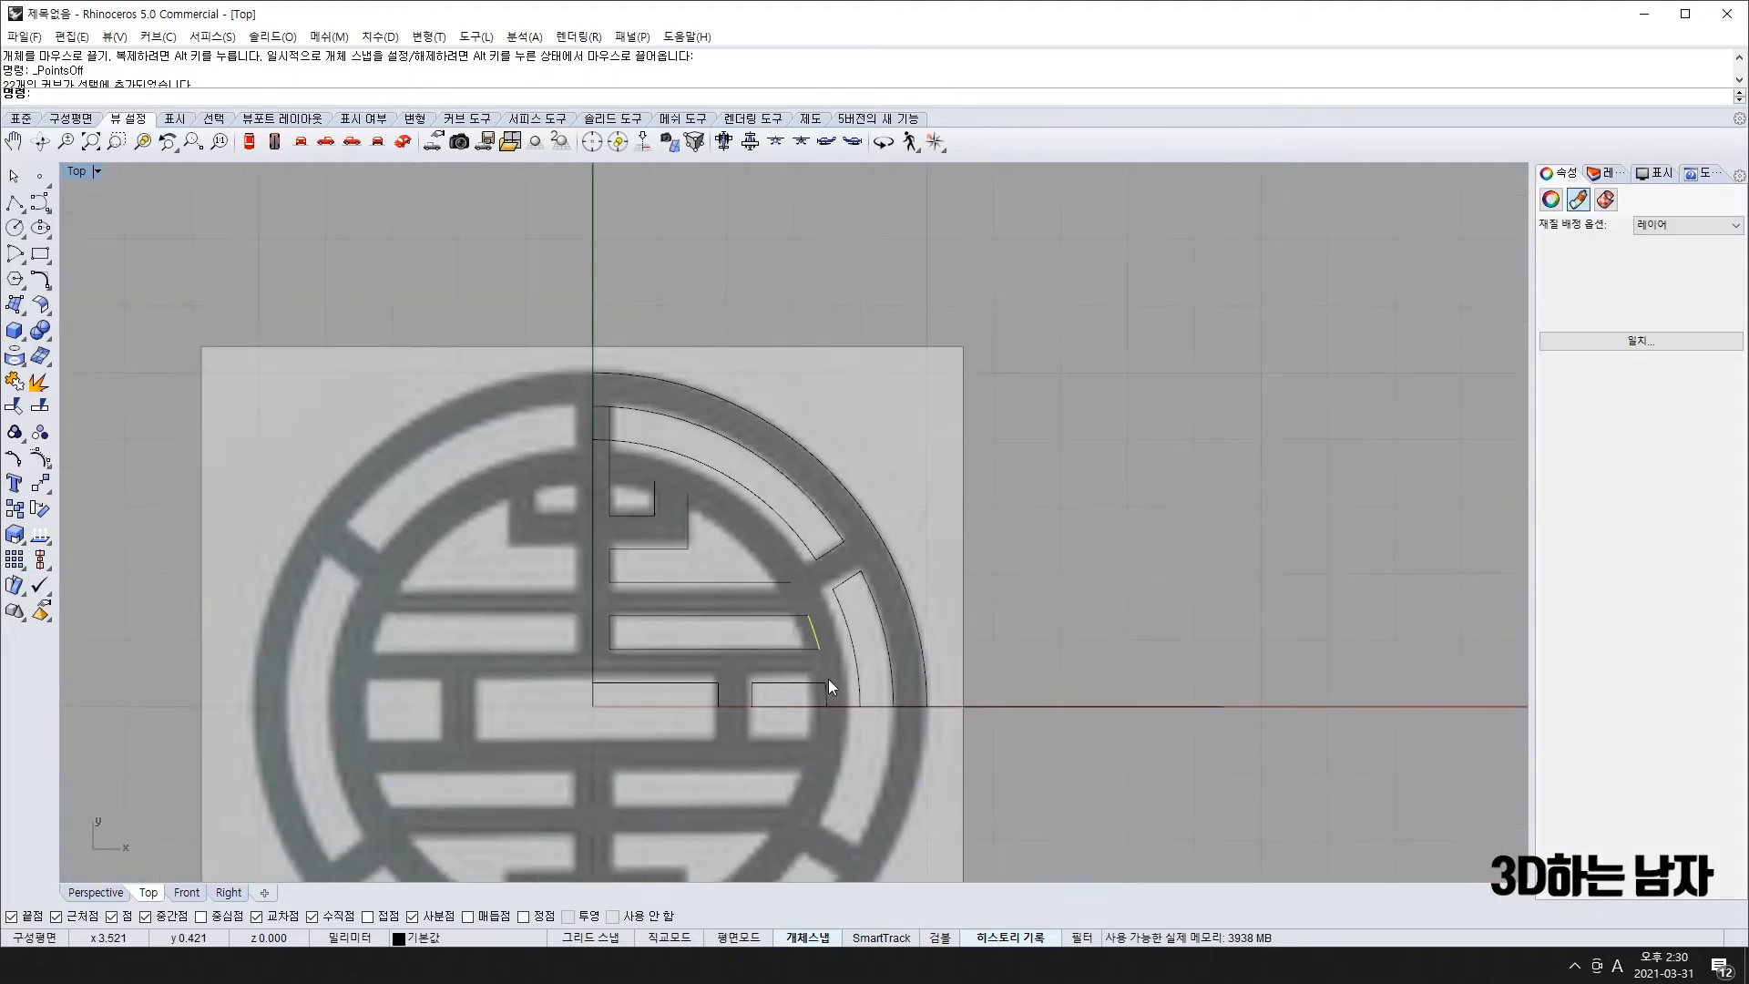
key(Delete)
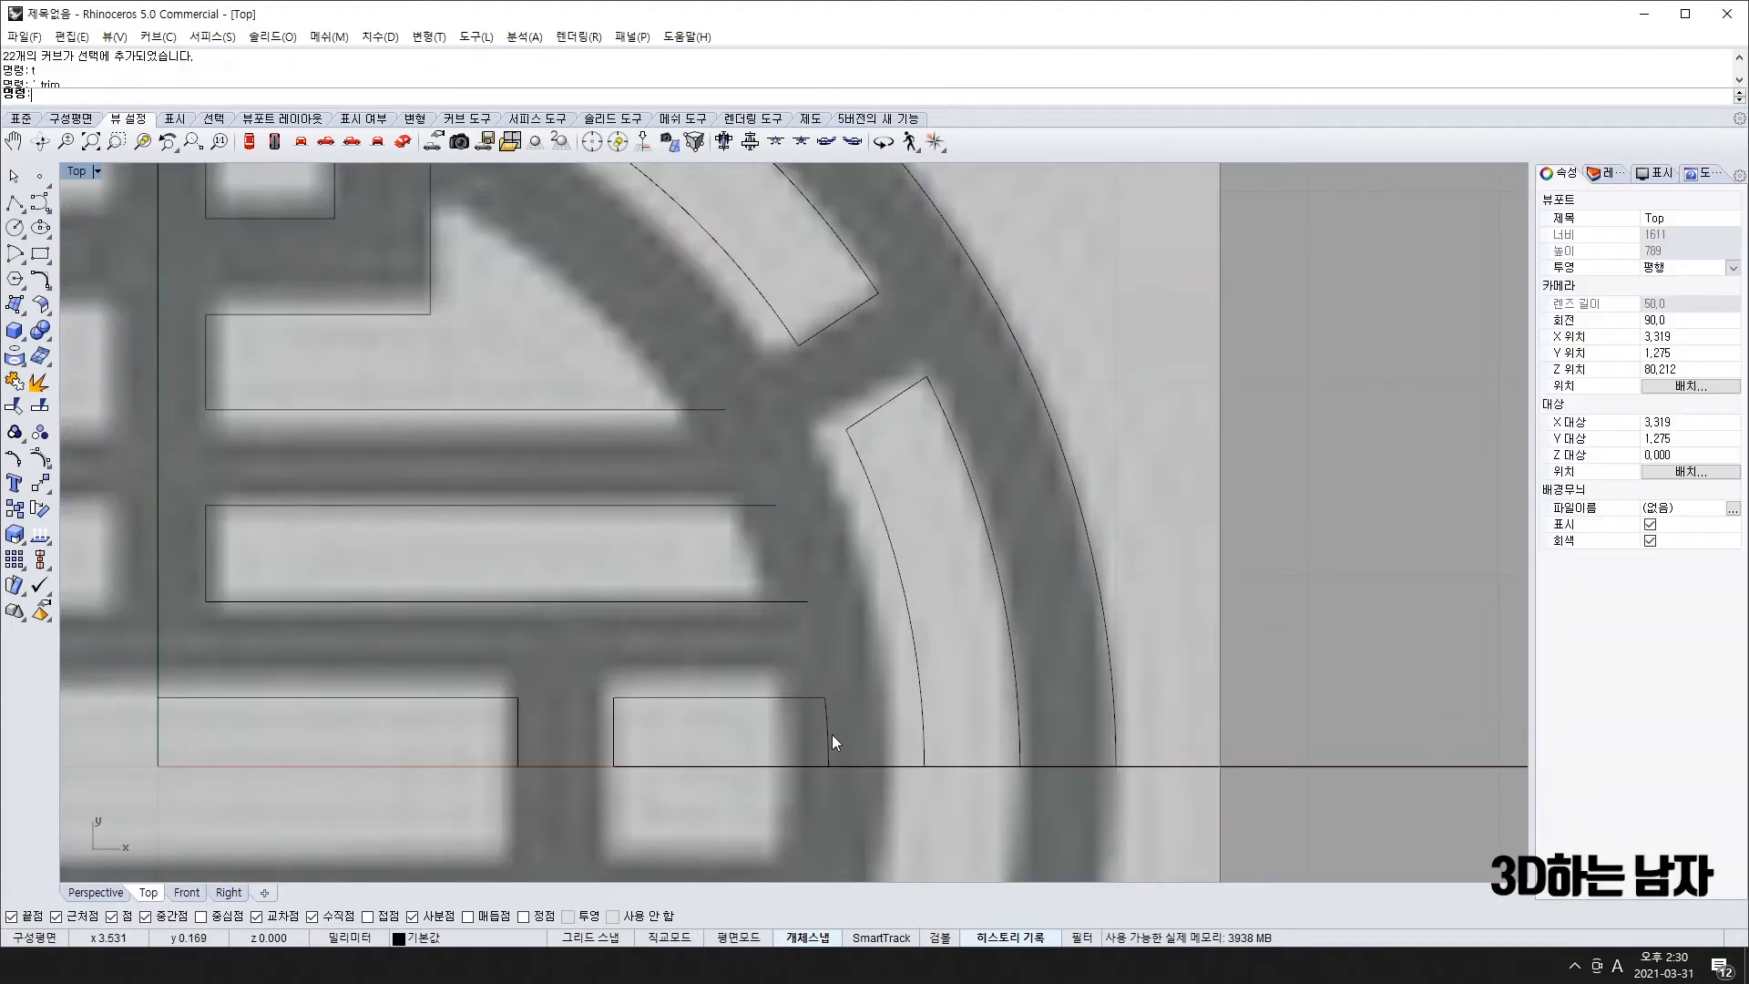
click(833, 734)
key(Delete)
scroll(735, 463, down, 2)
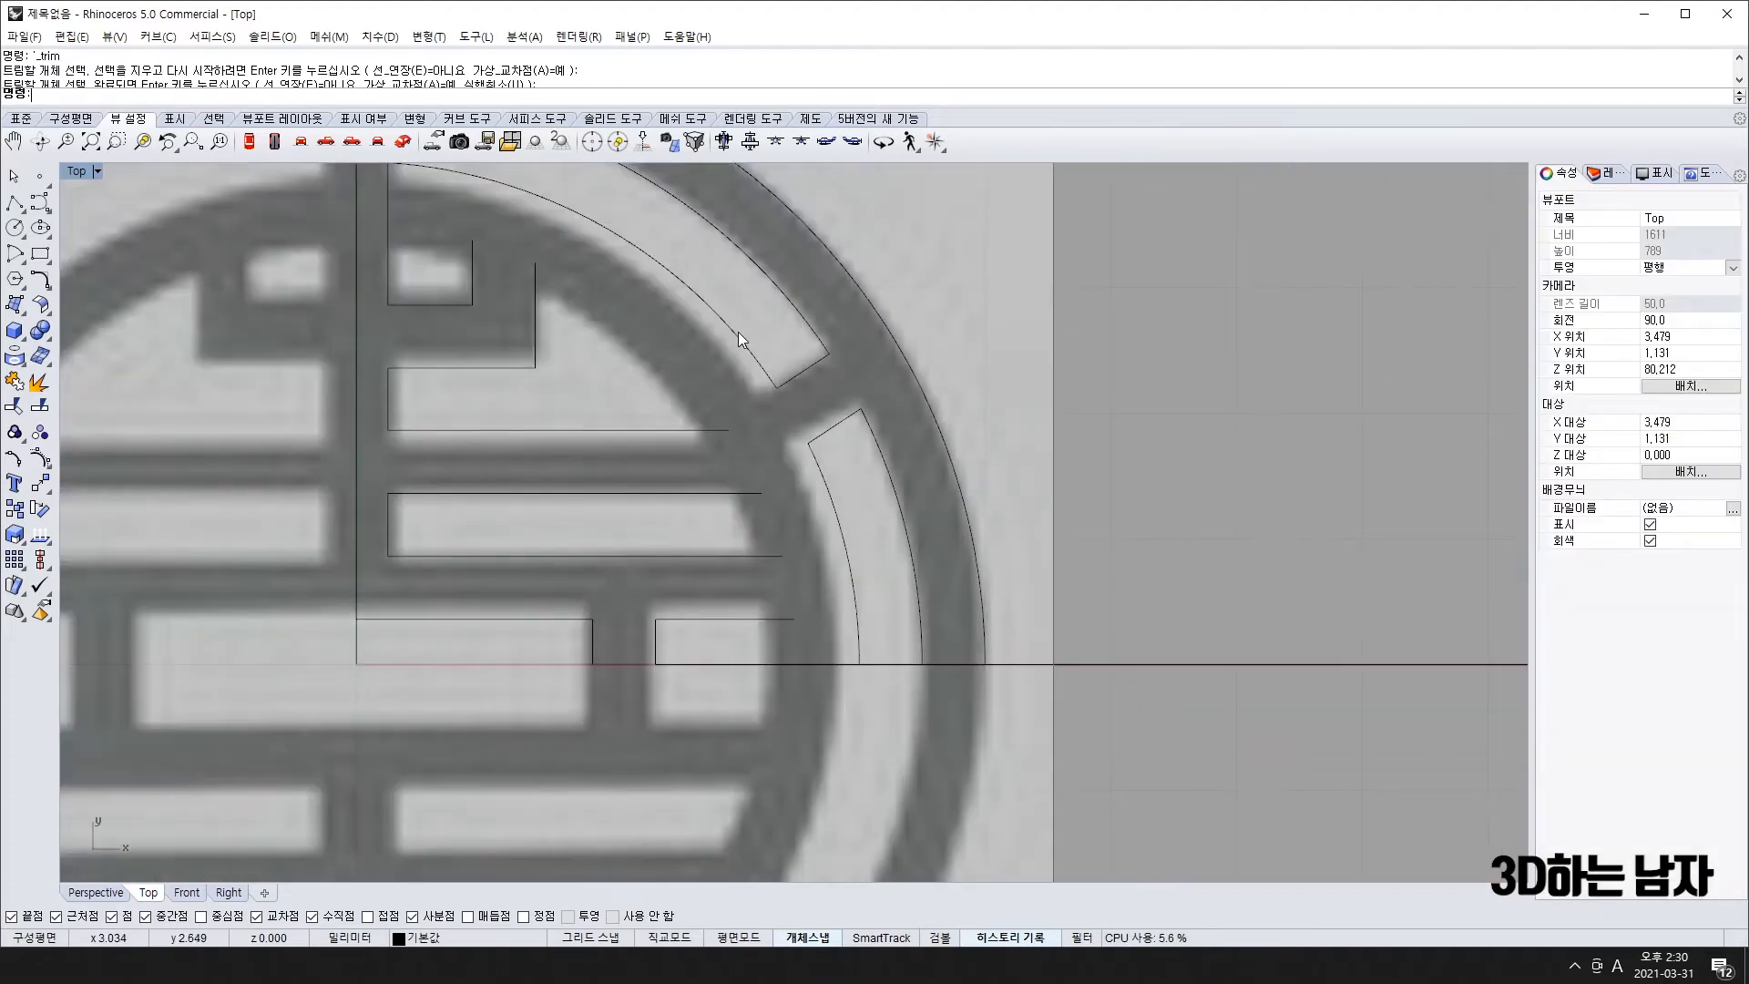
key(ctrl+z)
key(ctrl+z)
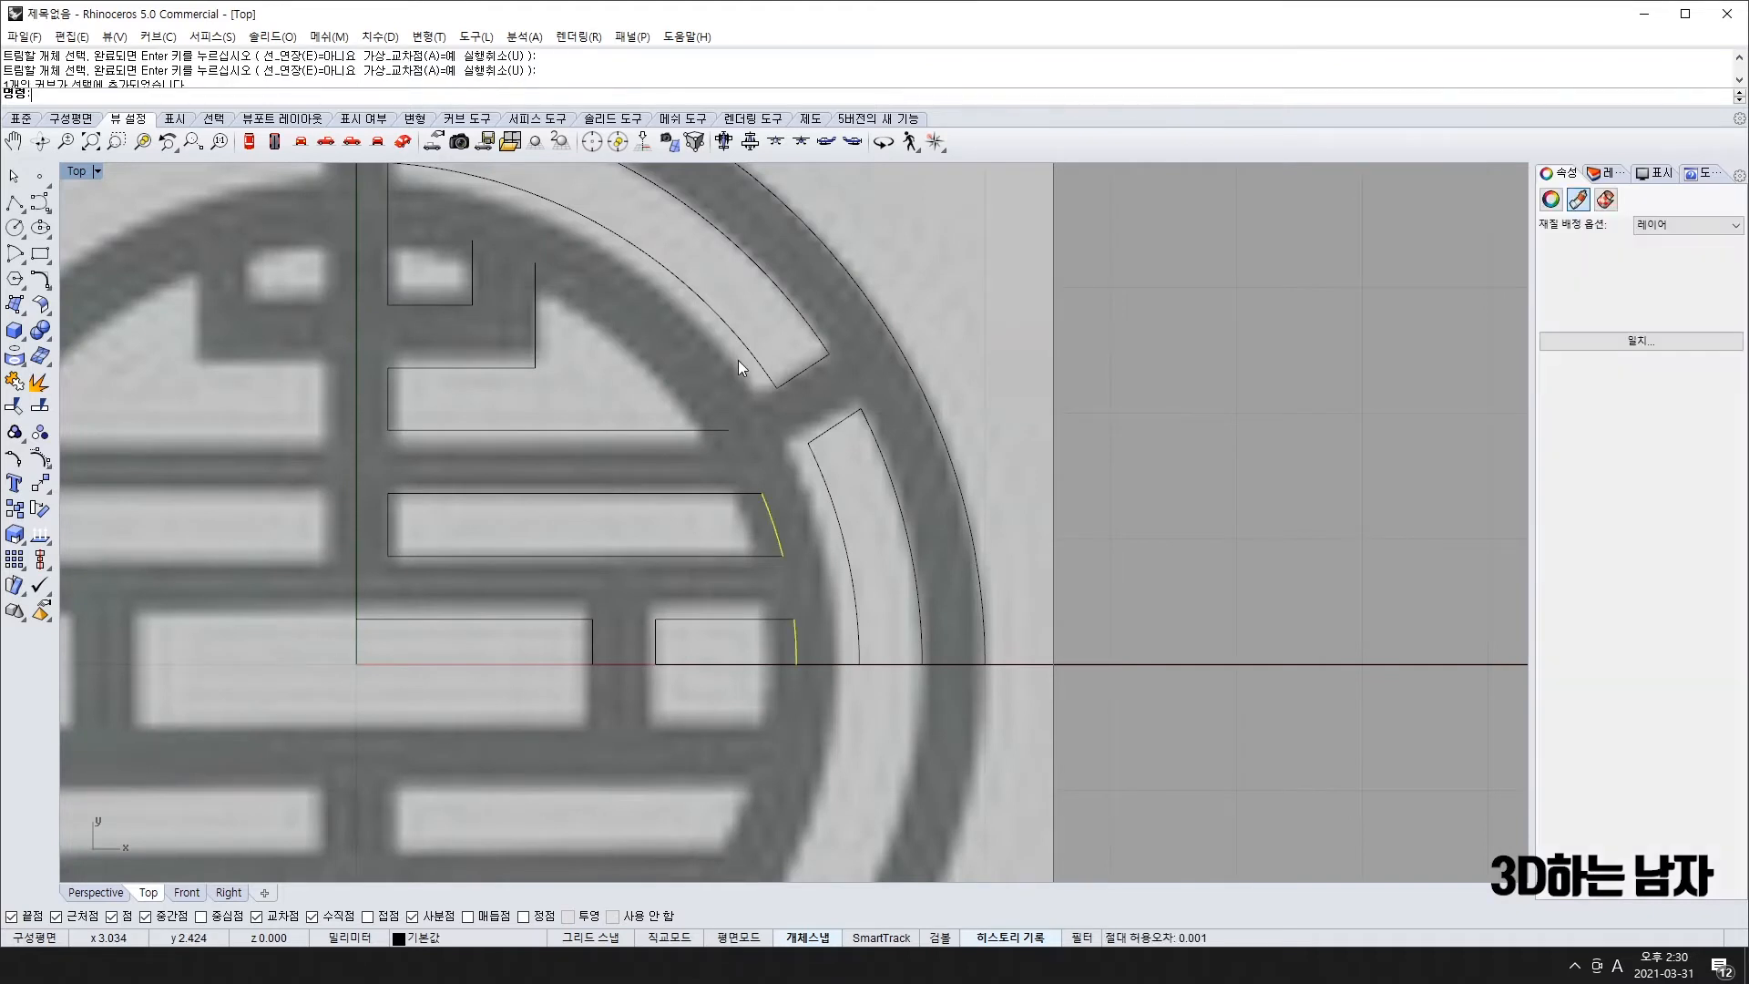
- Offset the upper band's inner arc 0.5 inward and move the new arc's lower end onto the horizontal line's outer end
click(731, 339)
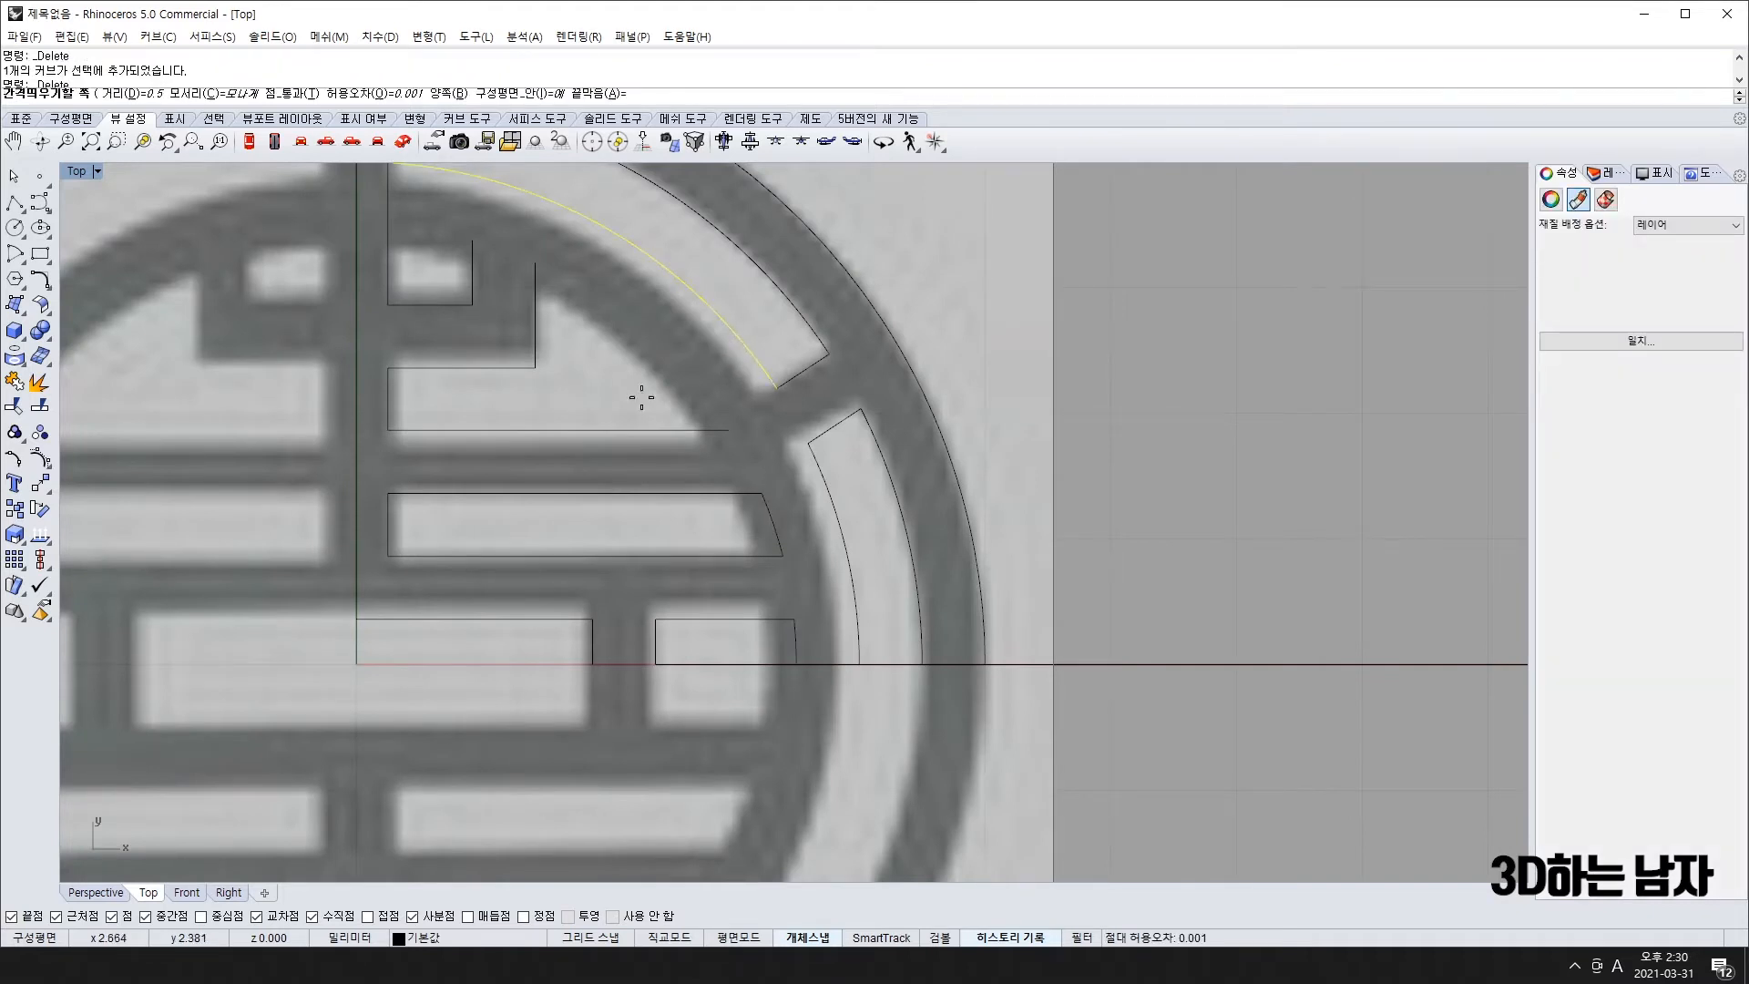
key(ctrl+z)
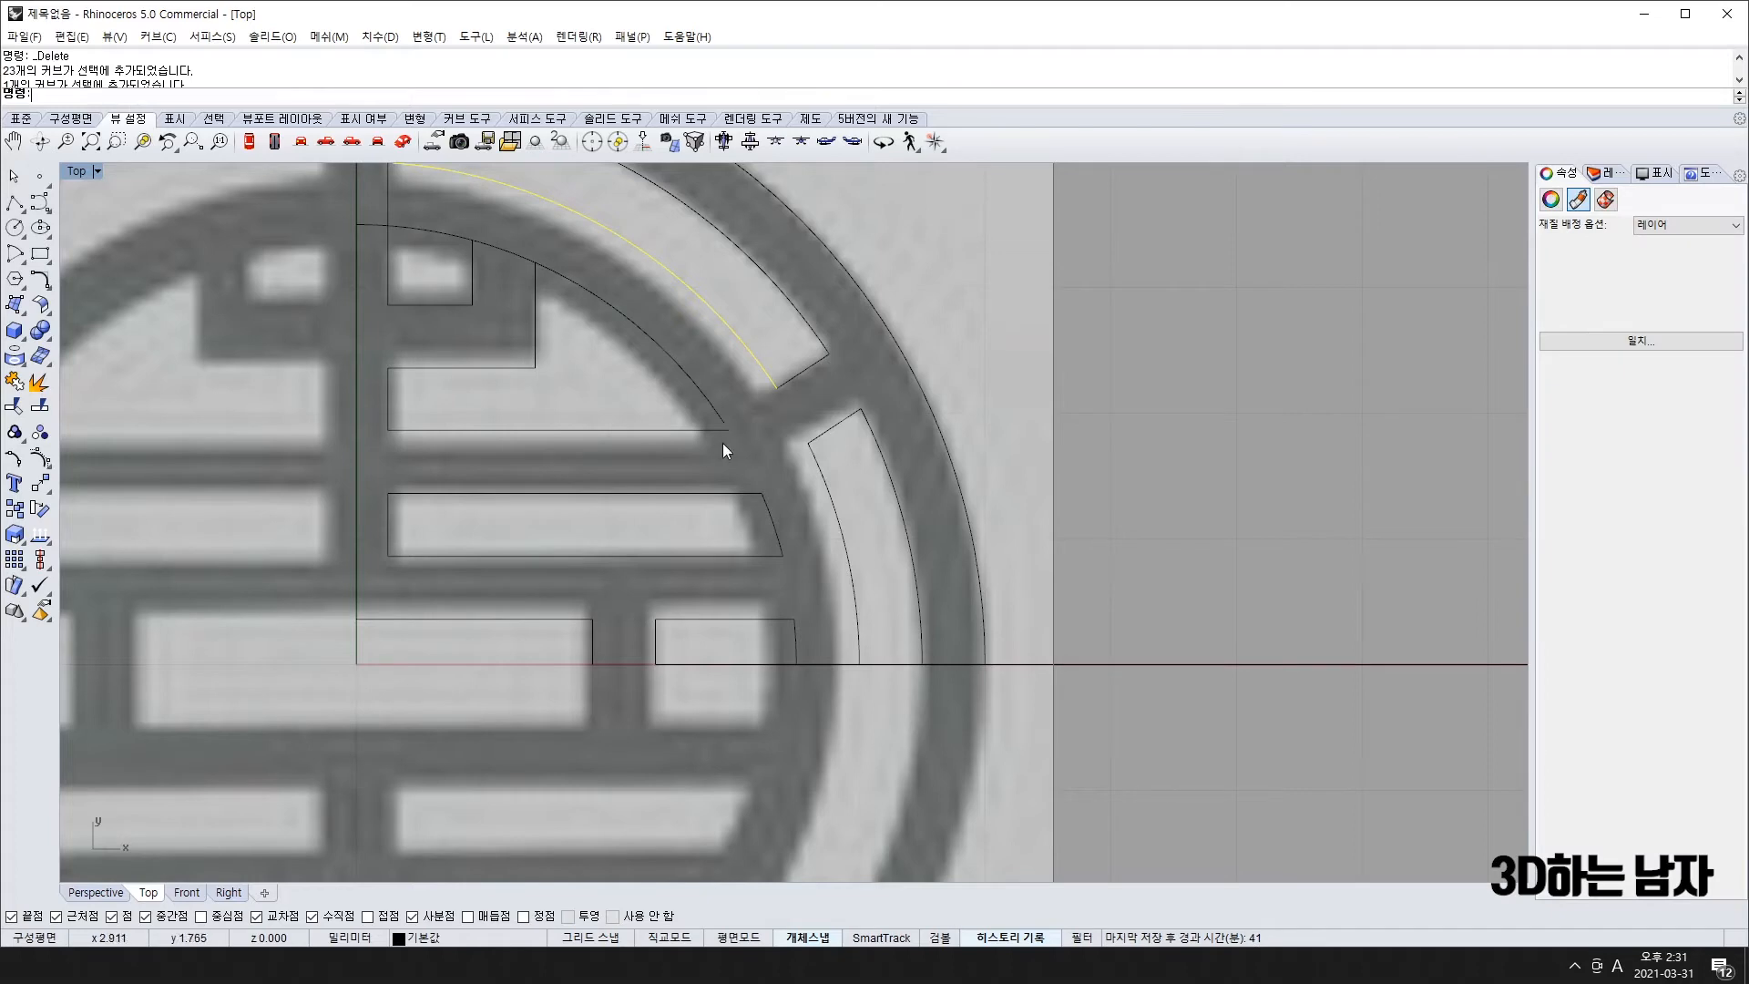
scroll(723, 446, up, 3)
click(730, 418)
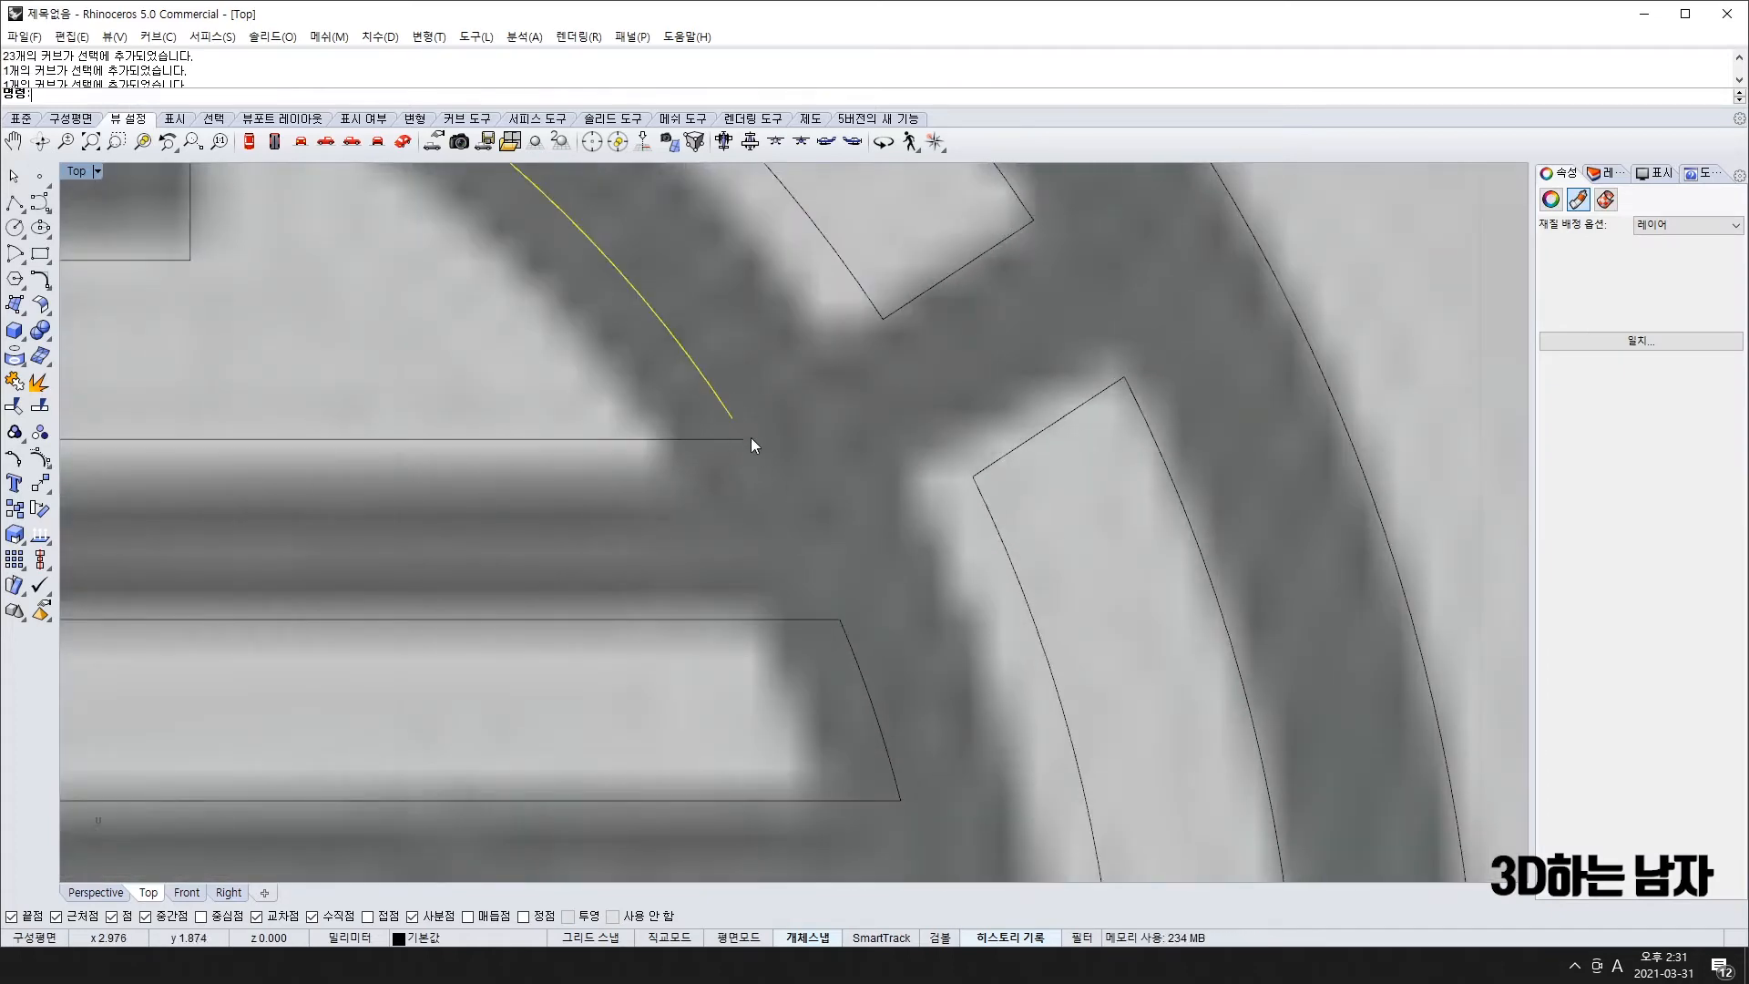
scroll(745, 430, up, 5)
key(Delete)
drag(715, 399, 745, 448)
key(Escape)
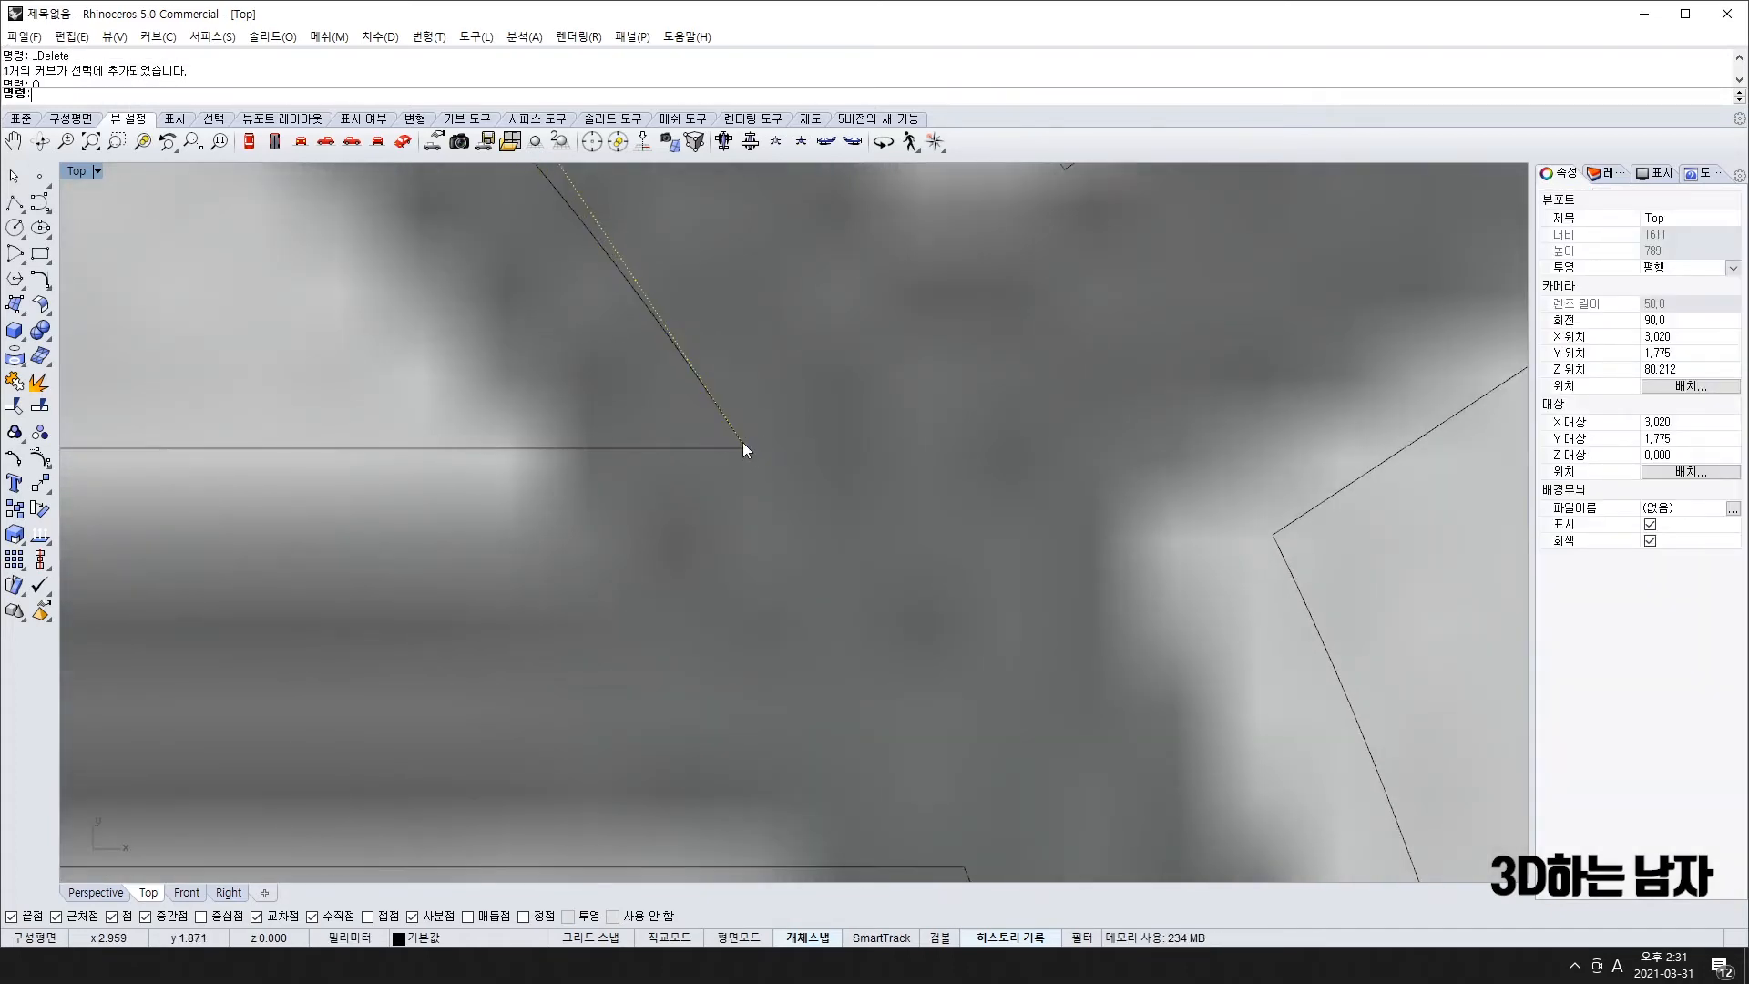
scroll(541, 453, down, 10)
text(o)
key(Return)
scroll(464, 428, up, 5)
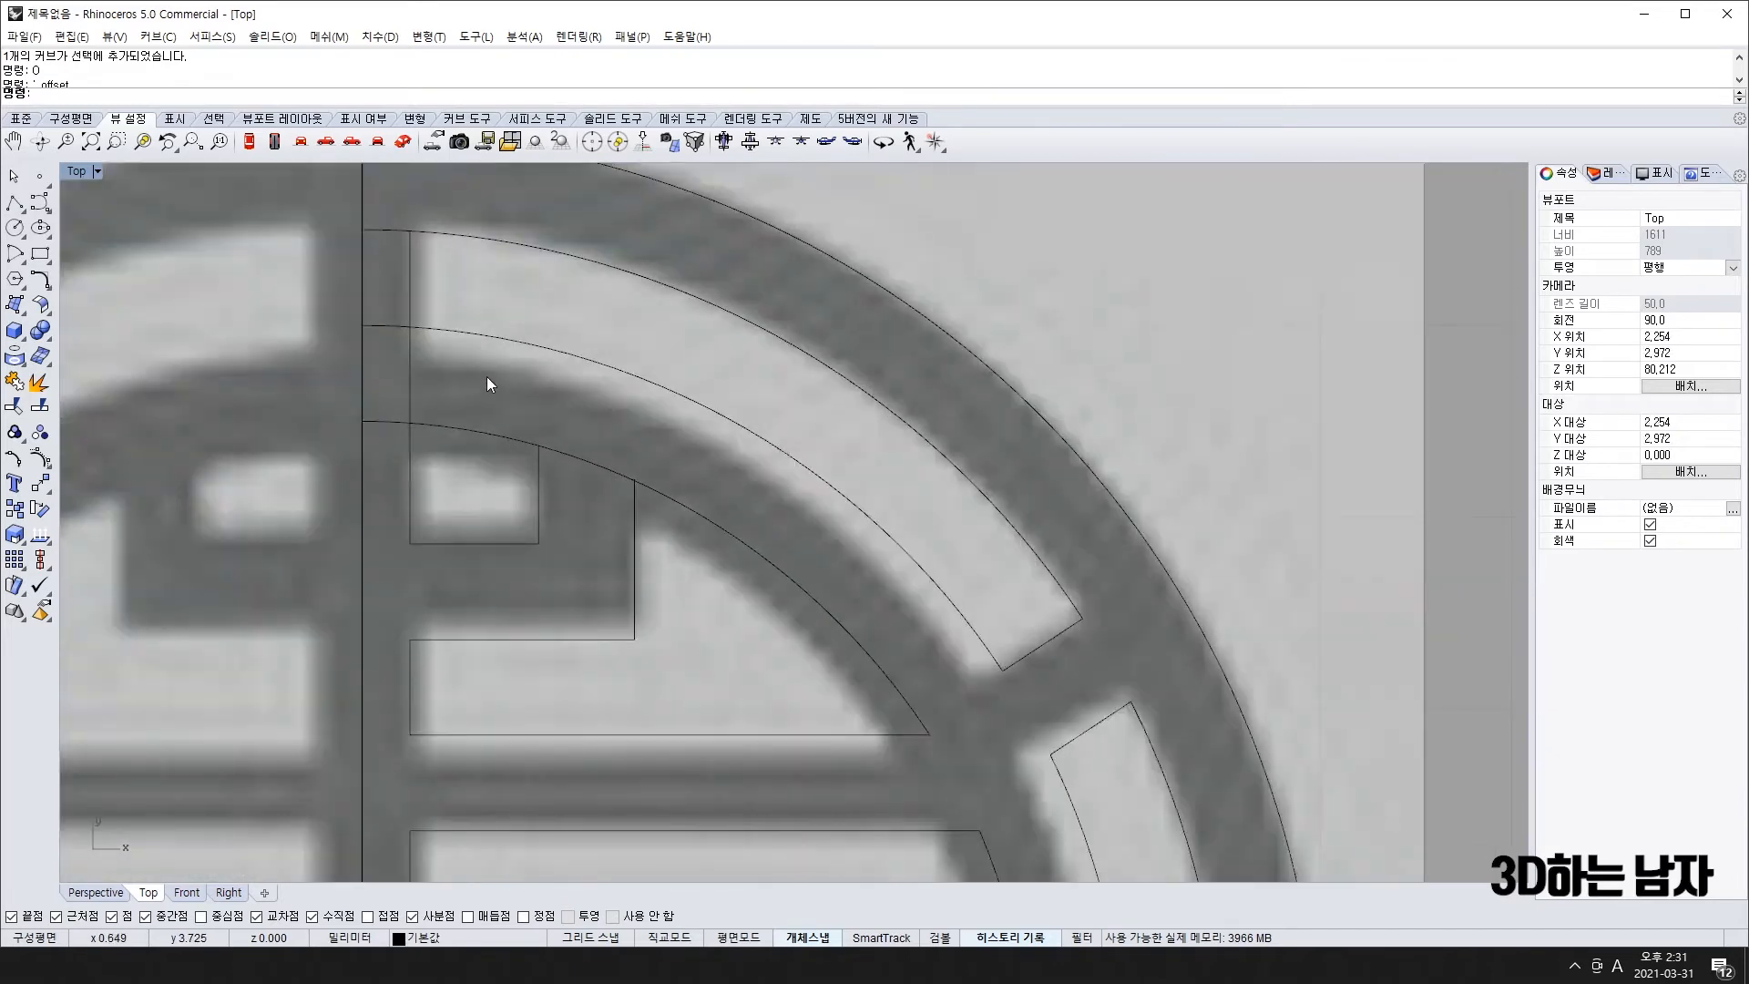
- Trim the vertical spoke line between the two inner arcs and the arc ends that run past it to the centre axis
scroll(487, 375, down, 3)
drag(597, 233, 310, 507)
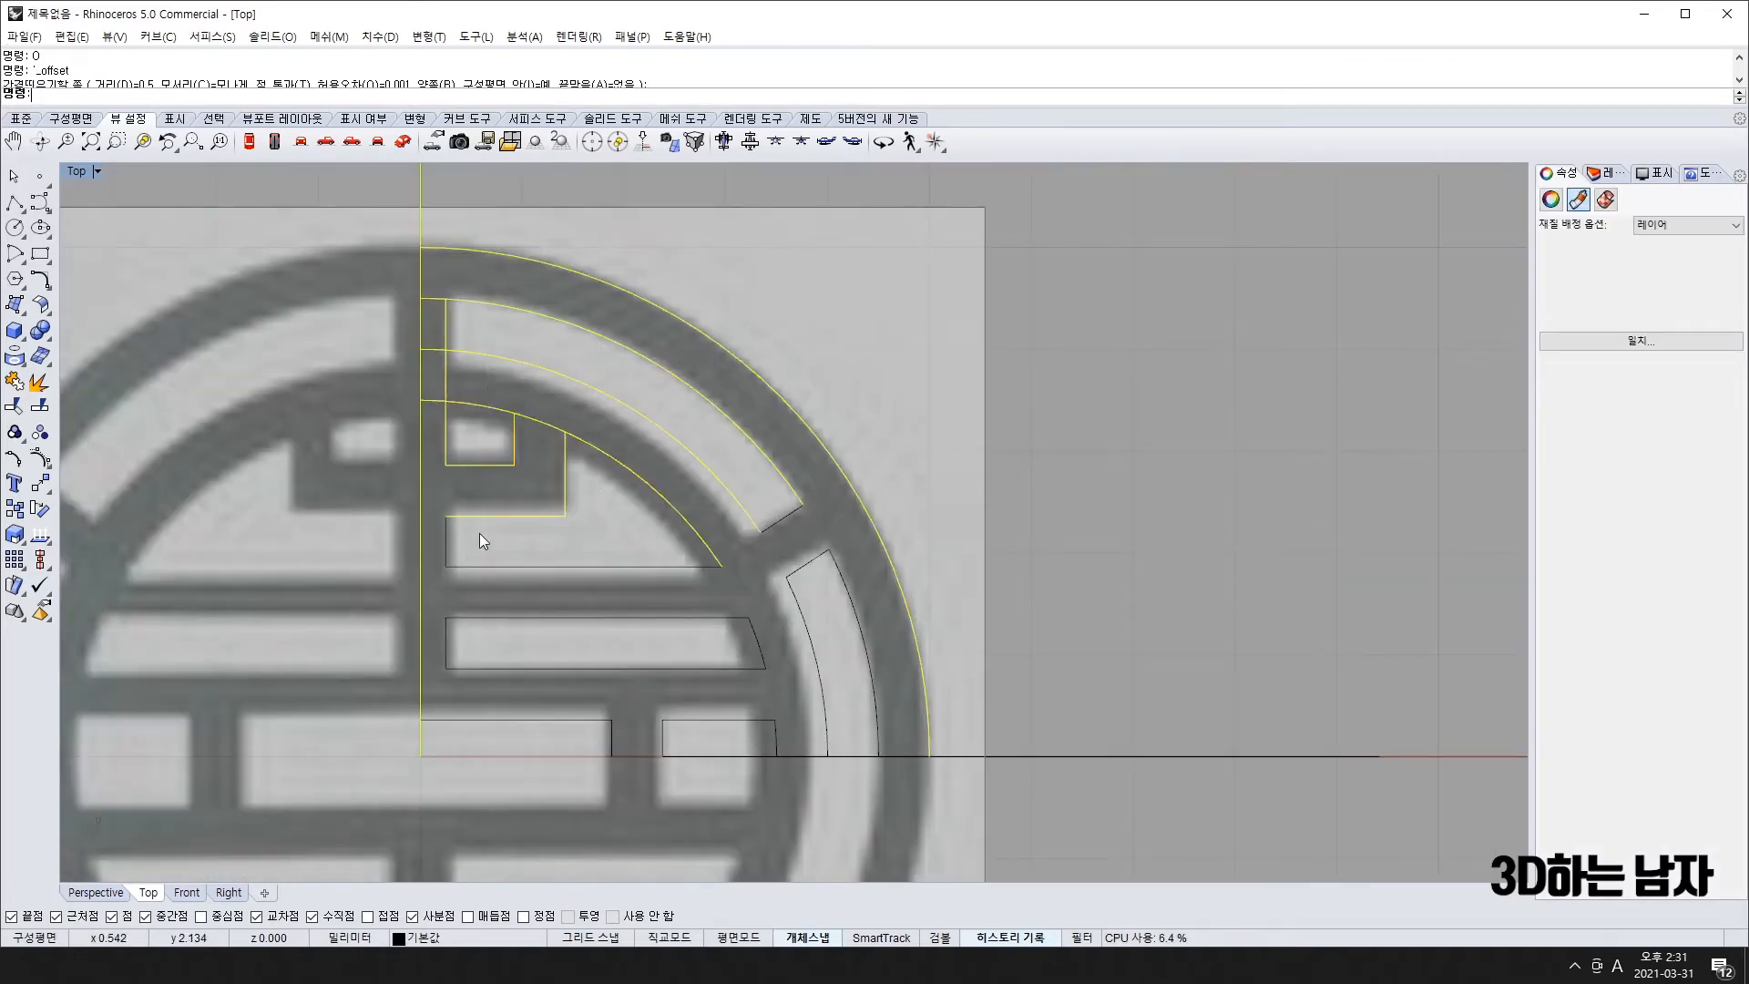
text(tr)
key(Return)
scroll(430, 301, up, 8)
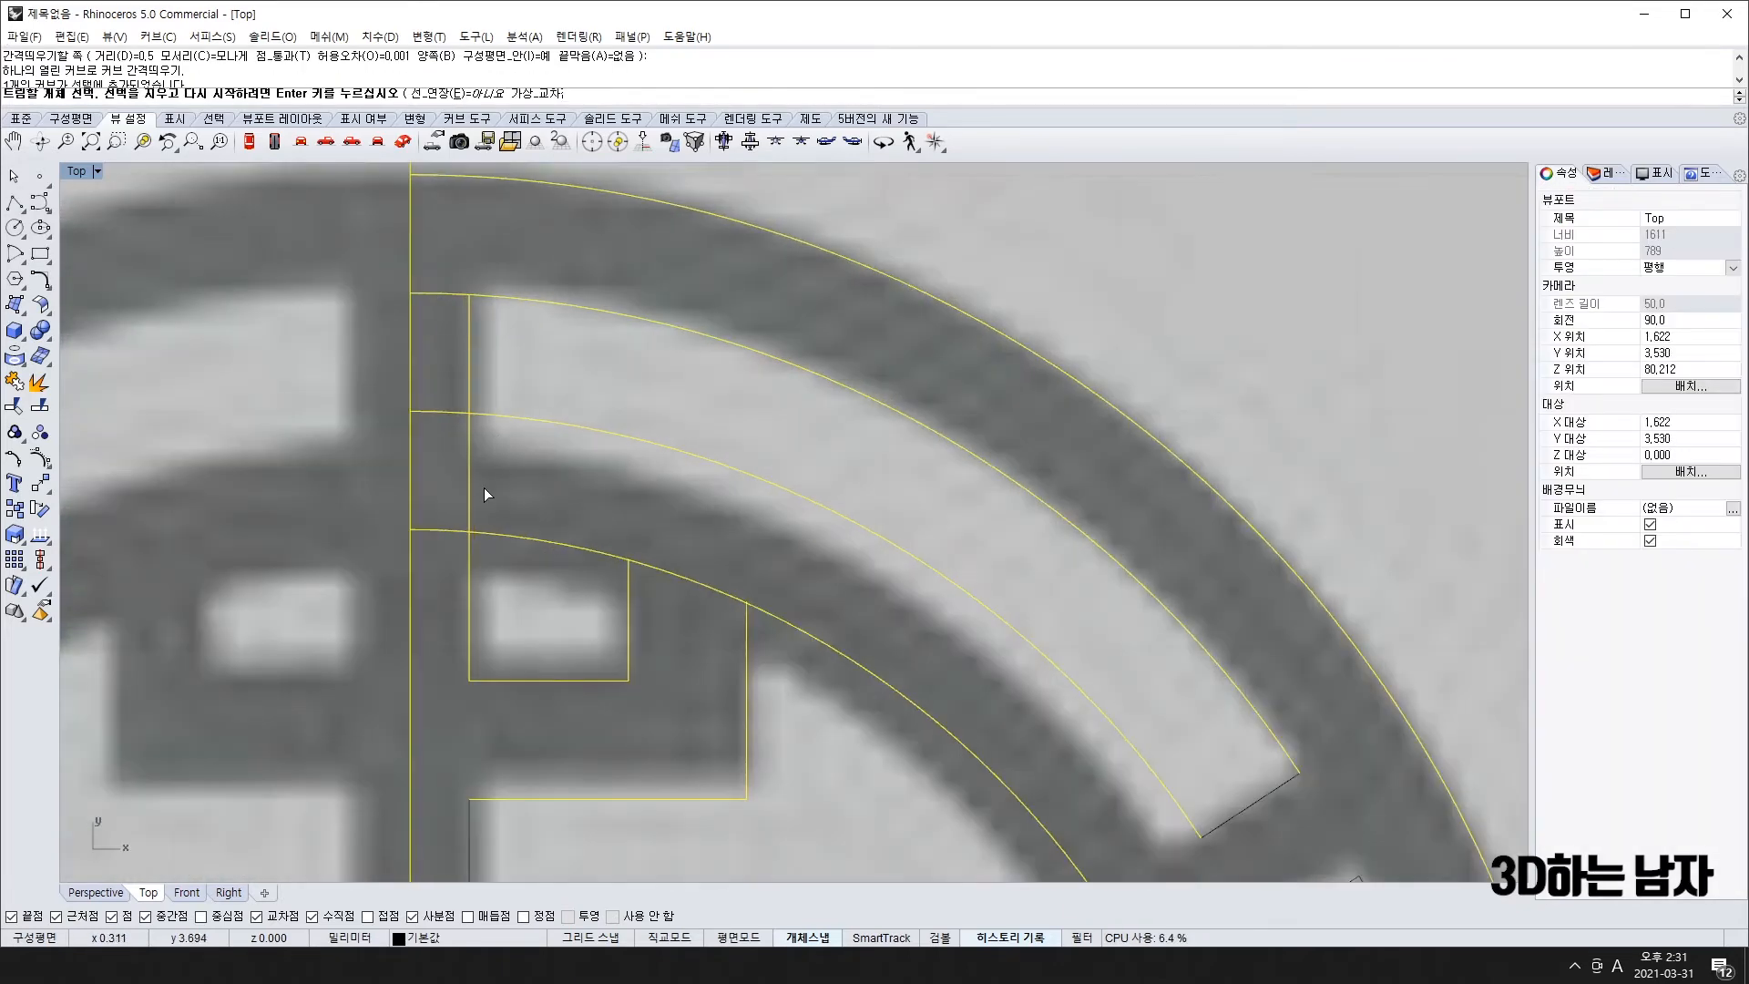
click(469, 472)
click(446, 413)
click(438, 531)
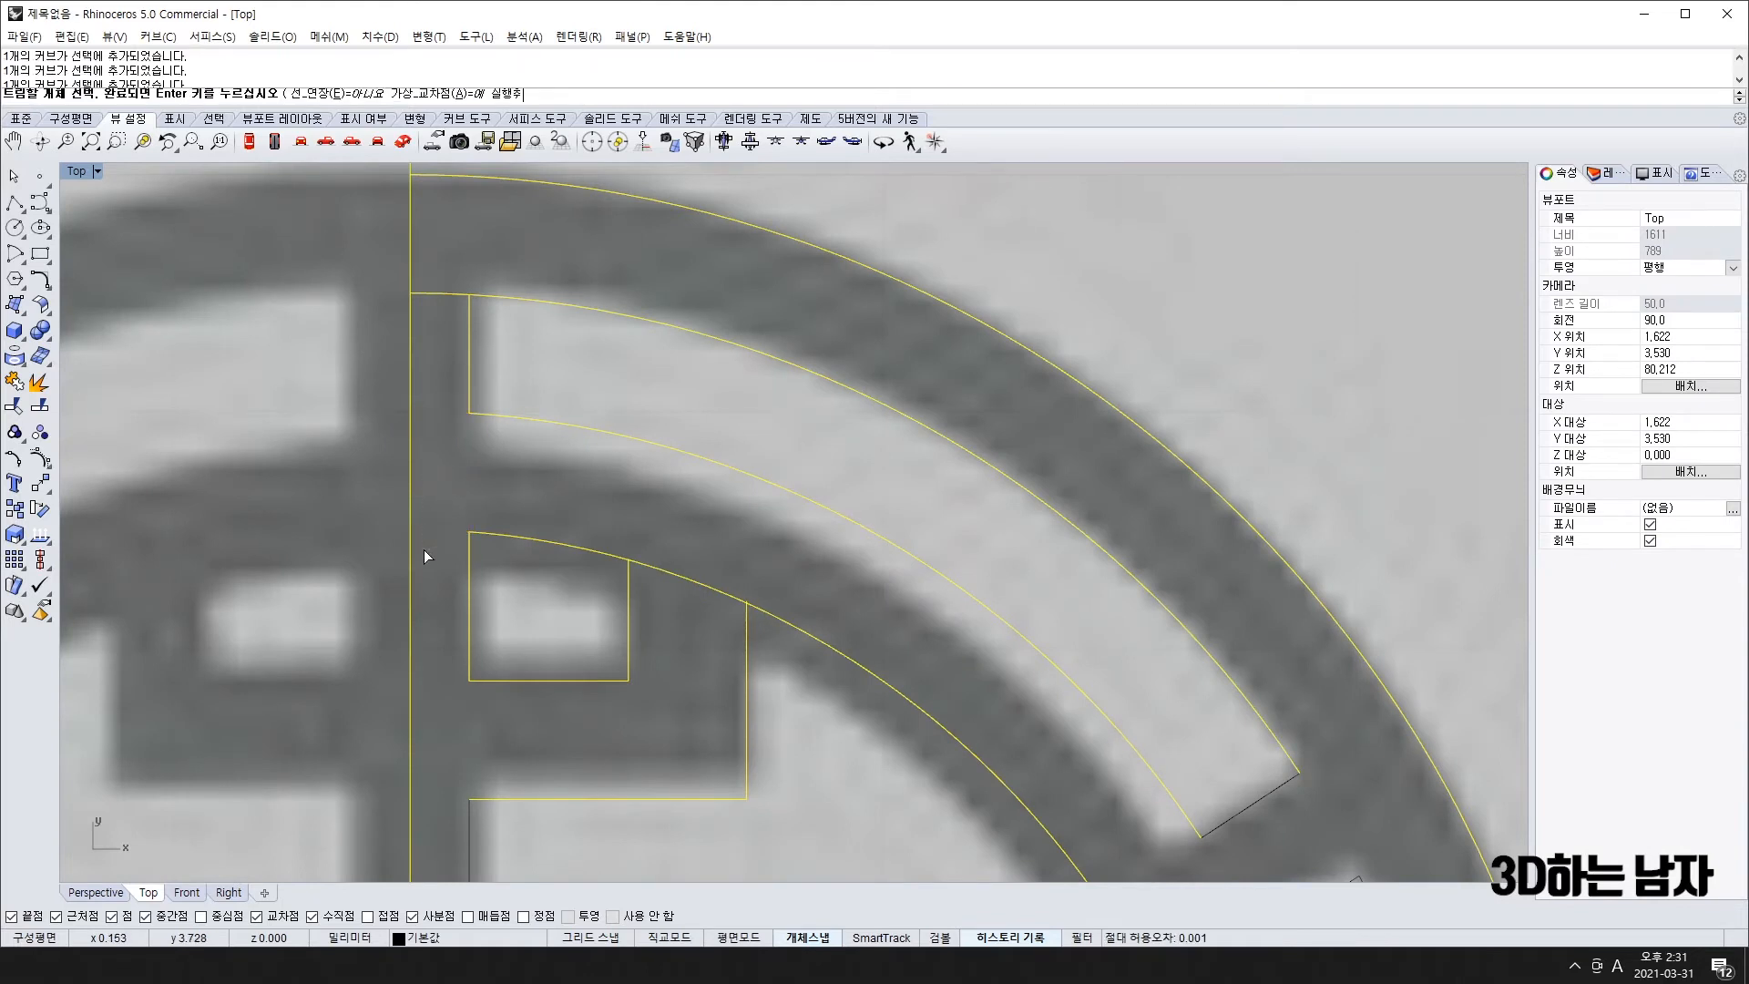
scroll(692, 585, down, 6)
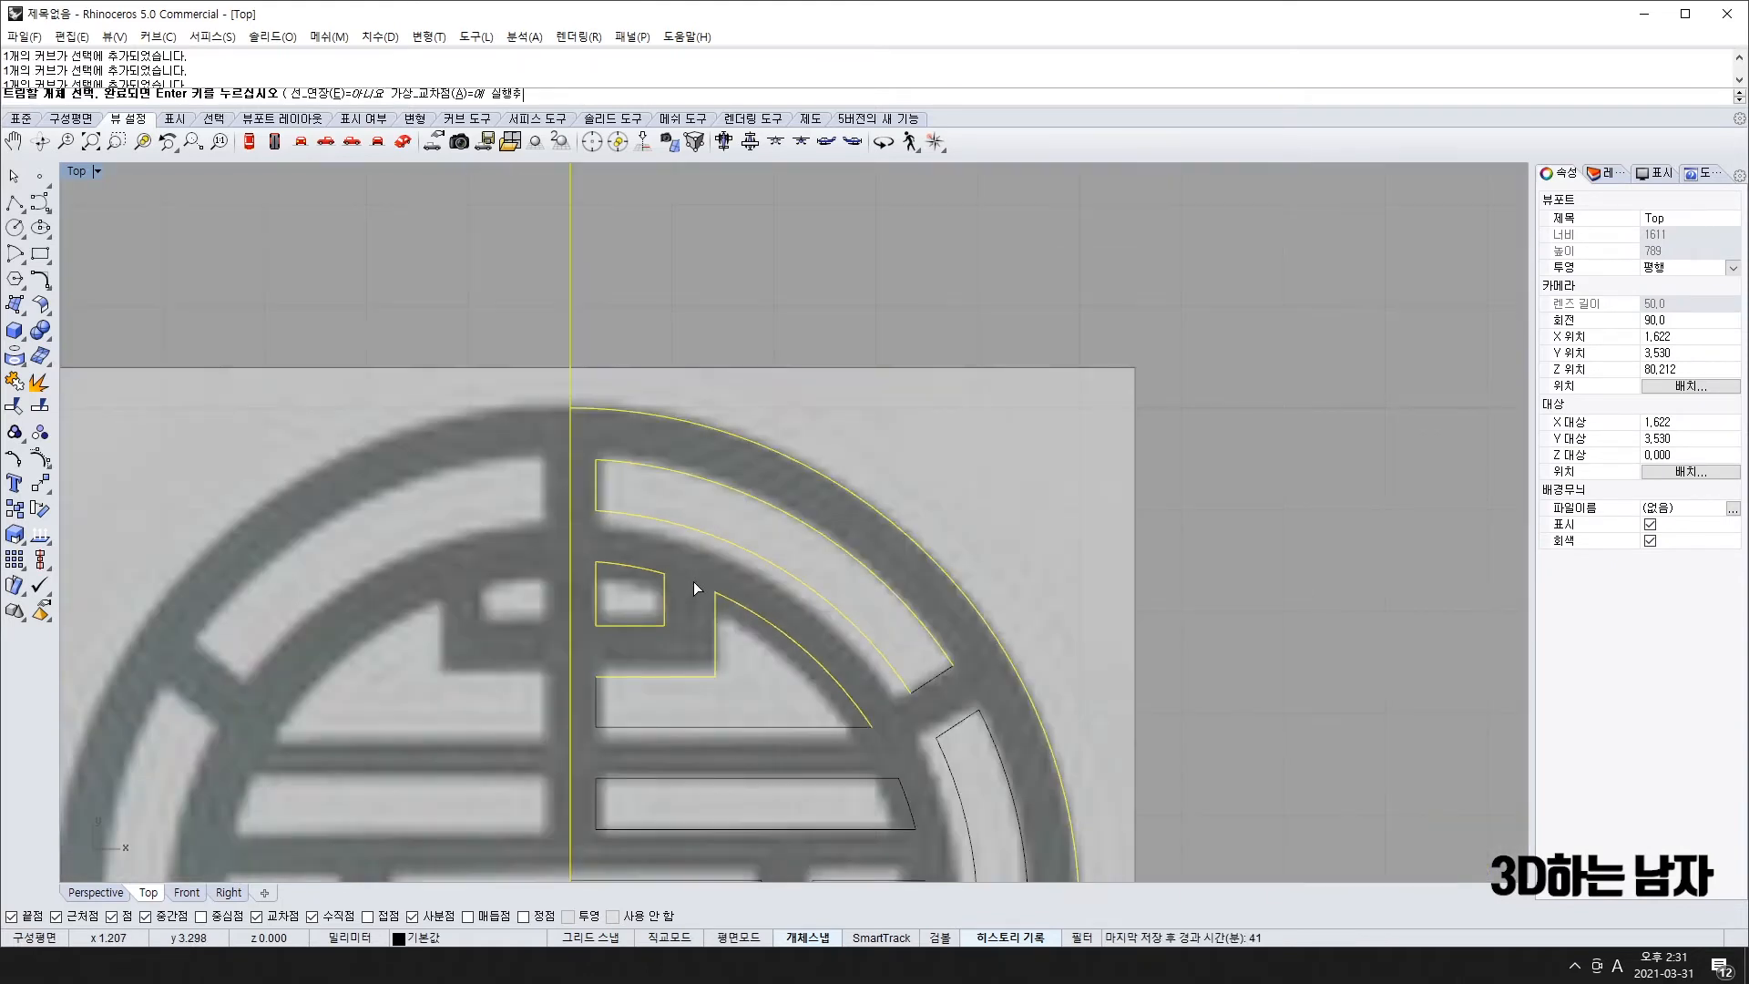
mouse_move(691, 682)
right_down()
mouse_move(718, 736)
mouse_move(687, 680)
right_up()
right_click(687, 680)
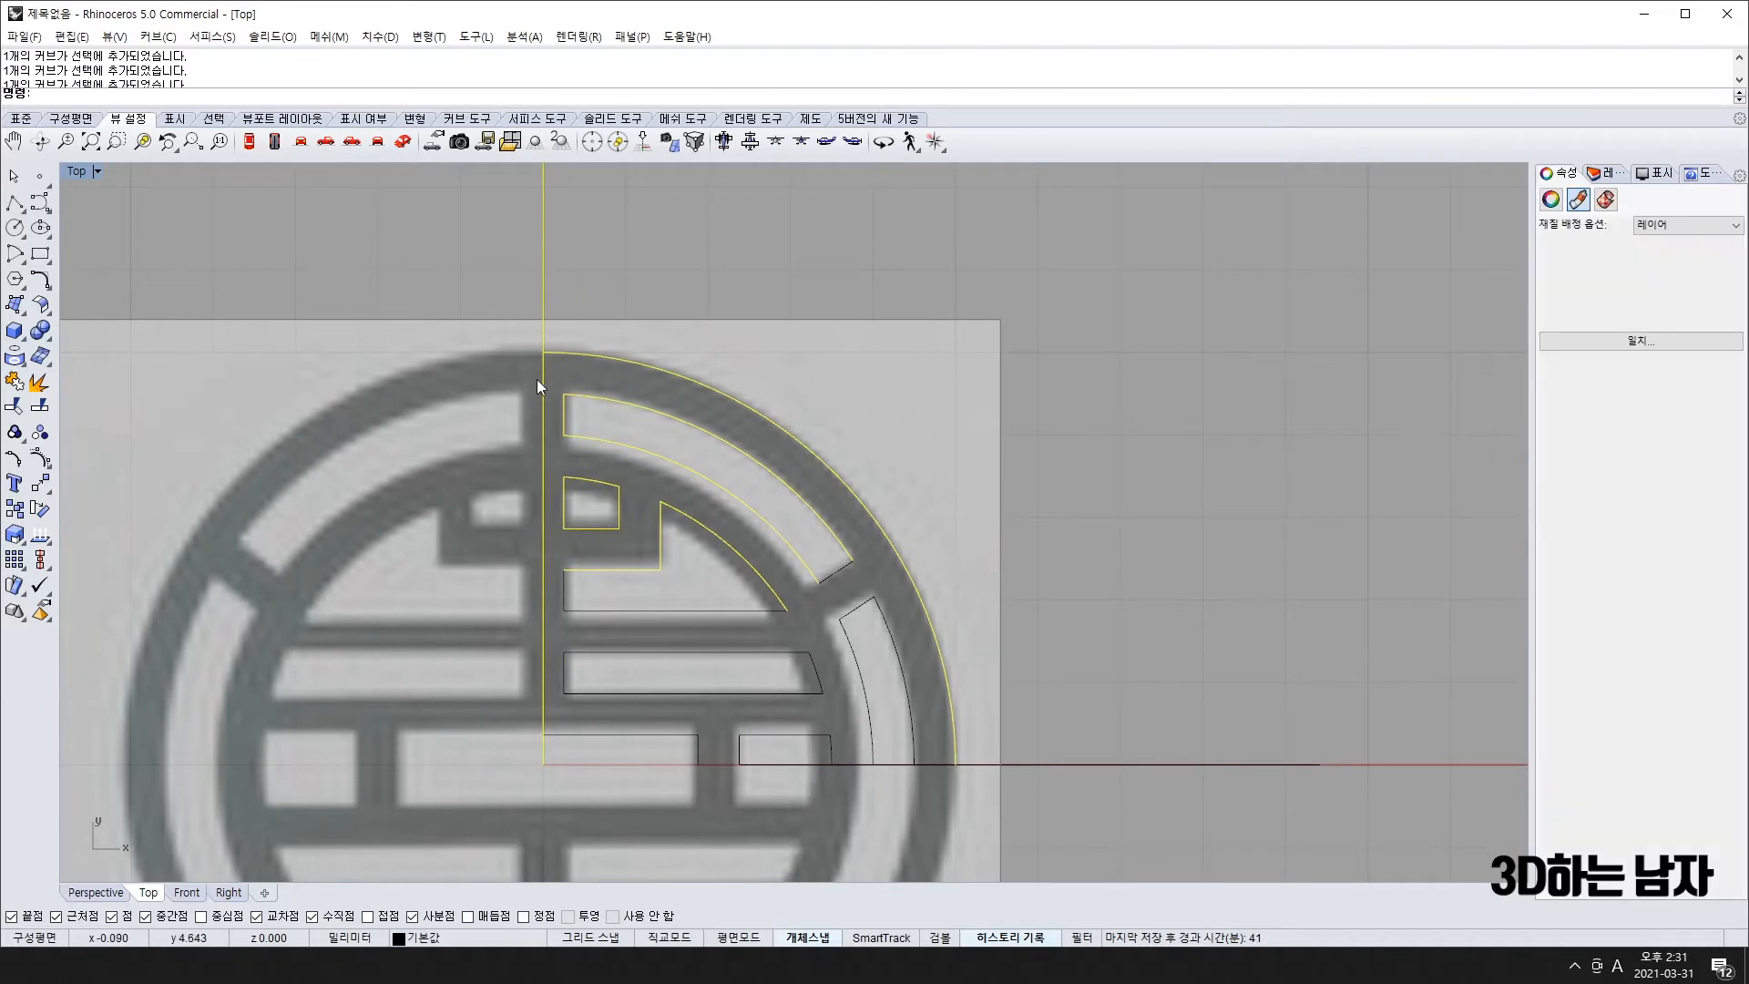
- Delete the vertical centre line and select all the remaining quarter curves
click(543, 265)
key(Delete)
drag(550, 265, 1184, 893)
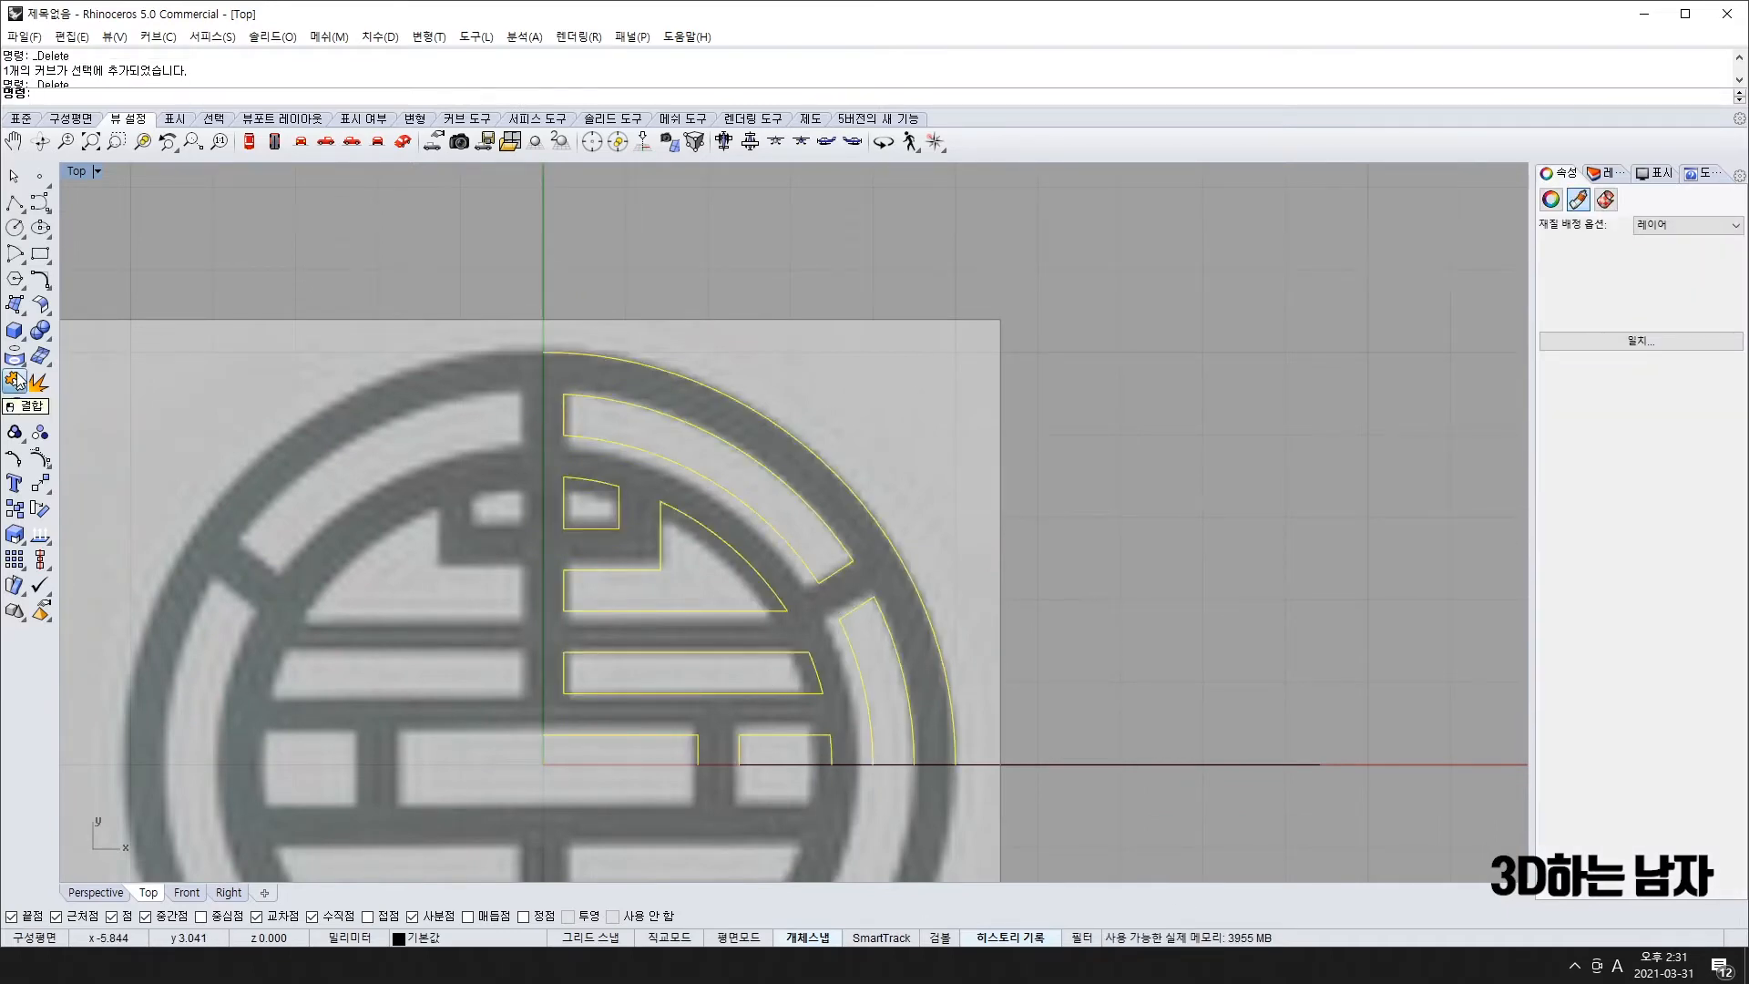
- Join the selected quarter curves and check each opening and the outer arc by selecting them one at a time
click(445, 472)
click(608, 529)
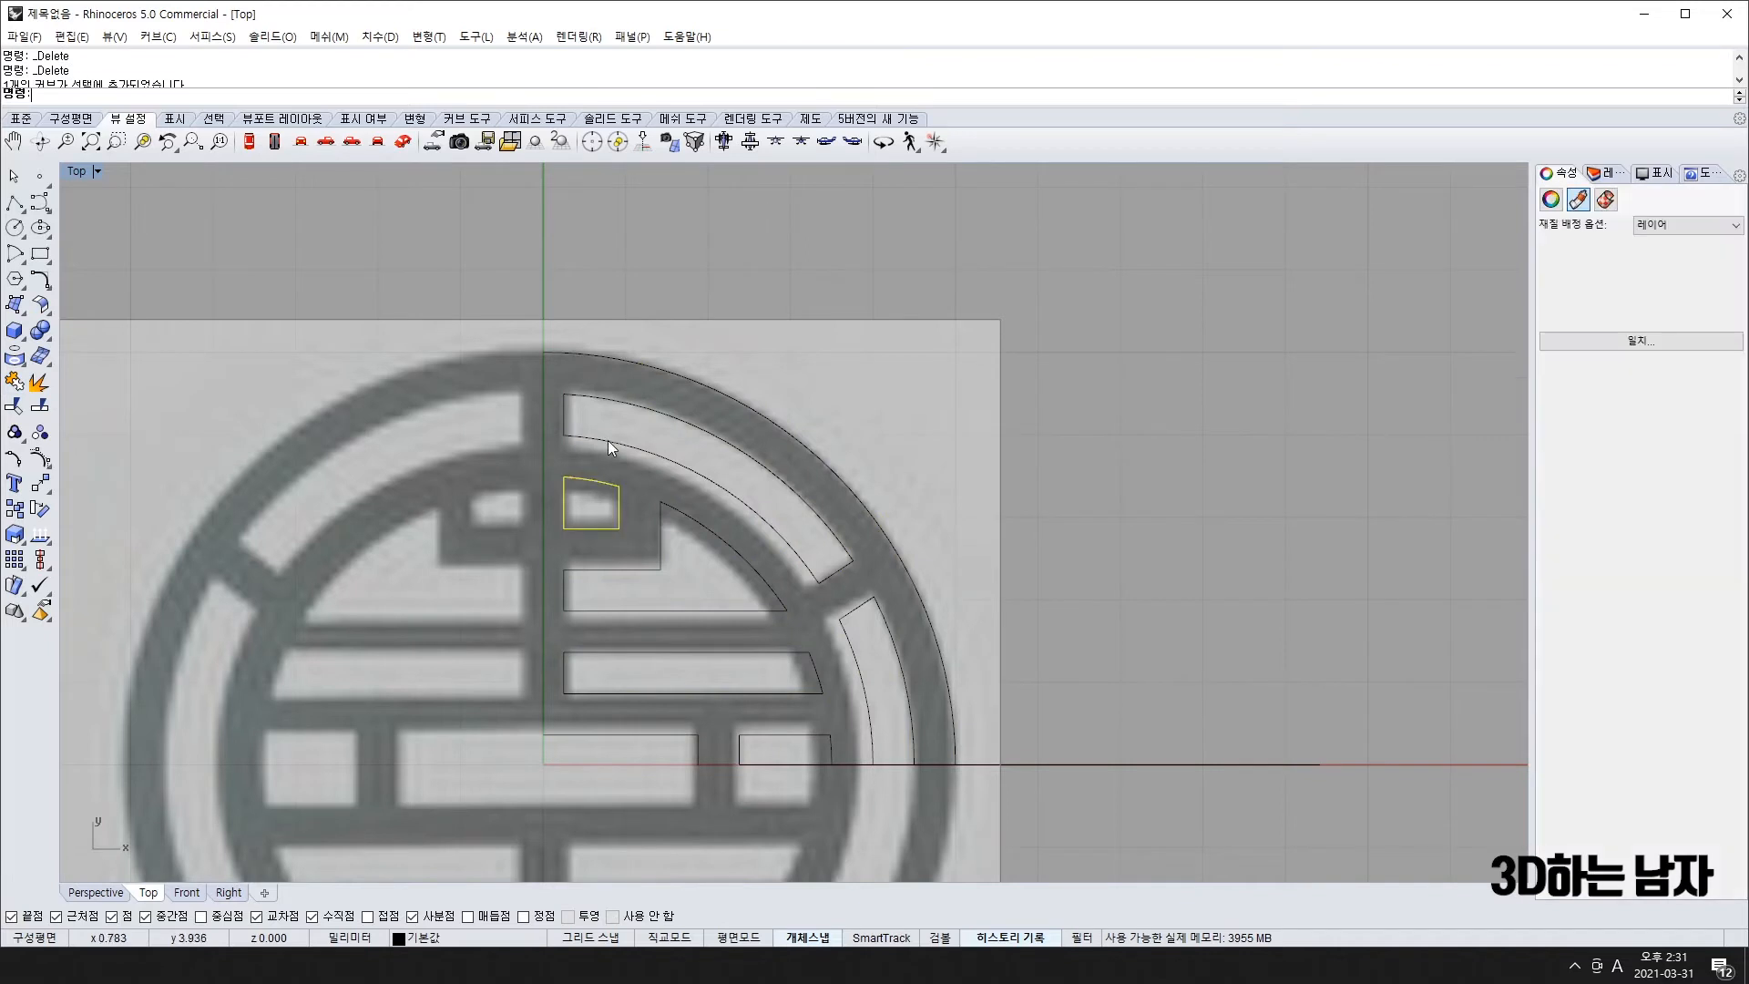
click(681, 419)
click(774, 582)
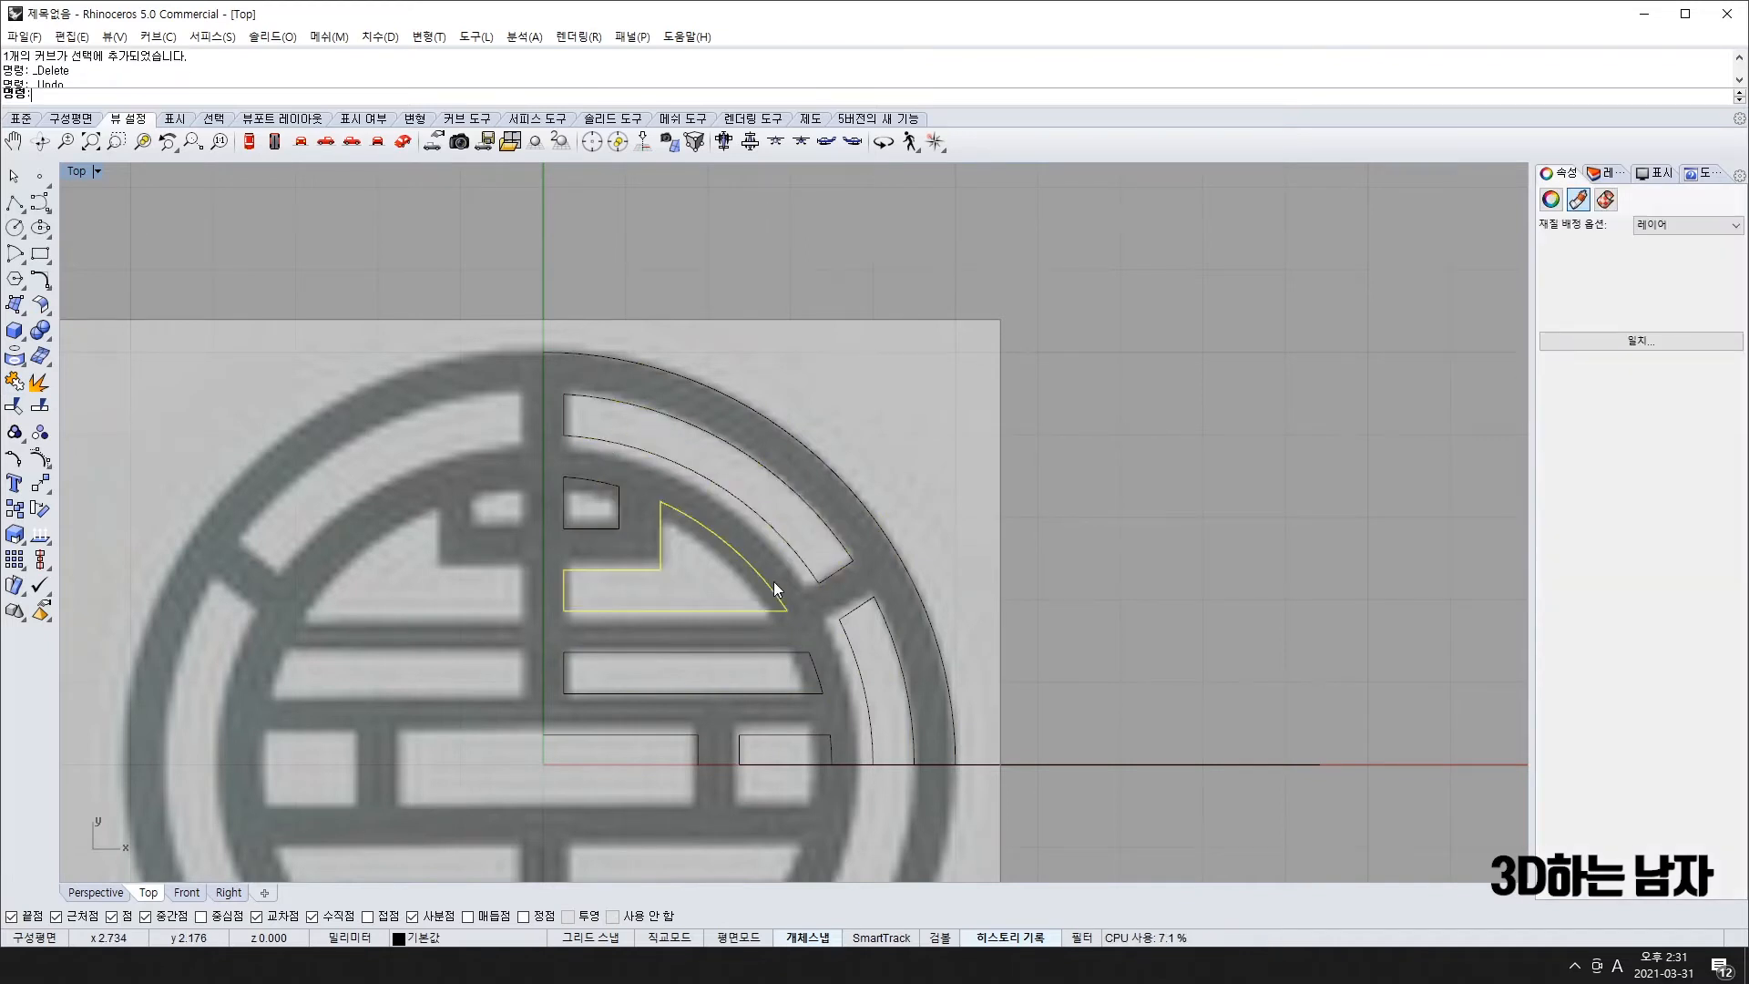
click(709, 656)
click(685, 736)
click(758, 734)
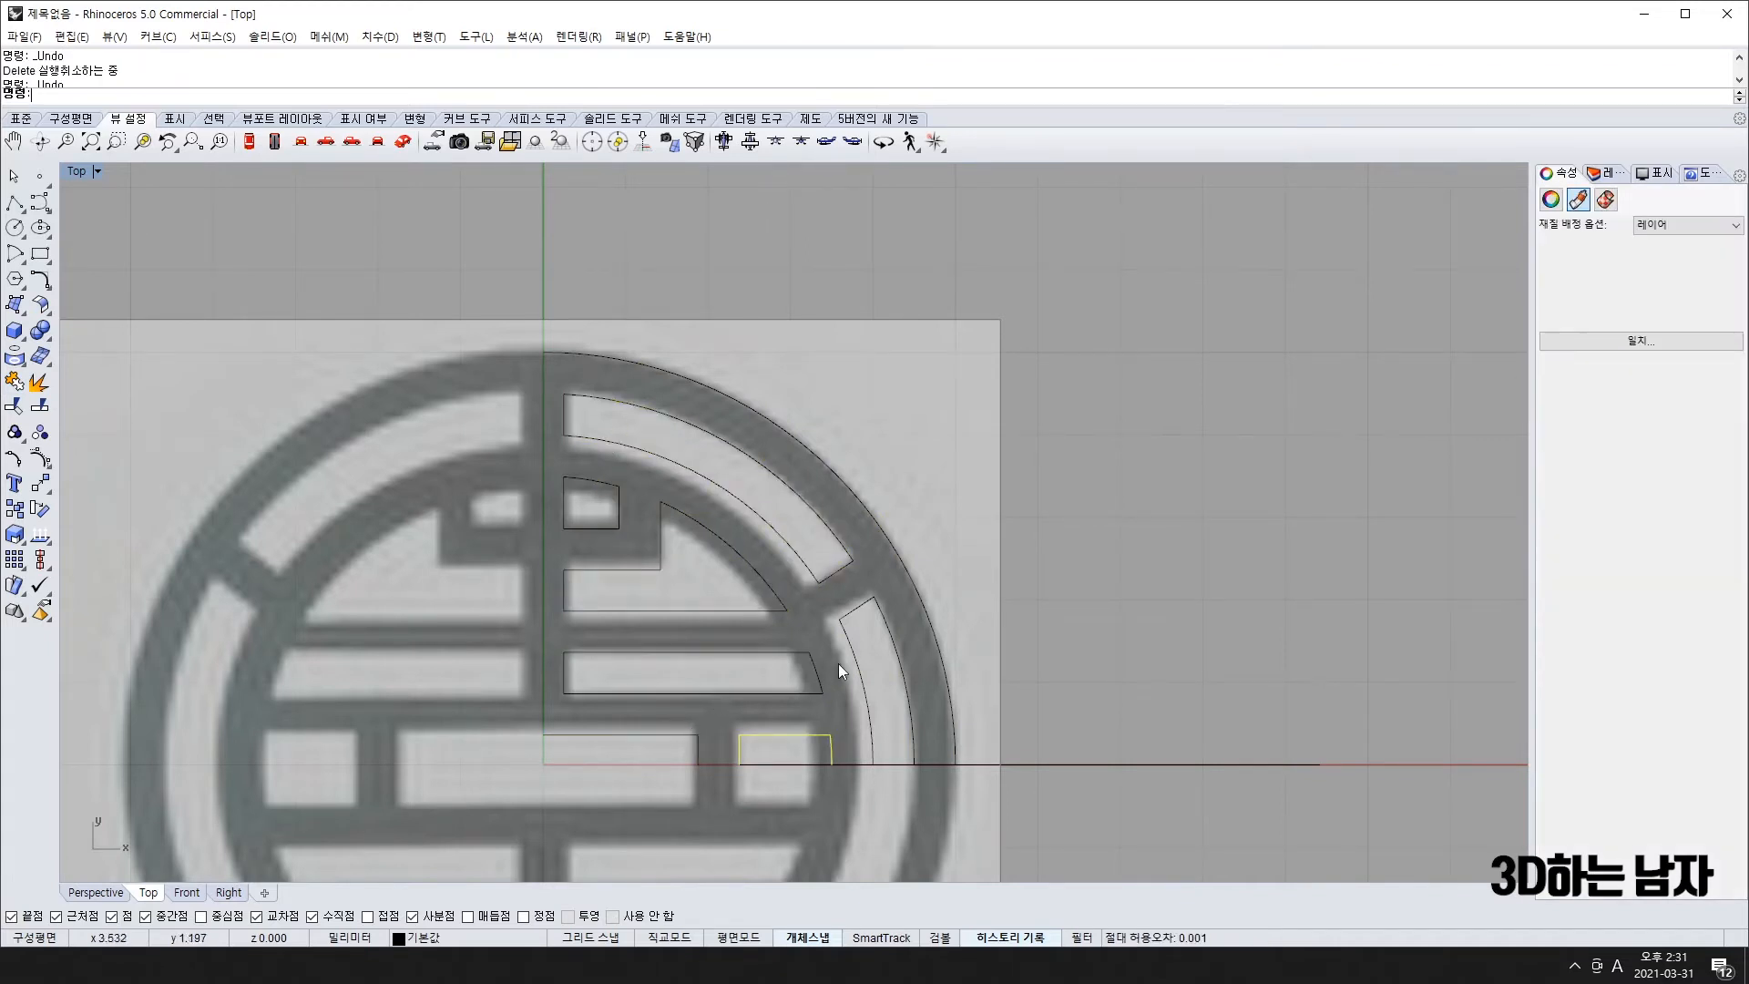
click(867, 507)
scroll(809, 631, down, 3)
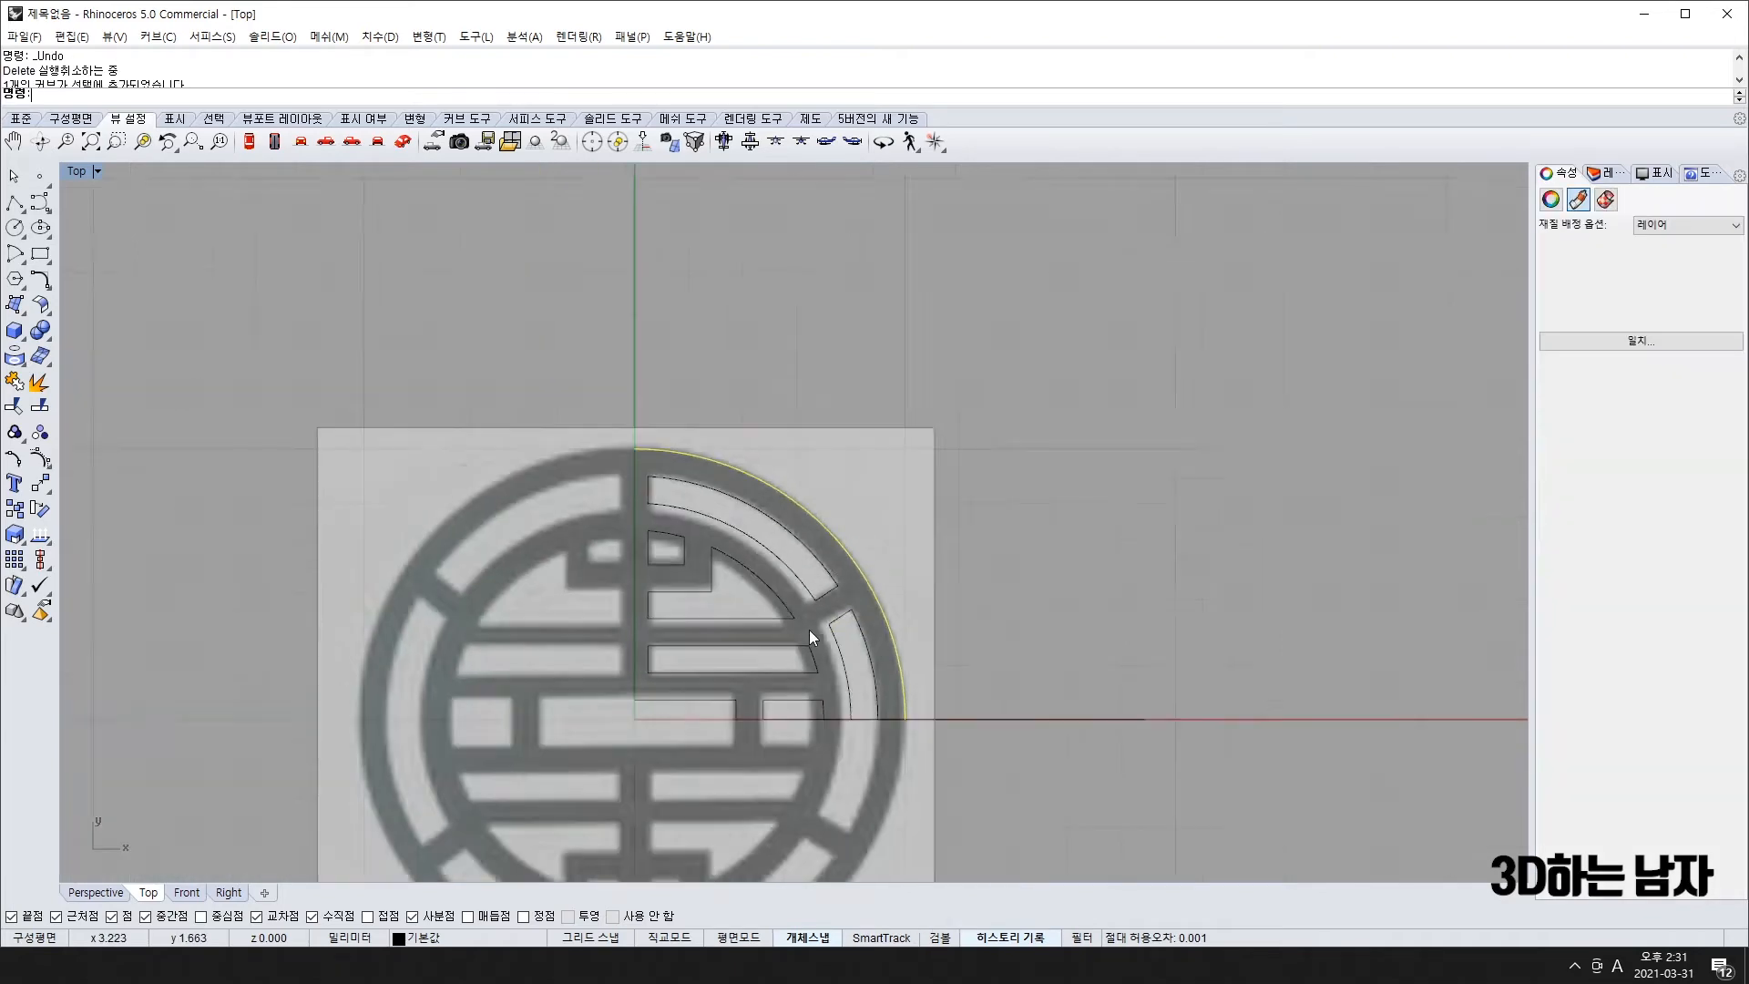
drag(391, 273, 921, 711)
scroll(543, 446, up, 4)
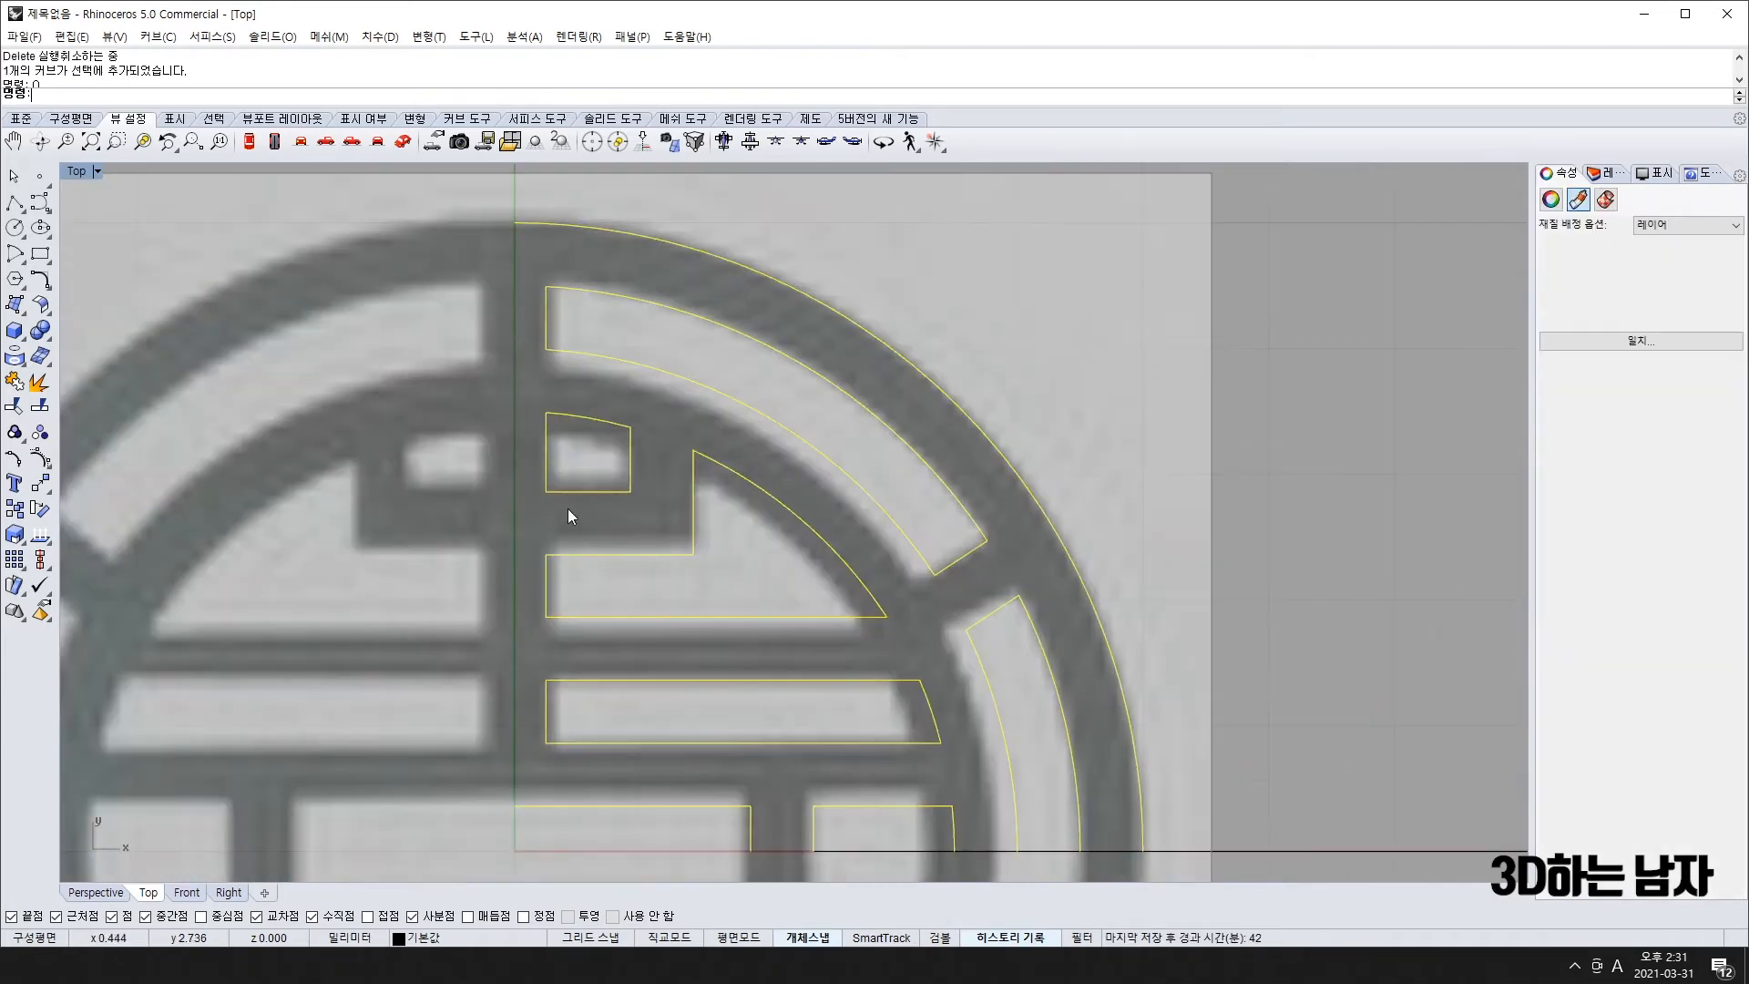
click(33, 485)
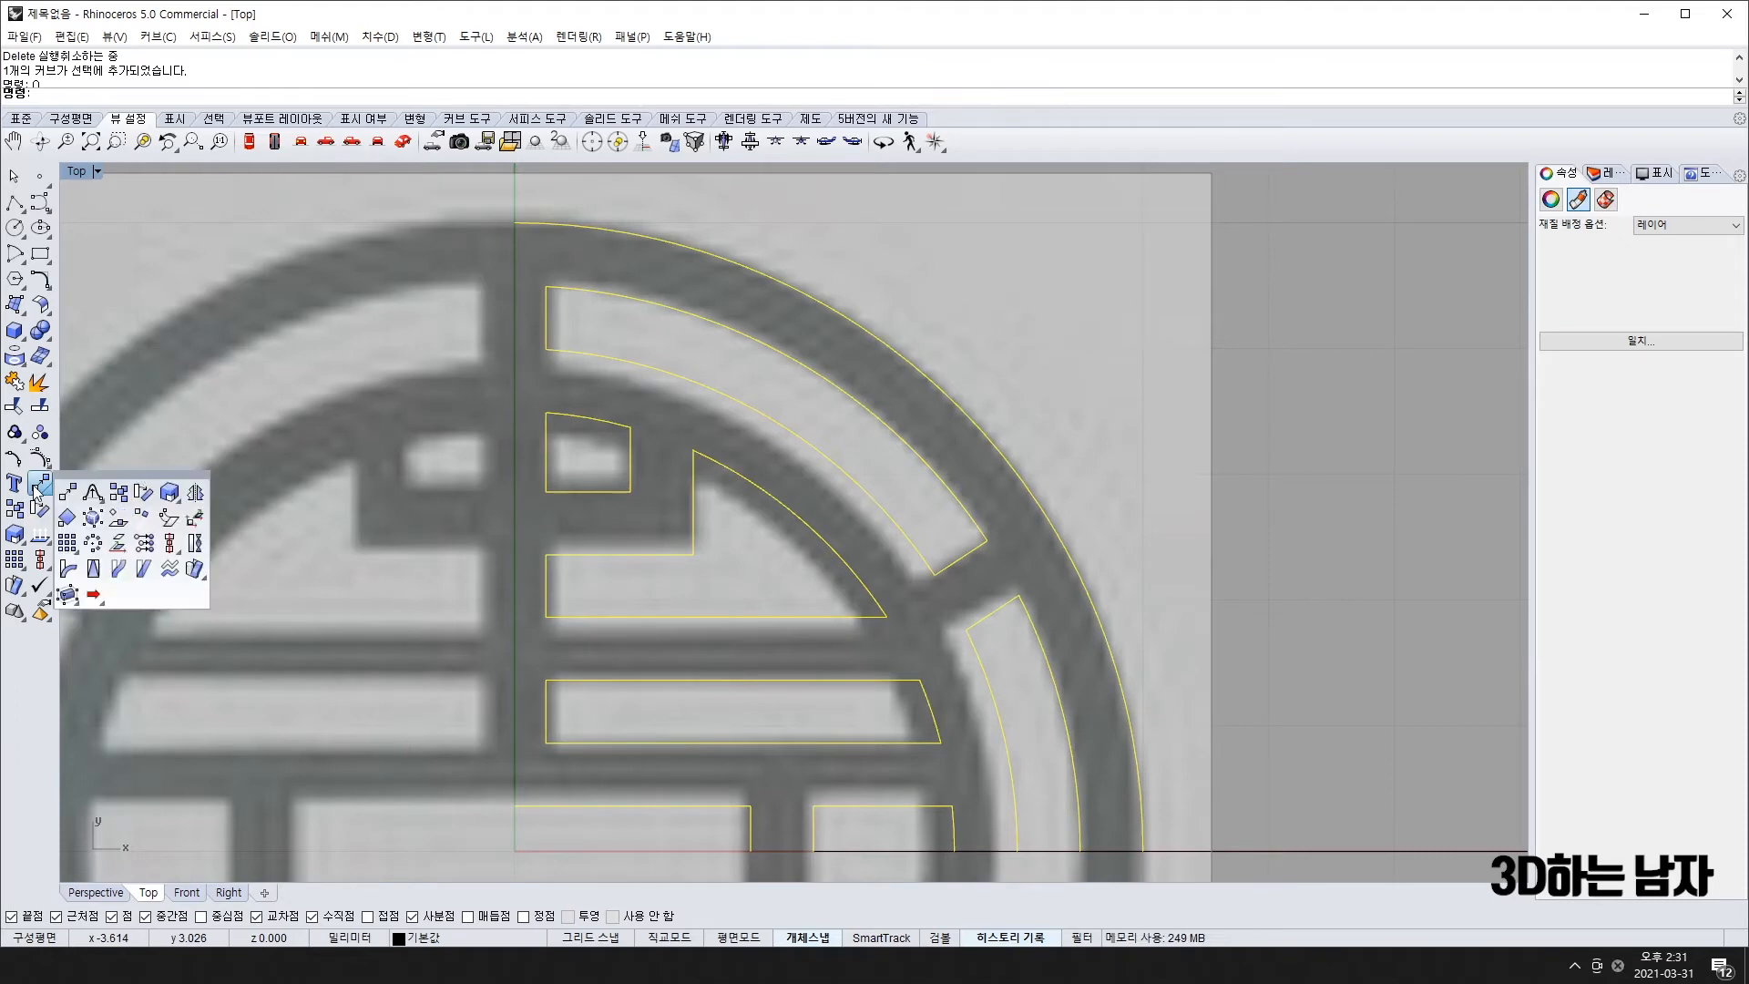
key(Escape)
- Mirror all the quarter curves across the vertical axis through the origin to form the emblem's upper half
scroll(586, 244, down, 8)
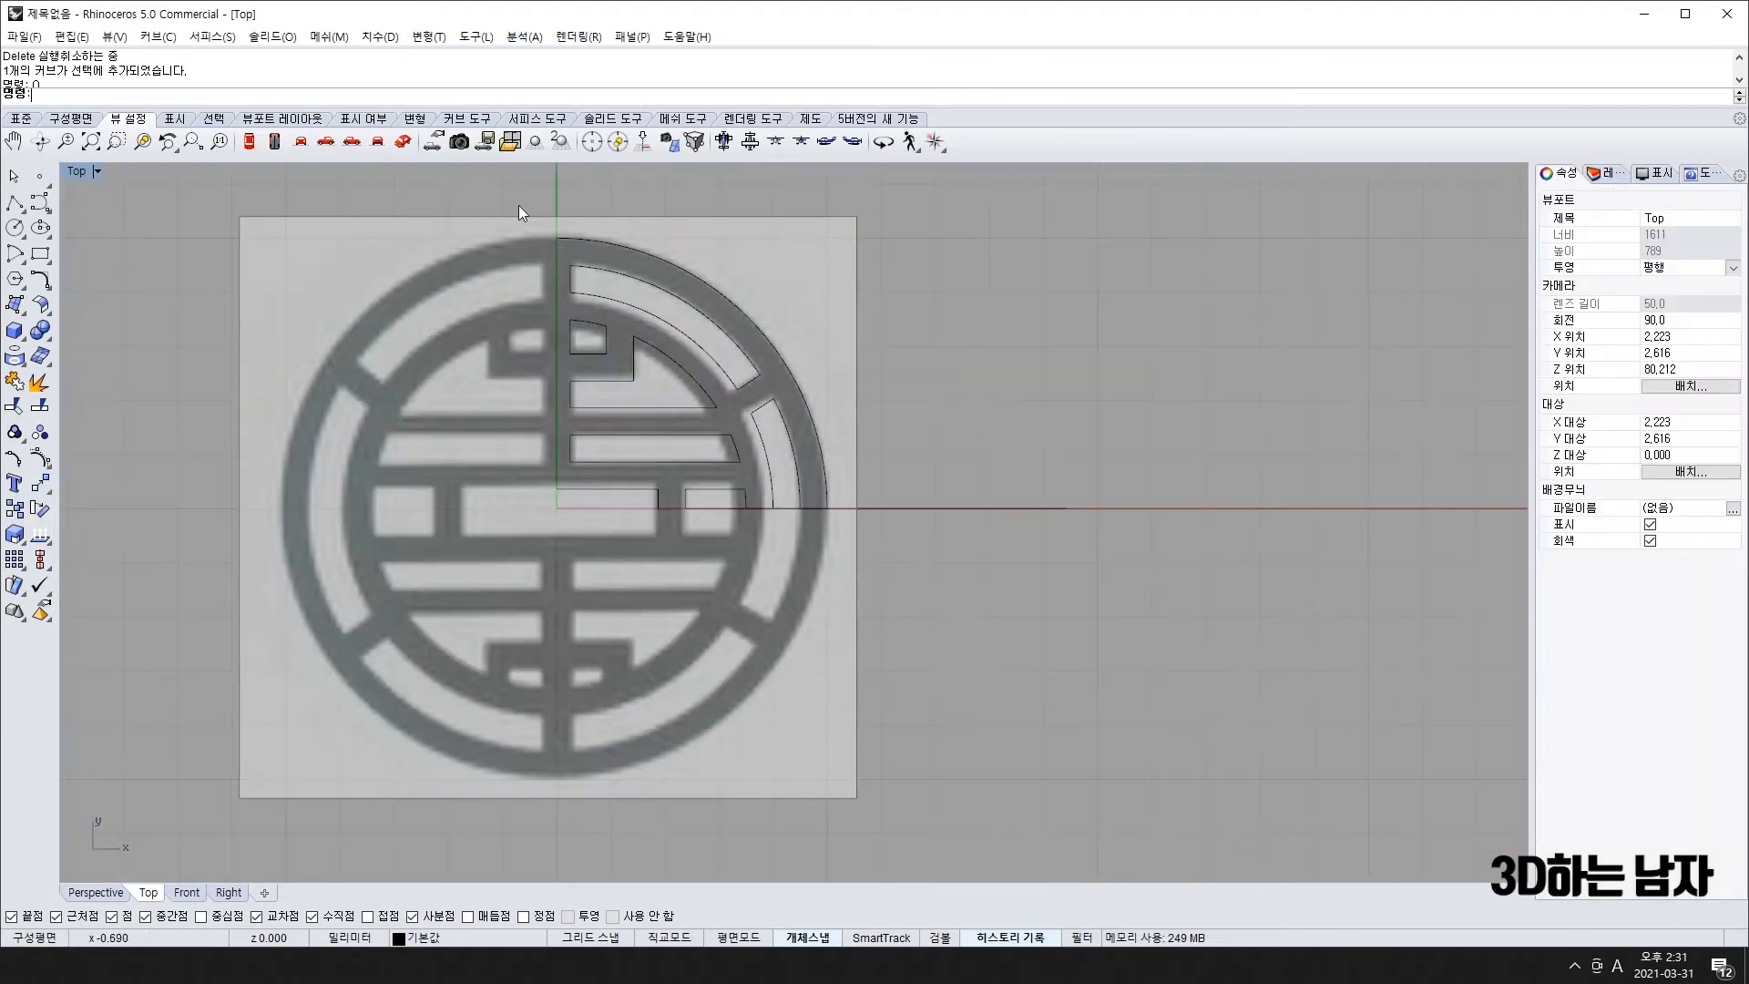
drag(518, 205, 839, 561)
right_drag(392, 381, 421, 512)
text(Q)
key(Return)
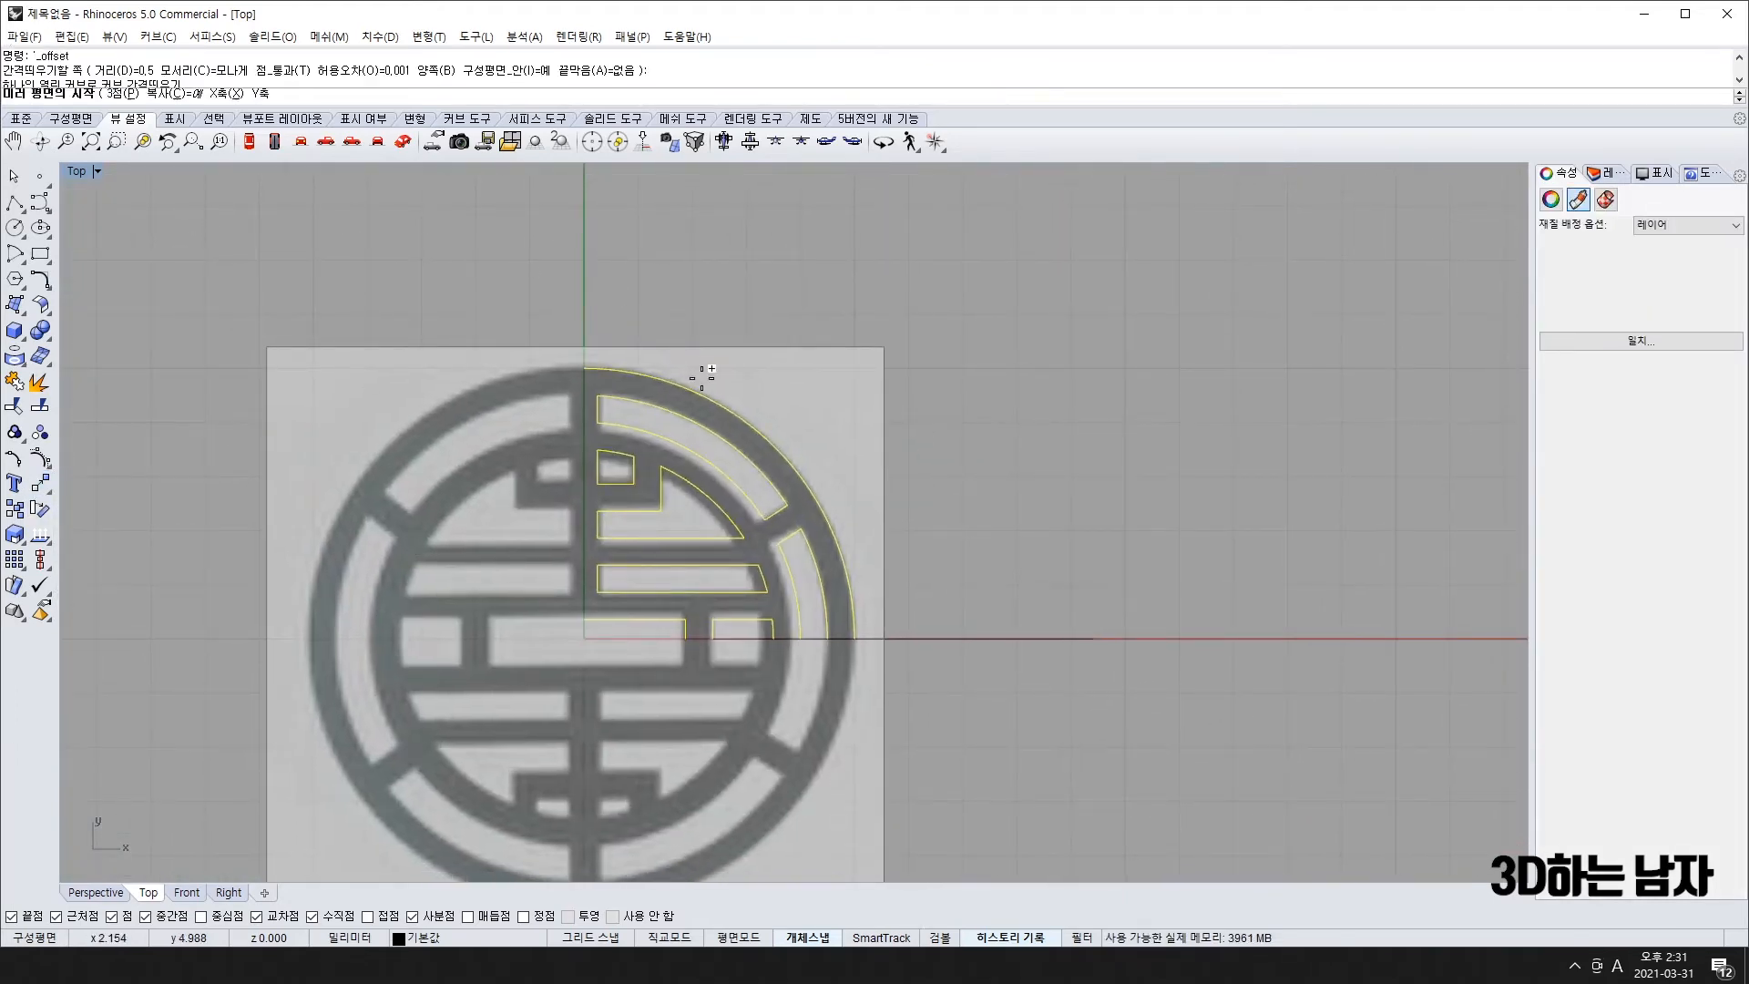
click(584, 639)
click(587, 706)
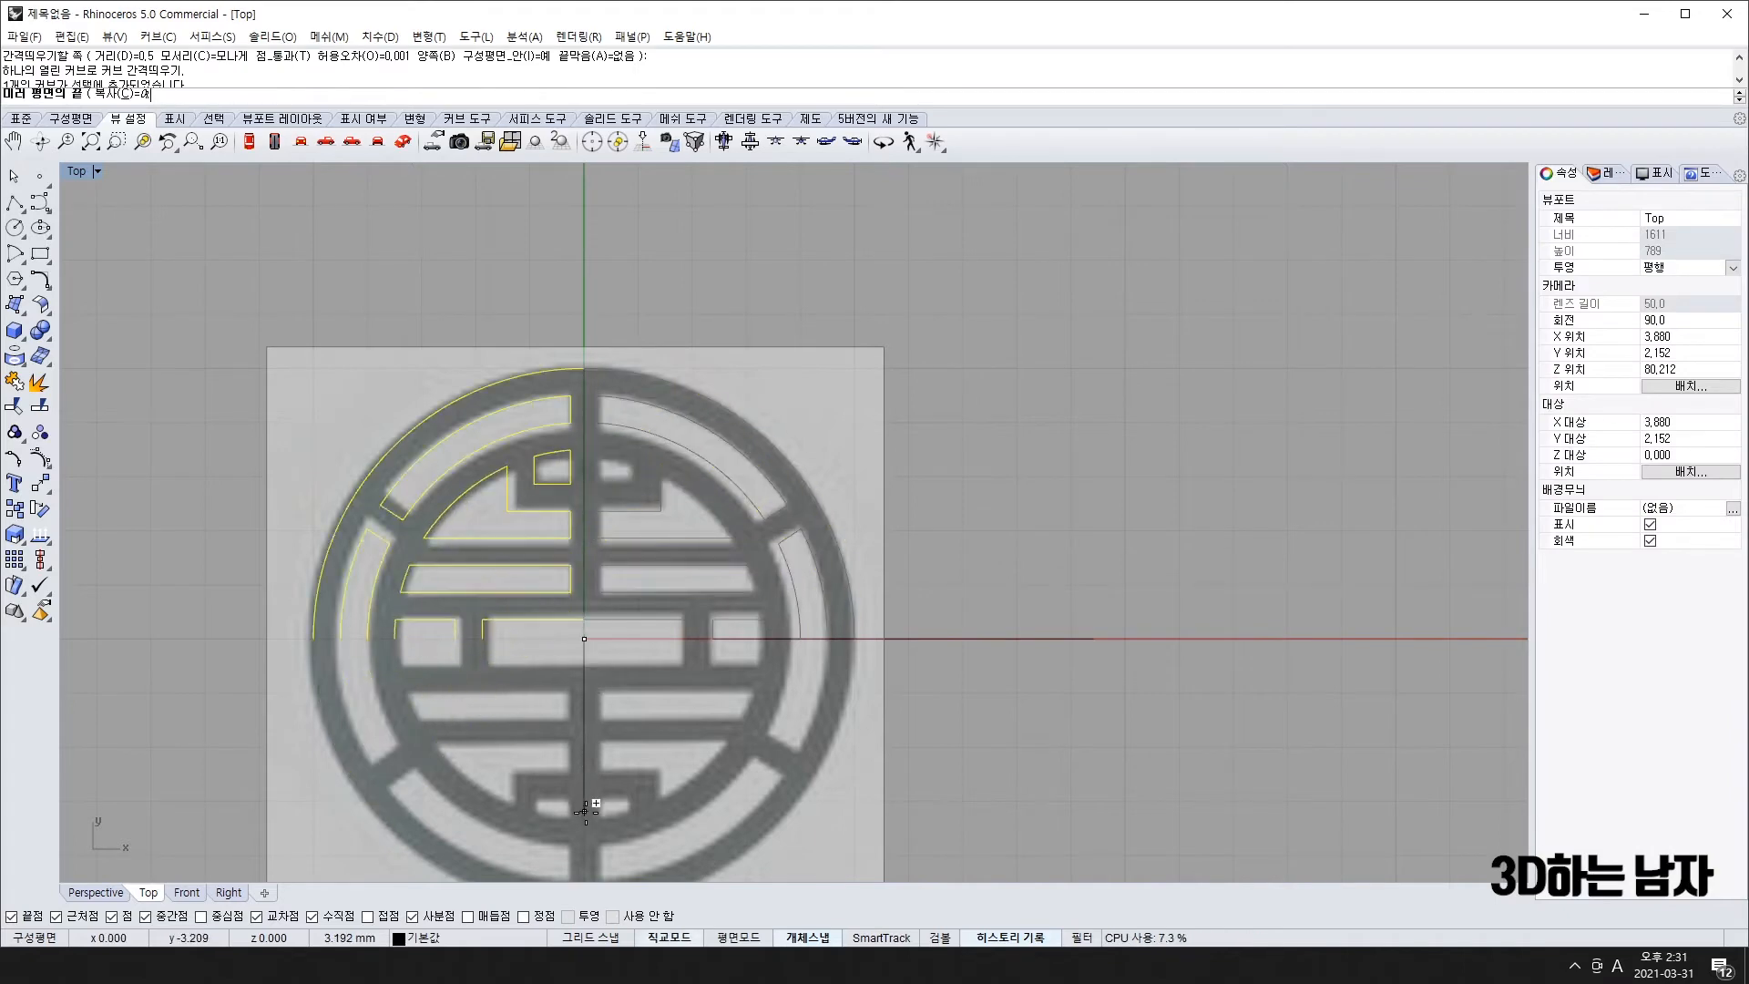
key(Escape)
- Mirror the emblem's upper half across the horizontal axis to complete the full circle
drag(113, 243, 1035, 745)
scroll(580, 578, up, 4)
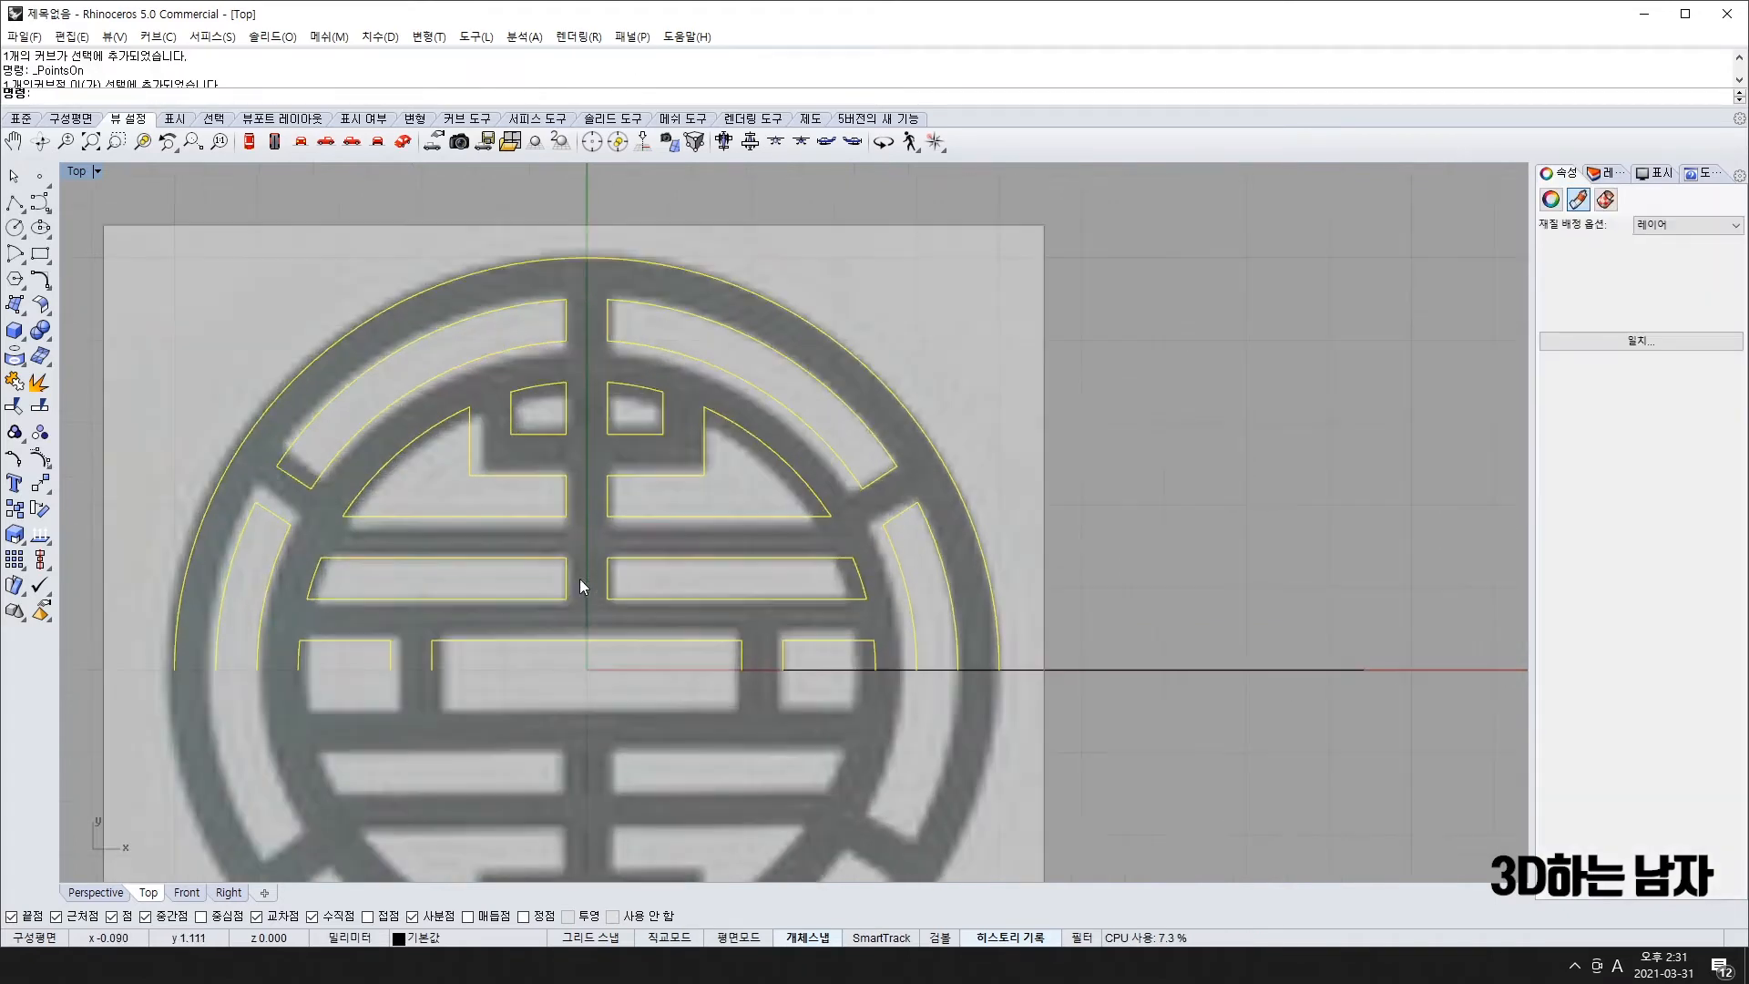
scroll(581, 580, down, 4)
key(Return)
click(855, 639)
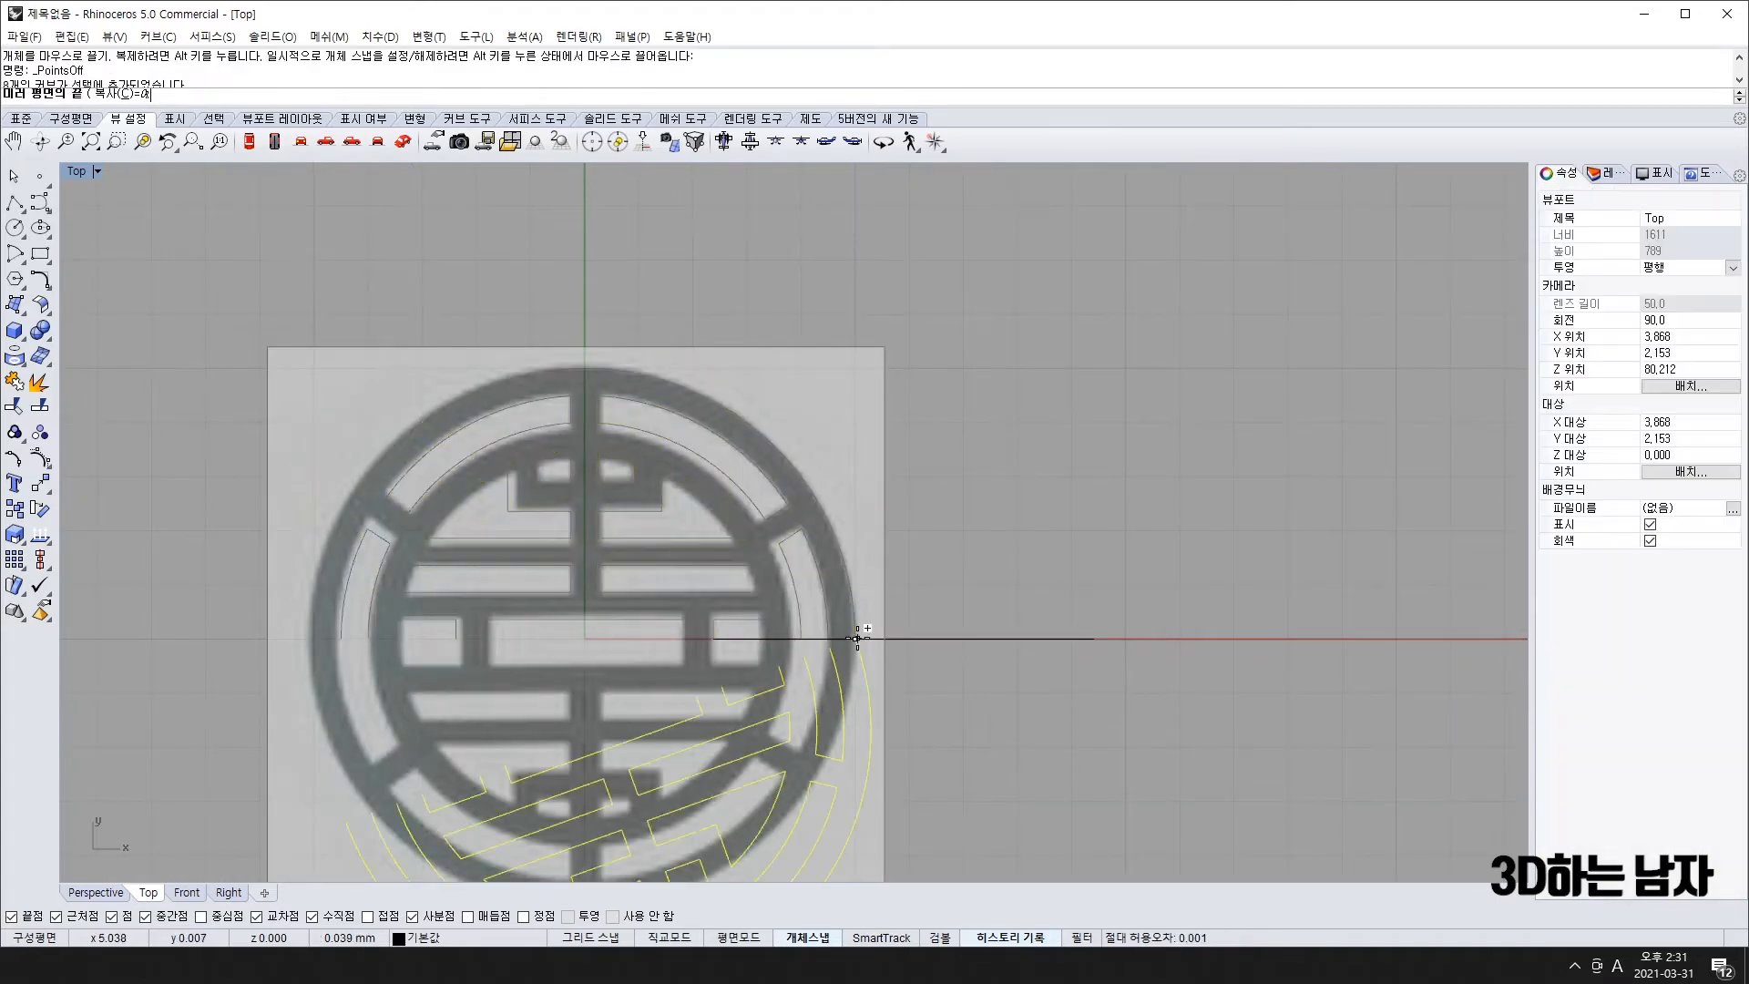
click(1092, 638)
key(Escape)
- Select the complete emblem and move it horizontally into the empty area left of the reference image
scroll(960, 725, down, 4)
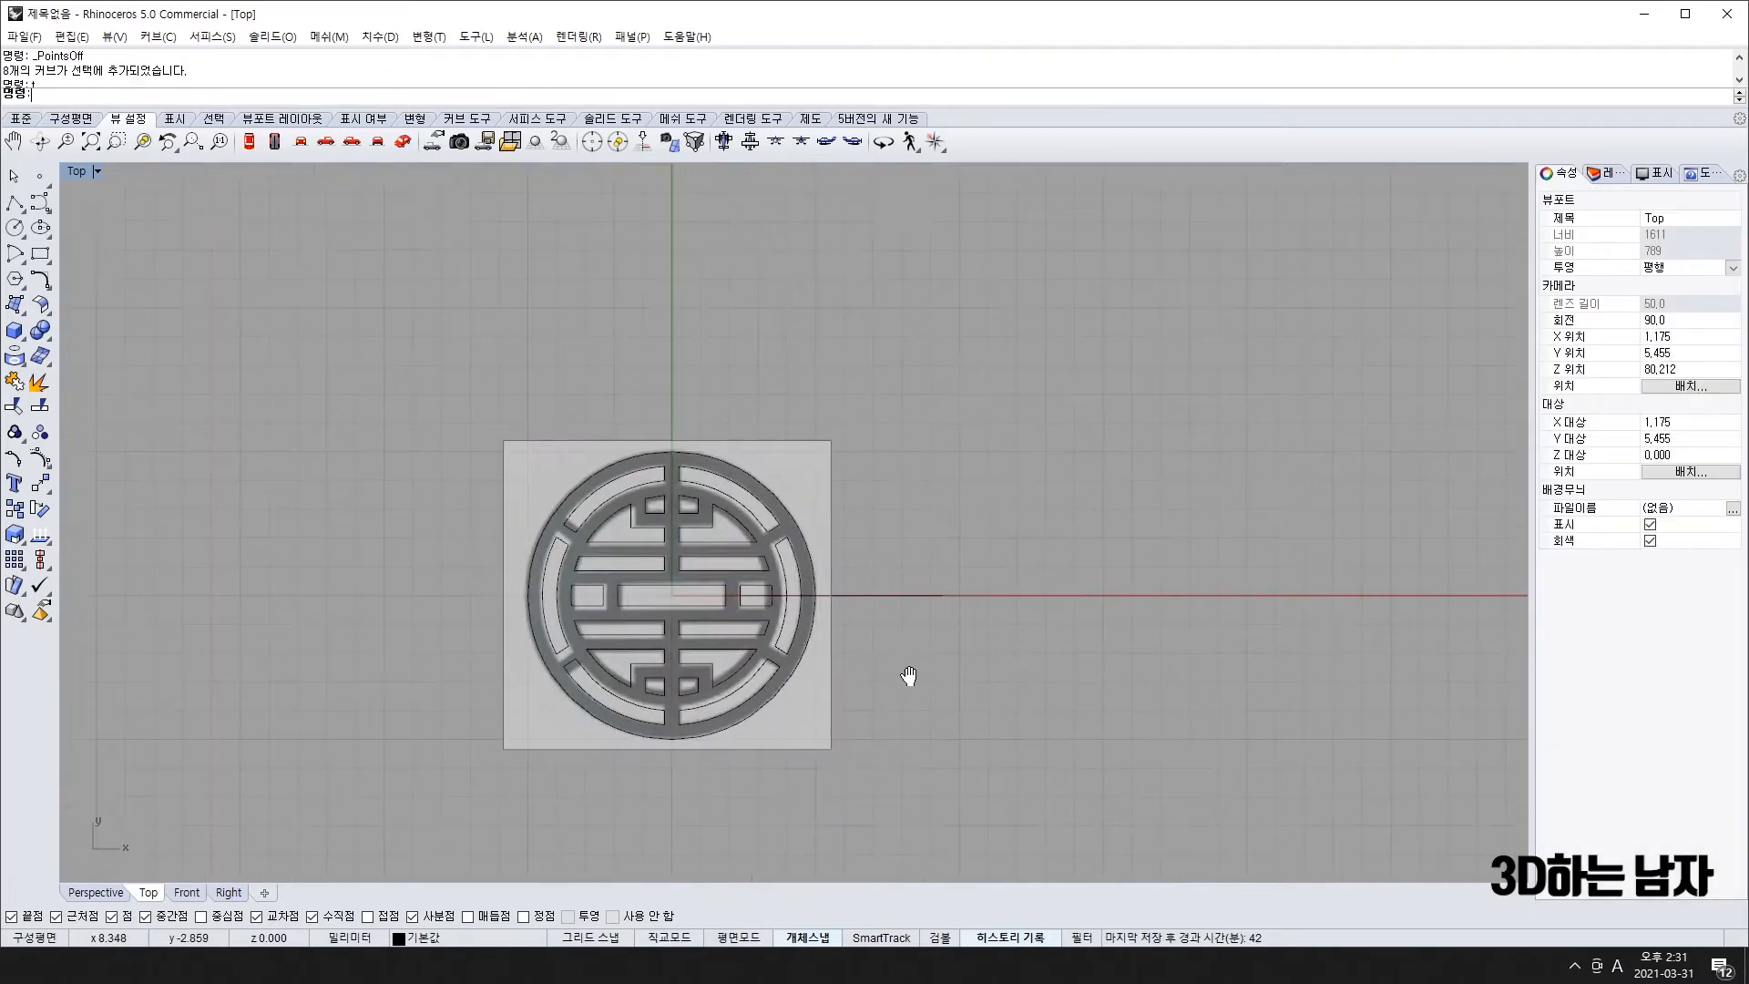
drag(414, 379, 889, 855)
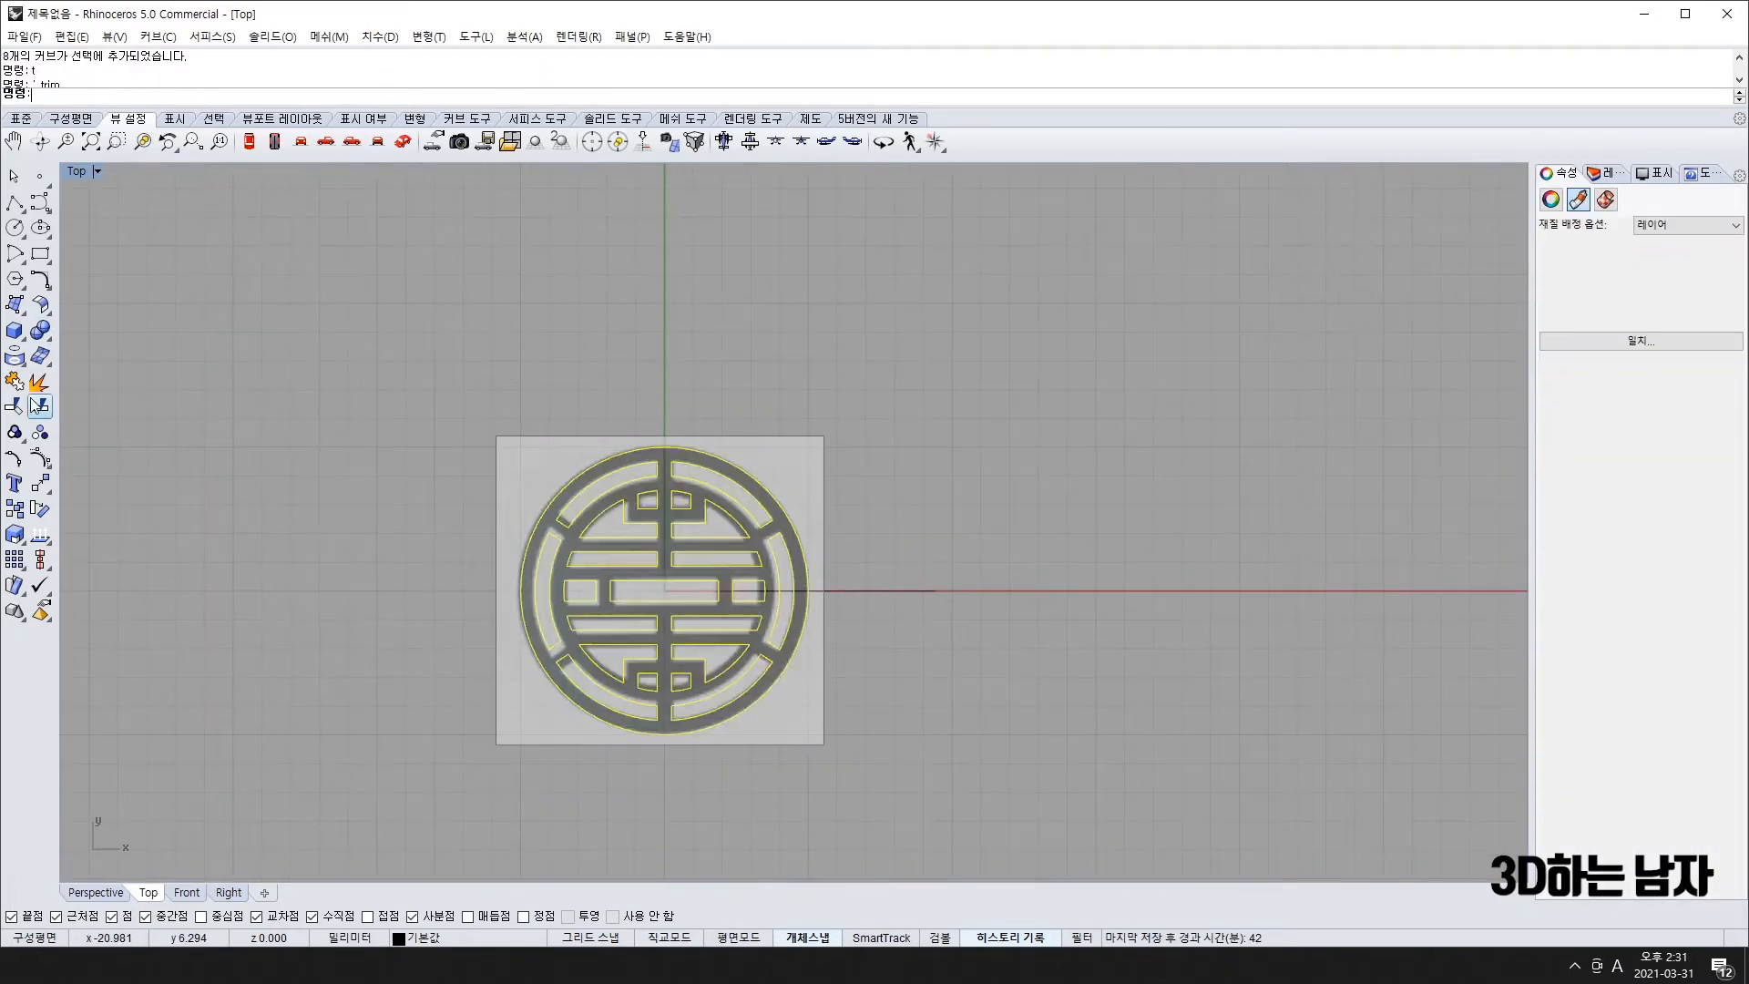
click(625, 522)
shift+drag(694, 538, 304, 549)
click(386, 747)
- Unlock the reference picture frame and select it
right_drag(411, 371, 529, 319)
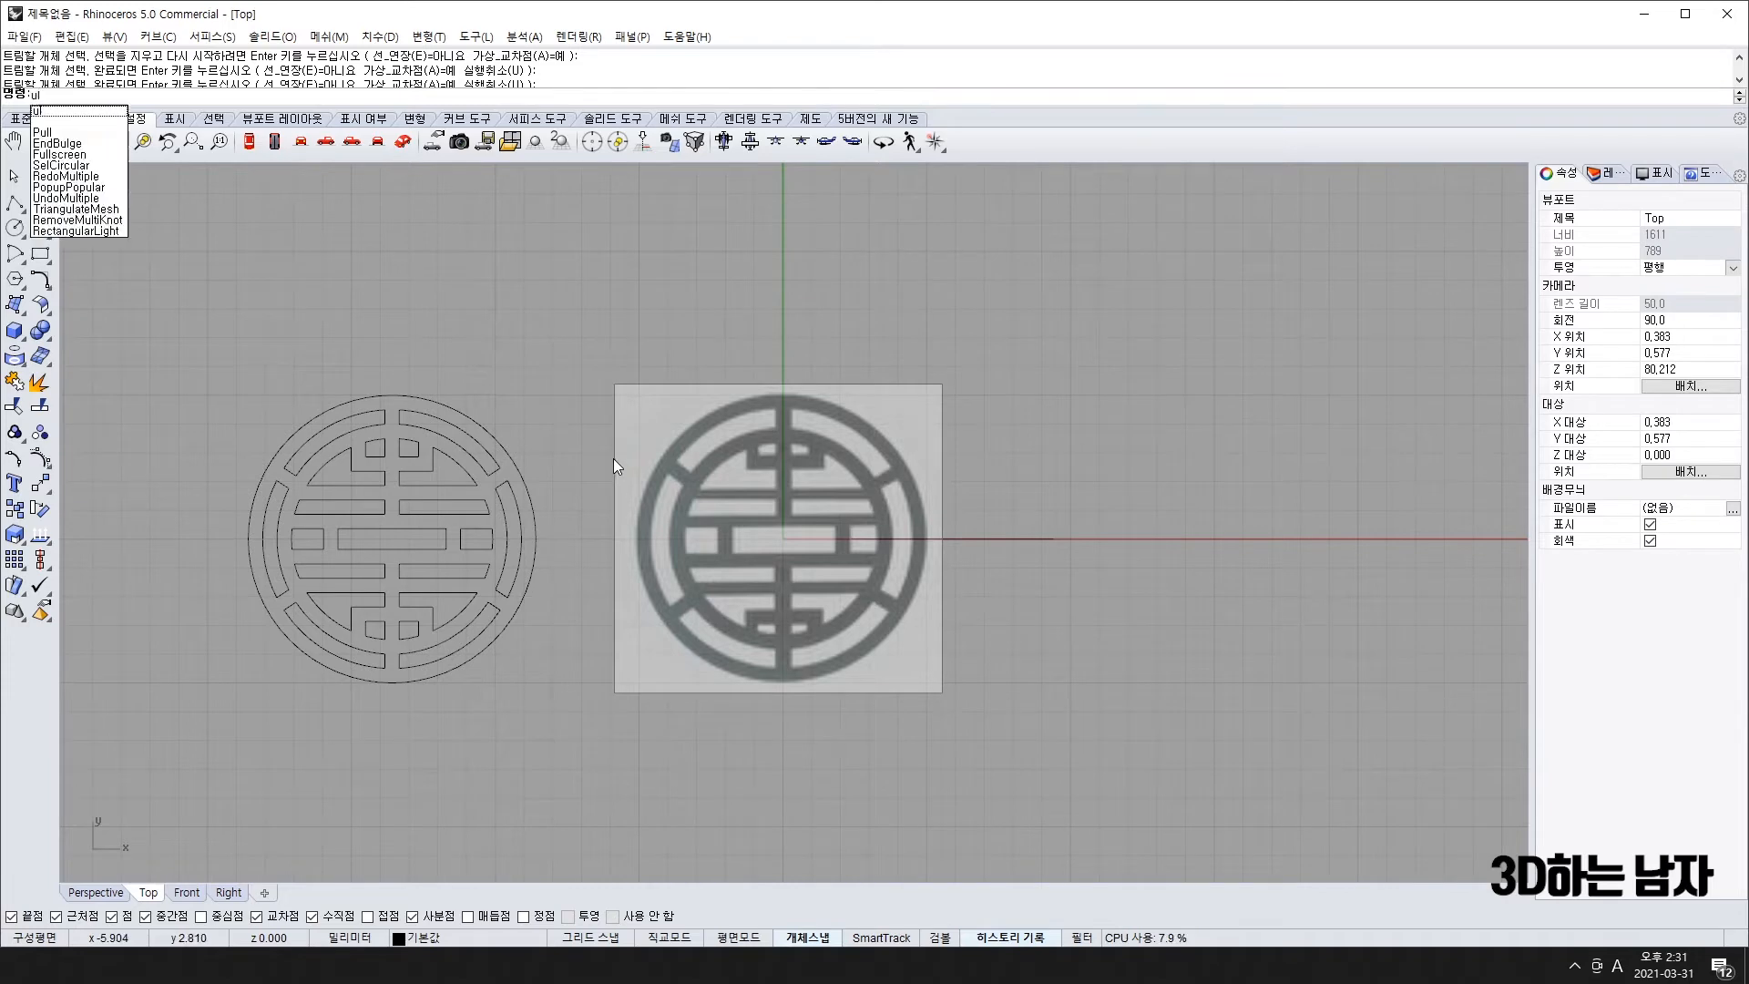
key(Return)
click(20, 118)
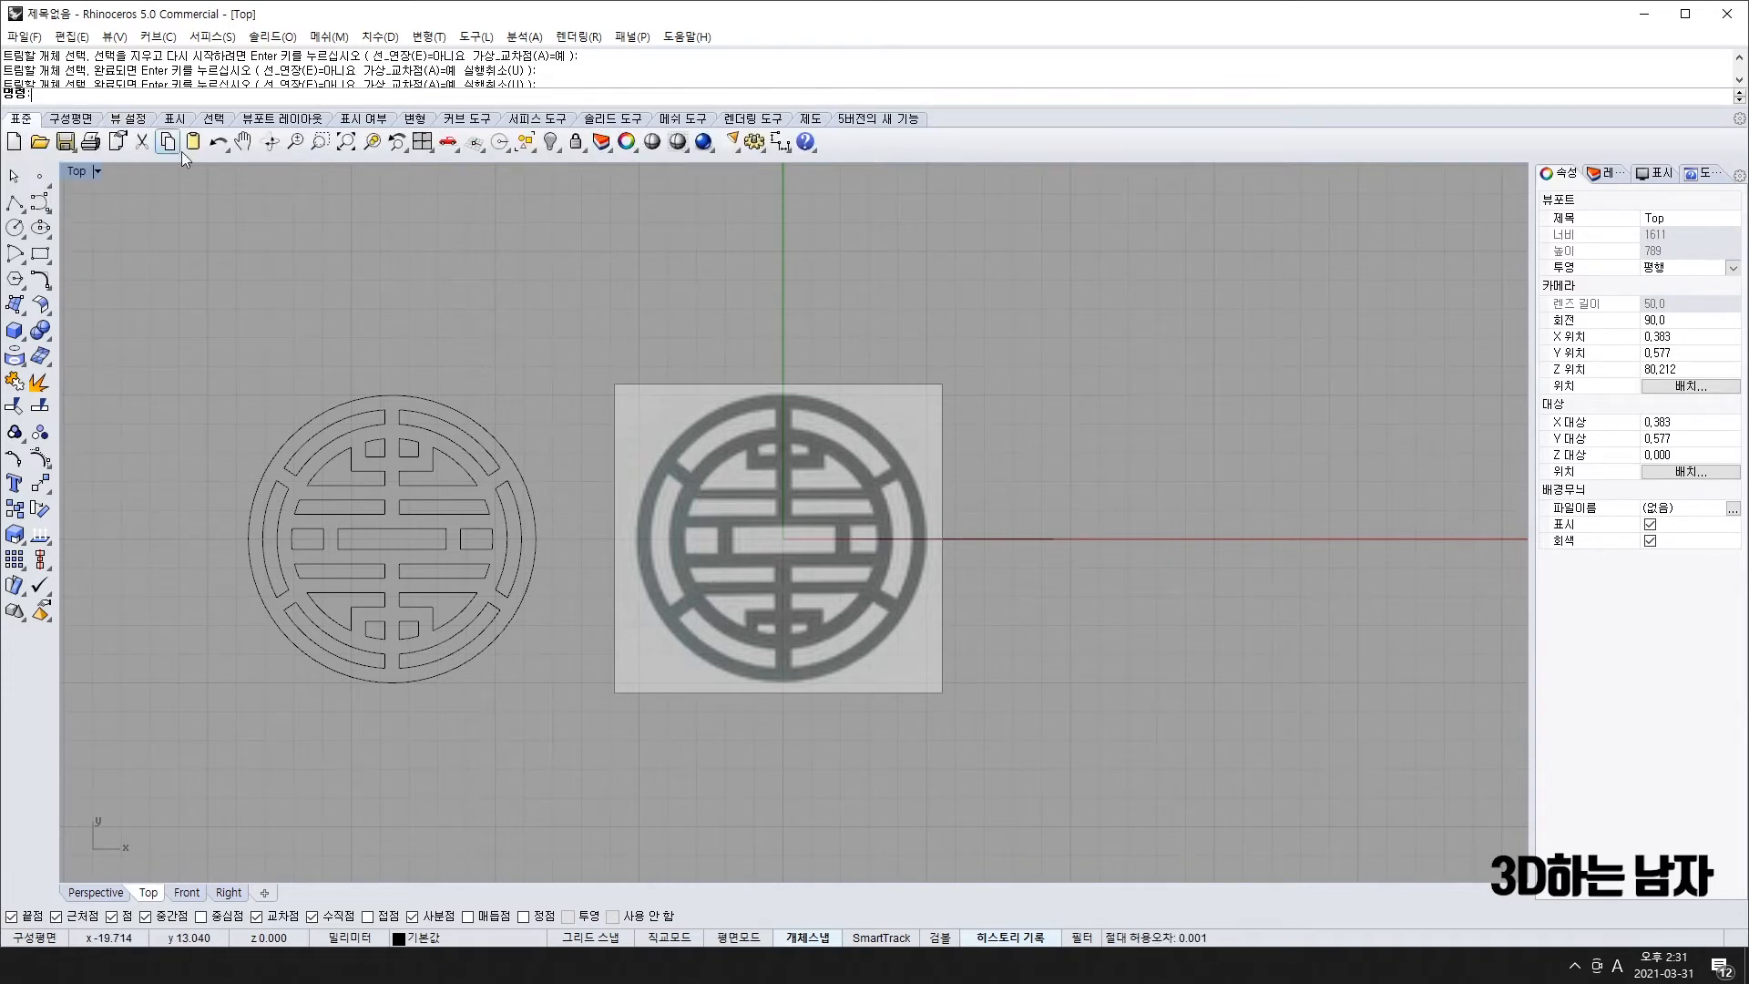
click(581, 144)
click(806, 439)
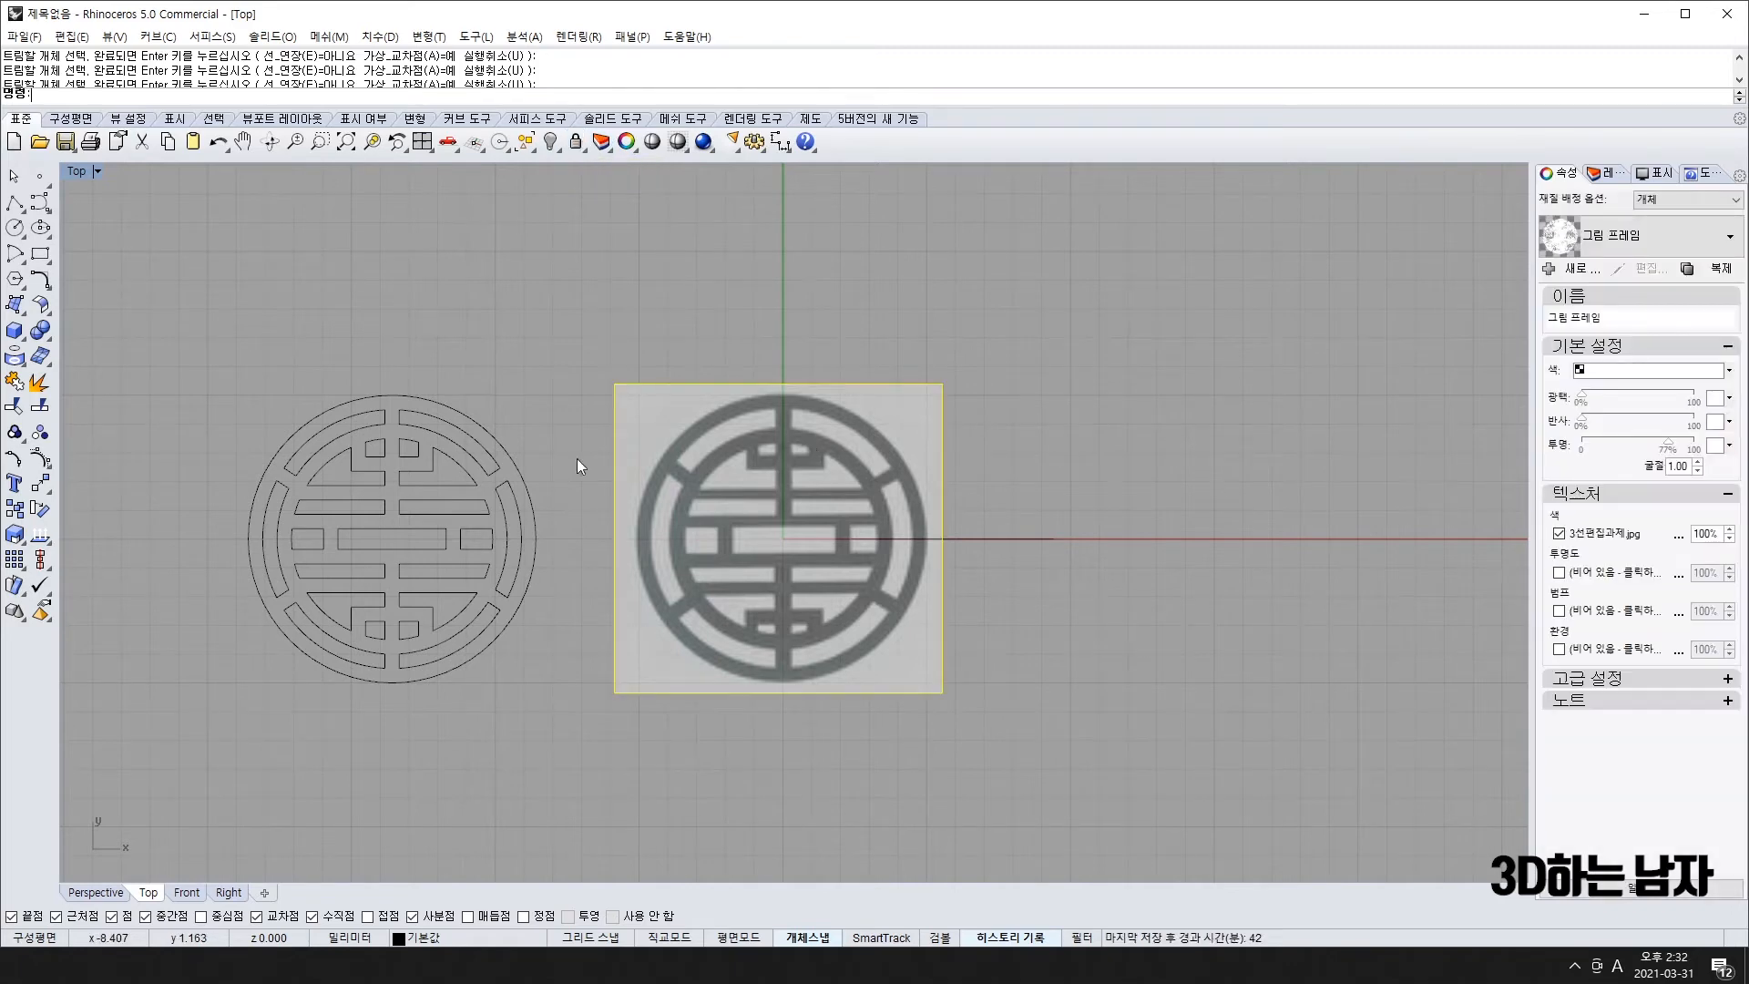
- Untrim the picture frame at its upper edge to restore the full sheet of patterns
right_click(27, 405)
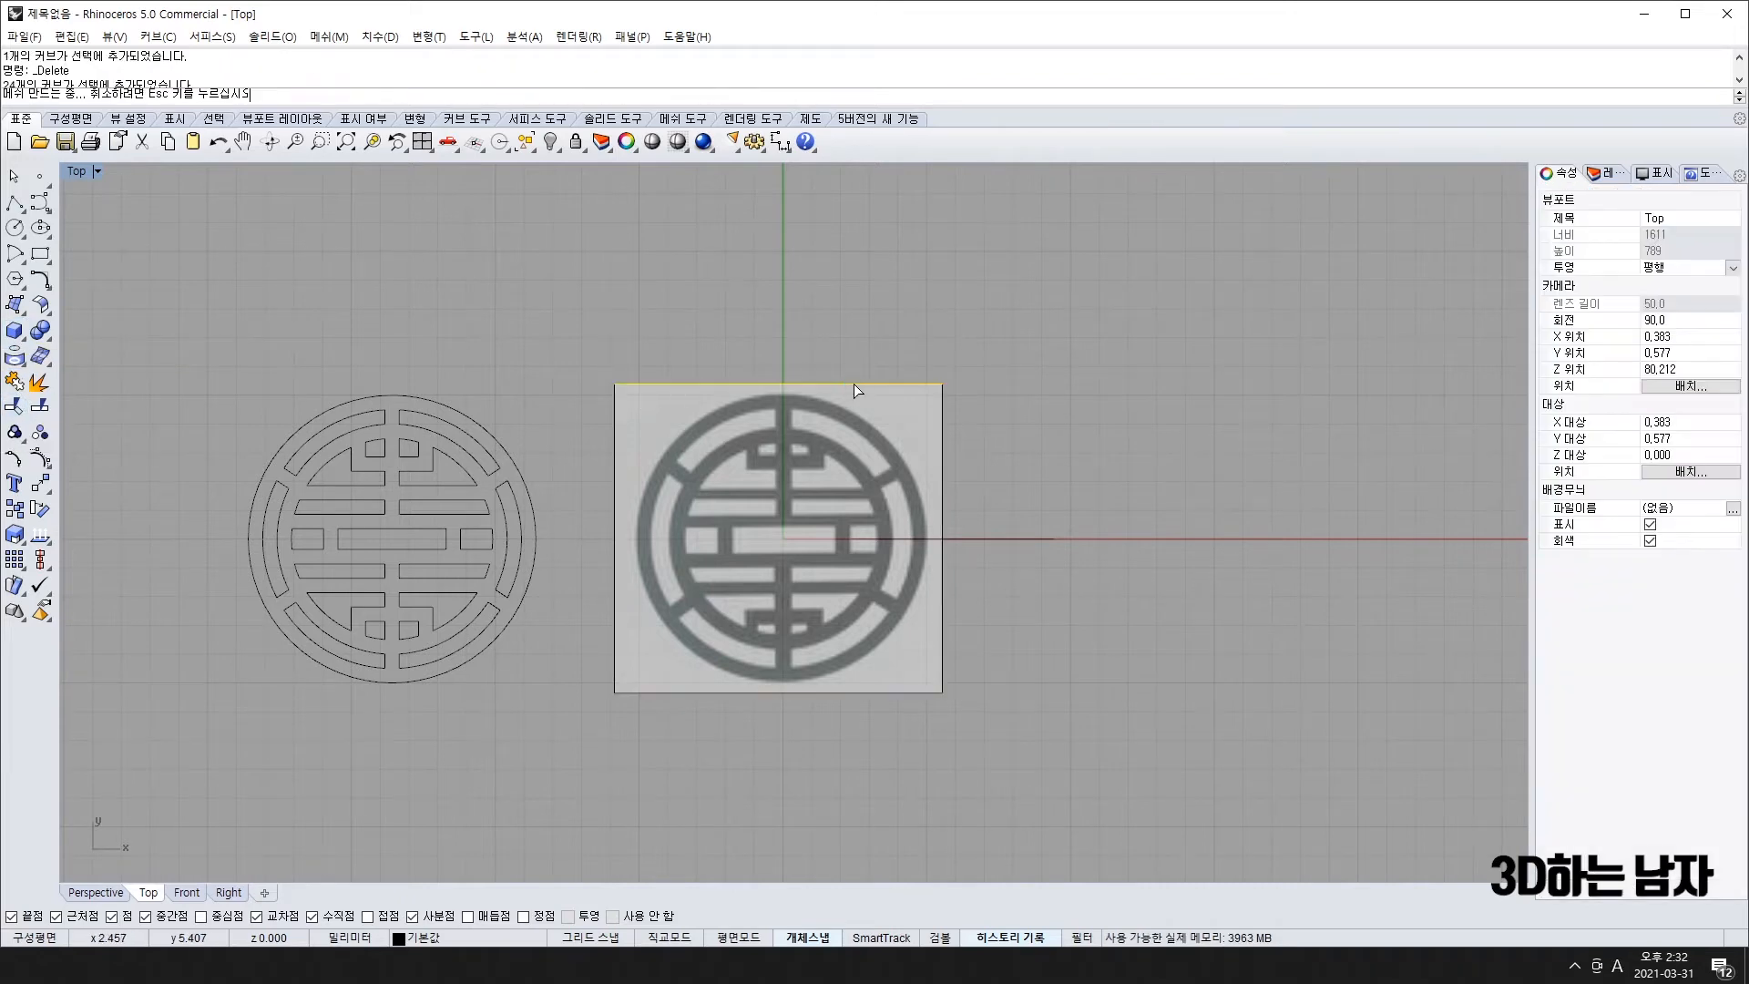
click(854, 385)
scroll(856, 382, down, 8)
scroll(923, 541, up, 5)
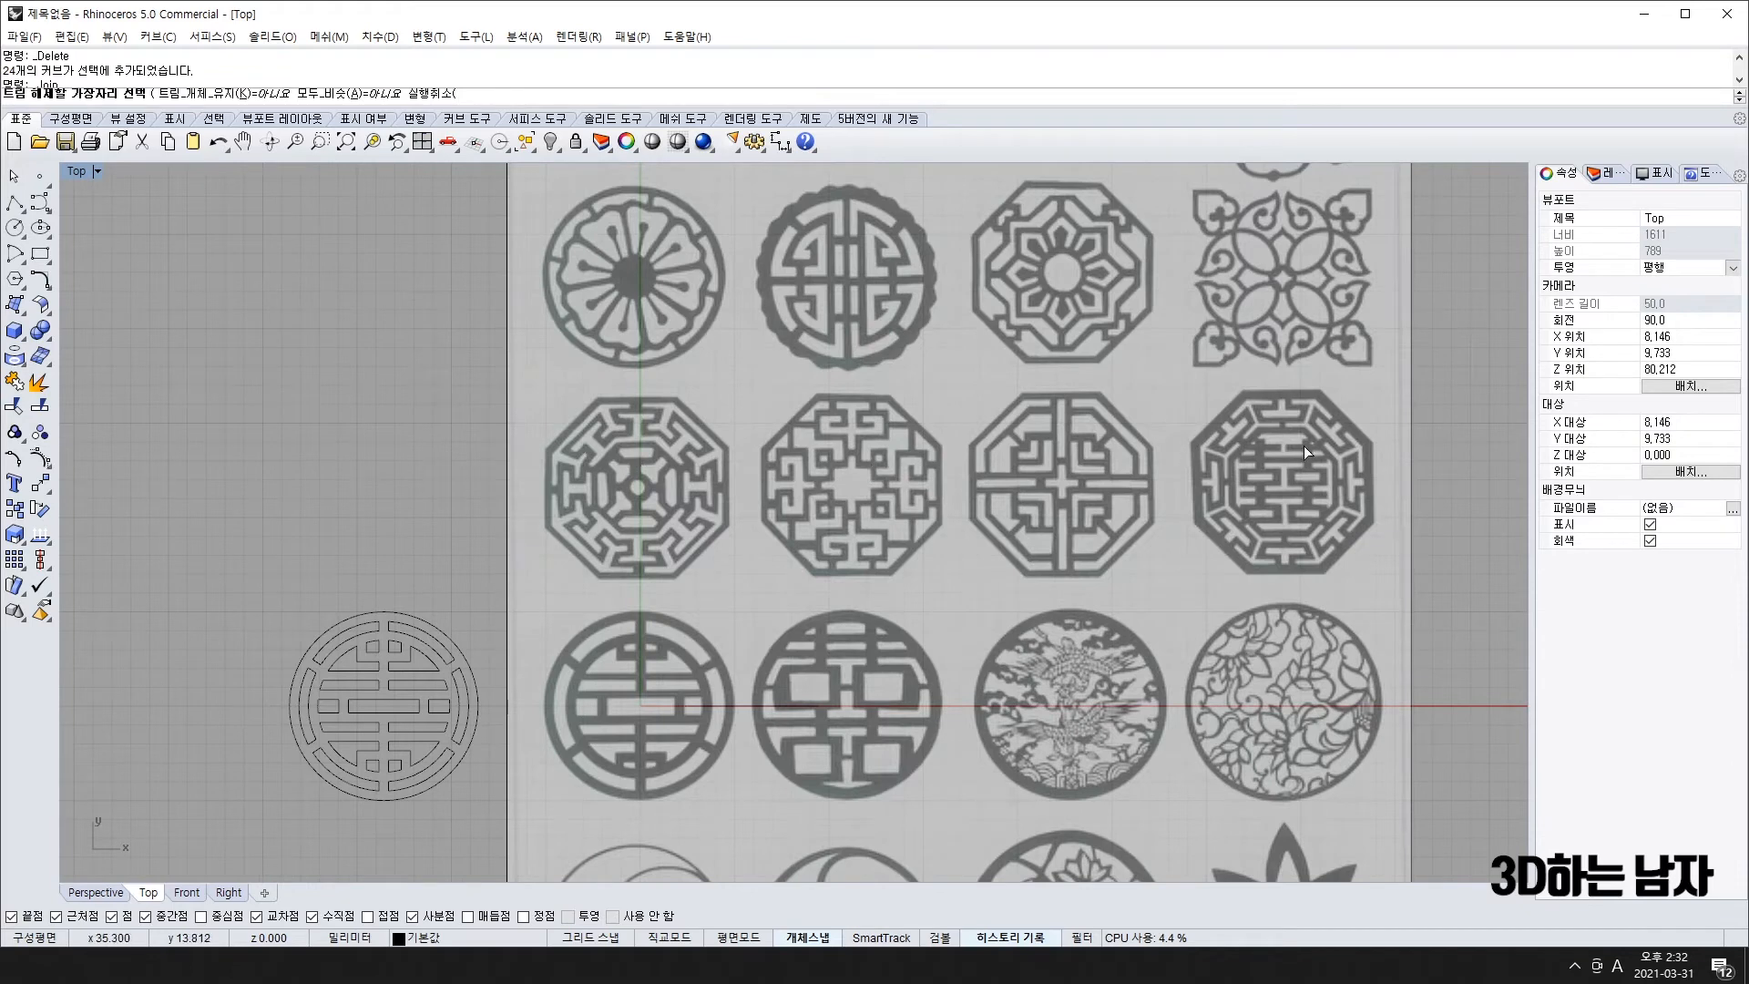
scroll(1300, 439, down, 5)
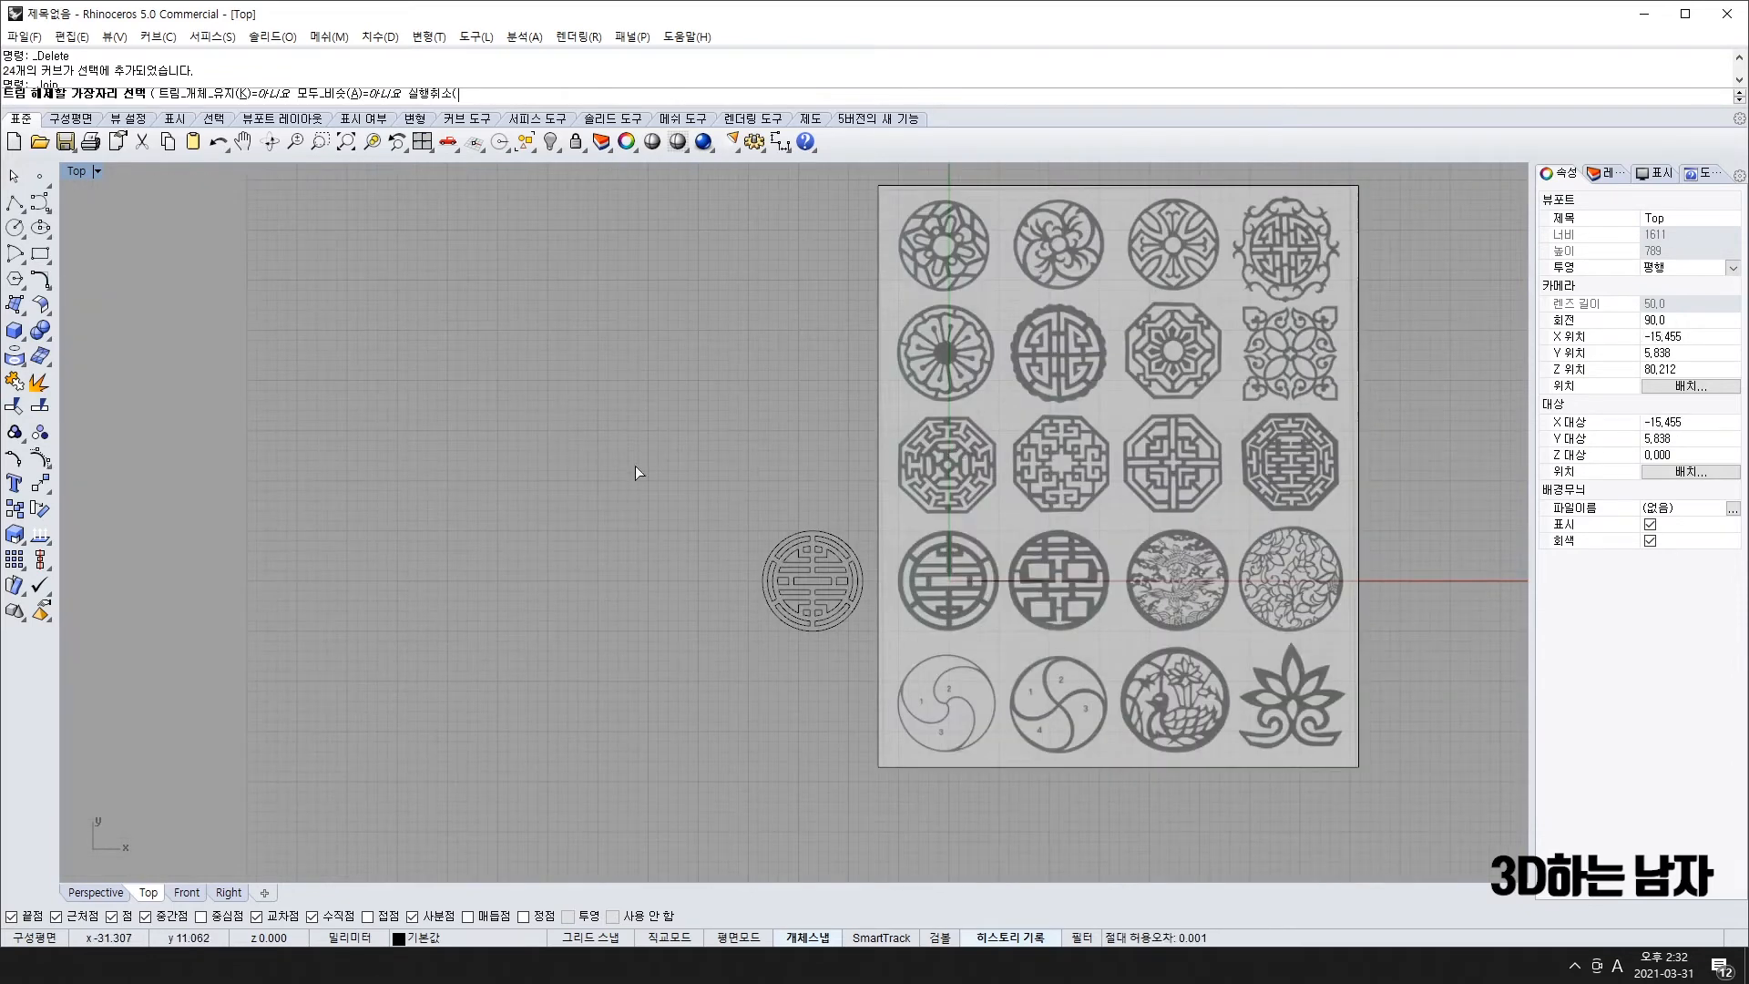
scroll(856, 624, up, 5)
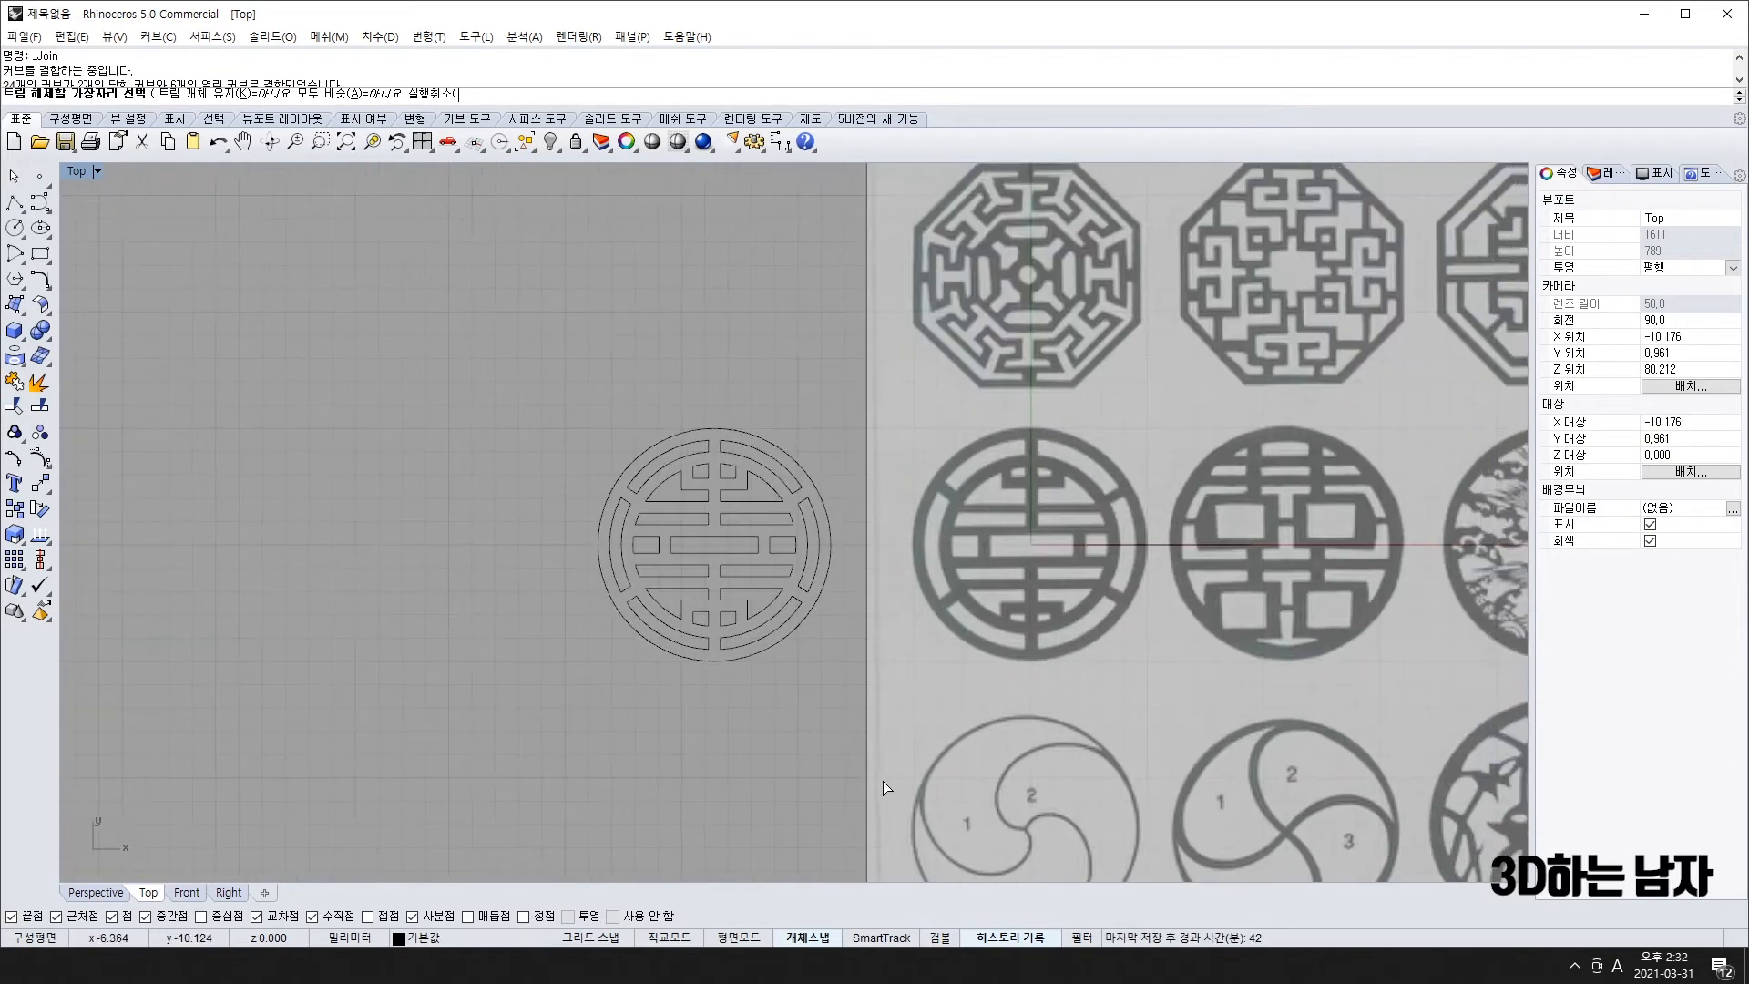
key(Escape)
- Select the traced emblem and examine it beside the full sheet of patterns
drag(549, 342, 911, 718)
scroll(911, 701, down, 8)
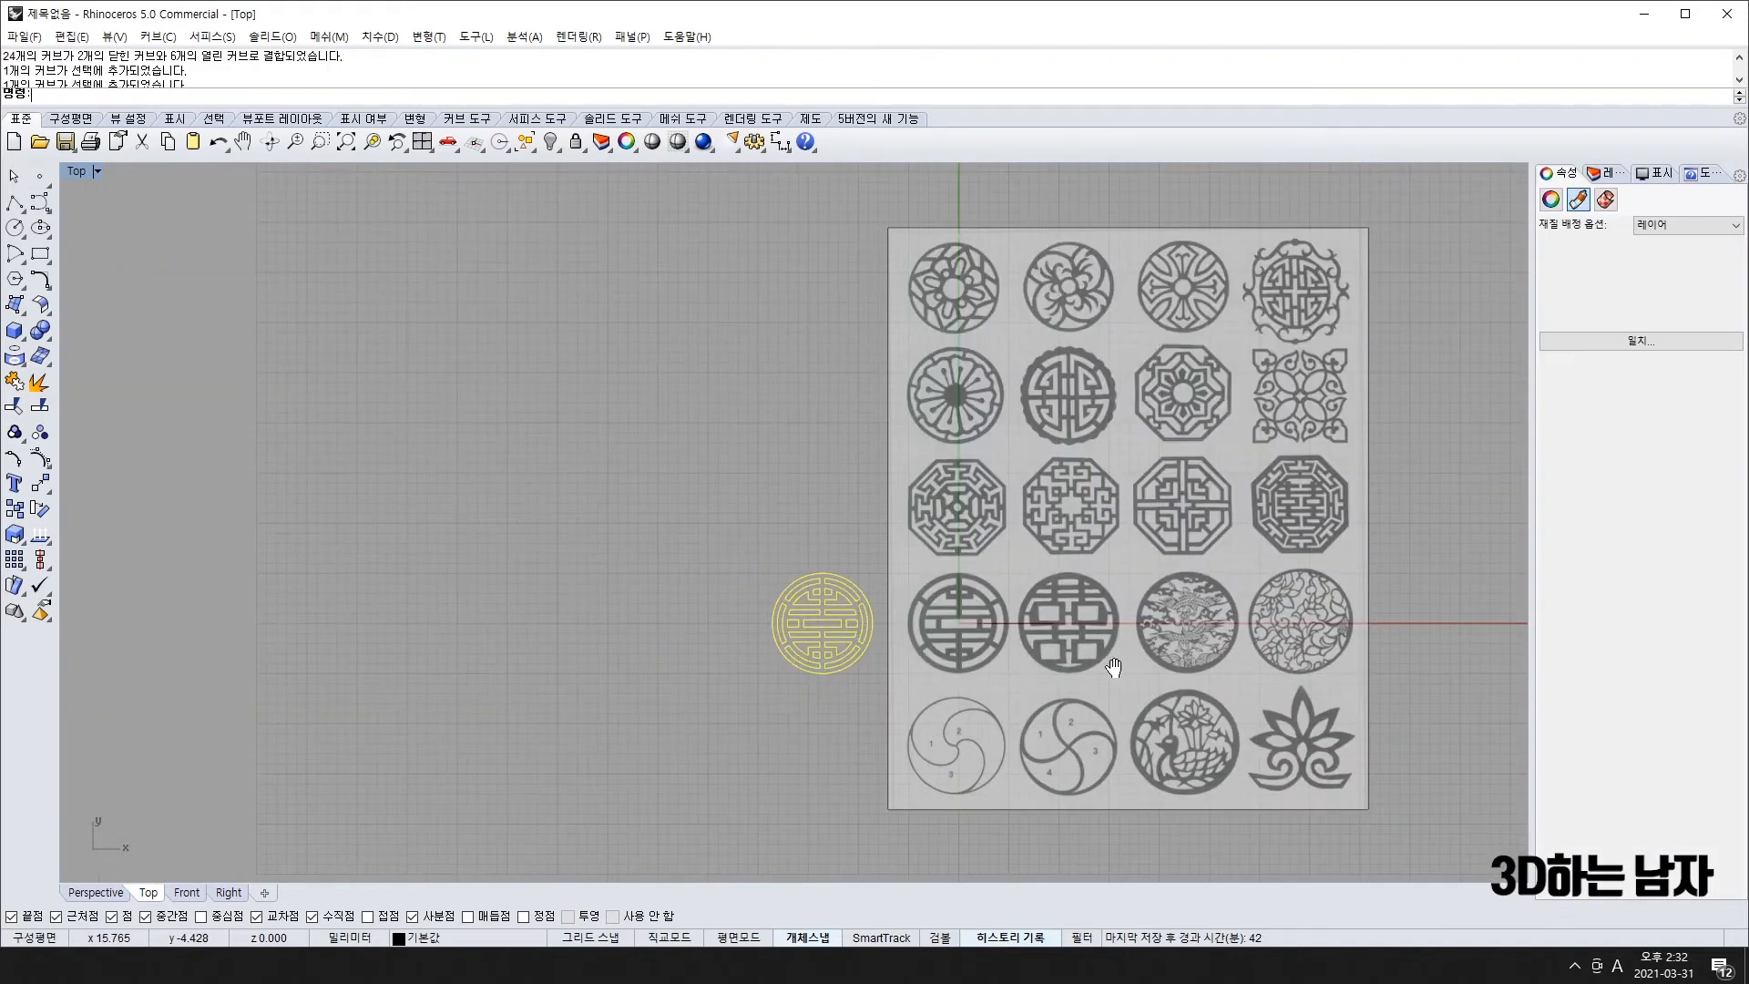
right_drag(1112, 668, 814, 572)
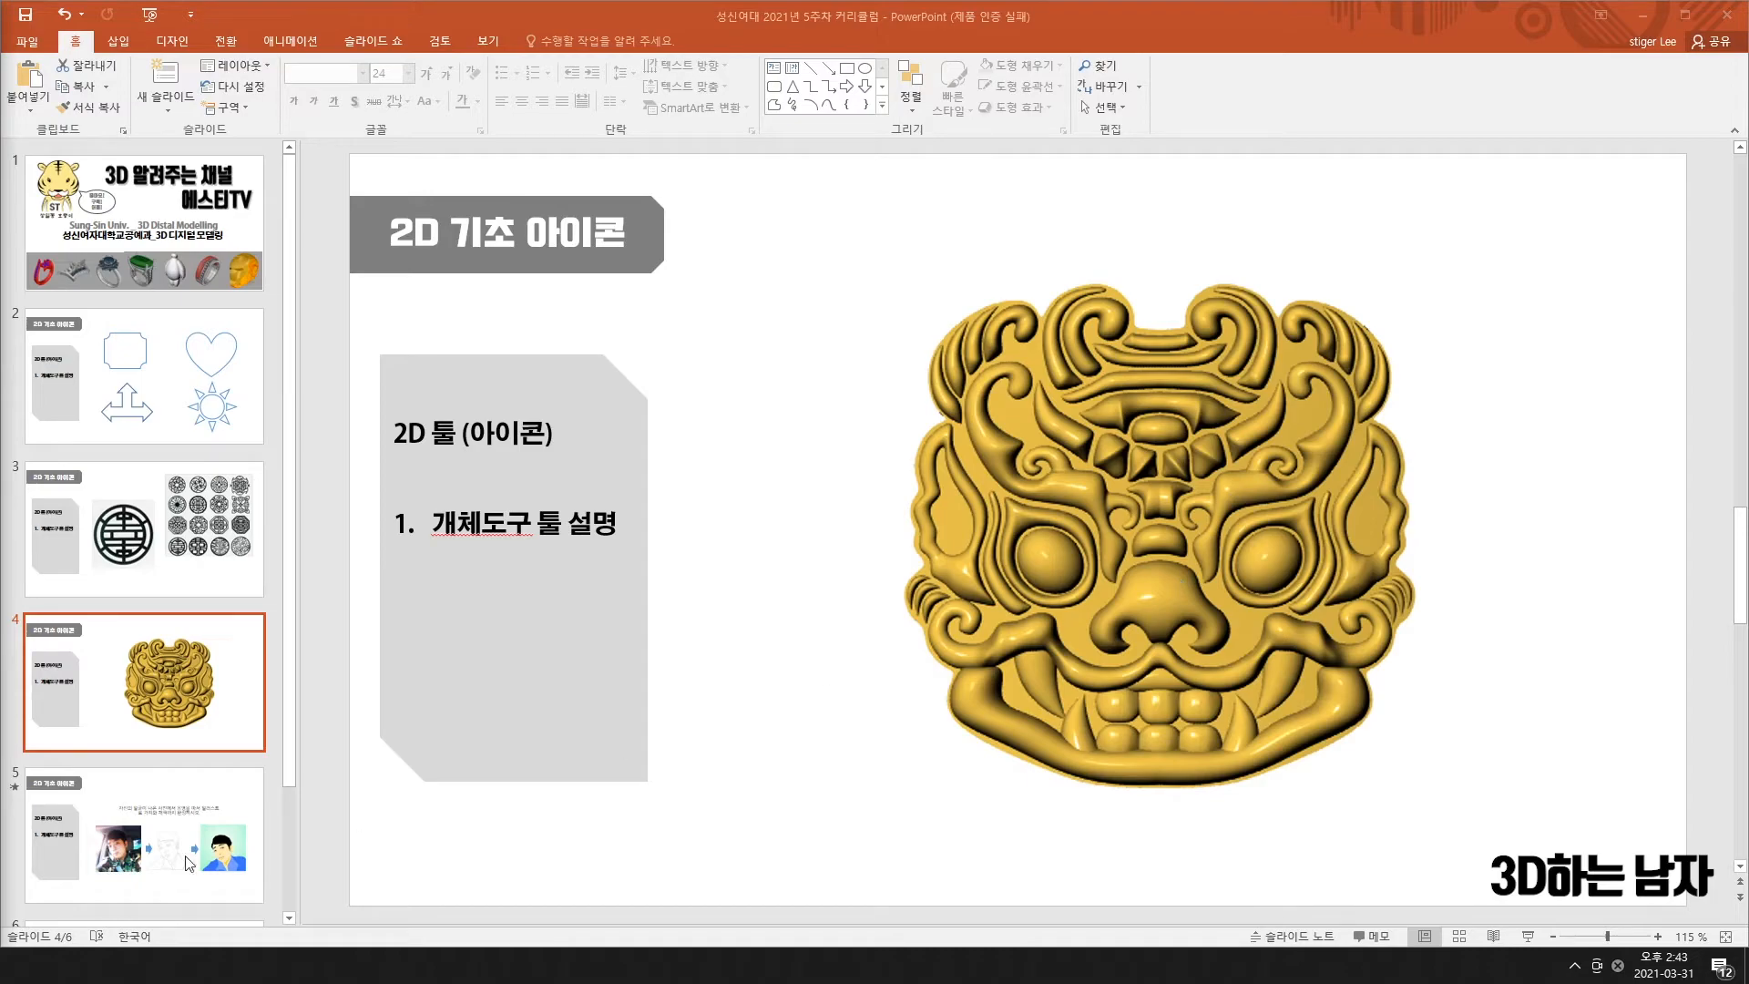
- Switch from PowerPoint back to Rhinoceros and delete the pattern sheet picture and the traced emblem
key(alt+Tab)
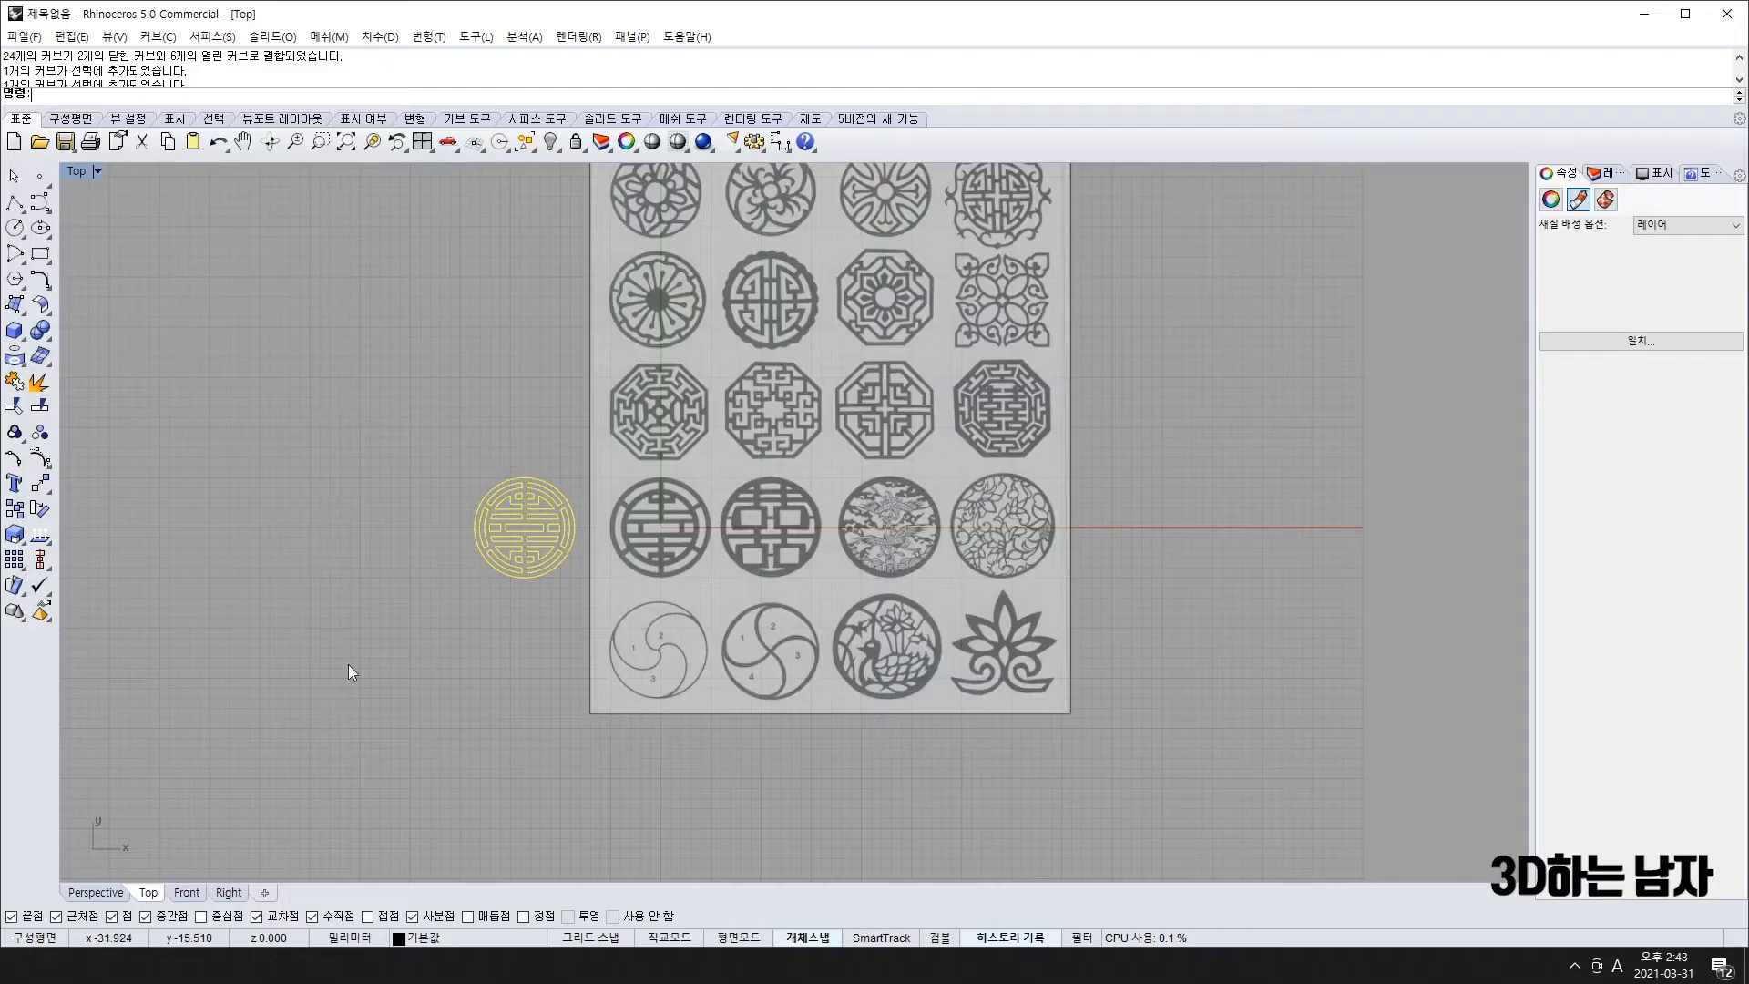
right_drag(857, 494, 845, 585)
click(846, 583)
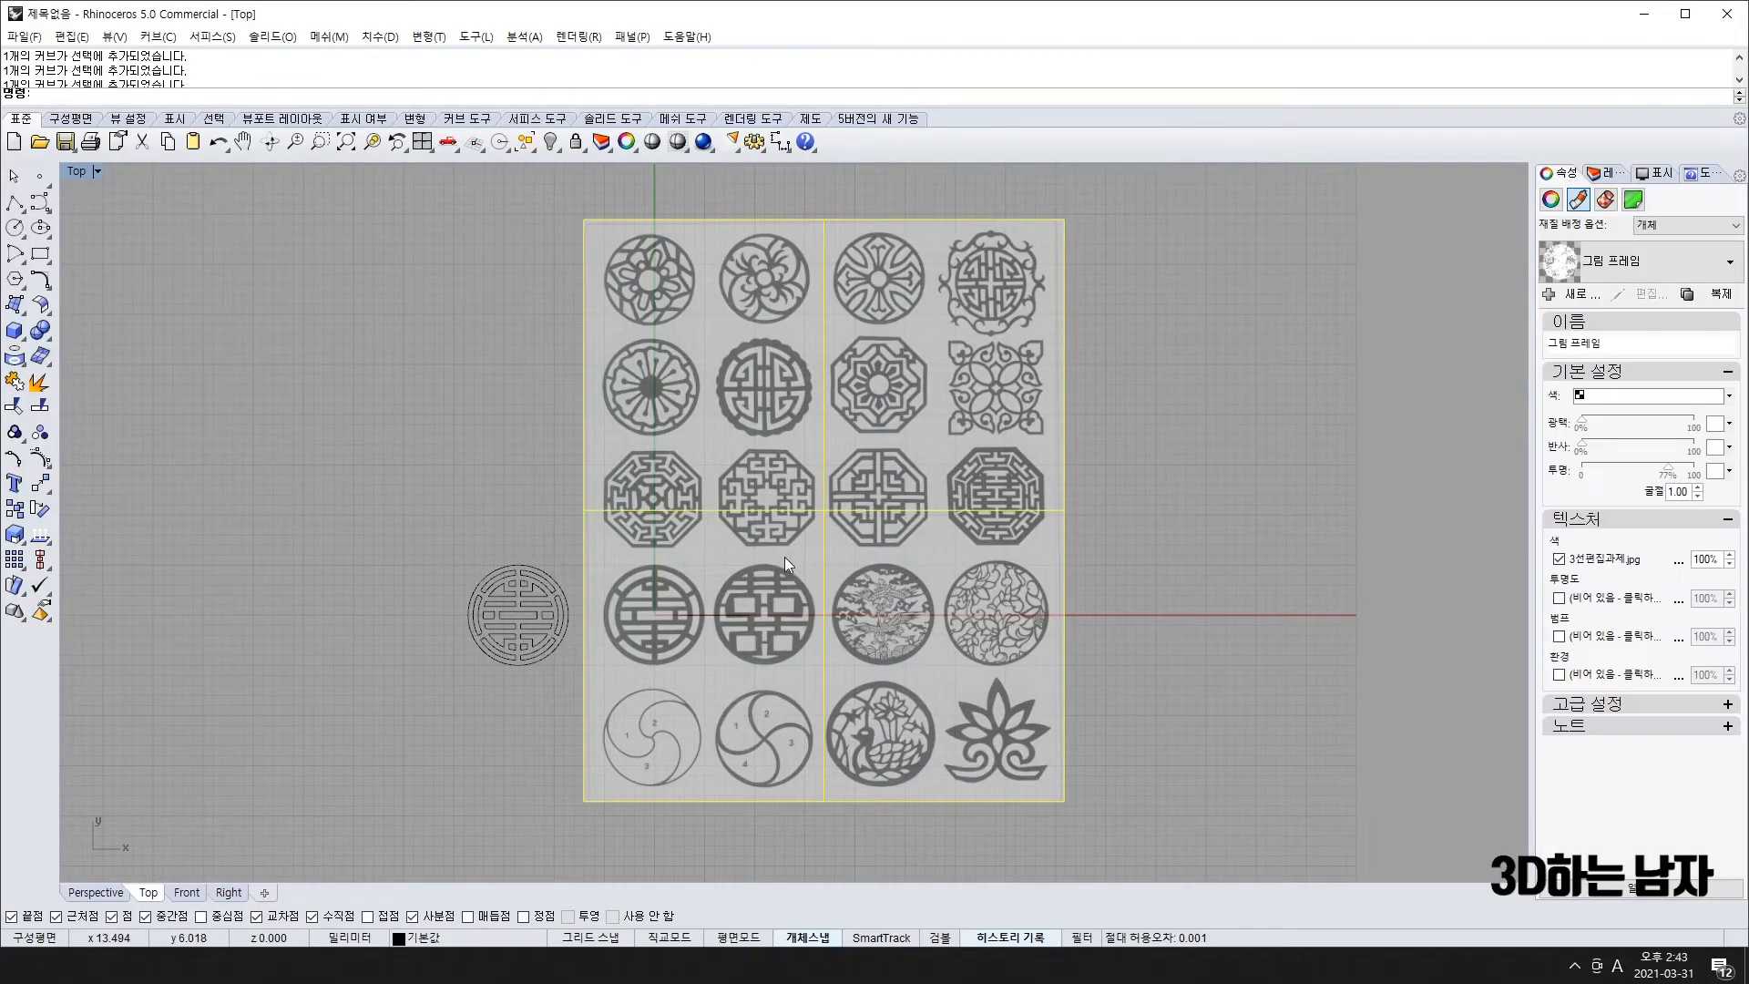
key(Delete)
drag(378, 524, 679, 746)
key(Delete)
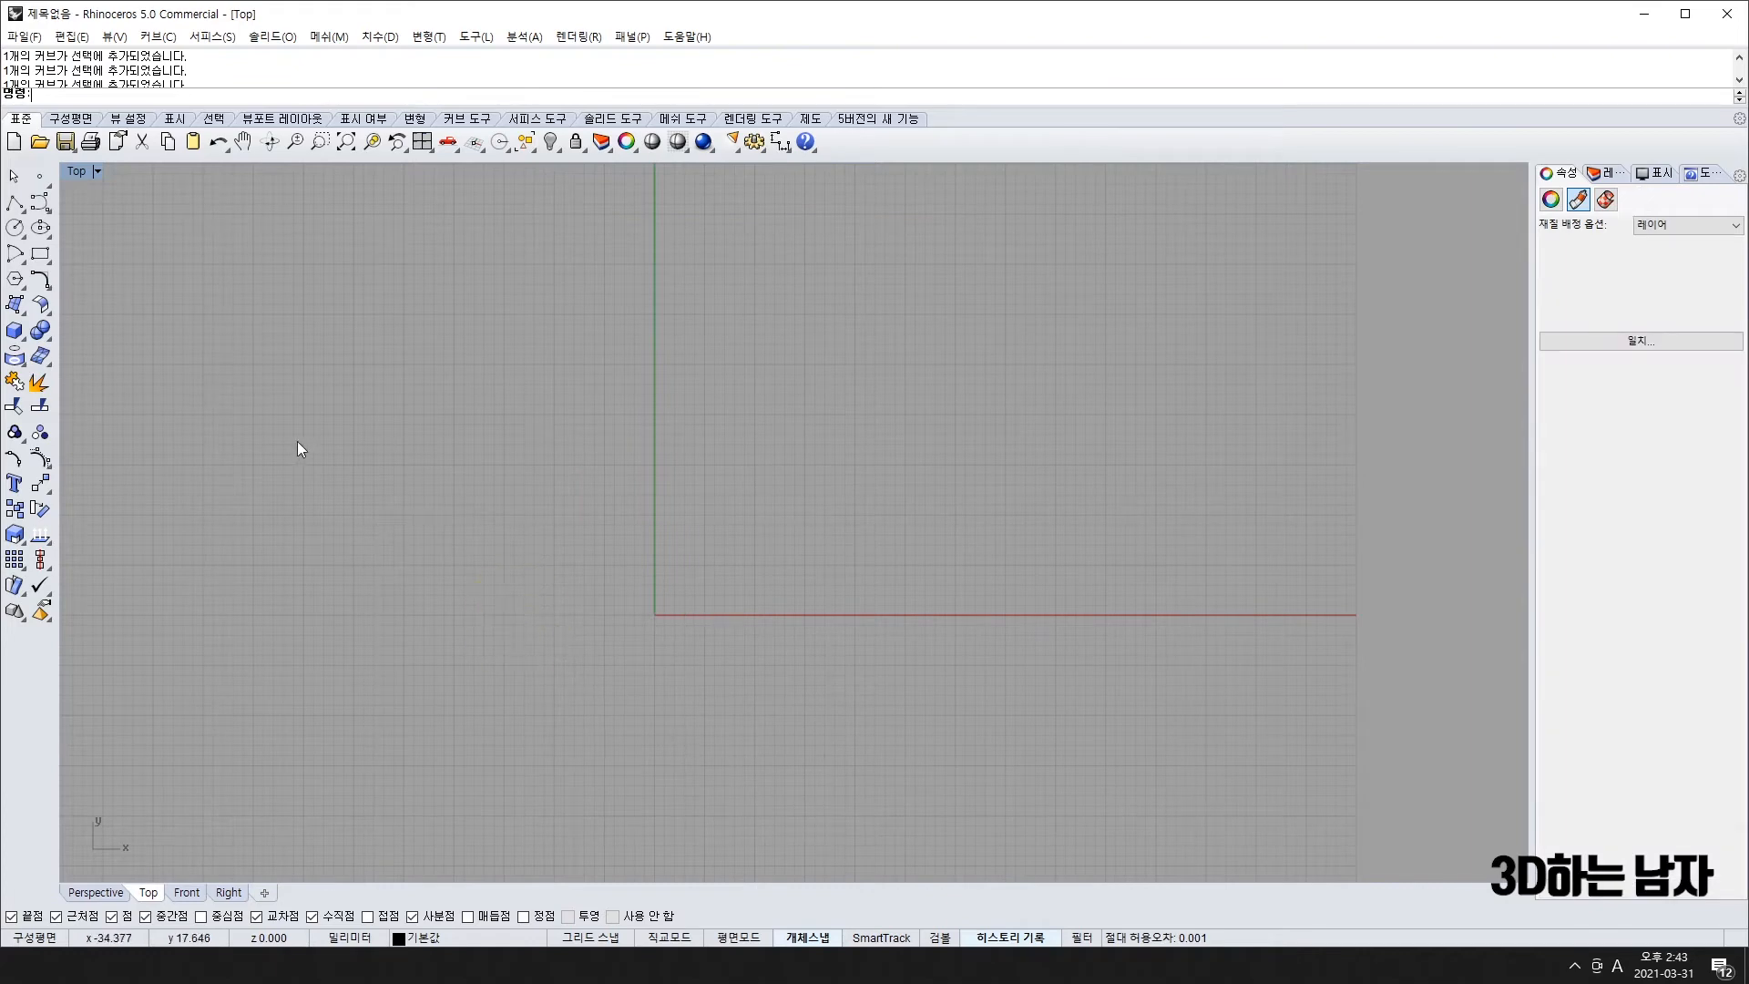
- Insert the 도깨비 image as a picture frame starting at the origin, about 60 mm wide along the X axis
click(15, 304)
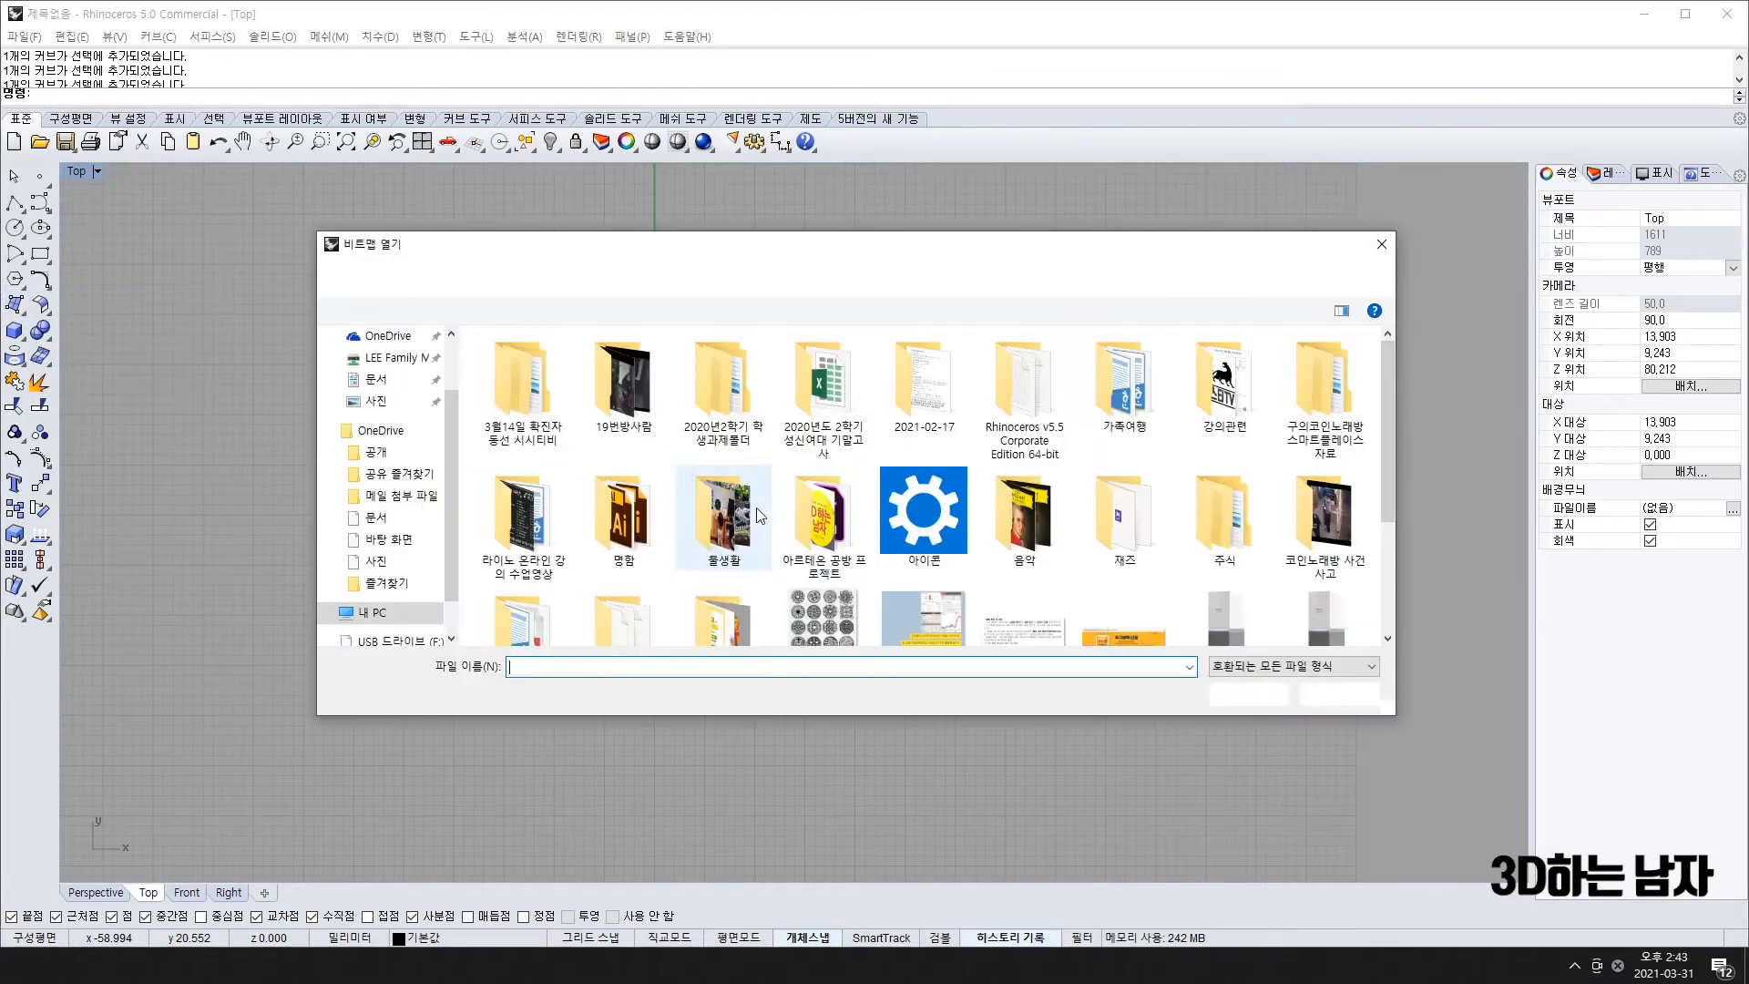
scroll(1220, 517, down, 2)
double_click(649, 603)
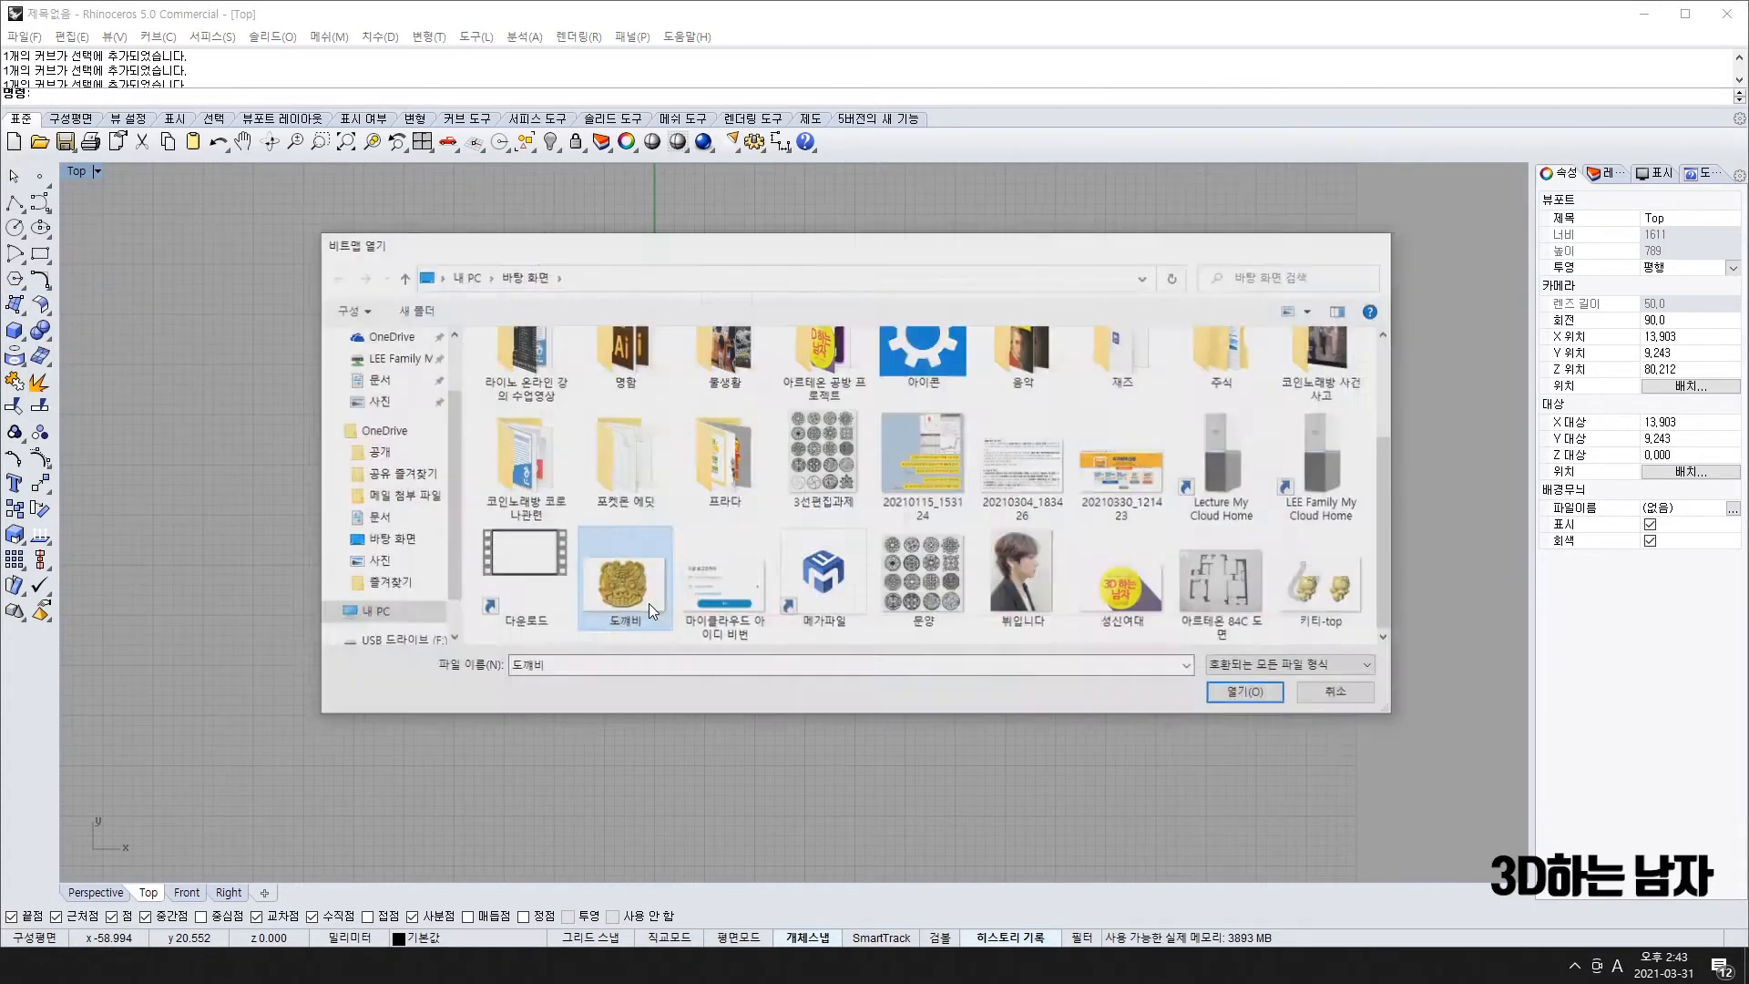
click(654, 615)
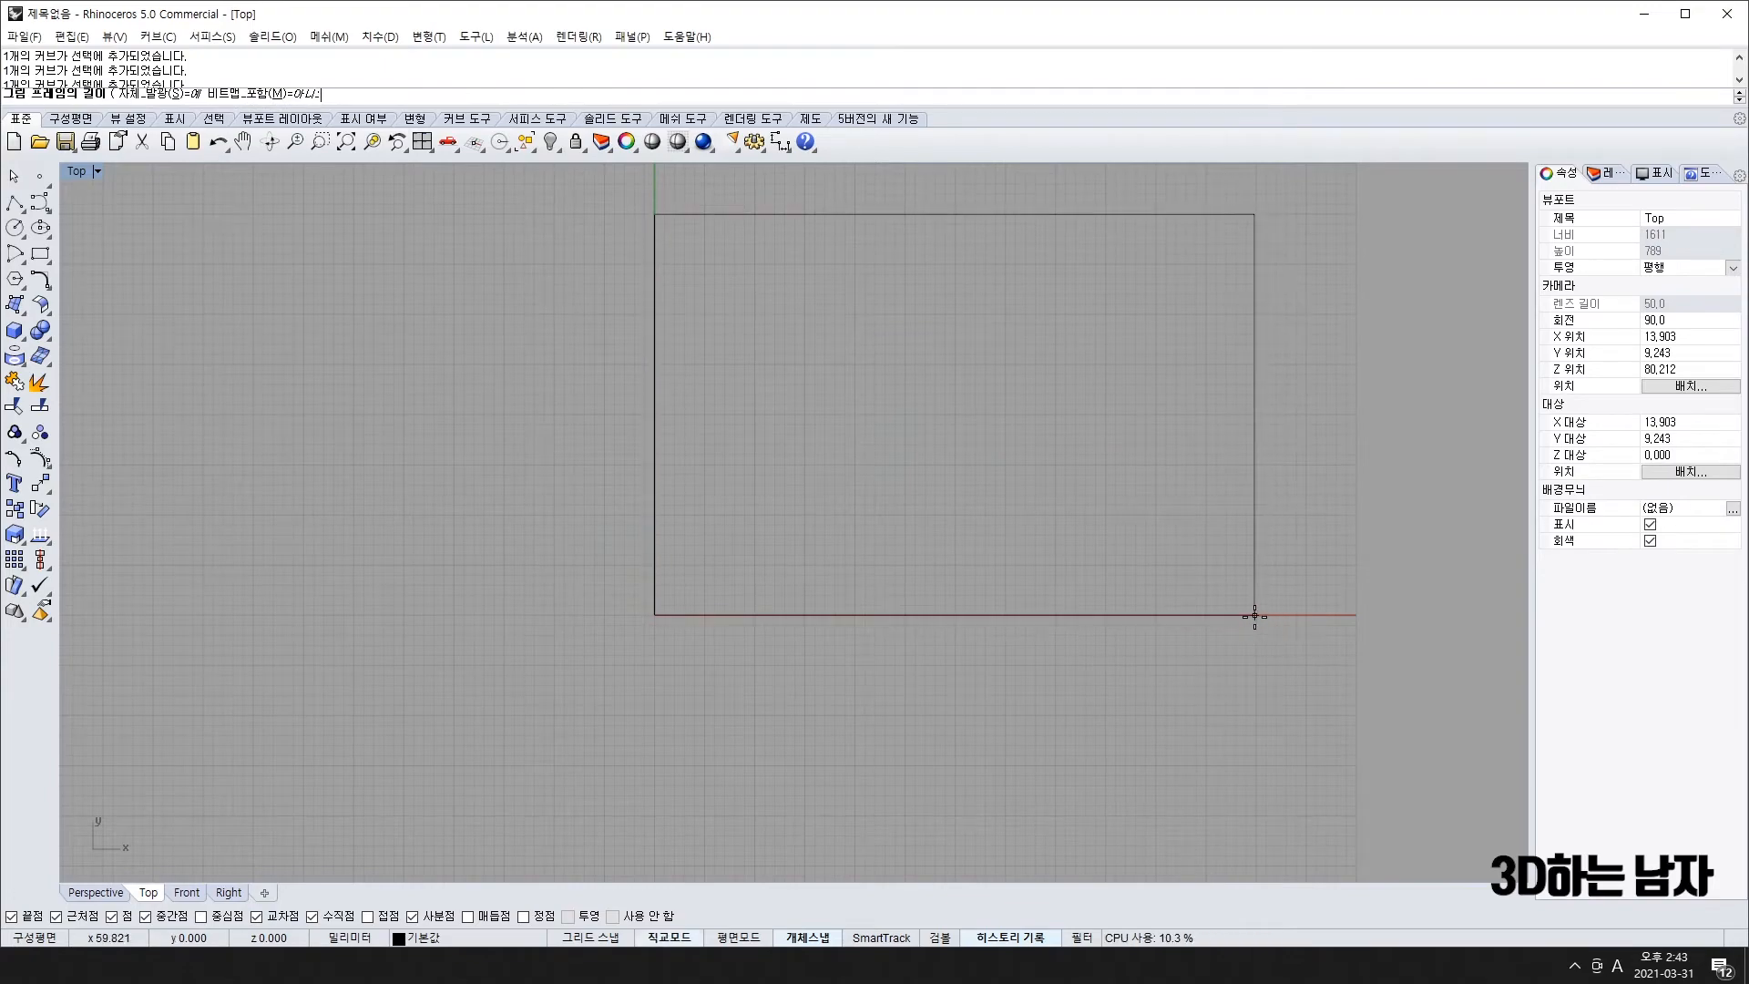
click(1254, 615)
right_drag(849, 560, 802, 635)
scroll(898, 538, up, 8)
scroll(898, 538, down, 8)
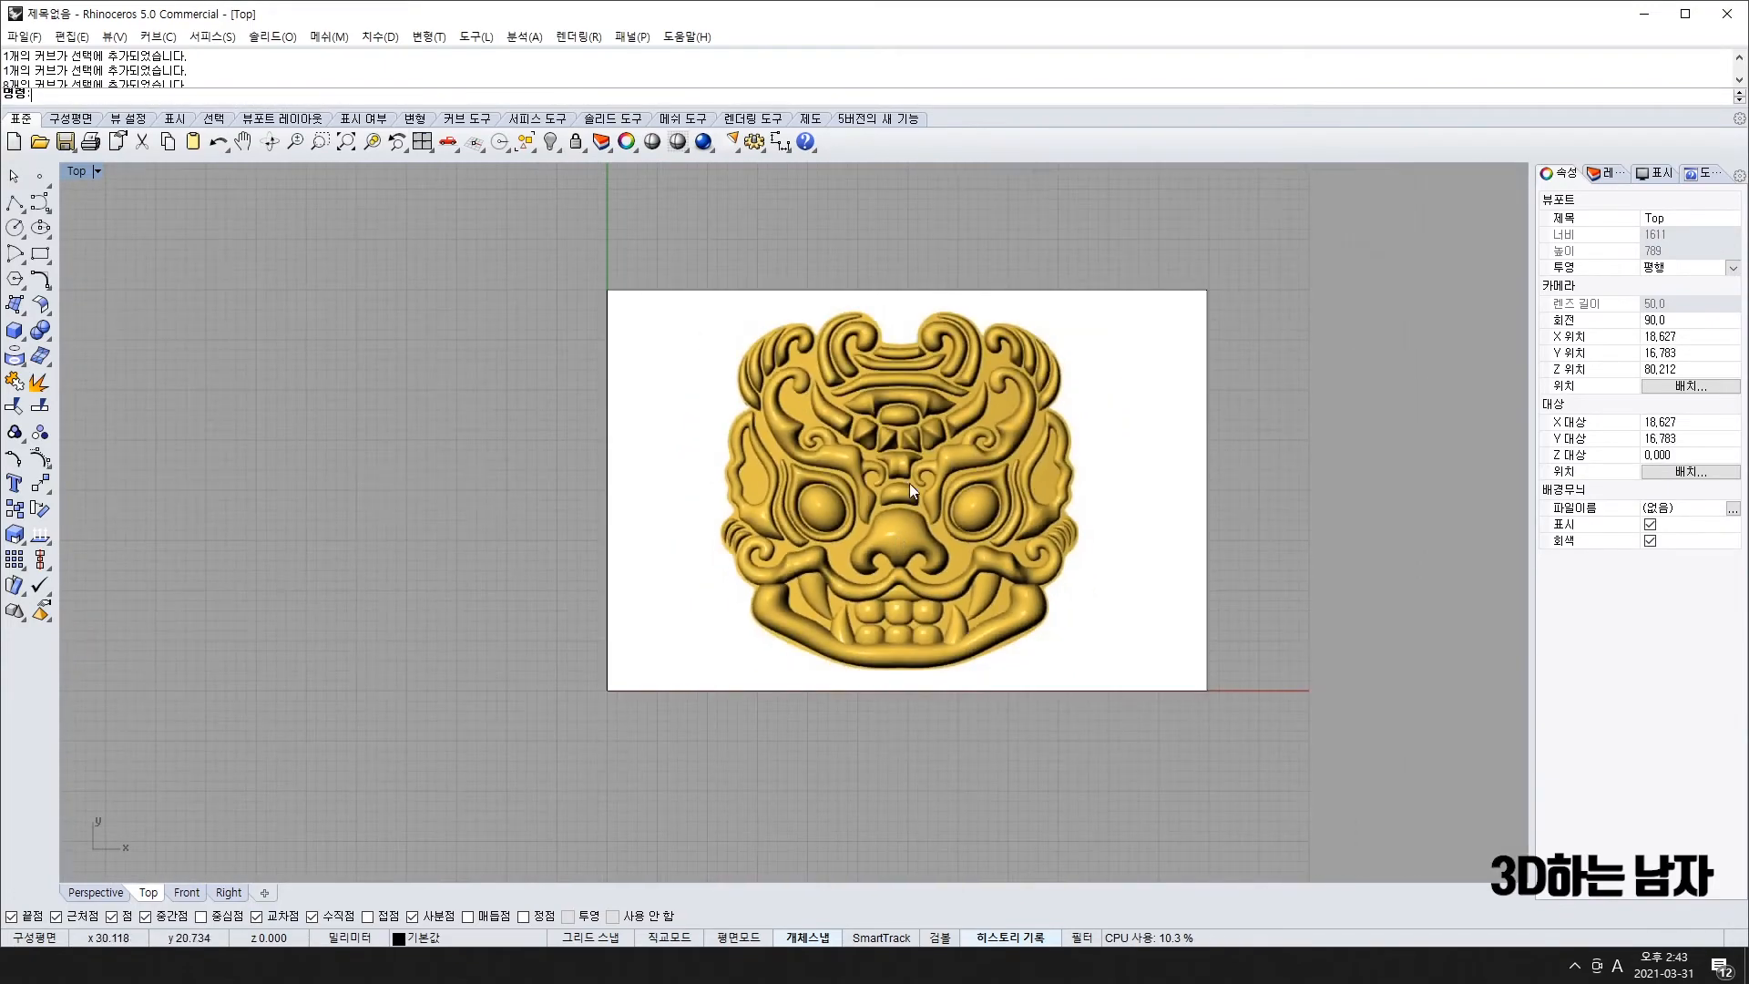
- Move the 도깨비 picture from the centre point just below the nose to the origin (0)
click(906, 512)
scroll(898, 548, up, 5)
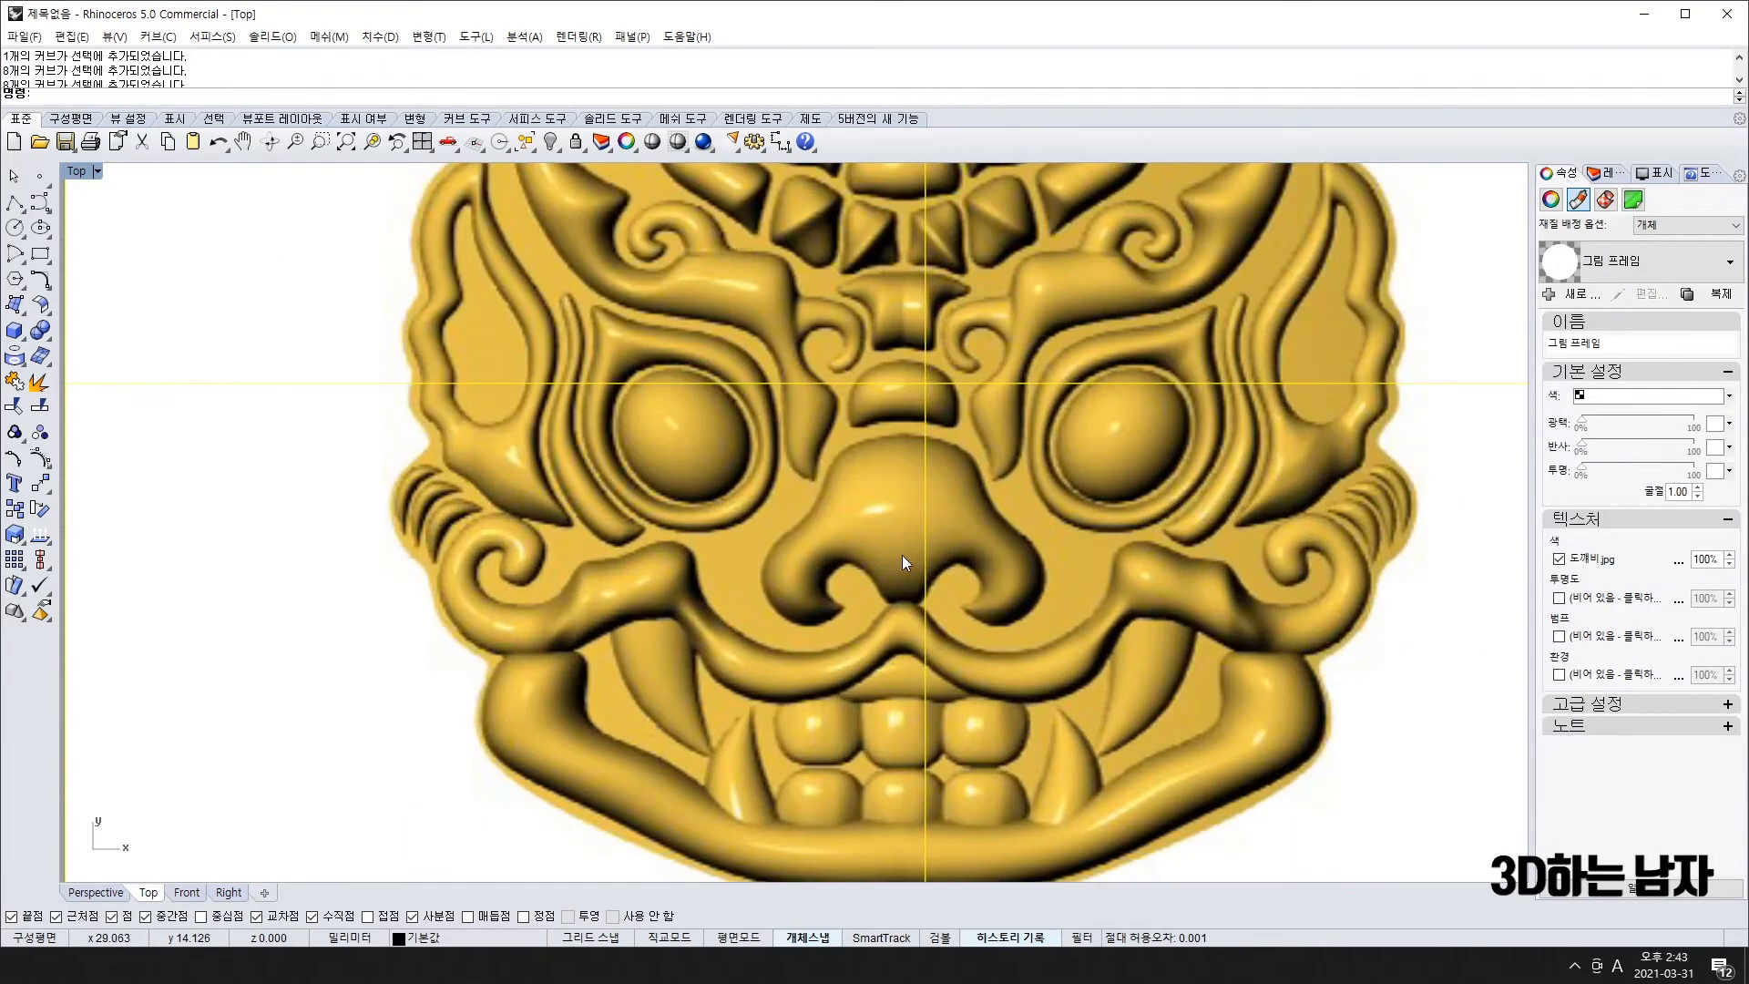
scroll(905, 601, up, 4)
scroll(905, 612, up, 1)
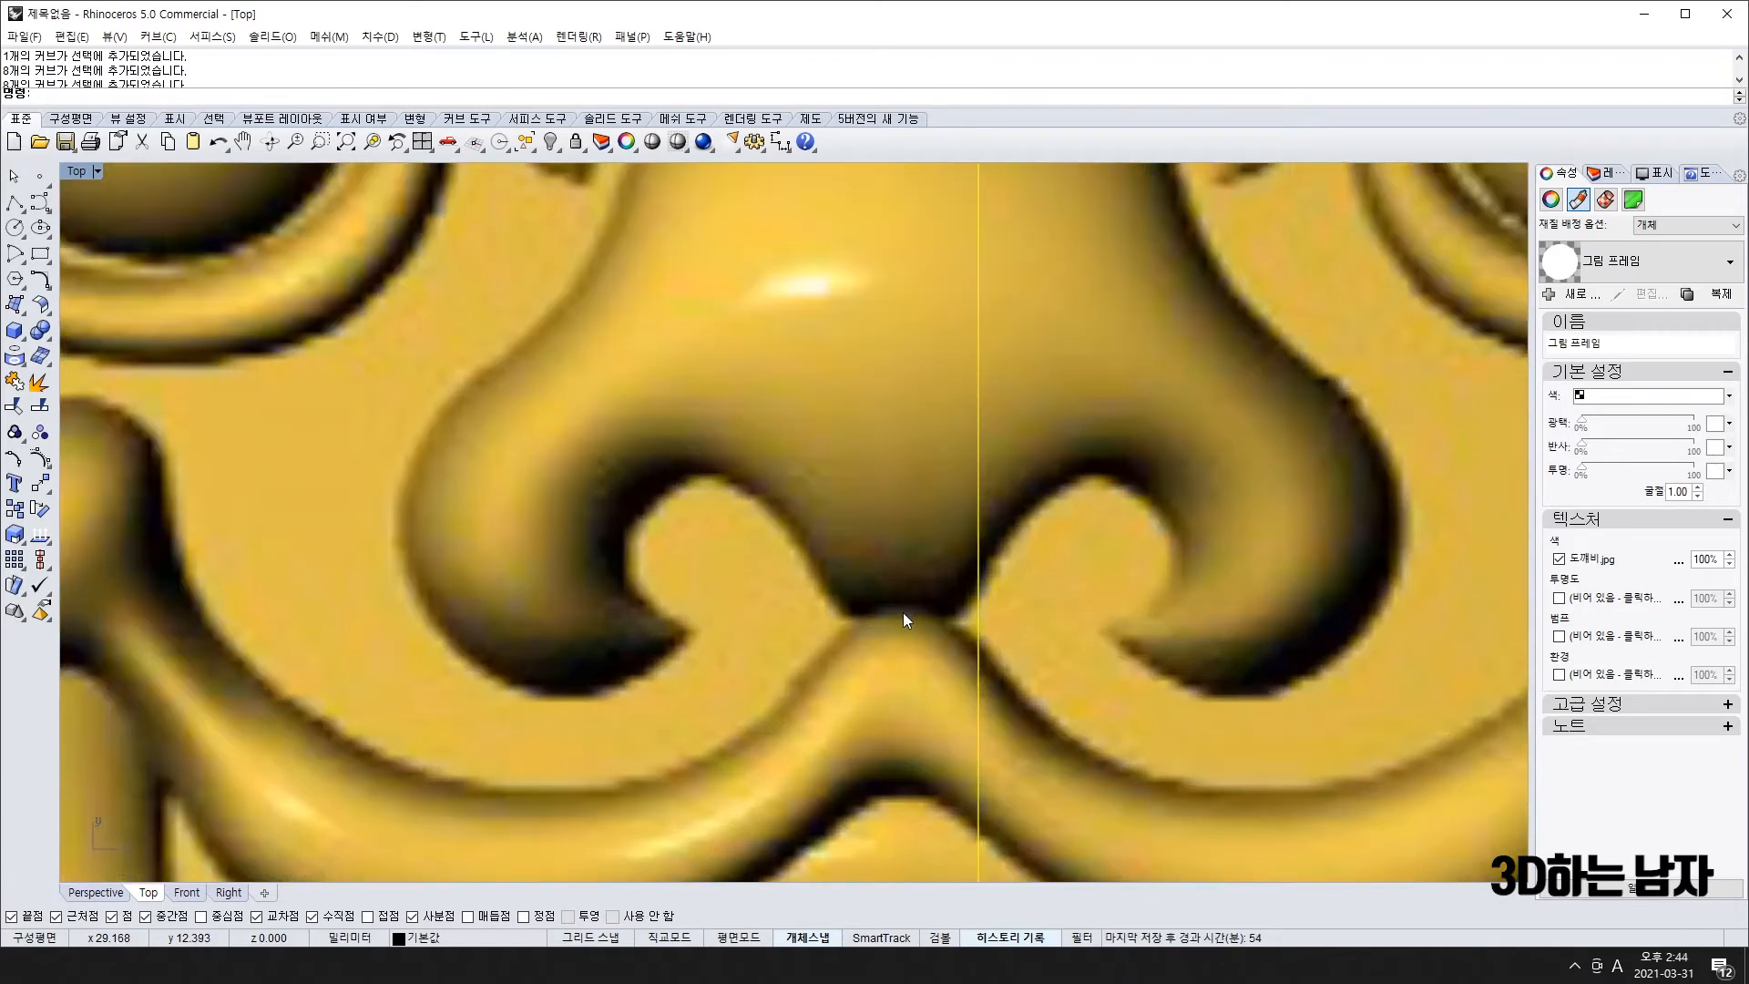
click(42, 484)
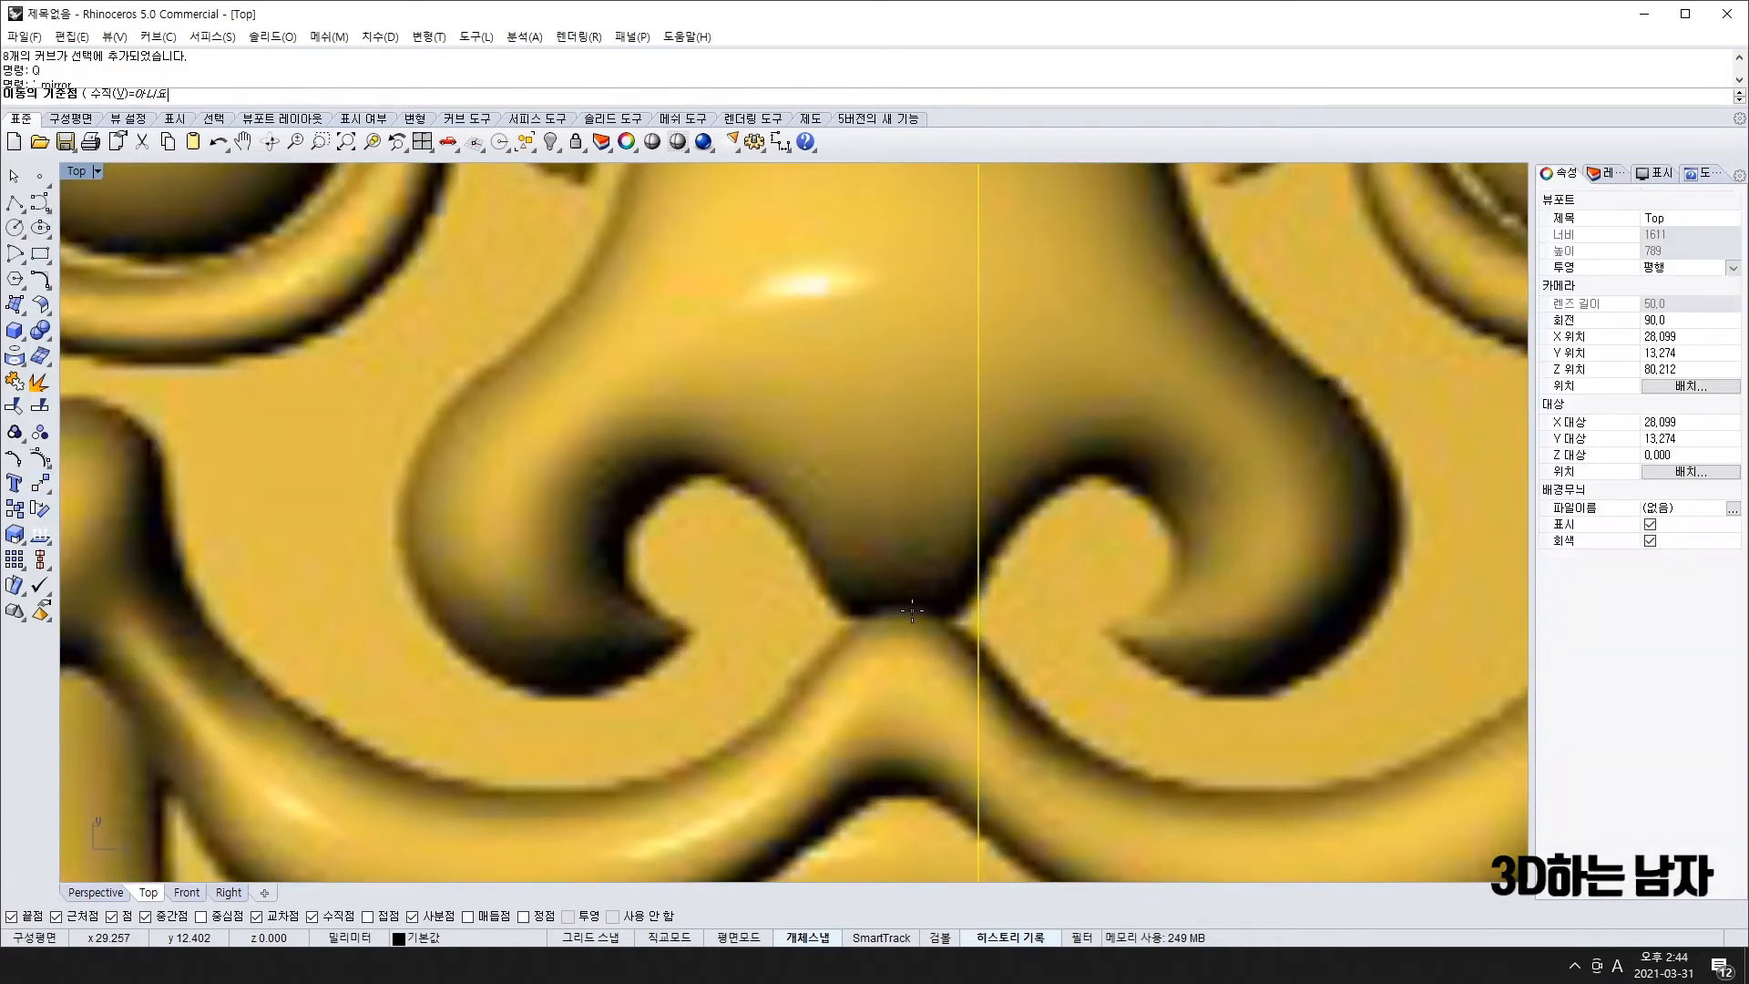
text(0)
key(Return)
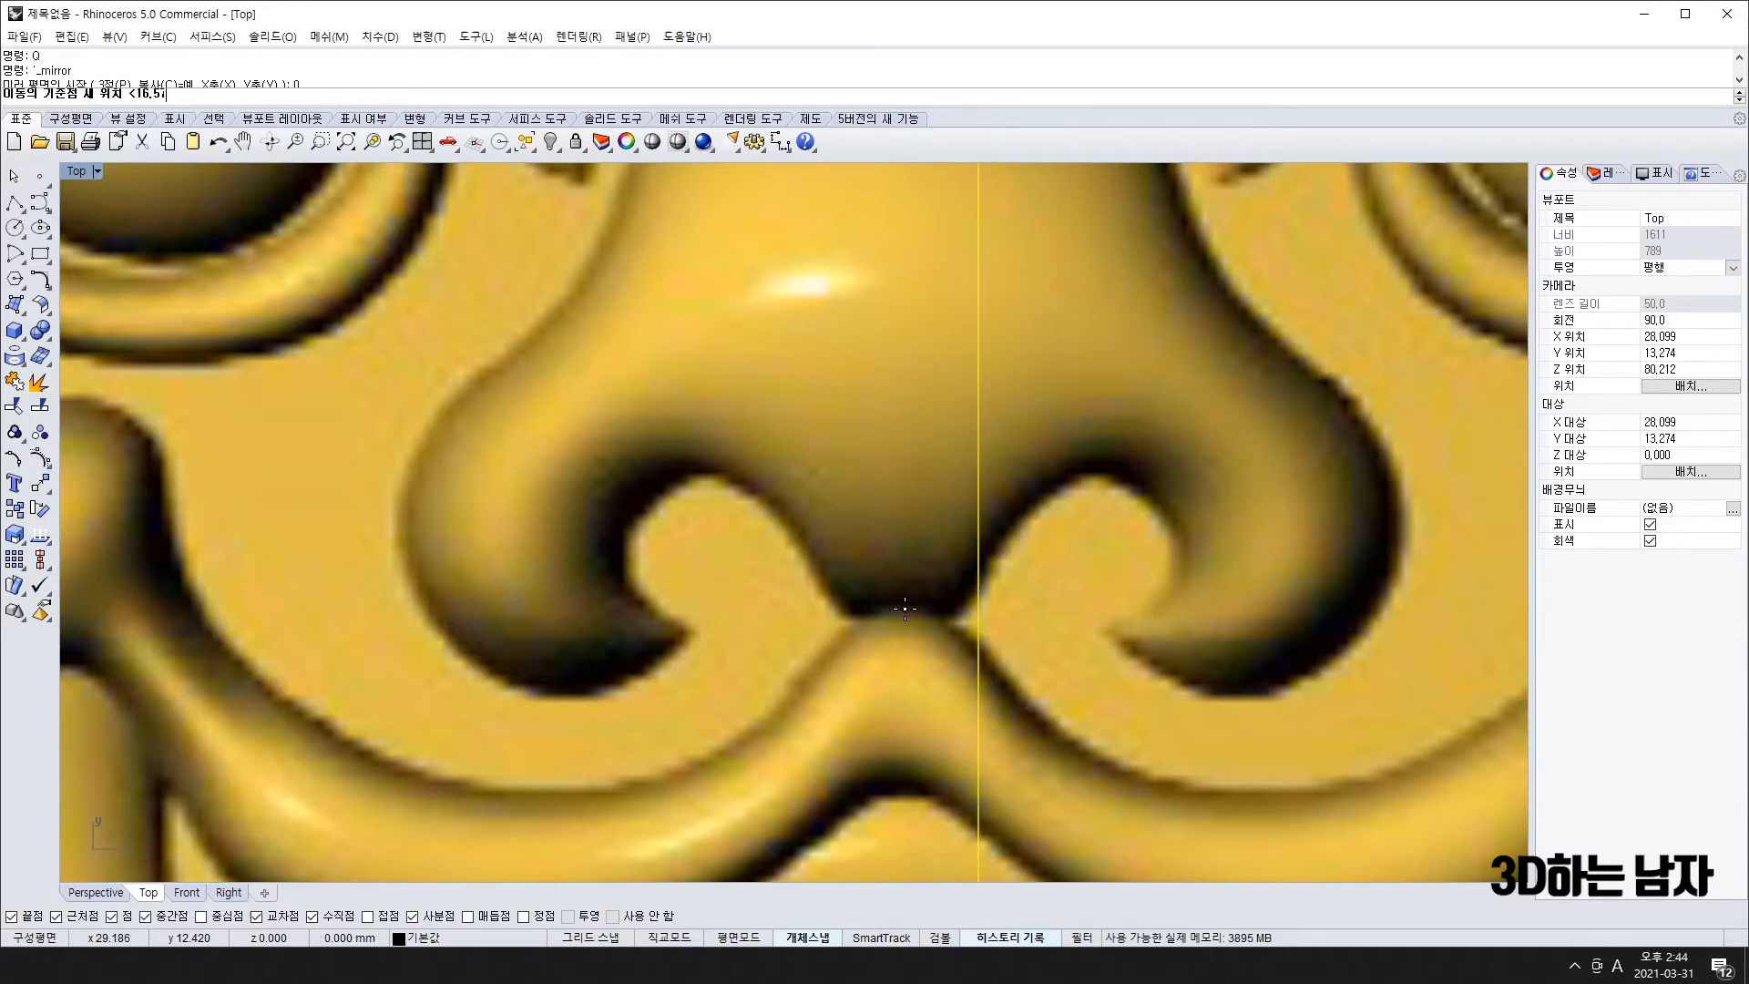
text(0)
key(Return)
scroll(902, 610, down, 10)
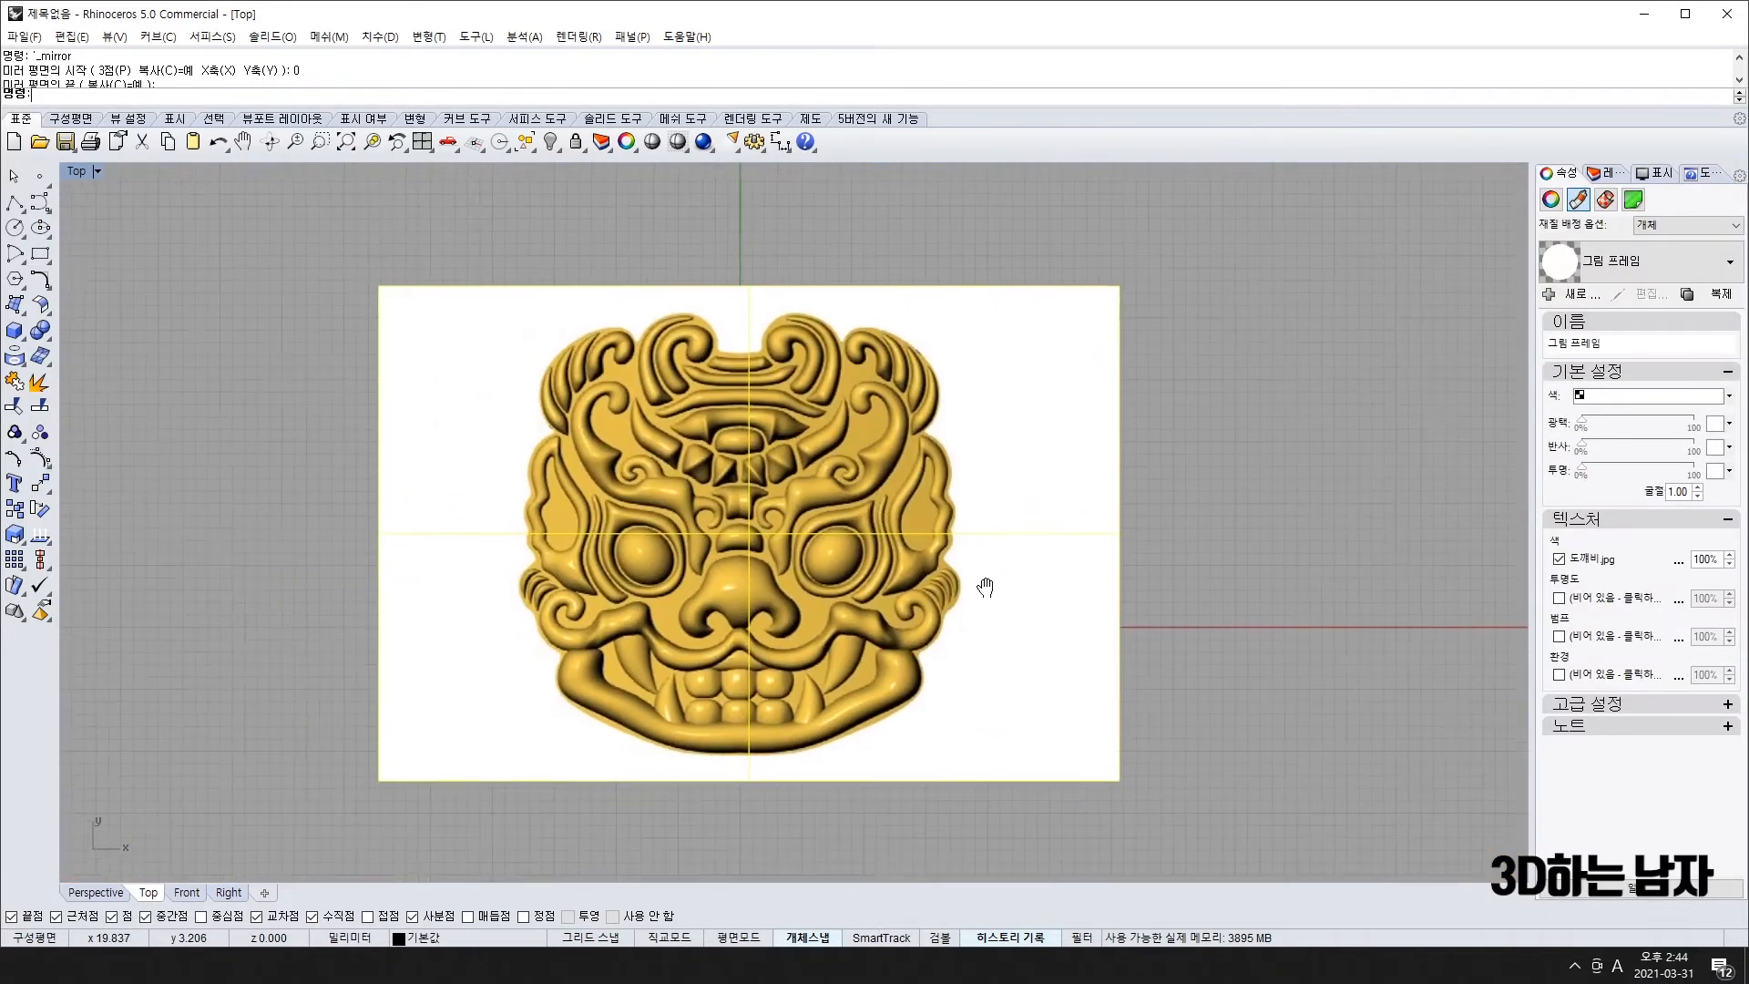
scroll(685, 544, down, 5)
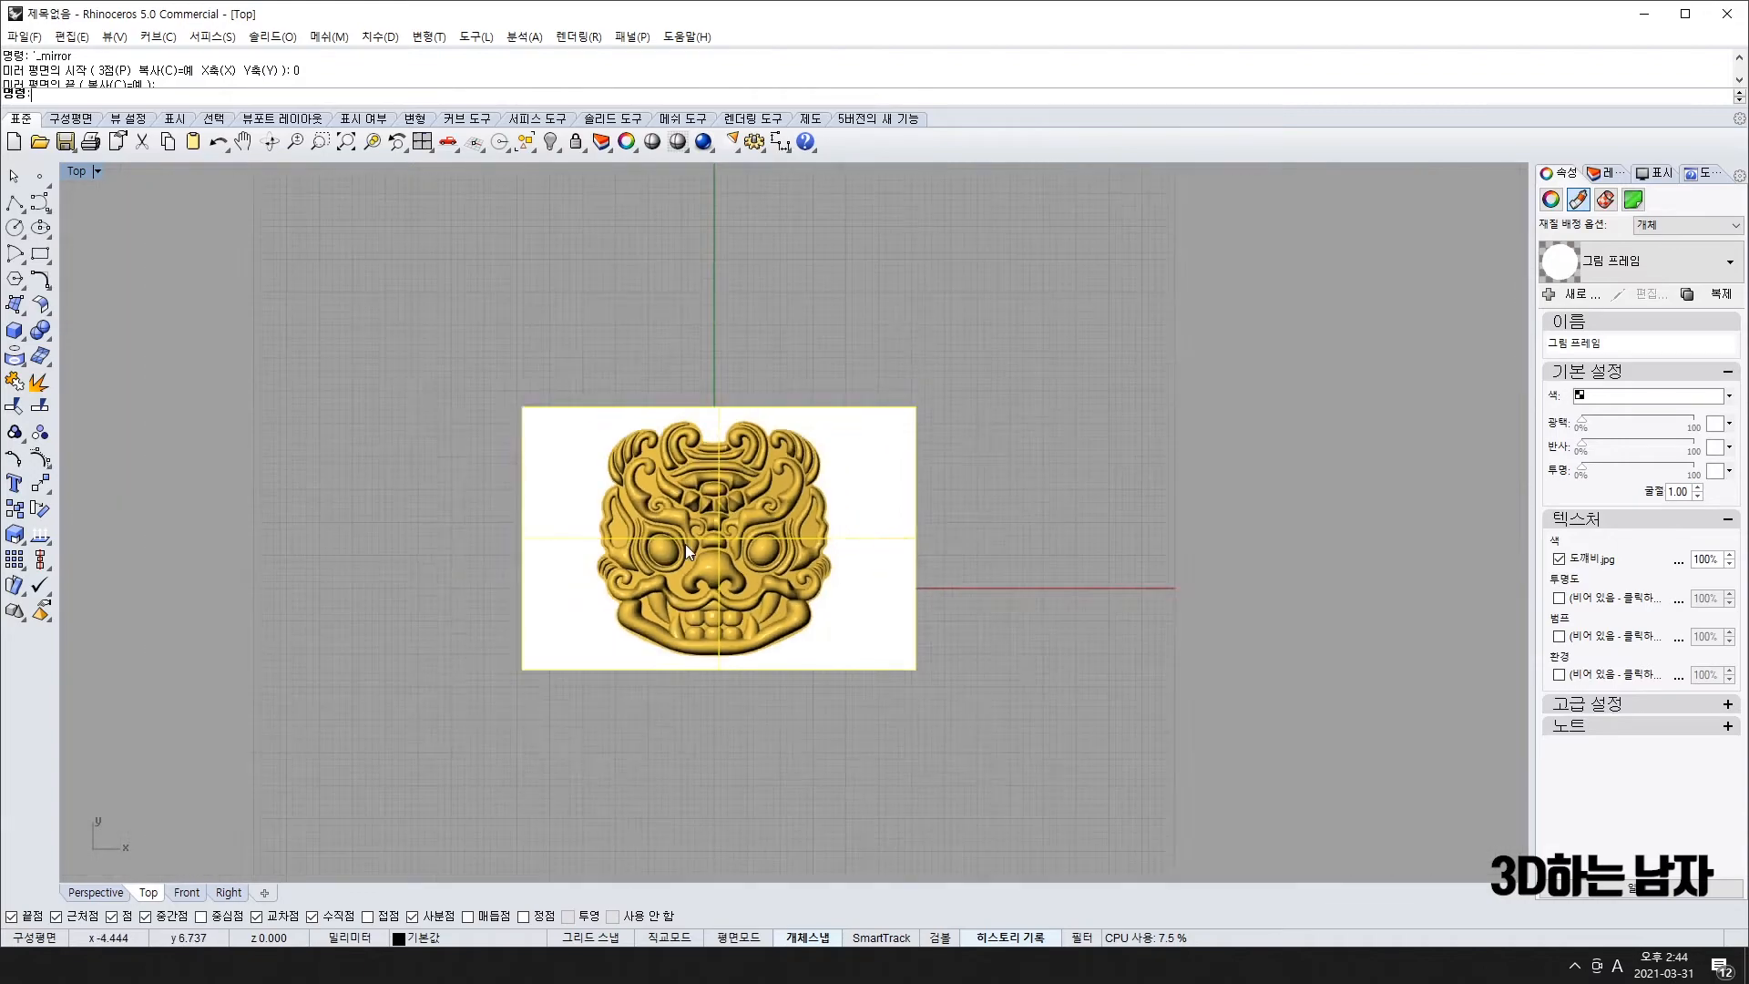
- Set the 도깨비 picture's transparency to about 74% and lock the picture as a tracing reference
scroll(691, 555, up, 4)
scroll(690, 554, down, 3)
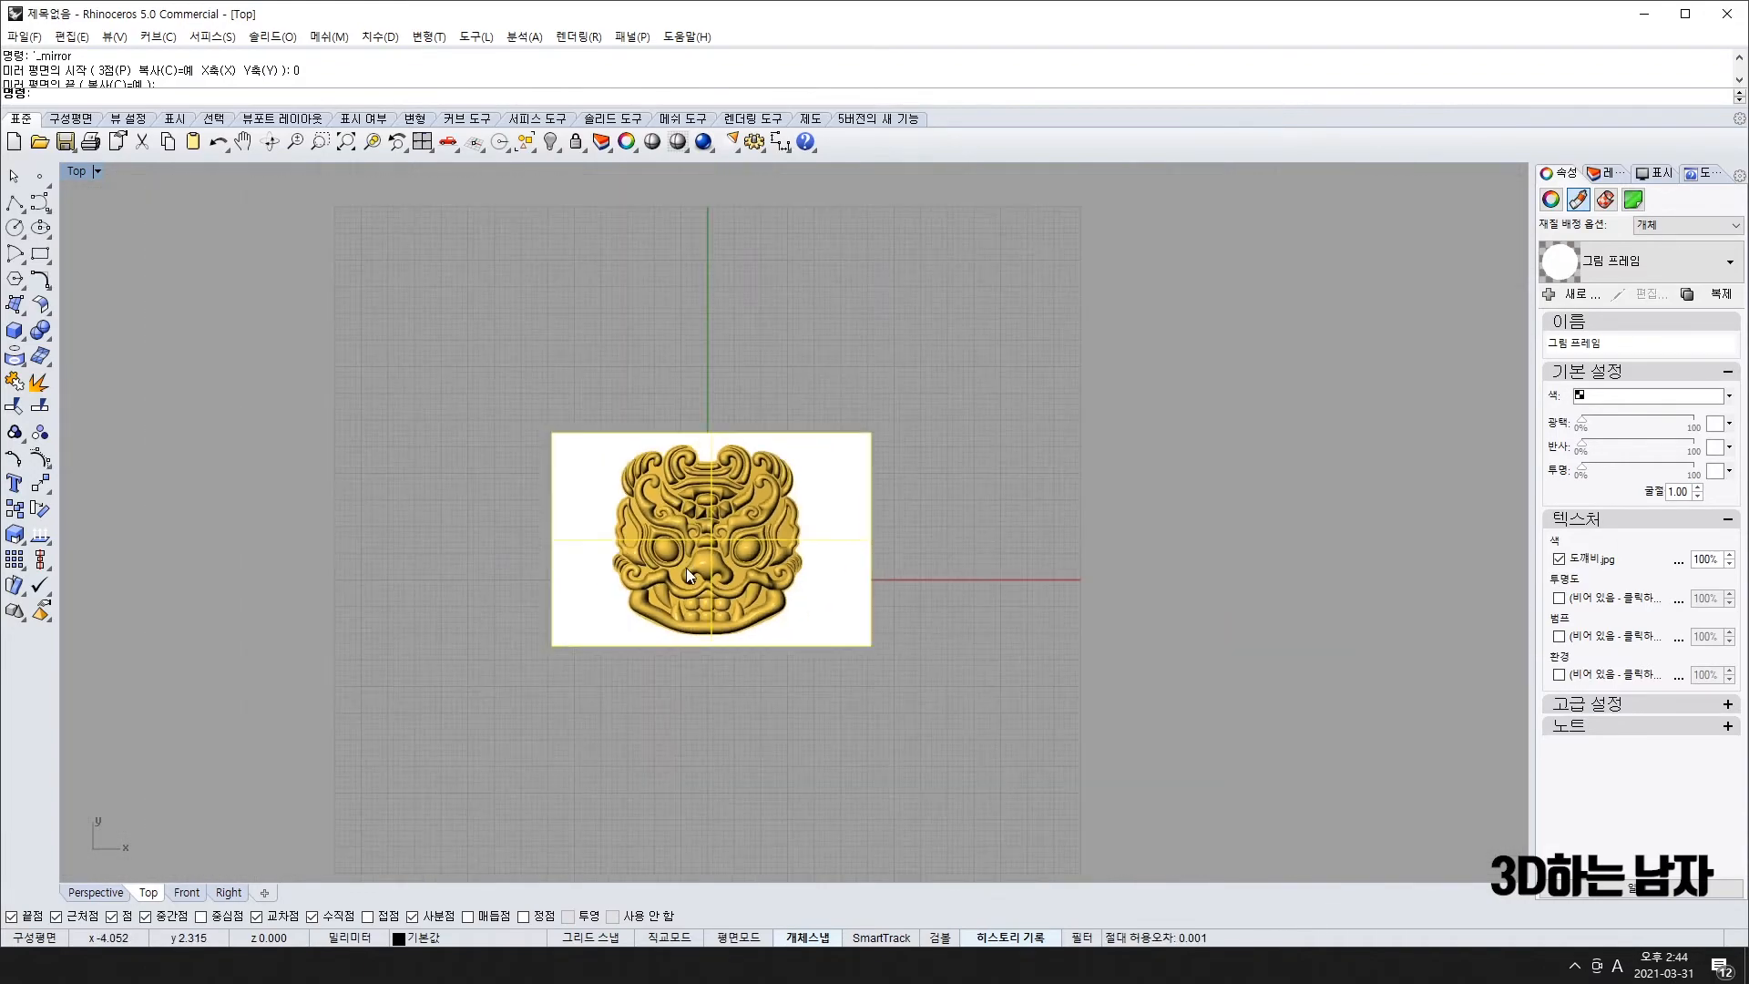
scroll(880, 551, up, 3)
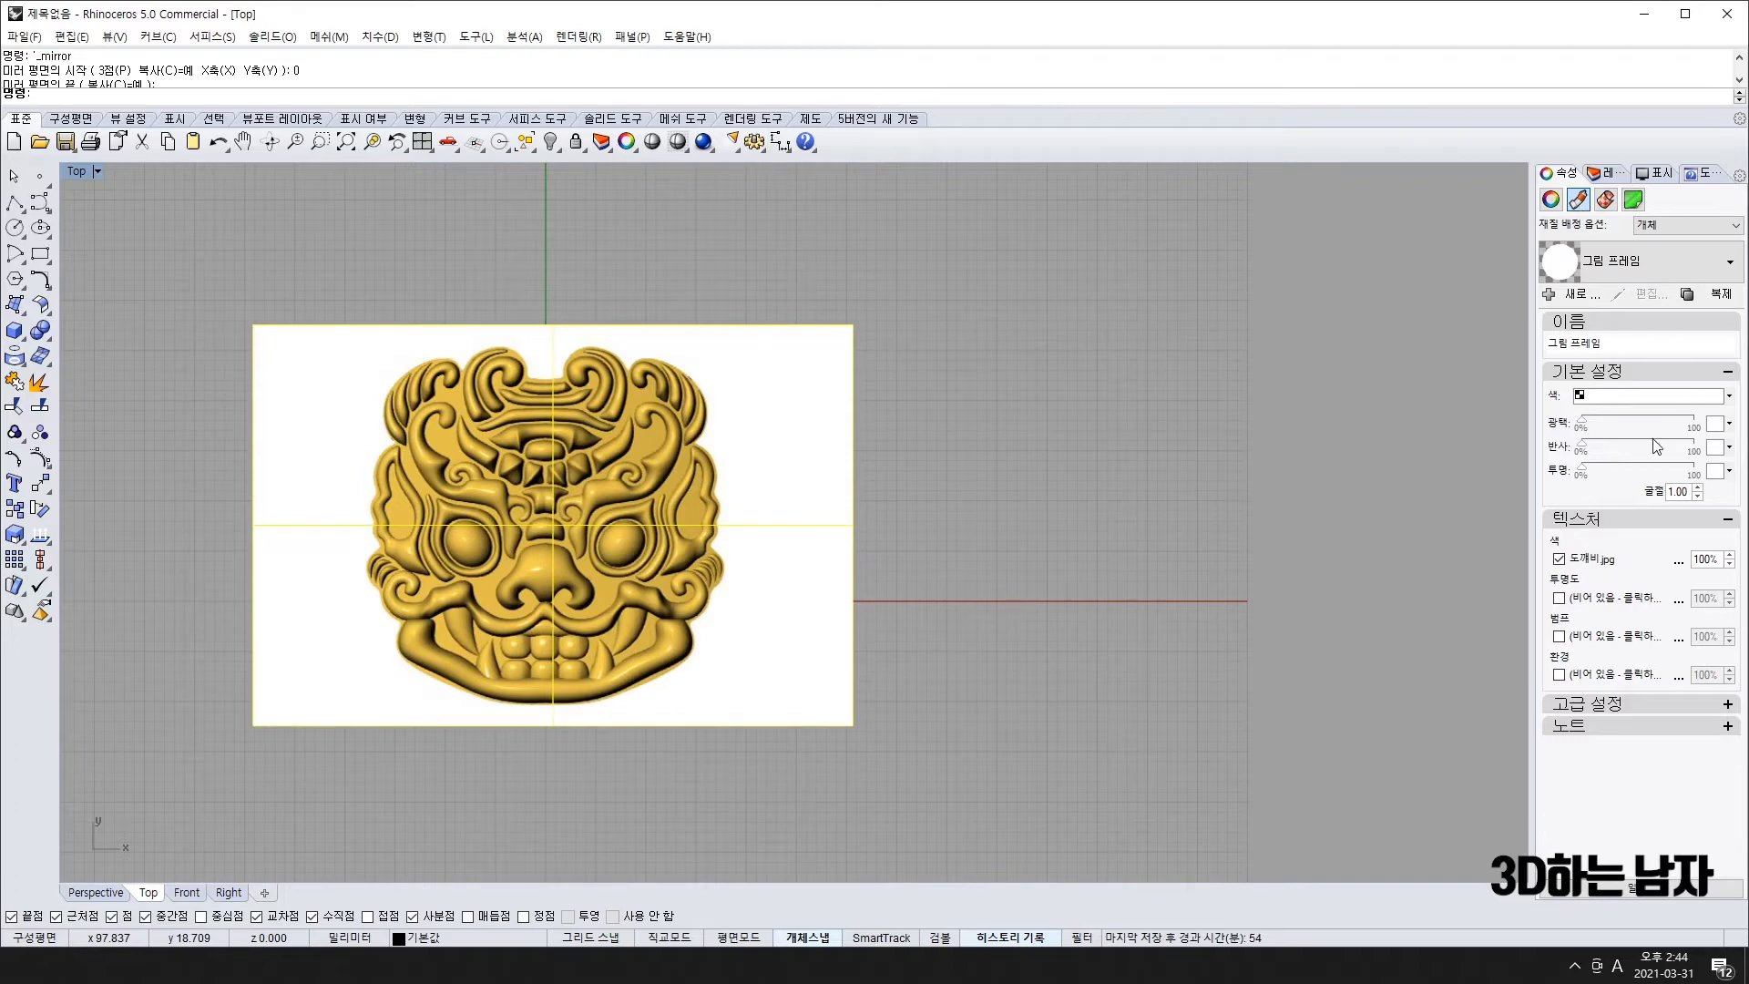
click(1666, 466)
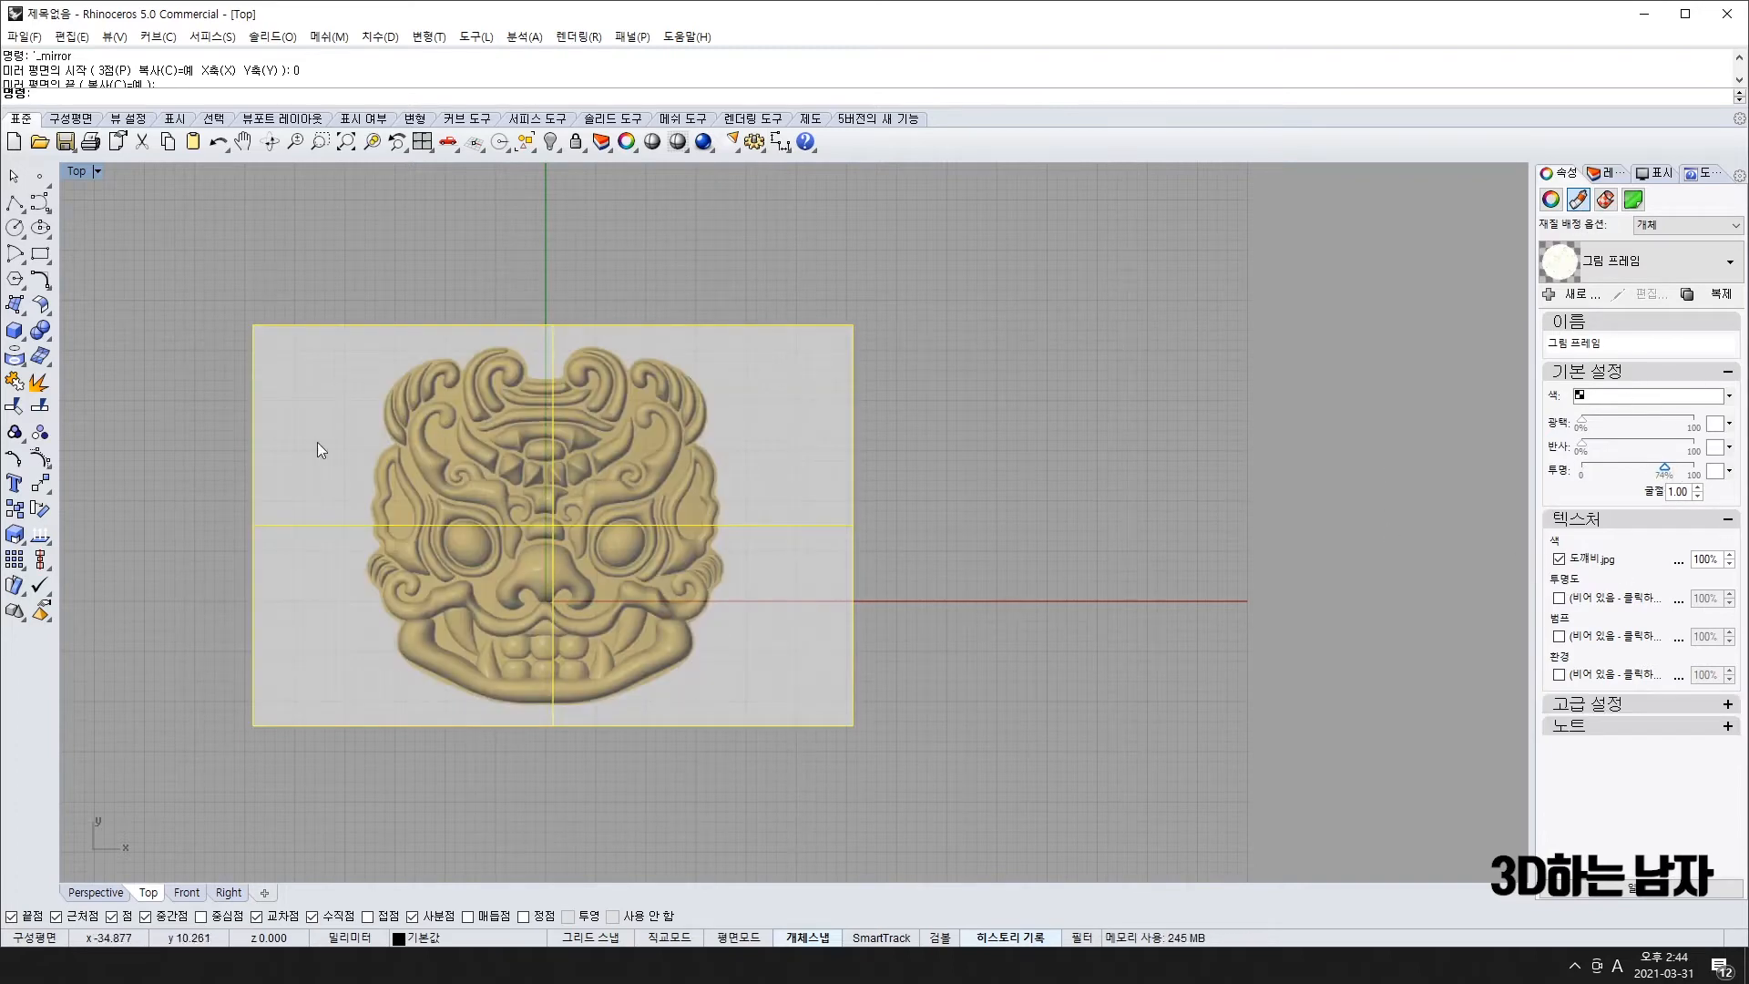
key(Escape)
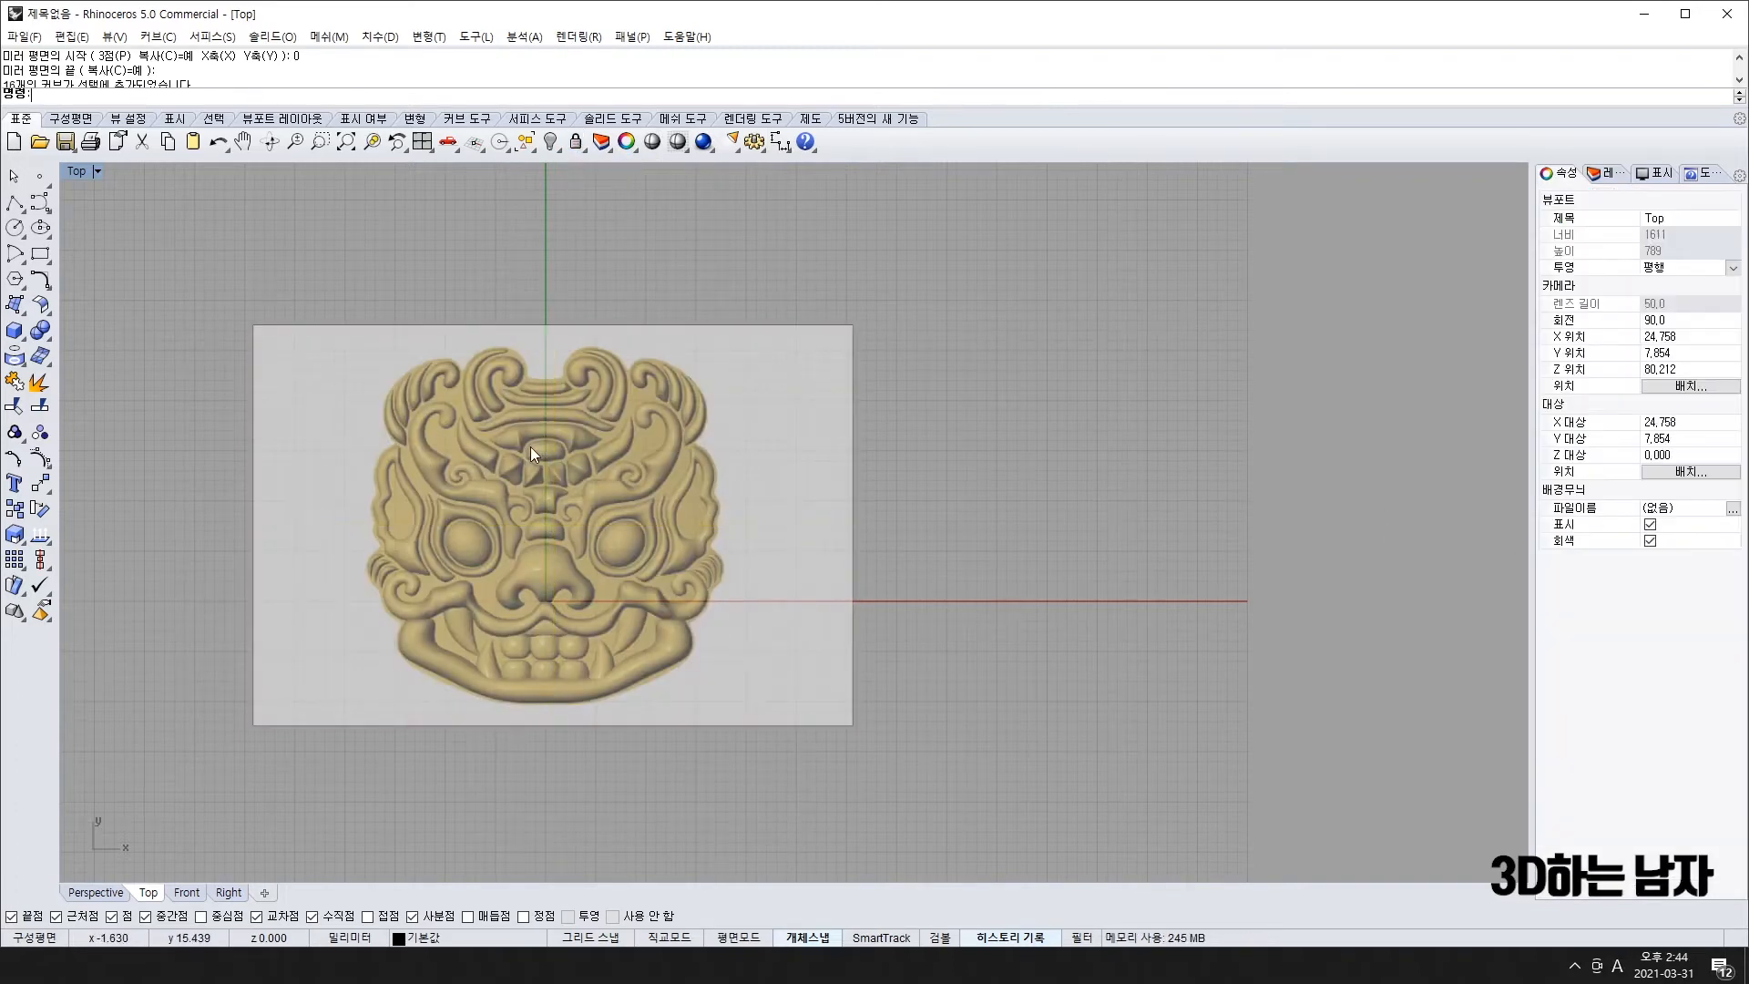
- Examine how the mask's nose, eyes and mouth line up with the vertical axis through the origin
scroll(570, 505, up, 4)
scroll(550, 553, down, 2)
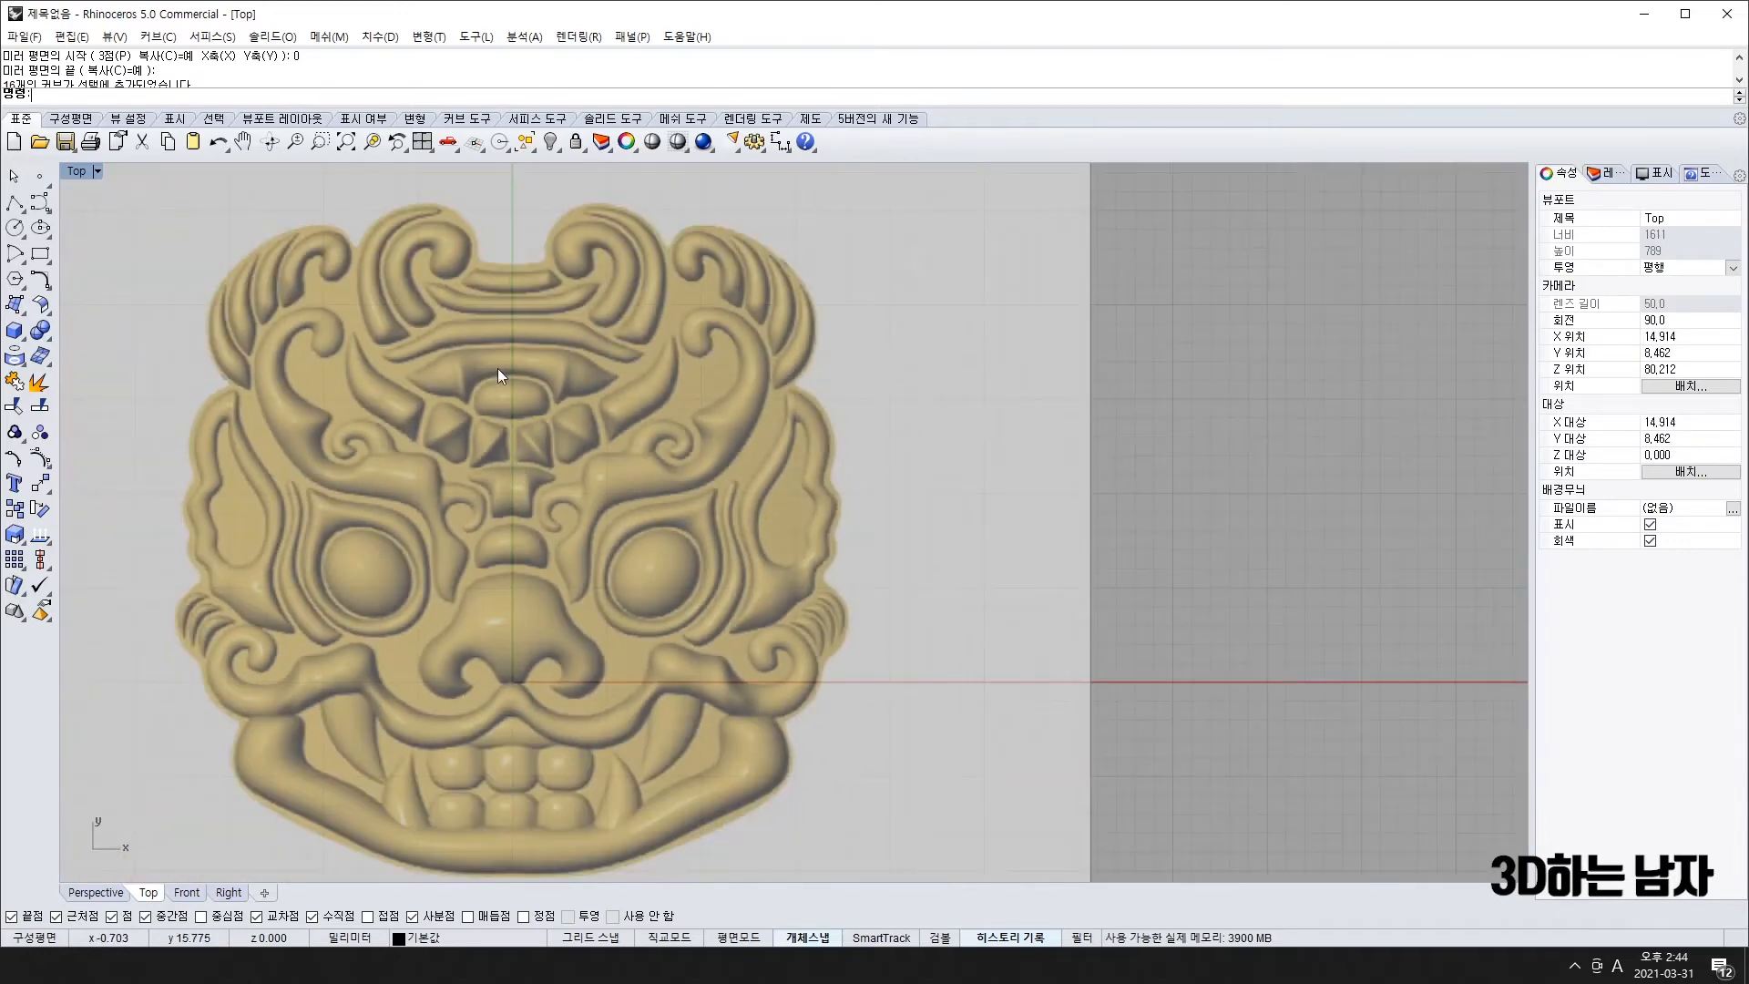
right_drag(377, 526, 500, 488)
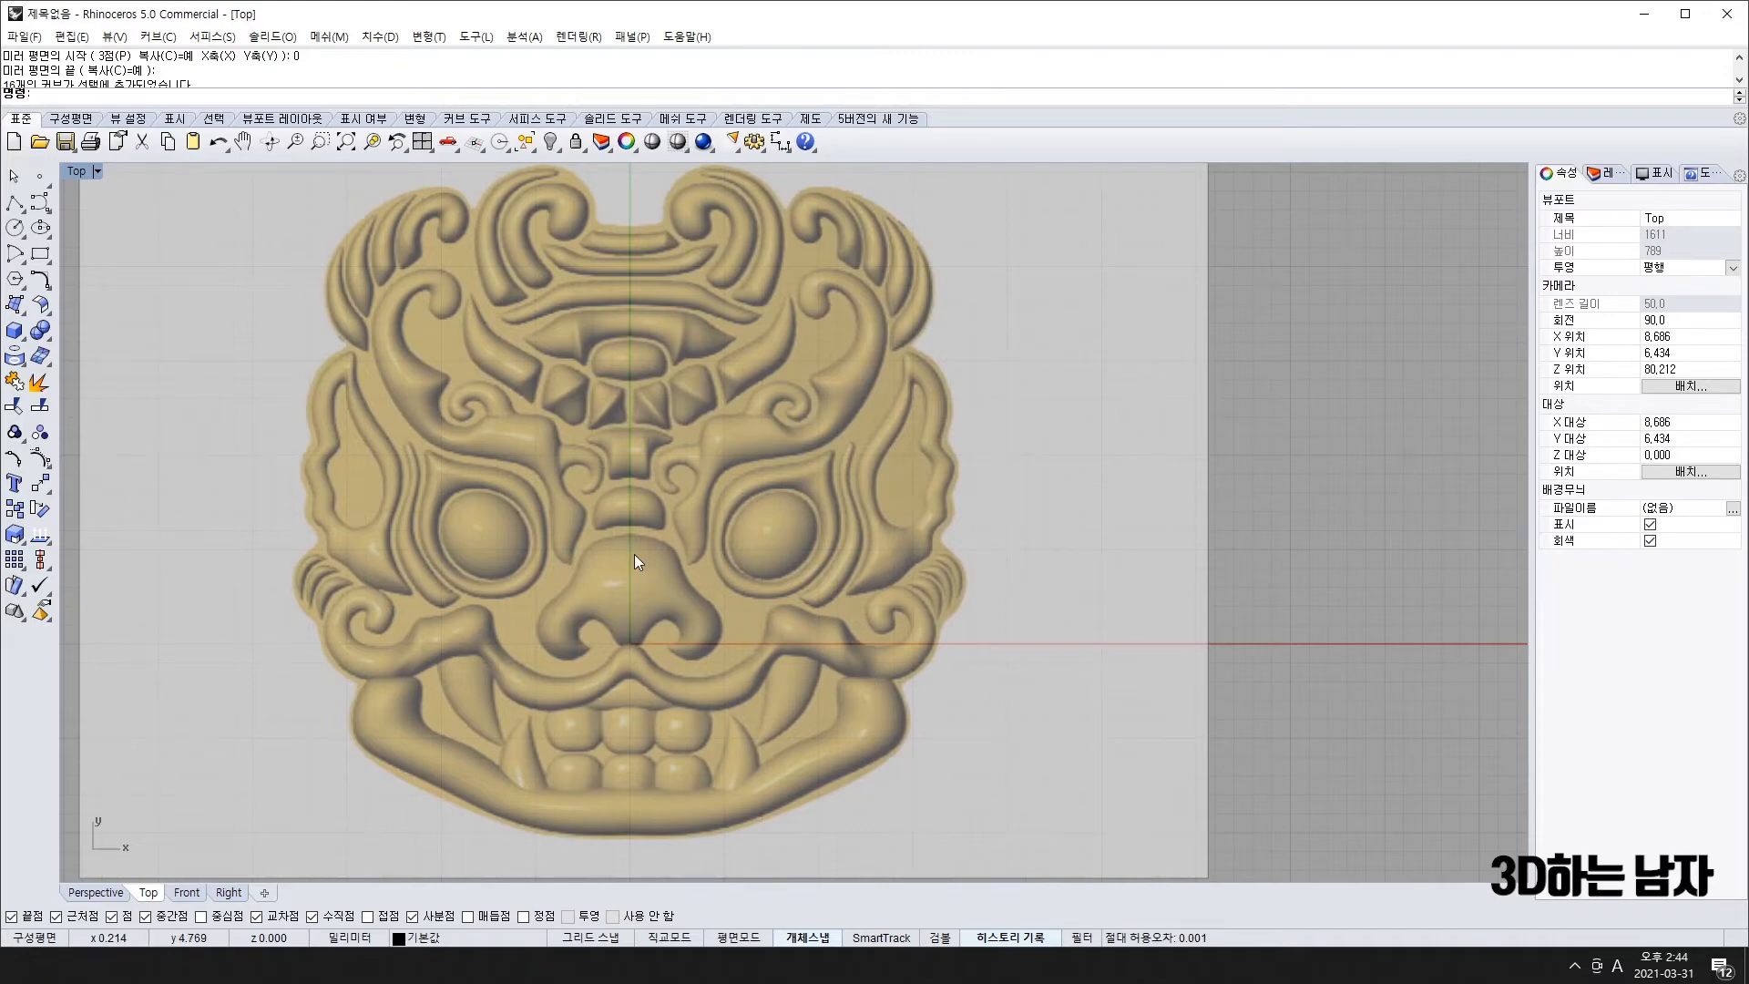
scroll(637, 537, up, 3)
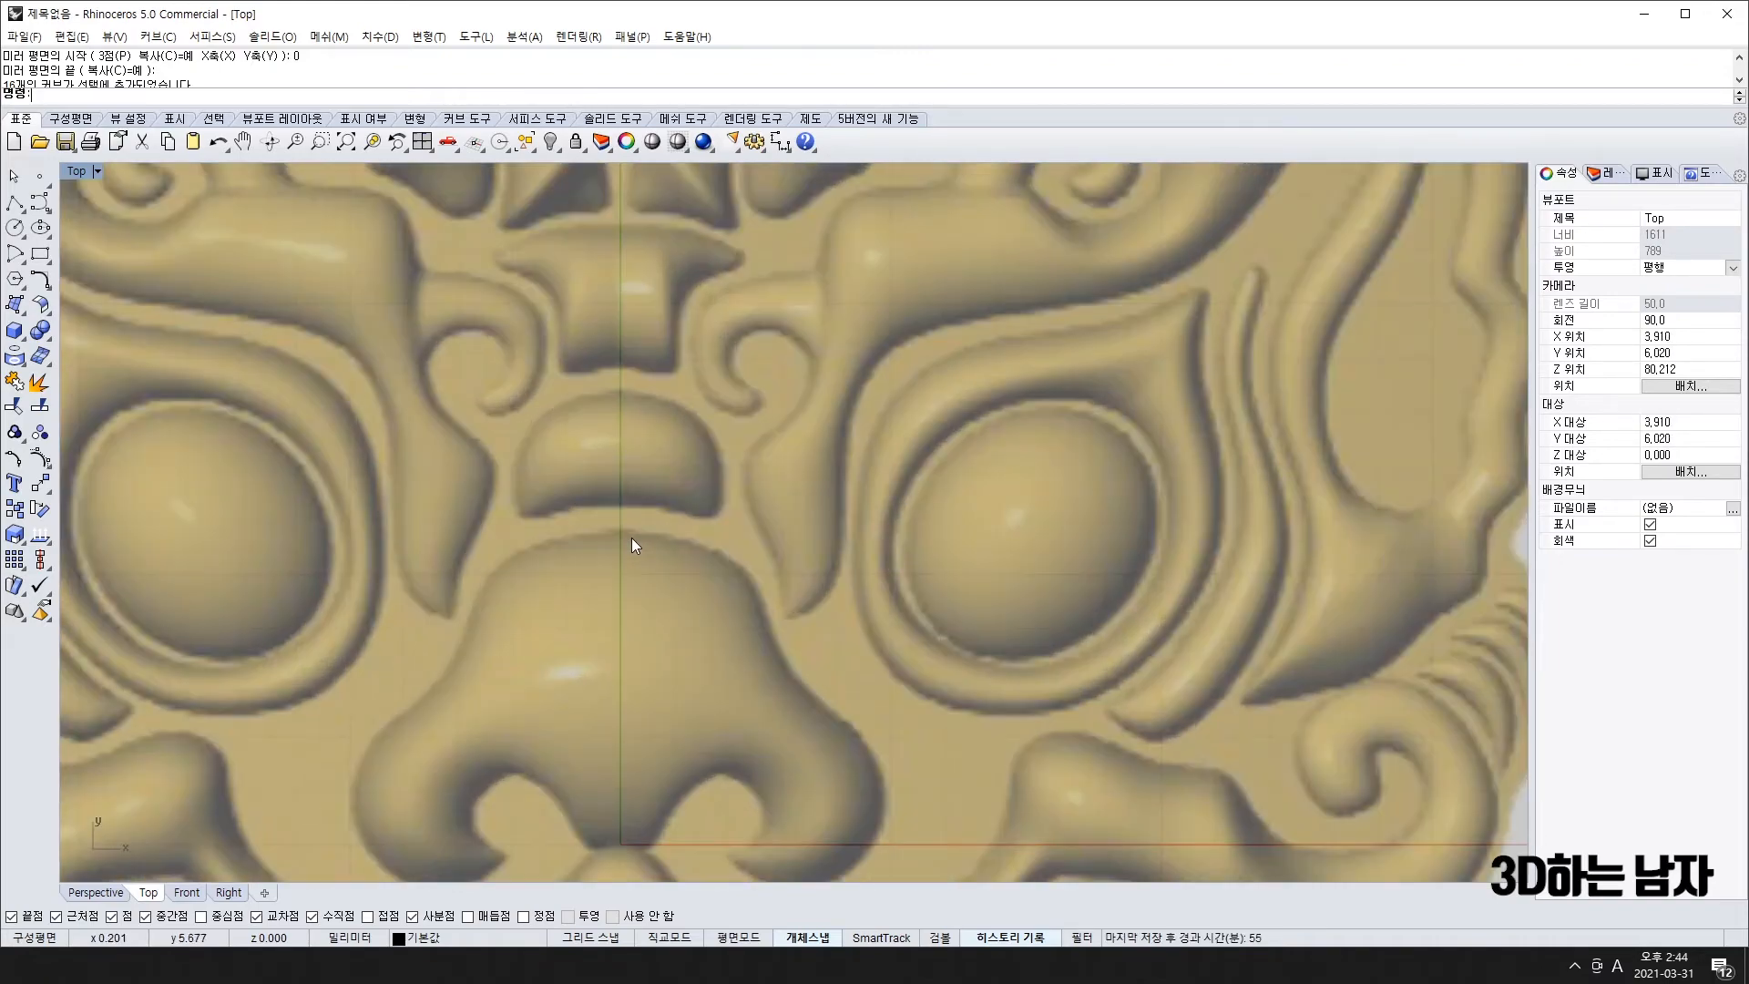
scroll(631, 538, down, 2)
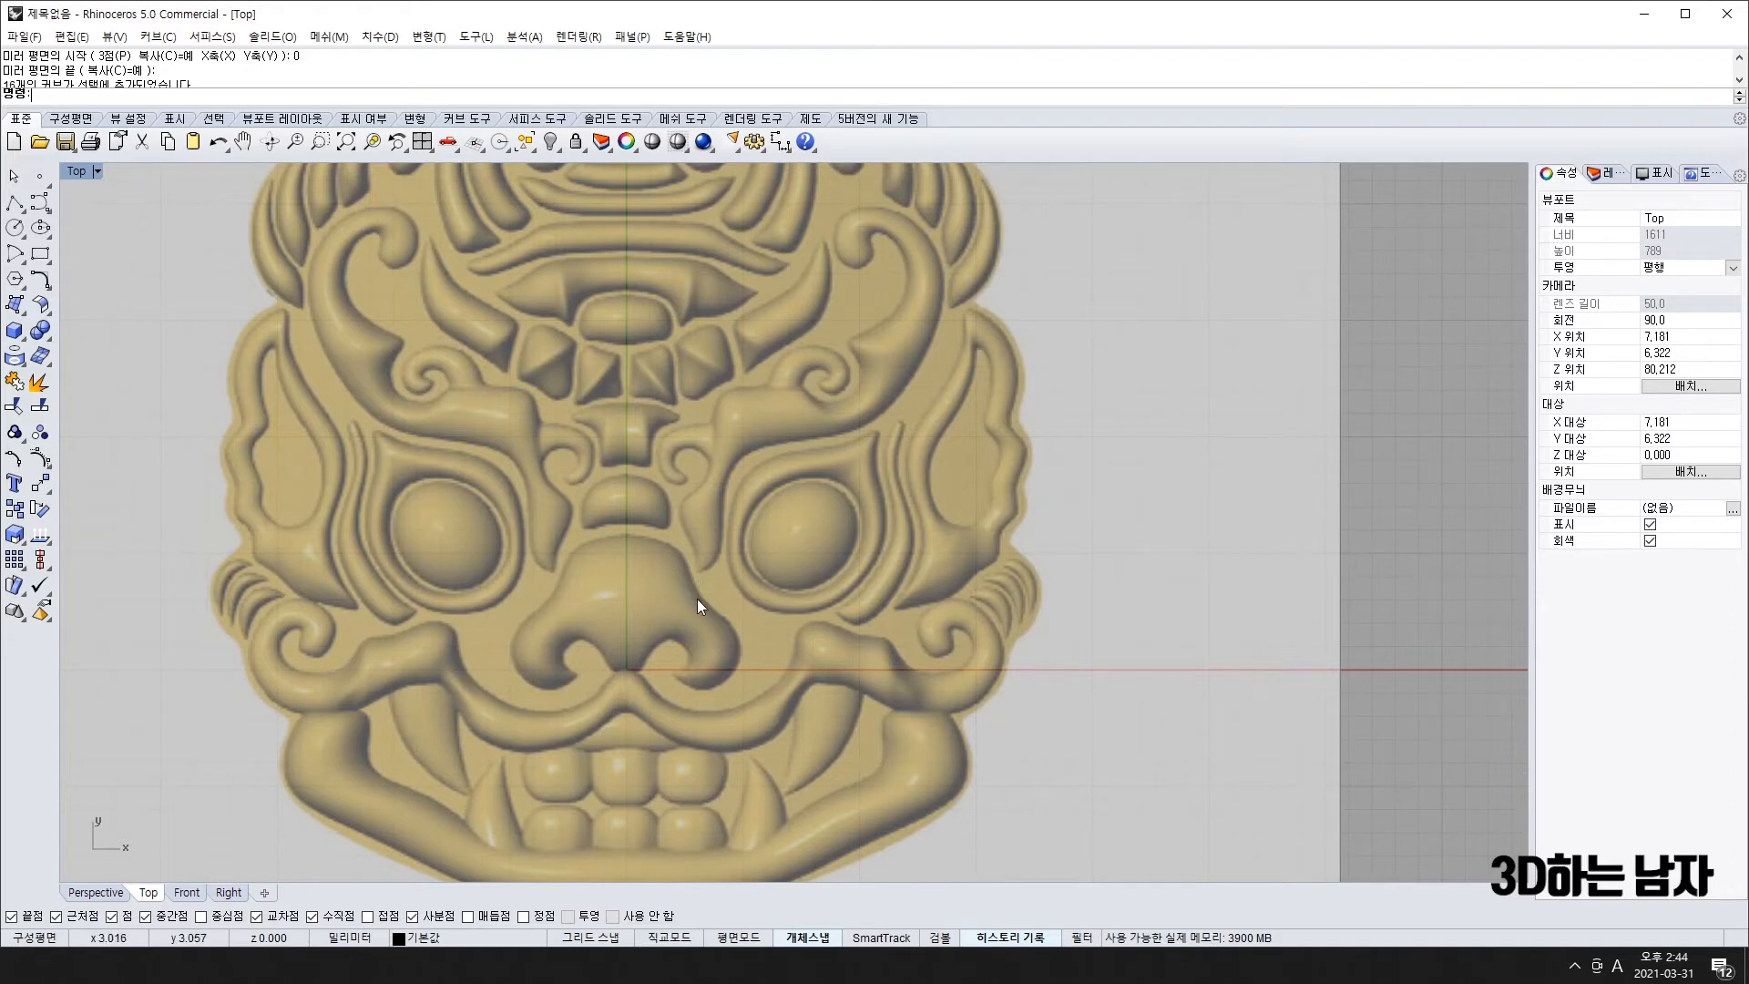
right_drag(664, 592, 600, 507)
scroll(560, 620, up, 2)
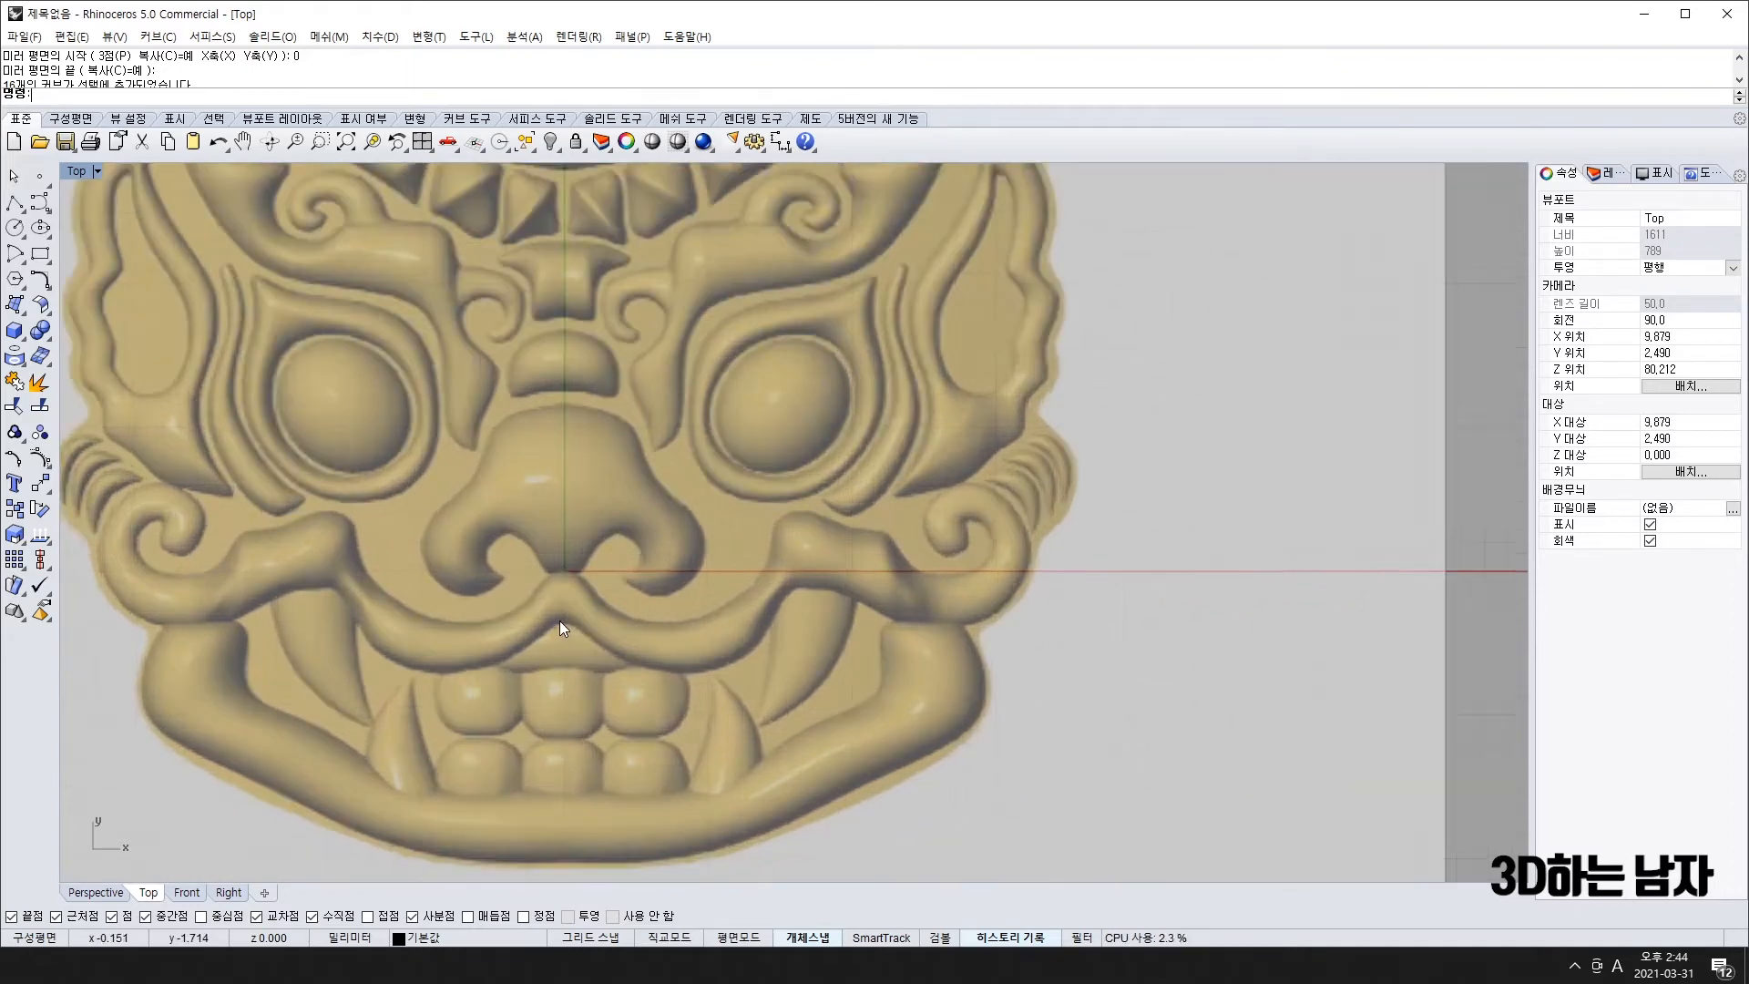
scroll(557, 620, up, 3)
scroll(552, 621, down, 3)
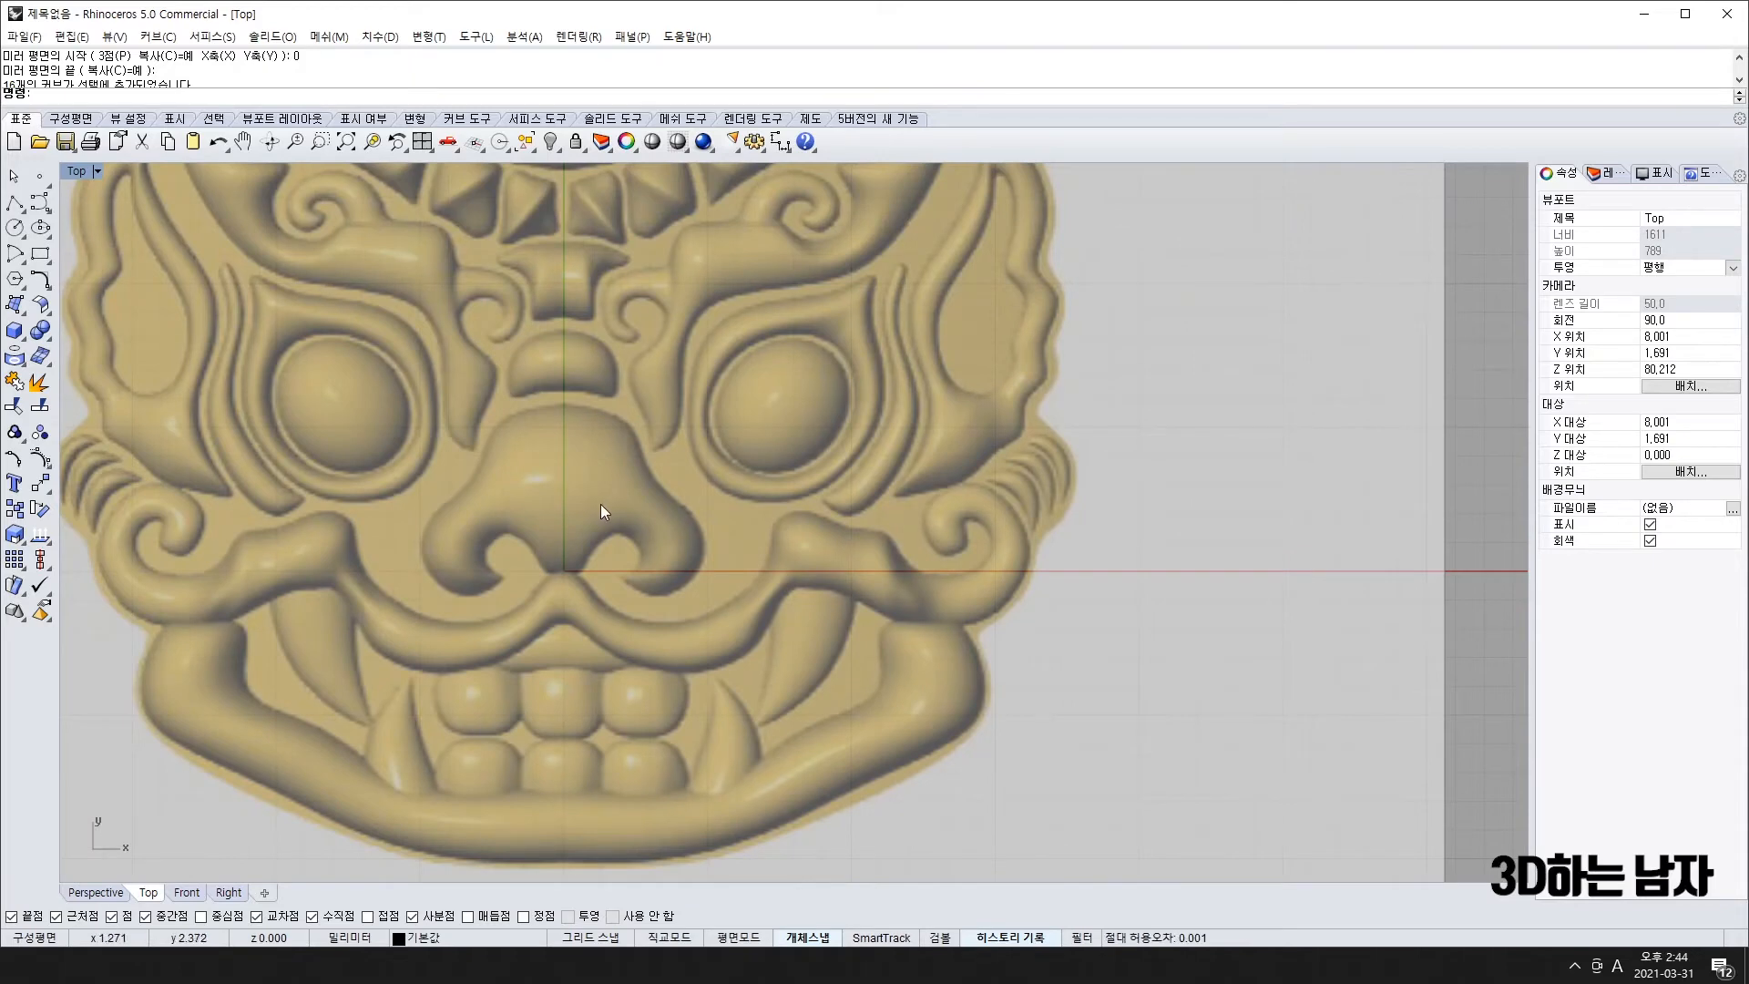
- Draw a straight vertical polyline along the Y axis, from above the mask picture to below it, as the centre line
scroll(574, 332, down, 8)
right_drag(564, 363, 562, 554)
text(q)
key(Return)
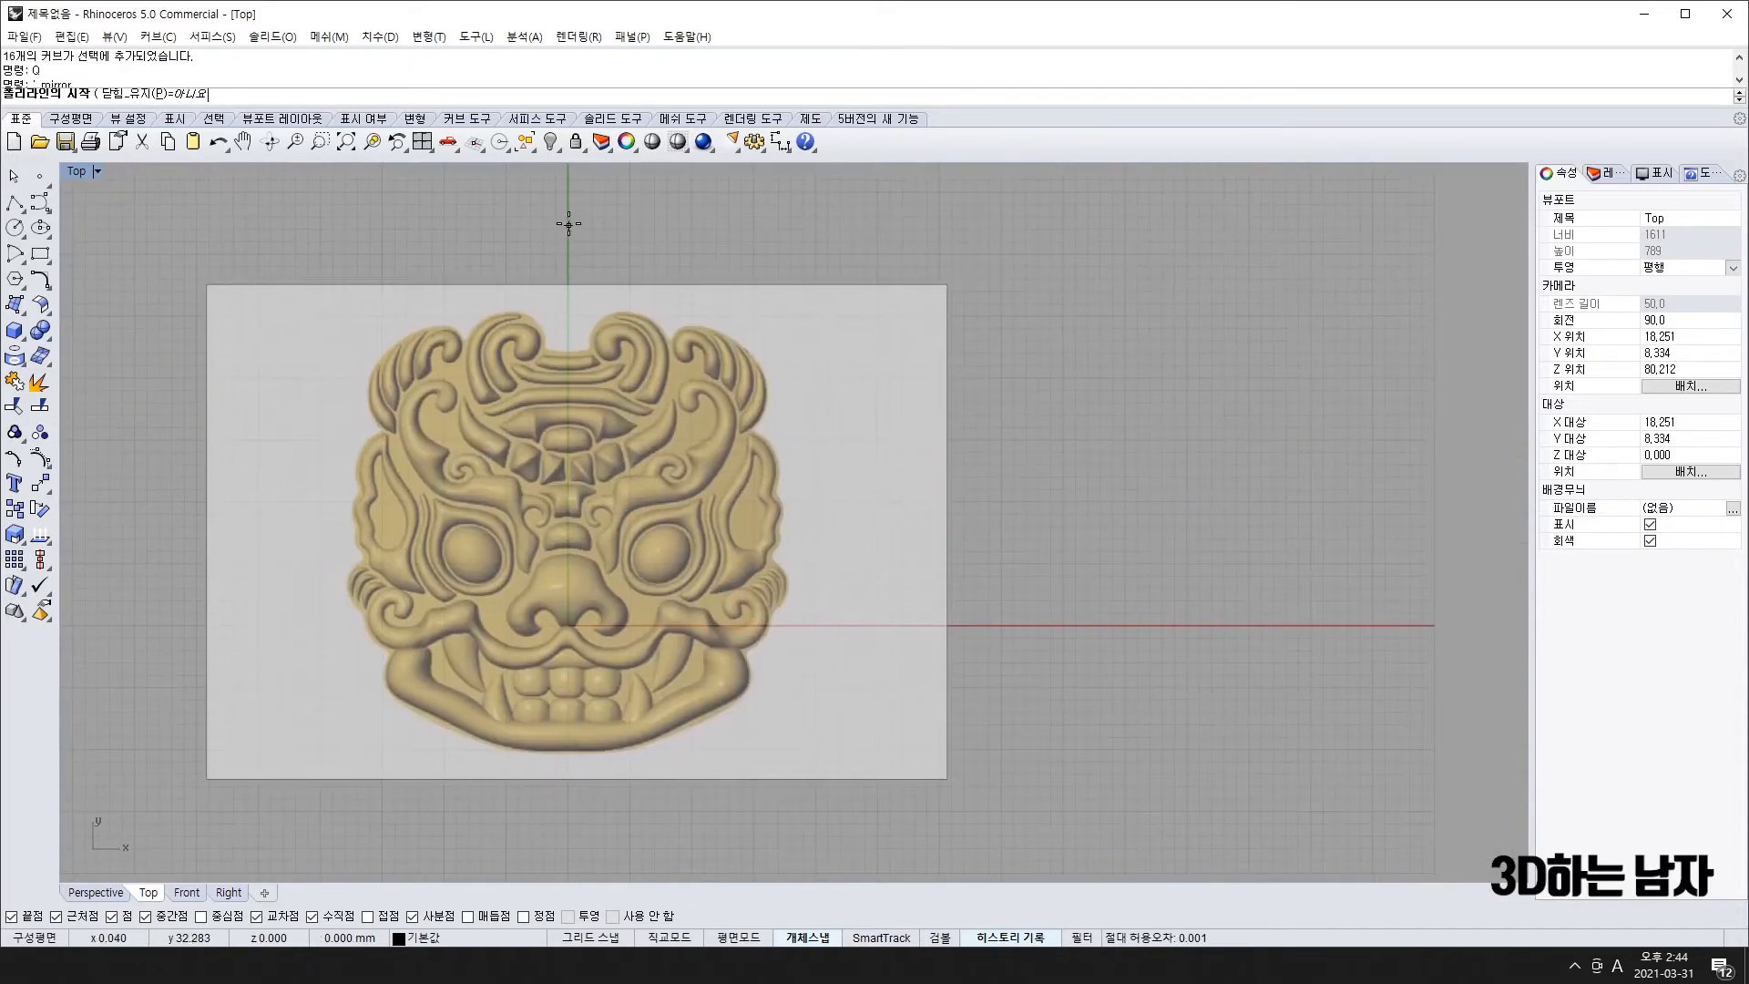
click(568, 205)
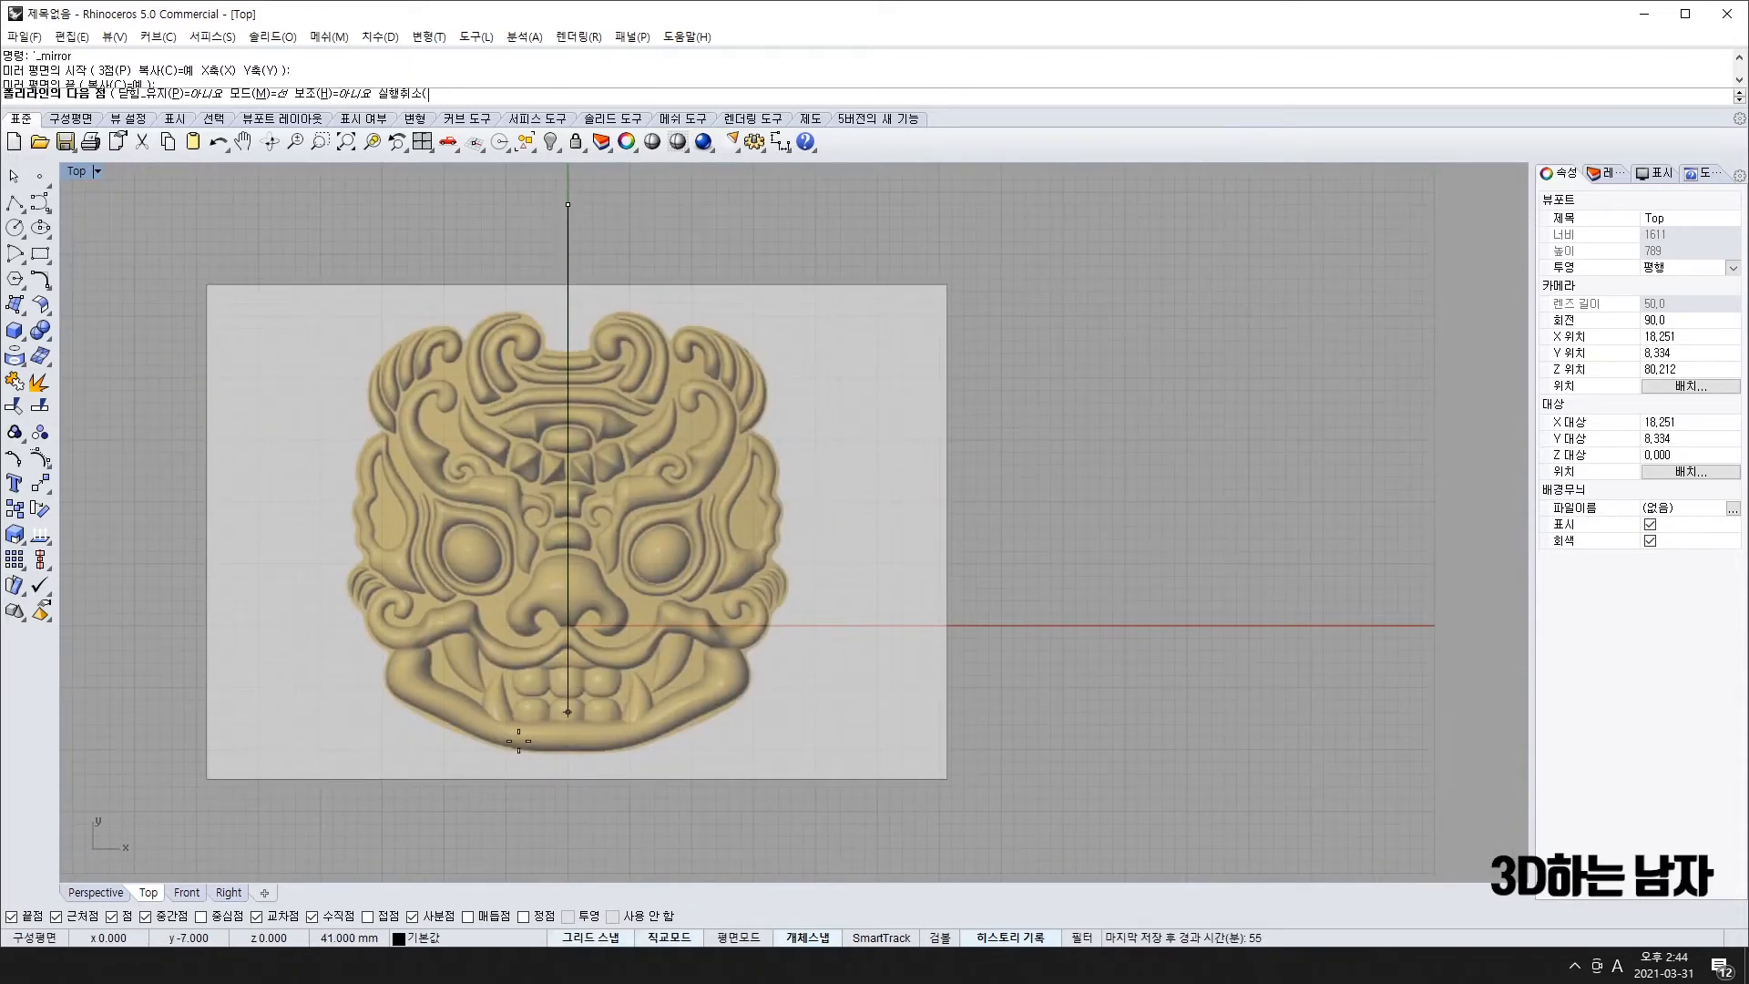
click(536, 839)
right_click(537, 836)
click(563, 800)
- Trace the inner nostril edge with a degree 3 control-point curve, from the origin over the nostril arch to its hooked tip
scroll(552, 647, up, 6)
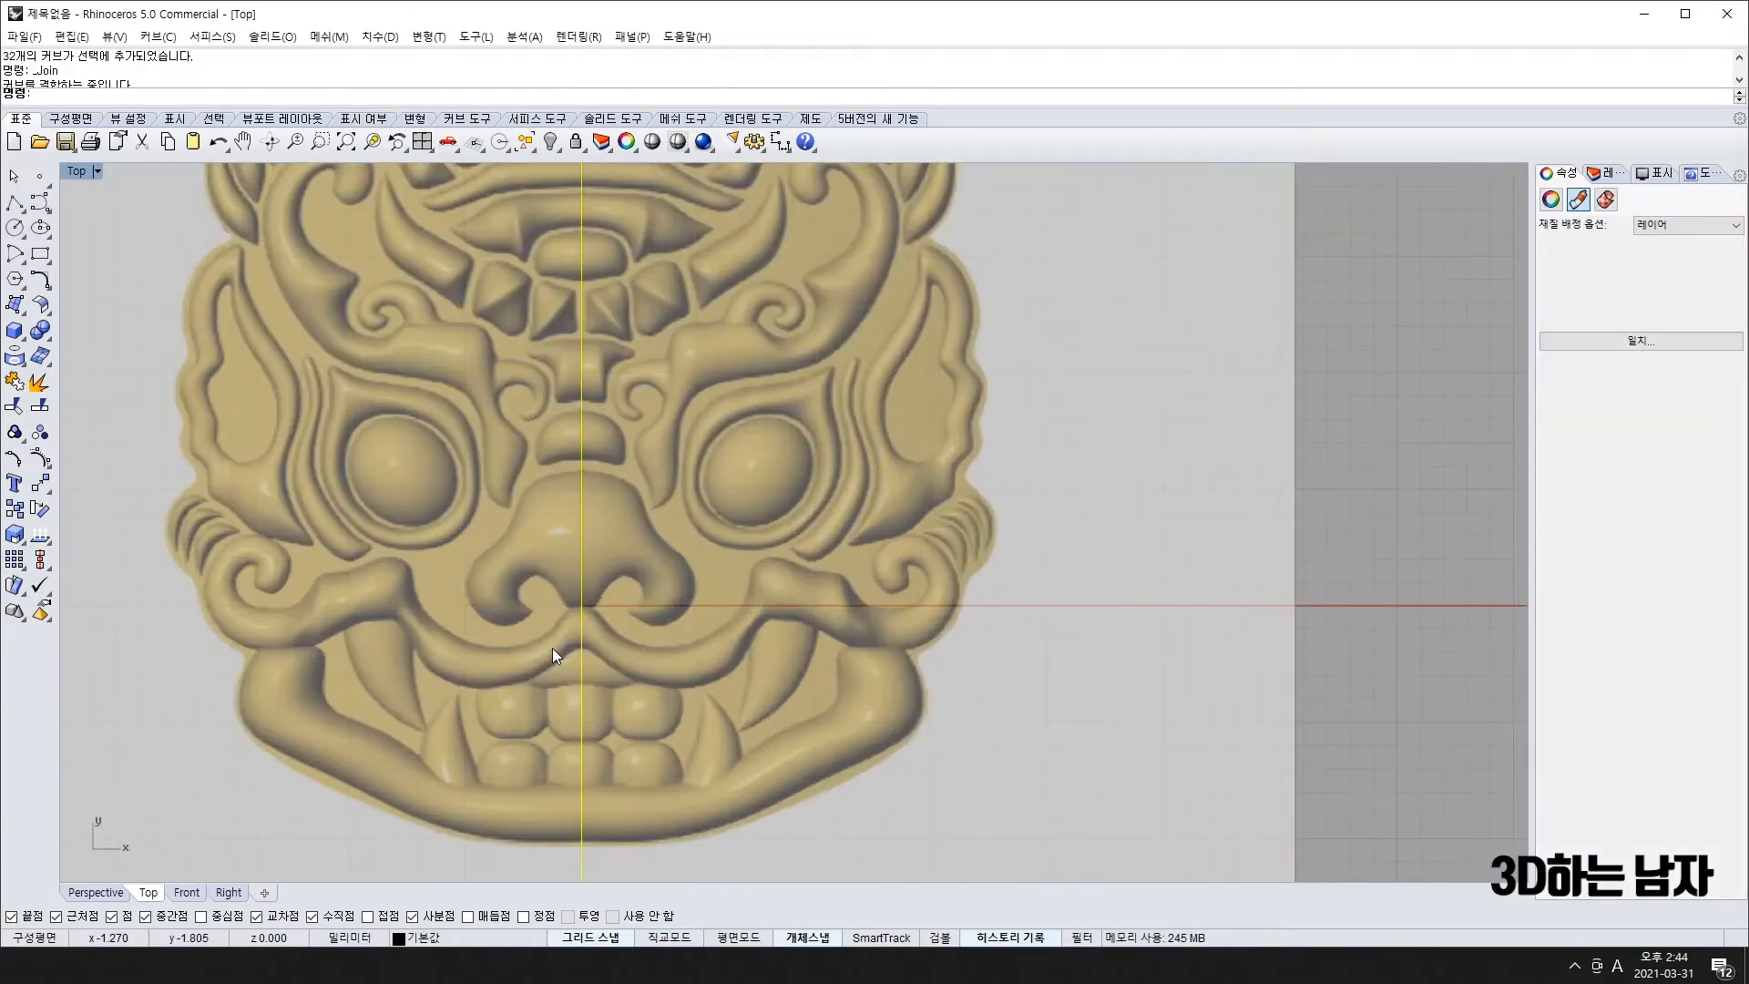
scroll(656, 532, down, 5)
scroll(678, 536, up, 8)
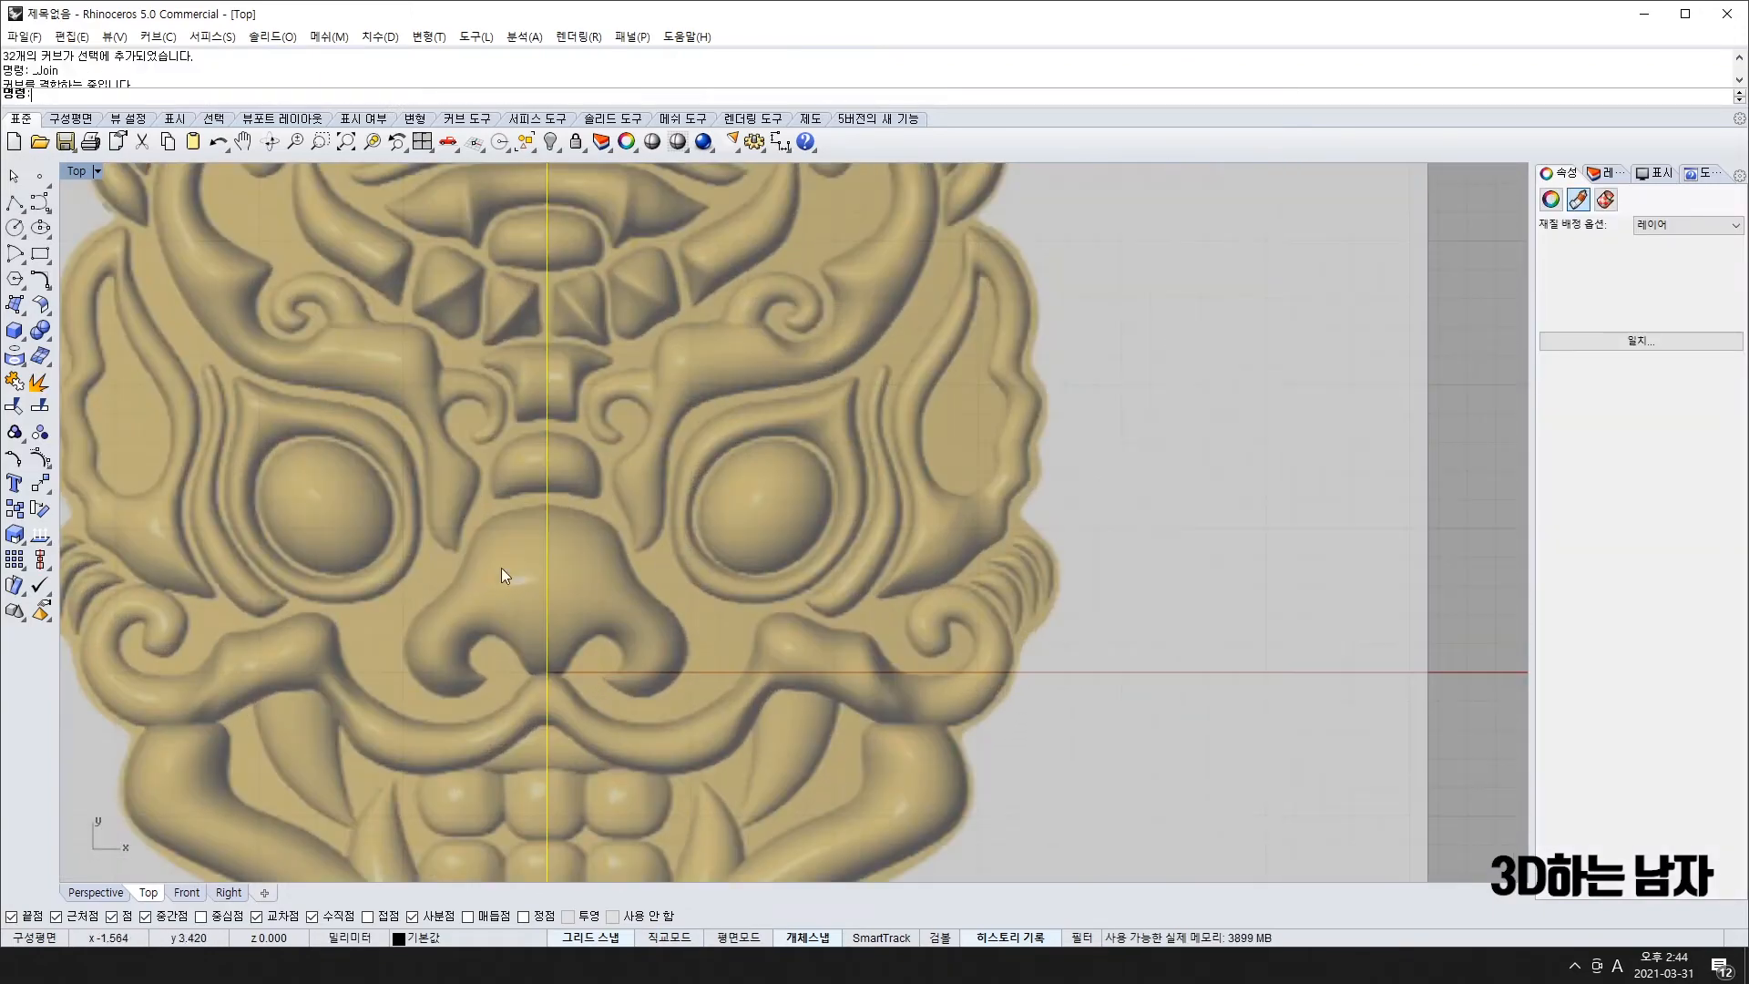
scroll(589, 575, up, 4)
right_click(559, 578)
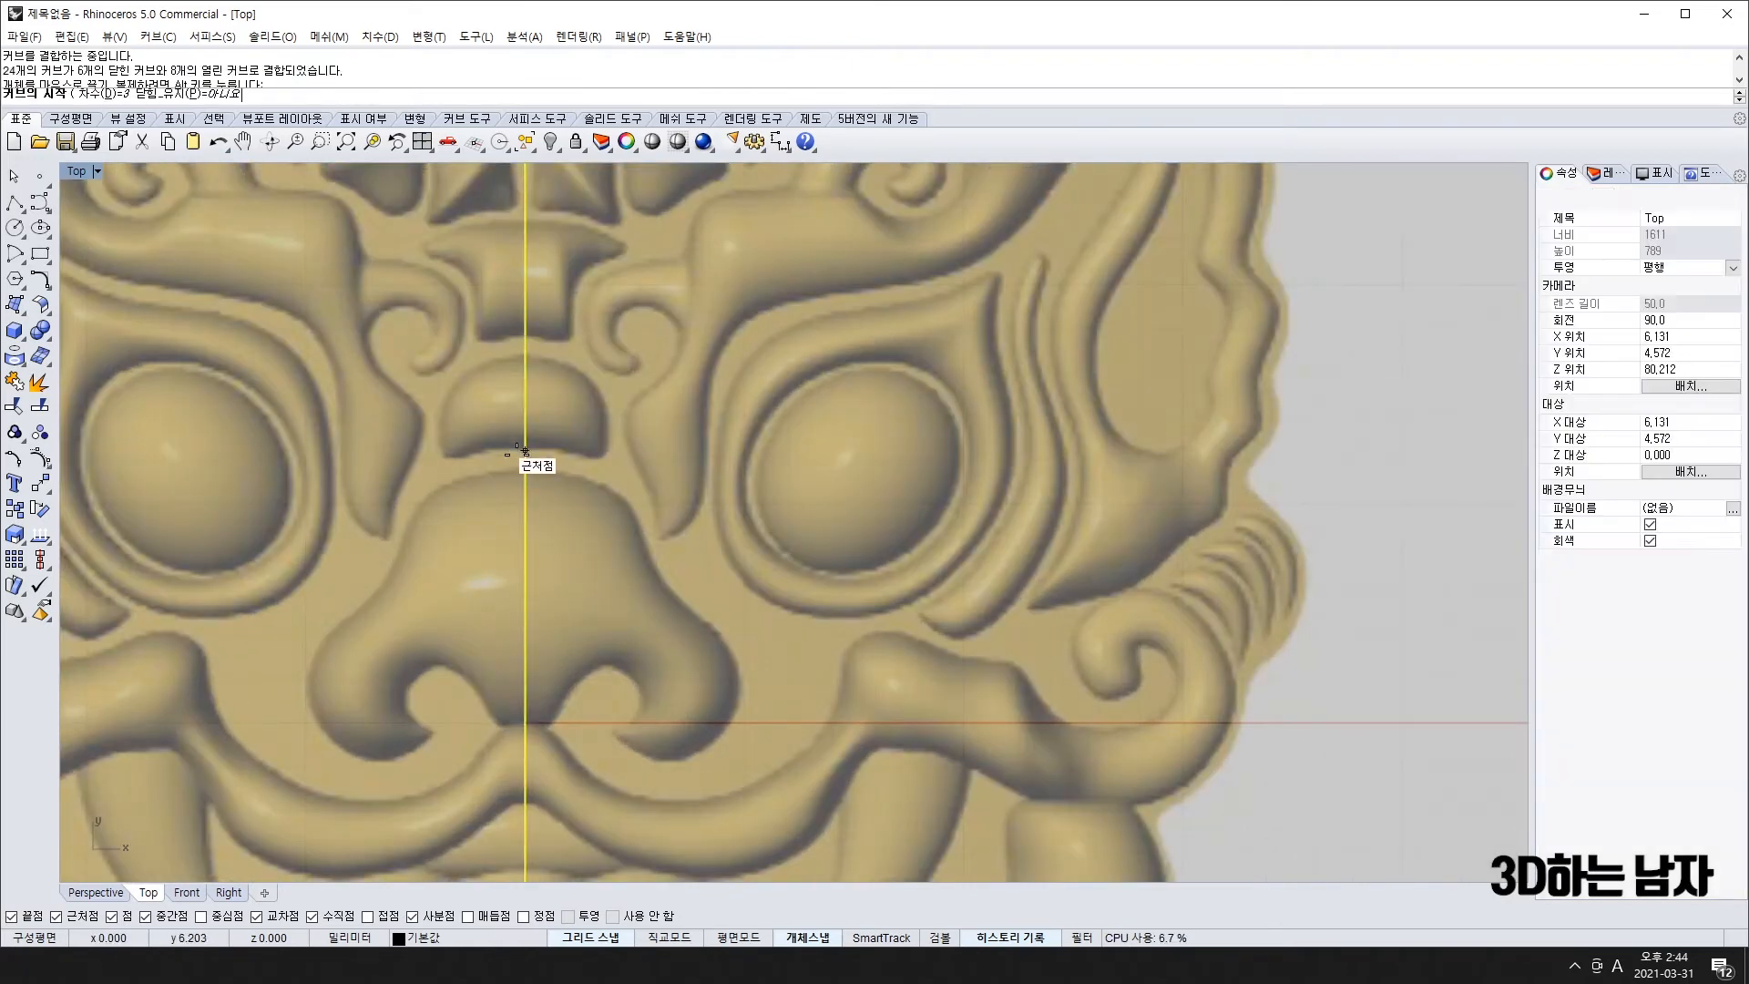
click(526, 723)
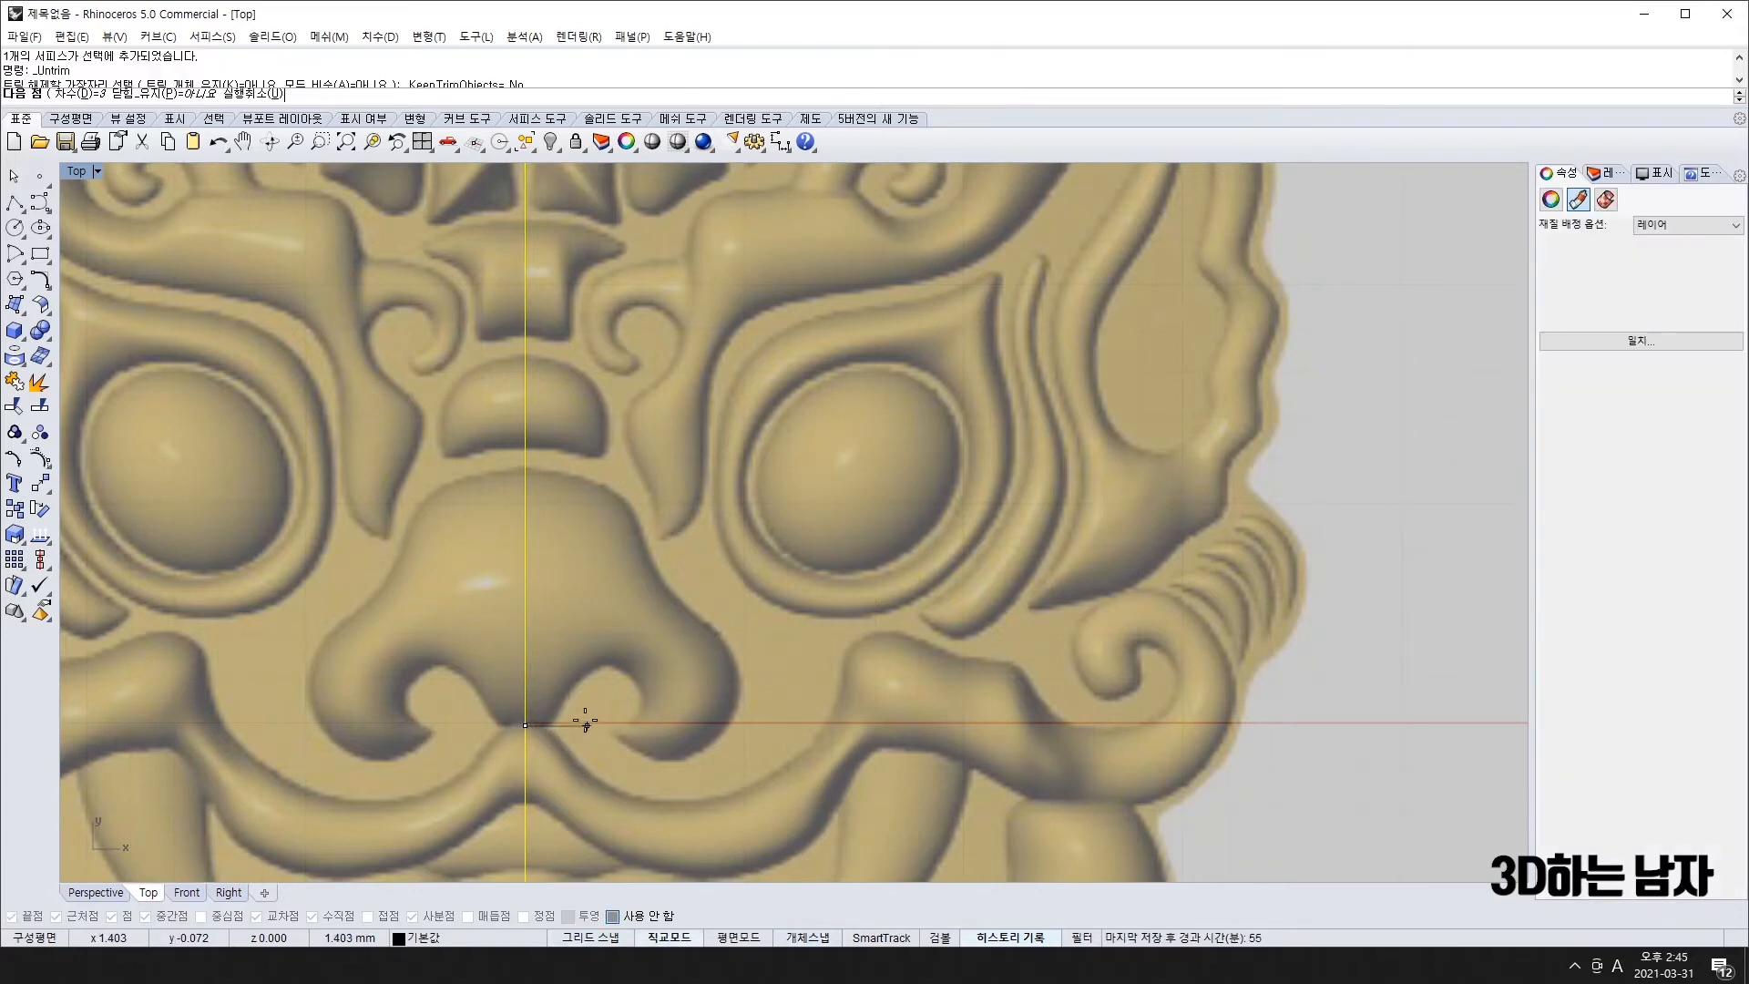
click(568, 725)
click(588, 633)
click(673, 688)
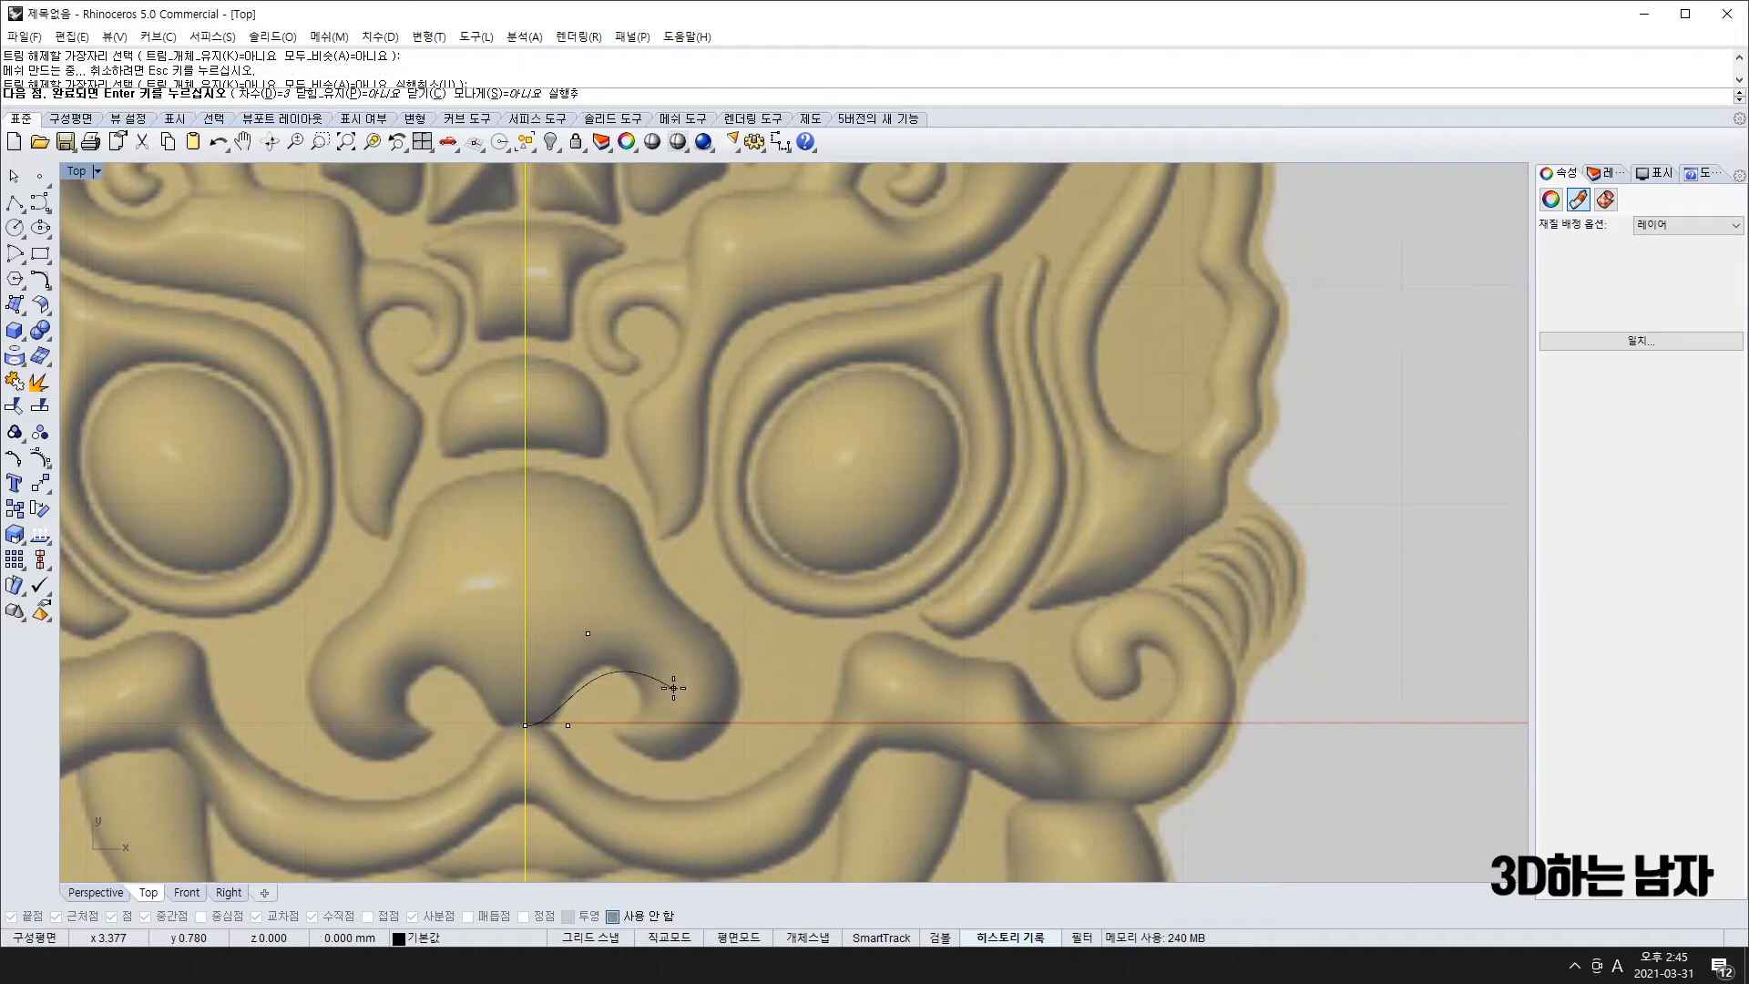
click(619, 730)
right_click(612, 756)
right_click(609, 771)
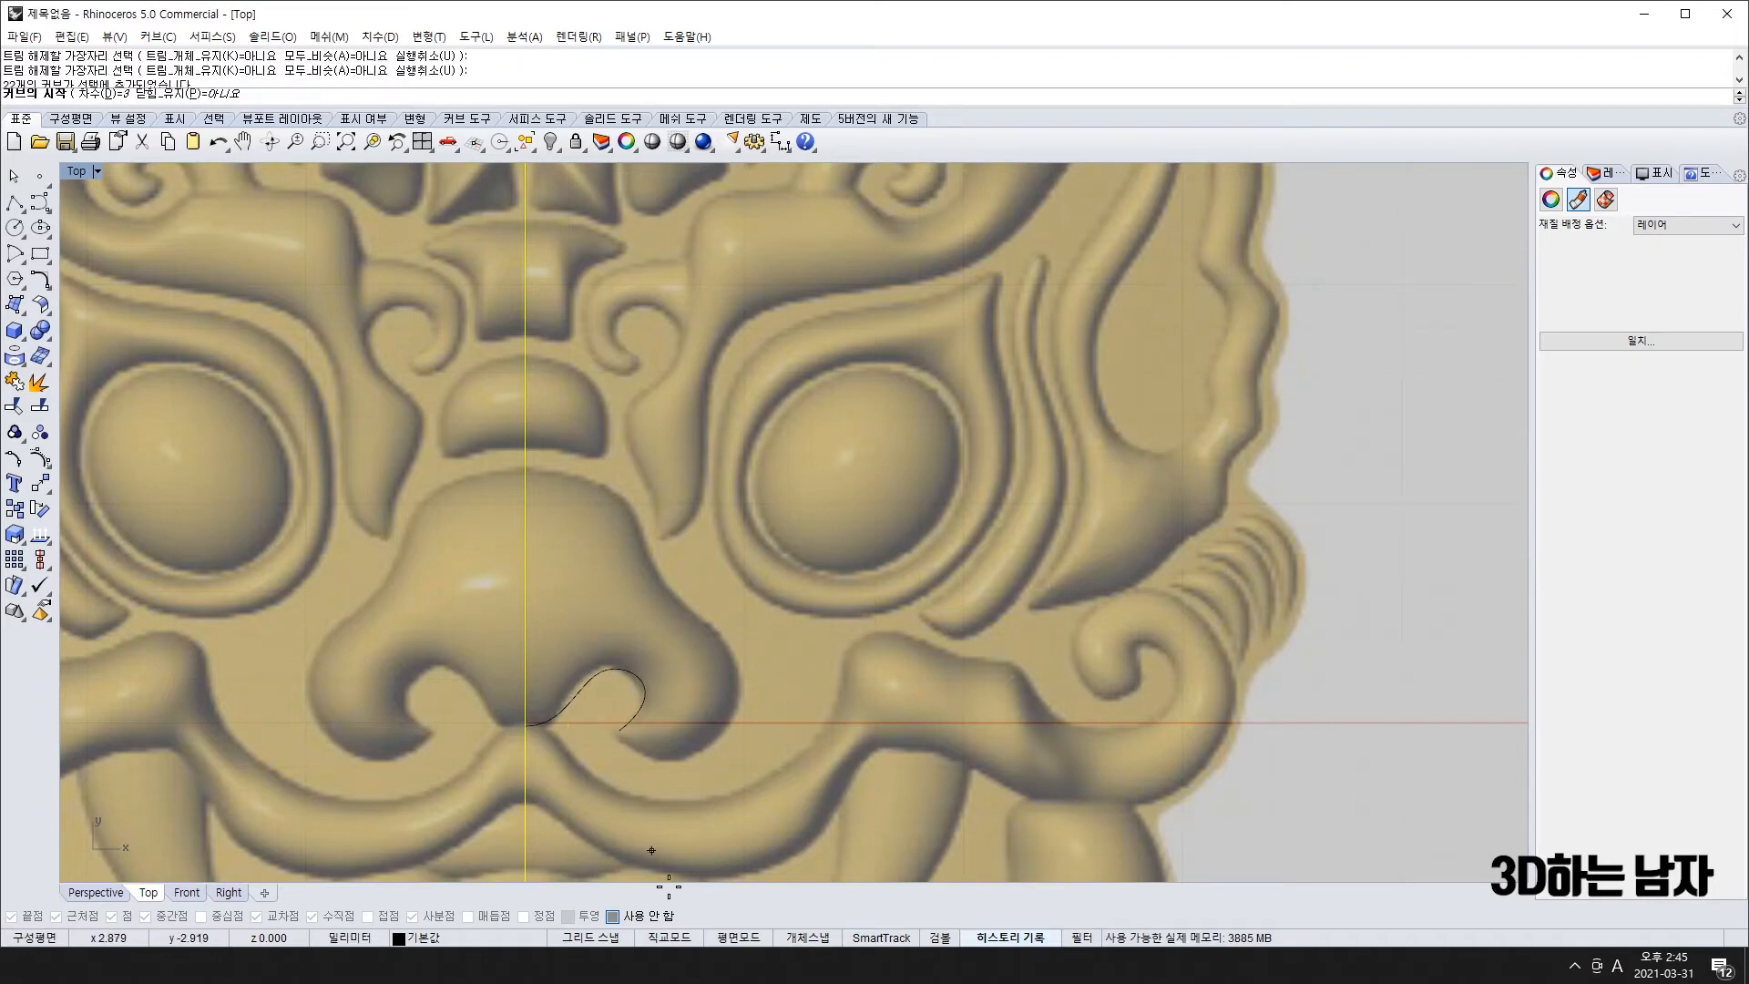
- With object snaps on, trace the nose's outer edge with a curve from the nostril curve's end up to the centre line
click(805, 938)
click(619, 730)
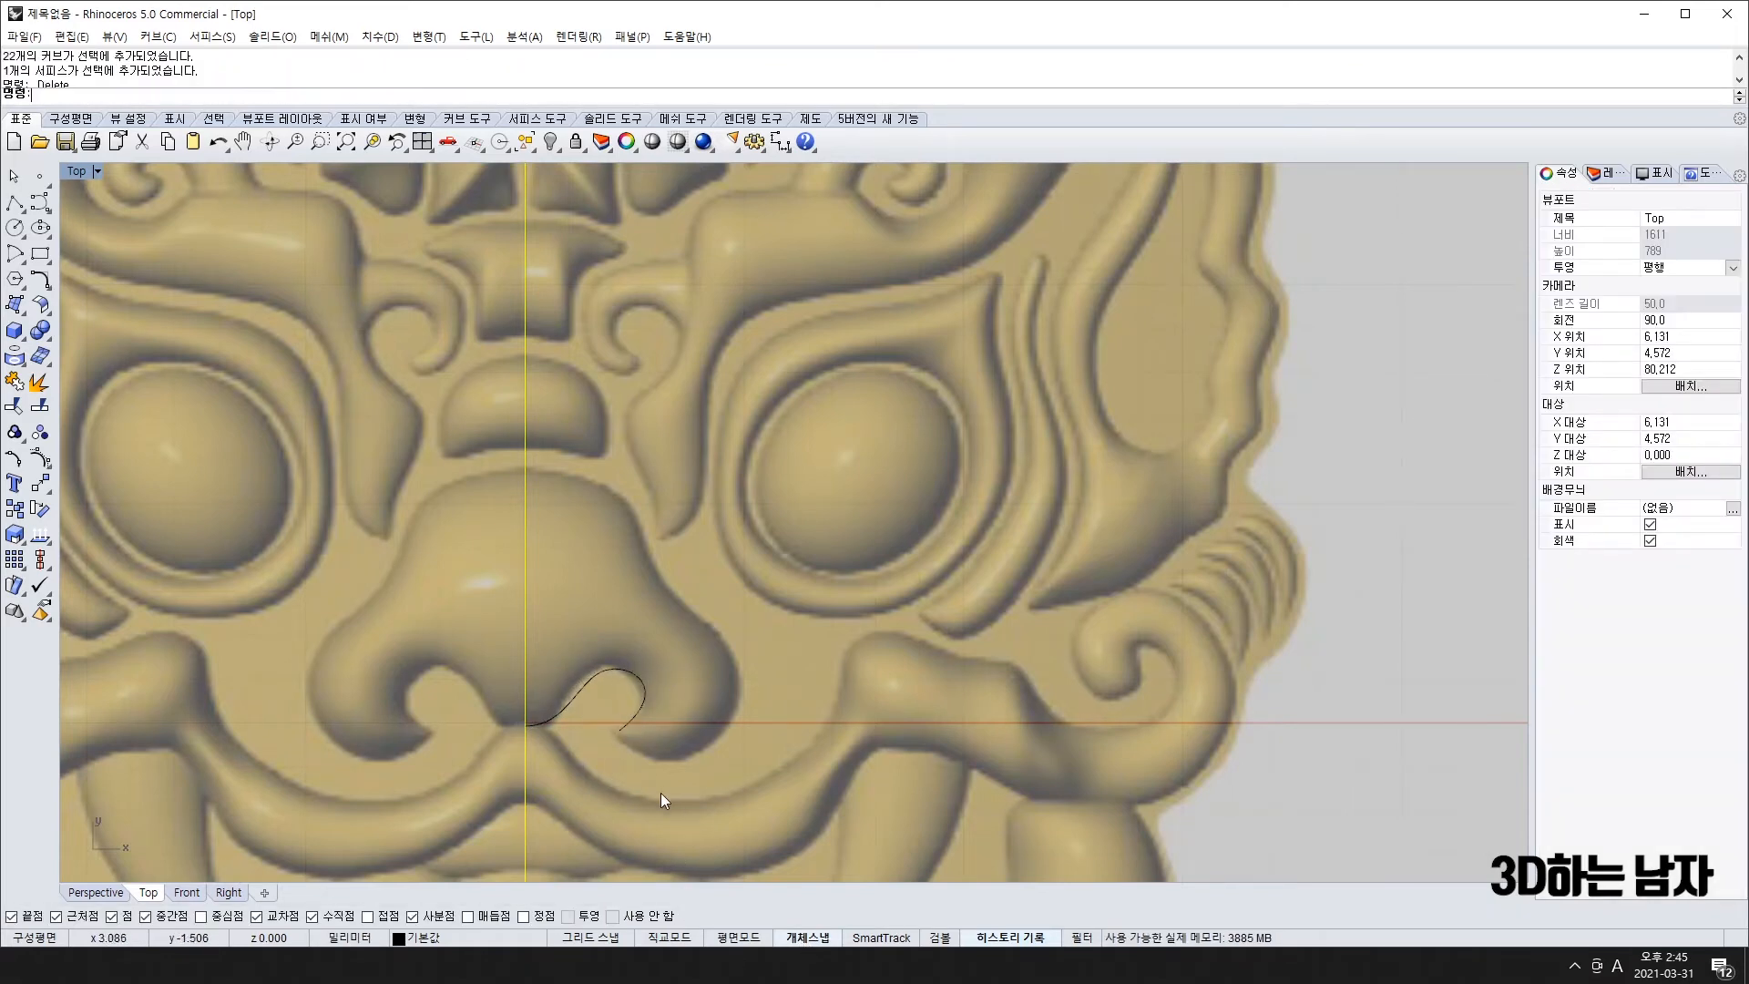
click(704, 802)
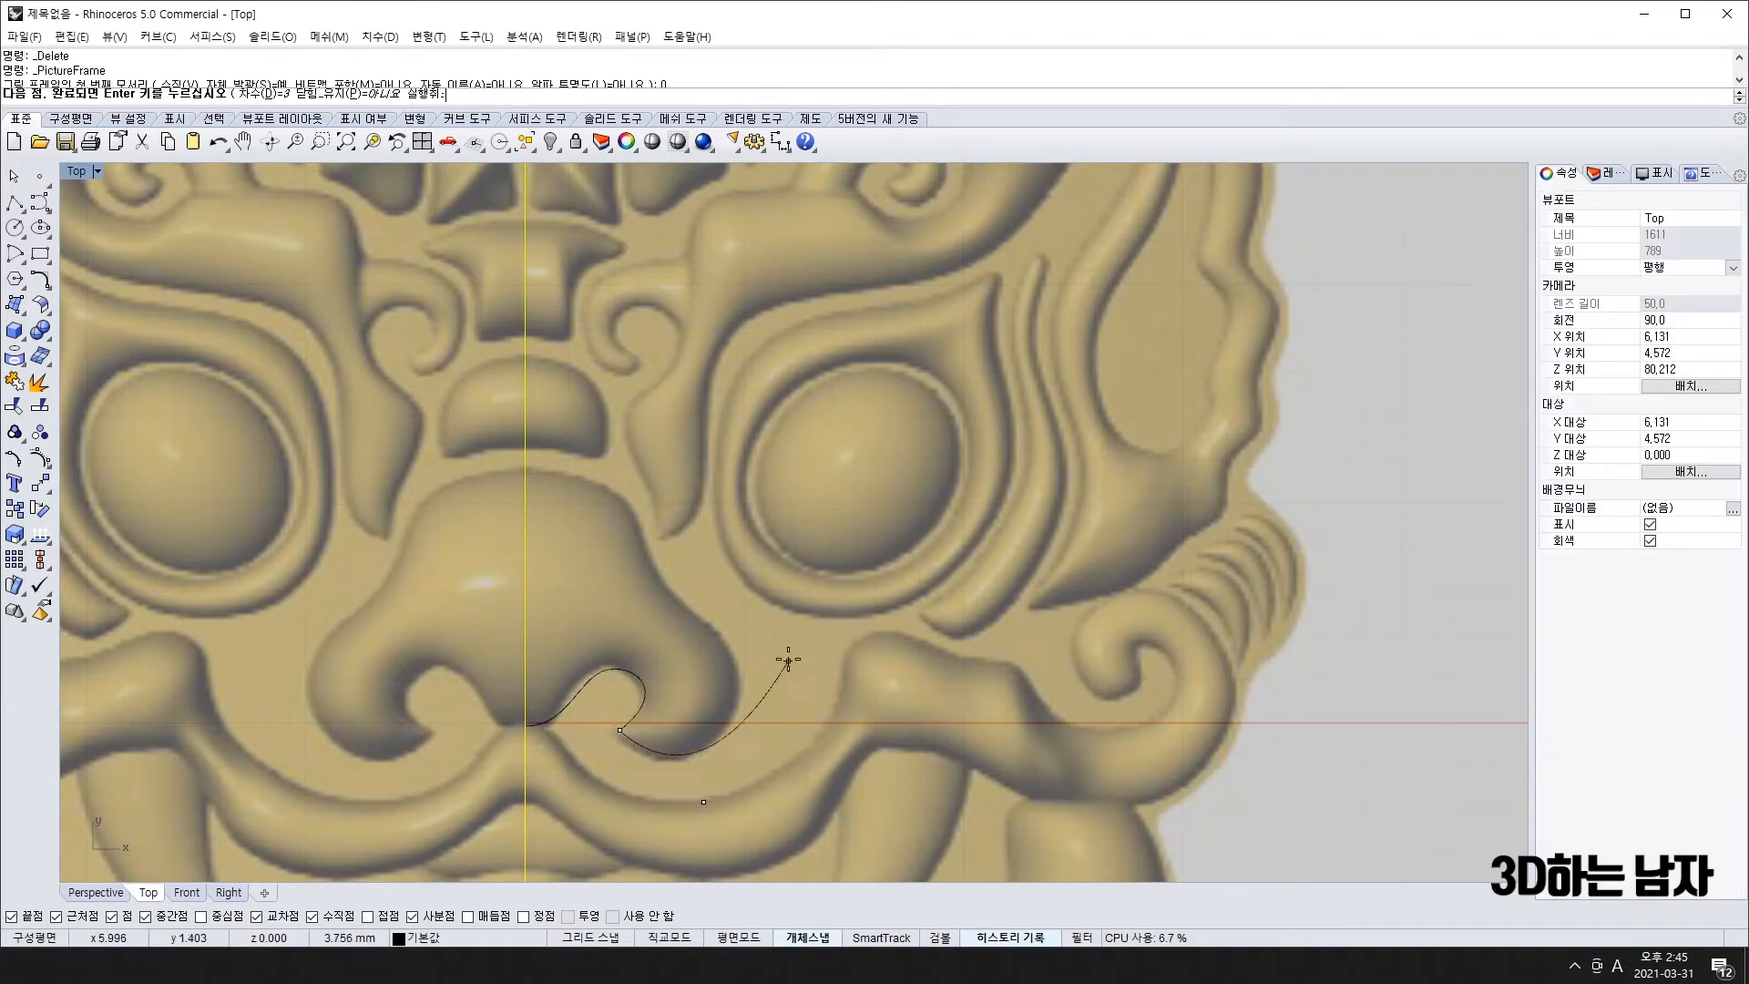
click(788, 659)
click(635, 580)
click(632, 445)
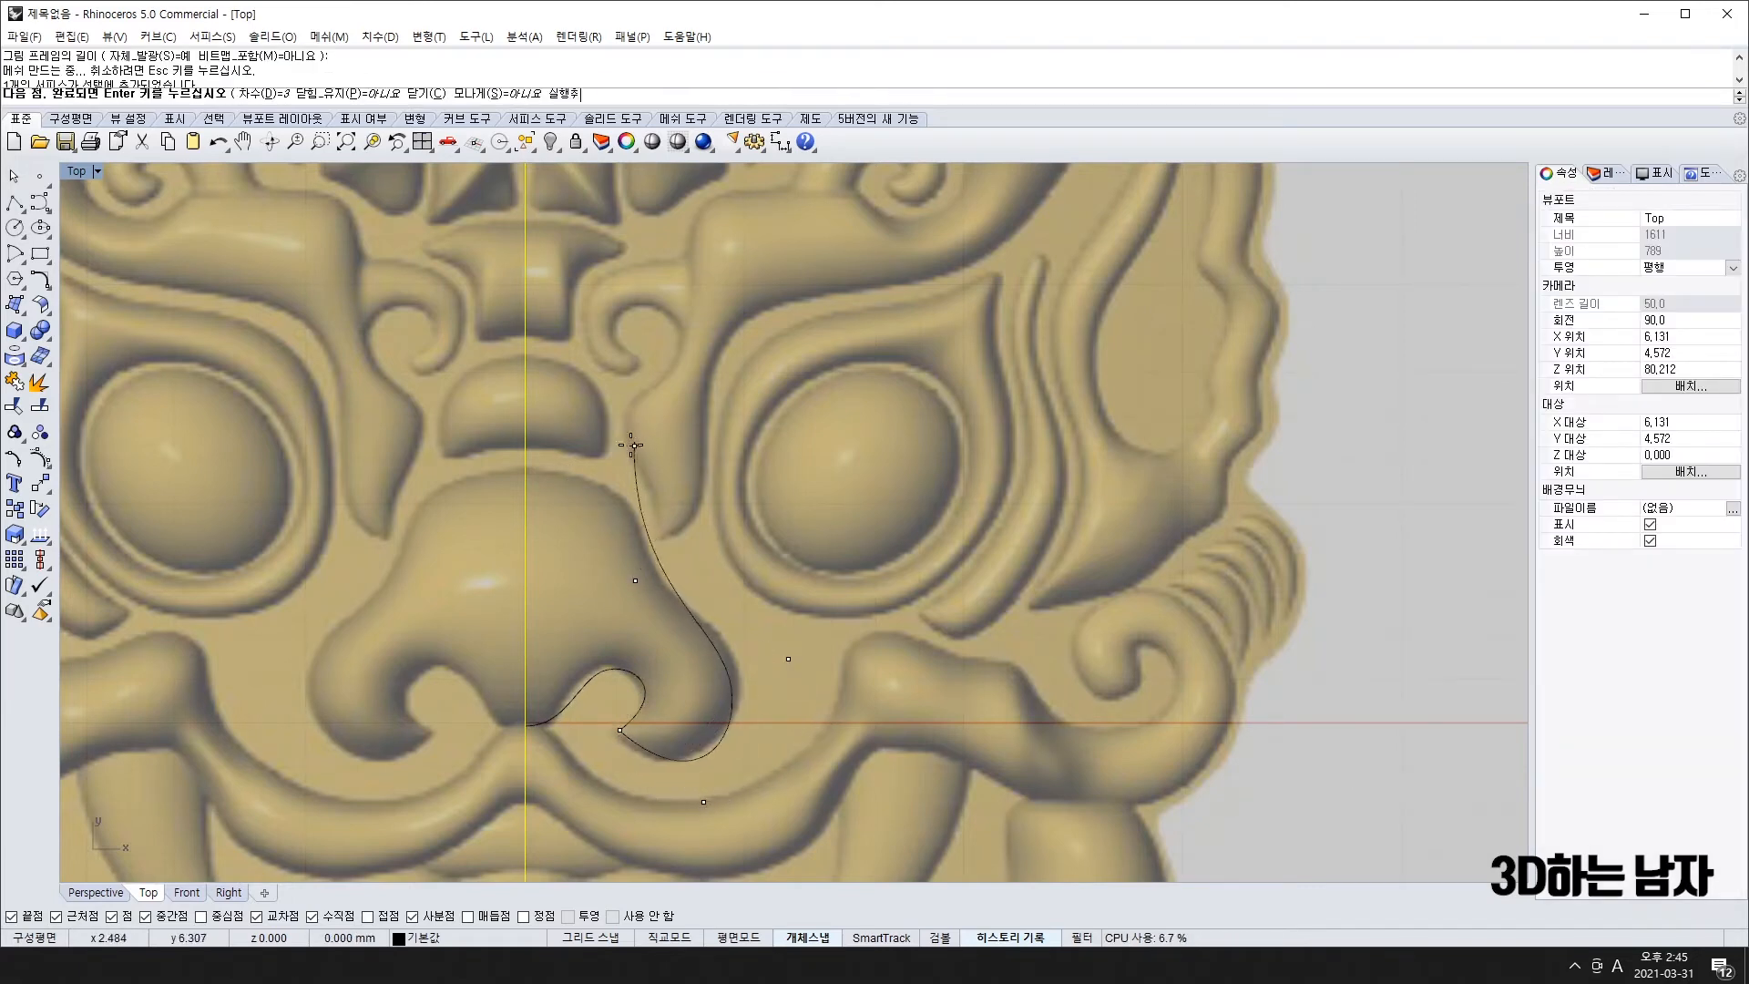
click(525, 447)
right_click(526, 455)
- Turn on both nose curves' control points and reshape the outer curve to follow the nostril wing and side of the nose
click(703, 605)
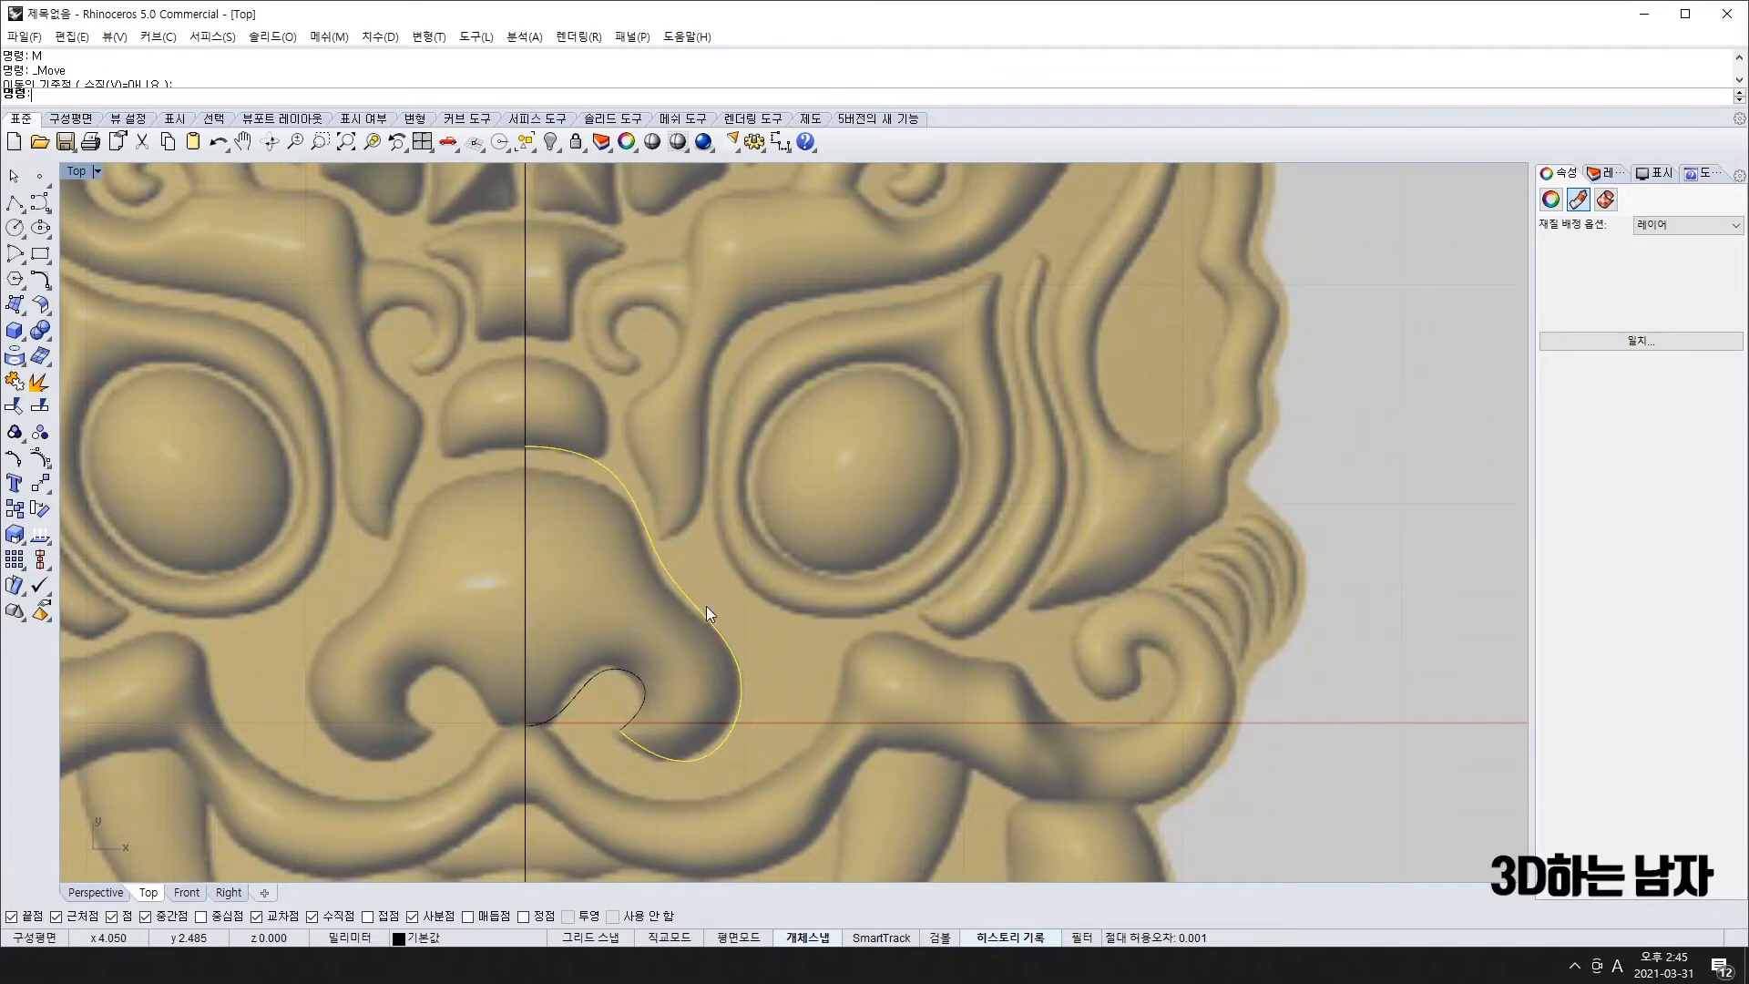
key(F10)
click(636, 683)
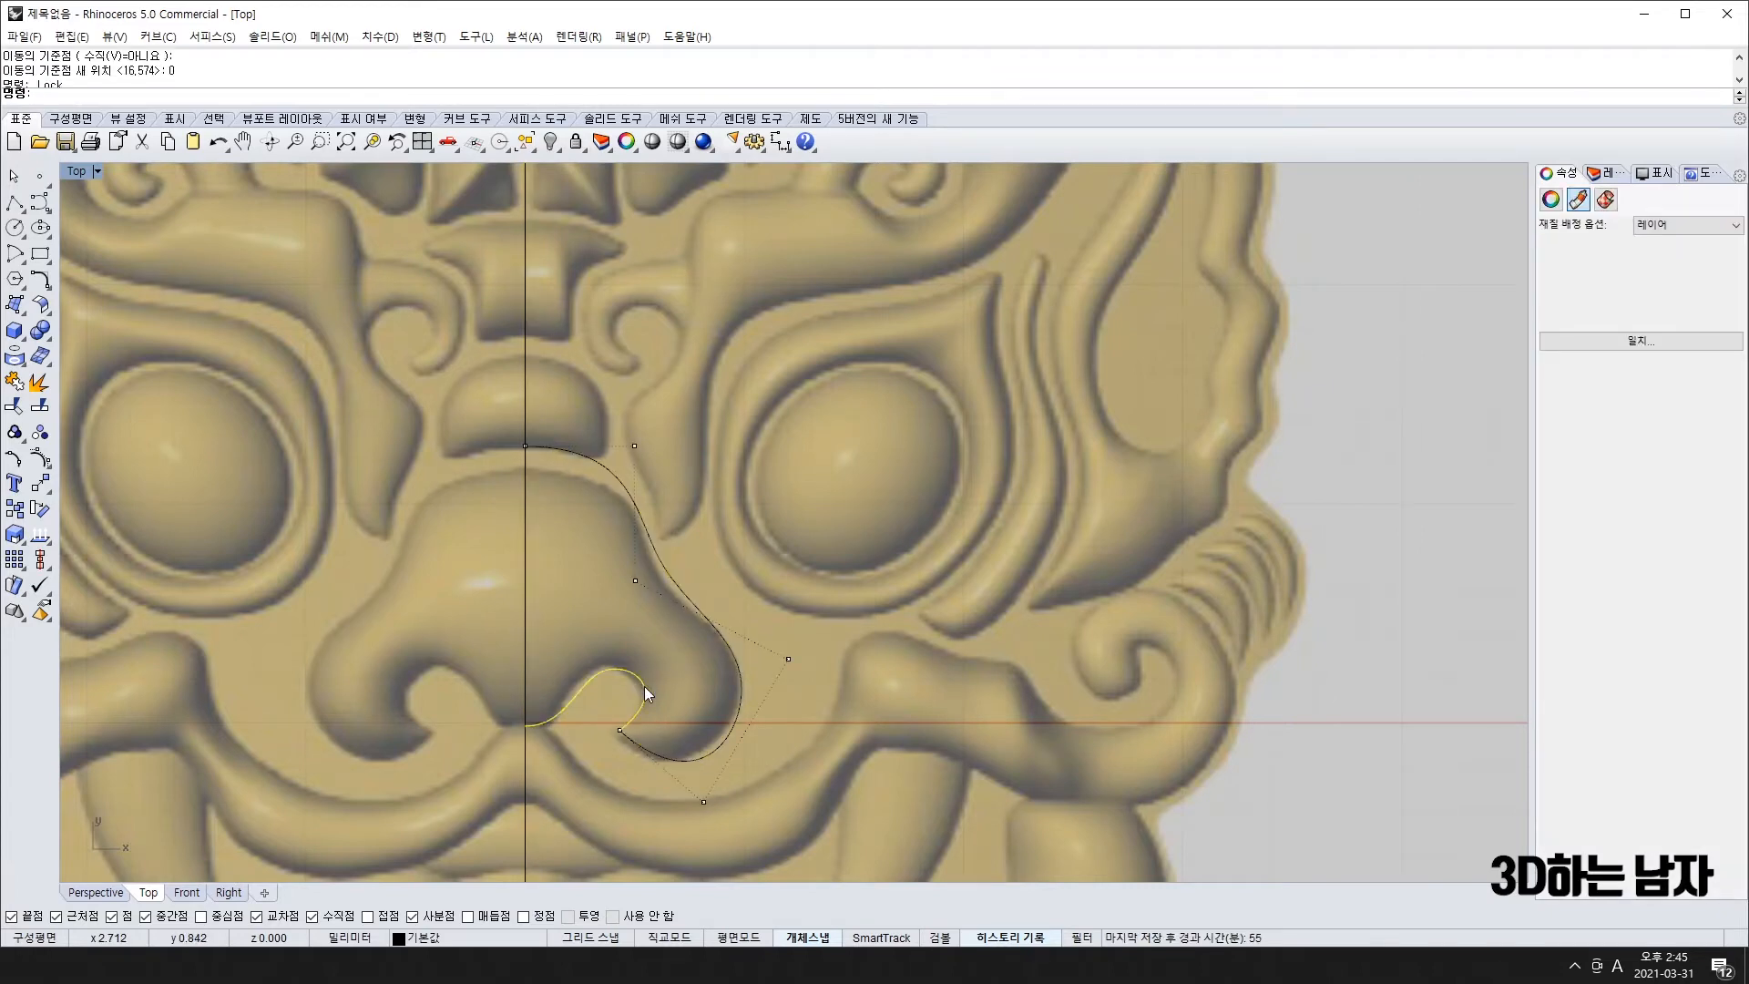
key(F10)
scroll(698, 813, up, 2)
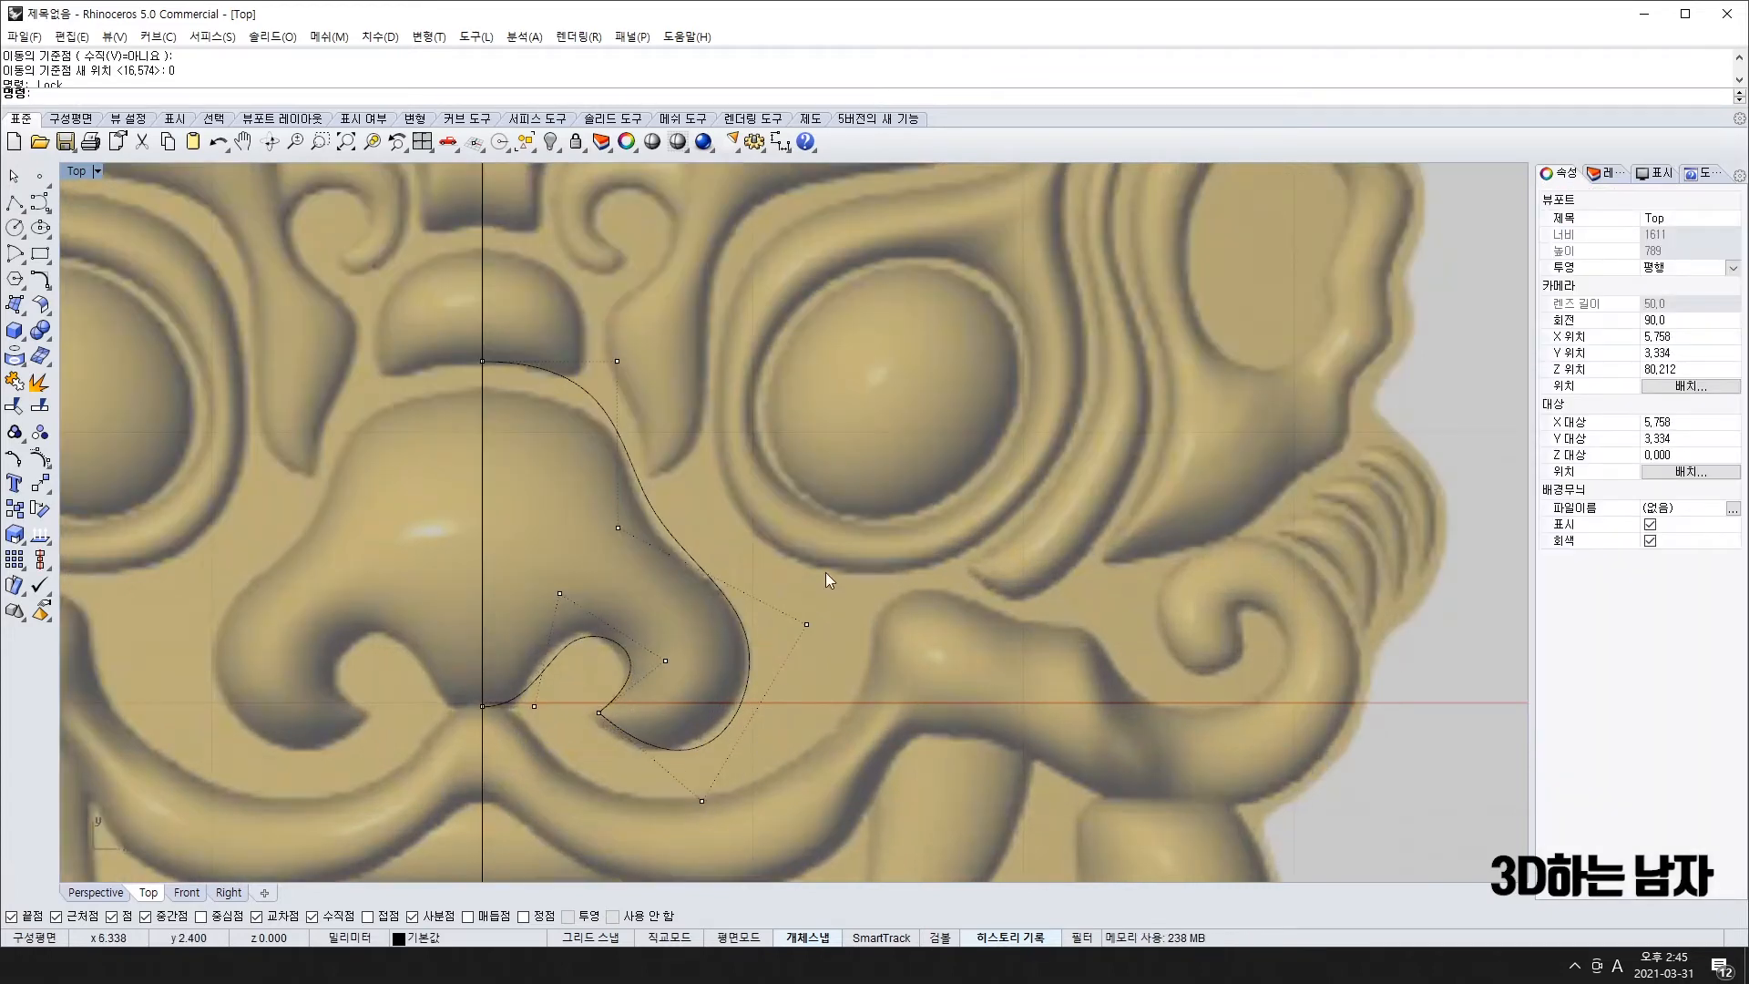
mouse_move(806, 625)
mouse_down()
mouse_move(792, 631)
mouse_move(793, 597)
mouse_up()
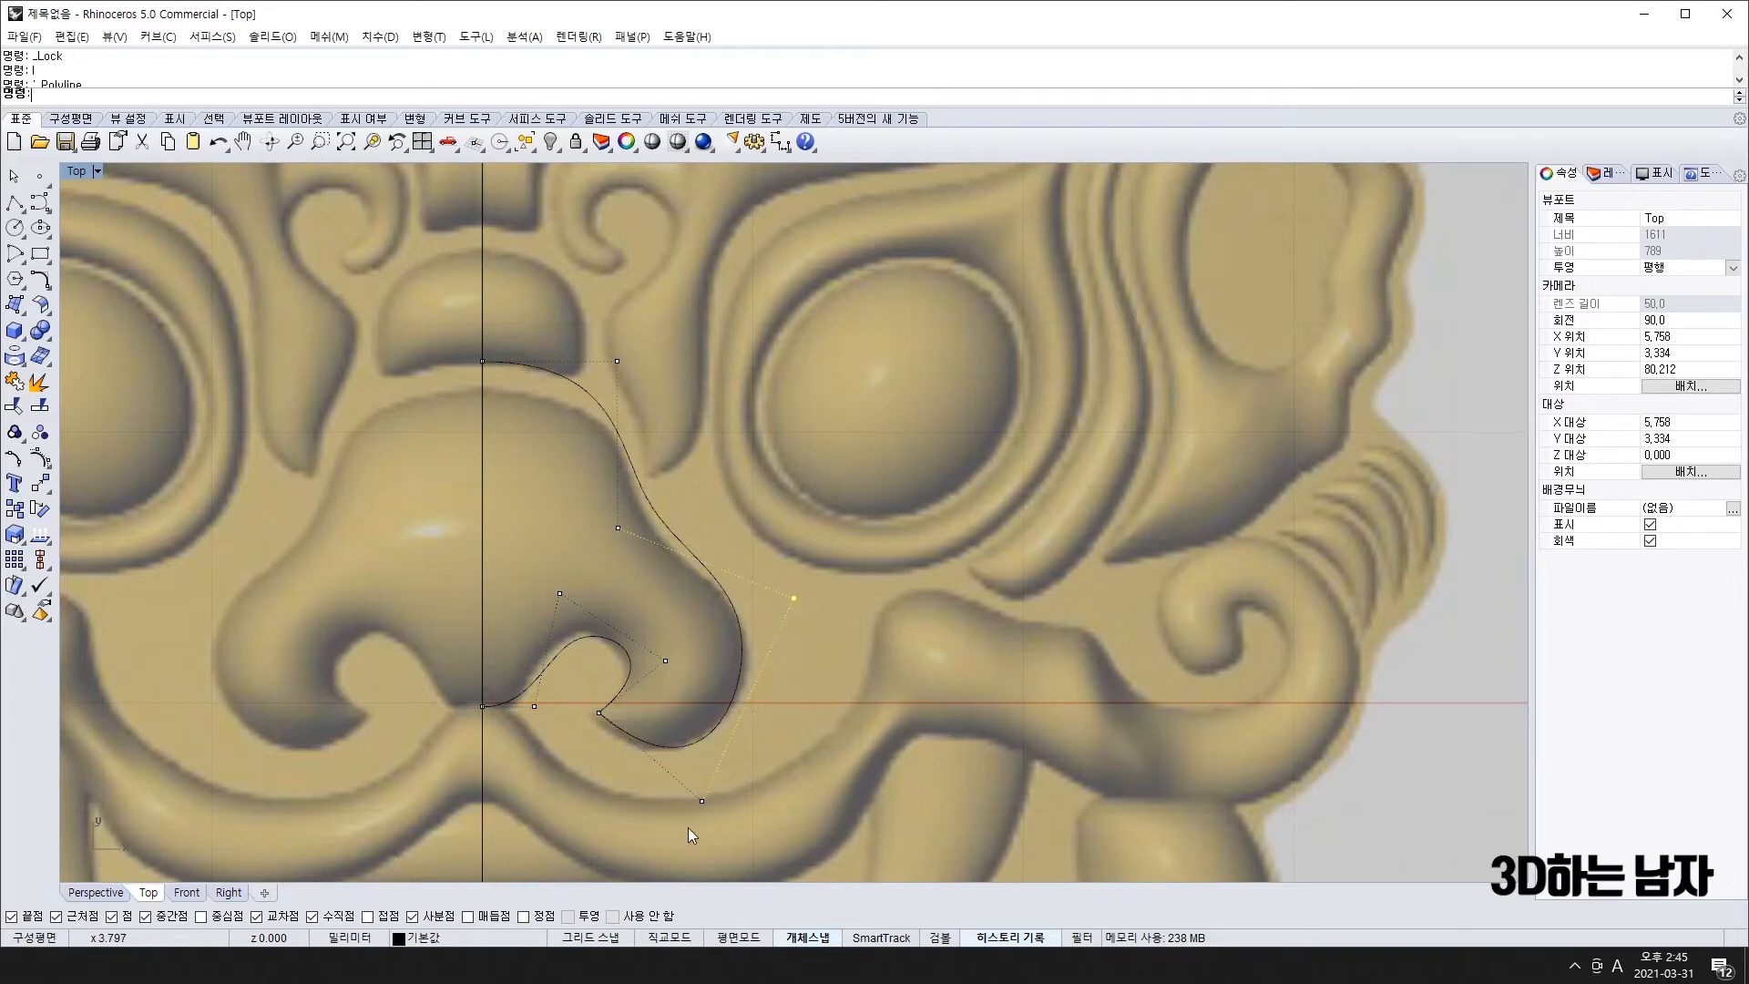
drag(701, 801, 696, 797)
drag(795, 597, 808, 620)
drag(617, 362, 607, 381)
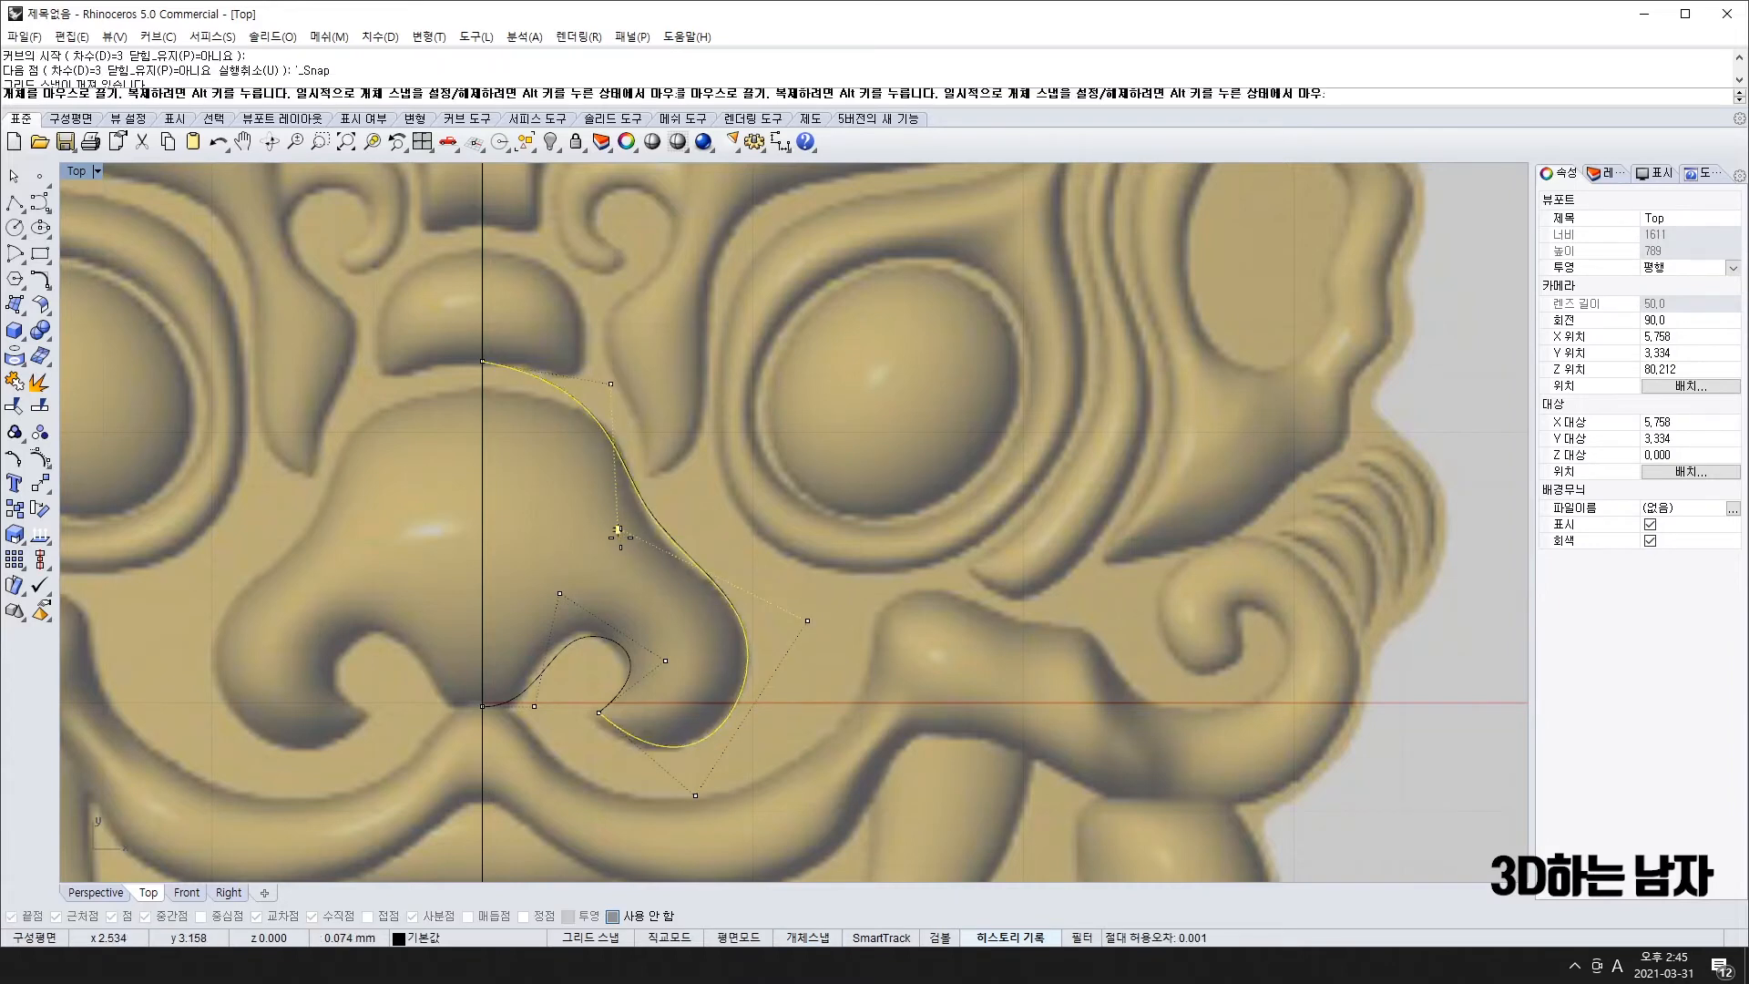
alt+drag(616, 528, 628, 557)
alt+drag(807, 623, 802, 604)
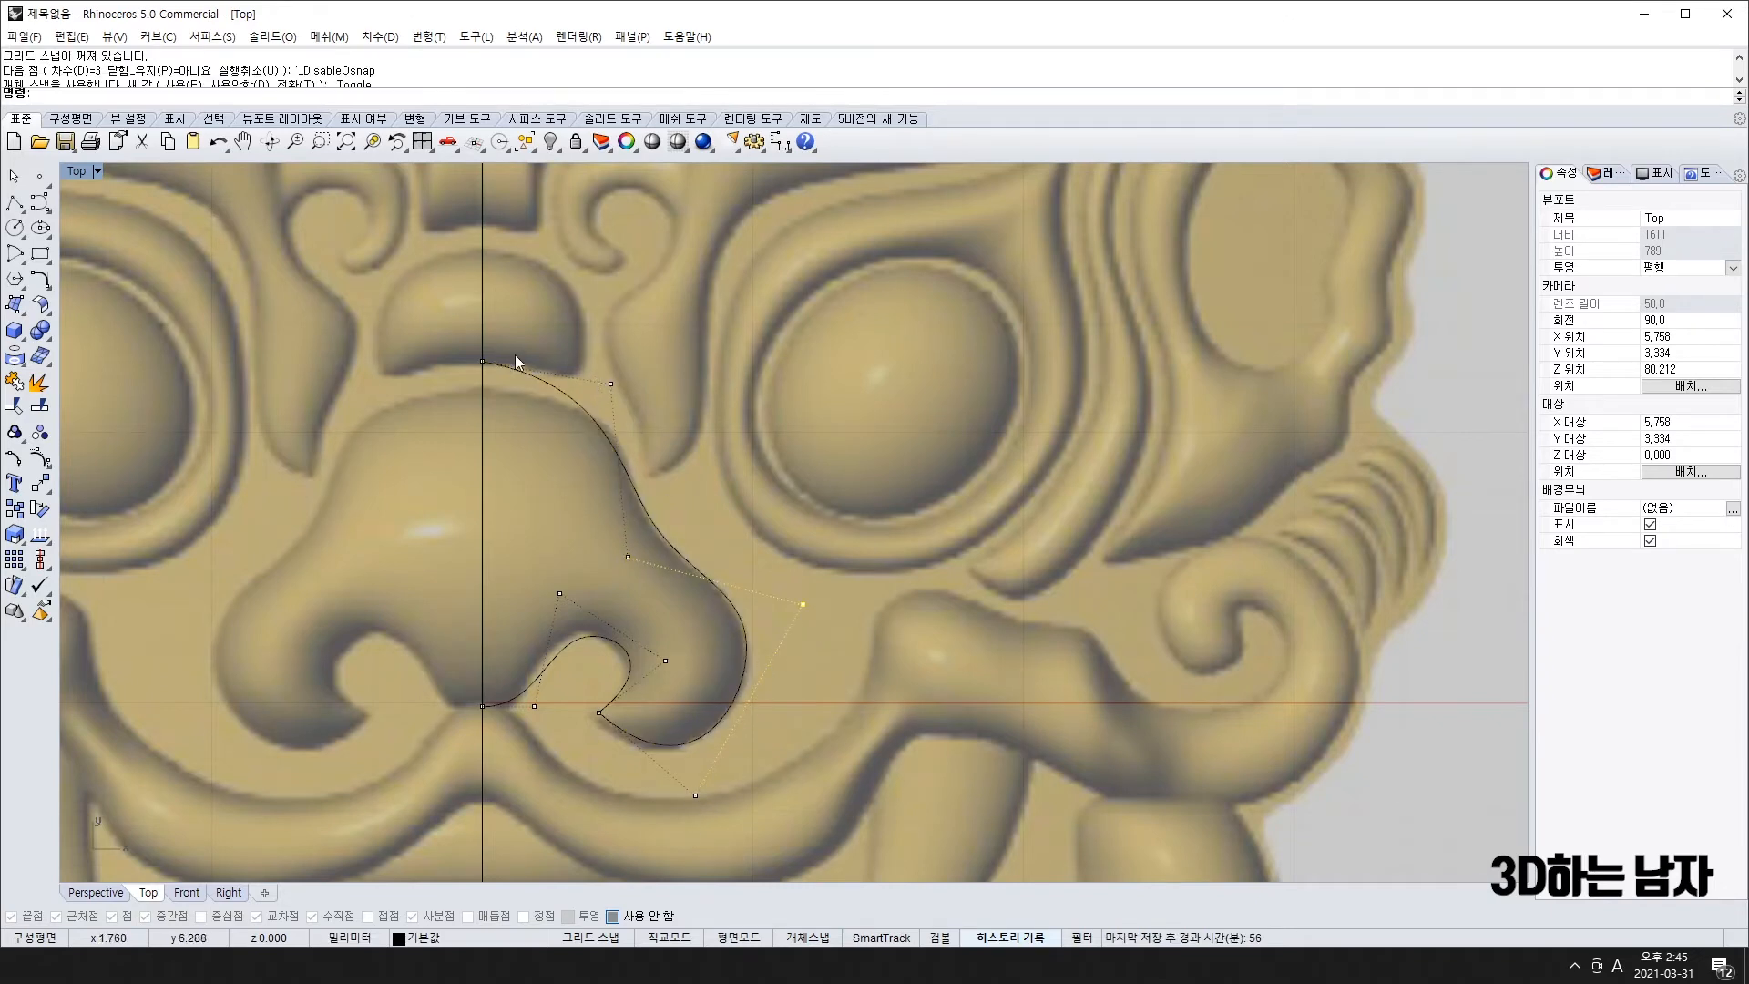
- Move the outer nose curve's upper endpoint down the centre line to the nose's edge and level the adjacent control point with it
click(483, 362)
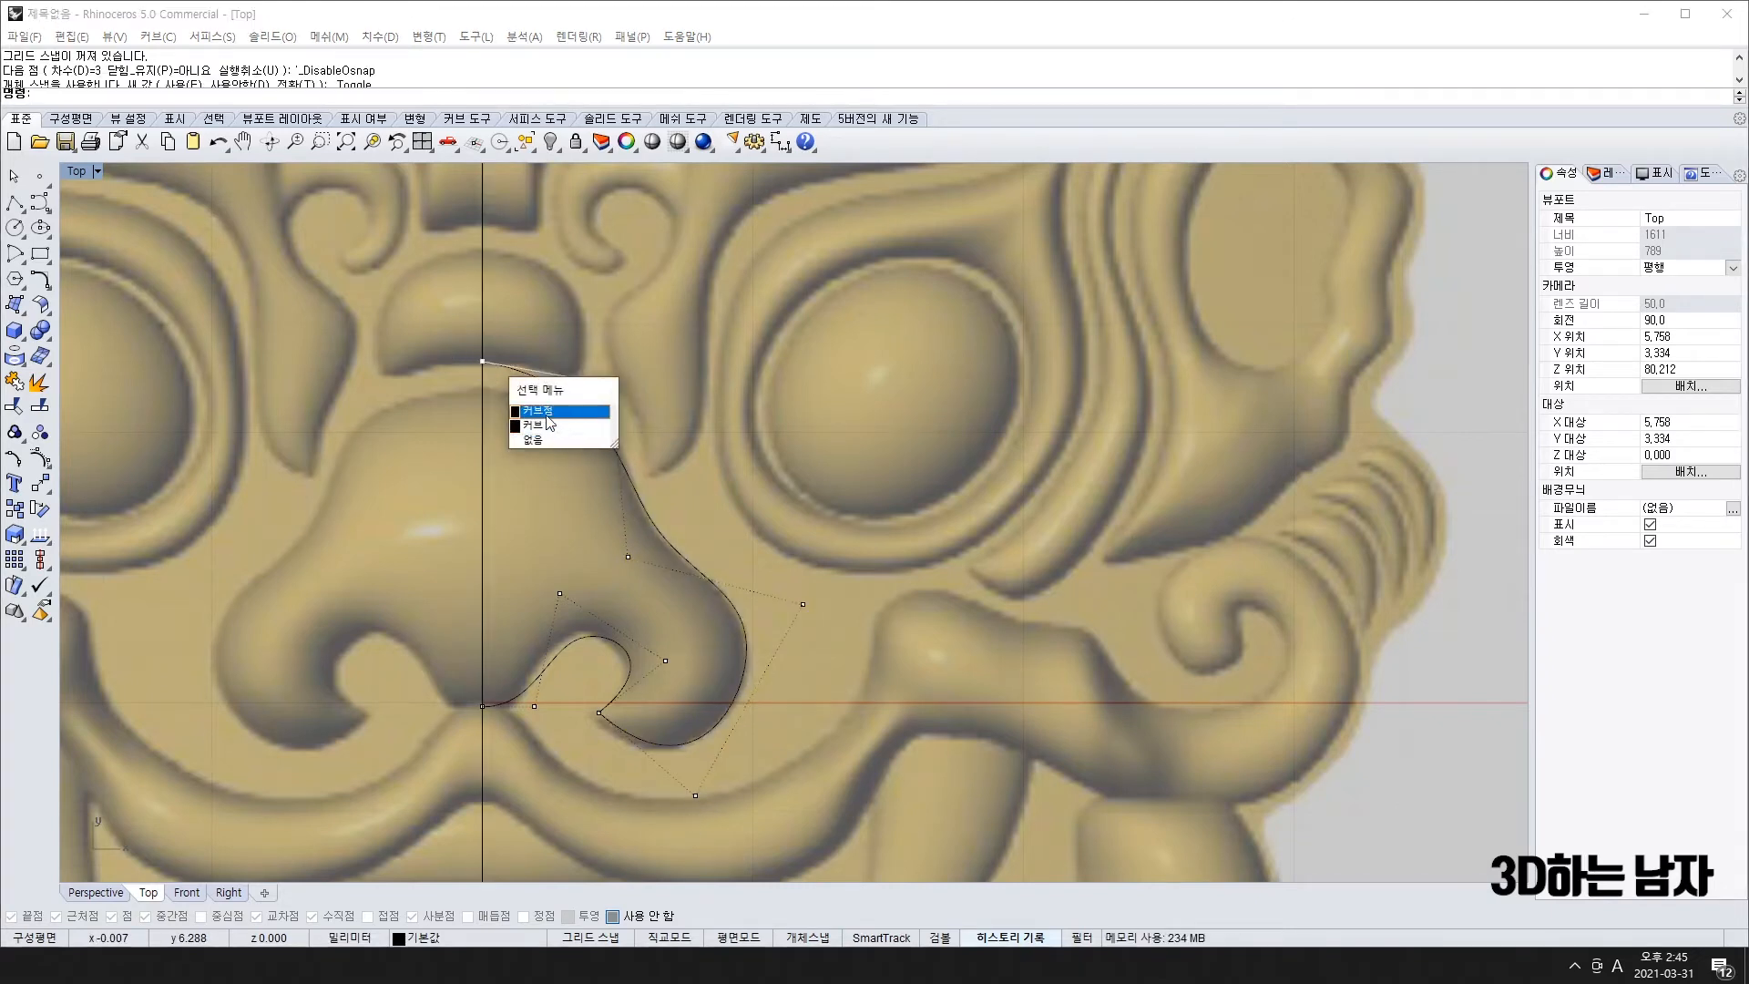
click(546, 410)
drag(481, 361, 482, 389)
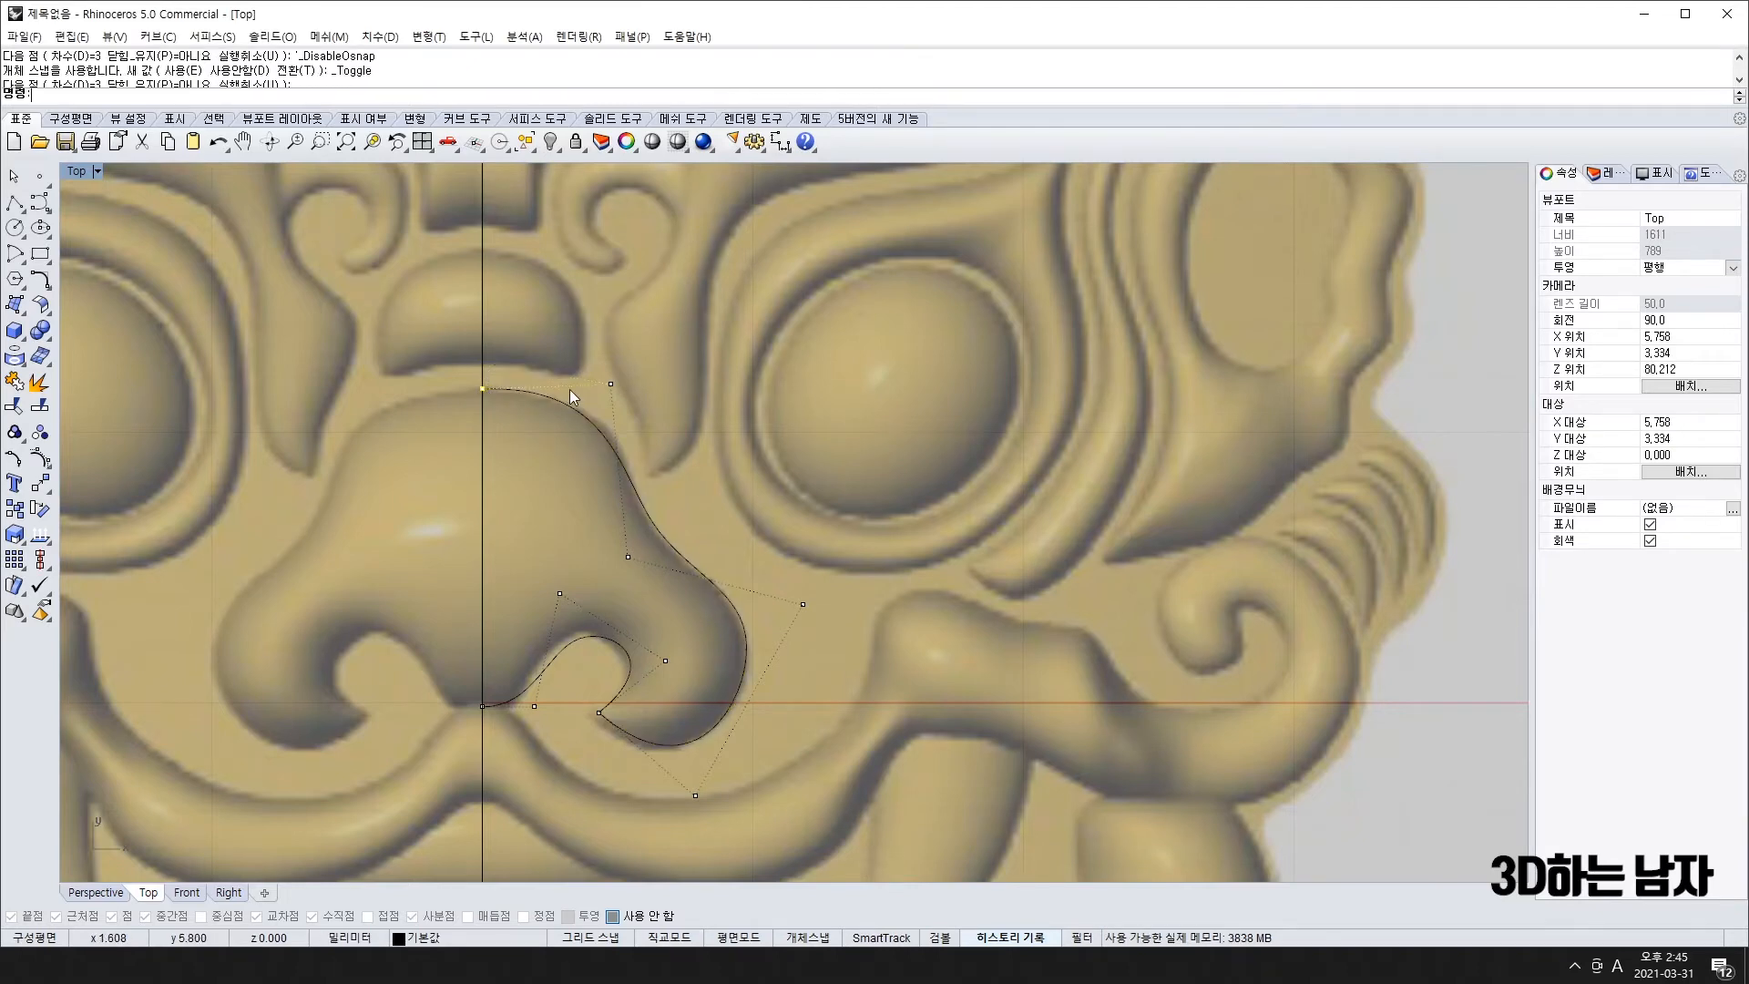
click(629, 389)
- Adjust the nose curves' control points so that the inner curve follows the nostril arch
drag(616, 554, 549, 580)
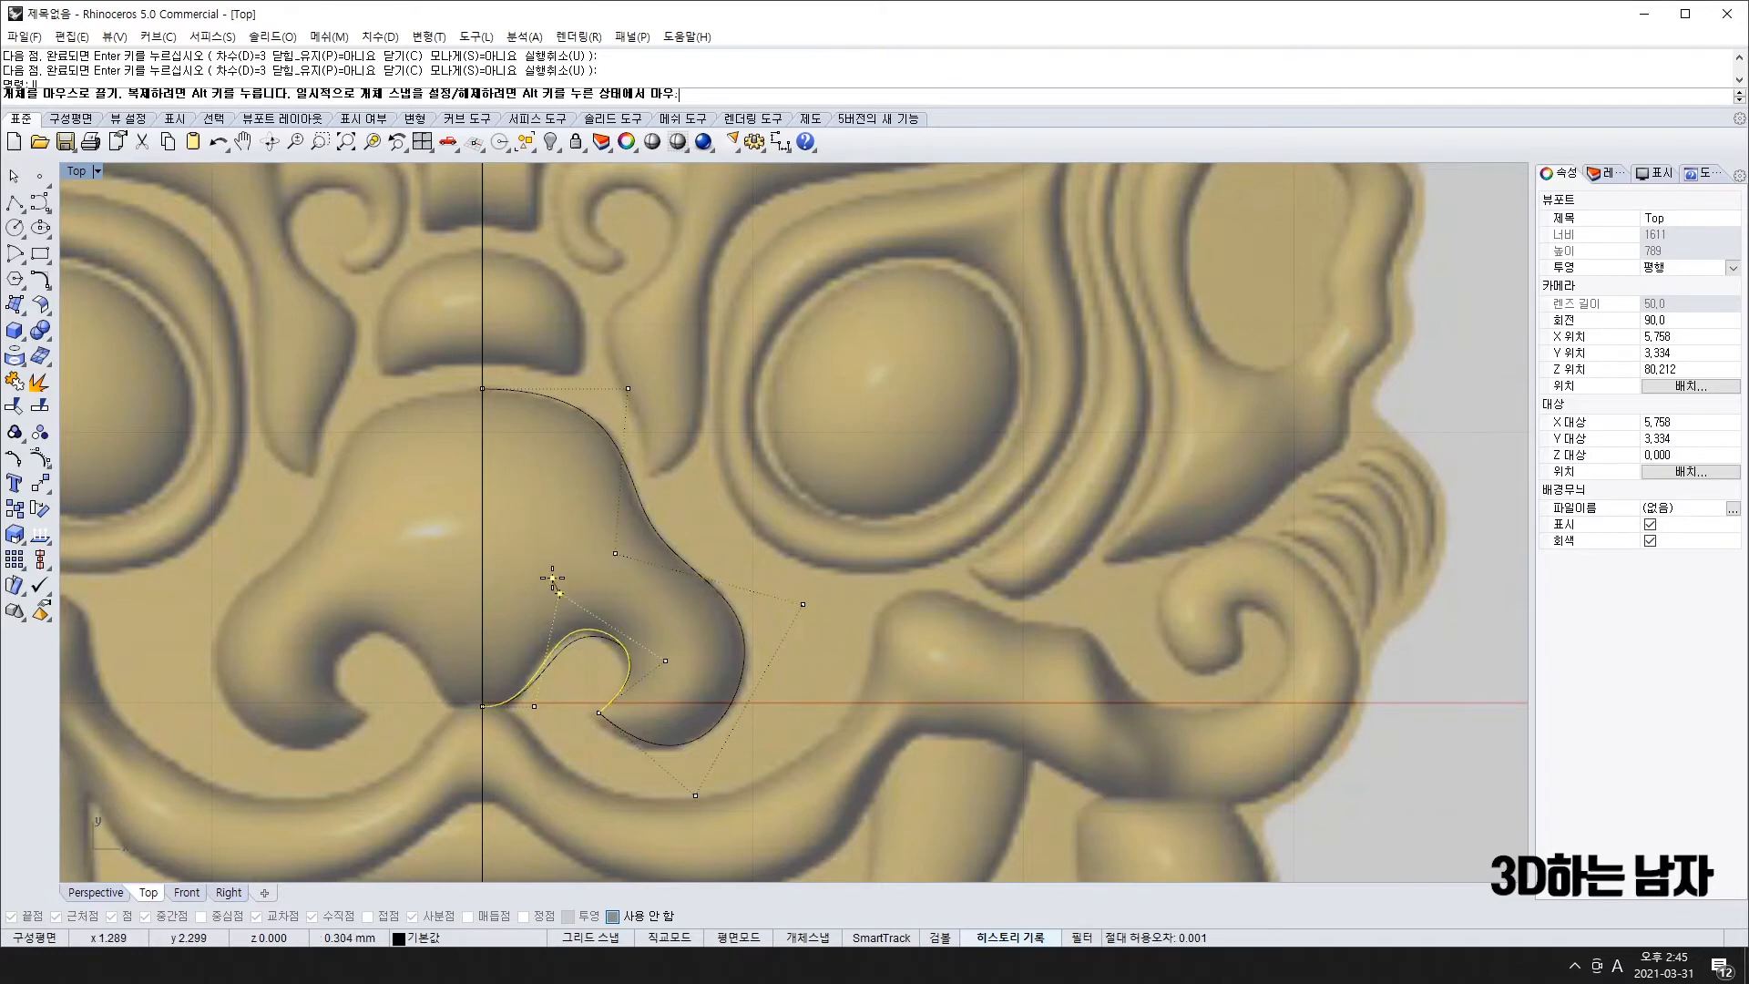
drag(534, 708, 539, 707)
drag(548, 581, 529, 585)
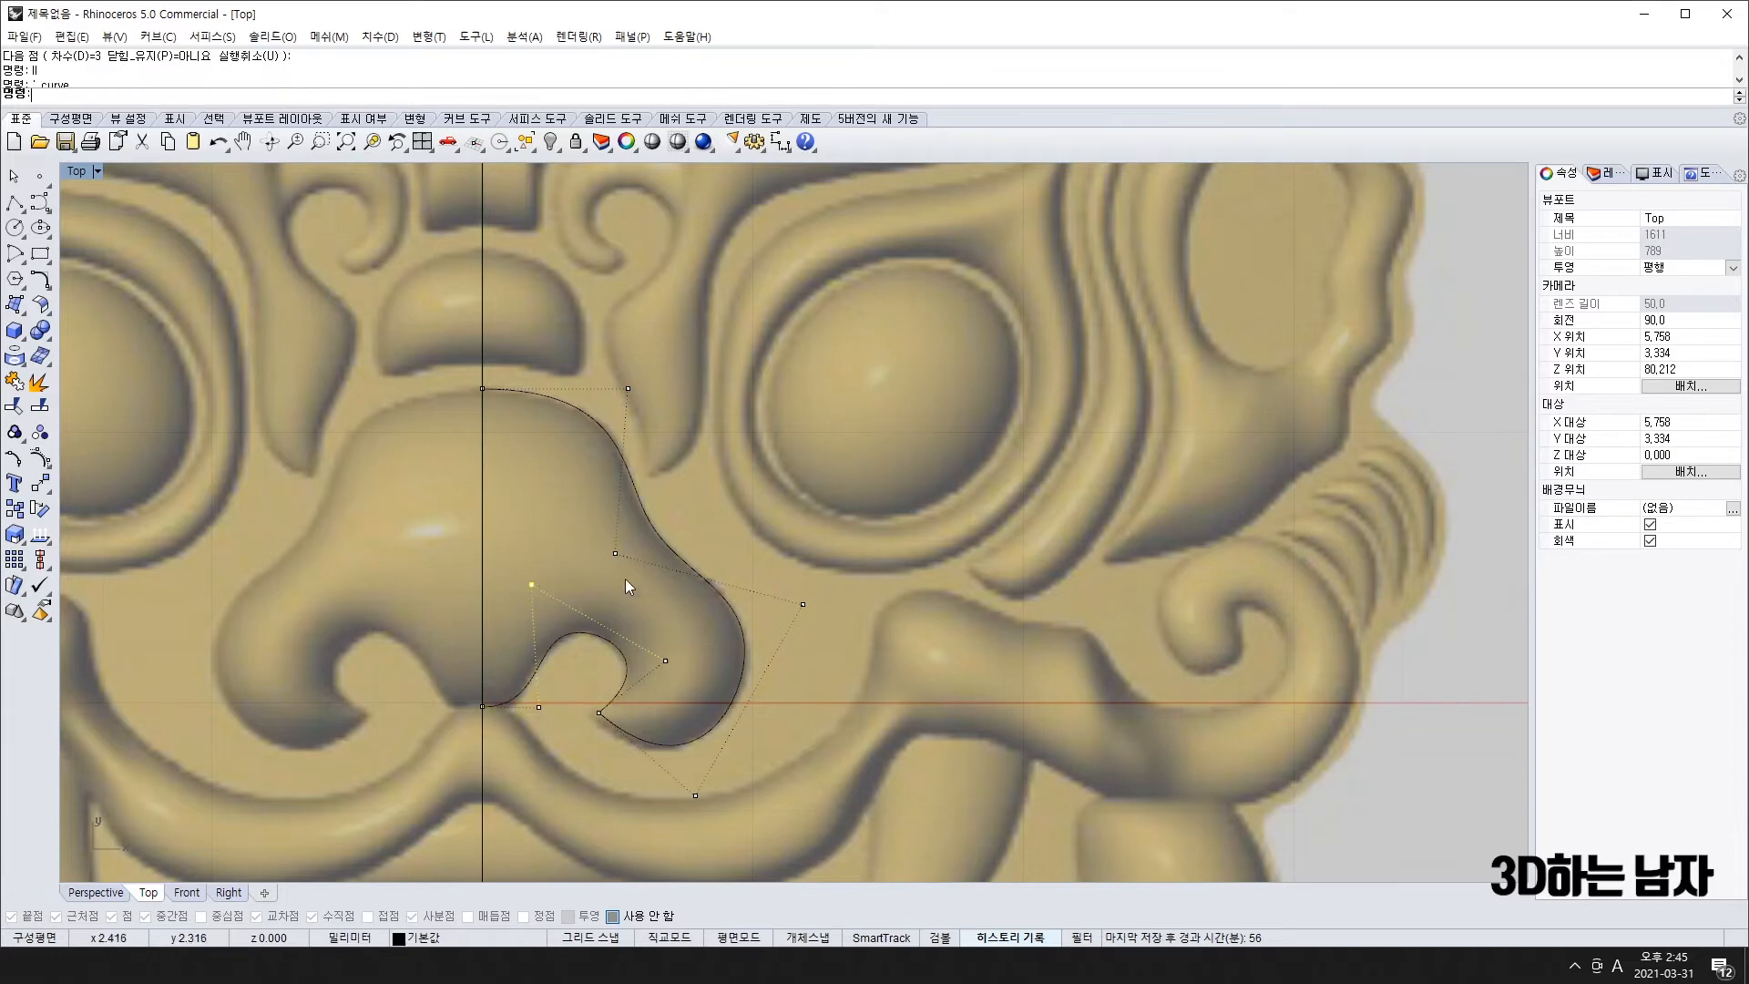
- Hide the control points and join the inner and outer nose curves into one half-nose outline
scroll(582, 642, down, 5)
key(Escape)
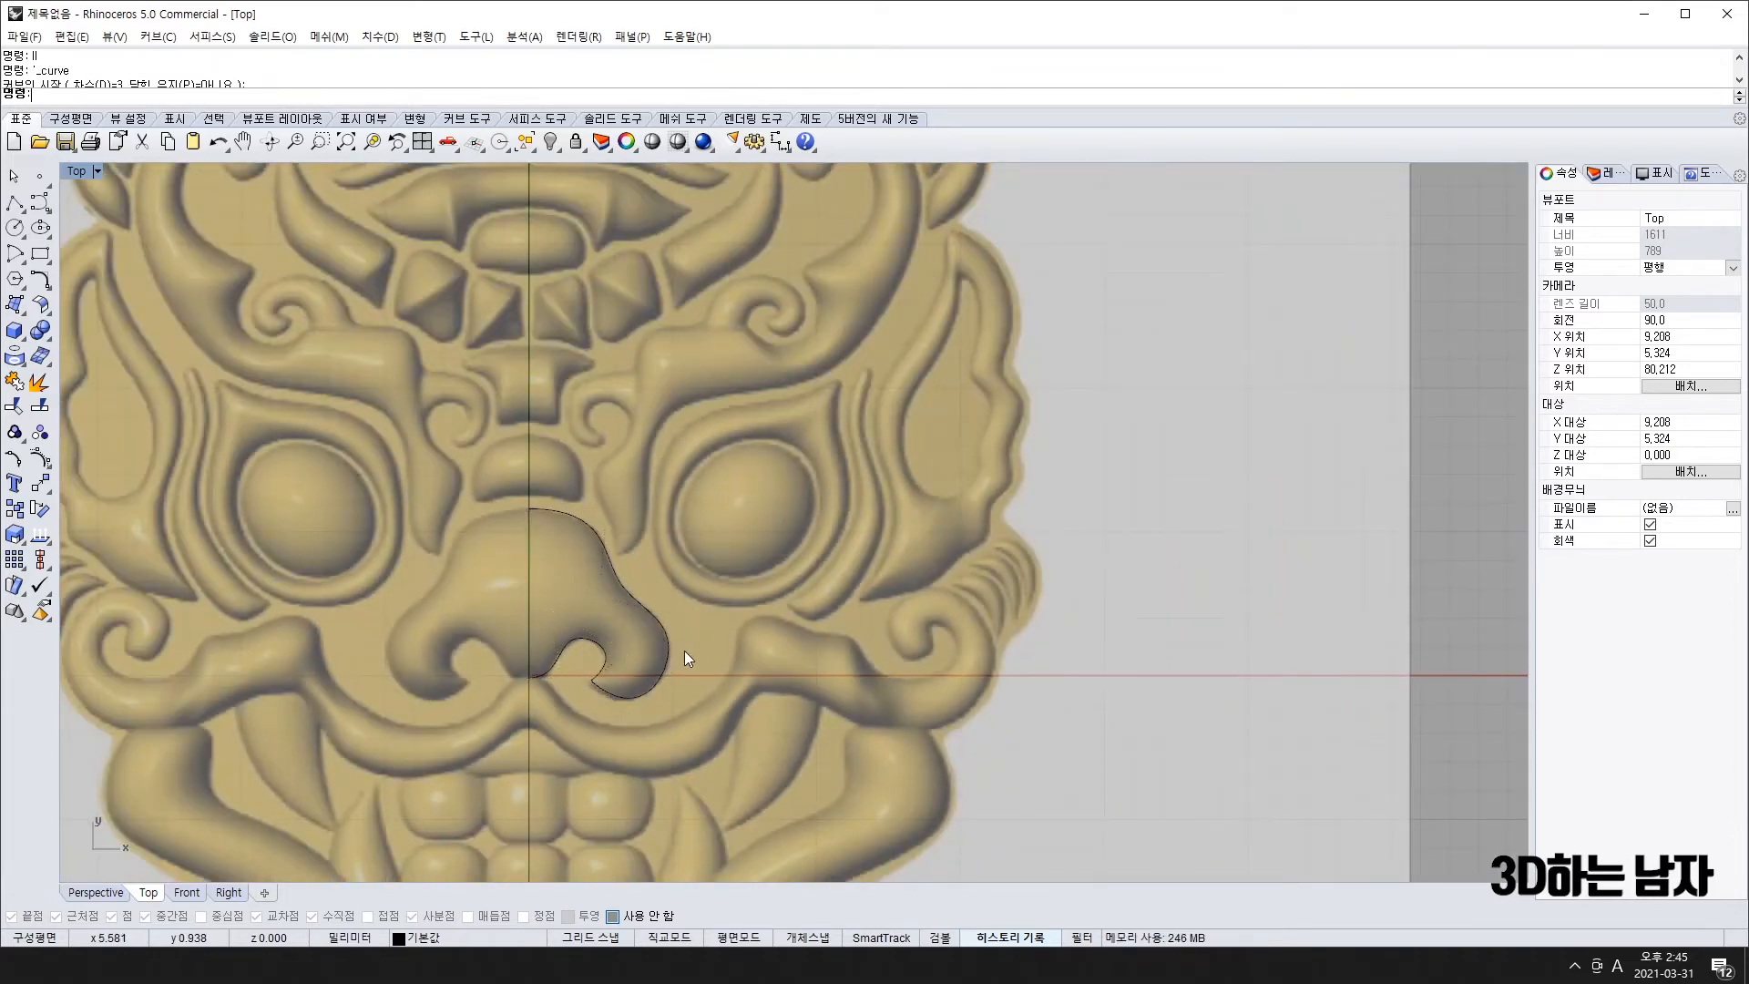
drag(399, 454, 795, 806)
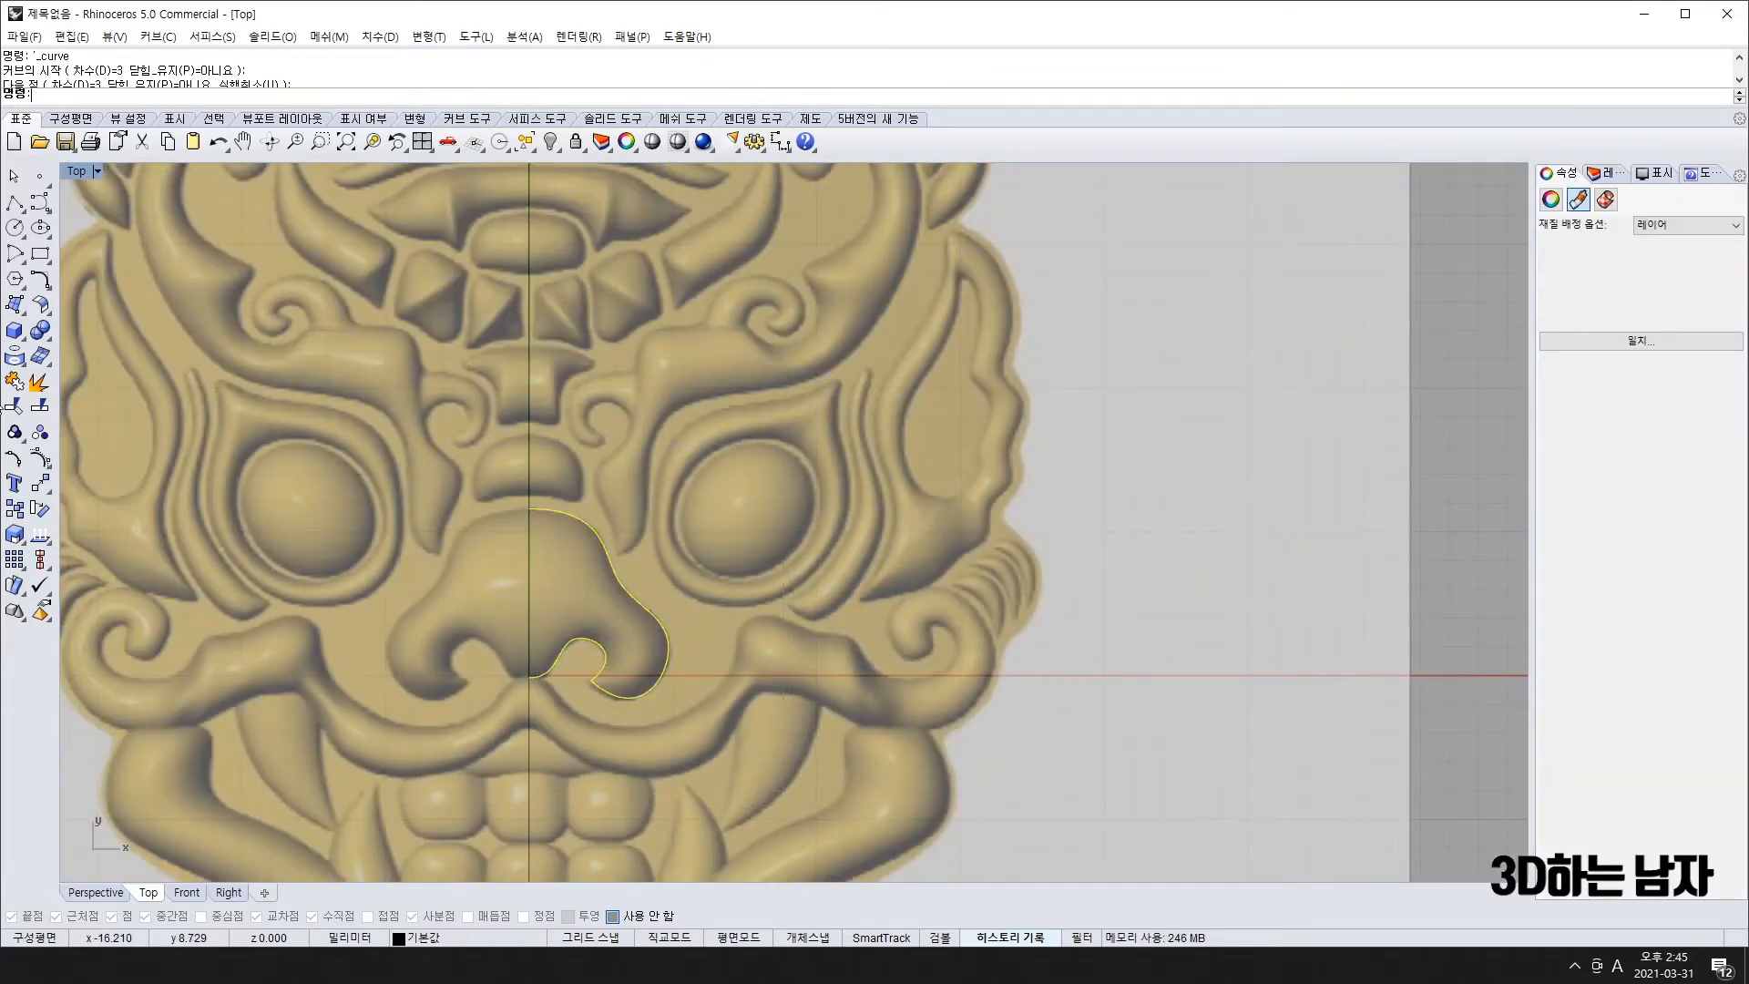
click(18, 382)
key(Escape)
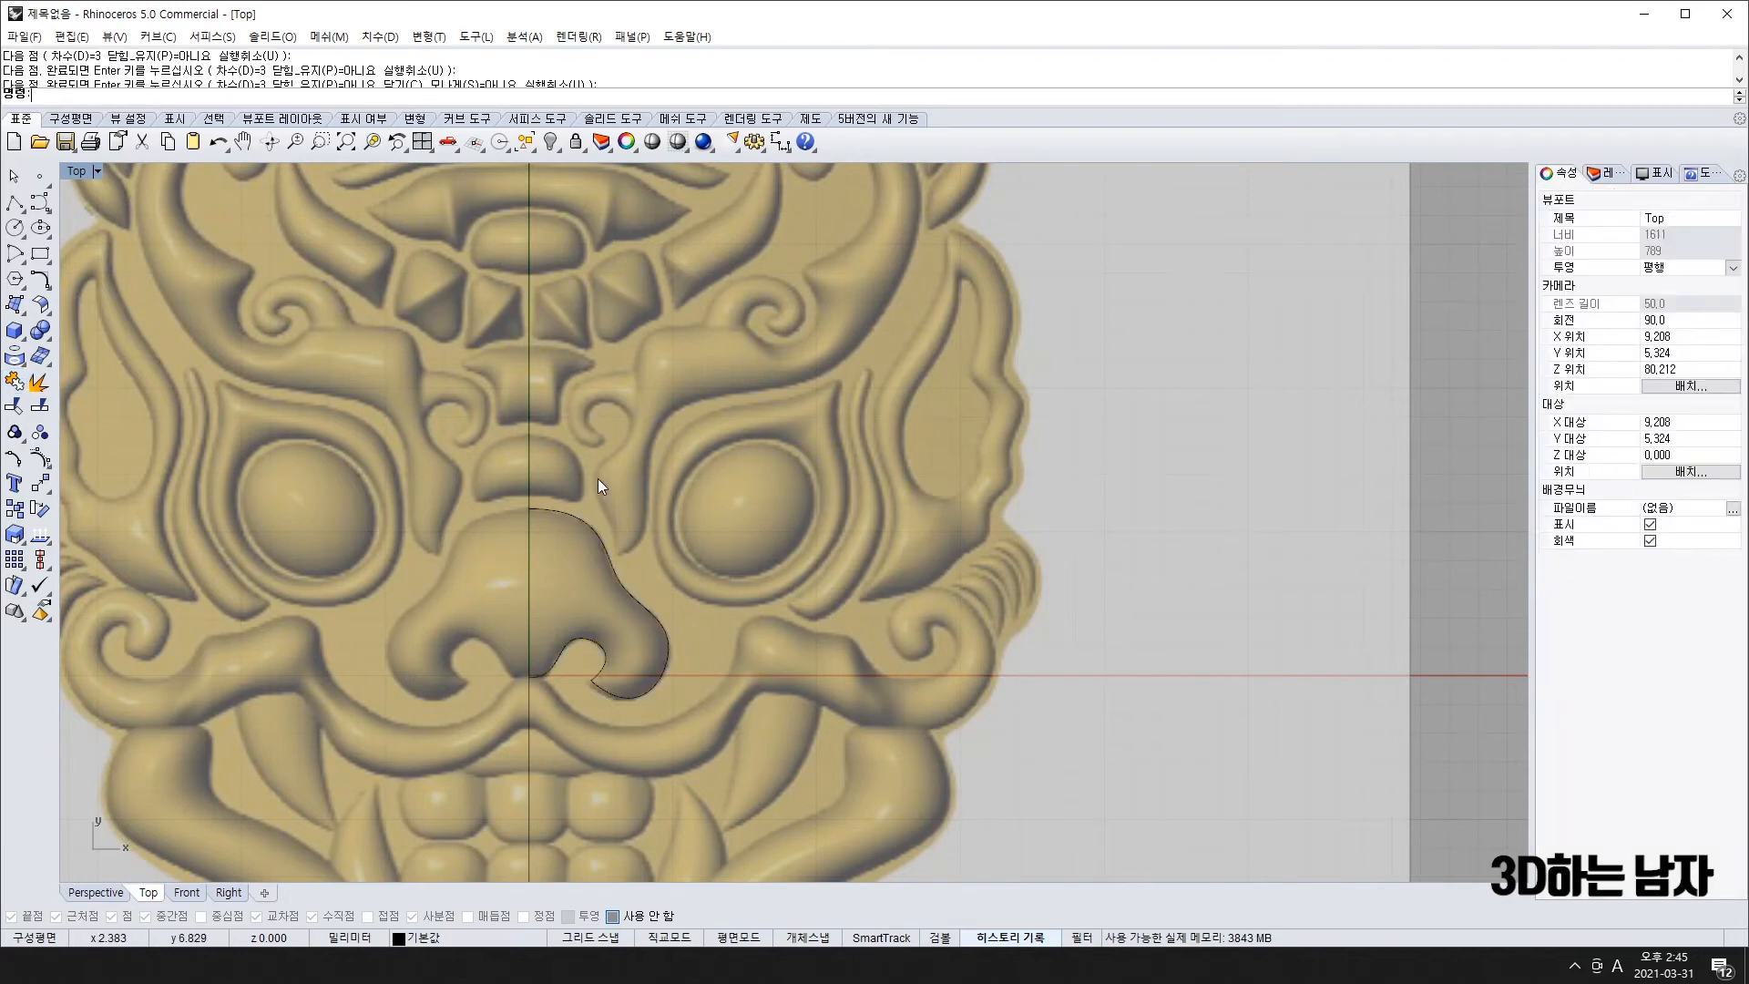
- Trace the right half of the domed bump above the nose with a control-point curve starting and ending on the centre line
scroll(544, 460, up, 8)
scroll(542, 458, up, 2)
right_click(545, 538)
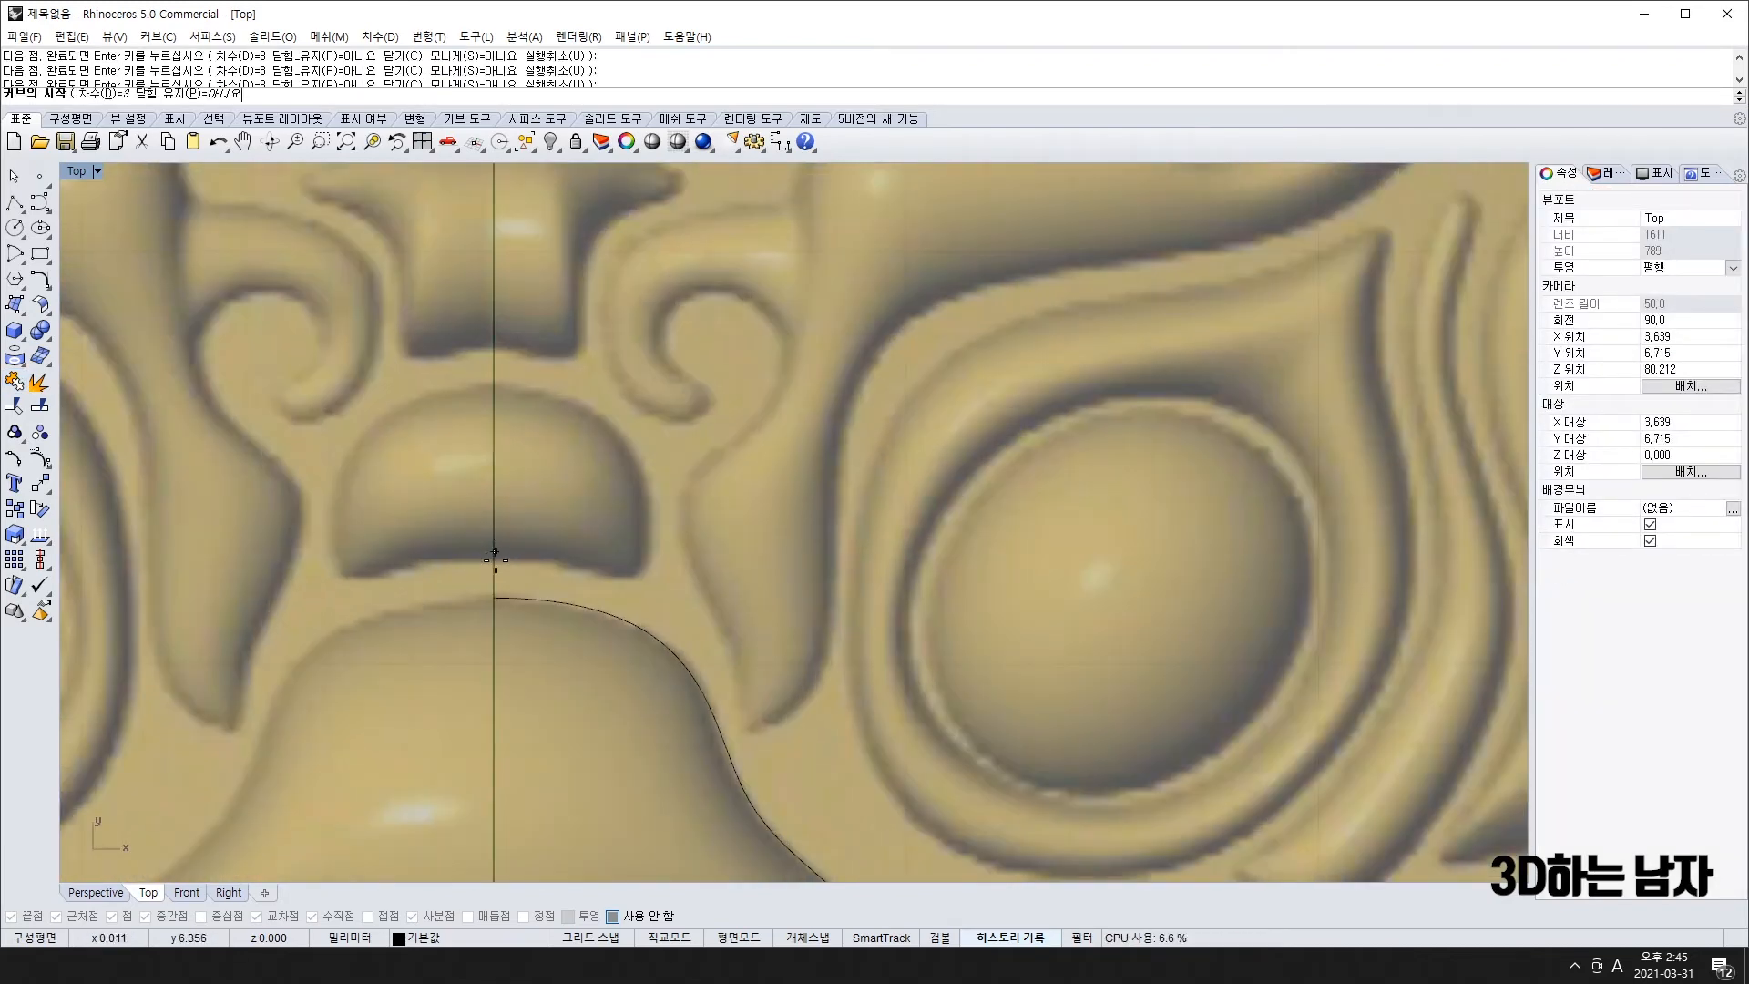
key(alt)
click(493, 559)
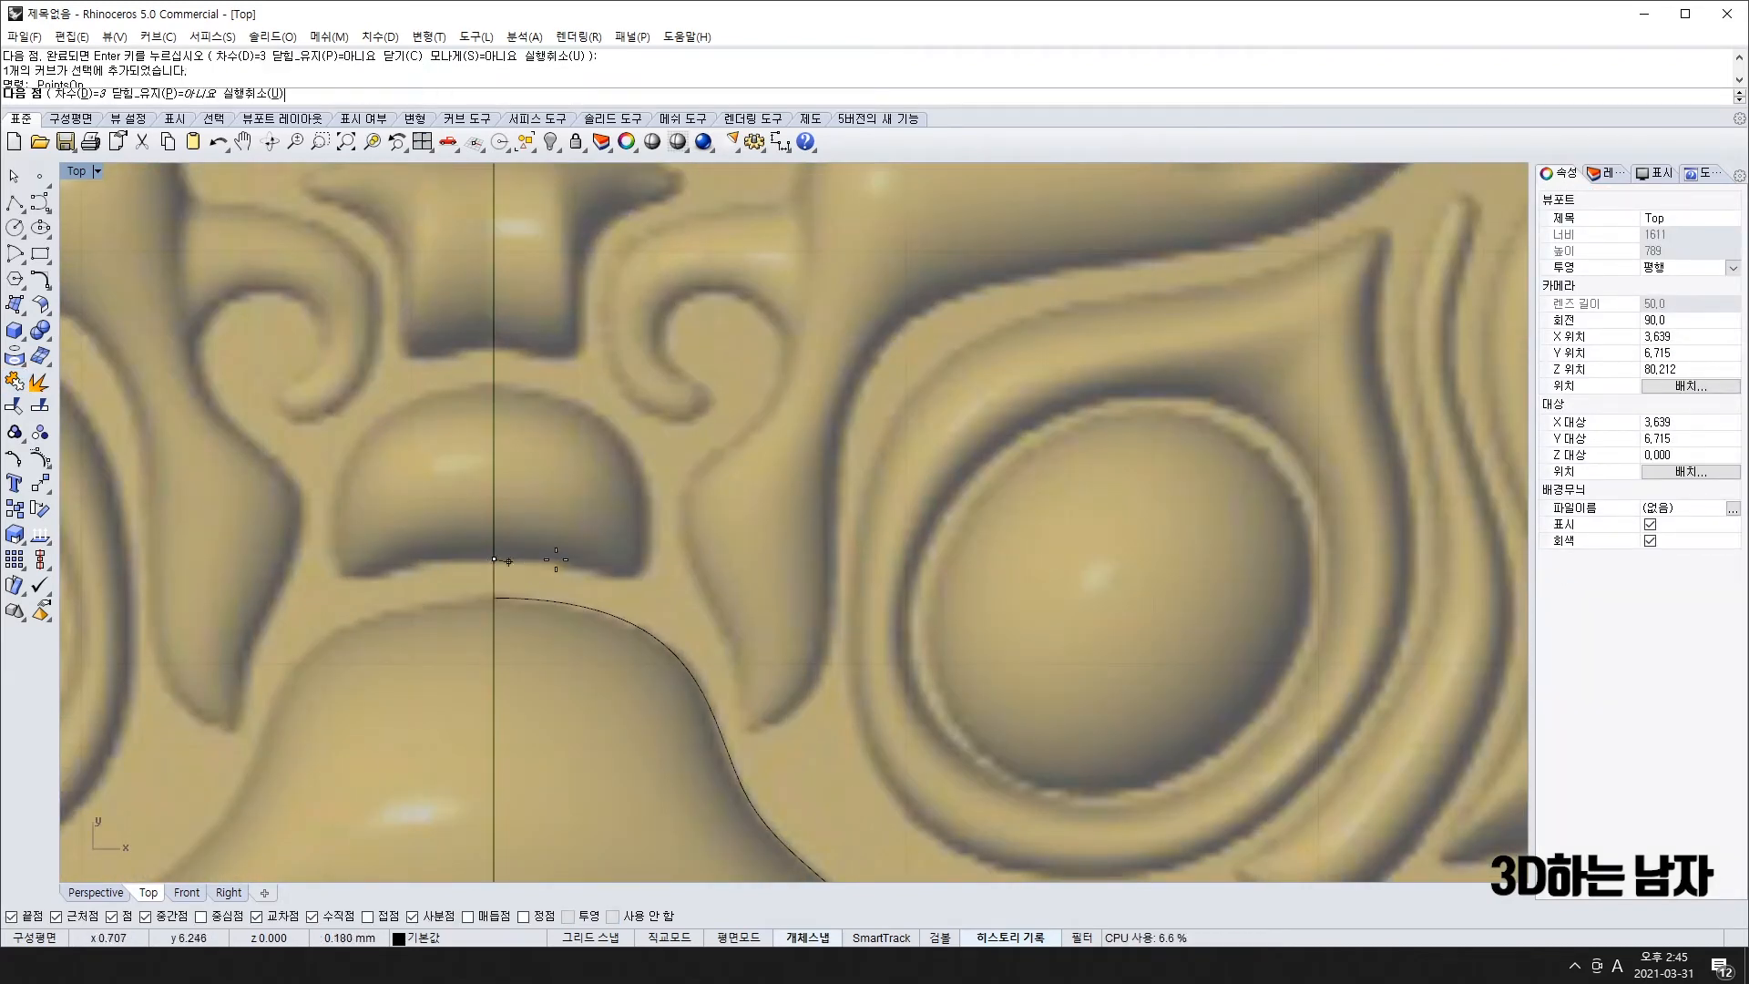
click(634, 581)
click(651, 566)
click(627, 416)
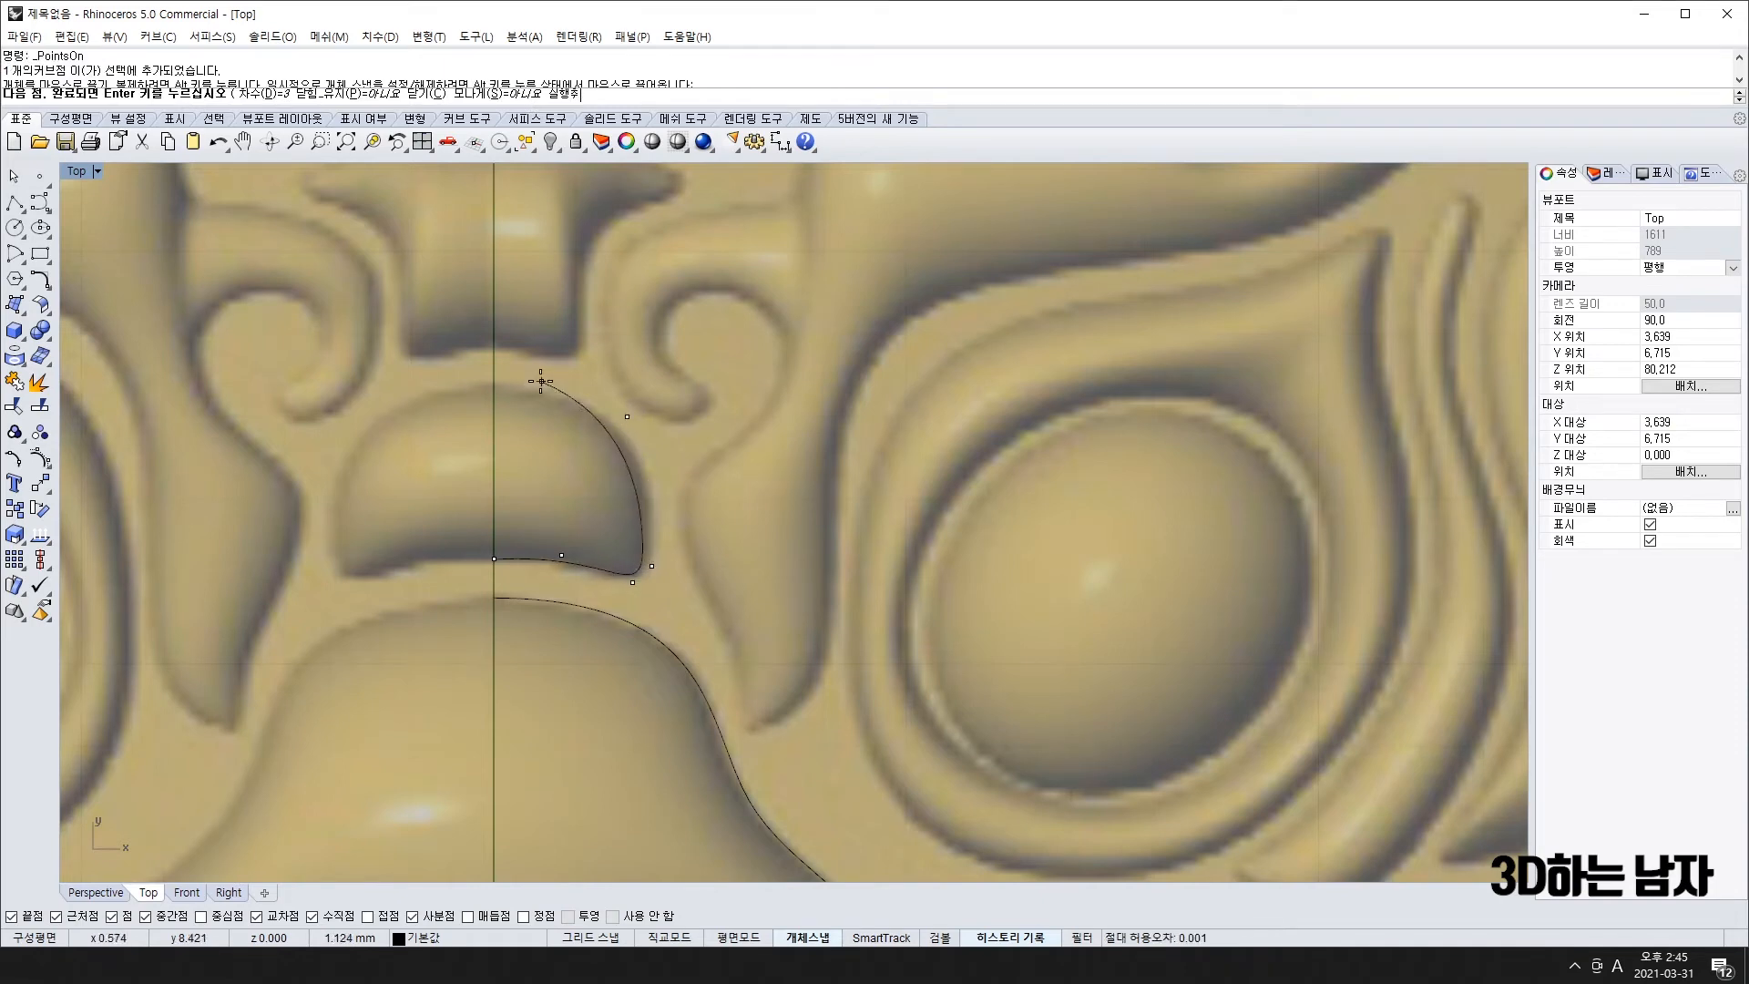
click(538, 382)
click(494, 384)
right_click(574, 428)
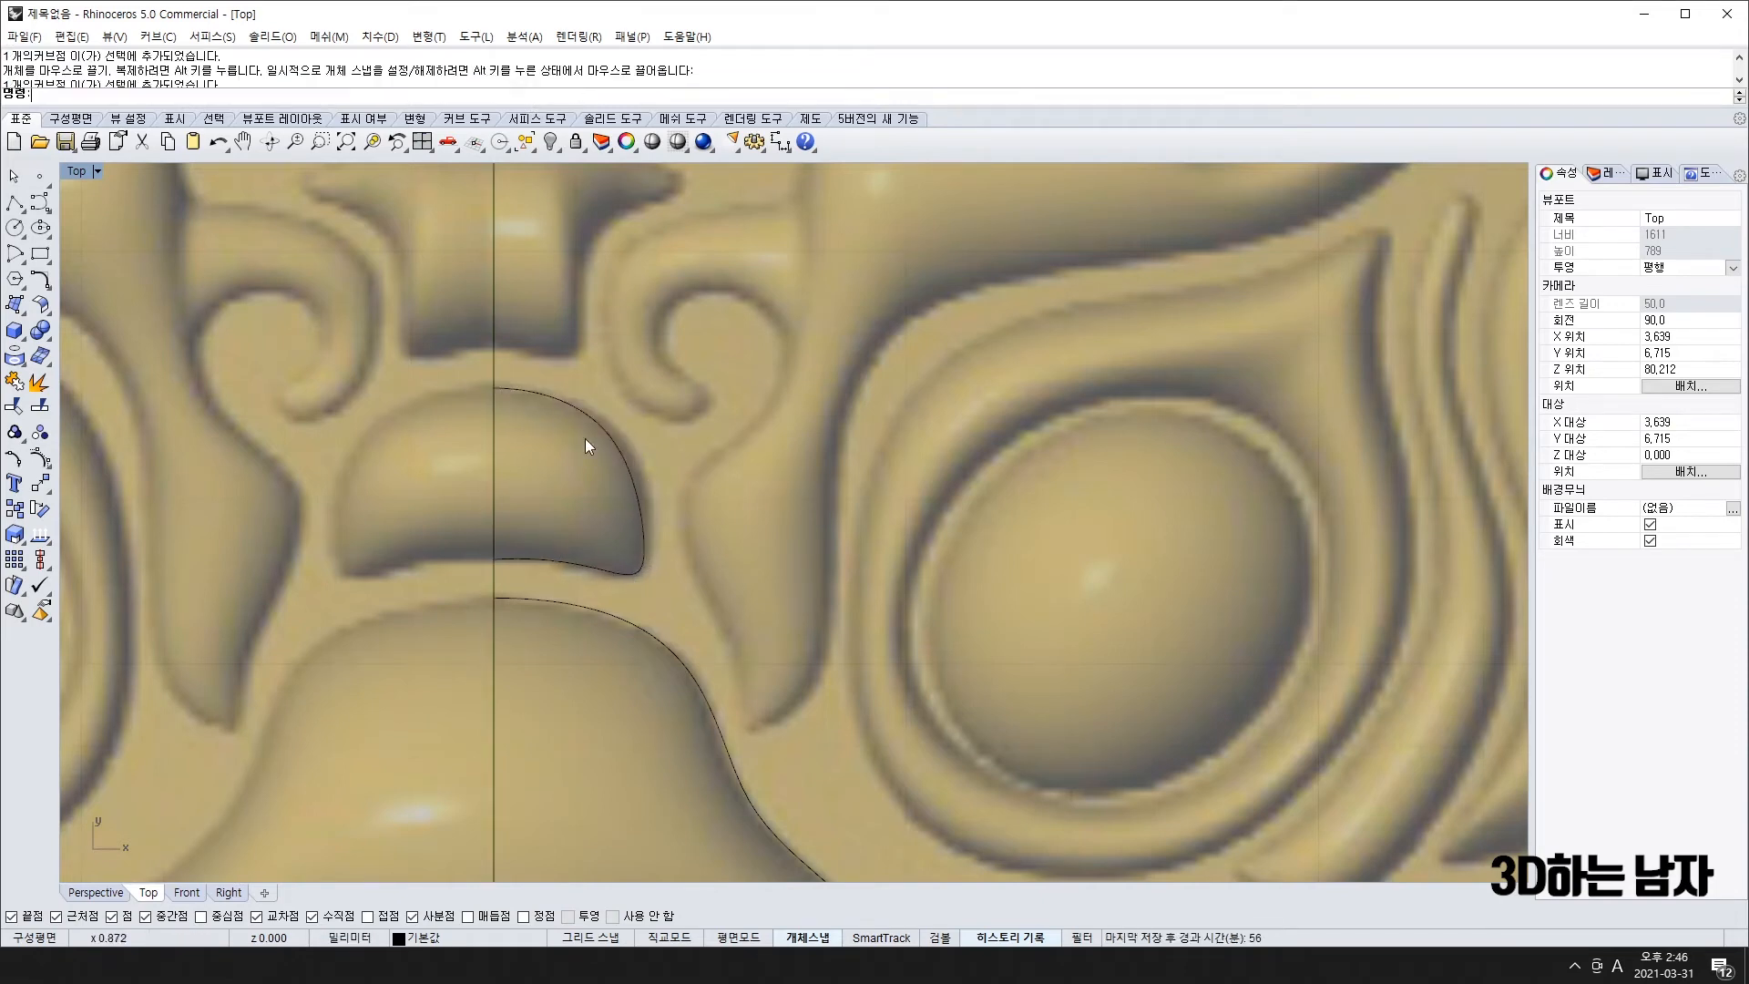
- Trace the right half of the T-shaped ornament above the bump with a curve starting and ending on the centre line, and leave its control points hidden
scroll(652, 492, down, 8)
scroll(671, 467, up, 6)
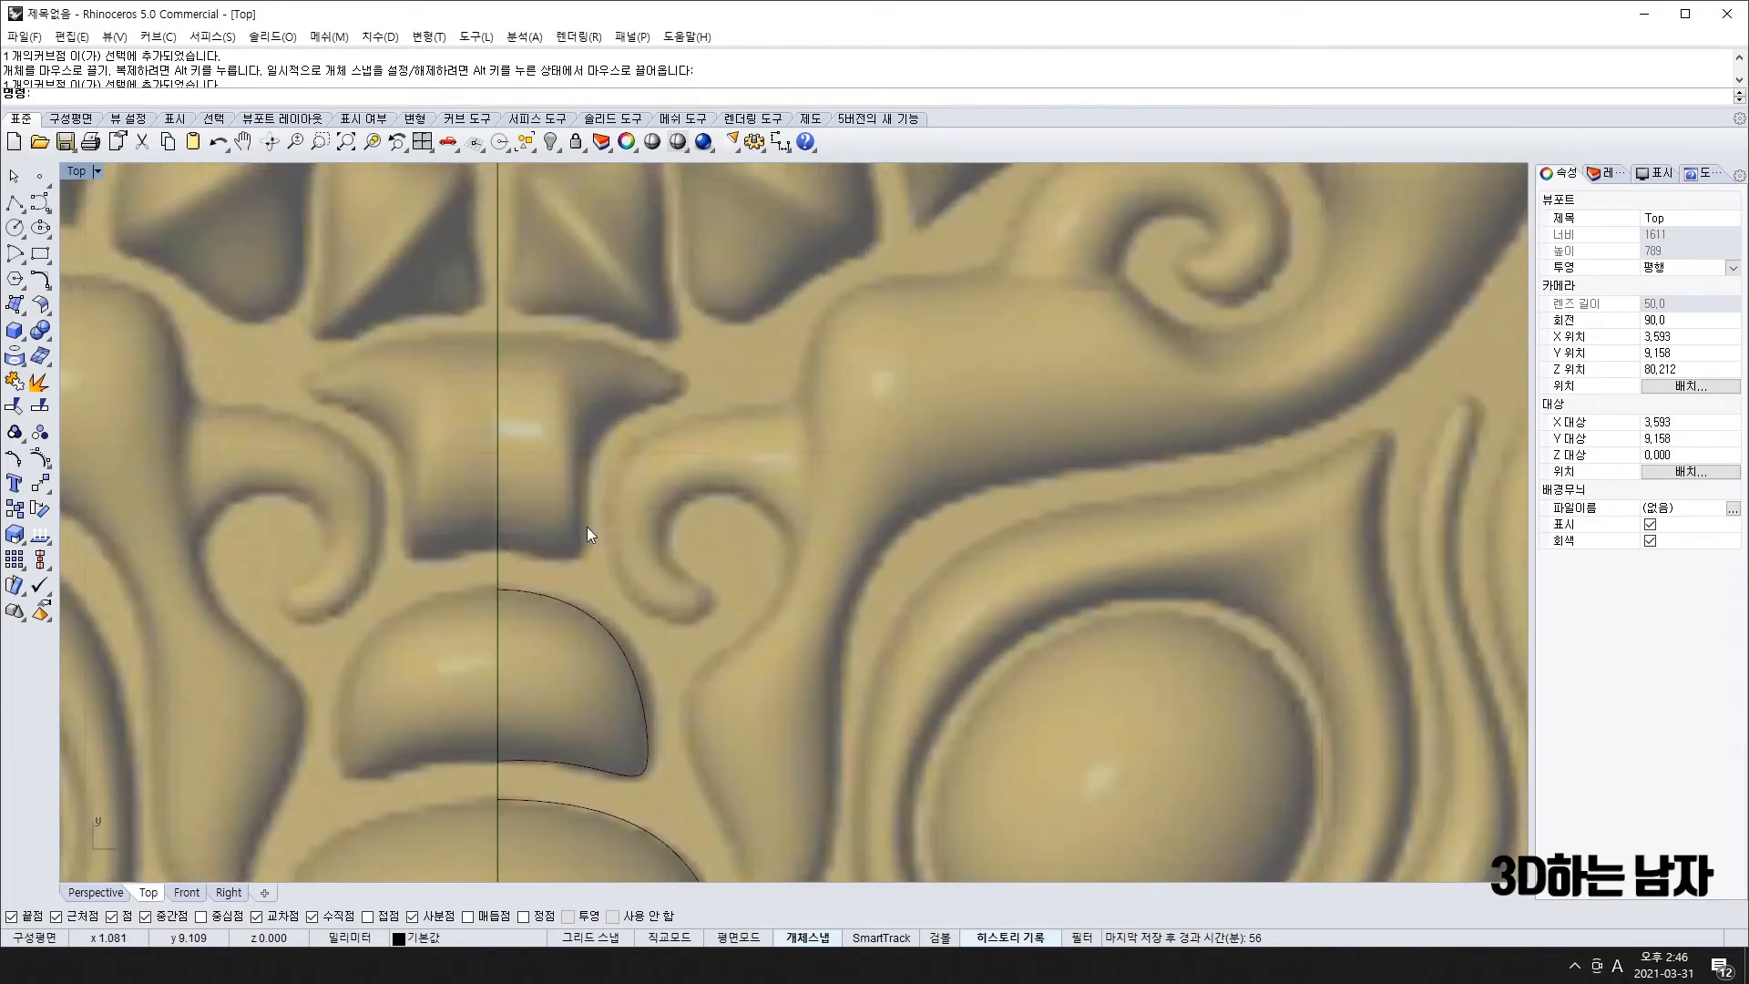
right_click(547, 517)
click(498, 544)
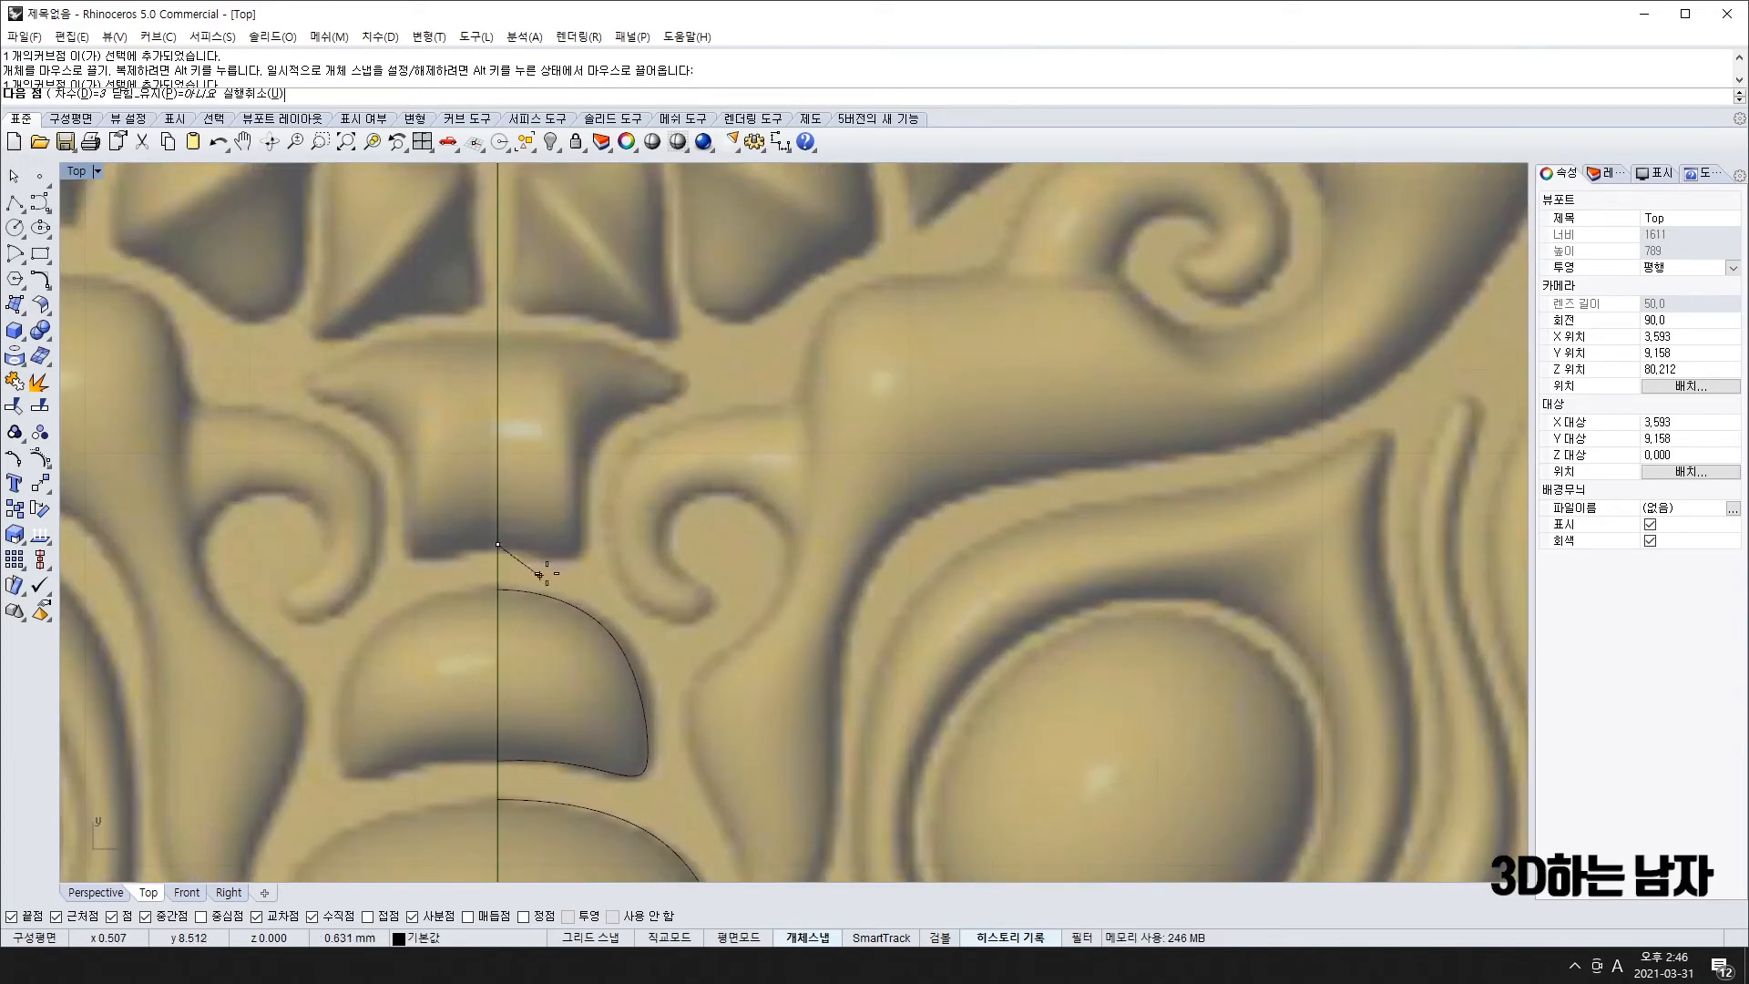
click(551, 570)
click(588, 555)
click(587, 542)
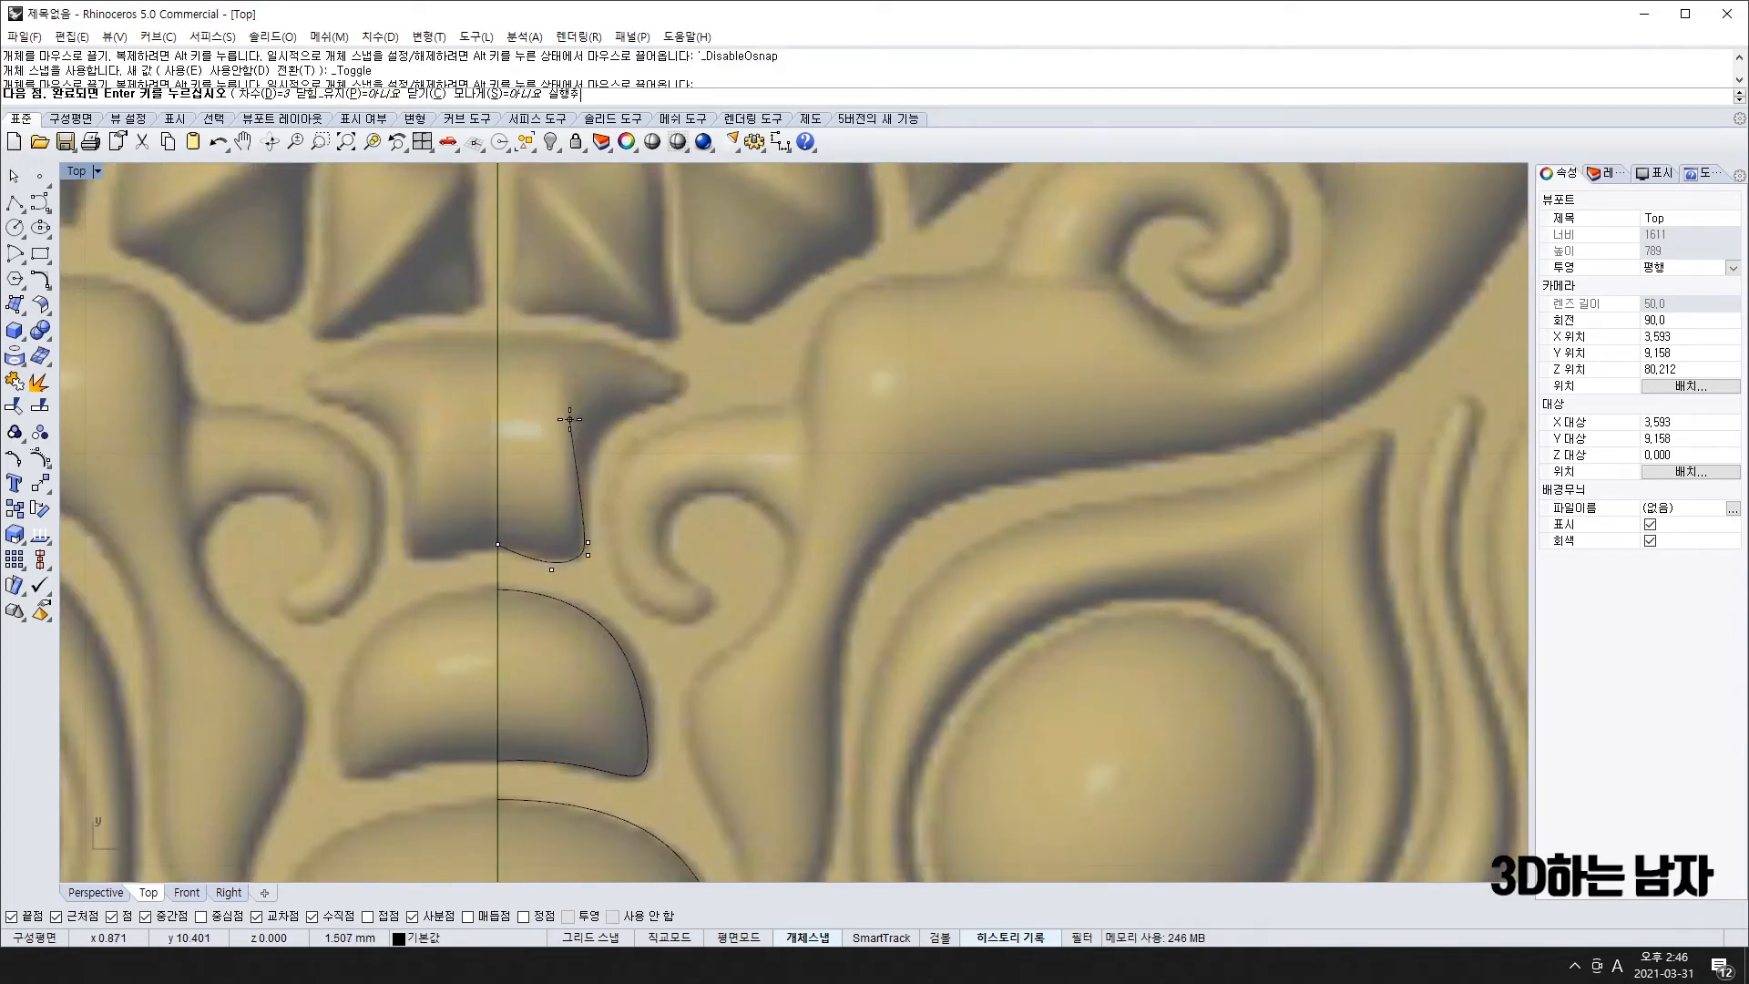
click(566, 426)
click(694, 390)
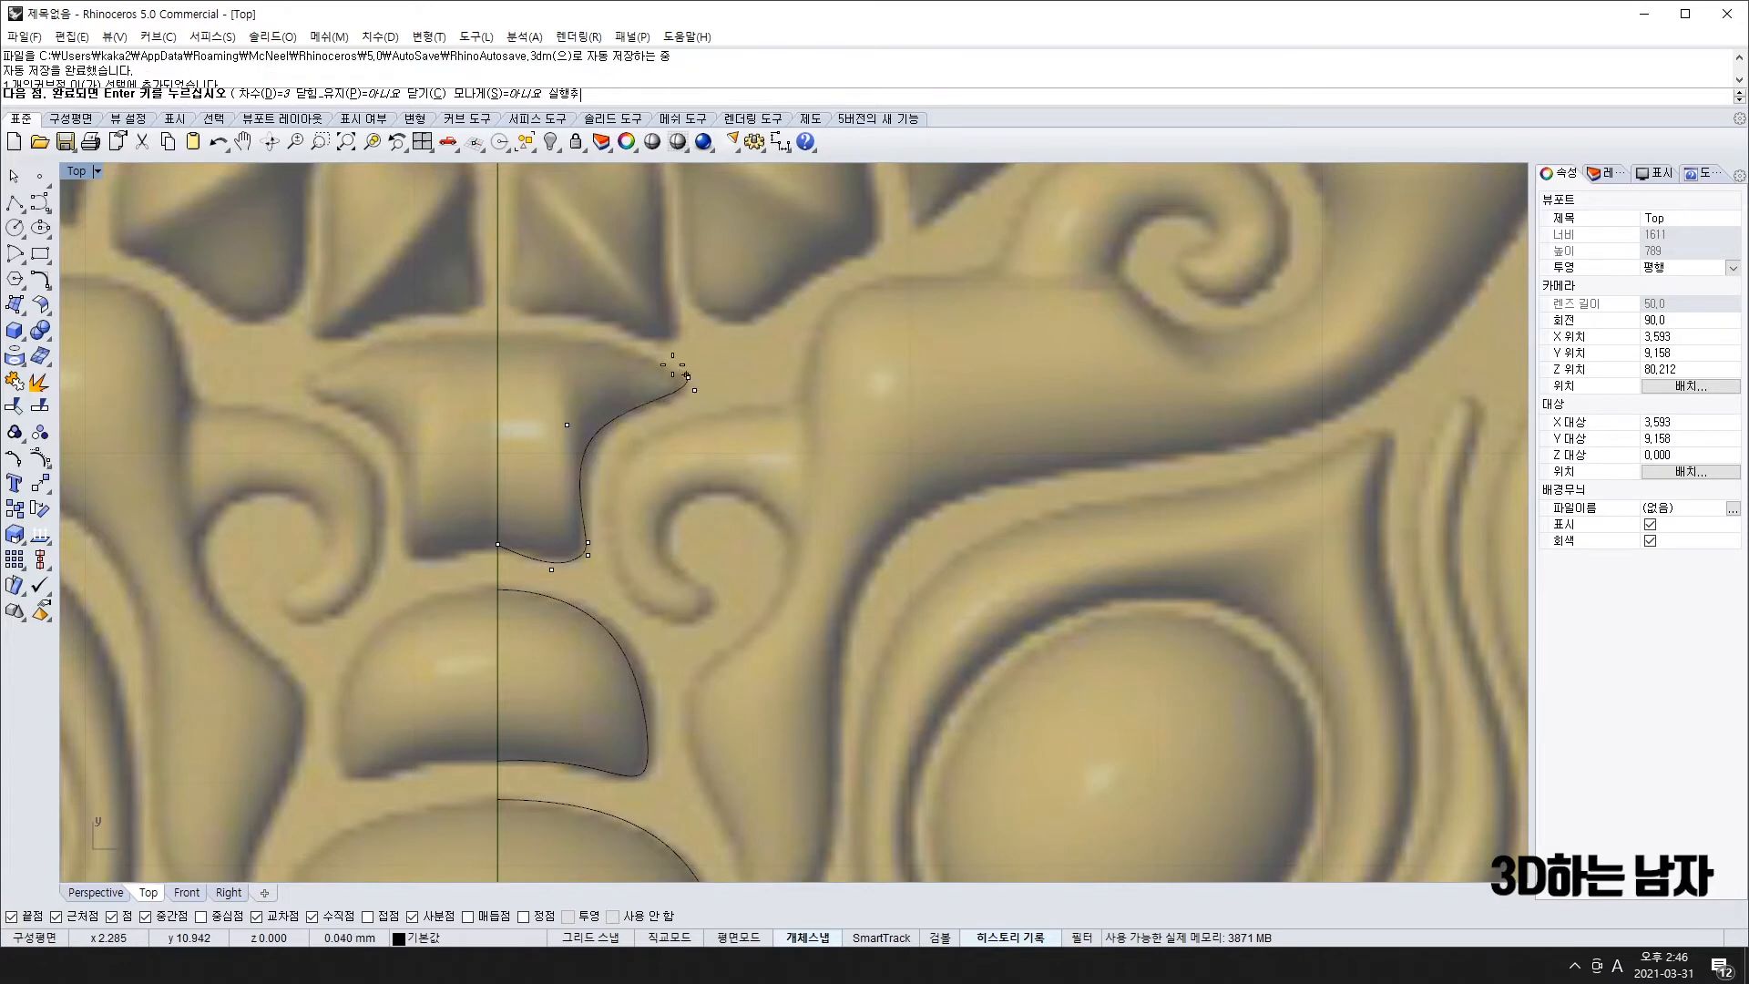
click(582, 315)
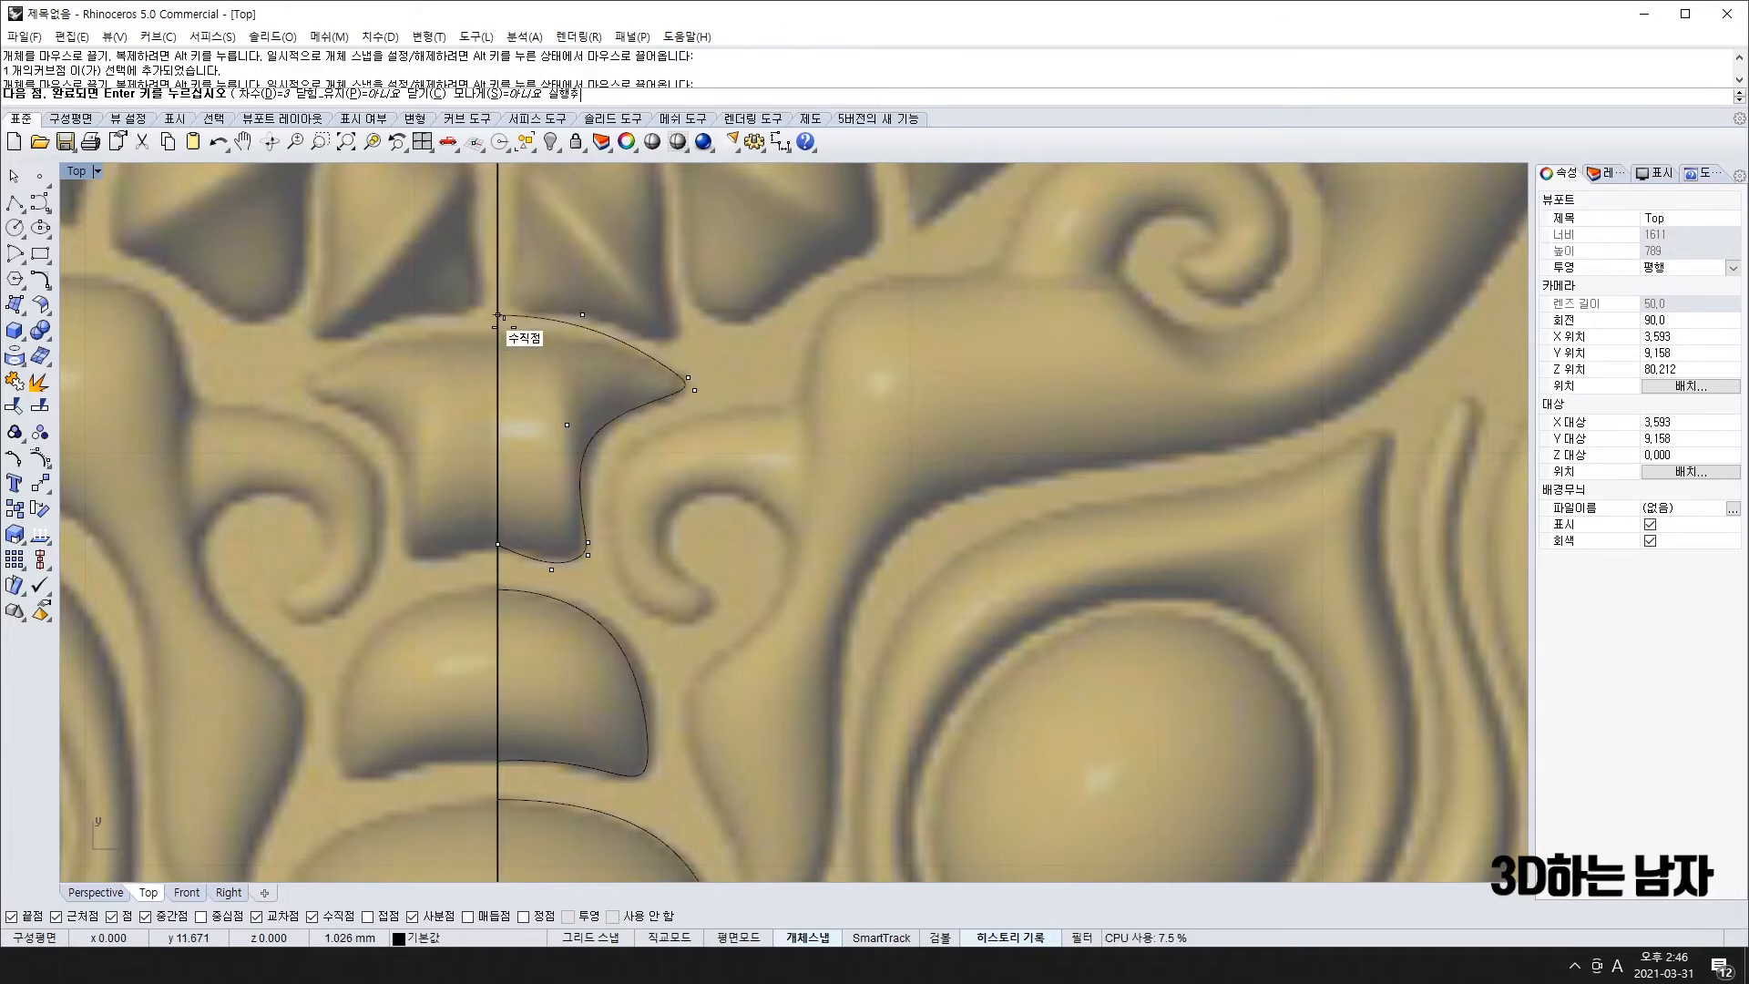
click(497, 314)
key(Return)
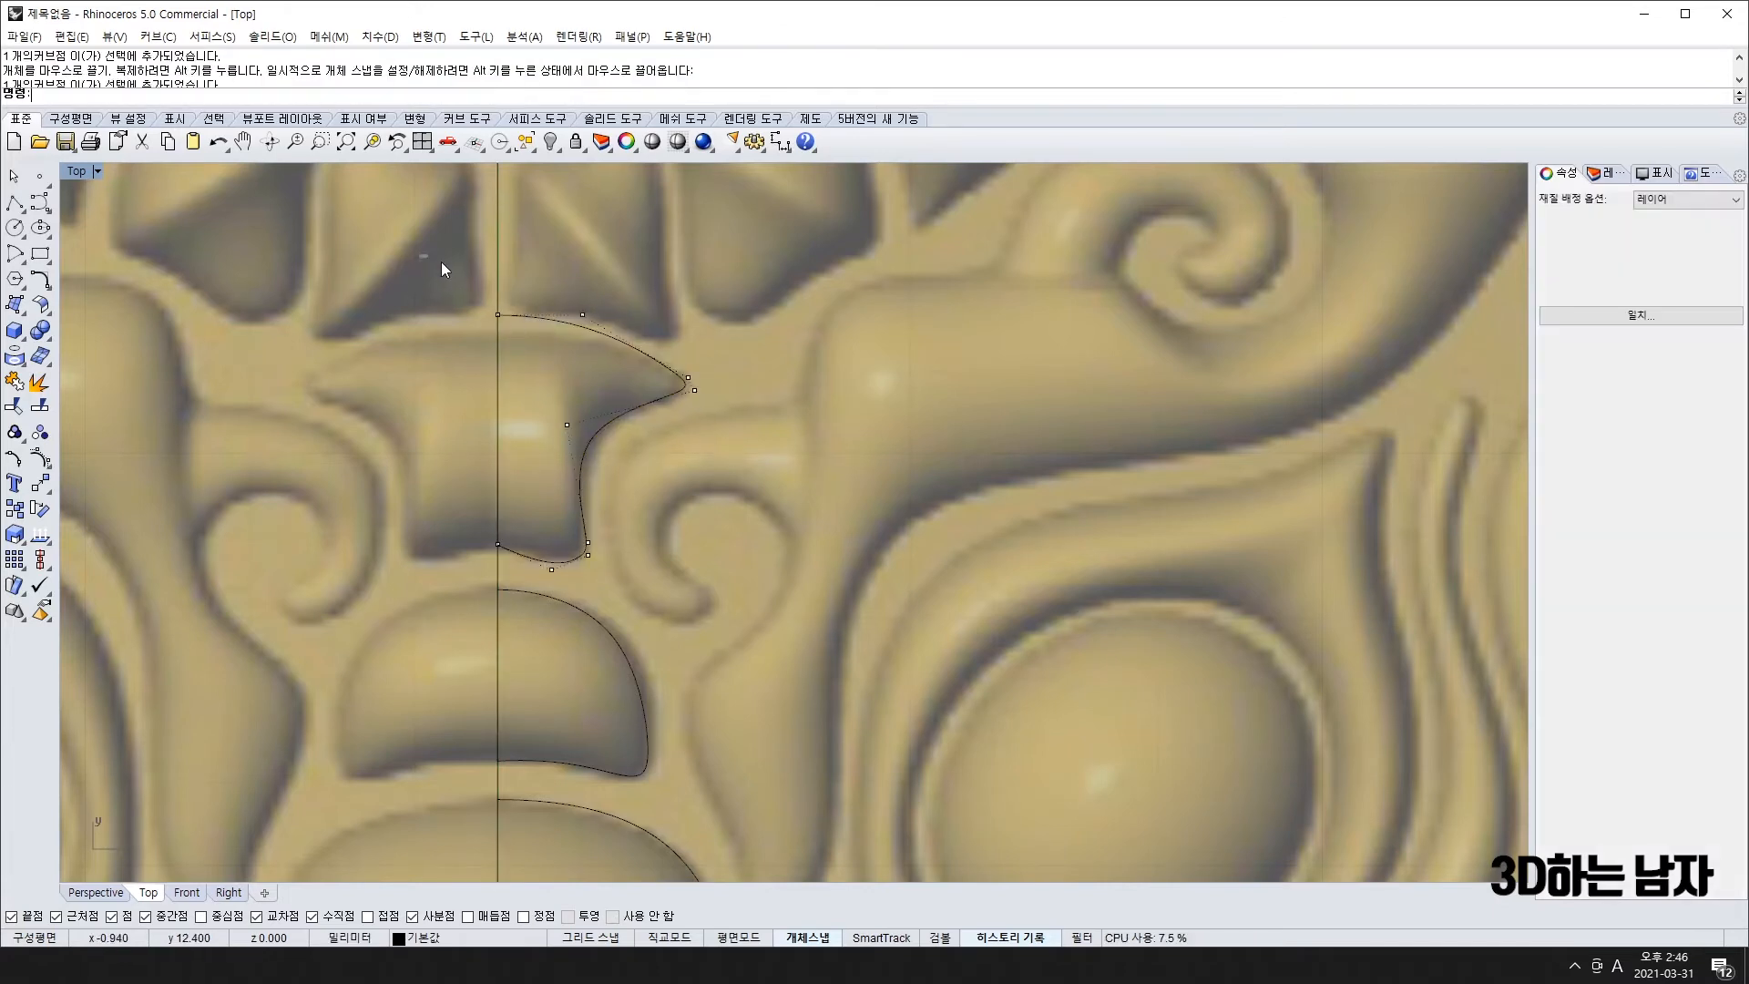
scroll(637, 342, down, 2)
scroll(640, 327, down, 1)
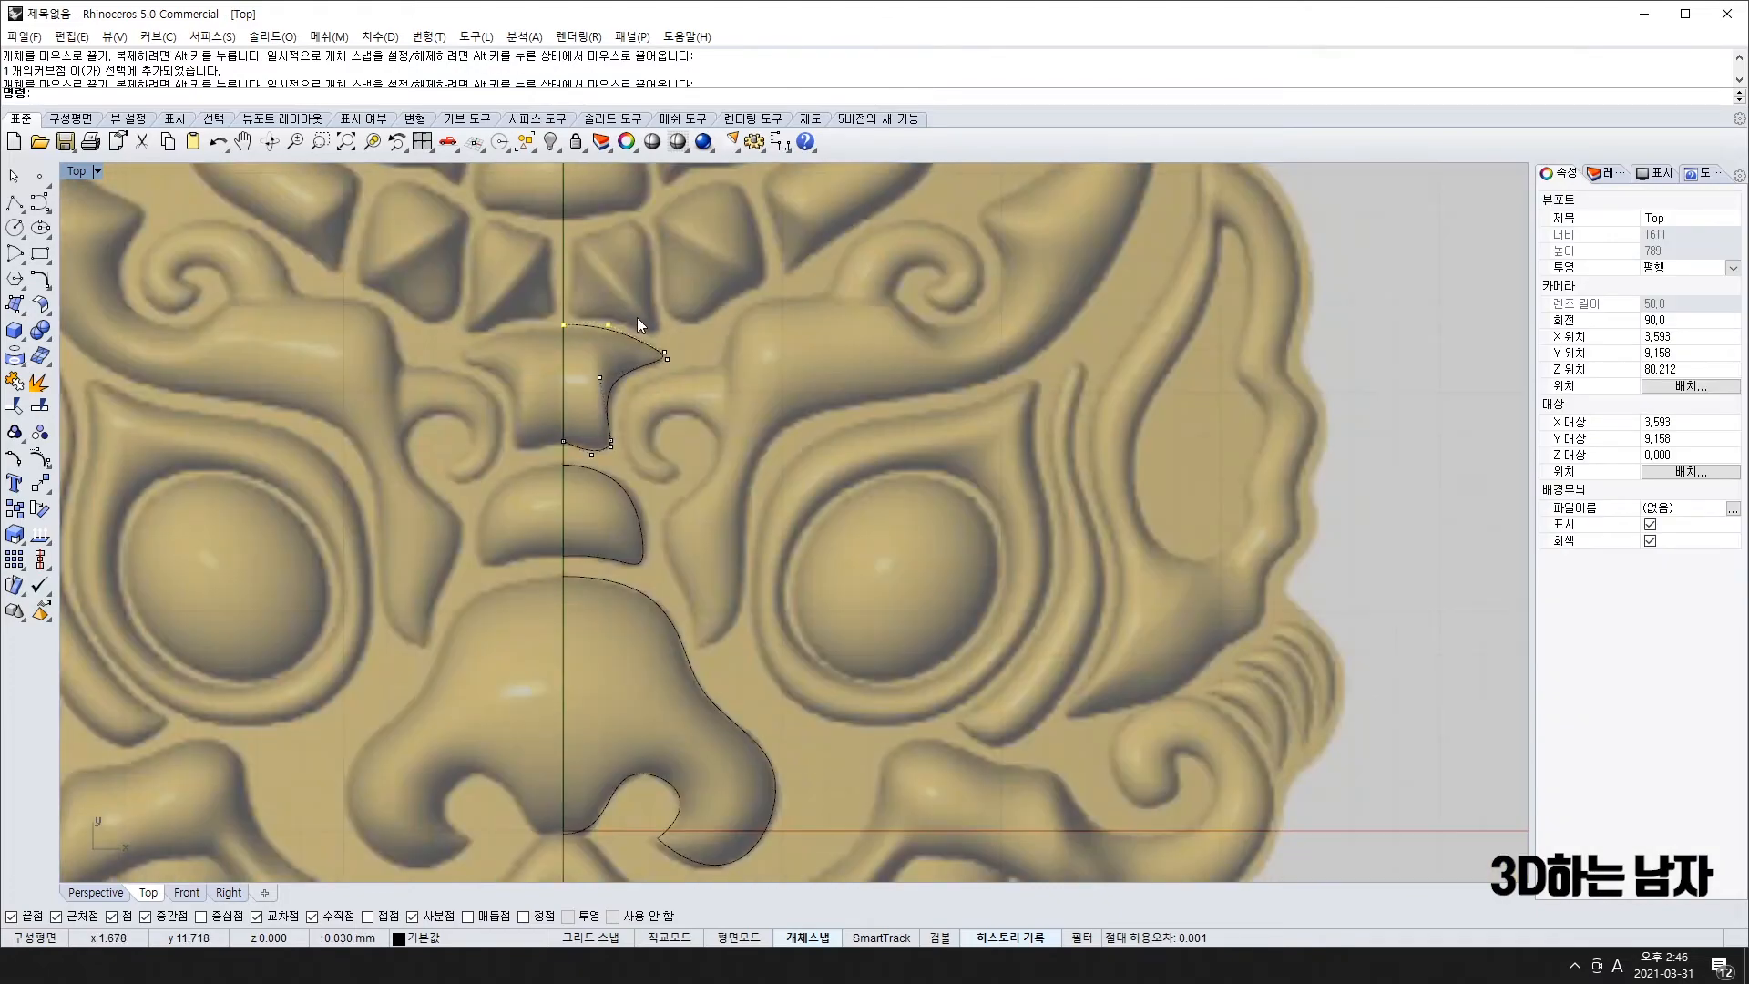
key(Escape)
- Start a curve around the inner right pyramid-shaped forehead stone, following its bottom edge, lower outer corner and outer side
scroll(638, 337, down, 3)
scroll(598, 517, up, 6)
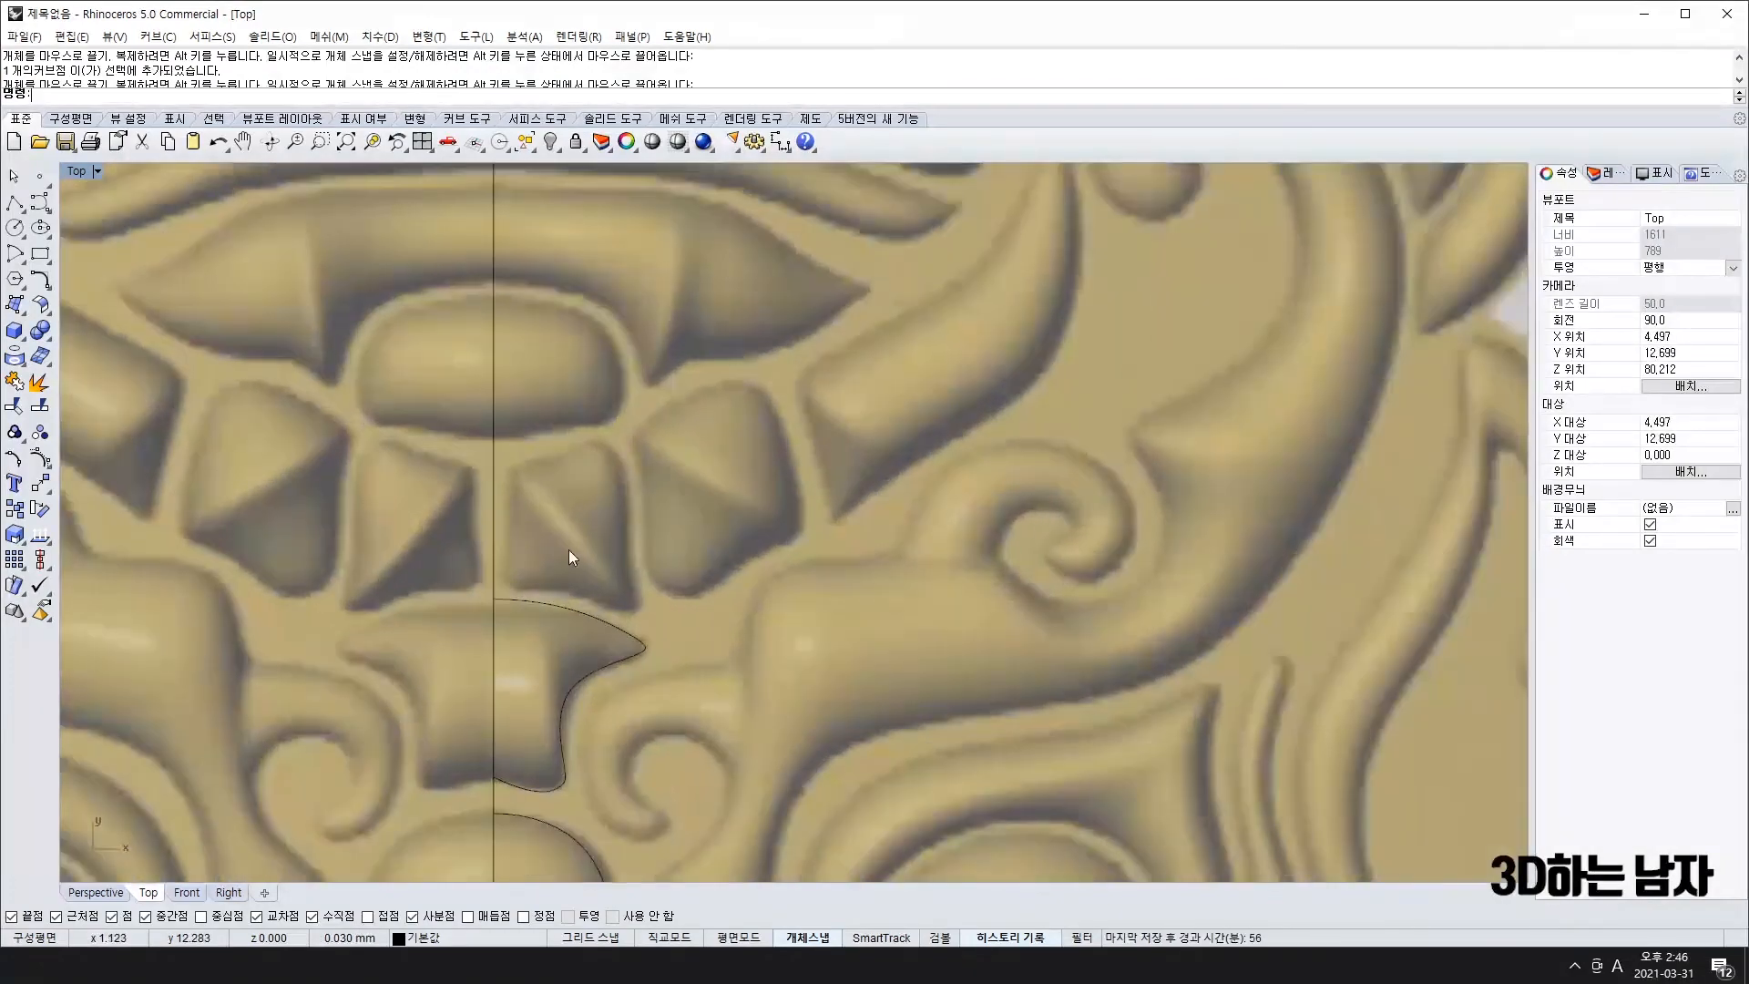
right_drag(568, 549, 577, 497)
scroll(576, 510, up, 4)
right_click(496, 512)
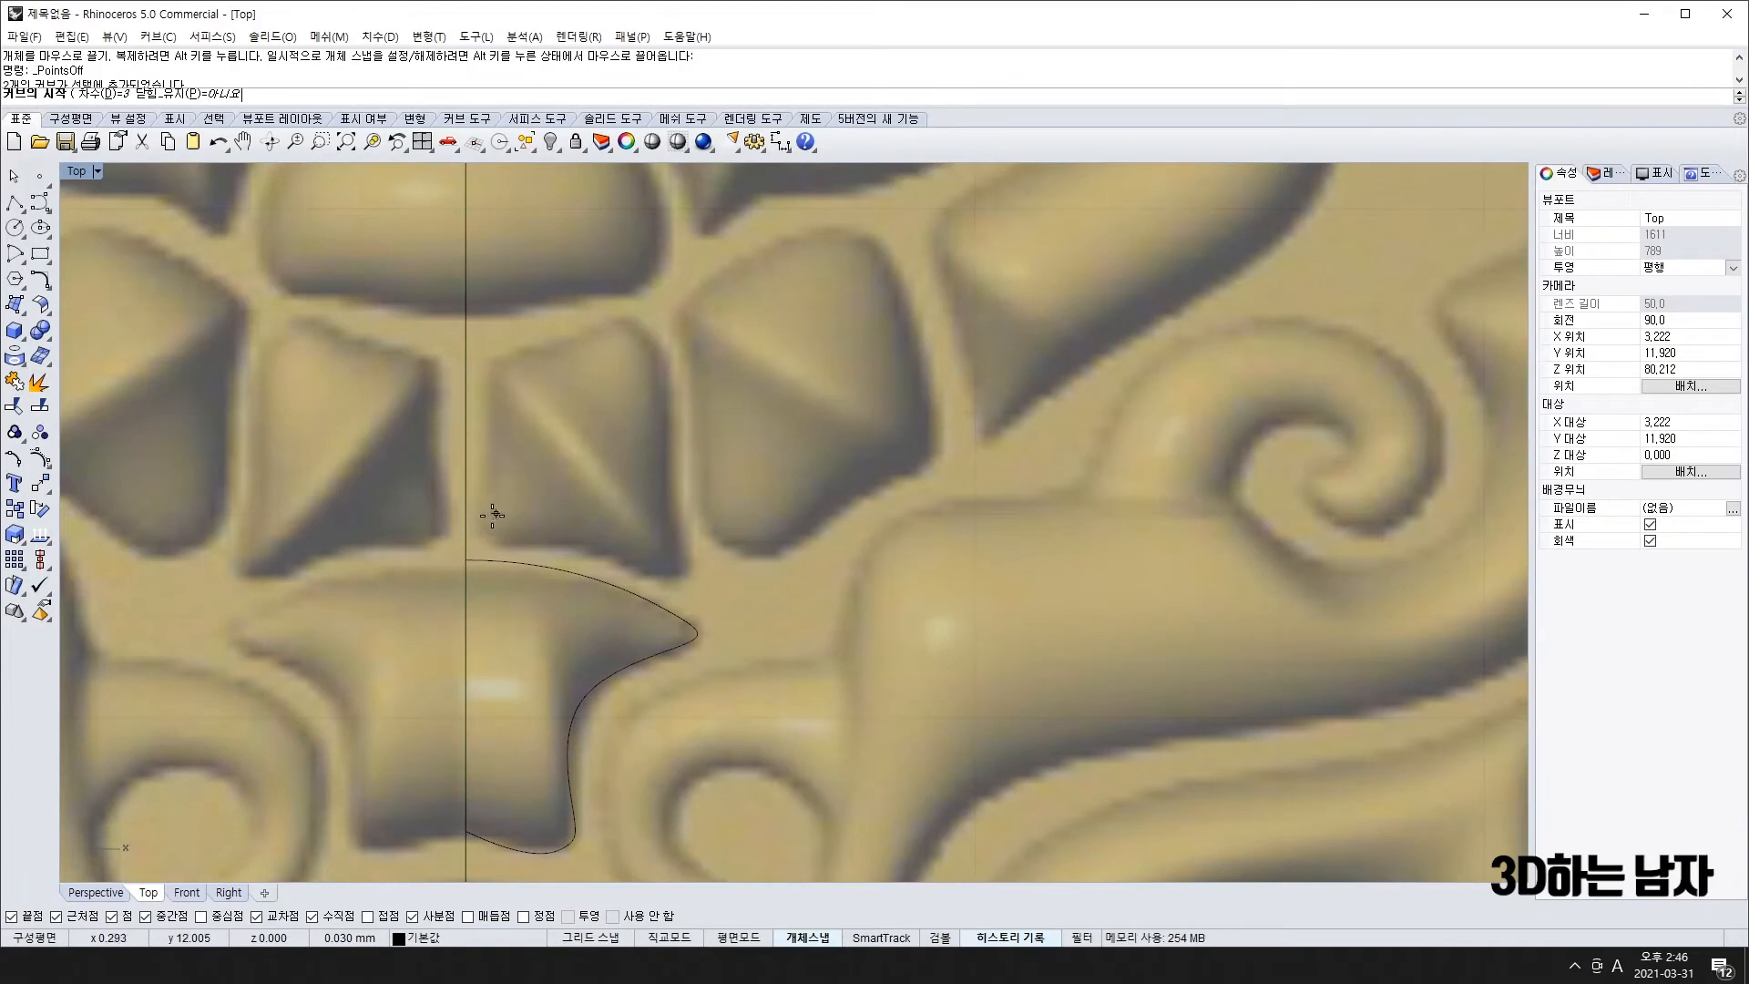
scroll(492, 515, up, 2)
click(480, 509)
click(477, 547)
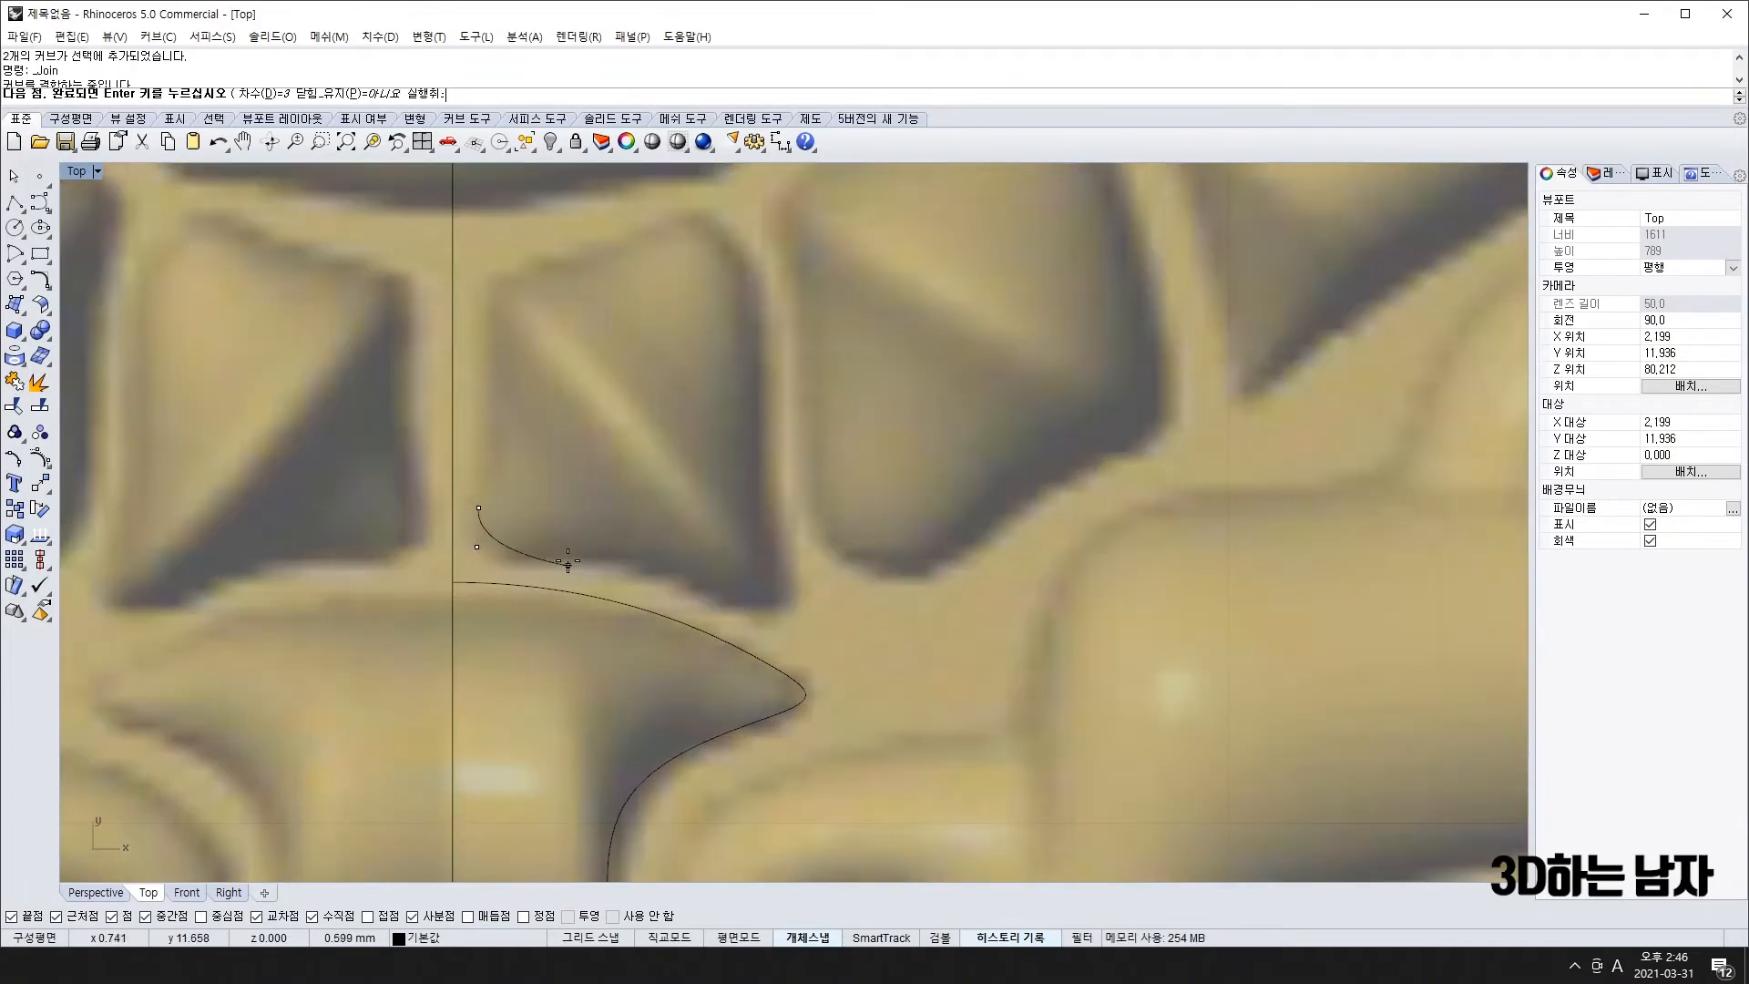
click(570, 557)
click(672, 552)
click(758, 615)
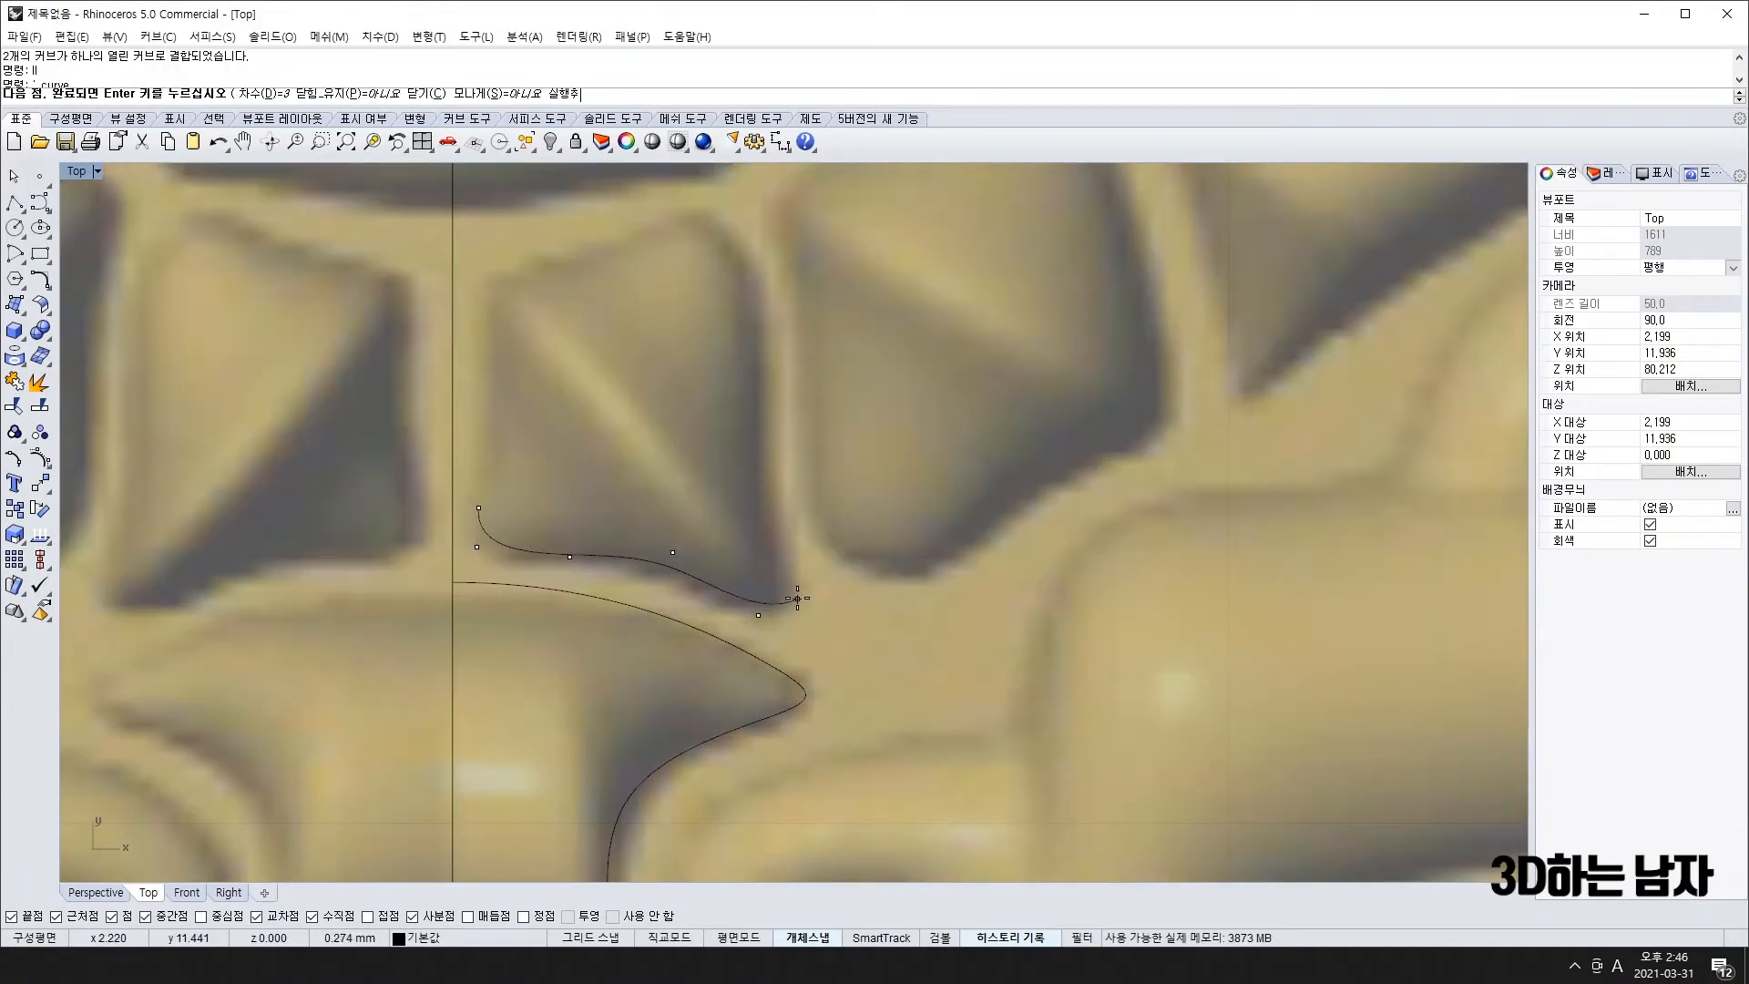
click(798, 598)
click(756, 485)
click(761, 251)
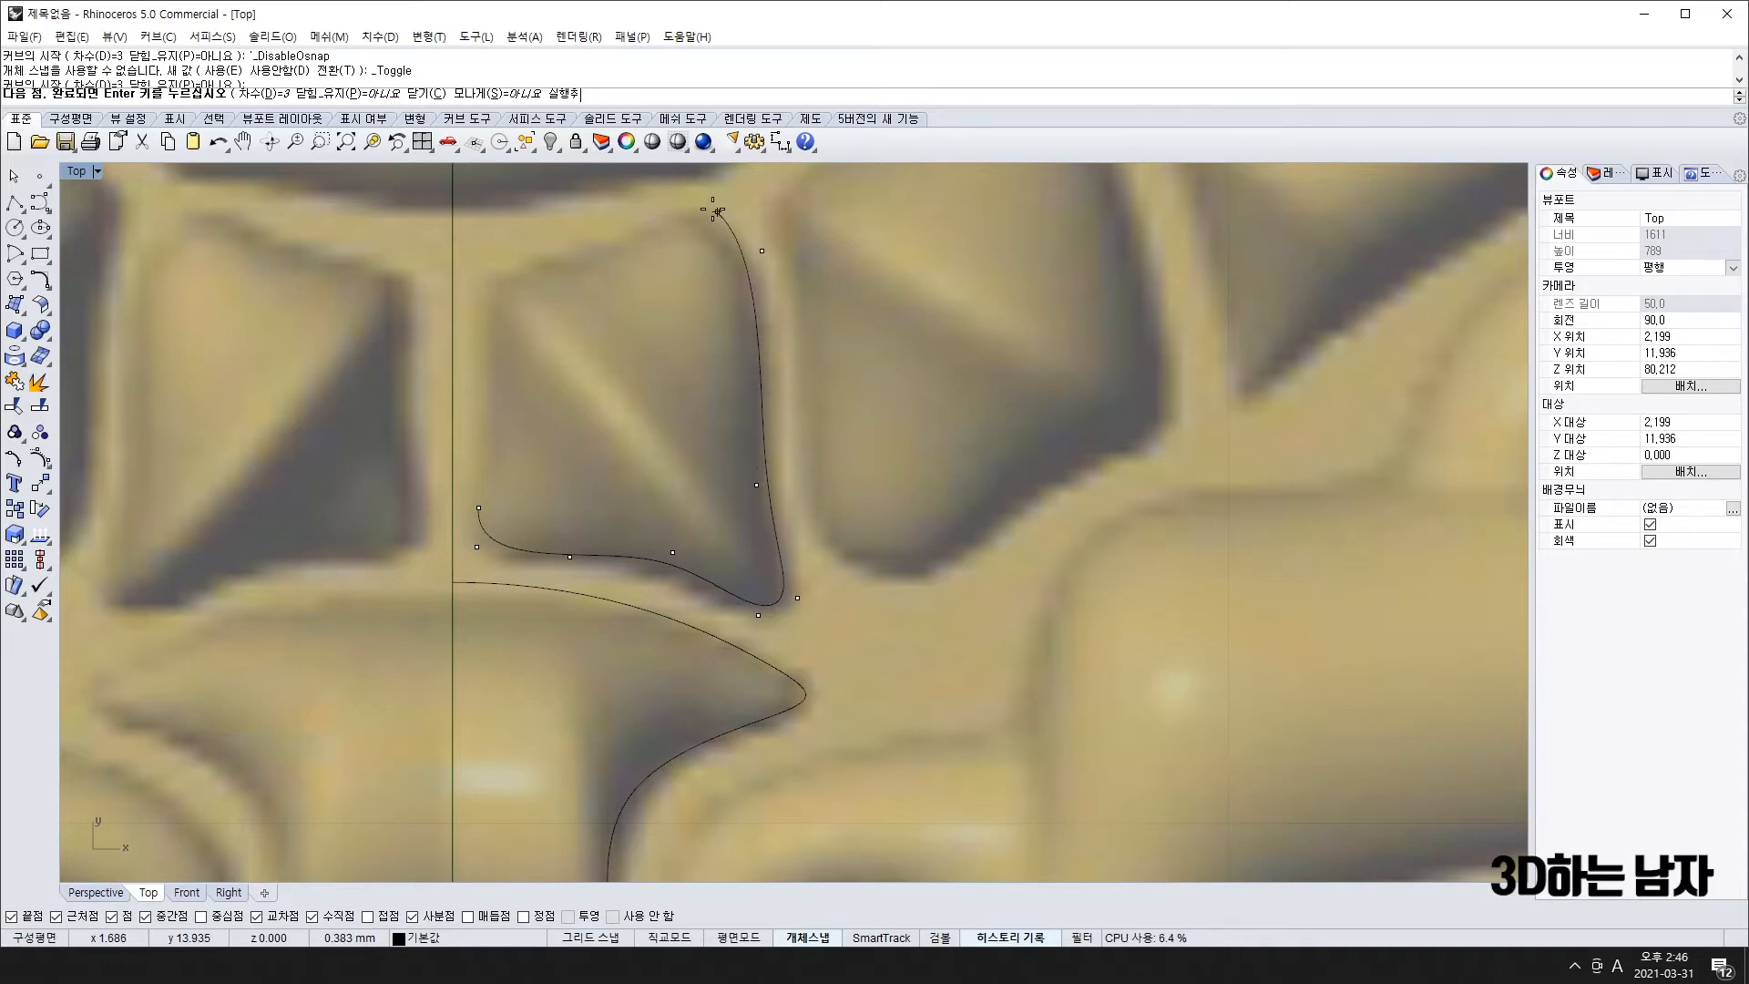
- Continue the inner stone's curve along its top edge and inner side, closing it at the start point
click(699, 214)
click(631, 230)
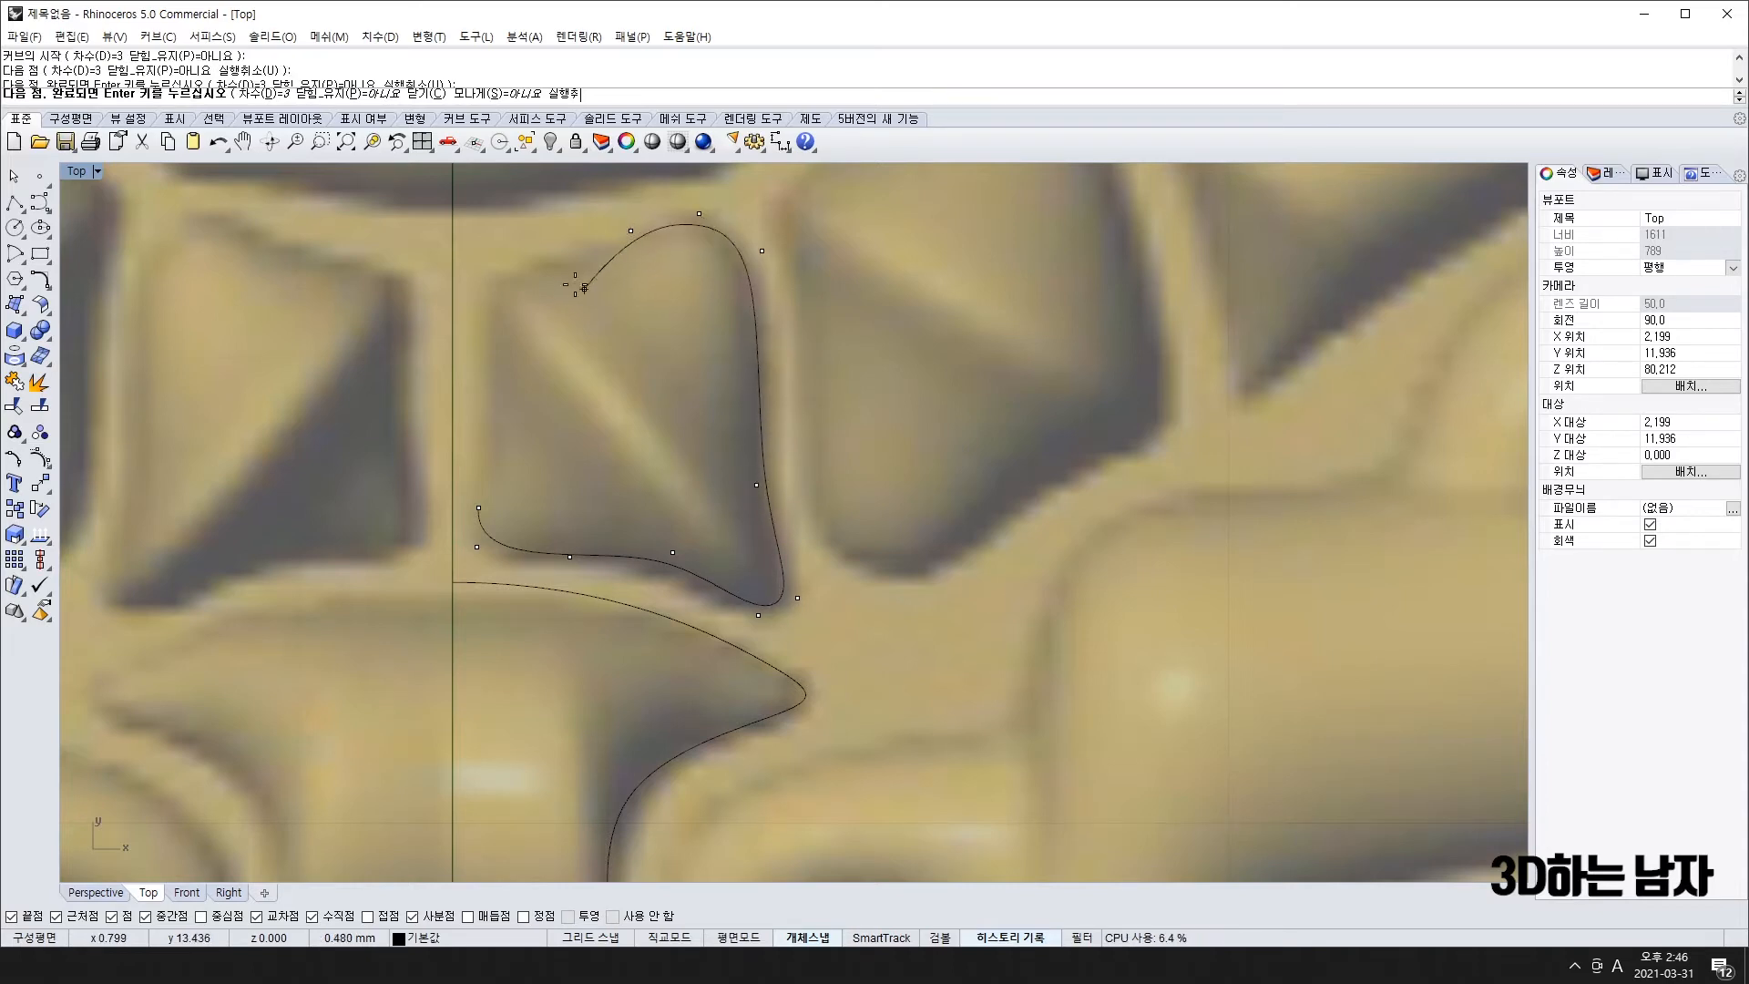
click(566, 273)
click(481, 272)
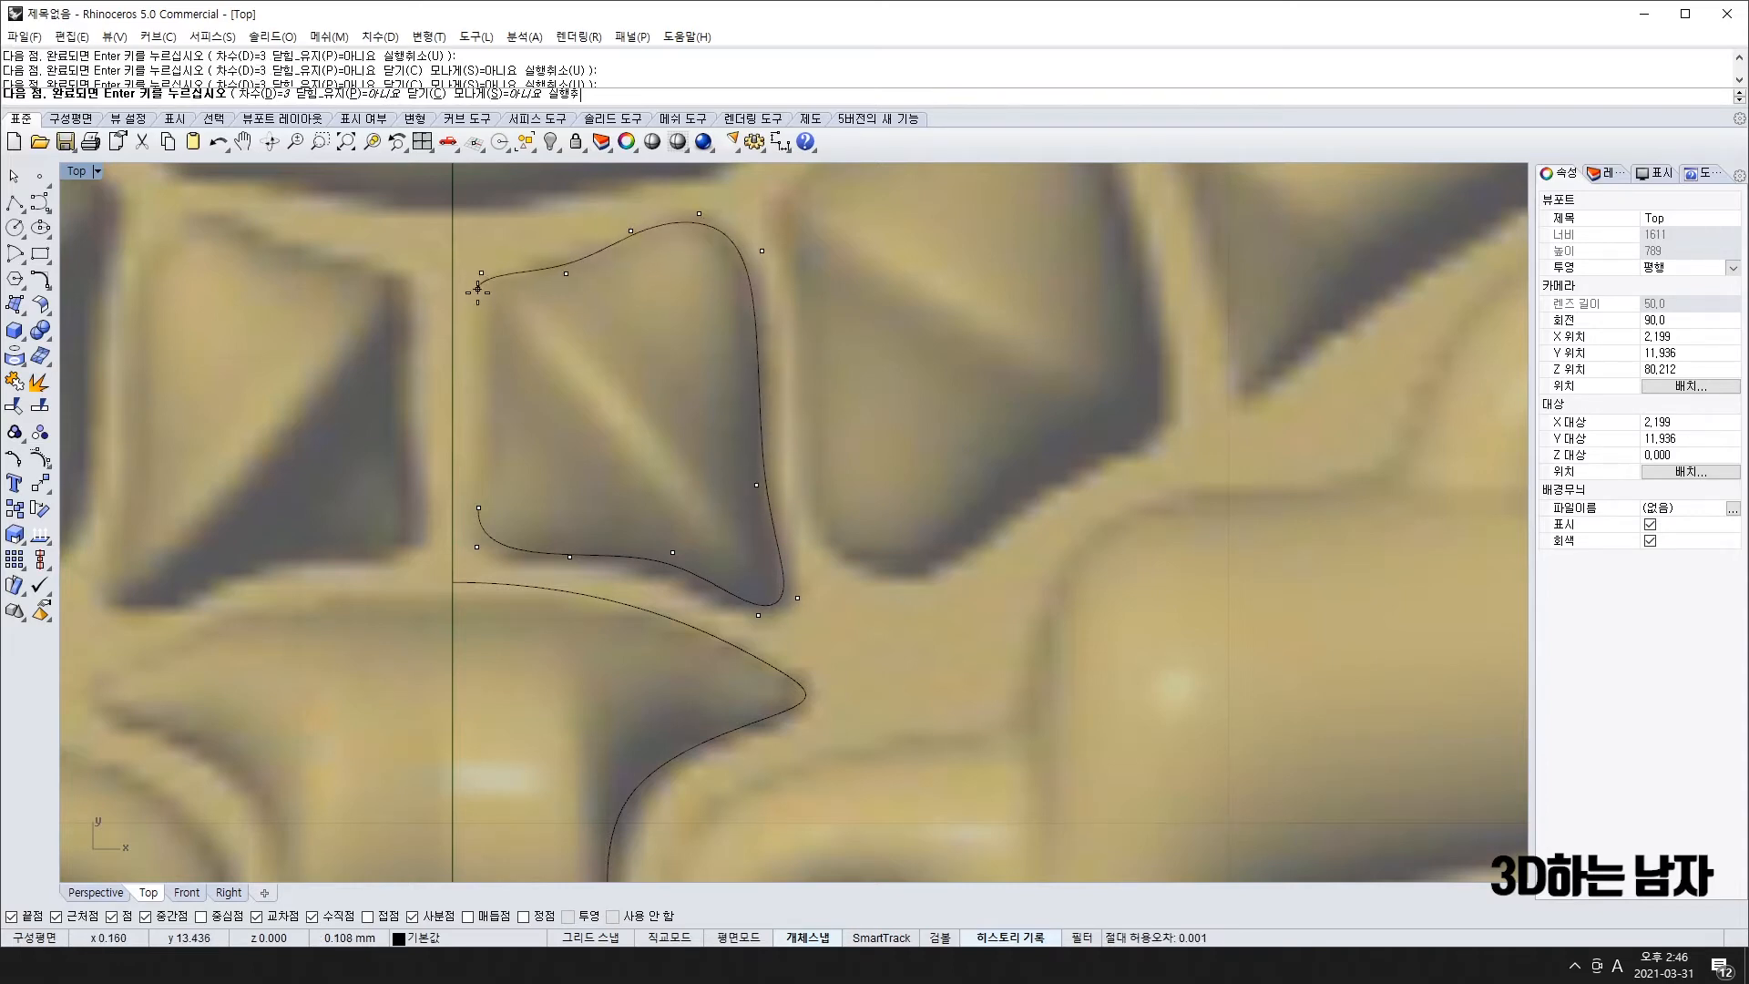
click(501, 443)
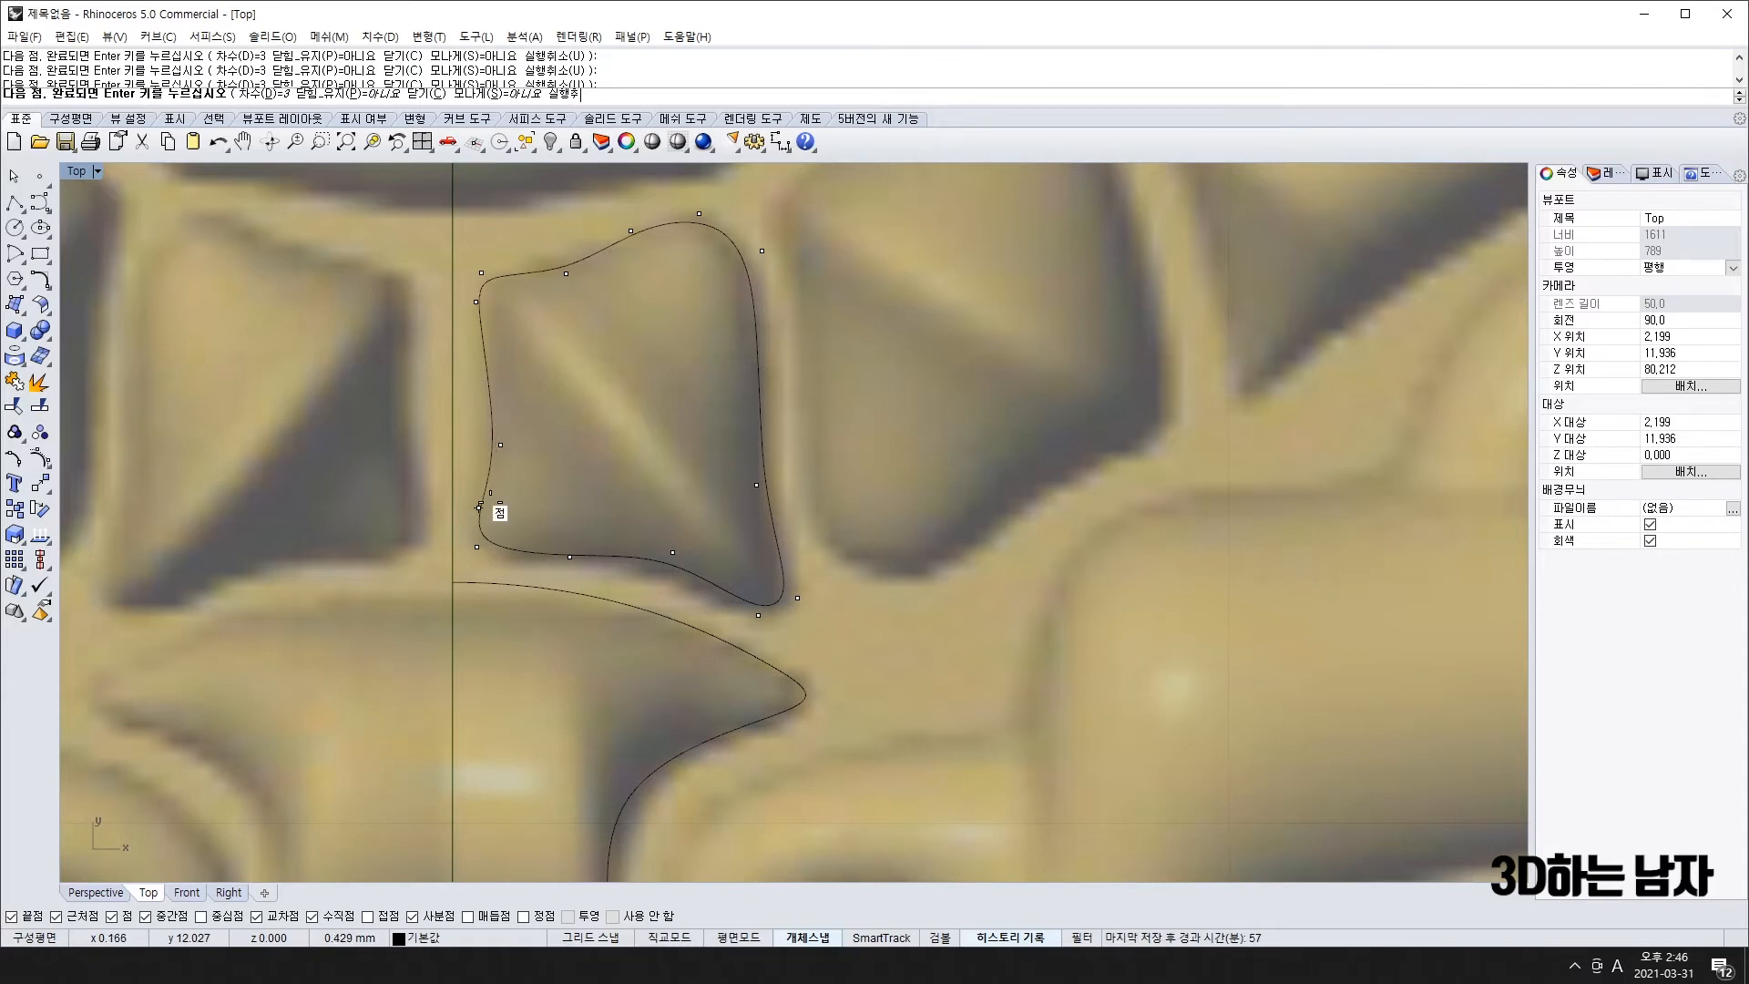
click(479, 508)
- Start a curve around the outer right forehead stone, following its inner side and rounding its lower corner
scroll(547, 478, down, 12)
right_drag(769, 444, 640, 475)
scroll(510, 469, up, 6)
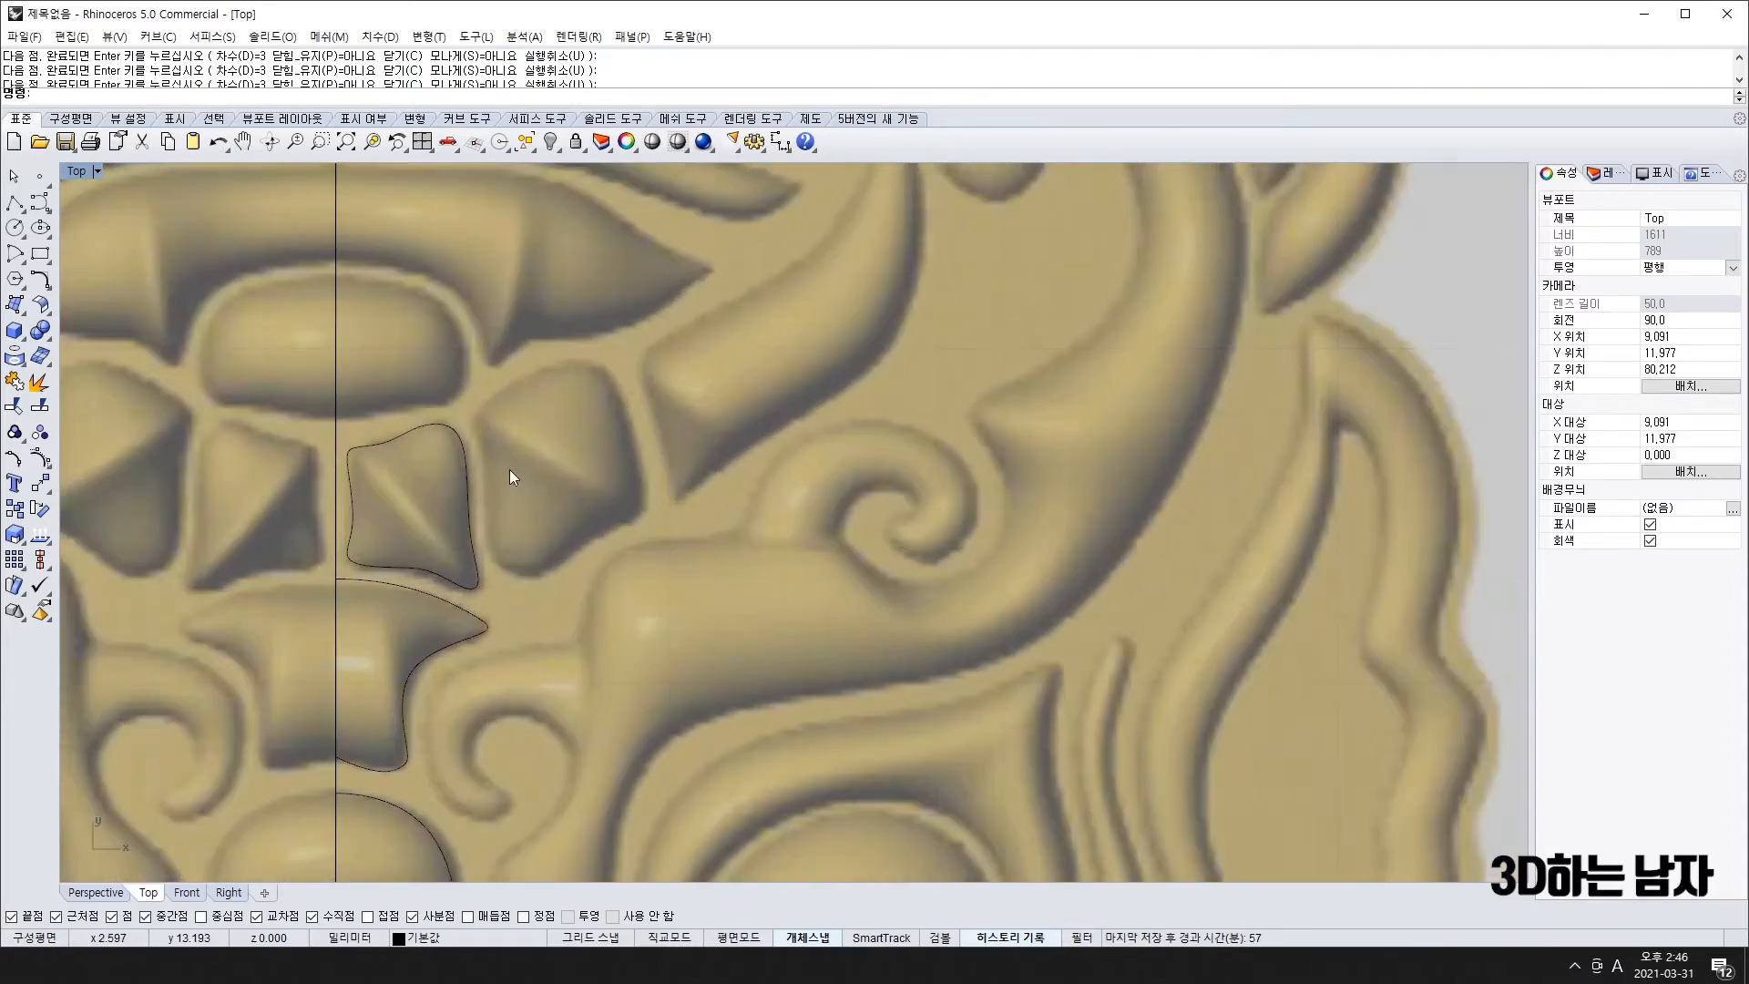
right_drag(506, 473, 538, 438)
text(ll)
key(Return)
click(500, 387)
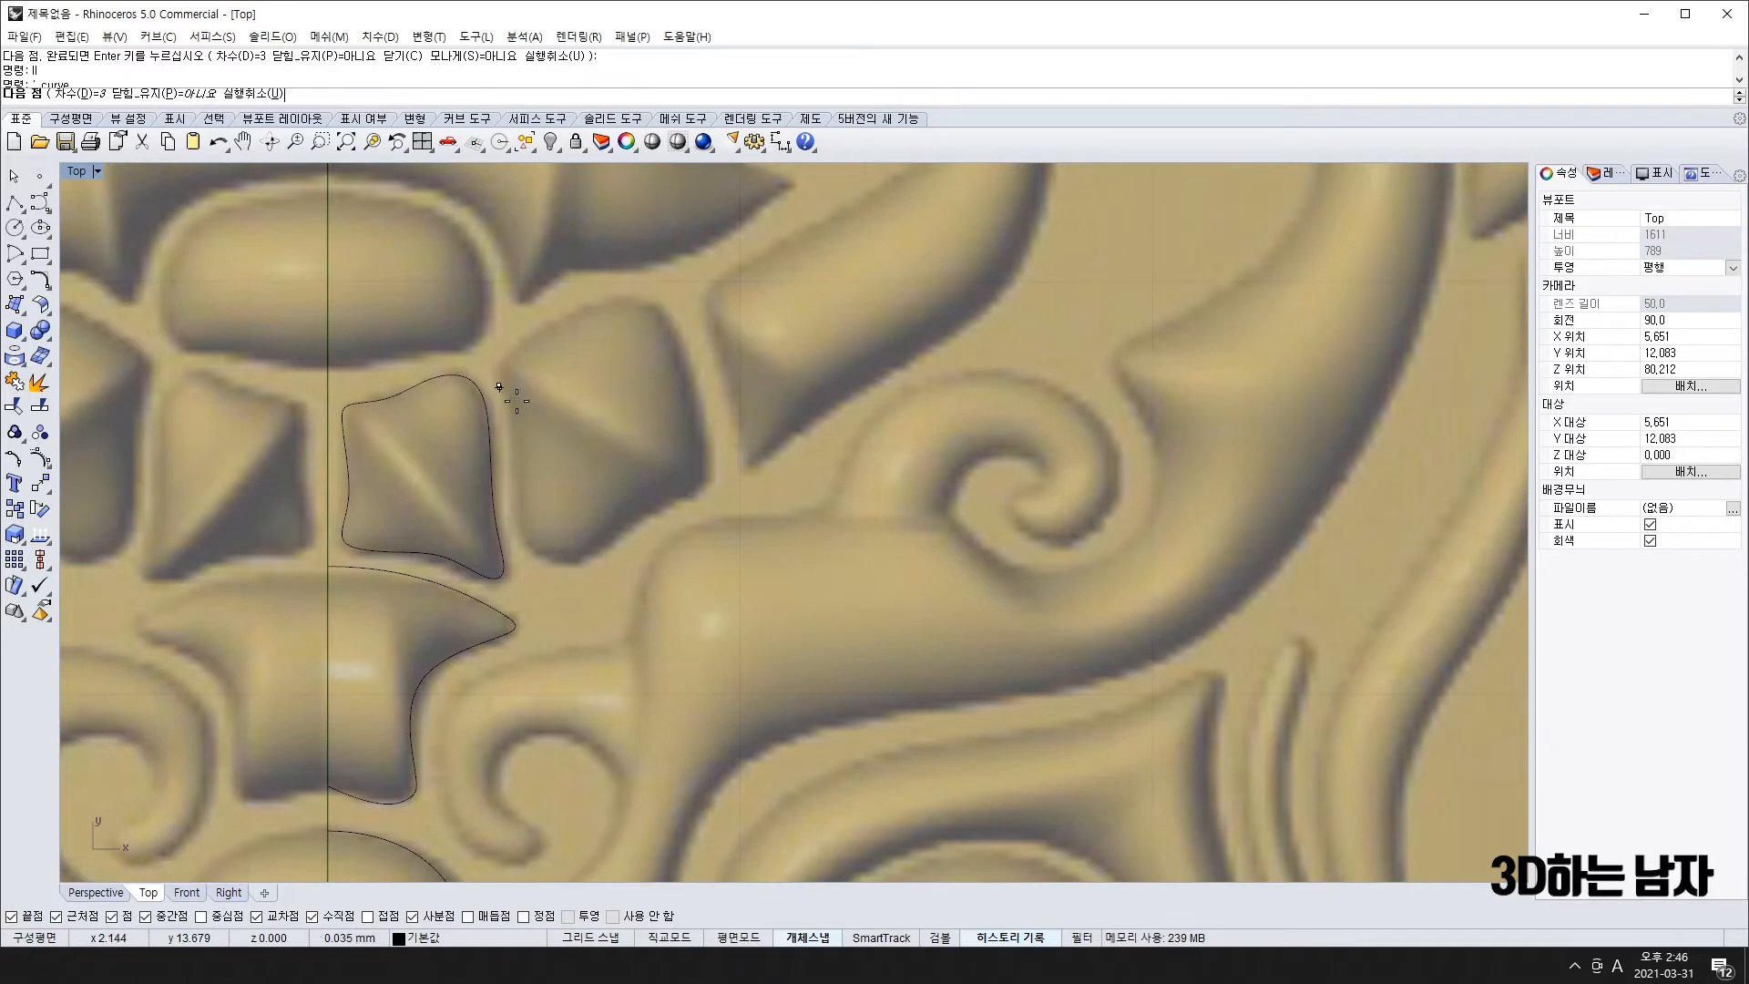
click(525, 426)
scroll(513, 546, up, 10)
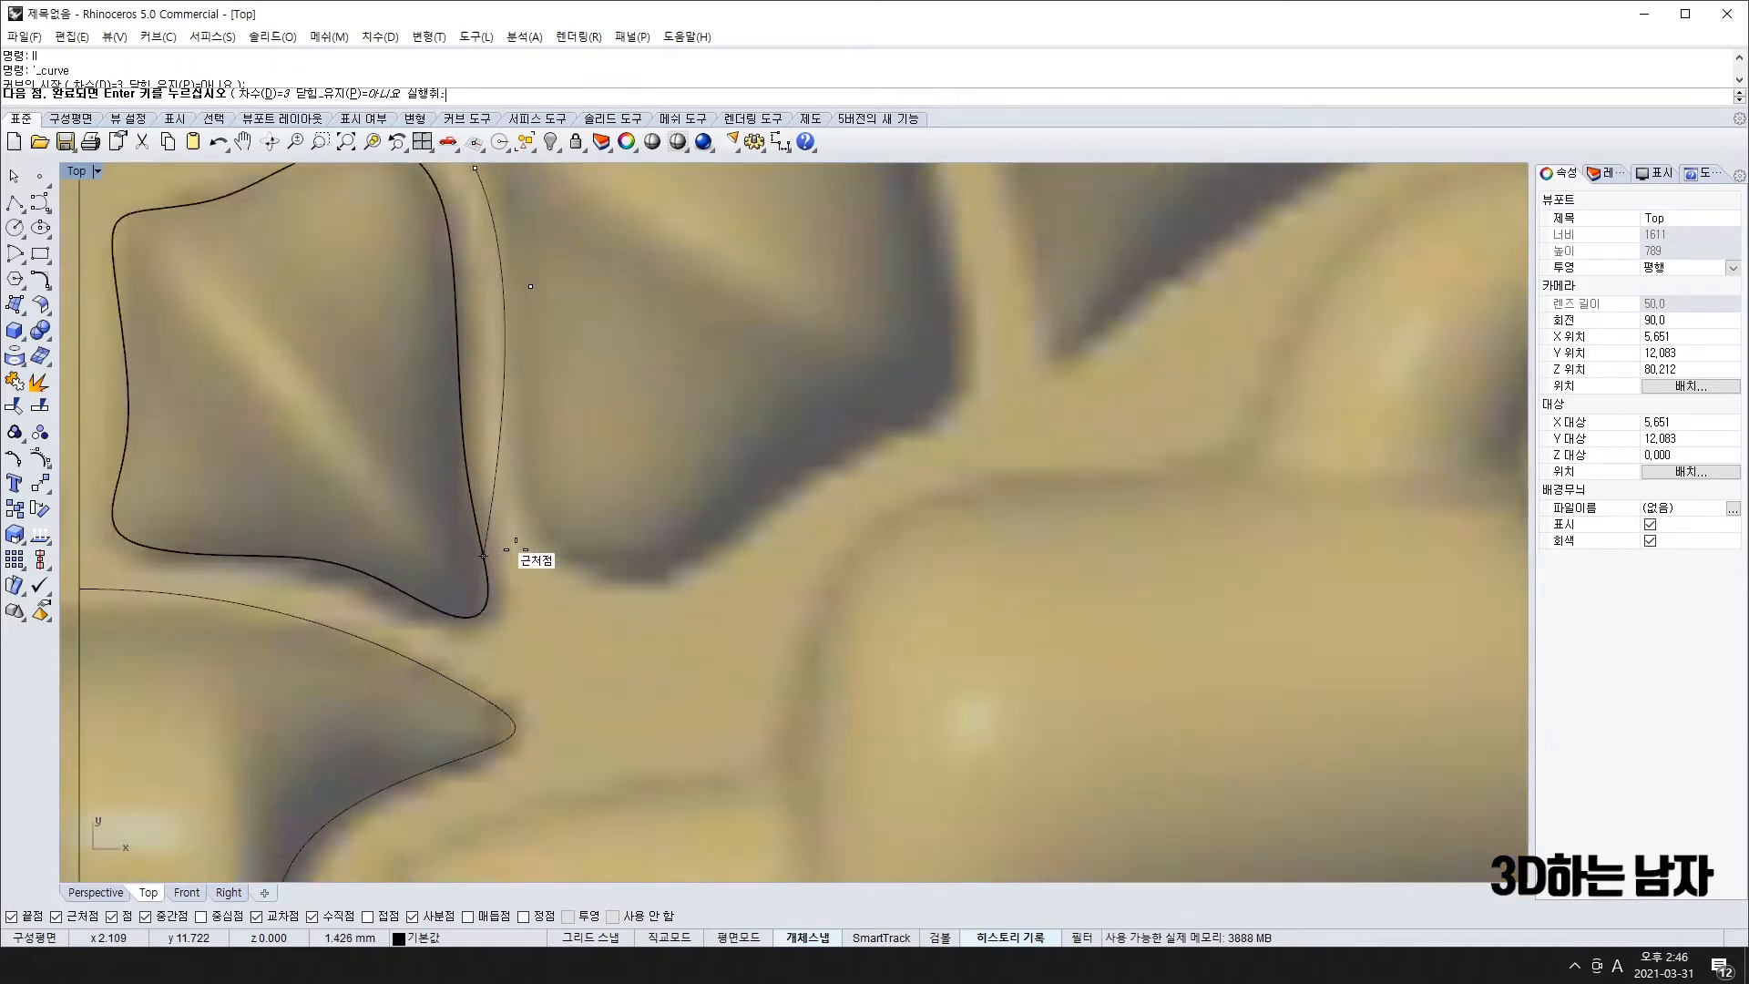
click(515, 533)
click(593, 612)
click(727, 580)
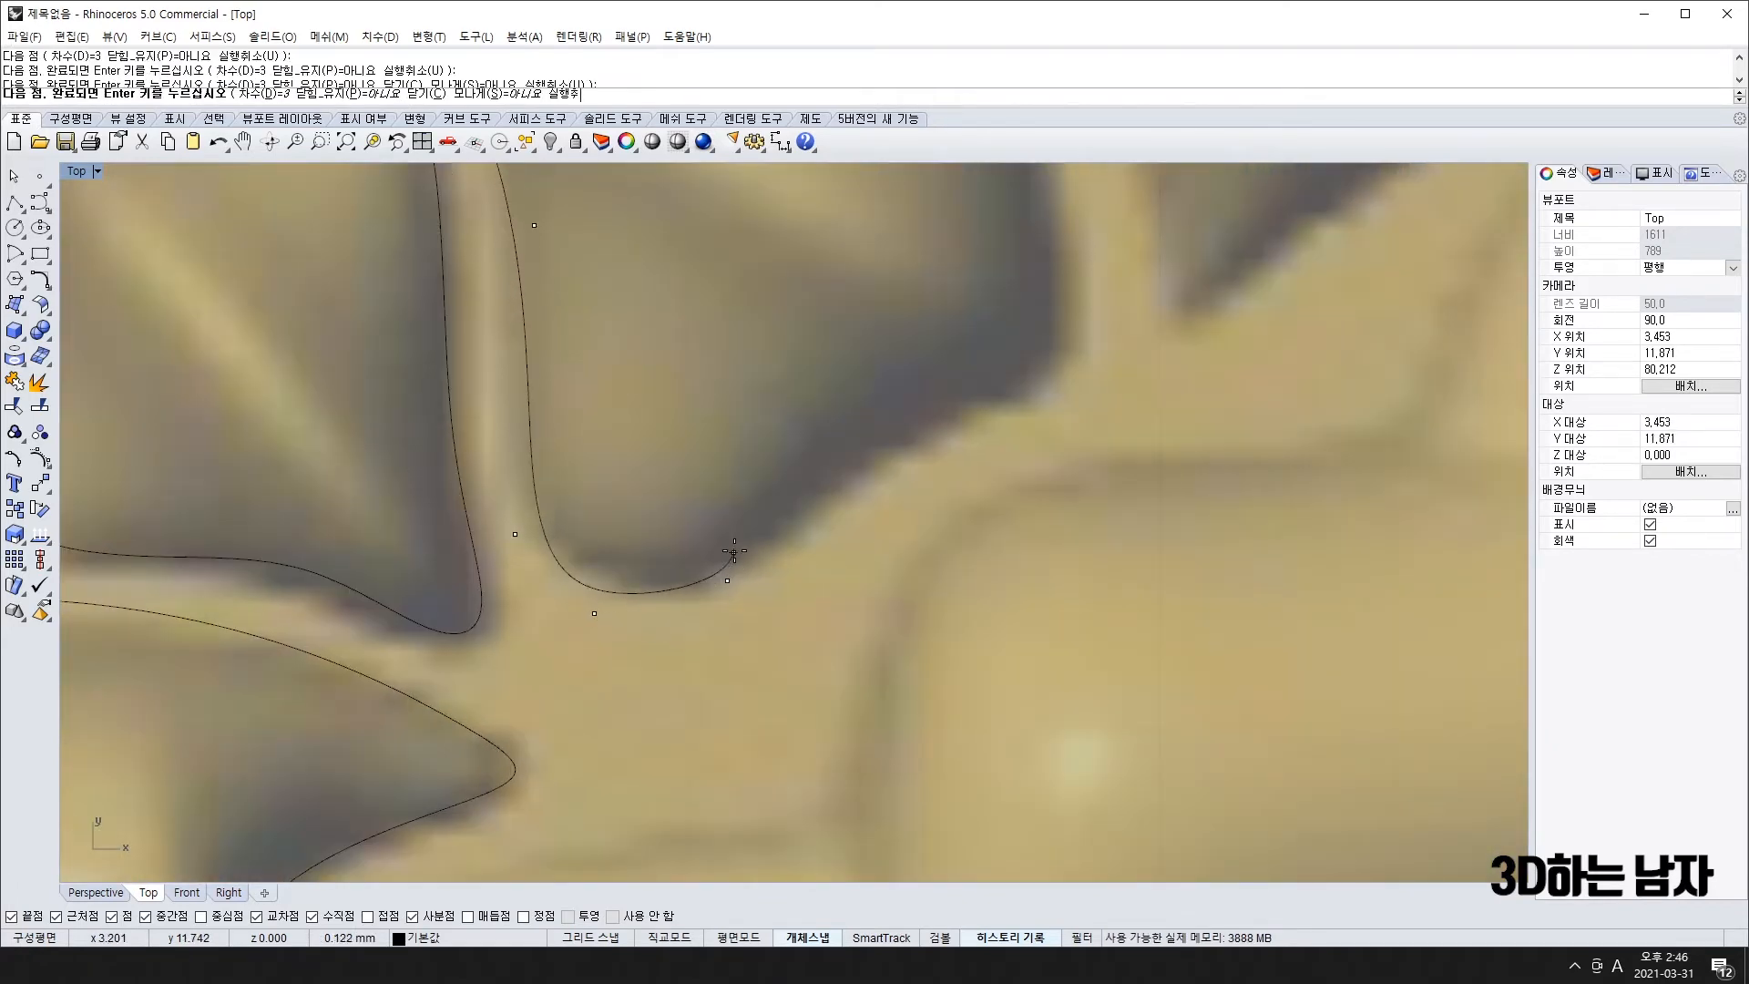
- Continue the outer stone's curve along its lower edge, outer side and top, and close the outline
scroll(733, 556, down, 8)
click(793, 483)
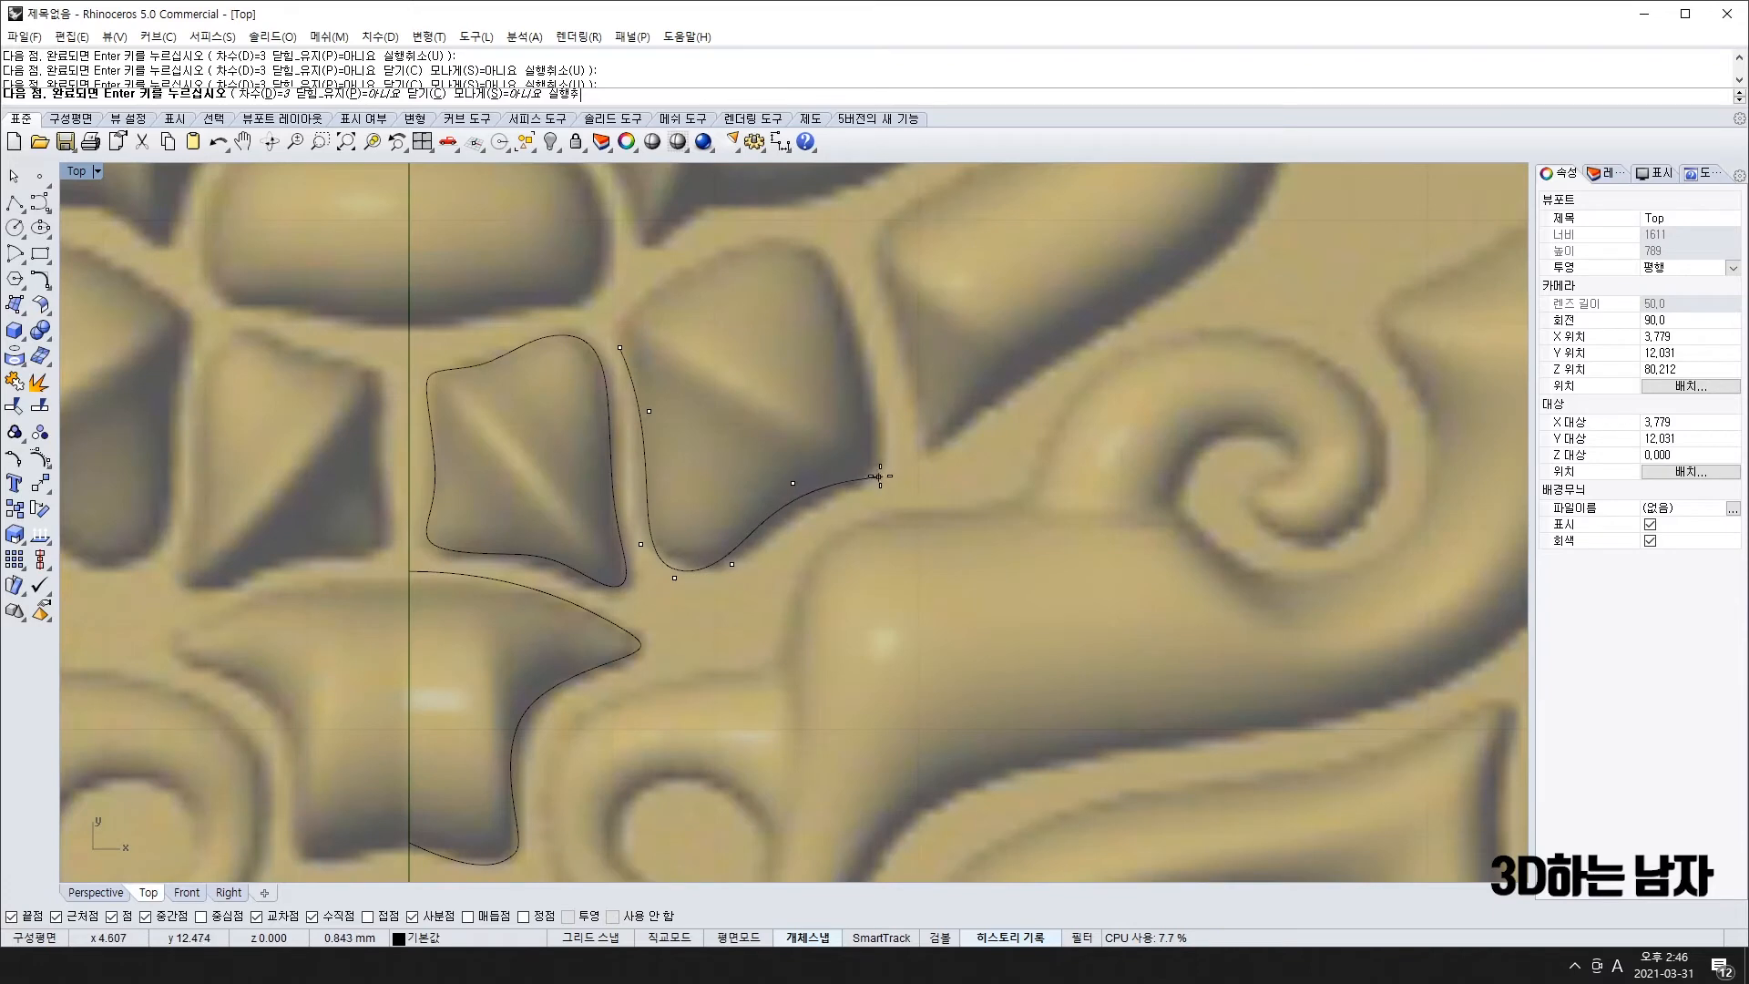
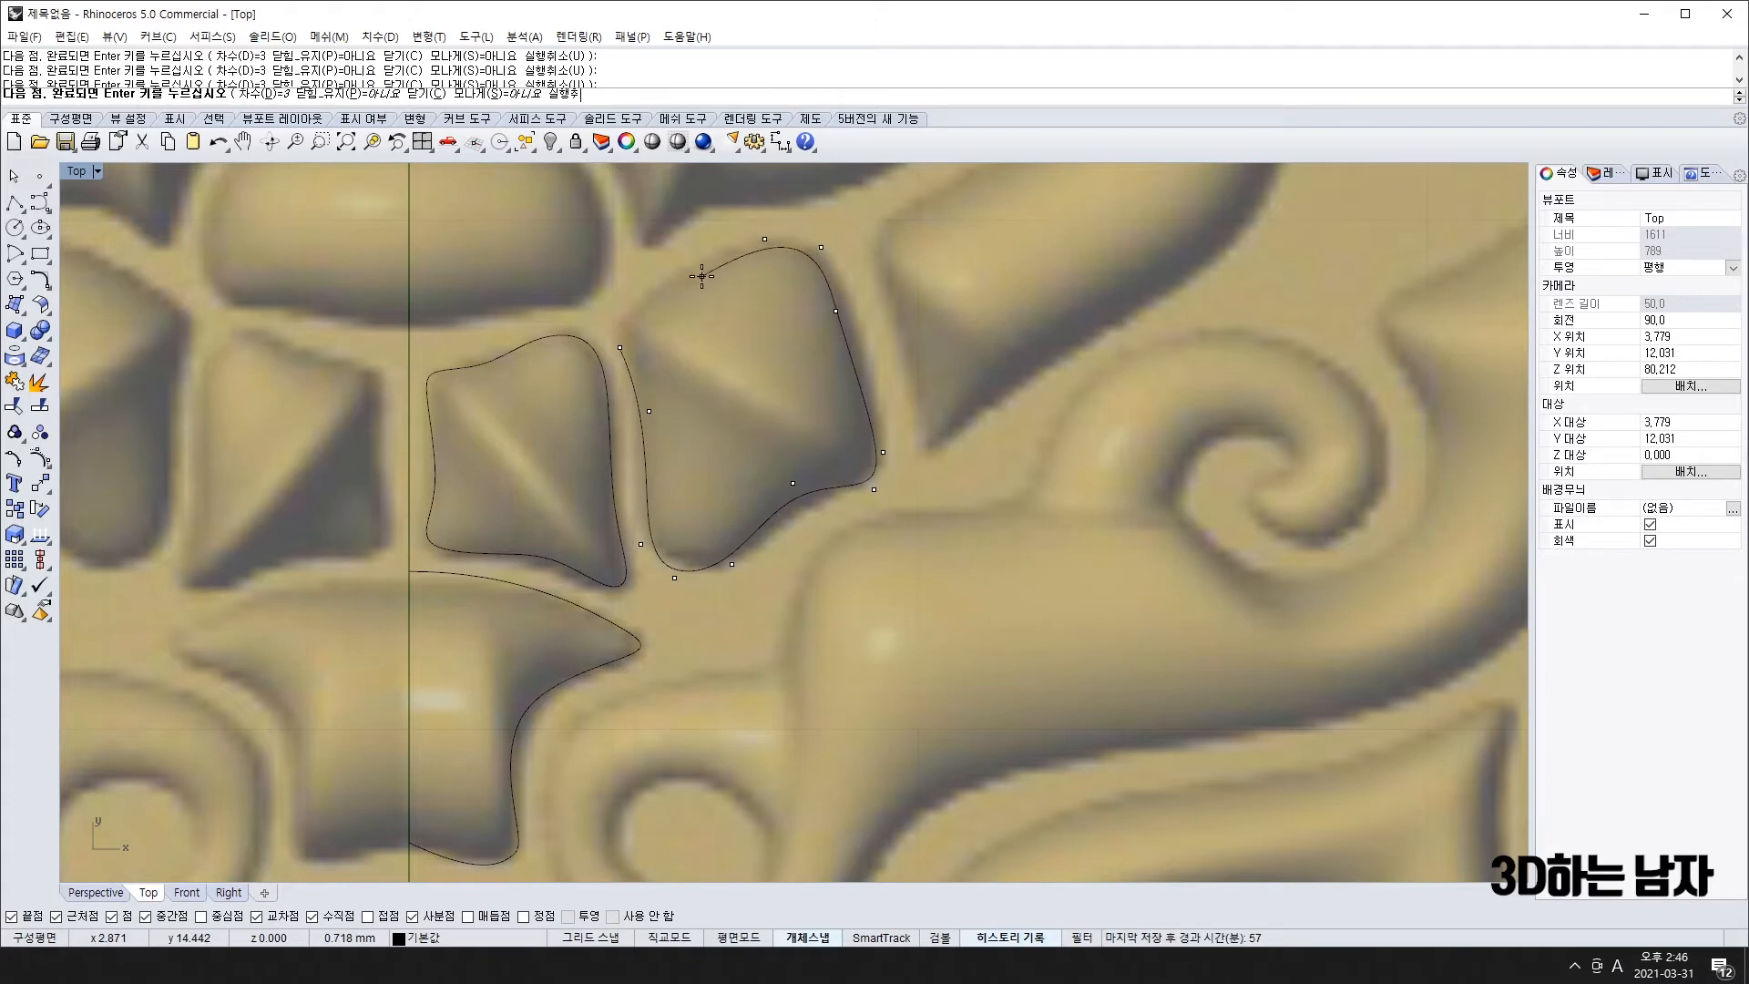
click(630, 305)
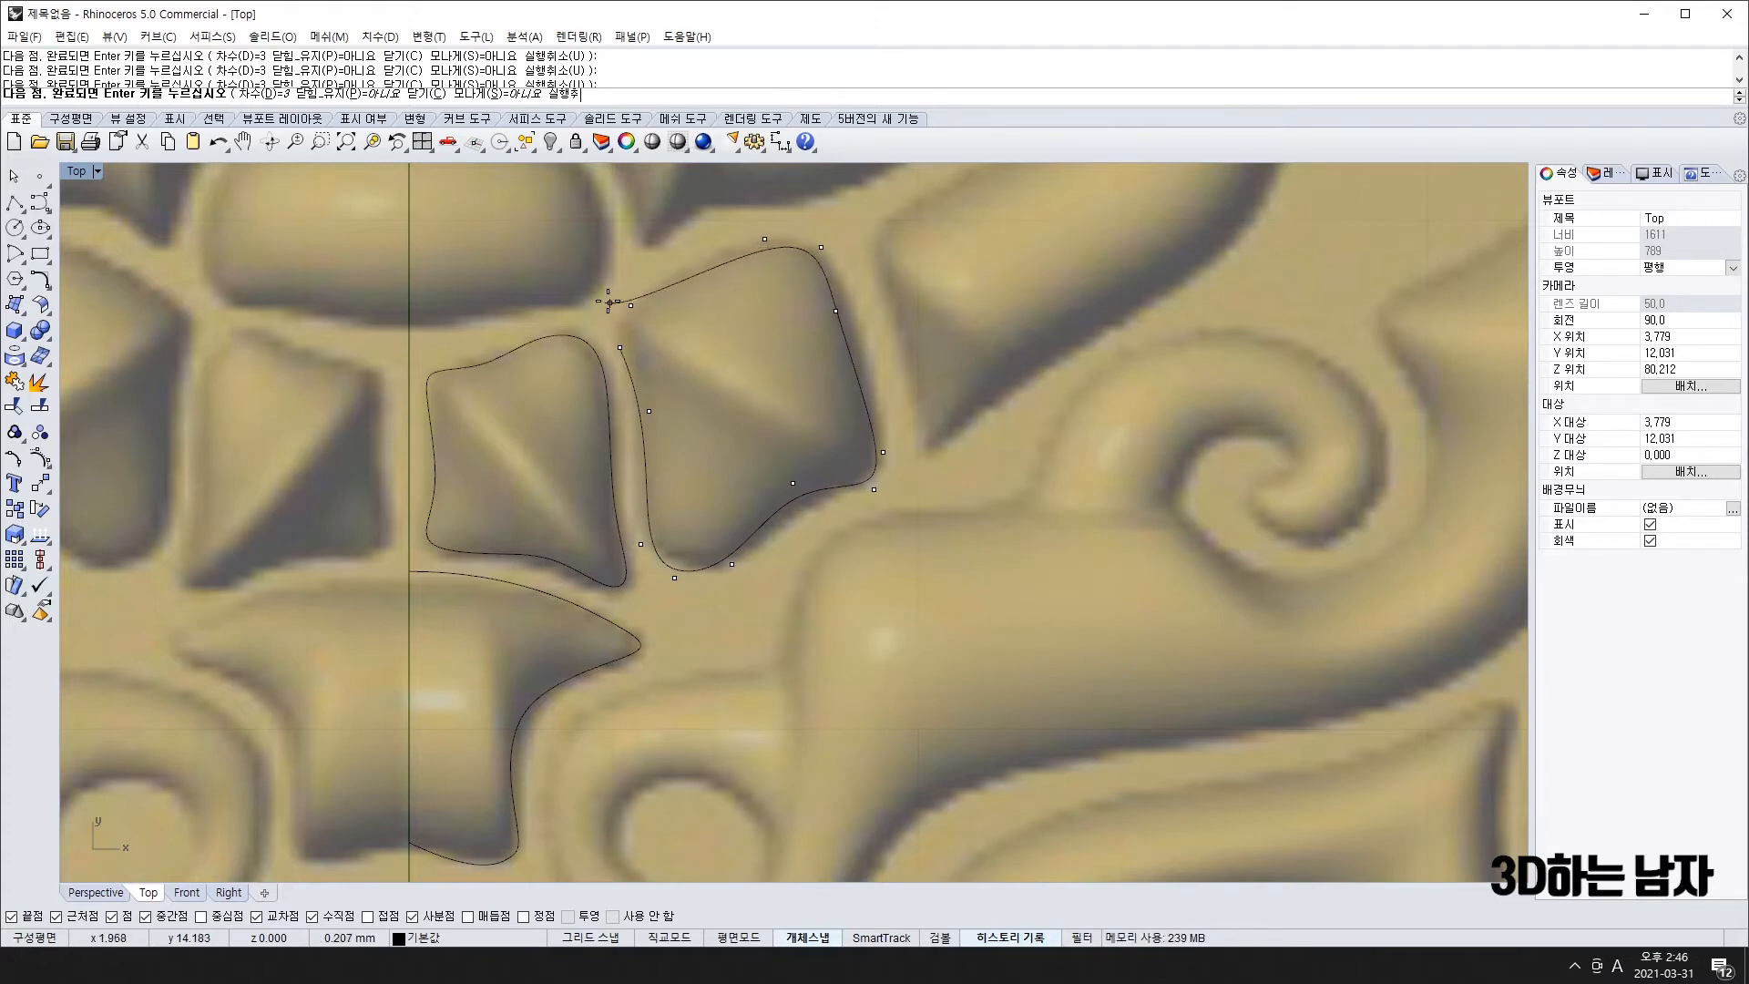
click(608, 301)
scroll(618, 346, down, 5)
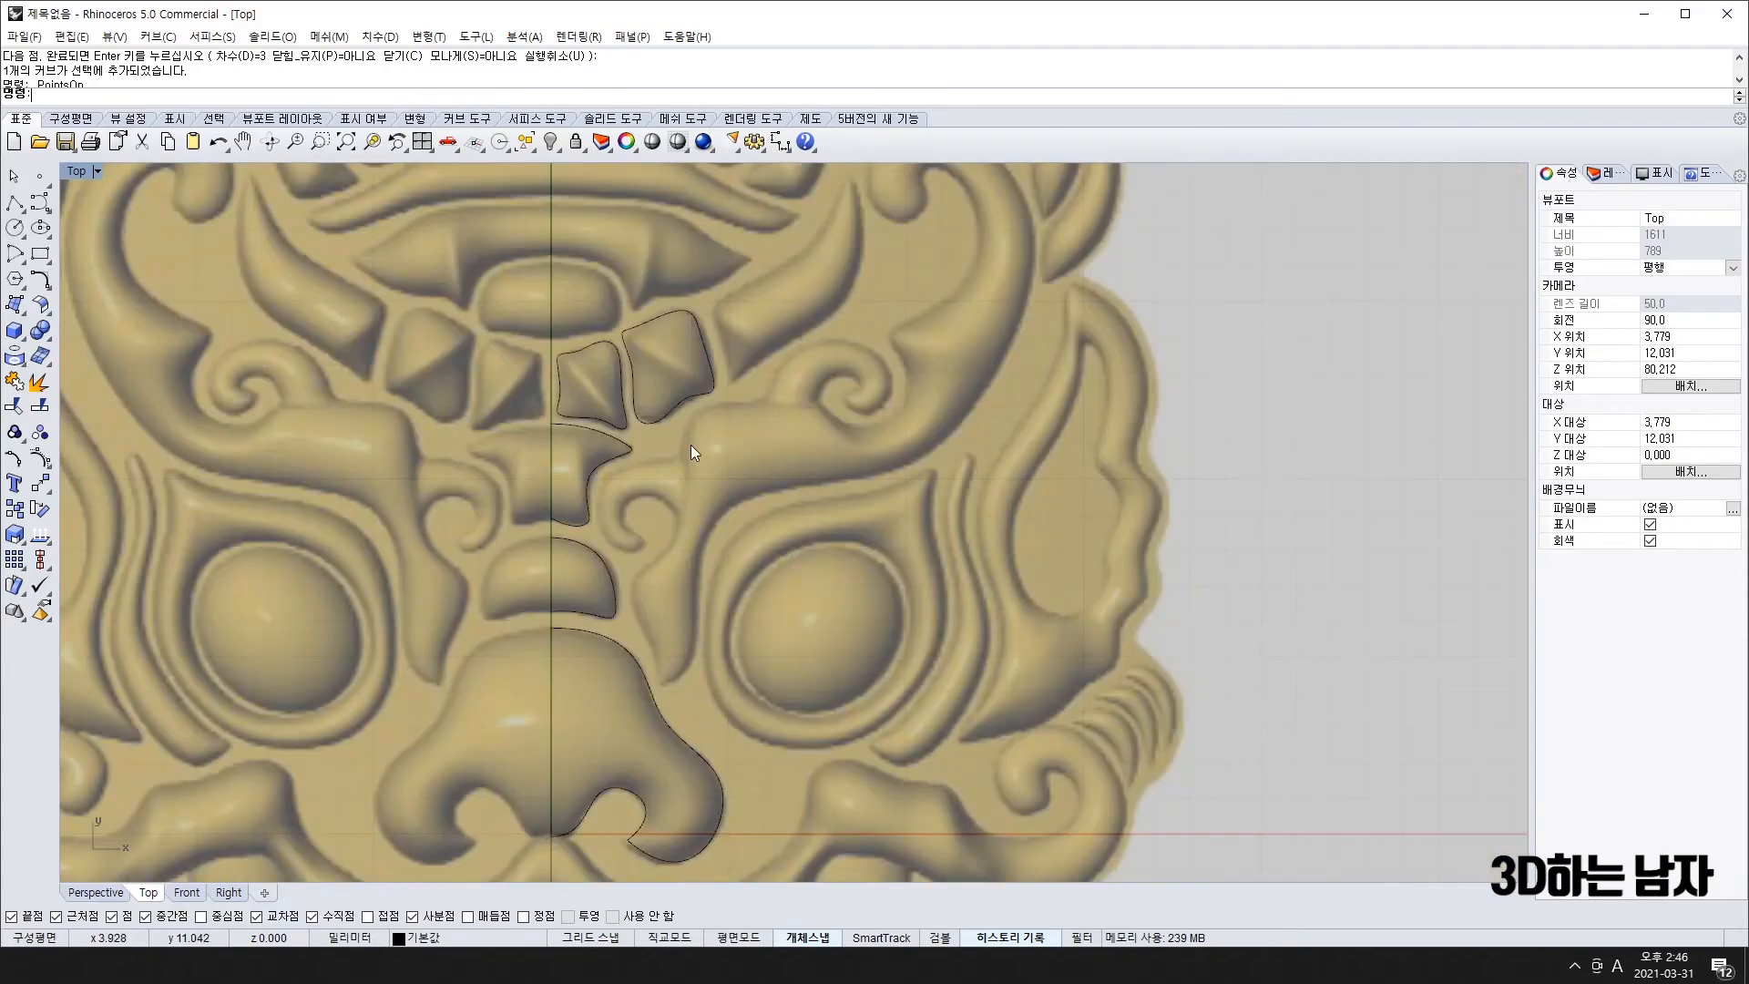
- Mirror the half outlines of the T-shaped ornament, domed bump and nose across the vertical centre line
scroll(658, 416, up, 6)
drag(696, 370, 631, 415)
scroll(691, 506, down, 5)
scroll(683, 441, up, 4)
click(656, 364)
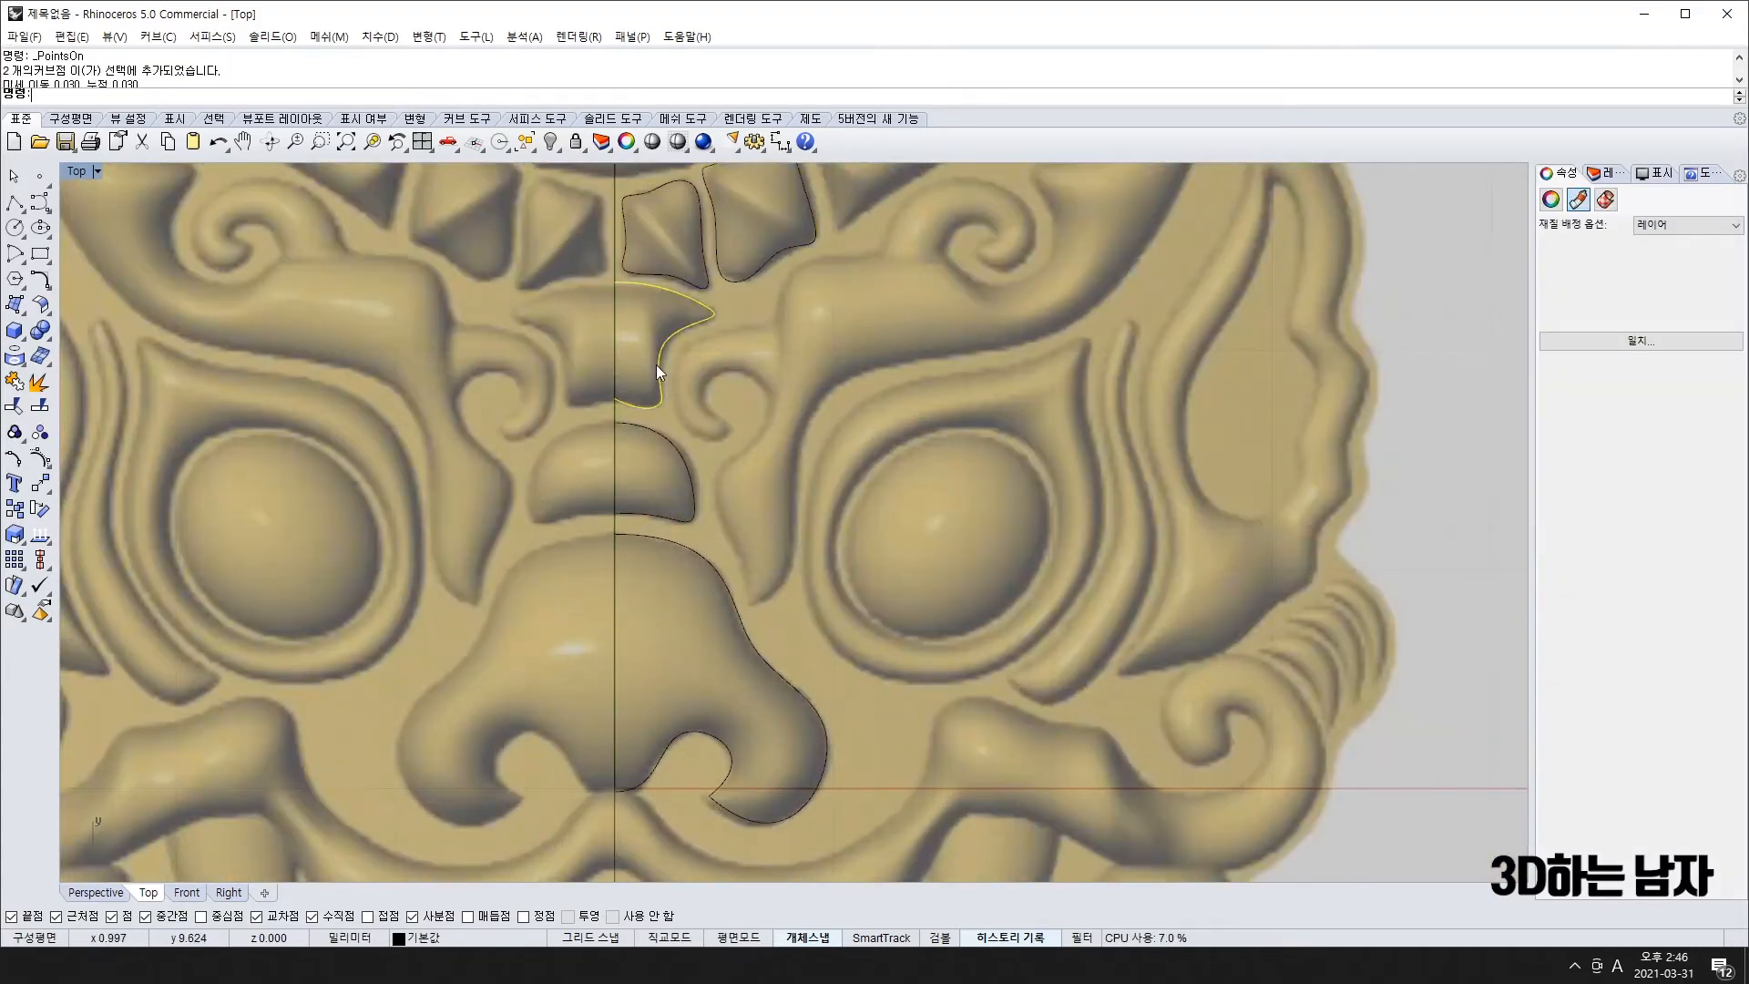
right_drag(656, 365, 650, 473)
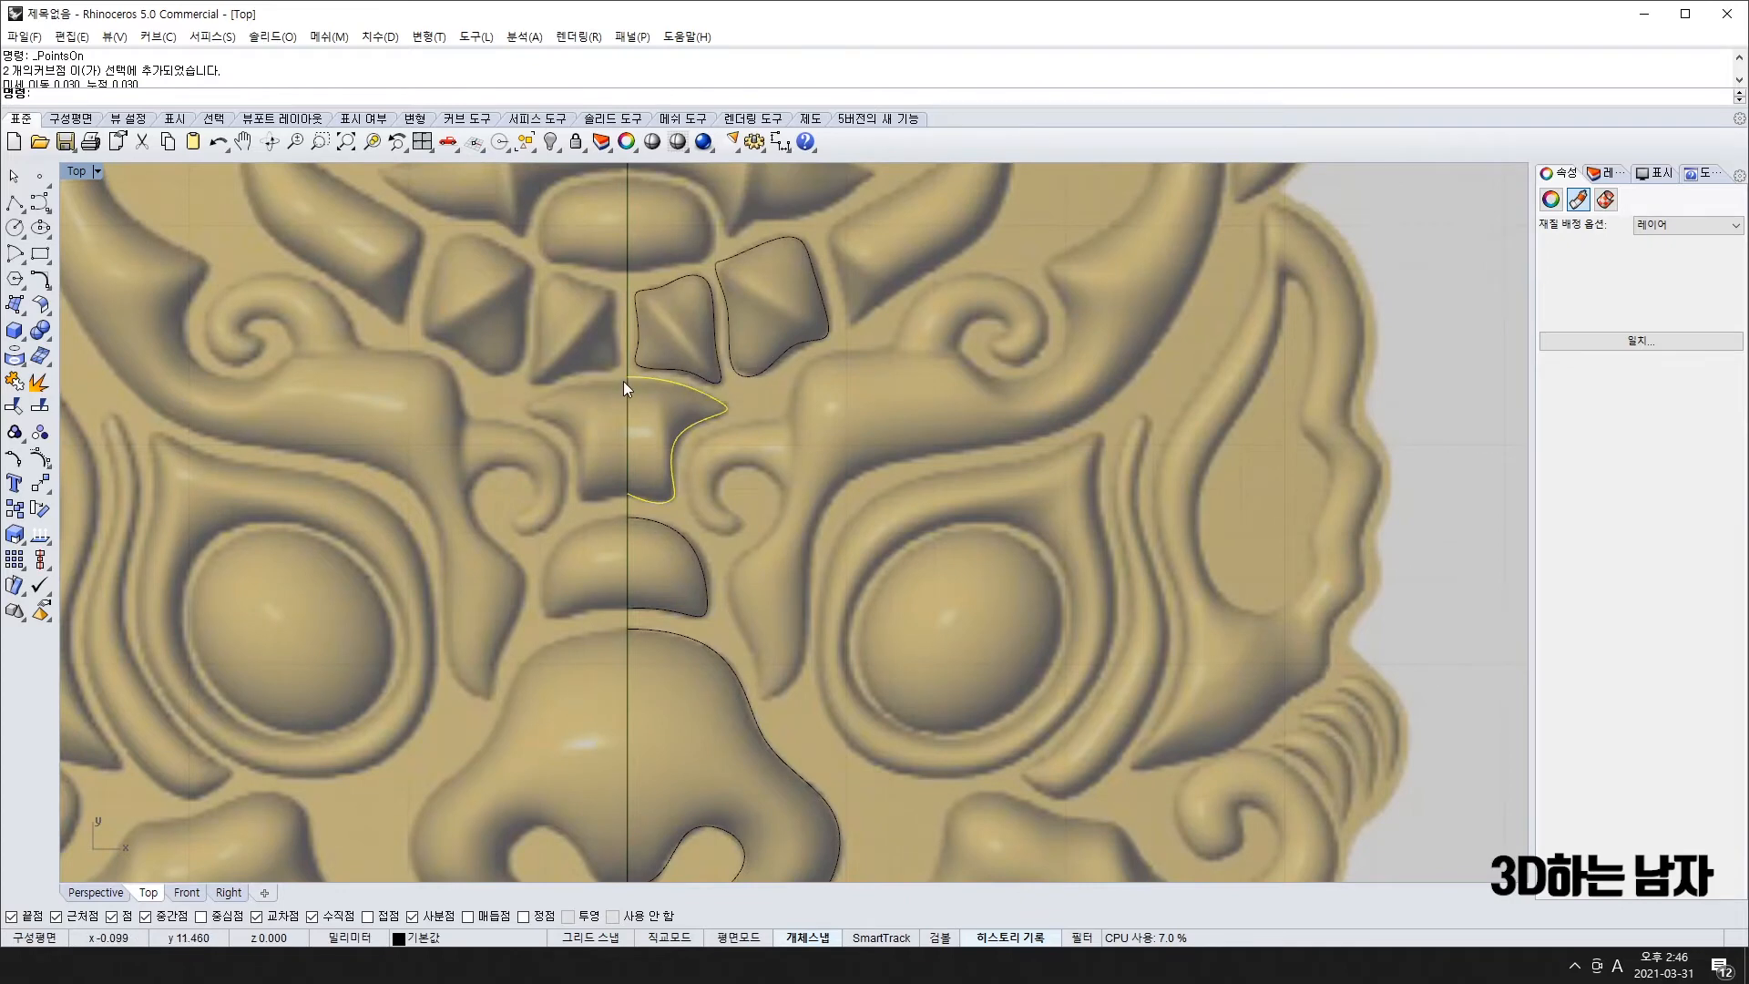
shift+click(699, 557)
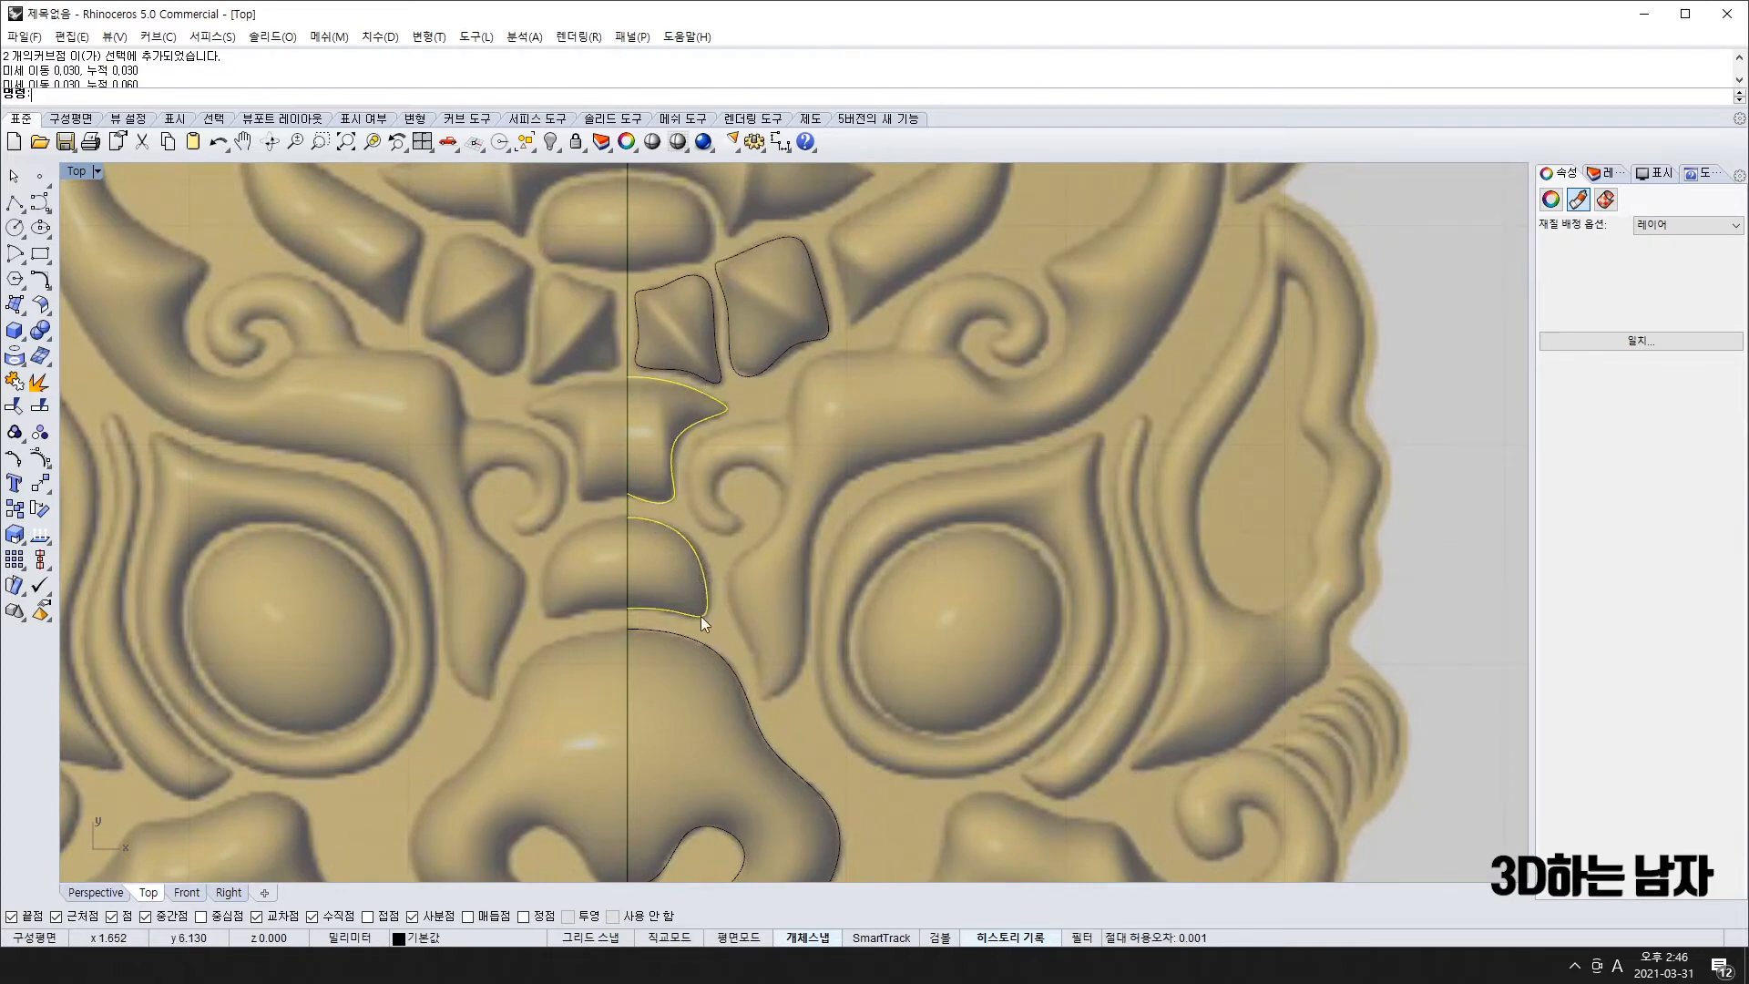
scroll(701, 617, down, 6)
shift+click(711, 641)
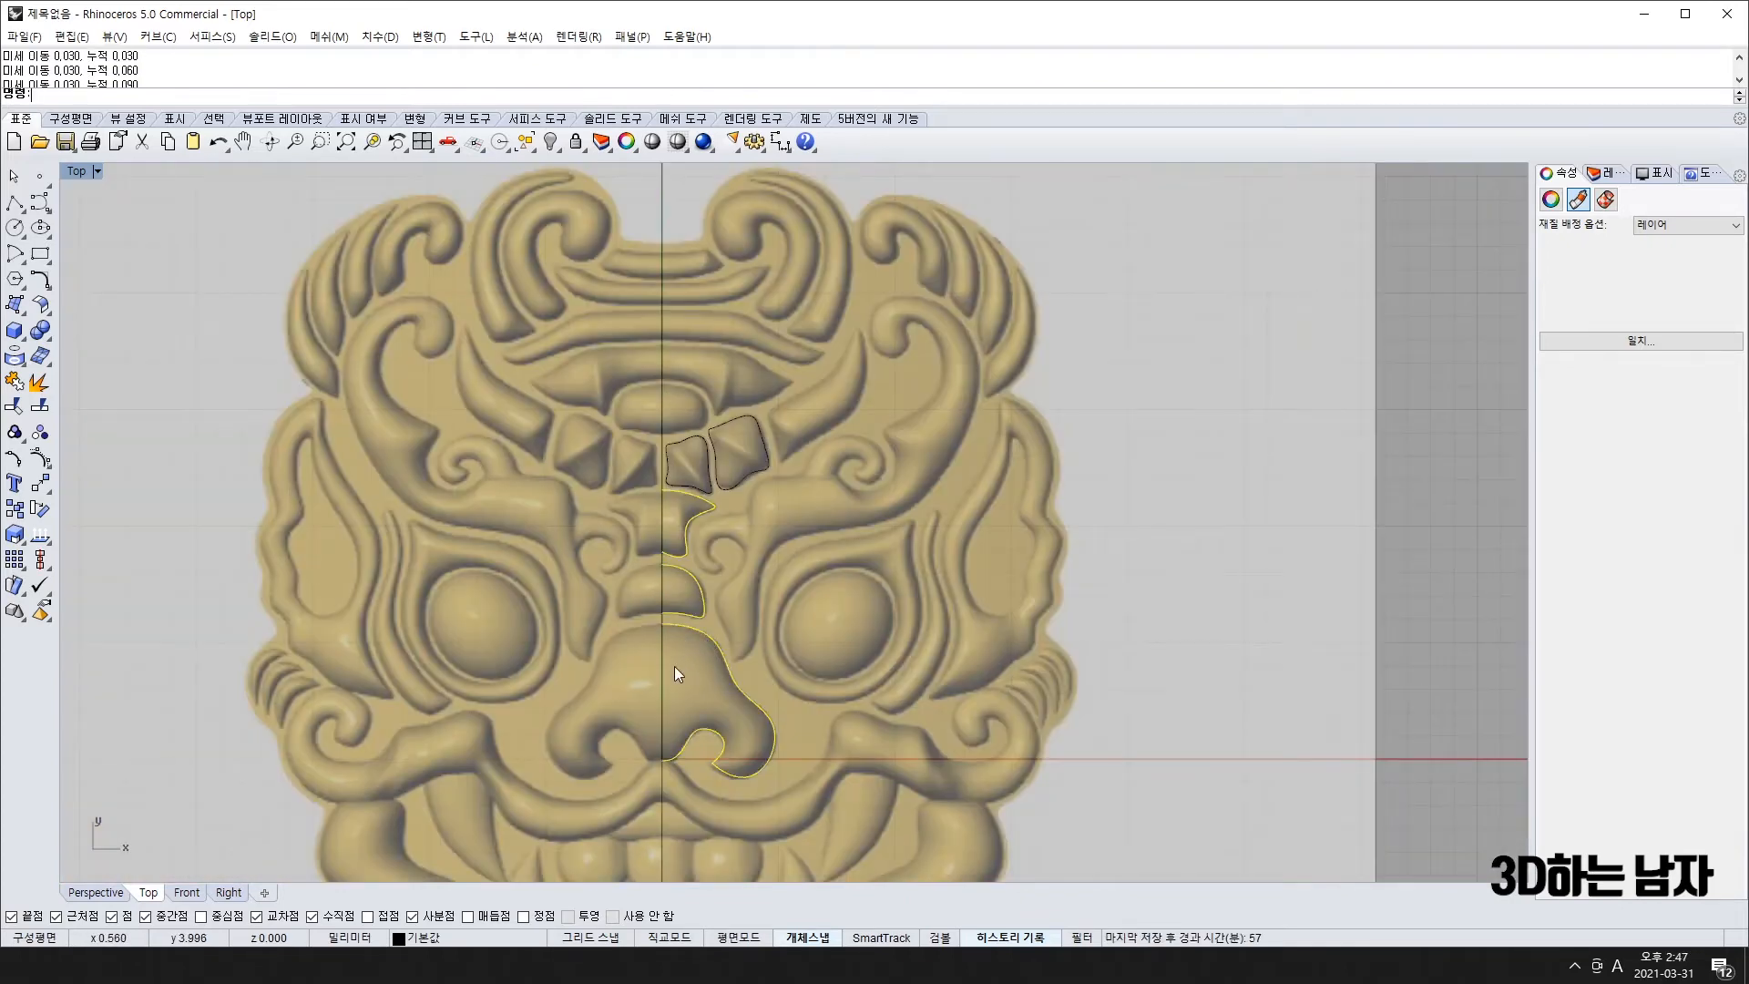
right_drag(639, 687, 623, 619)
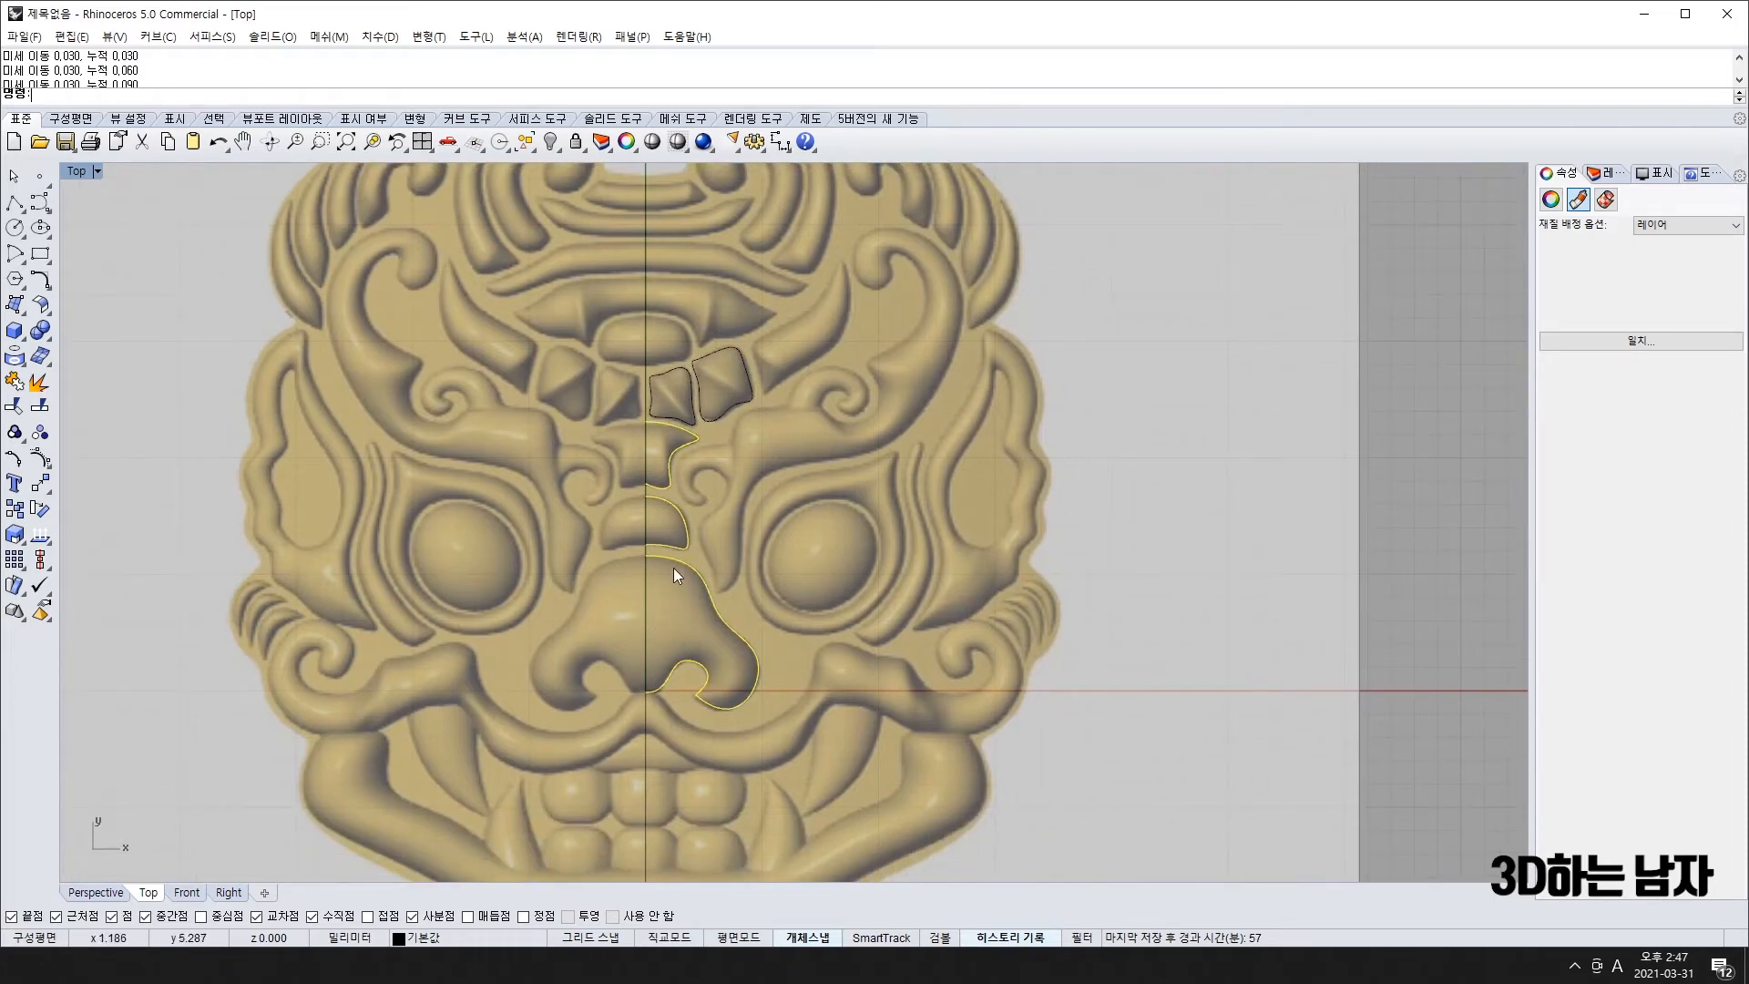
scroll(663, 522, up, 2)
text(ll)
key(Return)
click(641, 398)
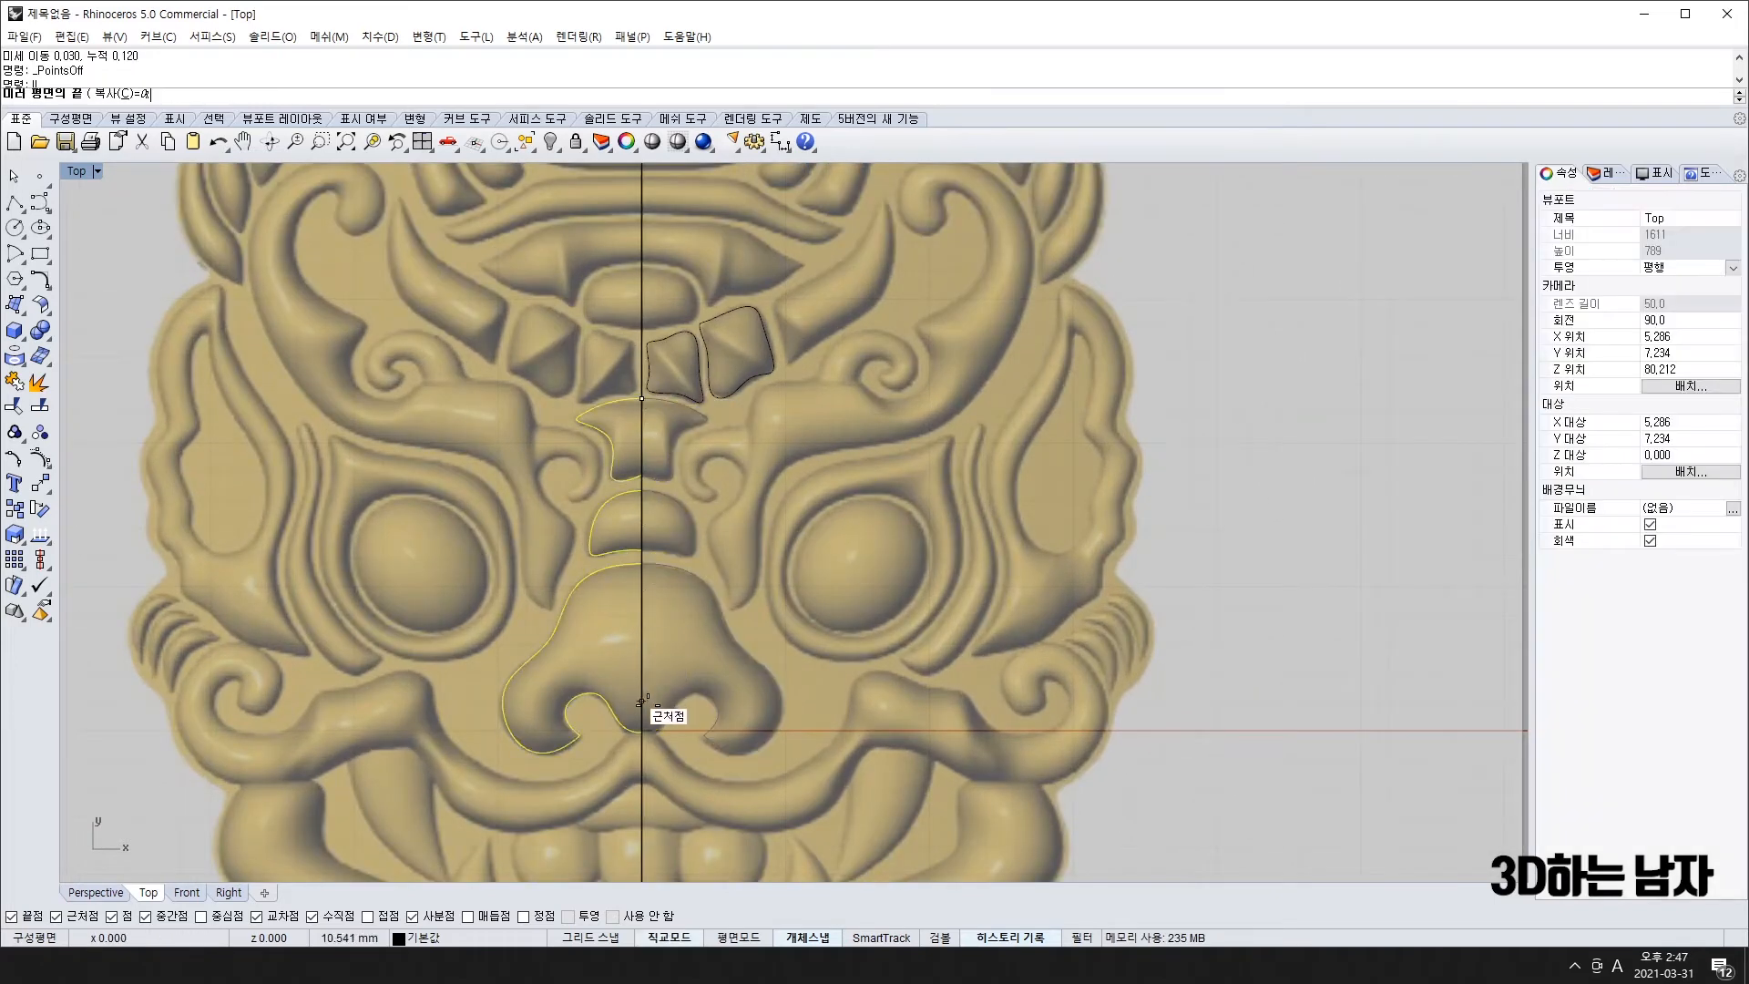
click(641, 785)
- Join the mirrored halves of the T-shaped ornament, domed bump and nose into closed outlines and show their control points
scroll(639, 738, up, 5)
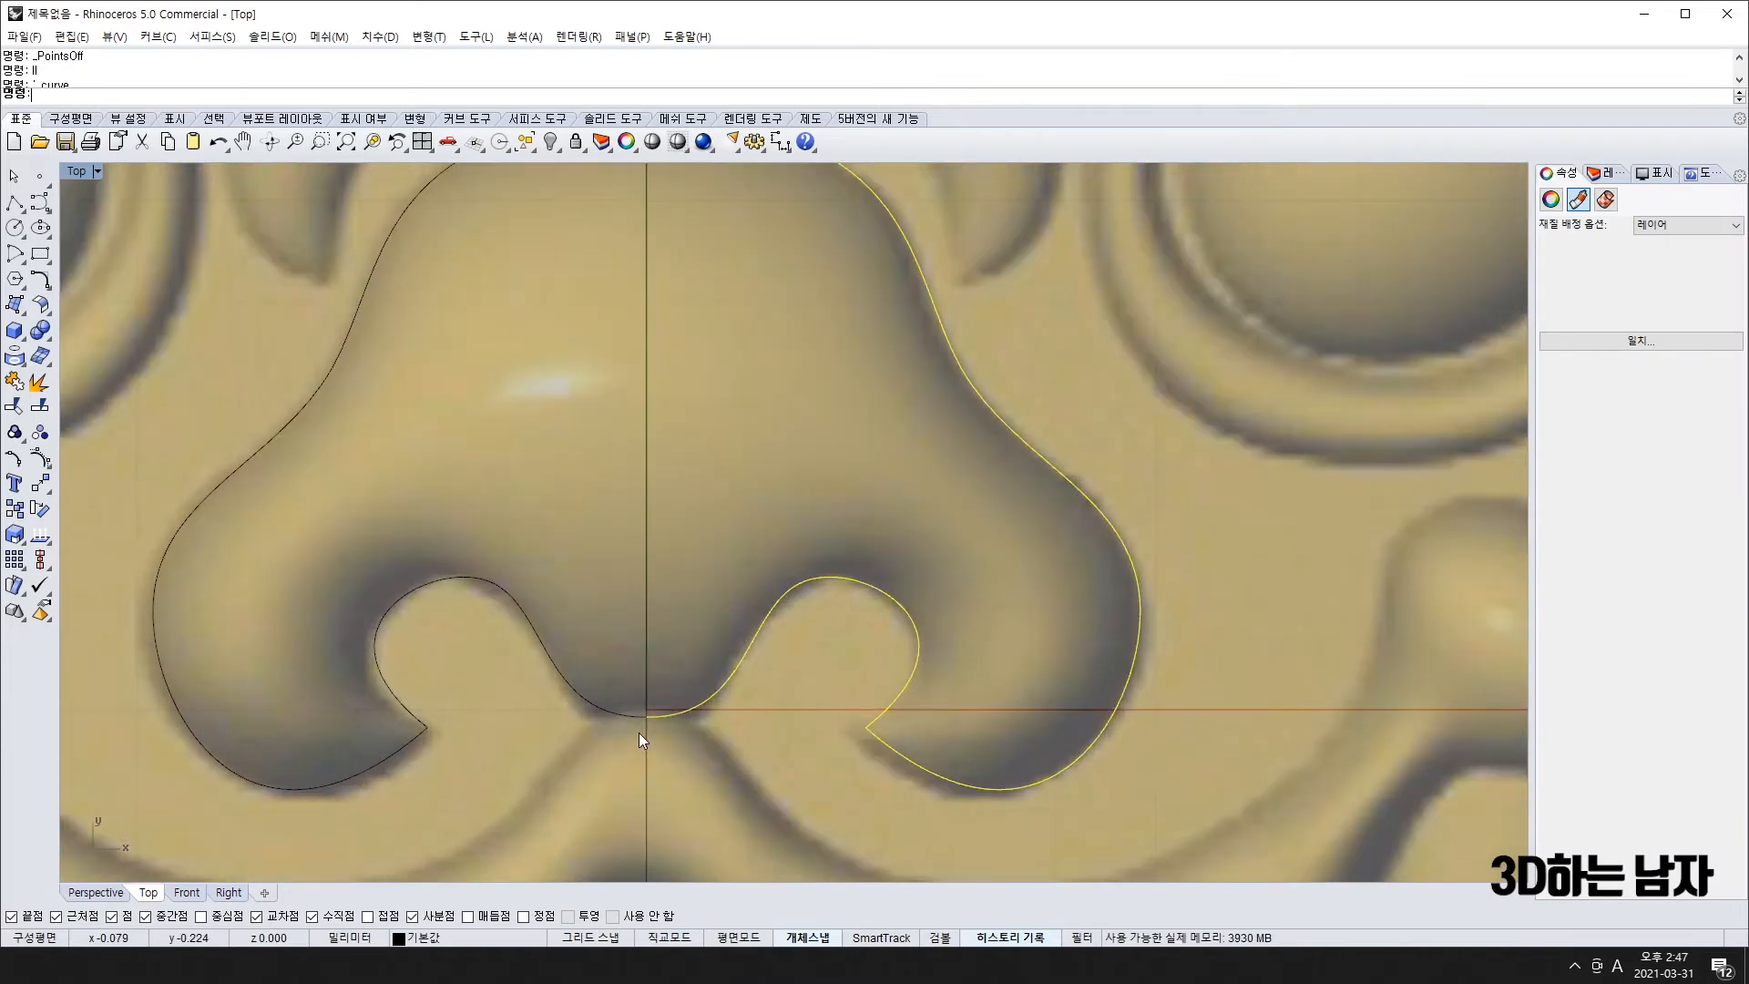
scroll(639, 734, down, 5)
drag(484, 375, 865, 836)
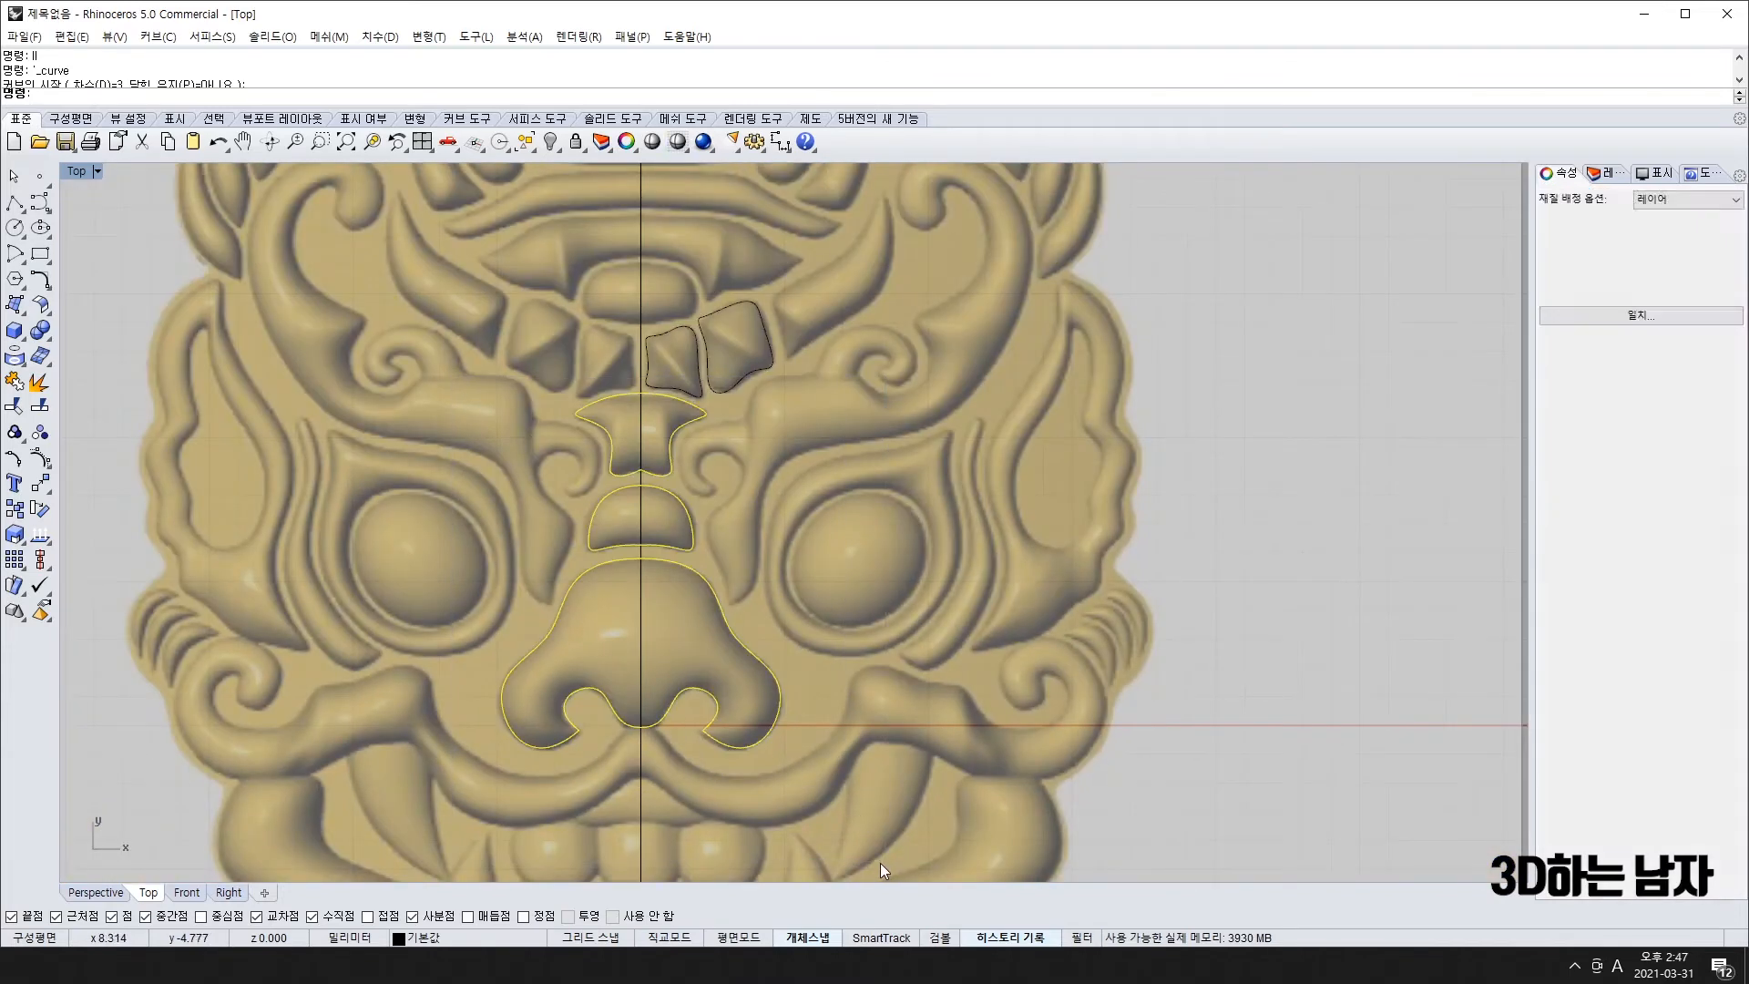
click(15, 381)
scroll(631, 388, up, 2)
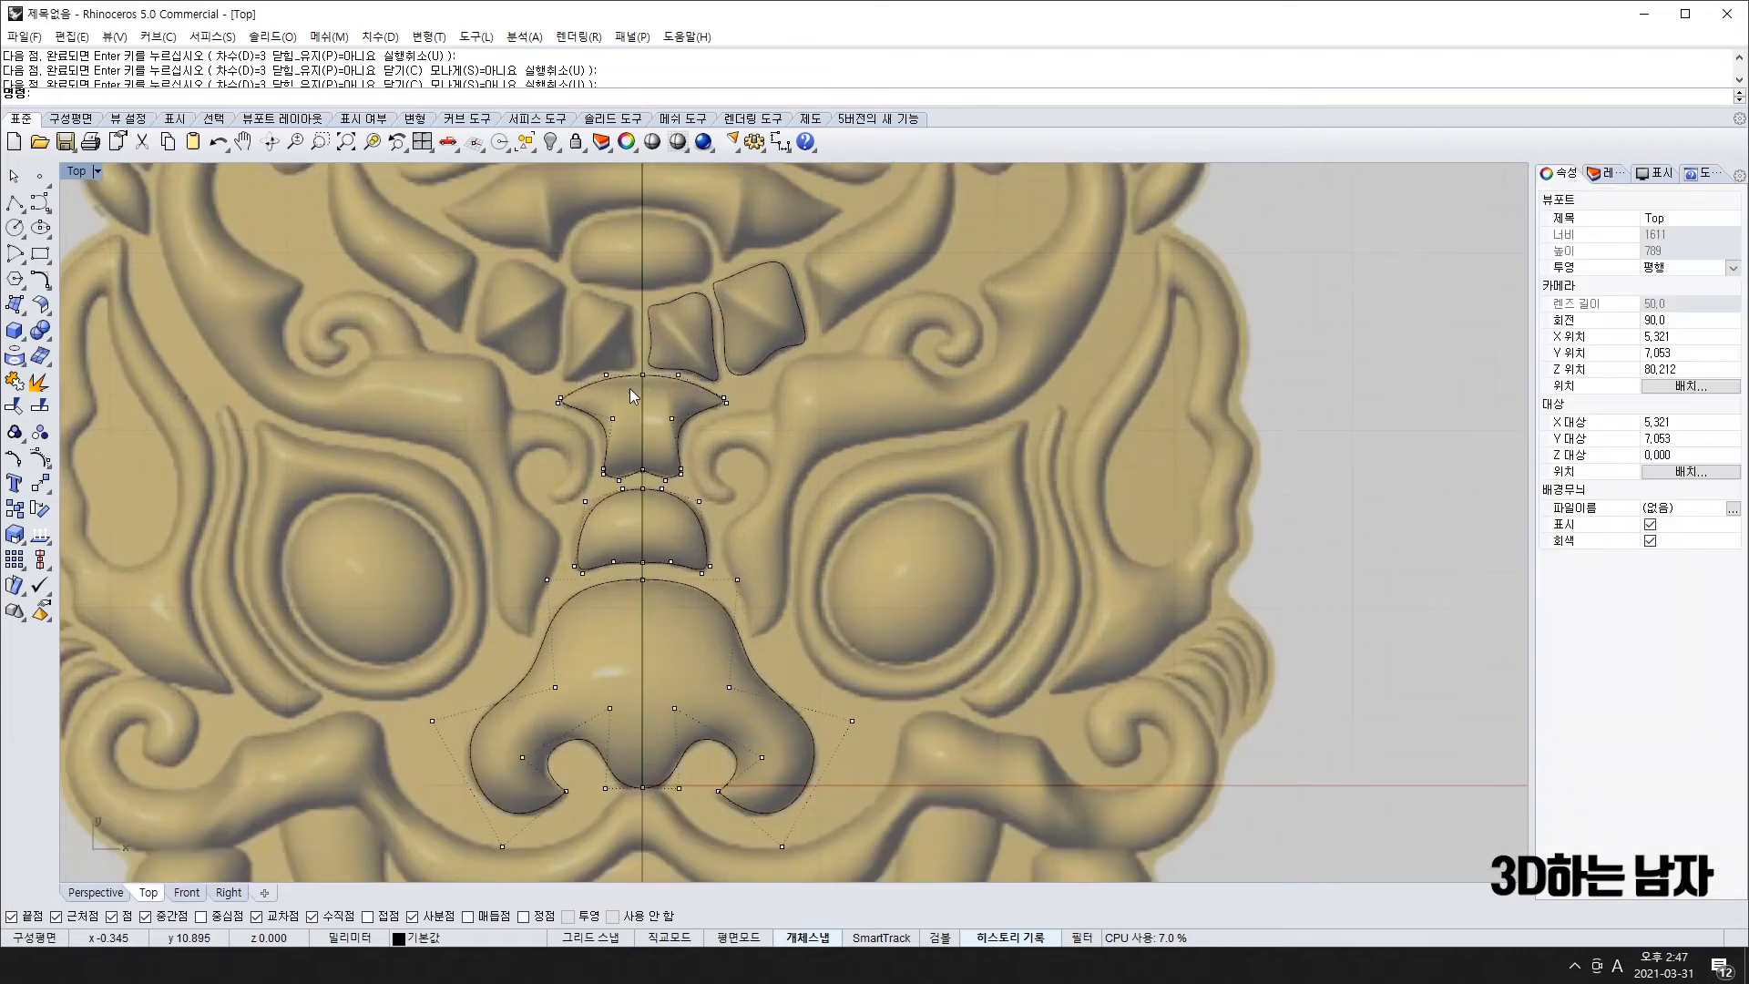
- Delete the centre-line control points at the top of the T-shaped ornament and at the top and bottom of the domed bump
scroll(631, 388, up, 4)
drag(675, 625, 682, 608)
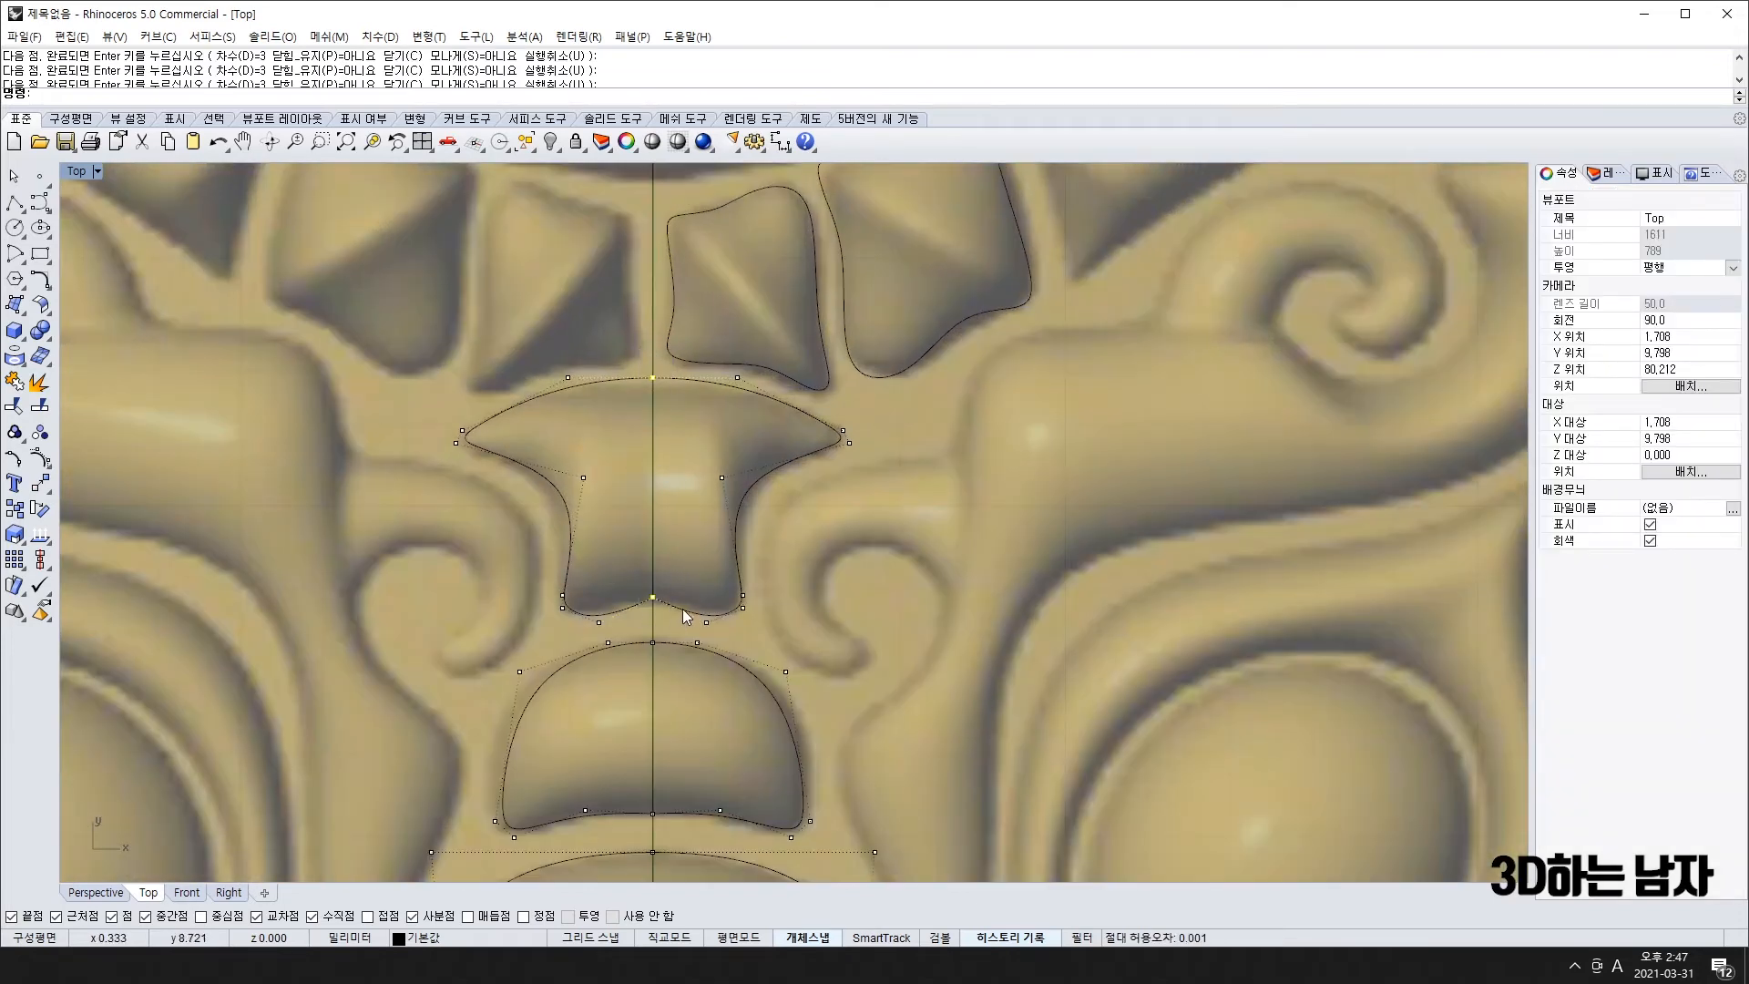
key(Delete)
right_drag(648, 754, 645, 609)
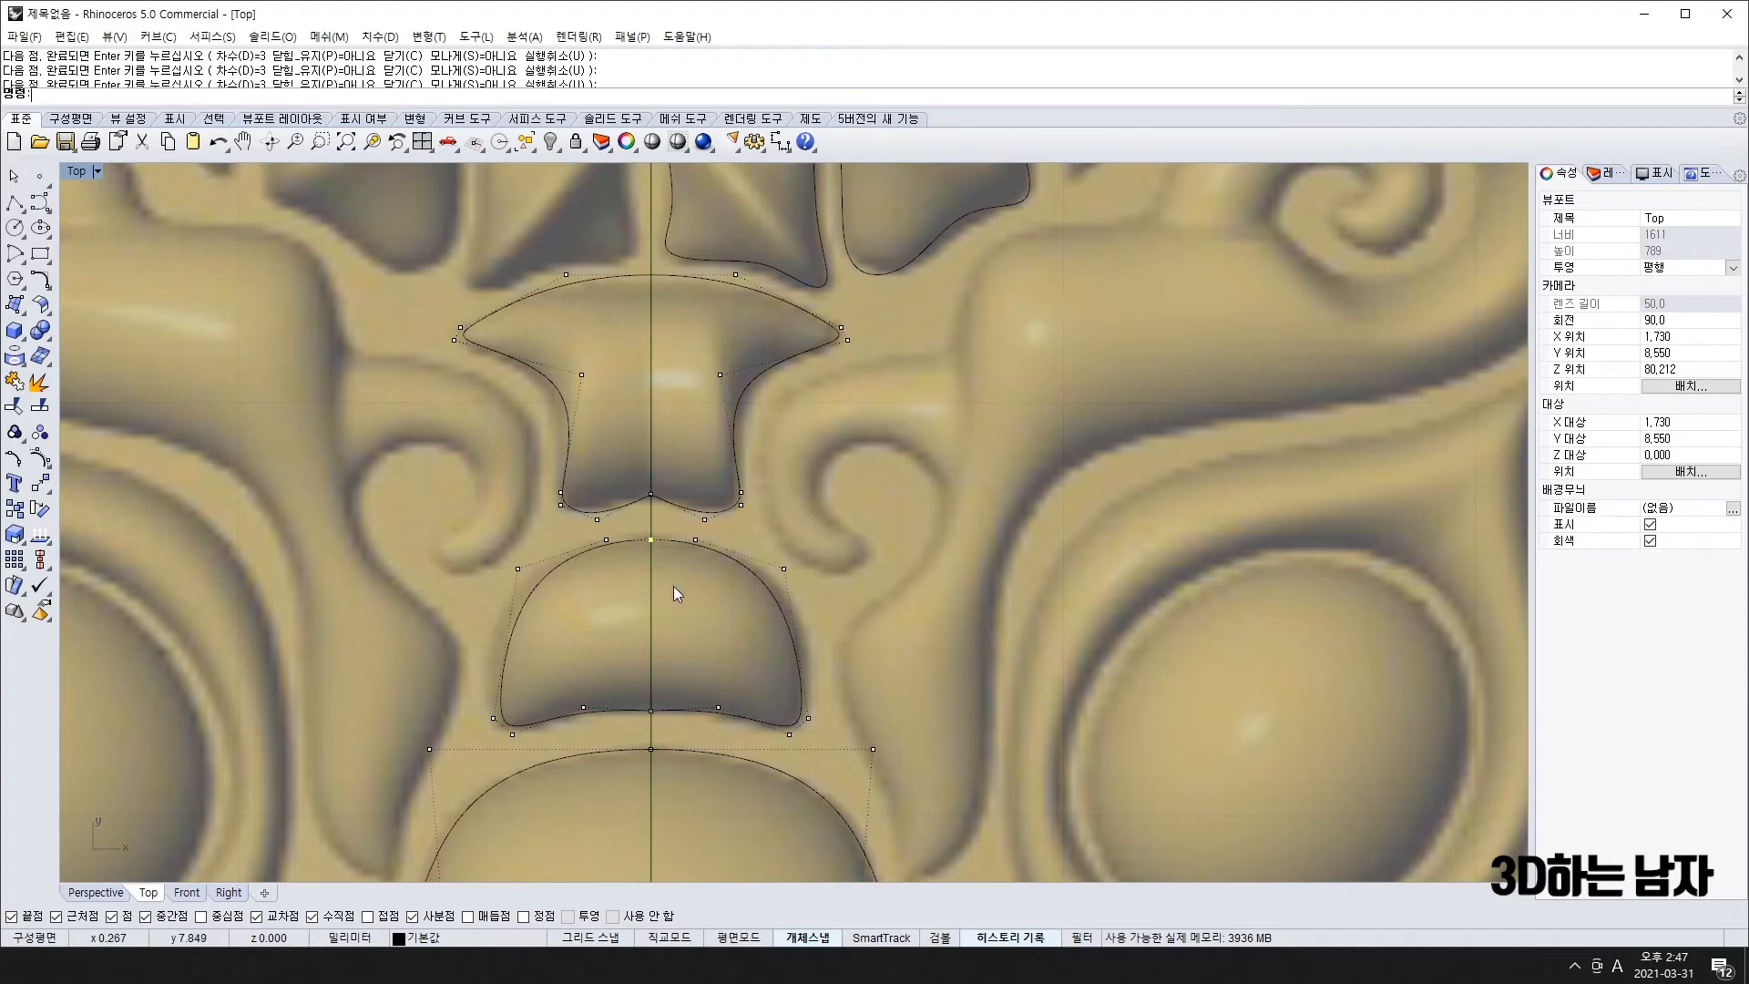
key(Delete)
drag(627, 685, 669, 726)
key(Delete)
scroll(674, 725, down, 6)
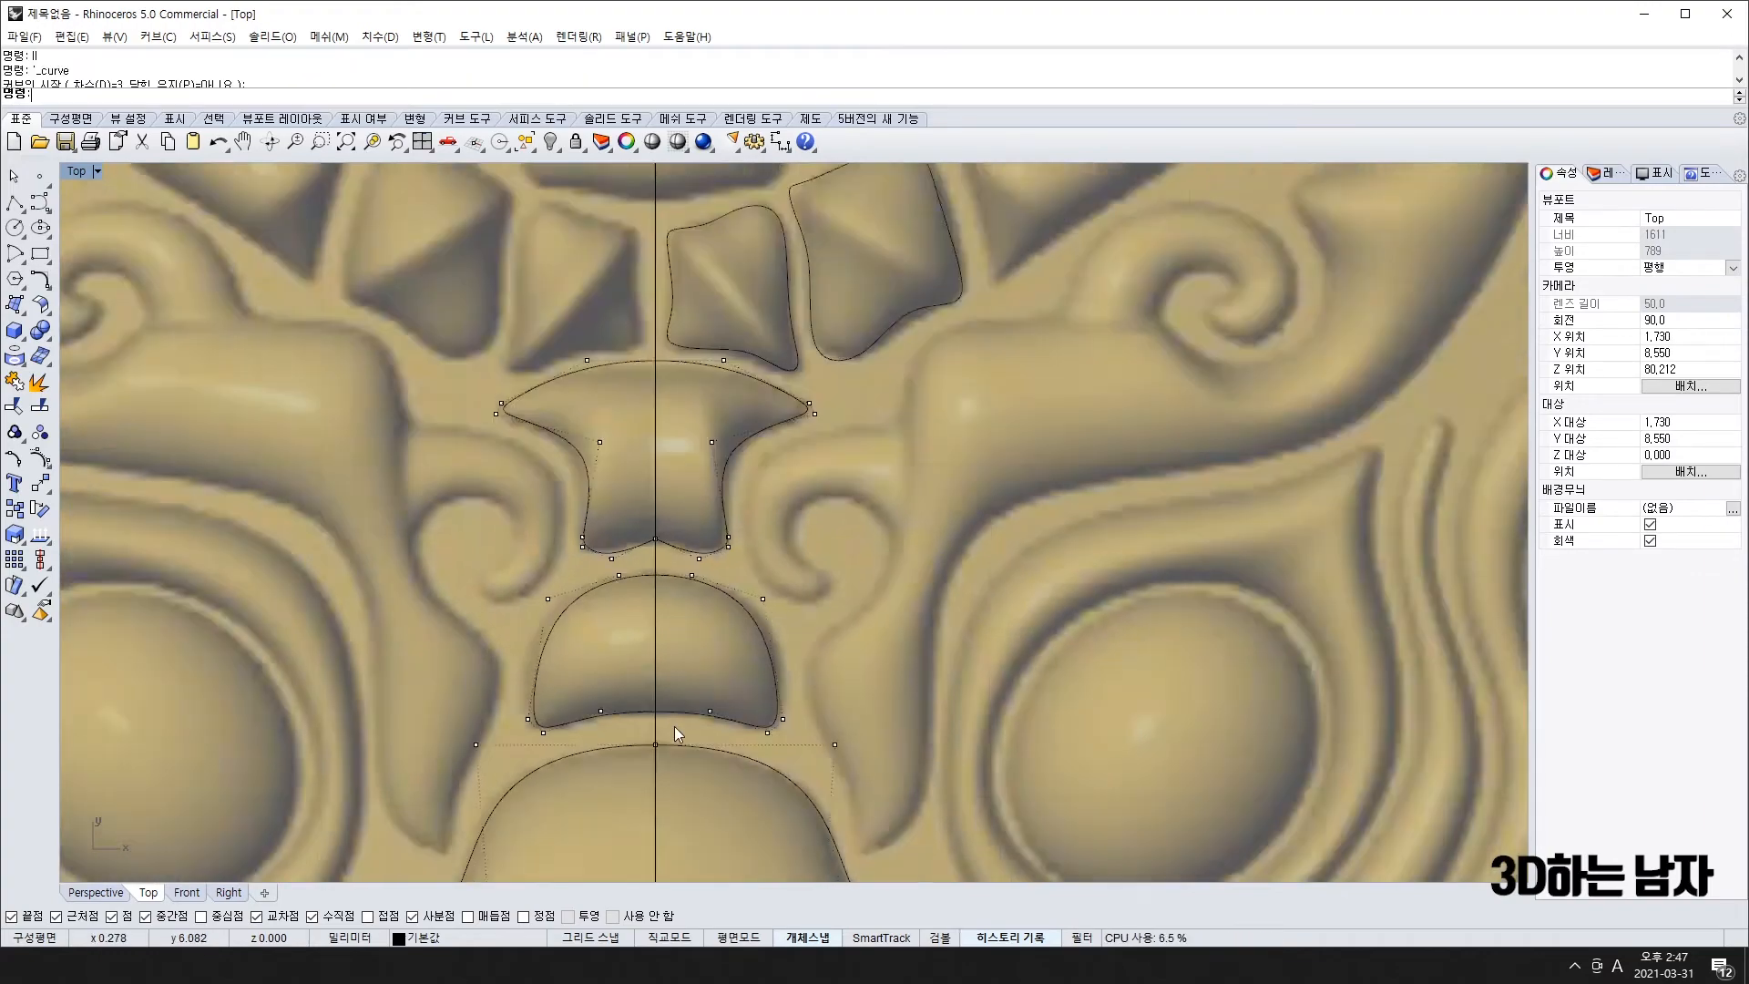
- Delete the nose outline's centre-line control points at its top and at its lower tip
right_drag(663, 769, 627, 583)
scroll(612, 508, up, 5)
scroll(658, 552, down, 8)
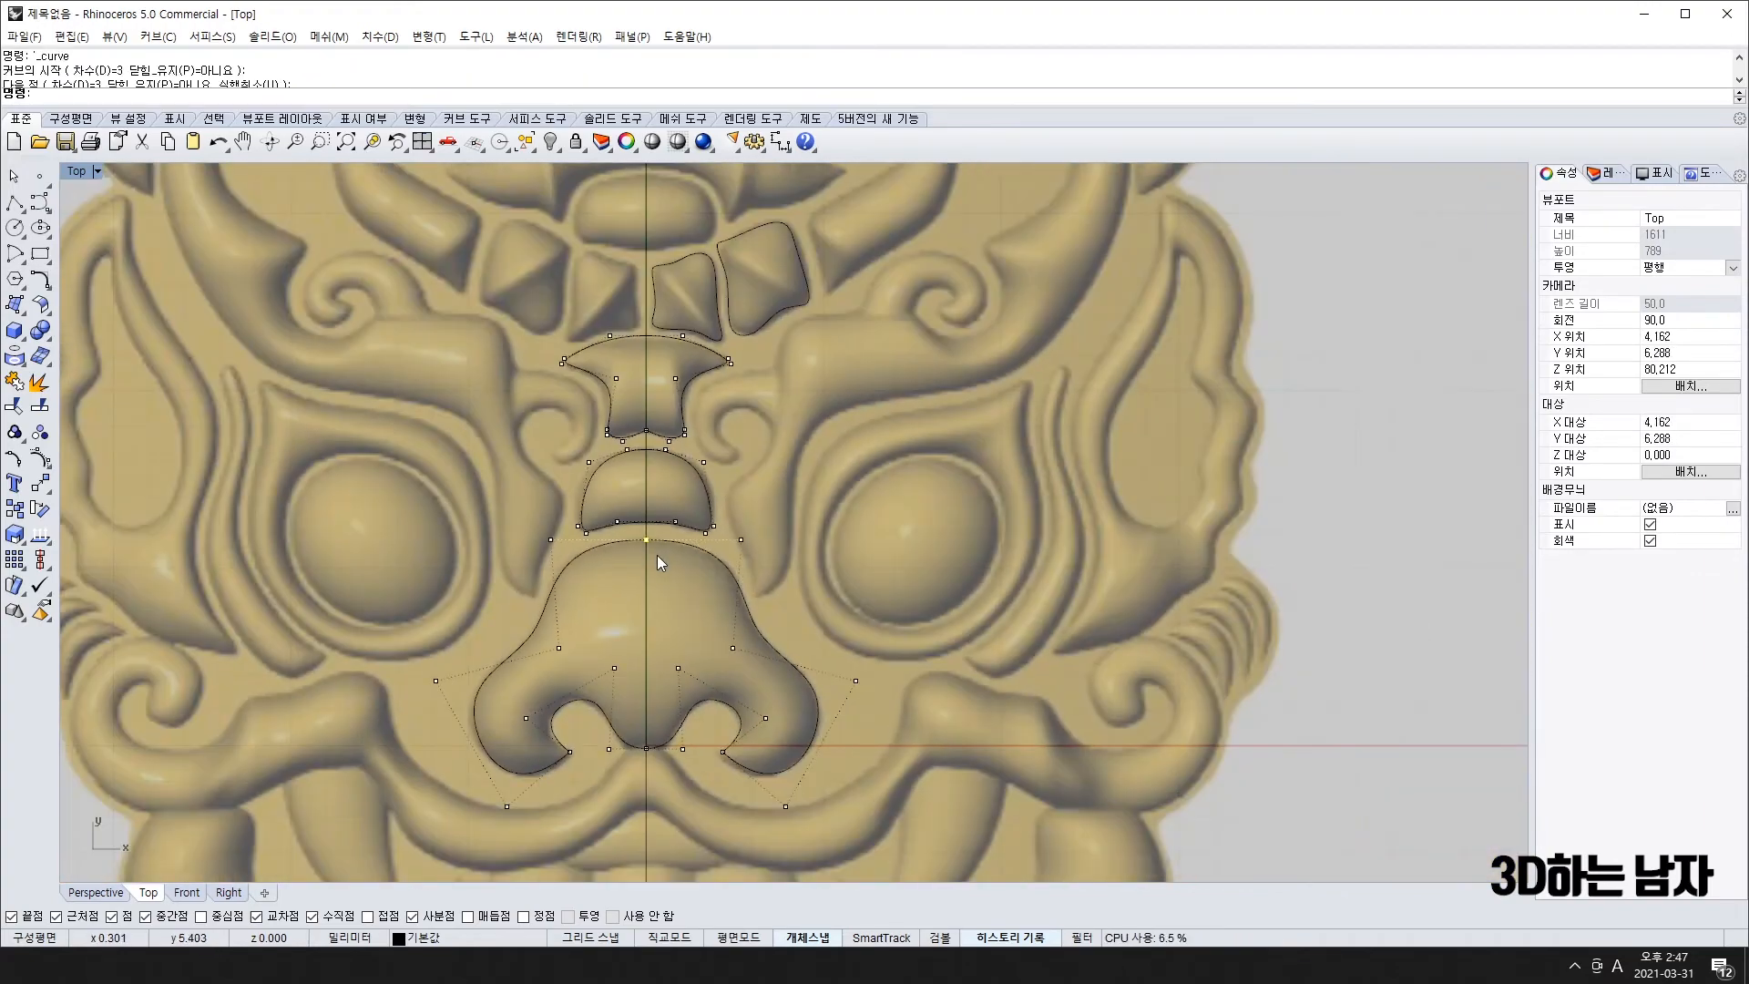
scroll(661, 579, up, 3)
scroll(665, 599, down, 4)
right_drag(638, 660, 607, 578)
scroll(616, 603, up, 12)
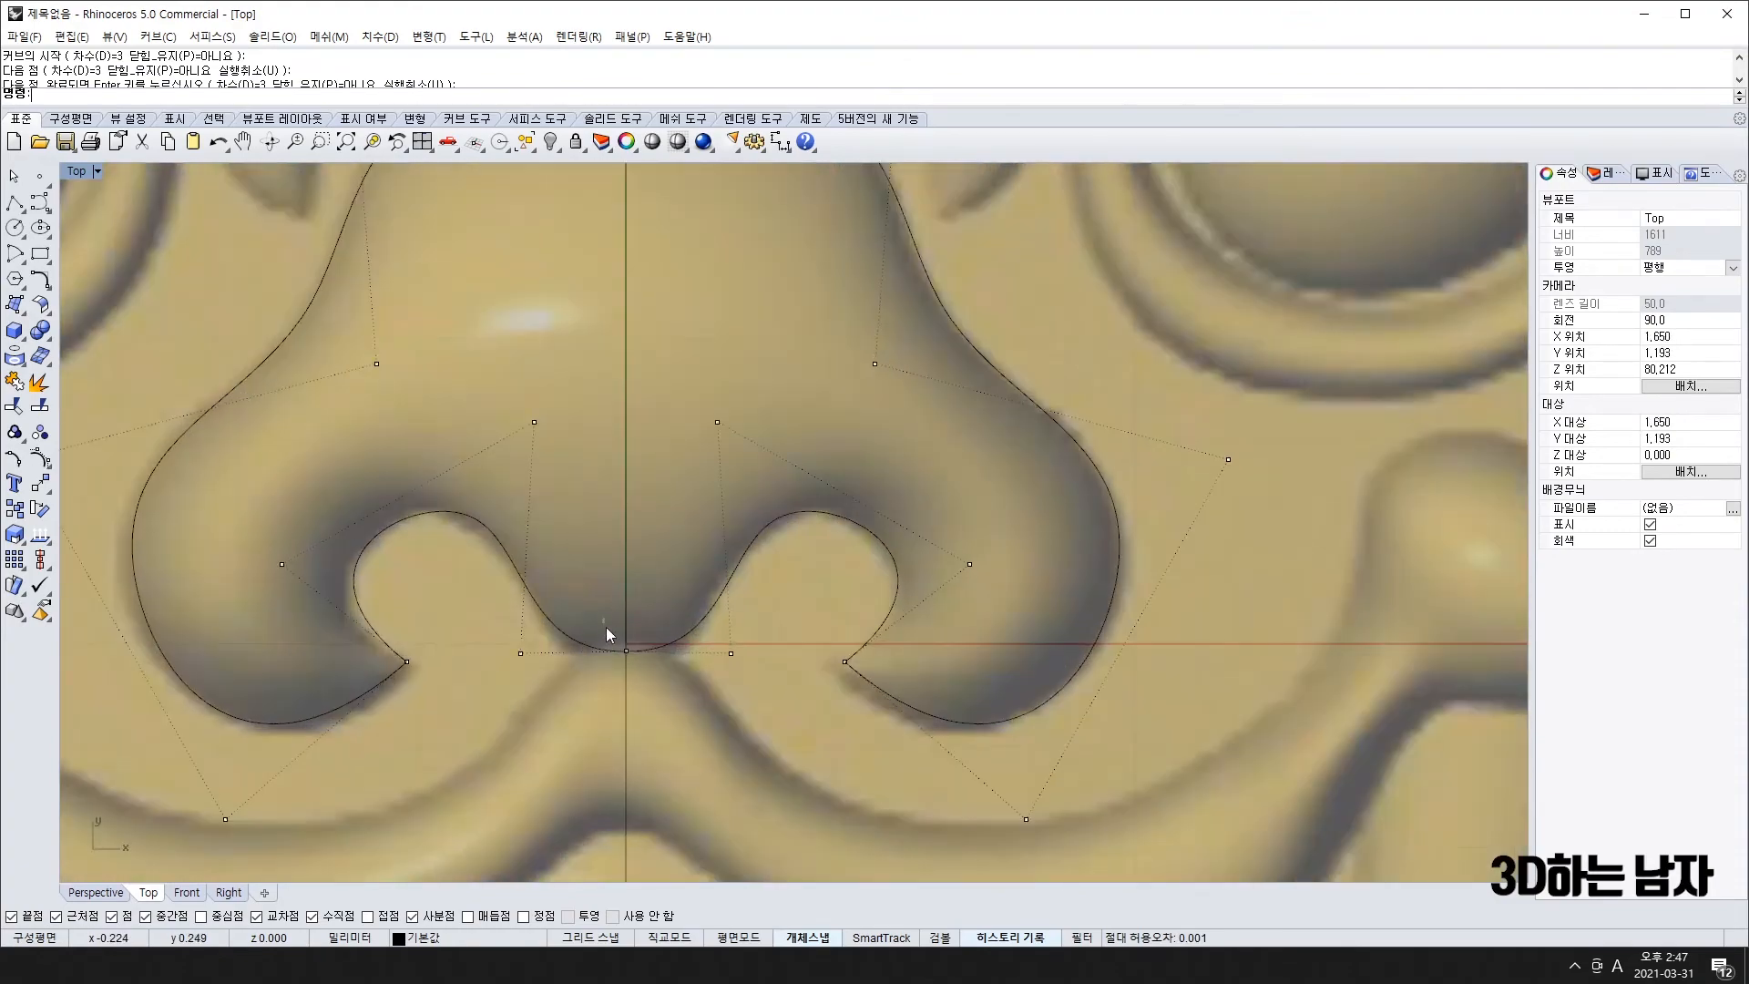
drag(605, 627, 645, 670)
key(Delete)
- Lower the two control points beside the nose tip slightly
scroll(594, 654, down, 8)
drag(541, 641, 656, 688)
scroll(662, 648, up, 10)
scroll(619, 496, down, 4)
scroll(620, 489, down, 2)
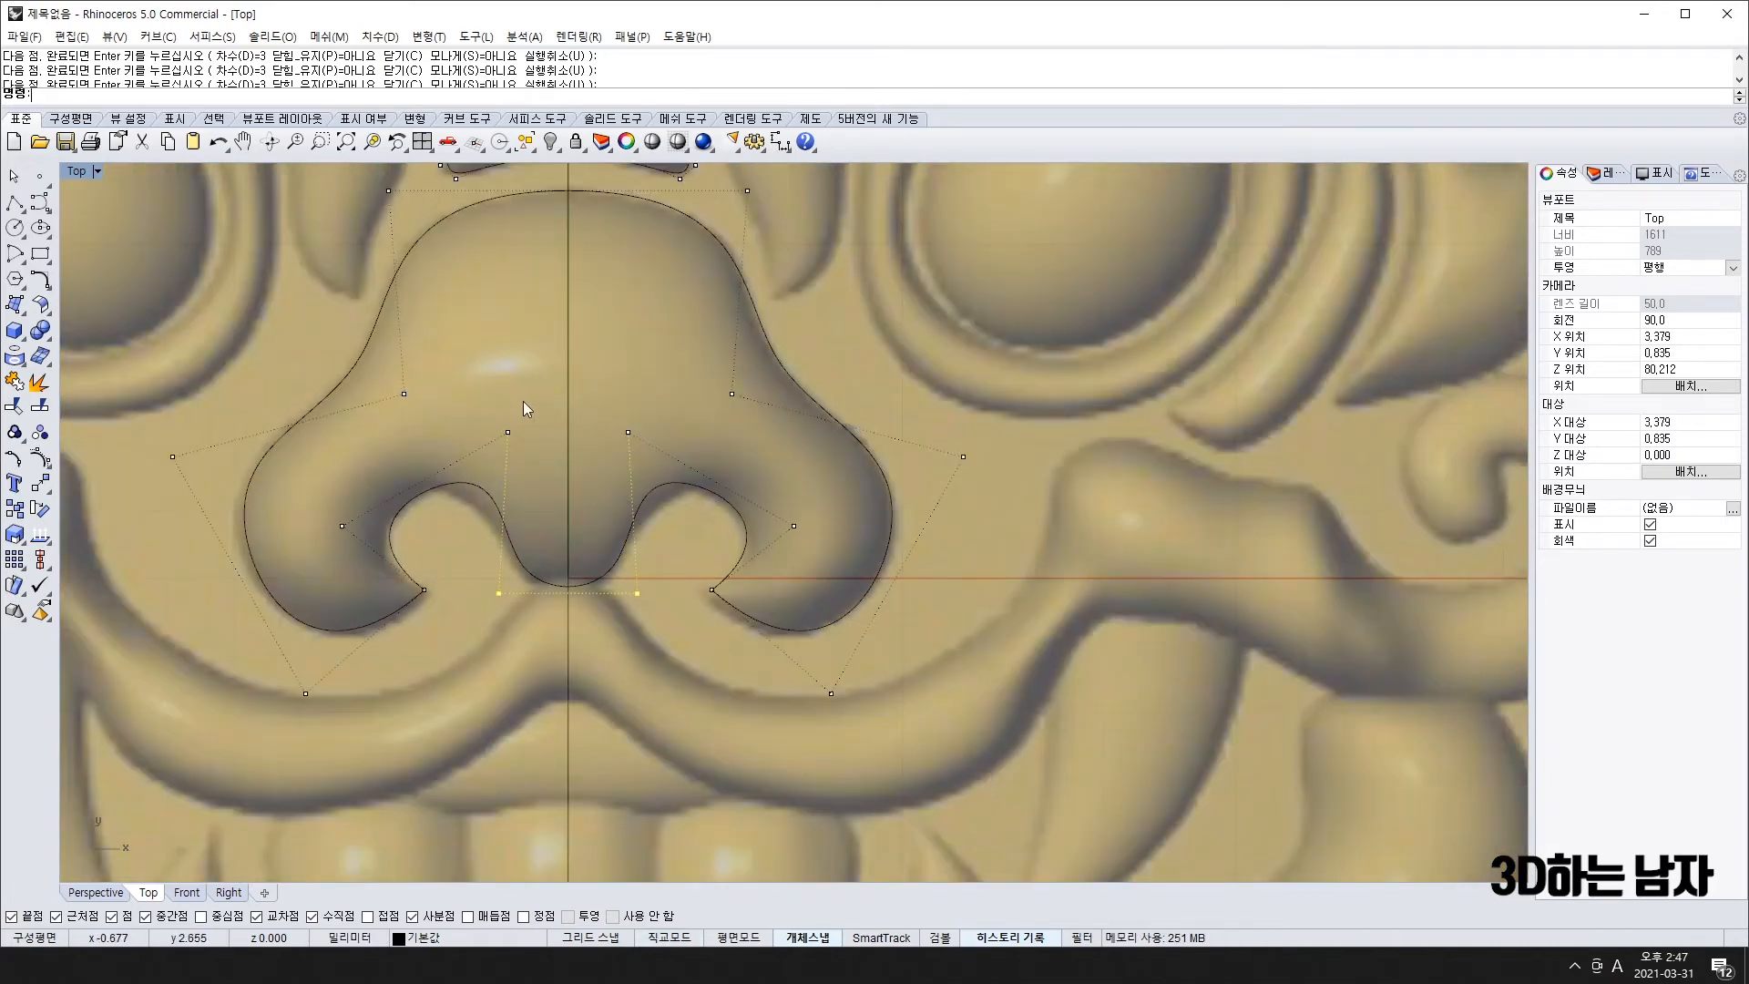
- Spread the pair of control points above the nostrils symmetrically outward from the centre line with horizontal 1D scaling
drag(675, 479, 676, 485)
text(sc)
key(space)
click(567, 377)
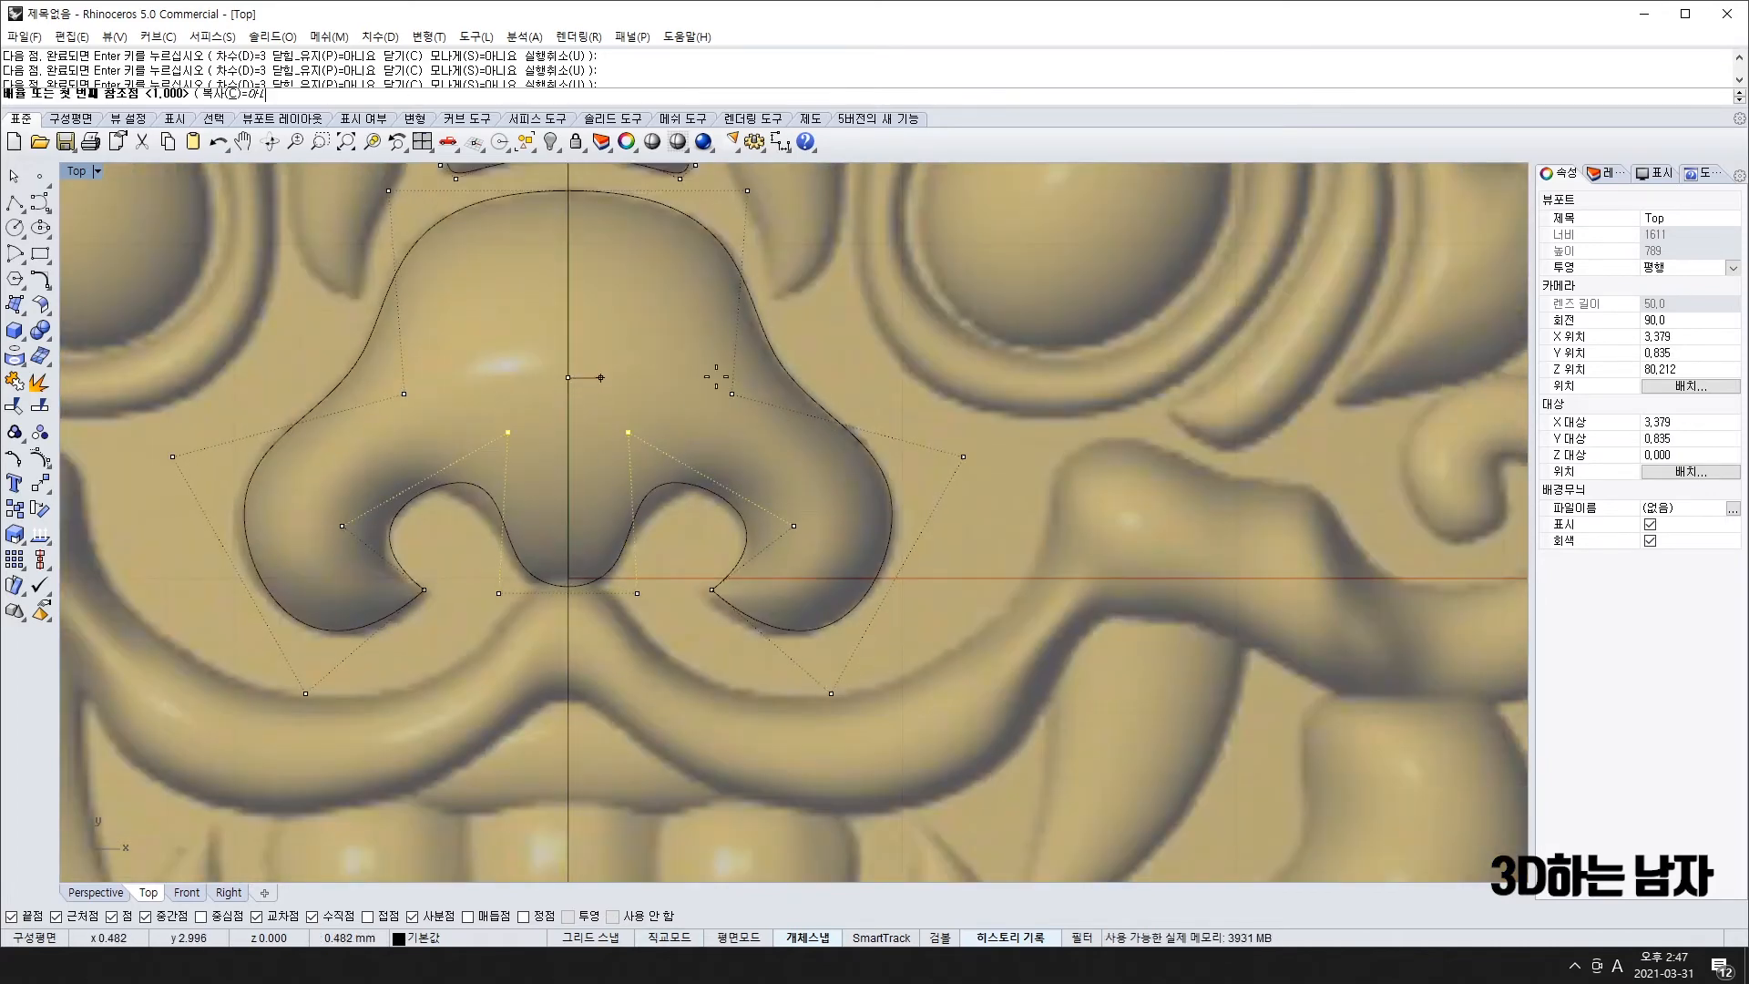
shift+click(905, 377)
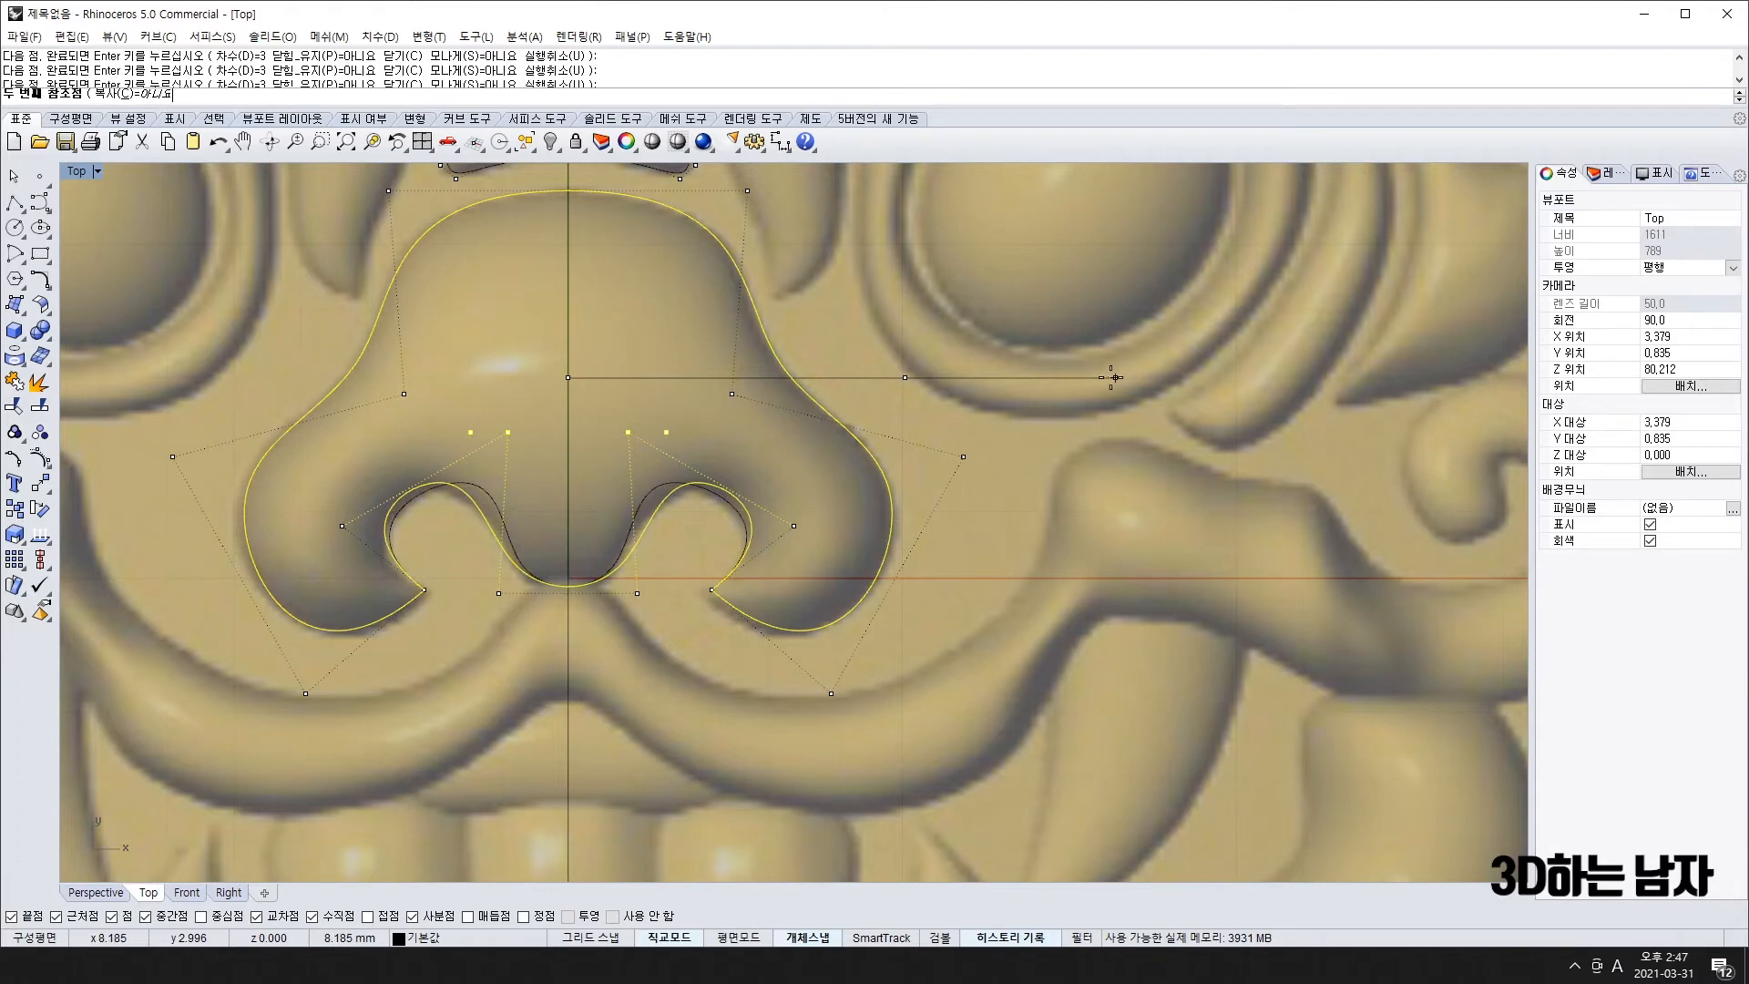
click(1060, 374)
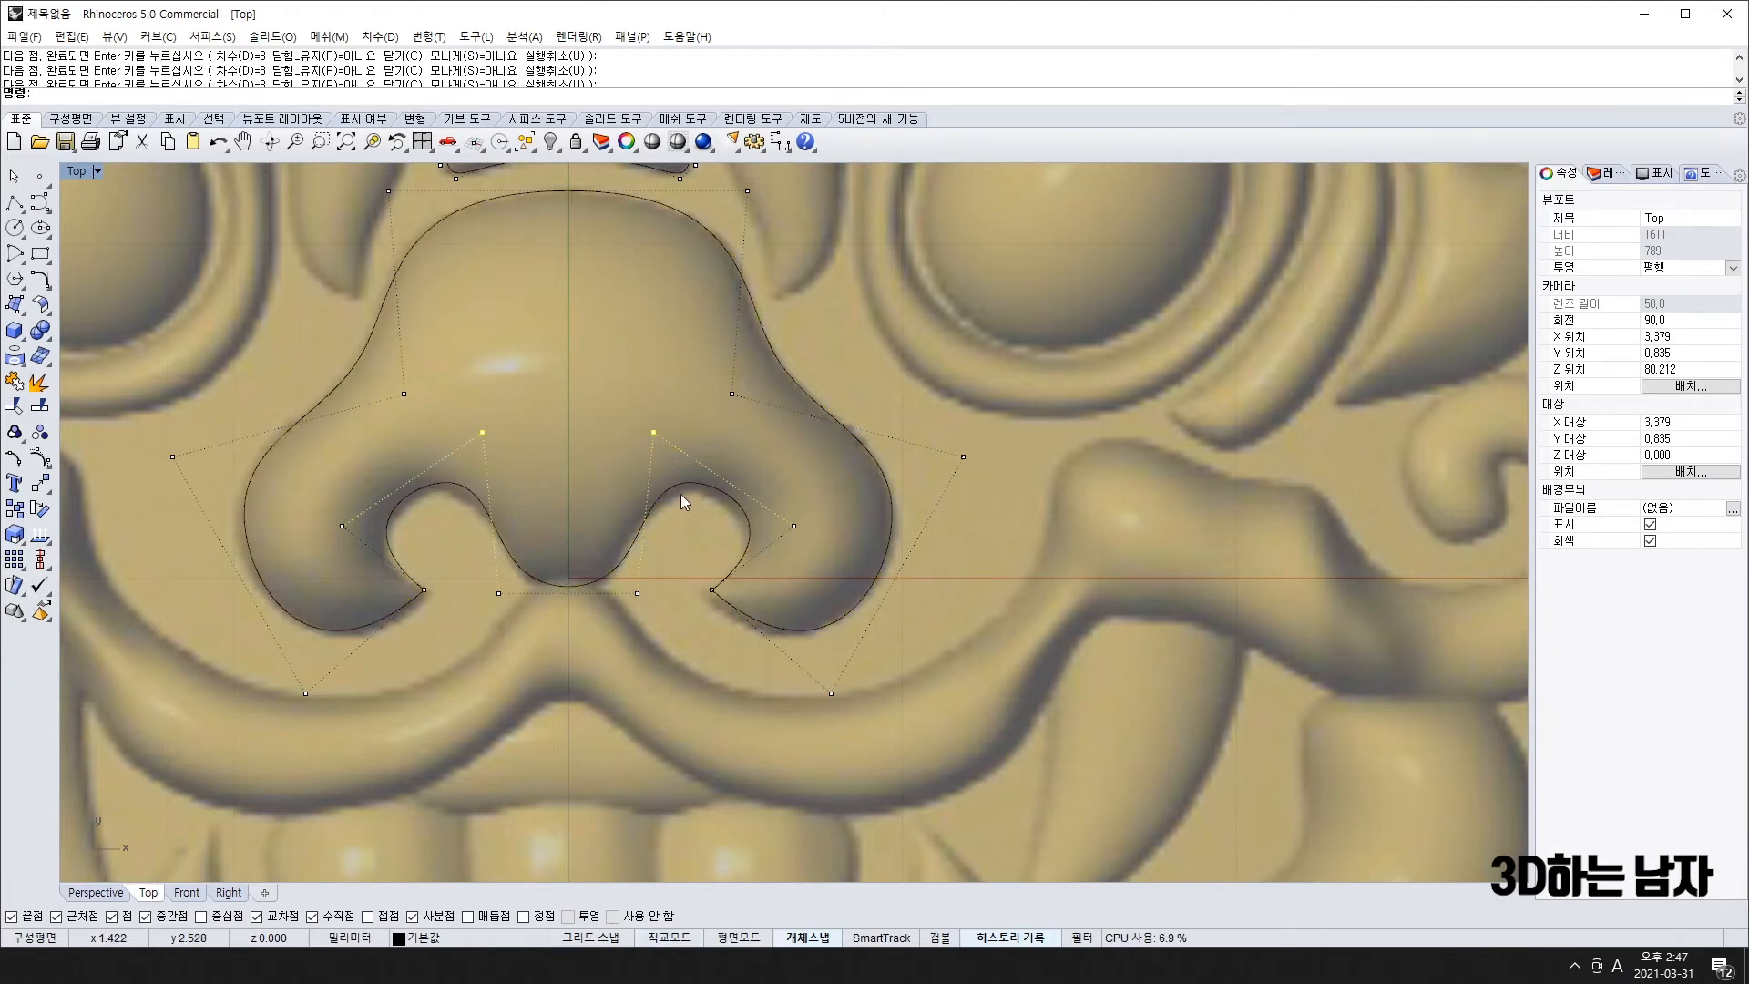
scroll(685, 502, down, 5)
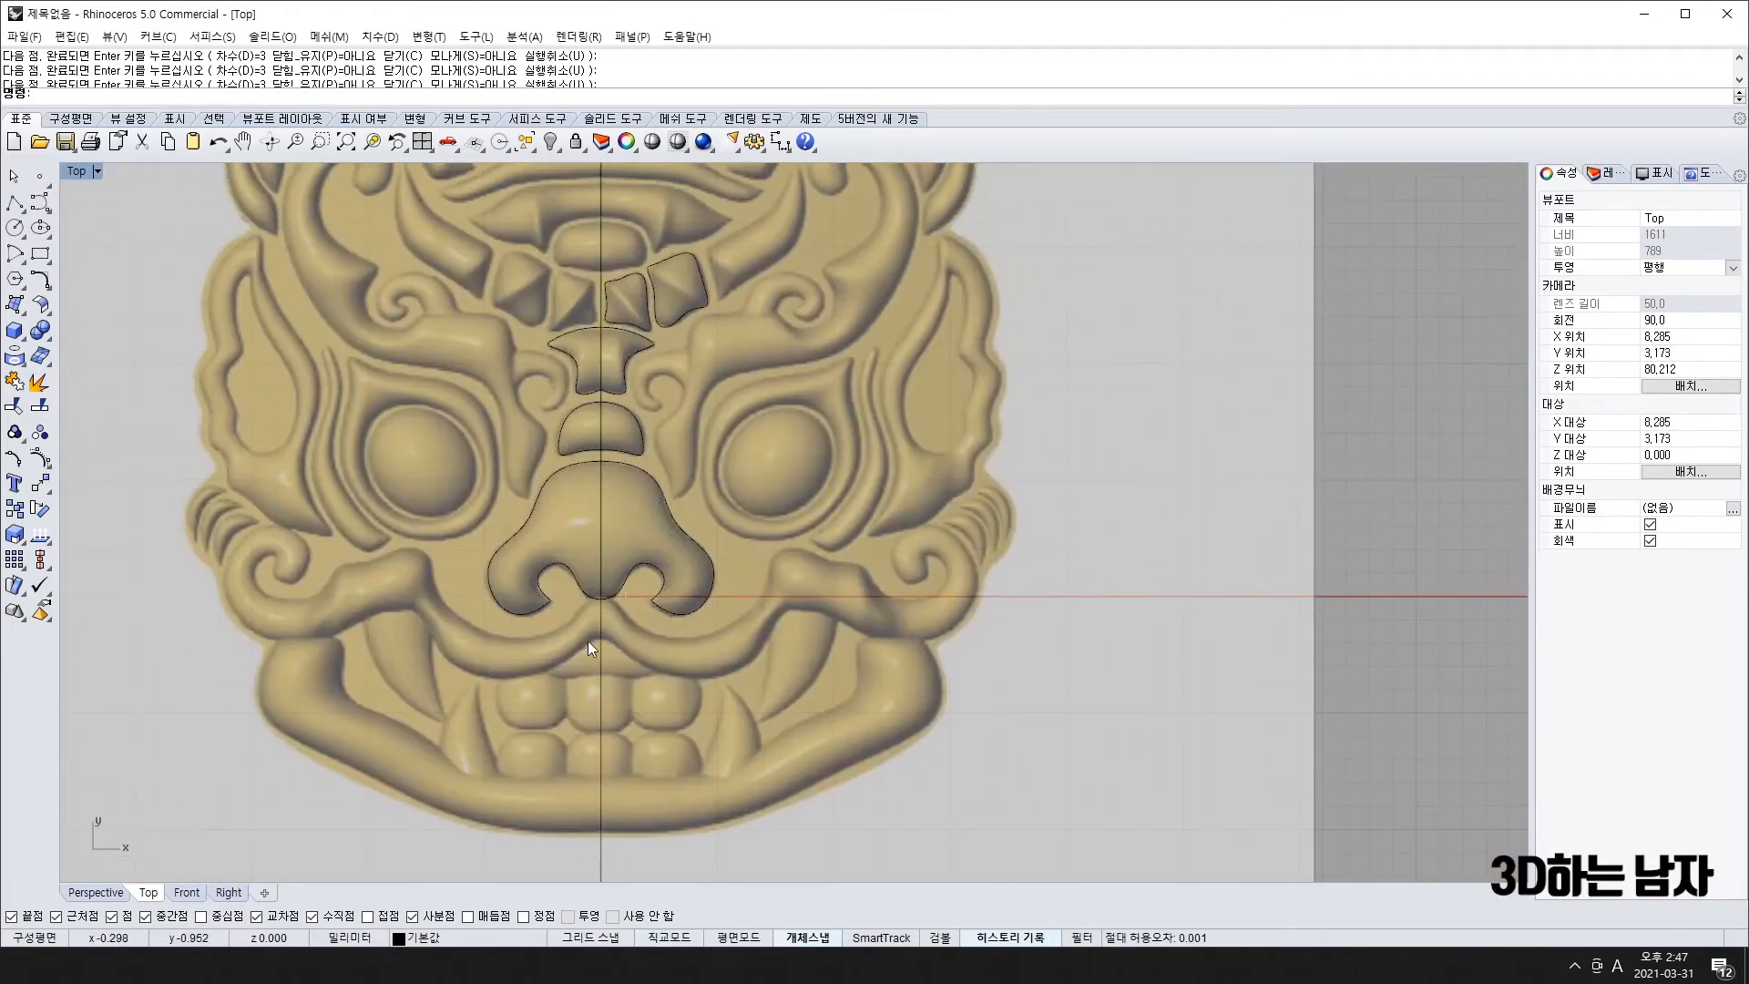
- Delete the T-shaped ornament's bottom centre control point and raise the two neighbouring points to arch its lower edge
scroll(614, 381, up, 3)
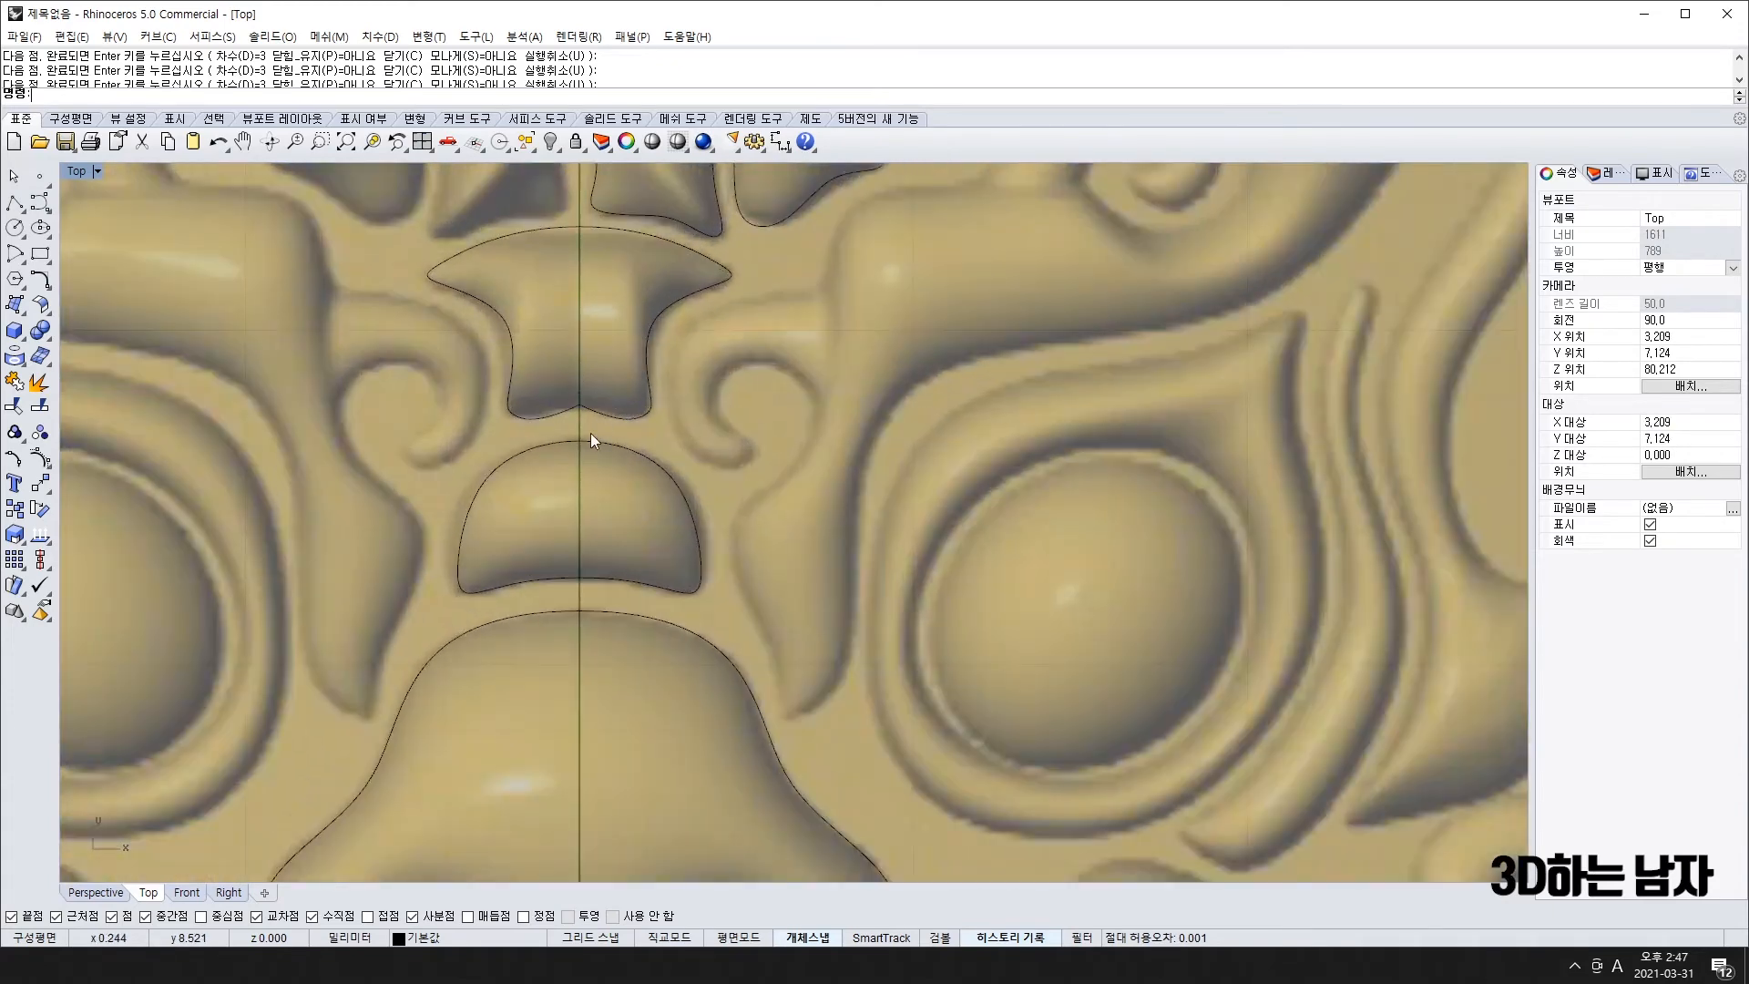
scroll(590, 433, up, 2)
click(588, 419)
key(F10)
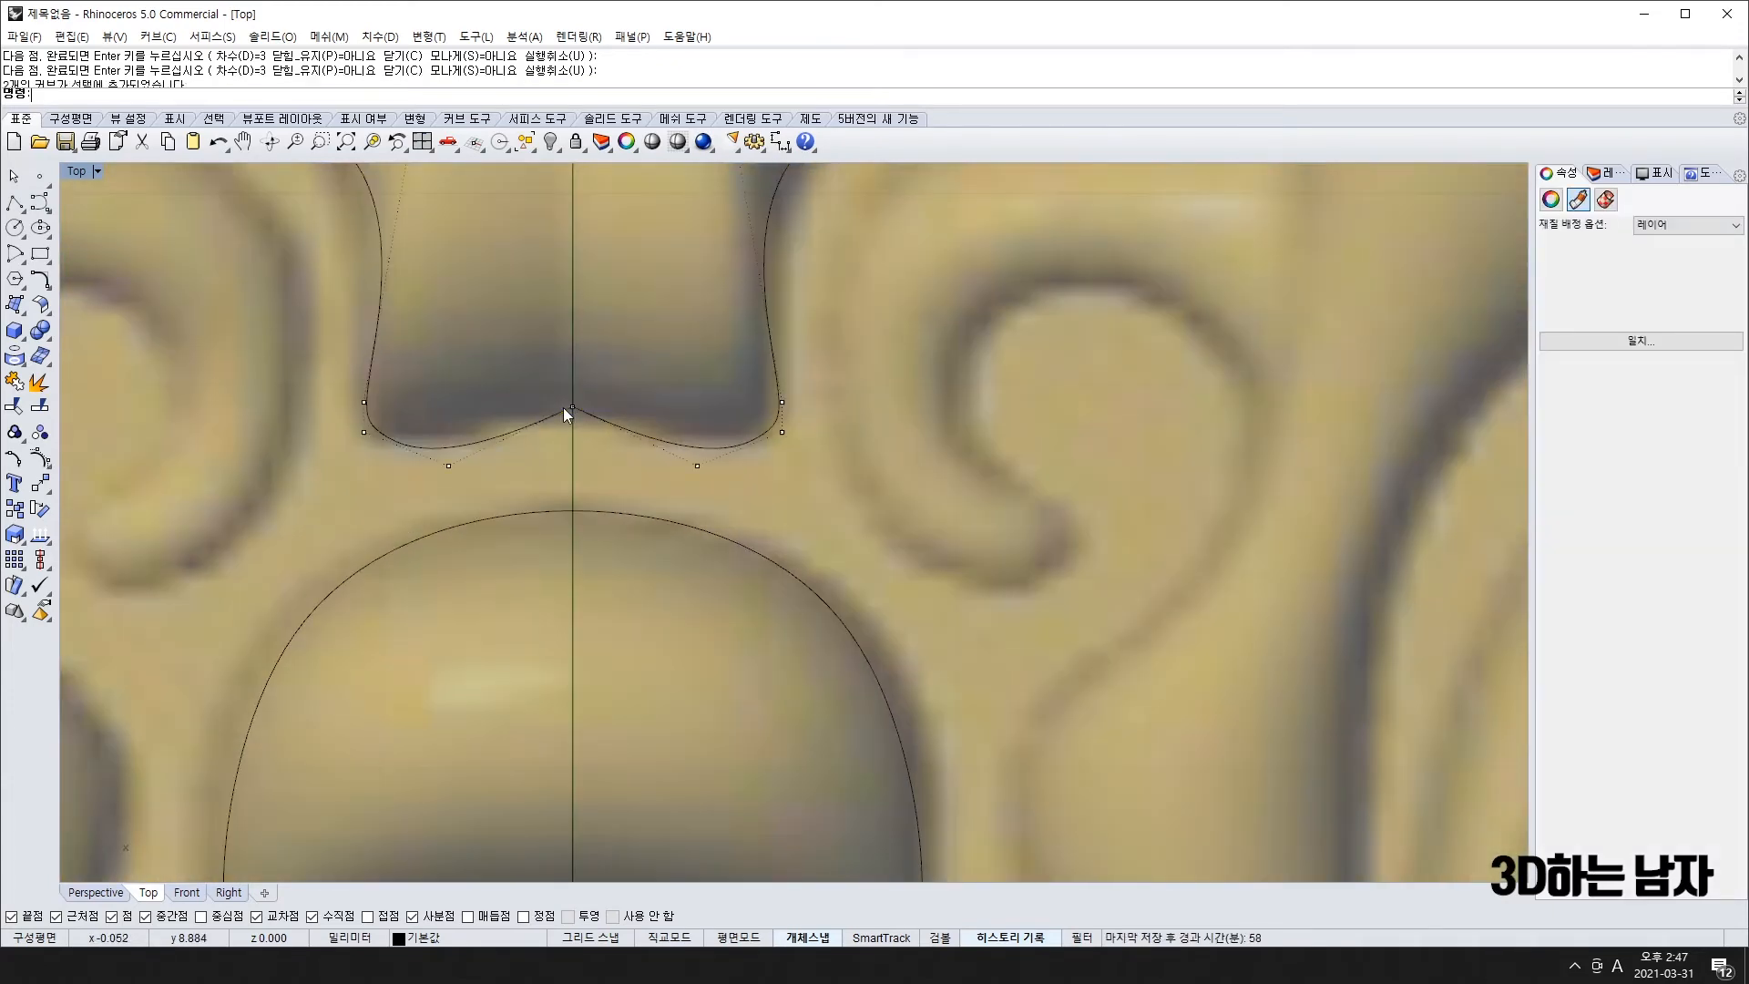
click(567, 407)
key(Delete)
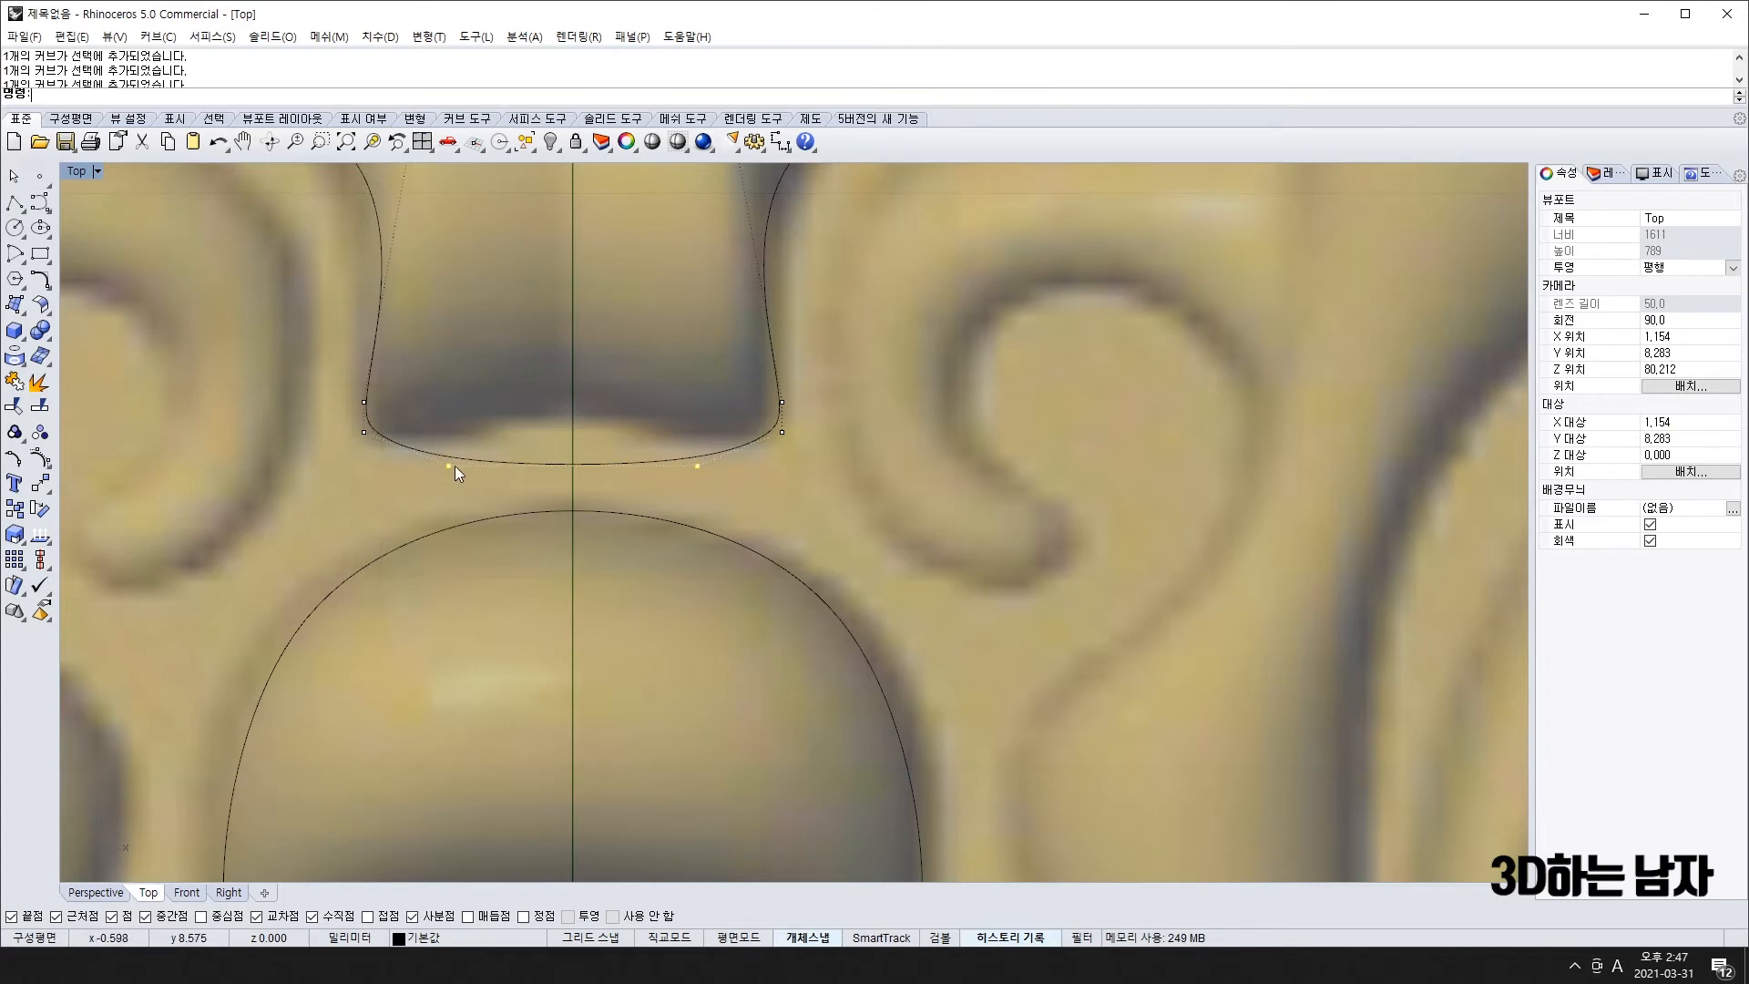
drag(456, 466, 455, 398)
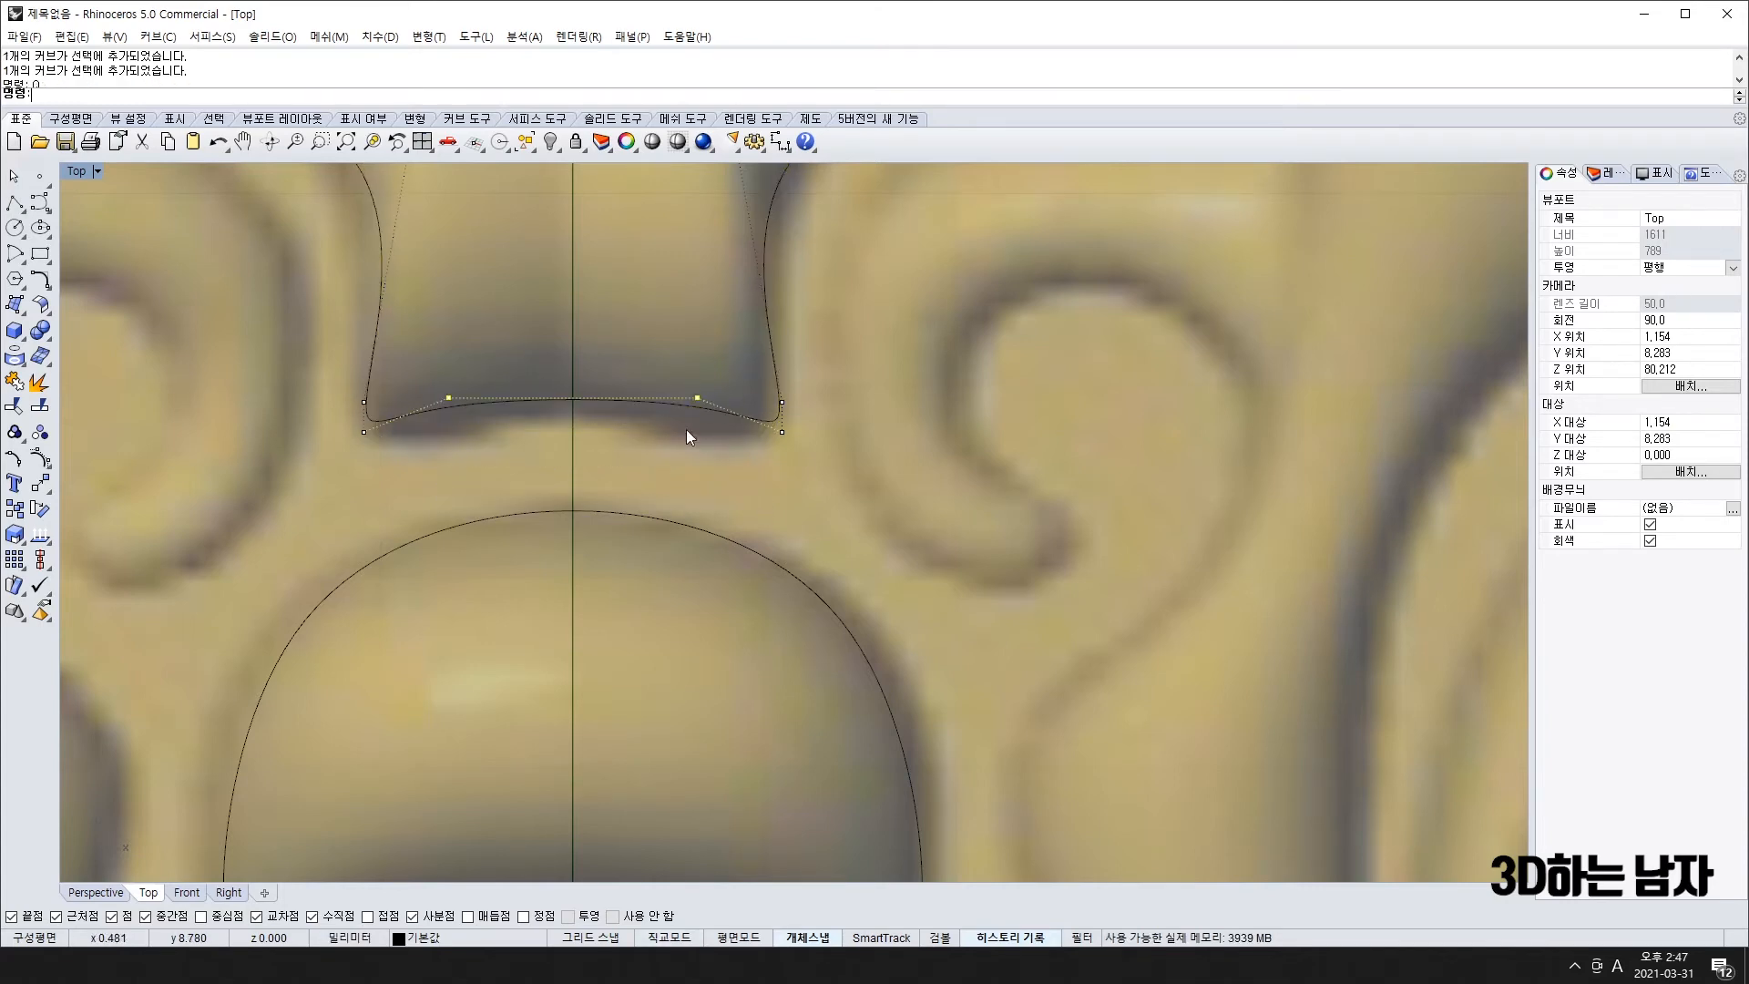
- Reposition the control points at both lower corners of the T-shaped ornament to fit the picture, and hide the points
drag(782, 434, 752, 462)
drag(783, 402, 807, 402)
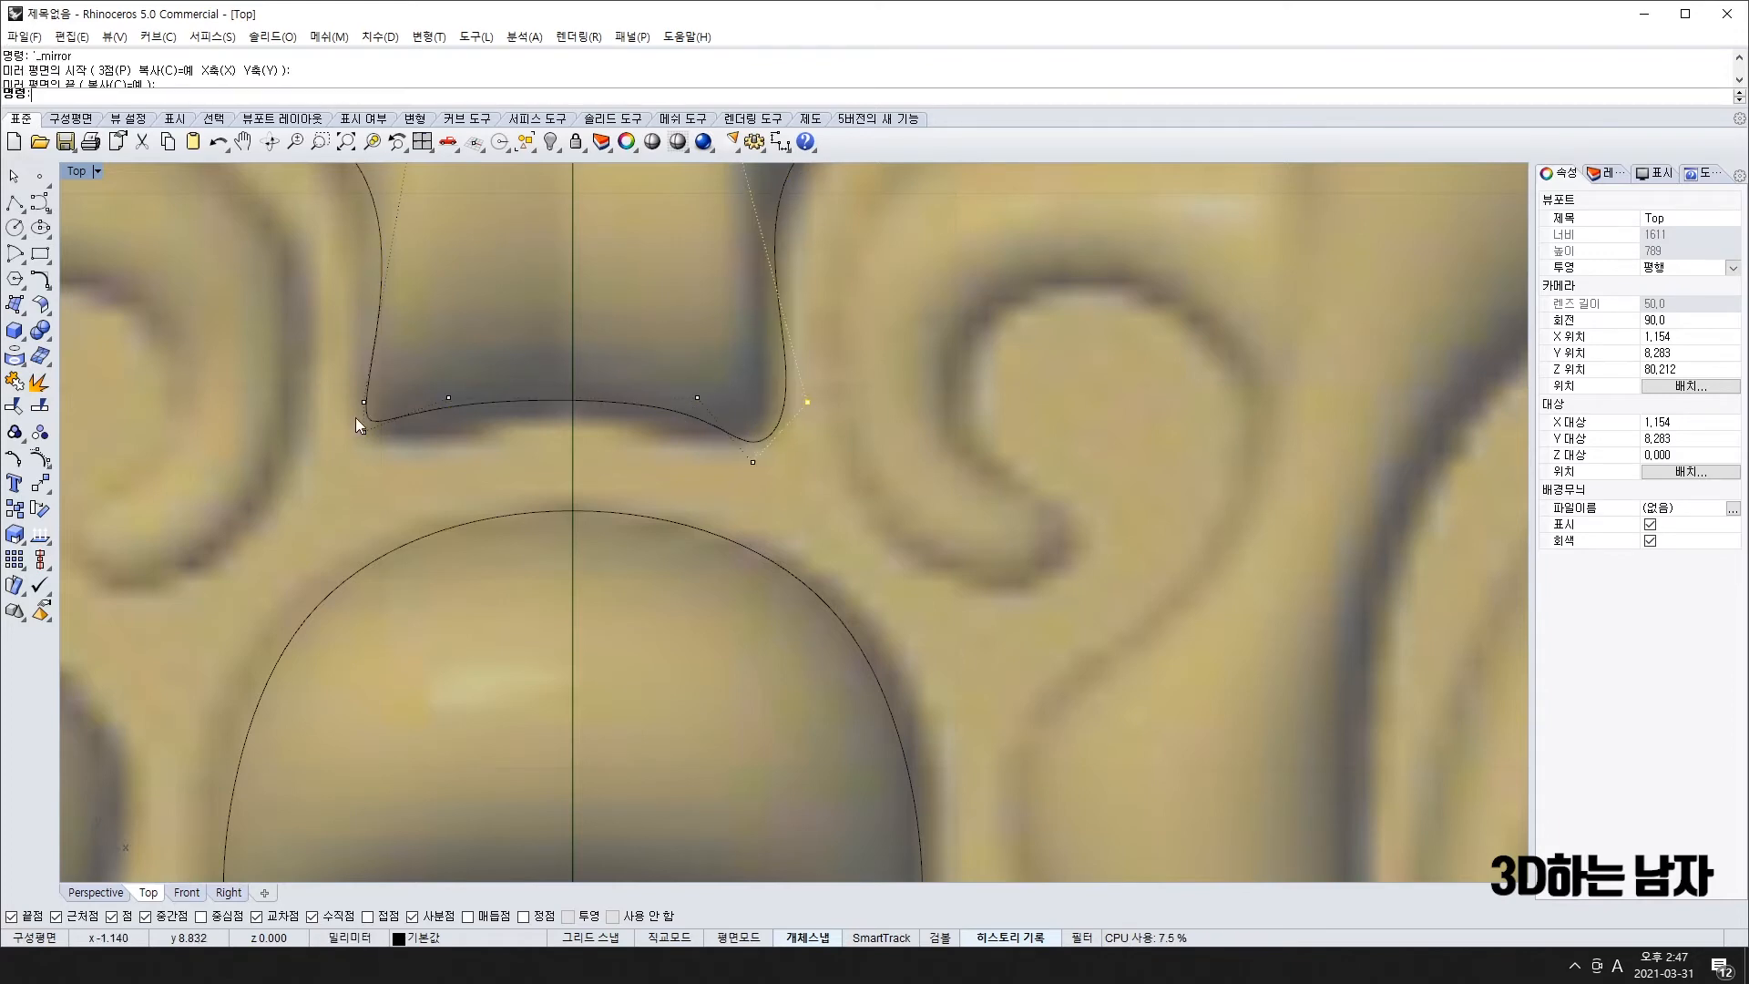
drag(364, 432, 396, 464)
scroll(452, 393, down, 10)
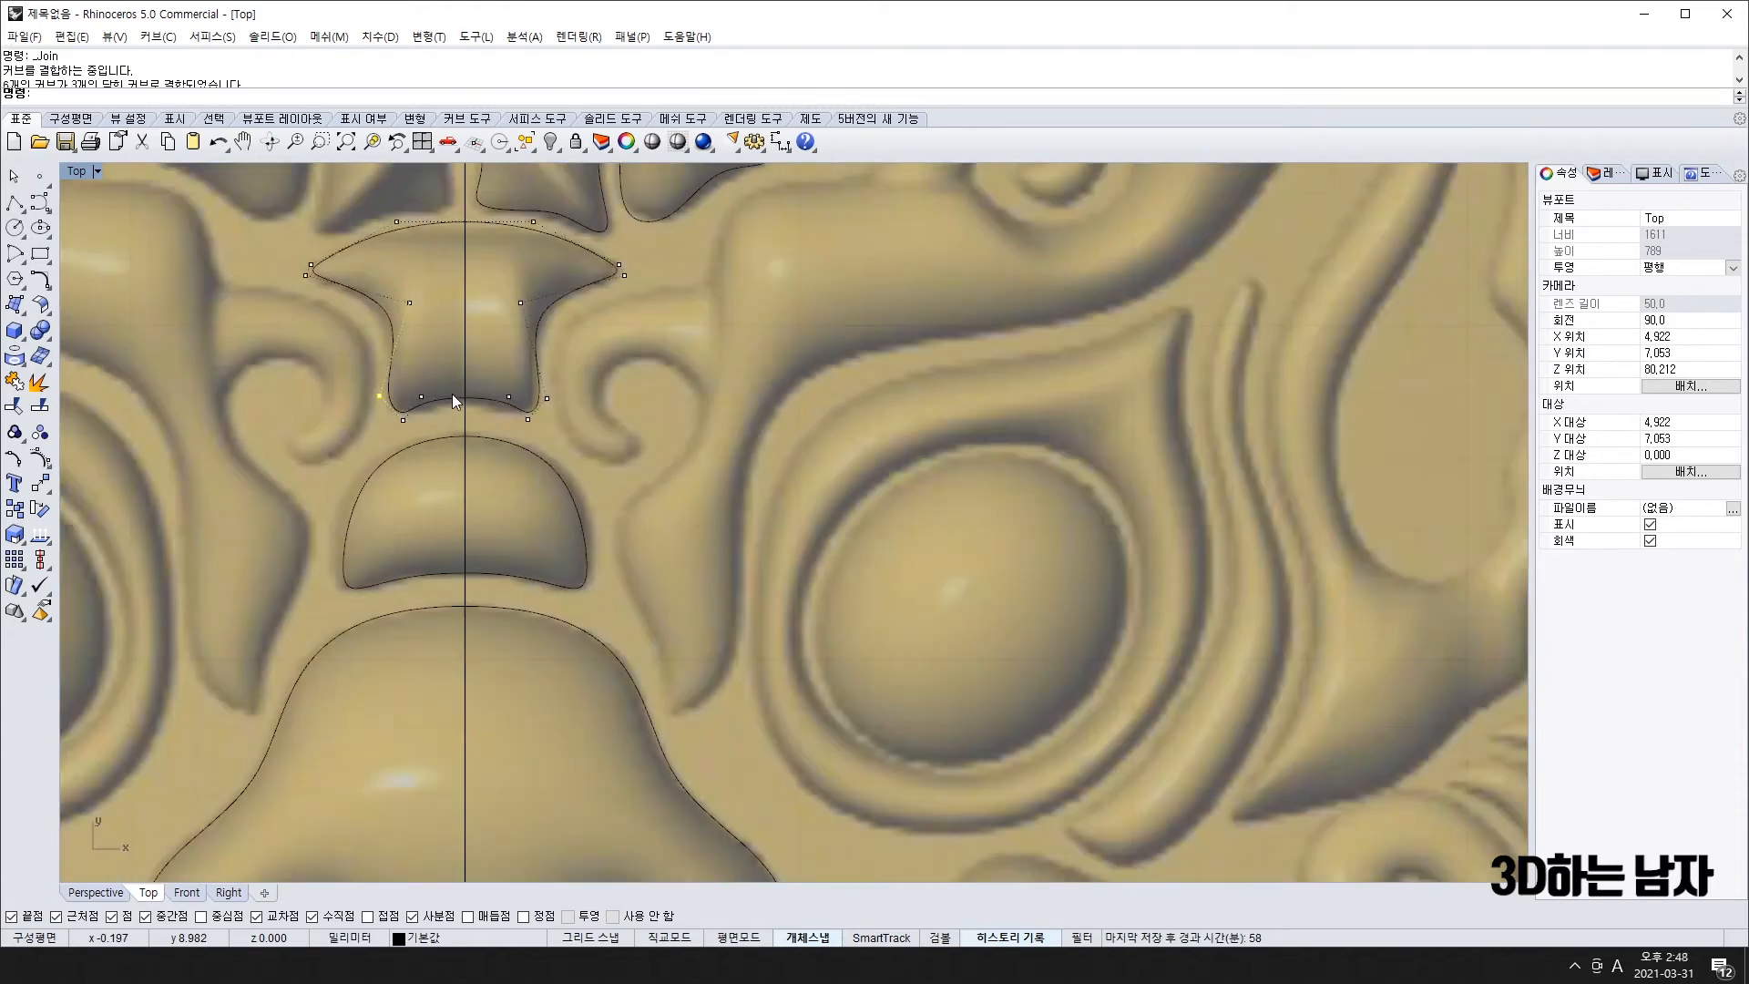
scroll(557, 502, down, 4)
key(F11)
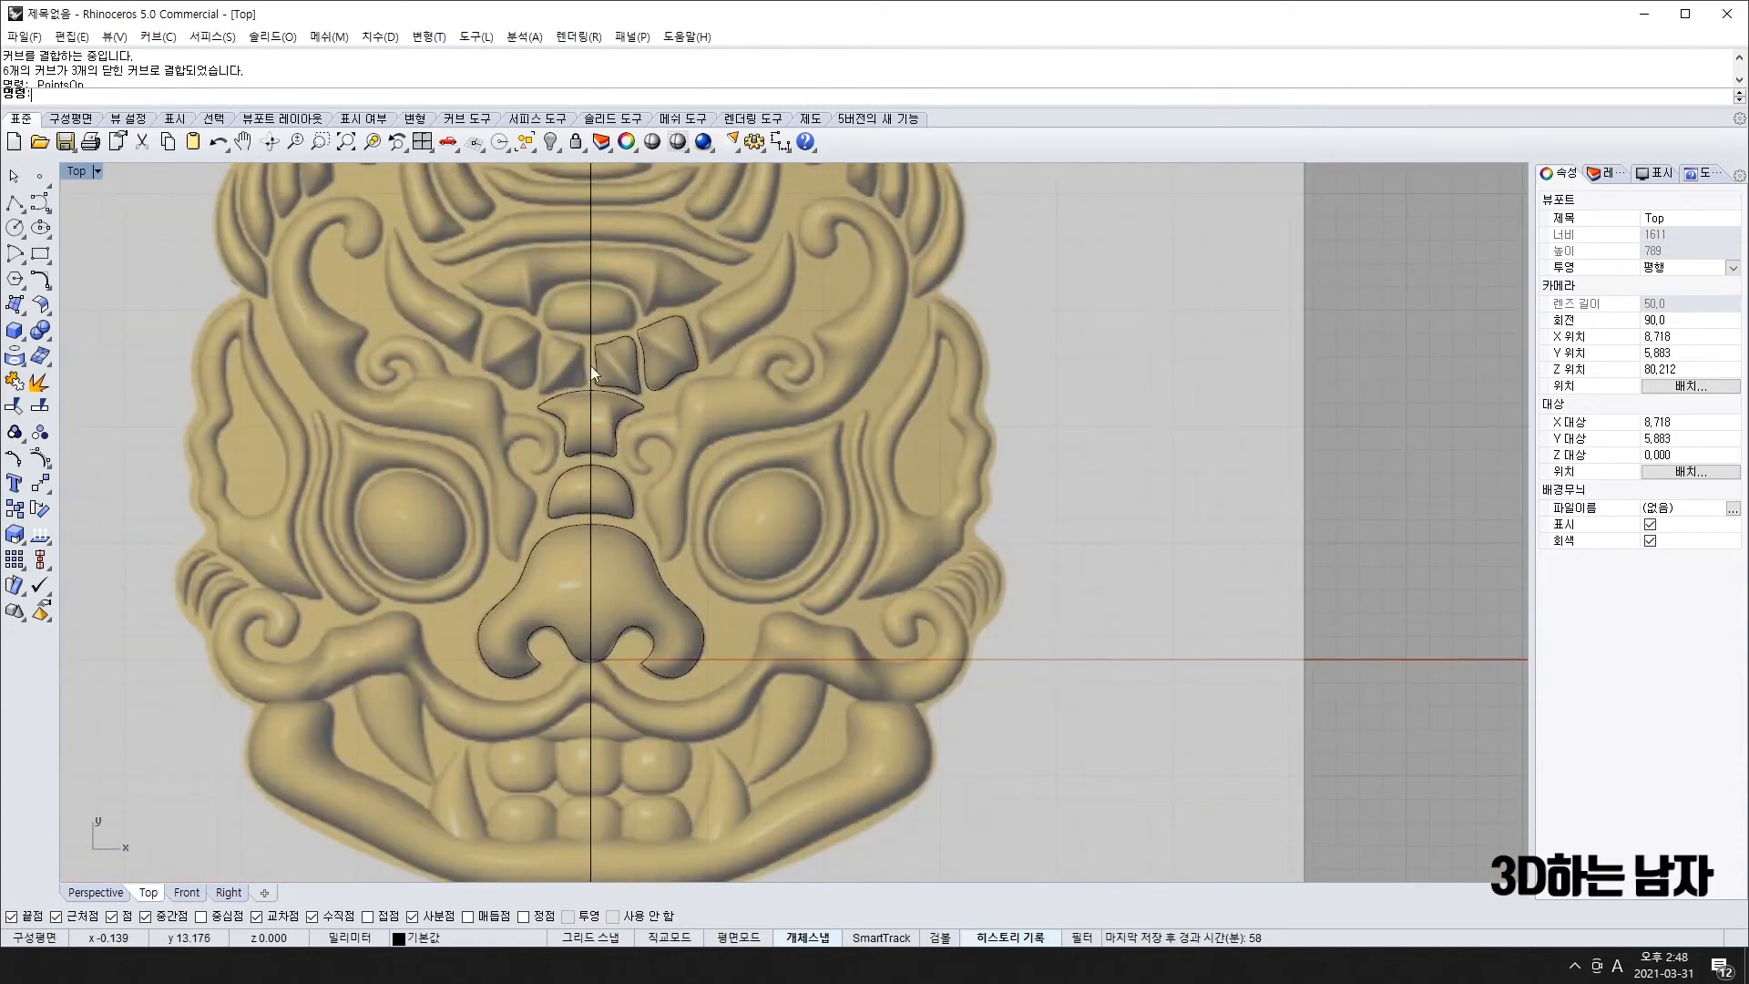
- Trace the right half of the oval bump above the forehead stones with a curve starting and ending on the centre line
scroll(613, 466, up, 3)
scroll(607, 461, down, 3)
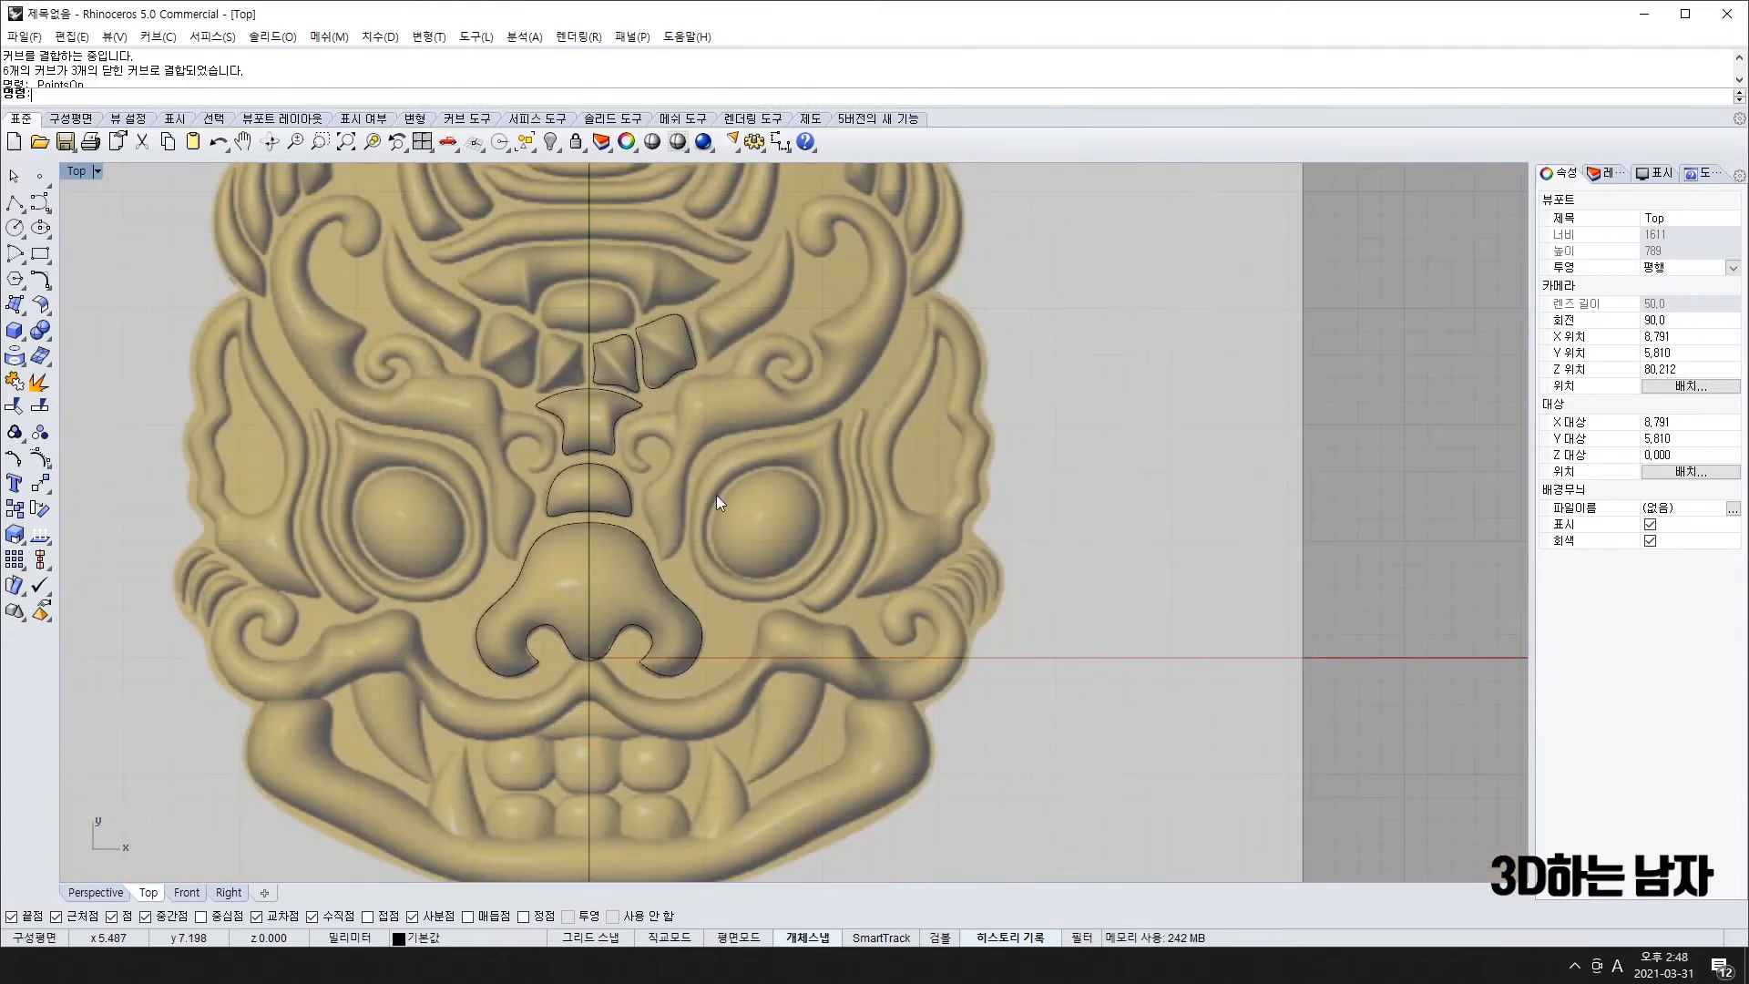
scroll(638, 363, up, 6)
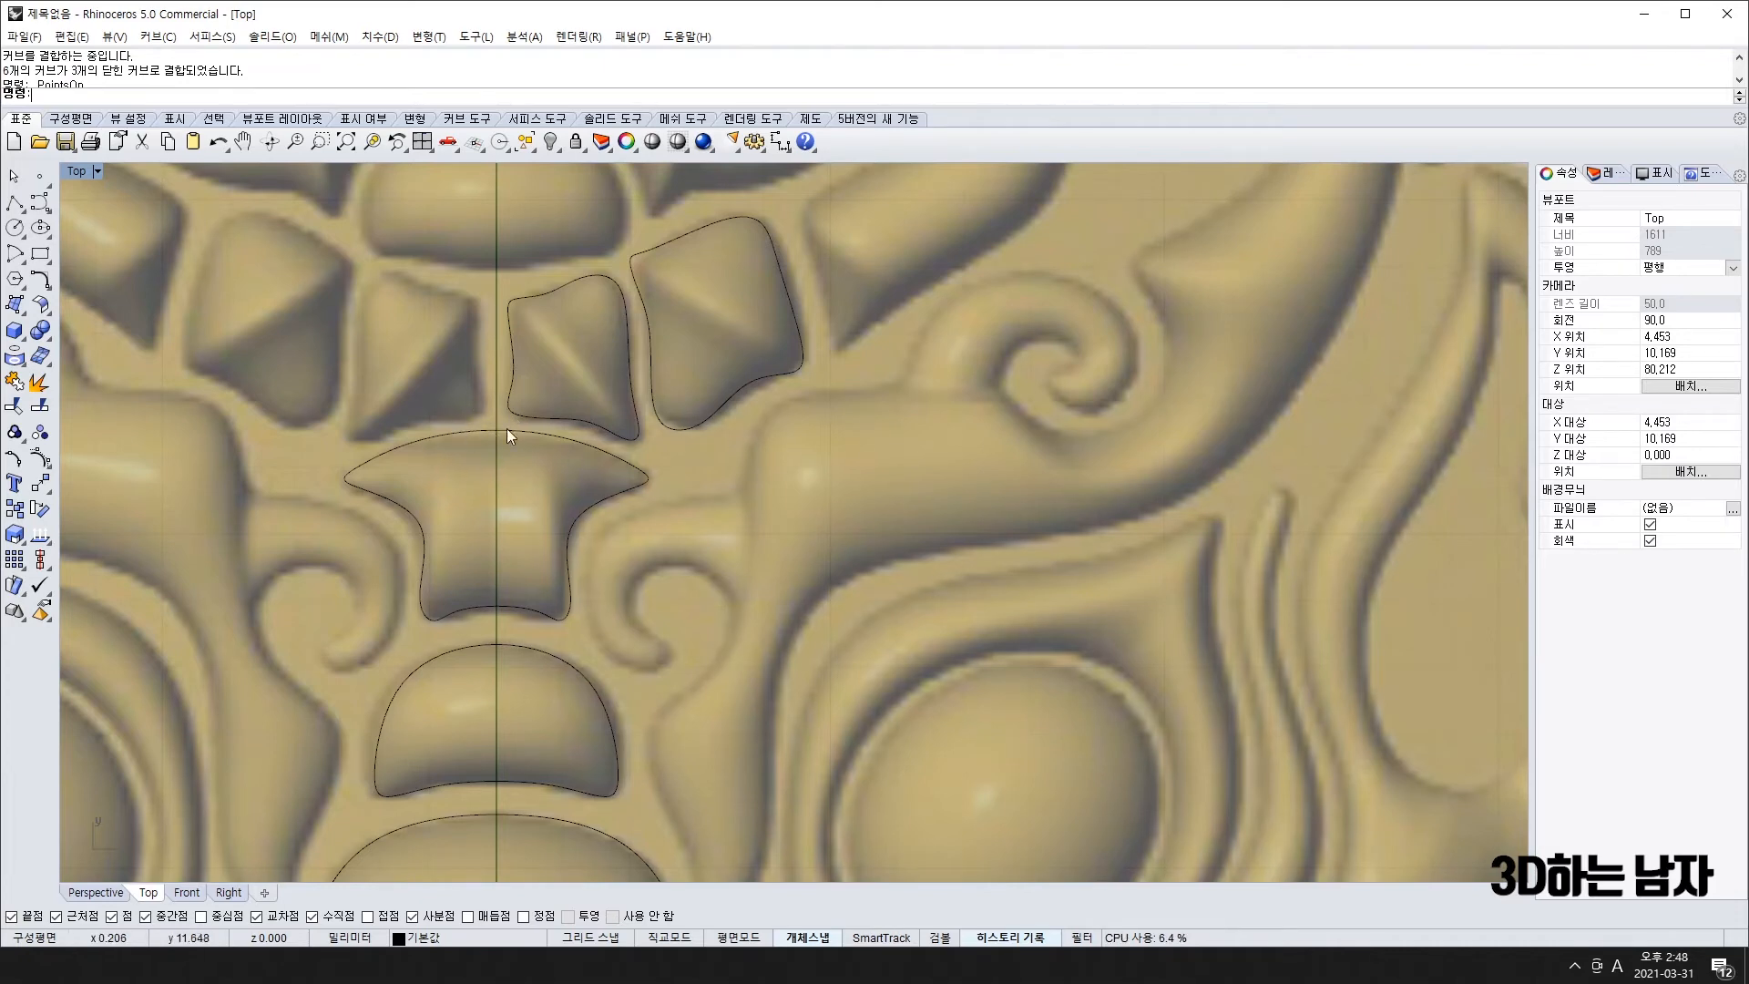
scroll(497, 446, down, 3)
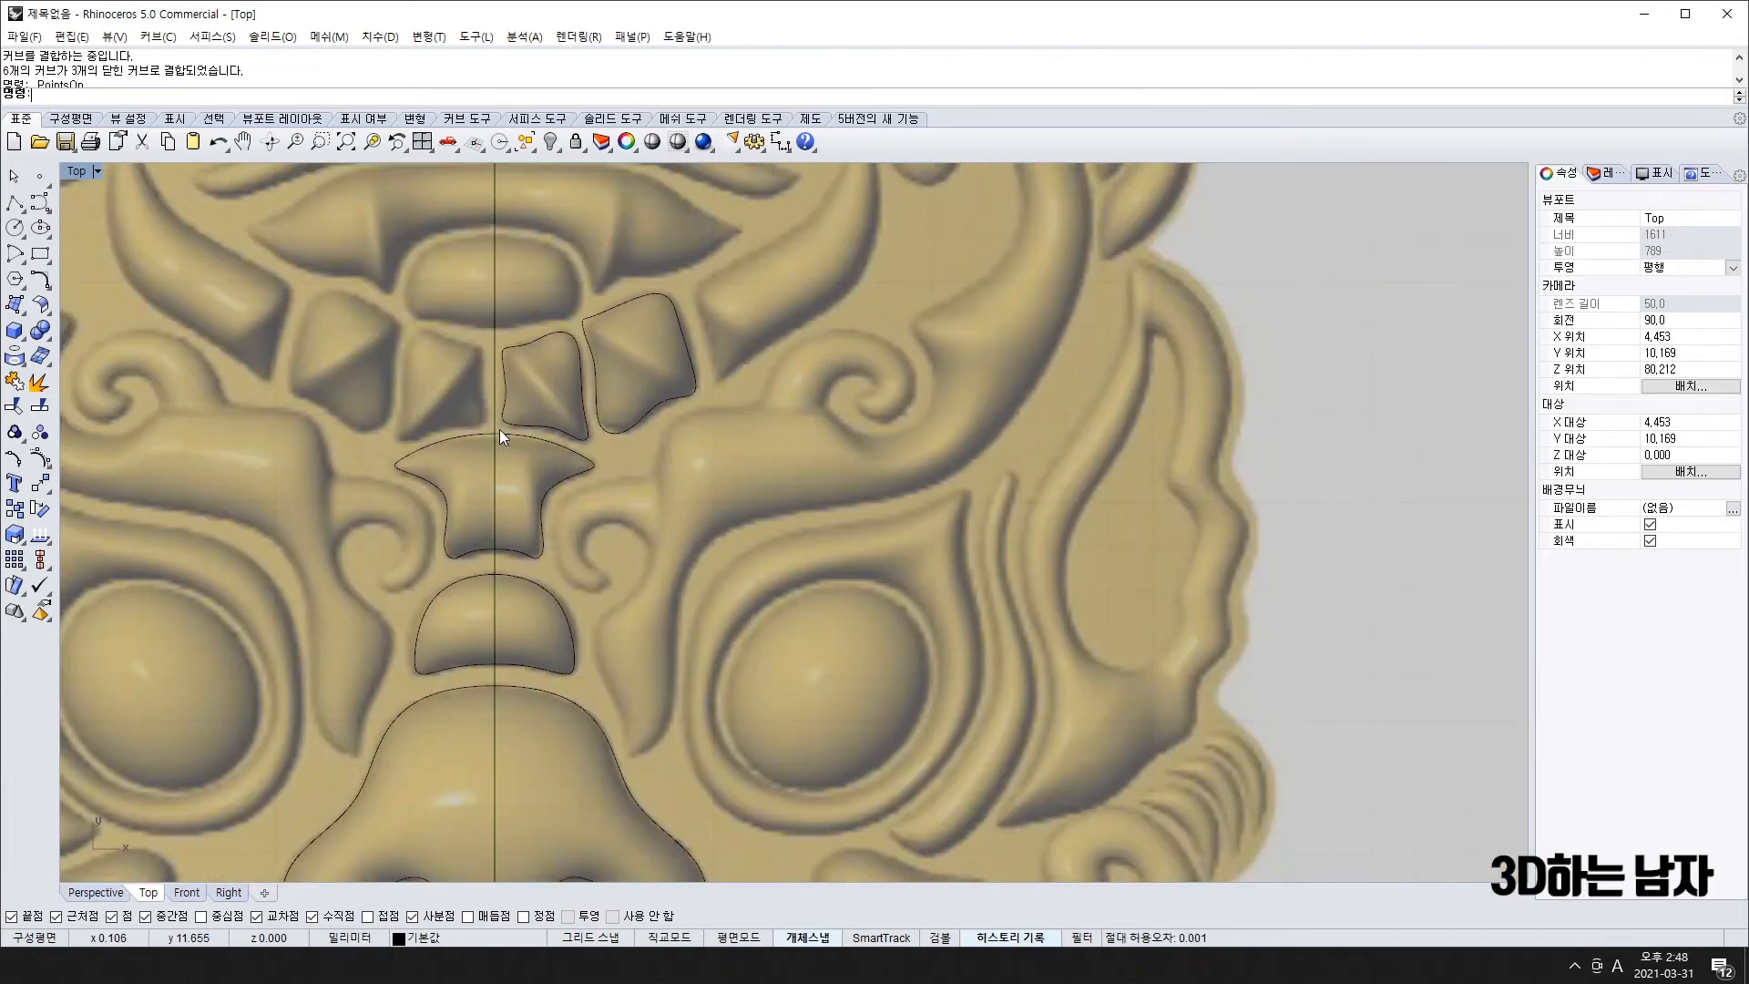
right_drag(525, 463, 518, 513)
scroll(500, 480, up, 4)
right_click(458, 565)
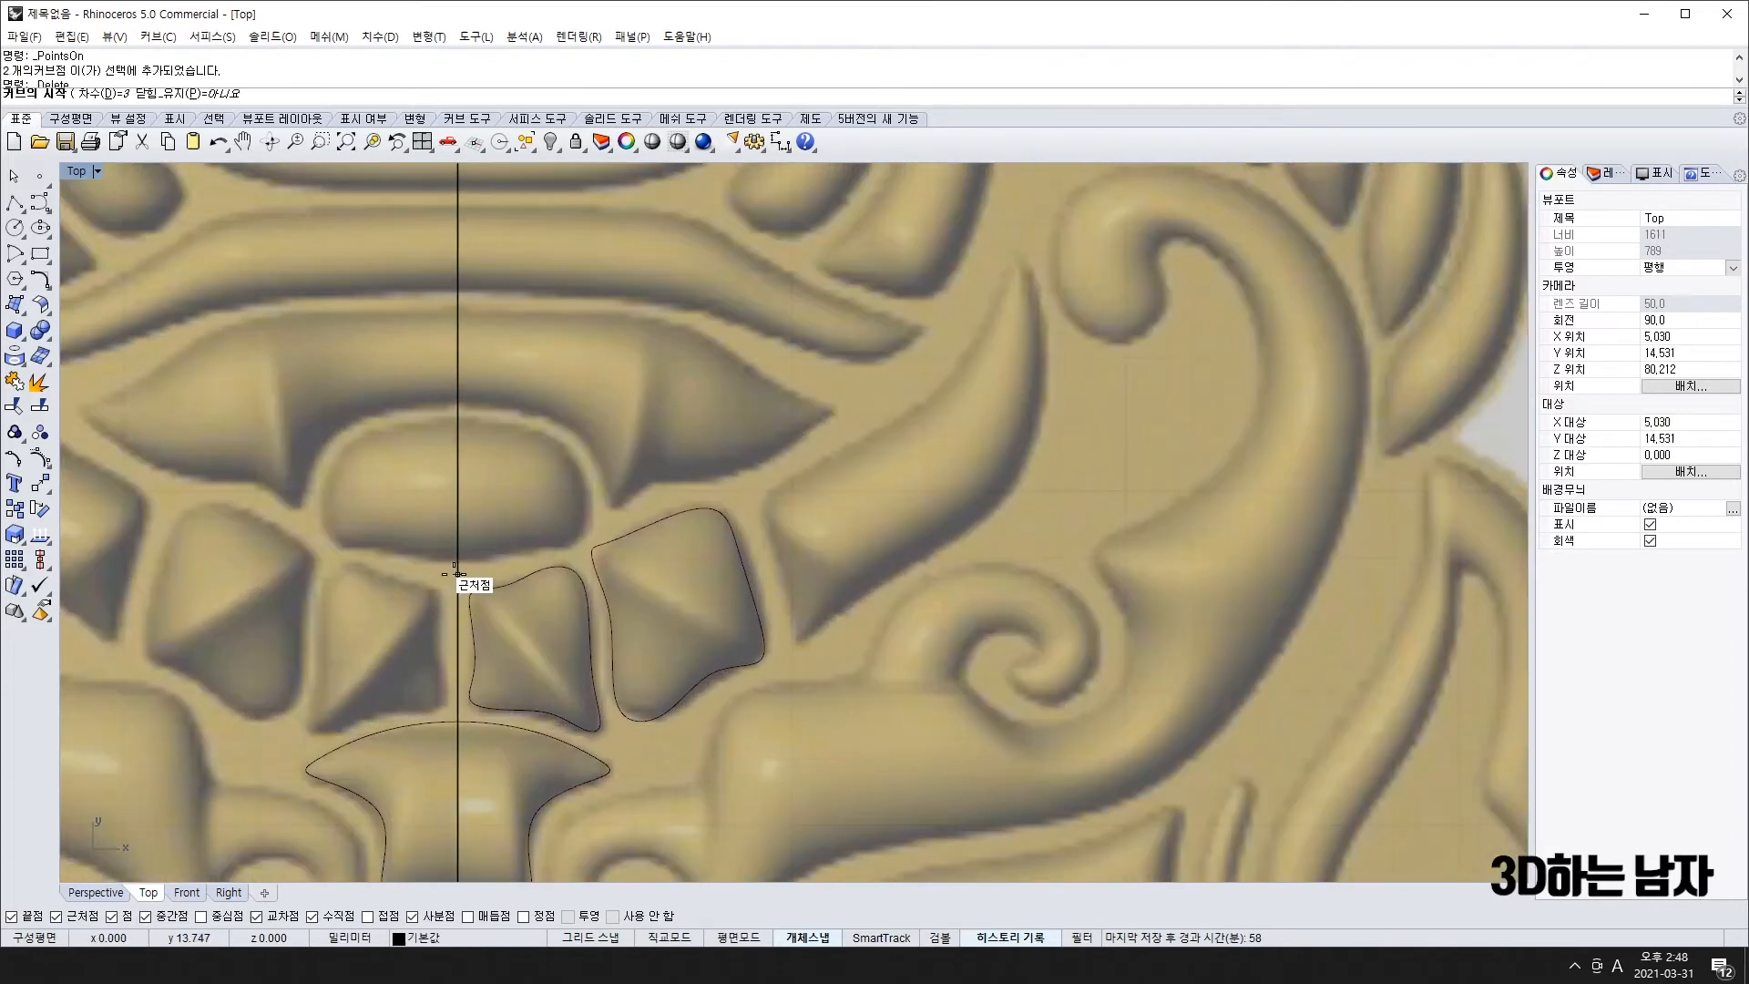
click(458, 560)
click(524, 552)
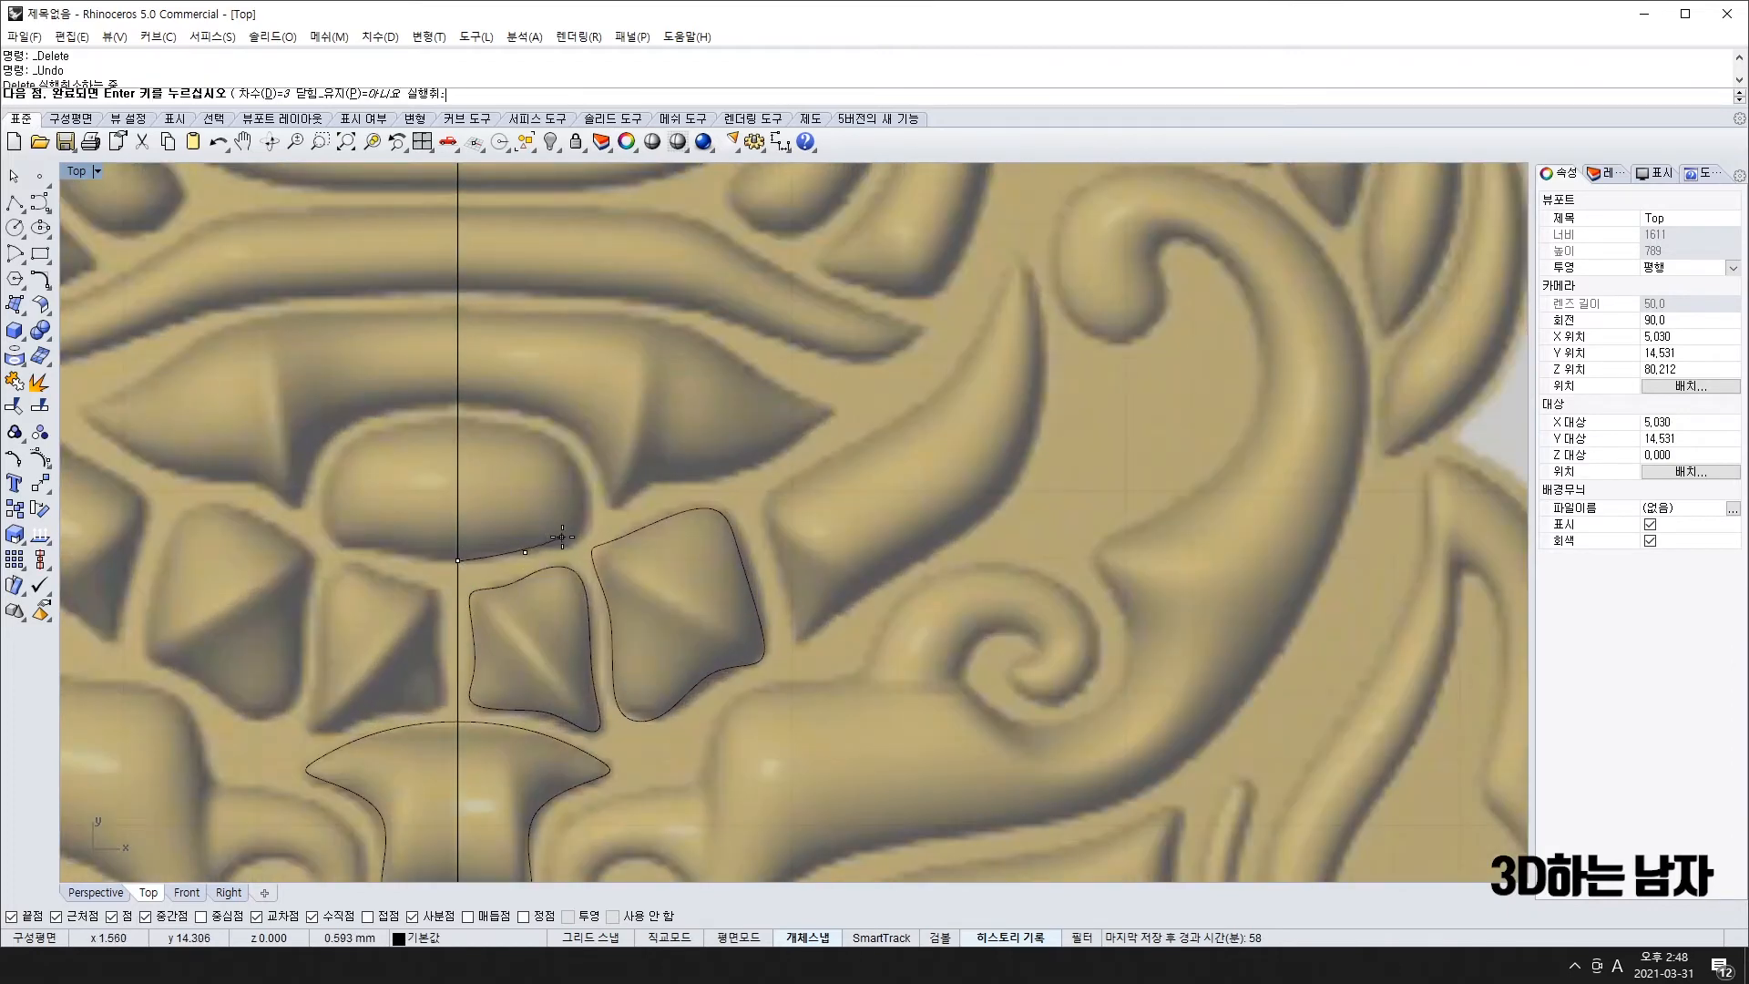
click(565, 540)
scroll(569, 554, up, 4)
click(587, 543)
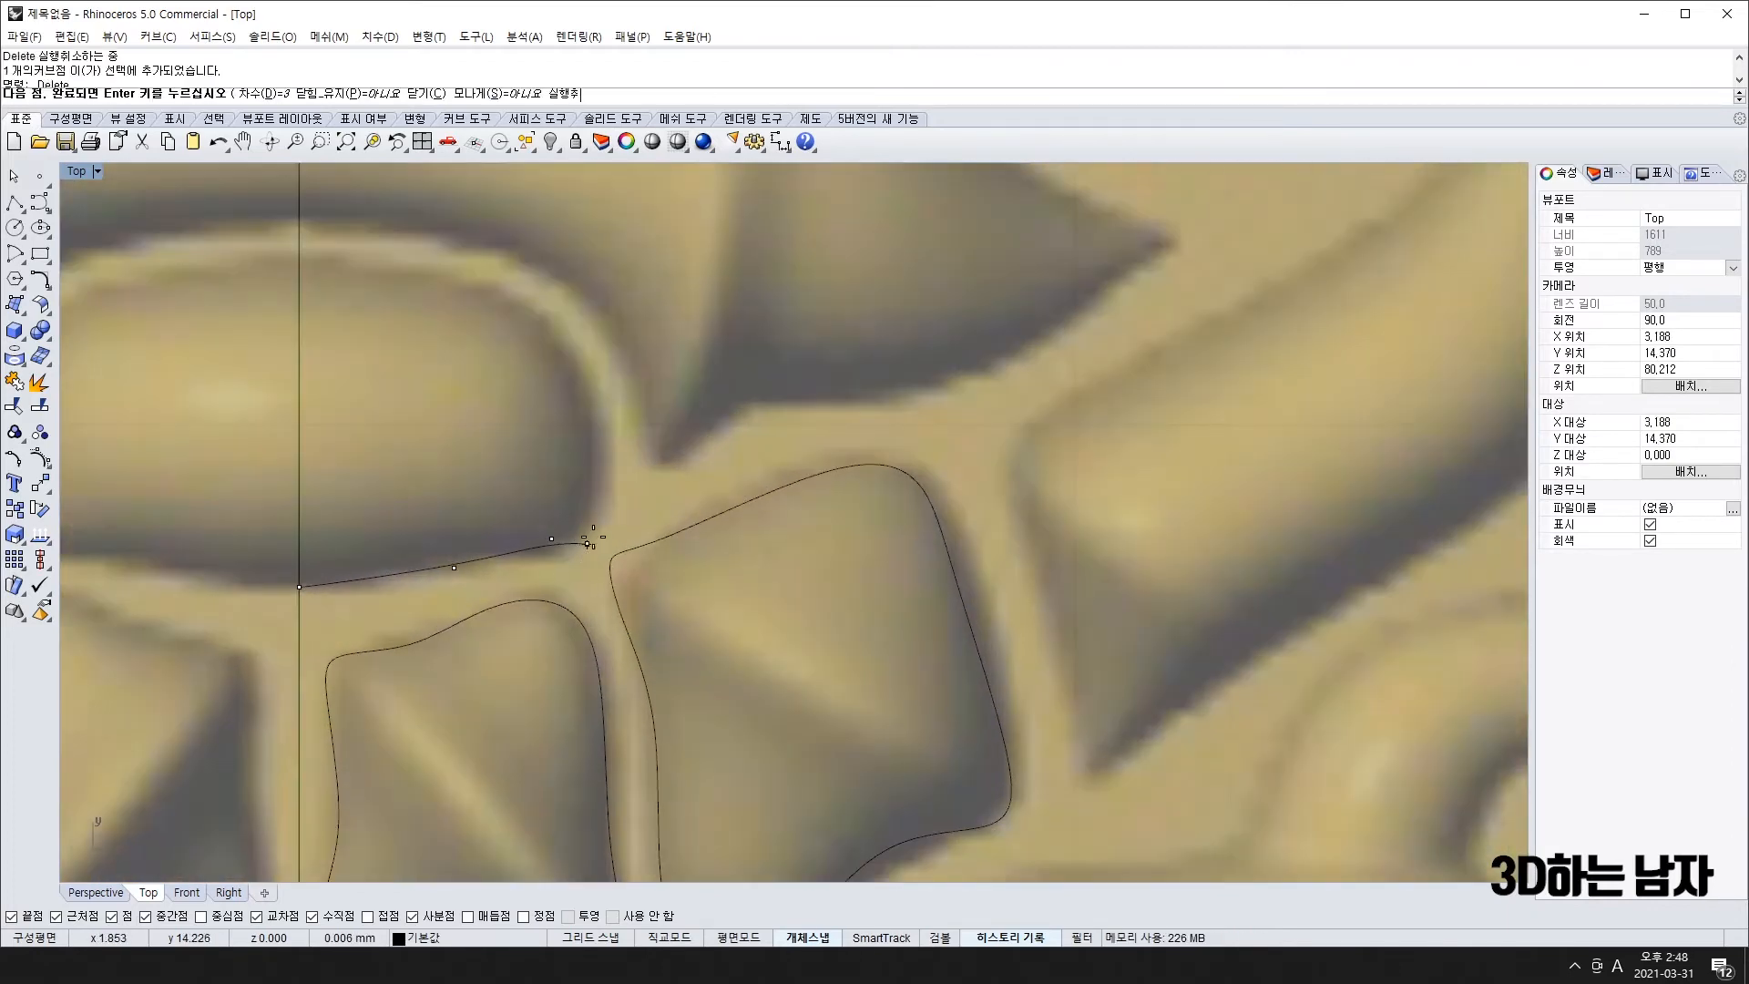
click(566, 296)
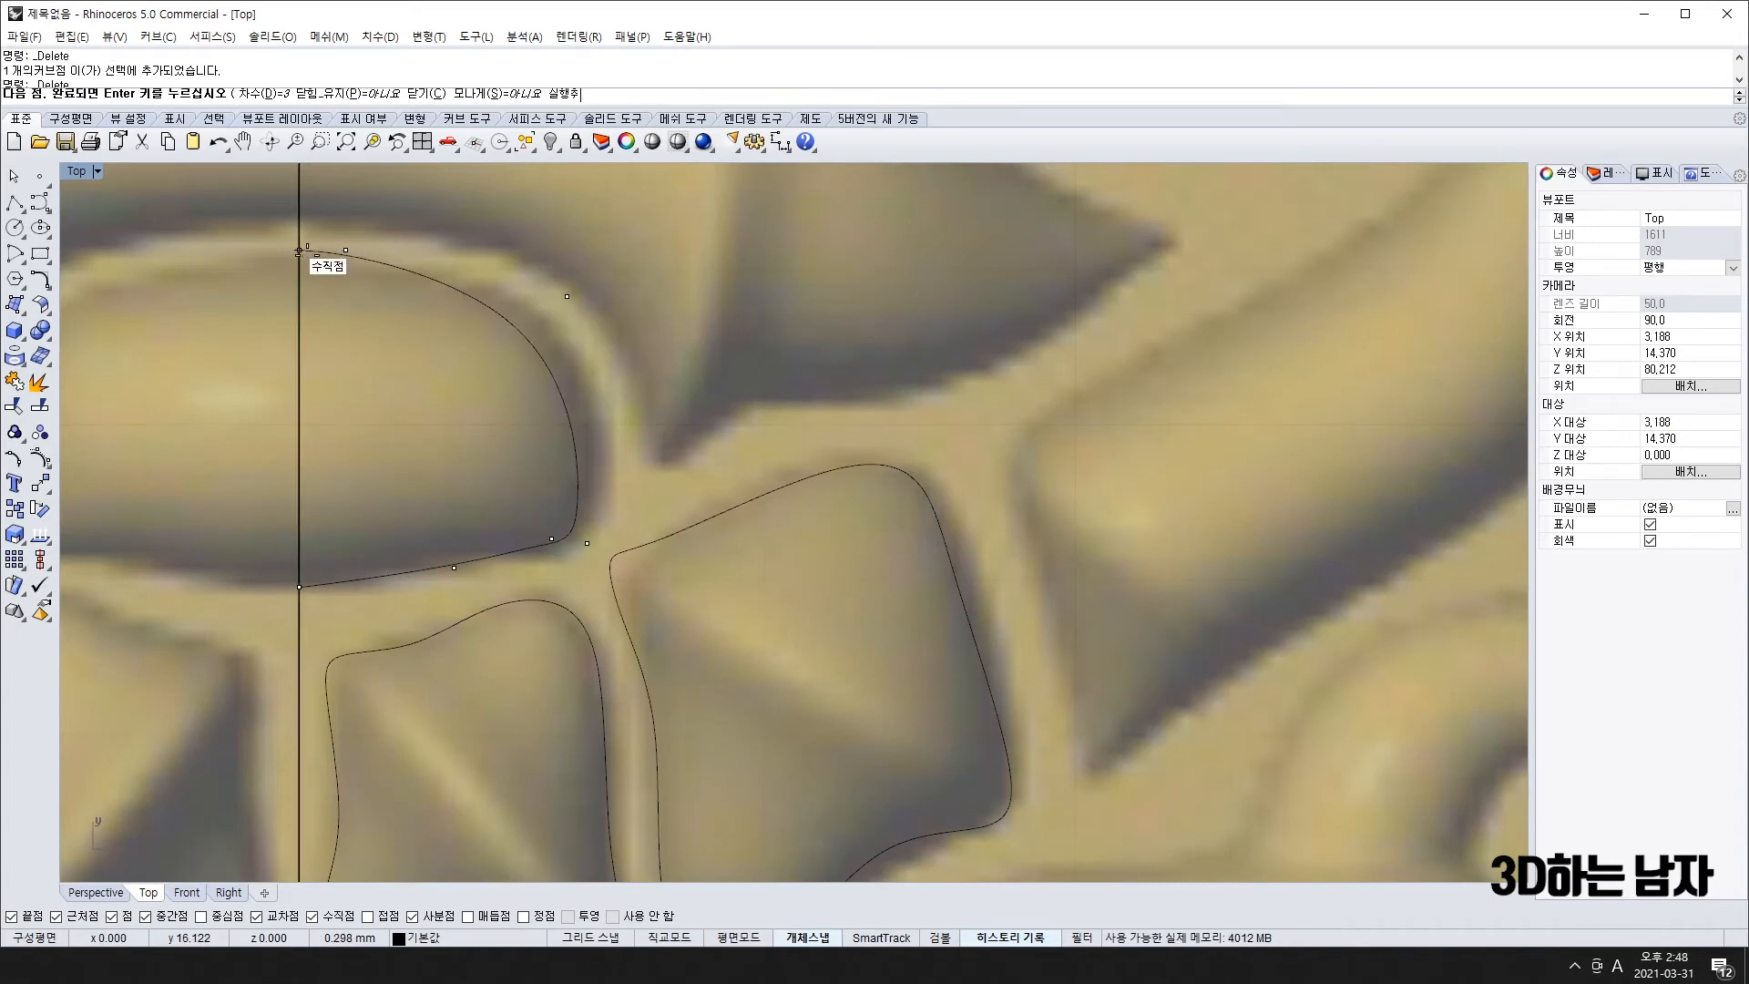
click(299, 249)
right_click(369, 264)
- Pull the oval bump curve's upper outer control point slightly outward to match the picture, and hide the points
scroll(407, 269, down, 10)
right_drag(307, 279, 428, 492)
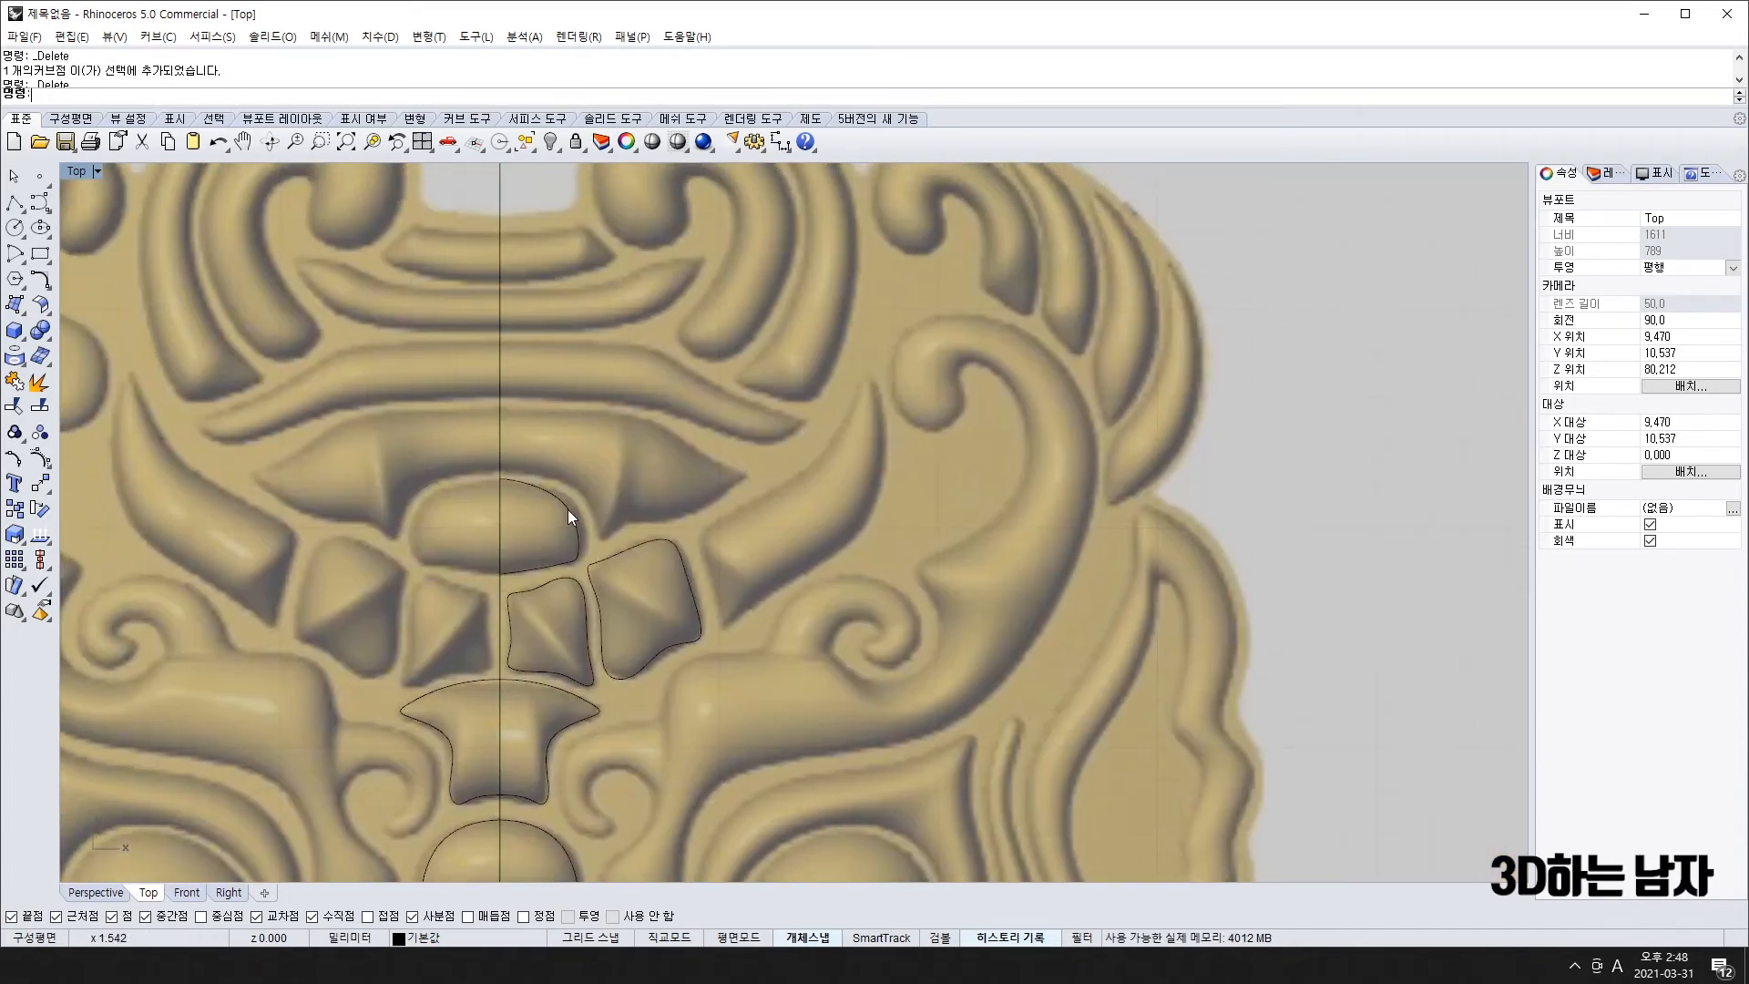
click(569, 511)
key(F10)
drag(575, 492, 593, 489)
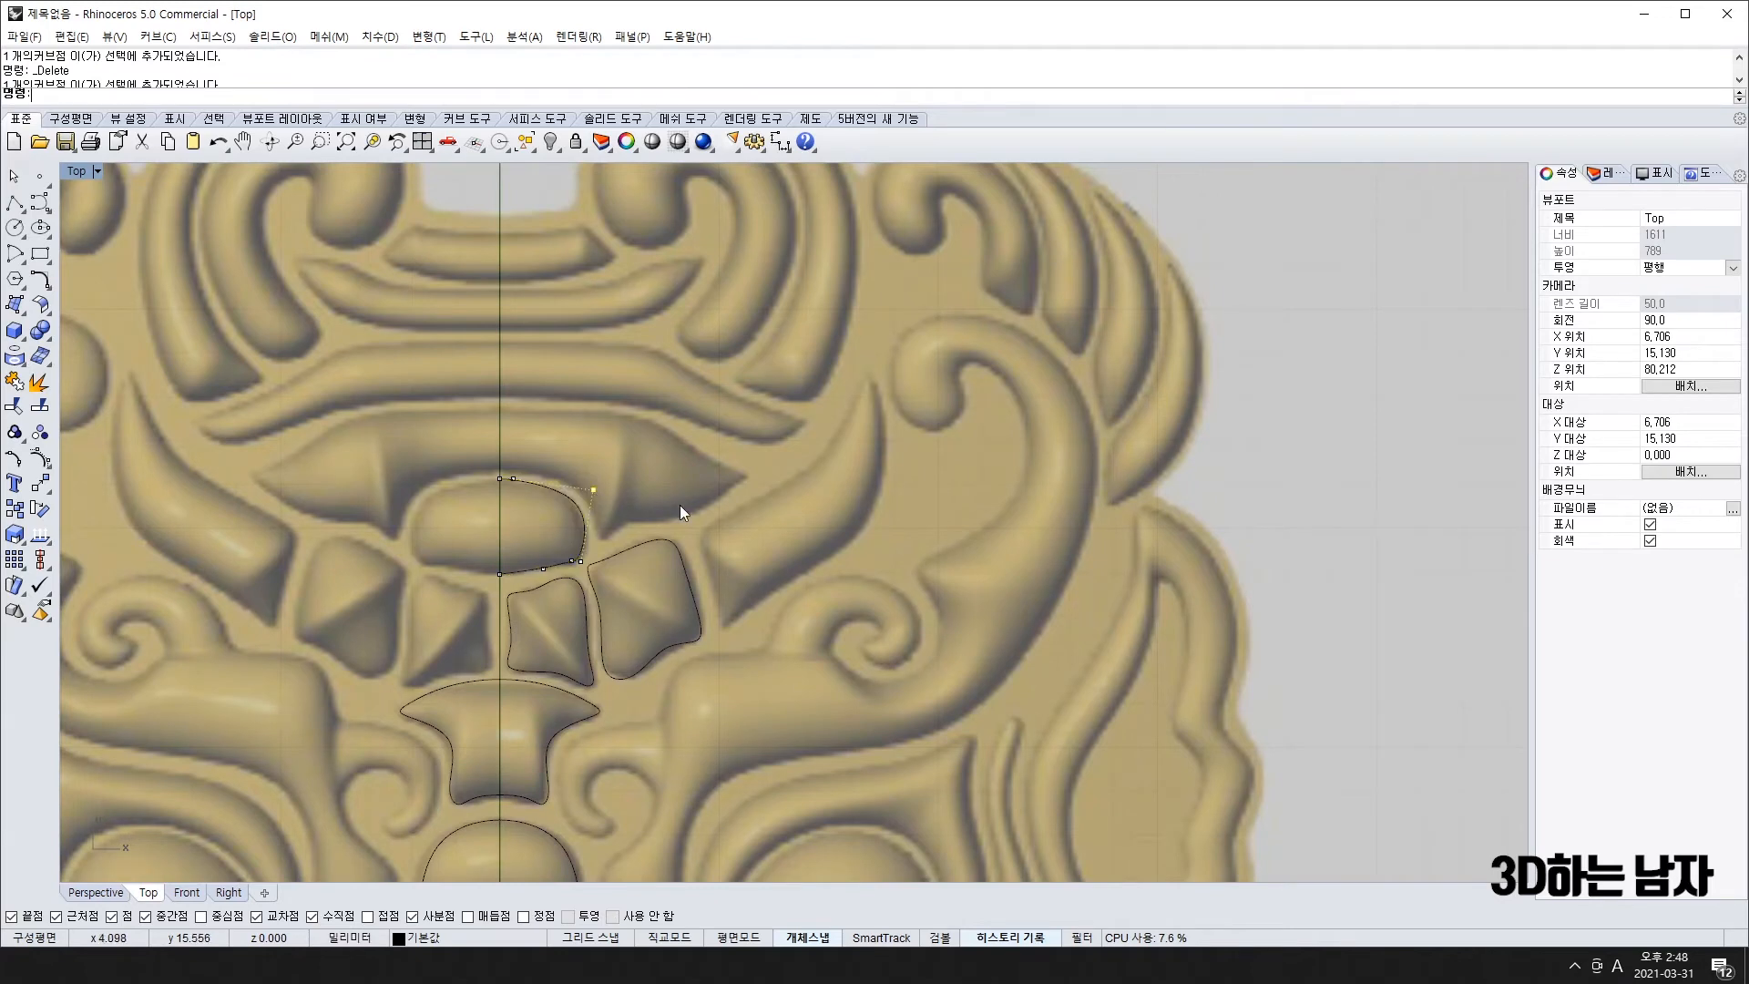
key(Escape)
key(Escape)
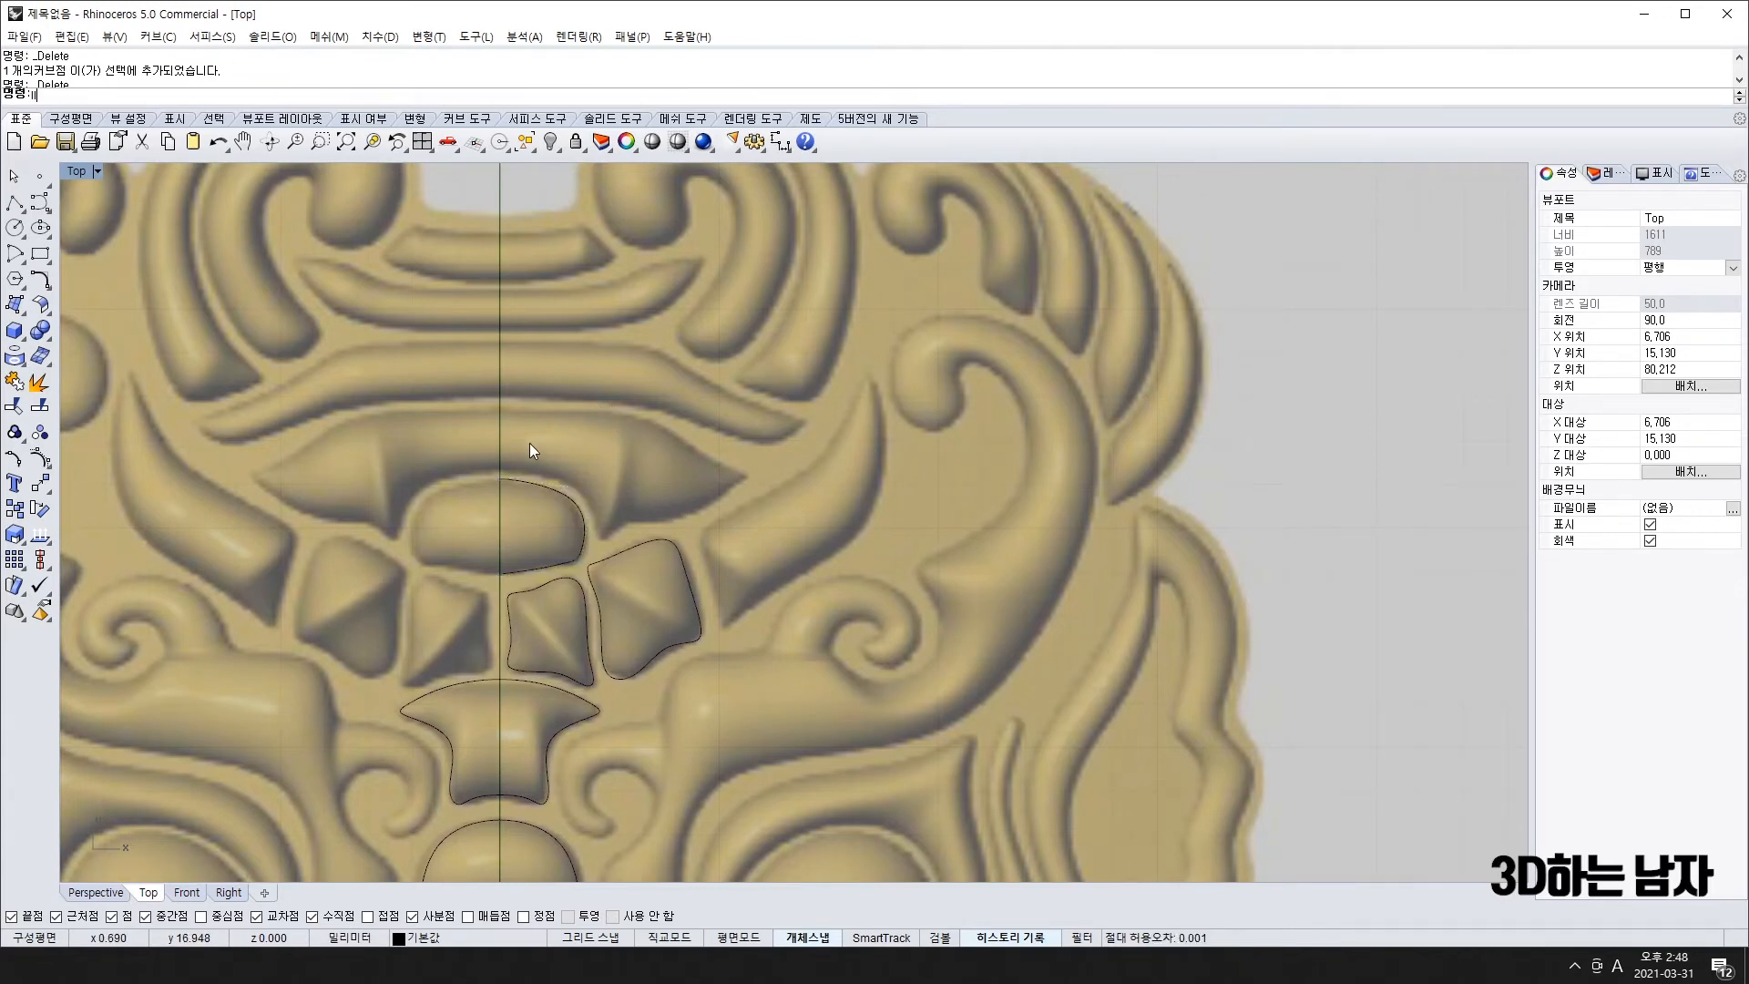
- Start a curve at the centre line along the winged ornament's inner arch, down to its lower point beside the oval bump
scroll(515, 455, up, 10)
right_click(505, 478)
click(469, 491)
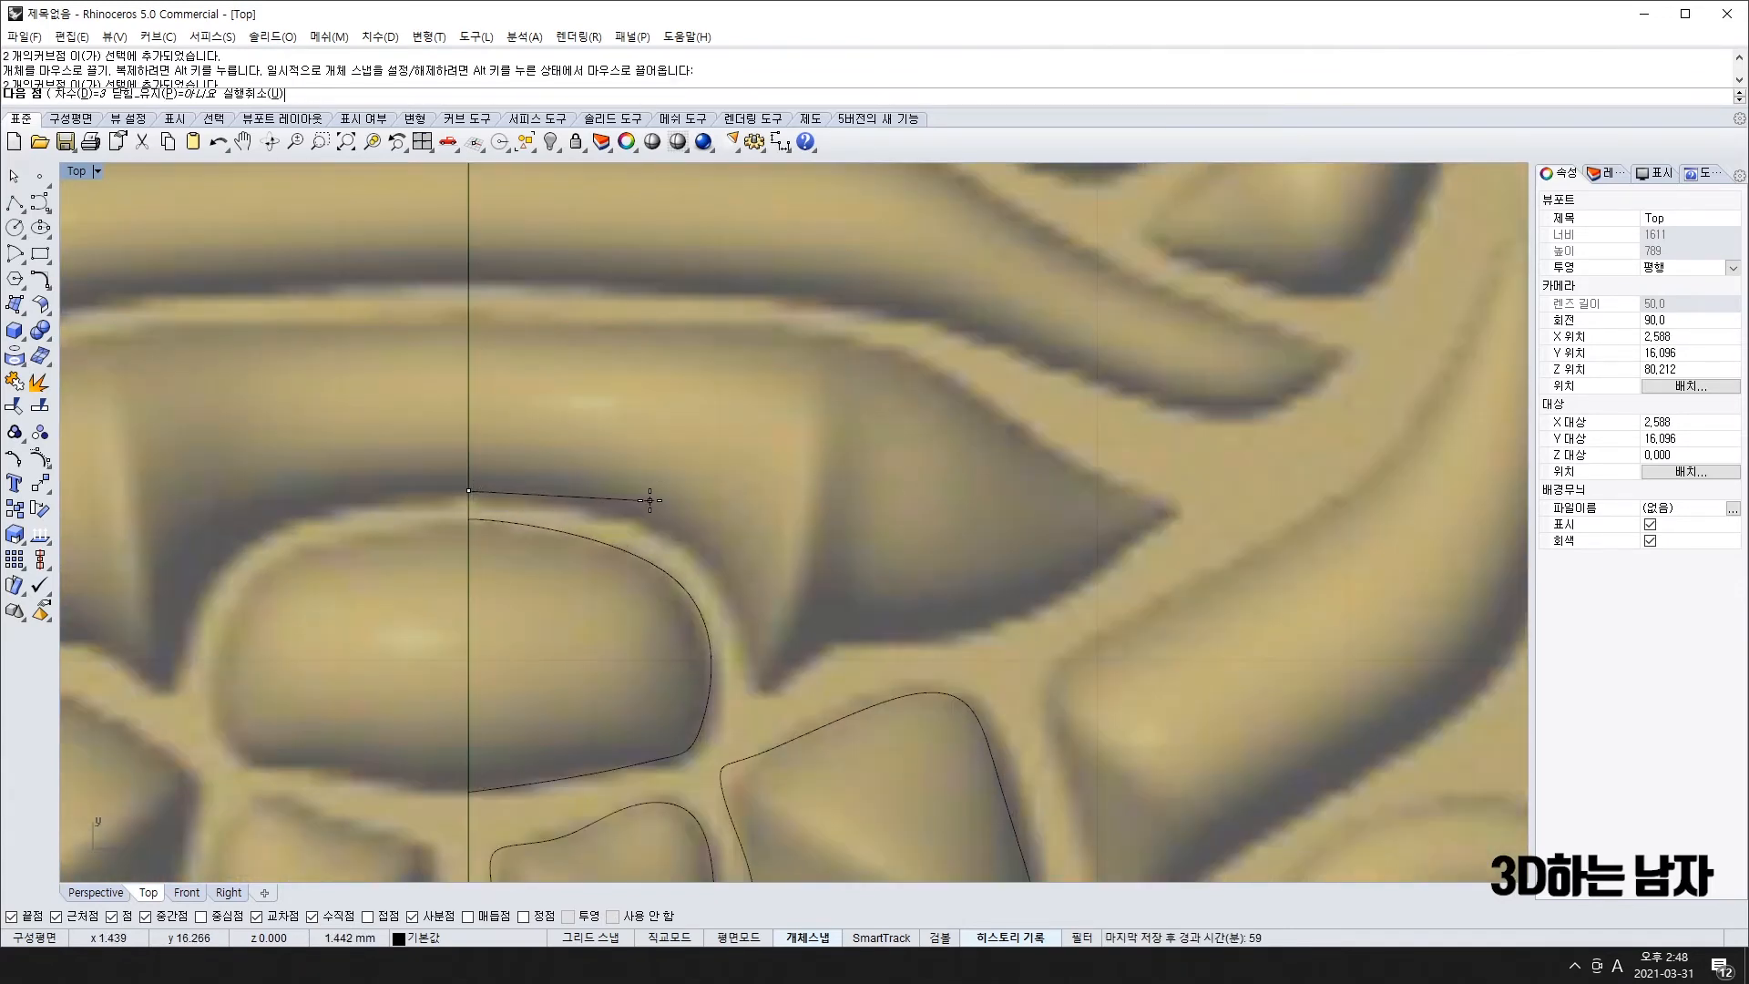
click(659, 500)
key(ctrl+z)
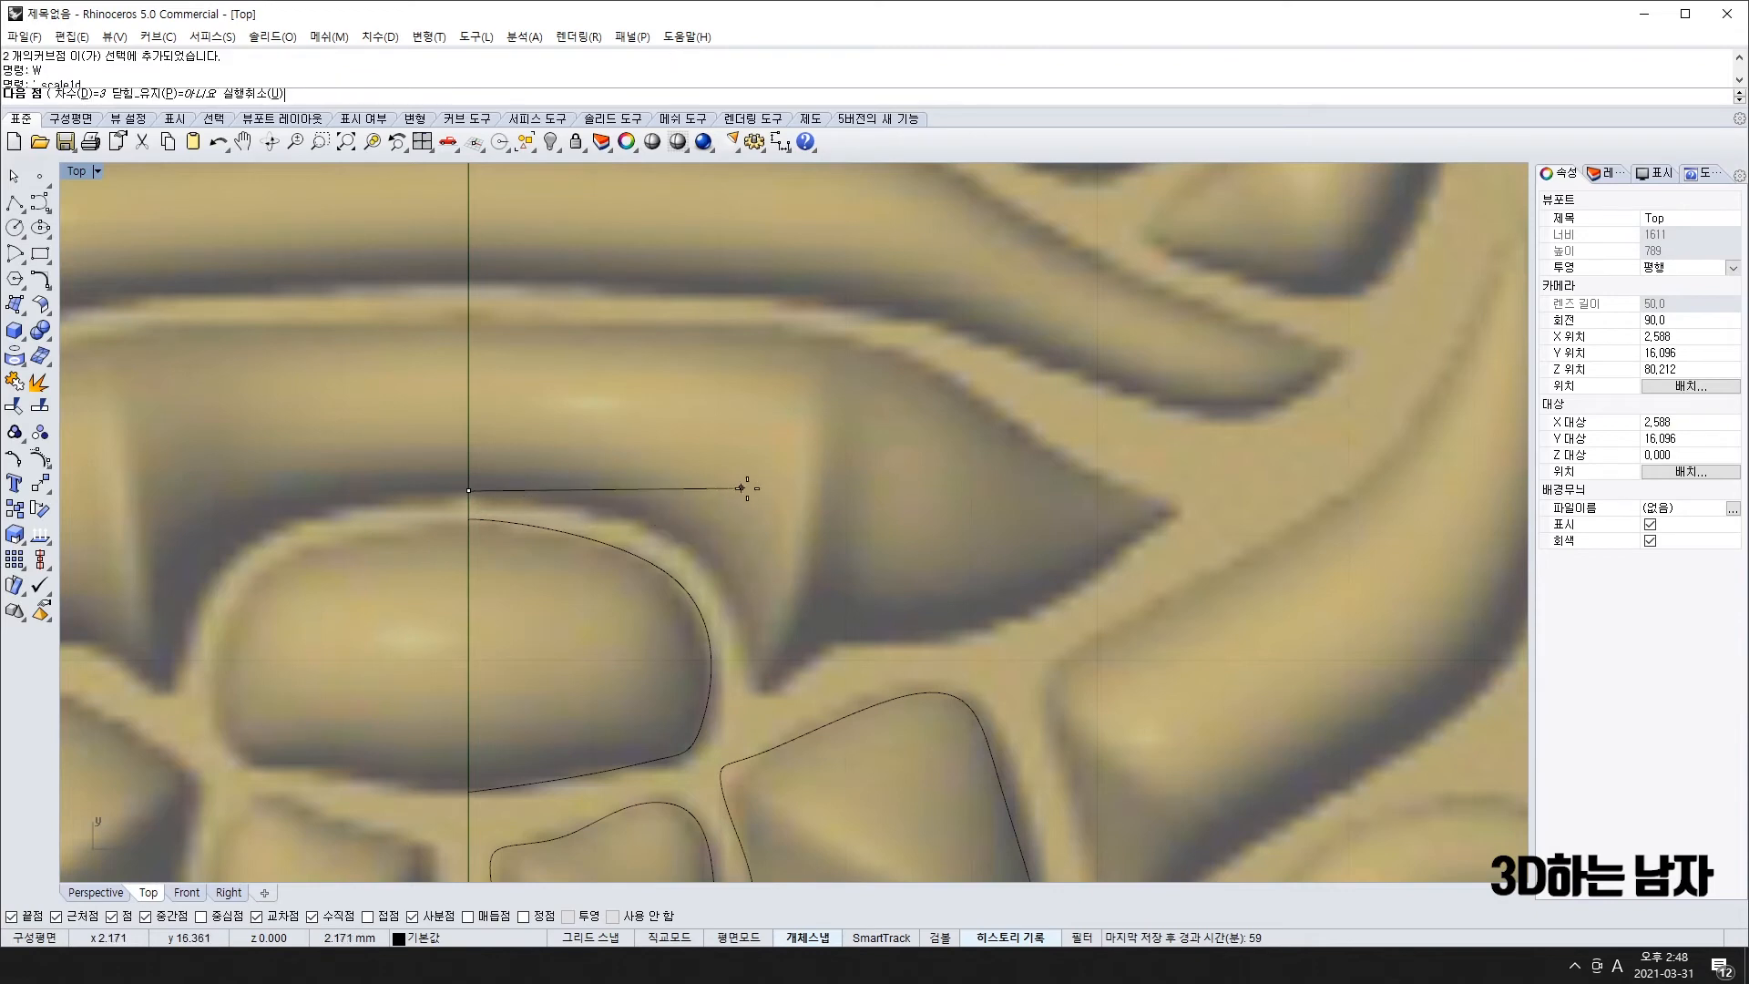
click(749, 490)
click(752, 691)
click(770, 697)
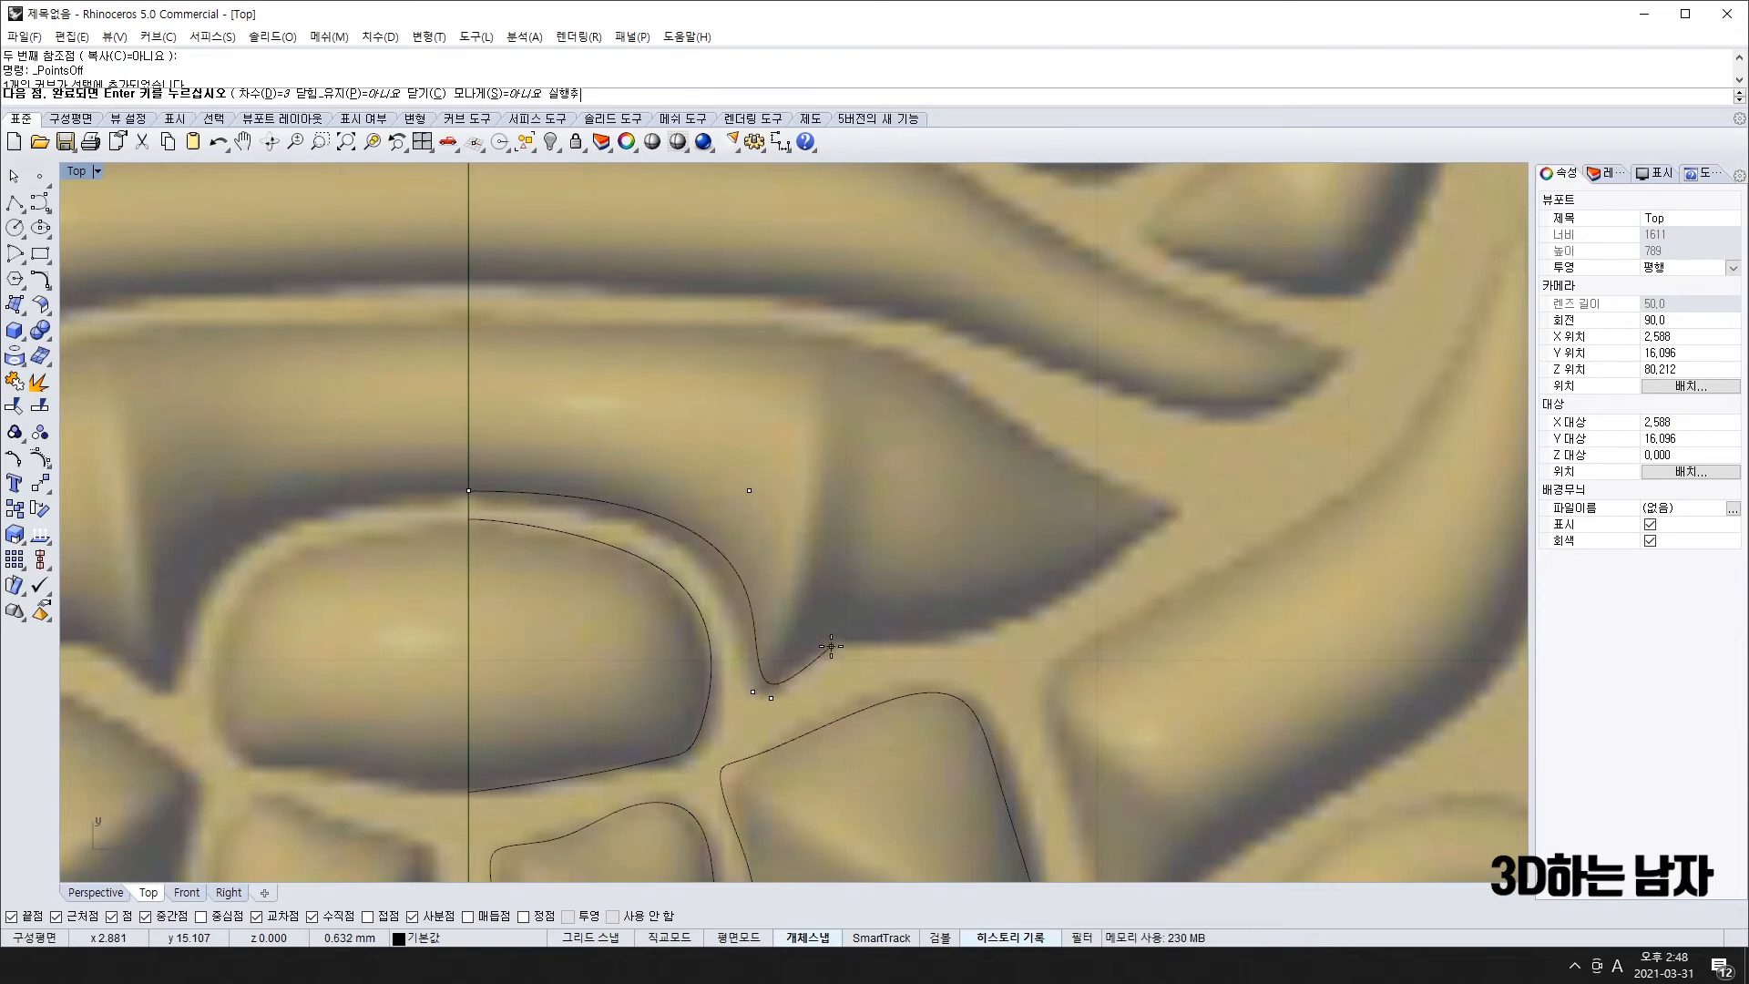
- Continue the curve around the winged ornament's lower edge and pointed tip, back along its upper edge to the centre line, and finish it
click(959, 643)
click(1136, 516)
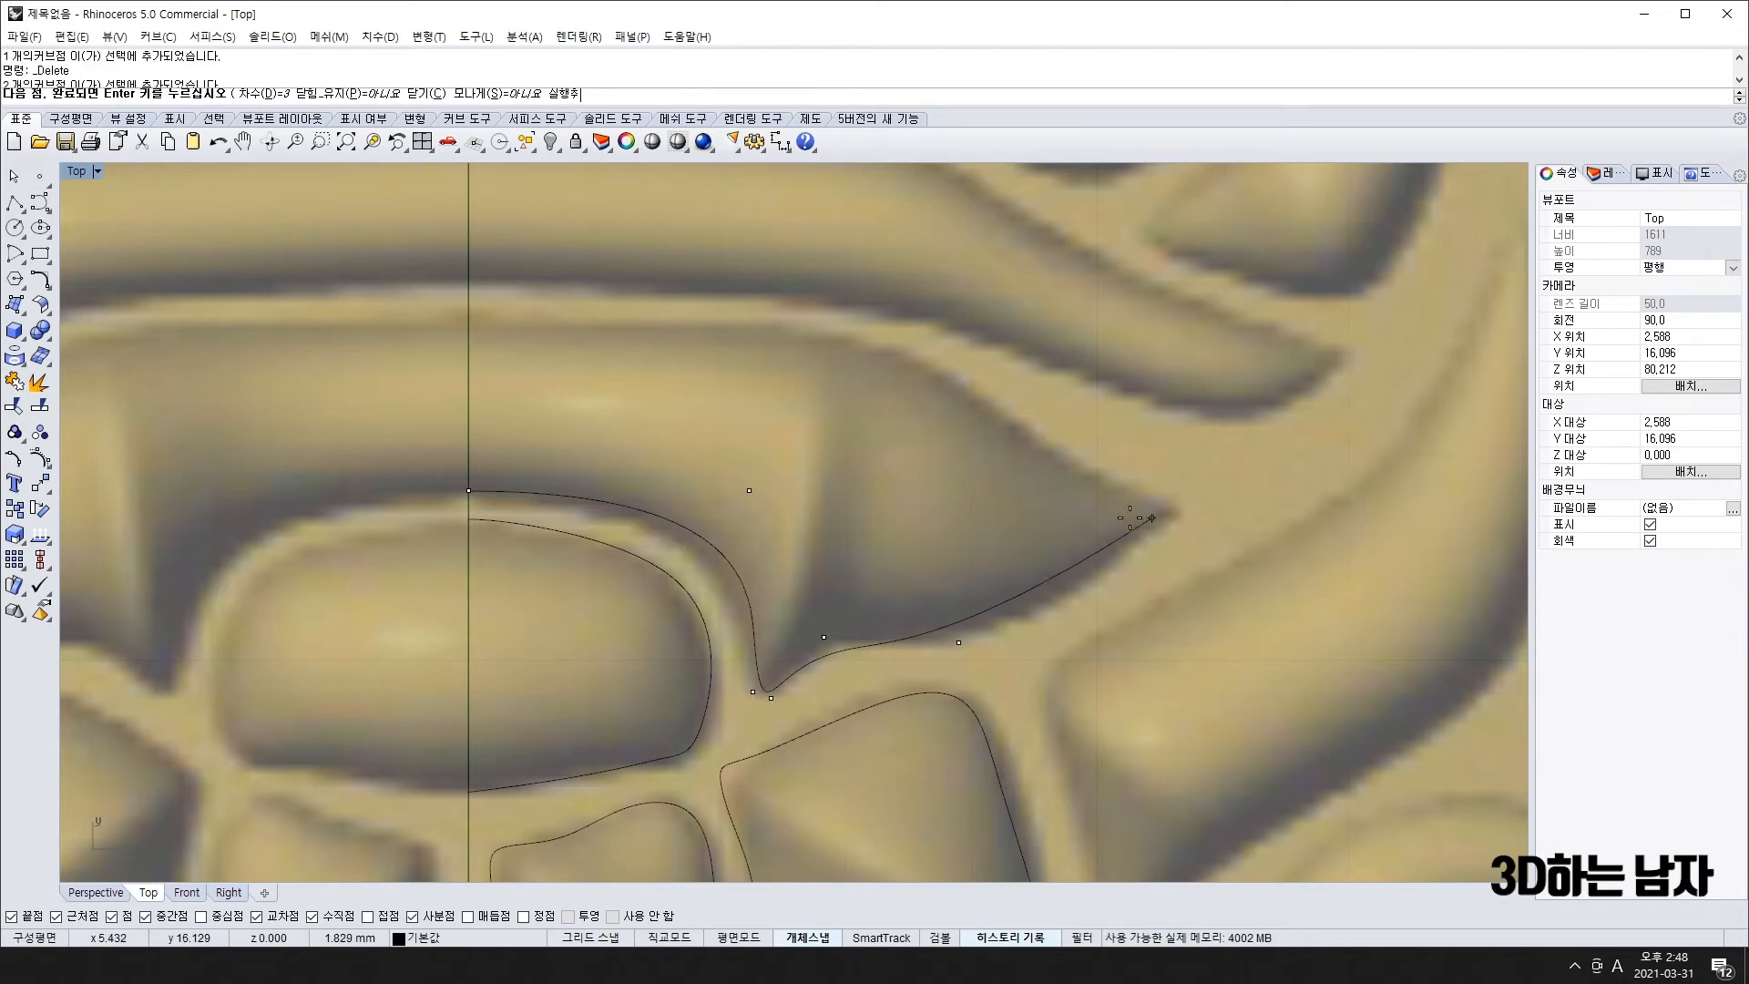
click(1211, 509)
click(770, 281)
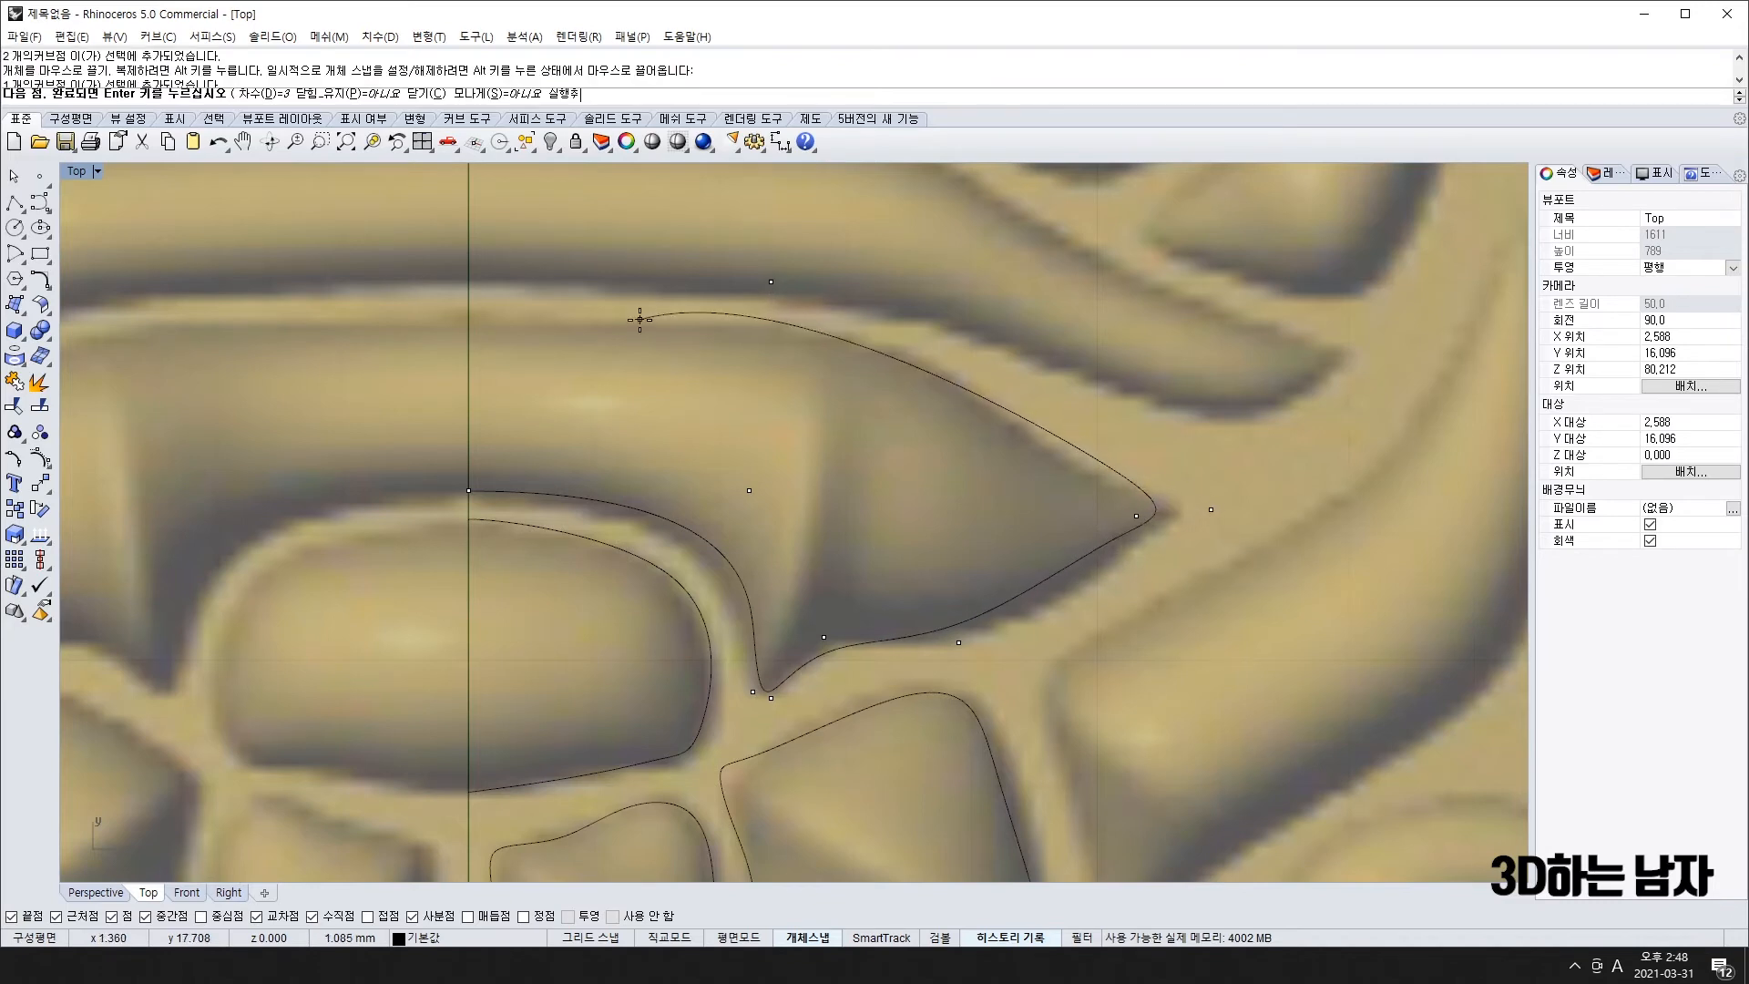
click(634, 338)
click(468, 316)
key(Return)
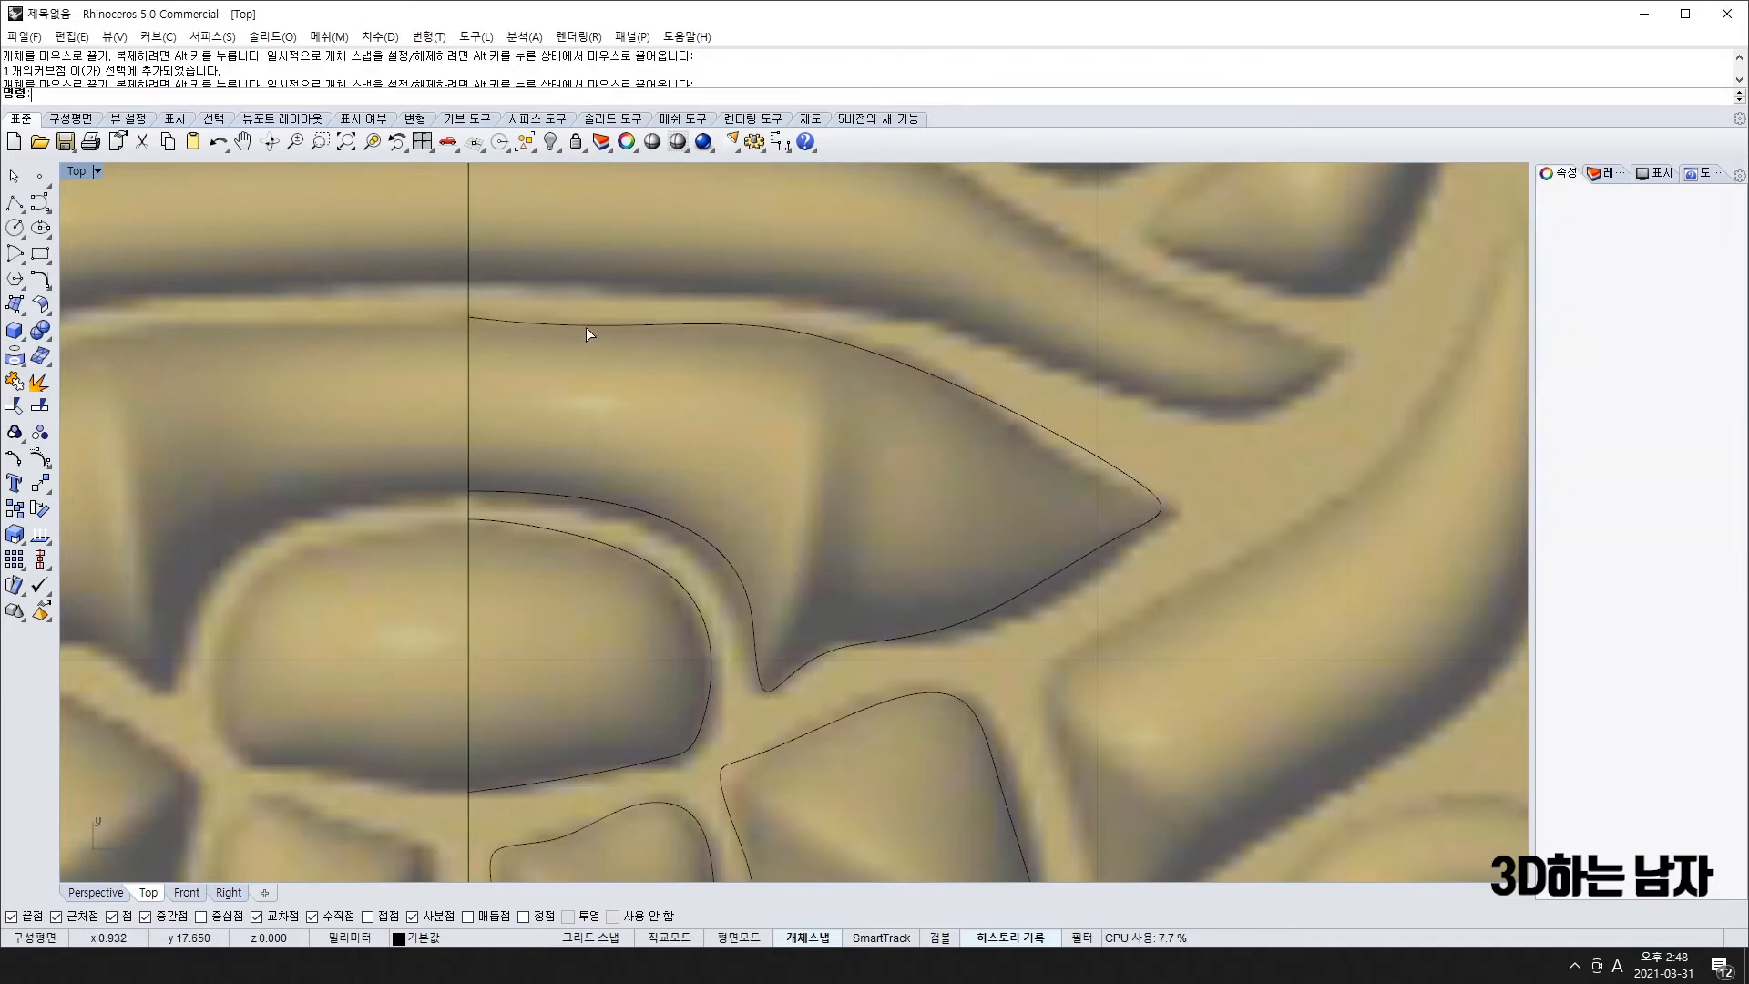
- Reposition the winged ornament curve's control points at the upper edge, outer tip, lower edge and inner lower corner to match the picture, and hide the points
scroll(587, 326, down, 3)
drag(686, 305, 711, 309)
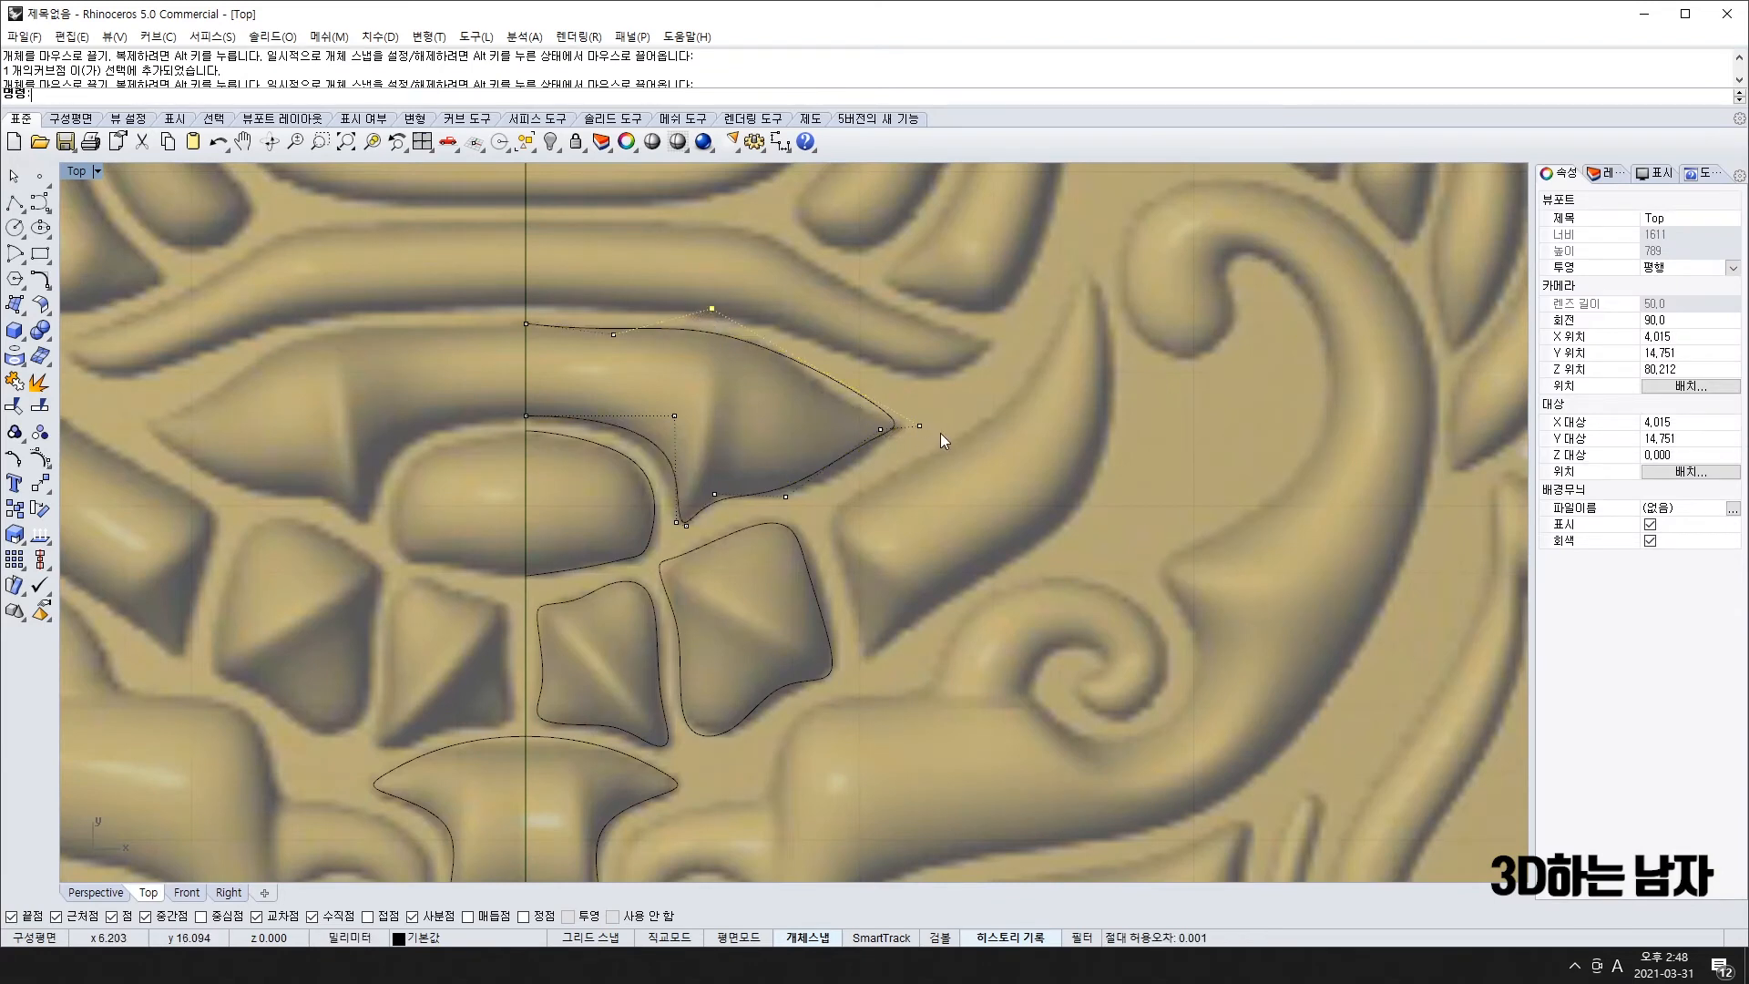
mouse_move(919, 426)
mouse_down()
mouse_move(856, 420)
mouse_move(932, 414)
mouse_up()
drag(786, 496, 711, 479)
scroll(718, 494, up, 6)
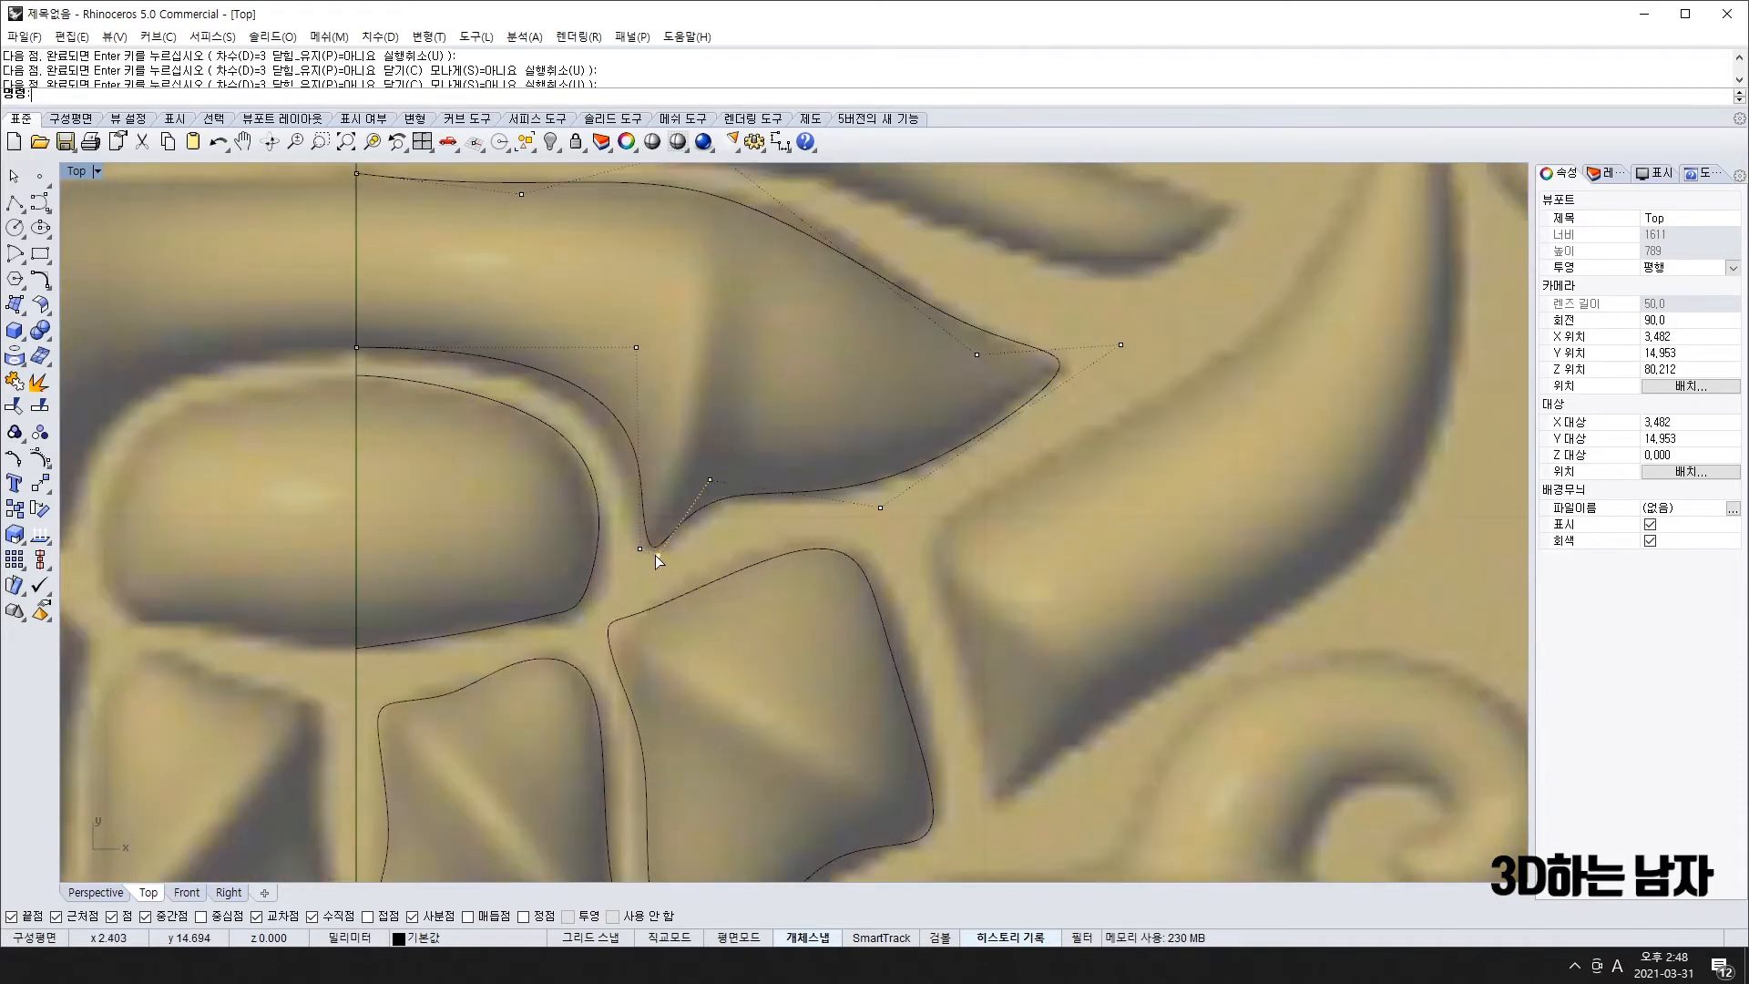
drag(656, 555, 663, 556)
scroll(500, 380, down, 6)
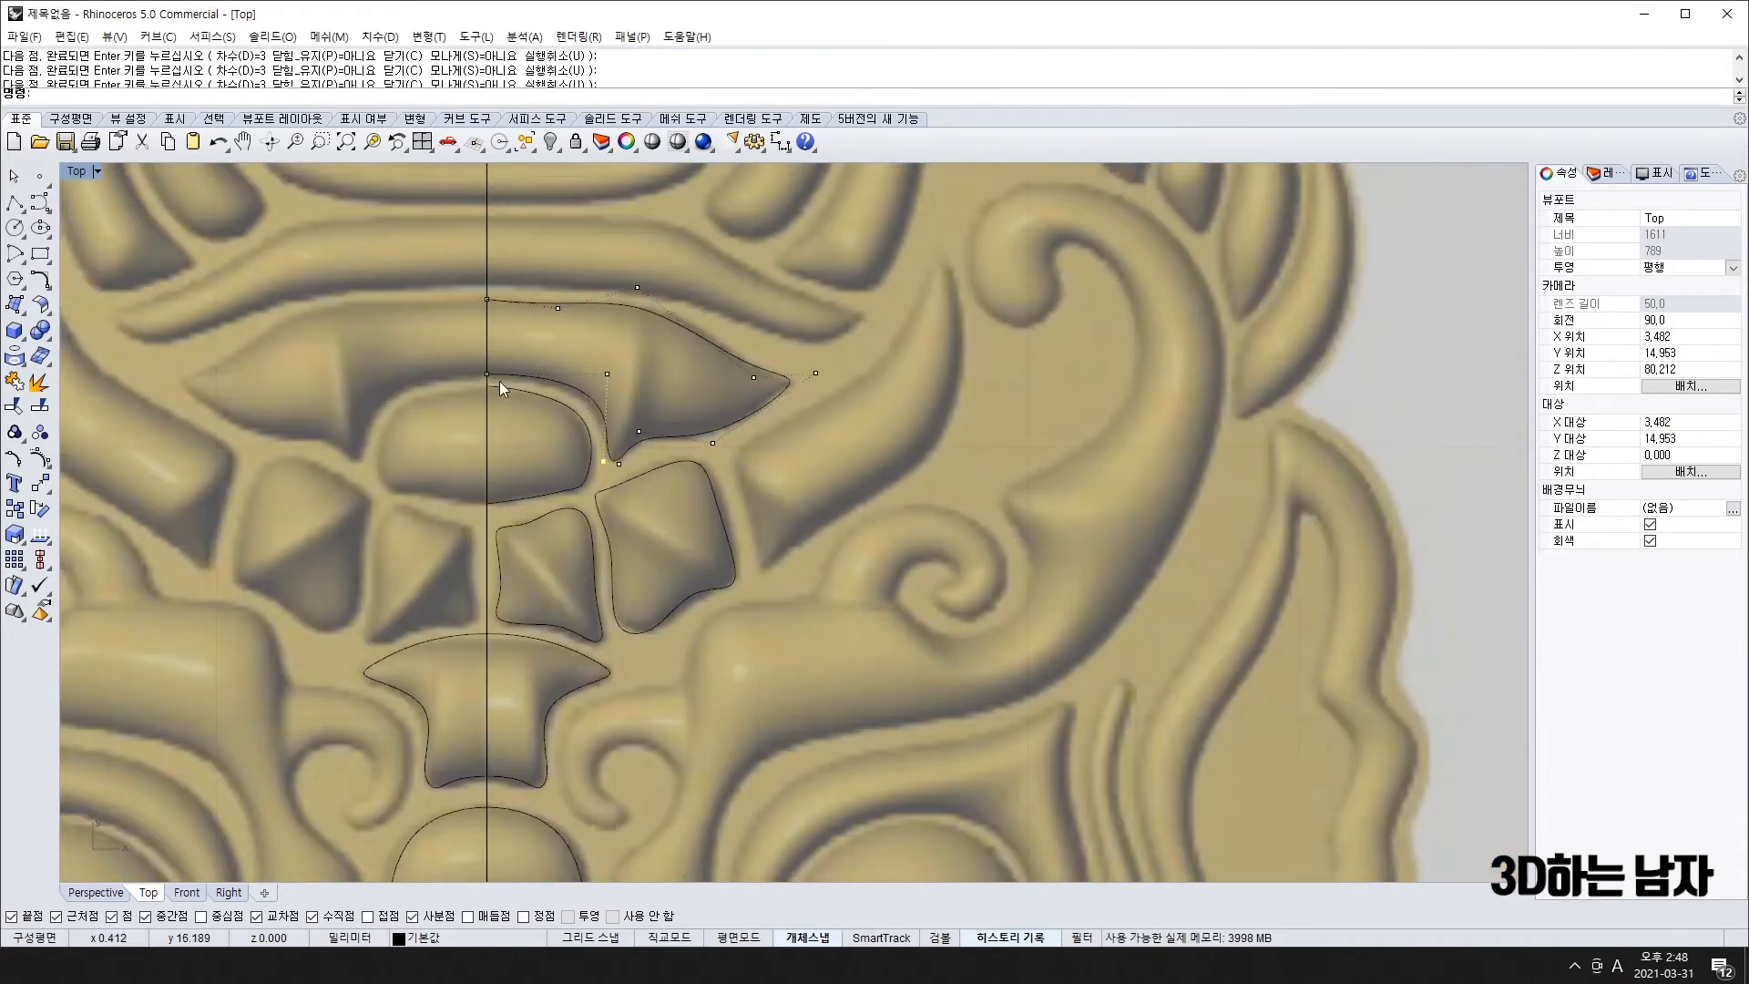
right_drag(499, 381, 606, 421)
key(Return)
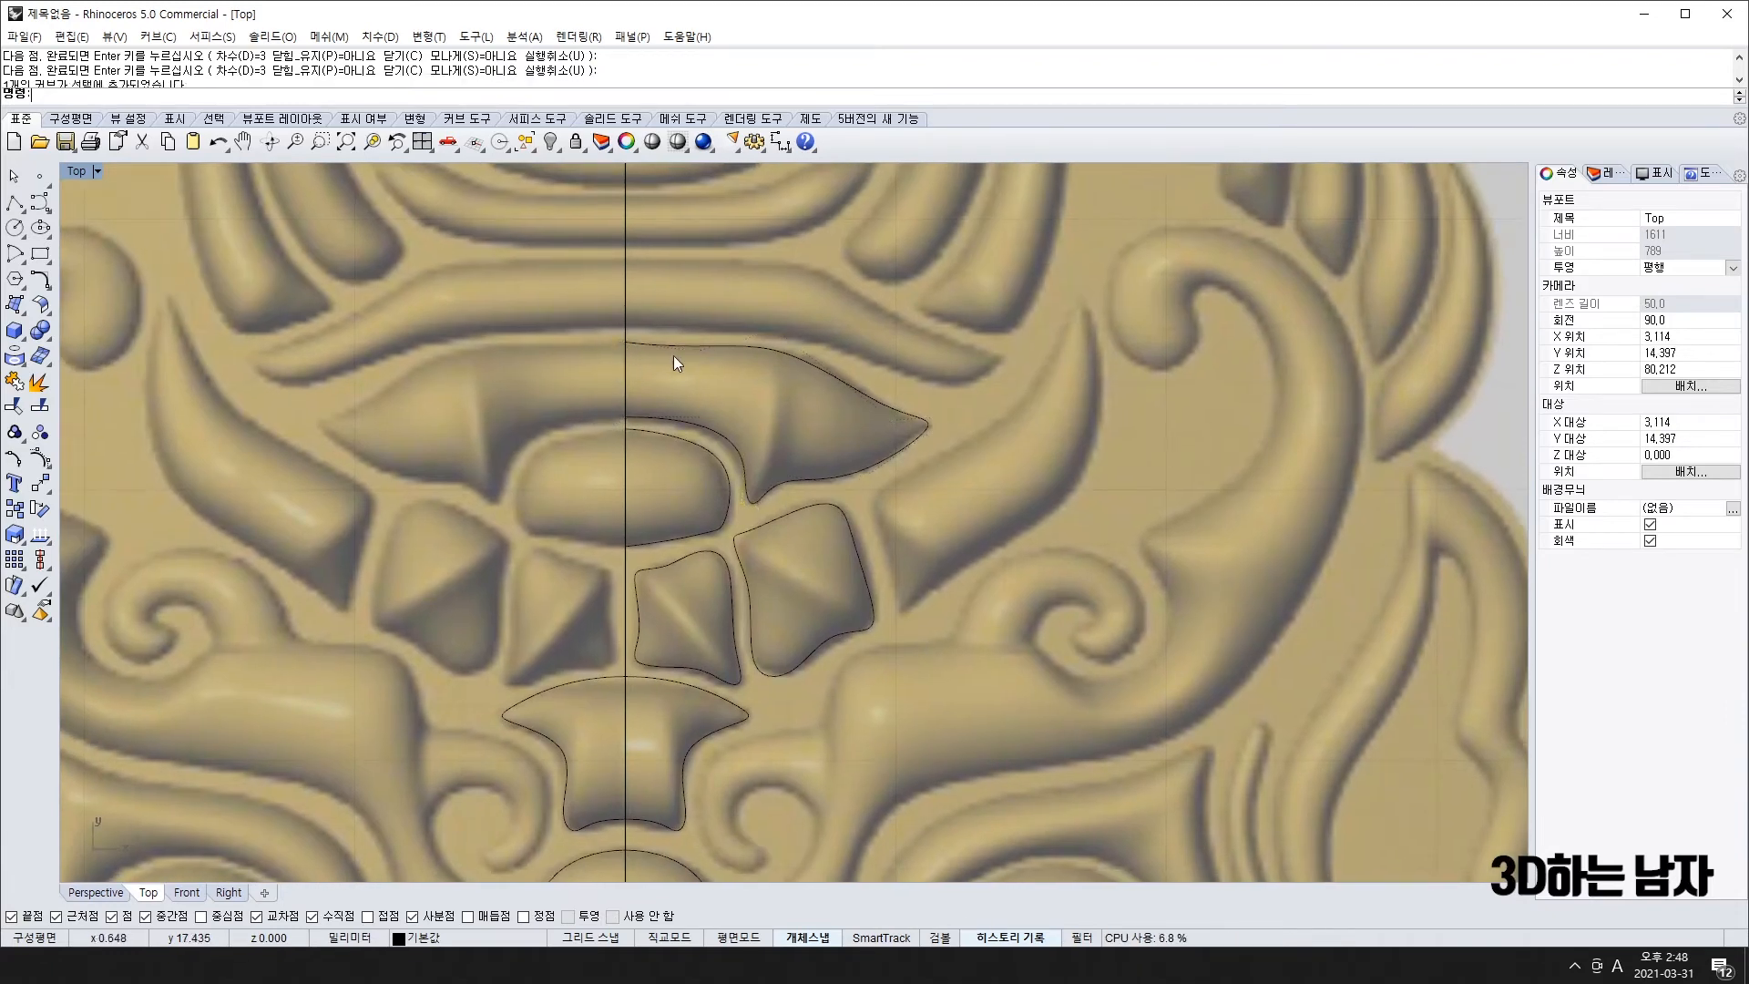
- Mirror the winged ornament and oval bump half curves across the vertical centre line
click(696, 347)
shift+click(670, 434)
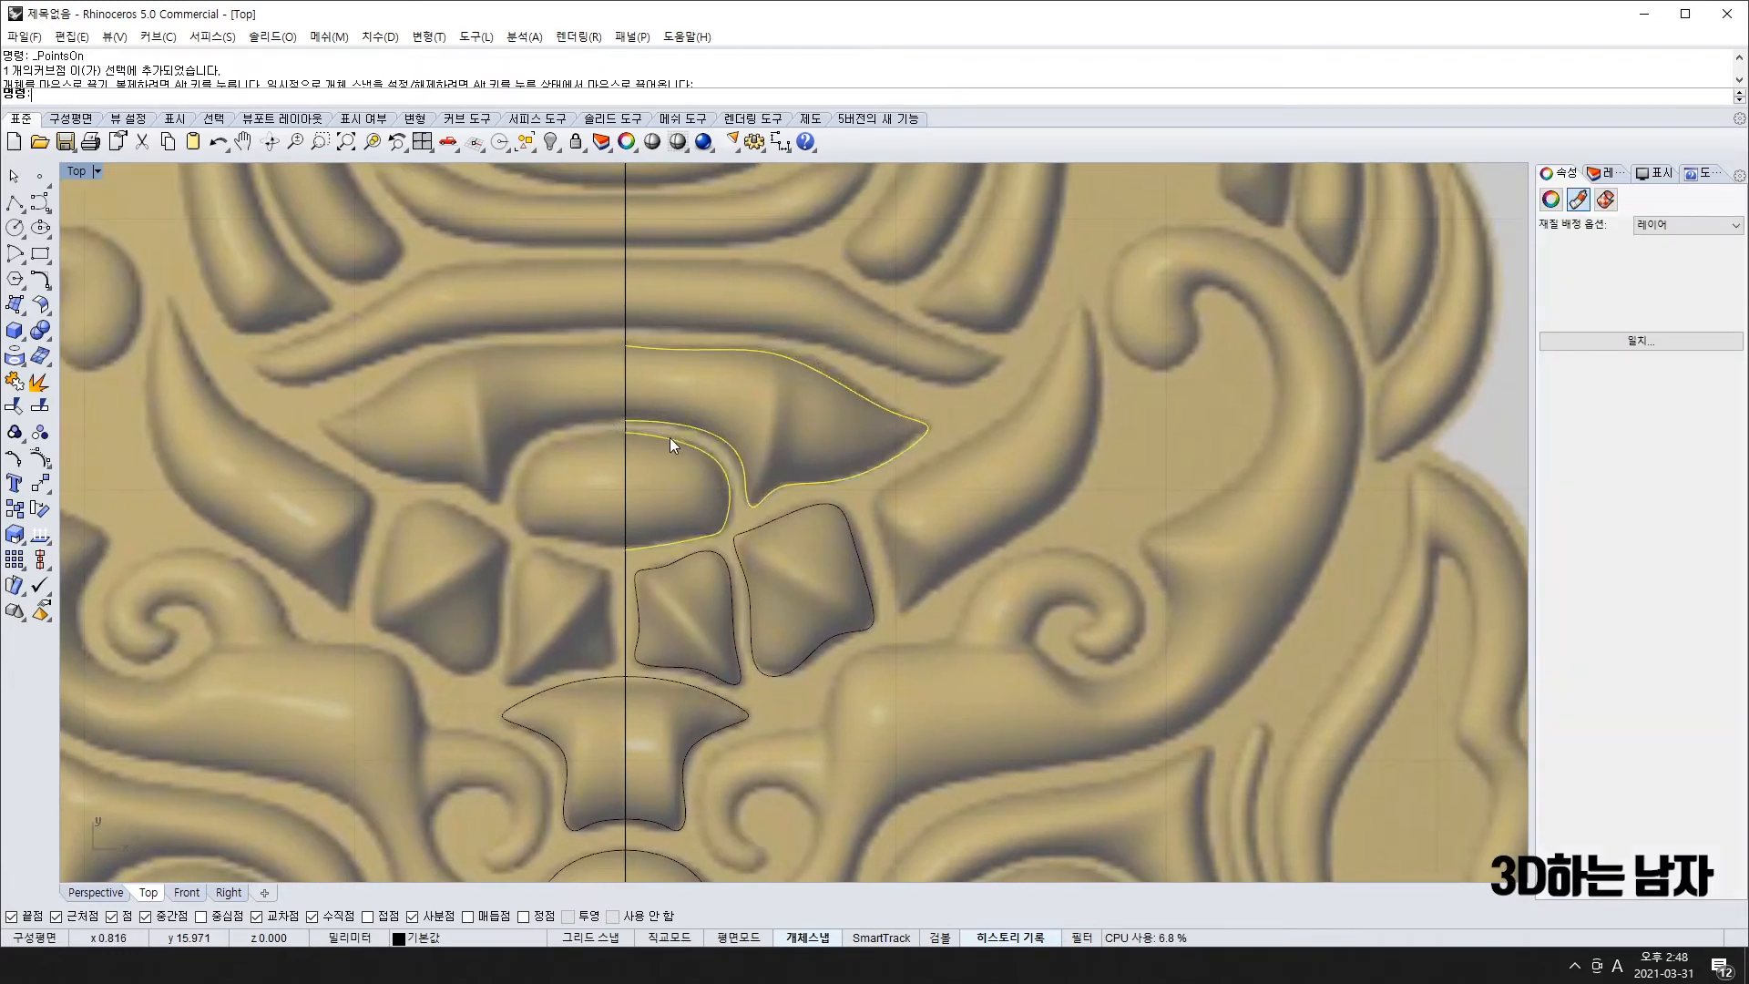
text(mi)
key(Return)
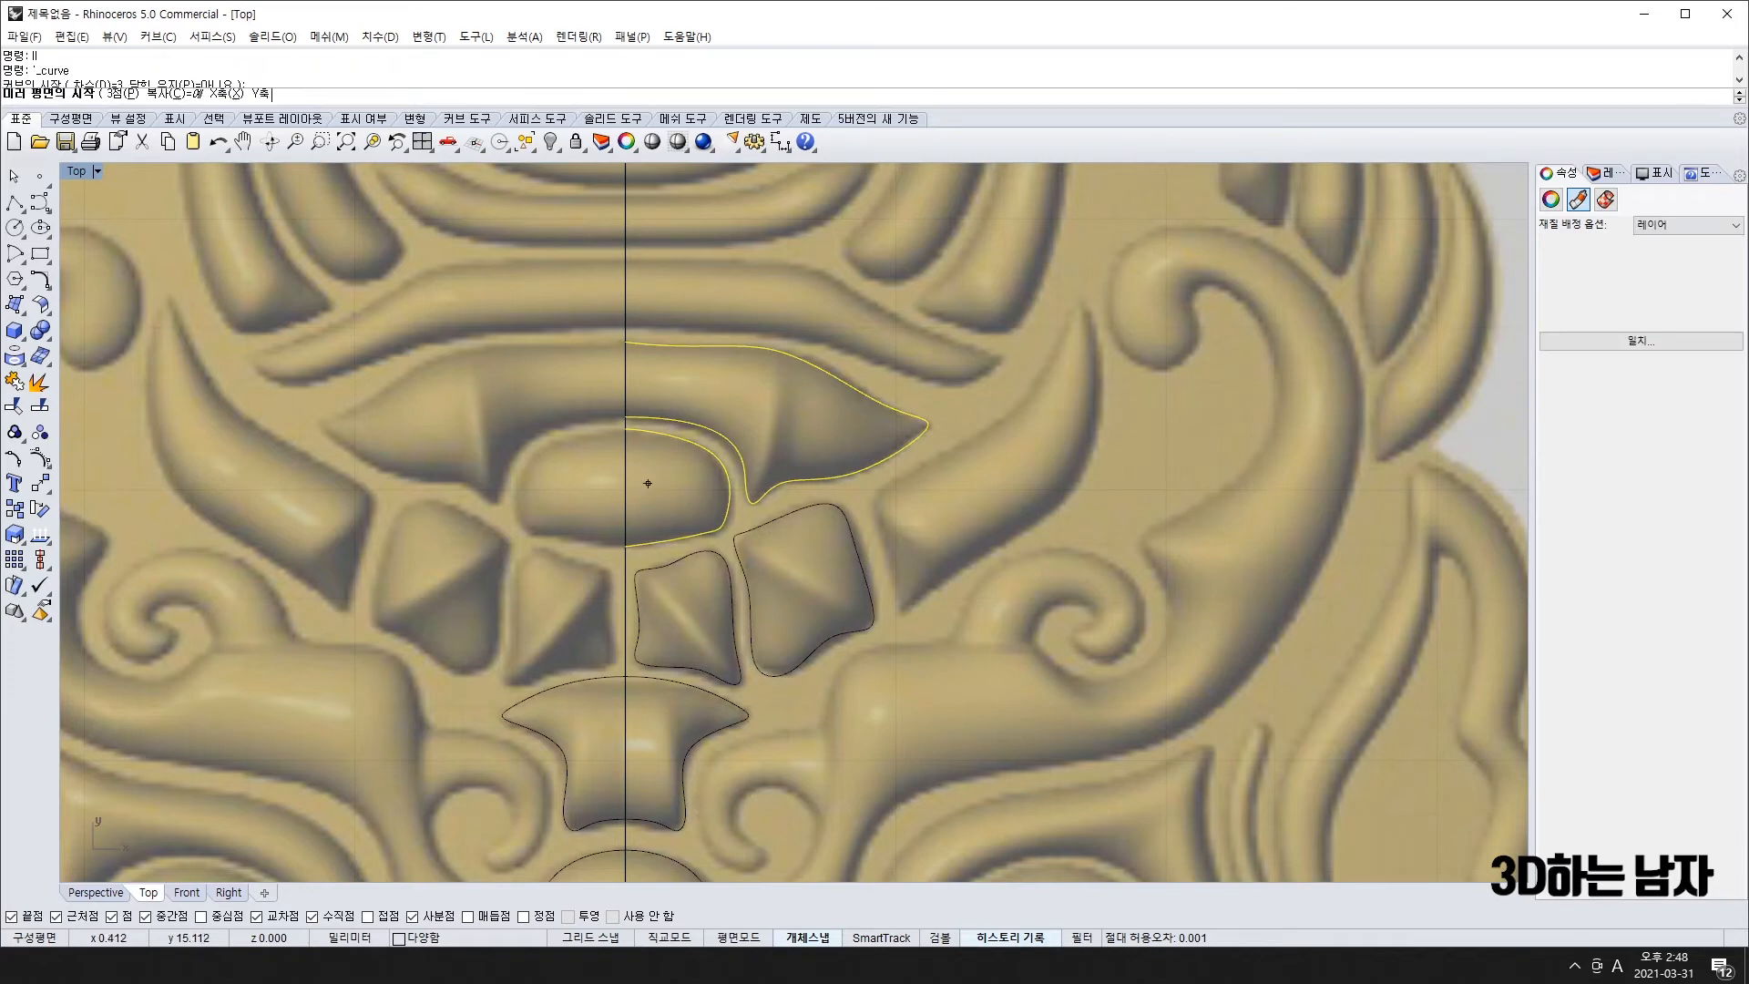
click(624, 547)
click(624, 675)
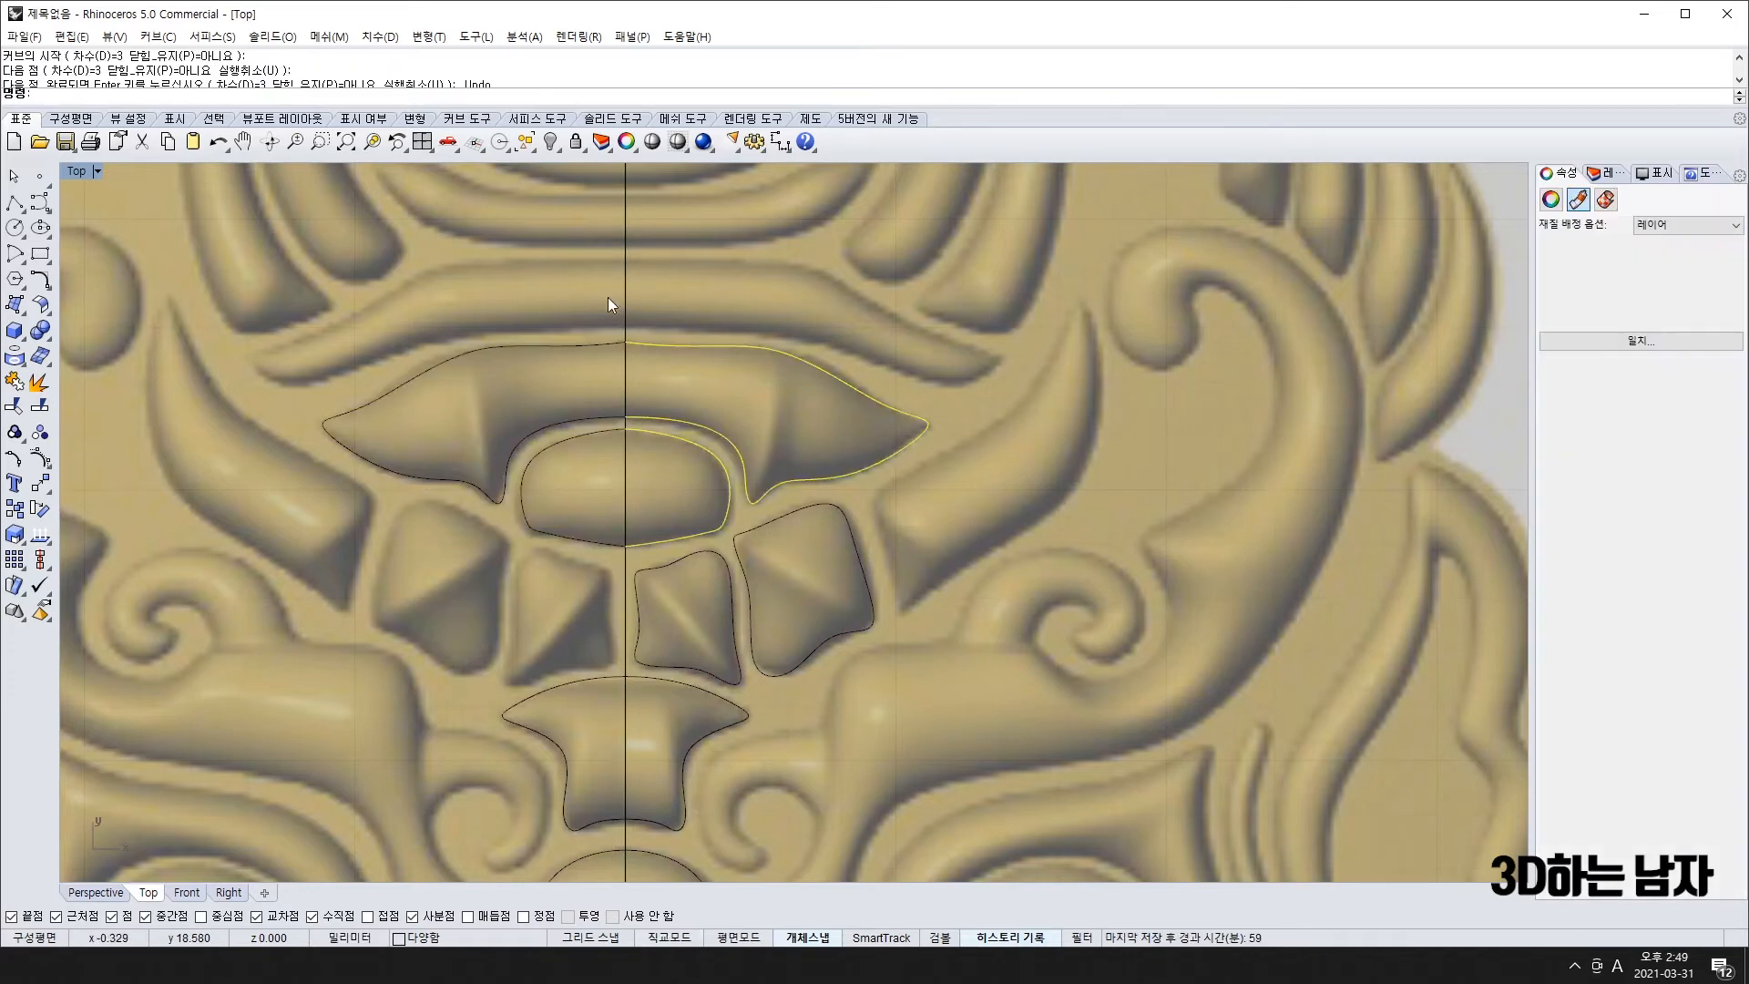
- Join the original and mirrored halves of the winged ornament and the oval bump into closed curves
shift+drag(525, 275, 395, 594)
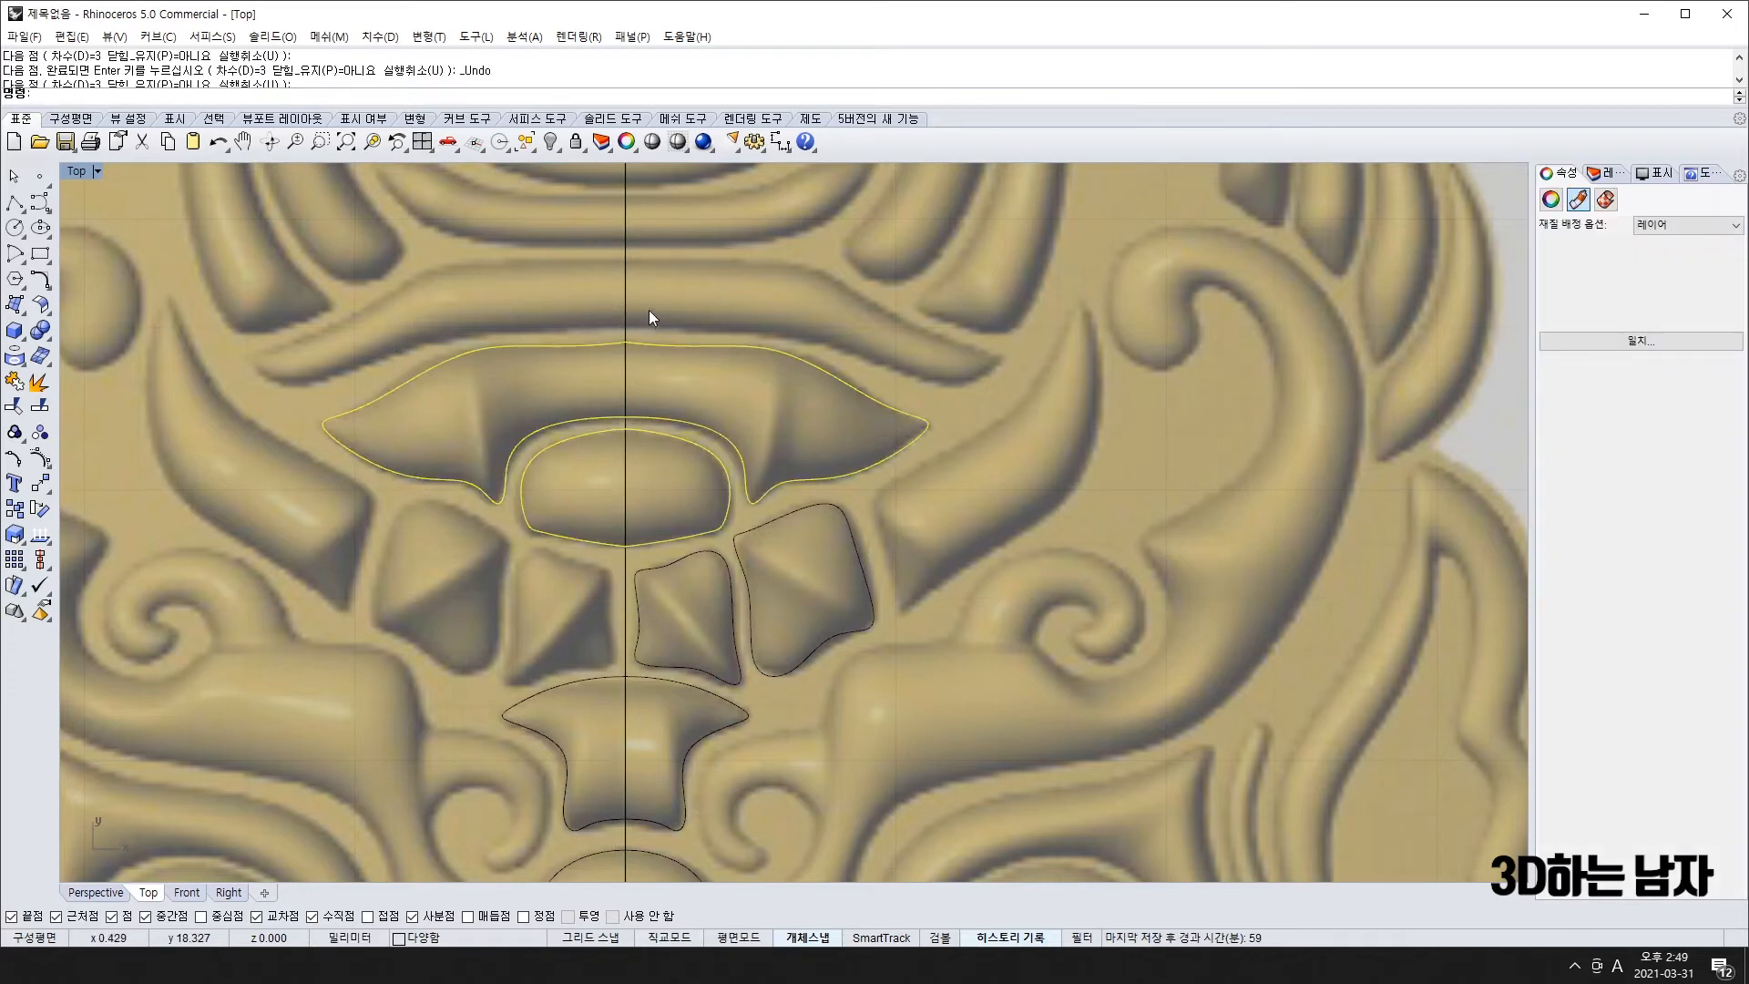
scroll(649, 317, up, 5)
scroll(565, 609, down, 4)
right_drag(561, 625, 555, 465)
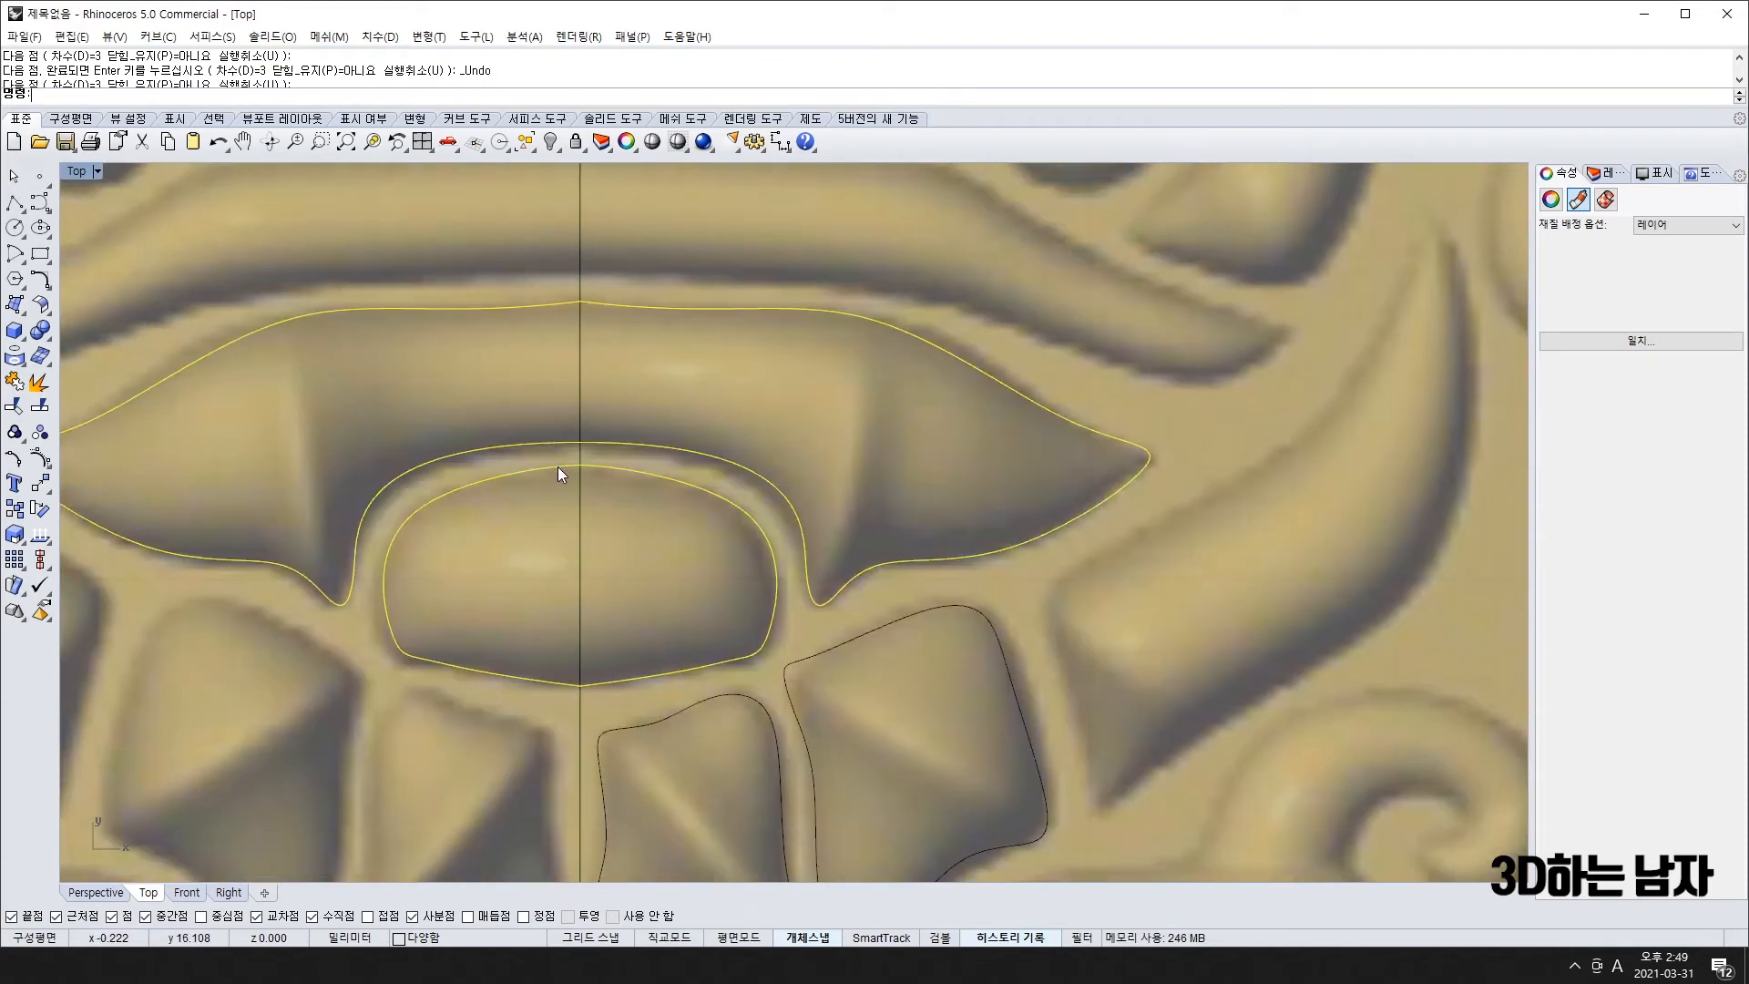
key(ctrl+j)
- Delete the centre-line control points of the joined winged ornament and oval bump curves to smooth them, and hide the points
key(F10)
drag(553, 261, 603, 446)
key(Delete)
scroll(581, 538, up, 3)
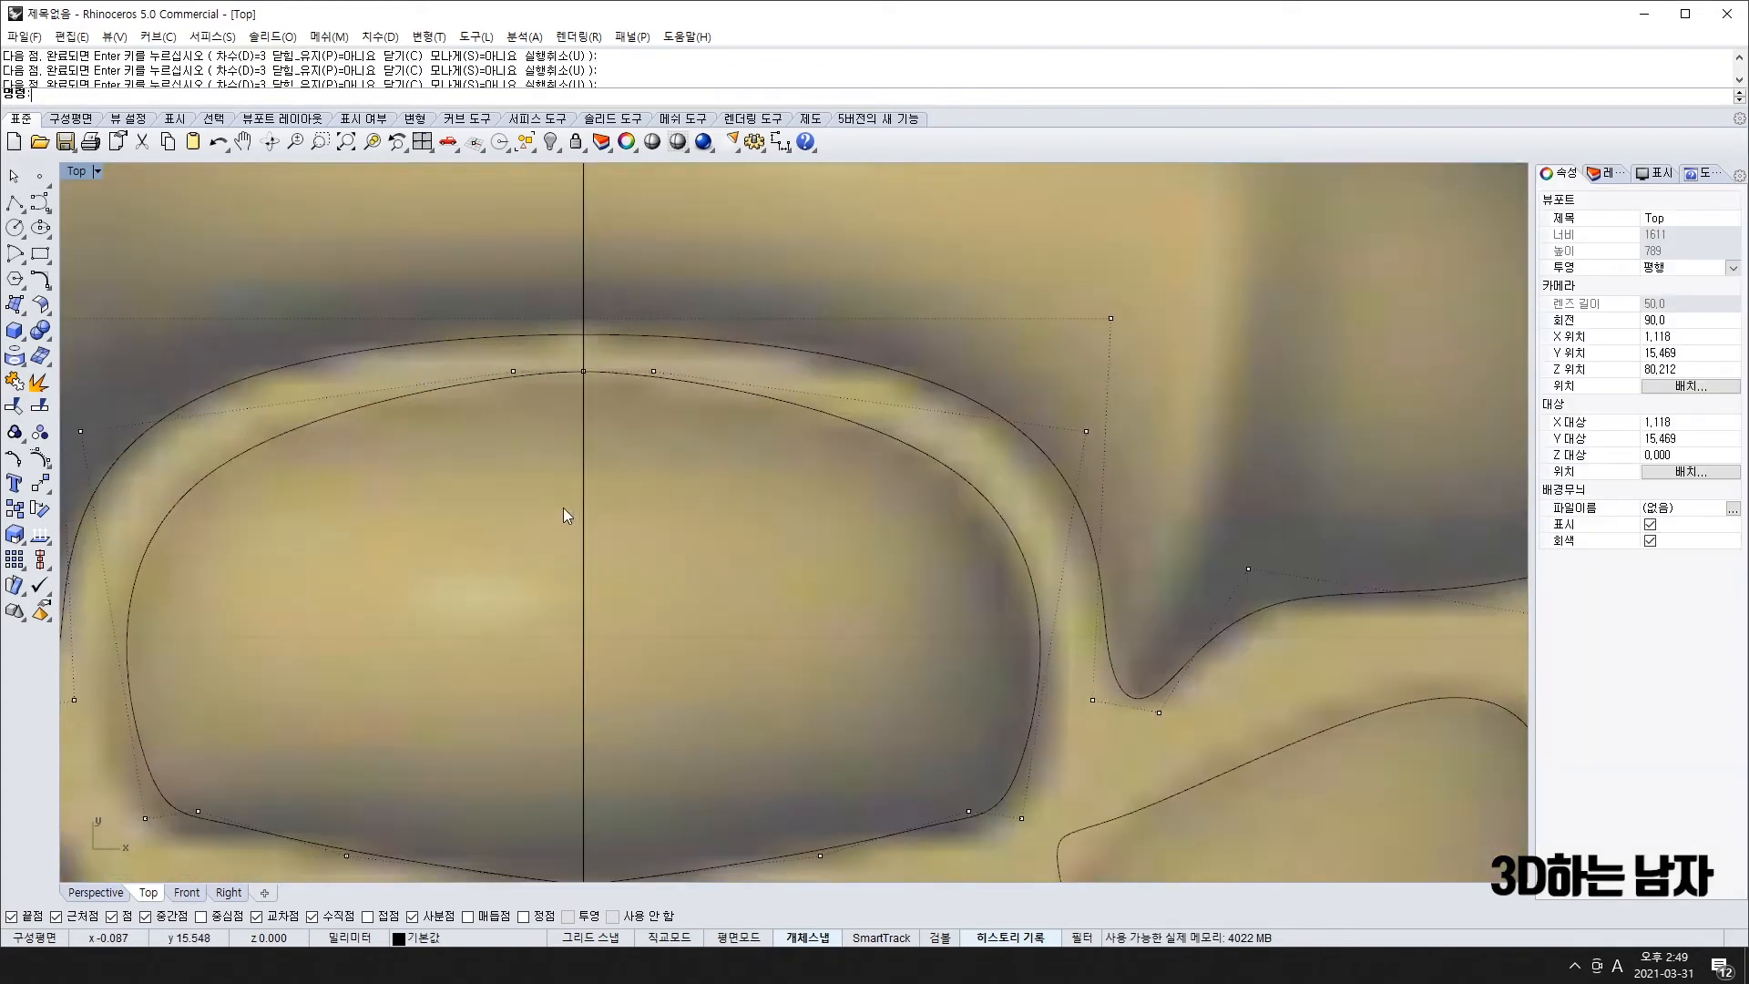
scroll(583, 456, down, 3)
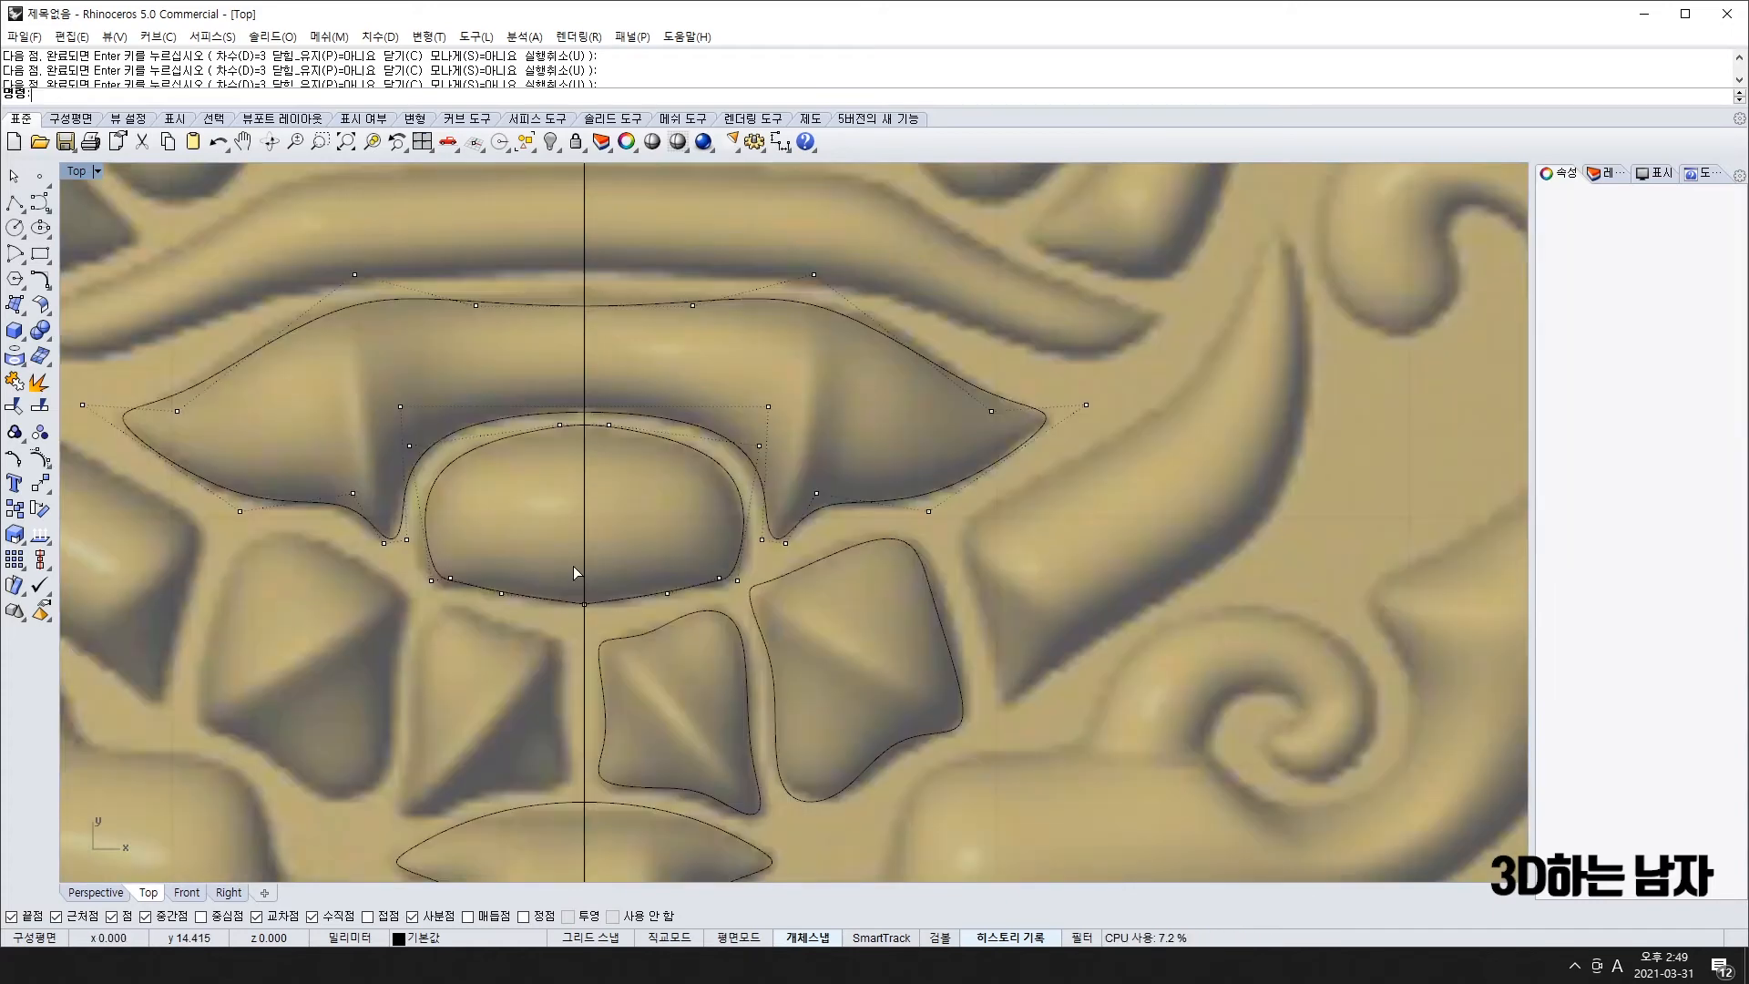
drag(579, 566, 626, 651)
key(ctrl+z)
drag(539, 538, 621, 631)
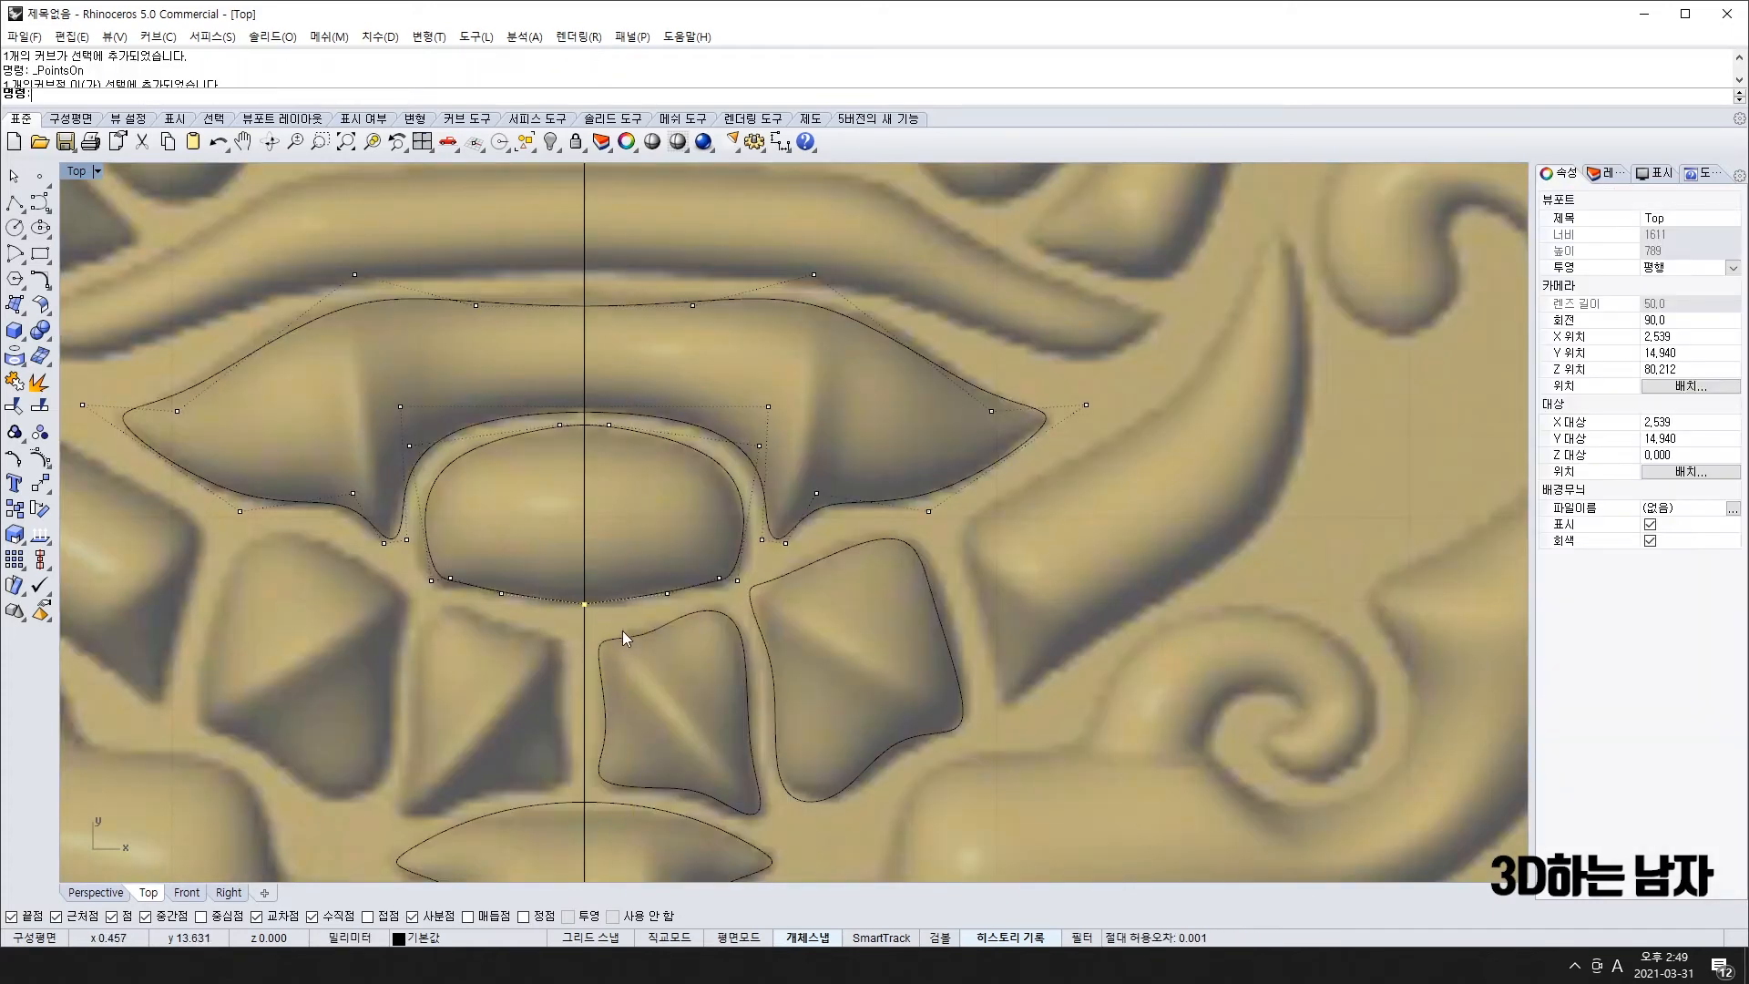
scroll(615, 626, down, 4)
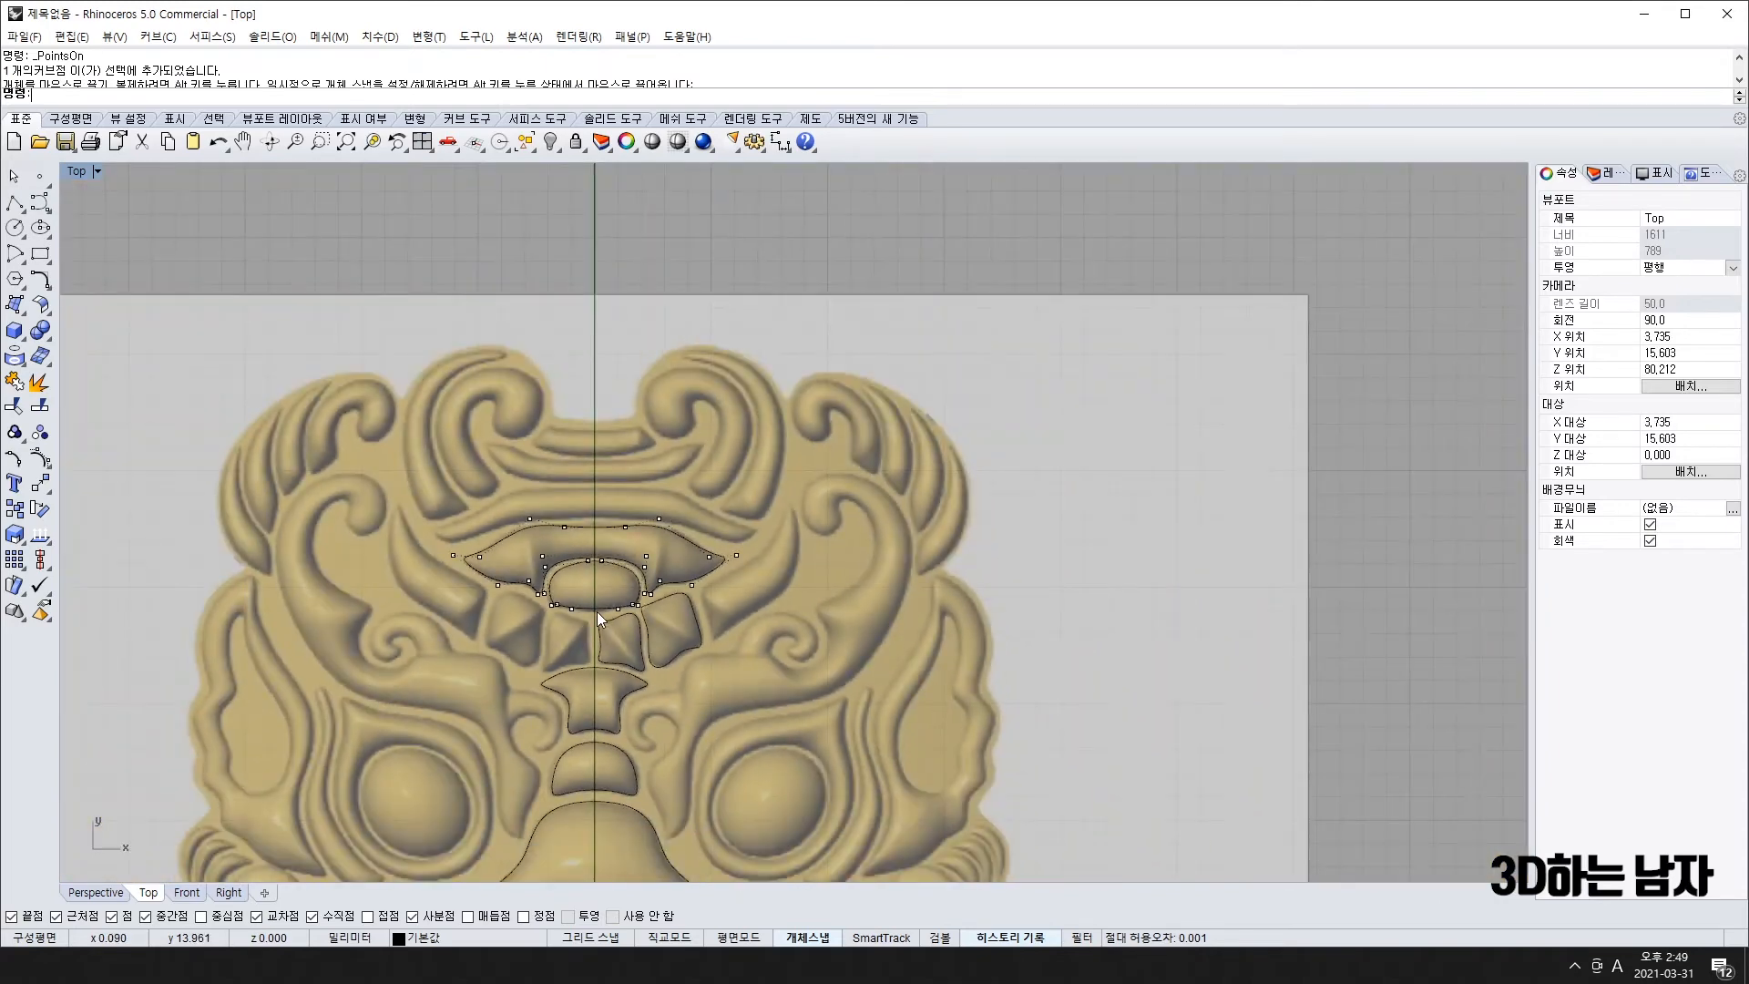
click(599, 603)
scroll(597, 576, down, 4)
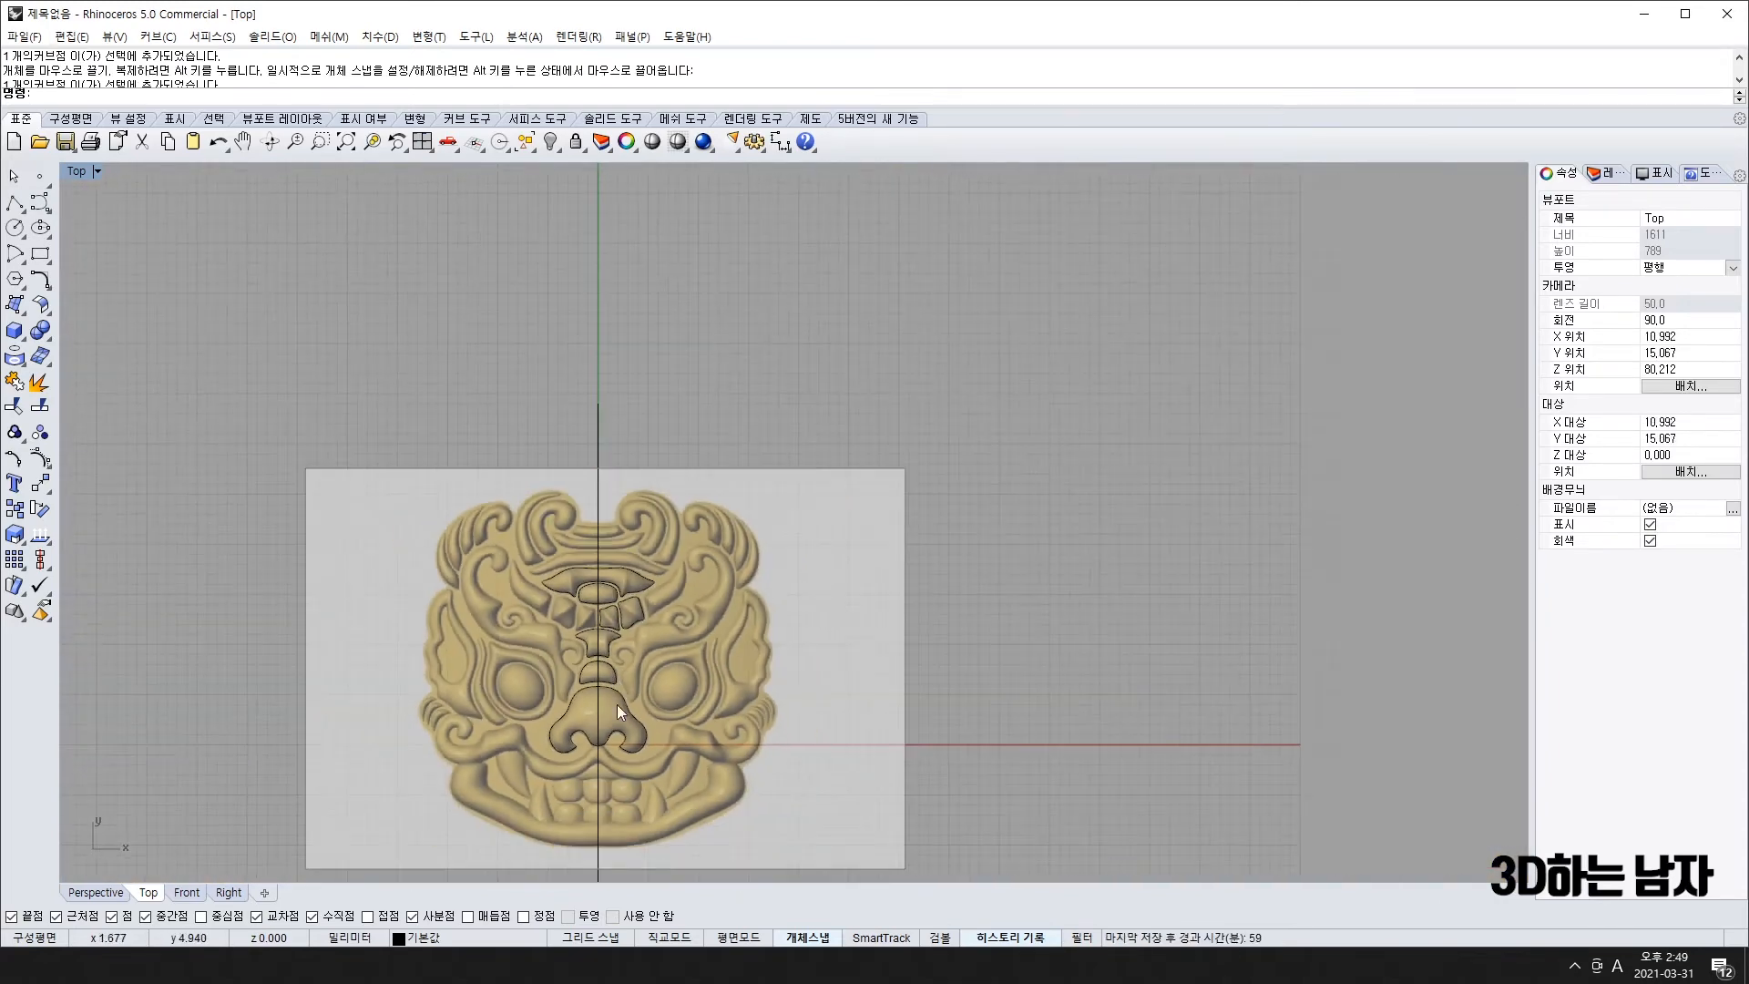
- Start a curve on the centre line at the nose tip and trace it down along the upper lip's upper edge
right_drag(616, 704, 603, 632)
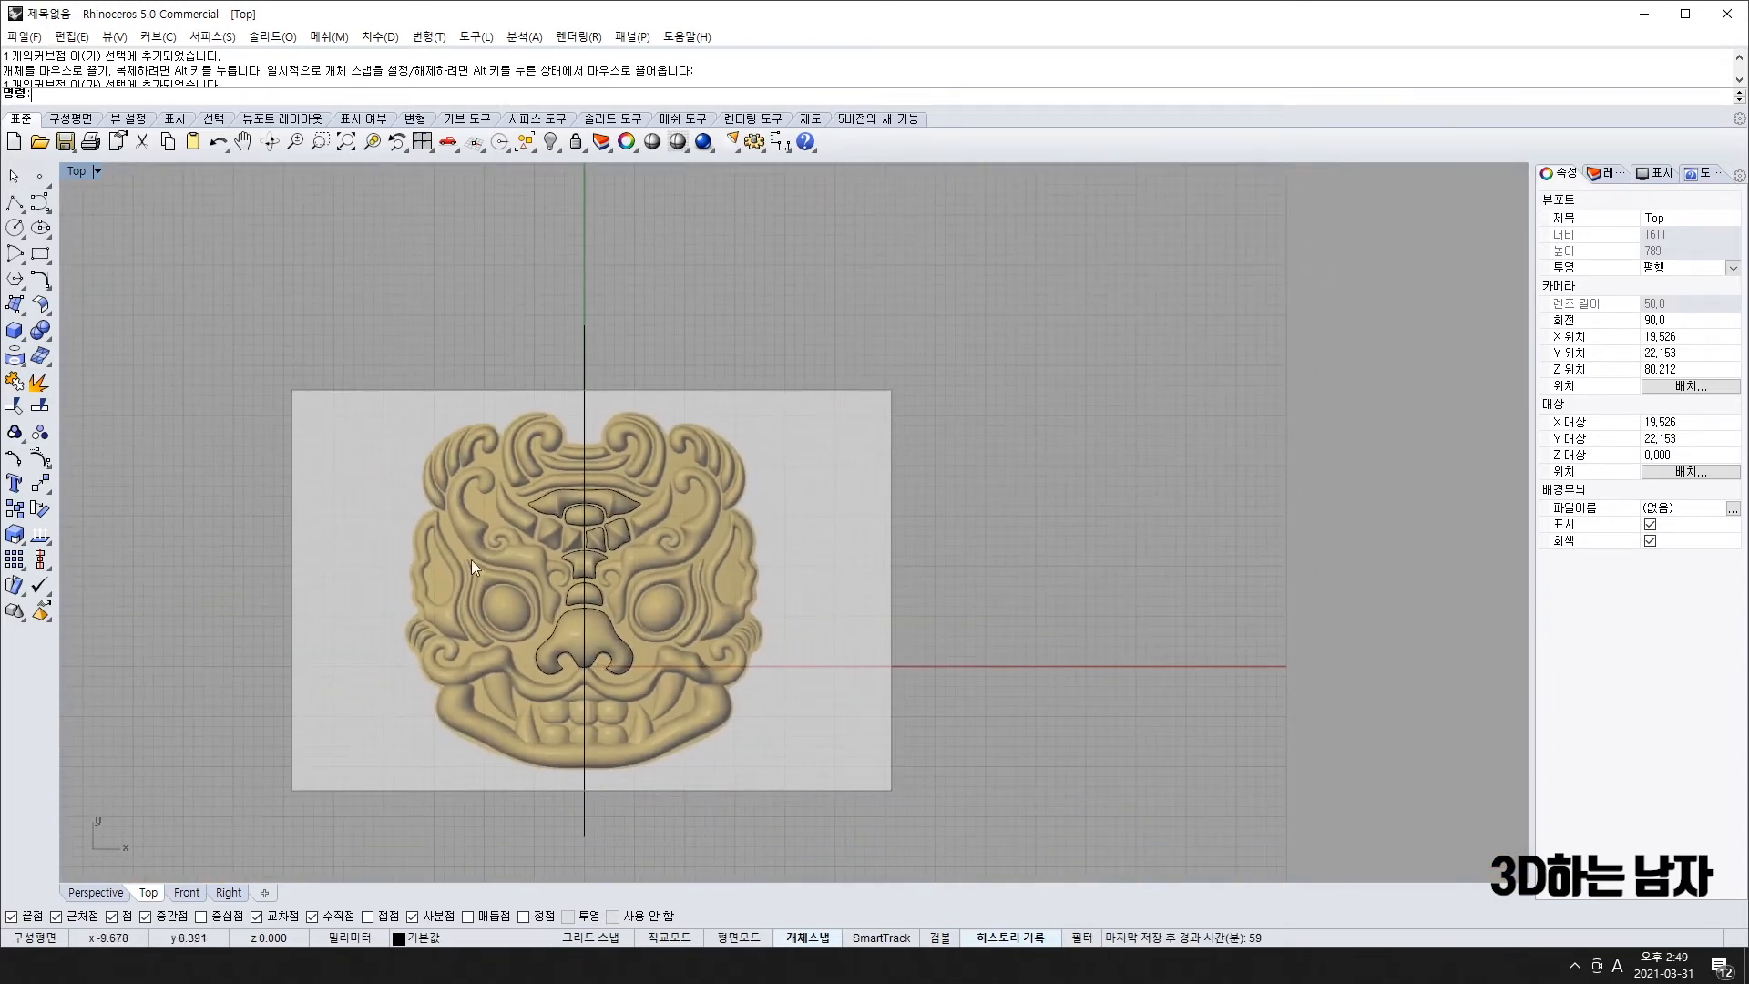
drag(412, 297, 698, 828)
scroll(619, 772, up, 16)
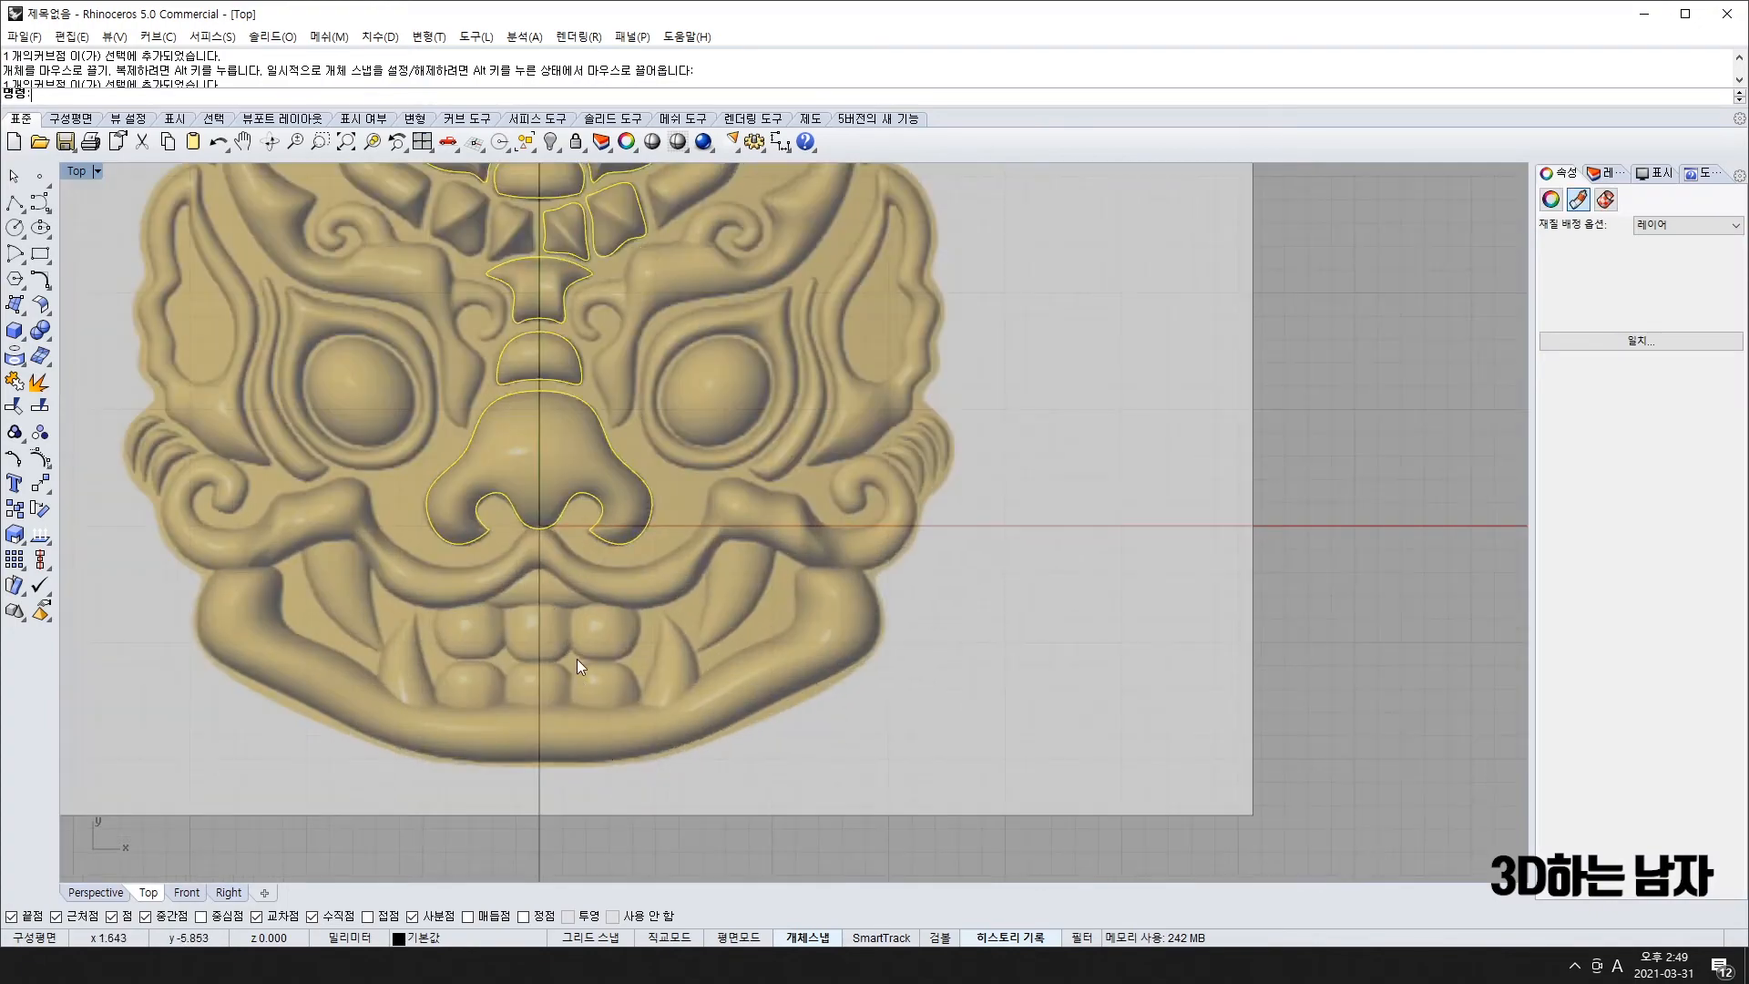
scroll(512, 526, up, 10)
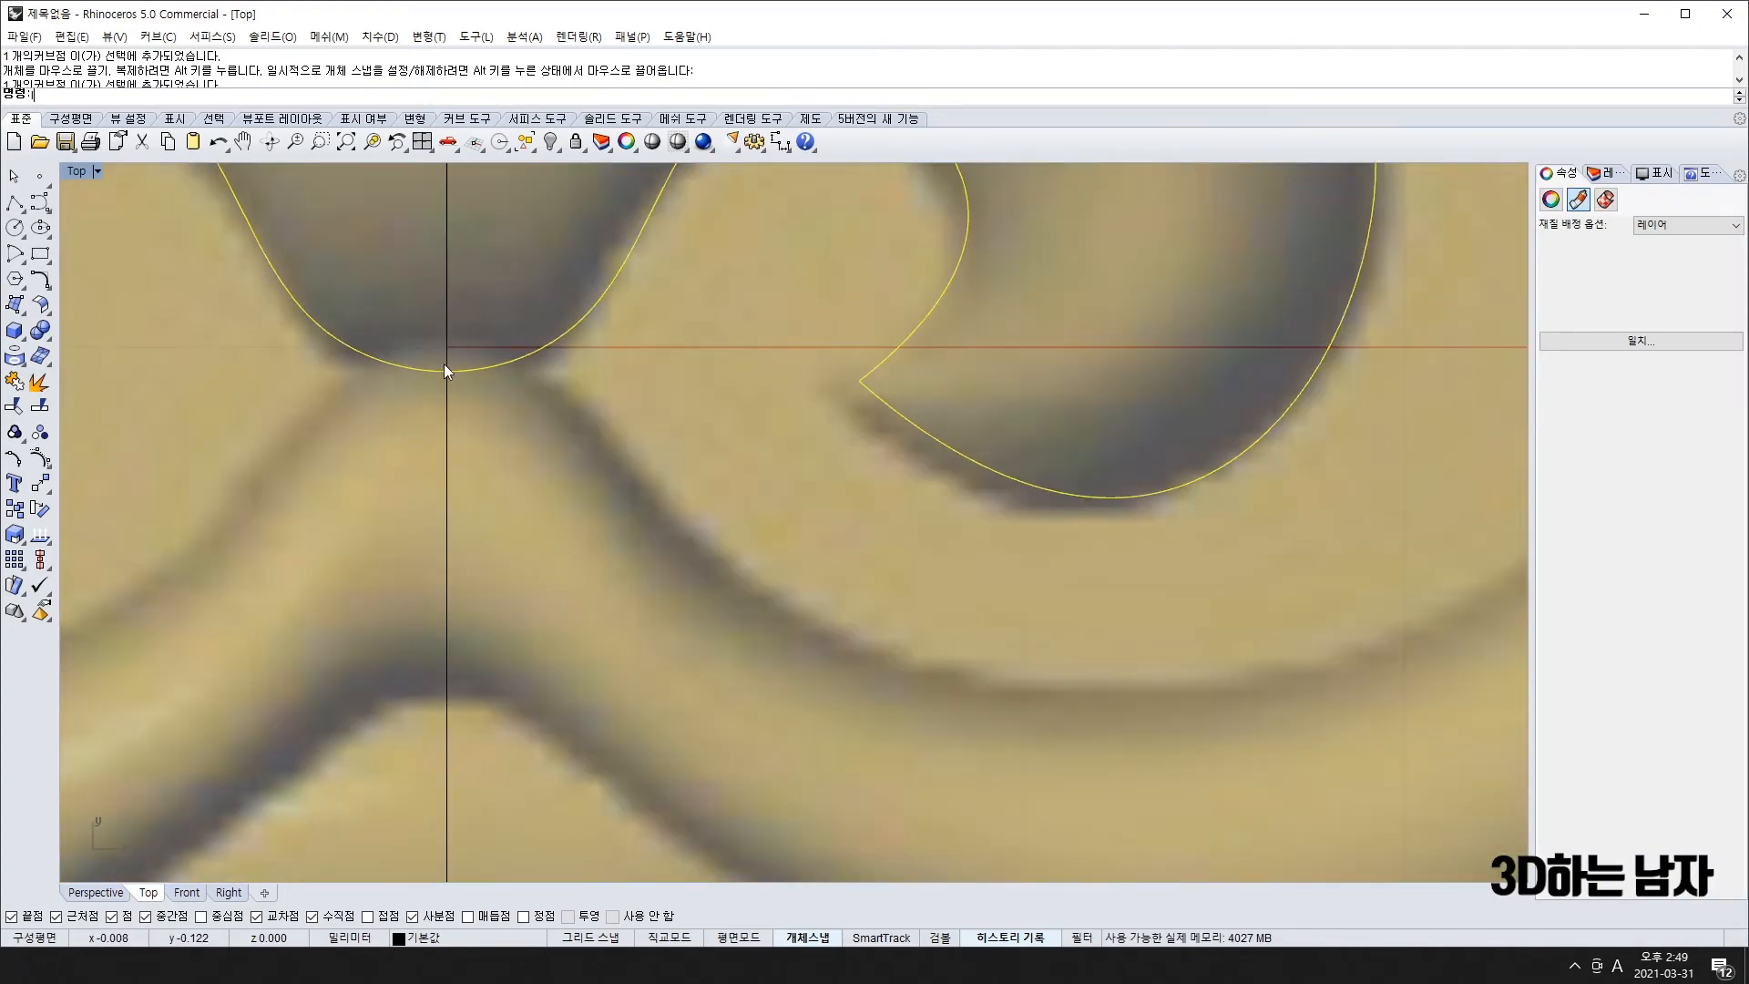
right_click(444, 364)
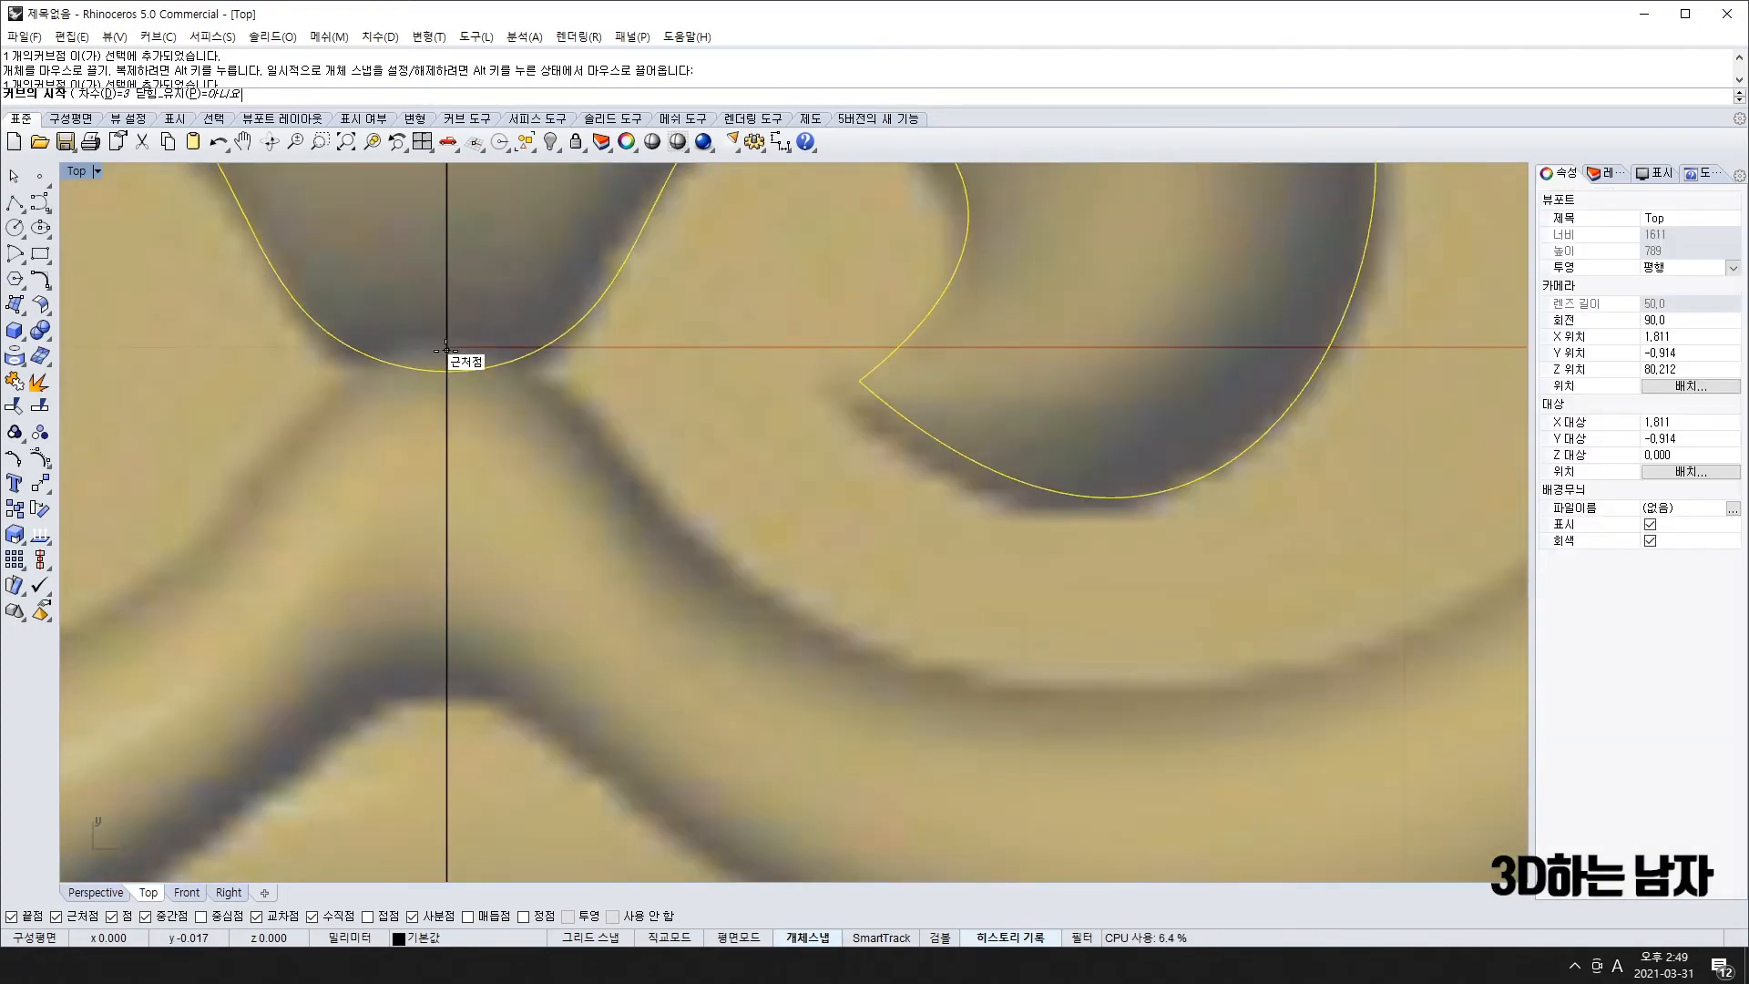
click(446, 349)
click(509, 360)
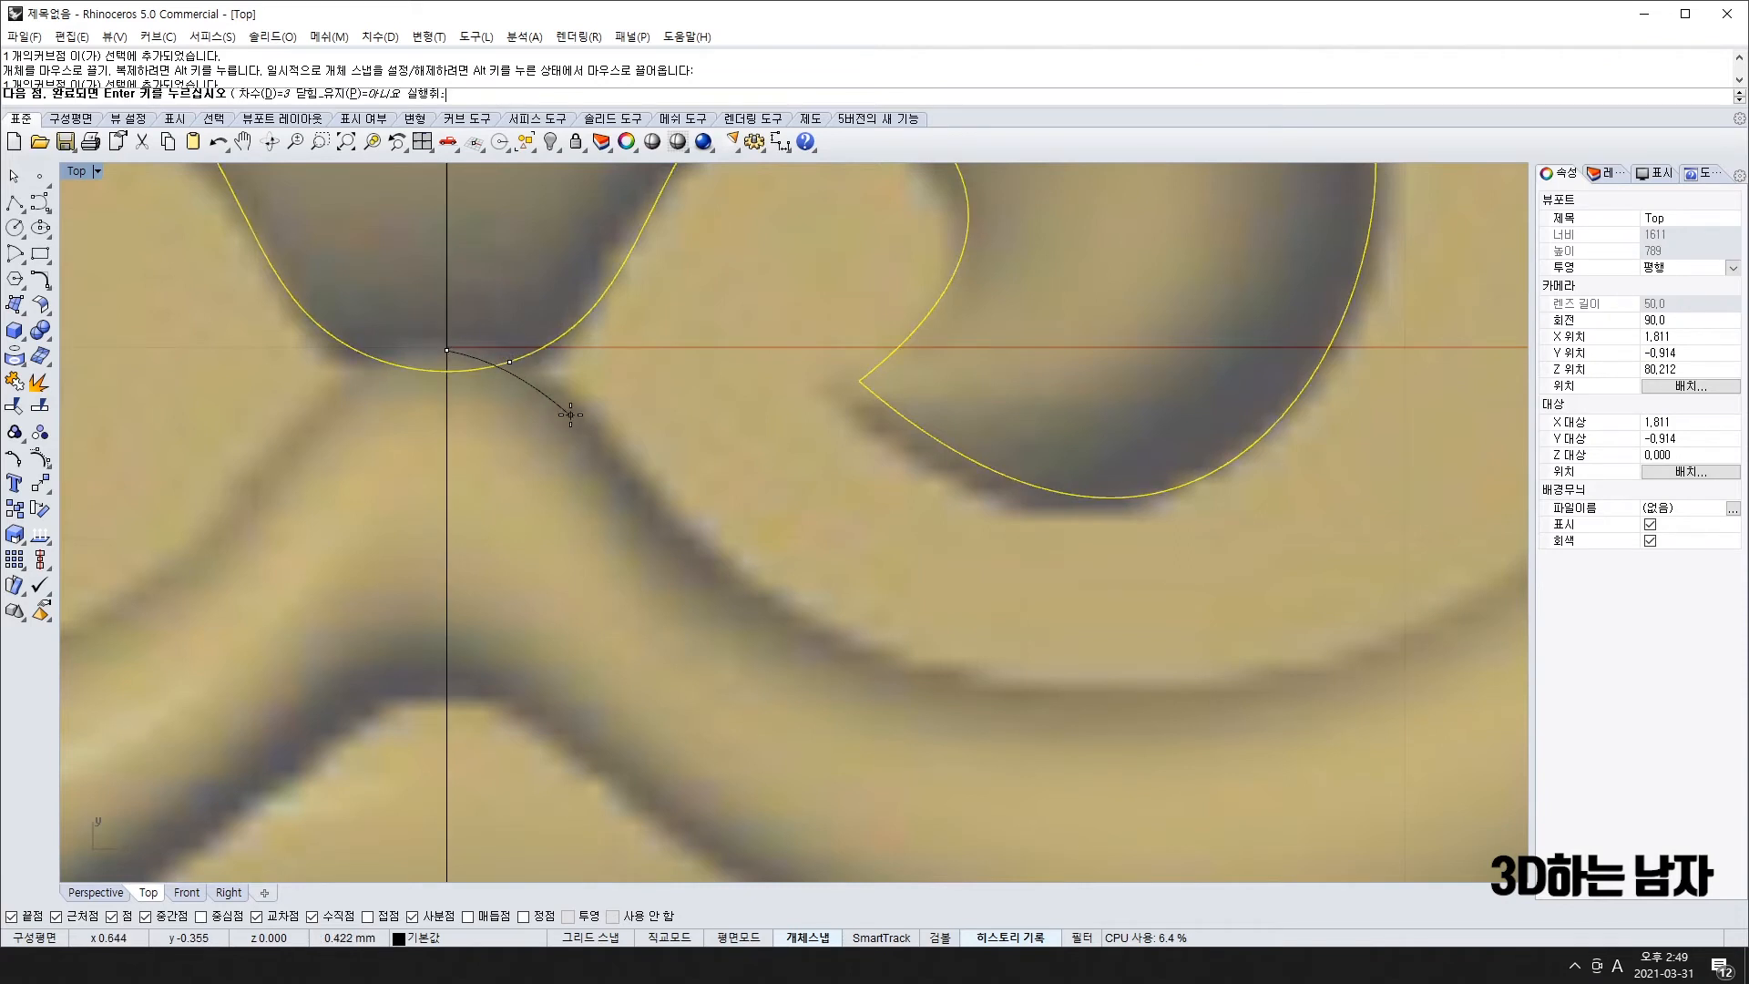
key(Return)
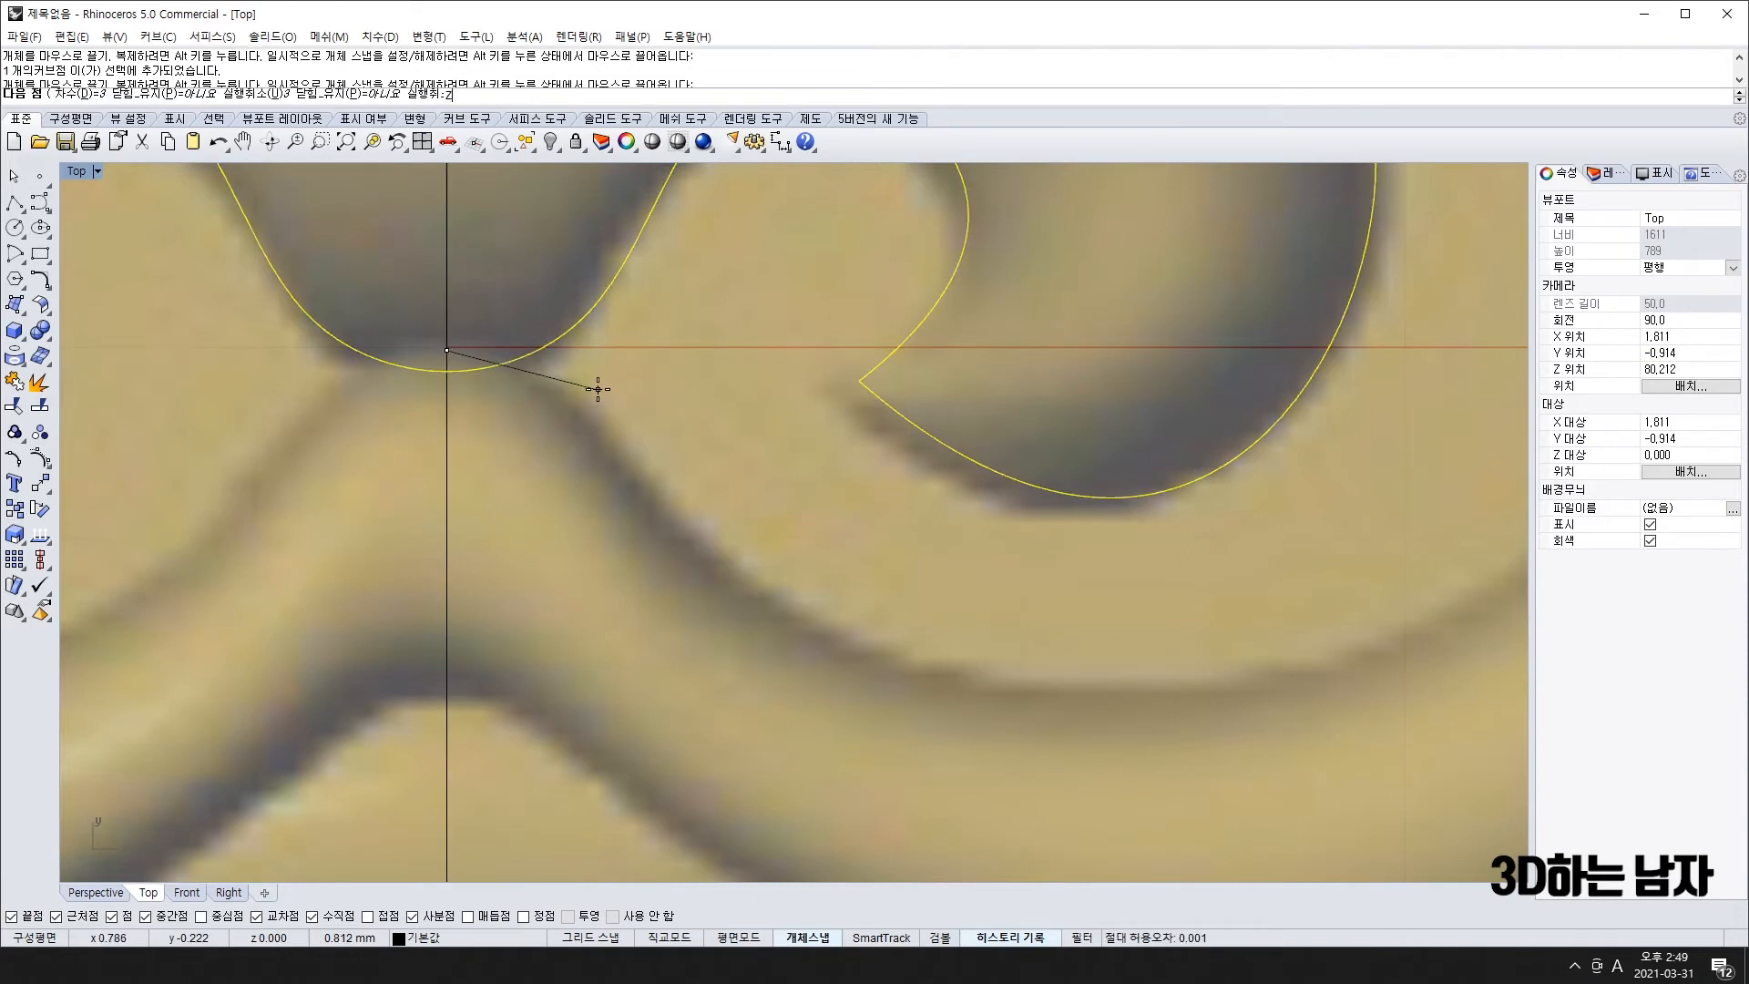
click(596, 400)
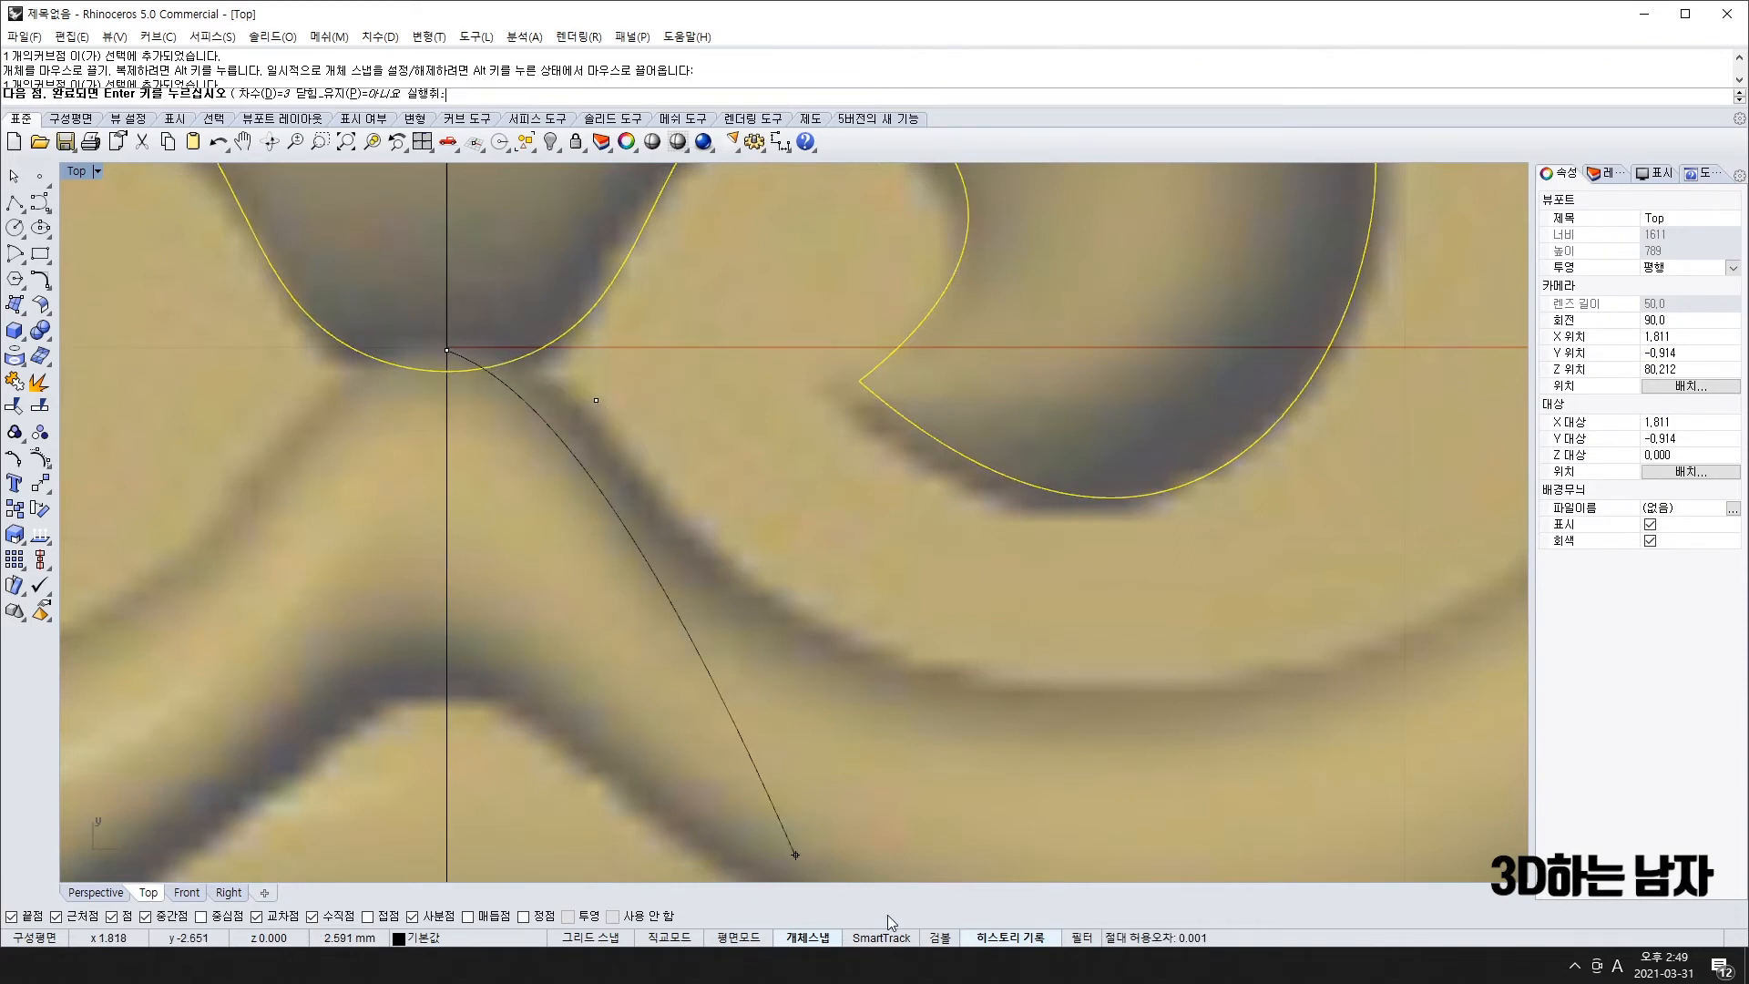
click(760, 664)
click(1190, 723)
- Continue the upper lip curve up and over the raised bumps beside the nose, down to the base of the side curl
scroll(1294, 683, down, 5)
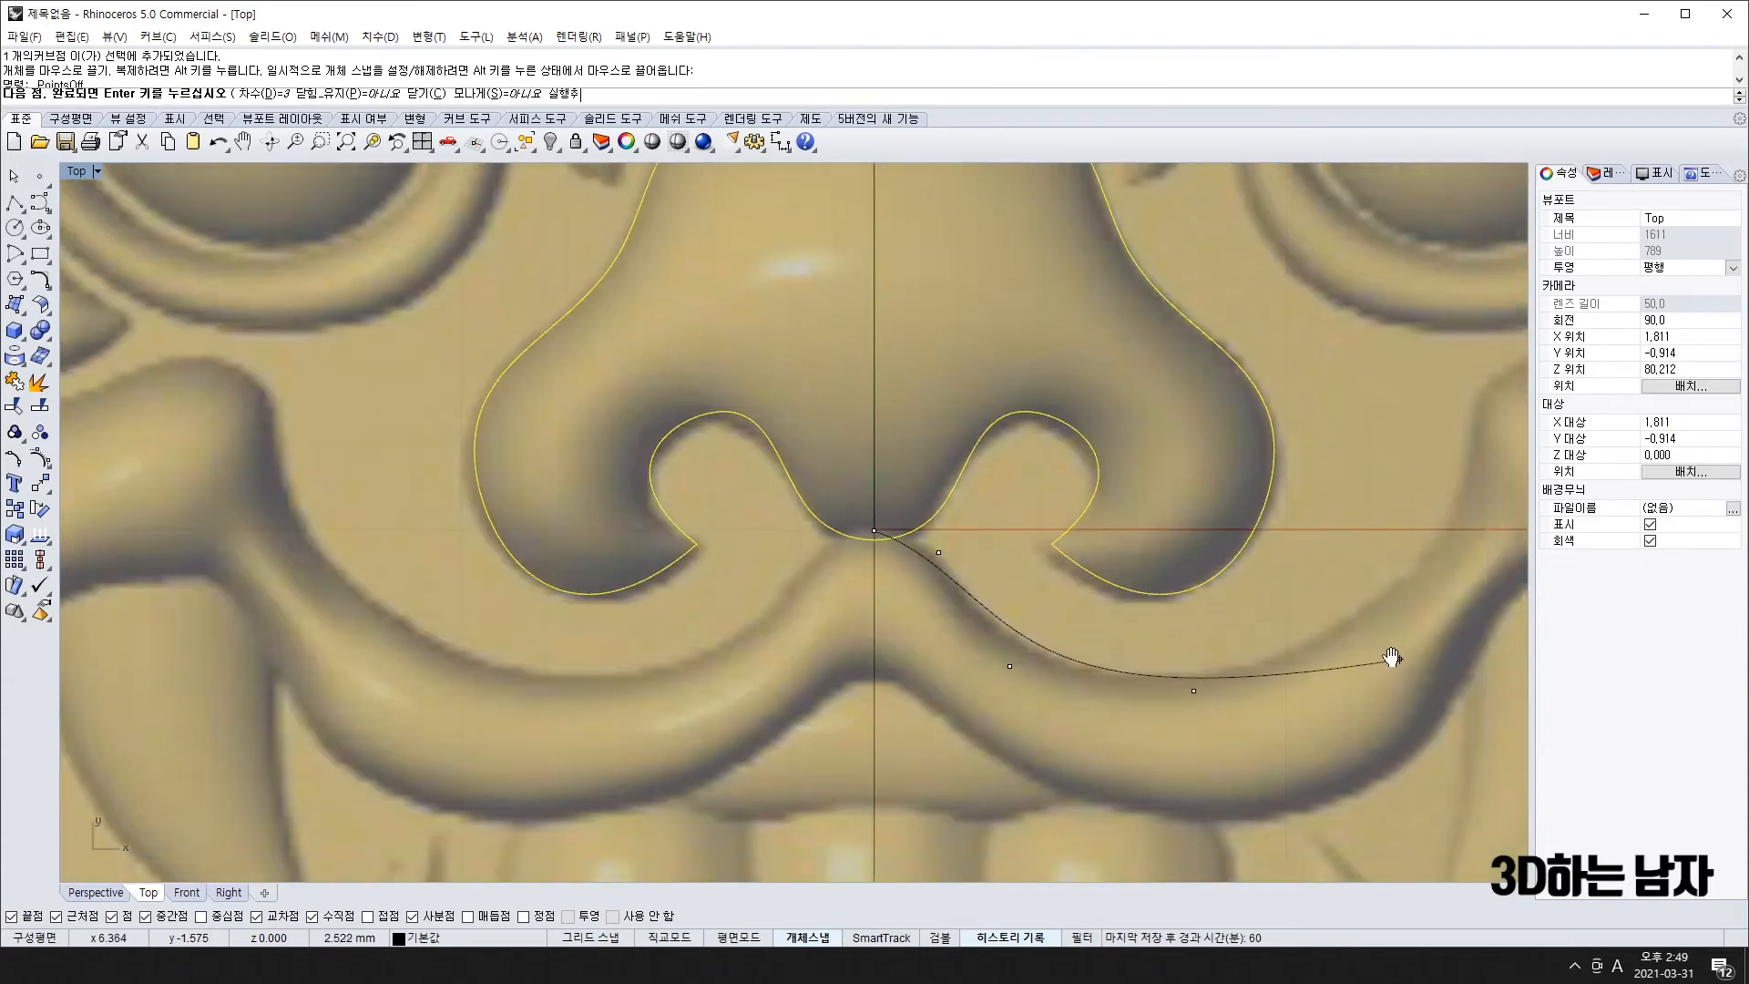
scroll(820, 529, up, 3)
click(841, 501)
click(786, 242)
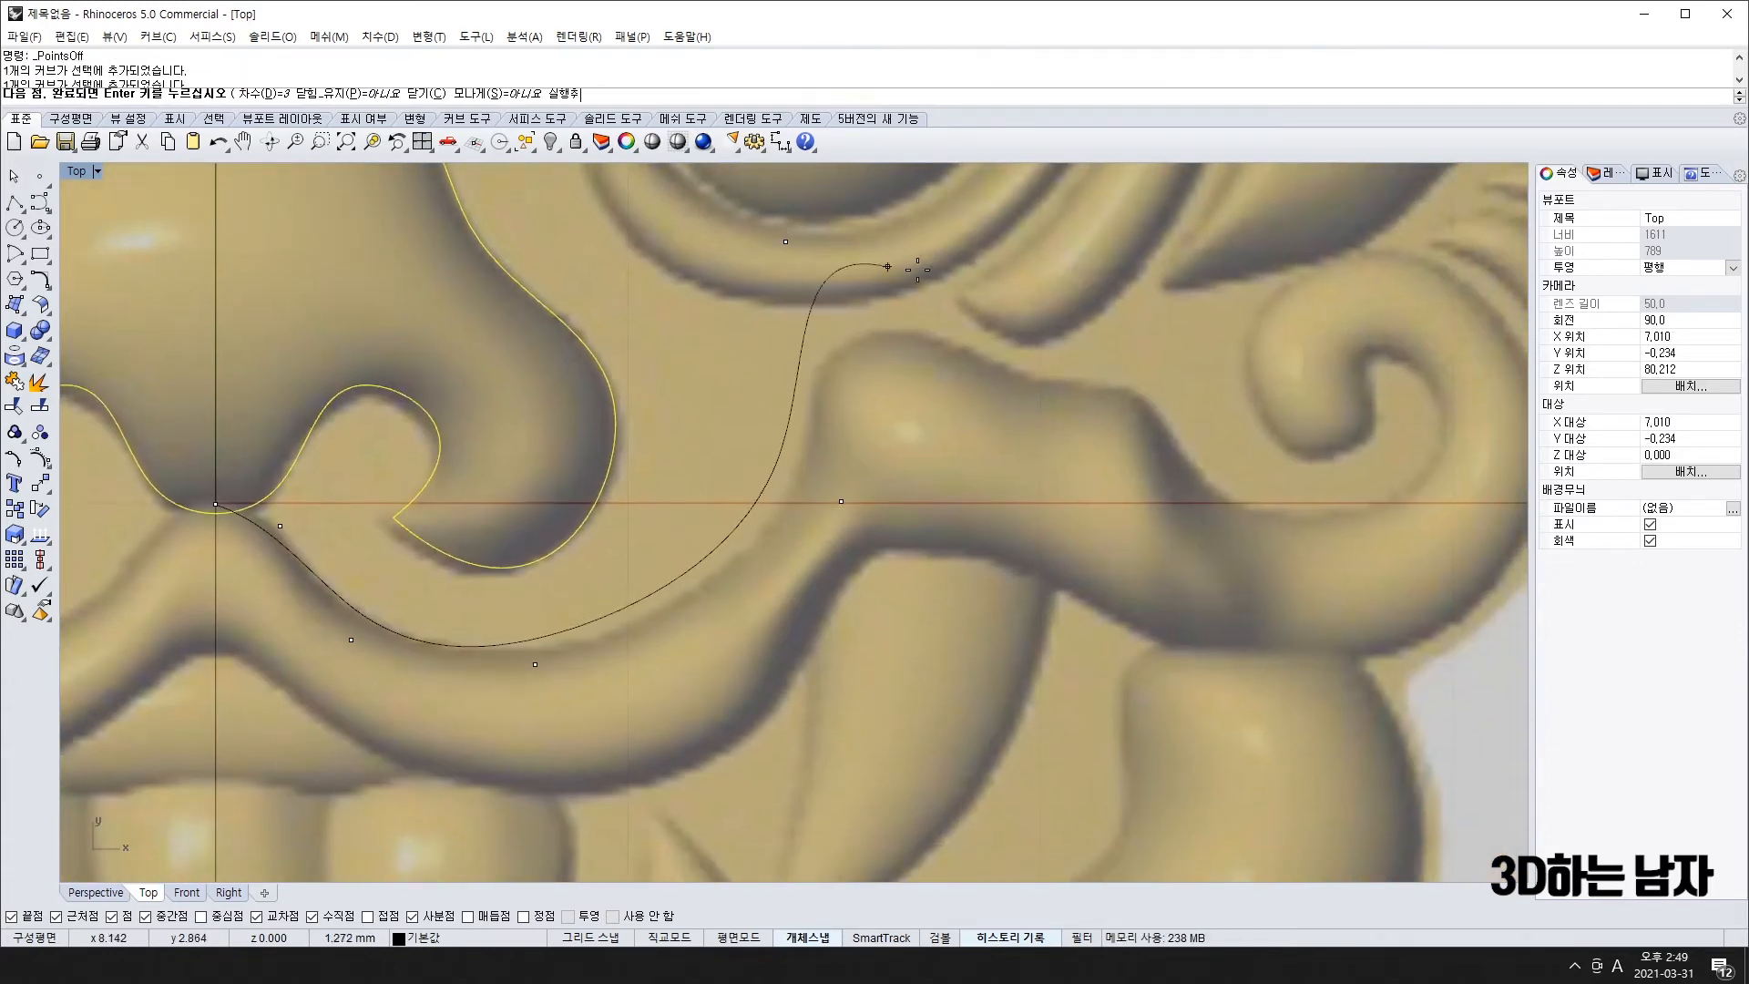
click(963, 308)
click(1042, 435)
click(1161, 340)
click(1182, 596)
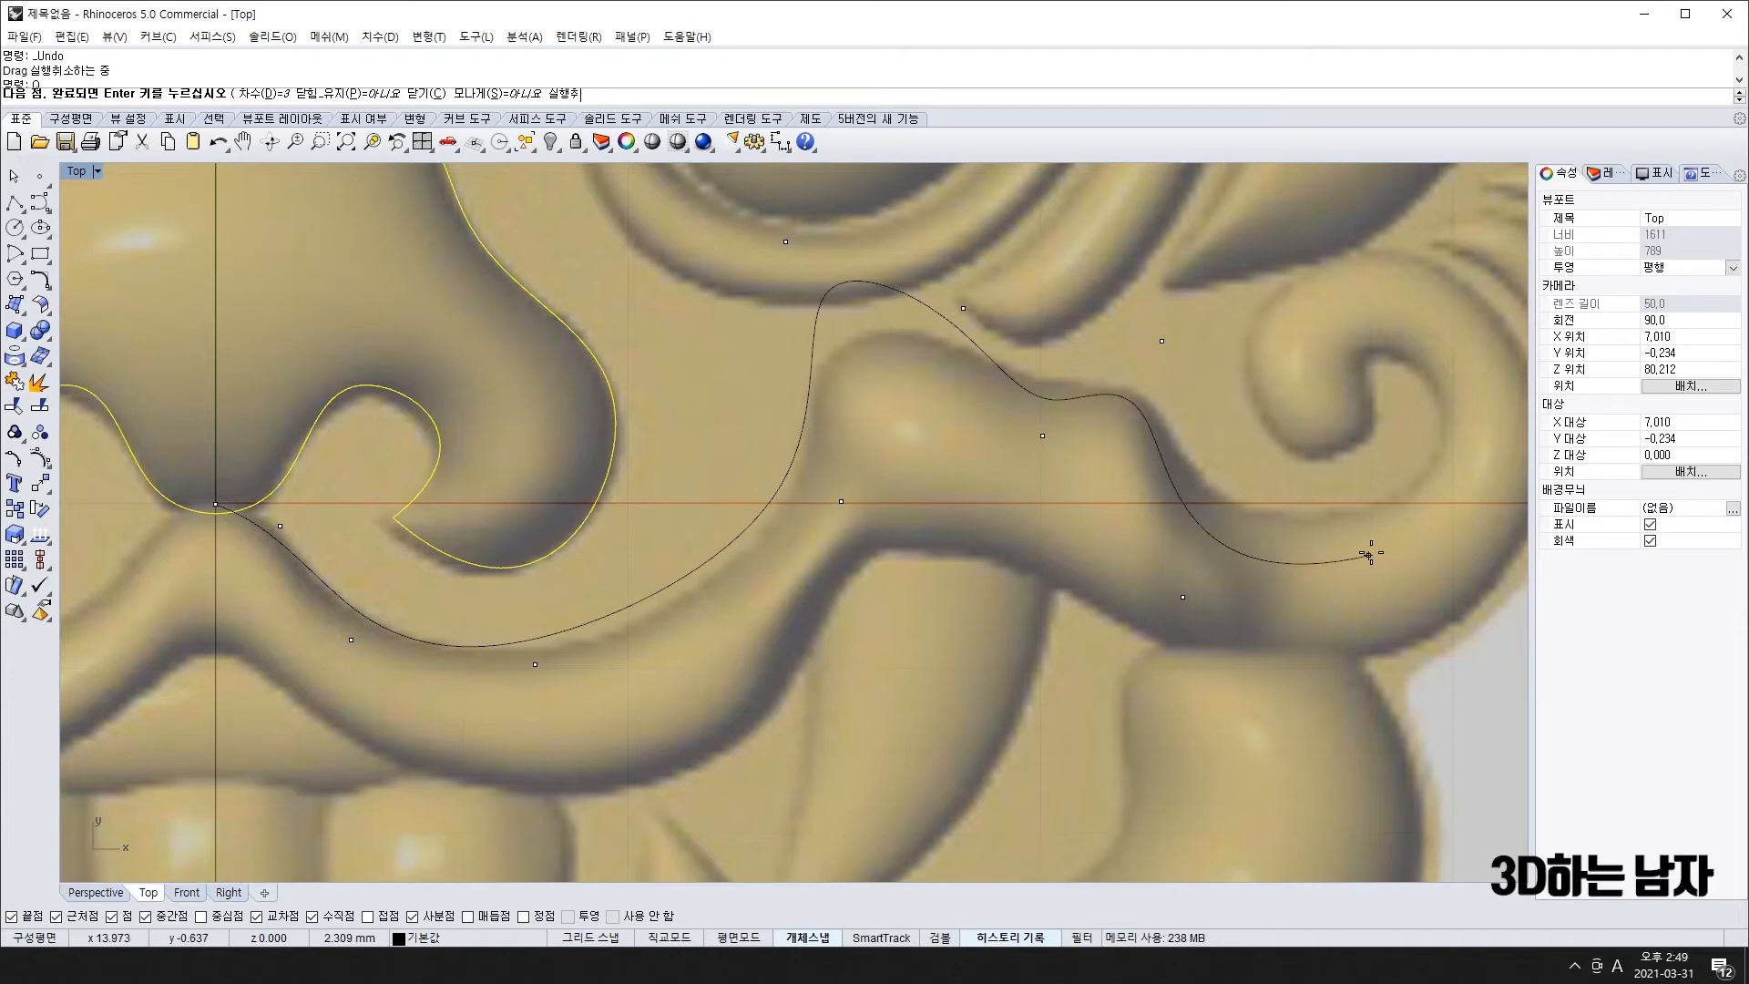
- Carry the upper lip curve along the inside of the side curl and around its spiral tip
click(1432, 509)
click(1436, 287)
click(1340, 342)
click(1373, 480)
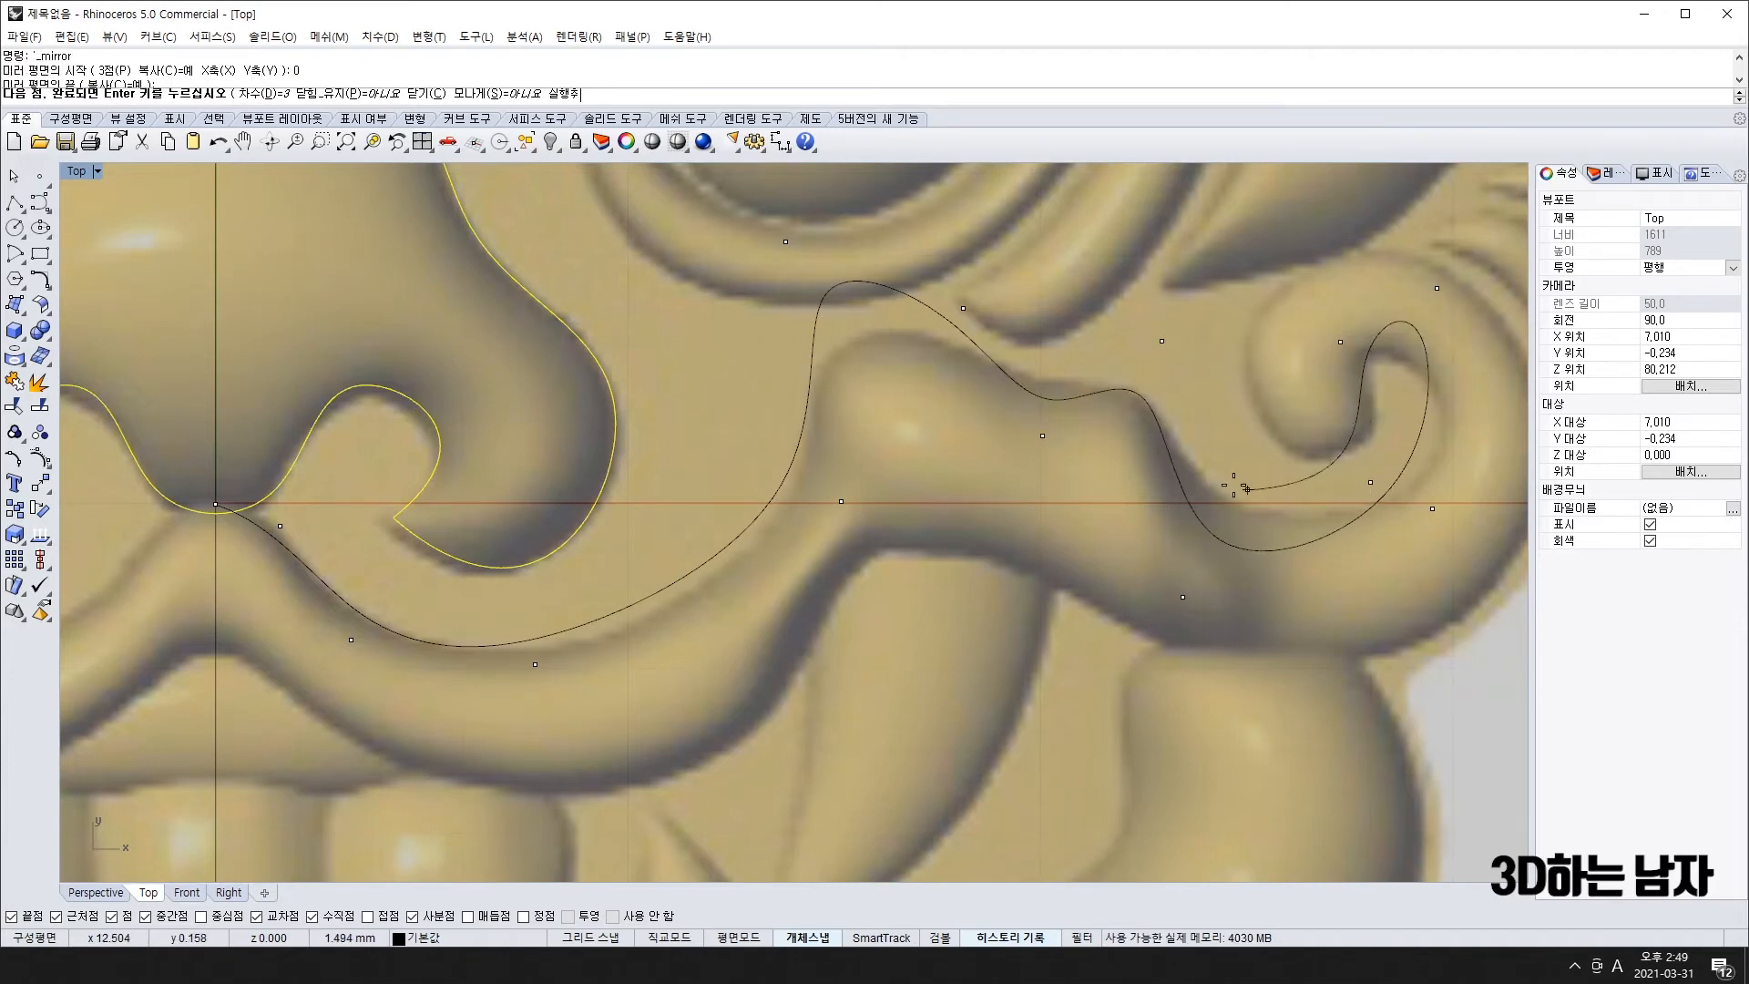
click(1188, 438)
click(1326, 211)
- Continue the upper lip curve around the curl's outer edge and back underneath to the top of the large fang
scroll(1348, 223, down, 8)
right_drag(1455, 336, 869, 370)
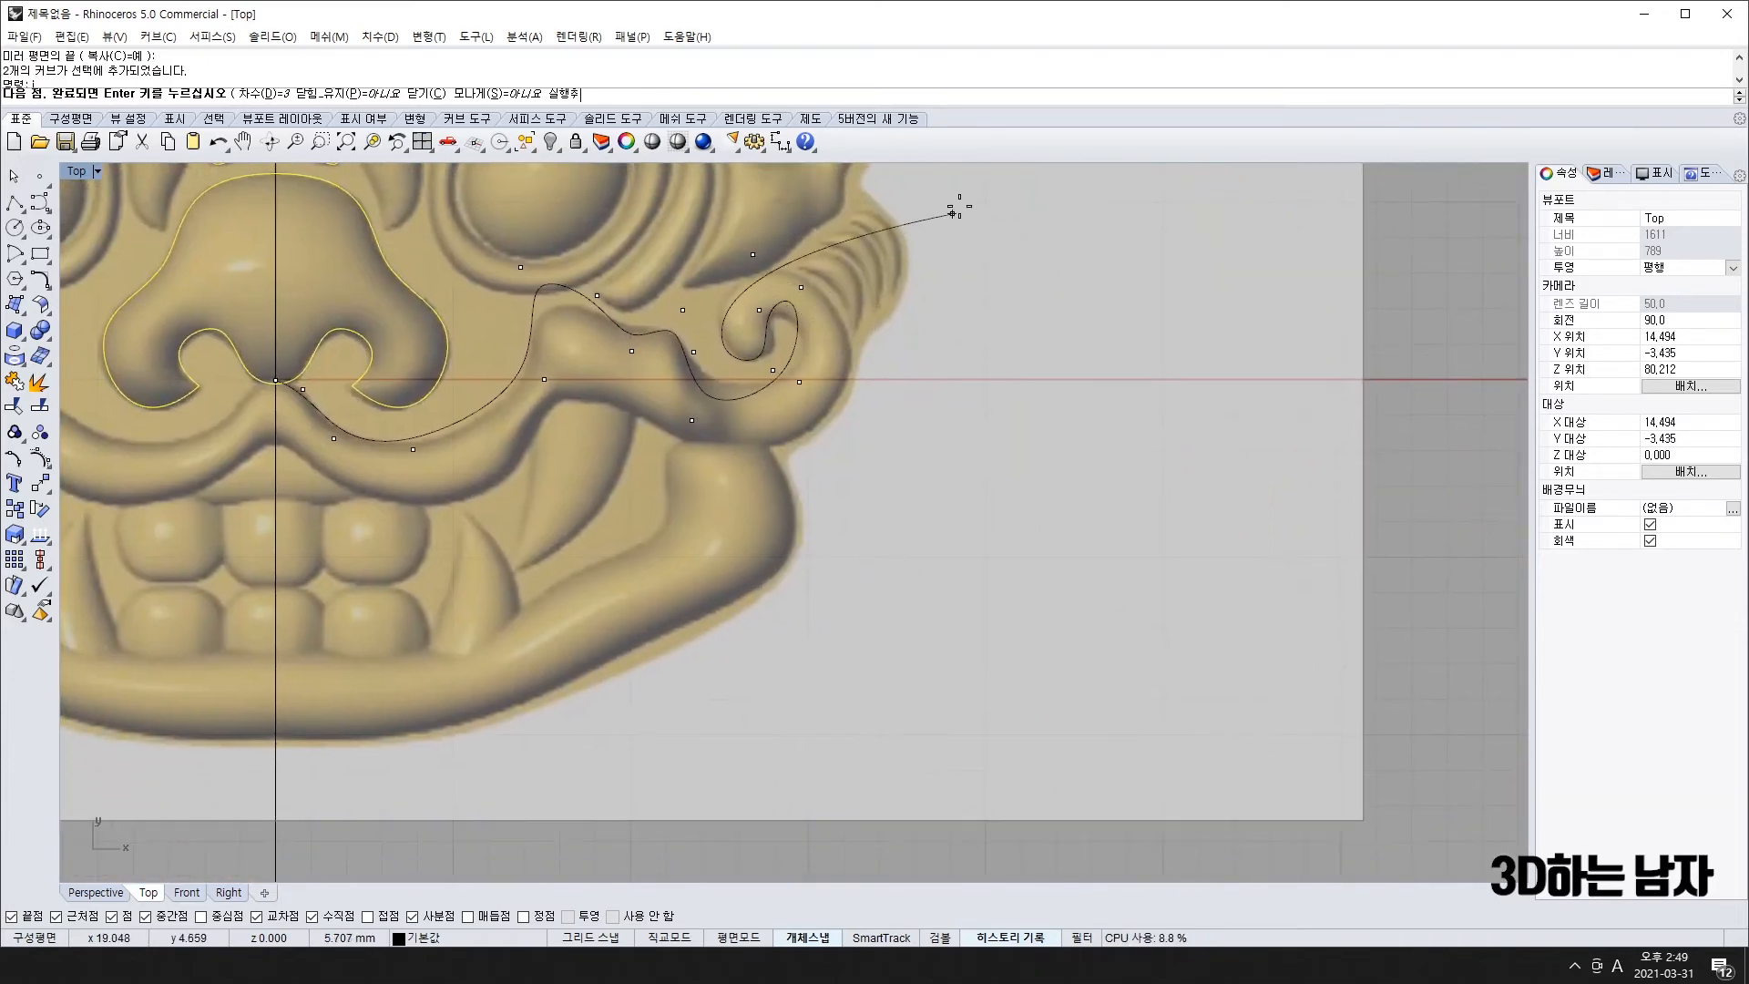
click(909, 272)
click(787, 507)
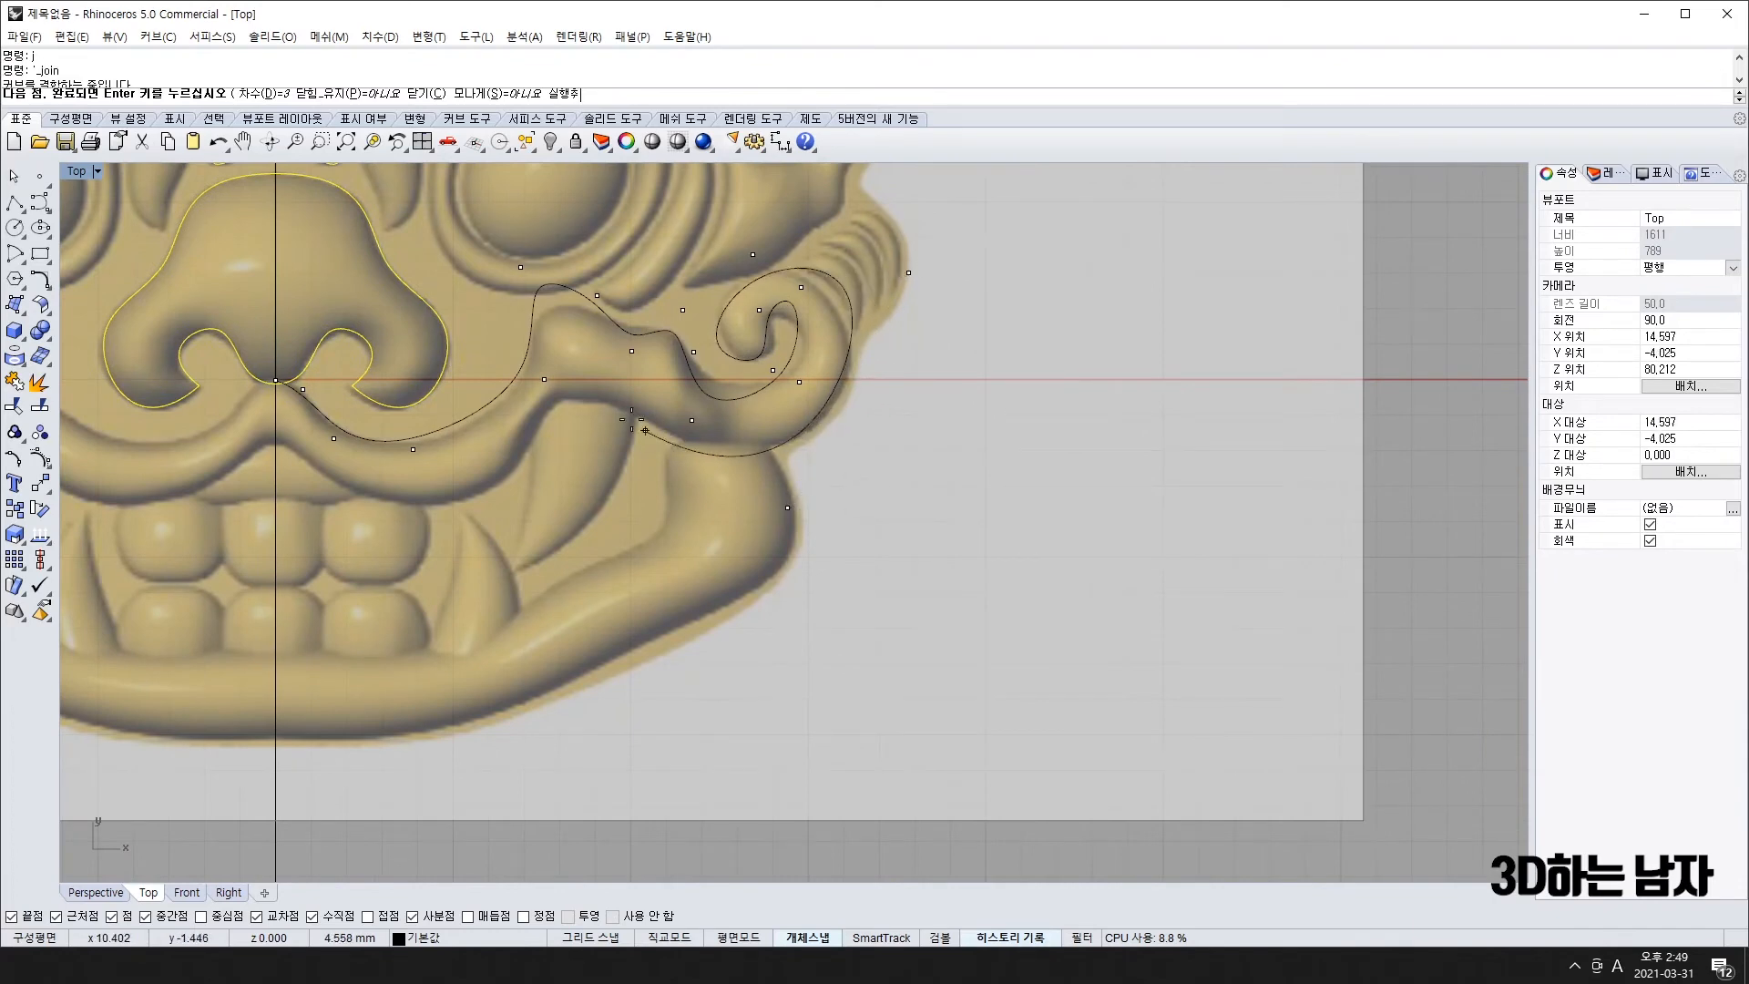
click(623, 396)
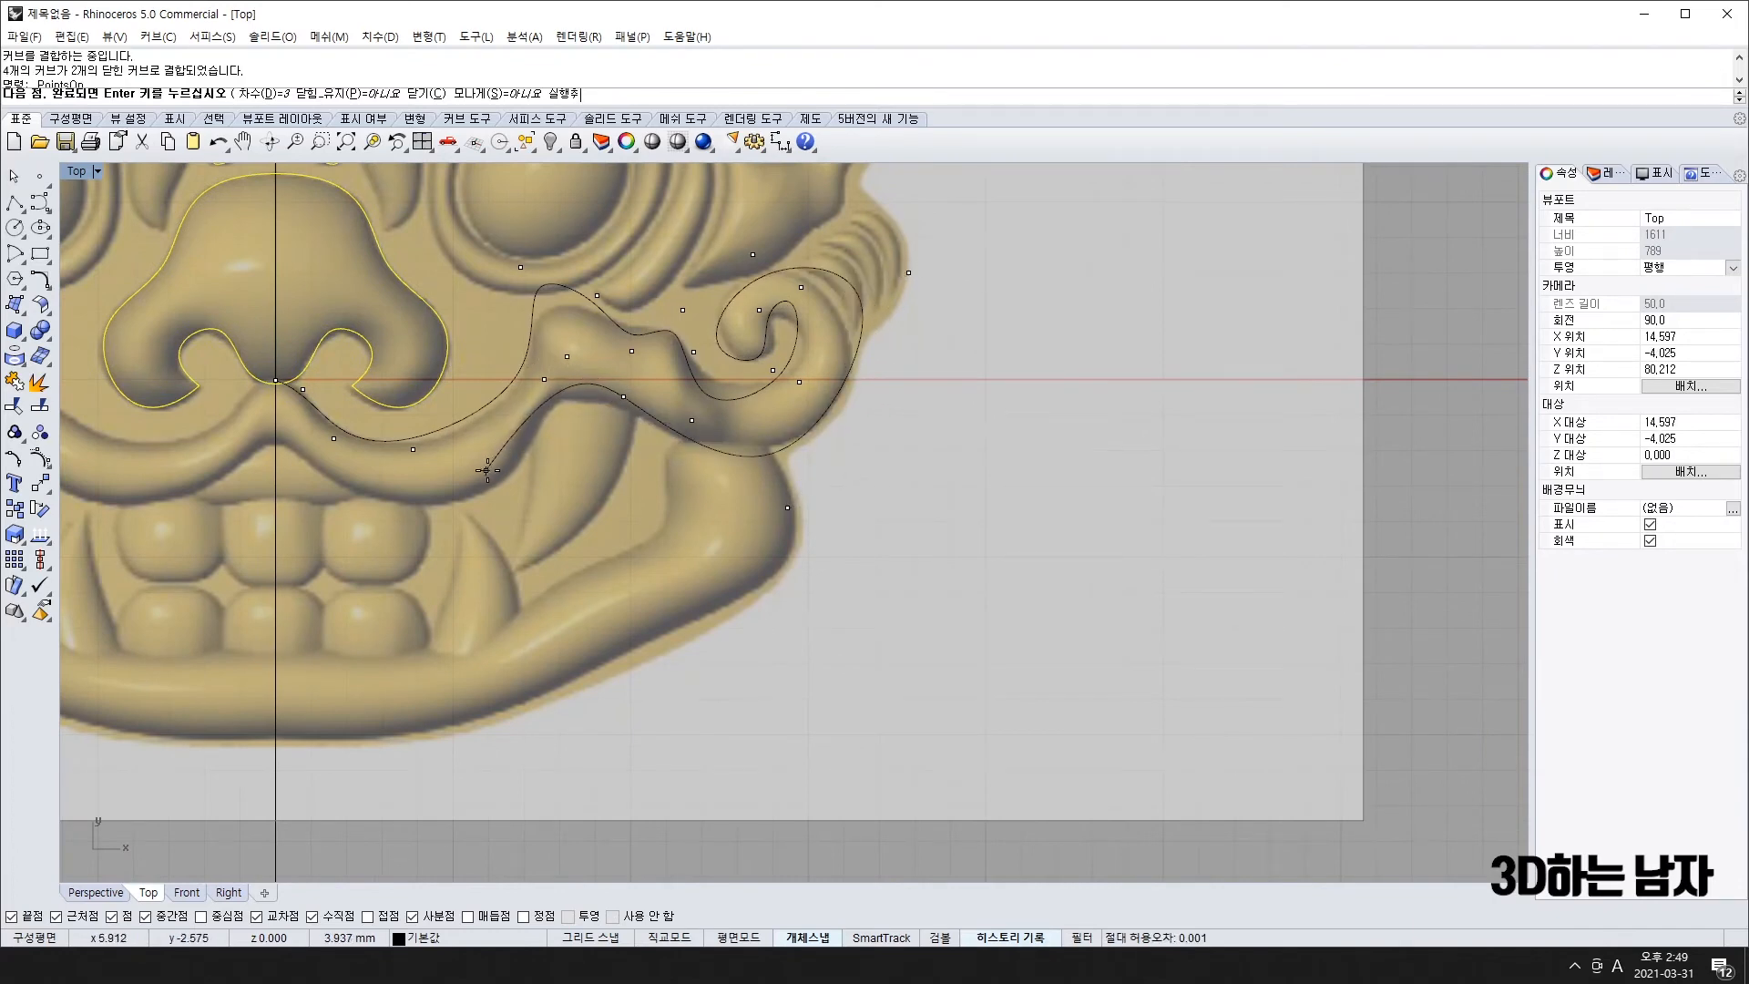
- Trace the upper lip's lower edge above the teeth back to the centre line and finish the curve
click(508, 504)
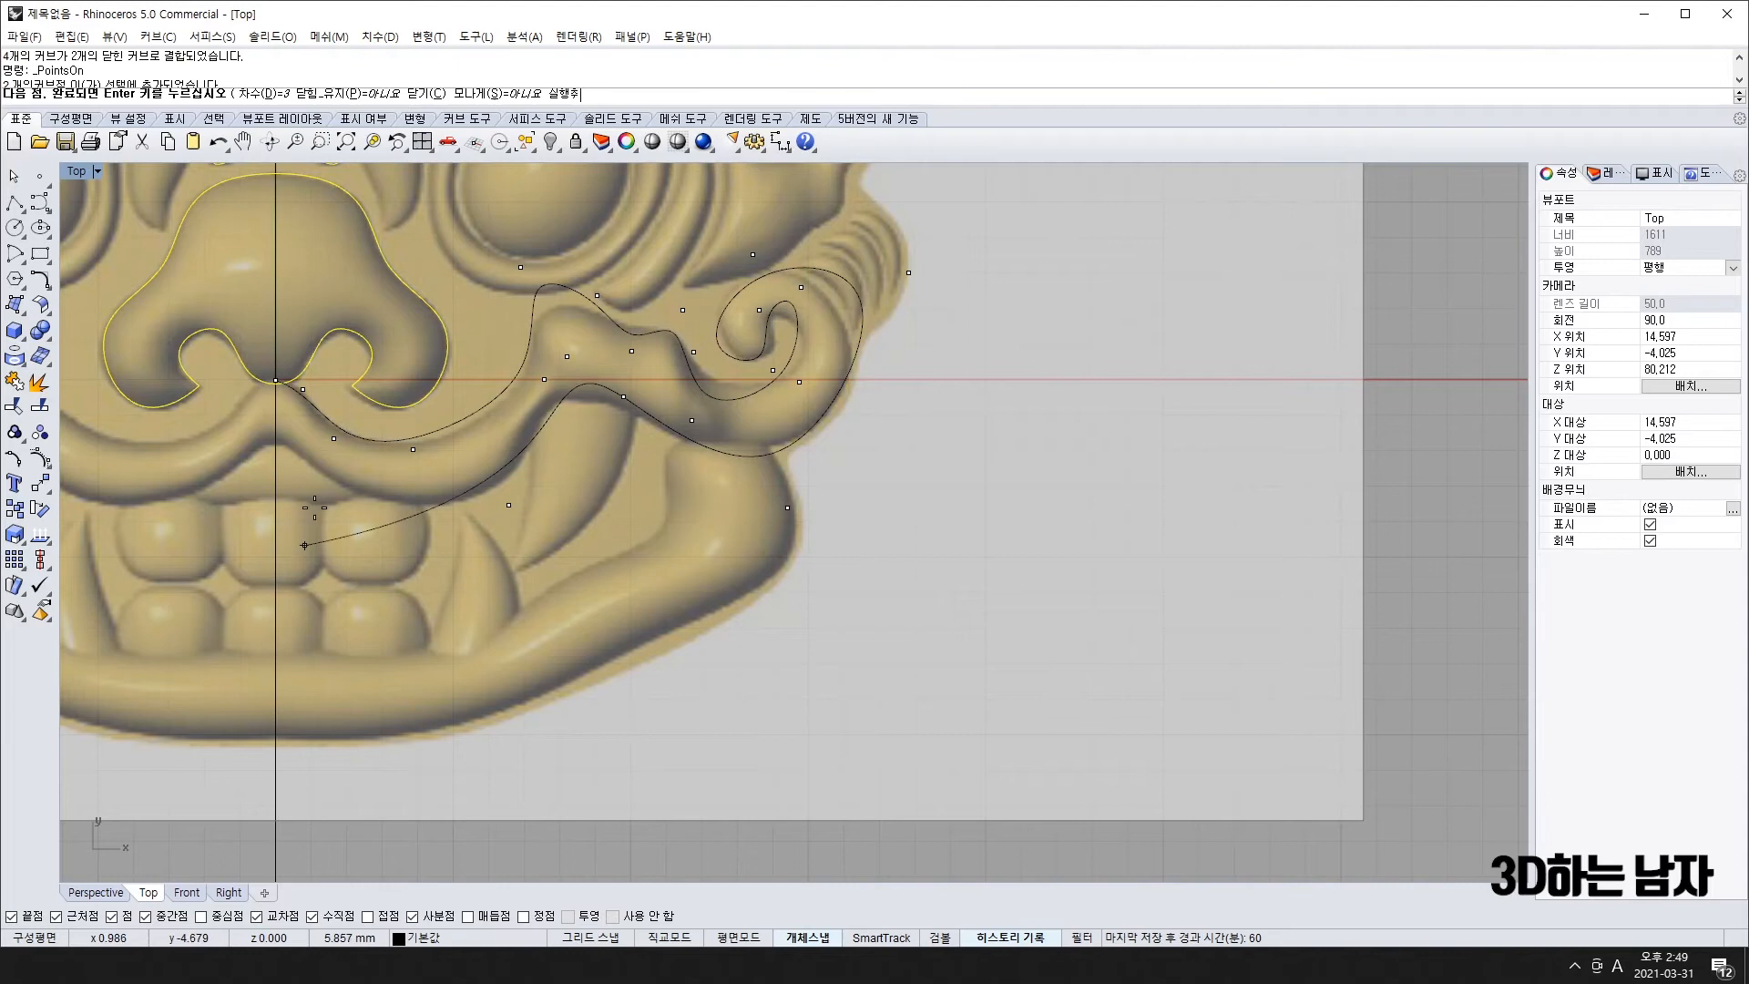
click(365, 509)
scroll(309, 450, up, 10)
click(313, 418)
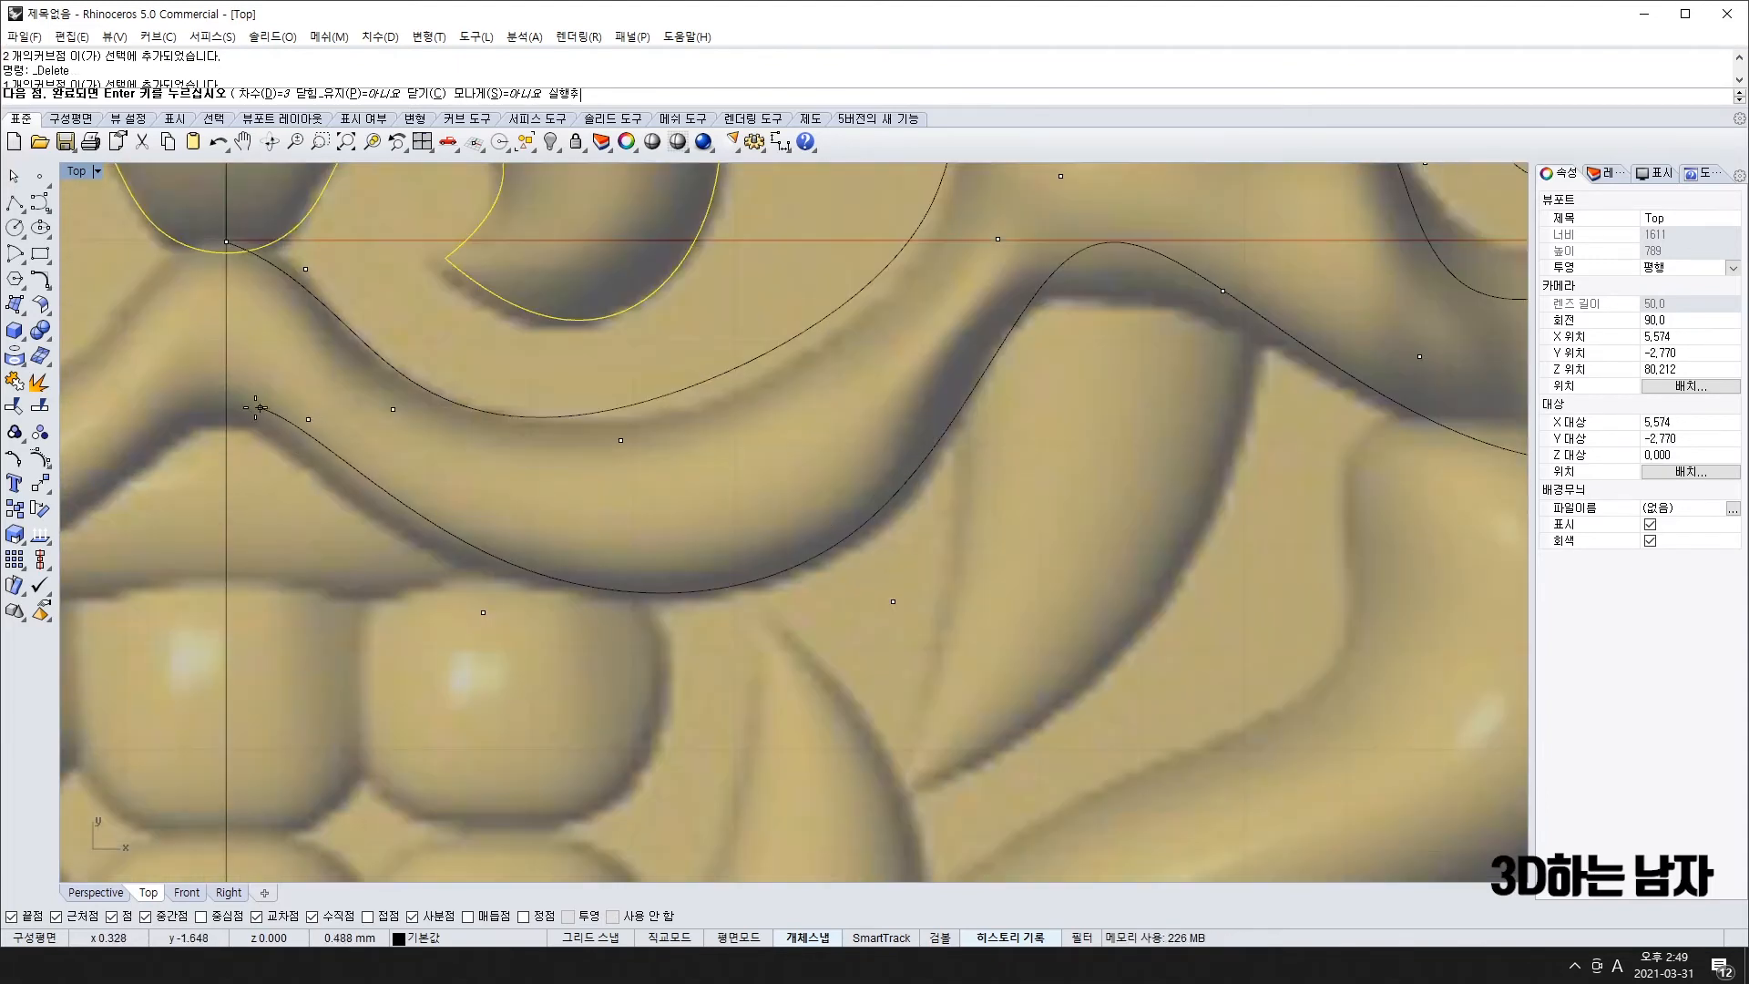
click(224, 418)
right_click(248, 416)
scroll(248, 412, down, 4)
scroll(246, 401, down, 8)
drag(441, 431, 435, 424)
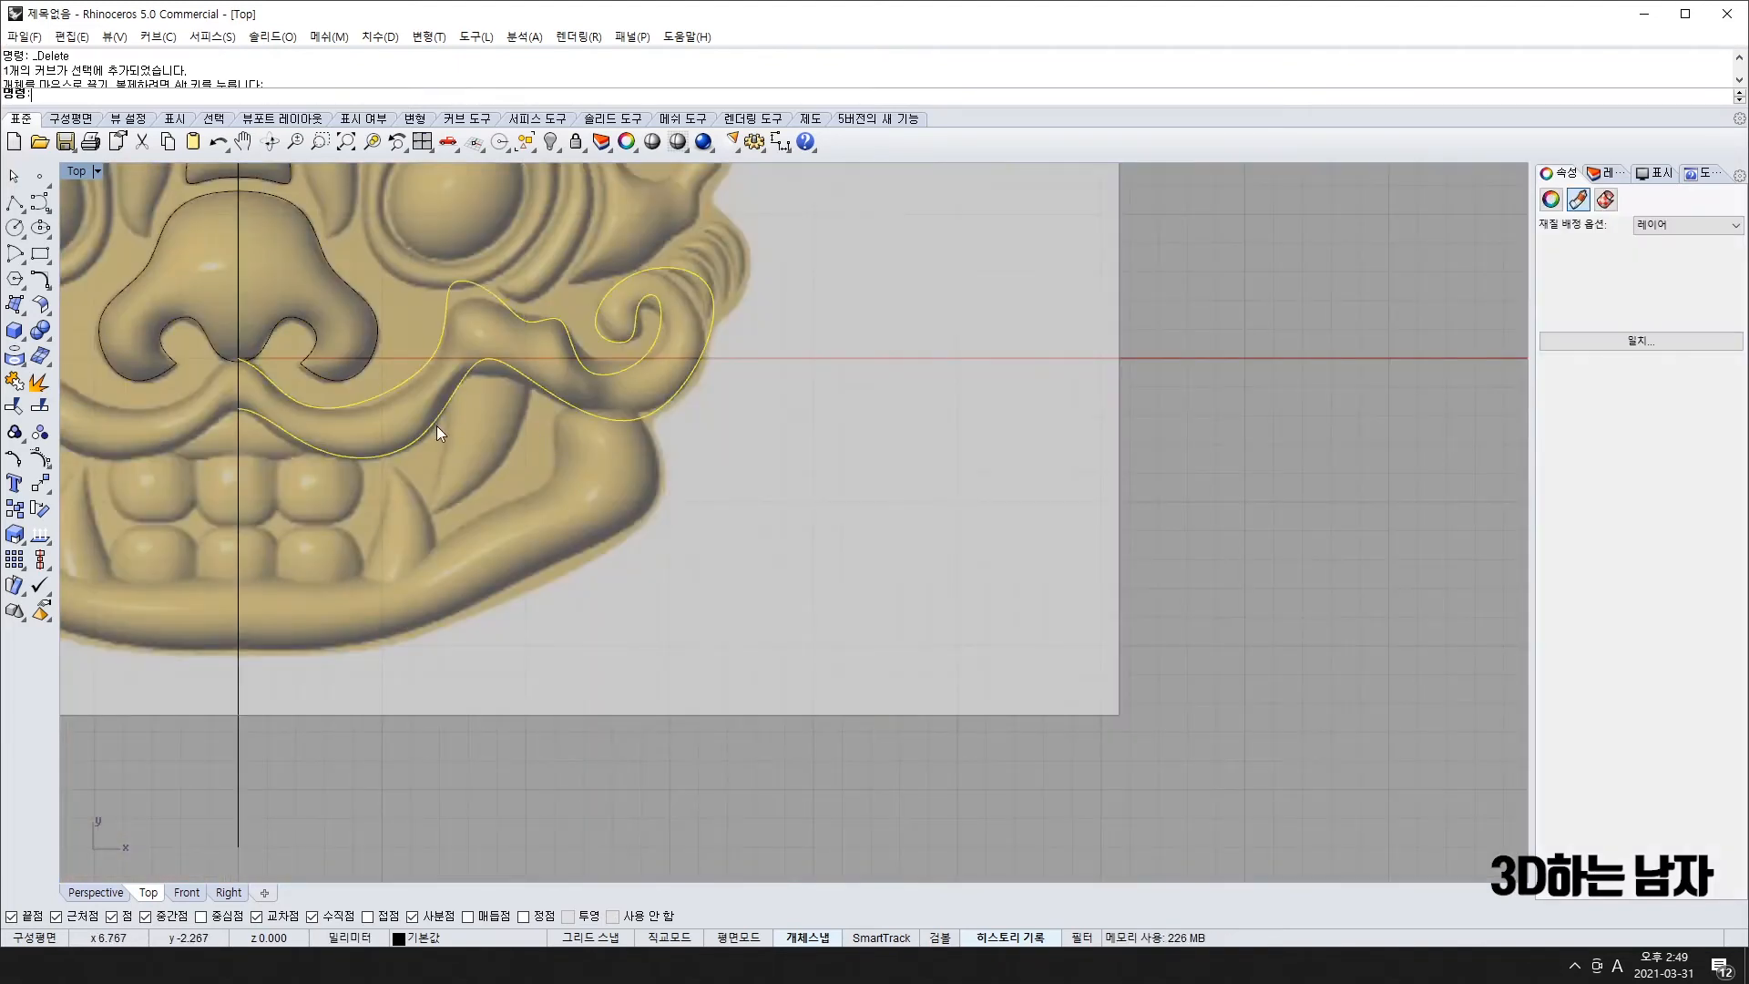
right_drag(484, 526, 679, 601)
key(ctrl+z)
- Reshape the upper lip curve's upper edge between the nose and the first raised bump by moving its control points onto the picture
scroll(550, 475, up, 12)
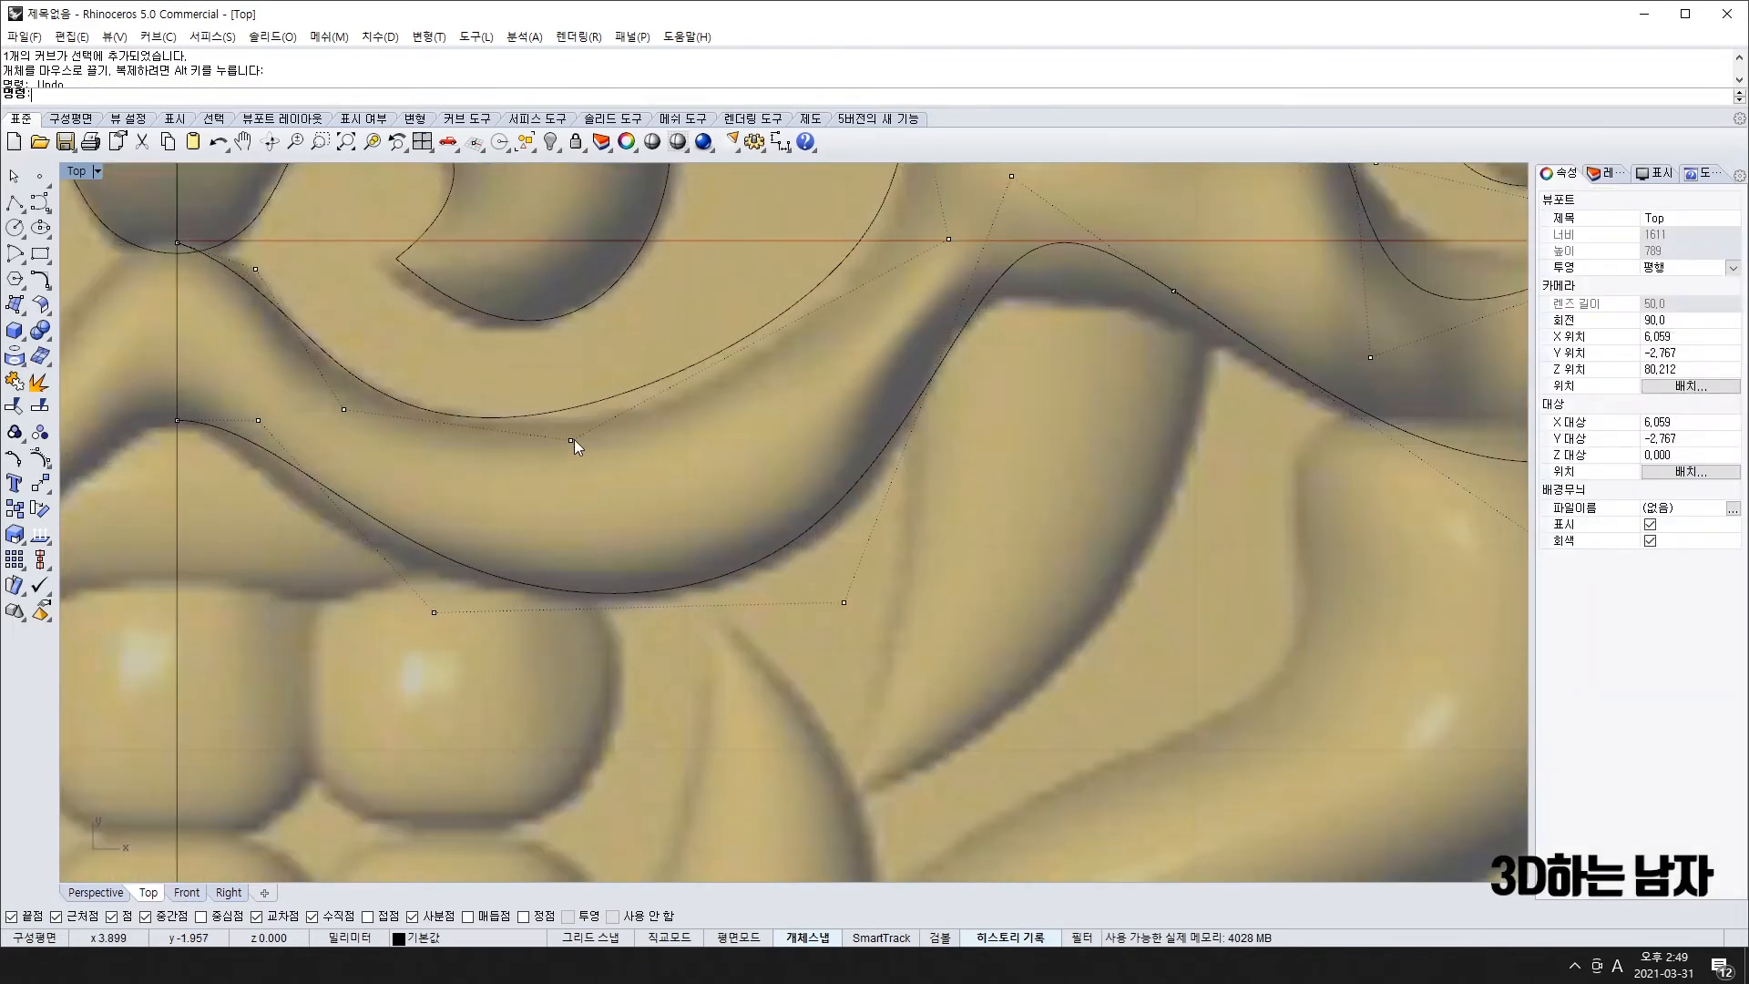
drag(572, 441, 584, 457)
scroll(592, 456, down, 6)
right_drag(668, 421, 599, 554)
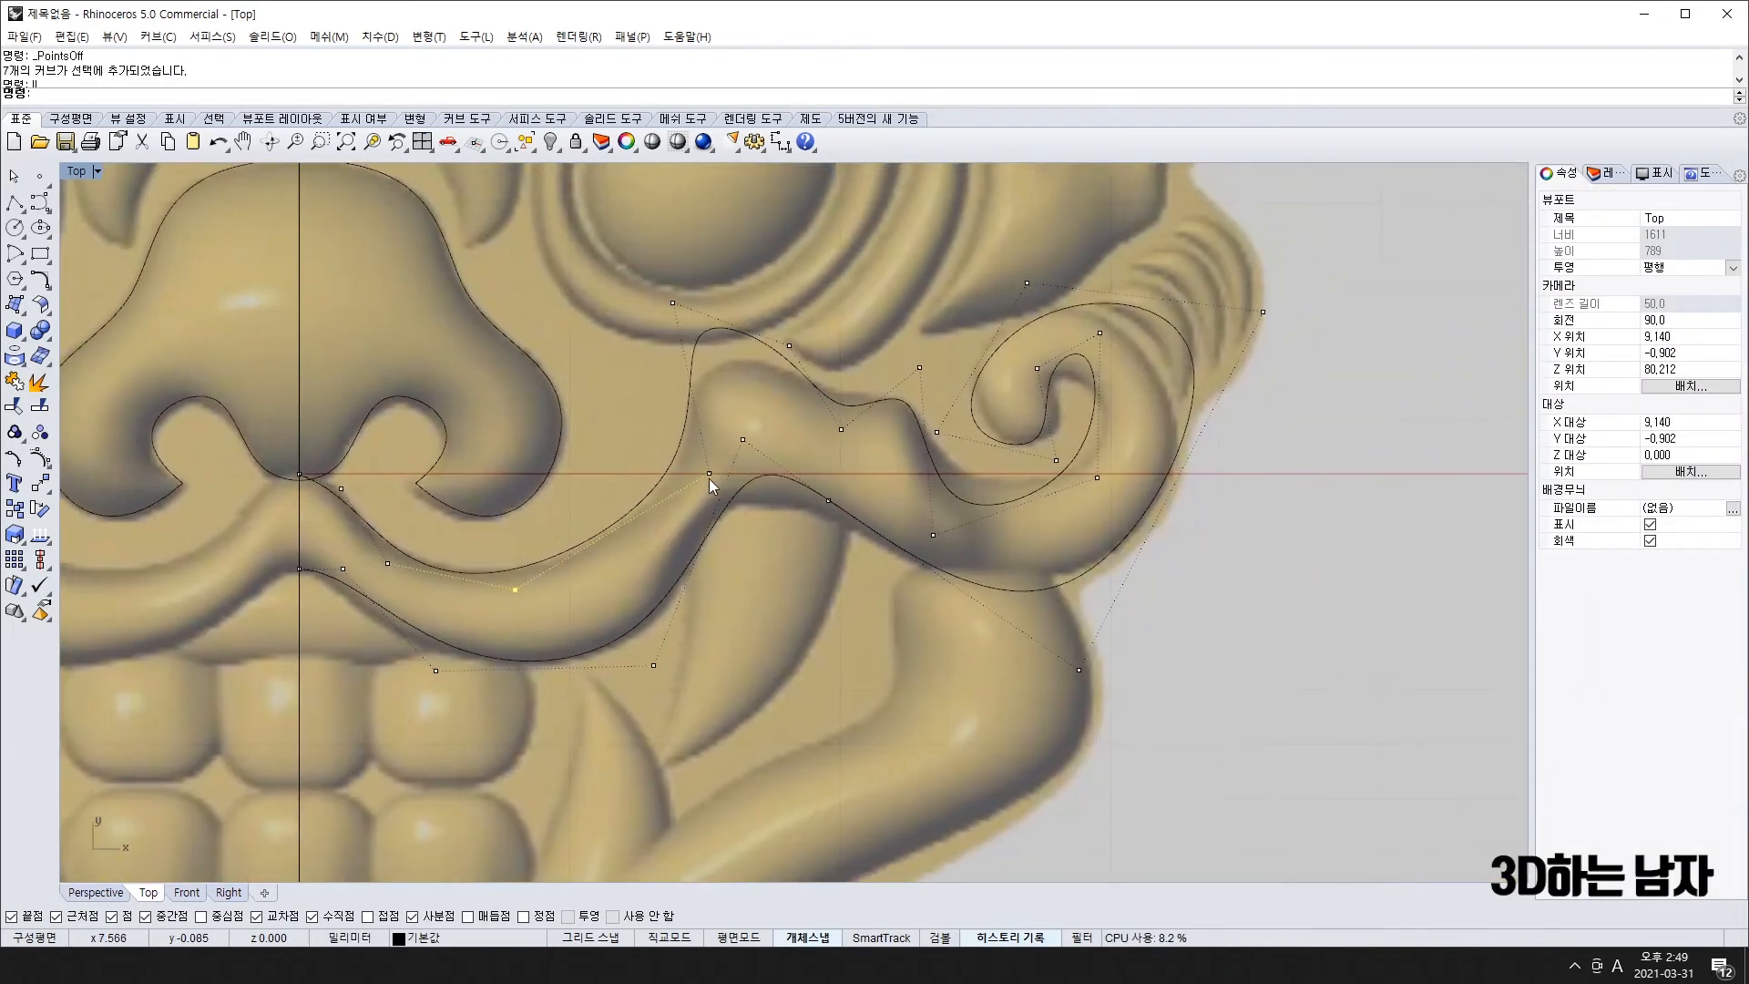
drag(710, 474, 694, 509)
drag(673, 303, 676, 355)
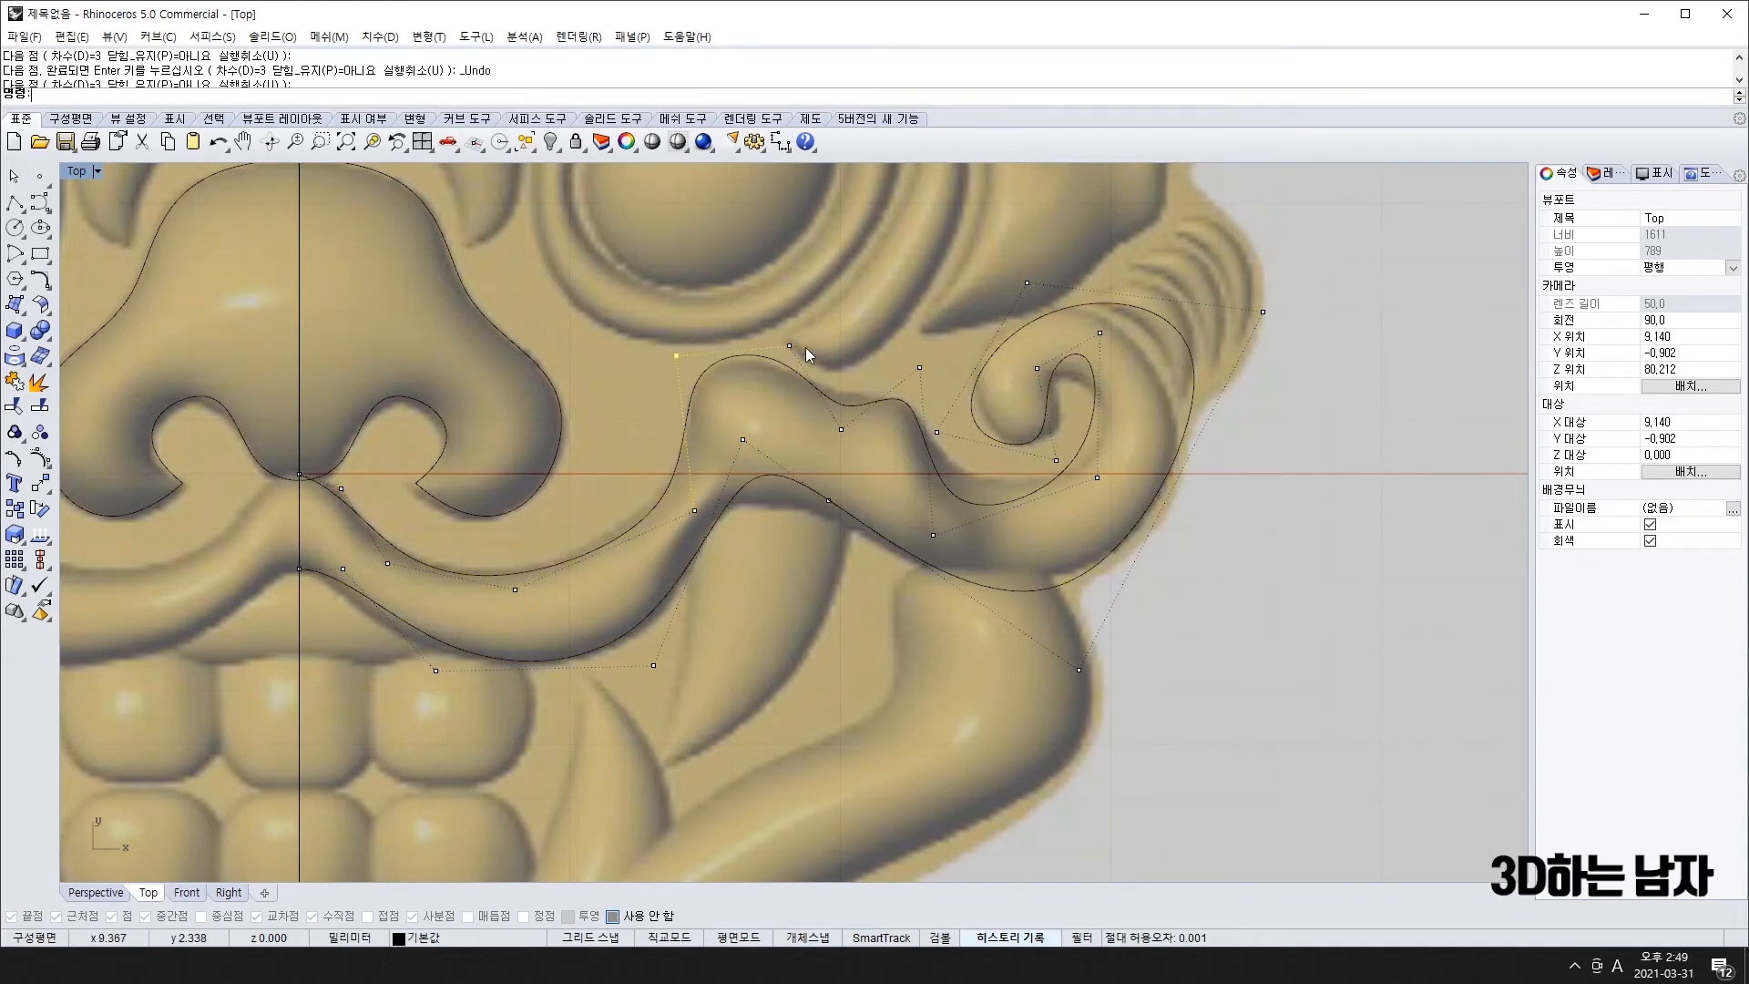
- Fit the upper lip curve to the two raised bumps and the base of the side curl by moving its control points
drag(790, 347, 789, 353)
drag(841, 429, 838, 410)
drag(919, 369, 929, 384)
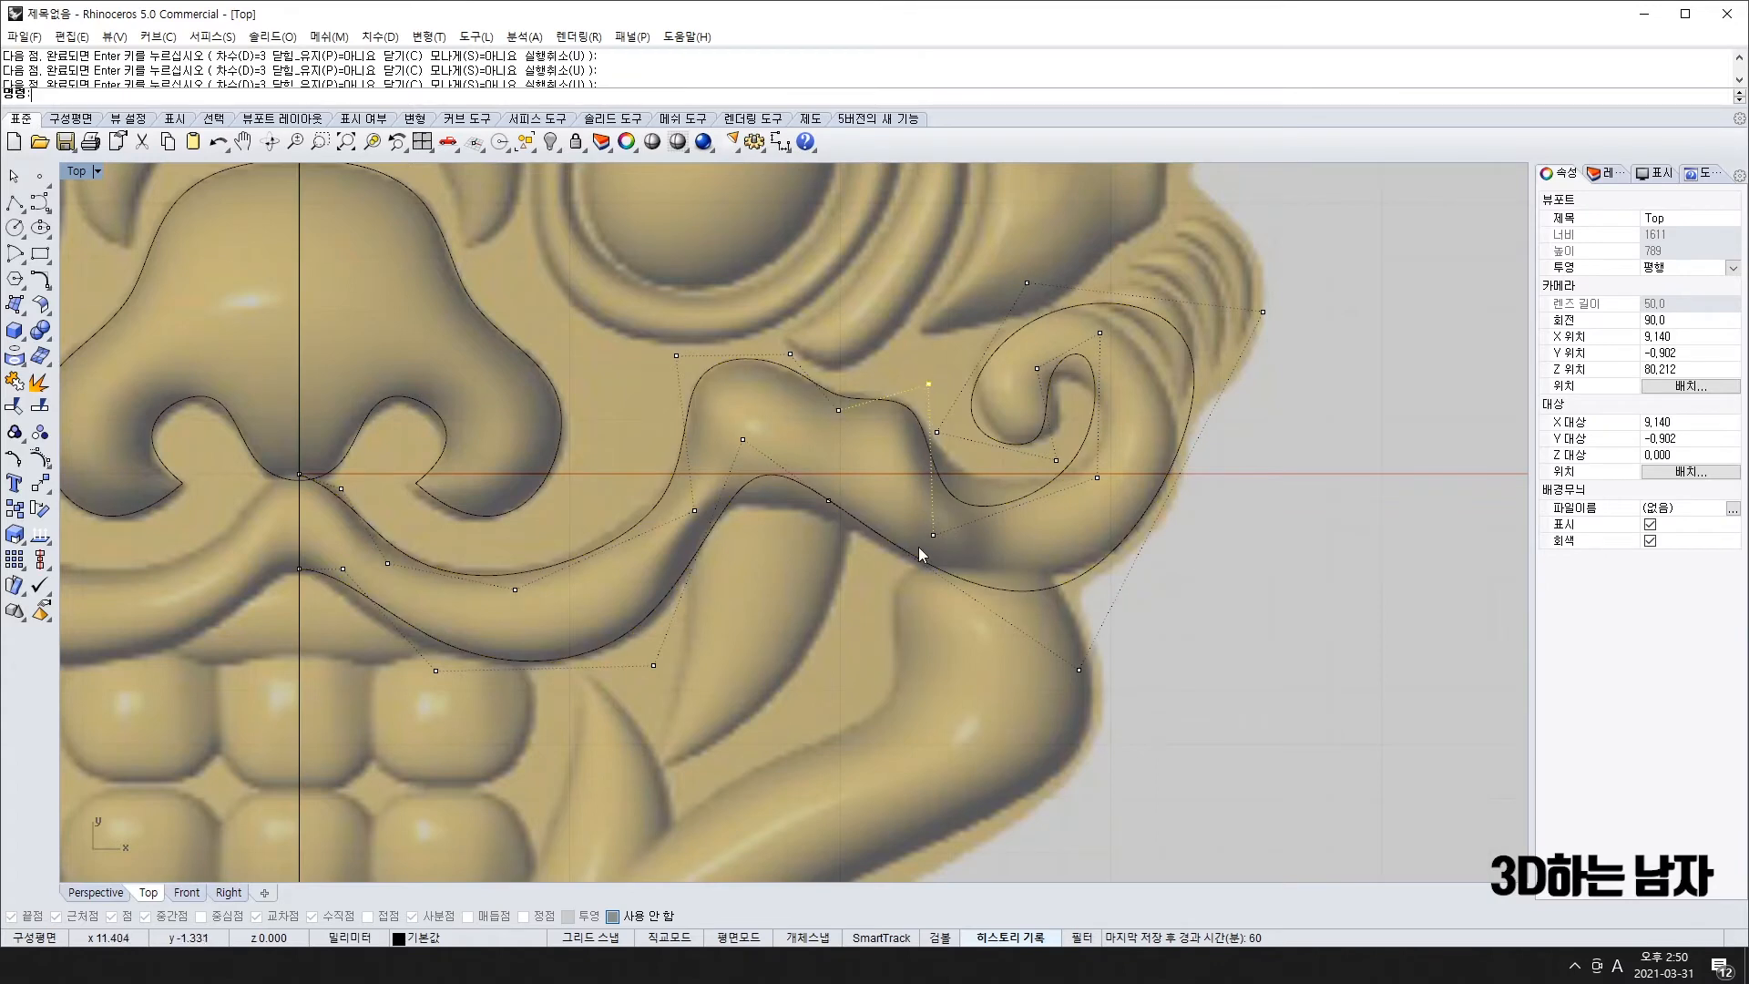
drag(933, 535, 934, 482)
- Adjust the control points inside the side curl so the curve follows the spiral's inner edge and rounded tip
drag(1090, 479, 1119, 480)
drag(1099, 334, 1047, 365)
drag(1056, 459, 1071, 451)
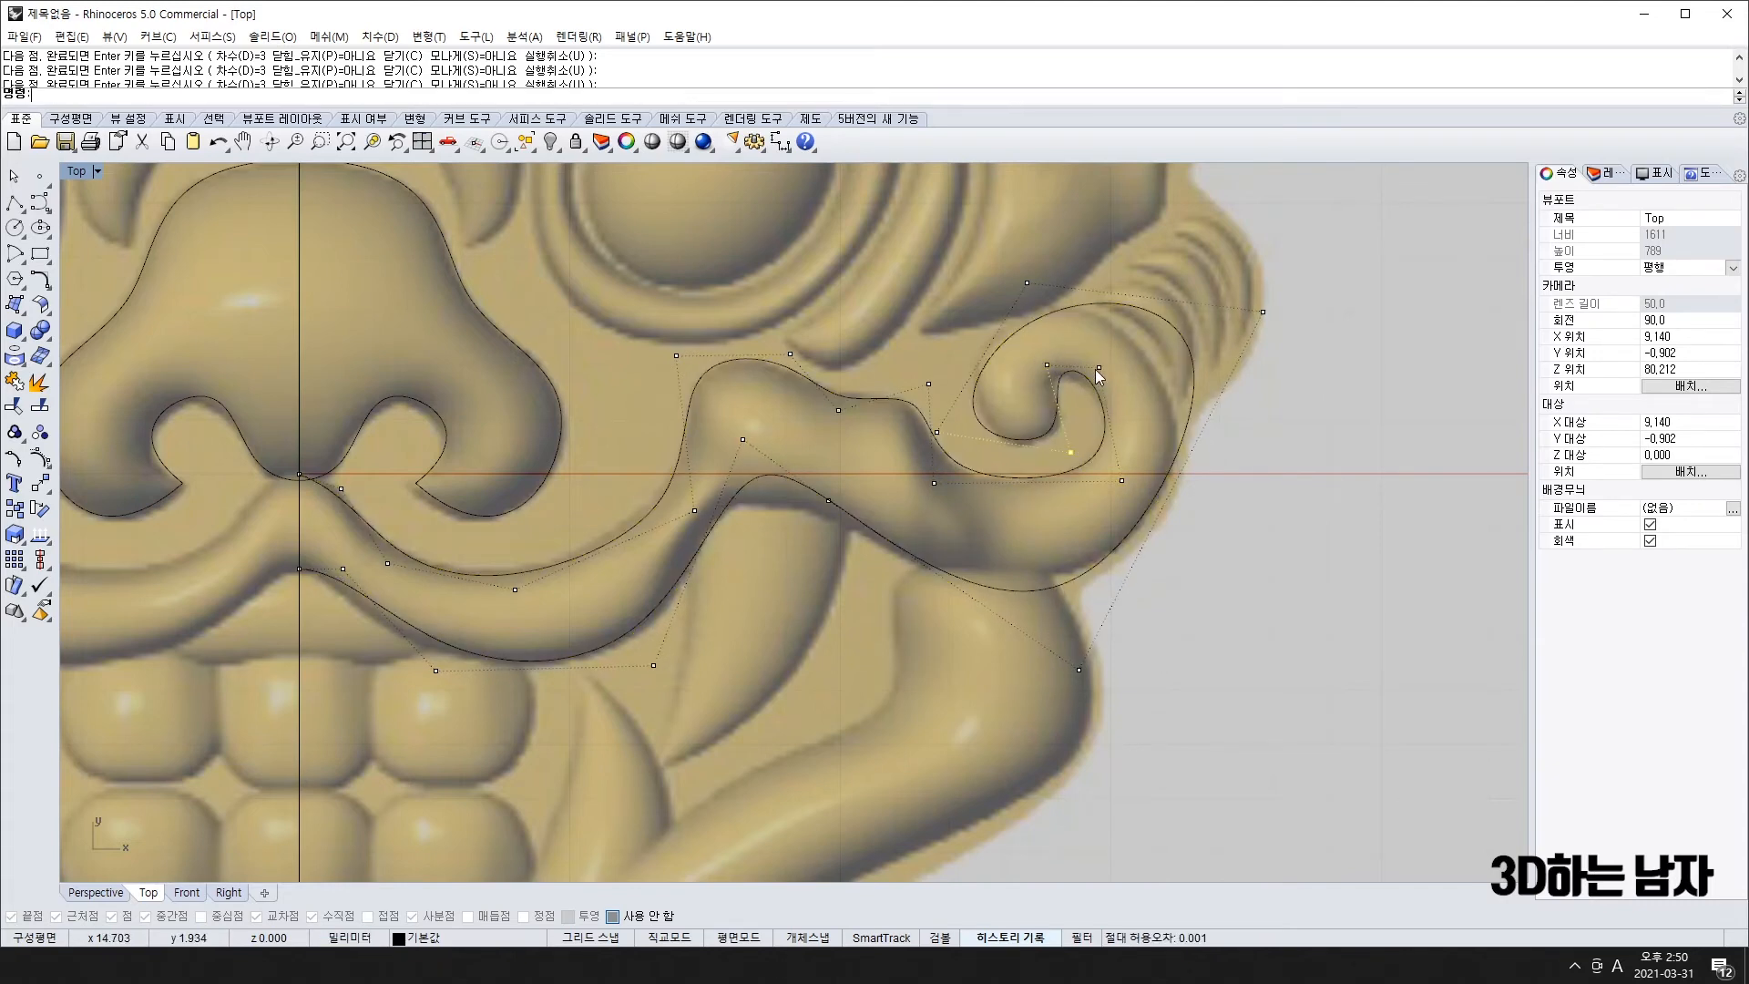
drag(1043, 369, 1039, 376)
drag(1125, 479, 1107, 486)
drag(1100, 368, 1037, 370)
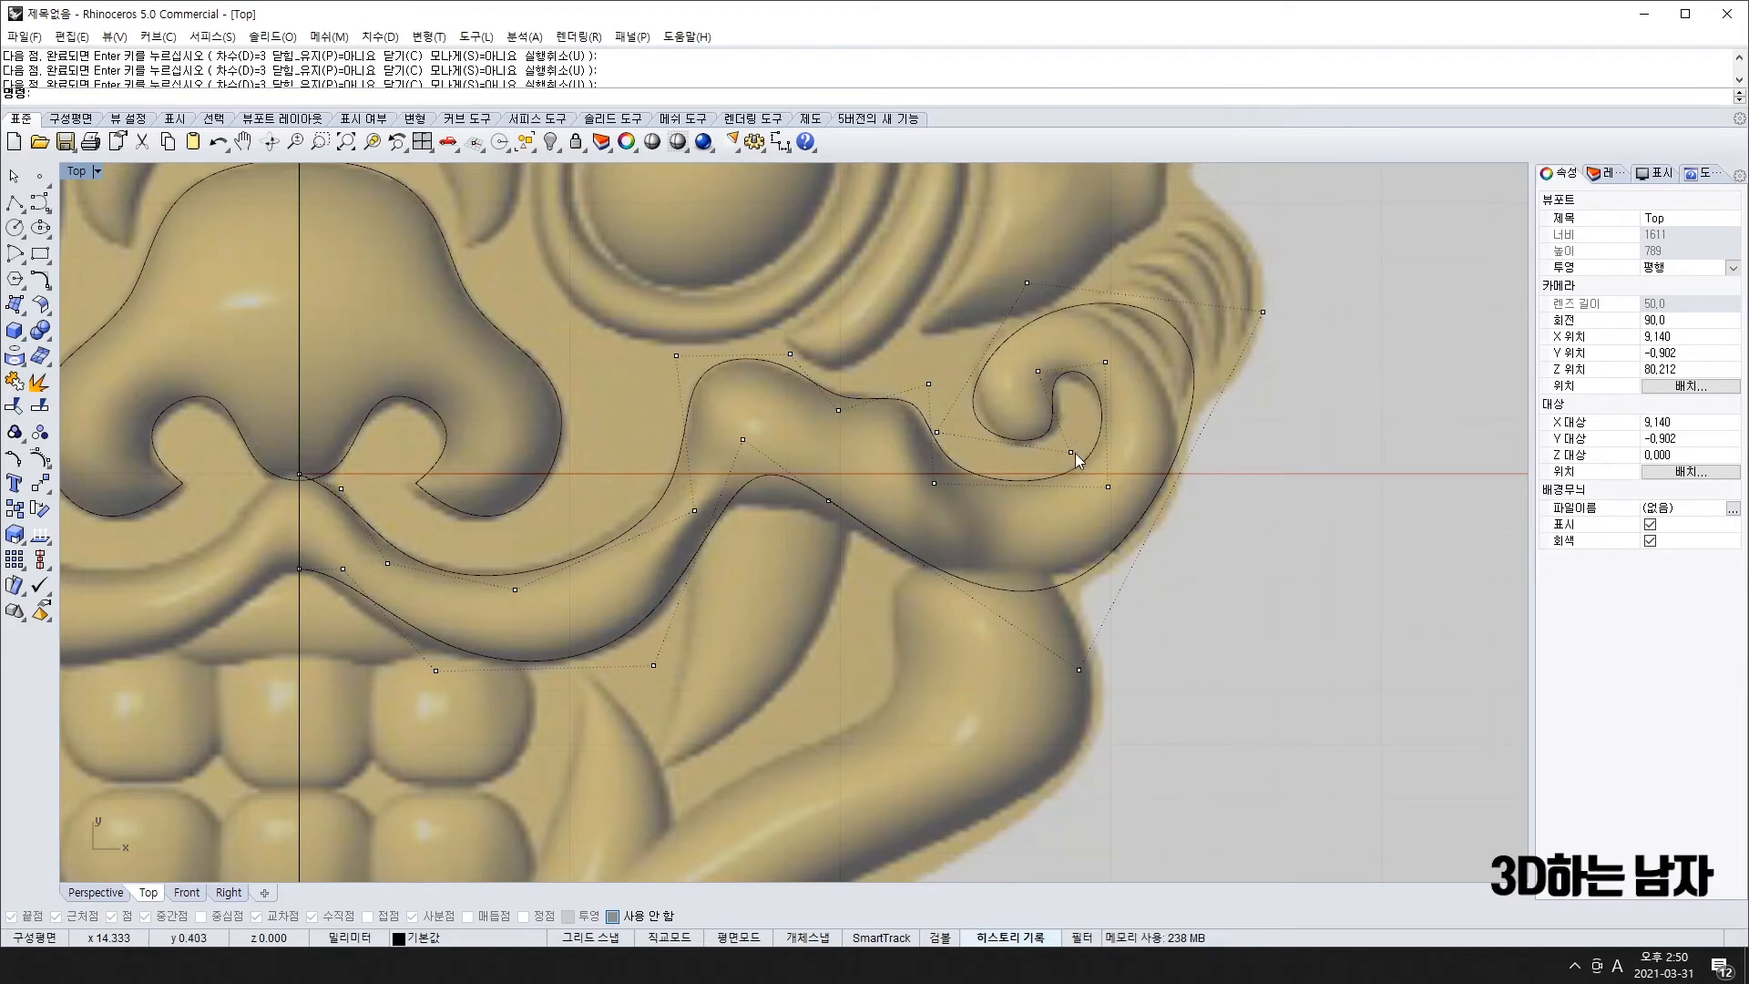
drag(1072, 452, 1095, 447)
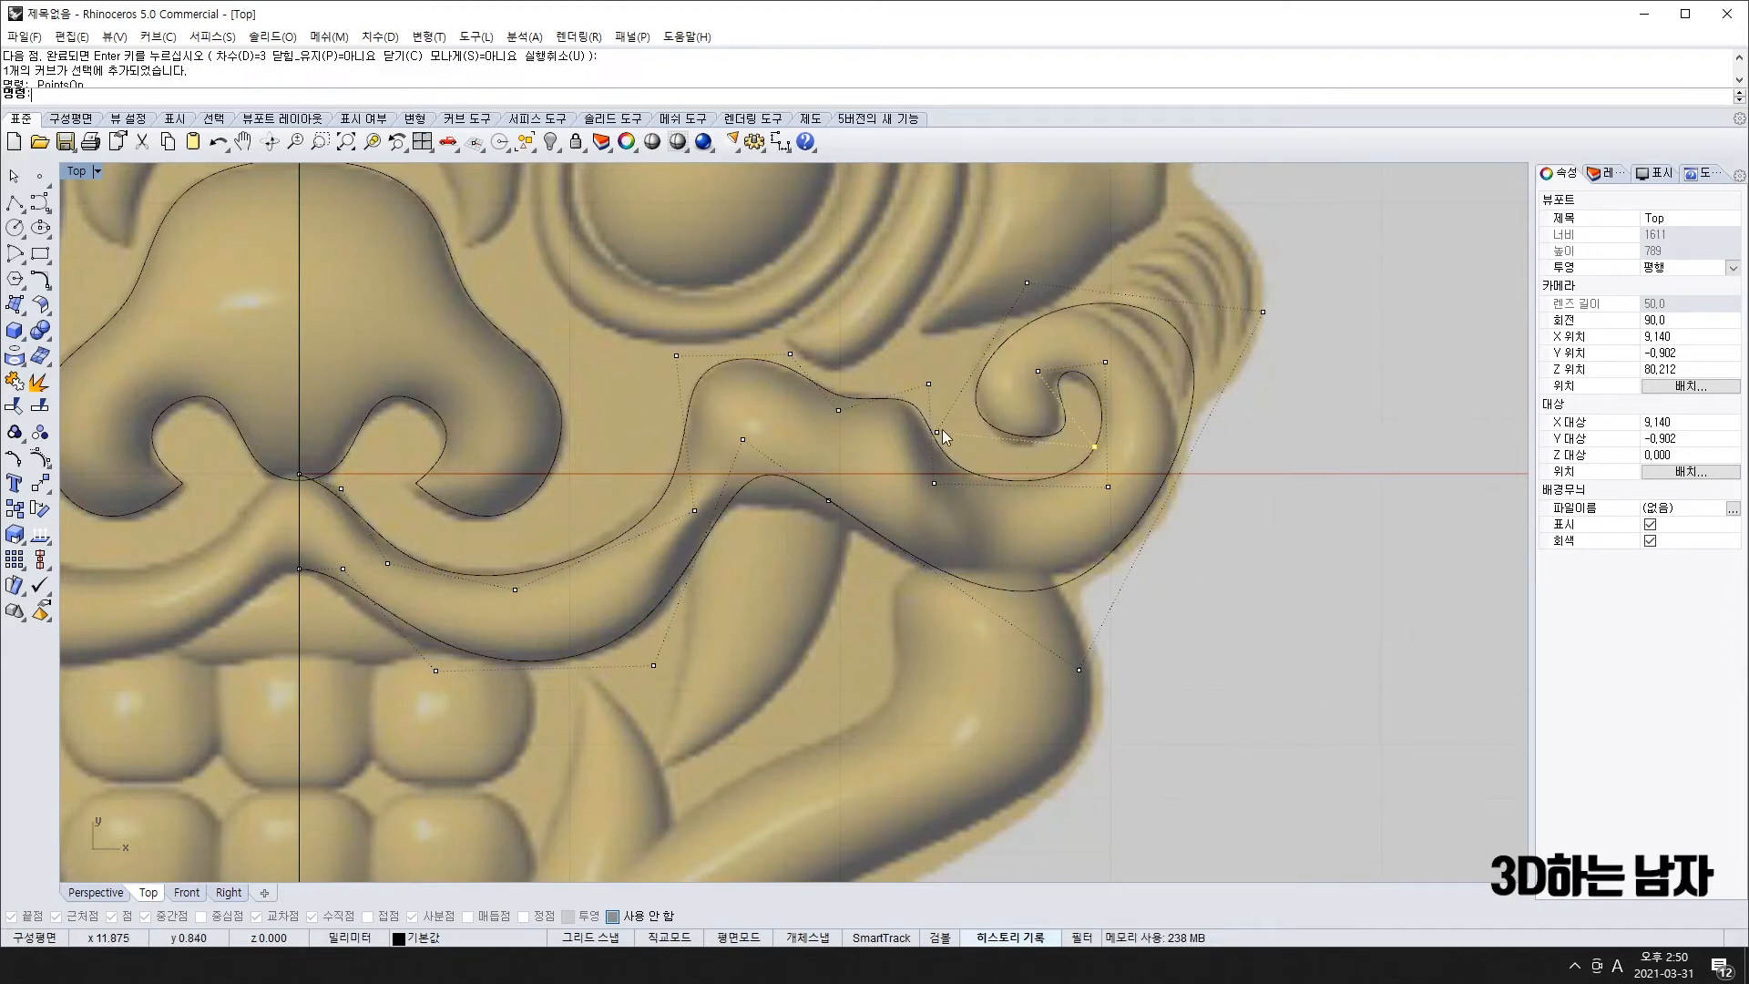
drag(938, 432, 940, 450)
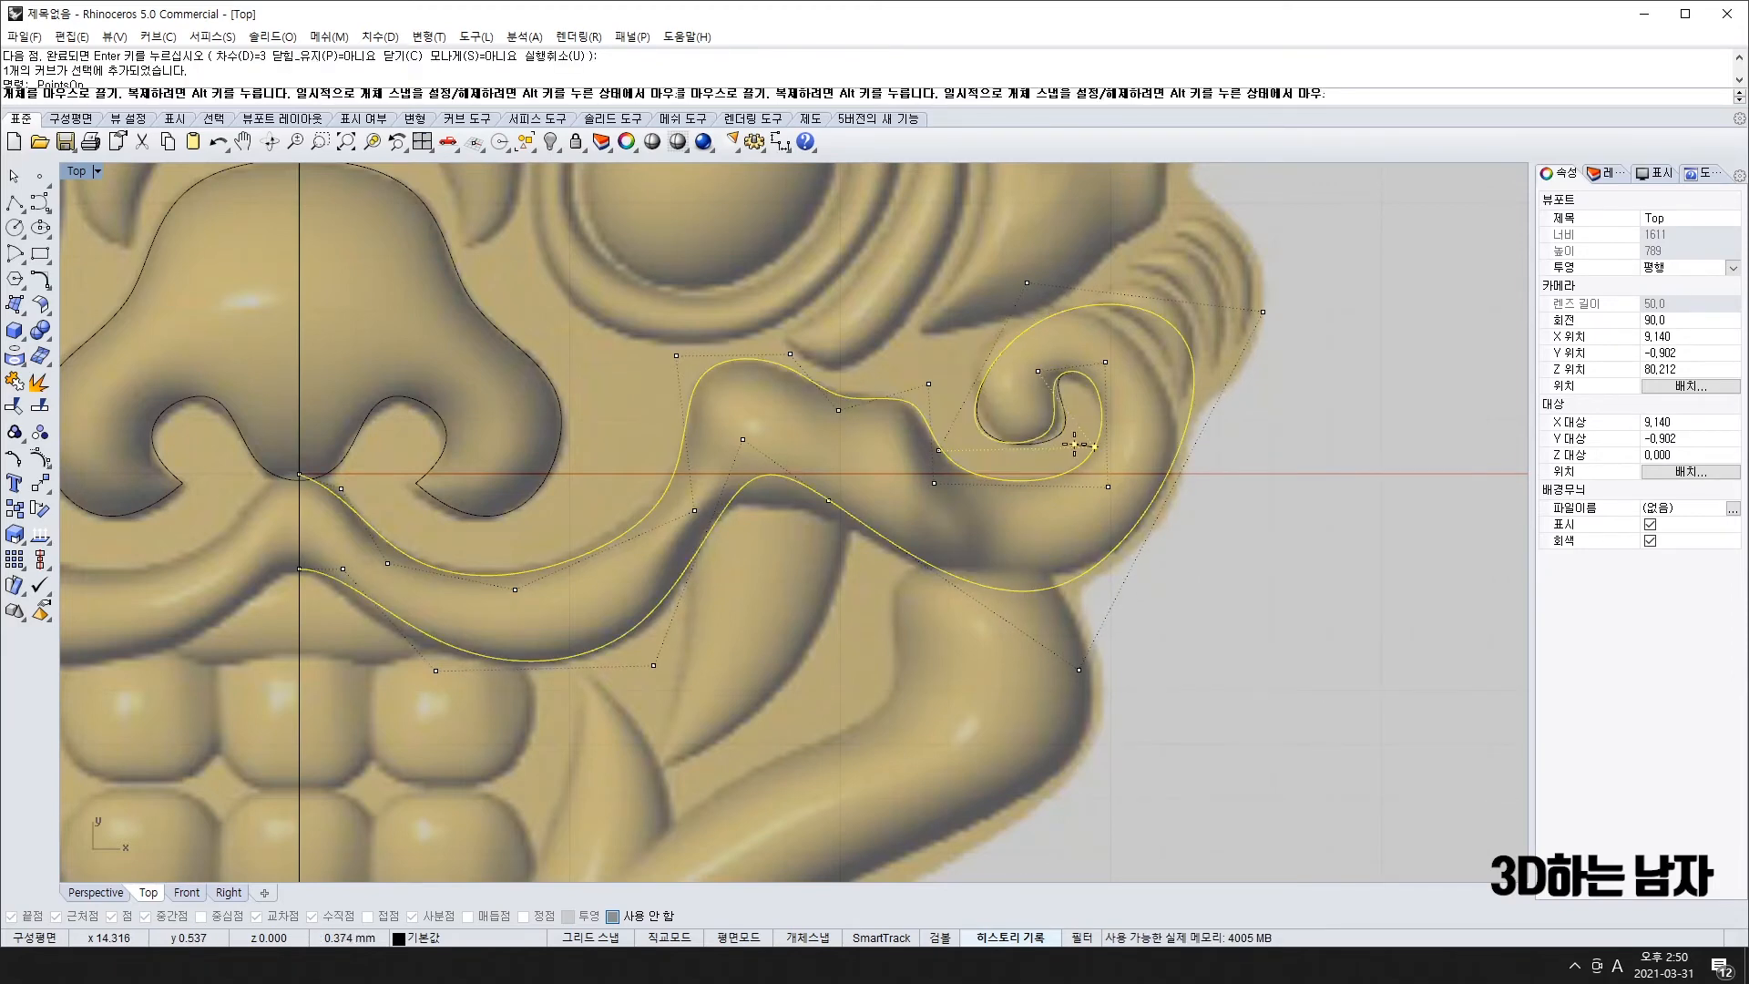
drag(1095, 462, 1082, 457)
- Pull in the control points around the side curl so the curve follows its outer edge and underside
drag(1027, 284, 1002, 290)
drag(933, 449, 949, 430)
drag(1263, 313, 1214, 338)
drag(1095, 660, 1153, 614)
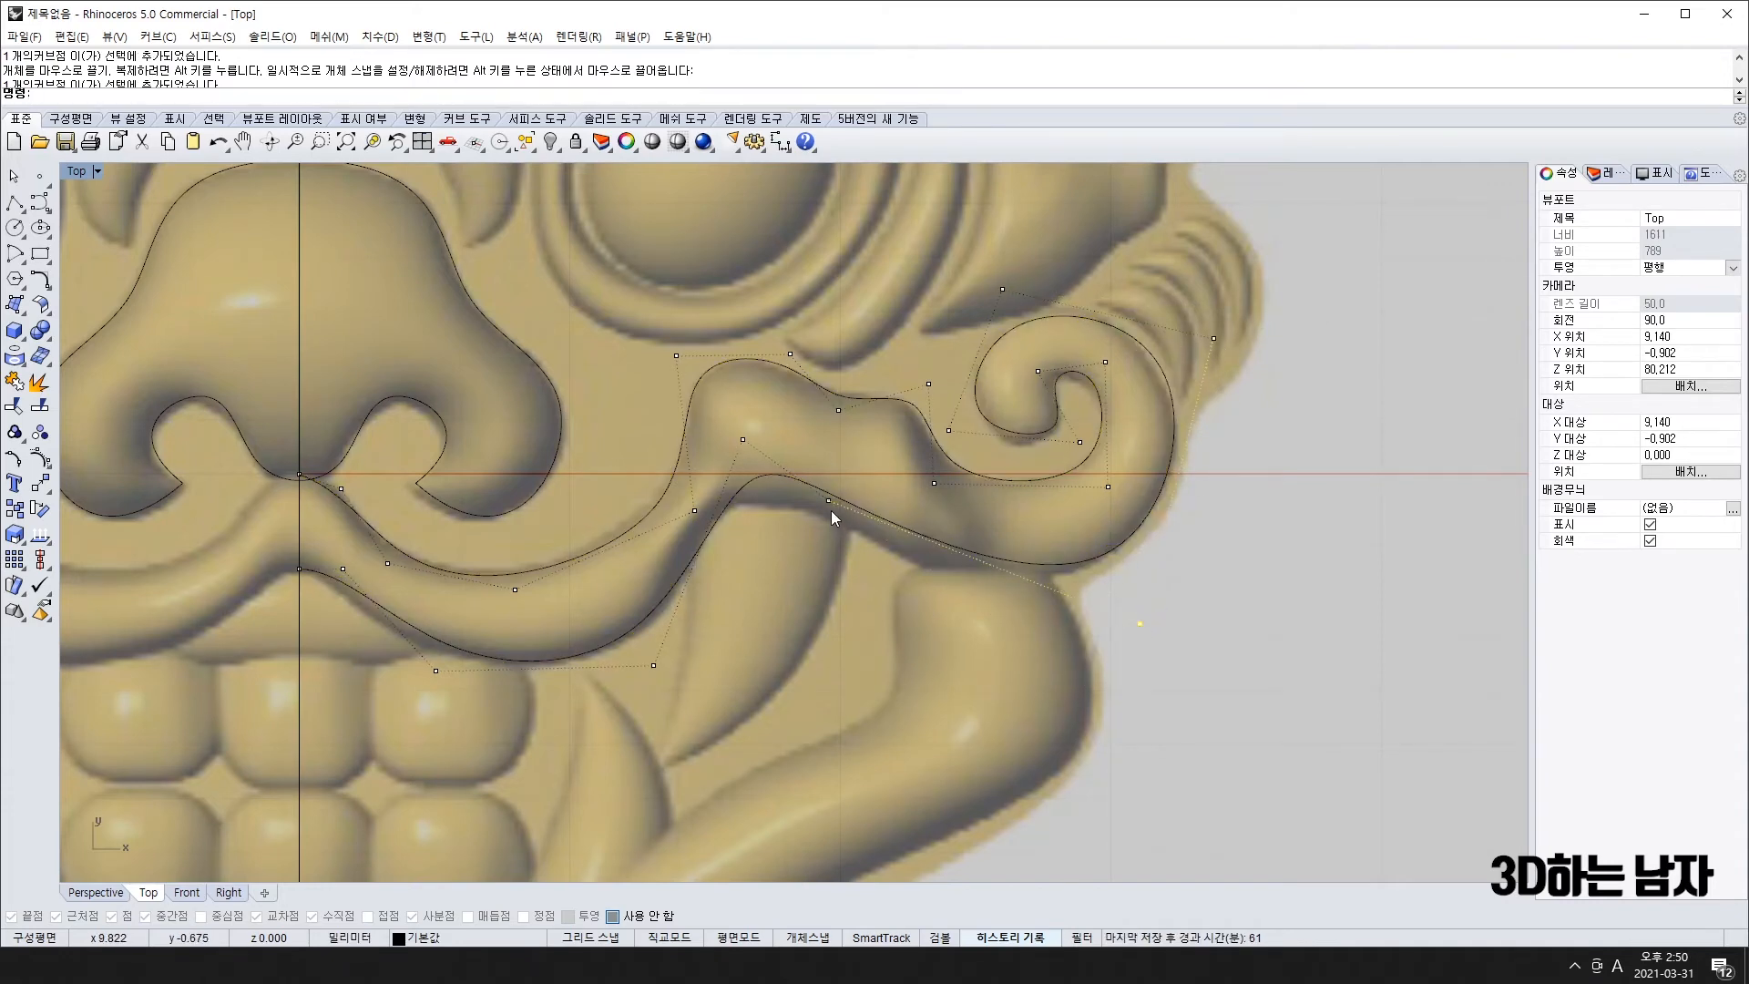
- Move the control points of the lip's lower edge above the large fang to match the arch in the picture
drag(829, 504, 833, 538)
mouse_move(742, 440)
mouse_down()
mouse_move(715, 455)
mouse_move(730, 457)
mouse_up()
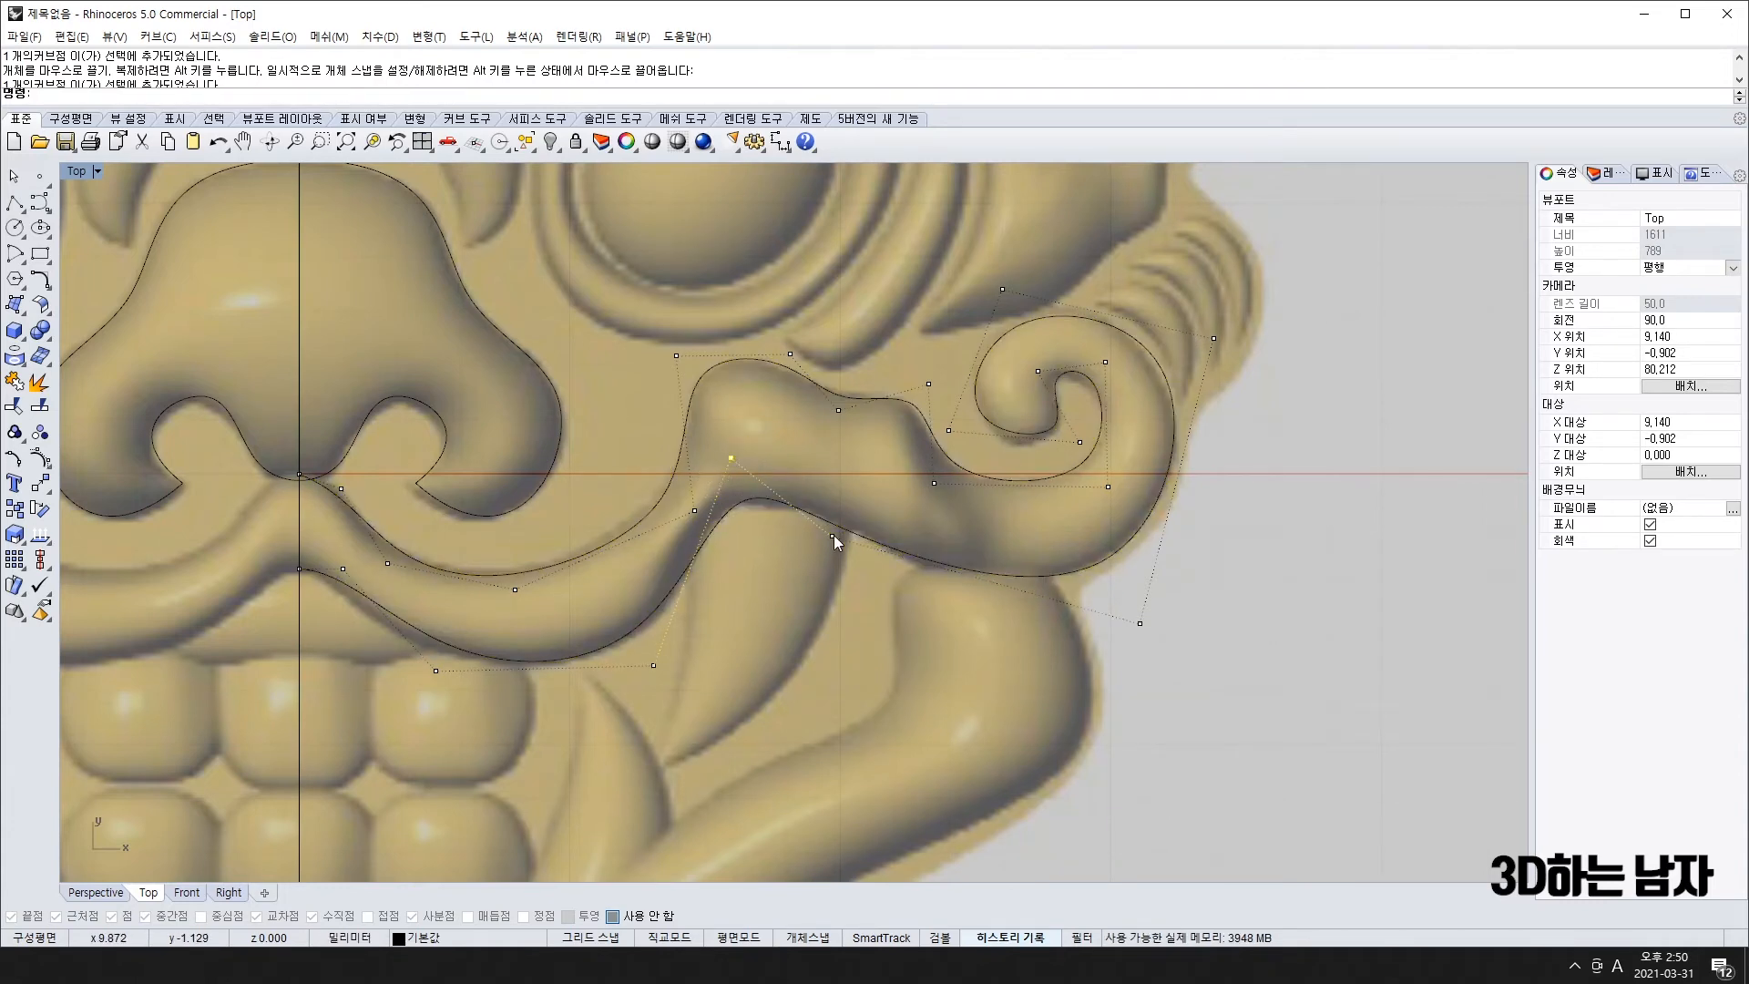
mouse_move(834, 535)
mouse_down()
mouse_move(783, 523)
mouse_move(812, 537)
mouse_up()
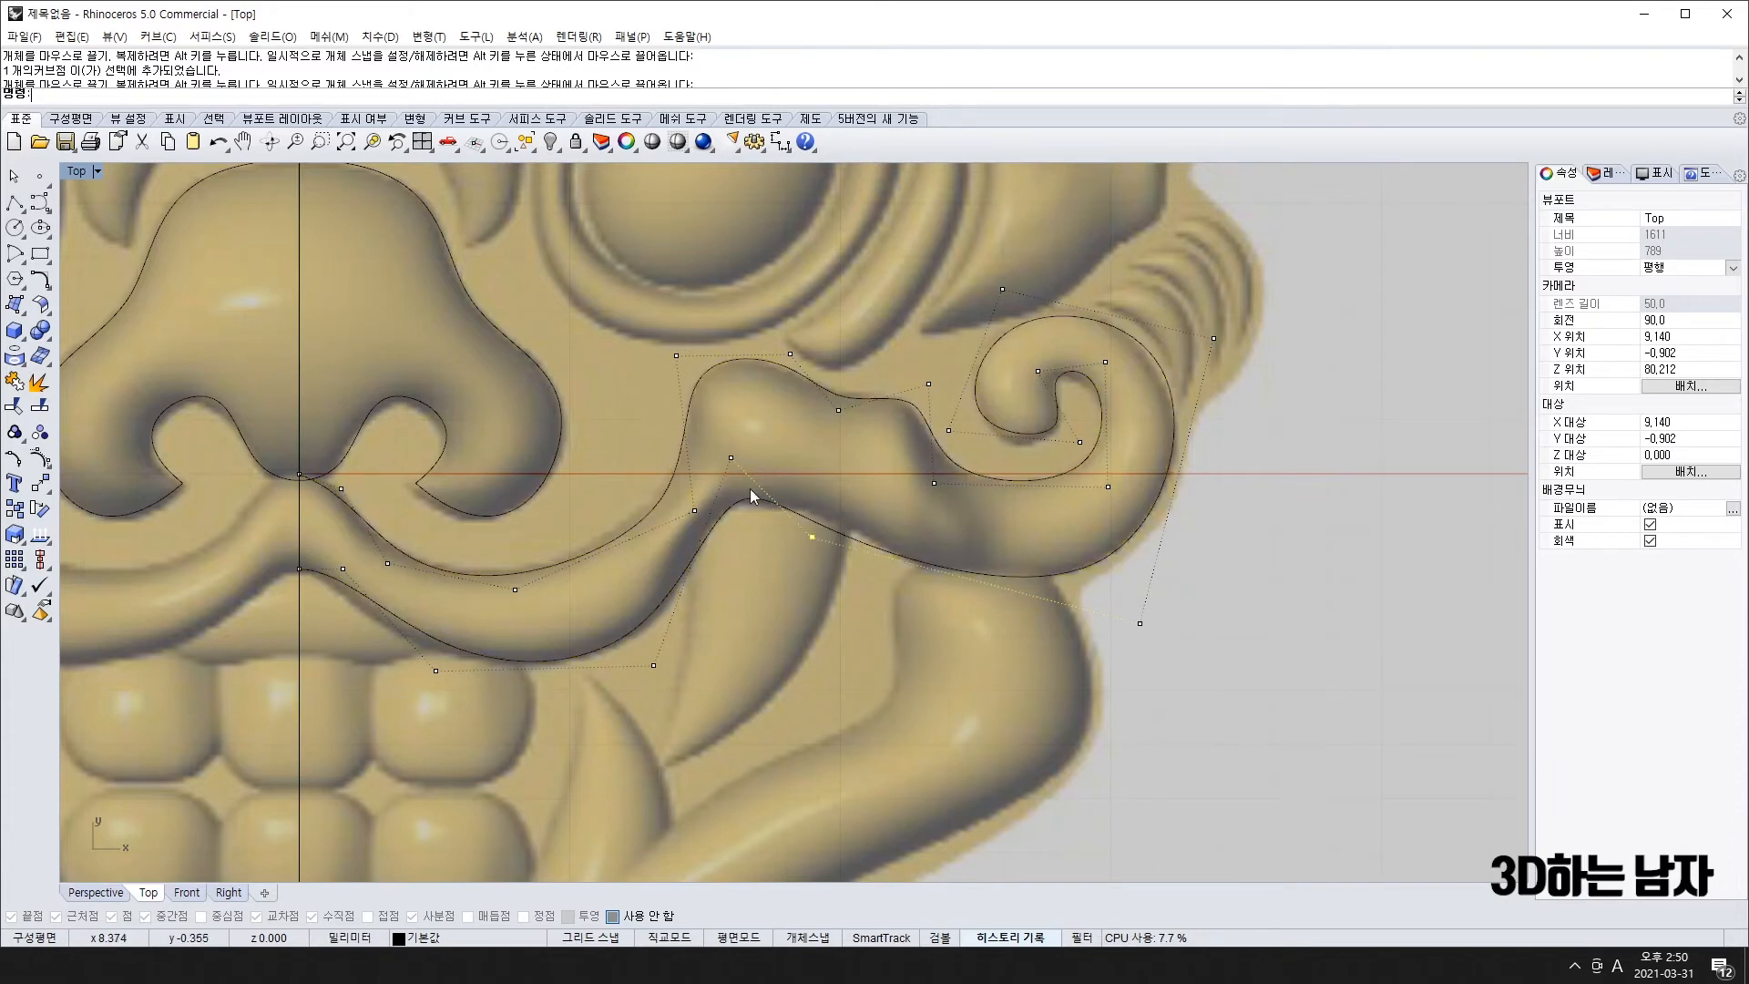
drag(732, 459, 733, 485)
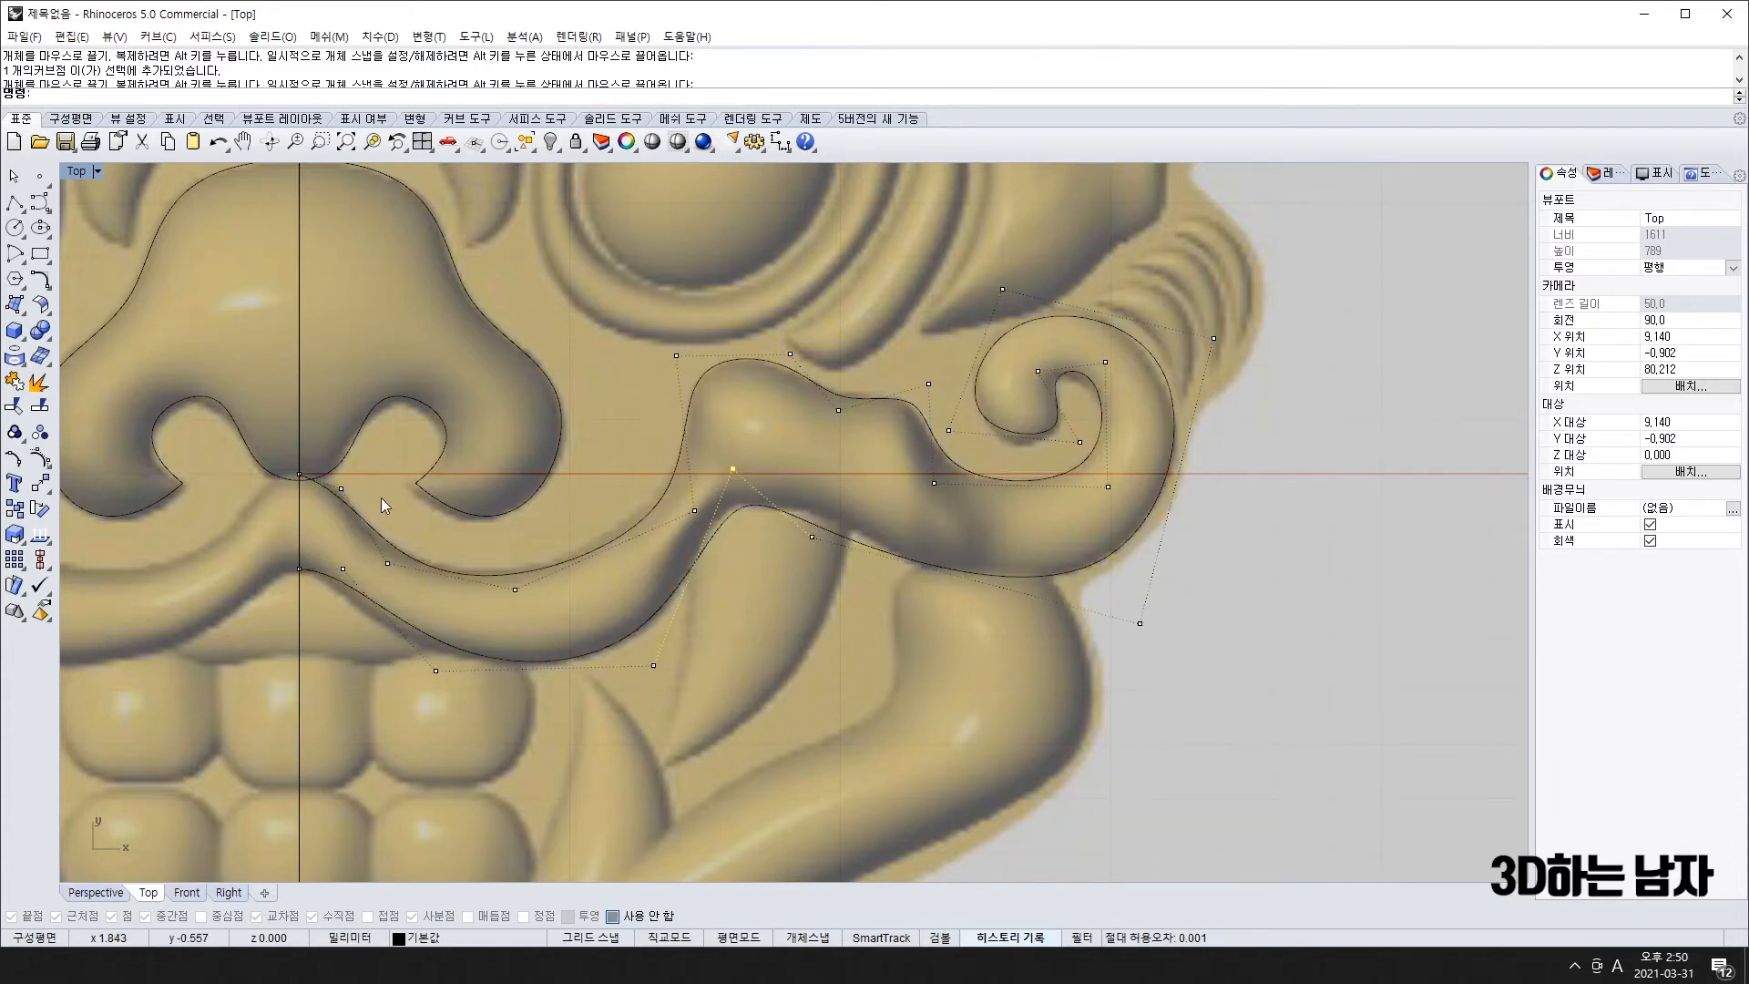
- Insert a knot in the upper lip curve on its lower edge, just above the large fang
click(40, 456)
drag(91, 442, 413, 303)
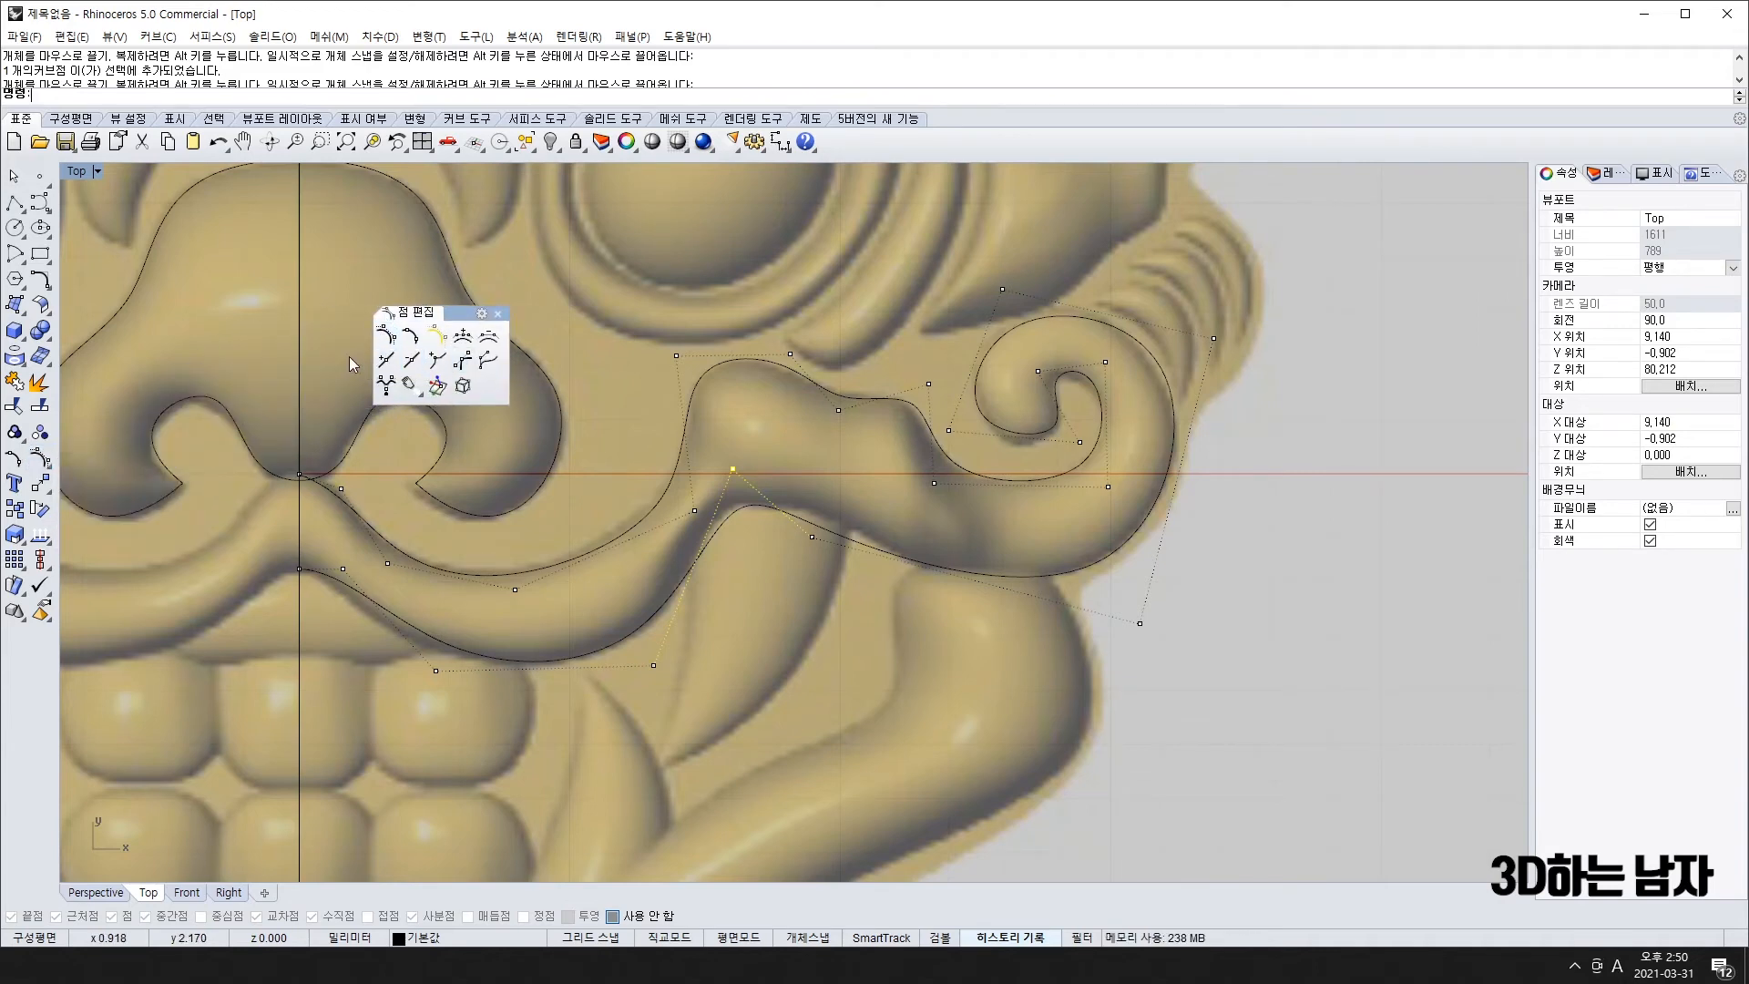
click(386, 357)
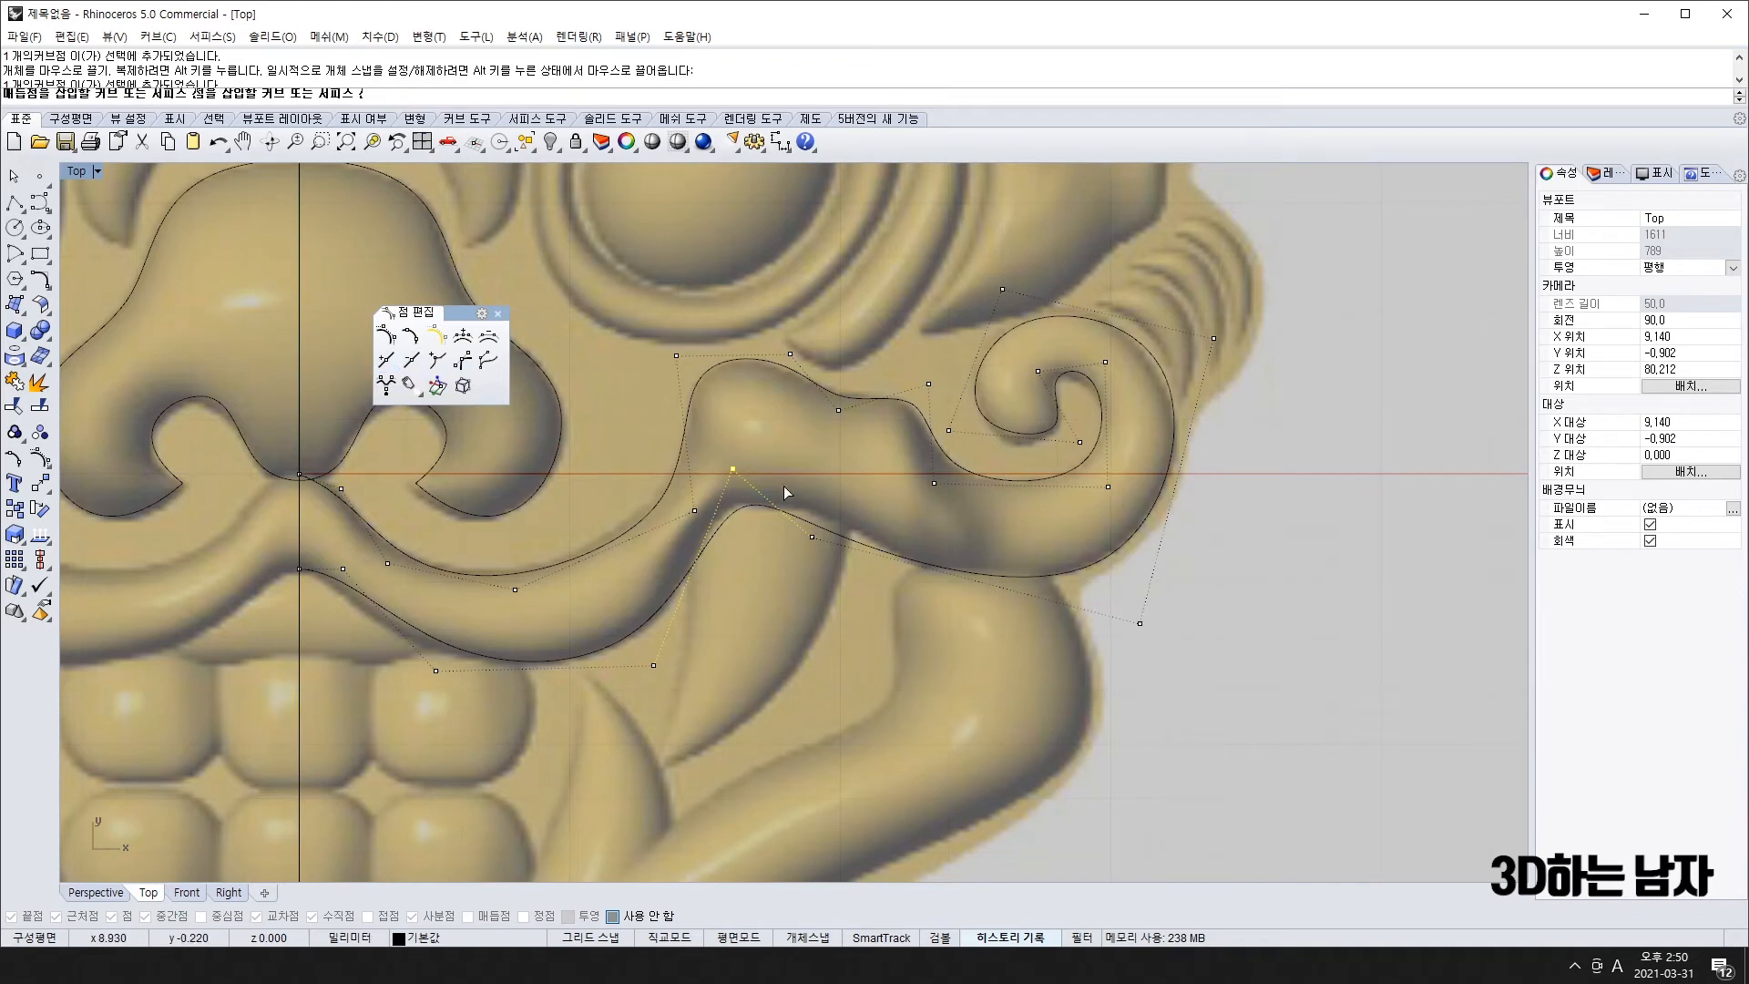
click(805, 524)
click(794, 513)
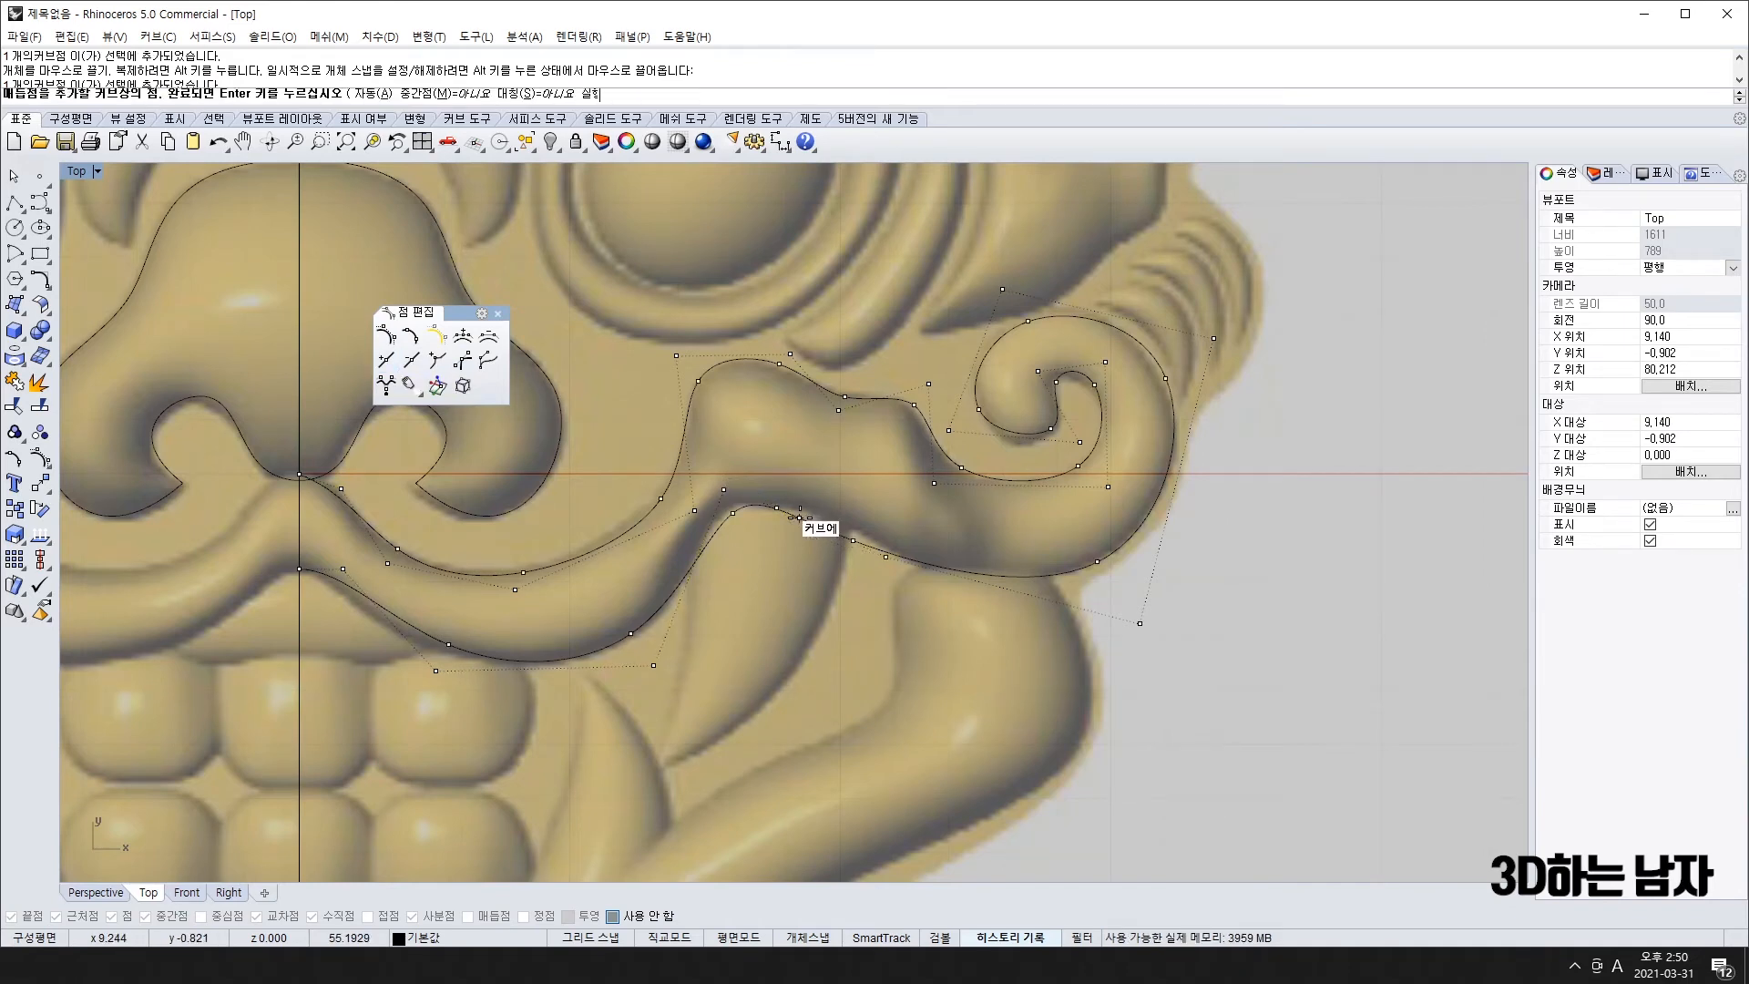
right_click(1085, 602)
- Refine the lip's lower-edge control points from the large fang to the centre line, then hide the points and close the point-editing tools
drag(776, 507, 703, 487)
click(654, 665)
drag(667, 661, 692, 653)
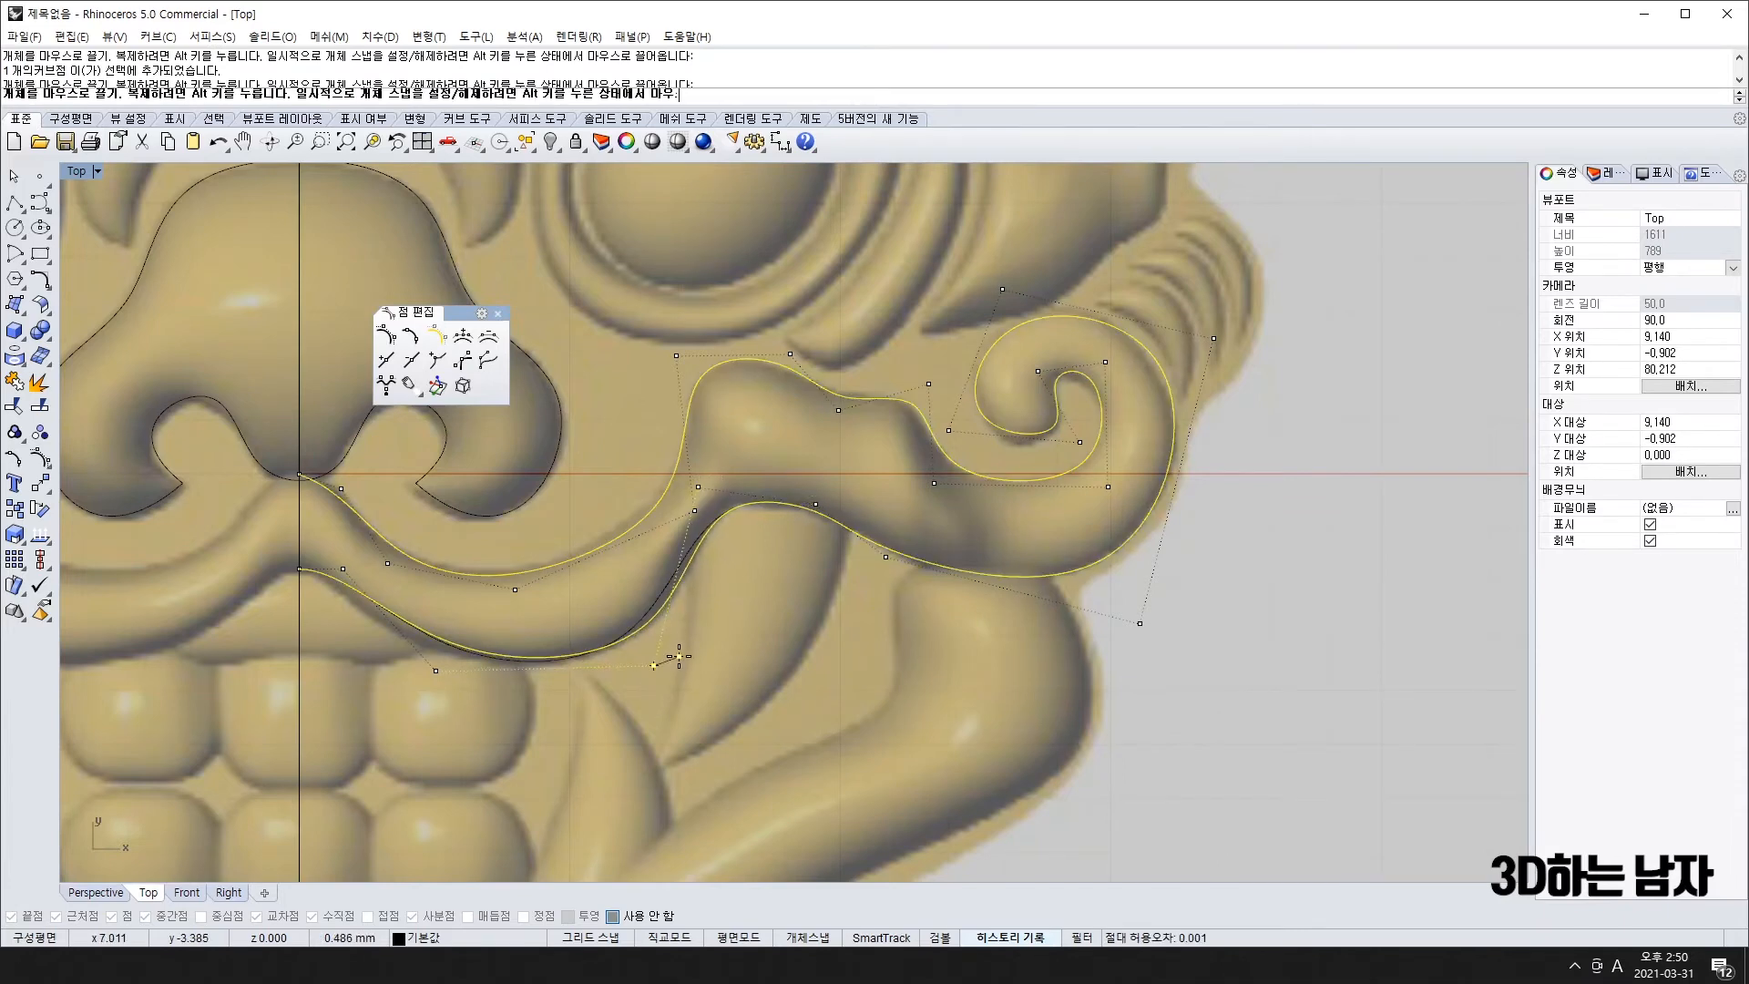
scroll(761, 525, down, 3)
scroll(597, 598, up, 5)
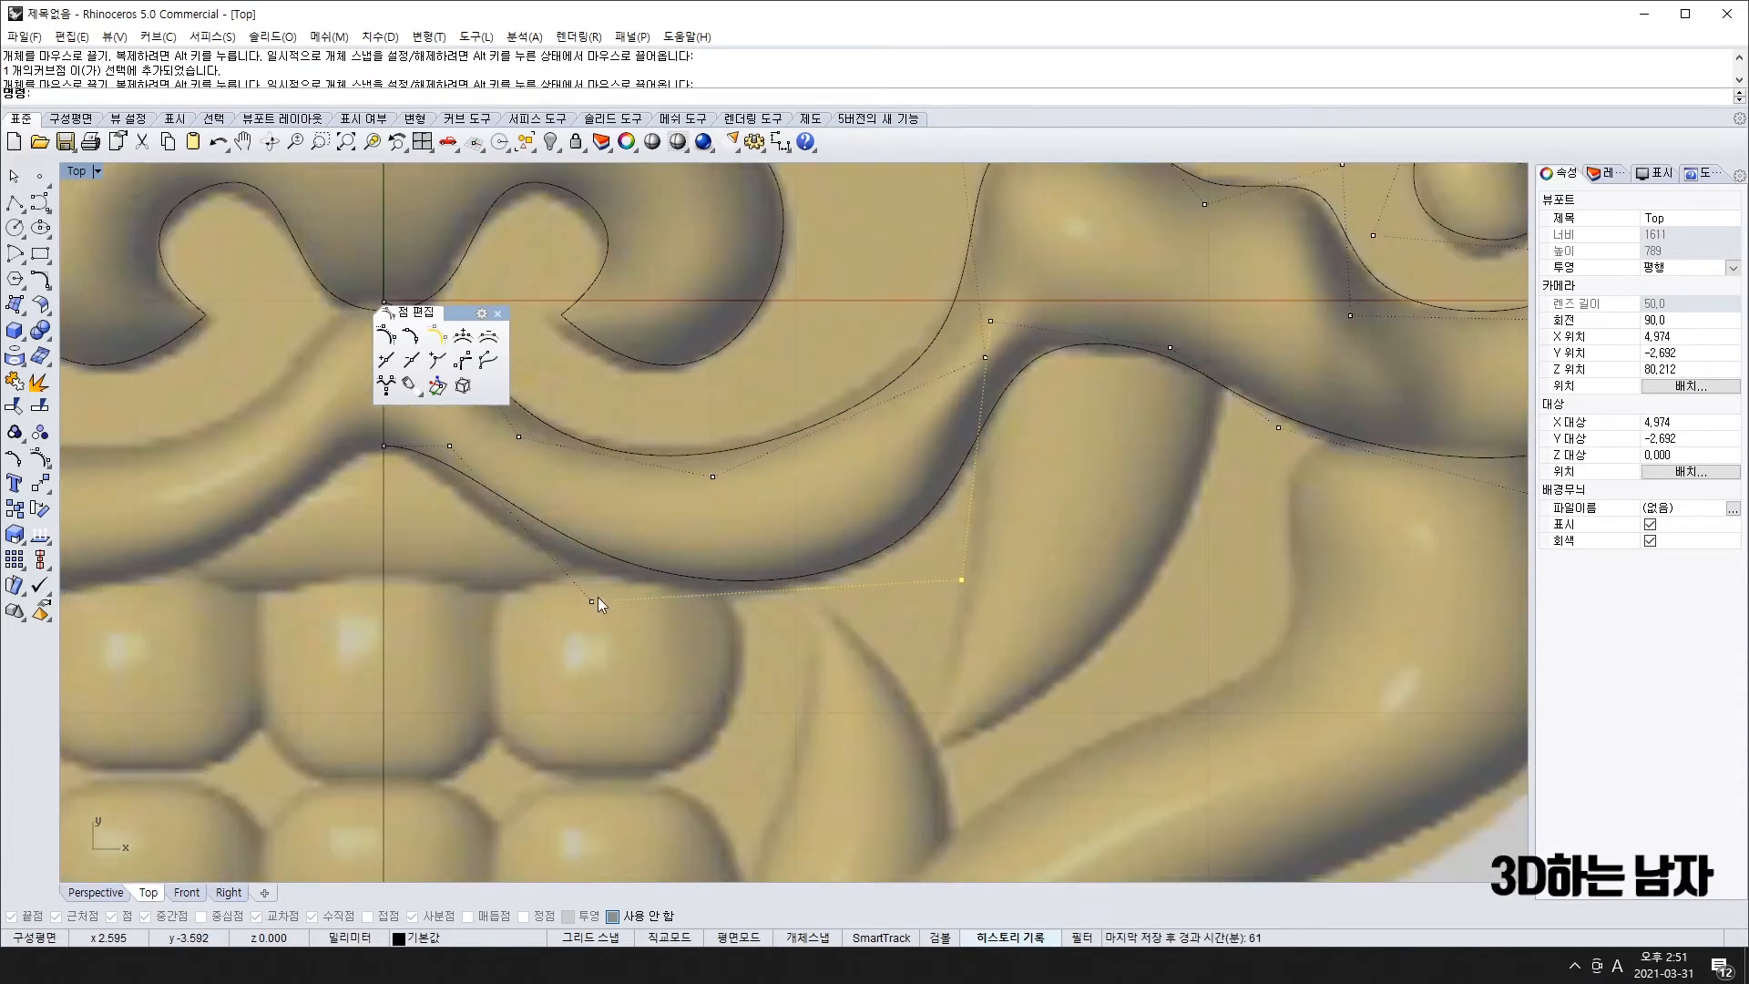
drag(592, 603, 544, 595)
click(450, 447)
scroll(470, 444, down, 4)
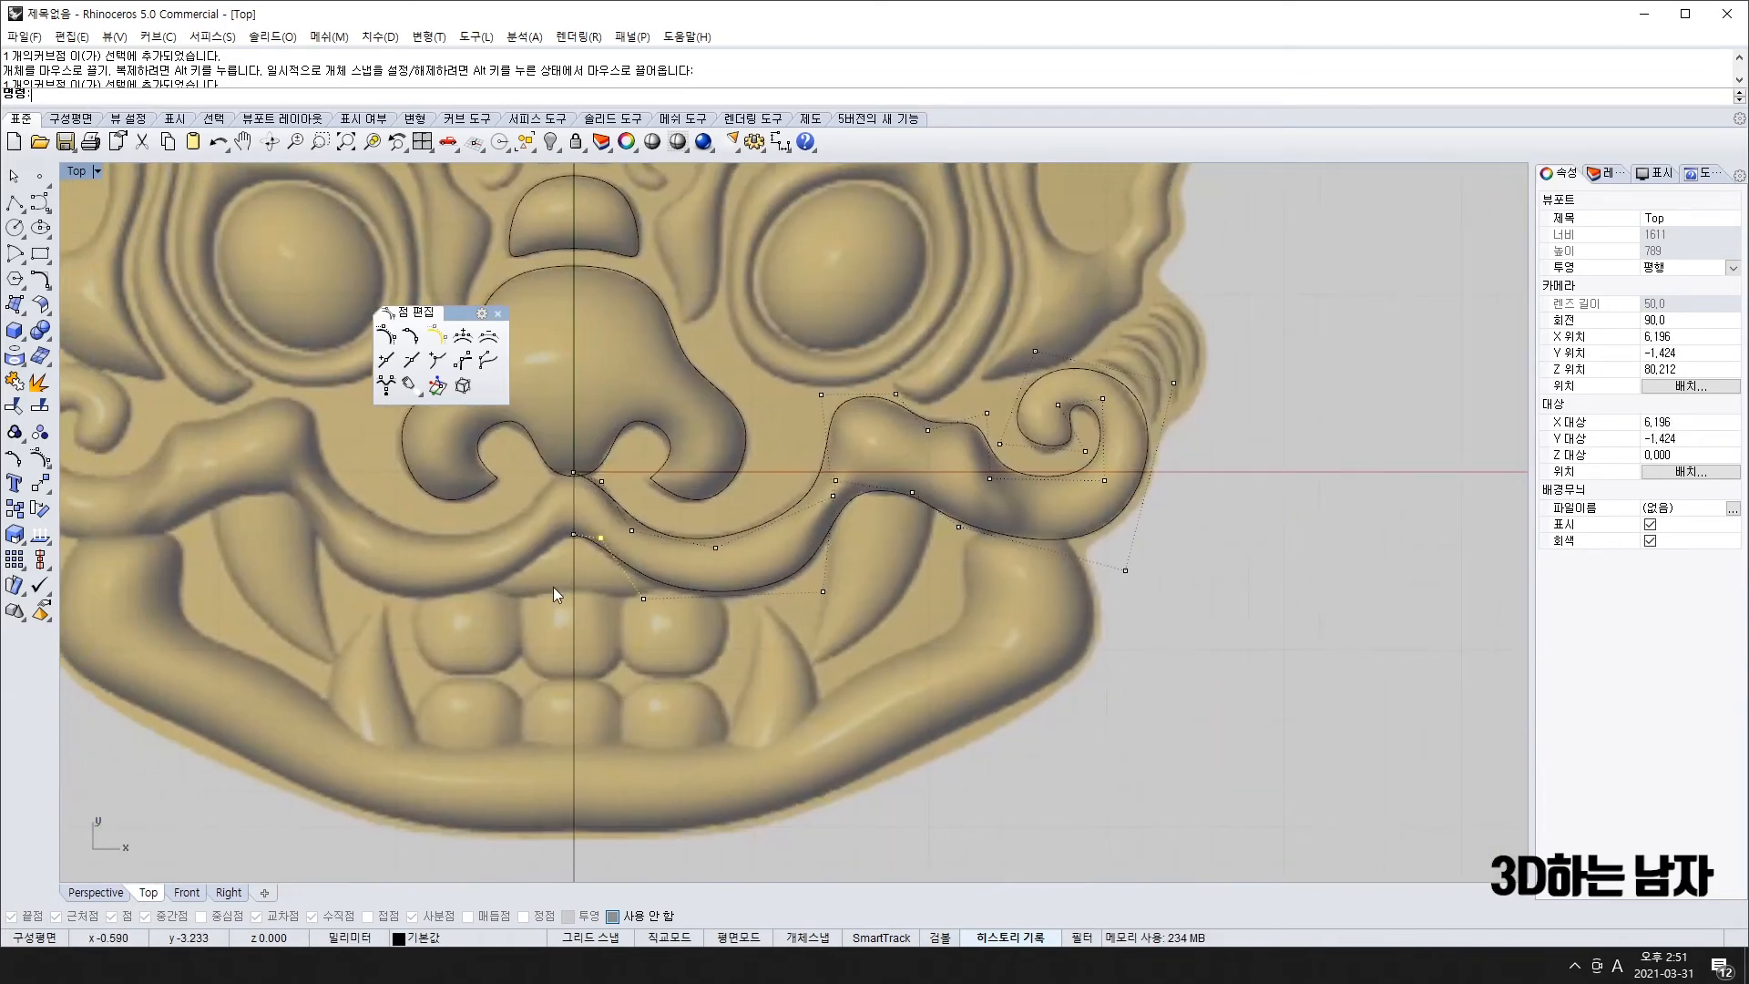
key(Escape)
key(Escape)
click(498, 313)
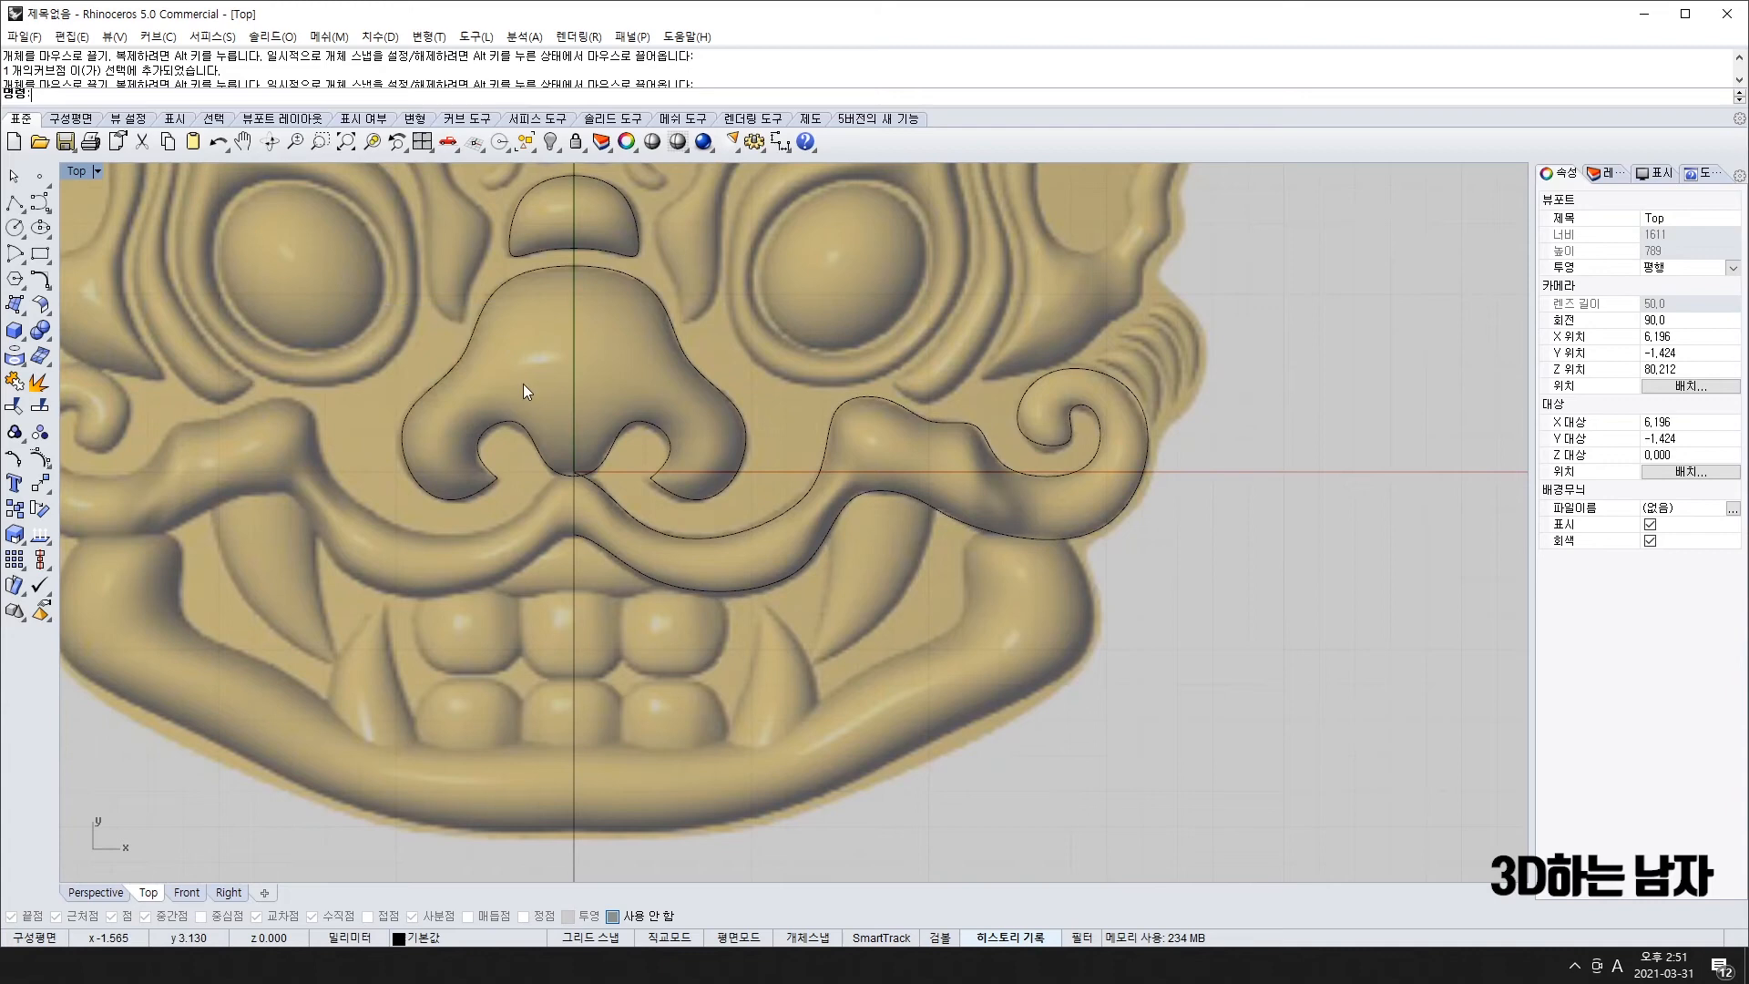
- Mirror the upper lip curve across the vertical centre line through the origin
click(753, 523)
text(Mirror)
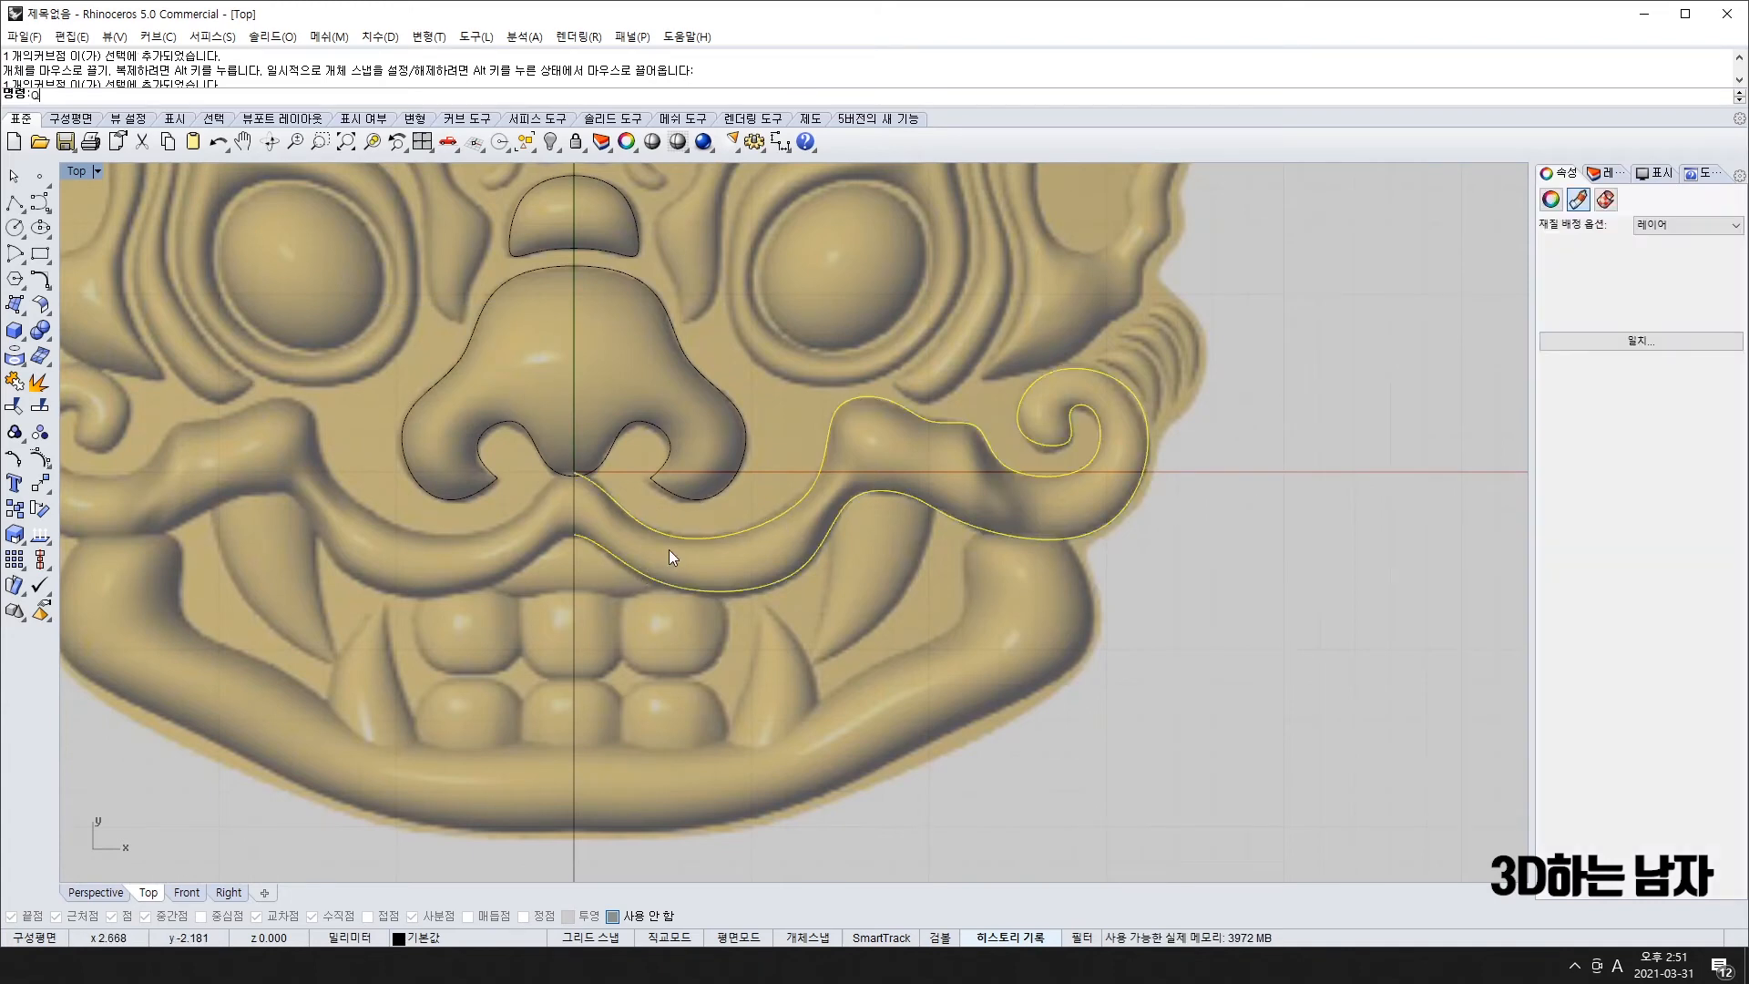
key(Return)
click(573, 472)
click(552, 700)
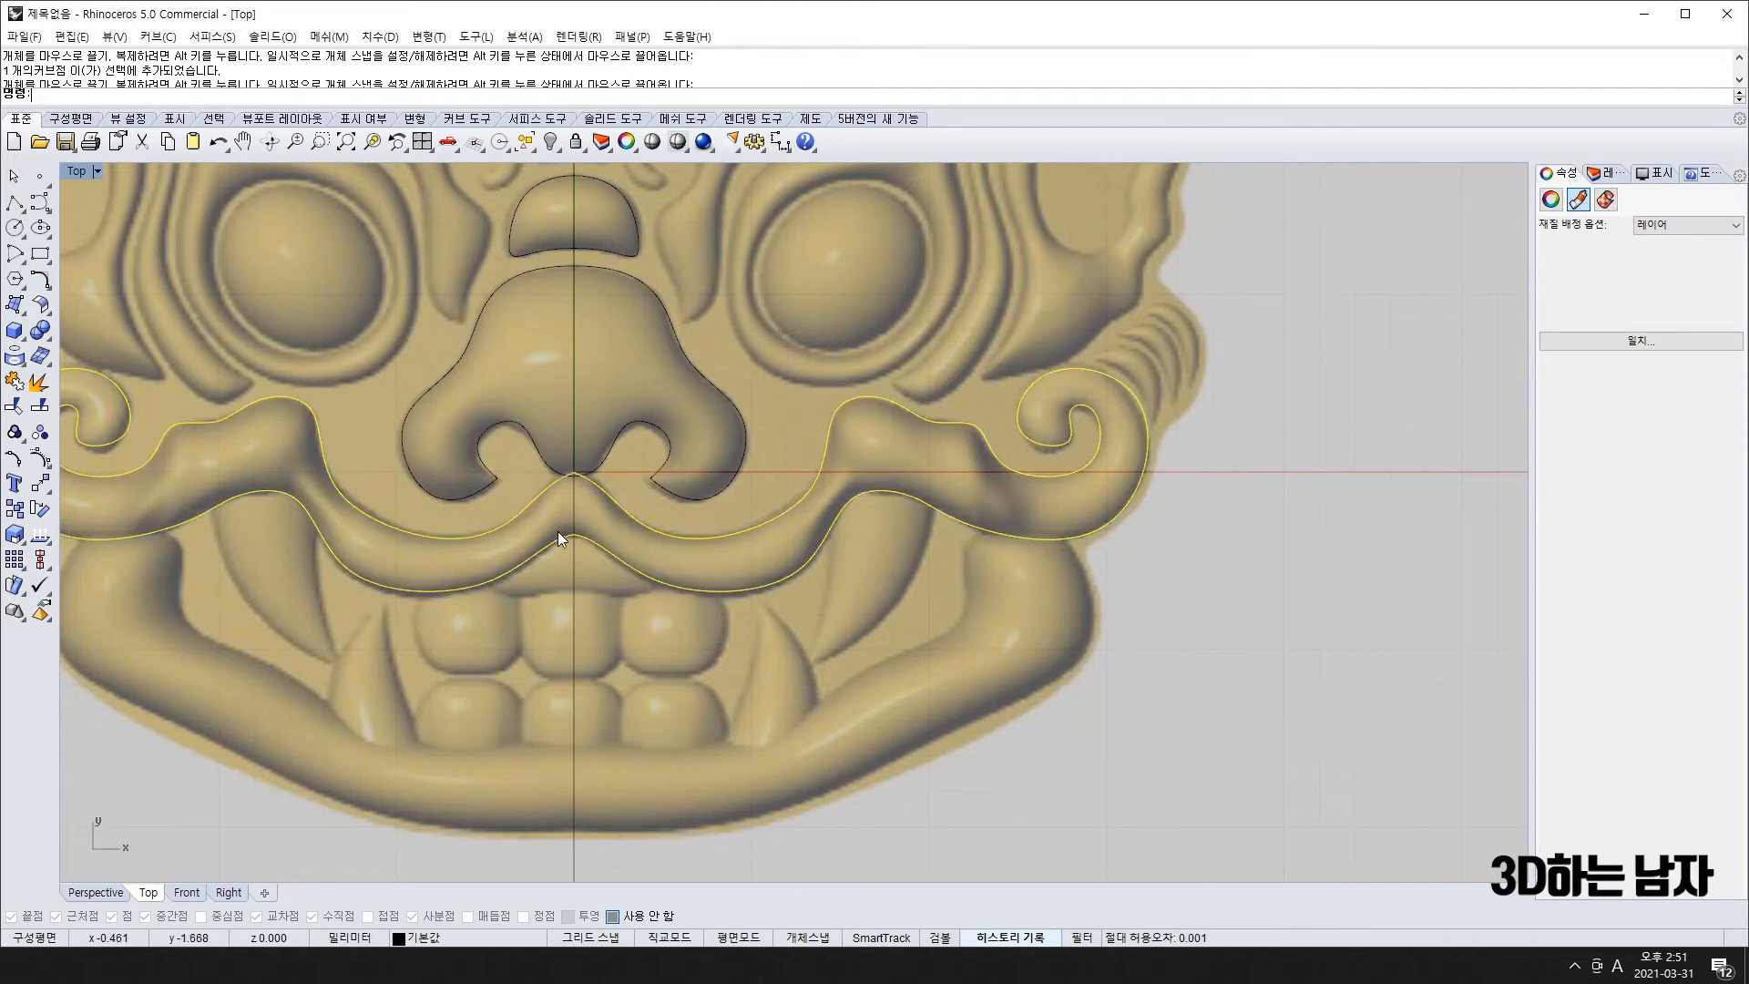
- Raise the two upper-edge control points beside the centre line to the nose base and remove the lower edge's centre point
key(F10)
scroll(577, 452, up, 6)
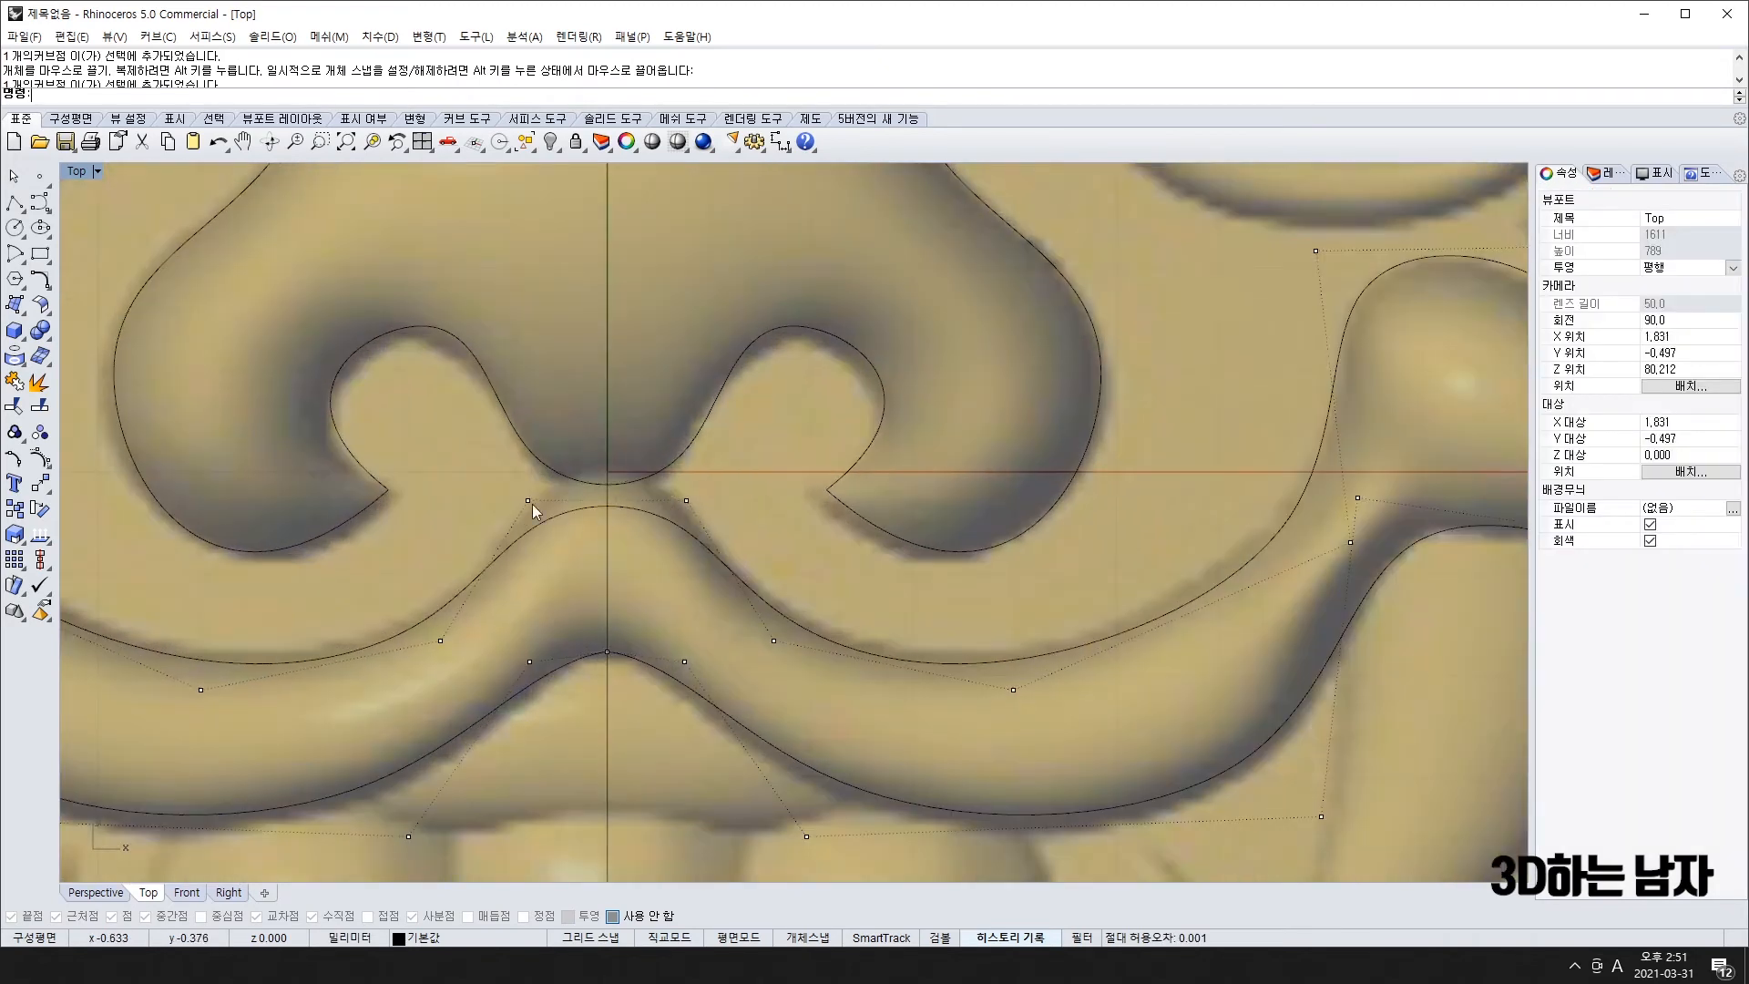
drag(482, 461, 756, 550)
shift+drag(686, 500, 693, 477)
scroll(695, 620, down, 6)
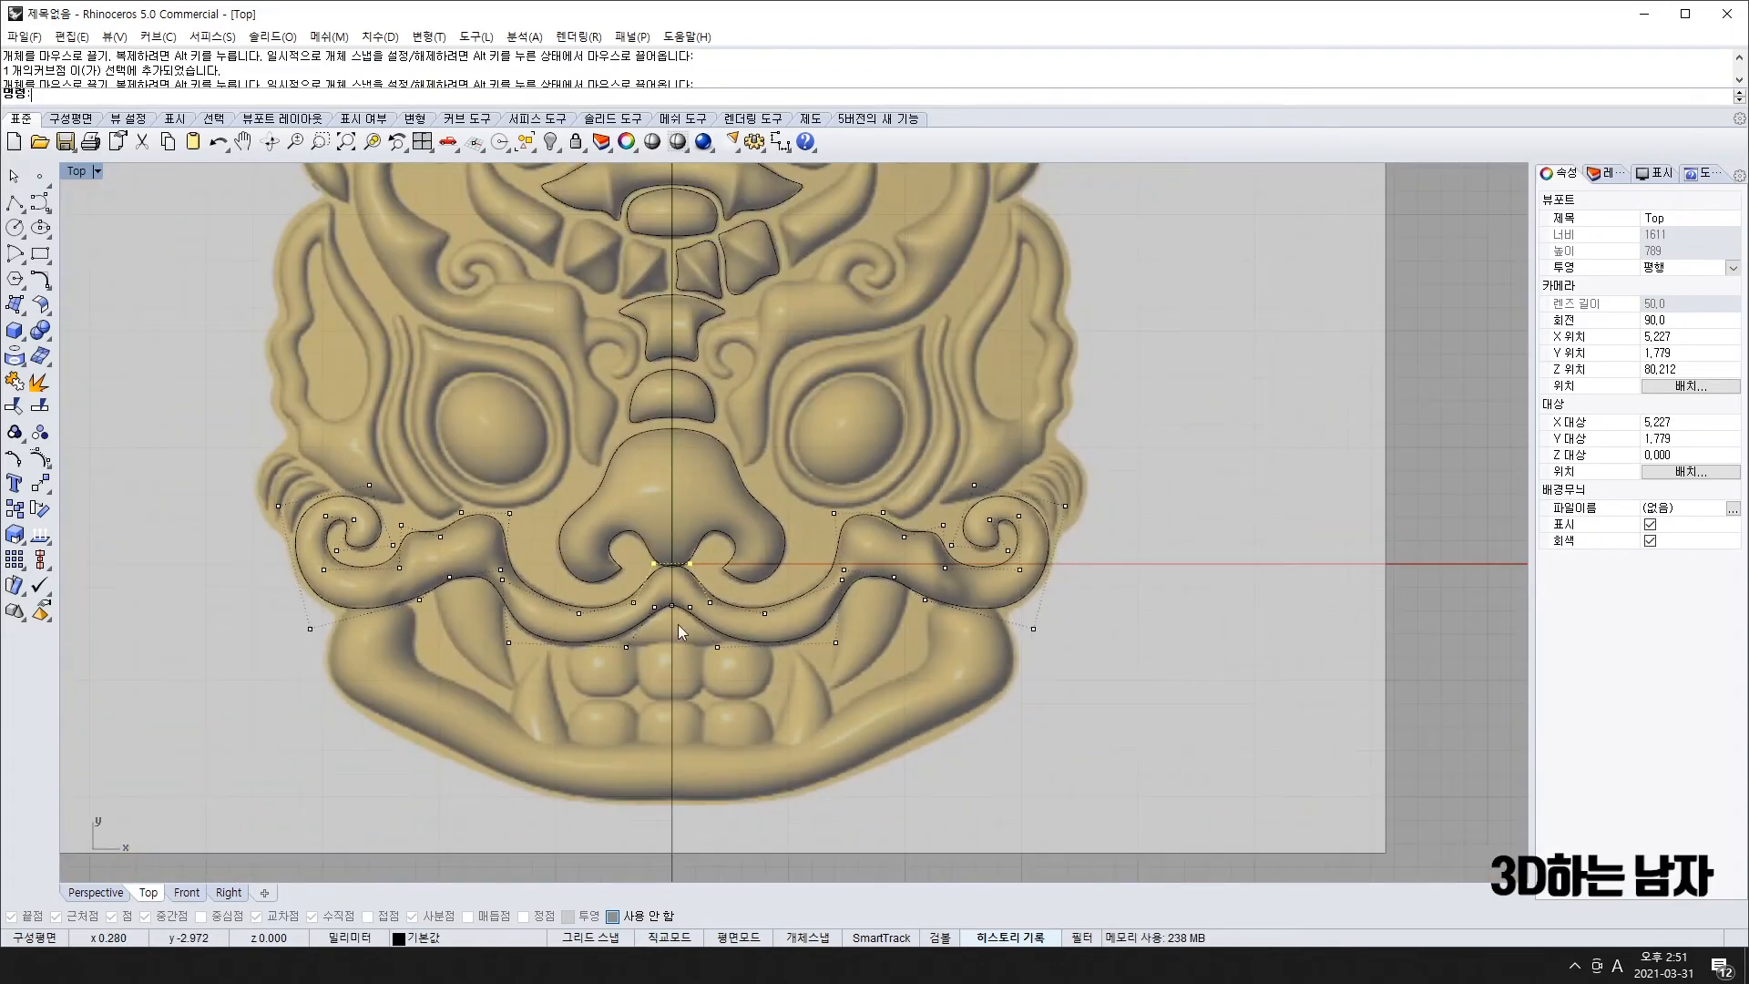
scroll(678, 625, up, 5)
click(670, 584)
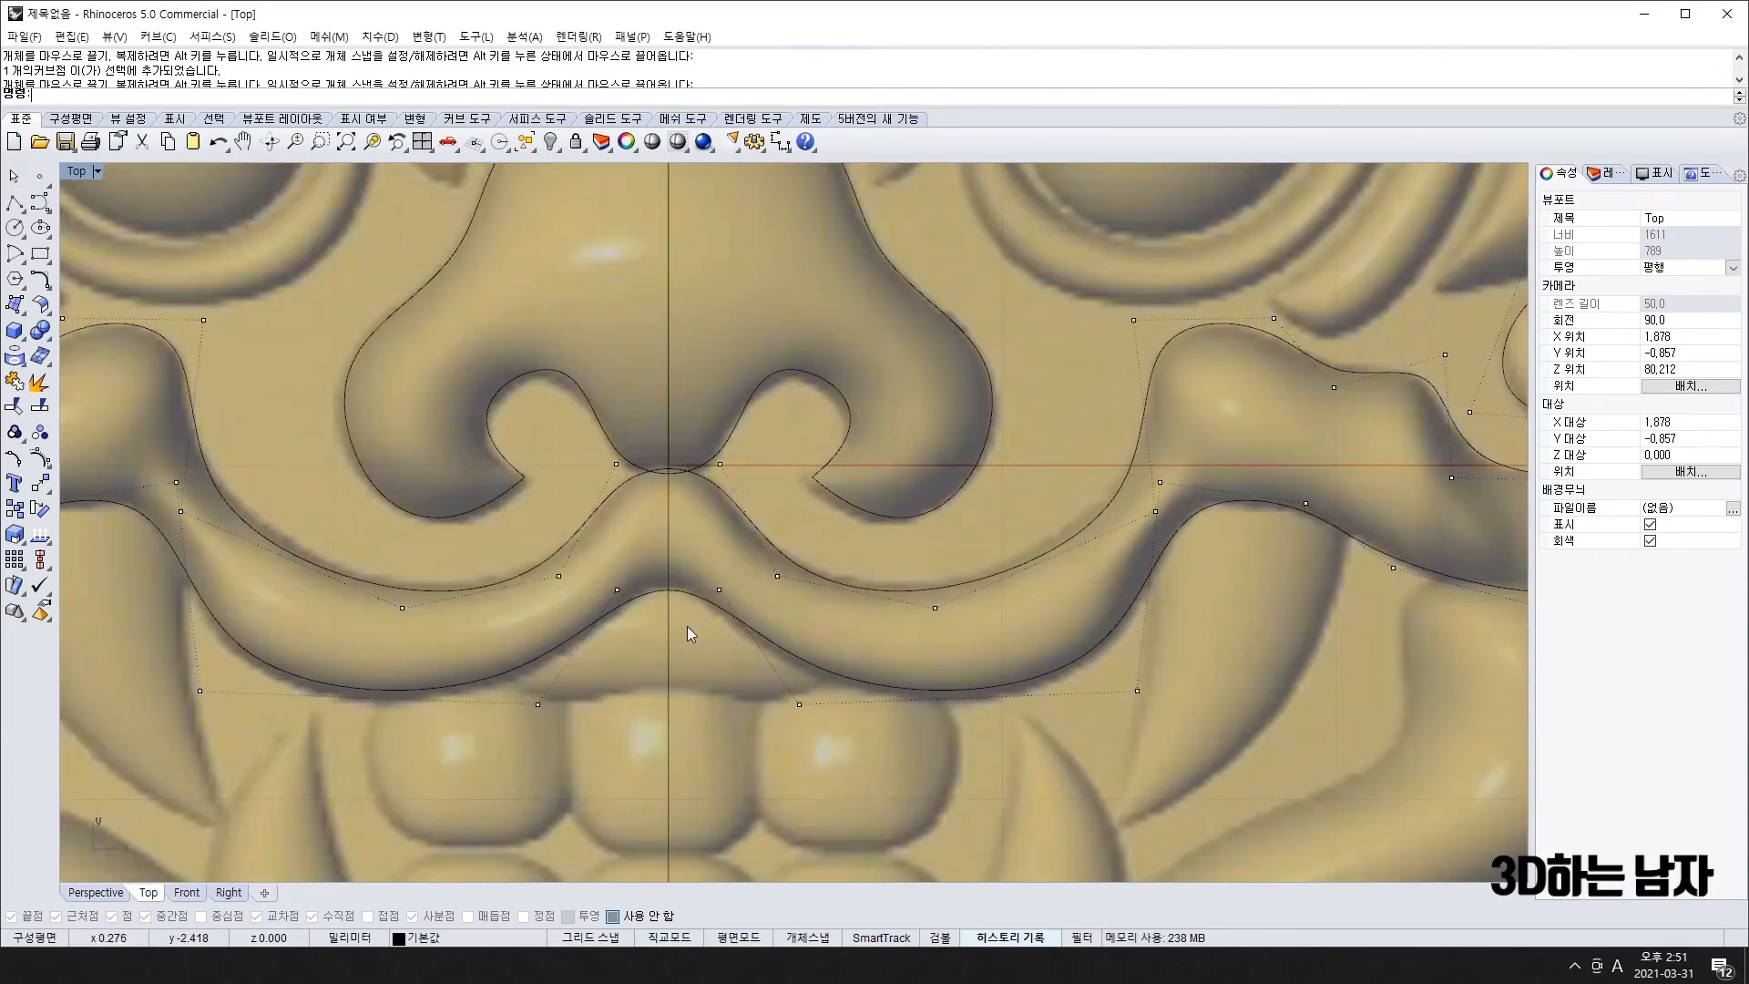
scroll(687, 626, down, 5)
key(Escape)
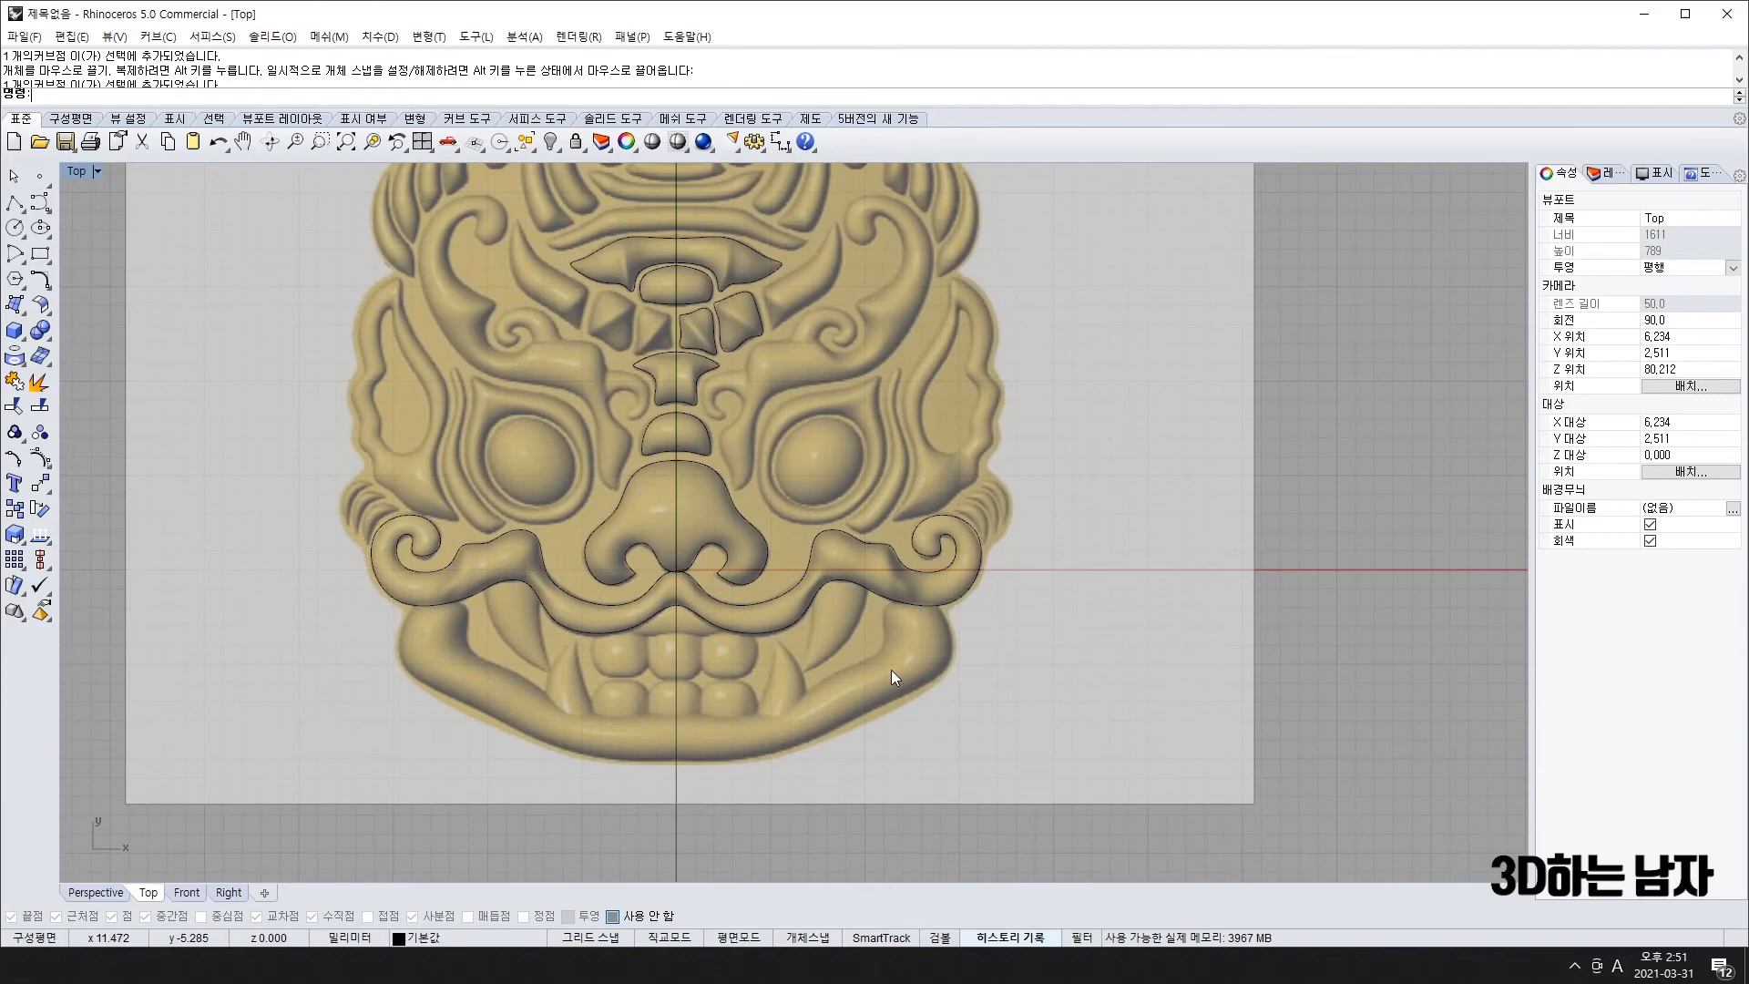
- Trace the large fang's inner edge with a control-point curve from the lip's lower edge down to the fang tip
click(884, 589)
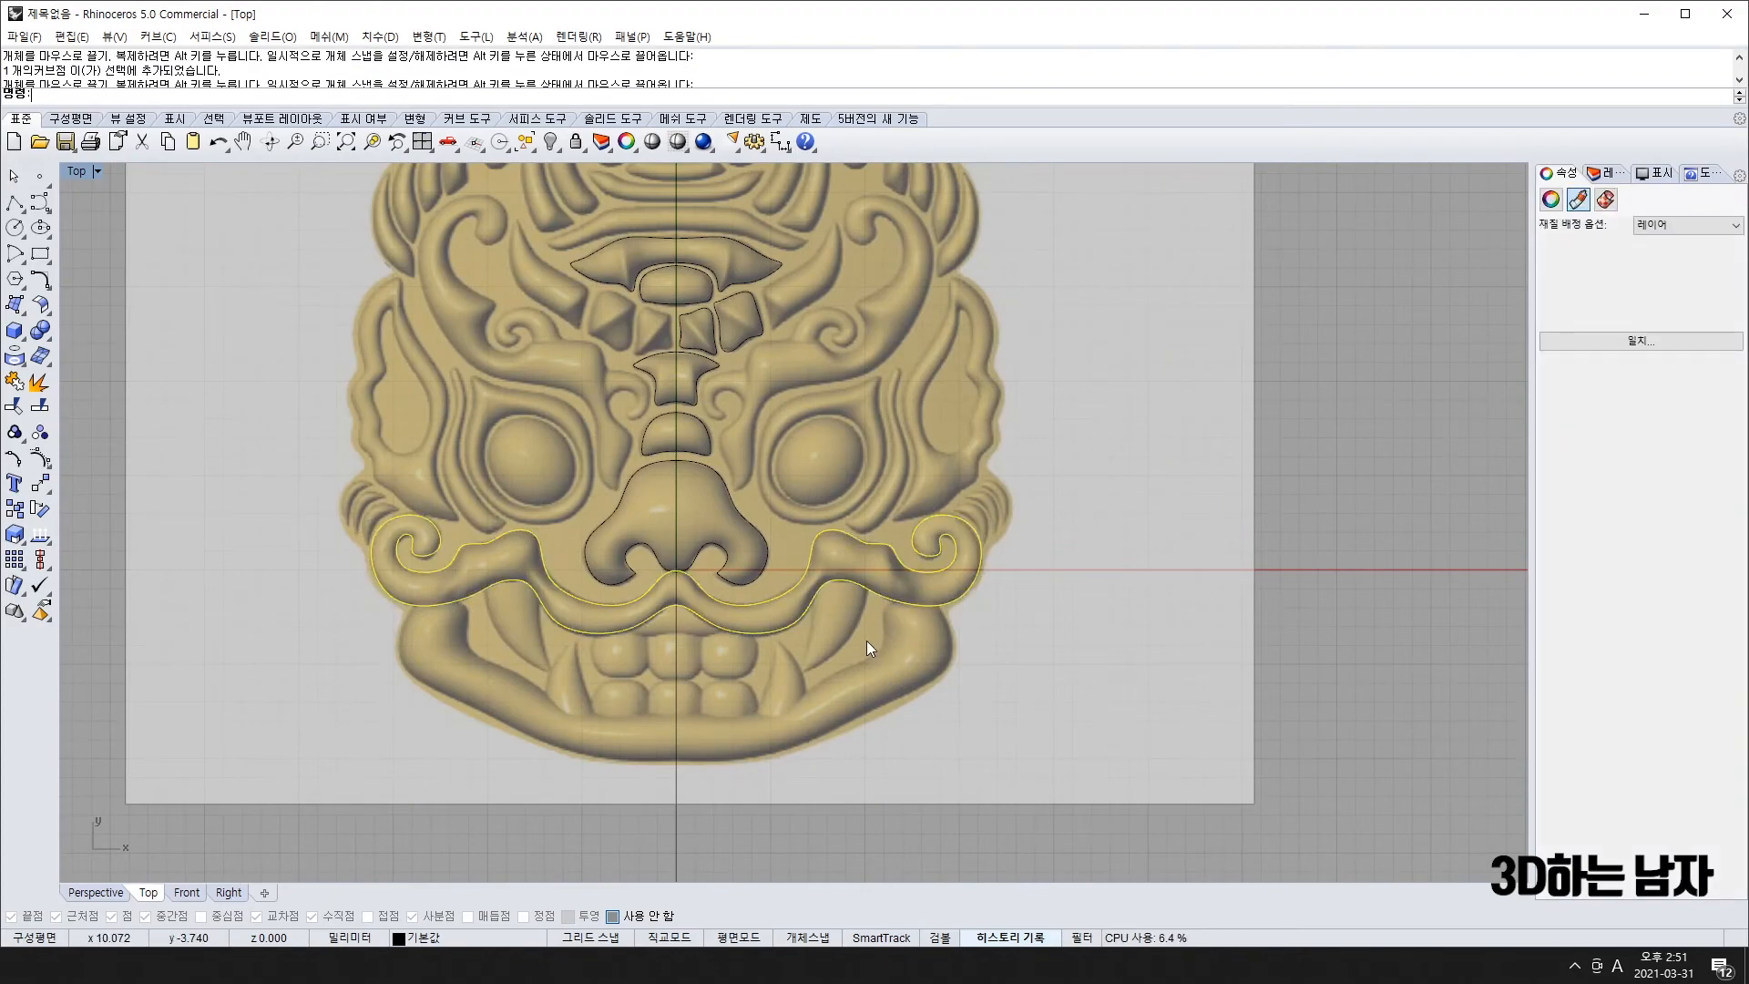
scroll(862, 637, down, 1)
scroll(820, 683, up, 6)
scroll(816, 686, up, 1)
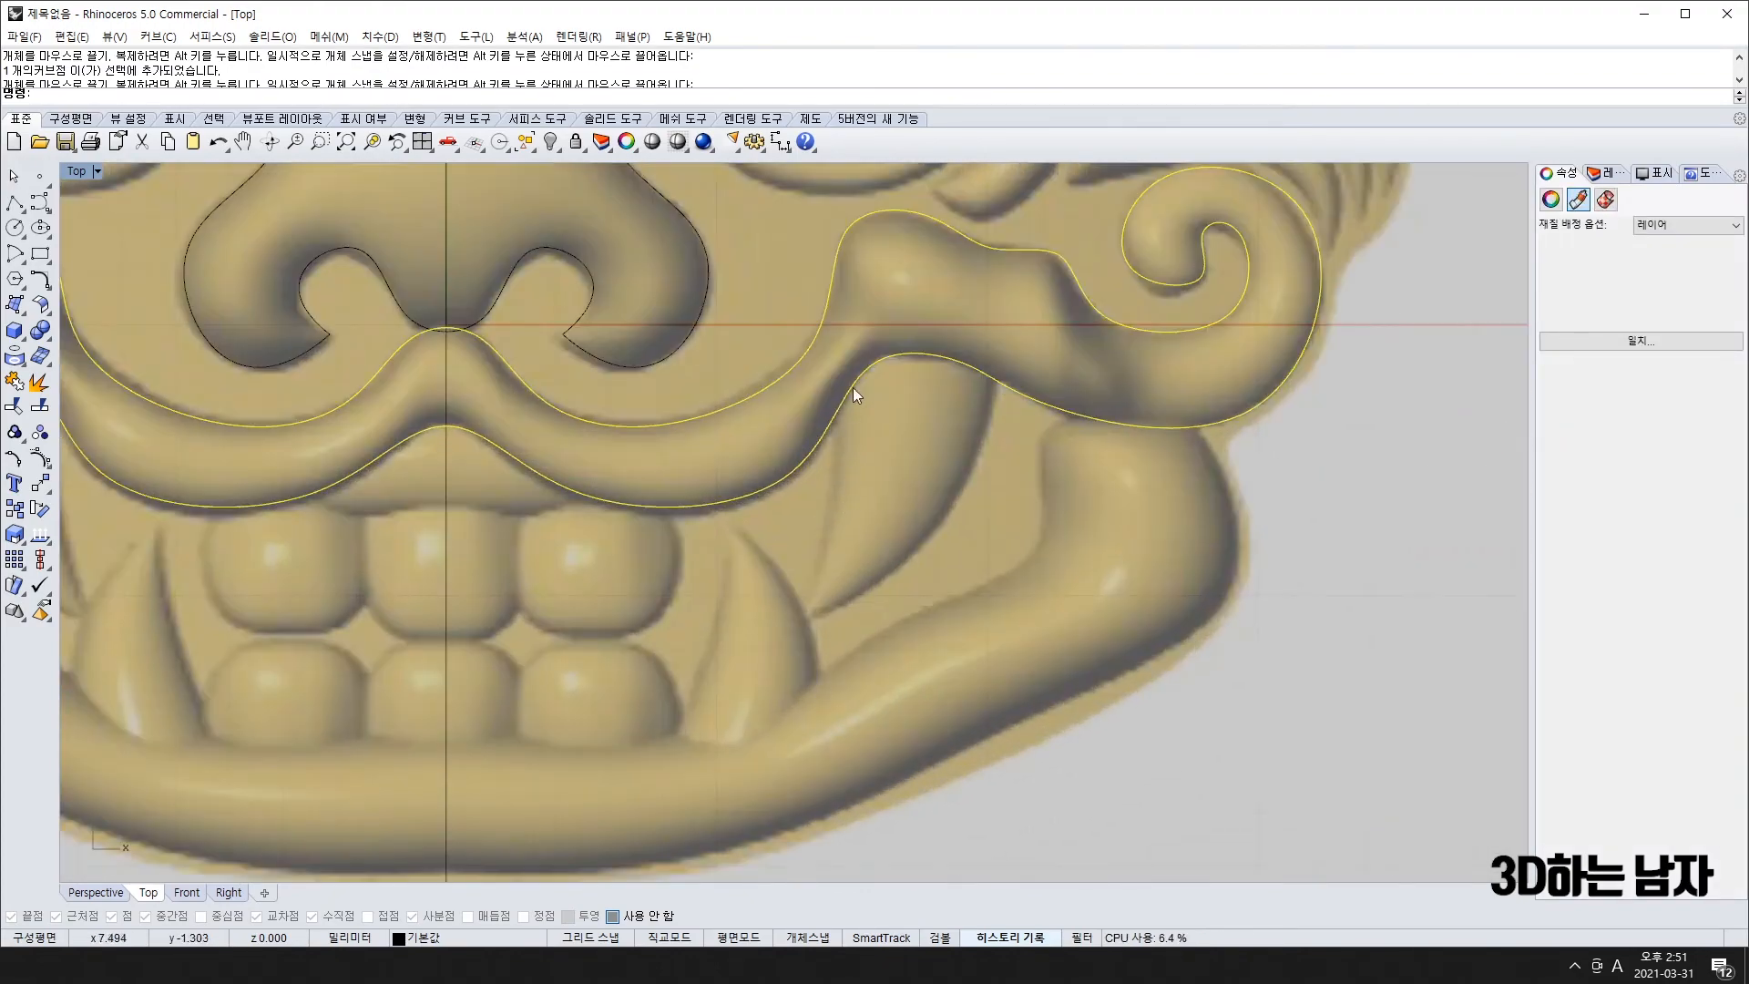
right_drag(847, 535, 844, 500)
scroll(833, 494, up, 6)
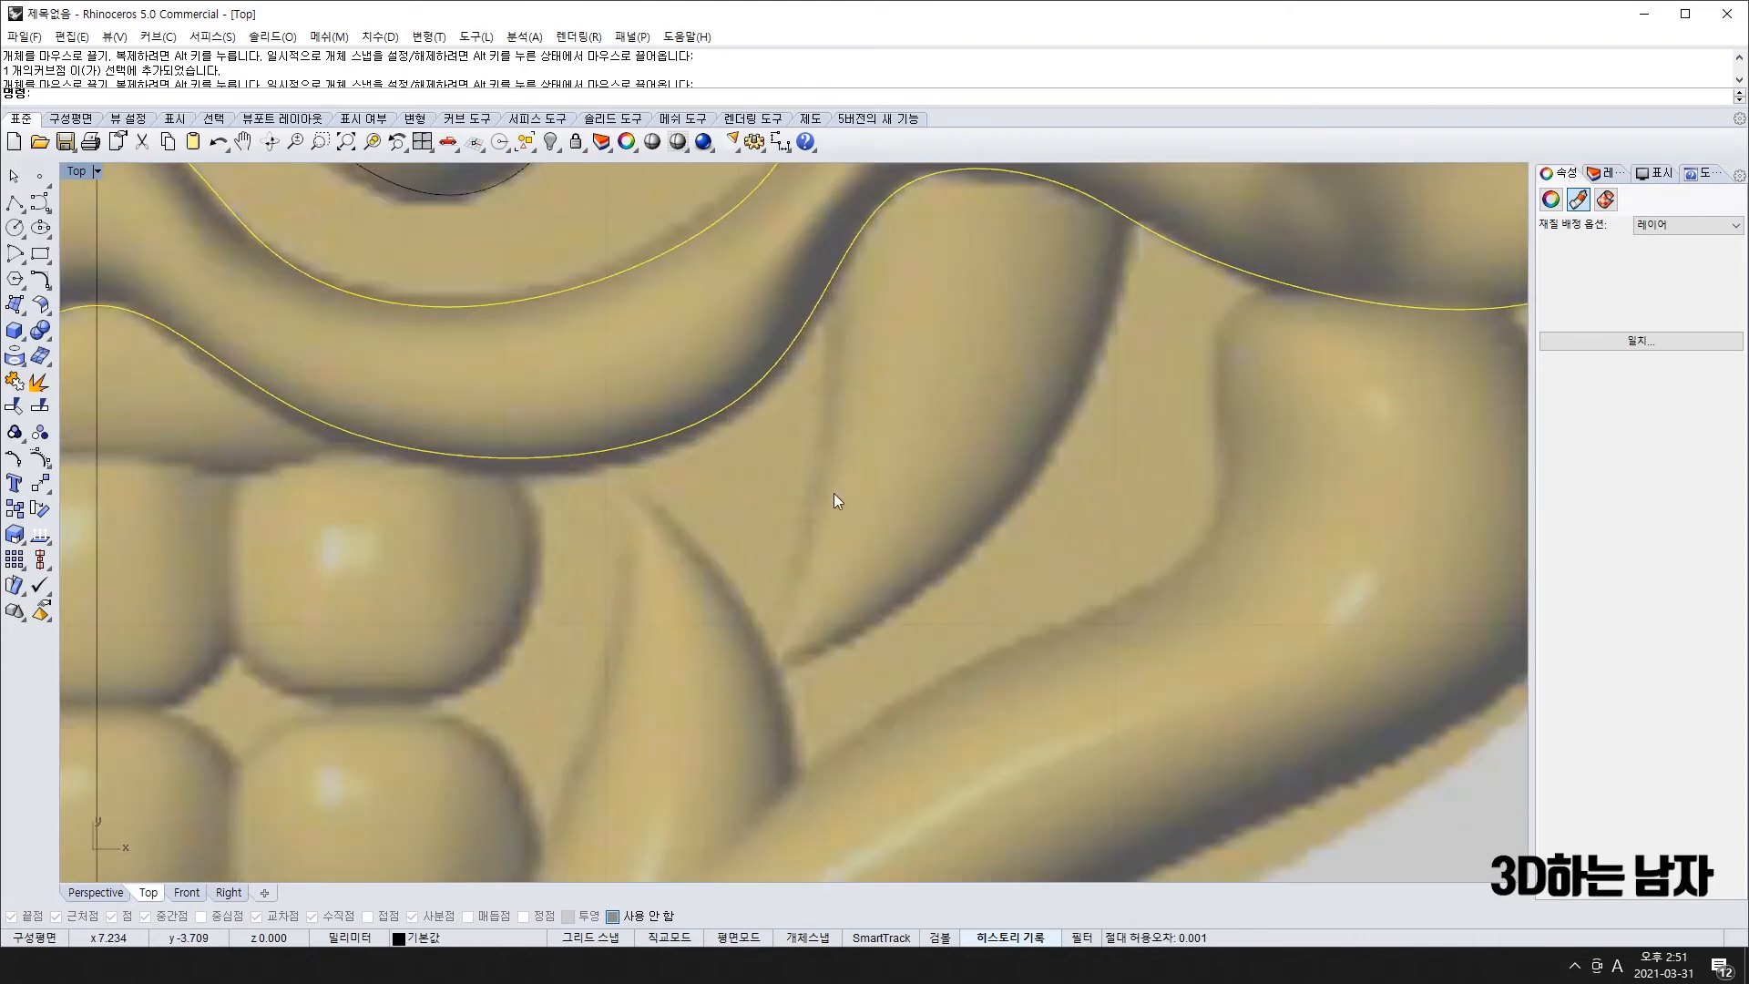
scroll(833, 494, down, 8)
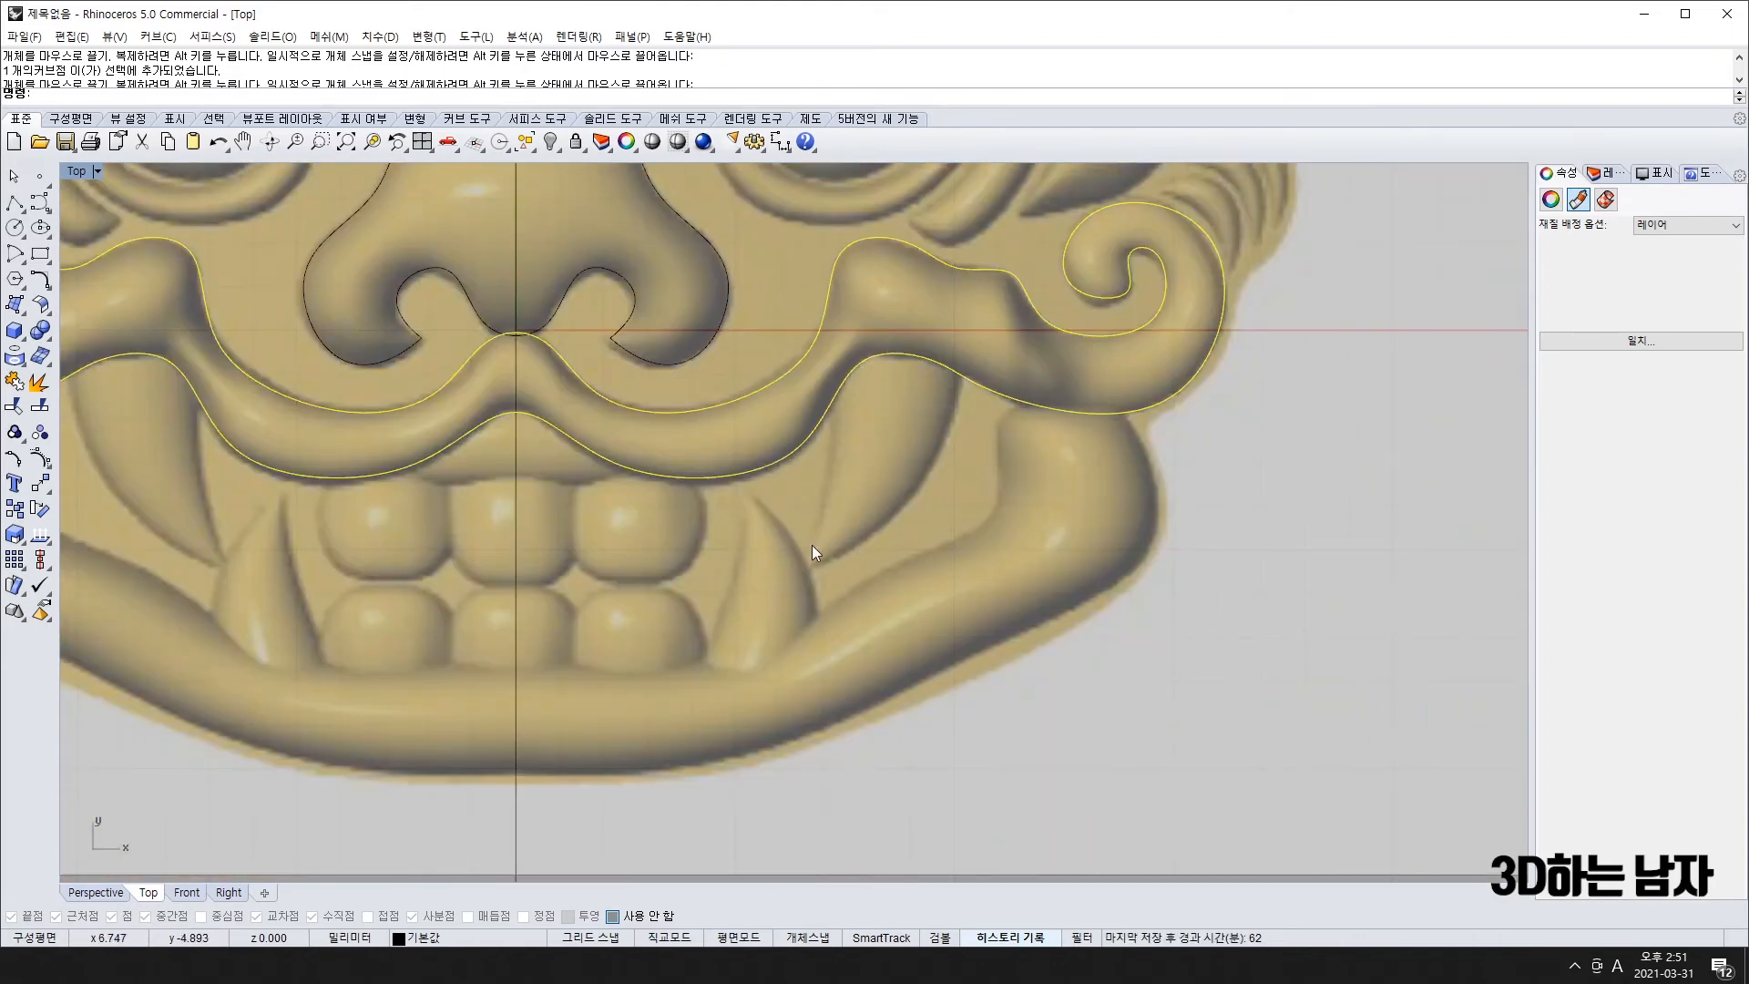
scroll(819, 524, up, 4)
right_click(834, 402)
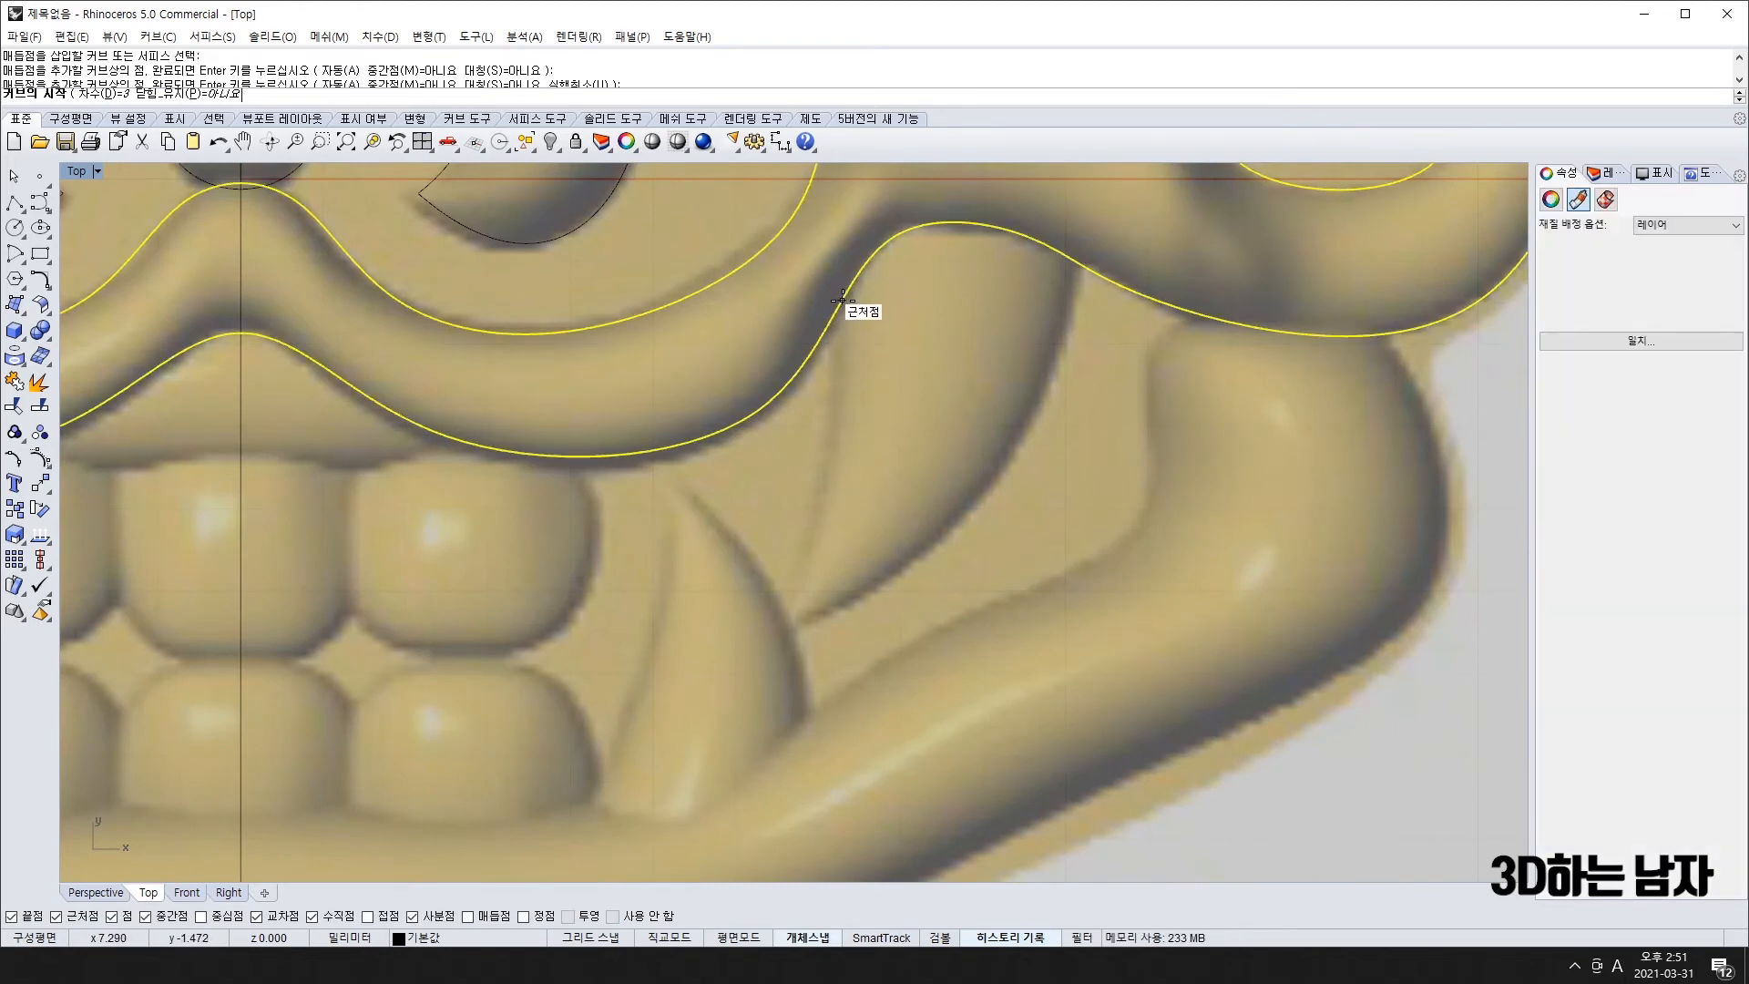
click(841, 300)
click(788, 631)
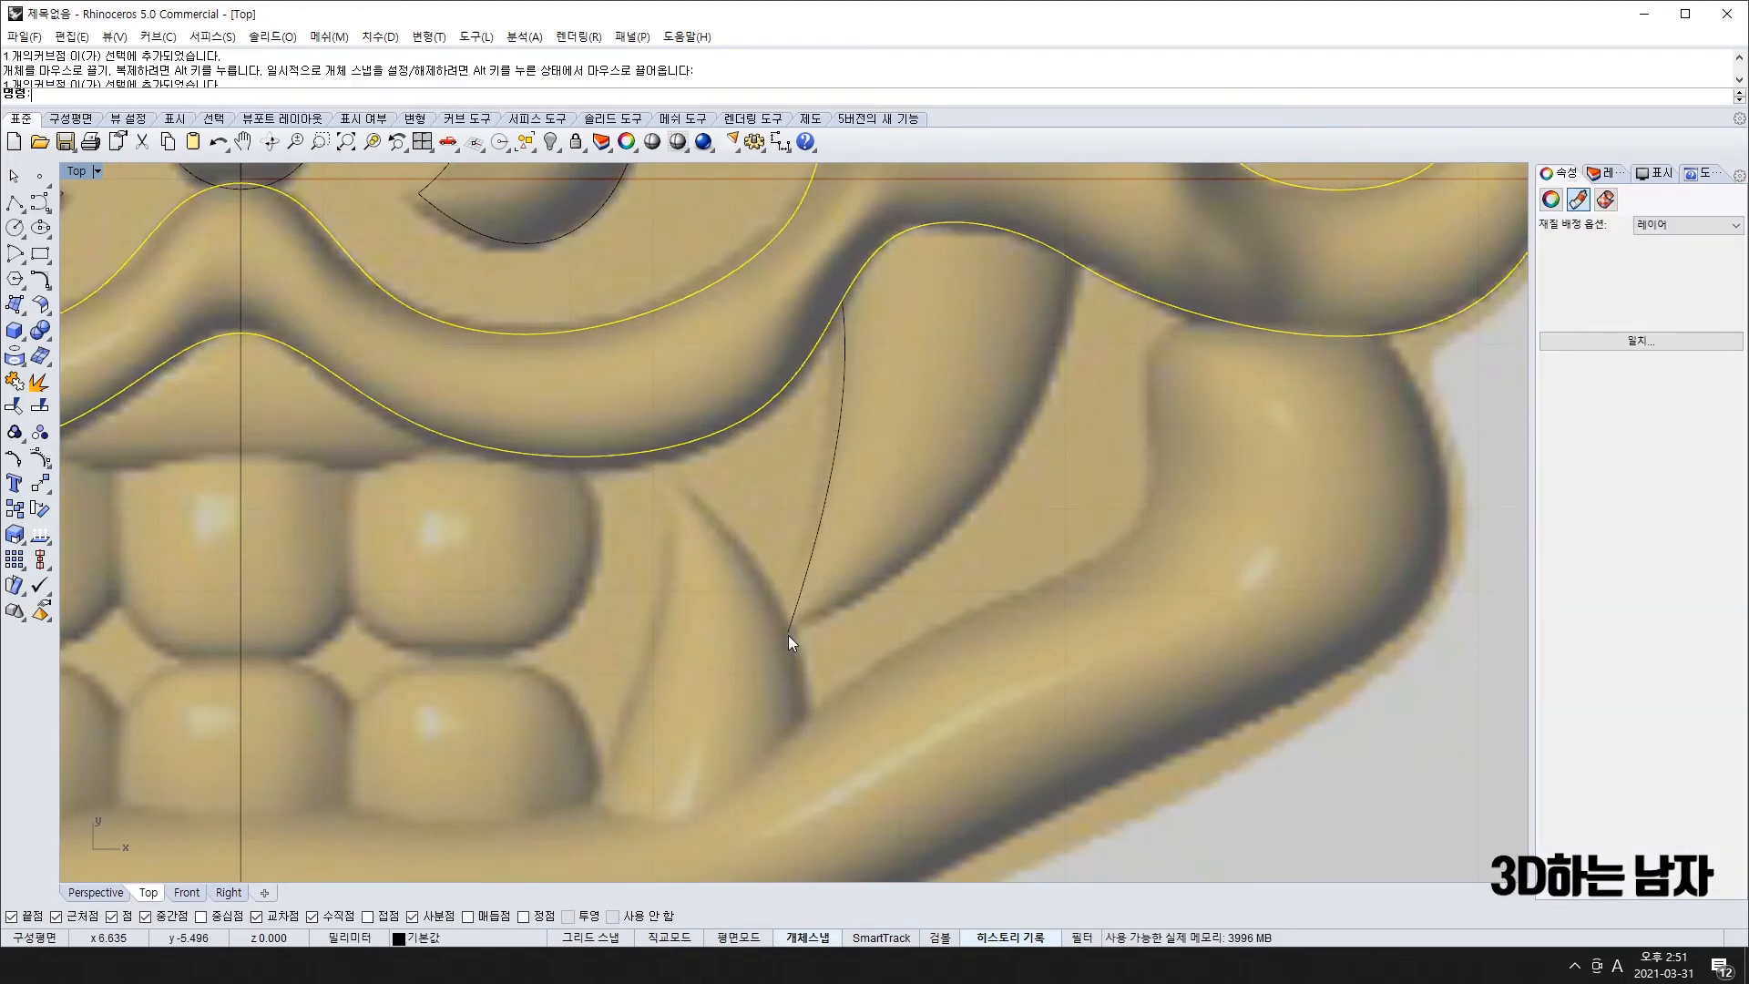
- Trace the large fang's outer edge with a curve from the tip back up to the lip's lower edge
click(1089, 417)
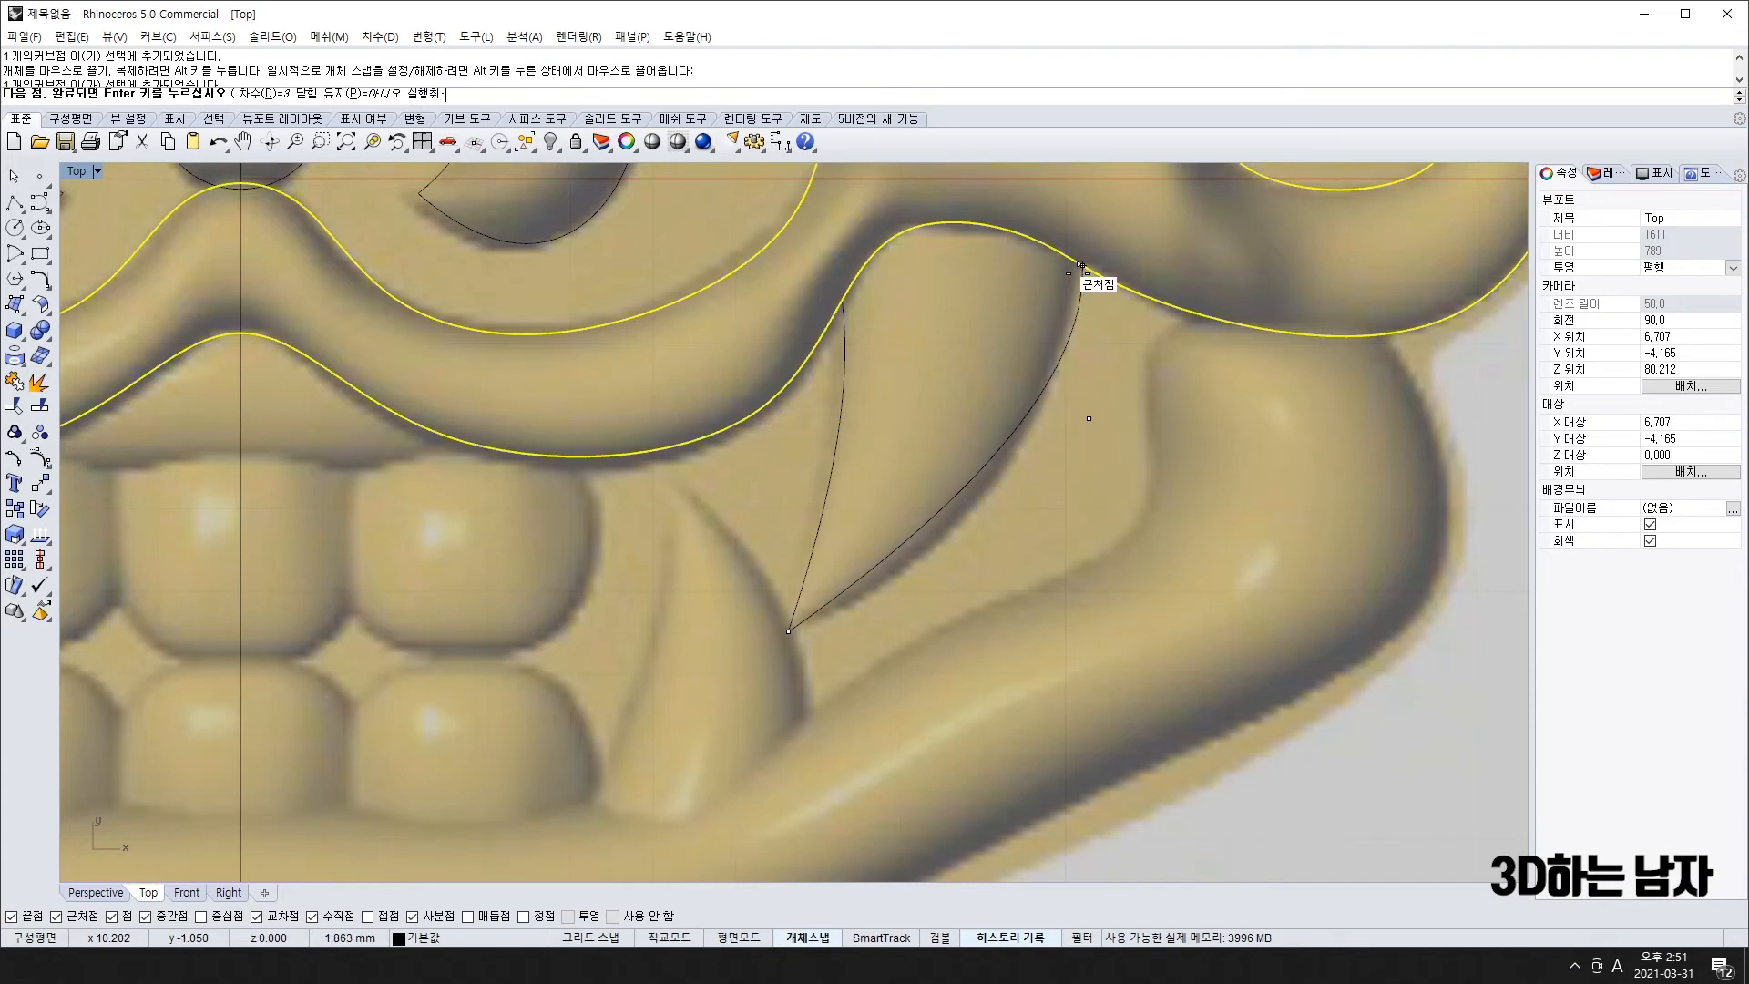
click(1079, 265)
right_click(1056, 467)
scroll(1052, 463, down, 8)
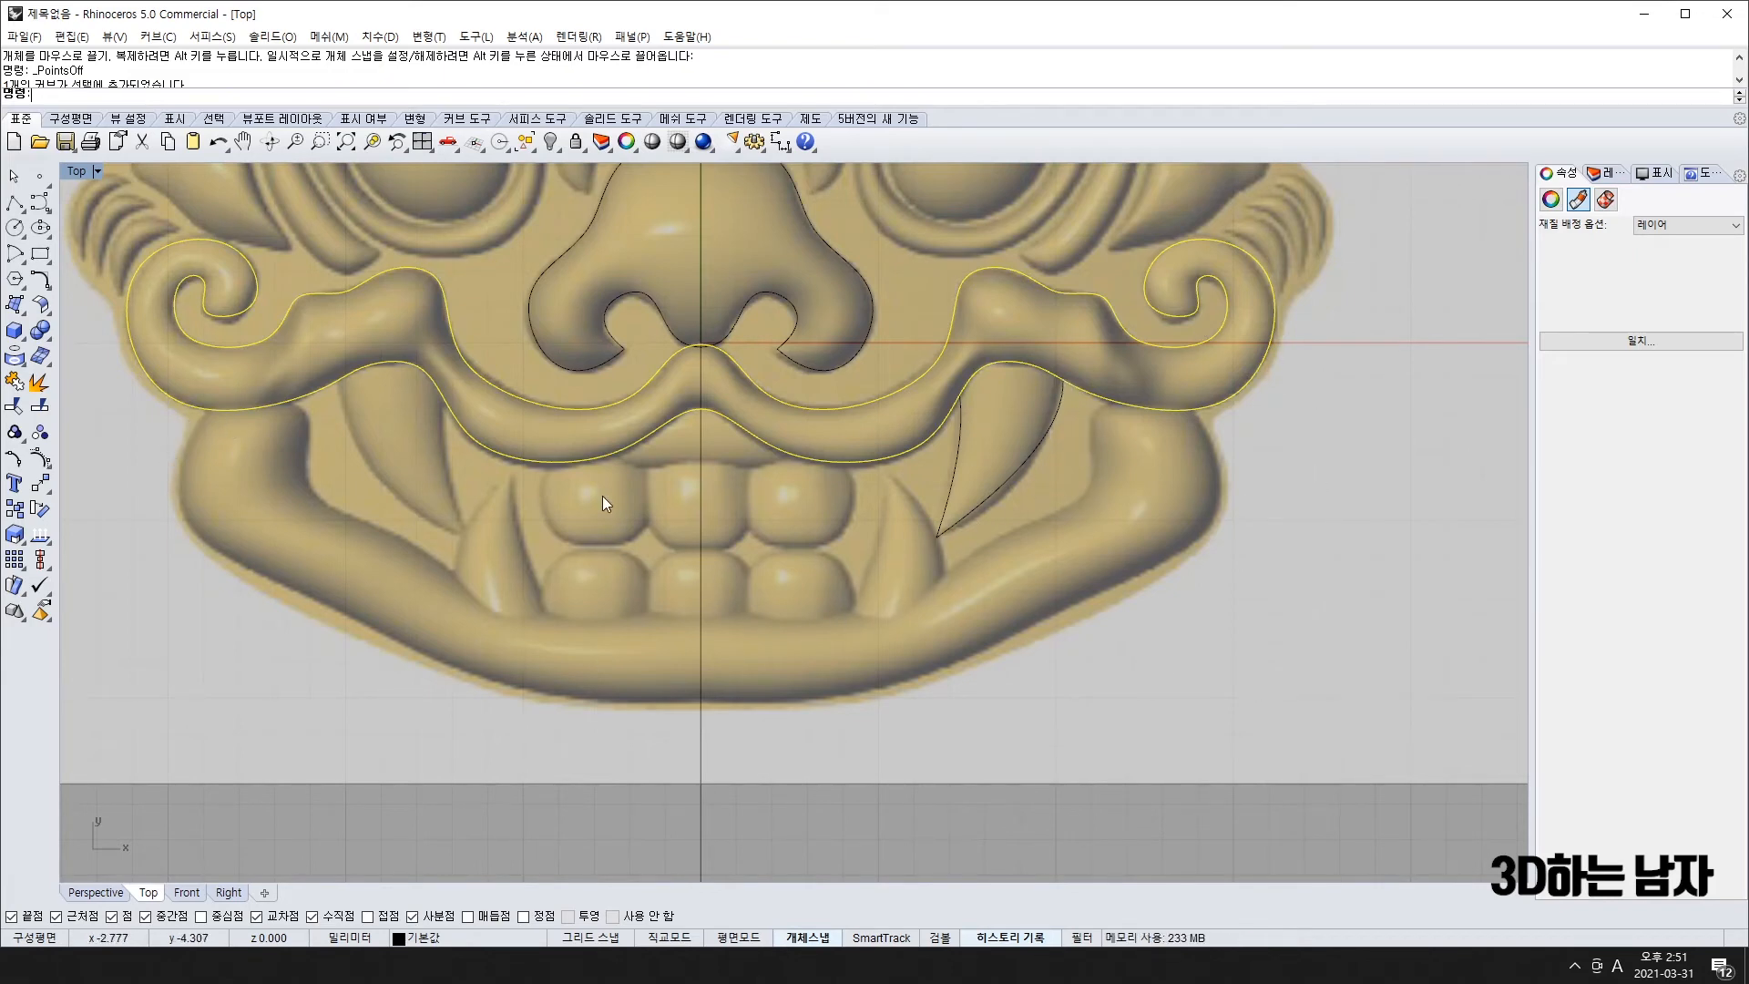
- Trace the lower edge below the upper lip with a control-point curve from the lip's lower edge to the vertical centre line
scroll(603, 495, up, 4)
text(c)
key(Return)
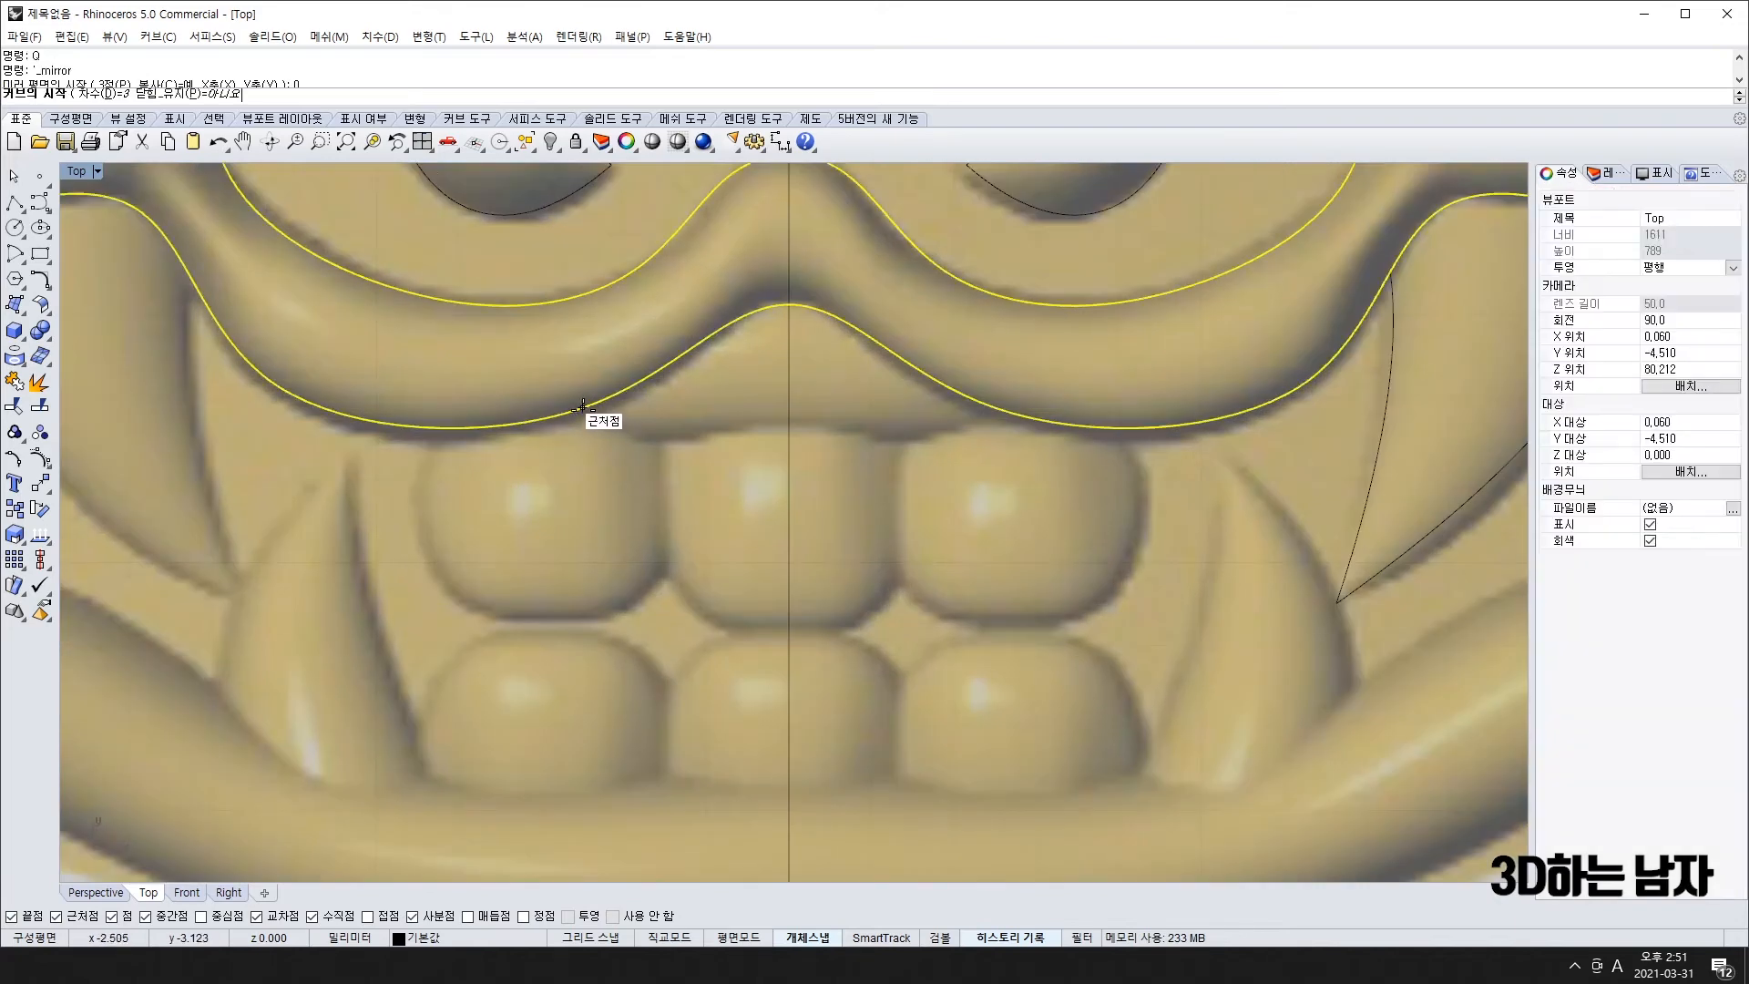
click(582, 409)
click(663, 459)
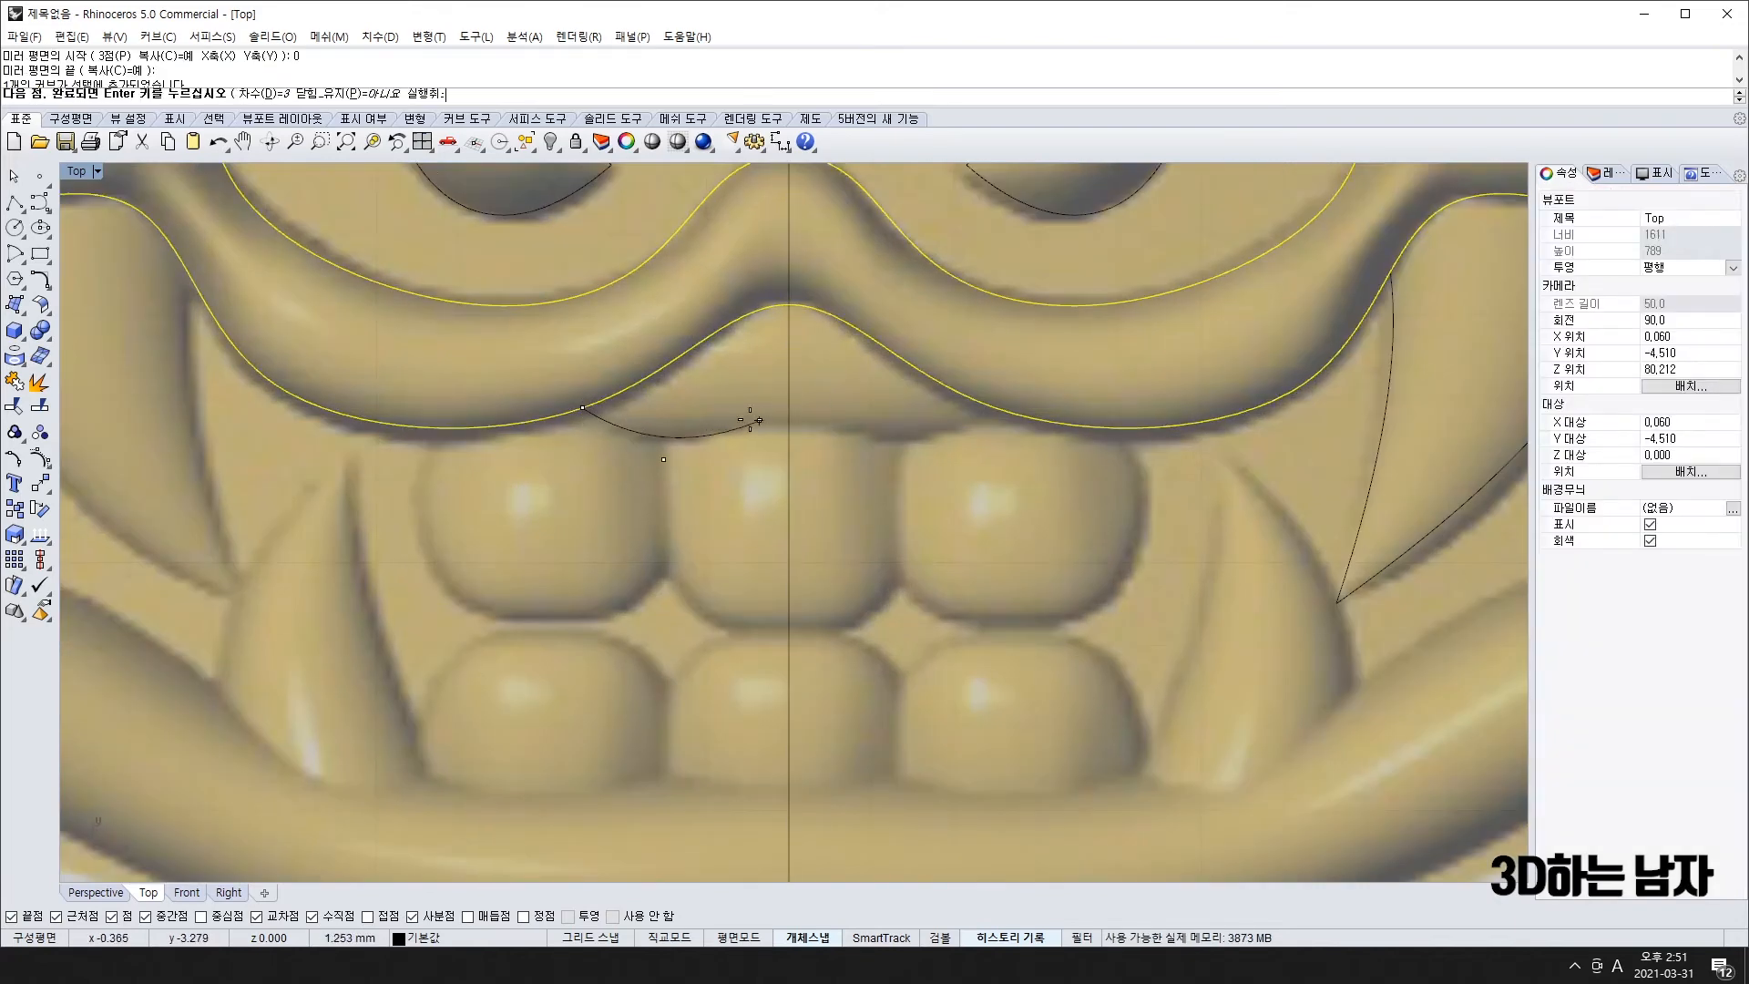
click(770, 414)
click(789, 415)
key(Return)
- Mirror the short curve above the front teeth across the vertical centre line
click(733, 429)
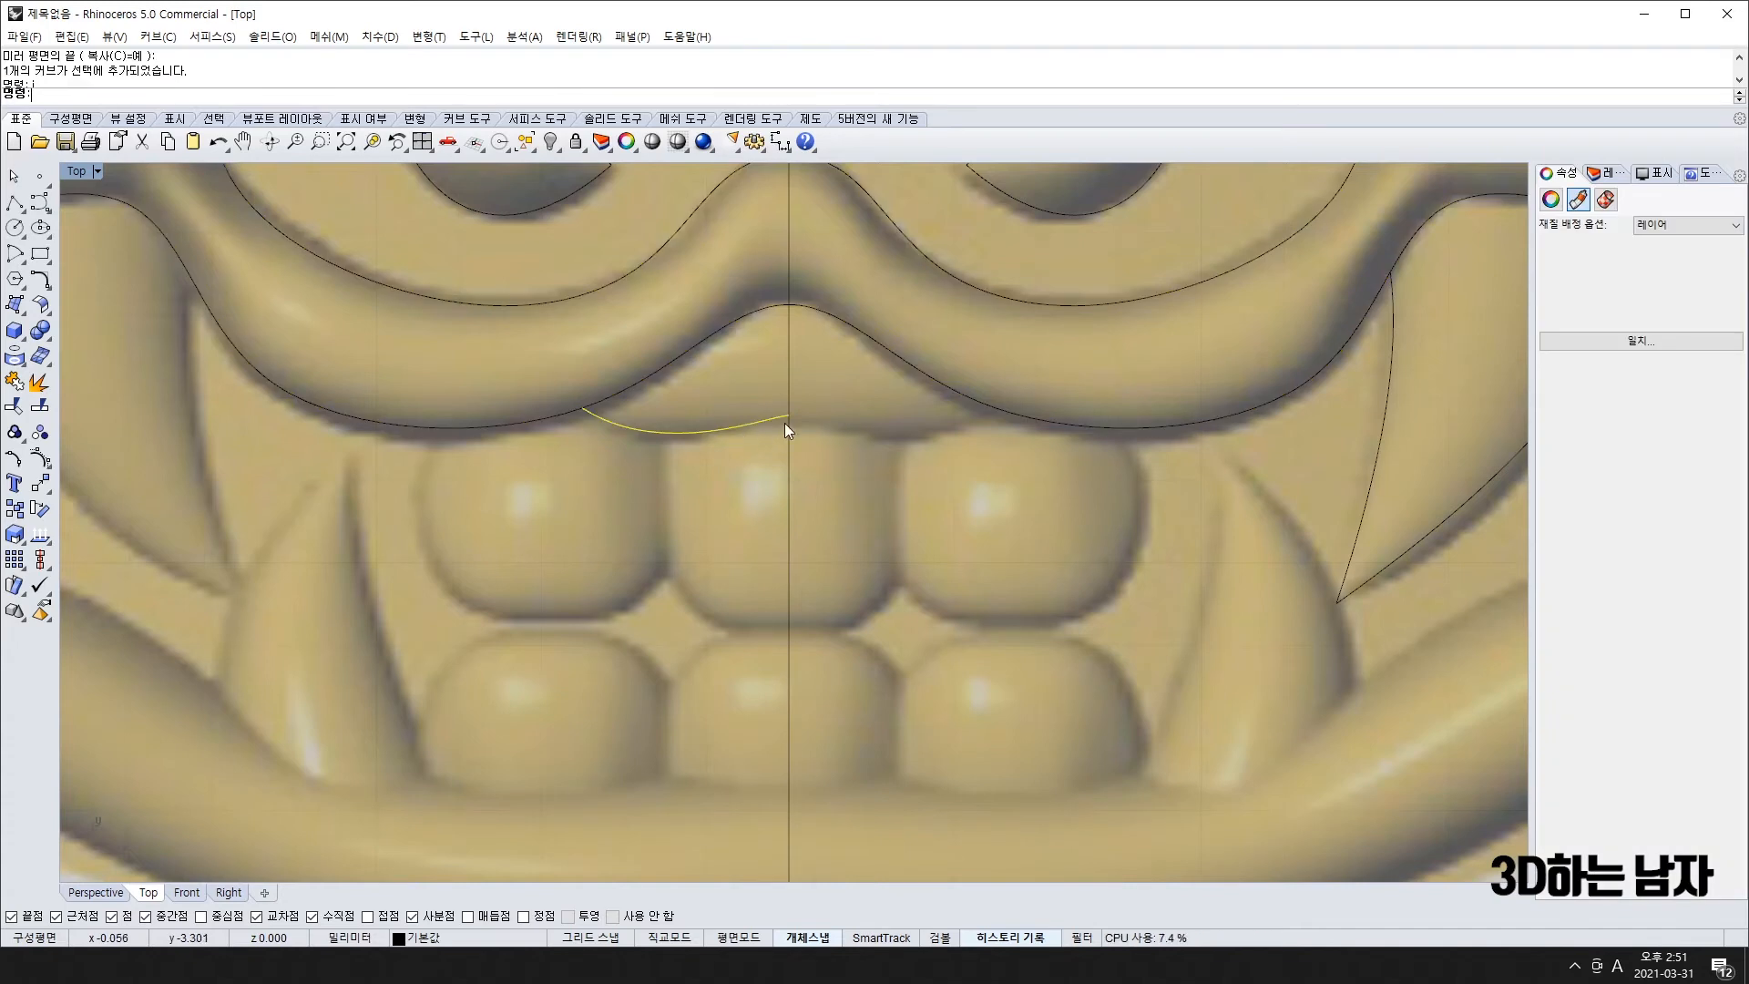
text(mi)
key(Return)
click(789, 415)
click(789, 510)
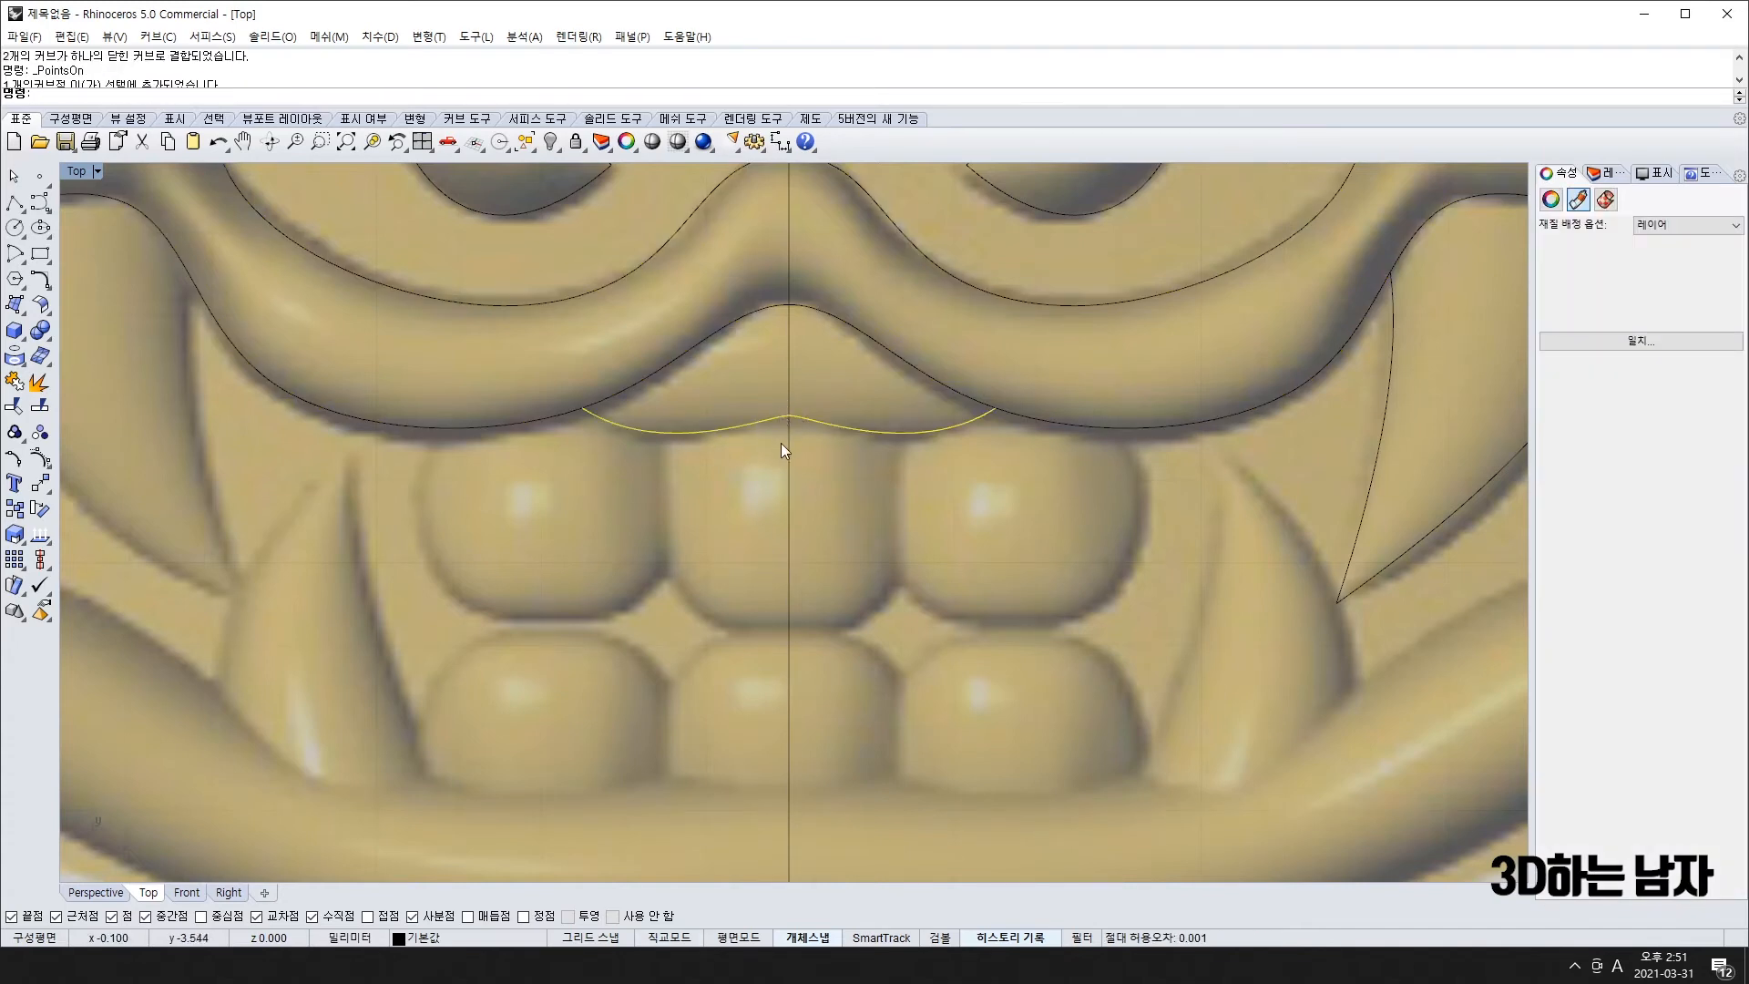
- Join the two halves of the curve above the teeth and delete the control point on the centre line
key(ctrl+j)
key(F10)
scroll(779, 403, up, 12)
drag(785, 411, 852, 502)
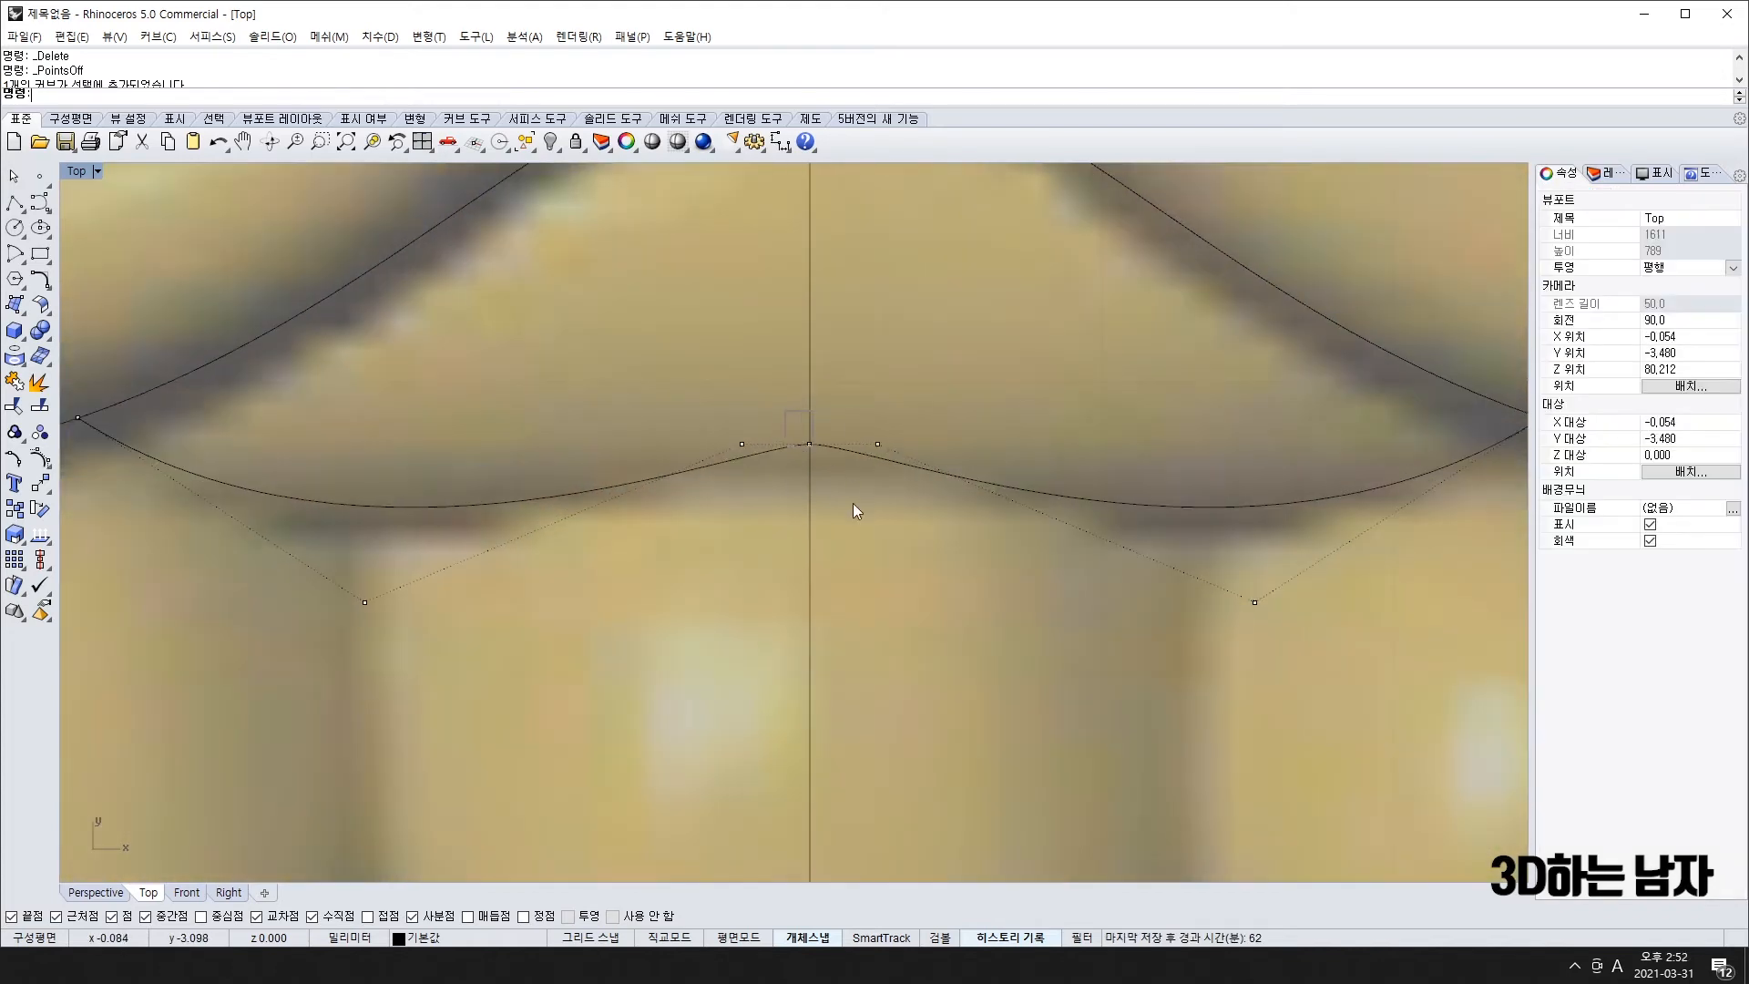
- Start a control-point curve at the right brow's inner end and trace around the small curl beside the nose bridge
scroll(840, 496, down, 12)
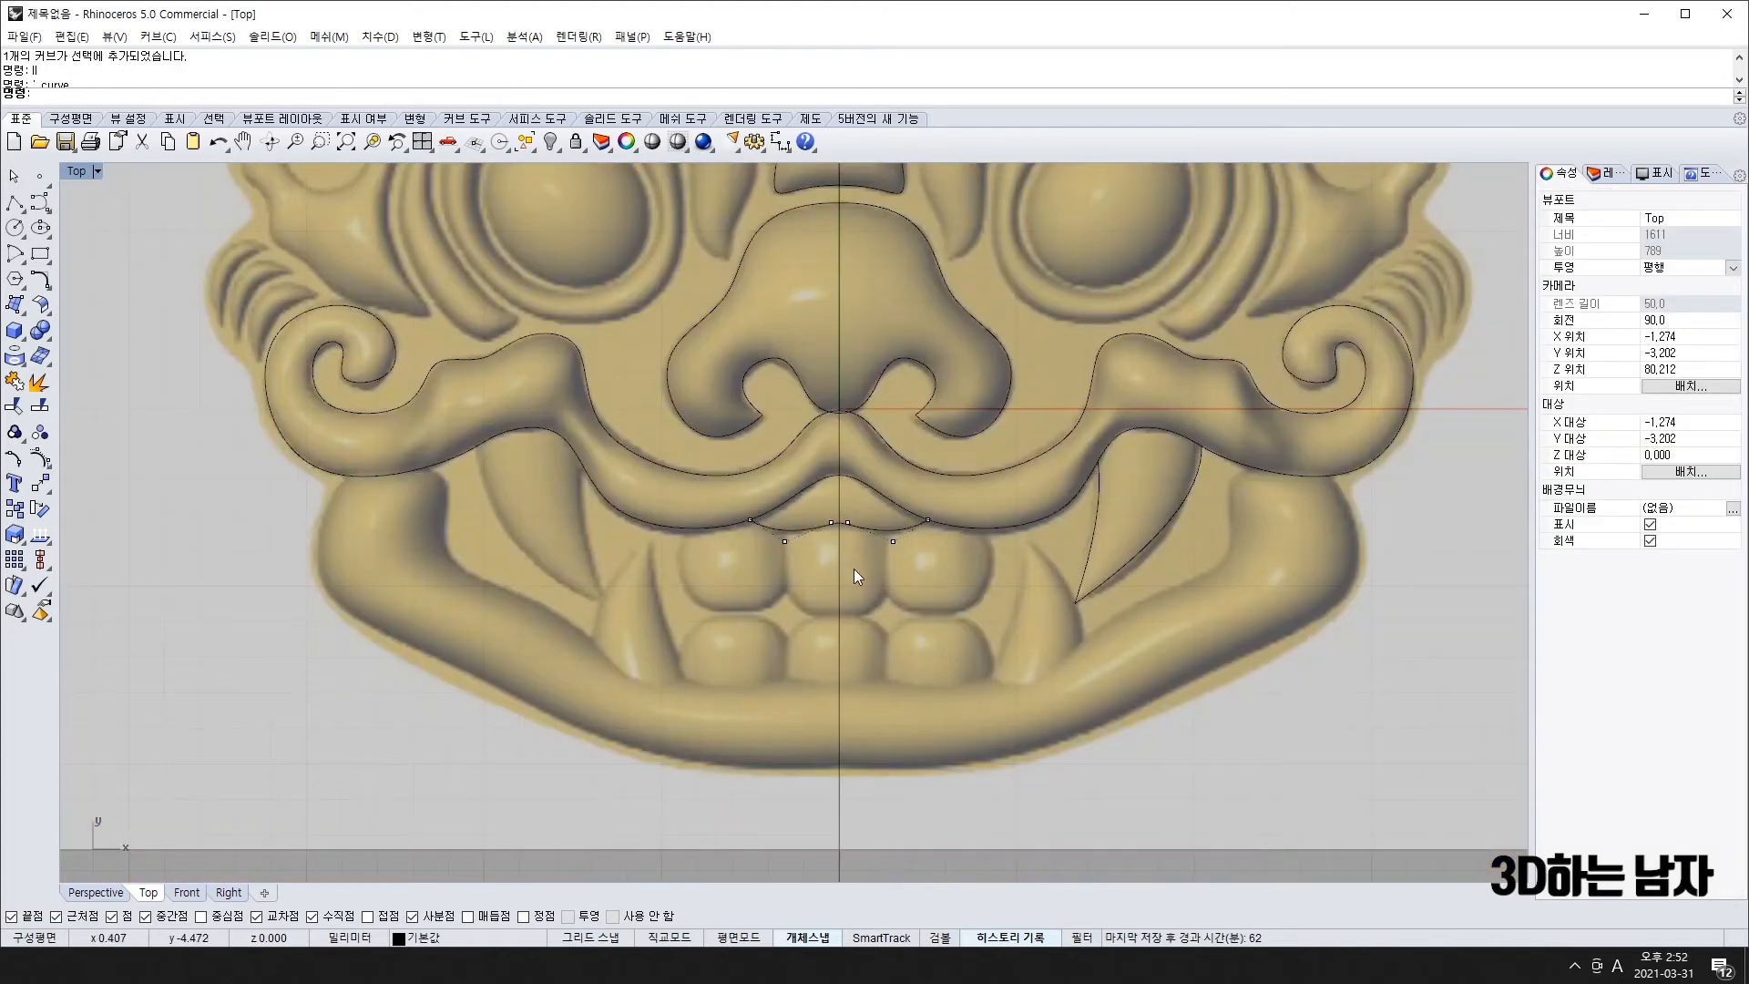
scroll(1114, 490, down, 10)
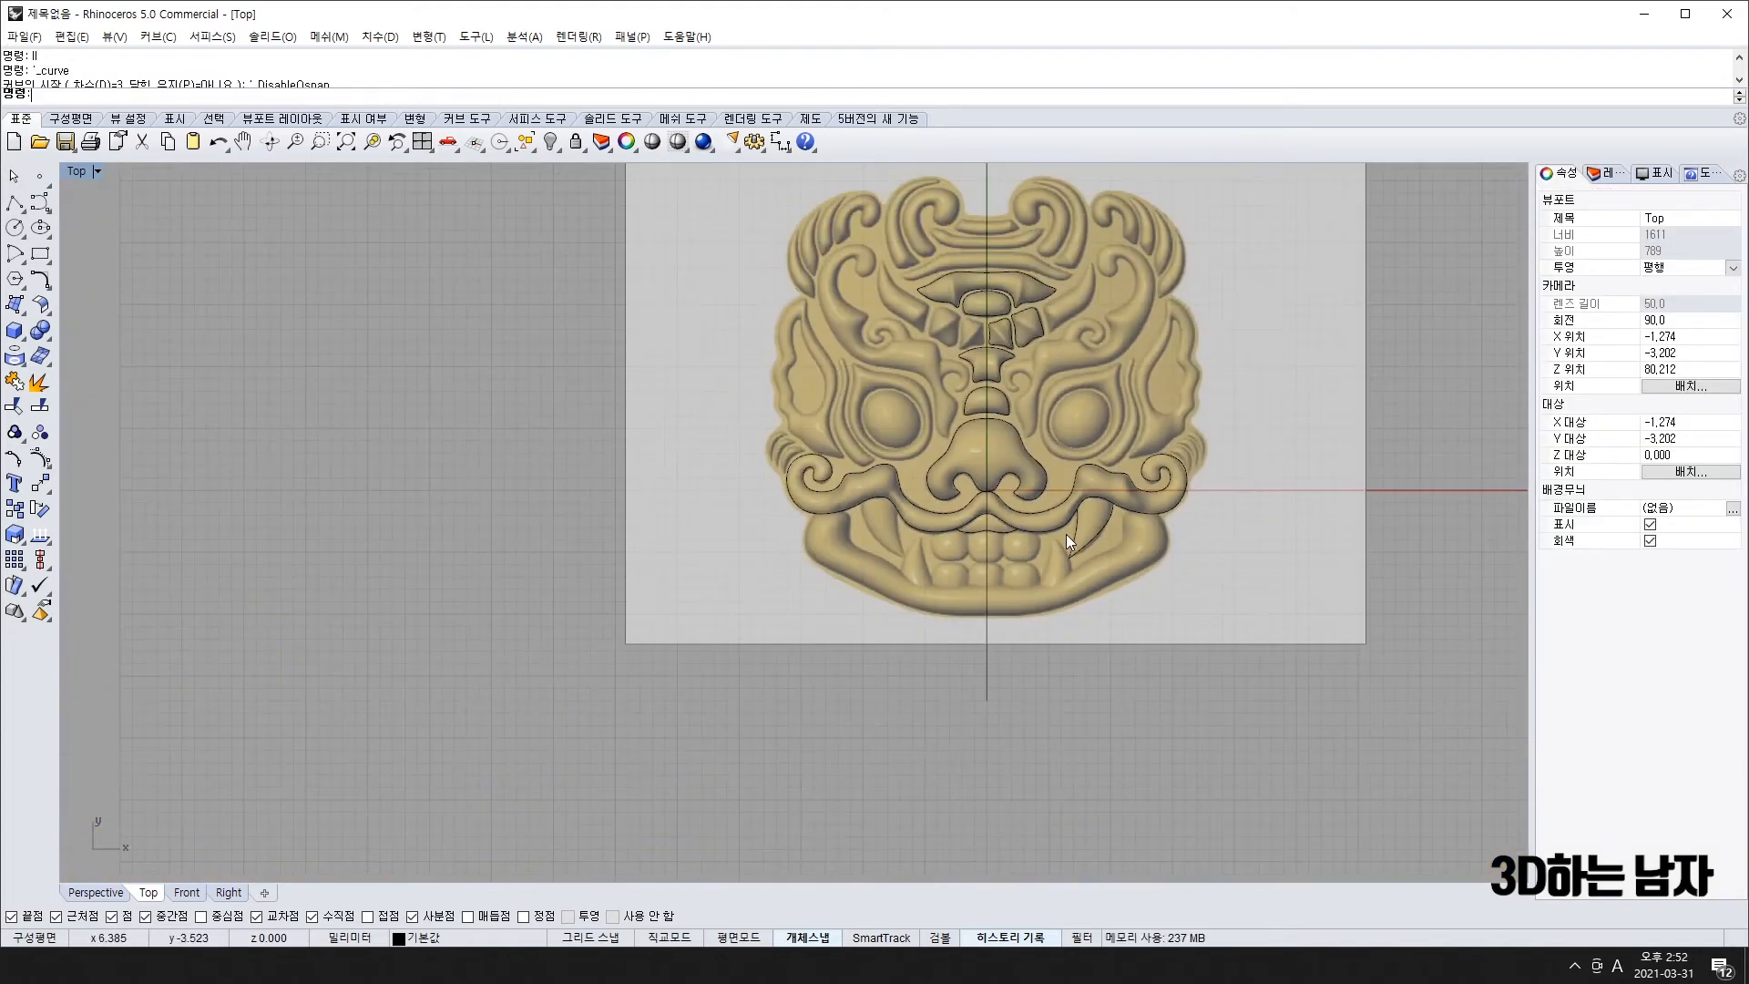
scroll(944, 355, up, 6)
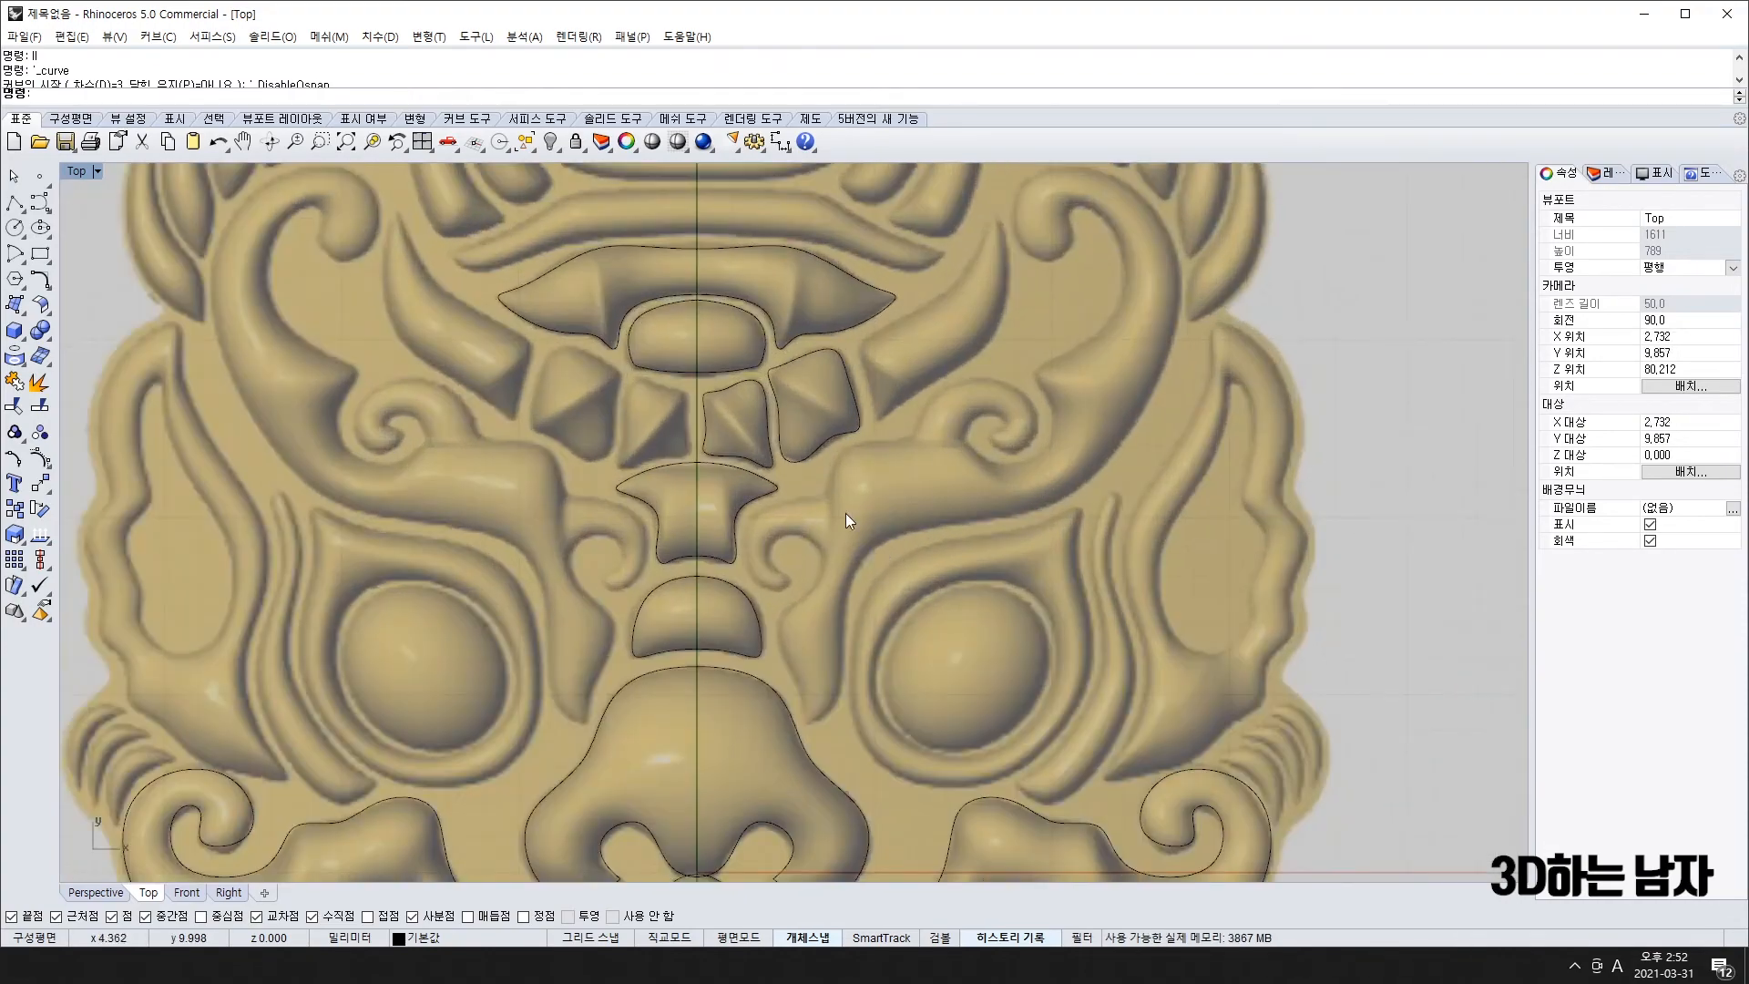
scroll(833, 507, up, 5)
click(844, 468)
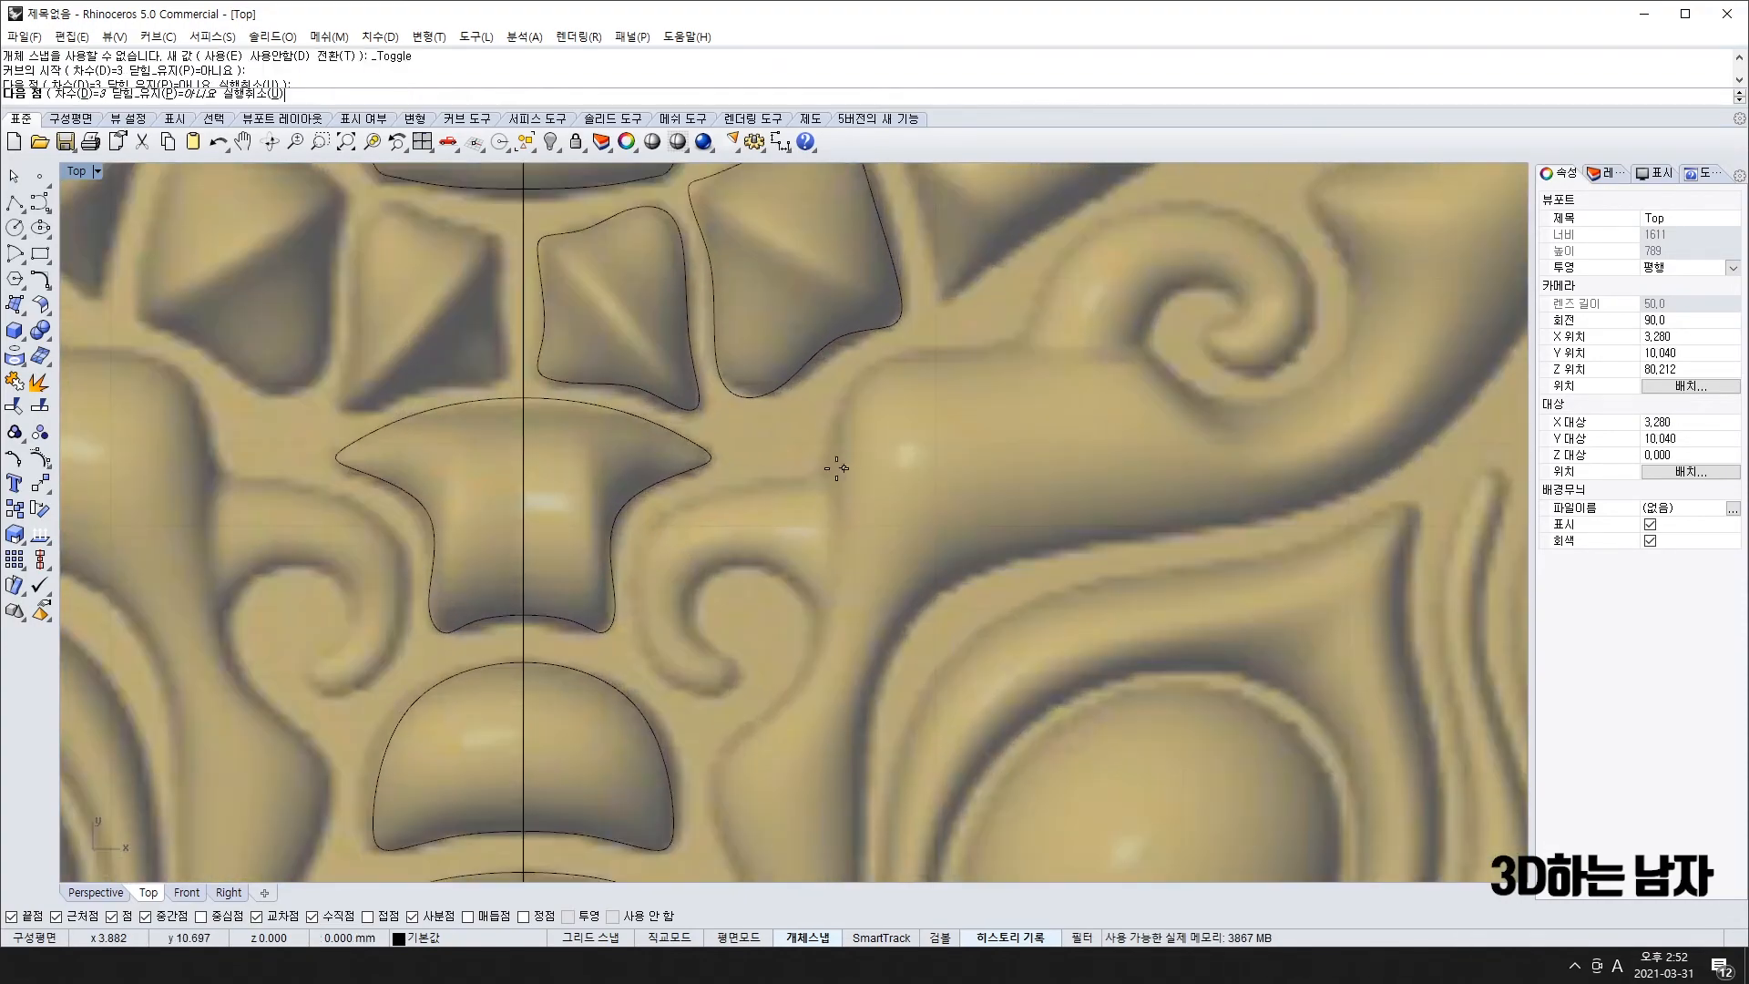
click(616, 515)
click(612, 686)
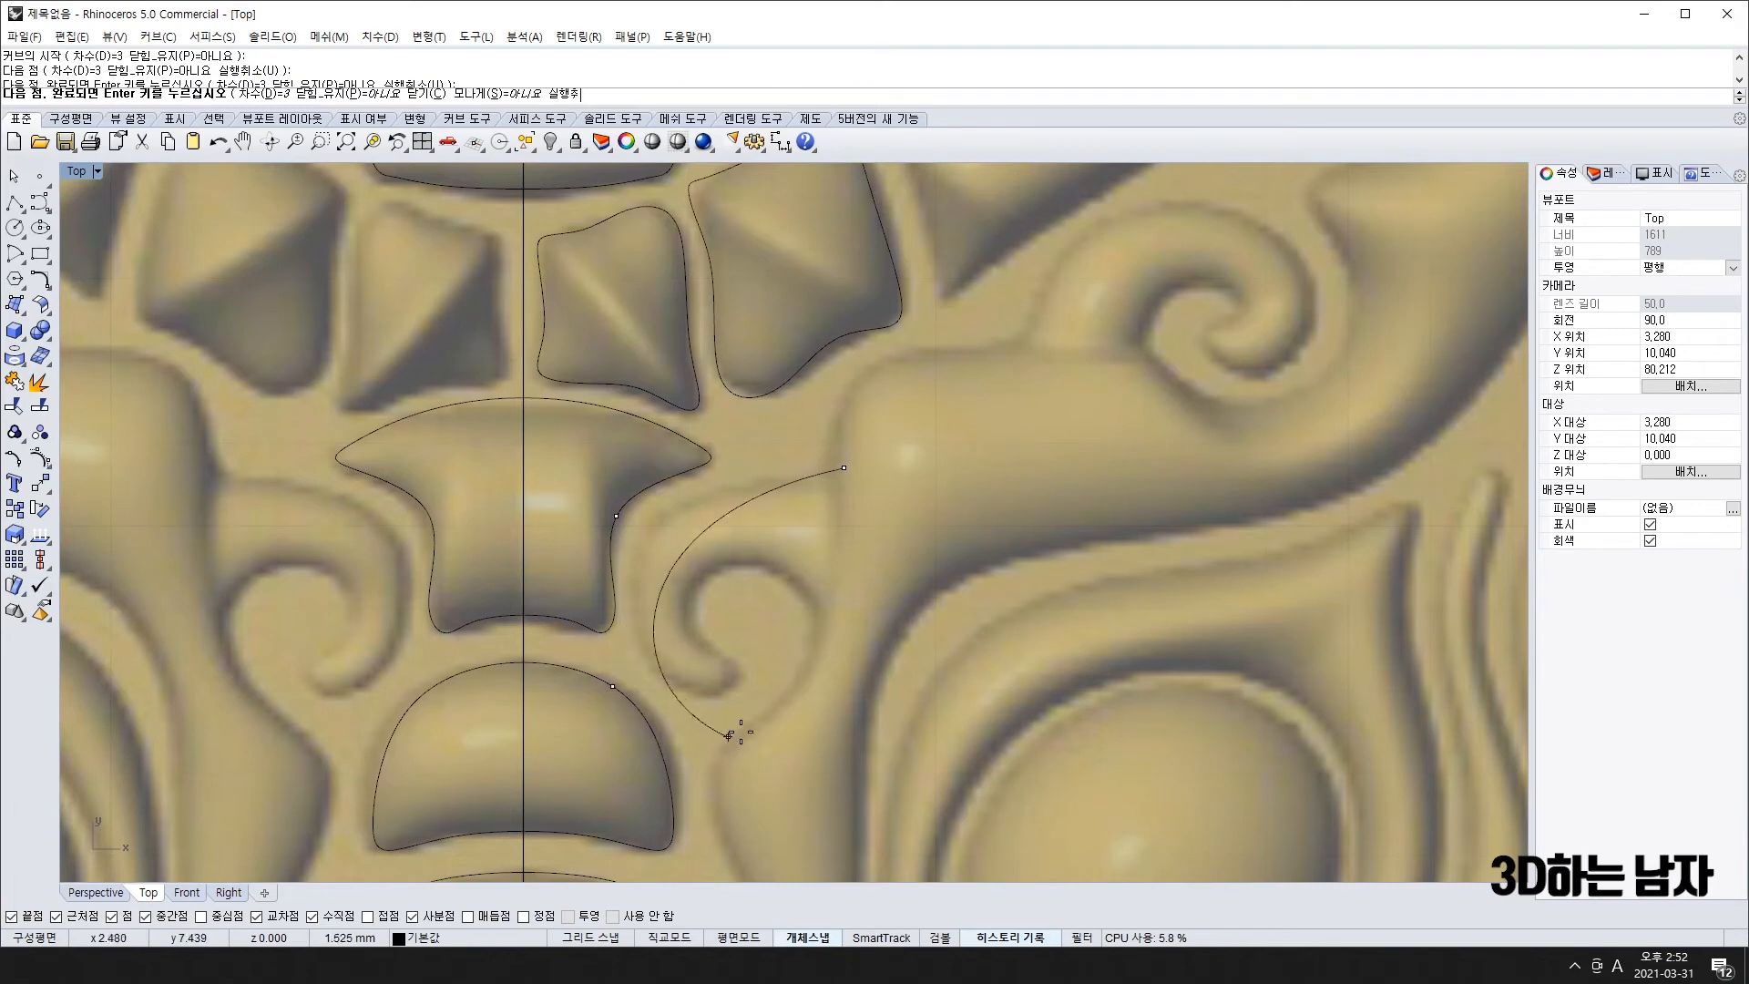
click(752, 689)
click(710, 641)
click(667, 527)
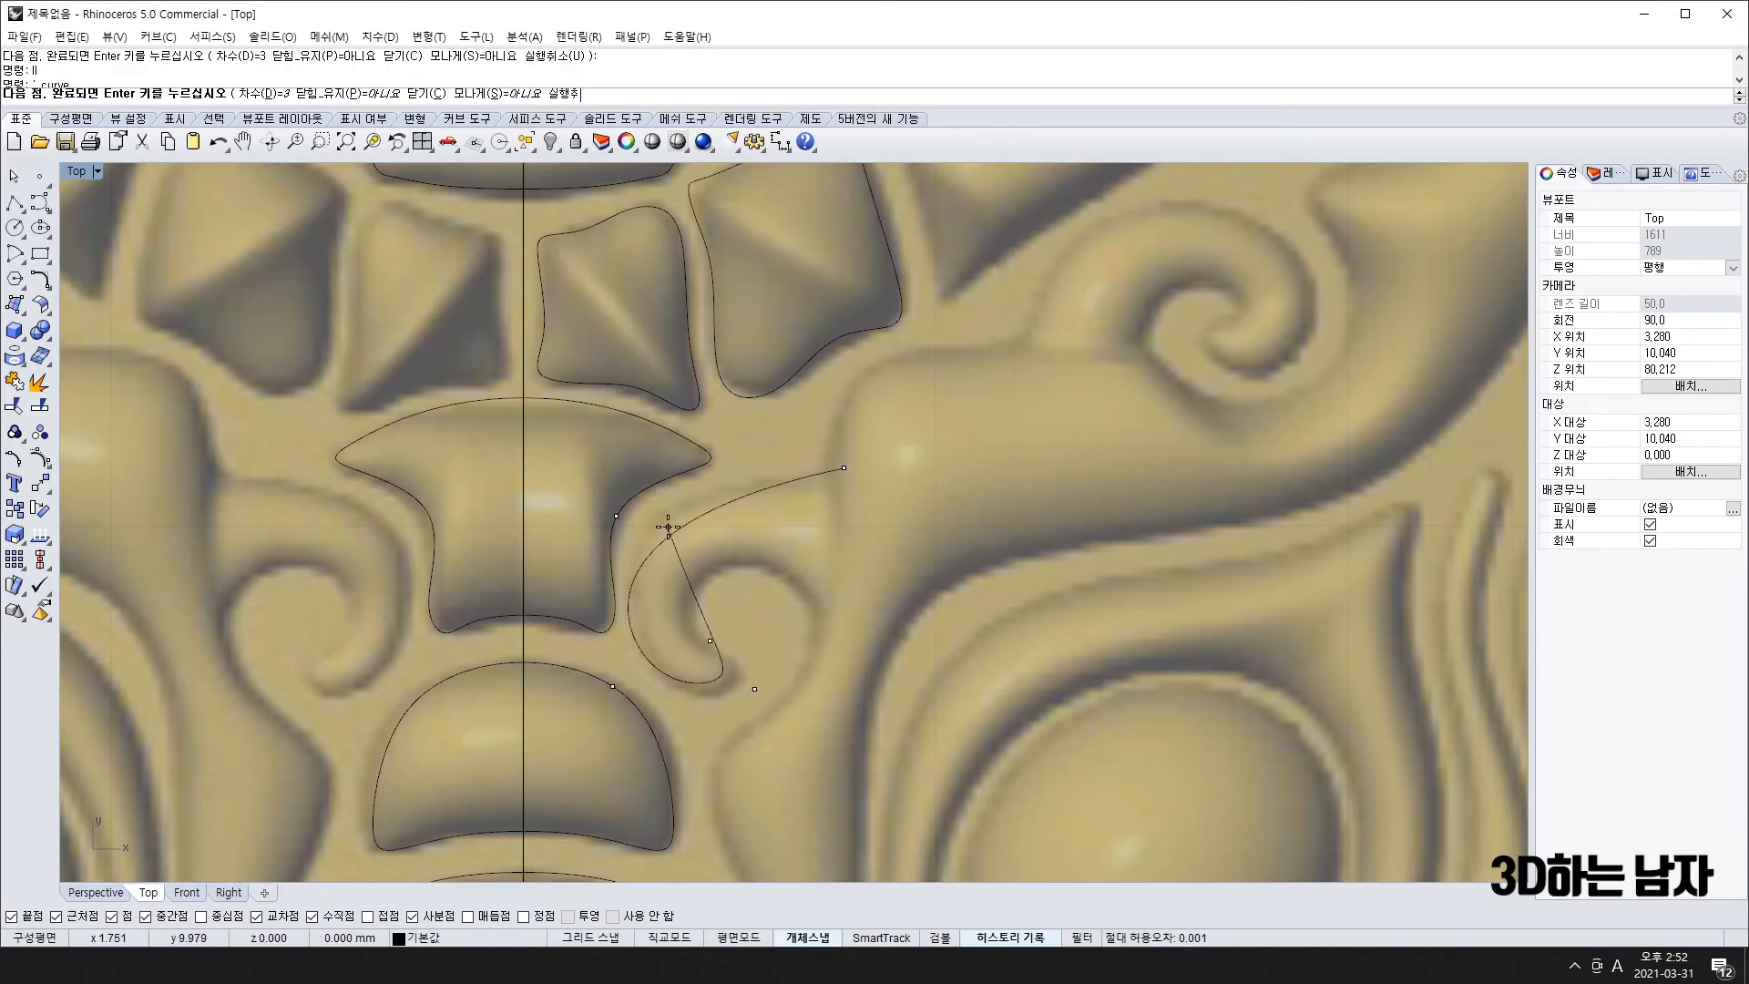
click(829, 580)
click(814, 680)
- Continue the brow curve down around the pointed lower end beside the nose and back up its outer side
scroll(746, 637, down, 6)
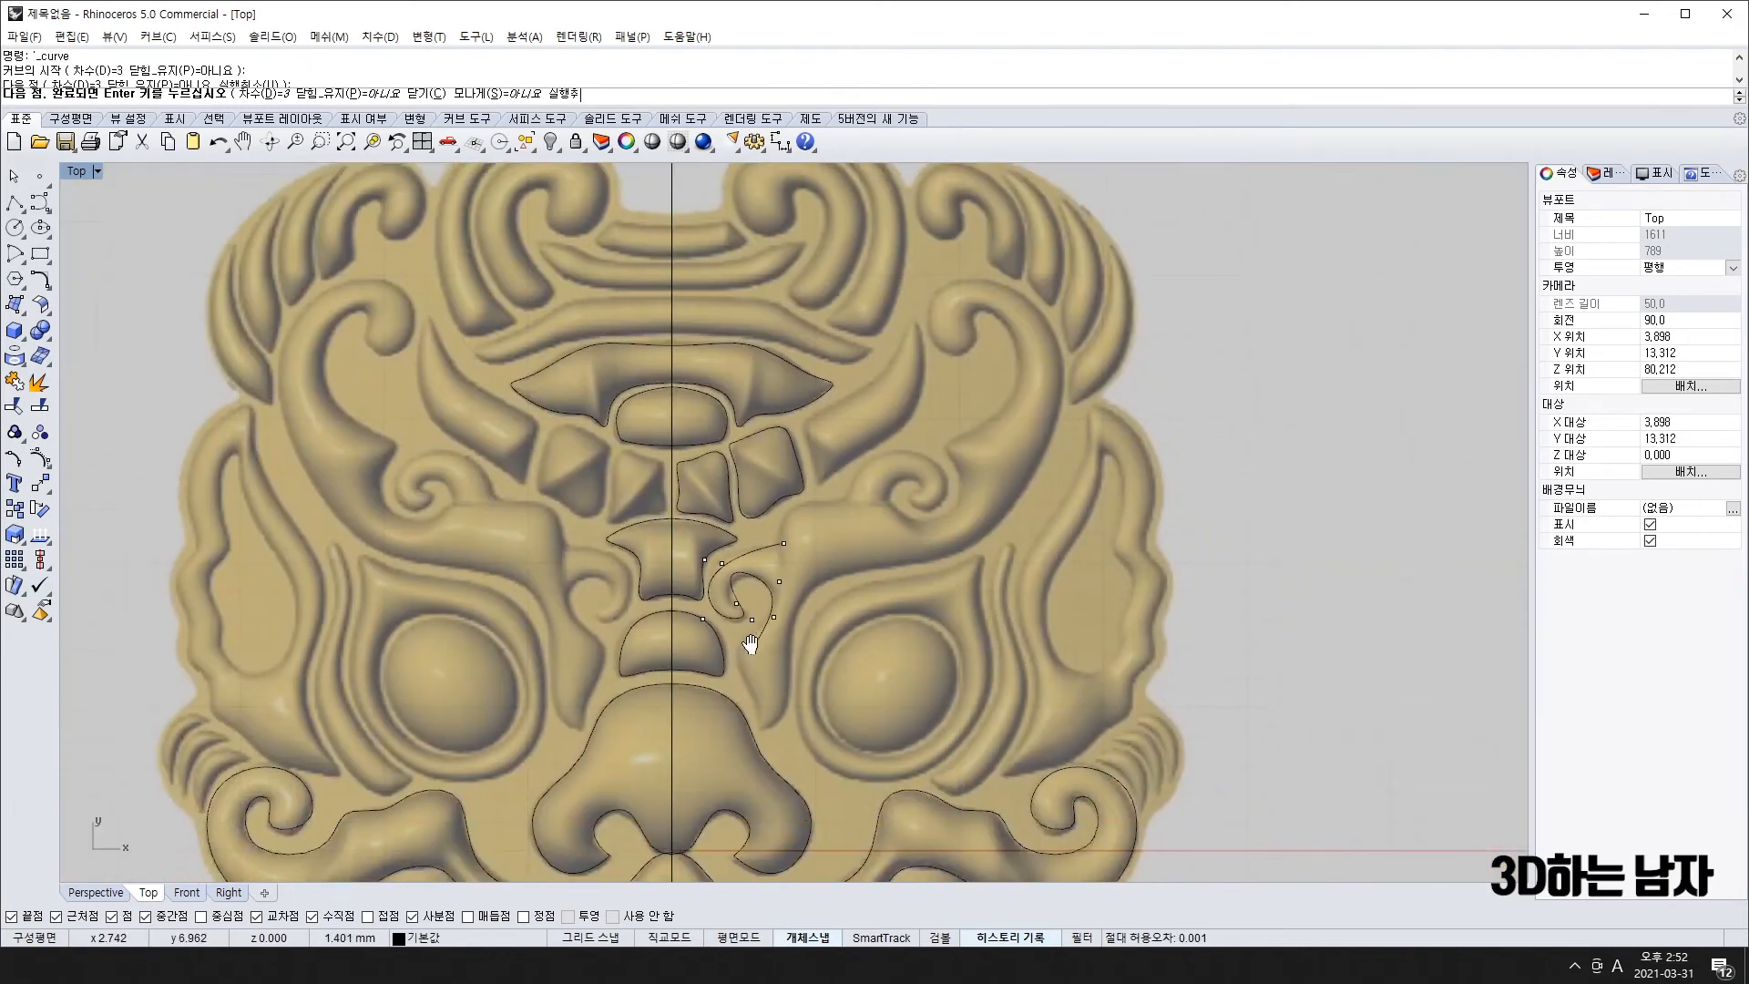
scroll(731, 607, up, 6)
click(725, 599)
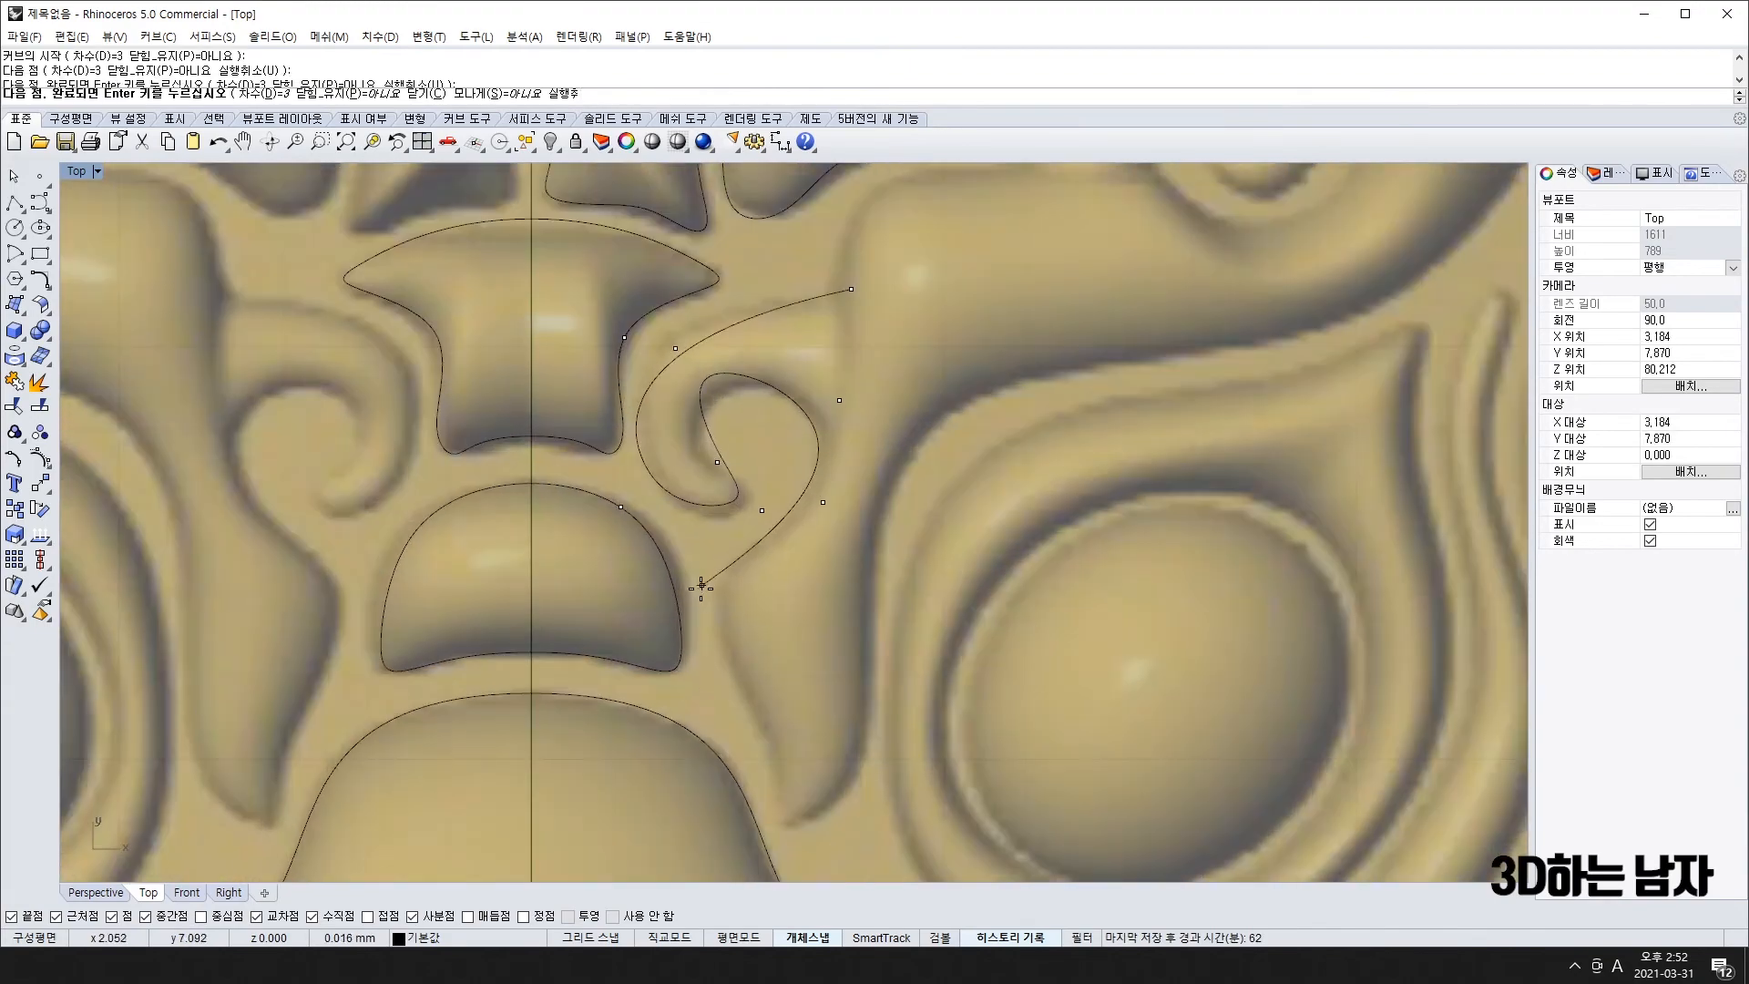
click(712, 635)
click(795, 762)
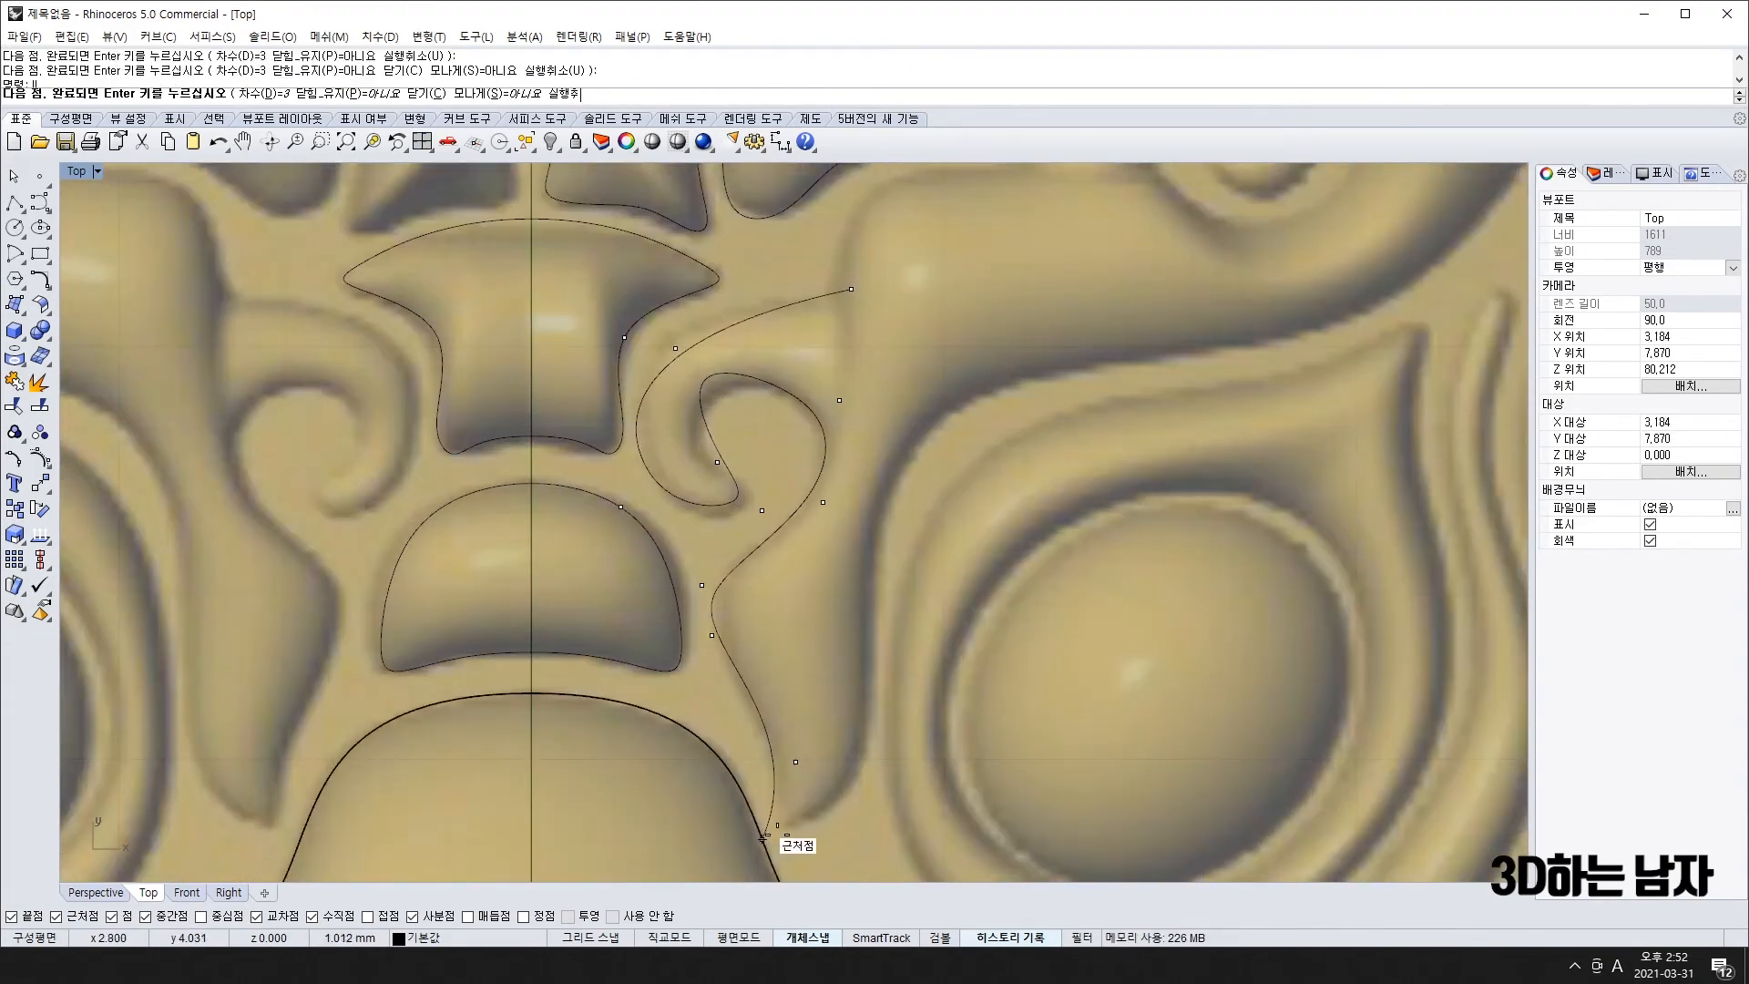
click(874, 757)
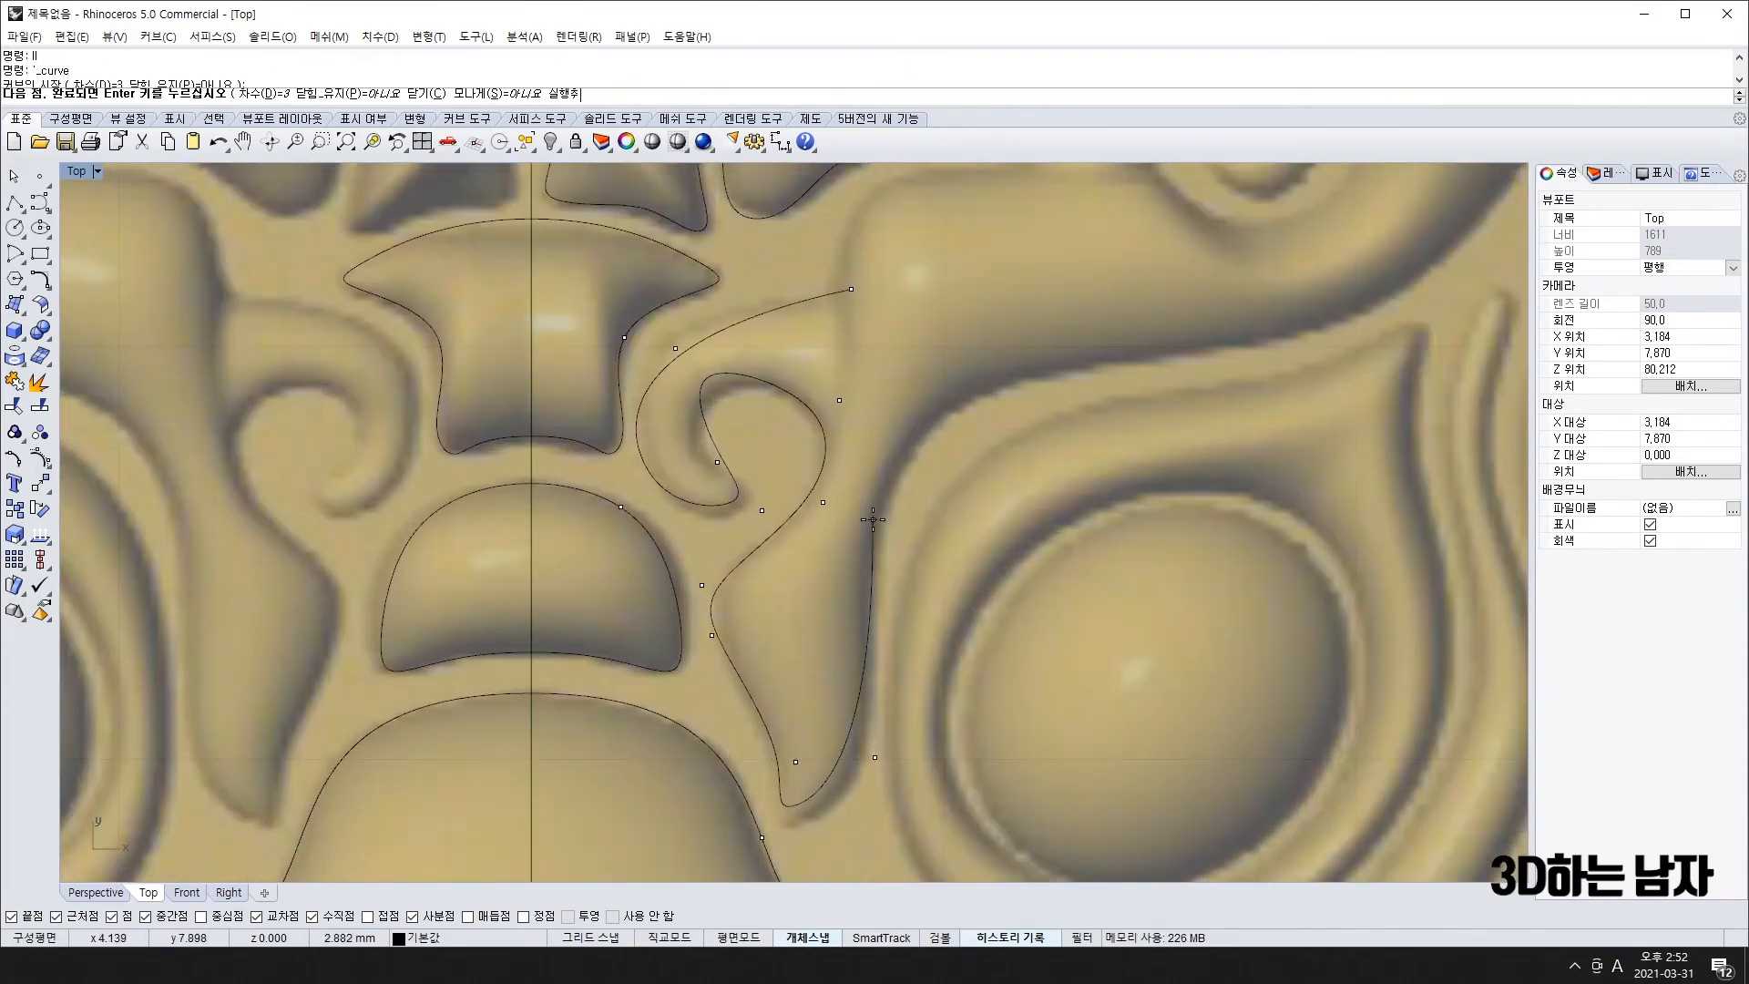
click(865, 513)
- Extend the brow curve along the lower edge above the eye and up the outer side towards the large upper curl
click(981, 305)
scroll(1372, 304, down, 5)
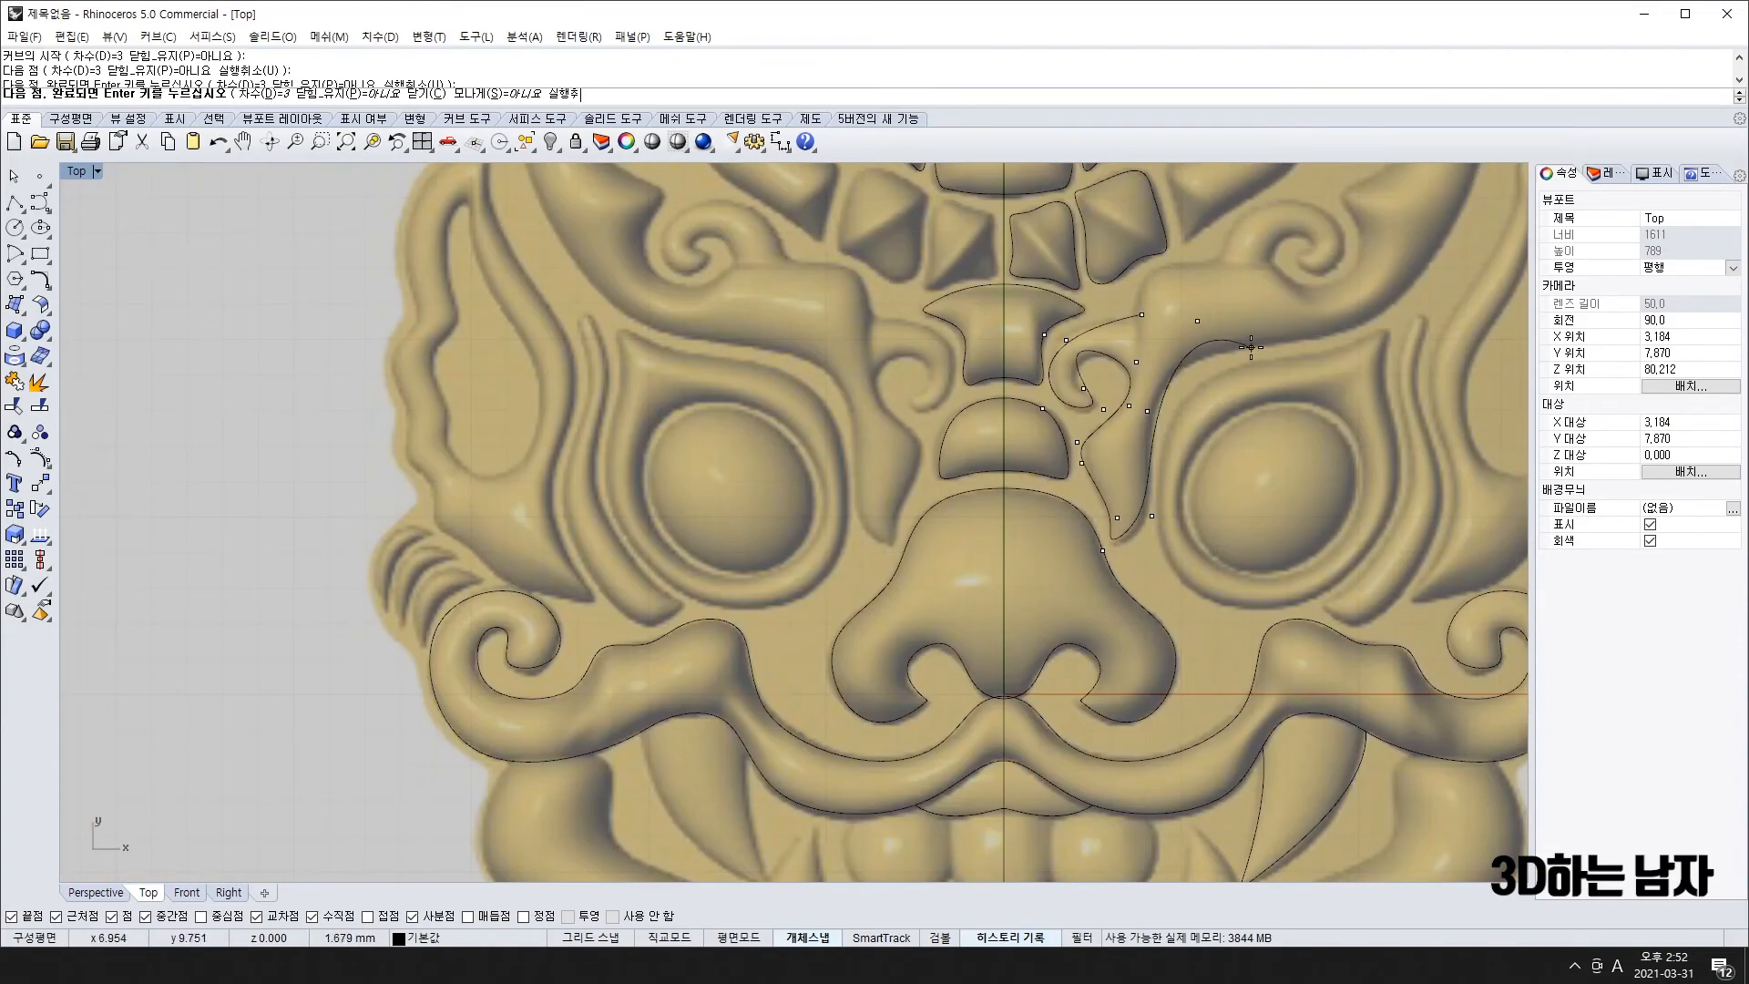
click(1369, 335)
scroll(1370, 334, down, 3)
scroll(1020, 300, up, 5)
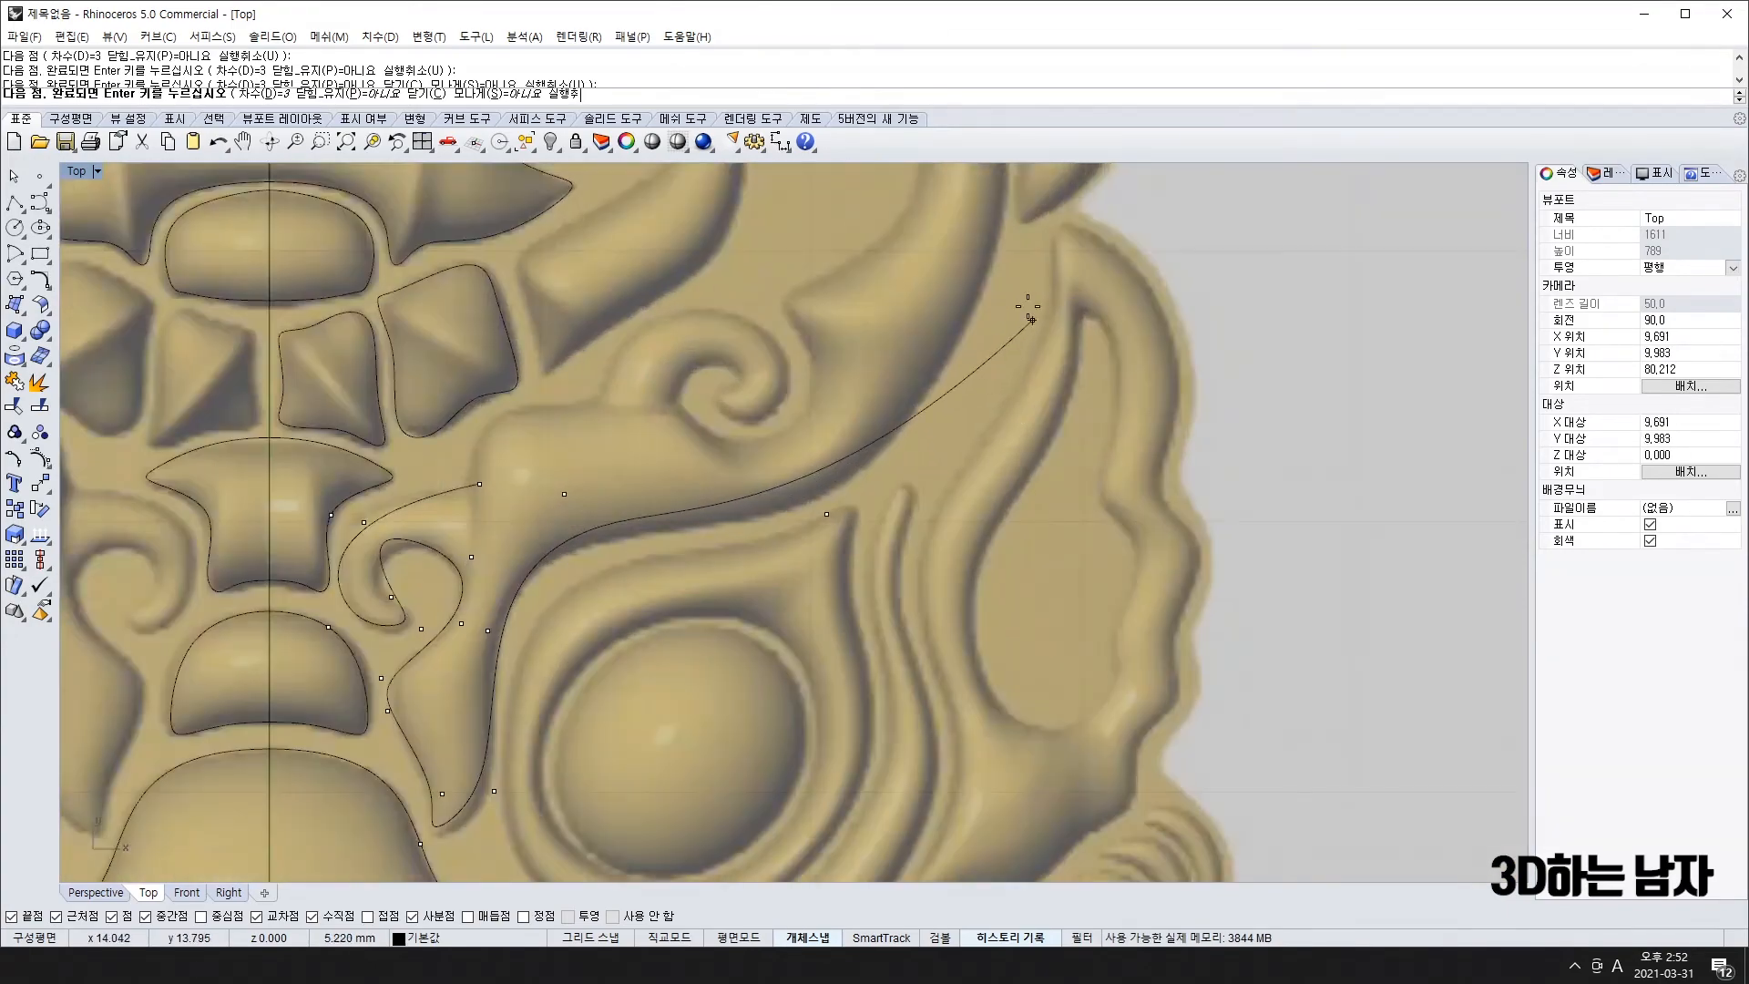
click(1021, 289)
right_drag(1009, 205, 966, 640)
click(957, 392)
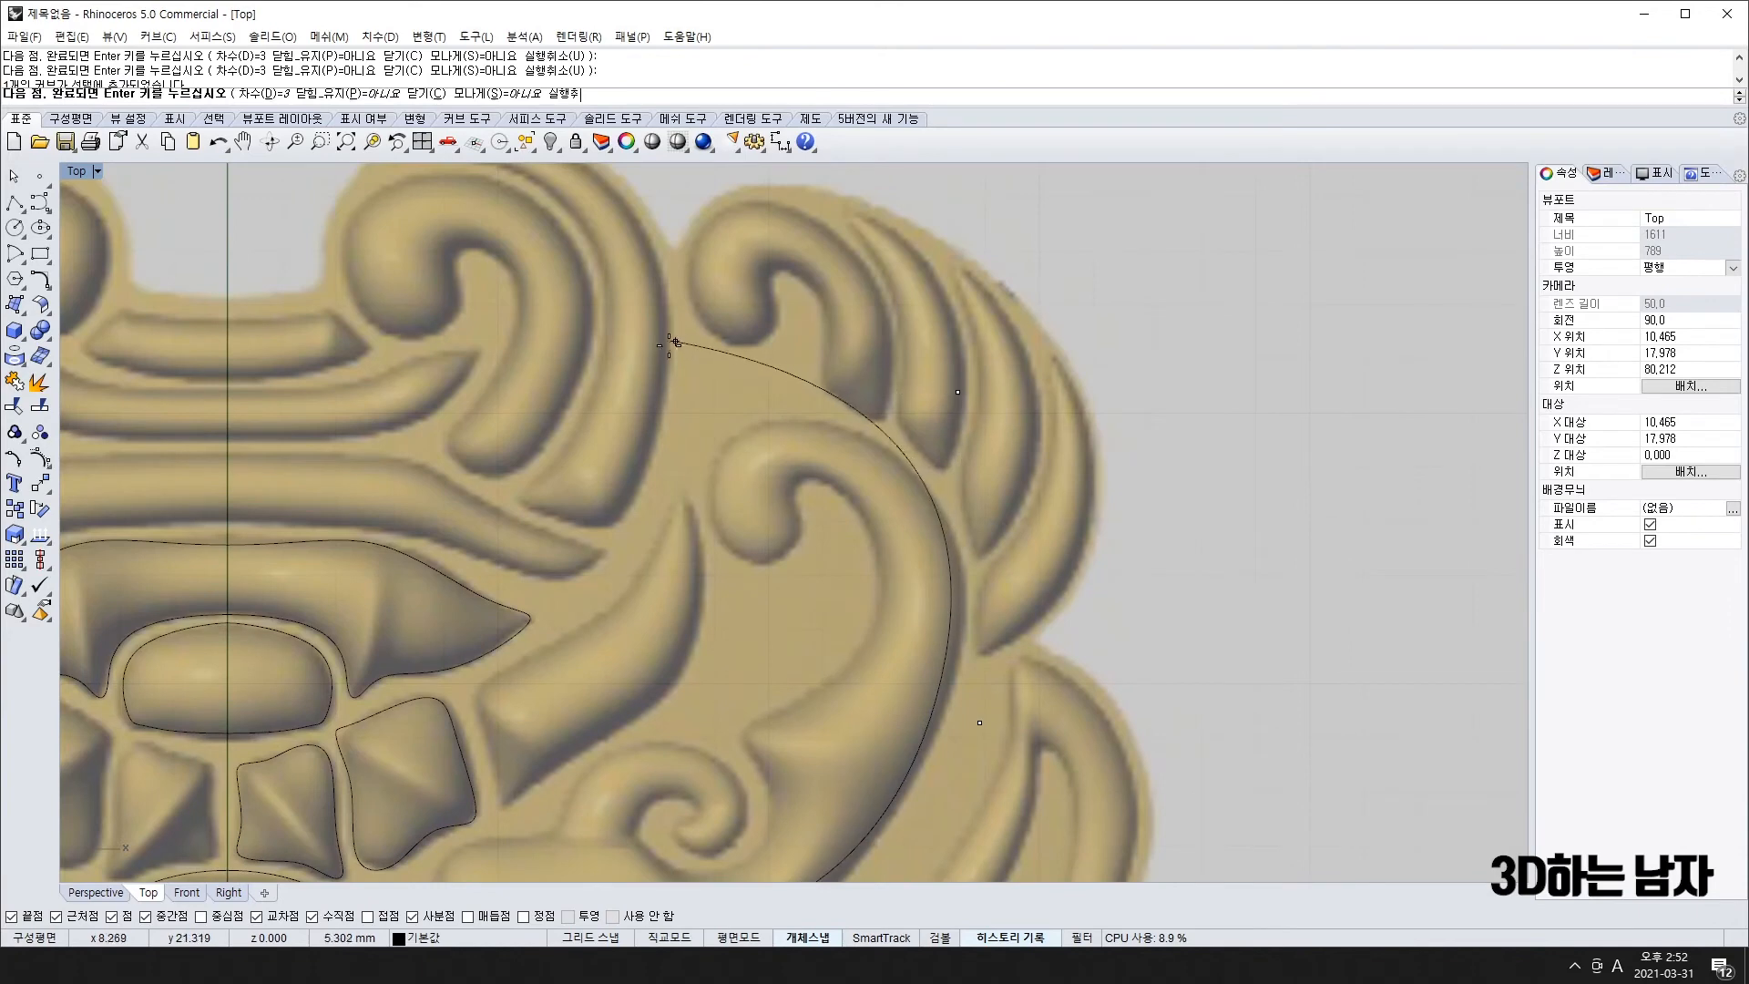
- Trace the brow's large upper curl and its inner edge down to the sharp notch above the small spiral
click(669, 345)
click(734, 610)
click(837, 511)
click(756, 469)
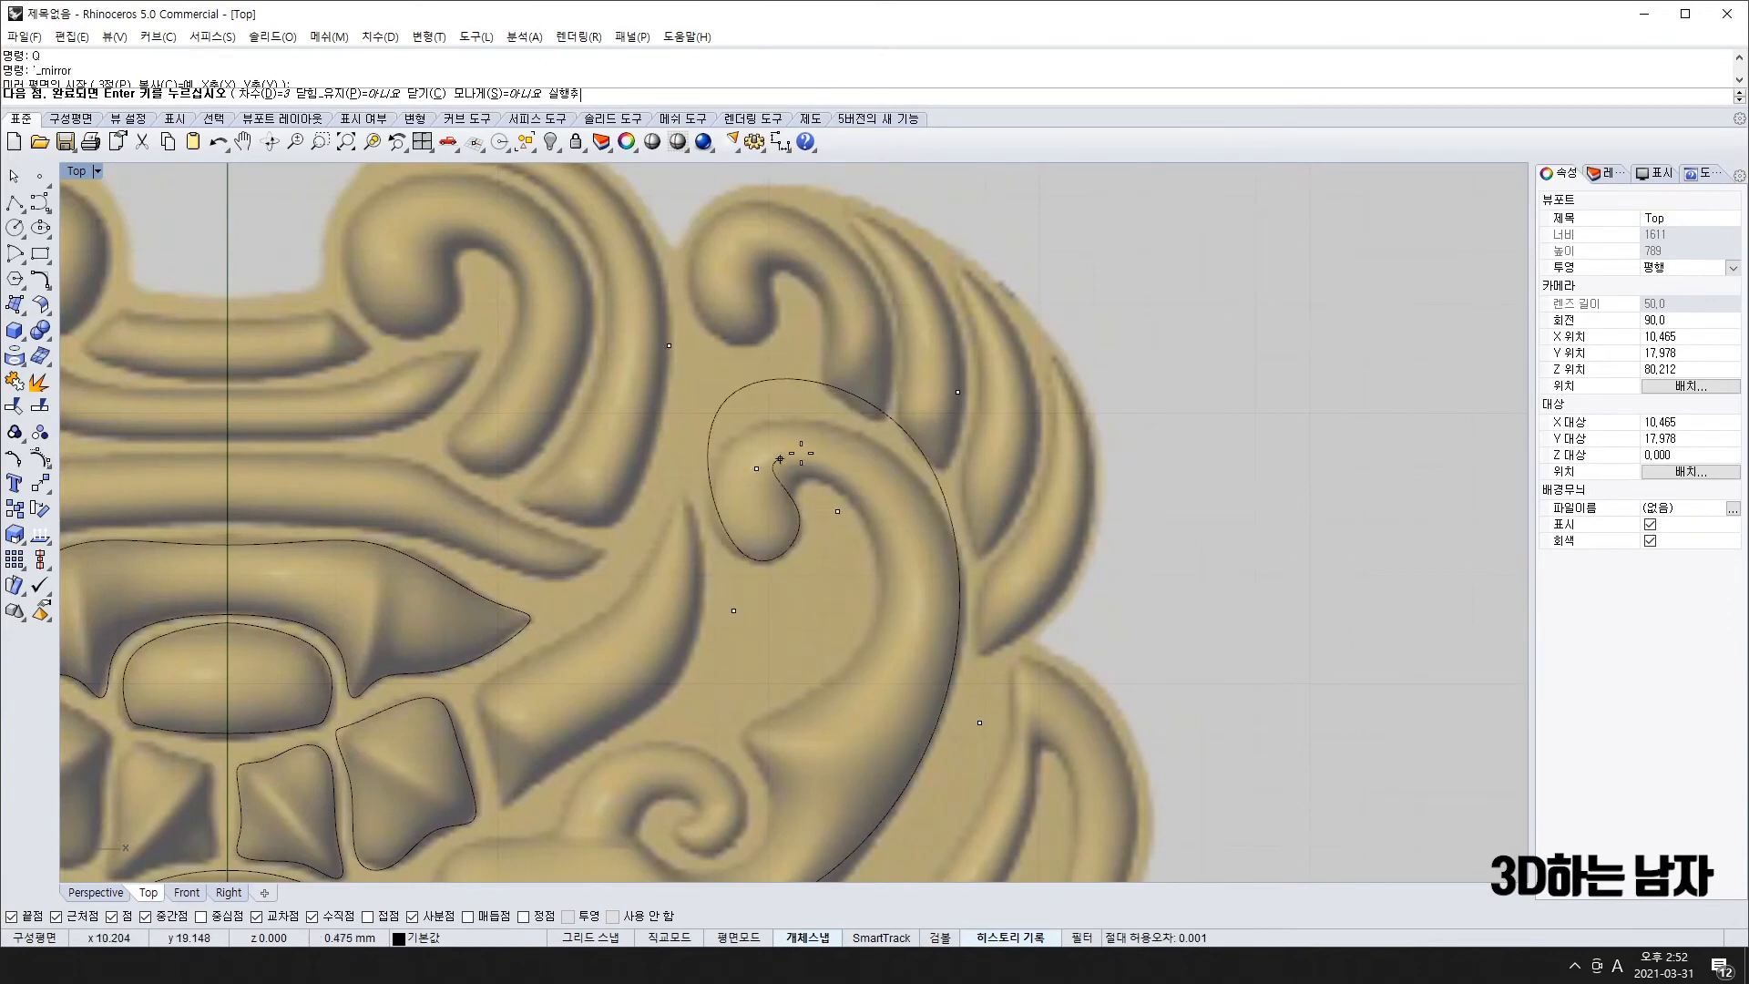
click(850, 469)
click(906, 648)
click(730, 727)
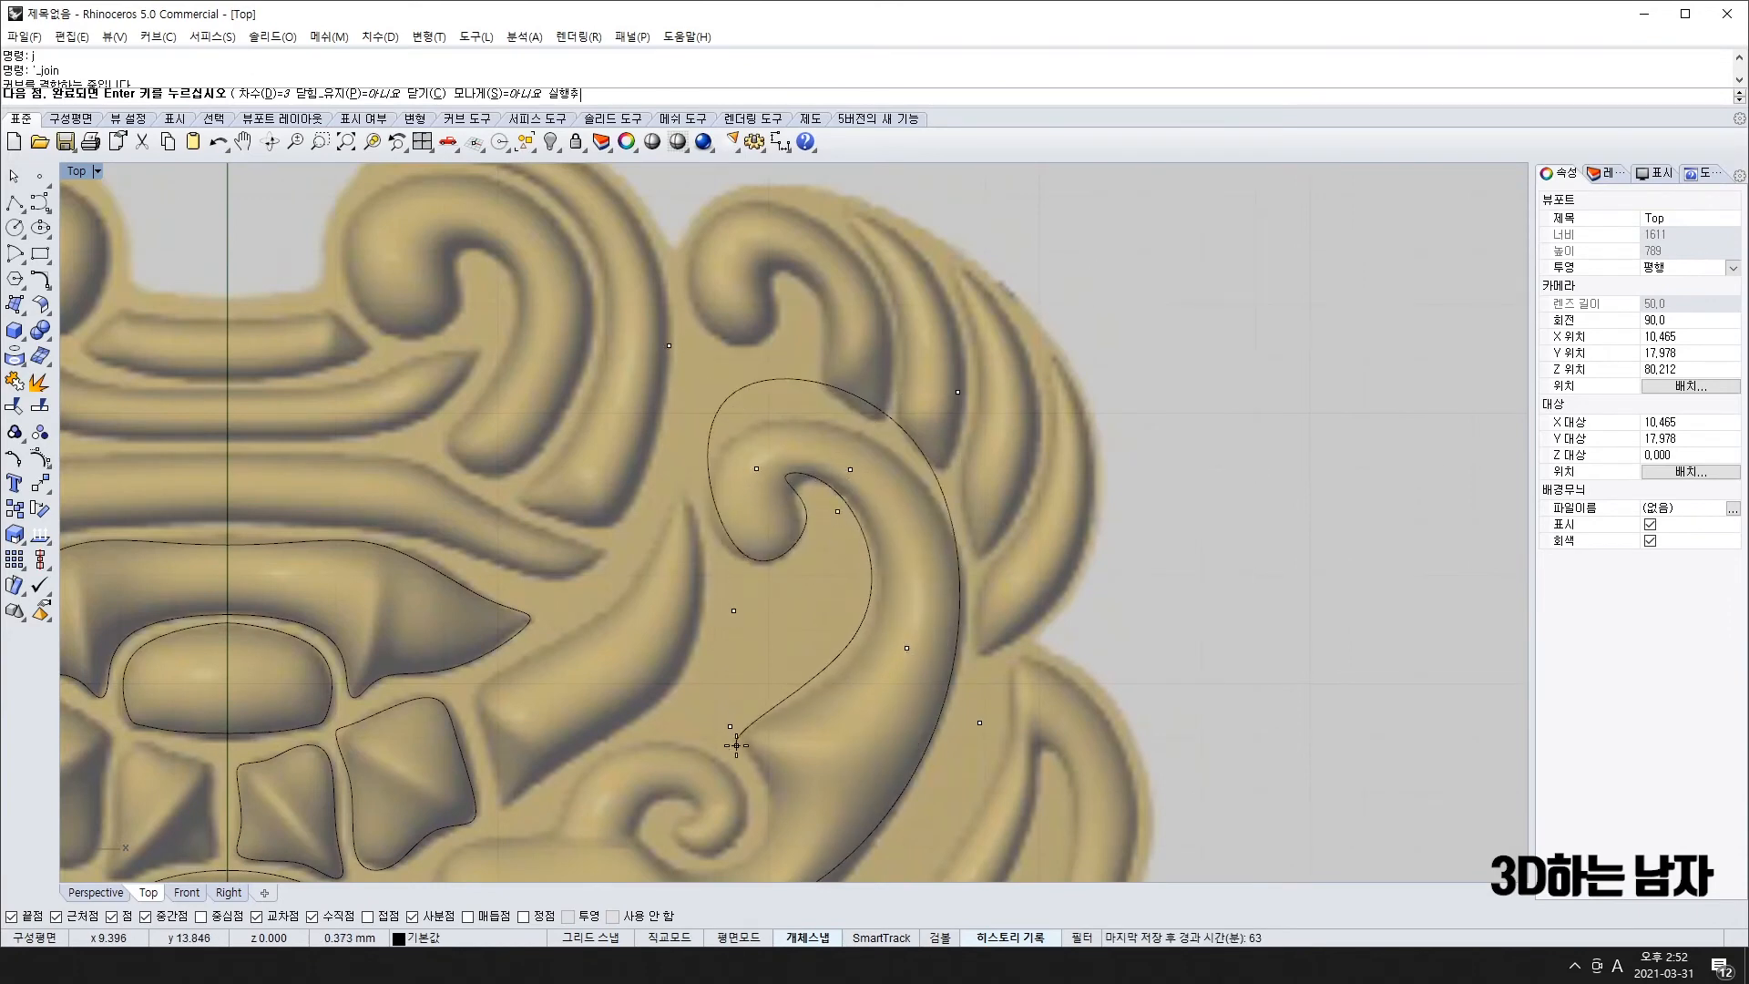
click(736, 747)
- Trace around the small spiral on the brow and close the outline at its starting point
right_drag(733, 877, 750, 578)
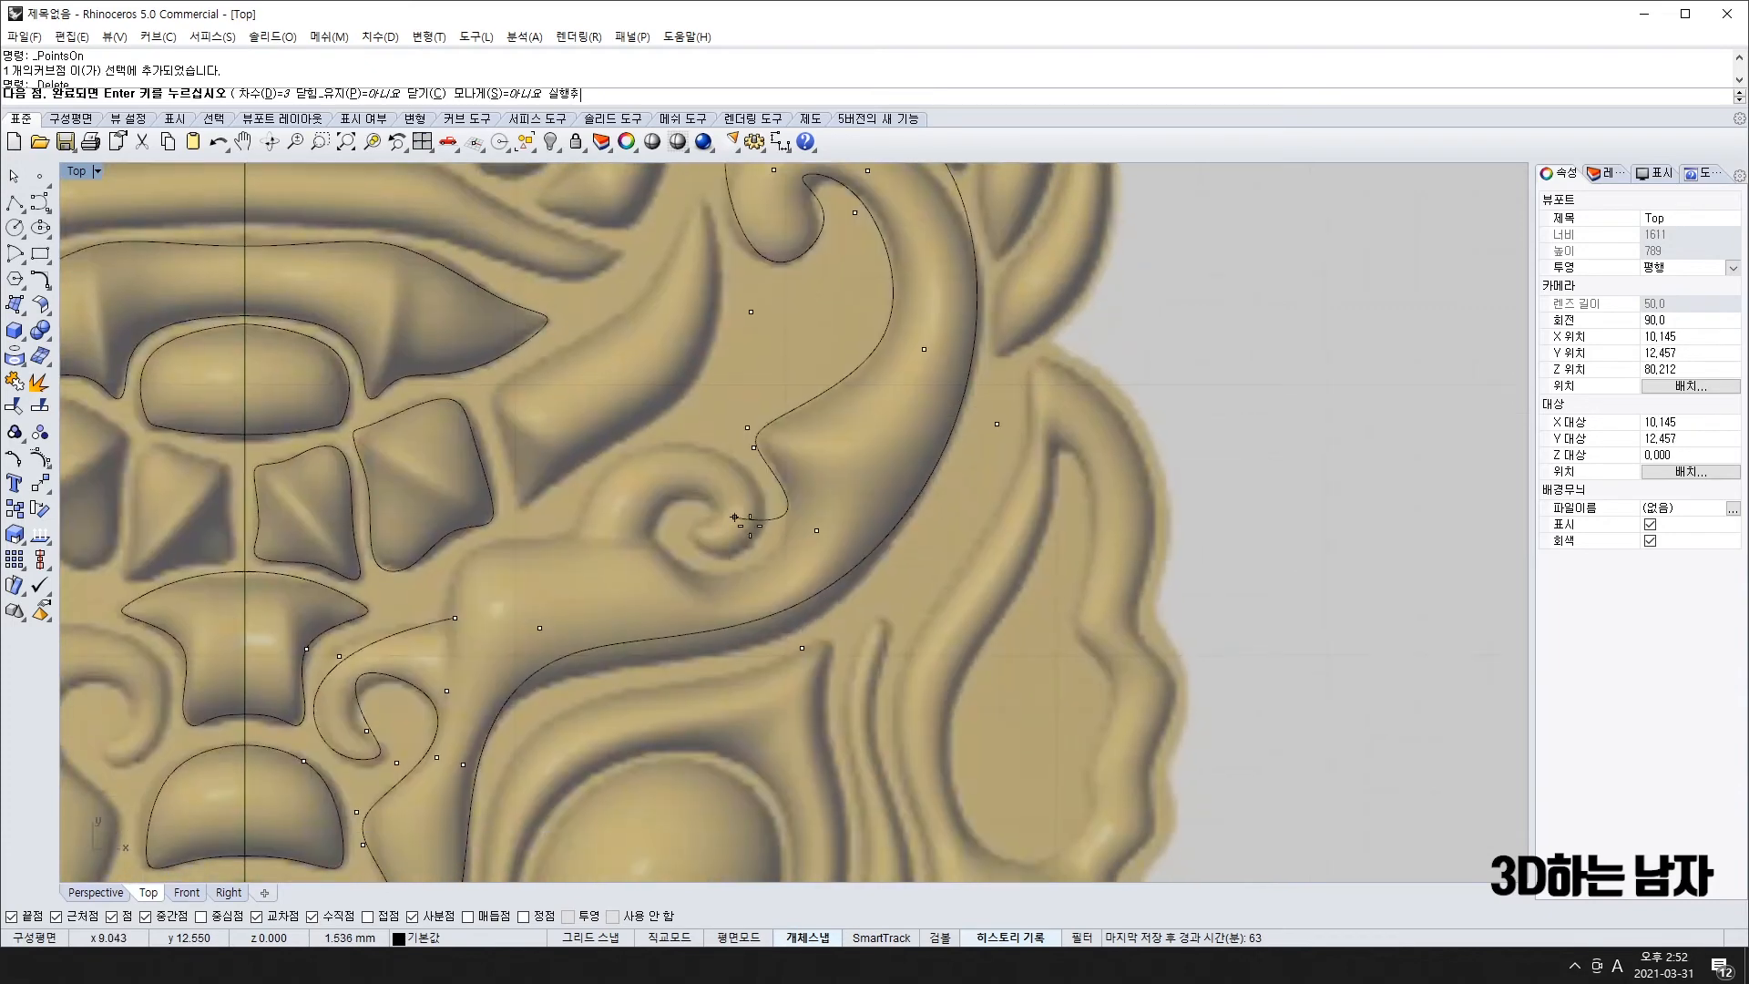
click(740, 606)
click(587, 549)
click(728, 485)
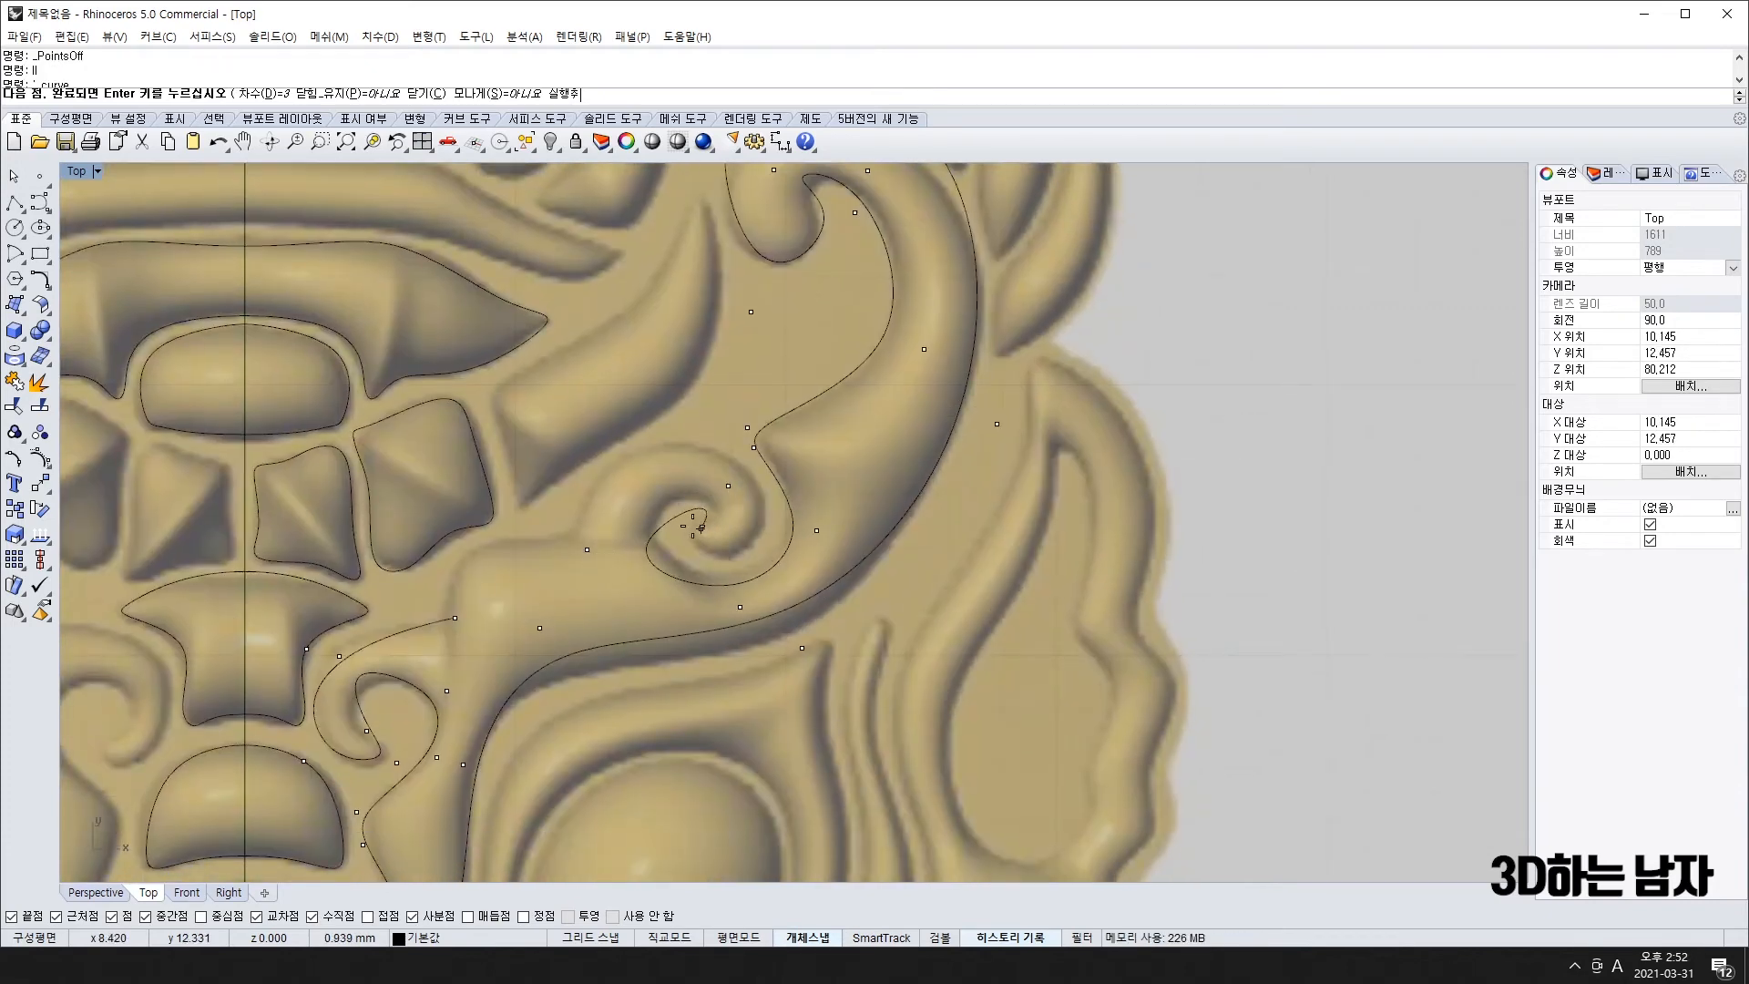
click(692, 525)
click(674, 538)
click(770, 555)
click(654, 409)
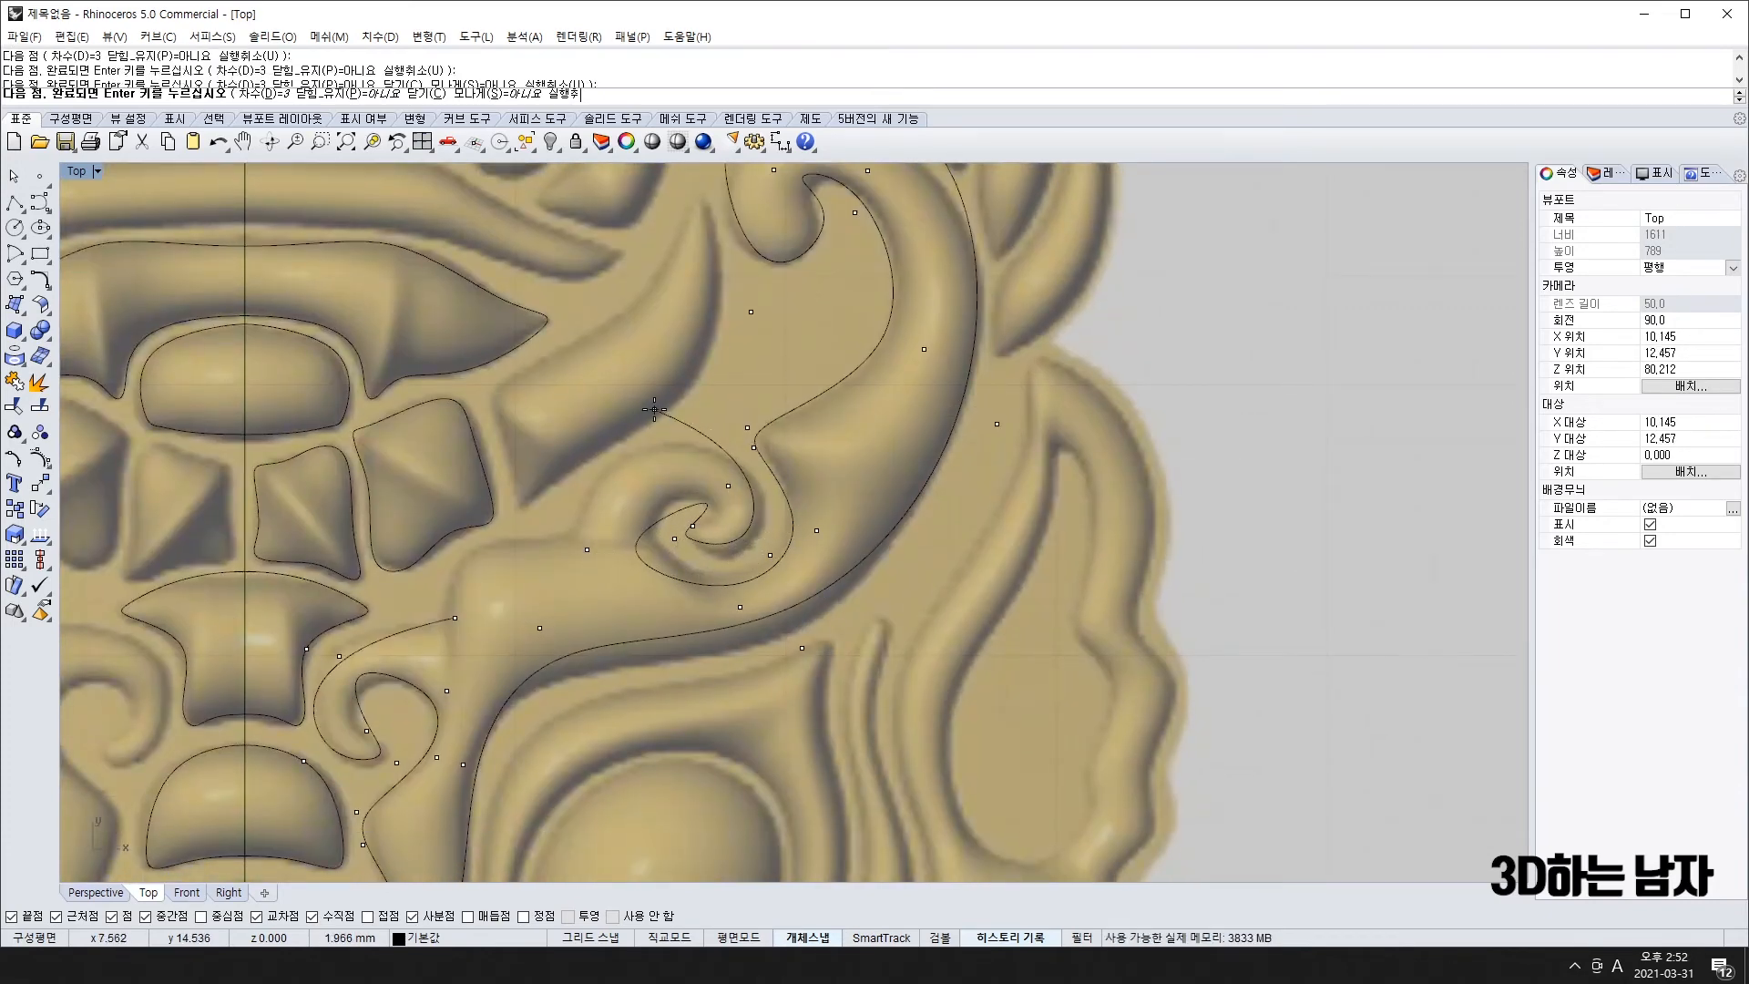
click(568, 537)
click(543, 547)
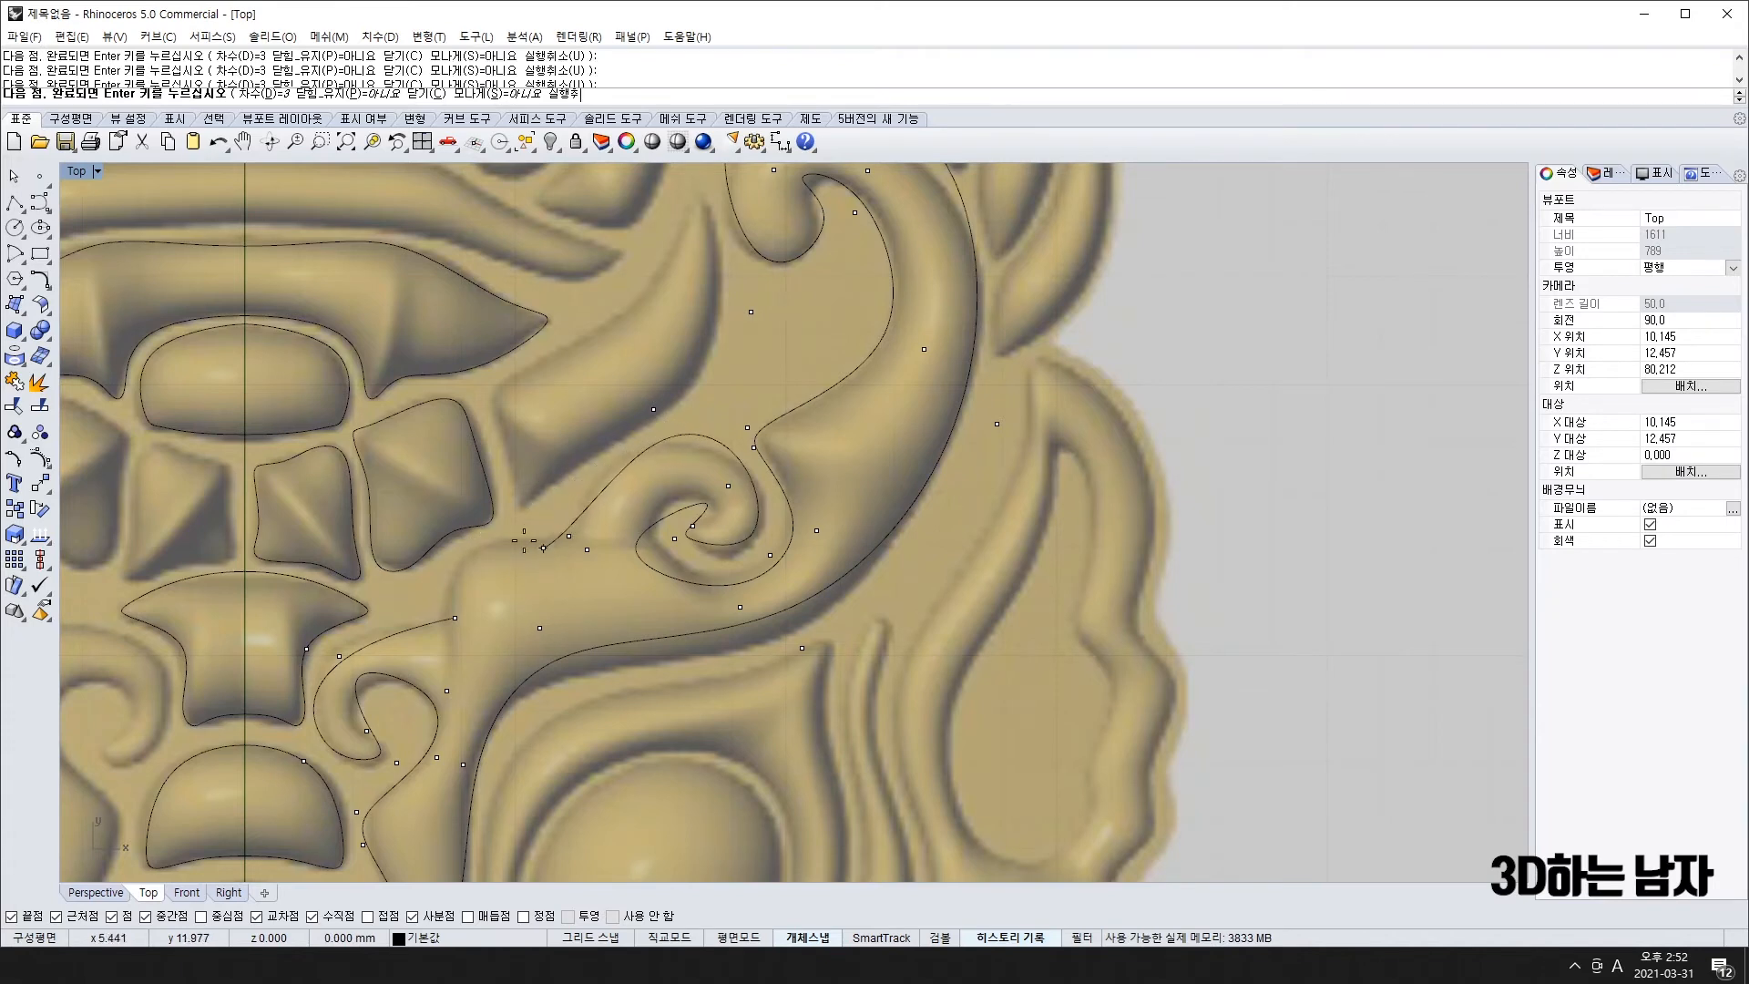
click(456, 618)
- Insert a knot in the brow outline above the inner curl and move the neighbouring control points to fit the brow's corner
scroll(470, 615, down, 6)
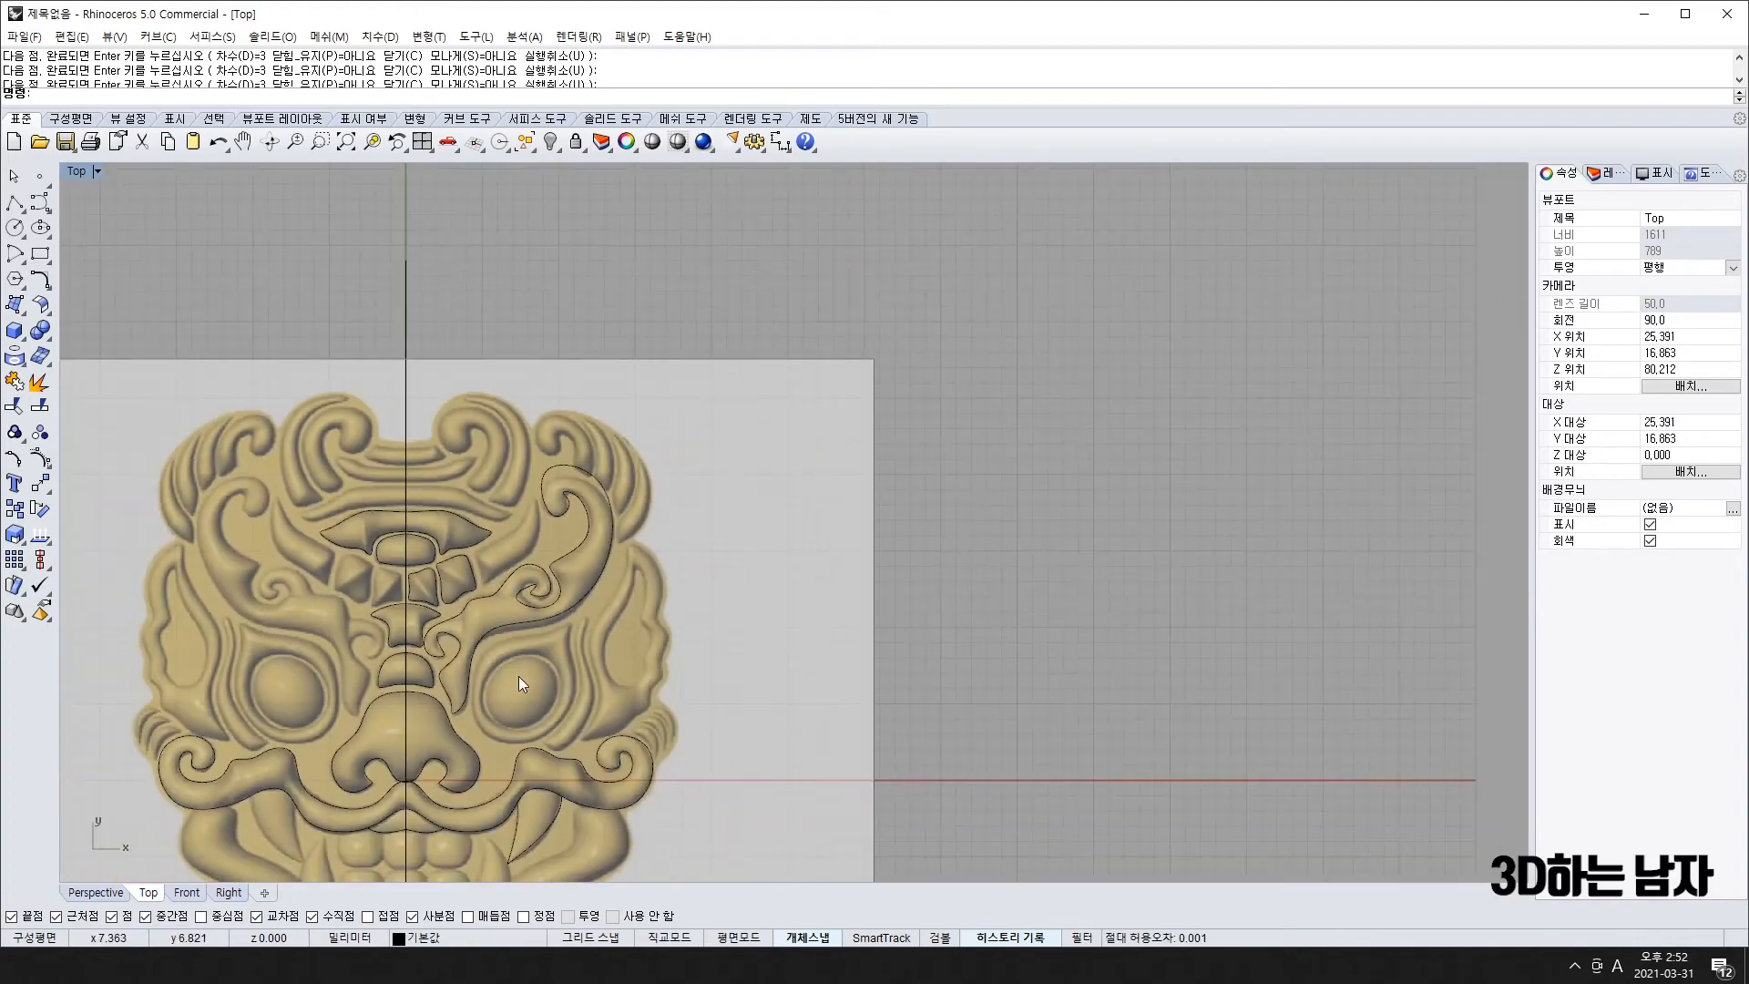
right_drag(513, 676, 588, 574)
scroll(547, 538, up, 6)
click(564, 479)
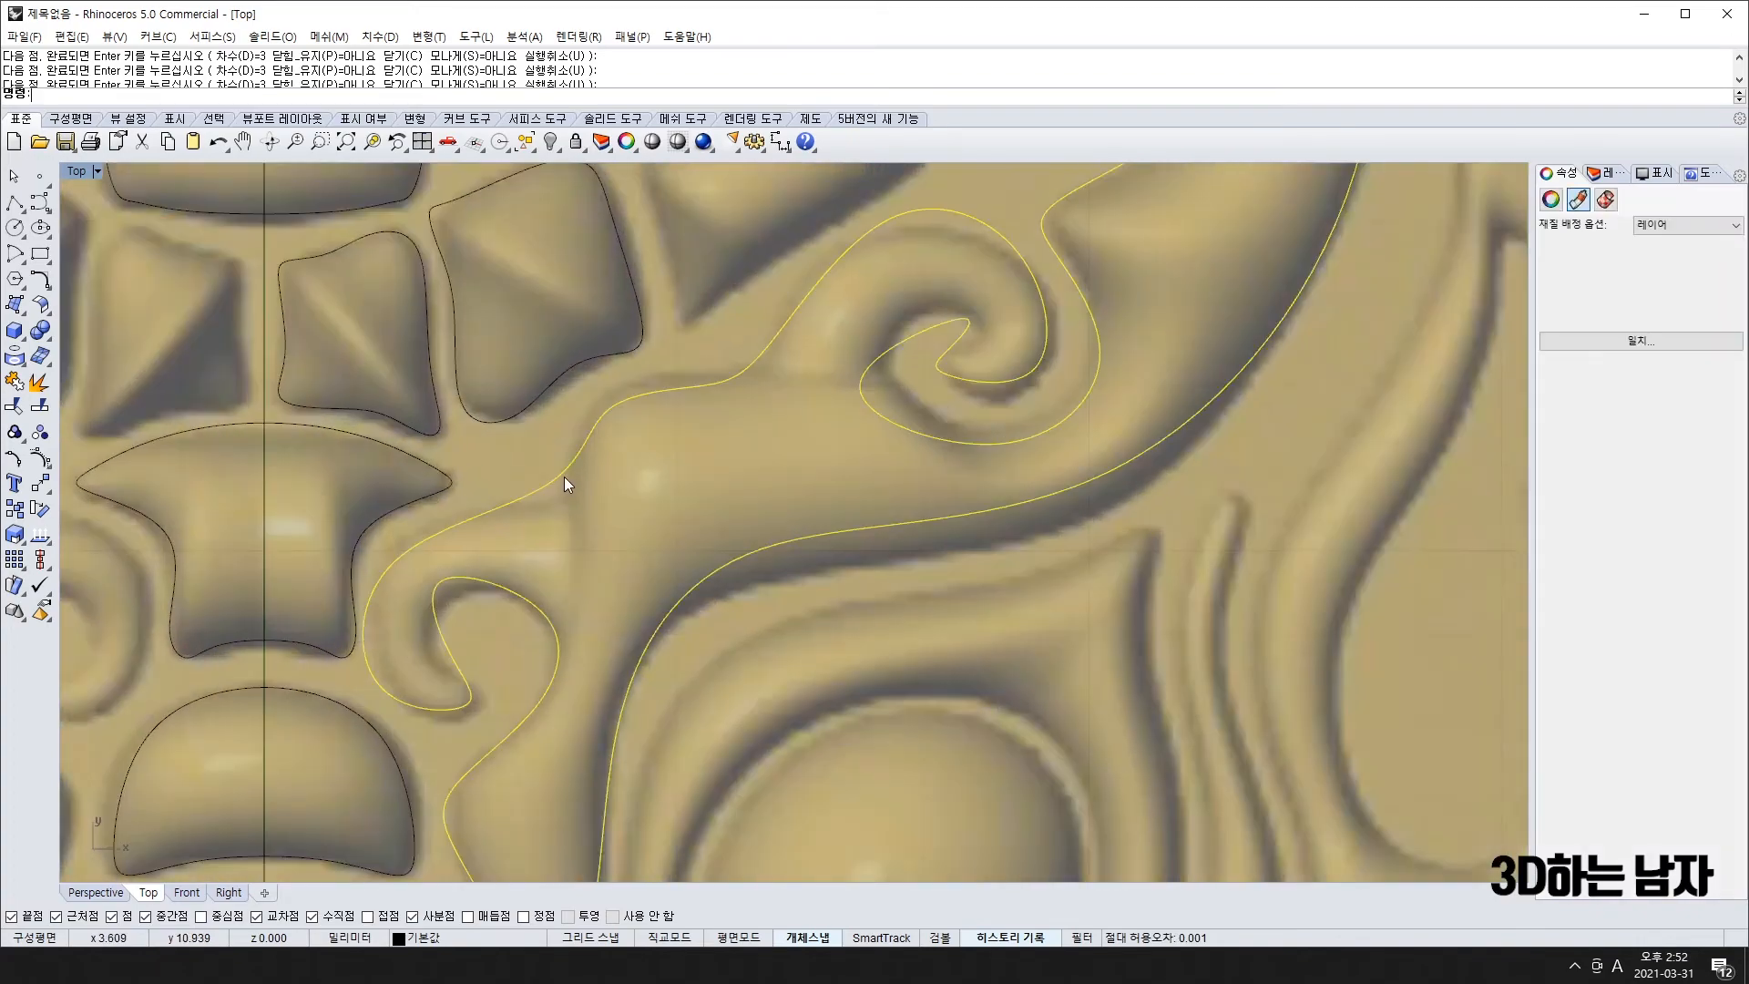
key(F10)
click(50, 460)
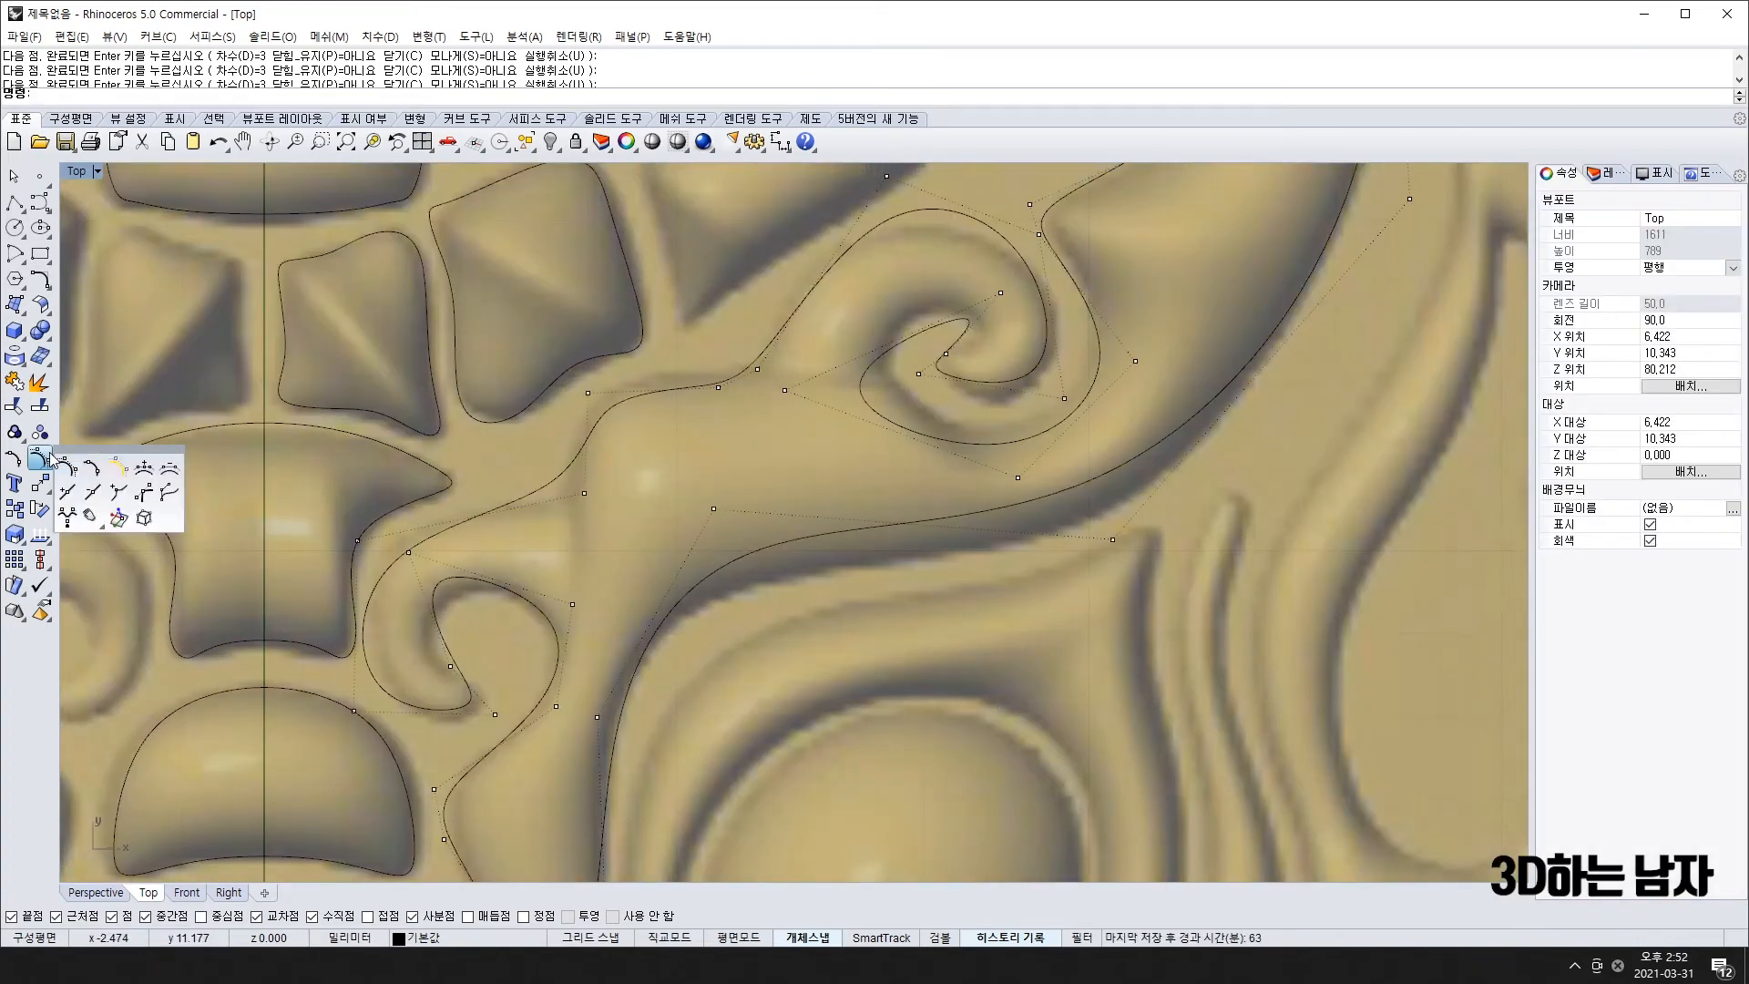
click(68, 493)
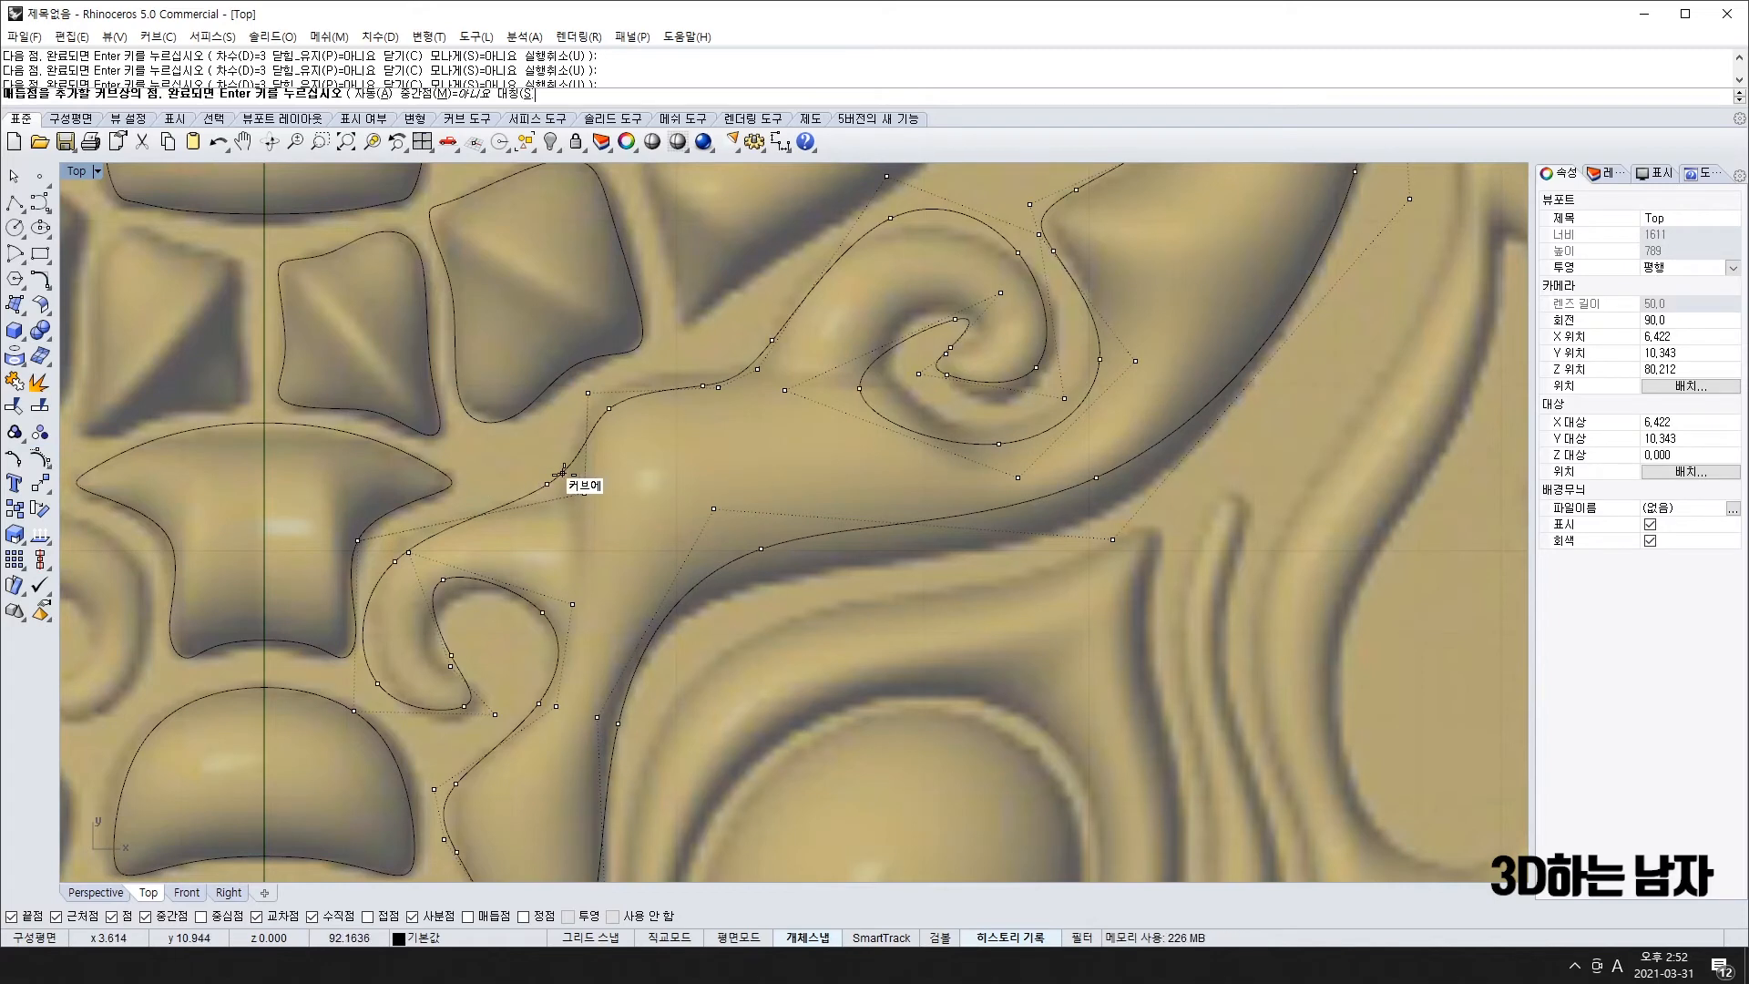
click(562, 472)
key(Return)
drag(586, 454, 567, 507)
drag(594, 393, 572, 368)
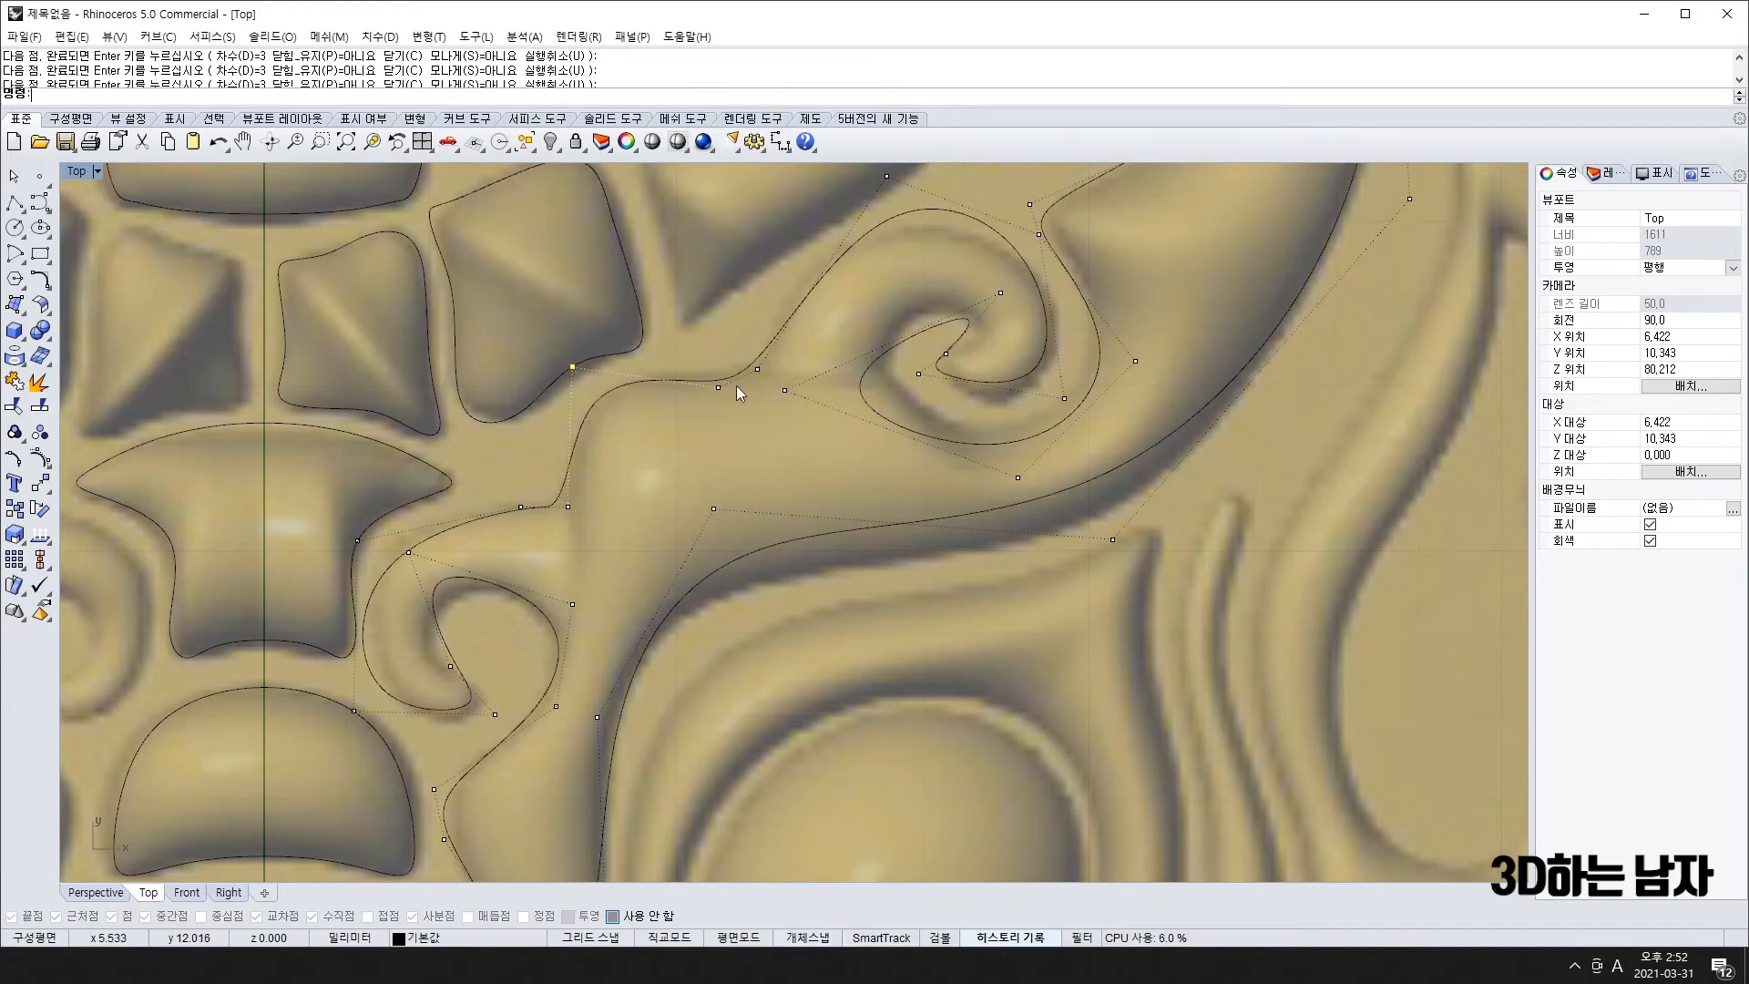
- Reposition the control points around the brow's small spiral to follow the spiral's outer and inner edges
mouse_move(757, 369)
mouse_down()
mouse_move(766, 355)
mouse_move(775, 371)
mouse_up()
right_drag(915, 280, 844, 332)
drag(816, 227, 785, 255)
drag(984, 452, 1005, 440)
drag(849, 425, 873, 459)
drag(930, 344, 951, 357)
drag(877, 406, 876, 391)
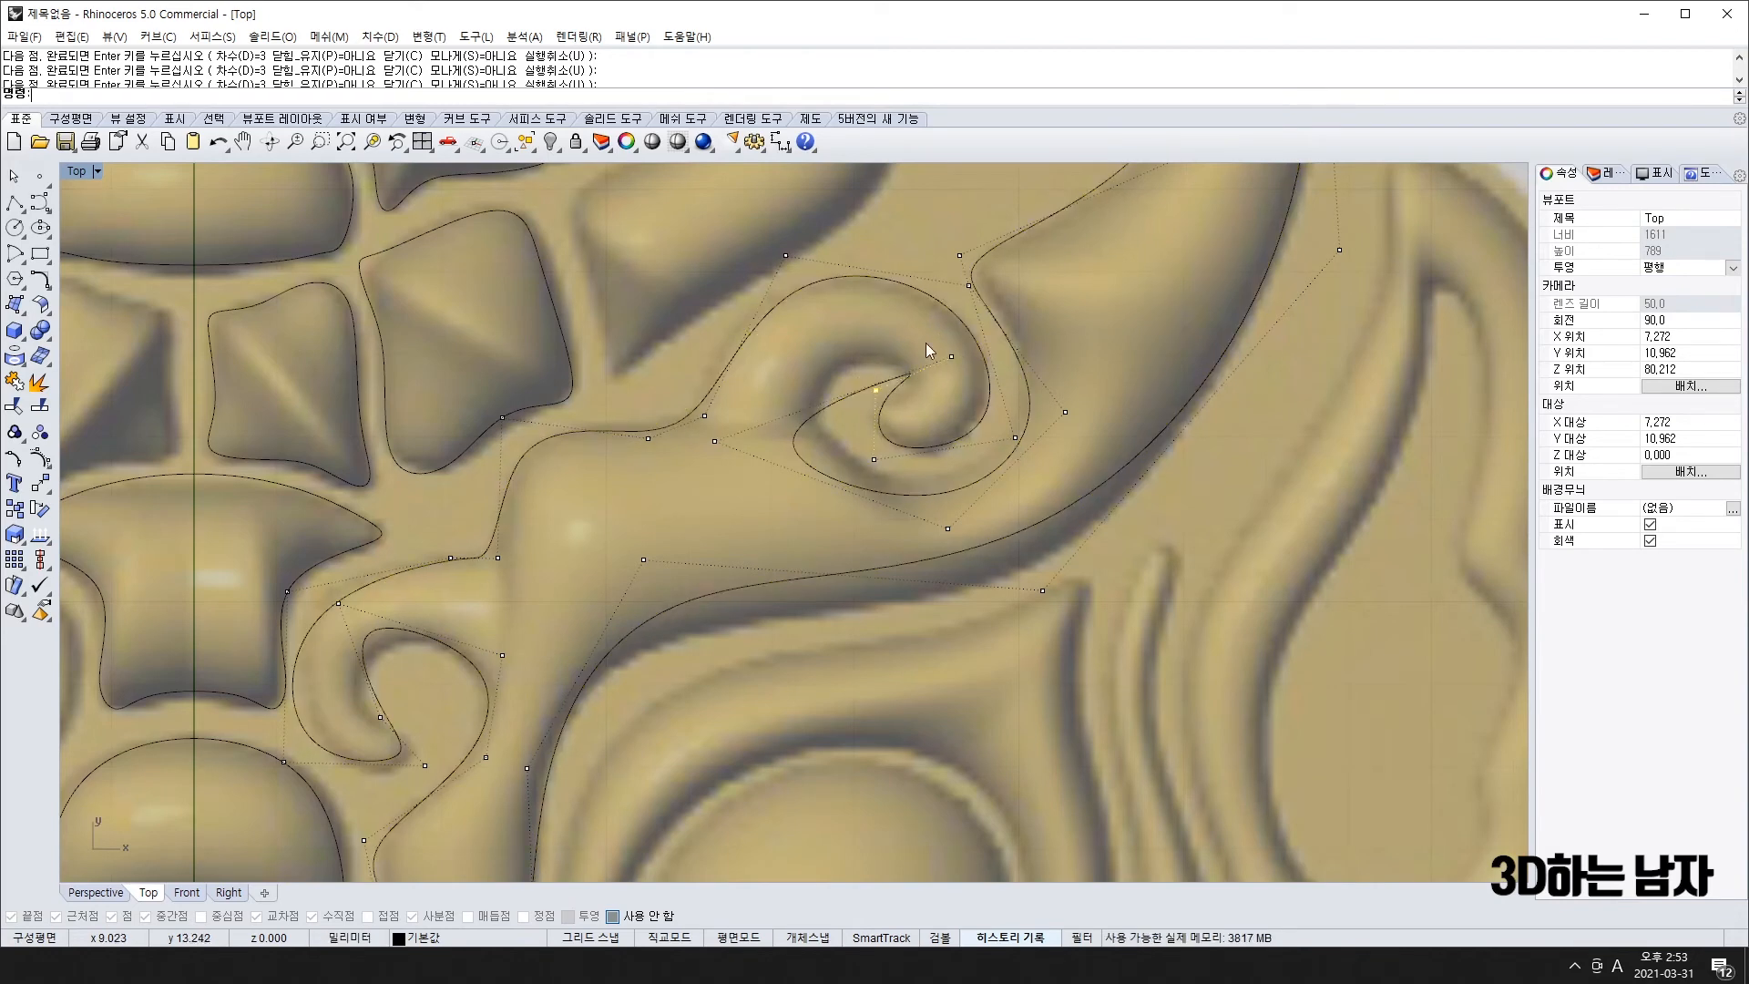
drag(715, 441, 747, 395)
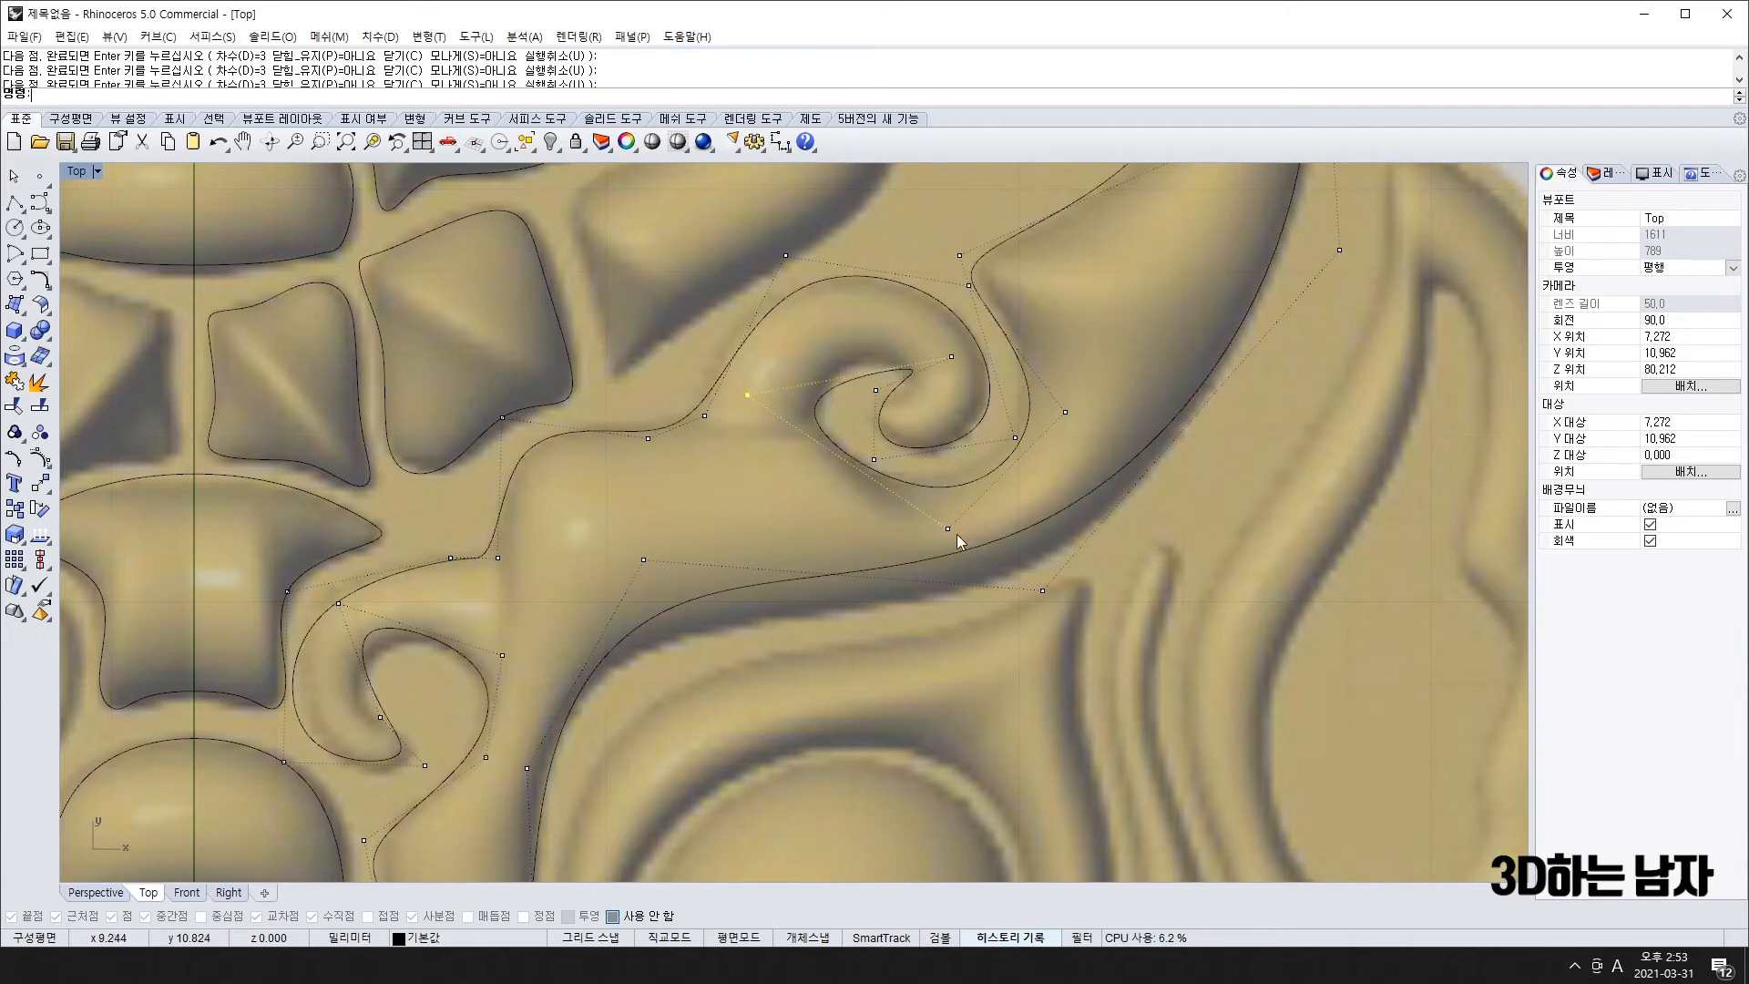
- Insert a knot on the inner edge of the small spiral and adjust the control point at its inner tip
click(51, 464)
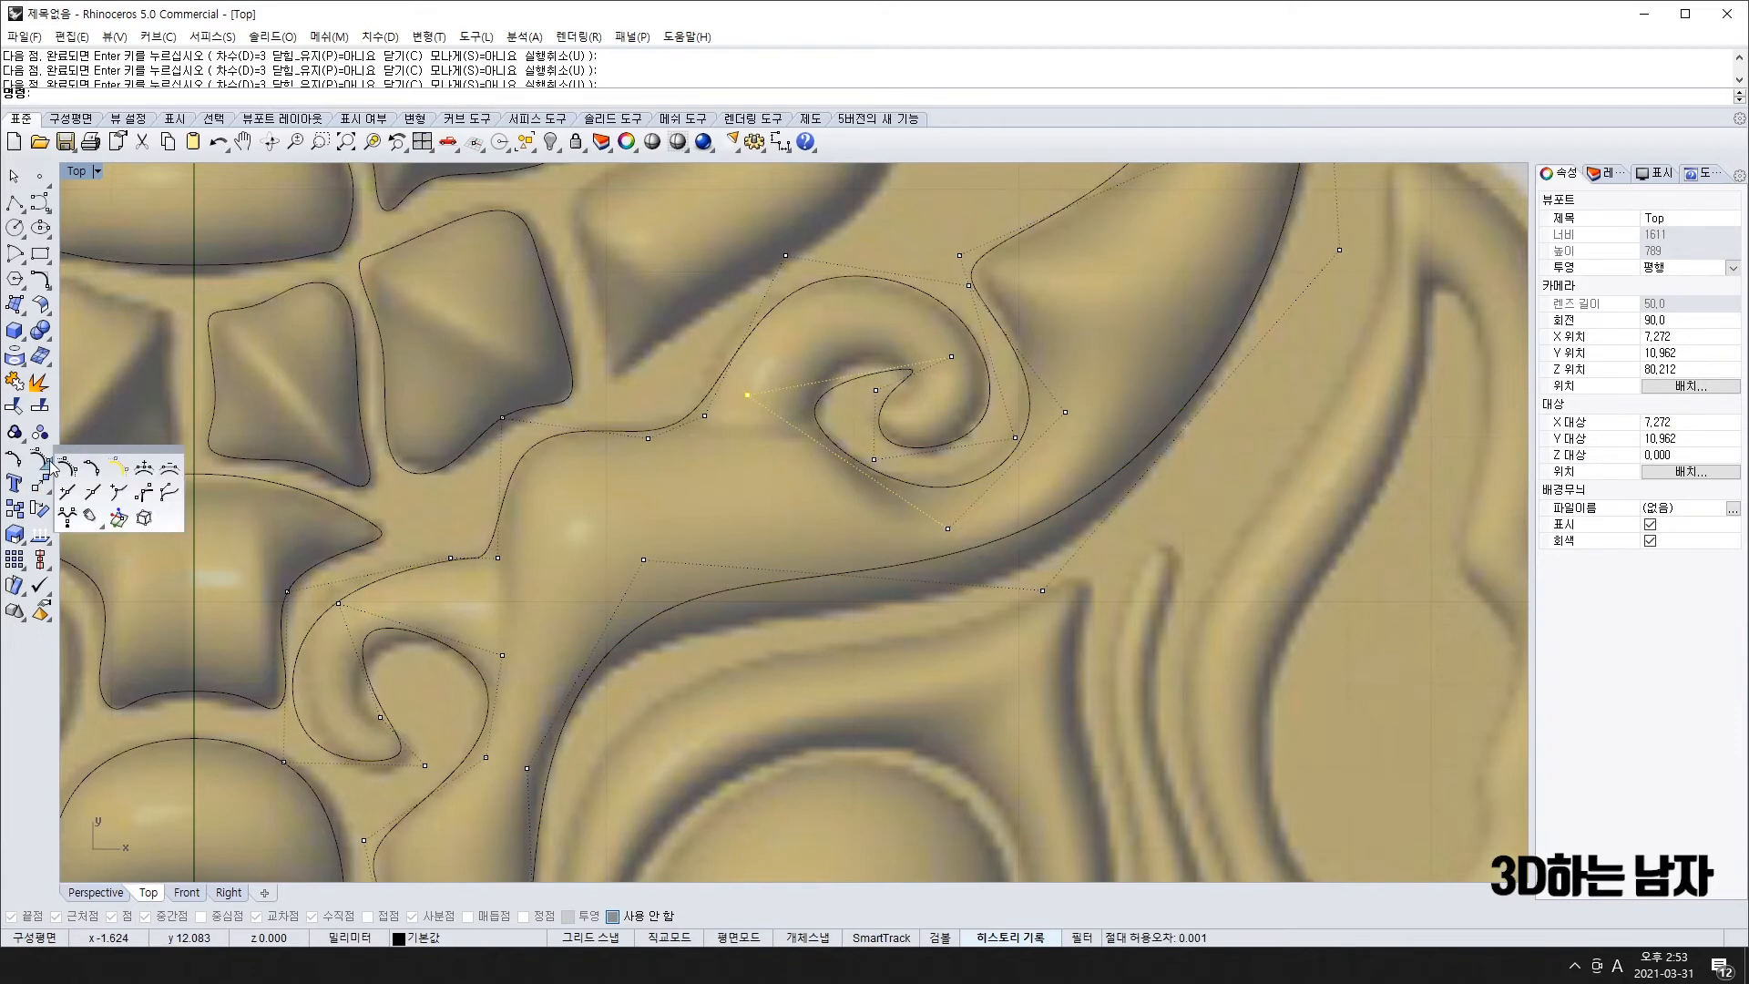
click(88, 490)
click(852, 369)
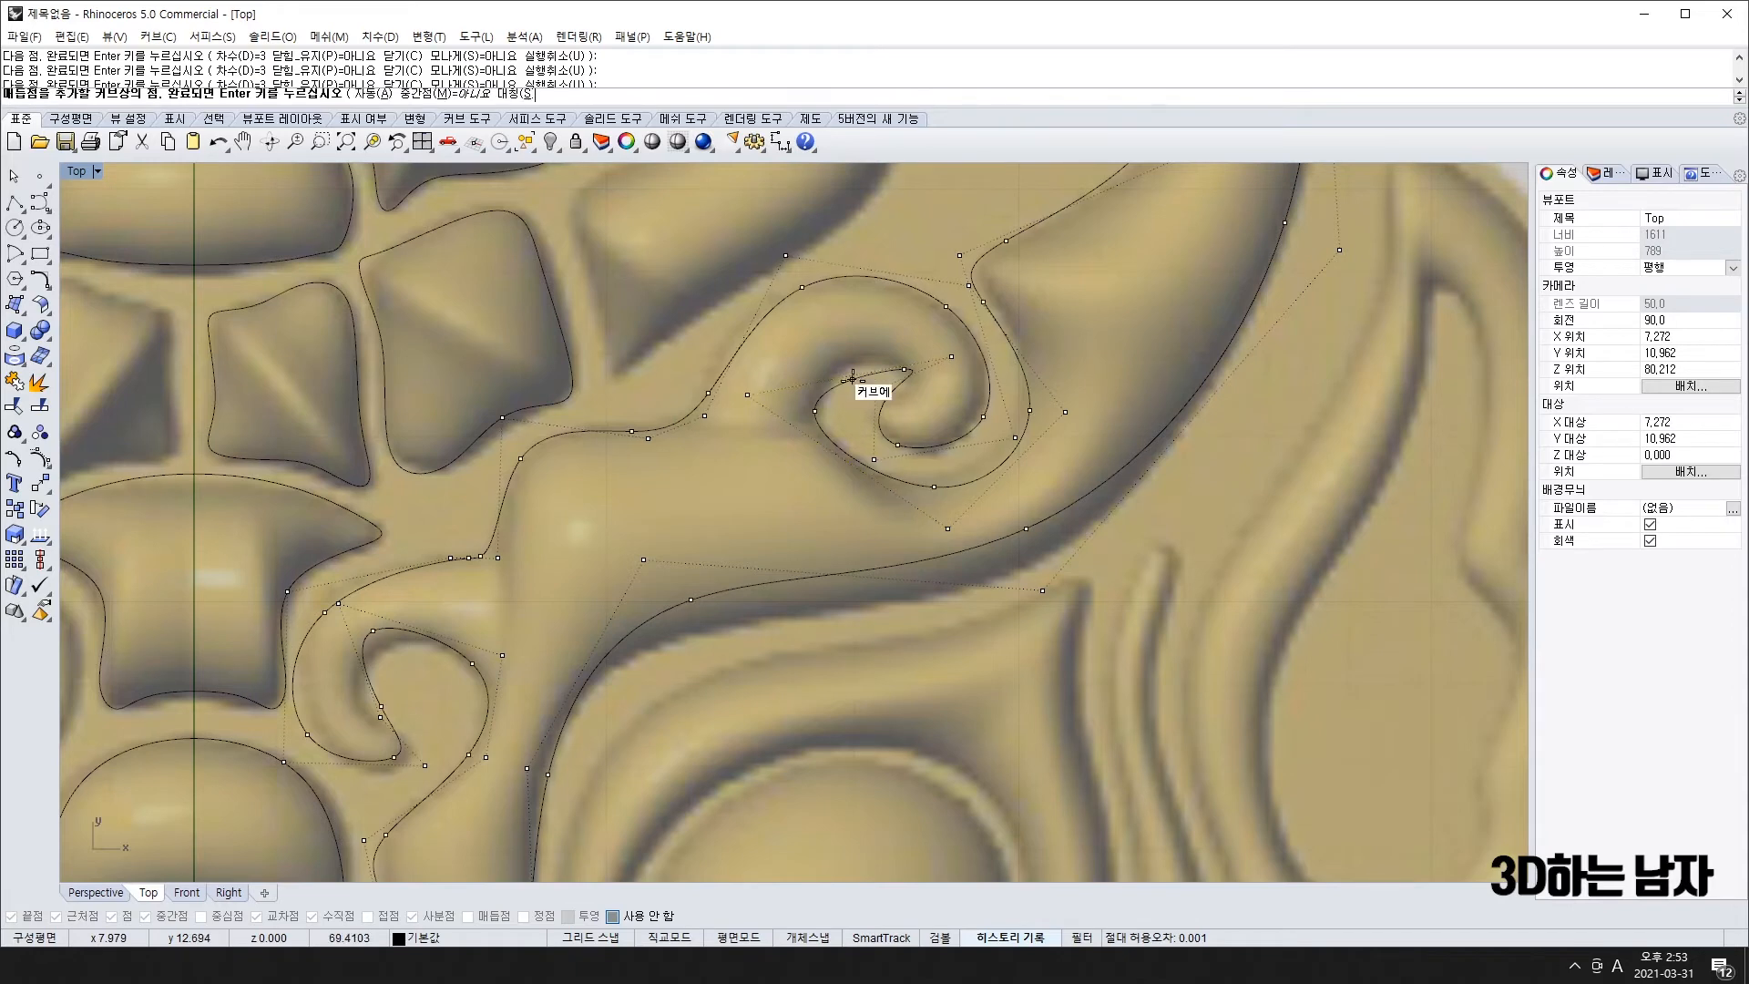
click(855, 372)
key(Return)
mouse_move(855, 374)
mouse_down()
mouse_move(846, 340)
mouse_move(911, 378)
mouse_move(867, 381)
mouse_up()
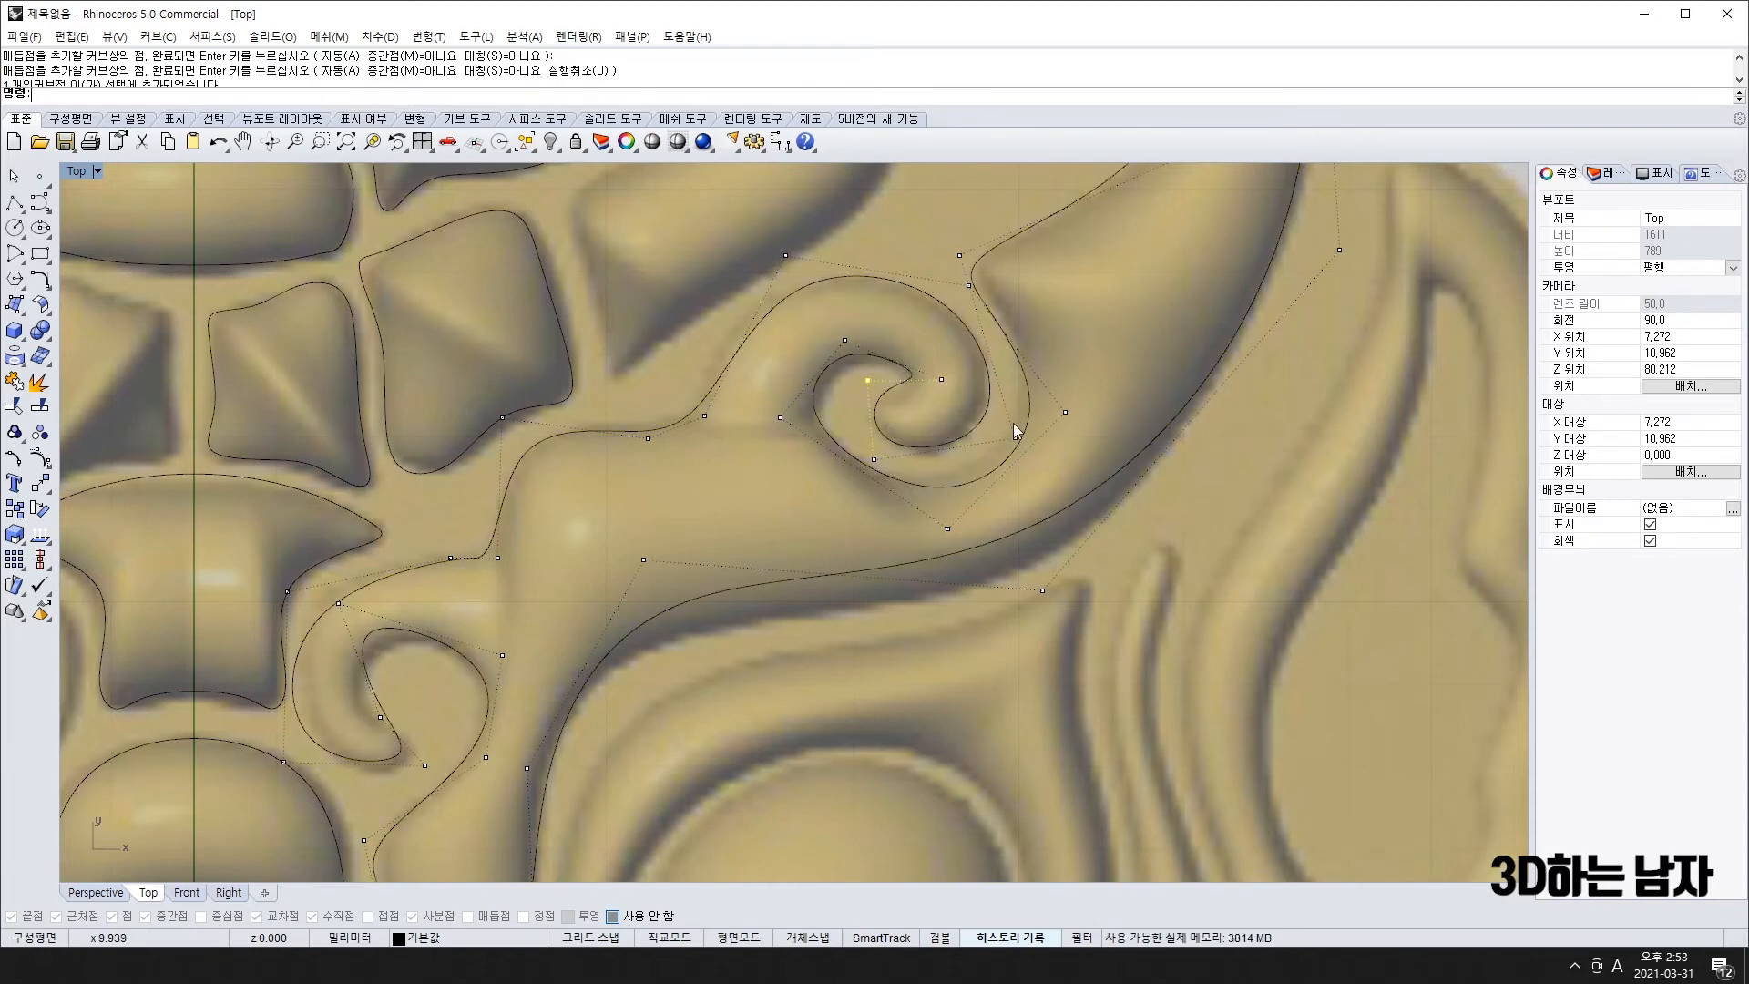
- Adjust the control points beside the small spiral so the brow outline follows the groove between spiral and brow
drag(1015, 437, 1005, 438)
right_drag(917, 461, 824, 444)
drag(976, 397, 964, 369)
- Reposition the control points inside the brow's large upper curl to fit its inner edge and rounded tip
right_drag(814, 241, 778, 375)
right_drag(985, 296, 855, 461)
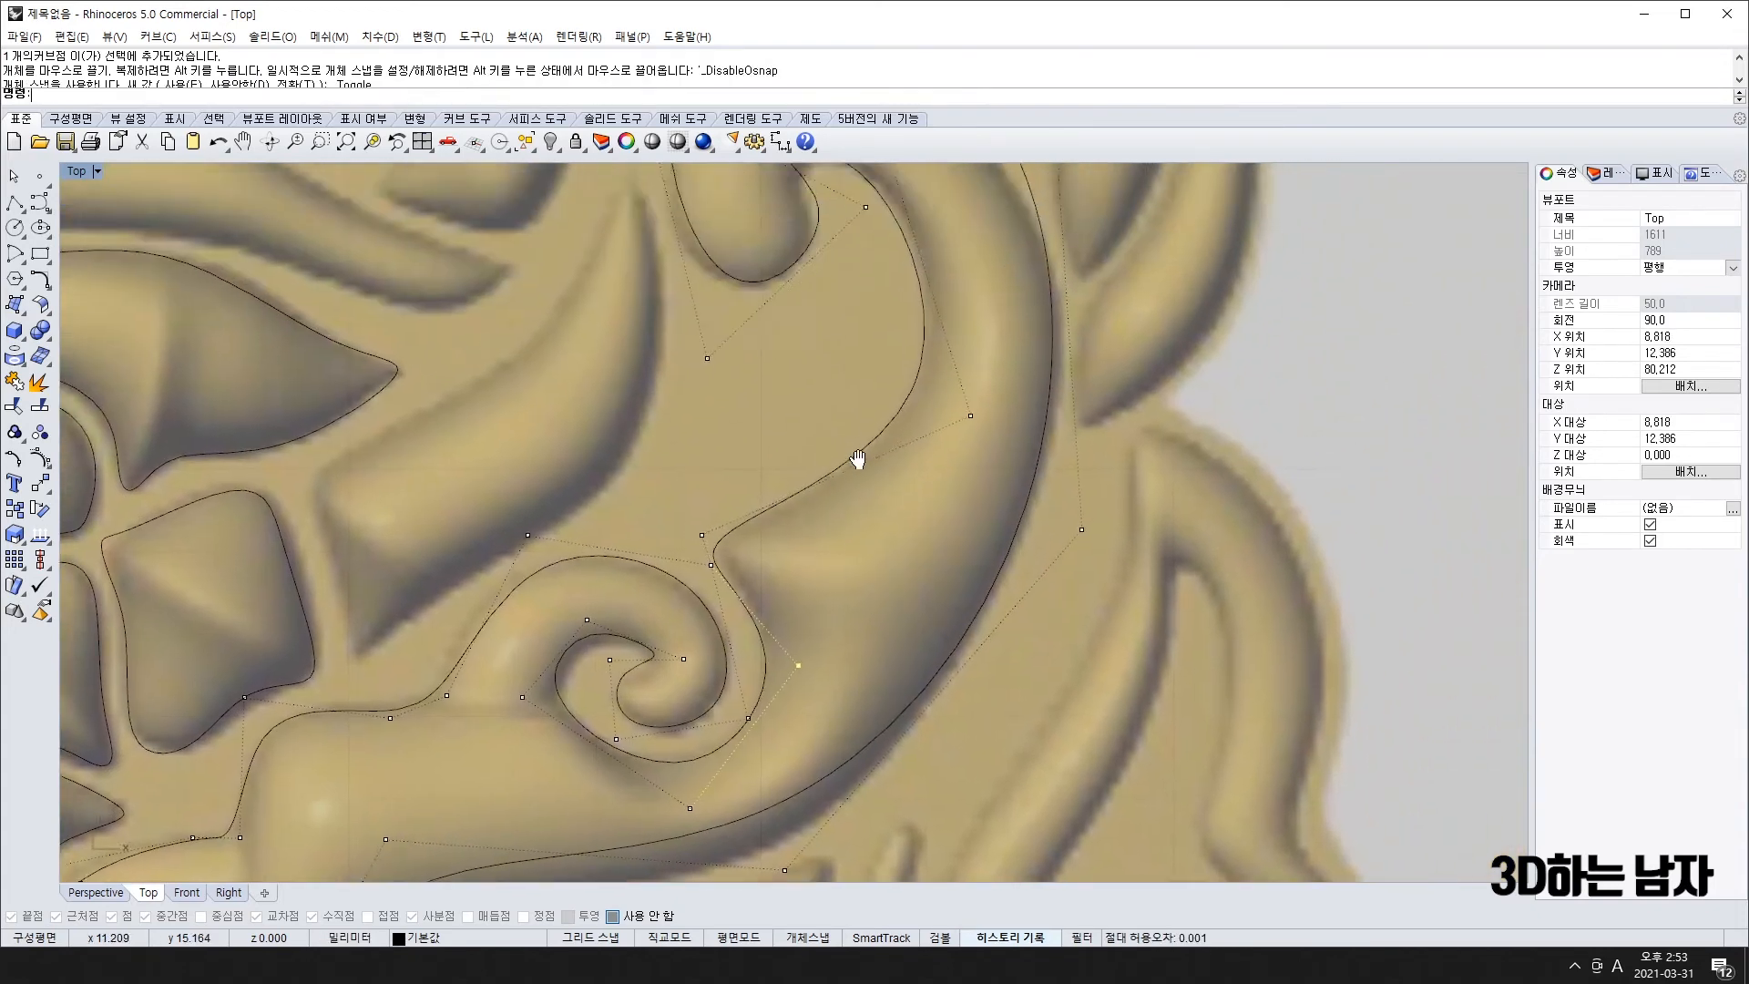
right_drag(881, 235, 866, 435)
drag(875, 345, 889, 341)
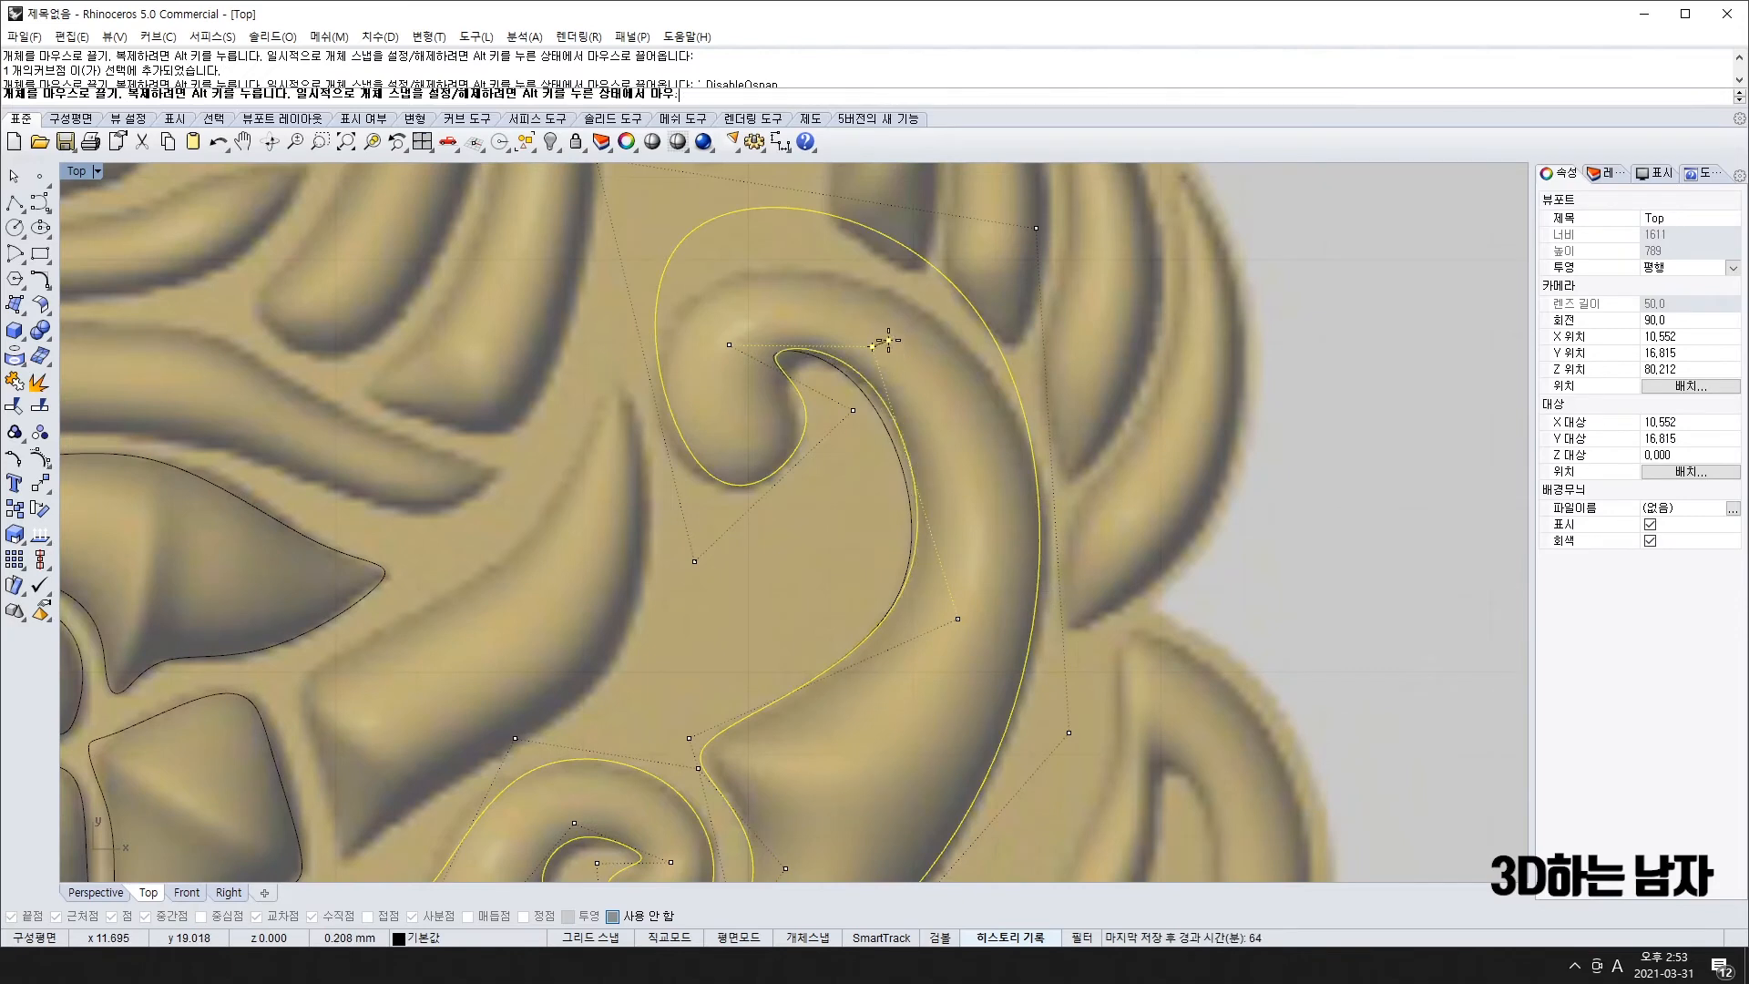
drag(851, 410, 848, 430)
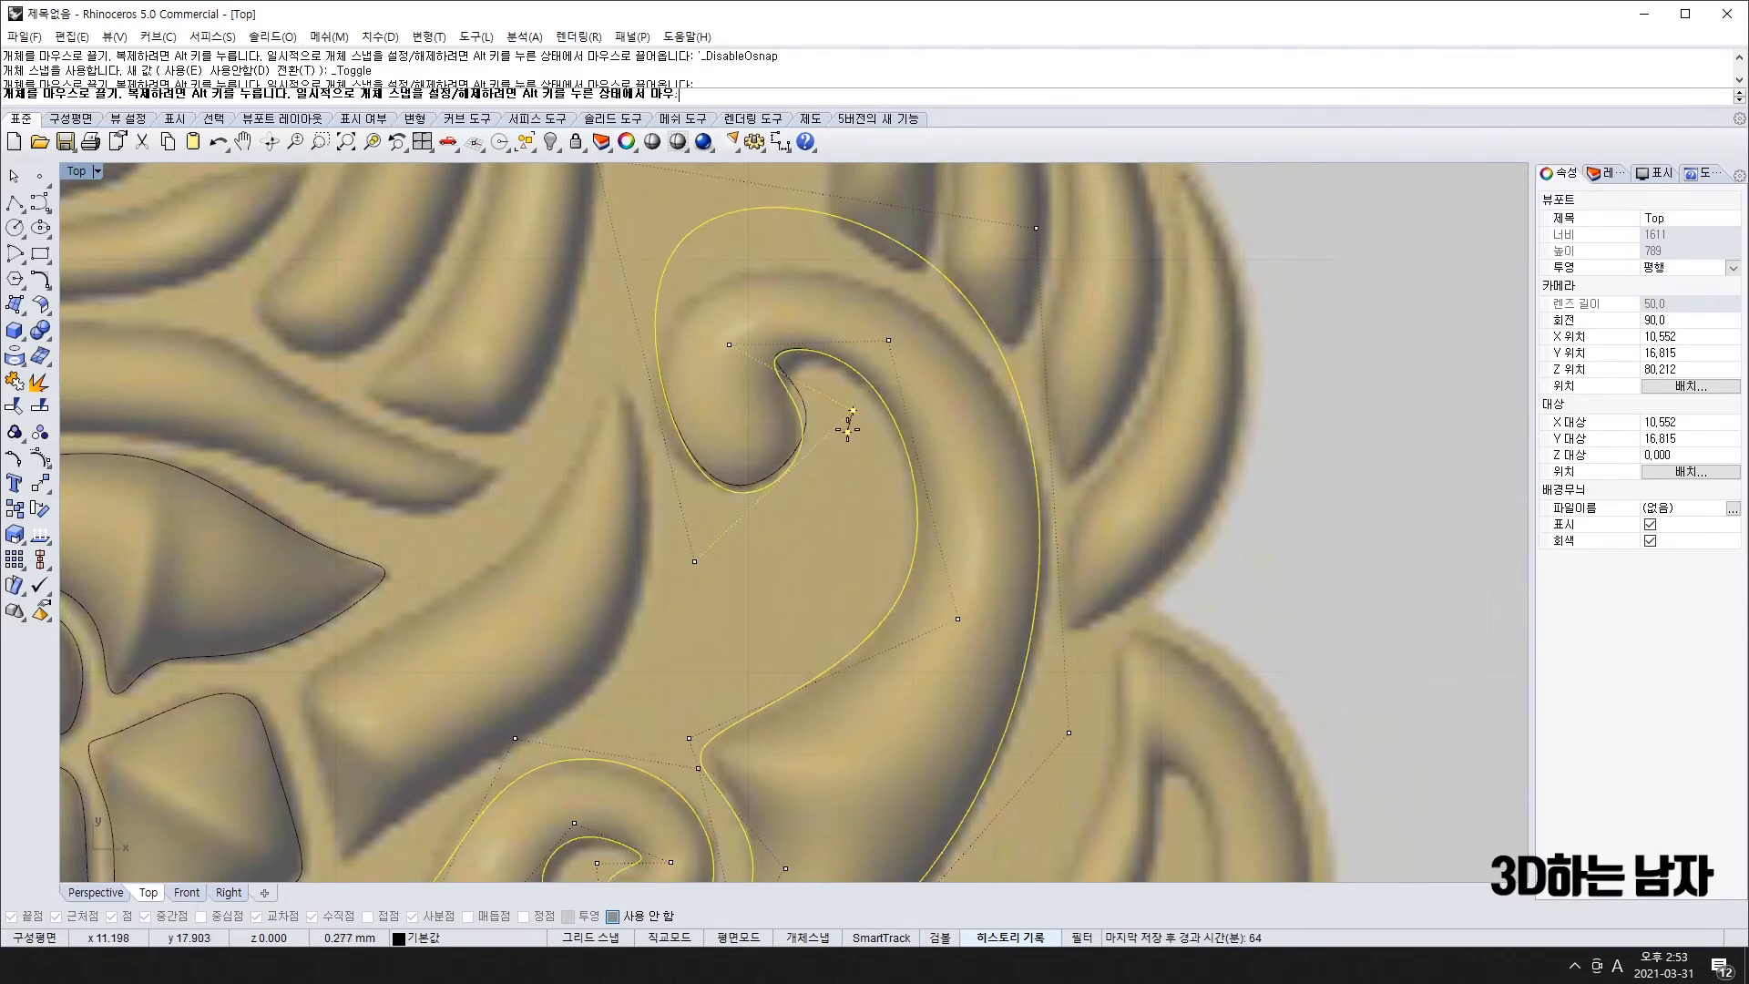
drag(731, 344, 732, 362)
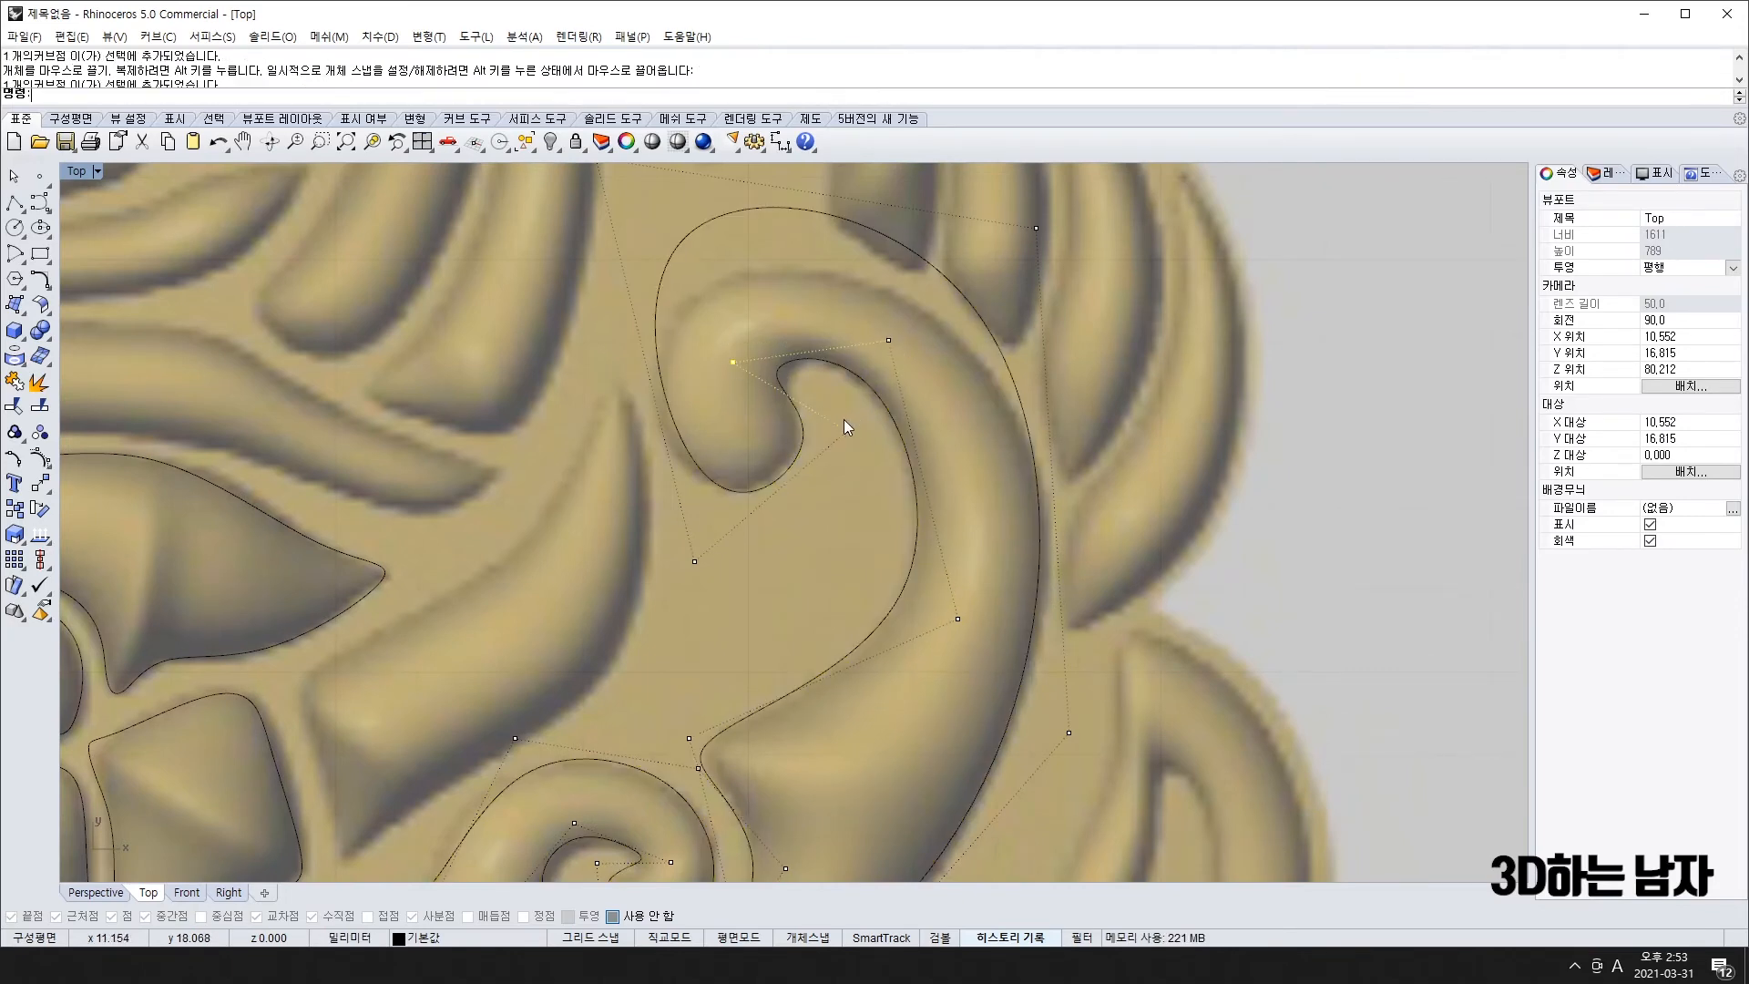
drag(848, 430, 840, 416)
drag(695, 563, 676, 551)
drag(840, 417, 841, 426)
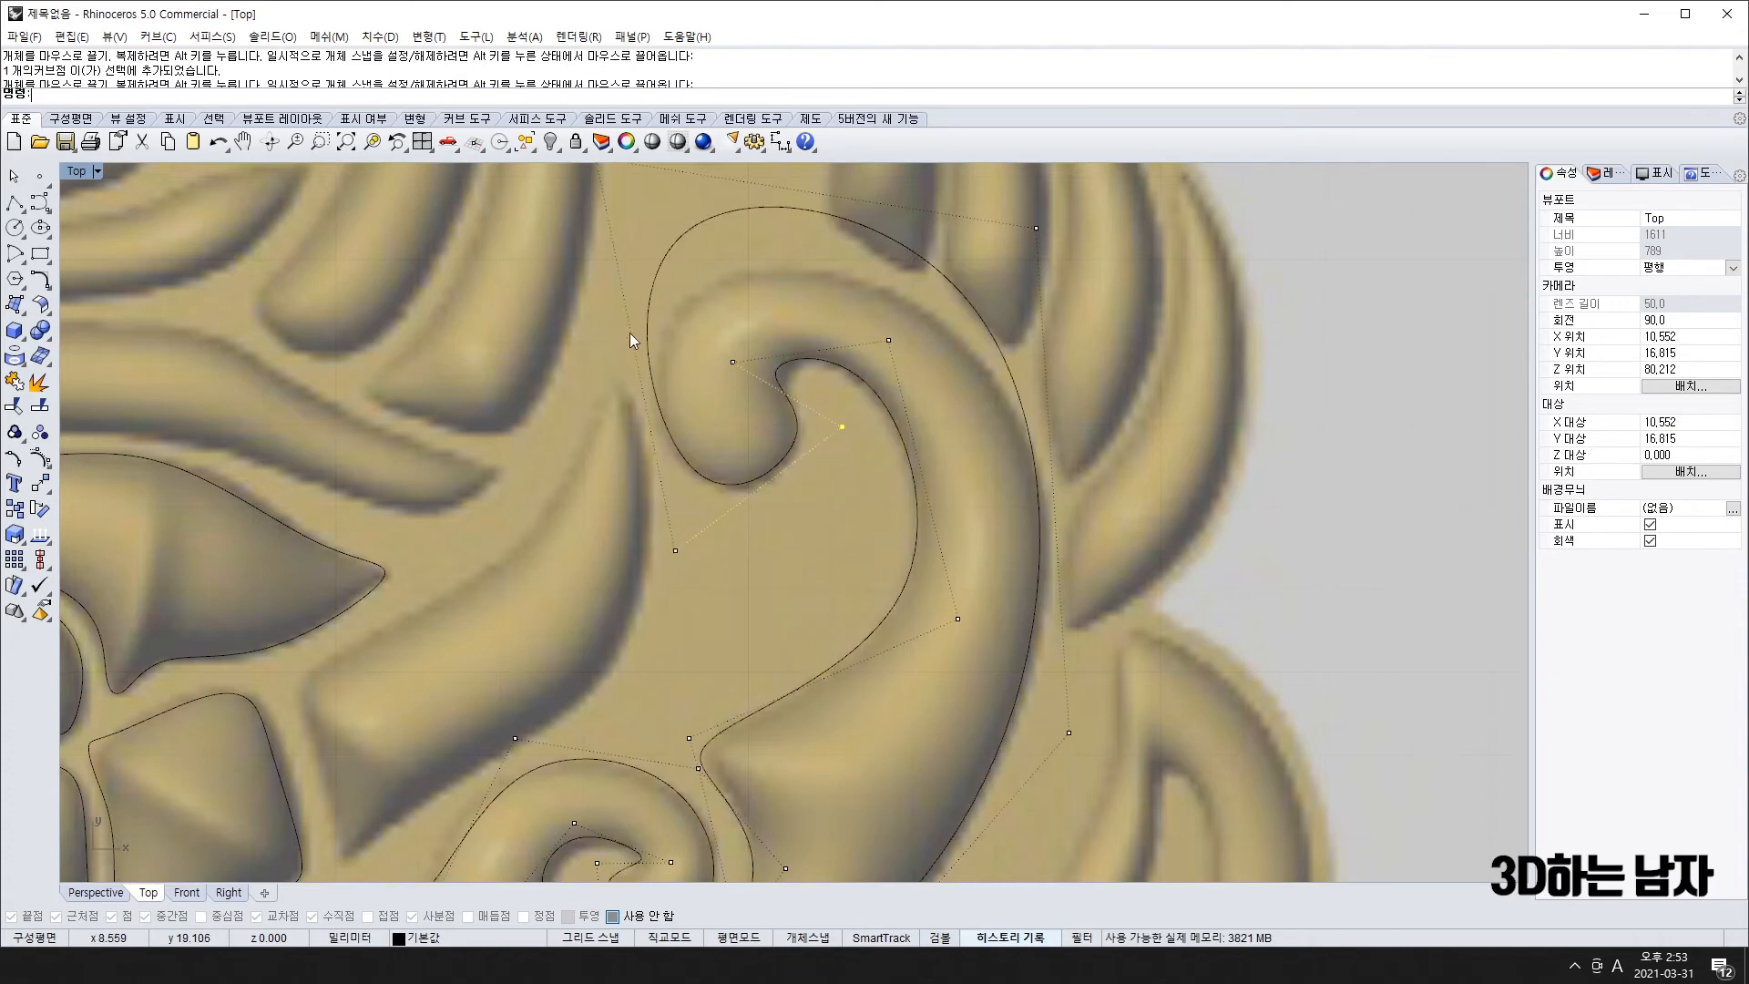
- Insert a knot on the large curl's outer edge and pull the neighbouring control points in to follow its top
right_drag(632, 337, 615, 463)
drag(577, 284, 609, 375)
right_click(1015, 304)
drag(1019, 355, 1021, 393)
- Move the control points along the brow's outer right side down to its lower edge to match the picture
right_drag(1042, 667, 966, 300)
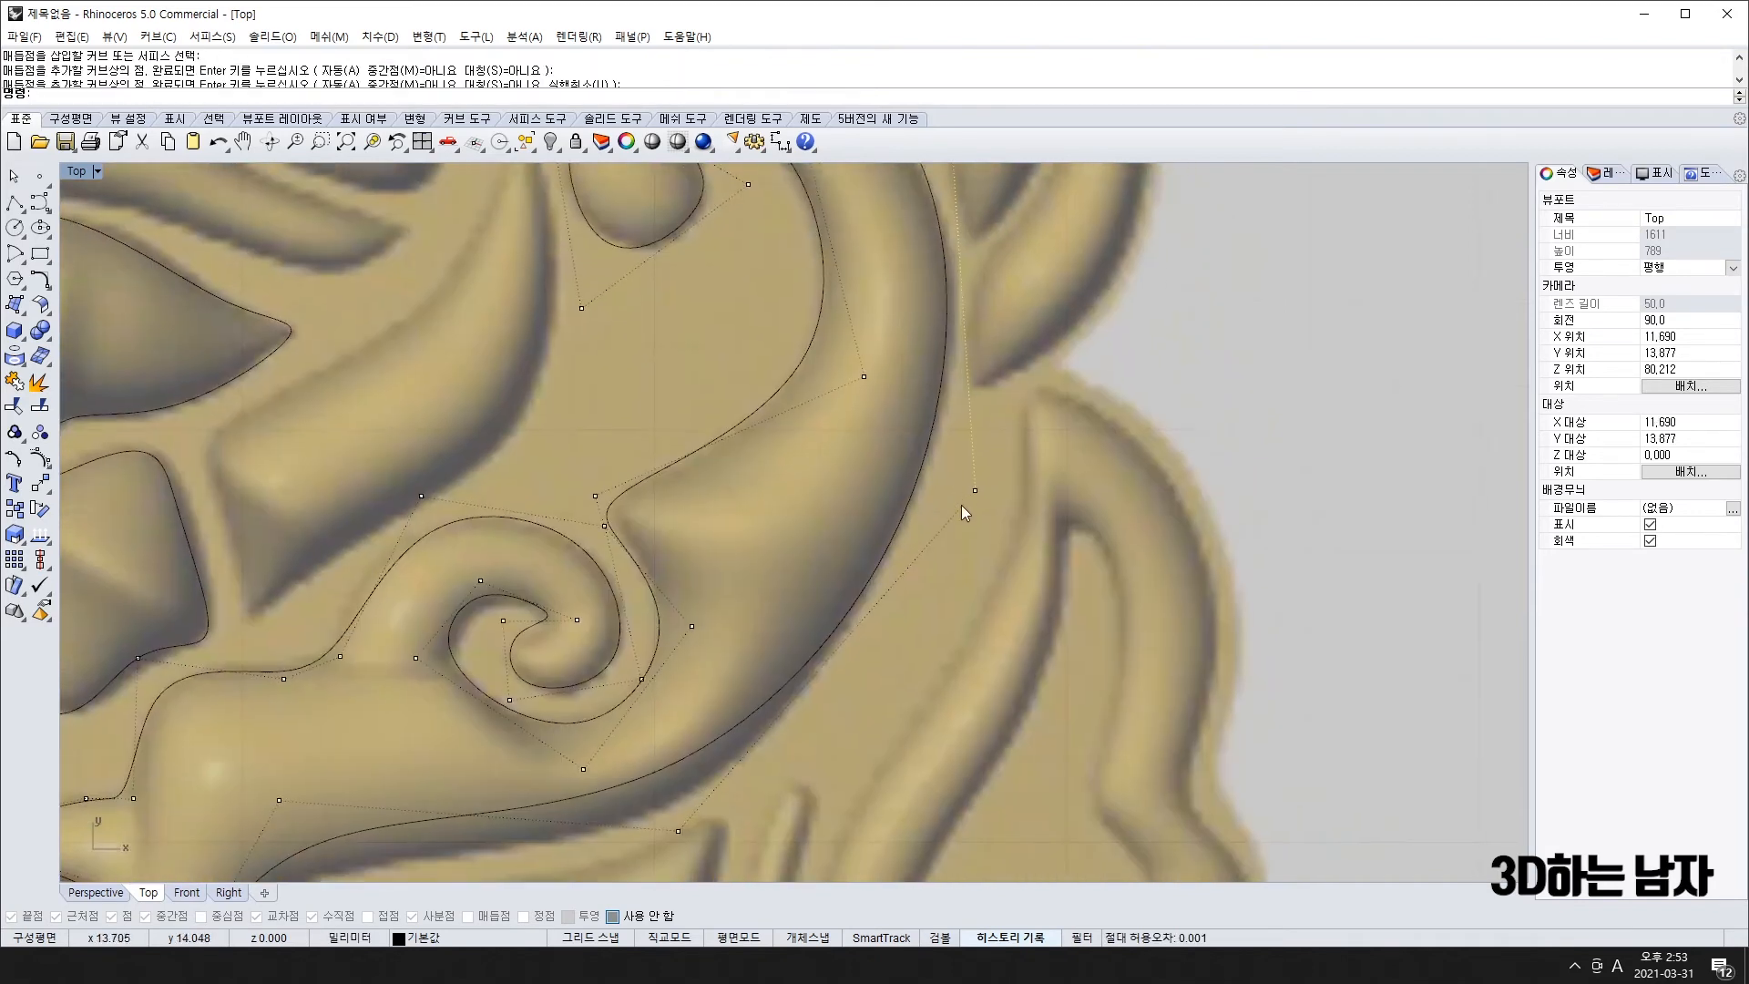
mouse_move(975, 491)
mouse_down()
mouse_move(983, 476)
mouse_move(974, 516)
mouse_up()
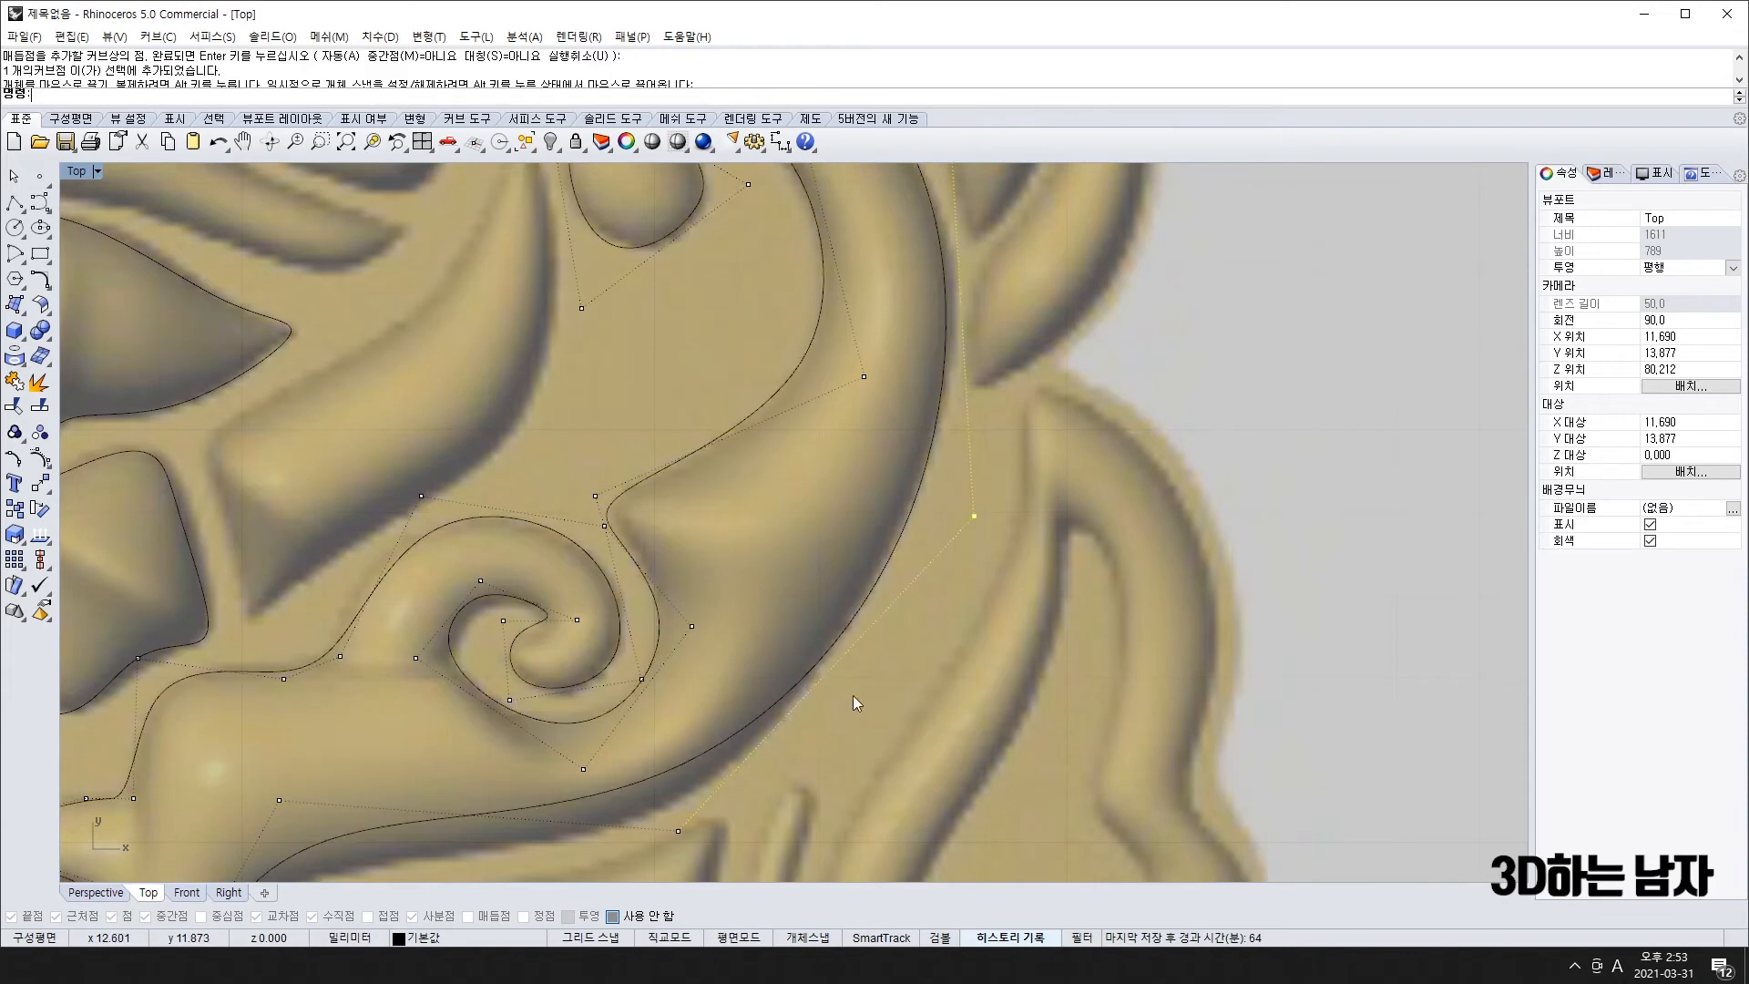
right_drag(710, 807, 787, 538)
drag(756, 563, 735, 619)
- Adjust the control points where the brow's lower edge bends down between the nose and the eye
right_drag(429, 676, 681, 584)
drag(609, 440, 583, 470)
right_drag(514, 625, 660, 525)
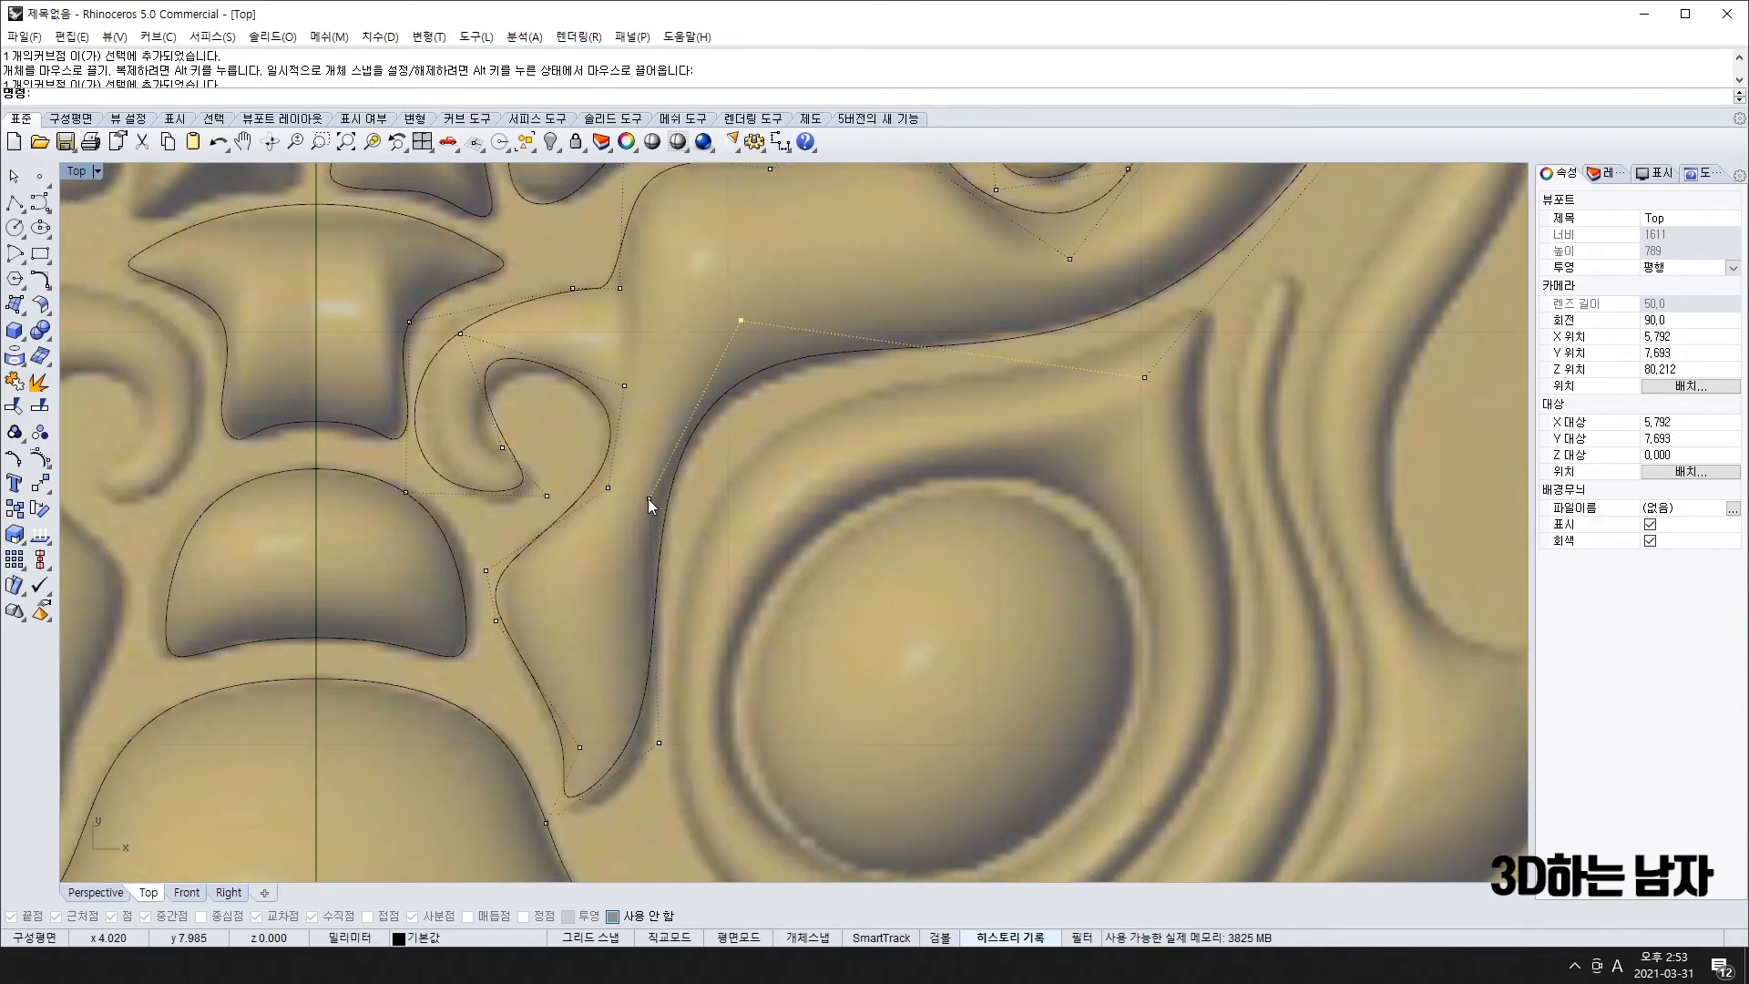
drag(648, 500, 642, 531)
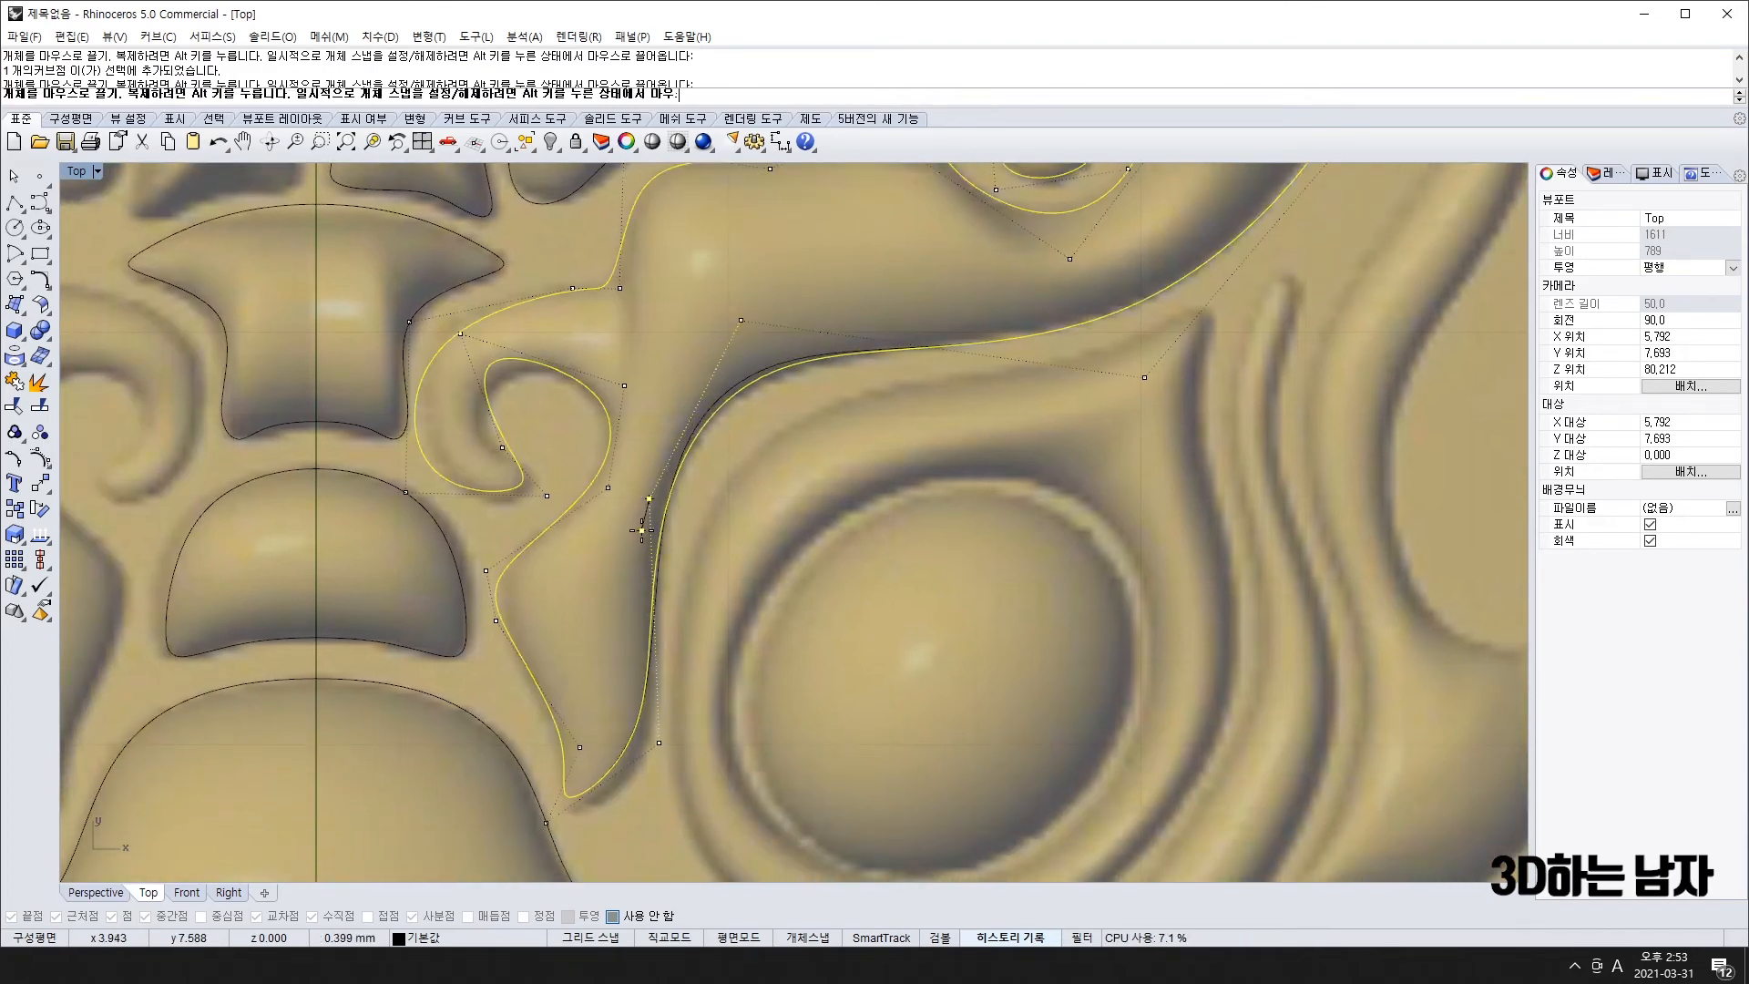
- Adjust the control points at the lower tip of the right brow curve to follow the reference relief
drag(659, 742, 671, 778)
right_drag(534, 842, 621, 660)
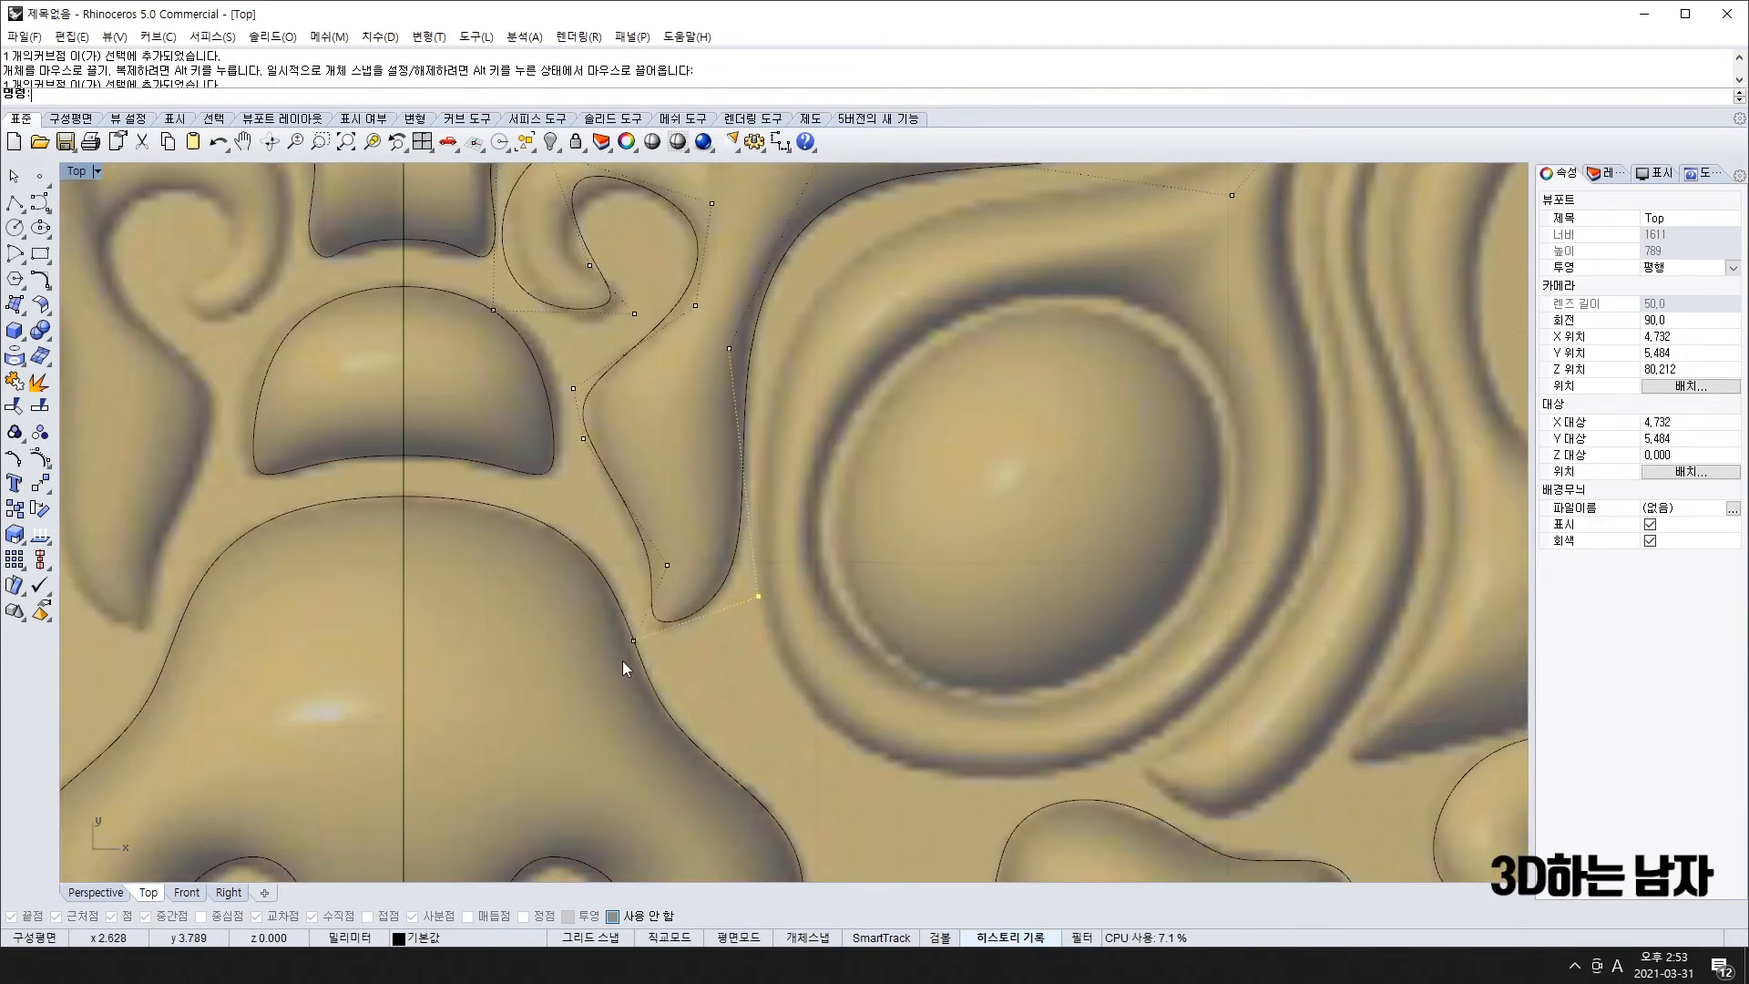
drag(633, 640, 626, 653)
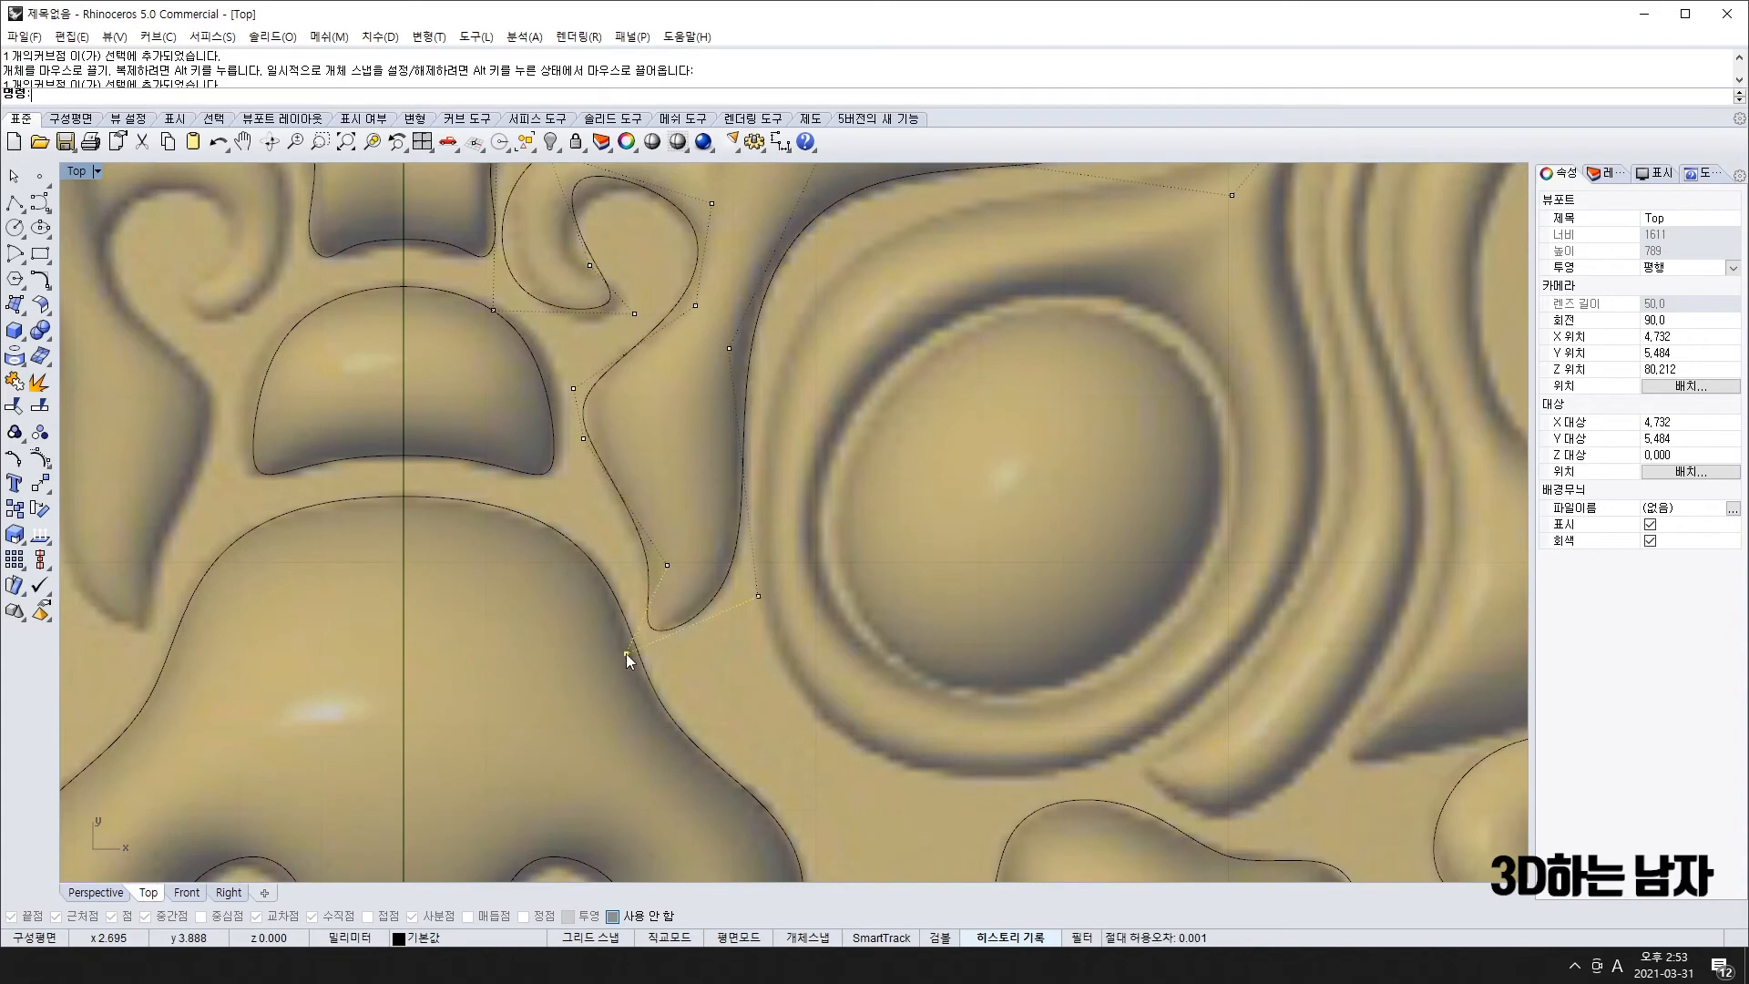
click(669, 563)
drag(576, 385, 588, 376)
scroll(620, 421, down, 10)
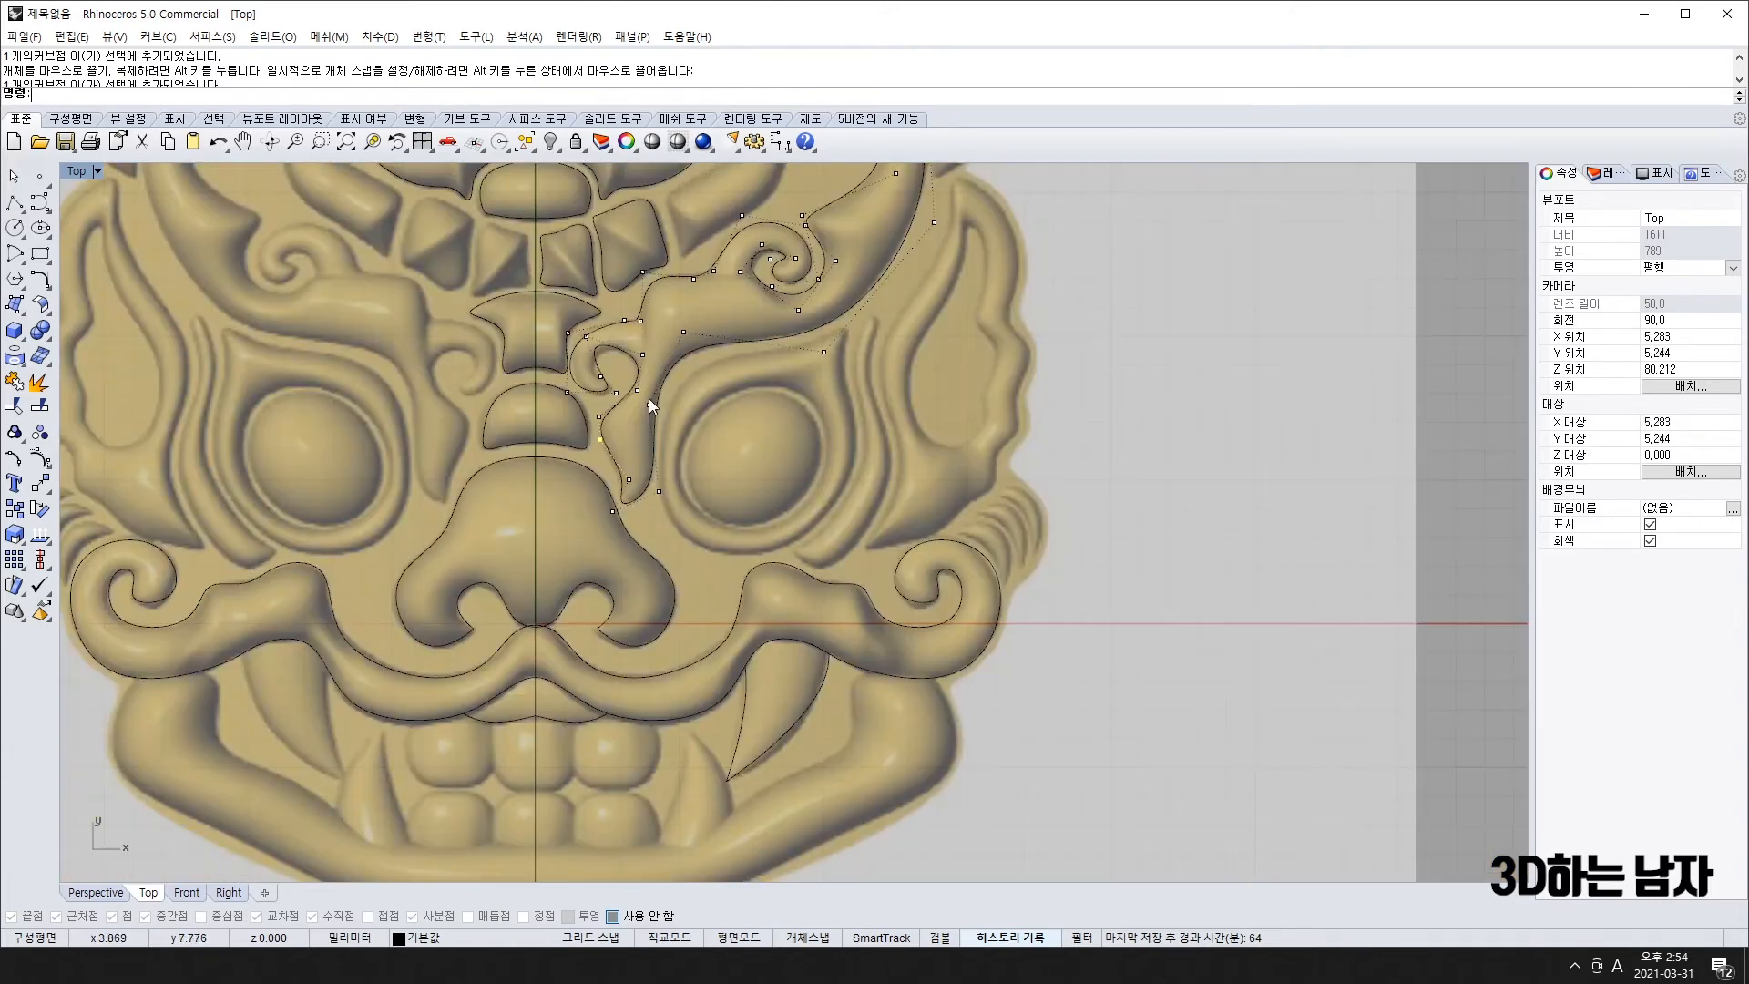
scroll(647, 406, up, 4)
scroll(625, 434, down, 5)
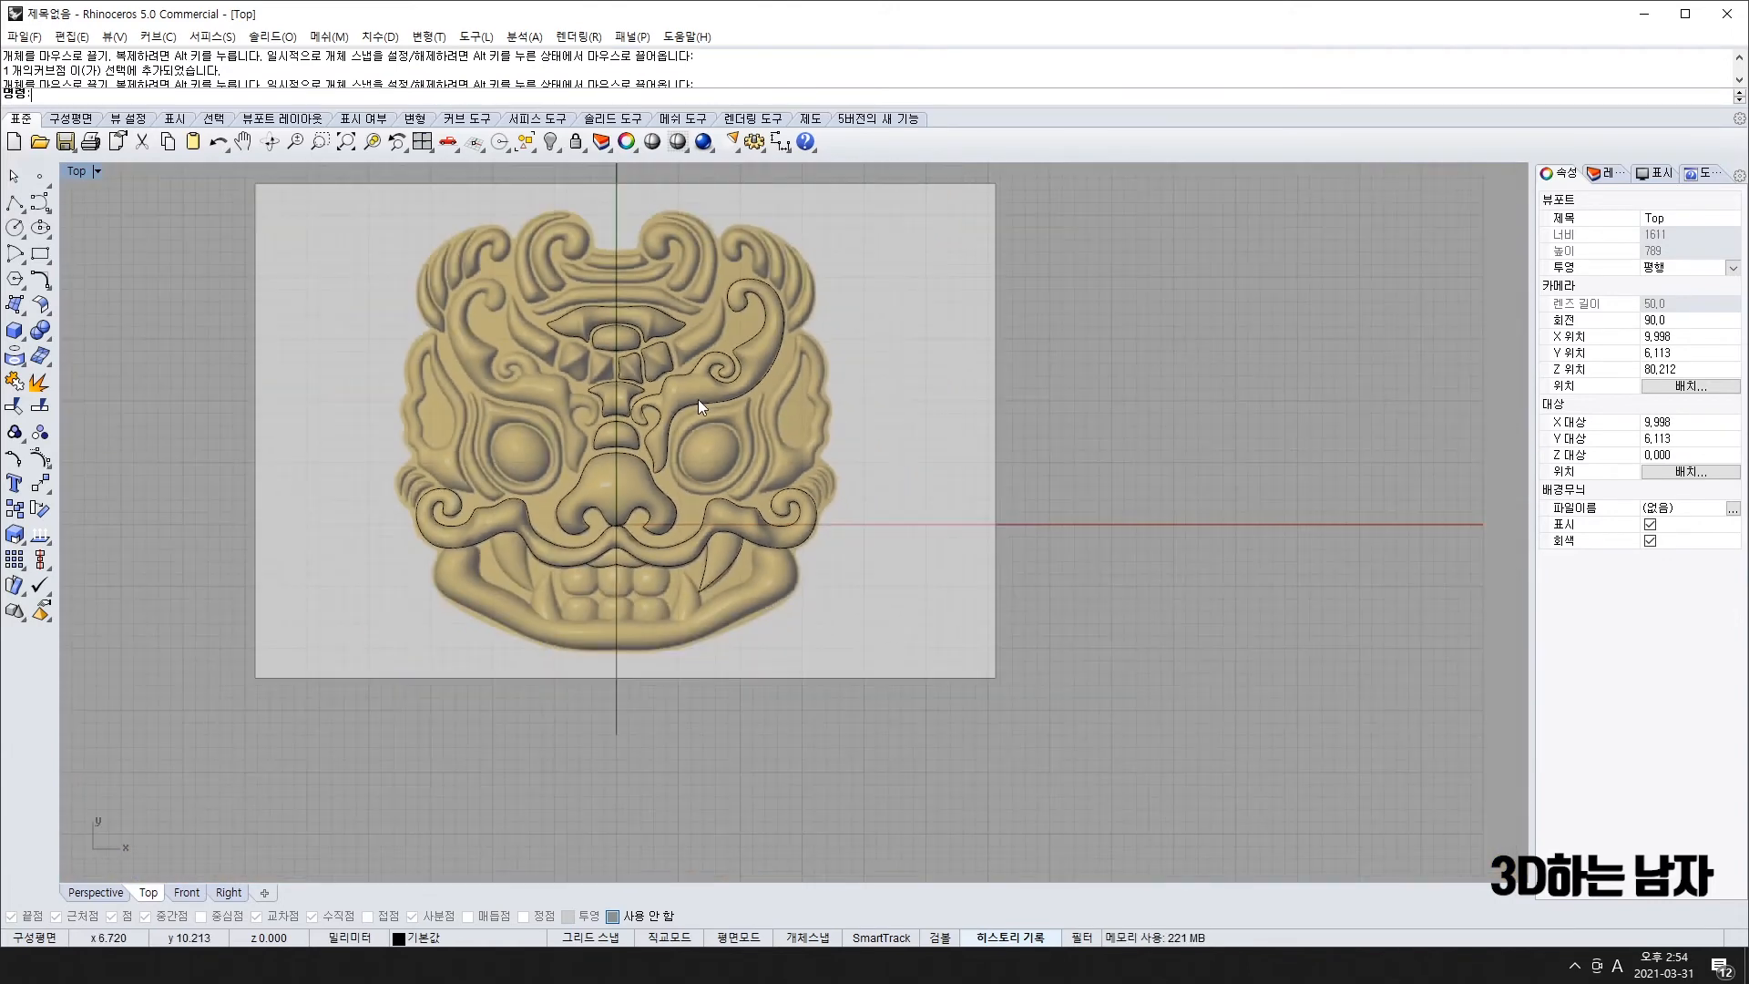
- Mirror the right brow curve across the vertical centre axis, starting the mirror plane at the origin (0)
click(771, 372)
text(mi)
key(Return)
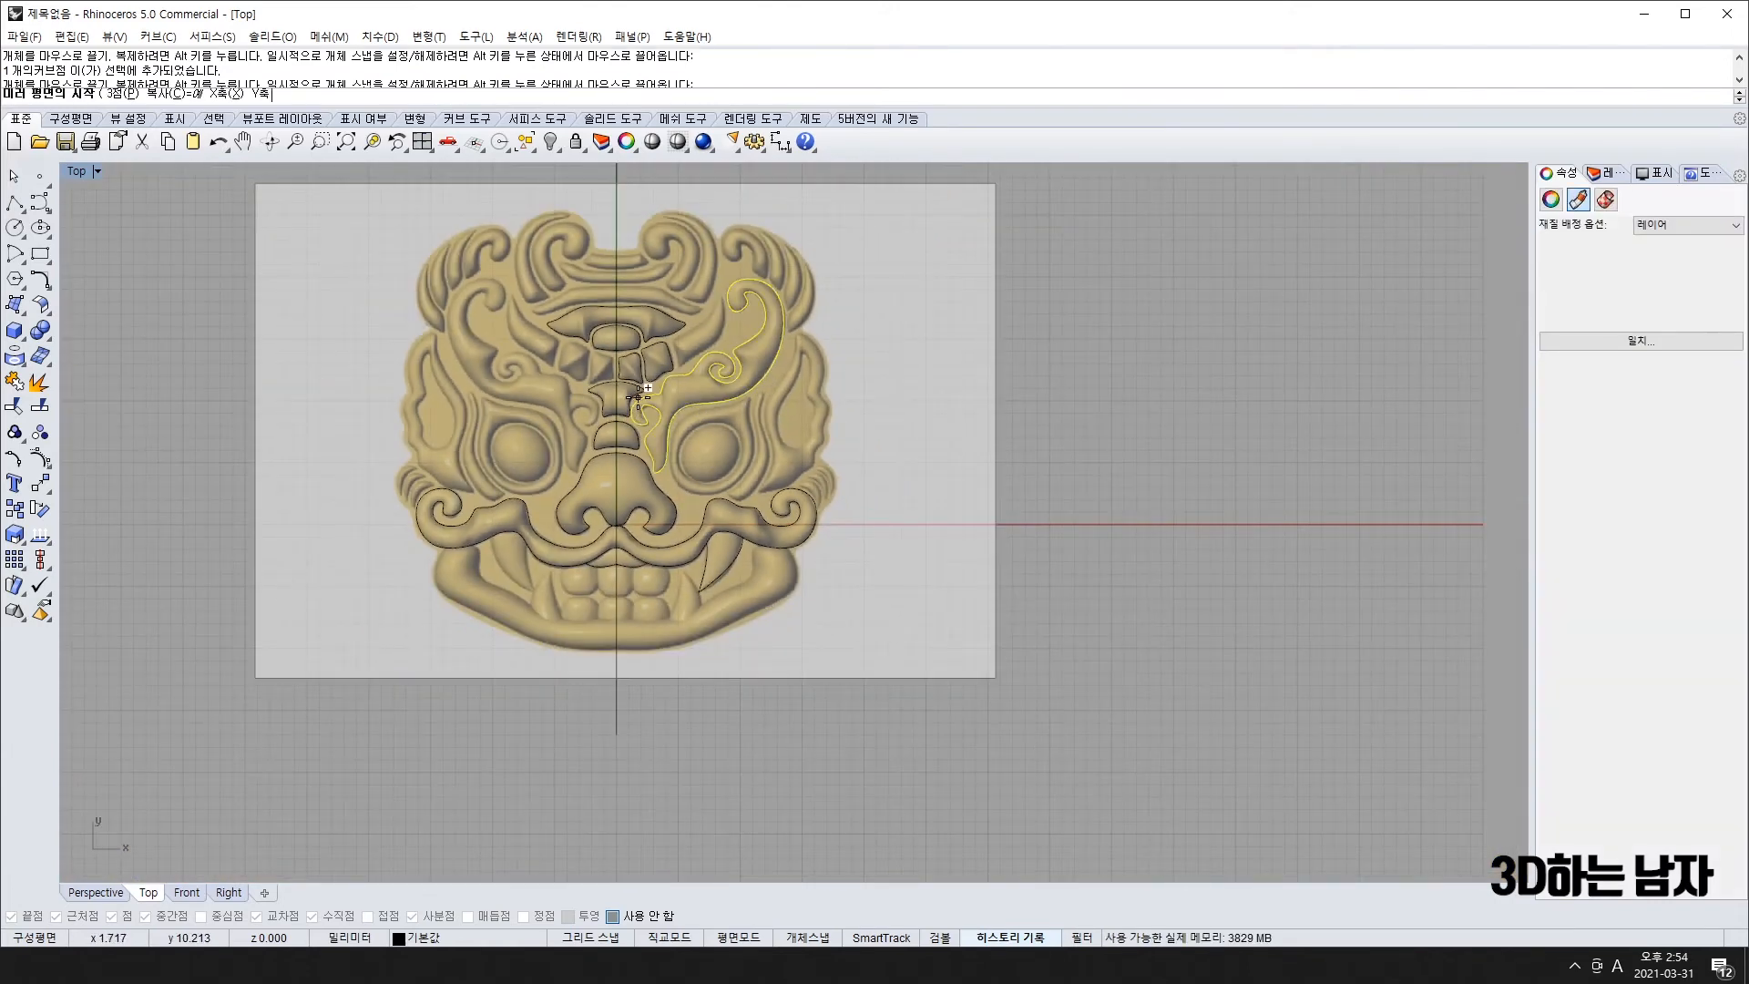
text(0)
key(Return)
shift+click(616, 193)
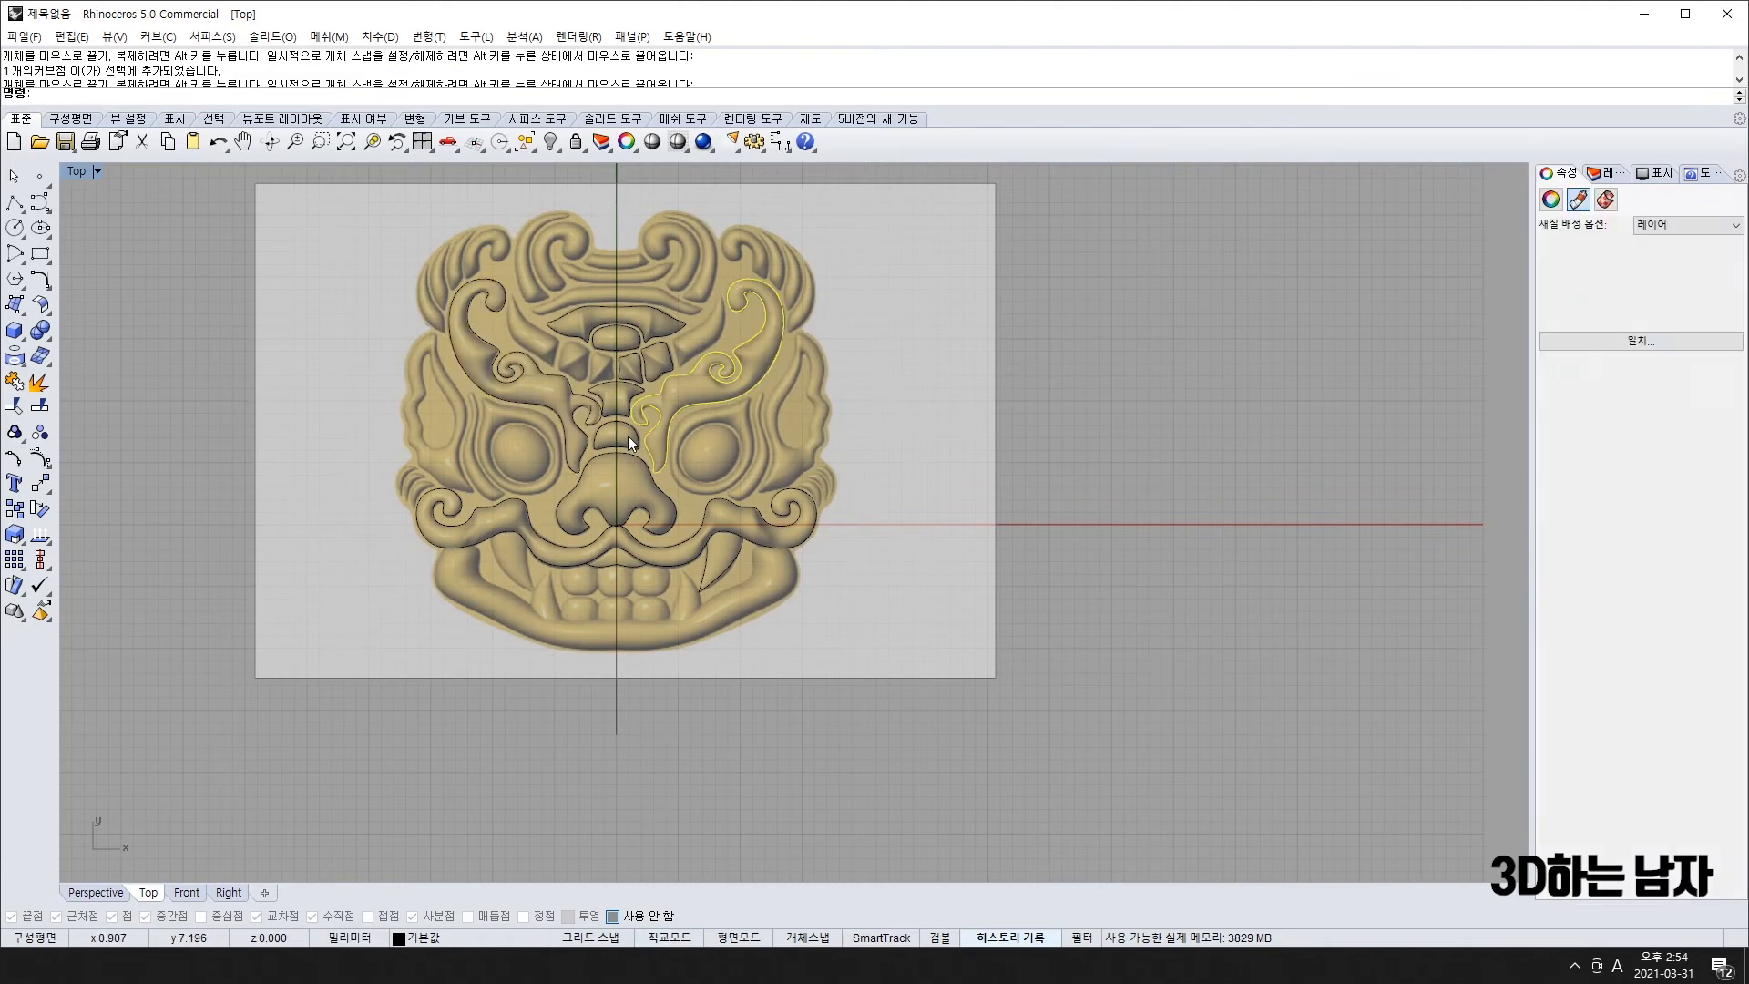
key(Escape)
- Draw a control-point curve around the upper right tooth, starting on the lip line and ending on the tooth's inner side
scroll(664, 588, up, 8)
scroll(642, 545, up, 2)
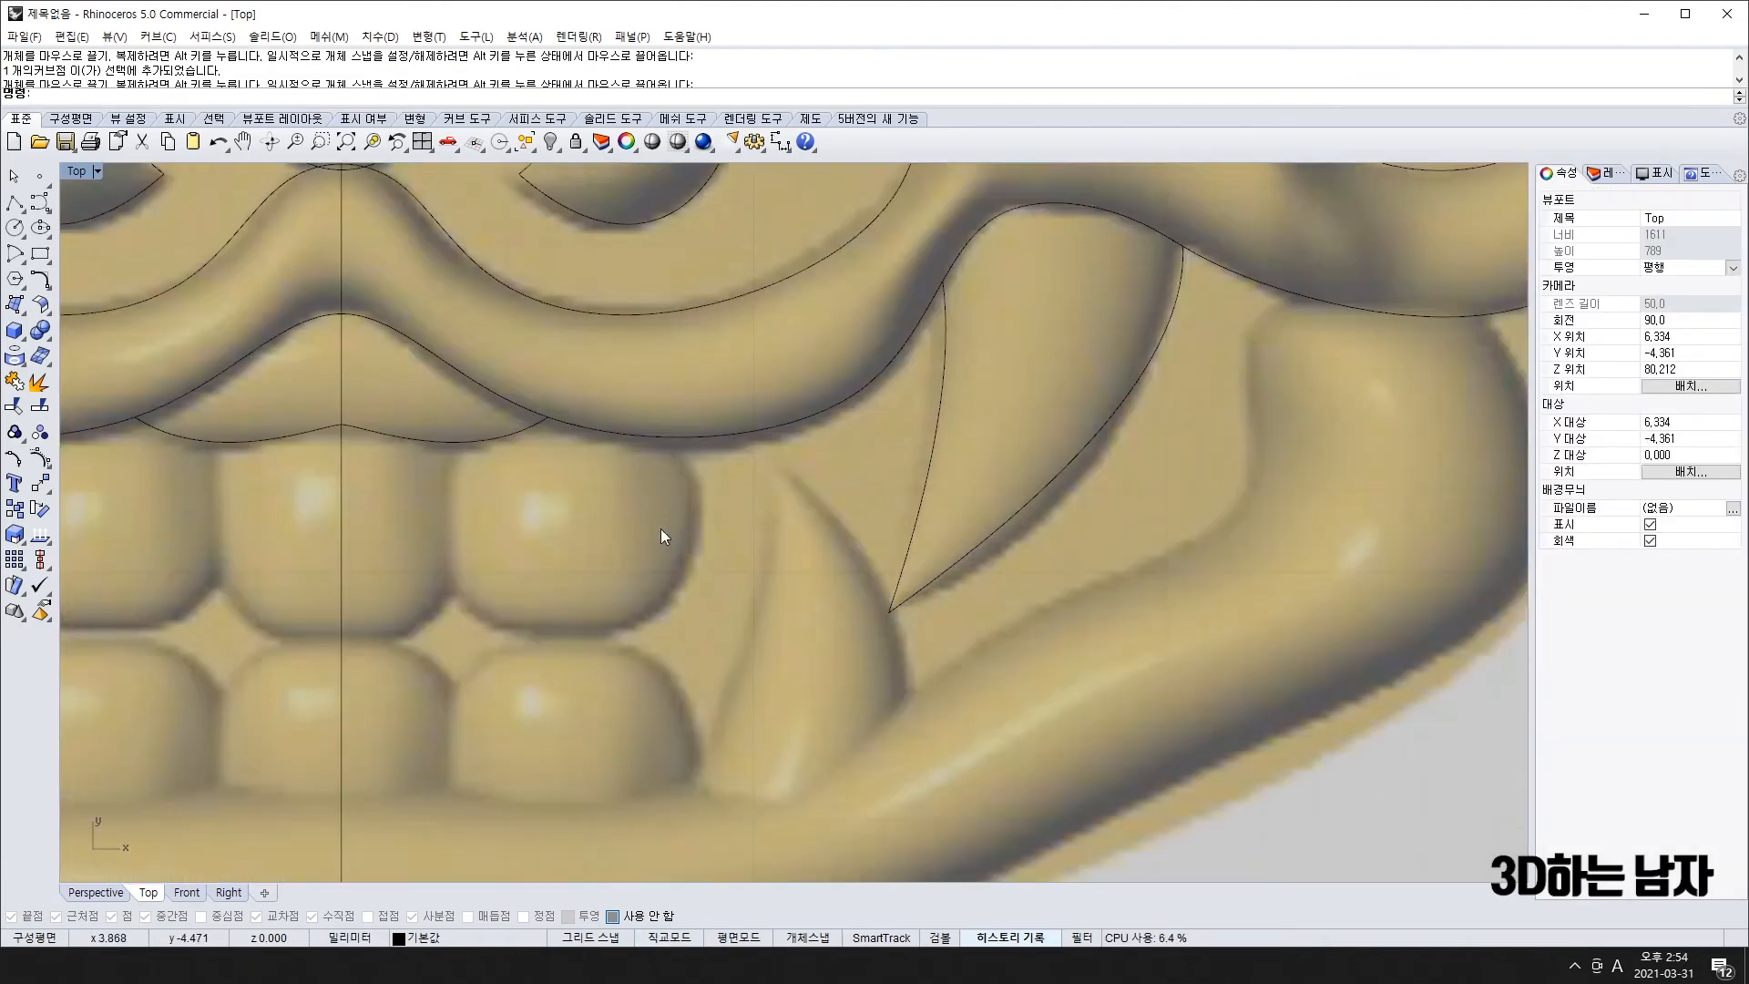
key(Return)
click(680, 438)
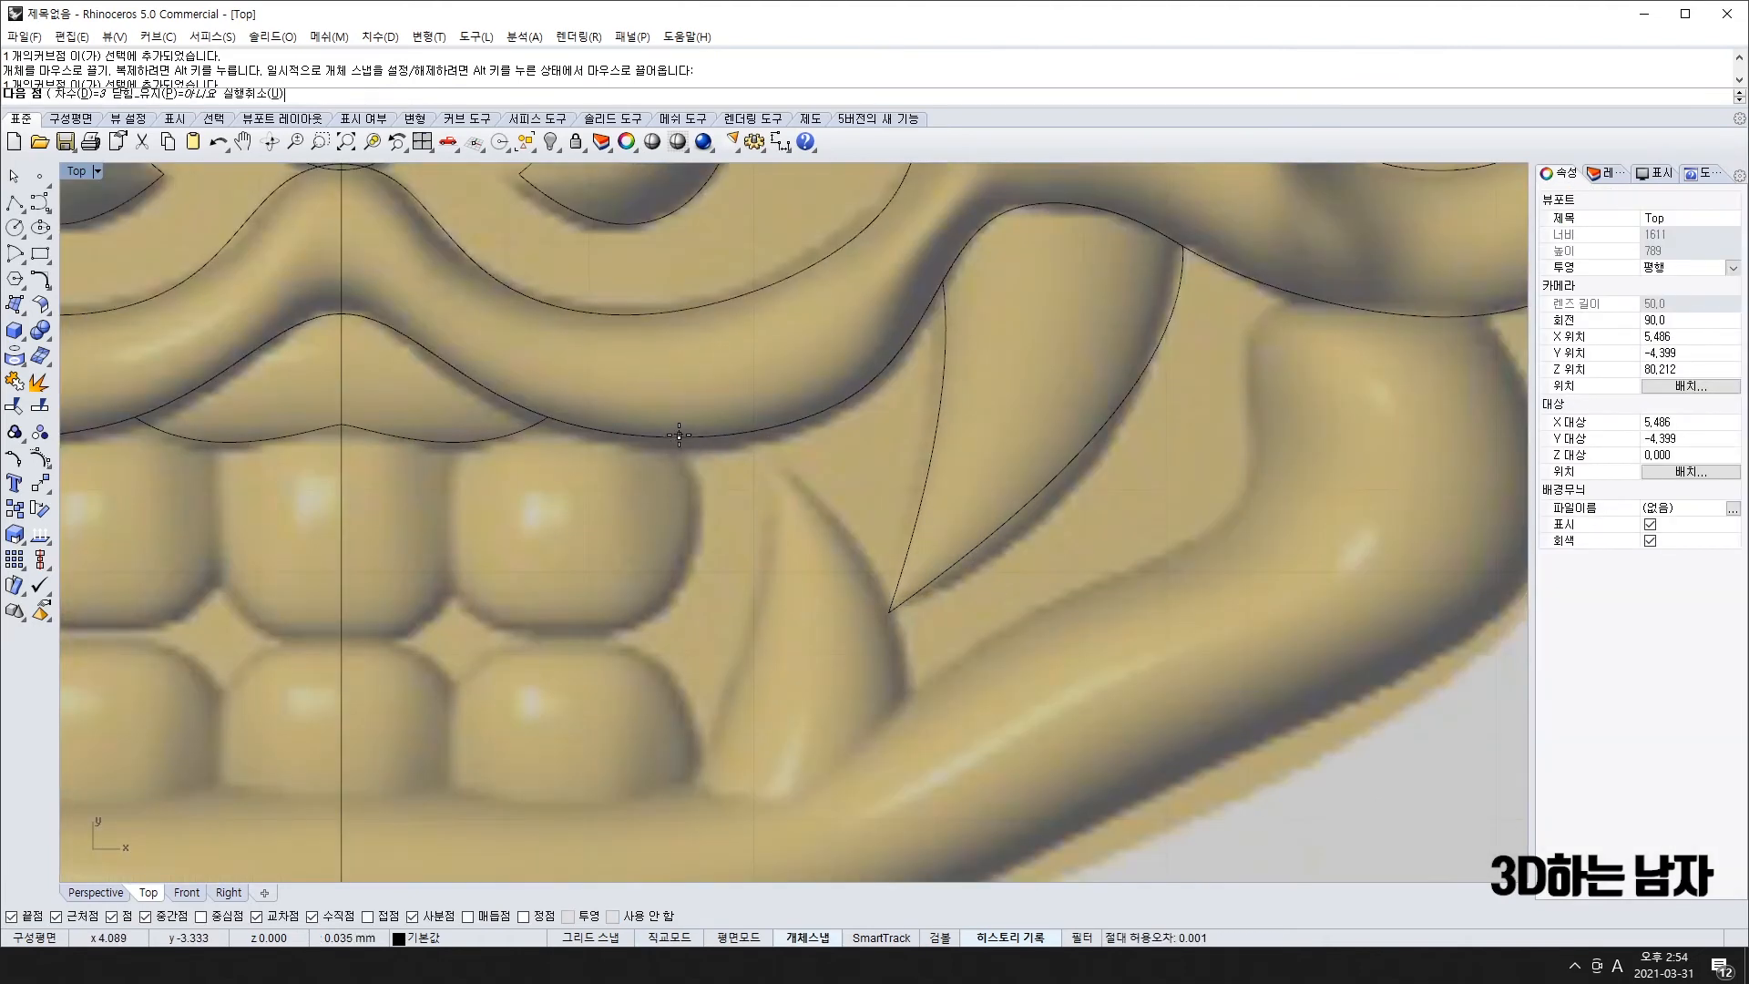
click(706, 504)
click(679, 608)
click(584, 638)
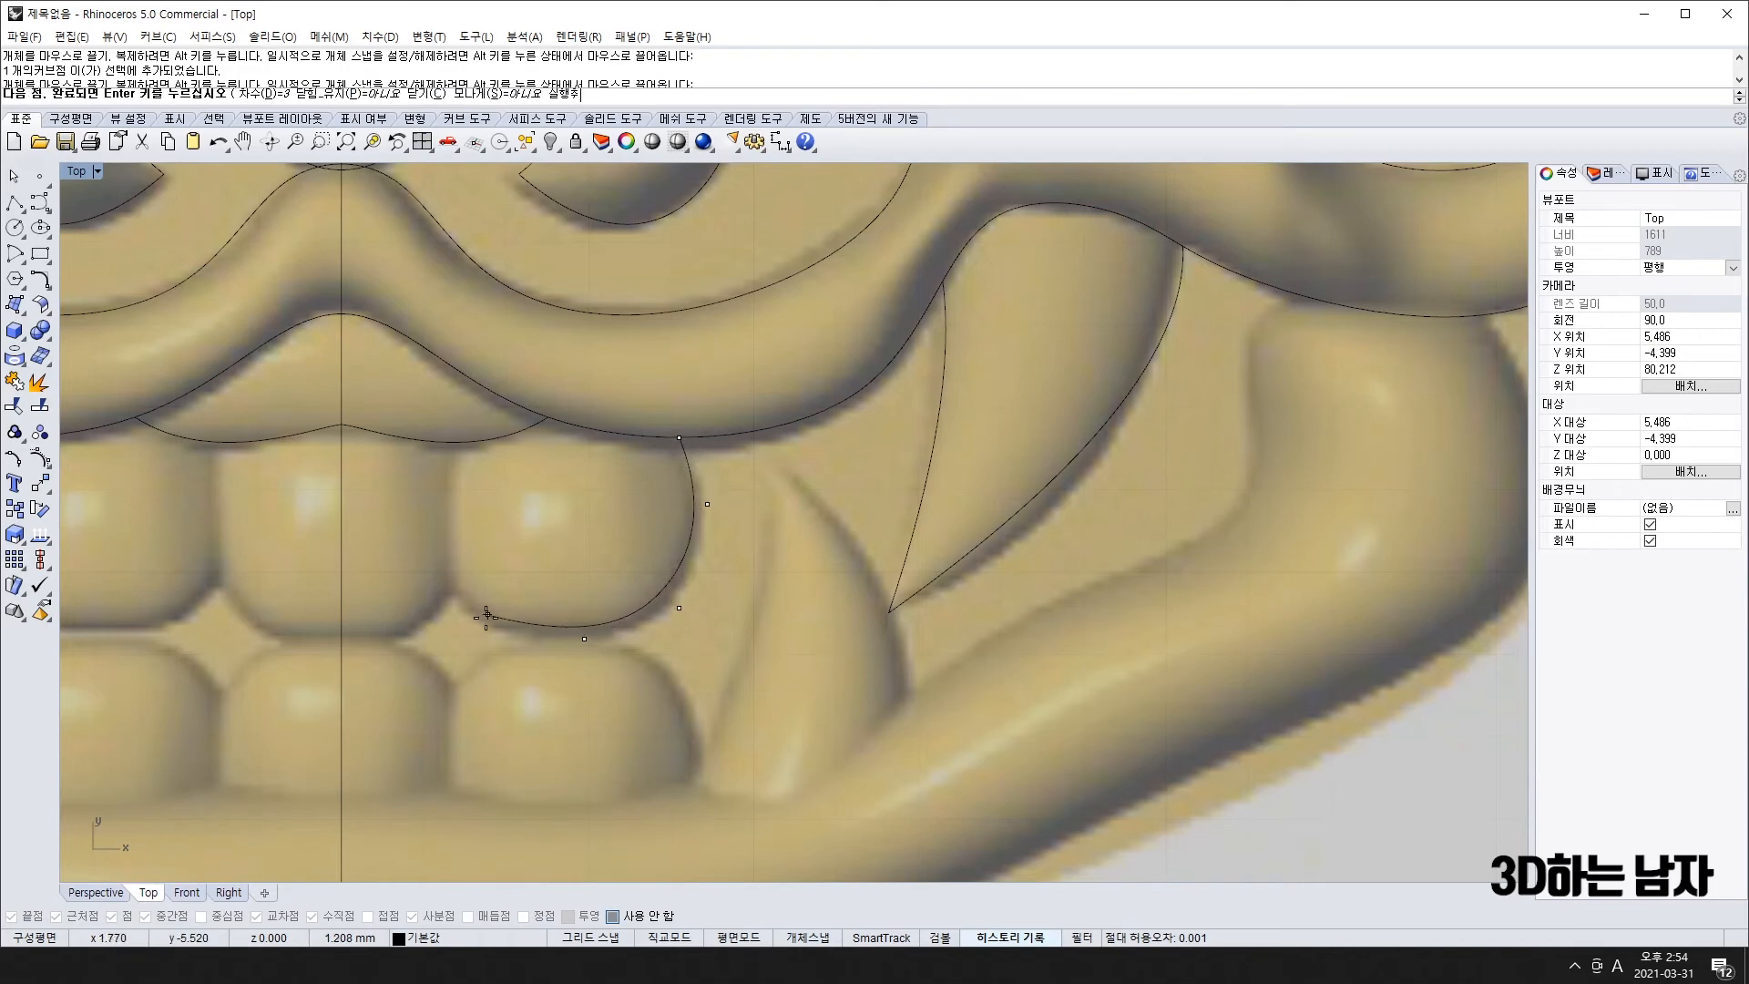
click(476, 633)
click(449, 483)
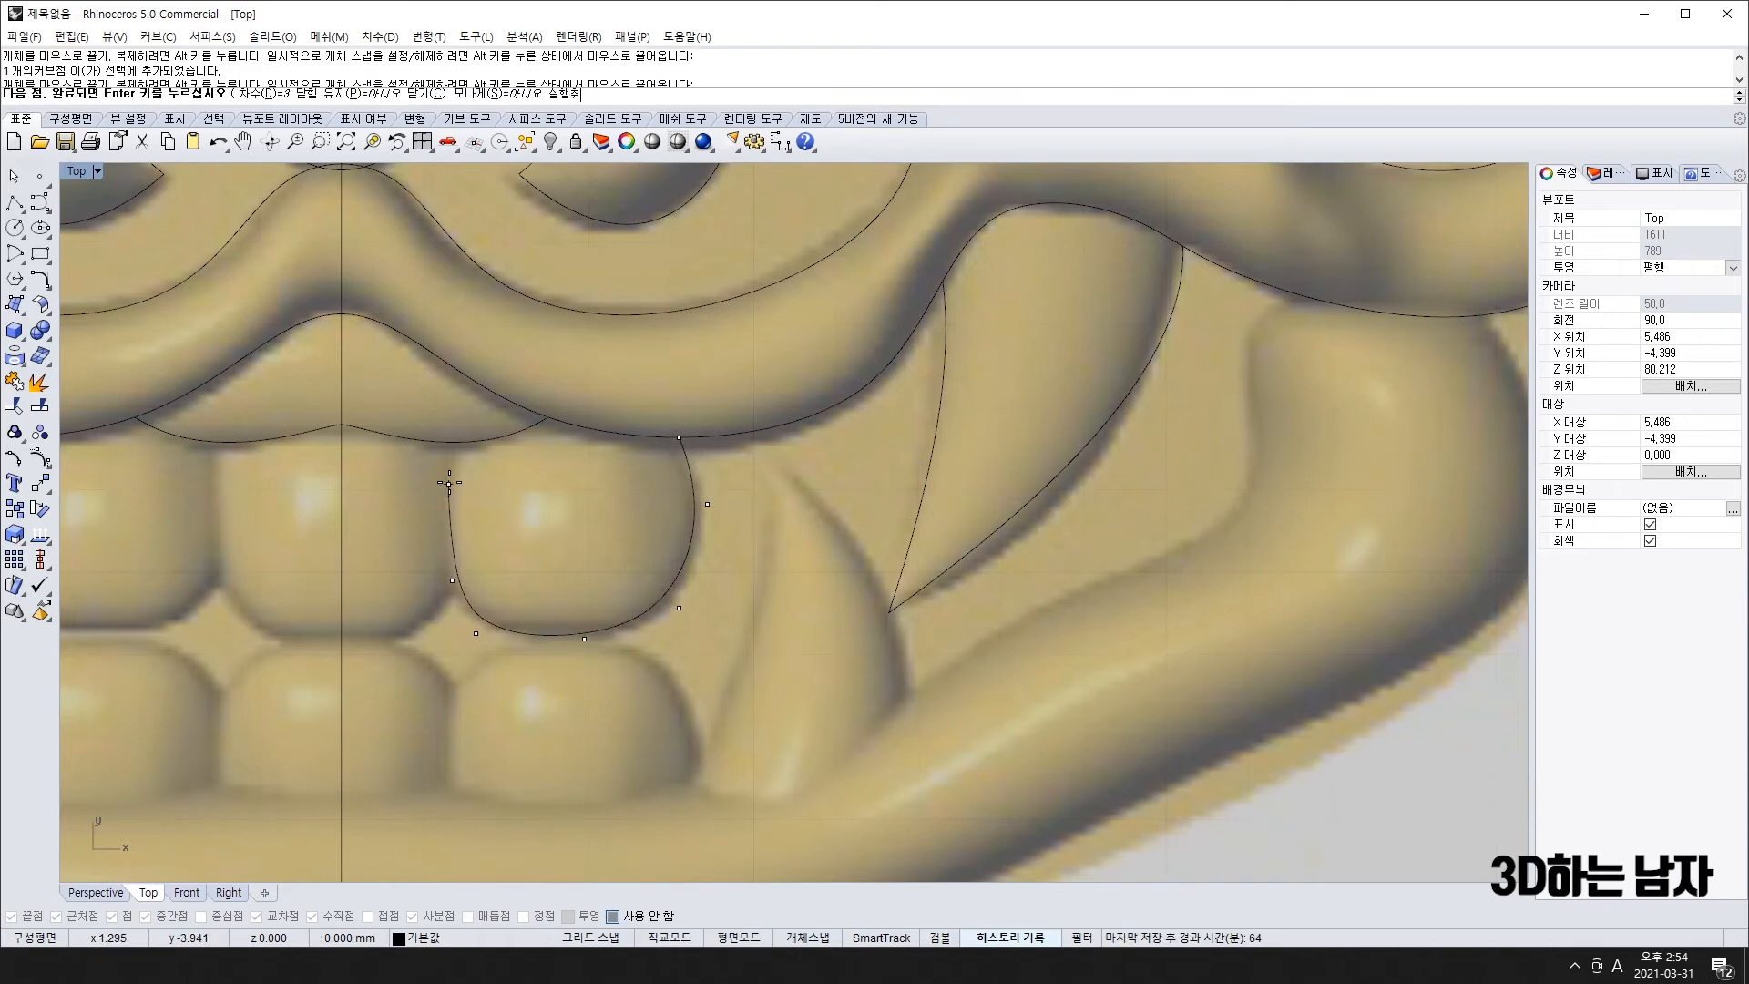
key(Return)
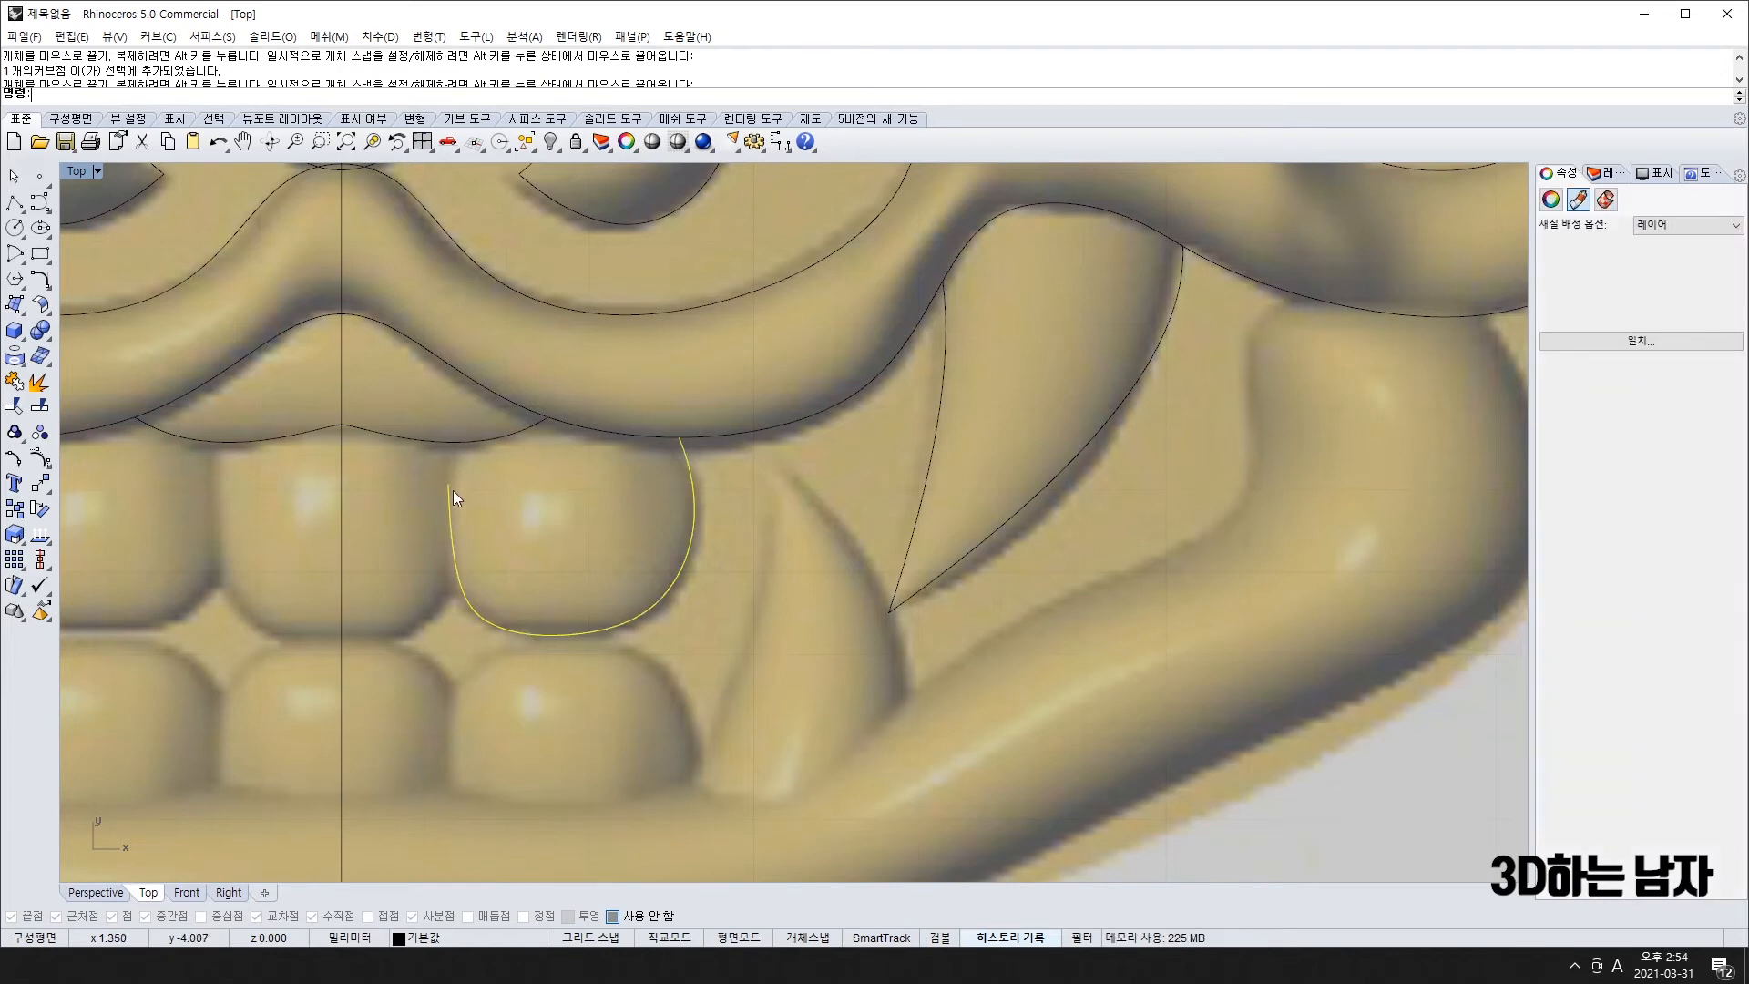
- Extend the tooth curve's inner end up to the lip line and move its lower inner control point slightly outward
drag(449, 484, 449, 441)
click(453, 583)
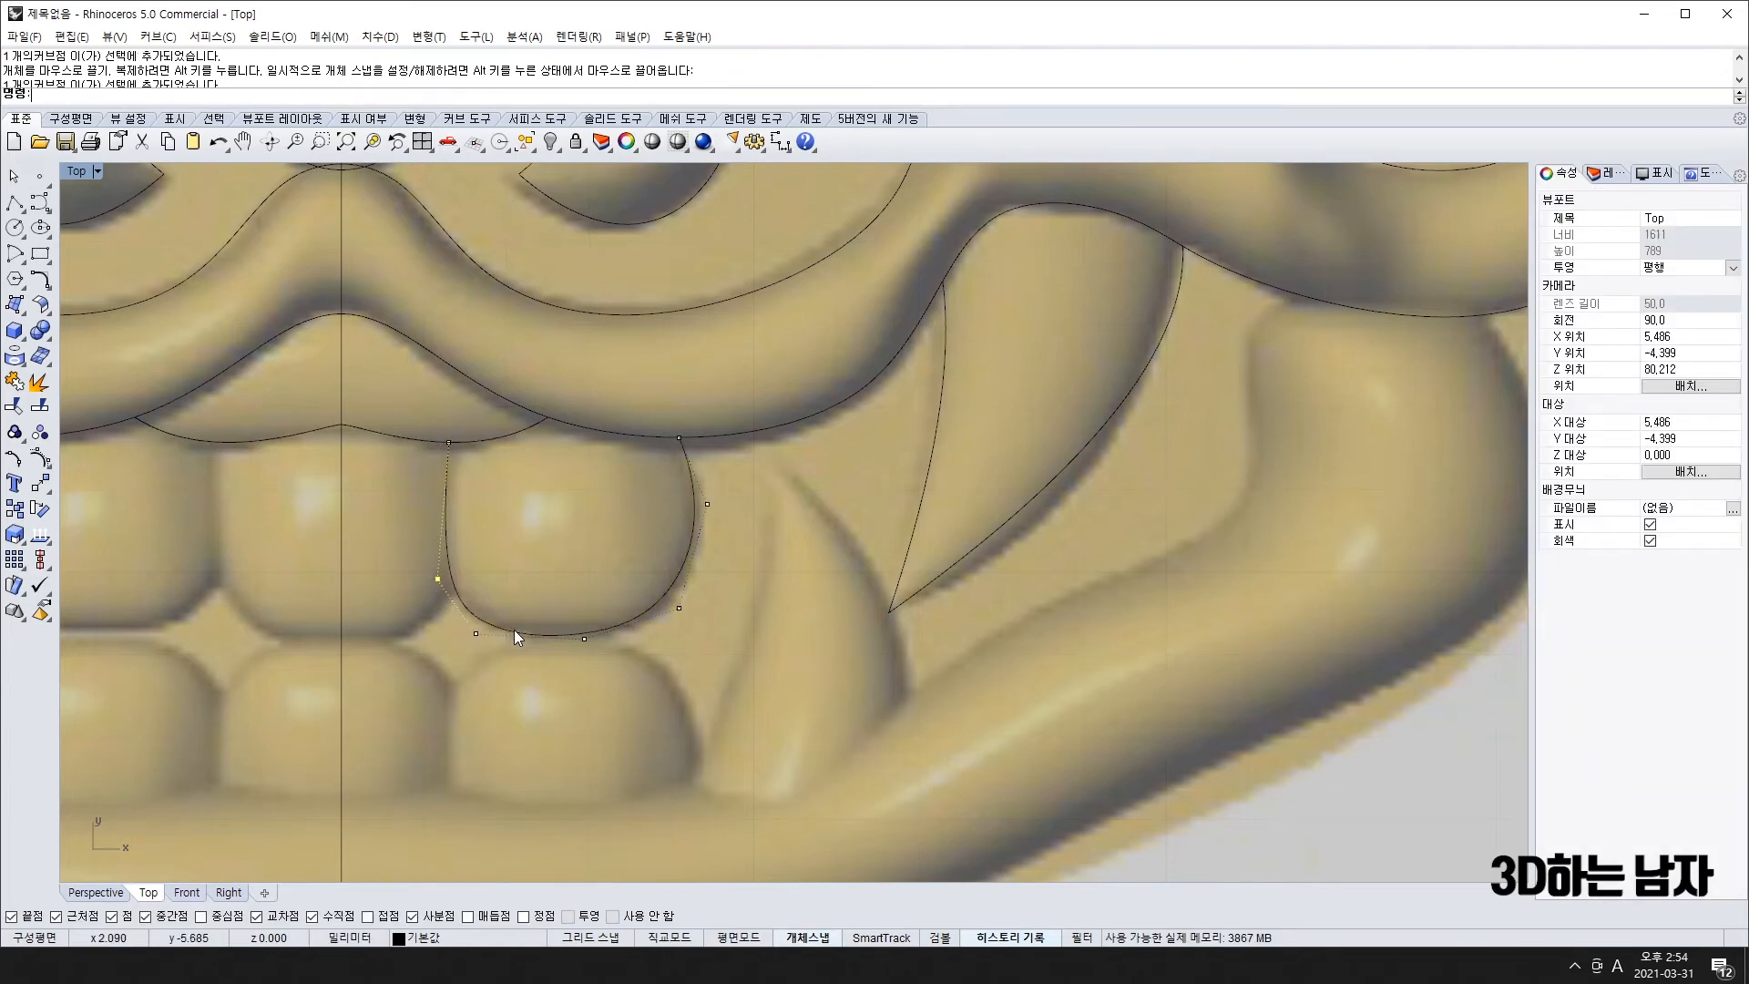
scroll(514, 630, down, 5)
scroll(492, 605, up, 5)
scroll(472, 642, up, 2)
key(Escape)
key(Escape)
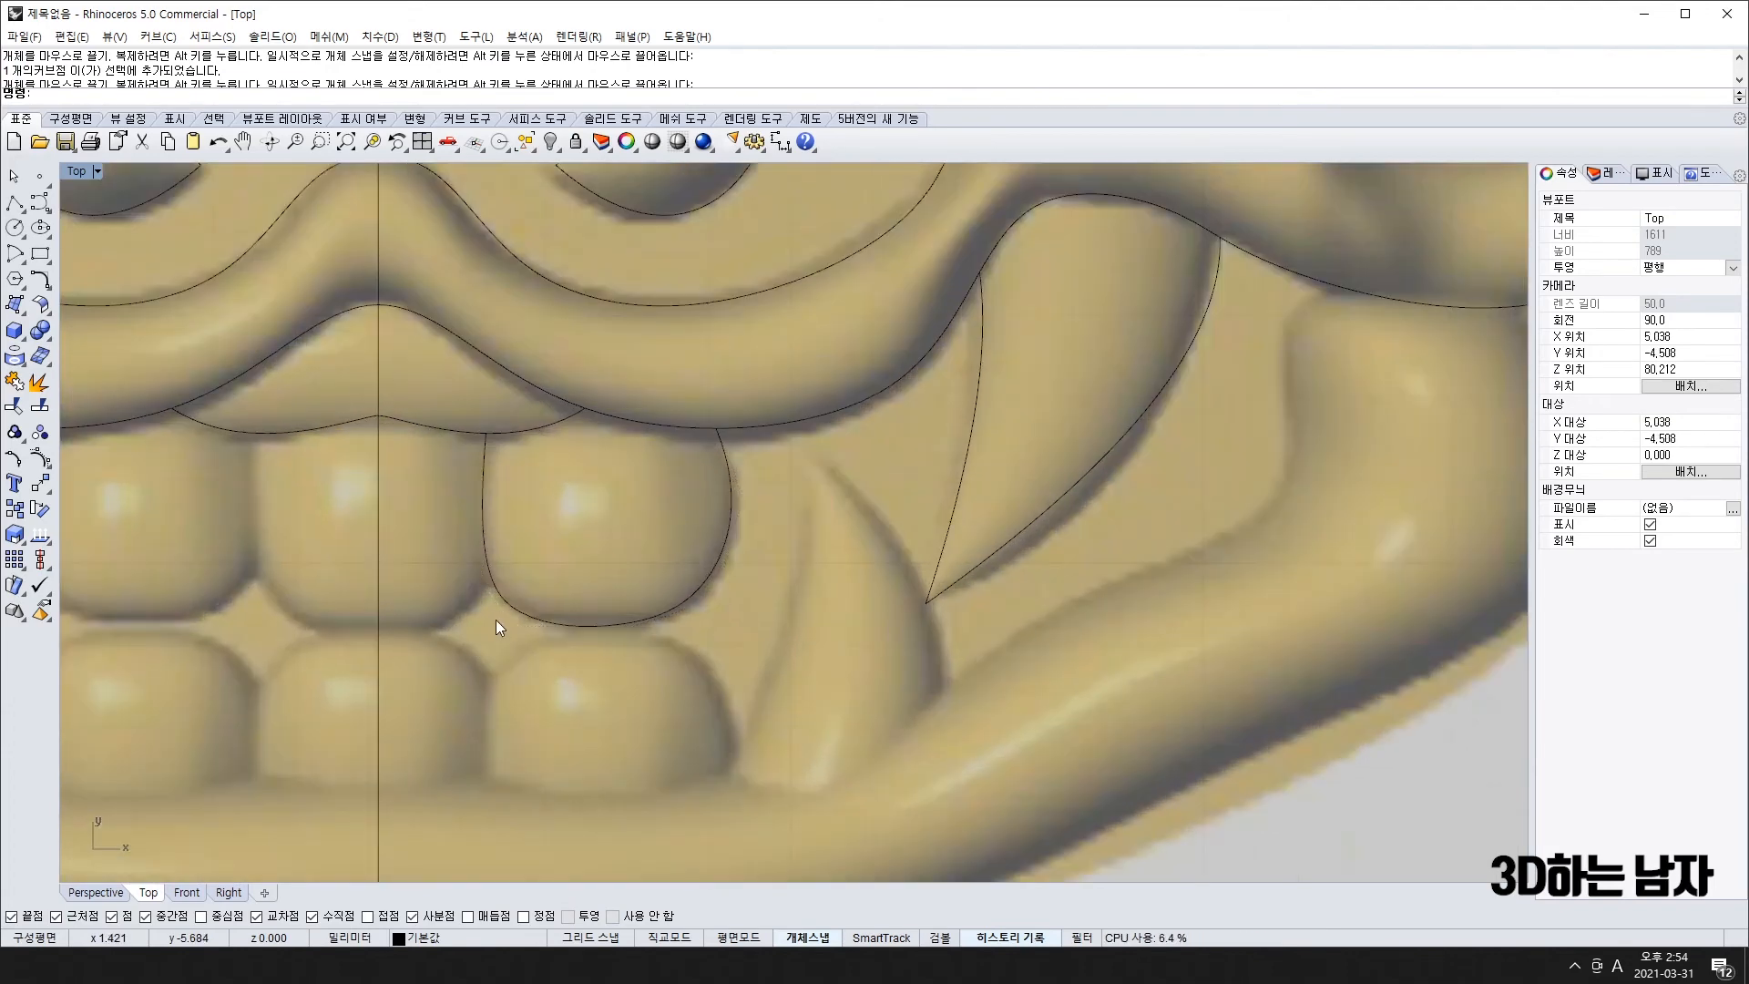
- Draw the right half of the middle tooth's lower edge from the right tooth's curve to the vertical centre axis
text(c)
click(492, 588)
key(Return)
click(493, 583)
click(446, 631)
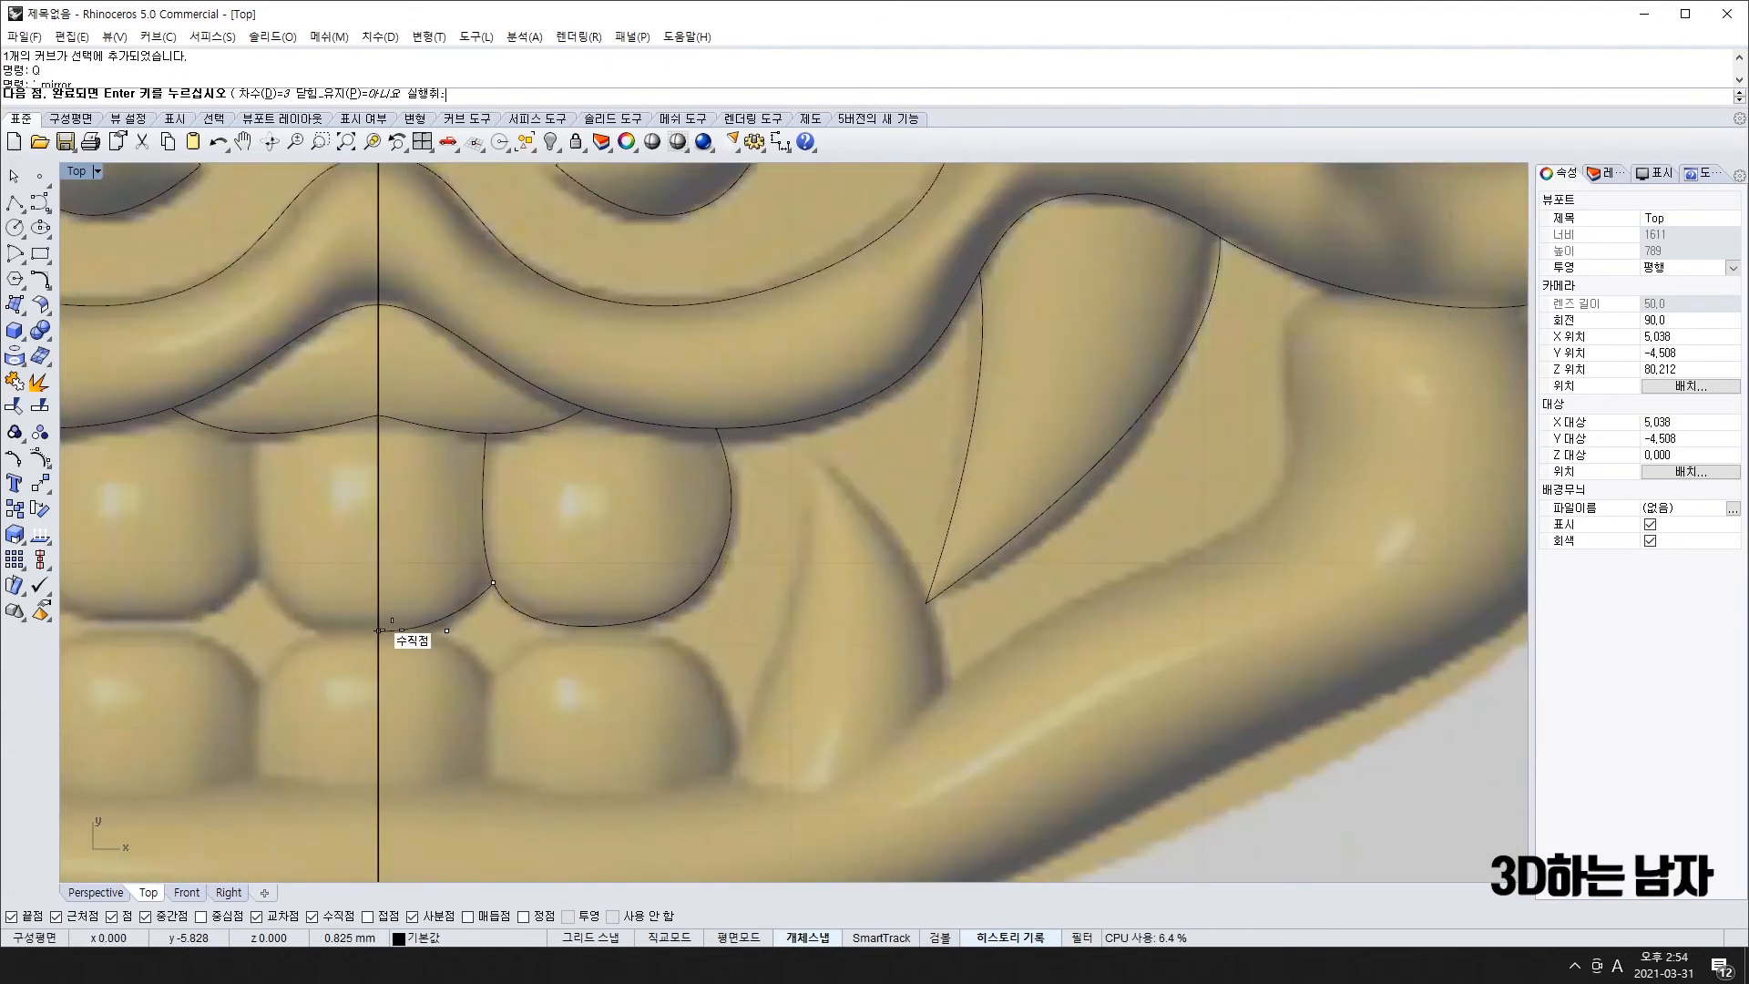
click(379, 630)
key(Return)
- Mirror the right tooth curve and the middle tooth's half edge across the vertical centre axis
click(450, 616)
shift+click(523, 616)
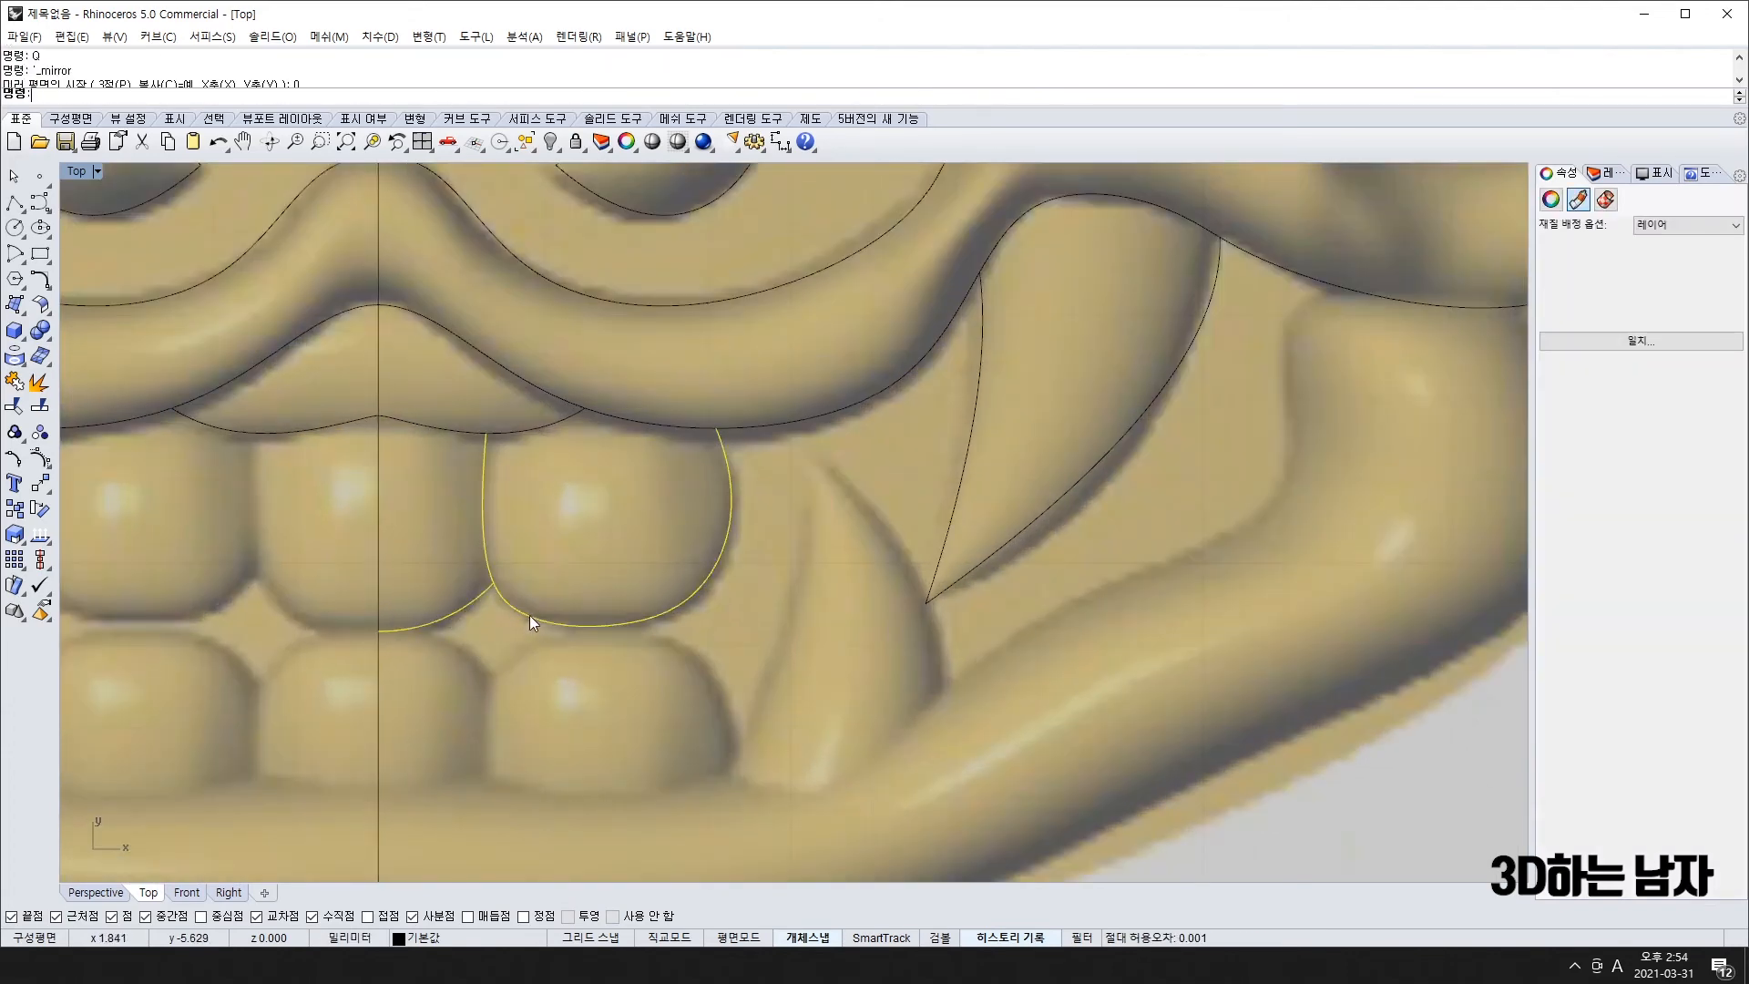
text(q)
key(Return)
click(379, 630)
click(379, 749)
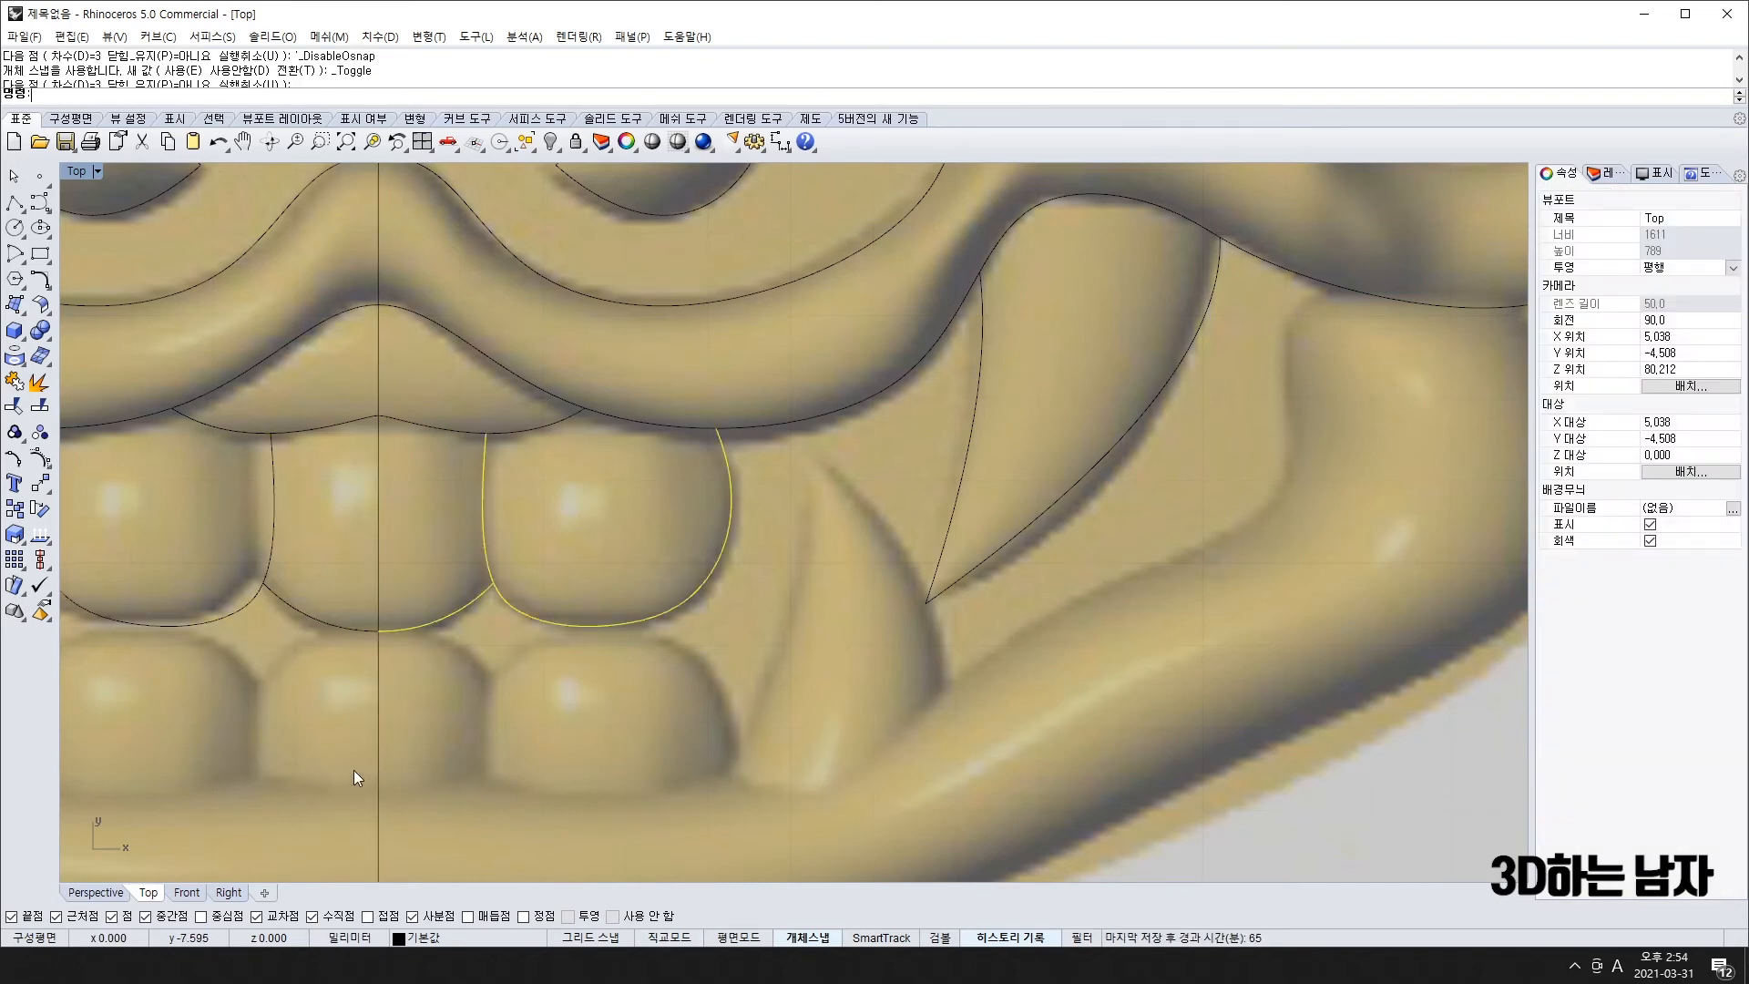
- Join the two halves of the middle tooth's lower edge and turn on the joined curve's control points
shift+click(277, 541)
scroll(189, 603, down, 5)
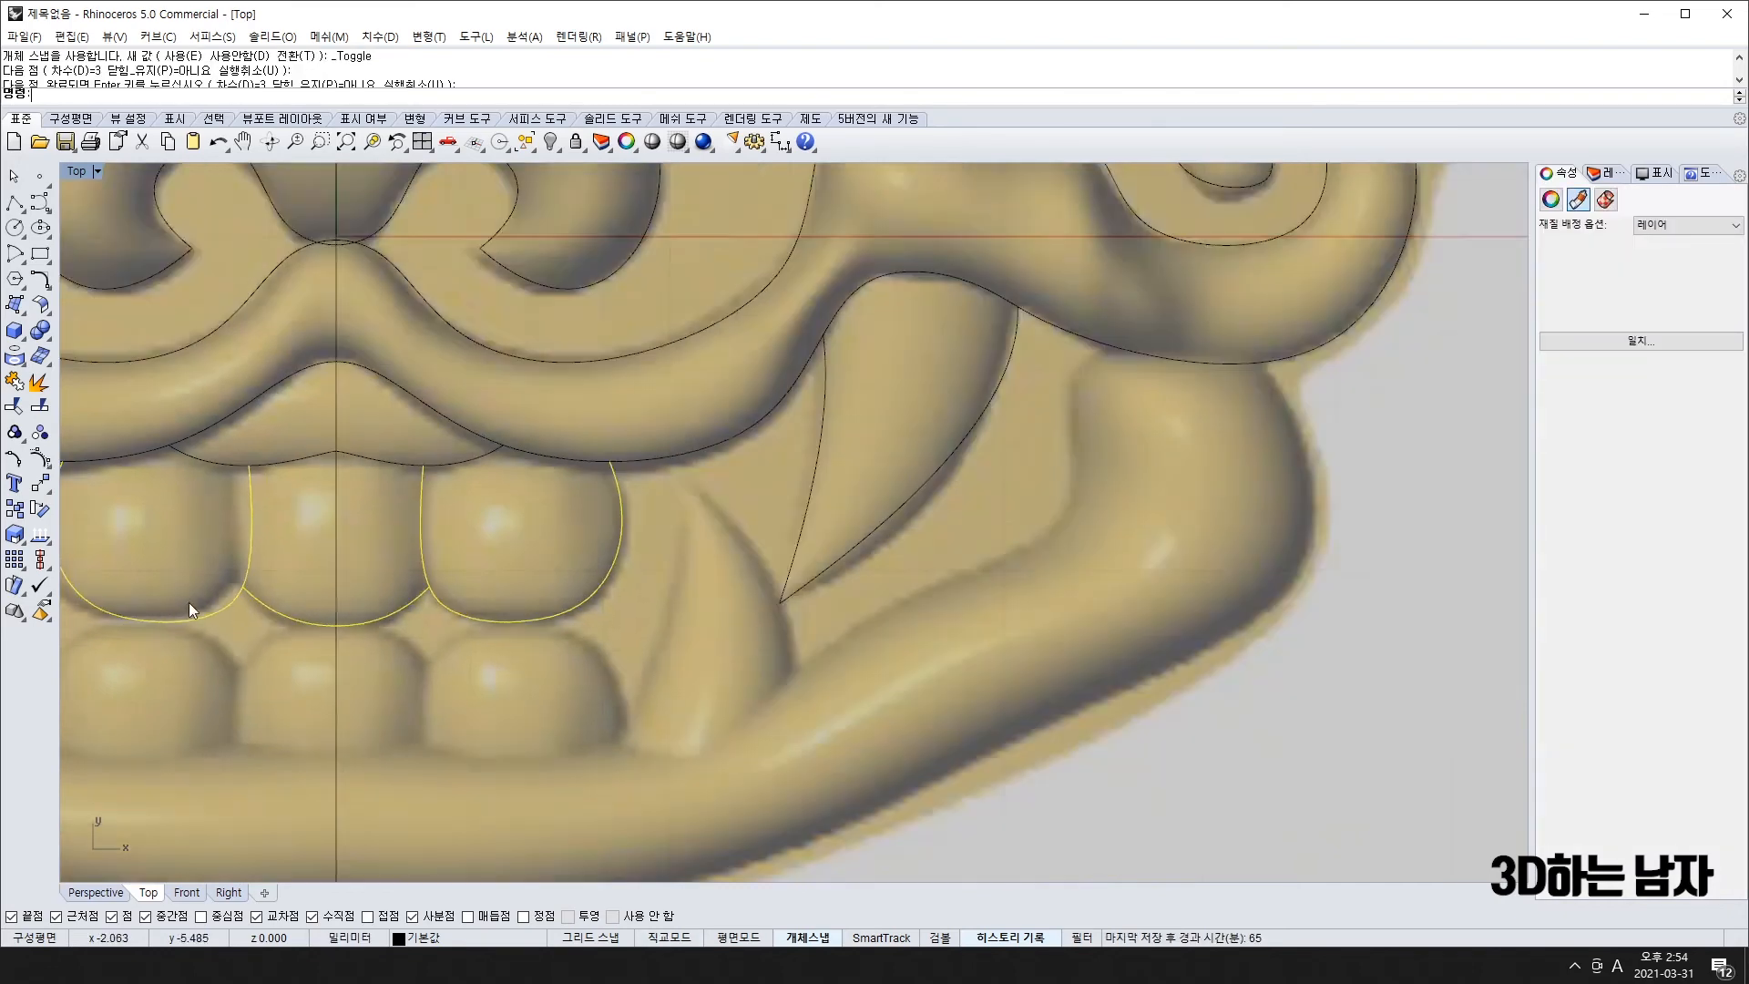
scroll(373, 574, up, 4)
ctrl+click(421, 548)
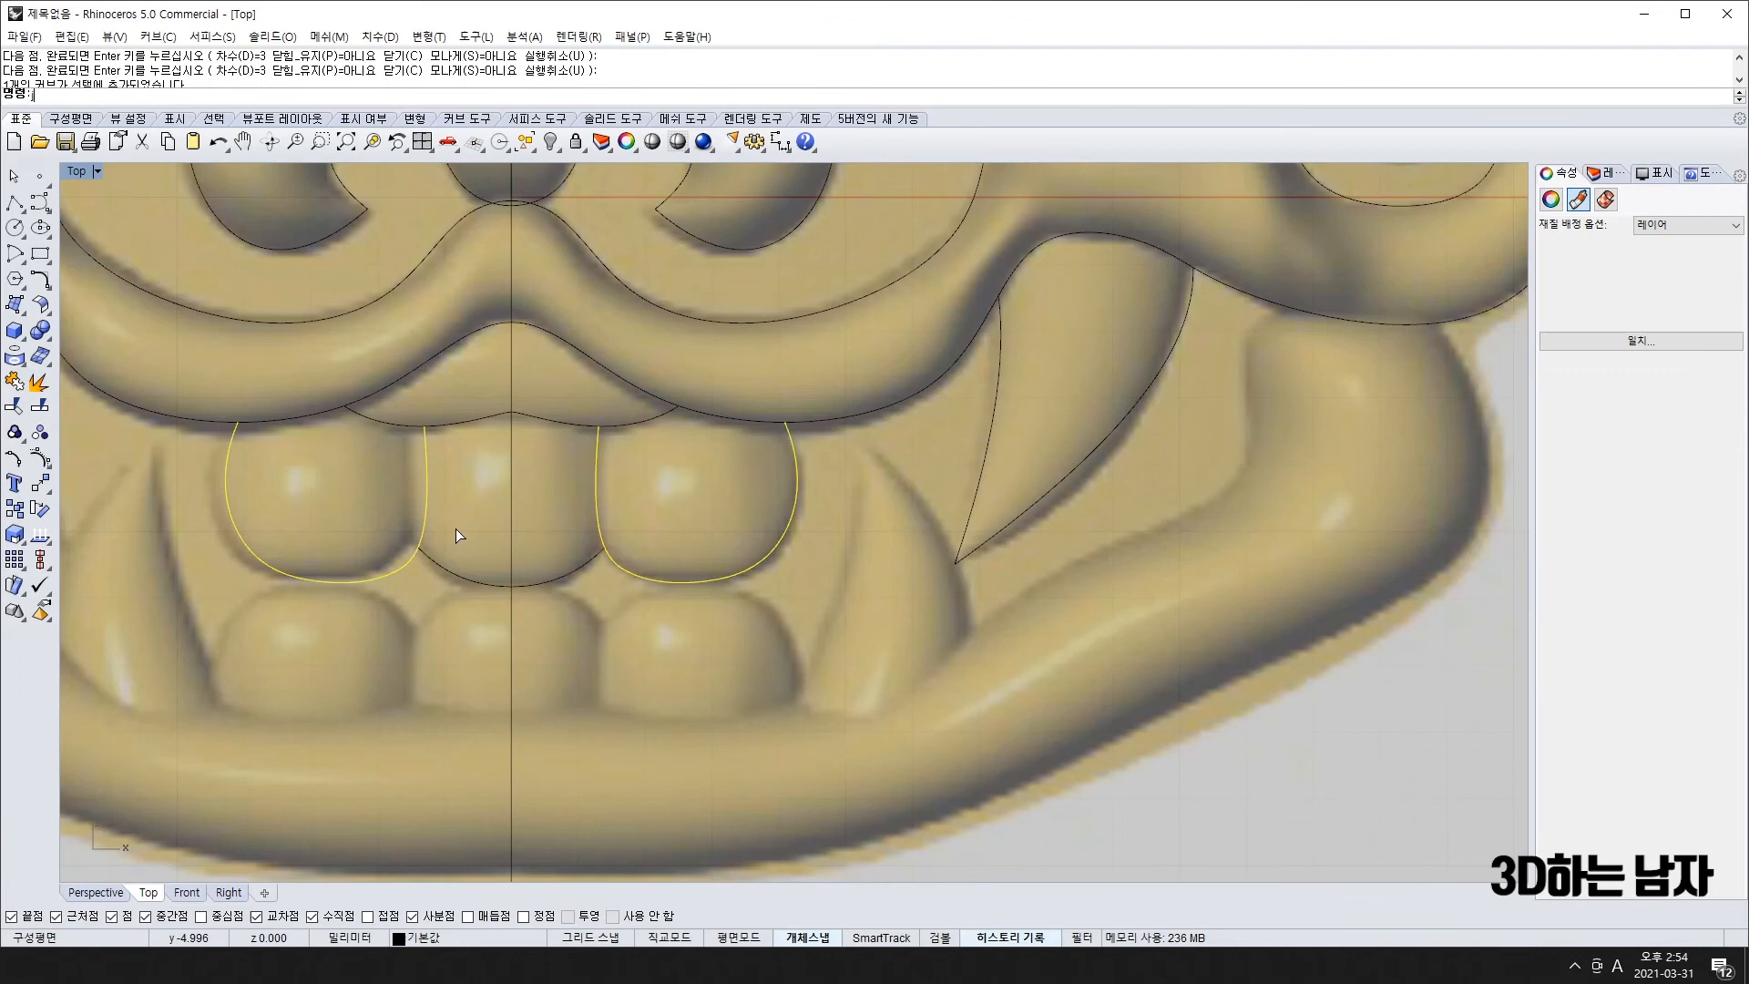
click(473, 576)
key(F10)
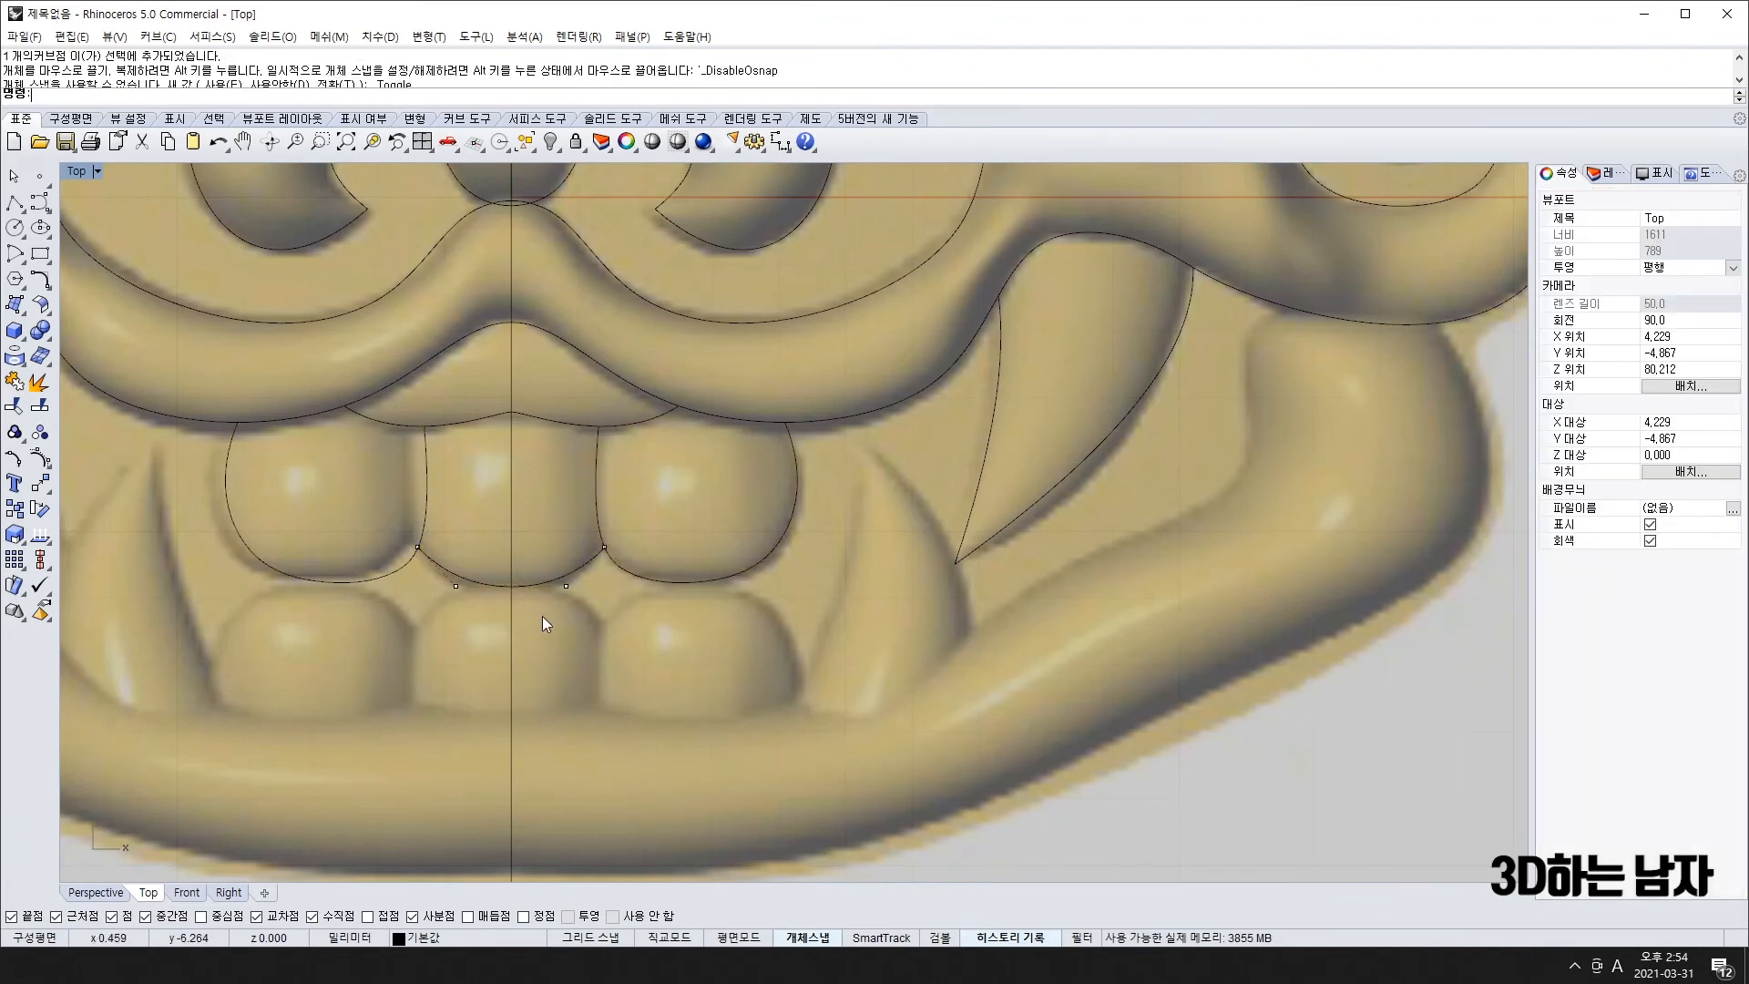
- Draw a circle over the right eyeball from its centre, roughly matching the eyeball's size
scroll(569, 632, down, 3)
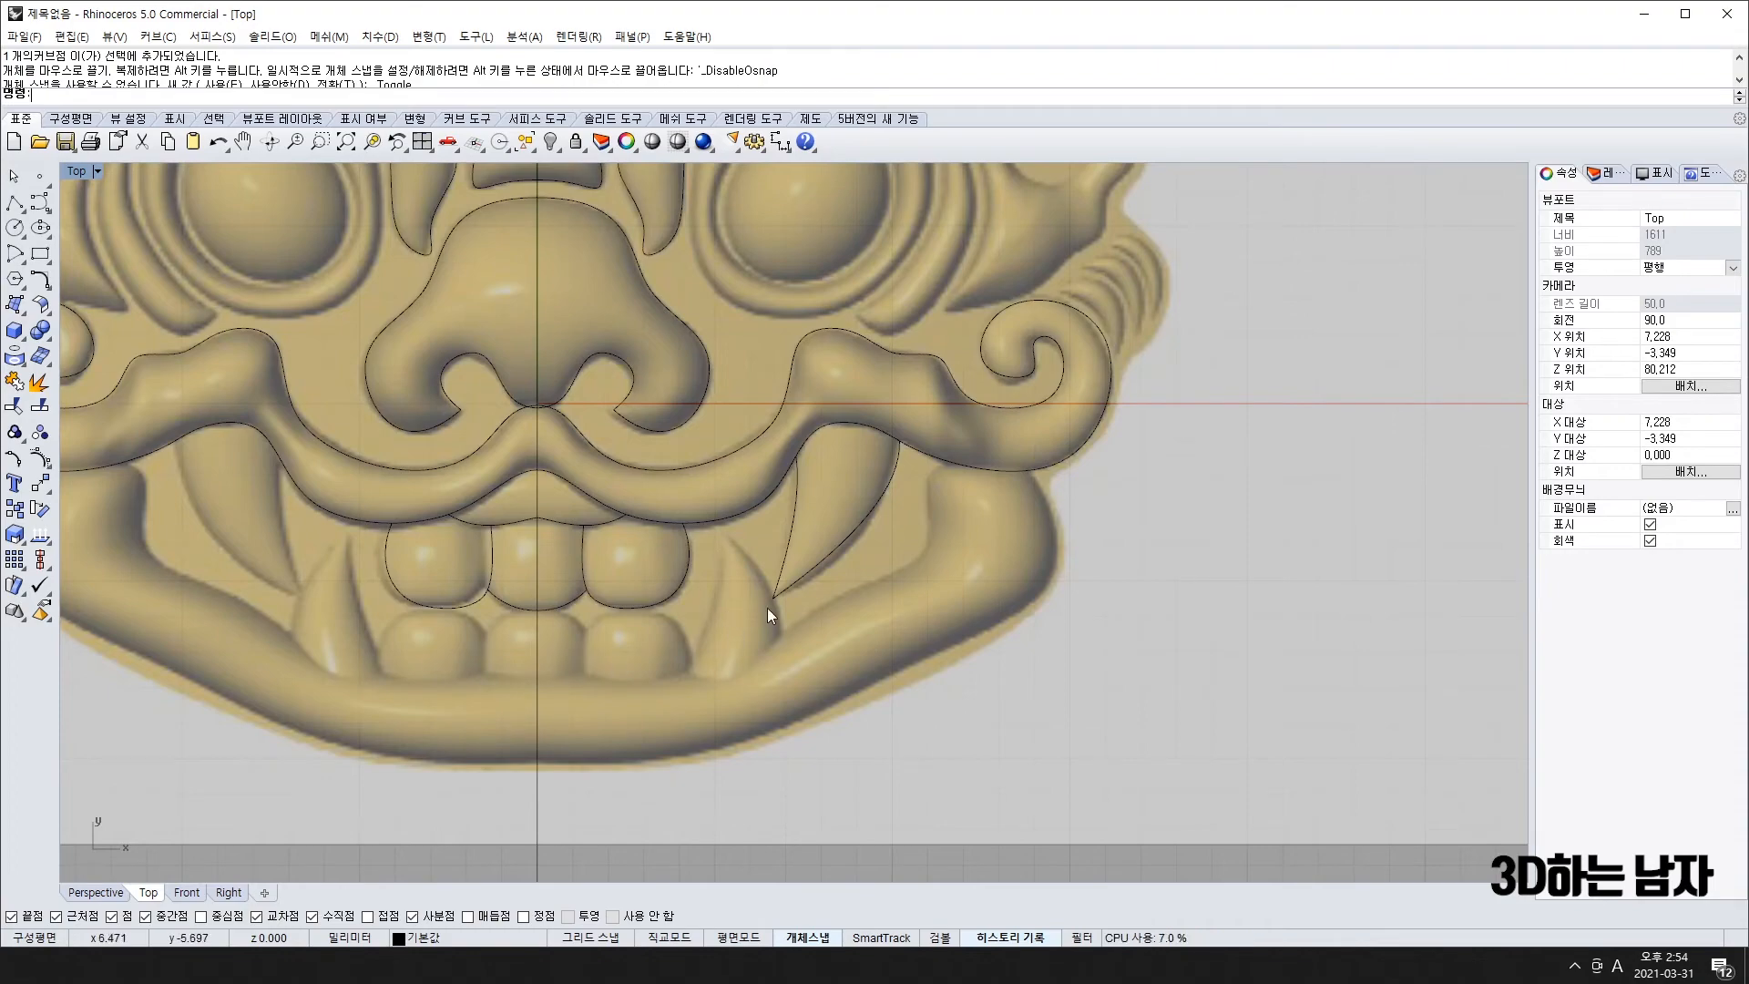
scroll(973, 497, down, 5)
scroll(895, 515, up, 4)
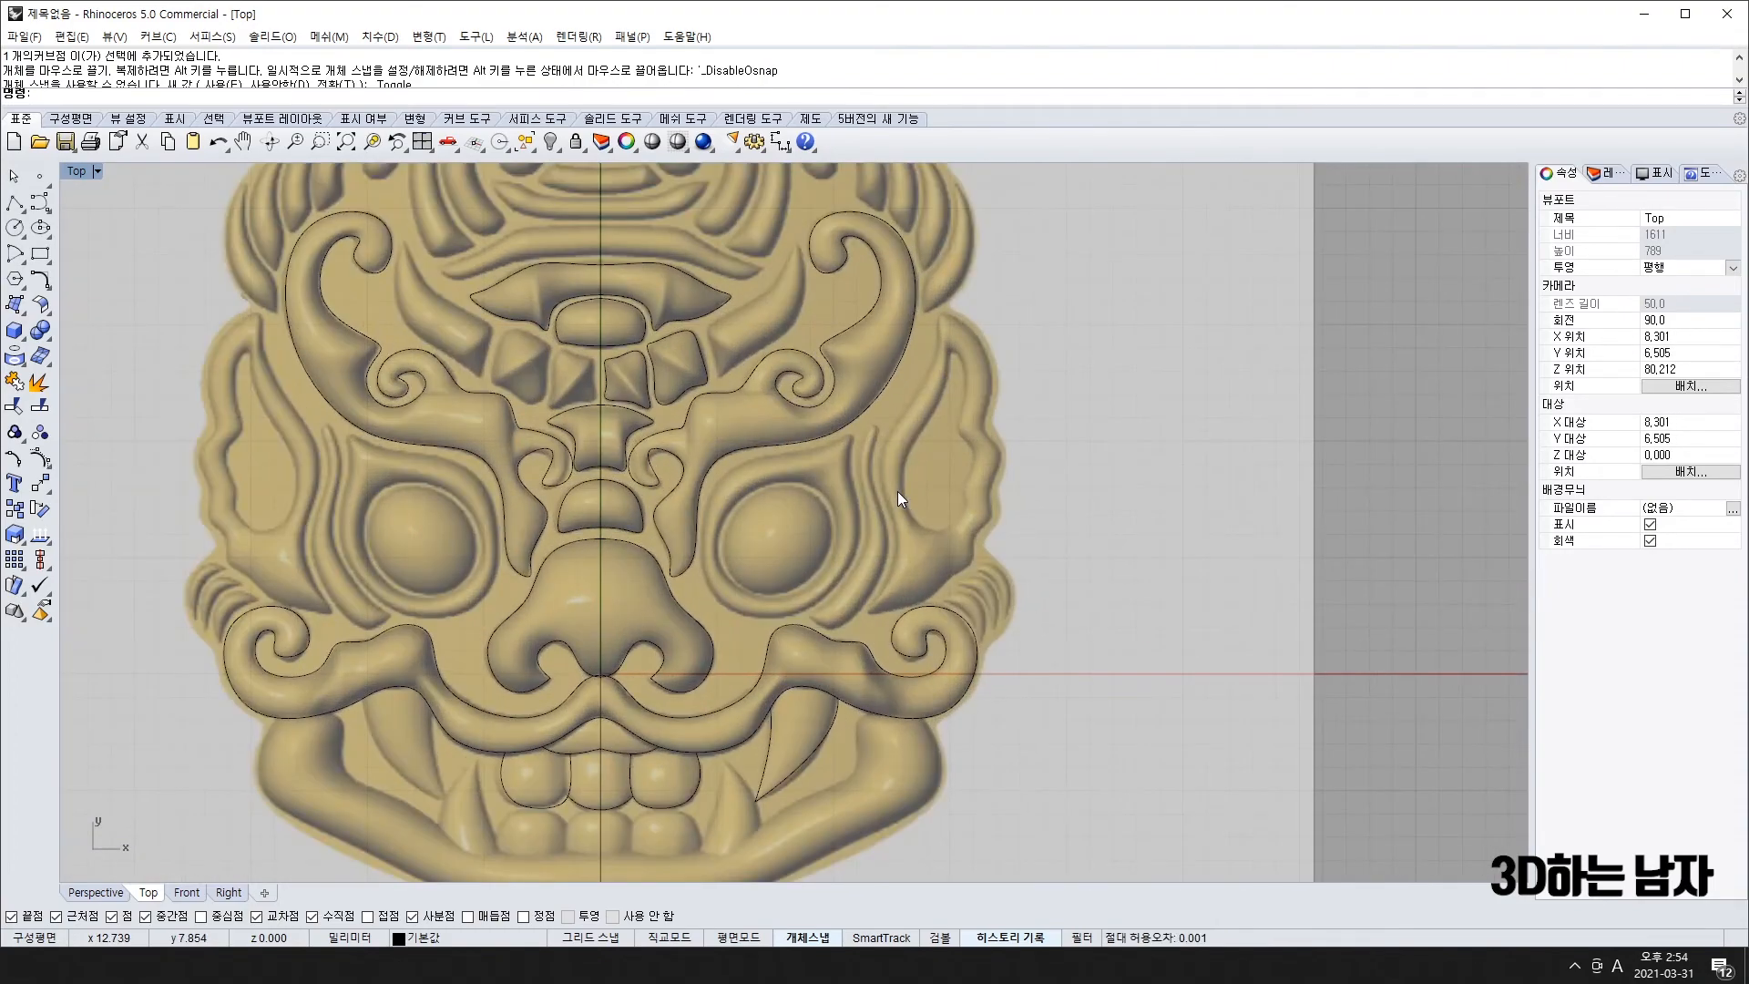
scroll(897, 508, down, 3)
scroll(807, 536, up, 6)
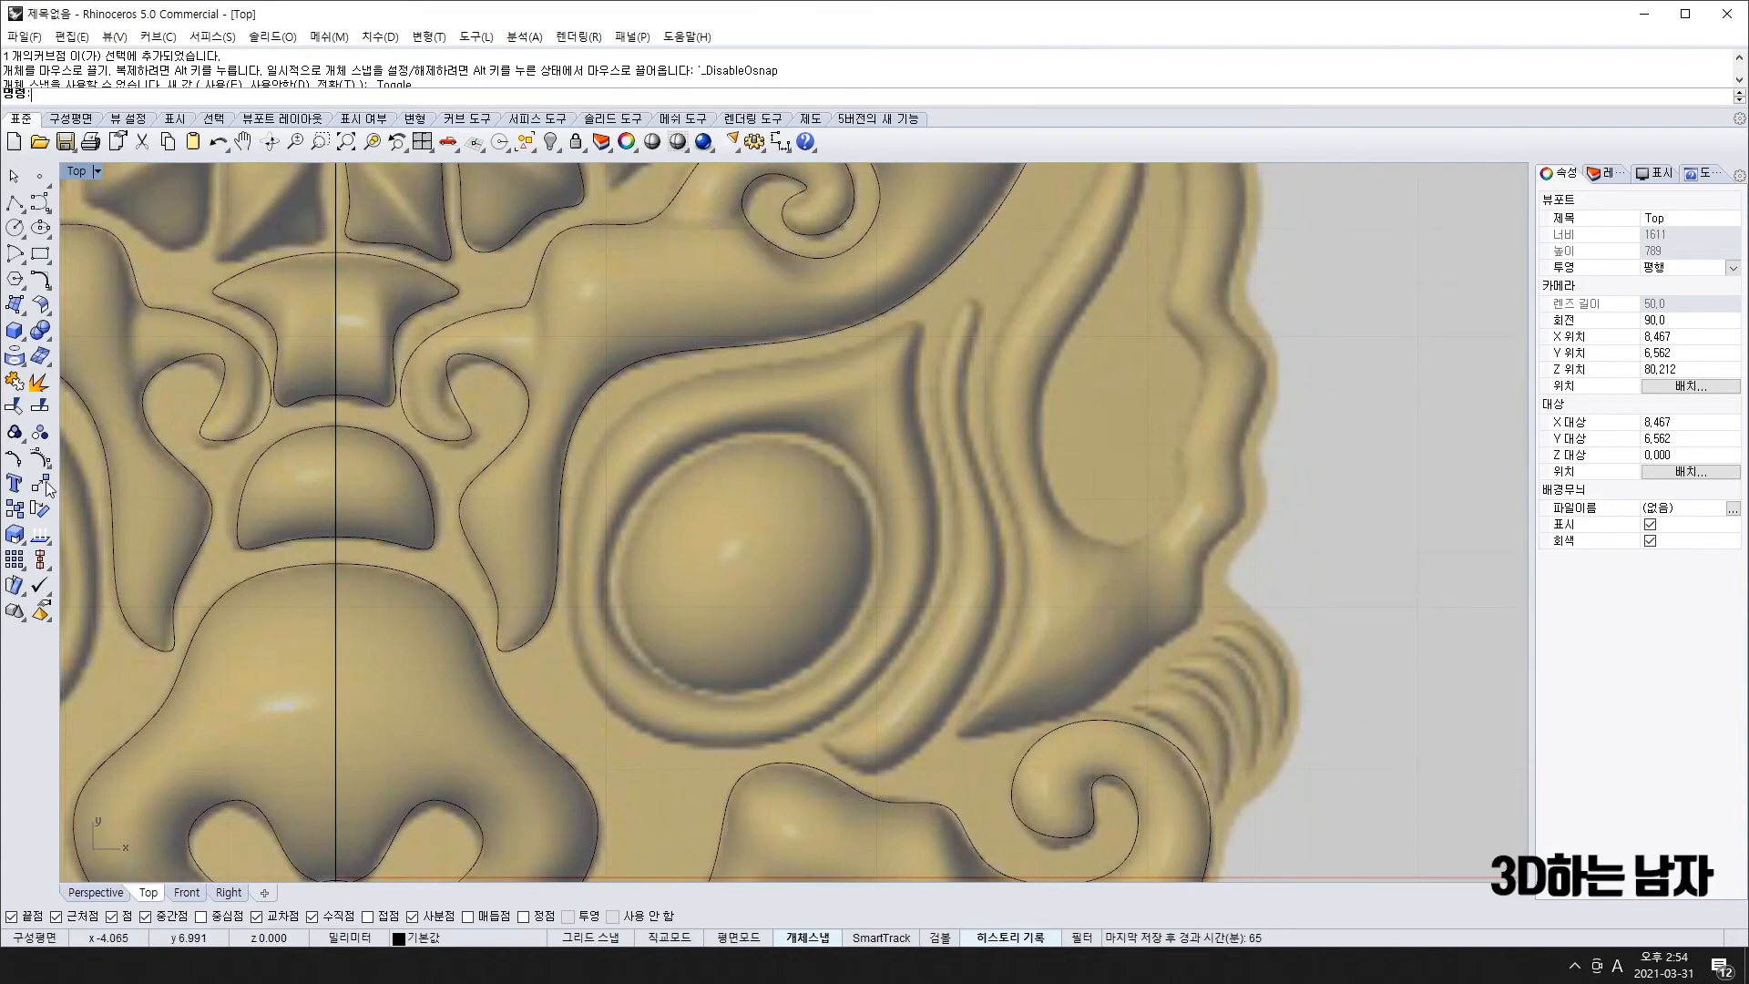
click(16, 228)
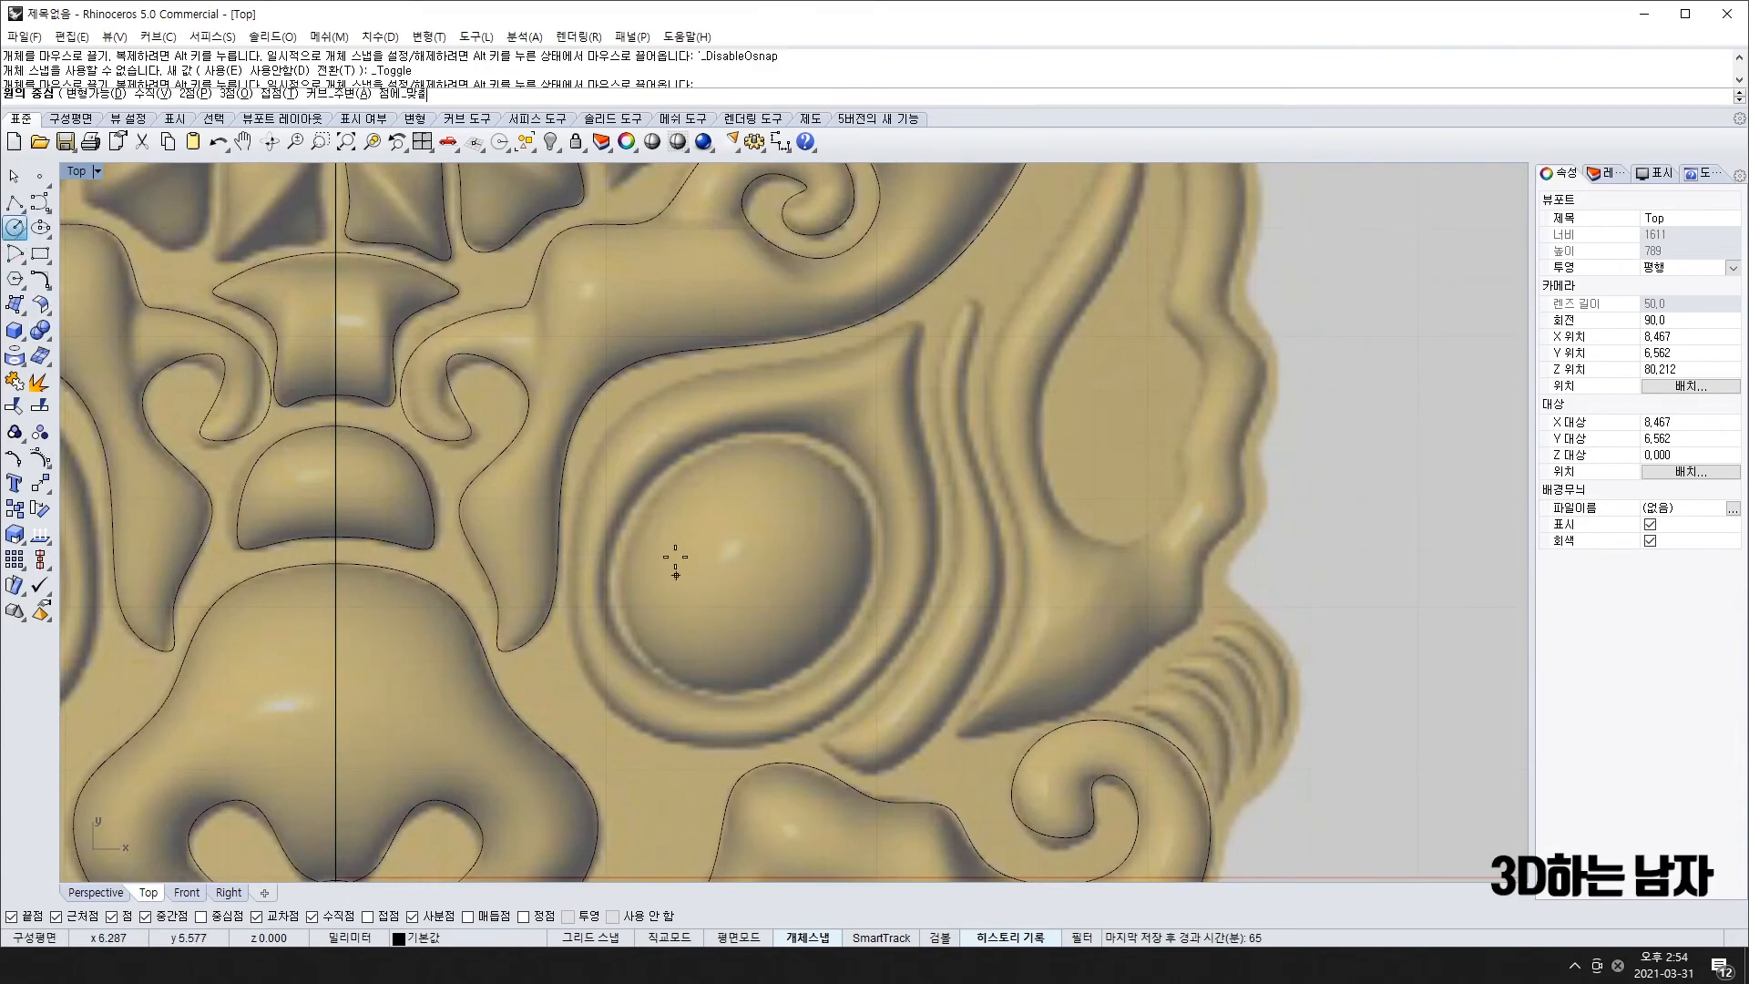
click(752, 563)
click(850, 631)
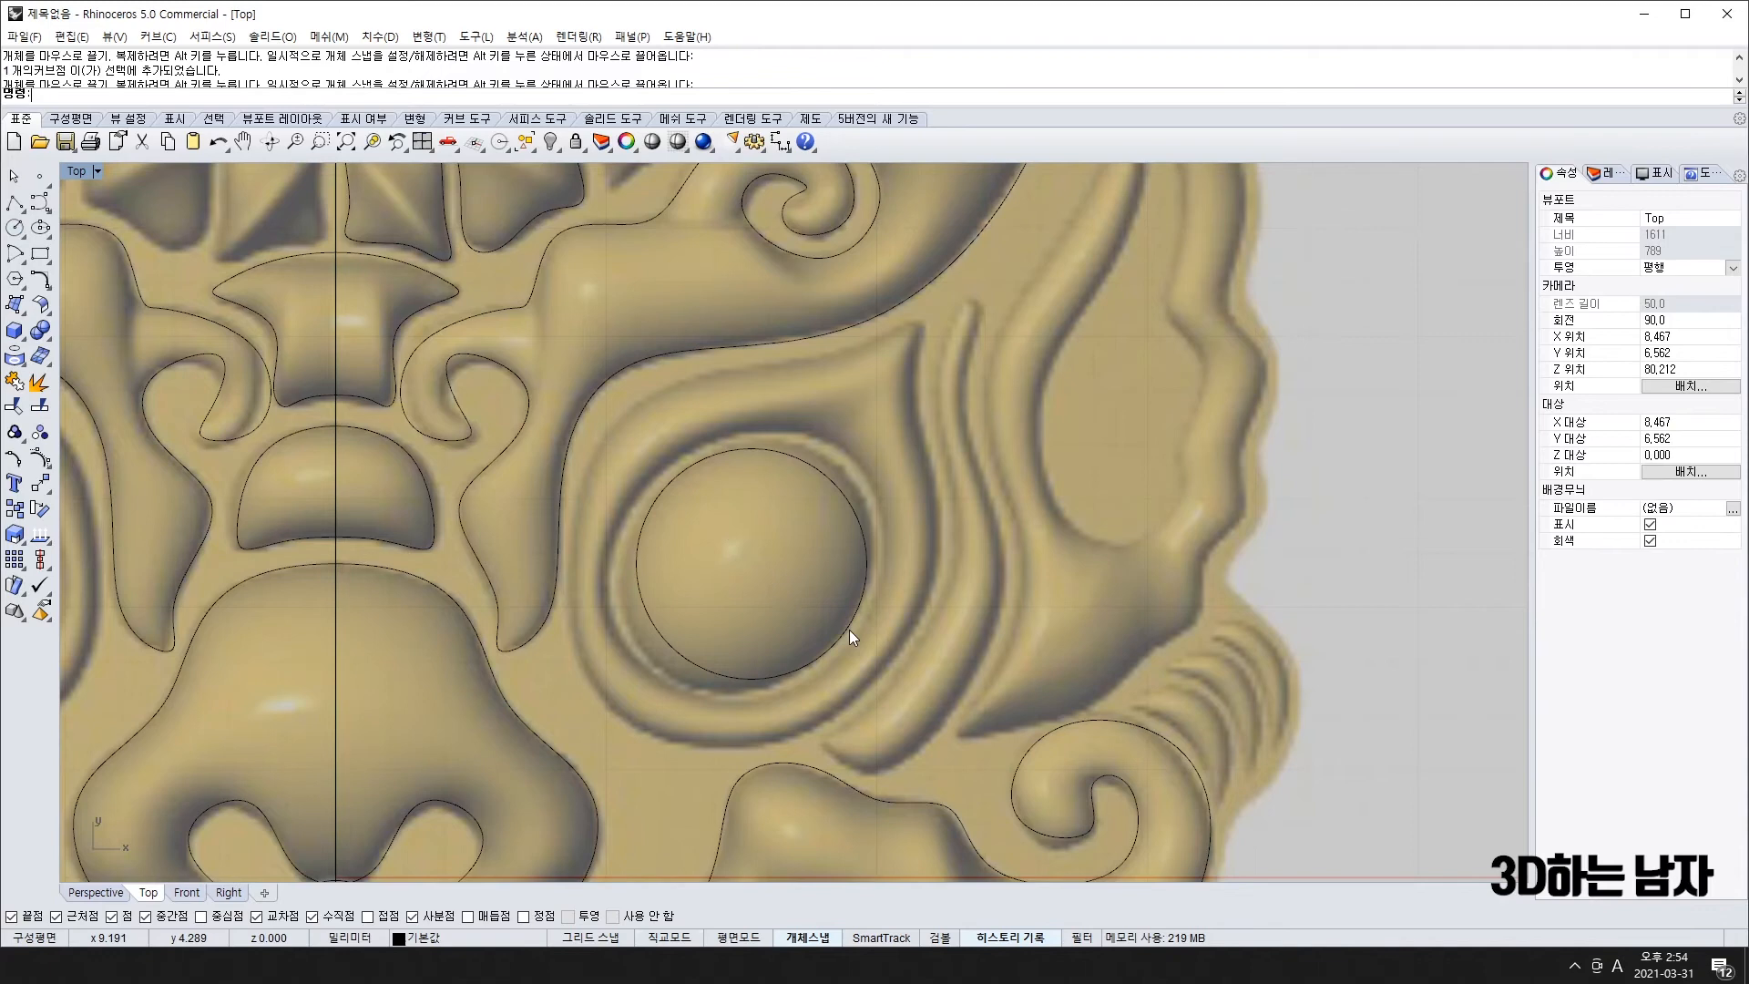
- Stretch the eye circle along the diagonal in both directions to fit the oval eyeball outline
click(849, 510)
key(s)
click(731, 572)
click(796, 506)
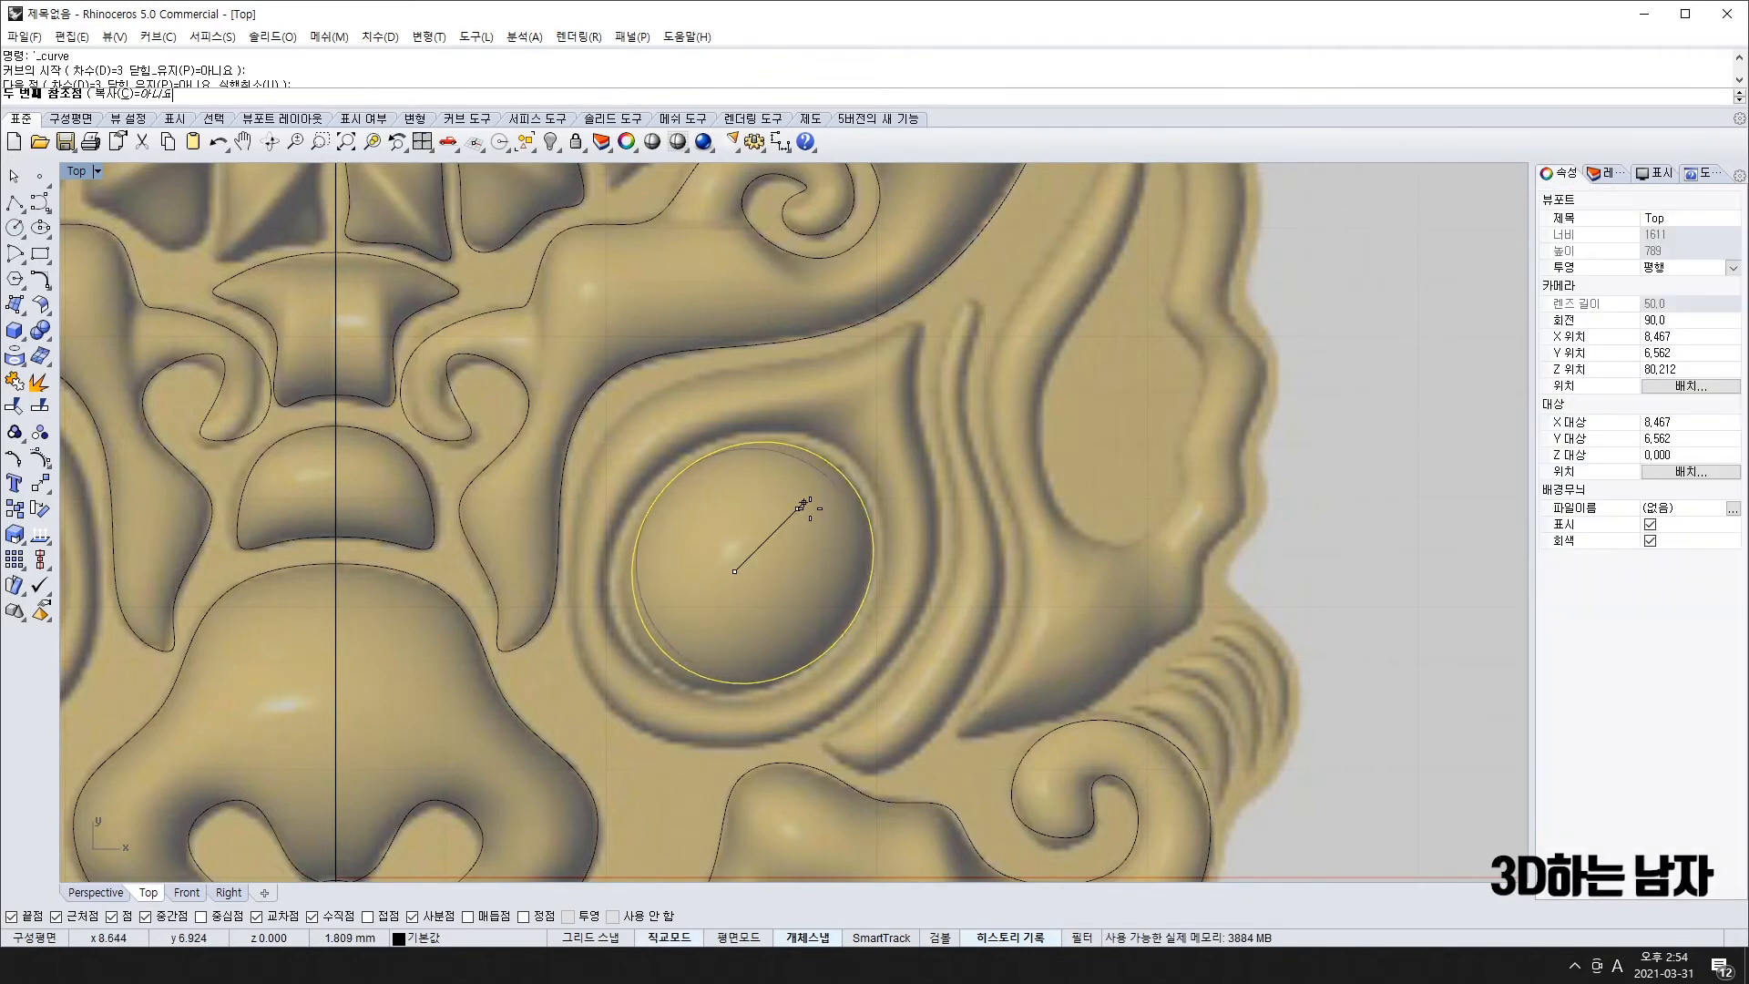
click(808, 499)
right_click(838, 467)
click(839, 467)
click(732, 581)
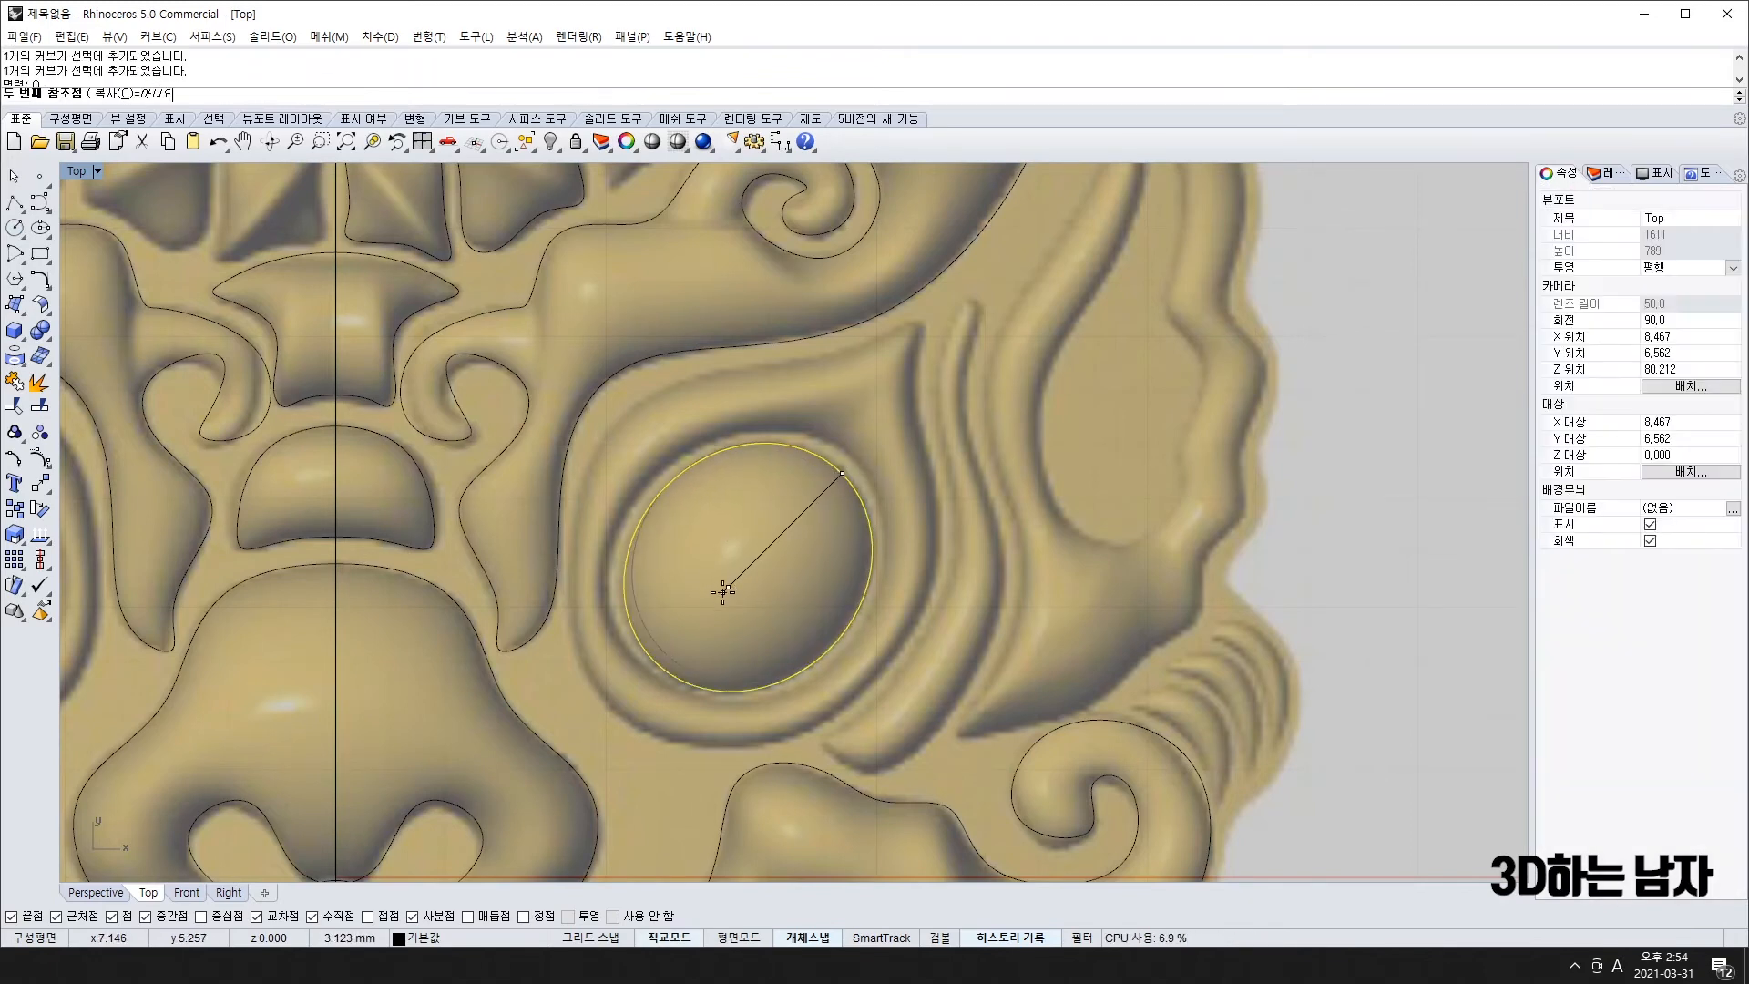
click(723, 591)
- Offset the eyeball outline outward by 0.2 mm
scroll(744, 601, down, 4)
scroll(644, 592, down, 3)
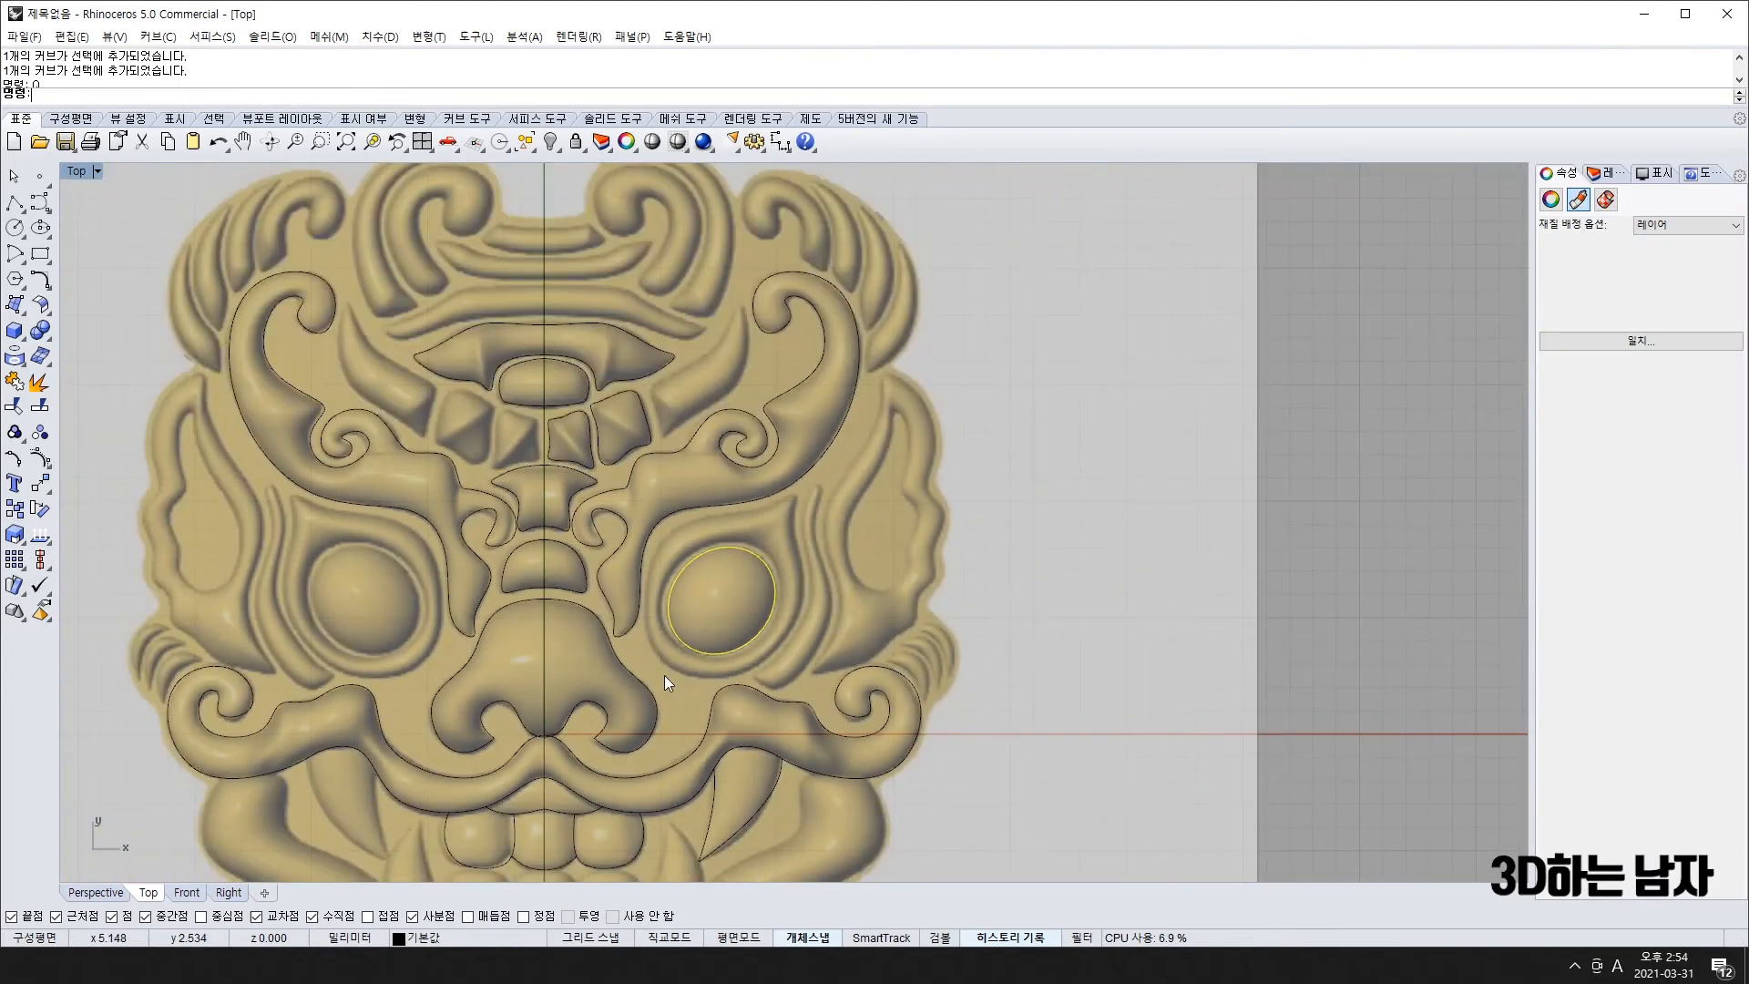
scroll(650, 571, up, 6)
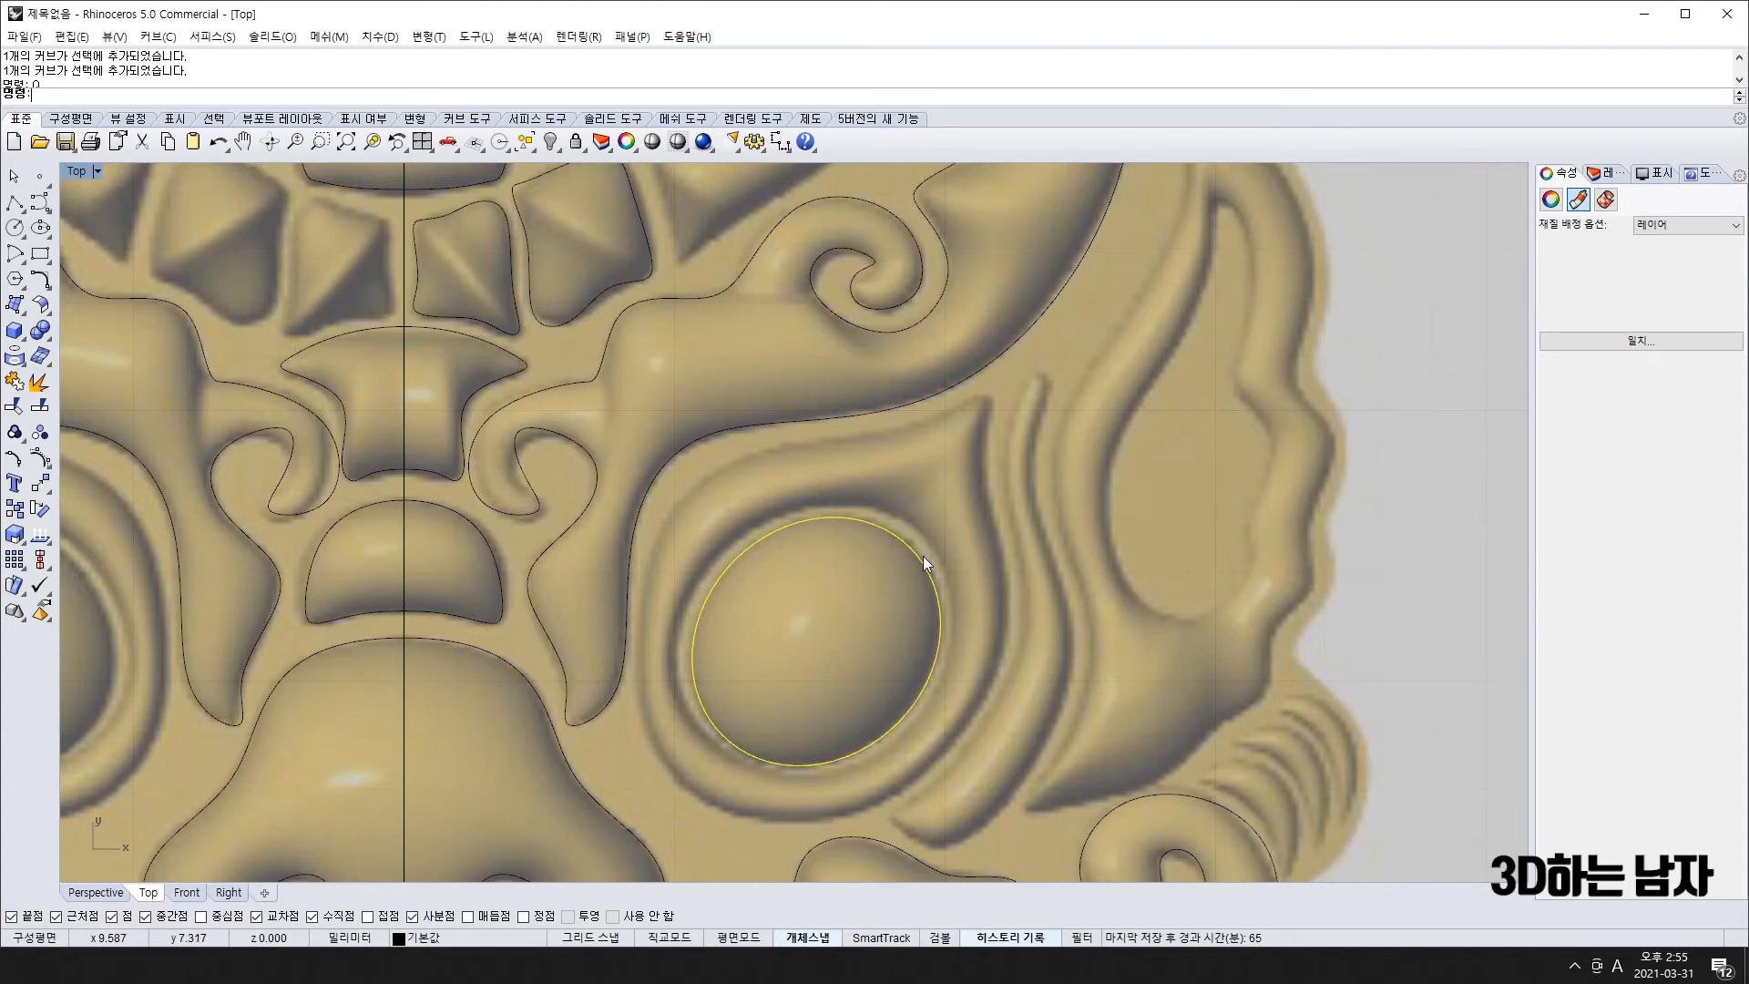
text(O)
key(Return)
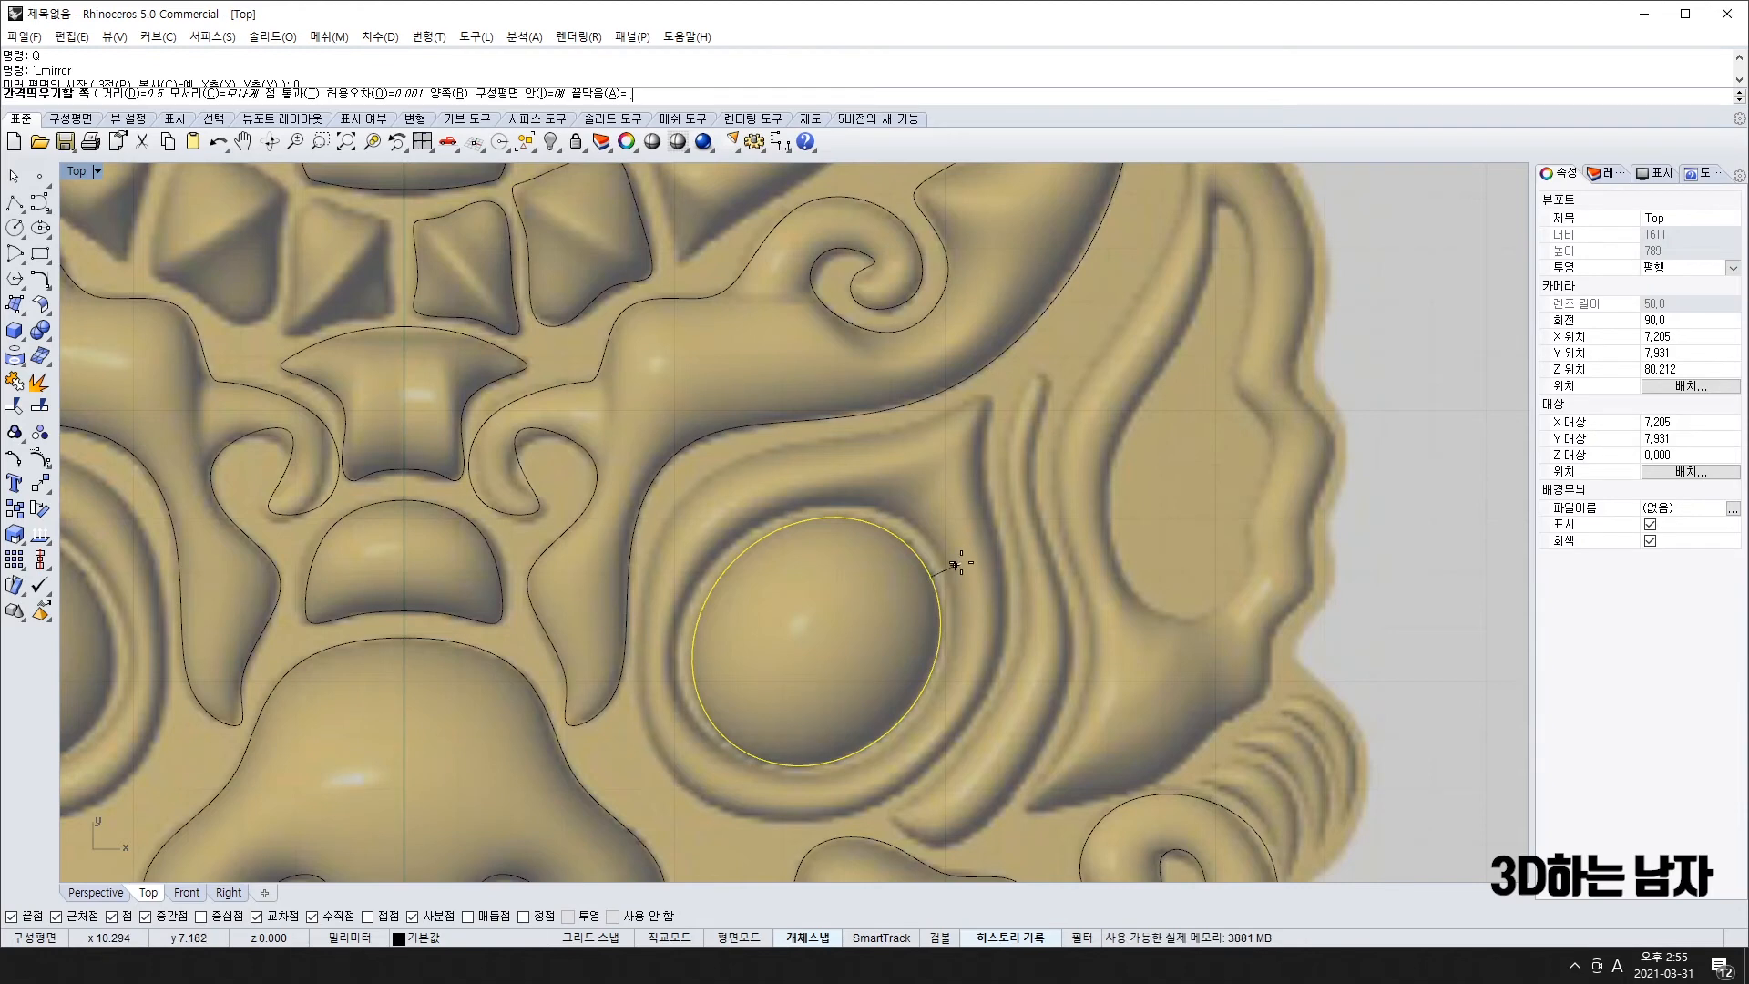
text(.2)
key(Return)
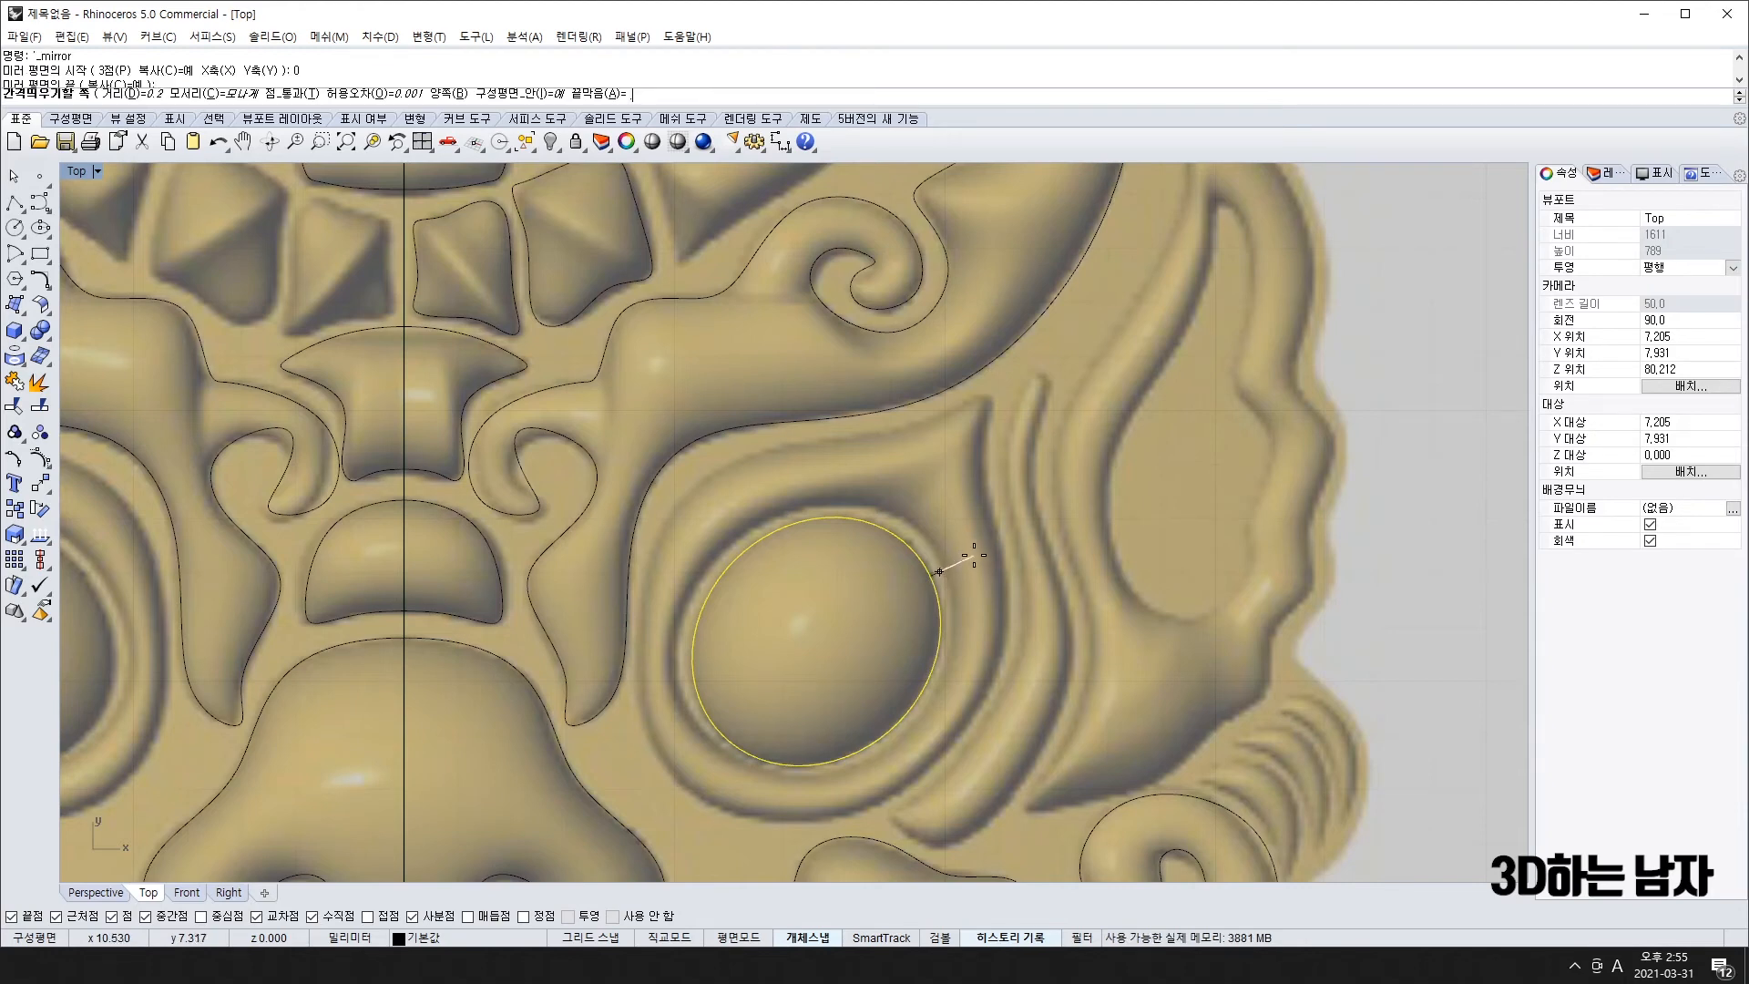
click(974, 554)
scroll(731, 735, down, 3)
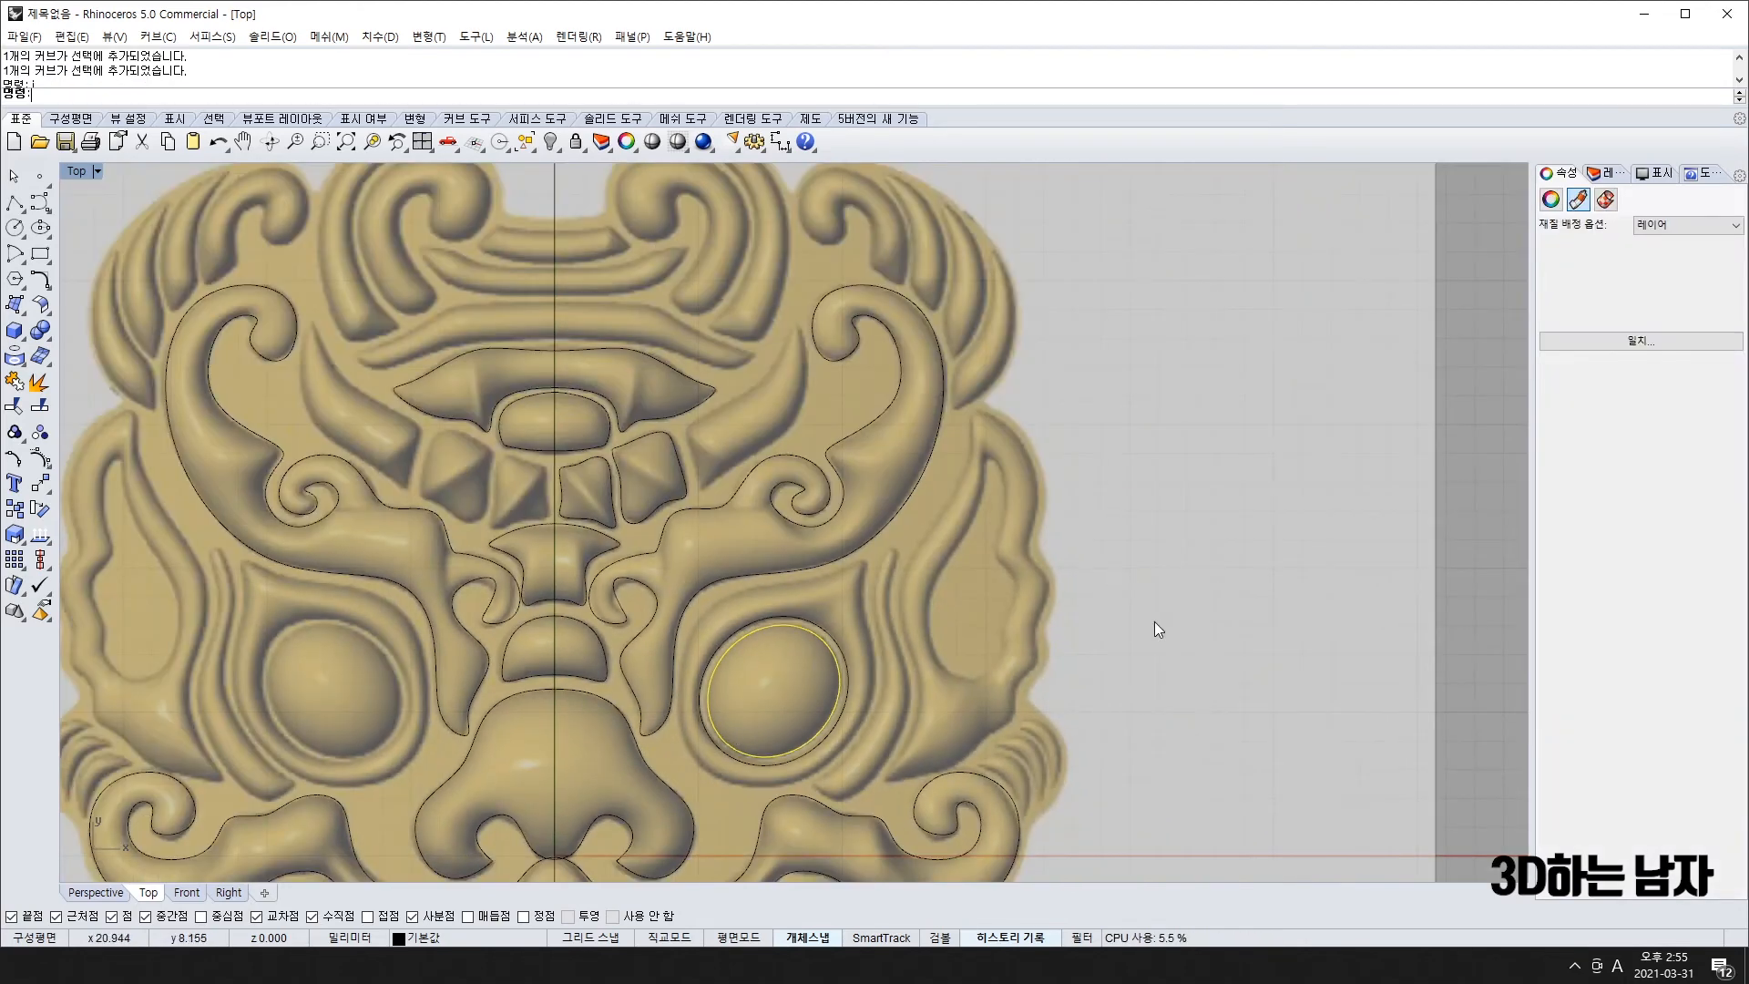
- Rebuild the outer eyeball offset curve with 8 points and degree 3, deleting the input curve
click(849, 686)
text(j)
key(Return)
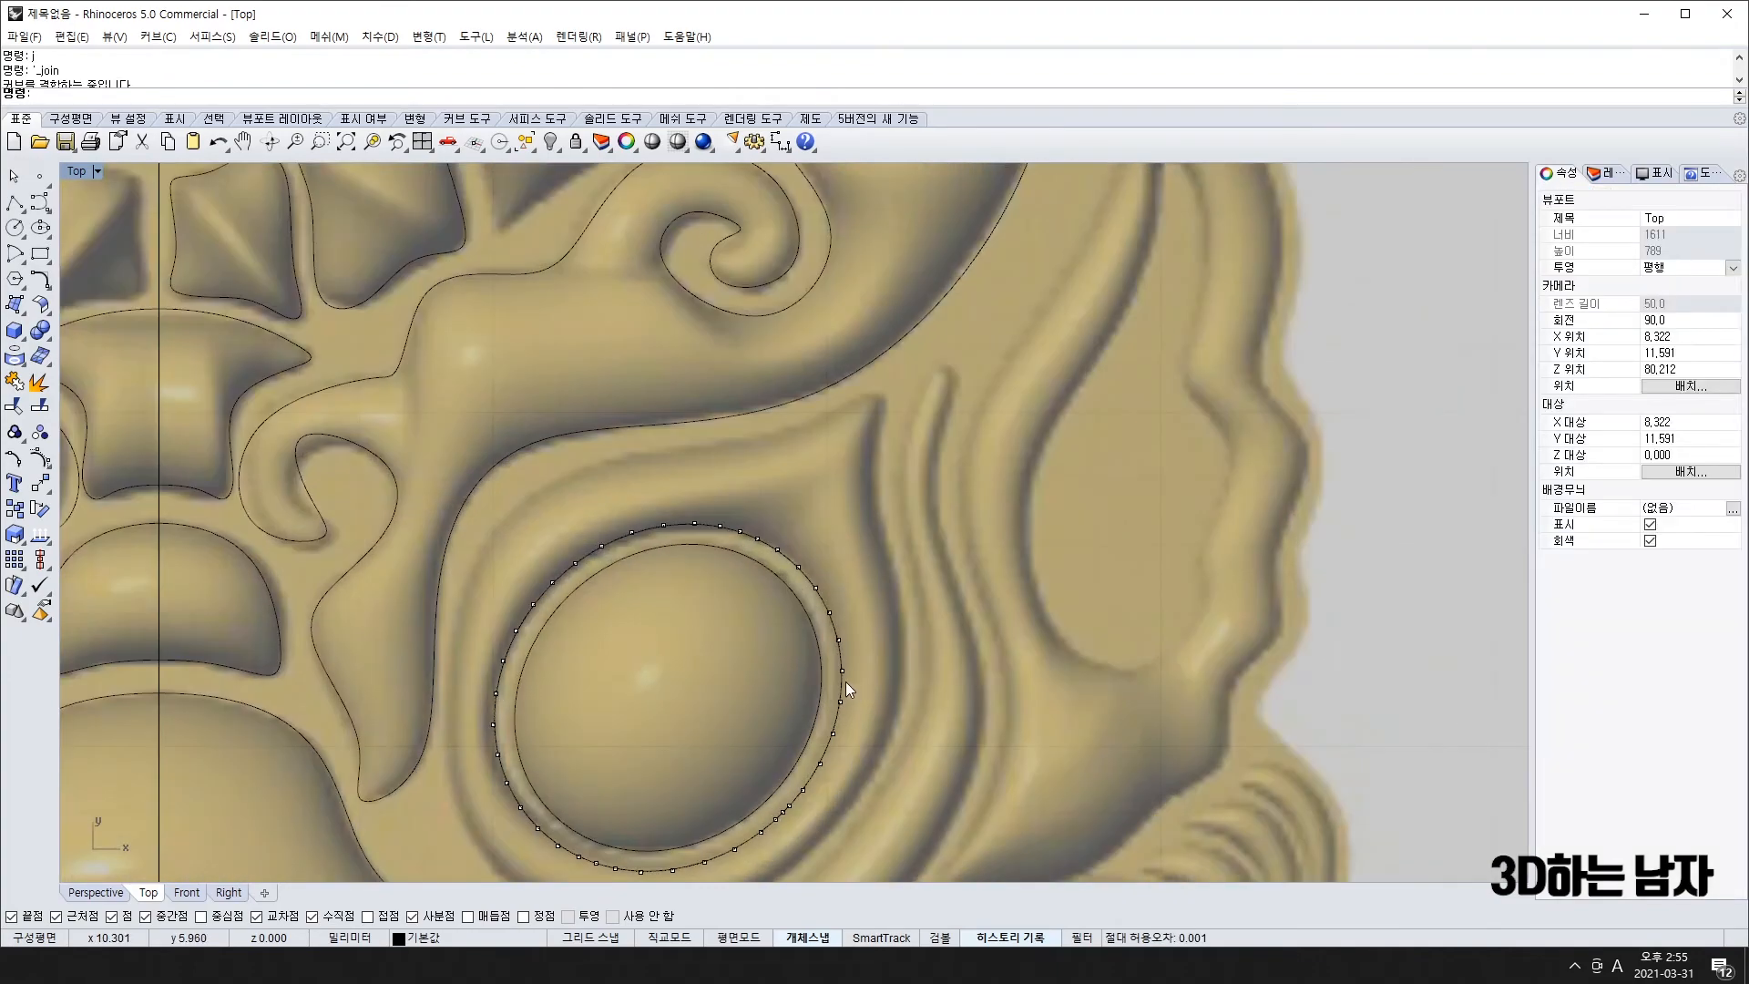
scroll(845, 681, up, 3)
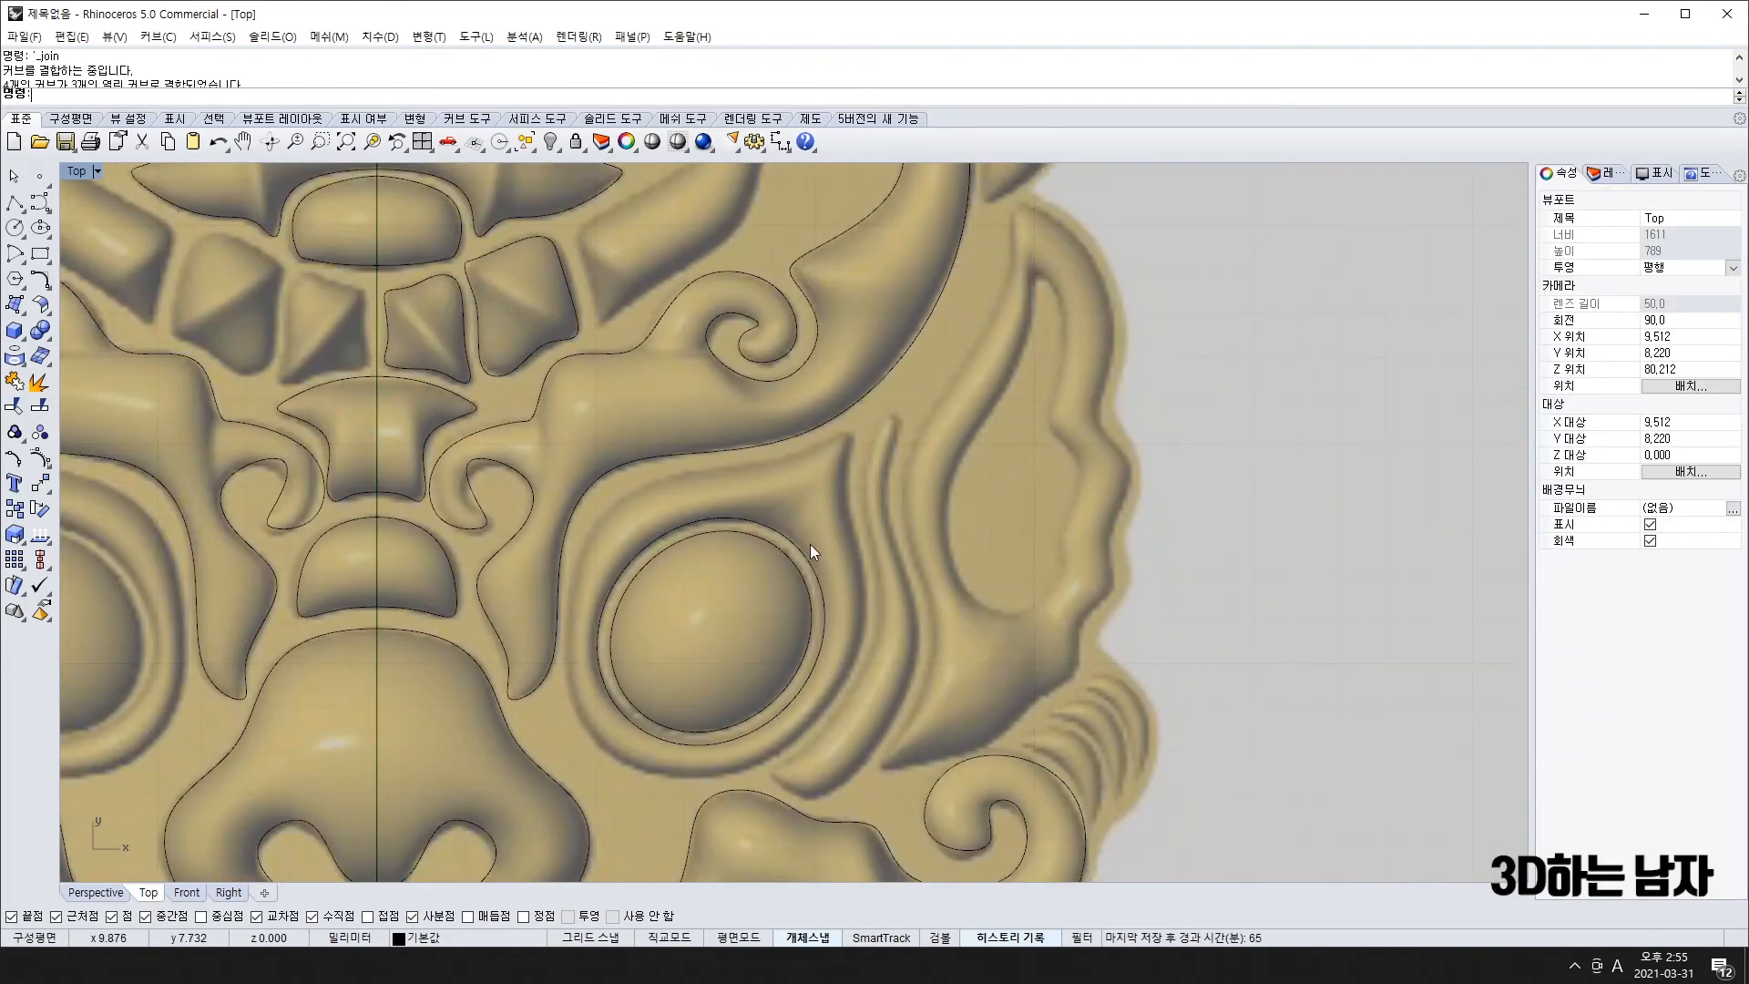
click(42, 279)
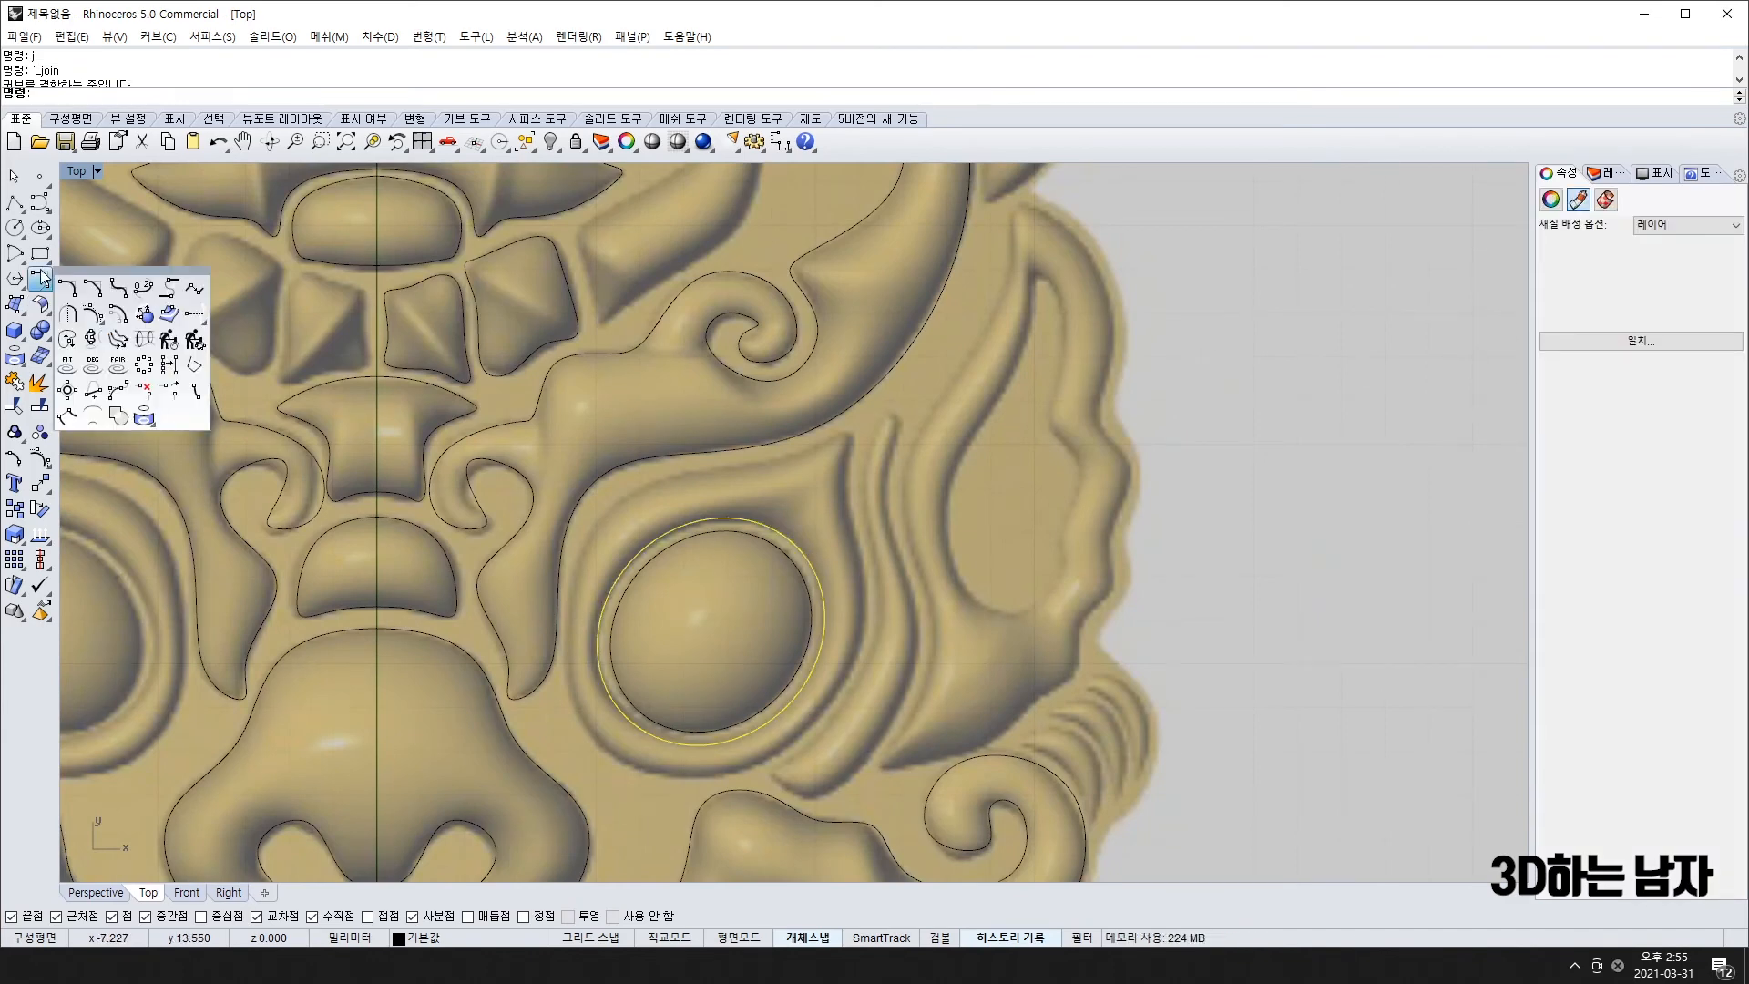
click(171, 345)
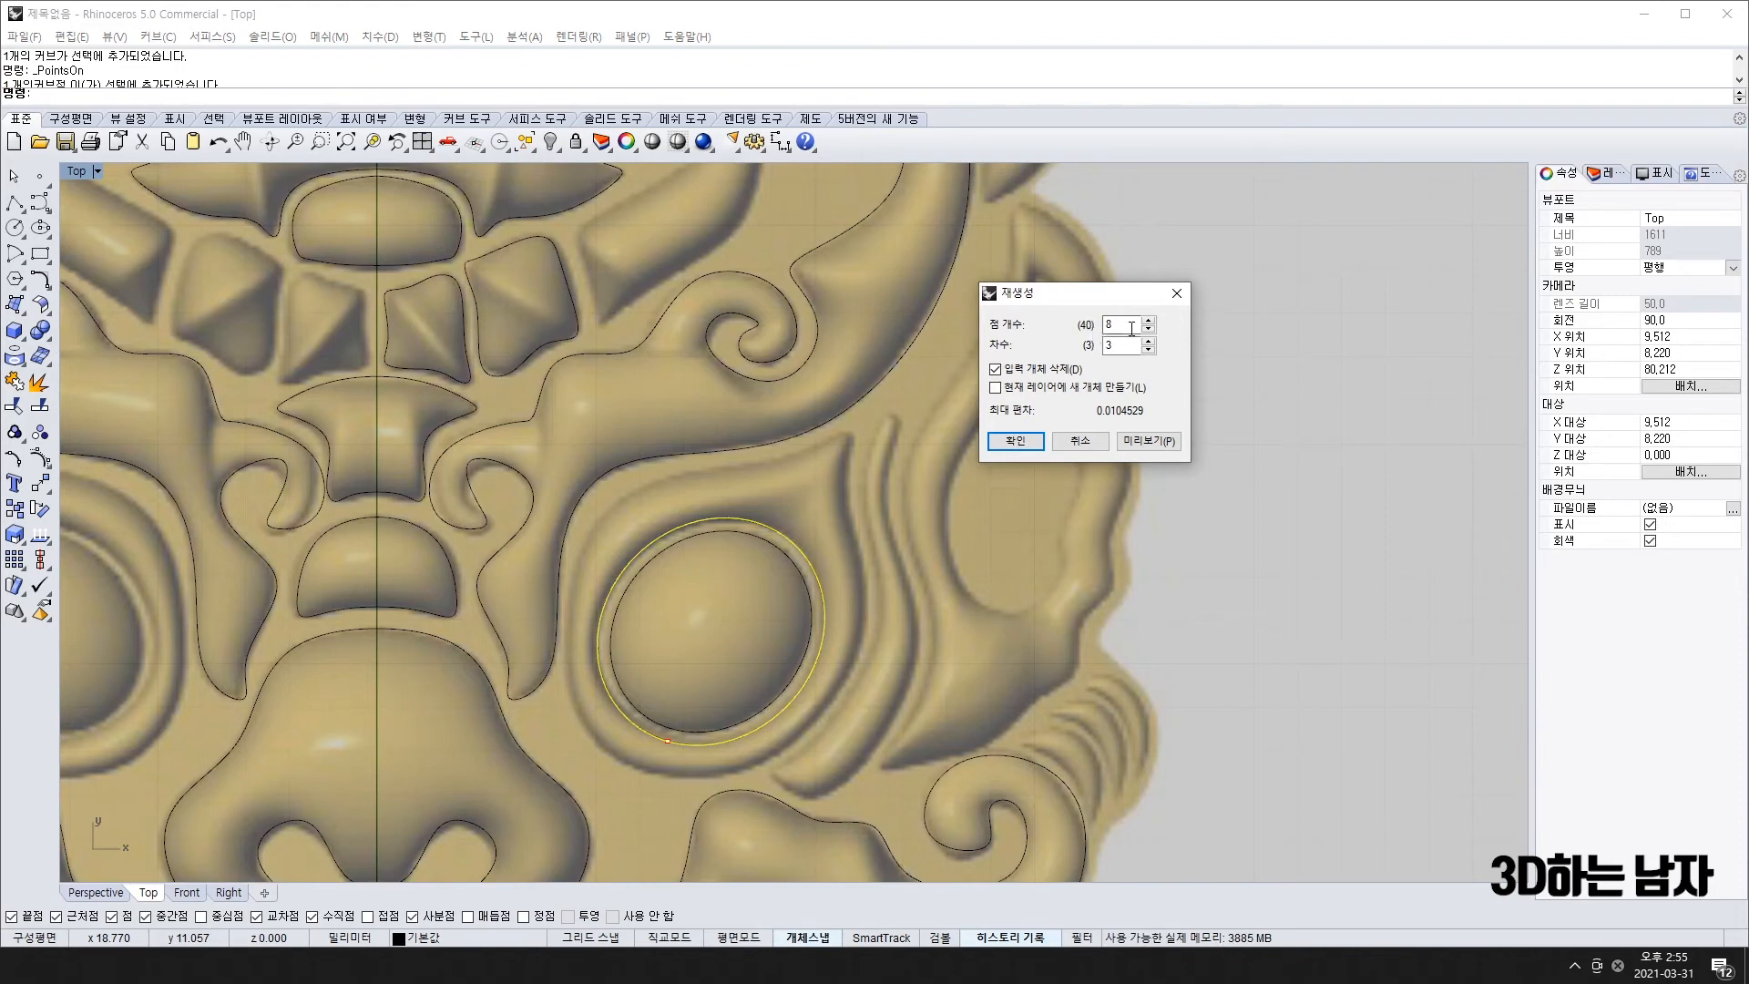
click(1017, 441)
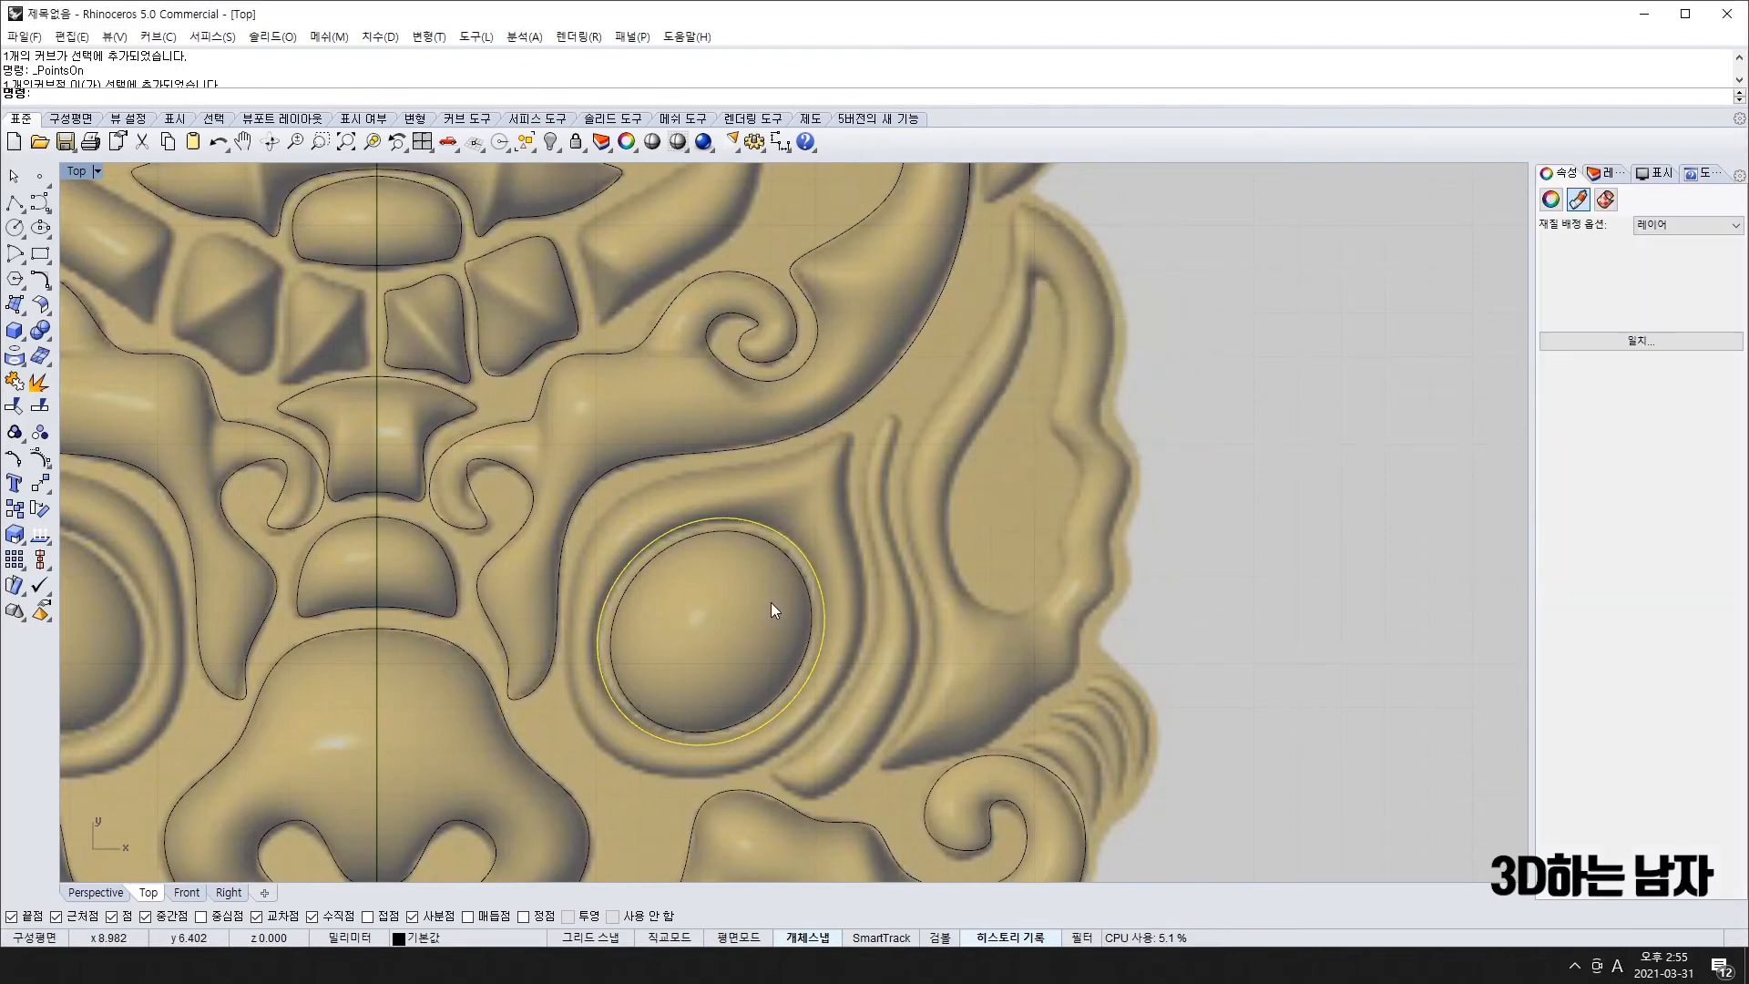
key(Escape)
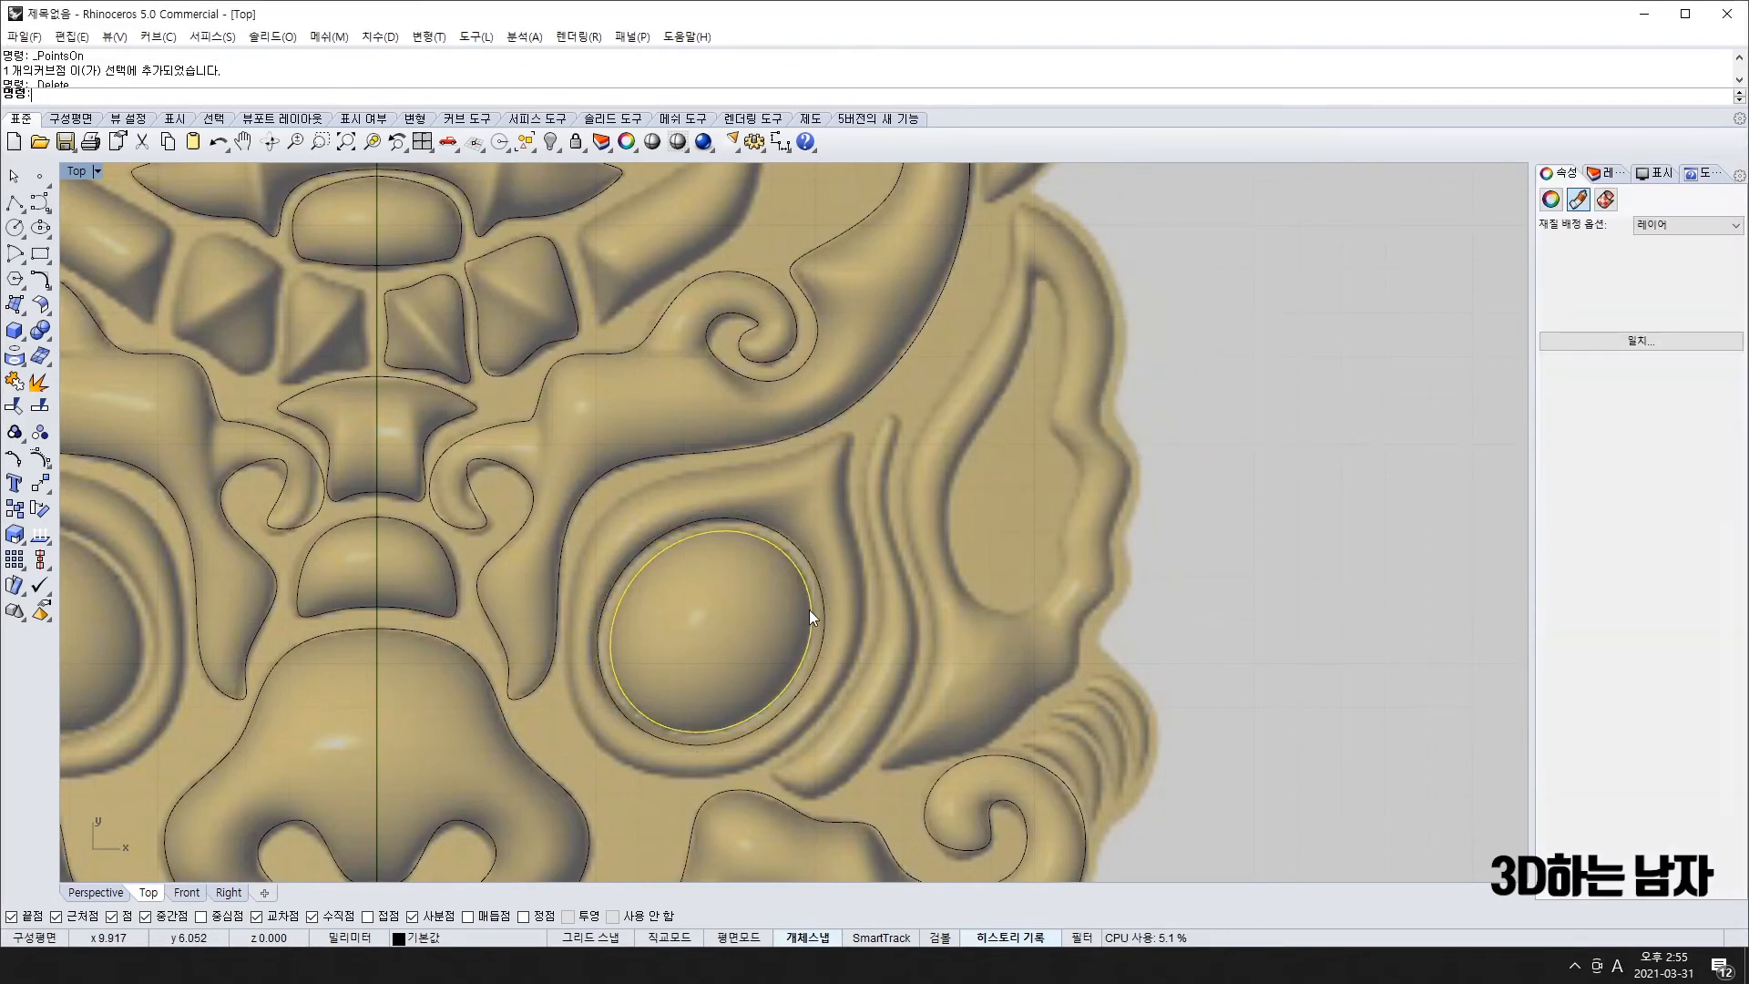
click(818, 574)
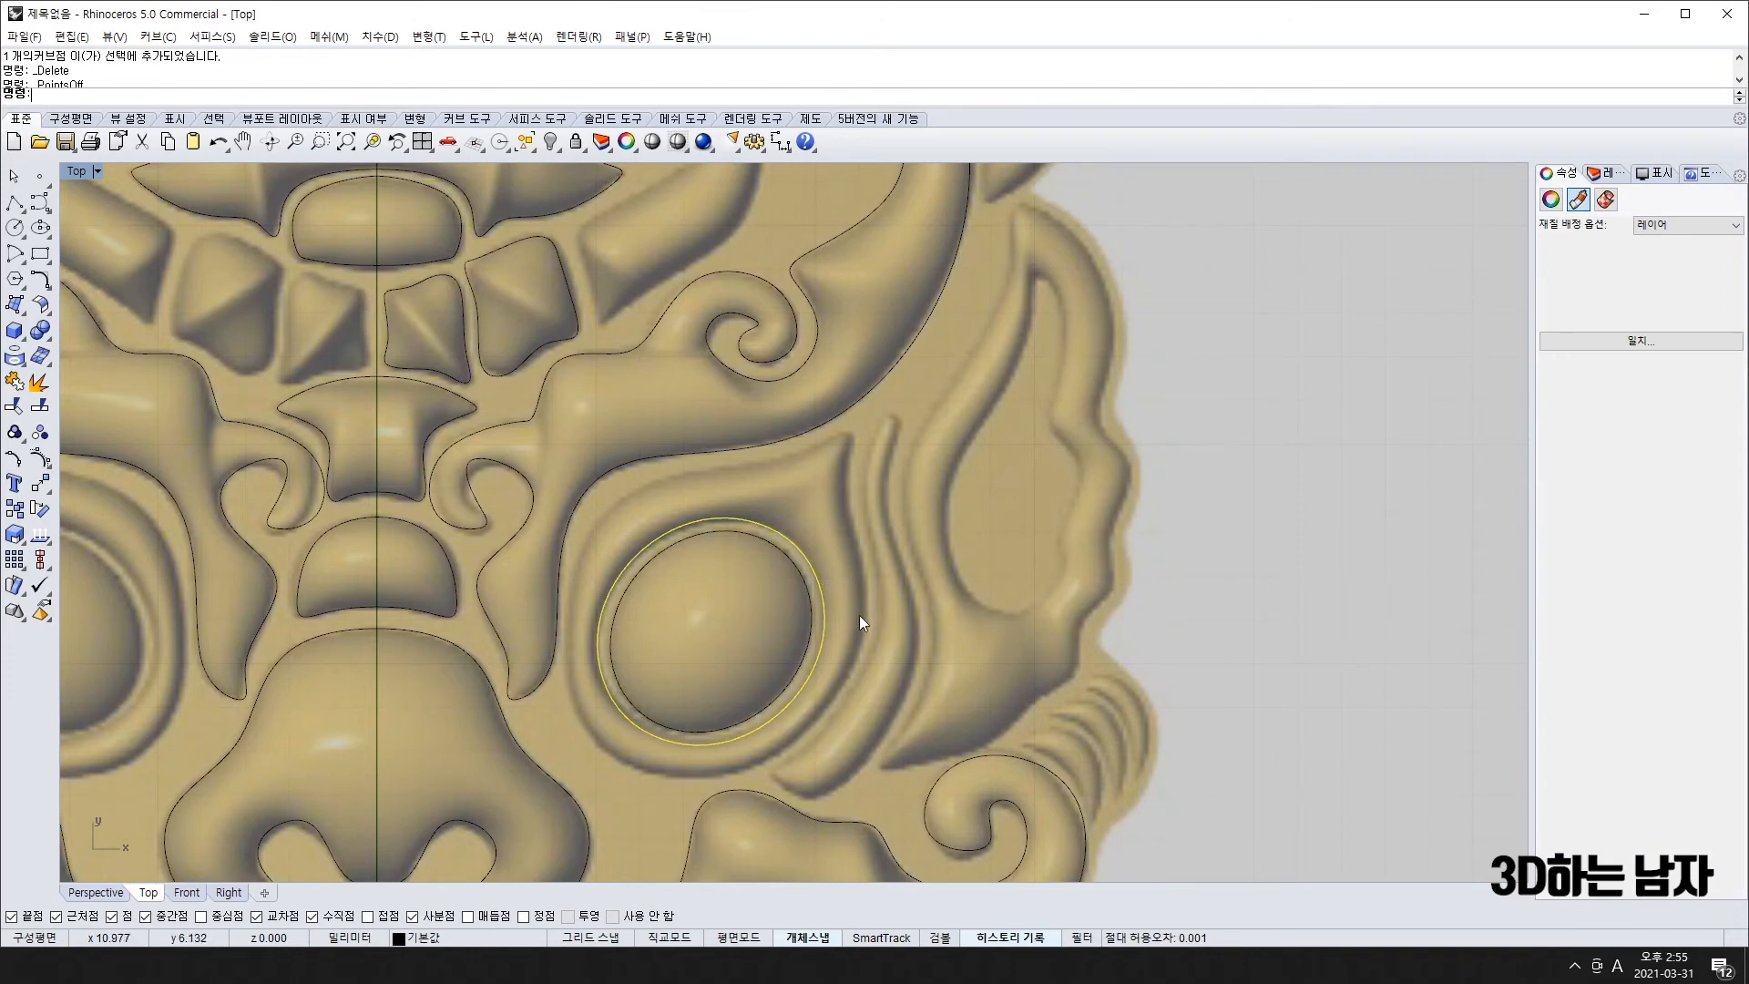
- Trace the teardrop-shaped socket outline around the right eye as a closed degree-3 control-point curve, including the pointed outer corner
key(c)
click(636, 774)
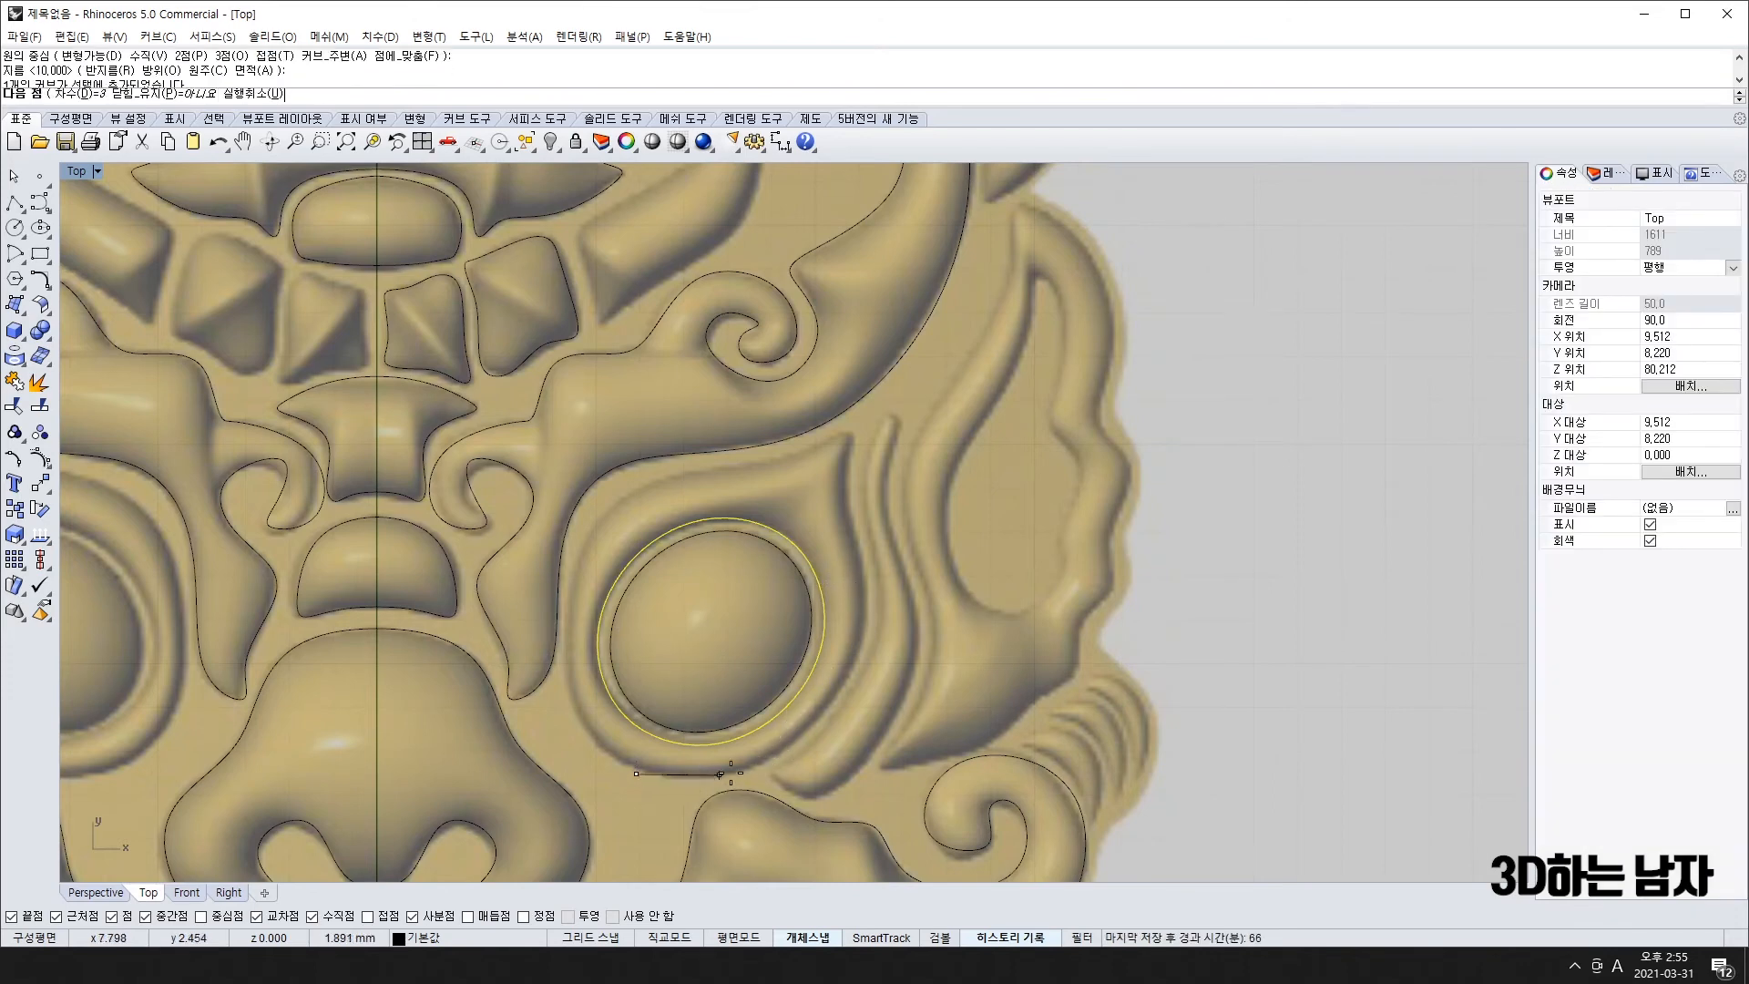
click(809, 766)
click(879, 588)
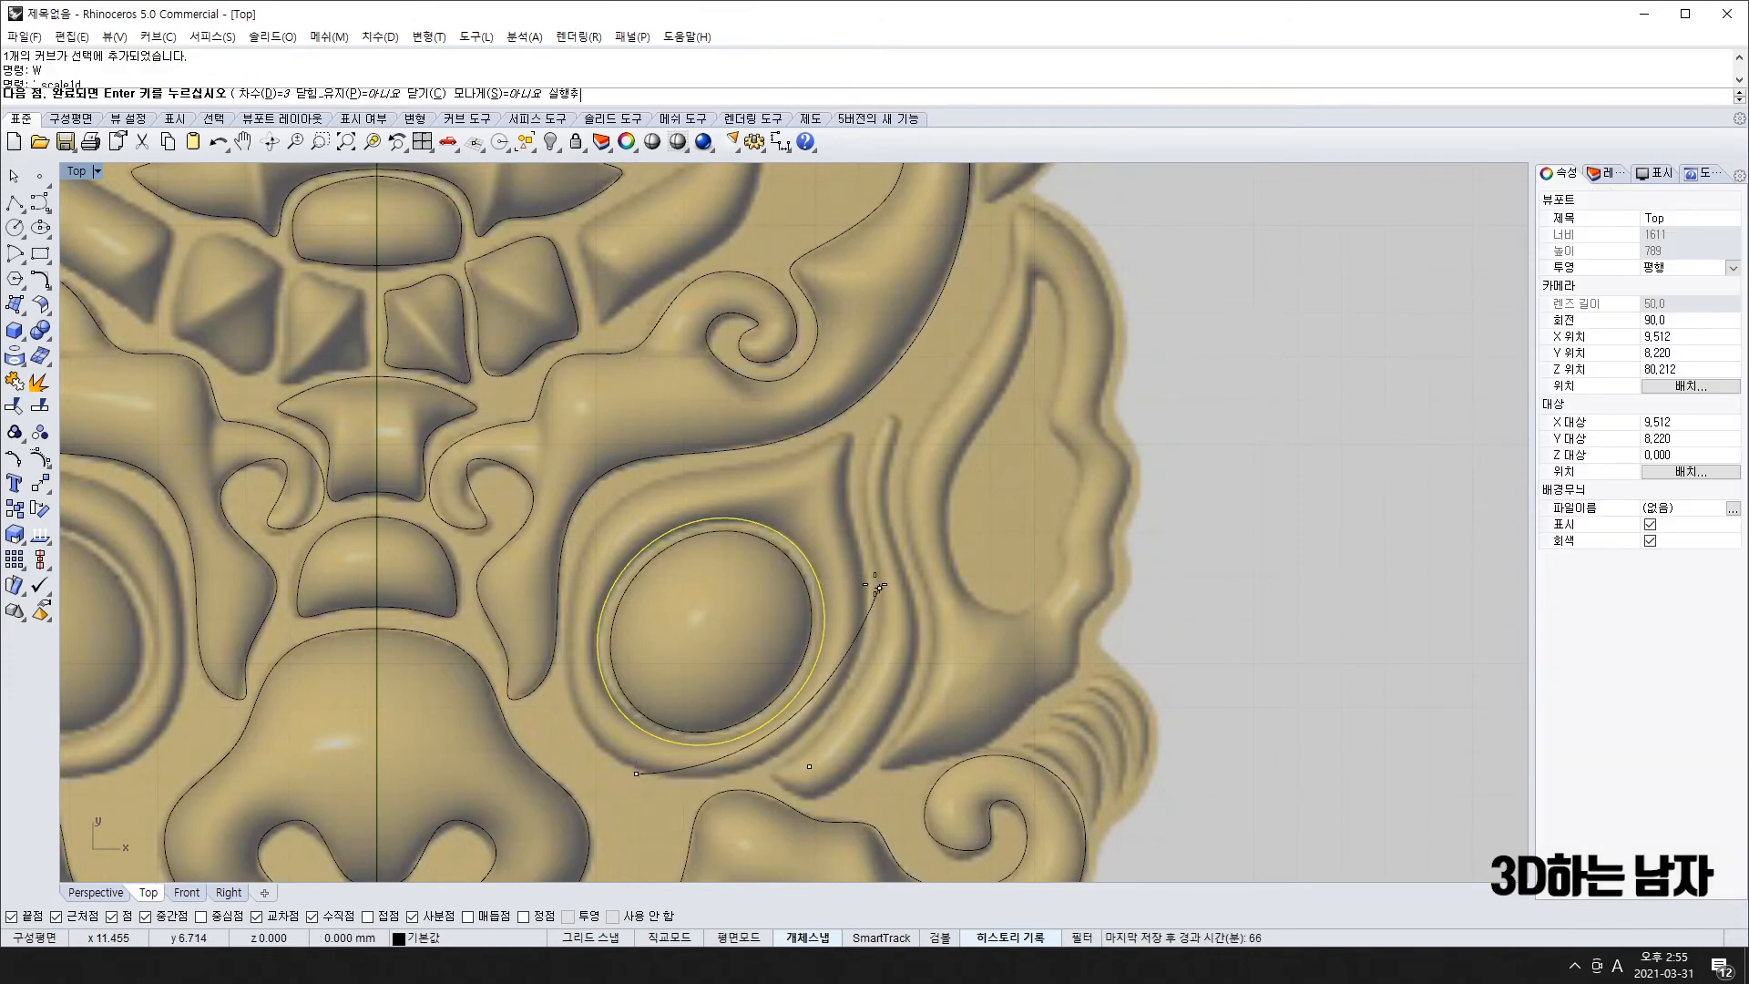
click(835, 481)
click(864, 428)
scroll(832, 437, up, 8)
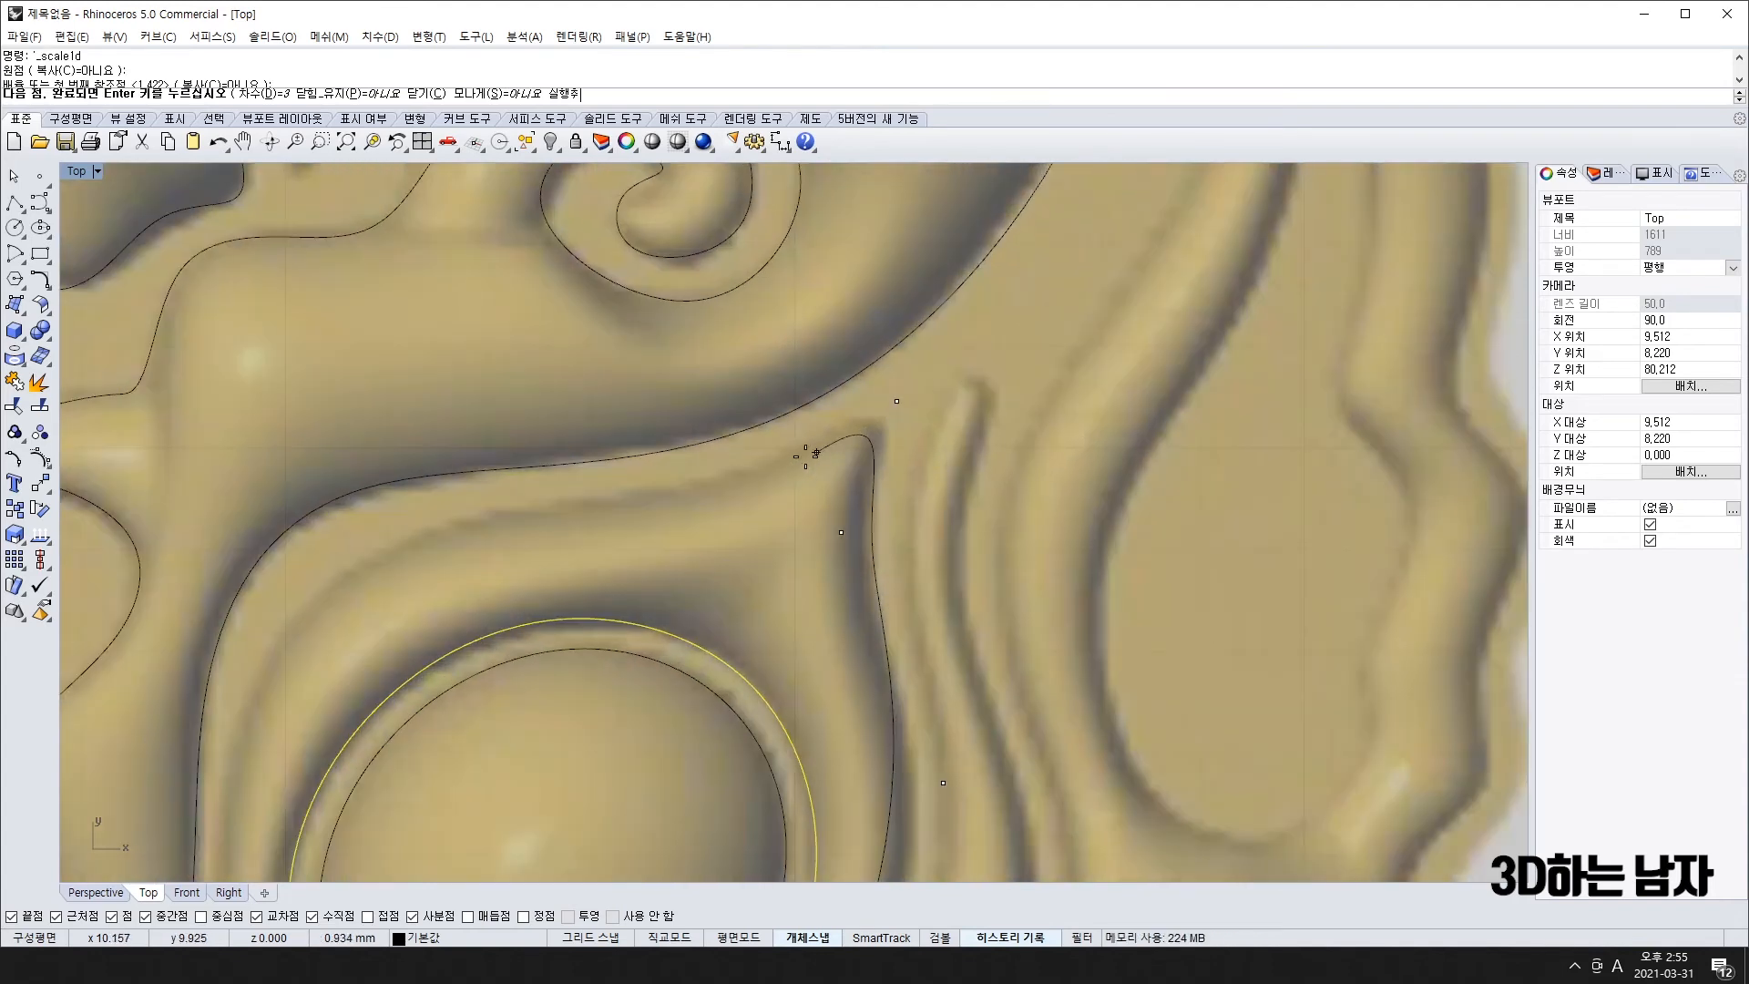
click(815, 452)
click(635, 513)
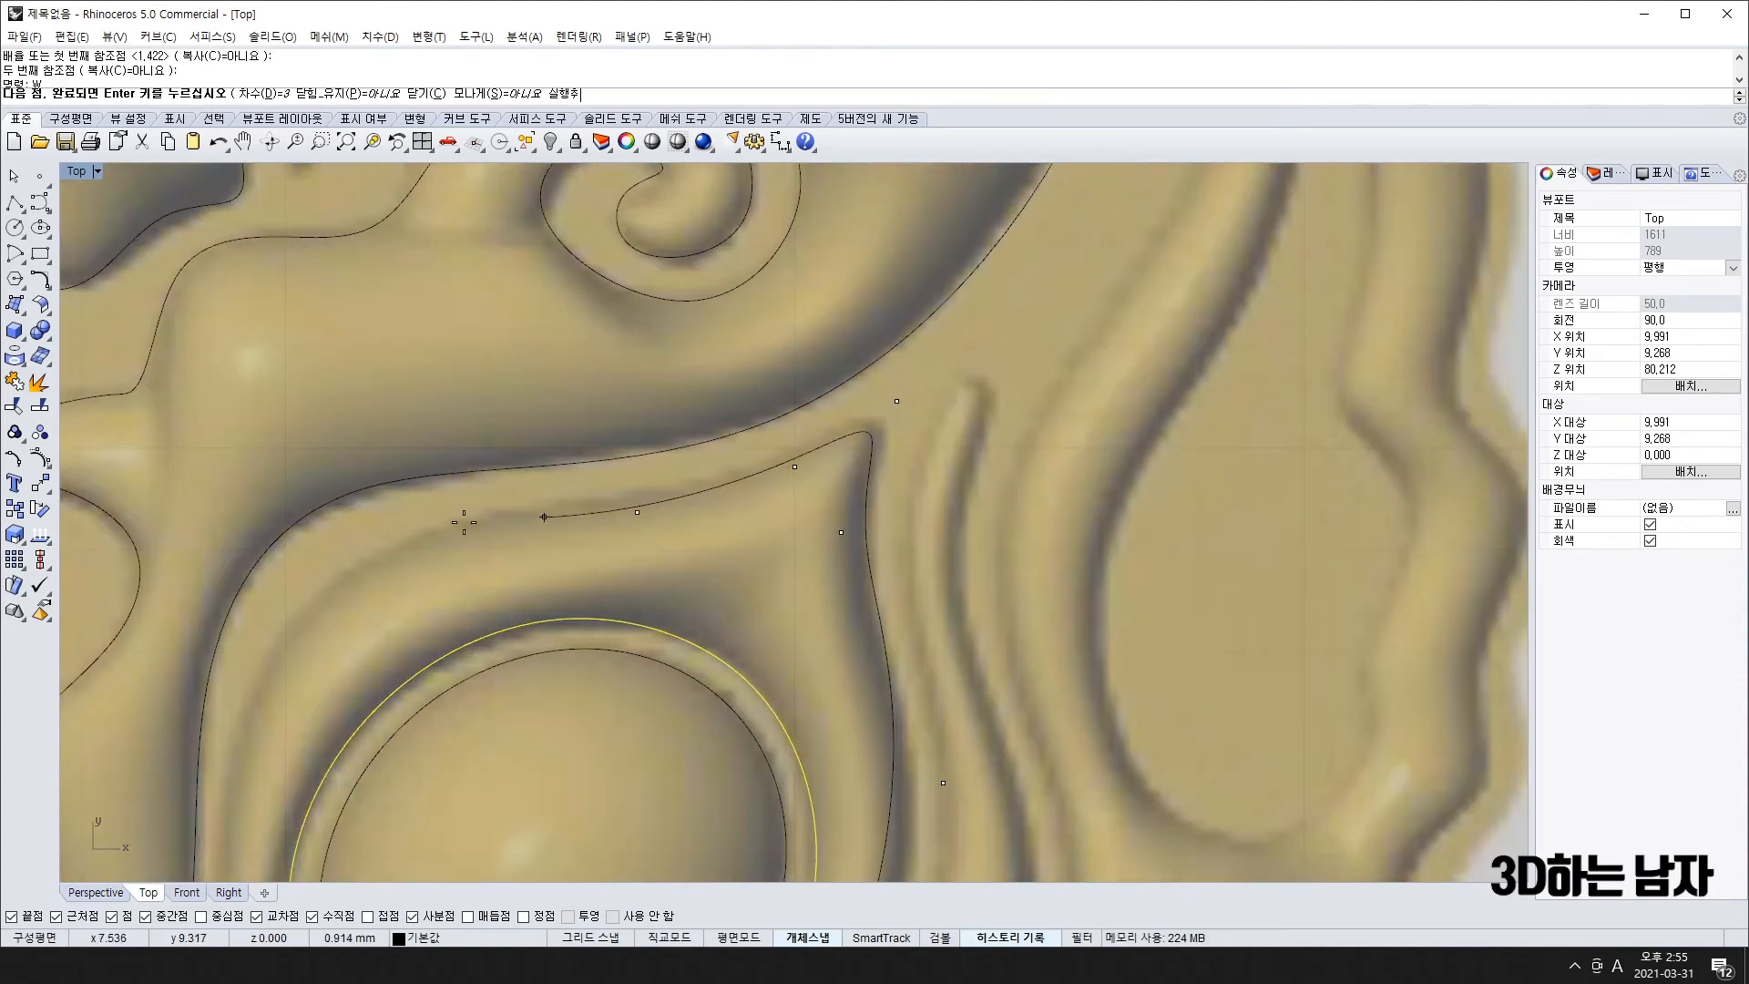
click(329, 546)
scroll(328, 551, down, 5)
right_drag(312, 600, 563, 443)
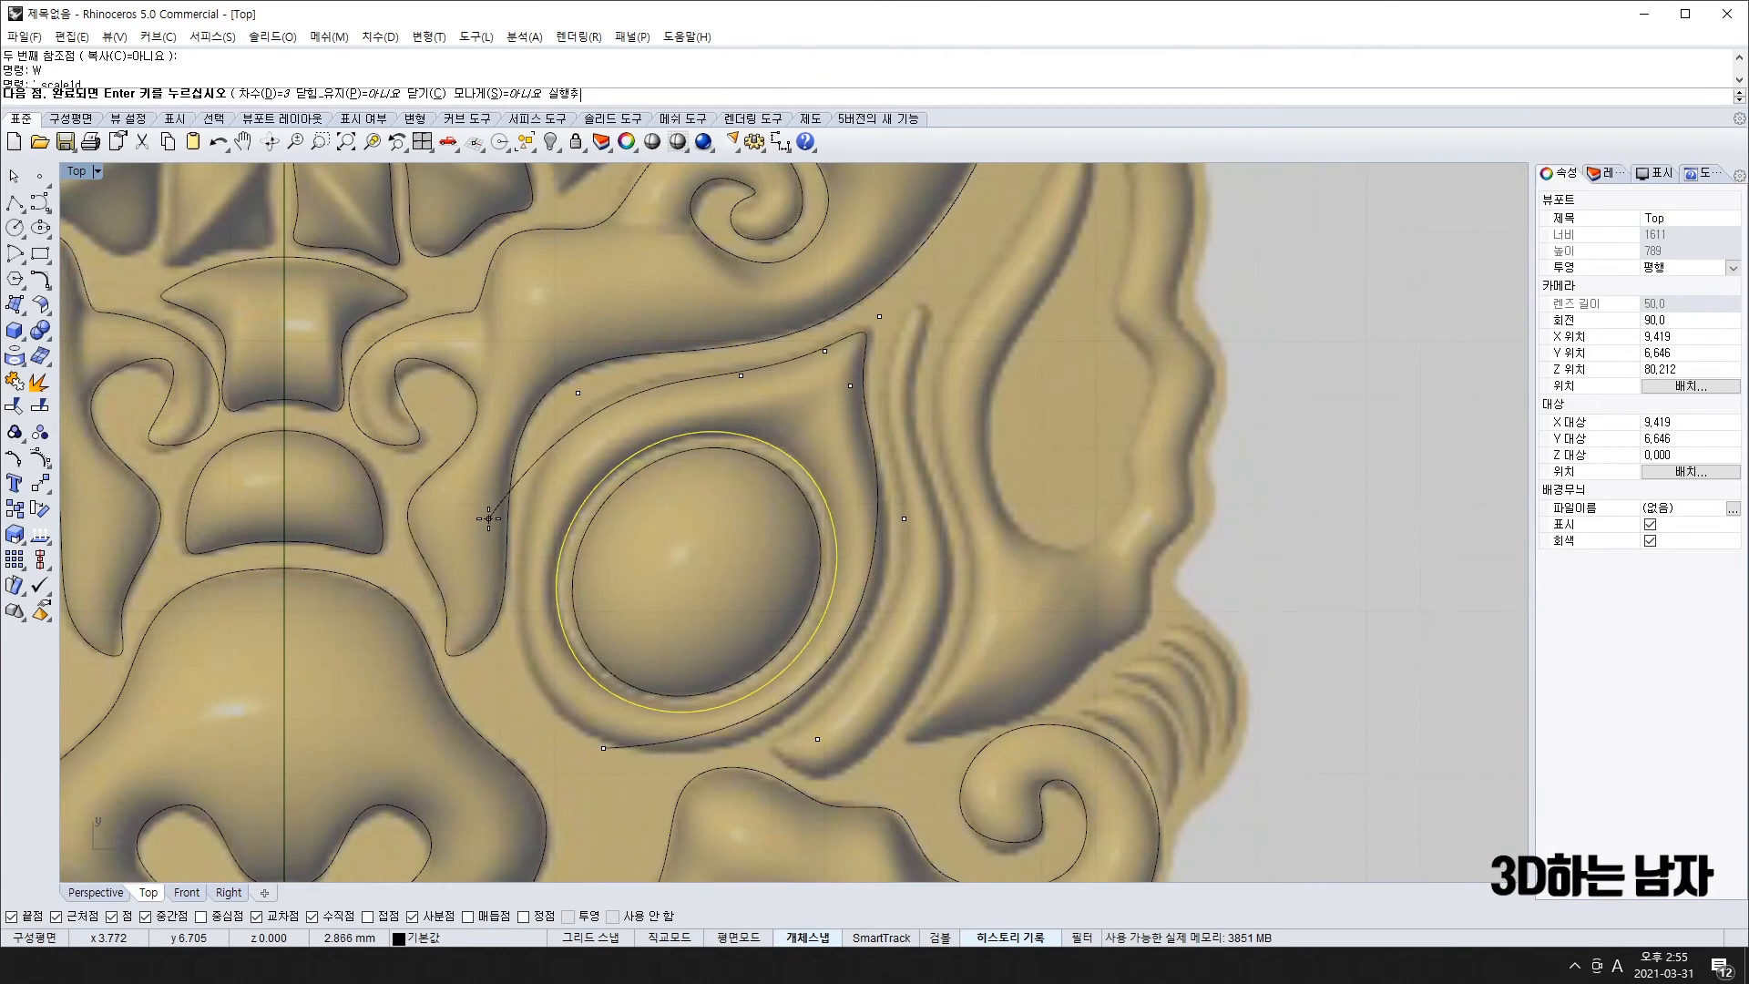
click(537, 730)
click(609, 747)
right_click(608, 743)
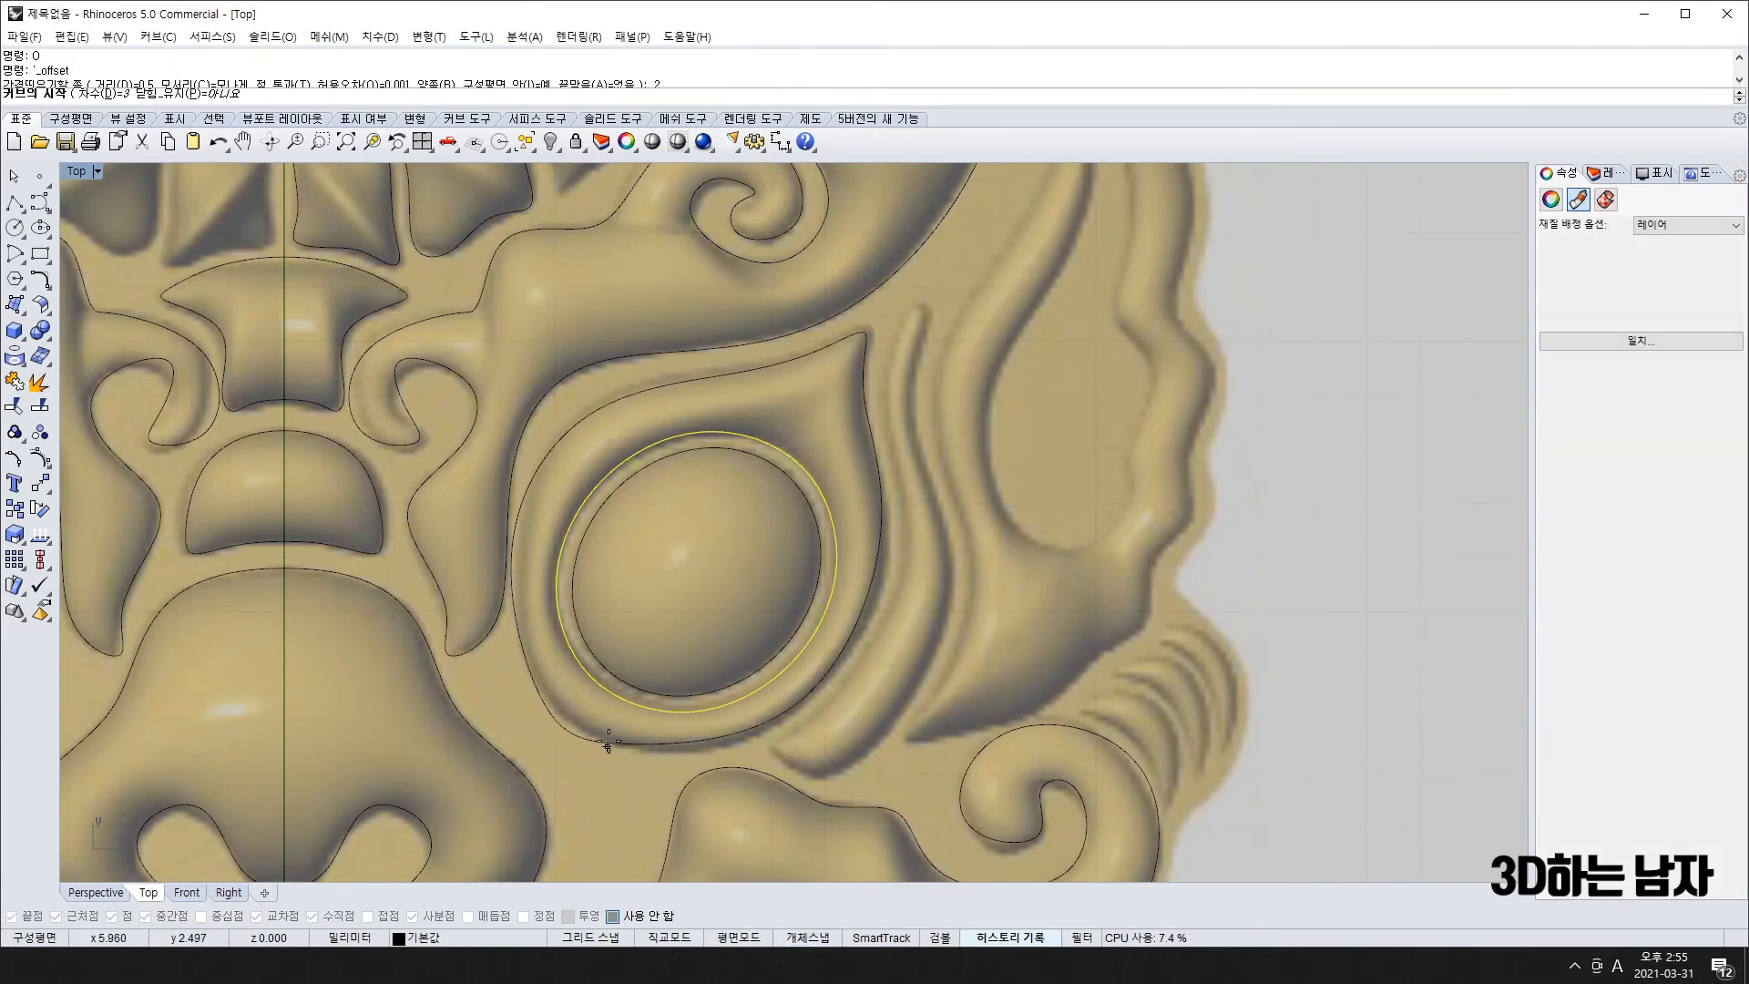
key(Escape)
- Turn on the eye socket curve's control points and move them so the curve follows the socket's lower, outer, pointed and inner edges
click(621, 746)
key(F10)
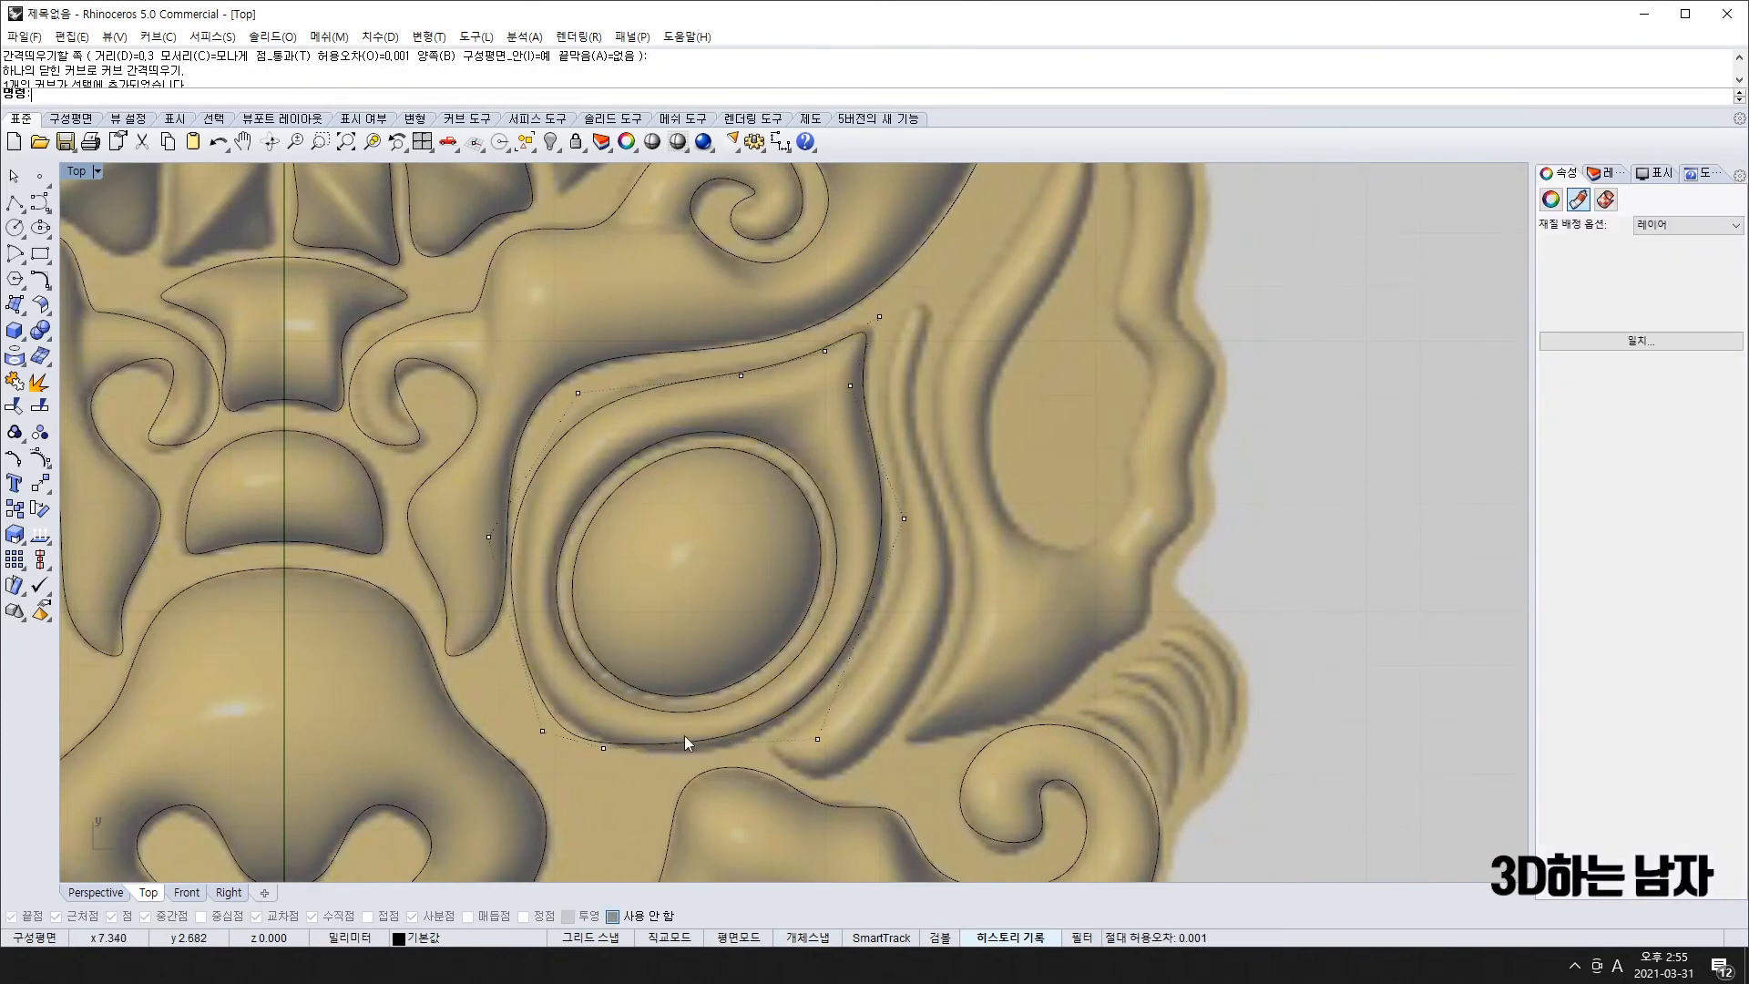
drag(603, 748, 654, 755)
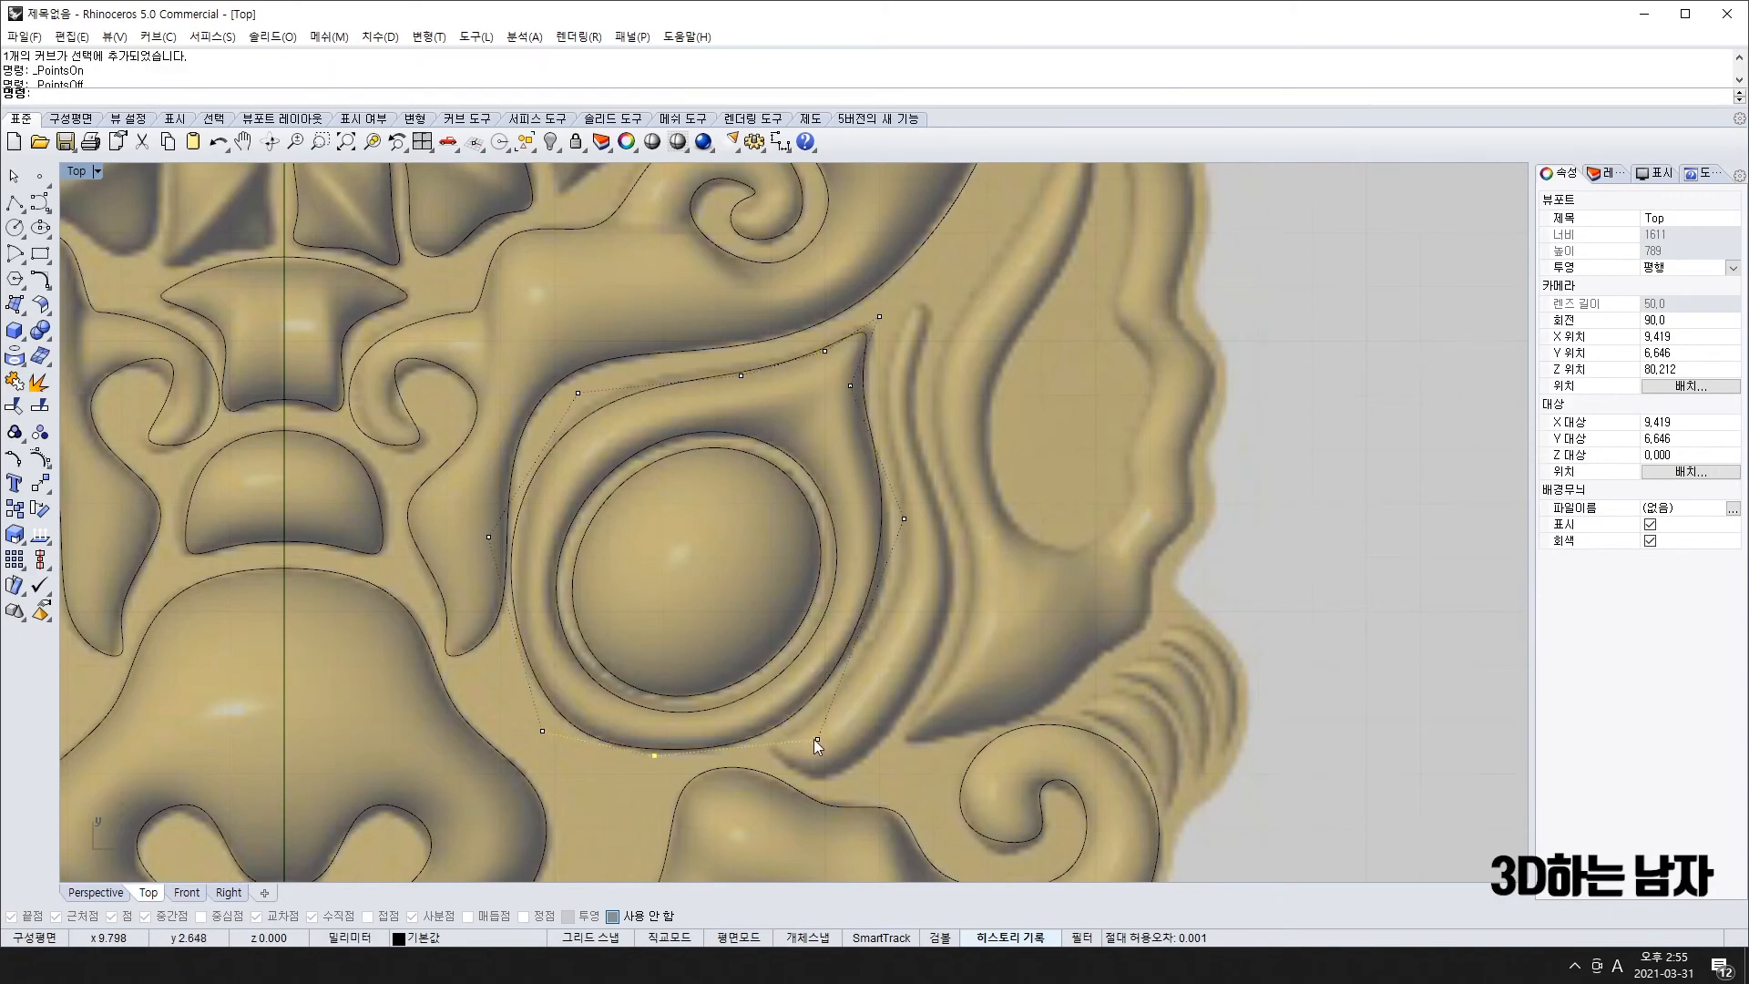
drag(817, 740, 829, 725)
drag(904, 519, 912, 535)
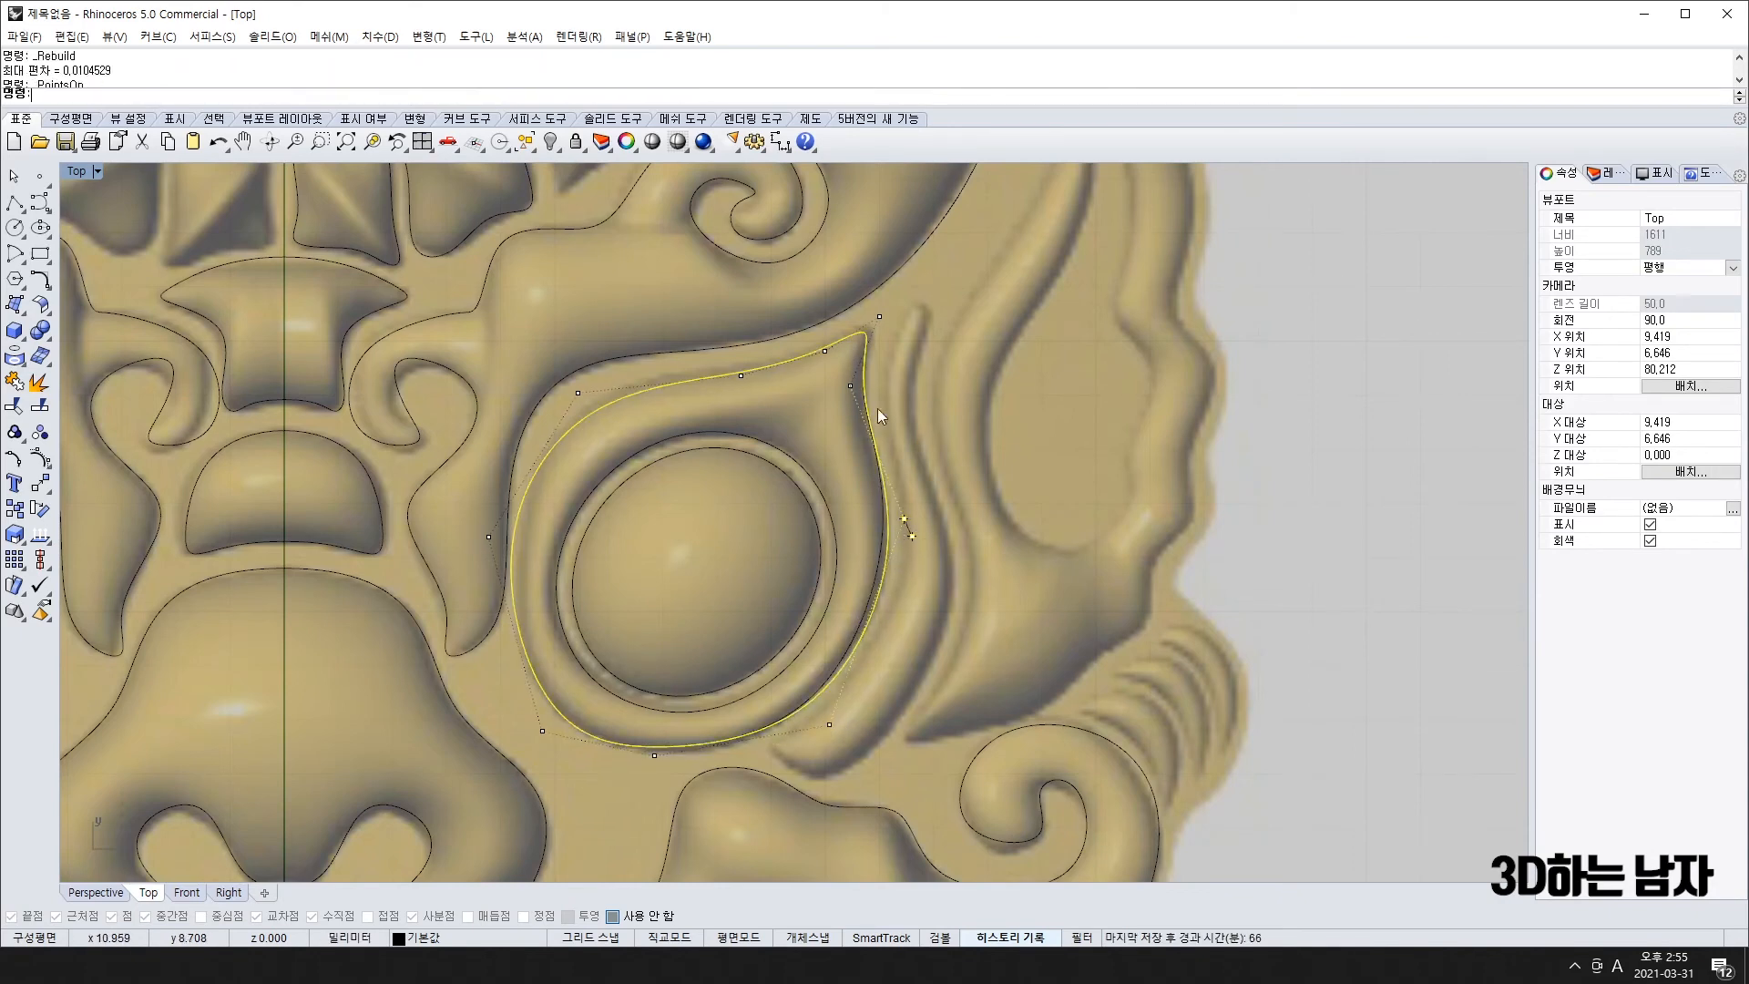
drag(876, 319, 884, 301)
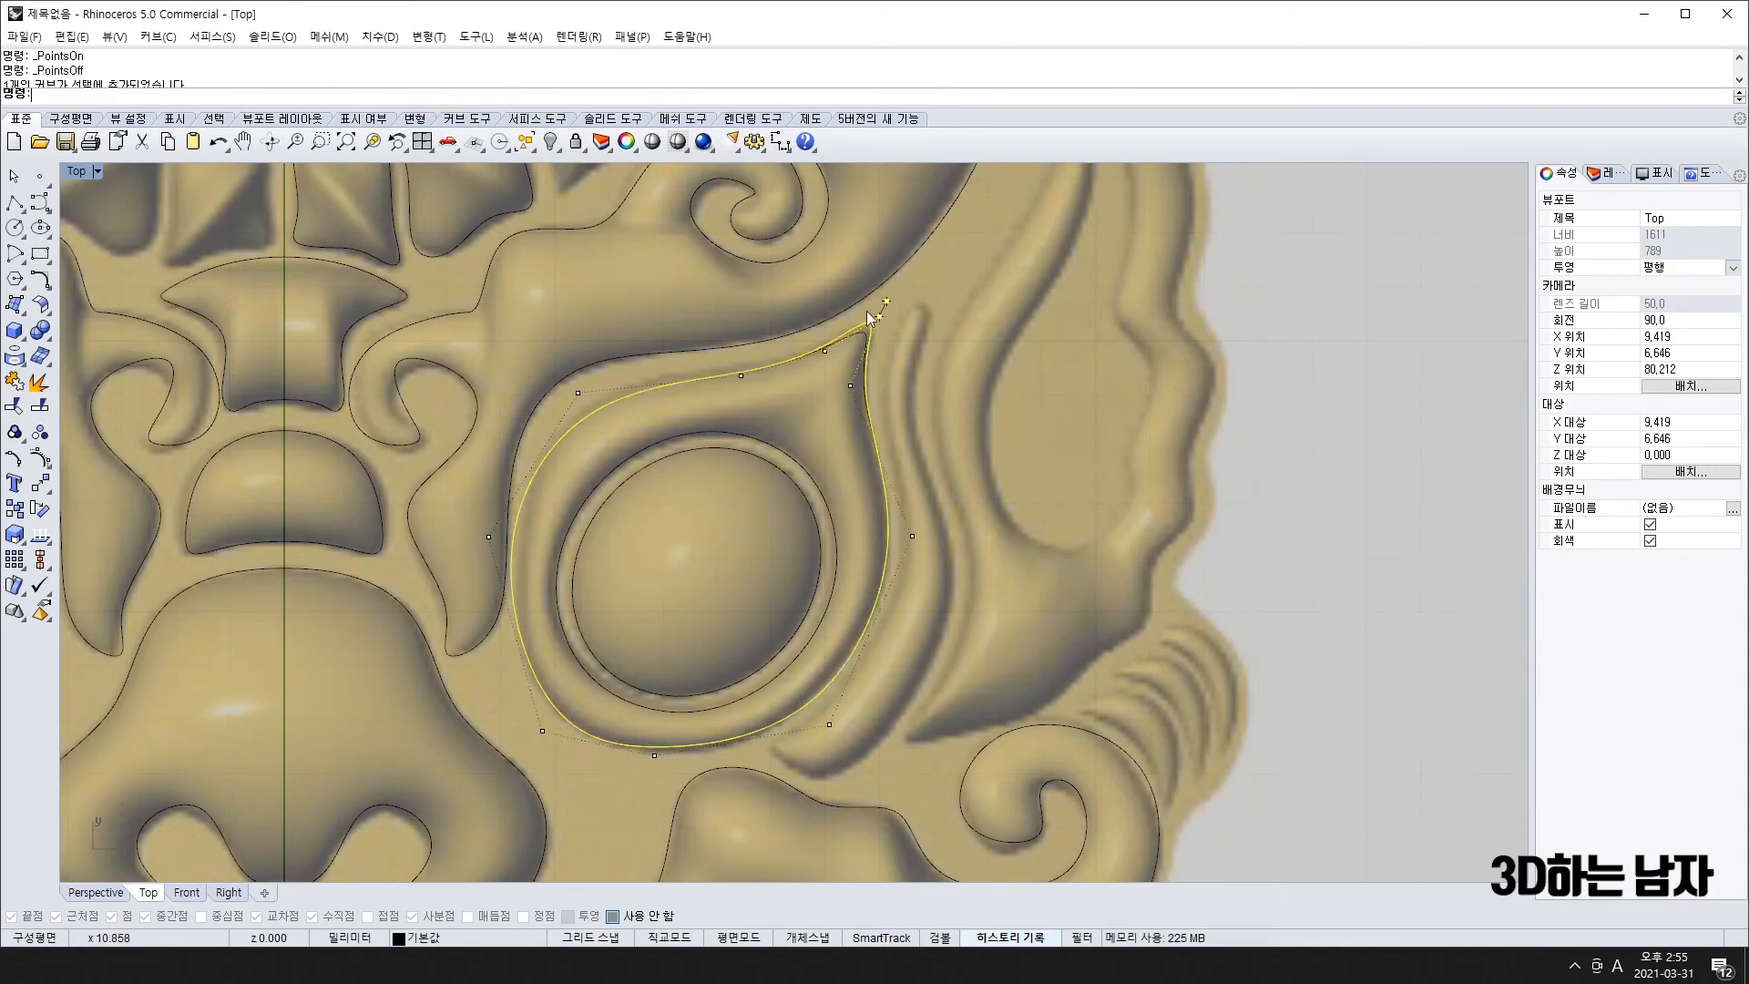
drag(577, 393, 572, 381)
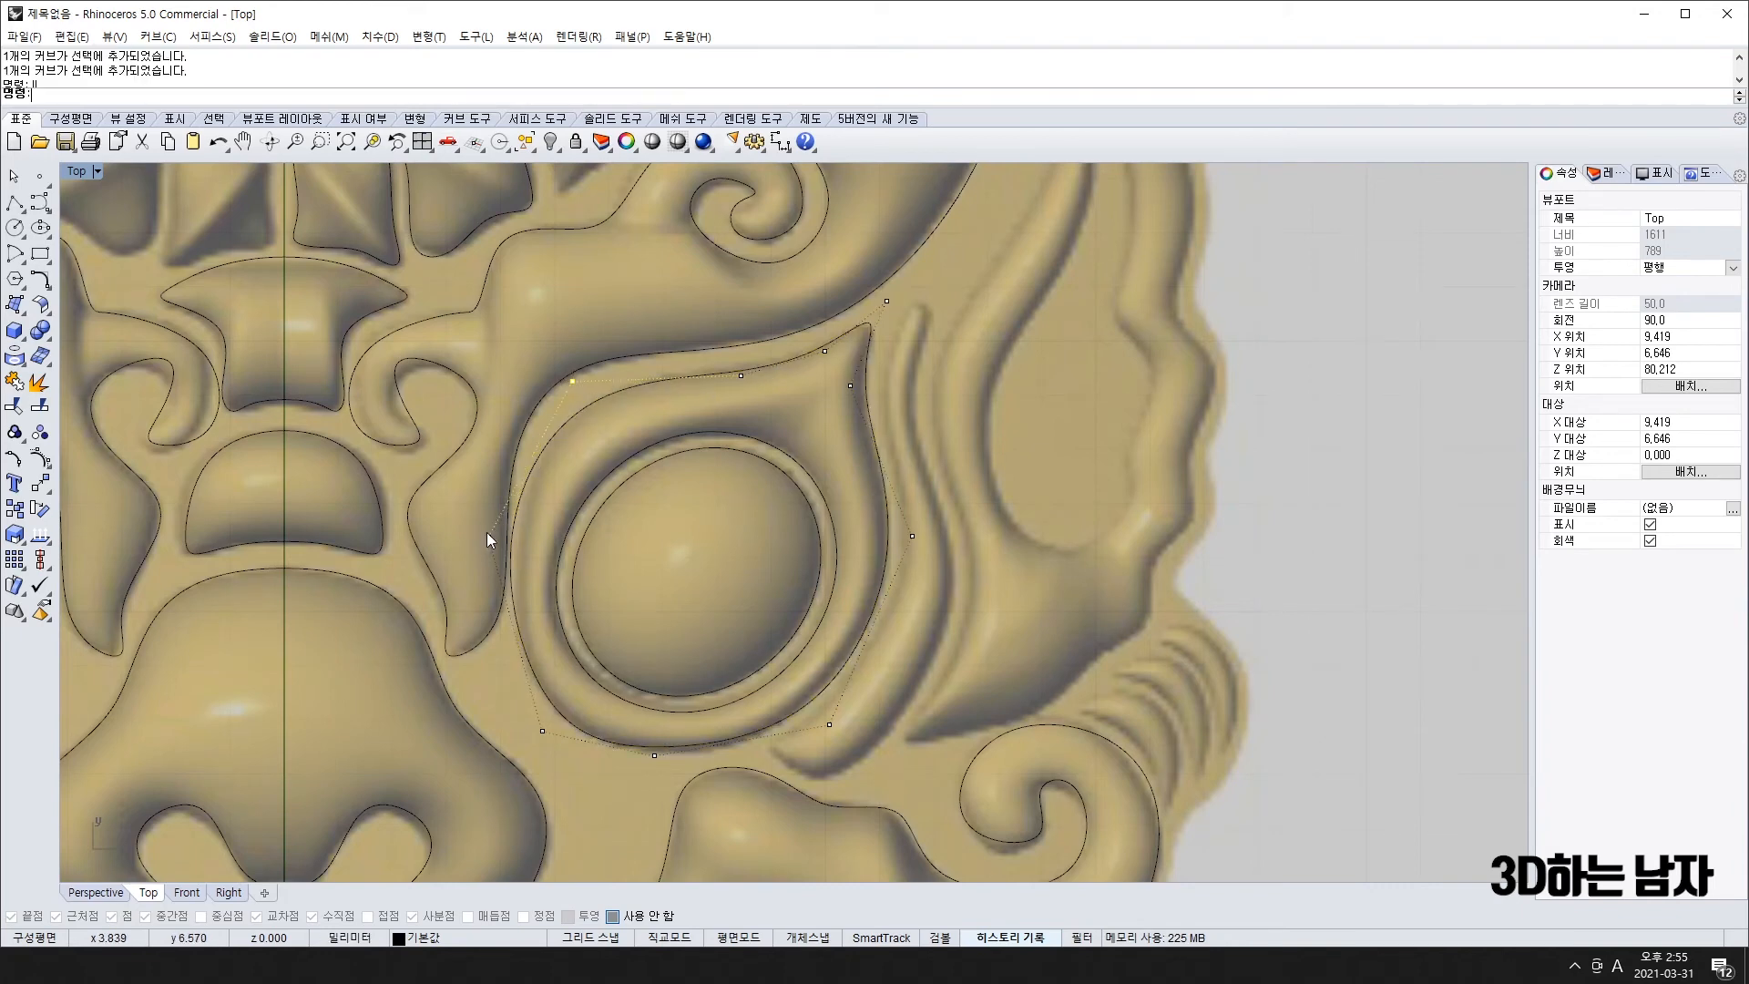
drag(485, 537, 493, 534)
scroll(776, 667, down, 8)
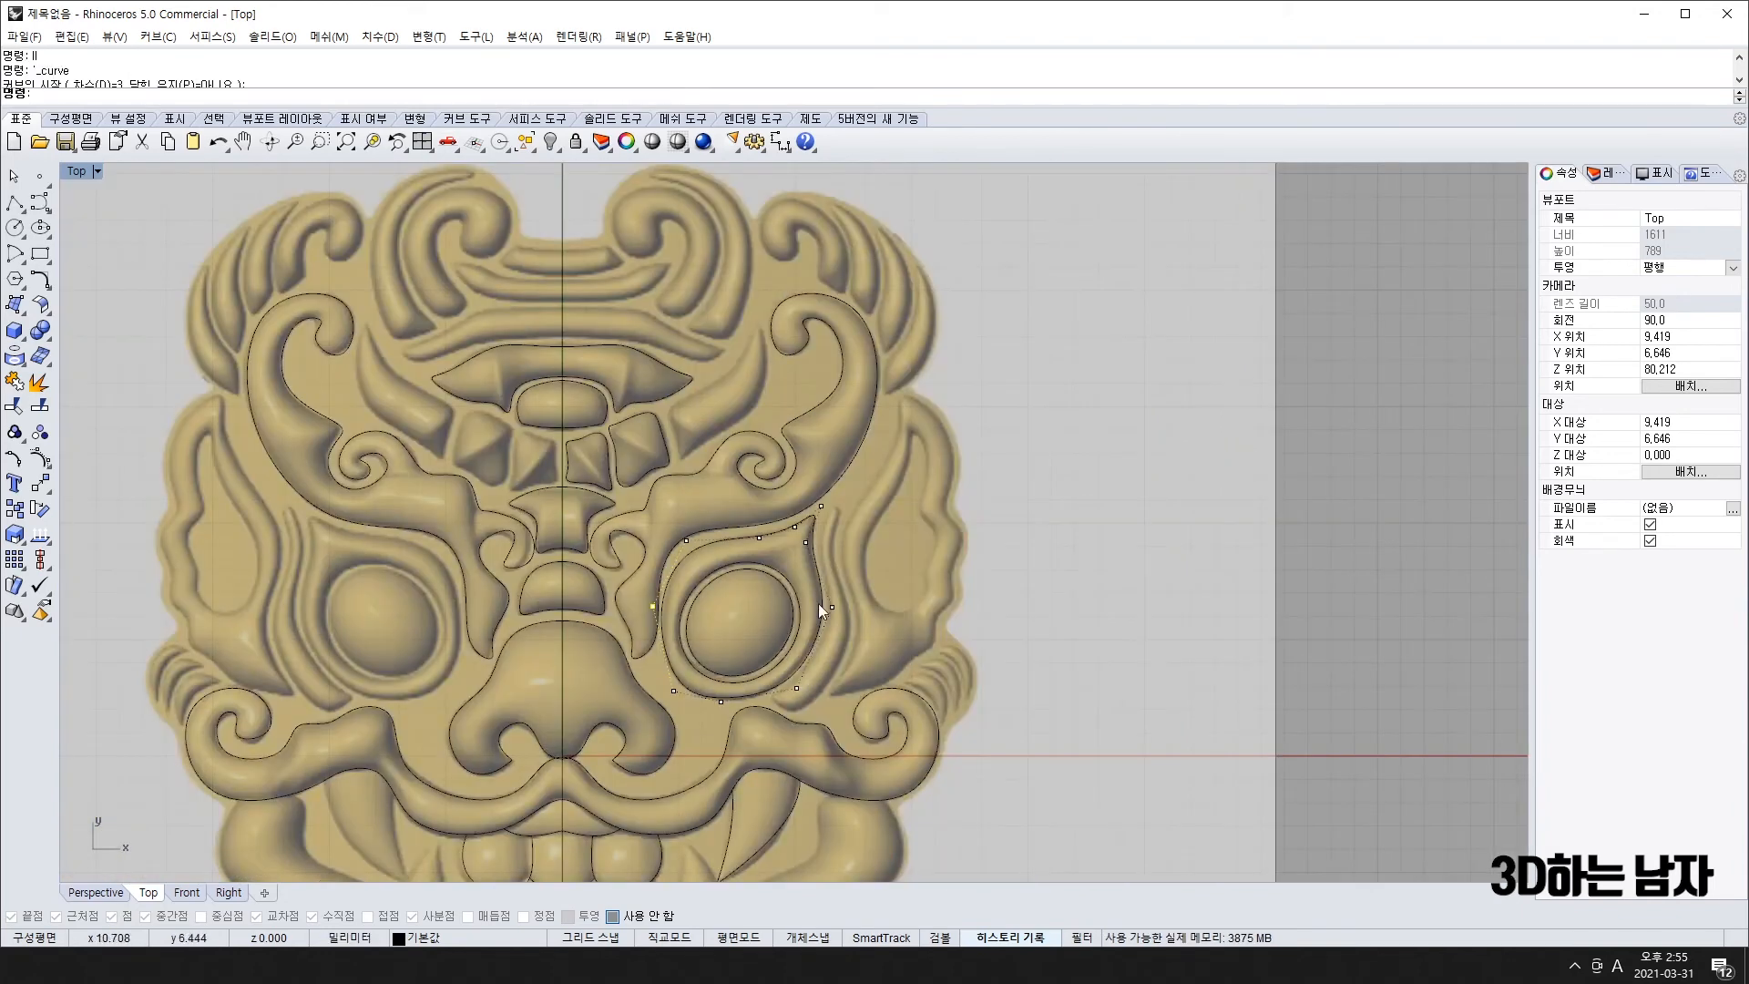
scroll(866, 565, down, 4)
scroll(824, 627, up, 5)
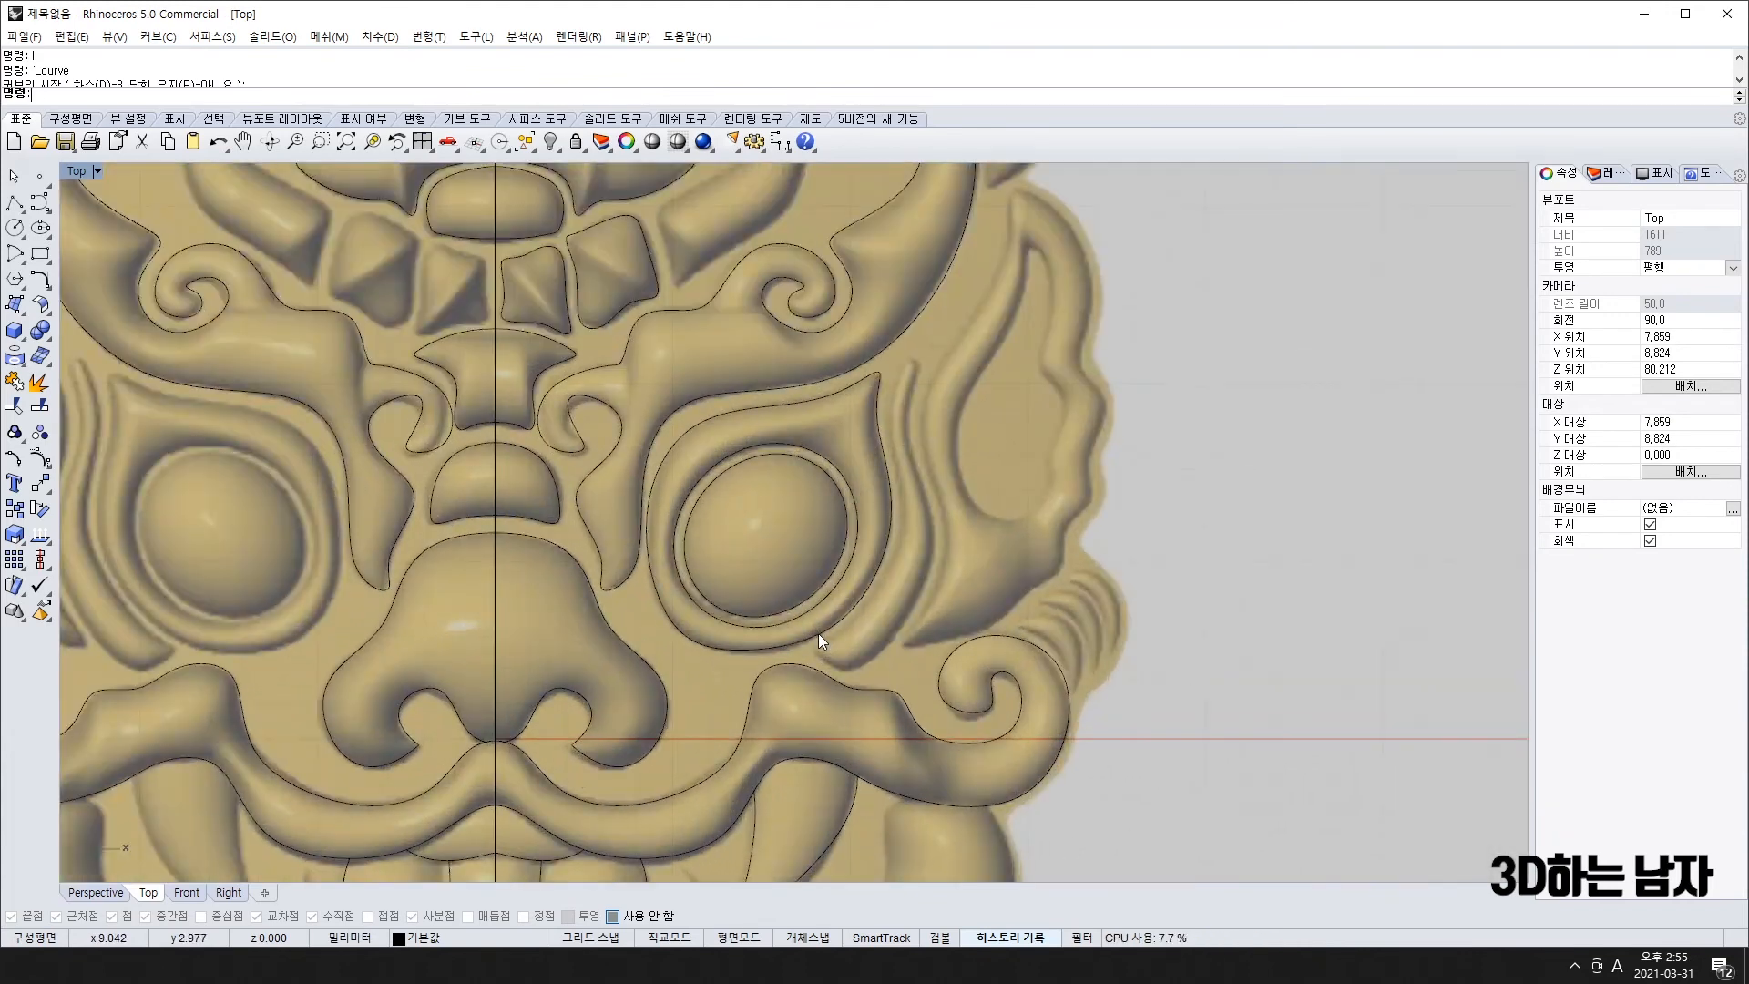
- Trace the narrow curved ridge just outside the right eye socket as a closed degree-3 control-point curve
right_drag(880, 642, 761, 670)
right_click(706, 686)
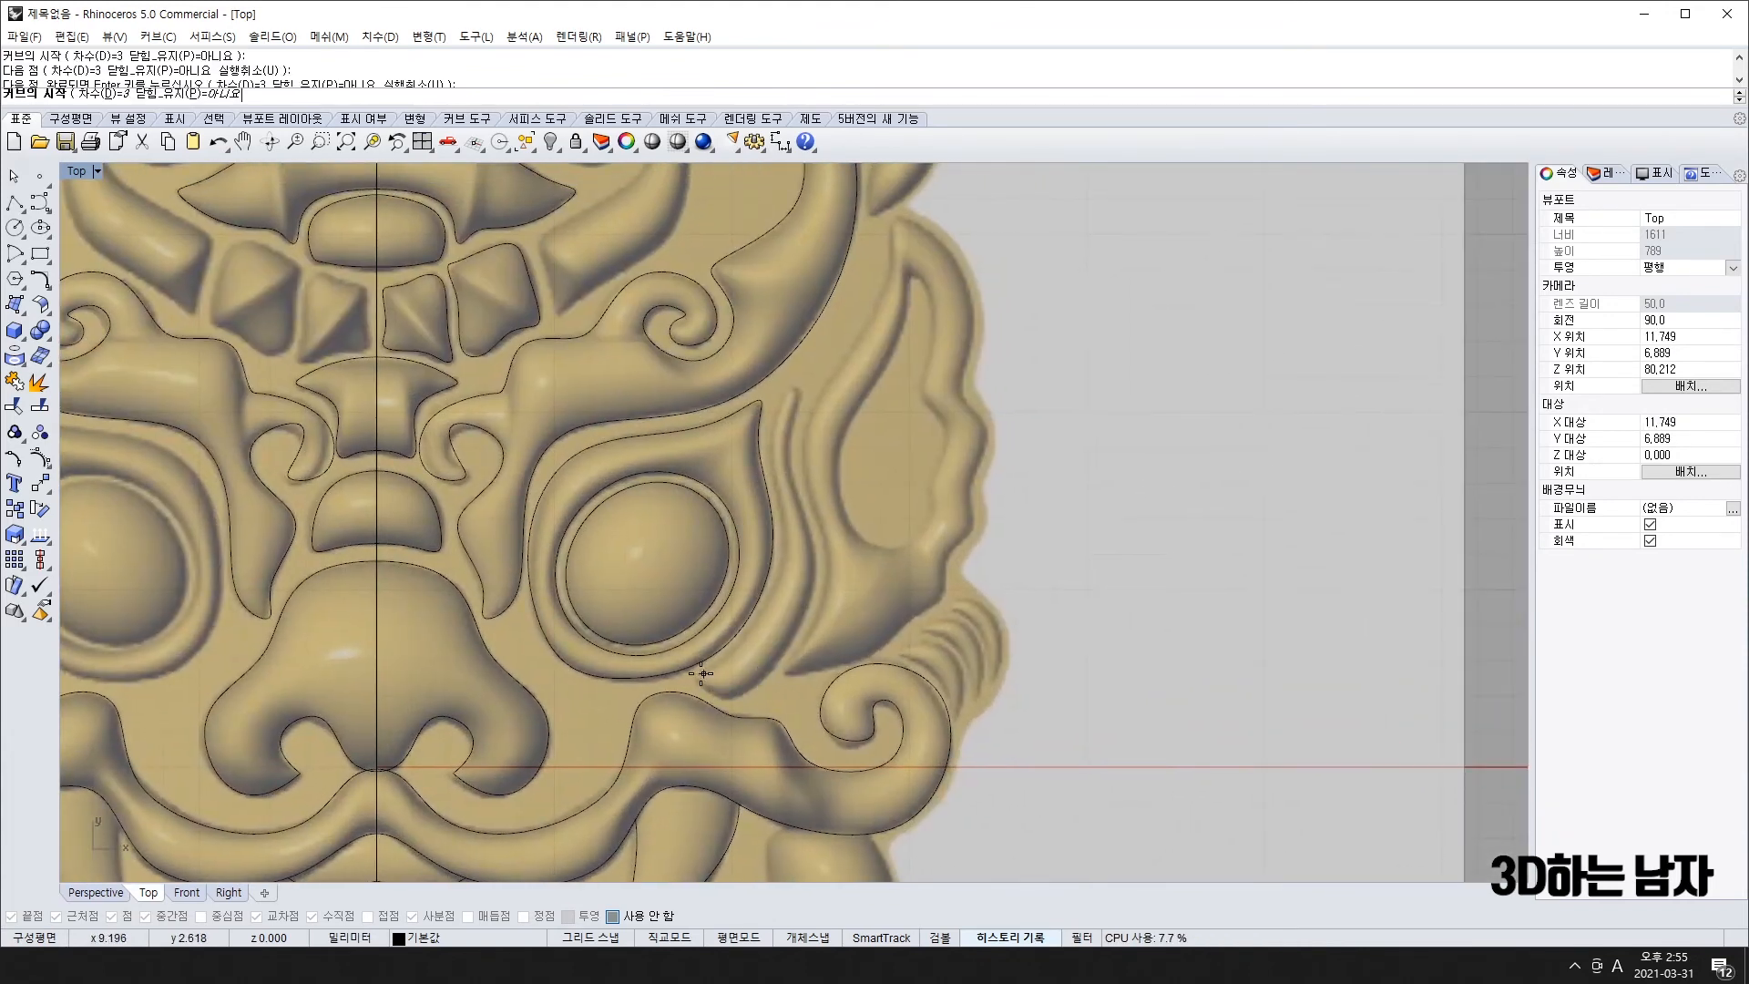
click(701, 676)
click(774, 633)
click(798, 538)
click(764, 424)
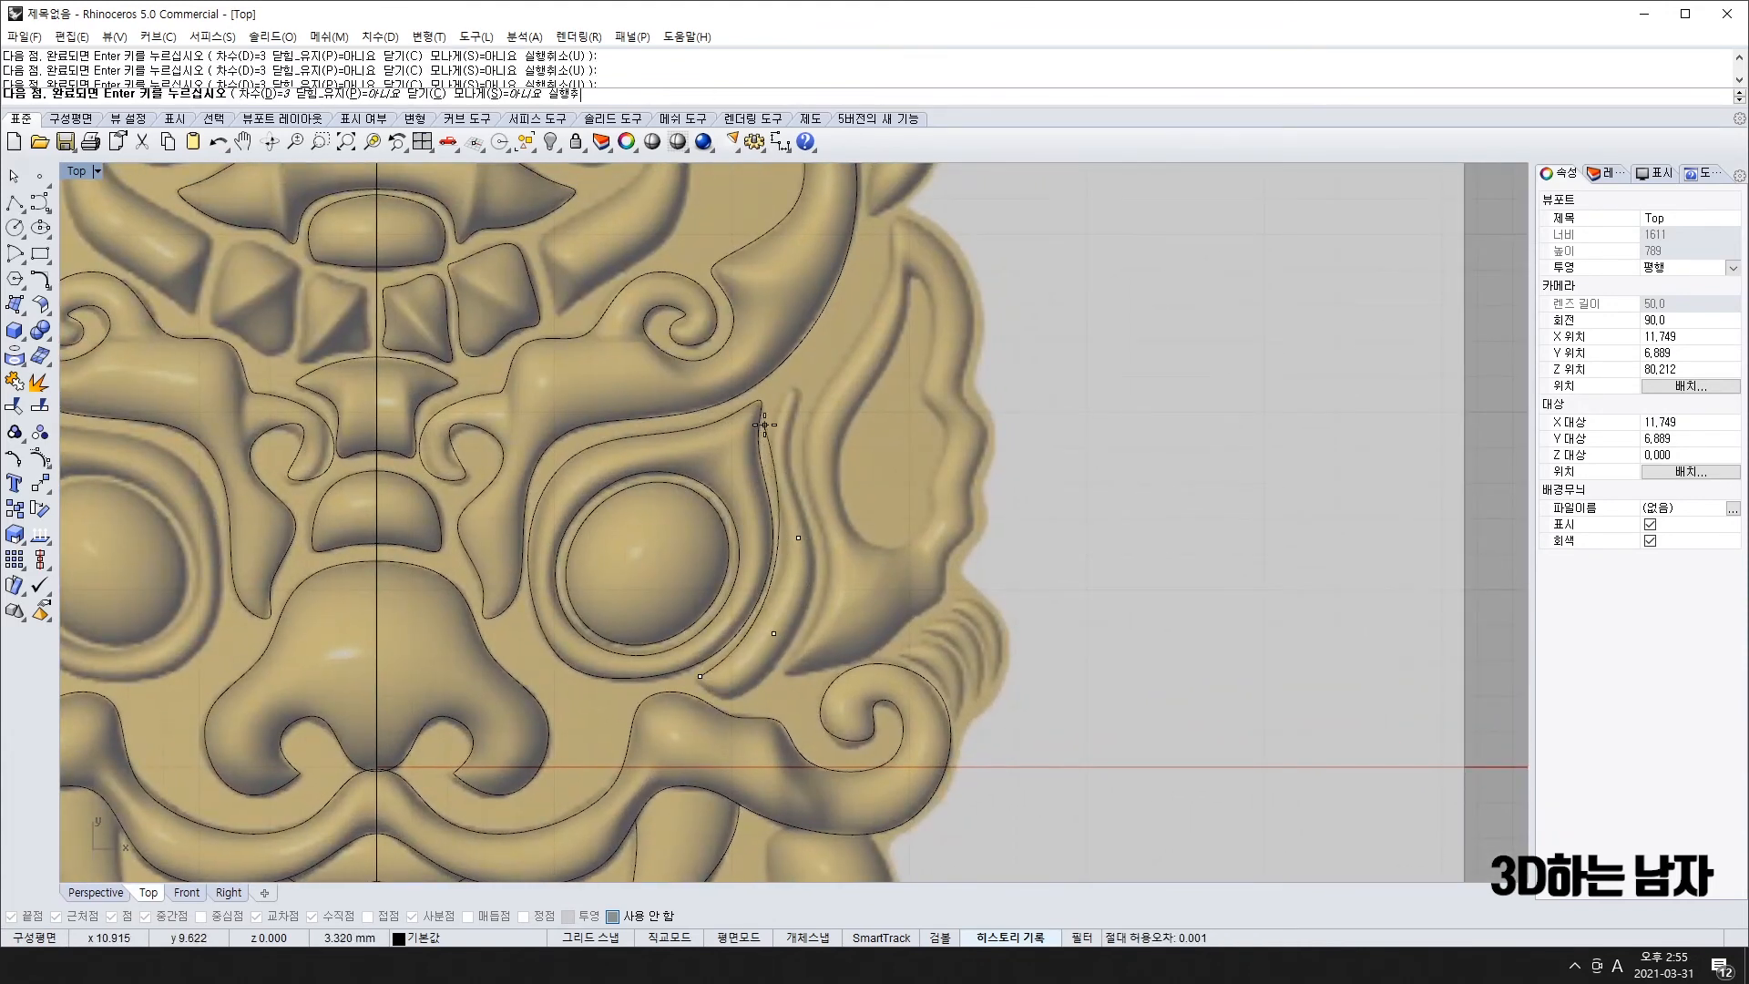
click(803, 373)
click(796, 405)
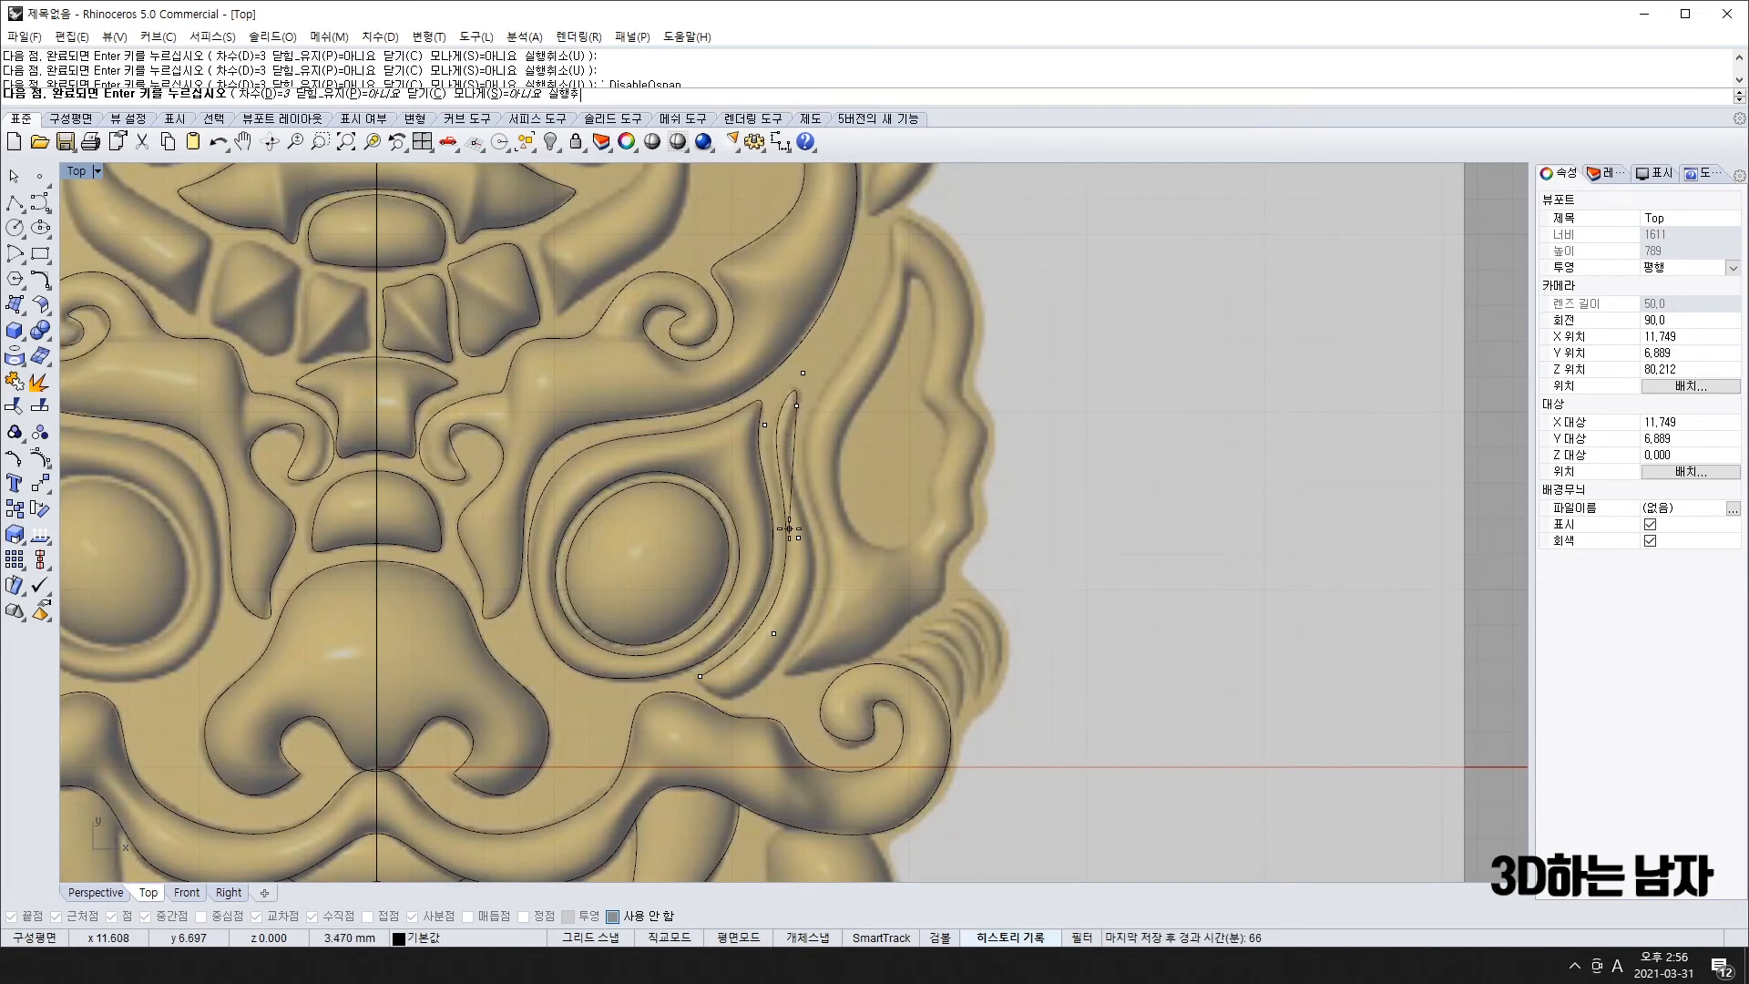
click(789, 528)
click(849, 605)
click(718, 682)
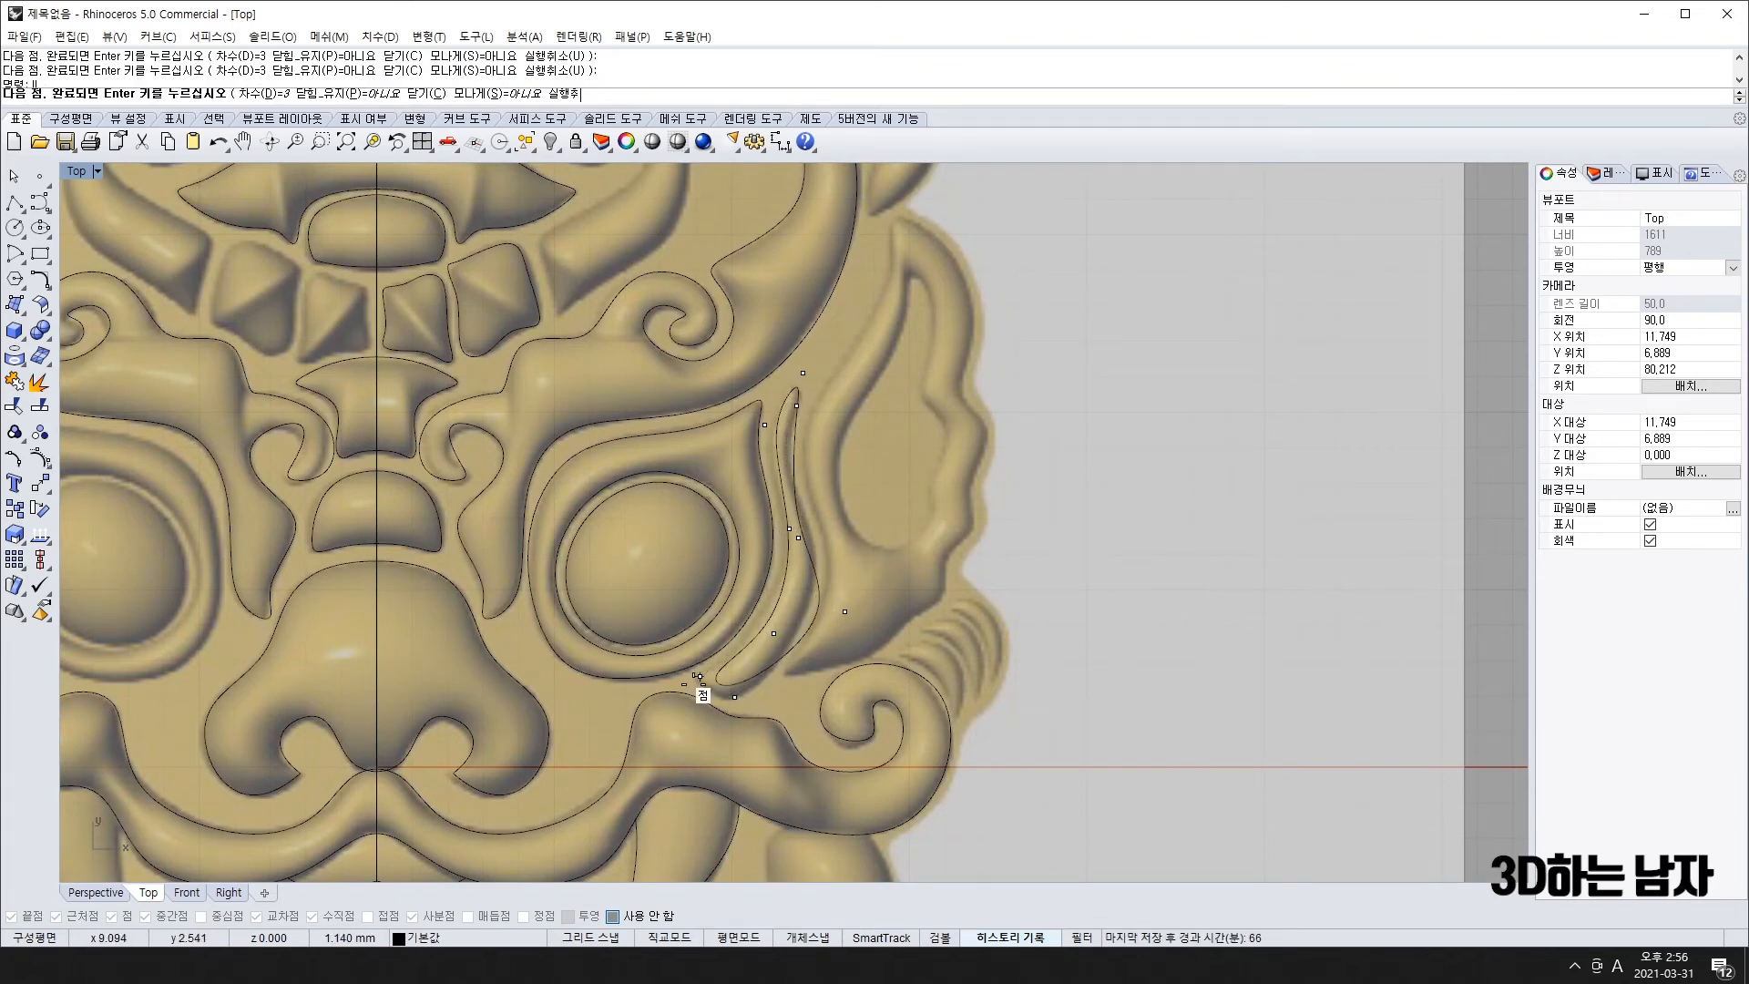
right_click(736, 691)
- Reshape the narrow ridge's curve by moving its control points to match the ridge's rounded lower end and outer side
click(742, 683)
key(F10)
drag(699, 676, 734, 712)
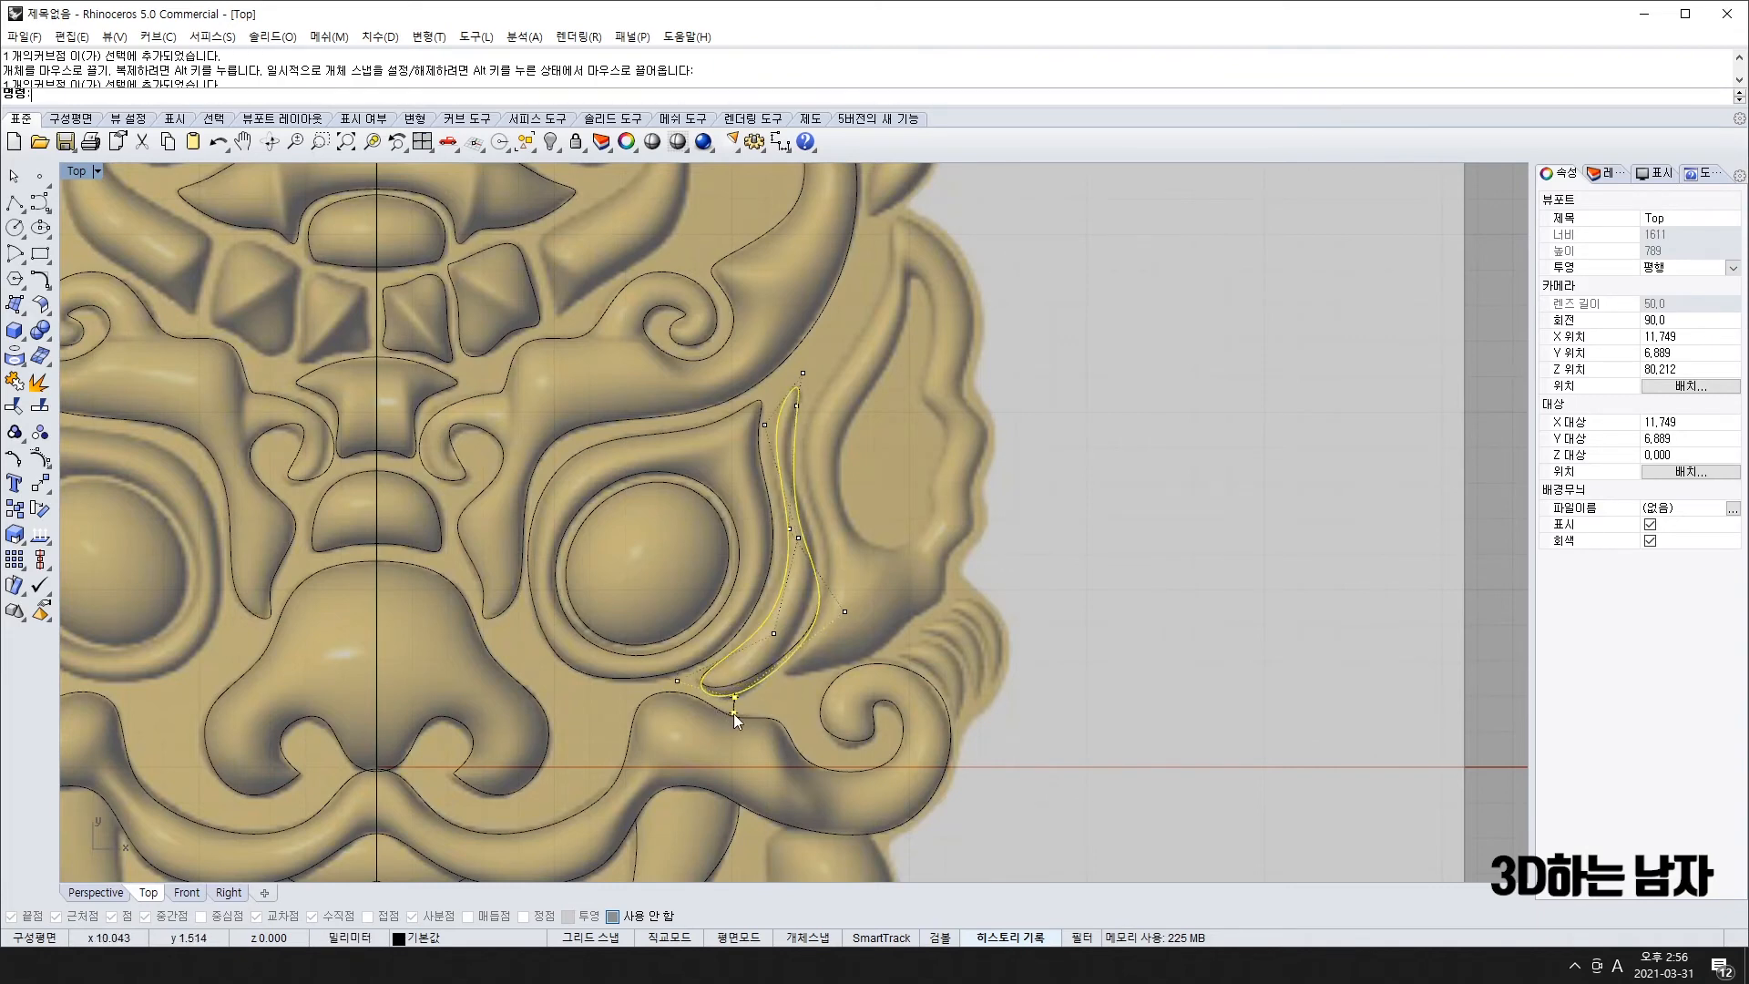
drag(845, 609, 785, 497)
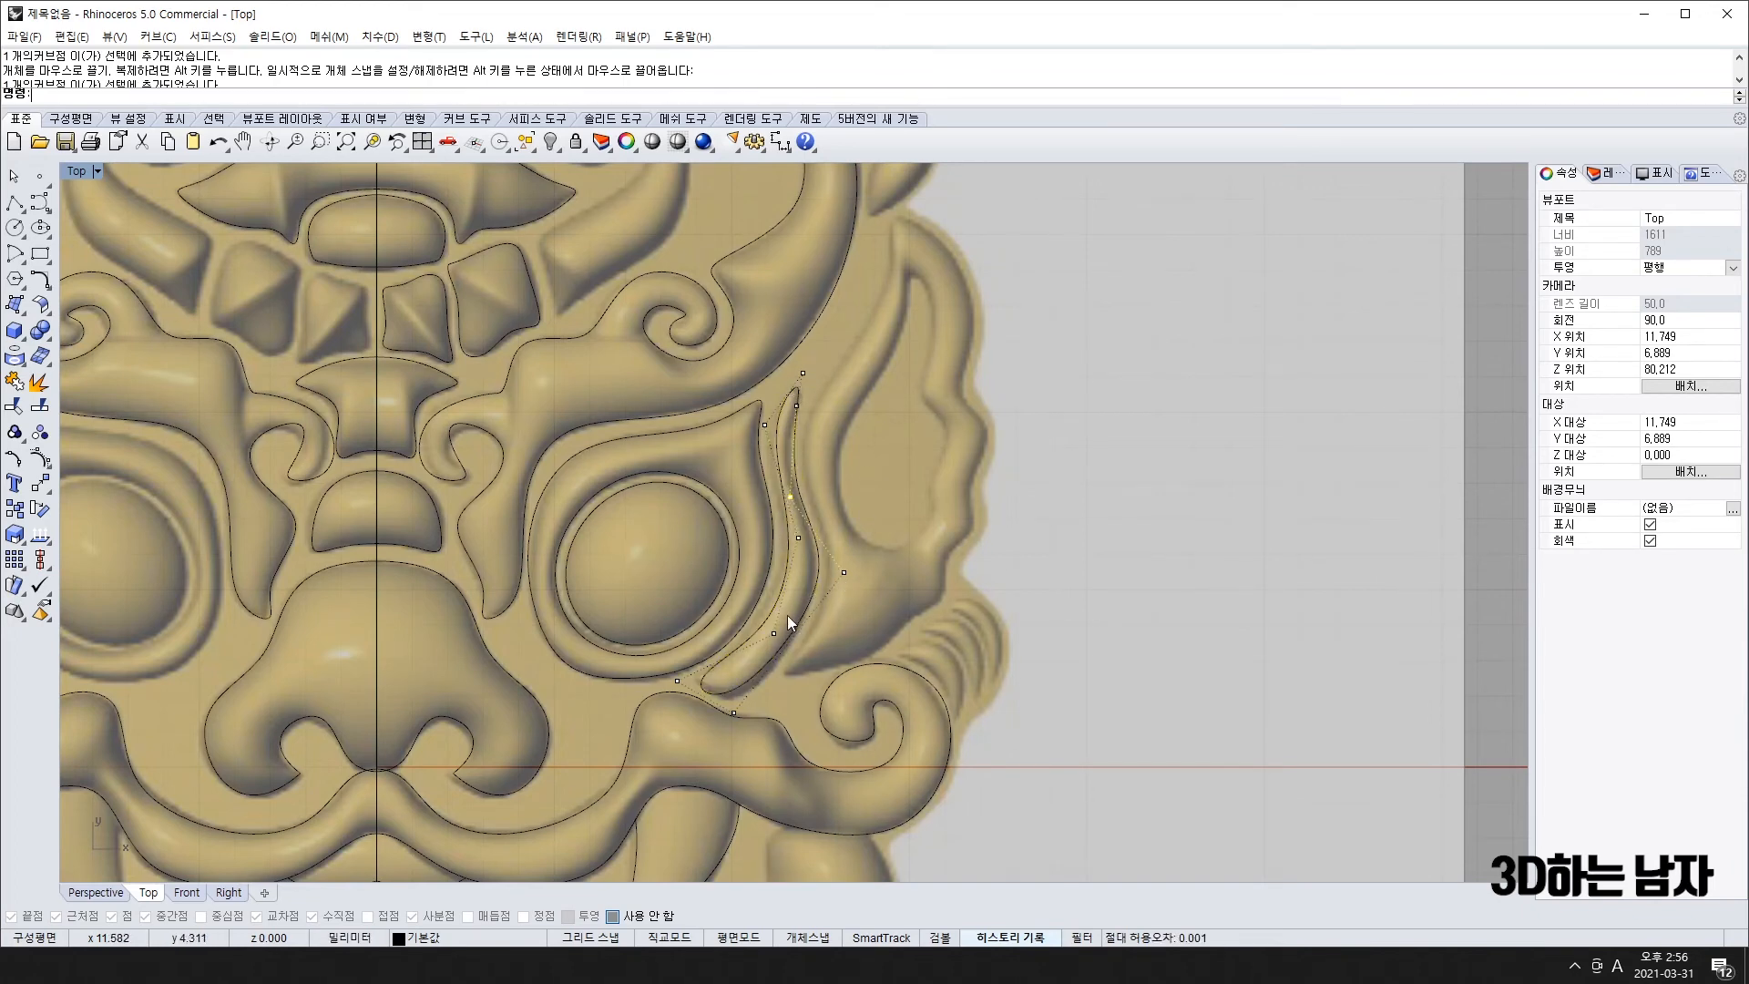
drag(845, 572, 838, 582)
scroll(841, 482, down, 2)
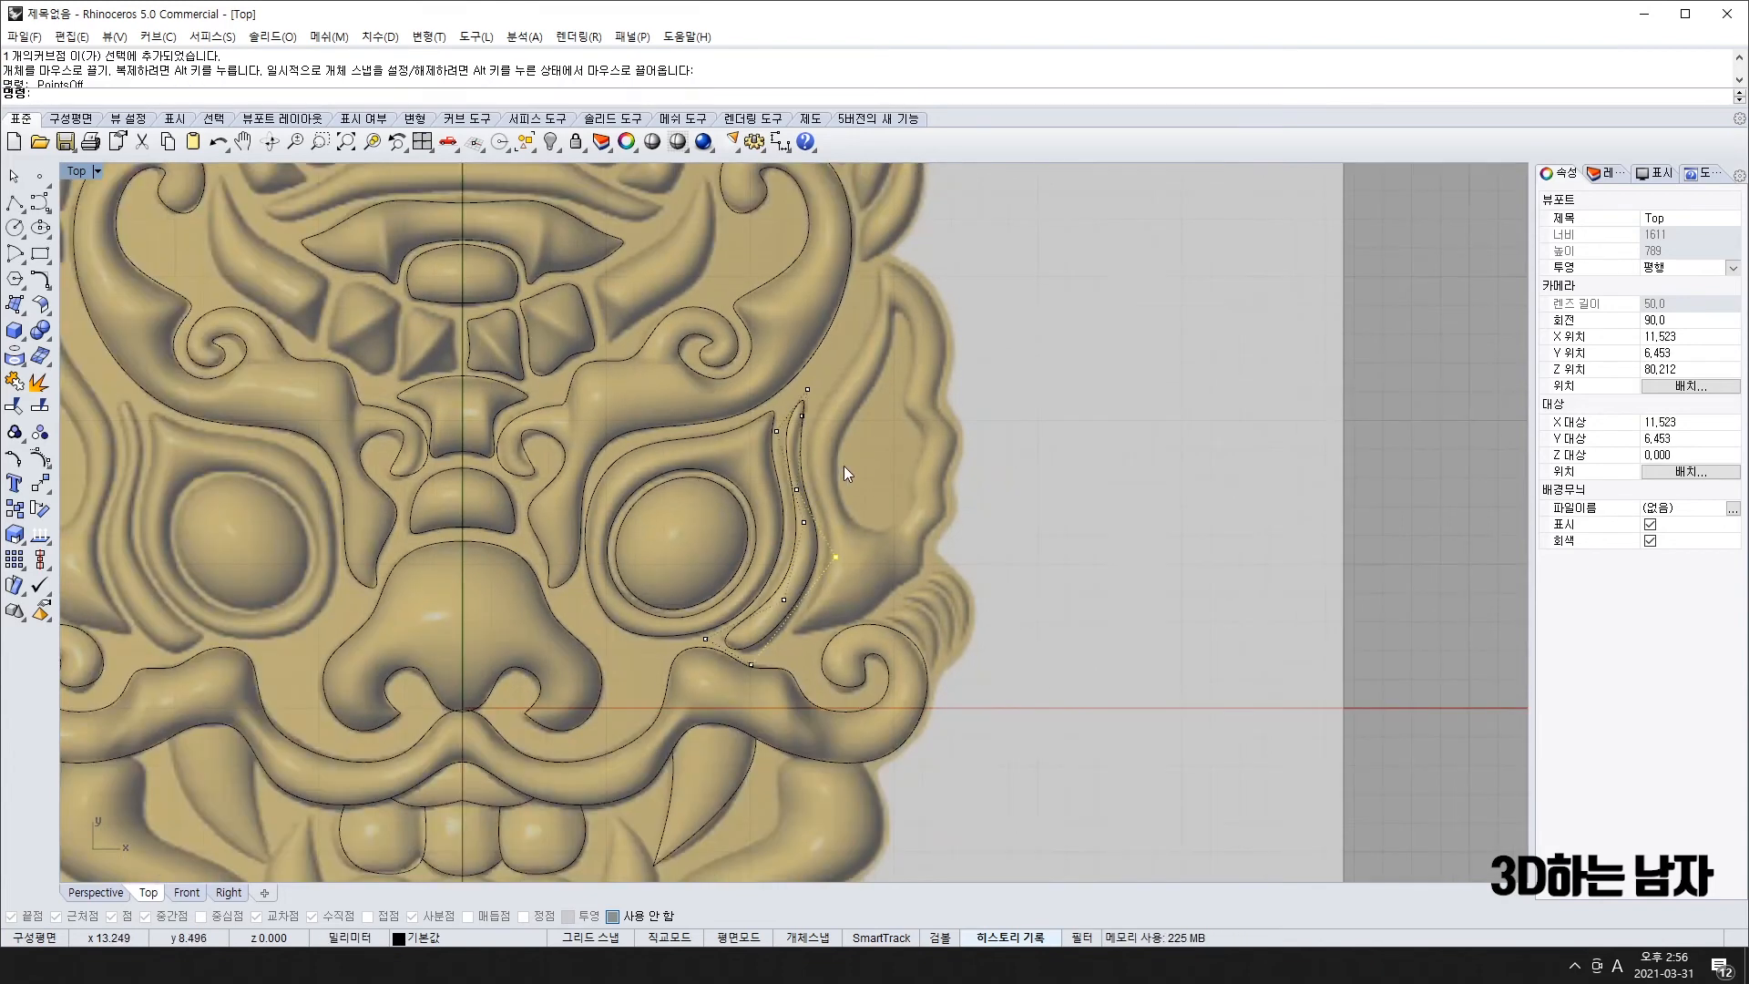
- Trace the right ear's outer outline as a closed control-point curve, from its lower tip over the top and down the wavy outer edge
right_drag(866, 483, 724, 685)
click(715, 694)
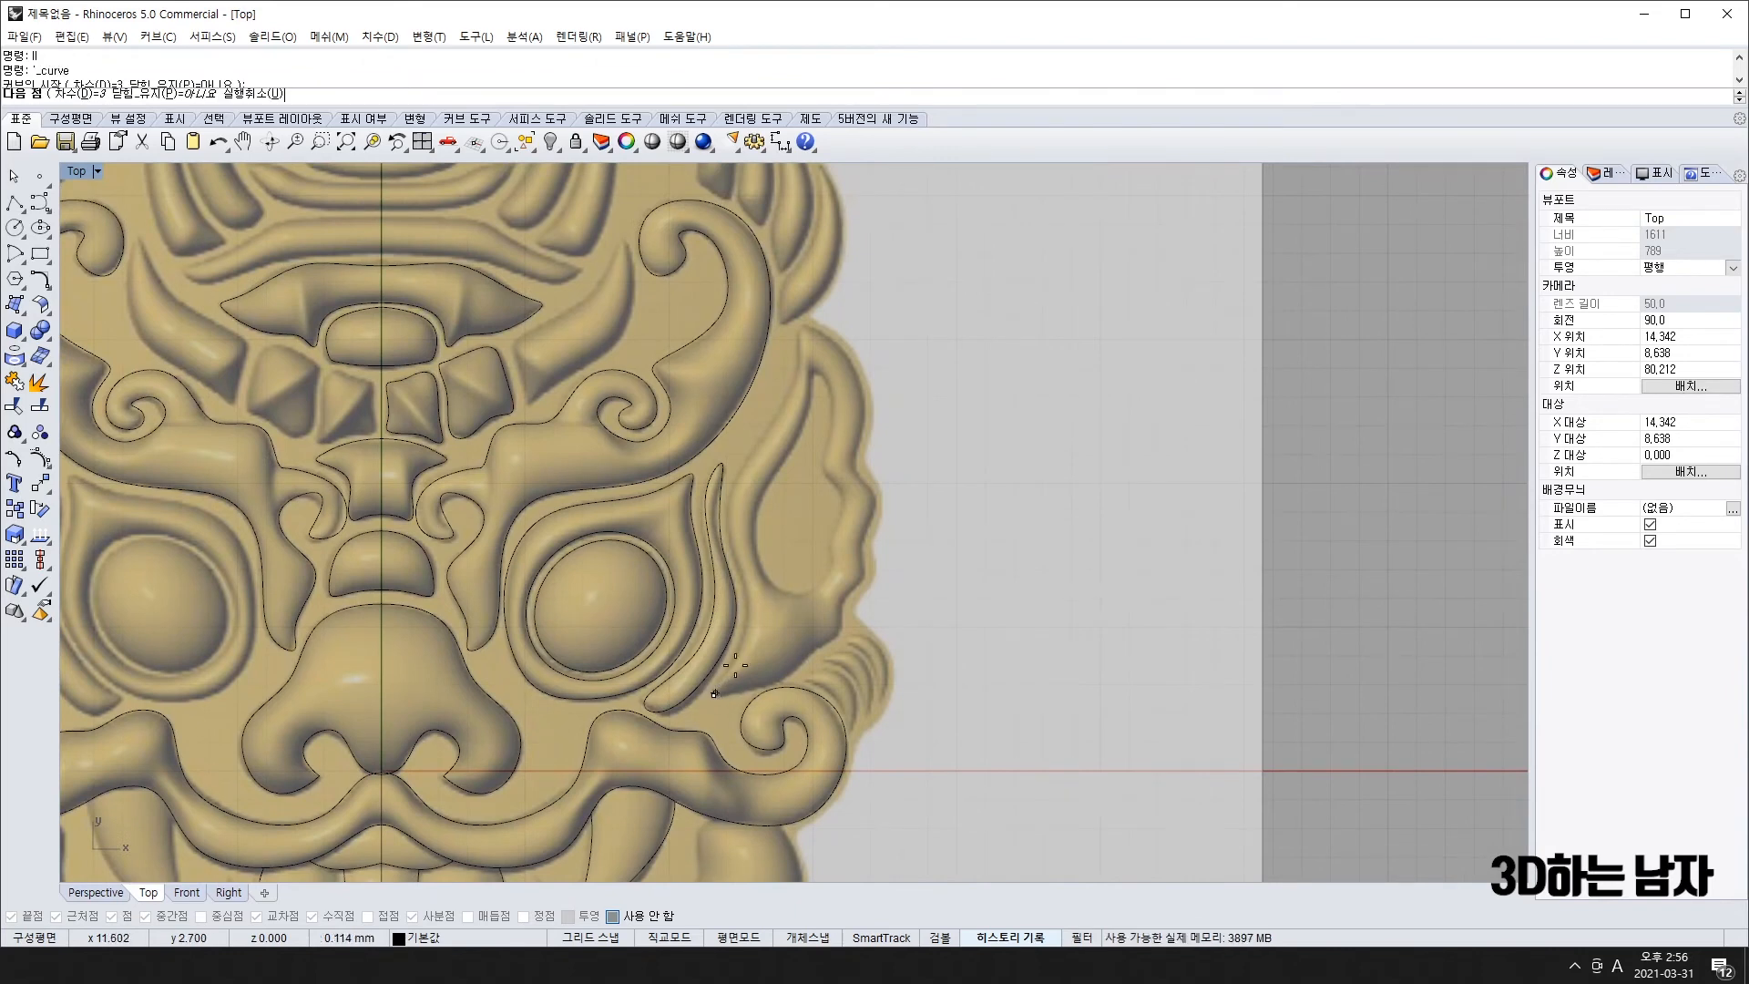
click(766, 619)
click(719, 519)
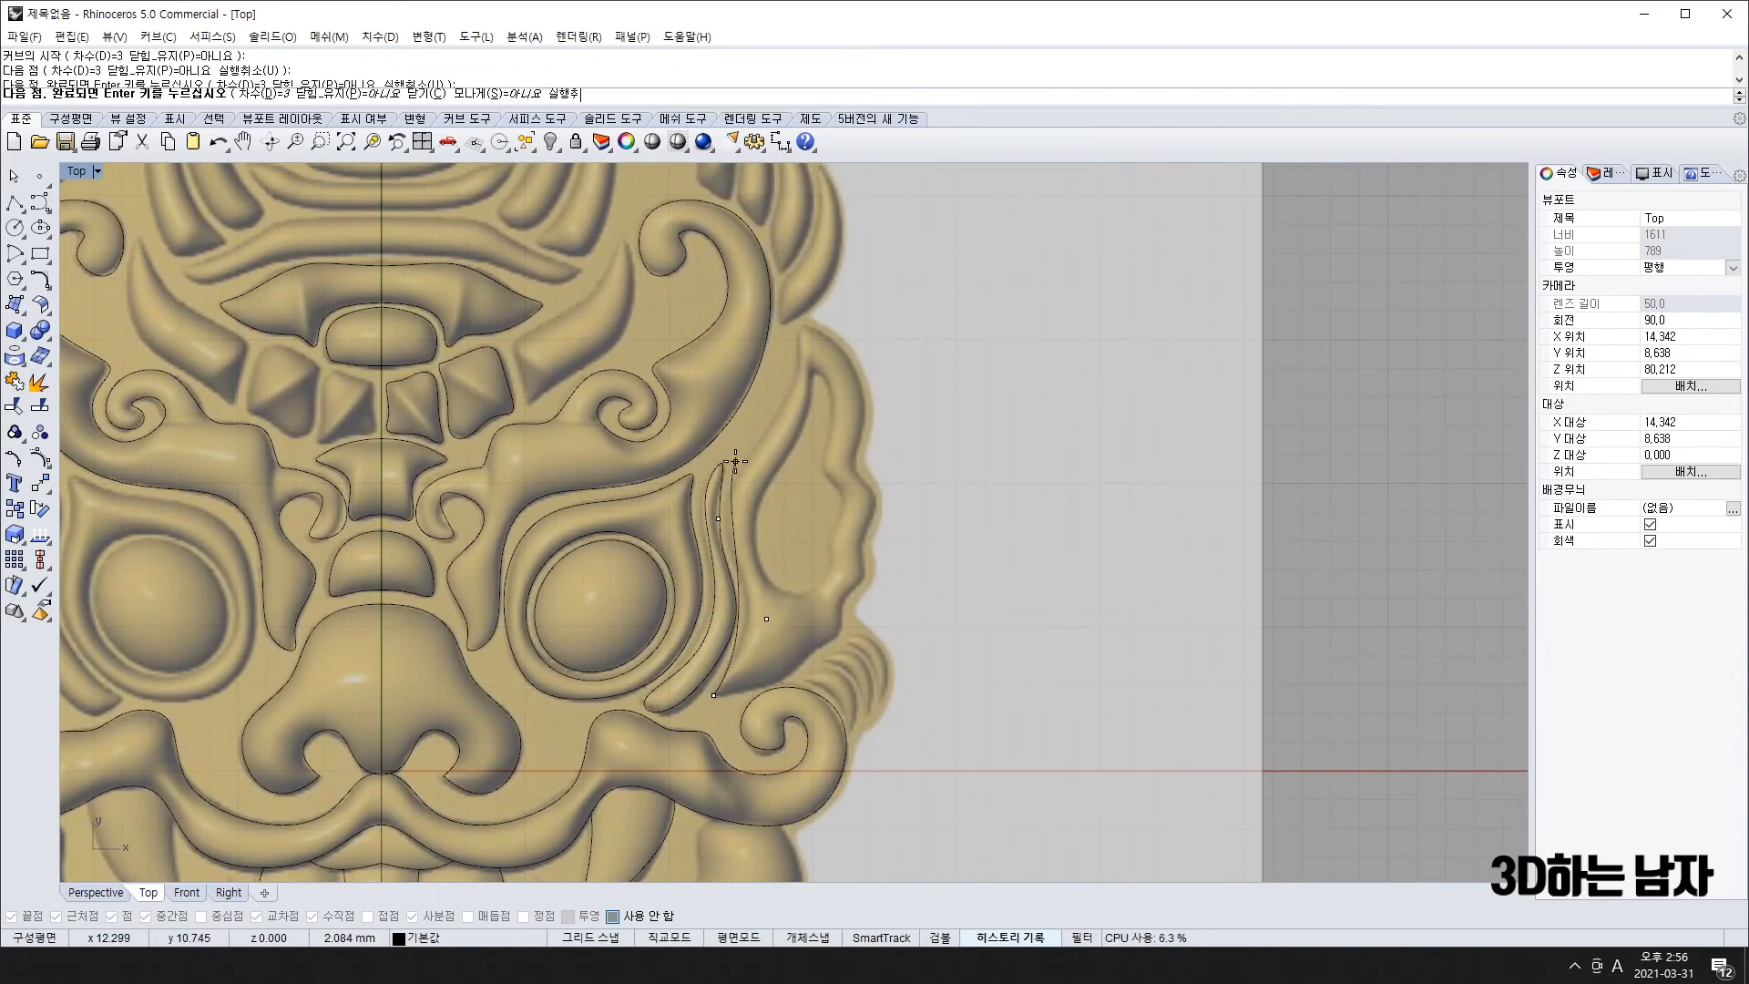
click(735, 462)
click(809, 387)
click(806, 311)
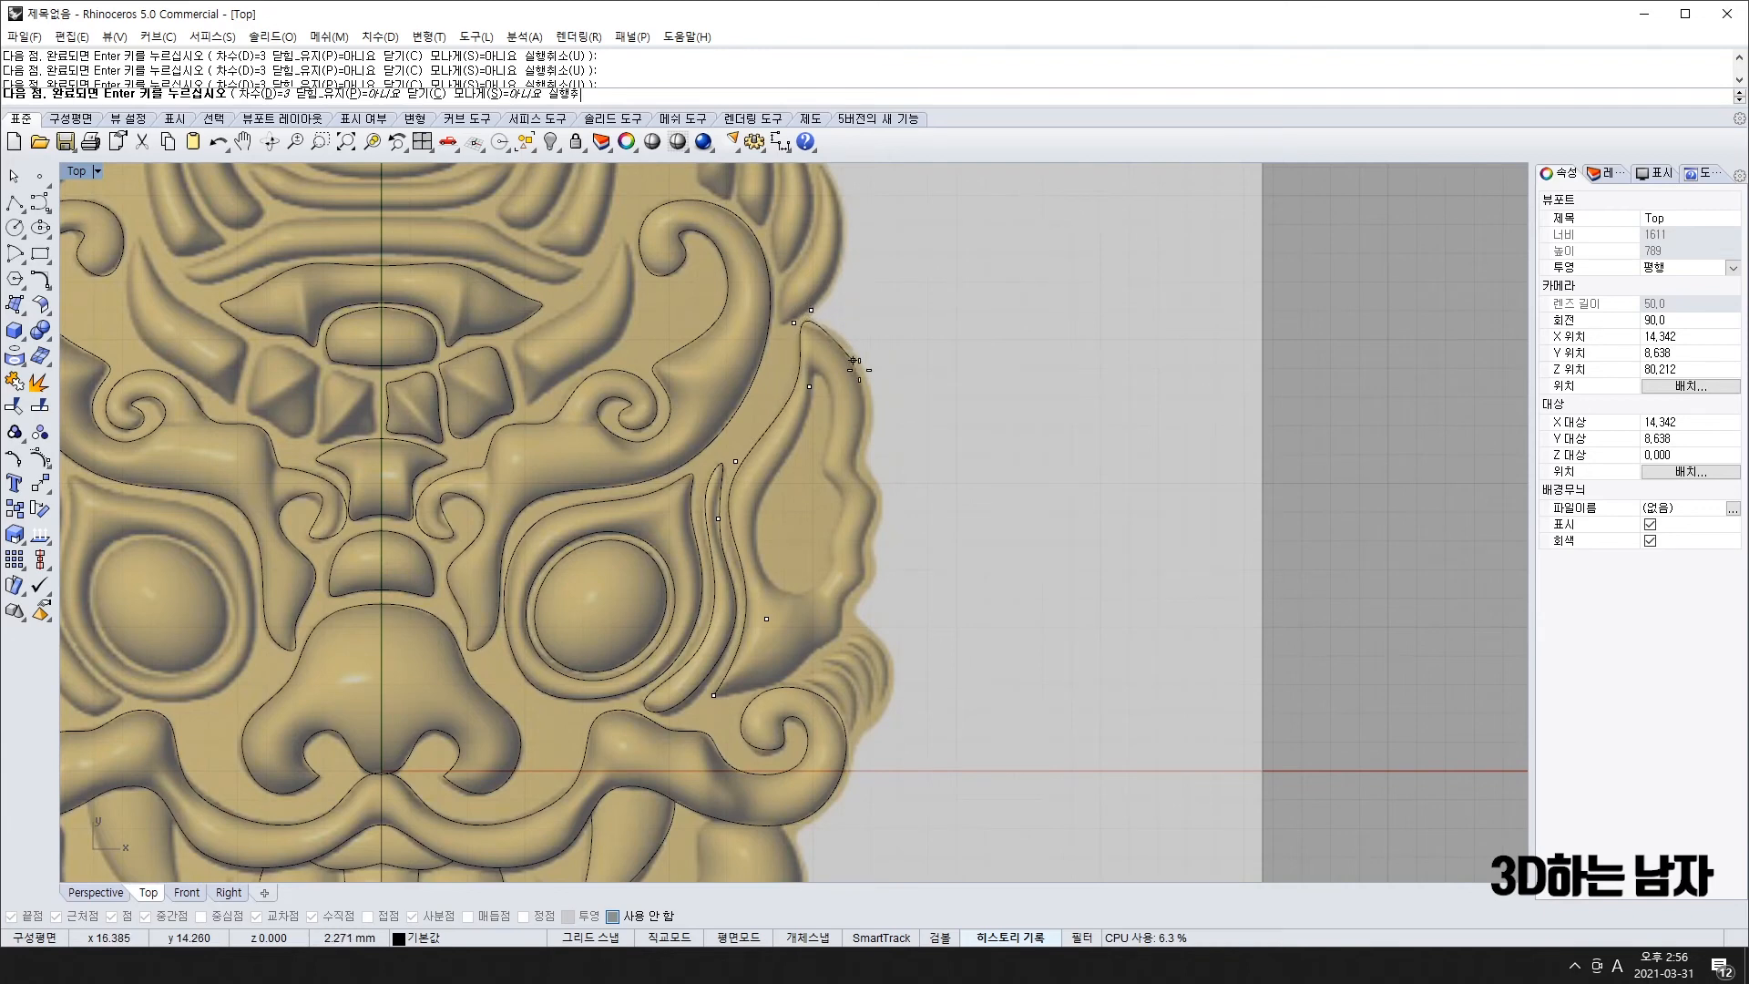
click(873, 386)
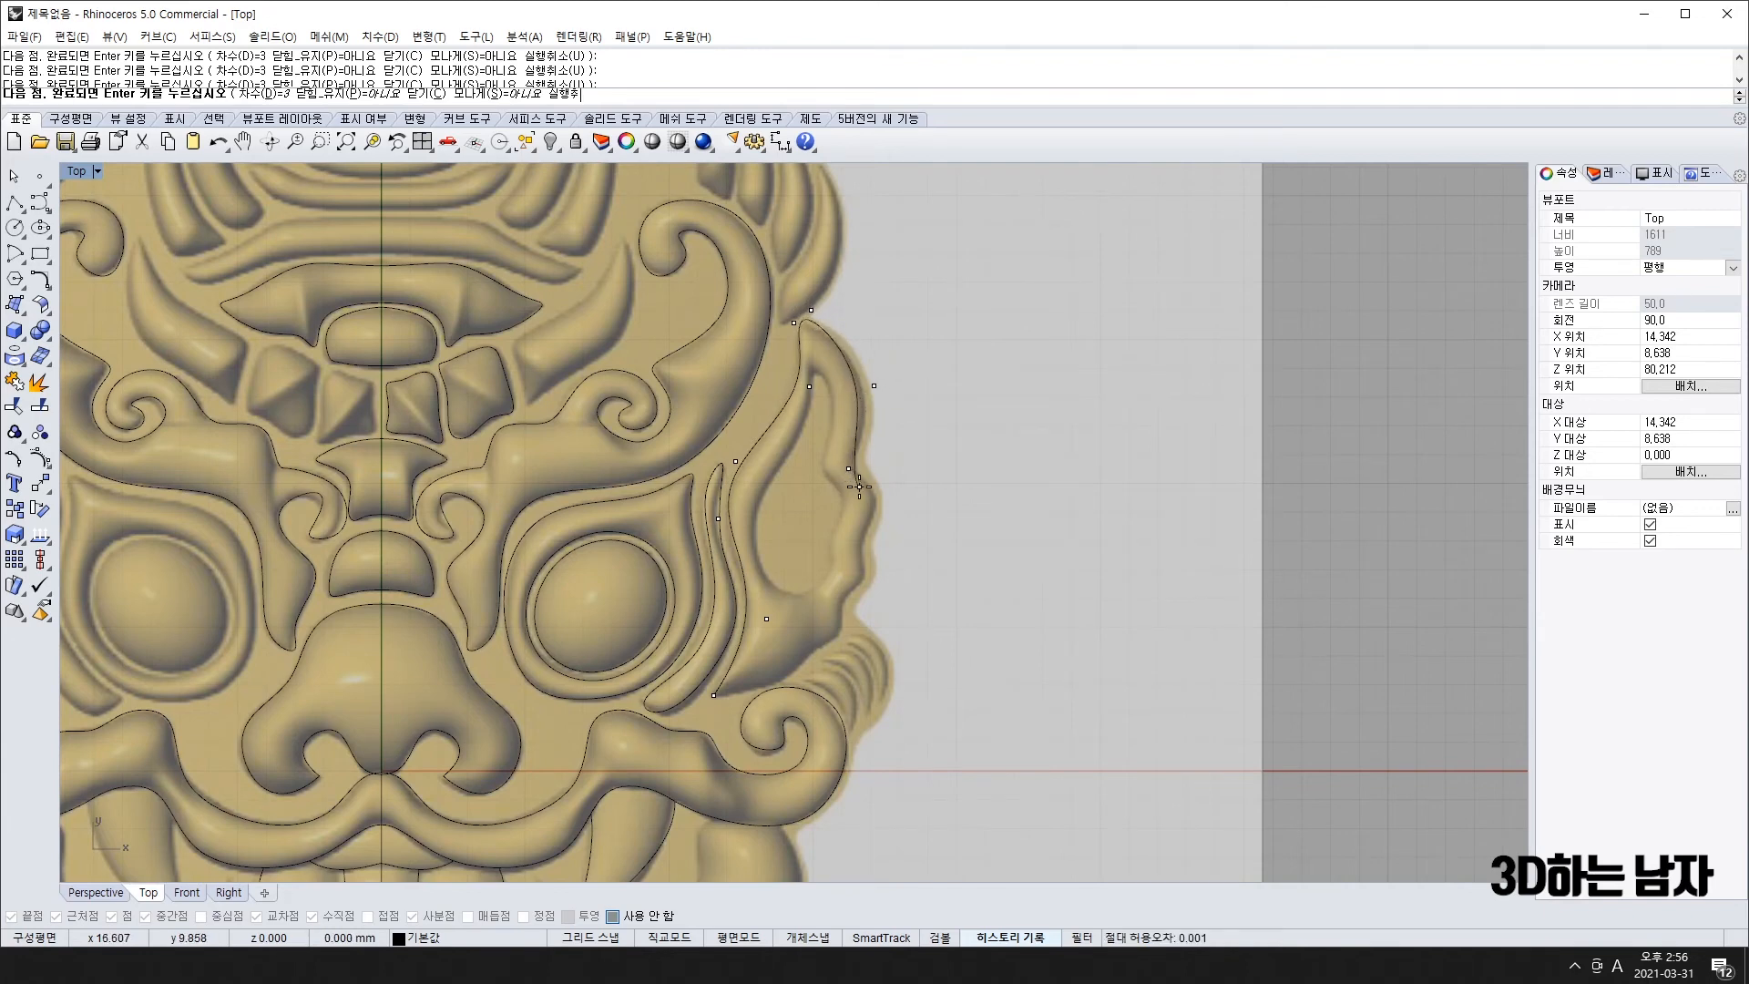
click(859, 486)
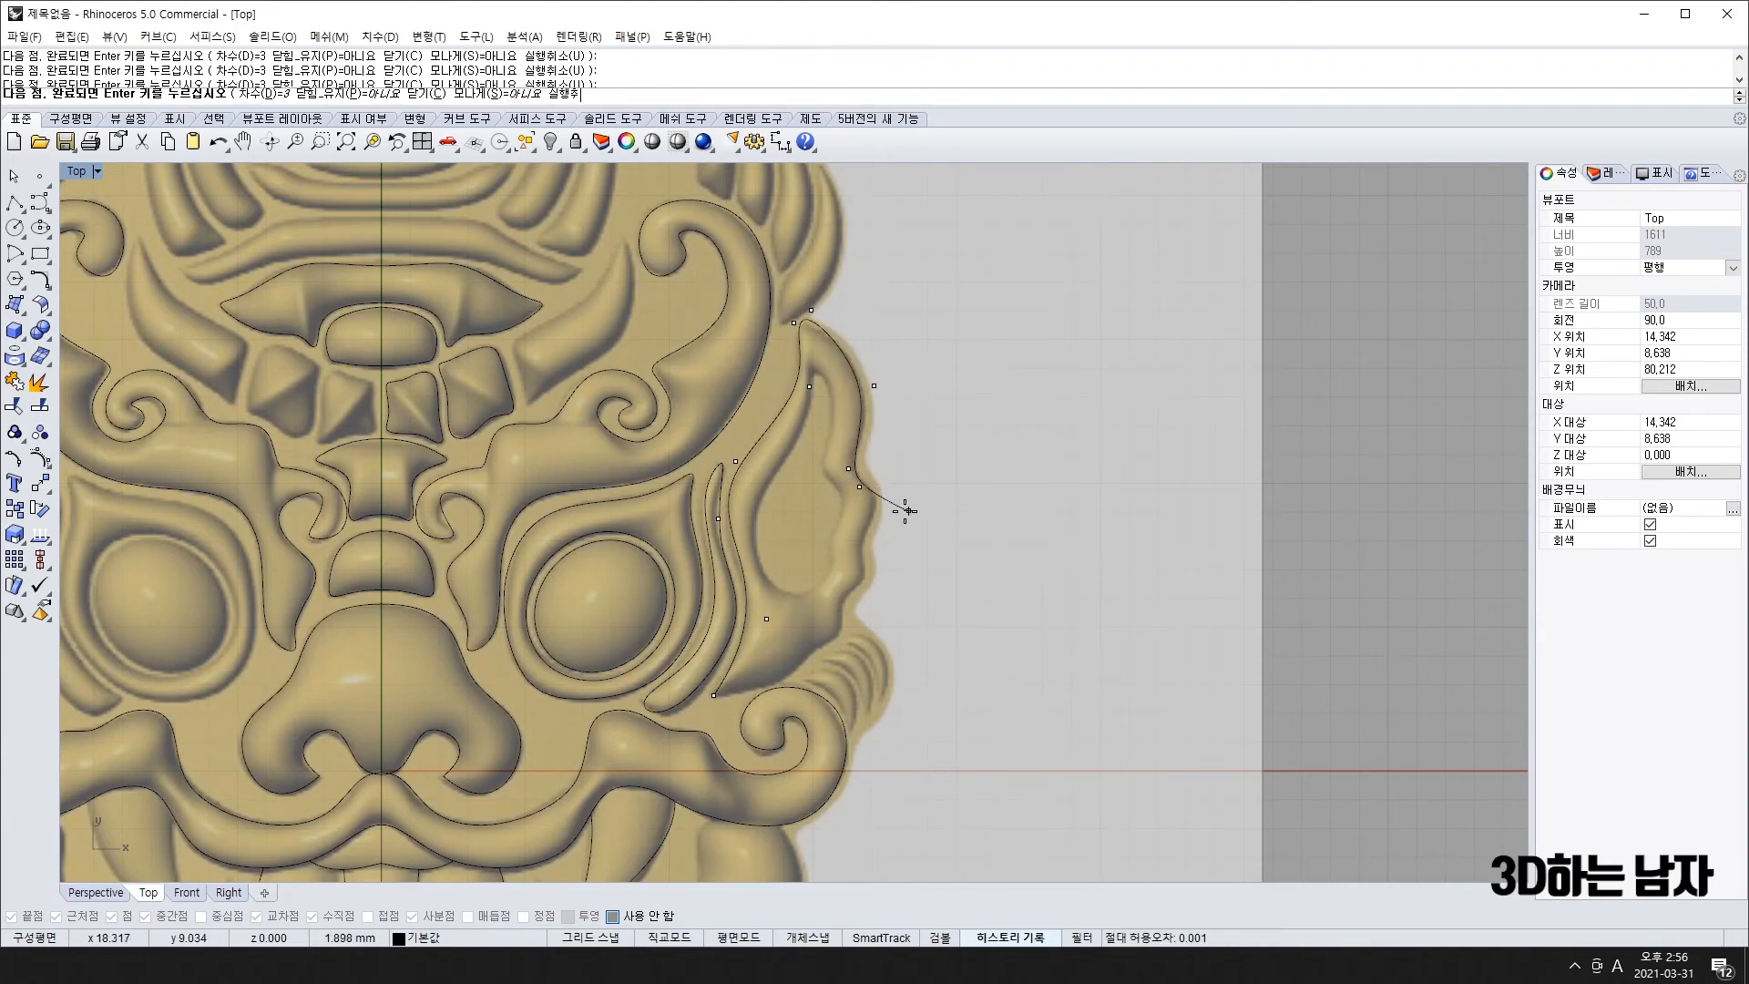
key(ctrl+z)
click(857, 554)
click(874, 585)
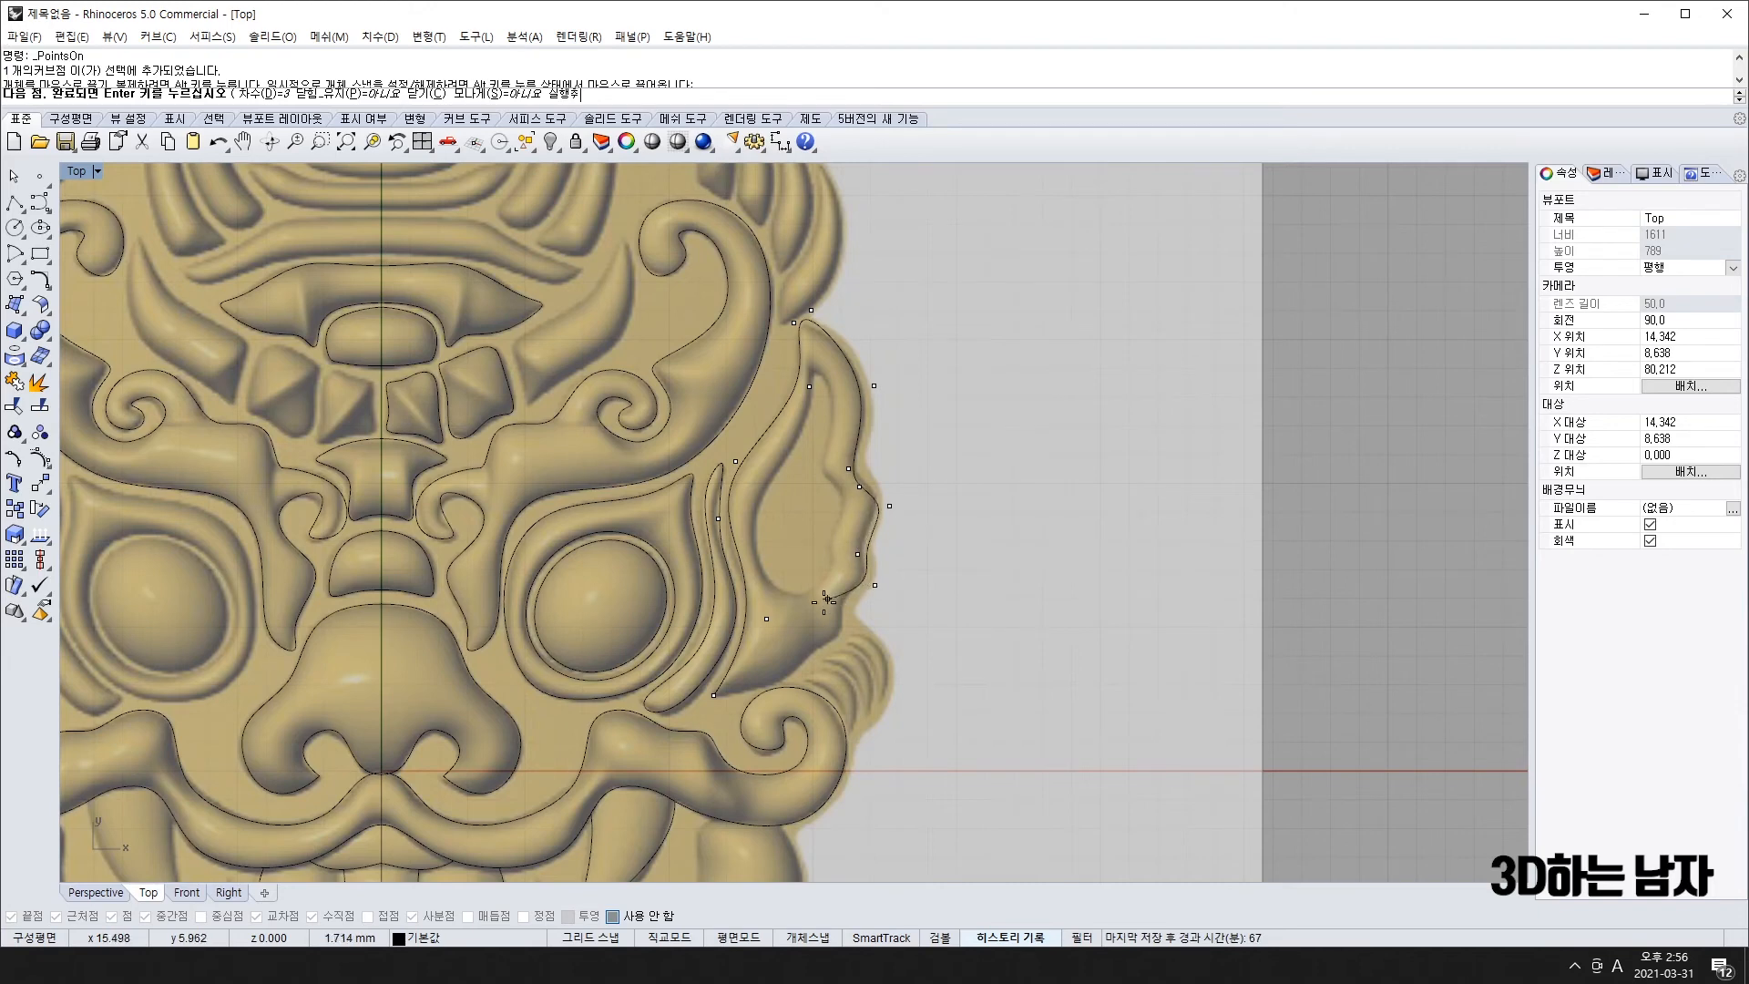
click(823, 602)
click(852, 639)
click(806, 651)
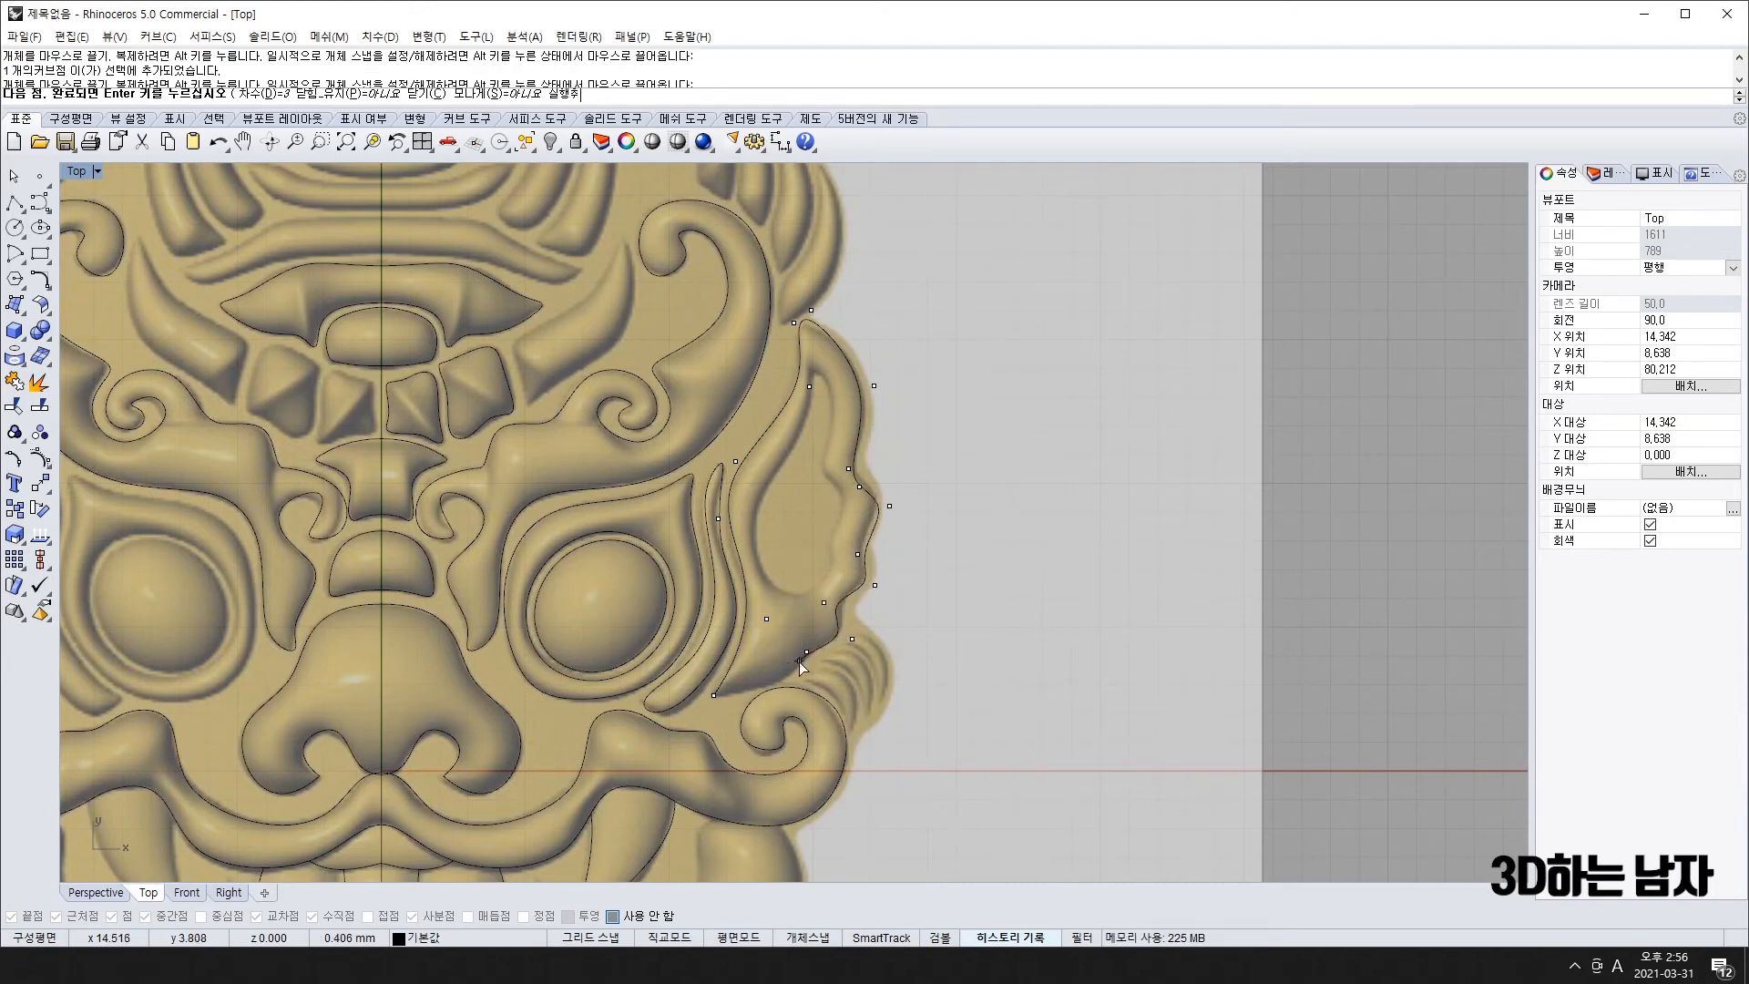
click(799, 661)
click(743, 706)
click(714, 695)
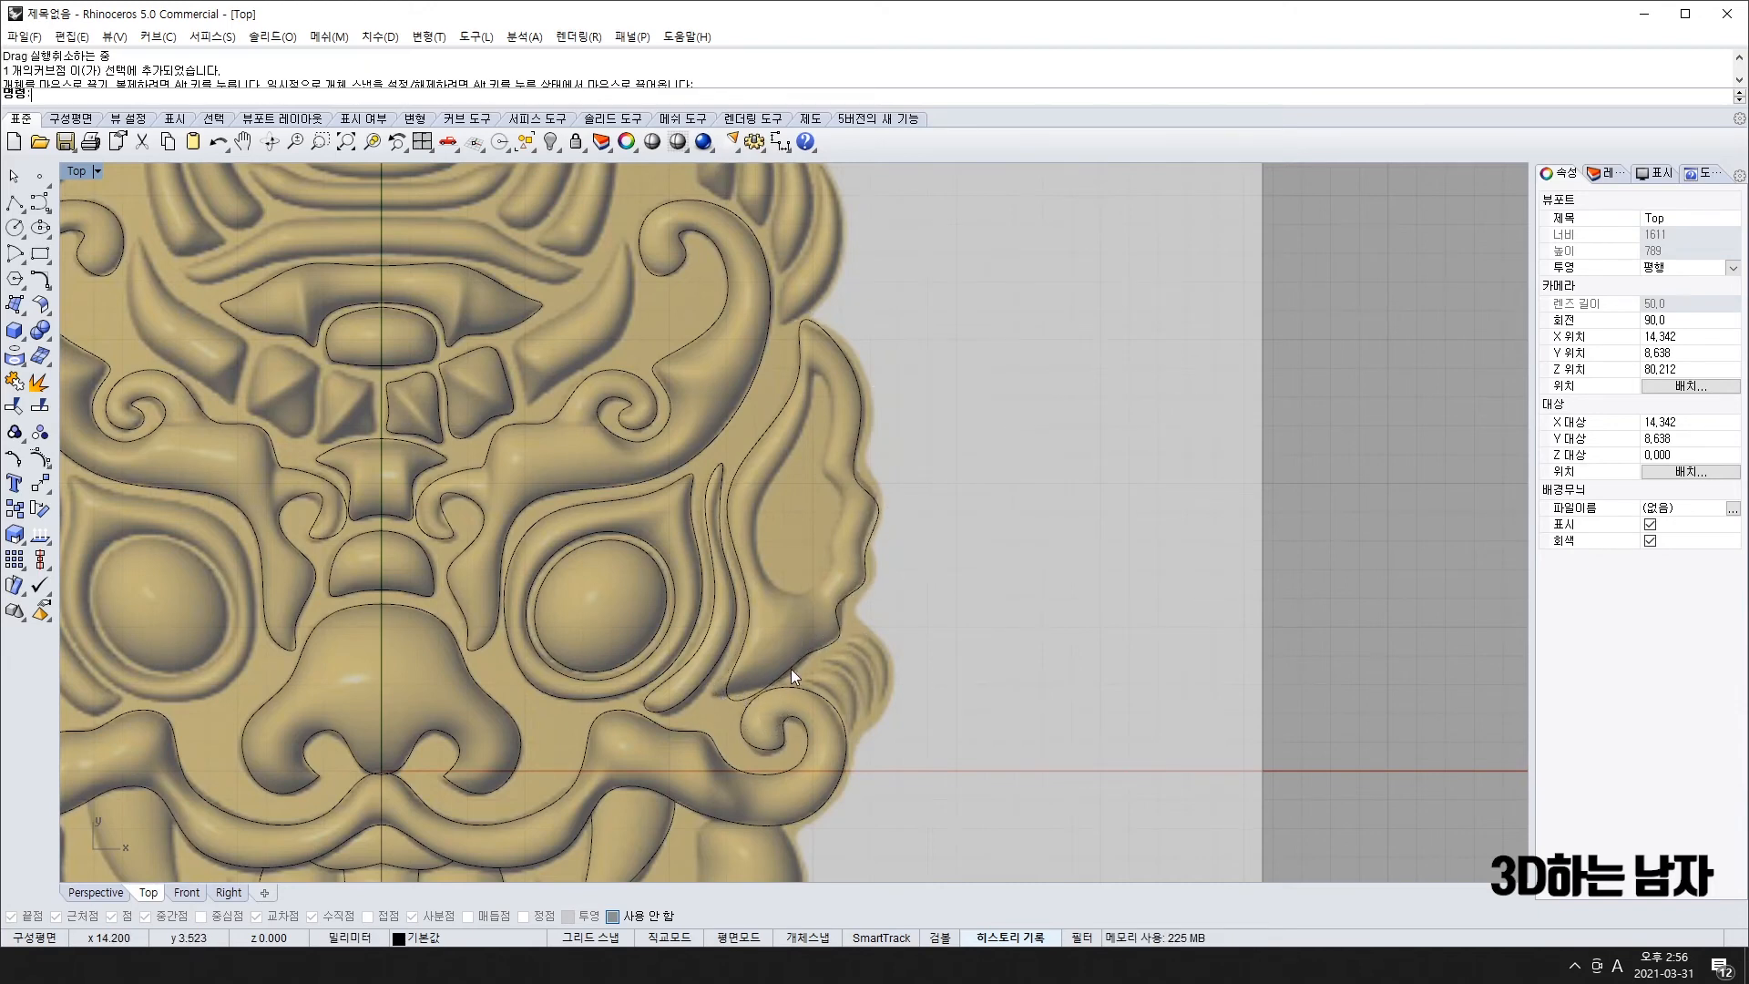
- Reshape the right ear's outer outline by moving control points along its wavy outer side and at its upper tip
click(789, 671)
key(F10)
drag(741, 704, 886, 494)
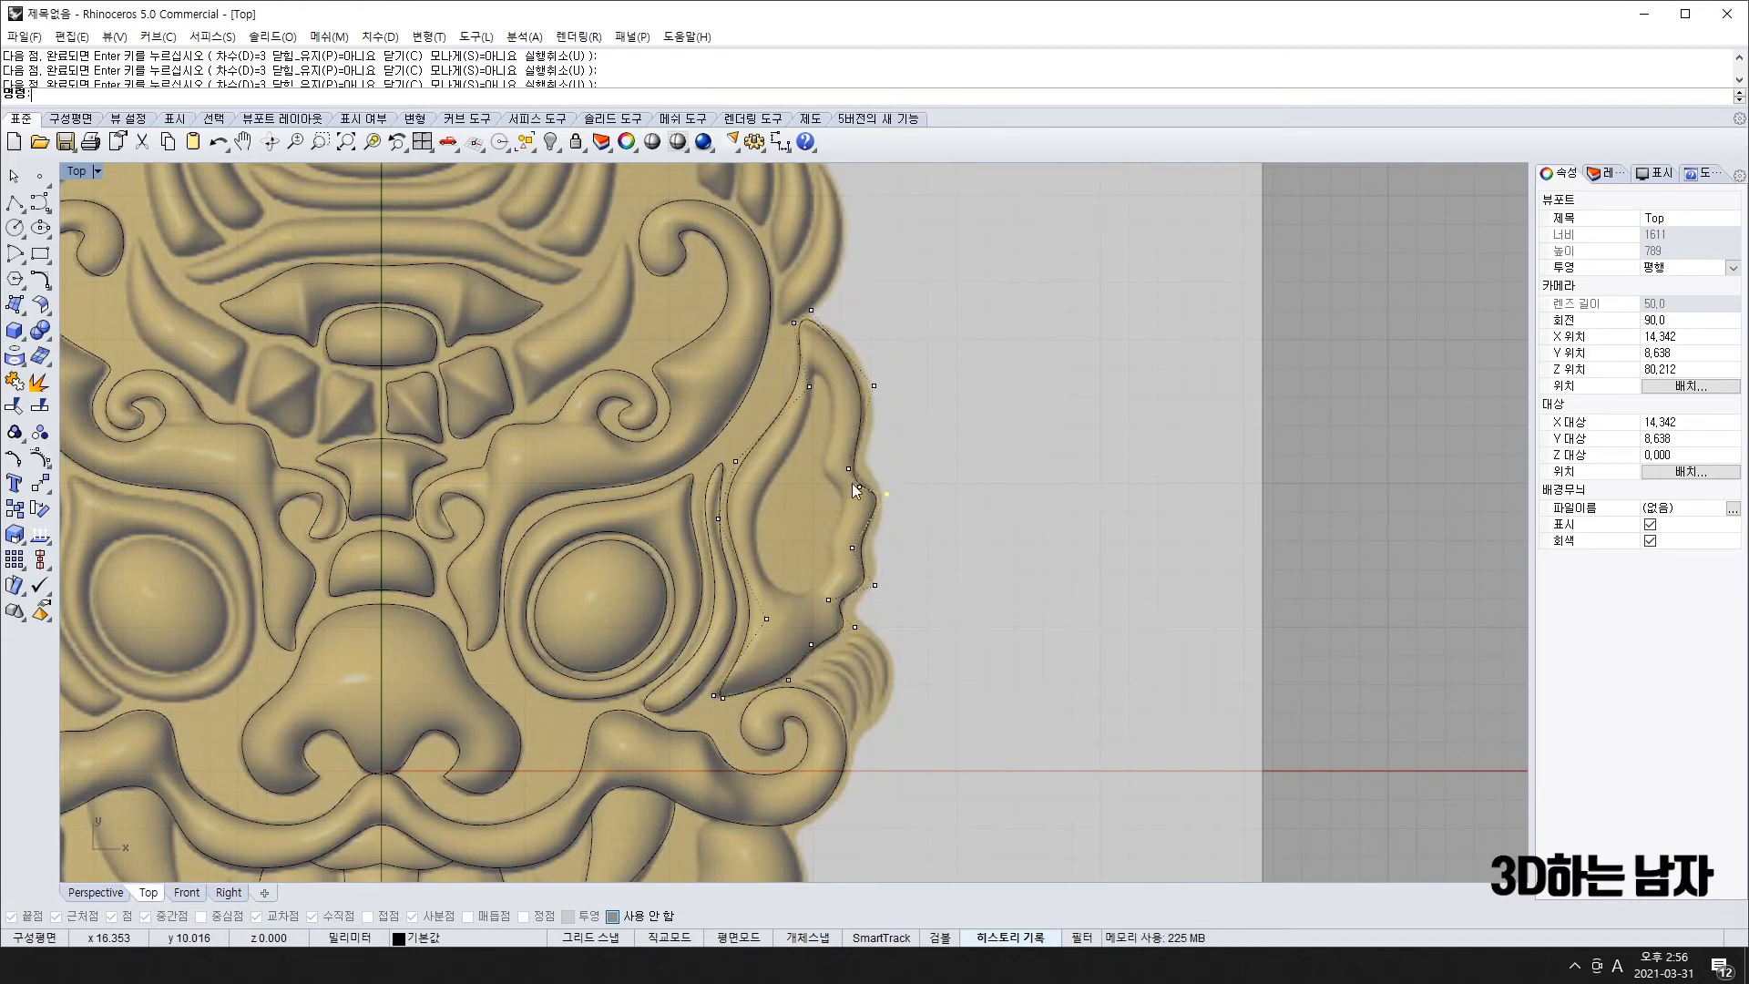
scroll(862, 493, up, 5)
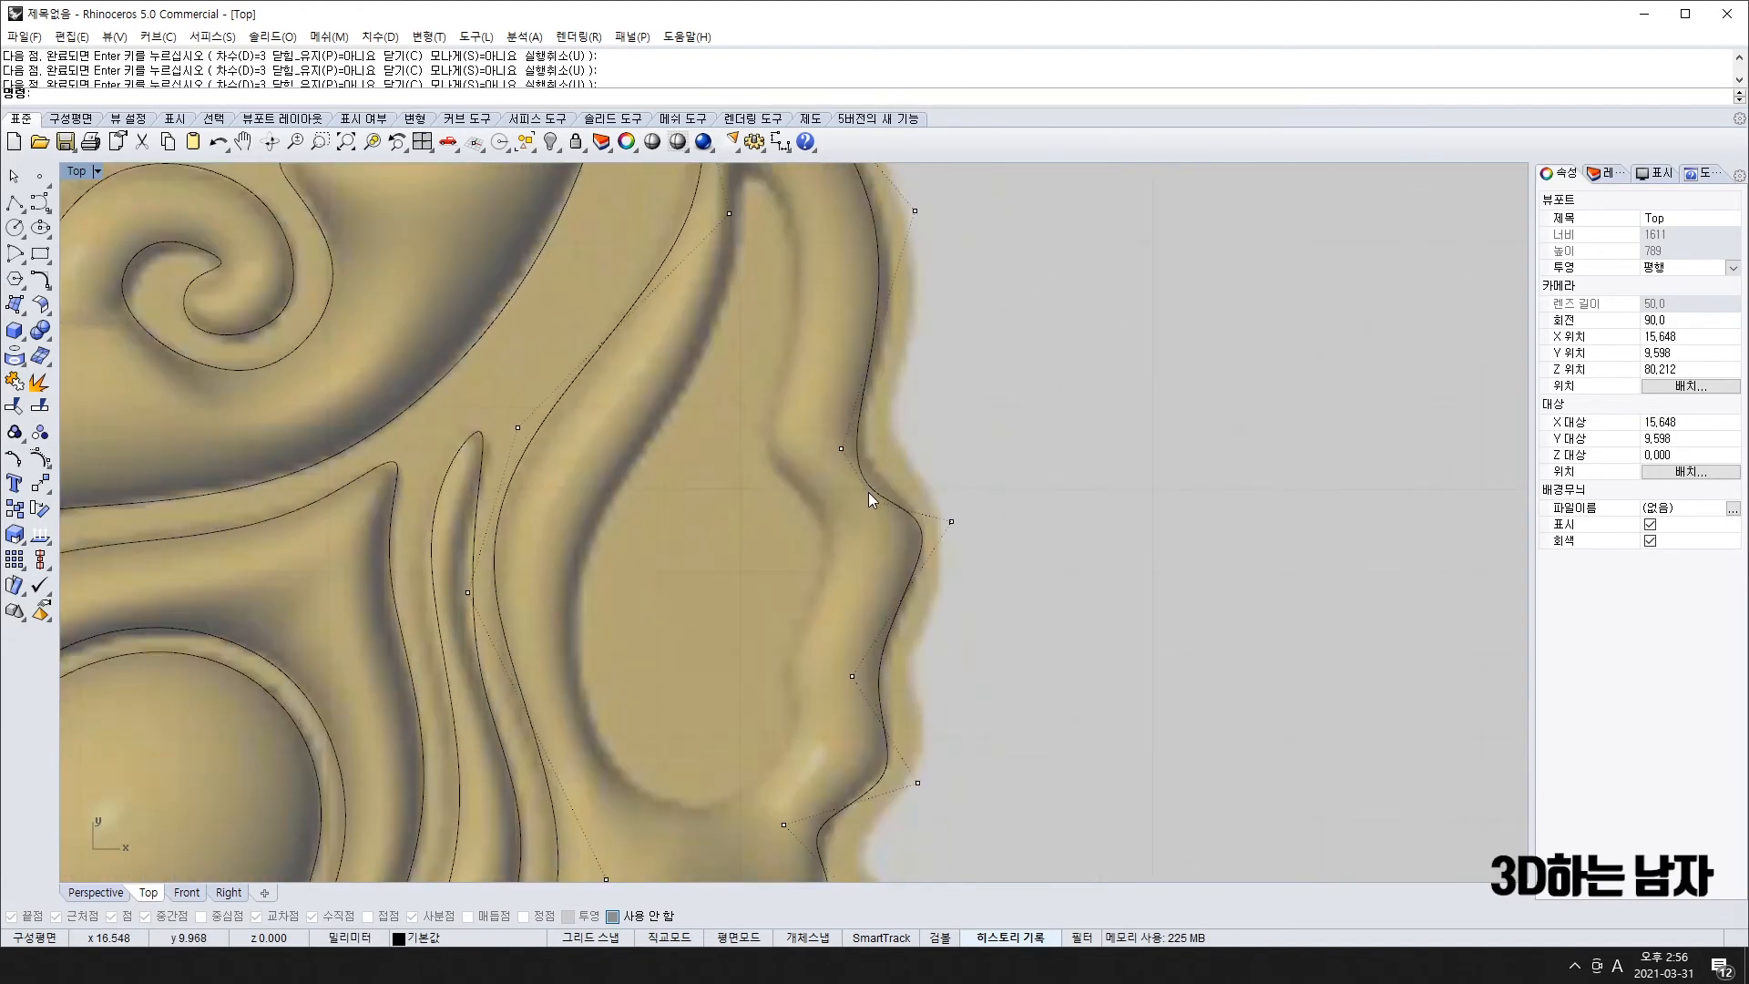
click(852, 437)
drag(855, 433, 861, 426)
scroll(844, 402, down, 10)
right_drag(797, 345, 810, 442)
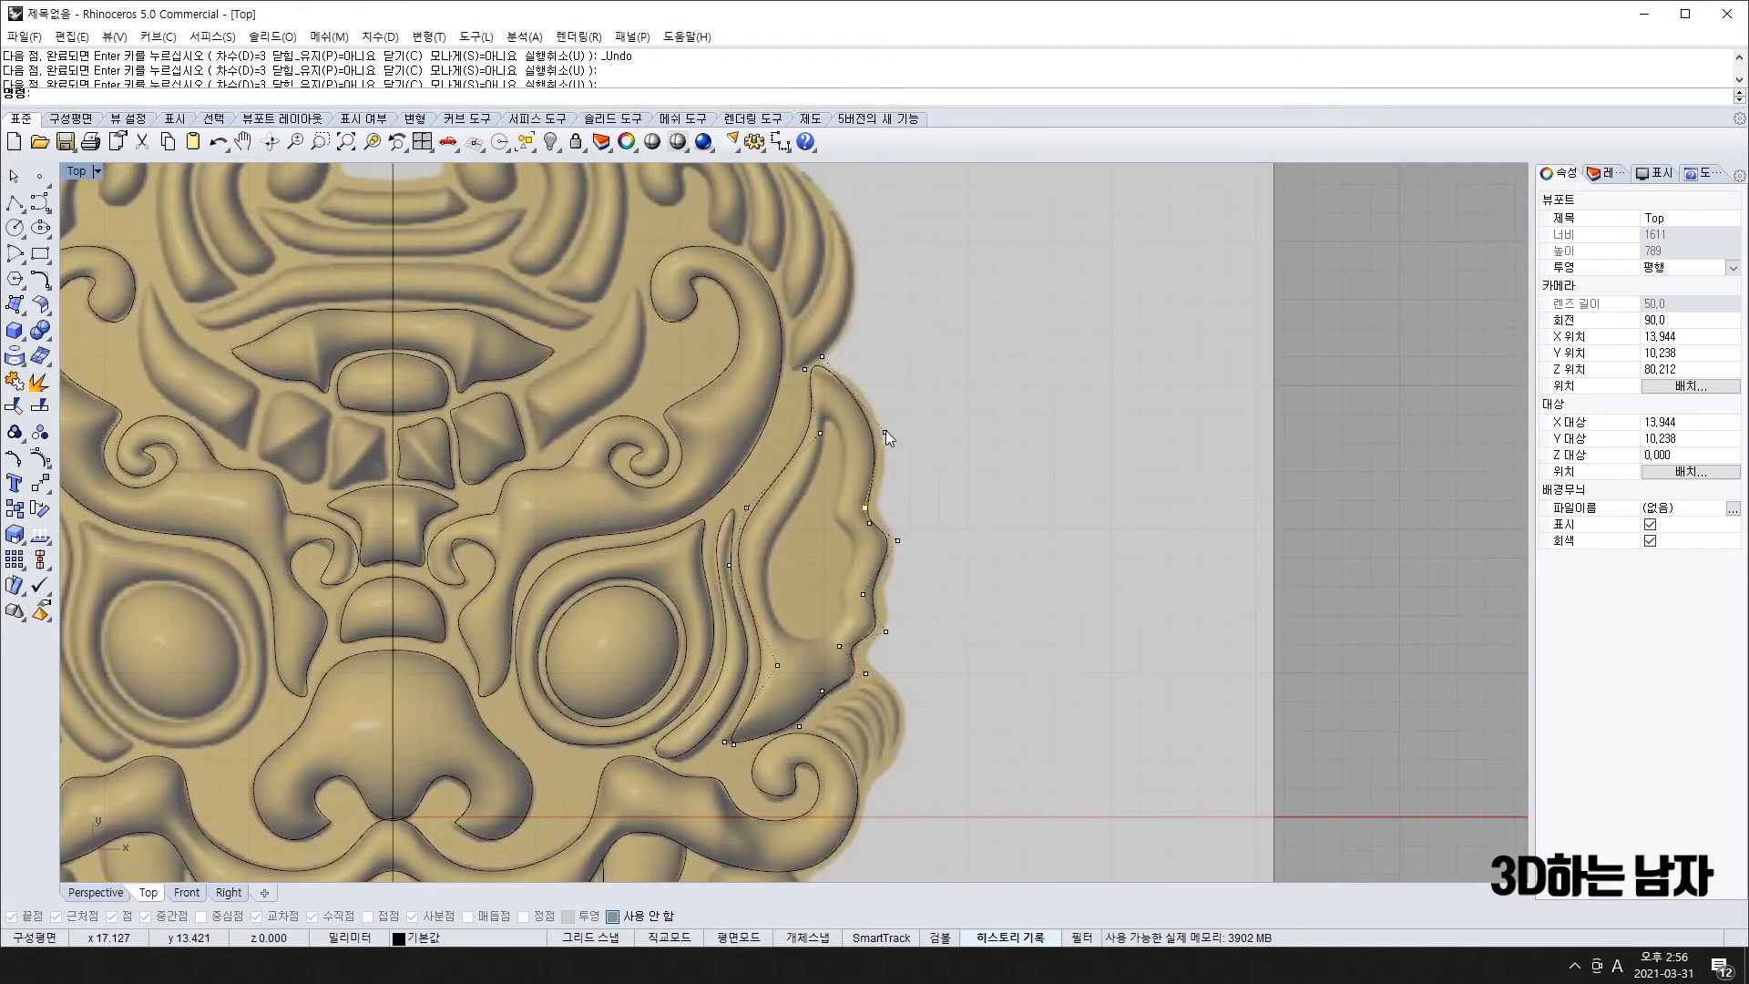
drag(823, 357, 835, 368)
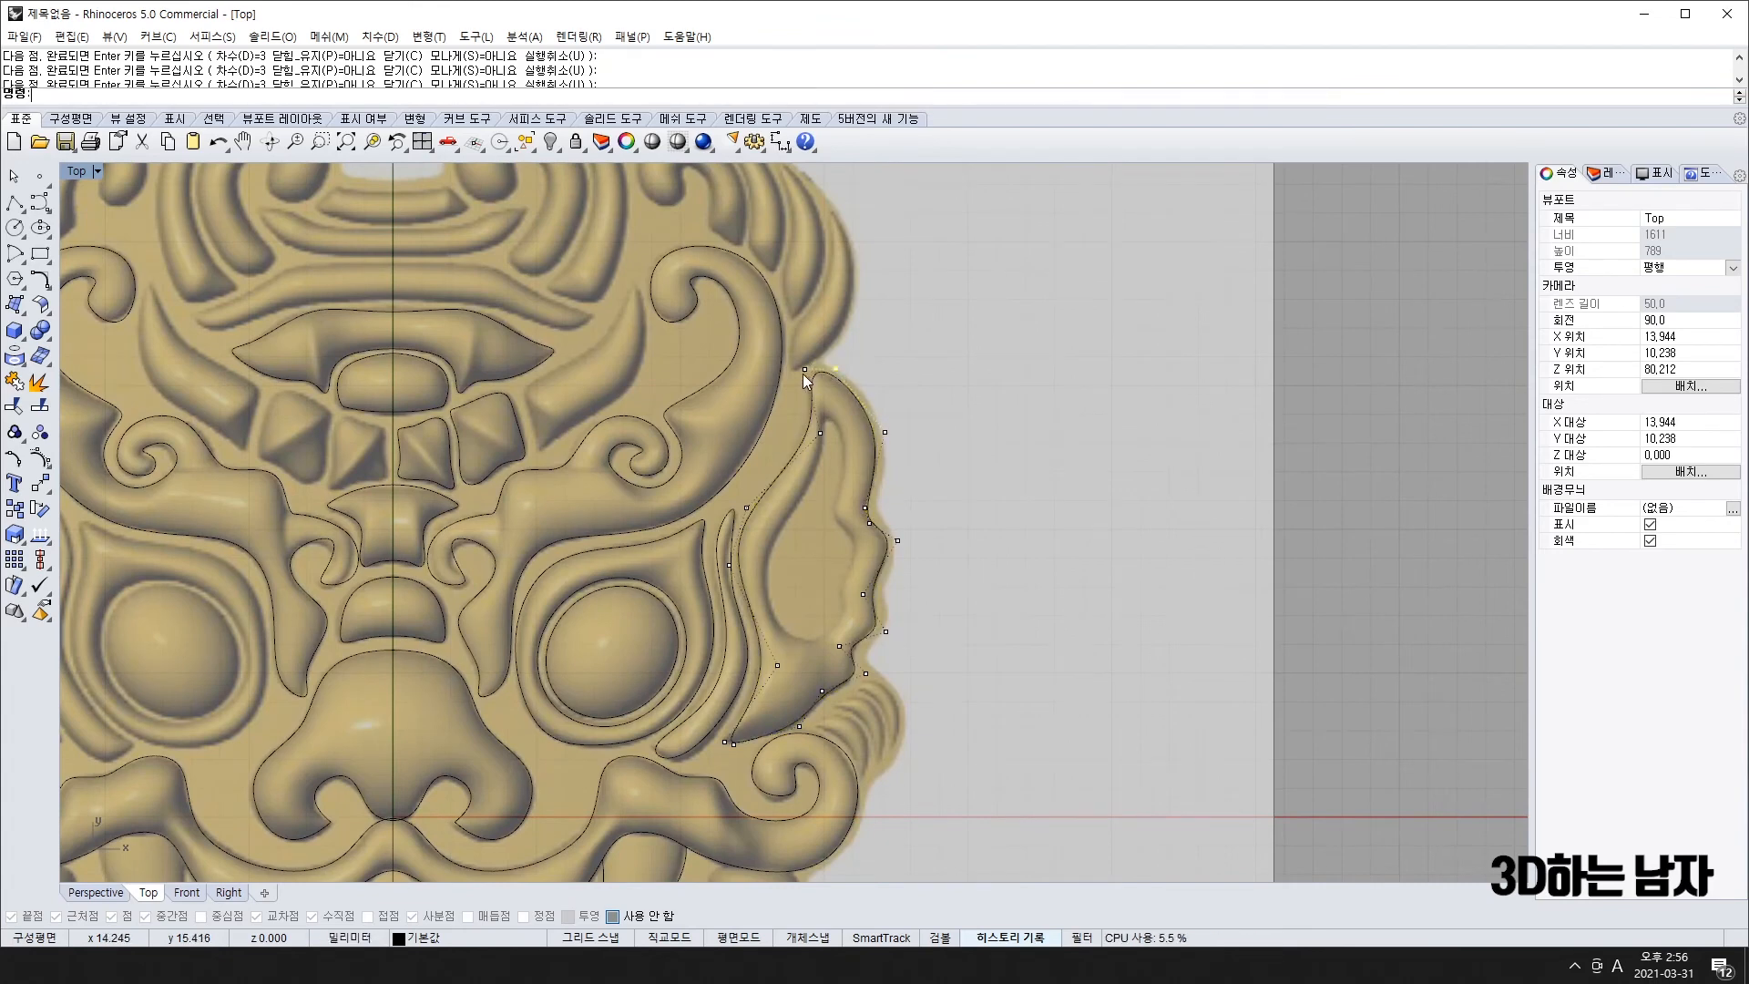
- Trace the recess inside the right ear as a closed degree-3 control-point curve, starting and ending at its upper tip
right_click(839, 472)
click(826, 415)
click(854, 441)
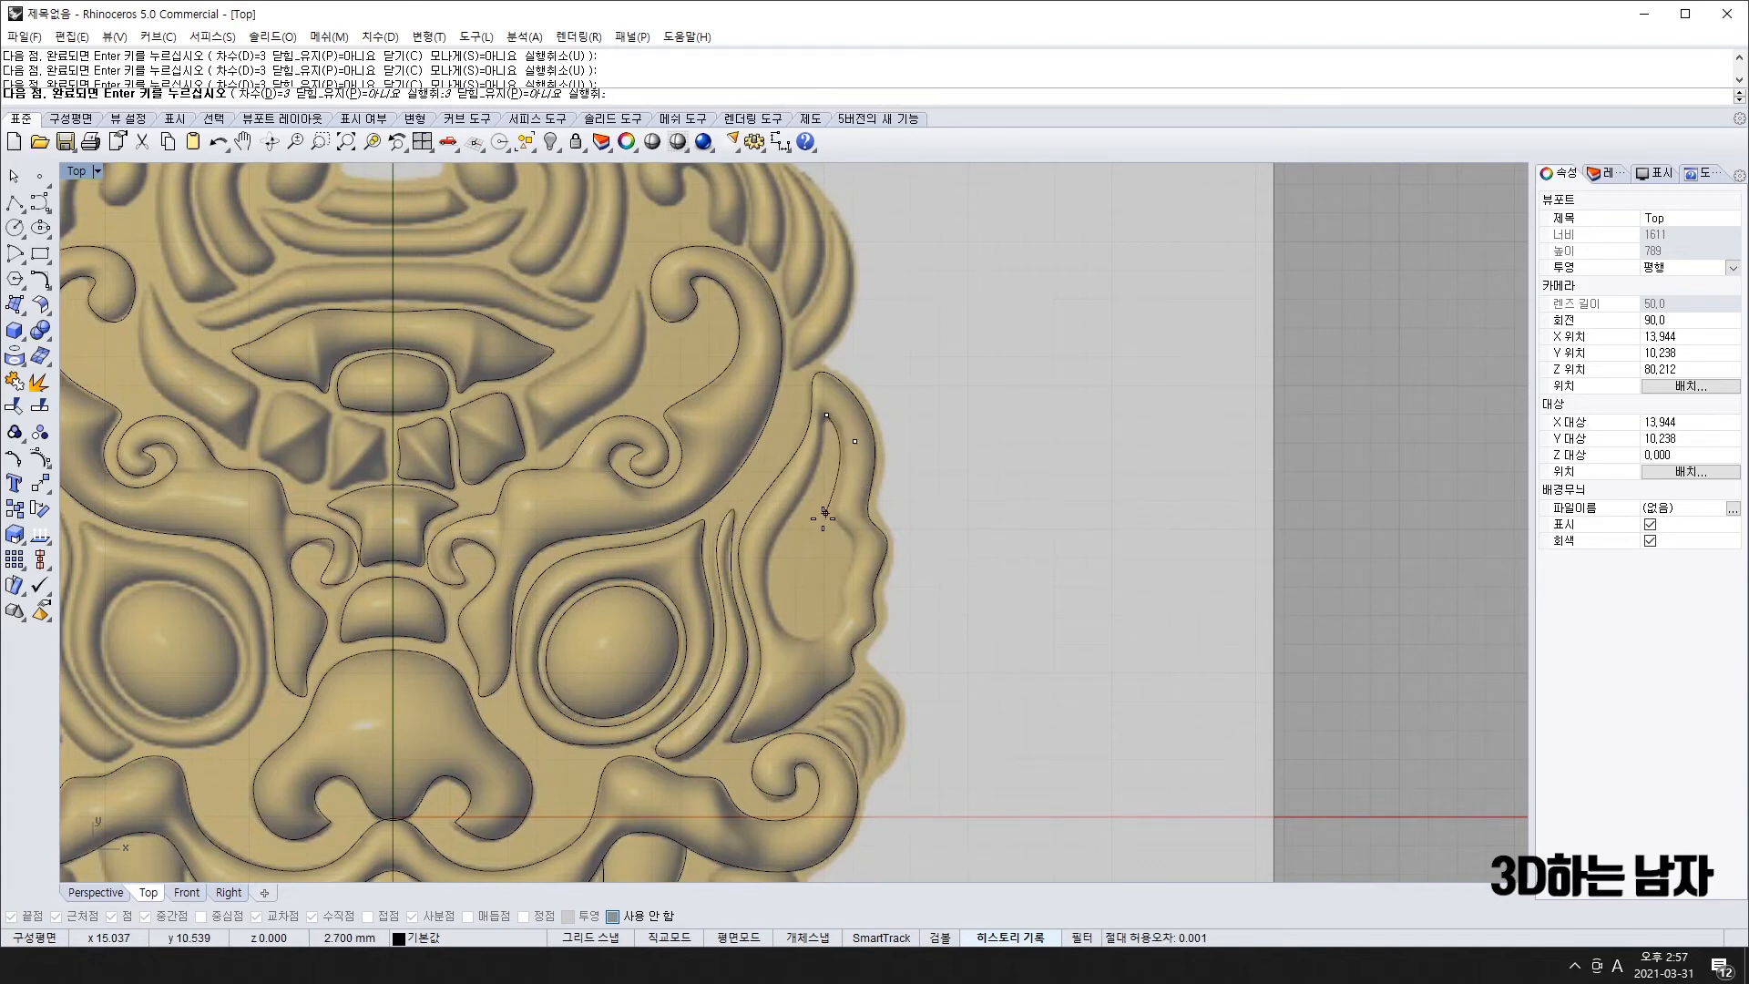
click(823, 529)
click(870, 543)
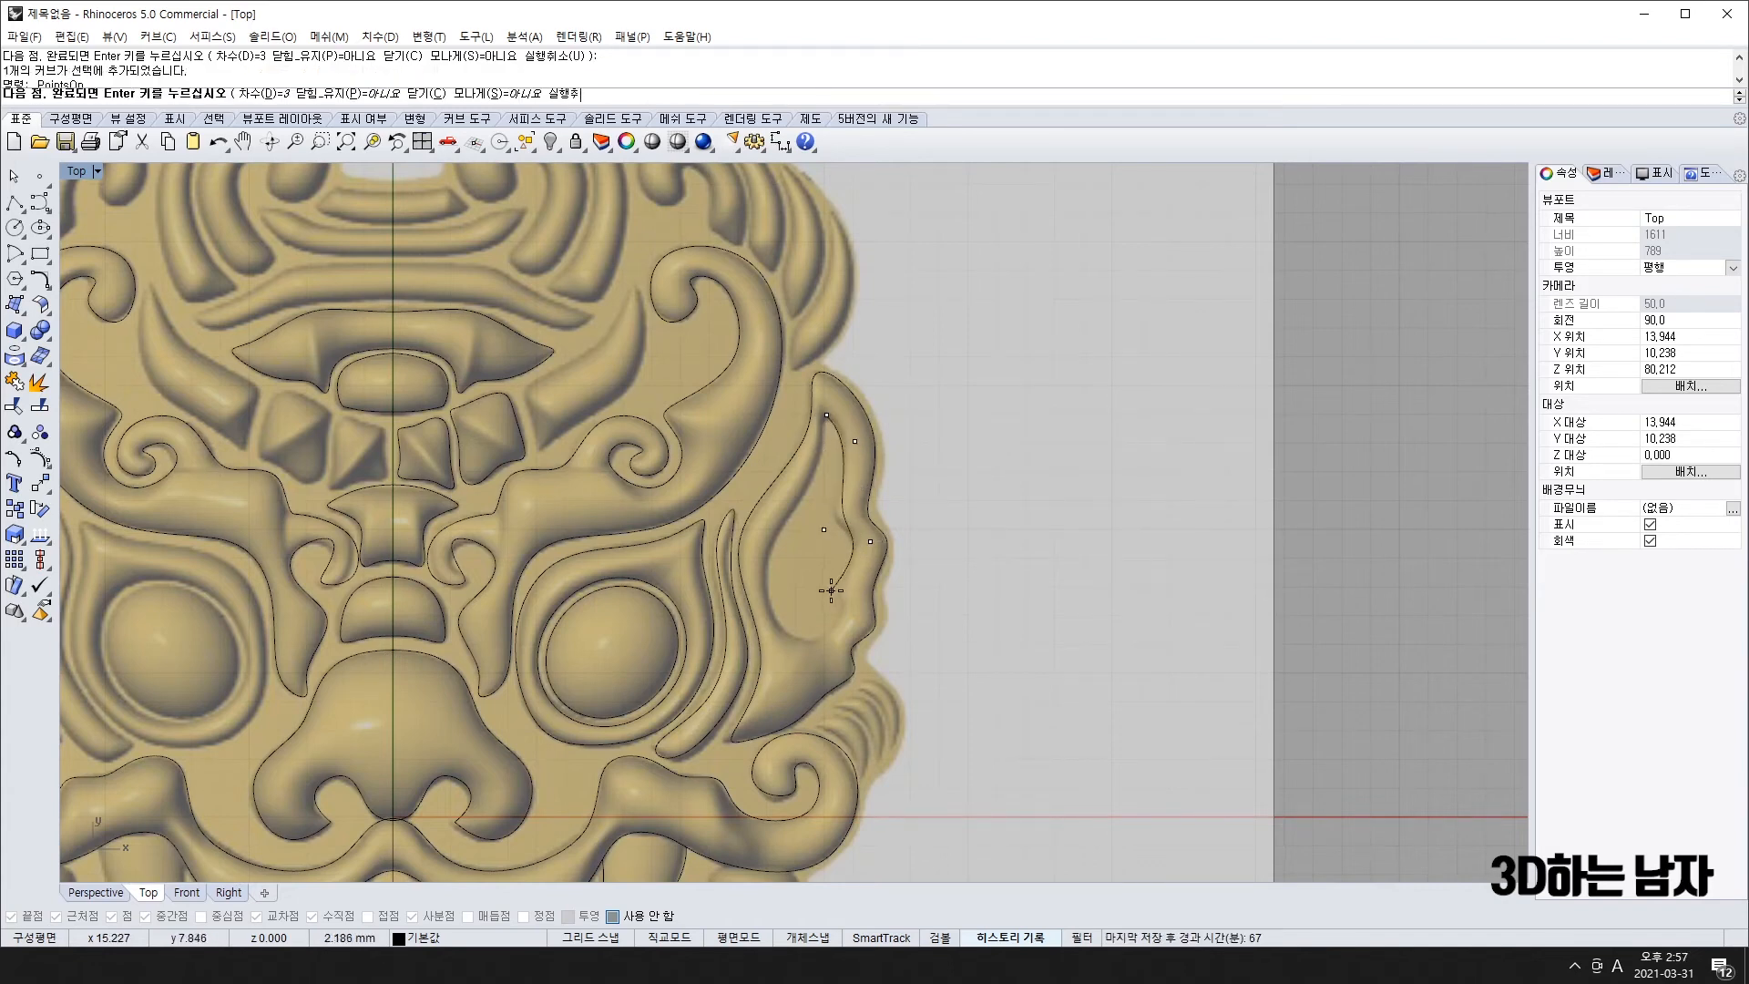
click(831, 593)
click(856, 608)
click(800, 658)
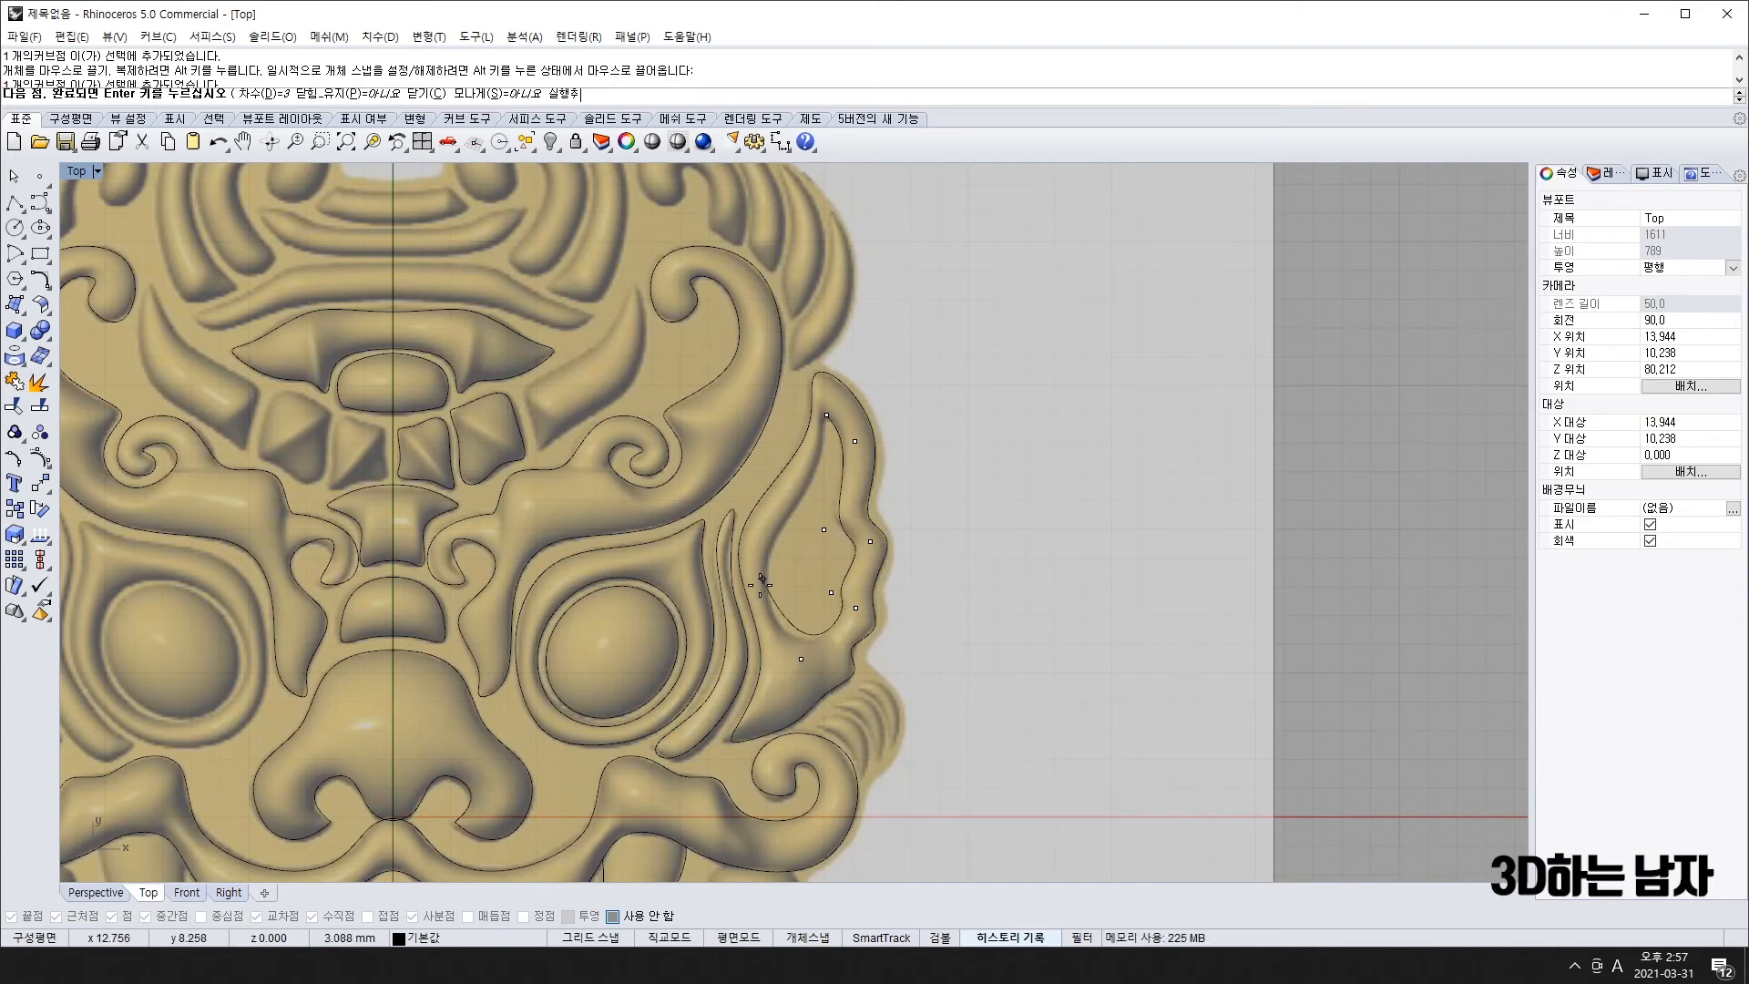
click(763, 590)
click(777, 508)
click(828, 452)
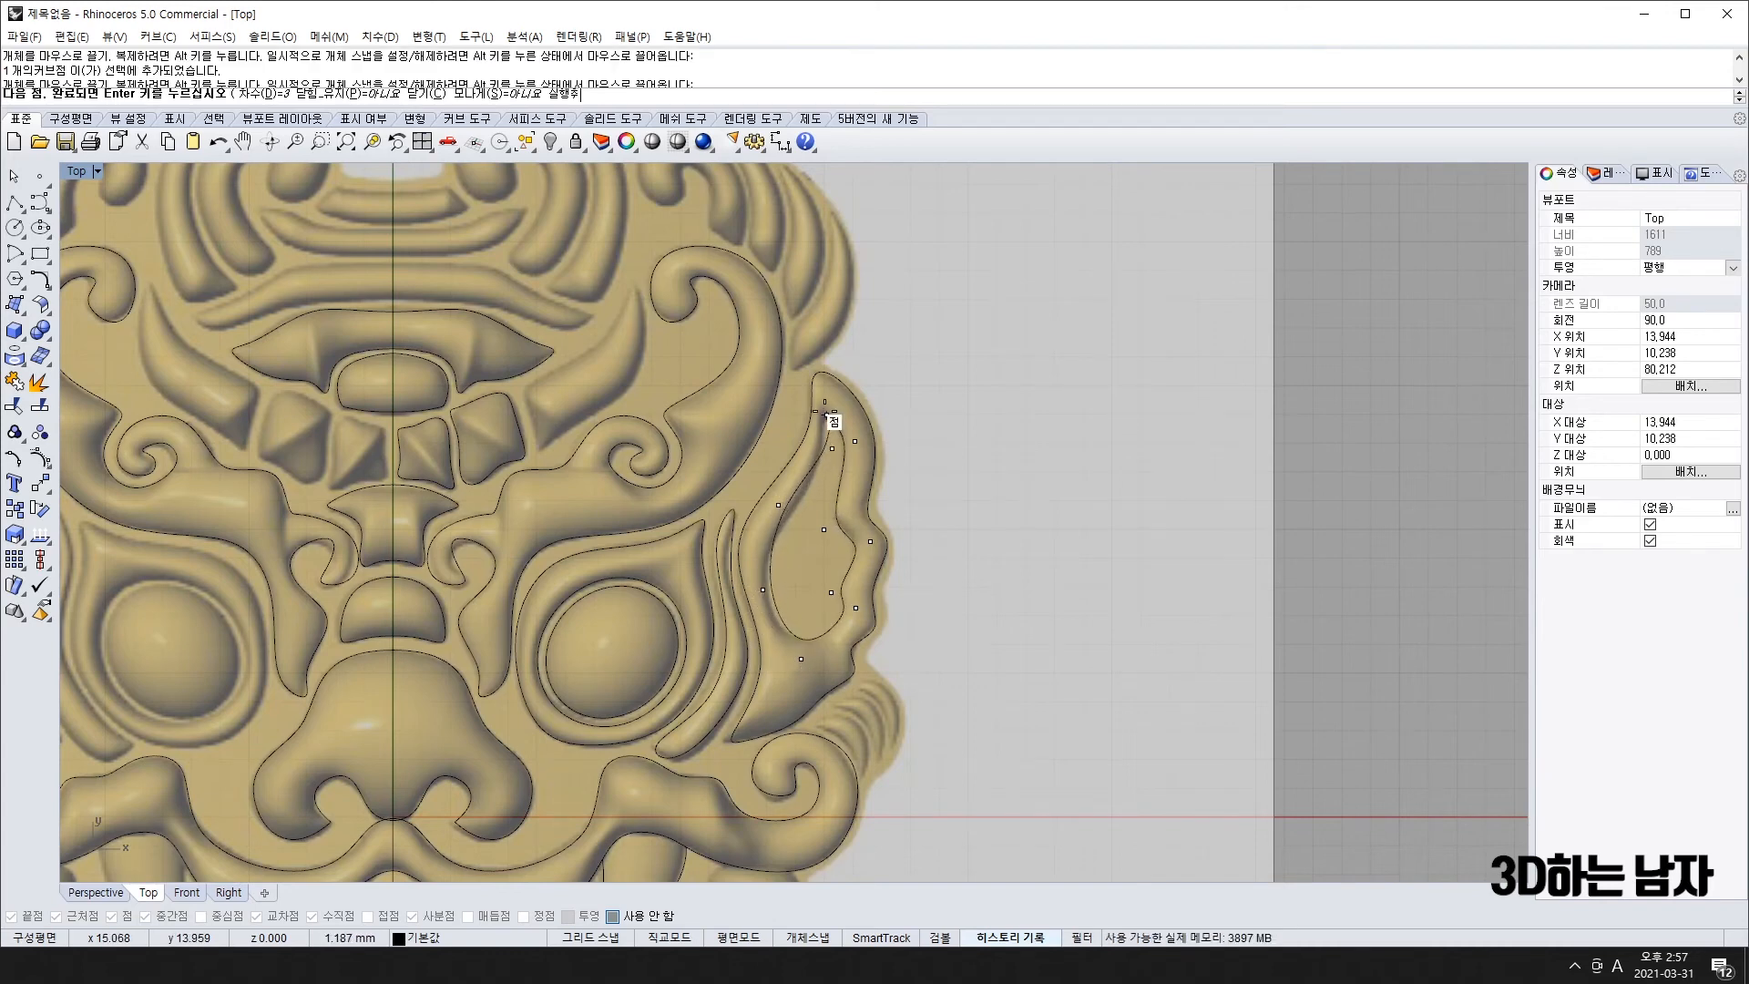
click(826, 415)
- Turn on the ear recess curve's control points and move them to match the pointed upper end and inner side
click(822, 467)
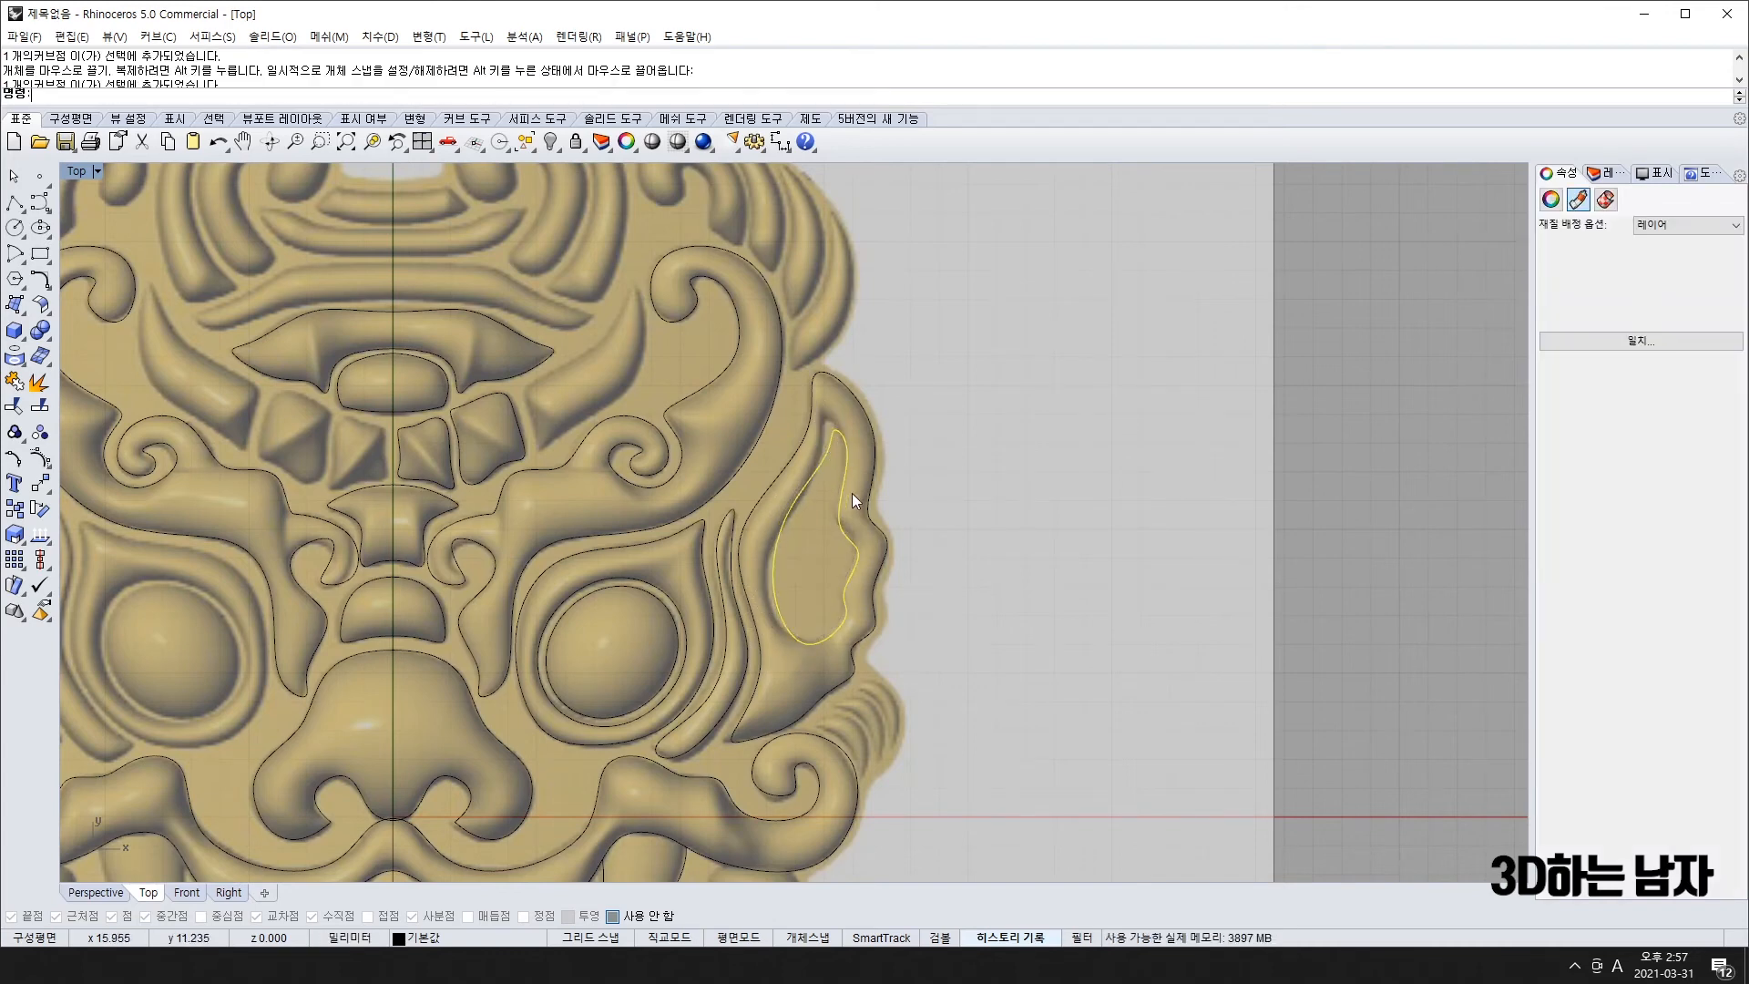
key(F10)
drag(826, 415, 818, 398)
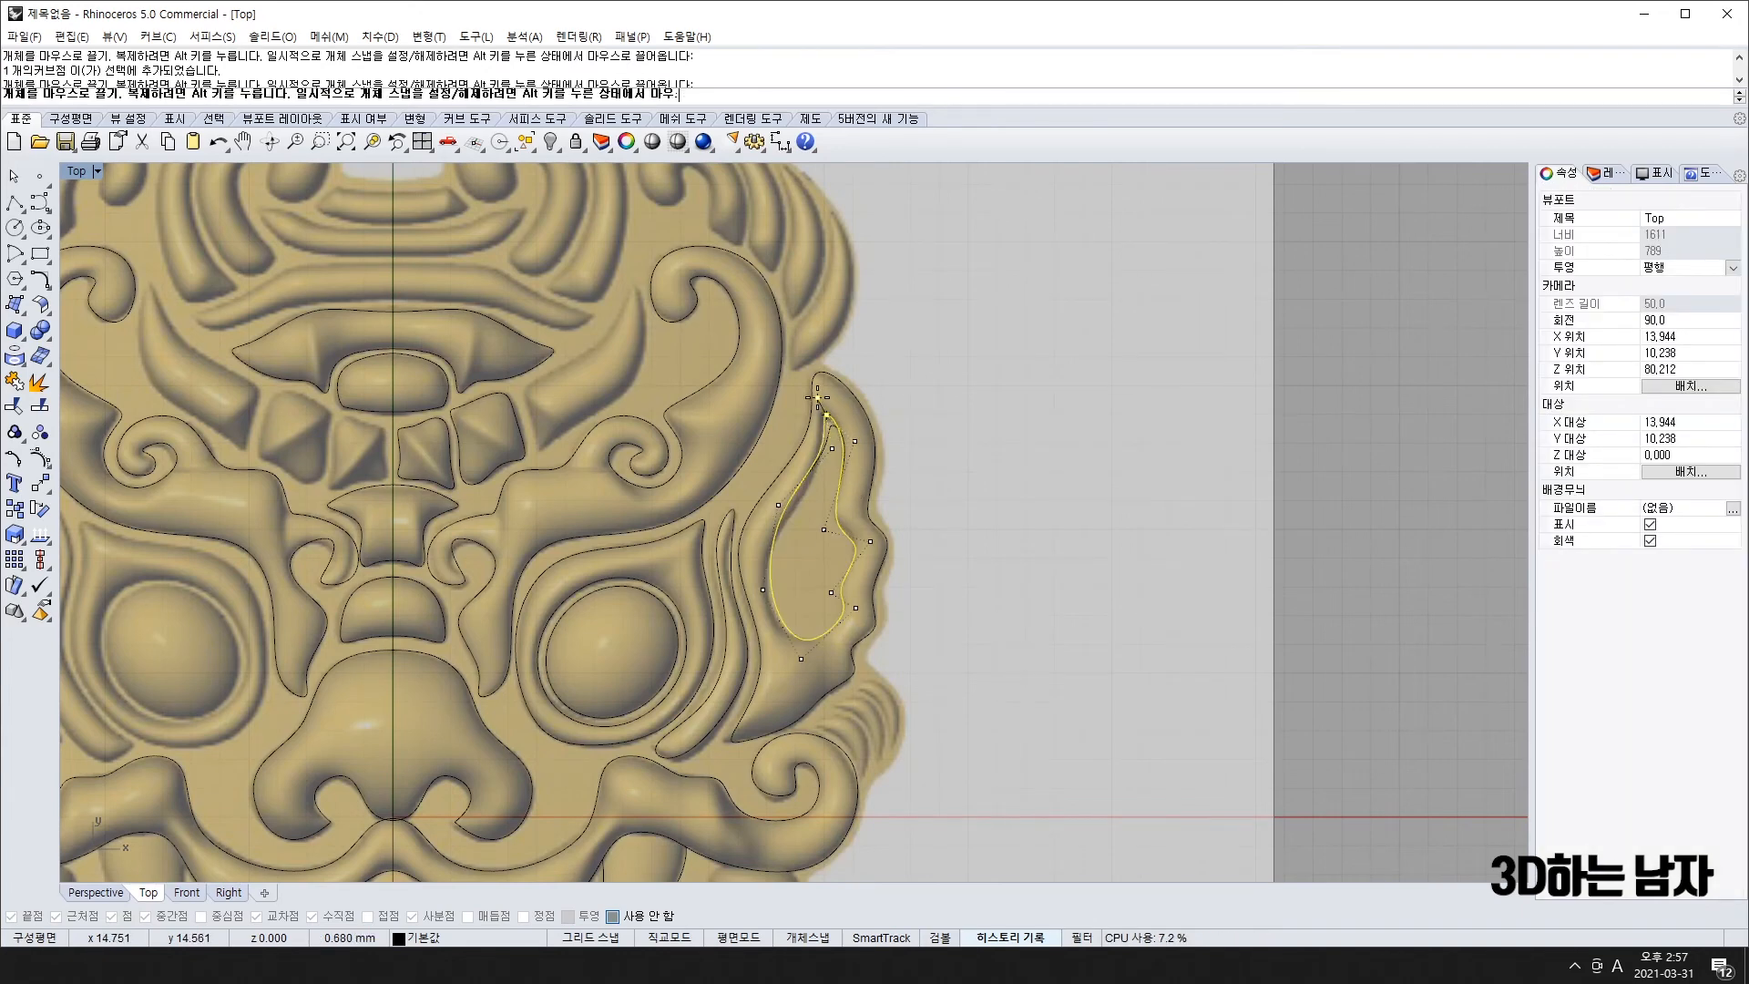
drag(778, 505, 781, 509)
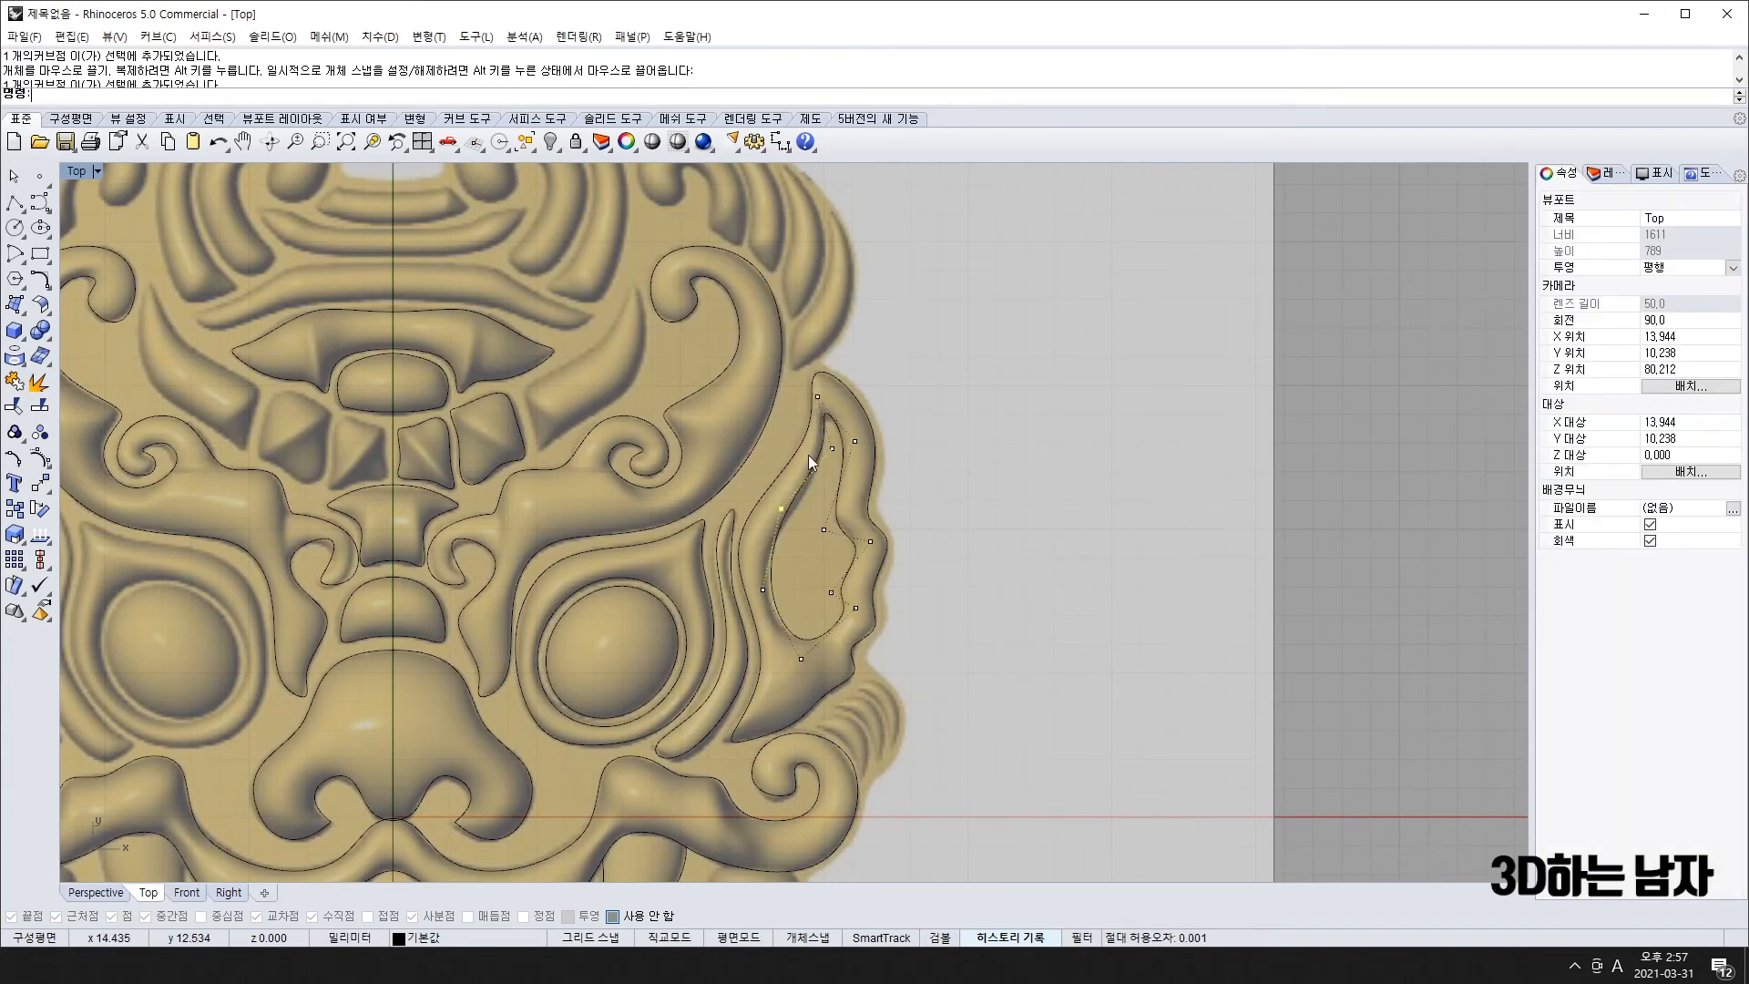
drag(831, 448, 829, 470)
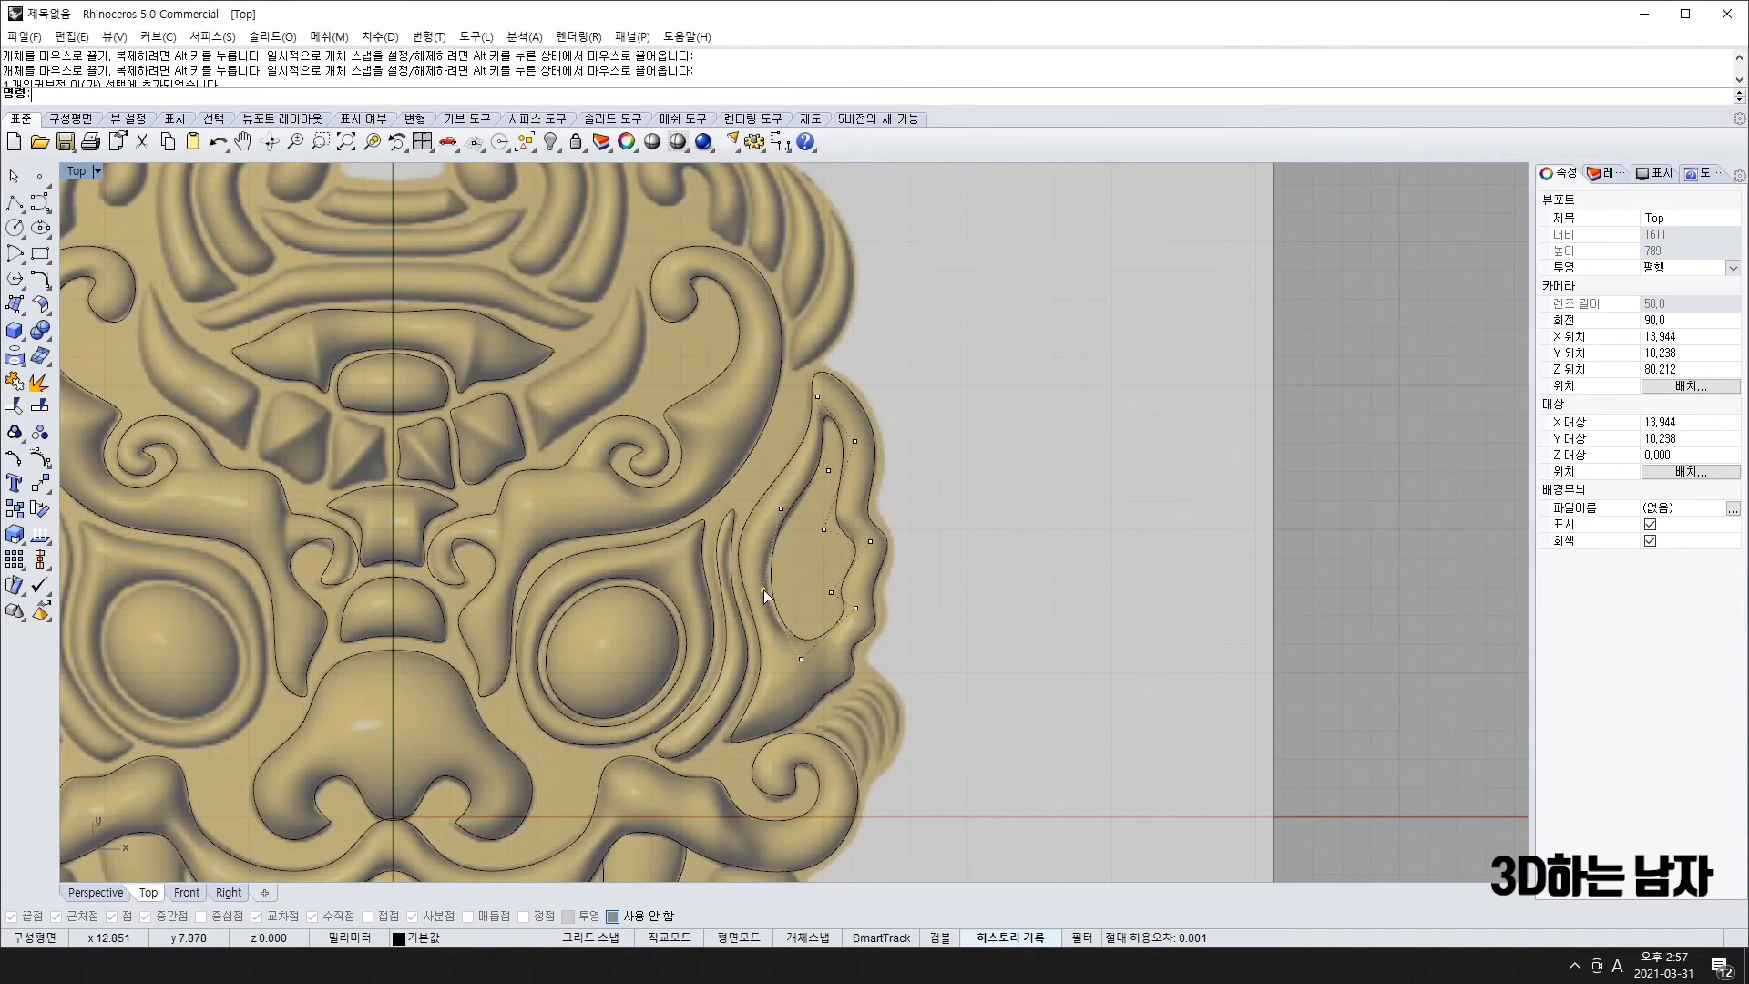
drag(763, 589, 757, 590)
key(Escape)
- Mirror the right ear's outline, its recess and the narrow eye ridge curve about the vertical centre line through 0
scroll(779, 508, down, 10)
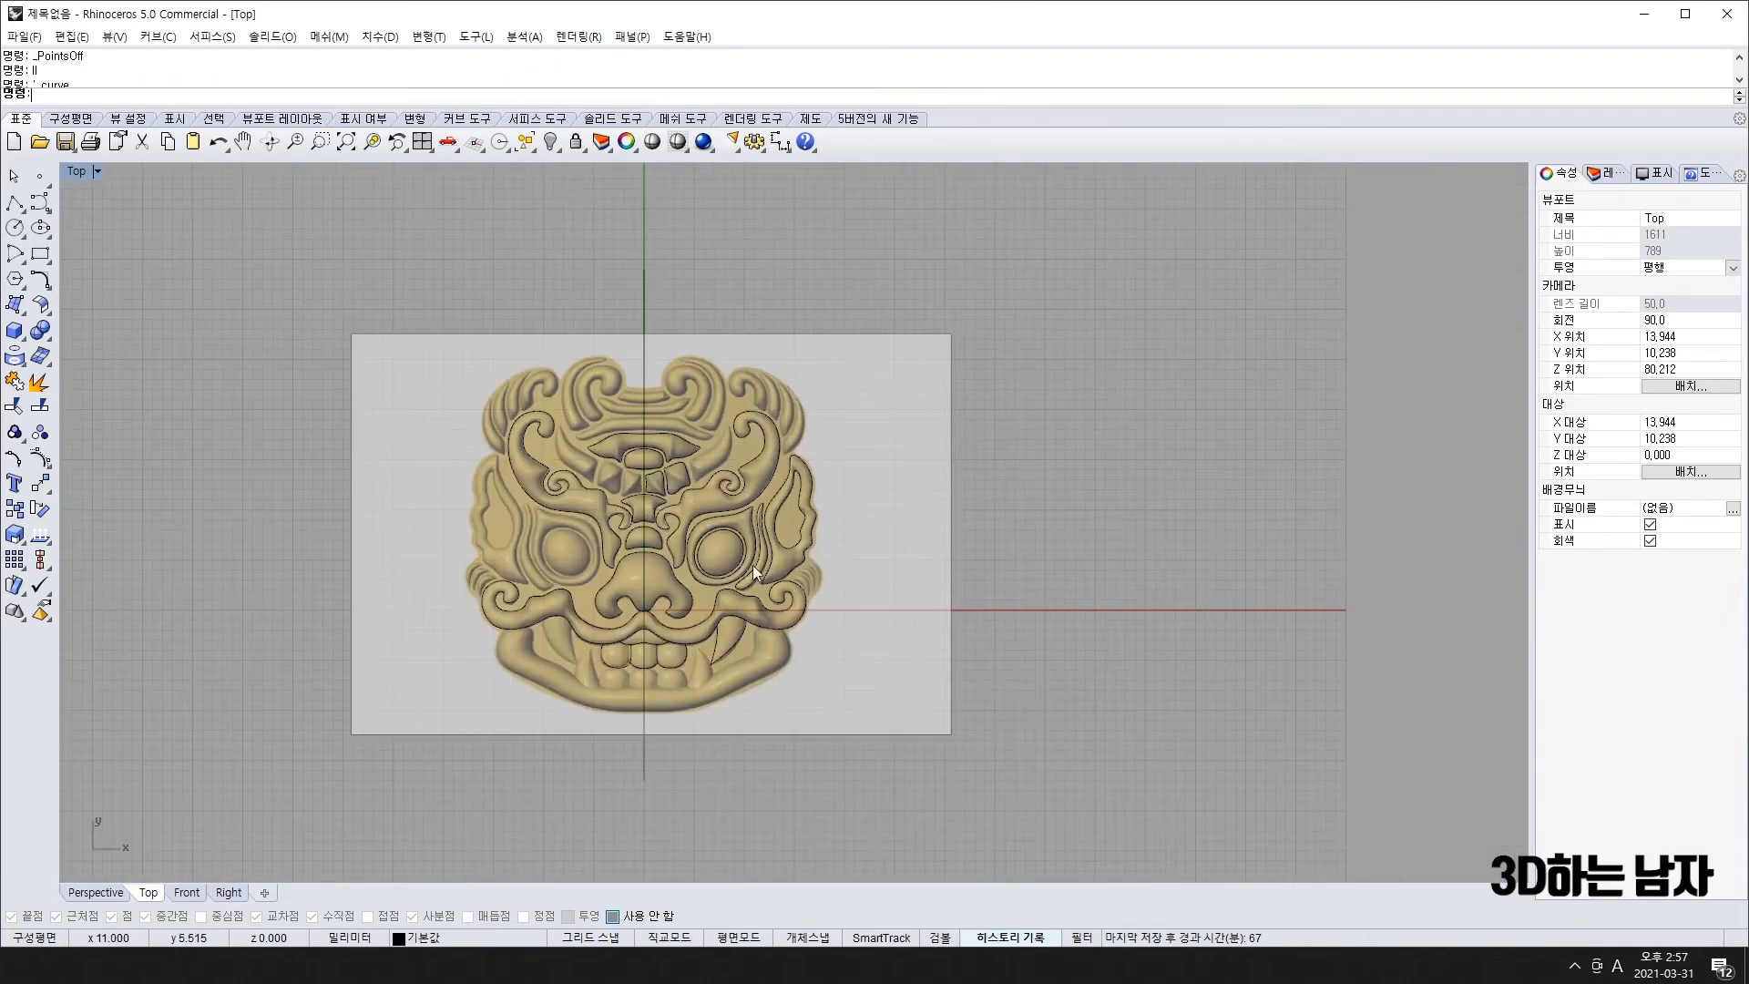
right_drag(752, 589, 890, 561)
scroll(889, 520, up, 12)
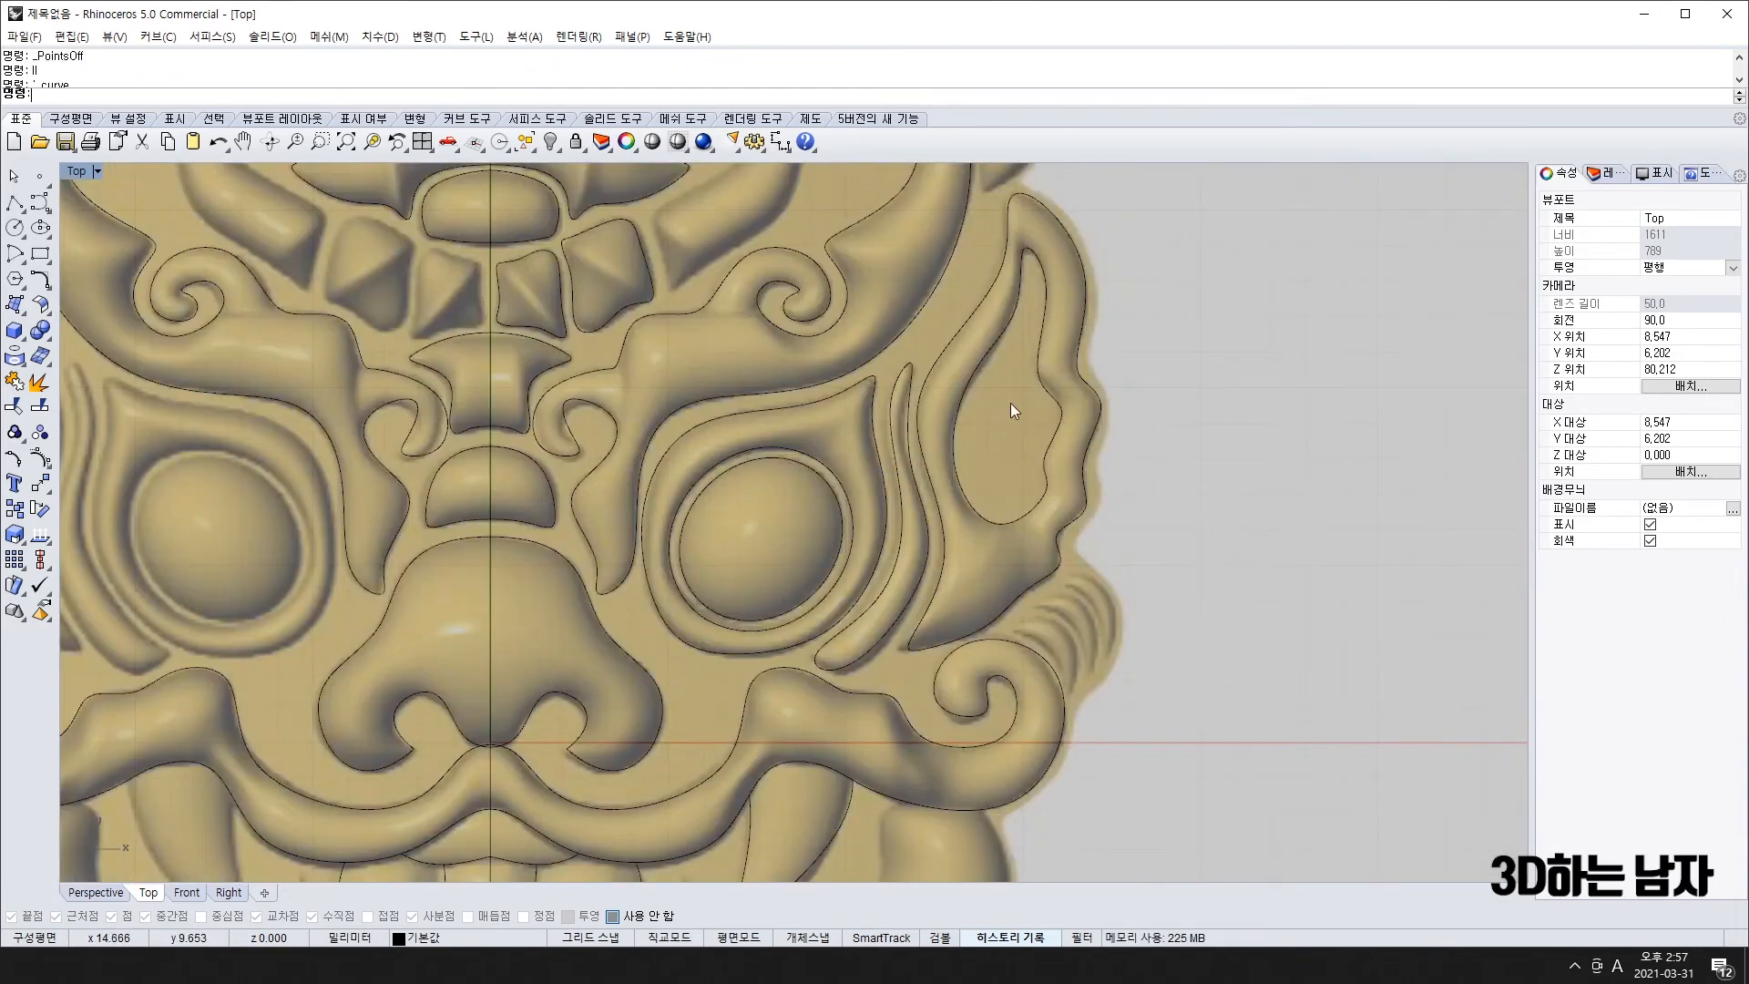
drag(896, 483, 898, 482)
scroll(899, 481, down, 10)
right_drag(774, 491, 796, 509)
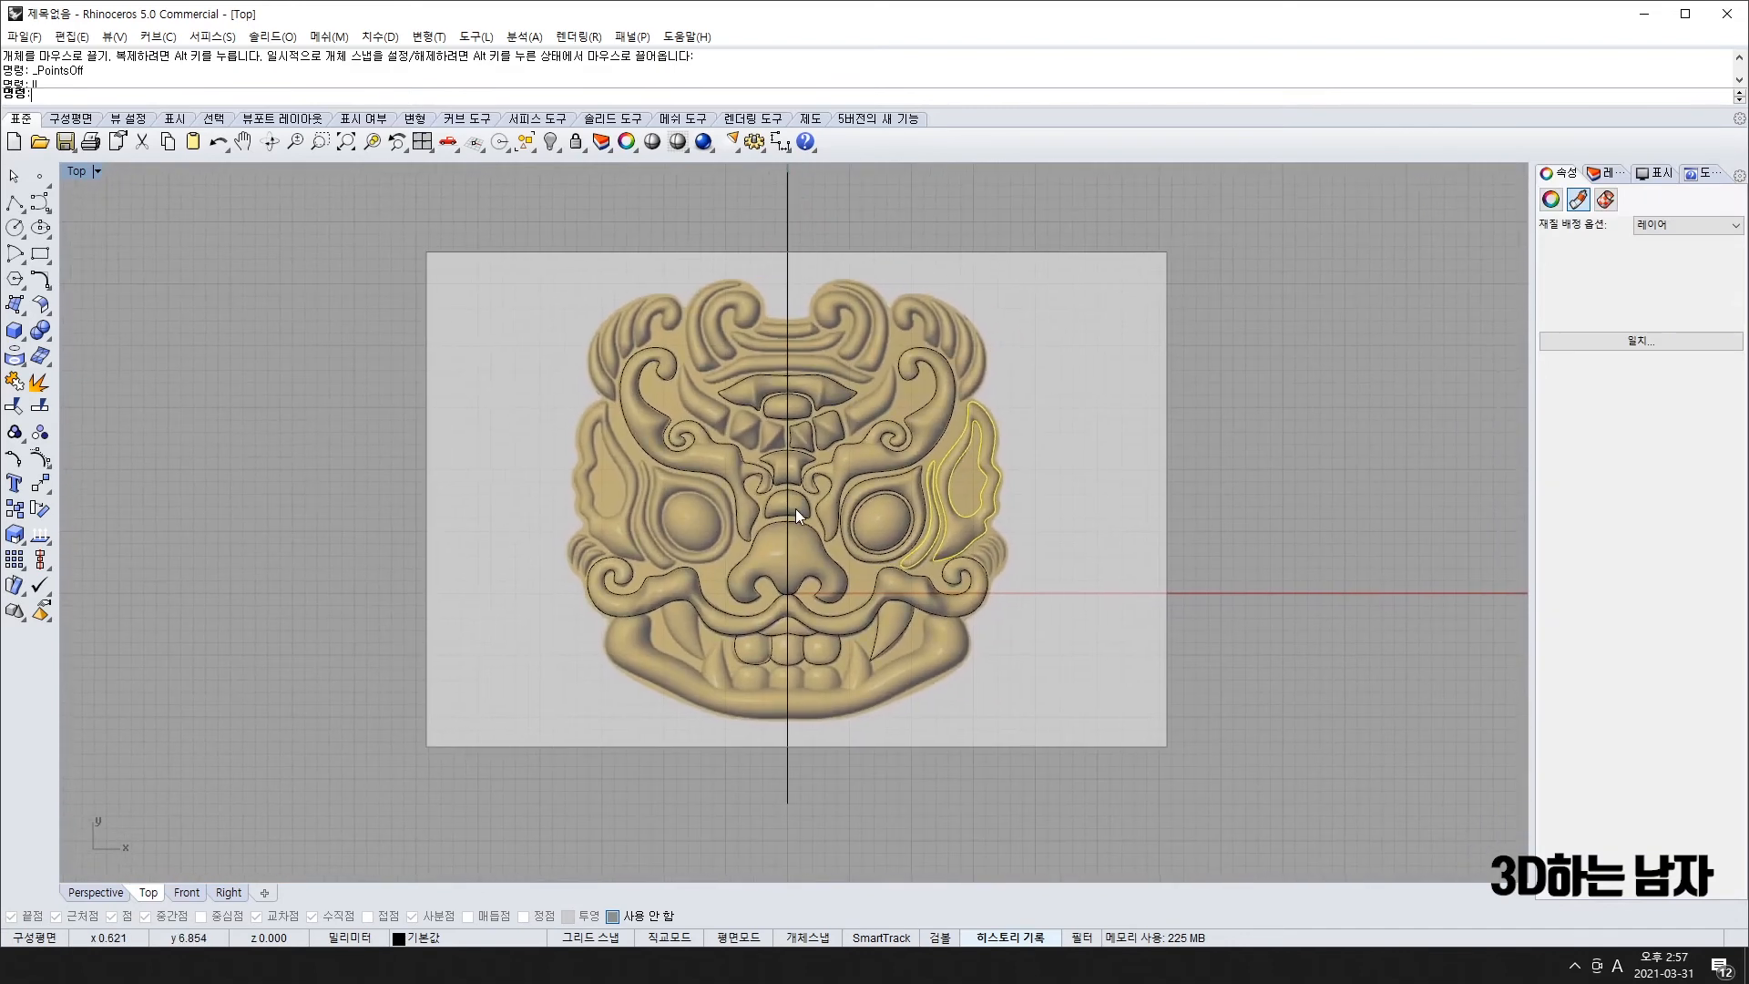
text(mi)
key(Return)
text(0)
key(Return)
shift+click(788, 817)
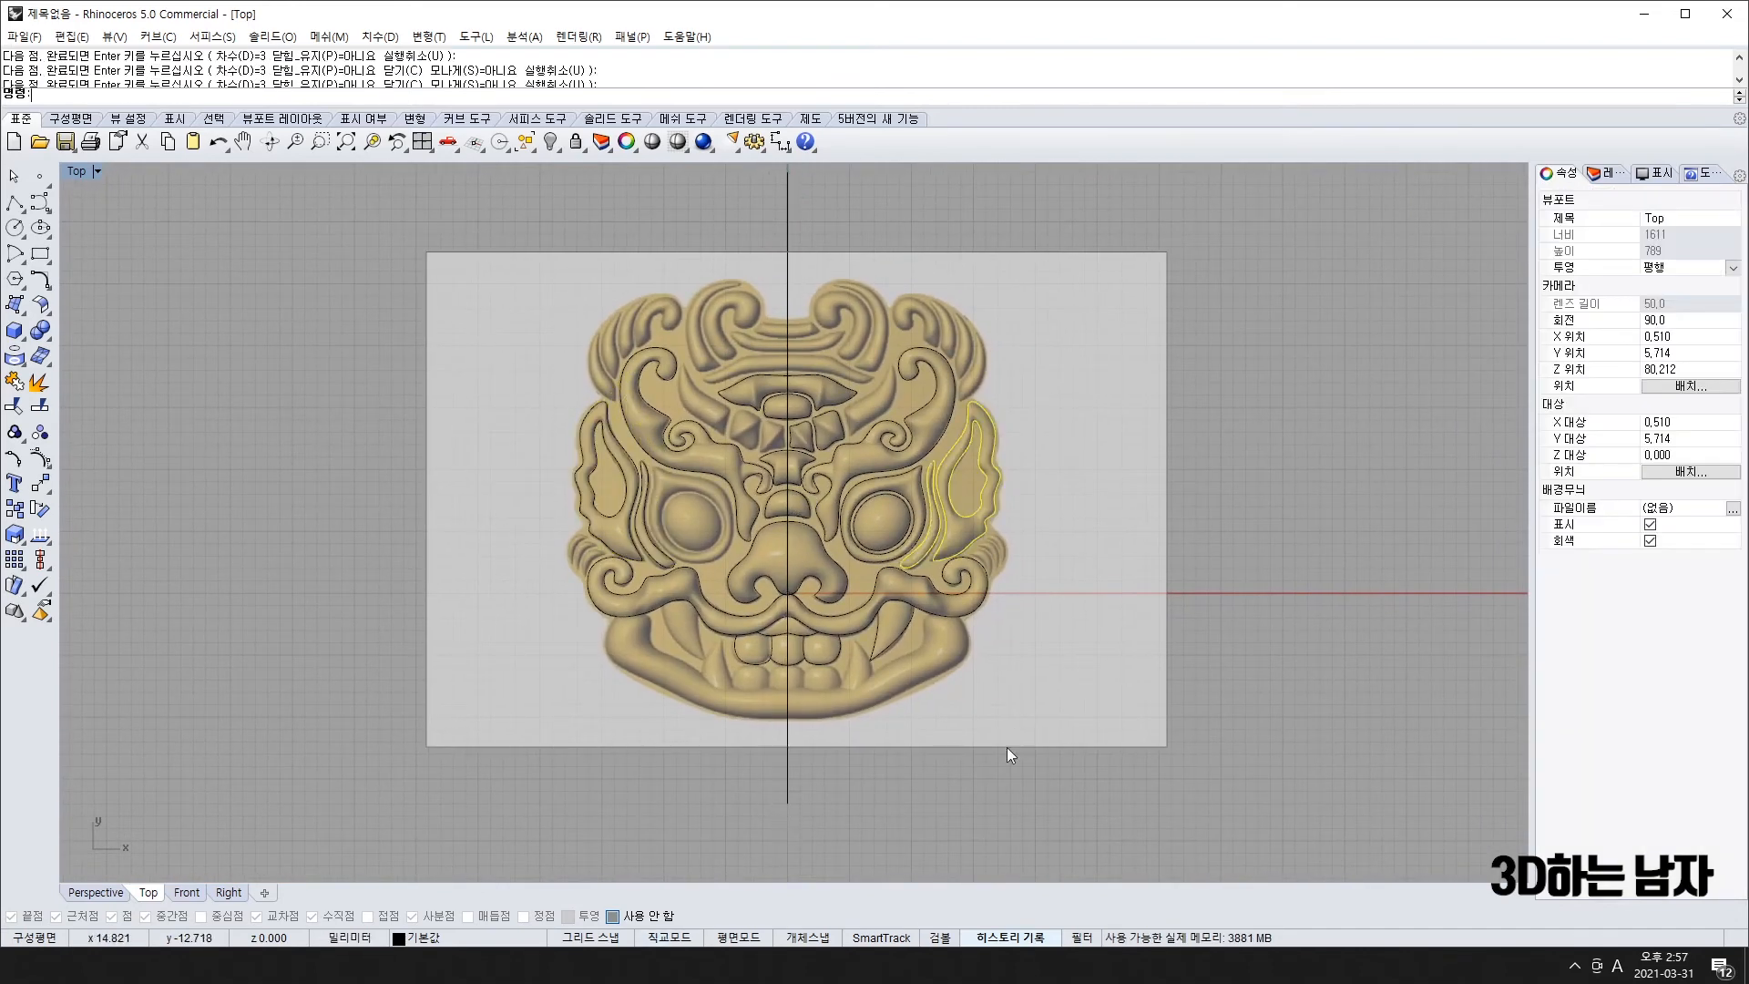
key(Escape)
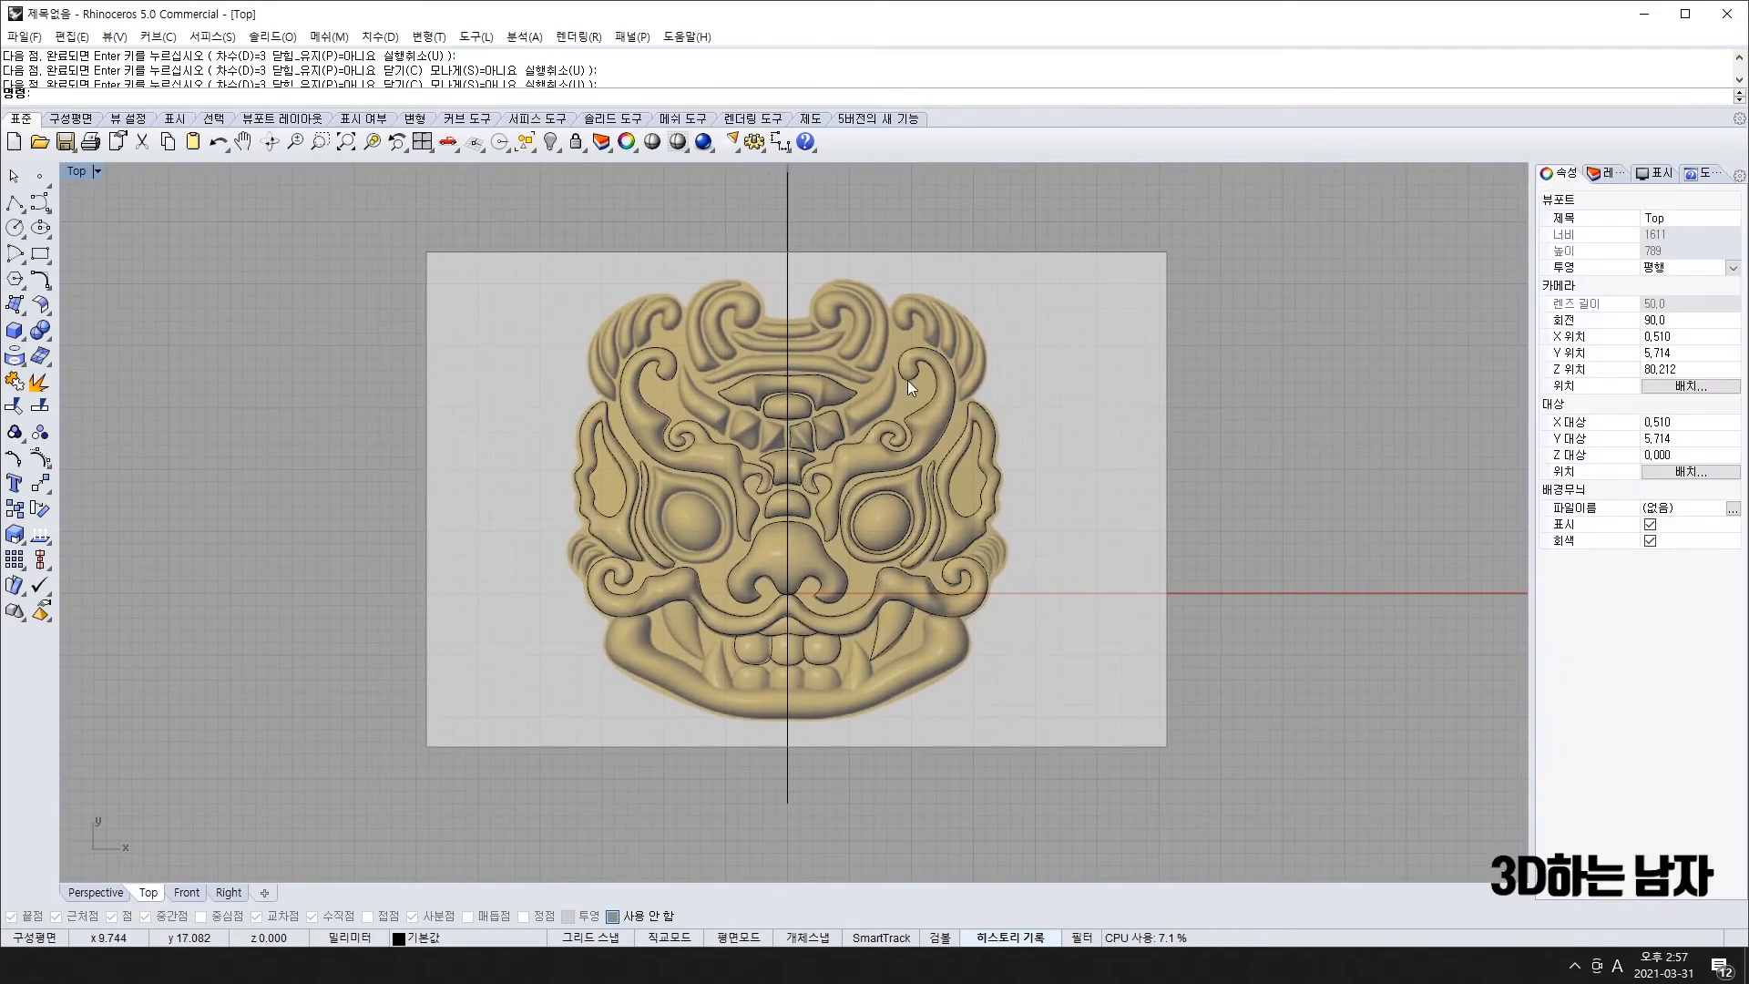
- Trace the right half of the upper edge of the long ridge above the forehead ornament, from the centre line to its tip
scroll(827, 335, up, 8)
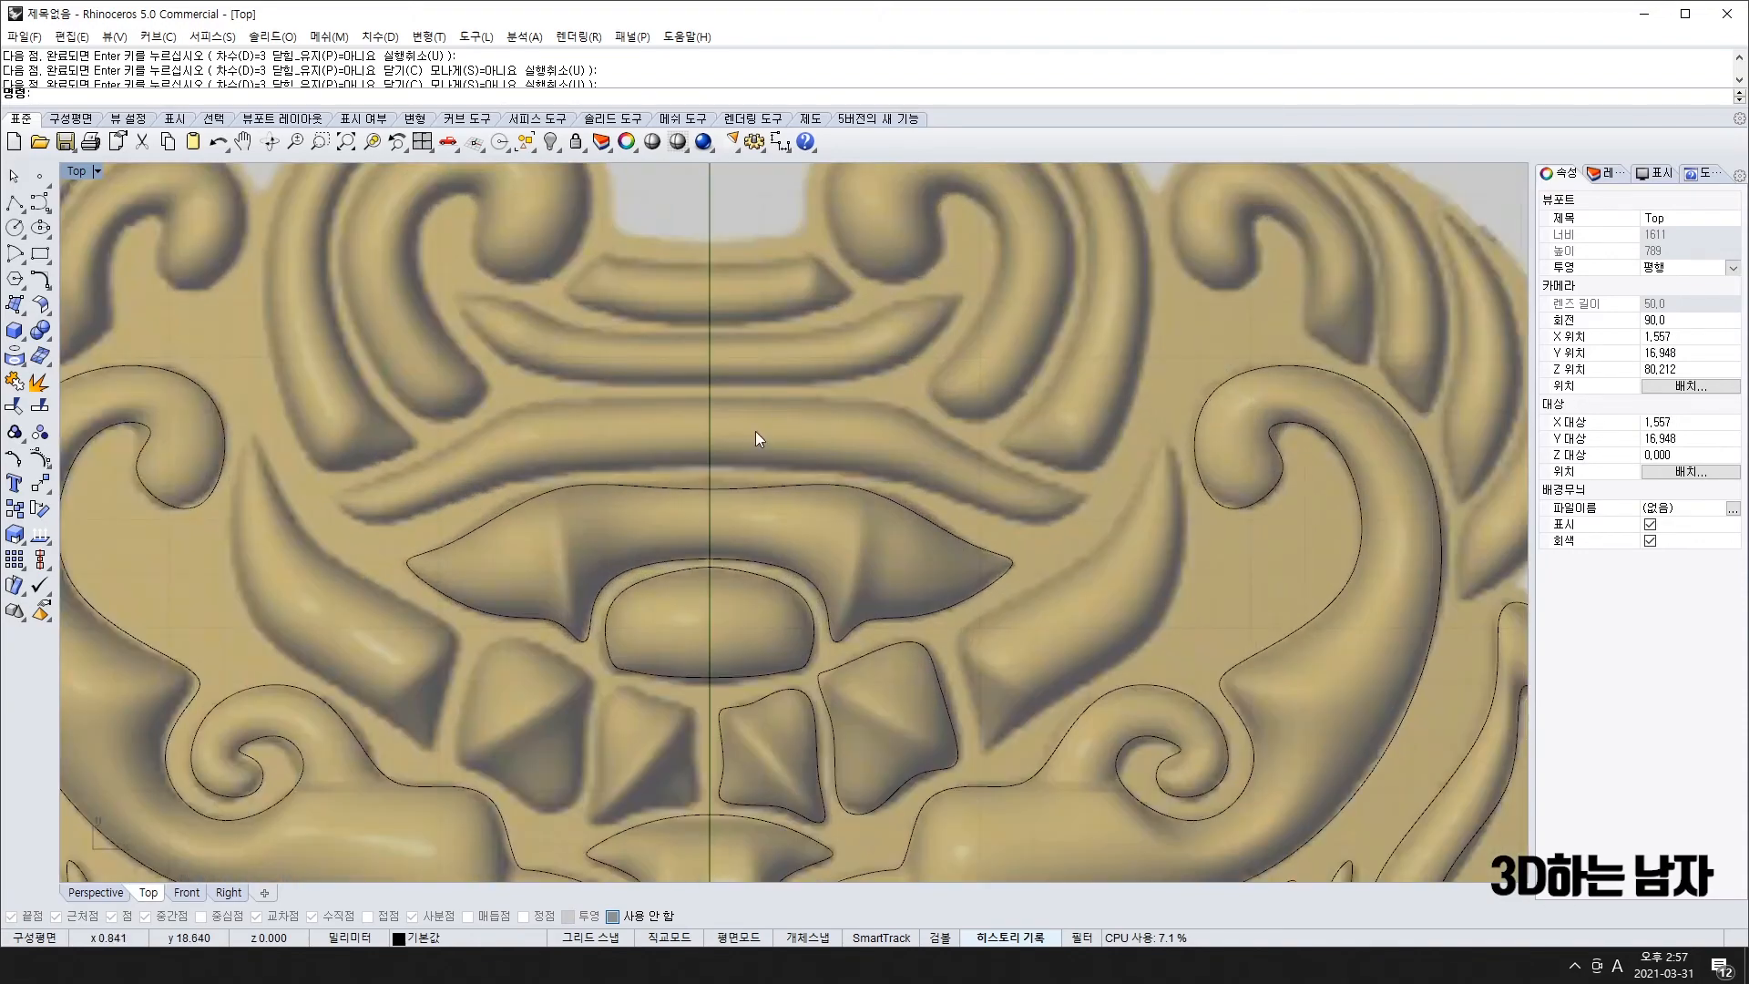
key(Return)
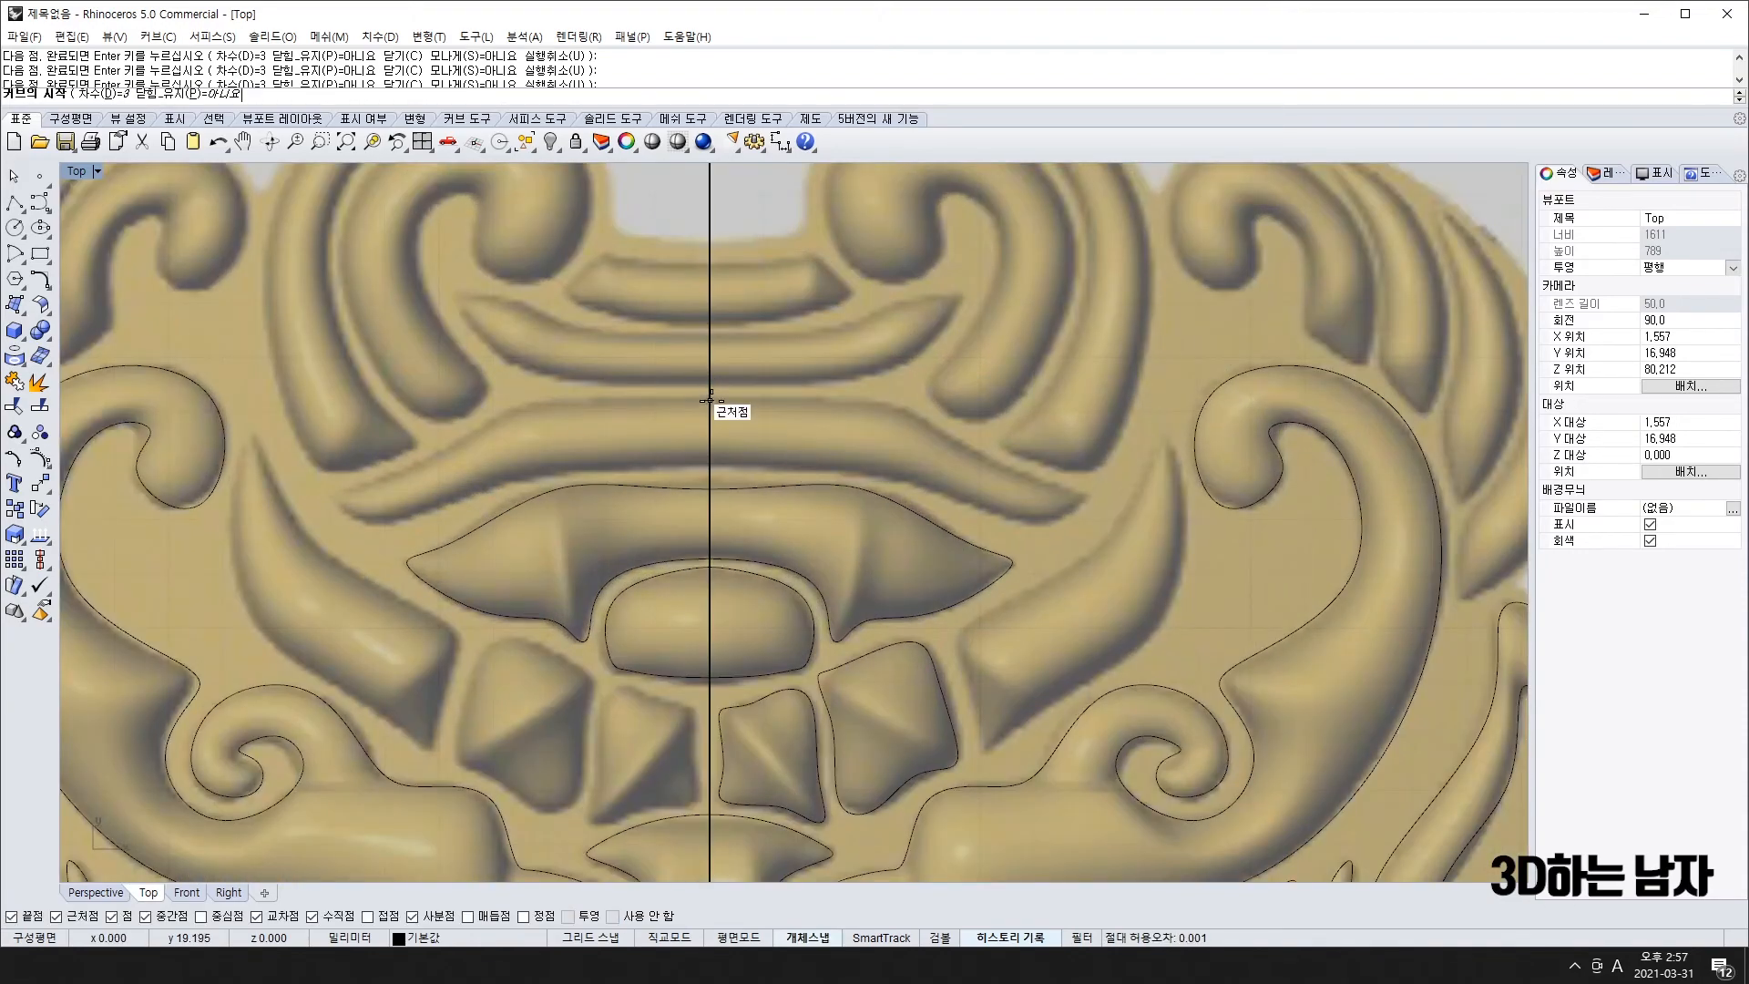
click(710, 396)
click(884, 395)
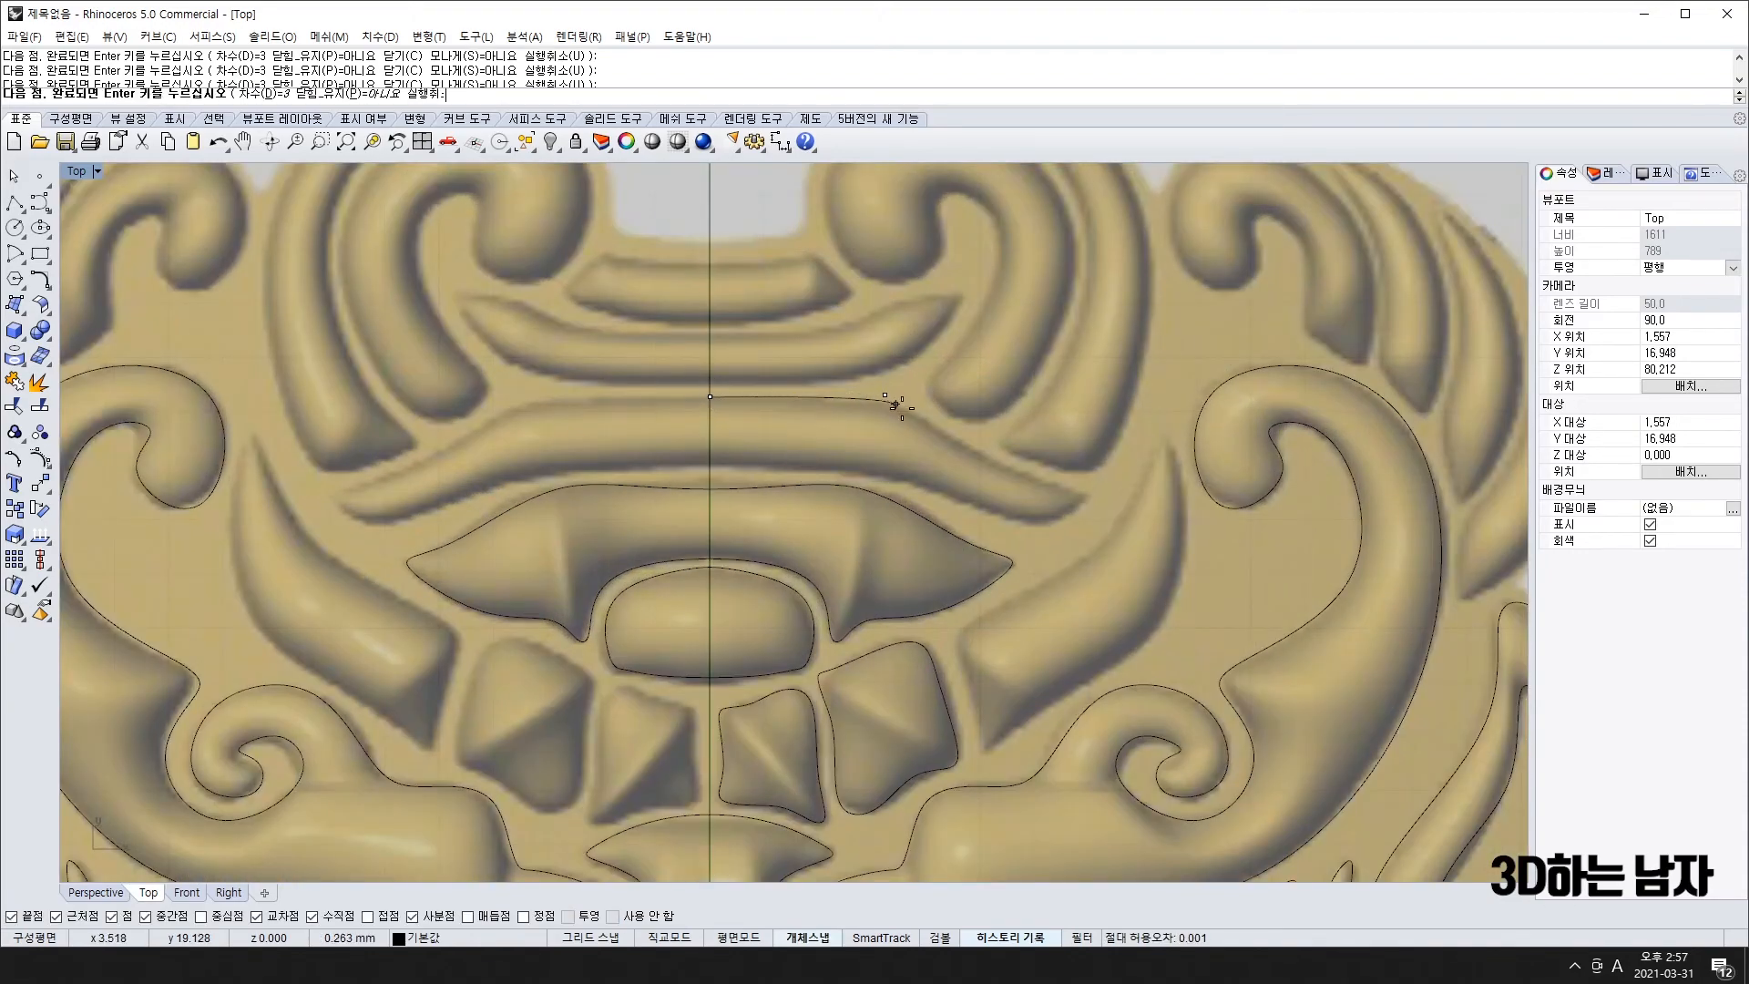
click(1002, 474)
click(1088, 492)
key(Return)
- Trace the right half of the same ridge's lower edge from the centre line to the outer tip
key(Return)
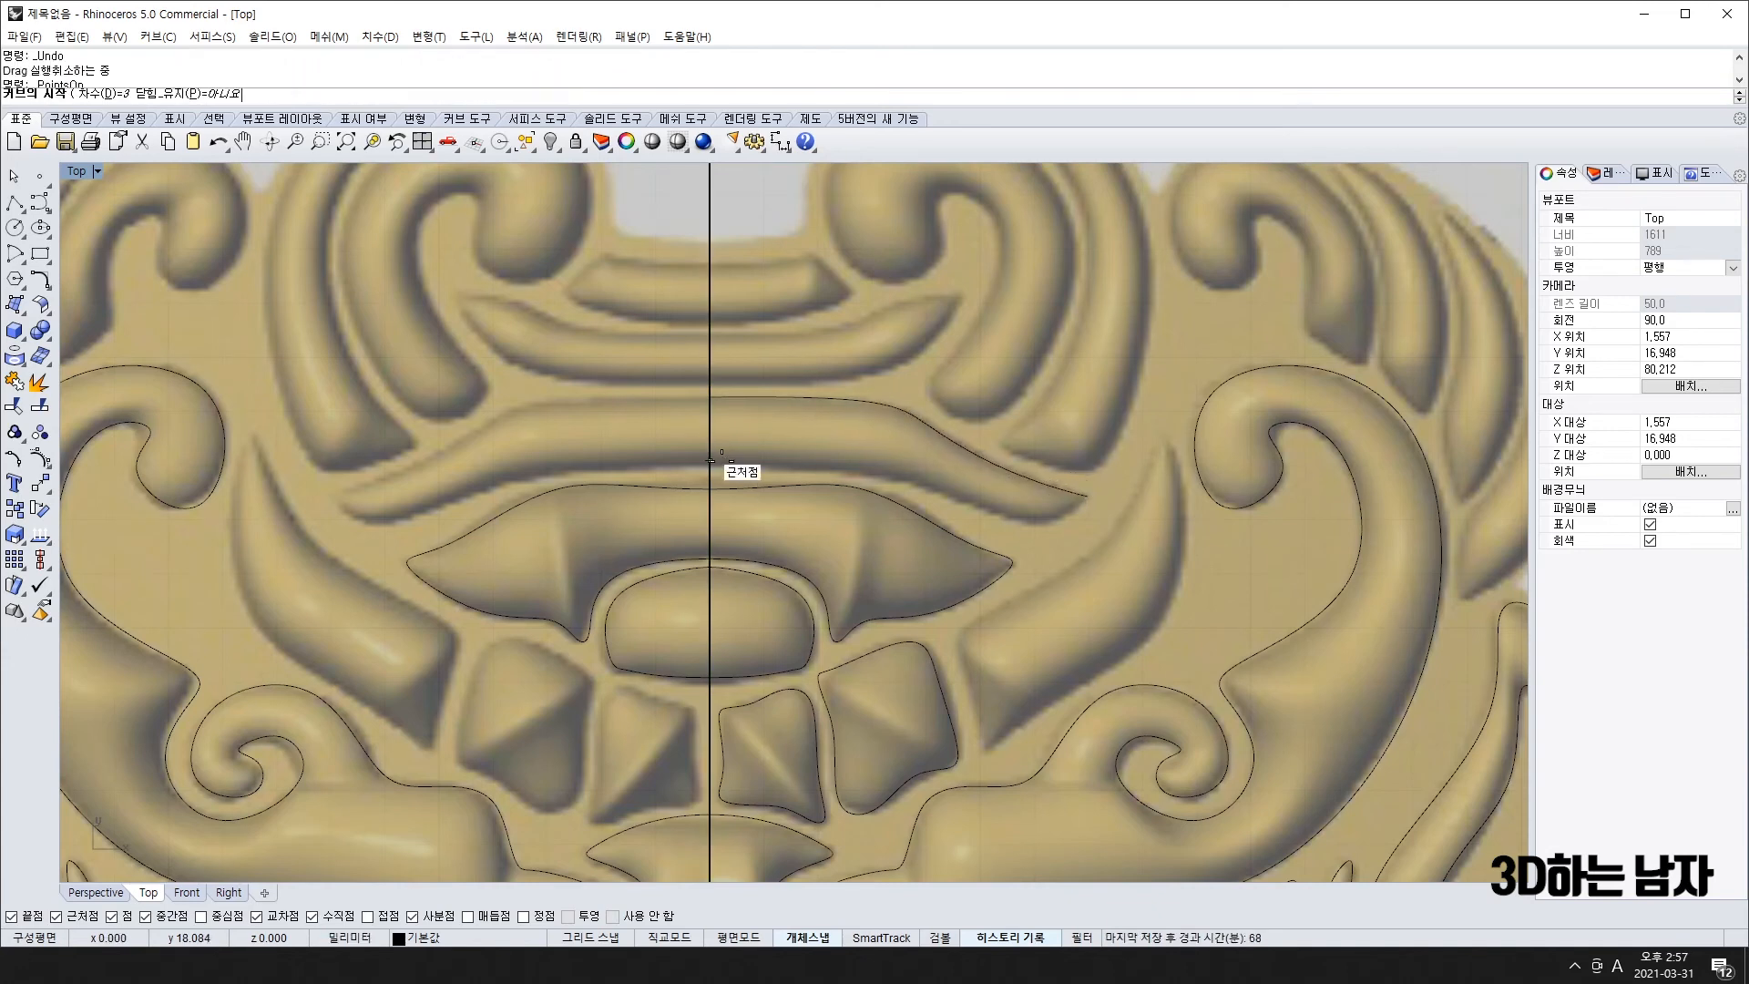
click(709, 460)
click(973, 501)
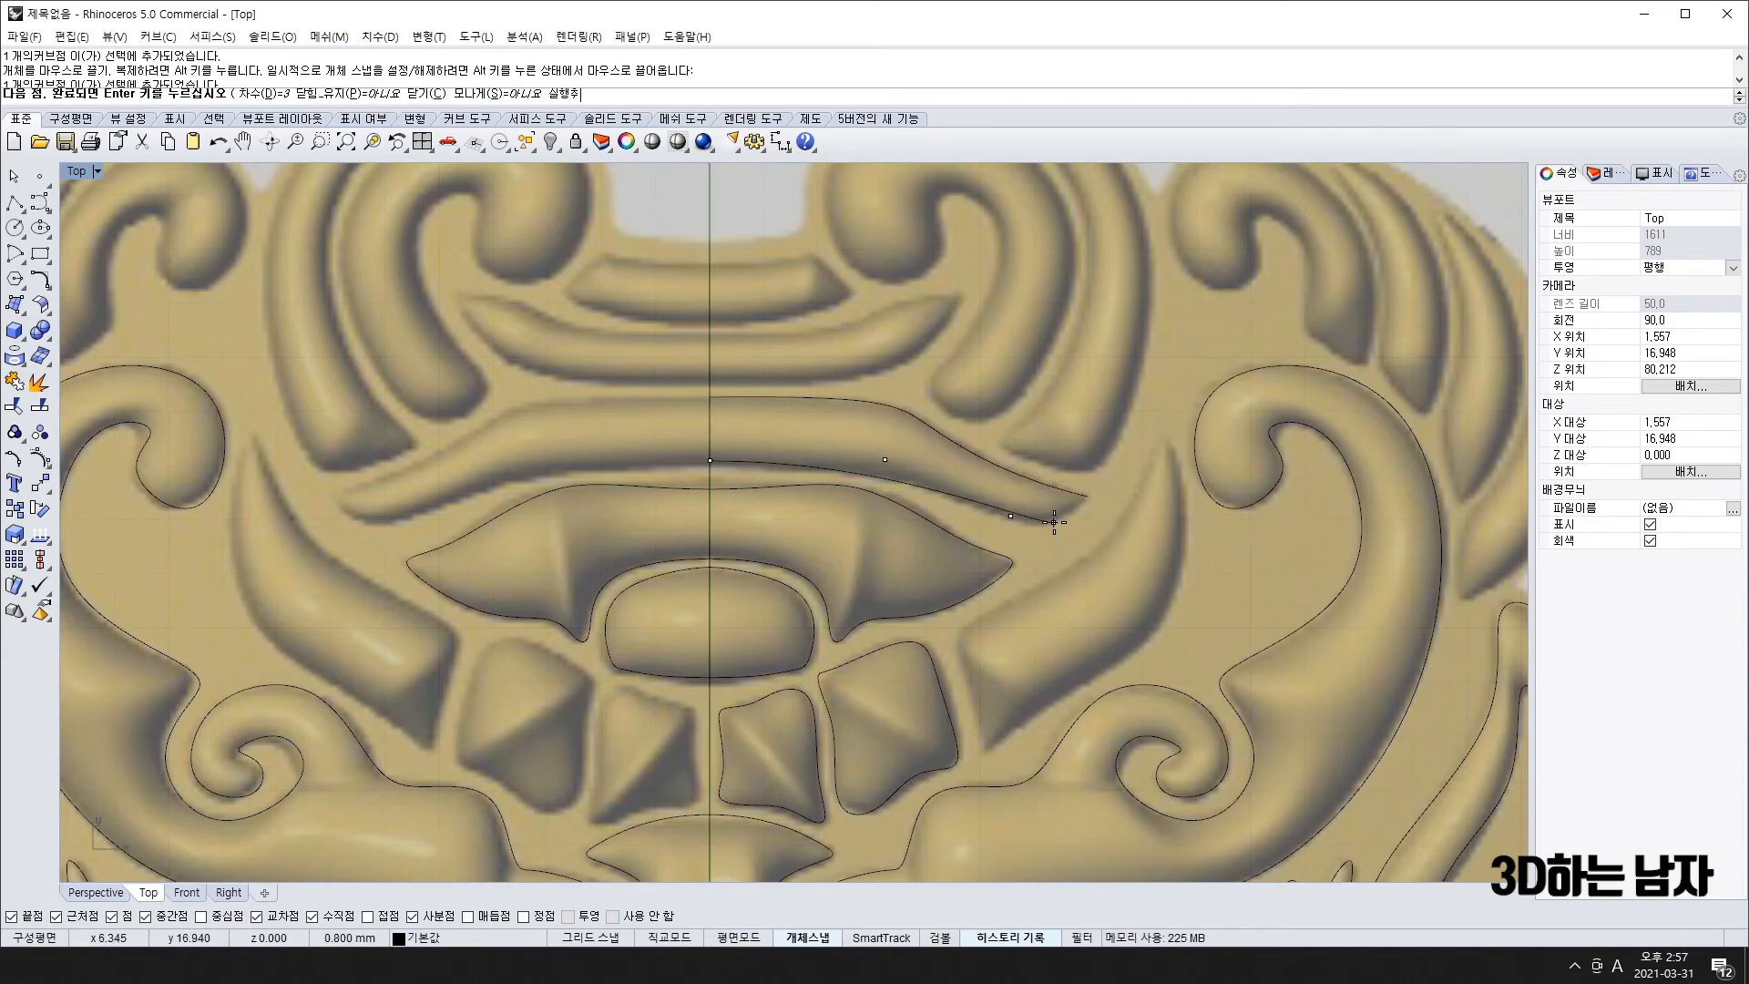
click(1088, 496)
- Mirror the ridge's upper and lower edge curves about the vertical centre line through 0
click(960, 490)
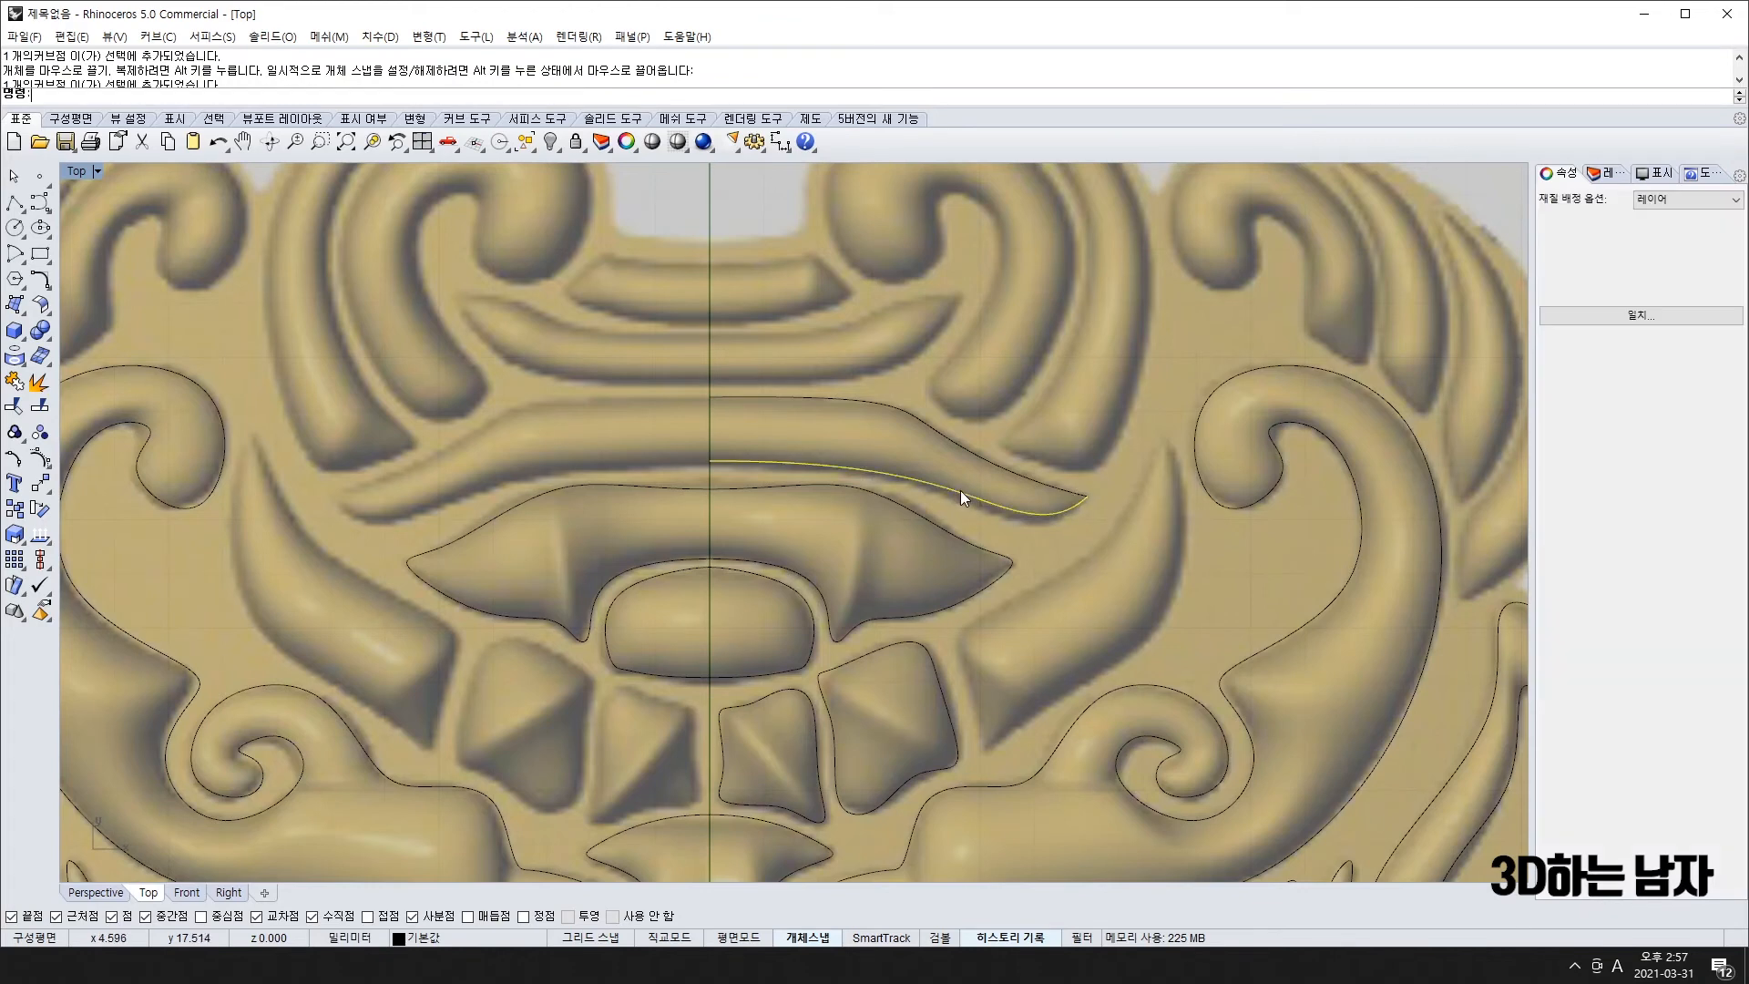
shift+click(953, 439)
text(mi)
key(Return)
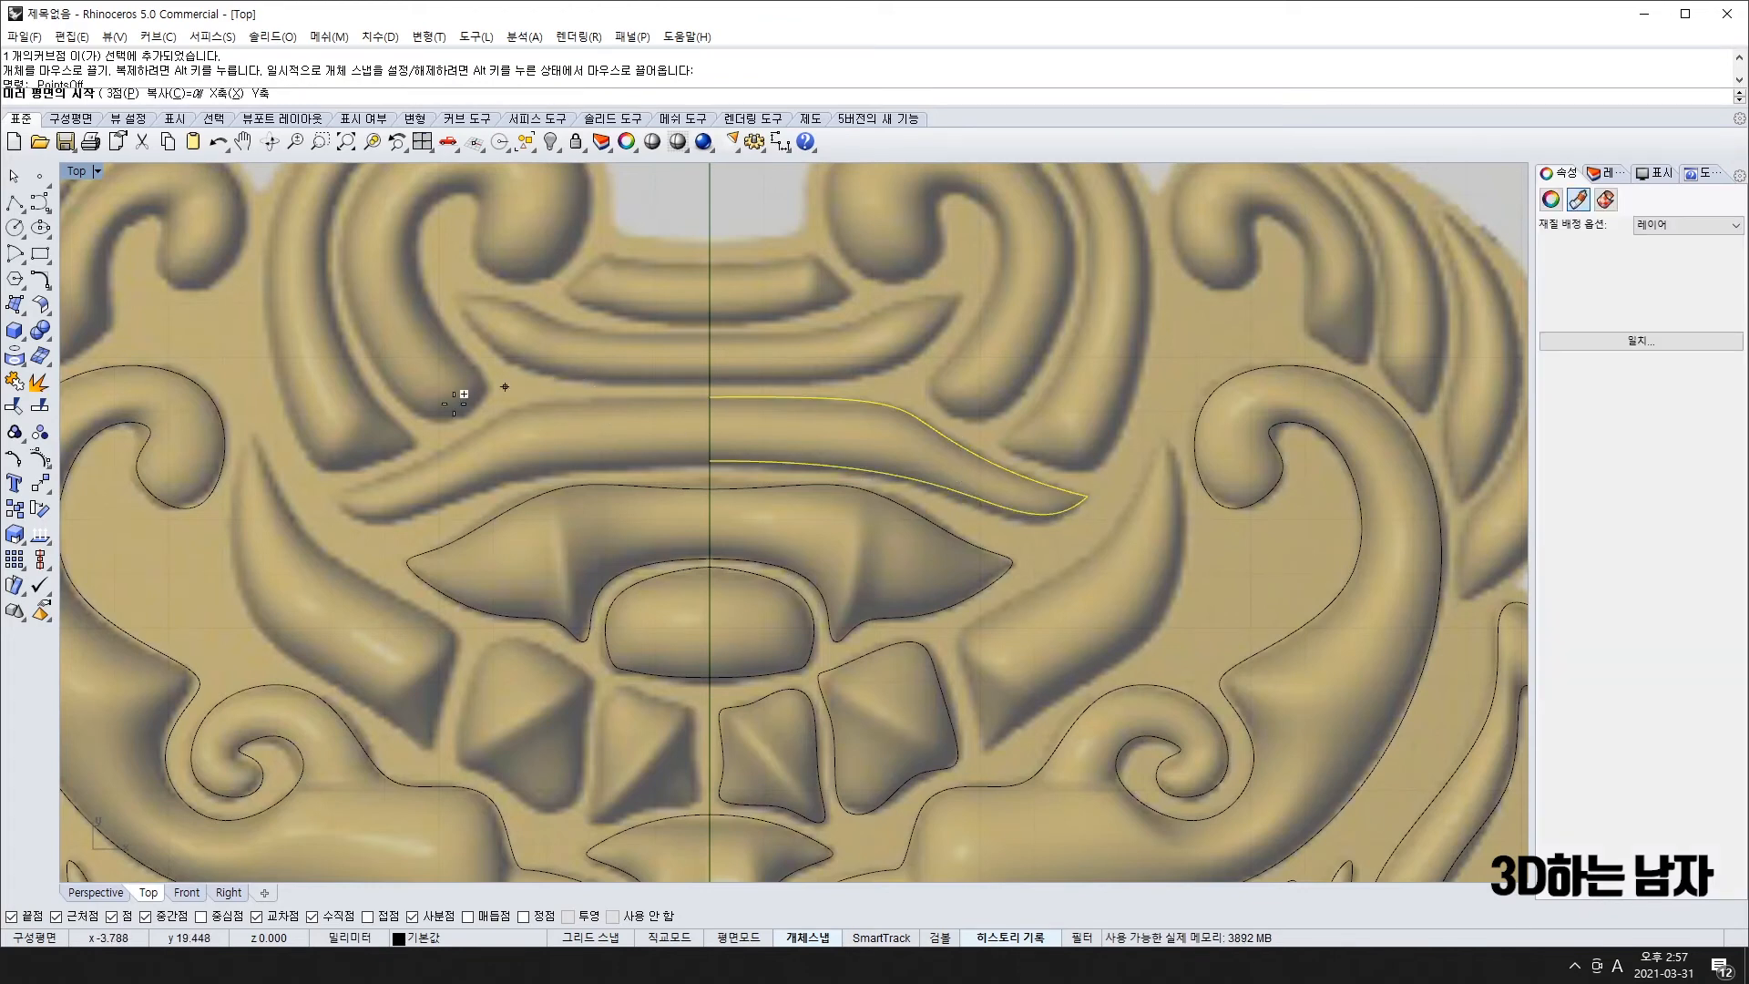
text(0)
key(Return)
click(709, 616)
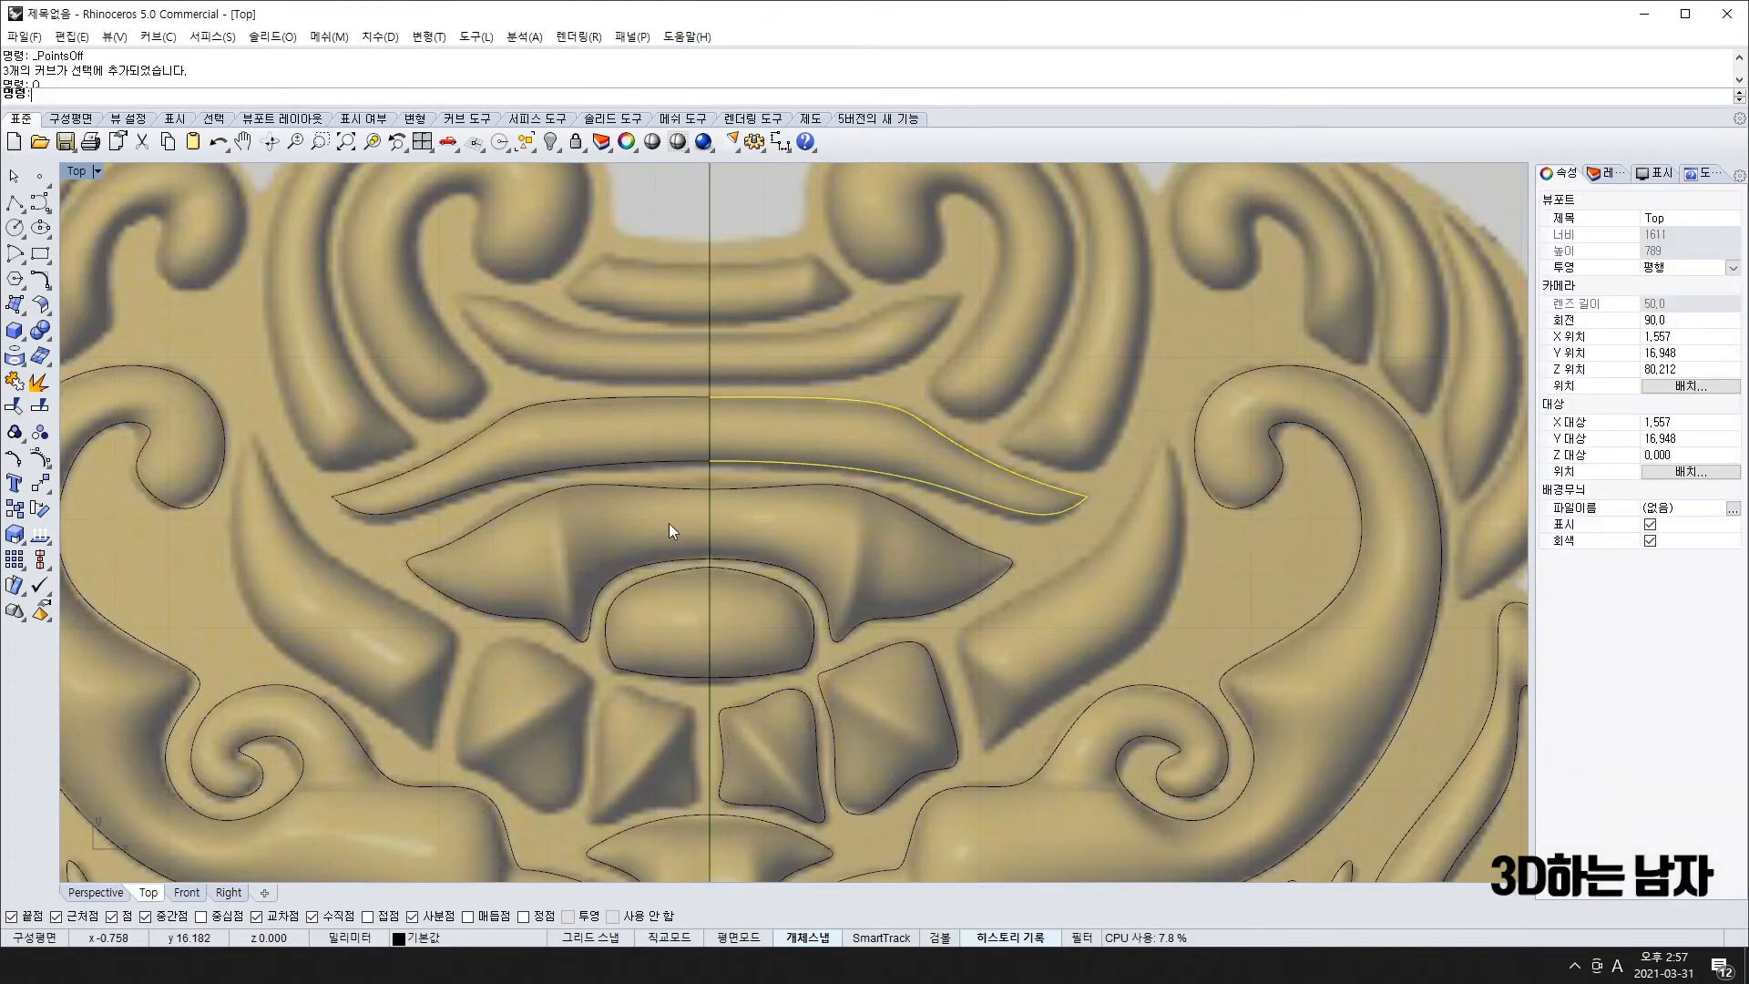
- Join the four ridge curves into one closed curve and delete its control points on the centre line
shift+click(675, 461)
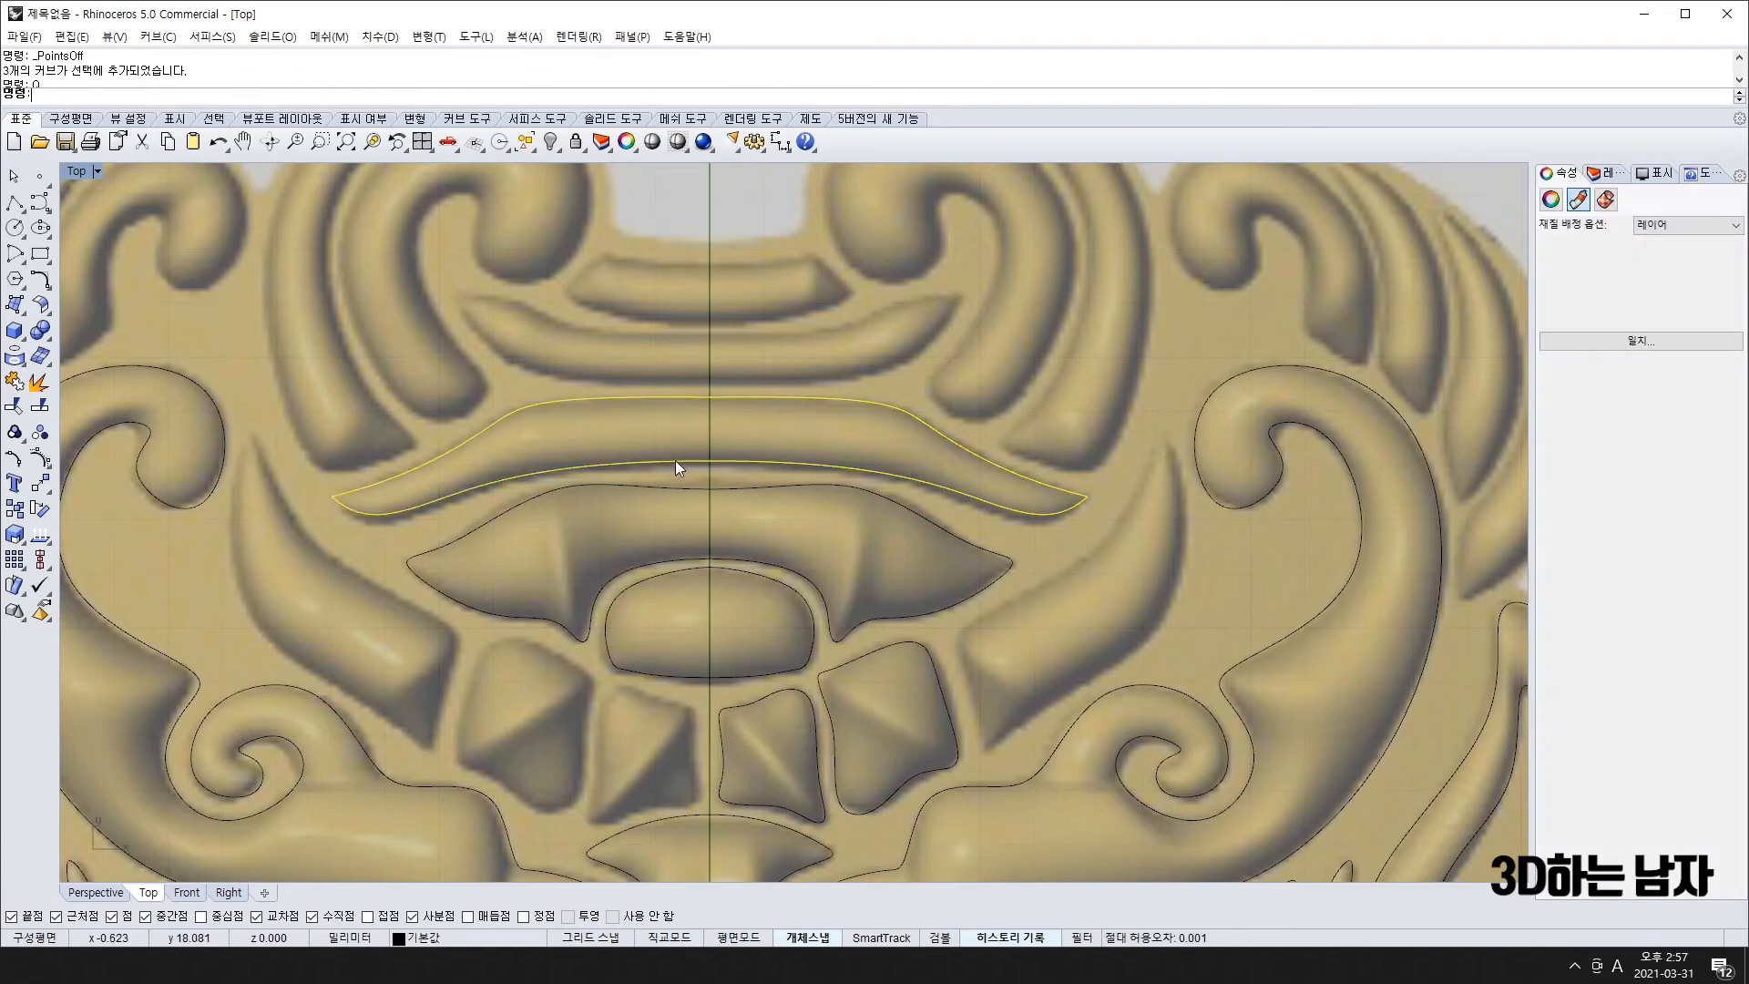
key(ctrl+j)
key(F10)
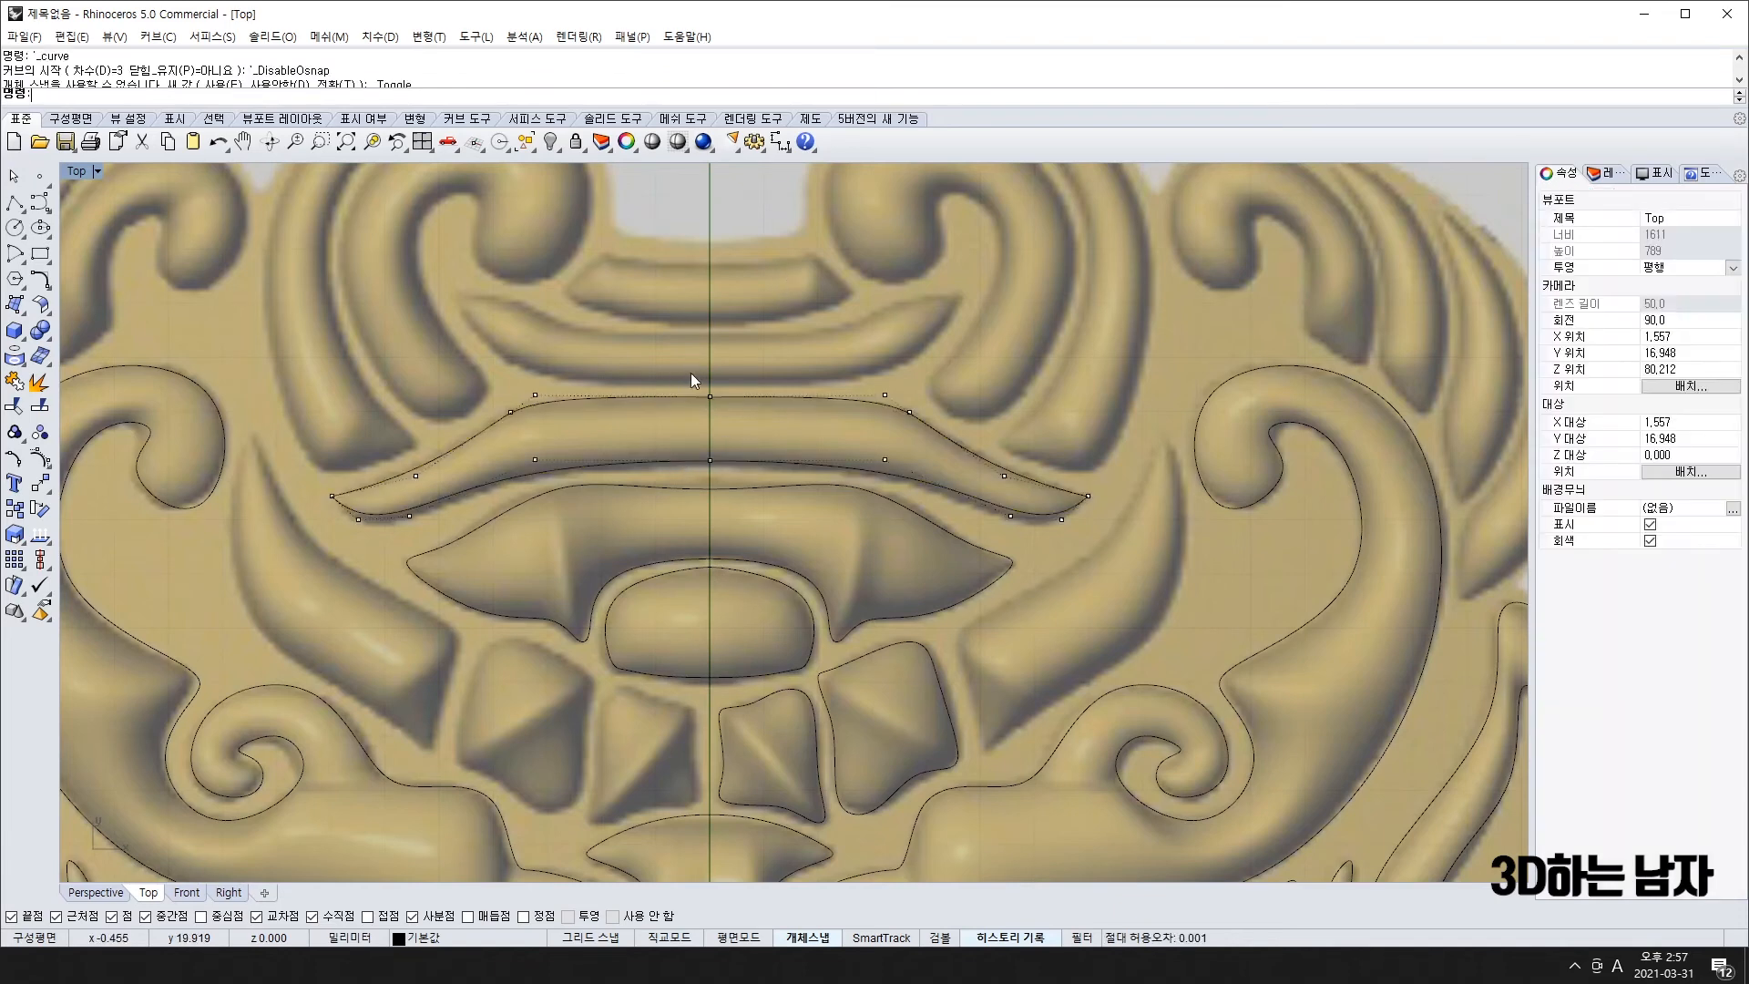
drag(690, 374, 737, 472)
key(Delete)
- Trace the right half of the upper edge of the next, upward-curving ridge, from the centre line to its pointed tip
right_drag(758, 330, 741, 405)
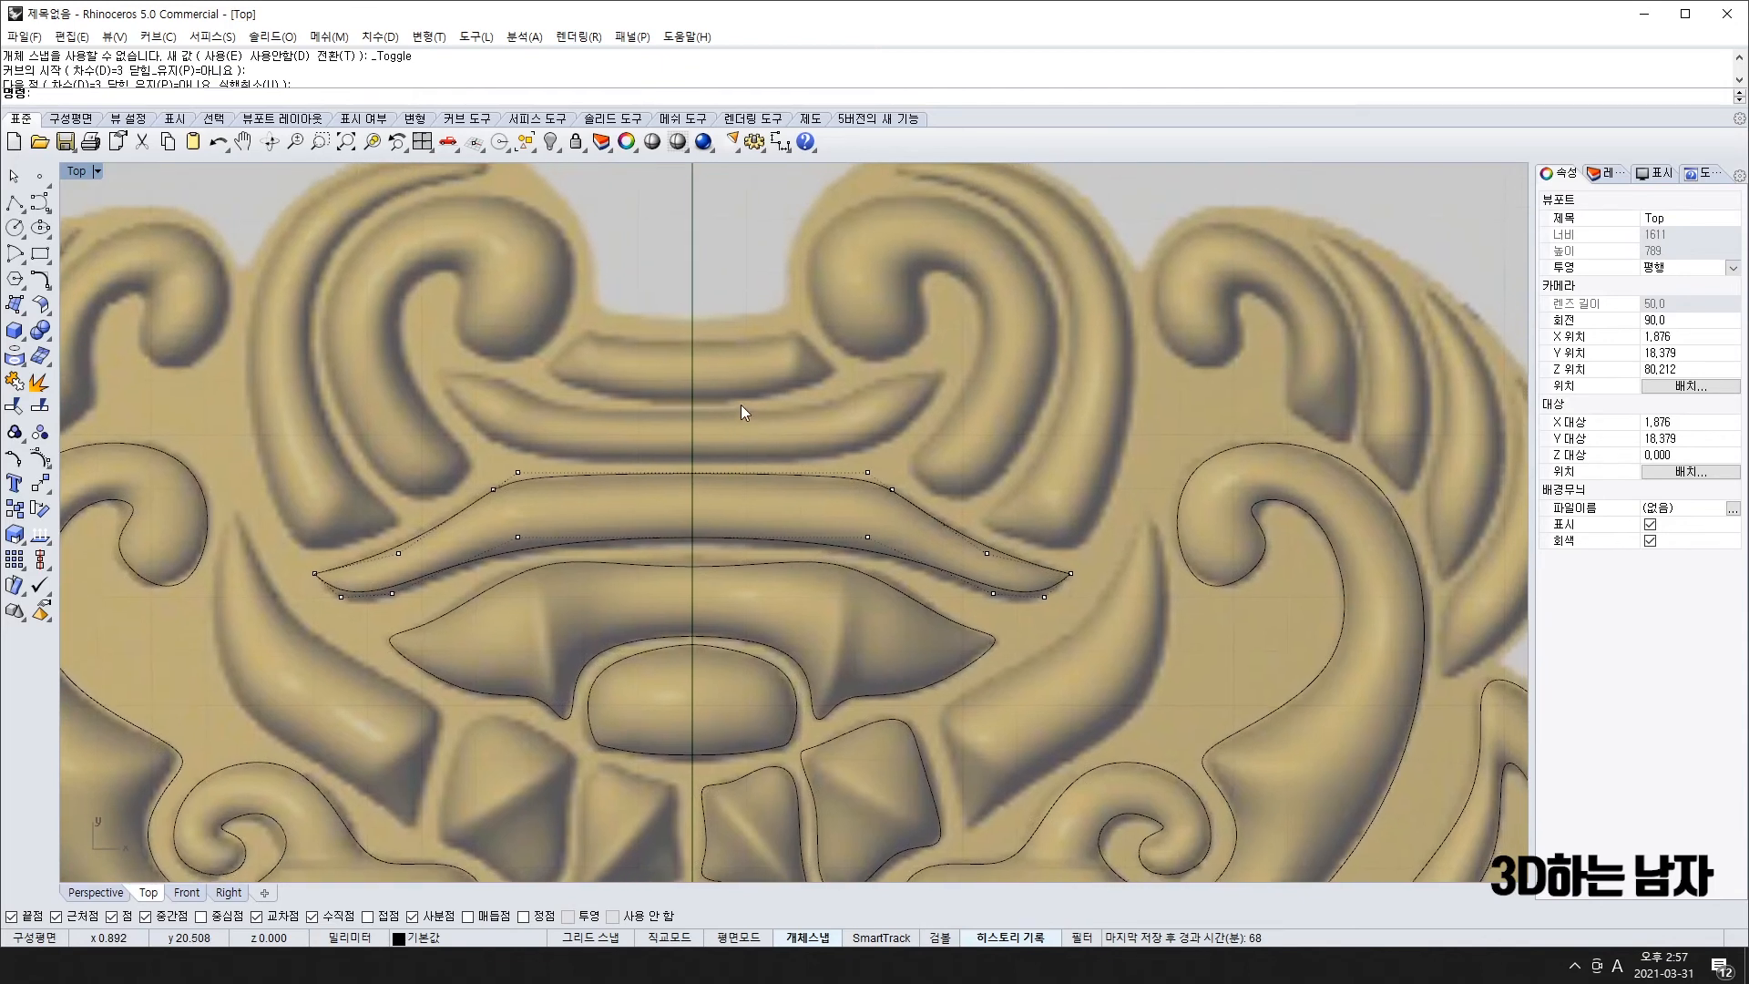
right_click(691, 417)
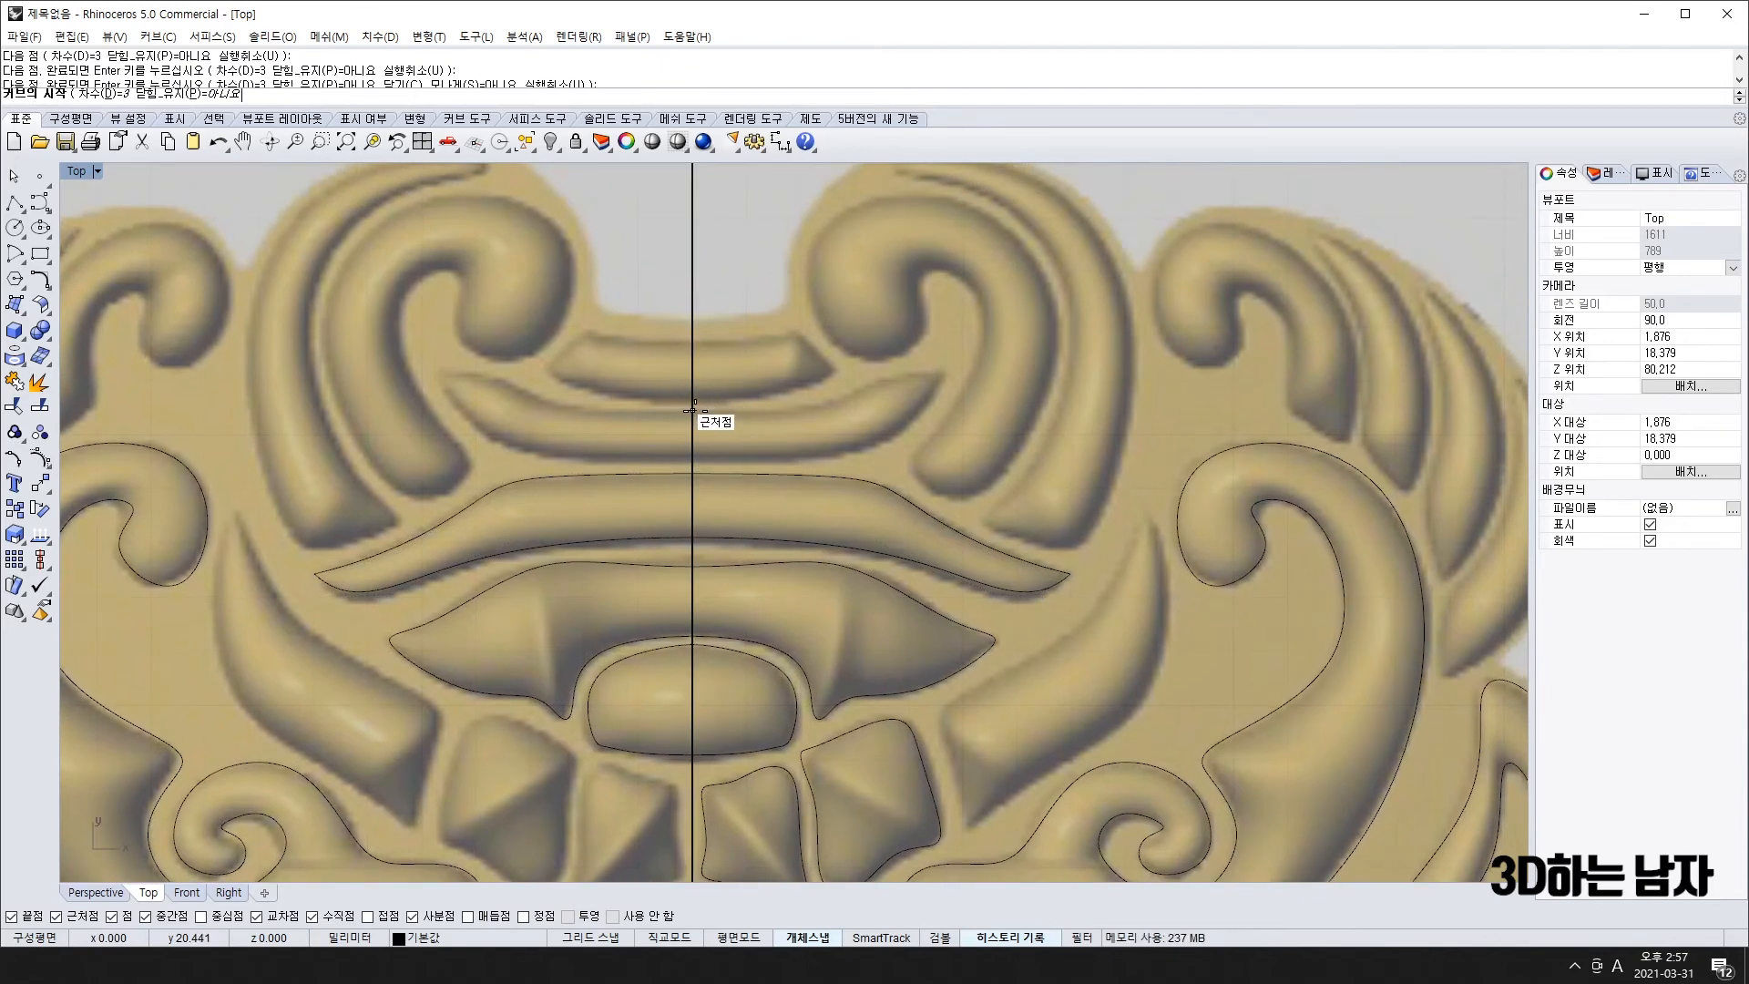
click(692, 411)
click(827, 413)
click(888, 377)
click(947, 373)
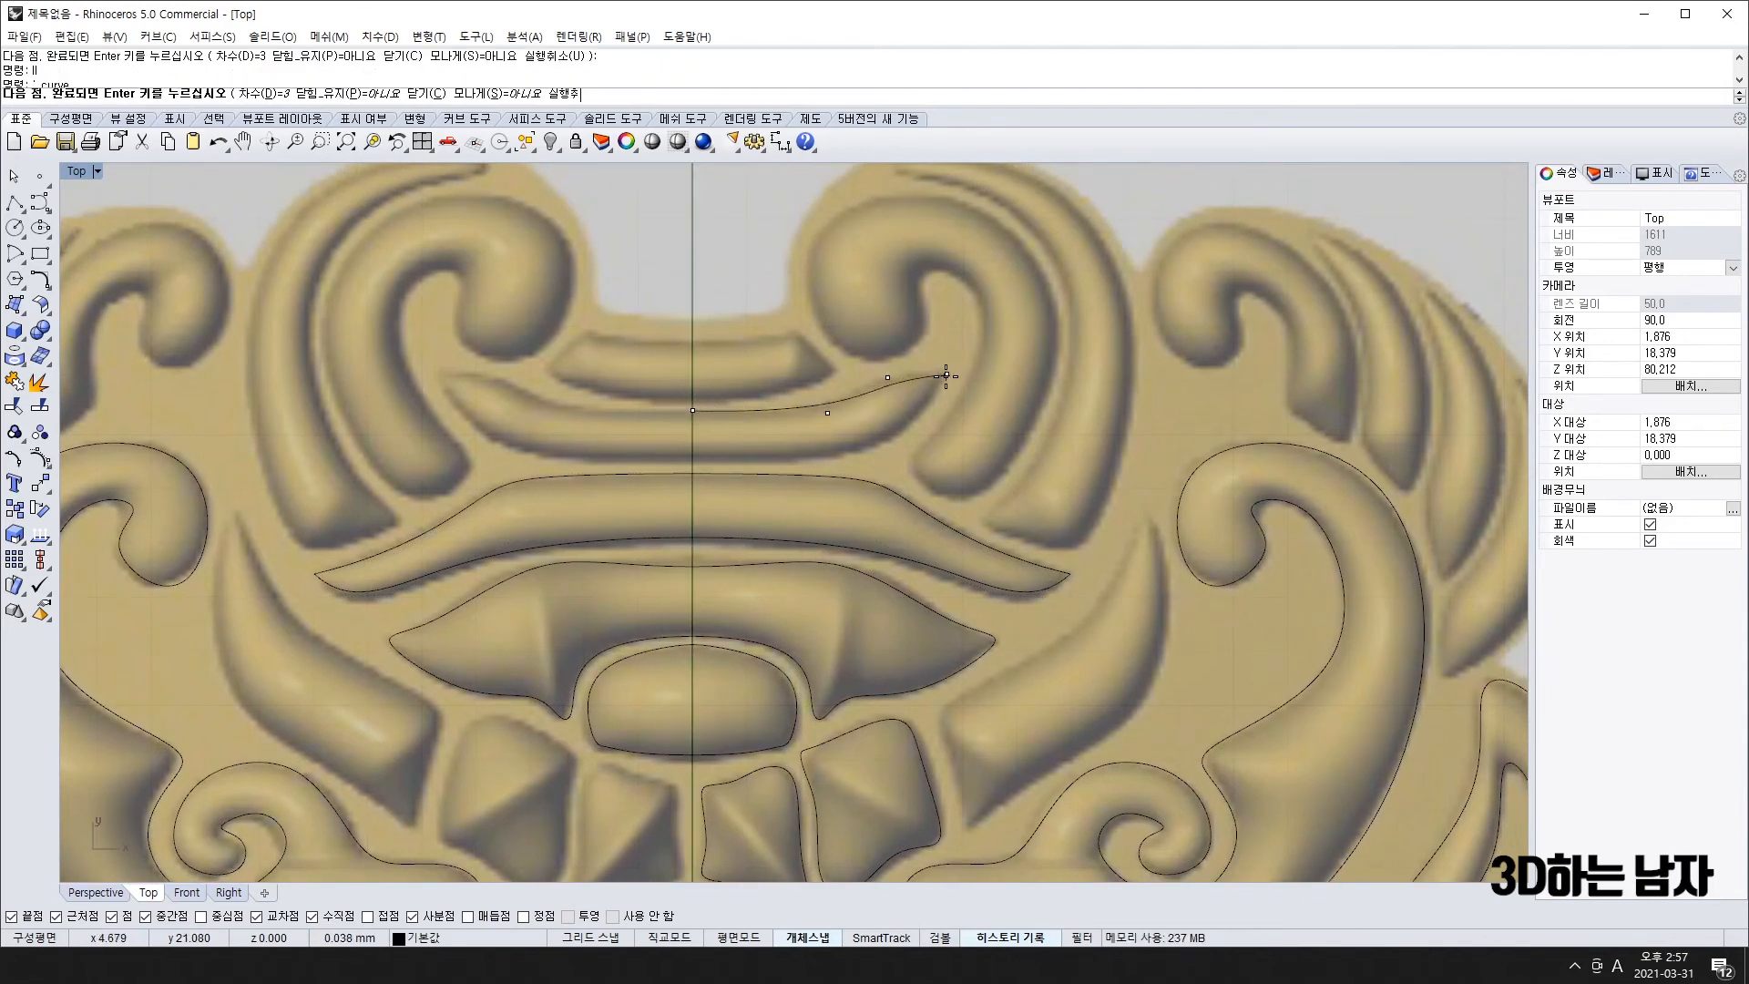
right_click(946, 377)
- Trace the right half of the upward-curving ridge's lower edge from its pointed tip back to the centre line
right_click(948, 375)
click(946, 374)
click(883, 459)
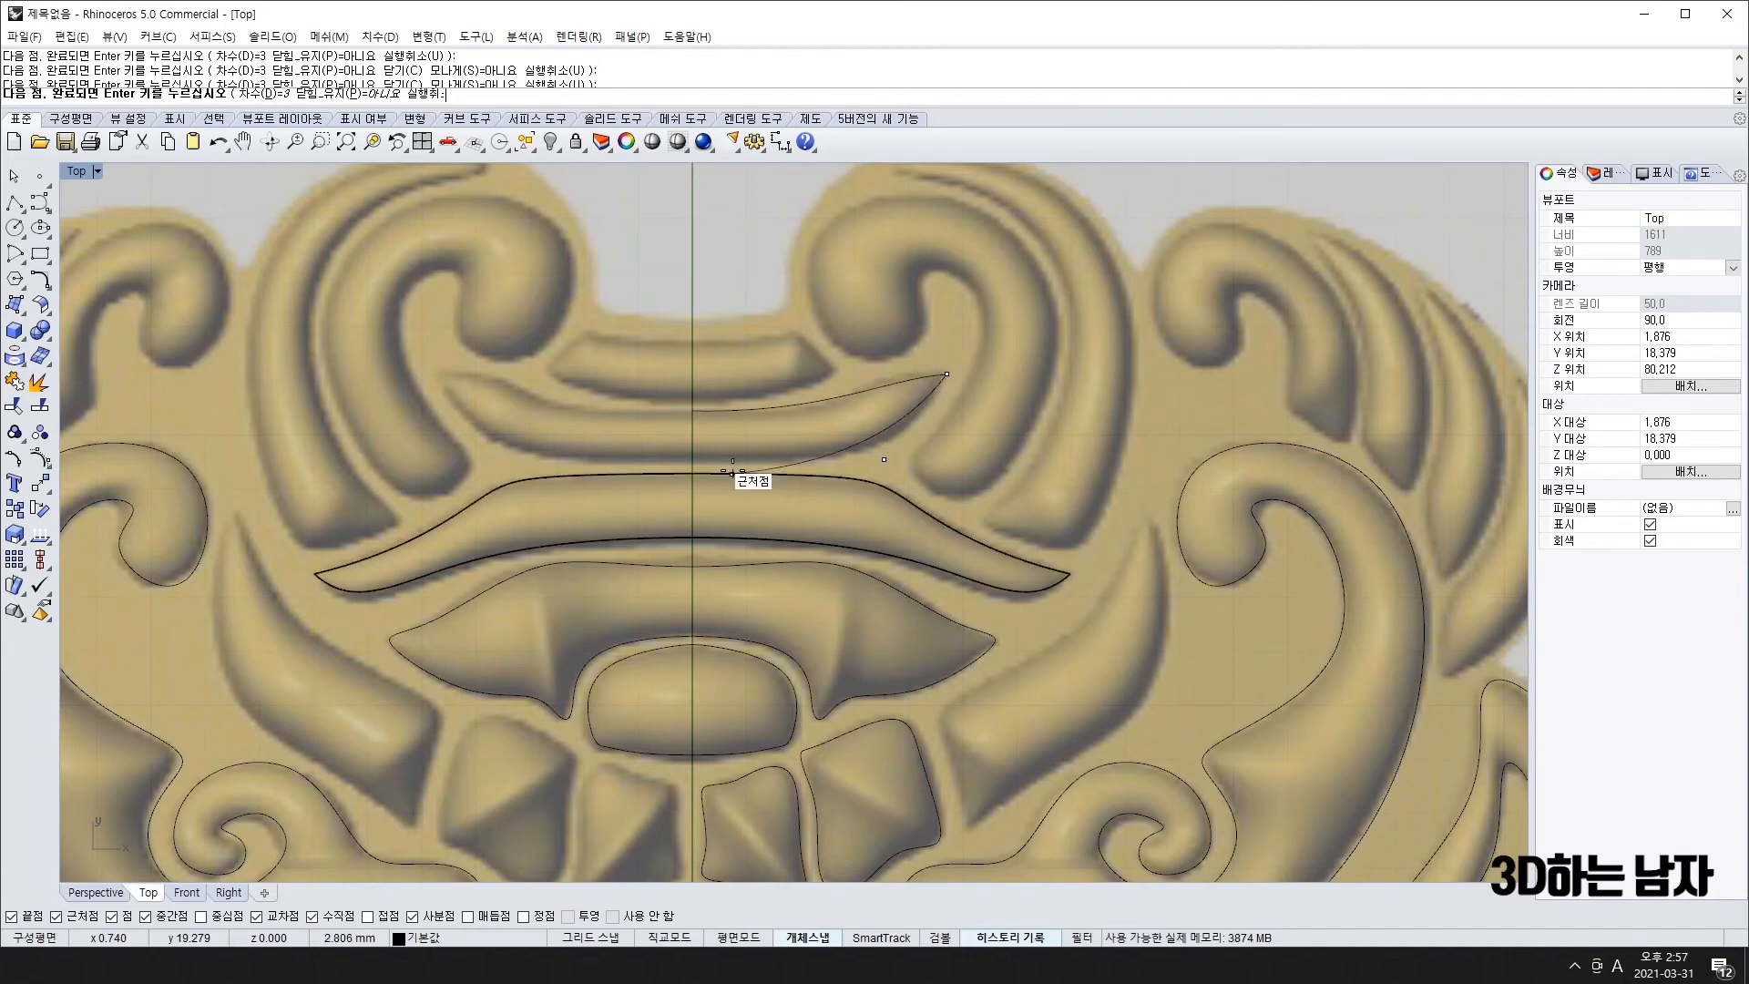
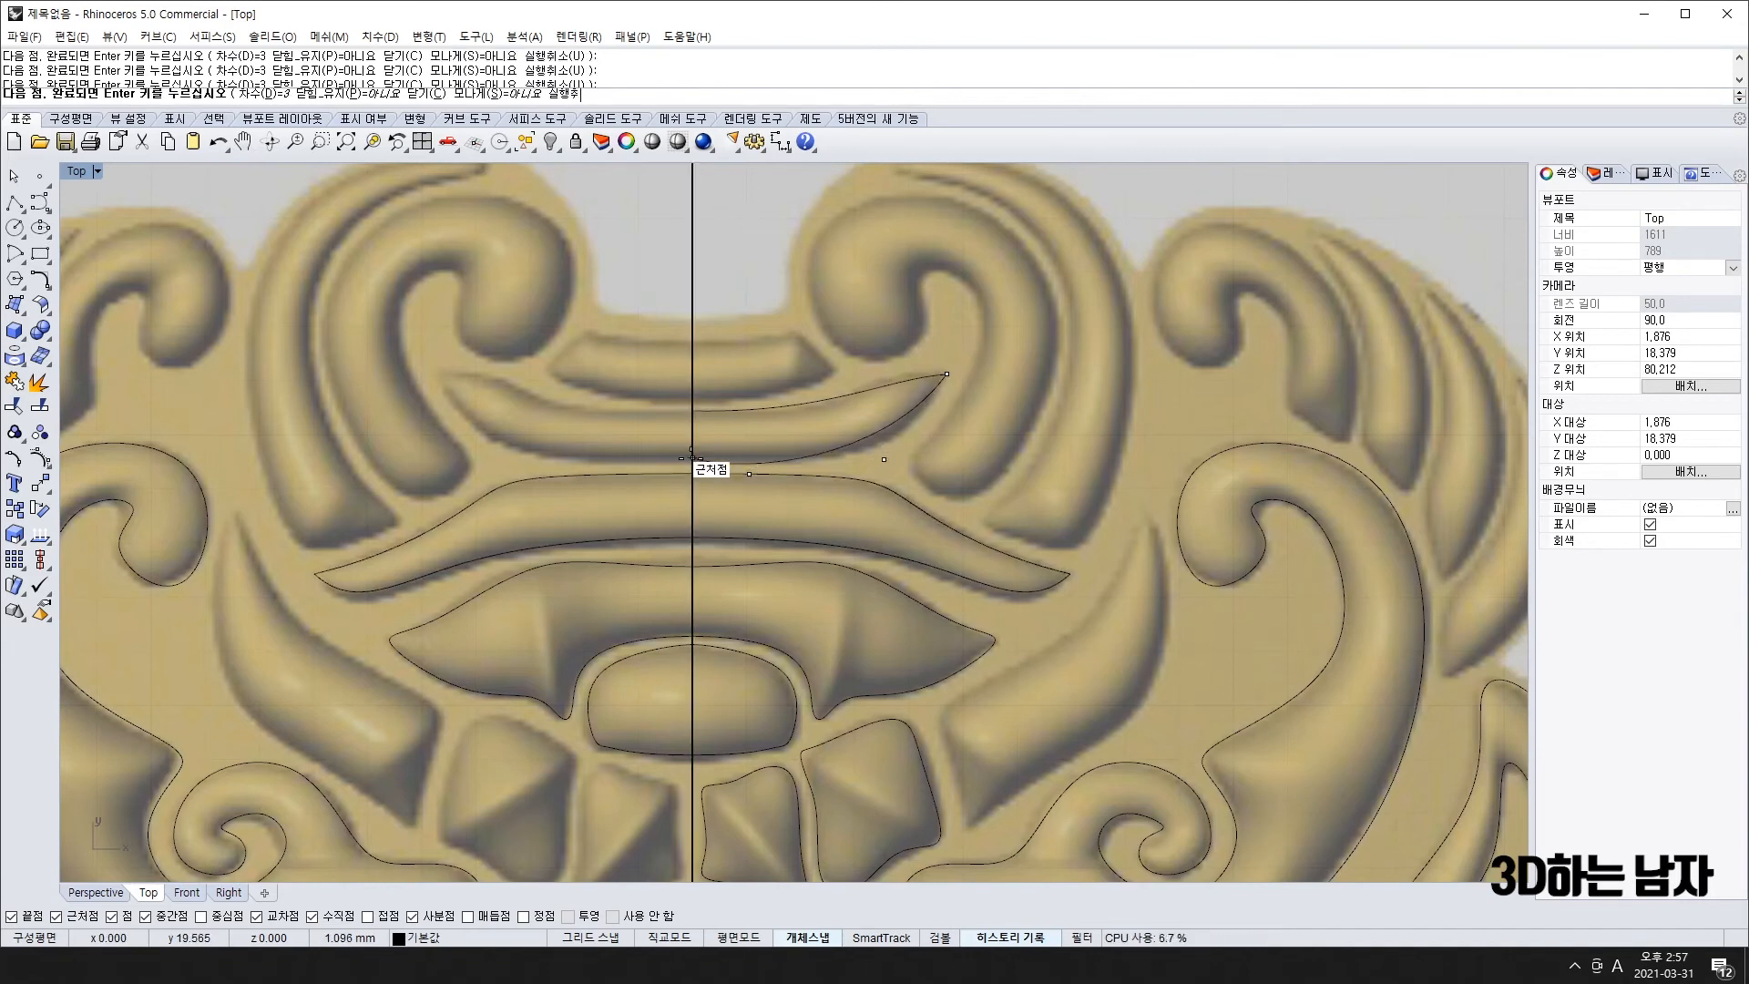
click(692, 457)
right_click(694, 458)
- Turn on the lower edge curve's control points and move them outward to fit the ridge's rounded underside
click(795, 461)
text(q)
key(Return)
click(750, 474)
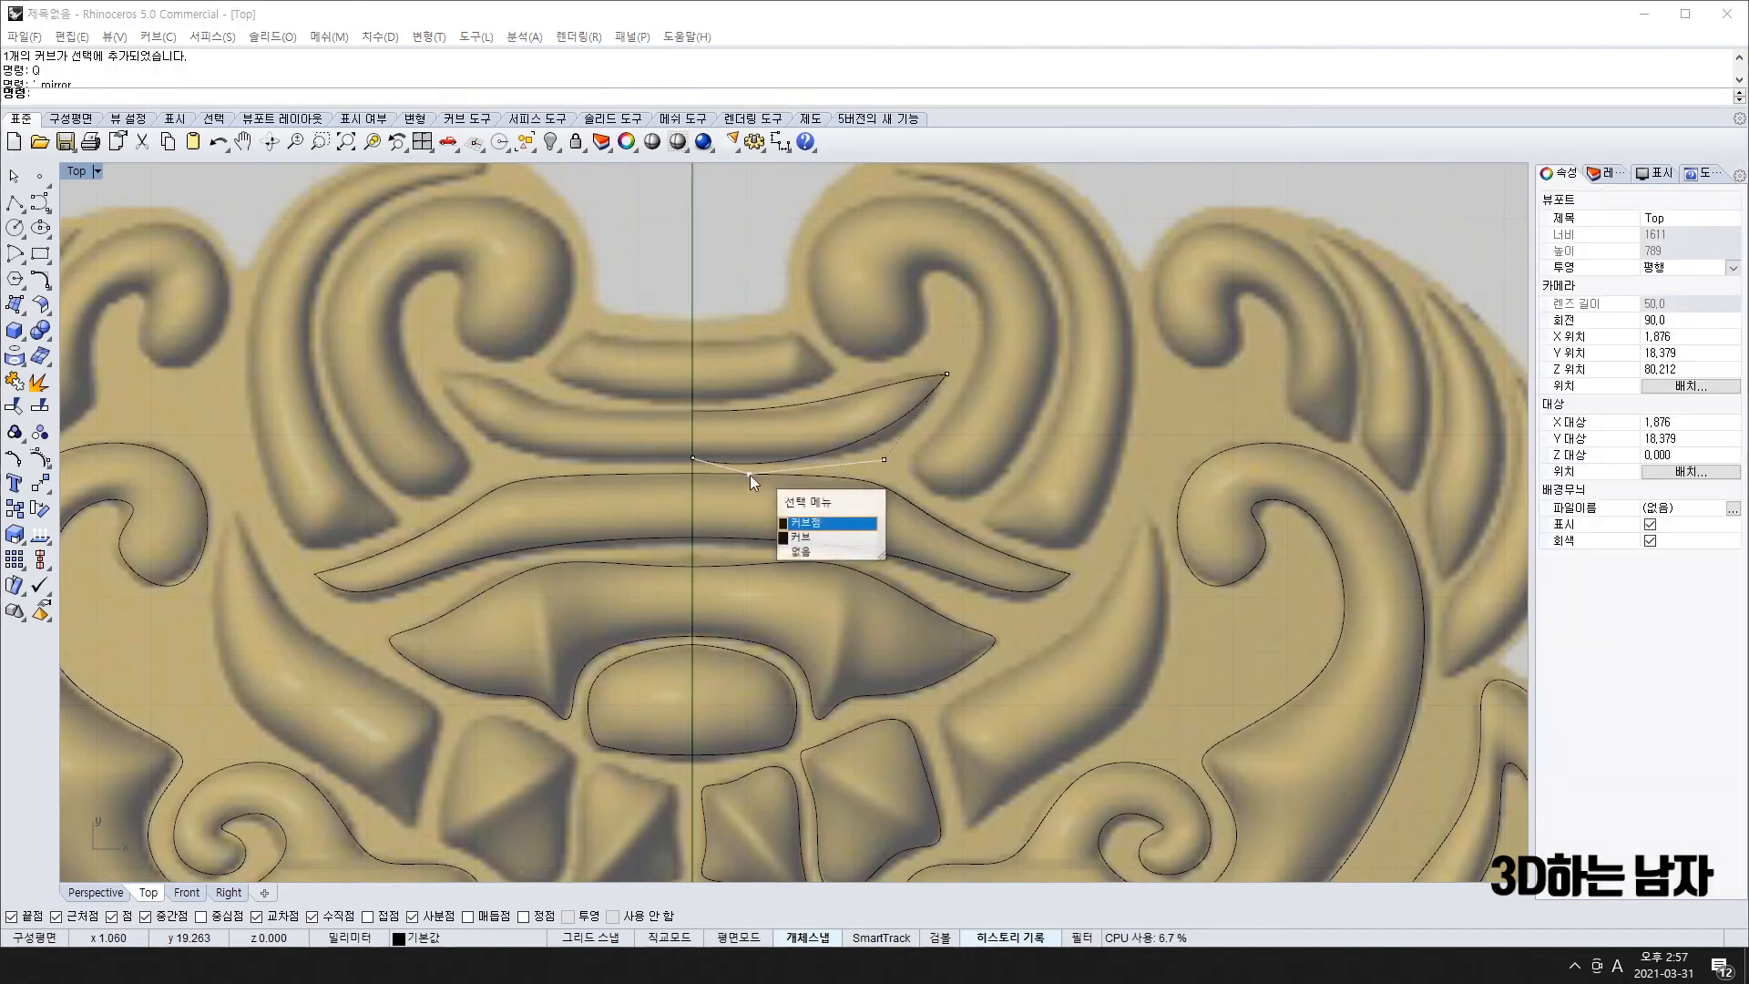
click(750, 474)
alt+drag(749, 474, 906, 463)
- Move the two middle control points of the ridge's upper edge curve so that it bends more deeply towards the tip
click(823, 408)
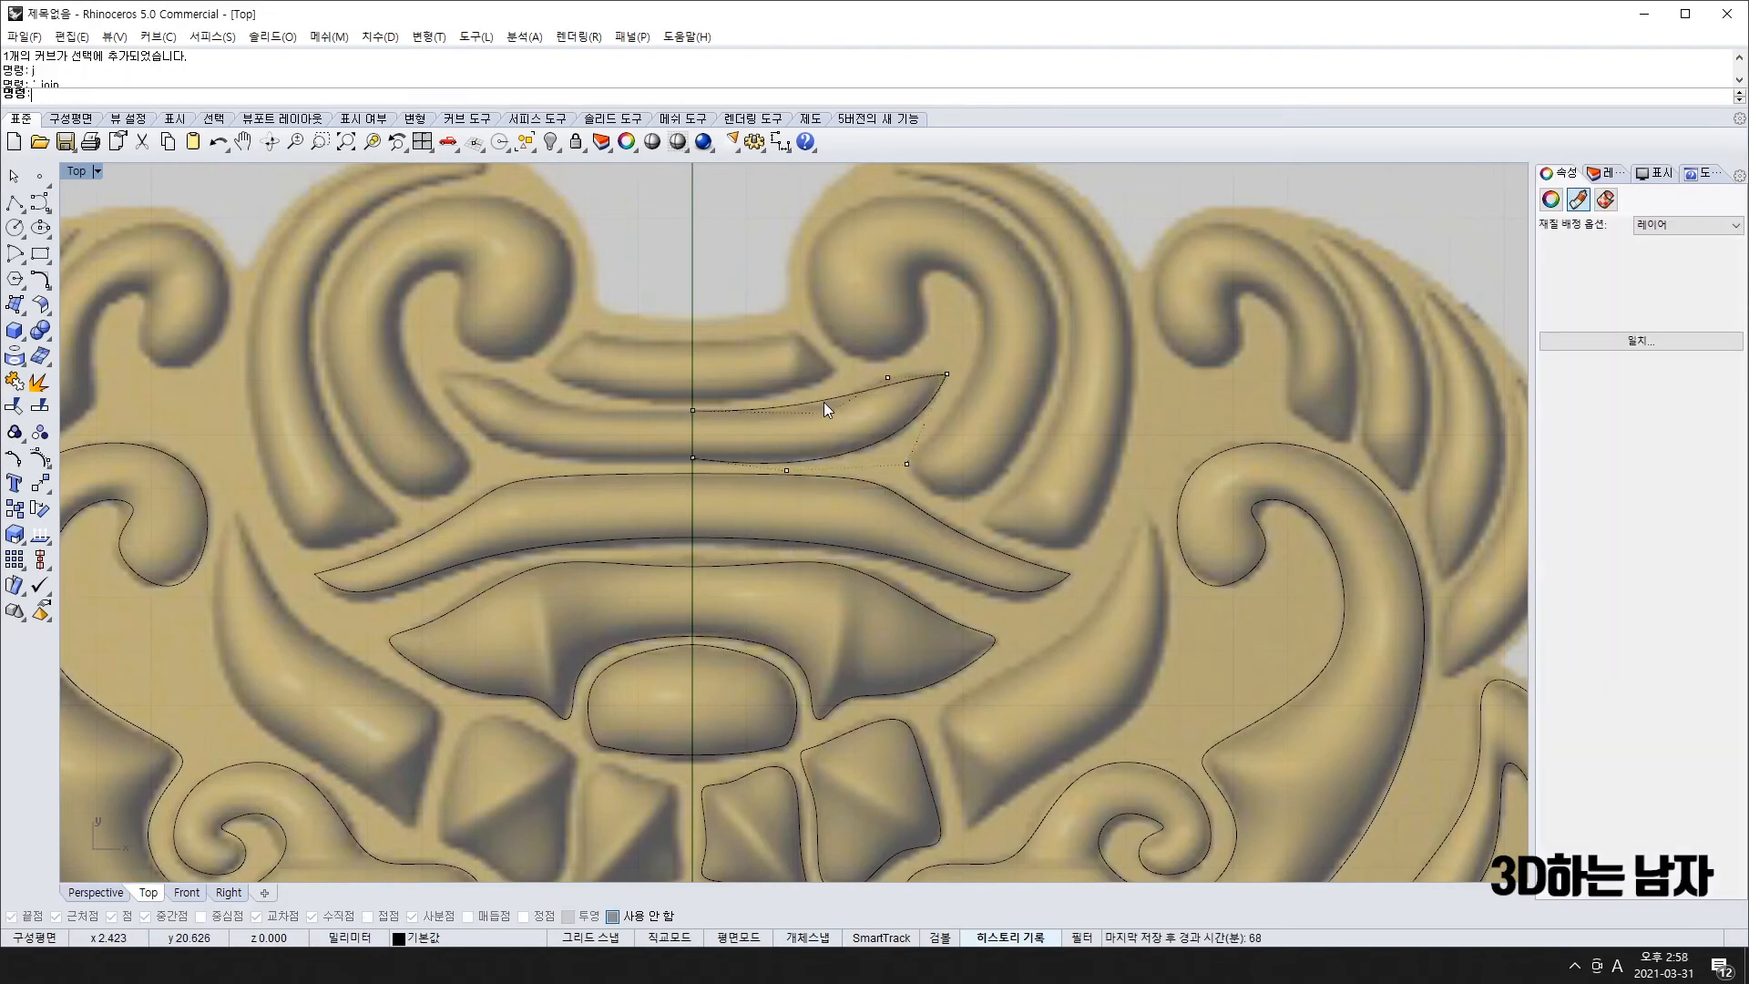
text(j)
key(Return)
drag(823, 415, 806, 424)
drag(889, 377, 883, 365)
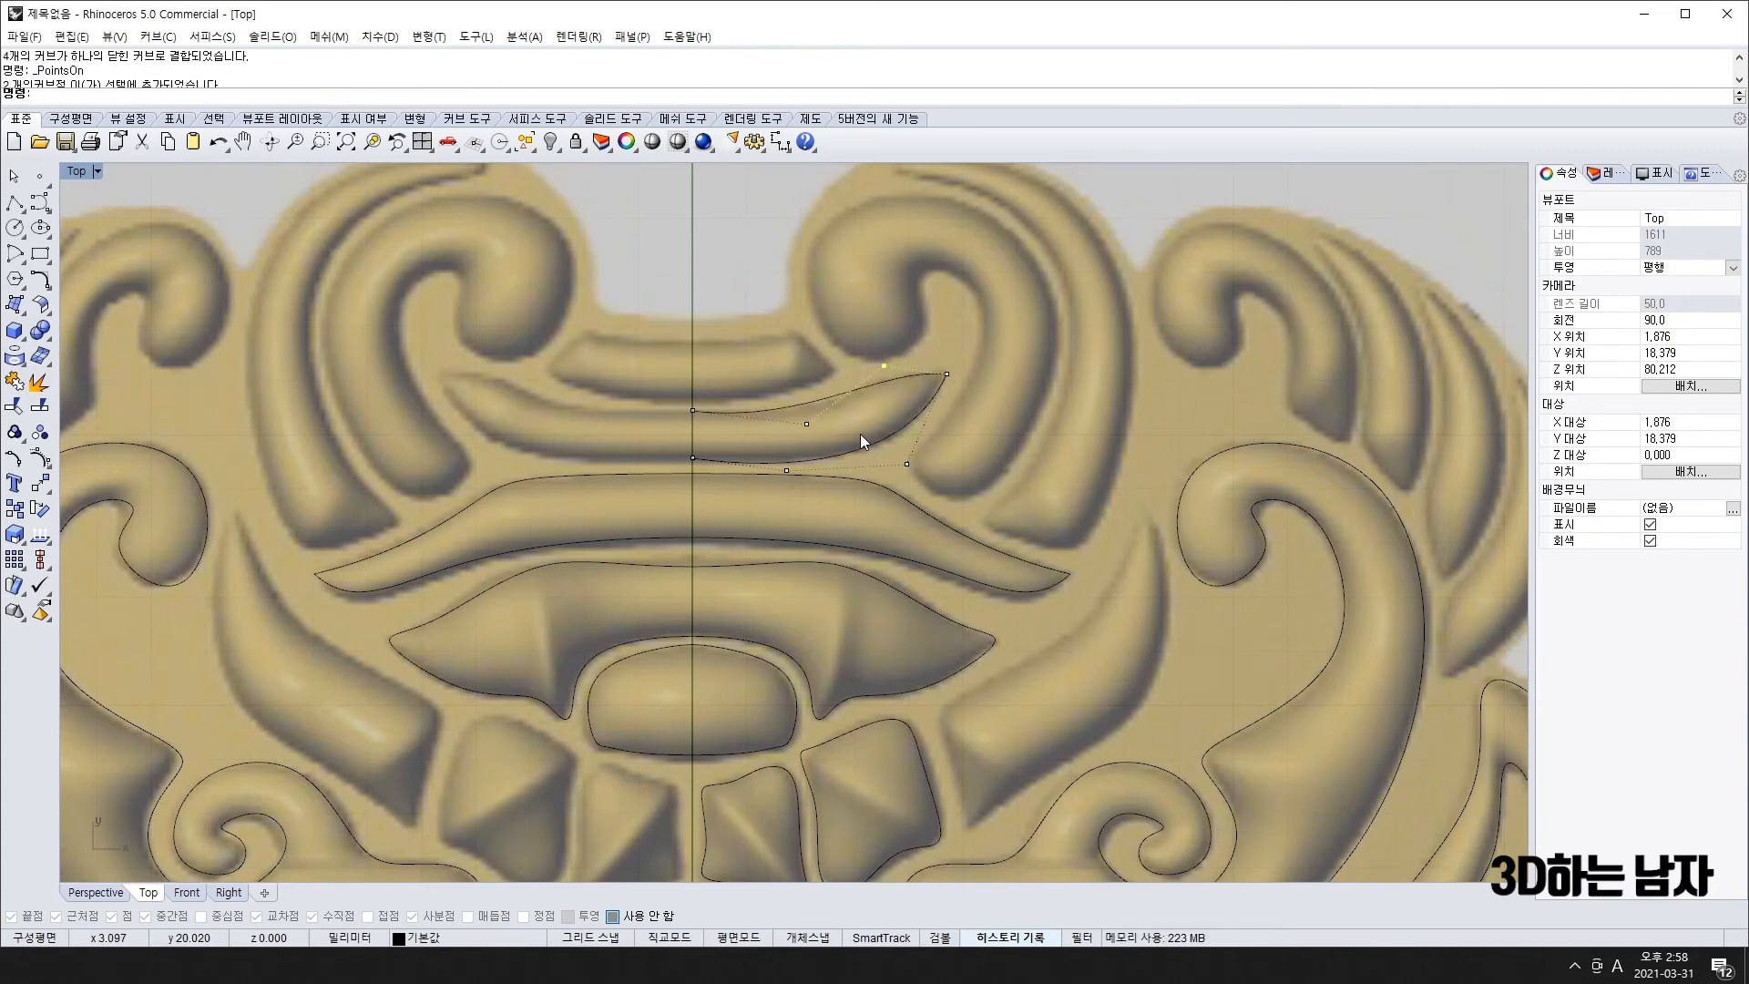
- Move the lower edge curve's inner control point slightly up so the curve fits the ridge's underside, and turn the control points off
drag(788, 469, 790, 461)
key(Escape)
text(ll)
key(Return)
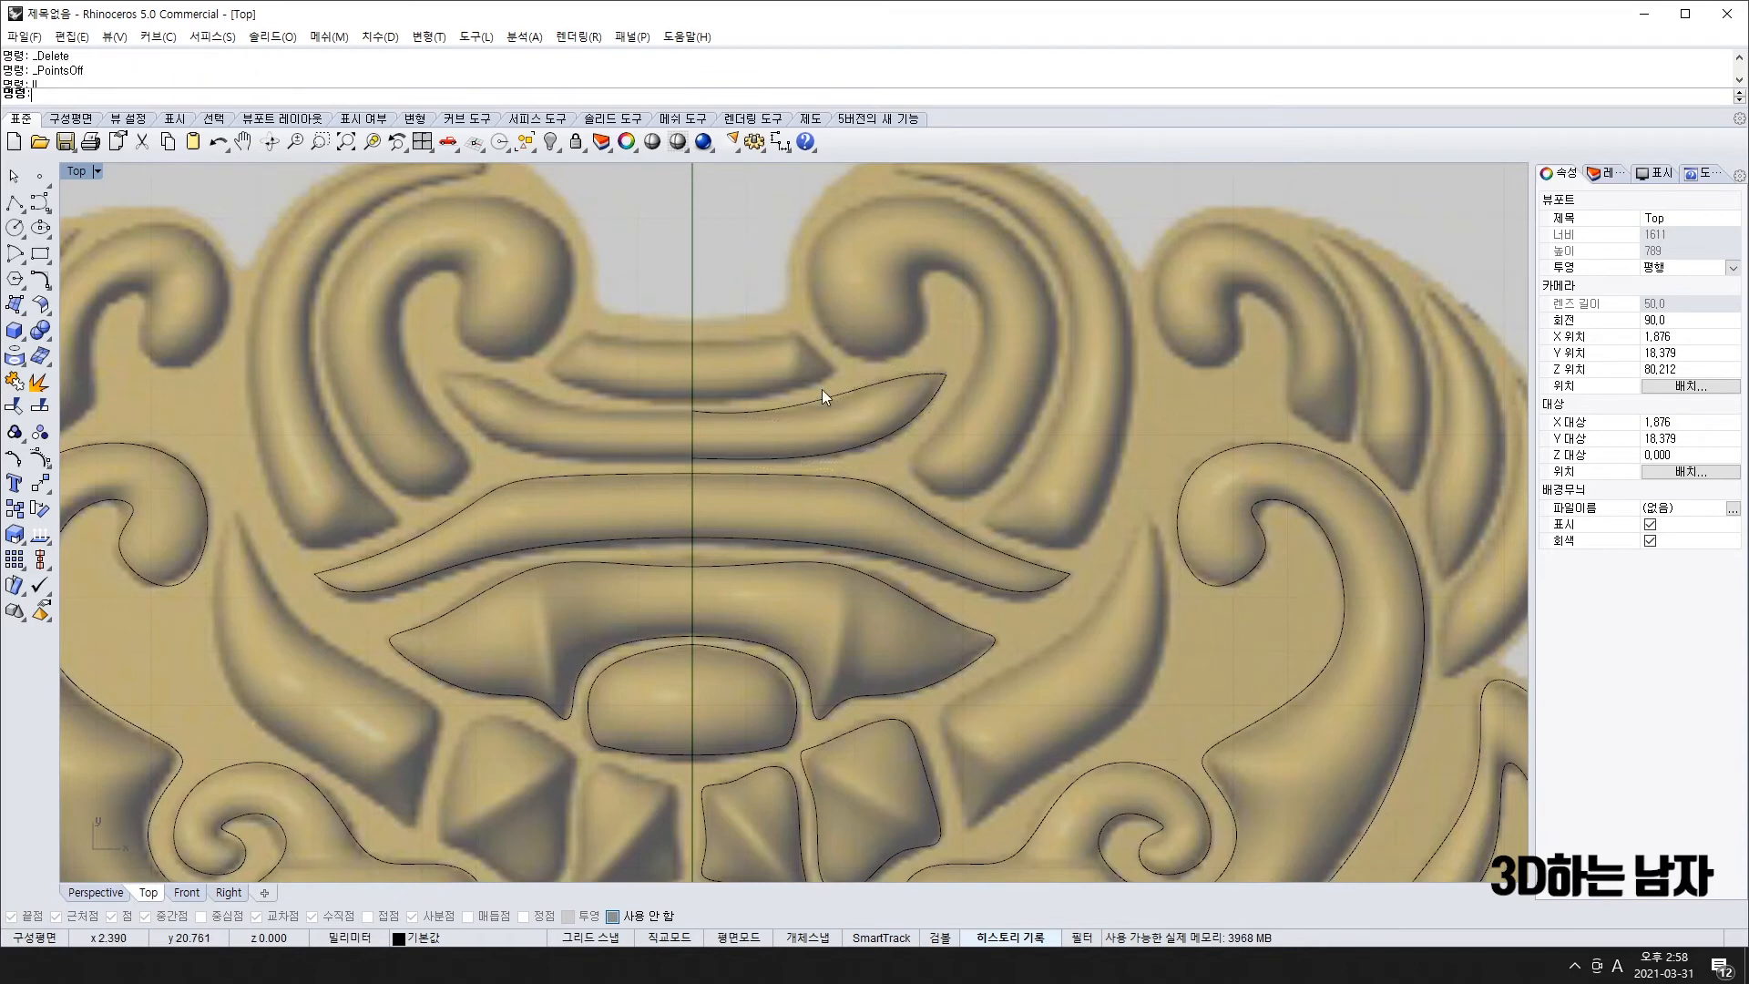
- Mirror the upward-curving ridge's upper and lower edge curves across the centre line and join all halves into one closed outline
click(840, 395)
shift+click(869, 446)
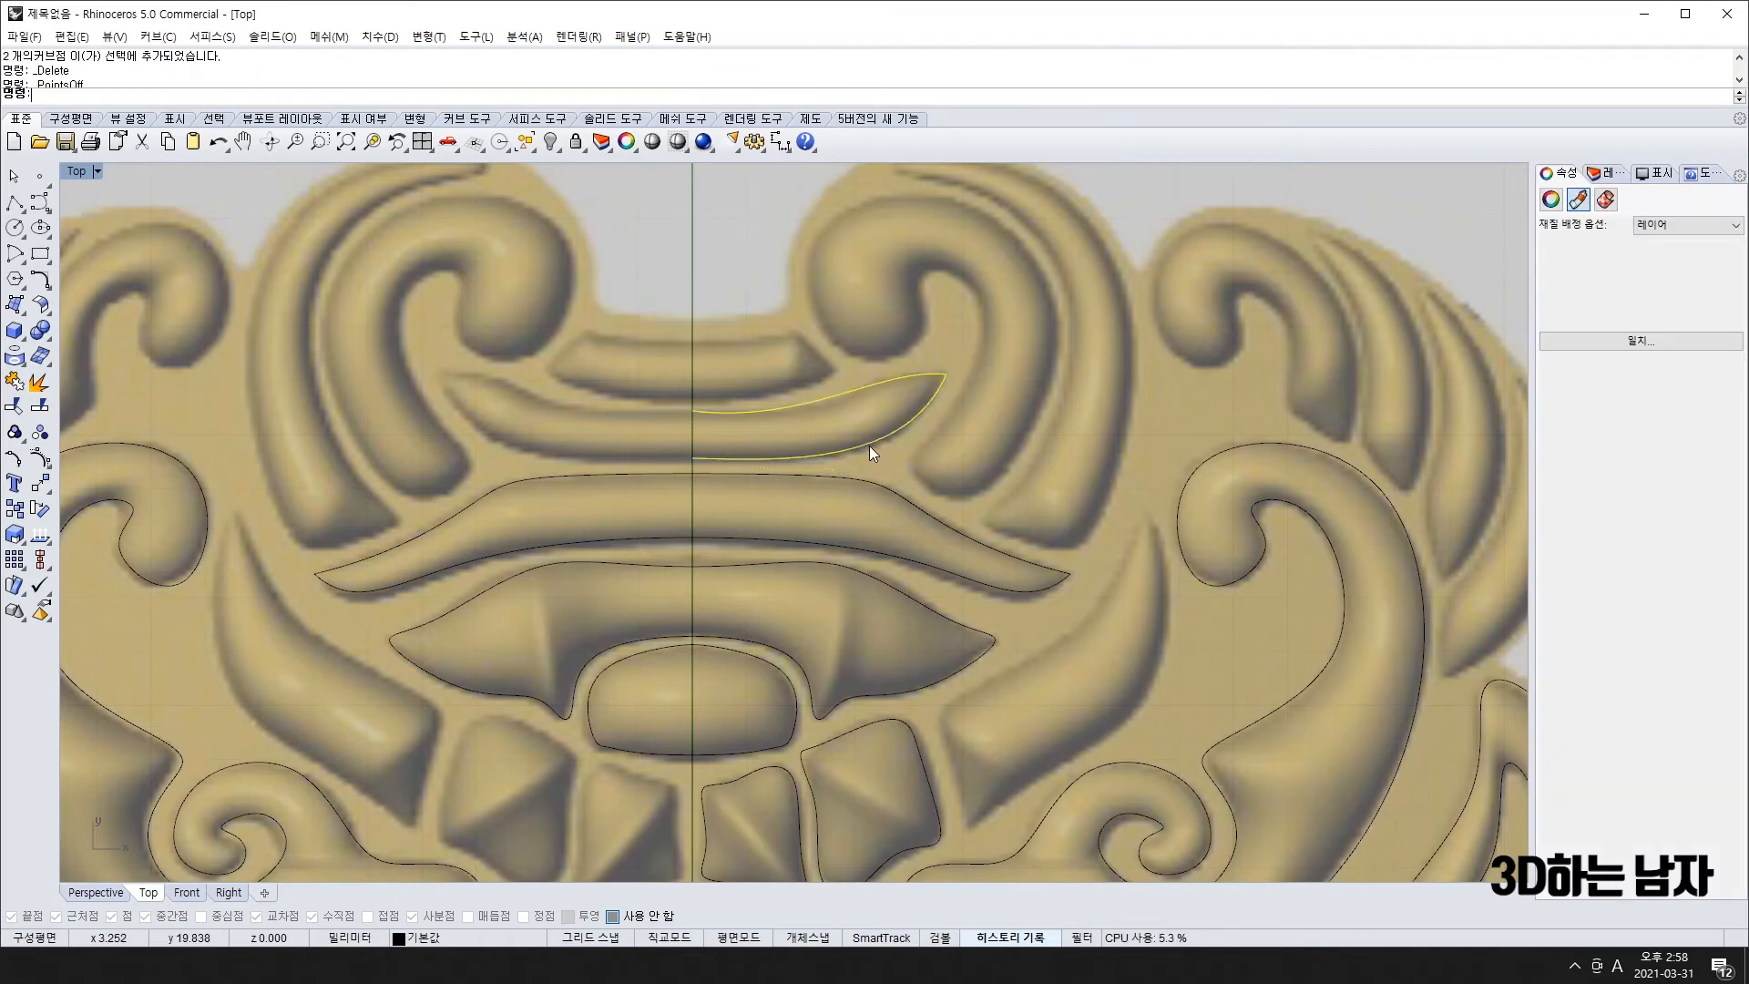
key(F10)
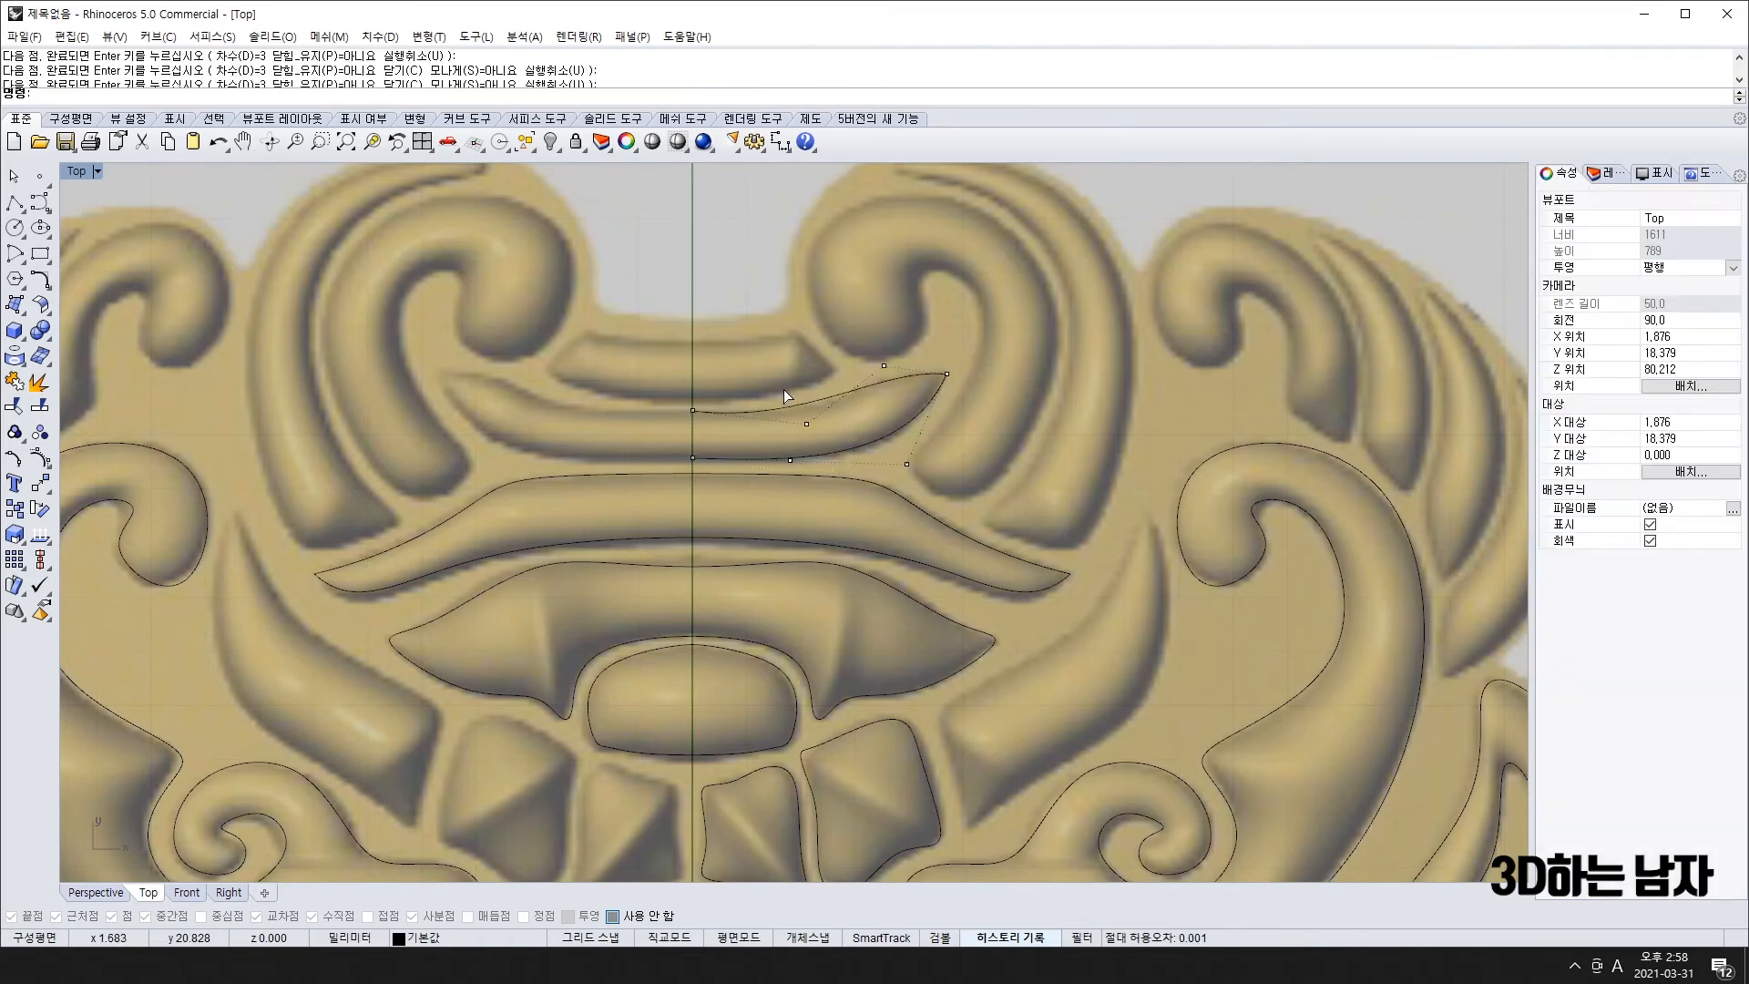
key(Escape)
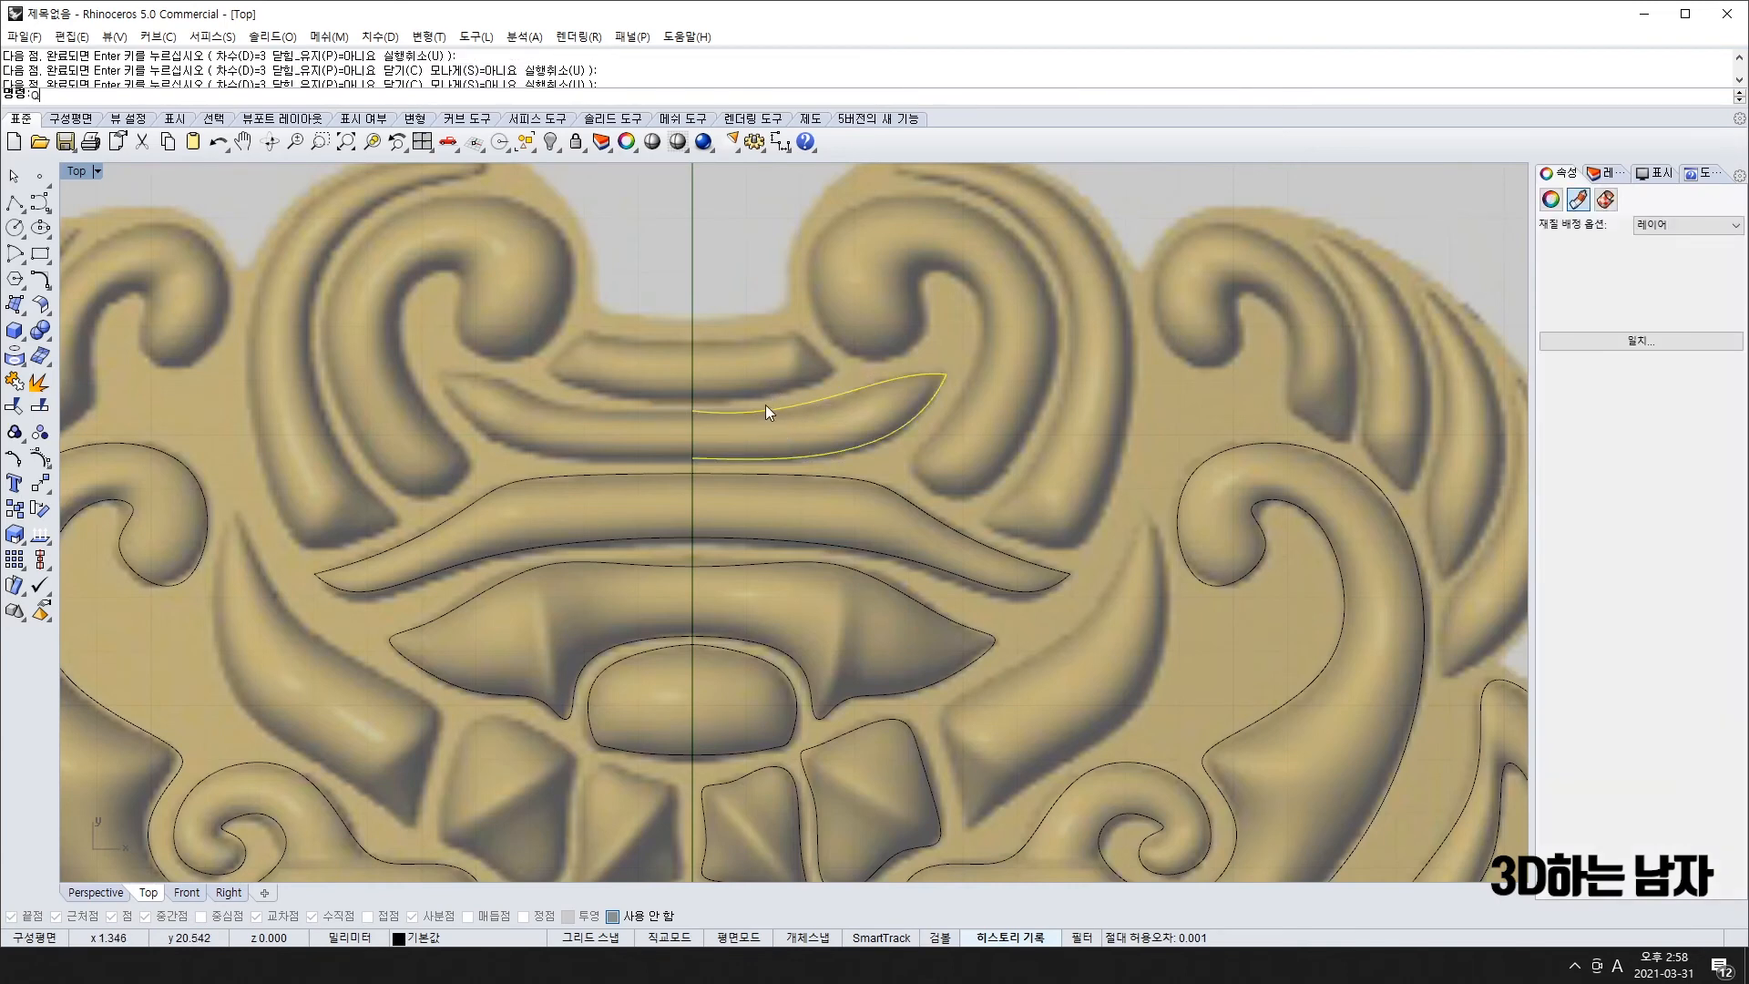
key(Return)
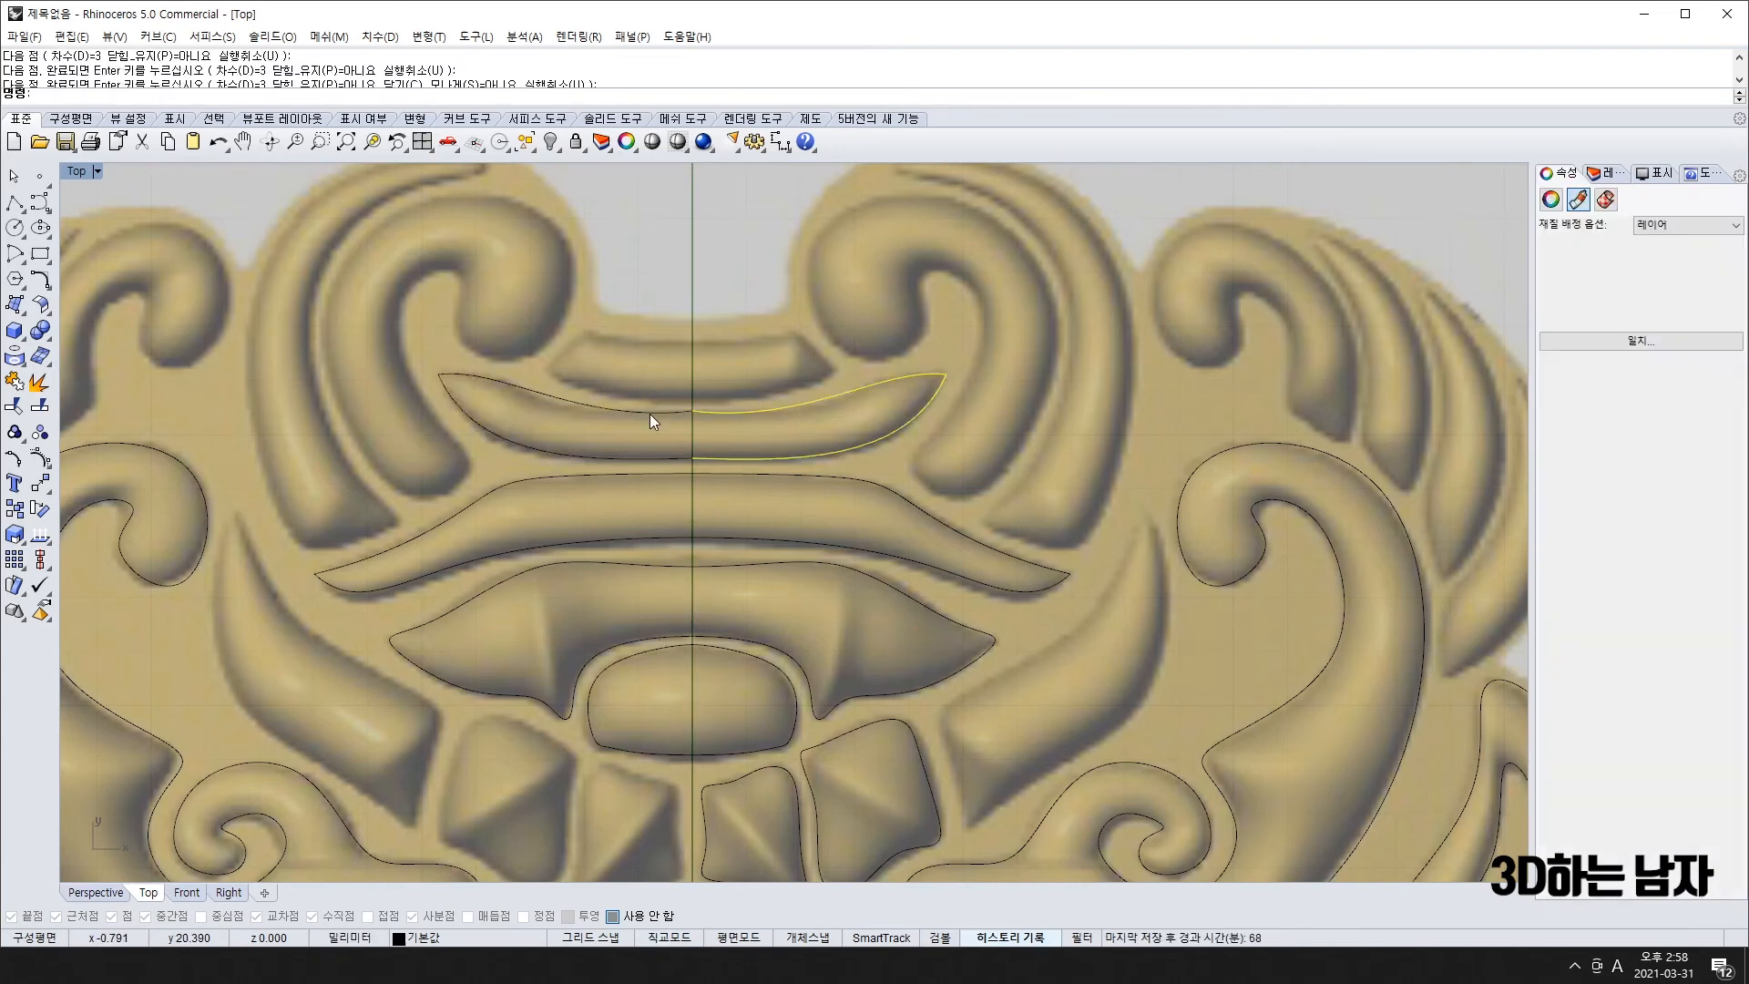
shift+click(649, 414)
key(Return)
- Turn on the joined ridge outline's control points and delete those on the centre line at its upper and lower edges
key(F10)
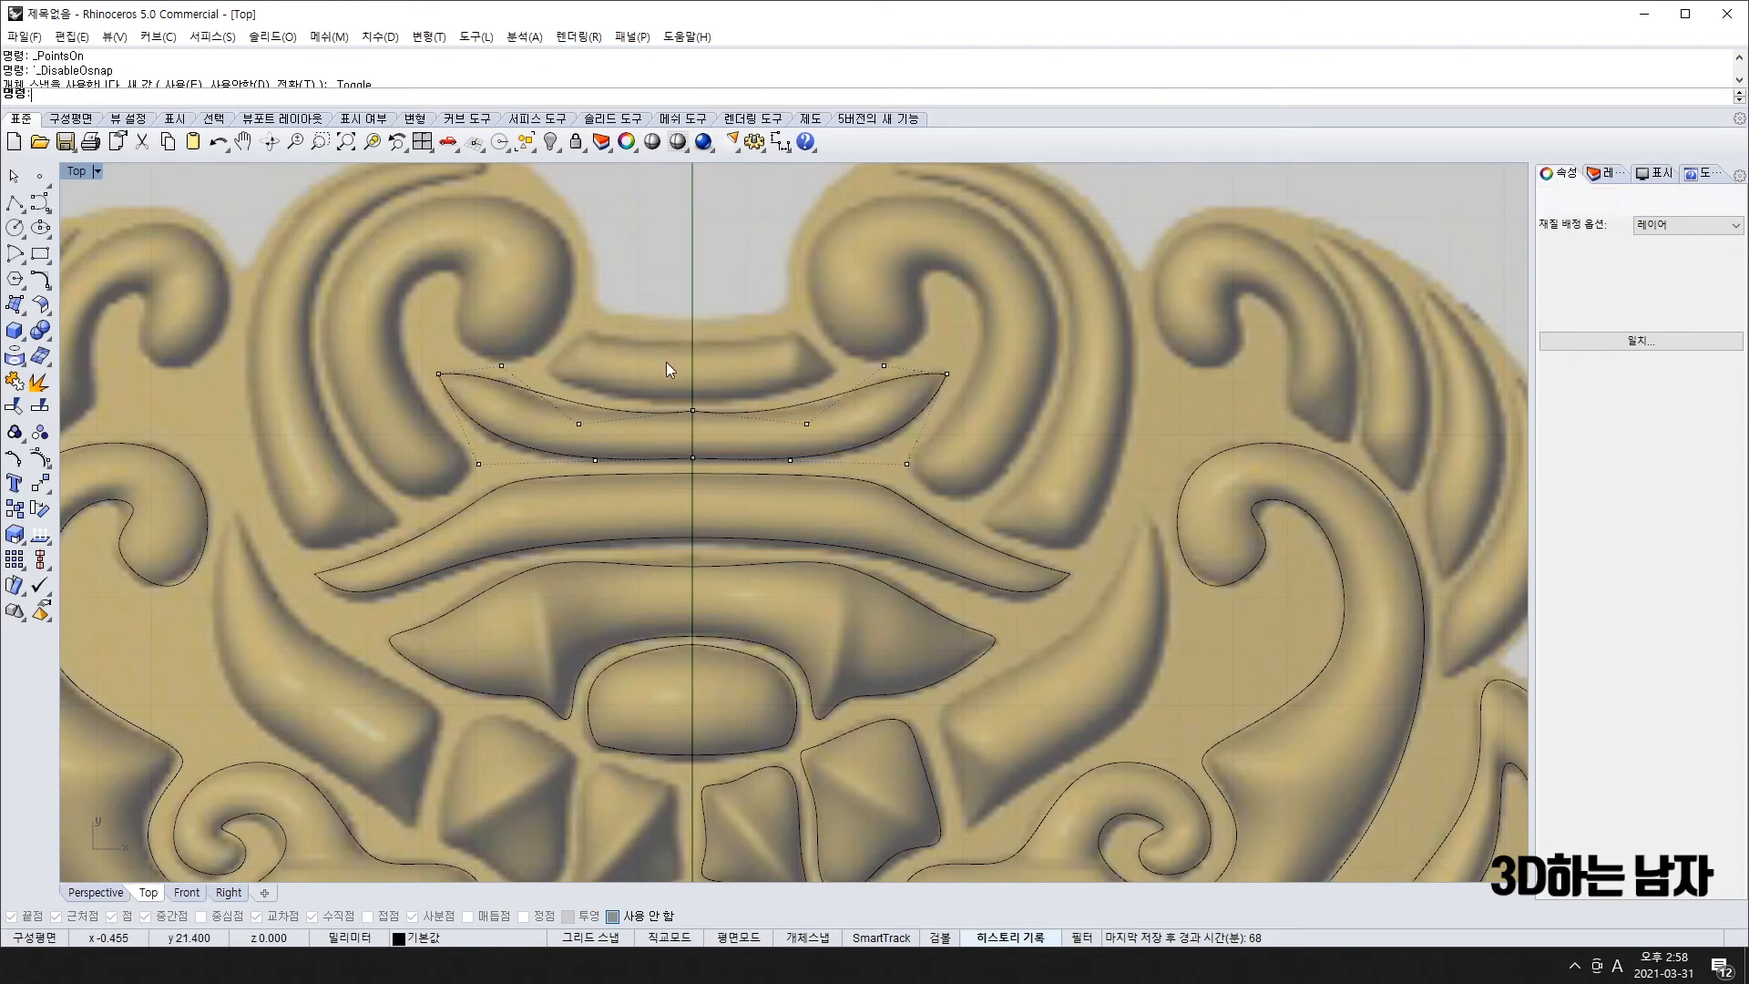
drag(665, 363, 705, 426)
key(Delete)
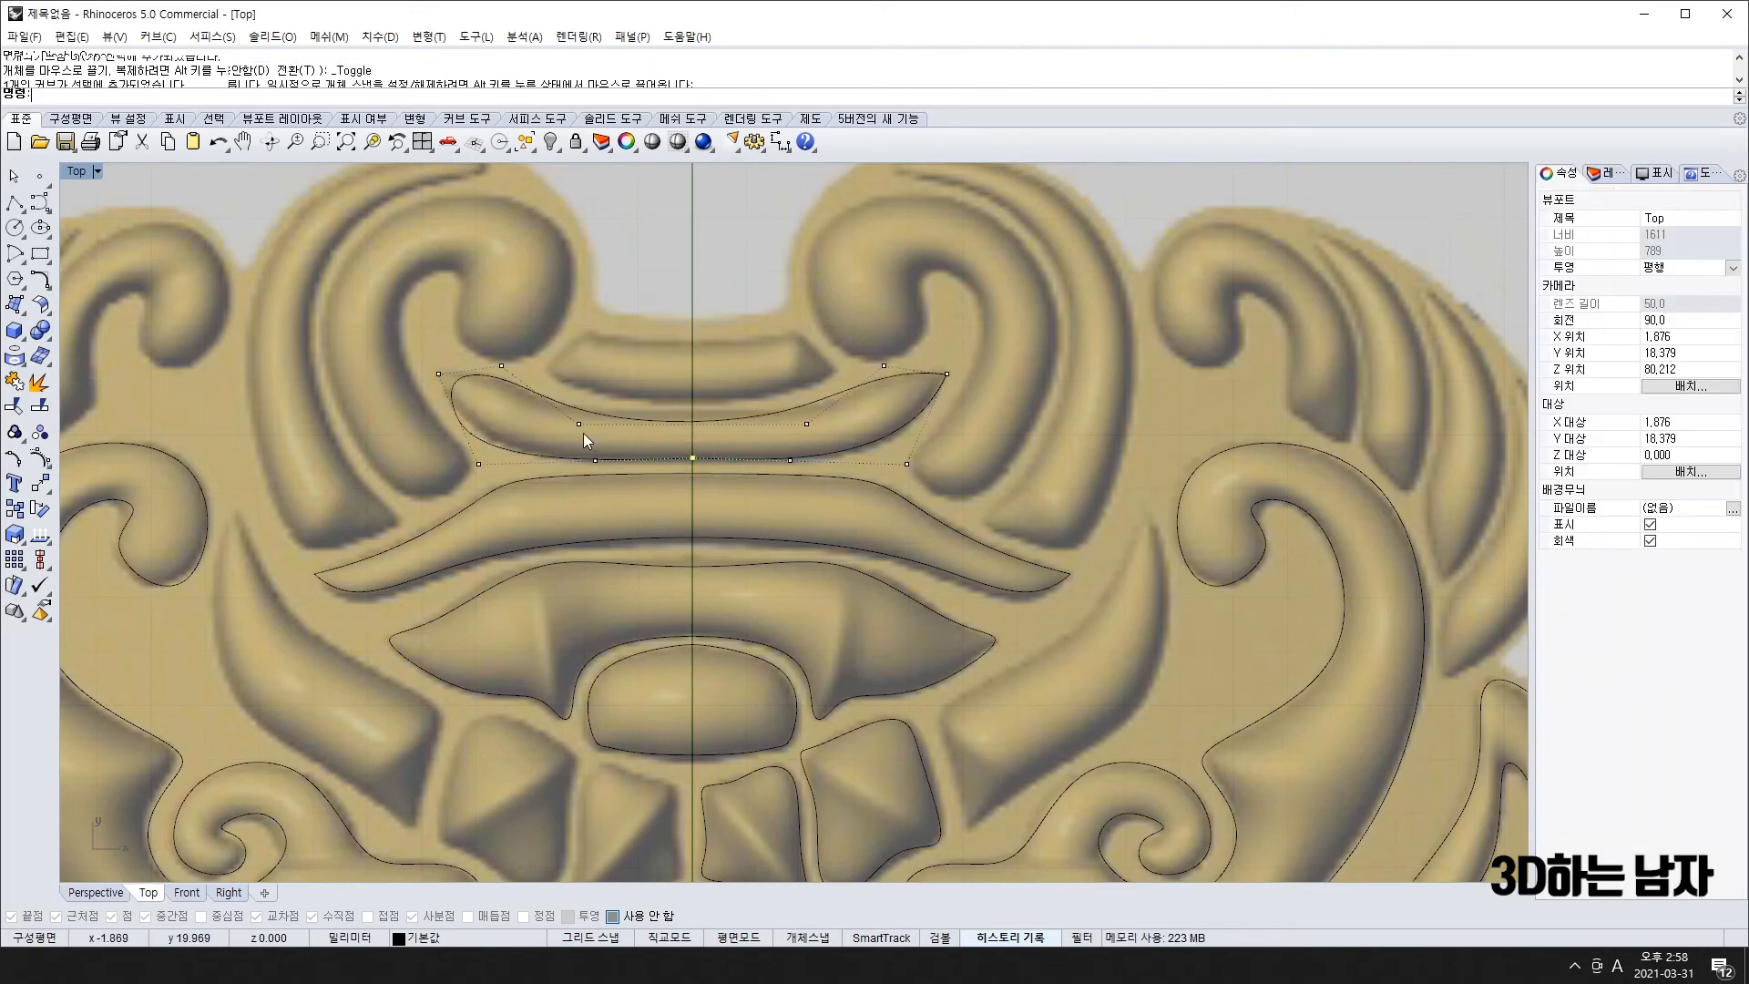
- Scale the two middle control points of the ridge's upper edge outward along the horizontal direction from the centre line
drag(565, 361, 820, 430)
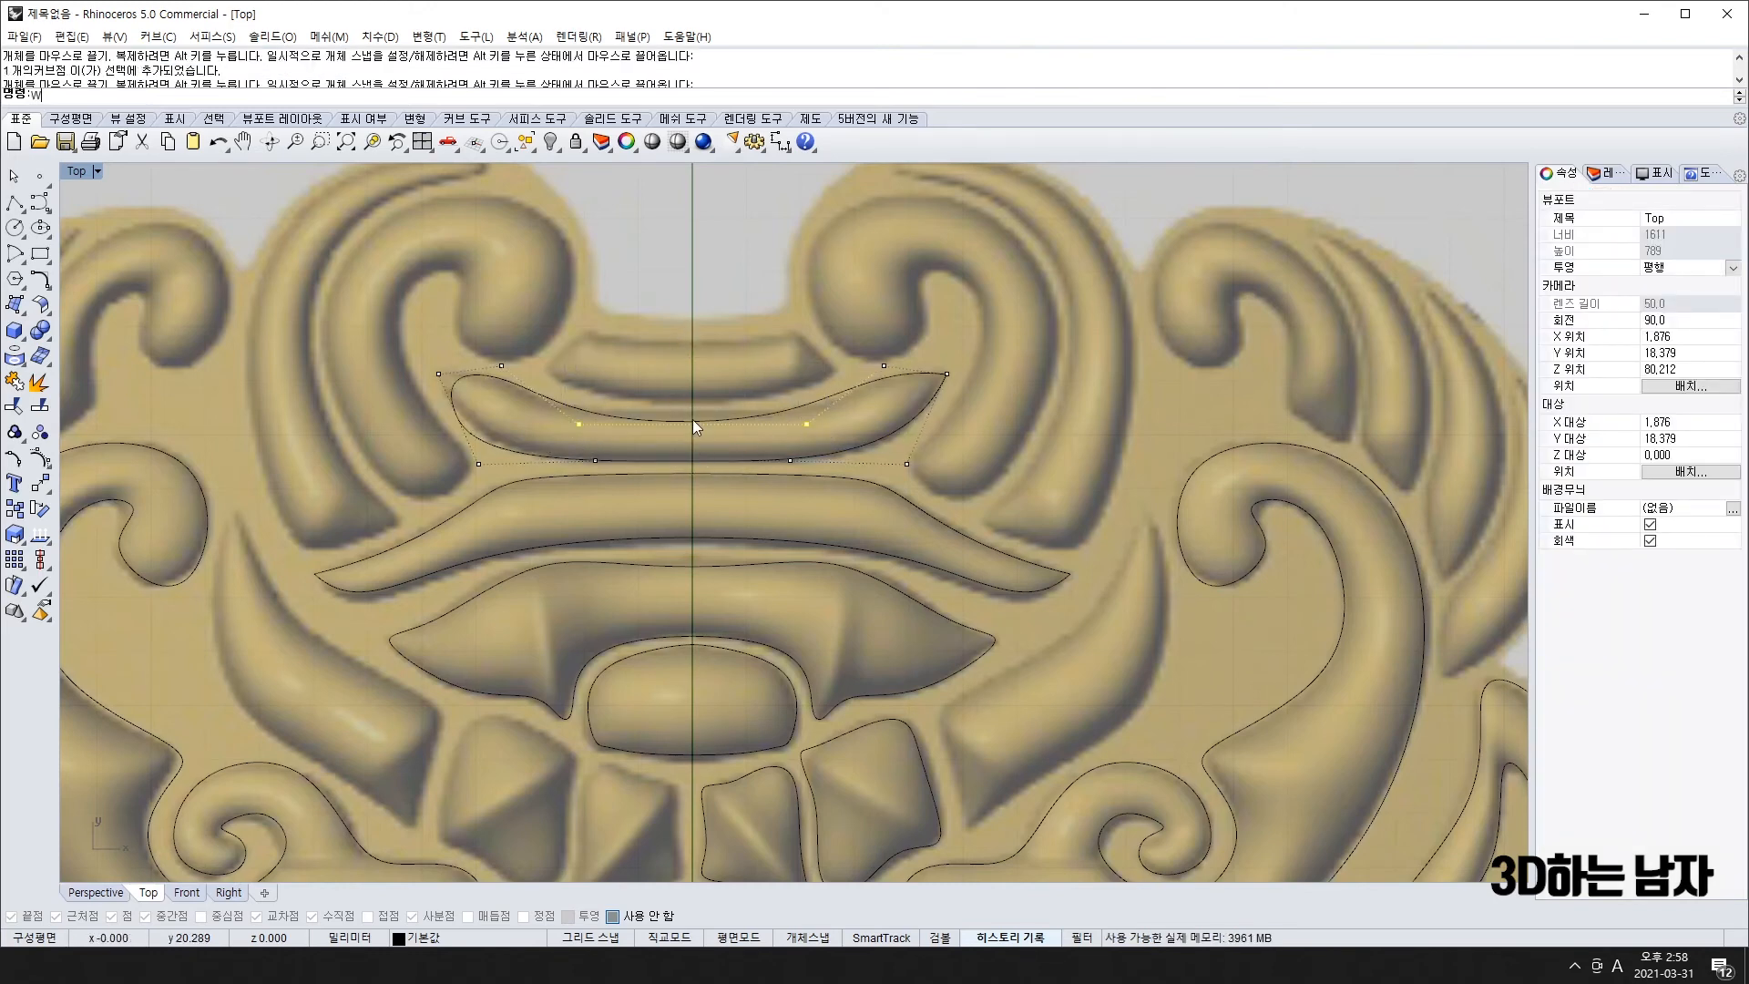
key(Return)
click(695, 420)
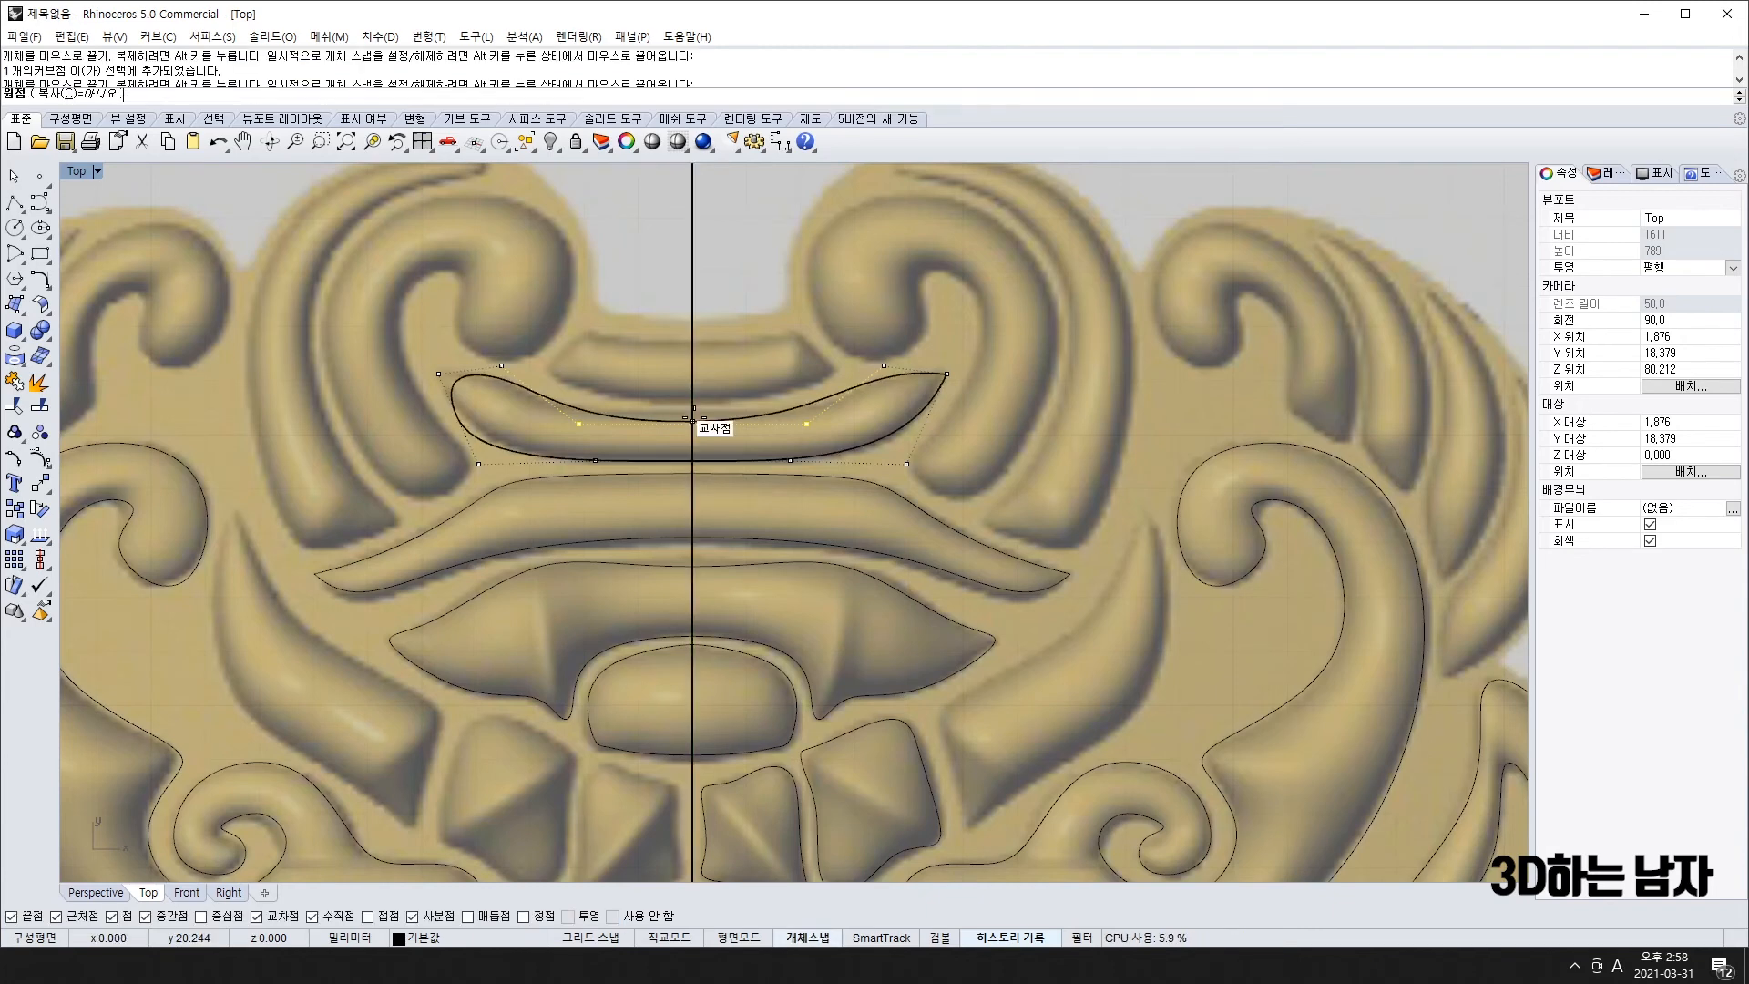
click(1285, 421)
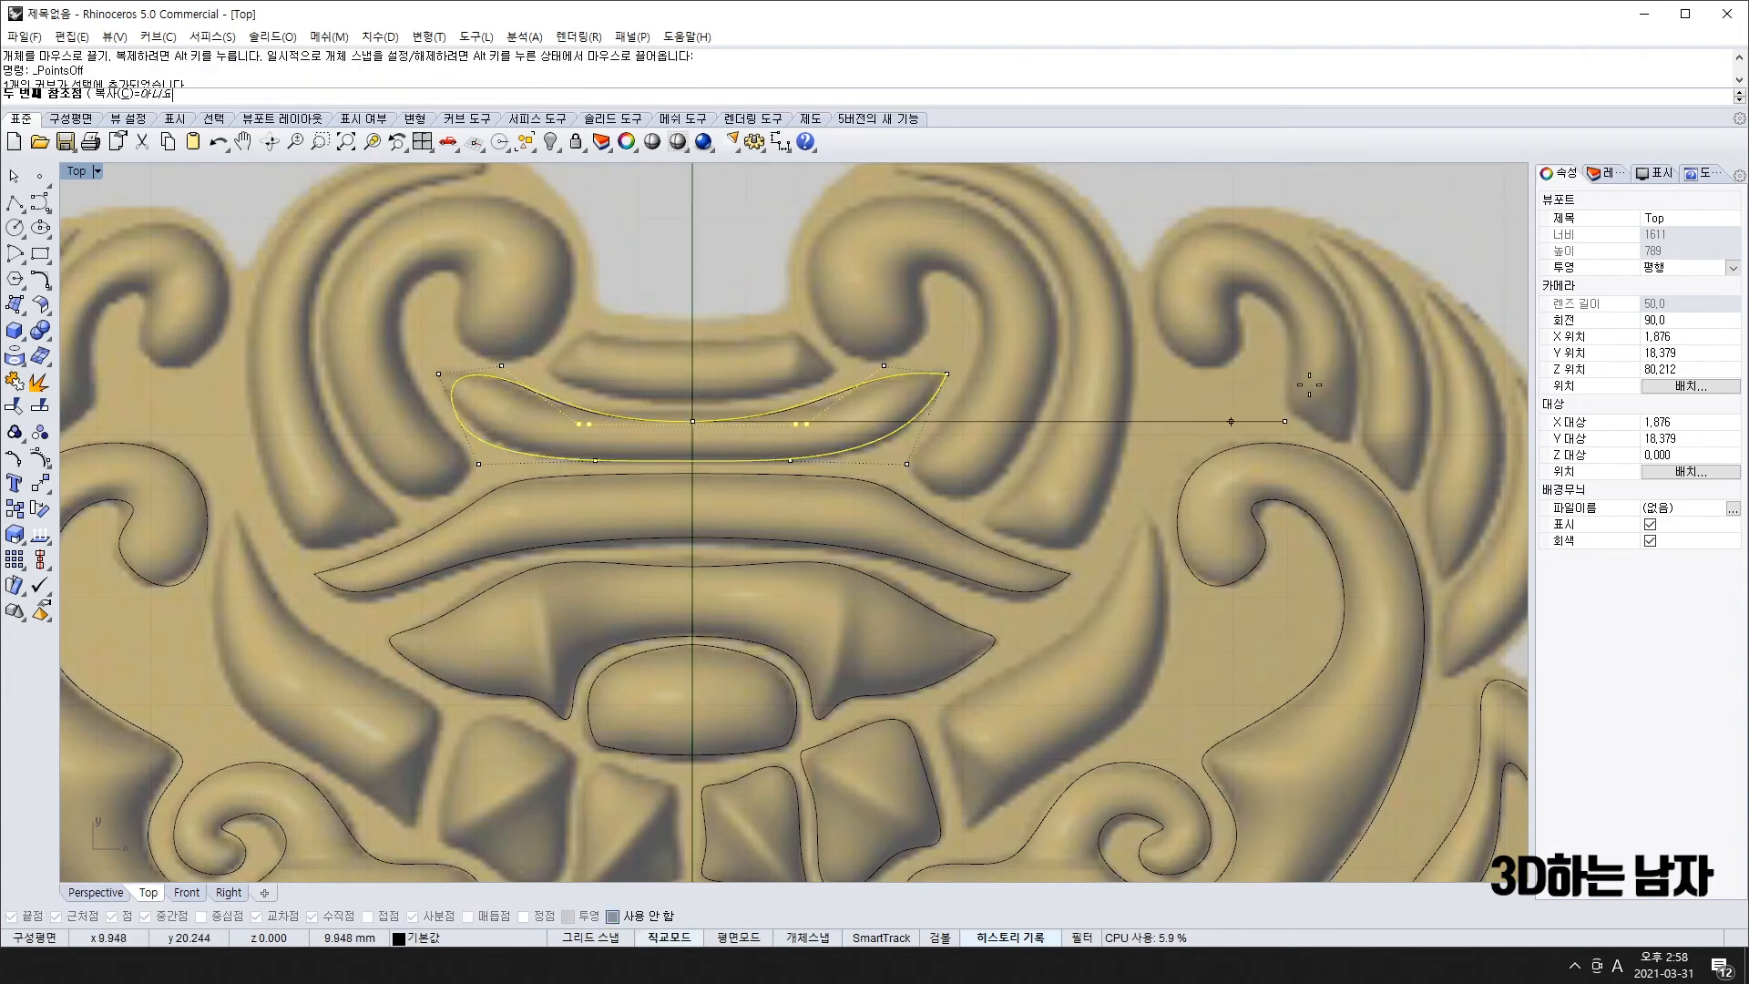
click(1414, 367)
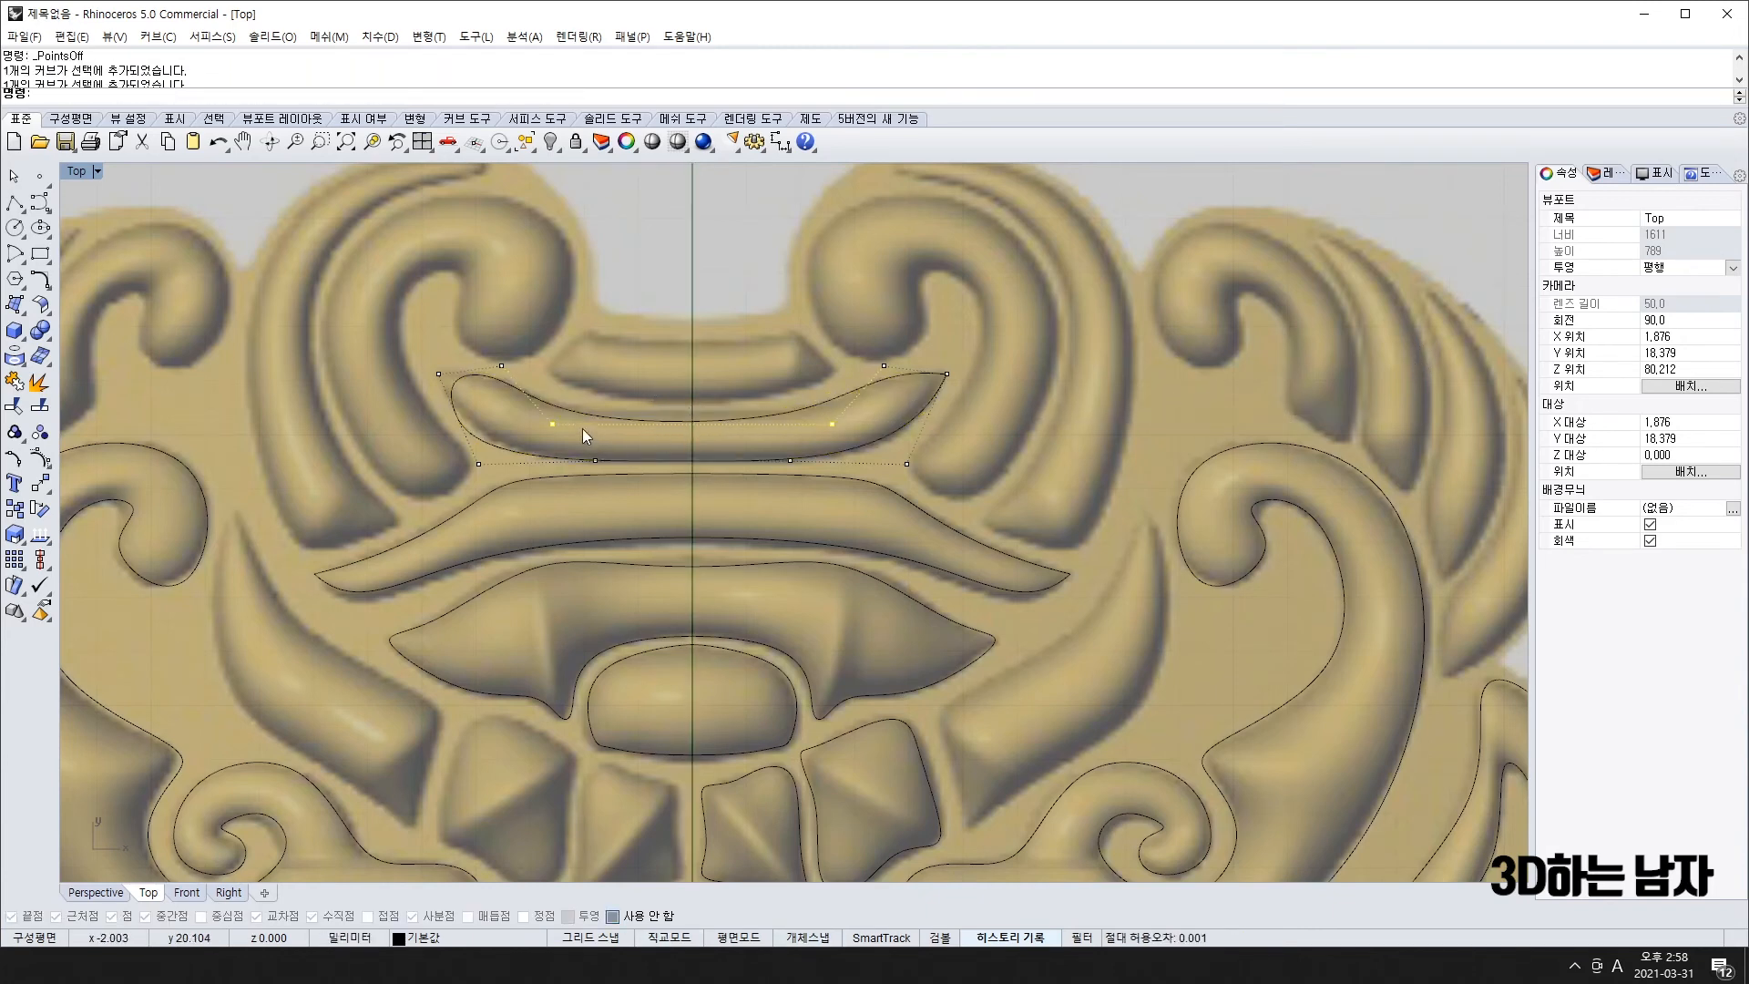
- Nudge the two upper-edge control points up until the curve follows the ridge's top edge, and turn the control points off
key(alt+Up)
key(alt+Up)
key(alt+Up)
key(alt+Up)
key(alt+Up)
key(alt+Up)
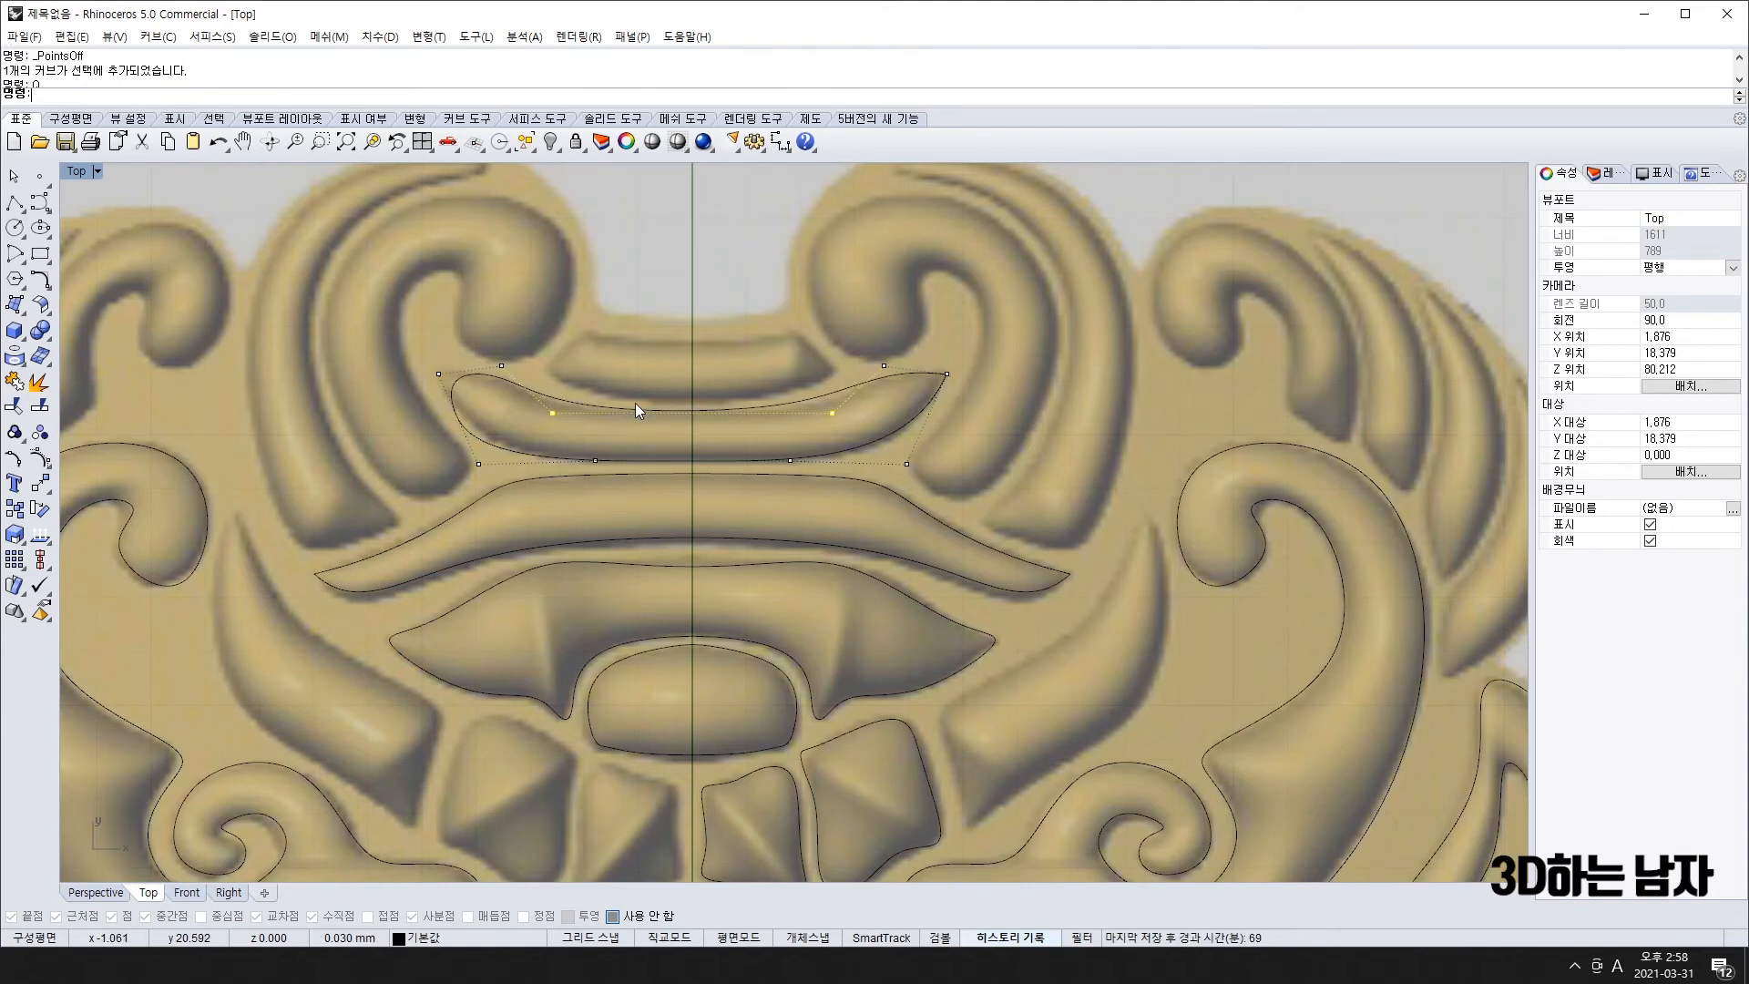
key(Escape)
key(Escape)
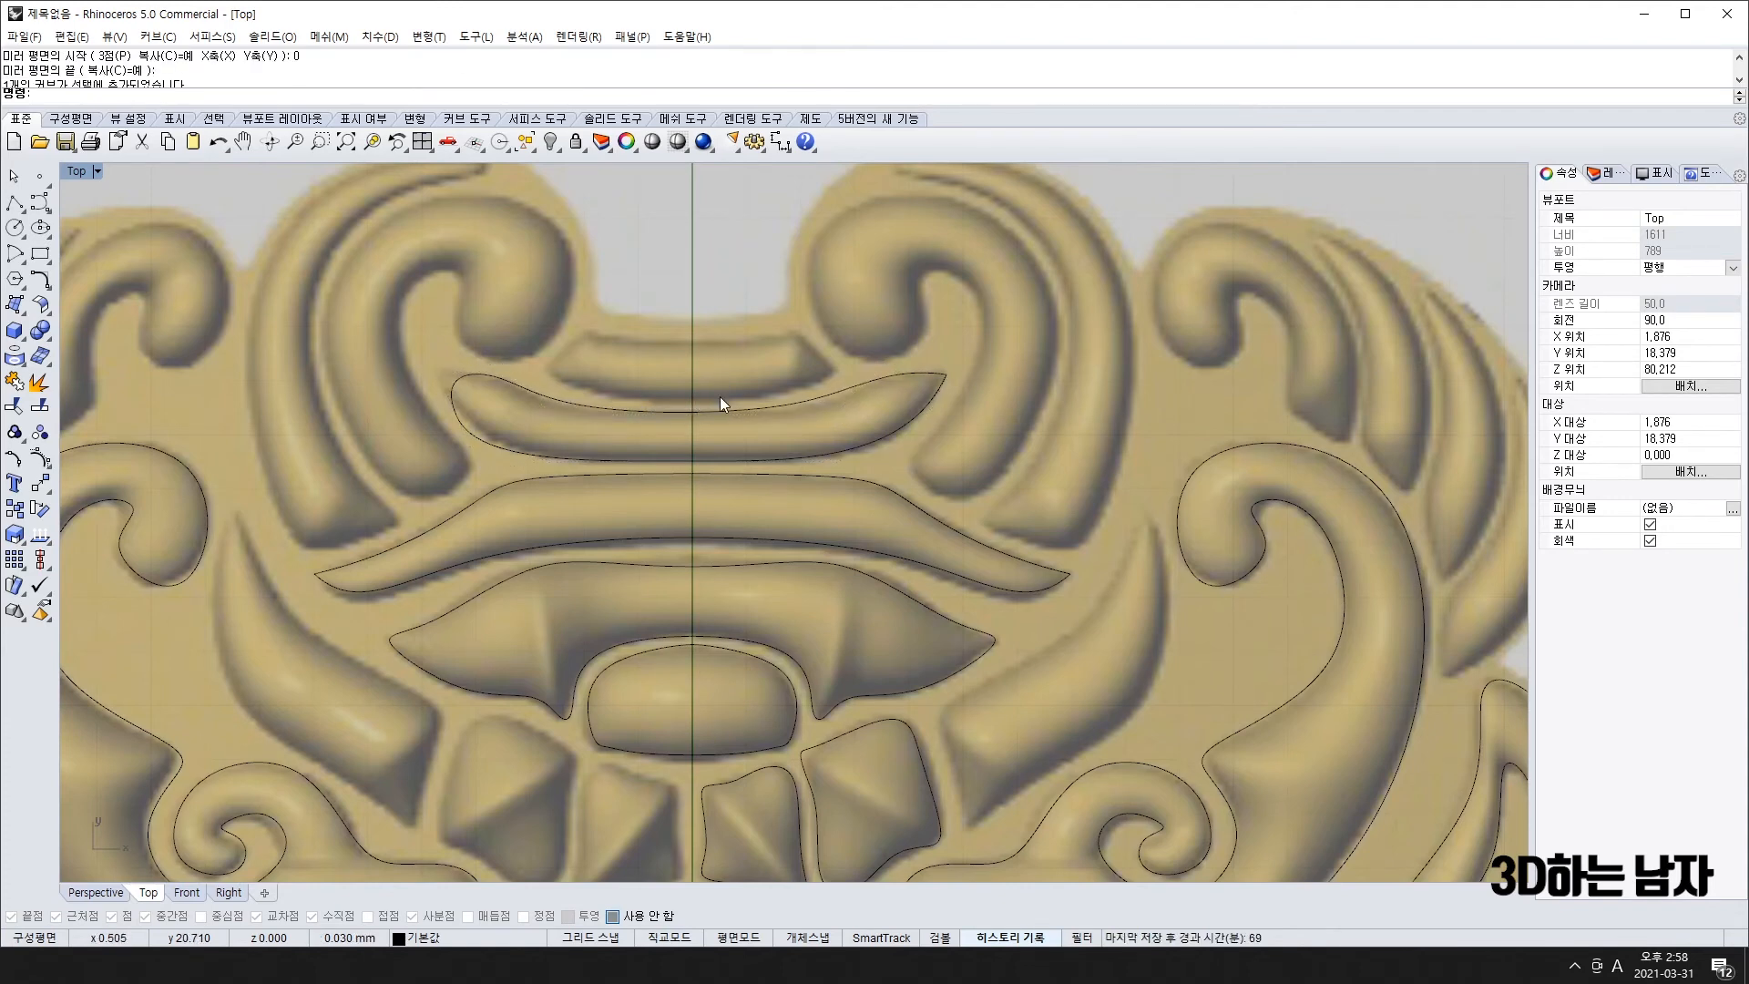
- Trace the right half of the topmost short ridge, from the centre line along its lower edge, around the tip and back along the upper edge
text(c)
key(space)
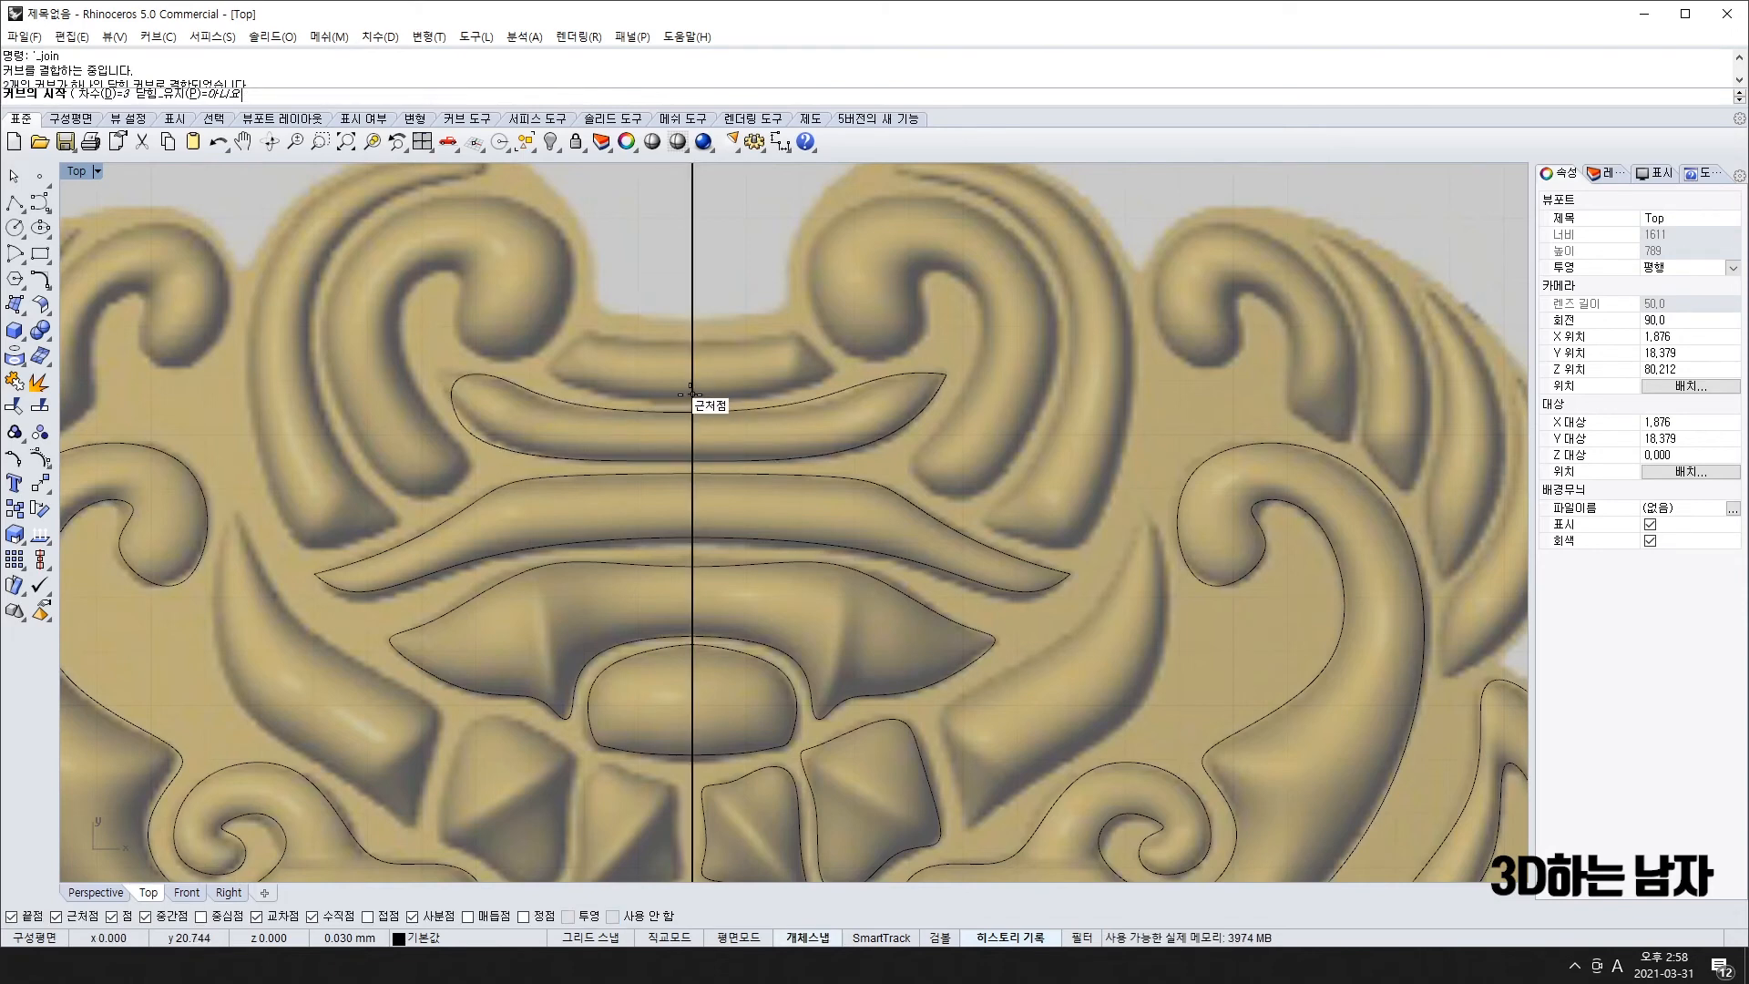
click(693, 395)
scroll(785, 391, up, 5)
click(788, 398)
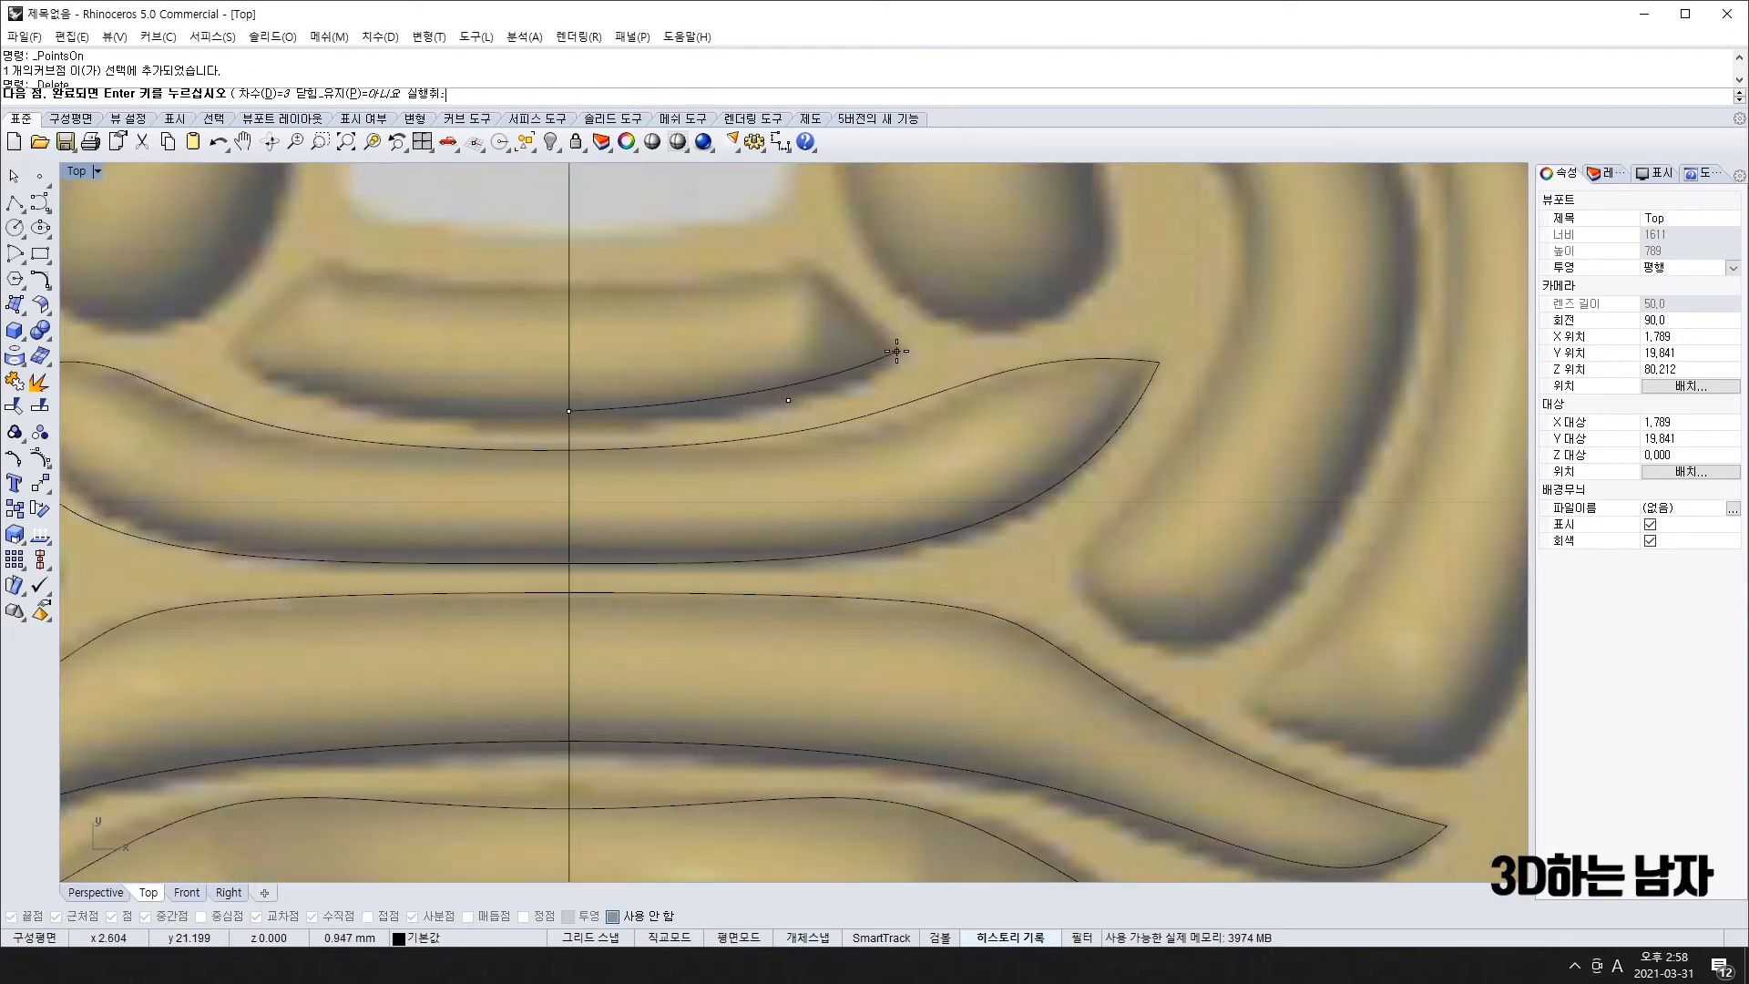
click(889, 346)
click(900, 351)
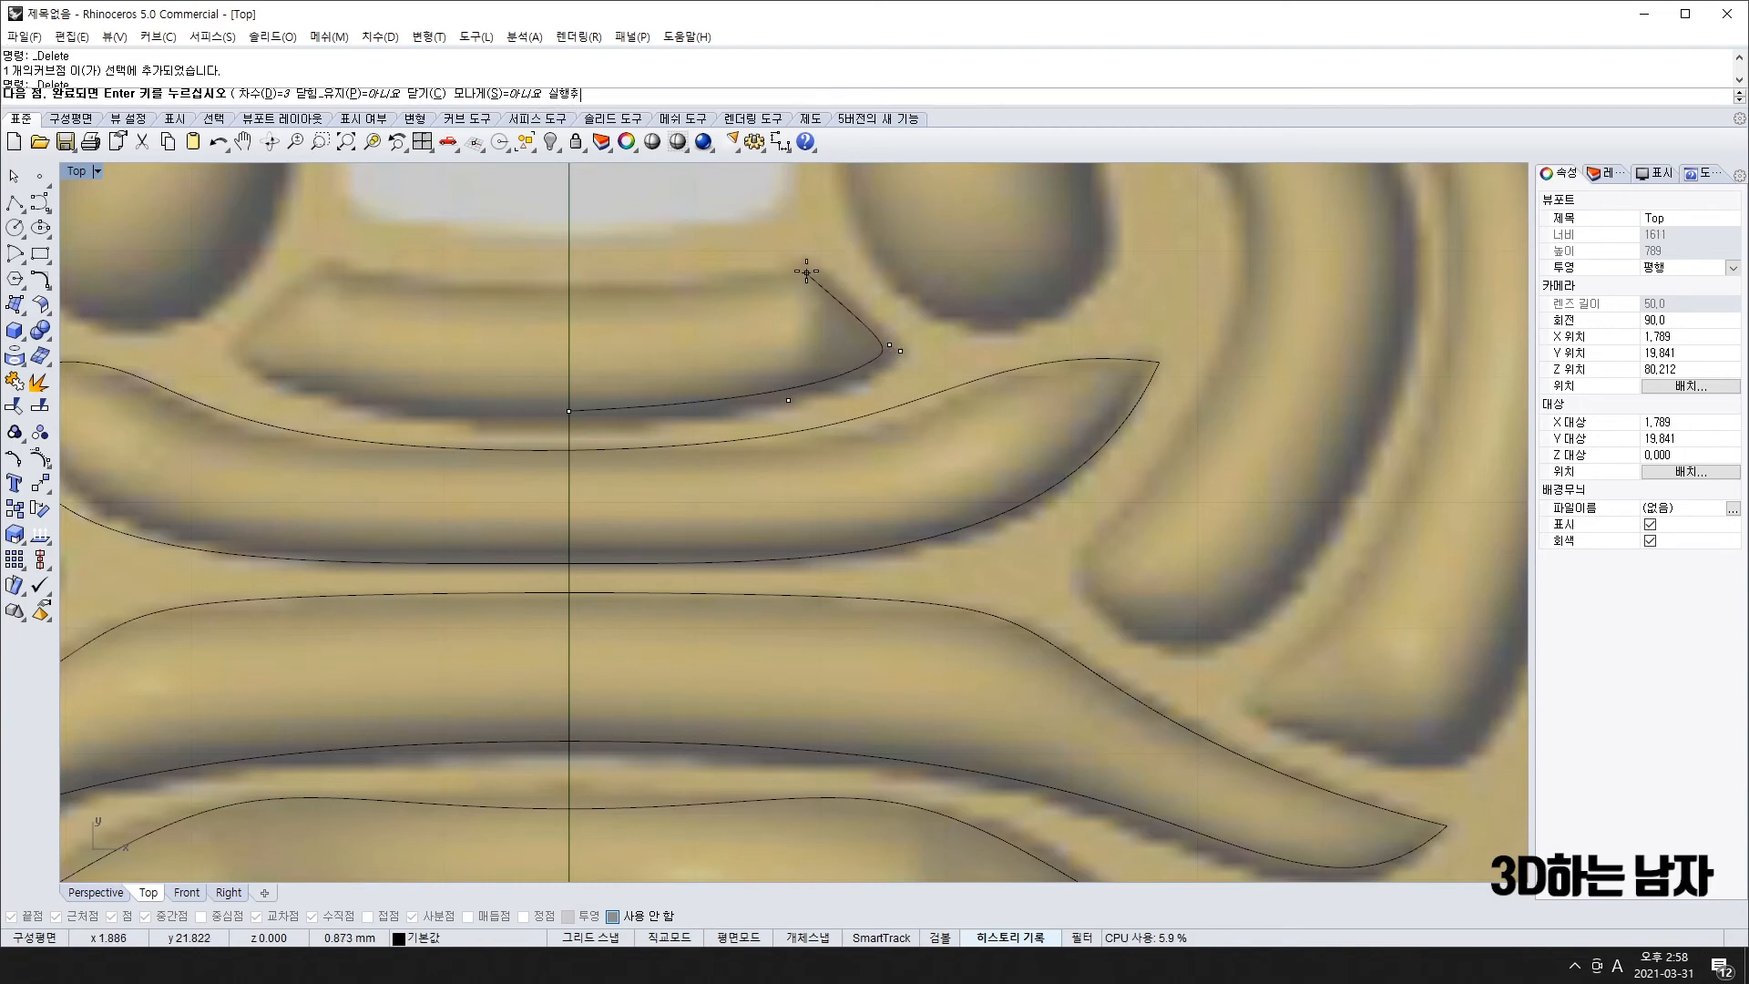
click(813, 262)
click(788, 279)
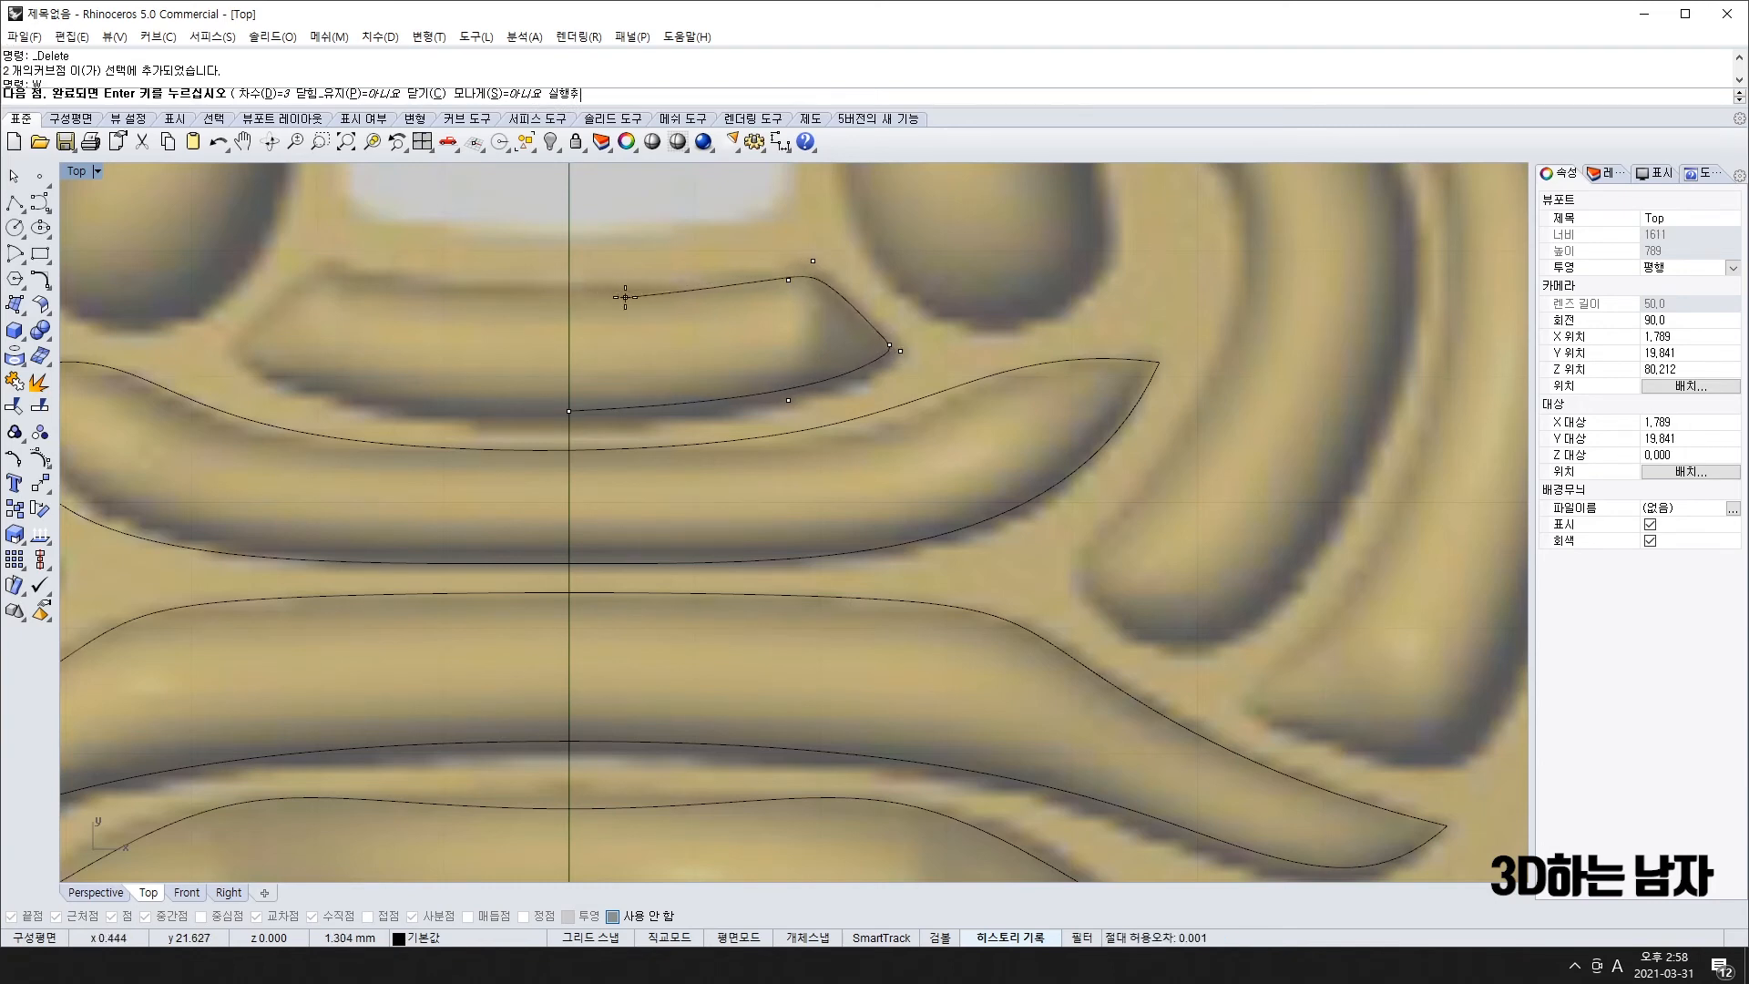
click(571, 296)
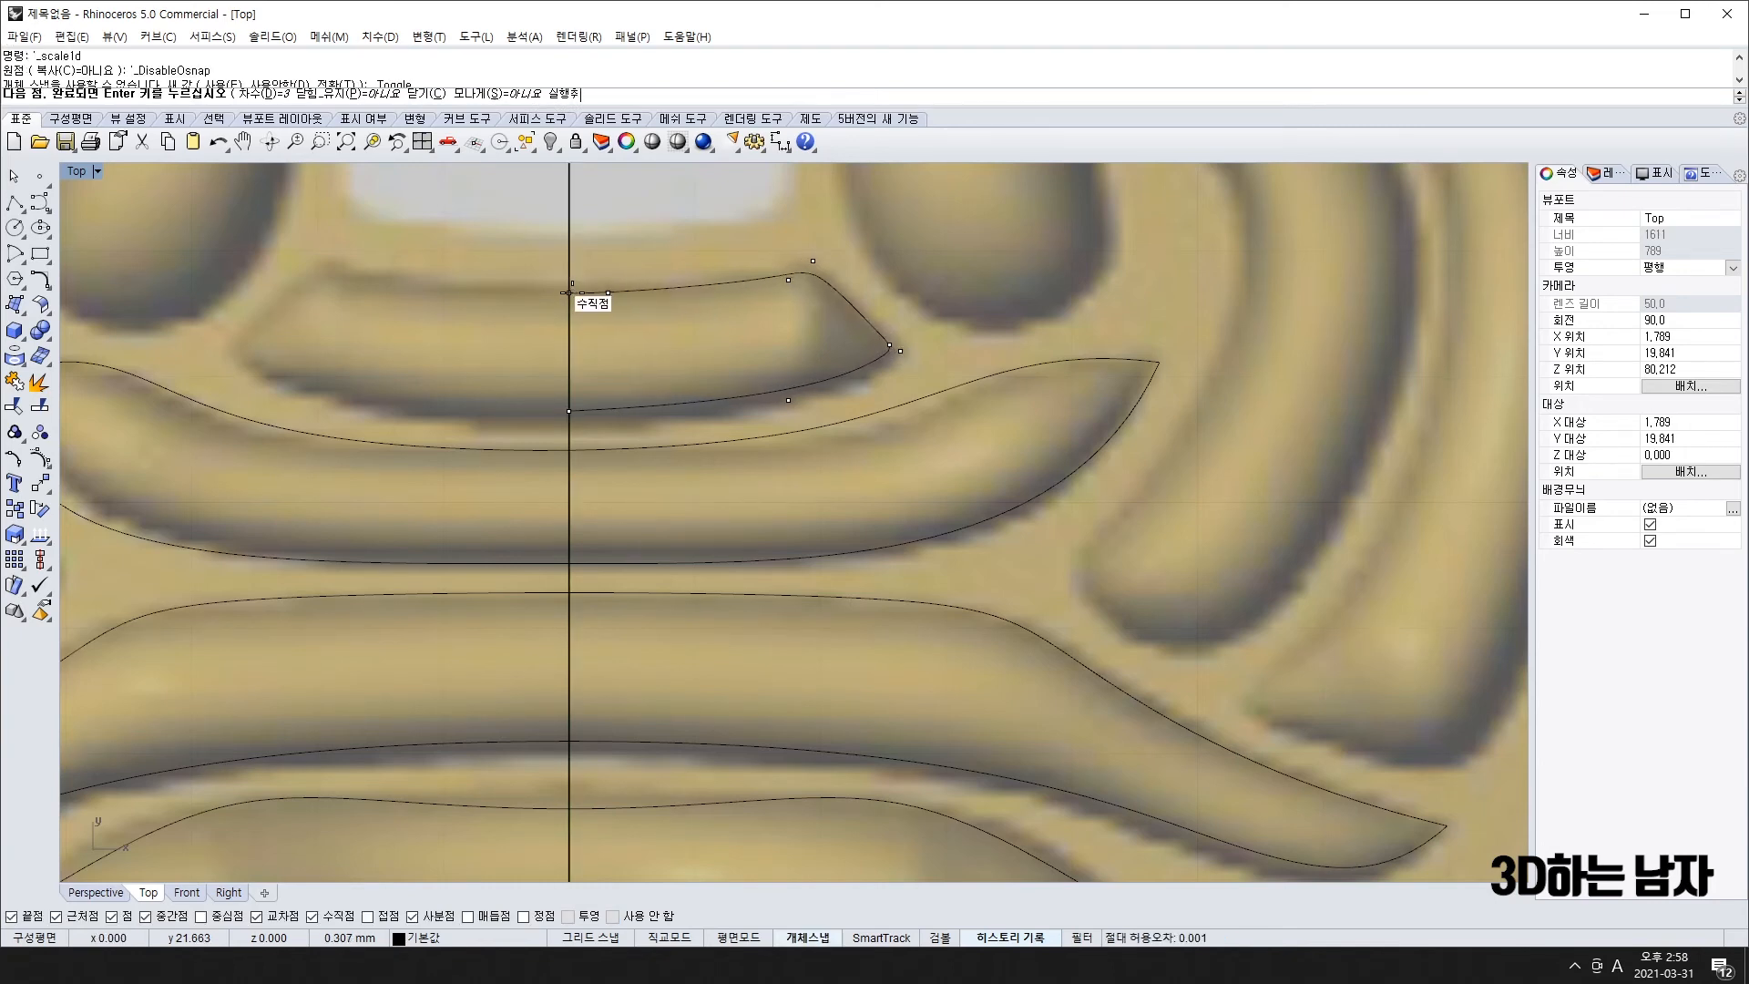
key(Return)
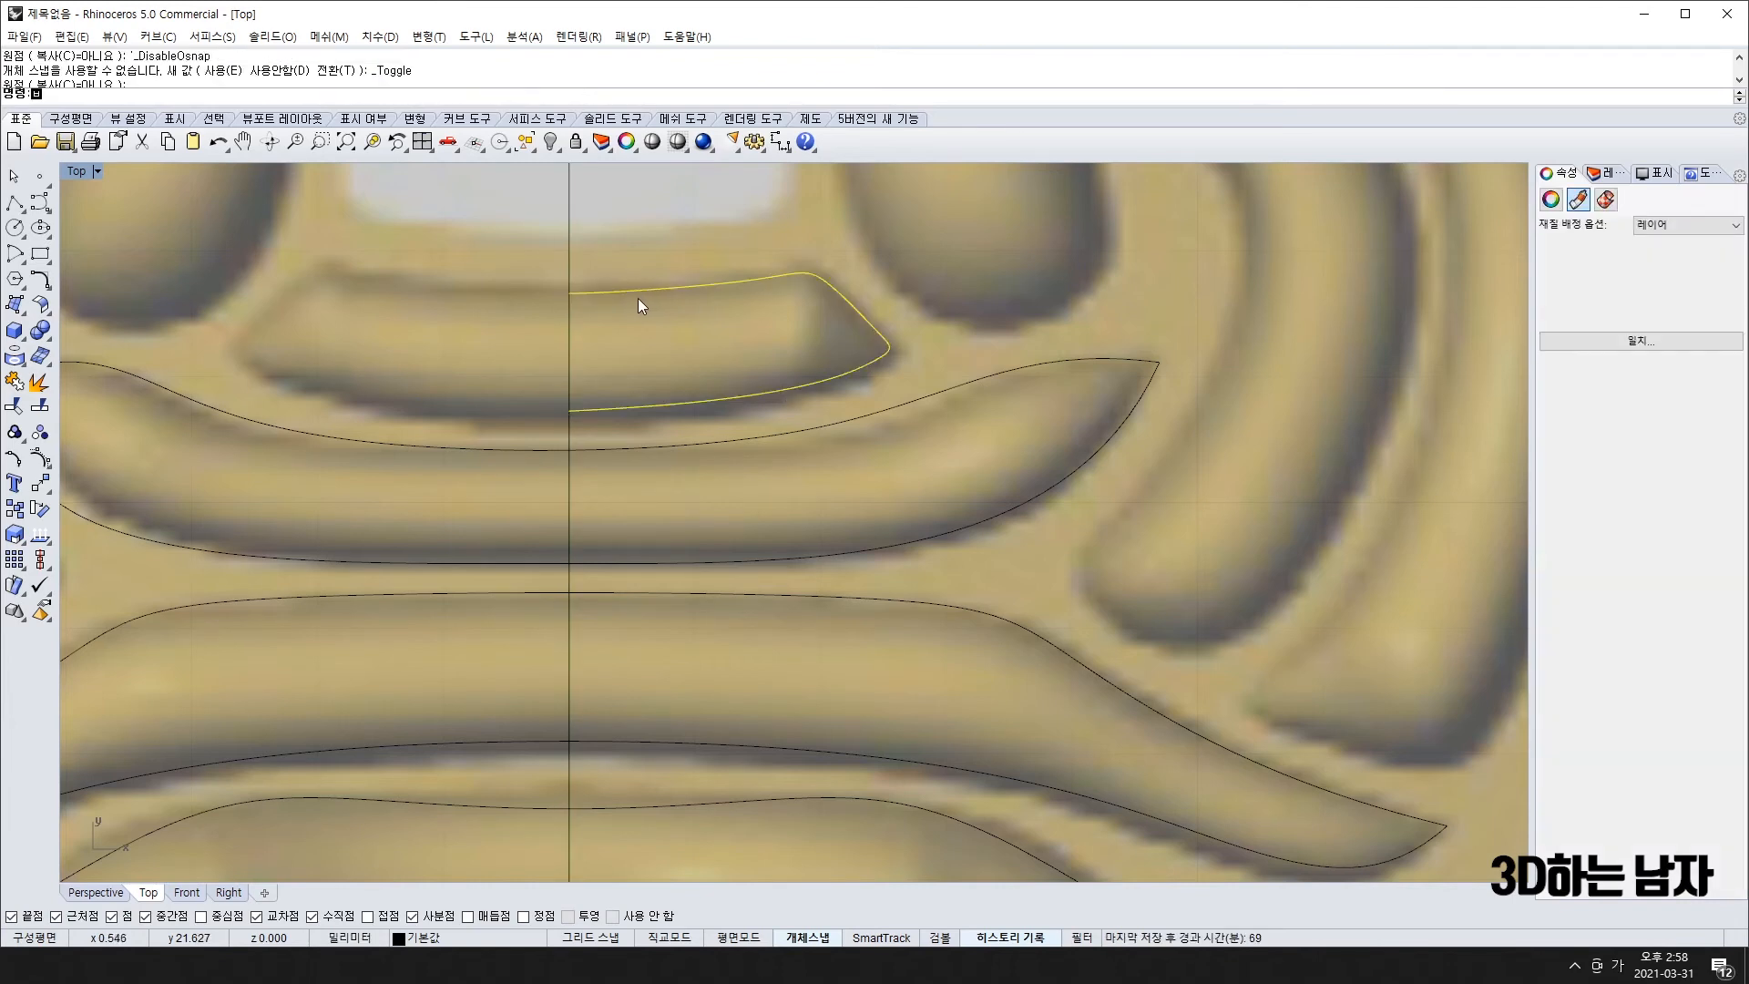
- Mirror the short ridge's half outline across the centre line and join both halves into one closed curve
key(alt+Down)
key(alt+Down)
key(alt+Down)
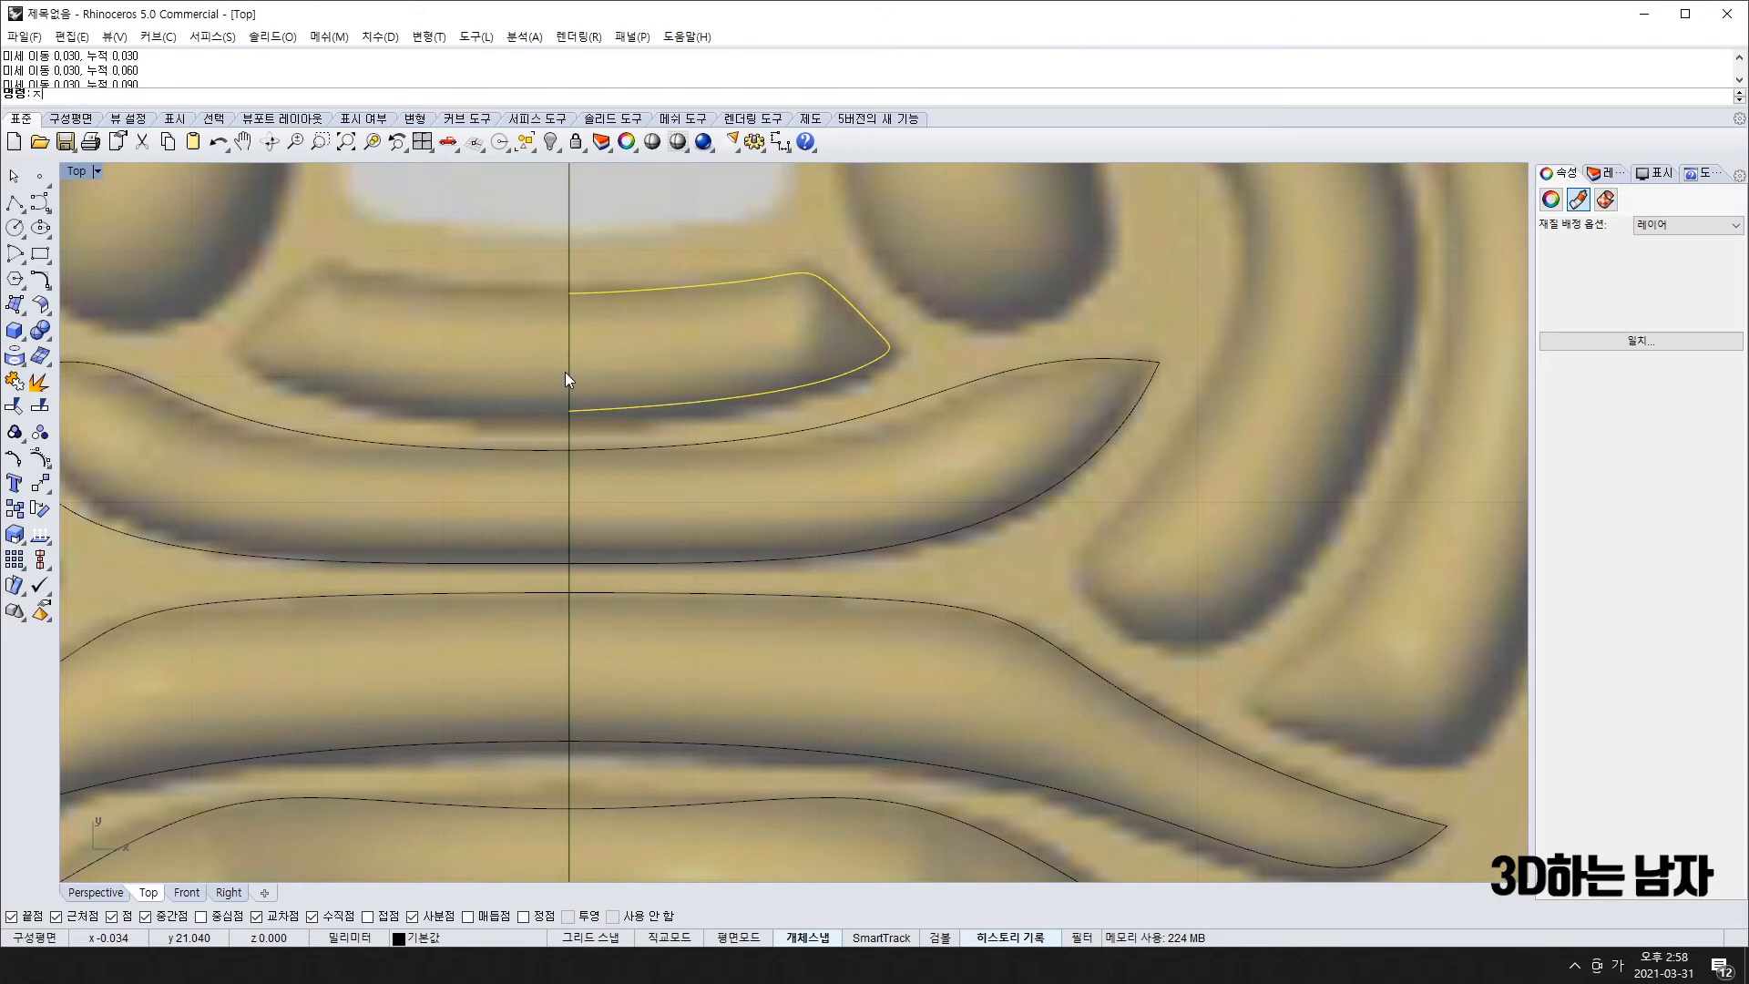
key(BackSpace)
key(Hangul)
text(w)
key(Return)
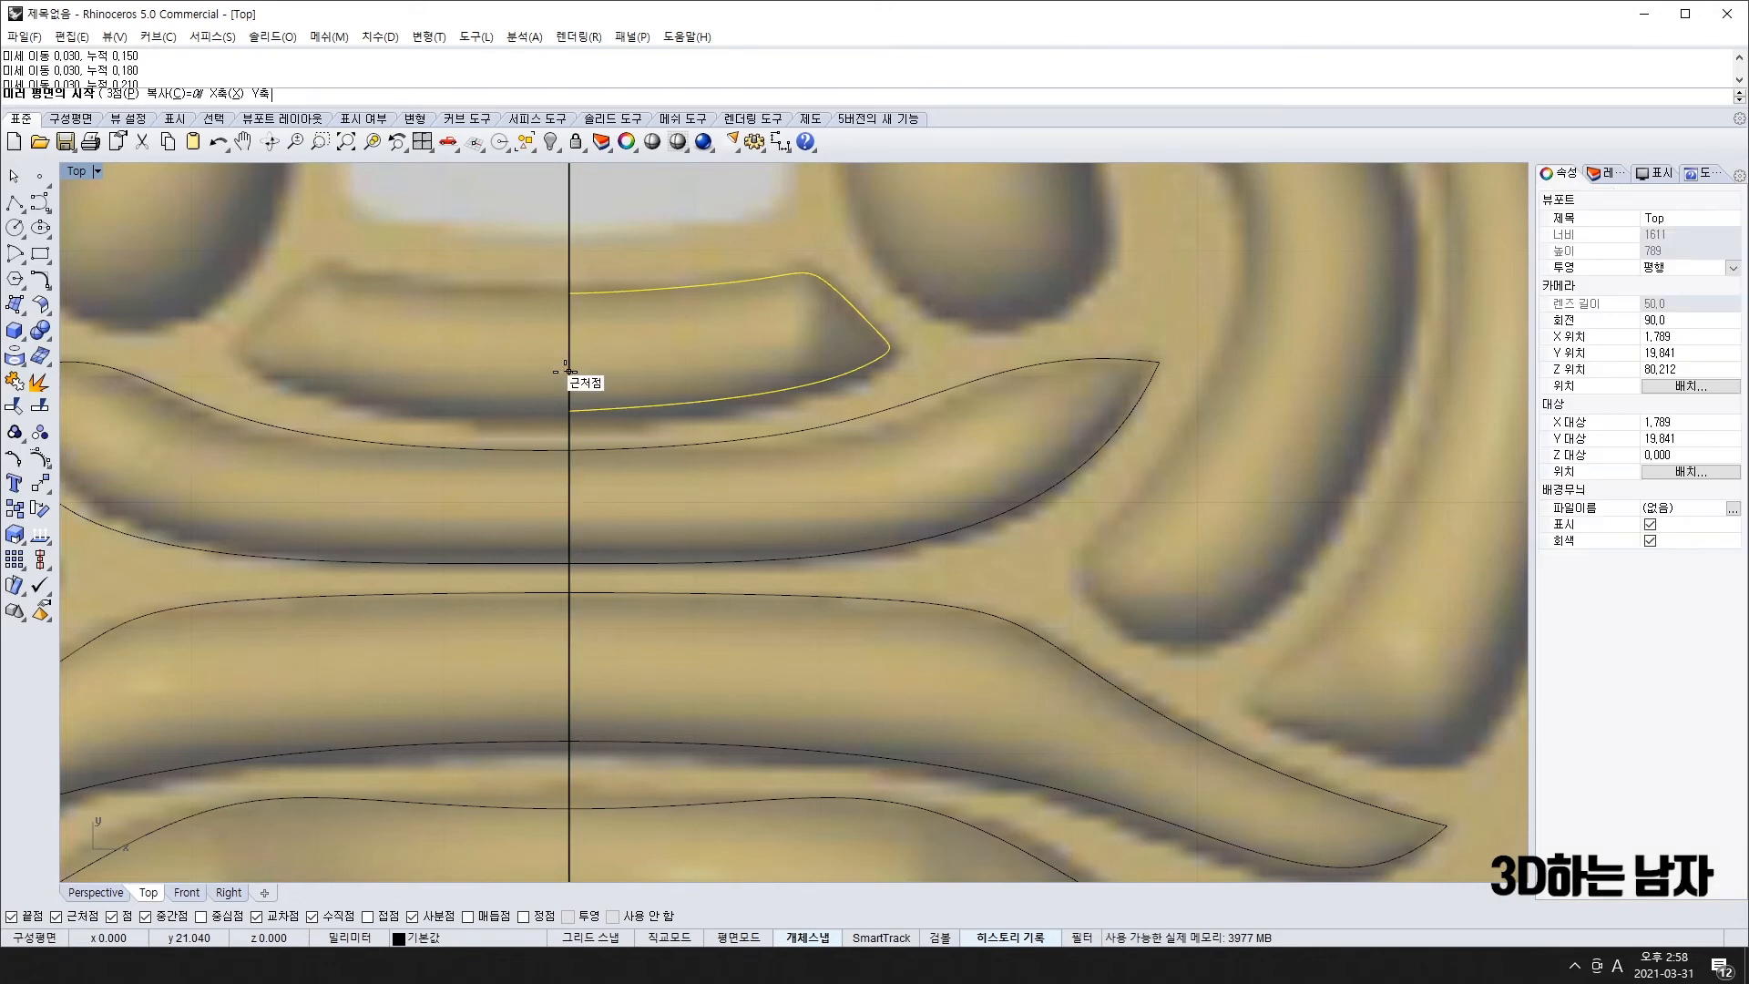
click(569, 287)
click(574, 530)
shift+click(538, 409)
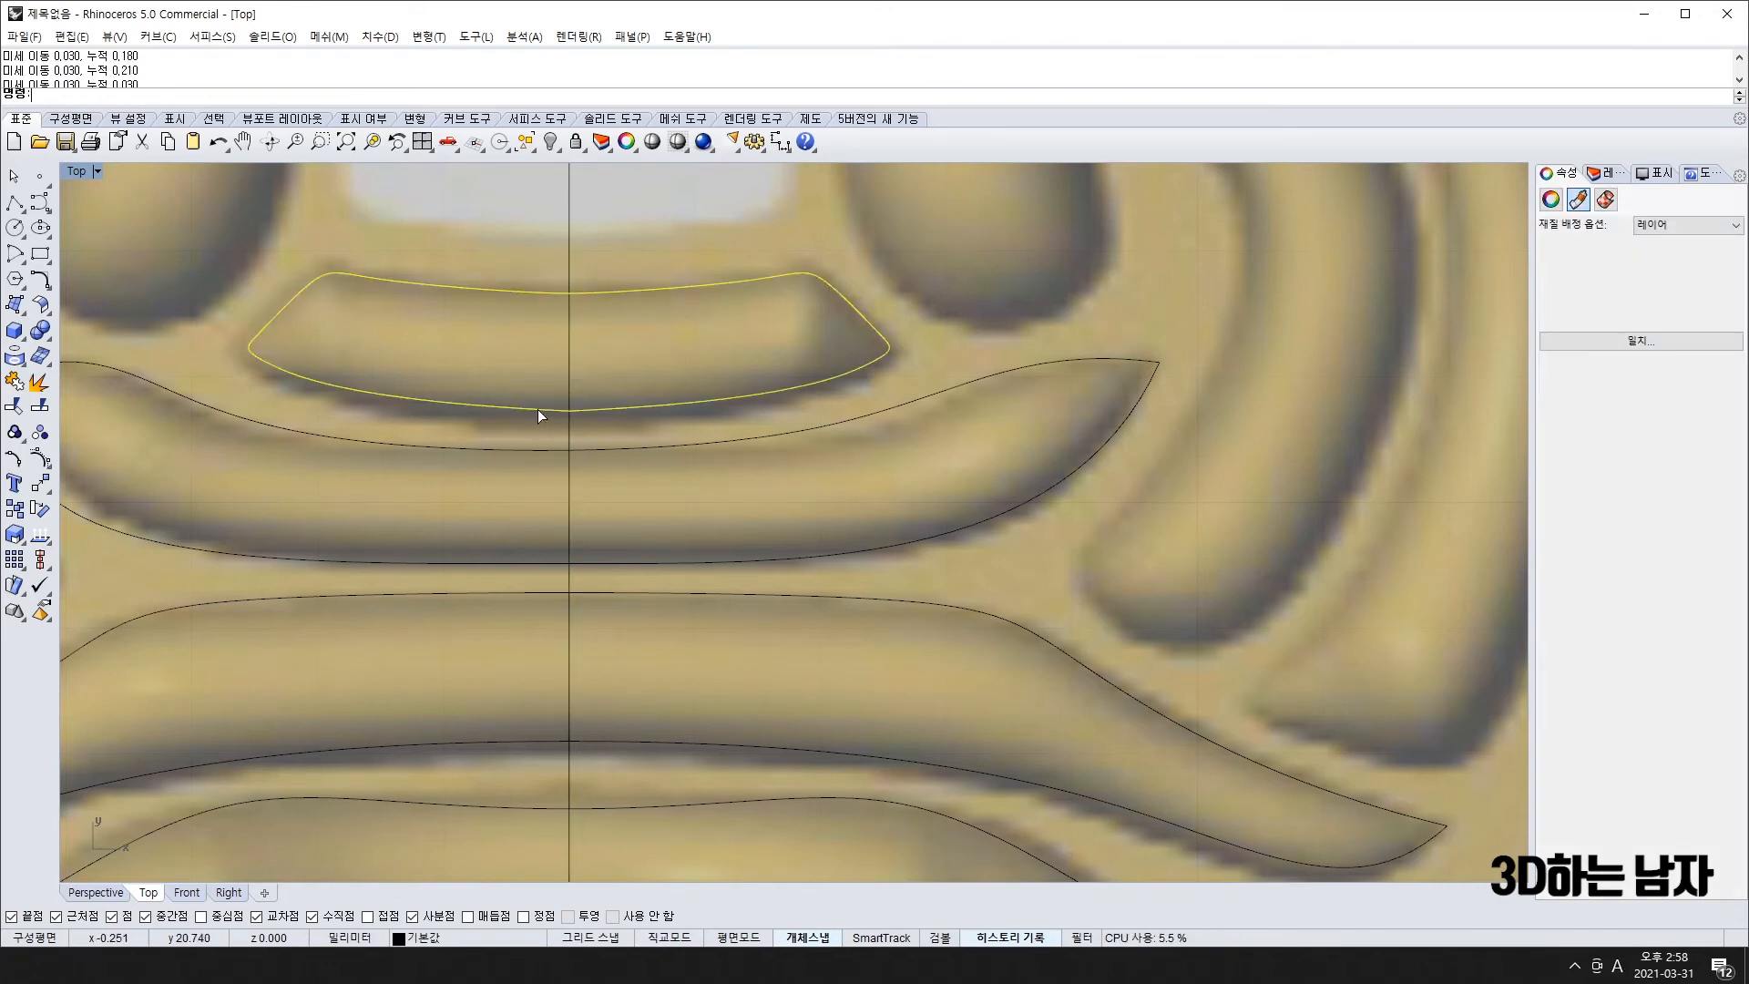
key(ctrl+j)
- Delete the short ridge outline's centre-line control points and move its two bottom control points straight down to fit the lower edge
key(F10)
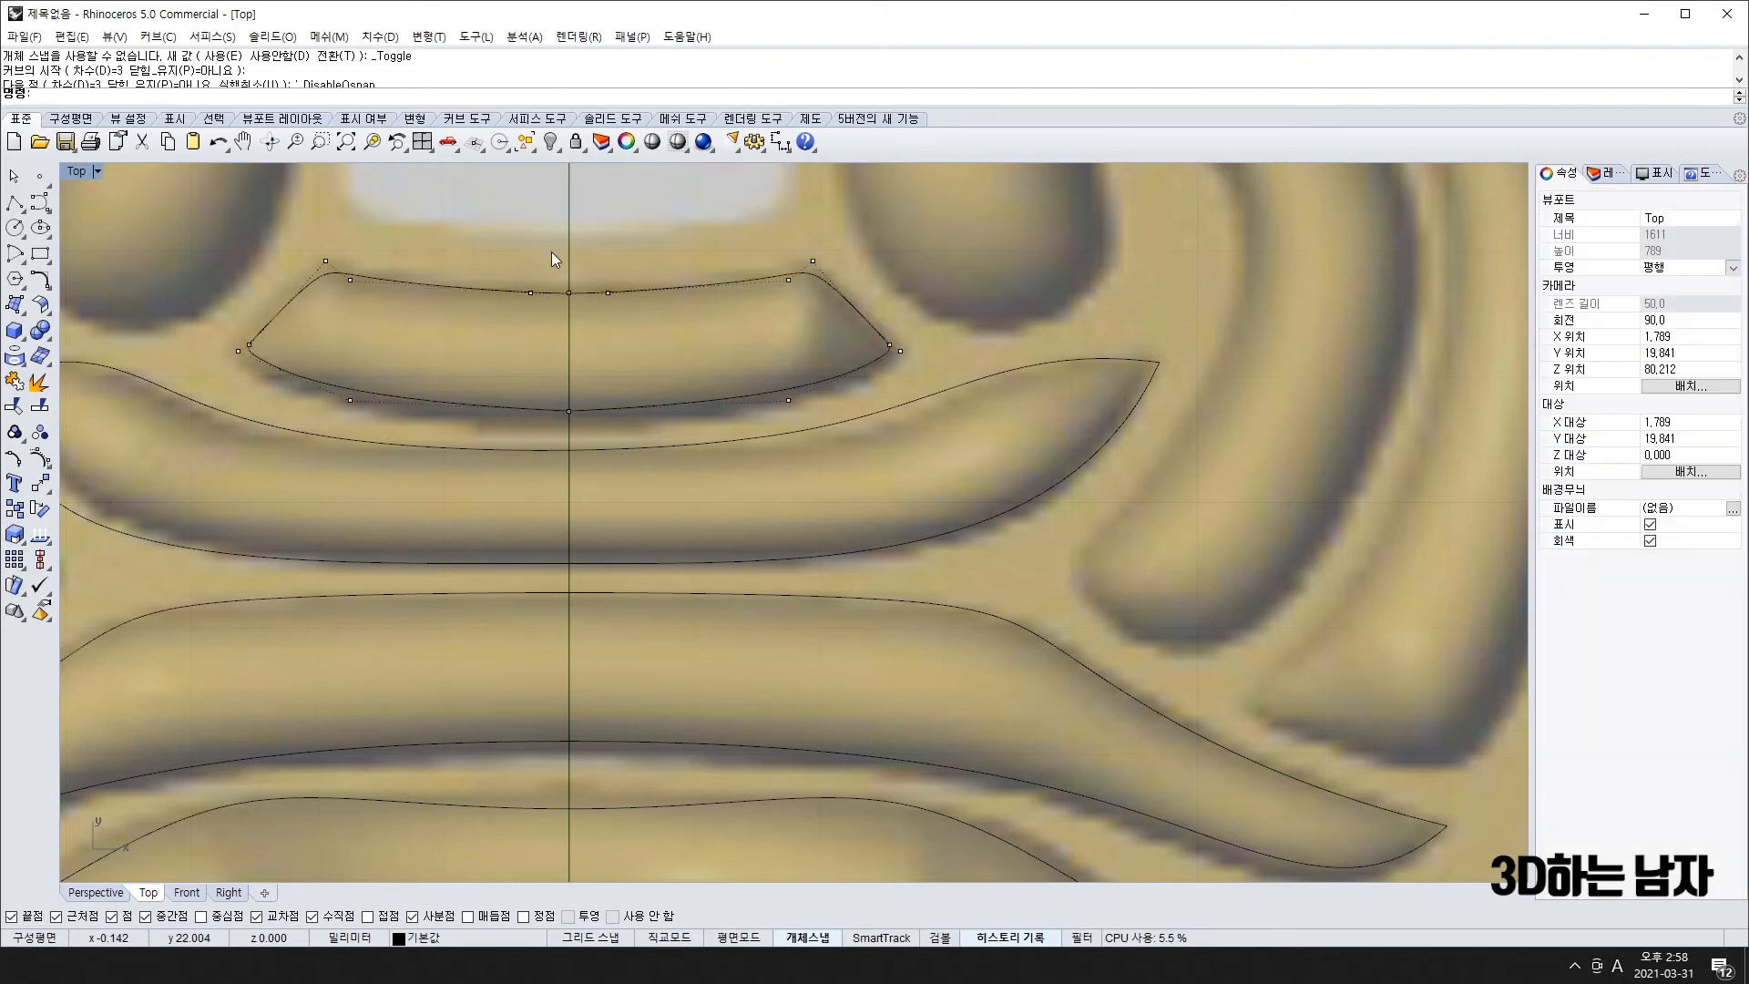
drag(581, 398, 577, 436)
key(Delete)
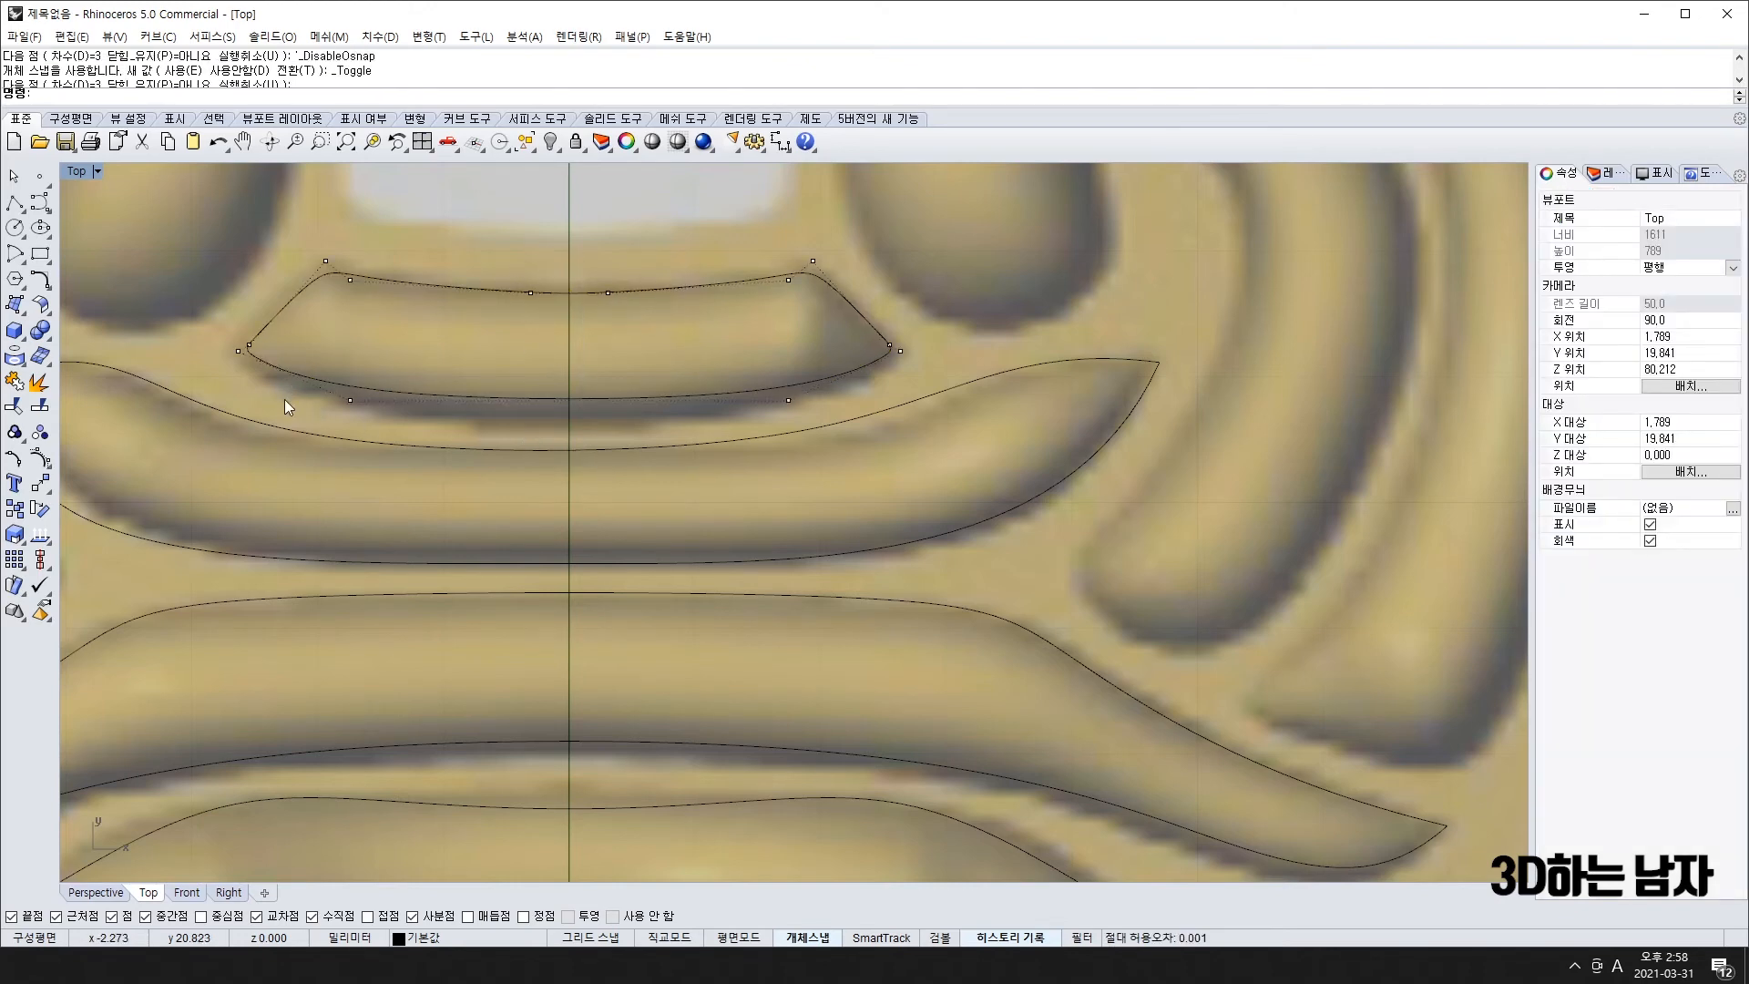
drag(872, 462, 873, 462)
click(348, 404)
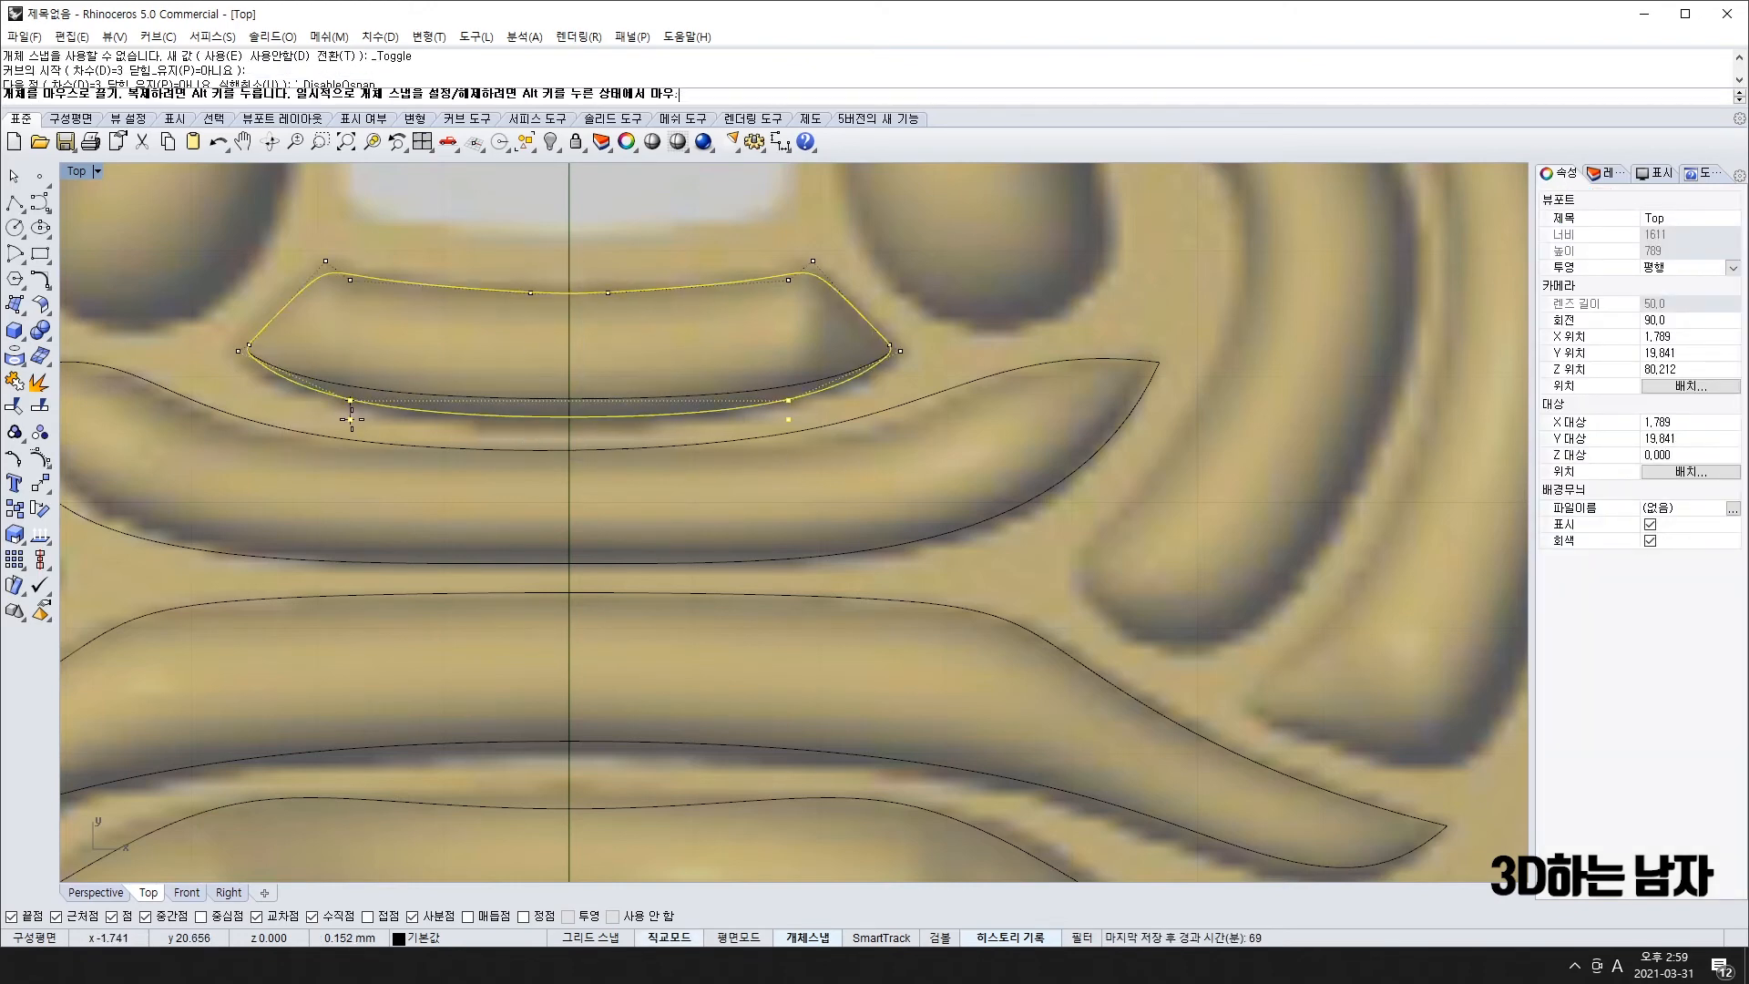
- Trace the inner edge of the lower jaw's right half, from the centre line below the teeth up and over the jaw's raised end
scroll(464, 342, down, 5)
scroll(510, 328, down, 5)
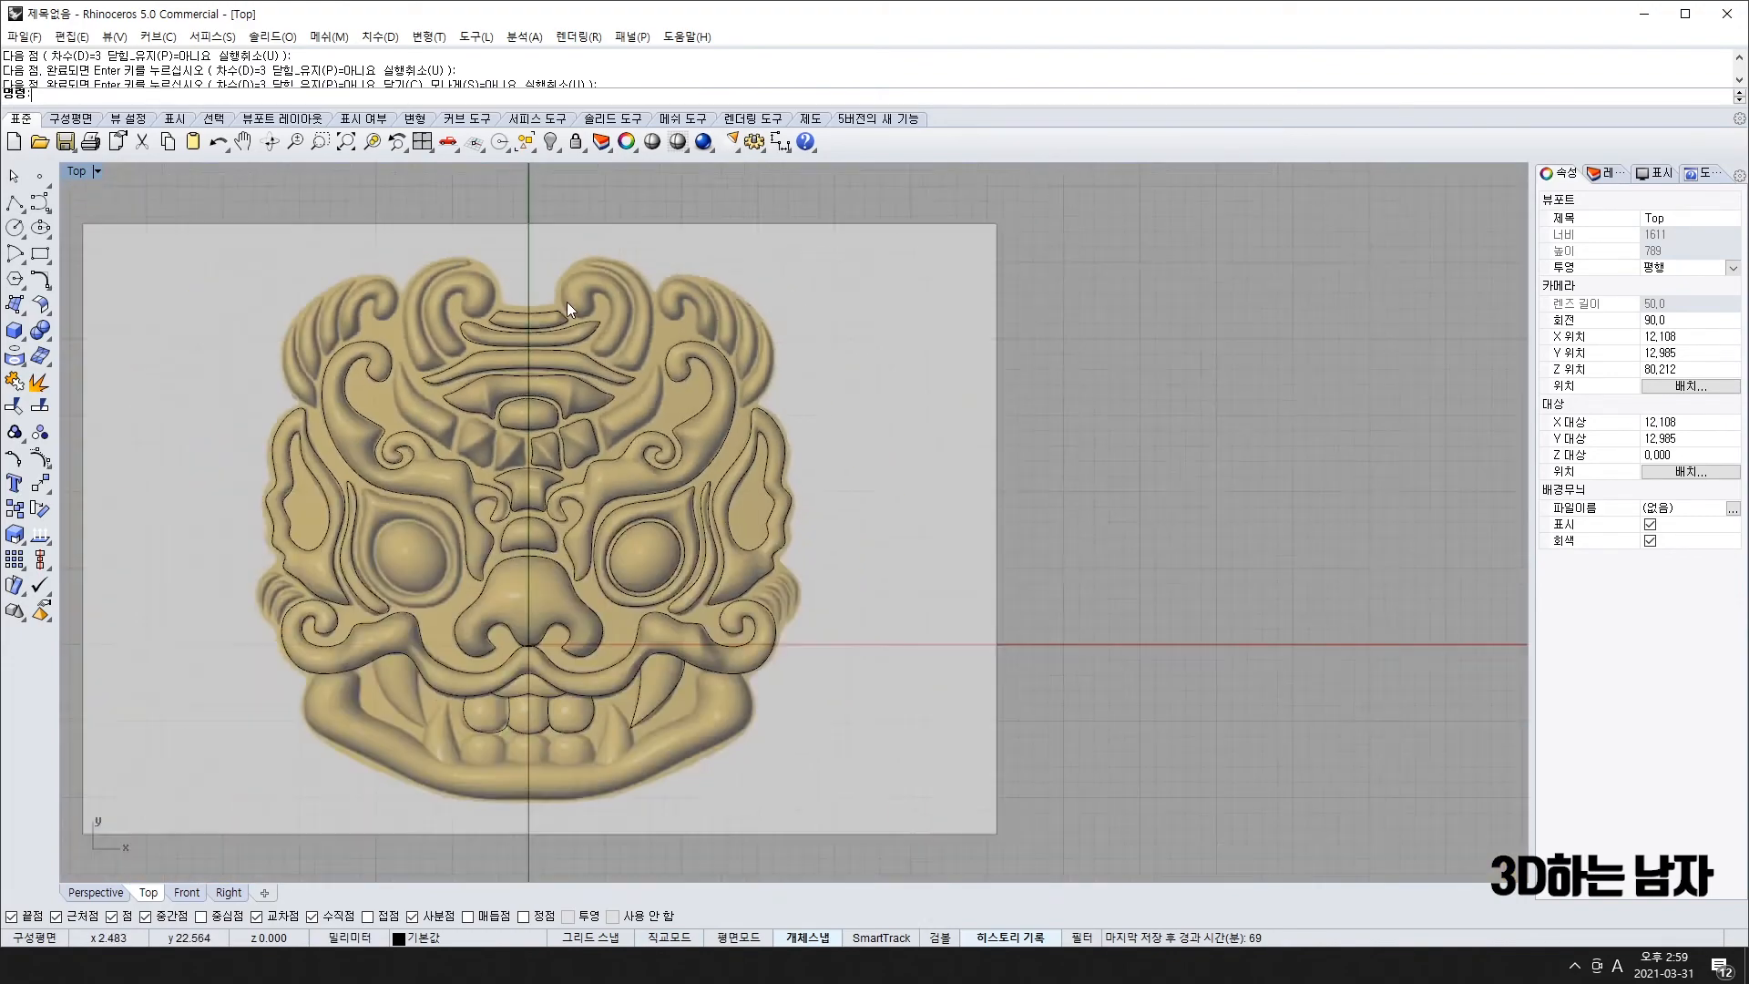
scroll(548, 643, up, 3)
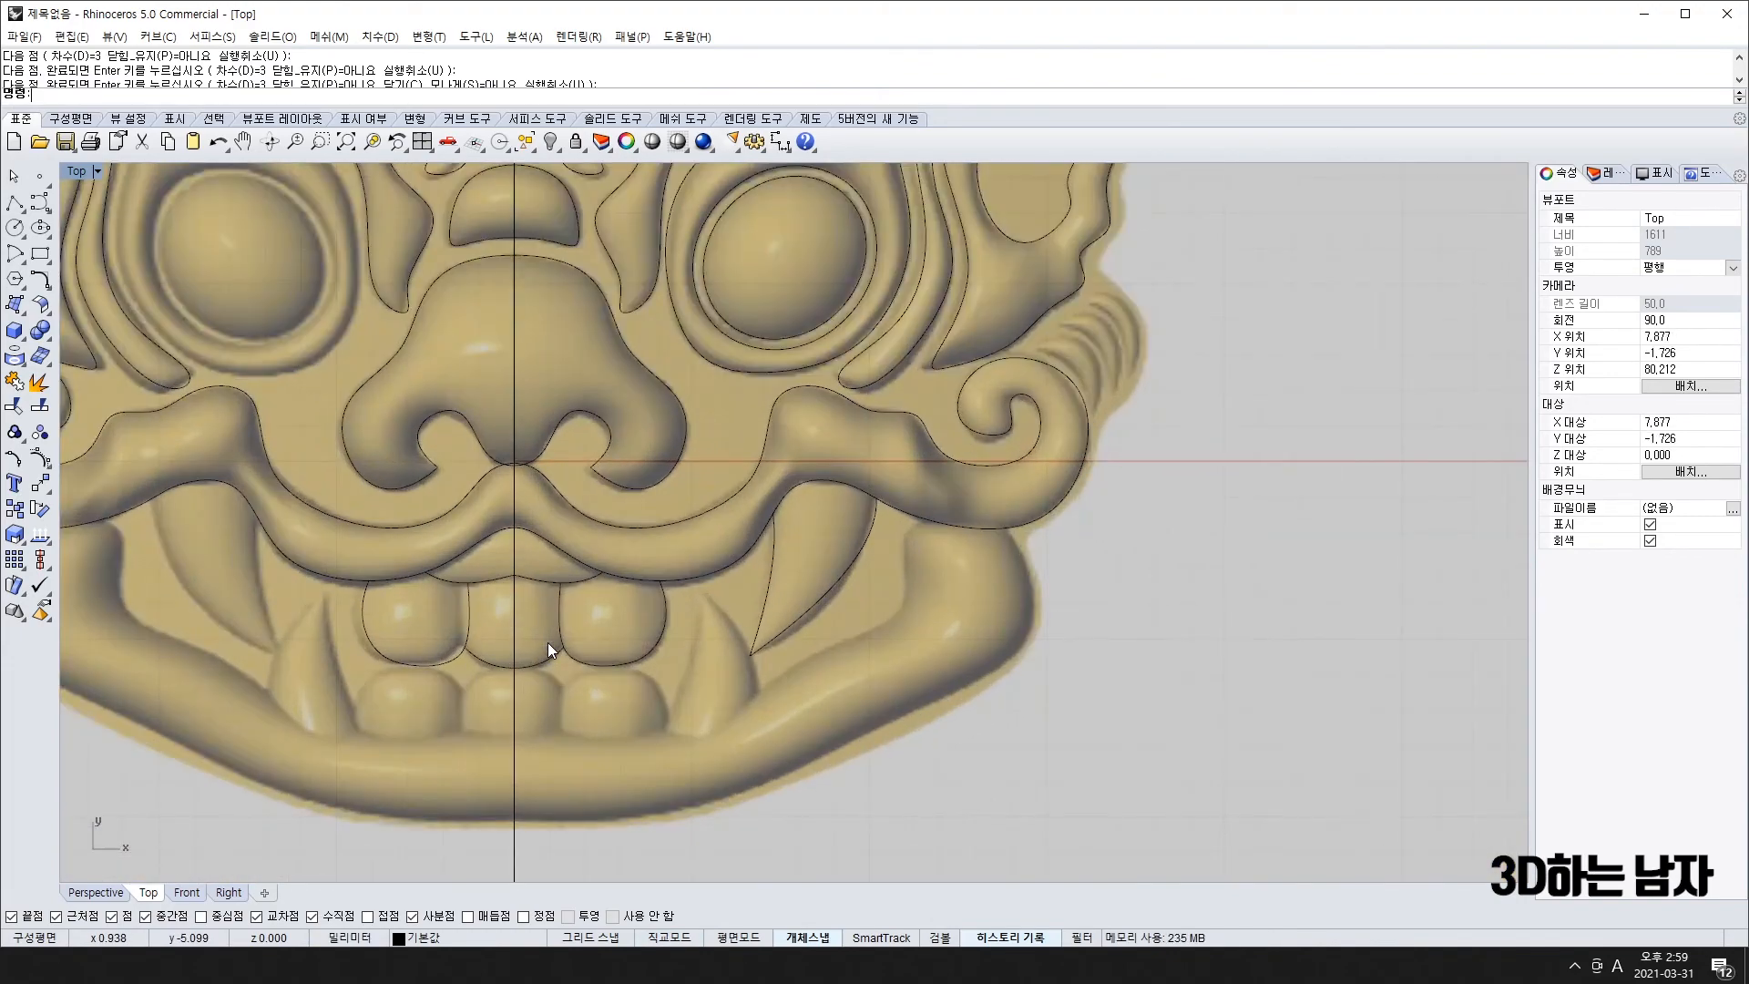
scroll(555, 671, down, 3)
scroll(668, 665, up, 5)
scroll(375, 746, up, 3)
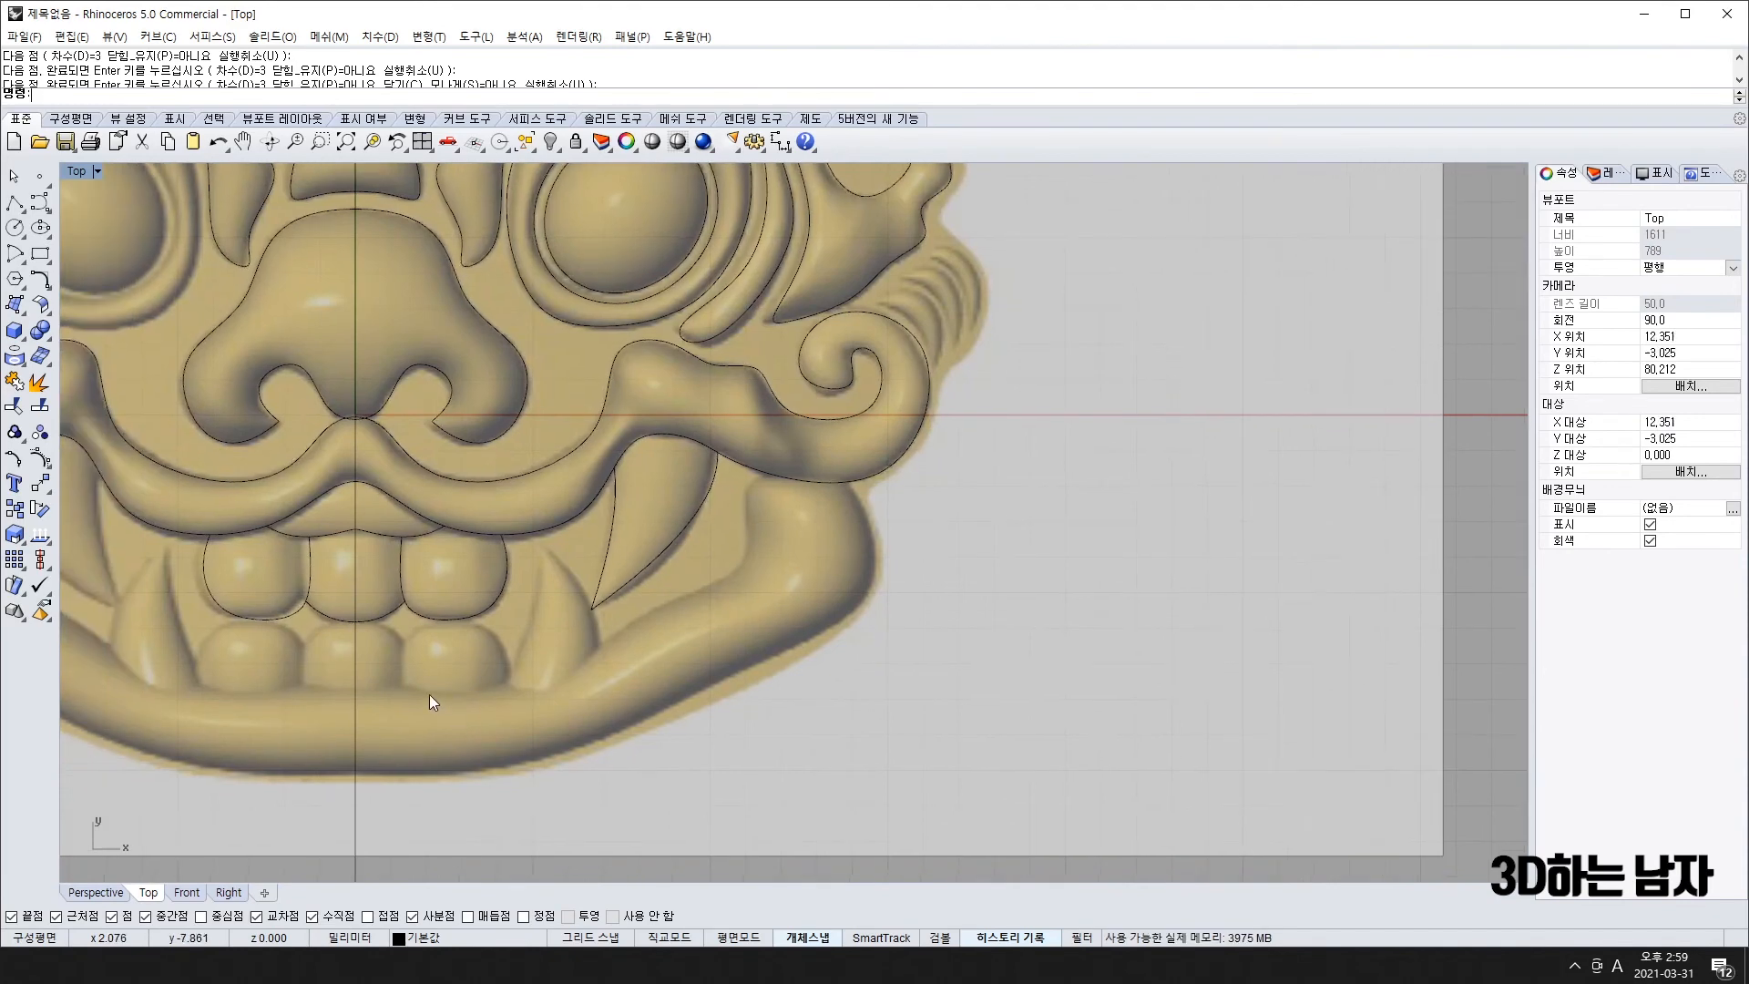
key(Return)
click(316, 682)
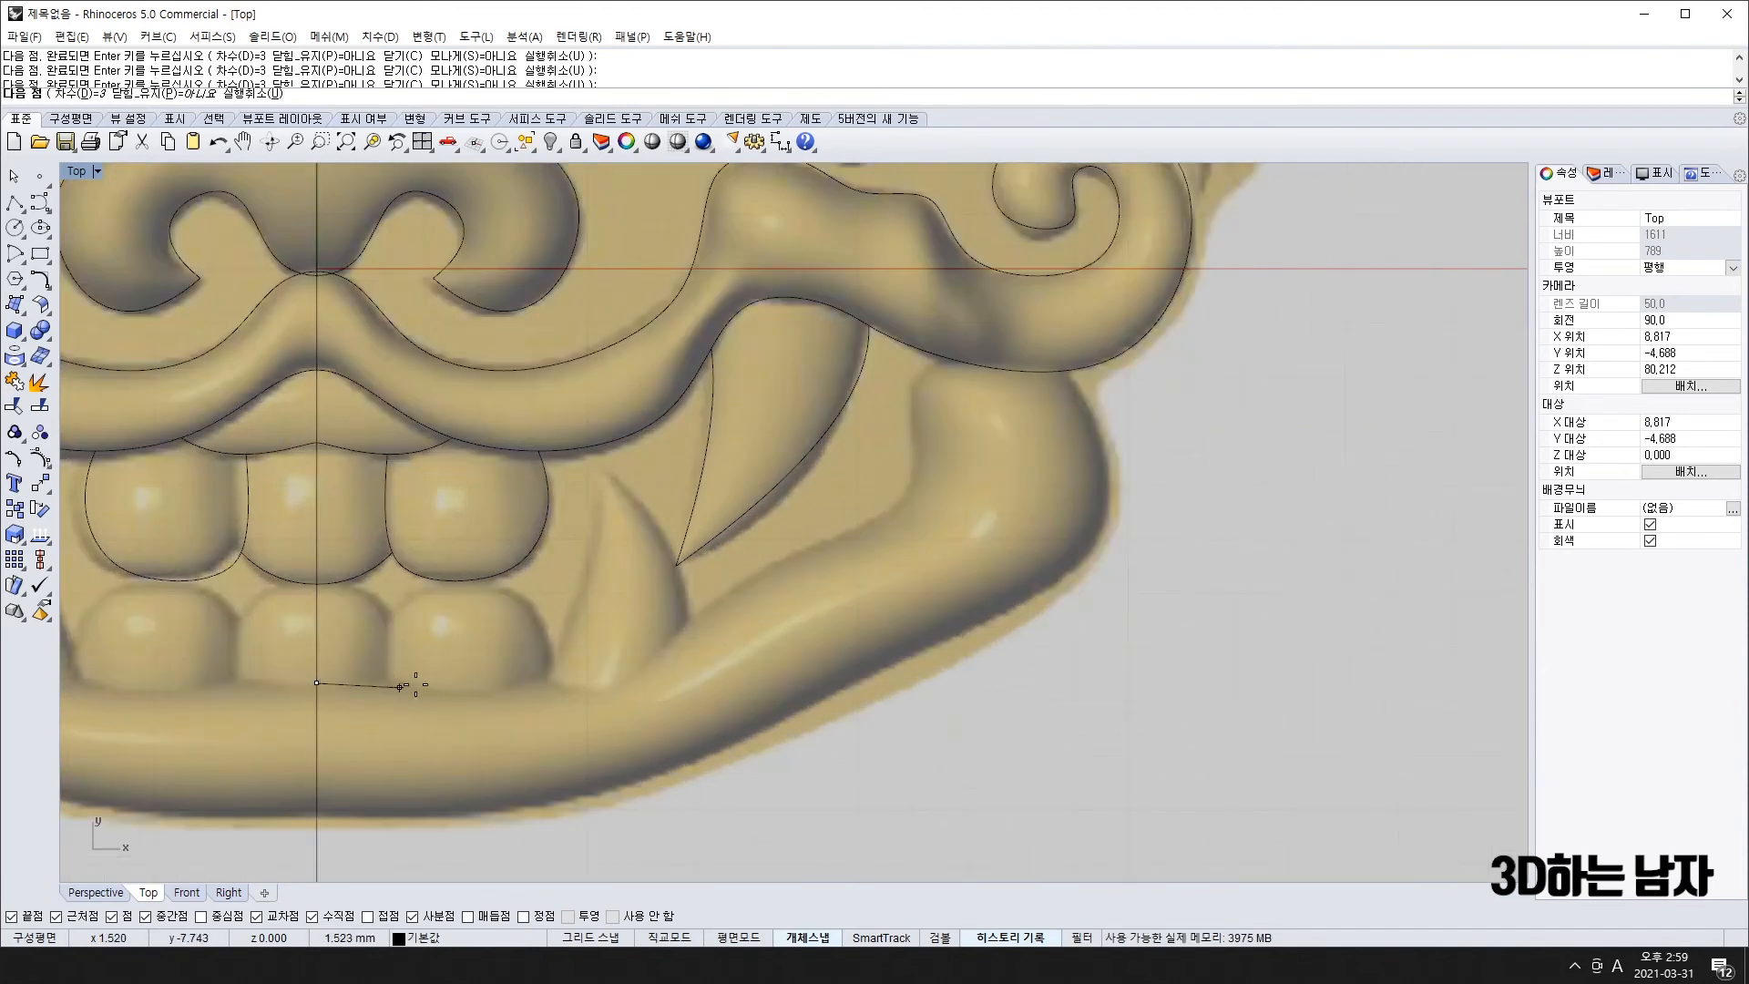
click(406, 677)
click(606, 686)
key(alt)
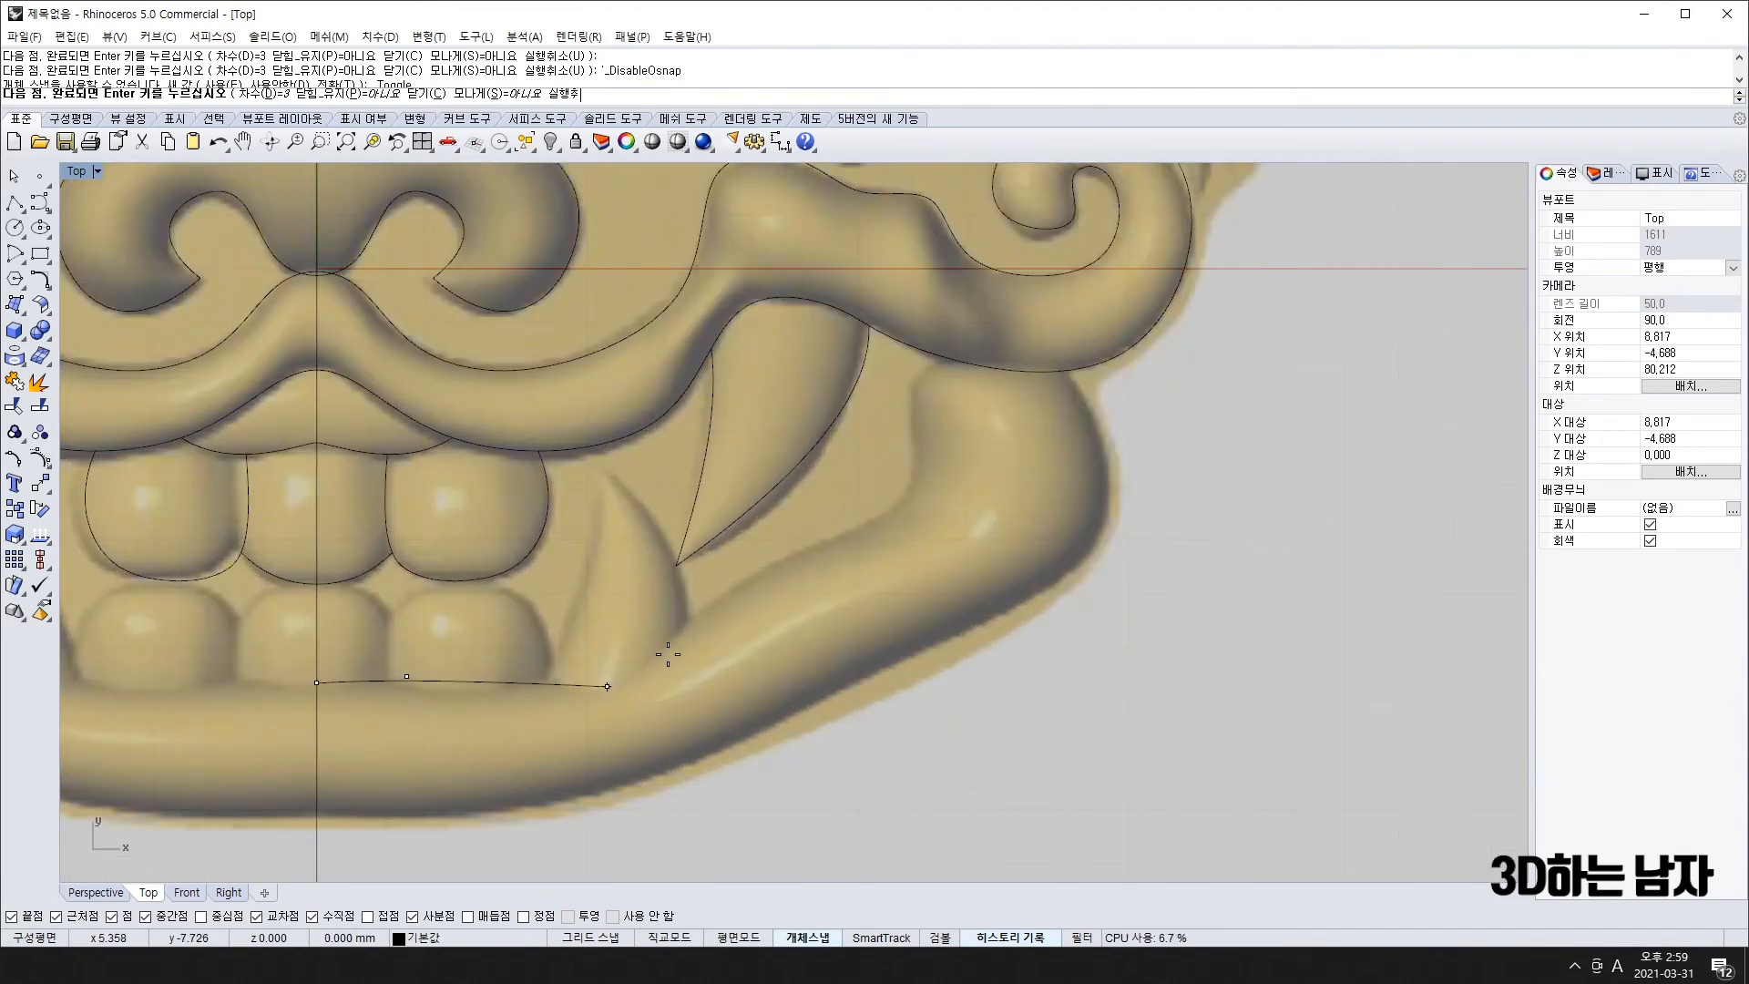
click(703, 616)
click(854, 513)
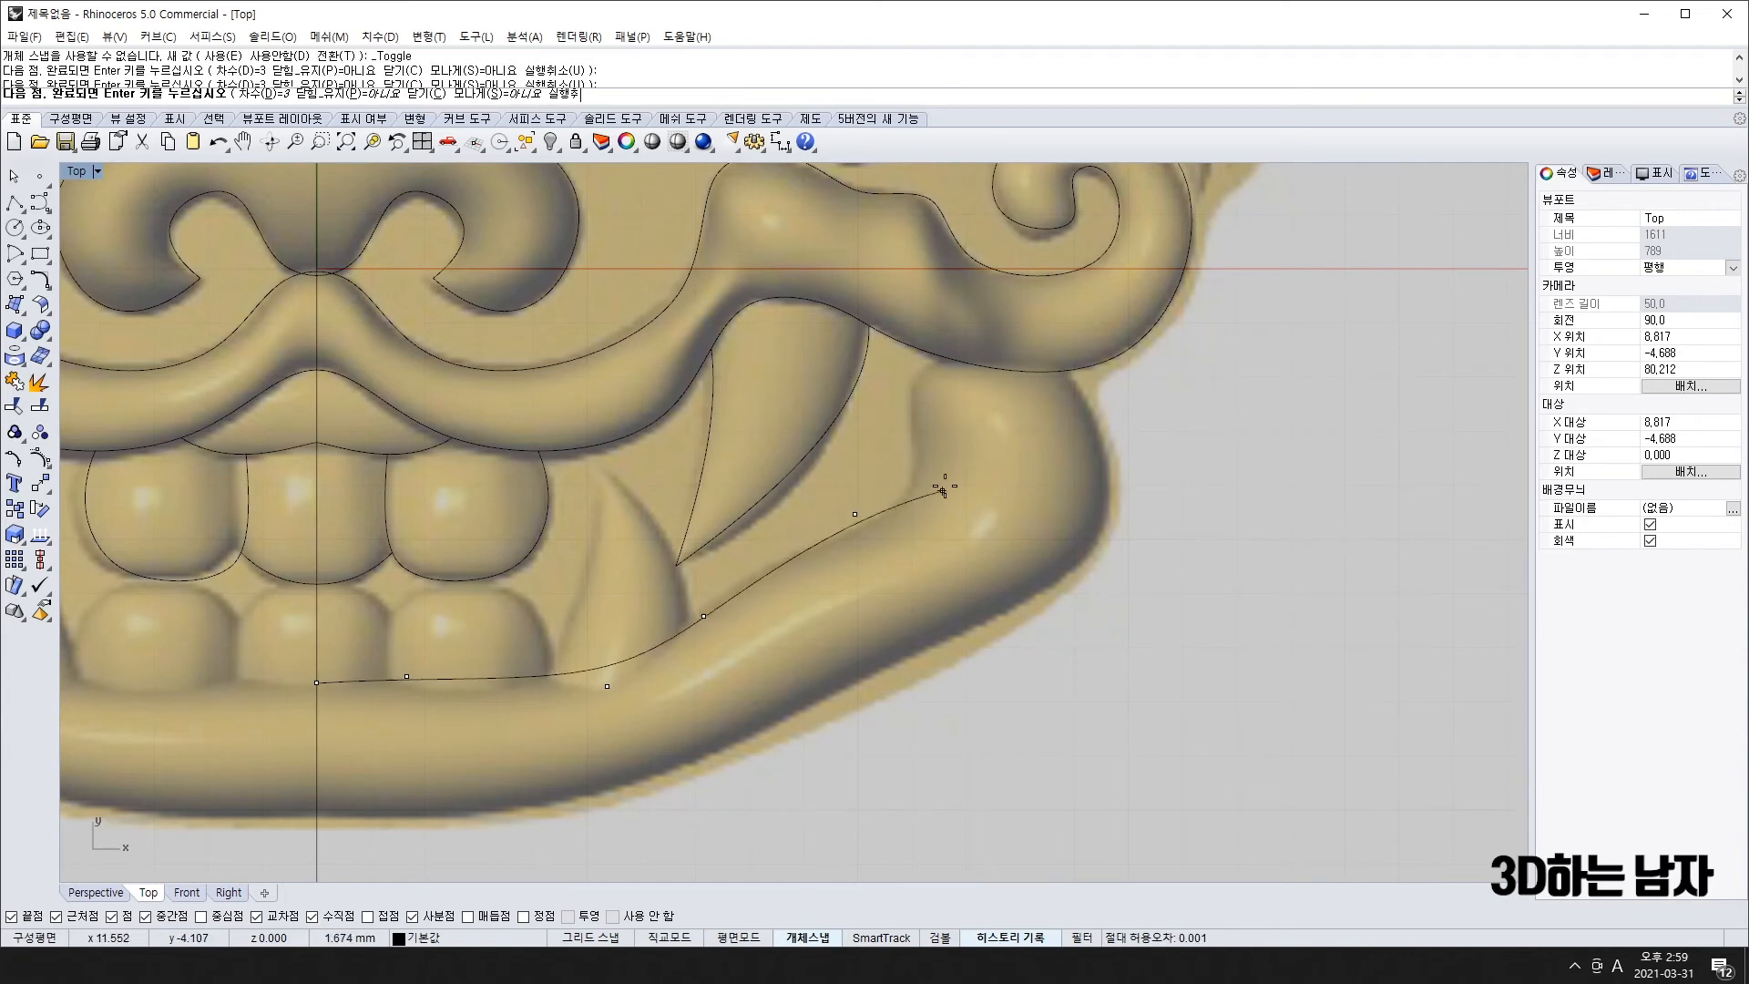
click(952, 480)
click(901, 342)
click(1061, 309)
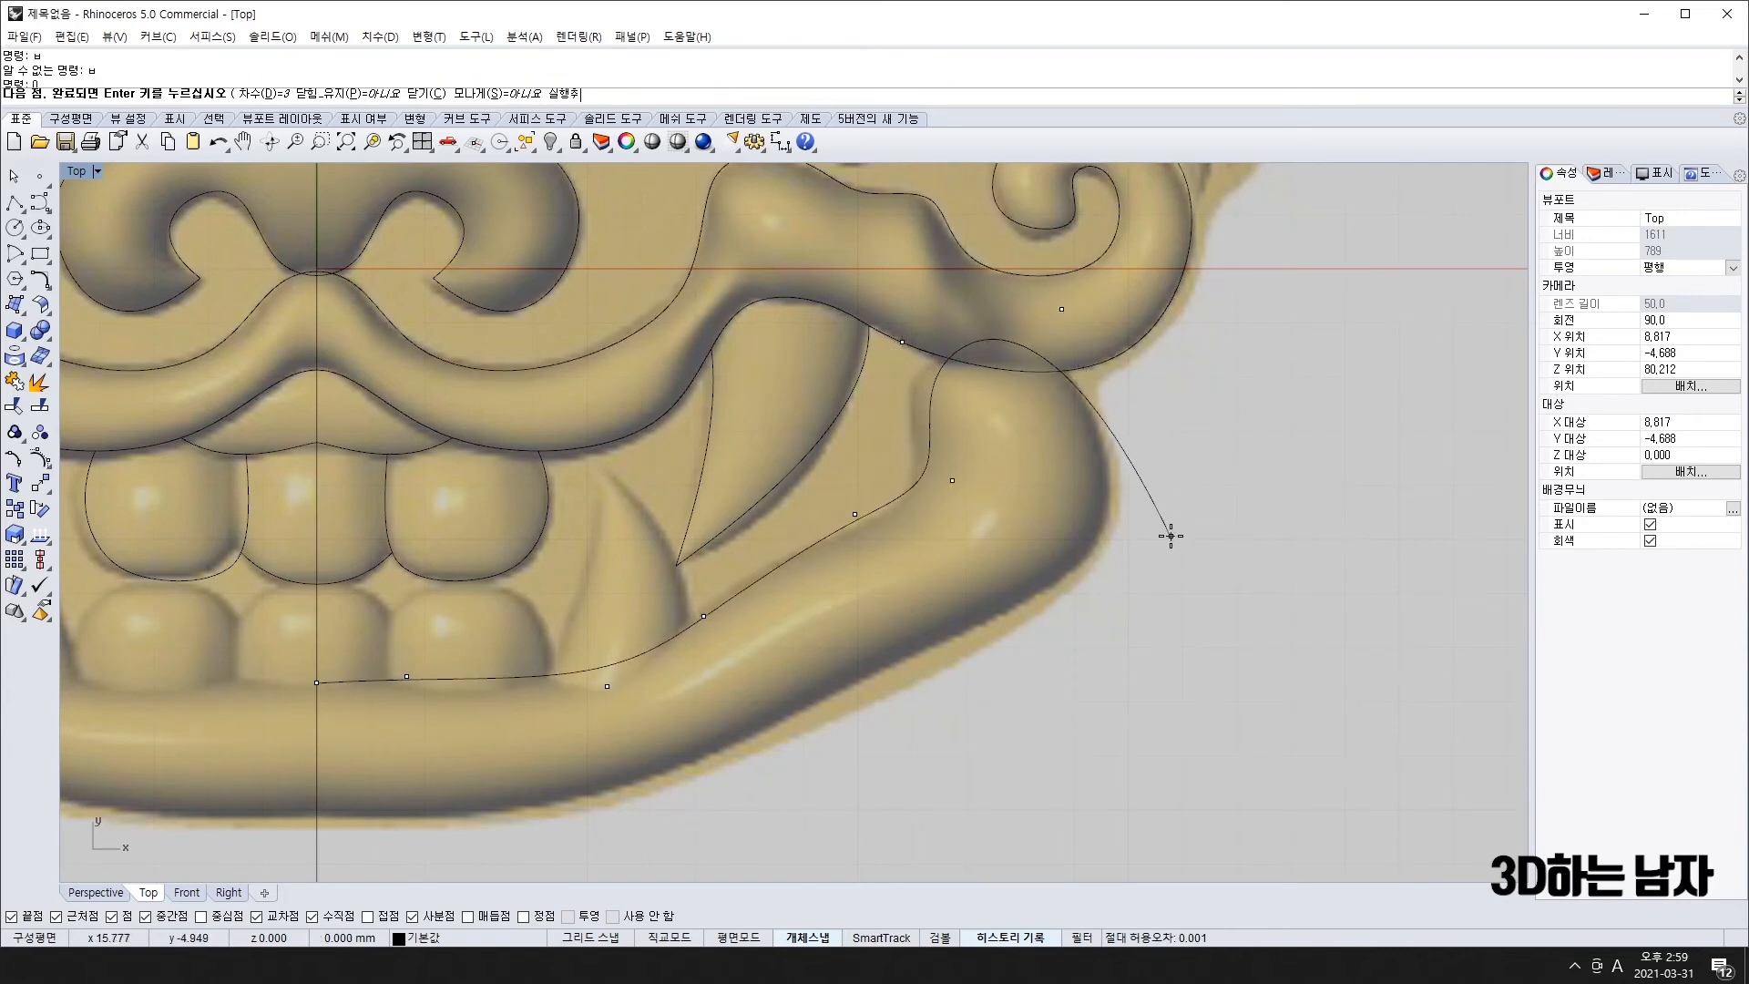
- Continue the jaw curve down around the outer corner and along the chin's lower edge, ending it on the centre line
click(1171, 536)
click(1012, 630)
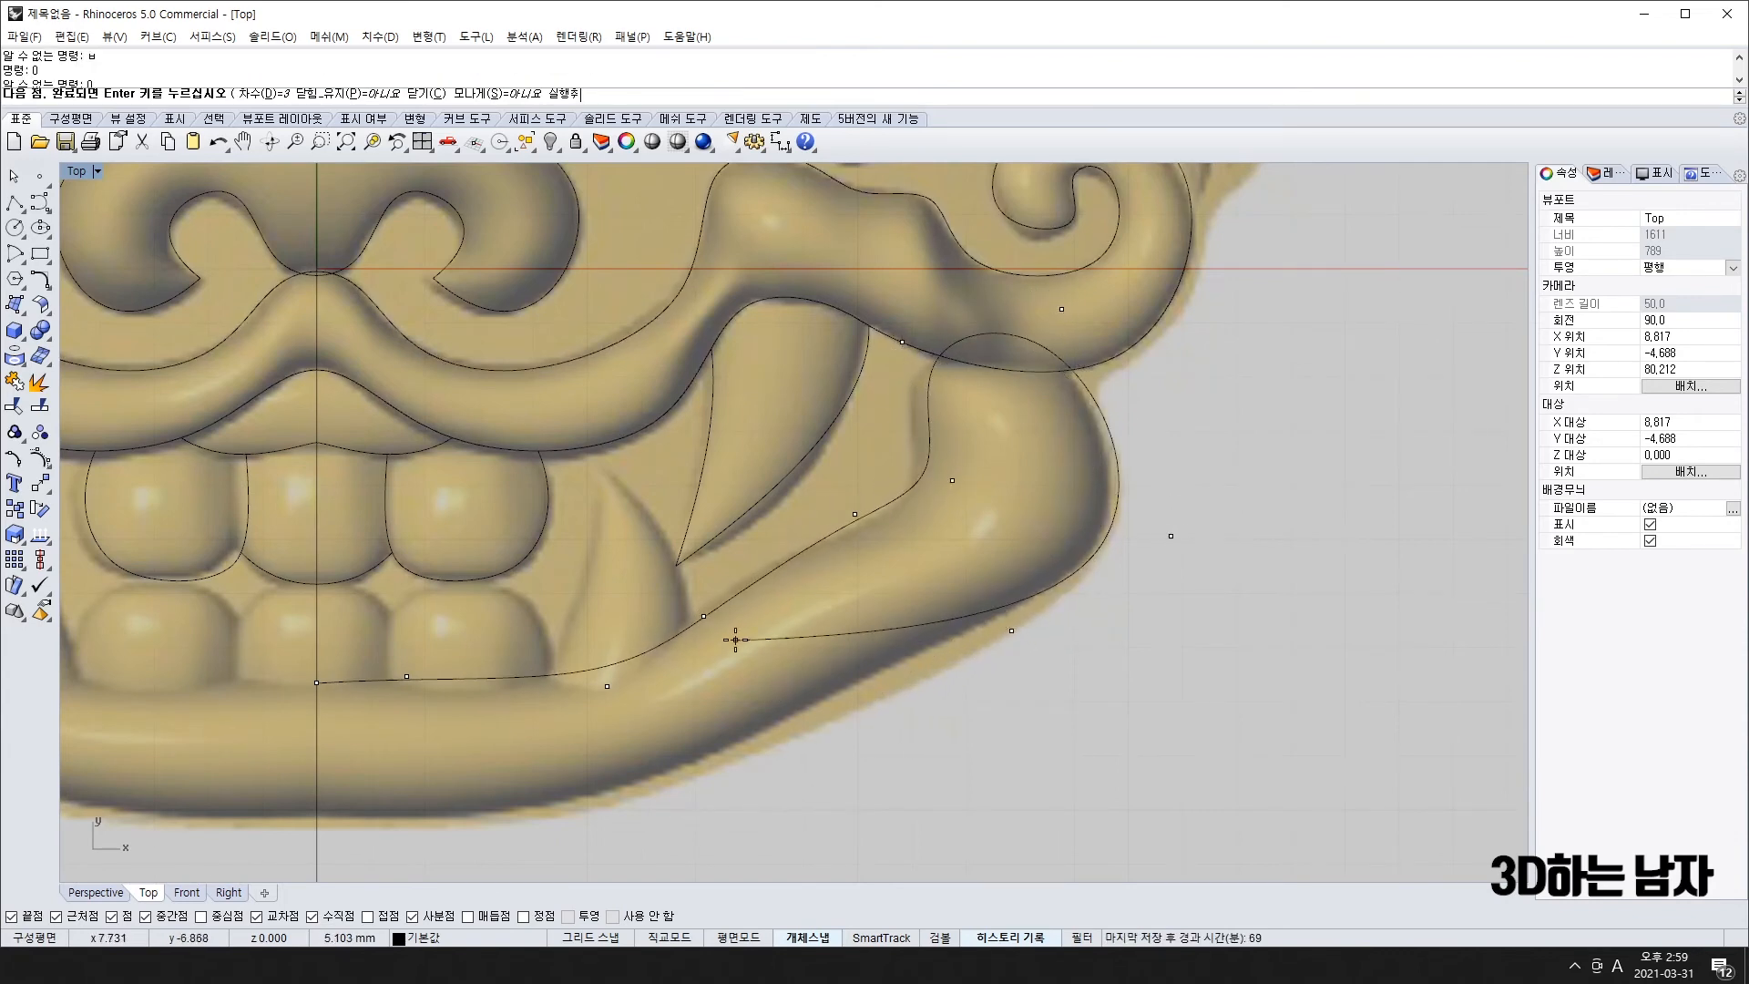
click(777, 681)
click(317, 820)
key(Return)
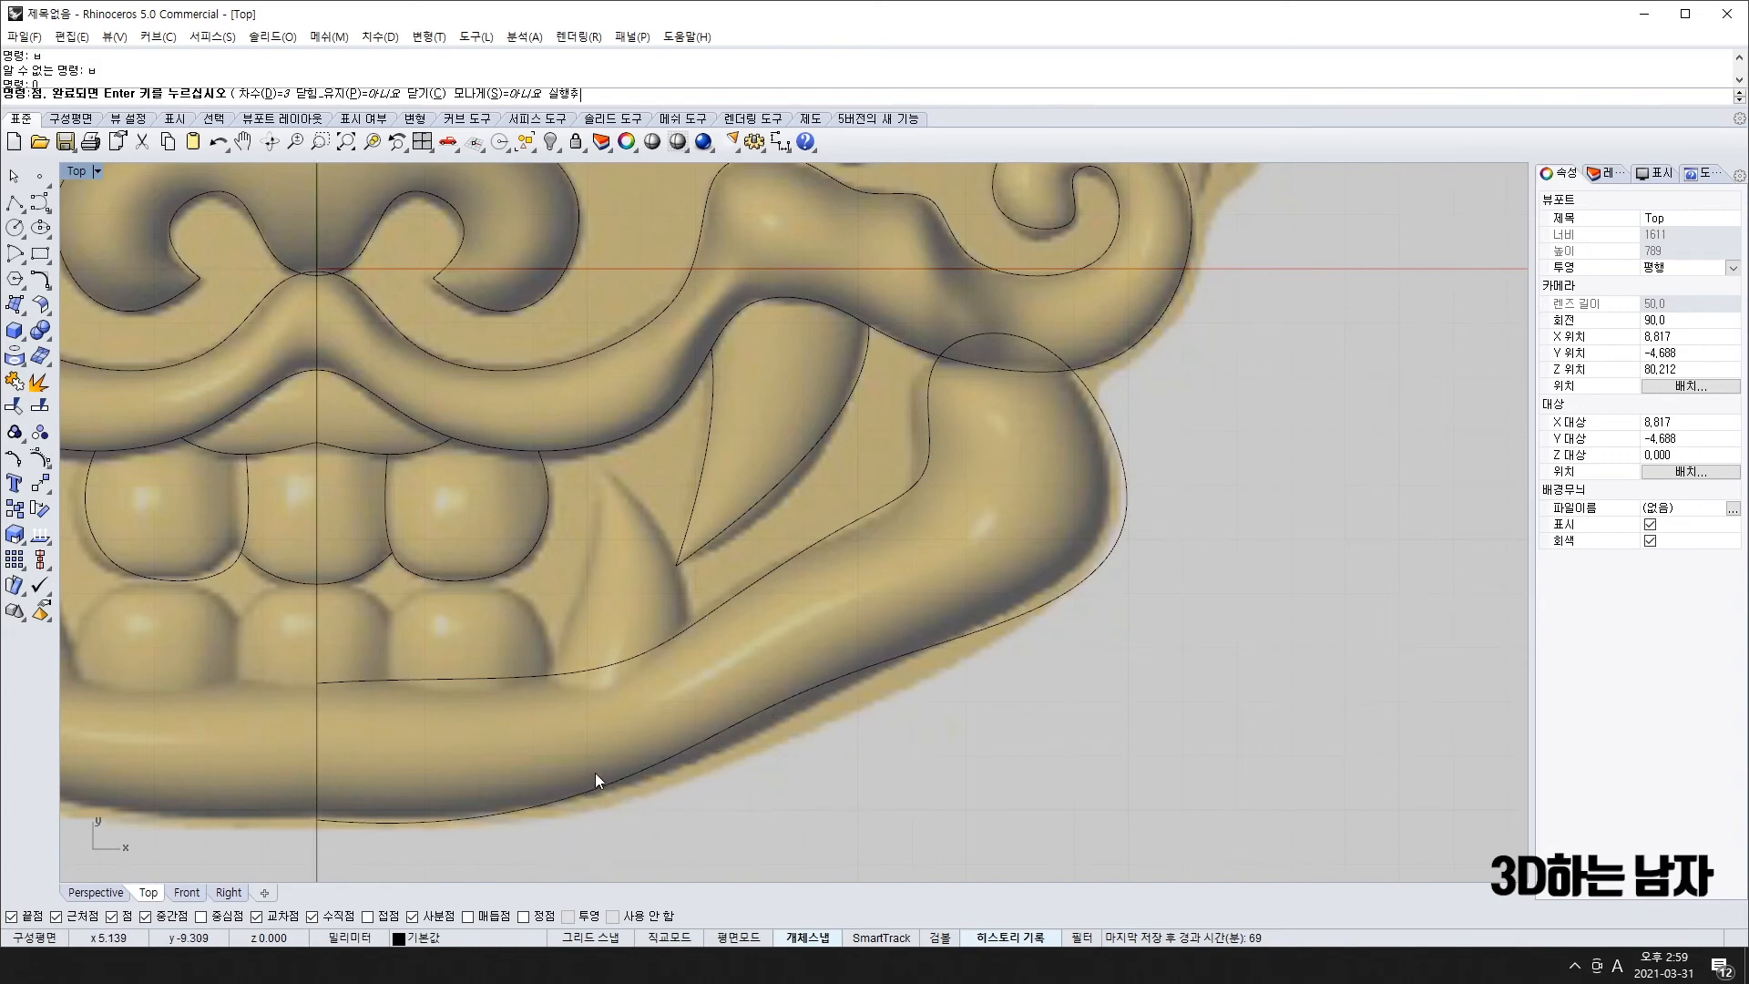
- Show the jaw curve's control points and move those along its inner edge beside the teeth to match the reference image
click(612, 785)
key(F10)
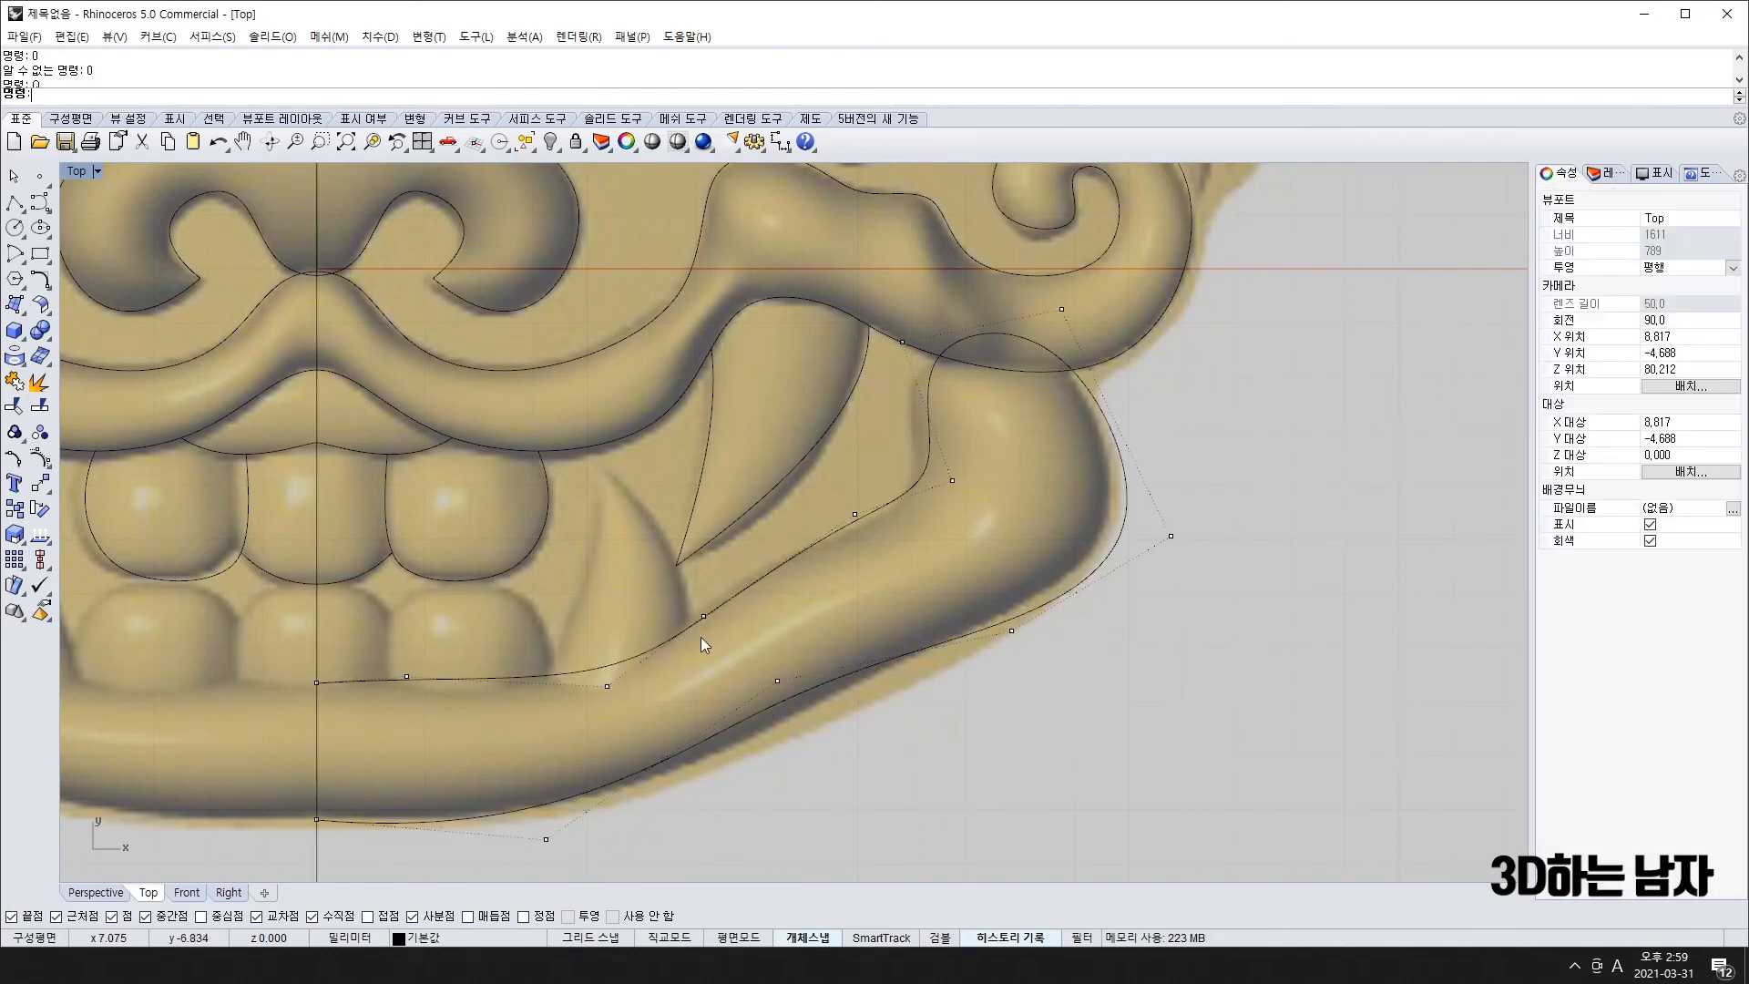
drag(856, 515, 841, 530)
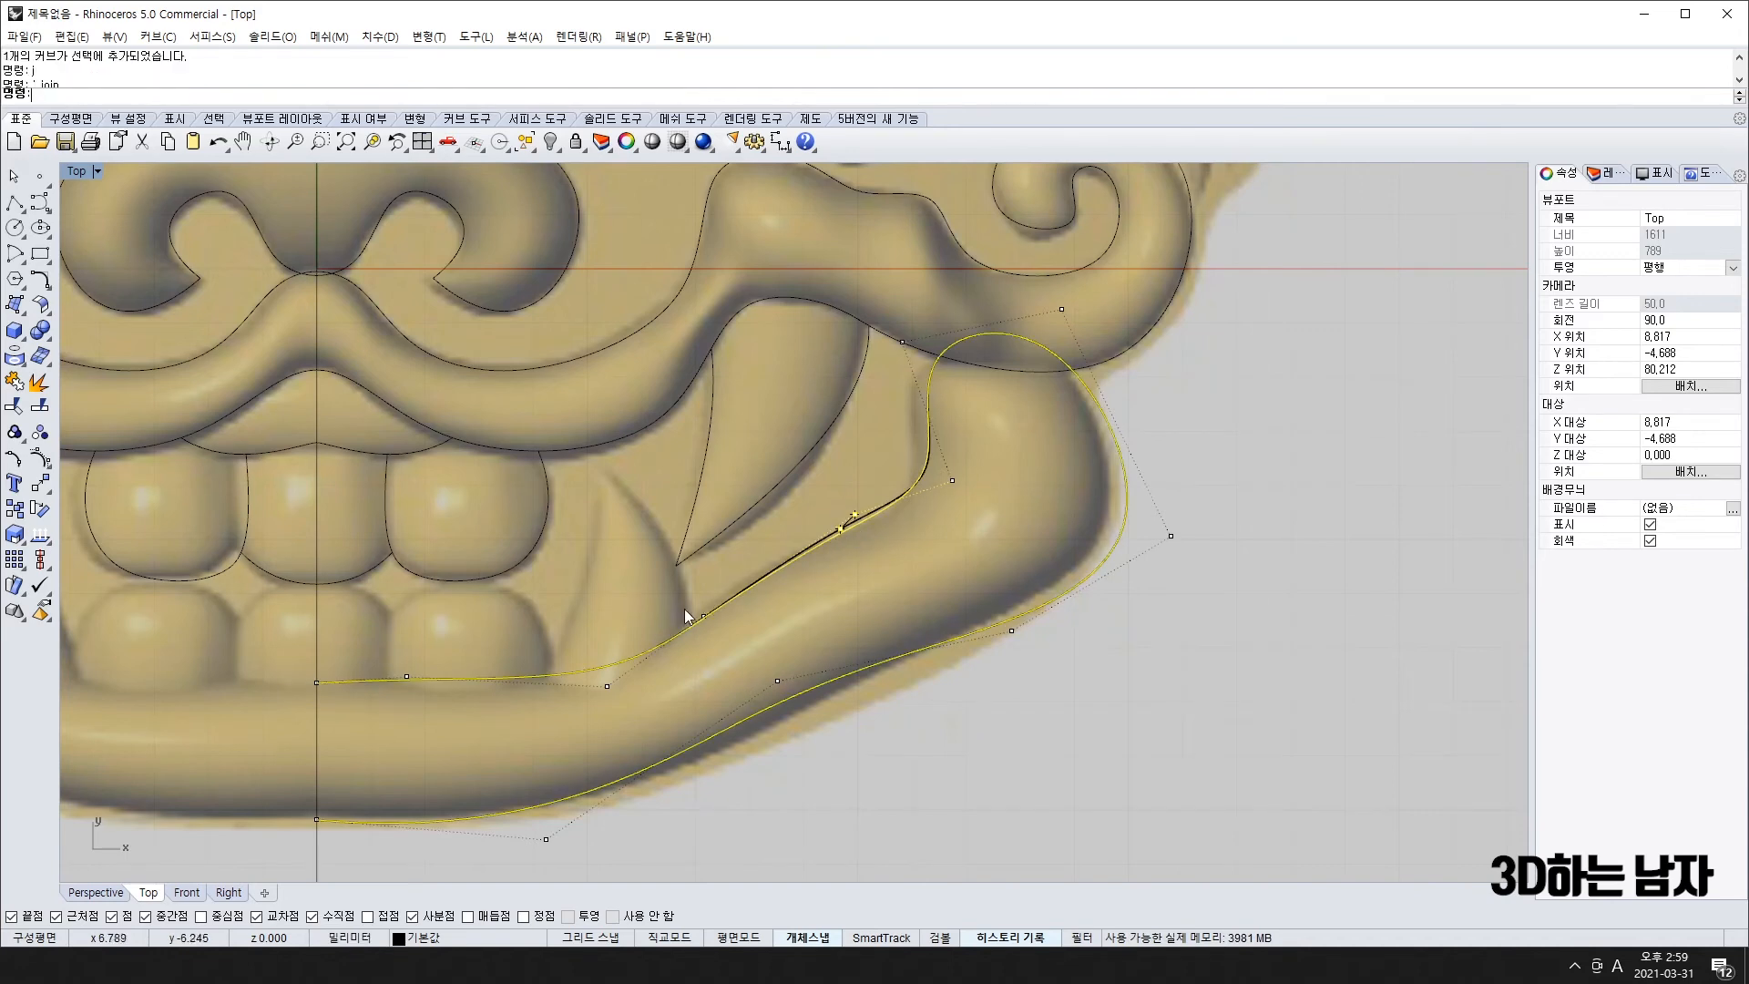
click(703, 617)
drag(703, 618, 716, 593)
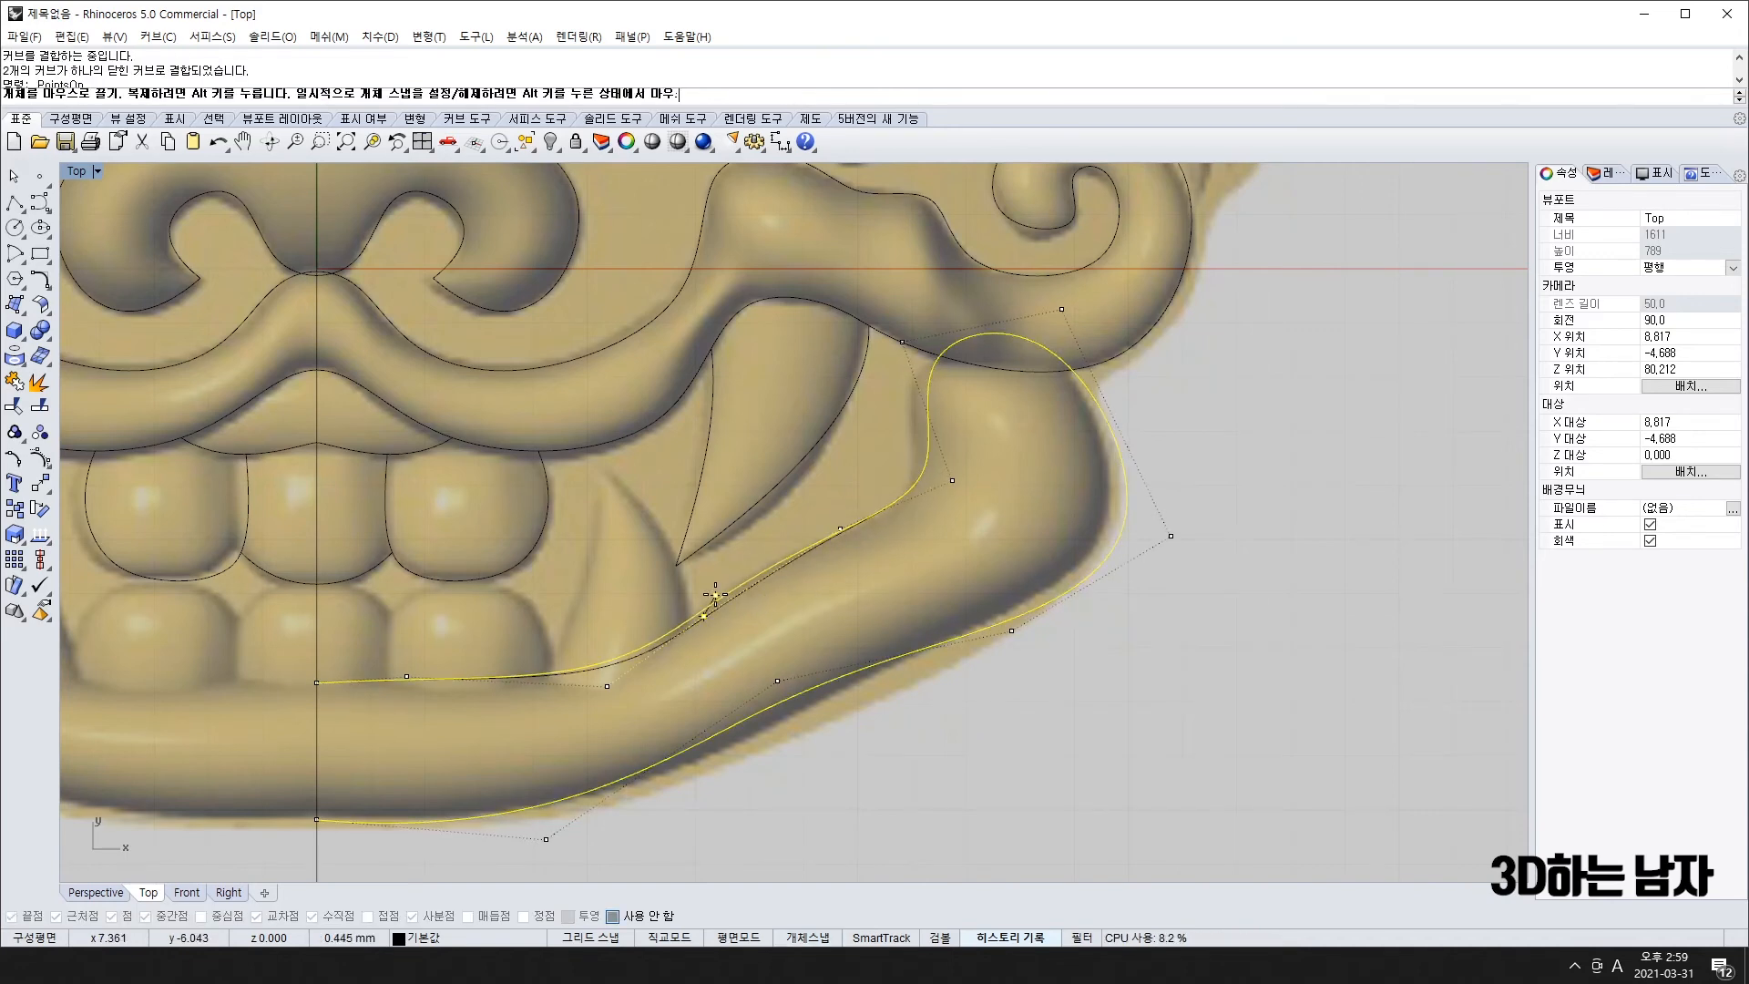
drag(577, 696, 593, 705)
- Move the jaw curve's control points around the raised end and outer corner so the curve hugs the reference shape
click(903, 343)
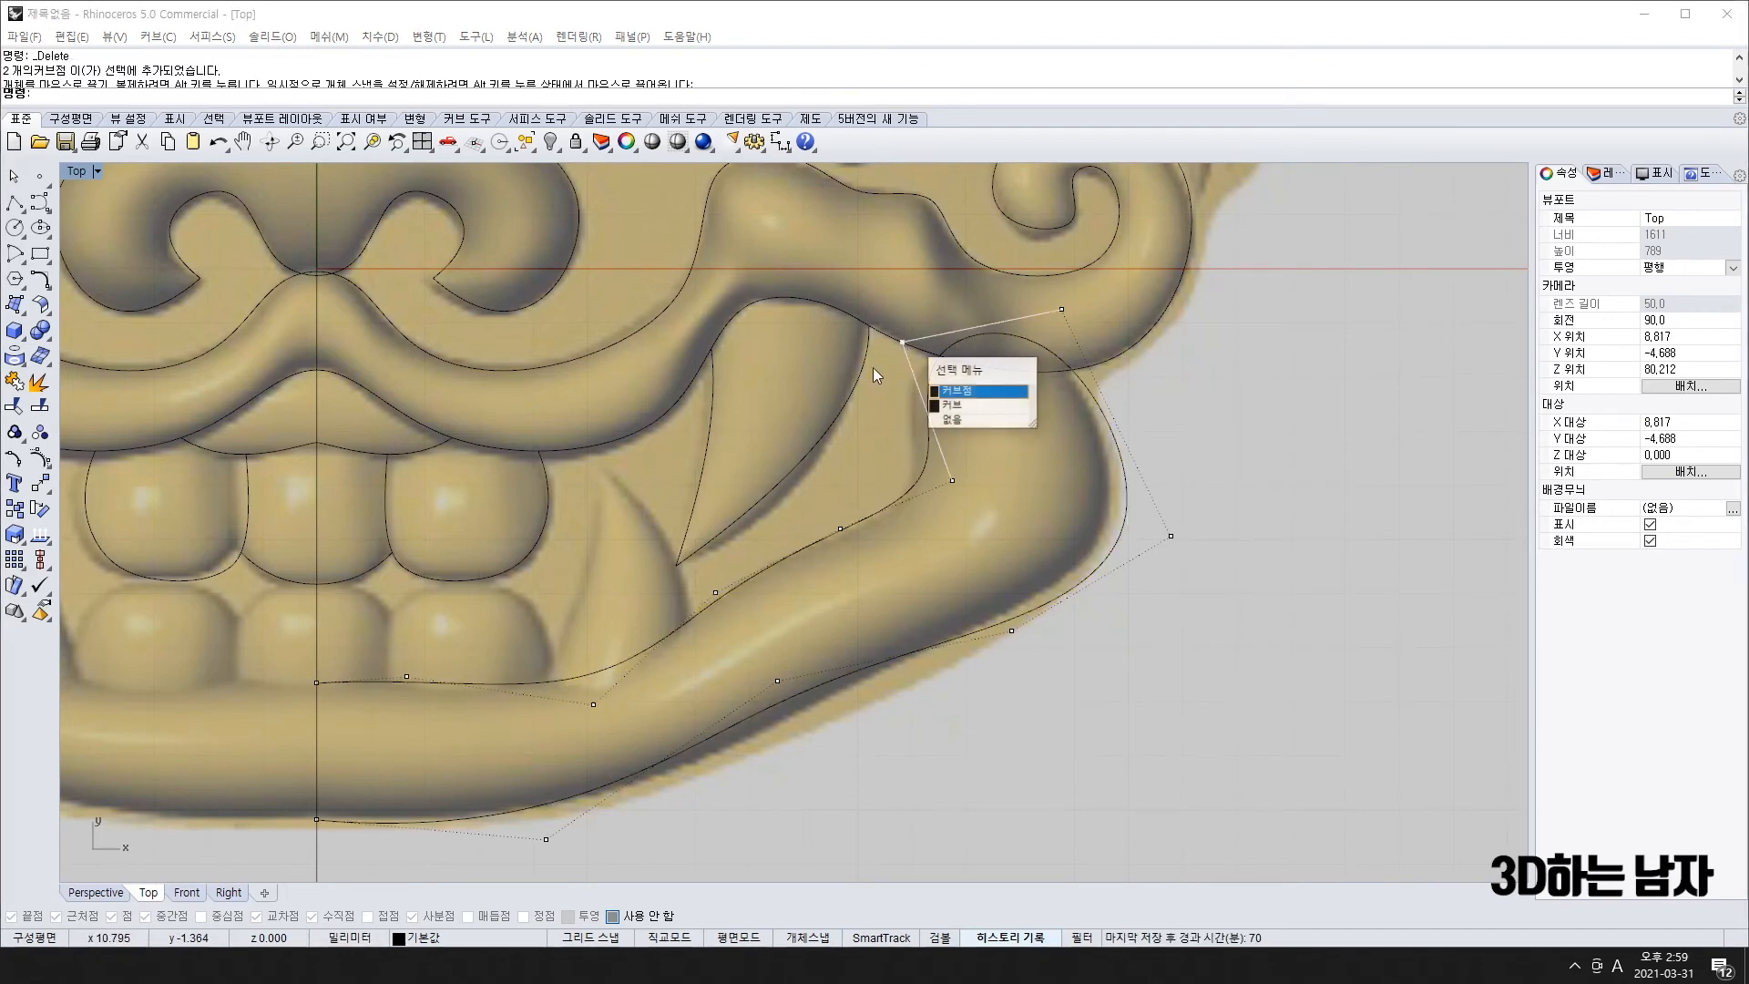
click(952, 392)
drag(906, 346, 871, 380)
drag(1061, 311, 1061, 323)
drag(1171, 538, 1144, 508)
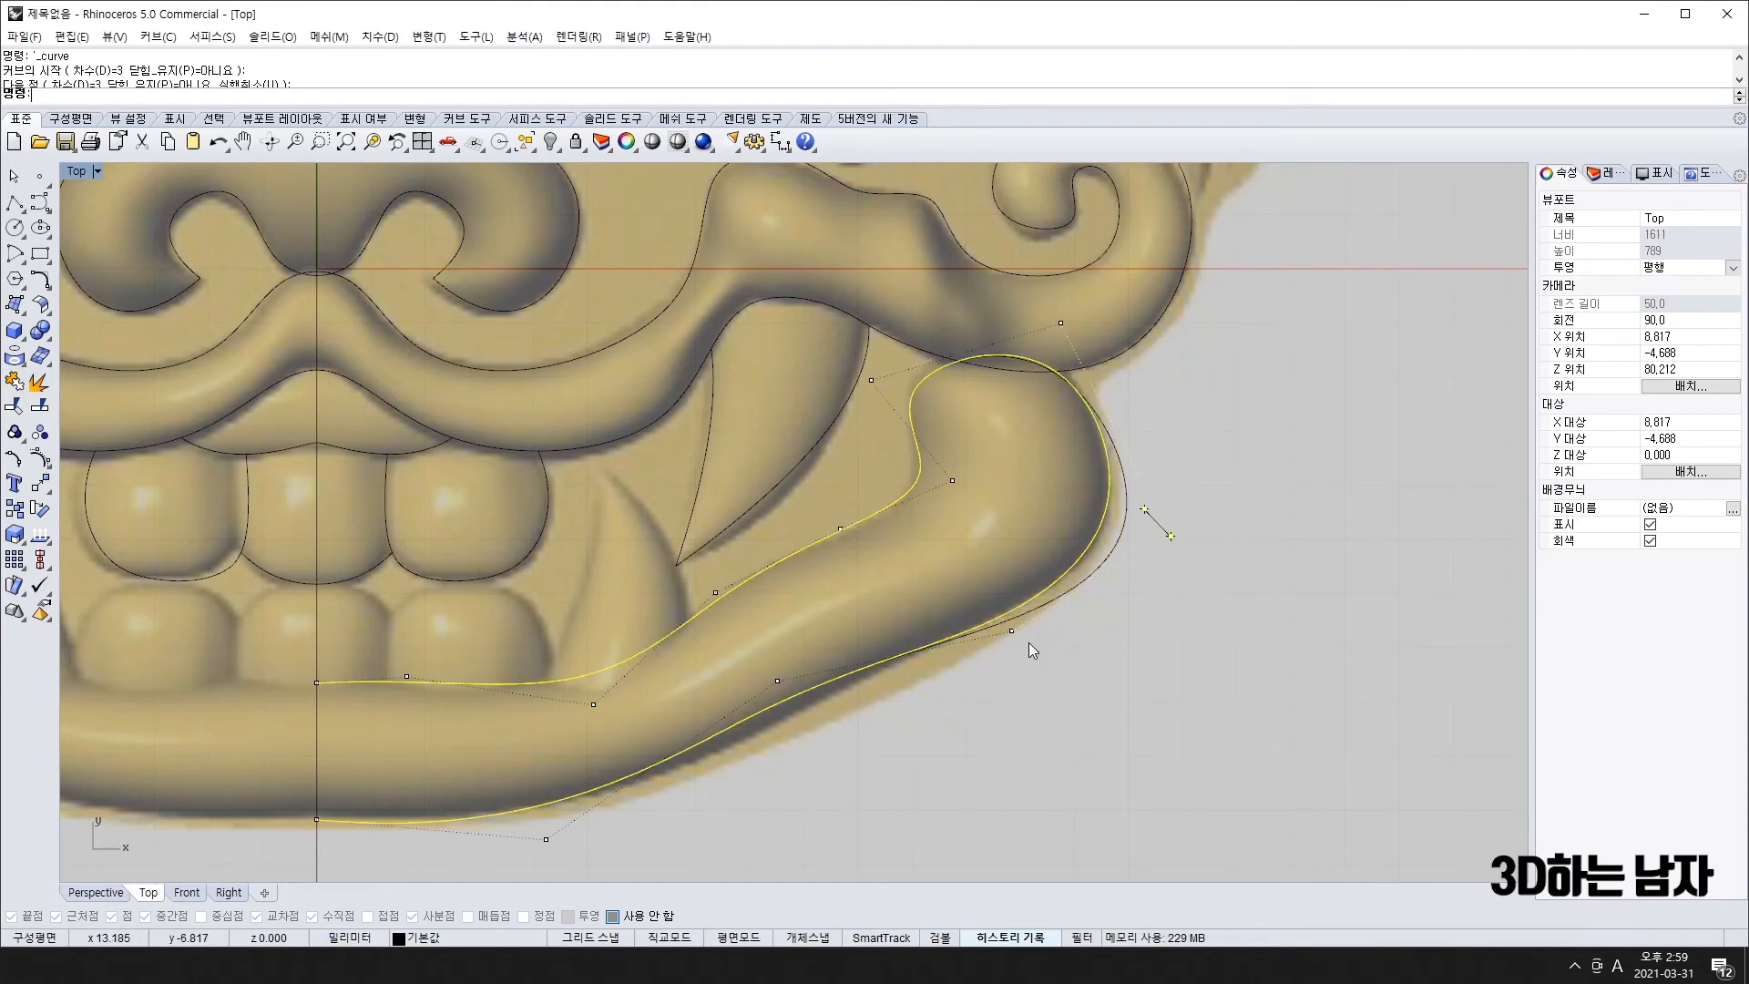
- Adjust the jaw curve's control points along the lower outer edge and beneath the chin to follow the reference
drag(777, 681, 760, 728)
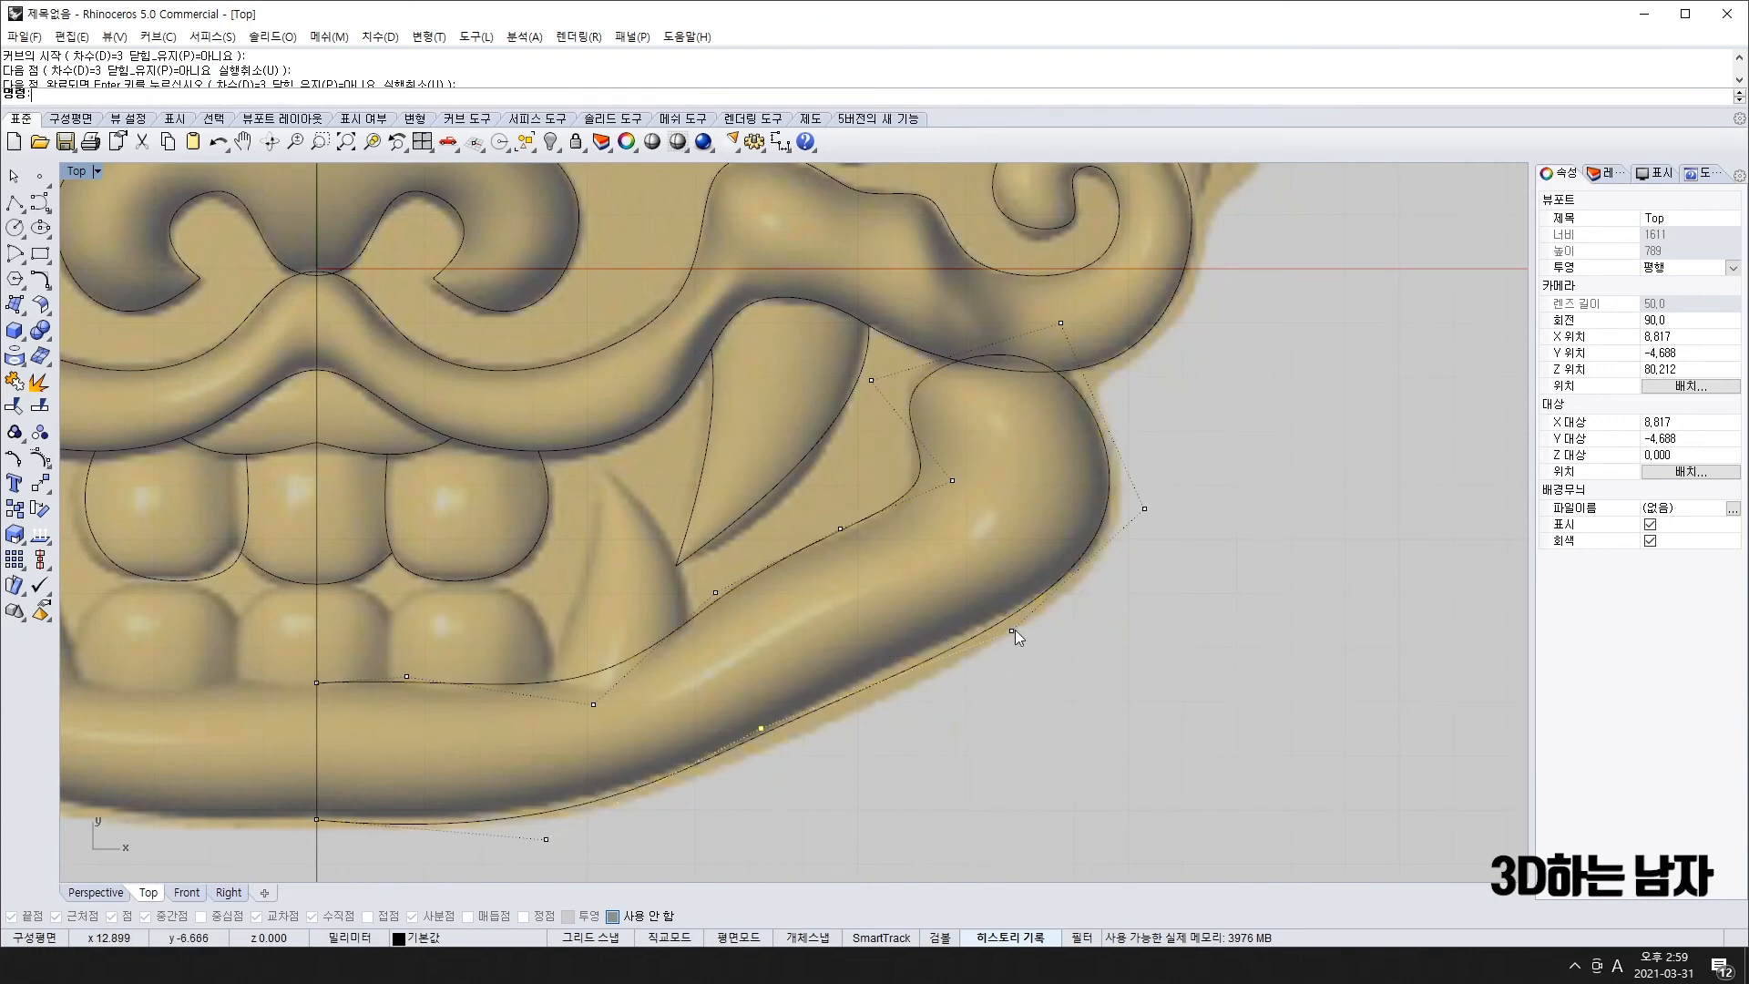
drag(1009, 634, 995, 622)
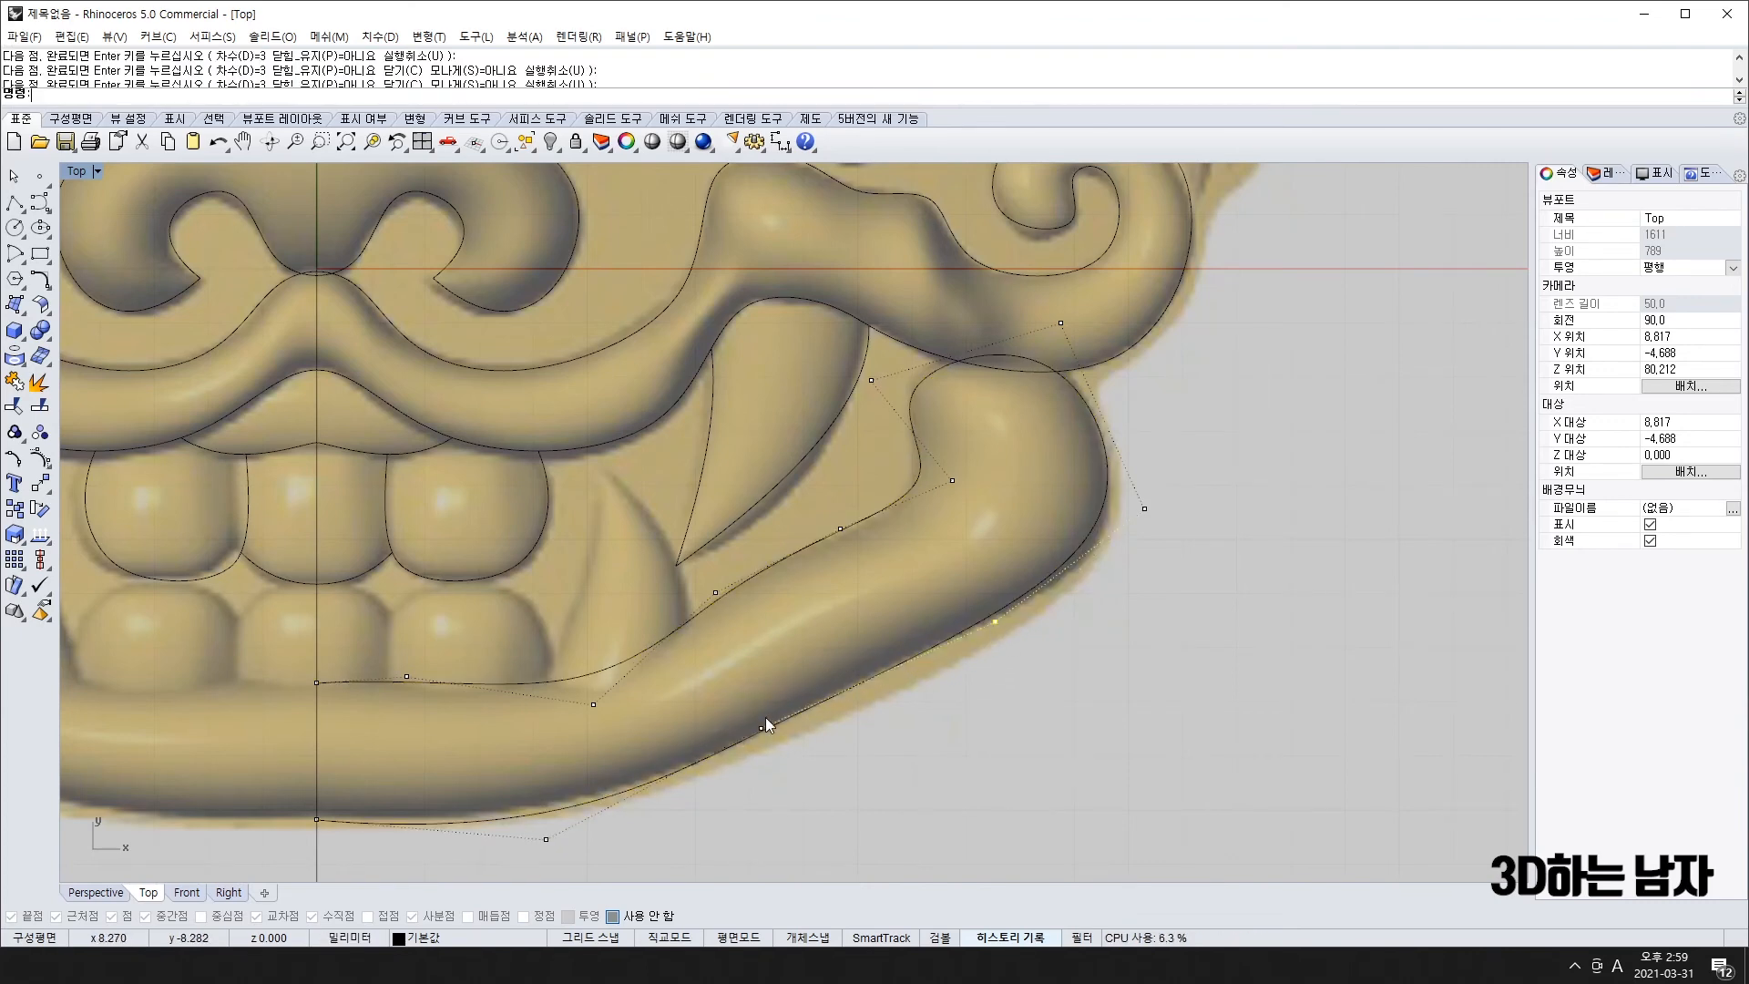
drag(761, 727, 874, 662)
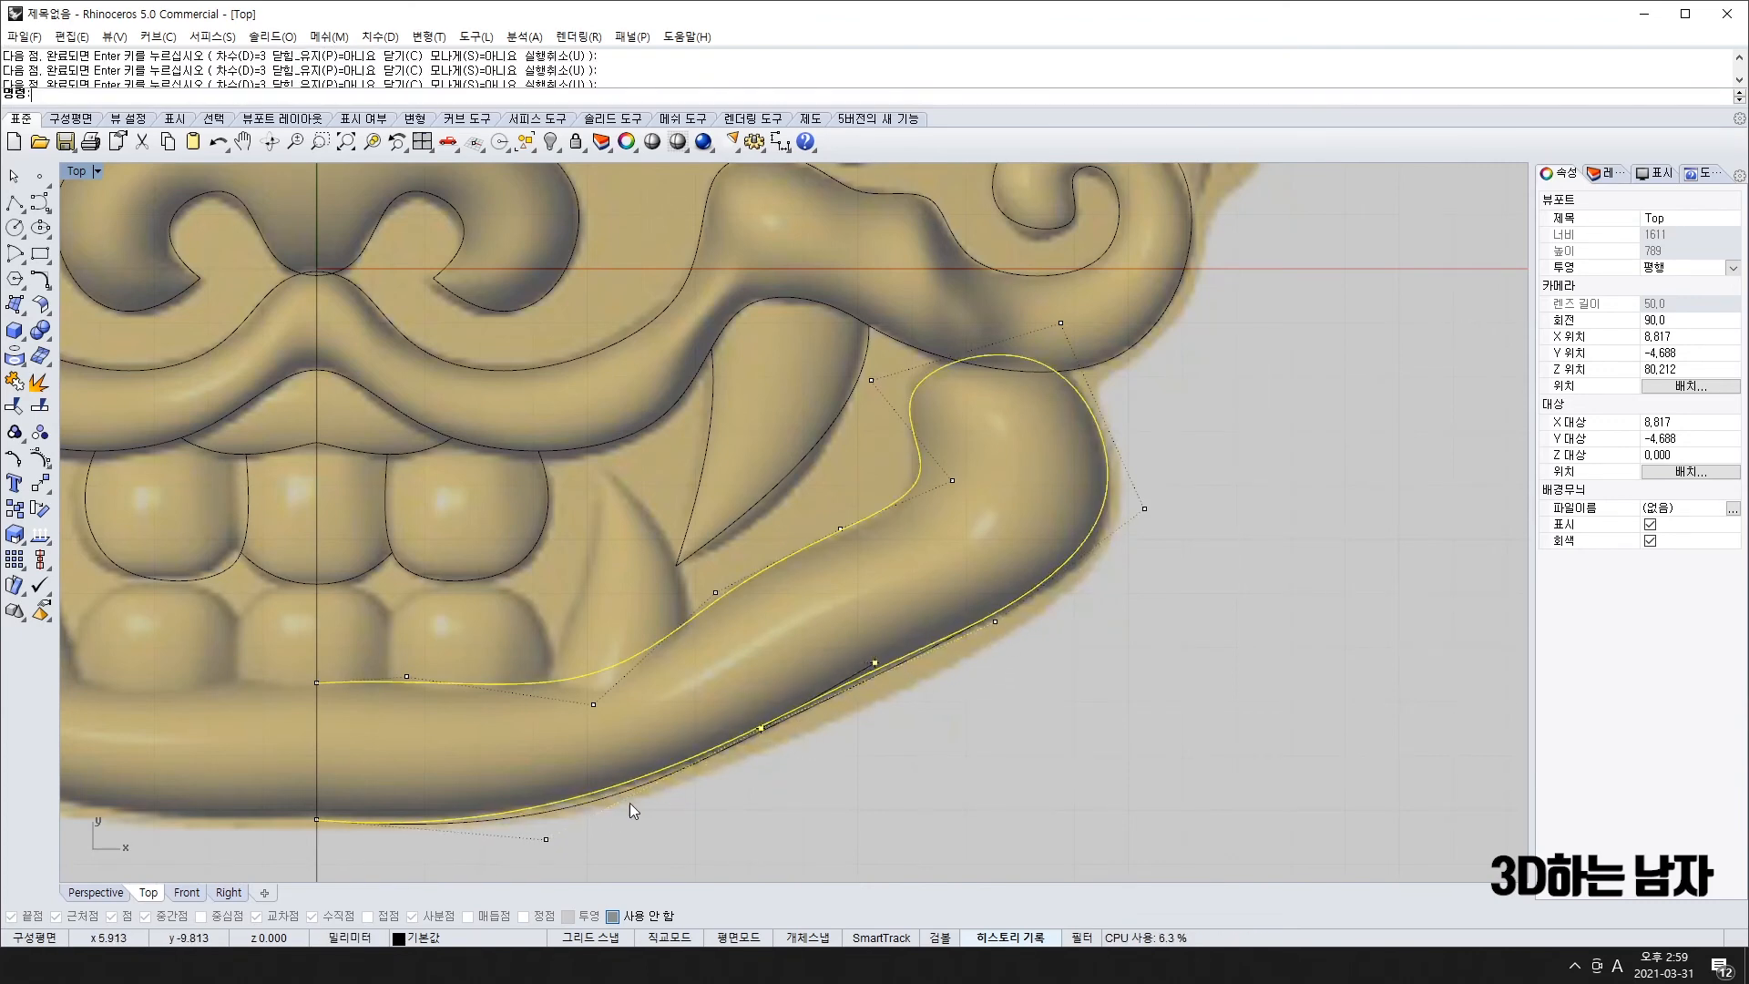
click(543, 844)
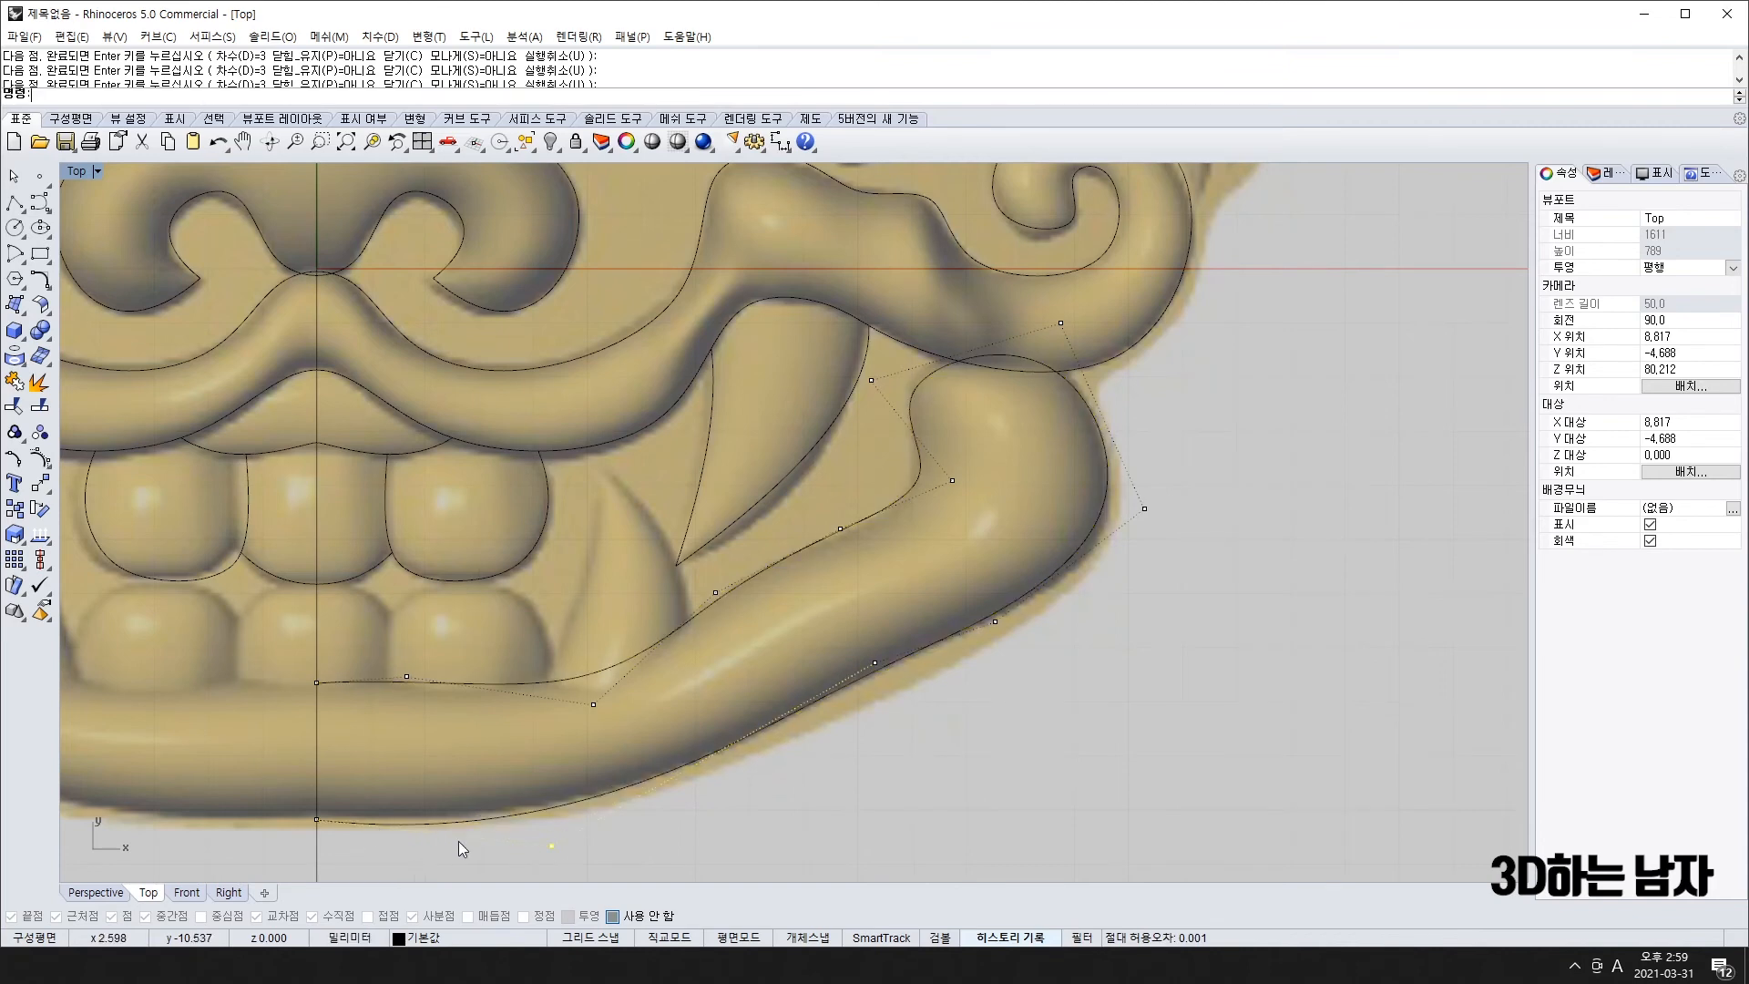
drag(552, 843, 550, 829)
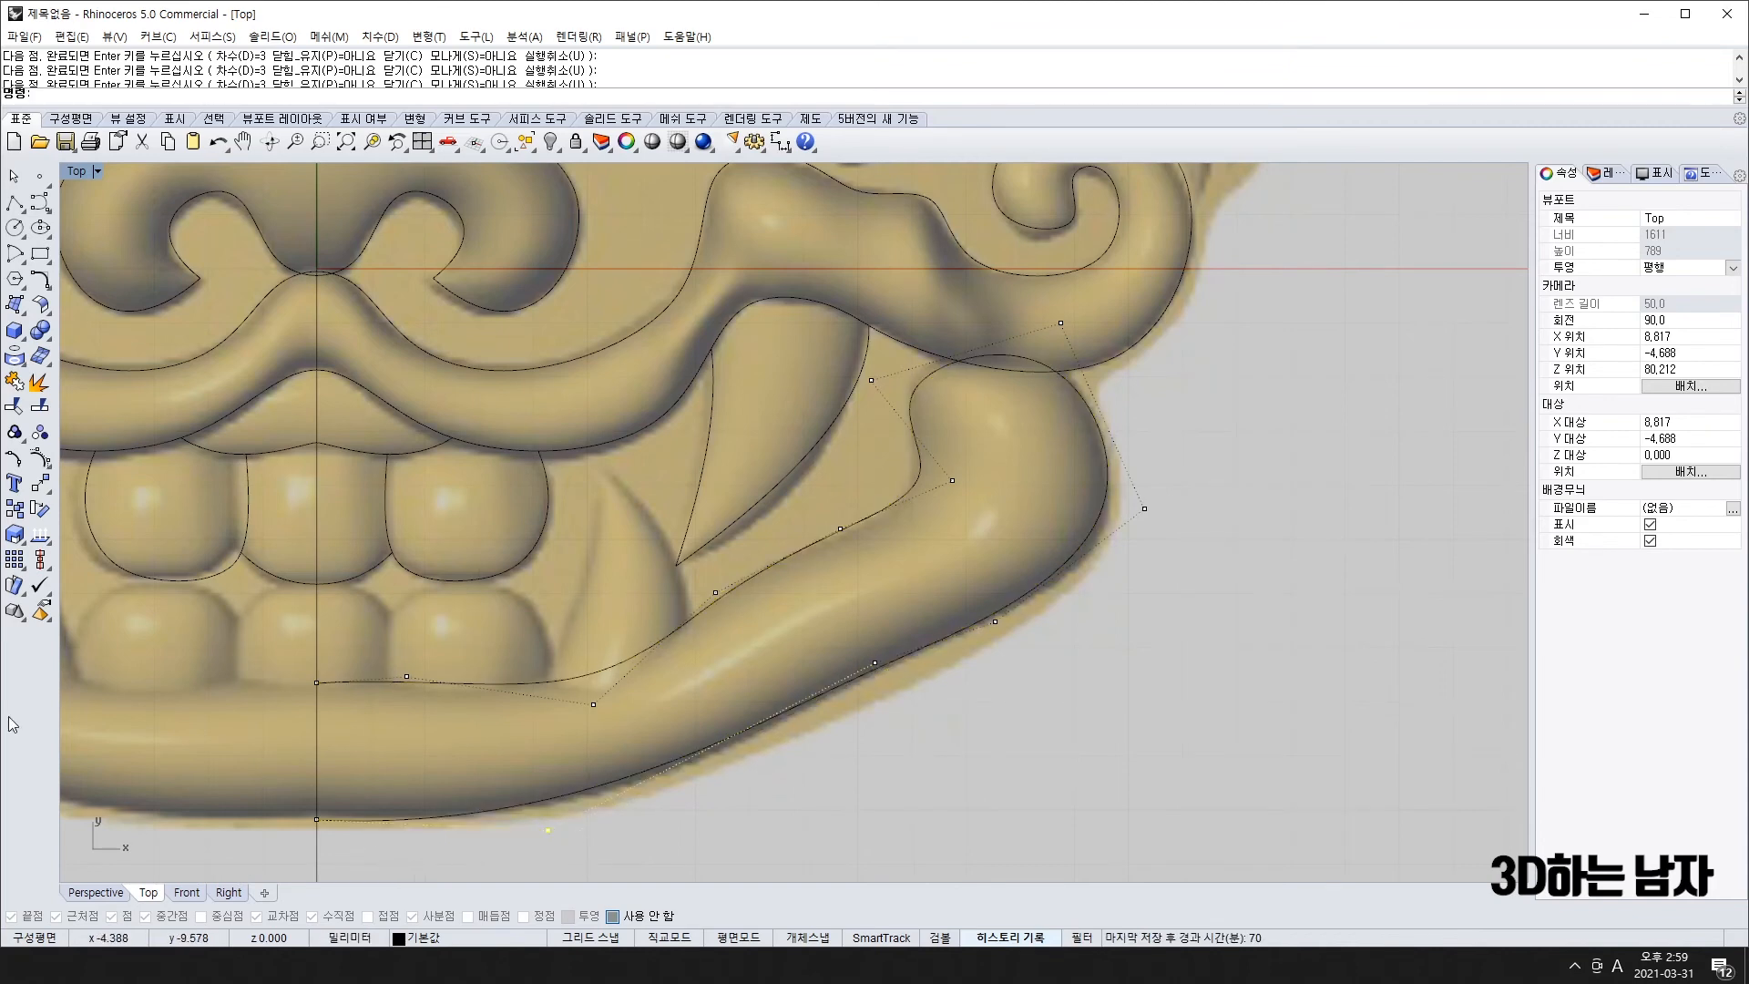
- Insert a knot in the jaw curve's lower edge and fine-tune the neighbouring control points to fit the chin outline
click(44, 463)
click(70, 494)
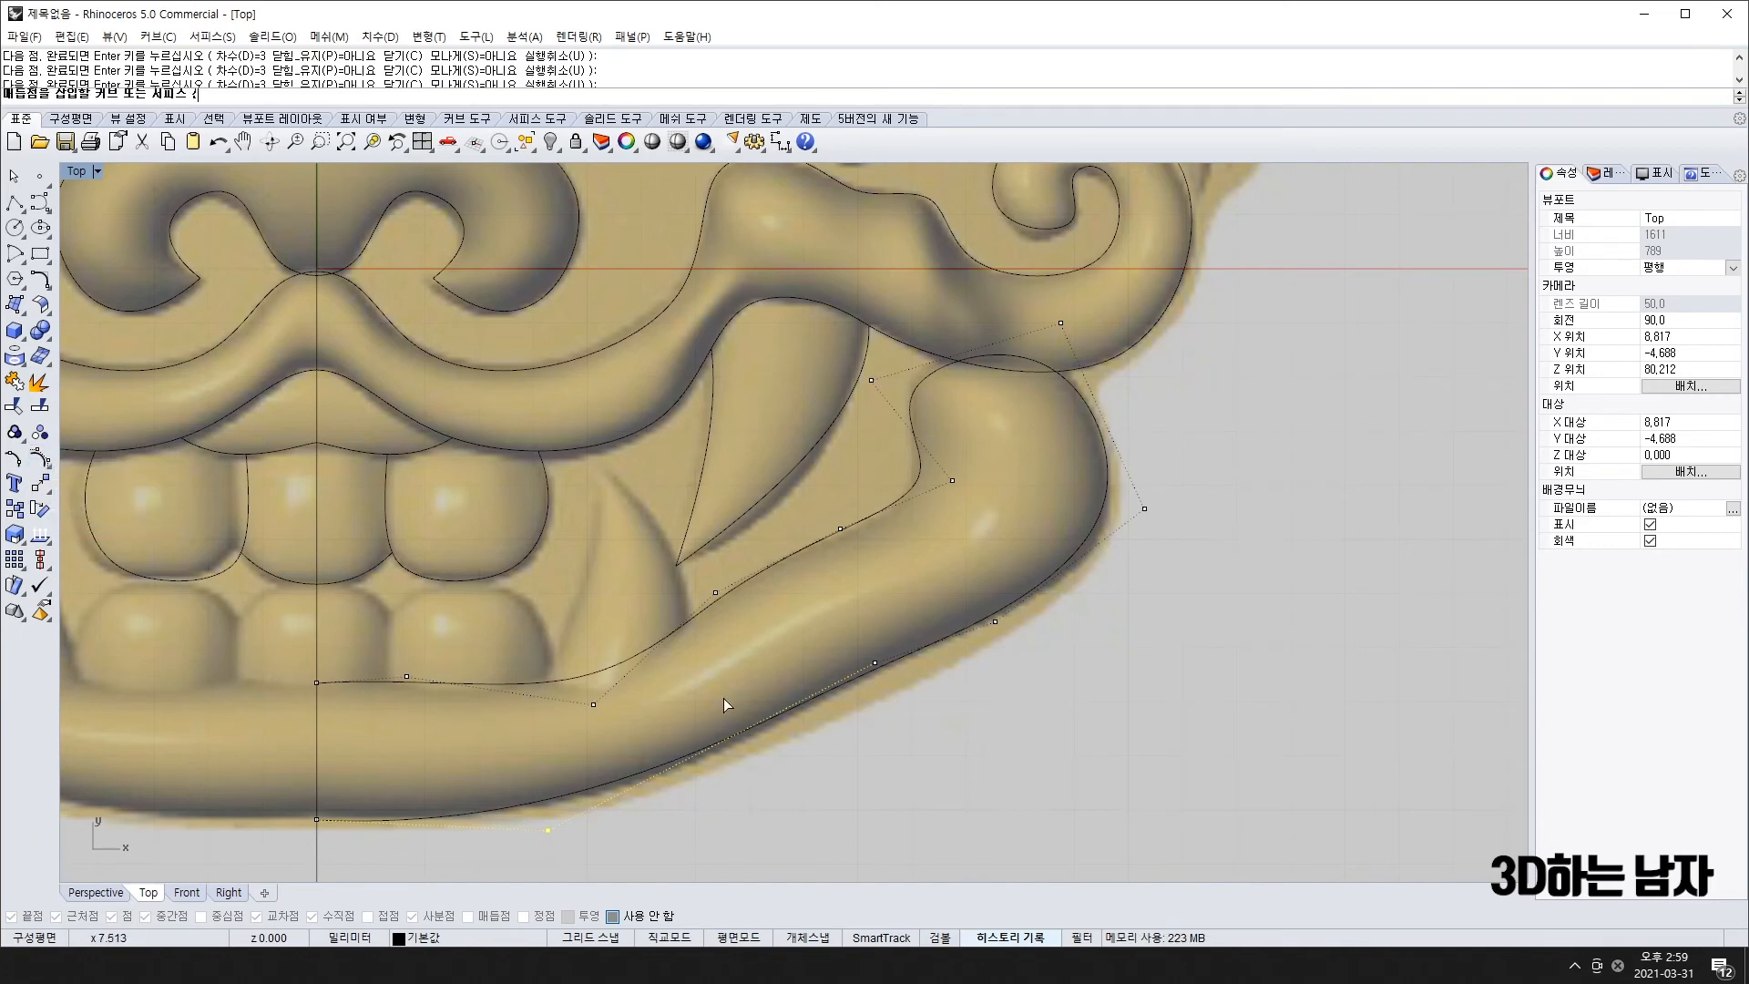
click(712, 756)
key(Escape)
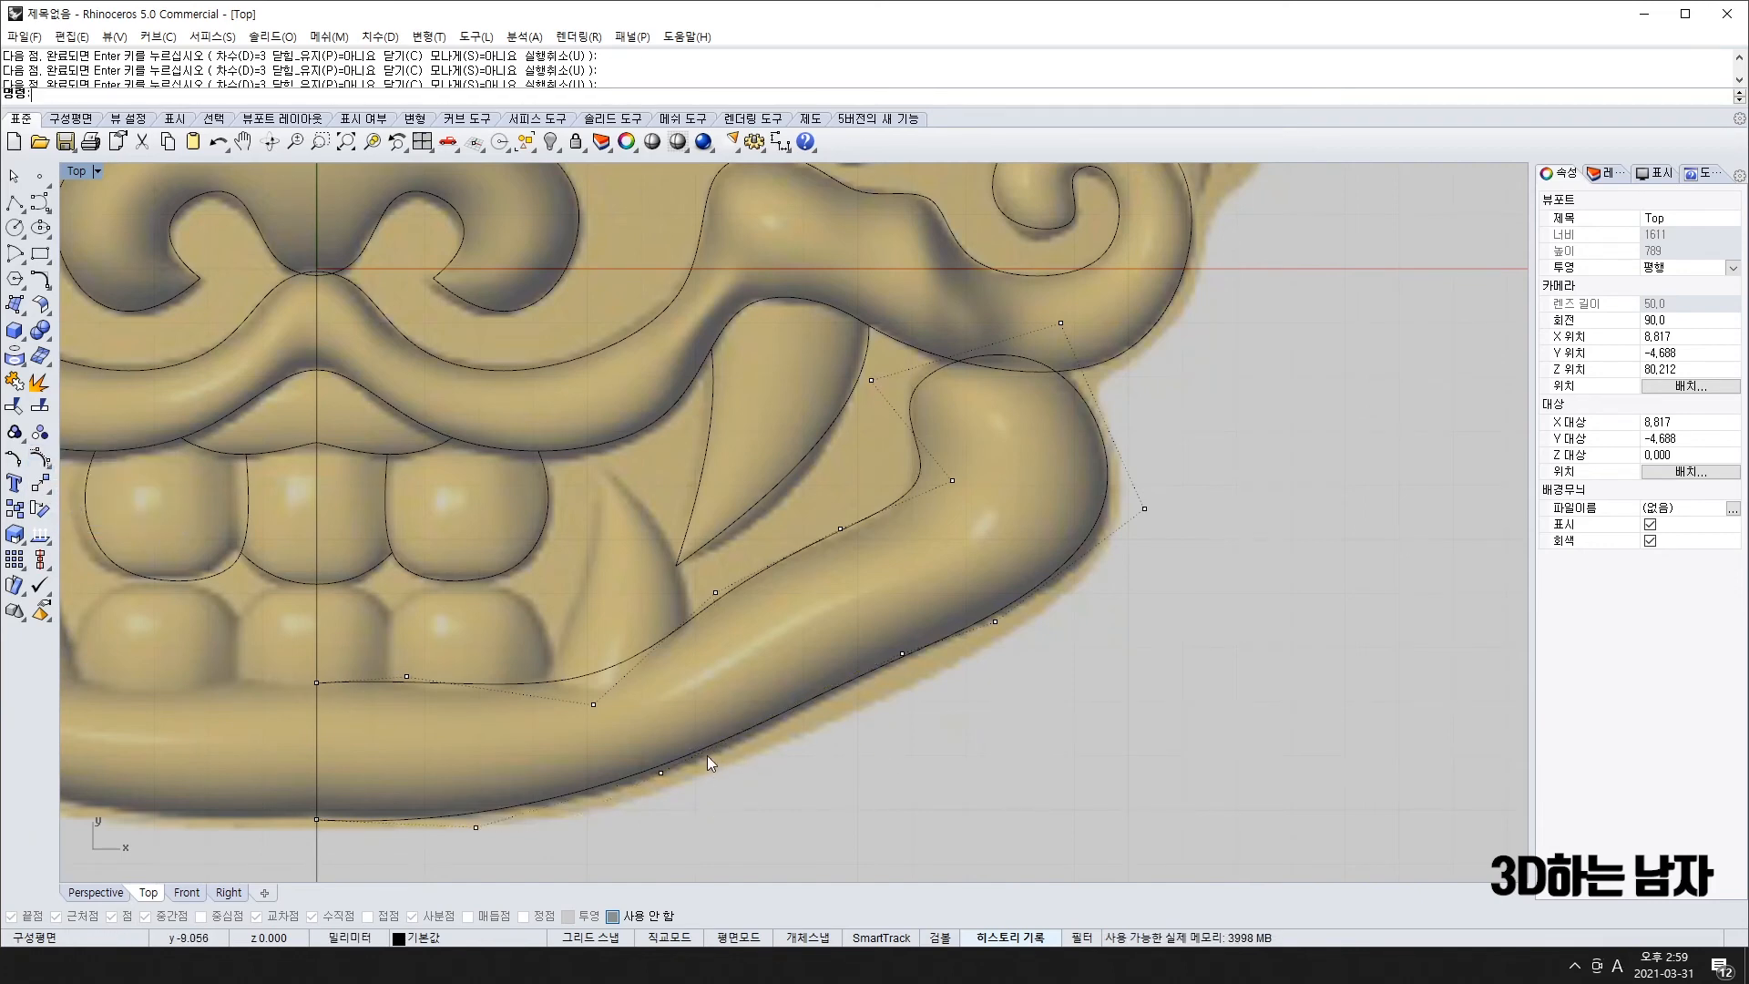
click(665, 774)
key(F10)
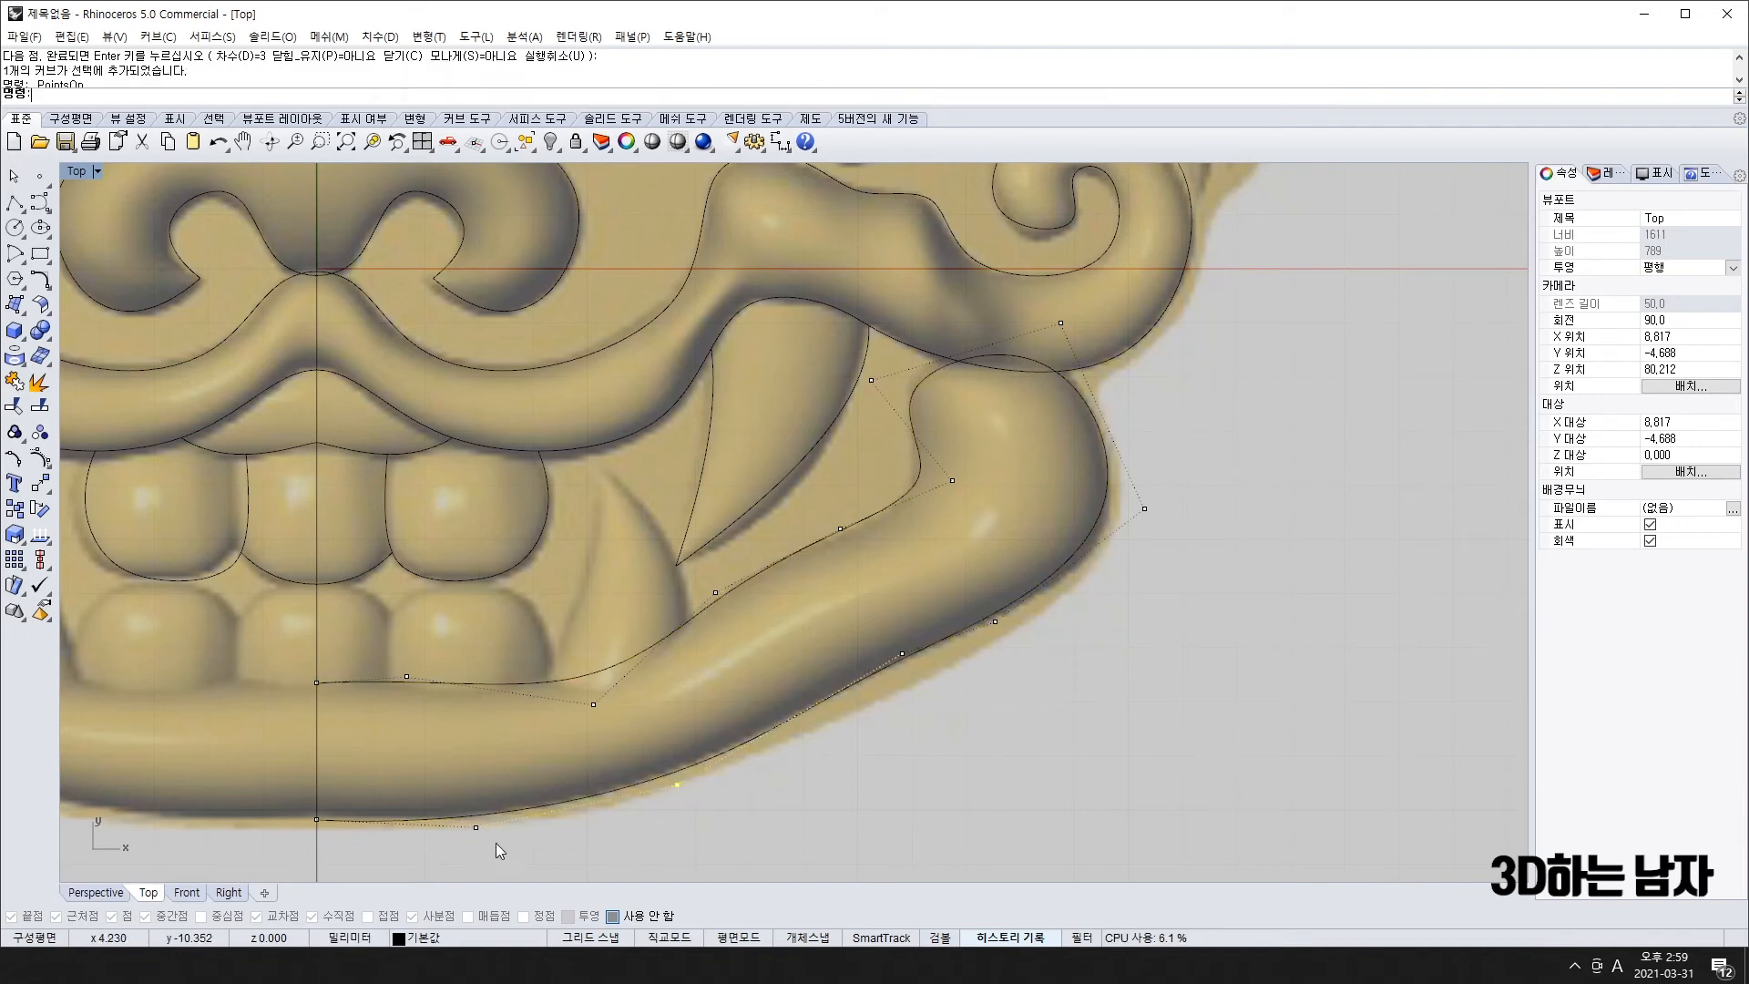
click(476, 826)
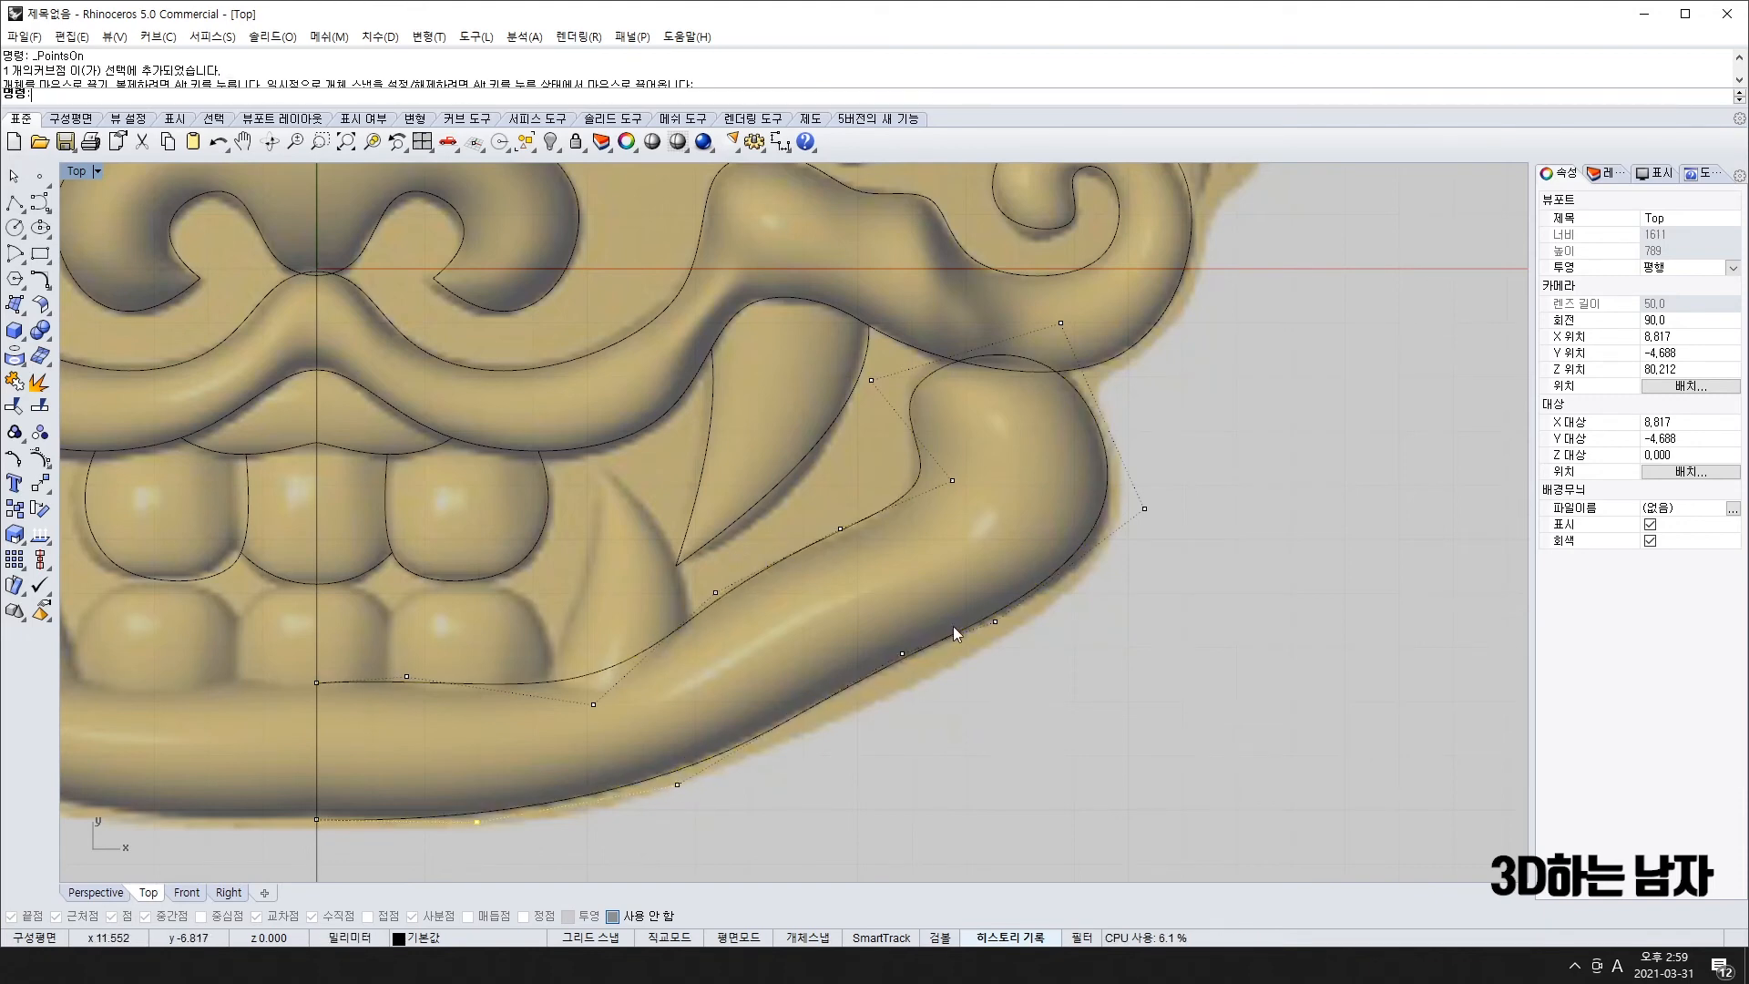
- Mirror the jaw's half outline across the vertical centre line through the origin and join both halves into one curve
scroll(847, 696, down, 5)
click(847, 685)
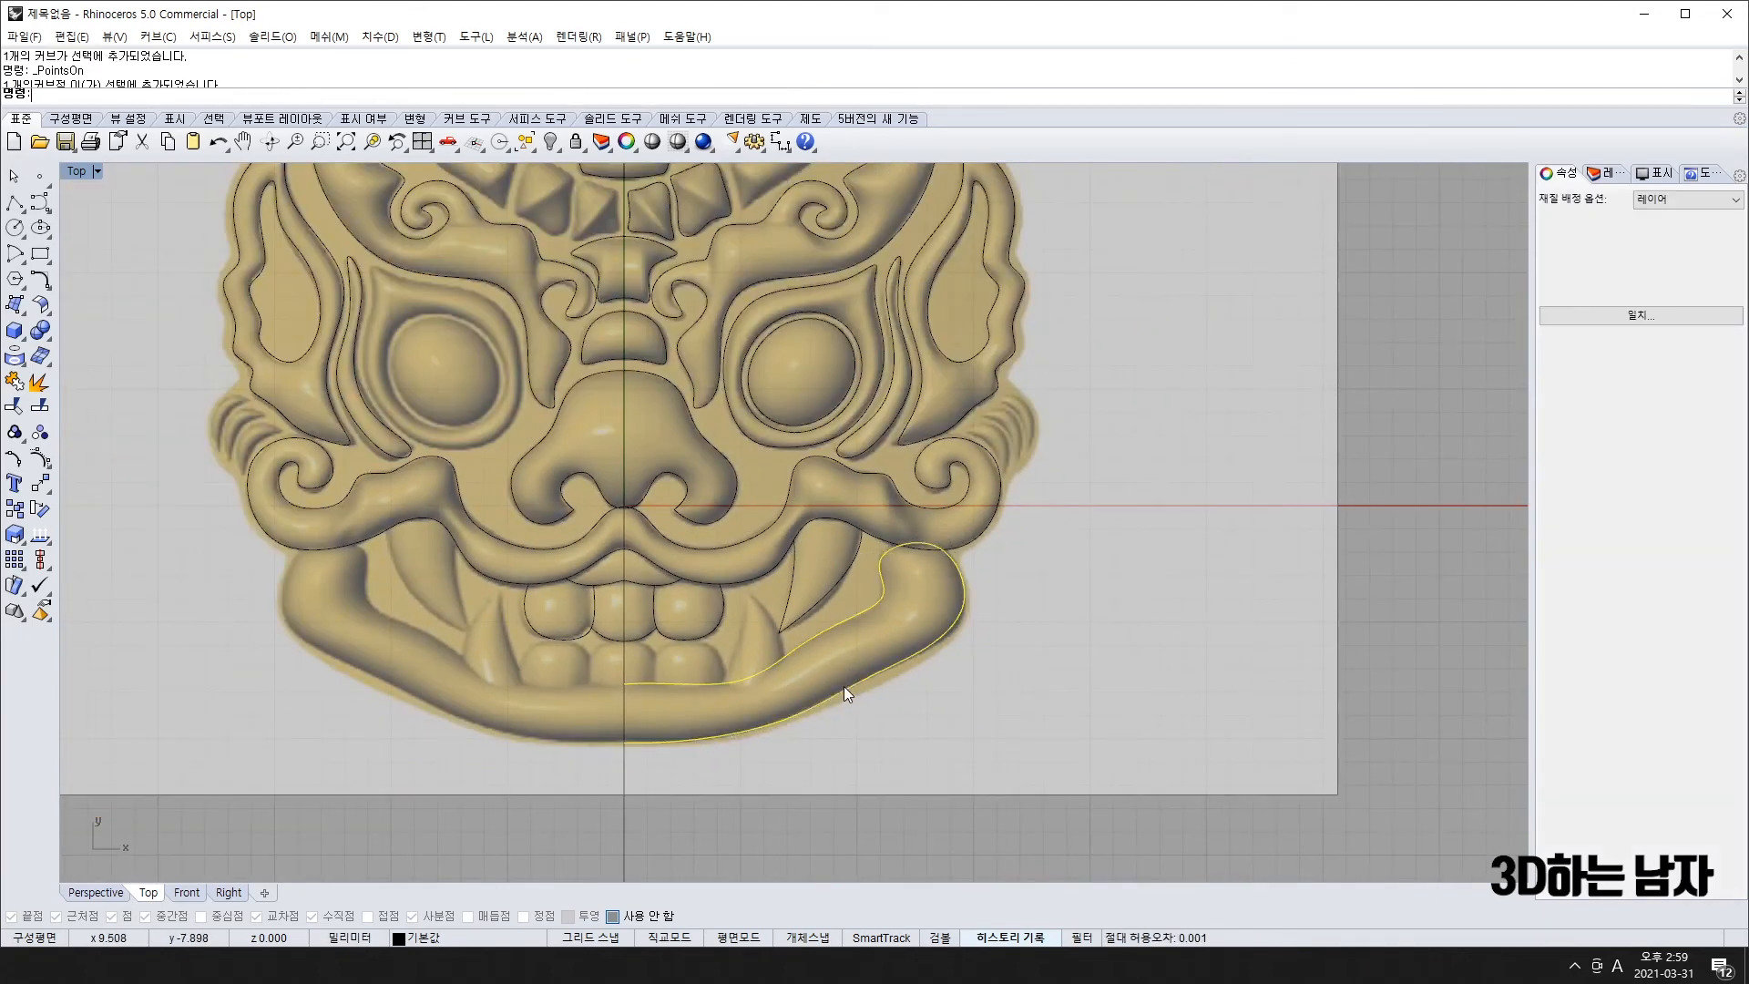
text(mi)
key(space)
click(623, 743)
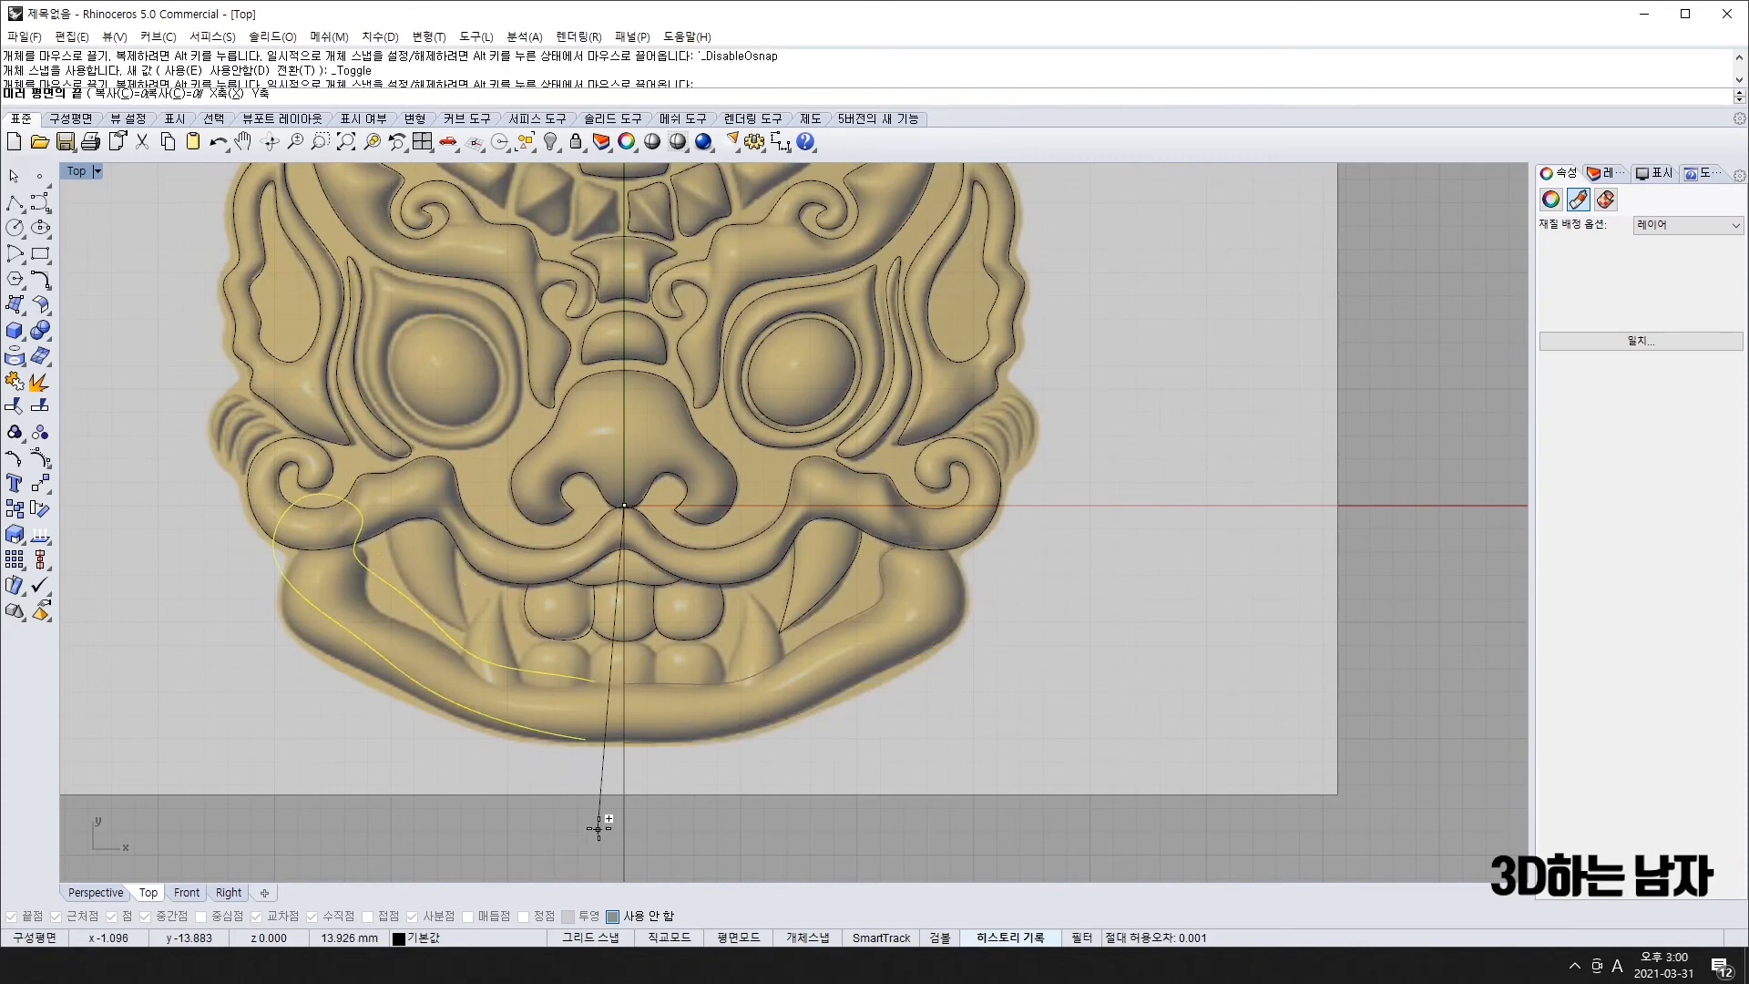
shift+click(623, 839)
shift+click(561, 740)
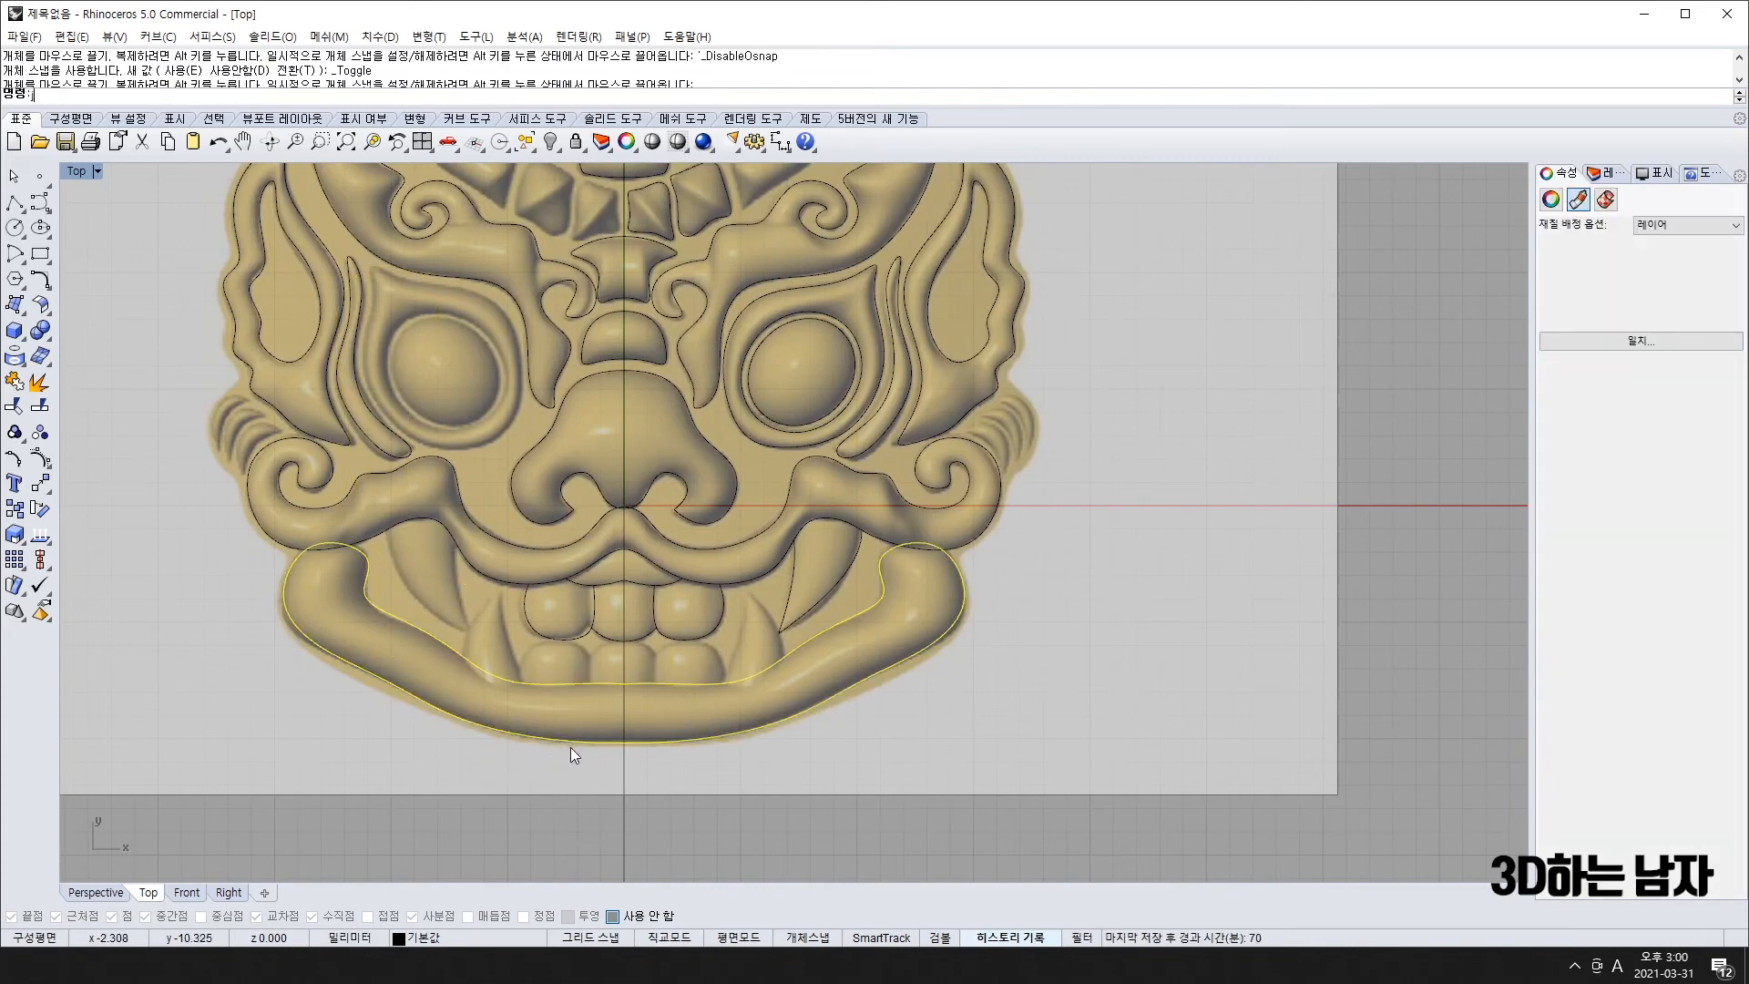
- Delete the joined jaw curve's control points on the centre line to smooth it, and hide its remaining points
key(F10)
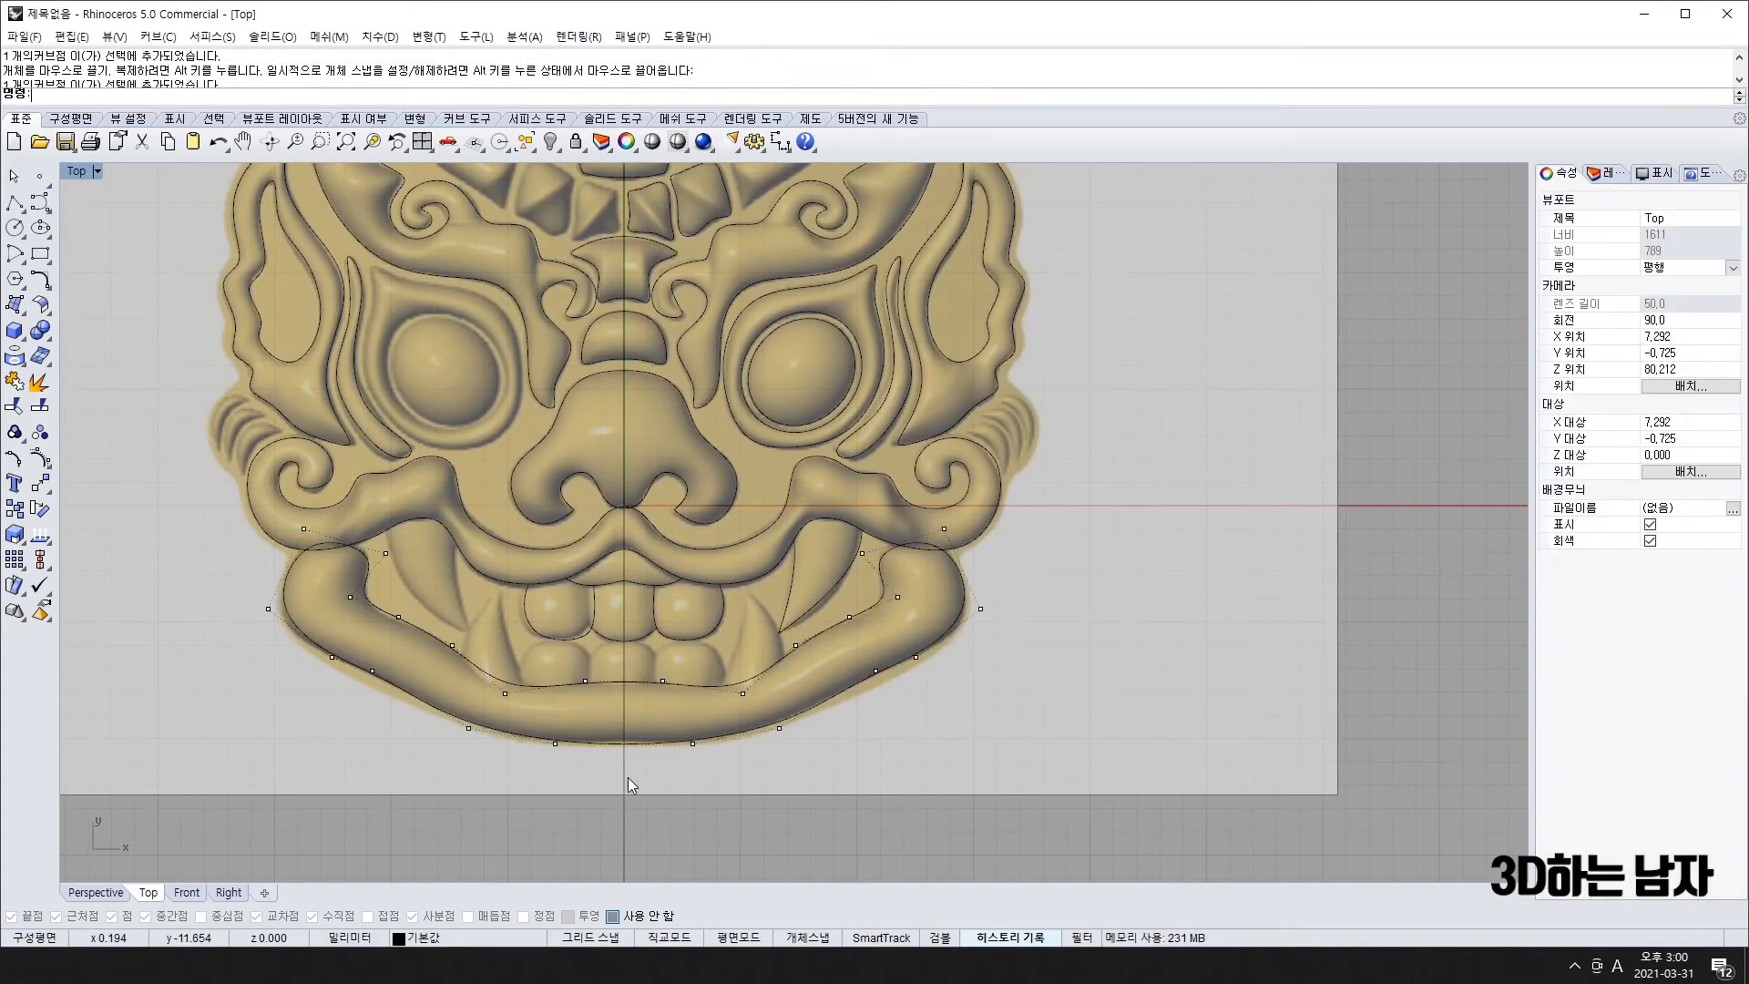
scroll(653, 695, up, 5)
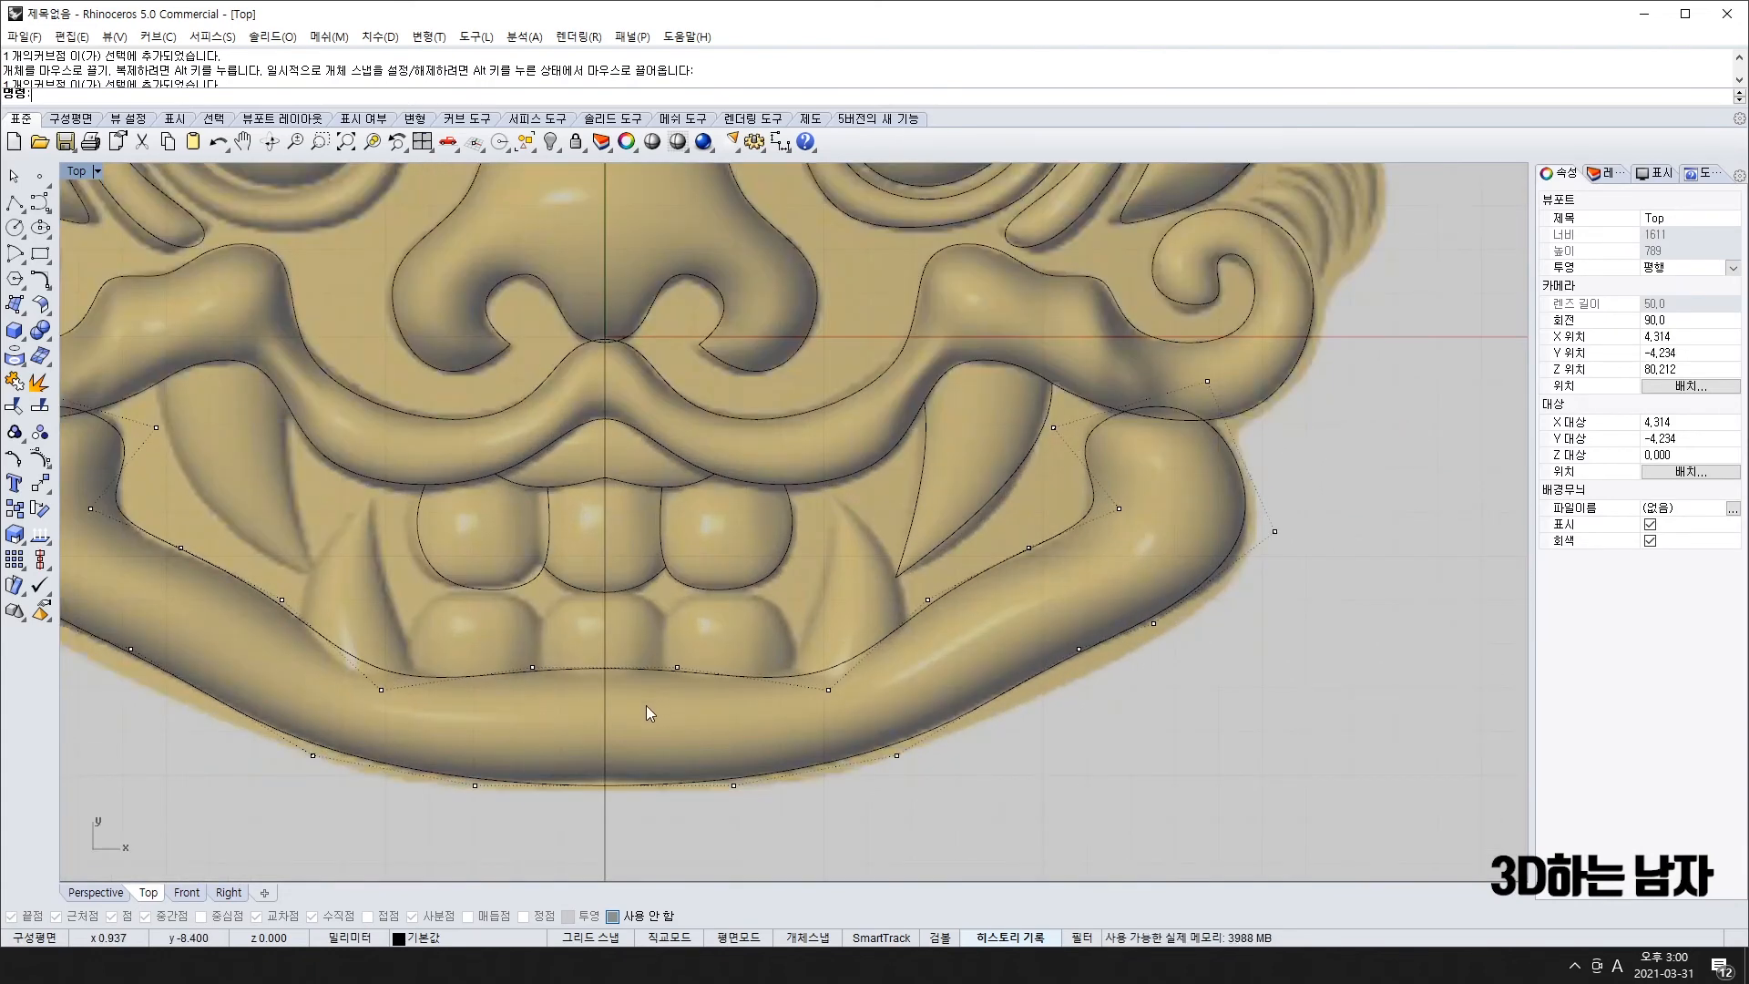
key(F11)
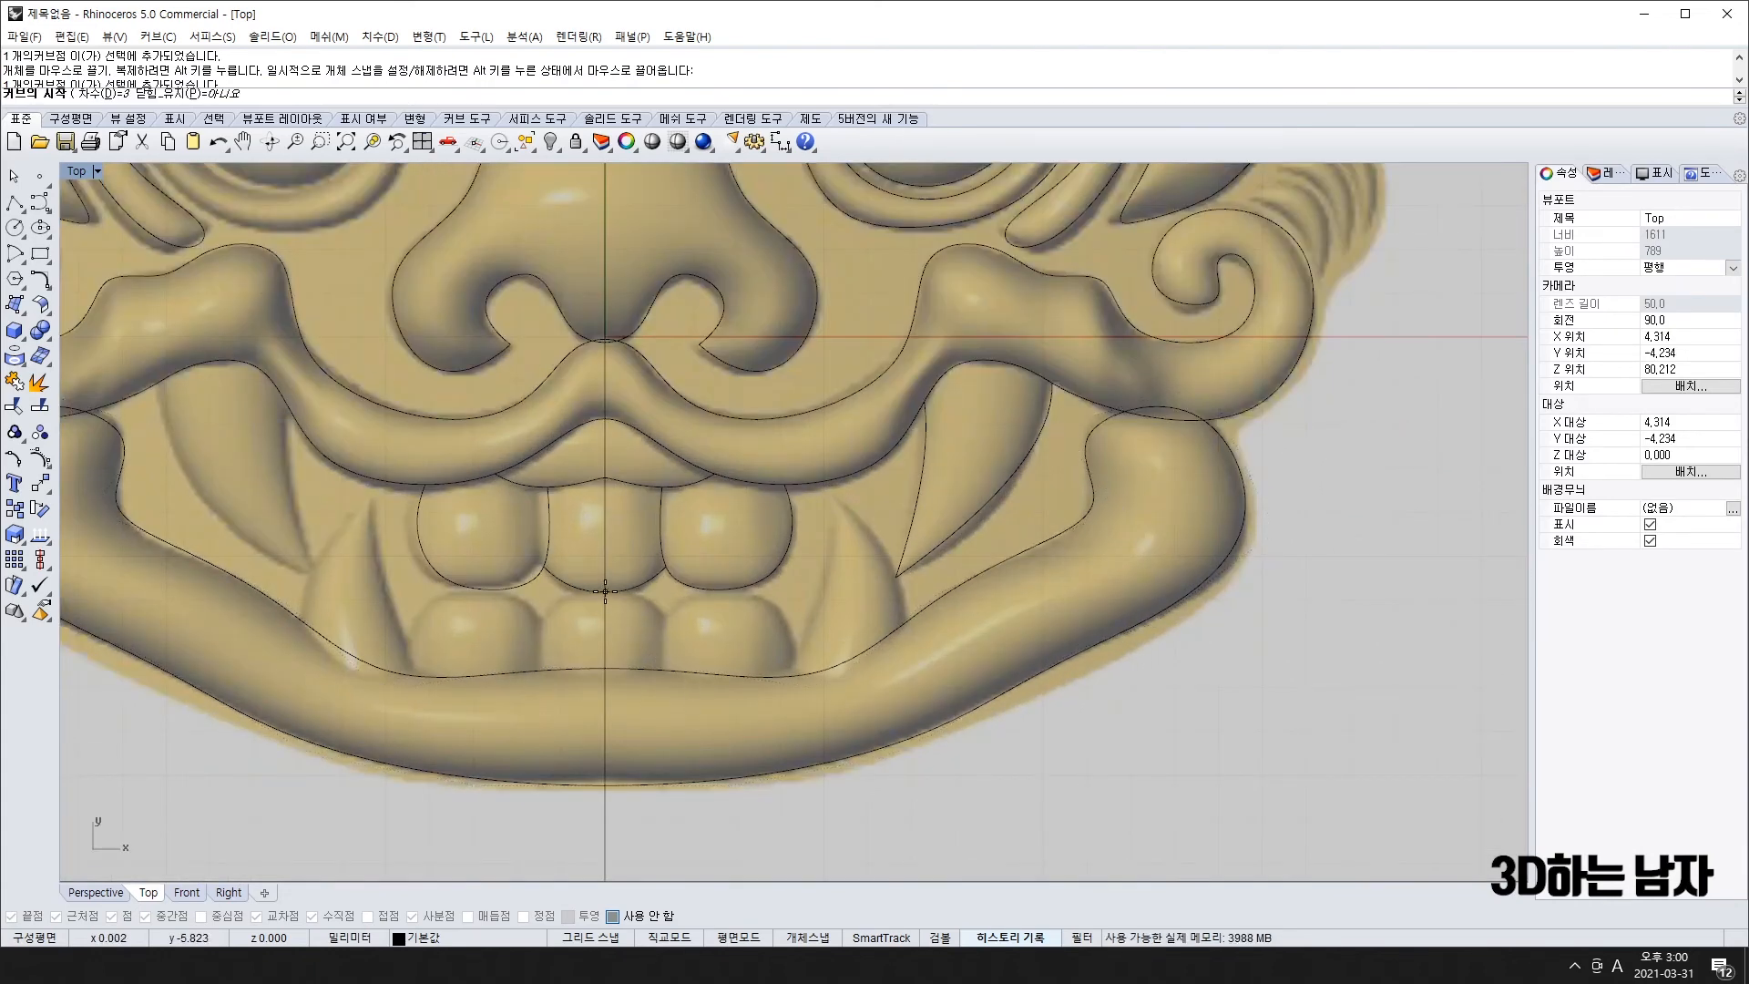
- Trace the right half of the lower middle tooth from the centre line over its top corner down to the jaw curve
click(605, 592)
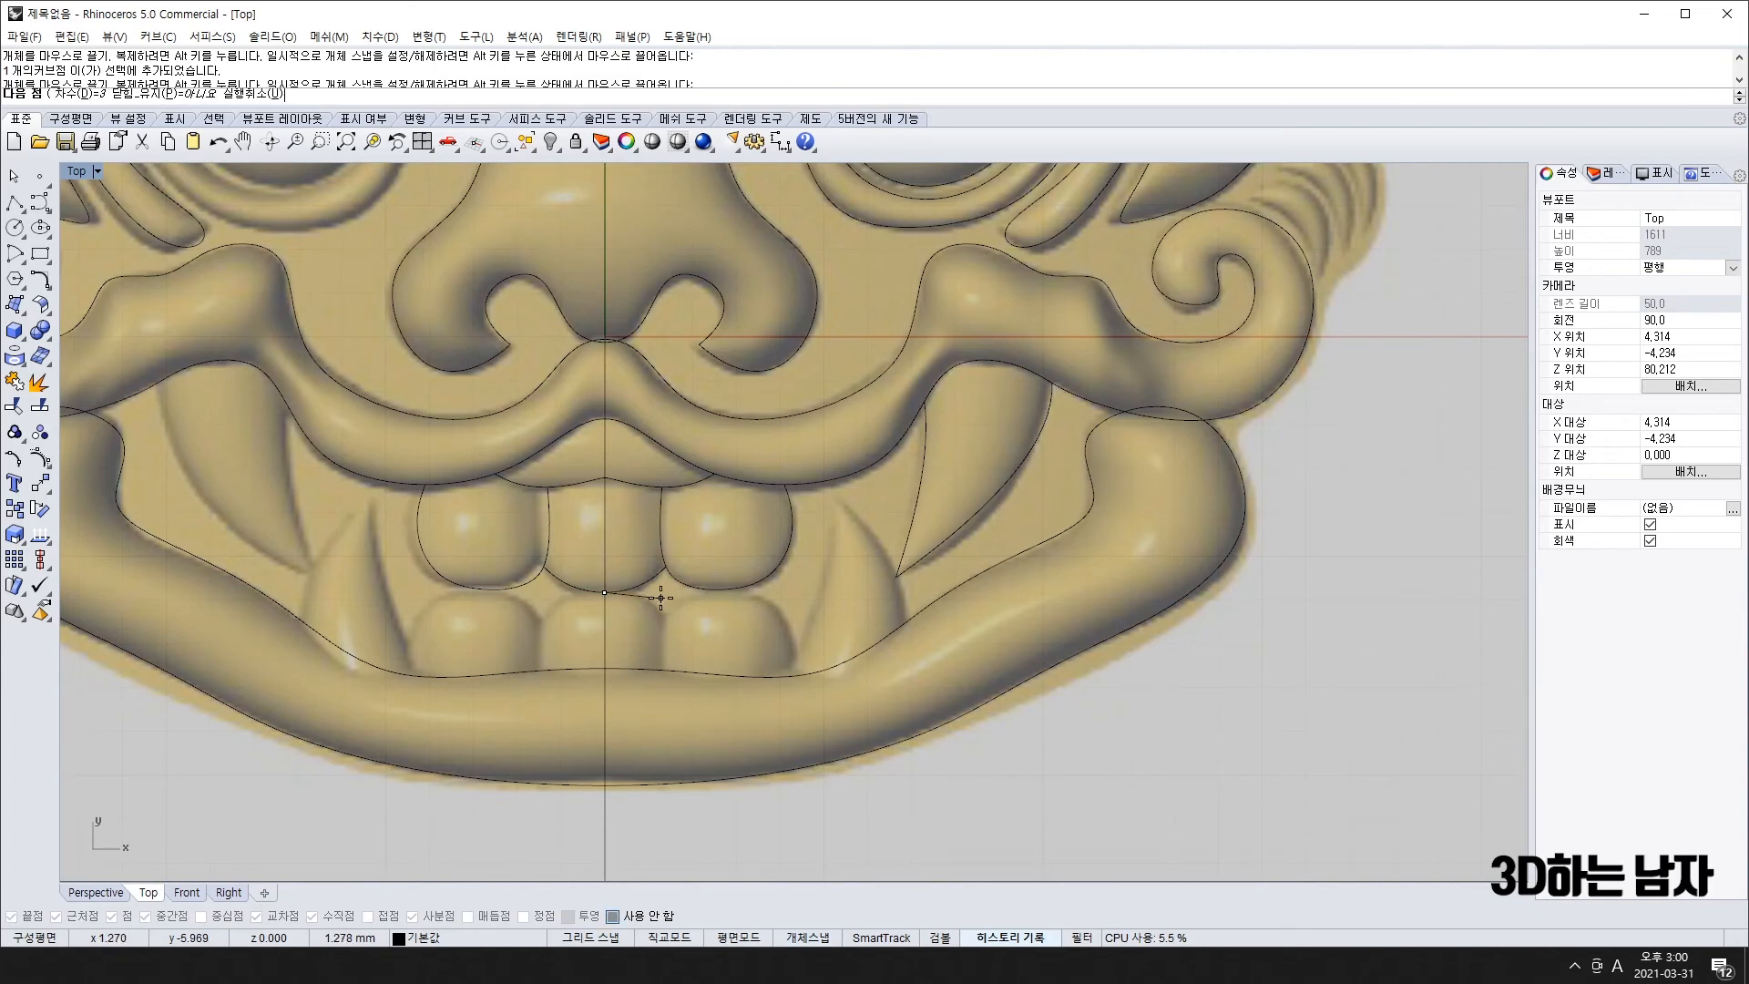
click(666, 620)
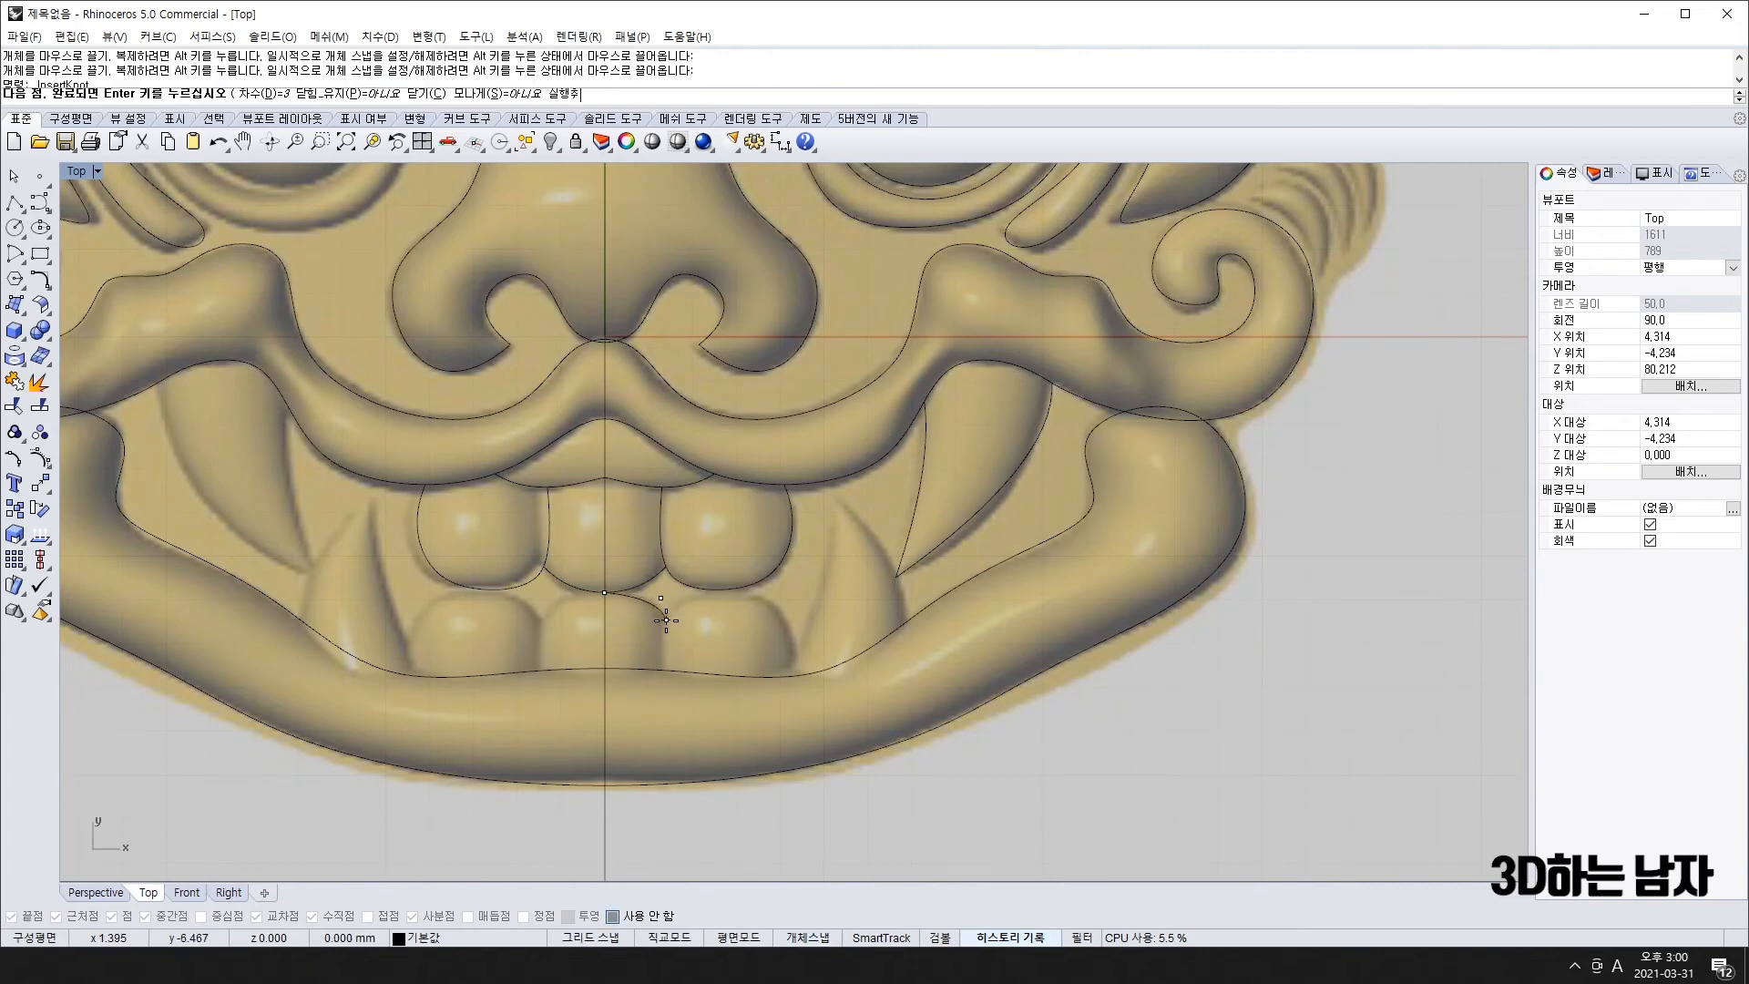
click(661, 671)
key(Return)
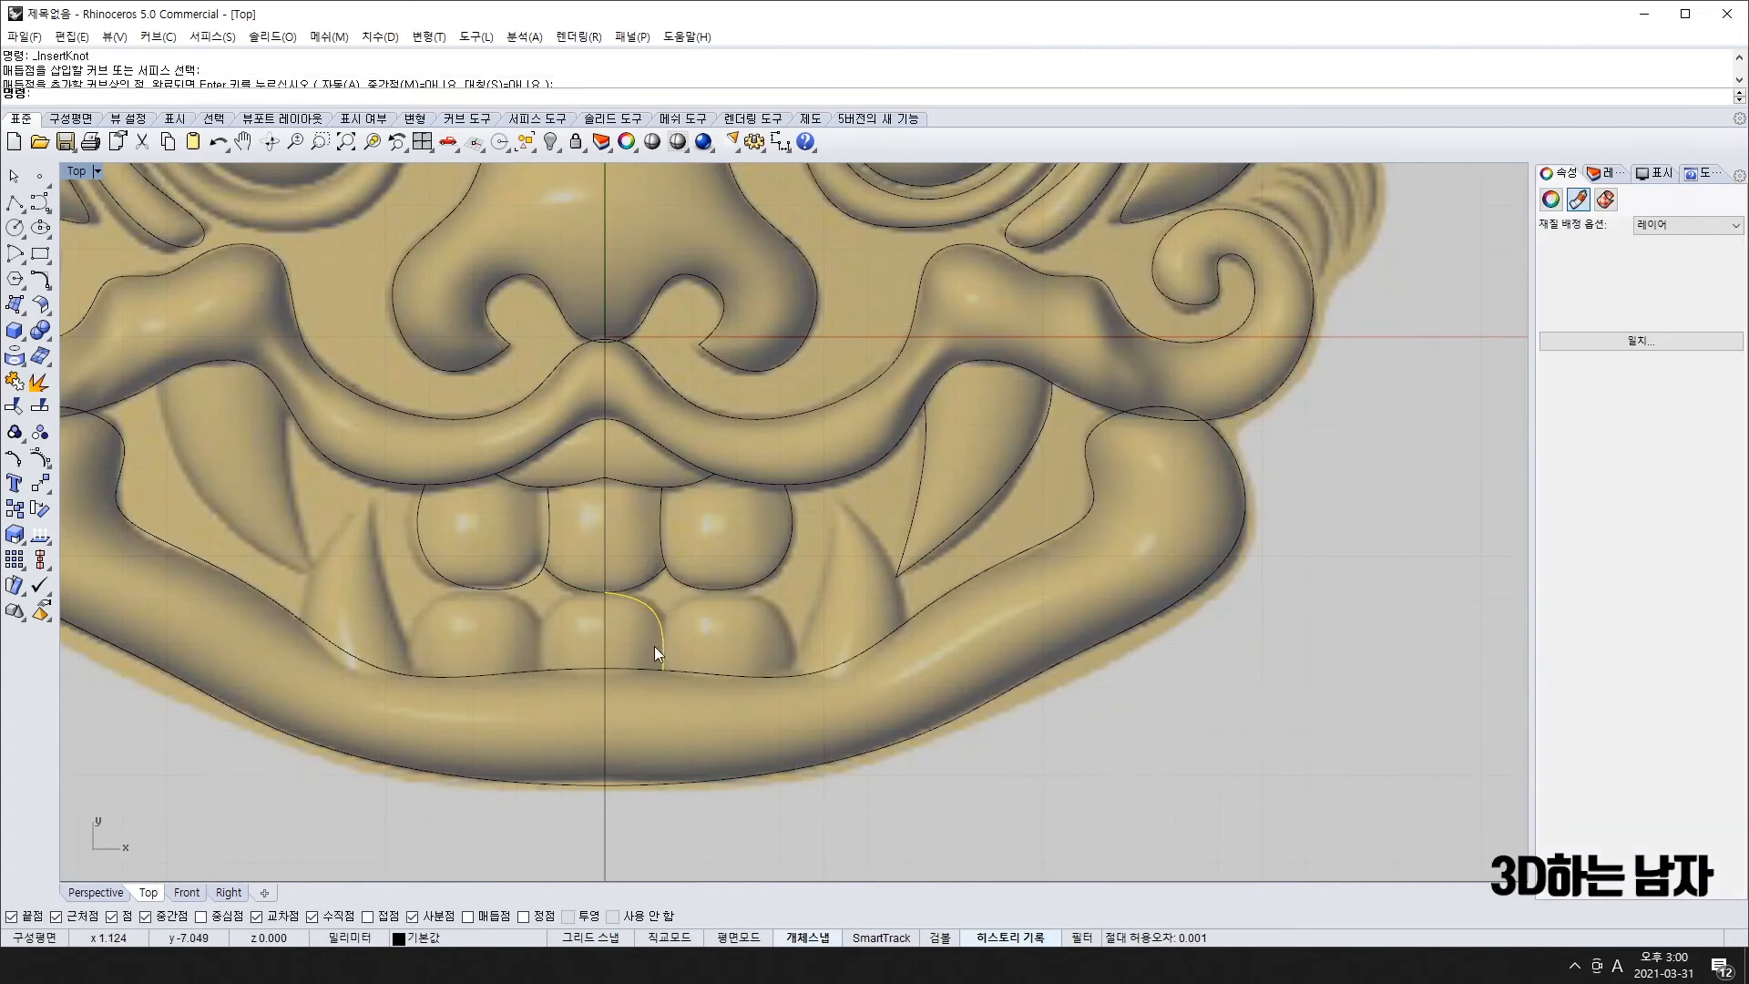
- Mirror the lower middle tooth's half curve across the centre line from origin 0 and join both halves
text(mi)
key(Return)
text(0)
key(Return)
click(604, 758)
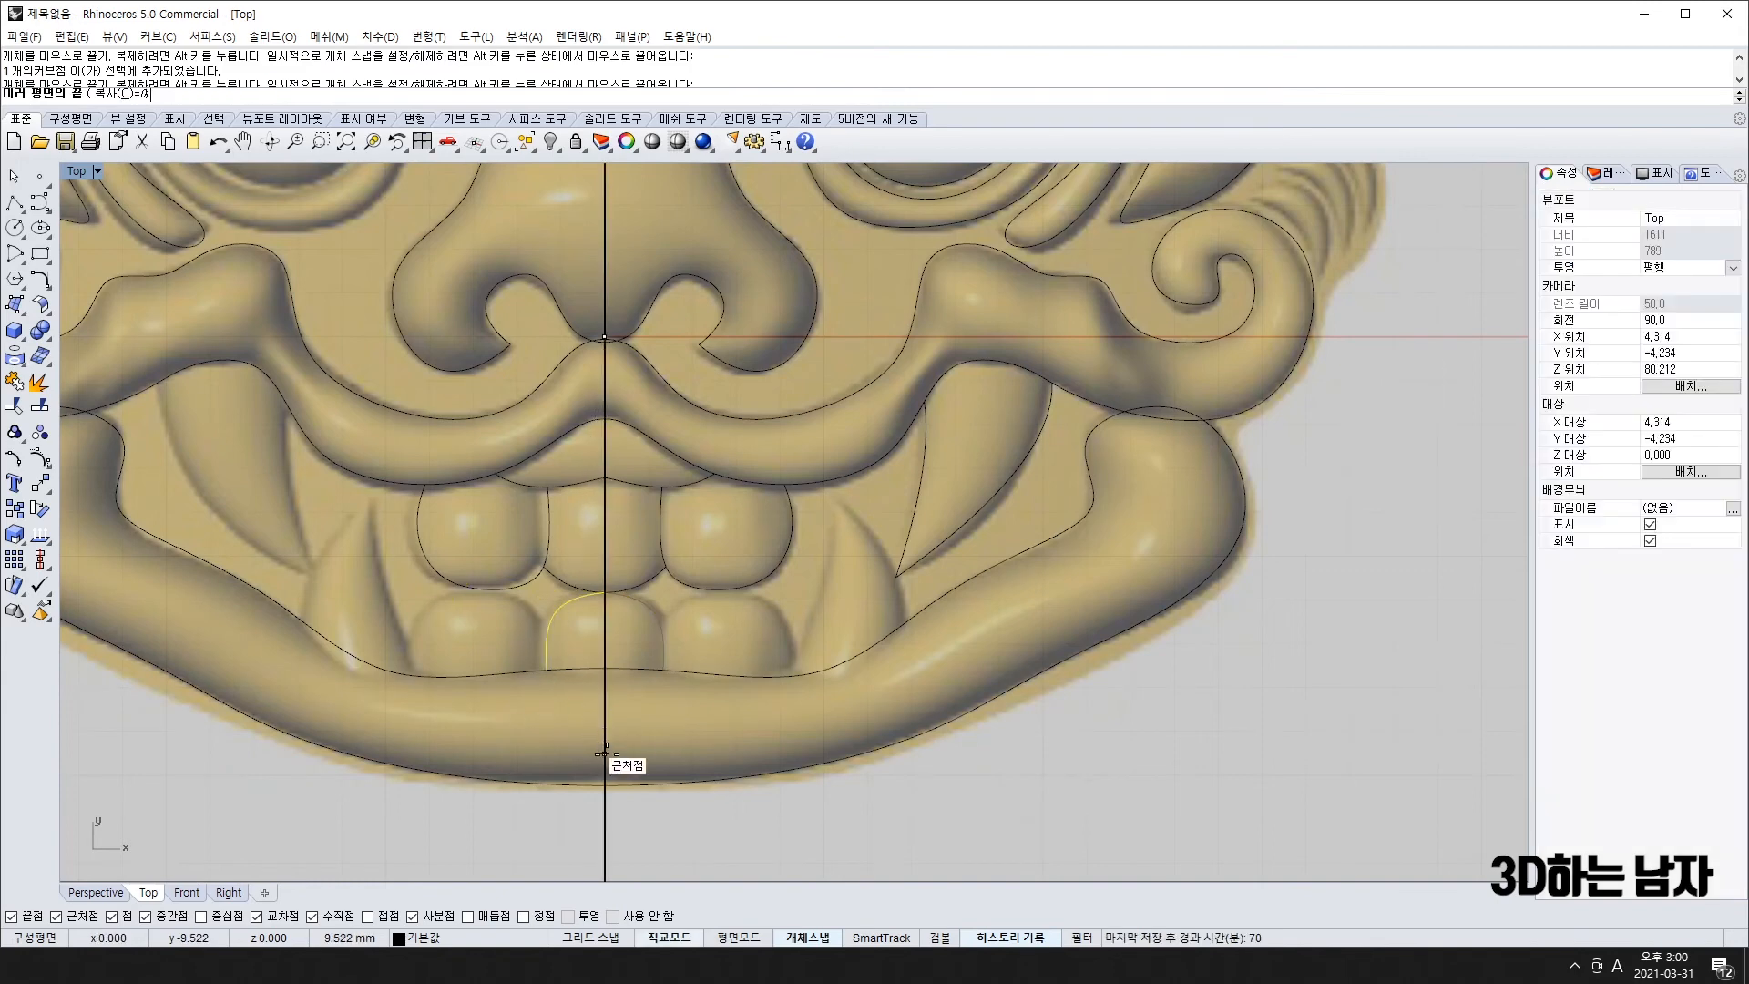
shift+click(571, 600)
text(q)
key(Return)
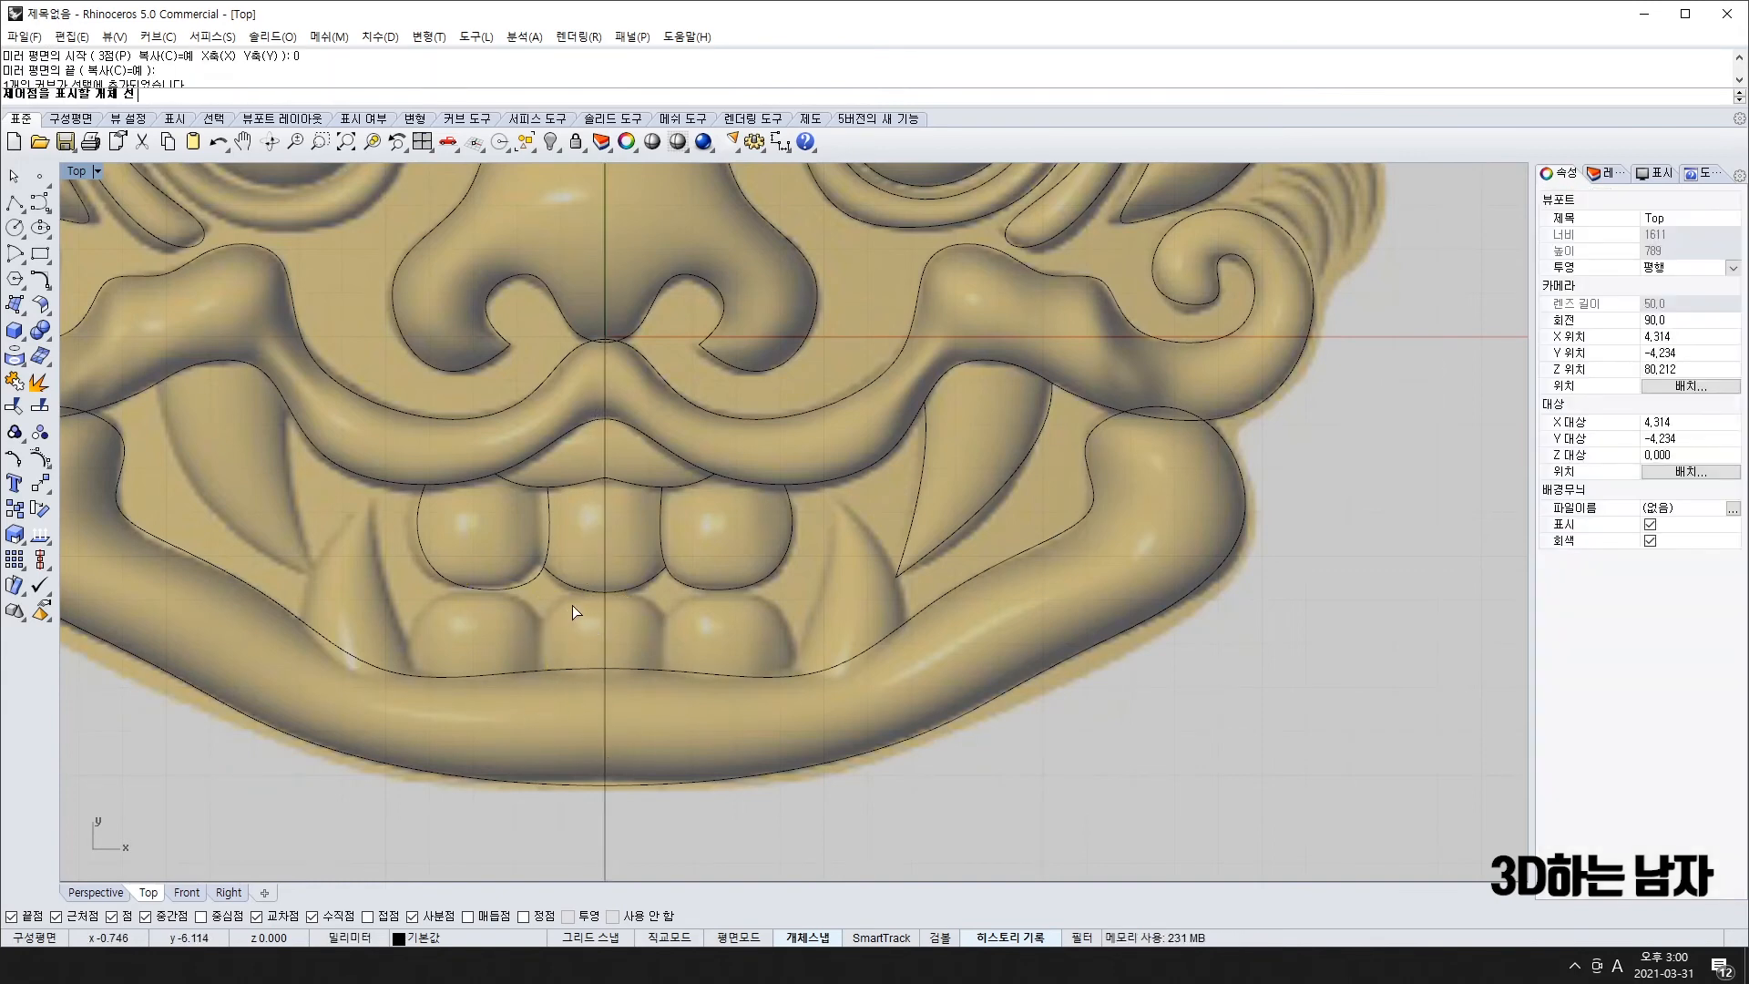
text(j)
key(Return)
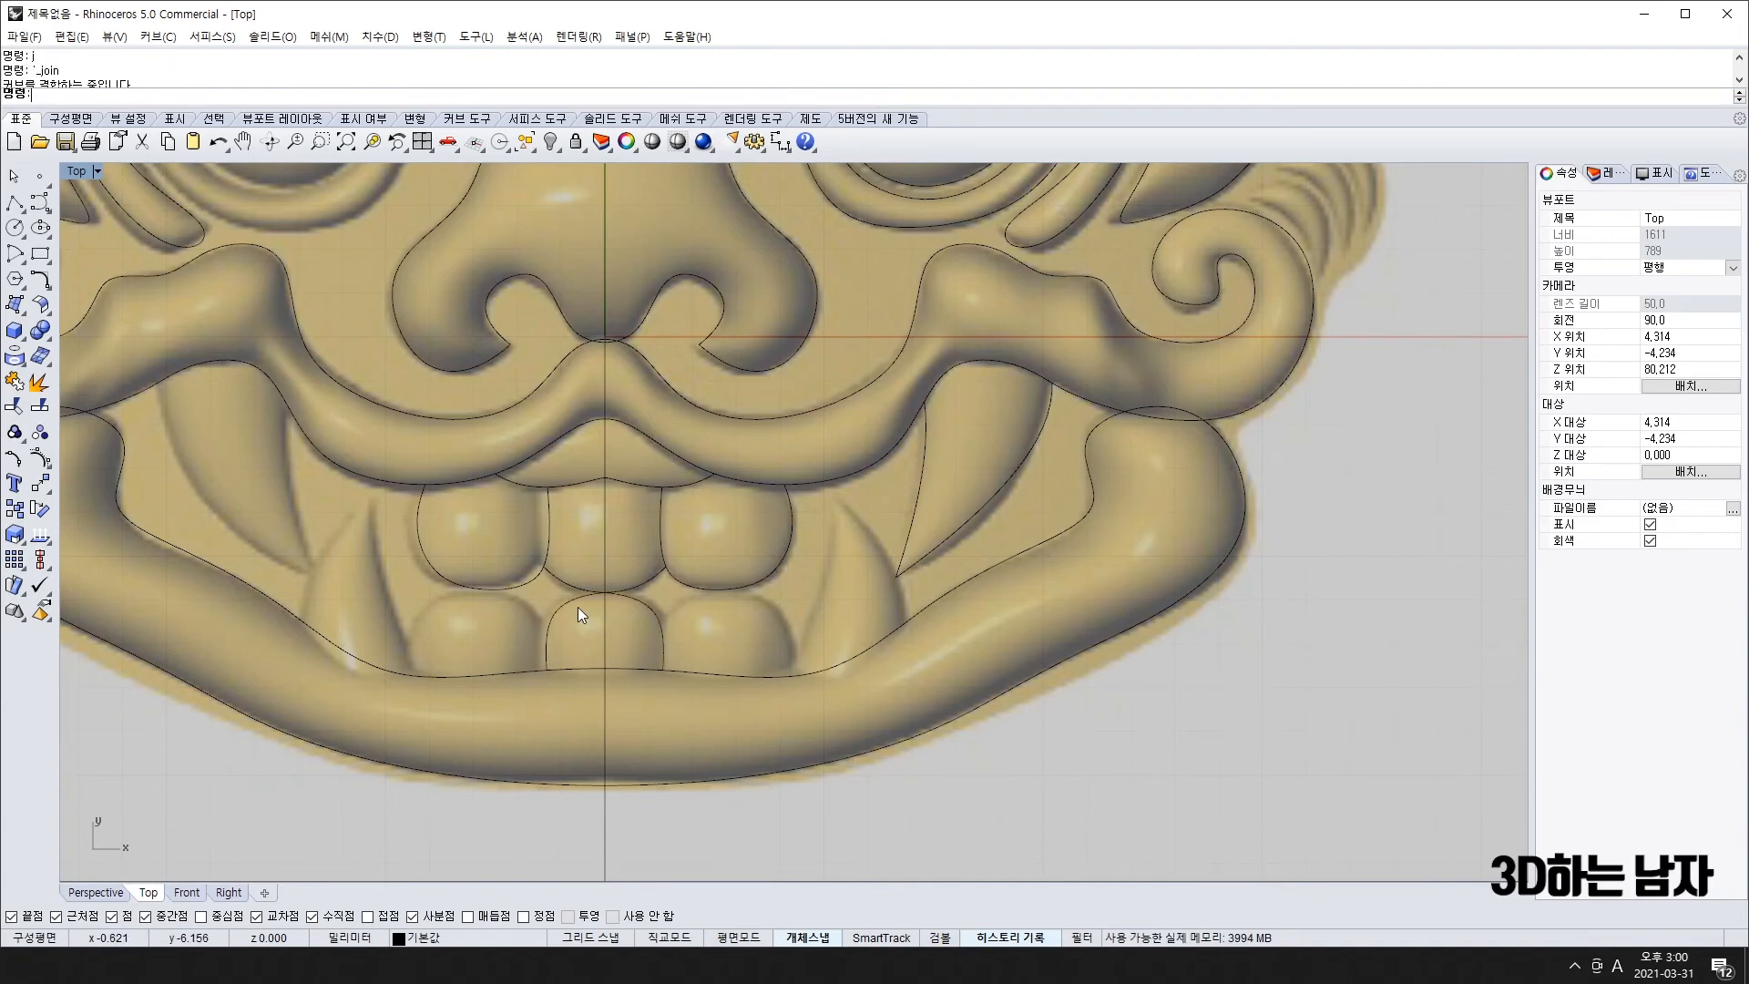
- Delete the lower middle tooth's top centre control point and nudge its two upper corner points slightly upward
click(577, 599)
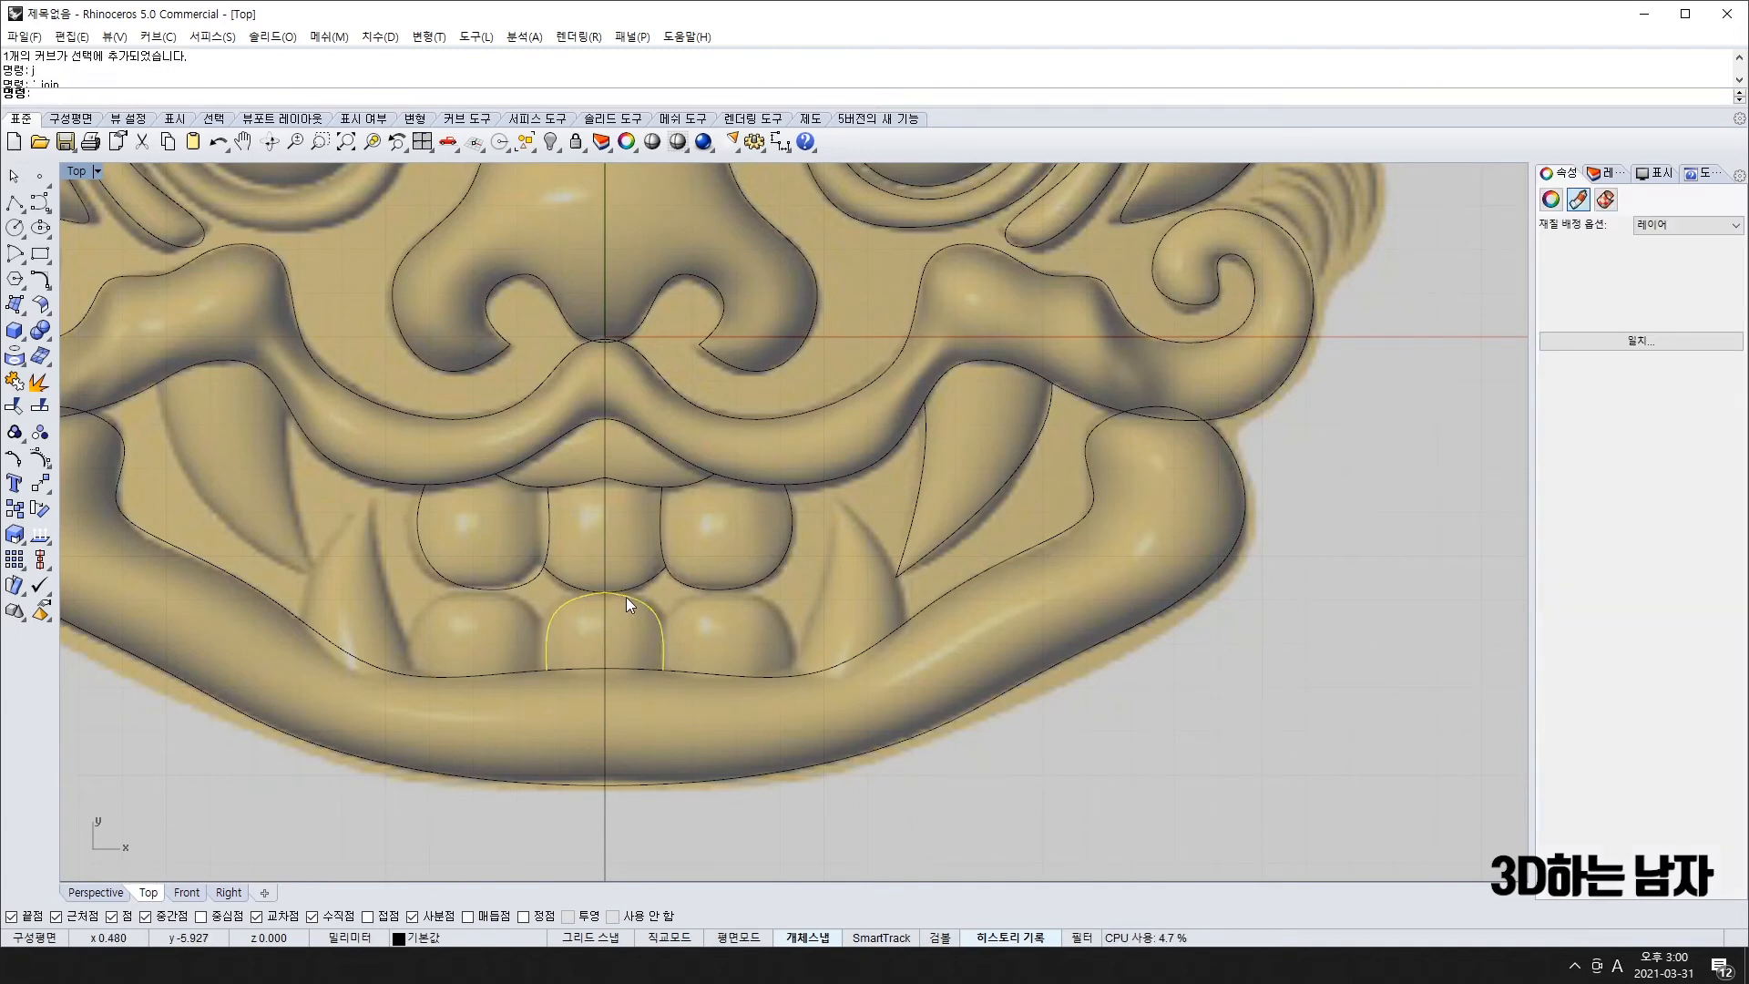
key(F10)
drag(593, 578, 623, 625)
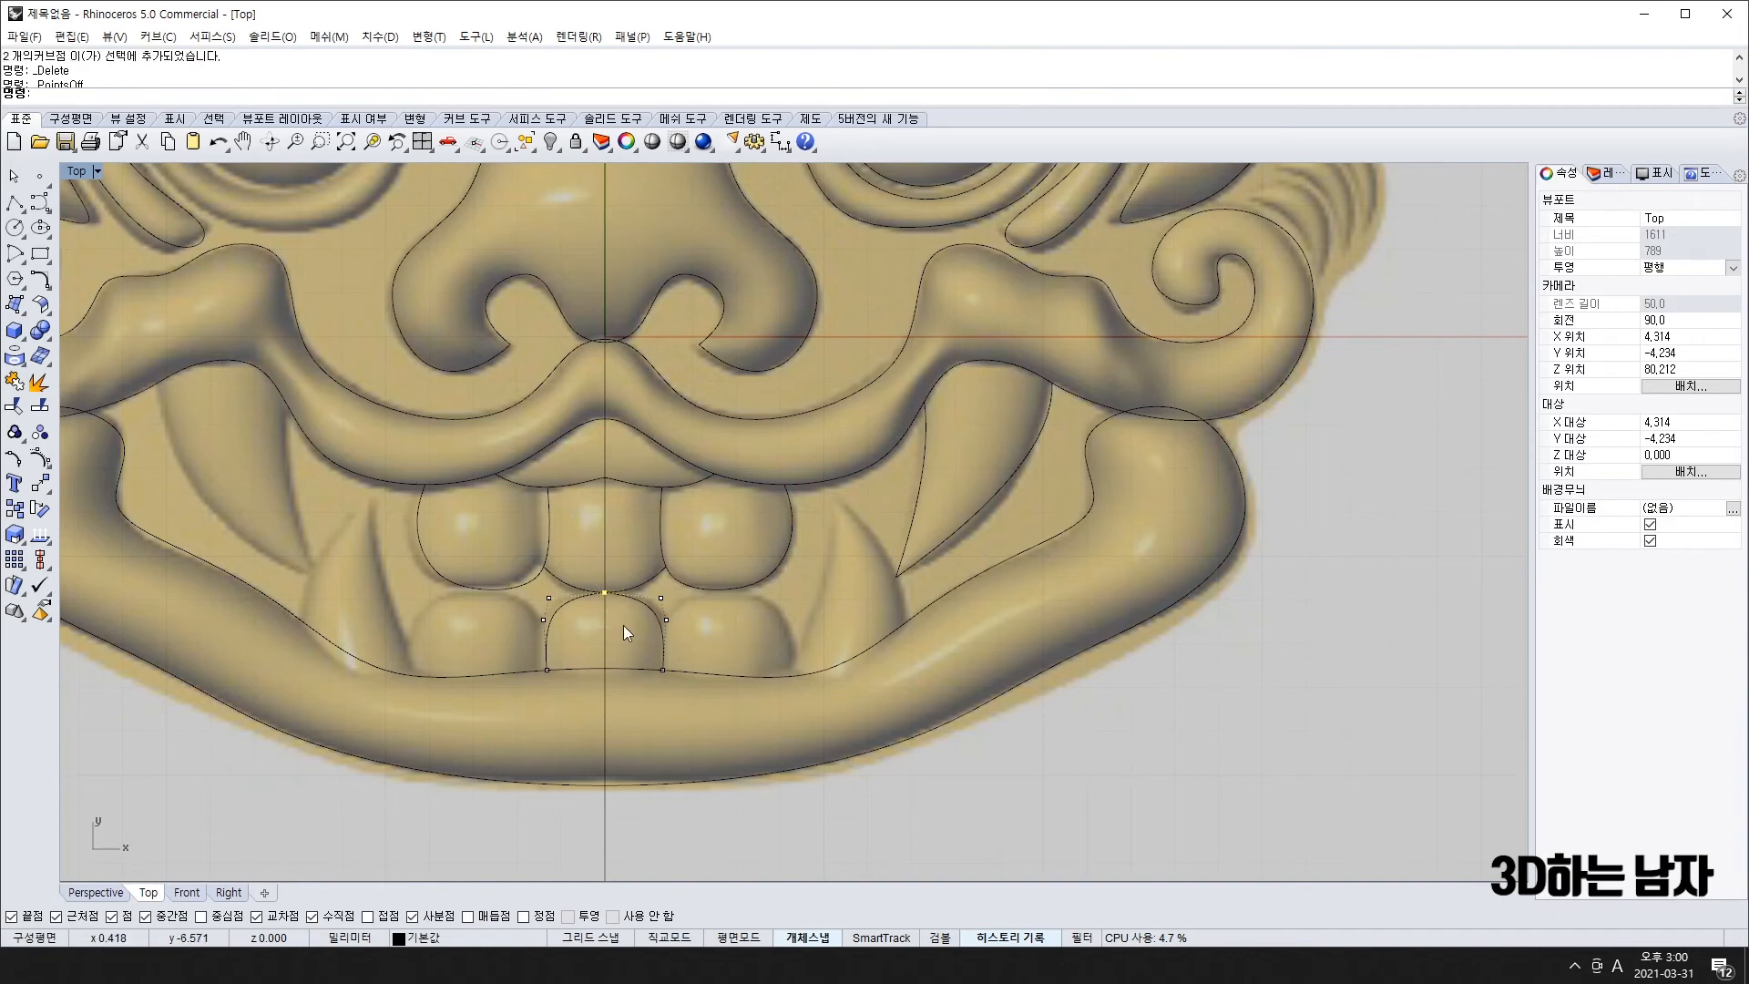
key(Delete)
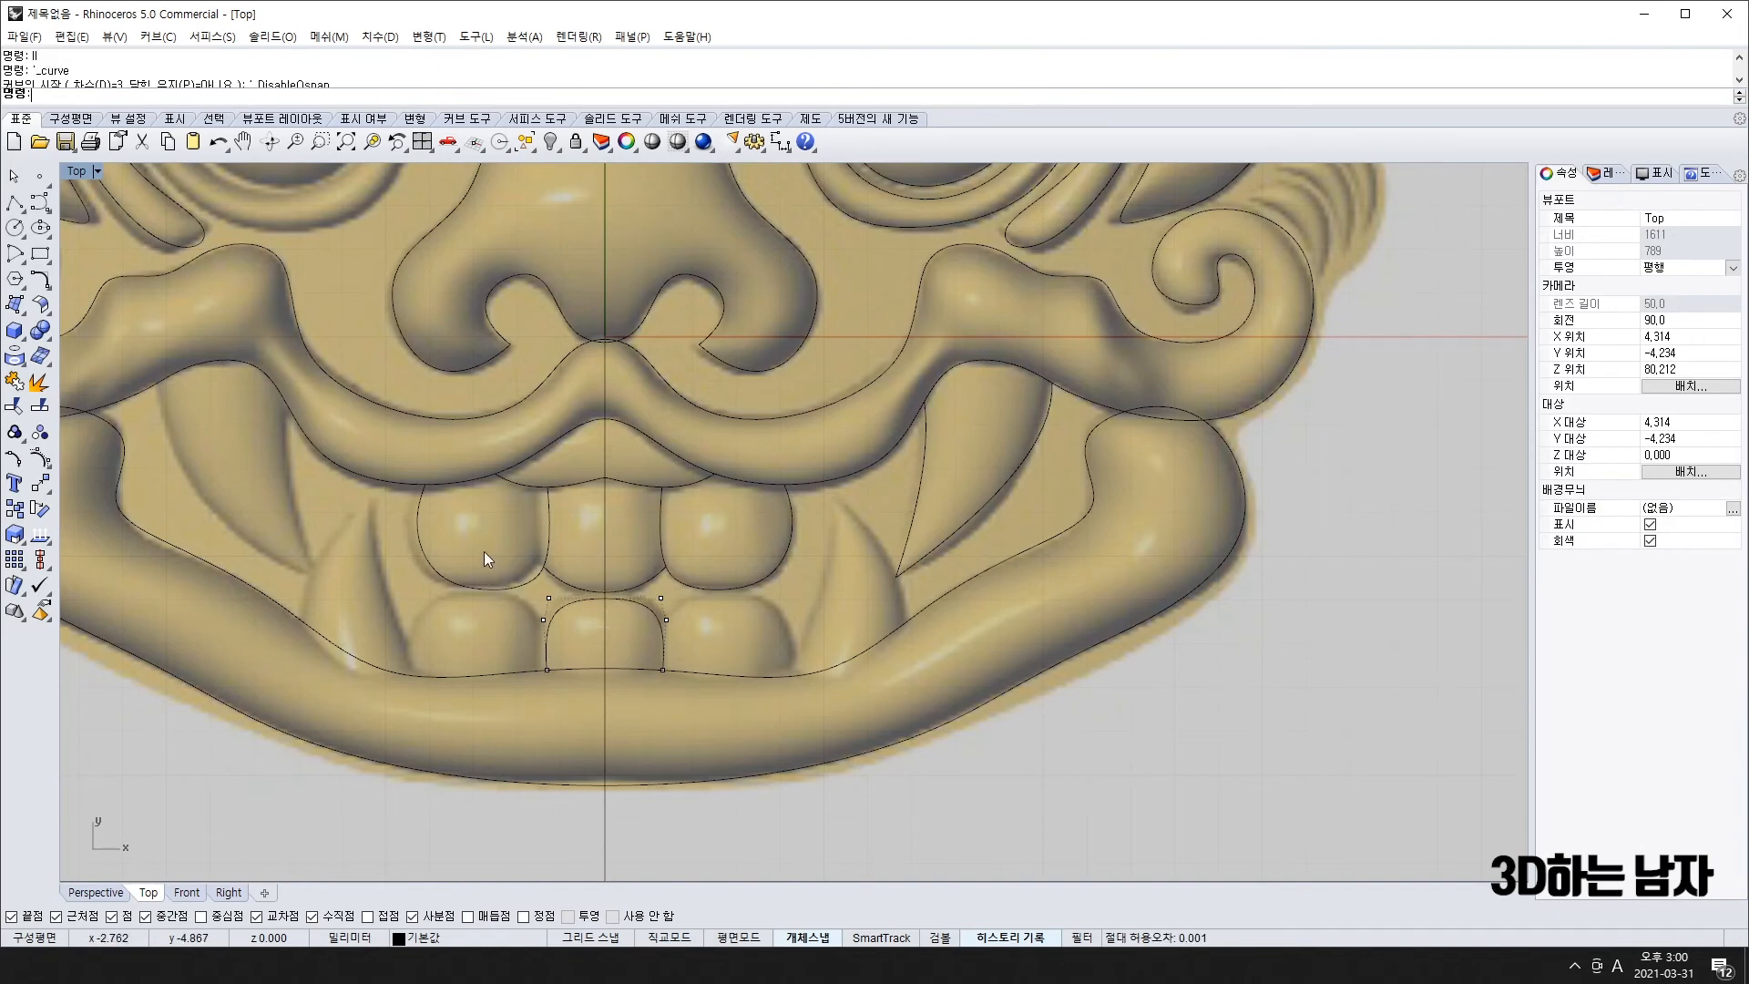
drag(719, 603, 718, 604)
key(alt+Up)
key(alt+Up)
key(alt+Up)
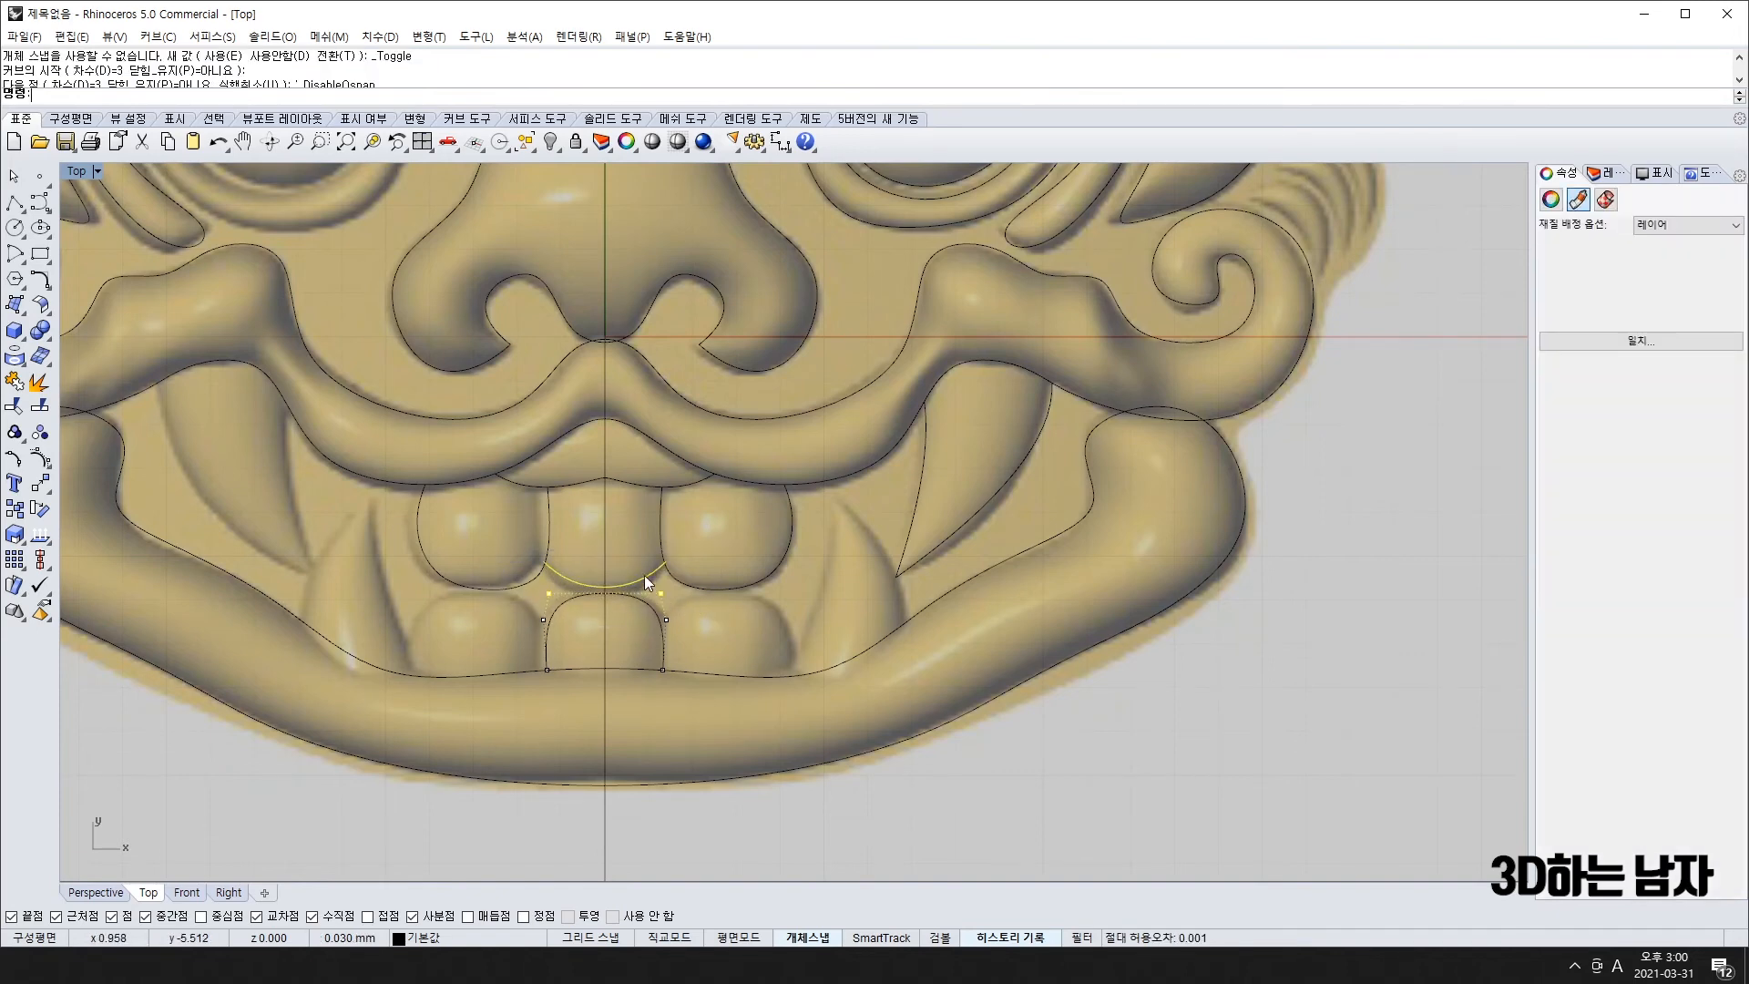
key(Escape)
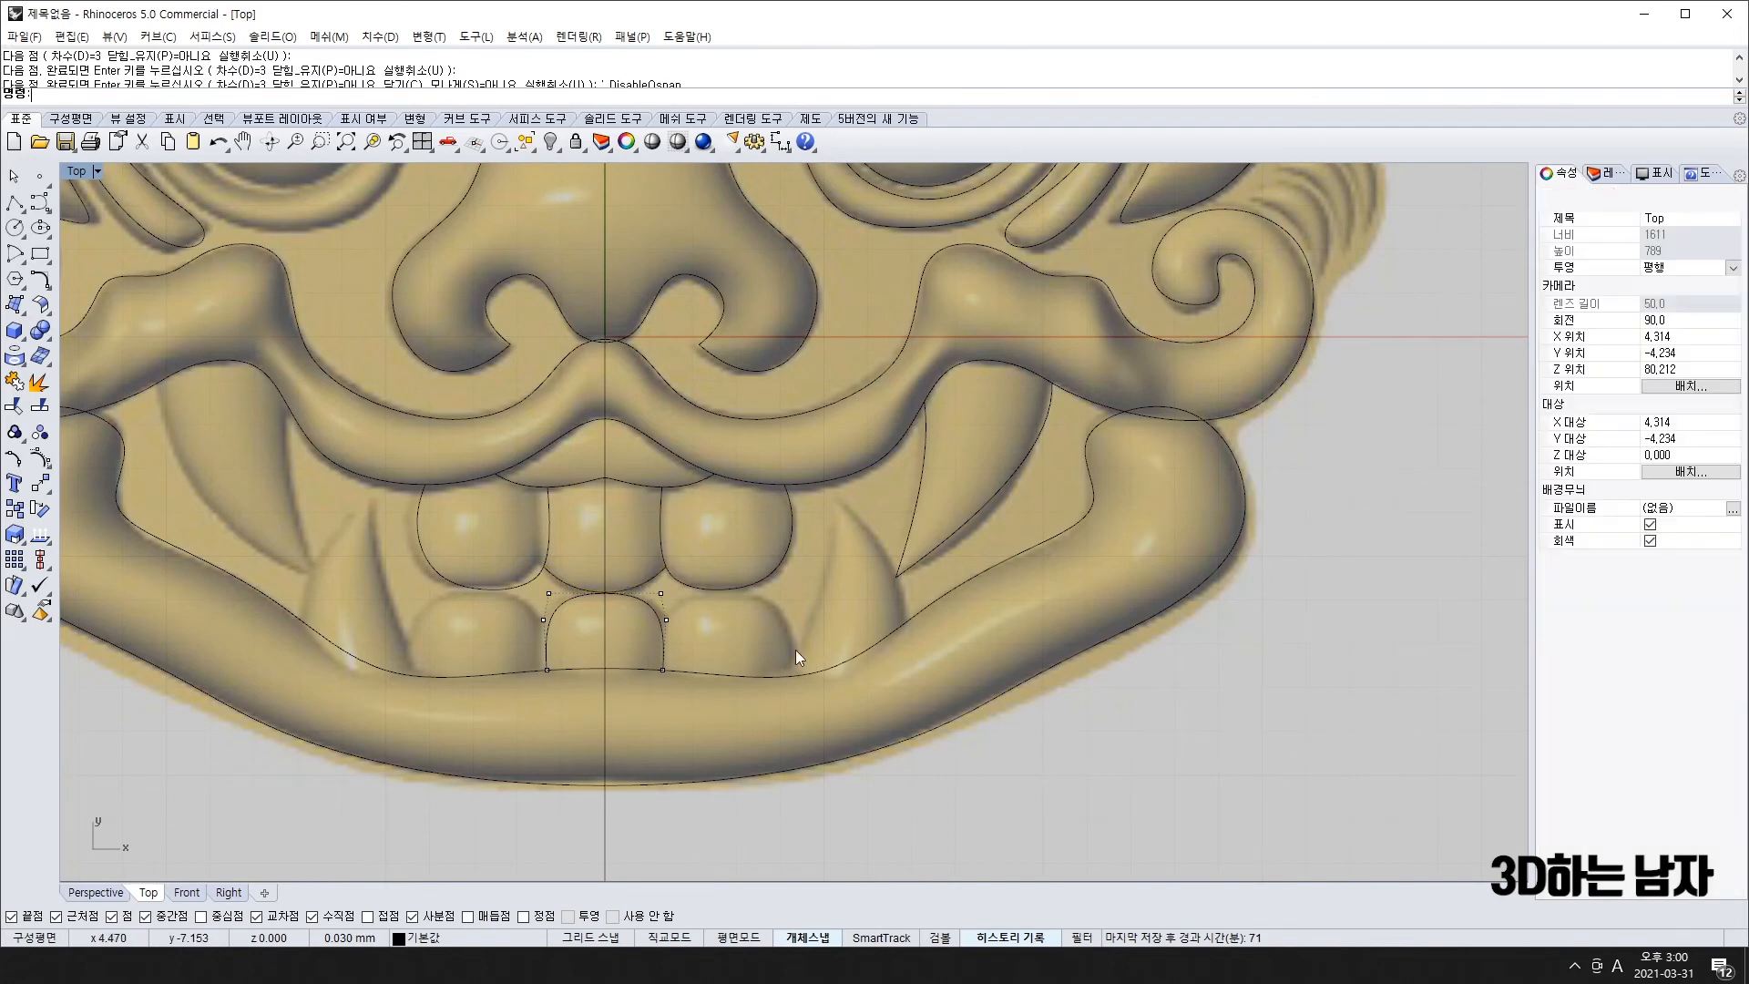
key(Escape)
- Trace the lower right tooth from the middle tooth's side over its rounded top and down to the jaw curve
right_drag(762, 590, 716, 580)
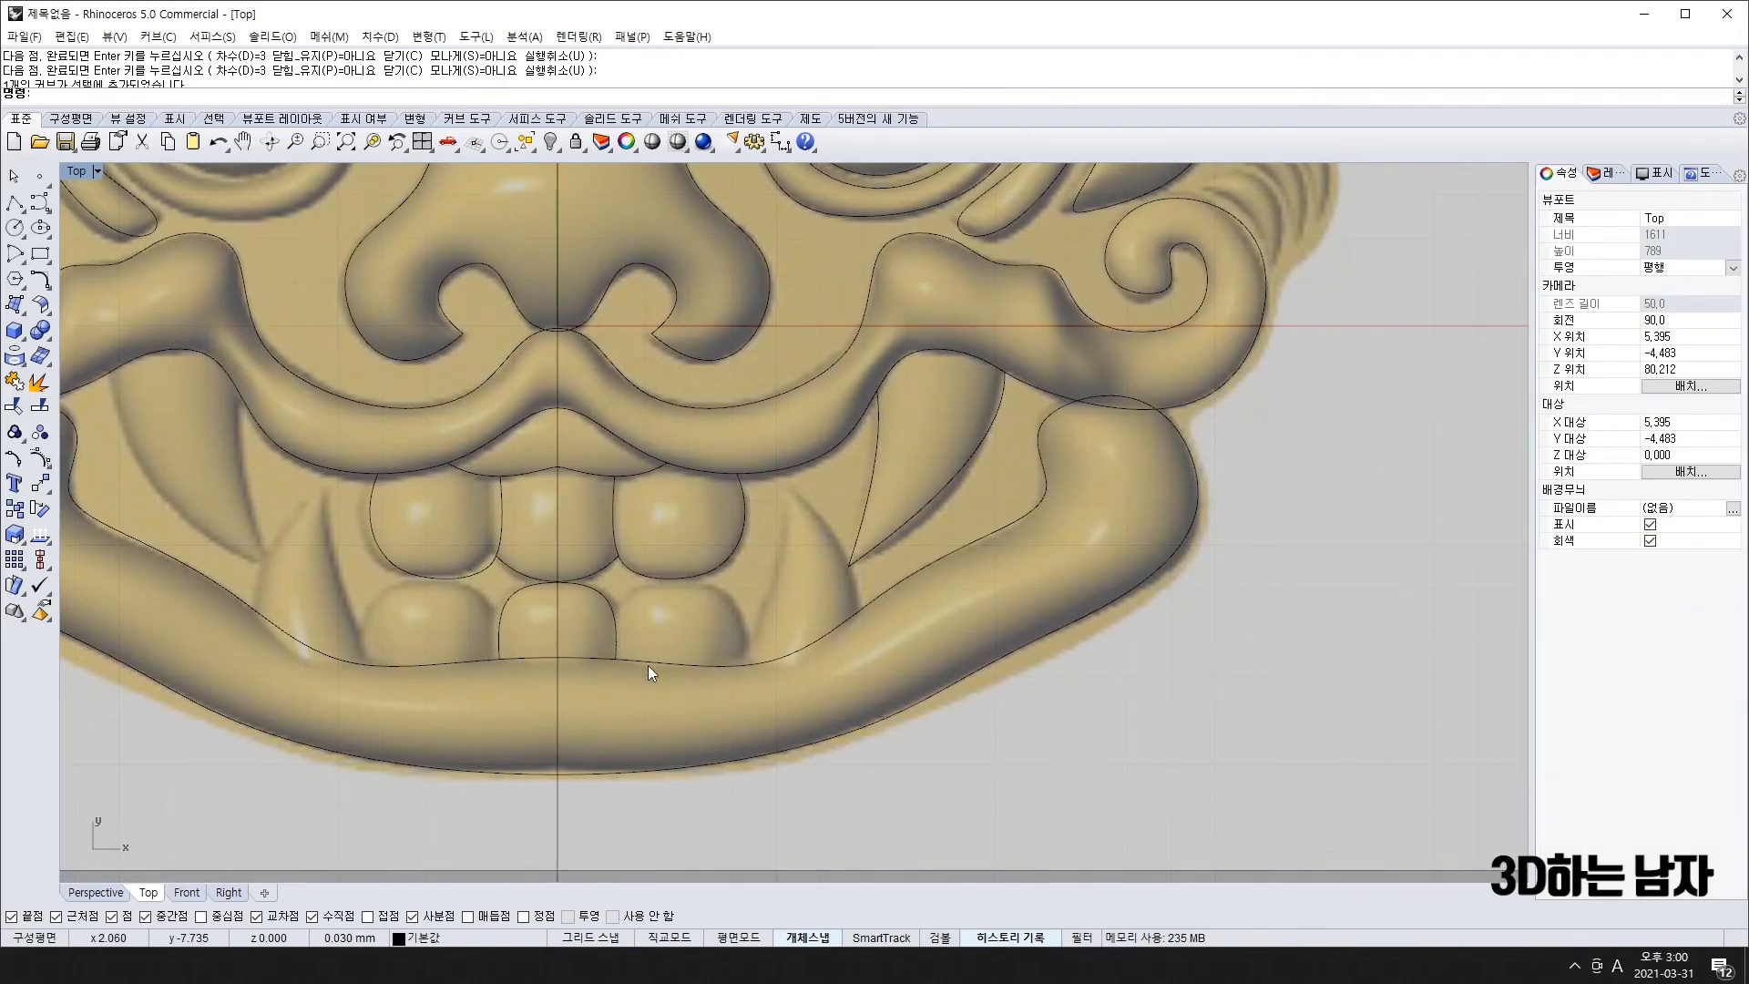
scroll(657, 624, up, 4)
right_click(609, 605)
click(589, 600)
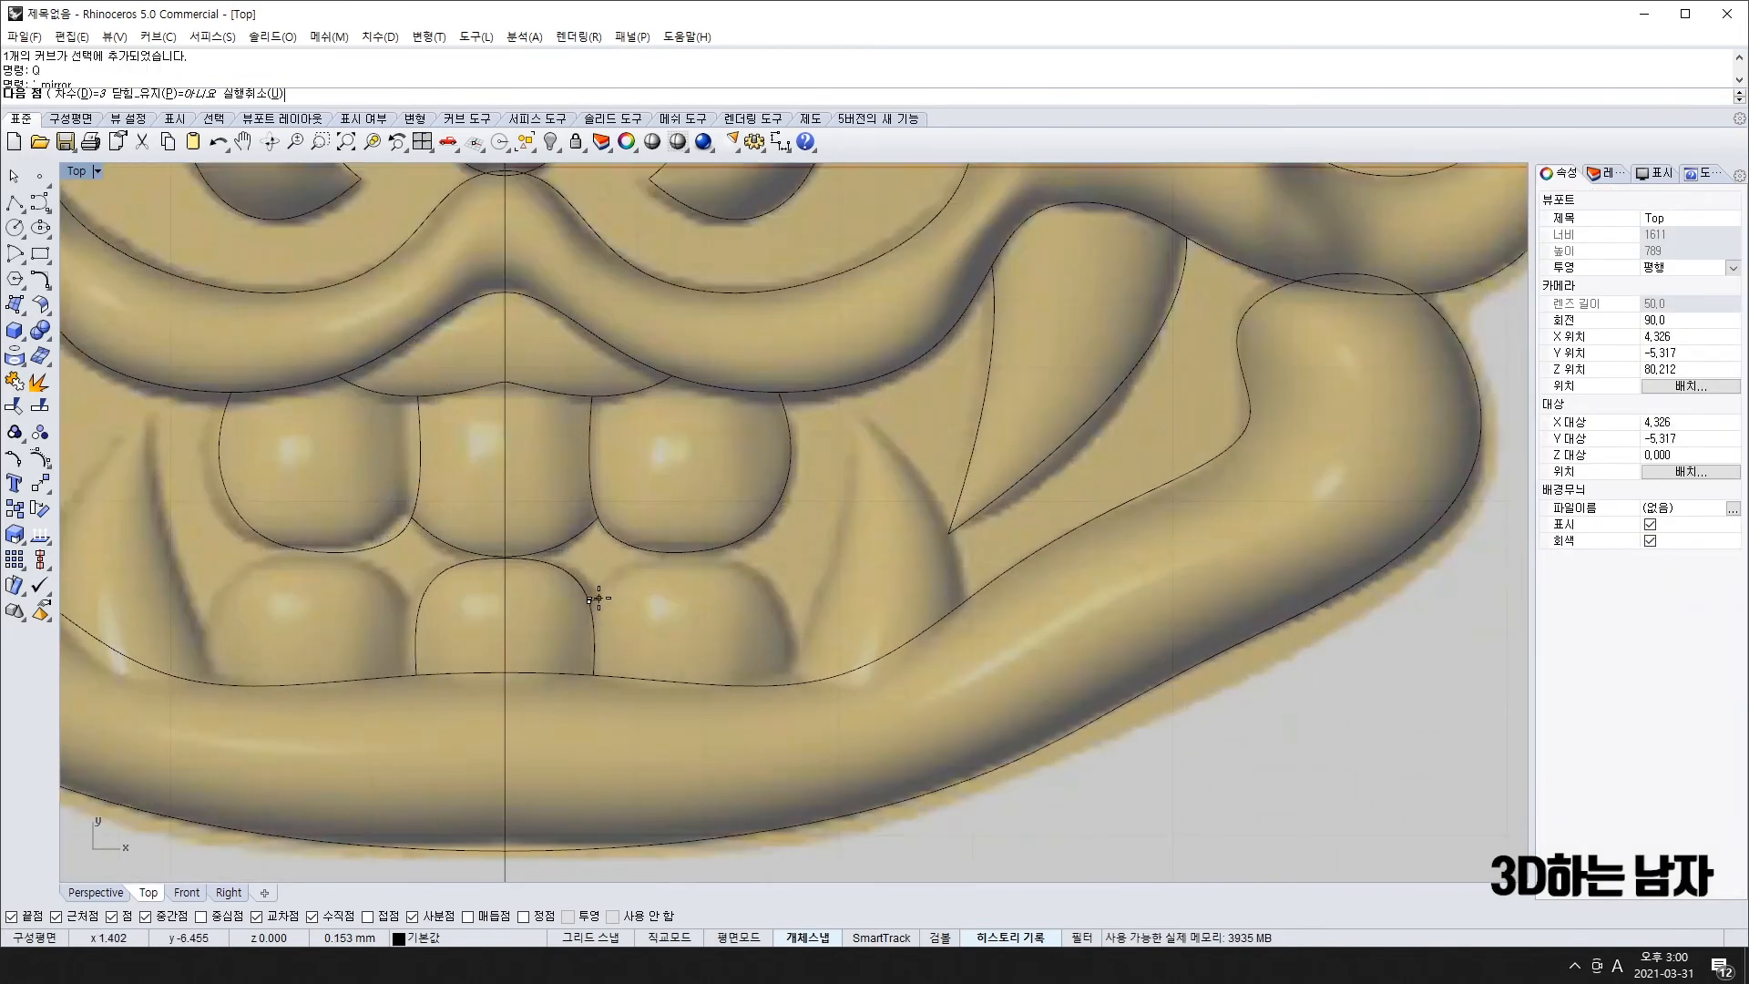
click(618, 563)
click(747, 565)
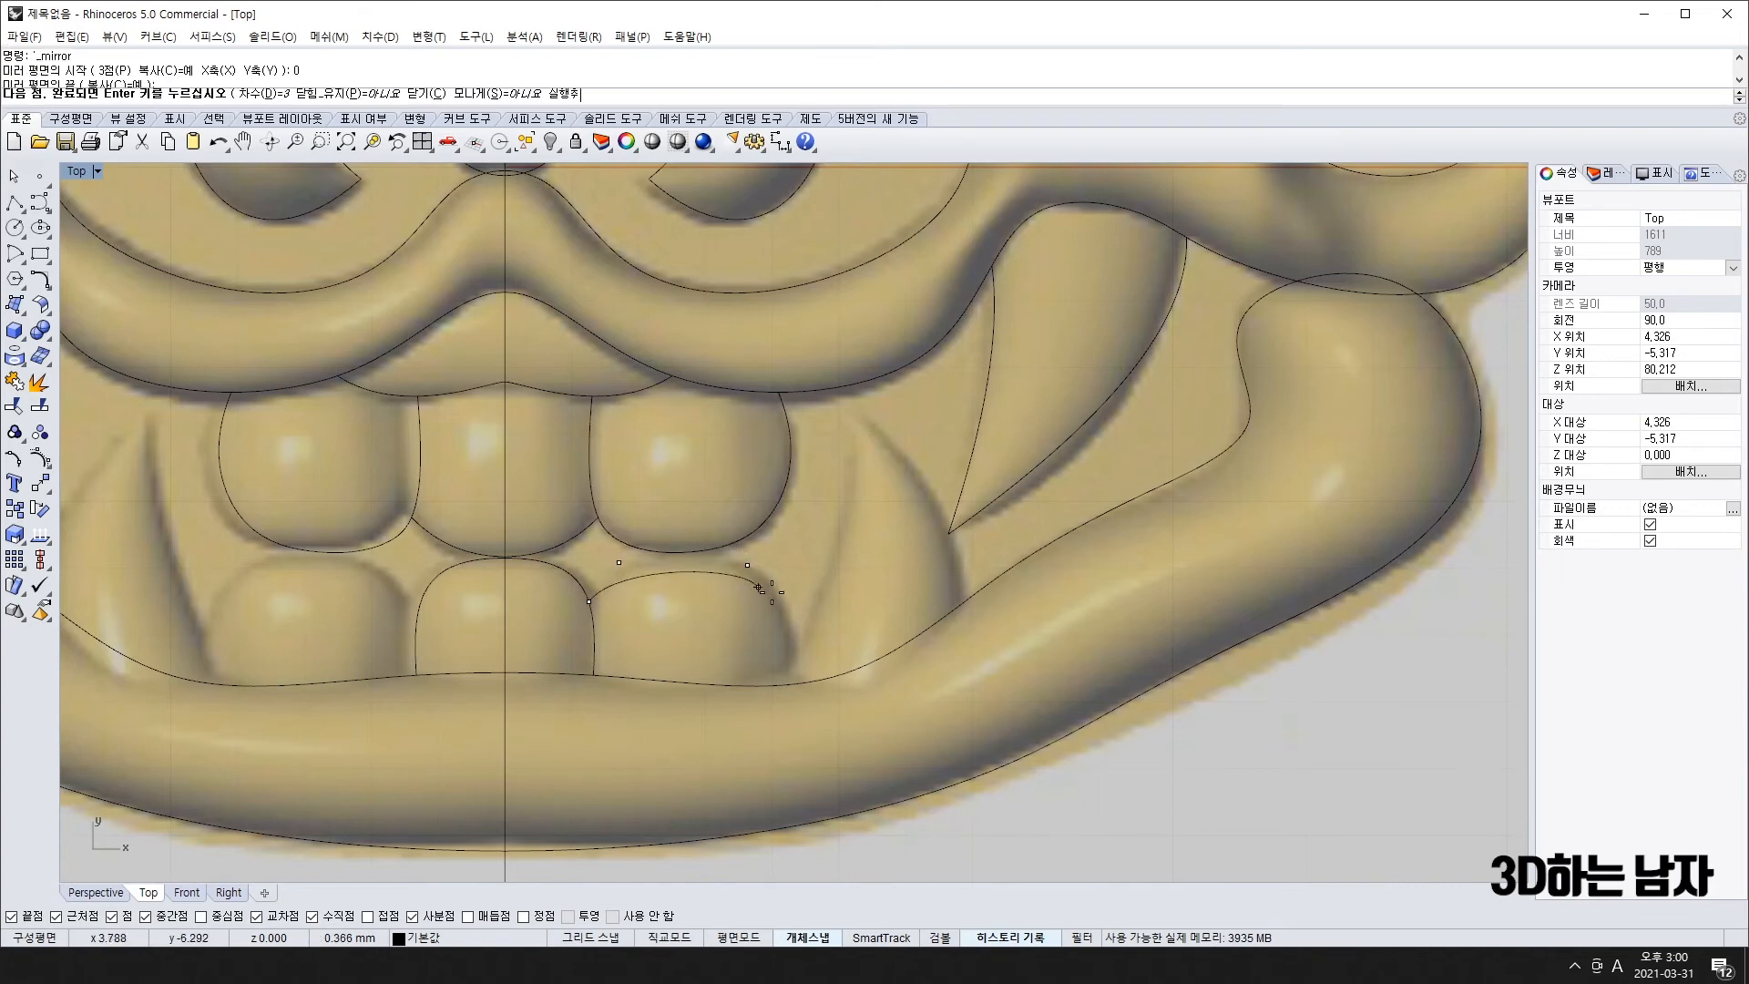
click(779, 596)
click(785, 683)
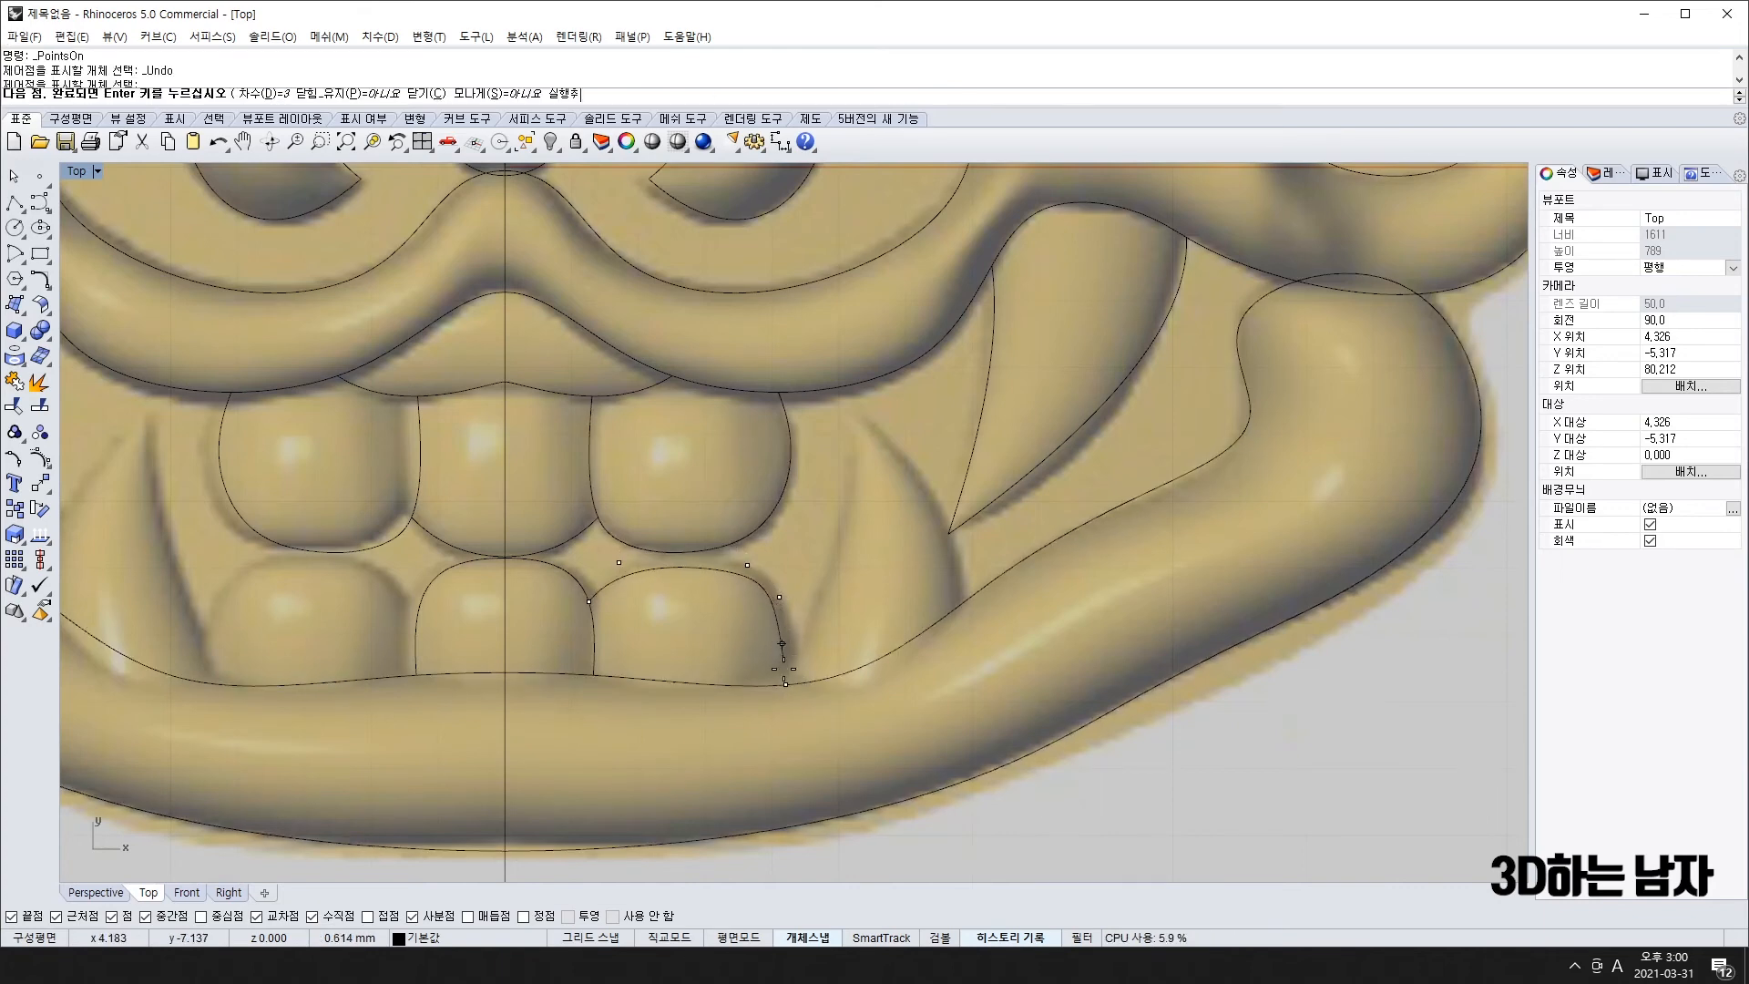
- Finish the lower right tooth's curve at the jaw and reshape its rounded top and outer corner by moving the upper control points
right_click(781, 643)
click(780, 631)
key(F10)
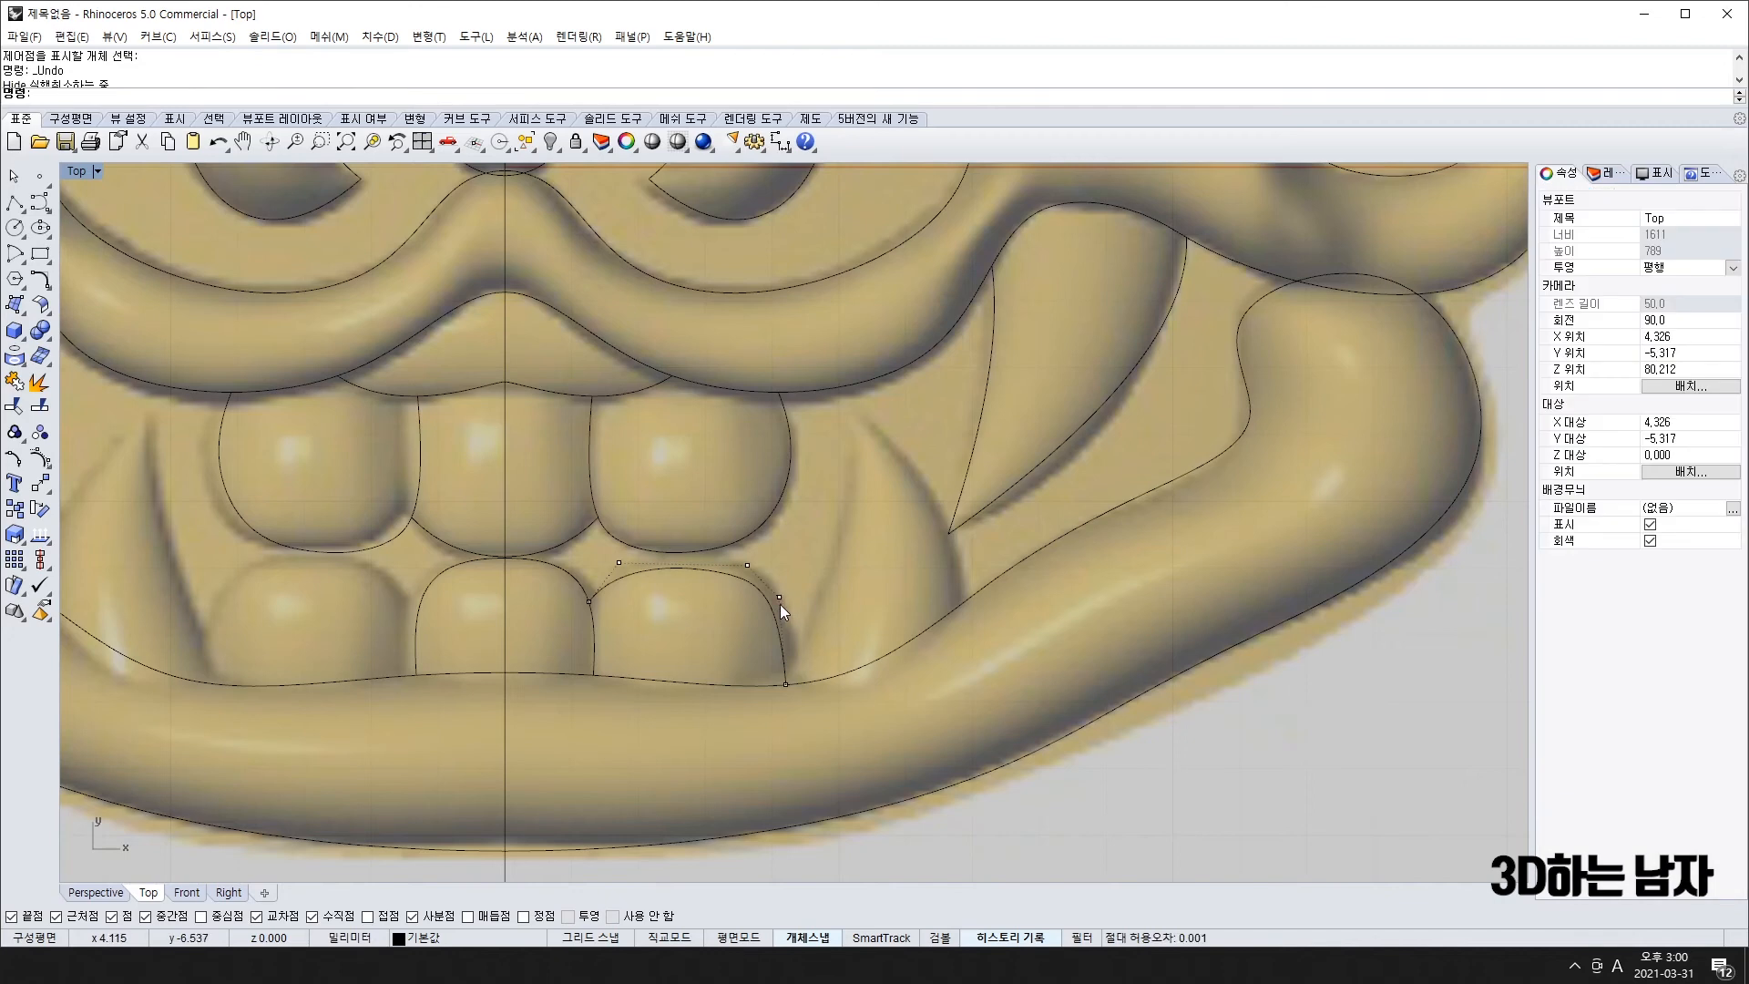
drag(779, 598, 762, 548)
text(j)
key(Return)
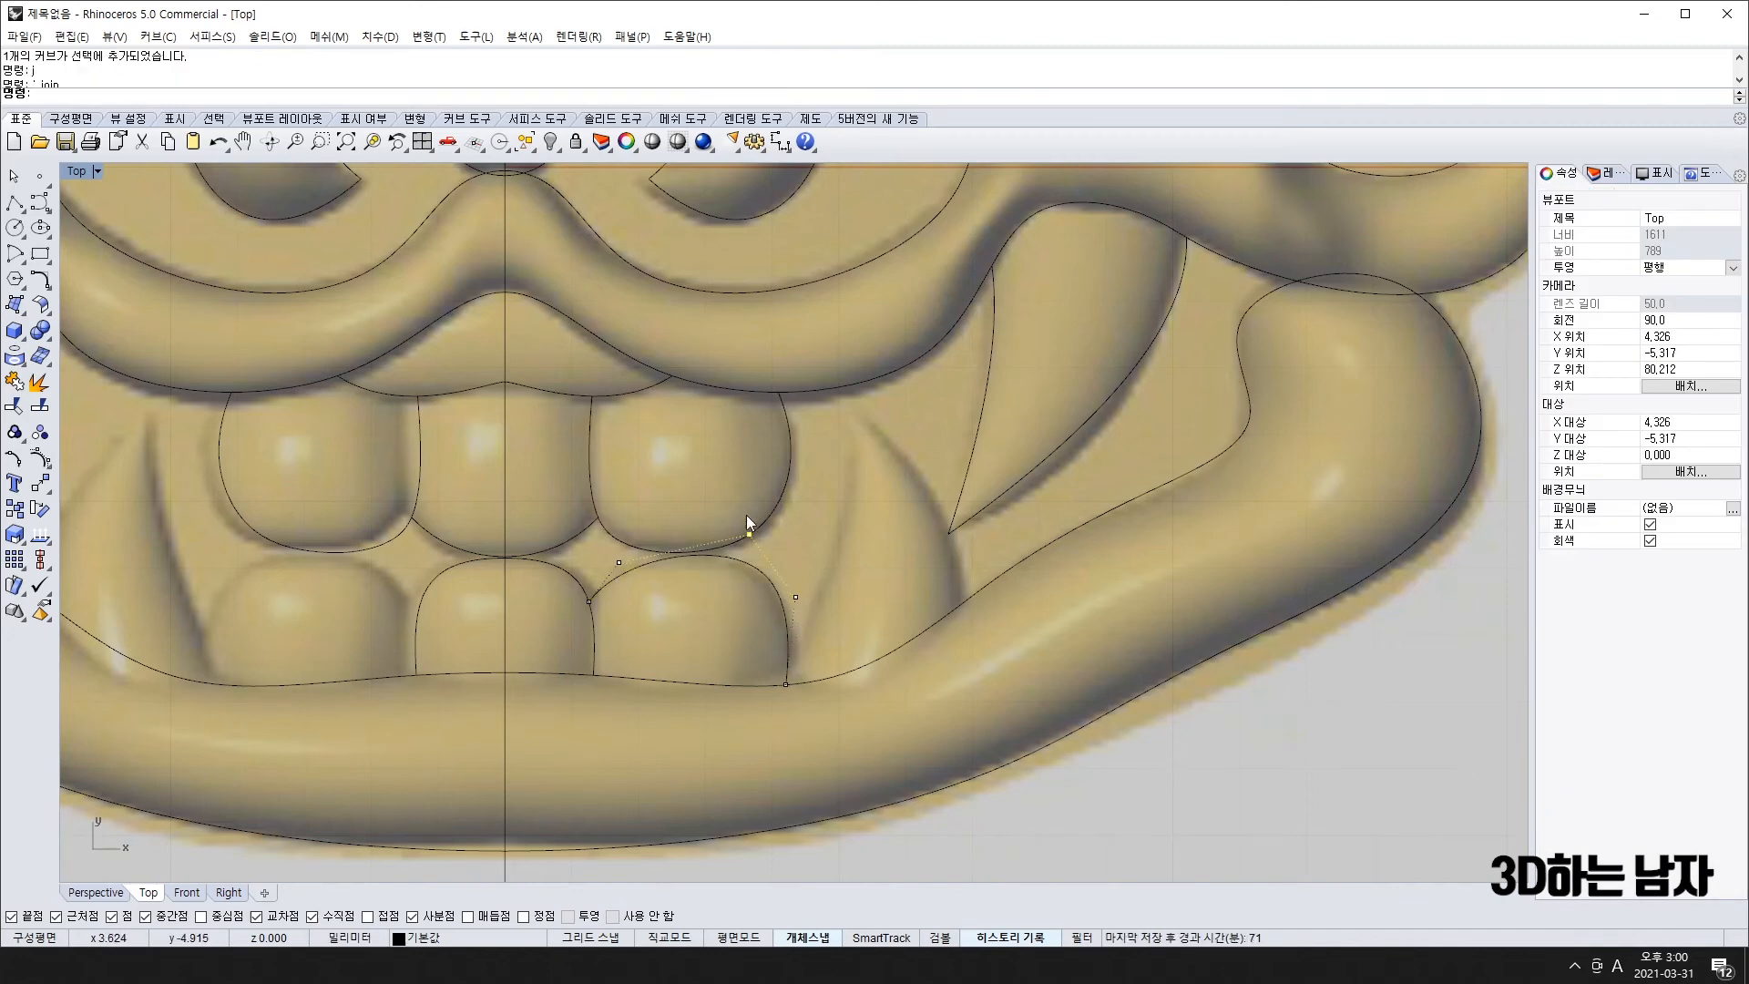
key(ctrl+z)
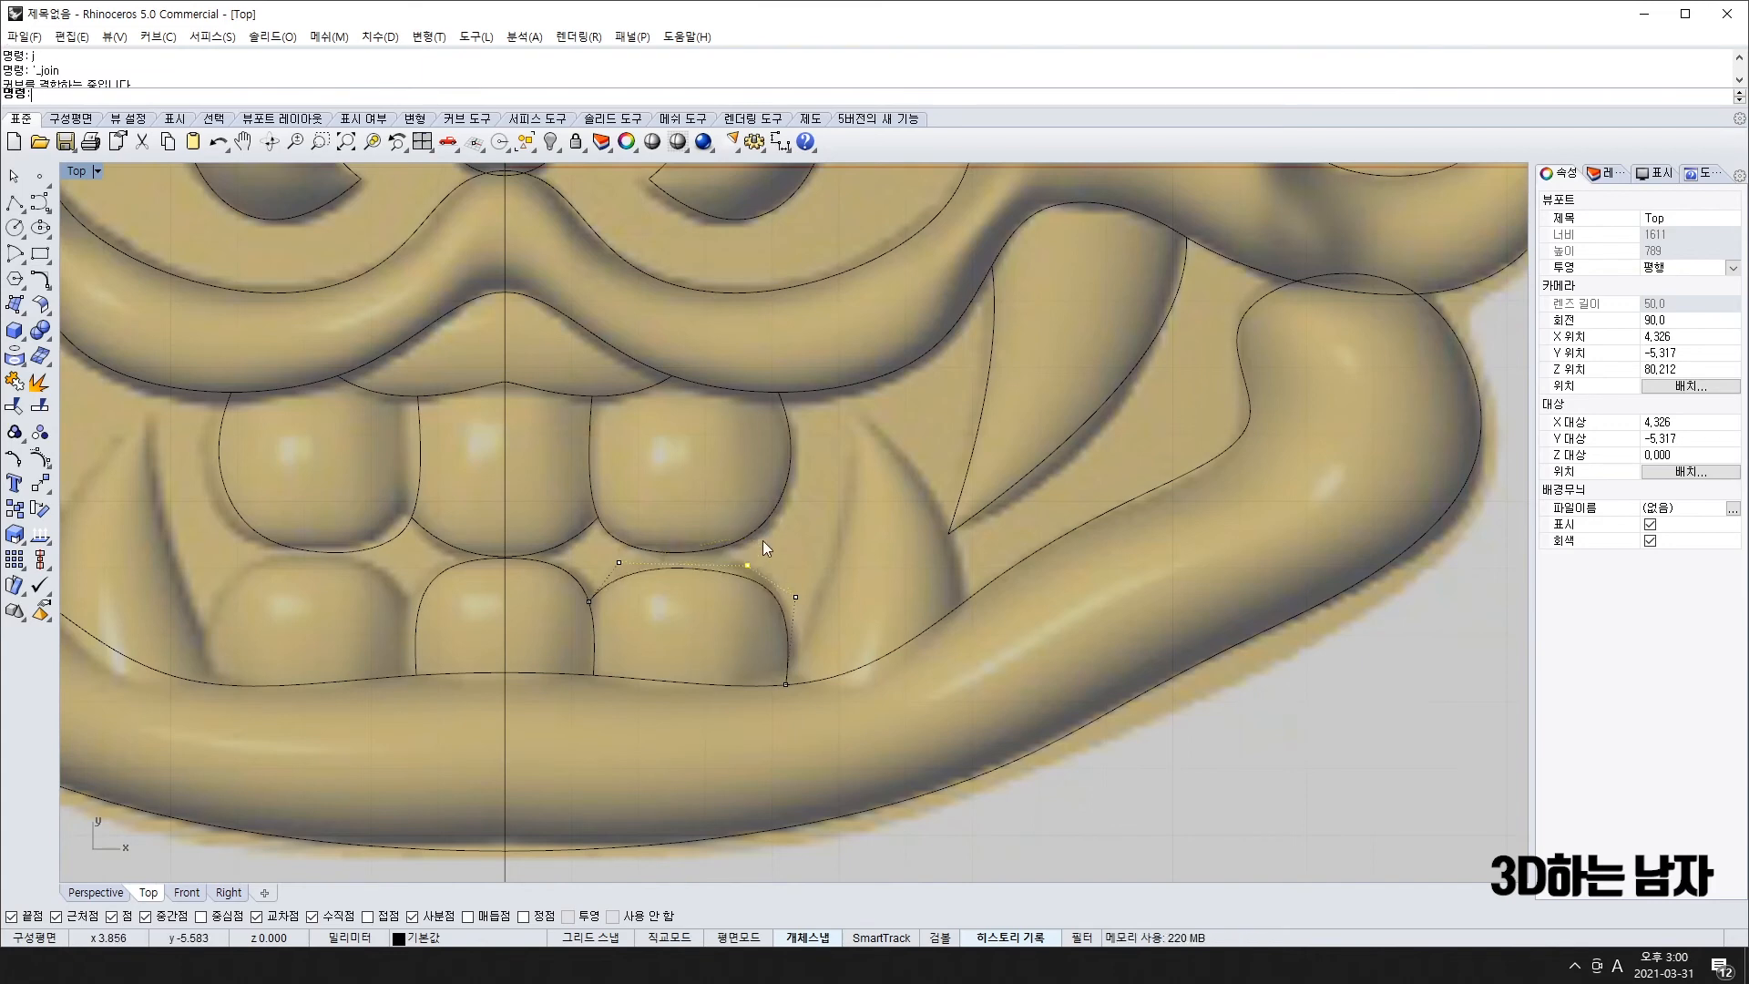
alt+drag(747, 565, 745, 543)
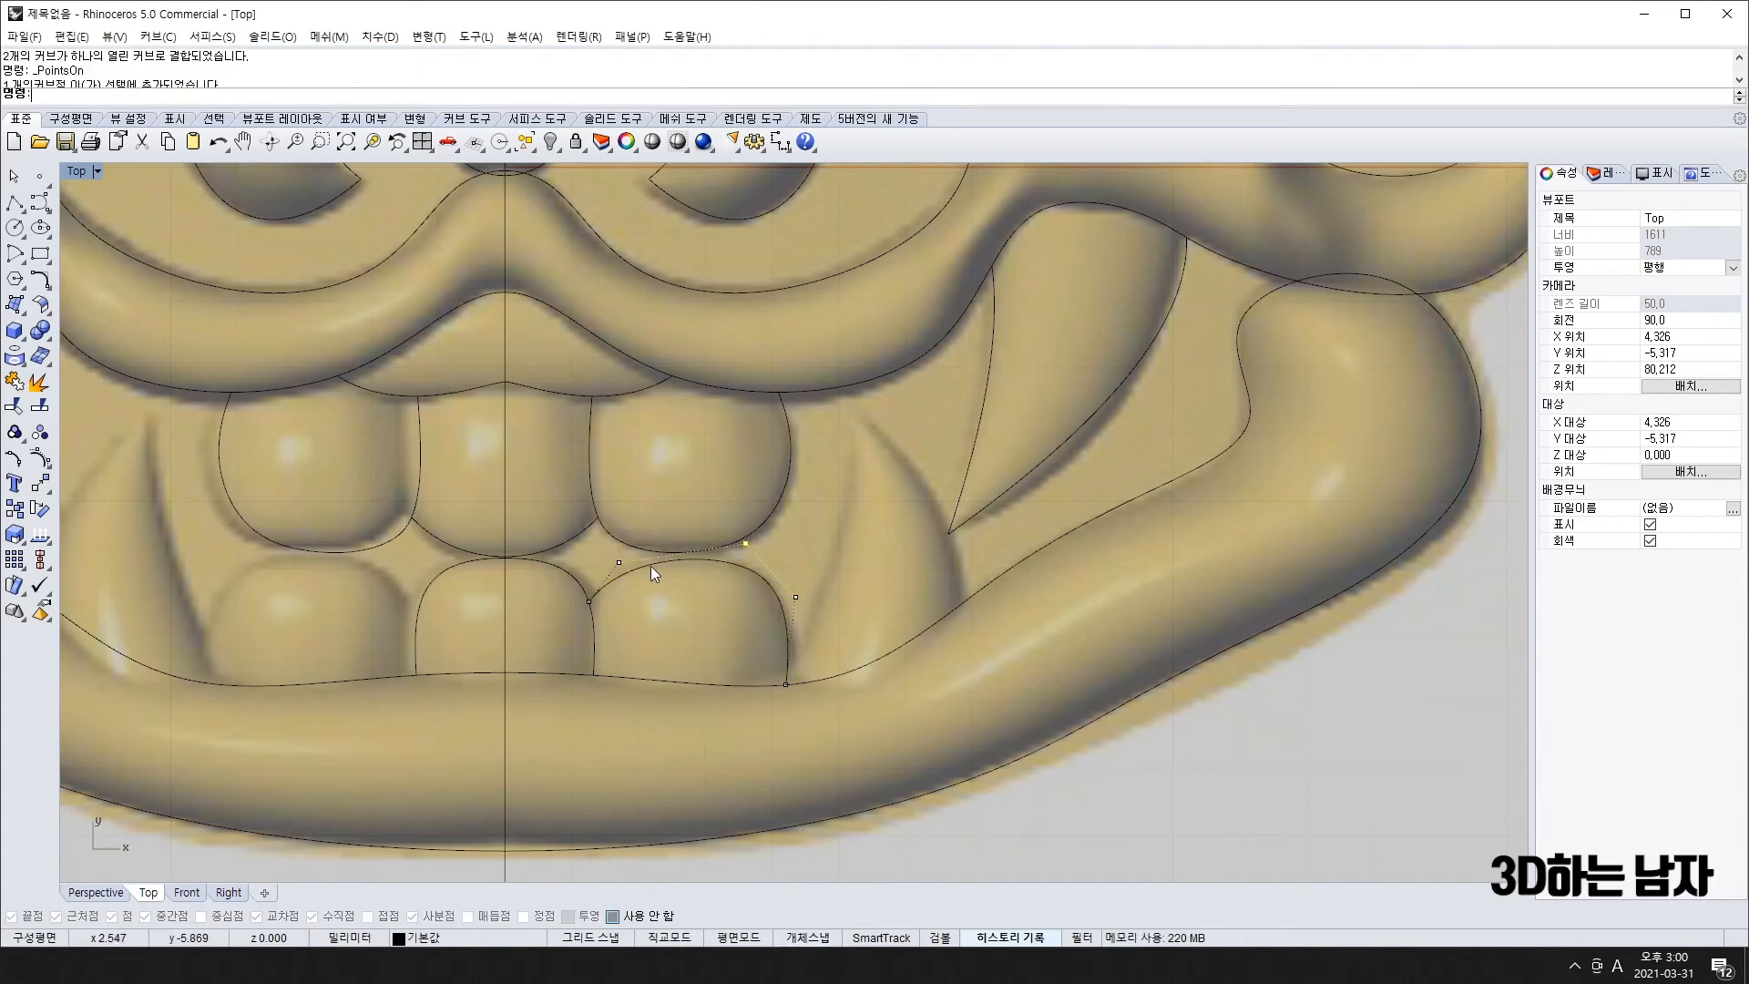
click(616, 551)
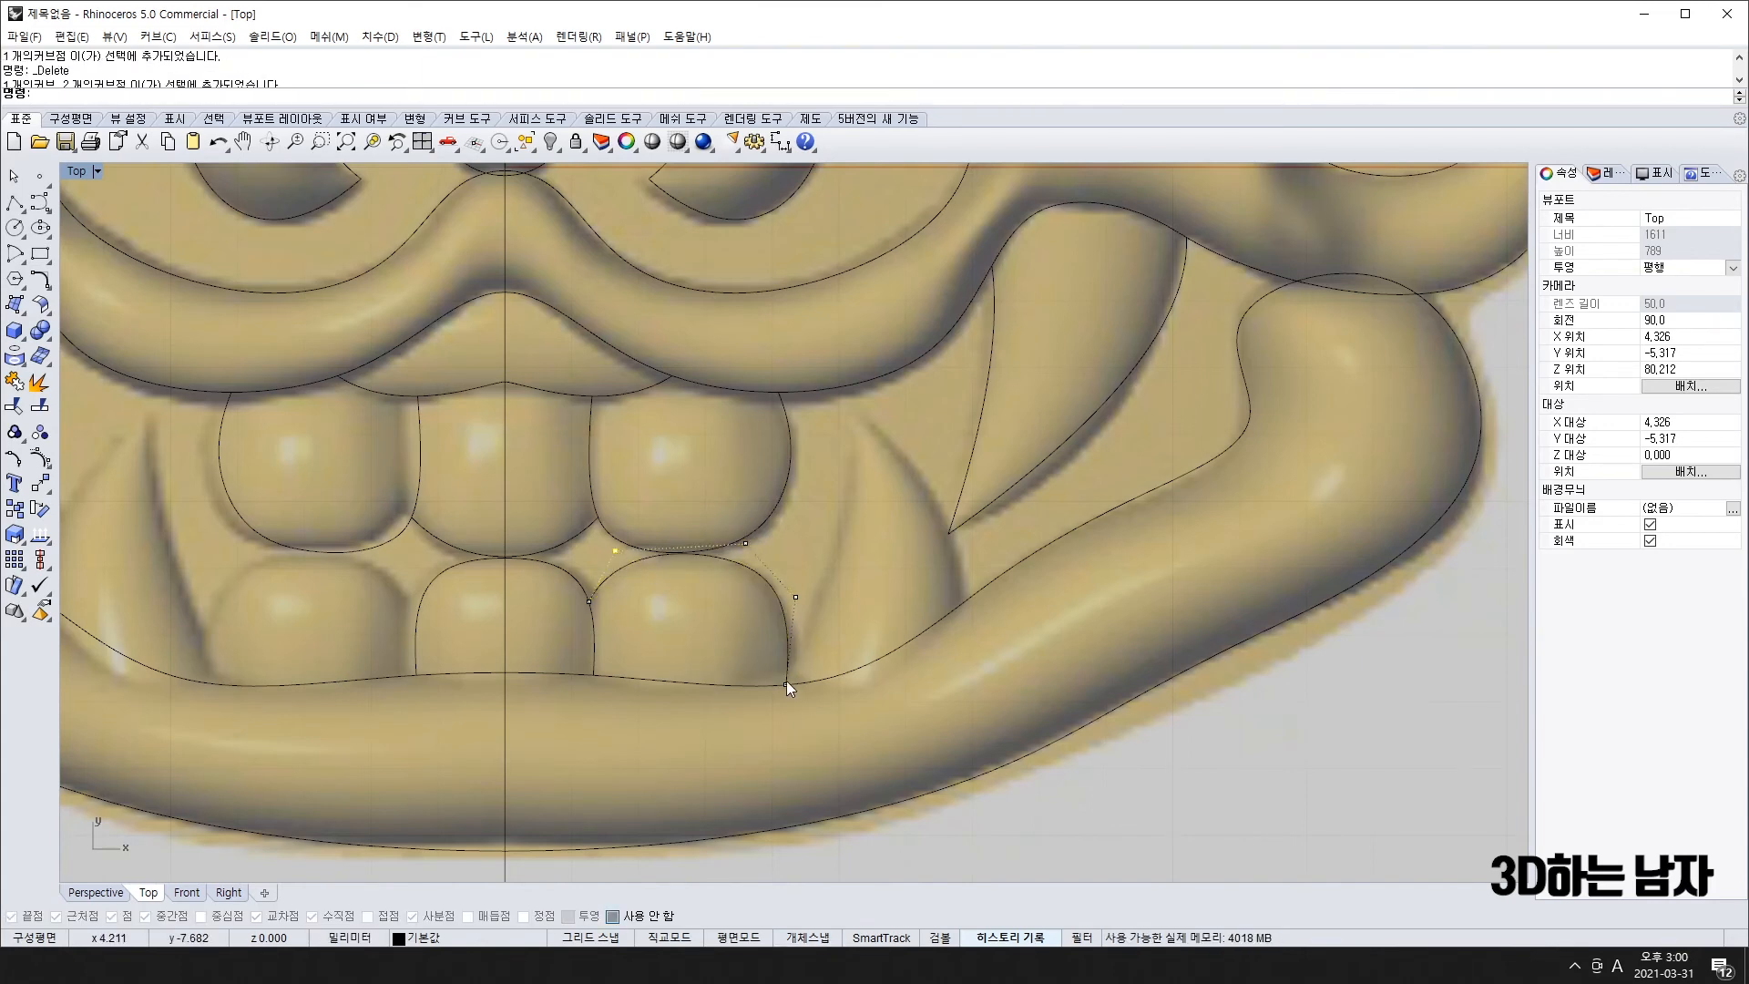
- Mirror the lower right tooth's curve across the vertical centre line from origin 0
scroll(826, 610, down, 6)
key(Escape)
key(Escape)
click(800, 612)
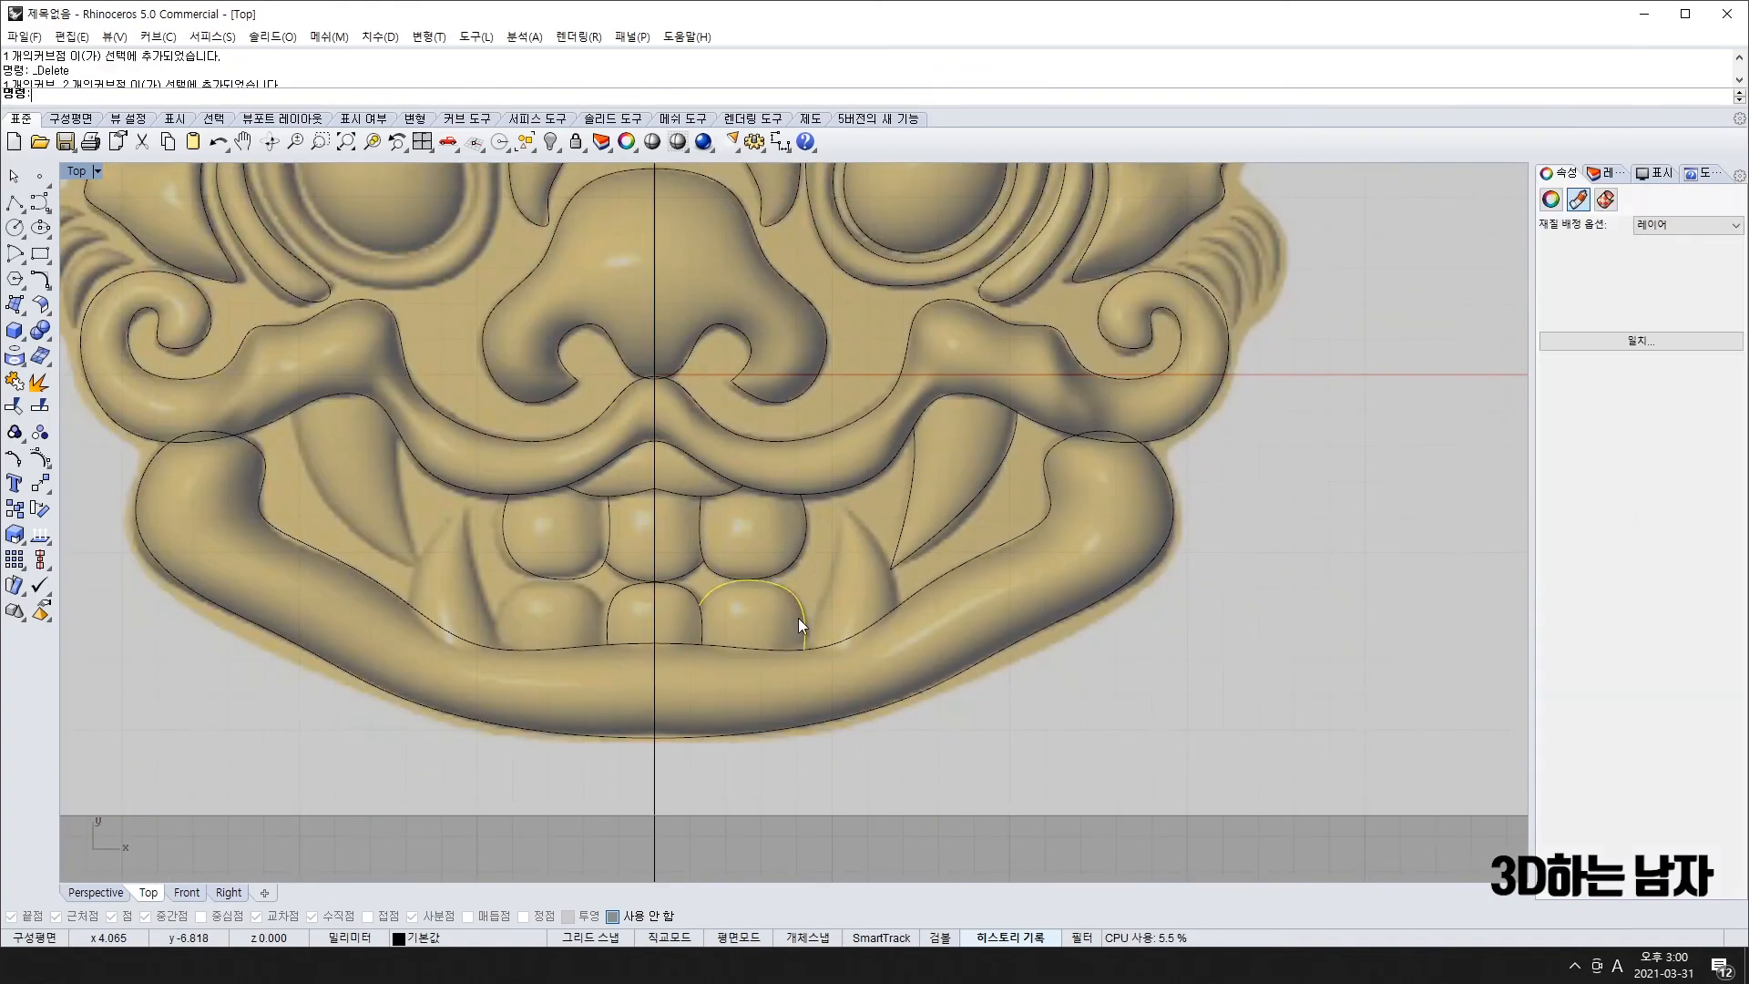
text(Q)
key(Return)
text(0)
key(Return)
shift+click(650, 767)
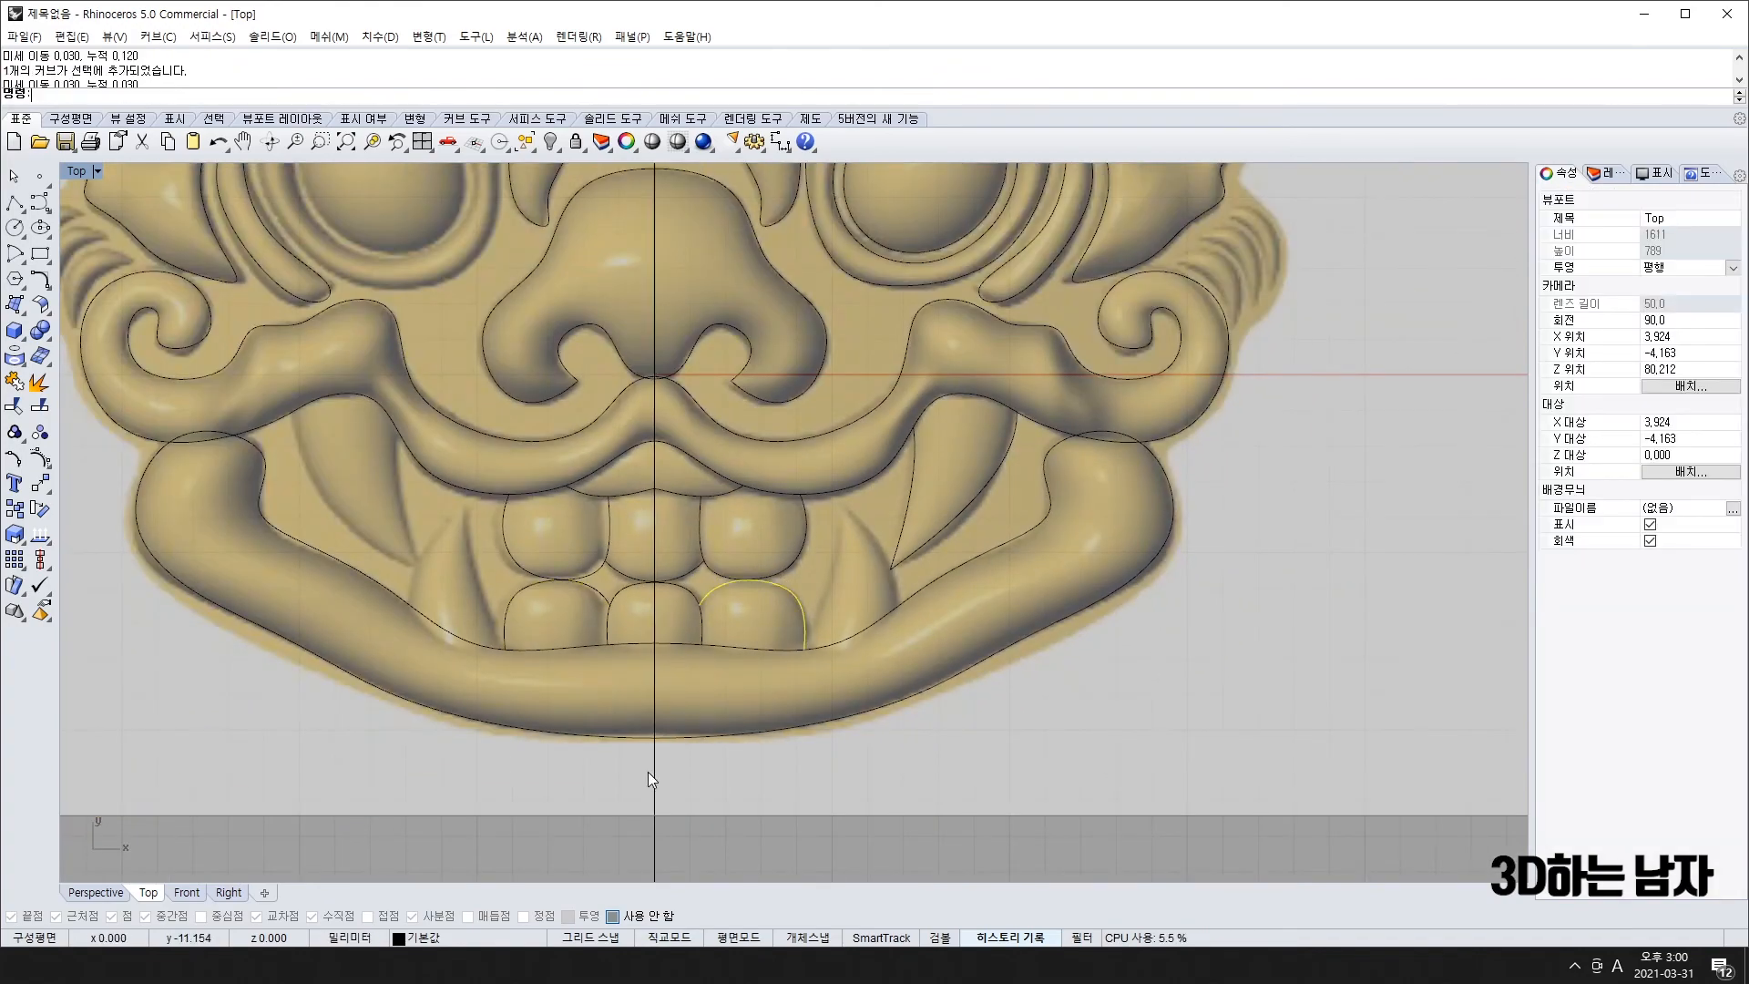
click(823, 800)
- Trace the inner edge of the lower right fang from the outer tooth's base on the jaw curve up to the fang's tip
scroll(833, 765, down, 3)
scroll(817, 731, up, 5)
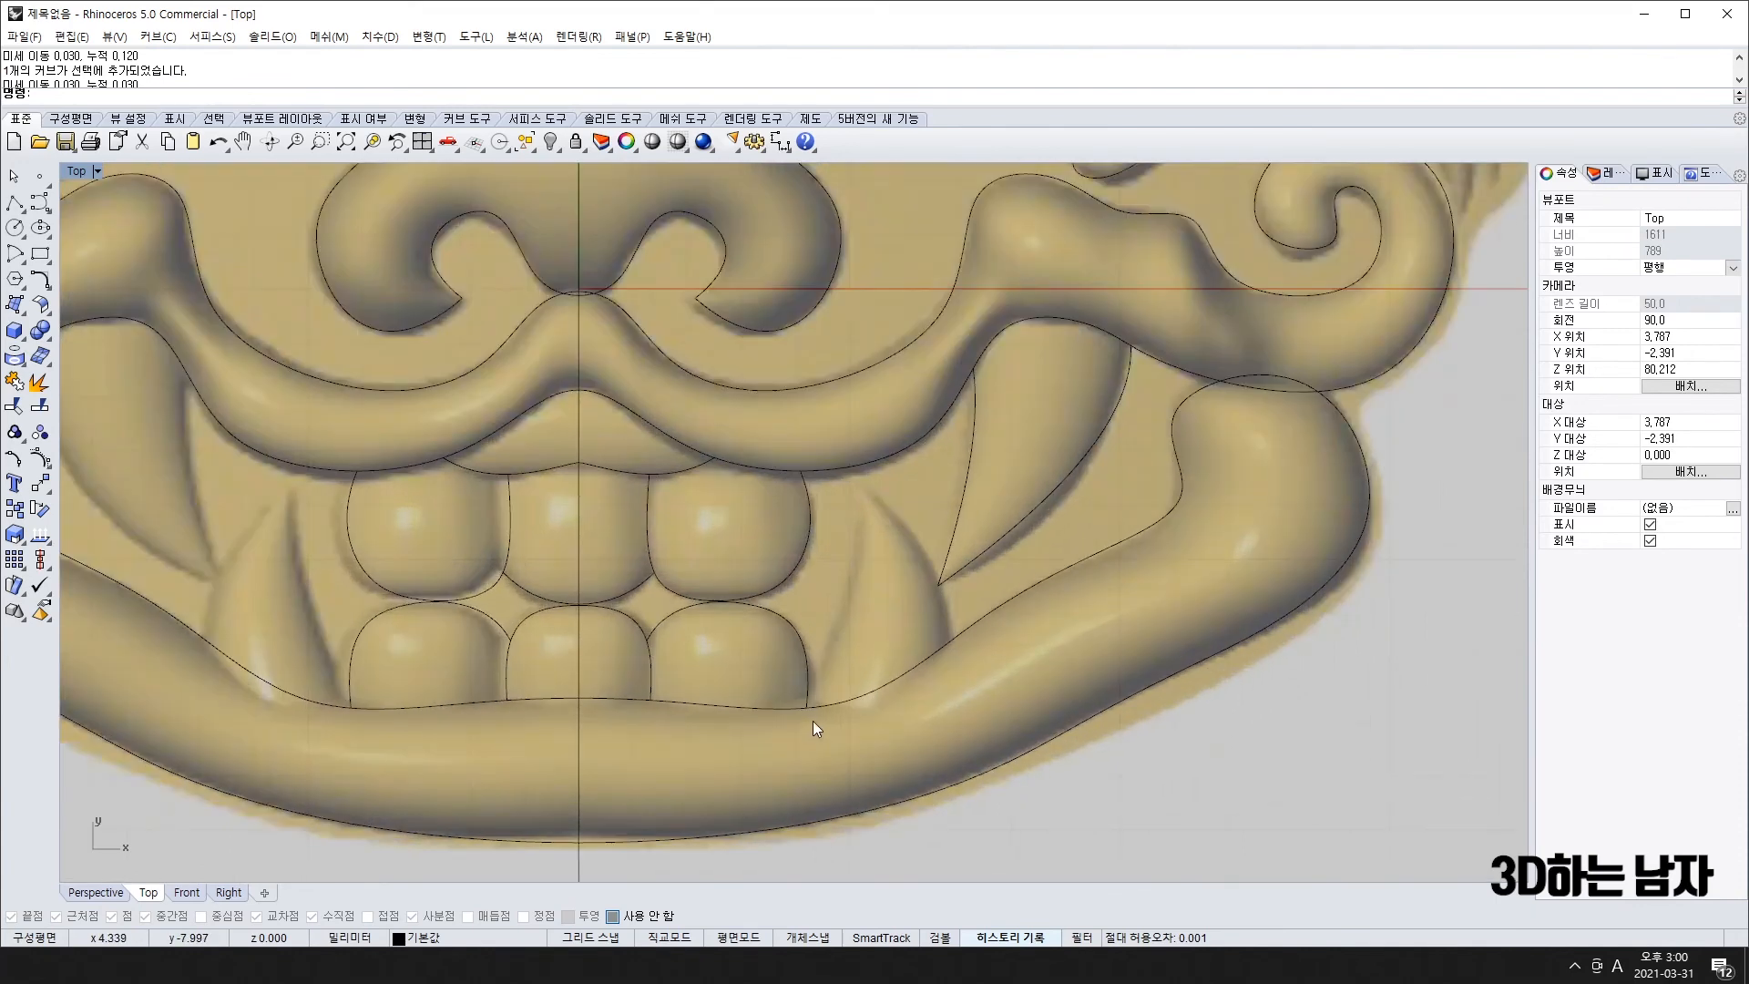
key(Return)
key(F3)
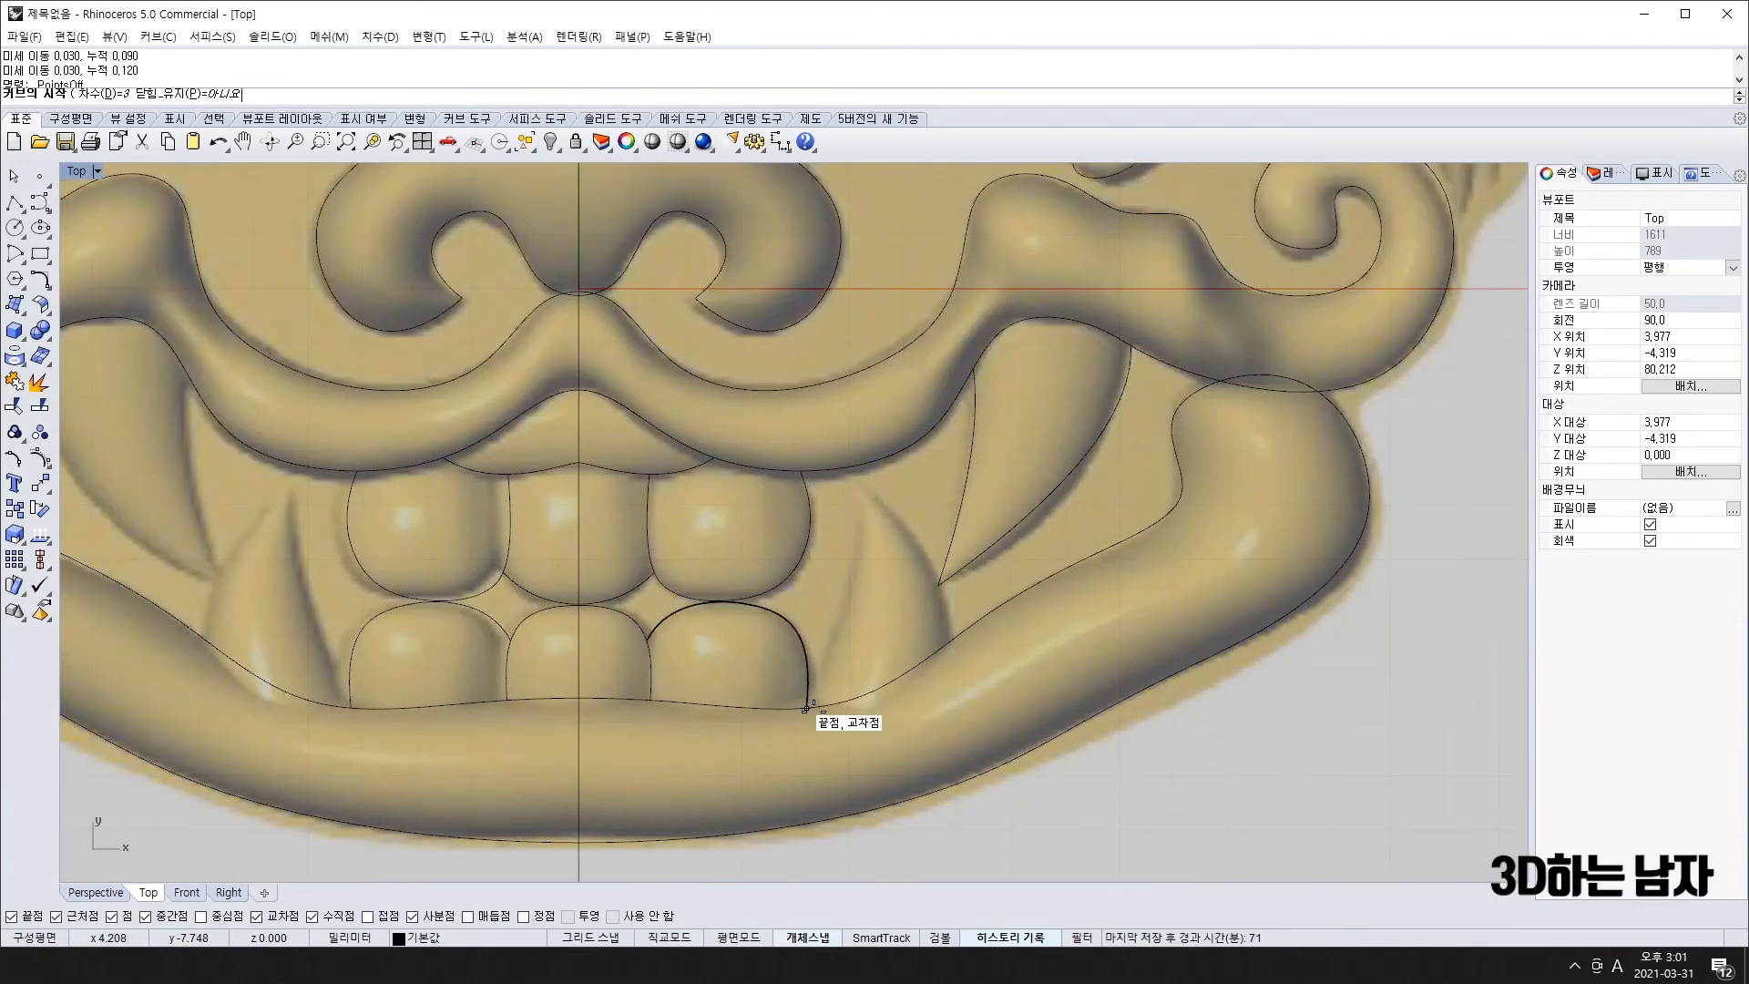
click(807, 707)
click(832, 629)
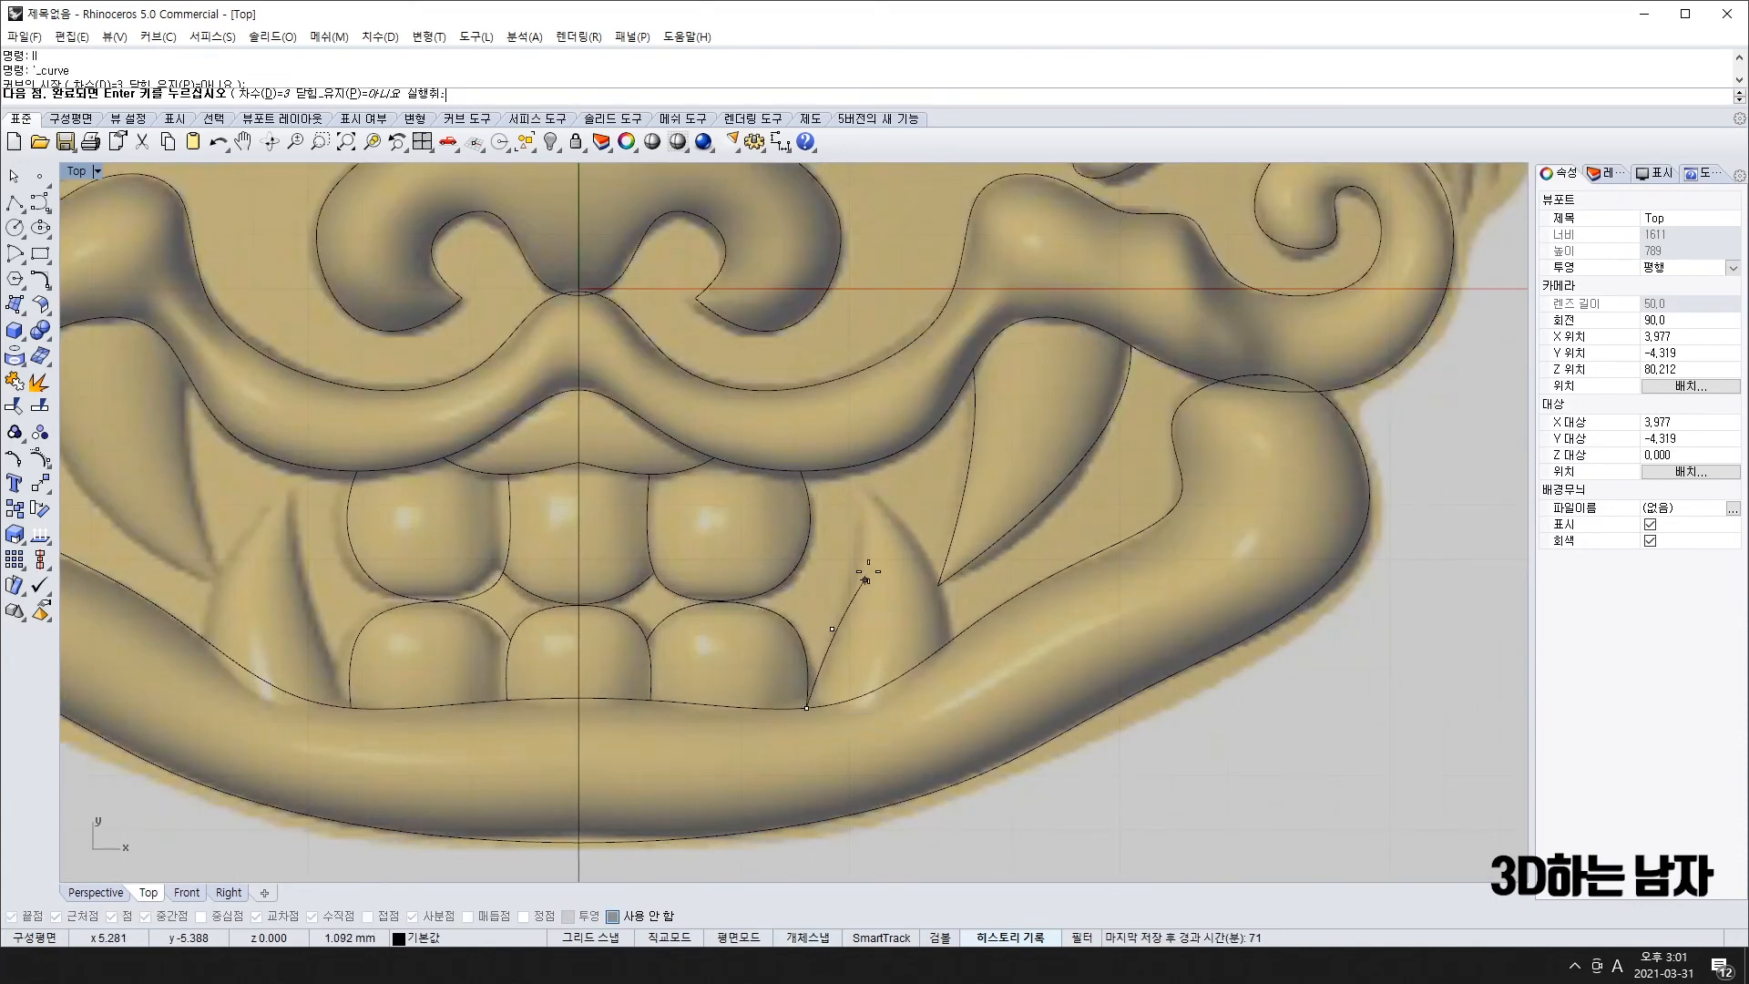
click(861, 498)
key(Return)
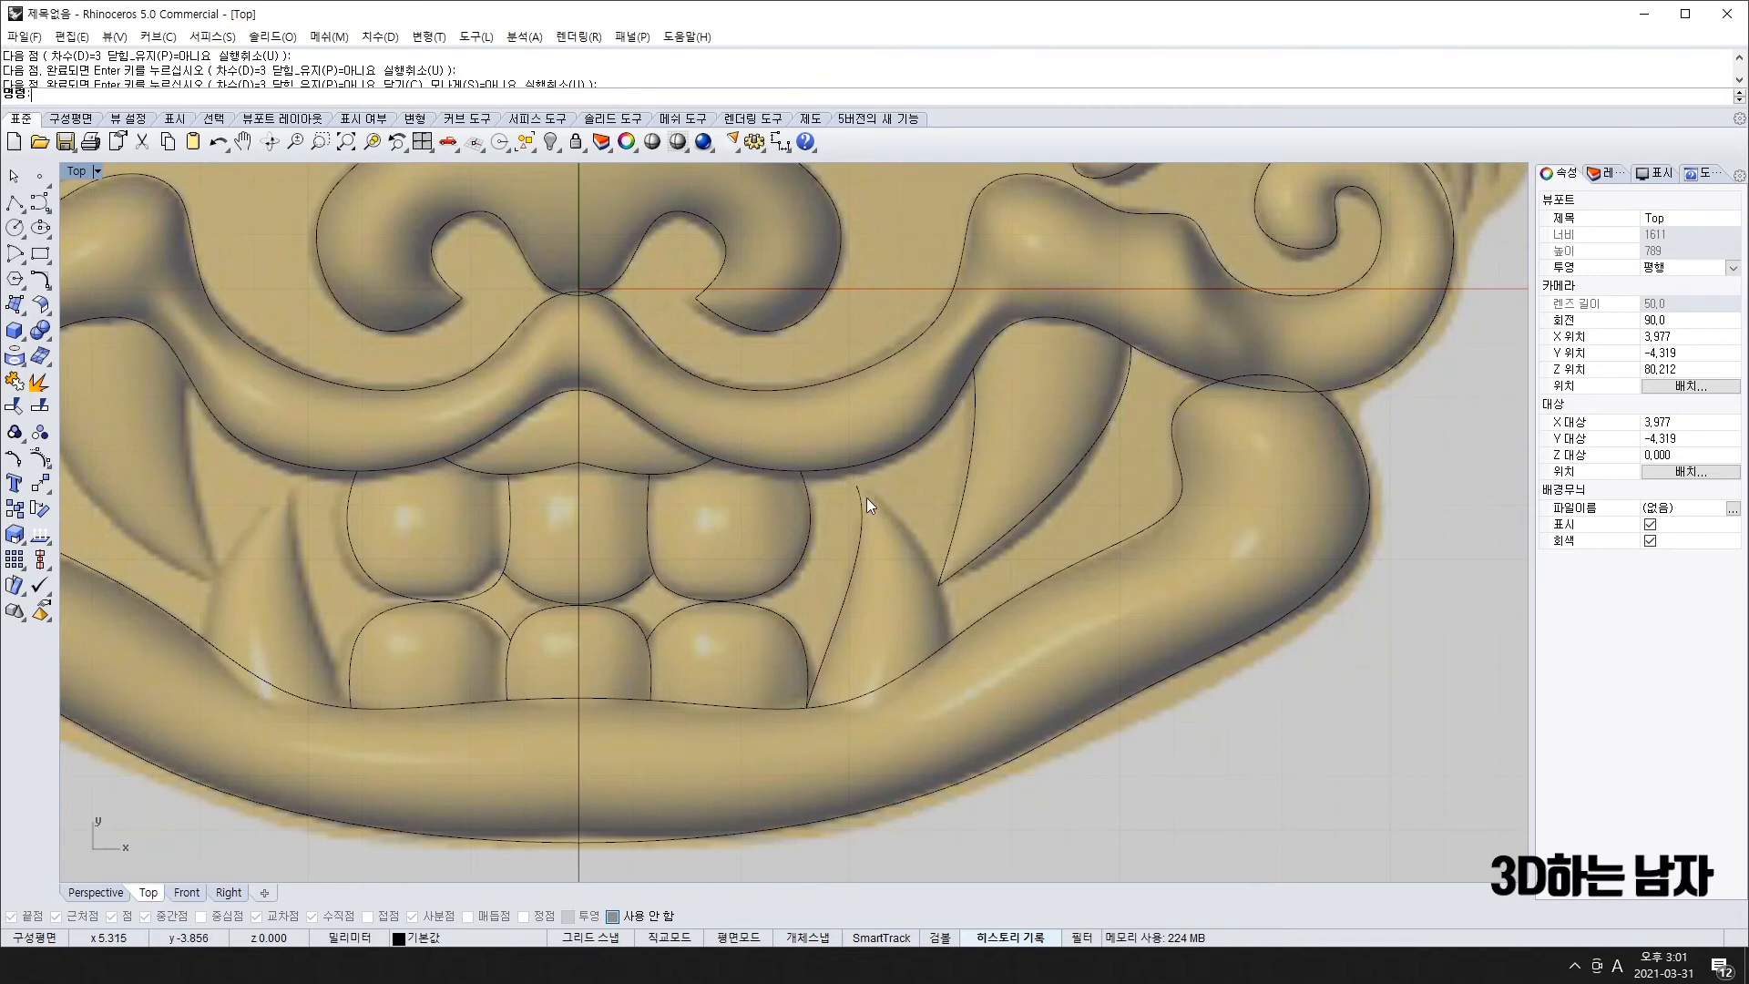
- Trace the outer edge of the lower right fang from its tip down to the jaw curve
key(Return)
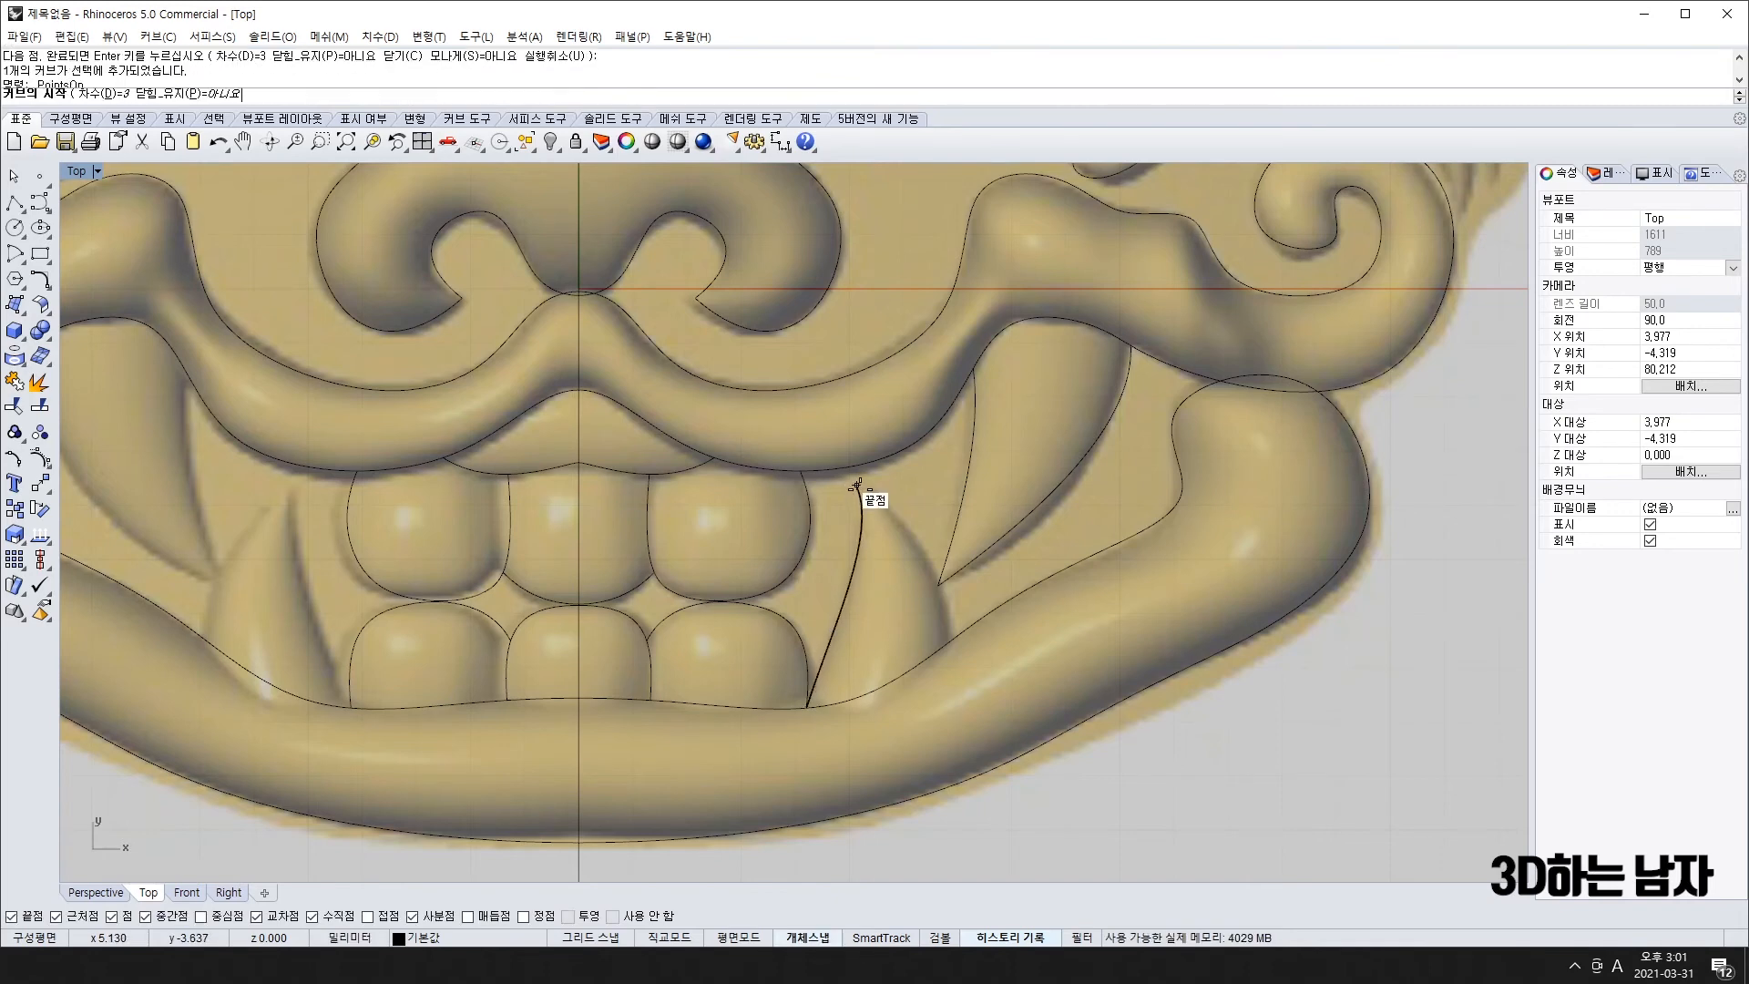
click(859, 489)
click(938, 556)
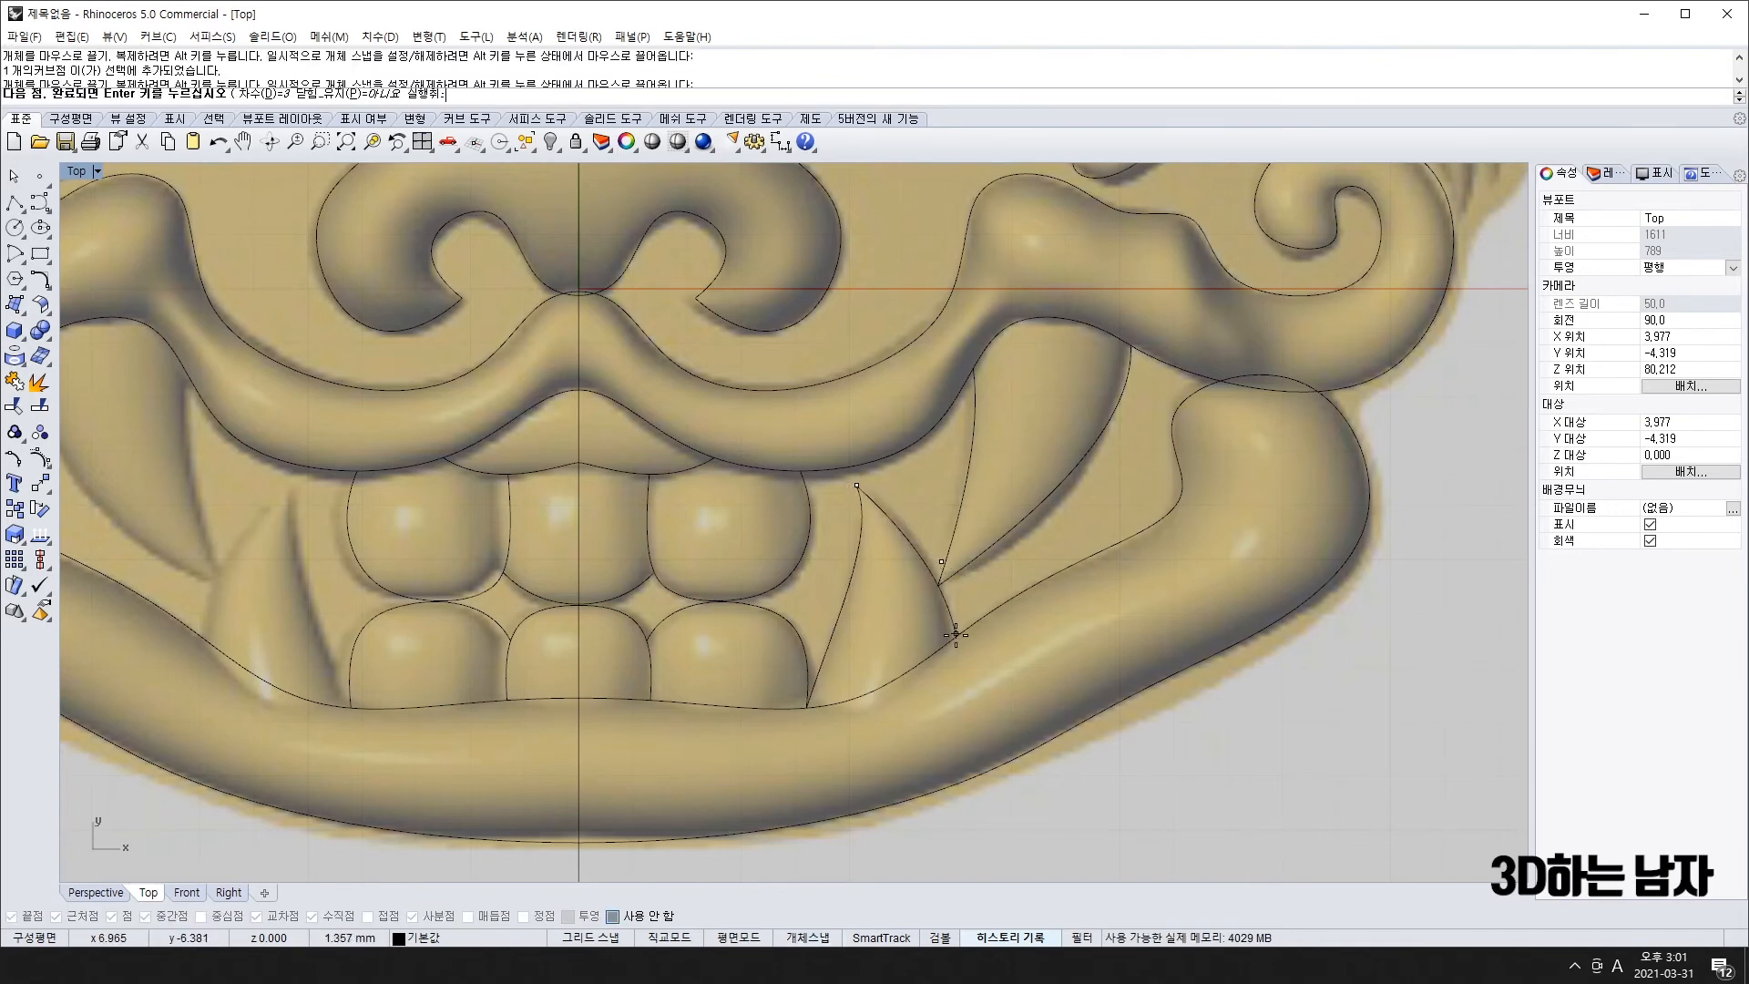
key(alt)
click(949, 641)
key(Return)
- Mirror both edge curves of the lower right fang across the vertical centre line from origin 0
click(924, 569)
shift+click(854, 555)
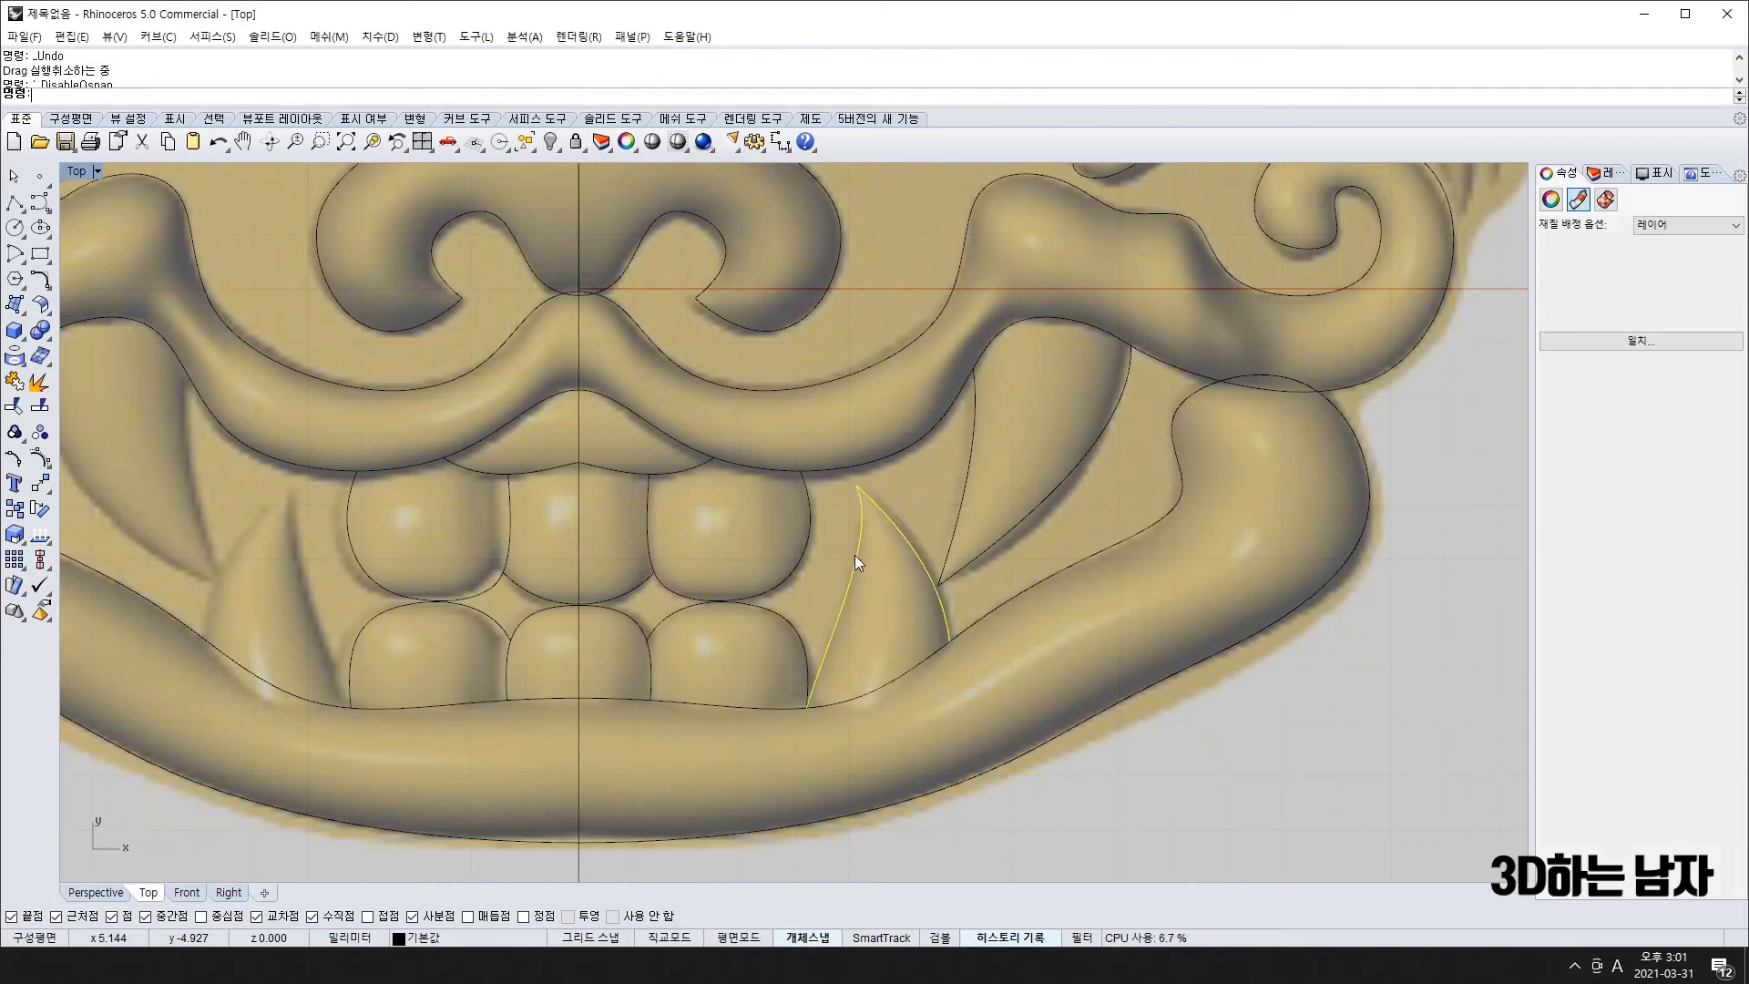
scroll(853, 557, down, 4)
text(Q)
key(Return)
text(0)
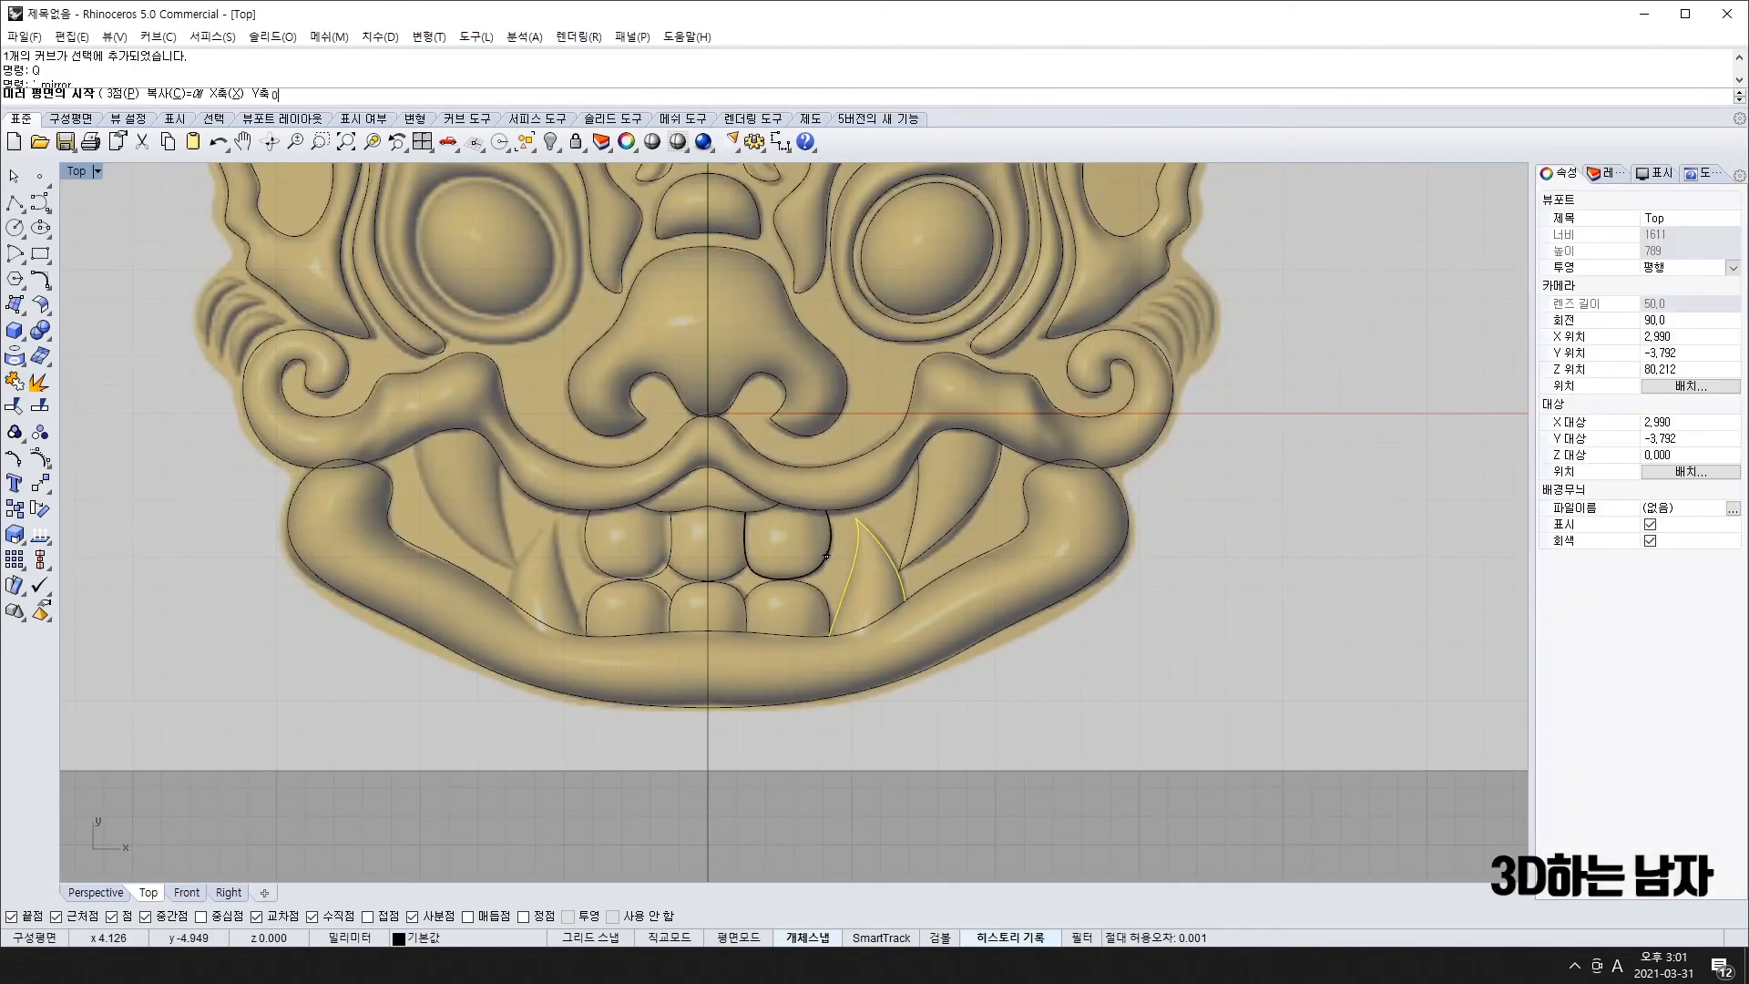
key(Return)
click(708, 794)
- Mirror the upper right fang's two edge curves across the vertical centre line from origin 0
scroll(812, 738, down, 5)
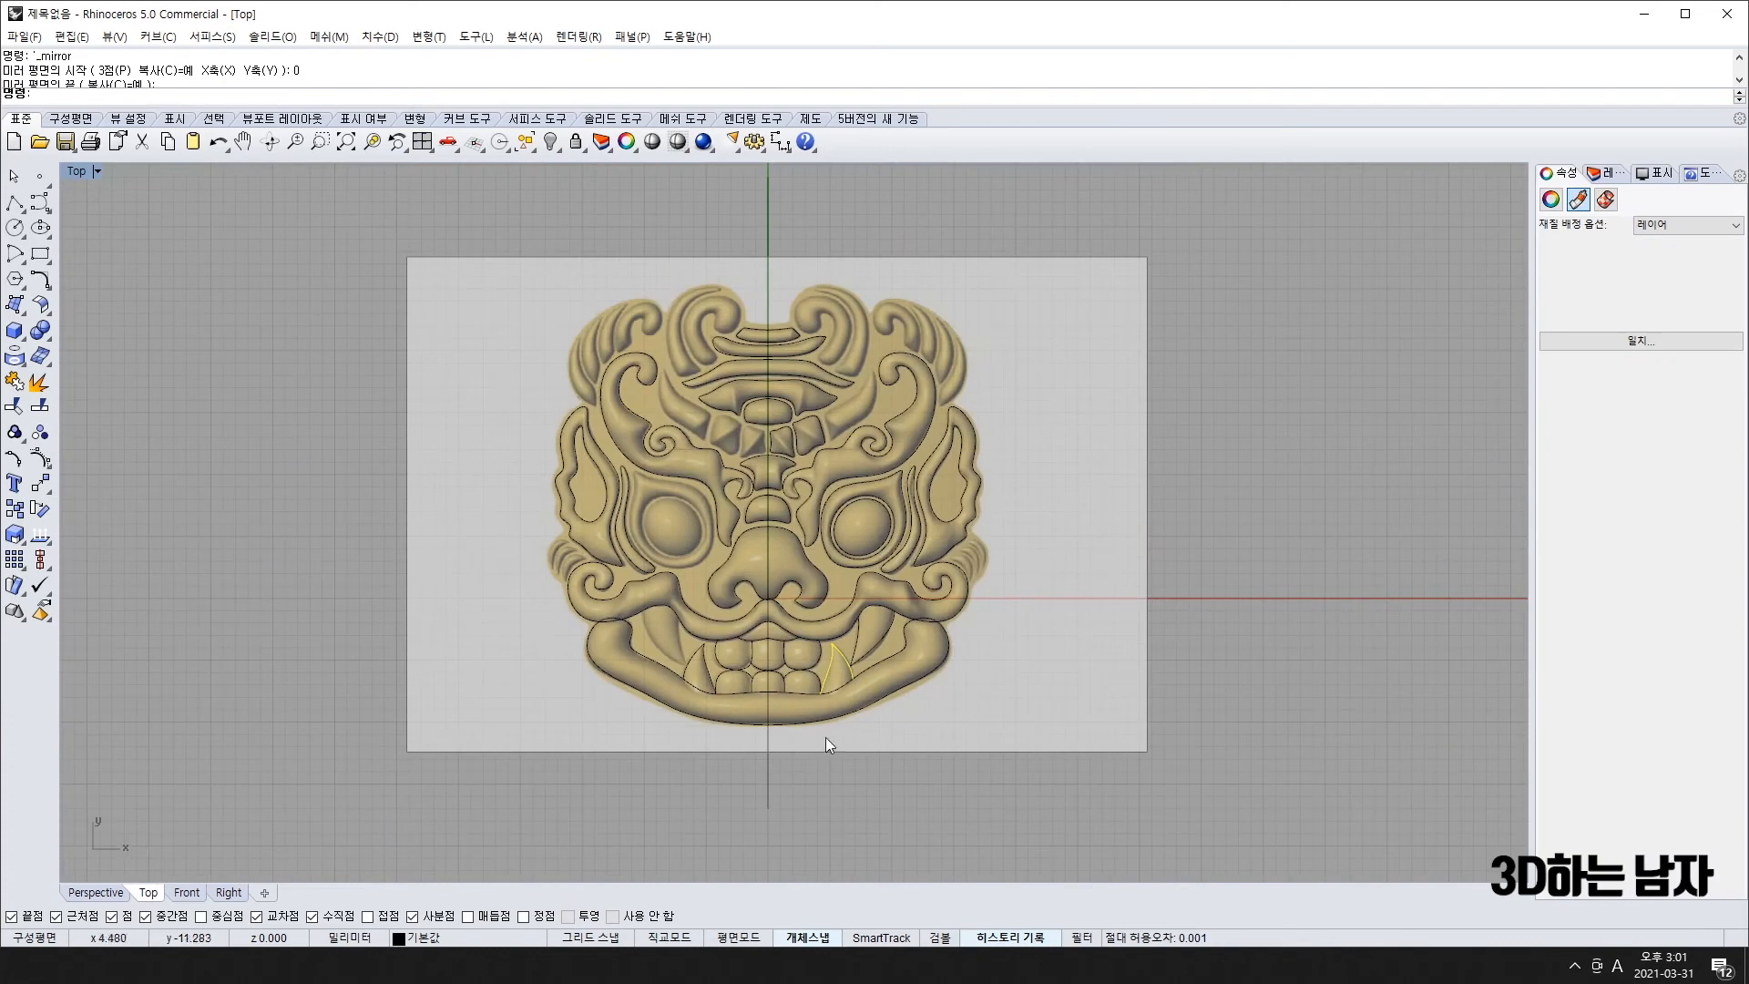
scroll(687, 608, up, 2)
scroll(750, 607, down, 2)
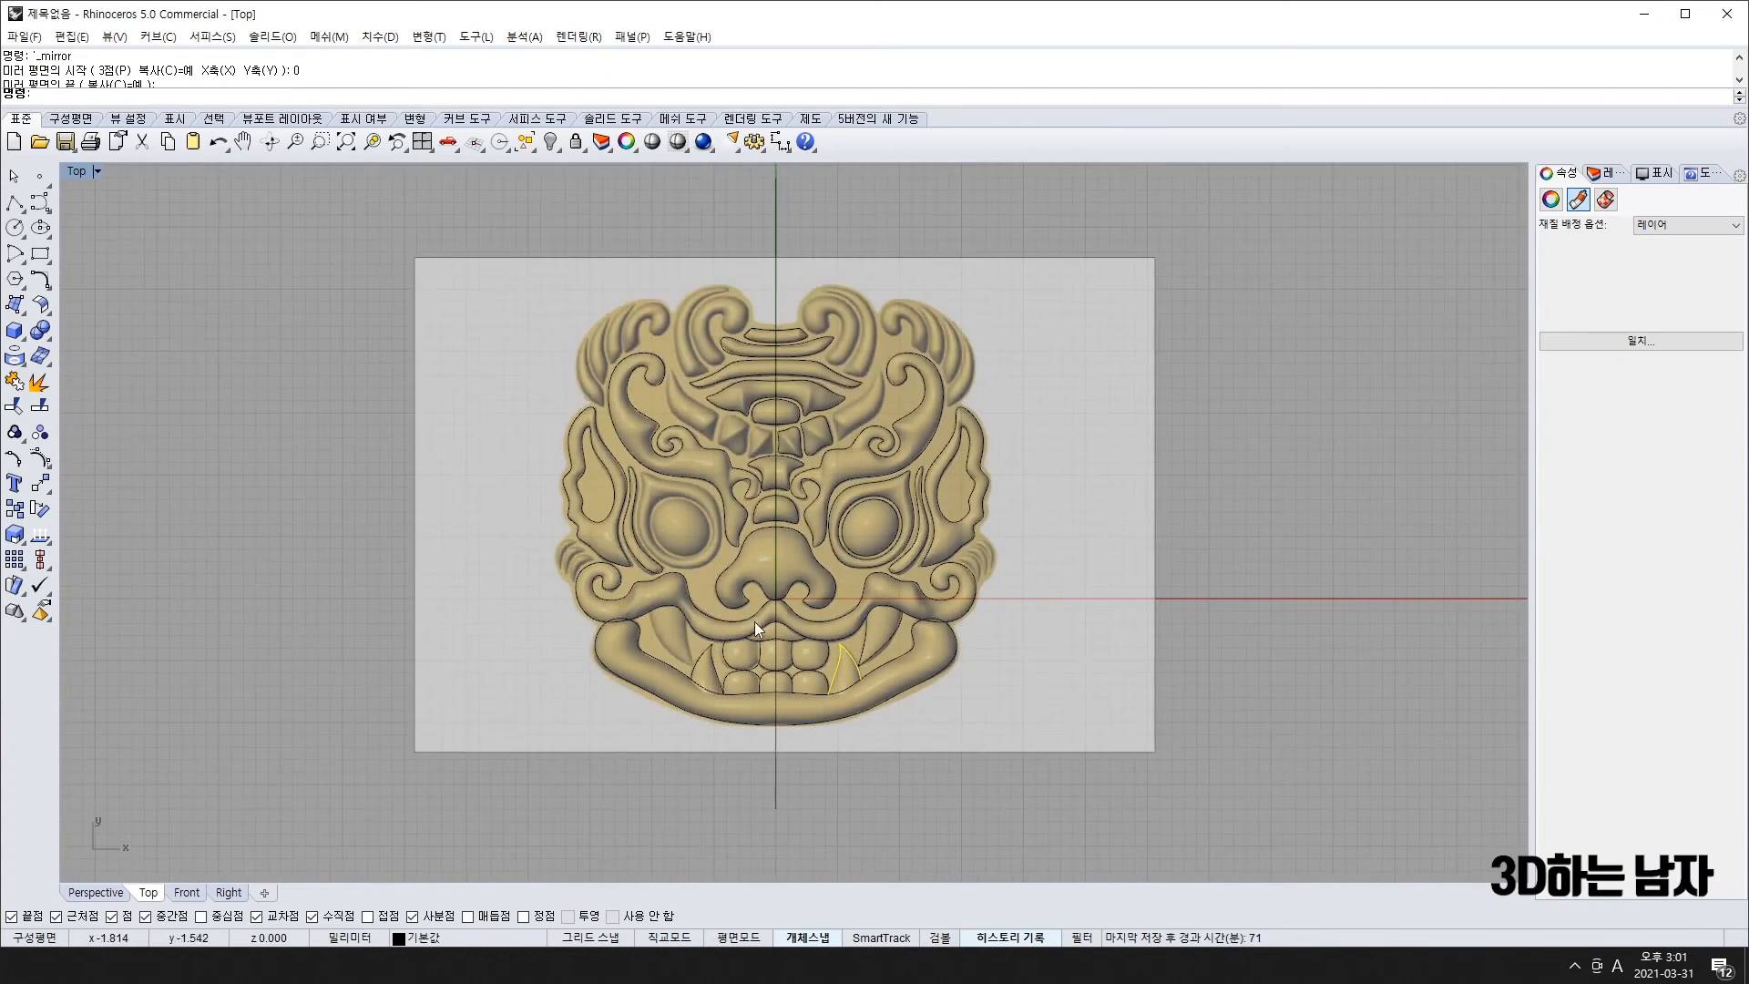
scroll(712, 677, up, 2)
click(949, 623)
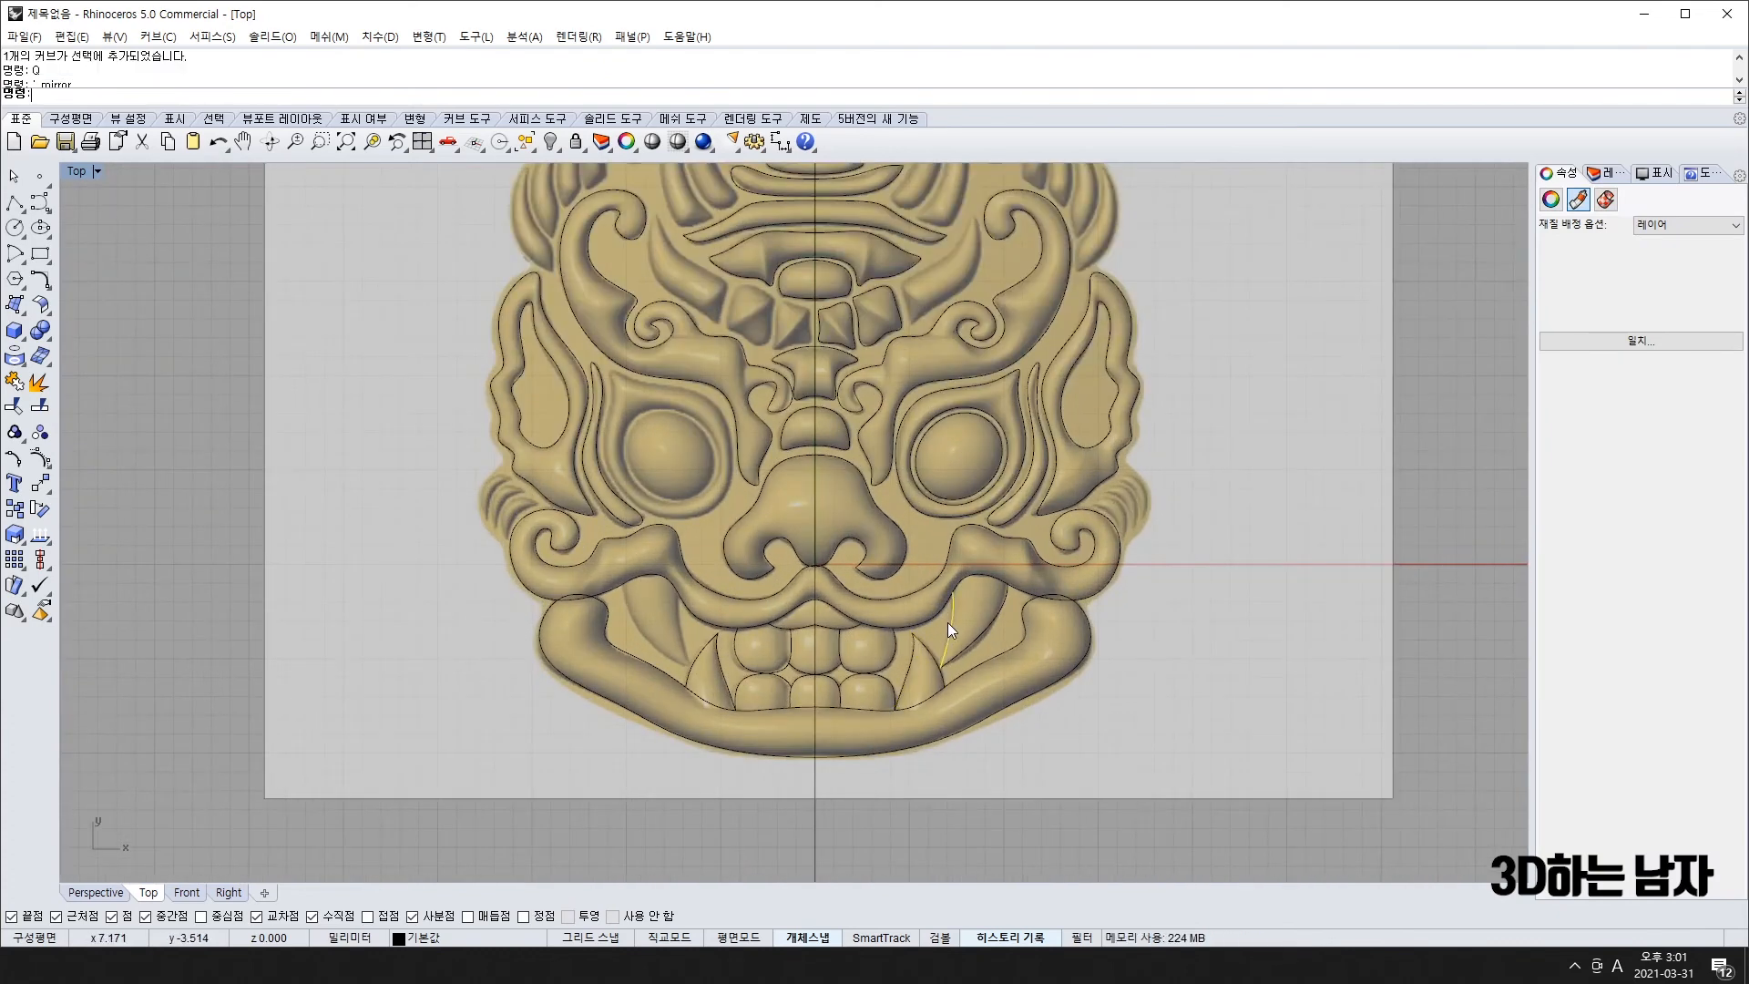
text(0)
key(Return)
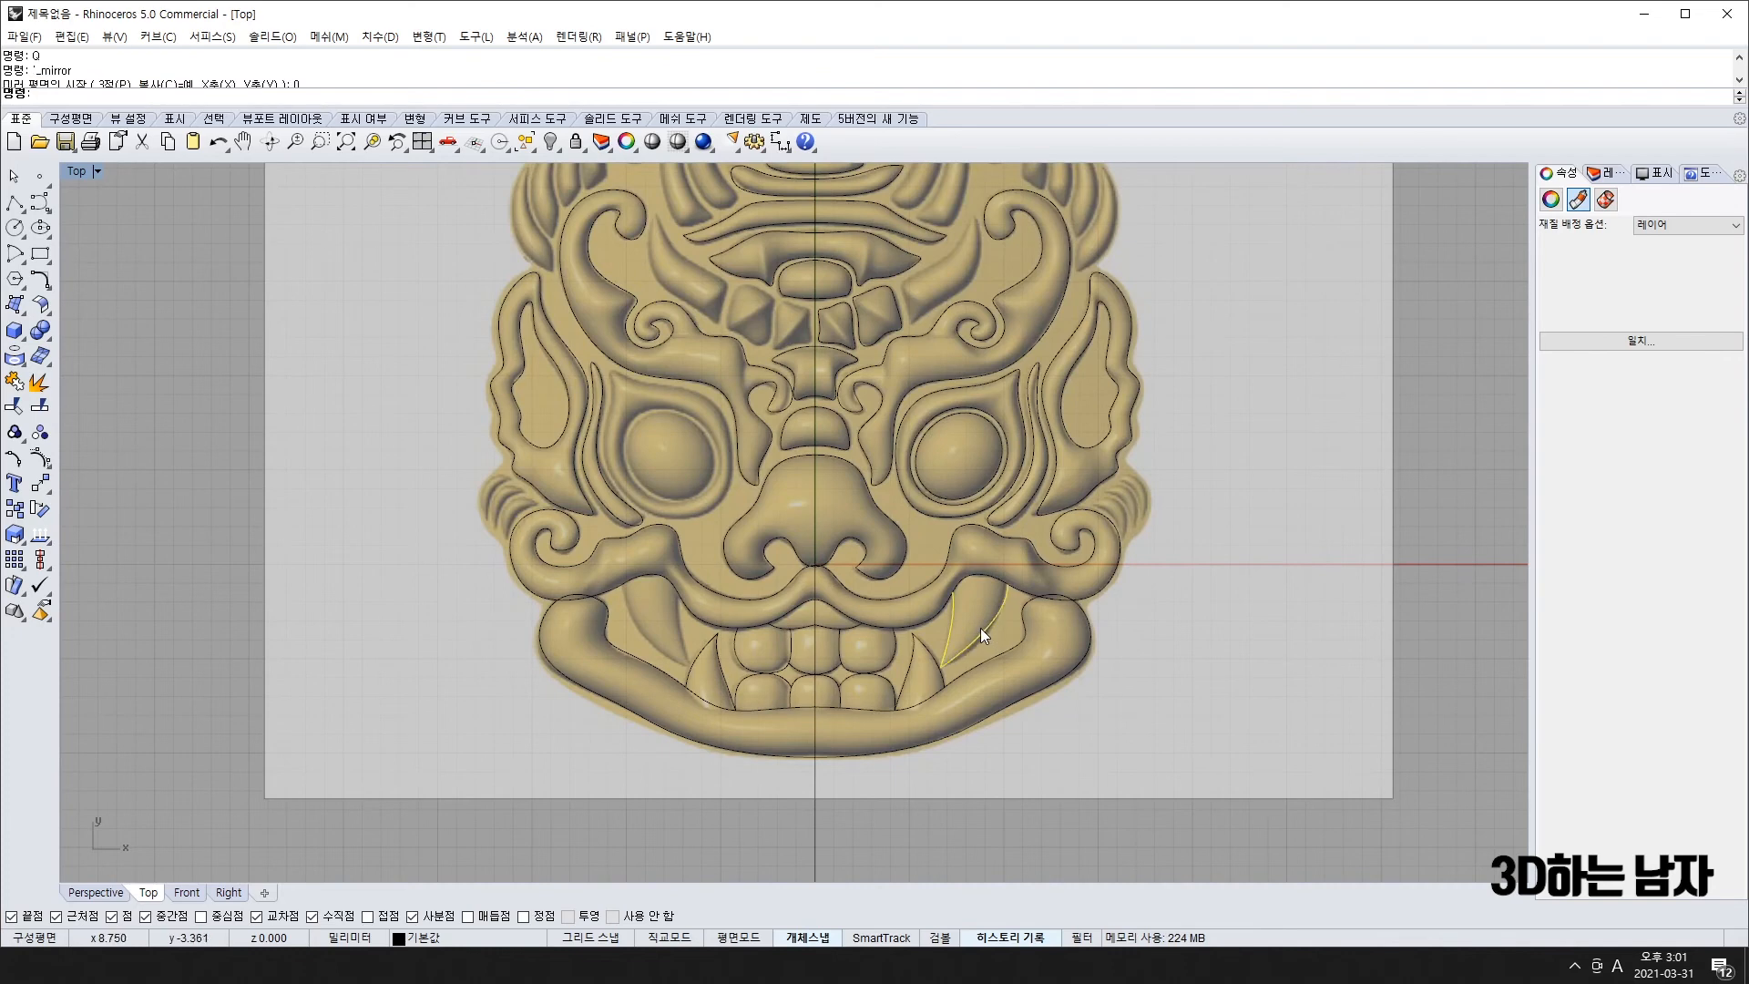
click(815, 798)
- Trace the inner arc of the lowest ridge beside the right cheek spiral from its lower tip to its upper tip
scroll(1087, 674, down, 5)
scroll(905, 445, up, 6)
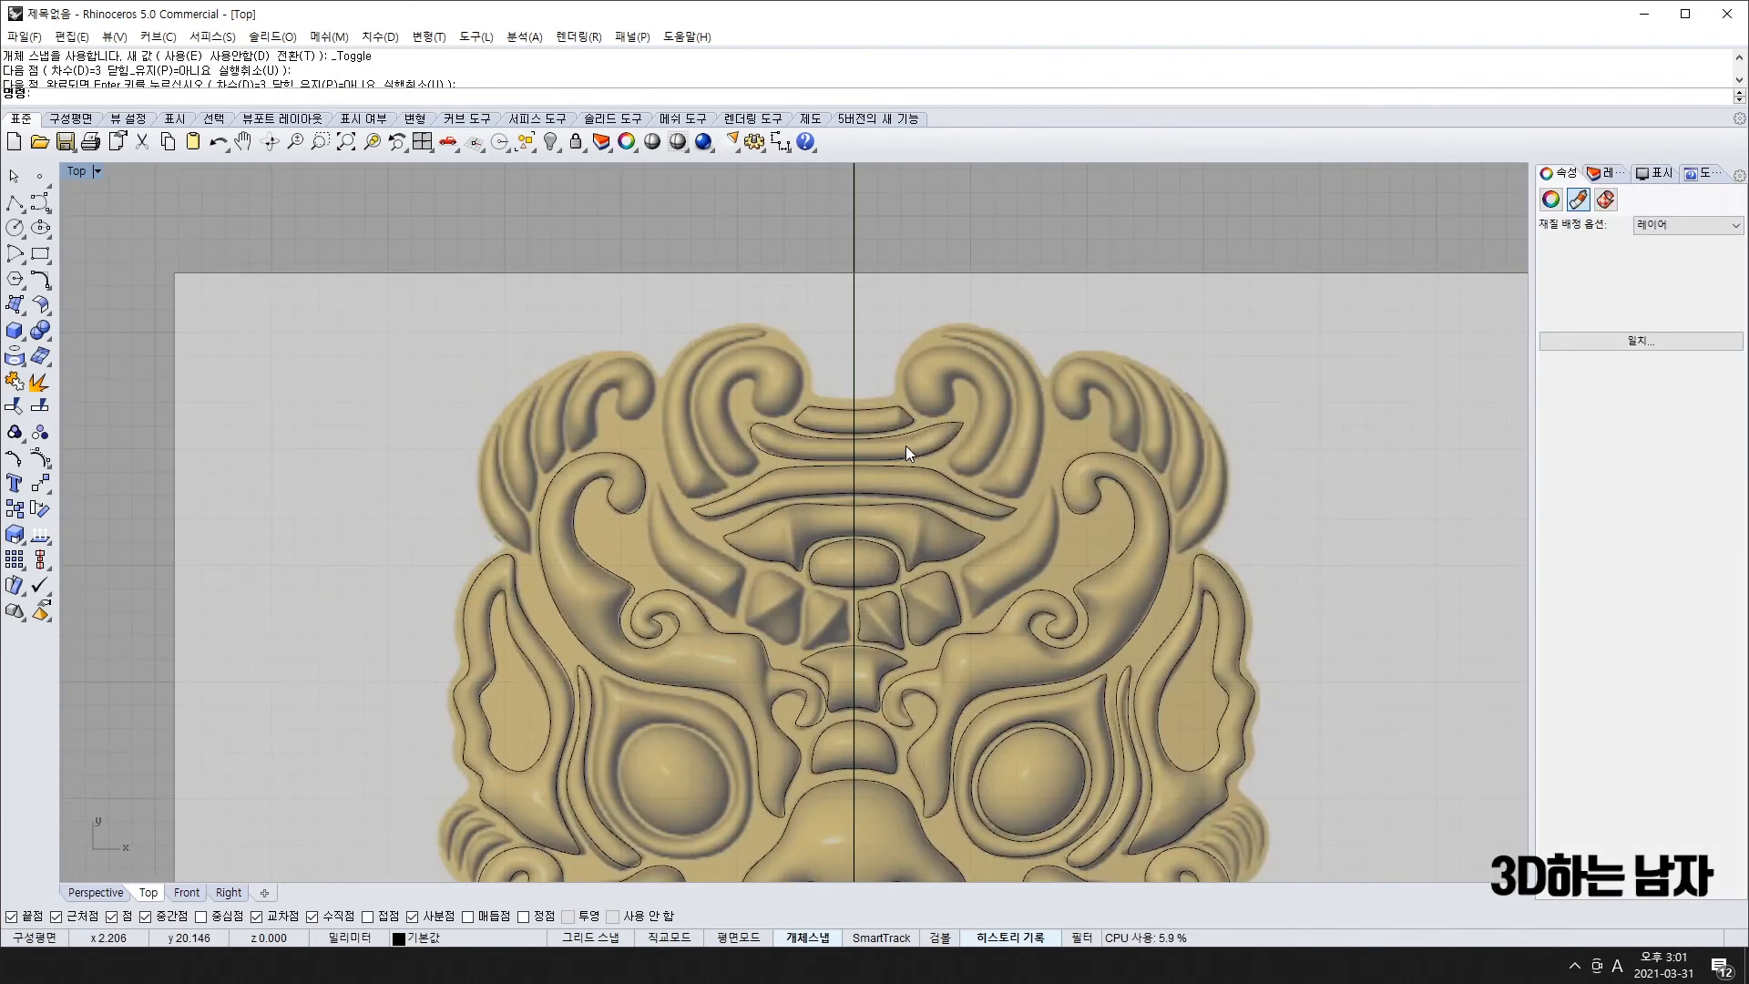
scroll(1273, 472, down, 7)
scroll(1318, 620, up, 10)
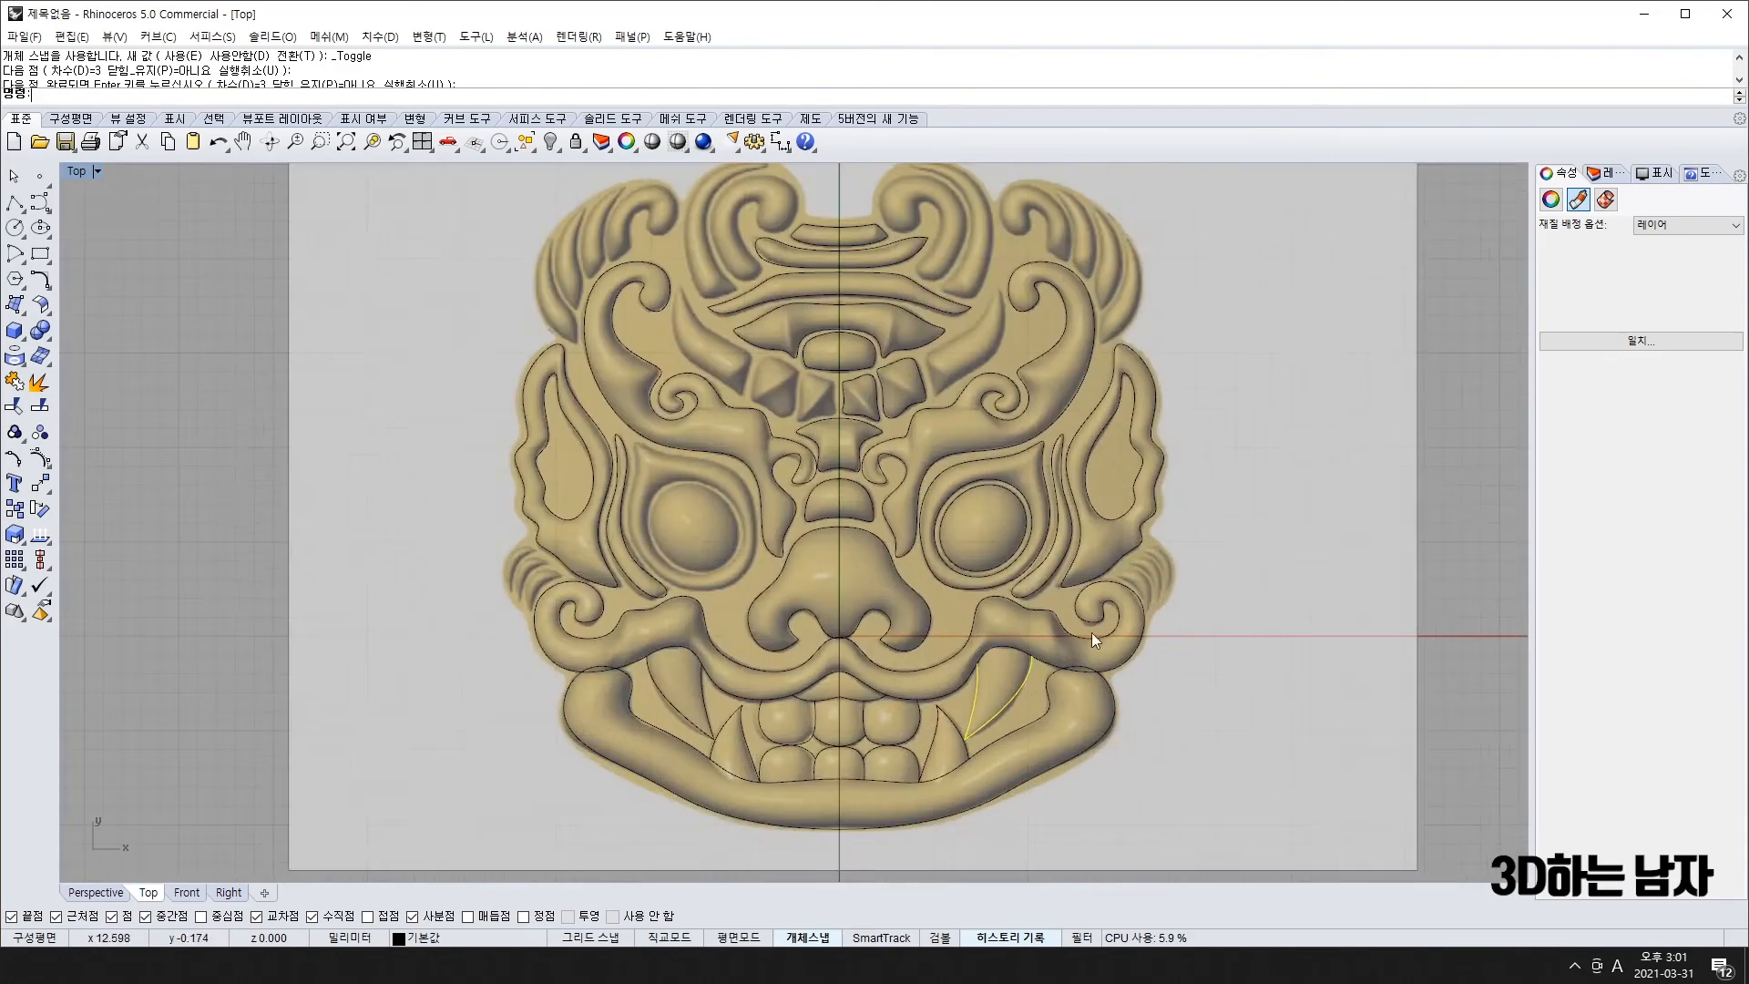
right_drag(1266, 537, 1018, 653)
scroll(1011, 616, up, 10)
right_click(993, 740)
click(988, 807)
click(924, 601)
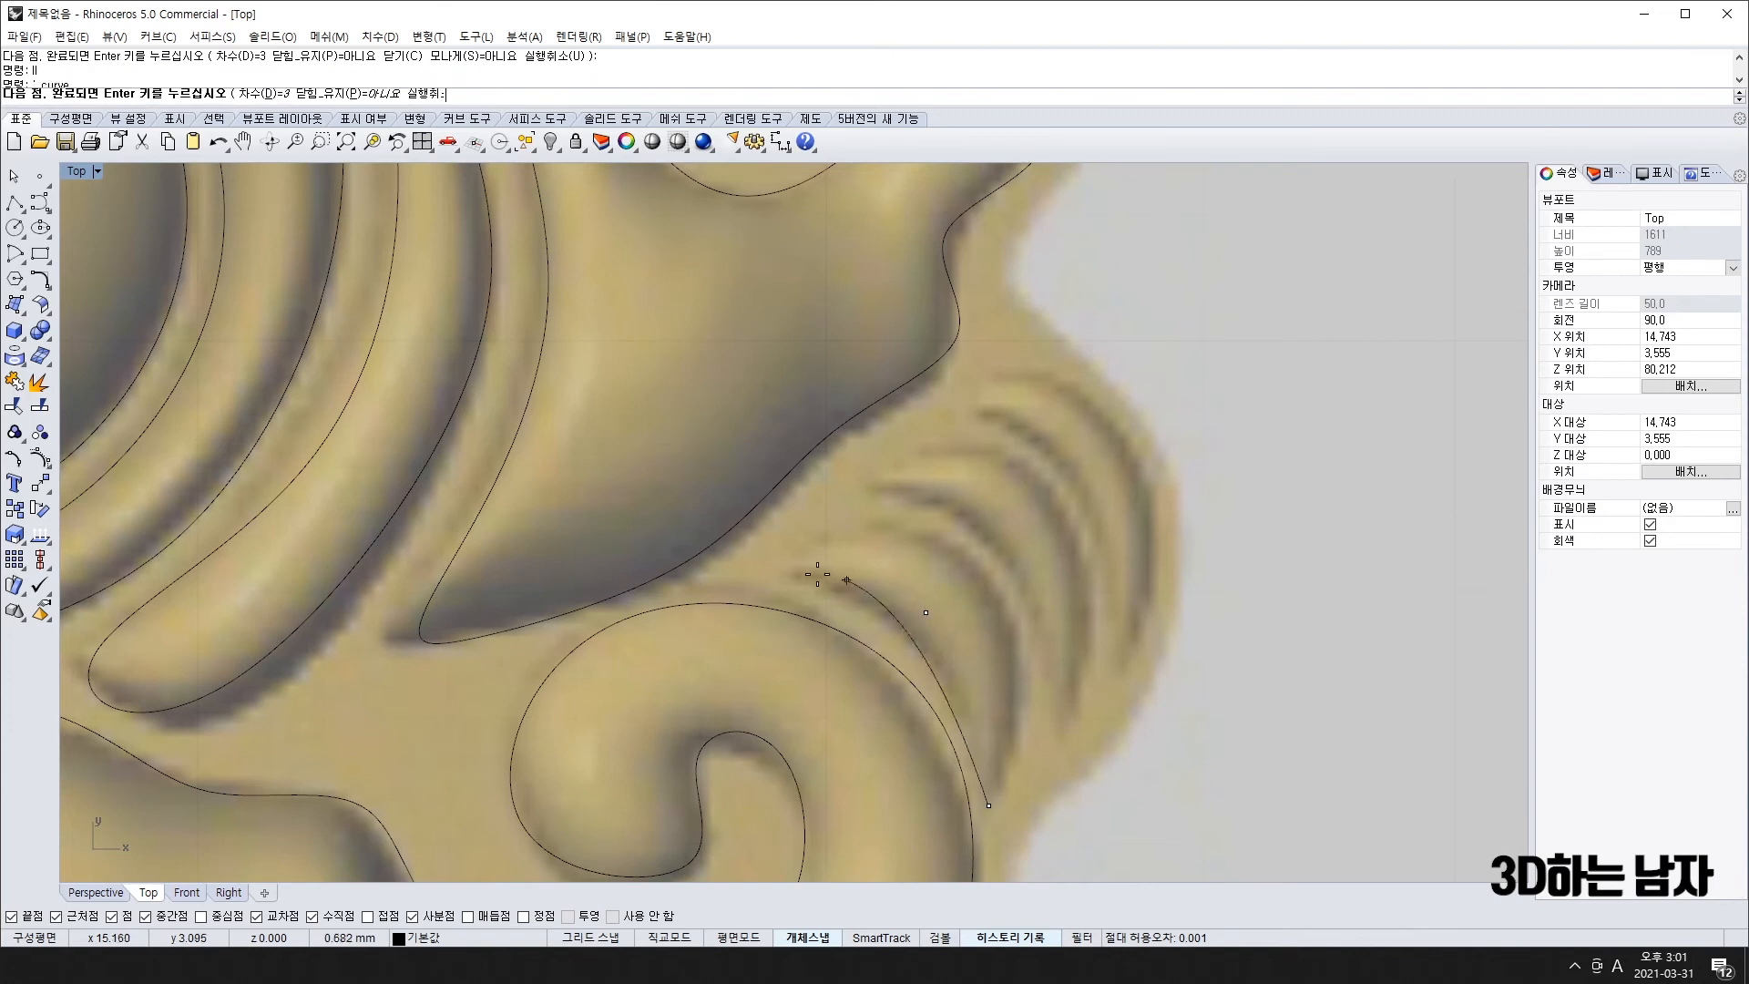
click(793, 576)
right_click(1019, 671)
- Trace the inner arcs of the middle and uppermost right cheek ridges, each from the lower tip to the upper tip
click(1063, 718)
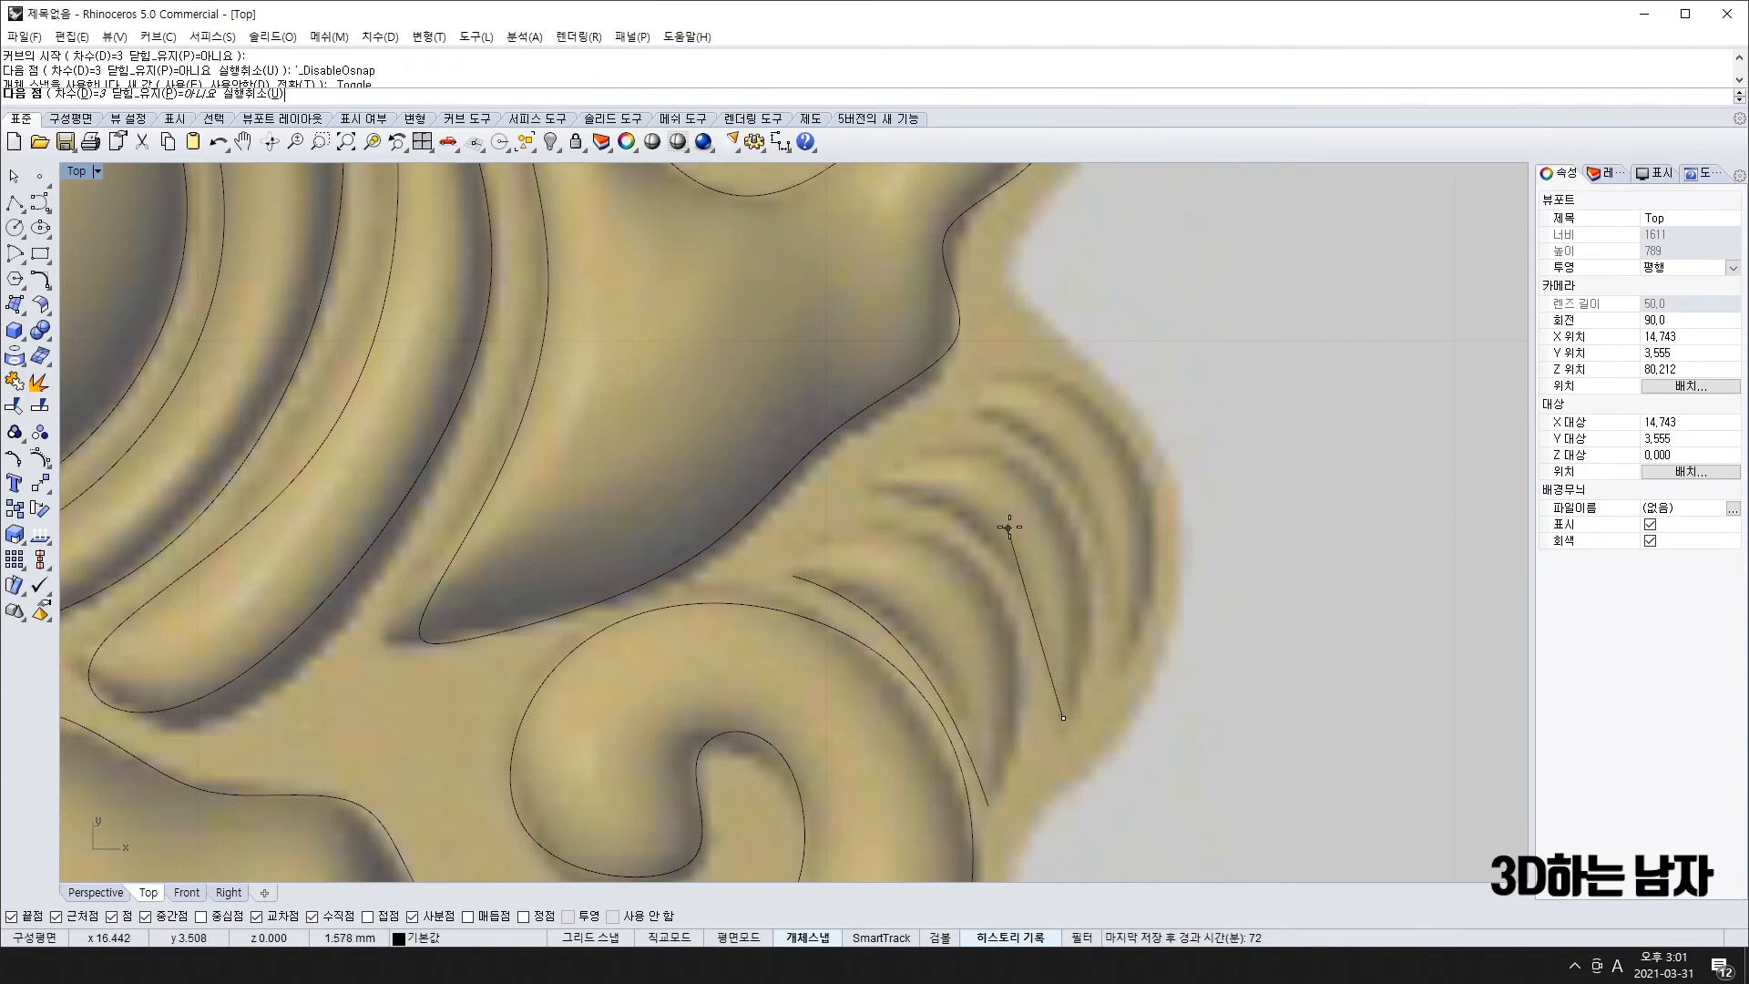
click(1020, 522)
right_click(1132, 628)
right_click(1133, 629)
click(1113, 662)
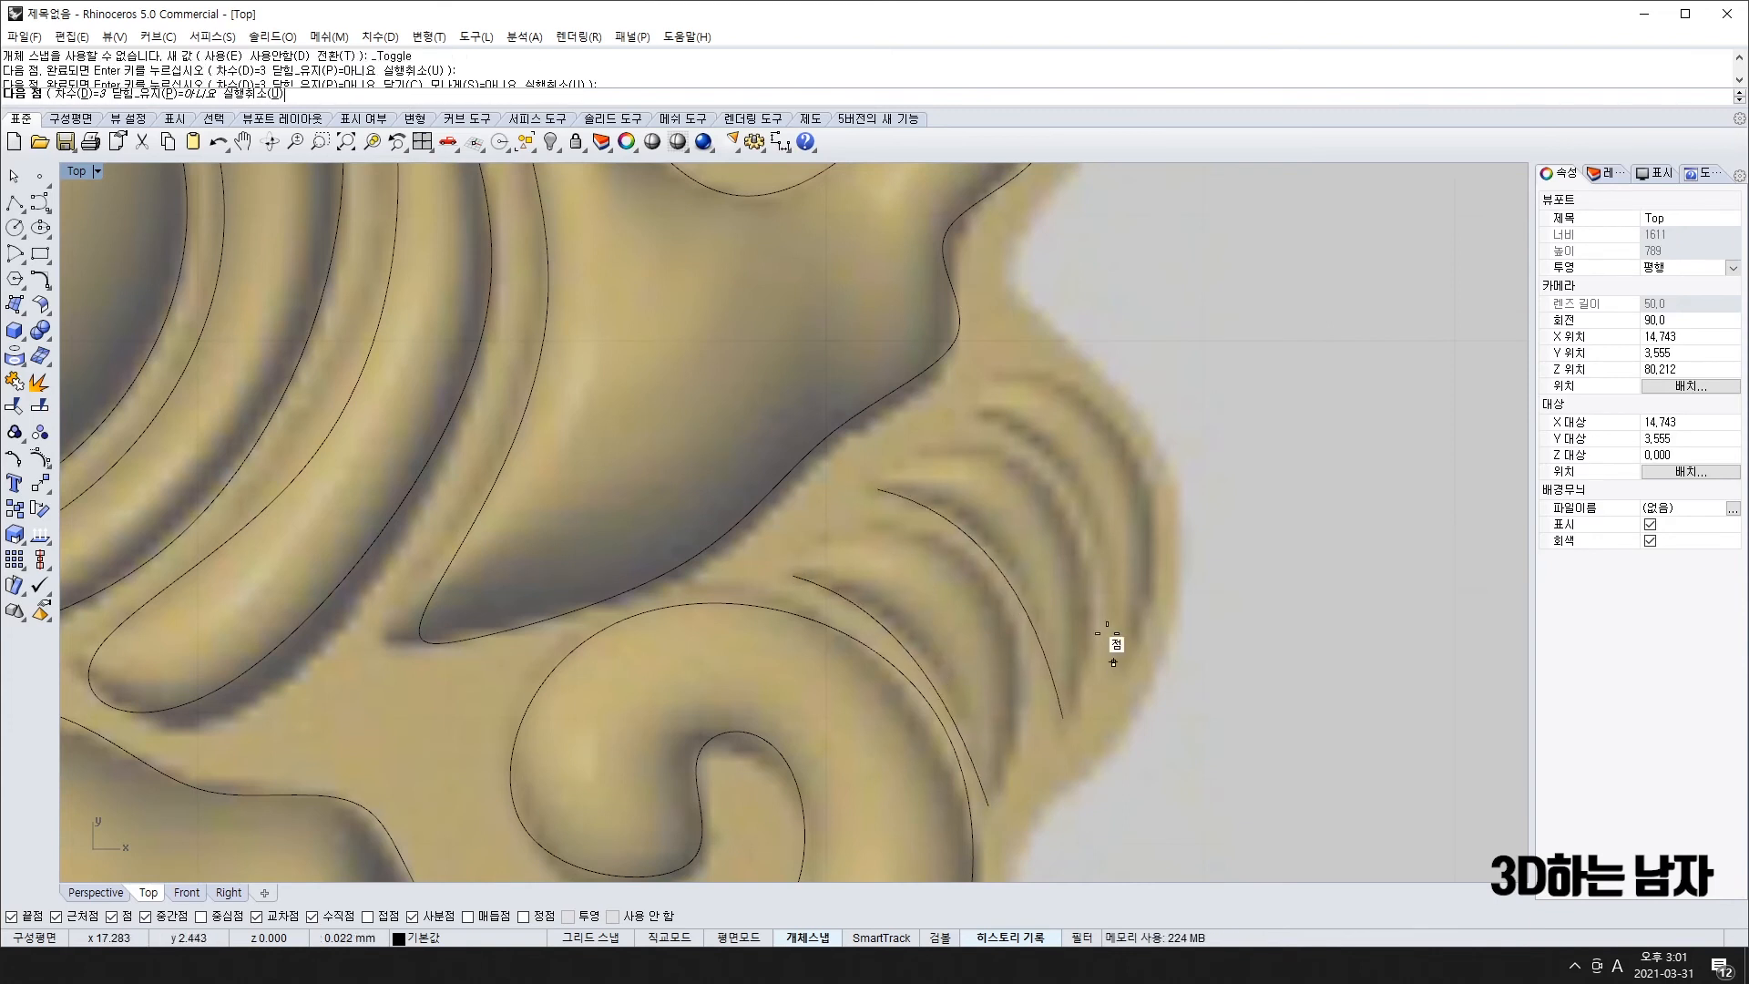
click(1096, 451)
click(984, 415)
right_click(981, 414)
right_click(981, 413)
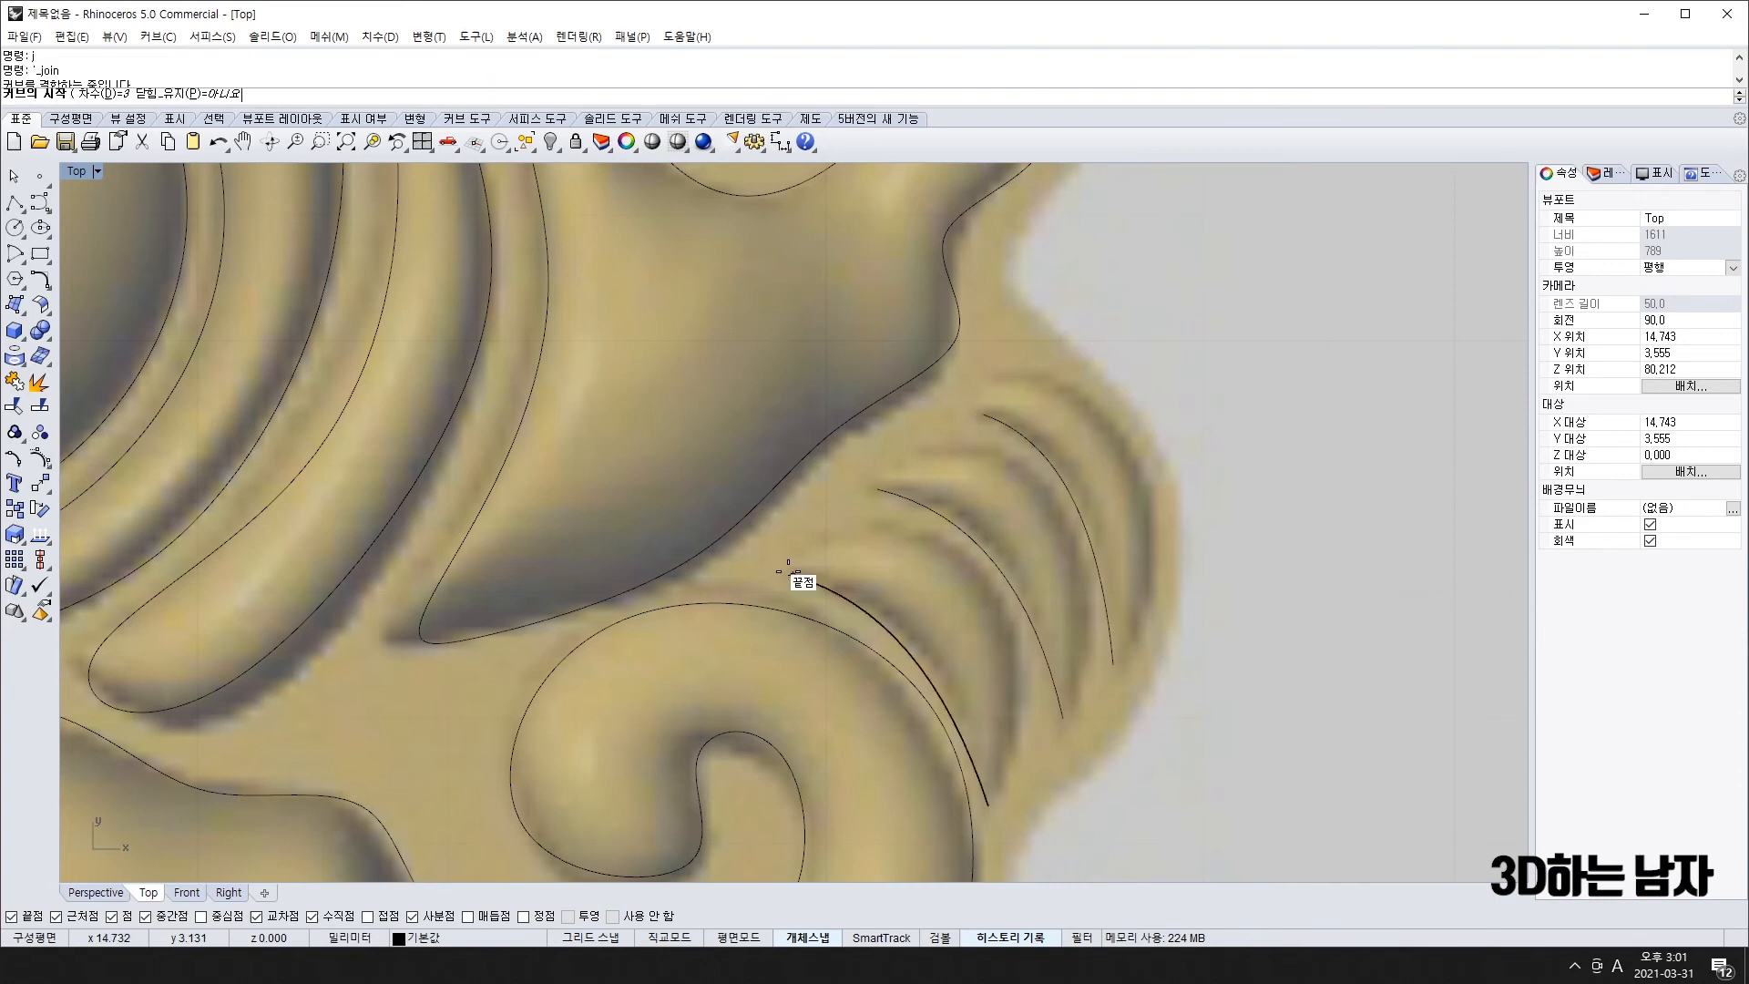
- Draw the outer arc of the lowest right cheek ridge between the two ends of its inner arc
click(793, 576)
click(1030, 524)
click(988, 805)
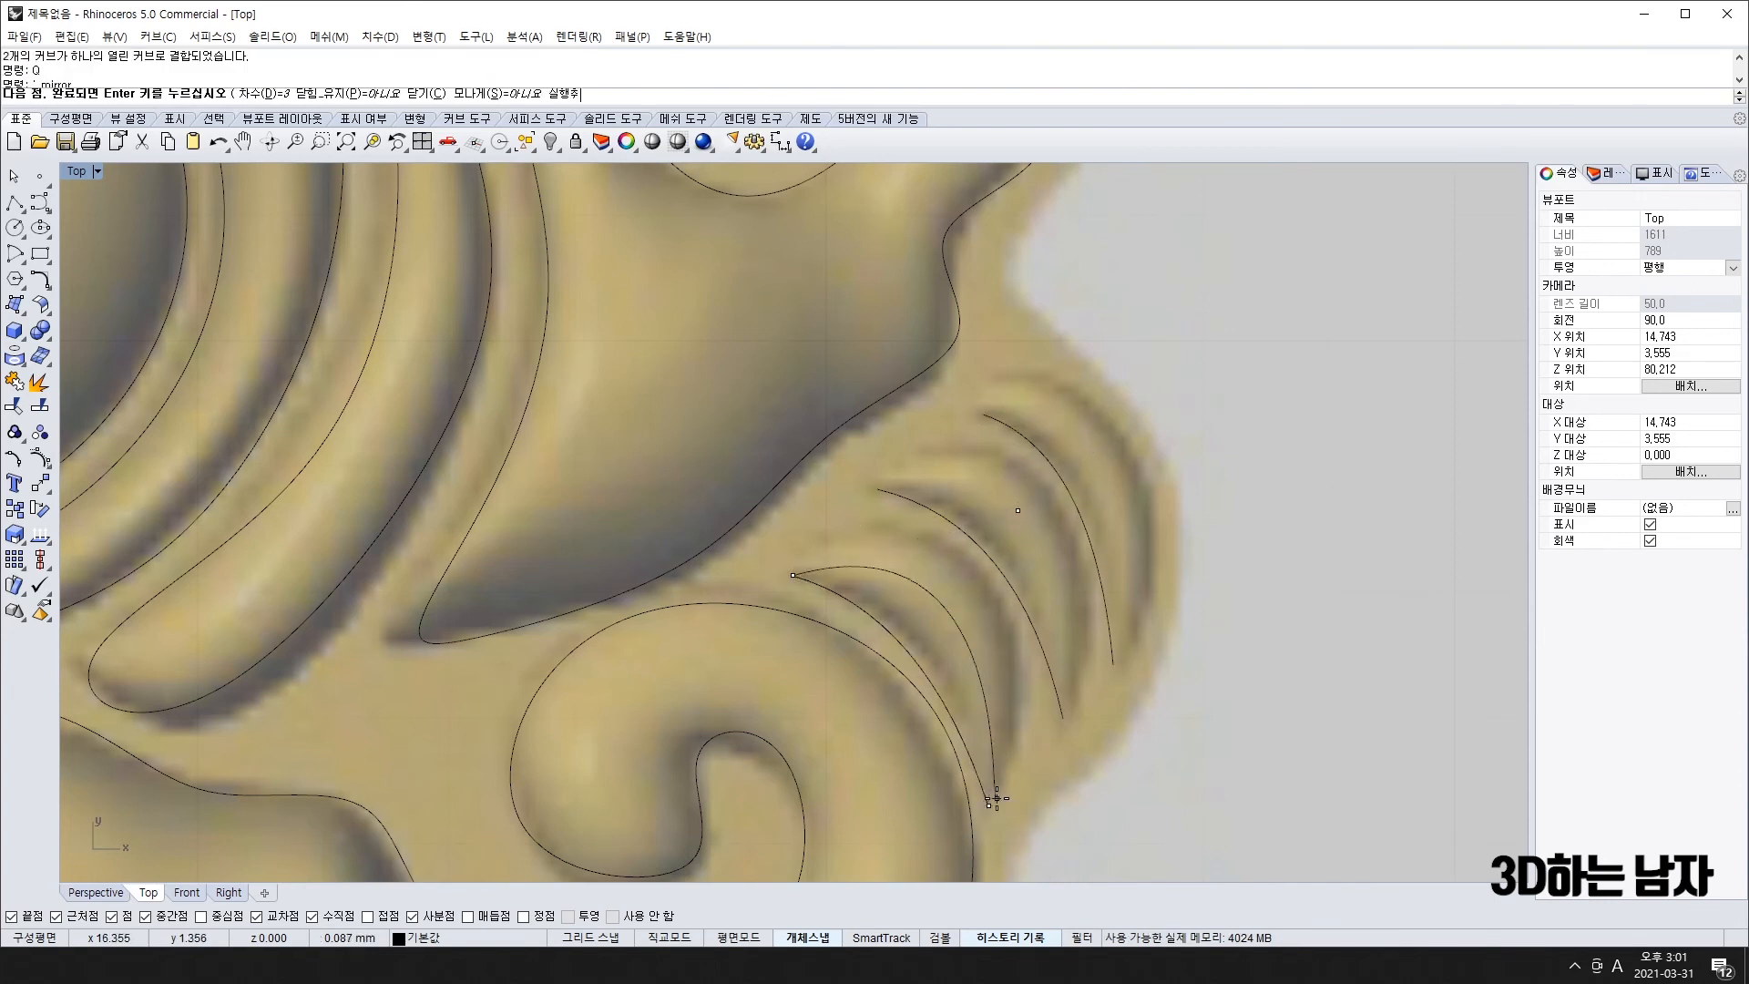
right_click(992, 801)
right_click(992, 802)
- Draw the outer arcs of the middle and uppermost right cheek ridges between the ends of their inner arcs
click(877, 488)
click(1168, 435)
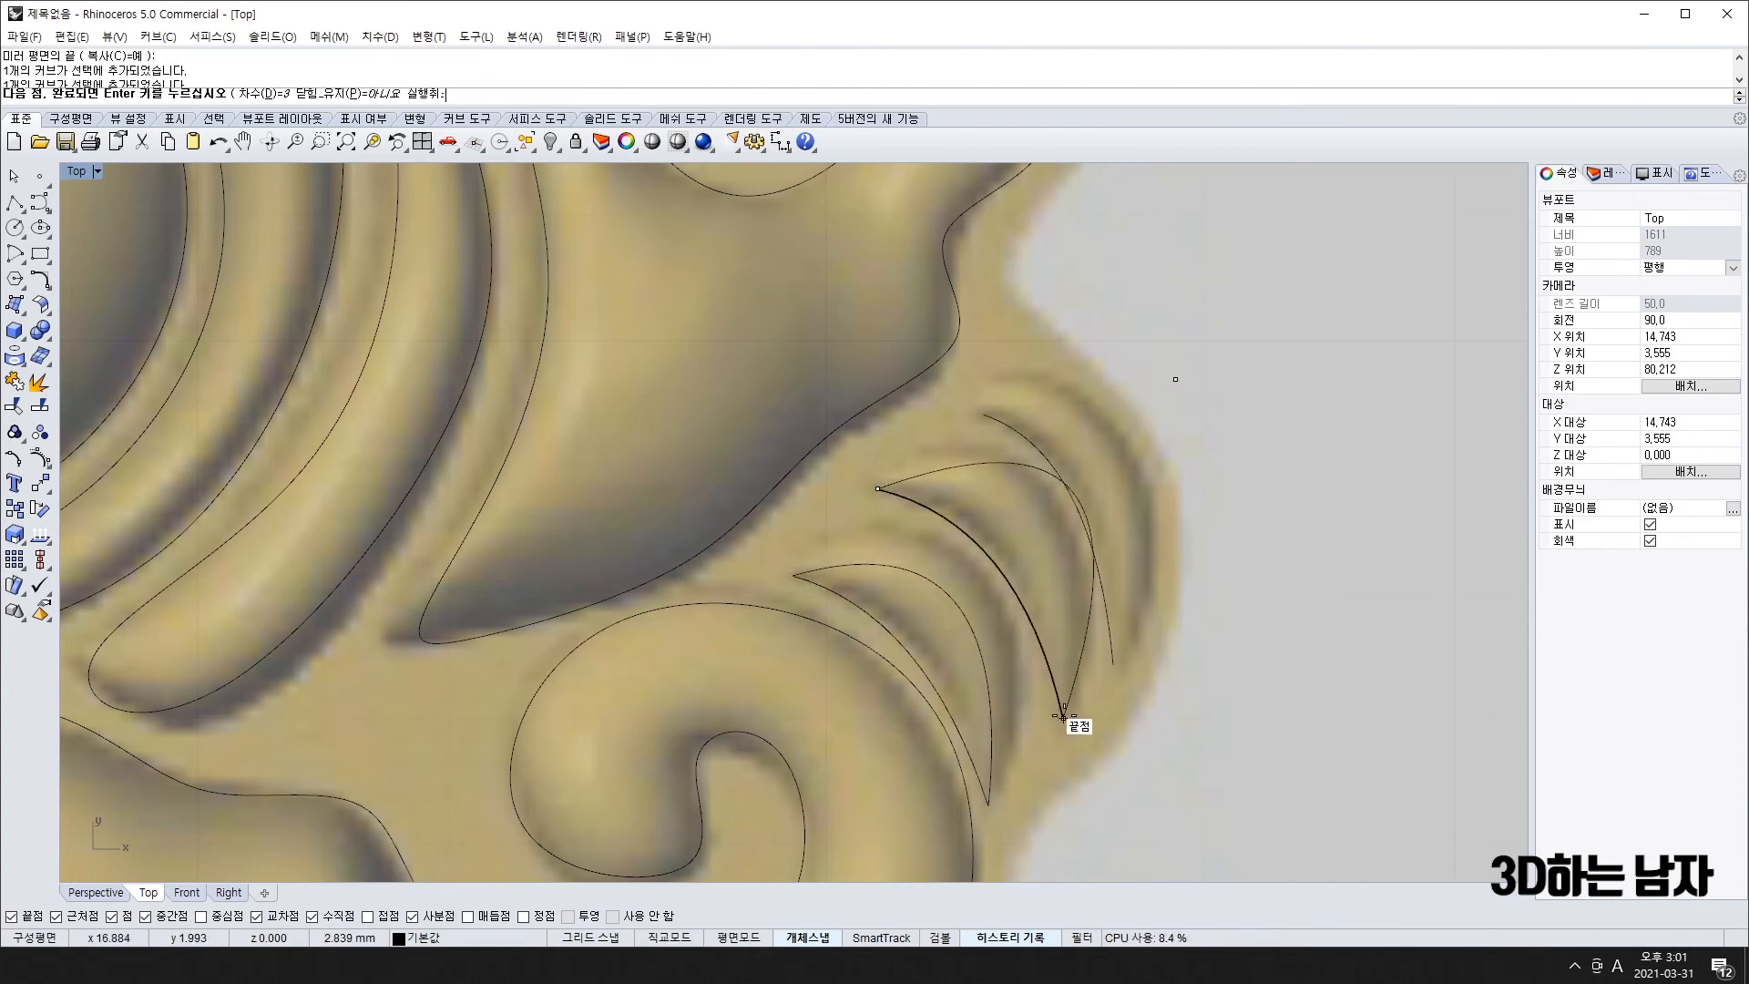
click(1063, 718)
right_click(1061, 715)
click(984, 415)
click(1218, 382)
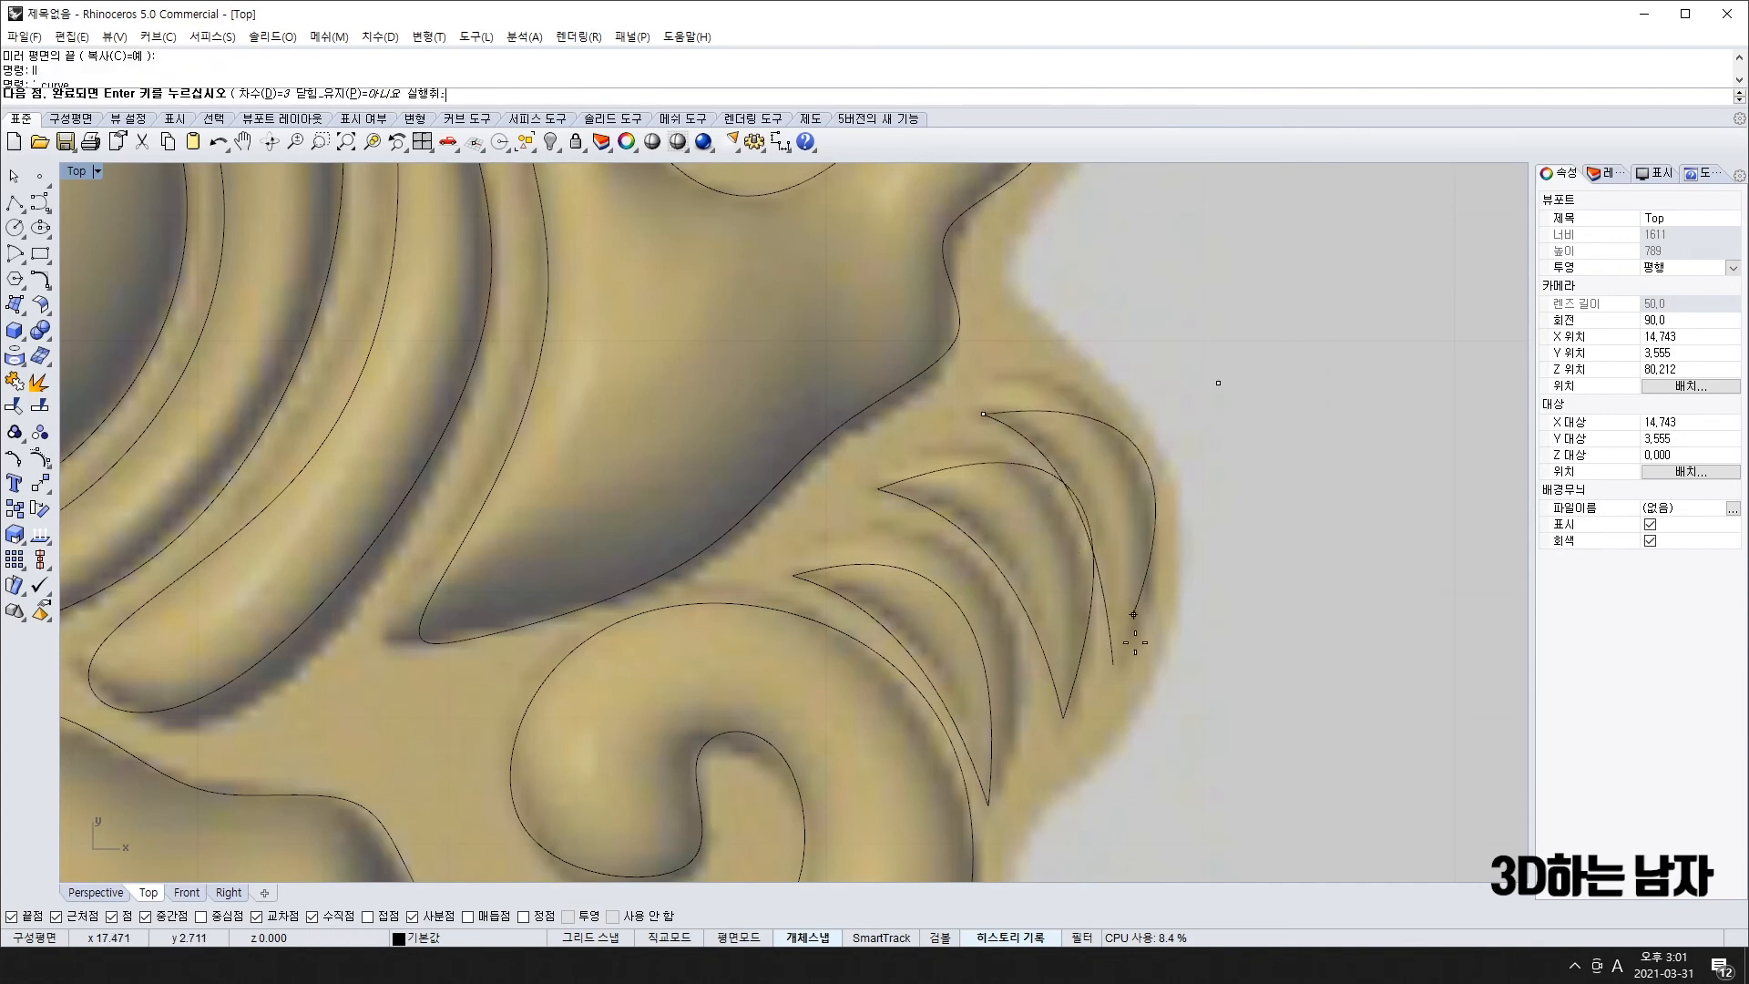
click(1113, 664)
right_click(1107, 659)
- Widen the lowest cheek ridge's outer arc by moving its middle control point outward
click(968, 607)
key(F10)
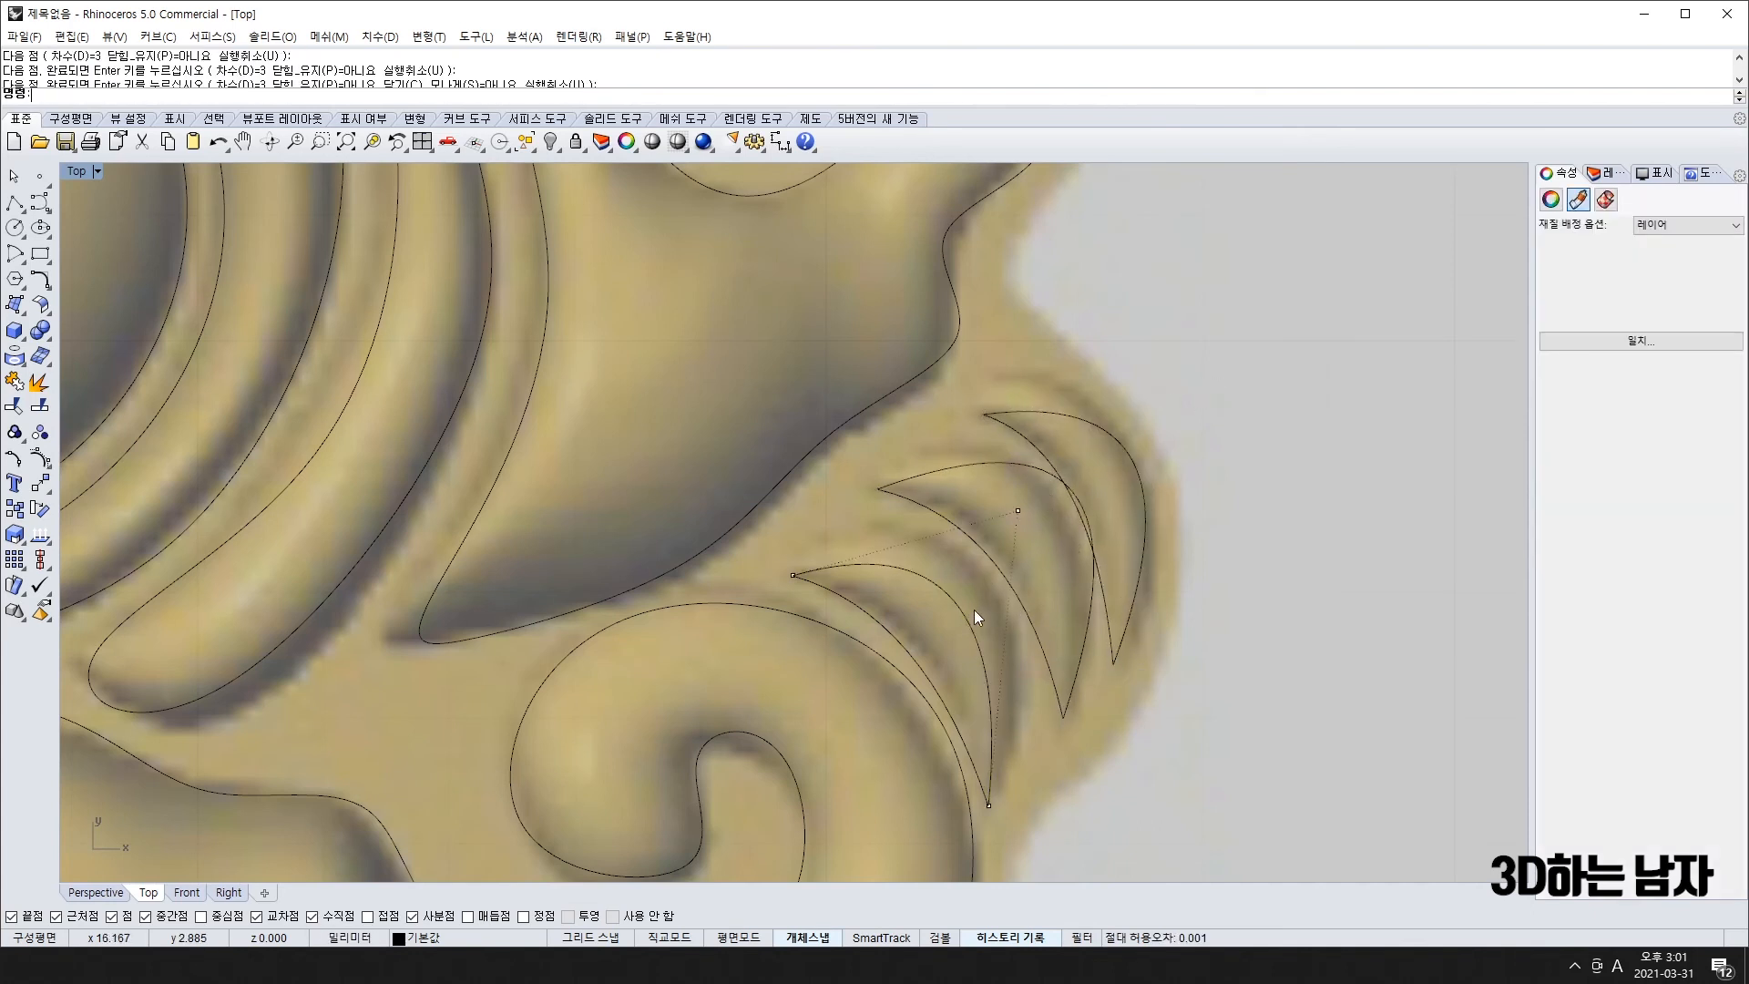
drag(1018, 503, 1067, 470)
key(Escape)
- Fine-tune the lowest cheek ridge's arcs by nudging the upper tip and moving the inner arc's middle control point outward
click(845, 560)
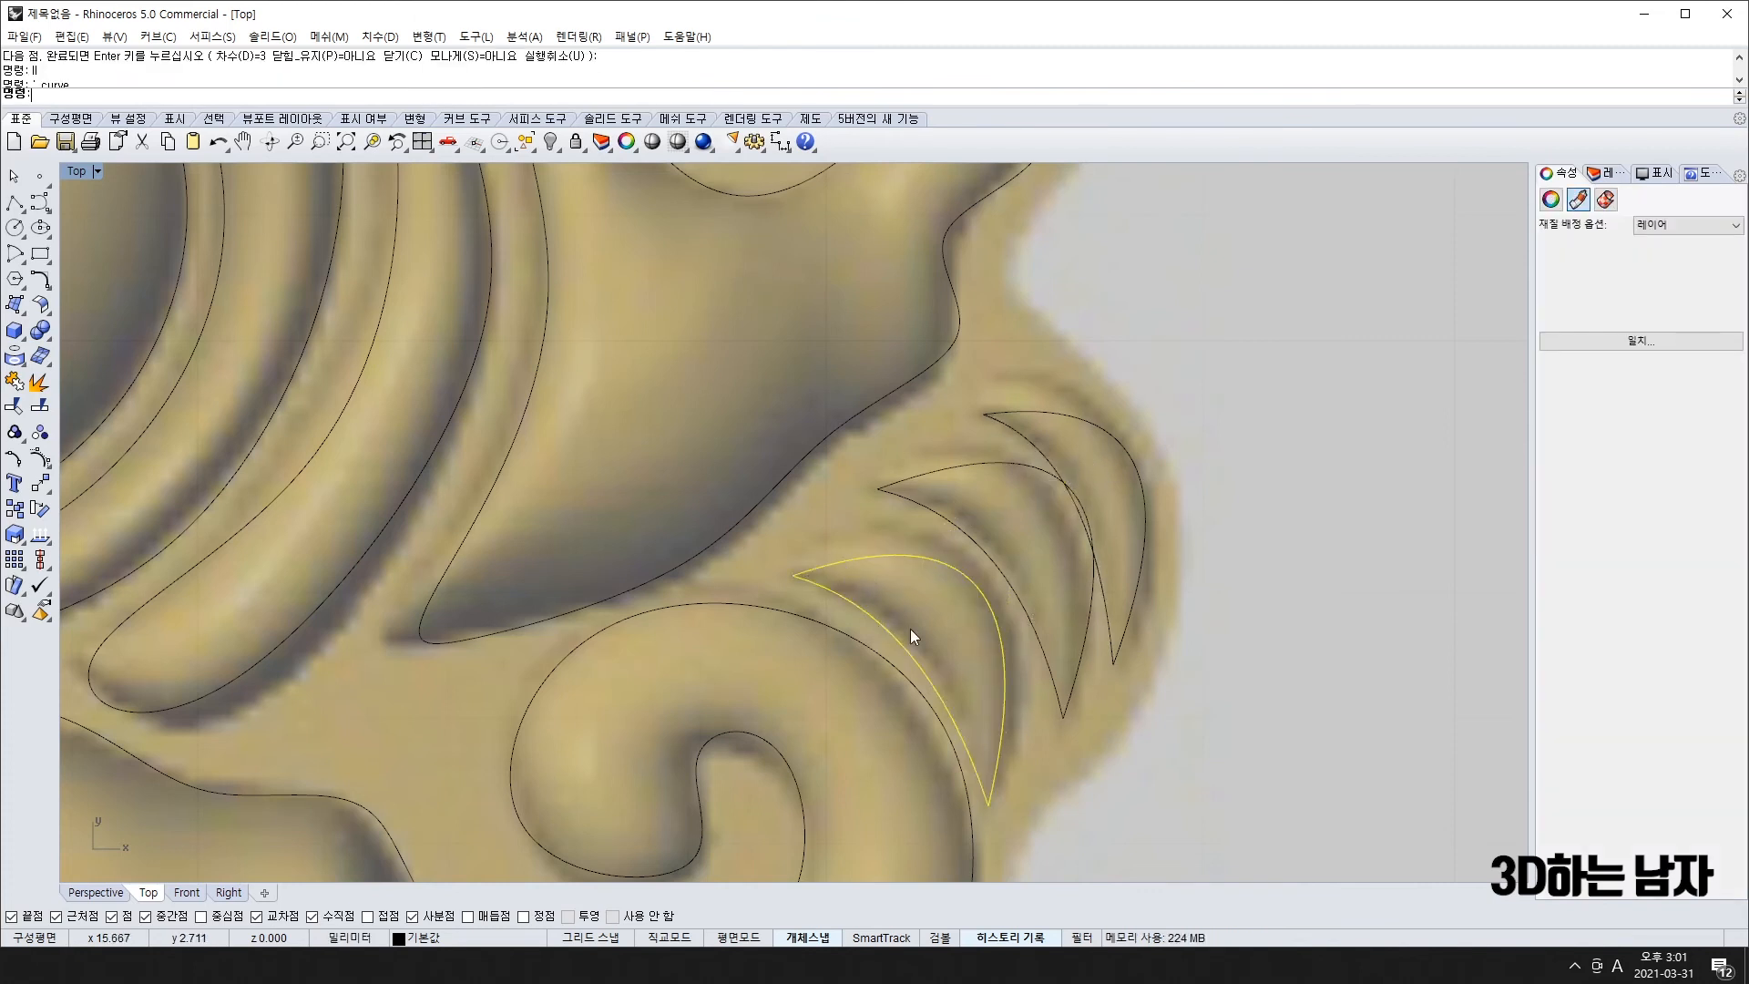
key(F10)
mouse_move(794, 574)
mouse_down()
mouse_move(799, 557)
mouse_move(794, 573)
mouse_up()
drag(925, 612, 950, 601)
right_drag(1045, 561, 981, 603)
key(Escape)
key(Escape)
- Reshape the middle cheek ridge by pulling its outer arc's middle control point inward and moving its lower tip slightly downward
click(947, 632)
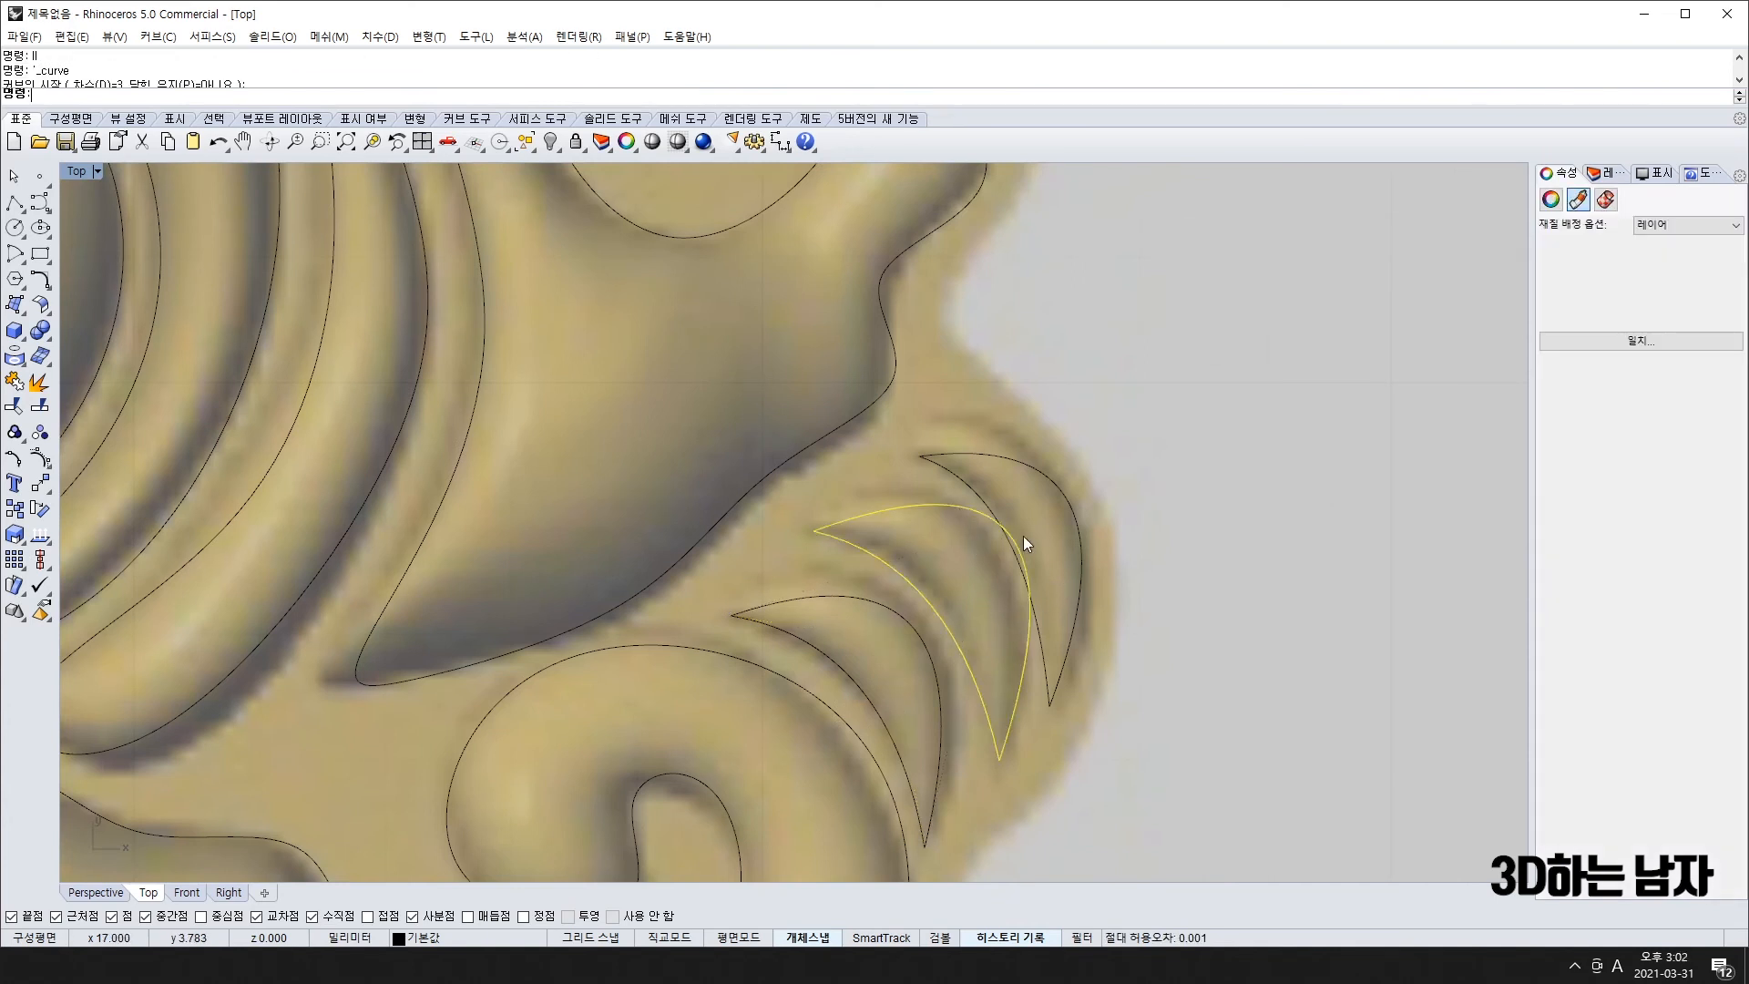
key(F10)
drag(1111, 422, 1064, 412)
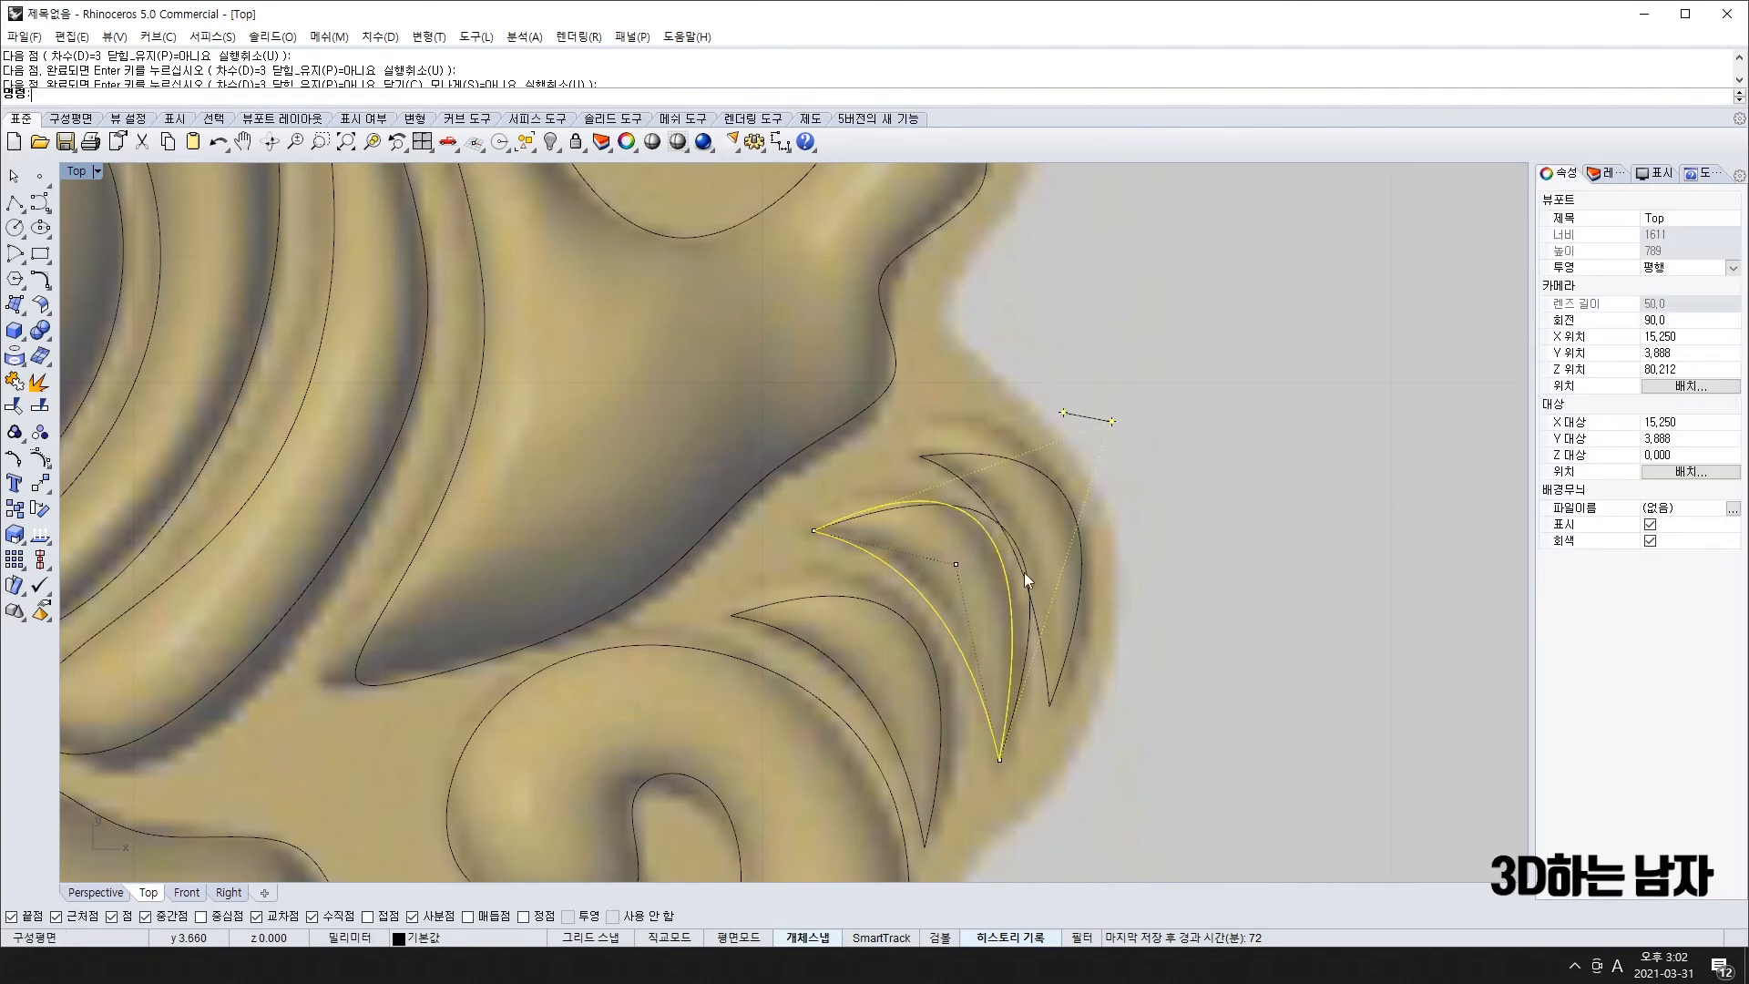
click(1002, 761)
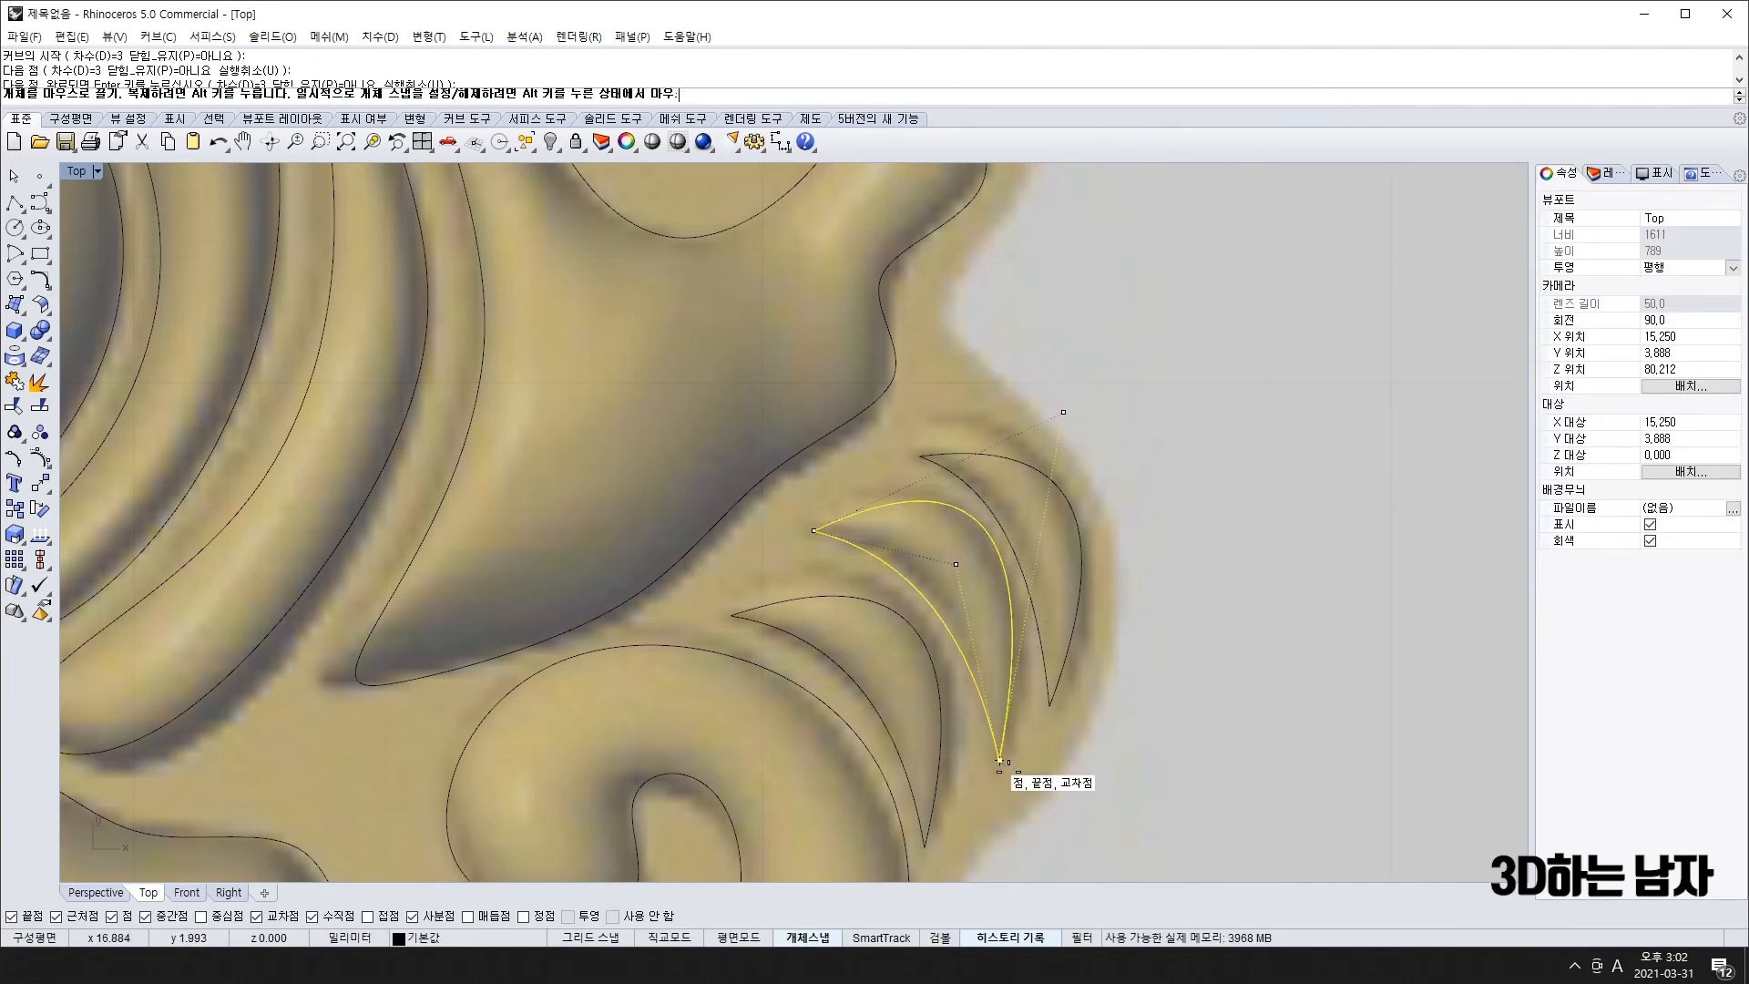
drag(1001, 764, 1007, 783)
key(Escape)
- Reshape the uppermost right cheek ridge by moving its outer arc's middle control point upward and slightly inward
click(1077, 523)
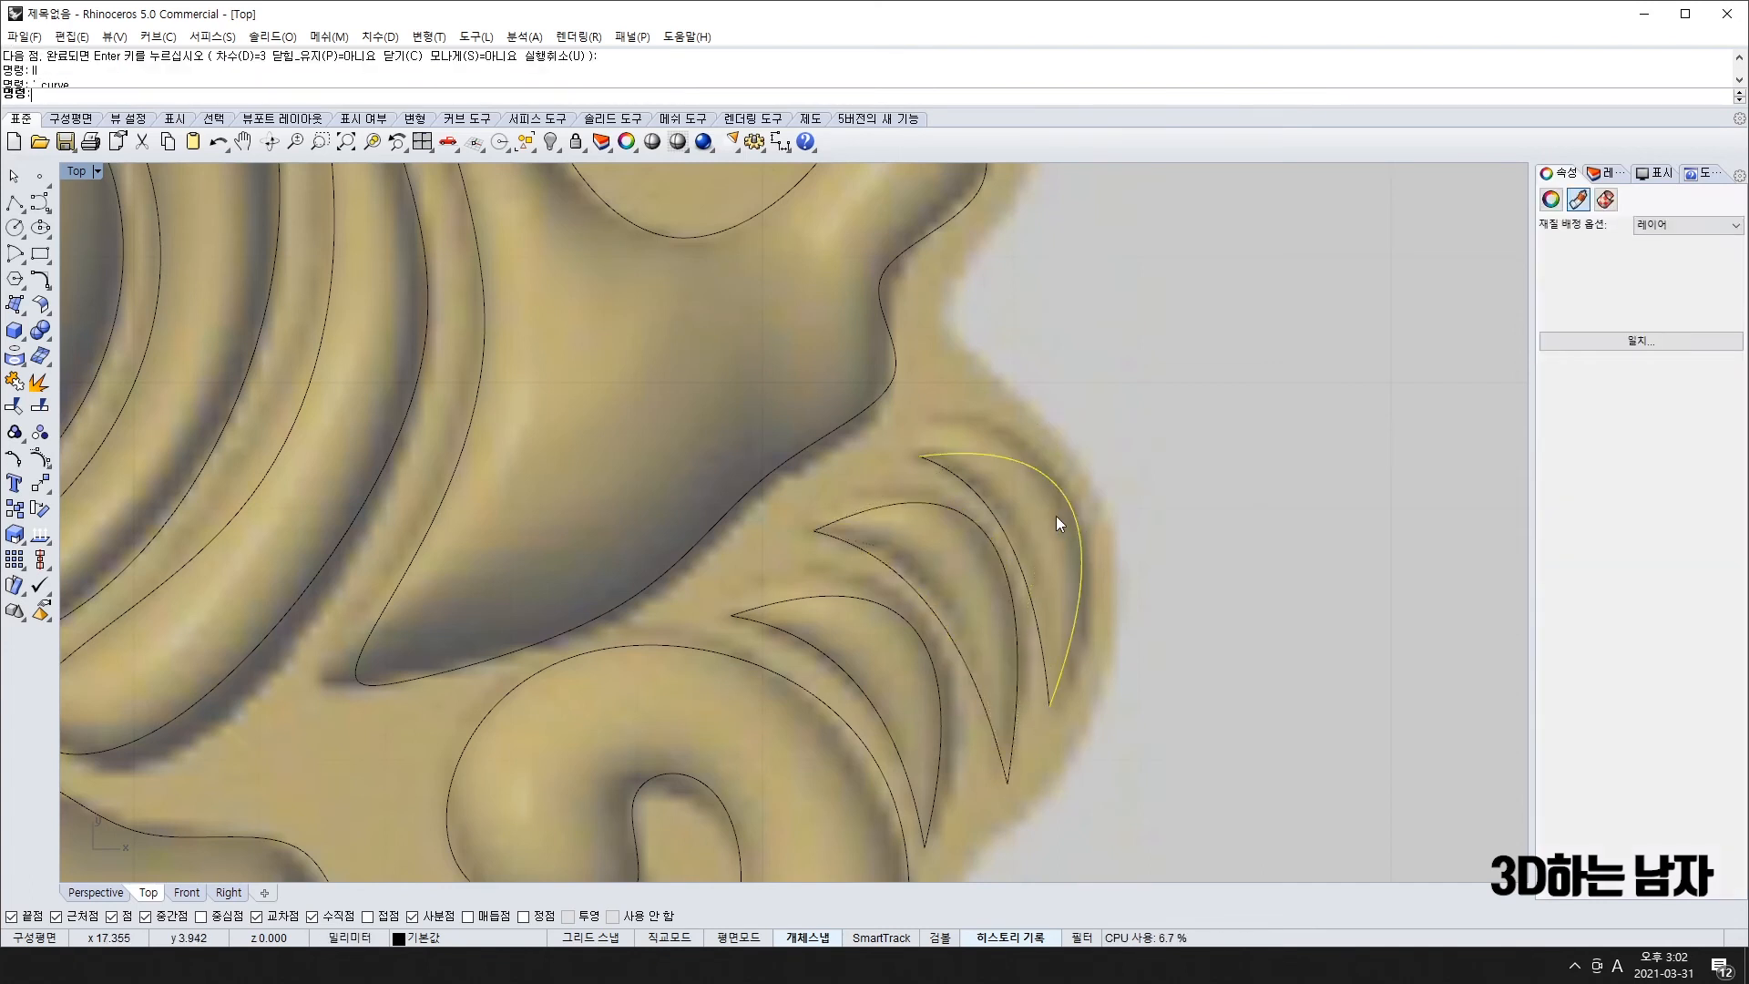
text(z)
shift+click(1008, 532)
key(F10)
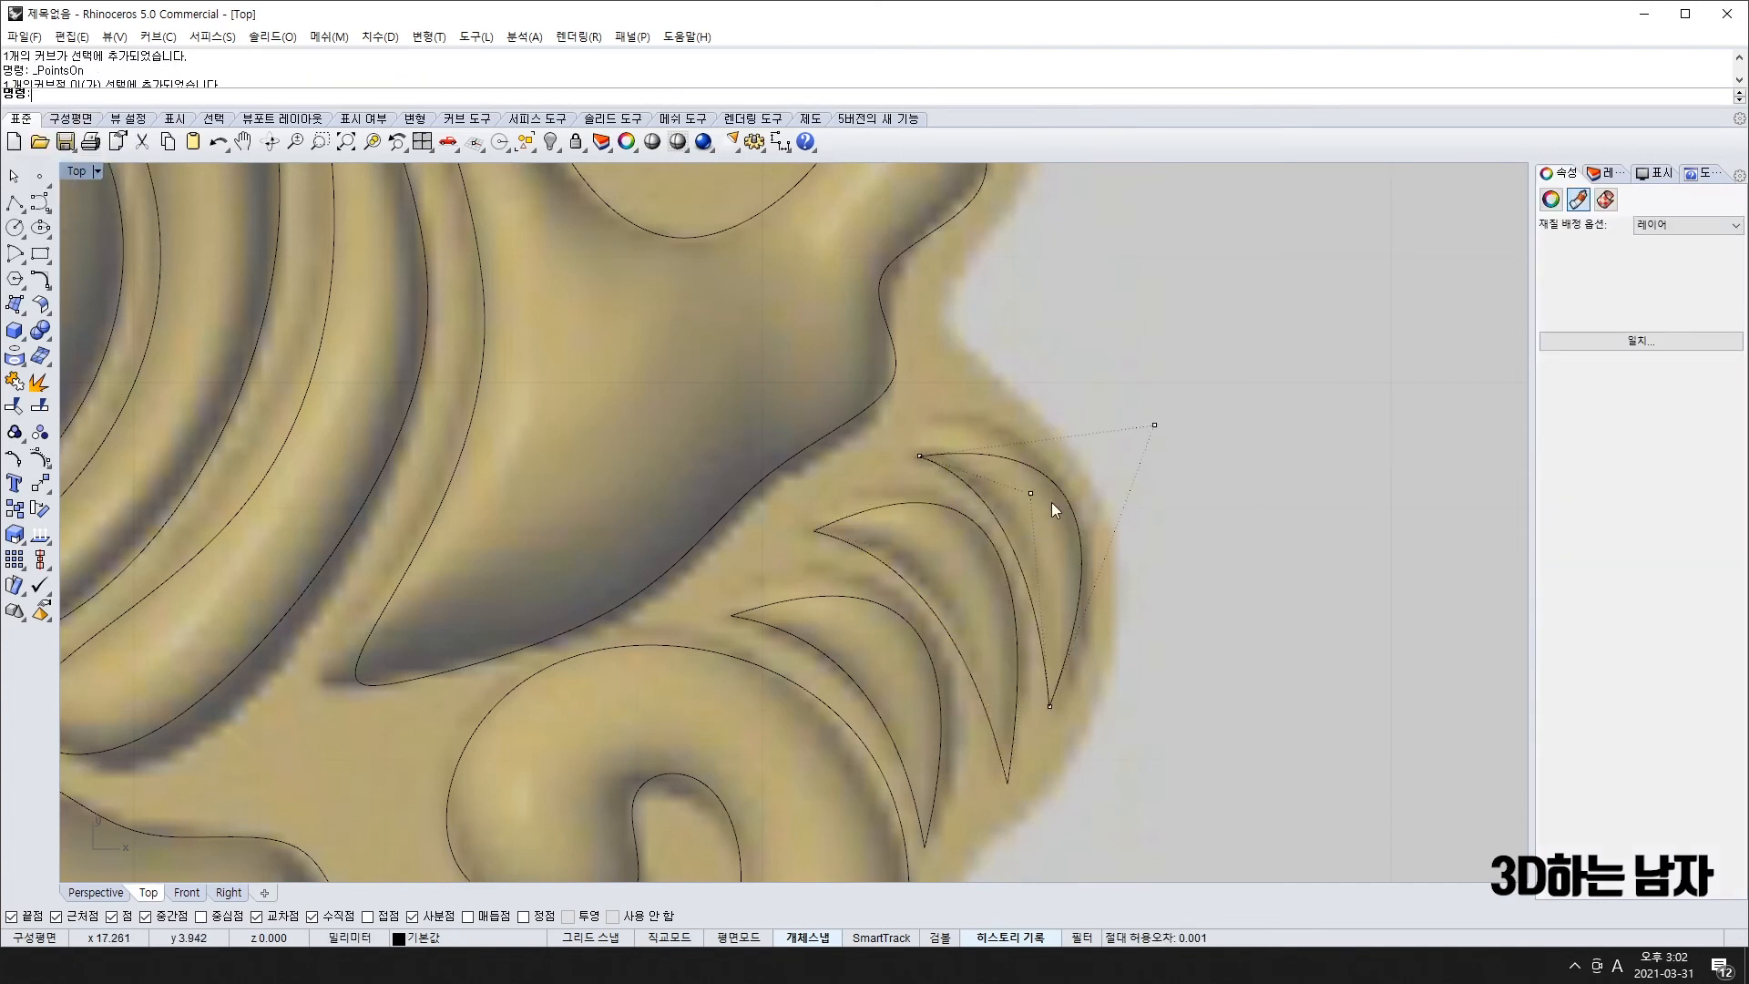
drag(1154, 426, 1145, 380)
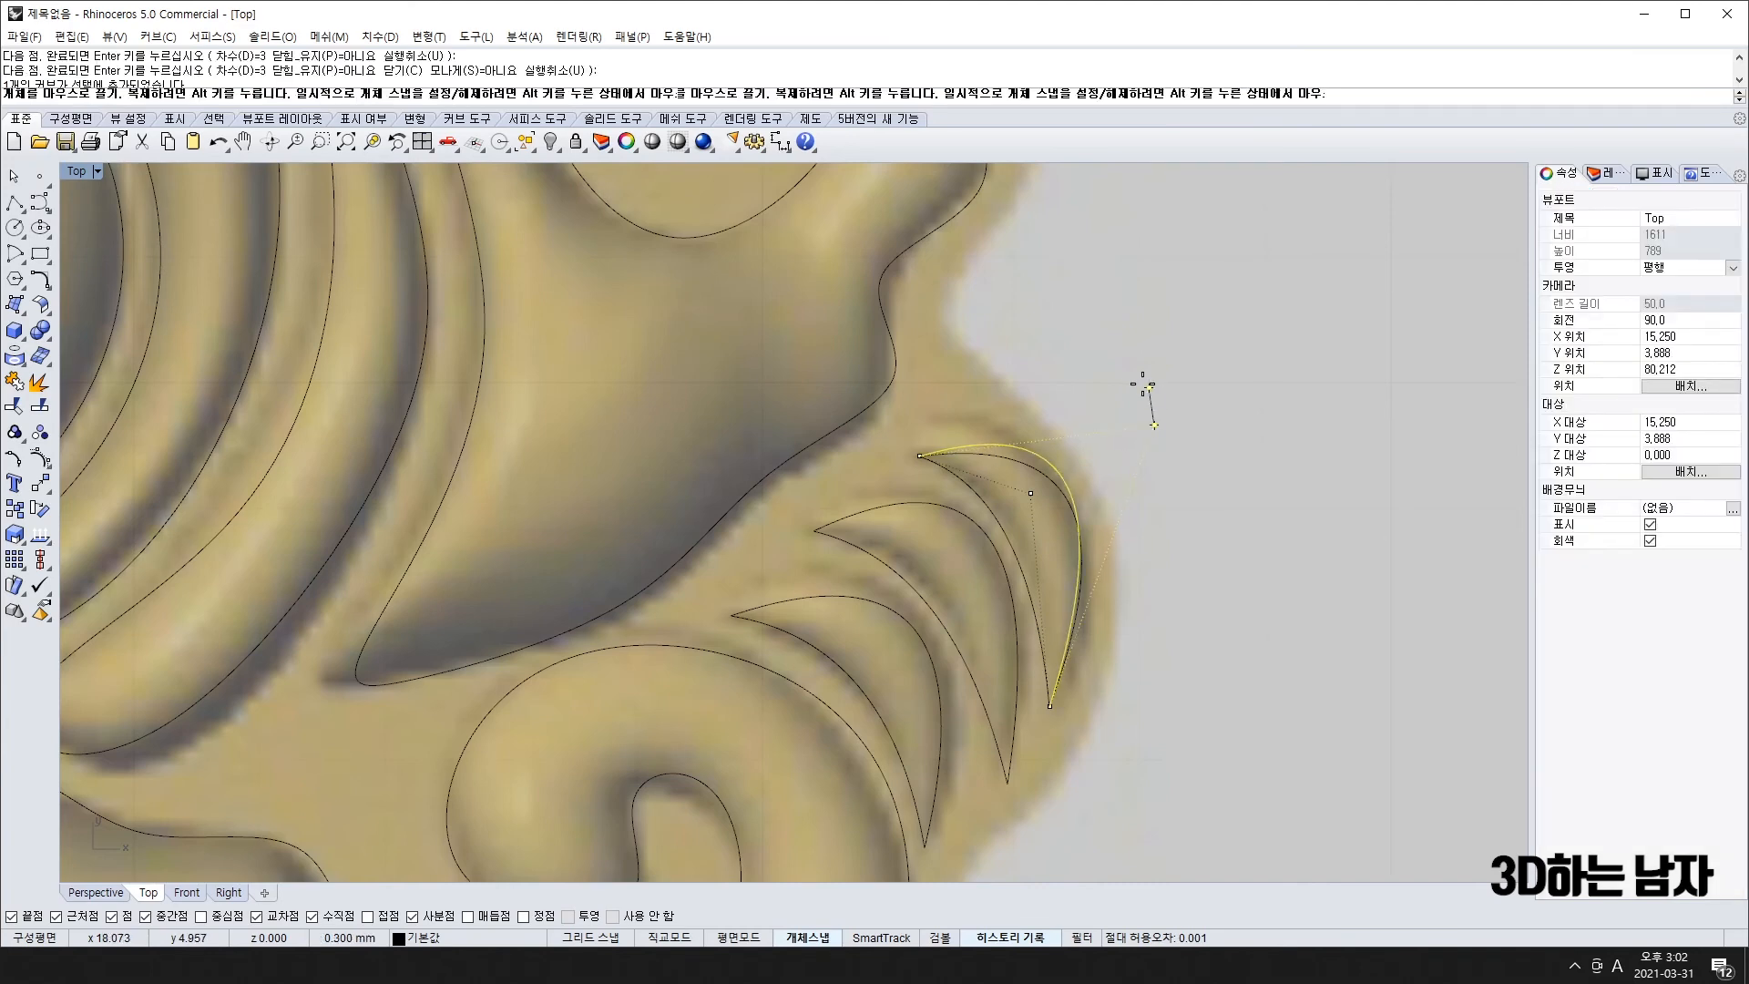
scroll(1037, 489, down, 8)
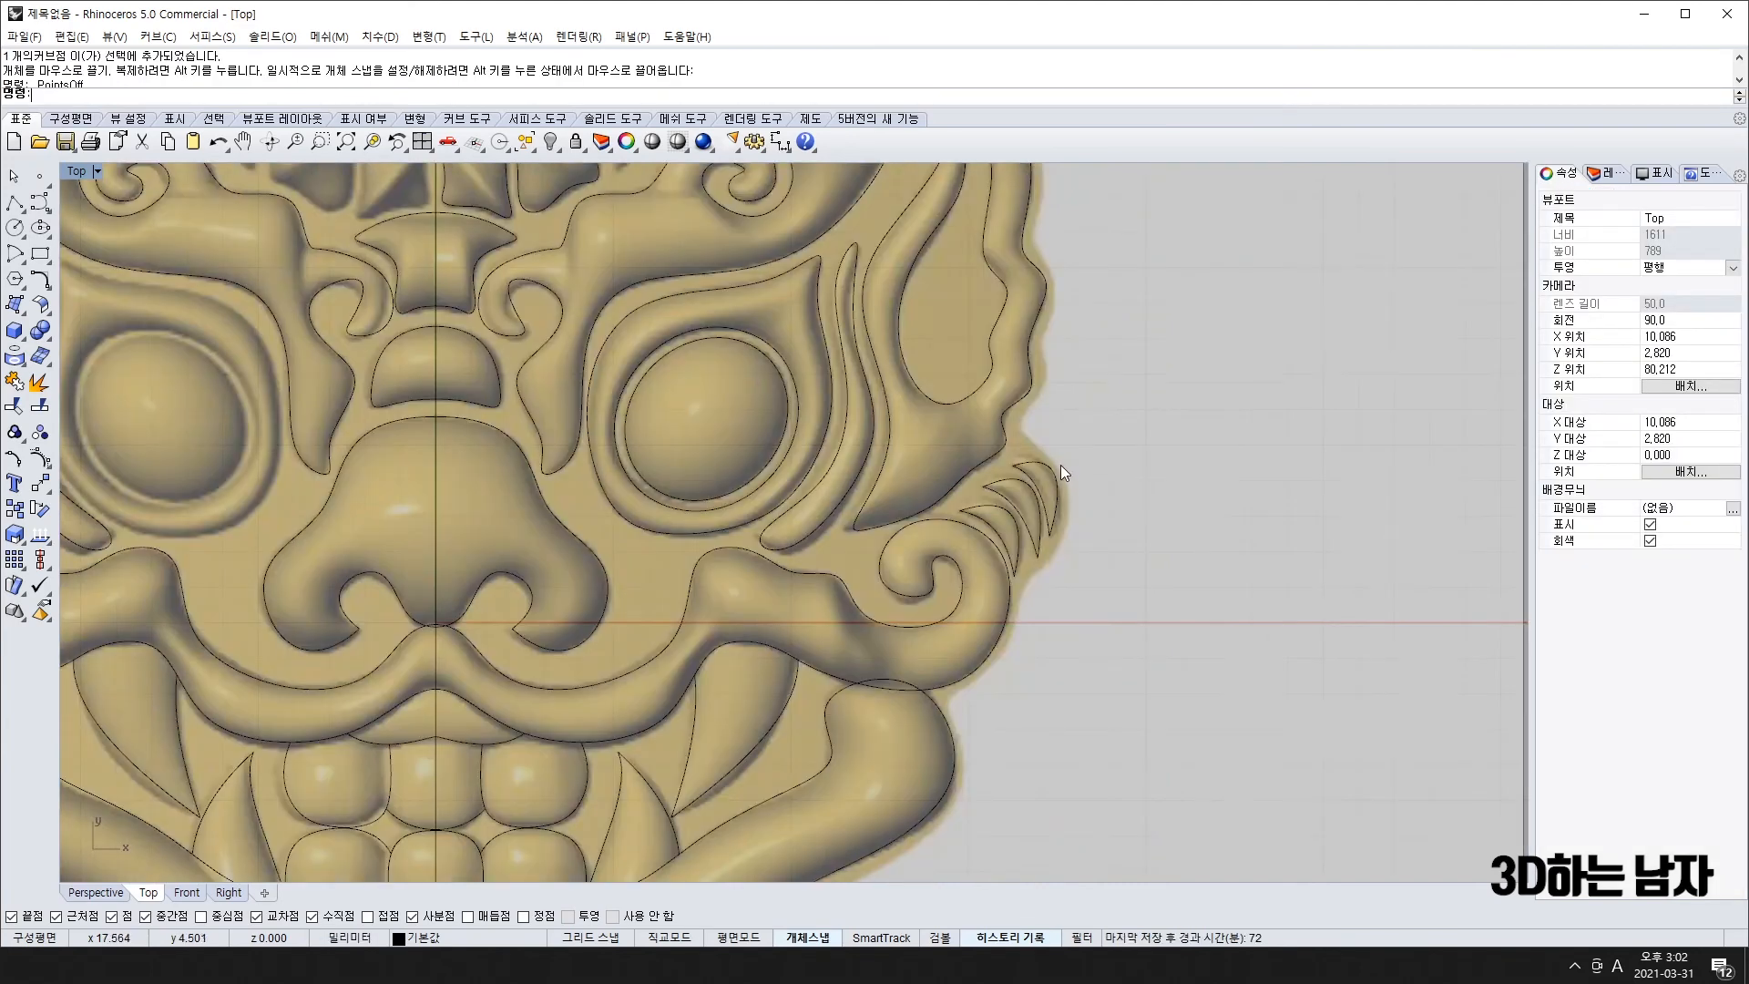
- Trace the outer strand of the crest curl just right of the centre line as a closed control-point curve
scroll(871, 336, up, 8)
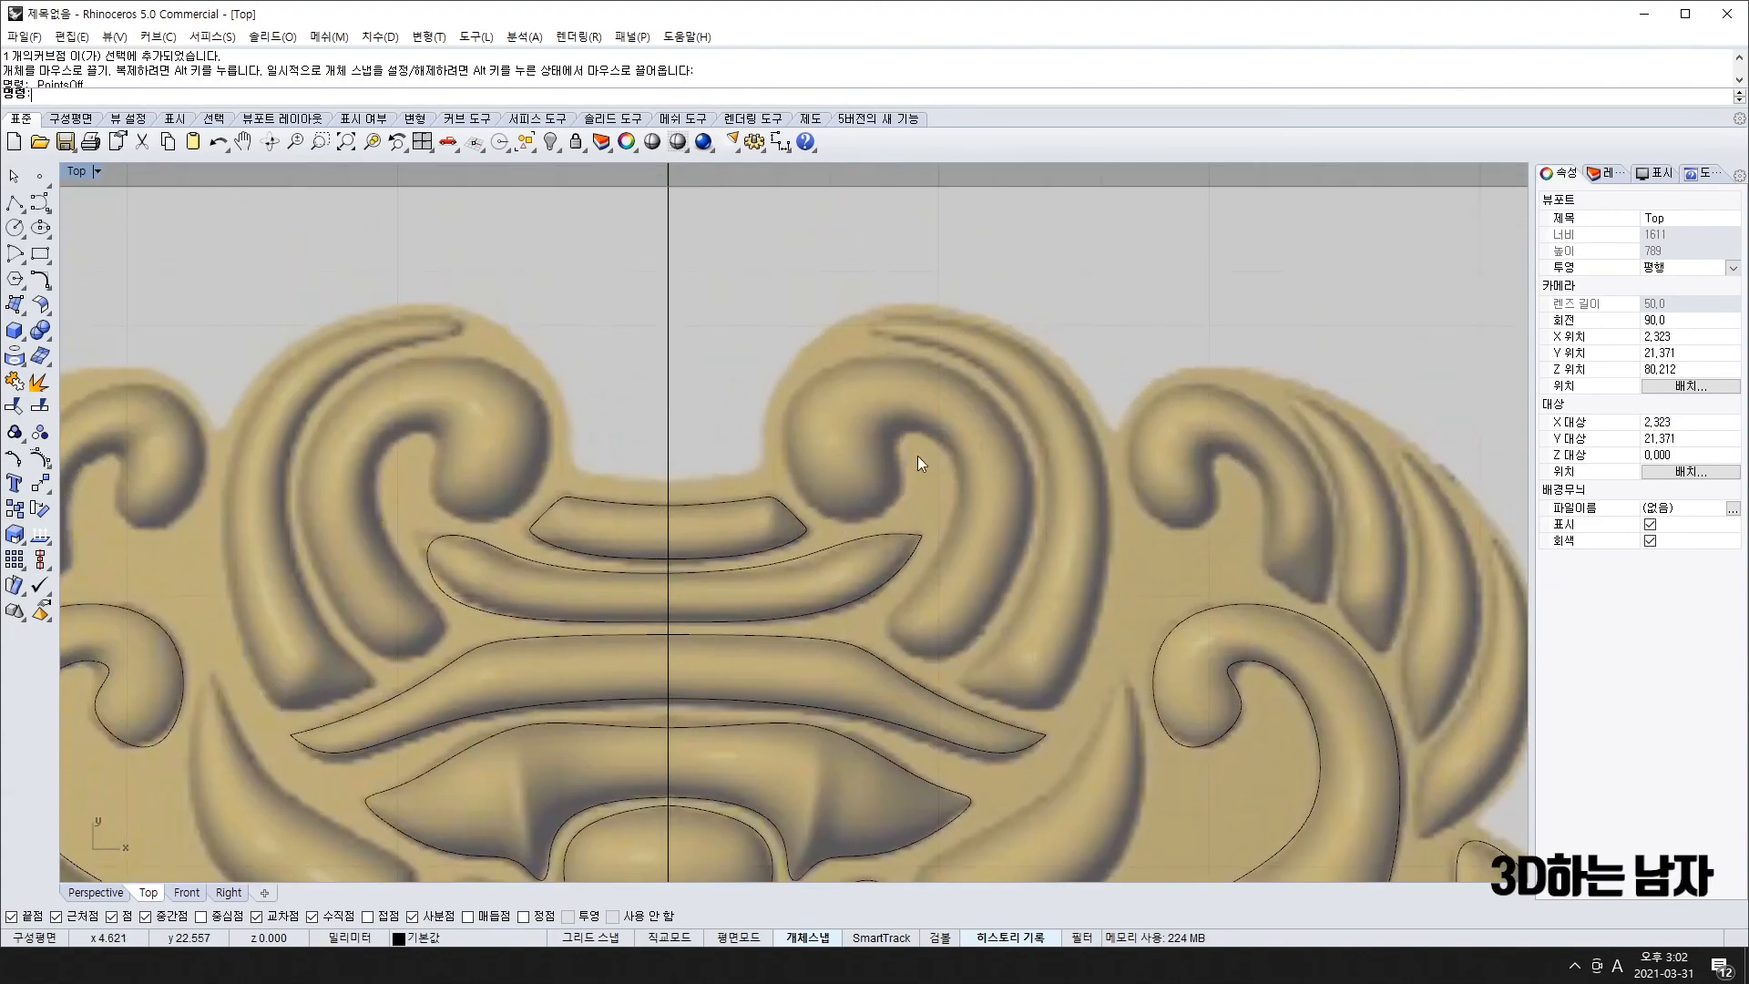
right_drag(917, 463, 884, 508)
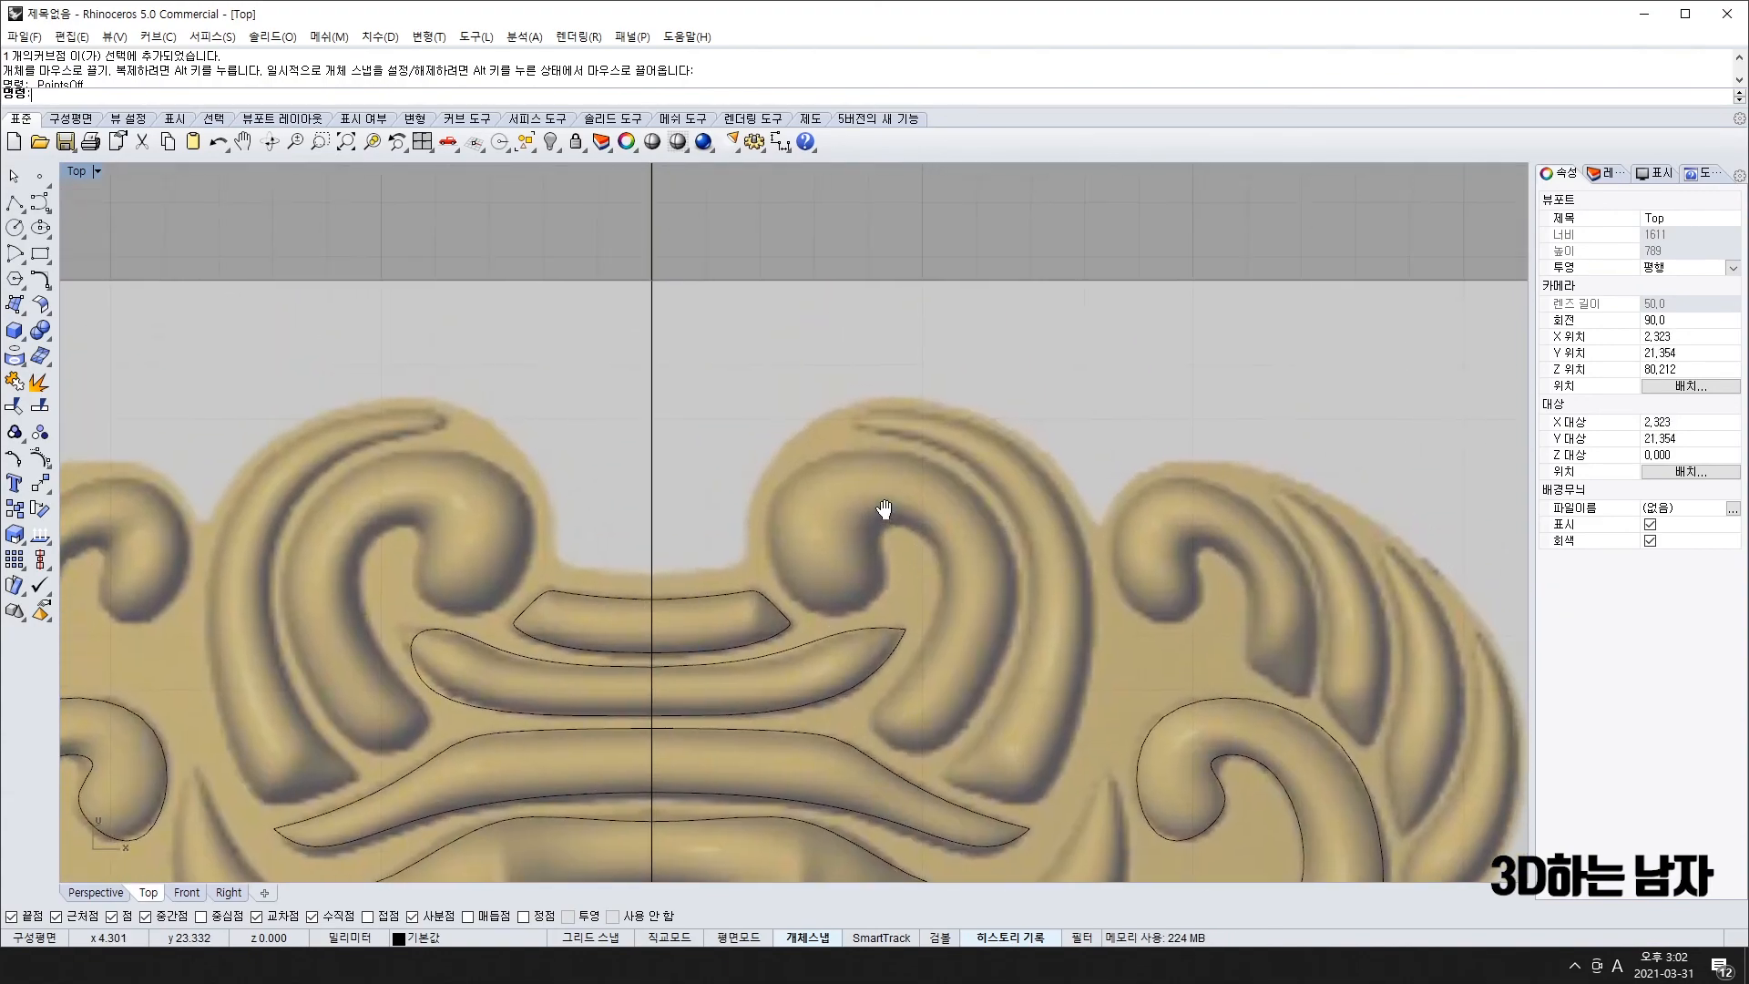
key(Return)
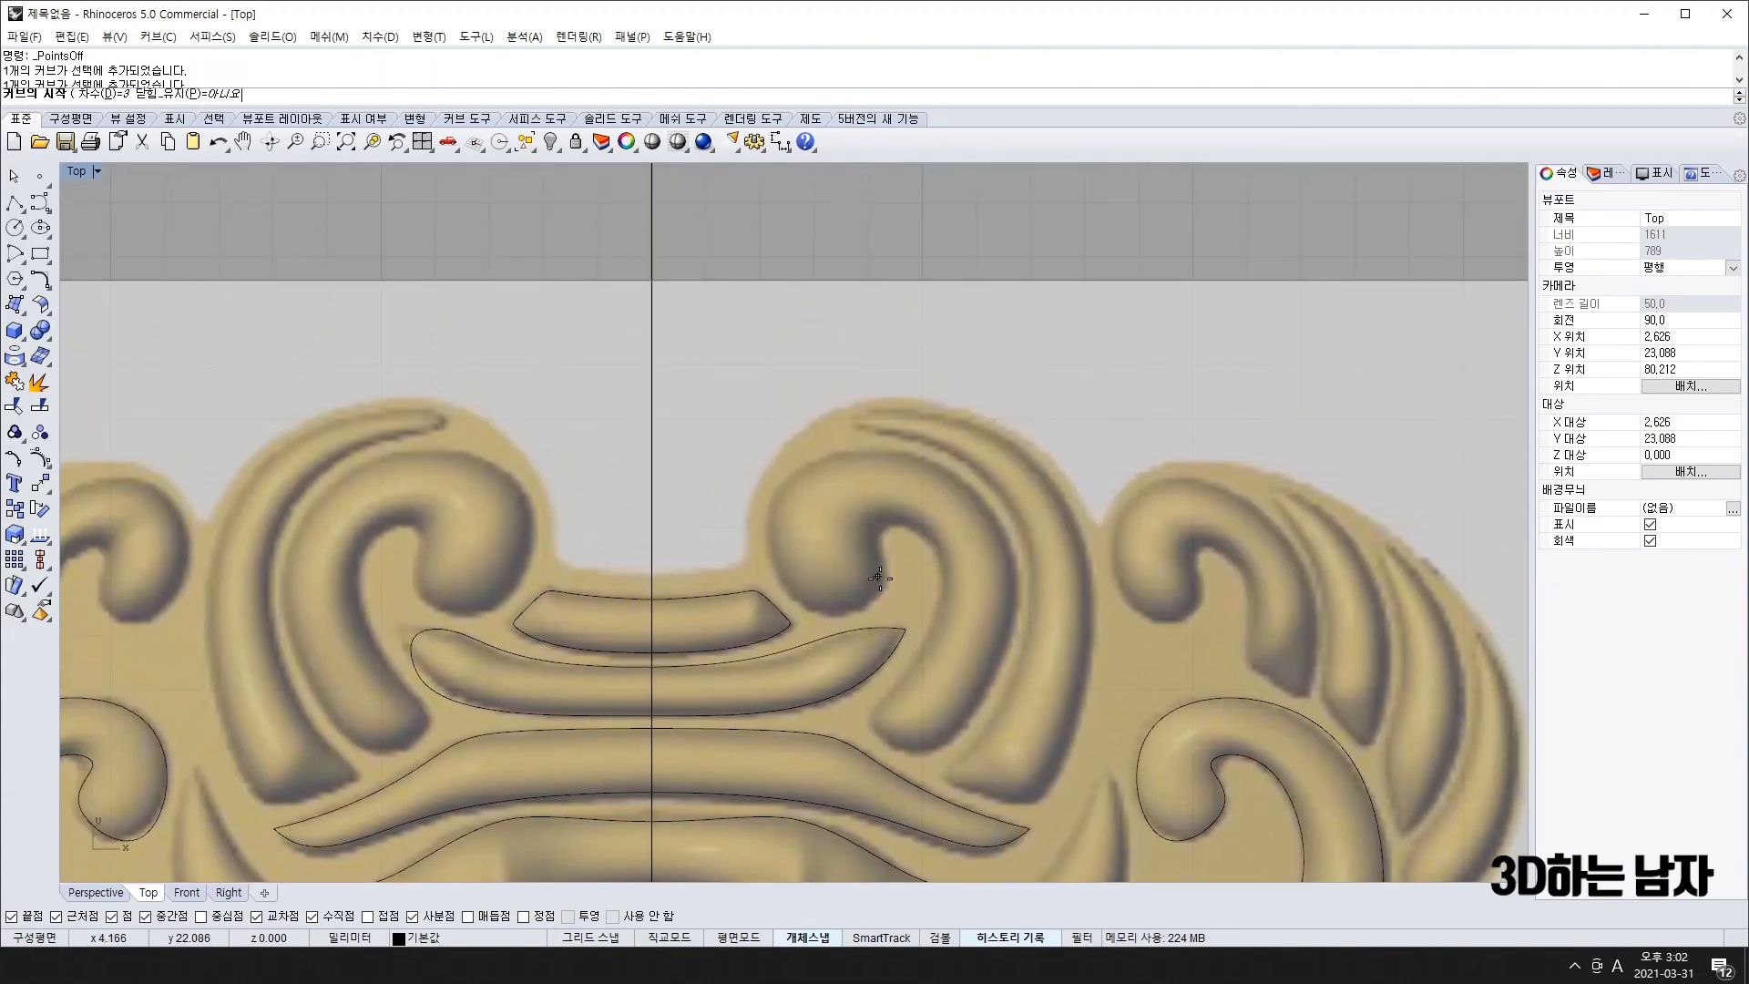
click(863, 422)
click(1055, 497)
click(1043, 652)
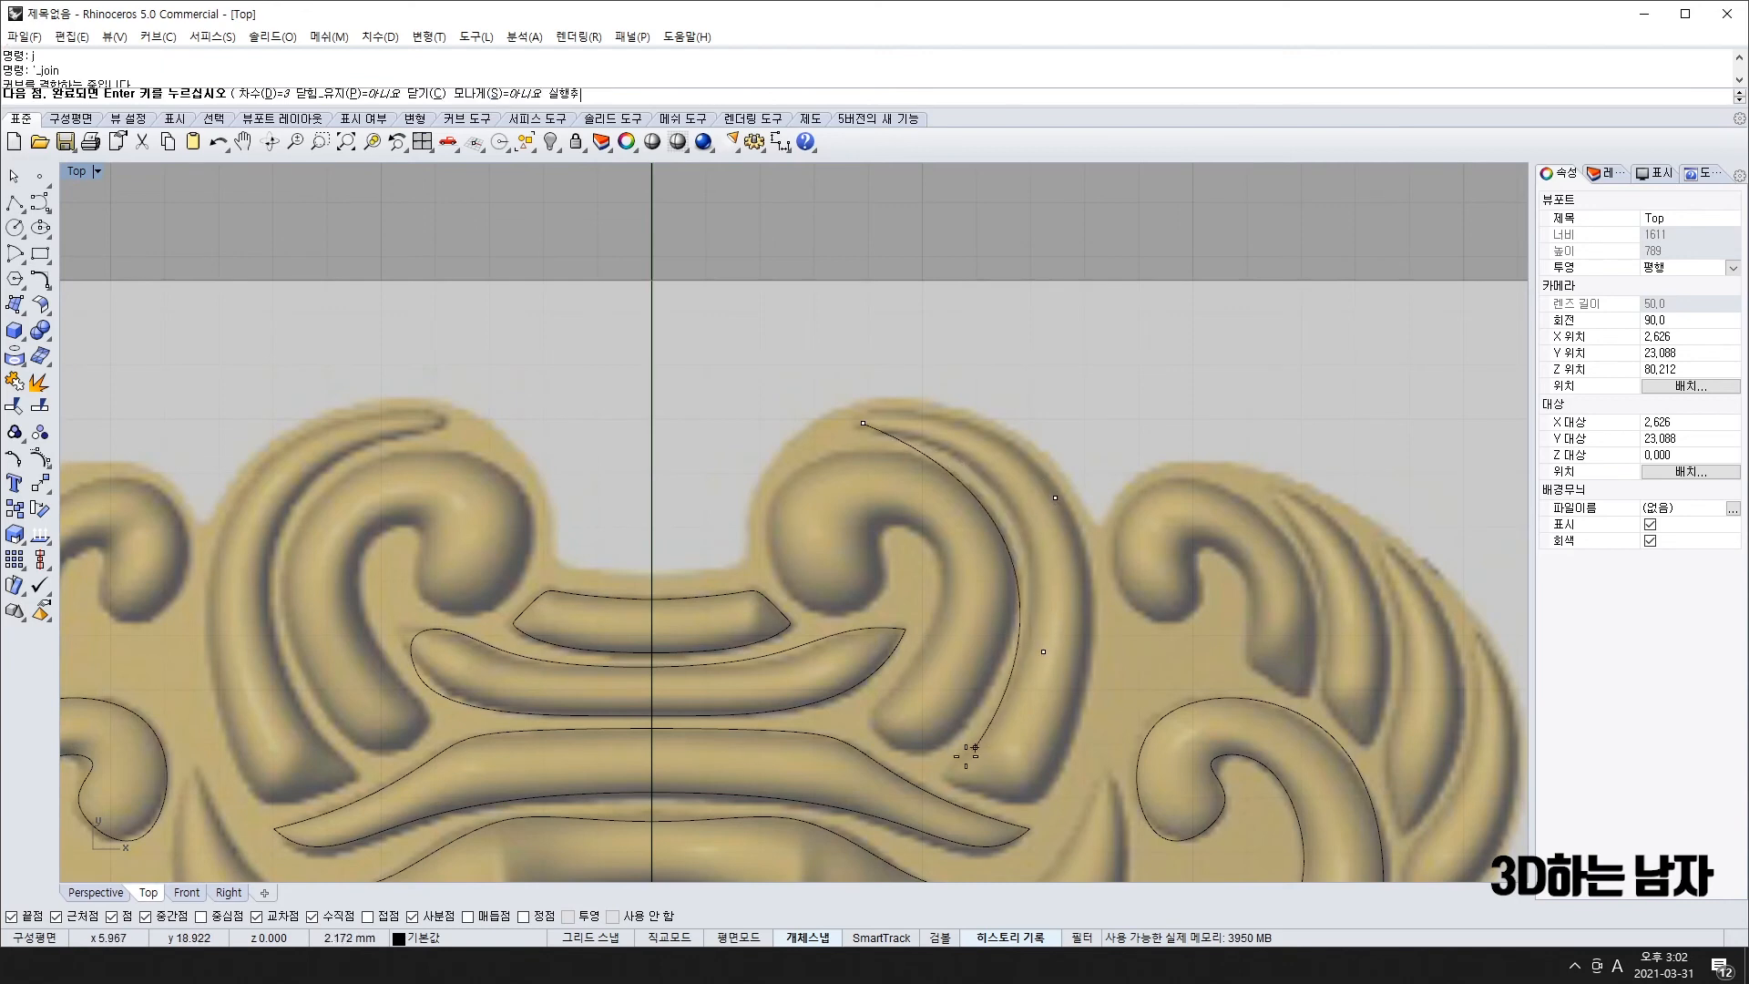
click(943, 775)
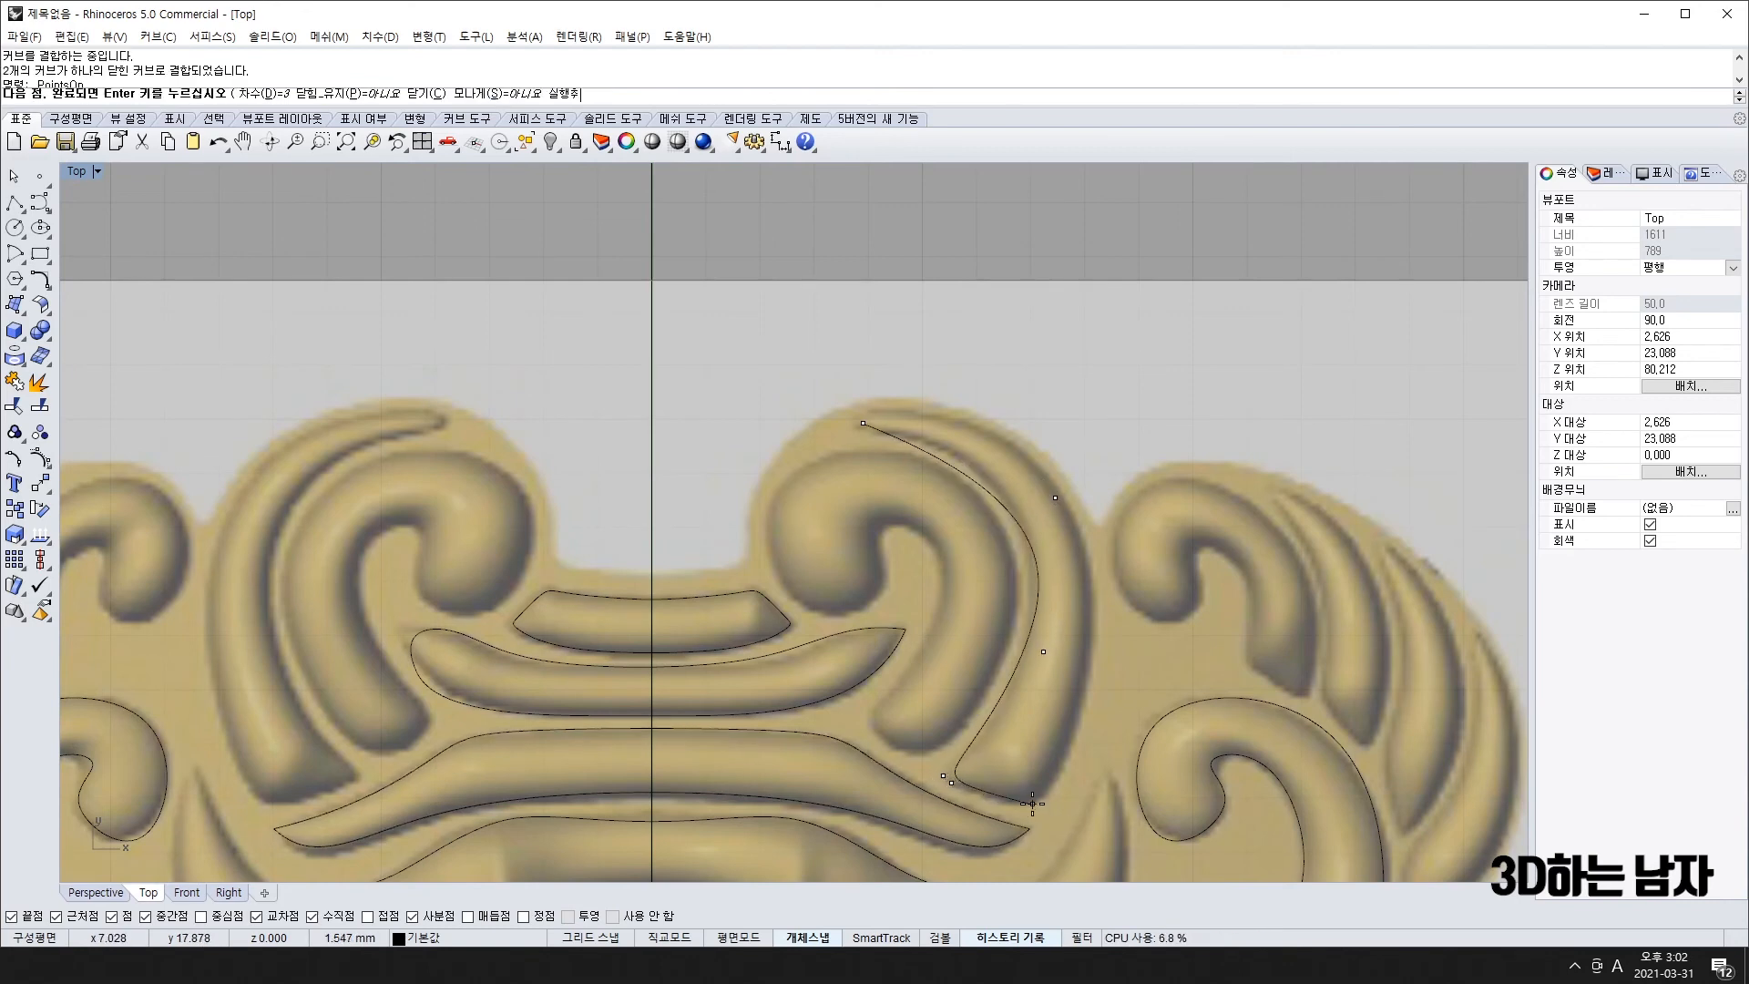
click(1032, 803)
click(1065, 769)
click(1132, 425)
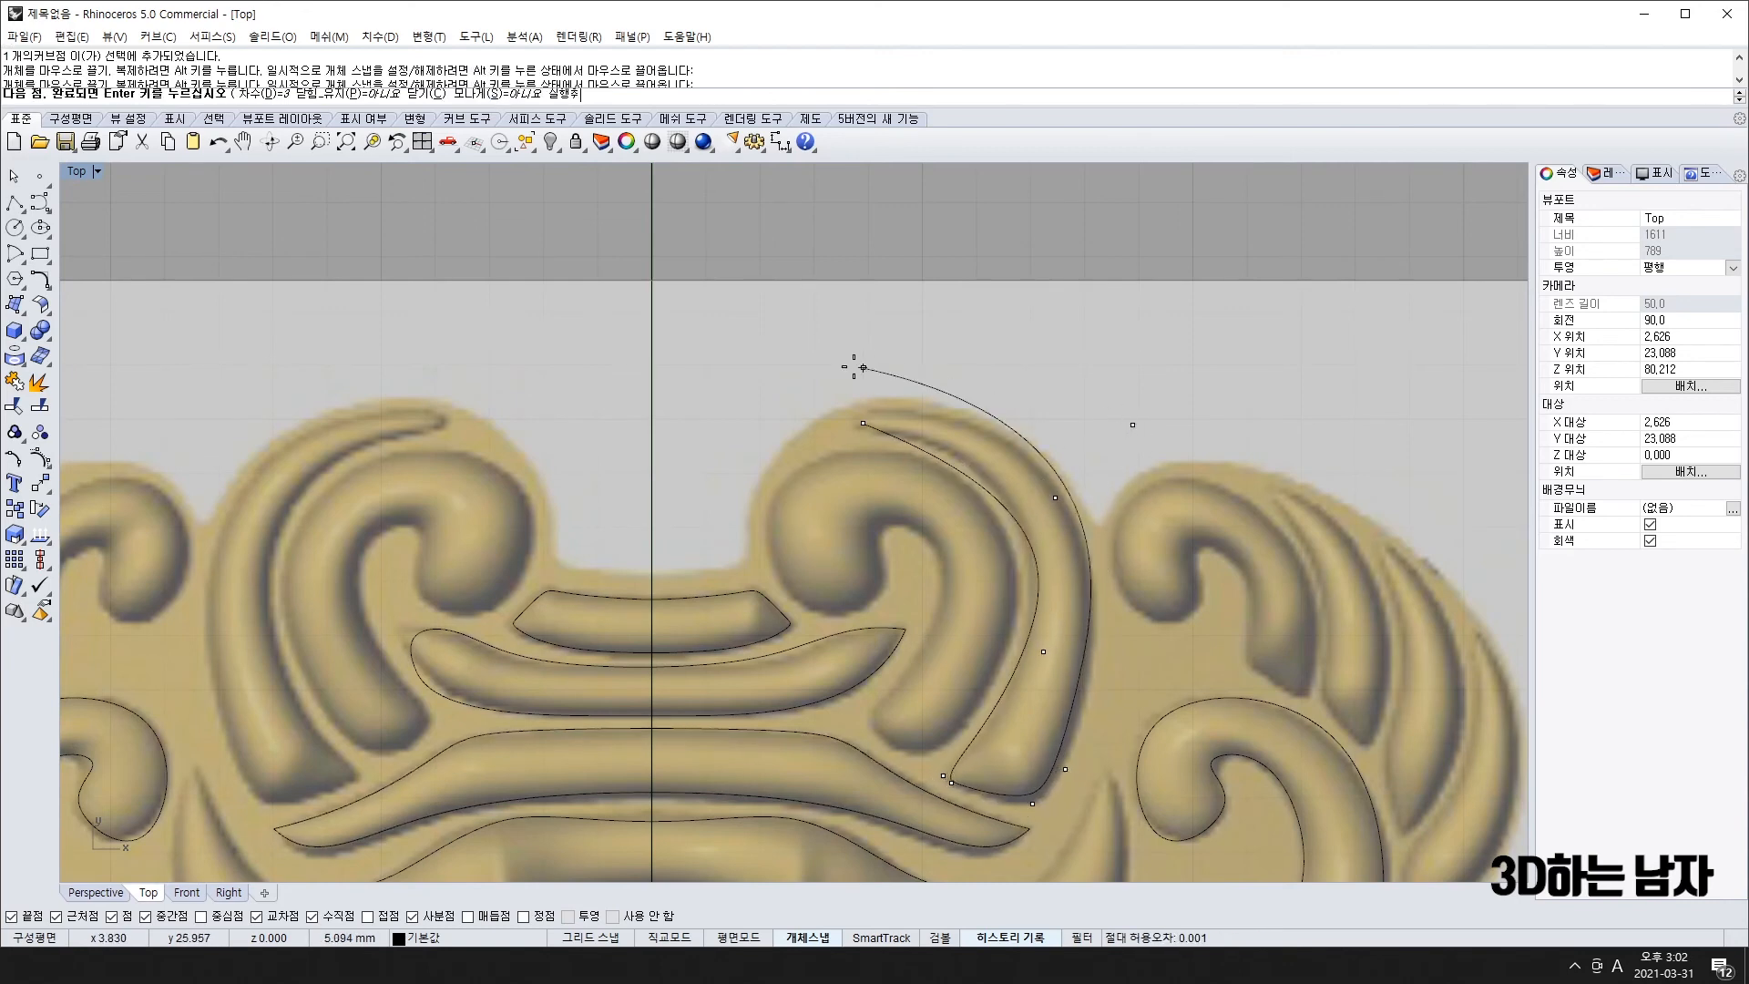
click(866, 420)
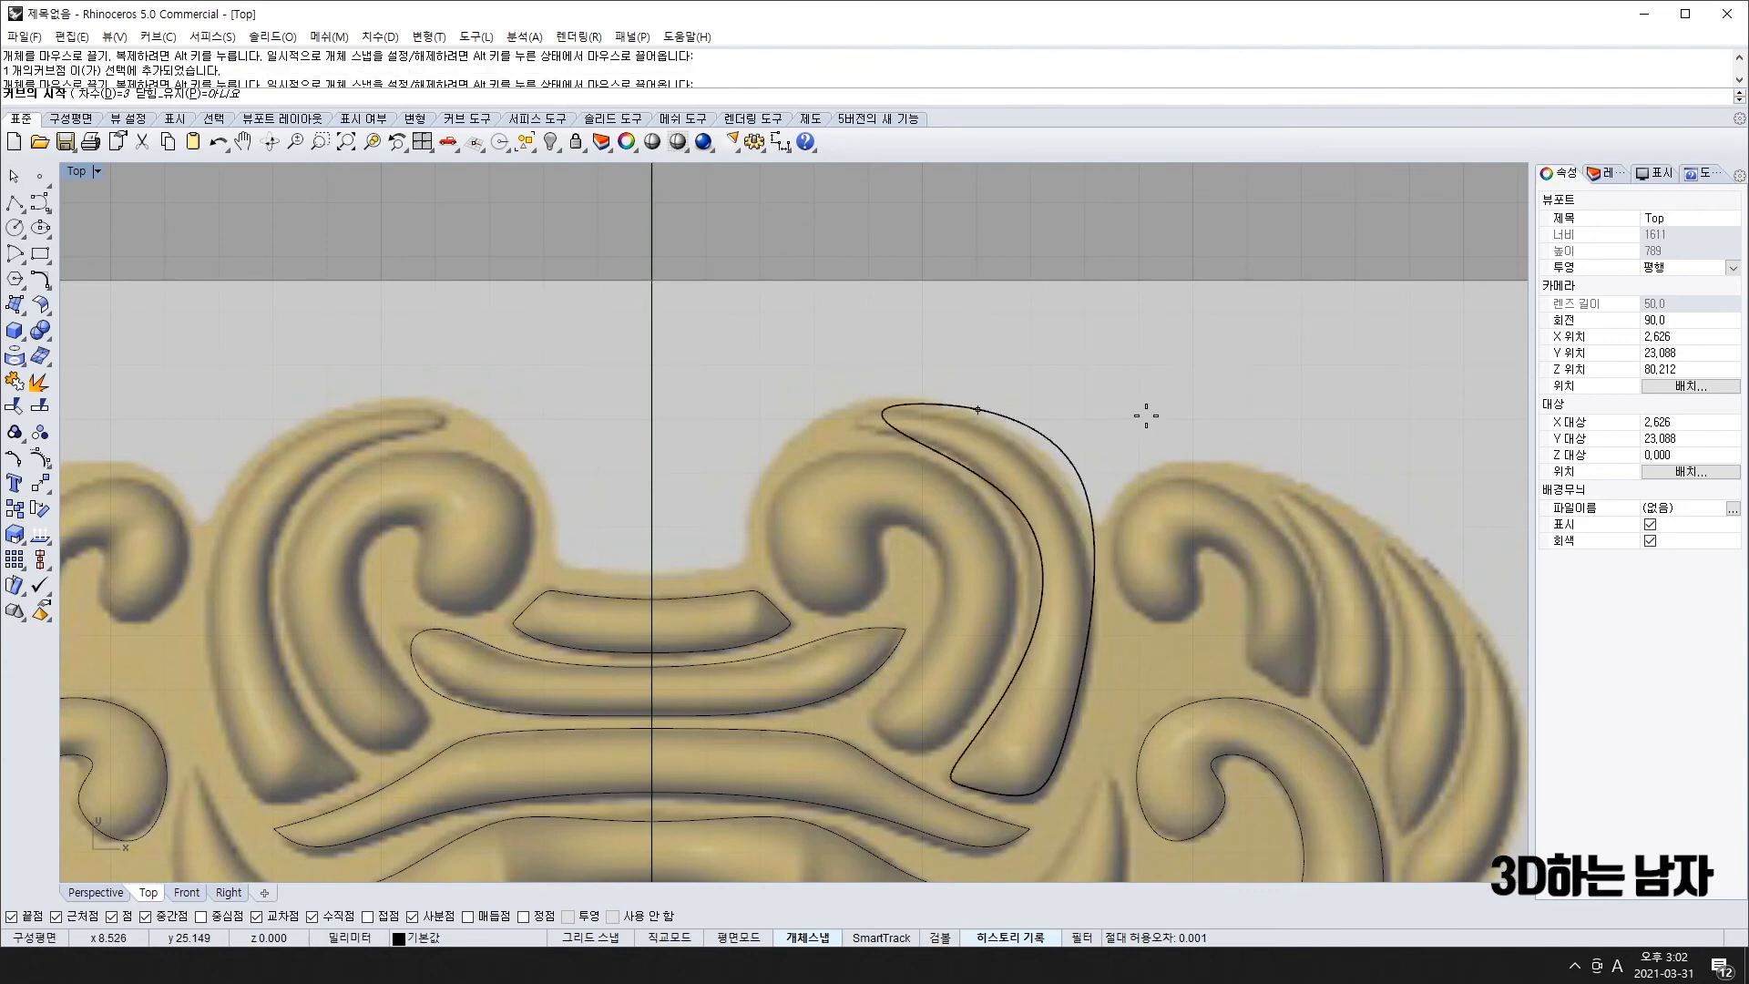
- Fit the outer crest strand's curve to the image by moving its upper-right, tip and inner-edge control points
click(1063, 459)
key(F10)
drag(1133, 425, 1129, 481)
drag(886, 393, 840, 423)
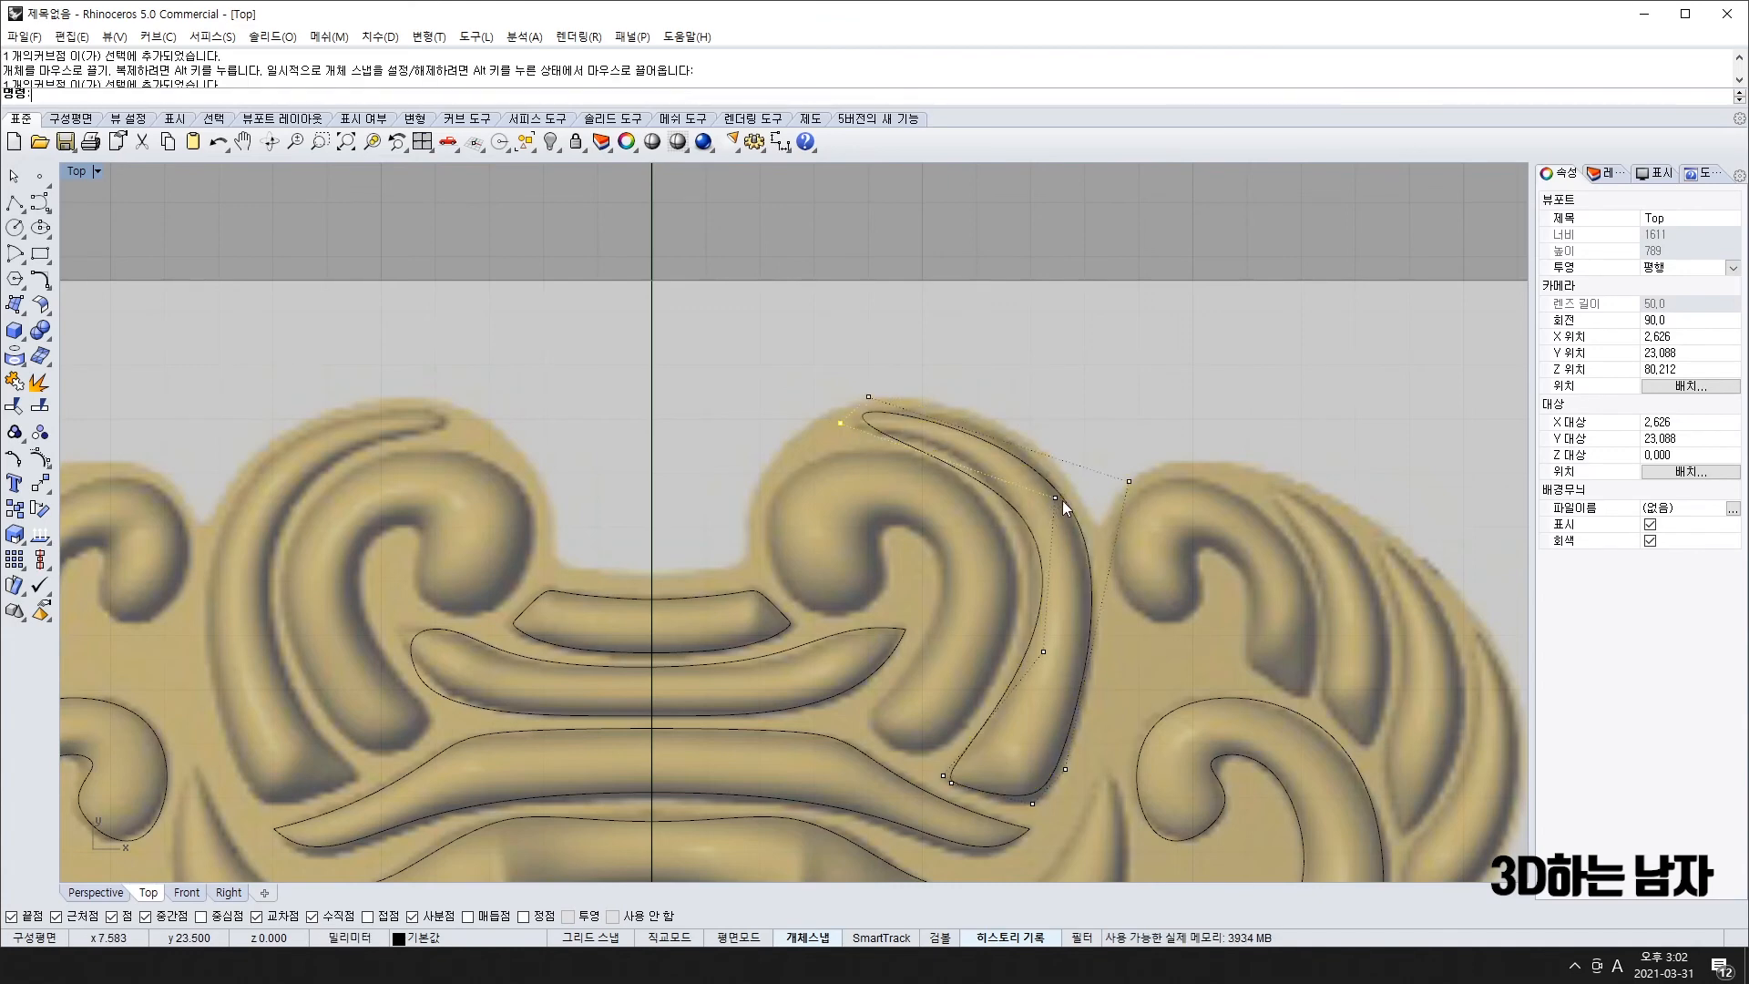
drag(1055, 498, 1033, 468)
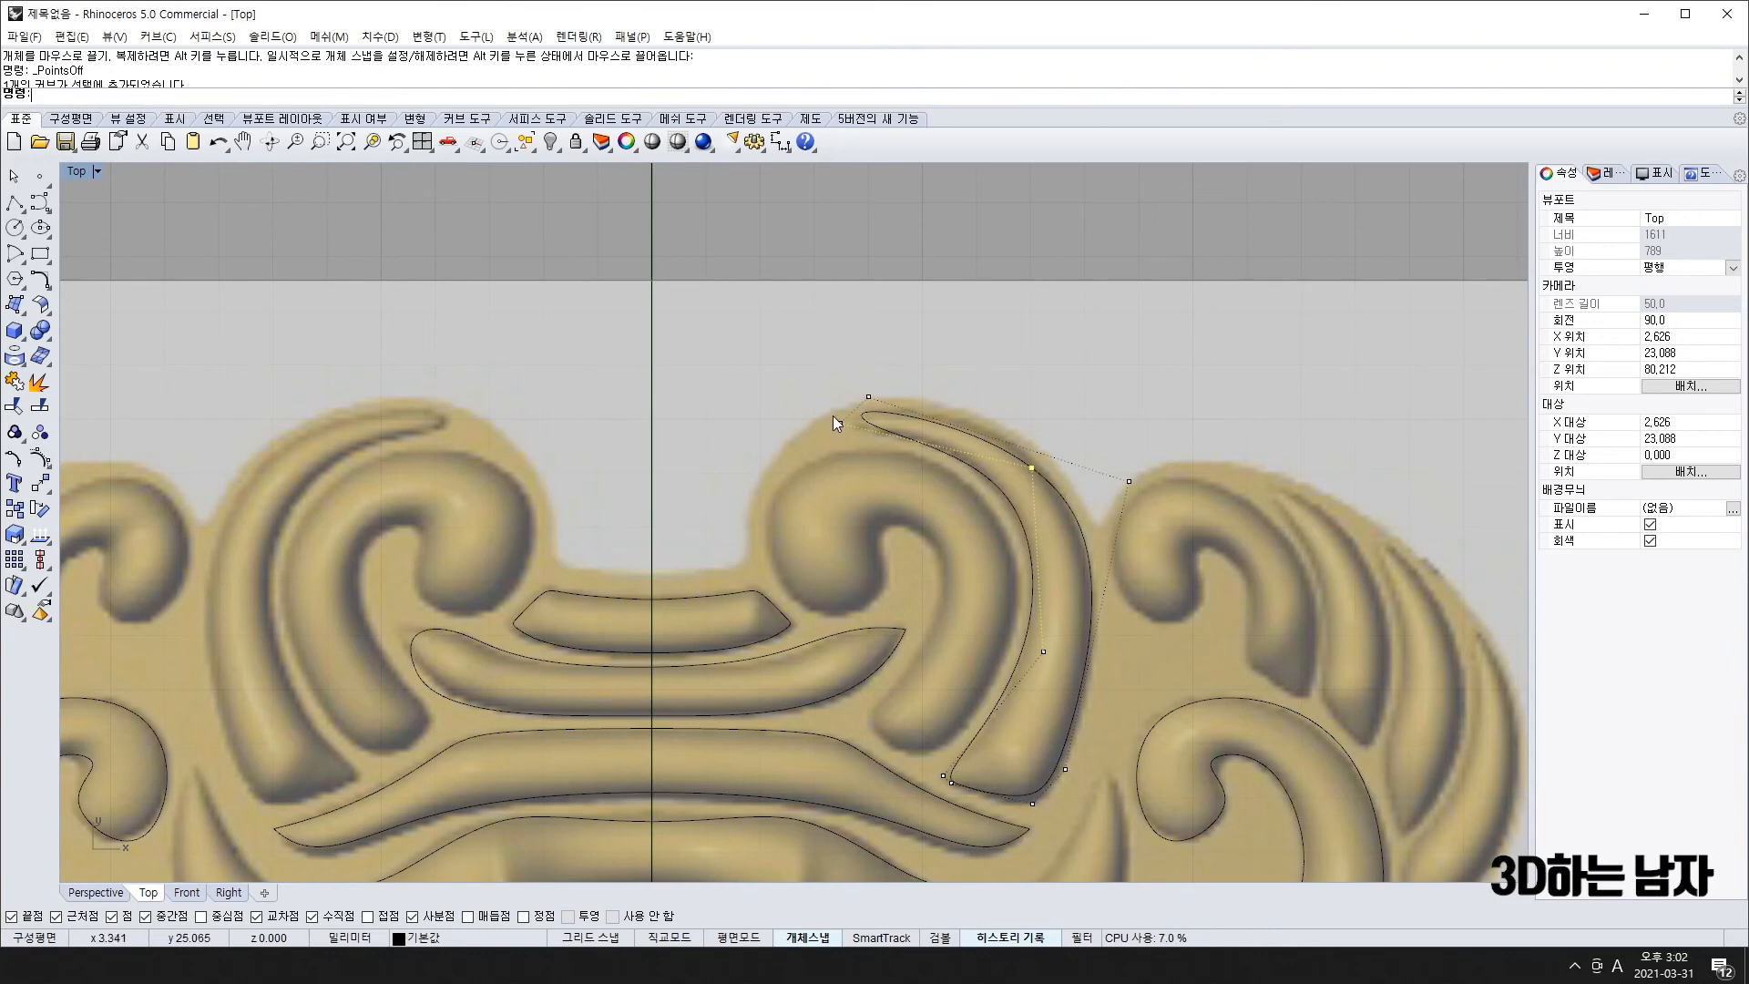
text(ZJ)
key(Return)
key(Escape)
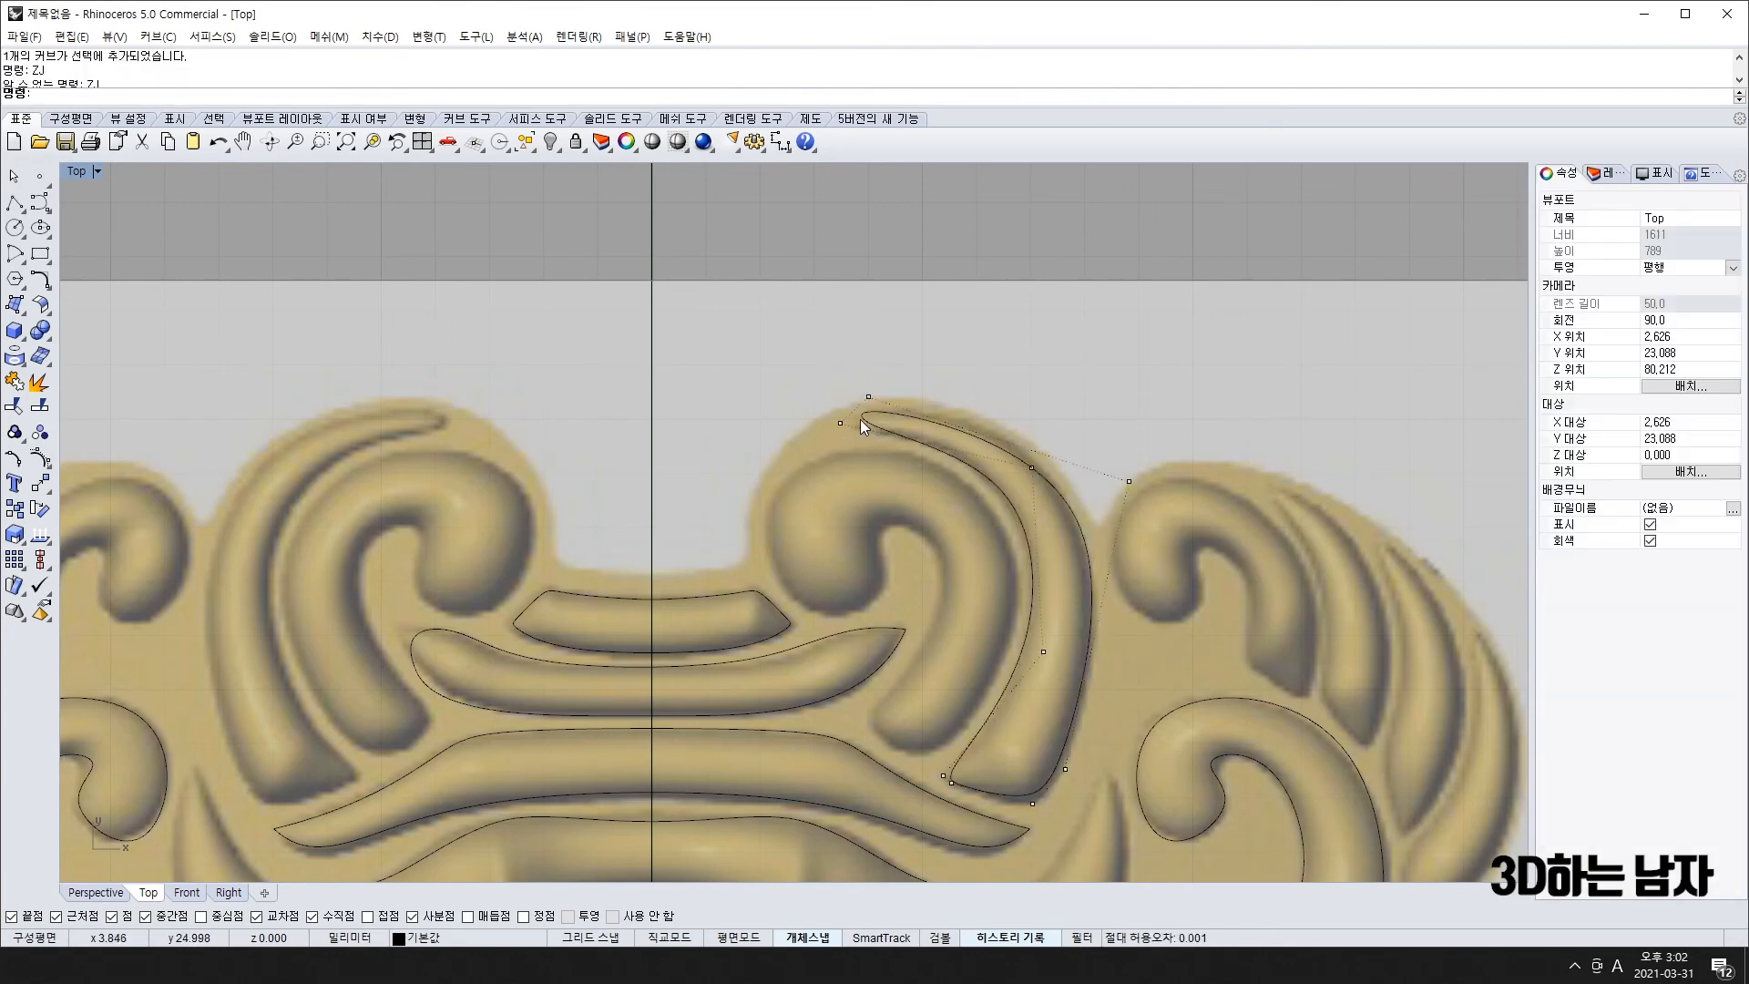
- Refine the outer crest strand's tip, inner edge, outer edge and lower end by nudging their control points onto the relief's outline
drag(849, 418, 828, 431)
drag(1031, 468, 1000, 435)
drag(1043, 651, 1068, 621)
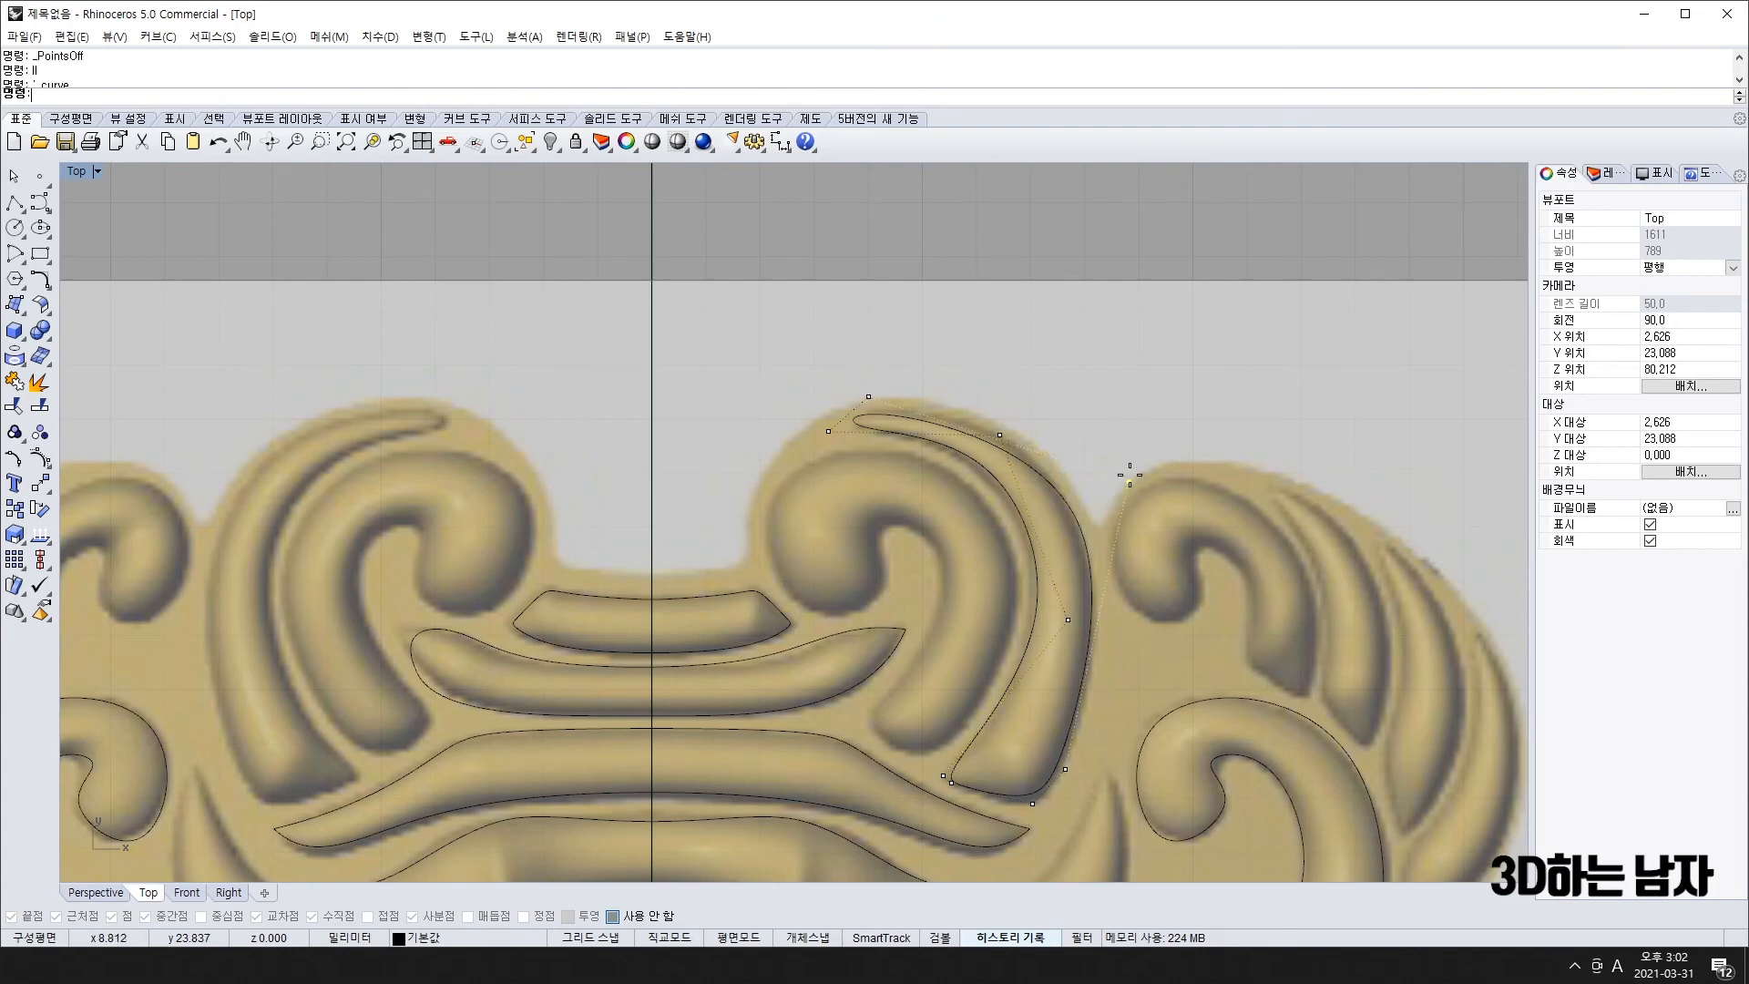
drag(1129, 480, 1122, 469)
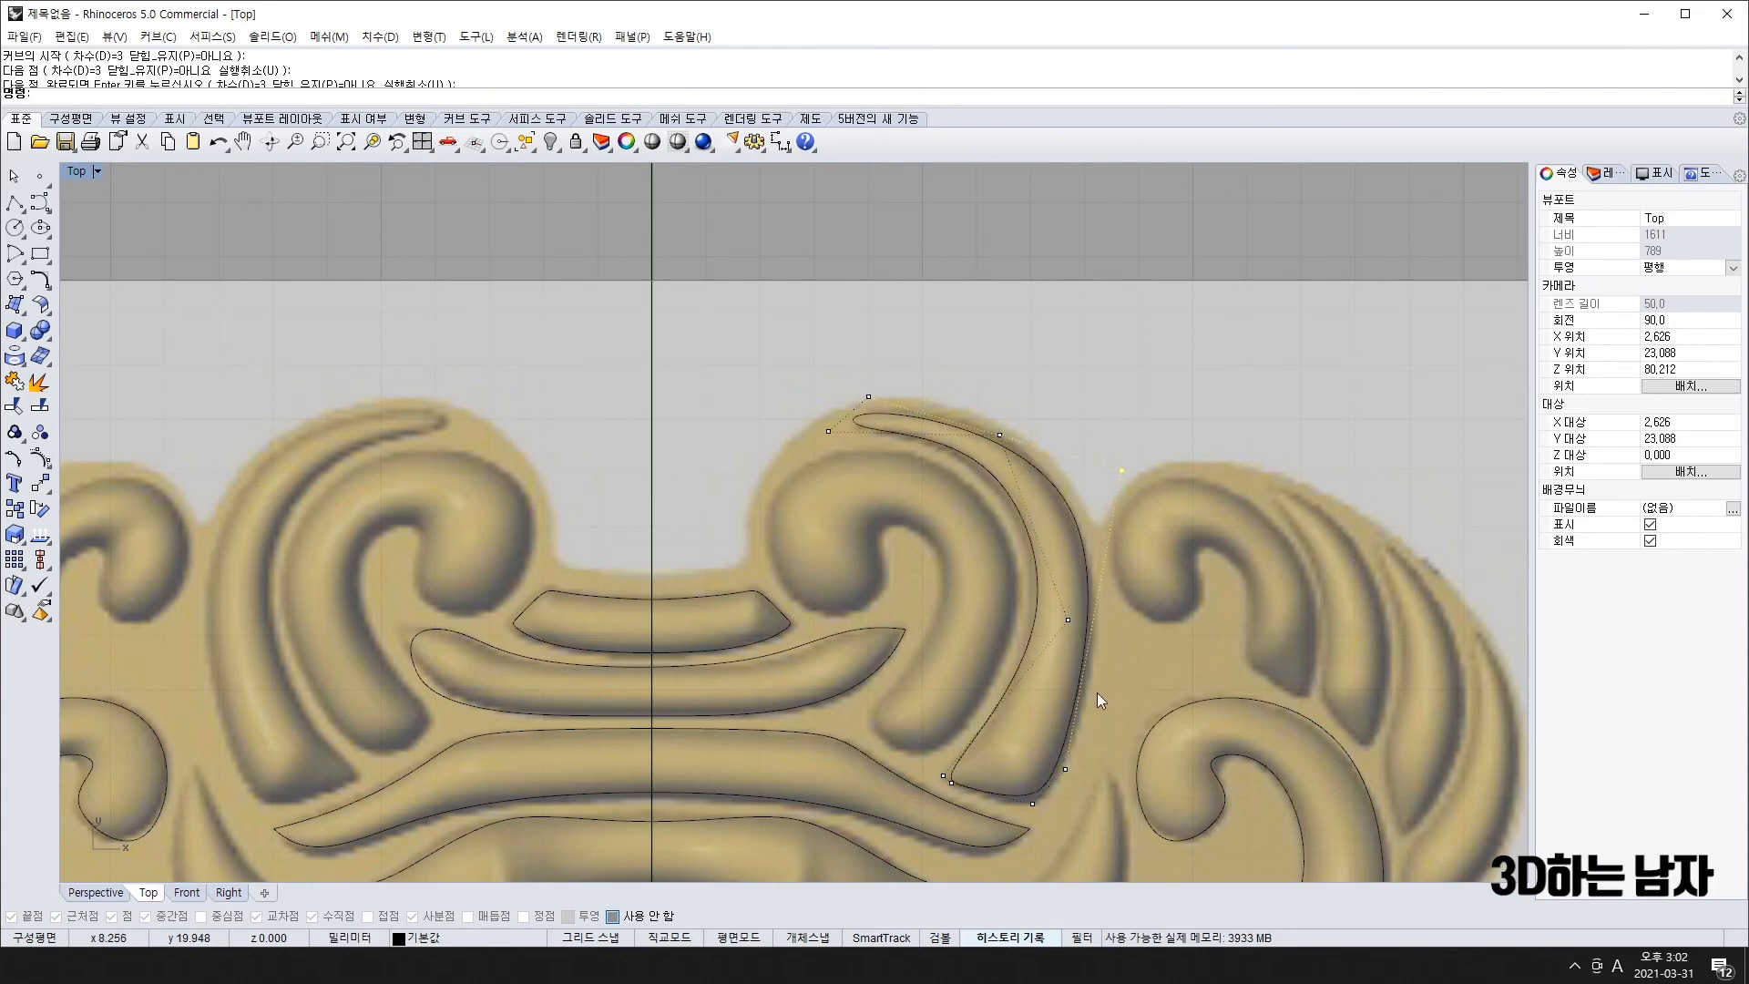
drag(1066, 767, 1076, 730)
drag(1032, 803, 1040, 815)
scroll(953, 632, down, 4)
right_drag(955, 627, 959, 545)
right_click(989, 517)
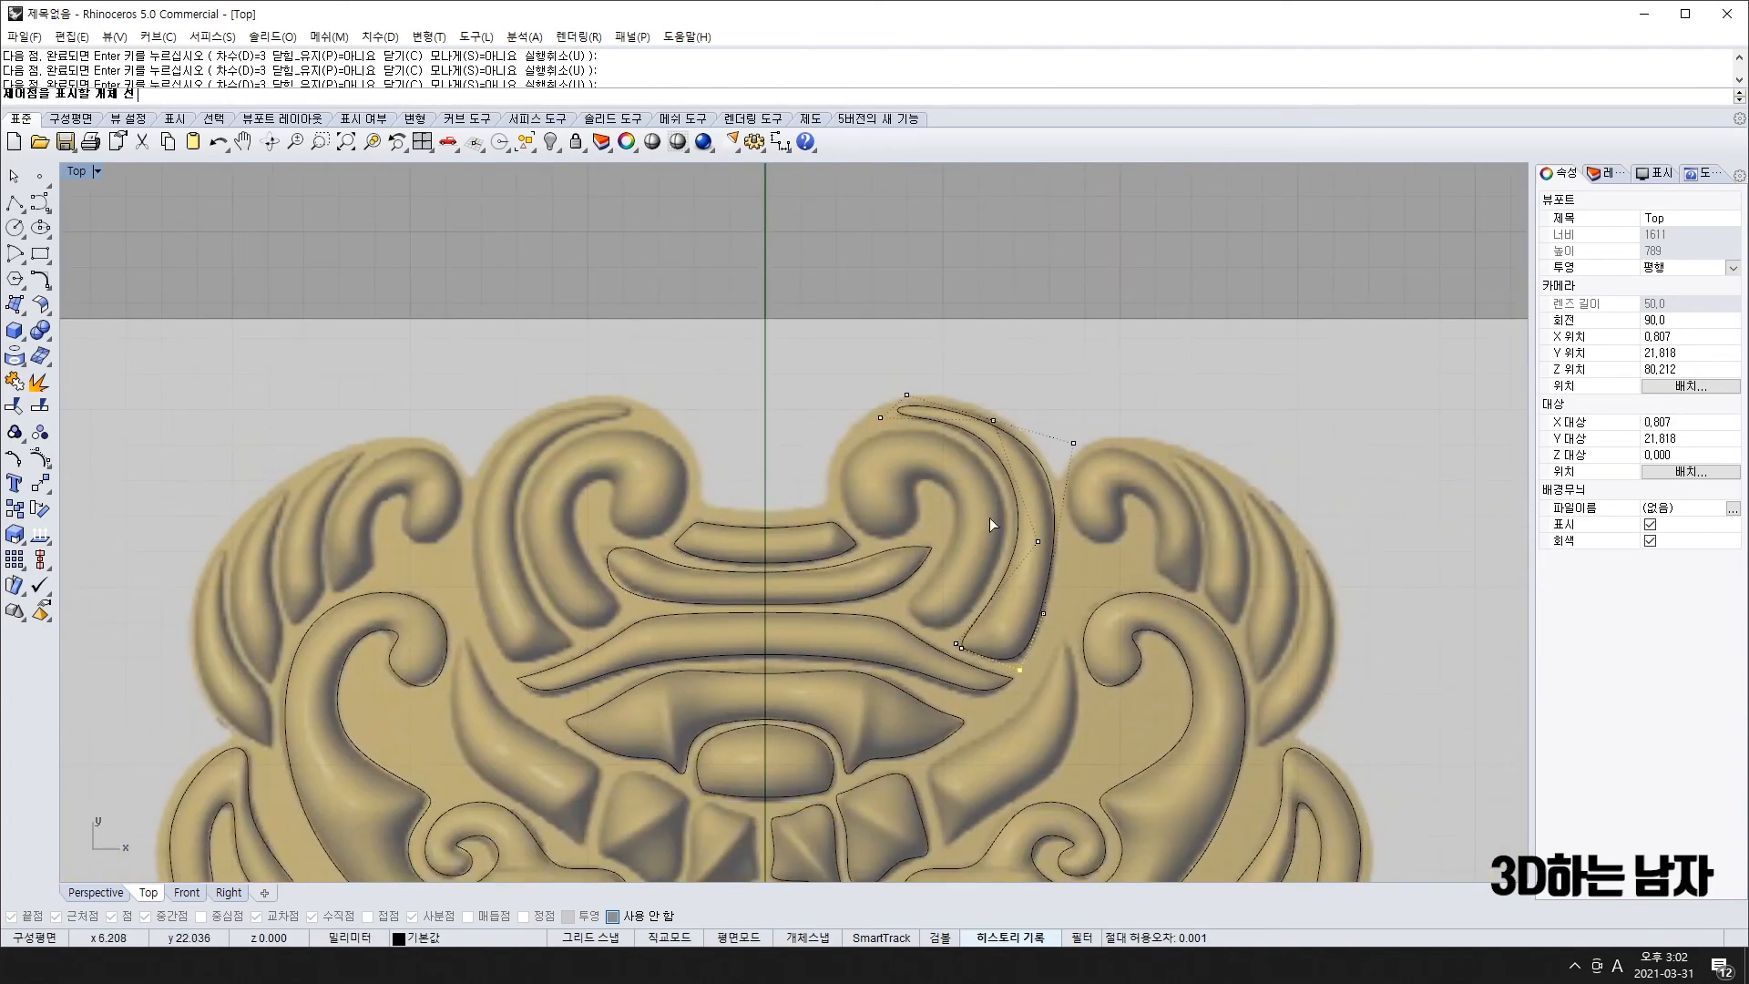
- Trace the hooked inner scroll of the right crest curl as a closed control-point curve
scroll(981, 549, up, 4)
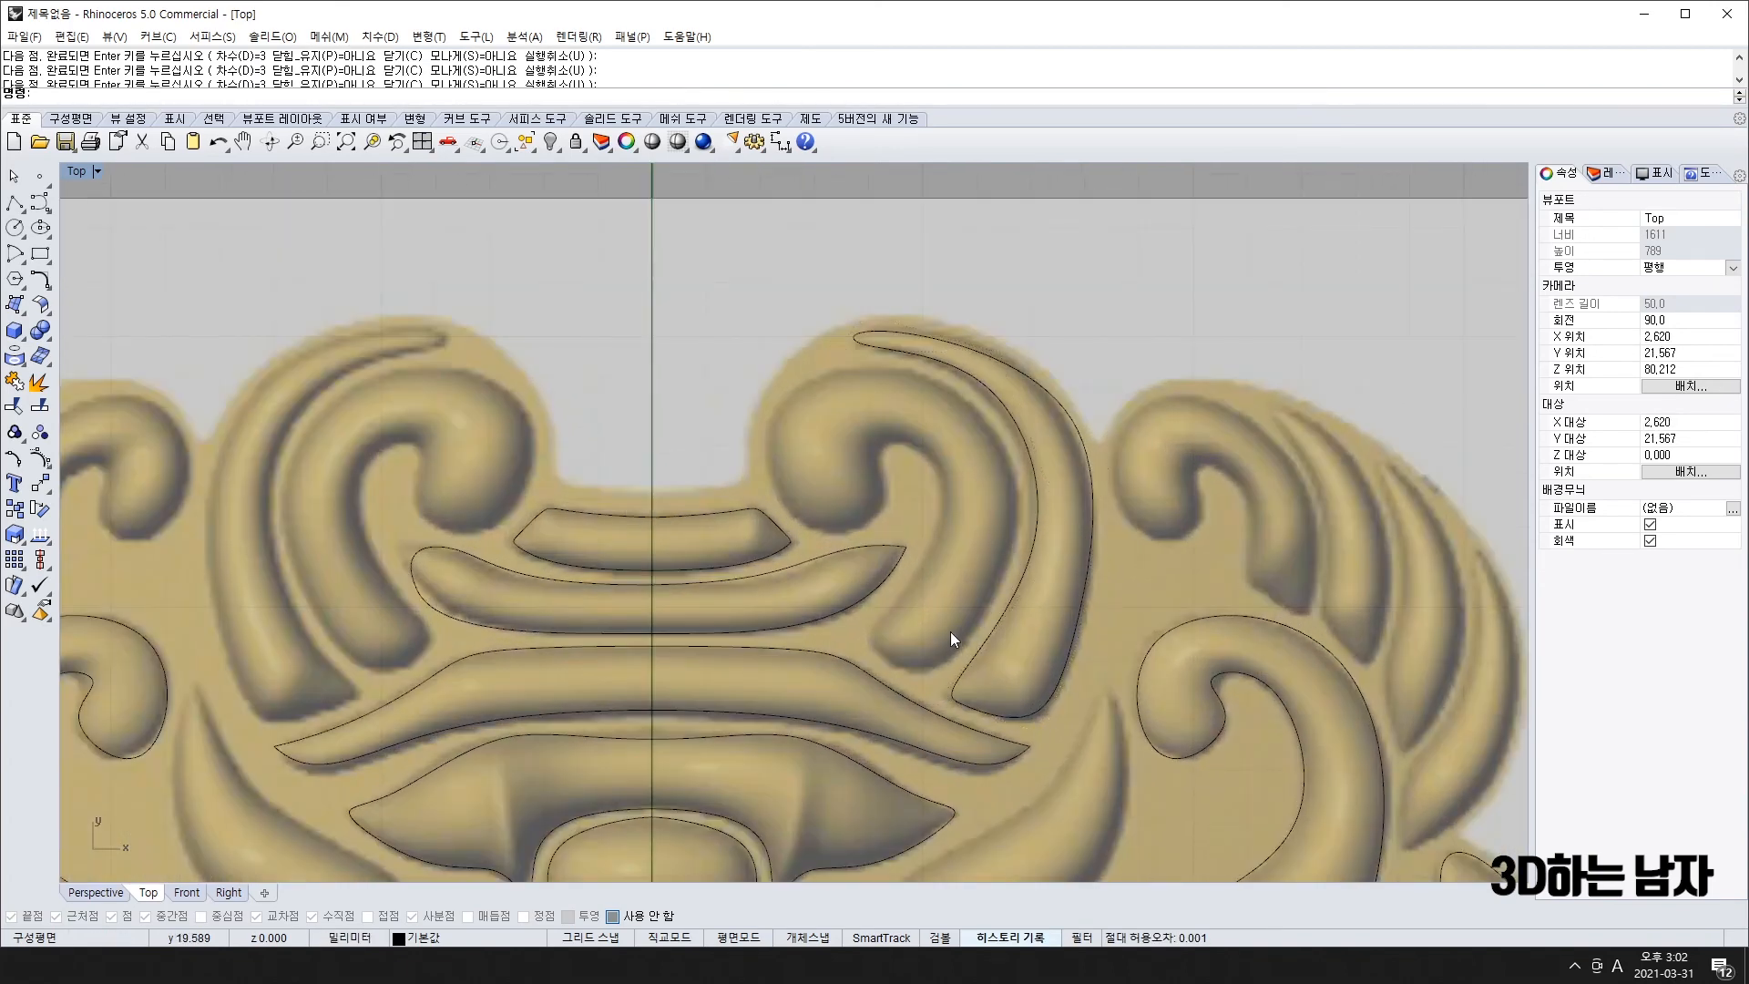
text(ll)
key(Return)
click(874, 638)
click(969, 529)
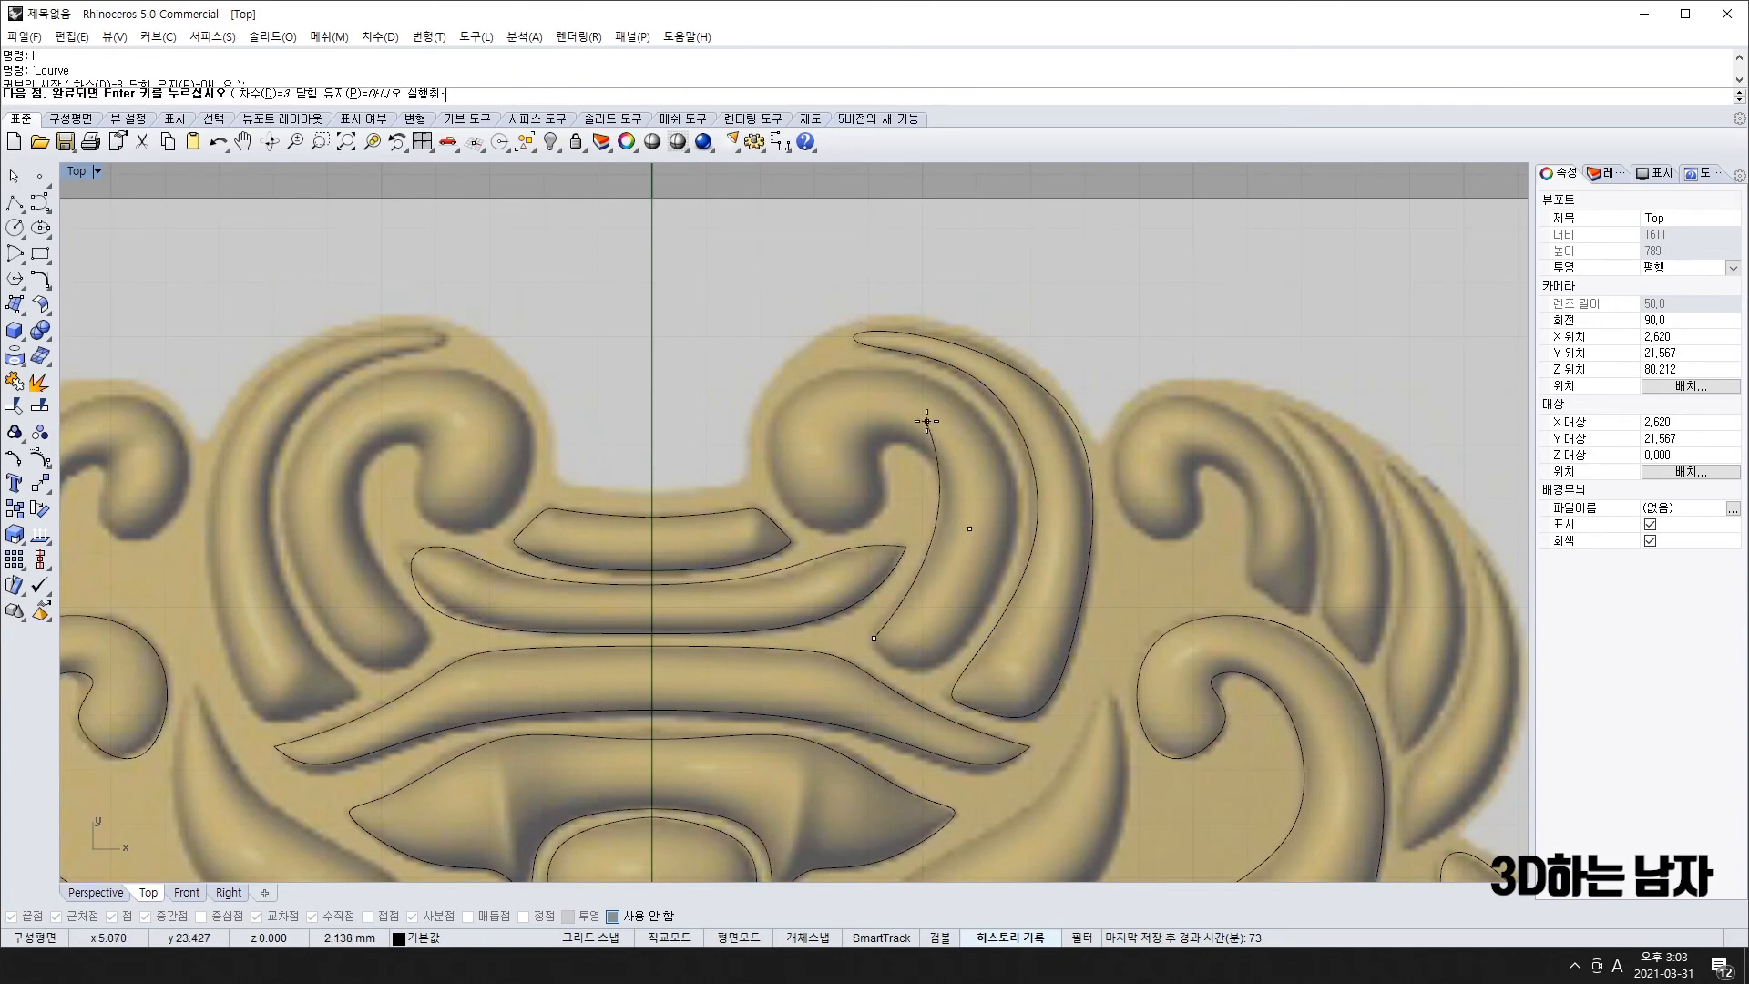
click(927, 421)
click(838, 441)
click(899, 500)
click(824, 550)
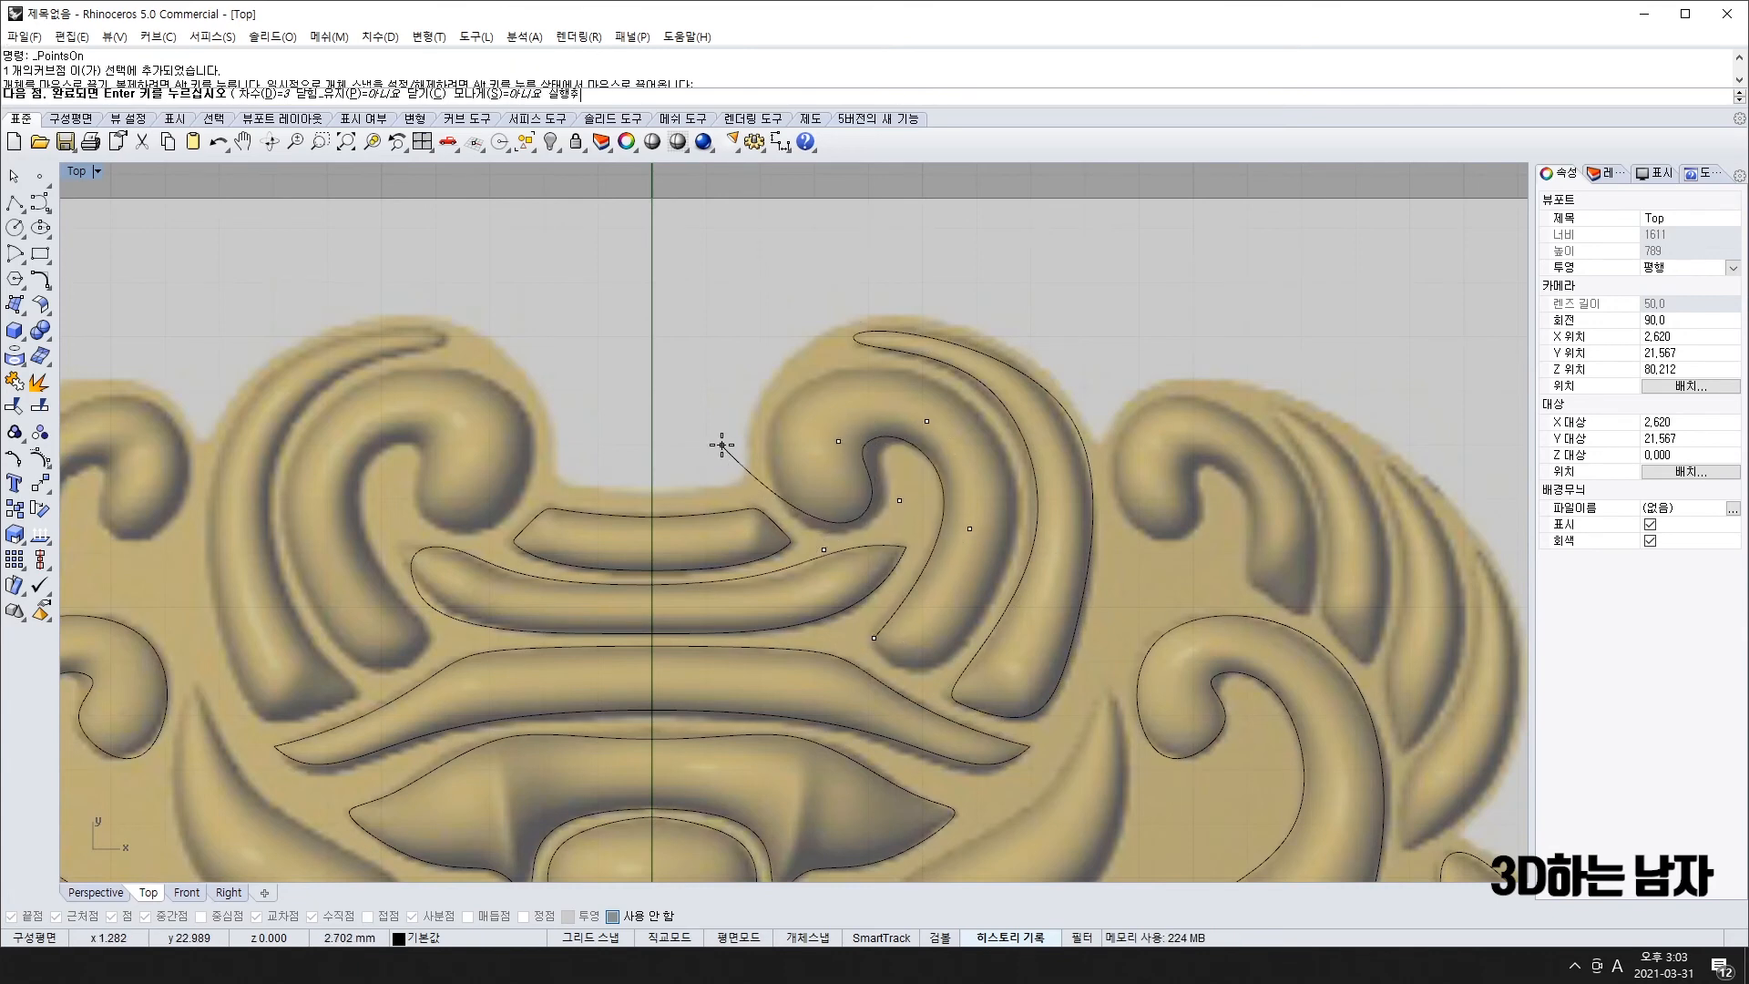
click(721, 444)
click(864, 347)
click(1079, 423)
click(1000, 613)
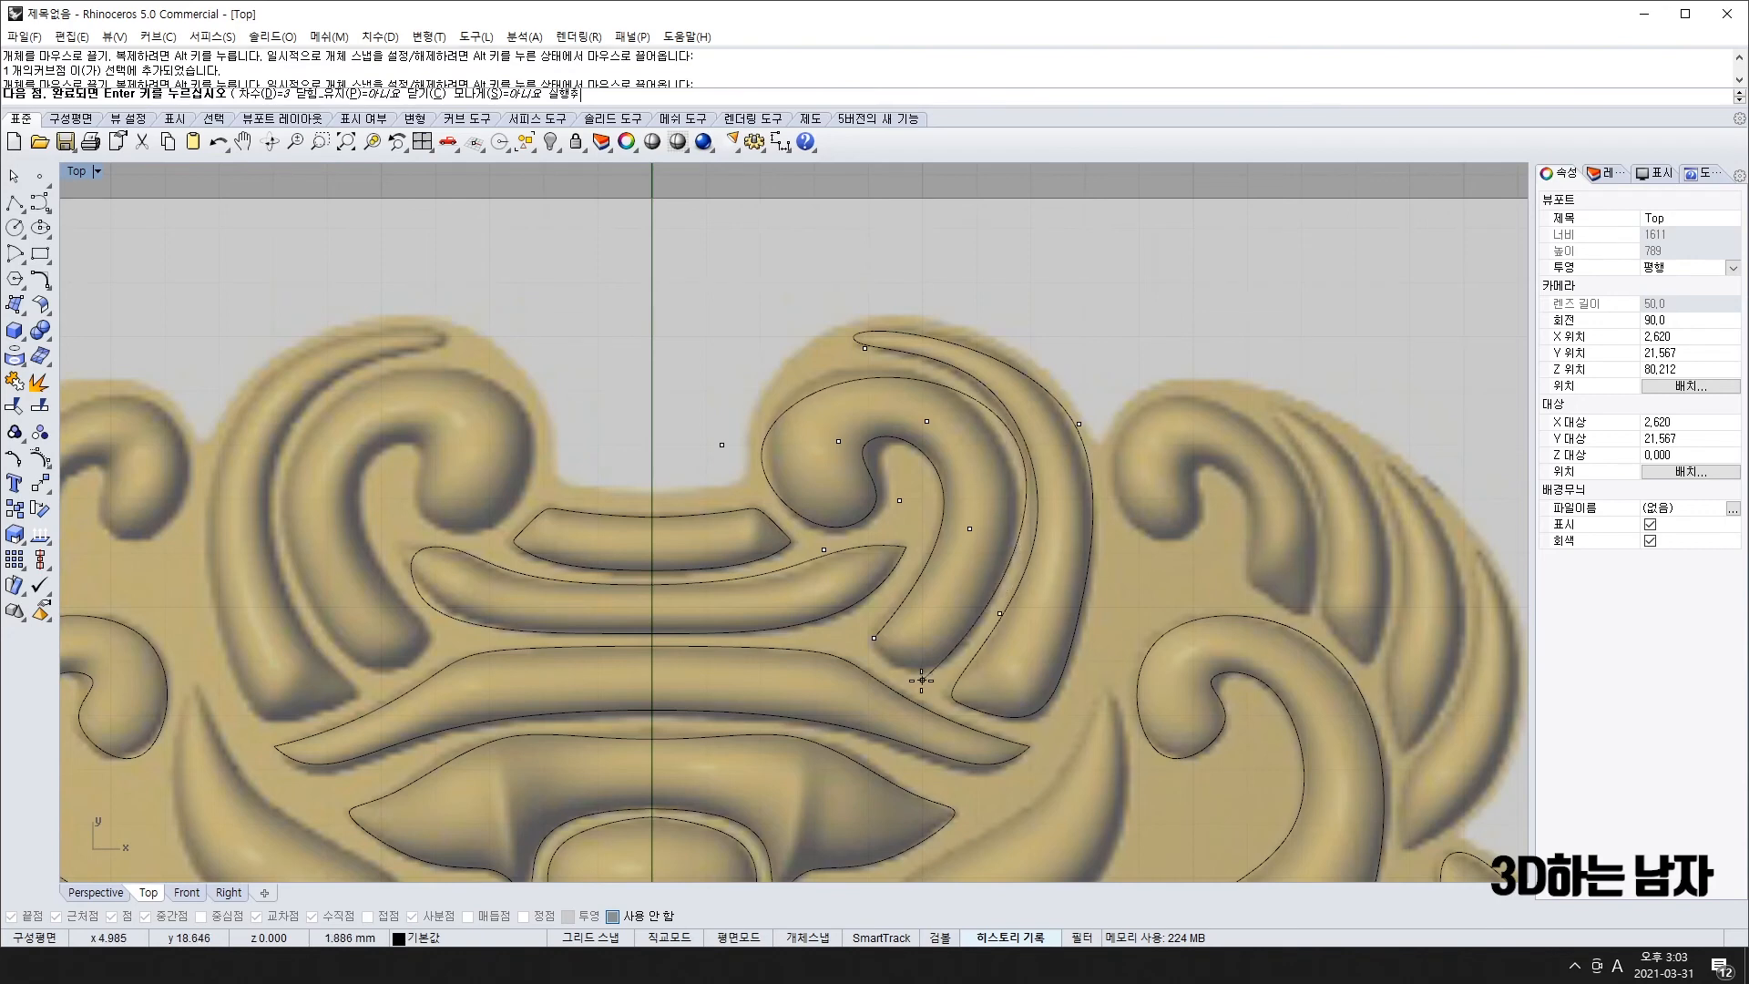
click(915, 687)
click(885, 667)
click(874, 638)
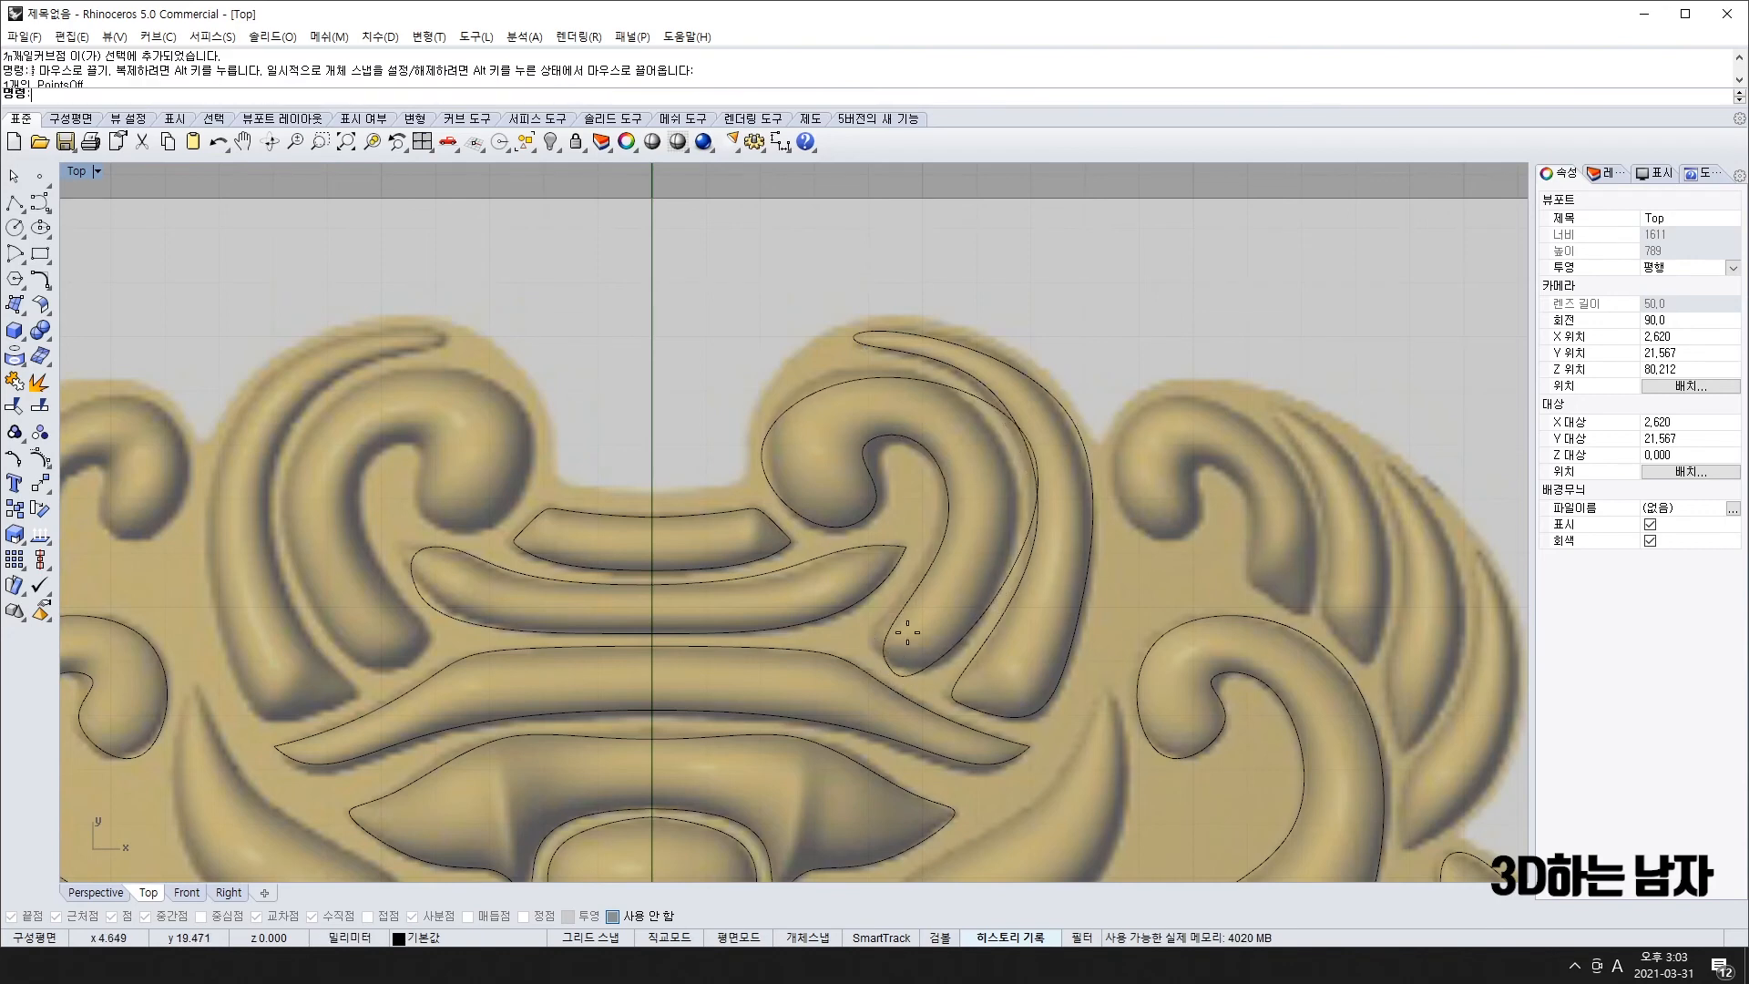
- Reshape the inner scroll's lower end and pull its upper outer edge inward with its control points
click(897, 618)
key(F10)
drag(873, 638, 860, 628)
drag(905, 688, 936, 674)
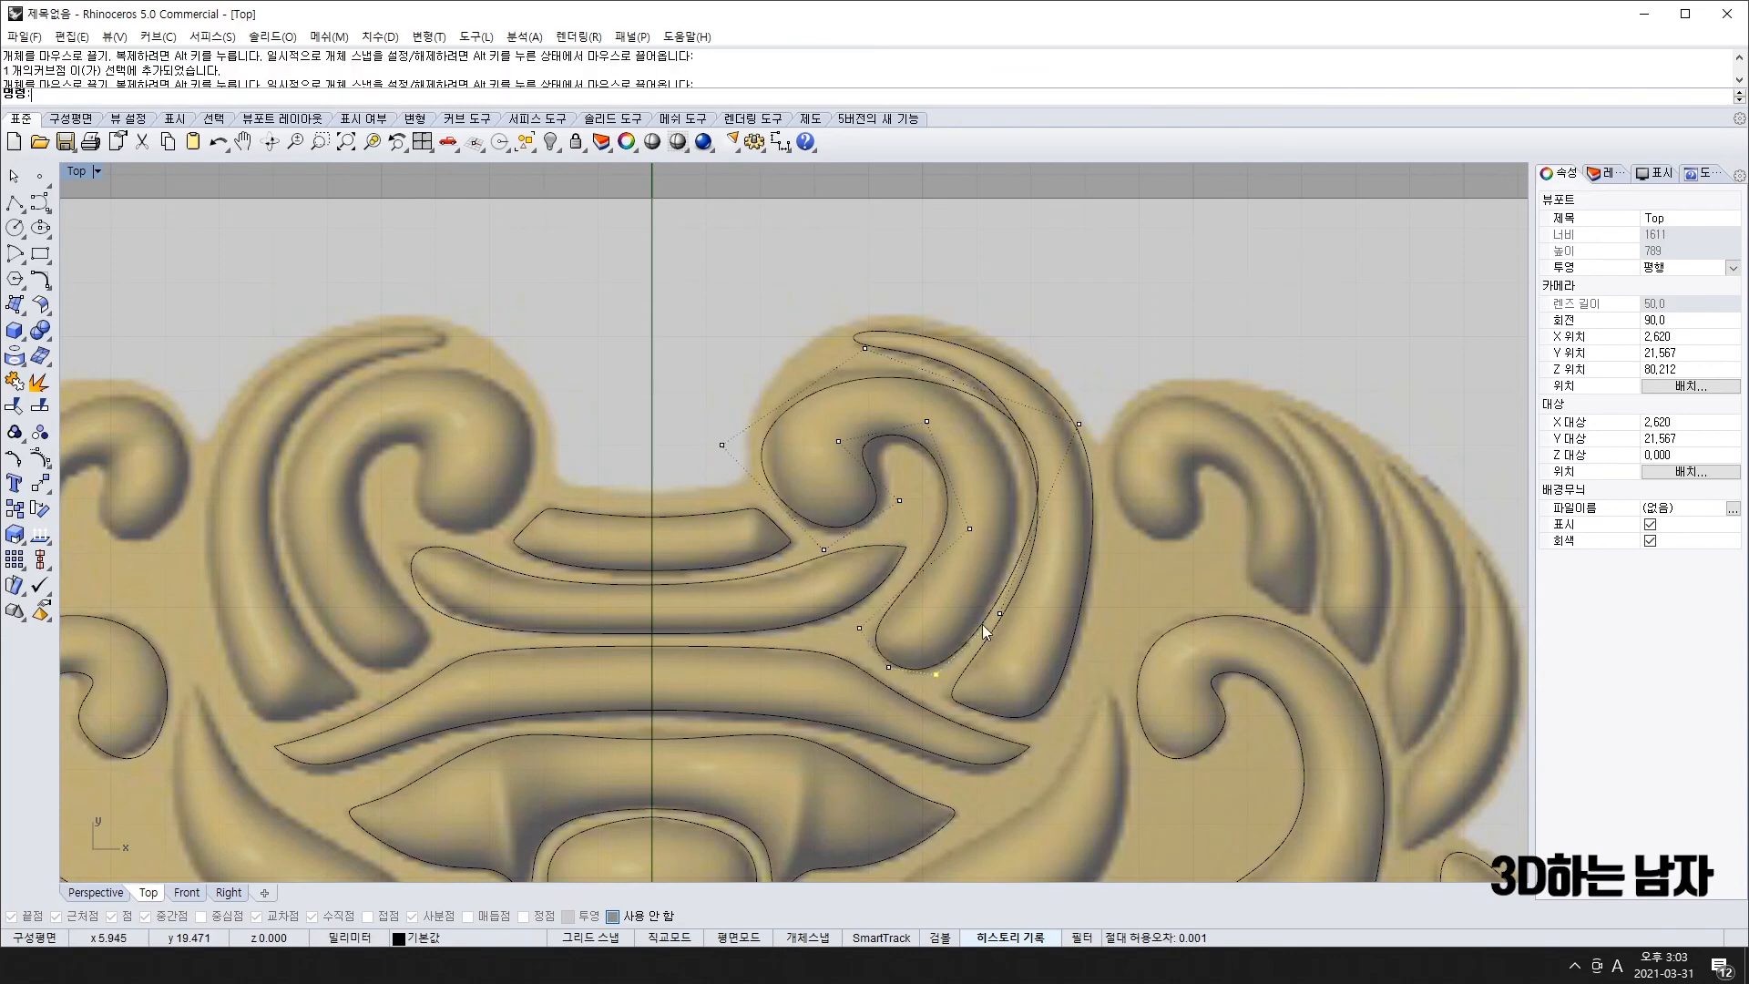
drag(1082, 423, 1028, 413)
click(864, 345)
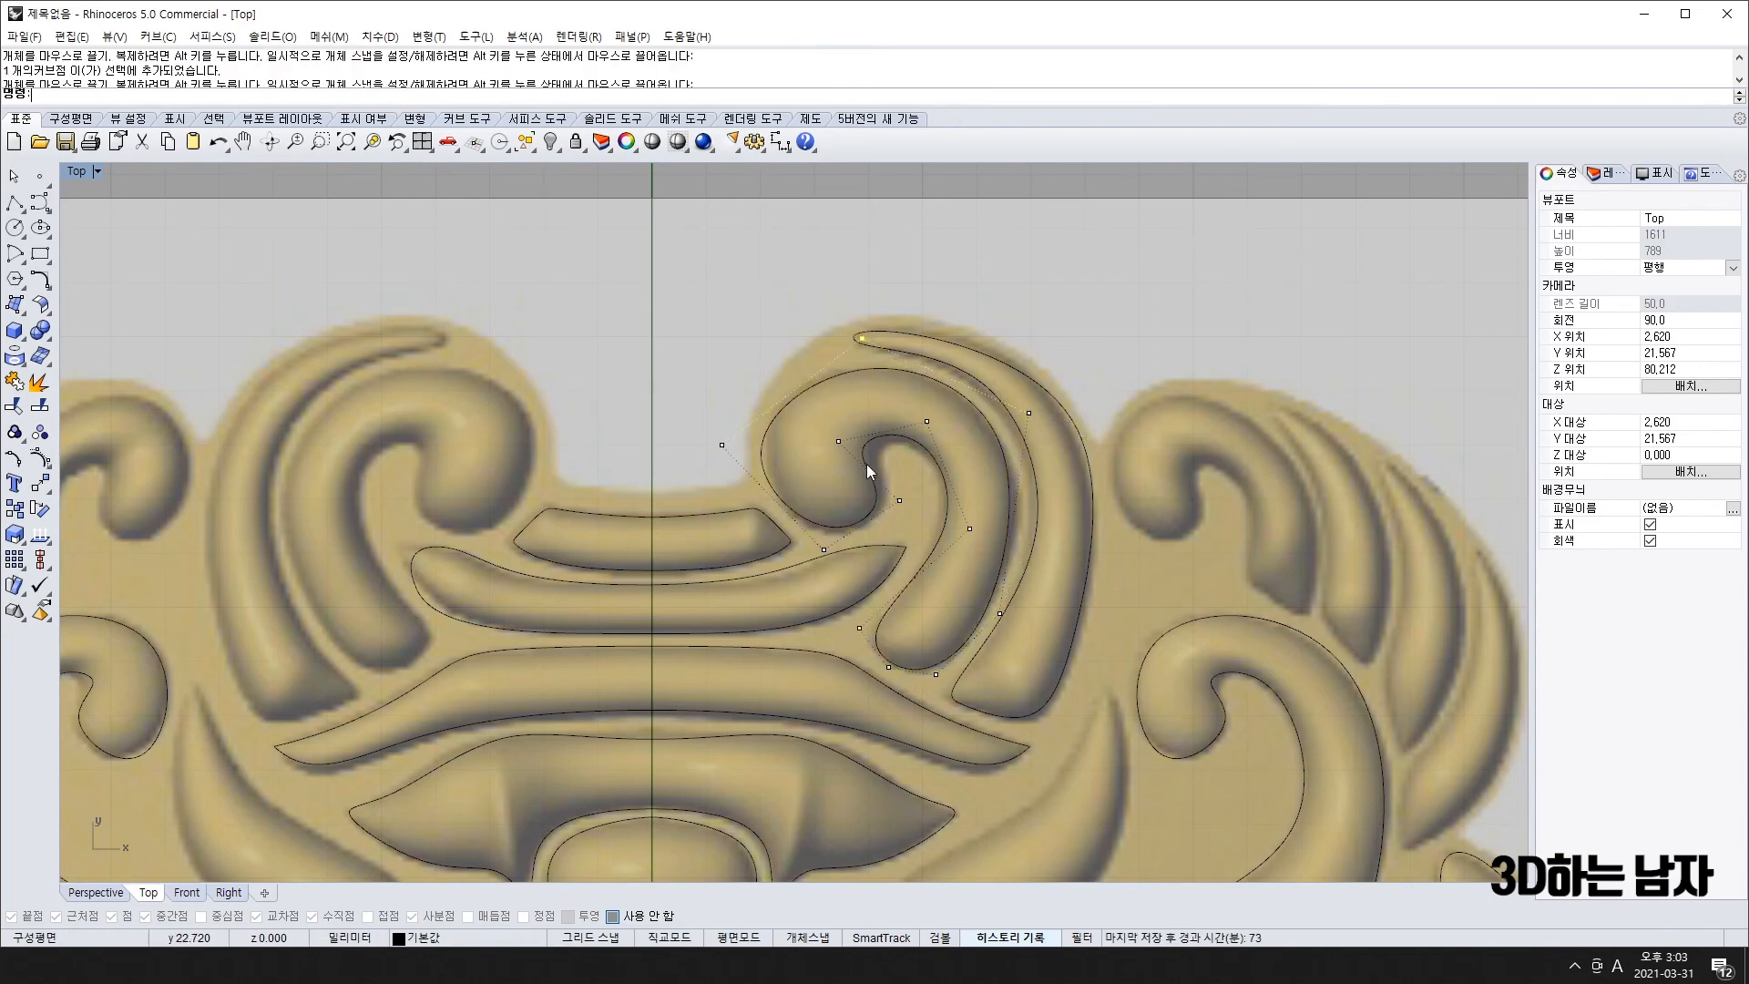
- Adjust the control points around the inner scroll's hooked end to match the relief's outline
drag(901, 500, 922, 492)
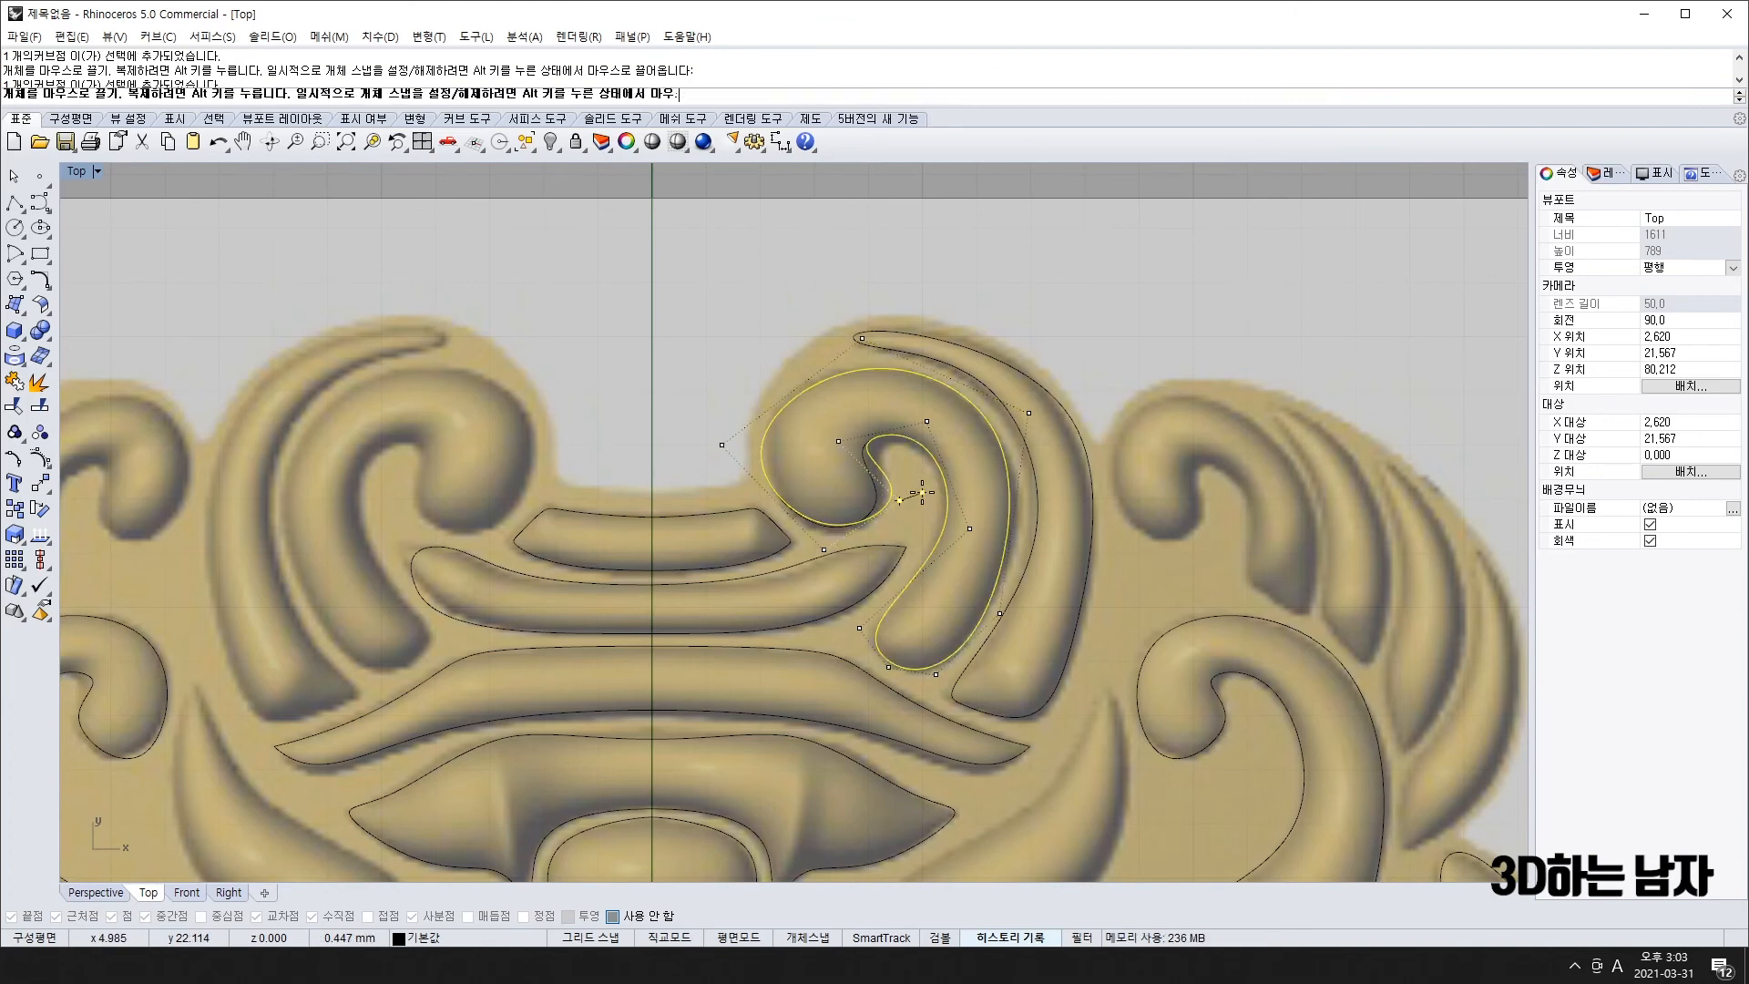
drag(822, 549, 820, 556)
drag(838, 441, 850, 442)
scroll(1053, 463, down, 2)
key(Escape)
key(Escape)
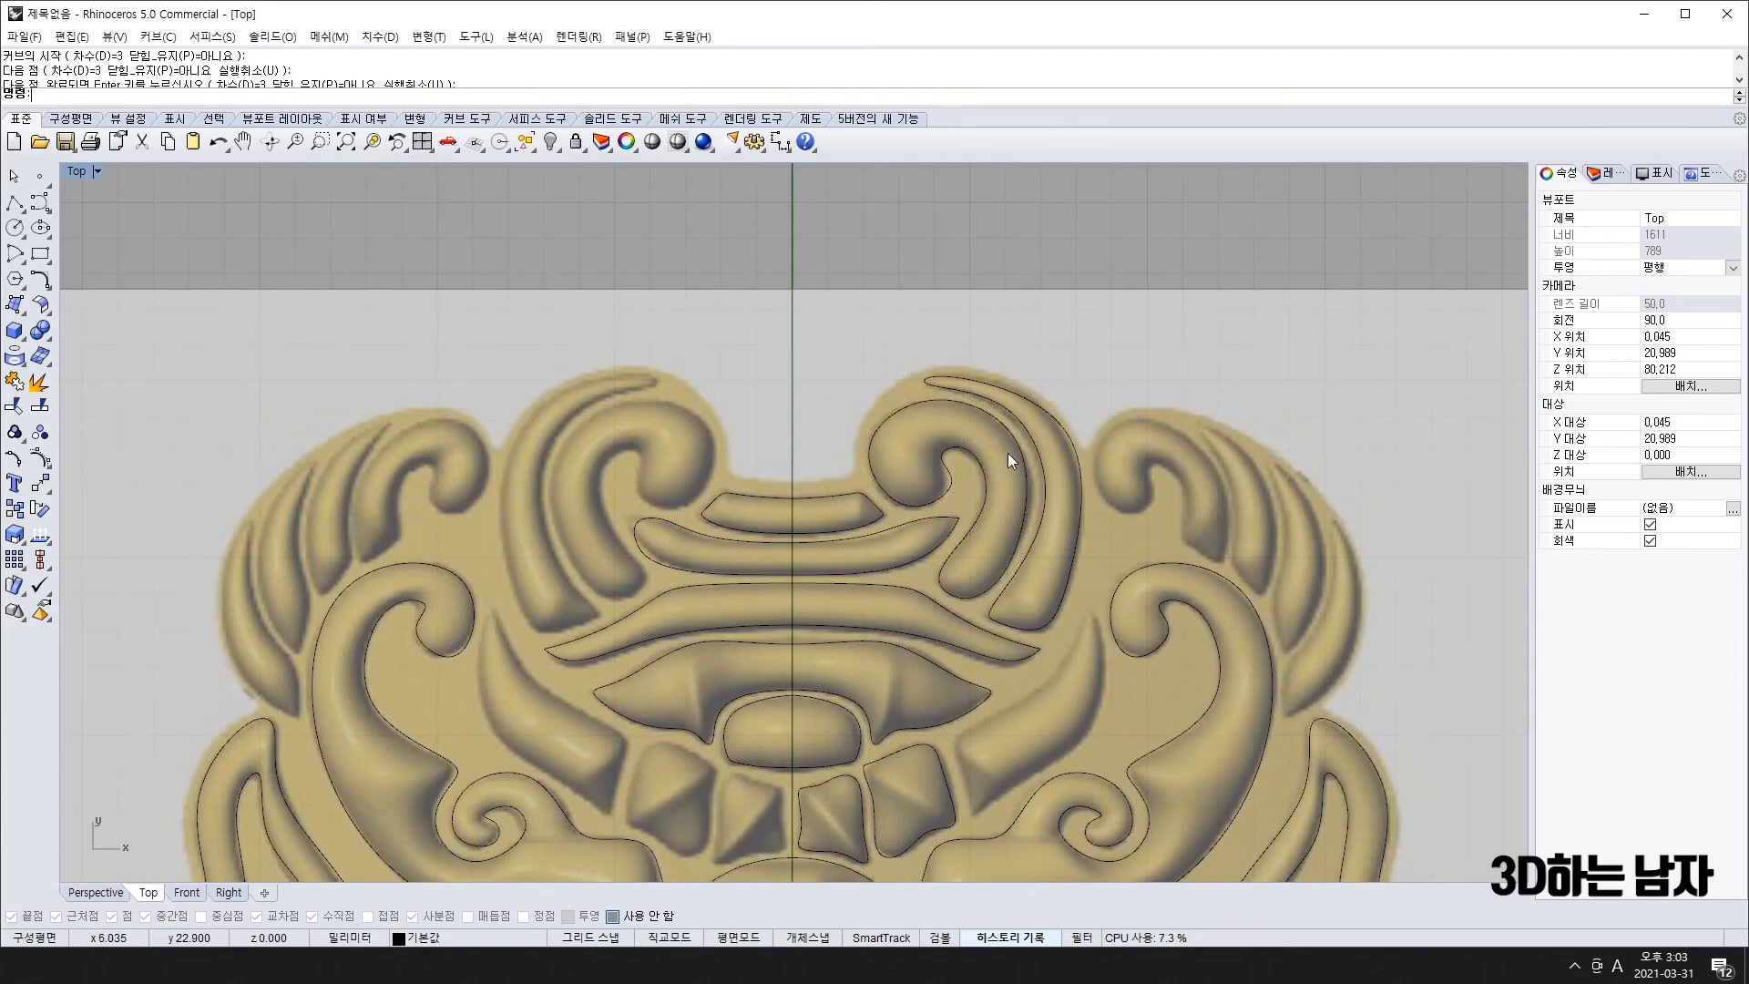
- Mirror the two right crest curves to the other side across the vertical centre line through the origin
click(1016, 430)
shift+click(1017, 424)
scroll(993, 435, down, 4)
right_drag(846, 569, 812, 445)
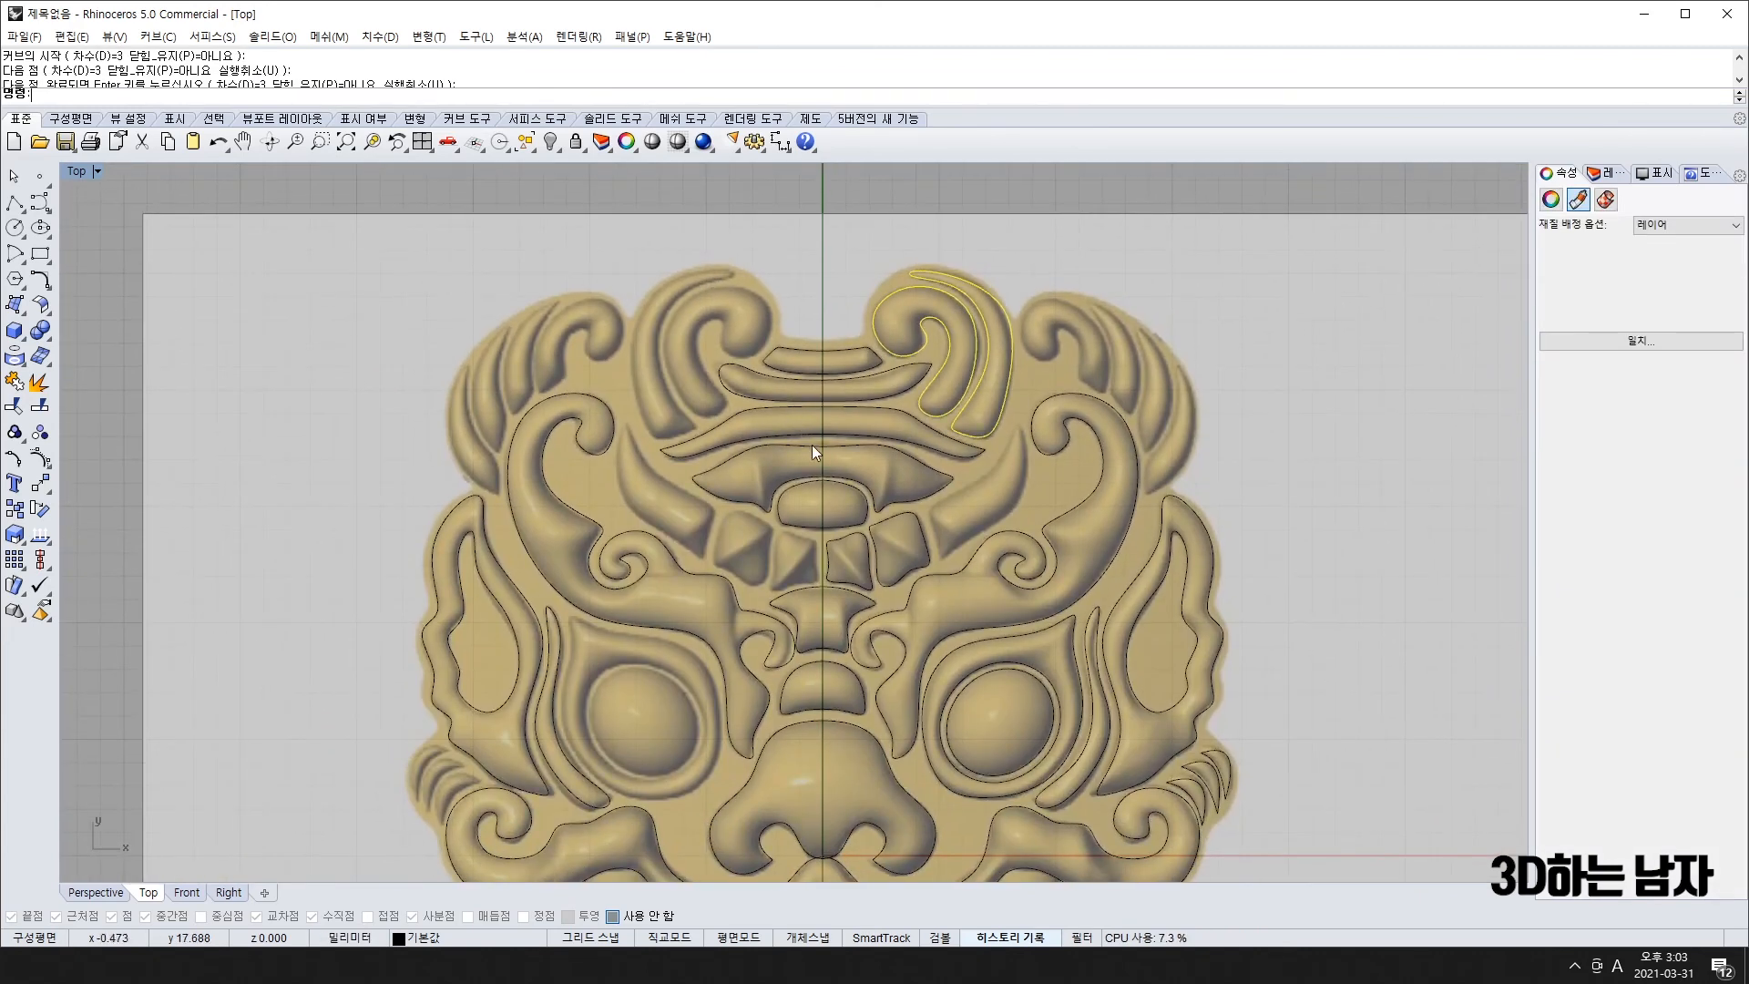
text(mi)
key(Return)
text(0)
key(Return)
click(825, 264)
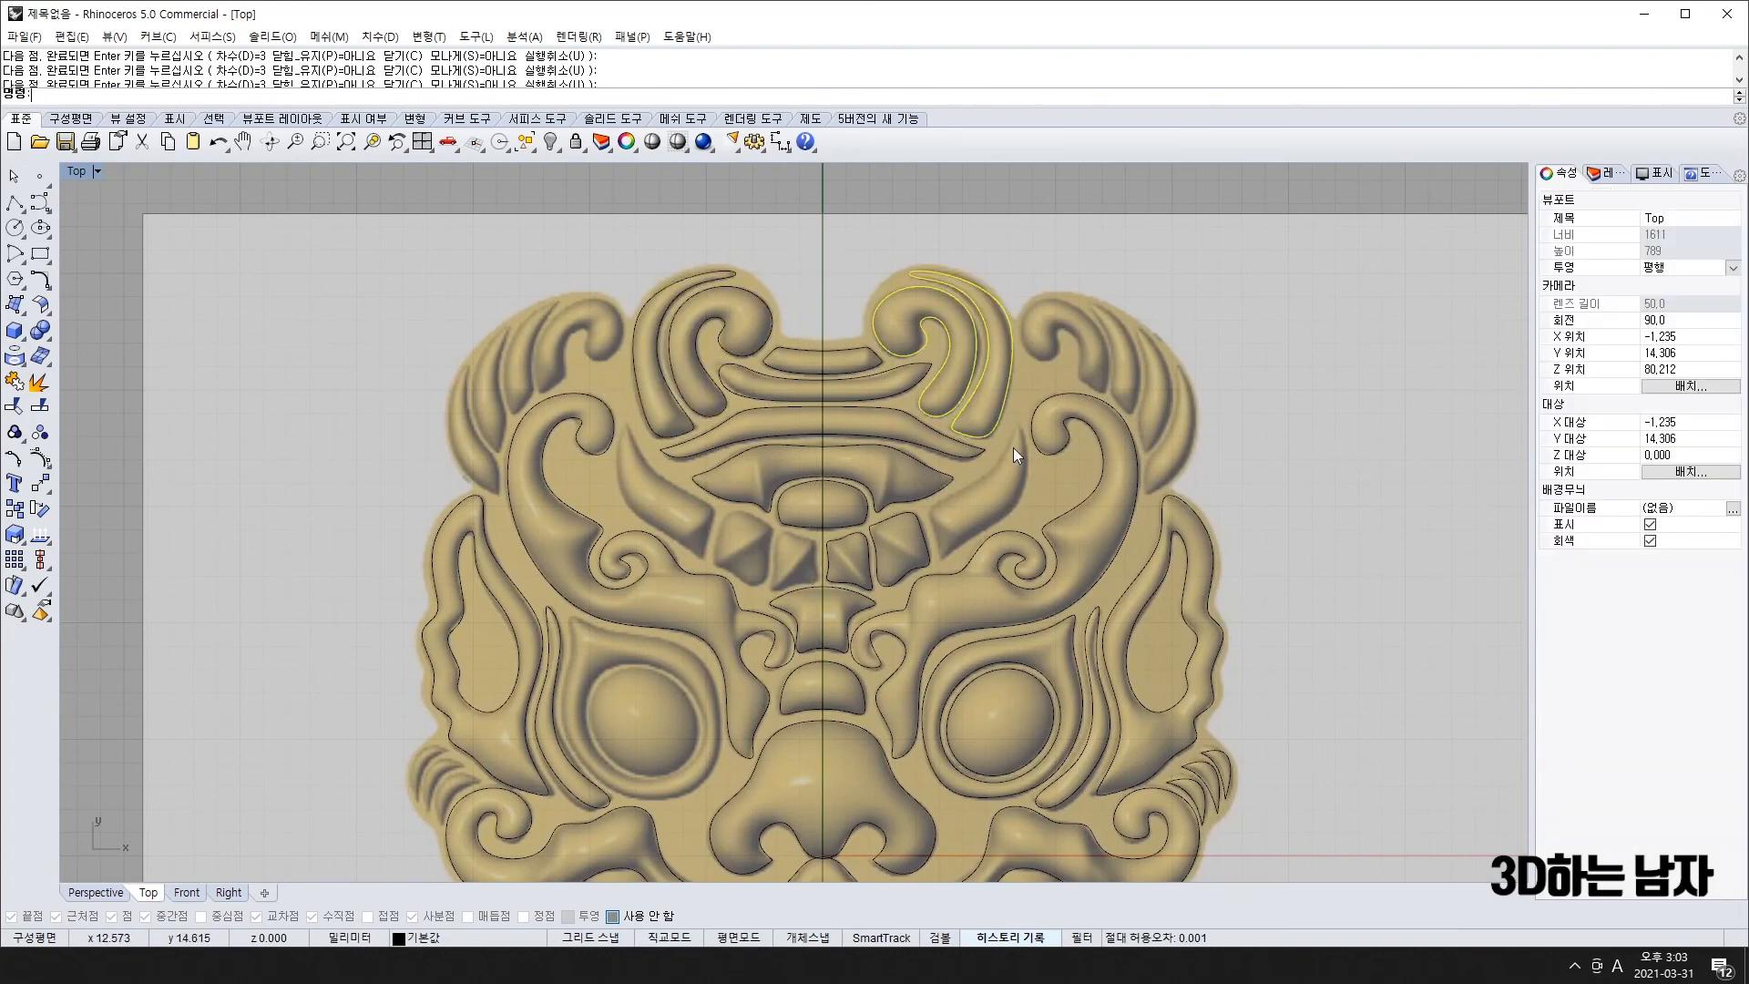
scroll(931, 386, down, 8)
right_drag(979, 536, 900, 584)
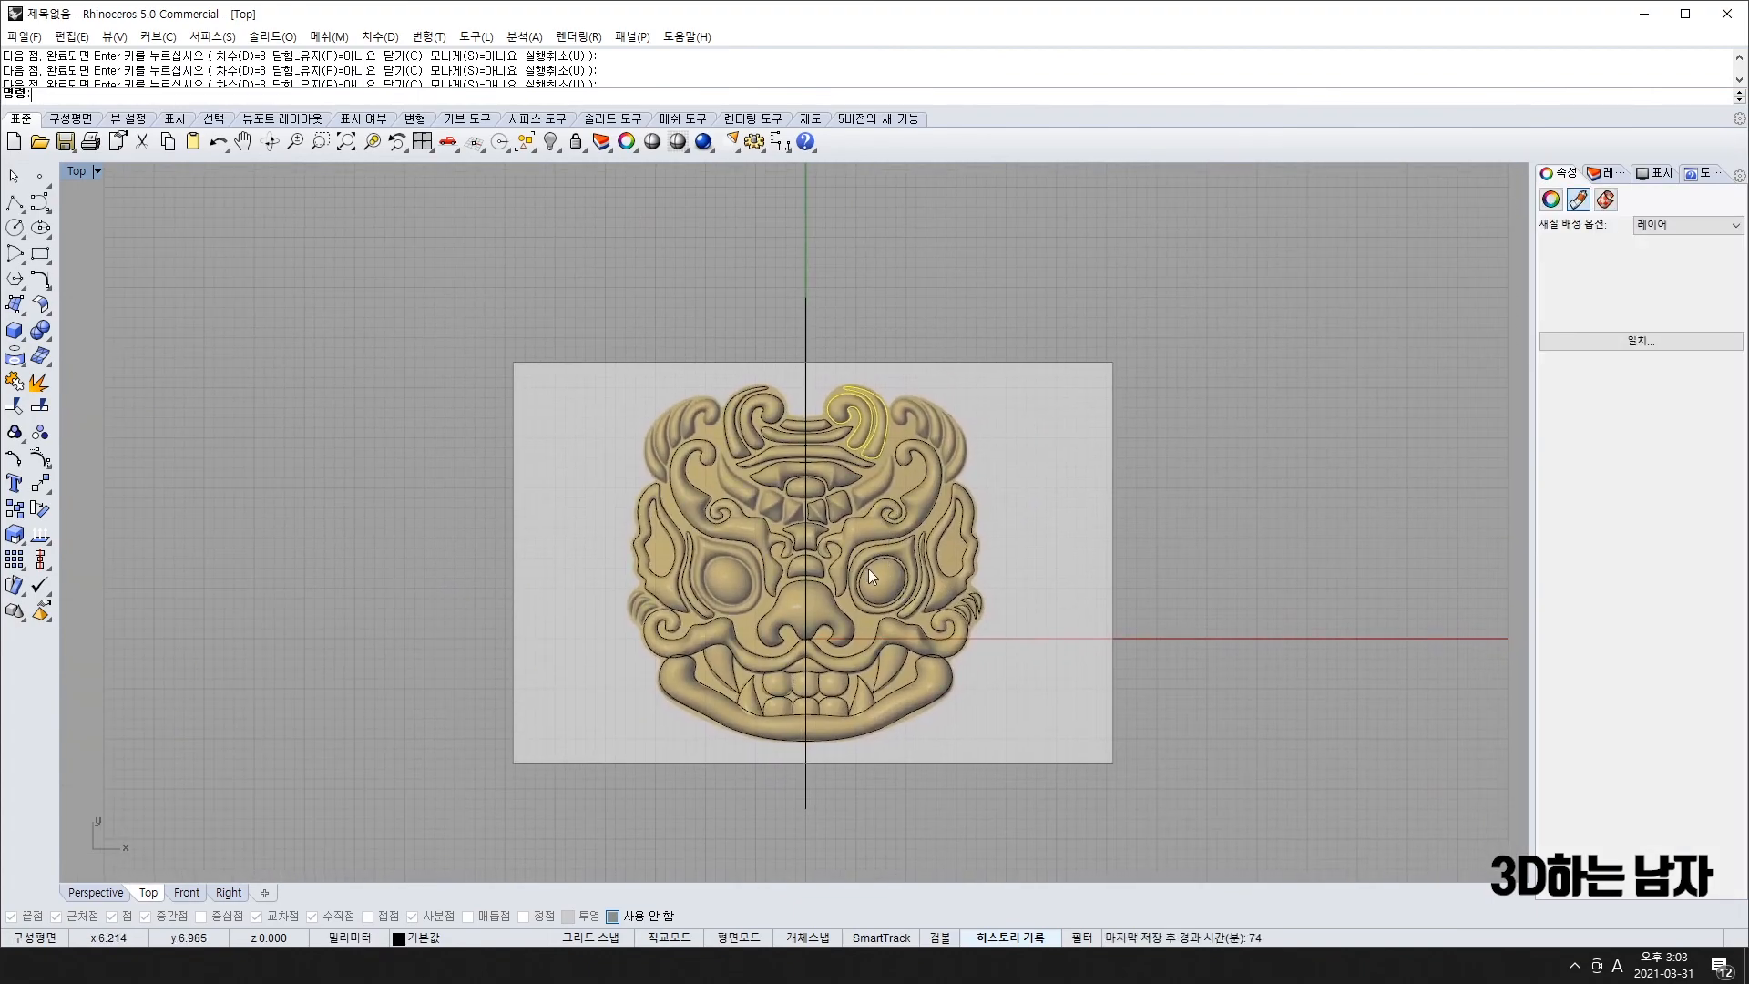
key(Escape)
- Draw the blunt inner end and upper edge of the right brow ridge as one curve up to its pointed tip
scroll(883, 519, up, 5)
scroll(843, 506, up, 3)
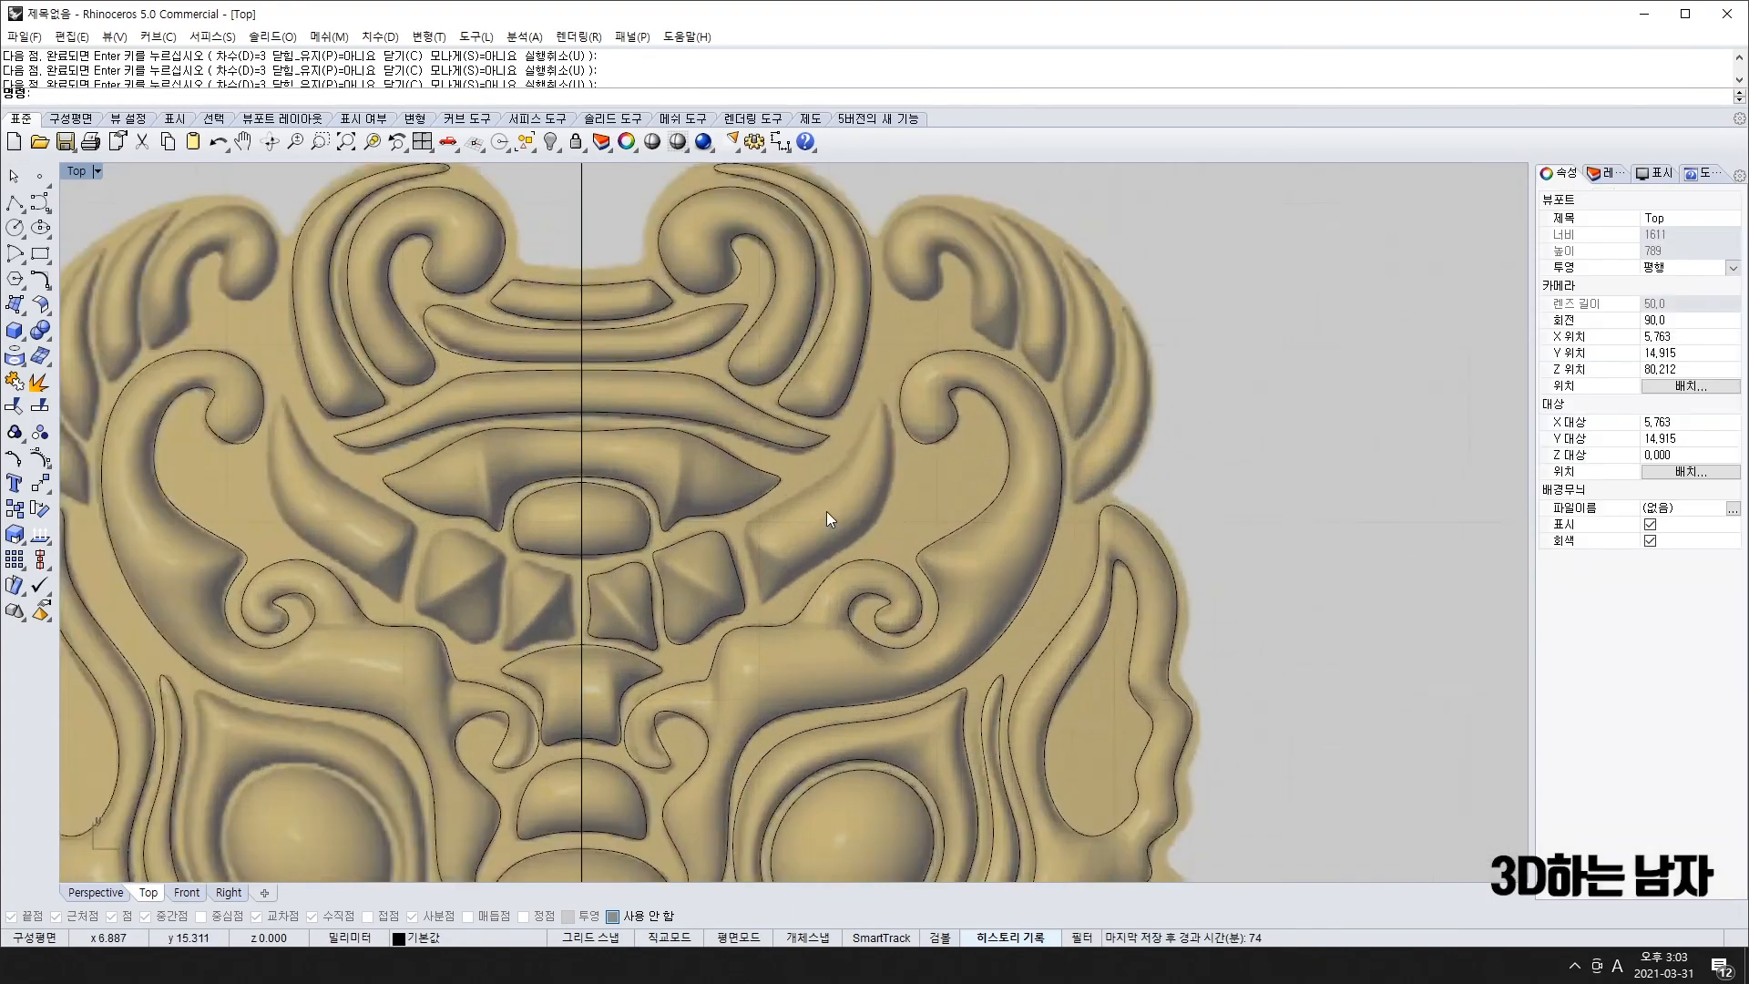
scroll(827, 512, up, 2)
right_click(787, 550)
click(750, 620)
click(738, 571)
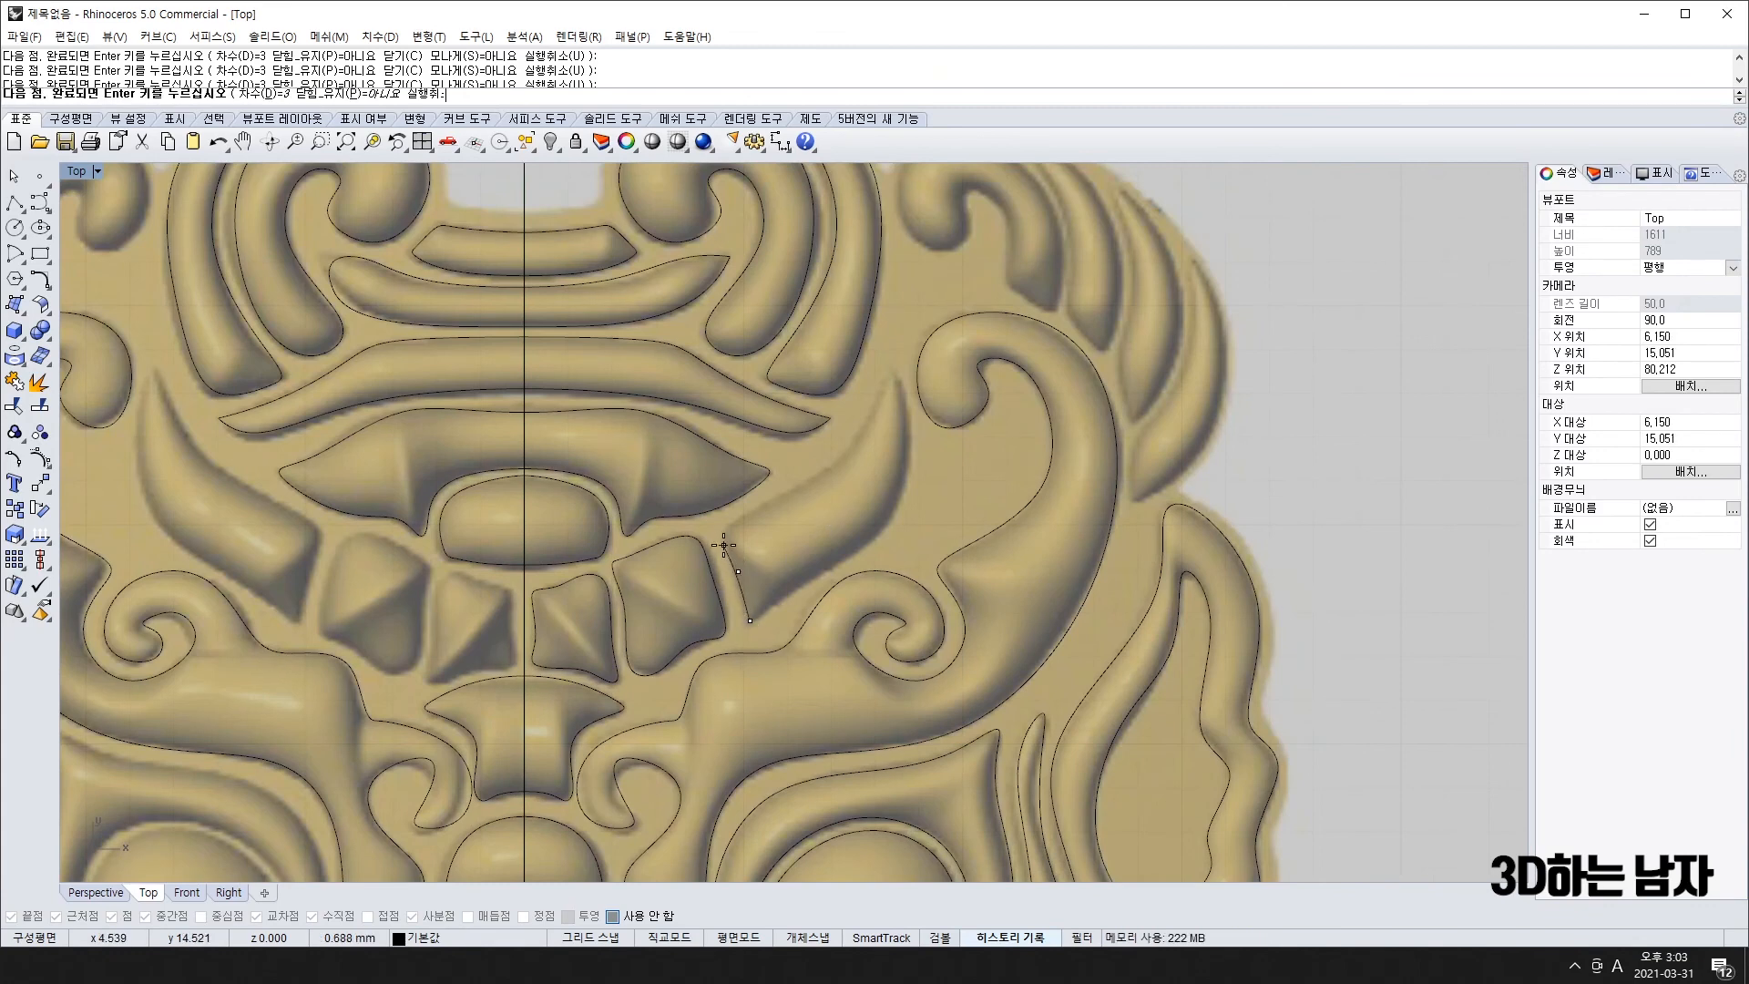
click(723, 545)
click(865, 446)
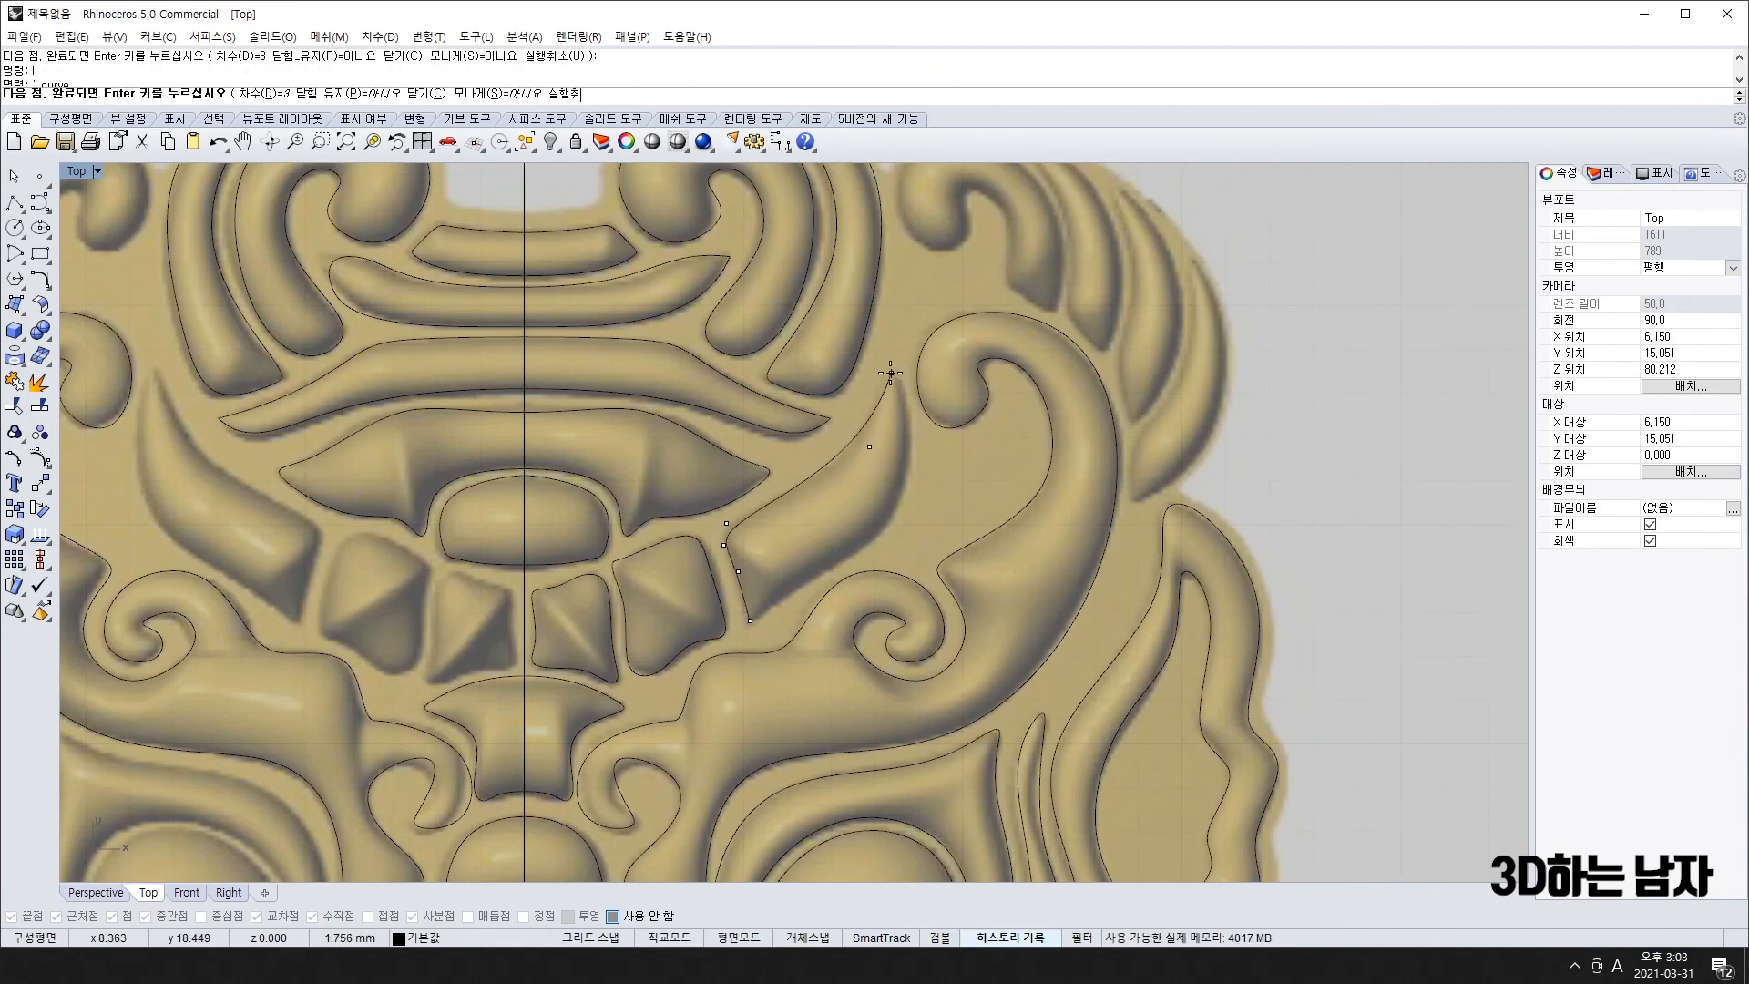
click(891, 374)
right_click(897, 379)
right_click(900, 380)
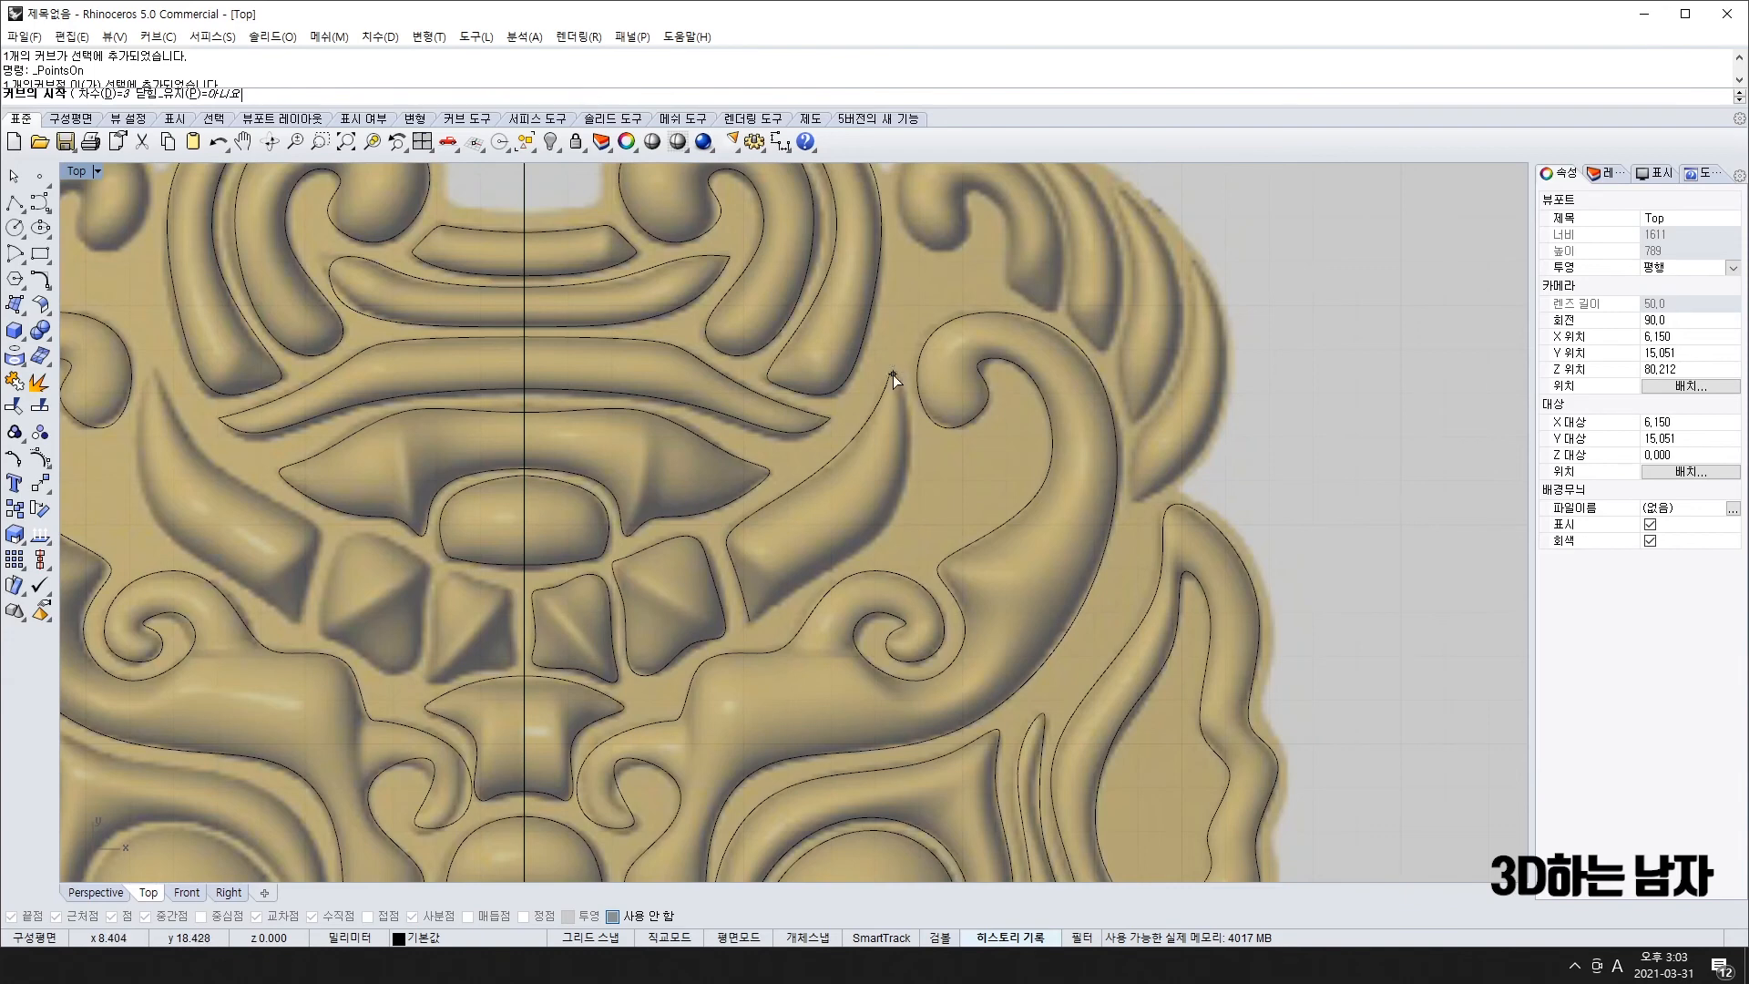
- Draw the right brow ridge's lower edge from its pointed tip back to the blunt end's lower corner
click(891, 373)
click(922, 508)
click(832, 578)
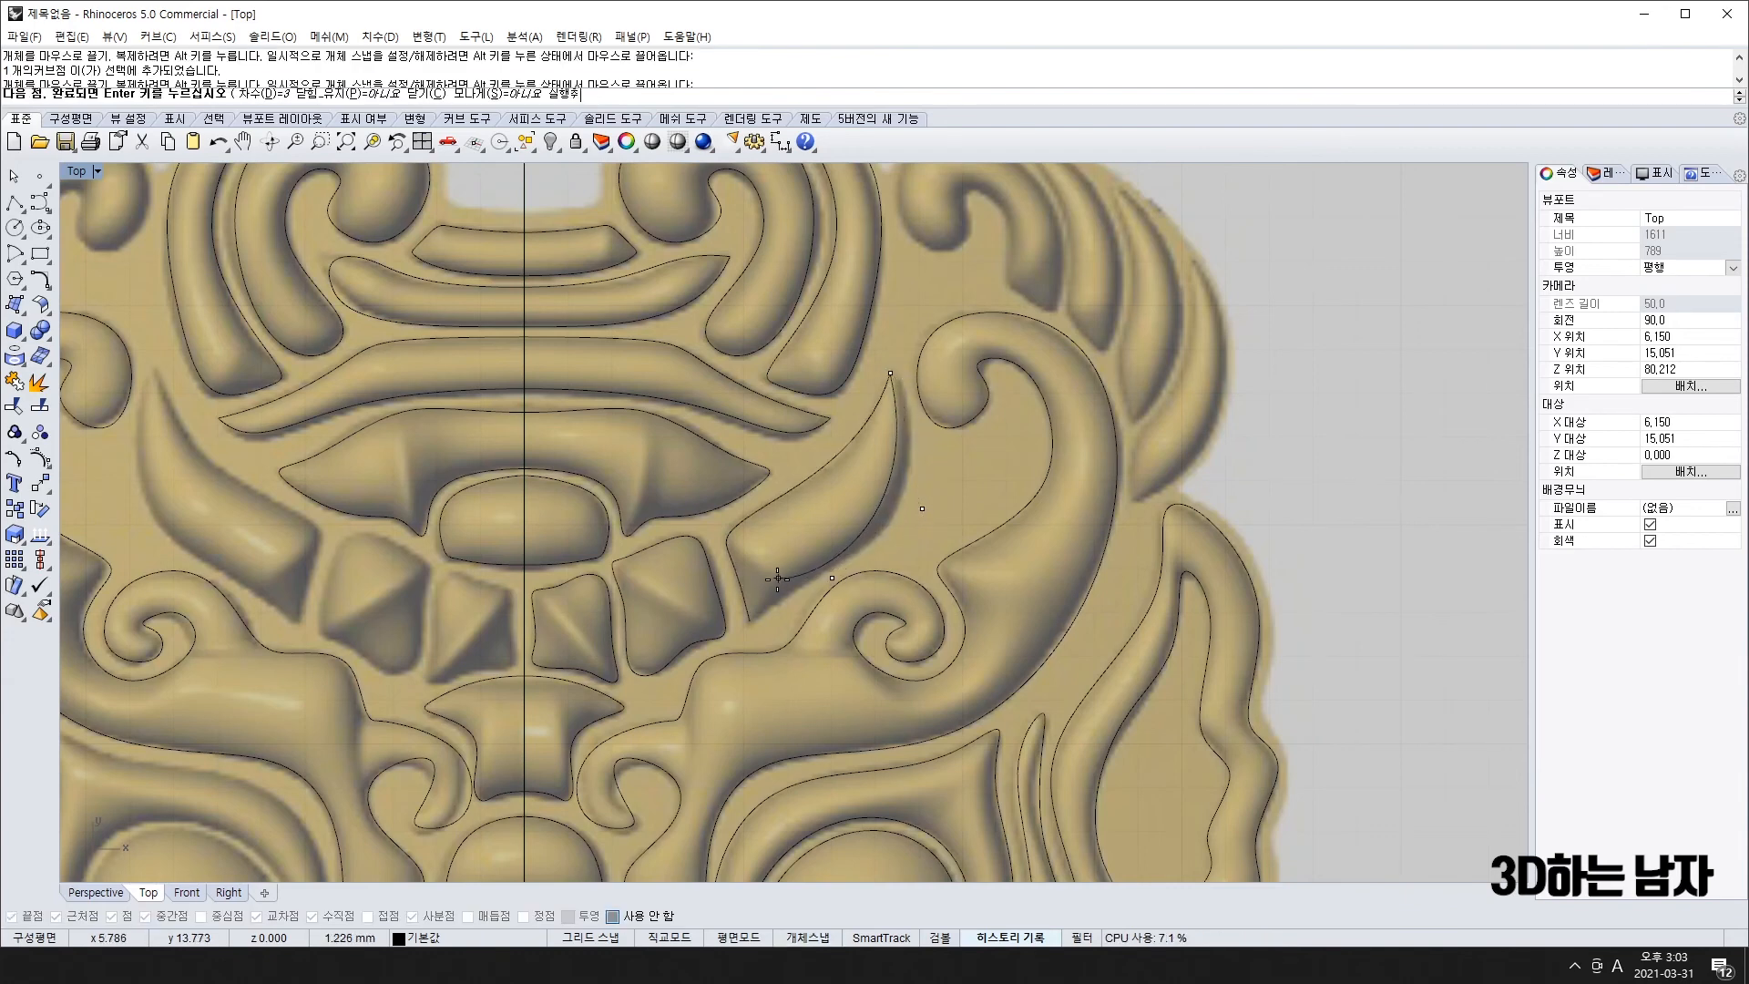
click(767, 593)
click(753, 622)
right_click(753, 621)
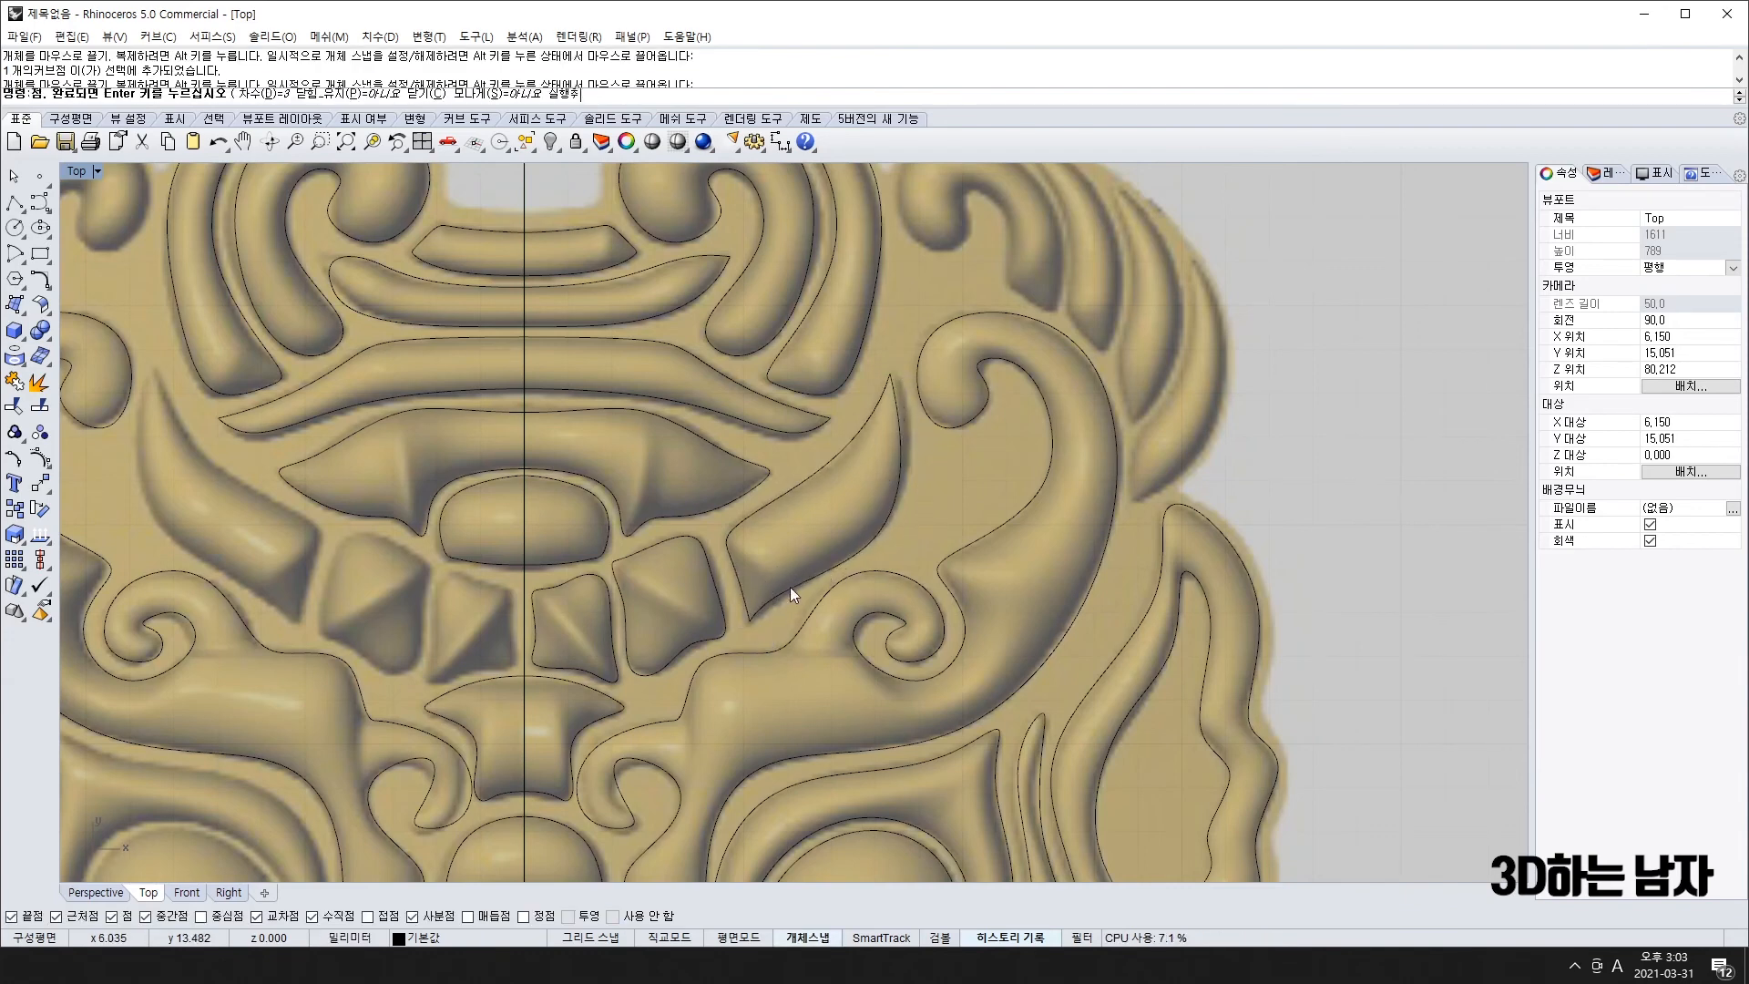
- Finish the right brow ridge's lower edge at the blunt end's corner and join its two curves into one closed outline
click(792, 583)
shift+click(738, 592)
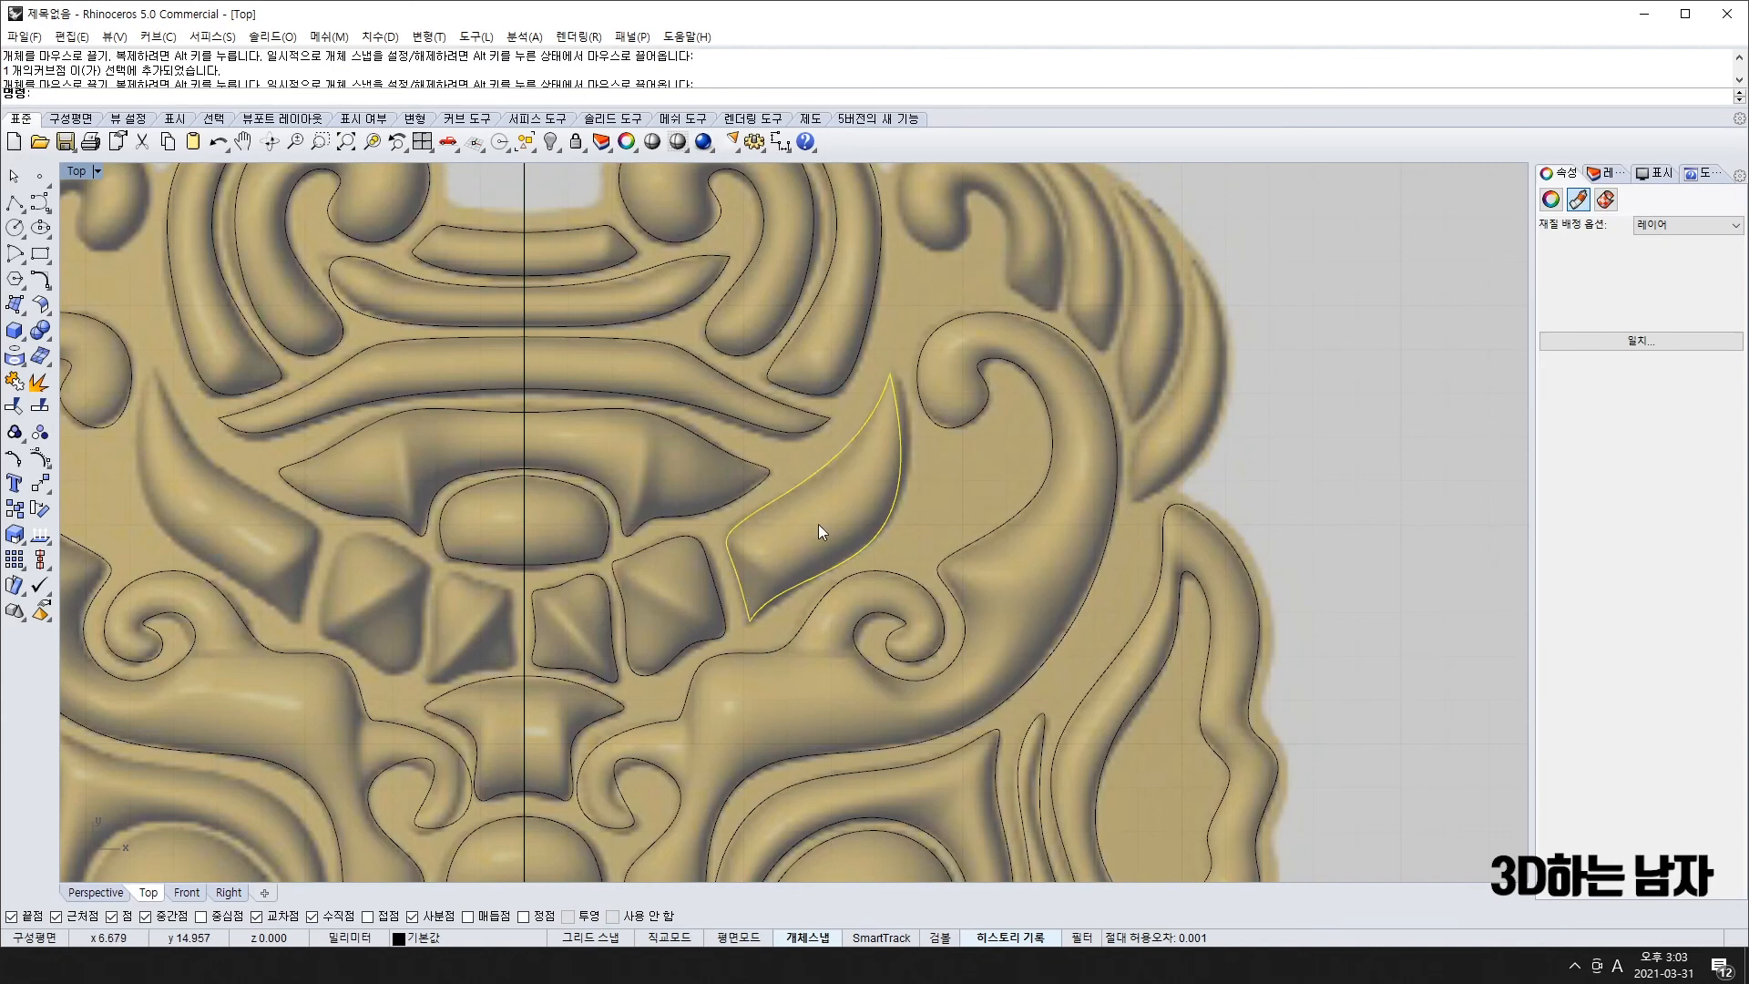
key(F11)
- Trace the hooked curl of the upper right outer crest as a closed curve, starting and ending at its lower tip
scroll(1002, 474, down, 5)
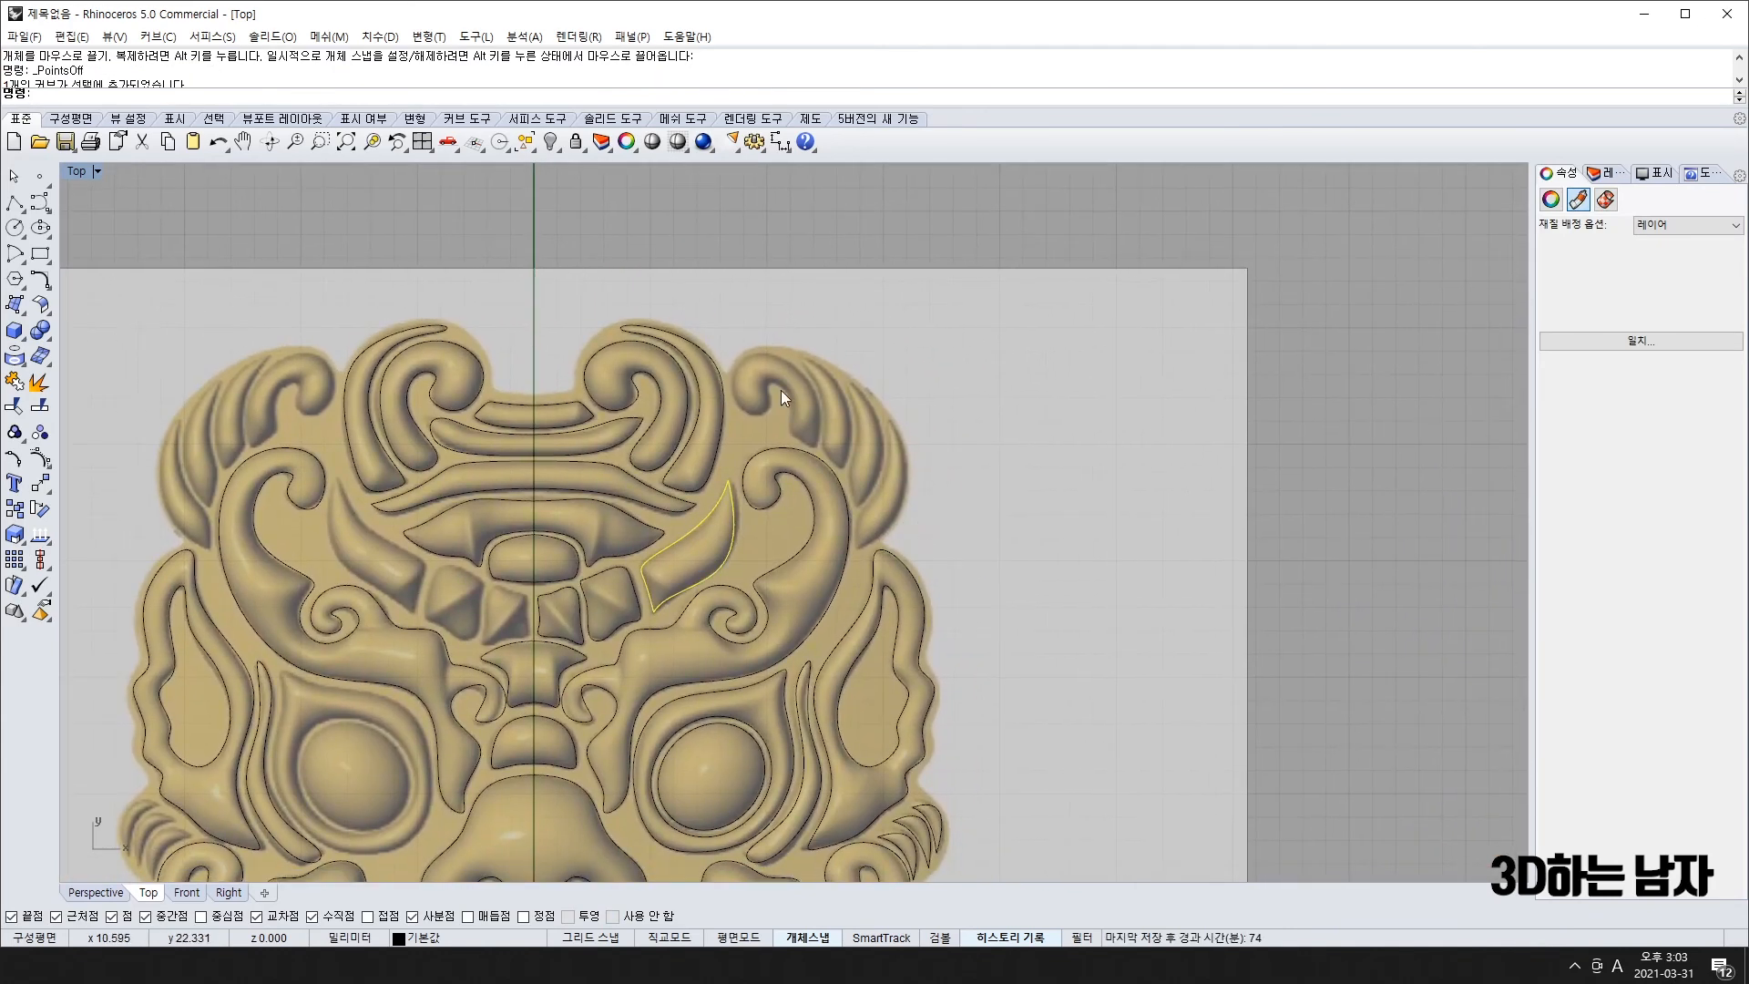
right_drag(851, 335, 835, 396)
scroll(835, 395, up, 8)
text(q)
key(Return)
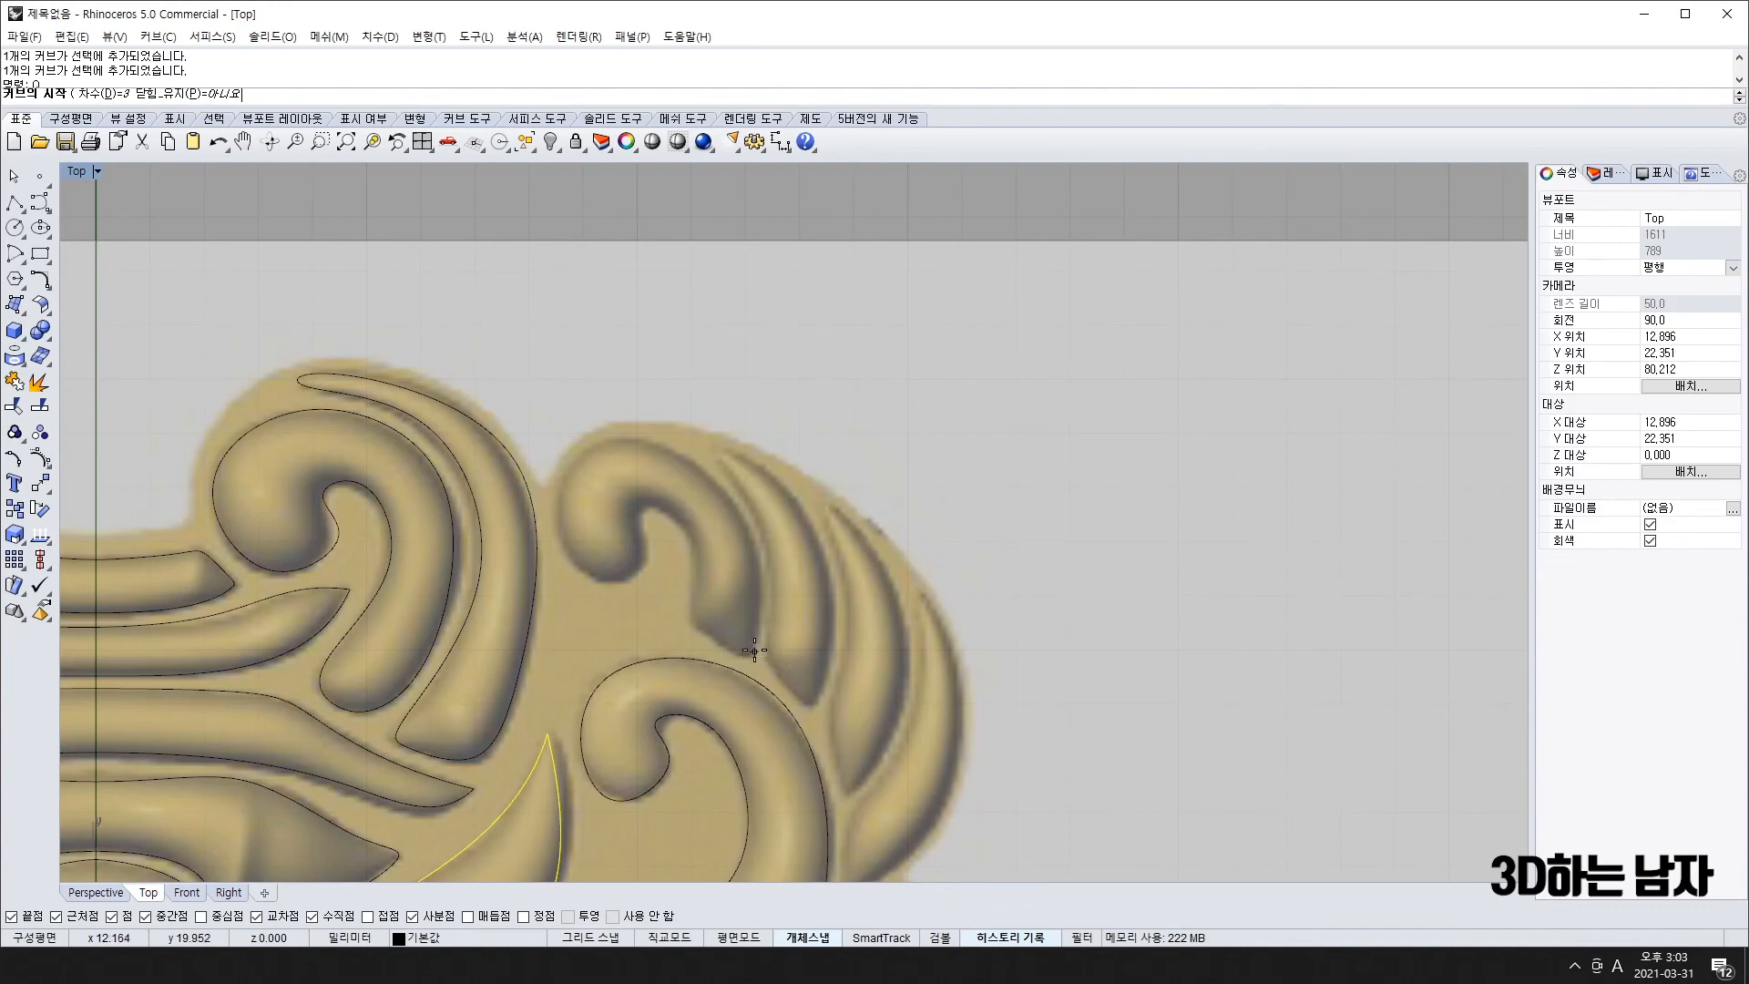
click(751, 661)
click(679, 620)
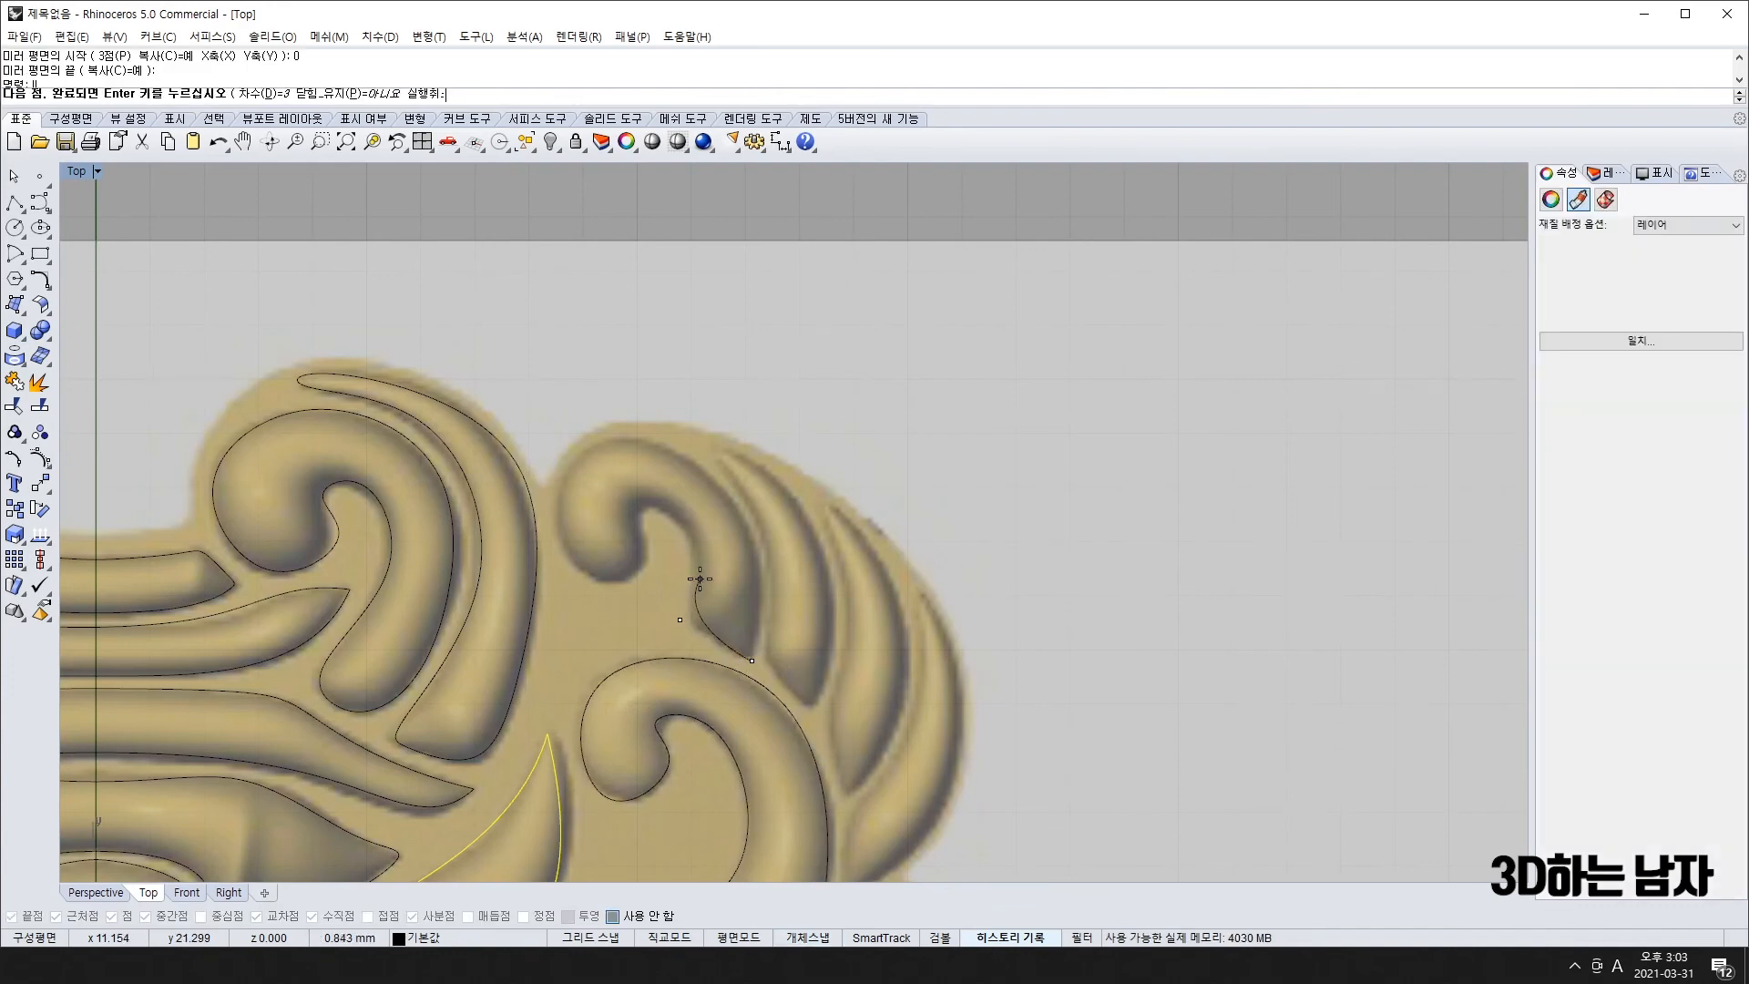
click(690, 597)
click(686, 486)
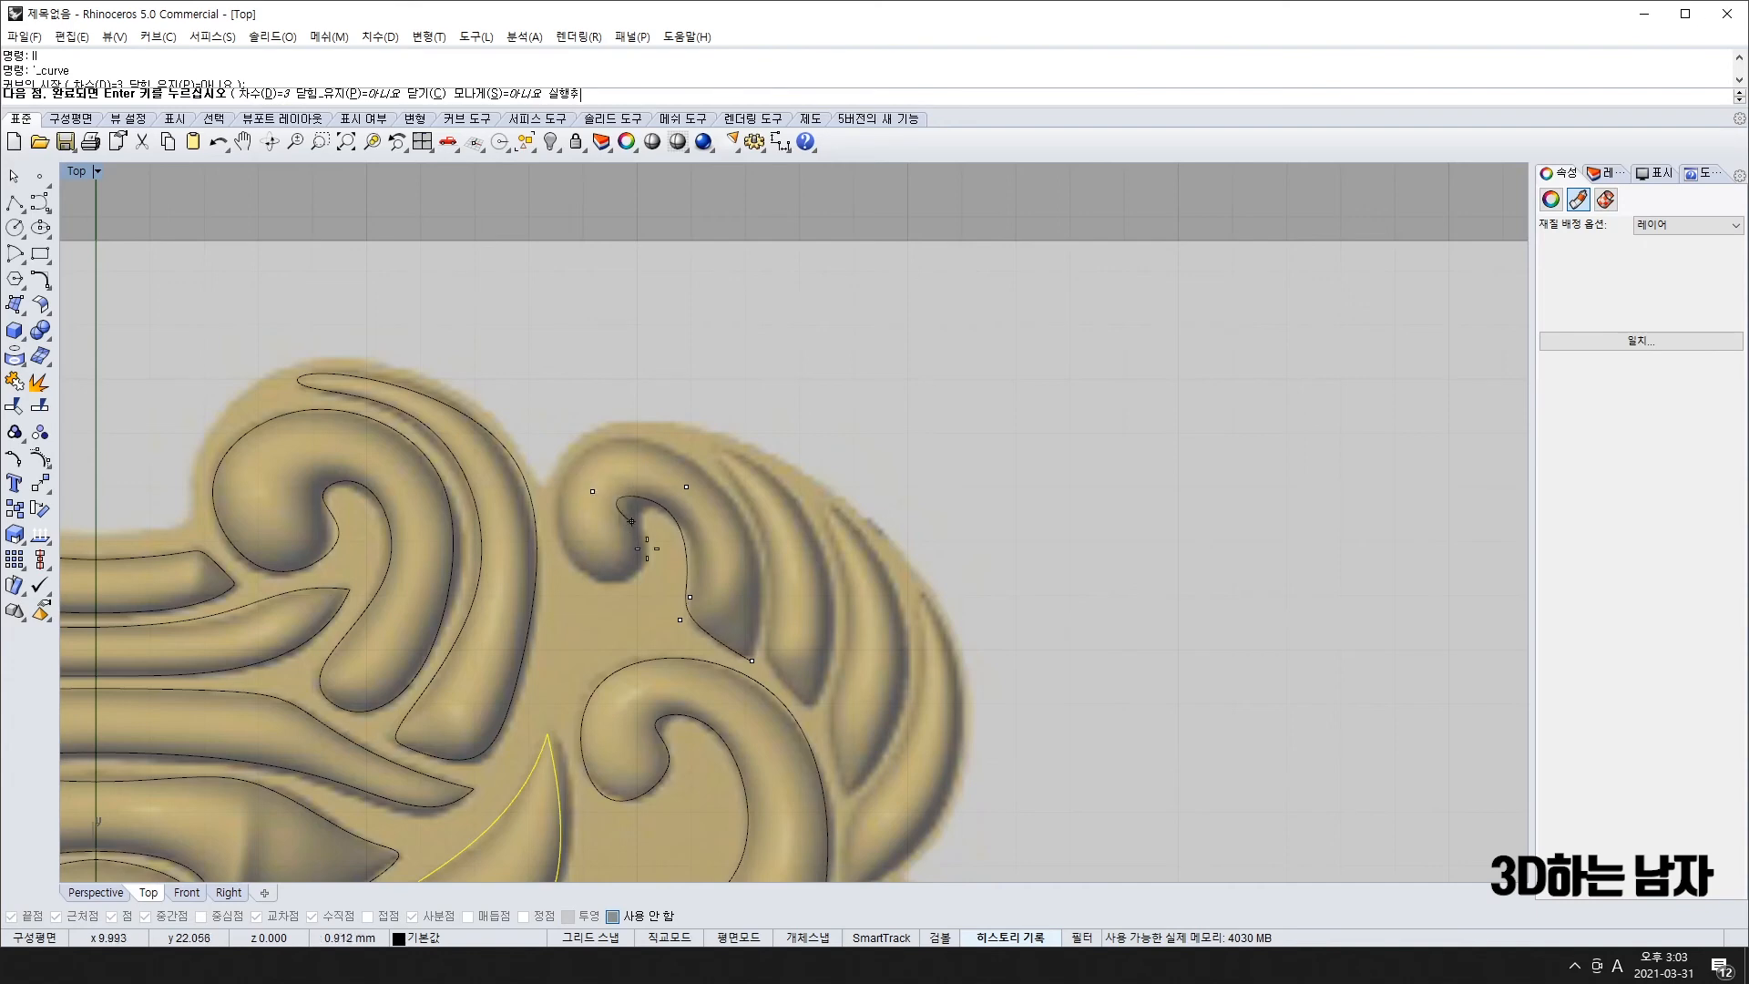
click(663, 569)
click(574, 616)
click(527, 427)
click(736, 430)
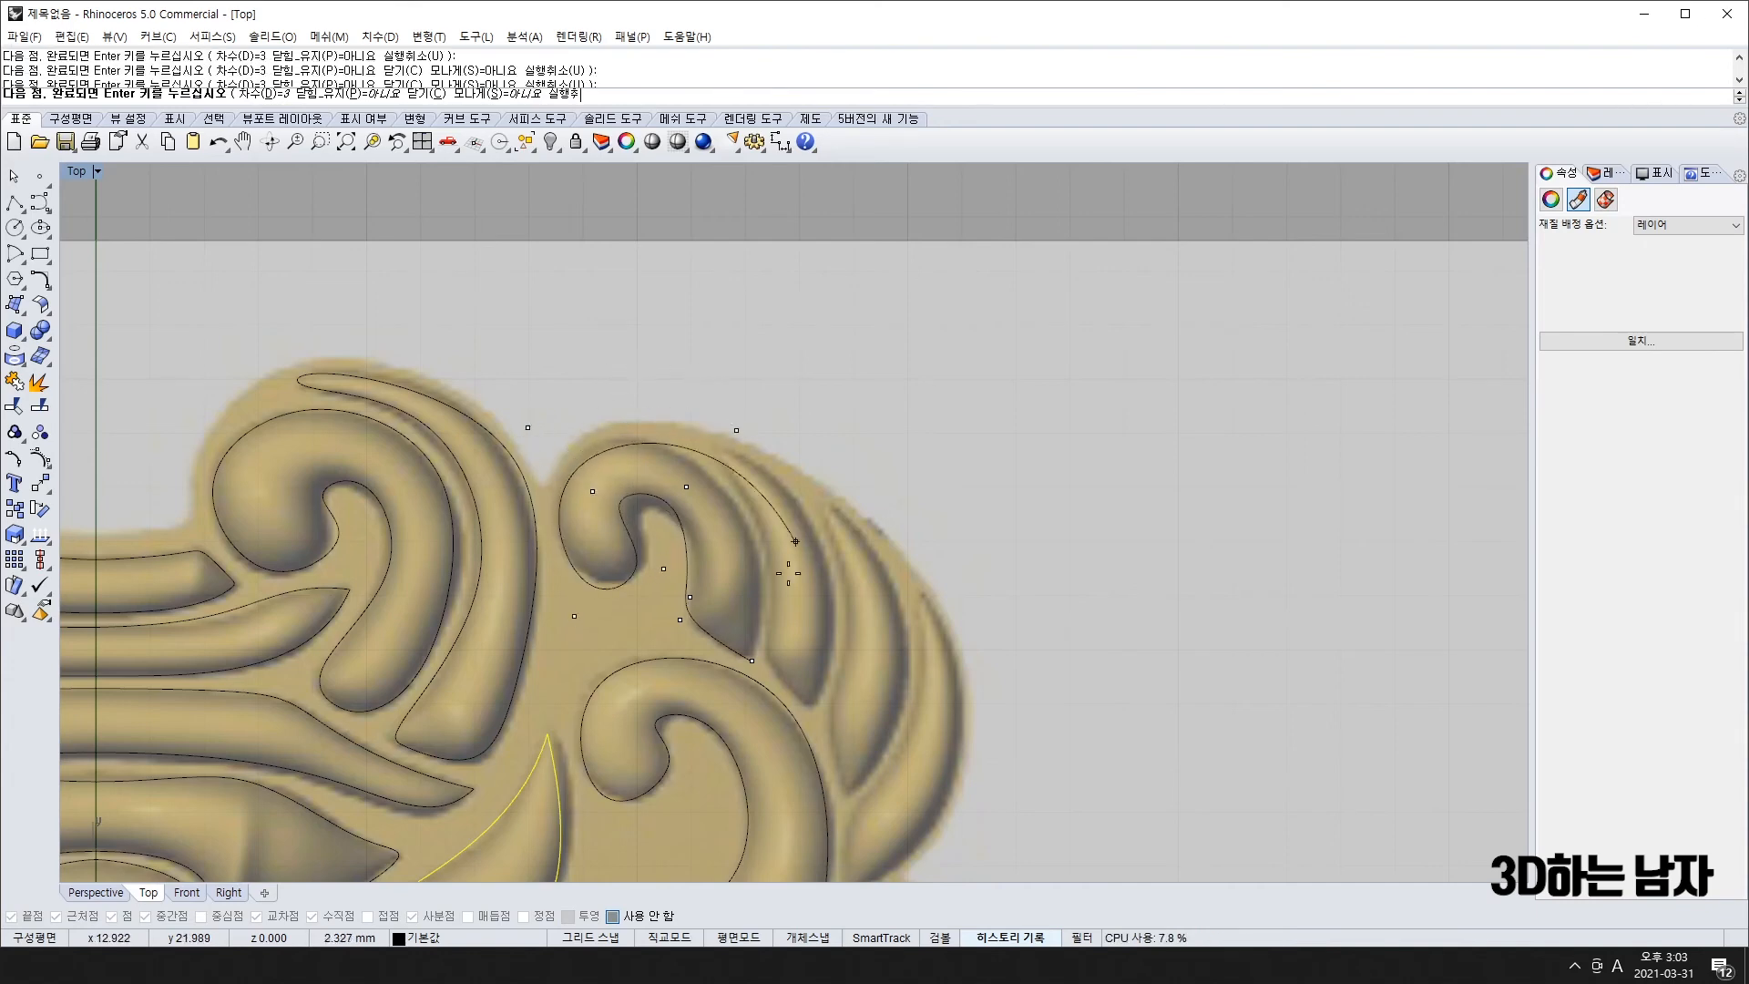
click(763, 636)
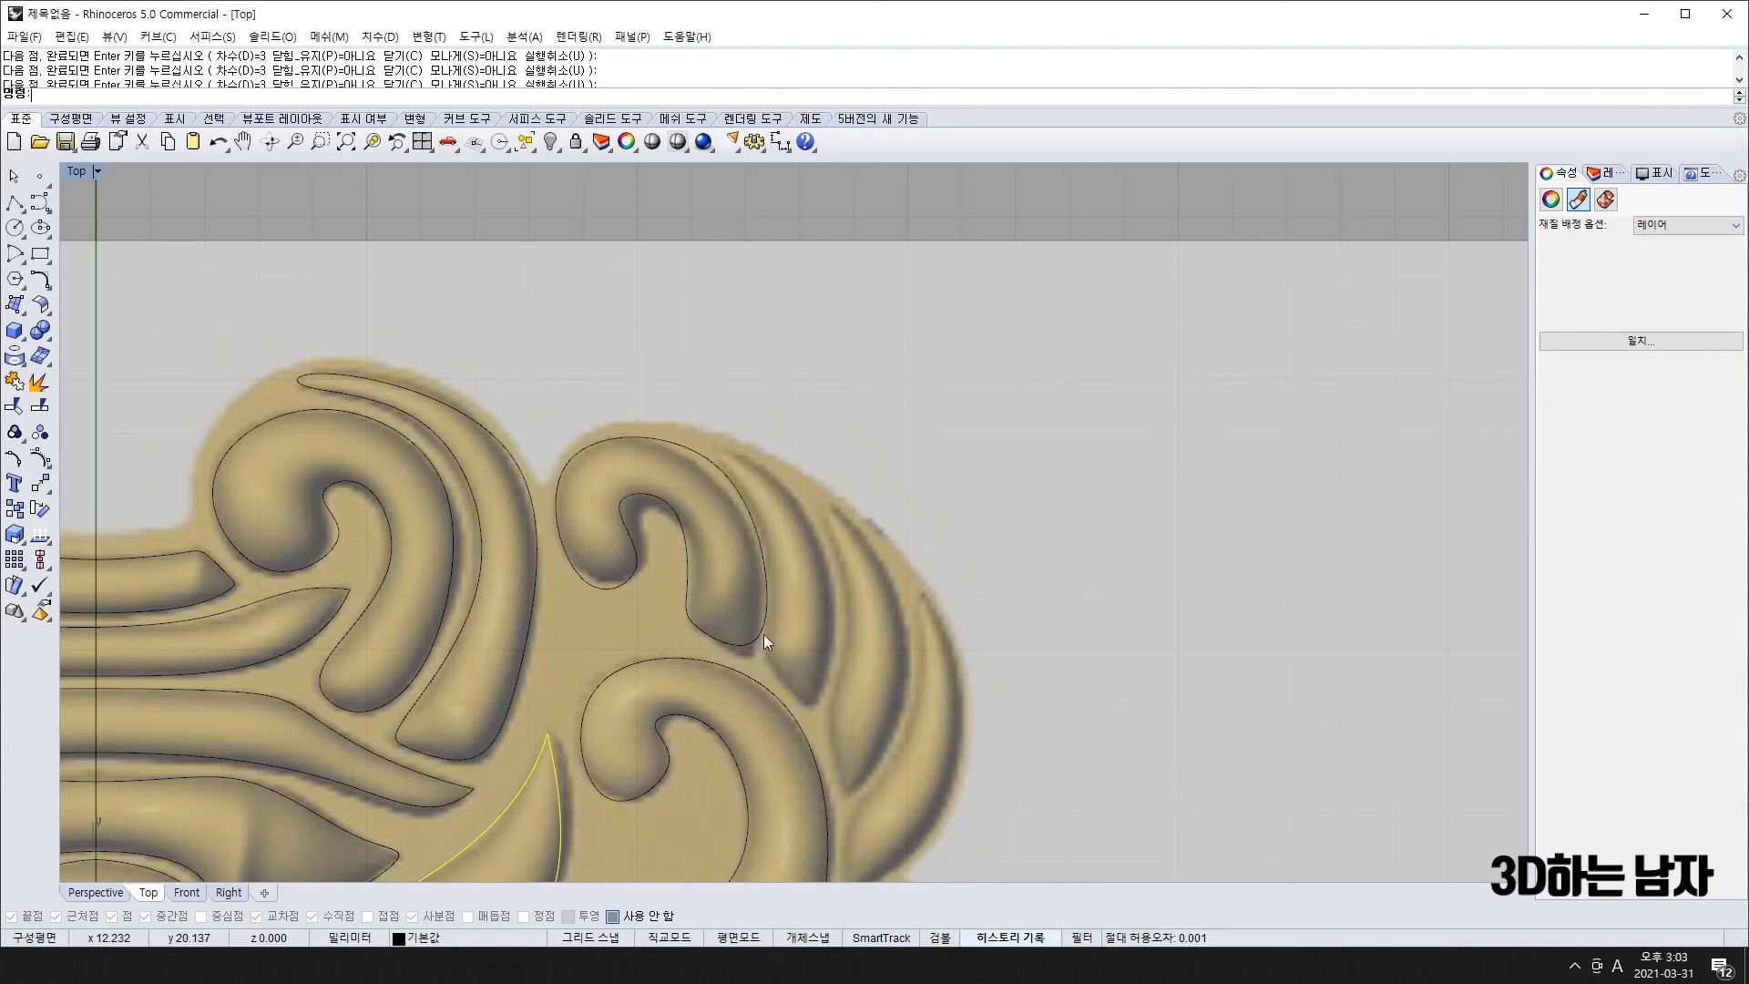
- Trace the first narrow leaf beside the outer crest's hooked curl as a closed curve
key(Return)
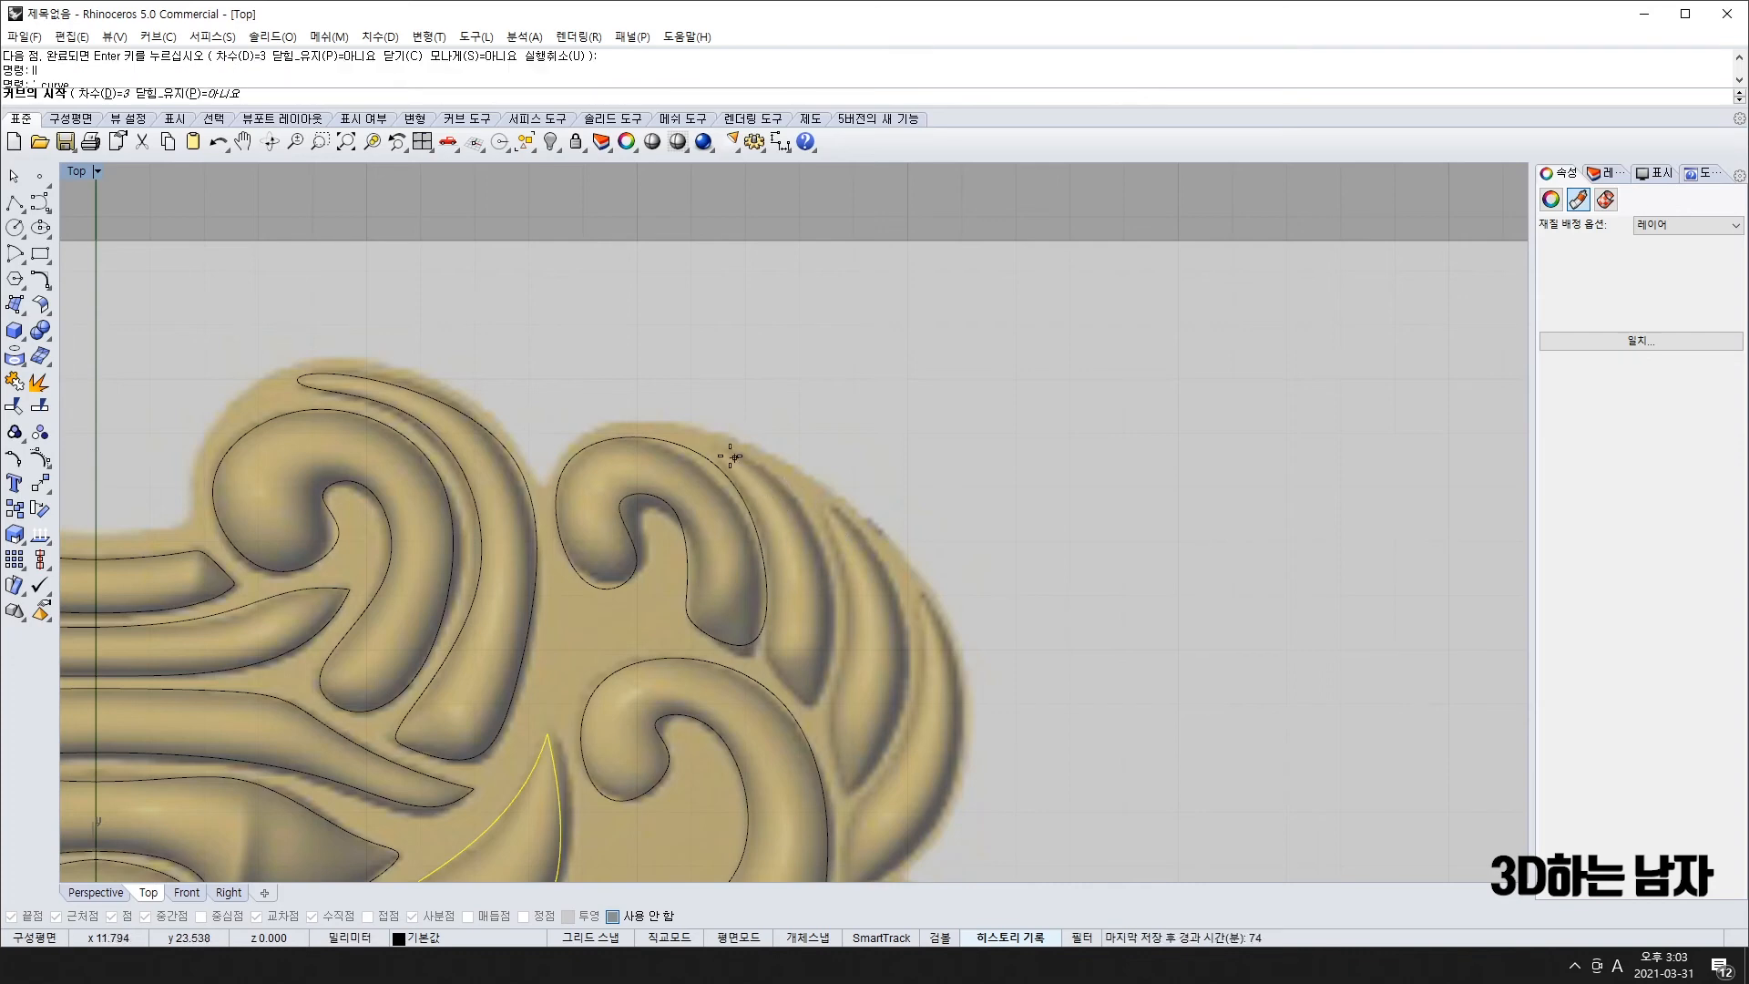
click(715, 460)
click(792, 583)
click(758, 663)
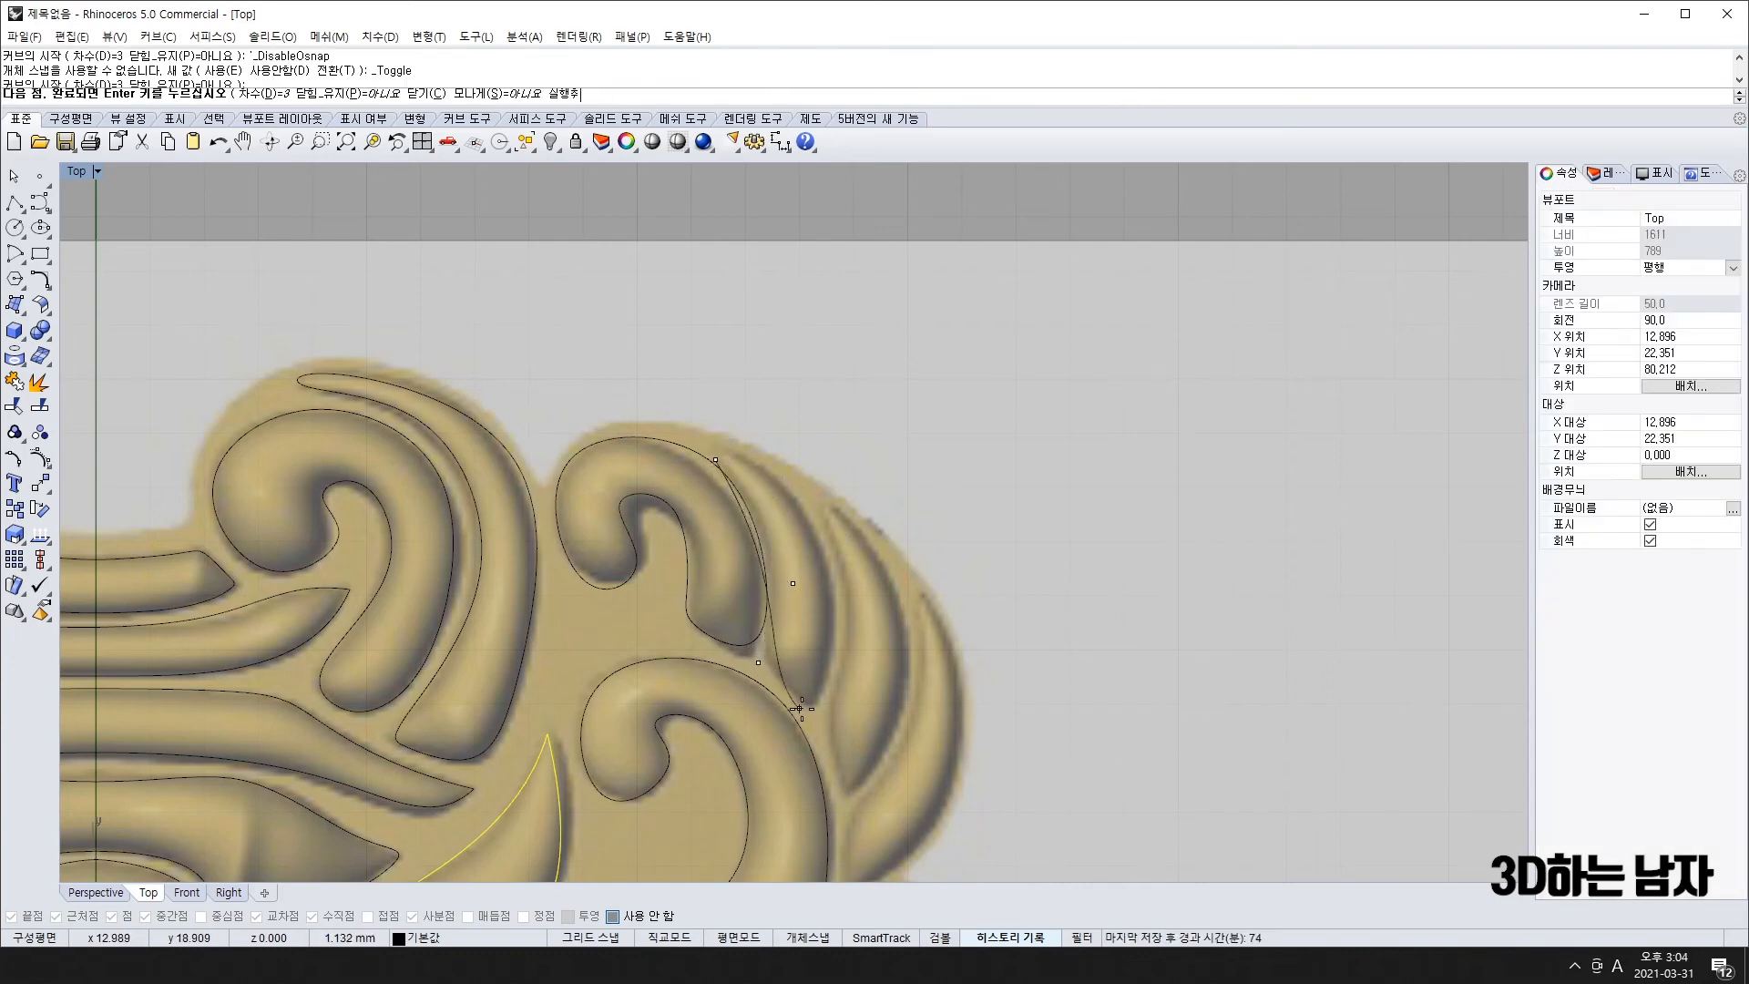
click(810, 719)
click(817, 704)
click(847, 589)
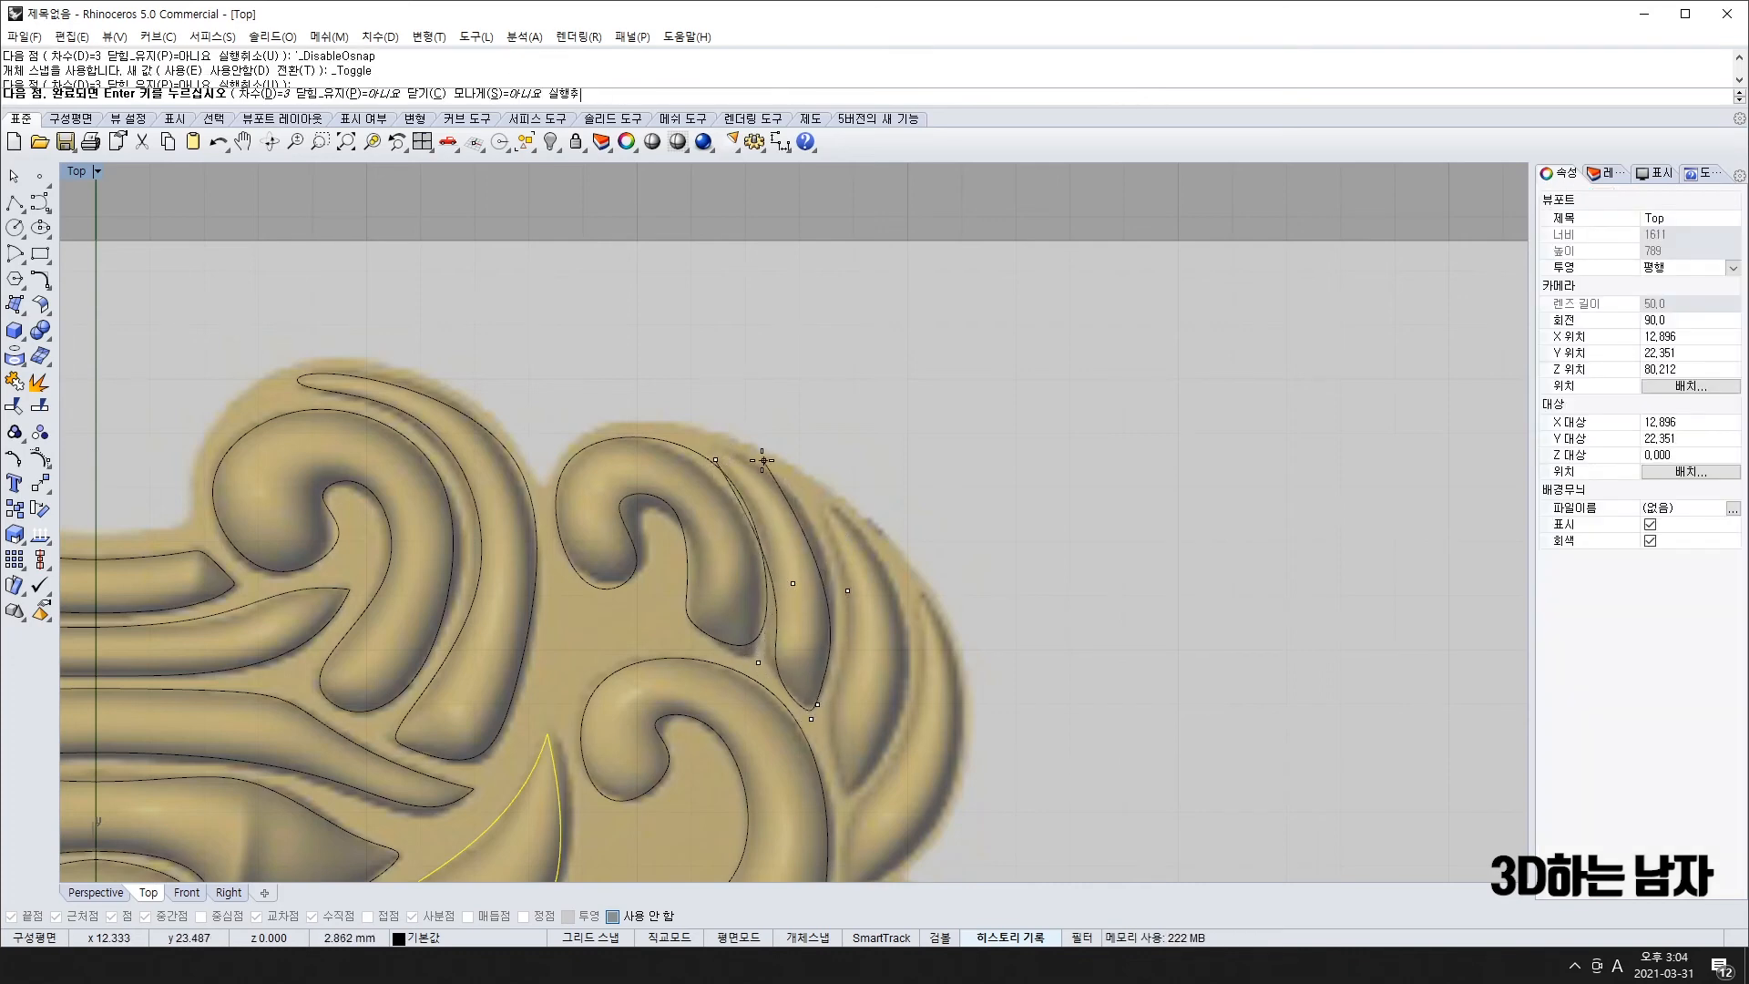
click(764, 460)
click(715, 460)
- Trace the second narrow leaf of the right outer crest as a closed curve from its upper tip
key(Return)
click(820, 508)
click(884, 659)
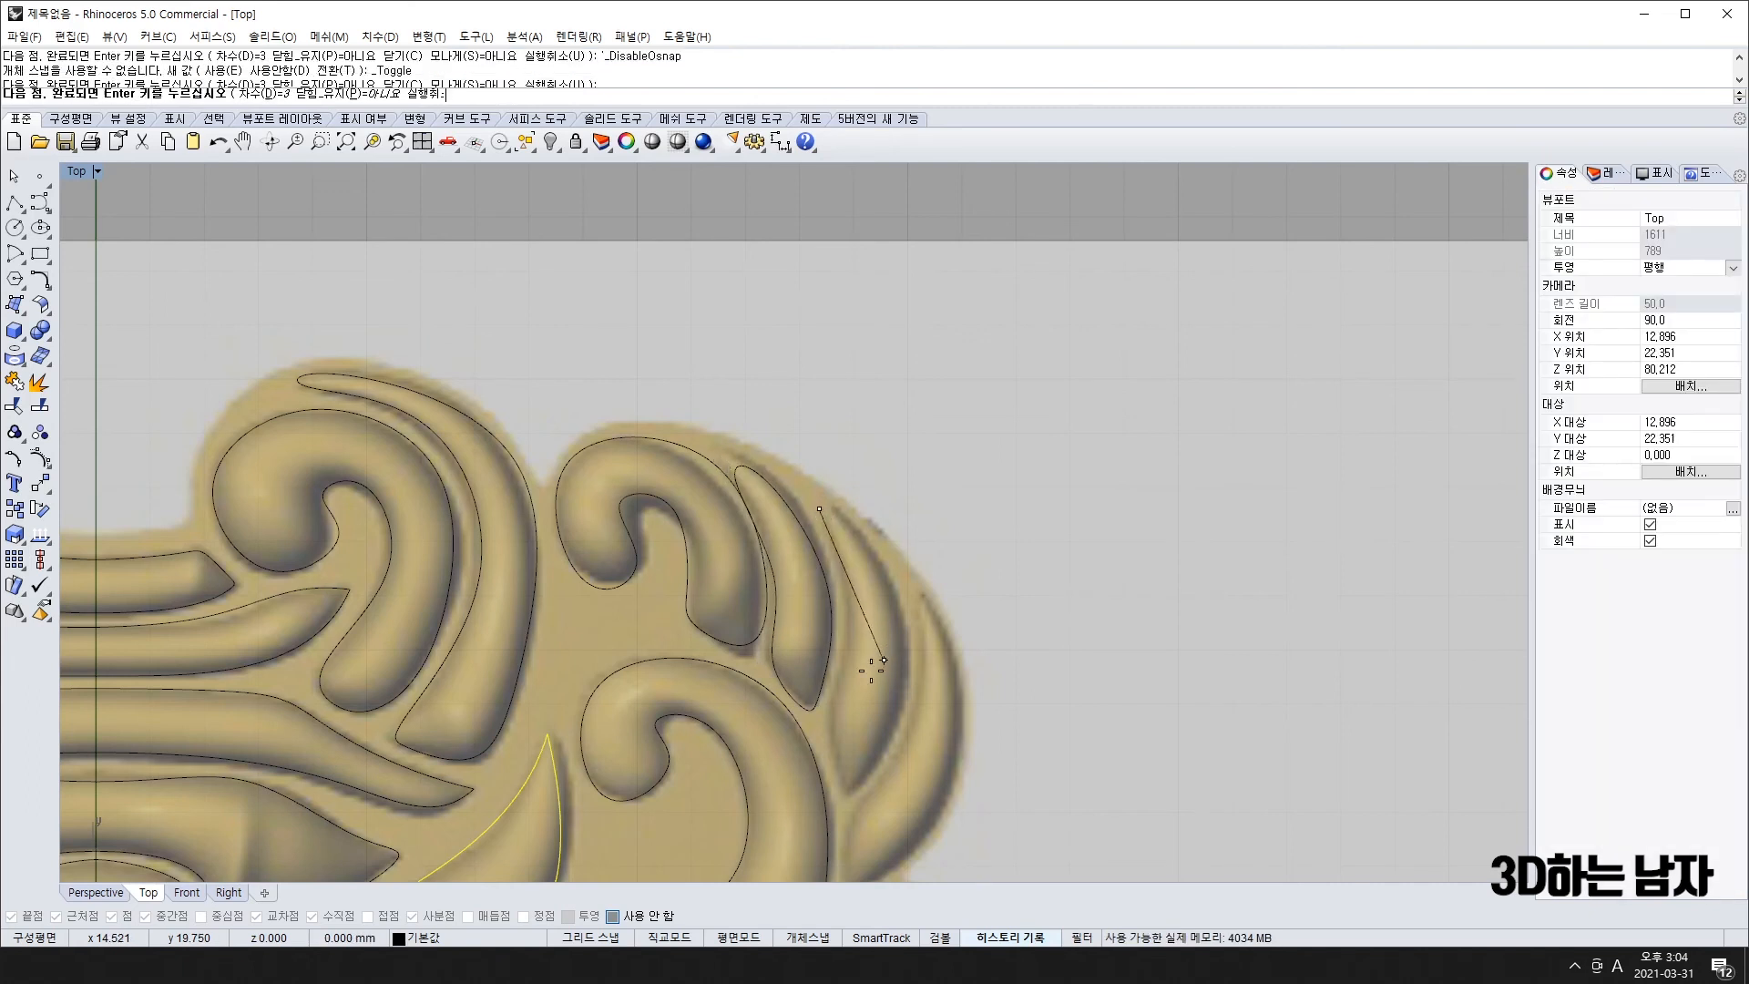
click(810, 732)
text(j)
key(Return)
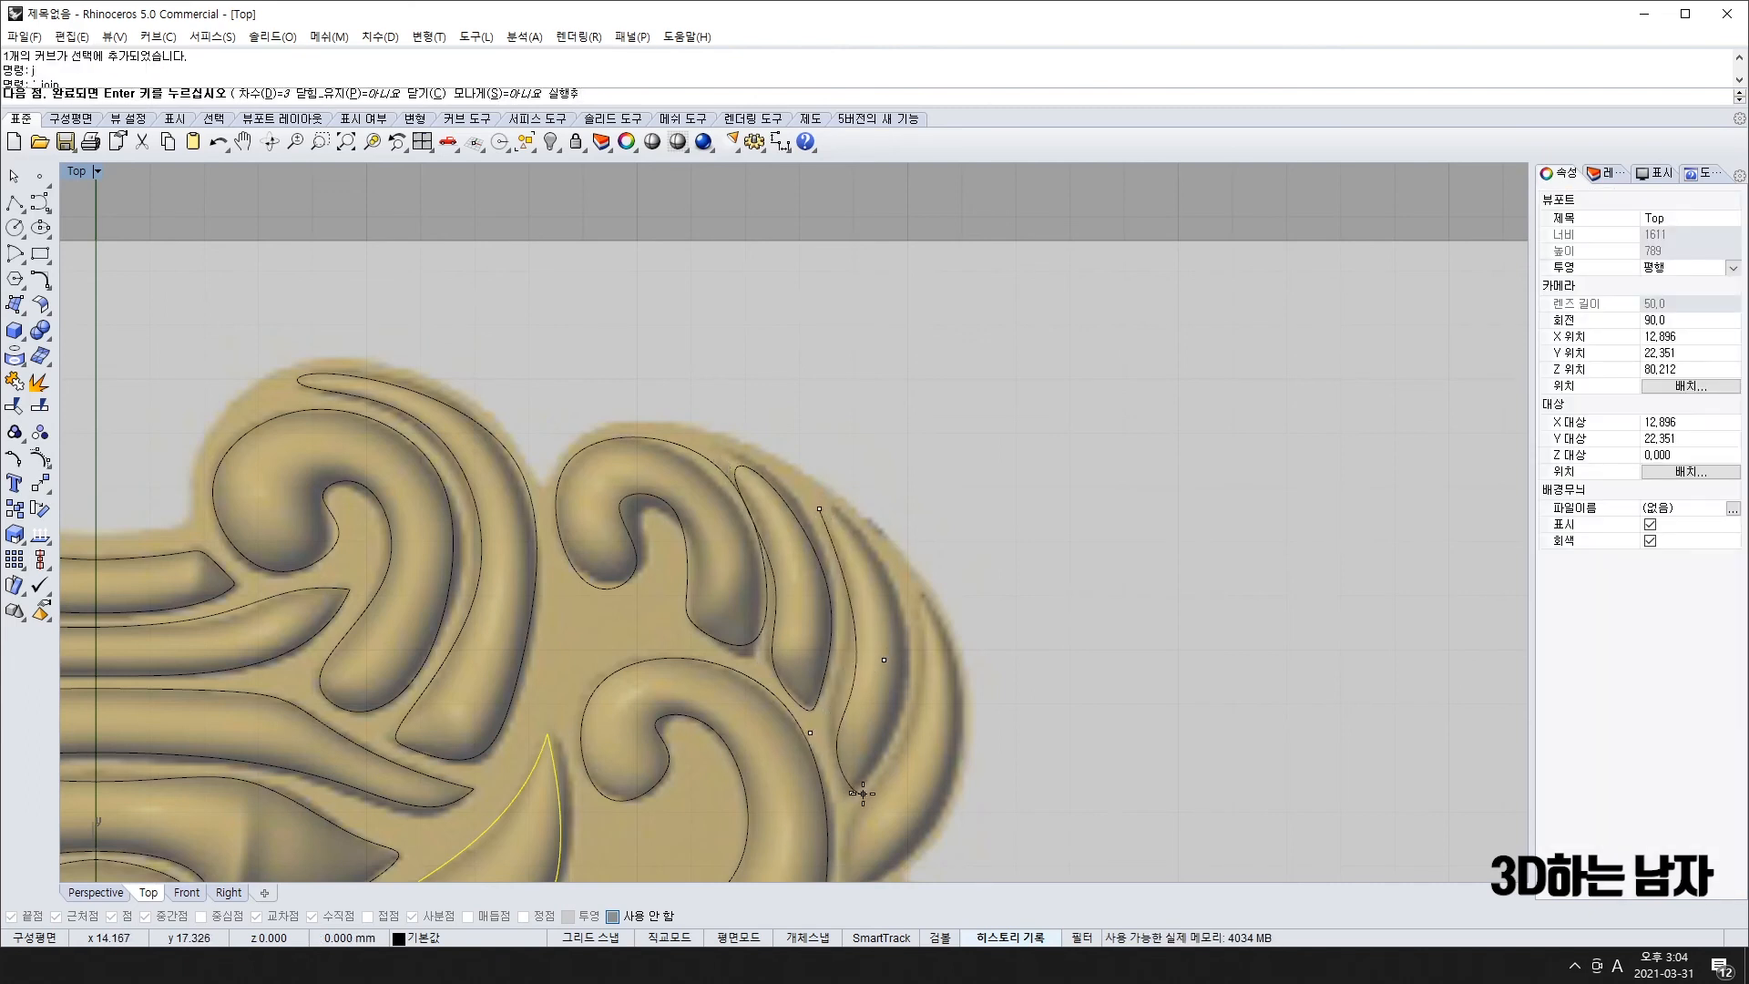
click(921, 681)
click(892, 536)
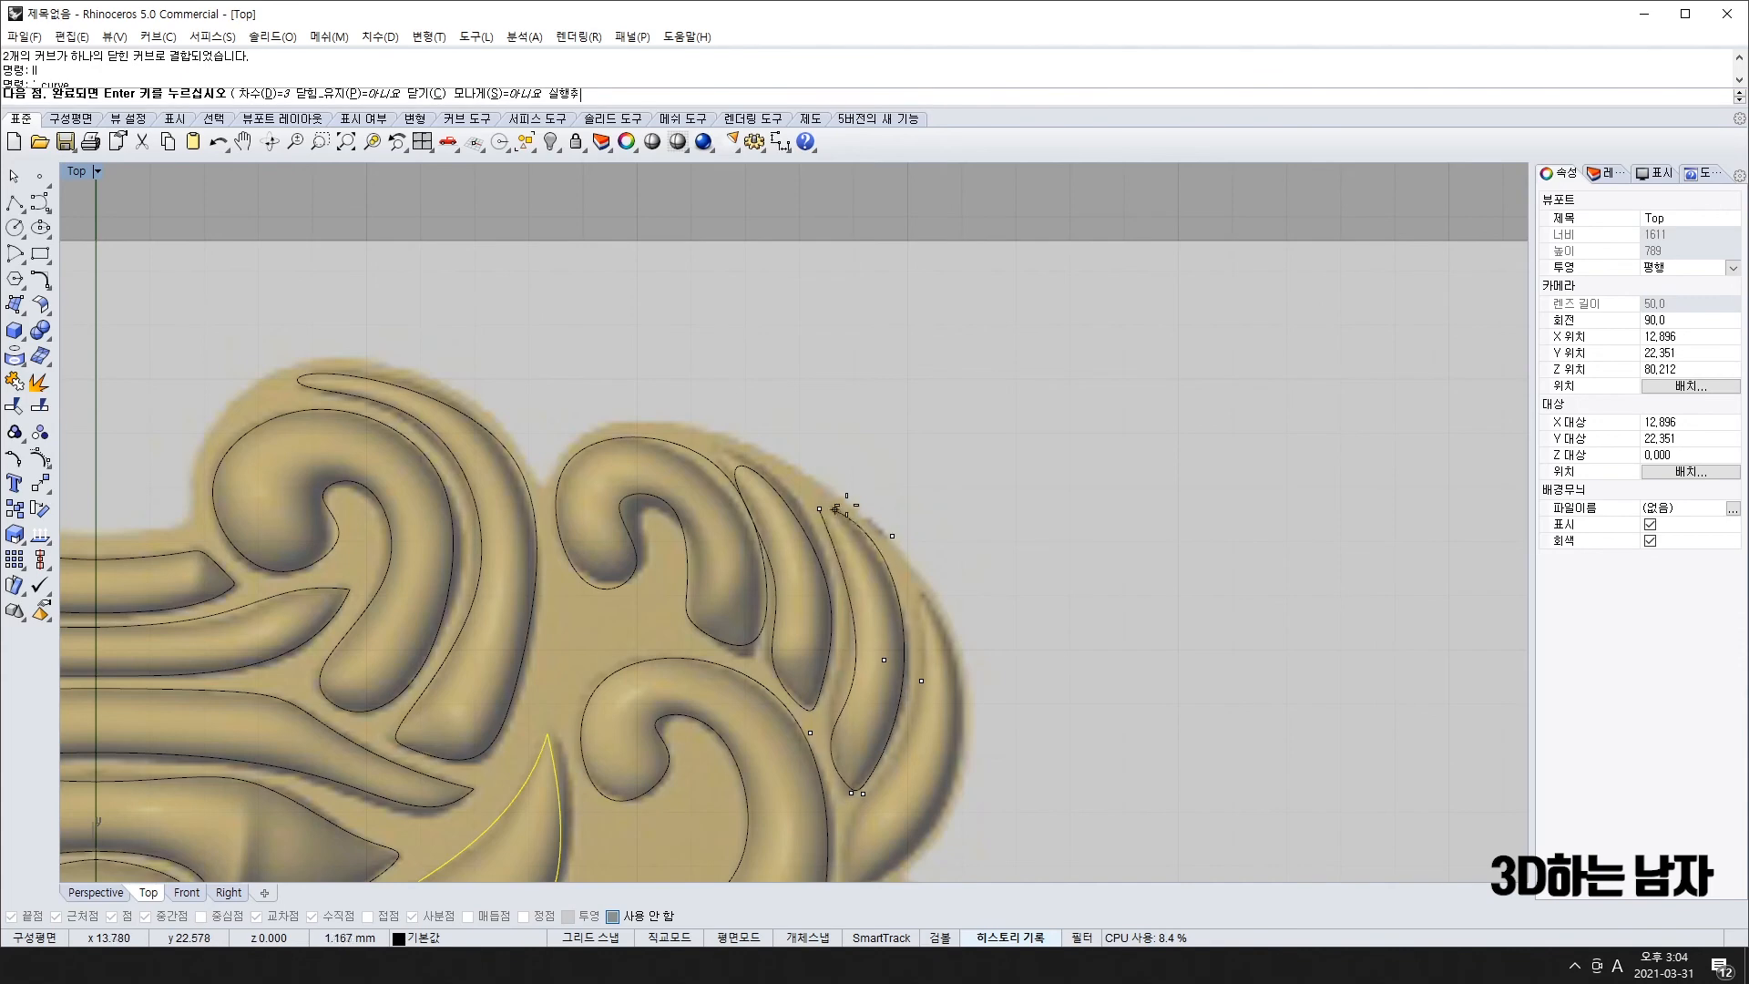
click(814, 488)
click(819, 508)
- Trace the outermost leaf of the right outer crest as a closed curve starting on its lower inner edge
right_drag(909, 720, 818, 498)
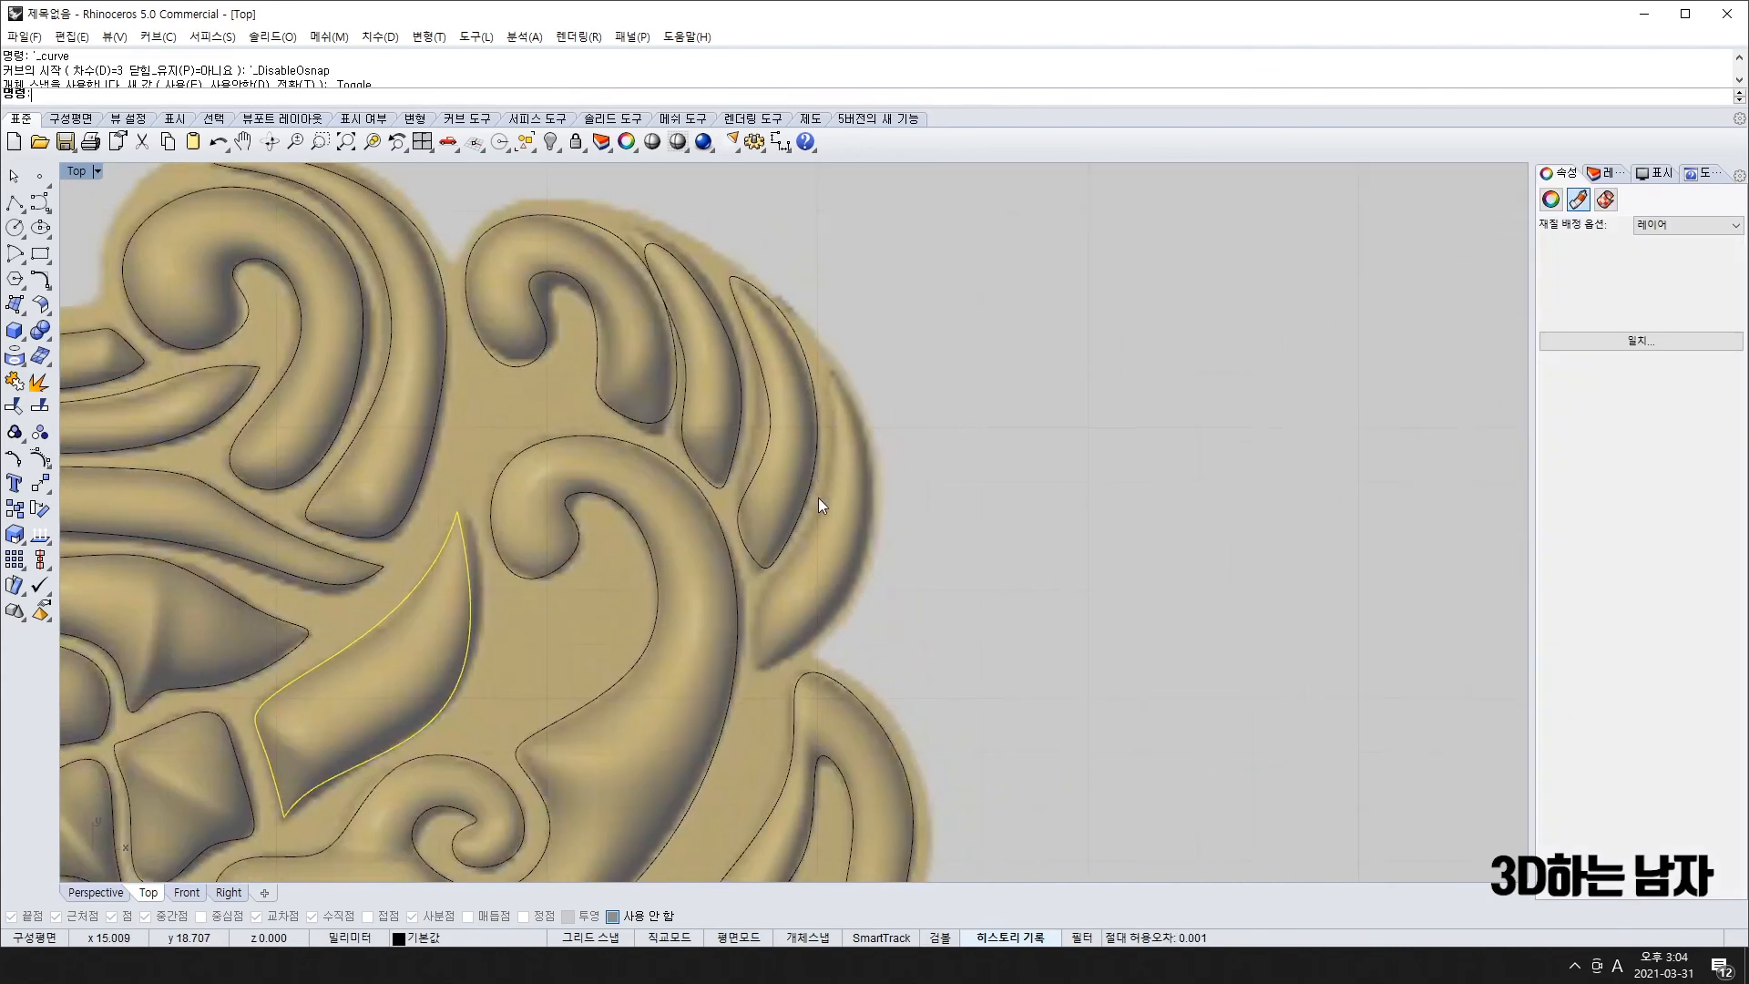
right_click(818, 497)
click(756, 602)
click(839, 512)
click(842, 392)
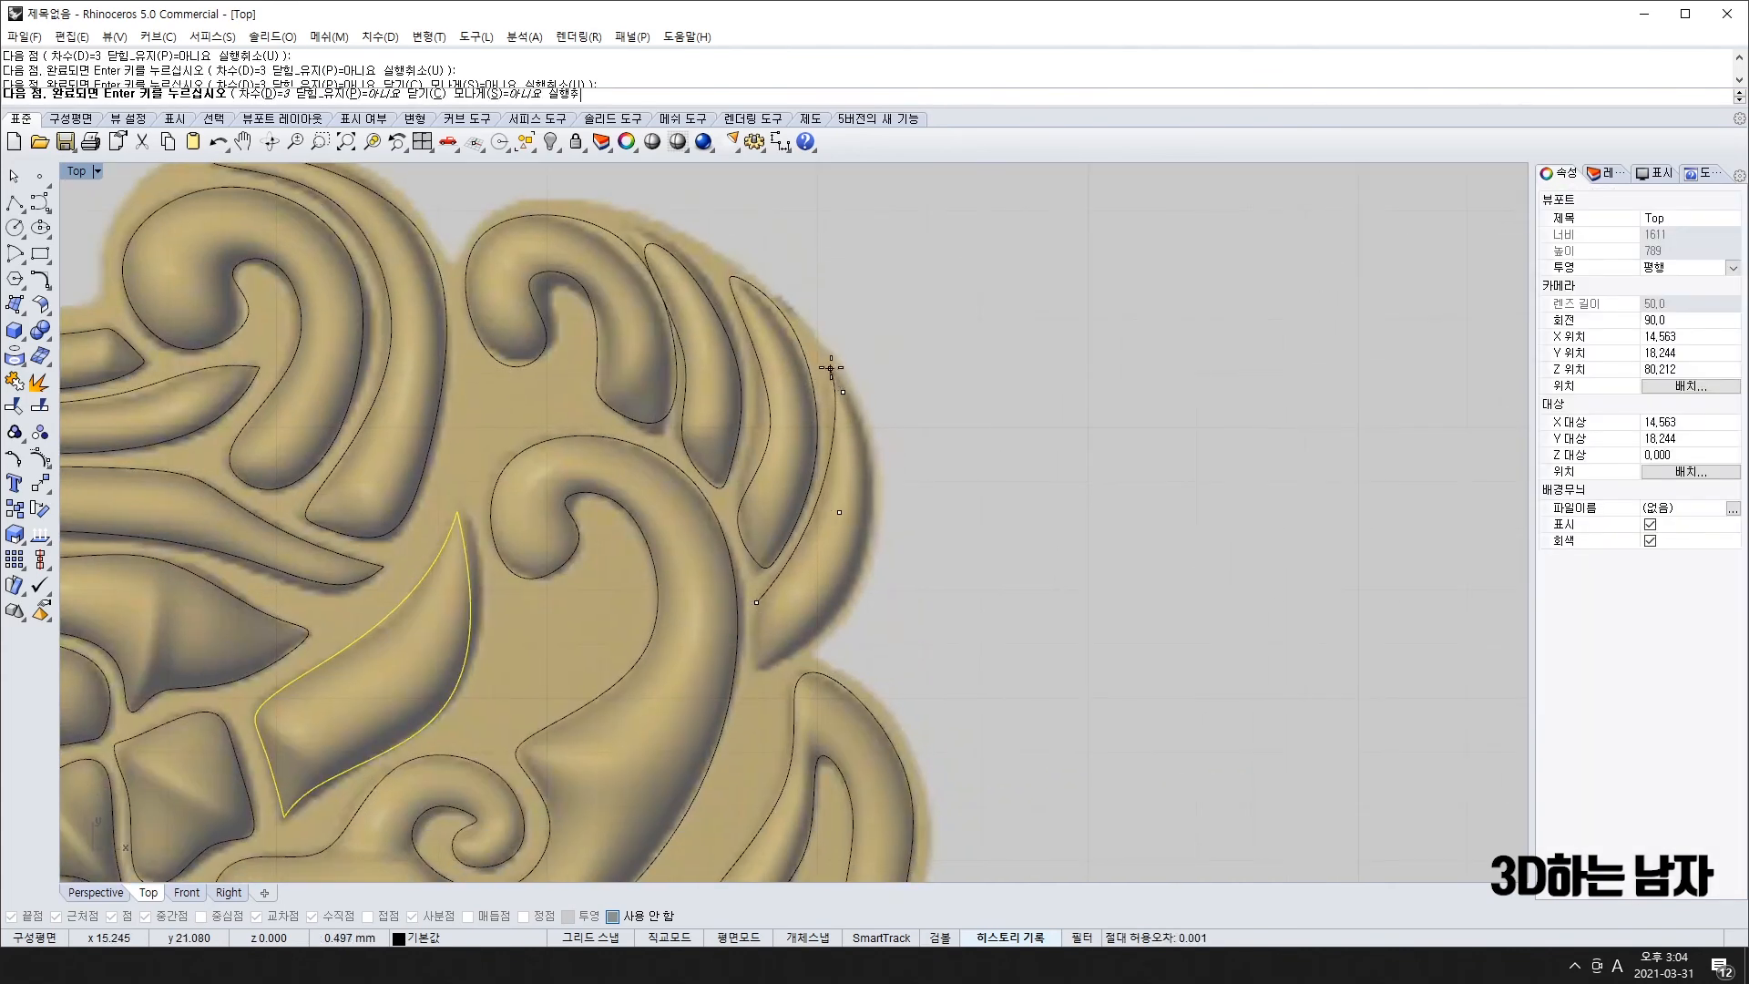
click(831, 367)
click(866, 442)
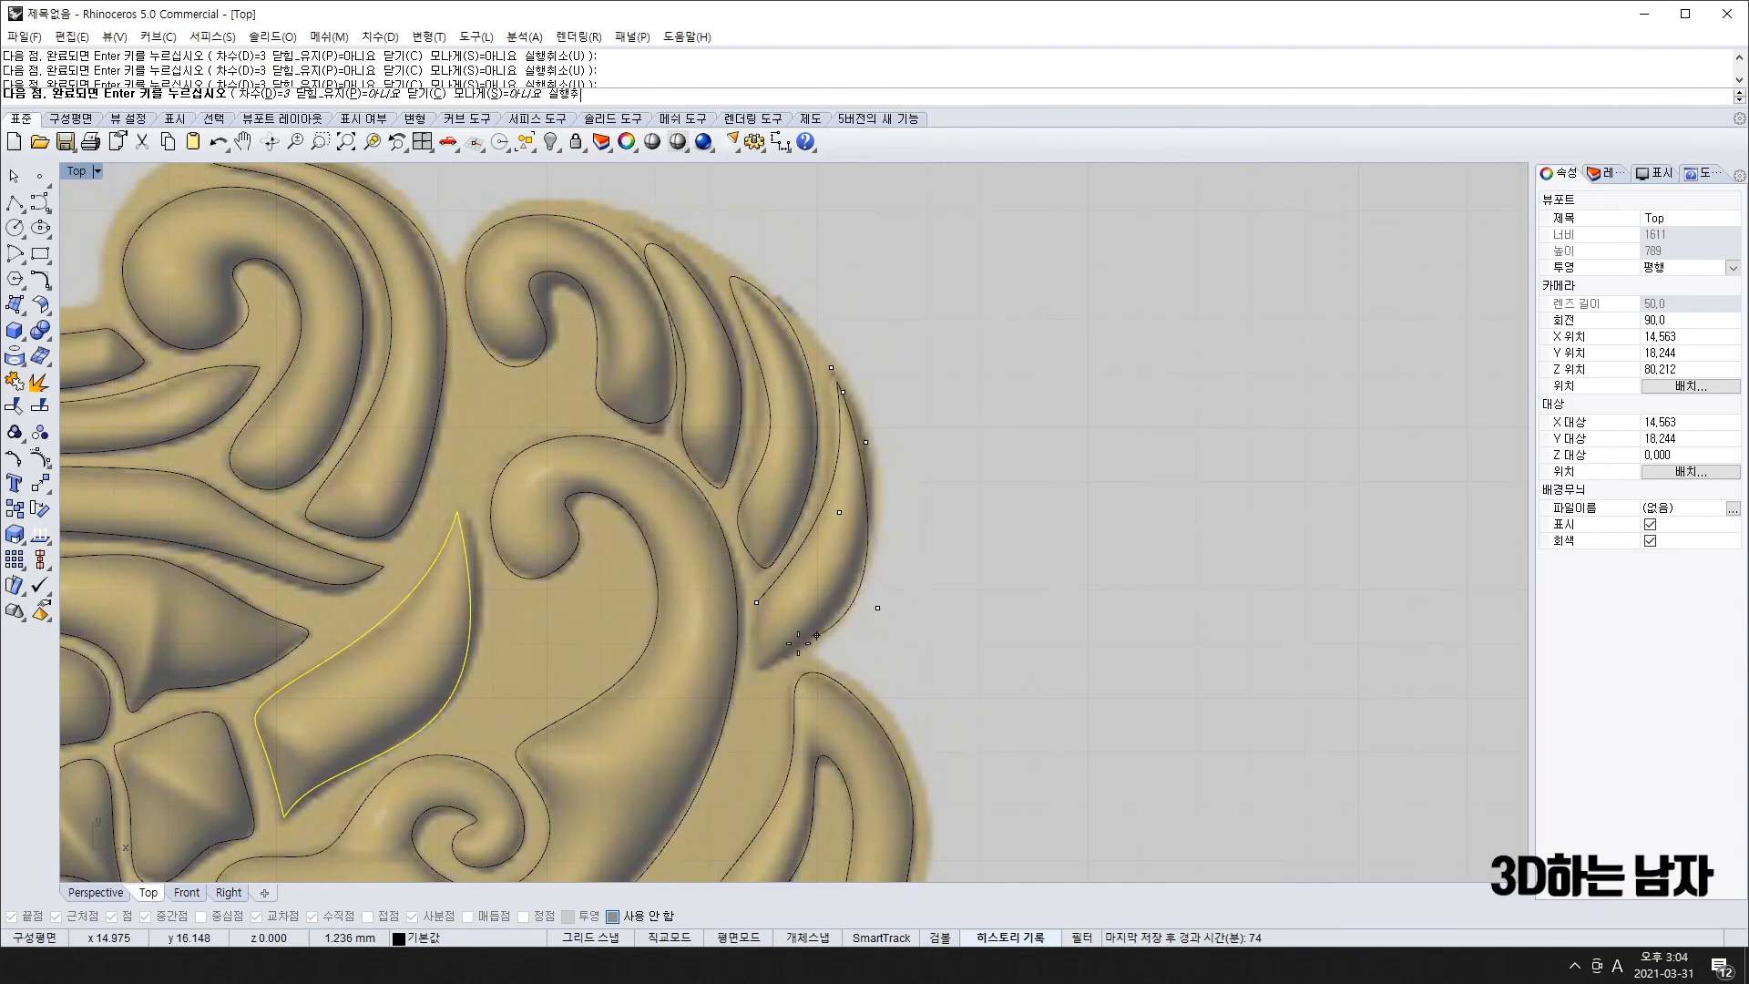
click(755, 642)
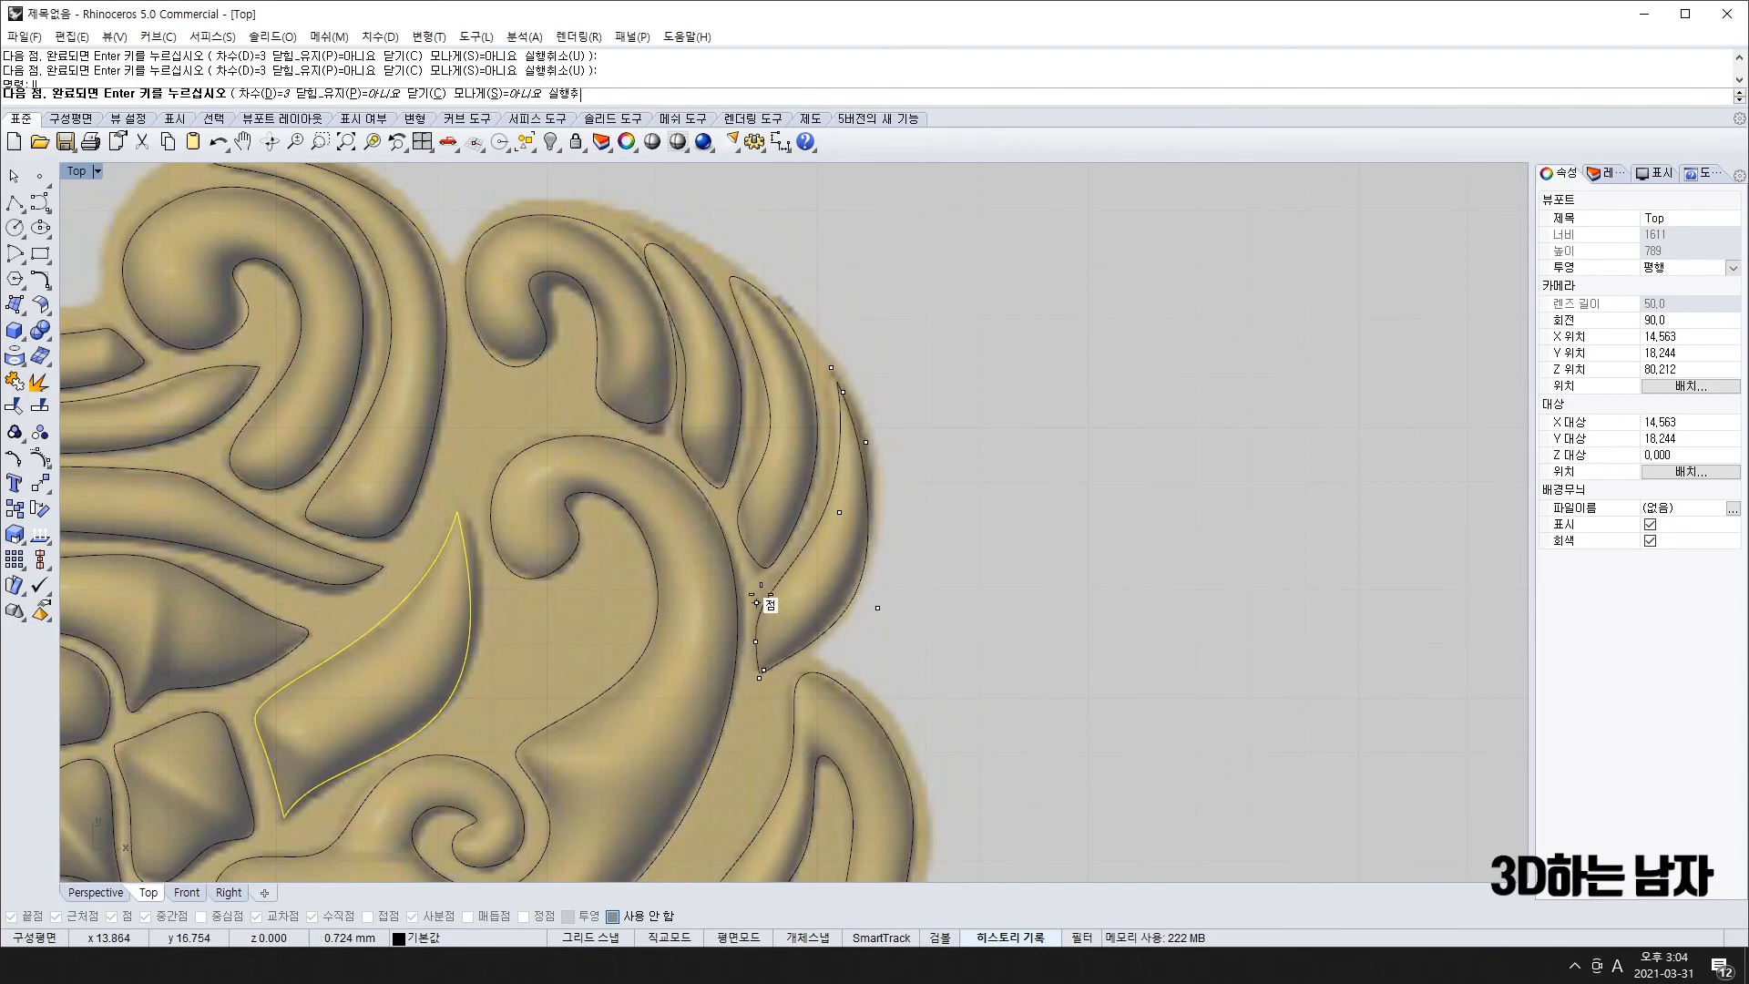
click(756, 603)
- Show the hooked curl's control points and adjust those around its head and inner hook to match the relief
right_drag(505, 361, 641, 504)
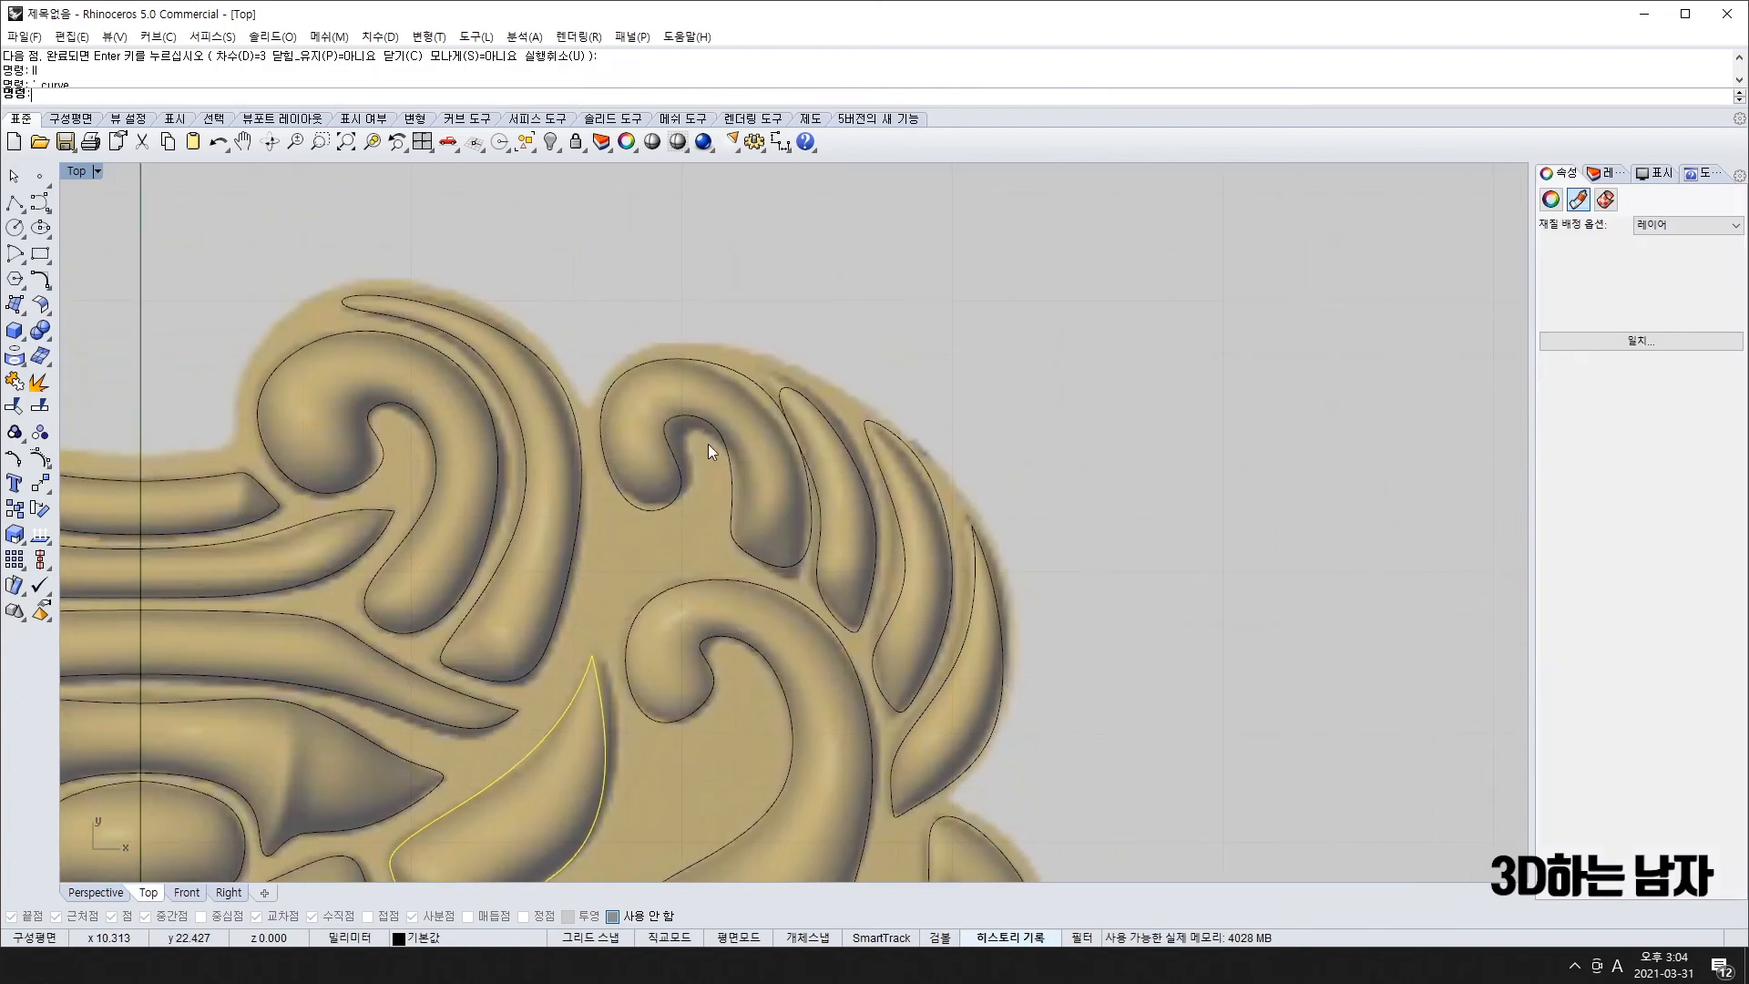
click(721, 439)
click(721, 439)
key(F10)
drag(782, 351, 746, 353)
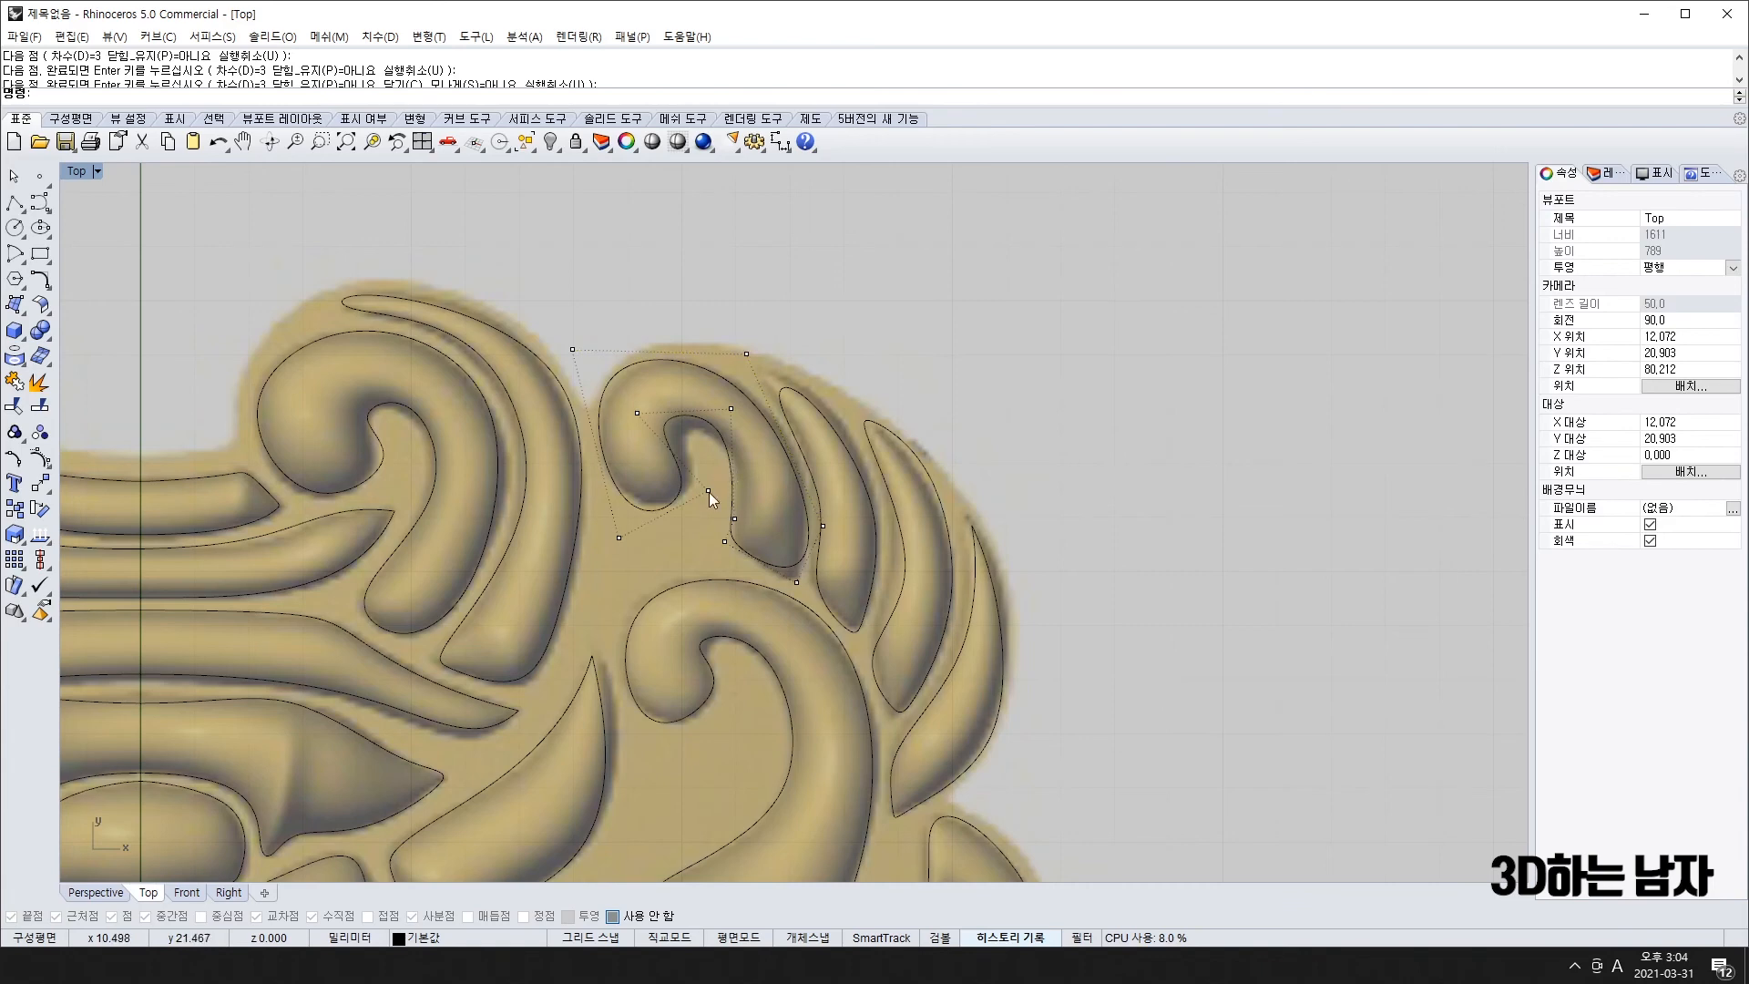
drag(707, 491, 720, 477)
mouse_move(637, 413)
mouse_down()
mouse_move(667, 445)
mouse_move(653, 438)
mouse_up()
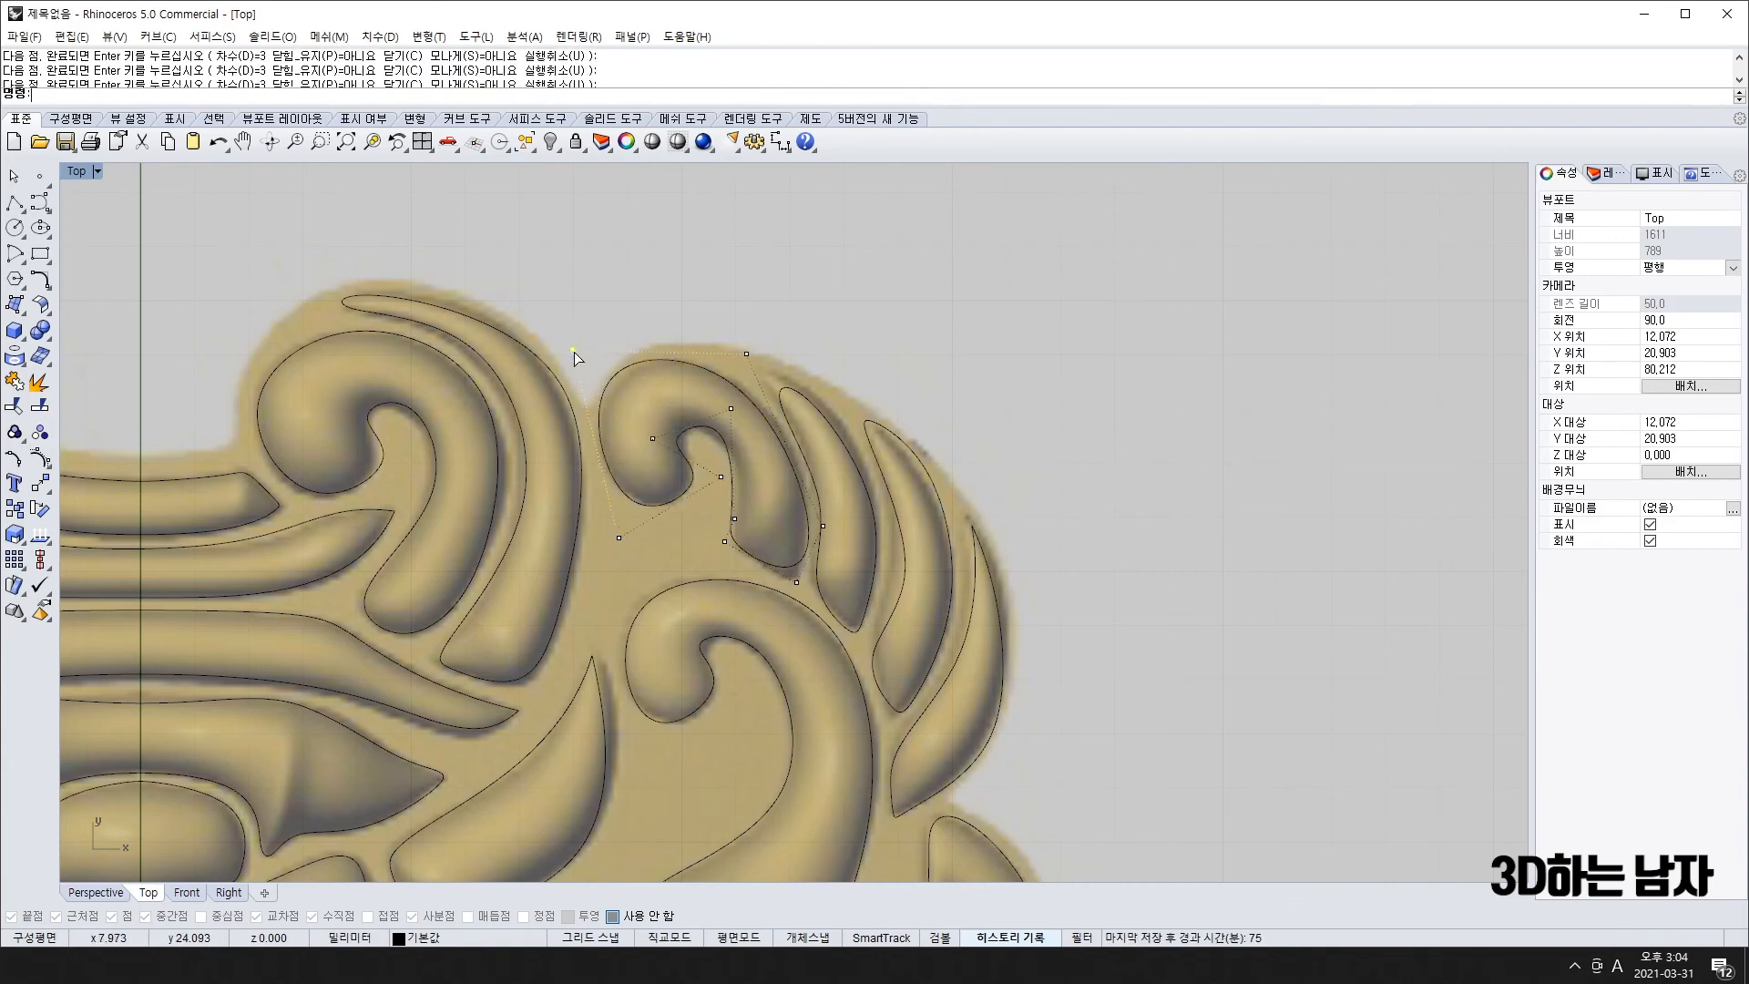
drag(573, 350, 584, 354)
- Adjust the control points at the hooked curl's lower end and outer edge to fit the relief's blunt tail
drag(798, 576, 798, 601)
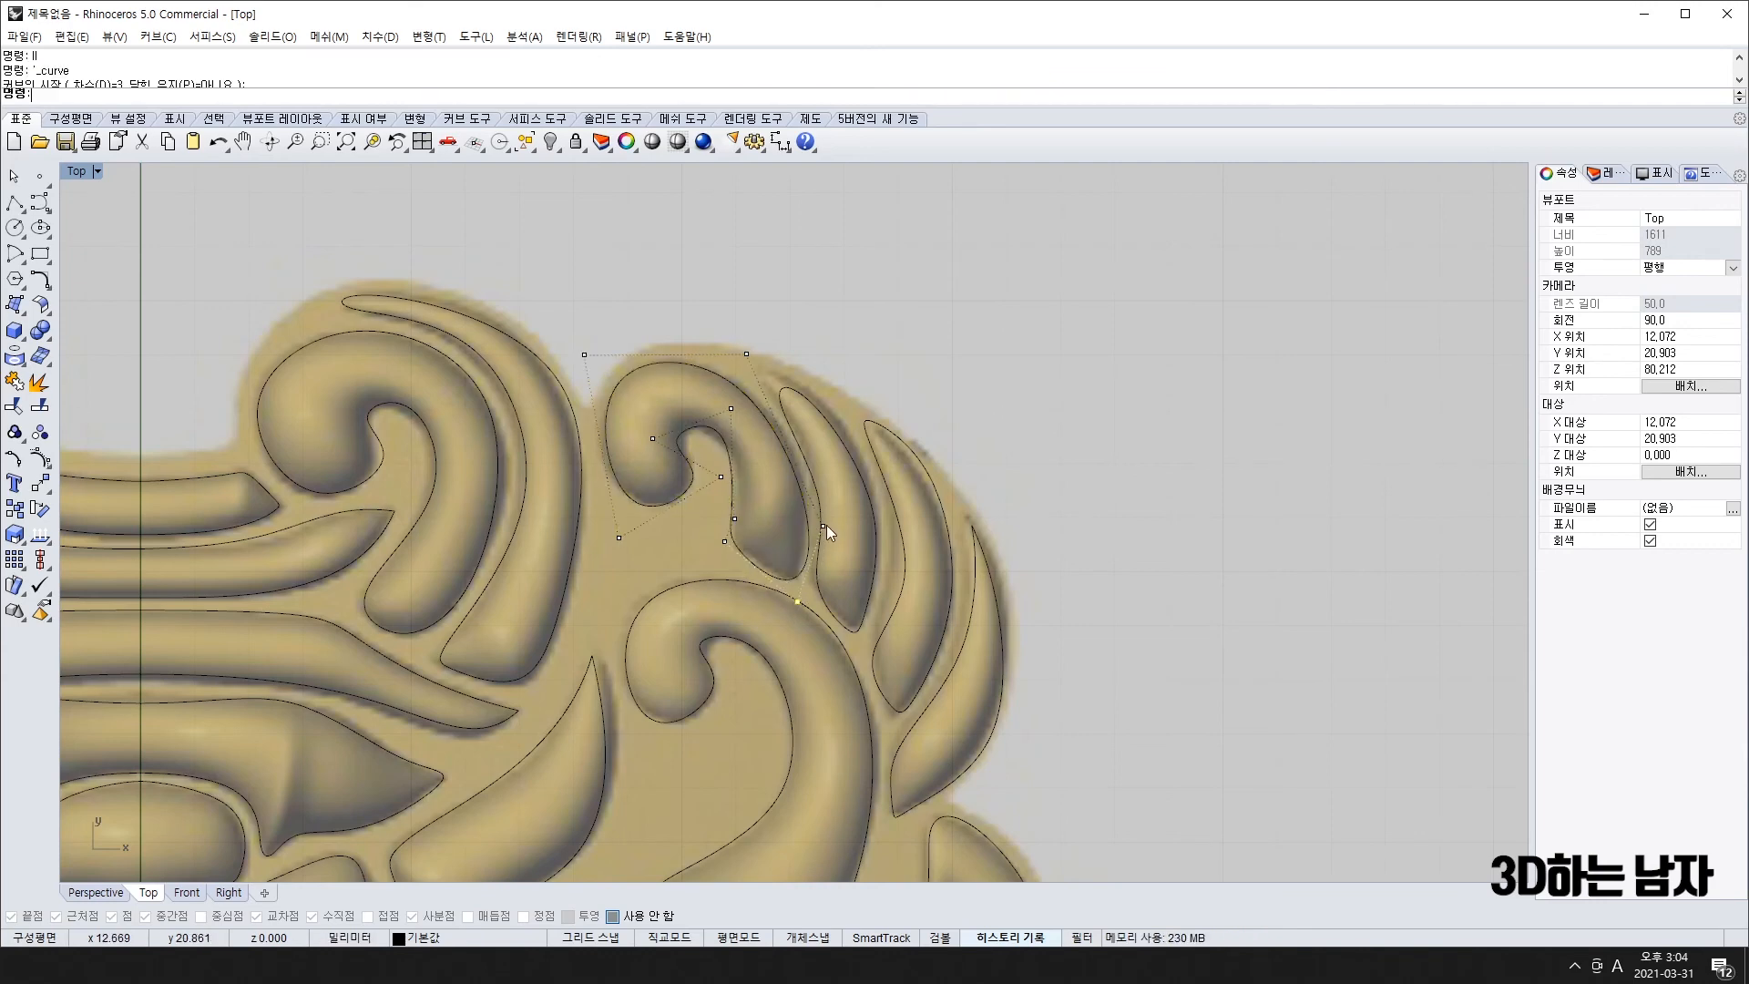
drag(824, 525, 817, 492)
click(797, 600)
click(797, 600)
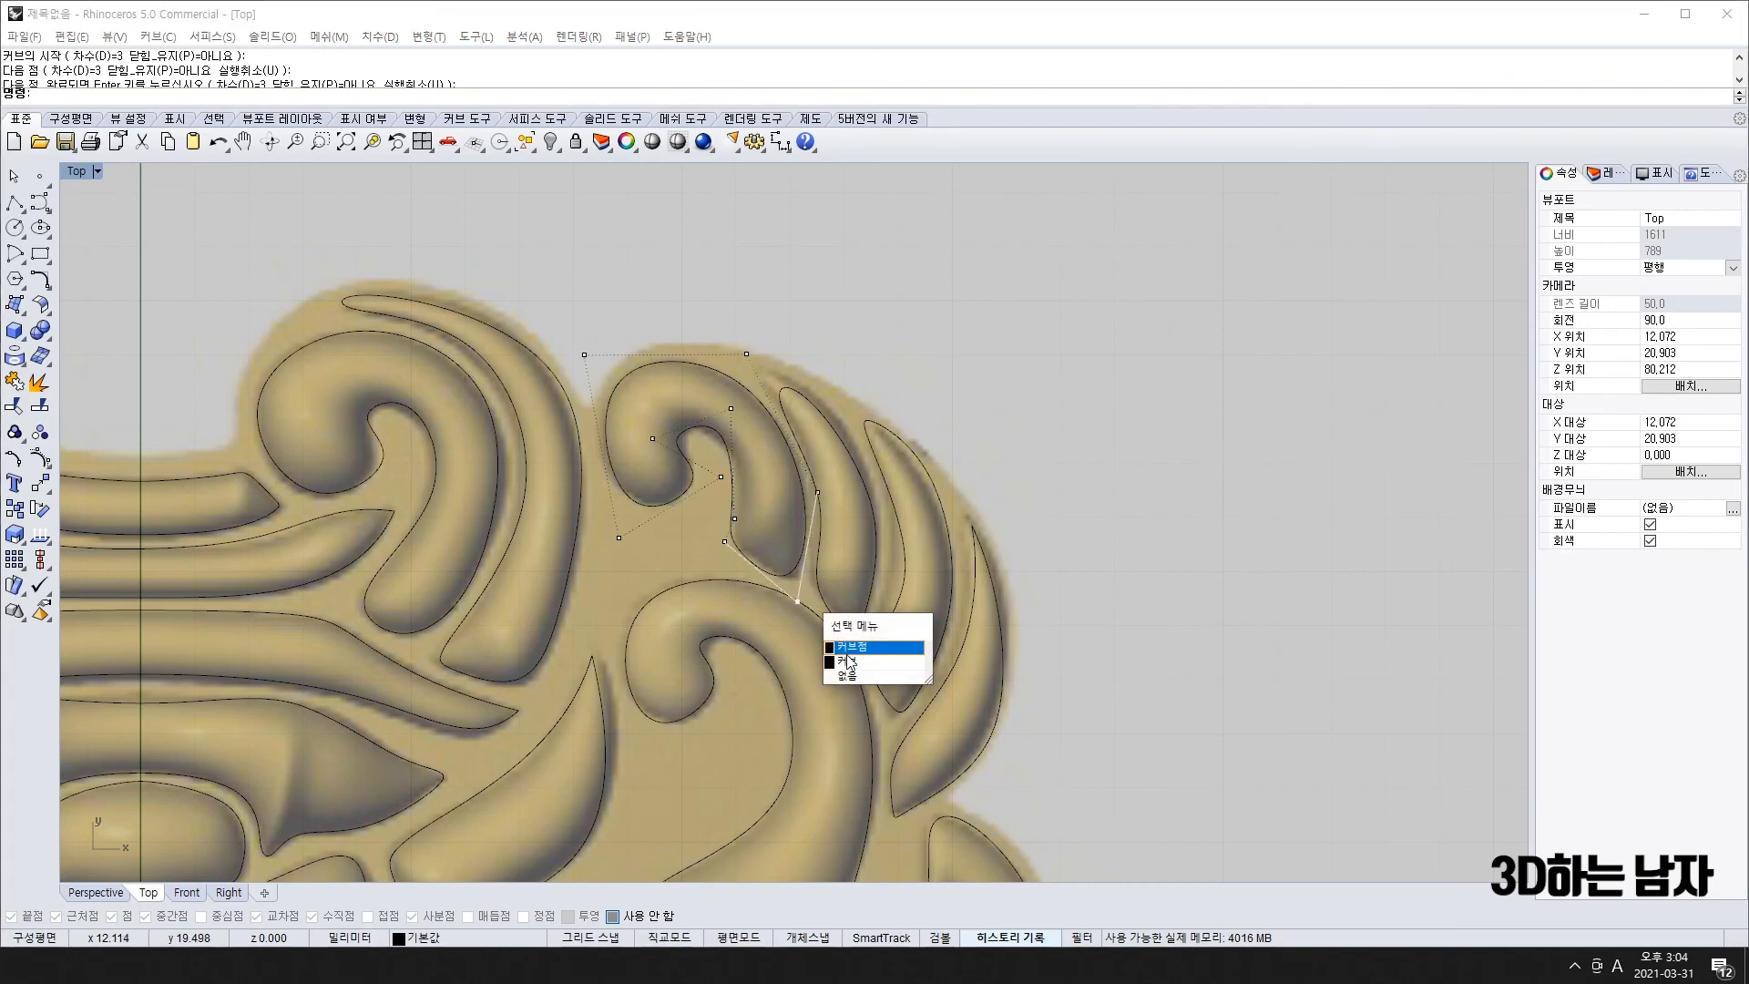
click(847, 648)
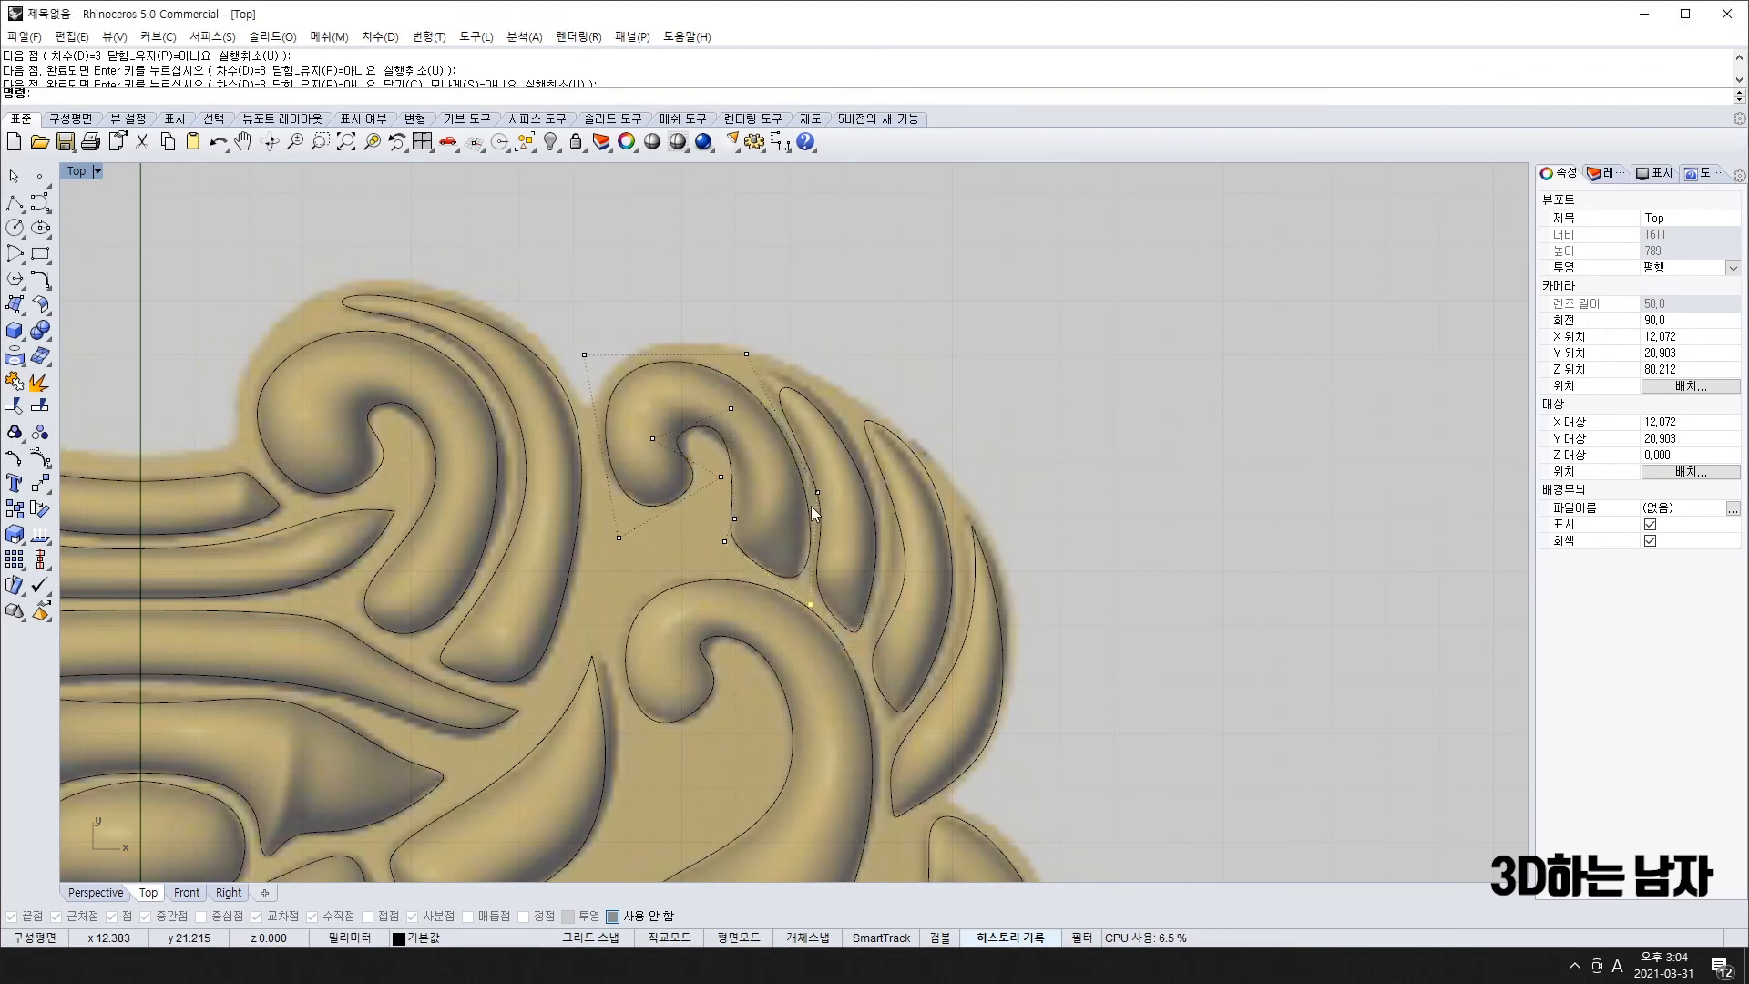
drag(818, 493, 810, 492)
- Refine the control points along the hooked curl's upper bend and inner edge
drag(747, 354, 746, 408)
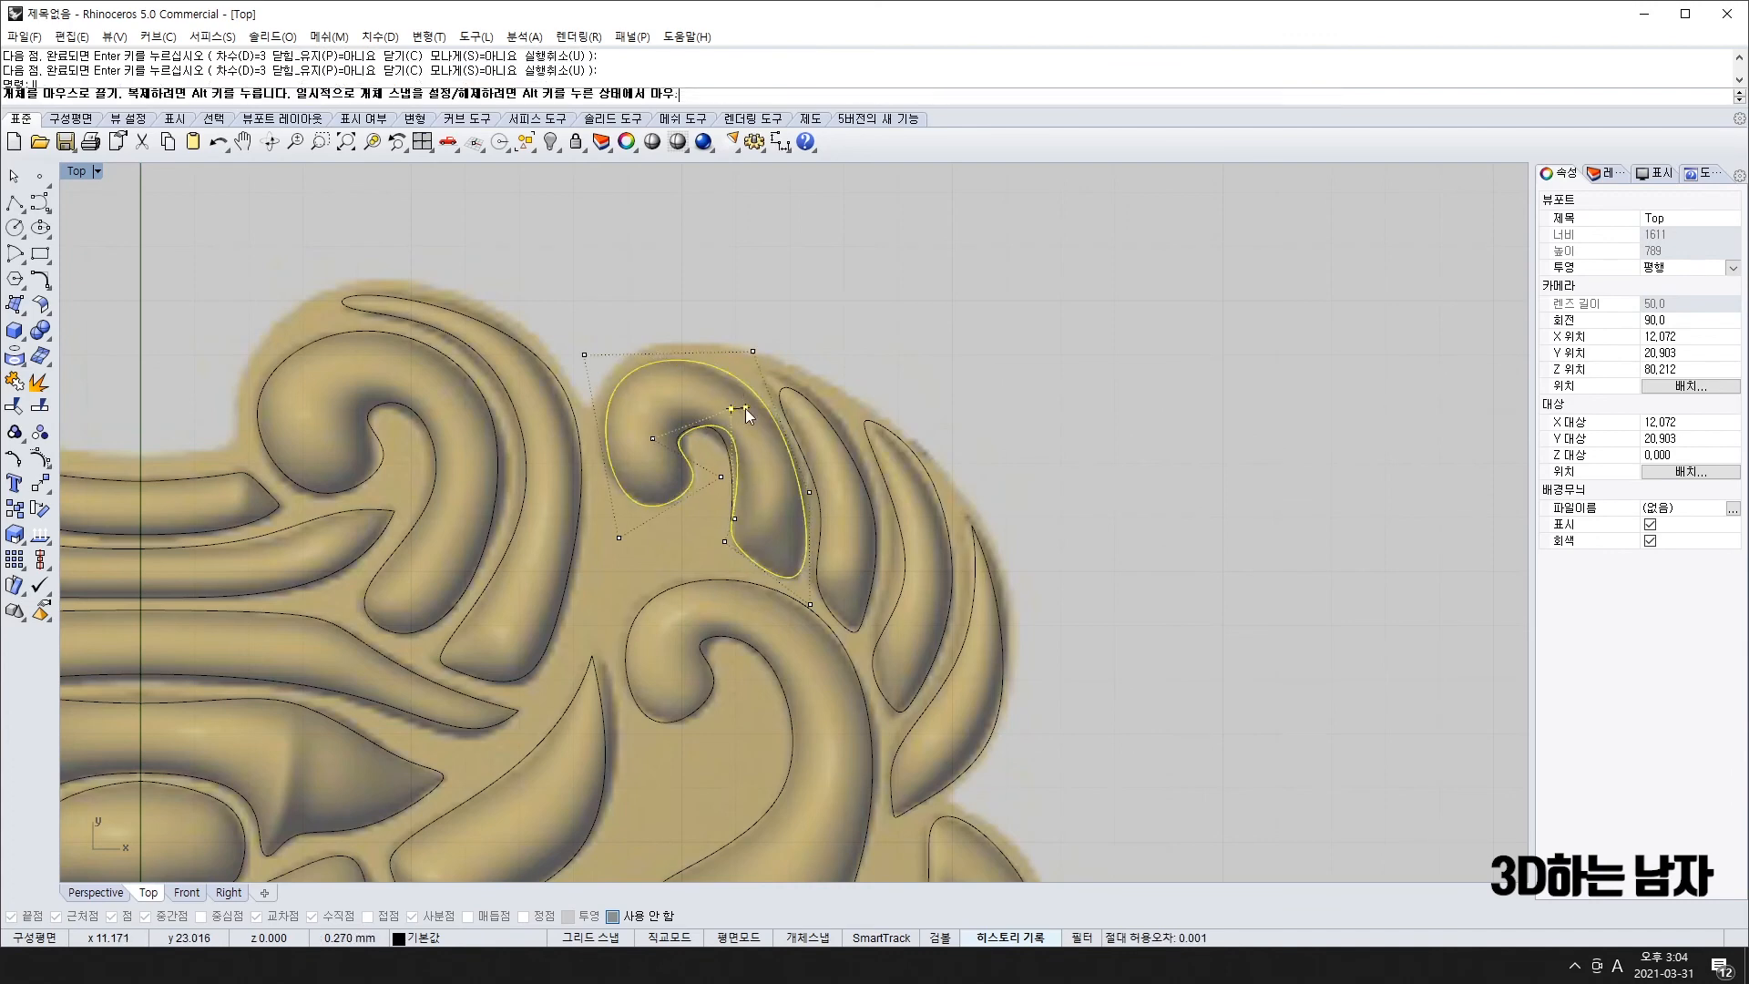
drag(735, 519, 744, 514)
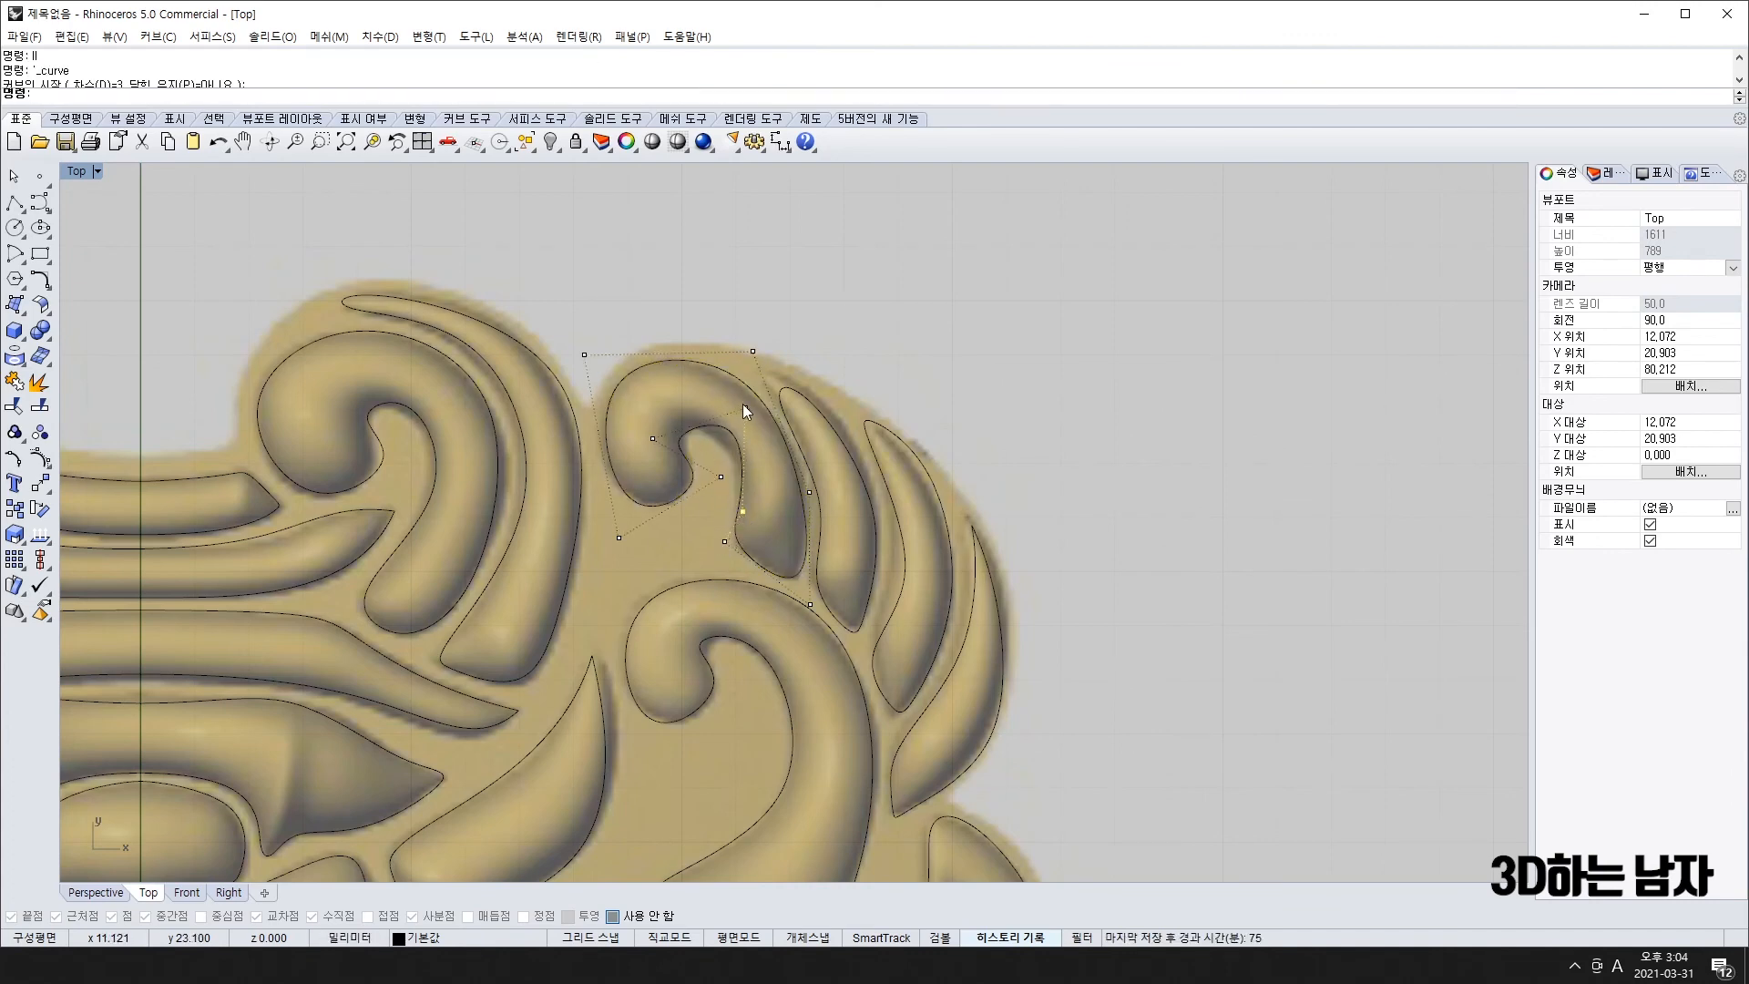
drag(745, 408, 663, 434)
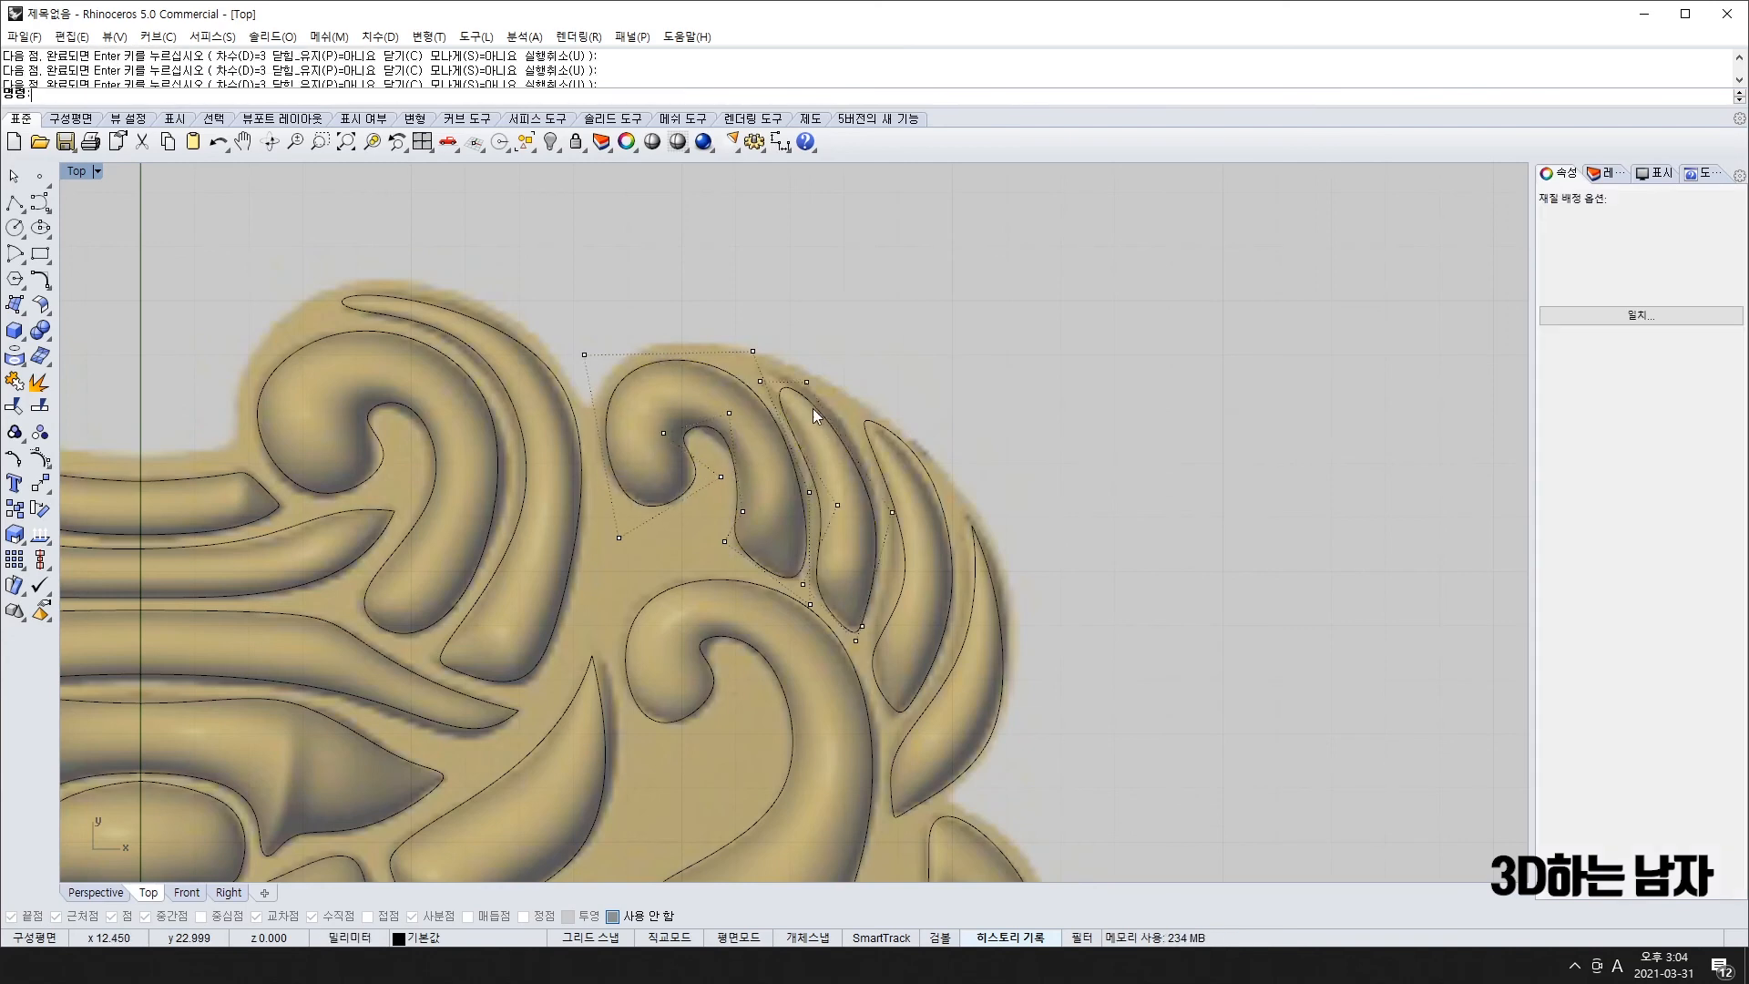
- Adjust the control points of the two narrow leaves beside the hooked curl to match the relief's edges
key(ctrl+z)
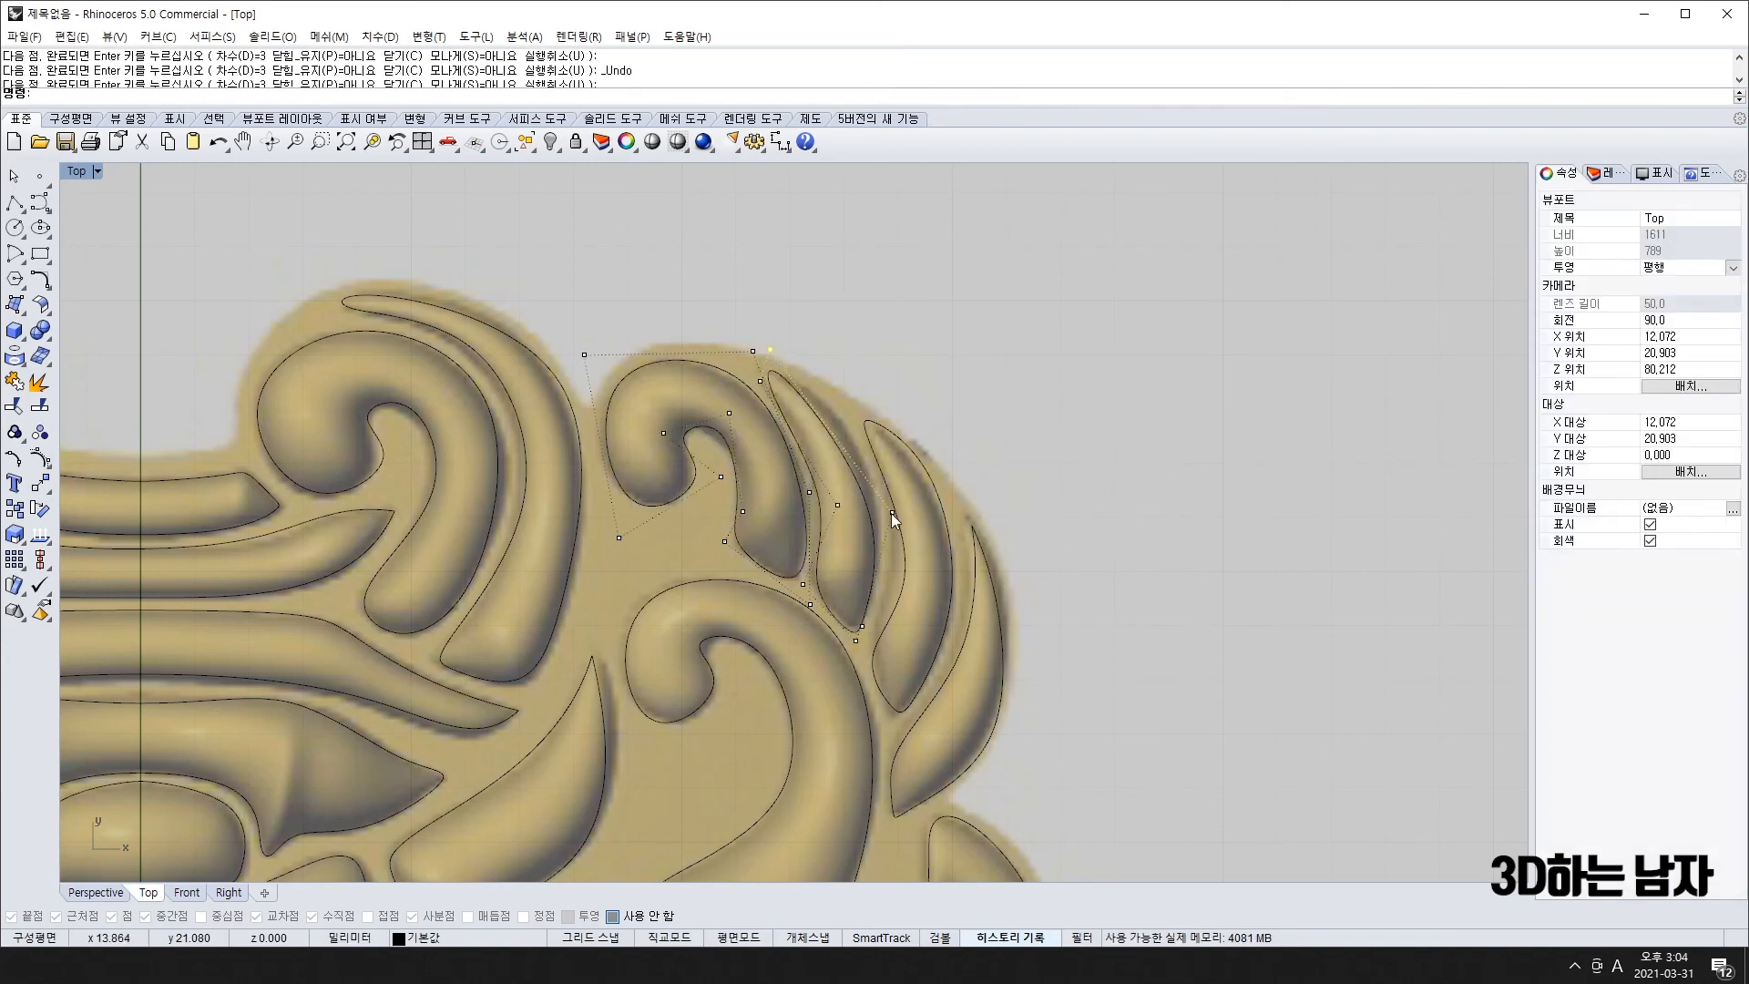
click(892, 482)
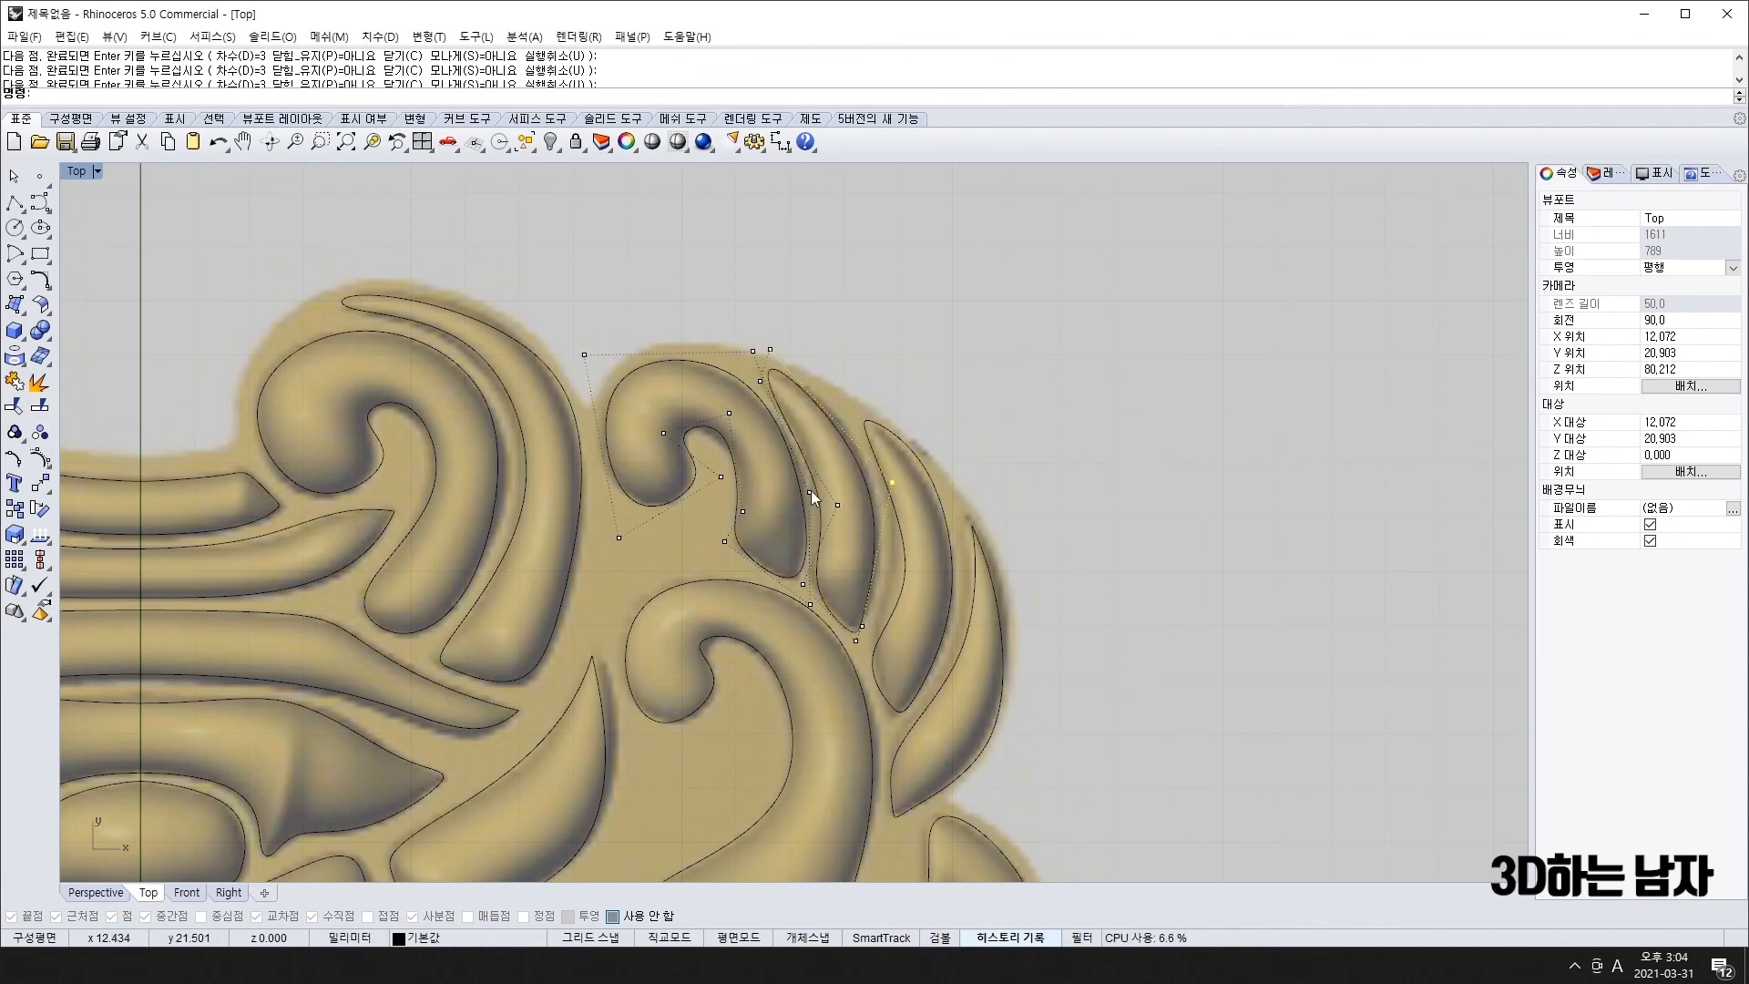
click(935, 490)
key(F10)
drag(932, 461, 921, 467)
- Show the outermost crest leaf's control points and reshape its outer edge to follow the relief
click(1006, 652)
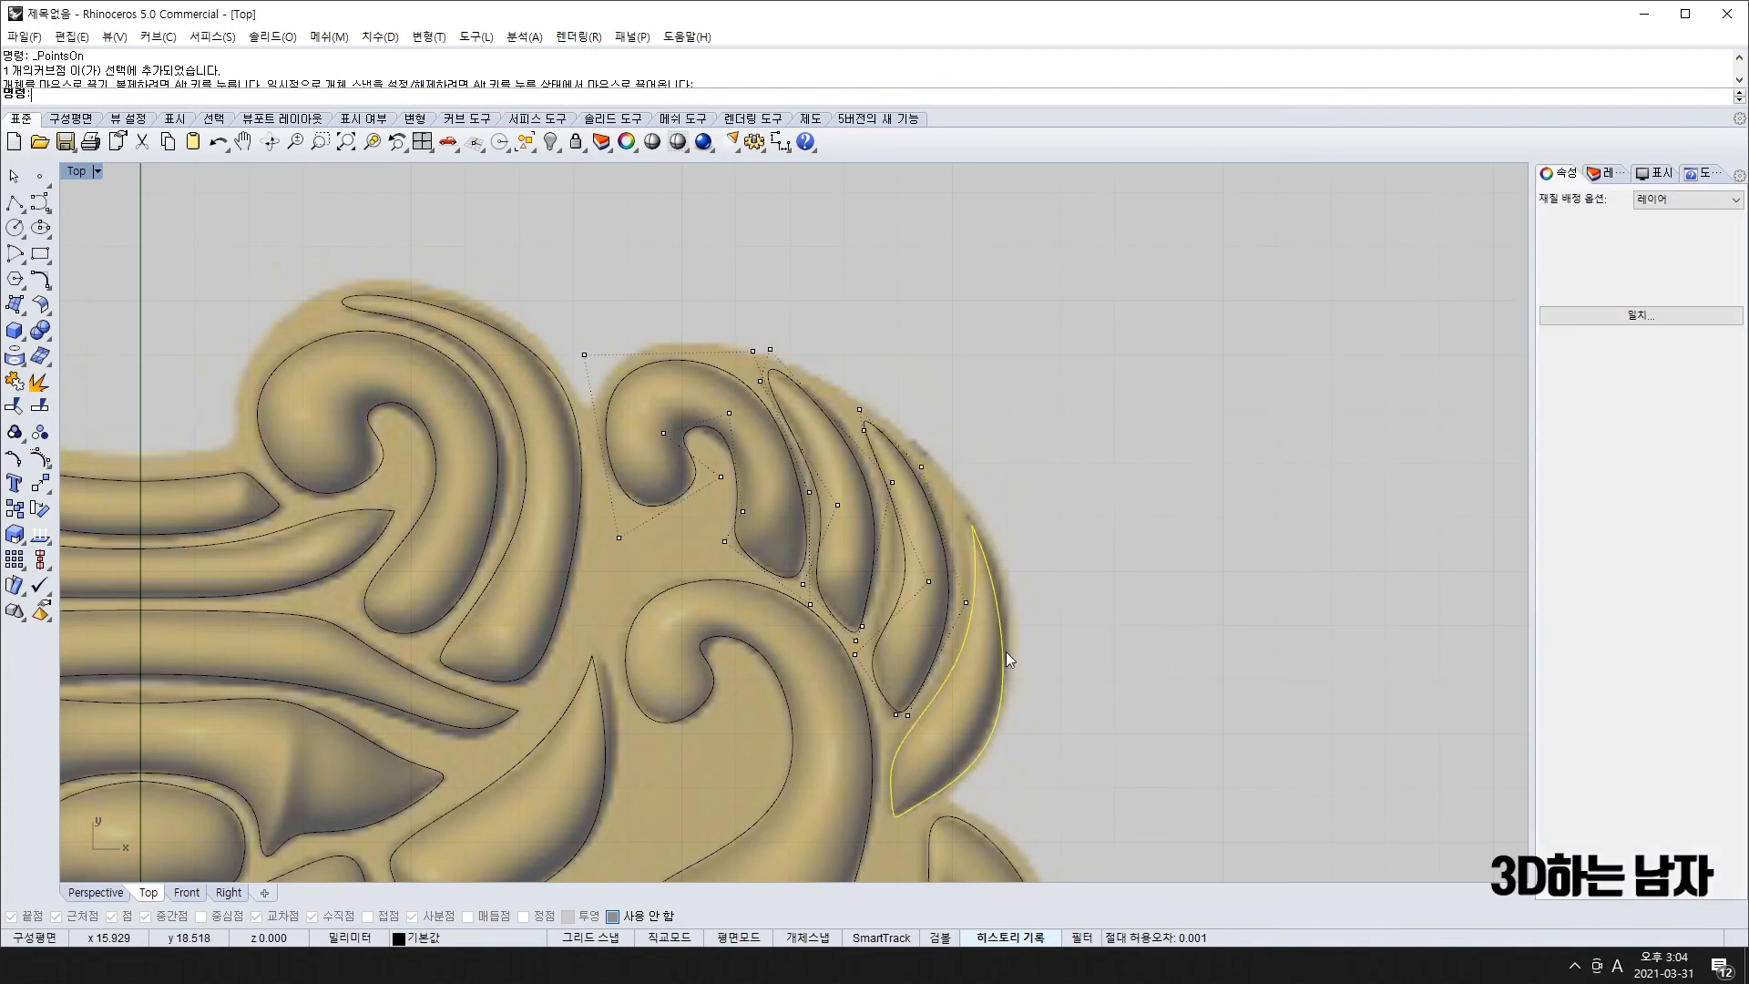
scroll(1070, 711, down, 4)
key(F10)
drag(1027, 747, 1038, 713)
- Mirror the right outer crest's curl and leaf curves to the other side across the vertical centre line through the origin
scroll(1038, 713, down, 6)
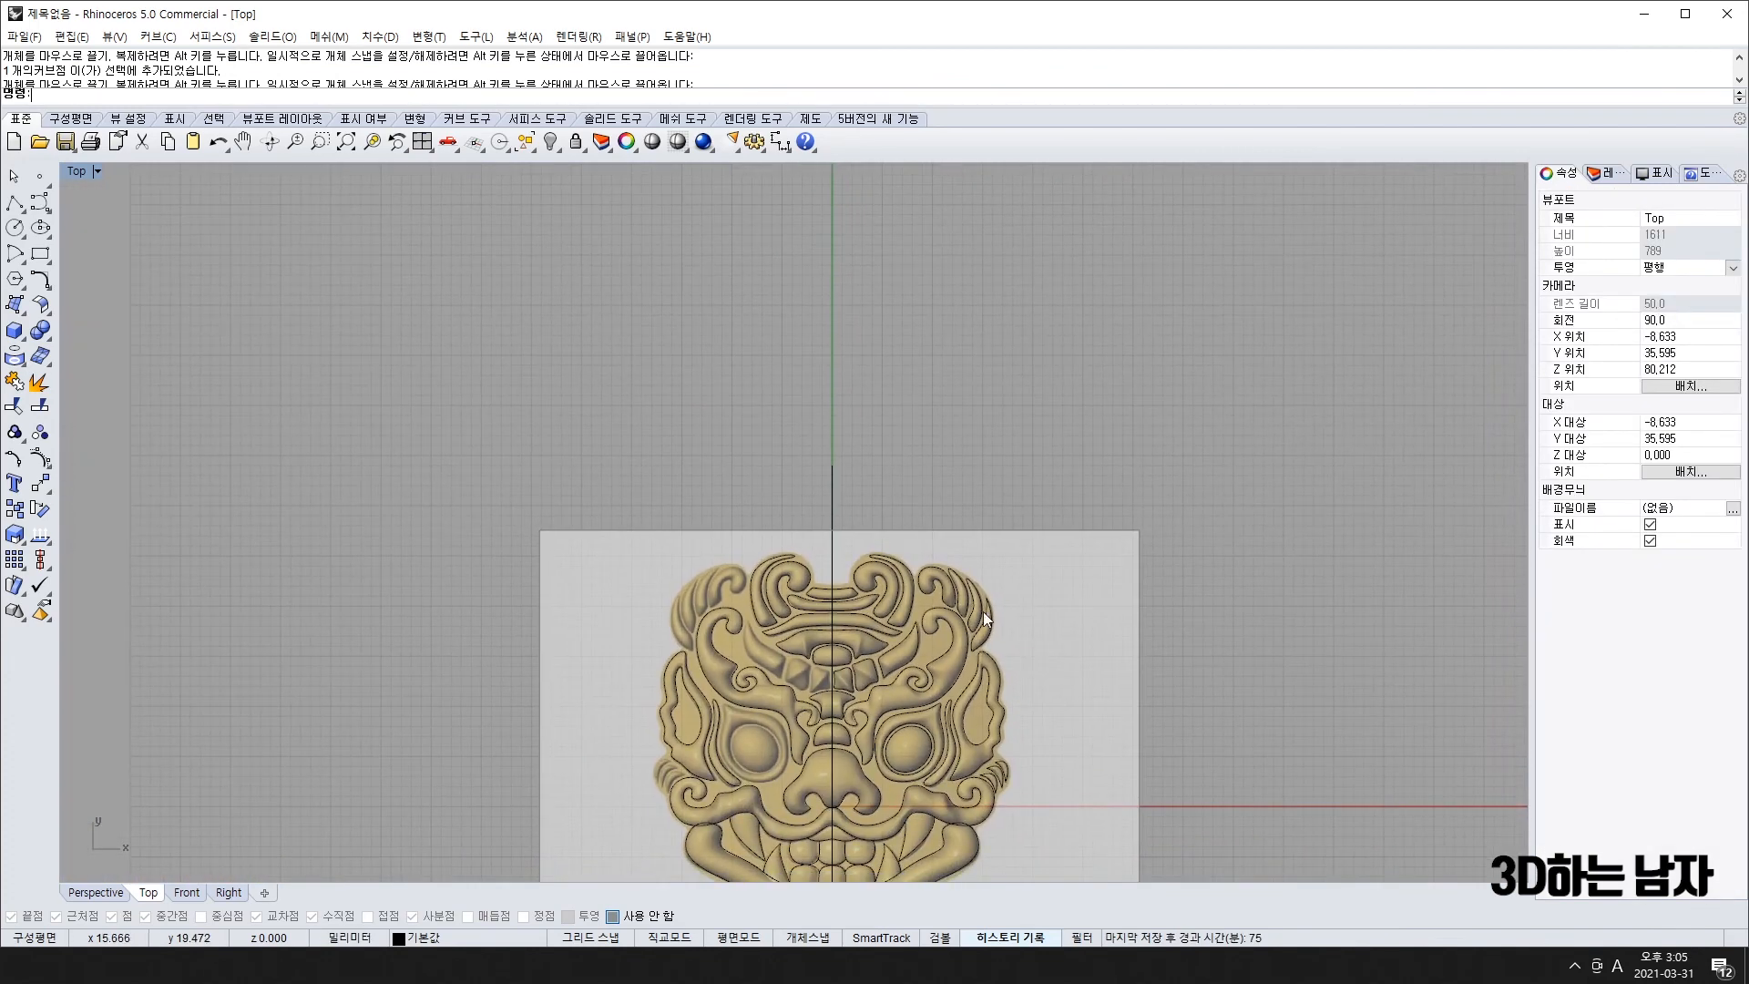
drag(898, 507, 995, 674)
right_drag(783, 713, 806, 631)
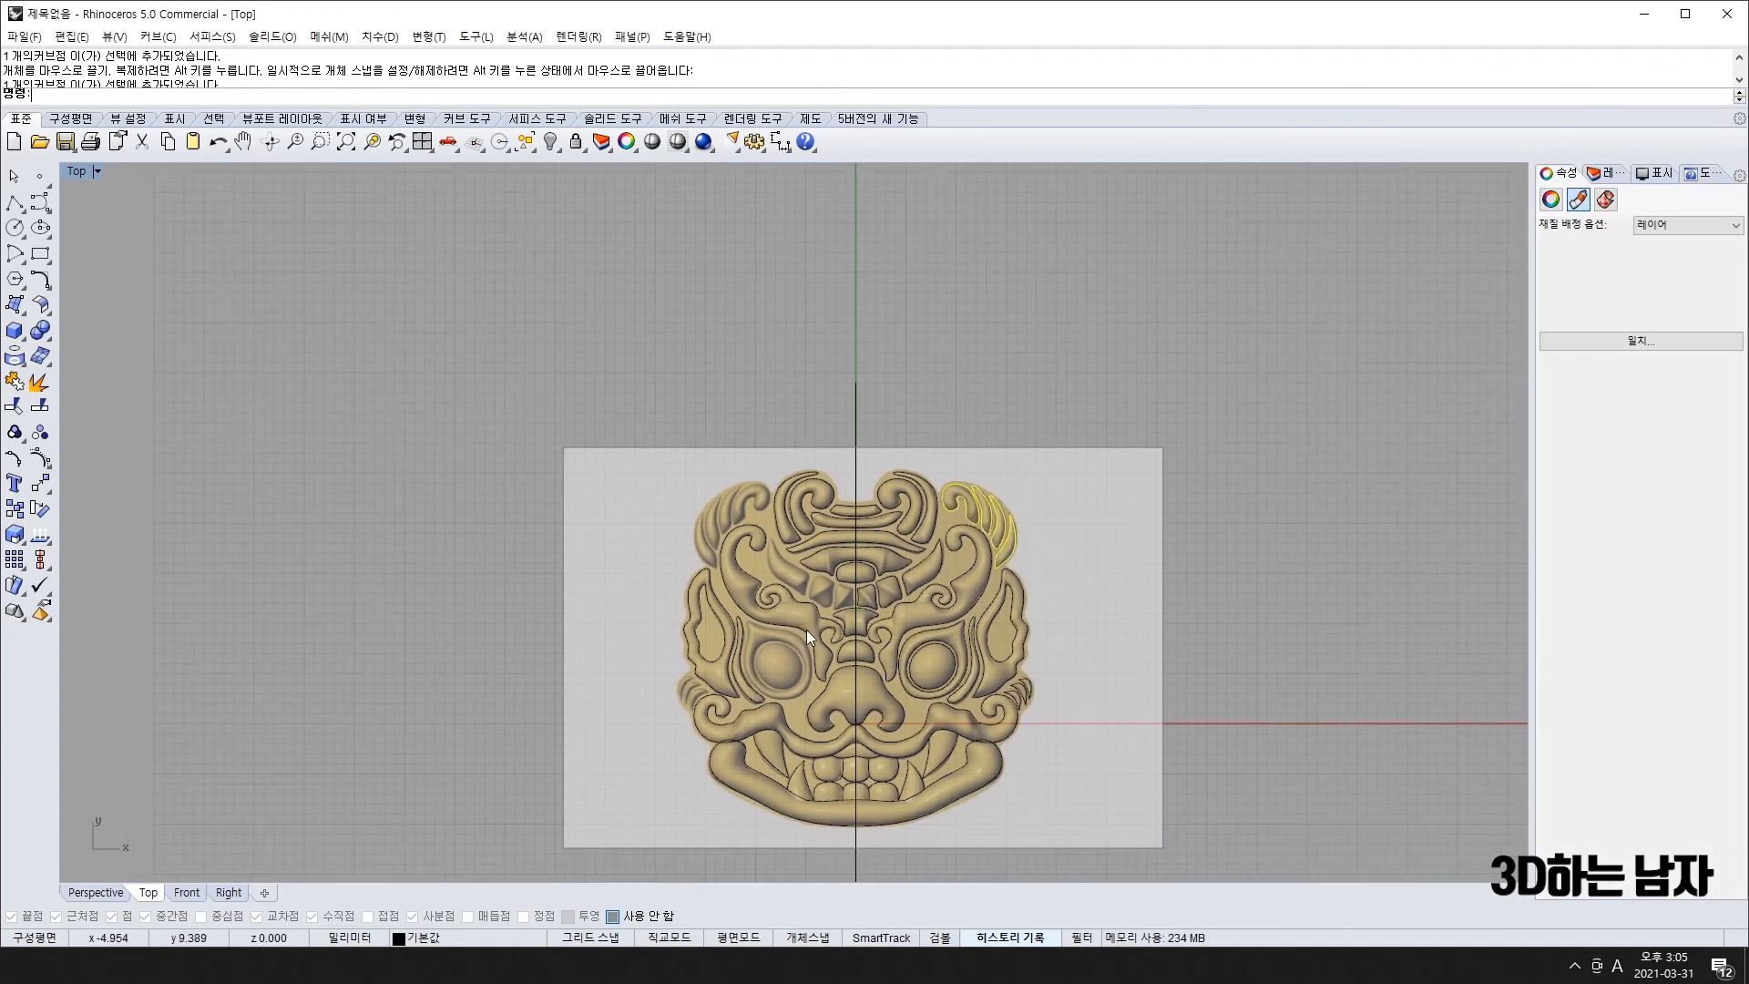
text(mi)
key(Return)
text(0)
key(Return)
shift+click(867, 379)
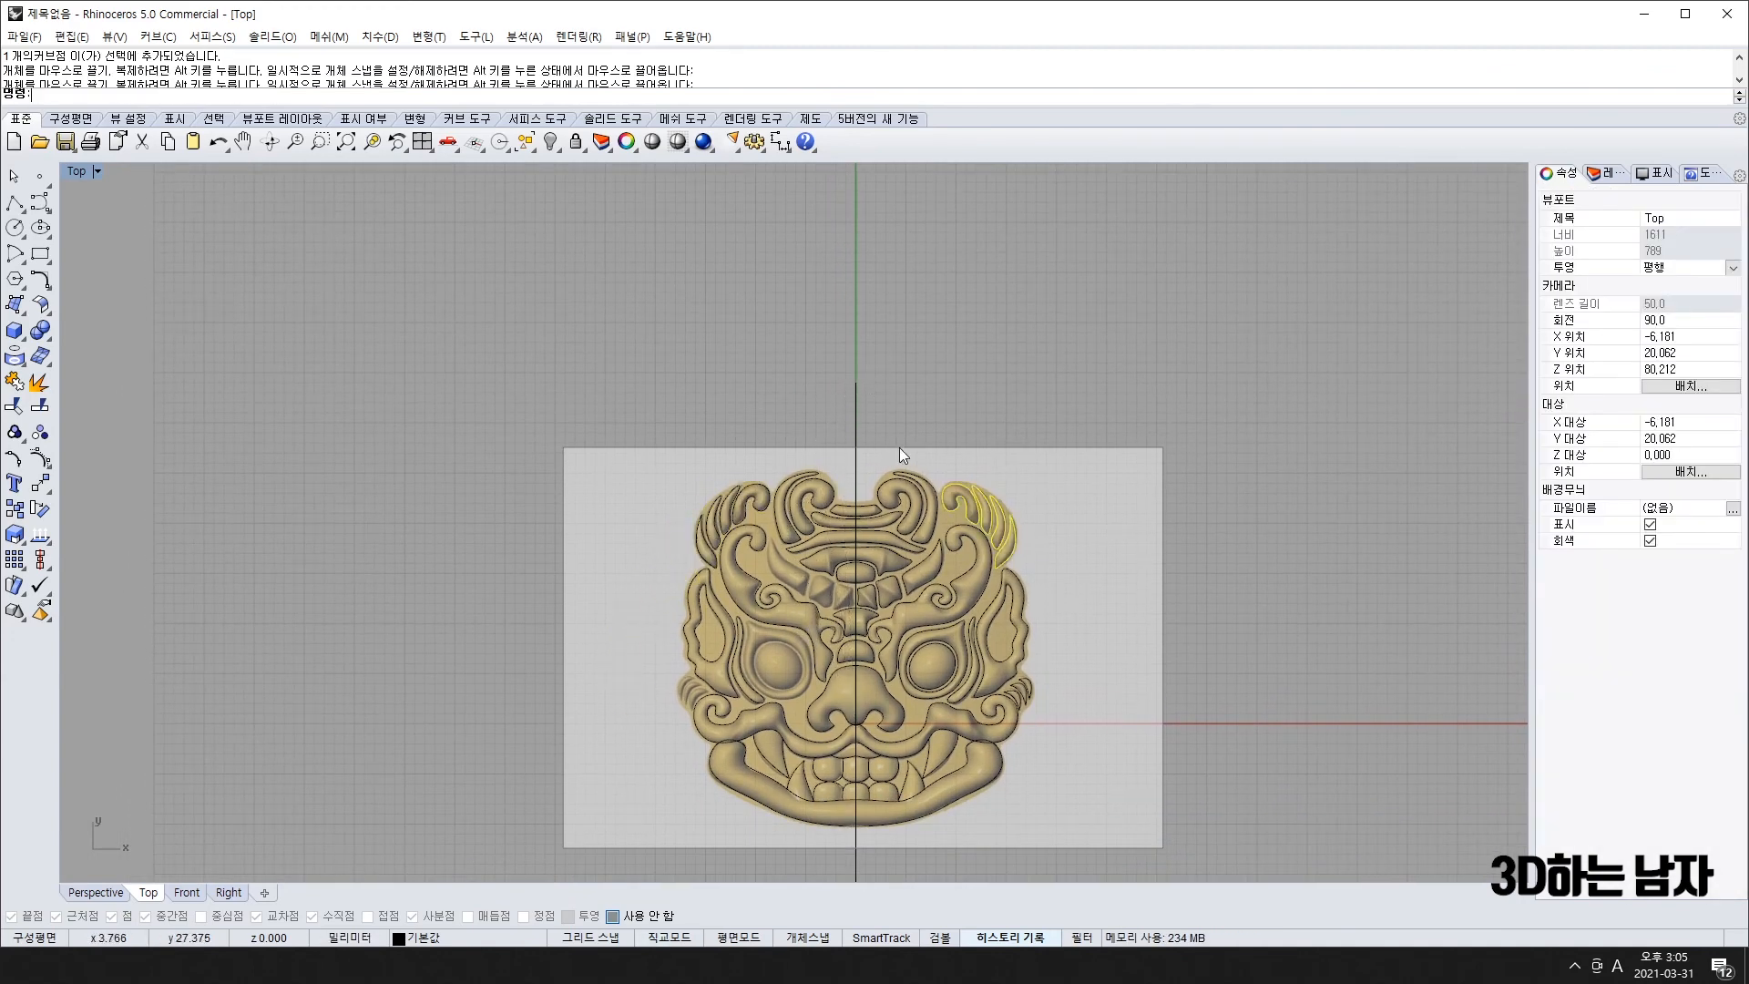
key(Escape)
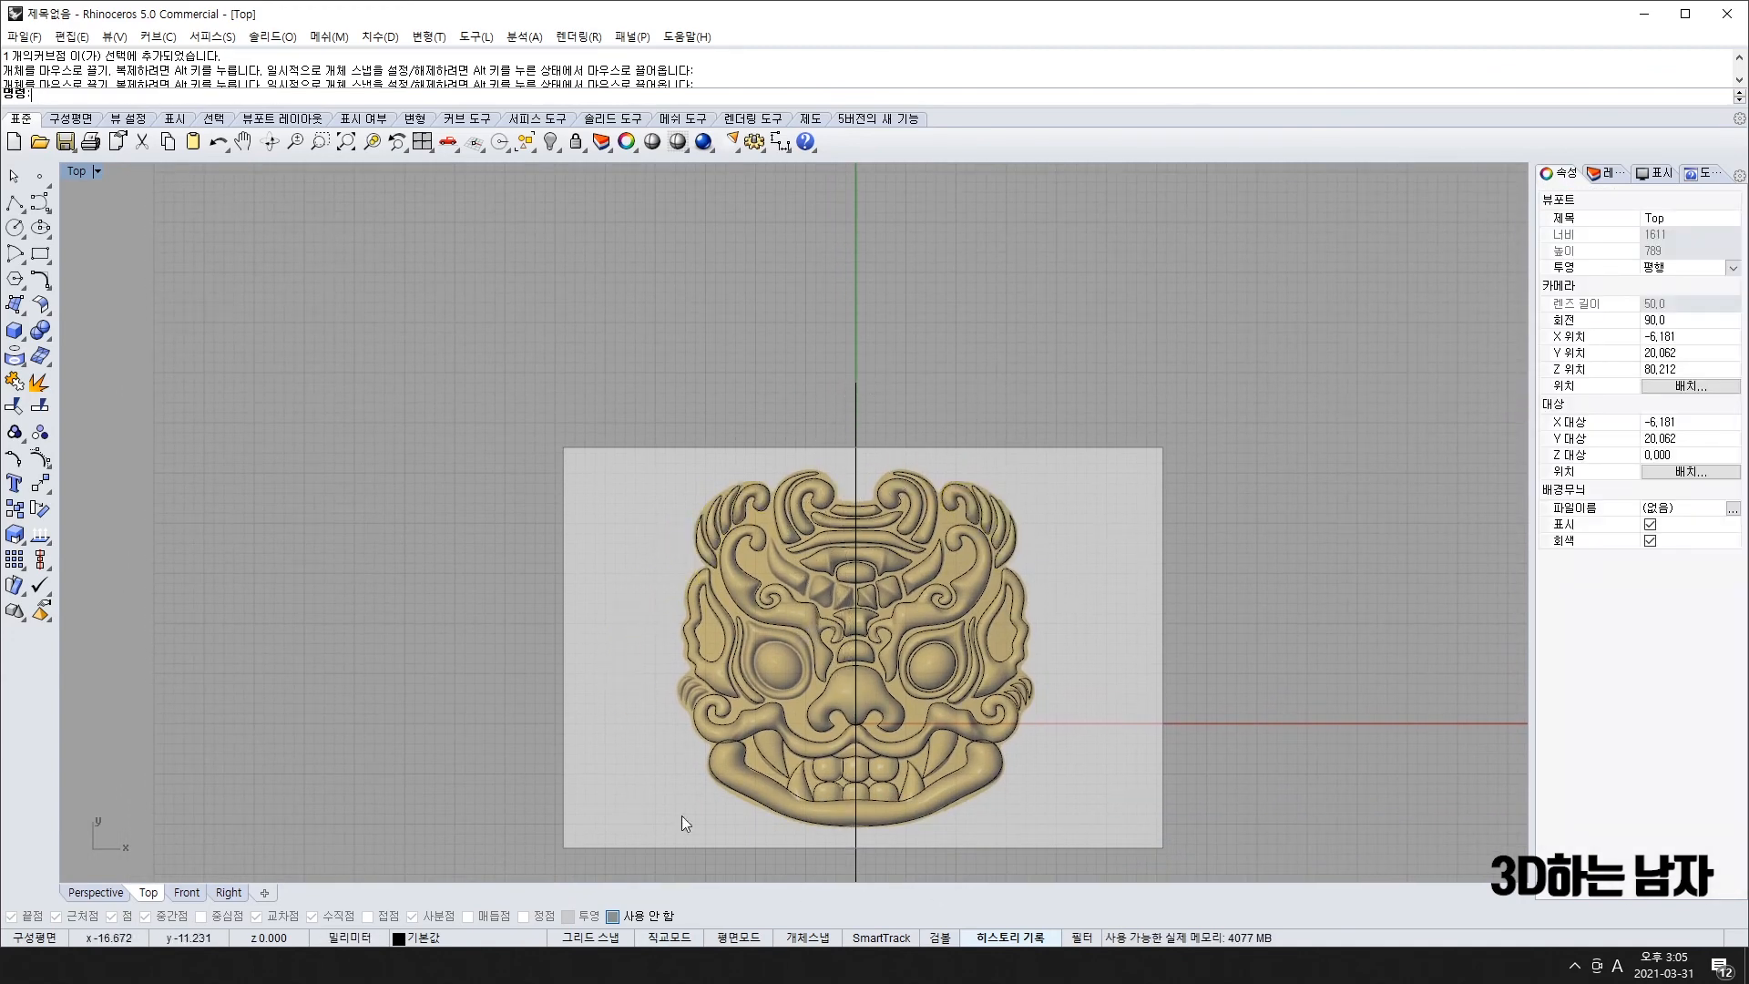
- Turn on the control points of all the traced mask curves and look over their distribution
scroll(710, 711, down, 3)
drag(611, 421, 949, 762)
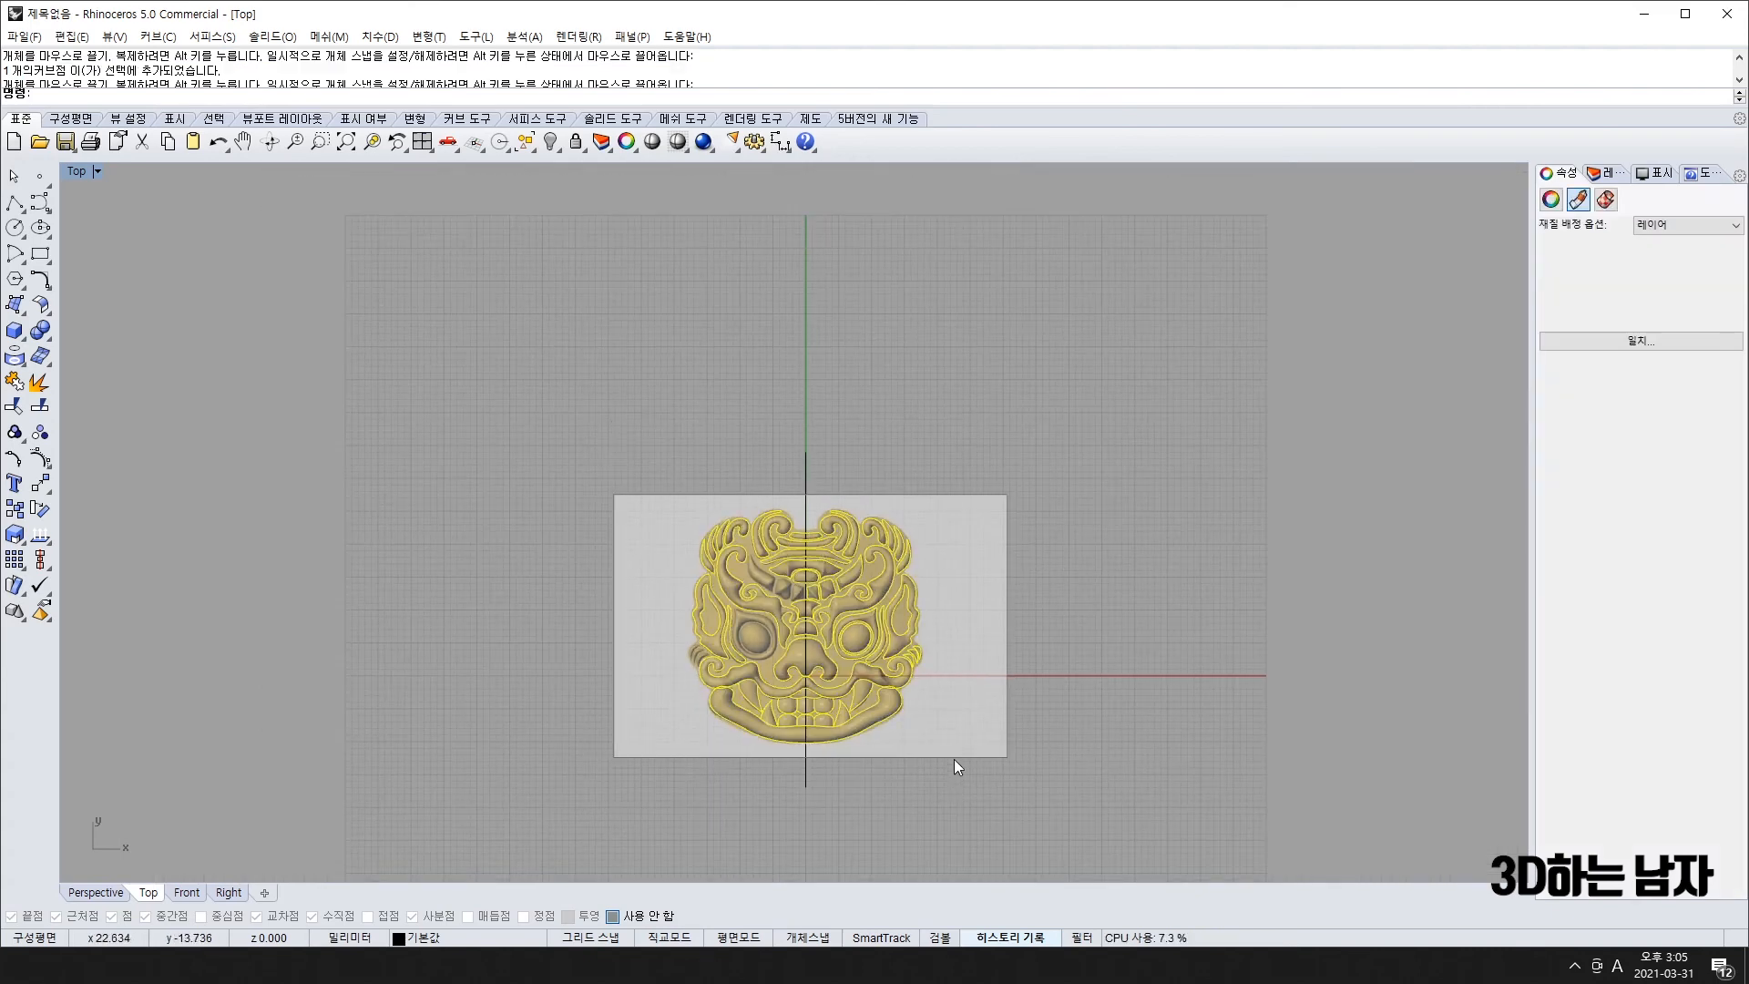
right_drag(875, 722, 856, 676)
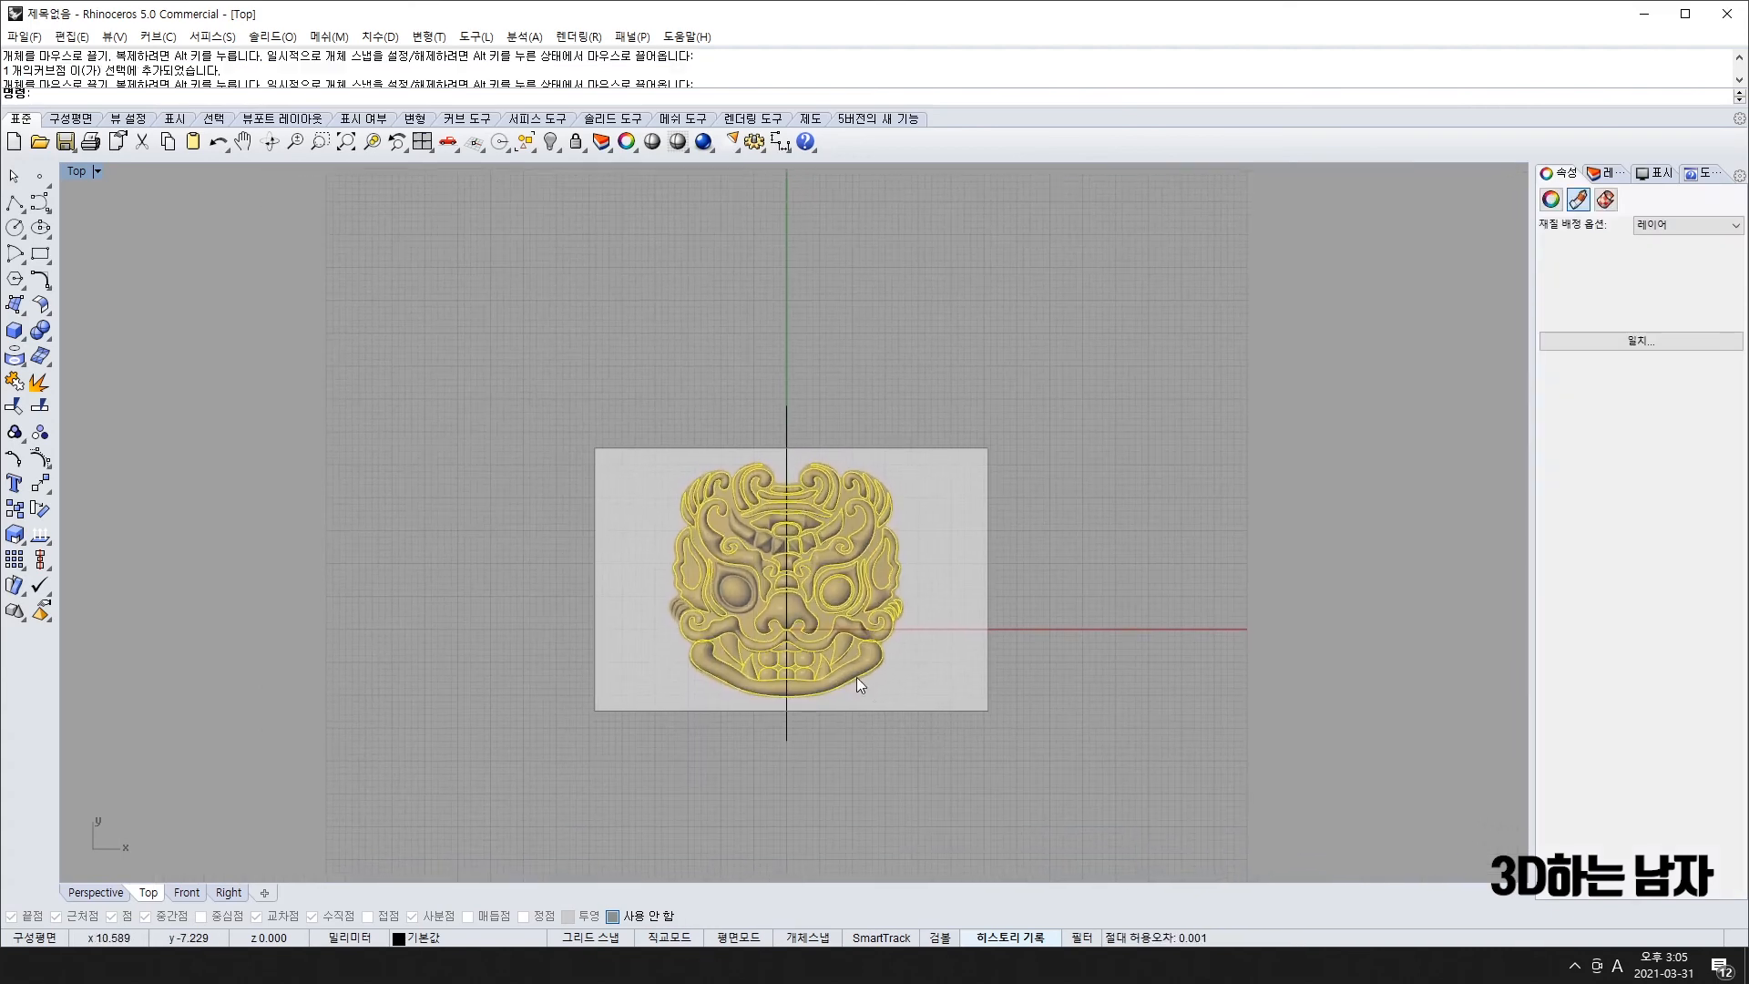
key(F10)
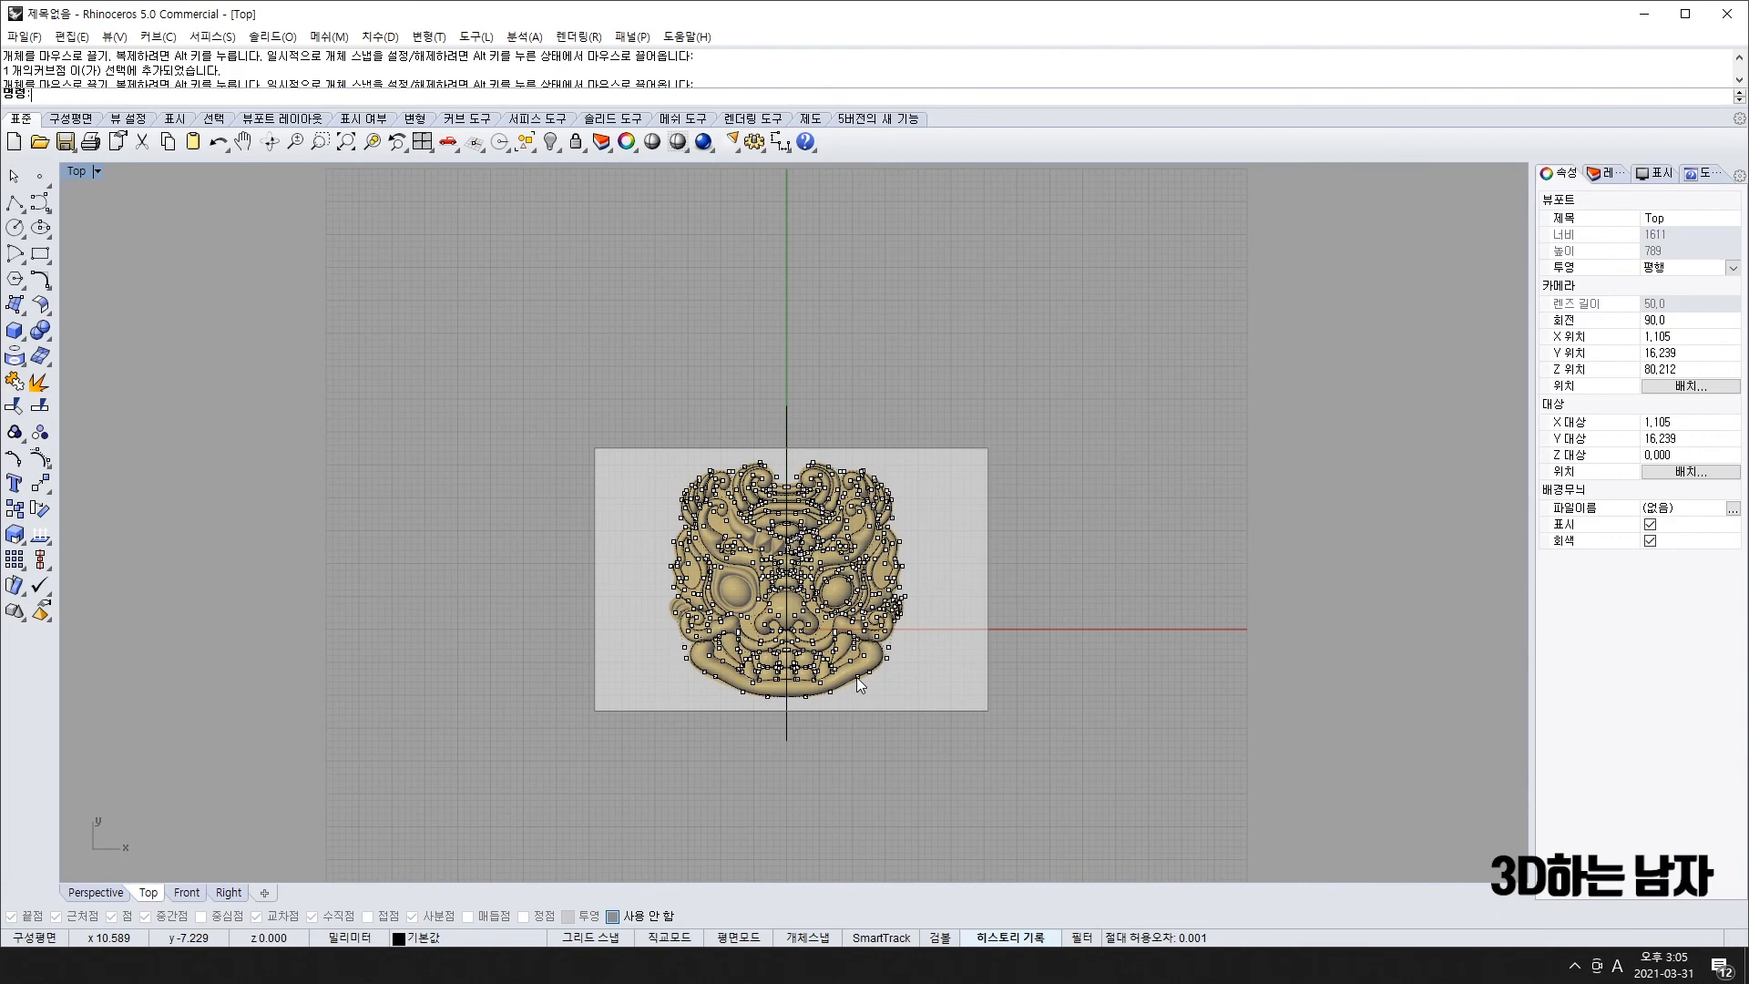
scroll(852, 682, up, 3)
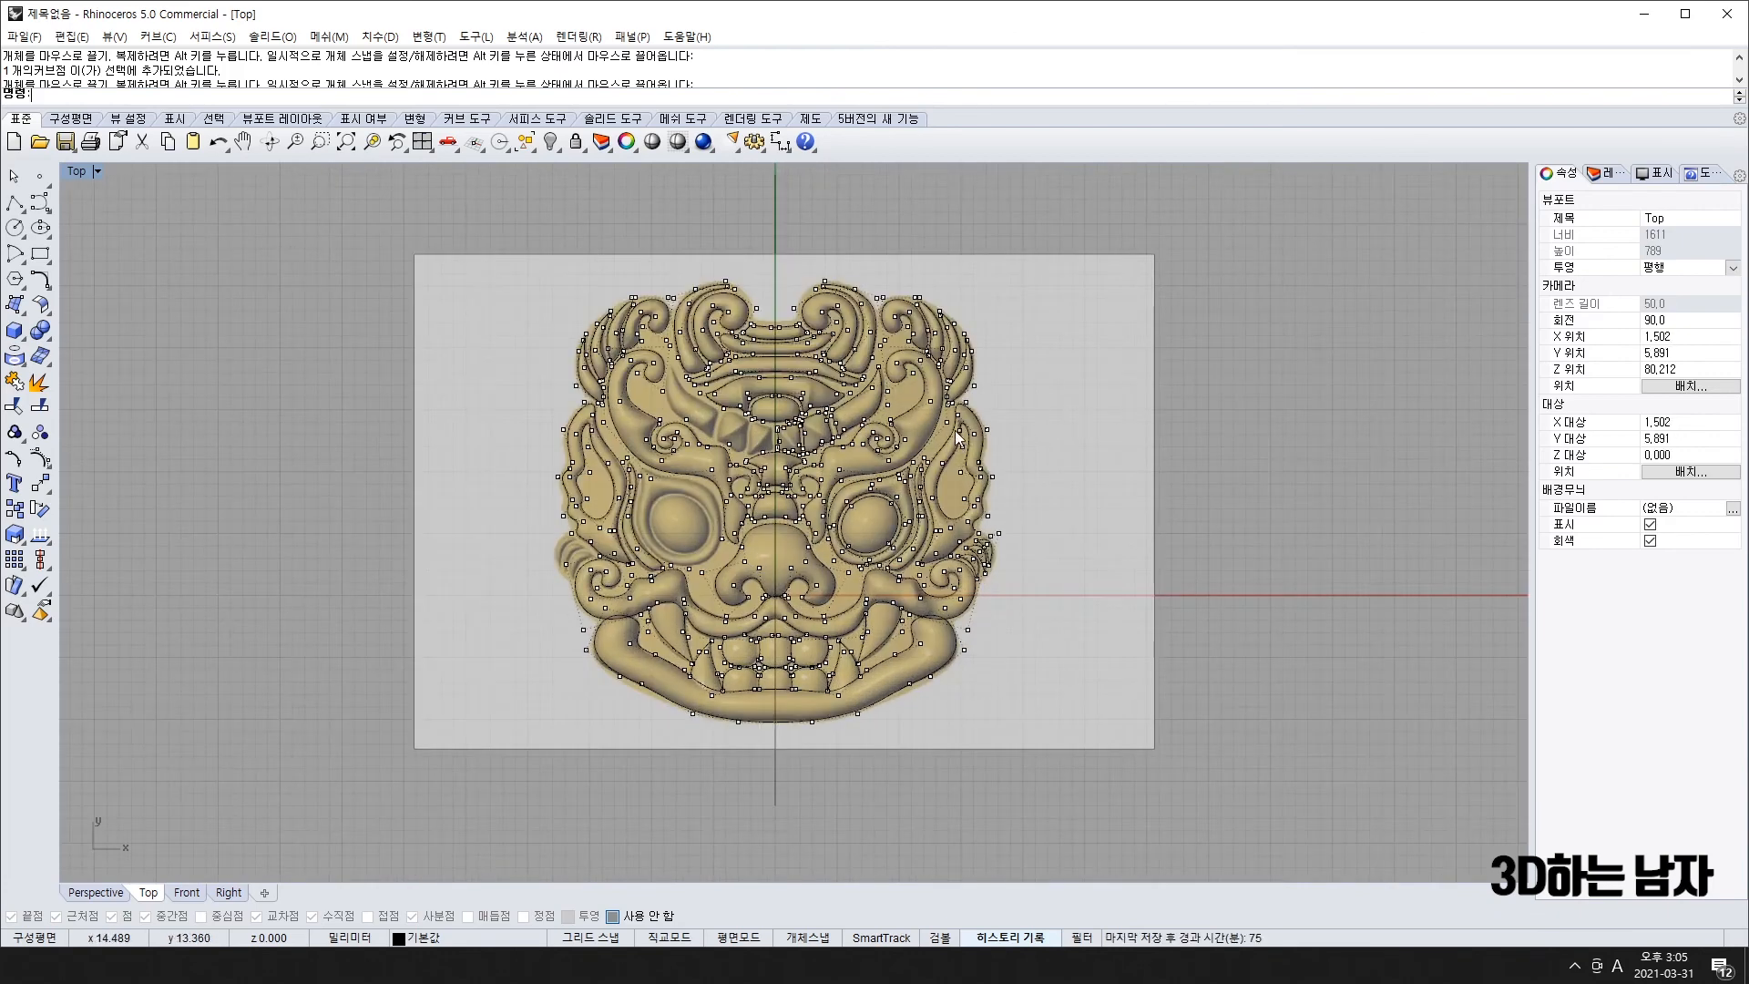
scroll(956, 430, down, 4)
right_drag(979, 555, 881, 603)
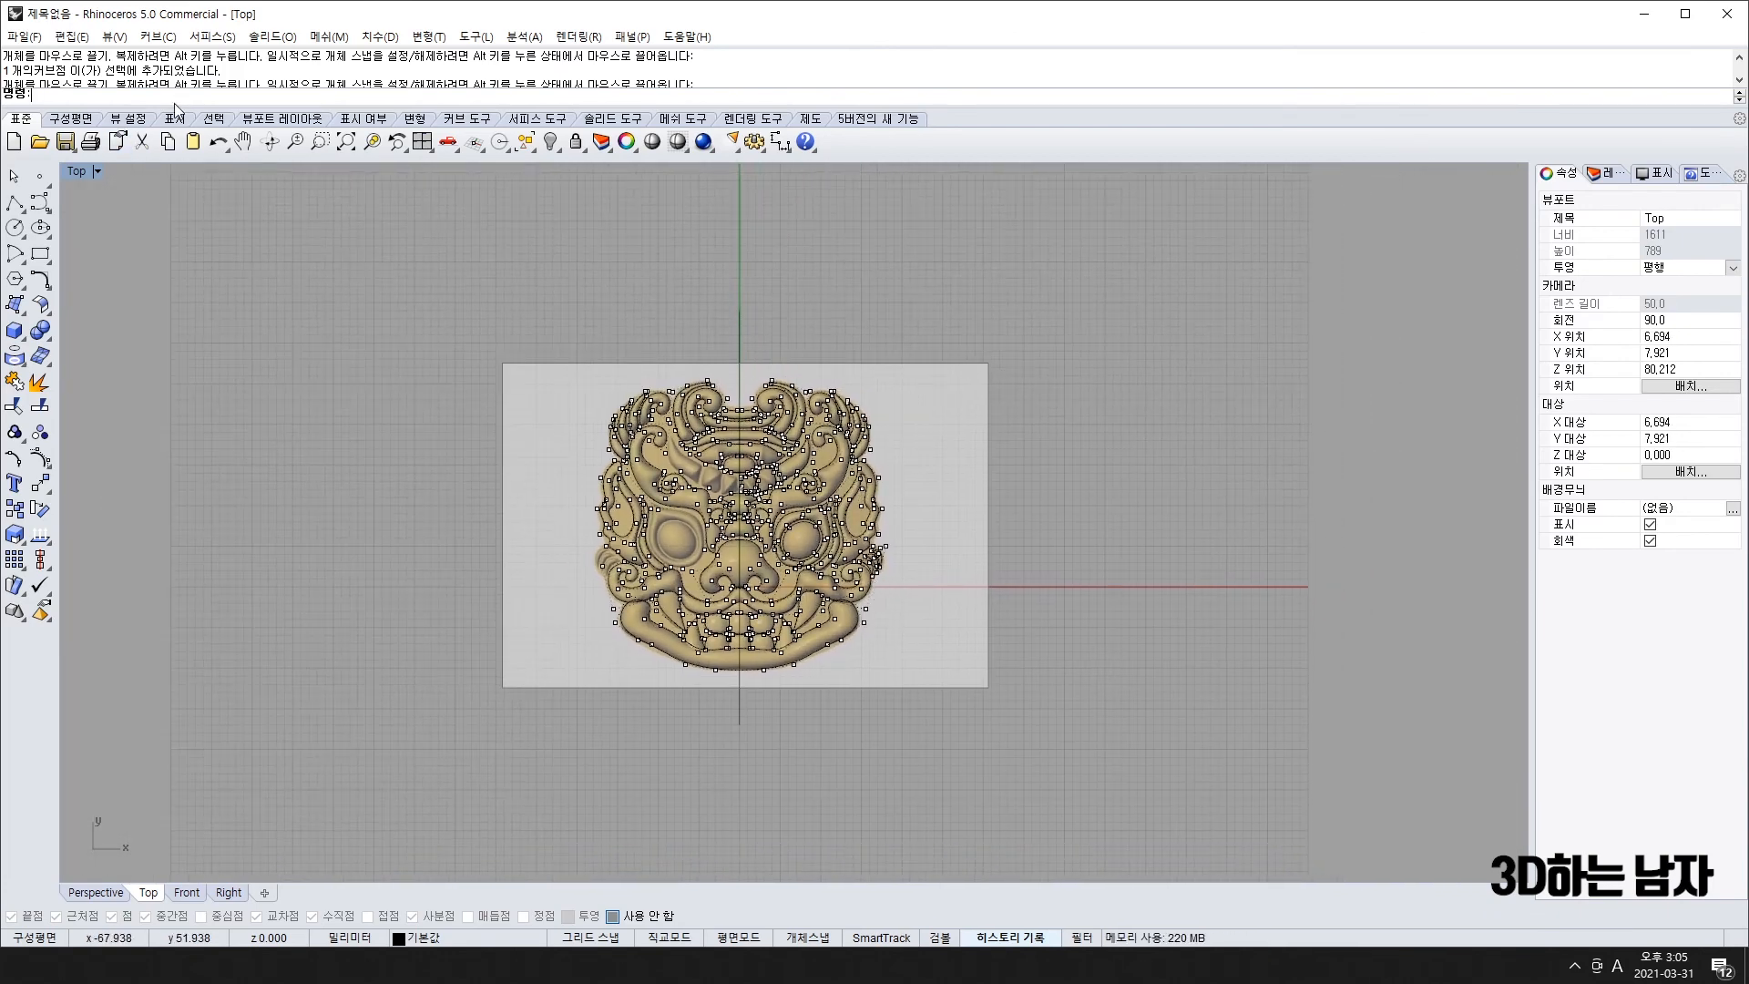
- Enlarge the command history area and delete the vertical centre guide line running through the mask
drag(178, 108, 181, 126)
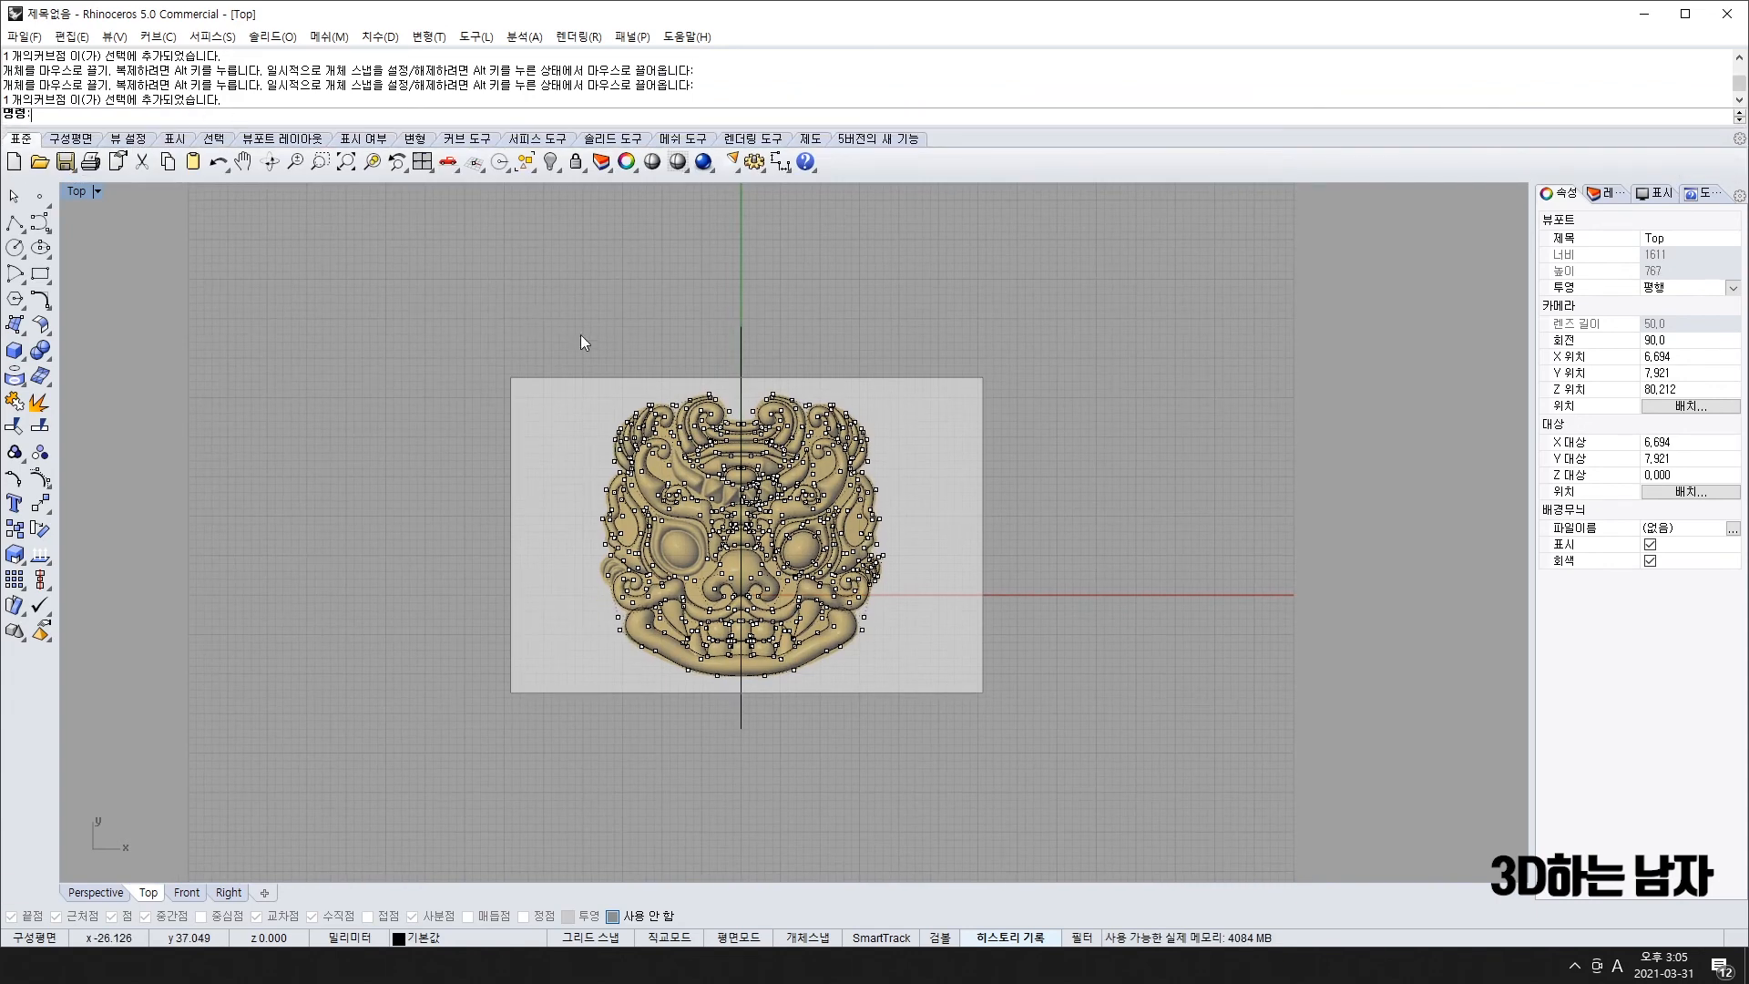
drag(583, 341, 953, 760)
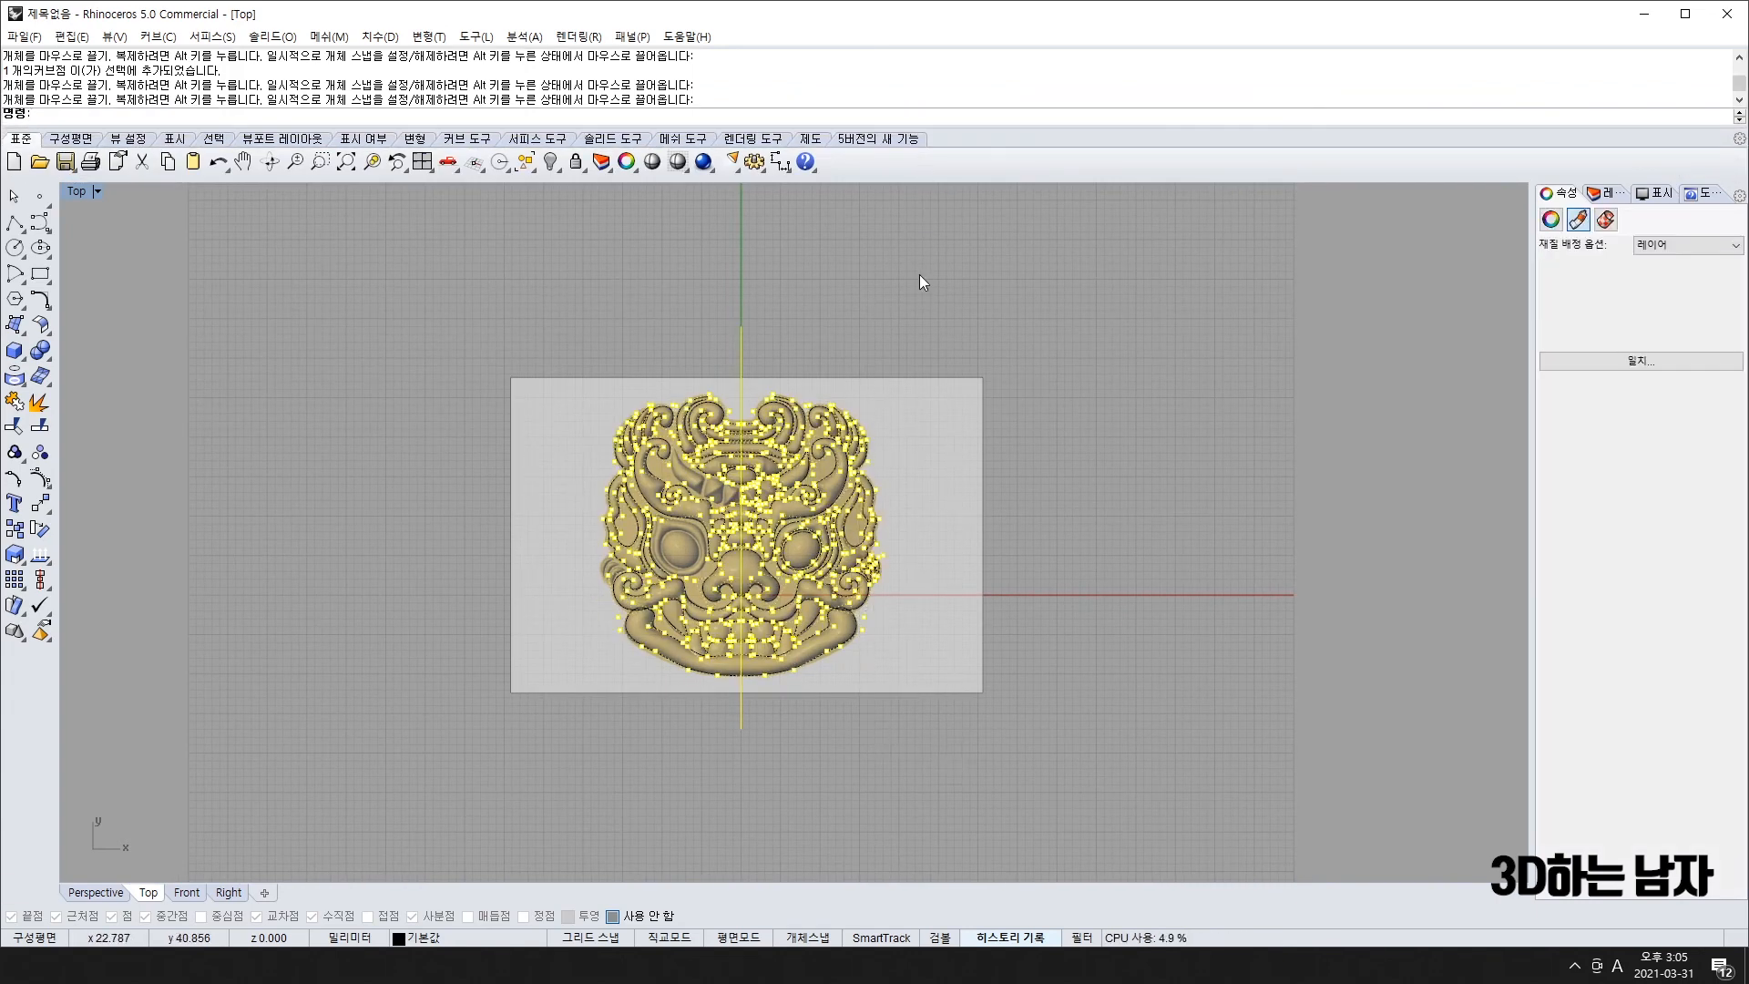
key(Escape)
click(743, 354)
key(Delete)
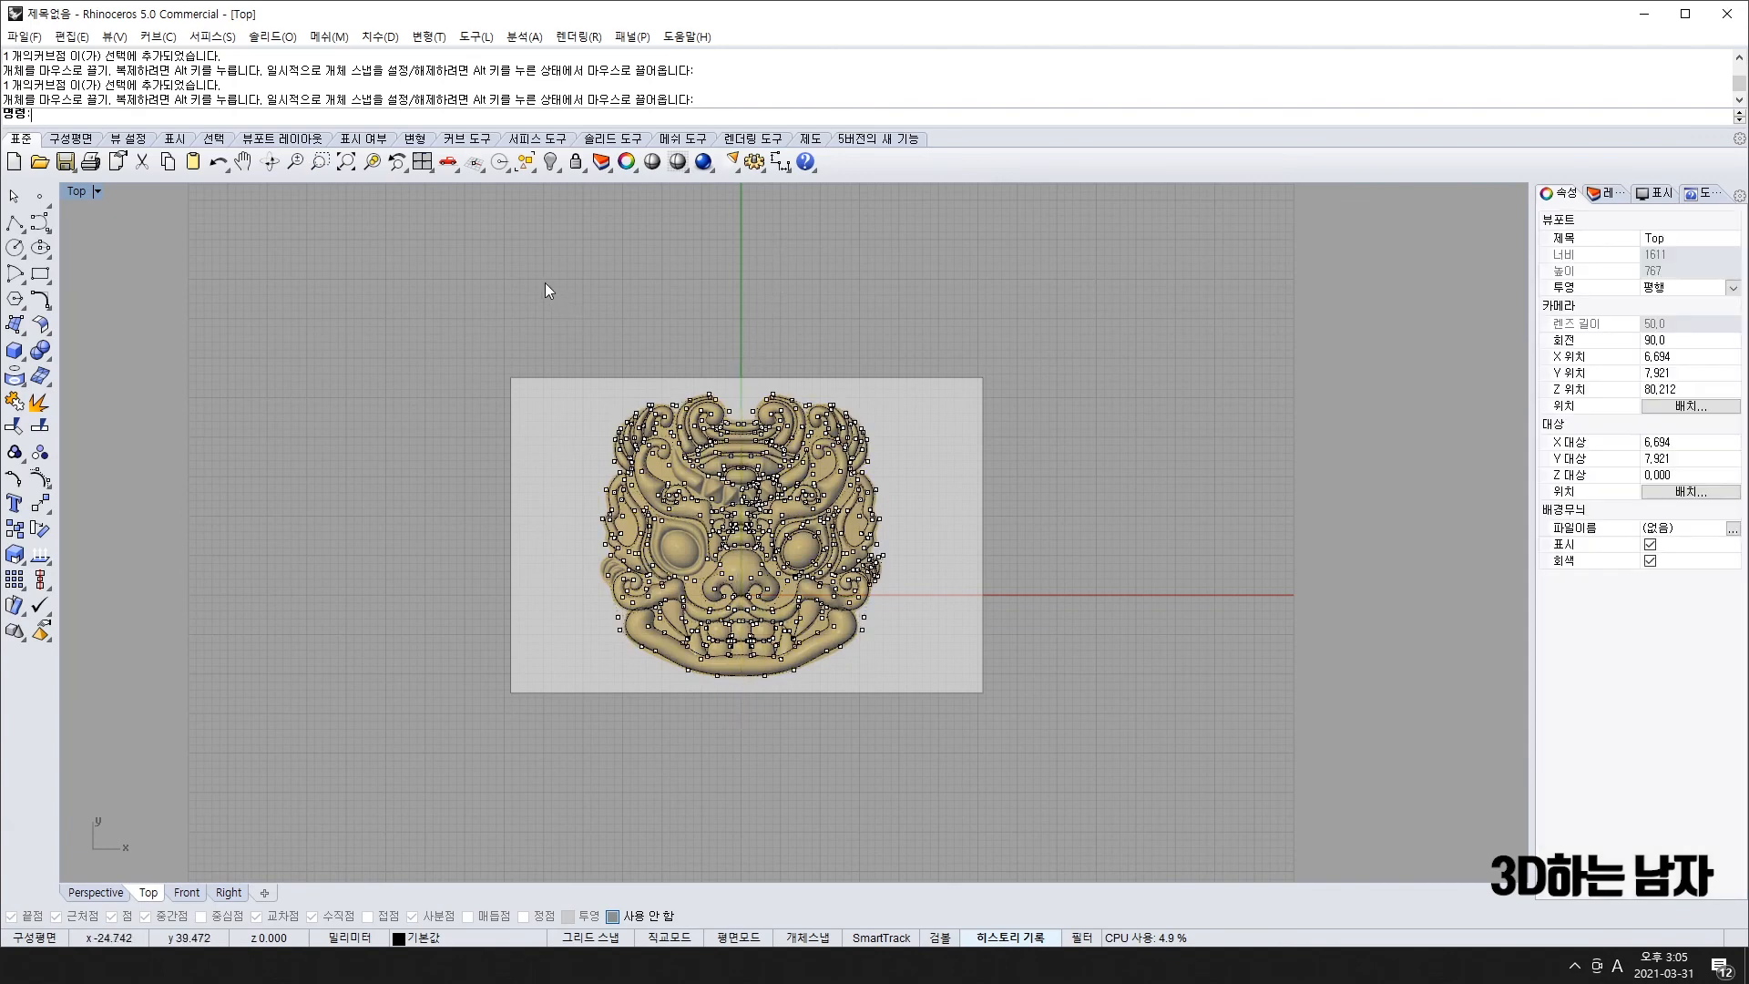
- Select the control points of all mask curves and examine their count in the command history and their placement over the relief
drag(546, 283, 954, 746)
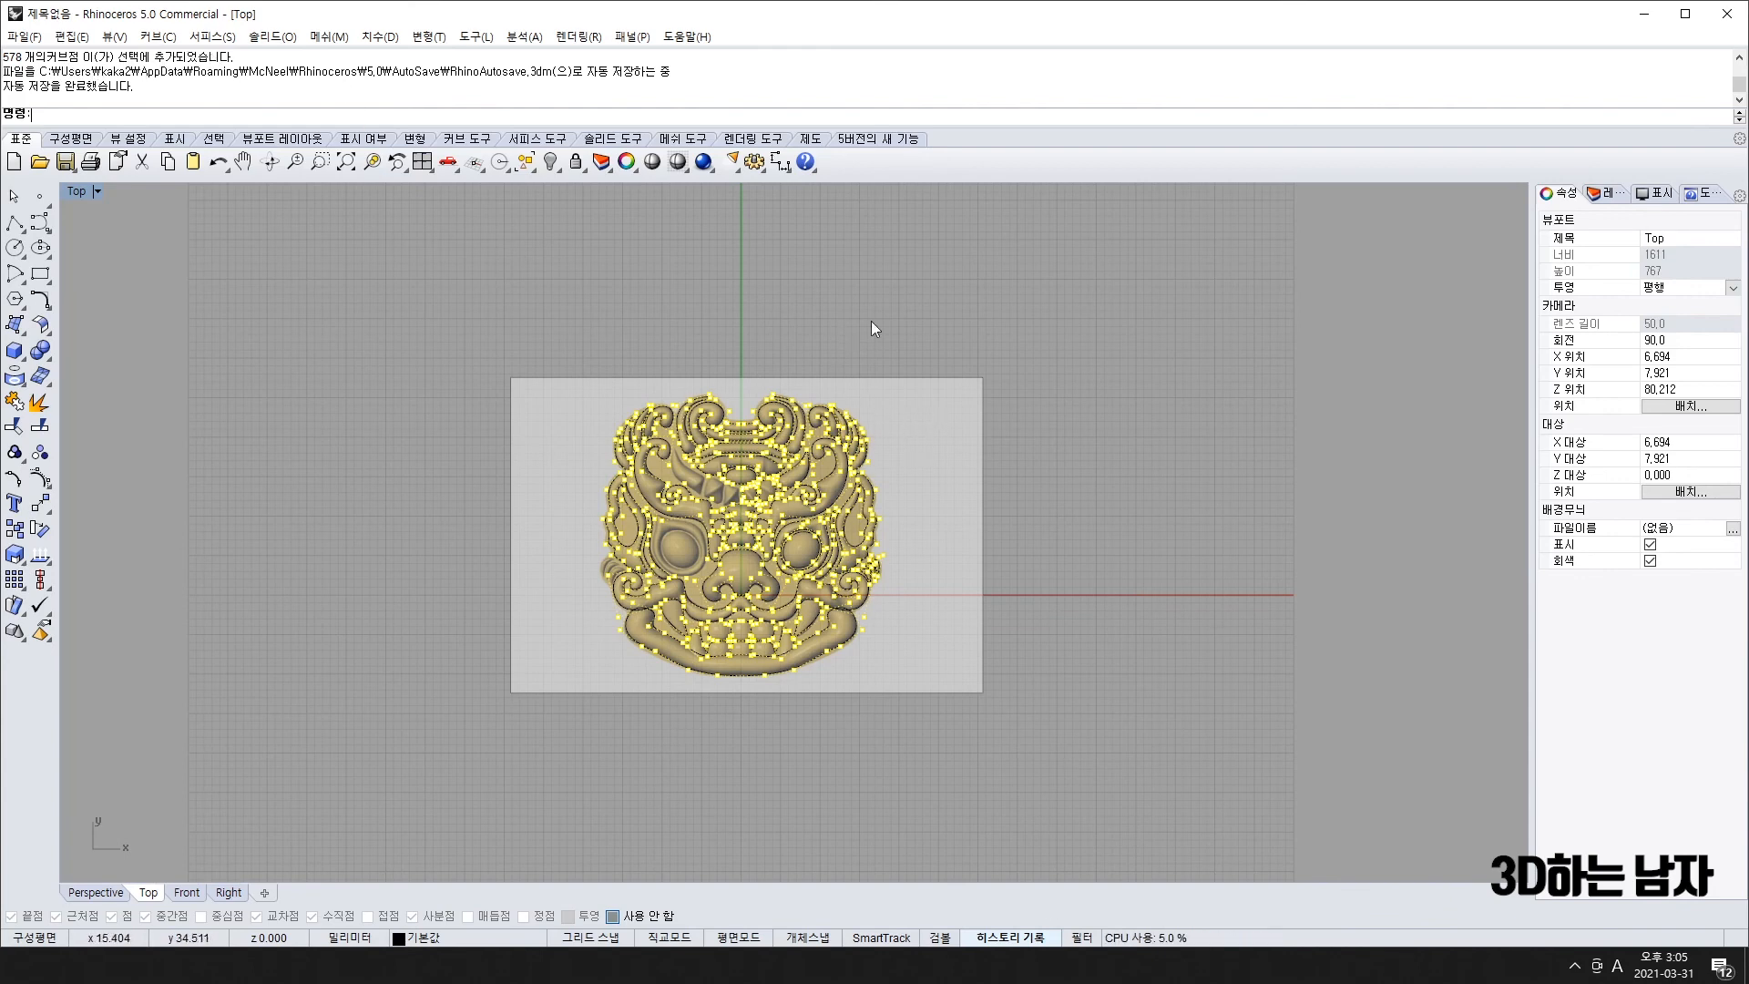
scroll(729, 590, up, 4)
scroll(736, 555, up, 5)
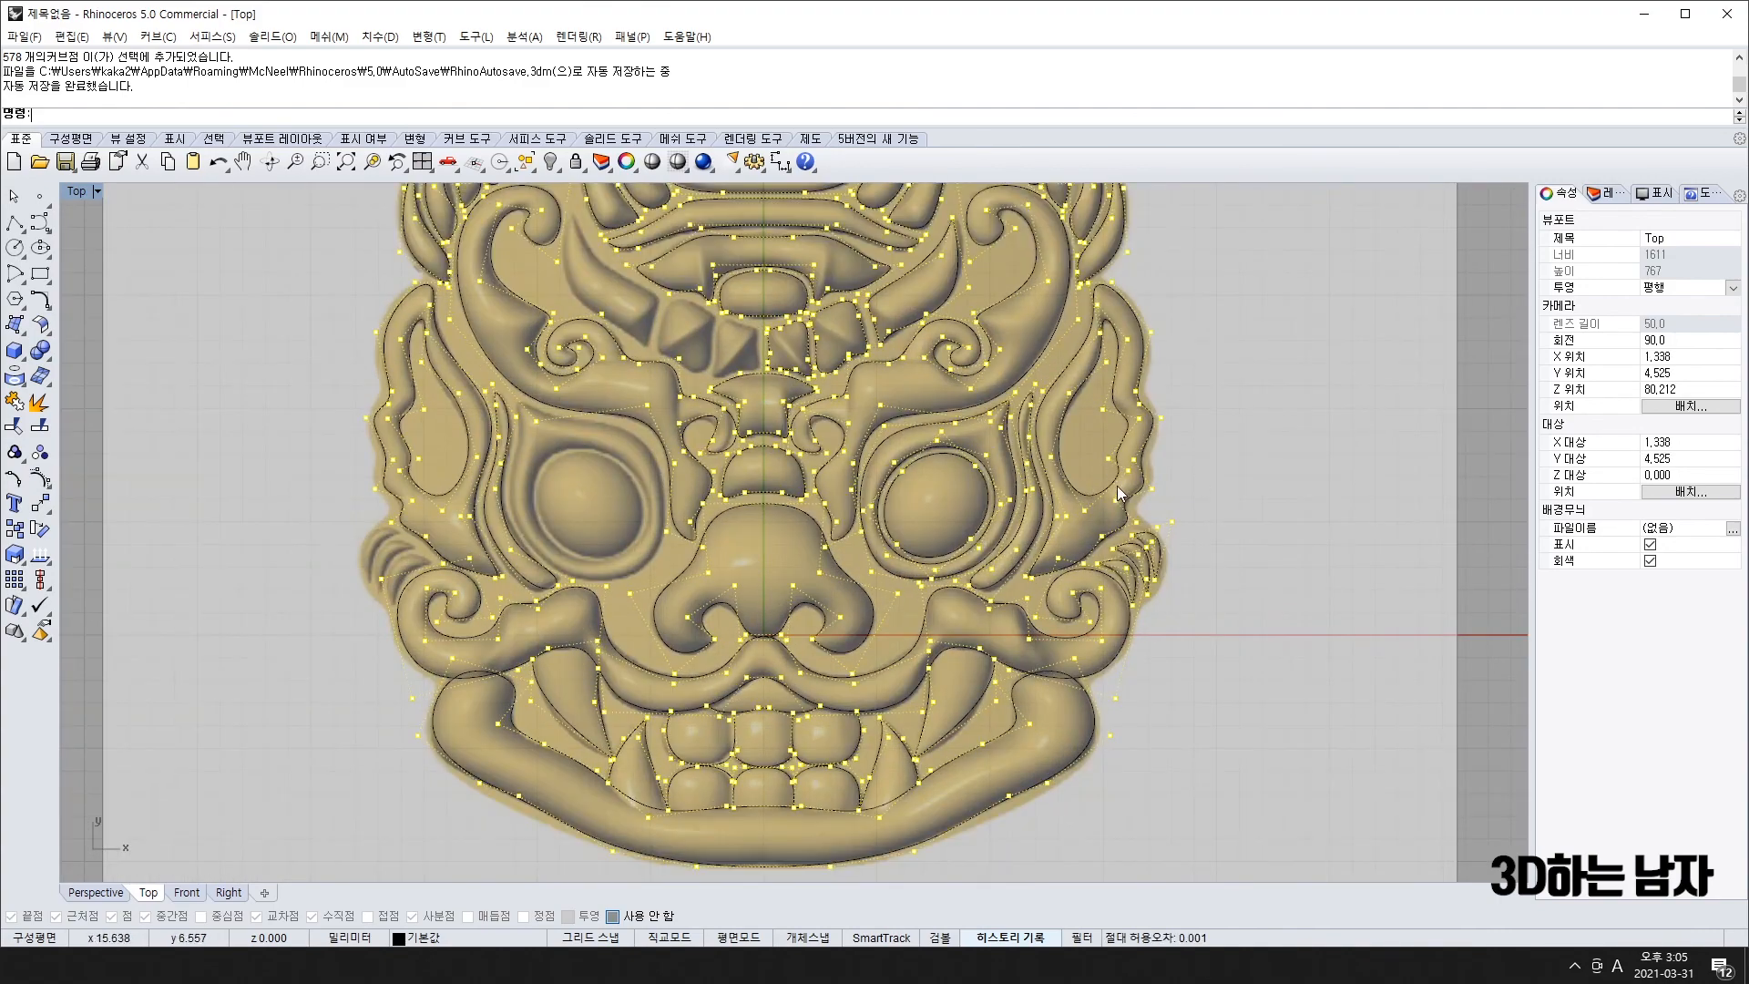
scroll(1117, 484, down, 6)
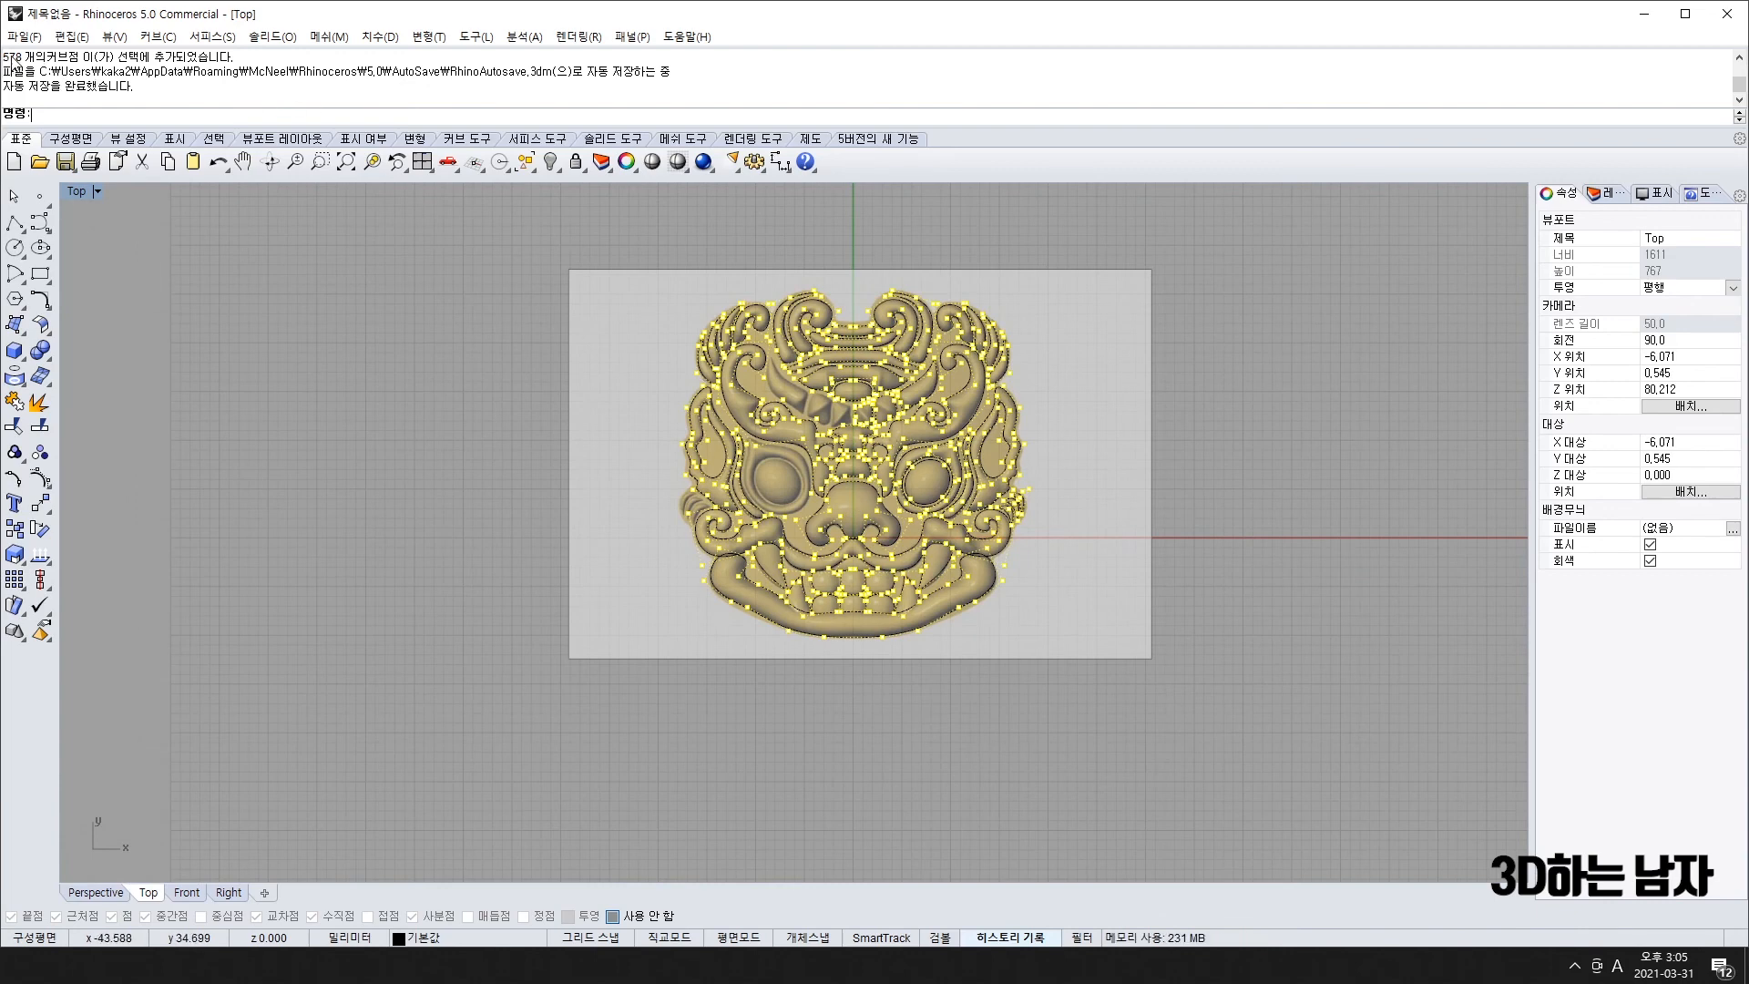
click(320, 304)
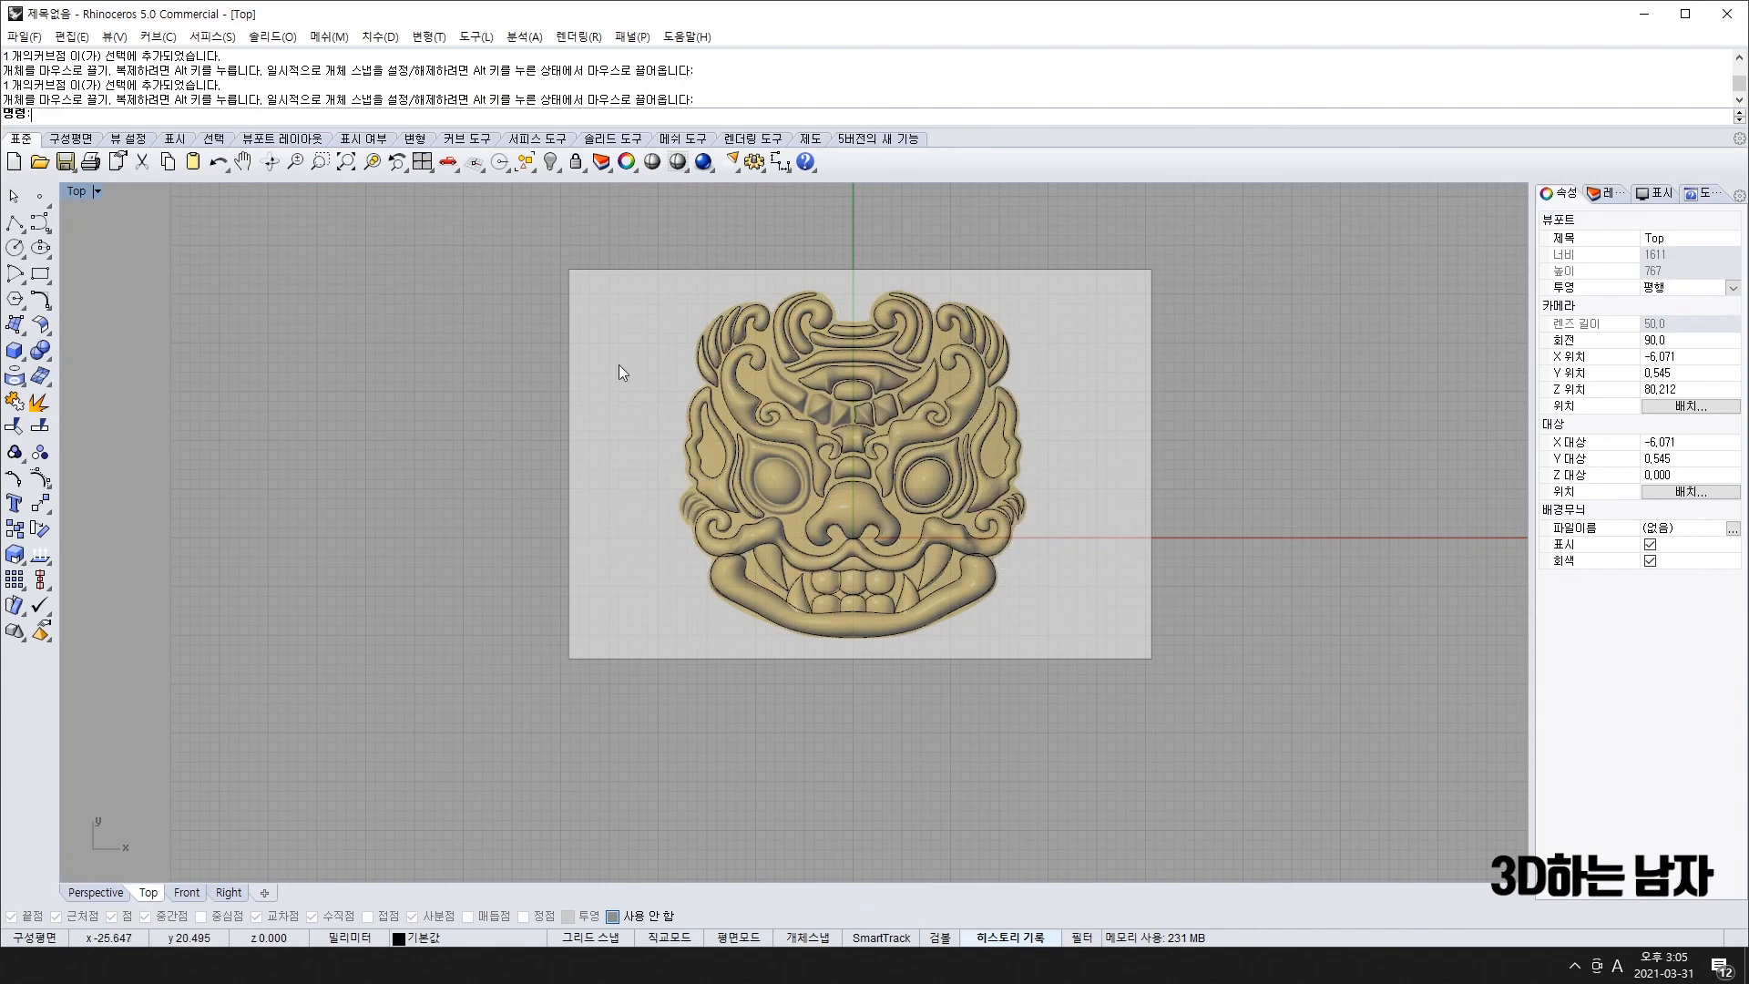
drag(641, 280, 1110, 778)
key(F10)
drag(633, 233, 1052, 796)
scroll(246, 92, down, 4)
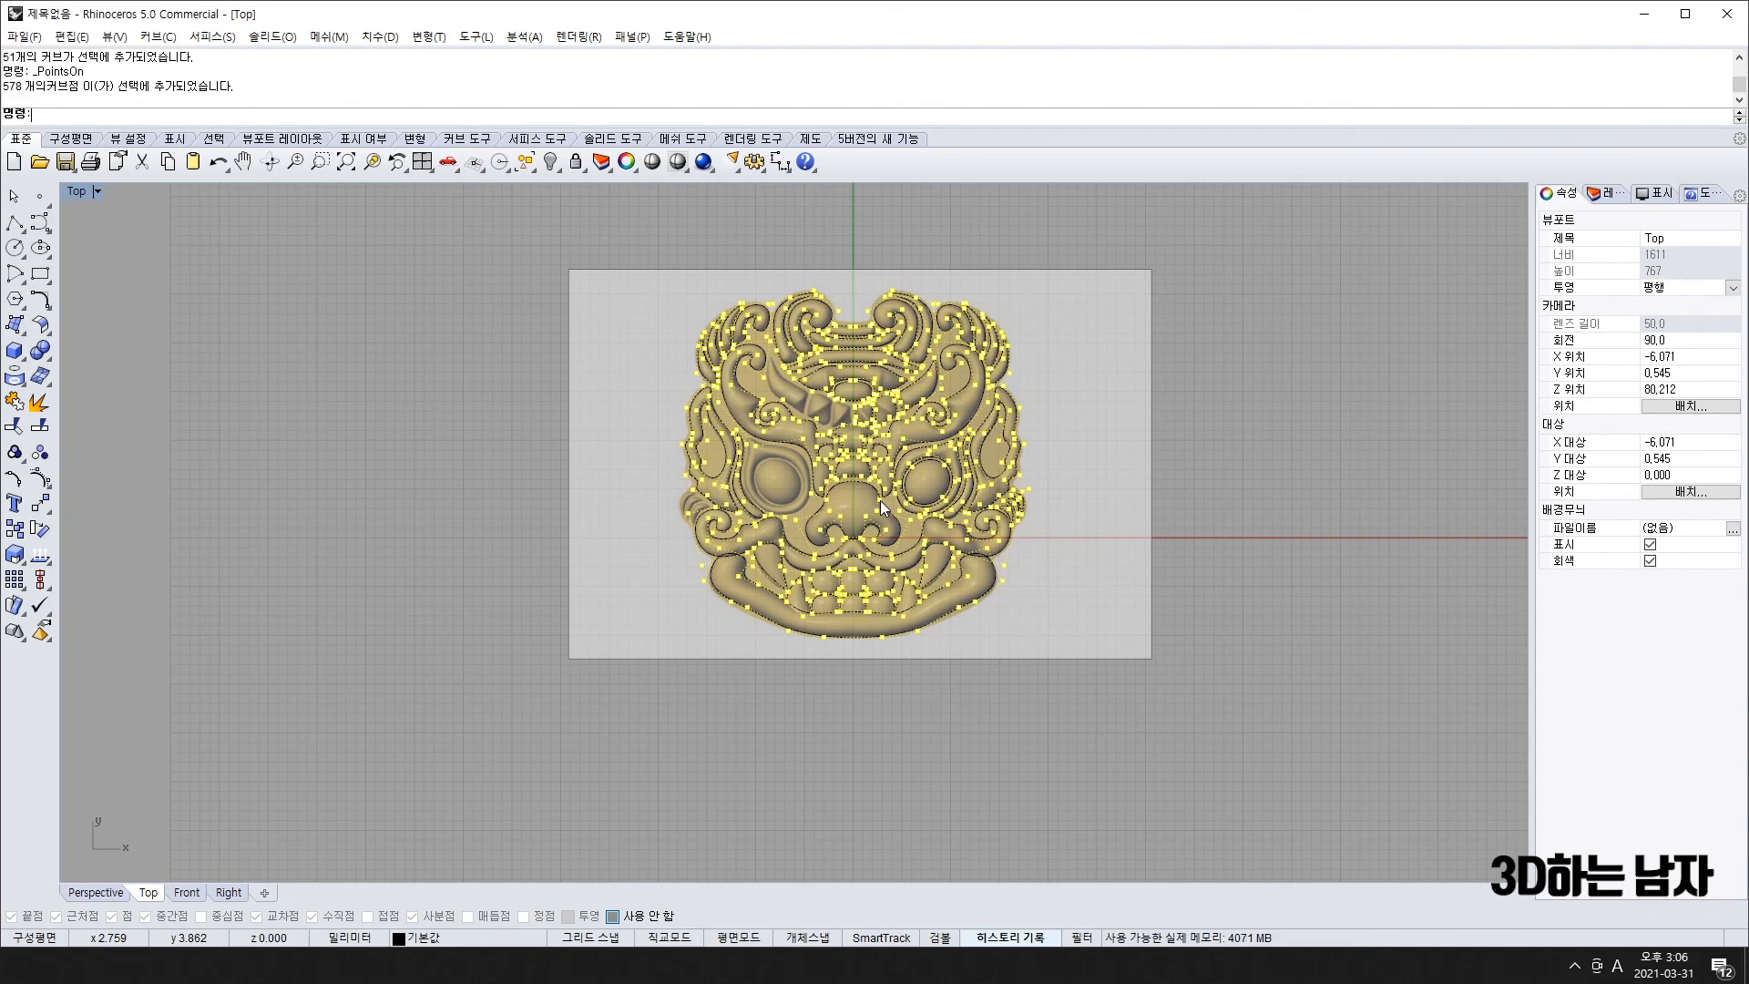
key(Escape)
key(Escape)
- Mirror the right eye's two inner rings and outer teardrop outline across the vertical centre line through the origin
scroll(899, 458, up, 8)
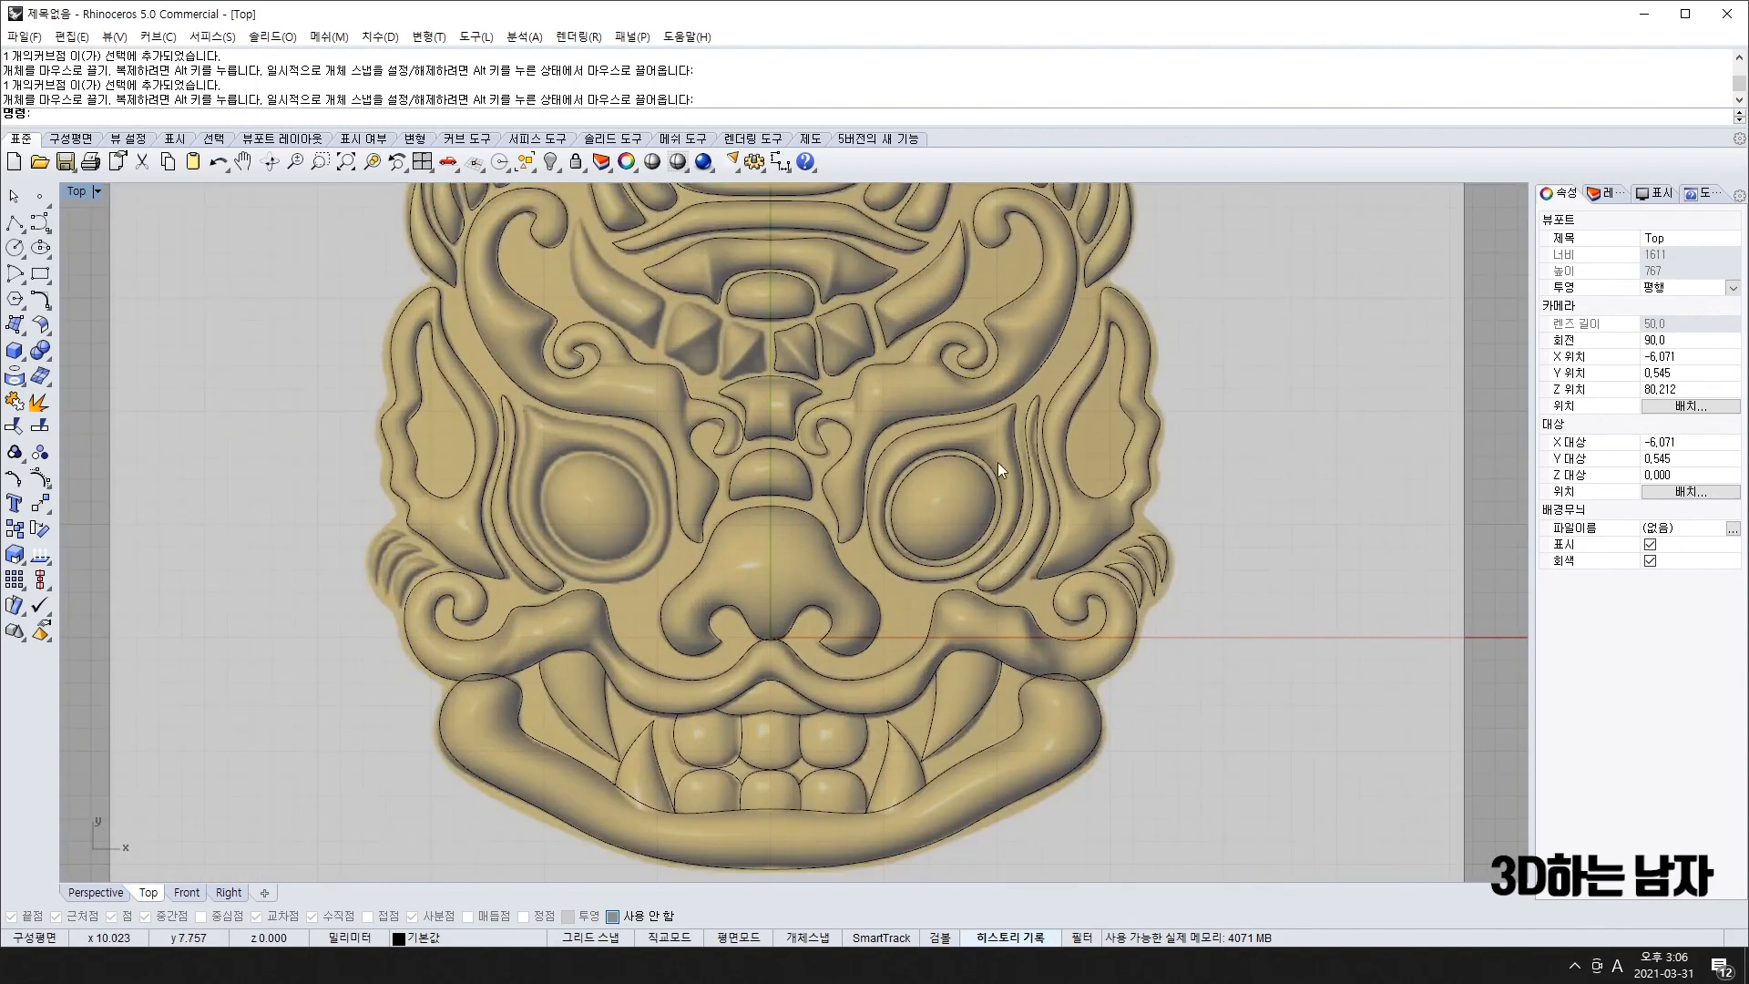
click(986, 472)
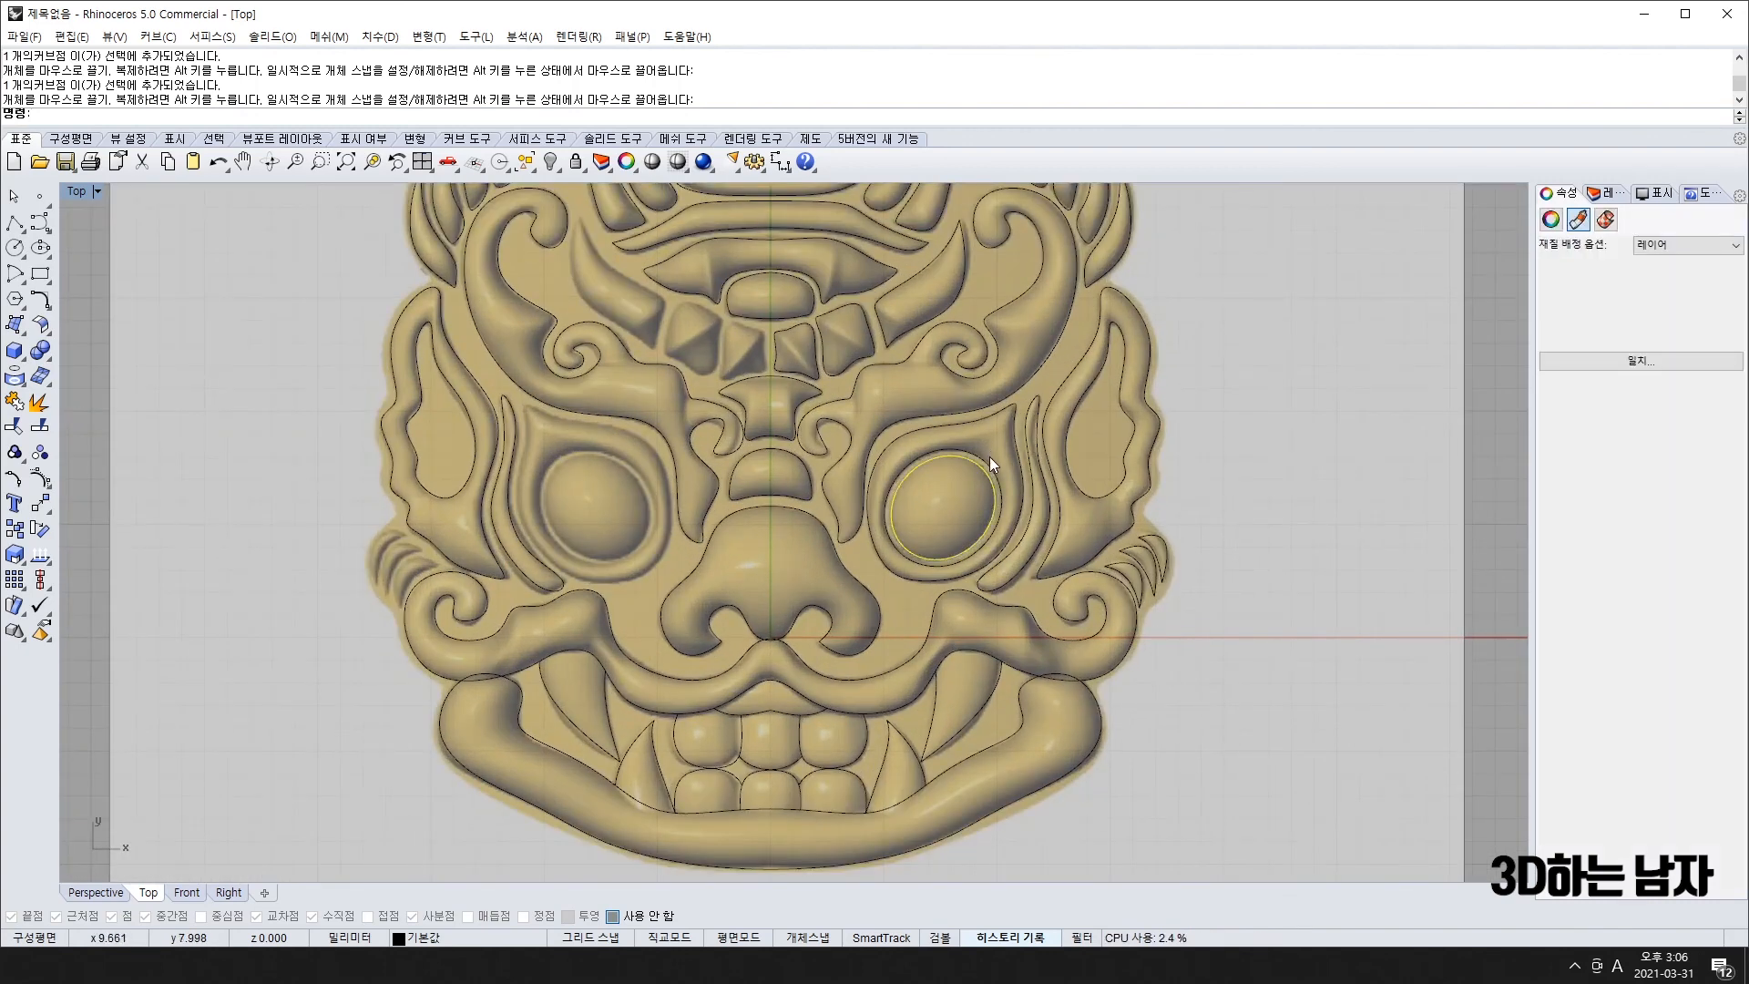
shift+click(989, 458)
shift+click(1015, 421)
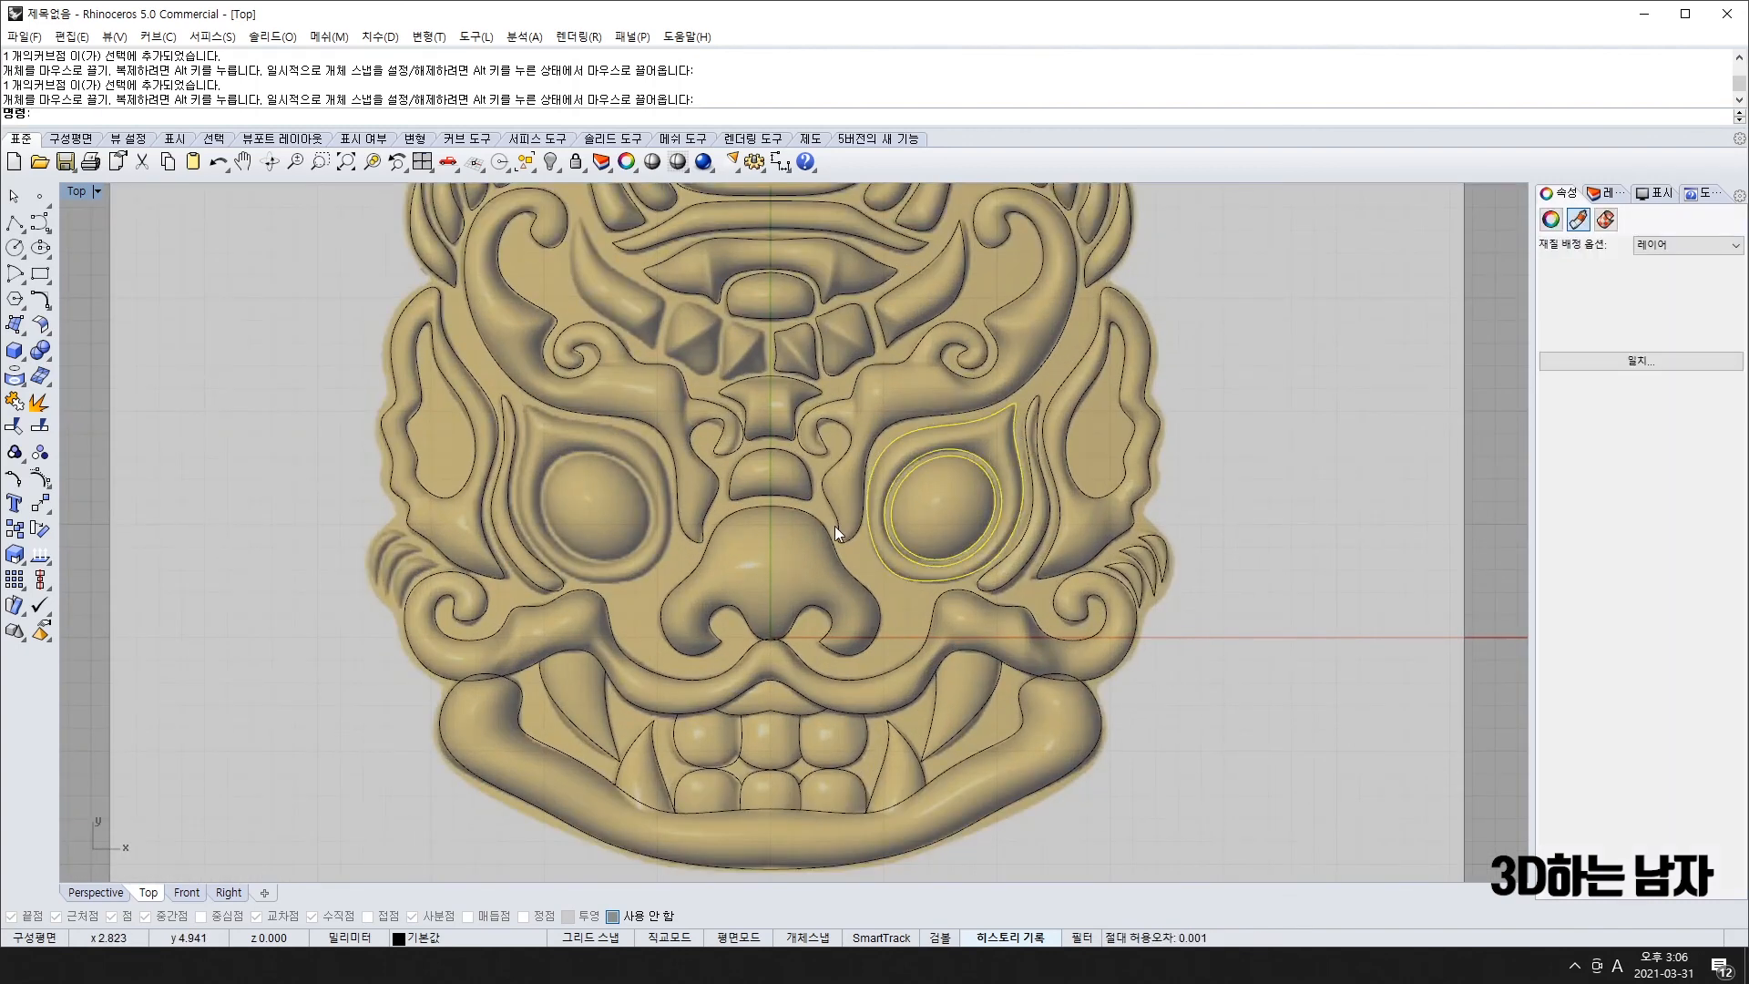
text(mi)
key(Return)
text(0)
key(Return)
click(769, 844)
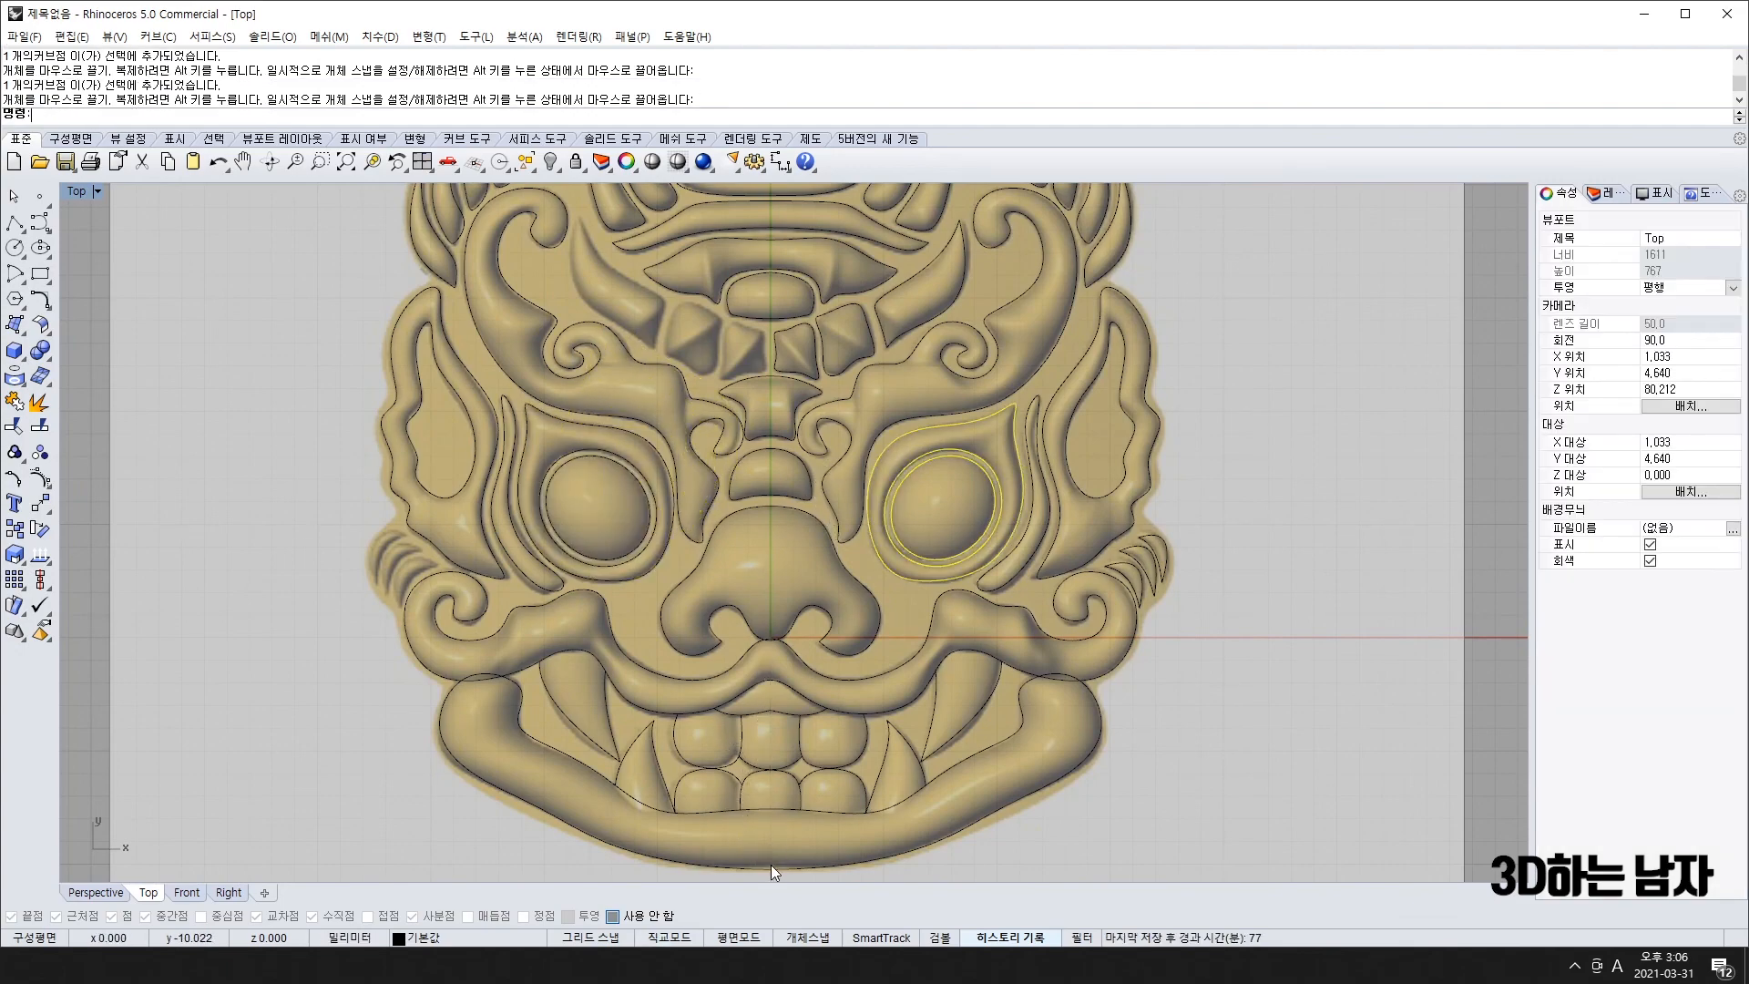
- Highlight all the traced curves and examine both sides of the mask for parts lacking a mirrored copy
scroll(856, 727, down, 5)
key(ctrl+a)
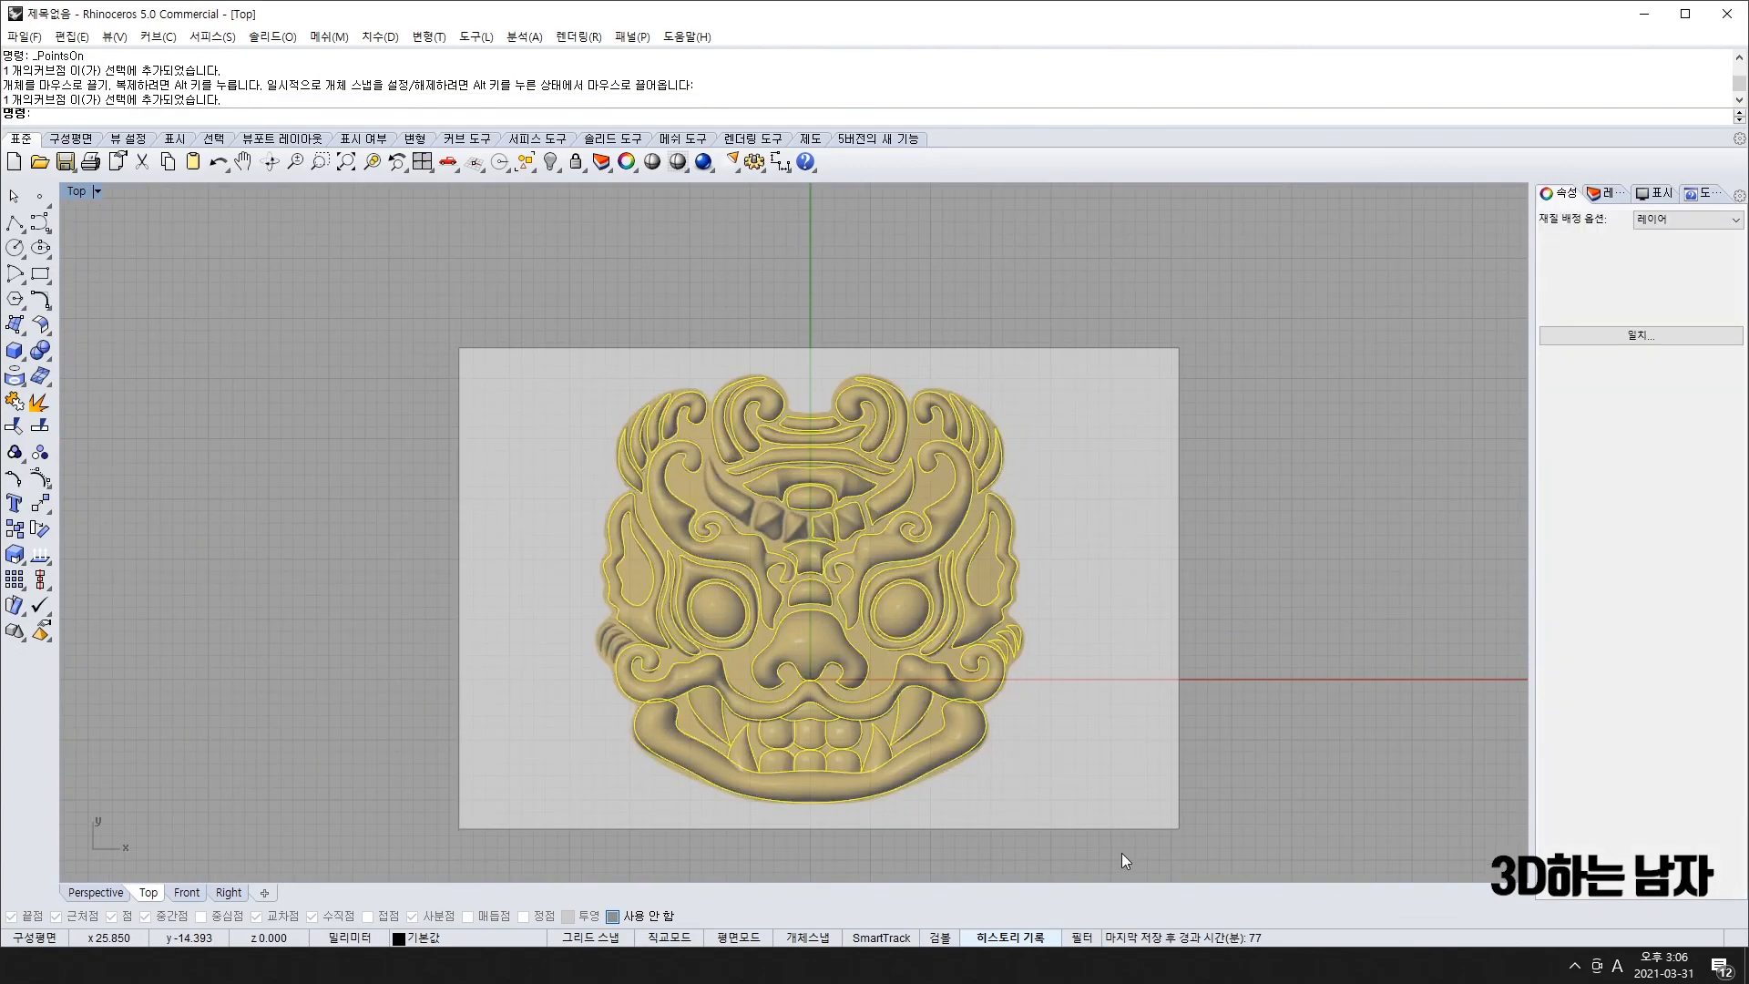
scroll(610, 654, up, 5)
scroll(1304, 745, down, 4)
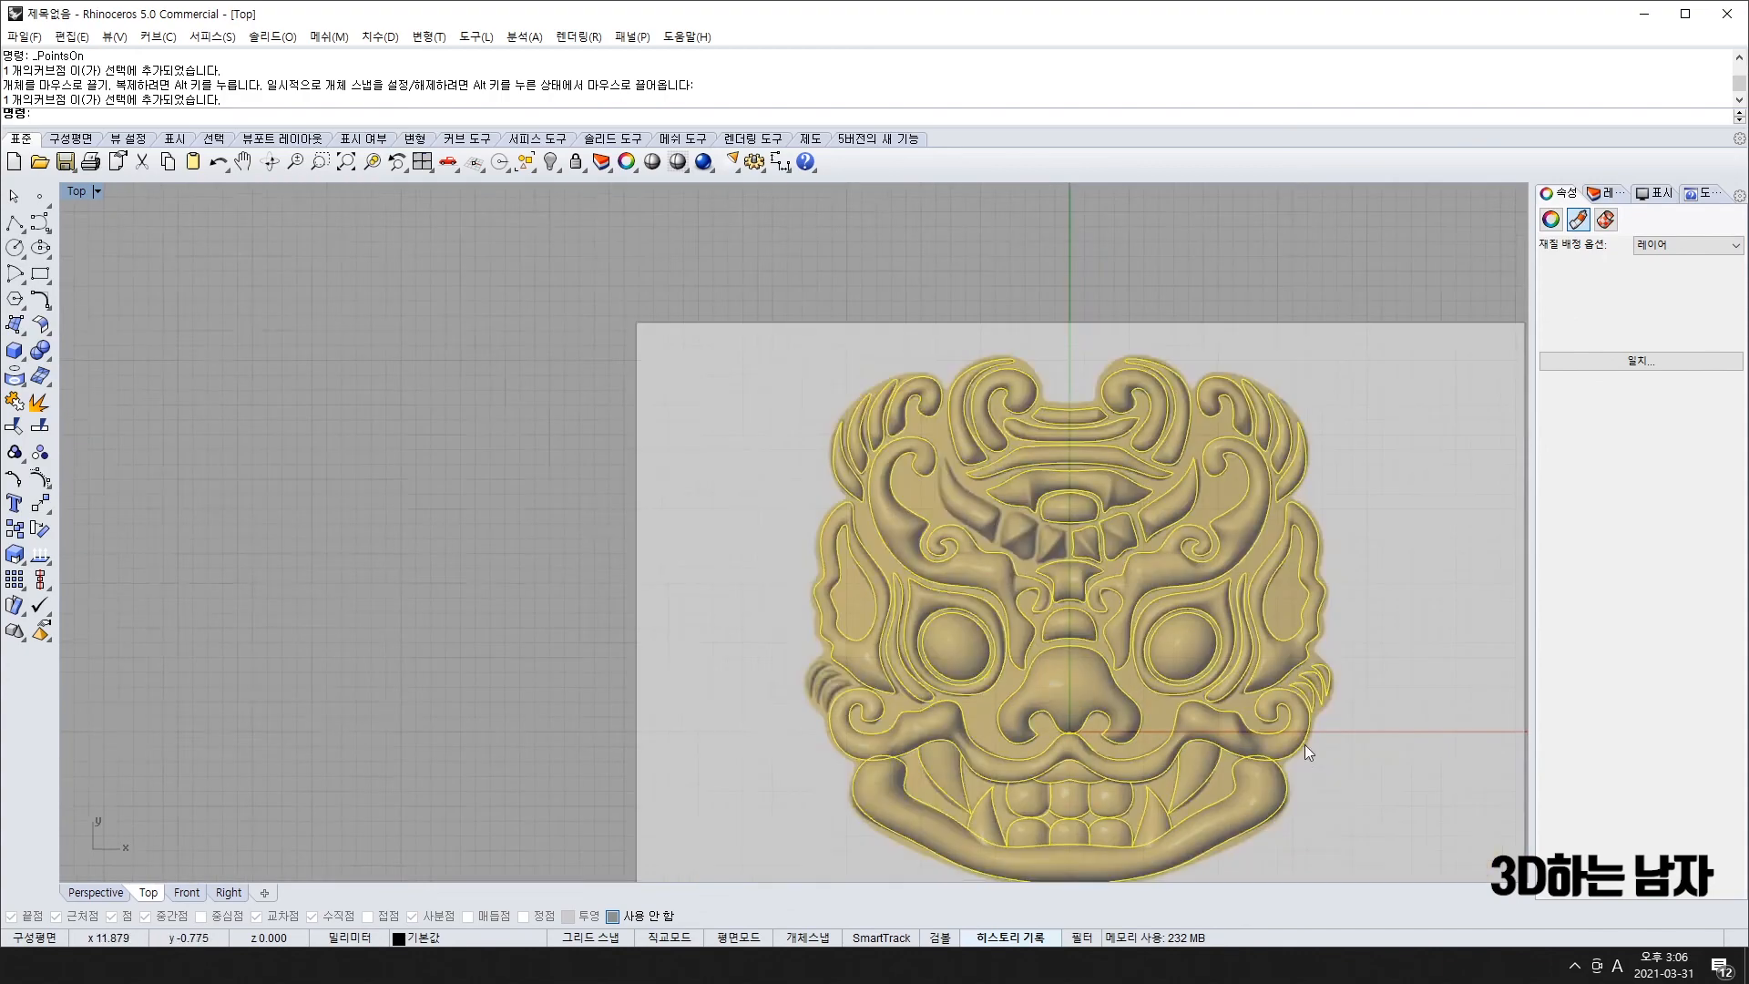
scroll(1168, 685, up, 6)
key(Escape)
- Mirror the small pointed hair curves beside the right cheek curl across the vertical centre line through the origin
click(890, 667)
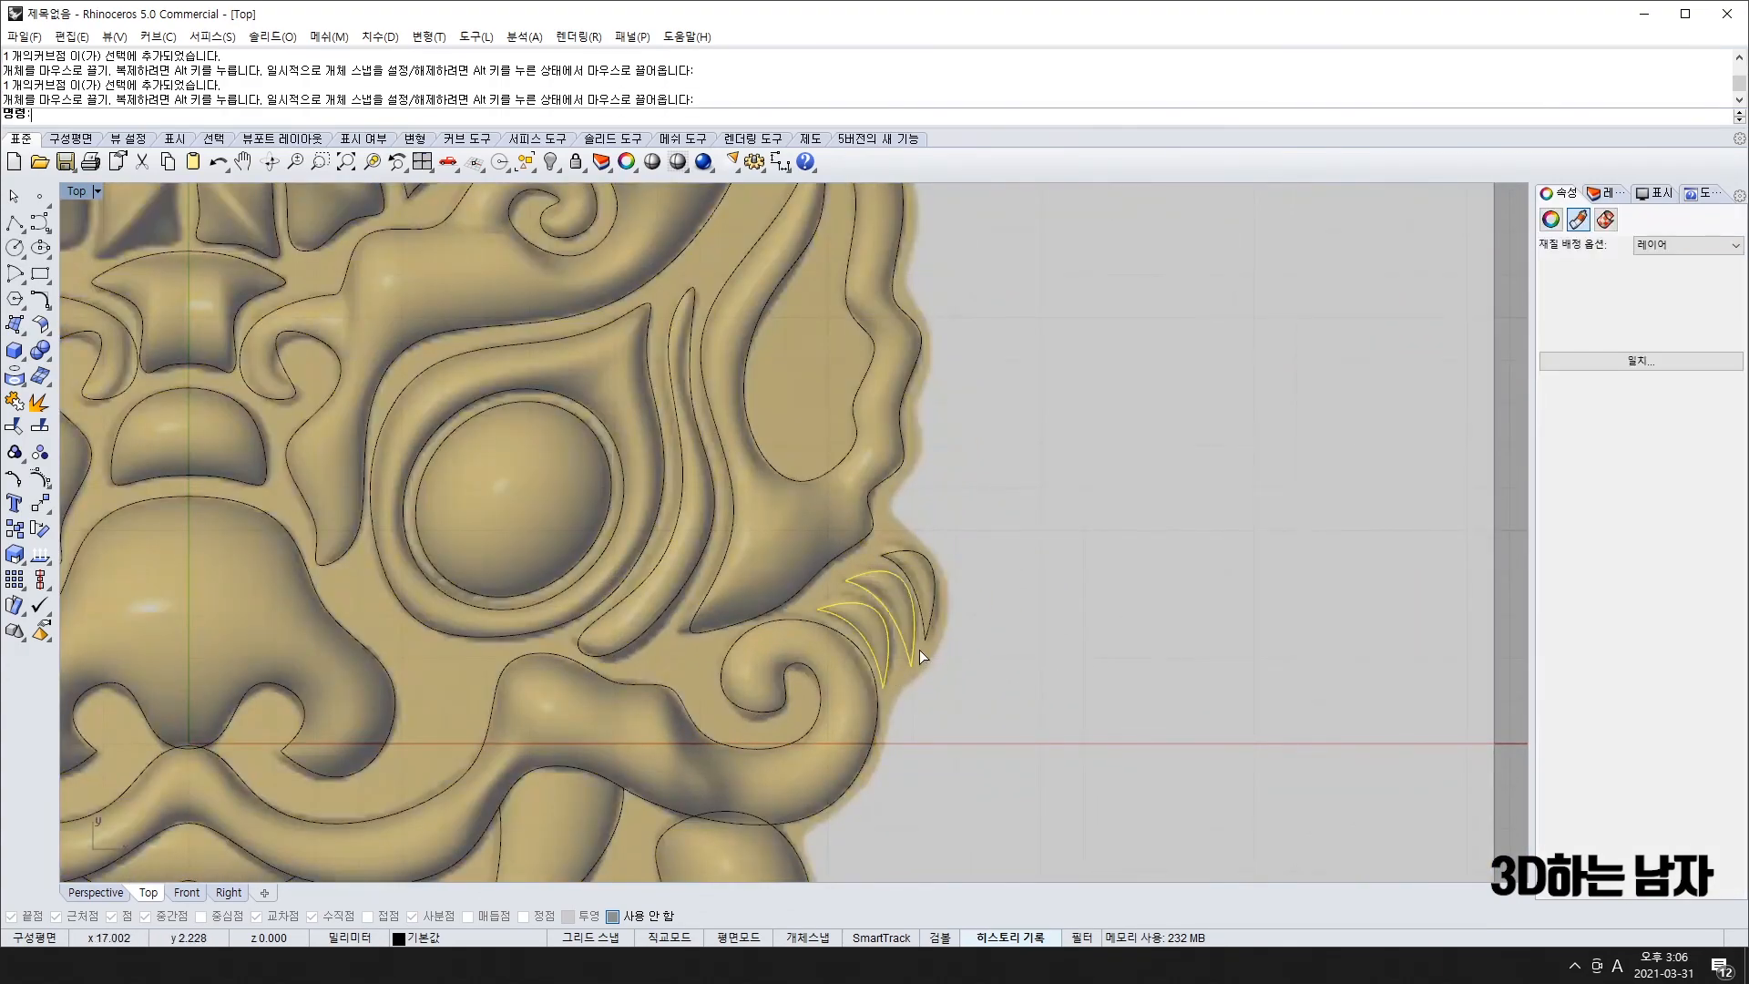
scroll(926, 623, down, 5)
scroll(925, 621, up, 6)
key(F10)
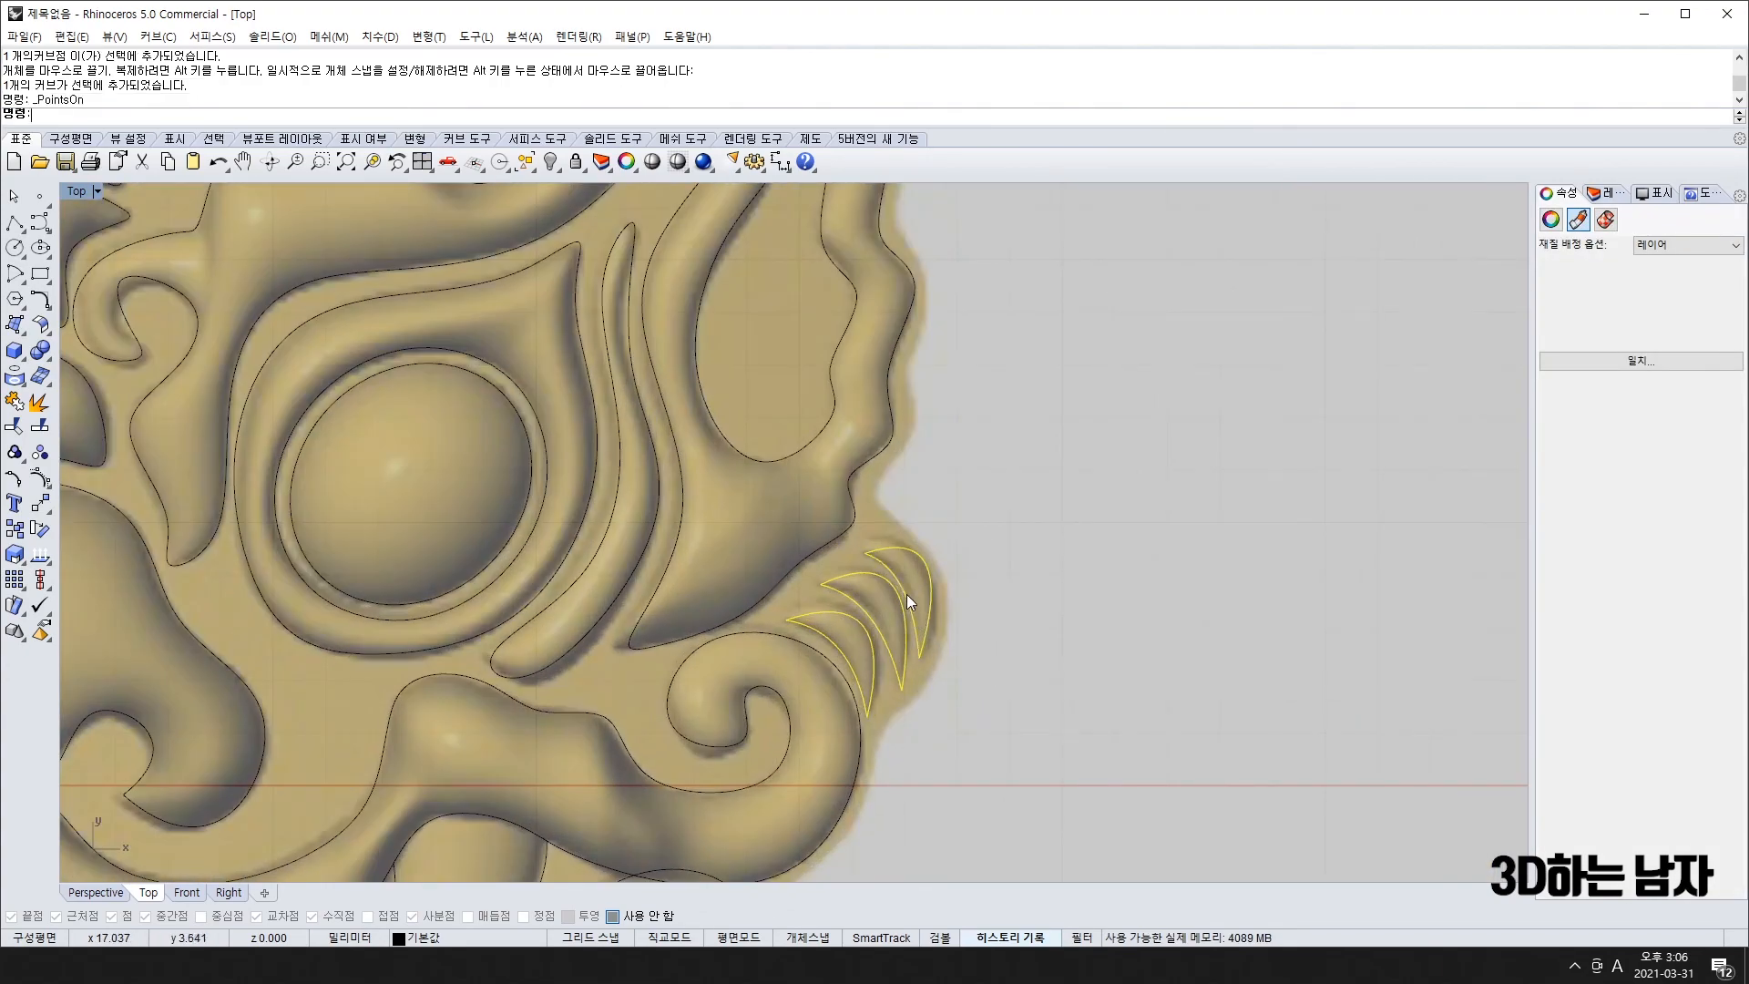
scroll(689, 649, down, 10)
right_drag(402, 707, 647, 656)
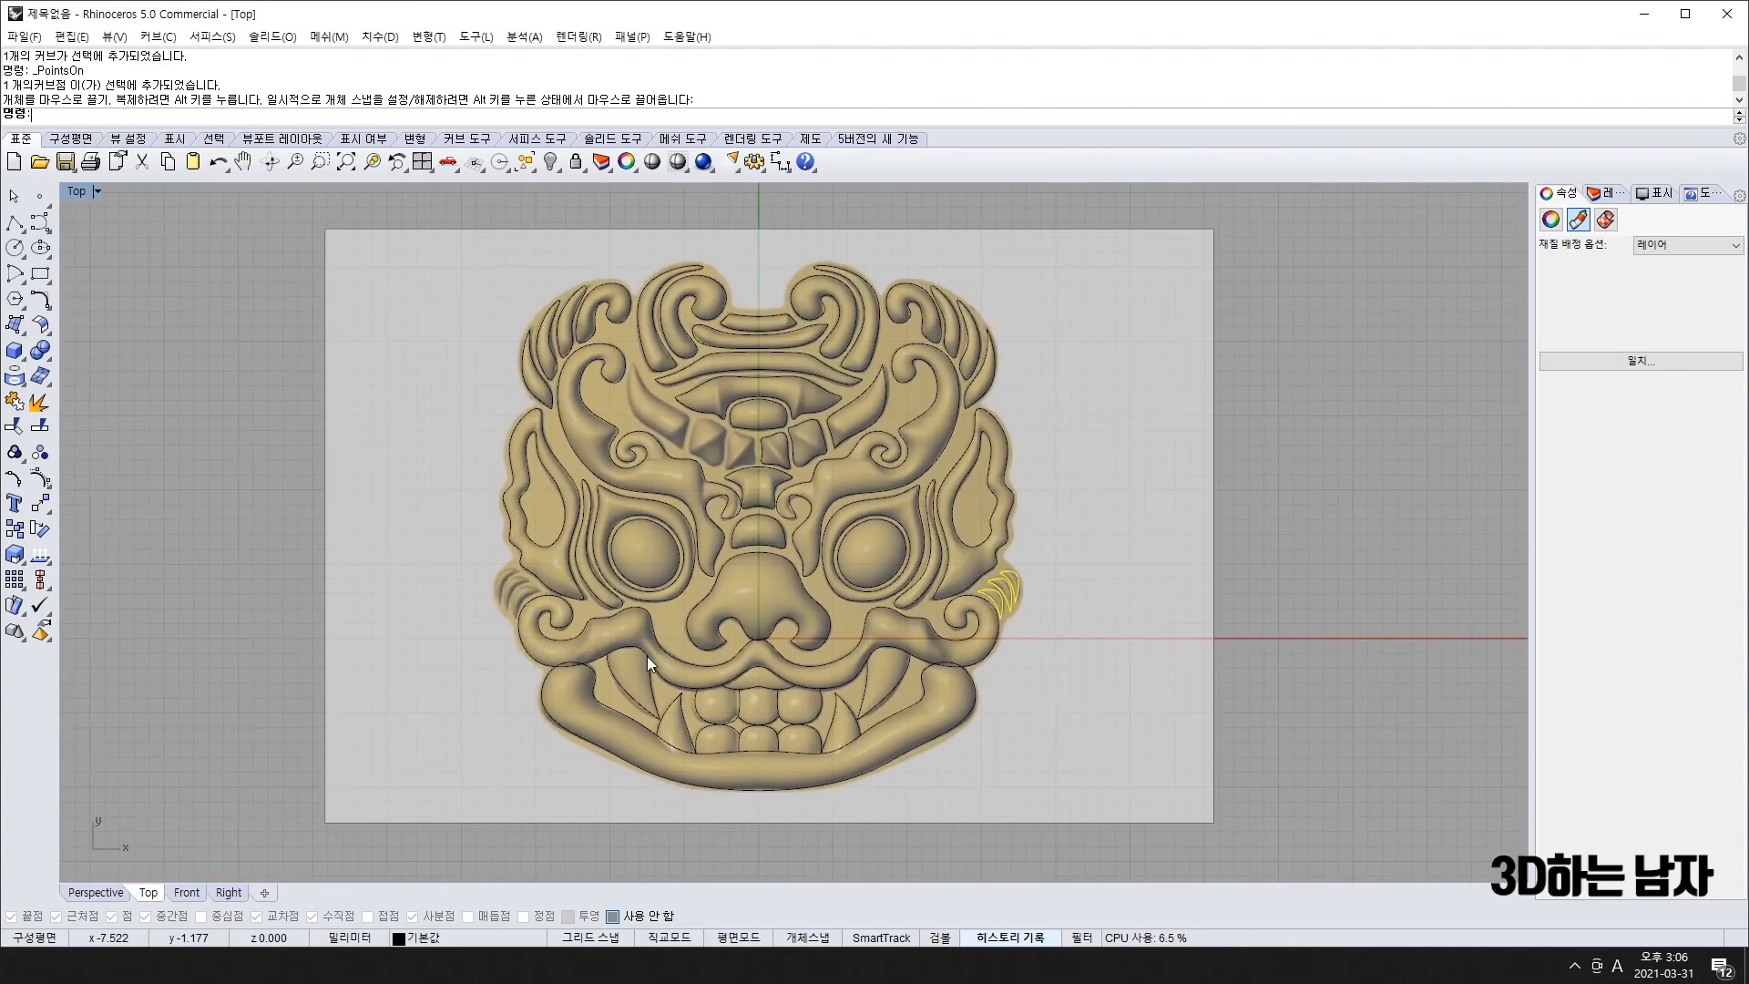
text(Q)
key(Return)
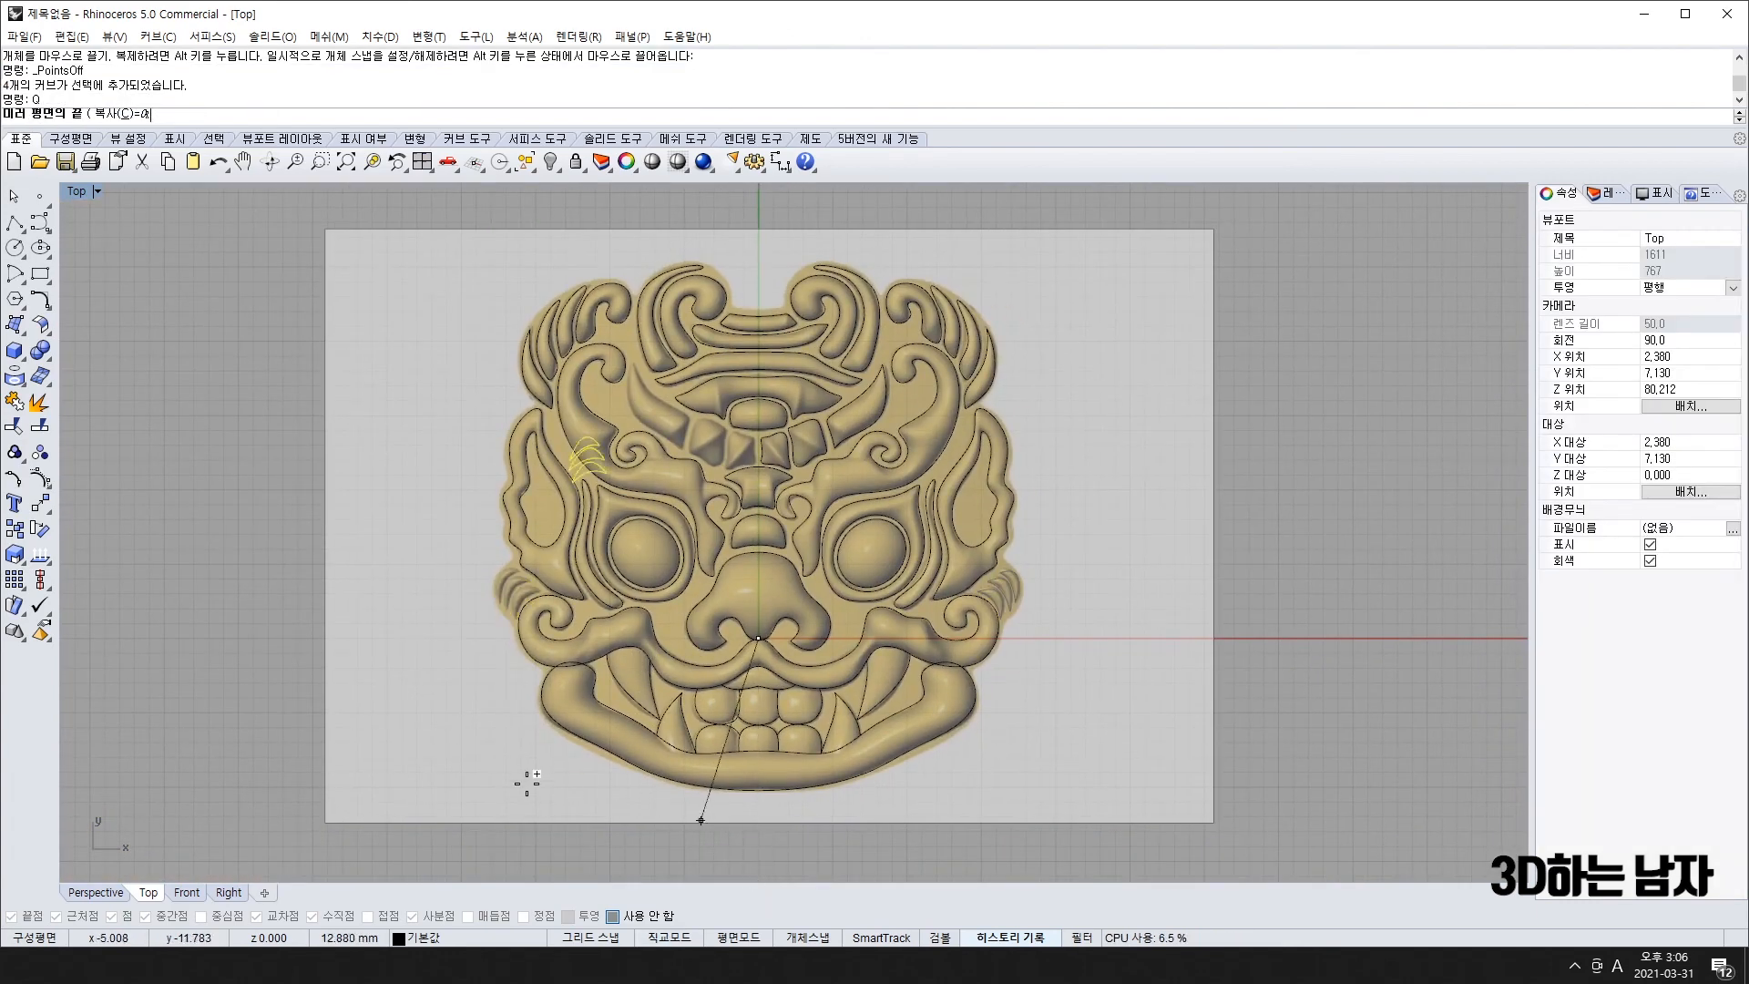
click(775, 829)
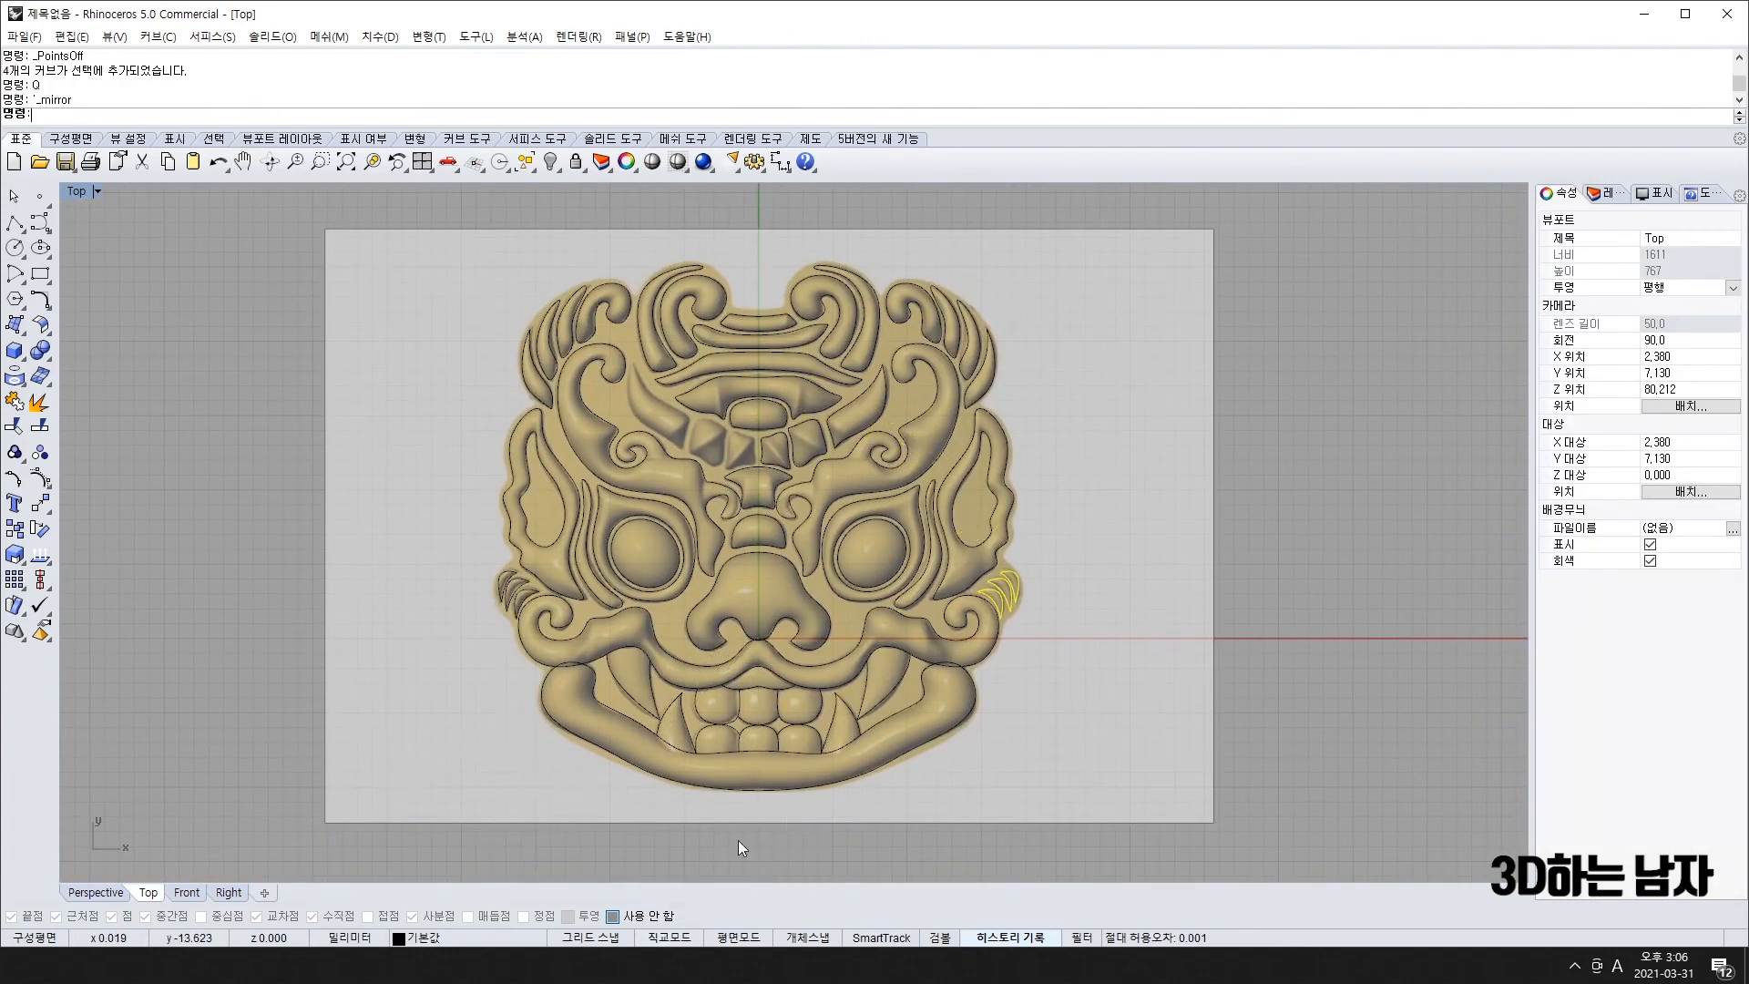
- Turn on and select the control points of the completed mask curves to check the point count and both halves
scroll(484, 736, down, 3)
drag(401, 406, 849, 806)
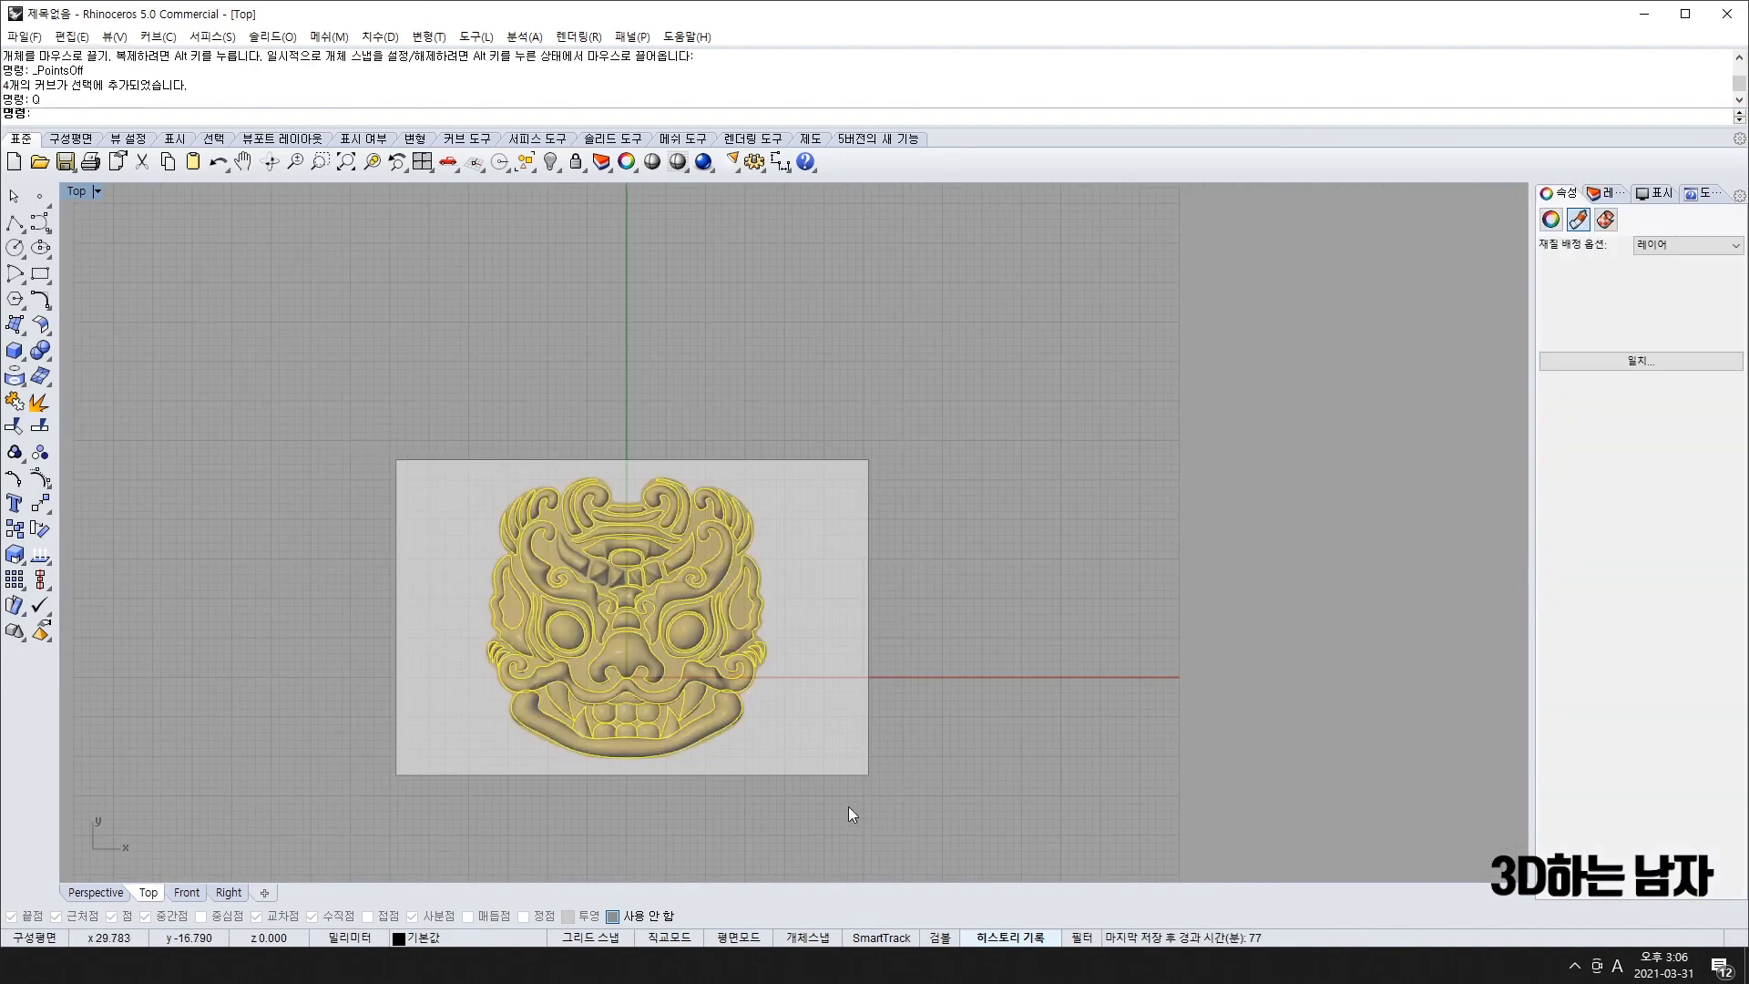
key(F10)
drag(318, 312, 880, 909)
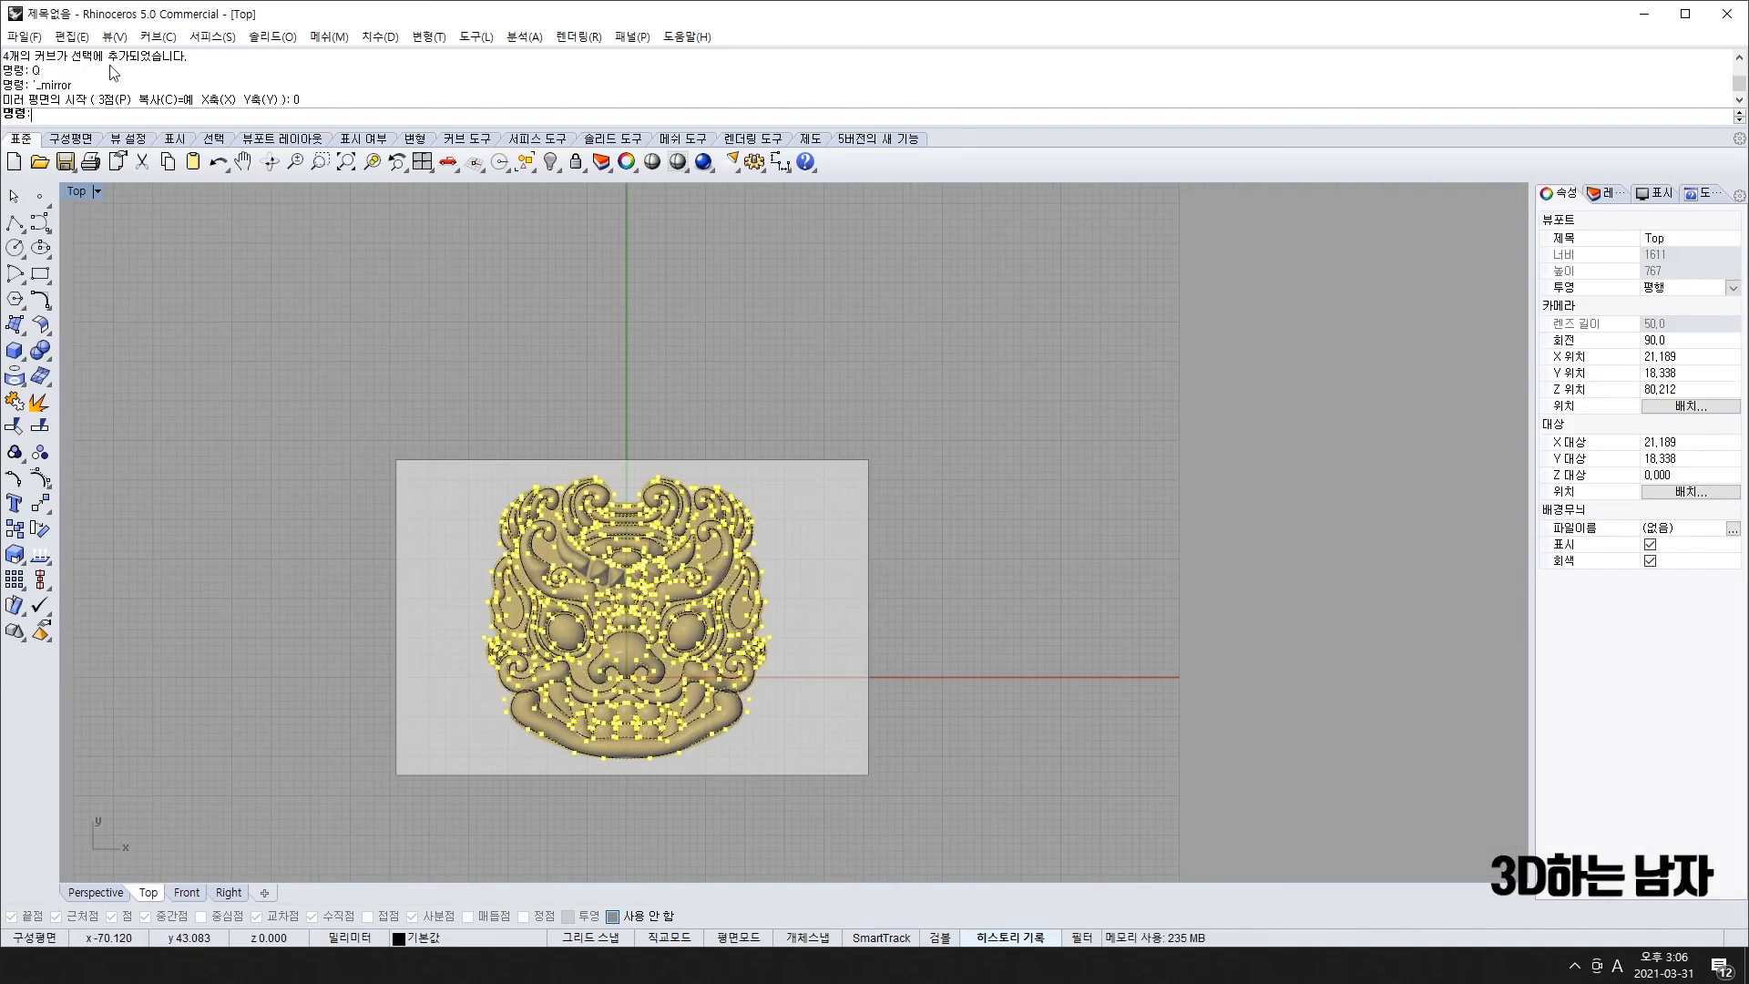
scroll(108, 85, up, 2)
scroll(108, 89, down, 2)
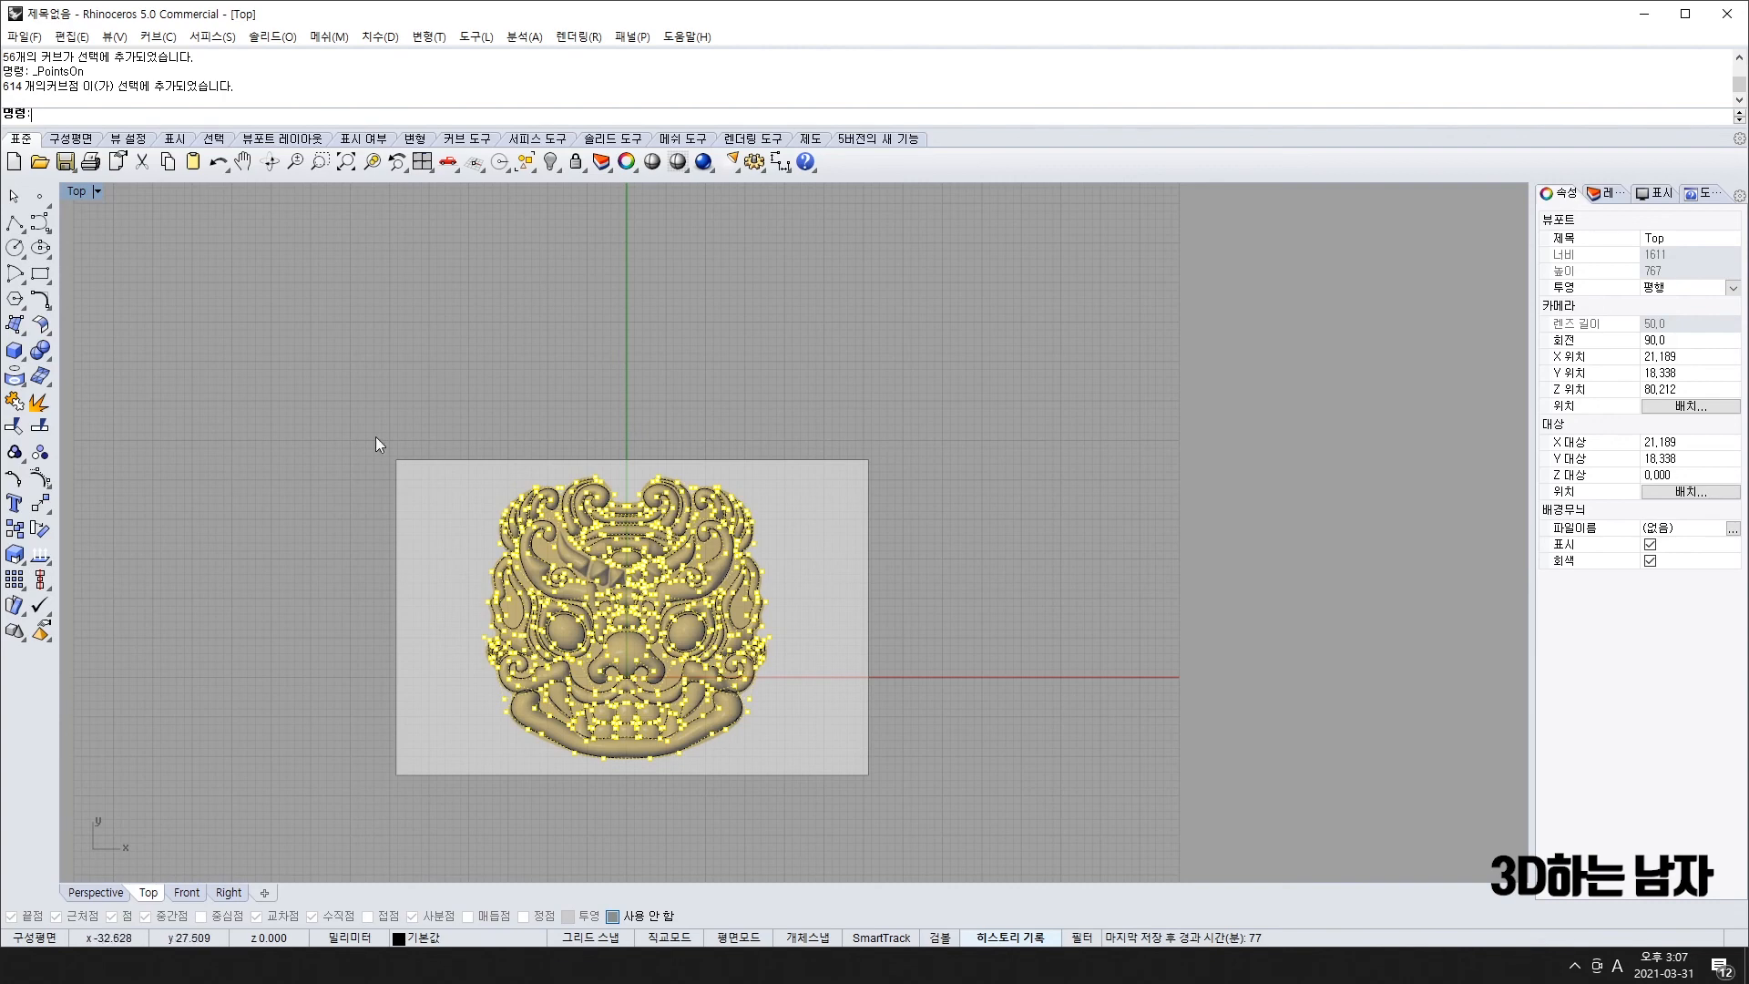
scroll(642, 729, up, 4)
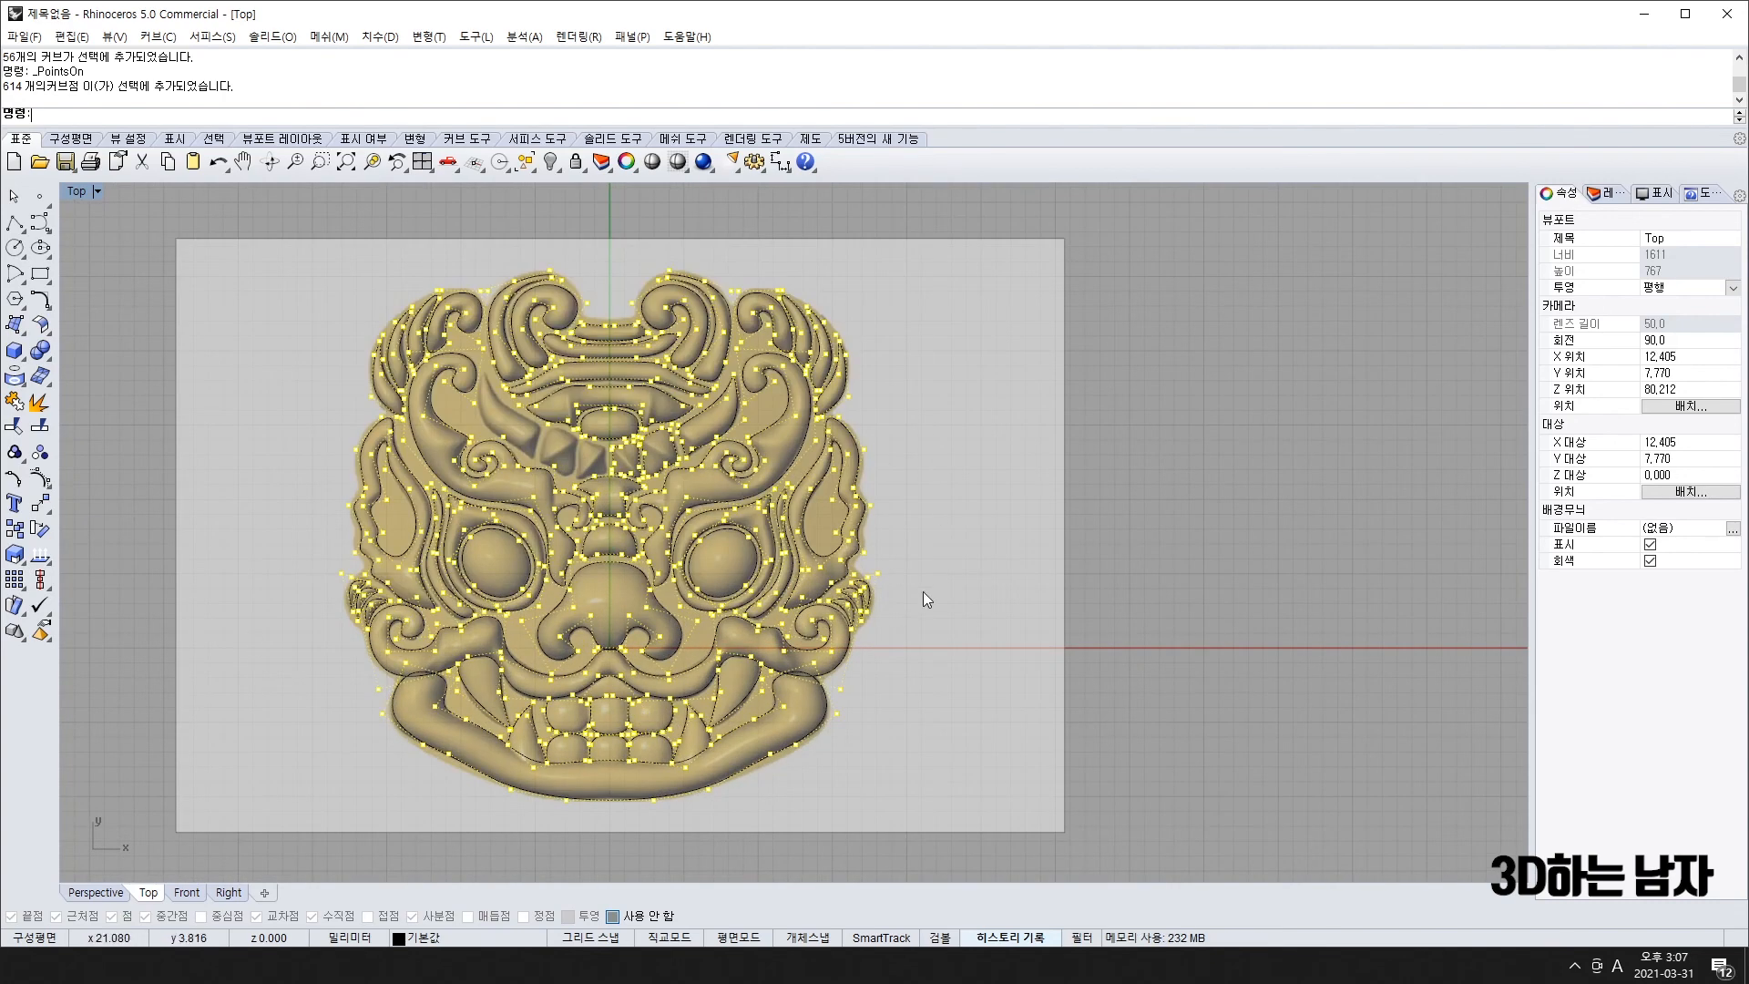
scroll(895, 559, down, 5)
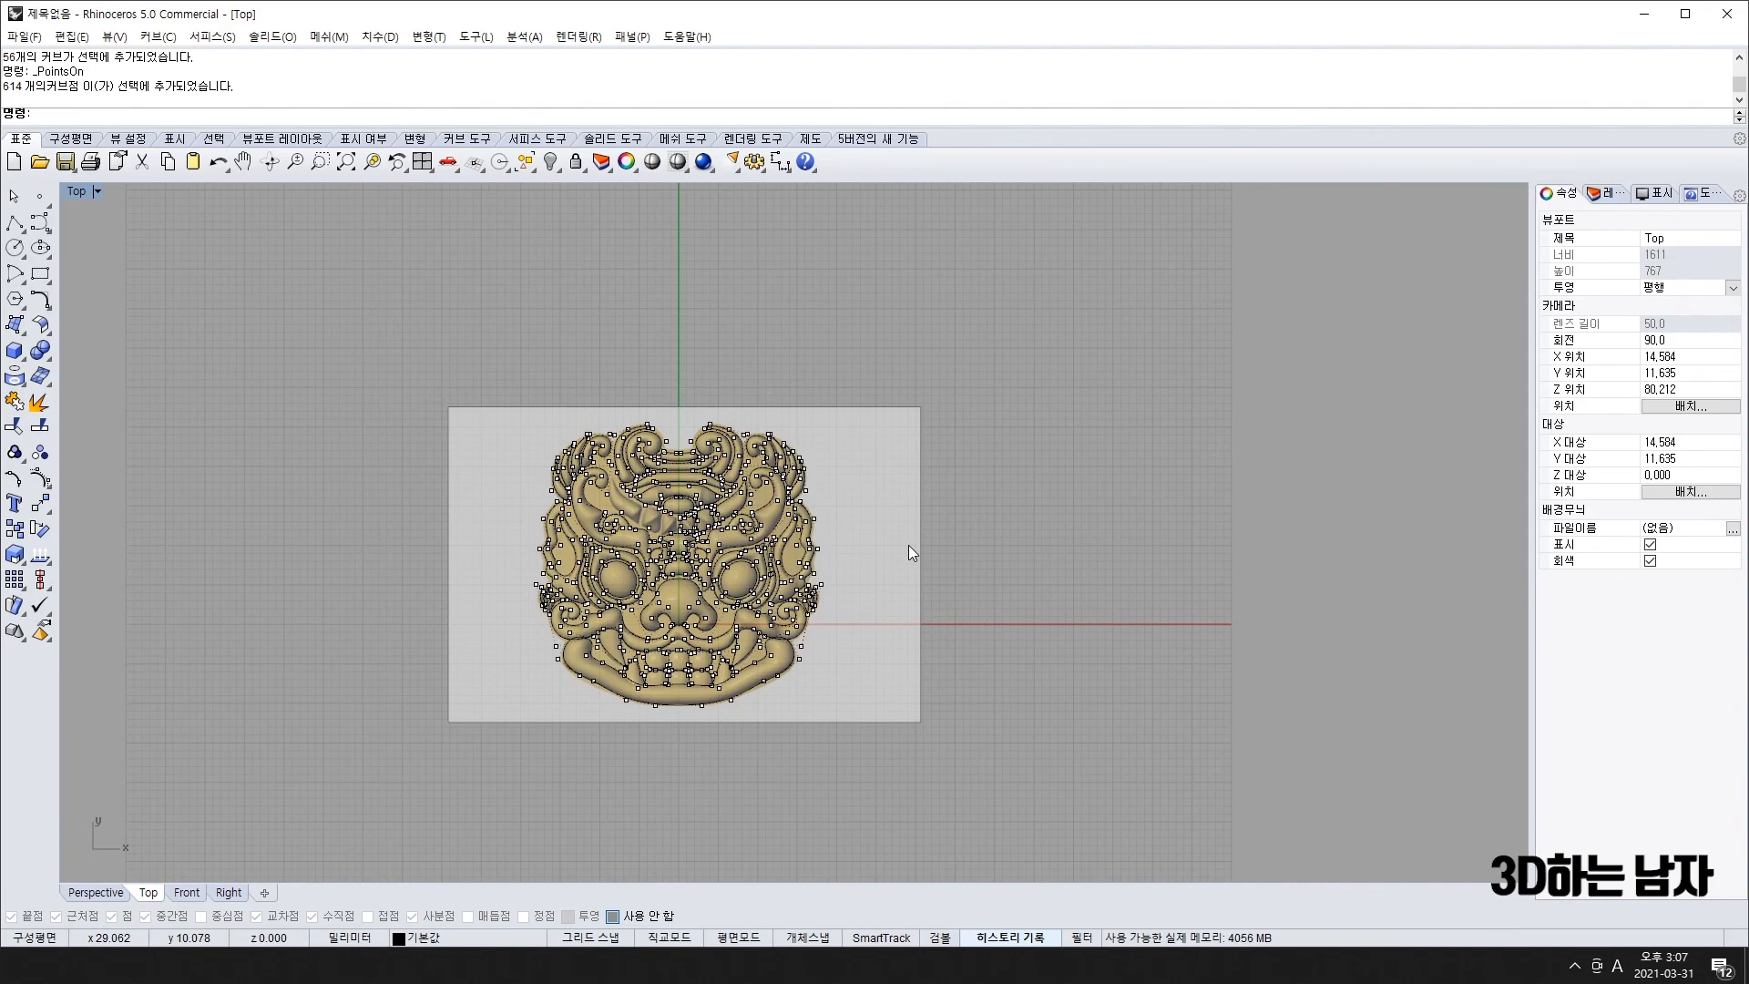
- Reselect all mask curves, show and select their control points again, and review the selection counts in the command history
key(Escape)
drag(414, 306, 899, 785)
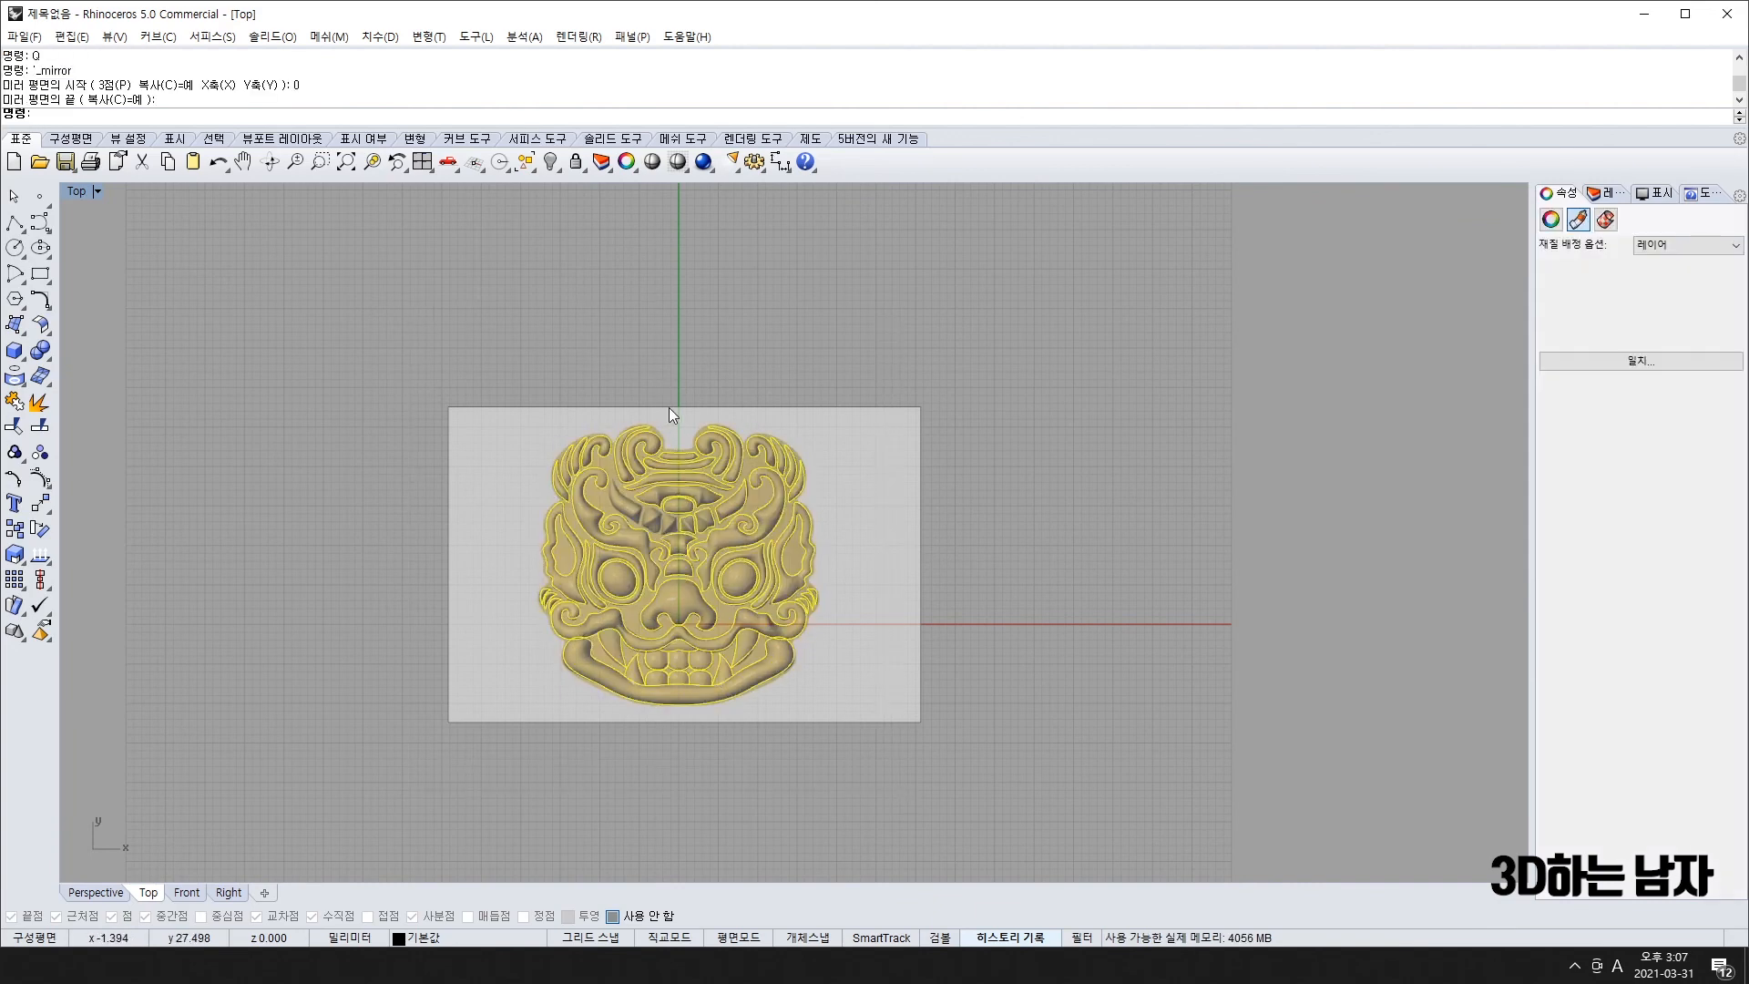
key(F10)
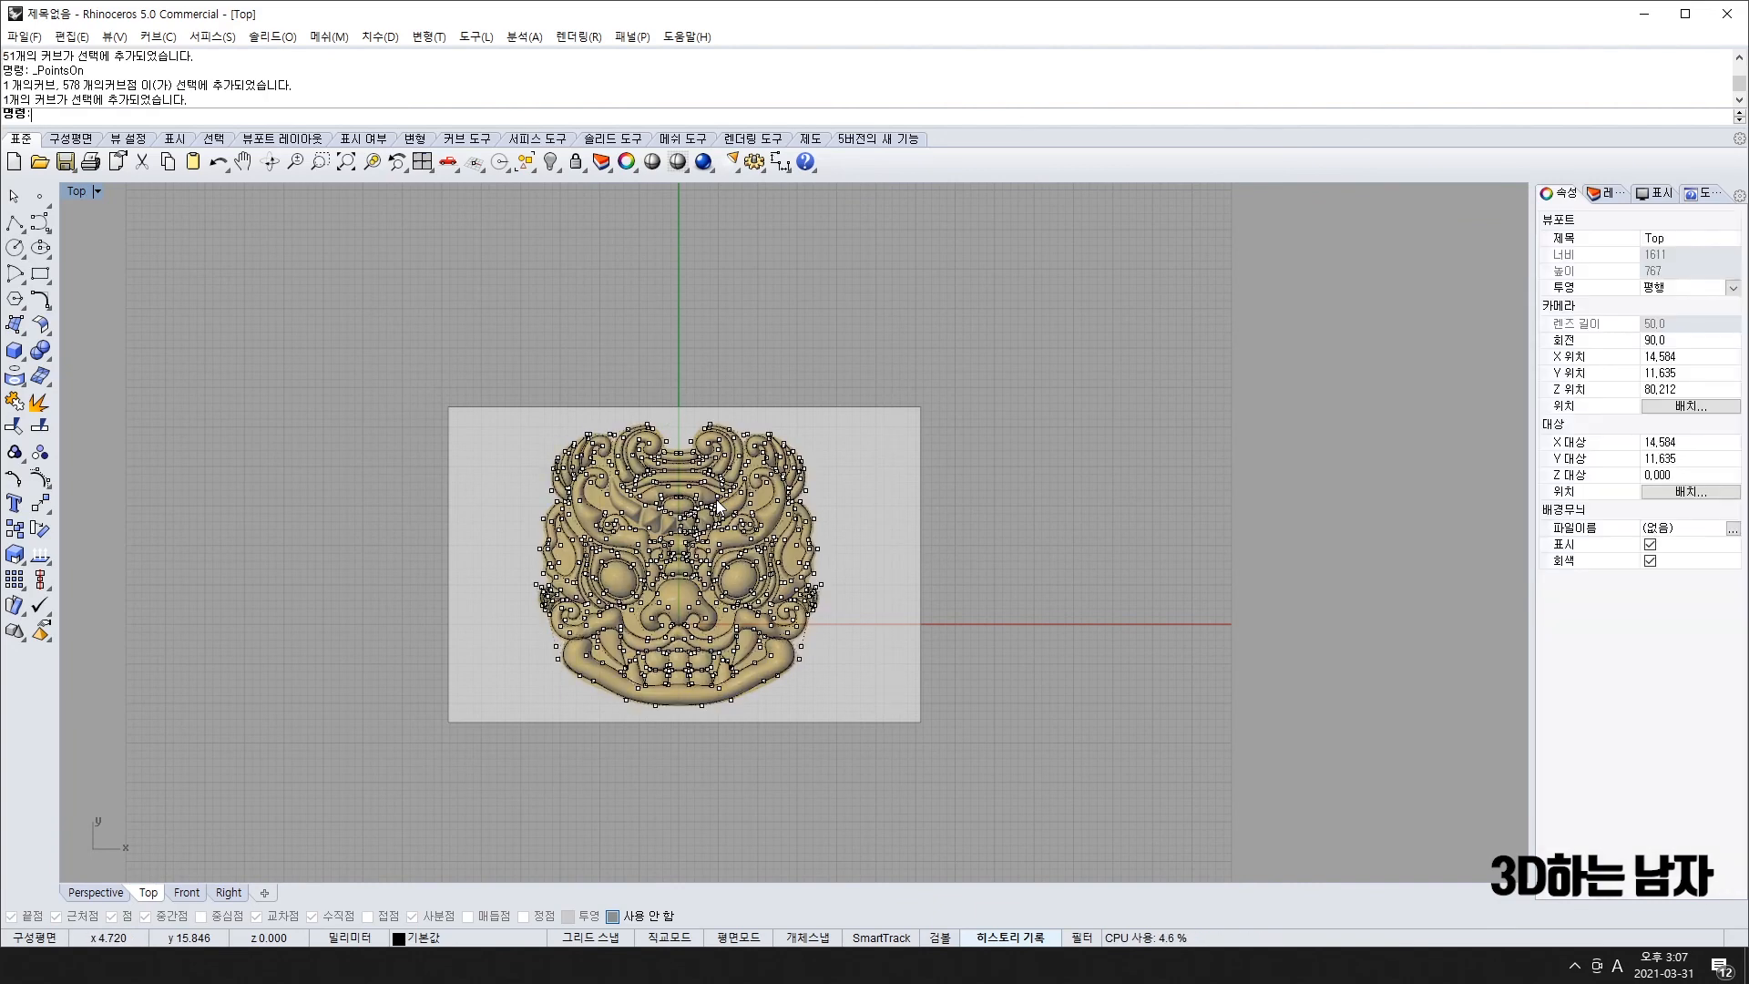
drag(460, 290, 940, 769)
key(Delete)
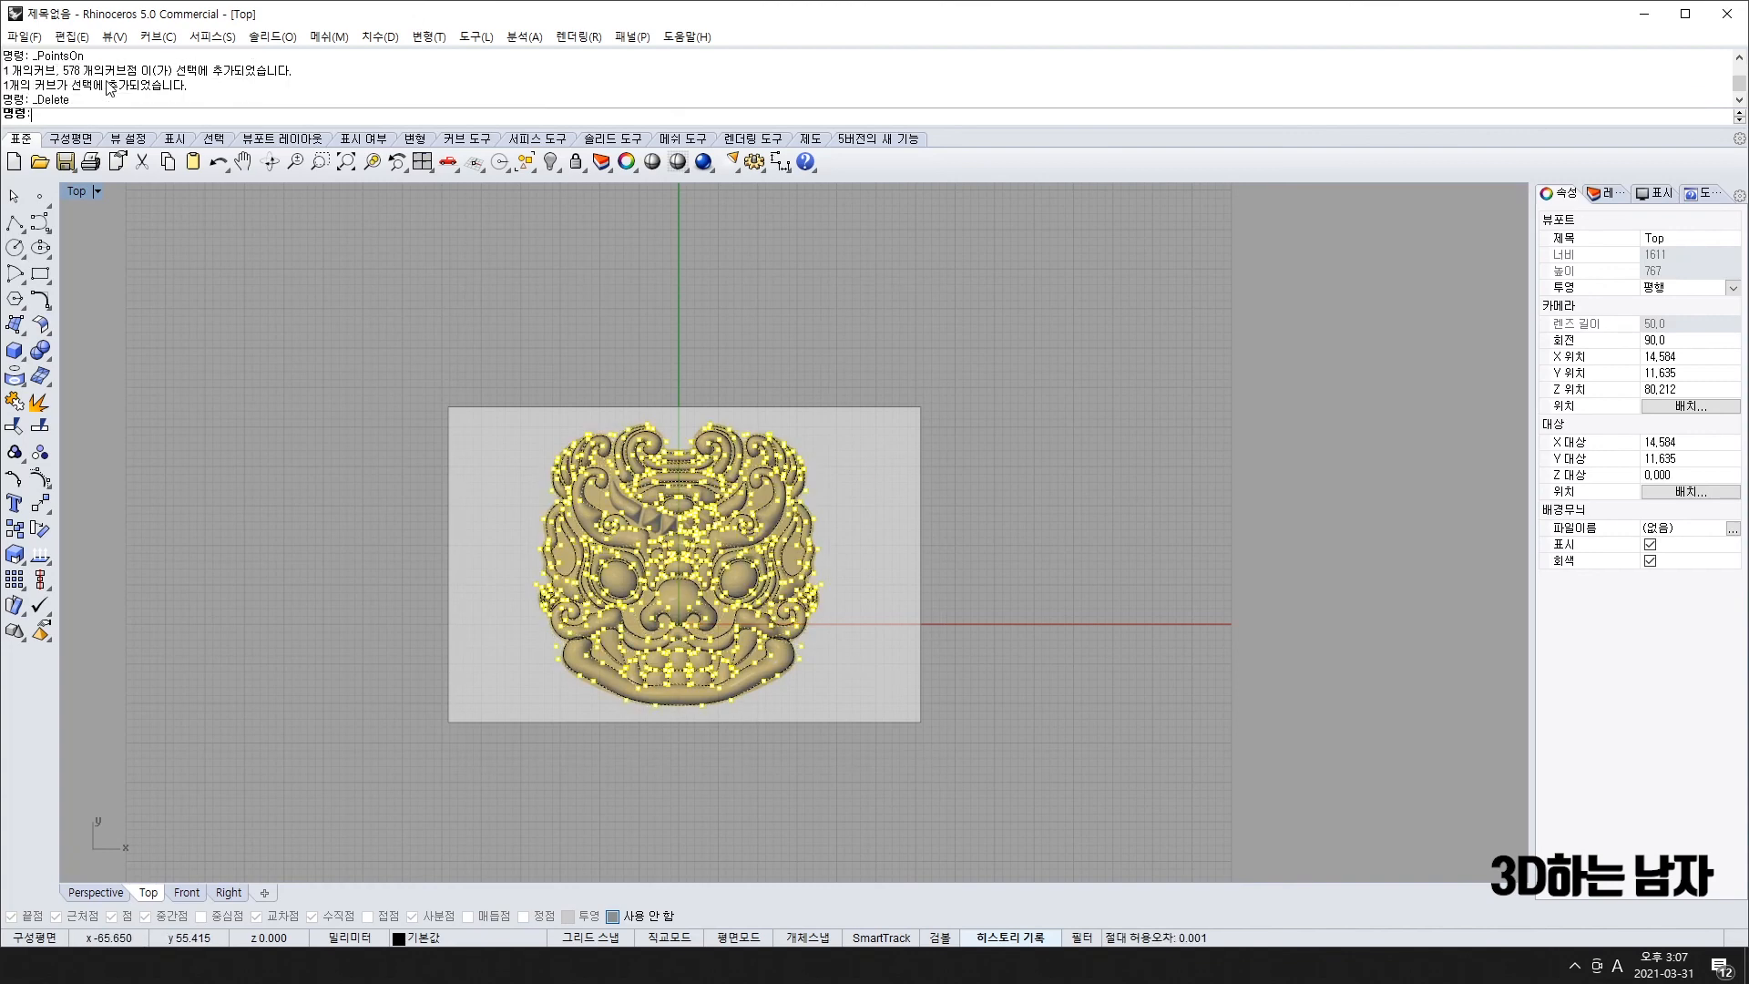
scroll(107, 88, down, 3)
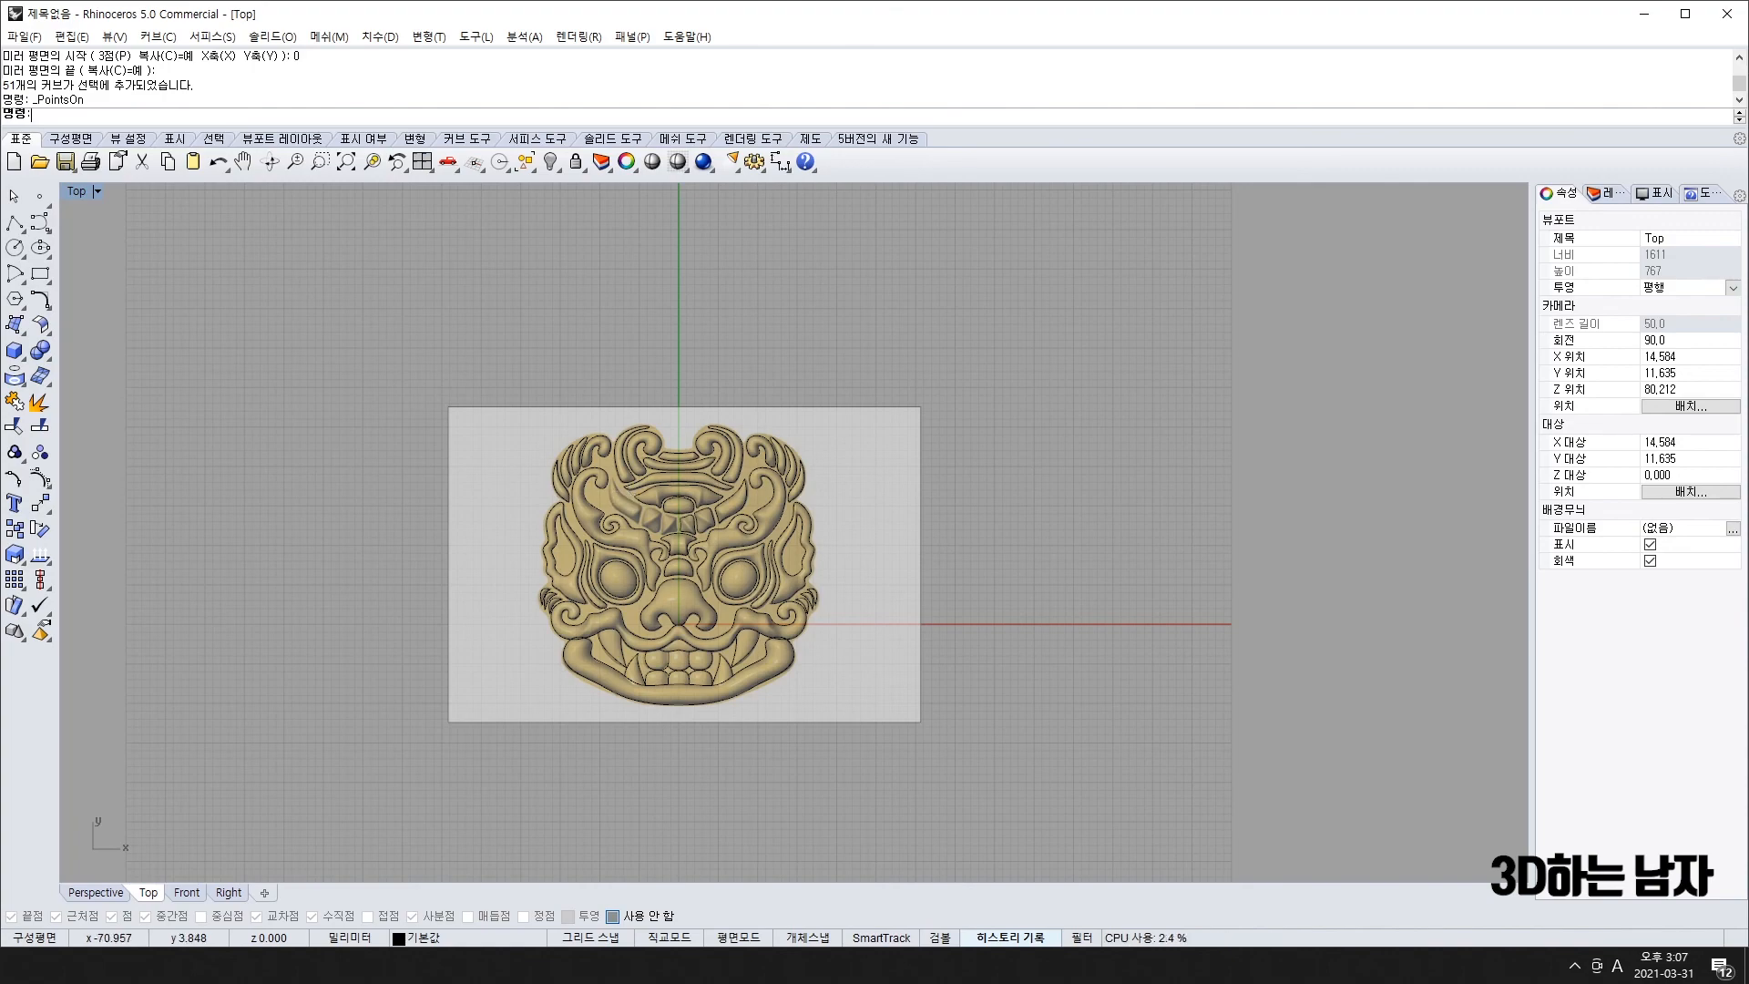
- Switch to PowerPoint and place the text cursor at the end of the numbered line "개체도구 툴 설명" on slide 4
key(alt+Tab)
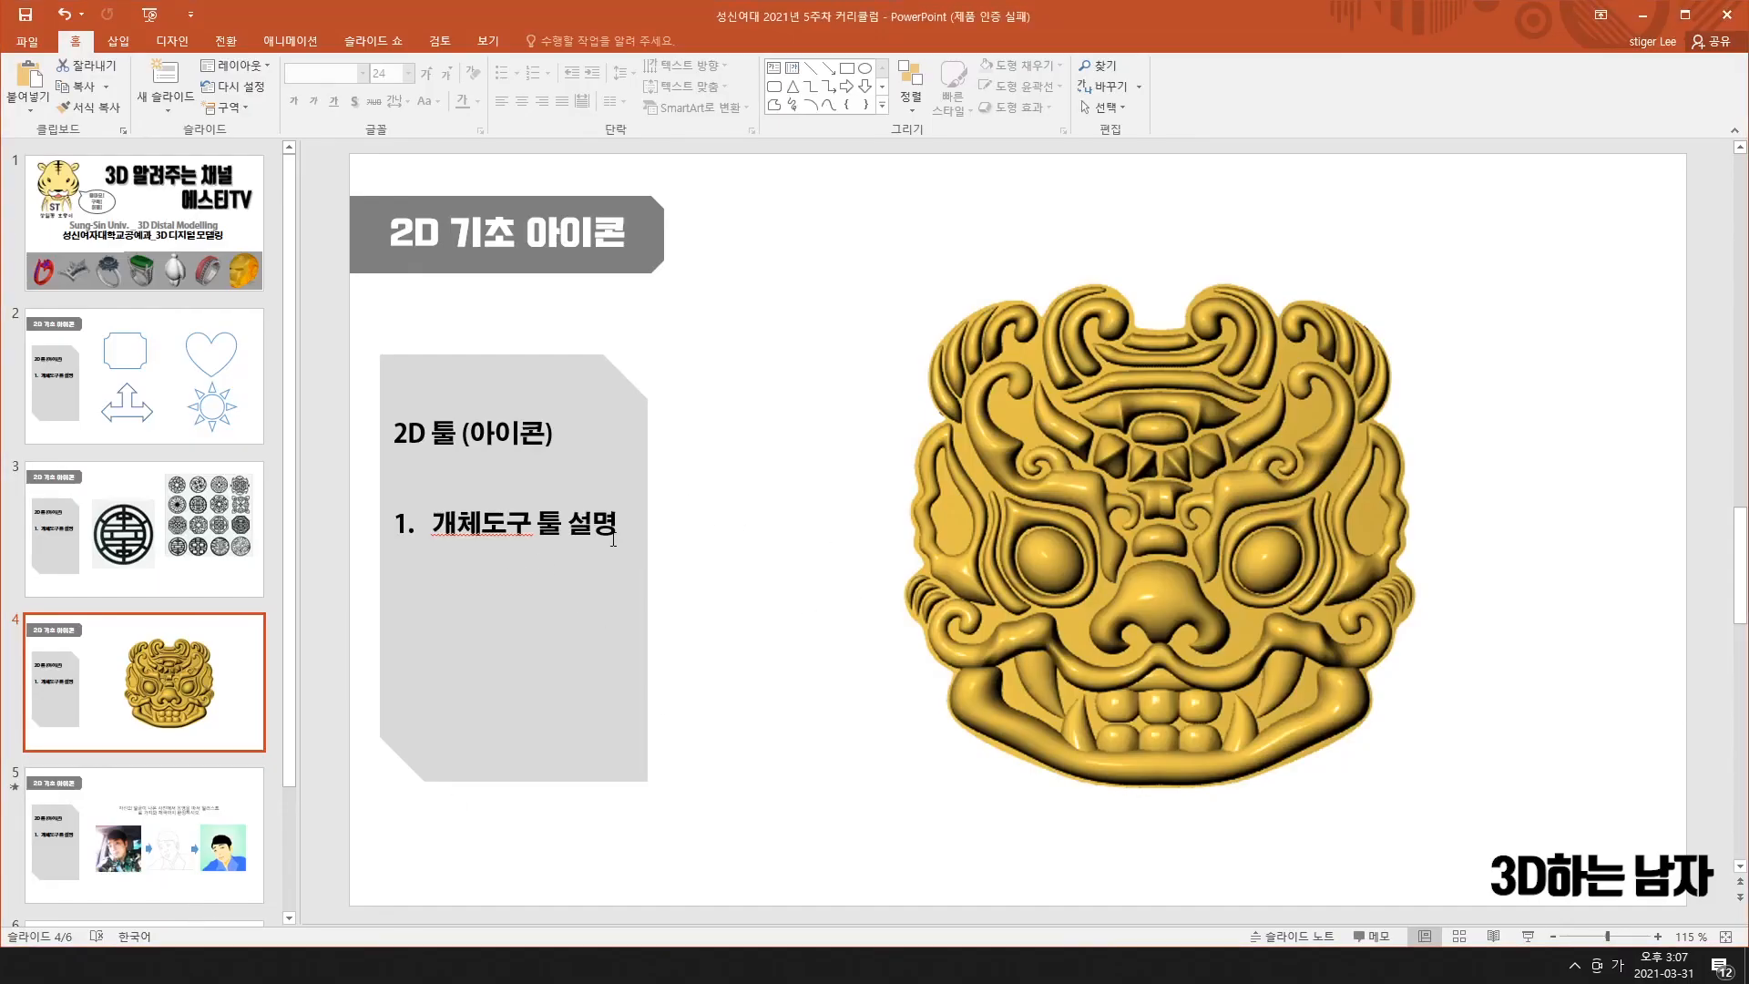
click(618, 528)
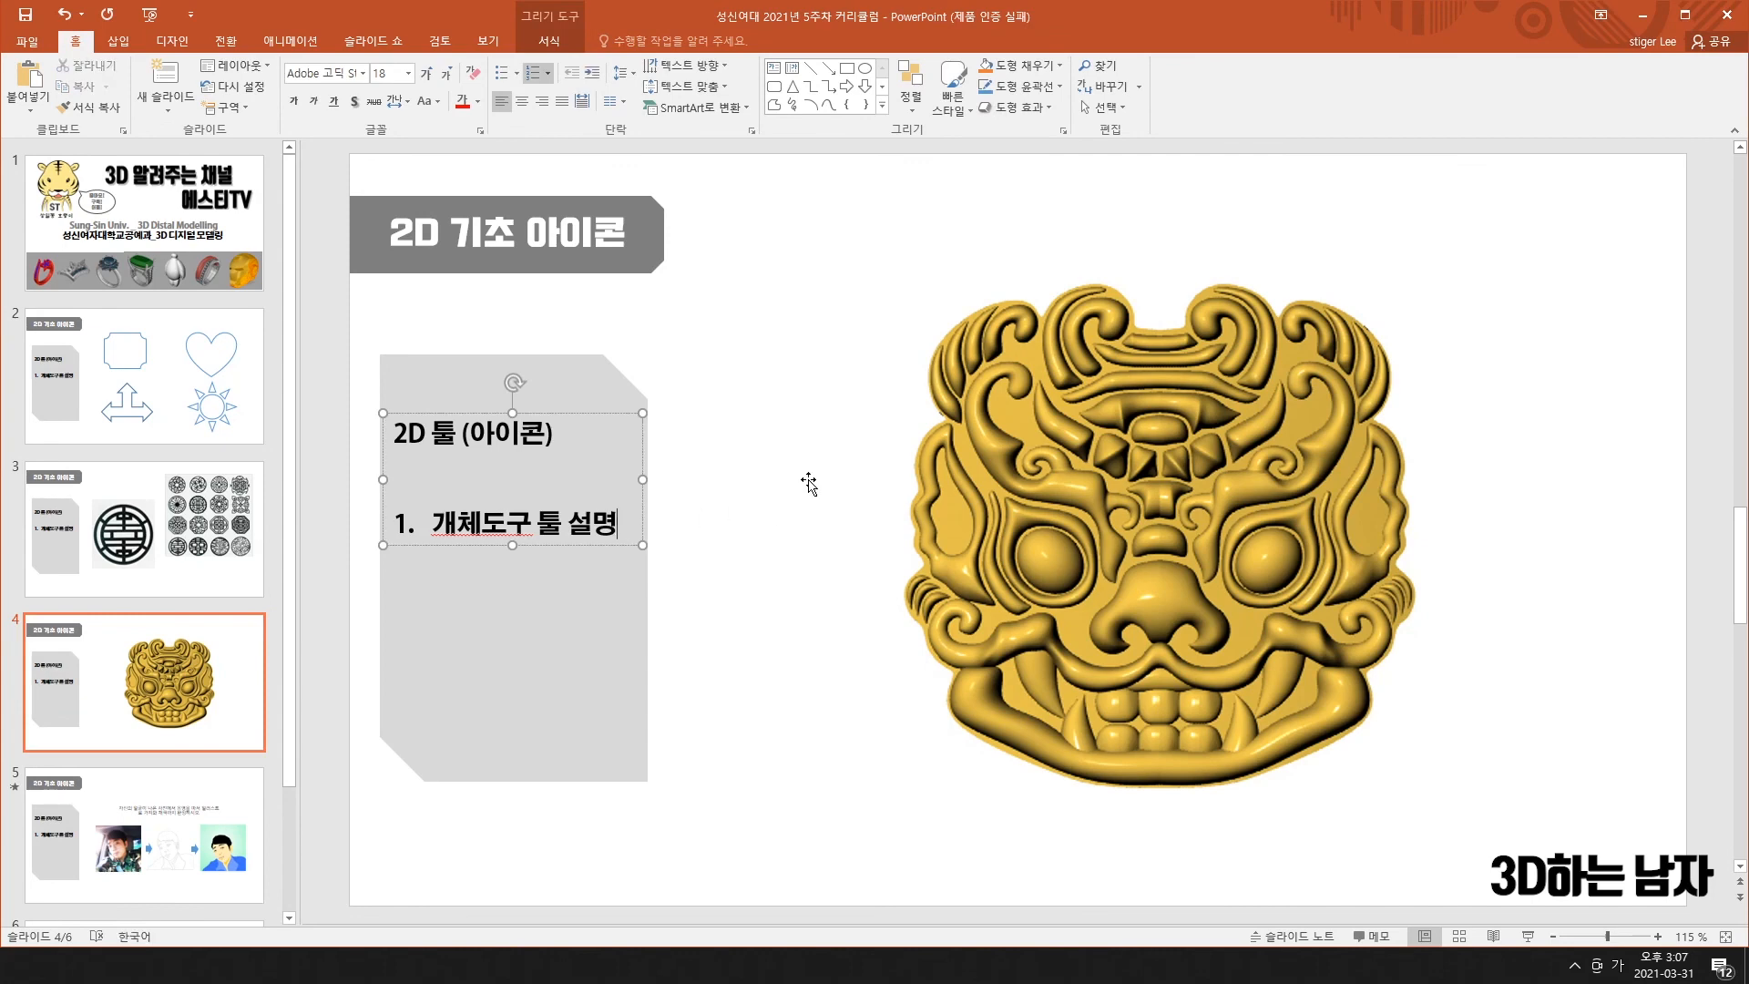
- Add a blank unnumbered line below "개체도구 툴 설명" on slide 4, leaving nothing selected on the slide
key(Return)
text(프)
key(BackSpace)
key(BackSpace)
key(BackSpace)
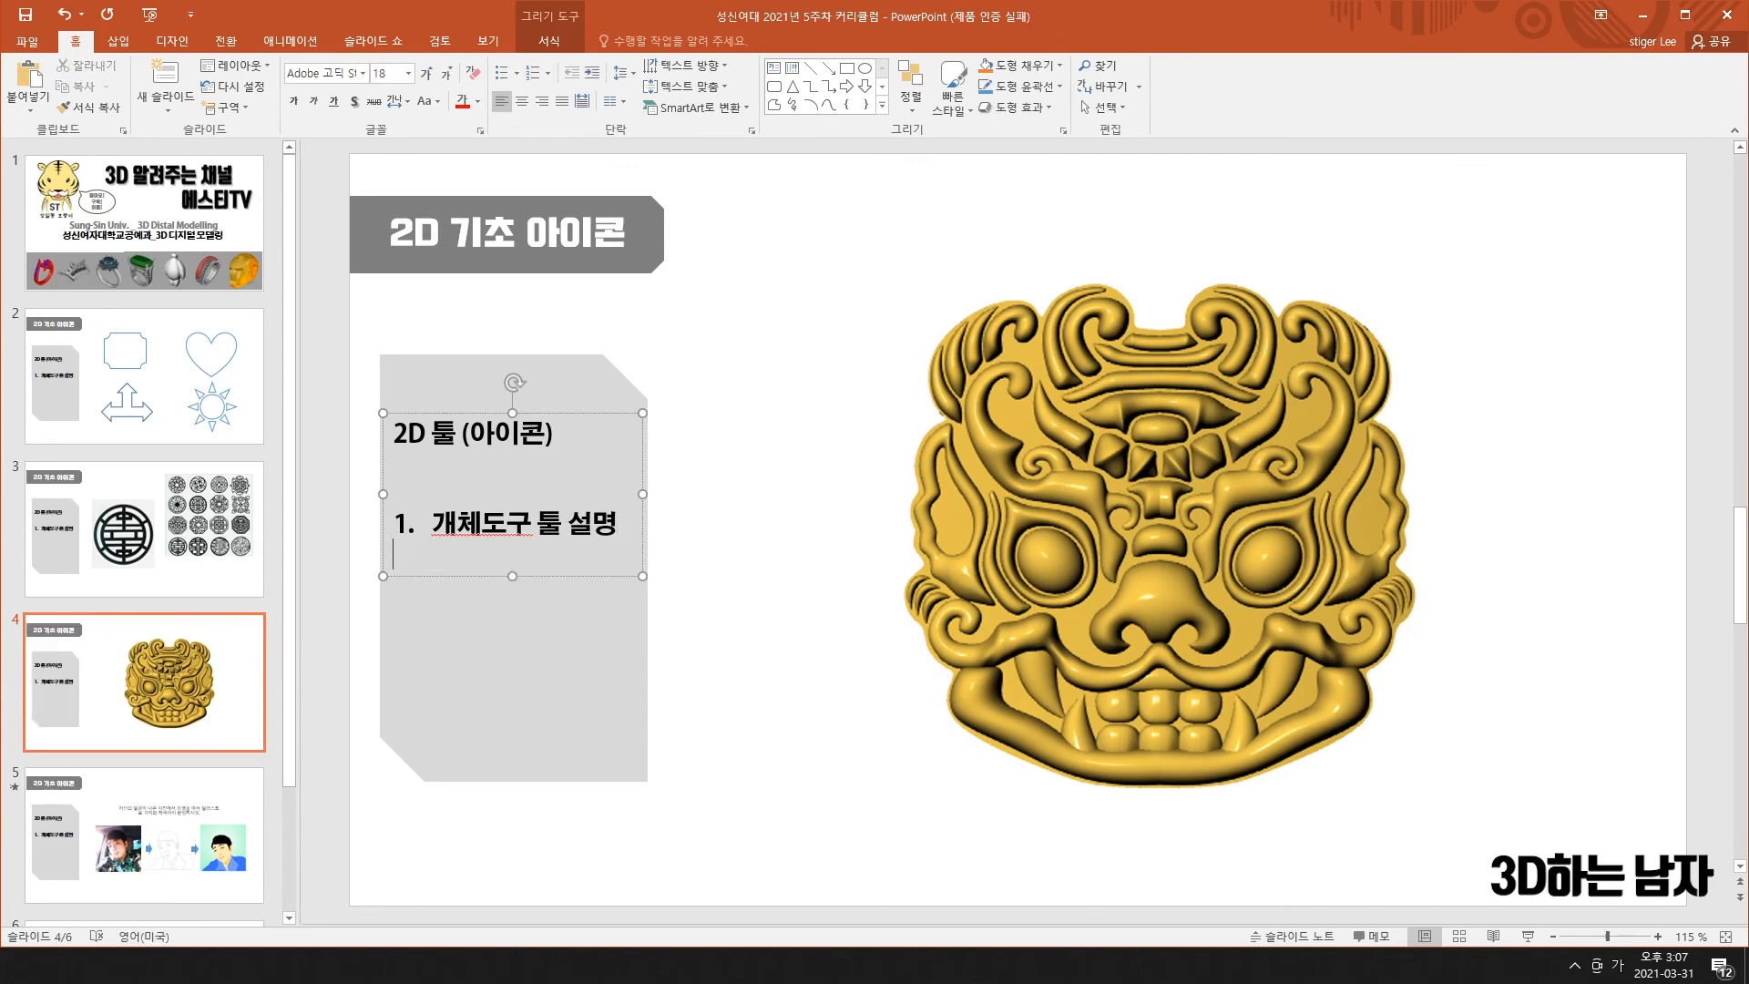
click(783, 448)
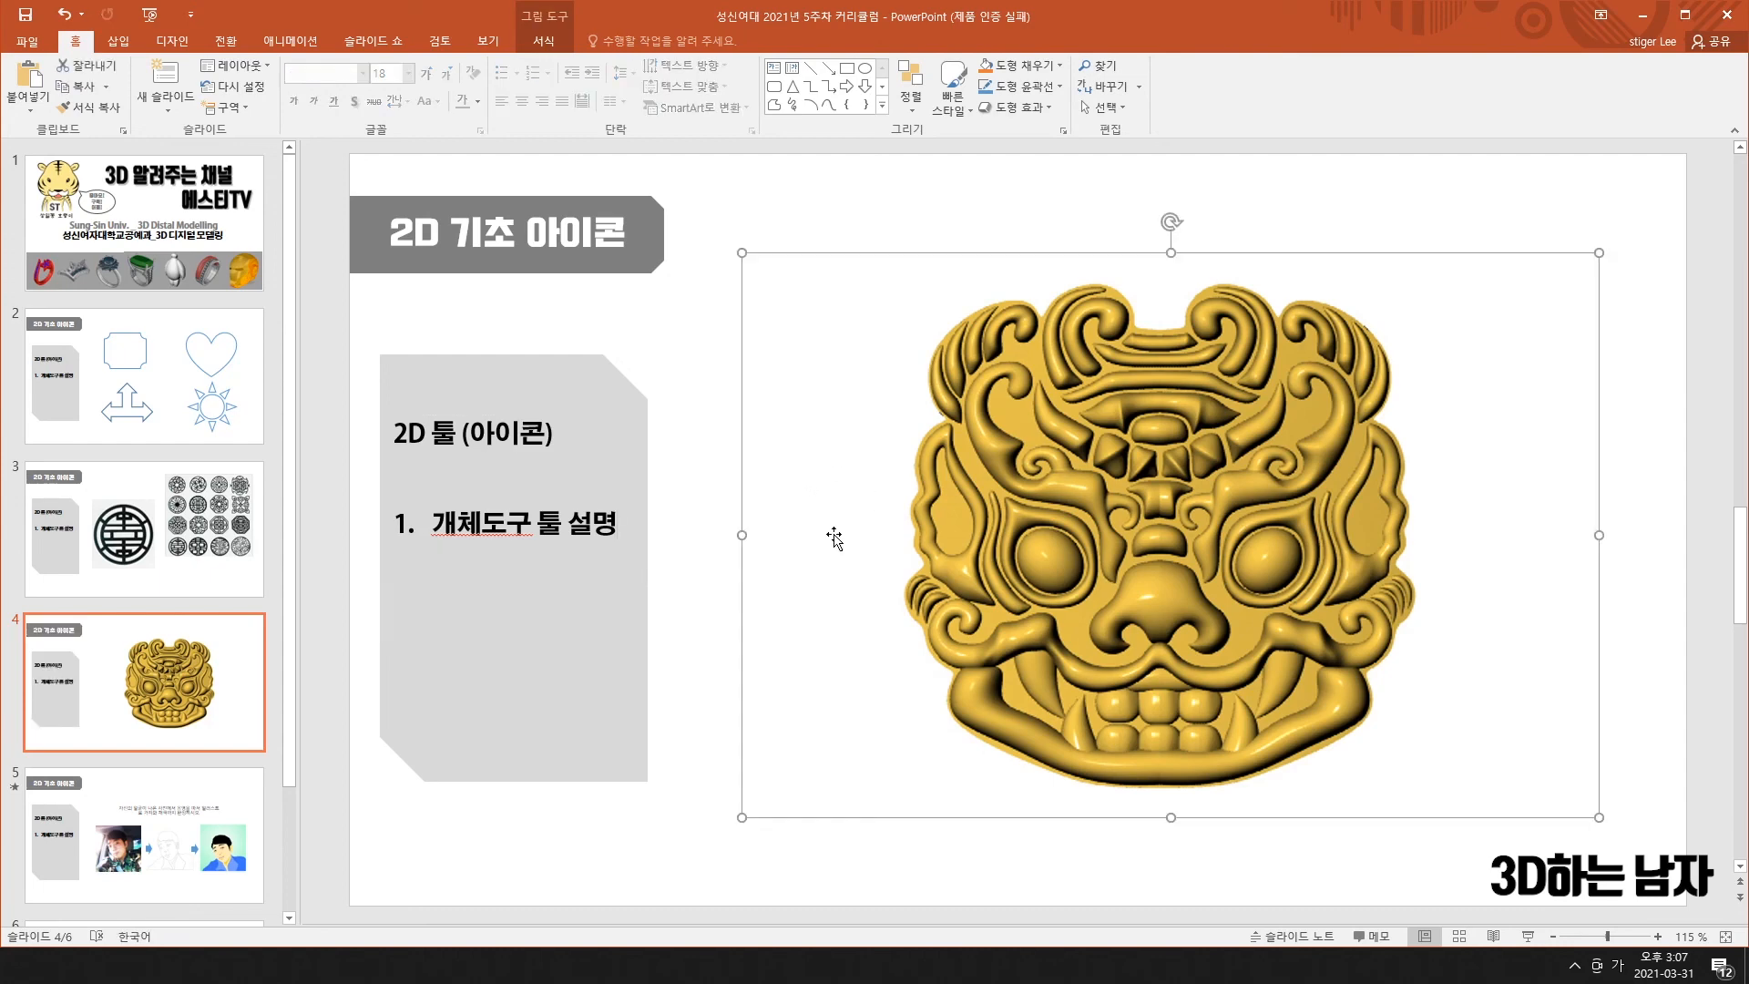
click(750, 215)
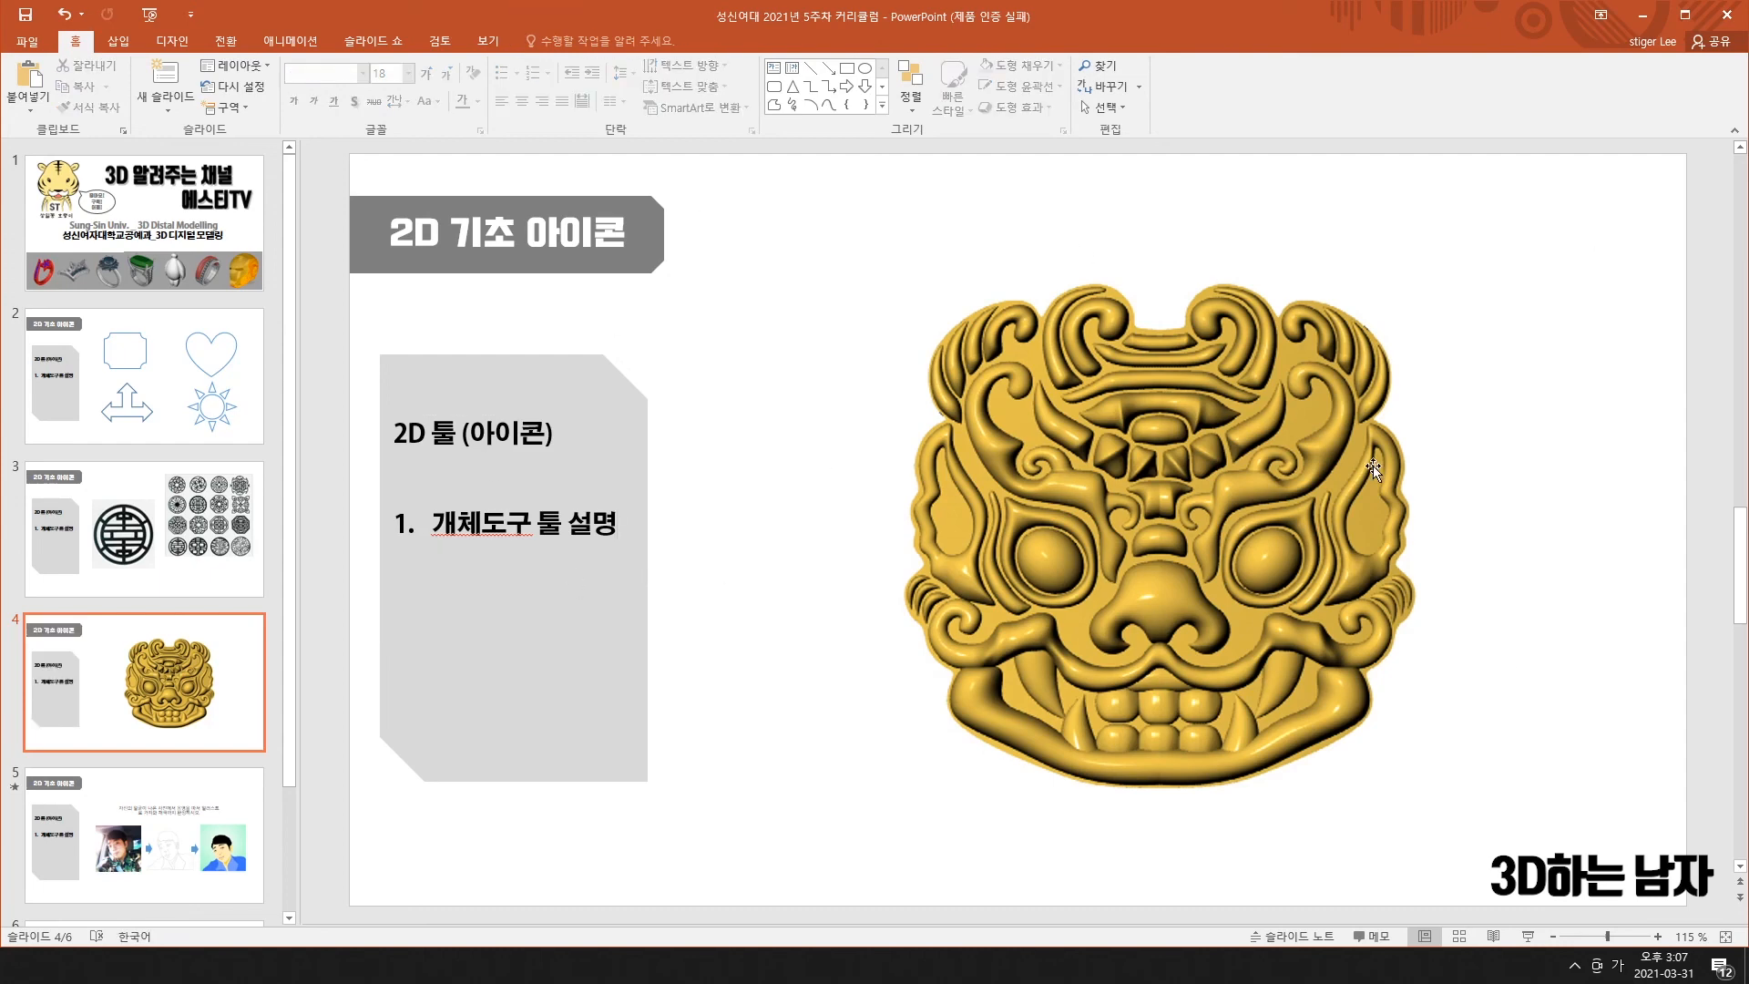
- Review the circular pattern examples on slide 3 against the mask on slide 4, and open the portrait illustration assignment on slide 5
click(205, 557)
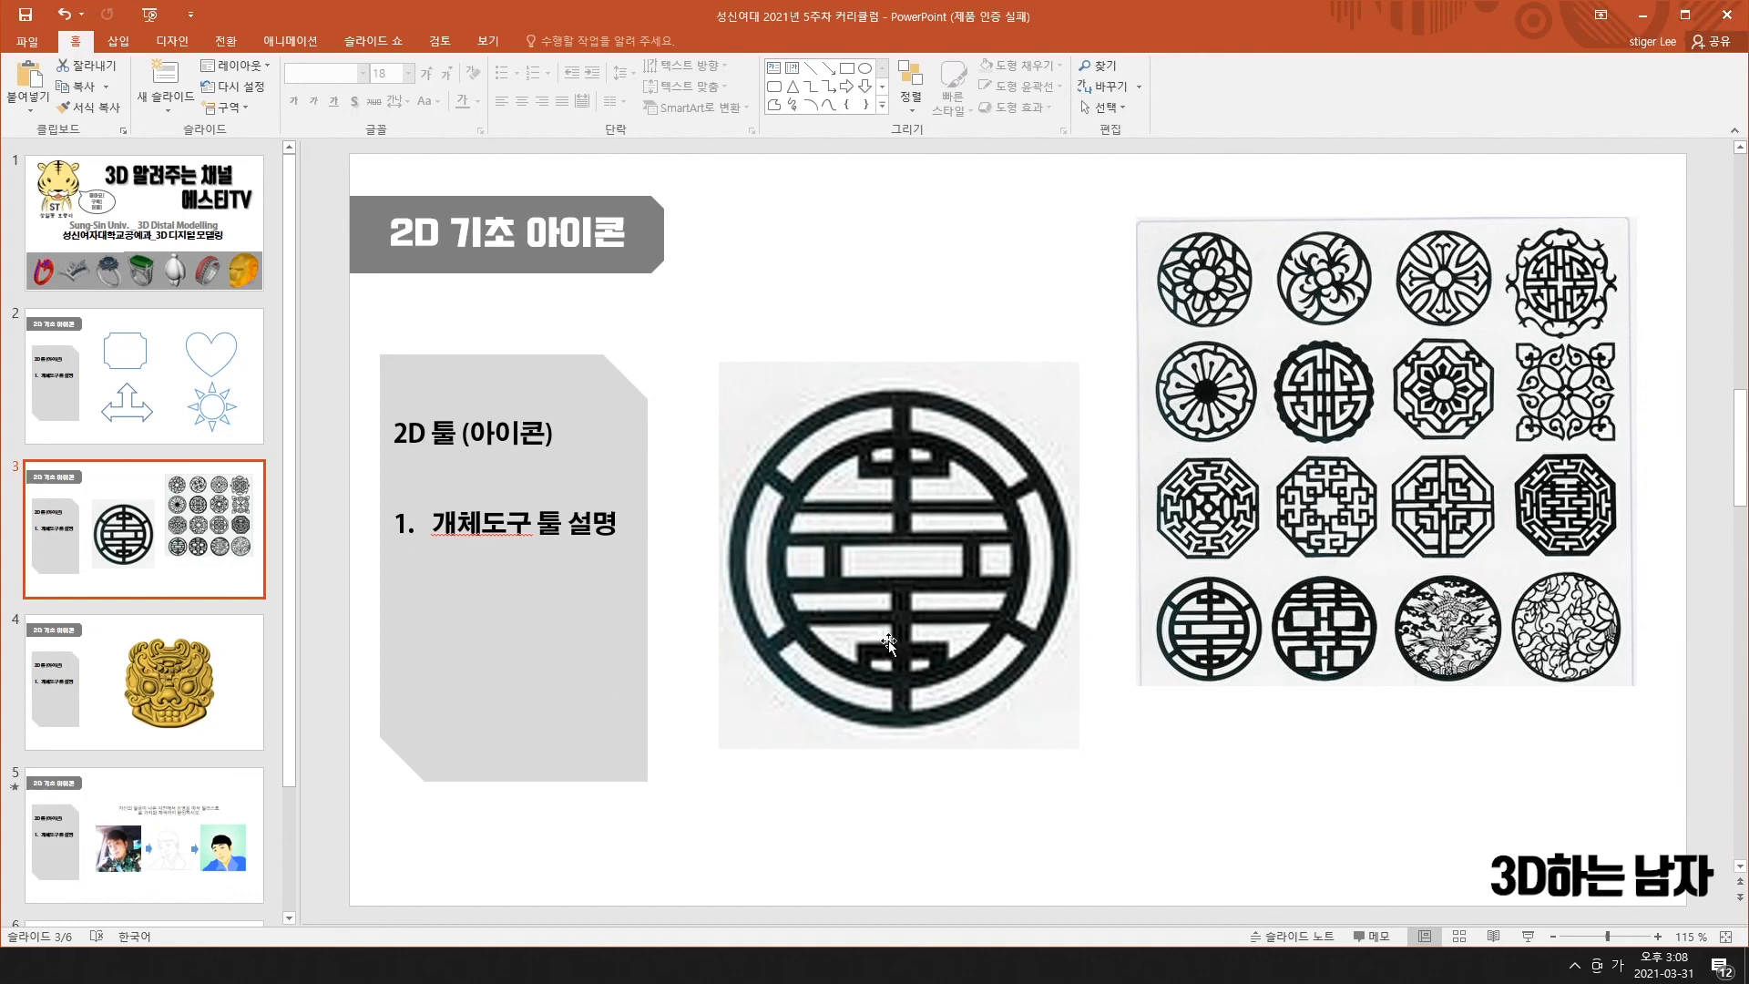
click(224, 695)
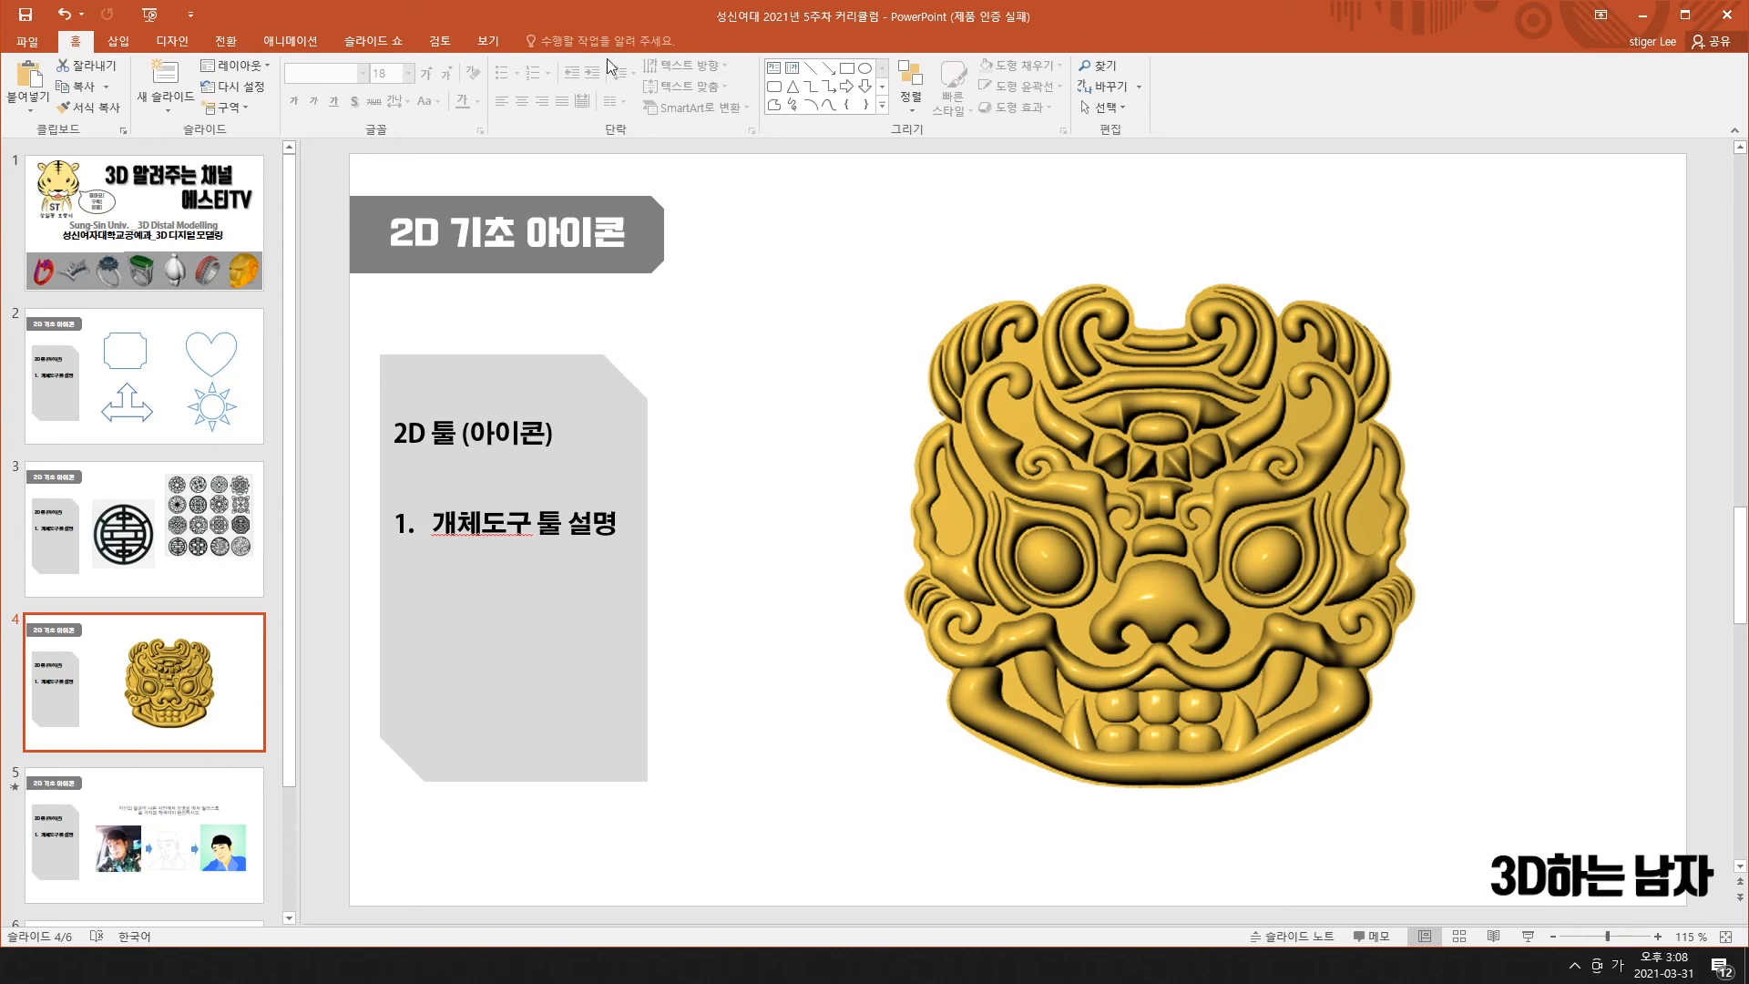
click(146, 529)
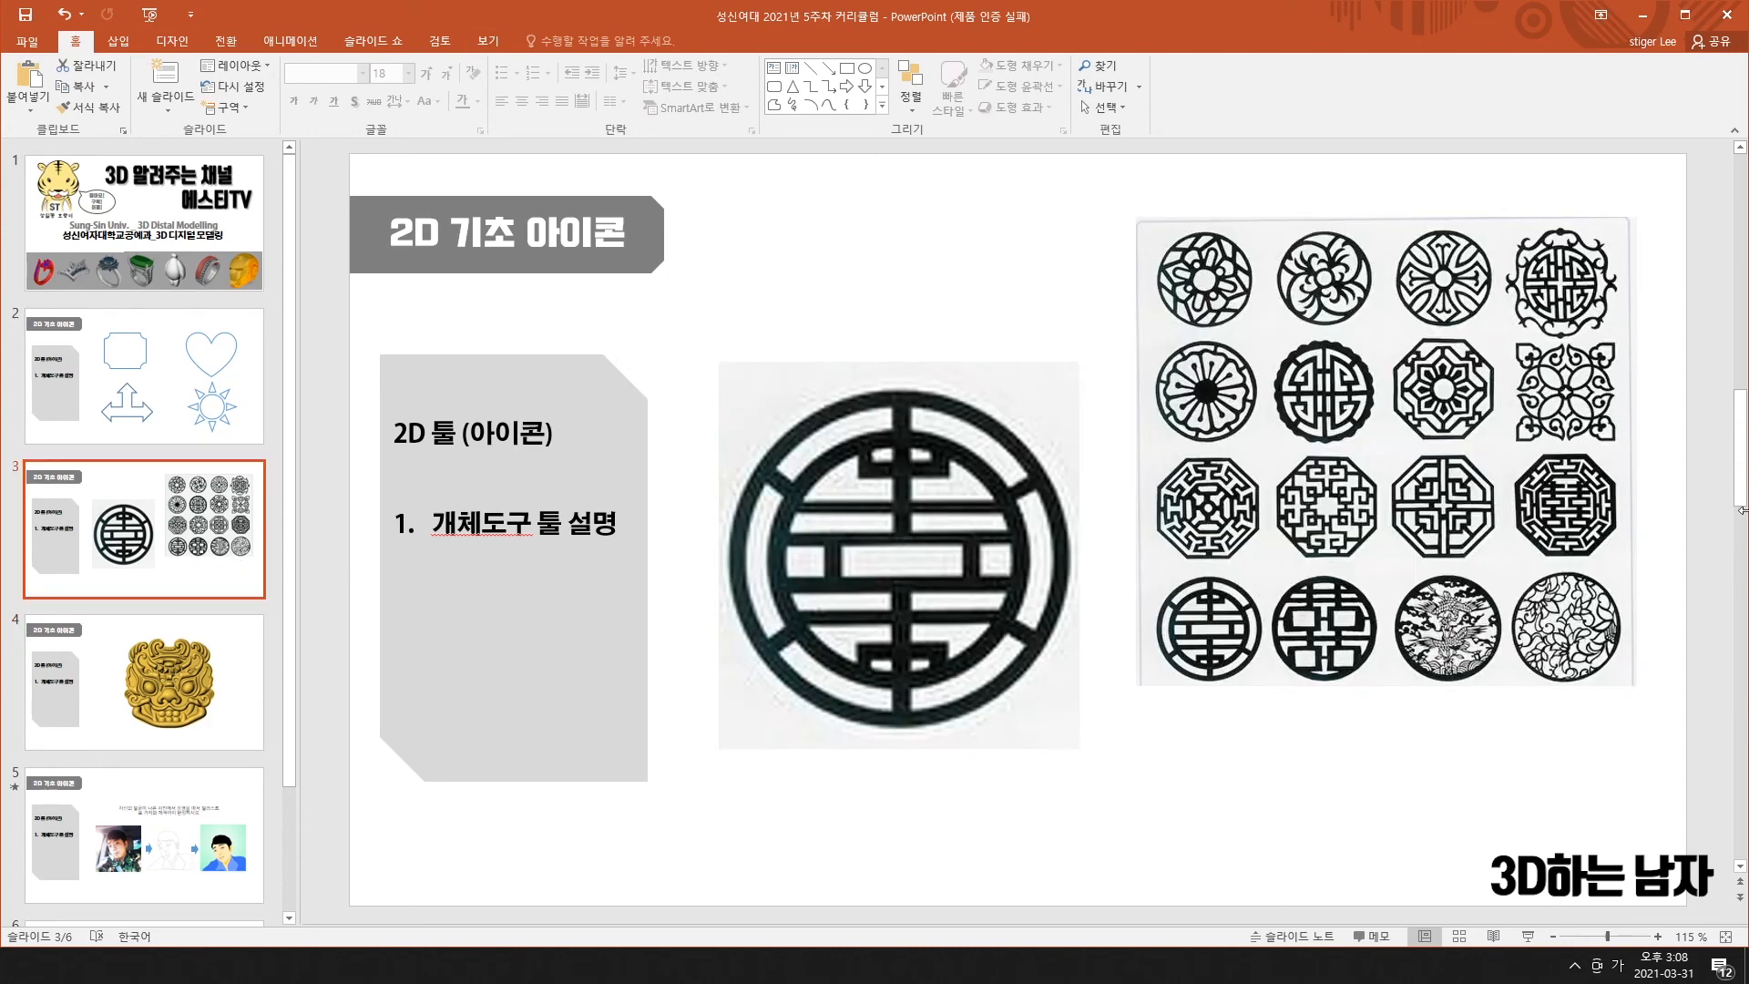
click(182, 670)
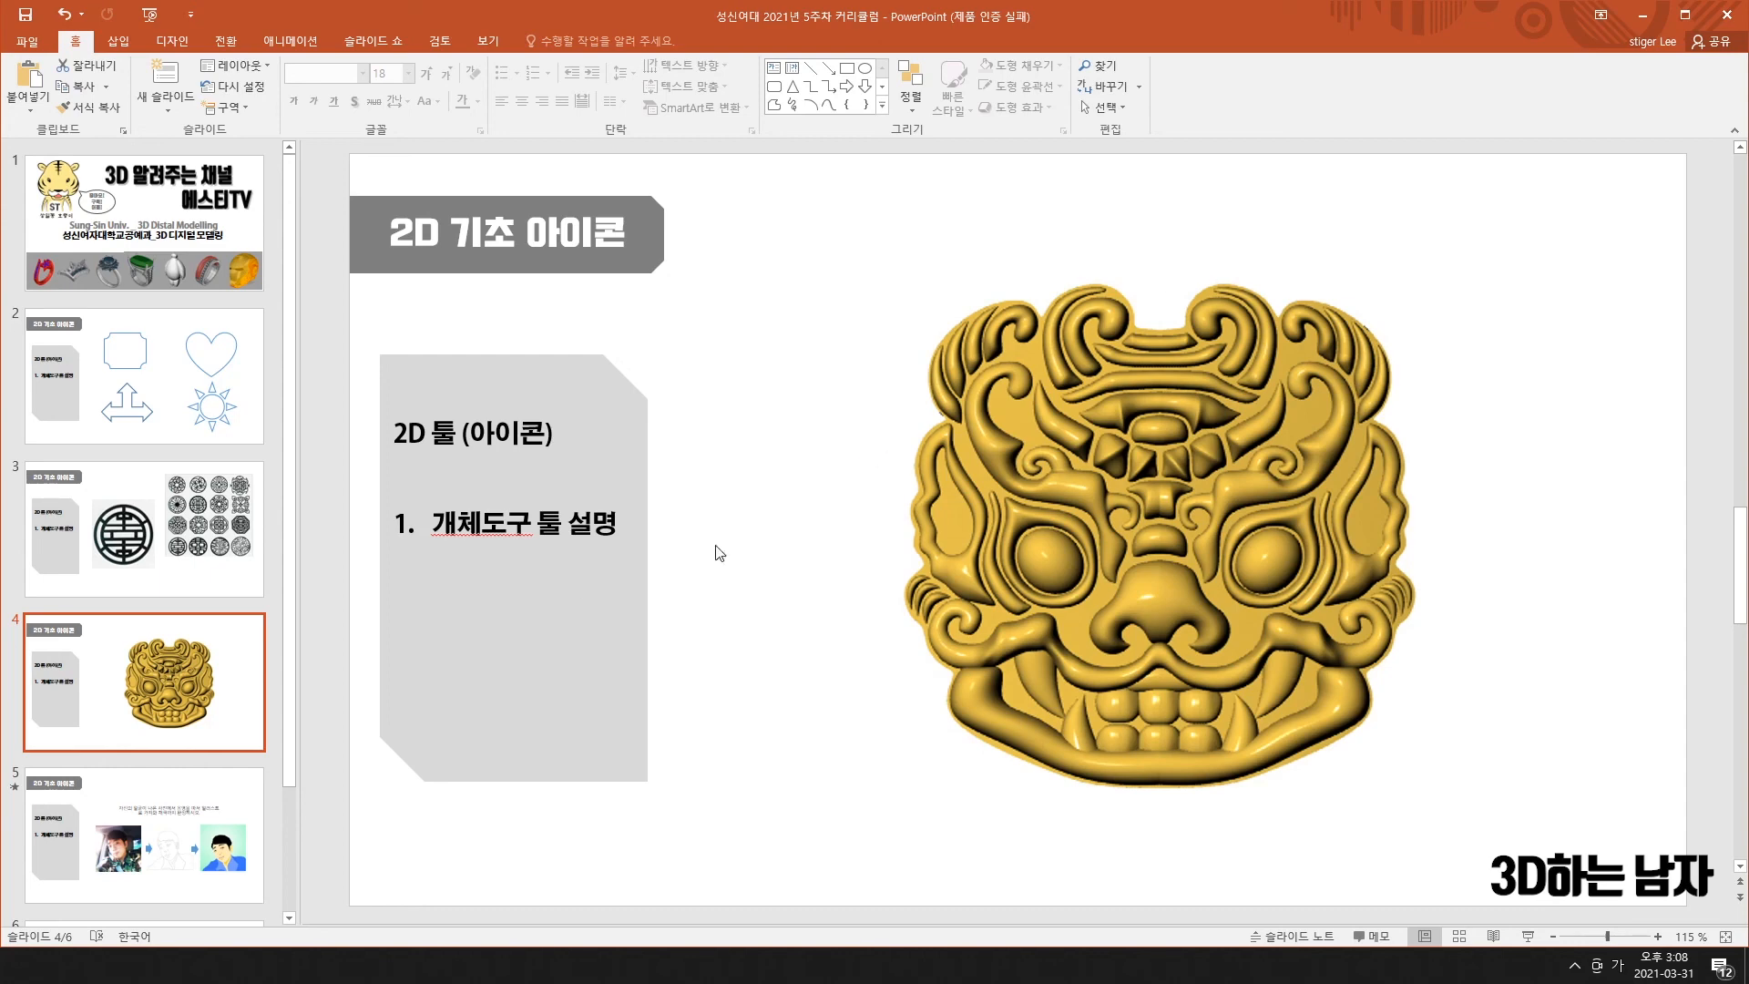
click(180, 826)
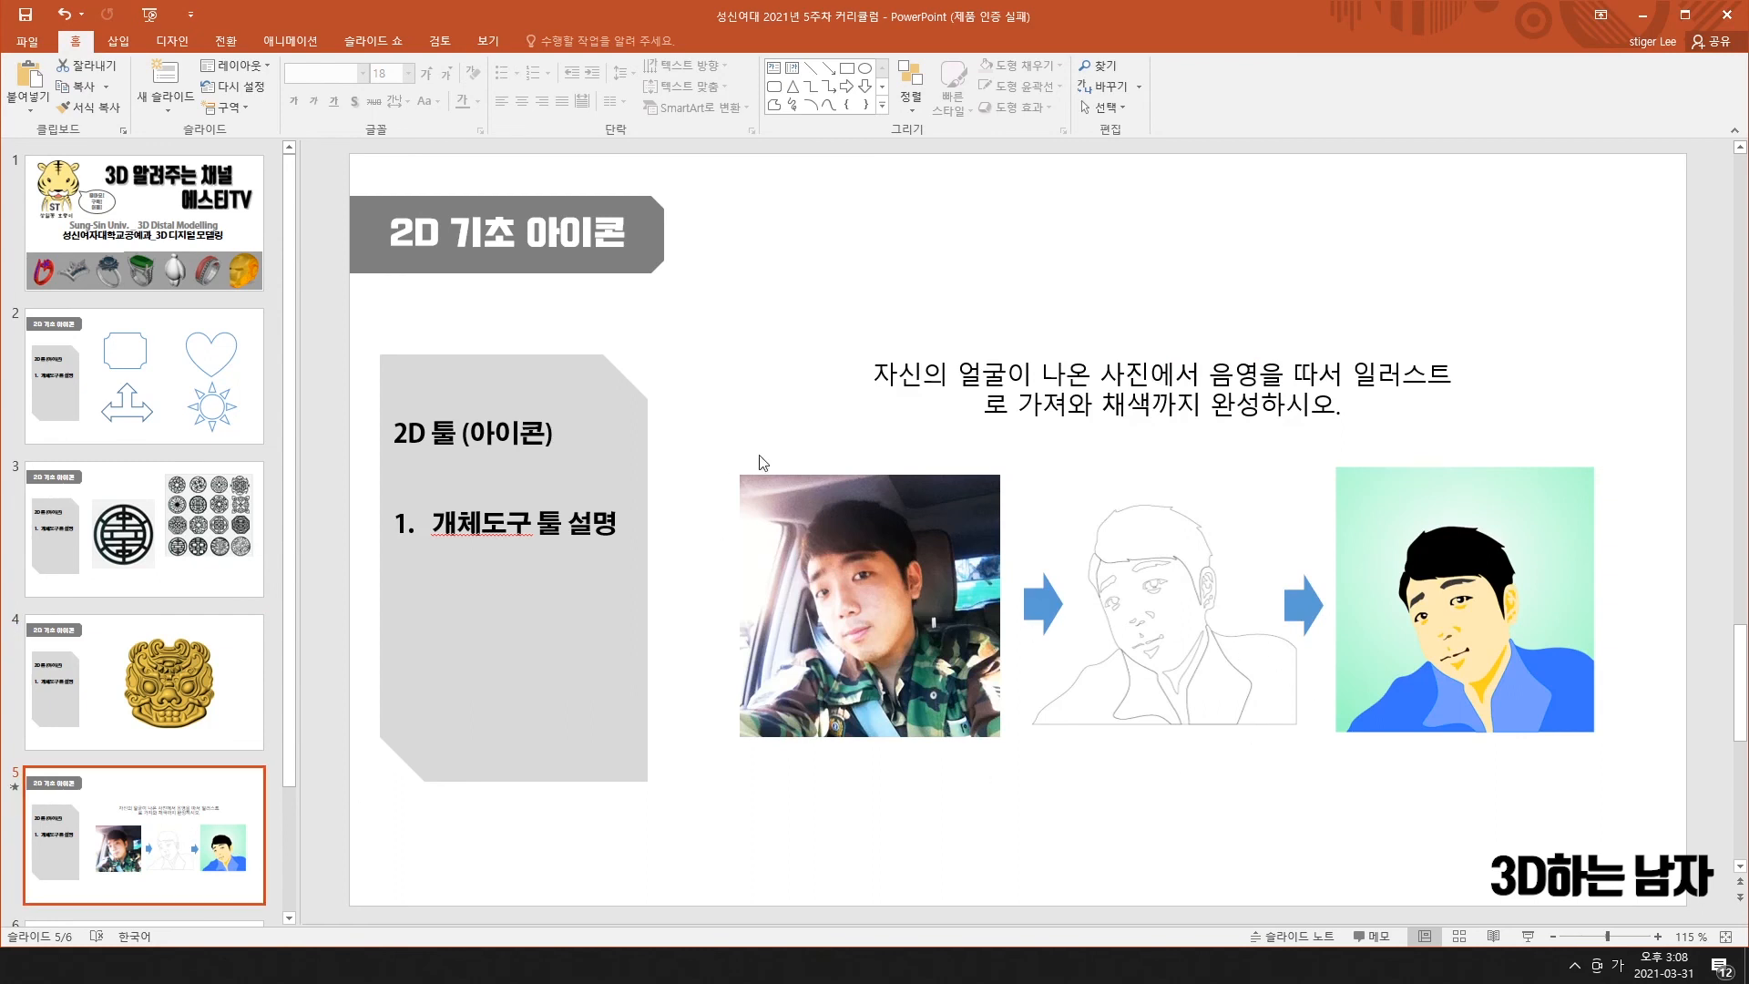